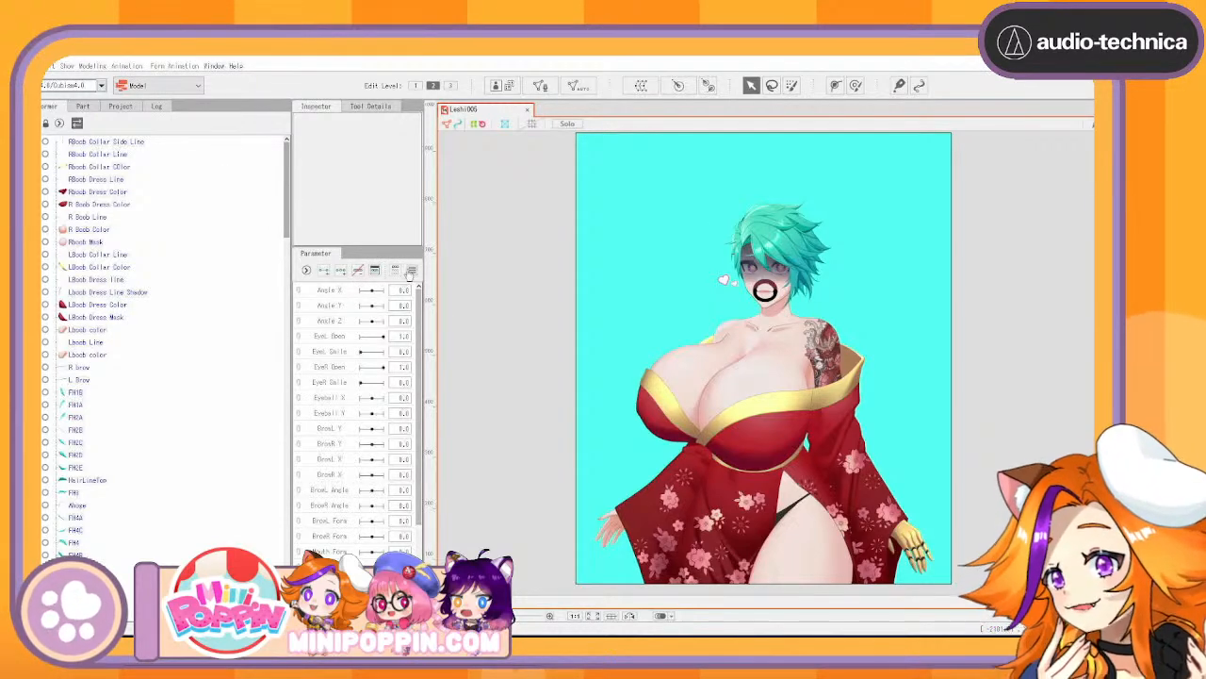
Examine individual art meshes from the deformer list on the model, looking closely at RBoob Collar Side Line
{"action": "left_click", "coordinate": [198, 243]}
{"action": "left_click", "coordinate": [155, 317]}
{"action": "left_click", "coordinate": [154, 442]}
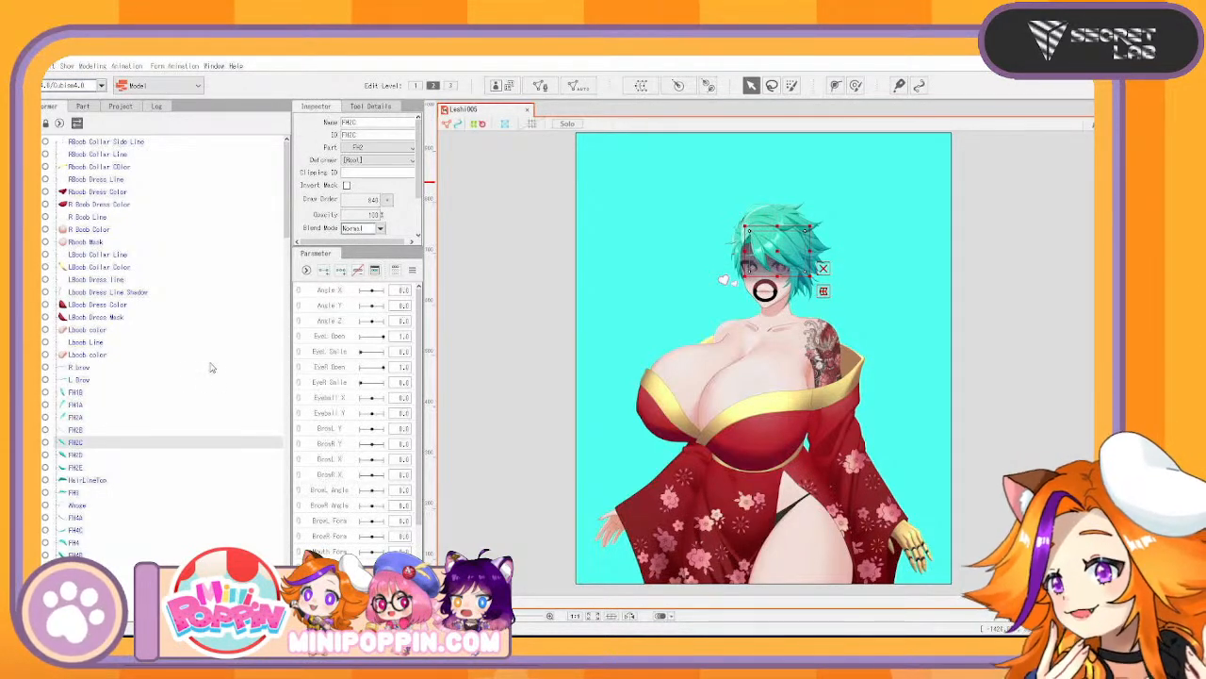
{"action": "left_click", "coordinate": [71, 392]}
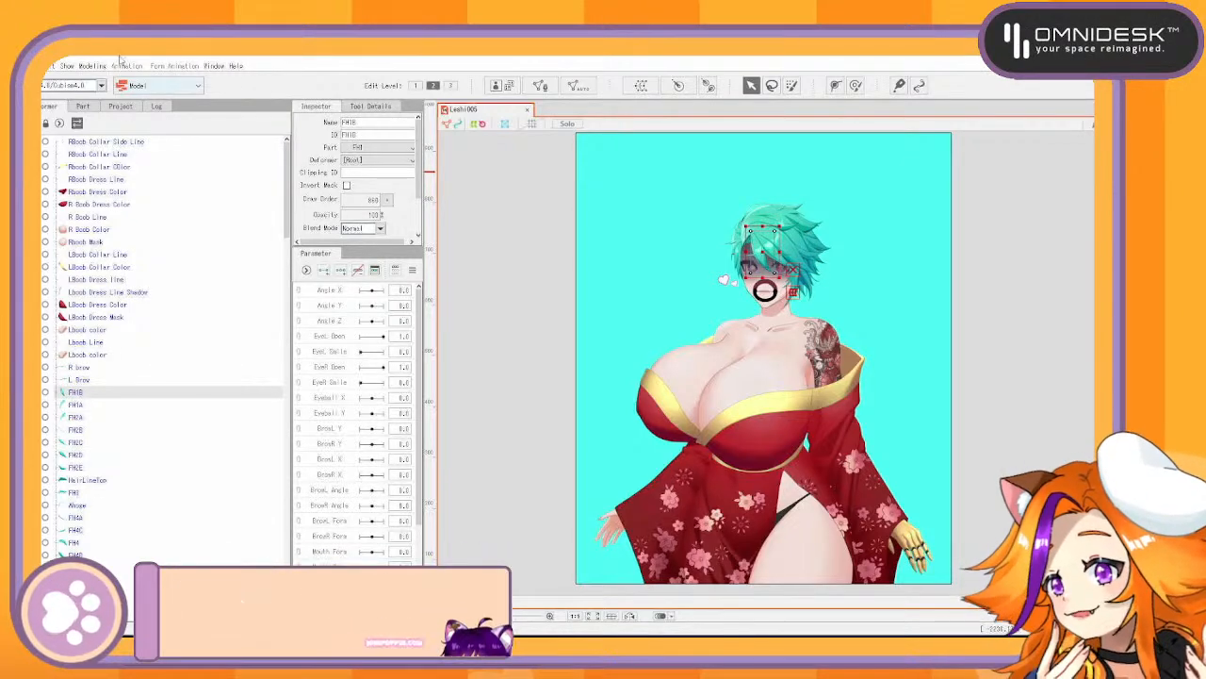
{"action": "left_click", "coordinate": [135, 142]}
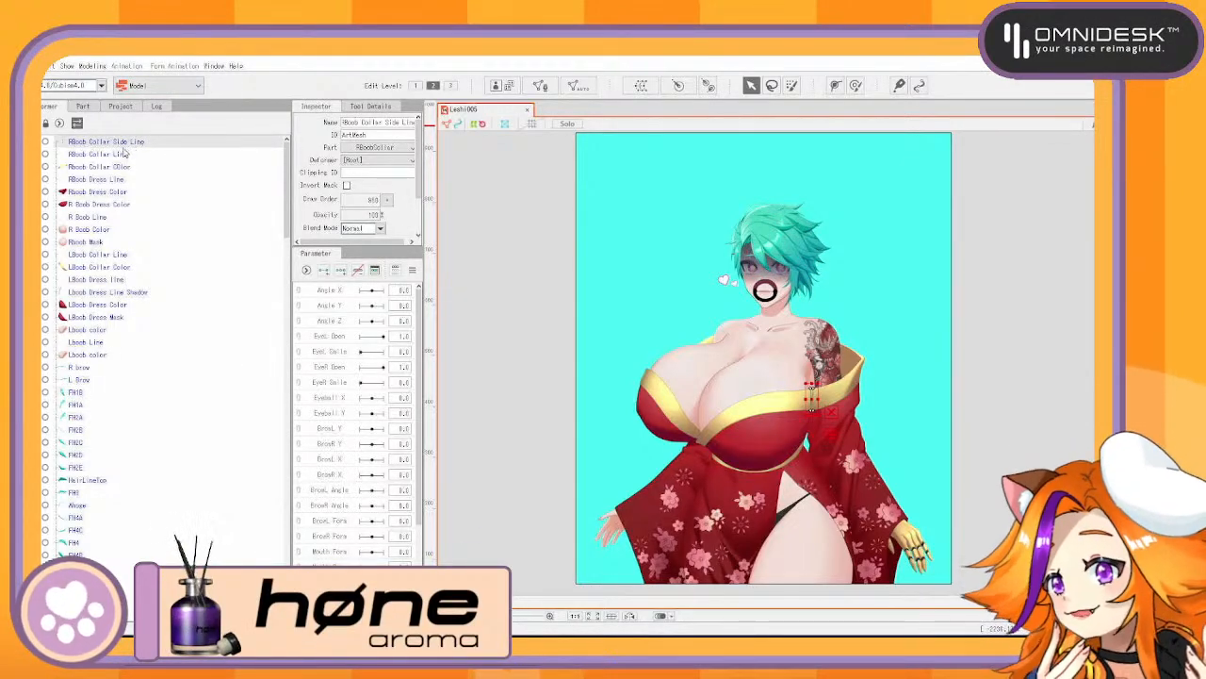
{"action": "left_click", "coordinate": [107, 153]}
{"action": "left_click", "coordinate": [107, 142]}
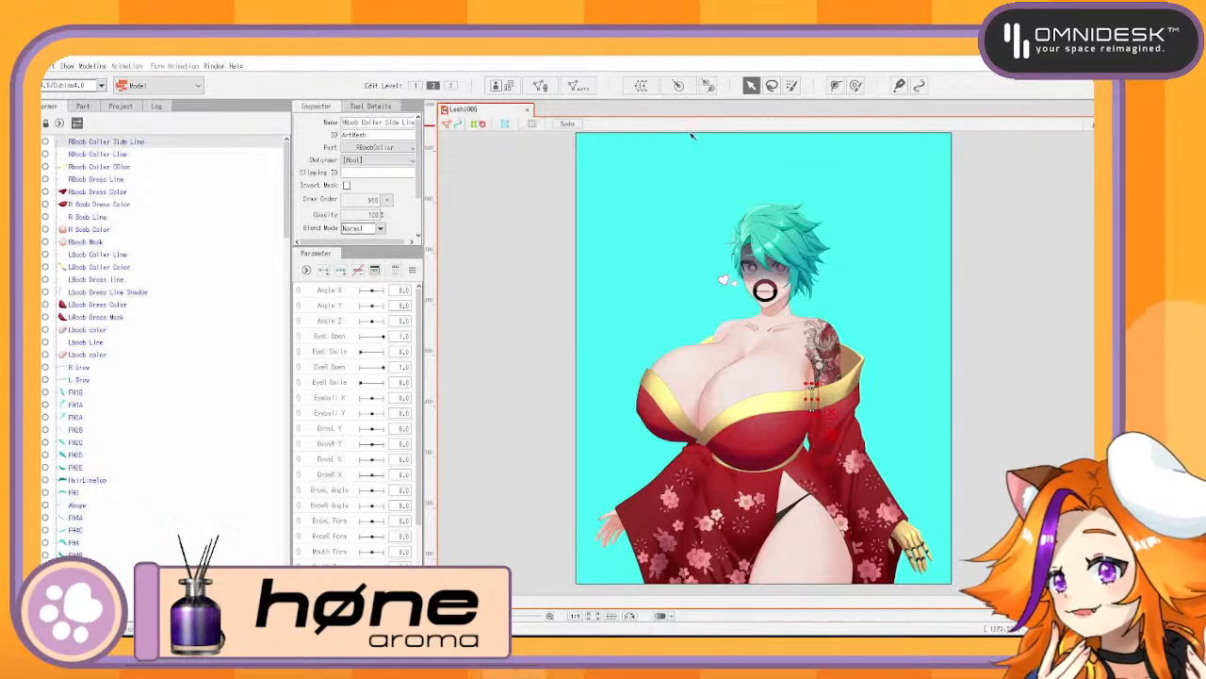
{"action": "scroll", "coordinate": [721, 257], "scroll_direction": "up", "scroll_amount": 5}
{"action": "left_click_drag", "start_coordinate": [880, 514], "coordinate": [743, 251]}
{"action": "scroll", "coordinate": [743, 264], "scroll_direction": "down", "scroll_amount": 4}
{"action": "mouse_move", "coordinate": [730, 300]}
{"action": "left_mouse_down"}
{"action": "mouse_move", "coordinate": [700, 247]}
{"action": "mouse_move", "coordinate": [714, 282]}
{"action": "left_mouse_up"}
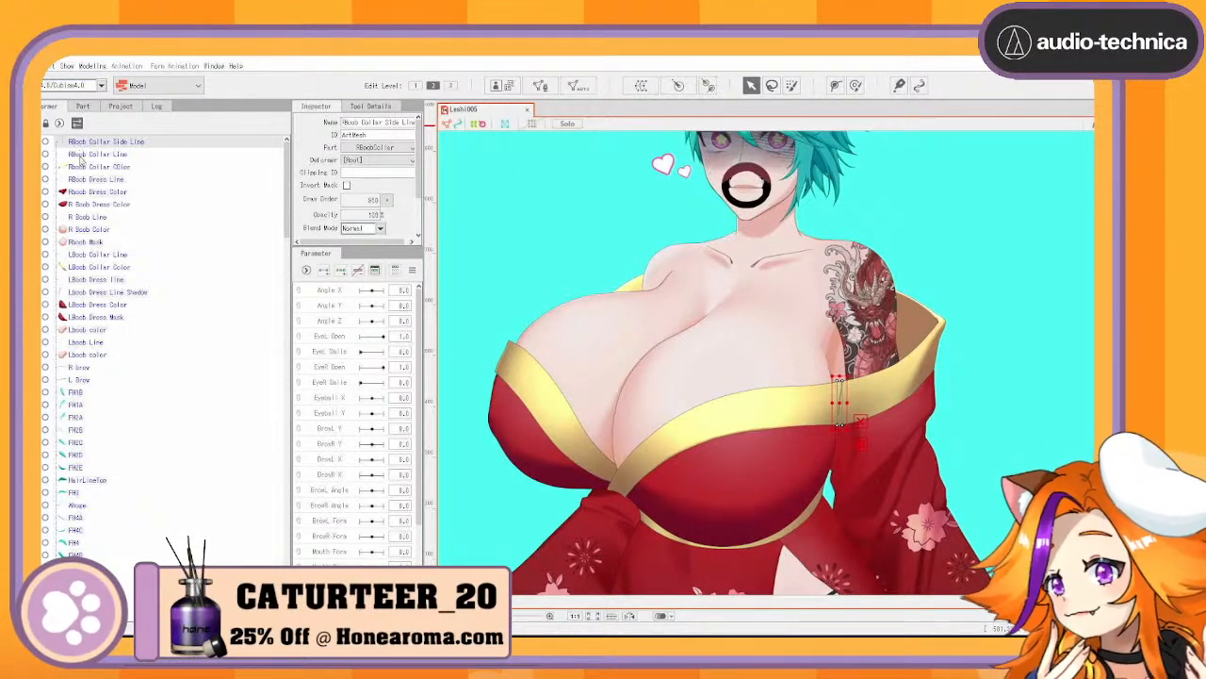
Try moving the three right collar art meshes together with RBoob Dress Line, and undo the move
{"action": "left_click", "coordinate": [110, 156], "text": "ctrl"}
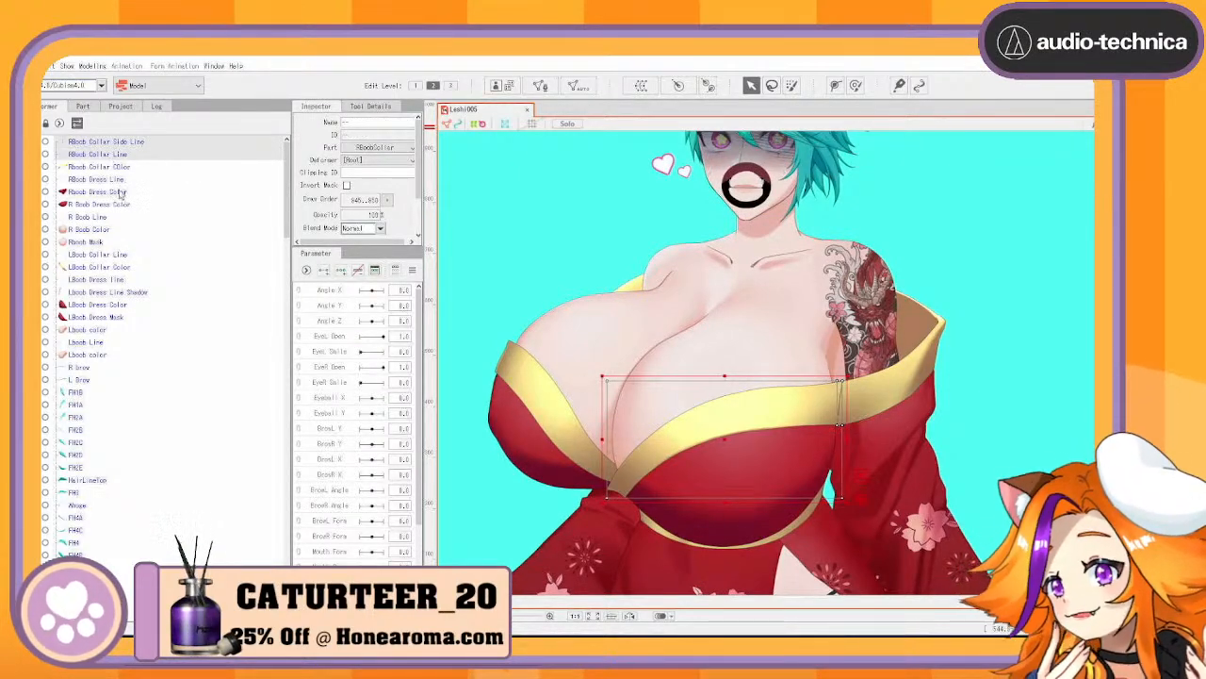
{"action": "left_click", "coordinate": [104, 179], "text": "ctrl"}
{"action": "left_click", "coordinate": [105, 191], "text": "ctrl"}
{"action": "scroll", "coordinate": [694, 324], "scroll_direction": "down", "scroll_amount": 4}
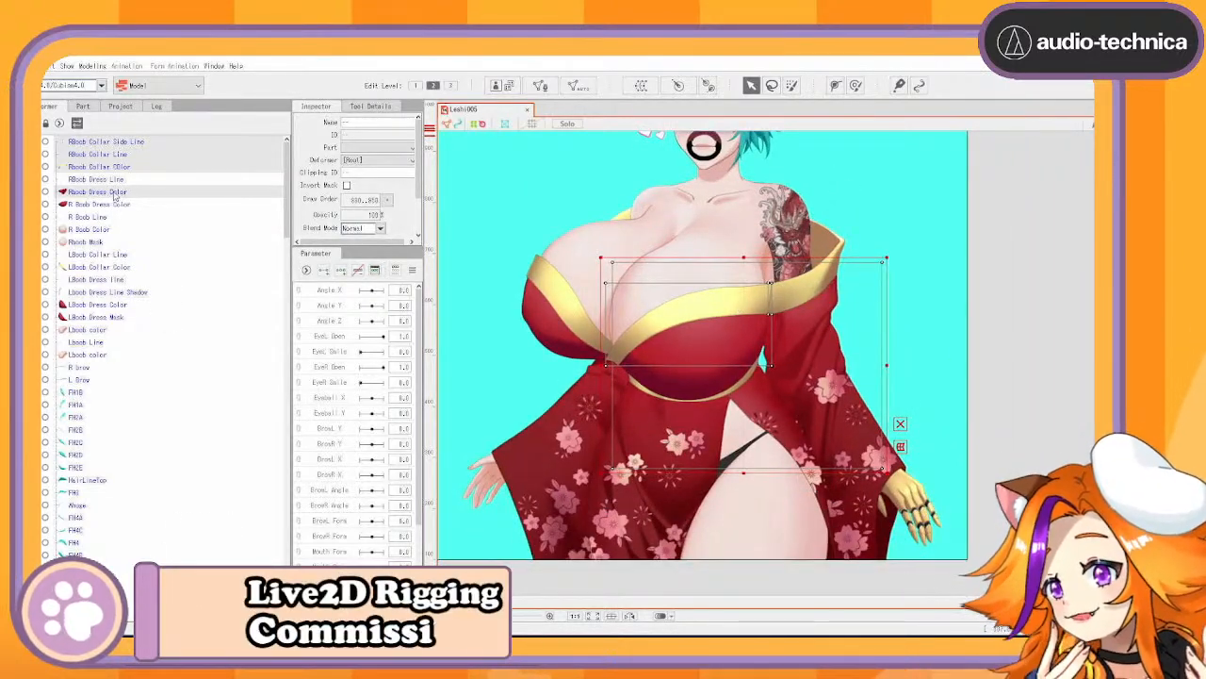
{"action": "left_click", "coordinate": [119, 181]}
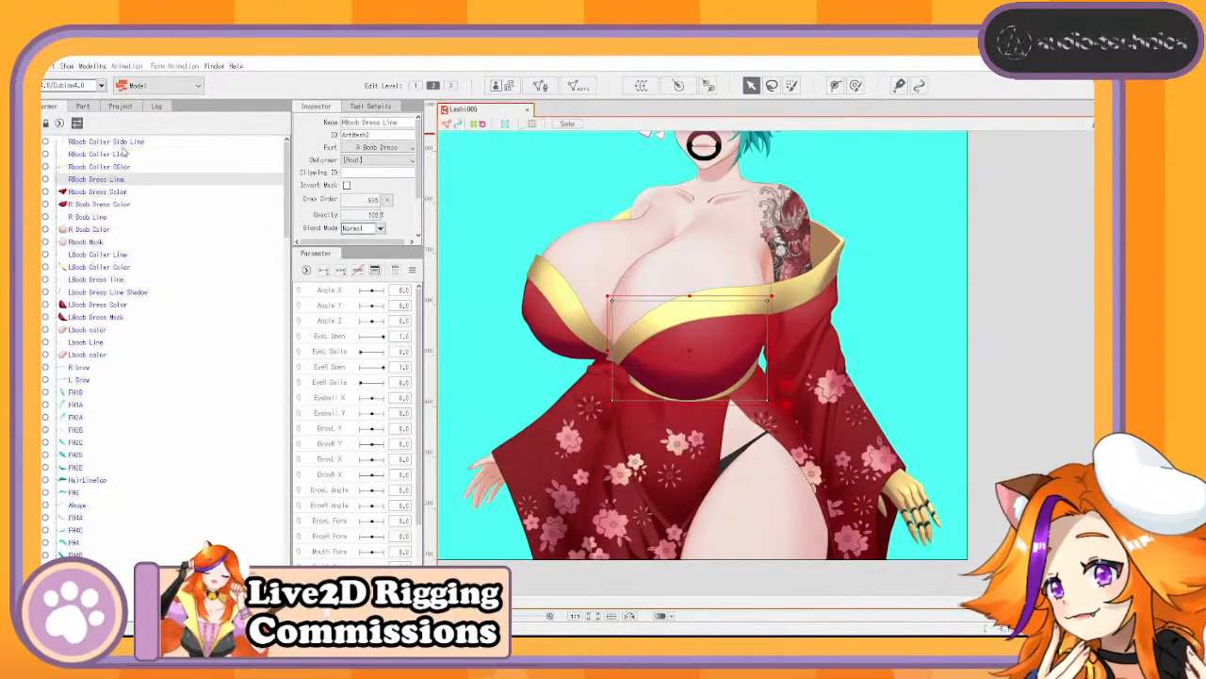
{"action": "left_click", "coordinate": [122, 142], "text": "shift"}
{"action": "left_click_drag", "start_coordinate": [691, 340], "coordinate": [697, 286]}
{"action": "key", "text": "ctrl+z"}
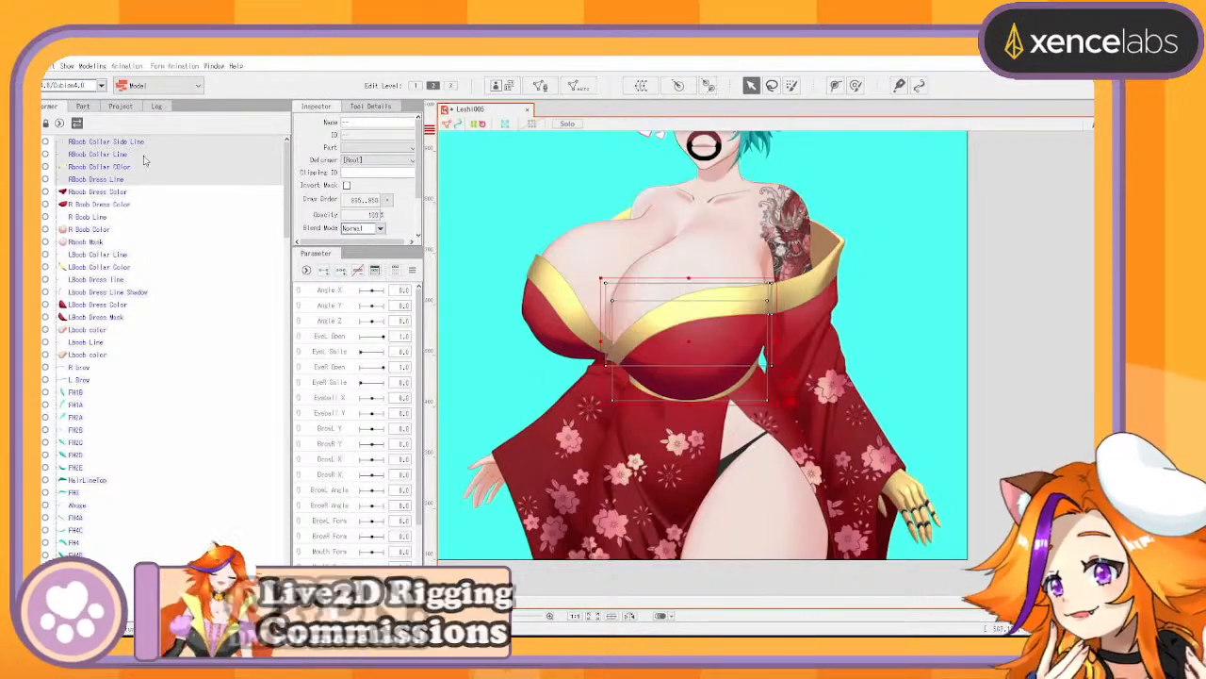
Create a warp deformer named R Boob Collar as parent of RBoob Collar Side Line, RBoob Collar Line and Rboob Collar COlor
{"action": "left_click", "coordinate": [111, 142]}
{"action": "left_click", "coordinate": [118, 155], "text": "shift"}
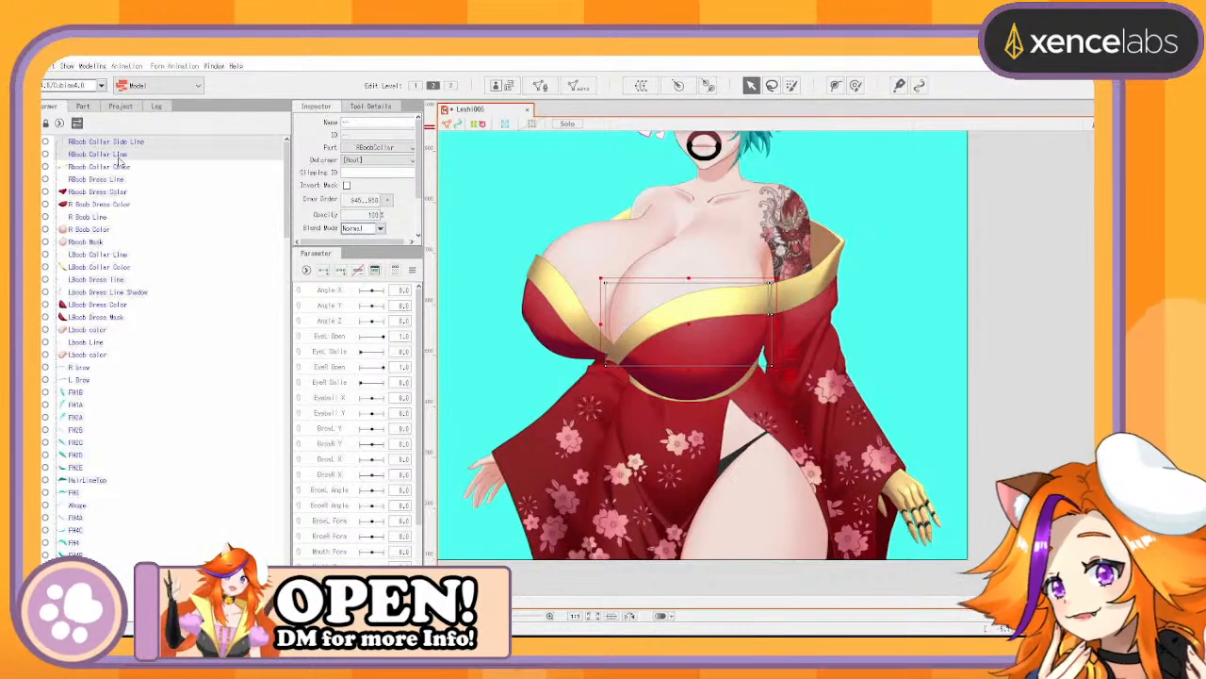
{"action": "left_click", "coordinate": [120, 167], "text": "shift"}
{"action": "left_click_drag", "start_coordinate": [699, 326], "coordinate": [650, 263]}
{"action": "key", "text": "ctrl+z"}
{"action": "left_click", "coordinate": [540, 85]}
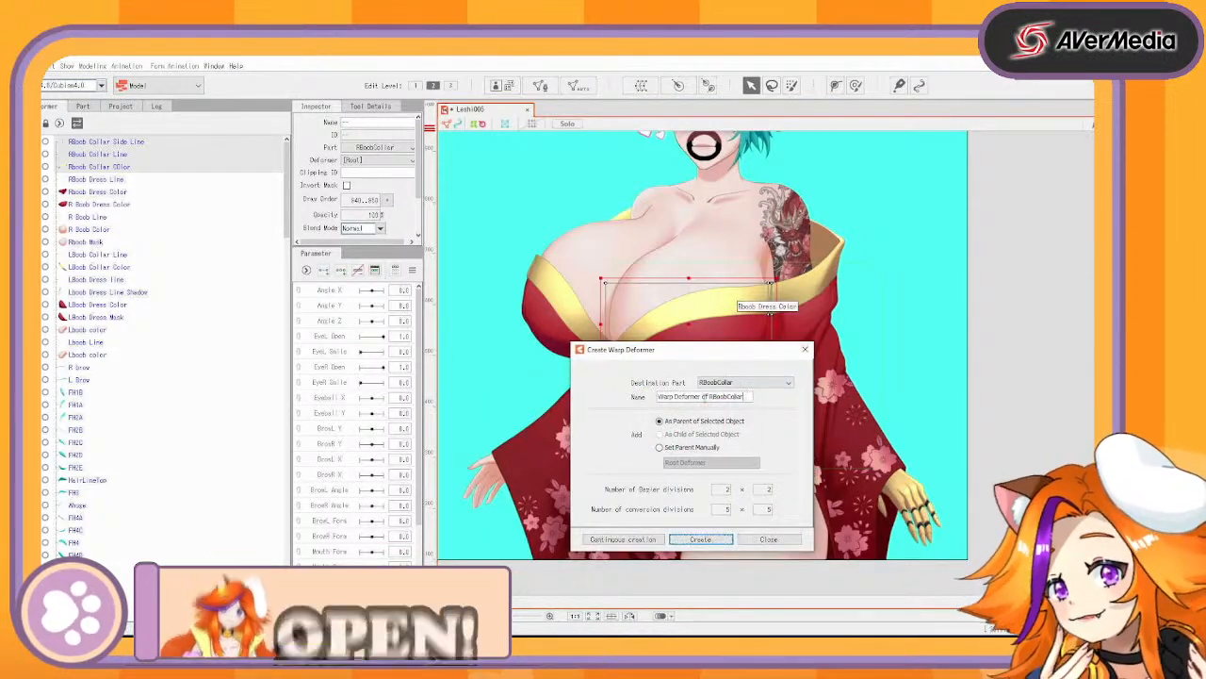
{"action": "left_click_drag", "start_coordinate": [747, 398], "coordinate": [112, 364]}
{"action": "type", "text": "R"}
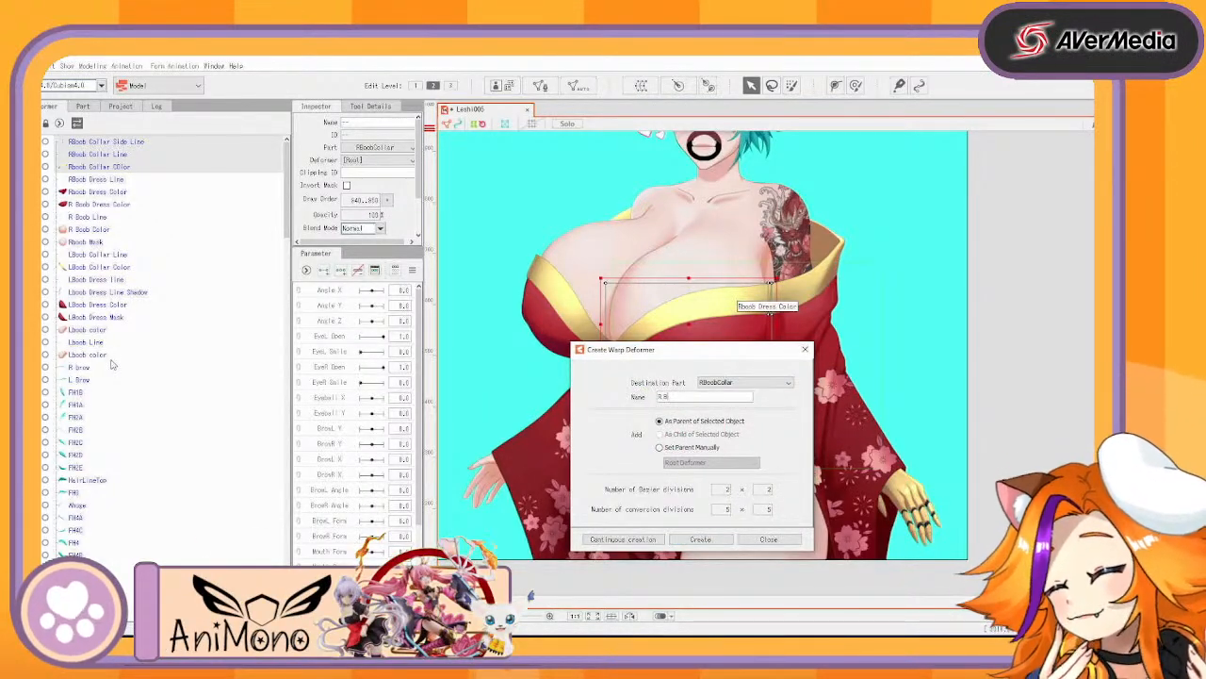
{"action": "type", "text": " Boob"}
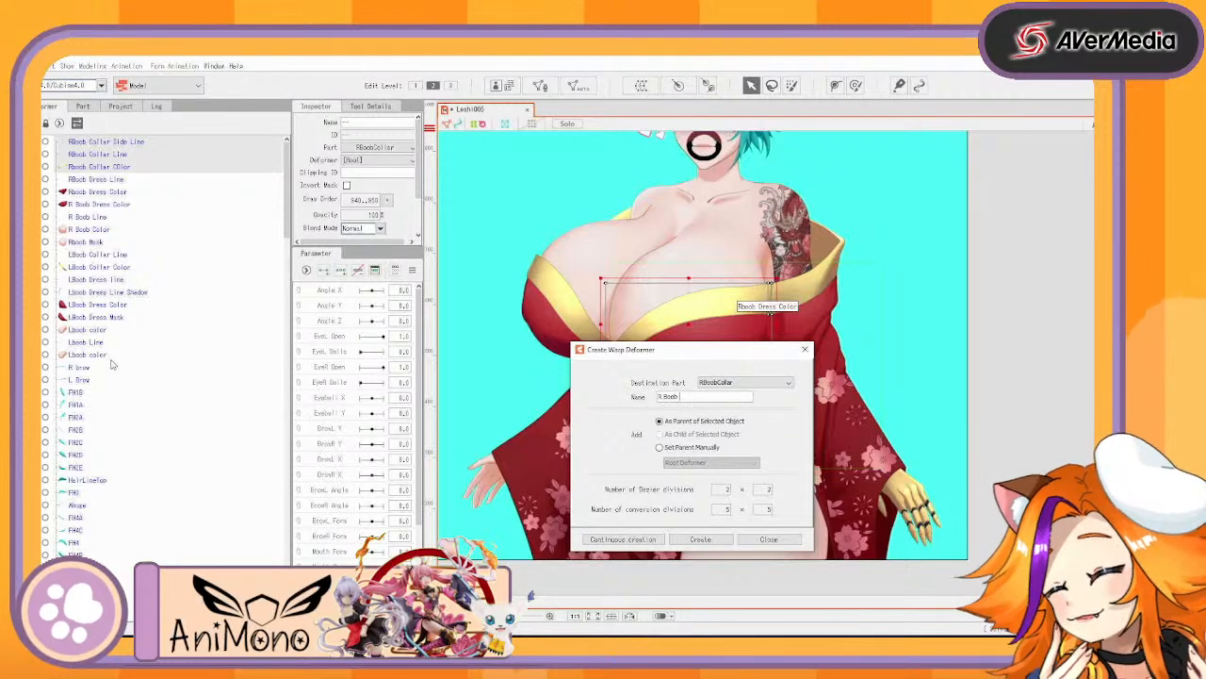
{"action": "type", "text": " Collar"}
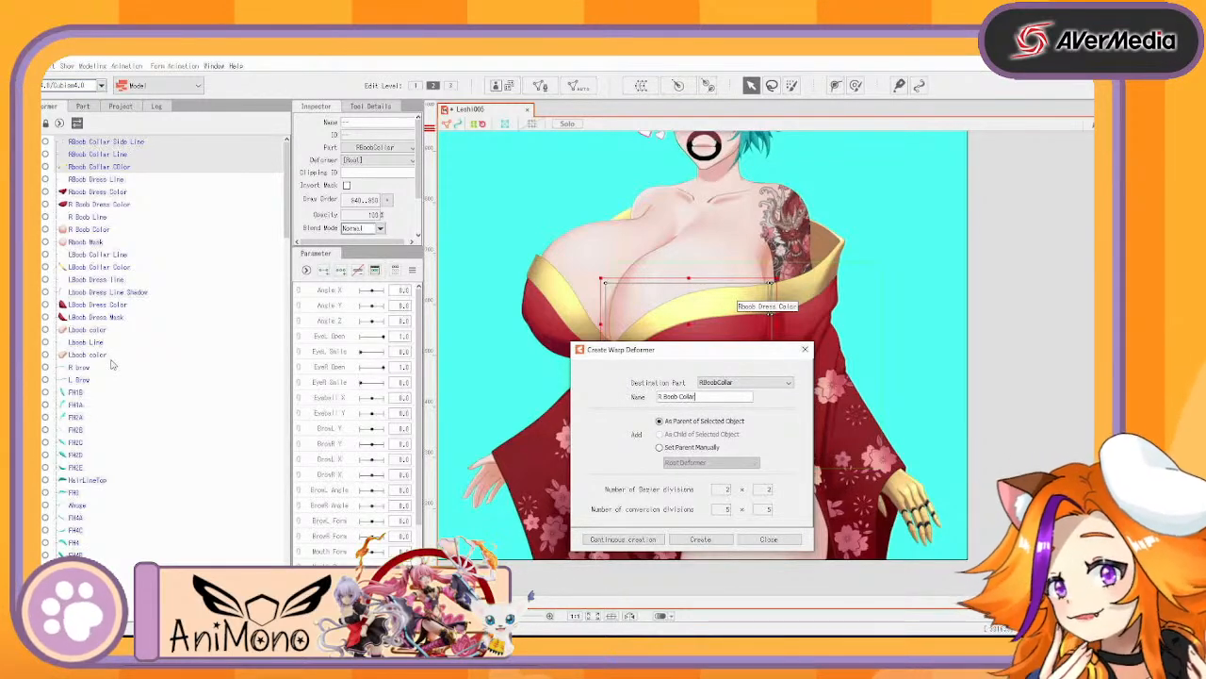
{"action": "left_click", "coordinate": [644, 540]}
{"action": "left_click", "coordinate": [56, 141]}
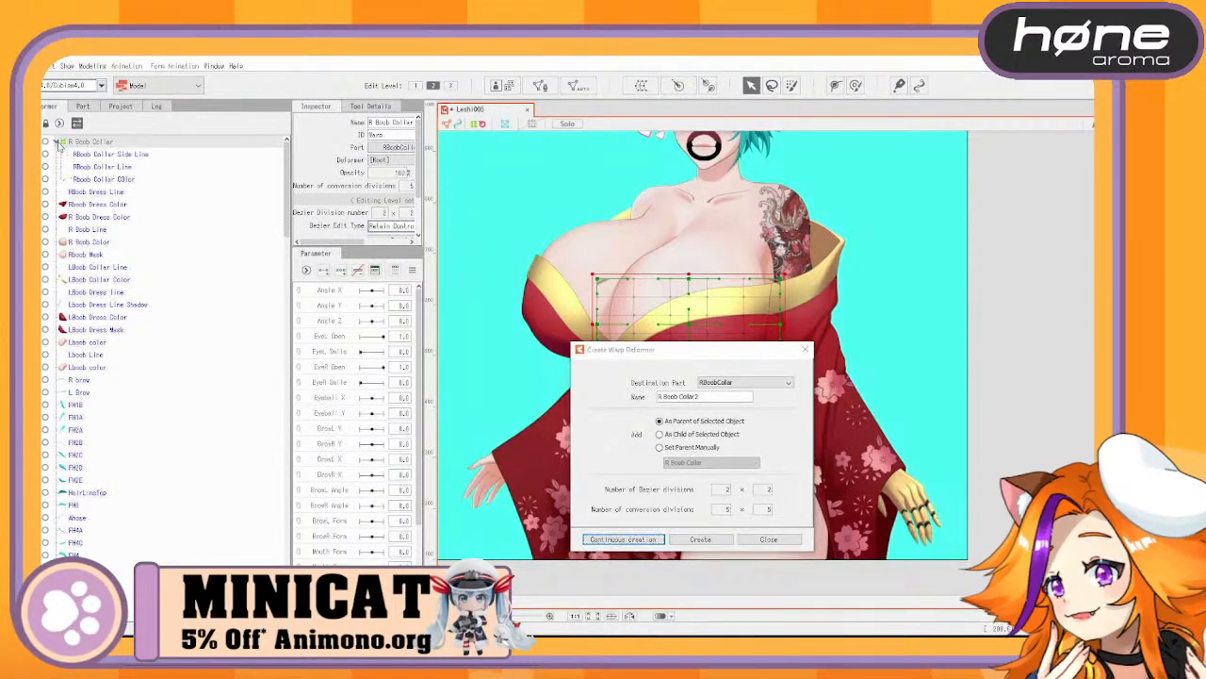
Create a warp deformer named R Boob Main as parent of RBoob Dress Line and the clipping base R Boob Dress Color
{"action": "left_click", "coordinate": [95, 154]}
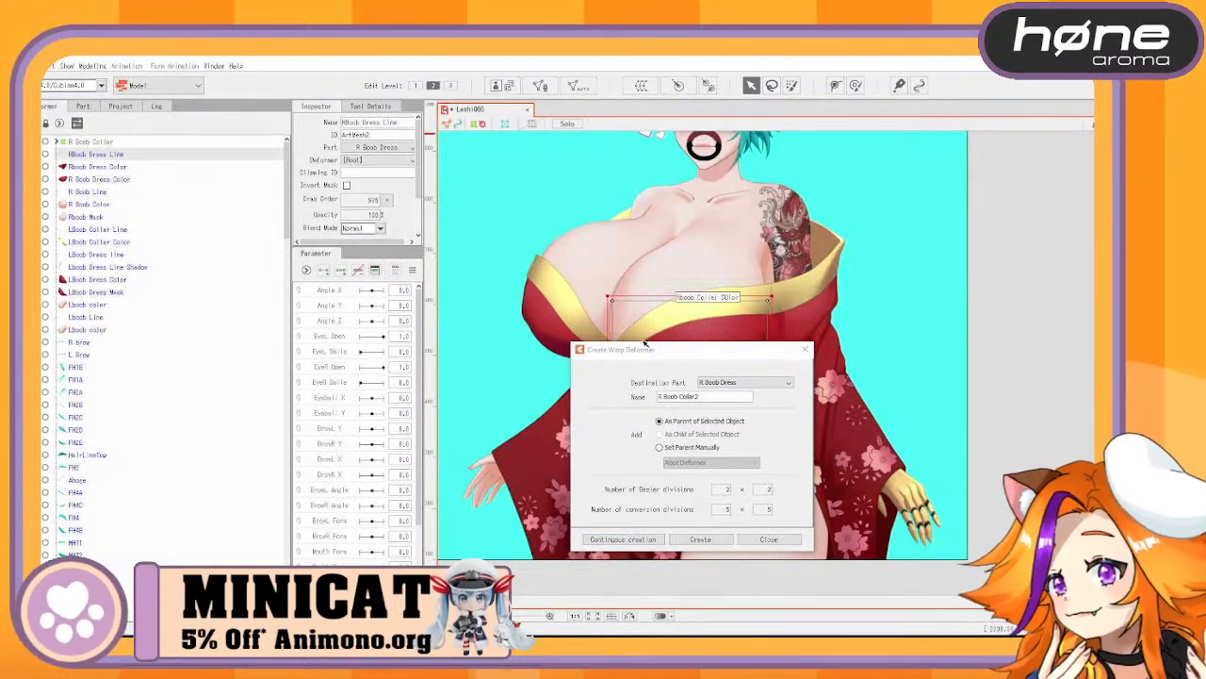
{"action": "left_click_drag", "start_coordinate": [658, 359], "coordinate": [941, 314]}
{"action": "left_click", "coordinate": [125, 170], "text": "ctrl"}
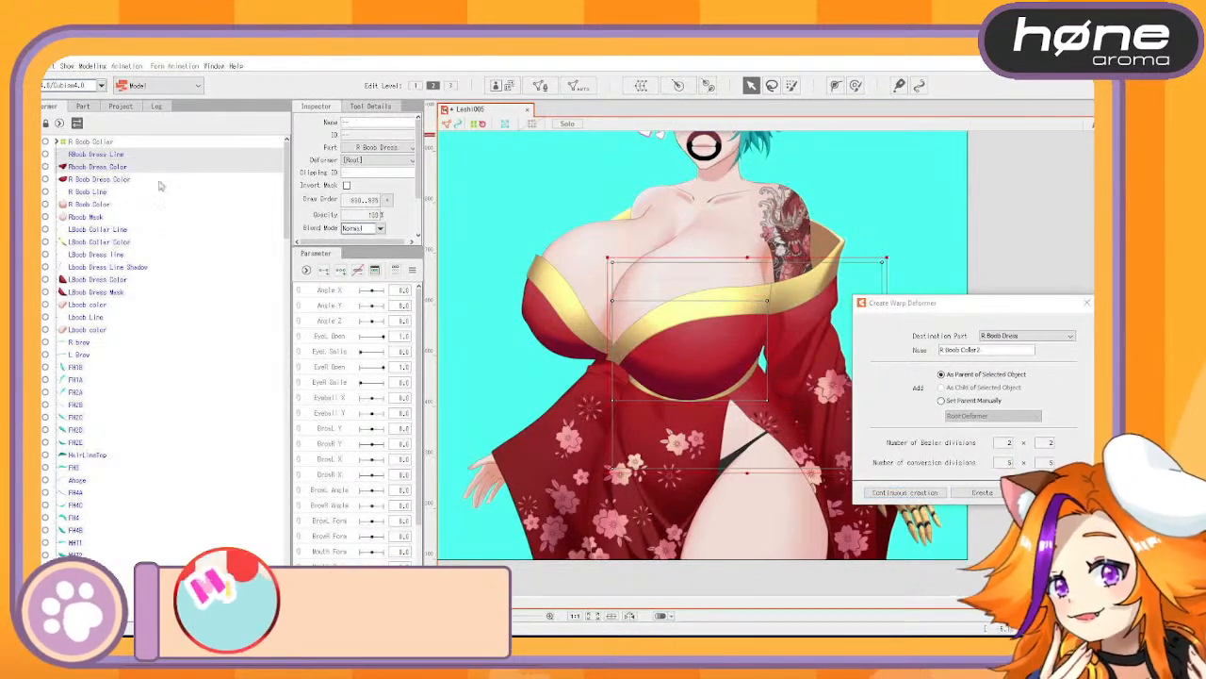
{"action": "left_click", "coordinate": [111, 154], "text": "ctrl"}
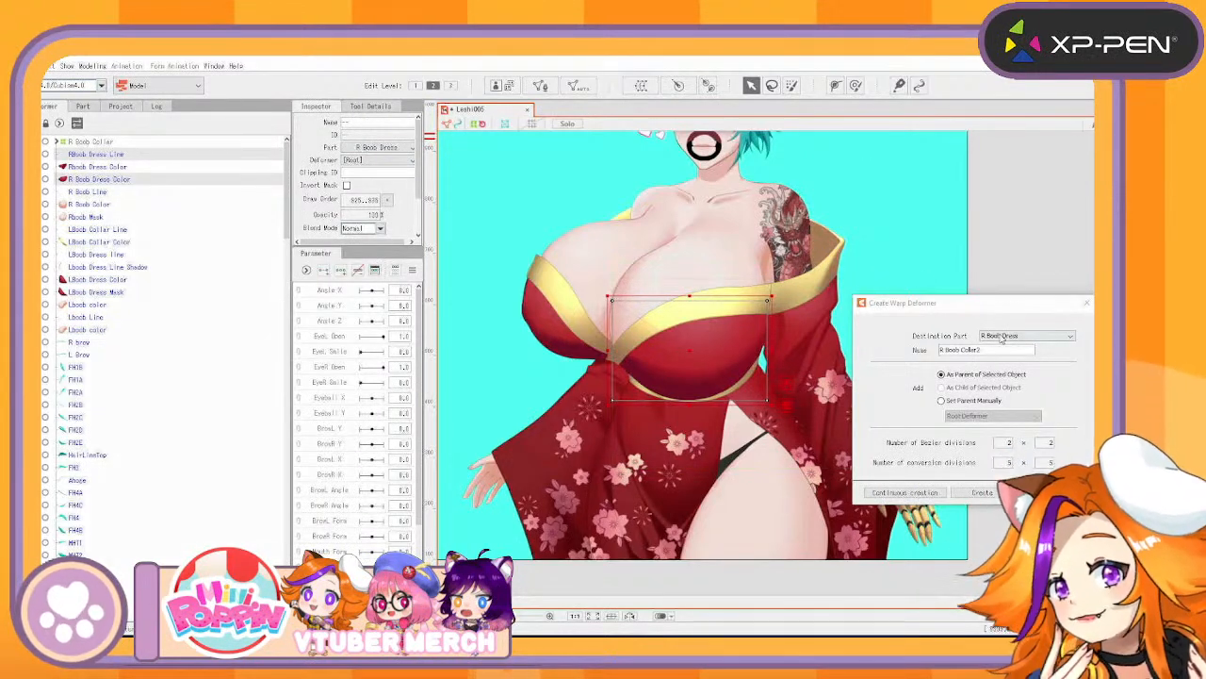
{"action": "left_click_drag", "start_coordinate": [986, 350], "coordinate": [696, 327]}
{"action": "type", "text": "R "}
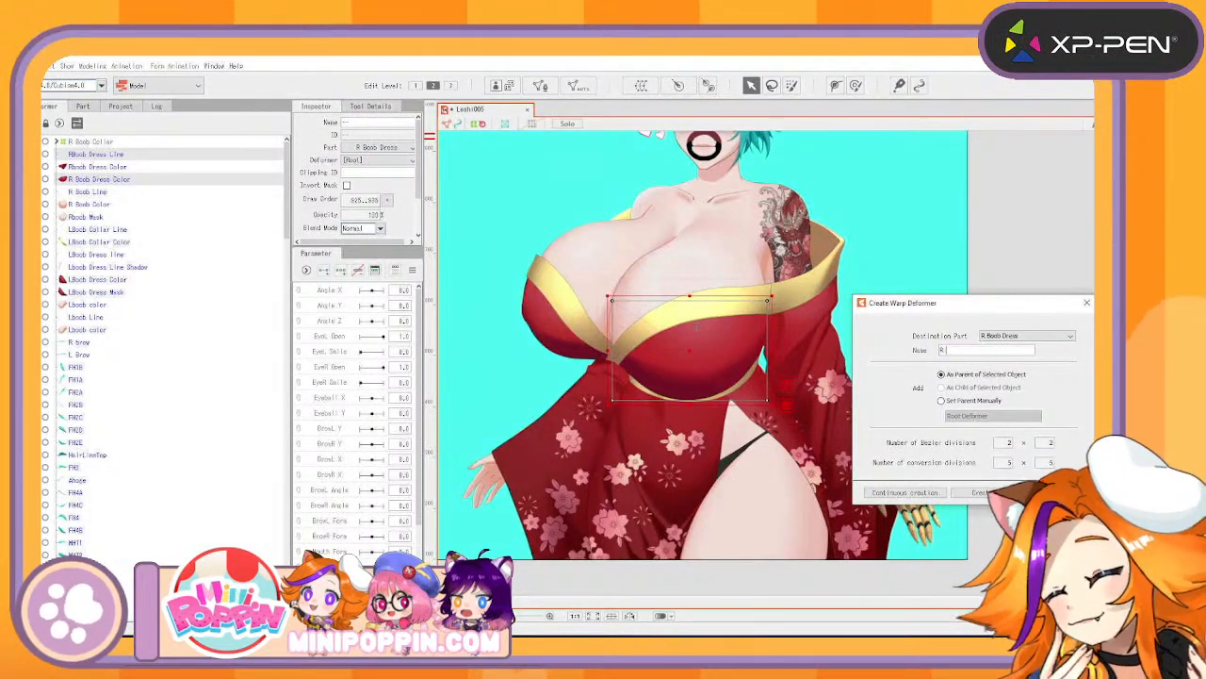
{"action": "type", "text": "Boob Main"}
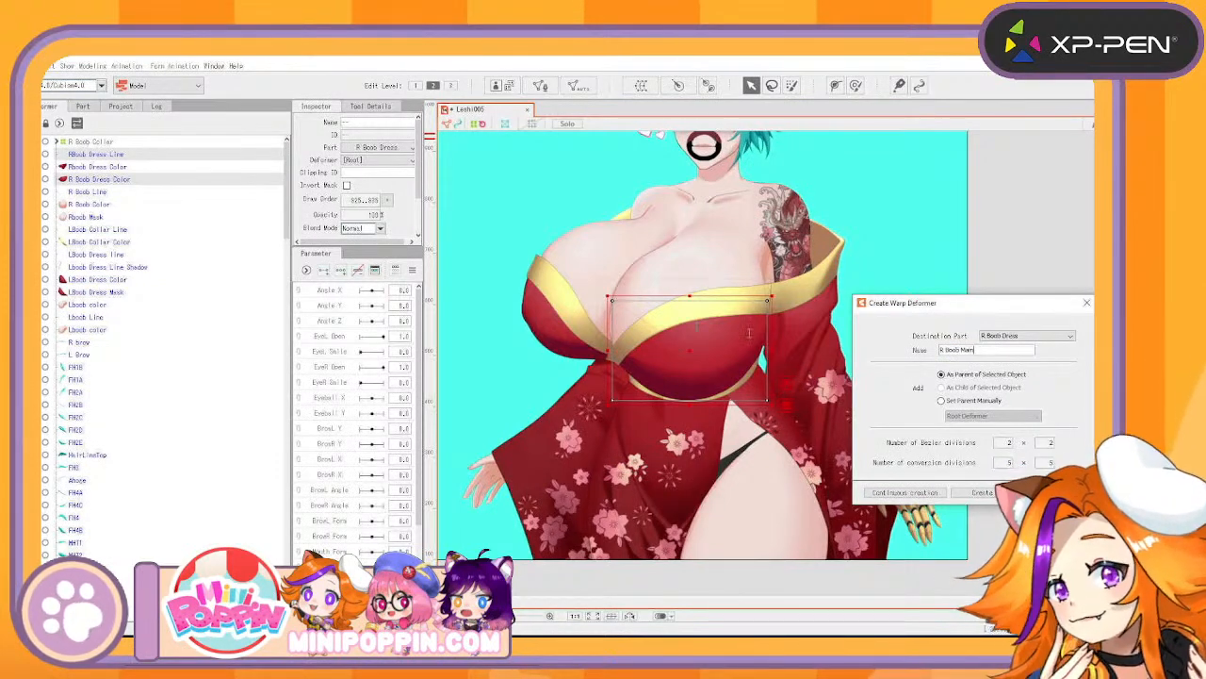
{"action": "left_click", "coordinate": [927, 494]}
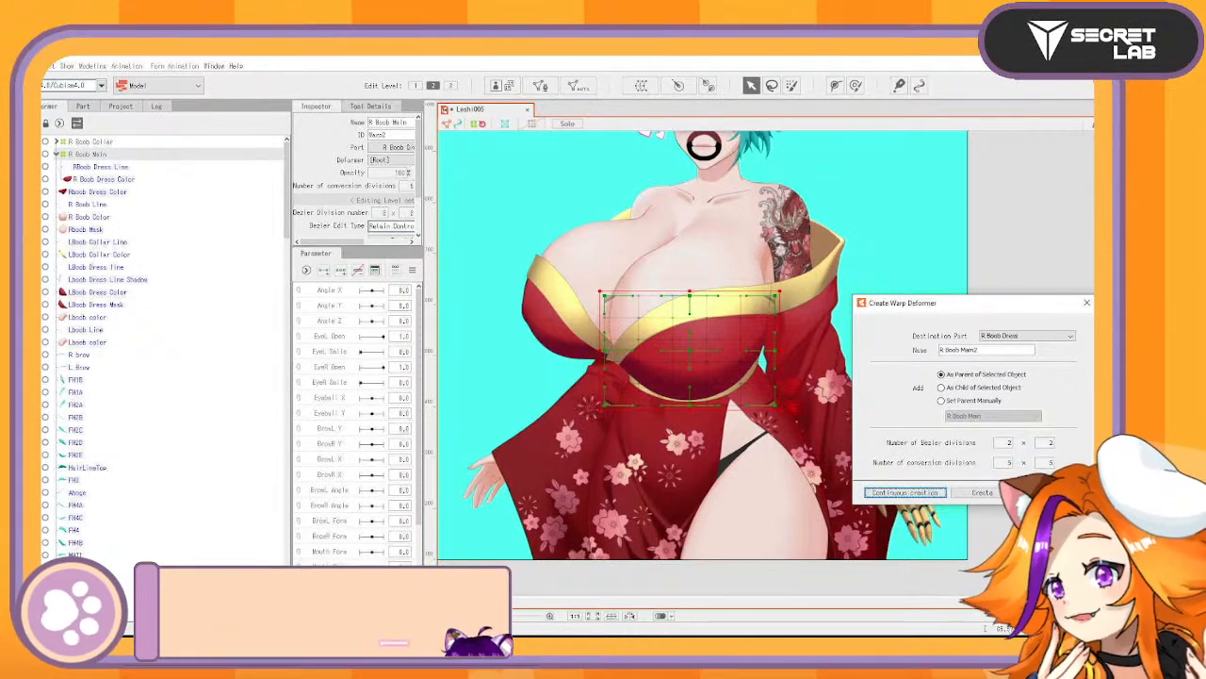
Move the clipped Rboob Dress Color mesh into R Boob Main and give it its own parent warp deformer named Color
{"action": "left_click", "coordinate": [106, 193]}
{"action": "left_click_drag", "start_coordinate": [107, 195], "coordinate": [114, 177]}
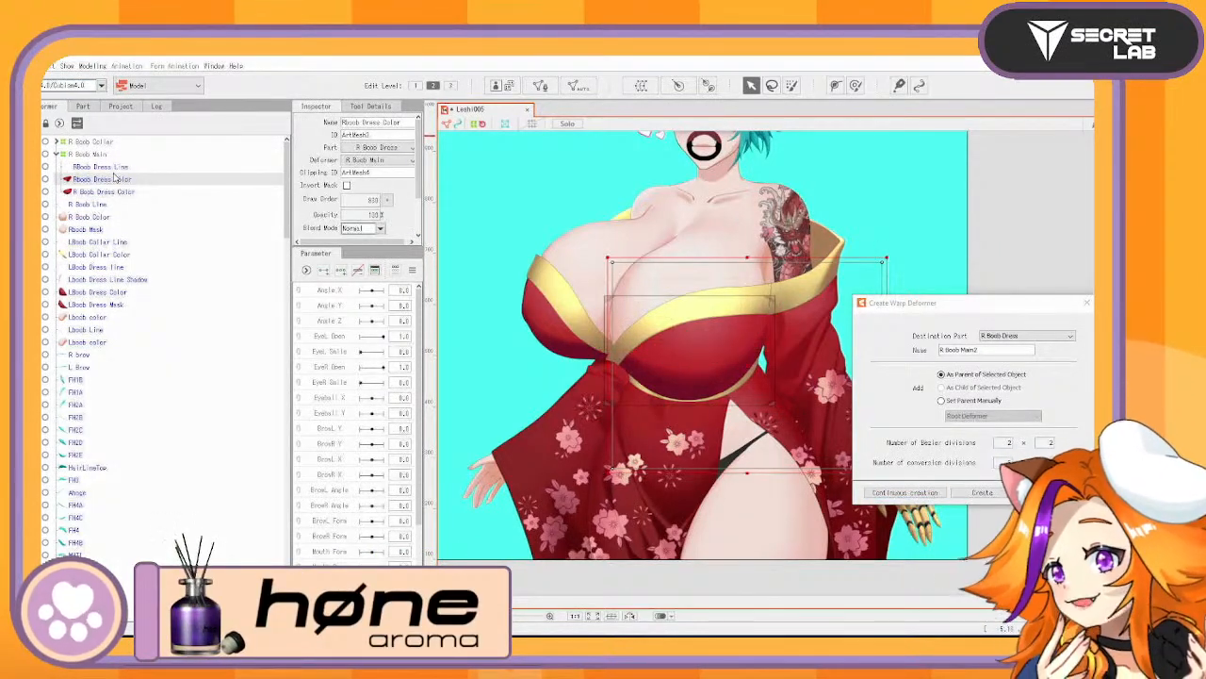
{"action": "left_click", "coordinate": [991, 350]}
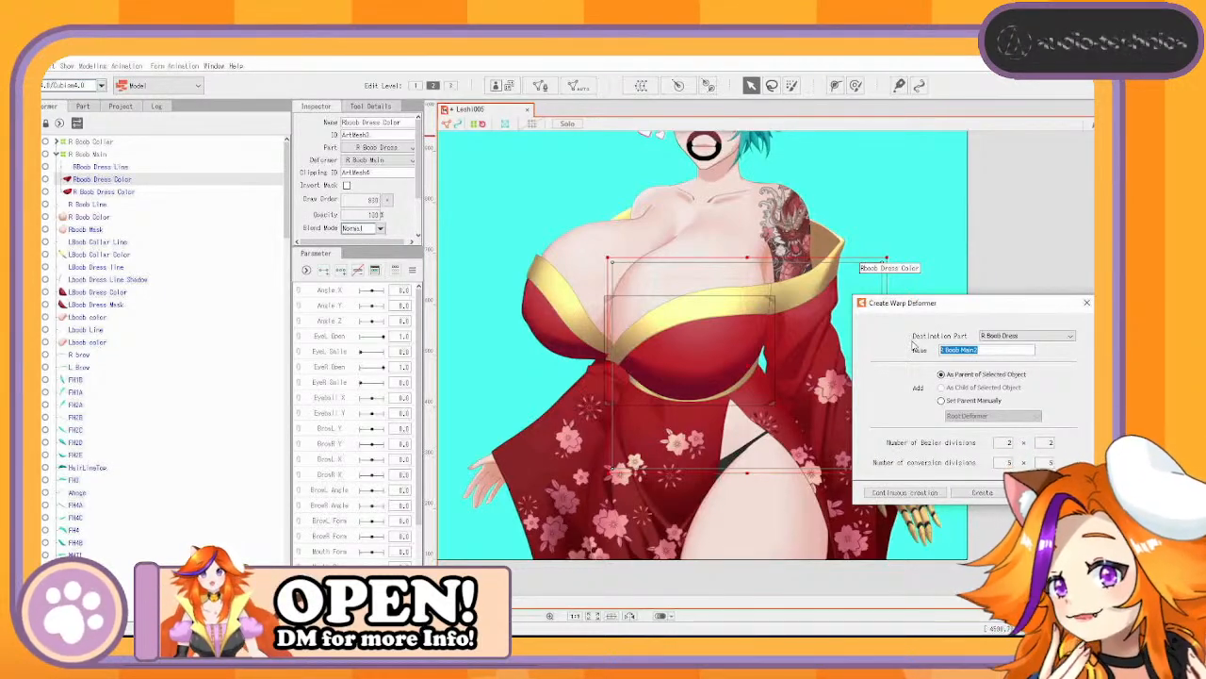
{"action": "type", "text": "lor"}
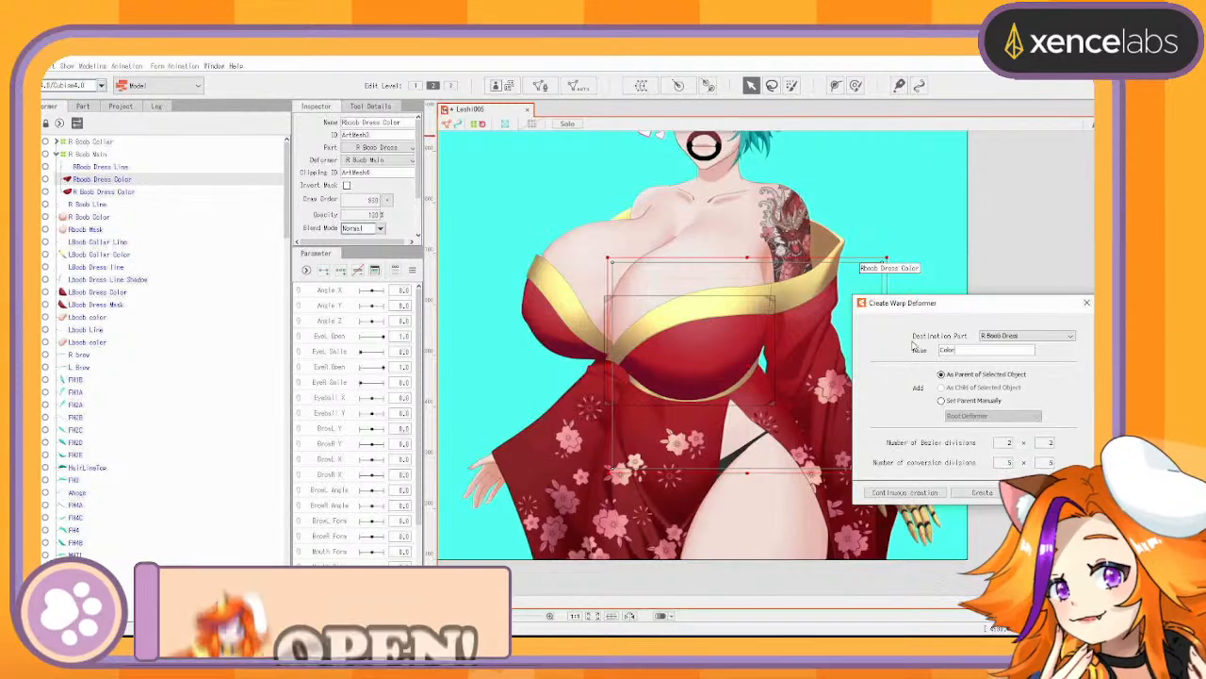
{"action": "left_click", "coordinate": [904, 492]}
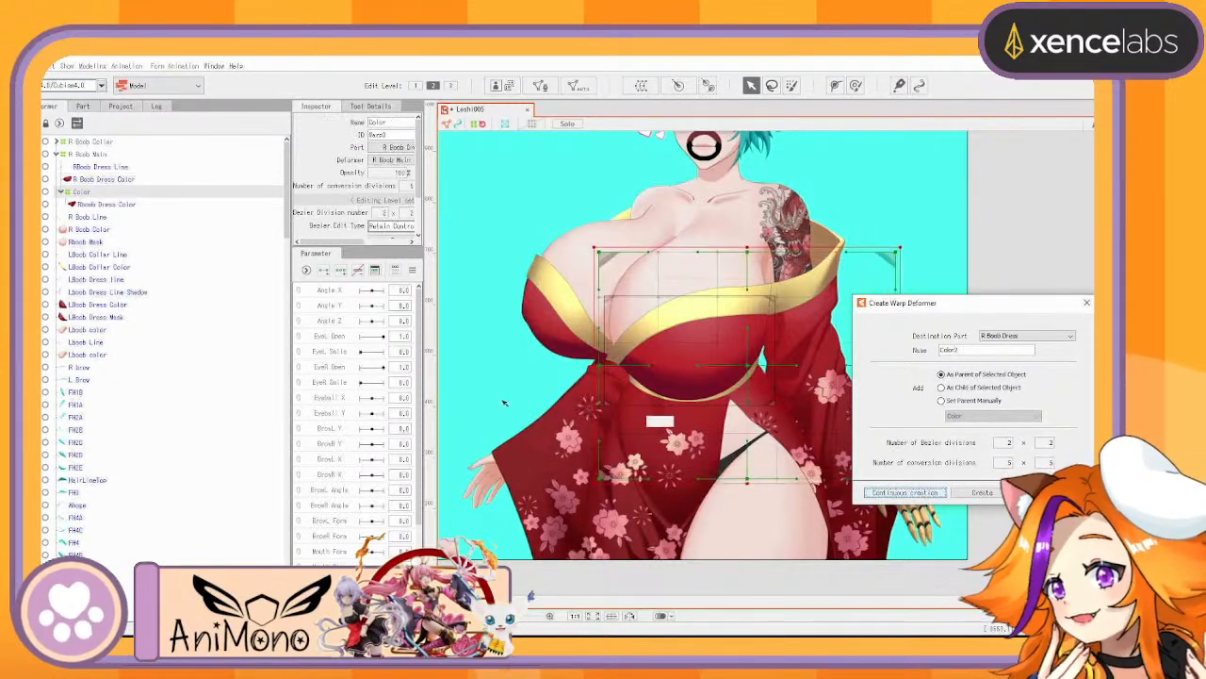
Try generating automatic meshes with the Standard preset for RBoob Dress Line and both right dress color meshes
{"action": "left_click", "coordinate": [111, 179], "text": "ctrl"}
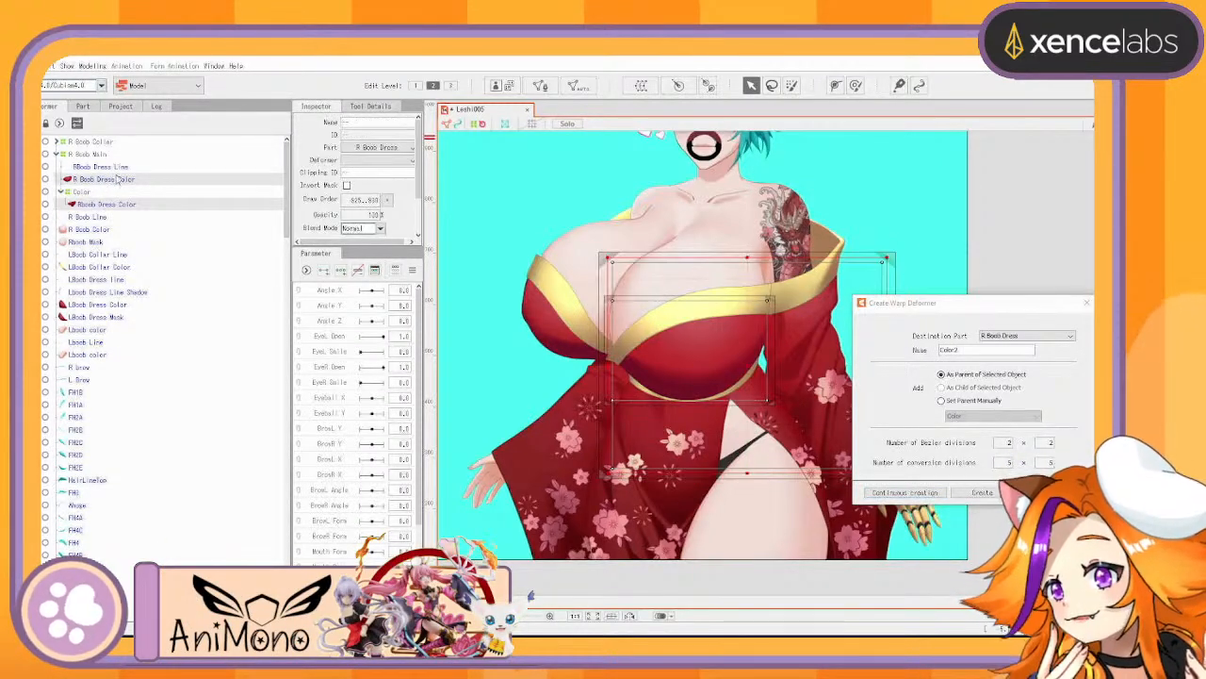
{"action": "left_click", "coordinate": [114, 167], "text": "ctrl"}
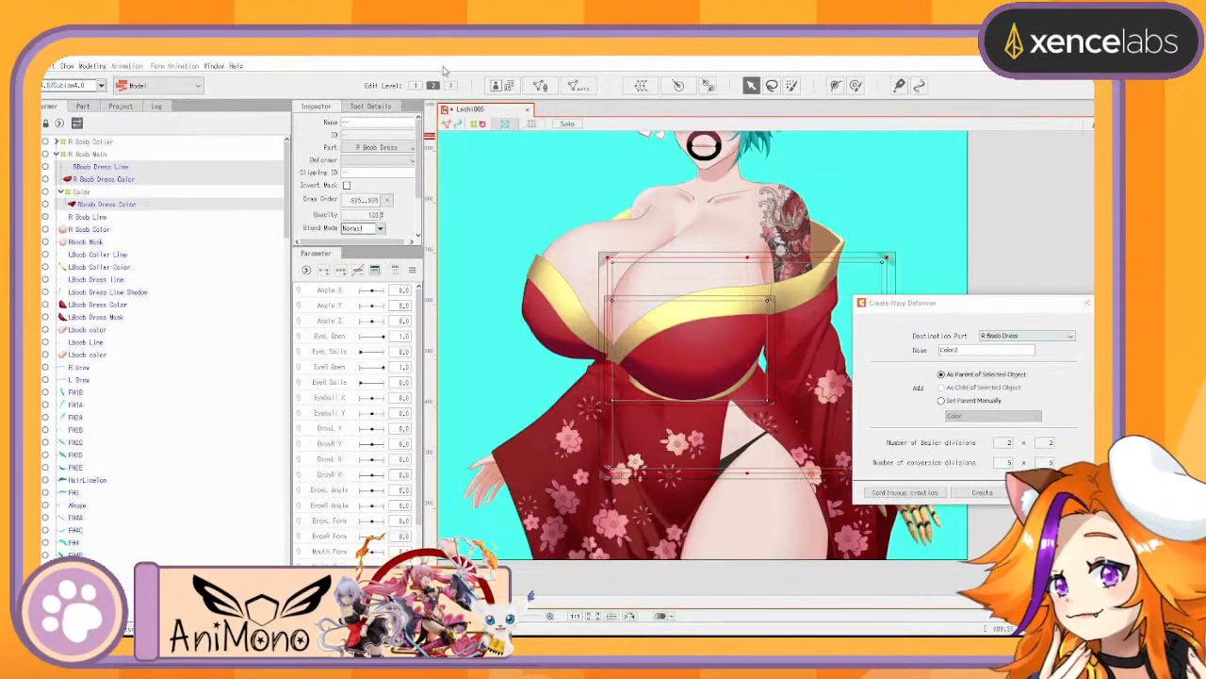
{"action": "left_click", "coordinate": [577, 87]}
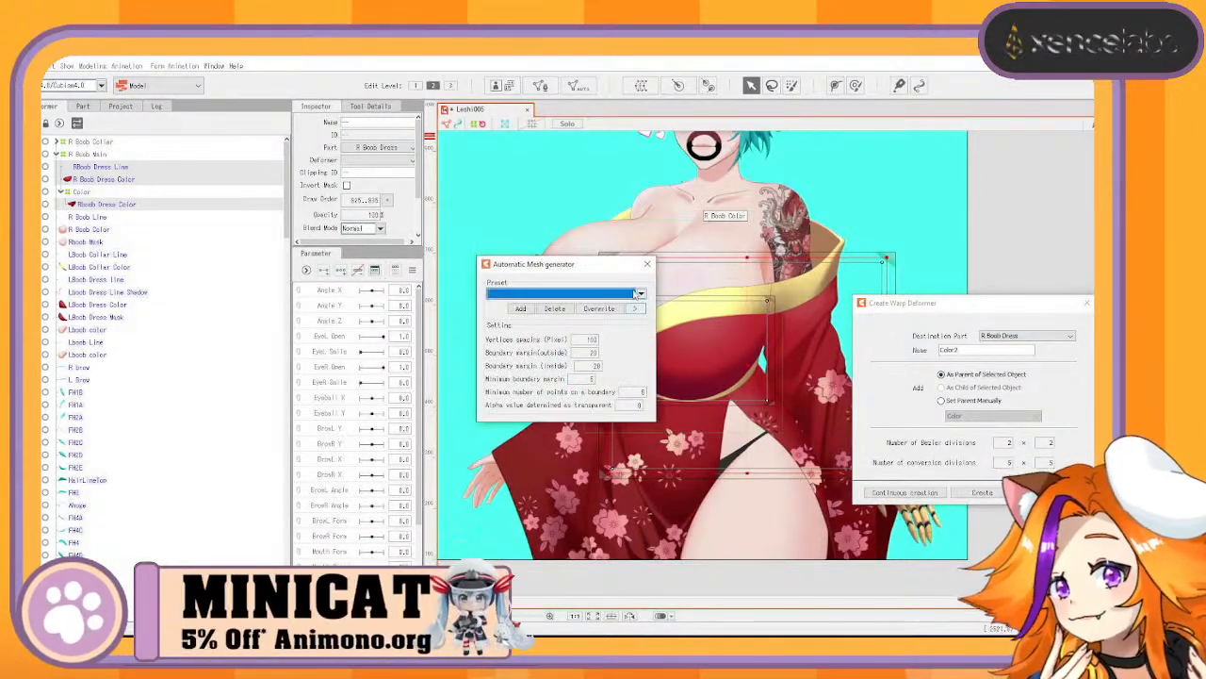
{"action": "left_click", "coordinate": [556, 293]}
{"action": "left_click", "coordinate": [532, 306]}
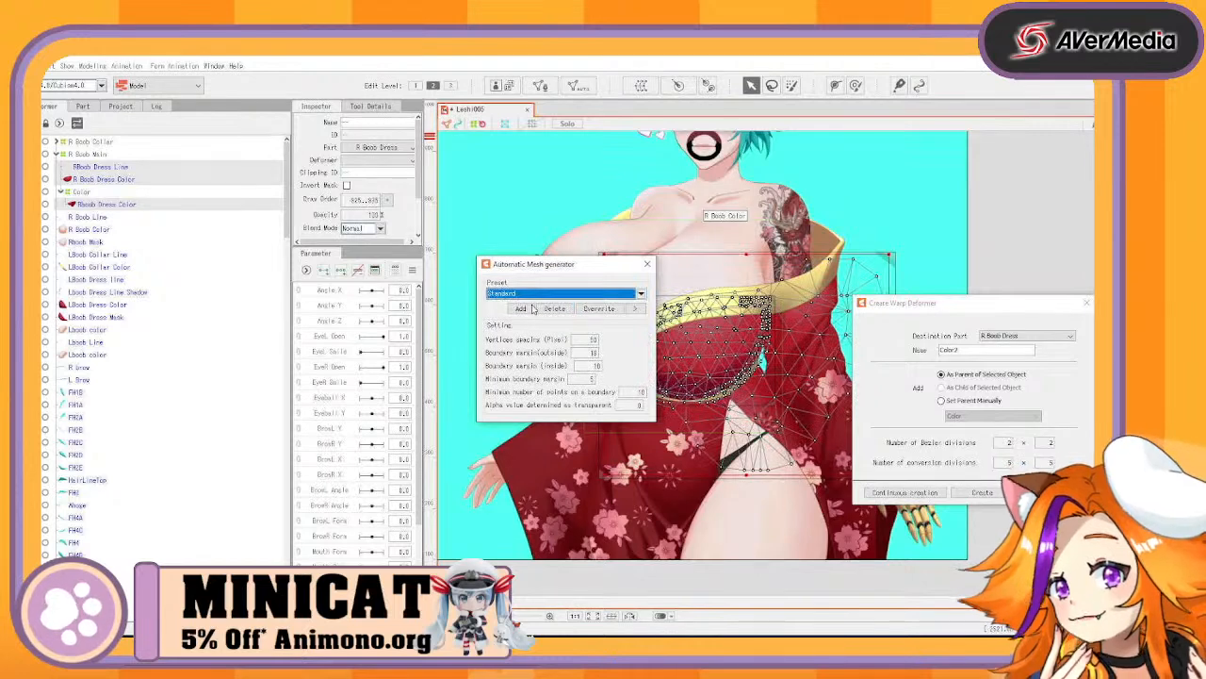
Inspect the generated mesh on RBoob Dress Line and undo the automatic mesh generation, keeping the Color warp deformer
{"action": "left_click", "coordinate": [147, 170]}
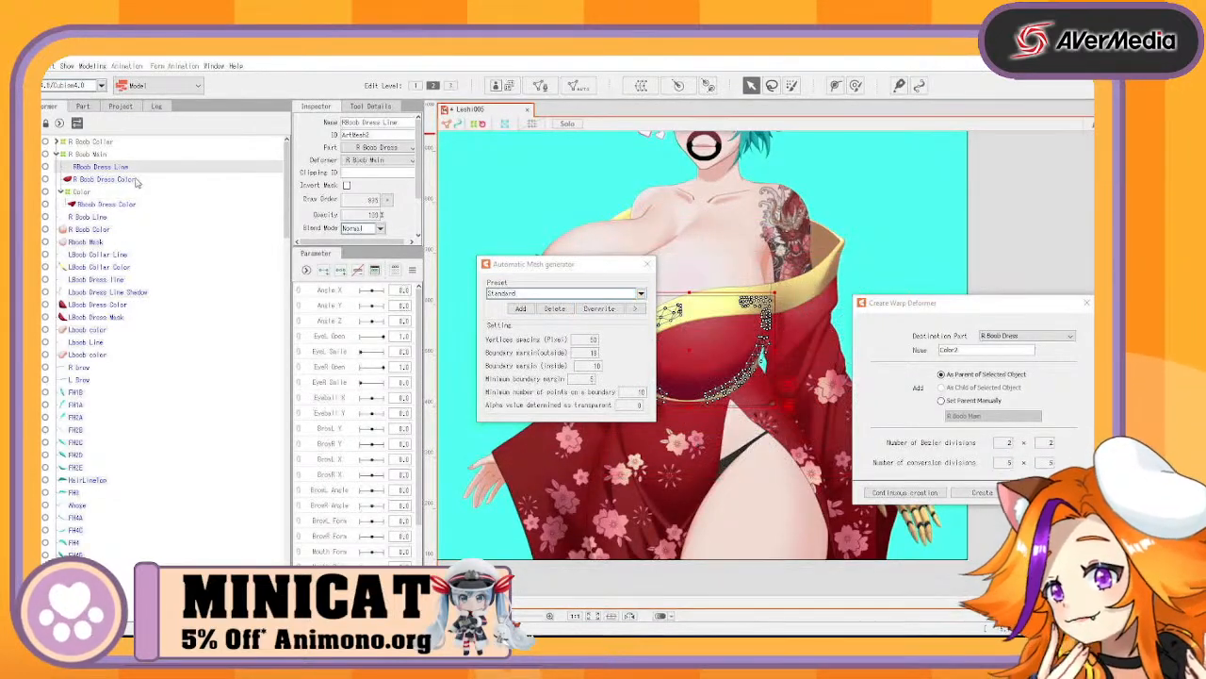
{"action": "left_click", "coordinate": [136, 180], "text": "ctrl"}
{"action": "left_click", "coordinate": [125, 168]}
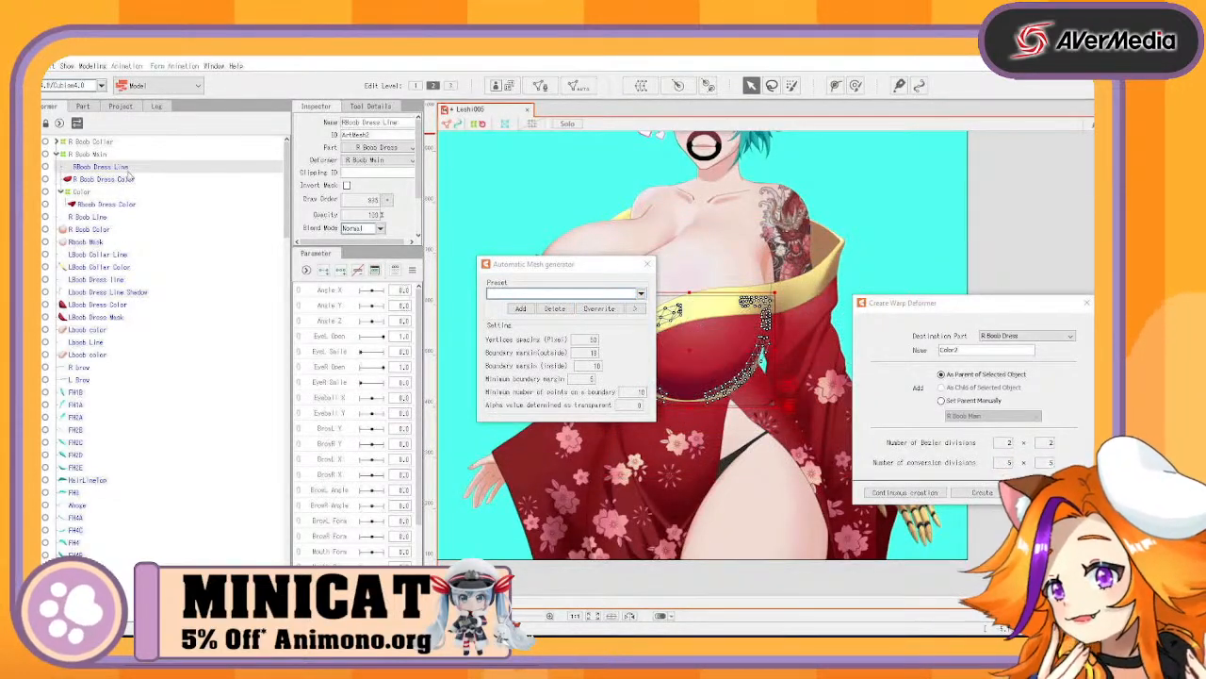
{"action": "scroll", "coordinate": [755, 285], "scroll_direction": "up", "scroll_amount": 3}
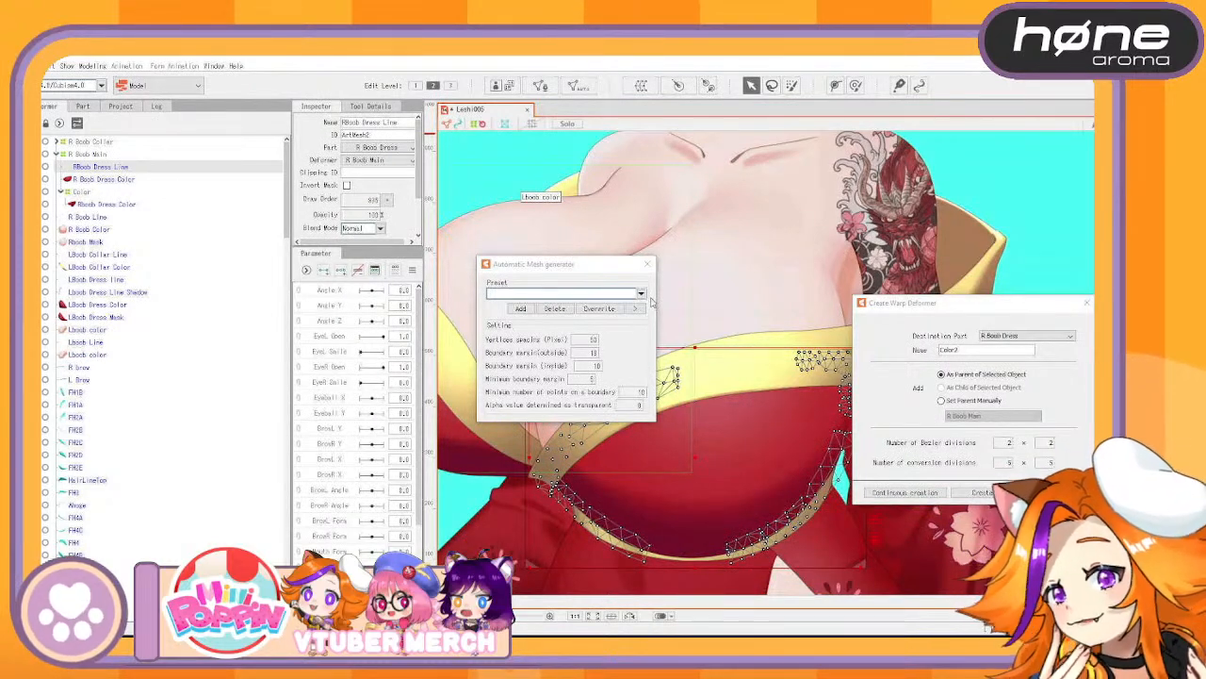
{"action": "key", "text": "ctrl+z"}
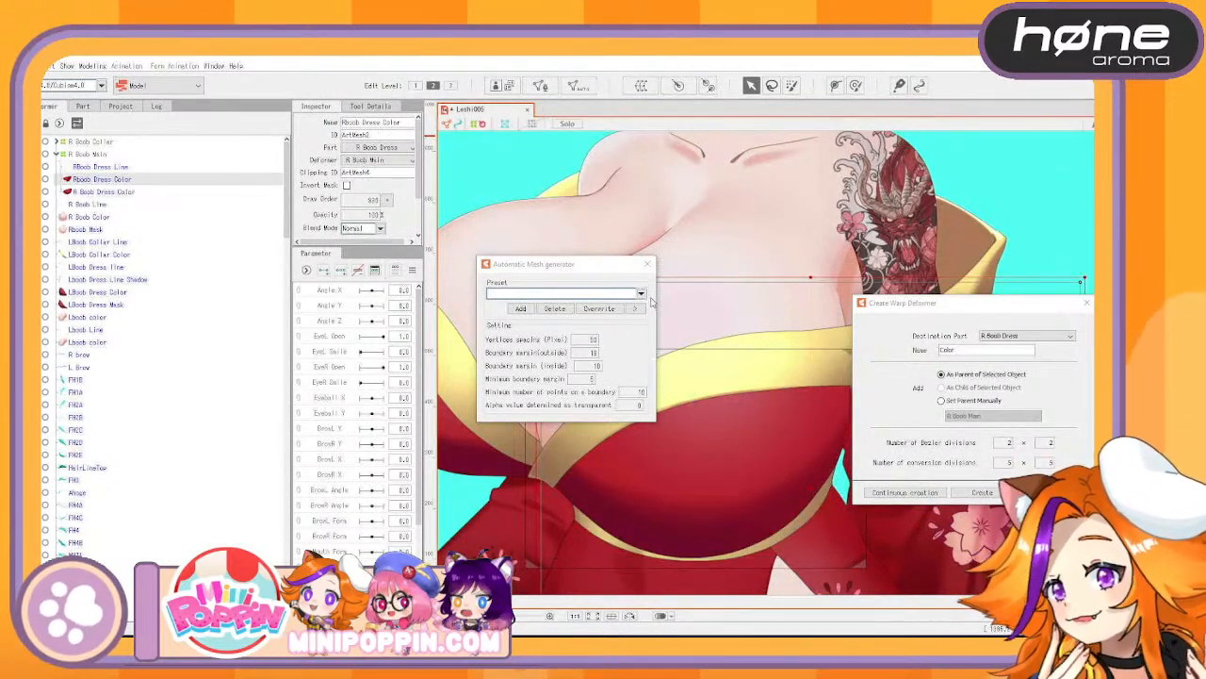
{"action": "left_click", "coordinate": [99, 192]}
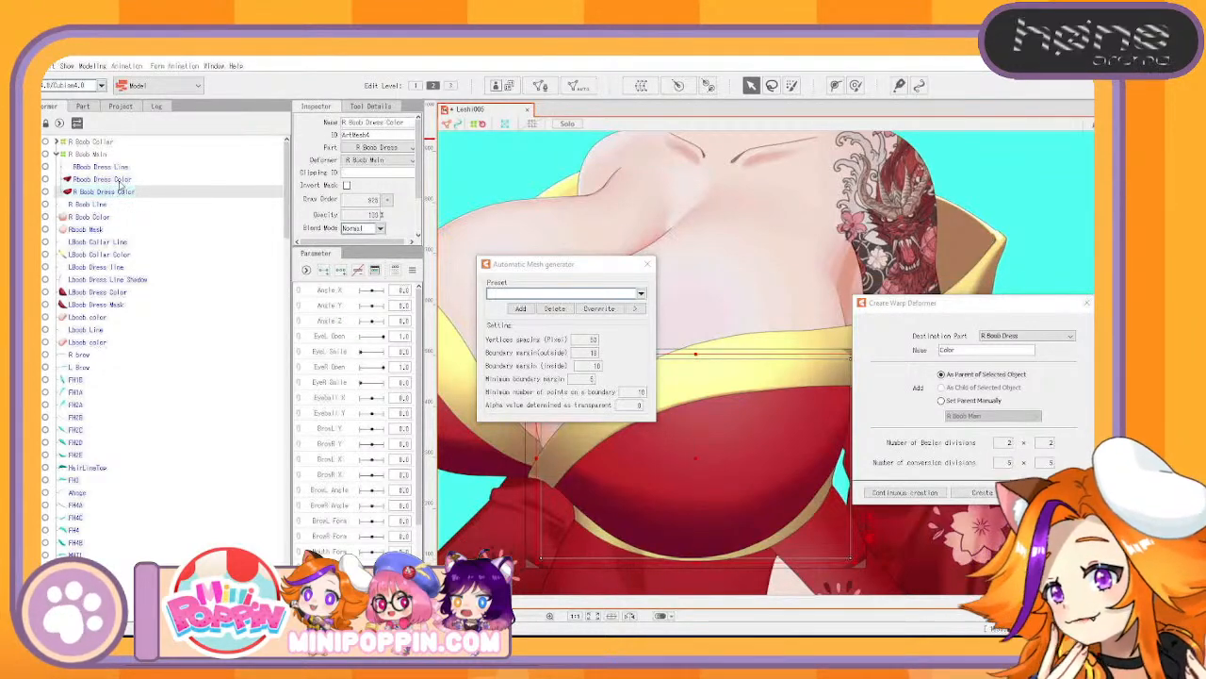
{"action": "key", "text": "ctrl+y"}
{"action": "left_click", "coordinate": [104, 180]}
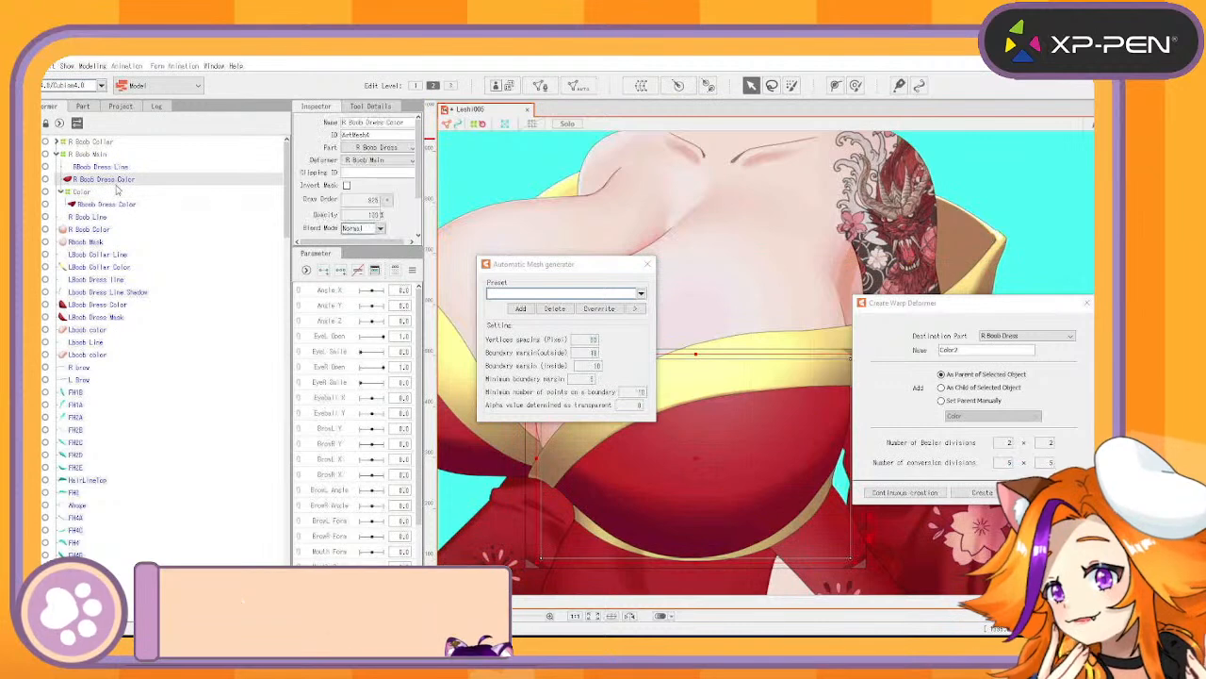
Generate automatic meshes for both R Boob Dress Color and Rboob Dress Color using the Deformation (Heavy) preset
{"action": "left_click", "coordinate": [112, 203], "text": "ctrl"}
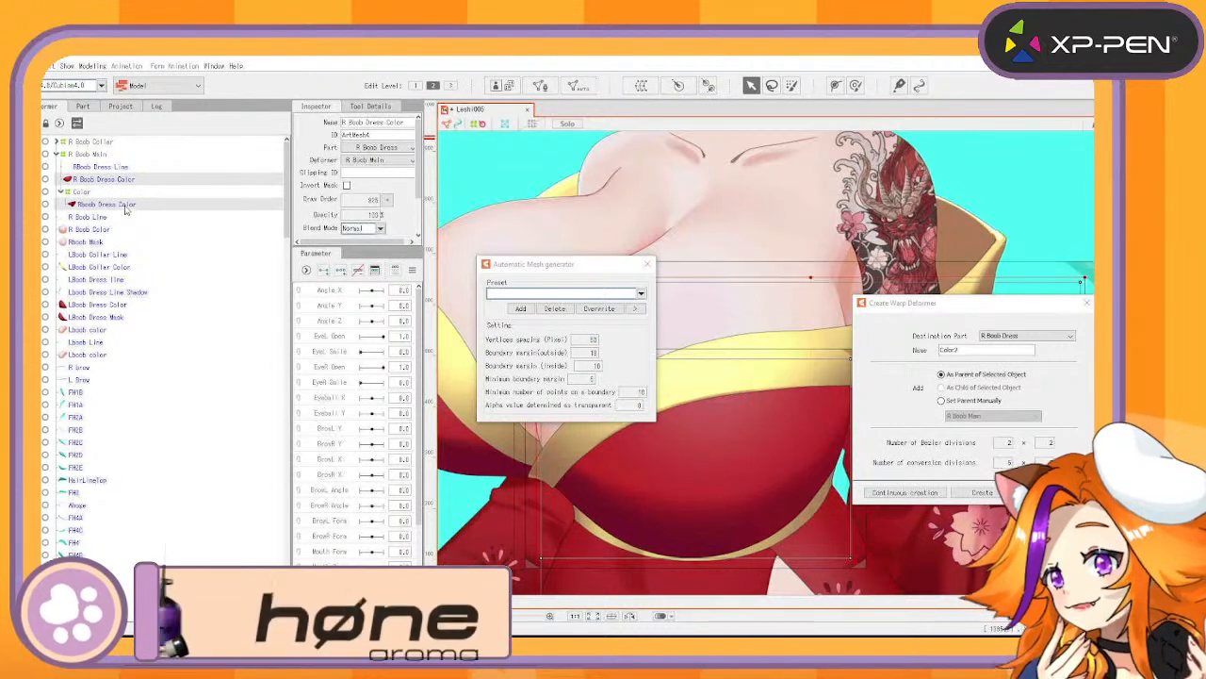
{"action": "left_click", "coordinate": [640, 293]}
{"action": "left_click", "coordinate": [540, 307]}
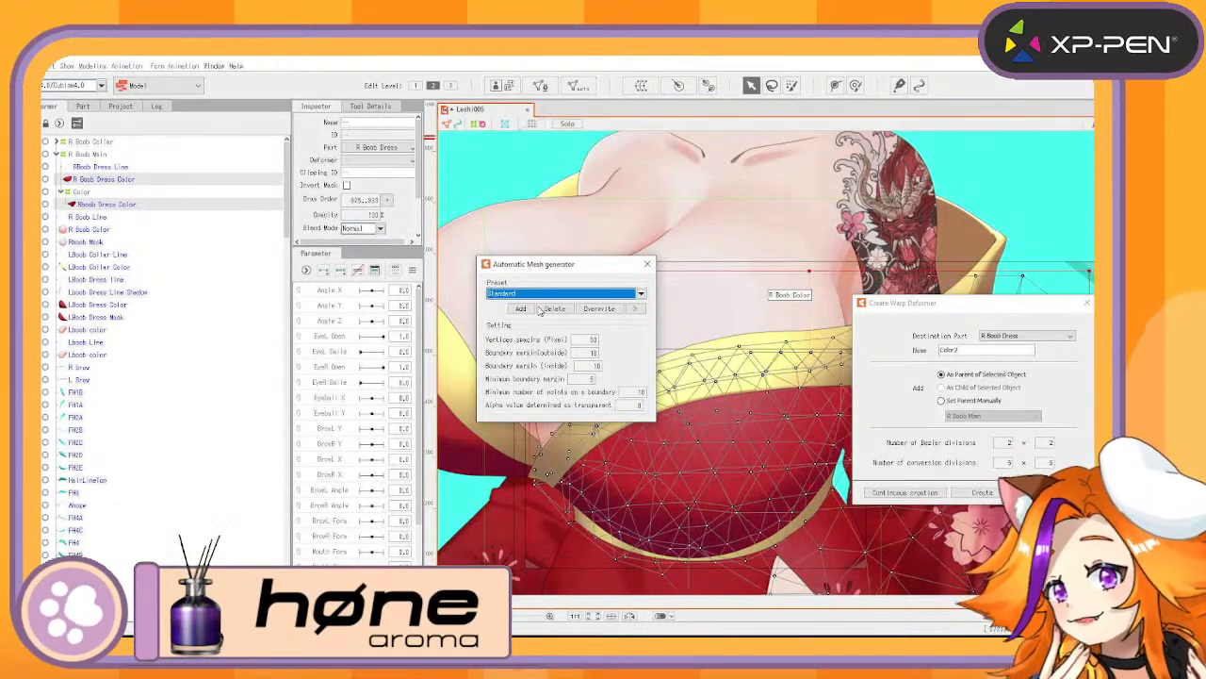
{"action": "left_click", "coordinate": [640, 294]}
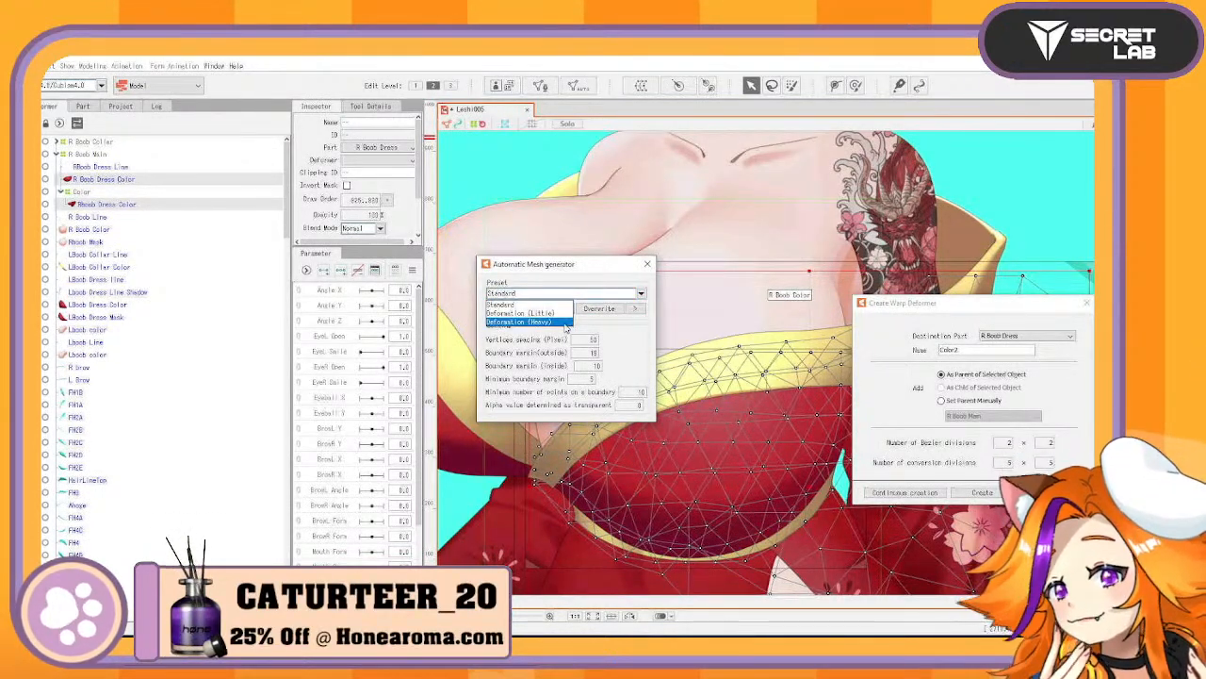
{"action": "left_click", "coordinate": [566, 322]}
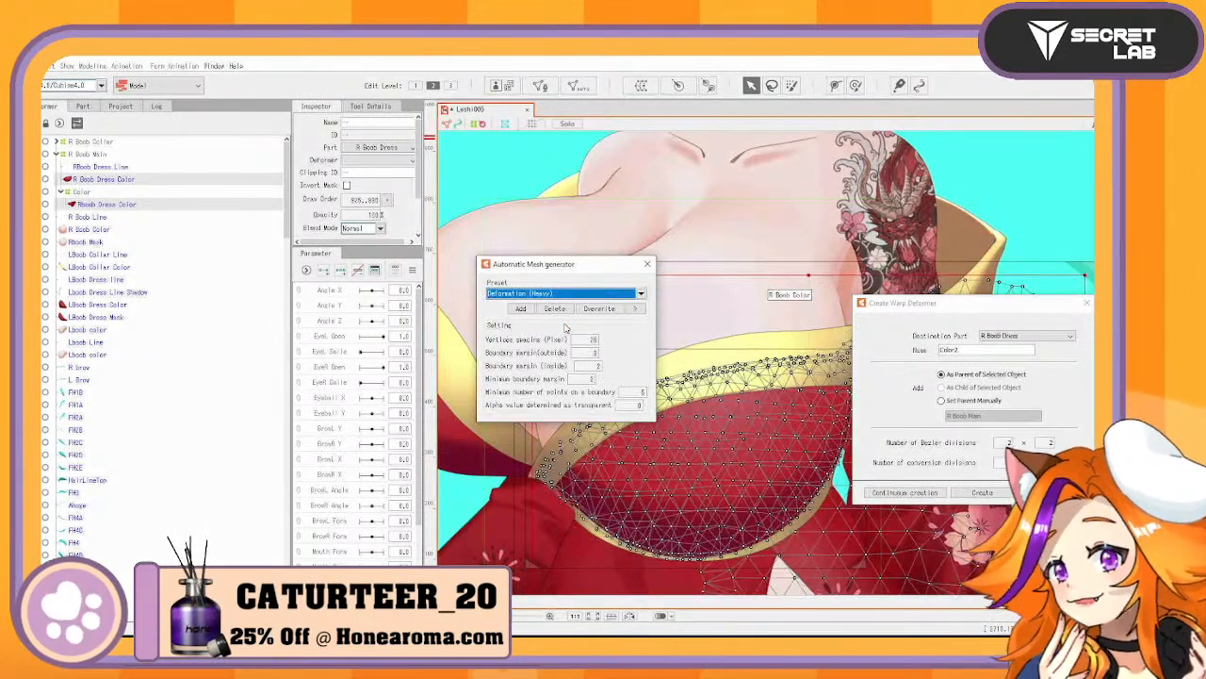
Edit the mesh of RBoob Dress Line manually and delete all of its existing default vertices
{"action": "left_click", "coordinate": [95, 168]}
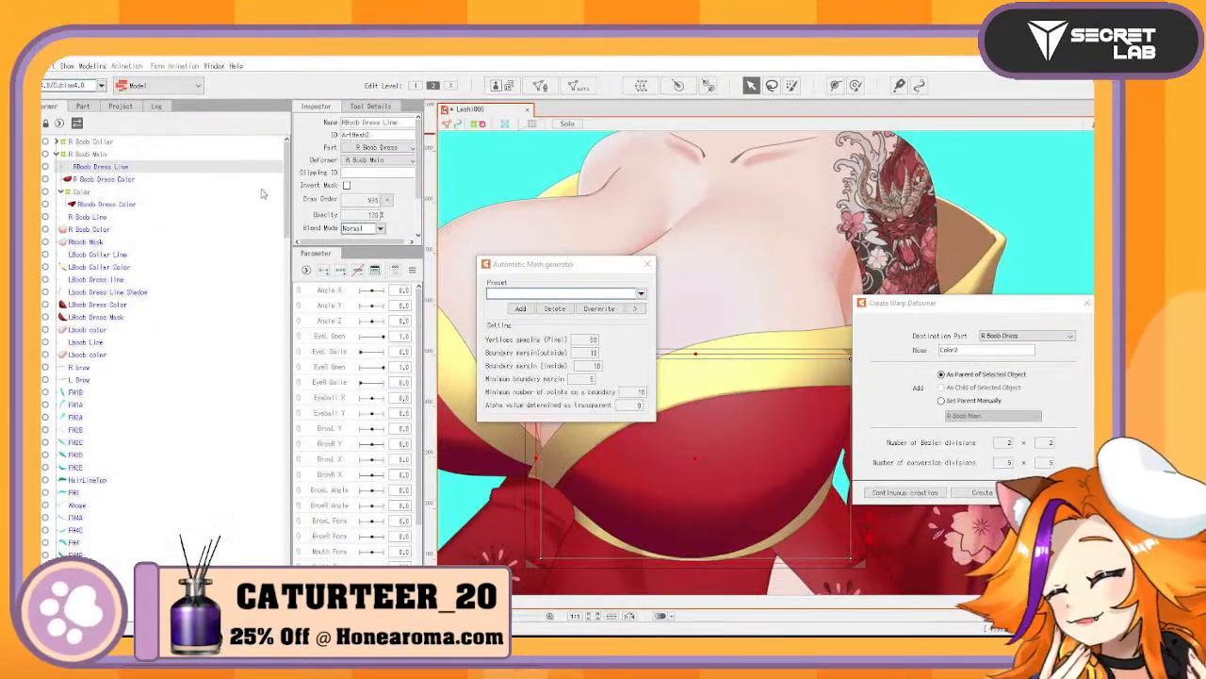
{"action": "left_click", "coordinate": [540, 86]}
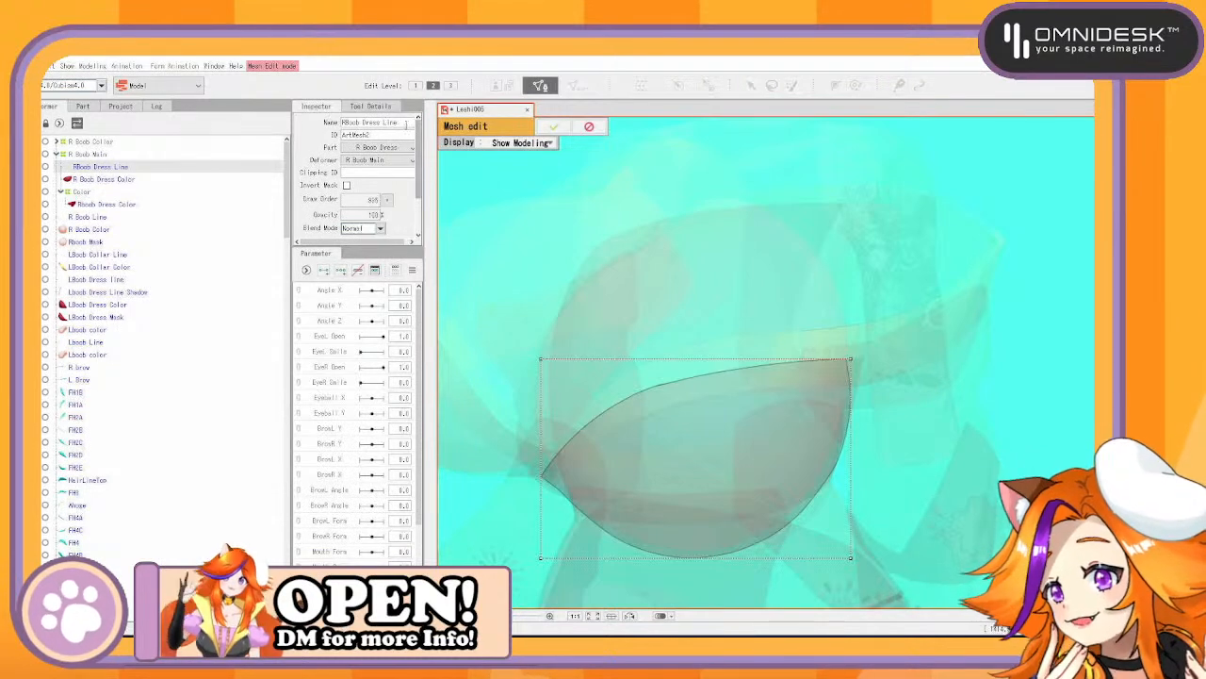
{"action": "left_click", "coordinate": [377, 107]}
{"action": "left_click", "coordinate": [368, 128]}
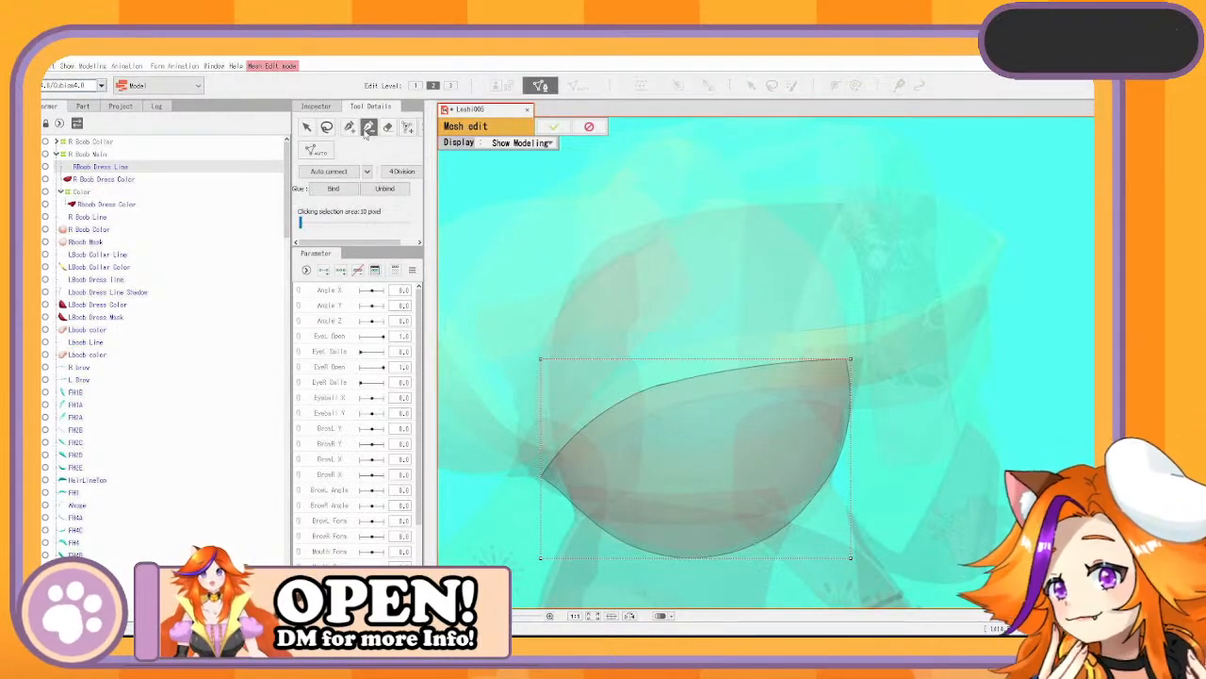
{"action": "left_click", "coordinate": [849, 360], "text": "alt"}
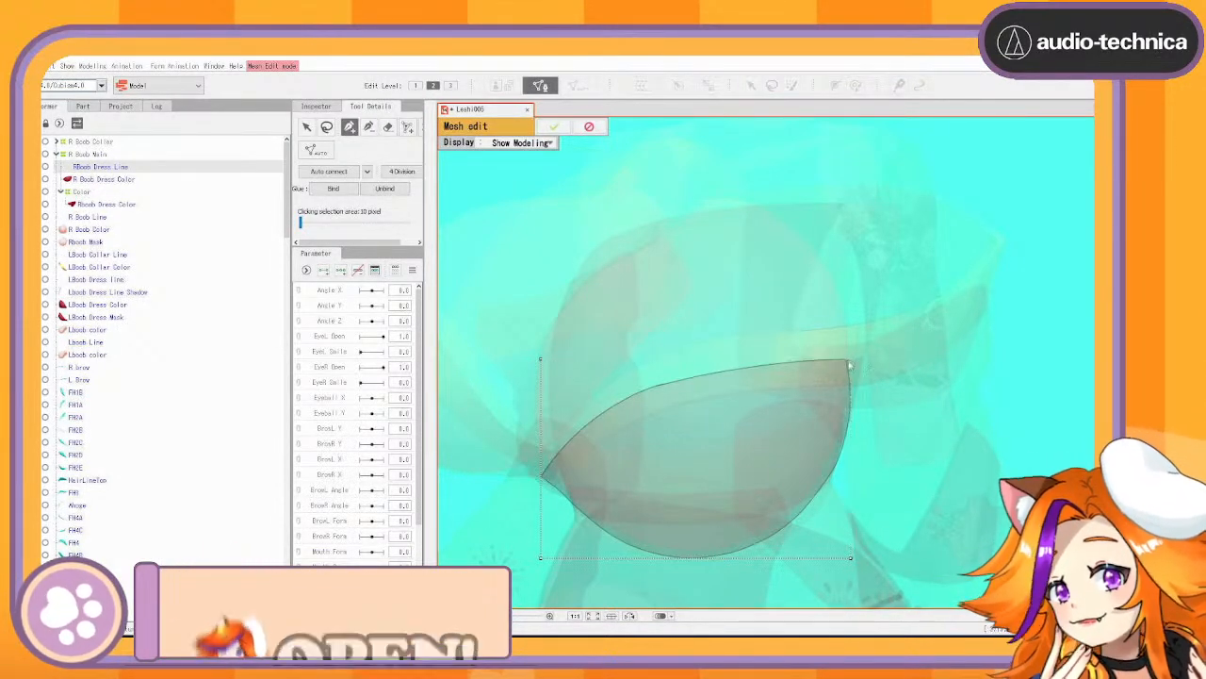
{"action": "left_click", "coordinate": [850, 557], "text": "alt"}
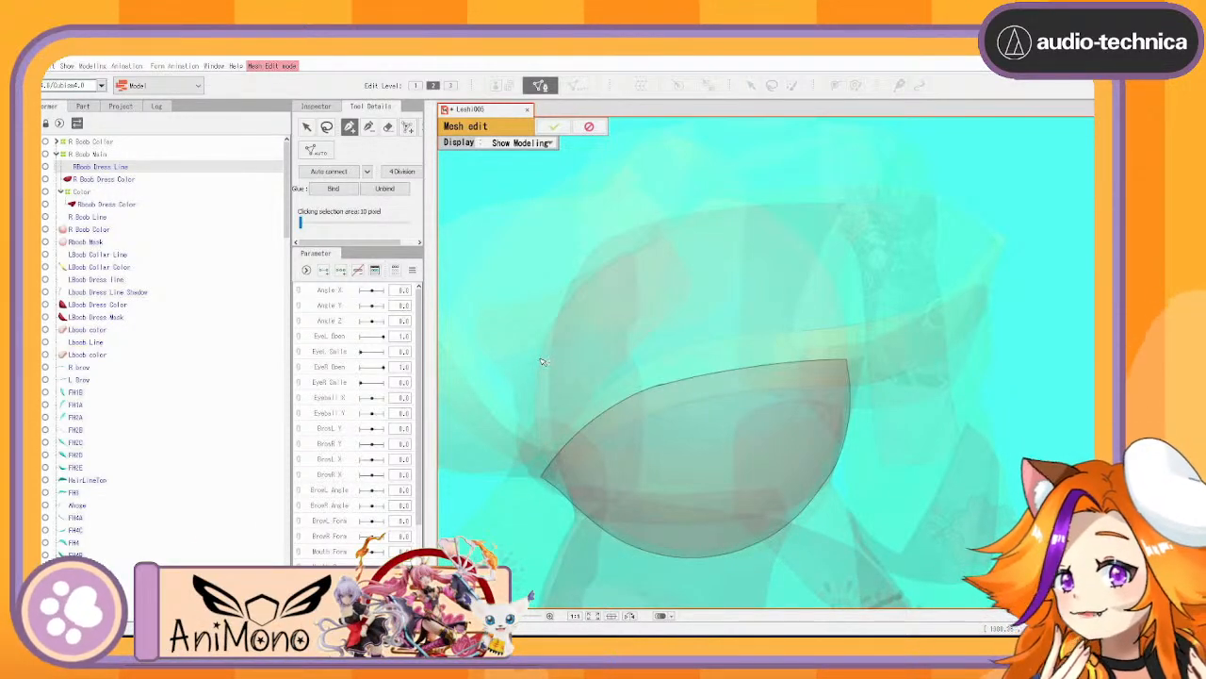
{"action": "left_click", "coordinate": [741, 451]}
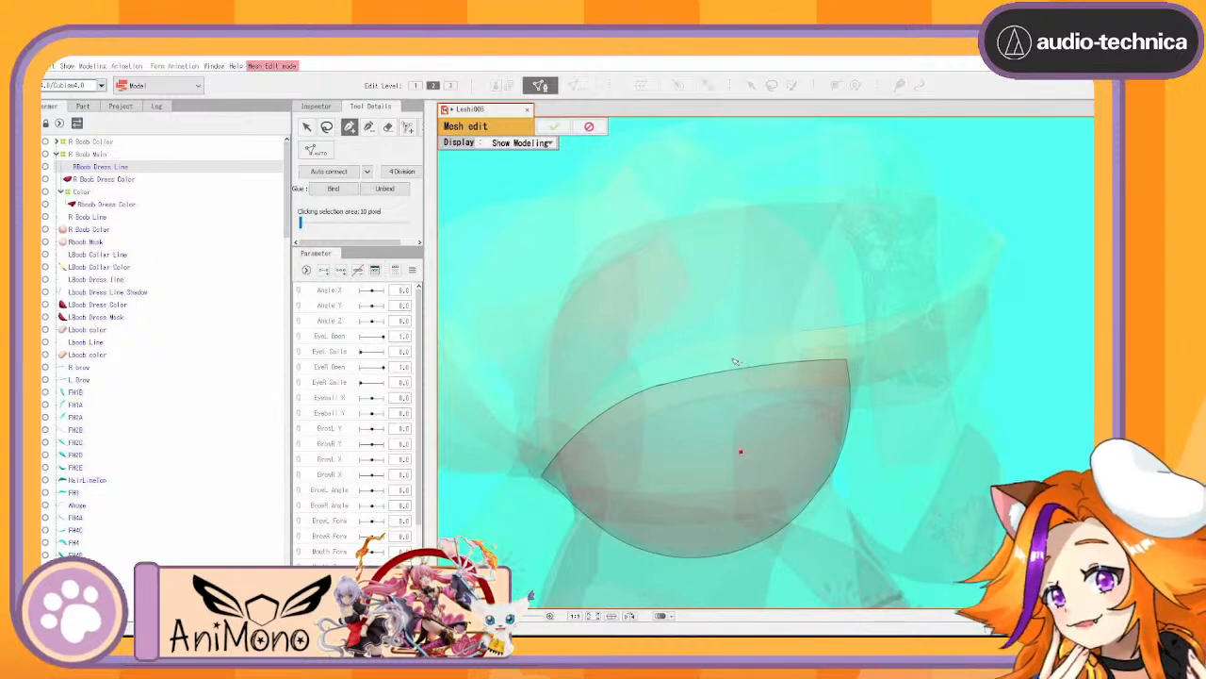
{"action": "left_click_drag", "start_coordinate": [735, 451], "coordinate": [771, 390]}
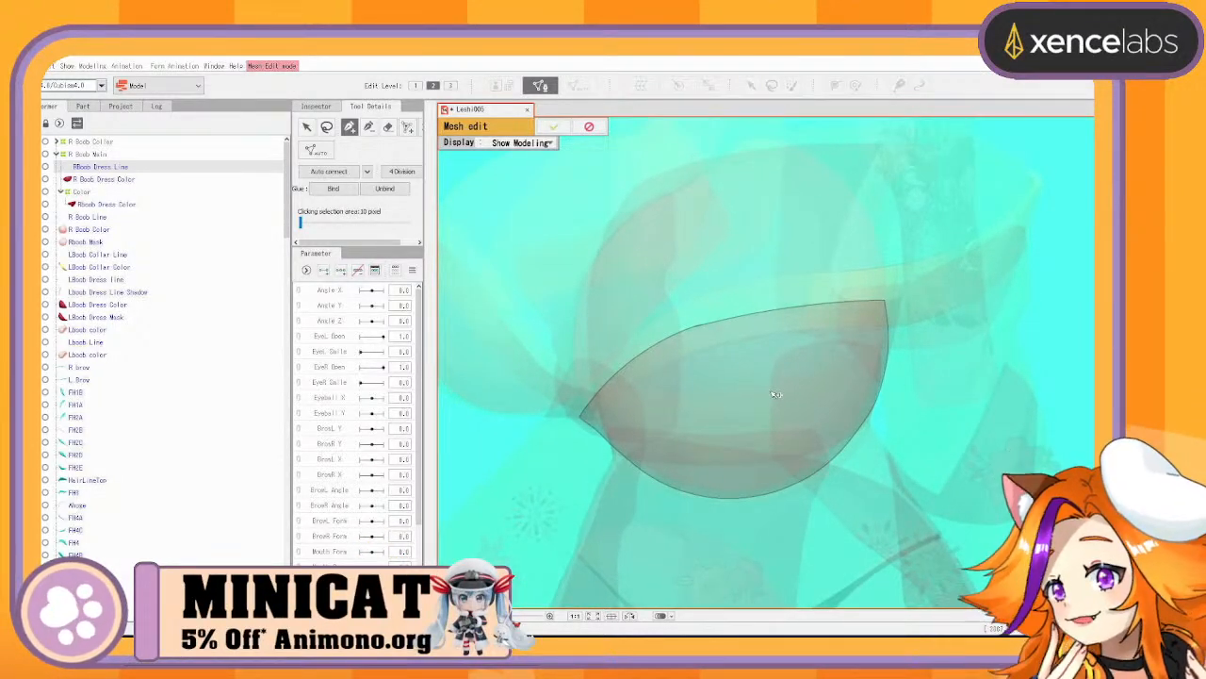
Draw a closed stroke mesh around the whole outline of RBoob Dress Line
{"action": "left_click", "coordinate": [408, 128]}
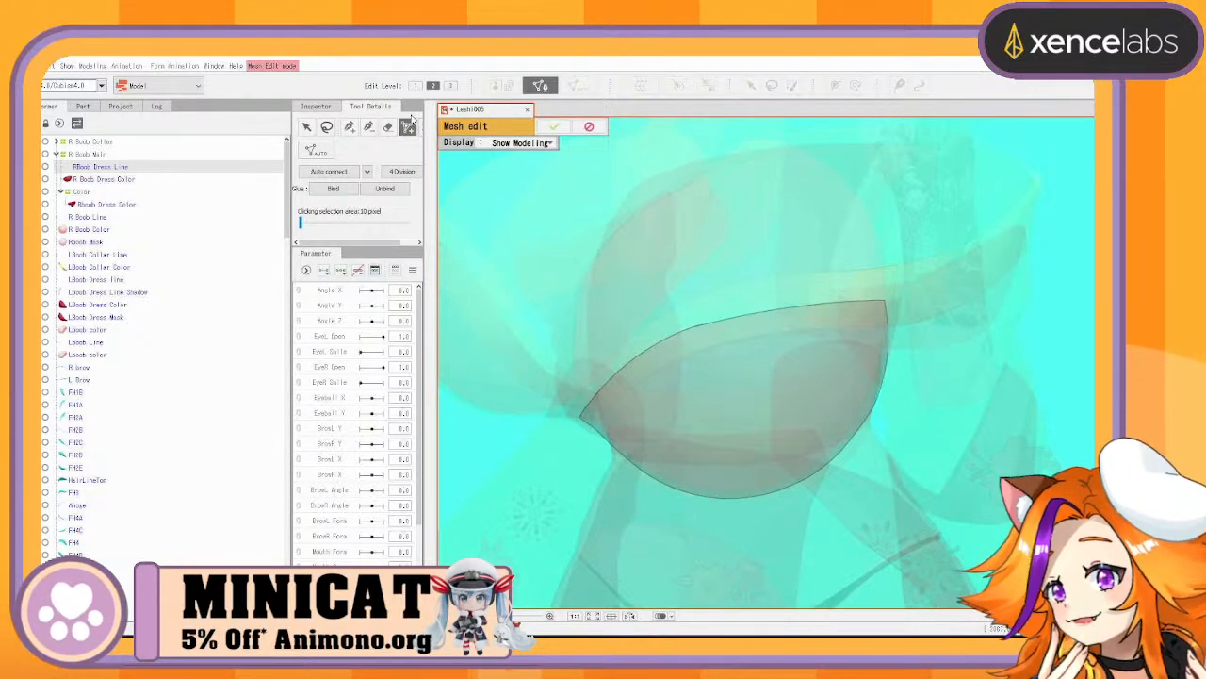
{"action": "left_click_drag", "start_coordinate": [429, 226], "coordinate": [453, 226]}
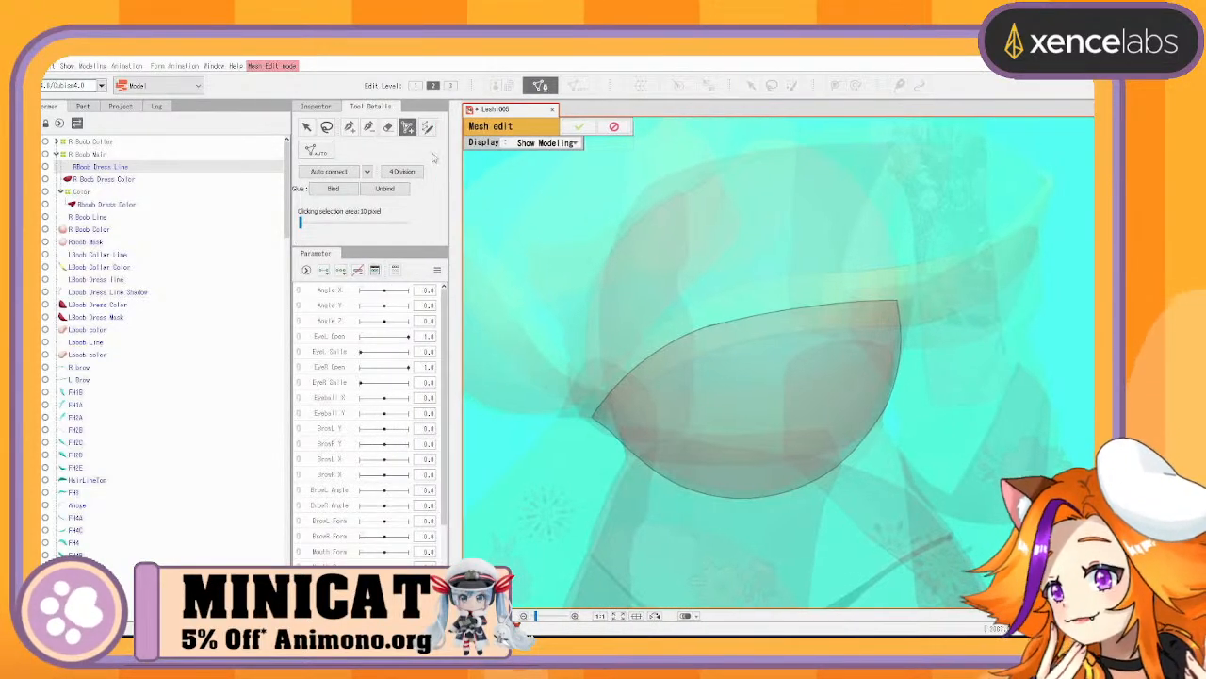
{"action": "mouse_move", "coordinate": [744, 310]}
{"action": "left_mouse_down"}
{"action": "mouse_move", "coordinate": [917, 301]}
{"action": "mouse_move", "coordinate": [905, 371]}
{"action": "mouse_move", "coordinate": [855, 445]}
{"action": "mouse_move", "coordinate": [744, 488]}
{"action": "left_mouse_up"}
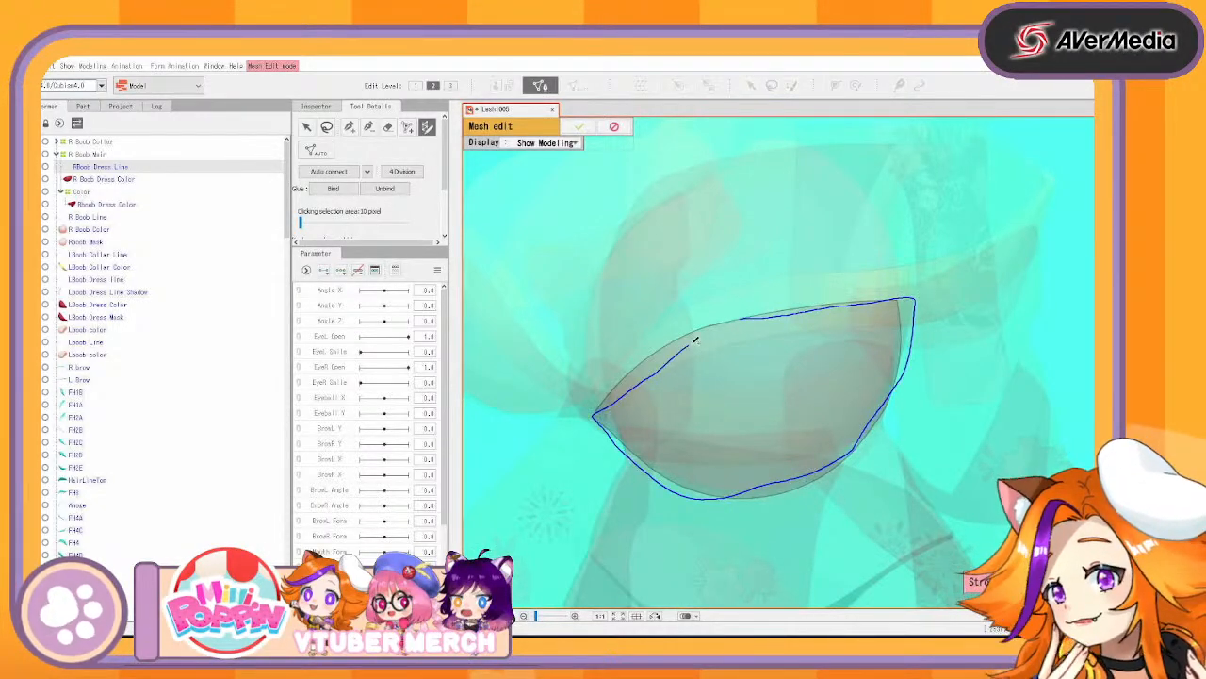
{"action": "left_click_drag", "start_coordinate": [727, 324], "coordinate": [730, 323]}
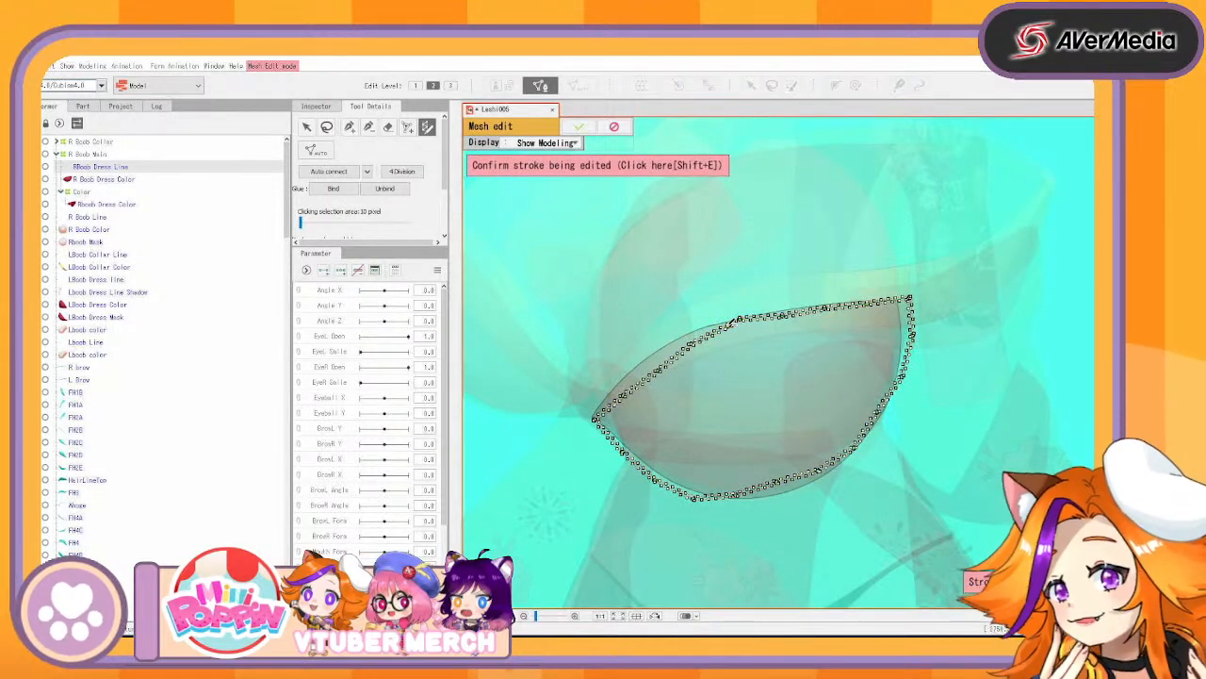
Move the stroke's control points onto the line art from the upper-left curve down to the pointed left corner
{"action": "scroll", "coordinate": [730, 322], "scroll_direction": "up", "scroll_amount": 5}
{"action": "left_click_drag", "start_coordinate": [718, 234], "coordinate": [704, 222]}
{"action": "left_click_drag", "start_coordinate": [614, 286], "coordinate": [609, 250]}
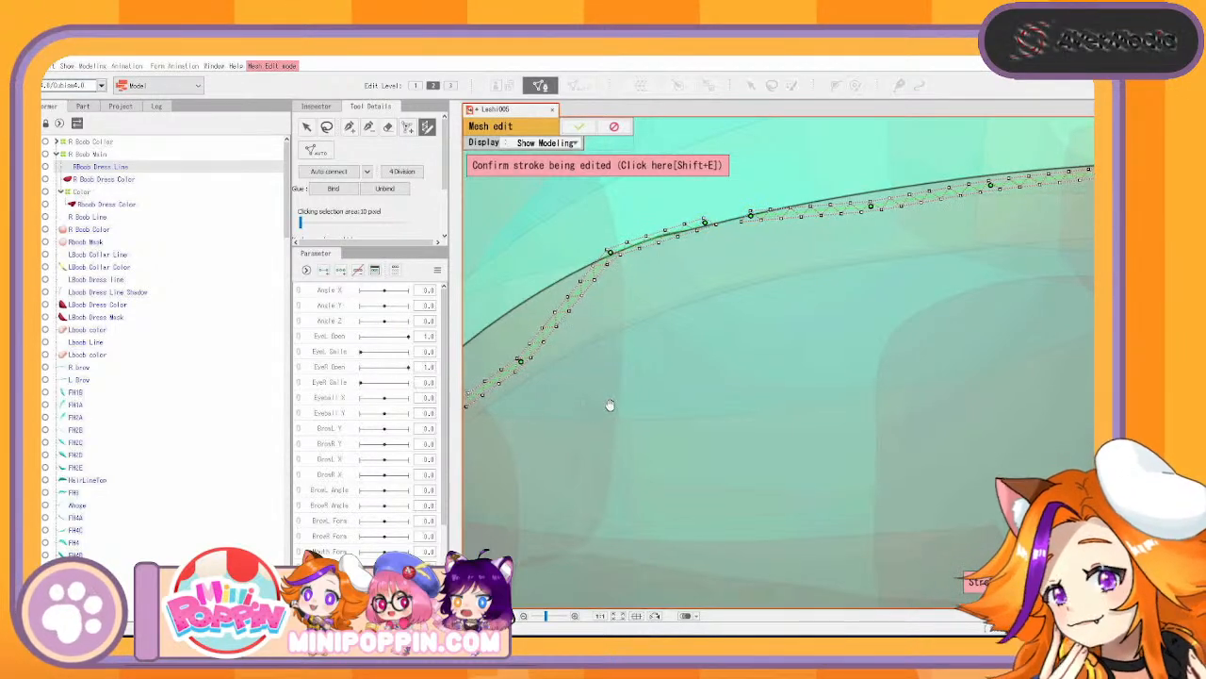
{"action": "scroll", "coordinate": [829, 364], "scroll_direction": "down", "scroll_amount": 3}
{"action": "left_click_drag", "start_coordinate": [753, 322], "coordinate": [720, 284]}
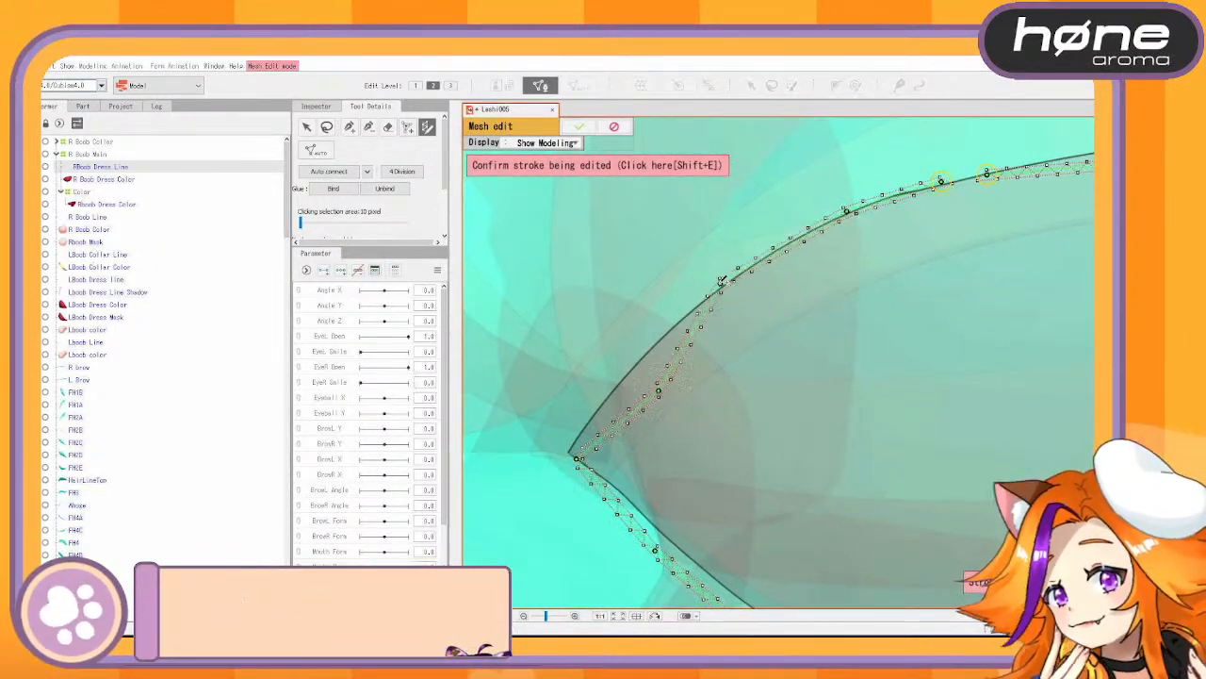
{"action": "left_click_drag", "start_coordinate": [658, 390], "coordinate": [634, 362]}
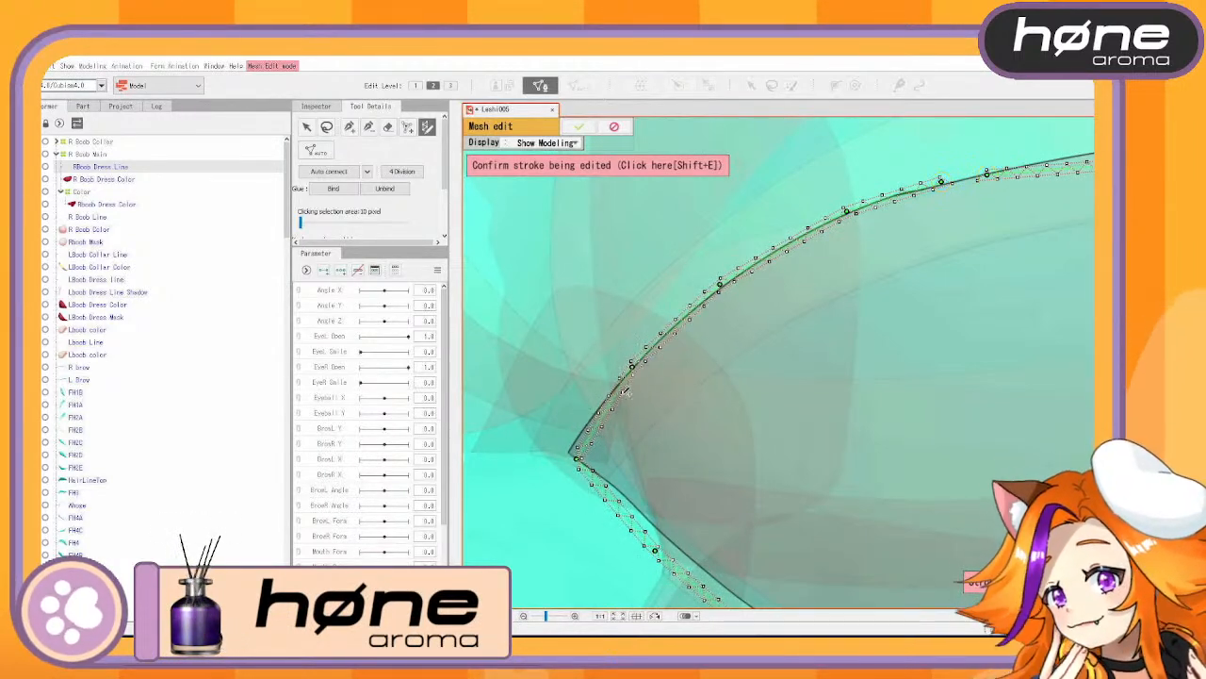
{"action": "left_click_drag", "start_coordinate": [579, 448], "coordinate": [567, 454]}
Align the stroke's control points with the line art along the lower-left edge below the pointed corner
{"action": "left_click_drag", "start_coordinate": [771, 481], "coordinate": [814, 346]}
{"action": "mouse_move", "coordinate": [702, 415]}
{"action": "left_mouse_down"}
{"action": "mouse_move", "coordinate": [705, 386]}
{"action": "mouse_move", "coordinate": [664, 354]}
{"action": "left_mouse_up"}
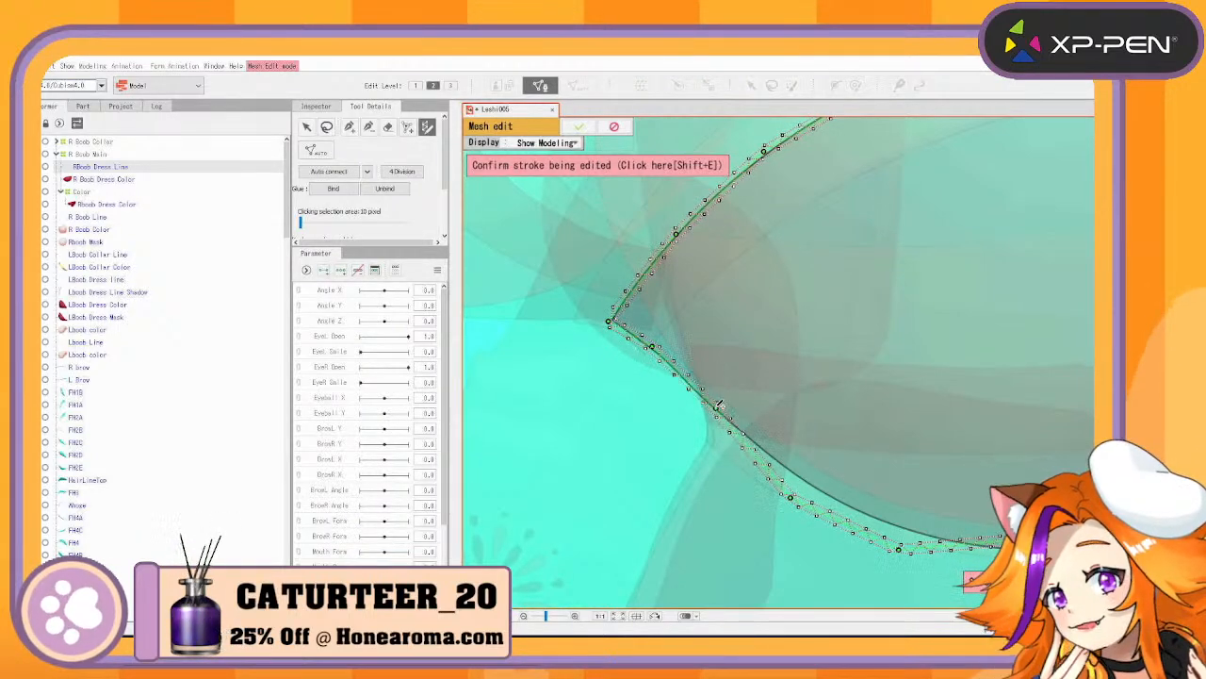
{"action": "left_click_drag", "start_coordinate": [790, 496], "coordinate": [764, 452]}
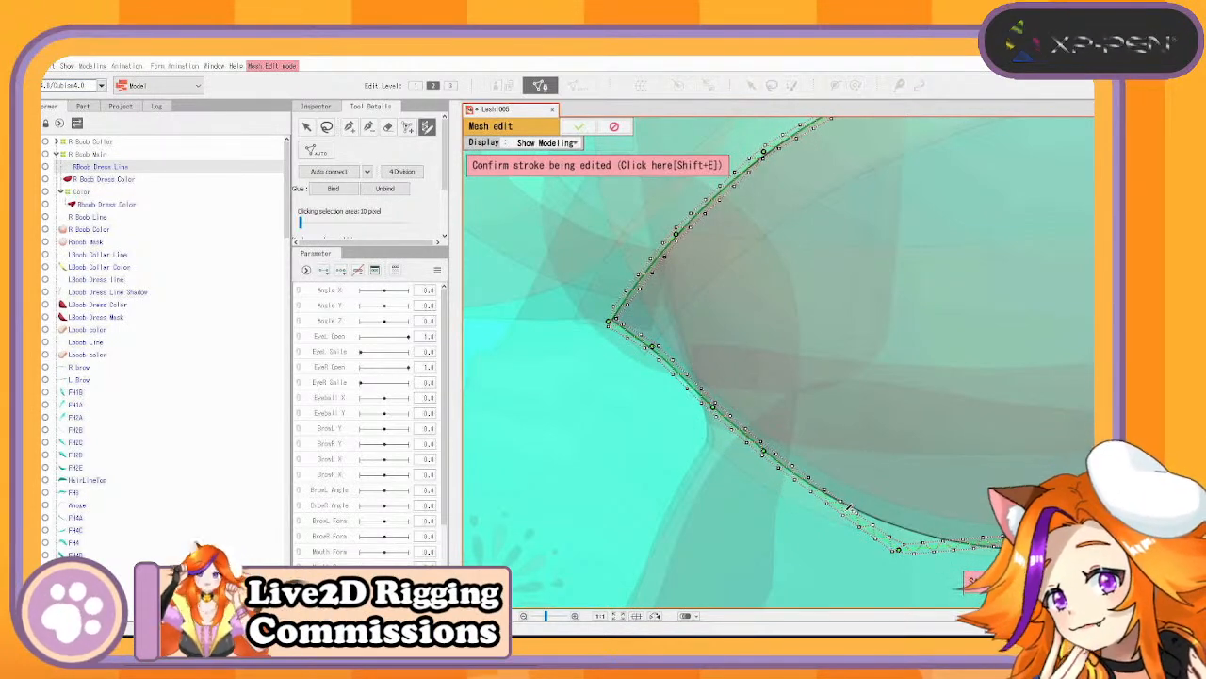
{"action": "left_click_drag", "start_coordinate": [838, 504], "coordinate": [818, 489]}
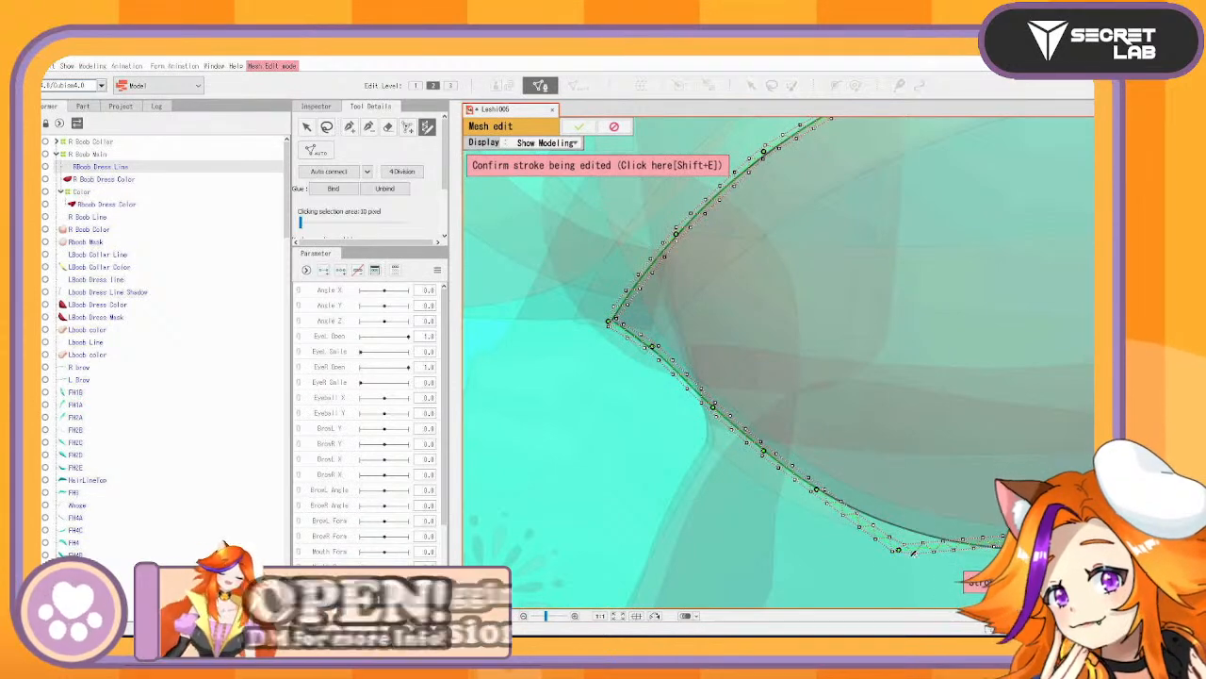
{"action": "left_click_drag", "start_coordinate": [890, 530], "coordinate": [886, 524]}
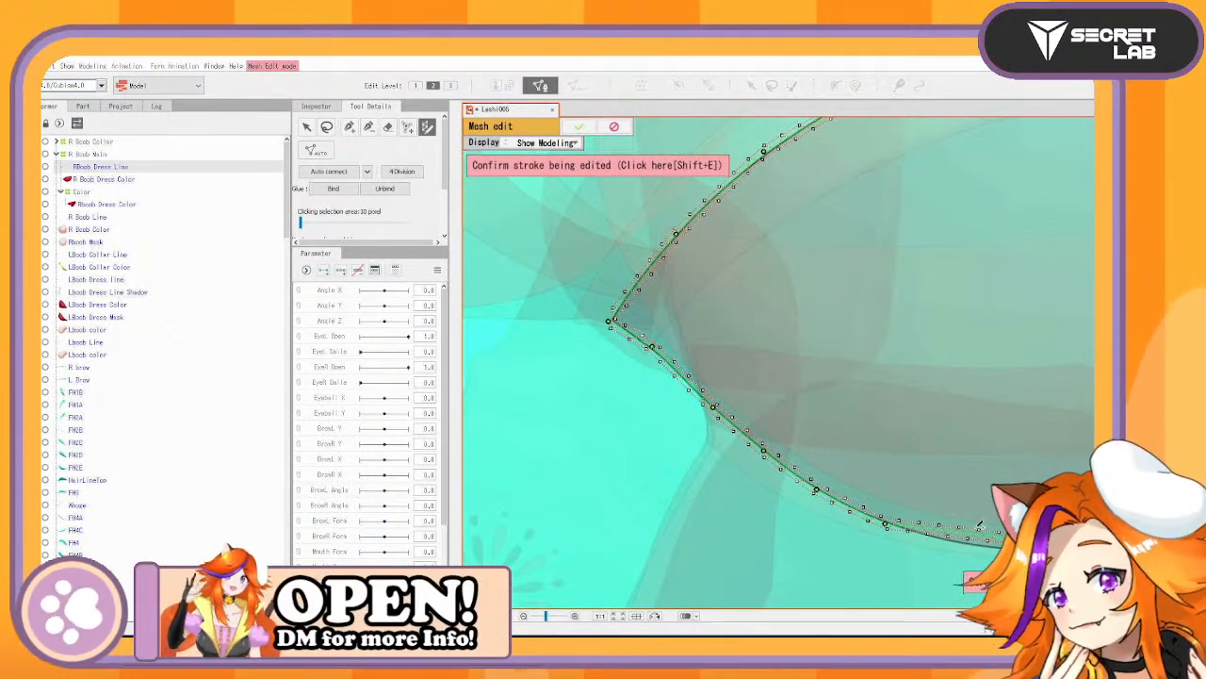
Align the stroke's control points with the line art along the bottom curve of the dress outline
{"action": "mouse_move", "coordinate": [960, 540]}
{"action": "left_mouse_down"}
{"action": "mouse_move", "coordinate": [665, 485]}
{"action": "mouse_move", "coordinate": [687, 436]}
{"action": "mouse_move", "coordinate": [683, 458]}
{"action": "left_mouse_up"}
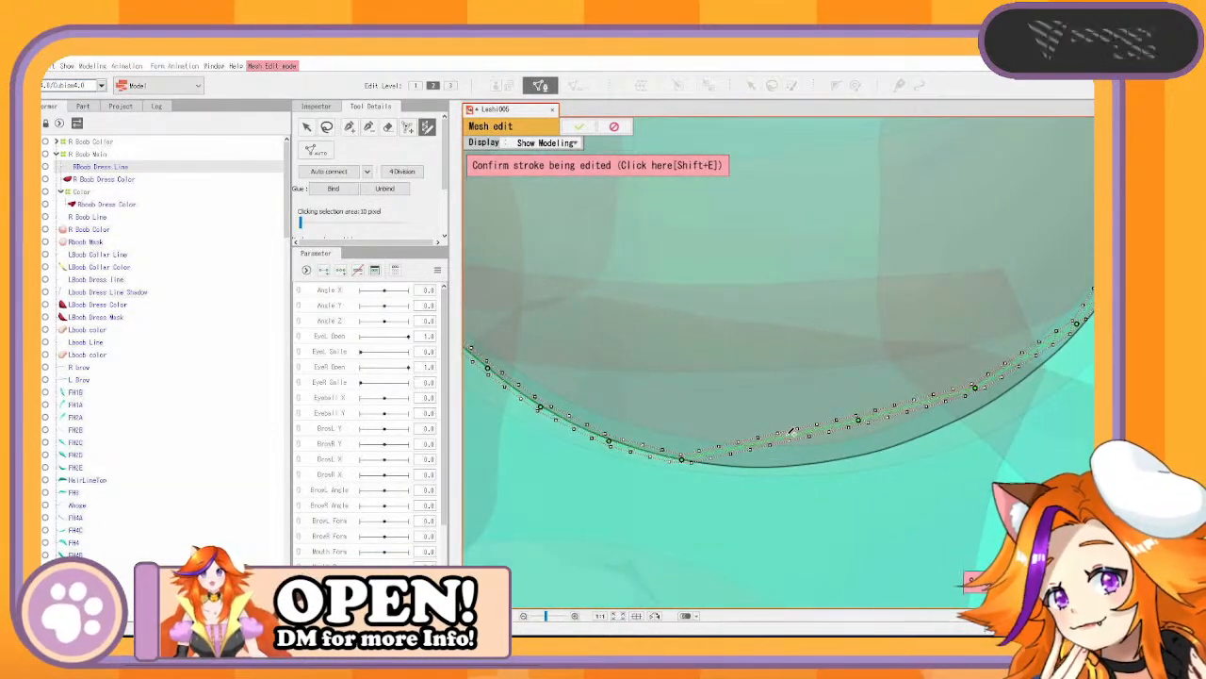
{"action": "left_click_drag", "start_coordinate": [792, 431], "coordinate": [783, 465]}
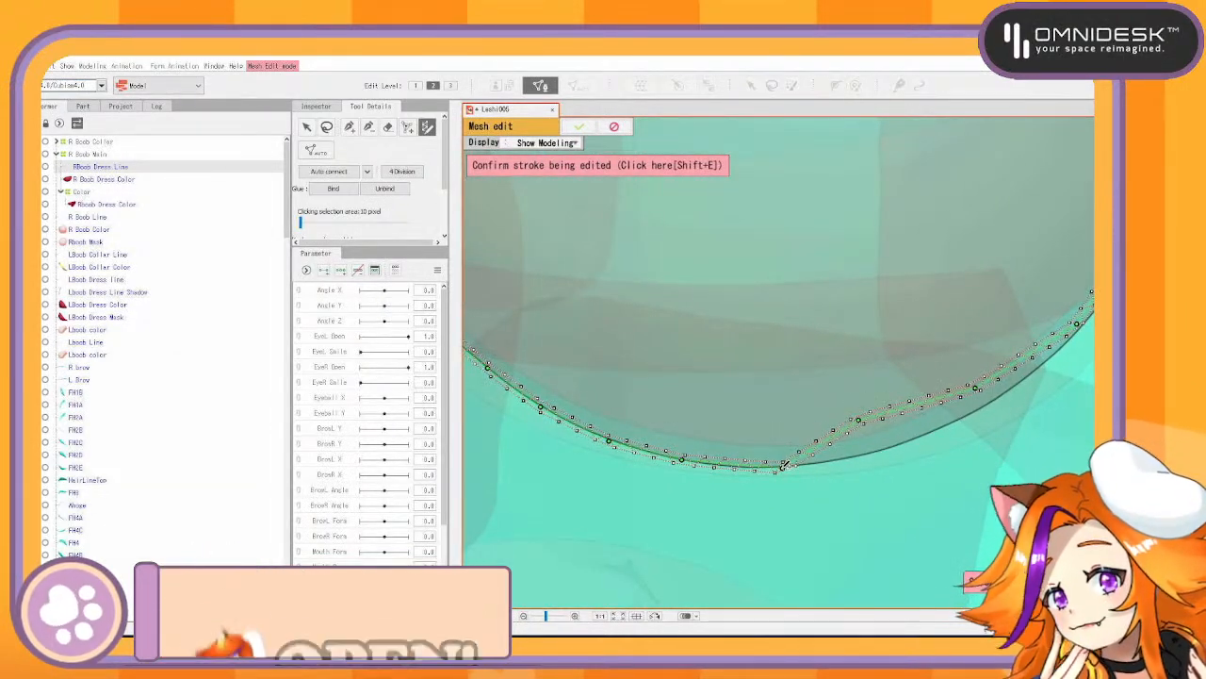
{"action": "left_click_drag", "start_coordinate": [869, 421], "coordinate": [872, 454]}
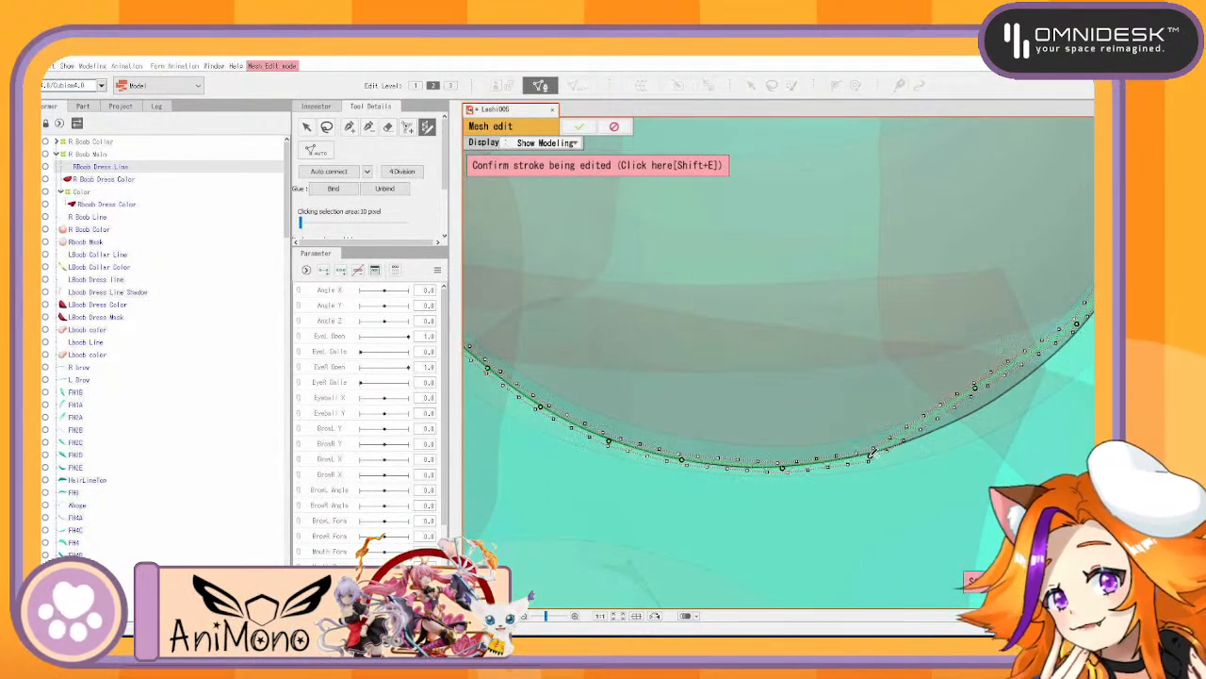
{"action": "left_click_drag", "start_coordinate": [975, 388], "coordinate": [950, 427]}
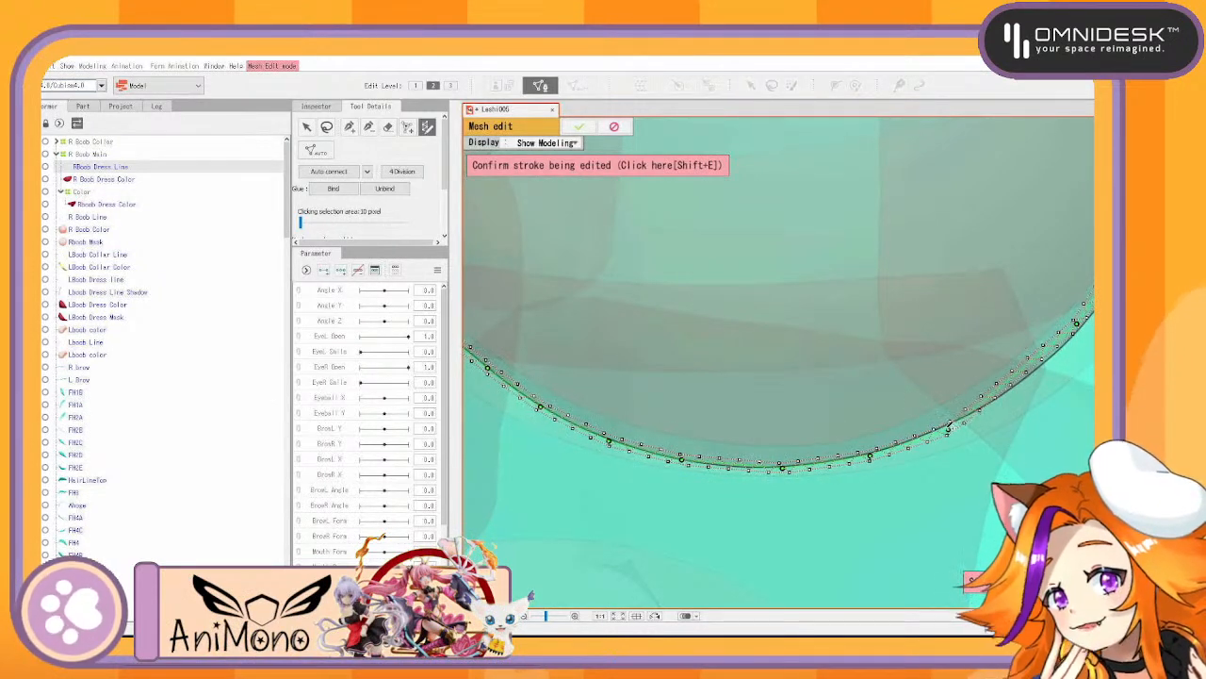
Fit the stroke's control points to the line art up the right edge and onto the upper-right corner
{"action": "left_click_drag", "start_coordinate": [1019, 368], "coordinate": [834, 510]}
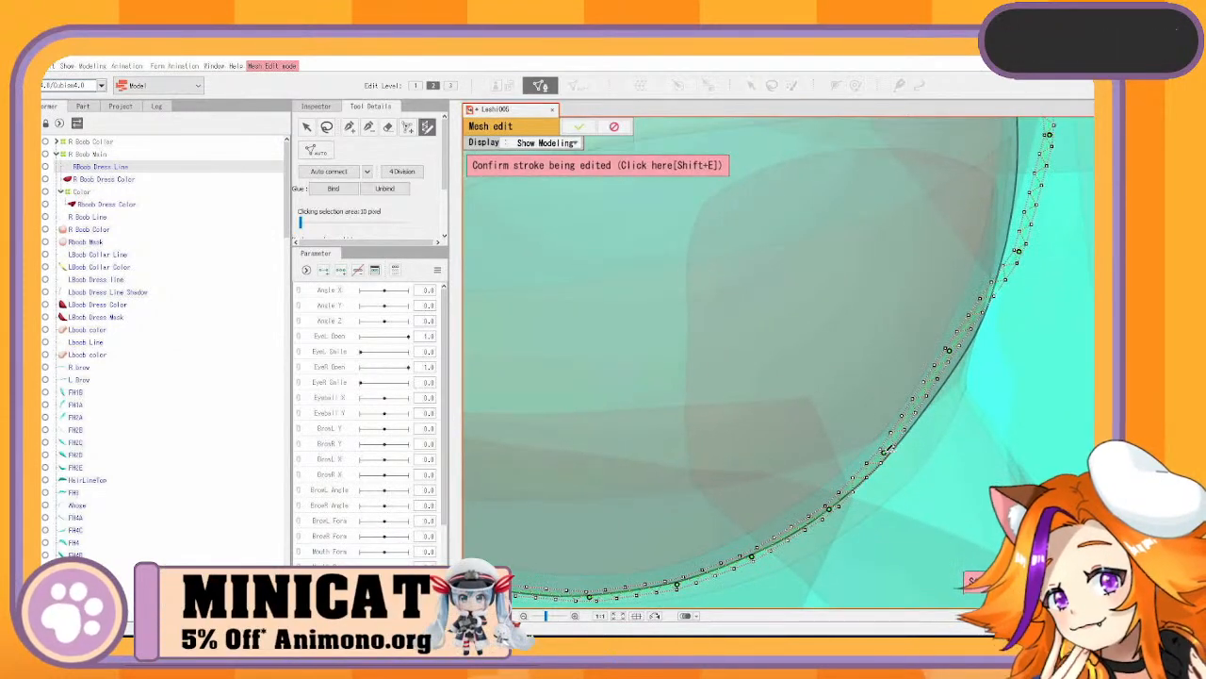
{"action": "left_click_drag", "start_coordinate": [950, 351], "coordinate": [948, 382]}
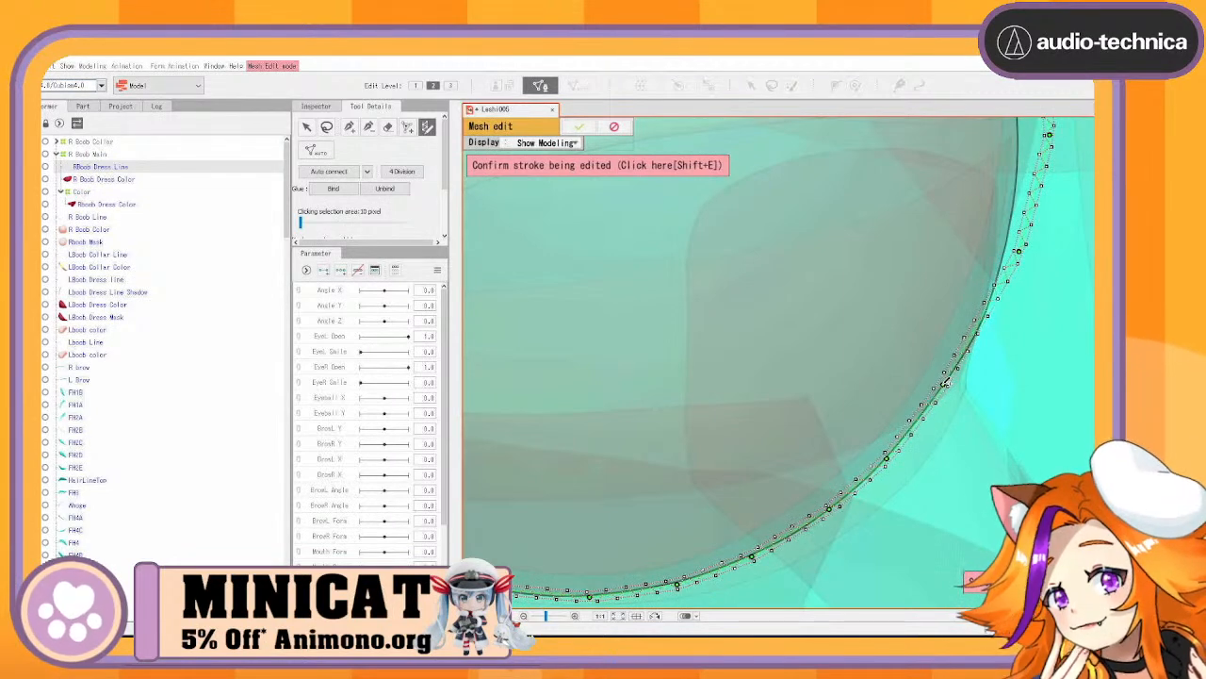
{"action": "left_click_drag", "start_coordinate": [1021, 356], "coordinate": [959, 483]}
{"action": "left_click_drag", "start_coordinate": [949, 428], "coordinate": [909, 505]}
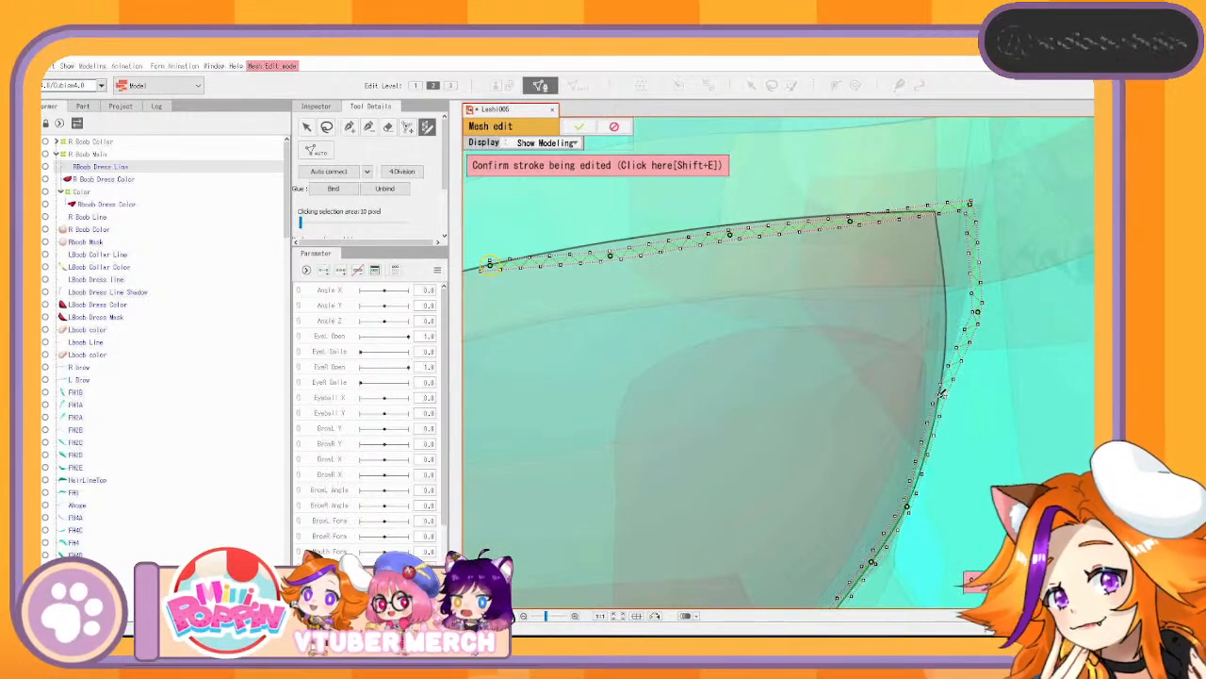
{"action": "left_click_drag", "start_coordinate": [980, 307], "coordinate": [954, 322]}
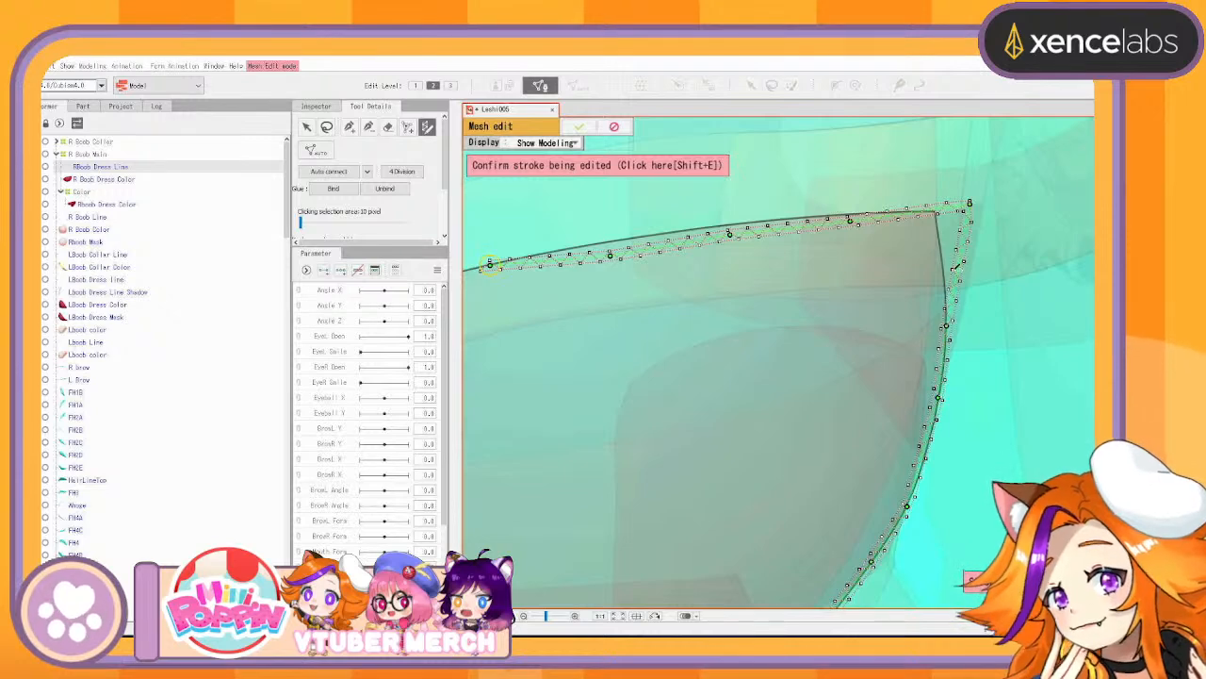
{"action": "left_click_drag", "start_coordinate": [970, 203], "coordinate": [935, 208]}
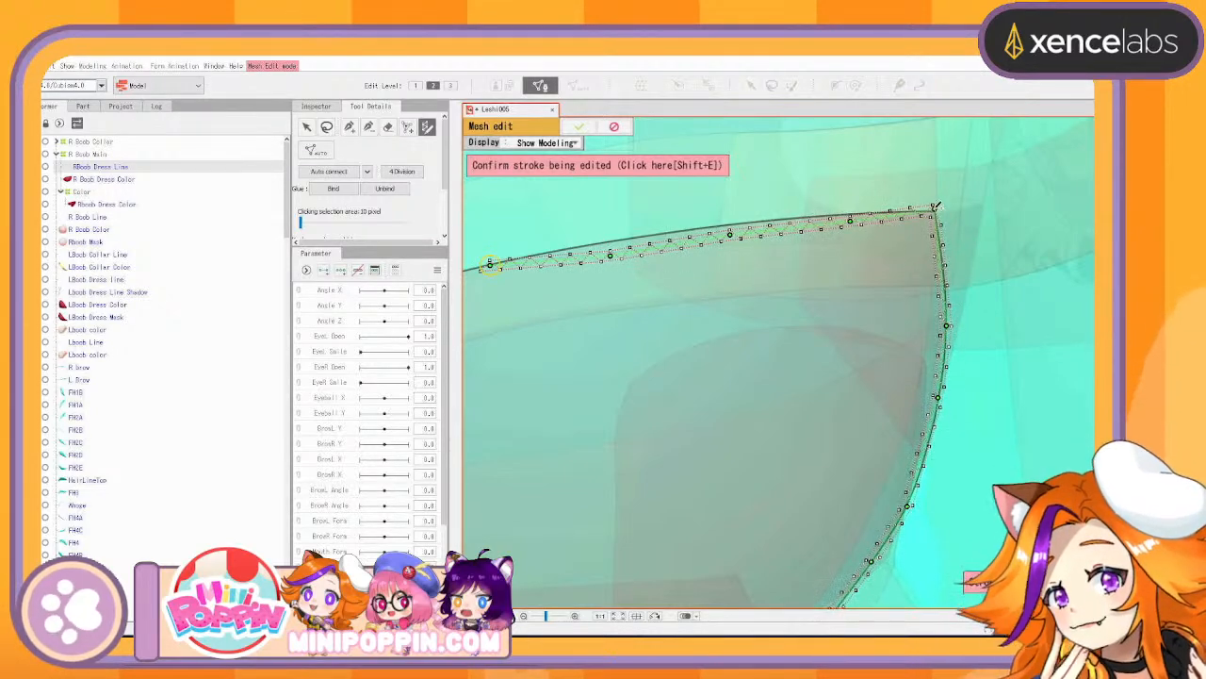
Align the remaining control points along the top edge, bring the stroke's two ends together on the line, and apply the mesh edit
{"action": "left_click_drag", "start_coordinate": [858, 306], "coordinate": [970, 332]}
{"action": "left_click_drag", "start_coordinate": [967, 241], "coordinate": [959, 238]}
{"action": "left_click_drag", "start_coordinate": [845, 256], "coordinate": [769, 273]}
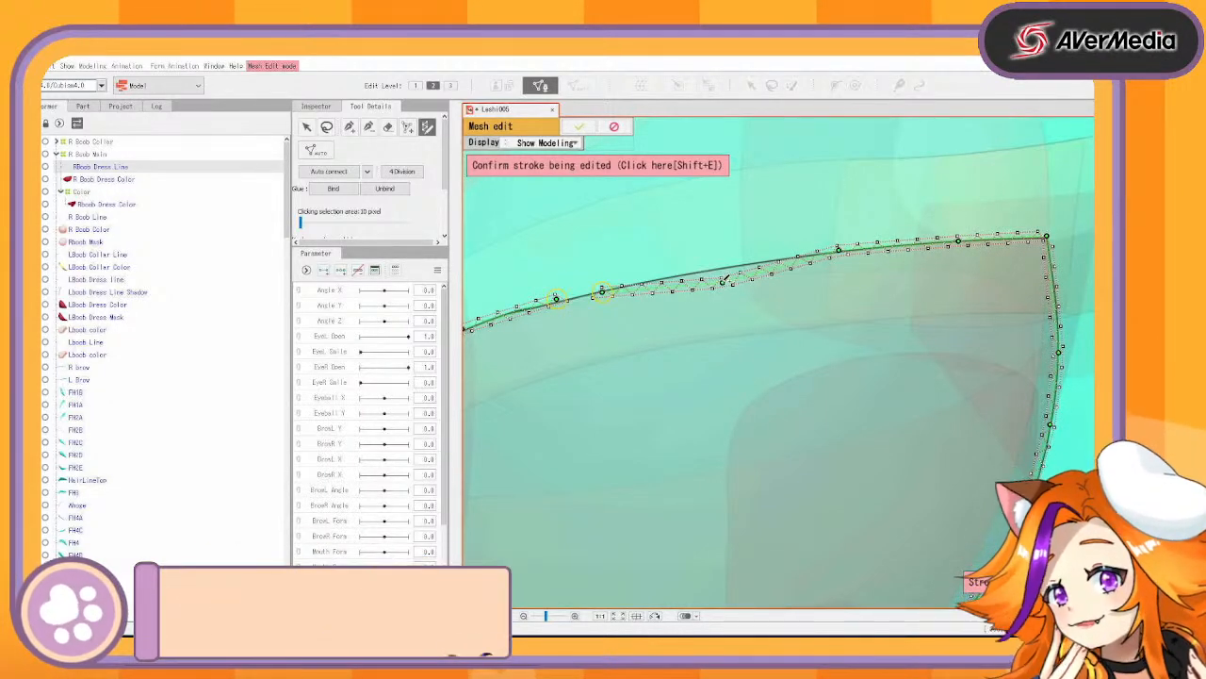
{"action": "left_click_drag", "start_coordinate": [723, 273], "coordinate": [720, 267]}
{"action": "left_click_drag", "start_coordinate": [603, 292], "coordinate": [583, 290]}
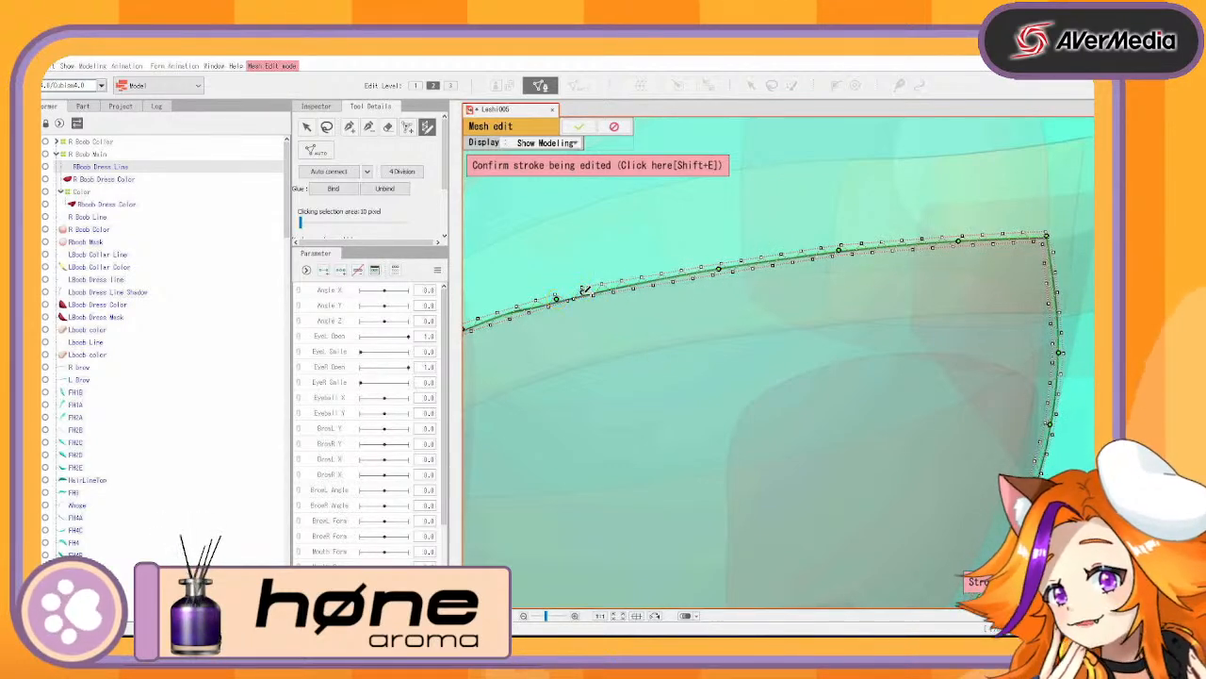
{"action": "left_click", "coordinate": [556, 300]}
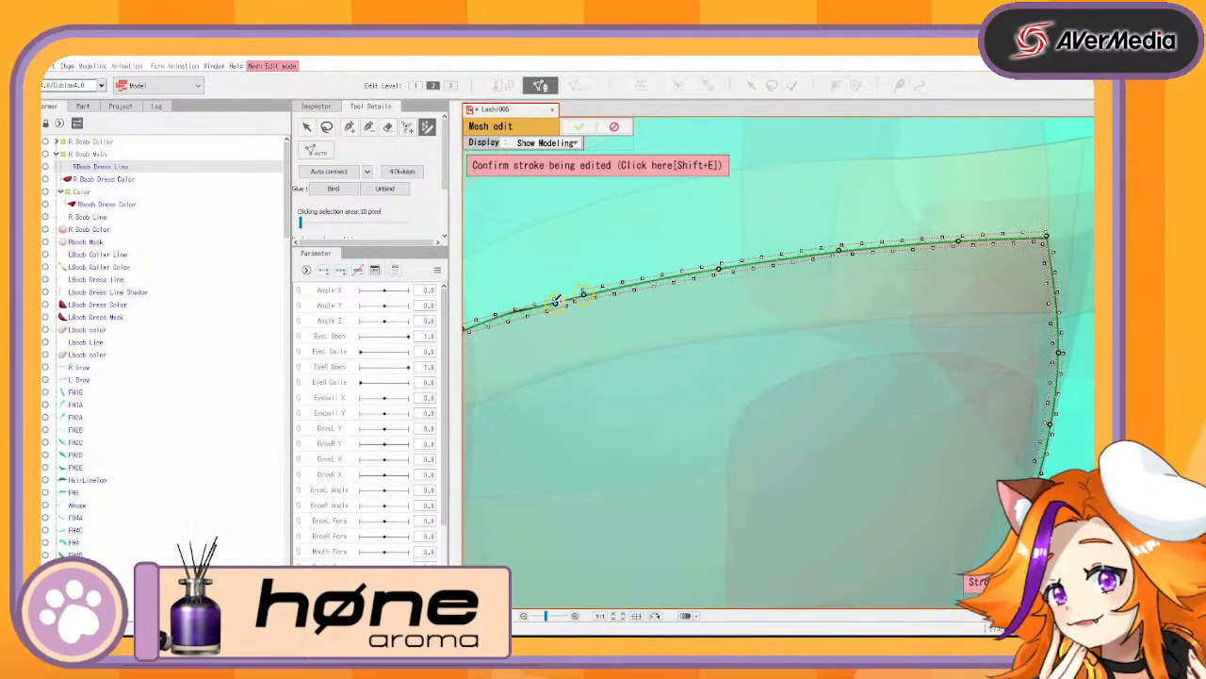
{"action": "left_click", "coordinate": [581, 127]}
{"action": "scroll", "coordinate": [924, 405], "scroll_direction": "down", "scroll_amount": 4}
{"action": "scroll", "coordinate": [924, 405], "scroll_direction": "down", "scroll_amount": 3}
{"action": "scroll", "coordinate": [849, 377], "scroll_direction": "up", "scroll_amount": 2}
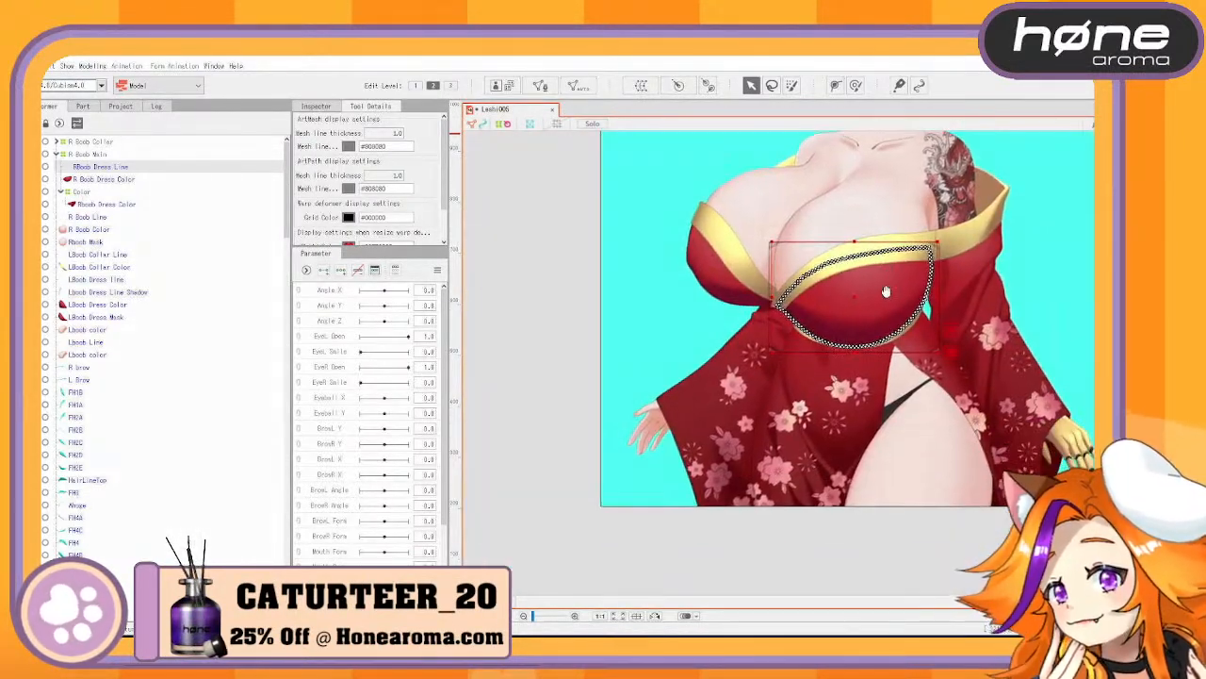
Duplicate the Color warp deformer under R Boob Main and nest the Color deformers inside one another
{"action": "scroll", "coordinate": [782, 323], "scroll_direction": "up", "scroll_amount": 3}
{"action": "left_click_drag", "start_coordinate": [782, 322], "coordinate": [848, 464]}
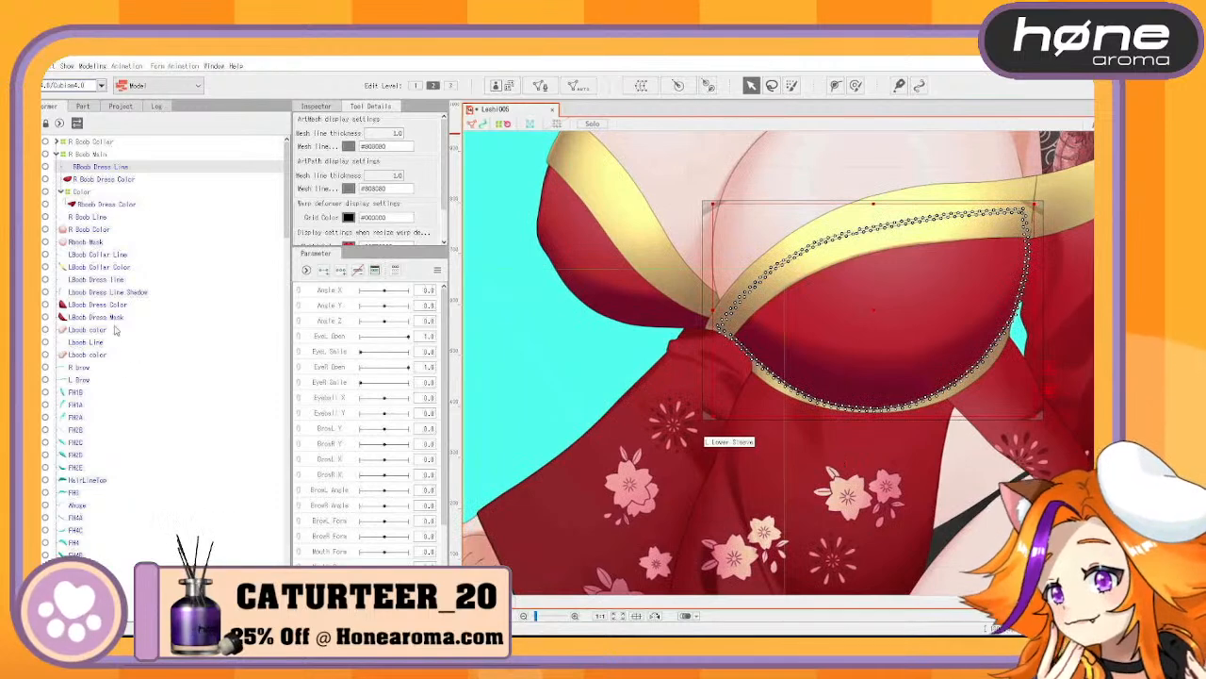
{"action": "left_click", "coordinate": [83, 155]}
{"action": "left_click", "coordinate": [79, 192]}
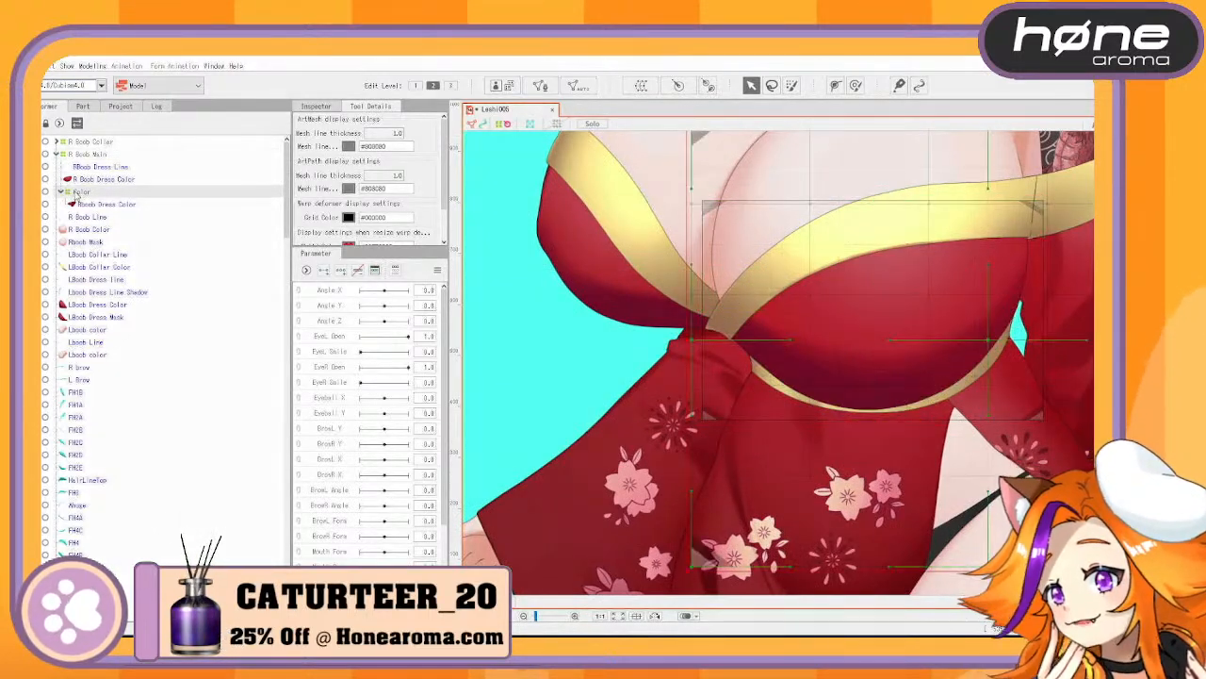
{"action": "key", "text": "ctrl+v"}
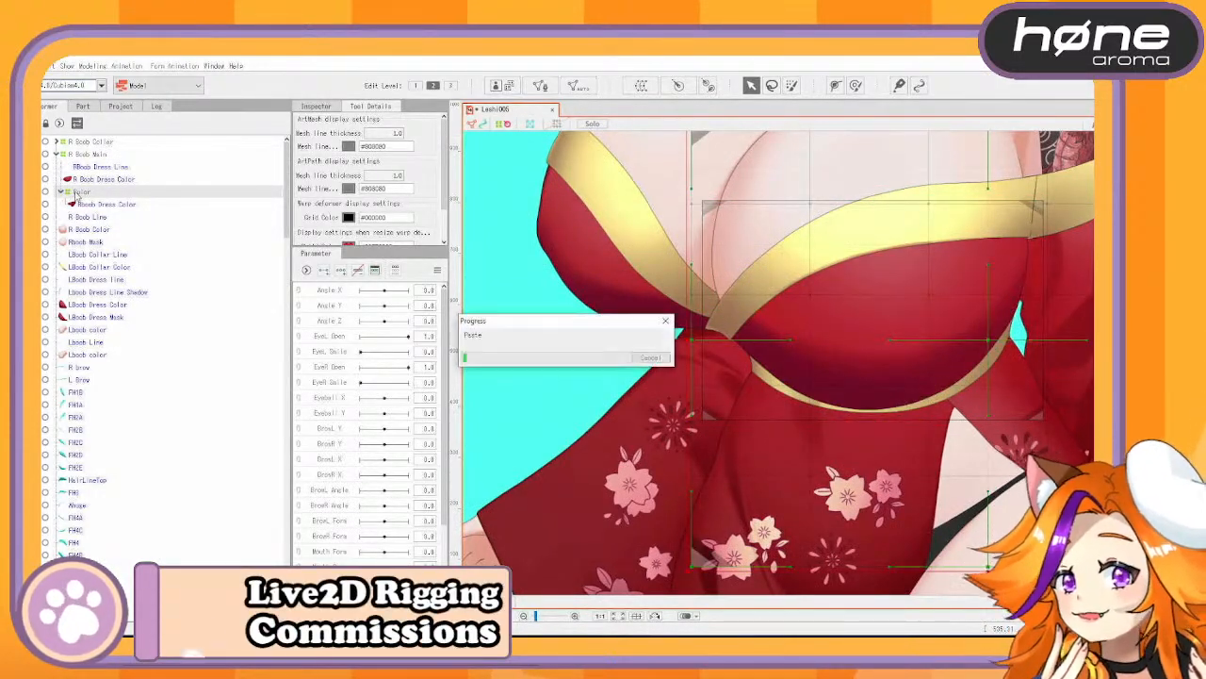
{"action": "key", "text": "ctrl+v"}
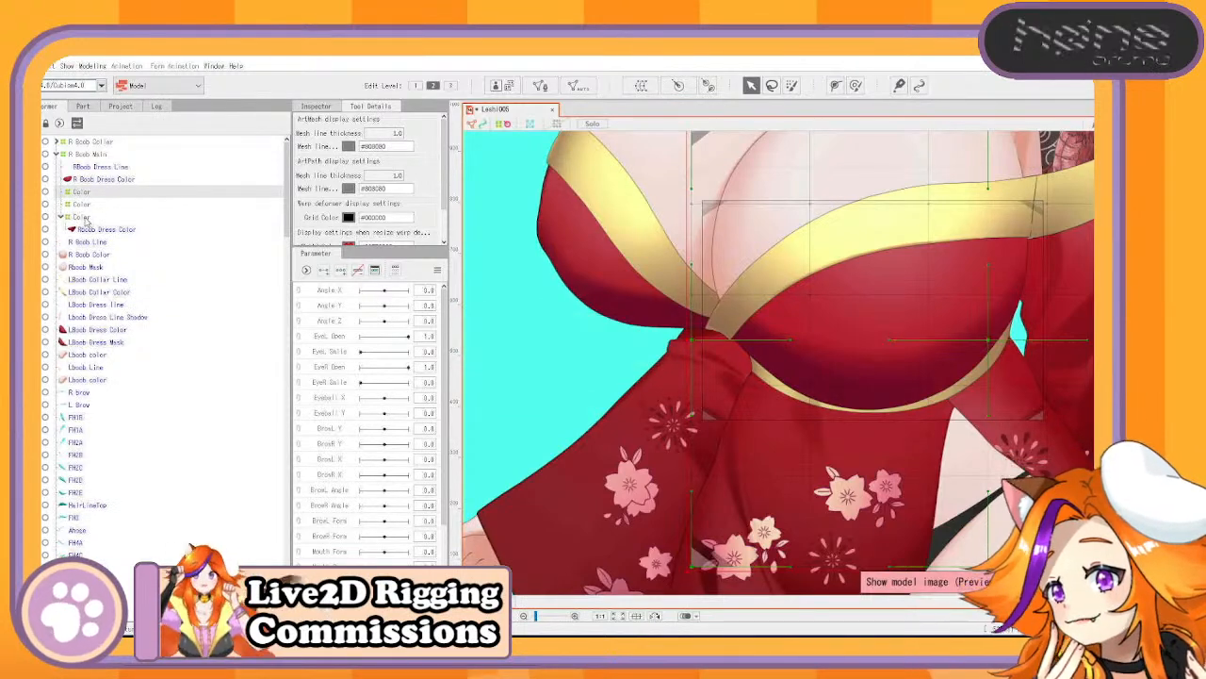
{"action": "left_click_drag", "start_coordinate": [85, 208], "coordinate": [80, 192]}
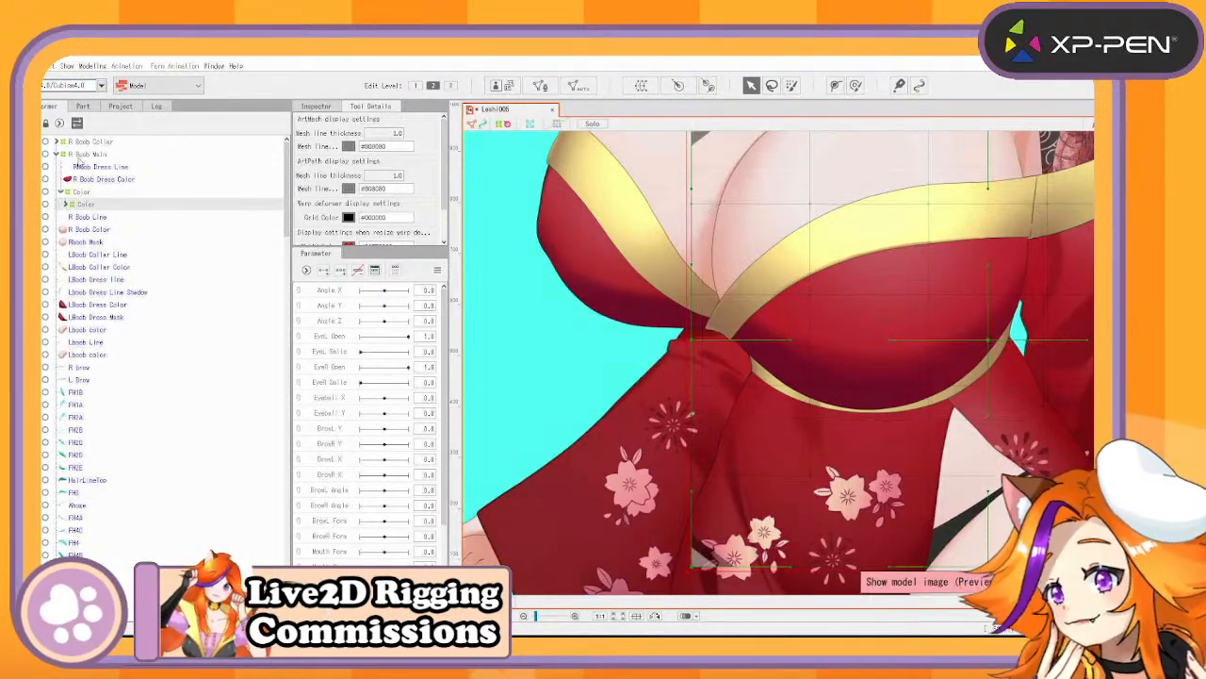
Collapse the R Boob Main warp deformer group and rename the deformer as R Boob Clothes
{"action": "left_click", "coordinate": [87, 154]}
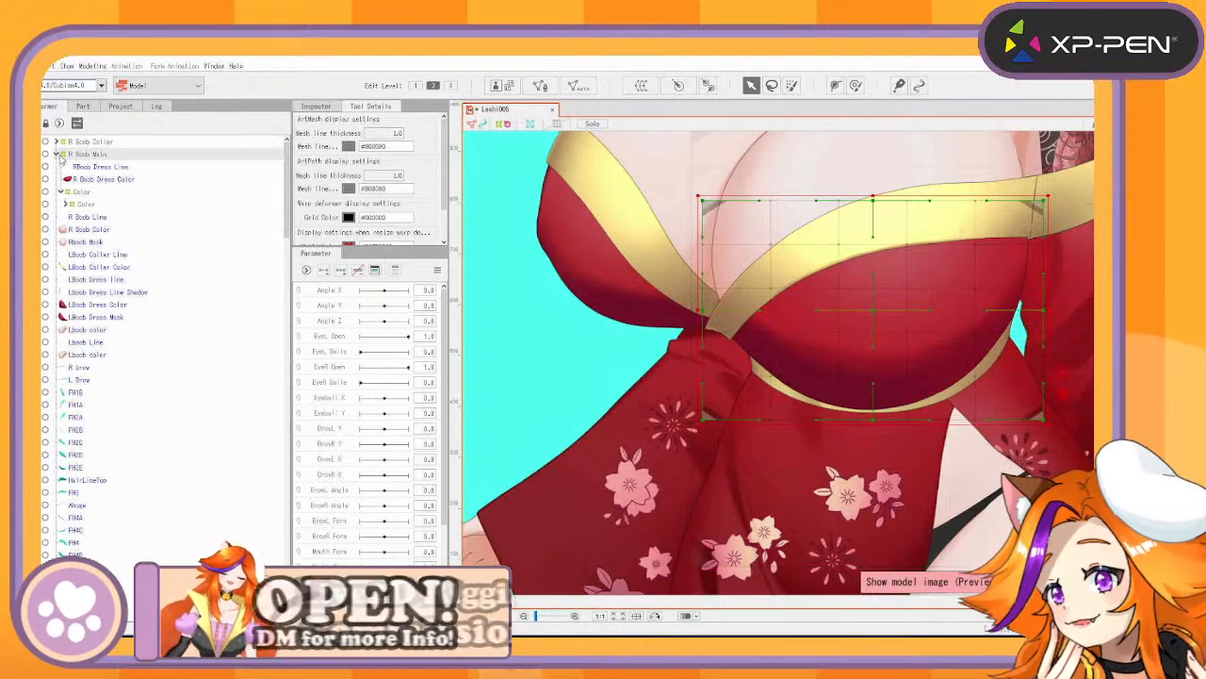
{"action": "left_click", "coordinate": [57, 154]}
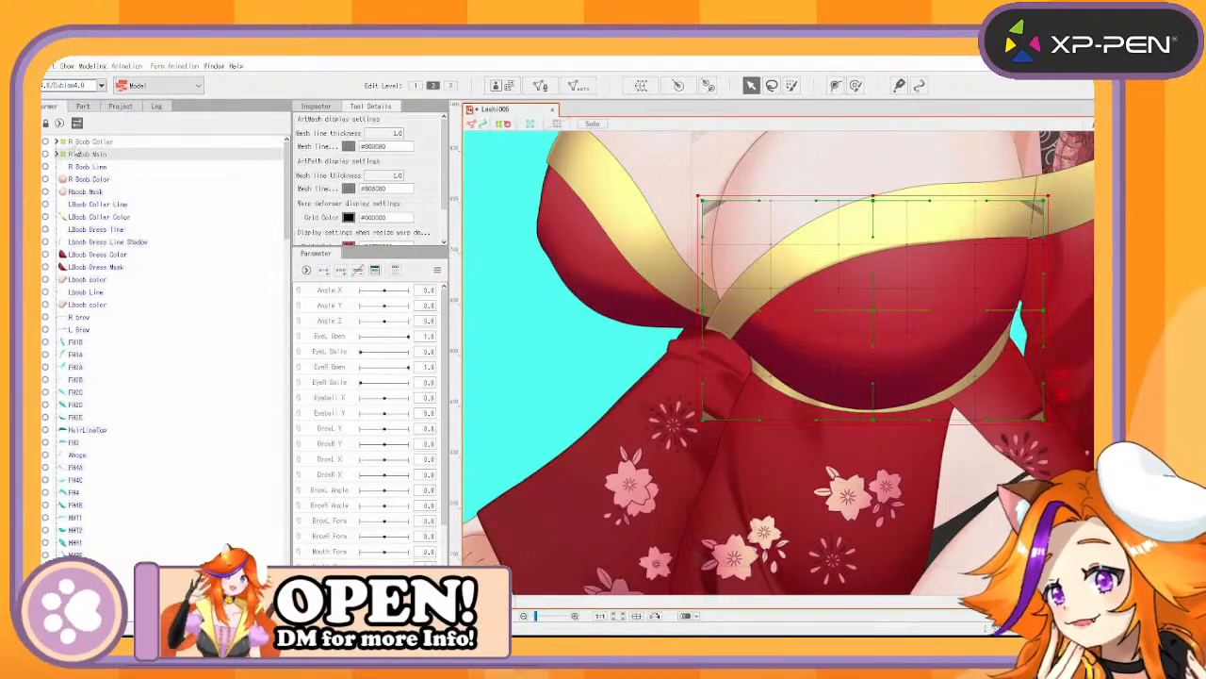
{"action": "left_click", "coordinate": [94, 142]}
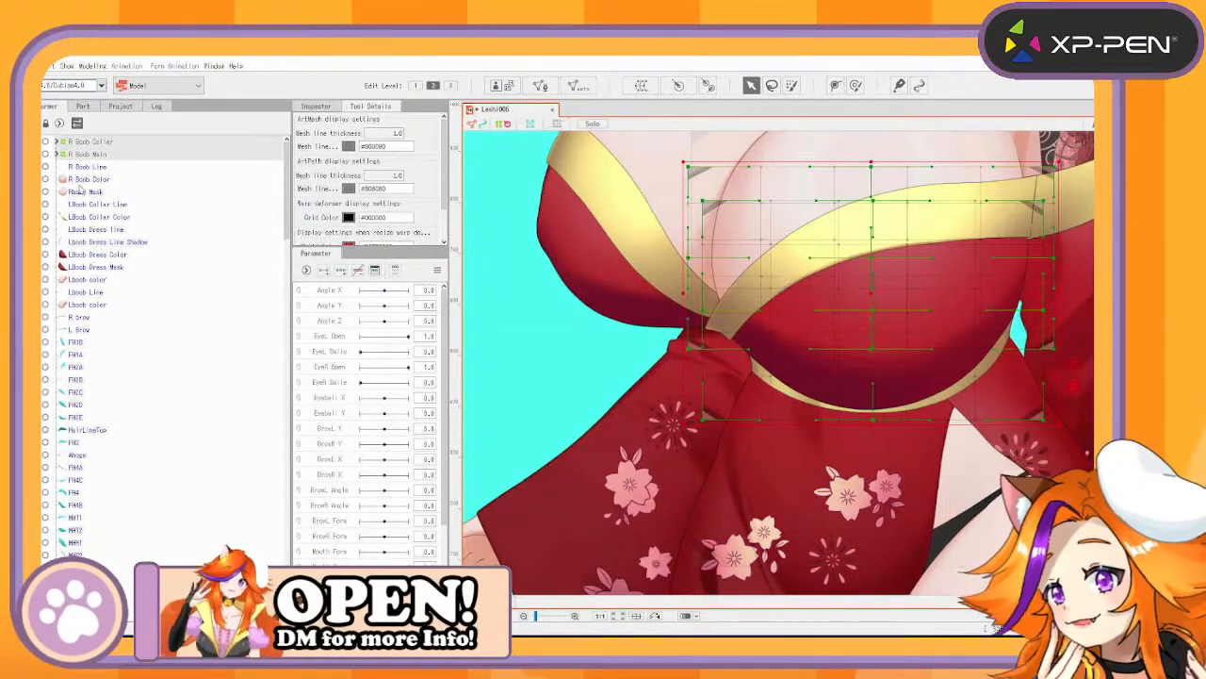
{"action": "left_click", "coordinate": [96, 153]}
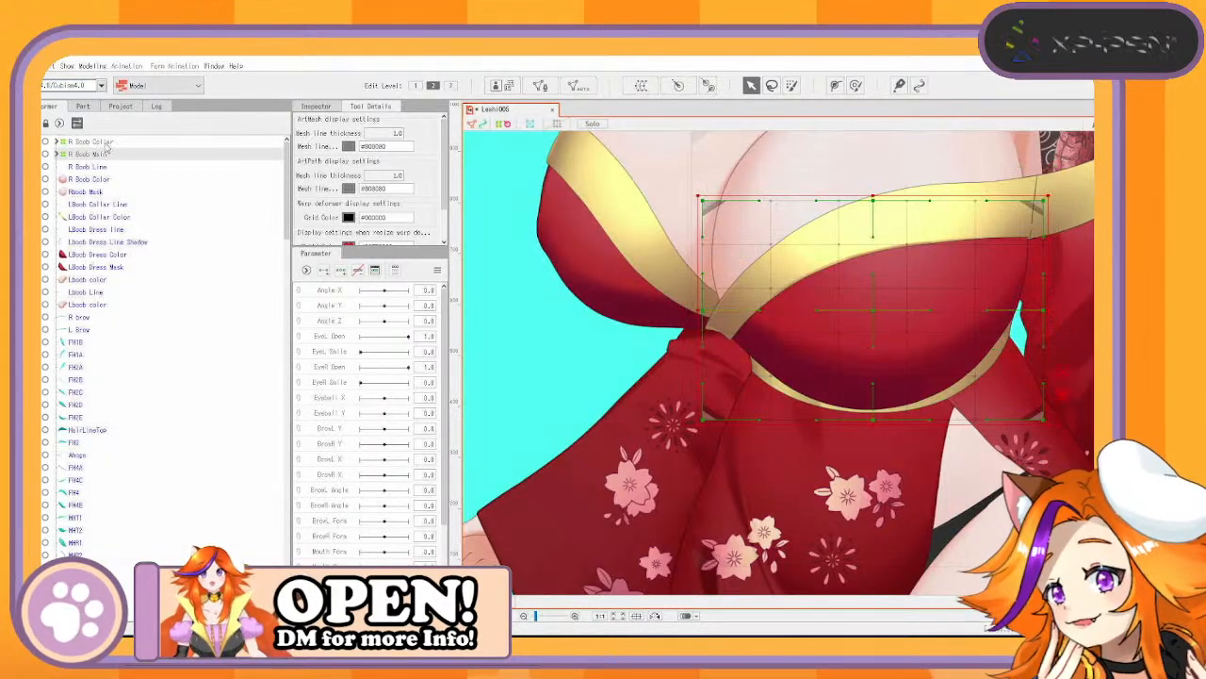
{"action": "left_click", "coordinate": [316, 106]}
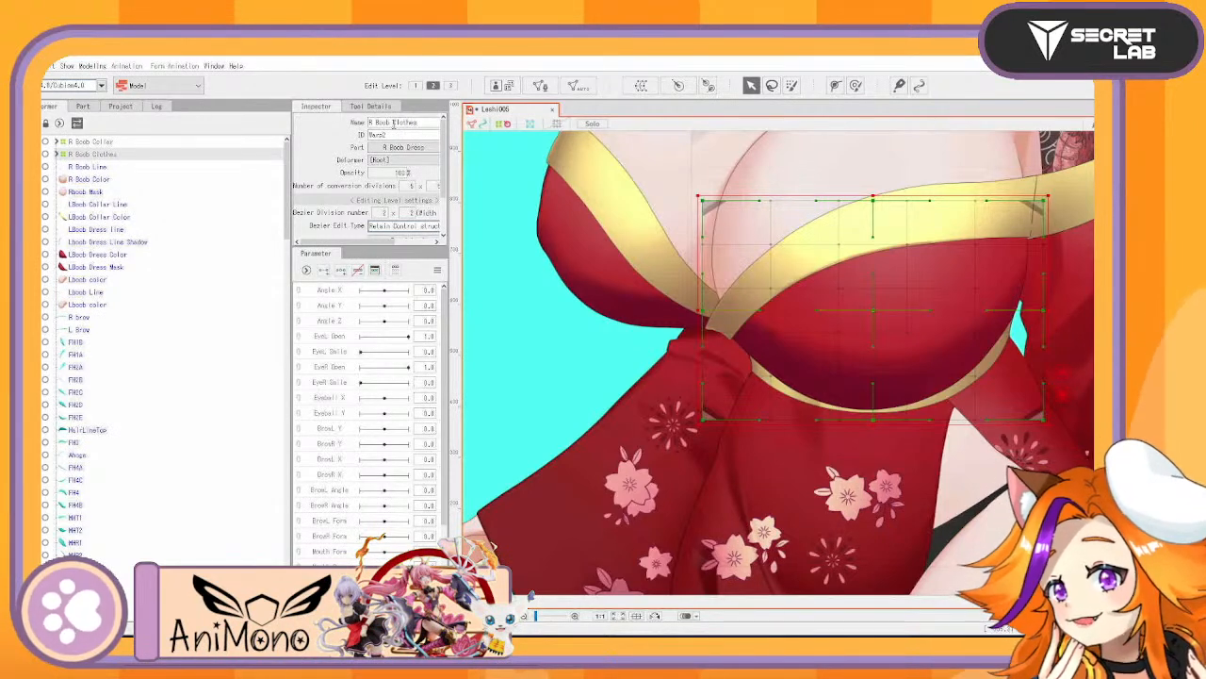
Try to generate an automatic mesh with the Standard preset on the R Boob Line art mesh
{"action": "left_click", "coordinate": [102, 166]}
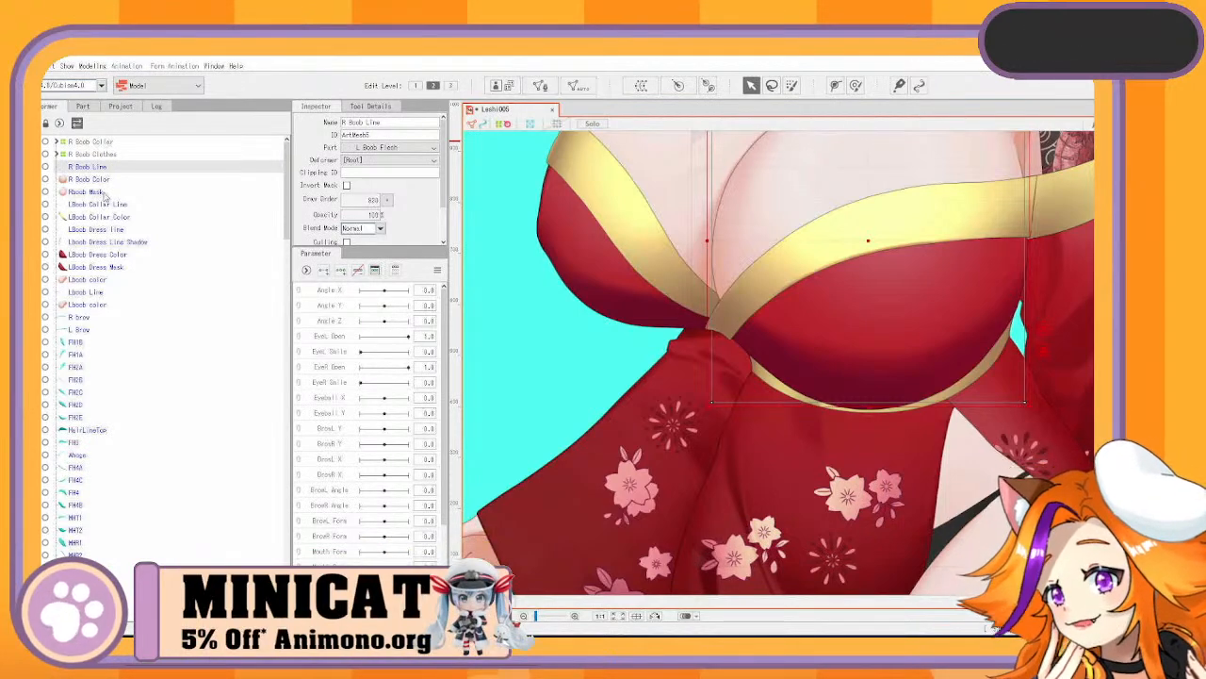
{"action": "left_click", "coordinate": [589, 85]}
{"action": "left_click", "coordinate": [641, 293]}
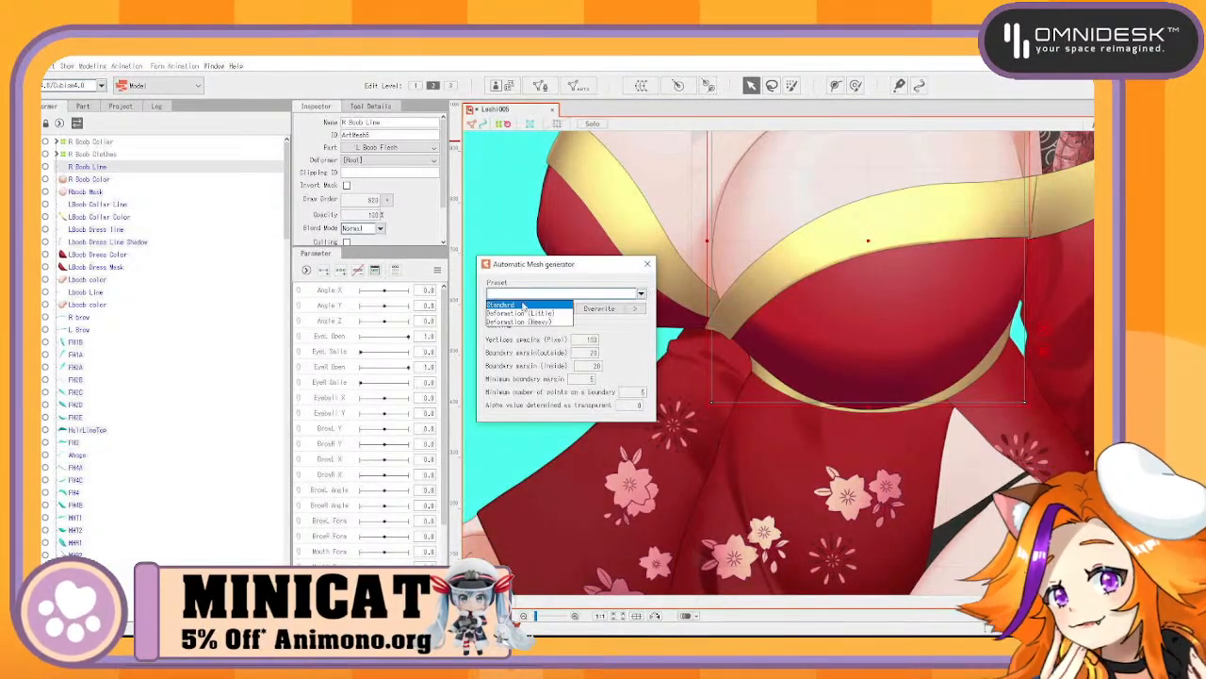
{"action": "left_click", "coordinate": [526, 305]}
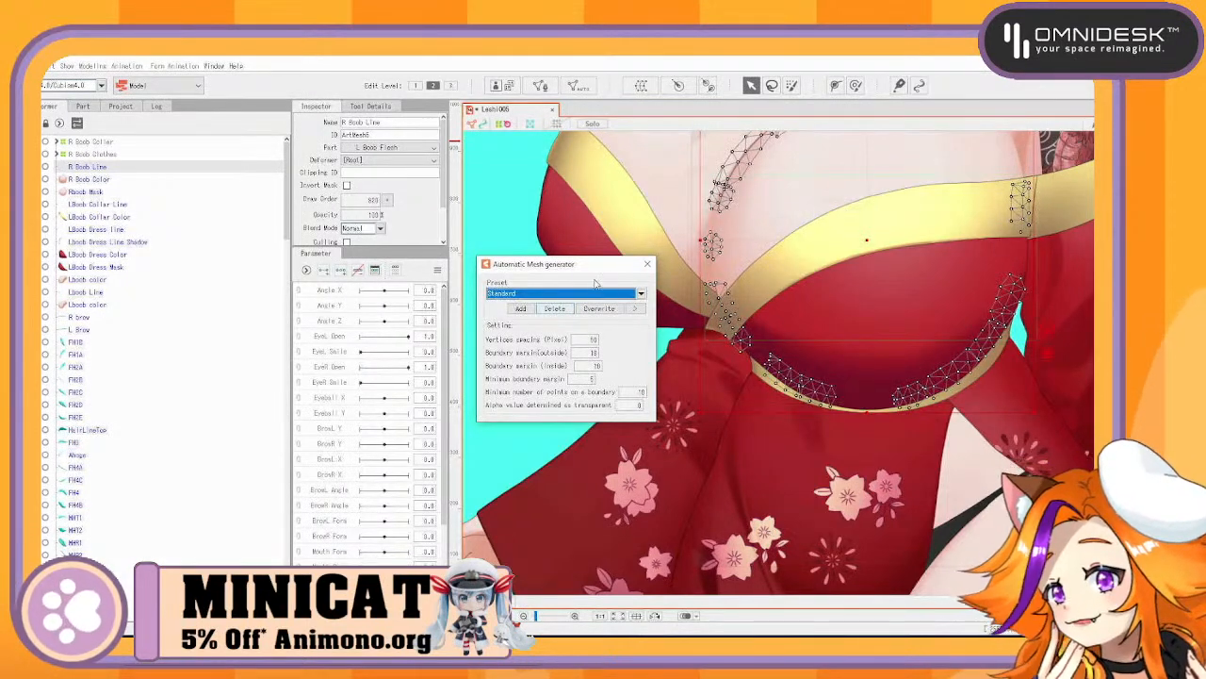
{"action": "left_click", "coordinate": [642, 294]}
{"action": "left_click", "coordinate": [647, 61]}
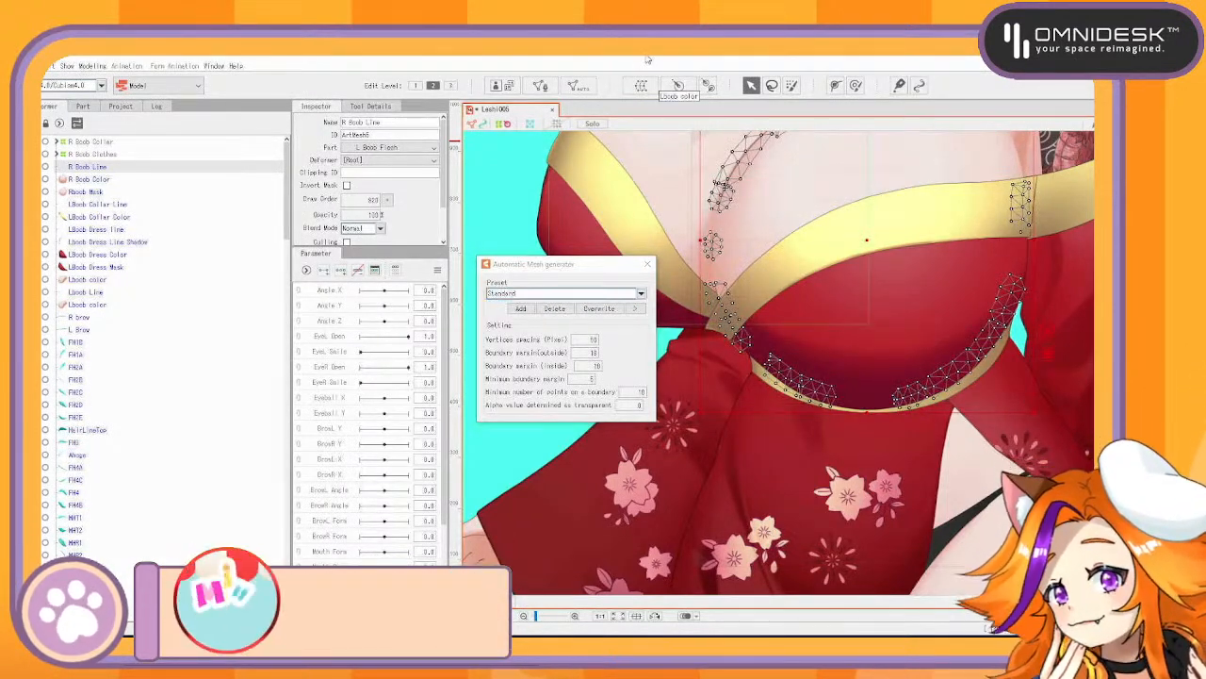
{"action": "key", "text": "ctrl+z"}
Enter mesh editing for R Boob Line and erase the corner vertices of its existing mesh
{"action": "double_click", "coordinate": [772, 225]}
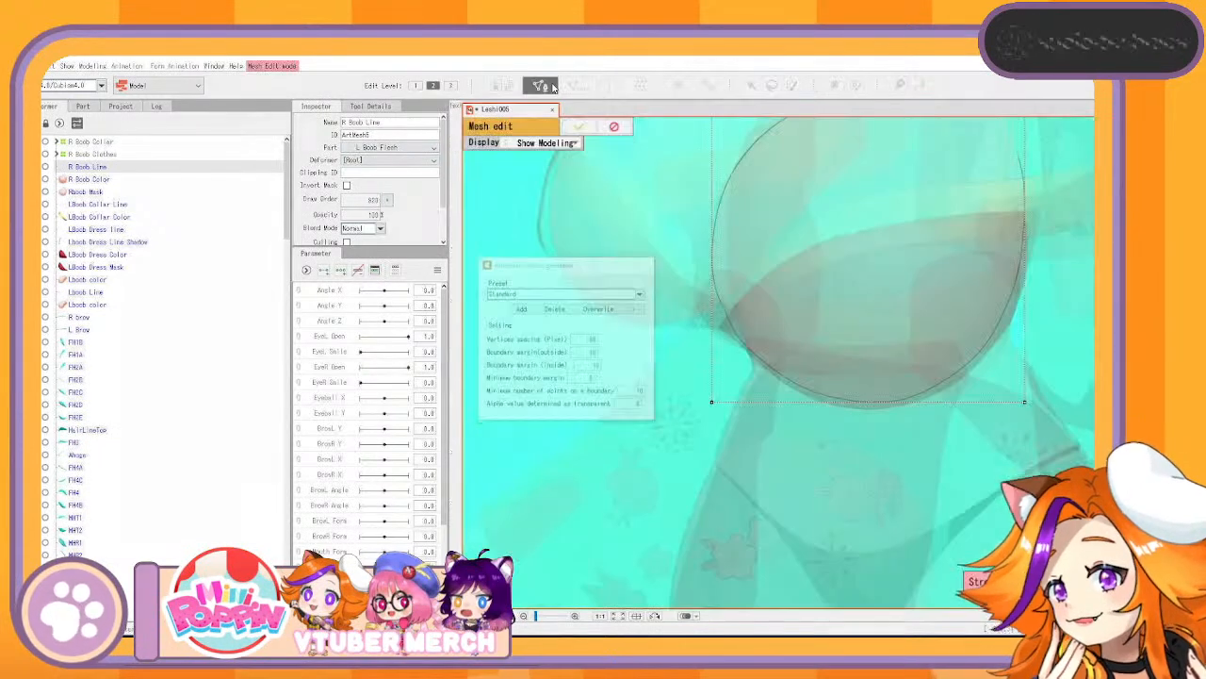
{"action": "left_click_drag", "start_coordinate": [773, 224], "coordinate": [686, 361]}
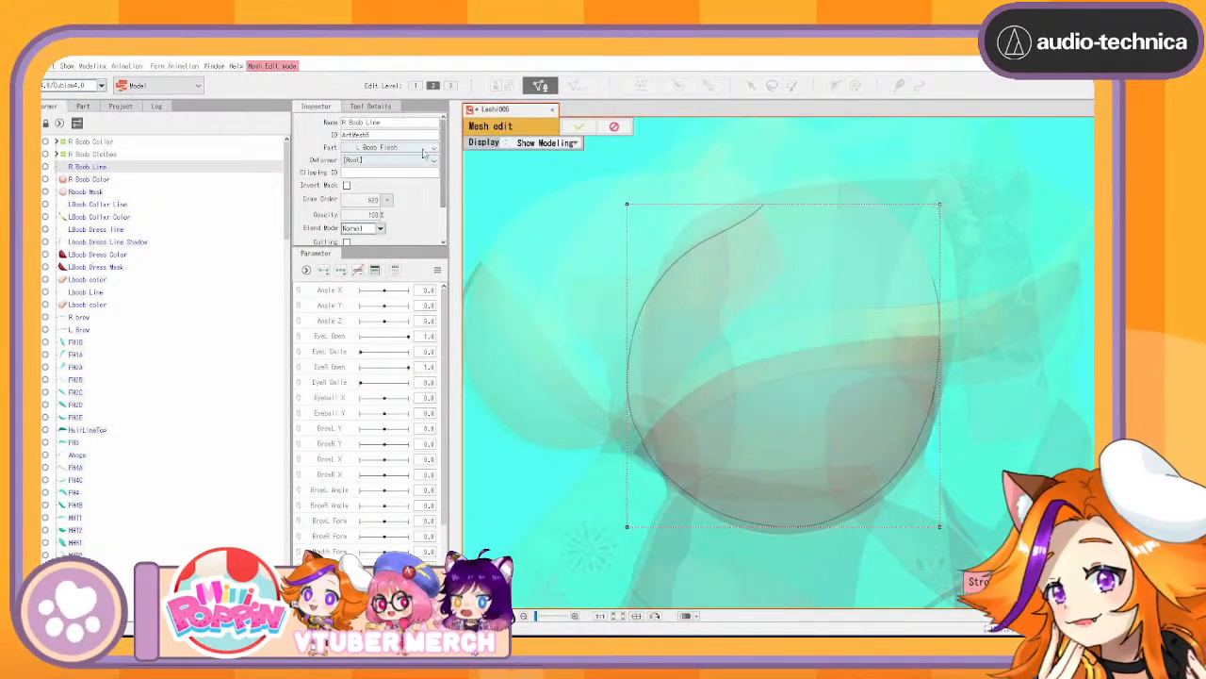
{"action": "left_click", "coordinate": [370, 105]}
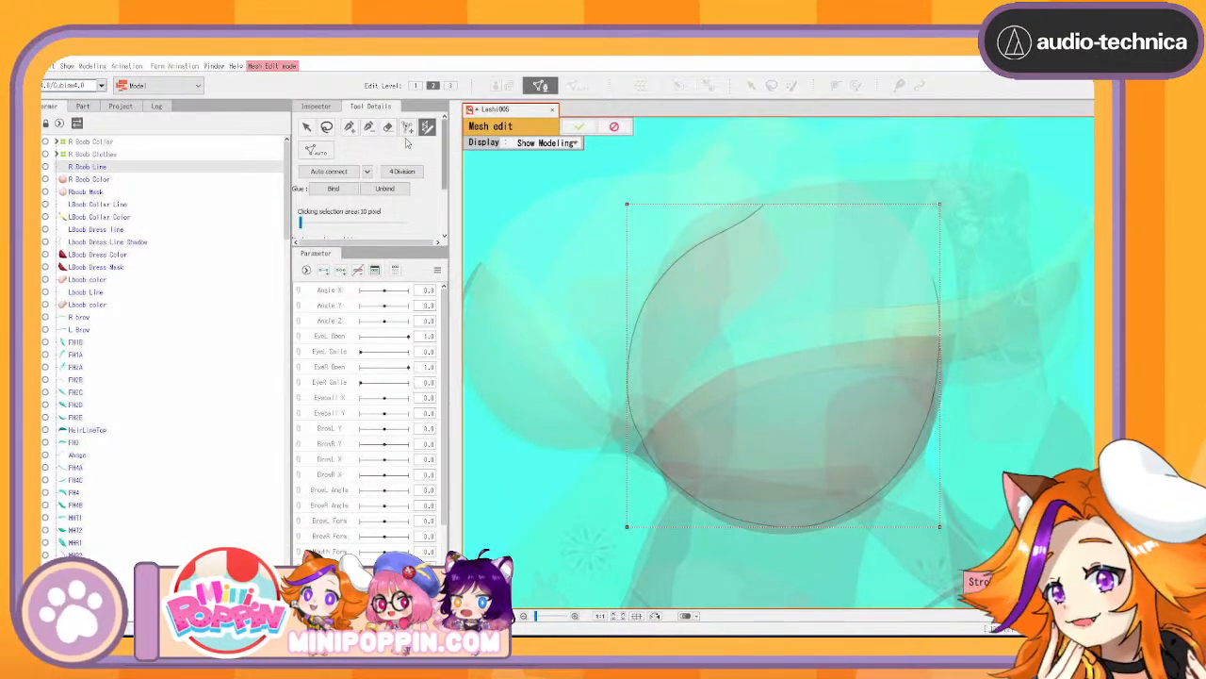
{"action": "left_click", "coordinate": [387, 126]}
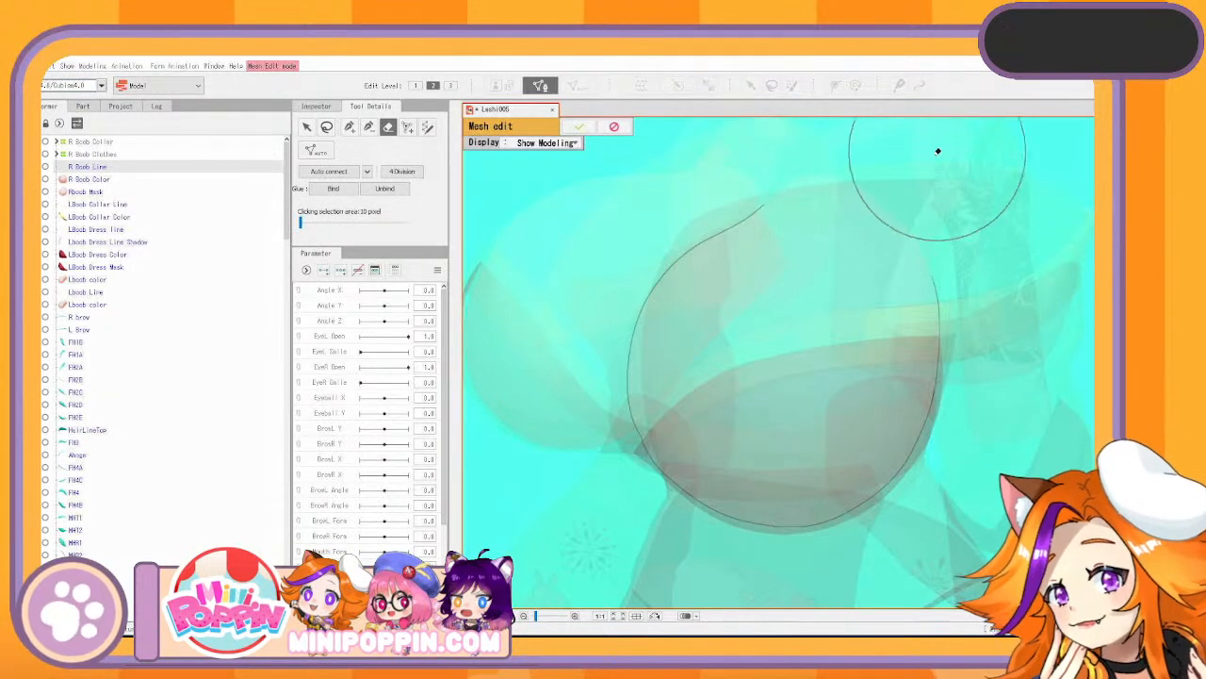
Draw a mesh stroke along the R Boob Line outline, from its upper-left end around the bottom to its upper-right end
{"action": "left_click", "coordinate": [428, 128]}
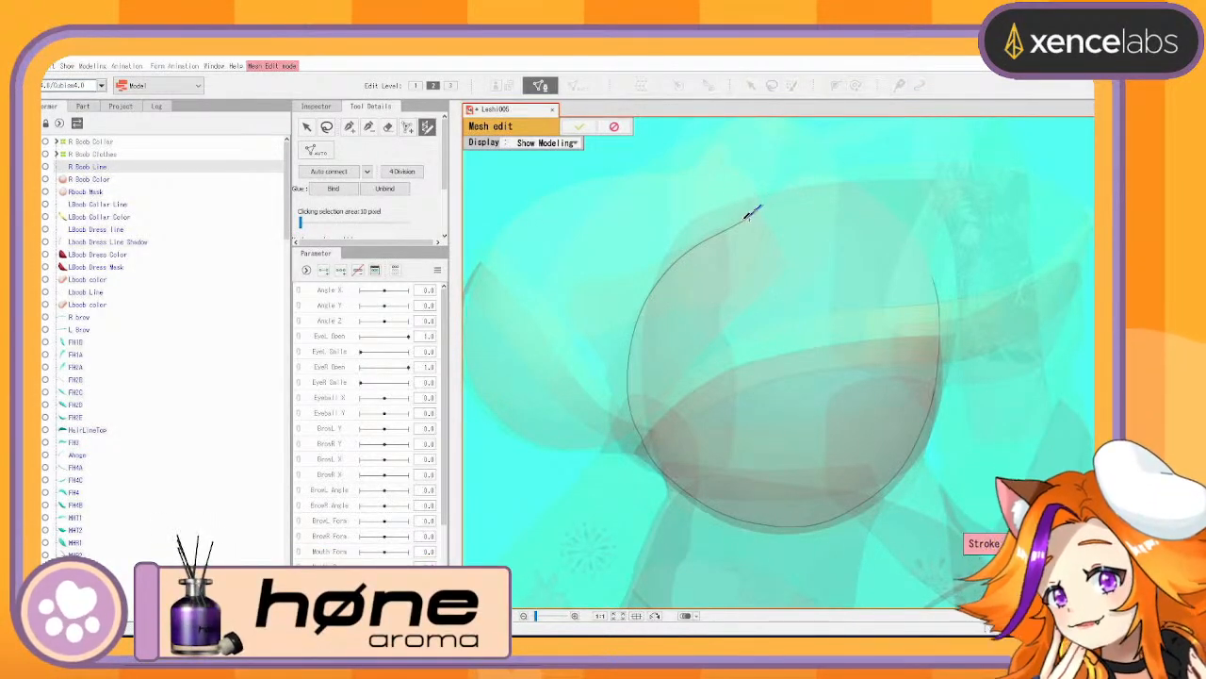
{"action": "left_click_drag", "start_coordinate": [754, 210], "coordinate": [700, 238]}
{"action": "mouse_move", "coordinate": [647, 293]}
{"action": "left_mouse_down"}
{"action": "mouse_move", "coordinate": [632, 332]}
{"action": "mouse_move", "coordinate": [639, 390]}
{"action": "mouse_move", "coordinate": [676, 476]}
{"action": "left_mouse_up"}
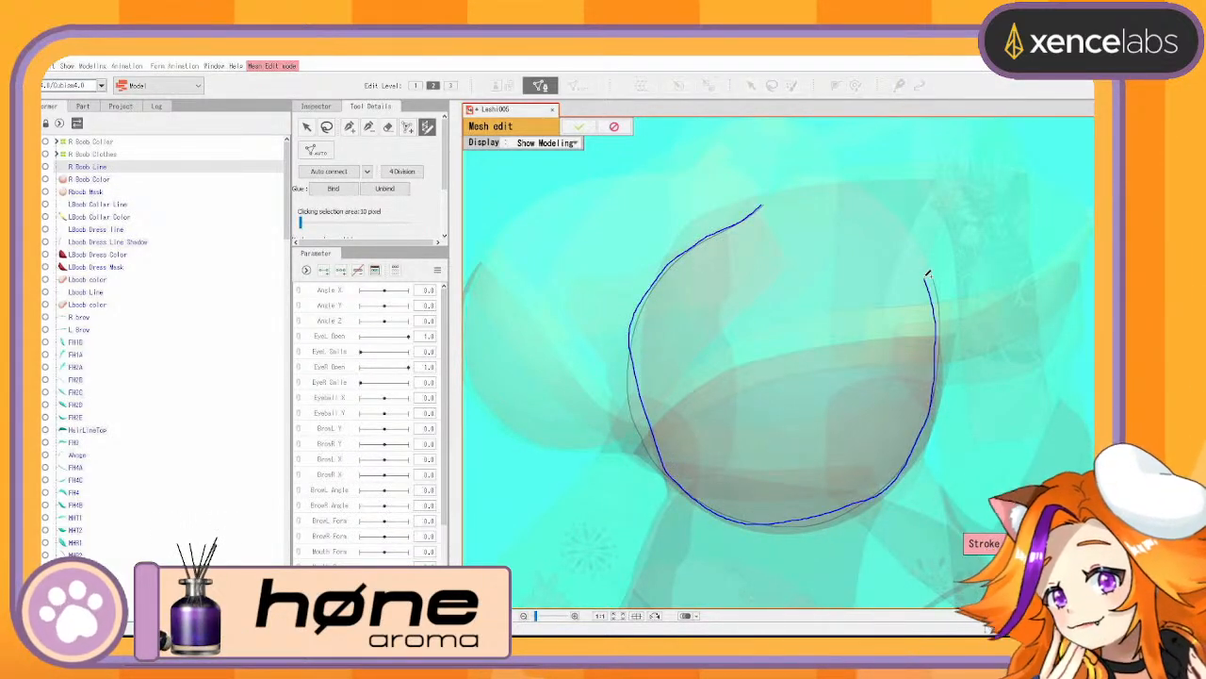
{"action": "left_click_drag", "start_coordinate": [929, 275], "coordinate": [925, 271]}
Align the stroke's first control points with the line art along the upper-left curve of the outline
{"action": "scroll", "coordinate": [700, 299], "scroll_direction": "up", "scroll_amount": 5}
{"action": "mouse_move", "coordinate": [701, 299]}
{"action": "left_mouse_down"}
{"action": "mouse_move", "coordinate": [827, 544]}
{"action": "mouse_move", "coordinate": [773, 399]}
{"action": "mouse_move", "coordinate": [658, 654]}
{"action": "left_mouse_up"}
{"action": "left_click_drag", "start_coordinate": [980, 233], "coordinate": [989, 240]}
{"action": "left_click_drag", "start_coordinate": [792, 364], "coordinate": [829, 354]}
{"action": "left_click_drag", "start_coordinate": [723, 411], "coordinate": [876, 249]}
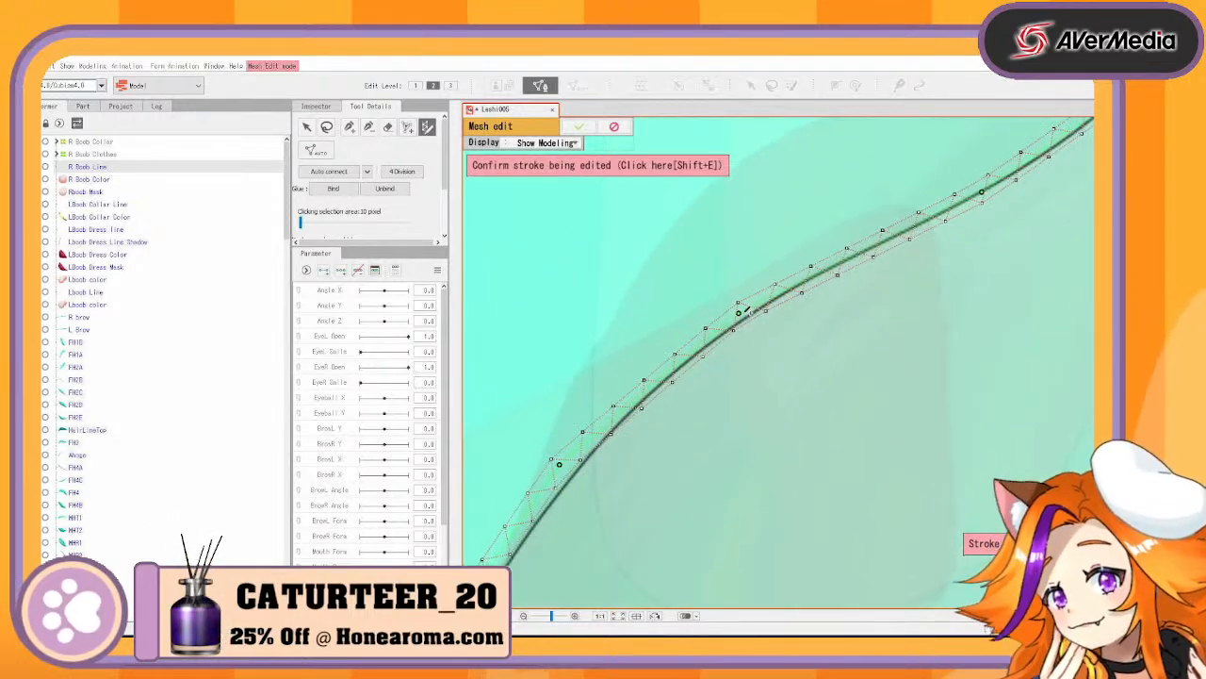
{"action": "left_click_drag", "start_coordinate": [740, 313], "coordinate": [745, 319]}
{"action": "mouse_move", "coordinate": [688, 403]}
{"action": "left_mouse_down"}
{"action": "mouse_move", "coordinate": [851, 264]}
{"action": "mouse_move", "coordinate": [867, 206]}
{"action": "left_mouse_up"}
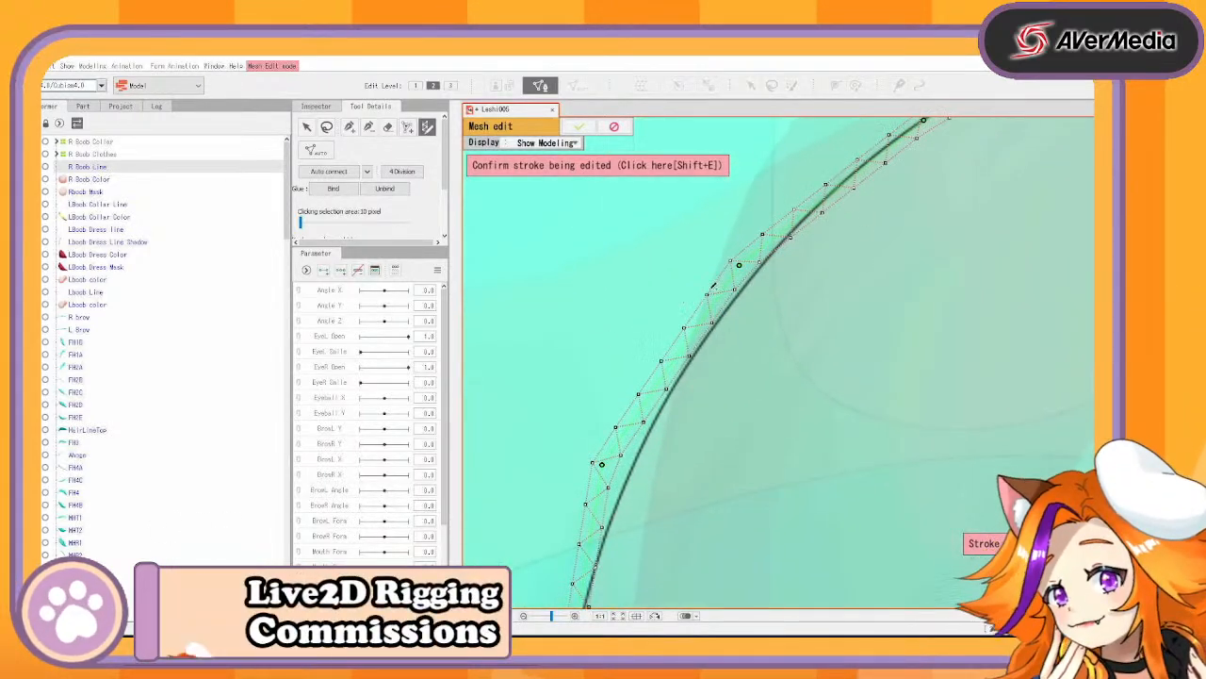
{"action": "left_click_drag", "start_coordinate": [741, 265], "coordinate": [835, 190]}
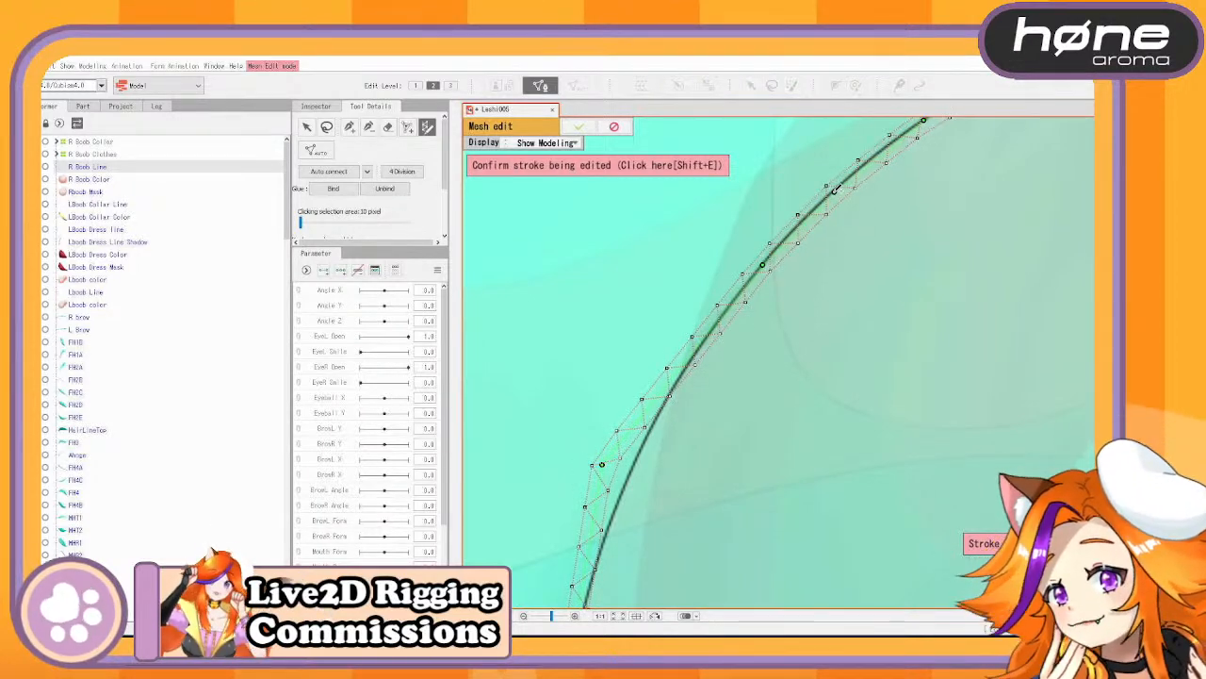
{"action": "left_click_drag", "start_coordinate": [683, 365], "coordinate": [691, 359]}
Fit the stroke's control points to the line art down the left edge of the outline
{"action": "mouse_move", "coordinate": [701, 407]}
{"action": "left_mouse_down"}
{"action": "mouse_move", "coordinate": [706, 238]}
{"action": "mouse_move", "coordinate": [665, 260]}
{"action": "mouse_move", "coordinate": [677, 268]}
{"action": "left_mouse_up"}
{"action": "left_click_drag", "start_coordinate": [714, 377], "coordinate": [787, 240]}
{"action": "left_click_drag", "start_coordinate": [700, 261], "coordinate": [706, 252]}
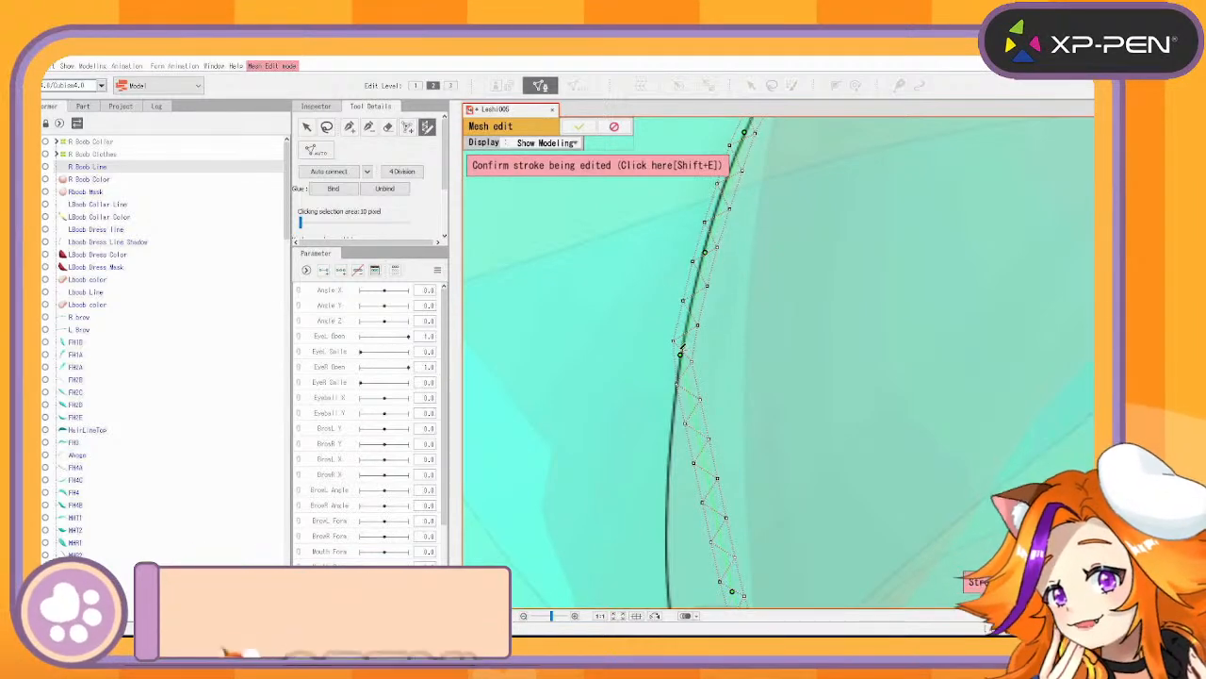
{"action": "mouse_move", "coordinate": [783, 420]}
{"action": "left_mouse_down"}
{"action": "mouse_move", "coordinate": [792, 201]}
{"action": "mouse_move", "coordinate": [767, 291]}
{"action": "left_mouse_up"}
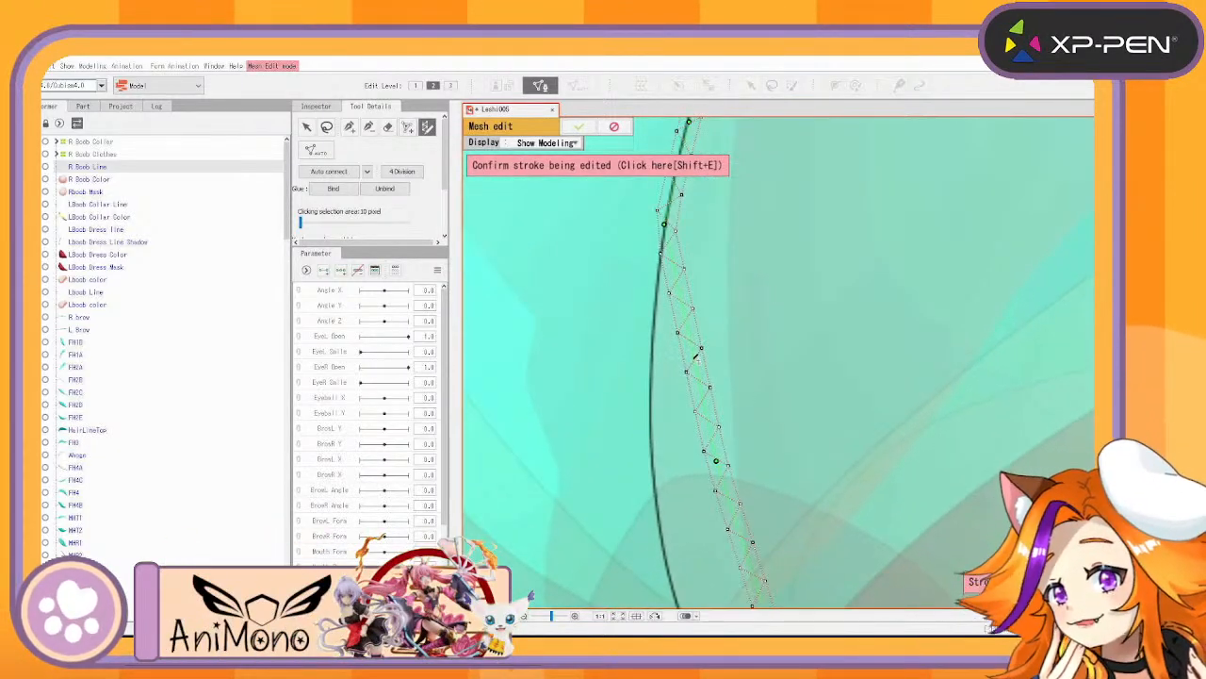
{"action": "left_click_drag", "start_coordinate": [682, 369], "coordinate": [647, 372]}
{"action": "mouse_move", "coordinate": [694, 482]}
{"action": "left_mouse_down"}
{"action": "mouse_move", "coordinate": [660, 515]}
{"action": "mouse_move", "coordinate": [691, 240]}
{"action": "left_mouse_up"}
Align the stroke's control points with the line art around the lower-left curve of the outline
{"action": "left_click_drag", "start_coordinate": [777, 433], "coordinate": [690, 415]}
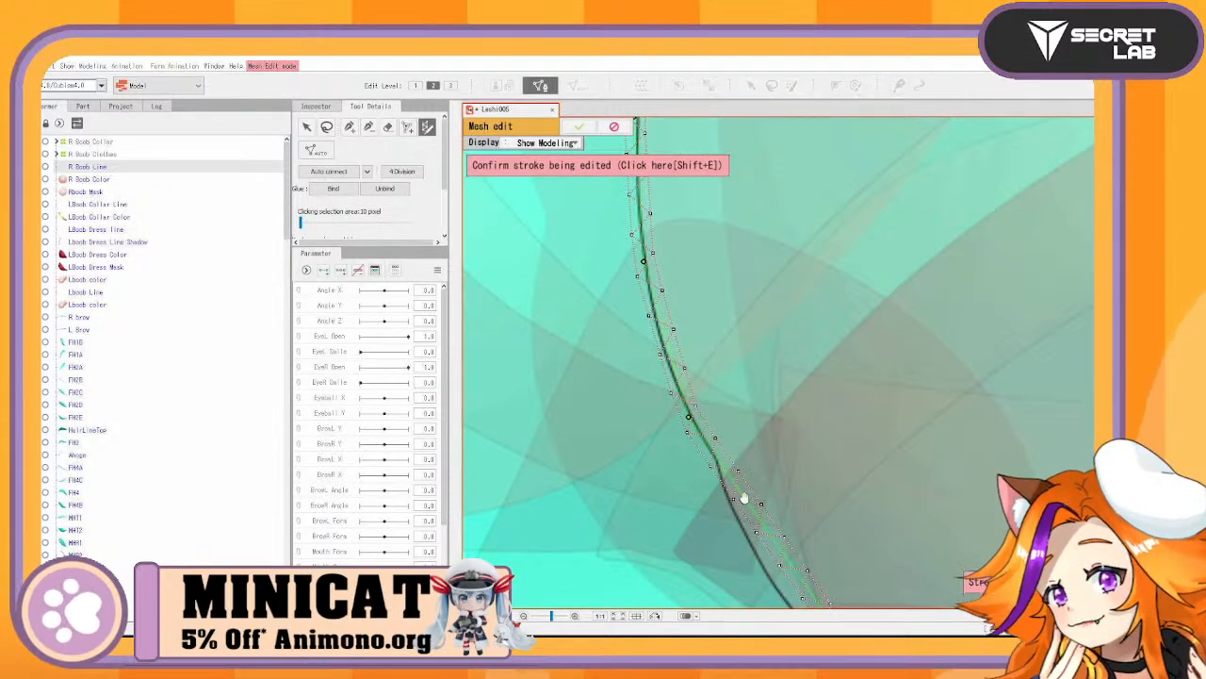
{"action": "left_click_drag", "start_coordinate": [750, 504], "coordinate": [674, 289]}
{"action": "left_click_drag", "start_coordinate": [692, 343], "coordinate": [688, 344]}
{"action": "left_click_drag", "start_coordinate": [787, 444], "coordinate": [772, 449]}
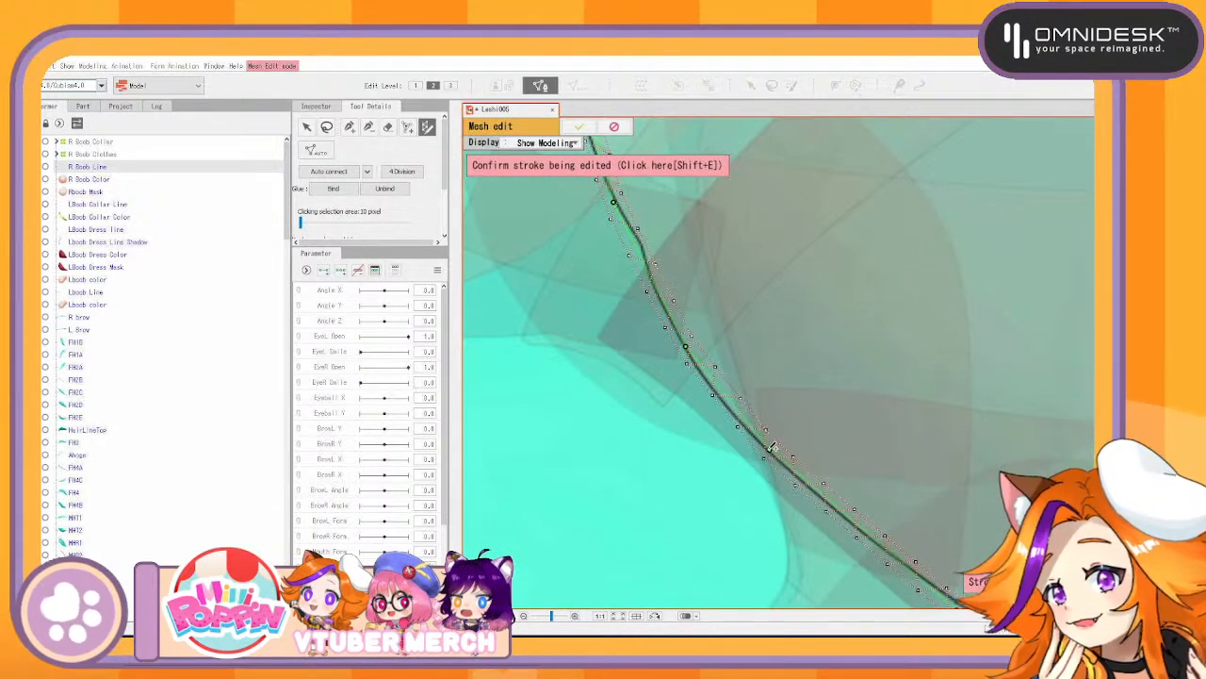
{"action": "mouse_move", "coordinate": [948, 448]}
{"action": "left_mouse_down"}
{"action": "mouse_move", "coordinate": [654, 280]}
{"action": "mouse_move", "coordinate": [760, 247]}
{"action": "left_mouse_up"}
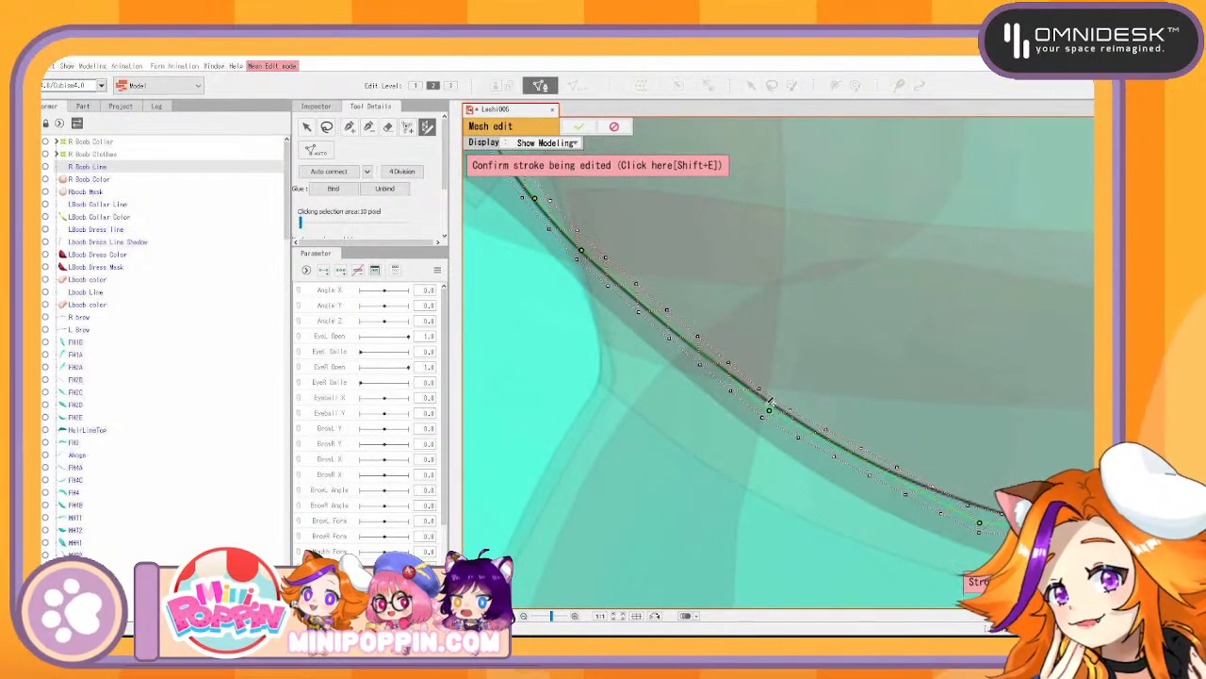
{"action": "left_click_drag", "start_coordinate": [766, 397], "coordinate": [764, 394]}
{"action": "left_click_drag", "start_coordinate": [674, 324], "coordinate": [671, 328]}
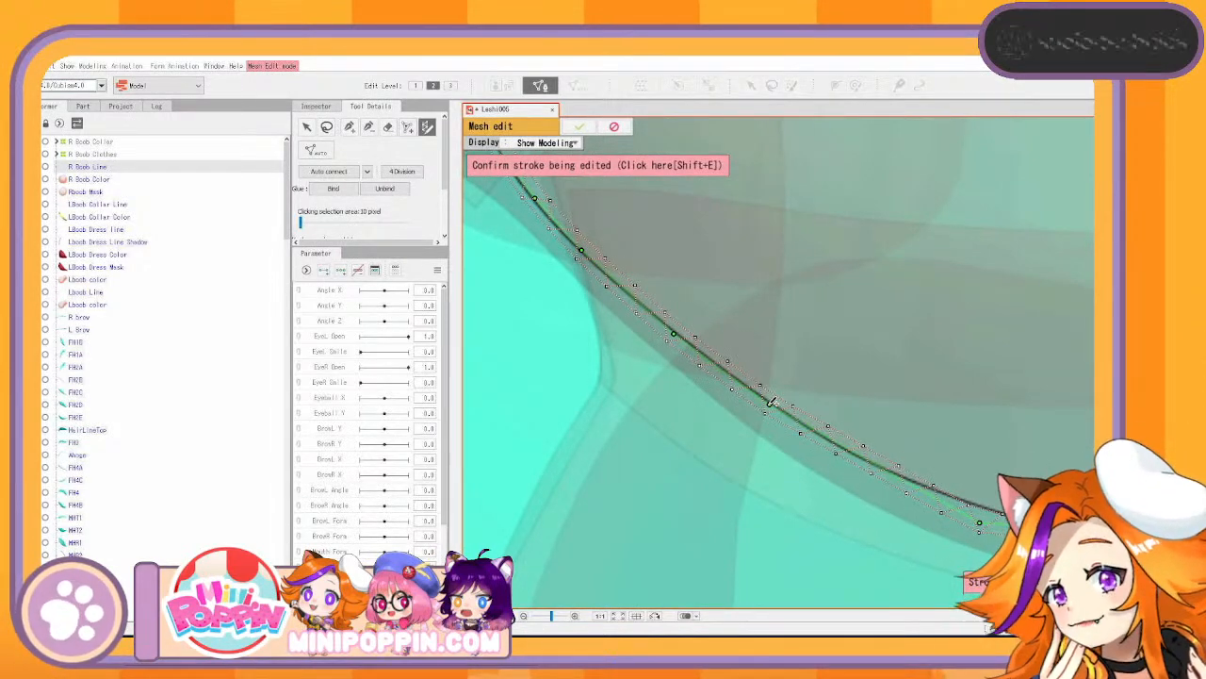
Move the control points onto the line art along the left half of the outline's bottom curve
{"action": "left_click_drag", "start_coordinate": [894, 329], "coordinate": [682, 339]}
{"action": "left_click", "coordinate": [664, 394]}
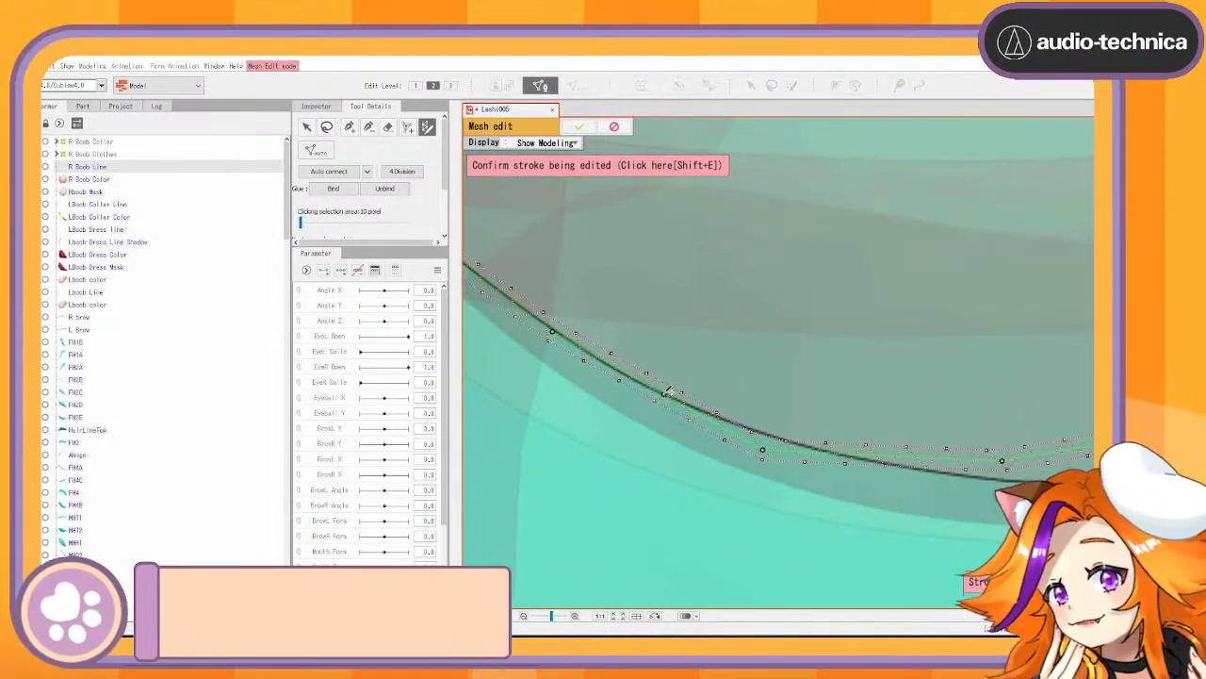
{"action": "left_click_drag", "start_coordinate": [763, 448], "coordinate": [773, 435]}
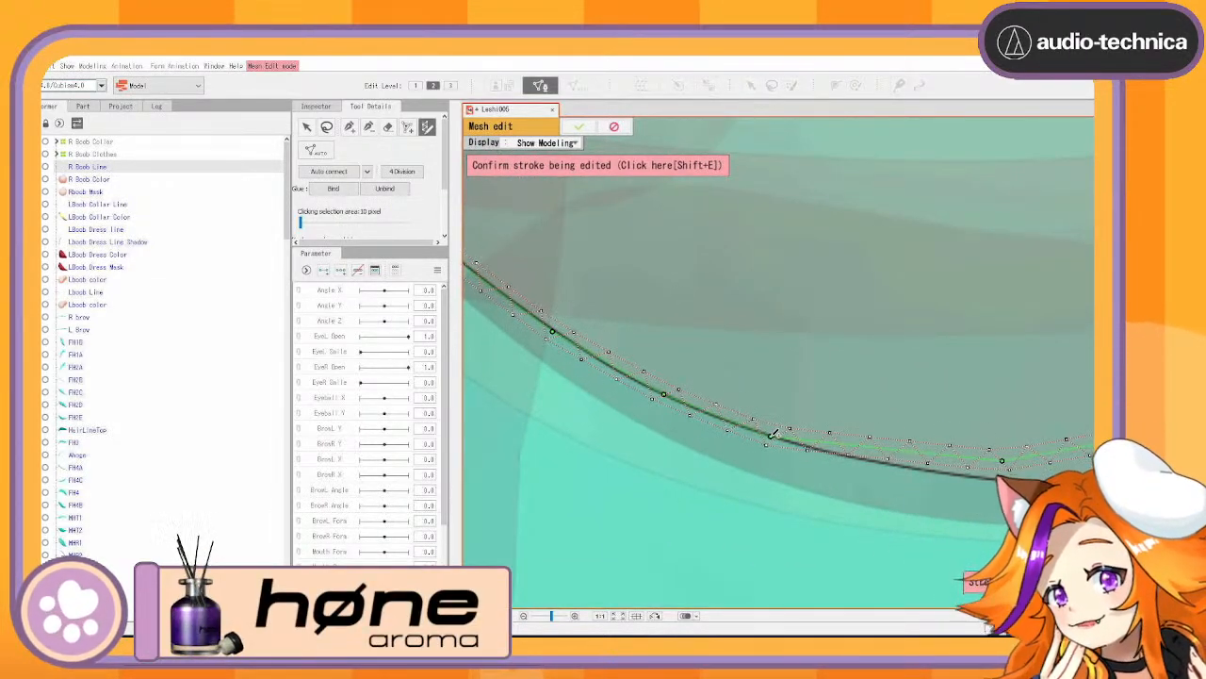
{"action": "left_click_drag", "start_coordinate": [915, 371], "coordinate": [782, 326]}
{"action": "left_click_drag", "start_coordinate": [869, 414], "coordinate": [785, 428]}
Move the stroke's control points onto the line art along the right half of the outline's bottom curve
{"action": "left_click_drag", "start_coordinate": [896, 351], "coordinate": [641, 315]}
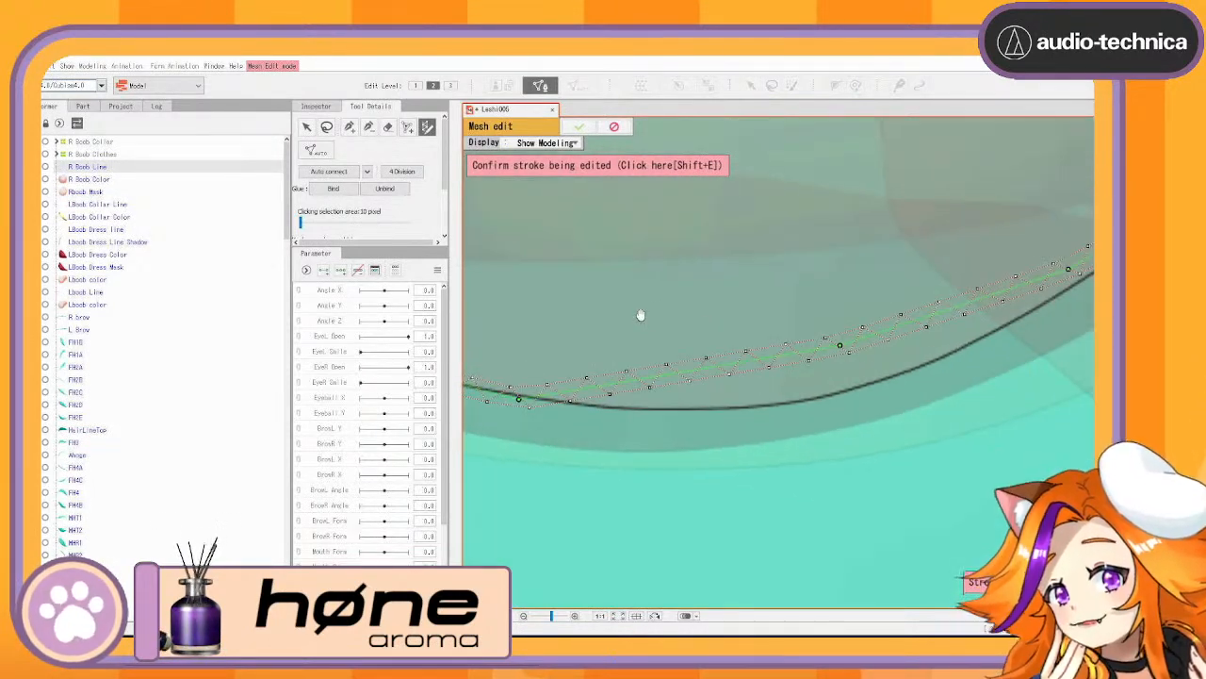
{"action": "left_click_drag", "start_coordinate": [704, 363], "coordinate": [726, 403]}
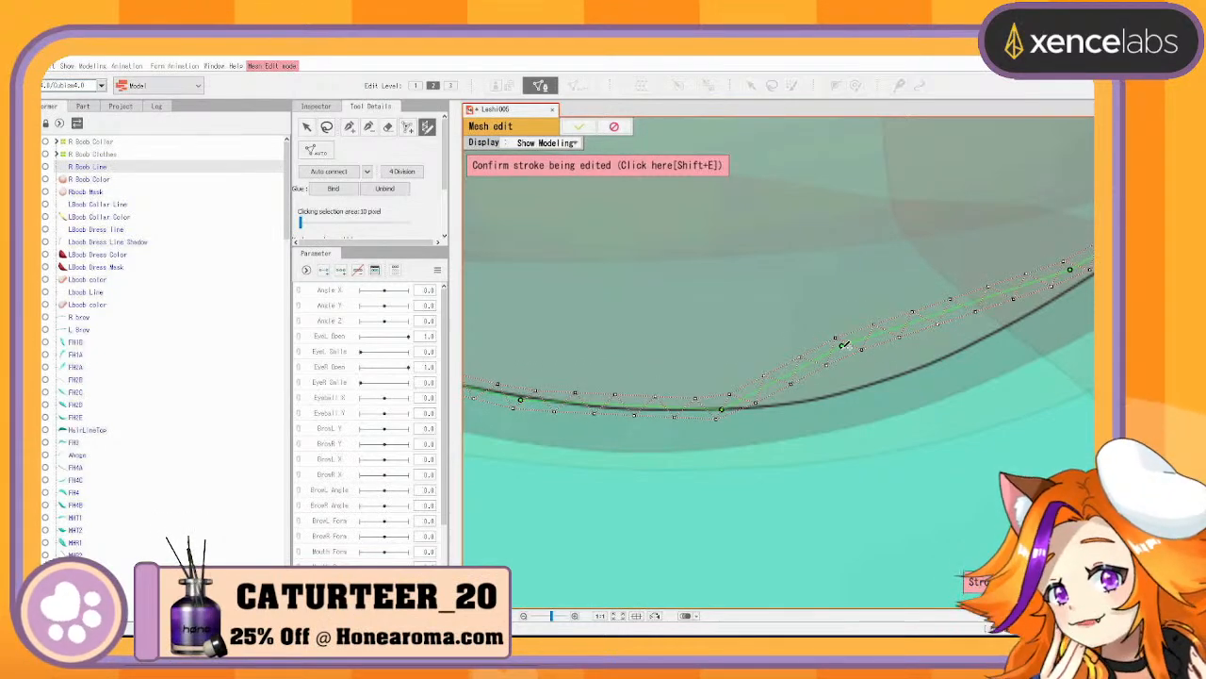
{"action": "left_click_drag", "start_coordinate": [865, 371], "coordinate": [875, 384]}
{"action": "left_click_drag", "start_coordinate": [939, 306], "coordinate": [665, 386]}
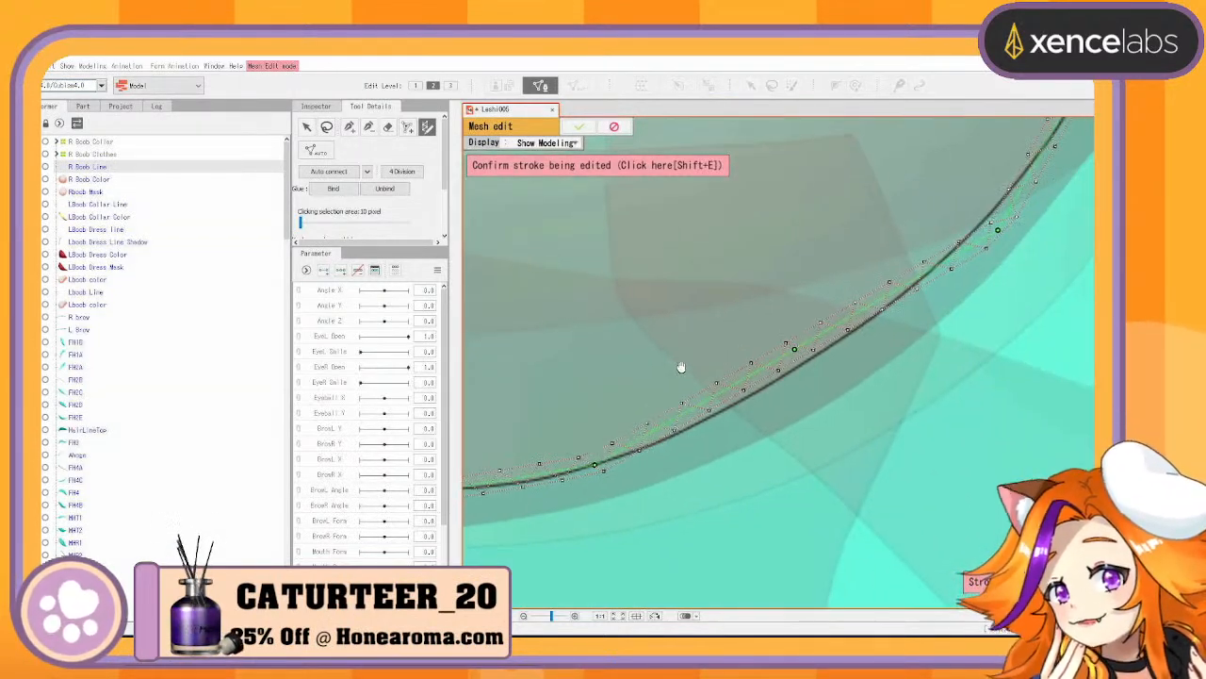
{"action": "left_click_drag", "start_coordinate": [796, 357], "coordinate": [784, 379]}
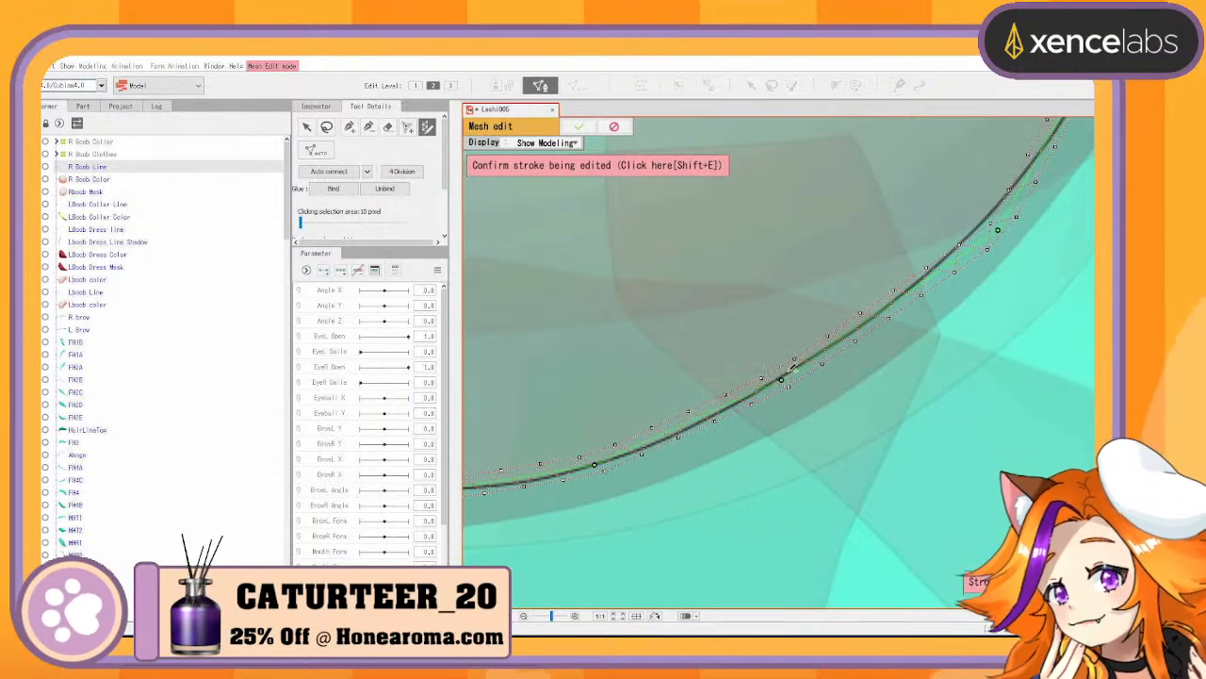
Align the stroke's control points with the line art around the outline's lower-right curve
{"action": "mouse_move", "coordinate": [941, 271]}
{"action": "left_mouse_down"}
{"action": "mouse_move", "coordinate": [854, 371]}
{"action": "mouse_move", "coordinate": [868, 336]}
{"action": "mouse_move", "coordinate": [883, 344]}
{"action": "mouse_move", "coordinate": [863, 342]}
{"action": "left_mouse_up"}
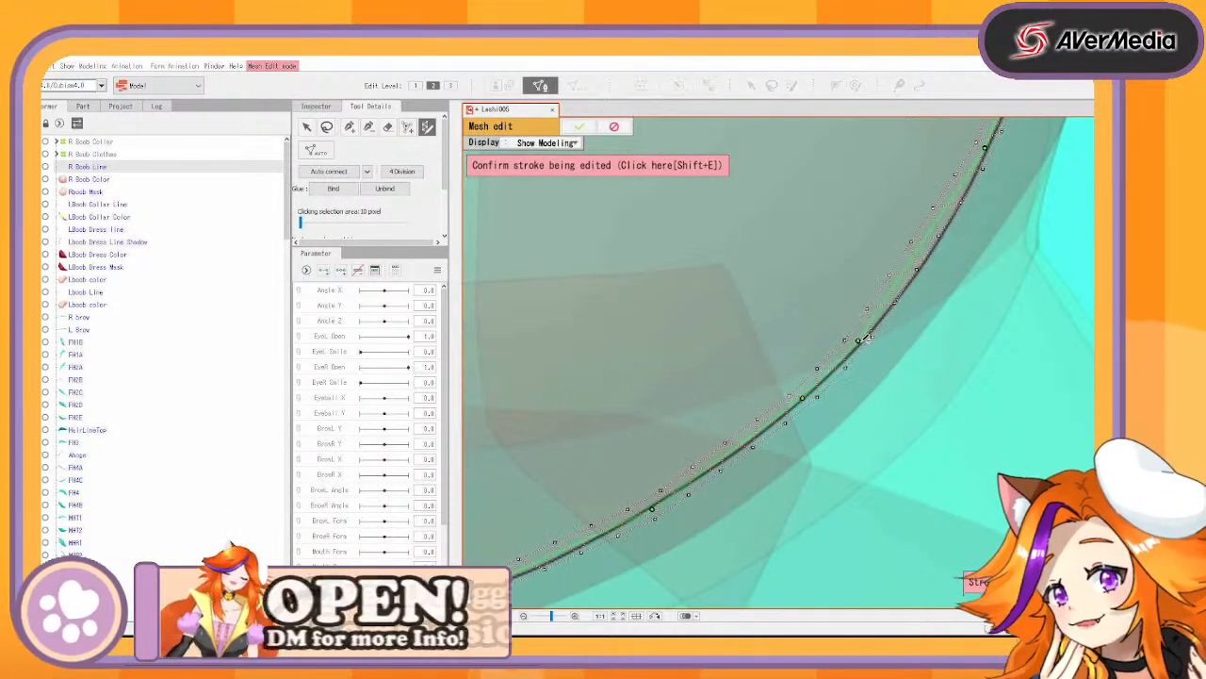
{"action": "mouse_move", "coordinate": [949, 270]}
{"action": "left_mouse_down"}
{"action": "mouse_move", "coordinate": [880, 387]}
{"action": "mouse_move", "coordinate": [879, 352]}
{"action": "left_mouse_up"}
{"action": "left_click_drag", "start_coordinate": [951, 240], "coordinate": [886, 373]}
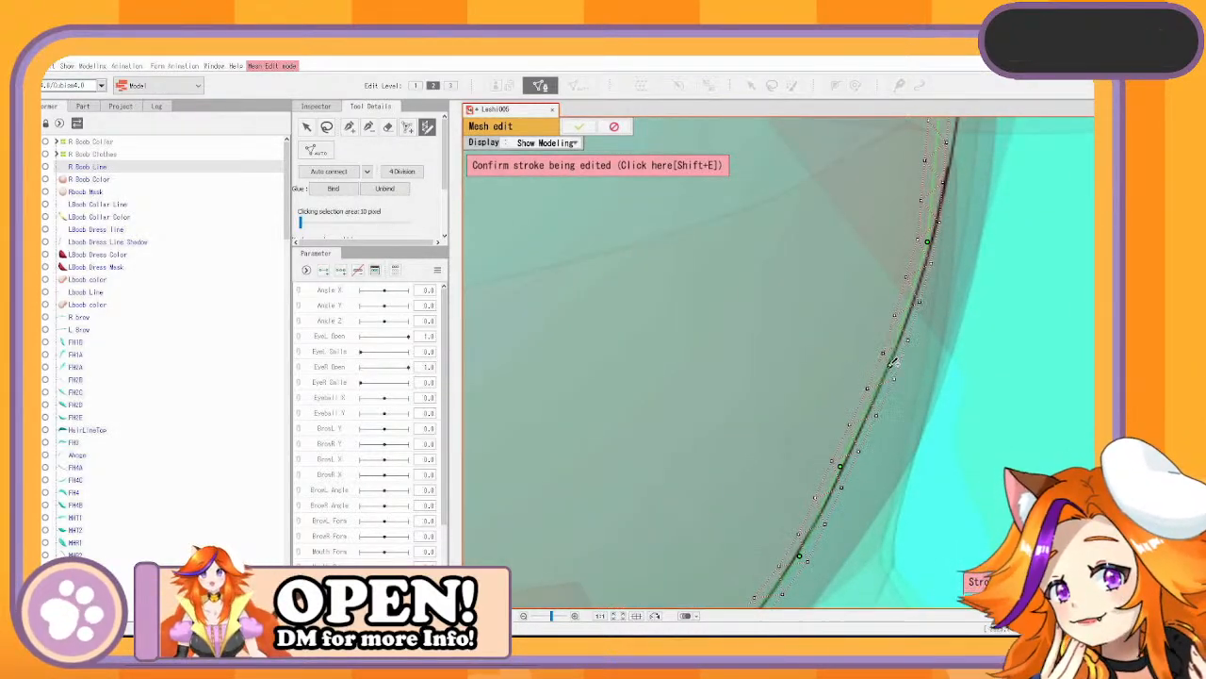
{"action": "mouse_move", "coordinate": [956, 229]}
{"action": "left_mouse_down"}
{"action": "mouse_move", "coordinate": [902, 383]}
{"action": "mouse_move", "coordinate": [884, 394]}
{"action": "left_mouse_up"}
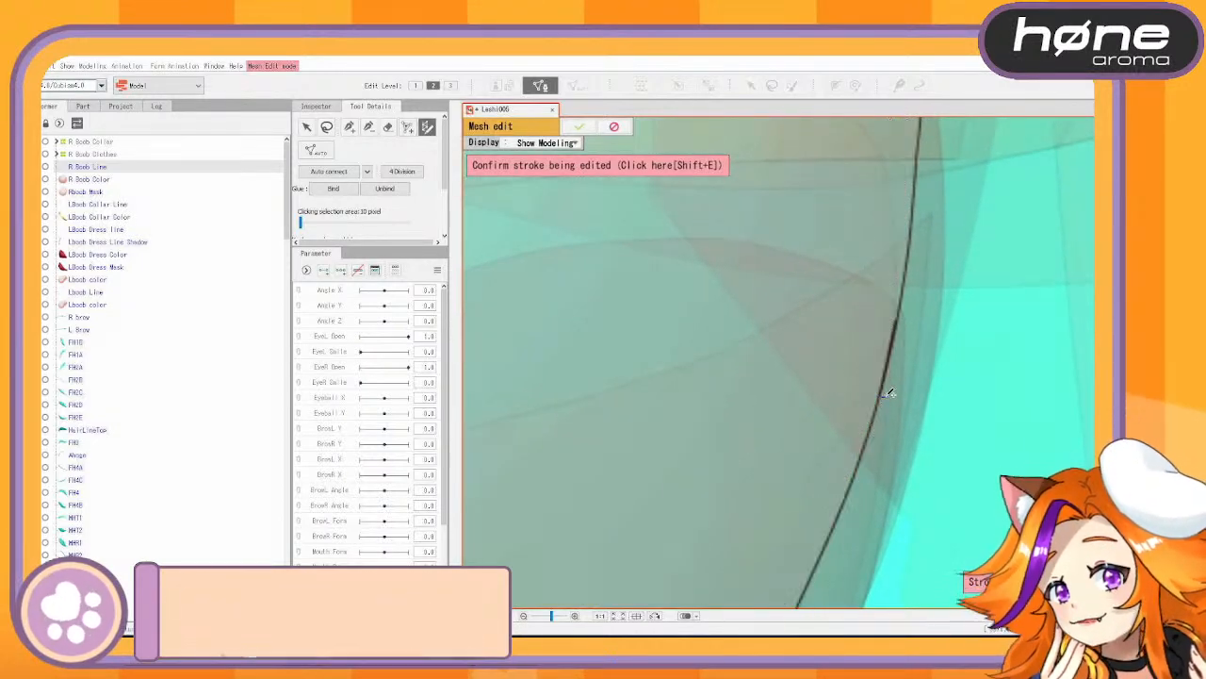
{"action": "left_click", "coordinate": [884, 396]}
{"action": "left_click", "coordinate": [878, 394]}
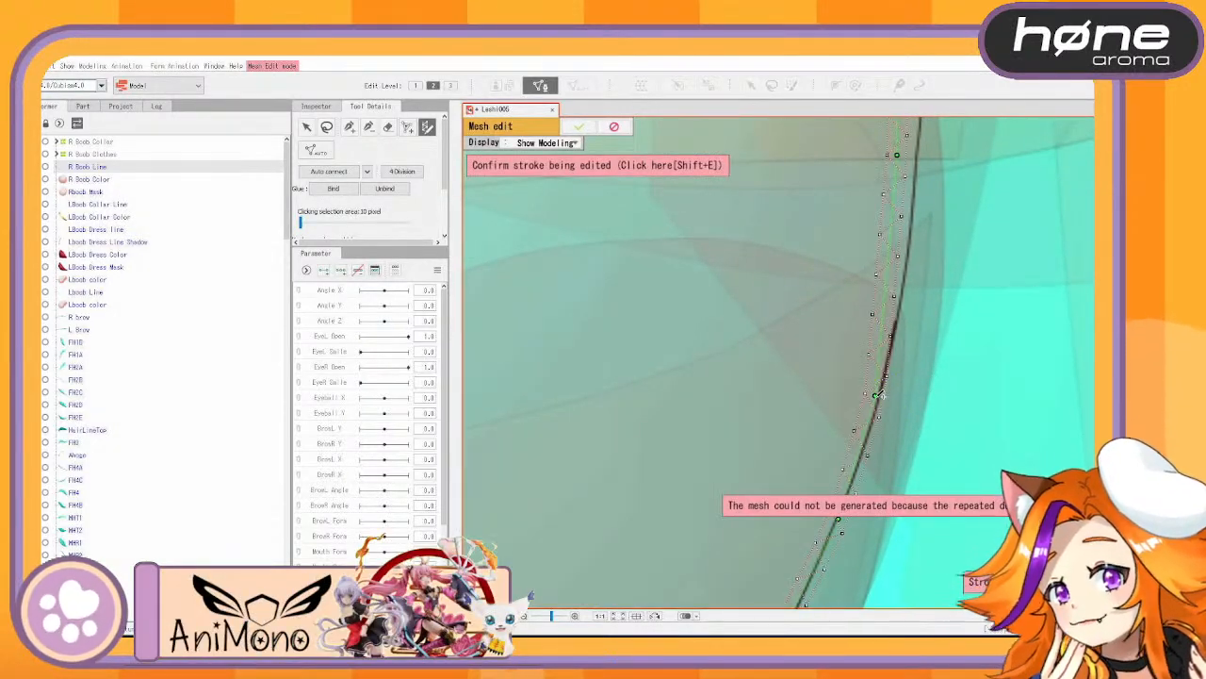
{"action": "left_click_drag", "start_coordinate": [879, 394], "coordinate": [882, 395]}
Fit the stroke's control points to the line art up the right edge of the outline
{"action": "left_click_drag", "start_coordinate": [932, 310], "coordinate": [893, 433]}
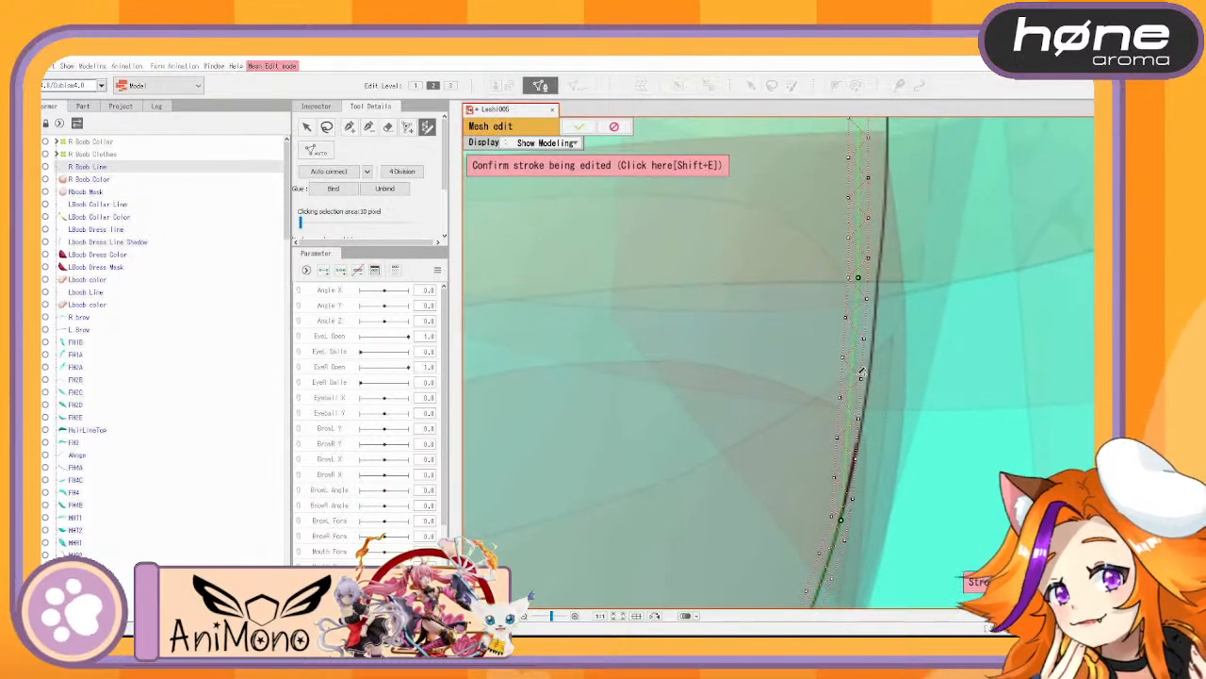
{"action": "left_click_drag", "start_coordinate": [859, 373], "coordinate": [873, 375]}
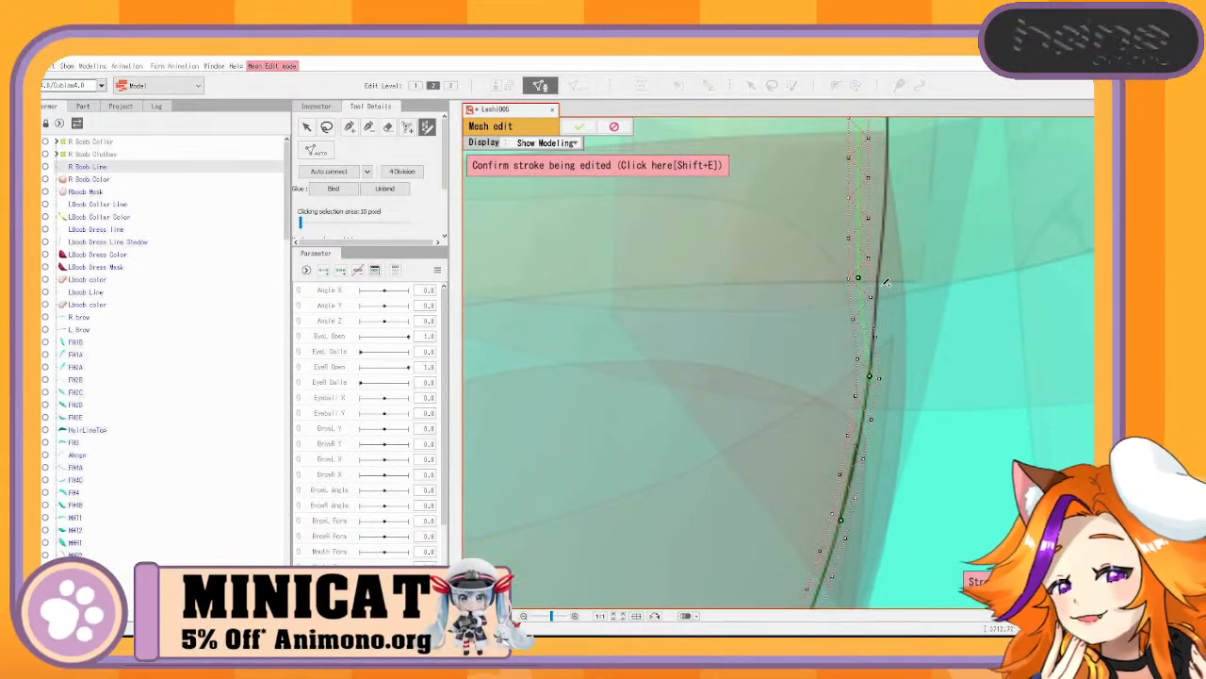
{"action": "mouse_move", "coordinate": [866, 277]}
{"action": "left_mouse_down"}
{"action": "mouse_move", "coordinate": [884, 274]}
{"action": "mouse_move", "coordinate": [910, 374]}
{"action": "mouse_move", "coordinate": [895, 483]}
{"action": "left_mouse_up"}
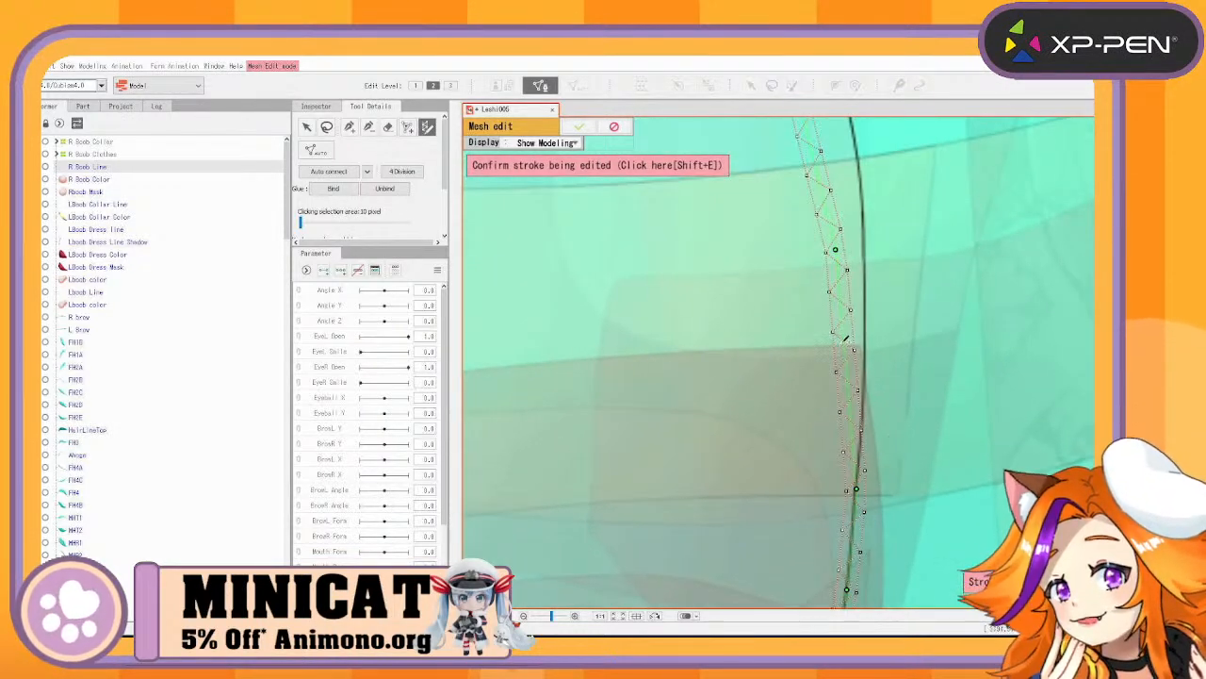
{"action": "left_click_drag", "start_coordinate": [846, 350], "coordinate": [867, 348]}
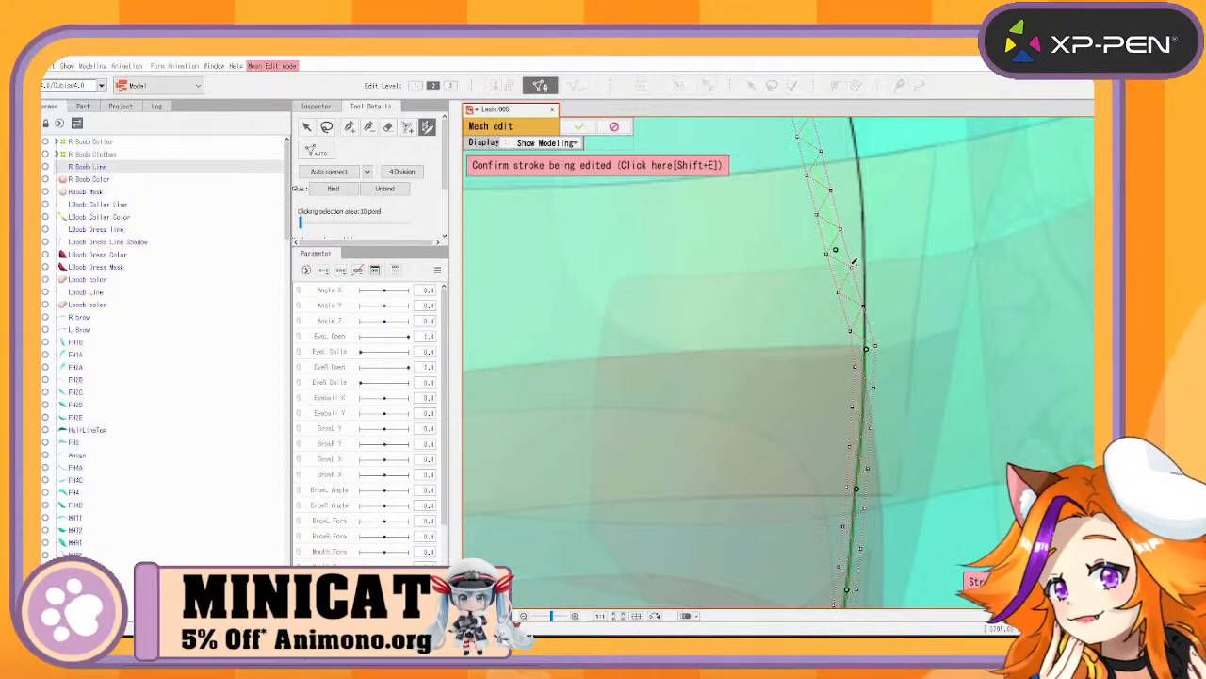
{"action": "left_click_drag", "start_coordinate": [836, 249], "coordinate": [866, 235]}
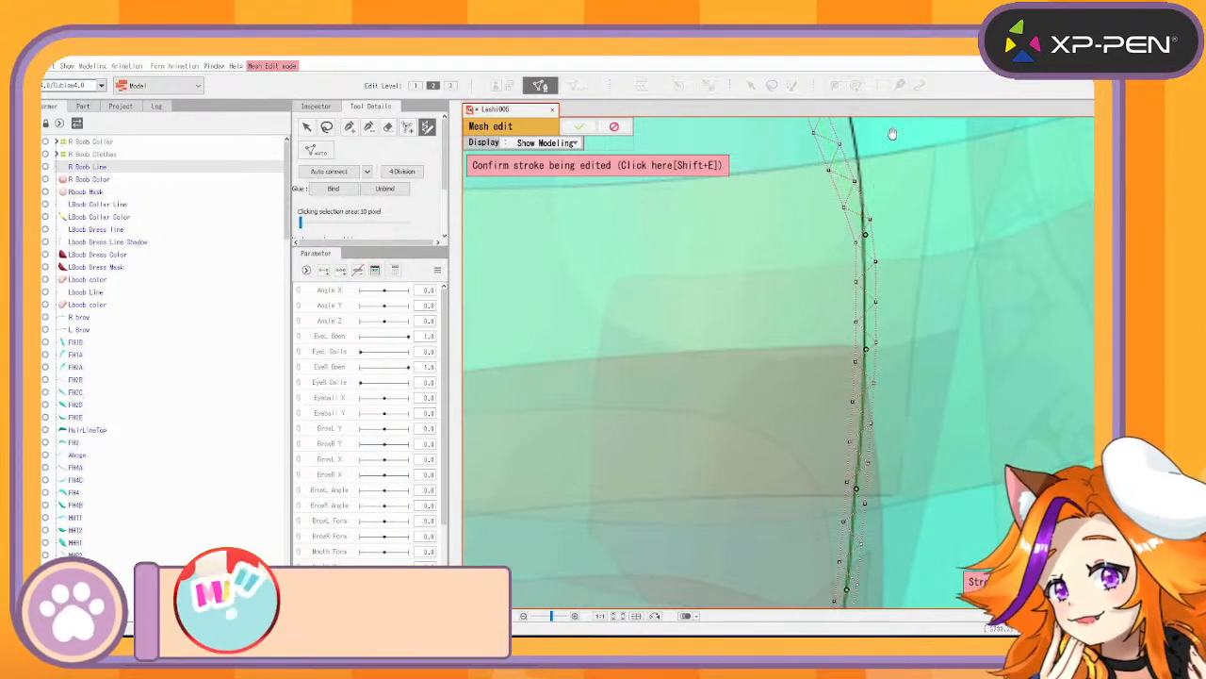
Align the stroke's last control points with the upper-right end of the line, then confirm the stroke and finish the mesh edit
{"action": "left_click_drag", "start_coordinate": [901, 279], "coordinate": [921, 515]}
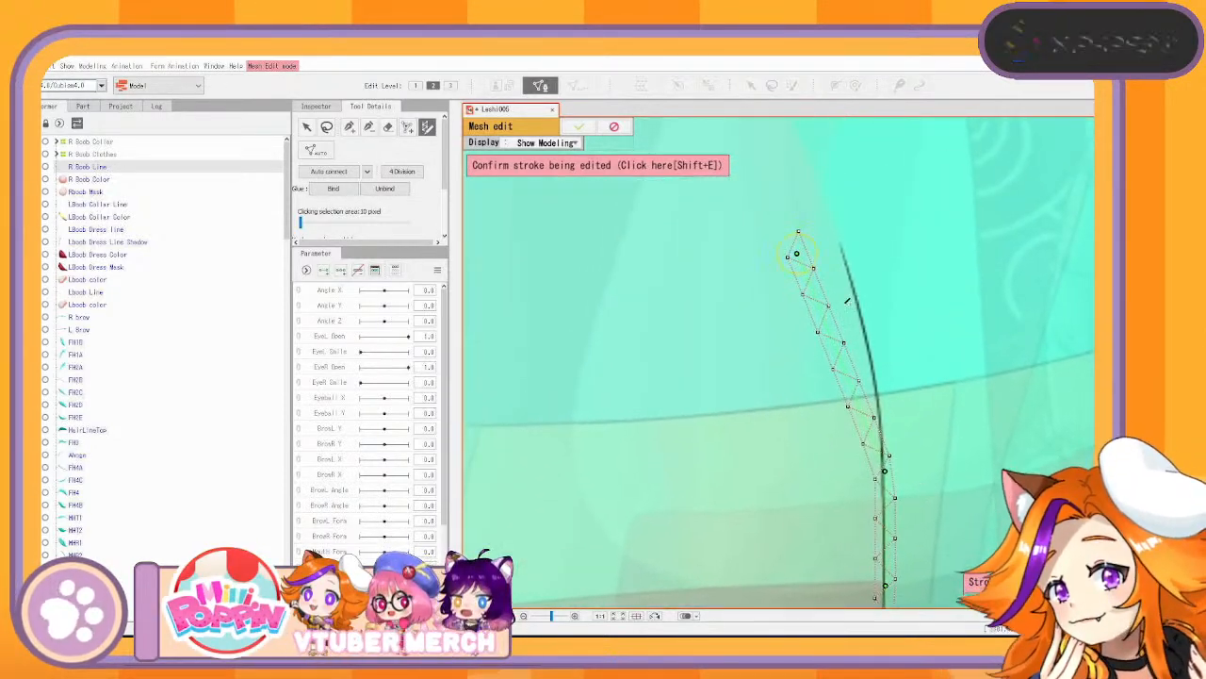
{"action": "mouse_move", "coordinate": [819, 266]}
{"action": "left_mouse_down"}
{"action": "mouse_move", "coordinate": [859, 301]}
{"action": "mouse_move", "coordinate": [865, 335]}
{"action": "left_mouse_up"}
{"action": "left_click_drag", "start_coordinate": [798, 251], "coordinate": [837, 231]}
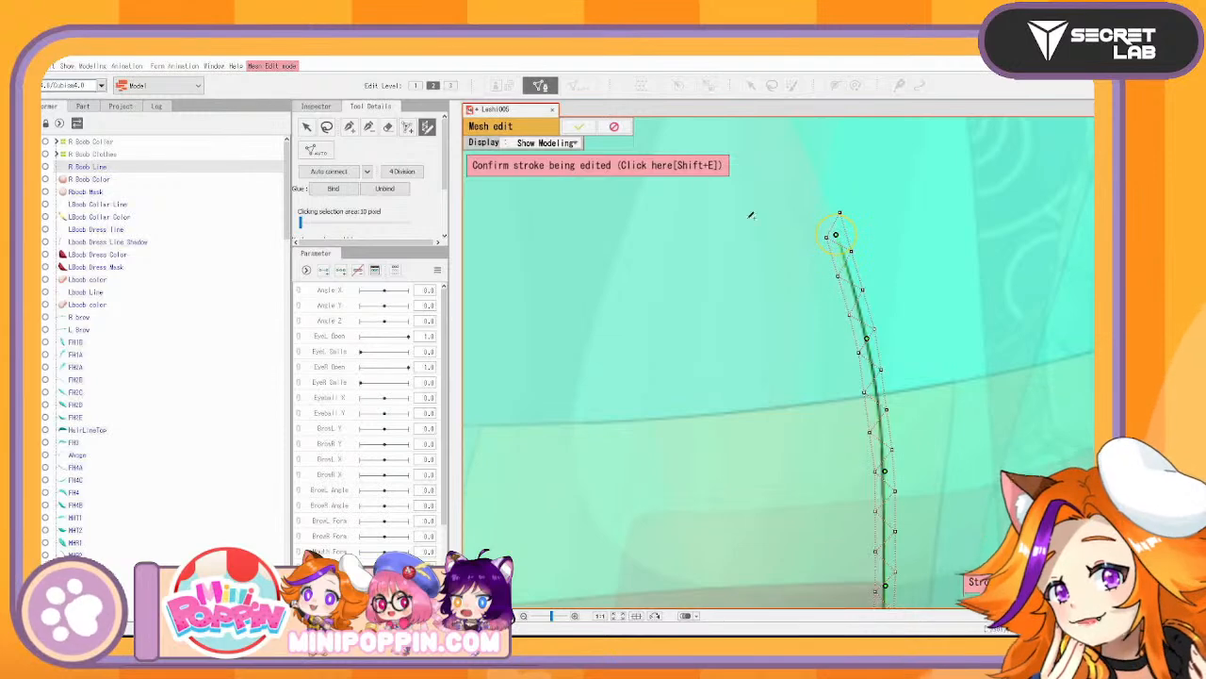
{"action": "left_click", "coordinate": [585, 171]}
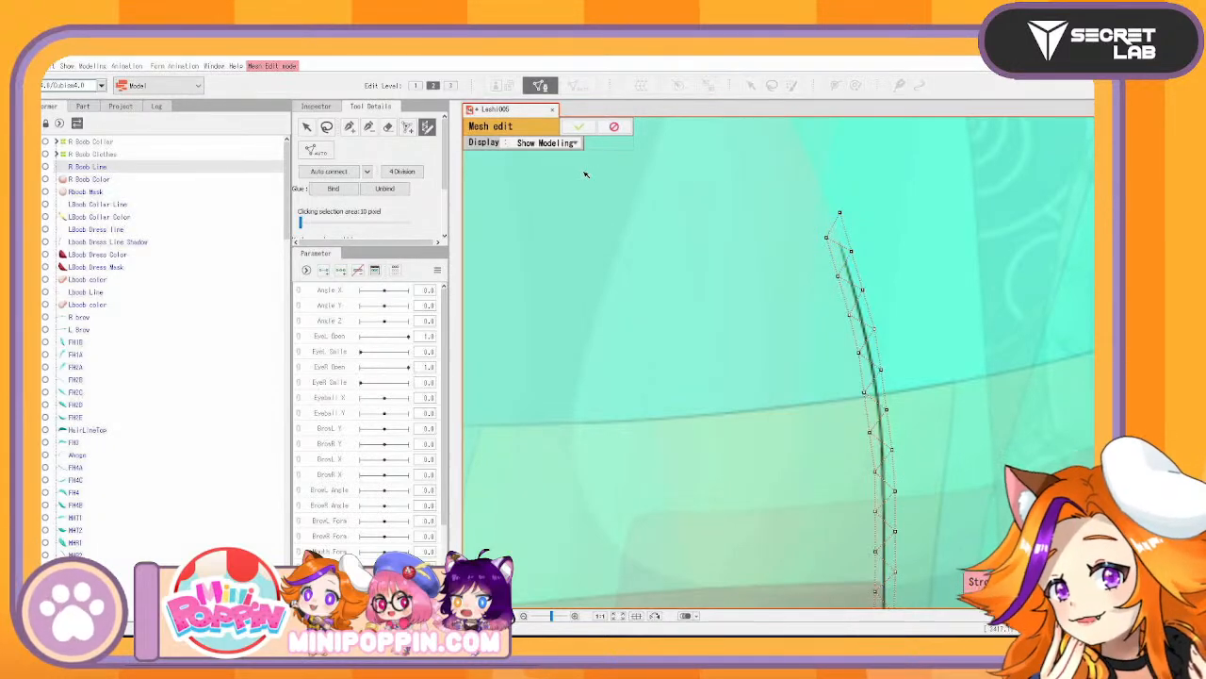
{"action": "left_click", "coordinate": [580, 128]}
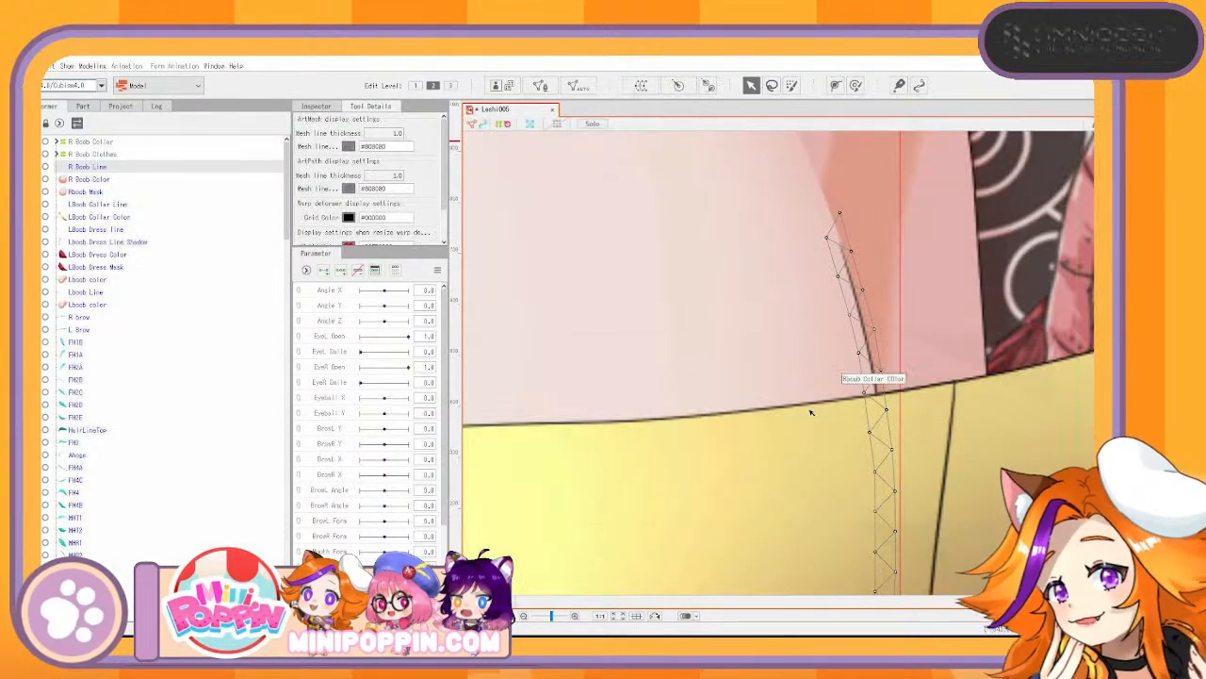
Generate automatic meshes for R Boob Color and Rboob Mask with the Deformation (Heavy) preset
{"action": "scroll", "coordinate": [857, 377], "scroll_direction": "down", "scroll_amount": 3}
{"action": "scroll", "coordinate": [759, 469], "scroll_direction": "up", "scroll_amount": 3}
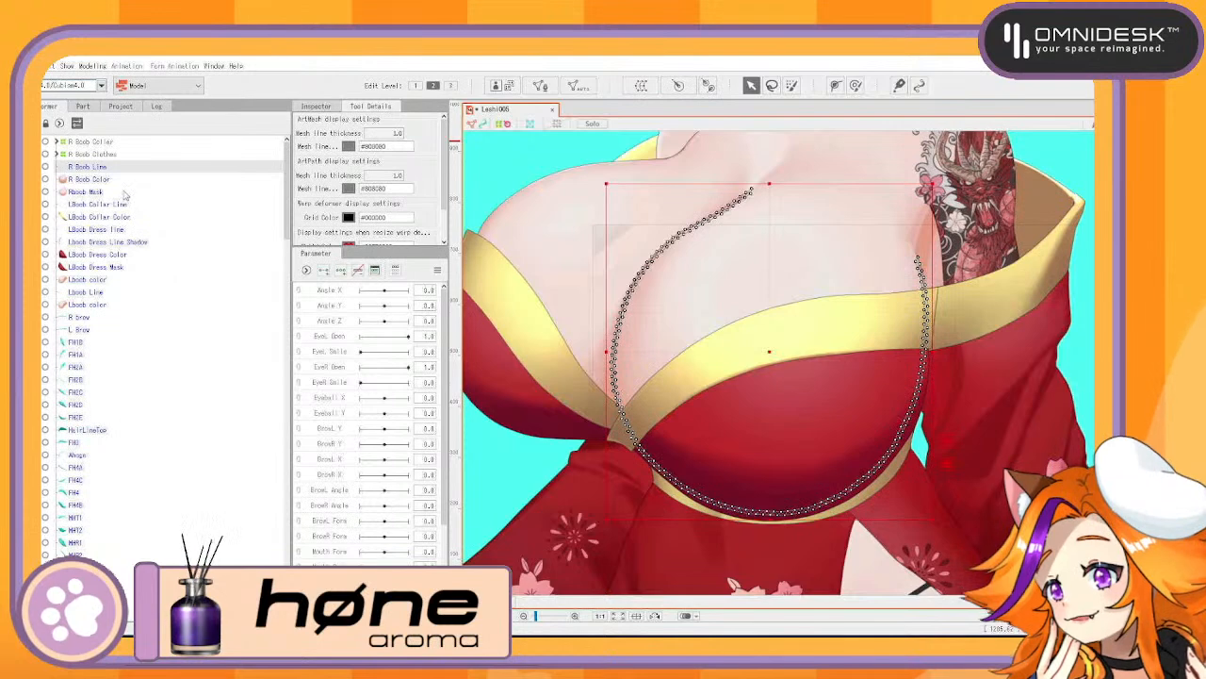
{"action": "left_click", "coordinate": [94, 190]}
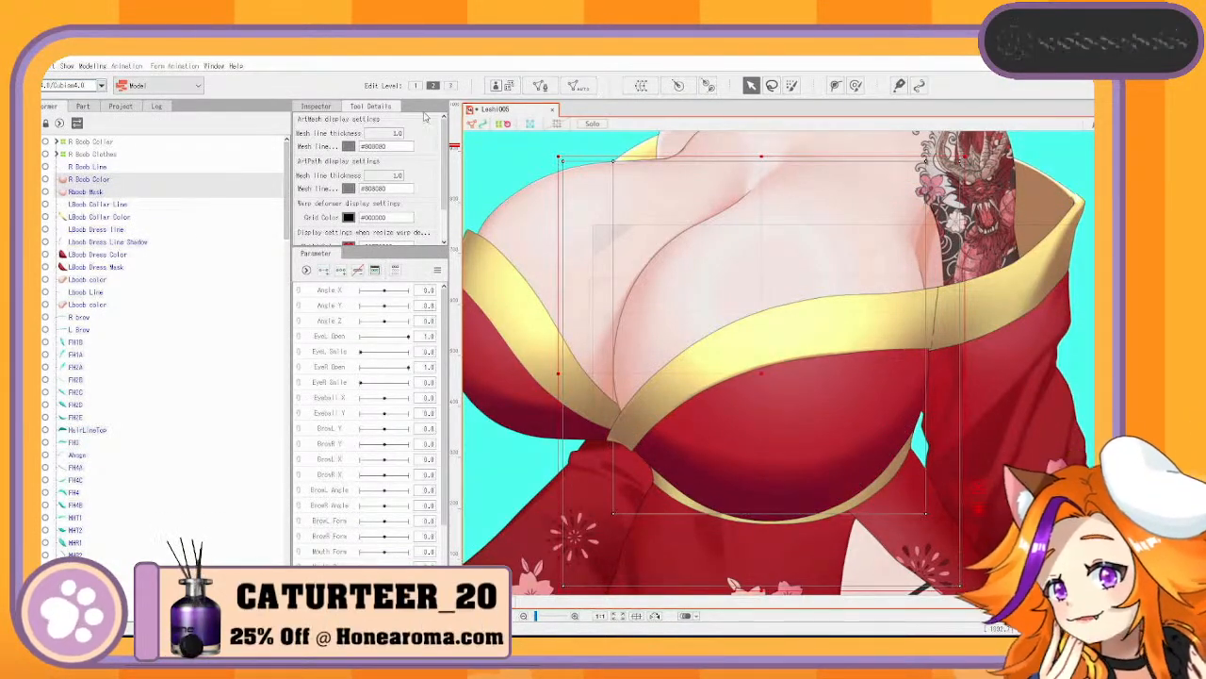
{"action": "left_click", "coordinate": [316, 107]}
{"action": "left_click", "coordinate": [372, 106]}
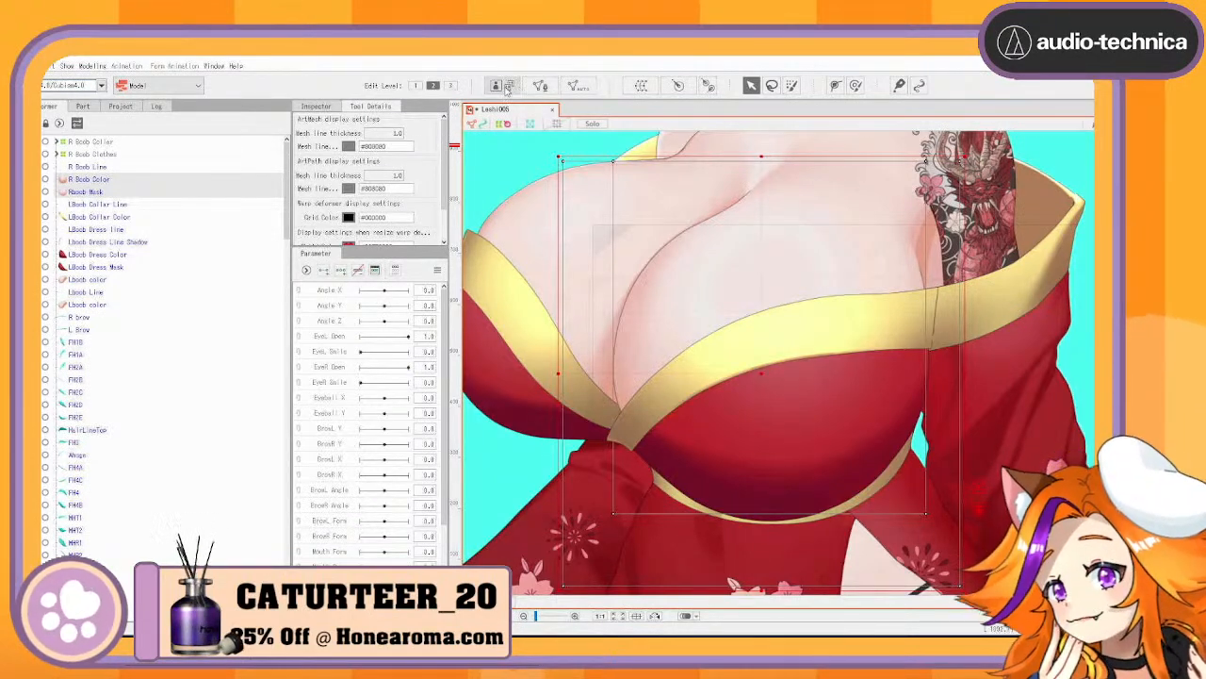
{"action": "left_click", "coordinate": [575, 86]}
{"action": "left_click", "coordinate": [565, 293]}
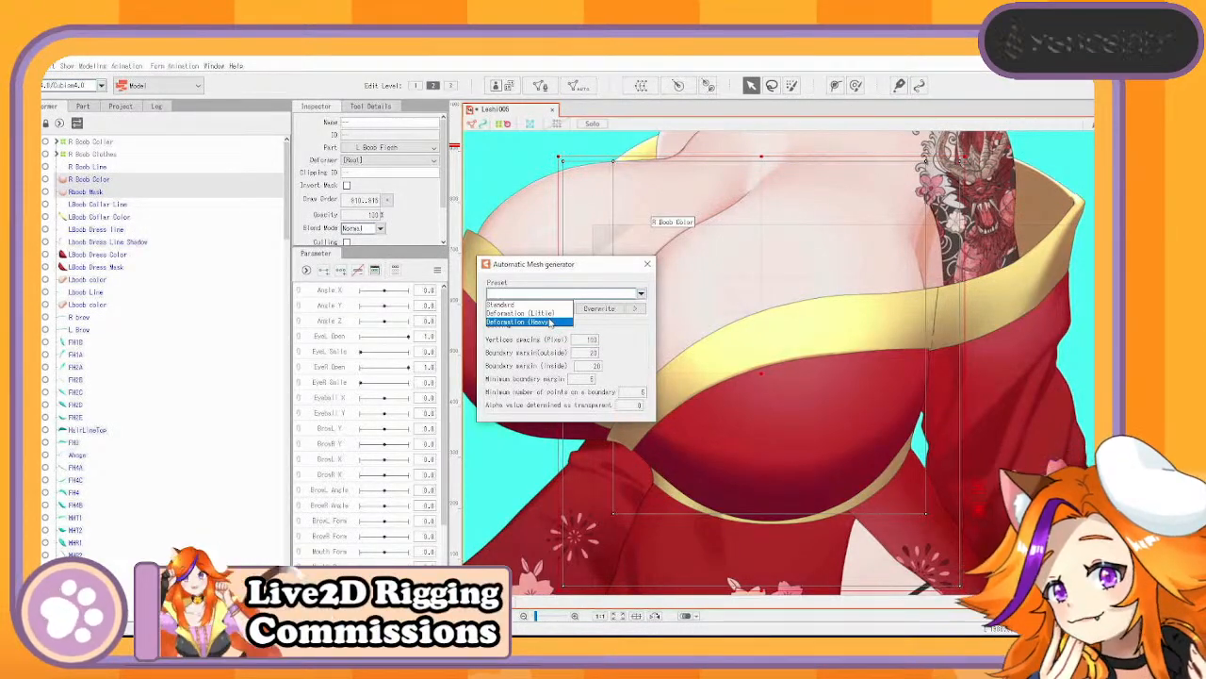
{"action": "left_click", "coordinate": [551, 322]}
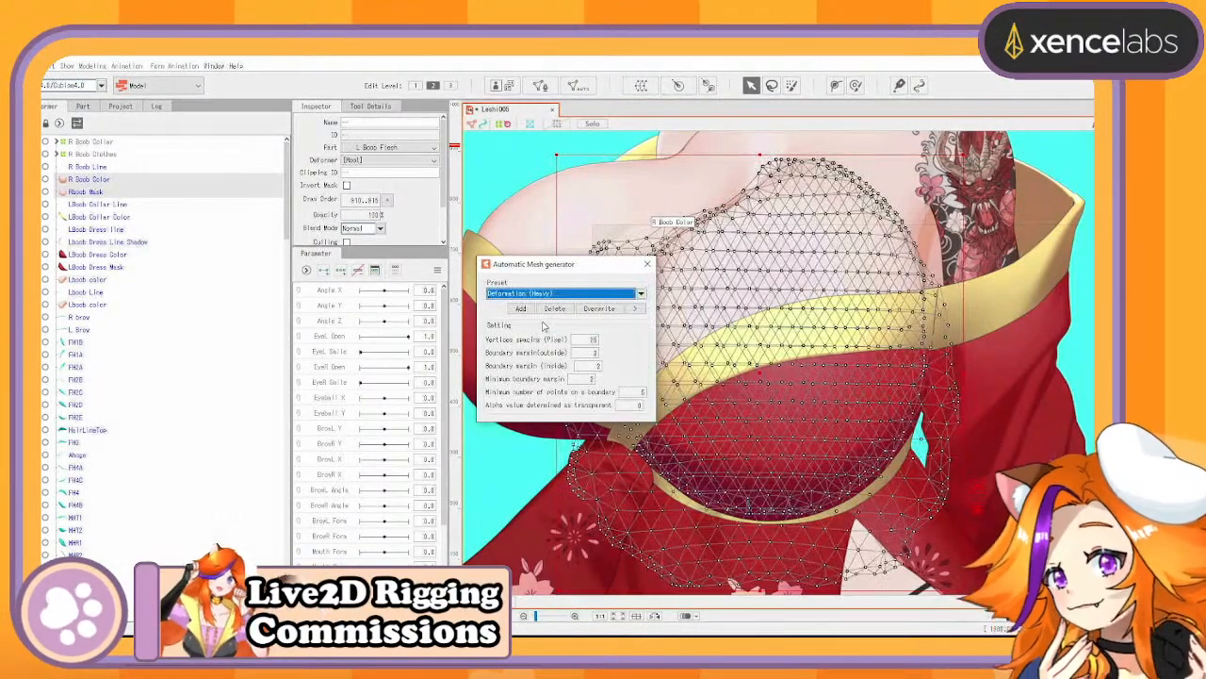
Create a warp deformer named Flesh as the parent of R Boob Line and Rboob Mask
{"action": "left_click", "coordinate": [91, 180]}
{"action": "left_click", "coordinate": [90, 193]}
{"action": "left_click", "coordinate": [92, 168], "text": "ctrl"}
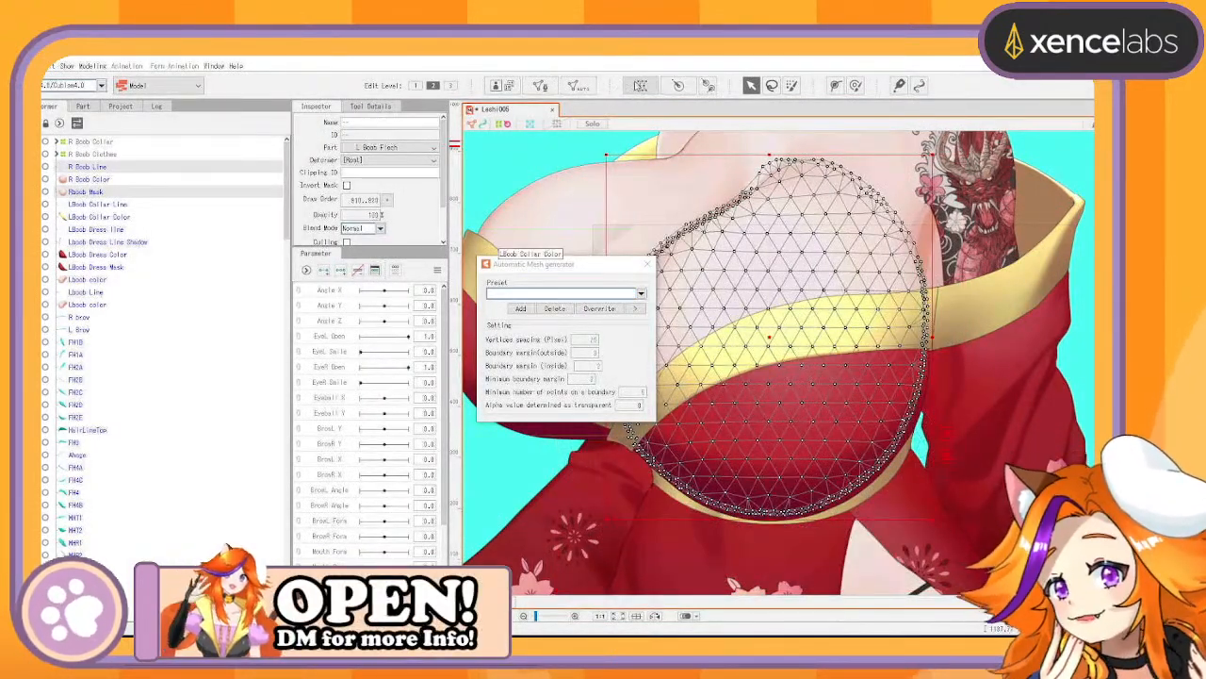
{"action": "left_click", "coordinate": [641, 86]}
{"action": "left_click_drag", "start_coordinate": [831, 317], "coordinate": [542, 292]}
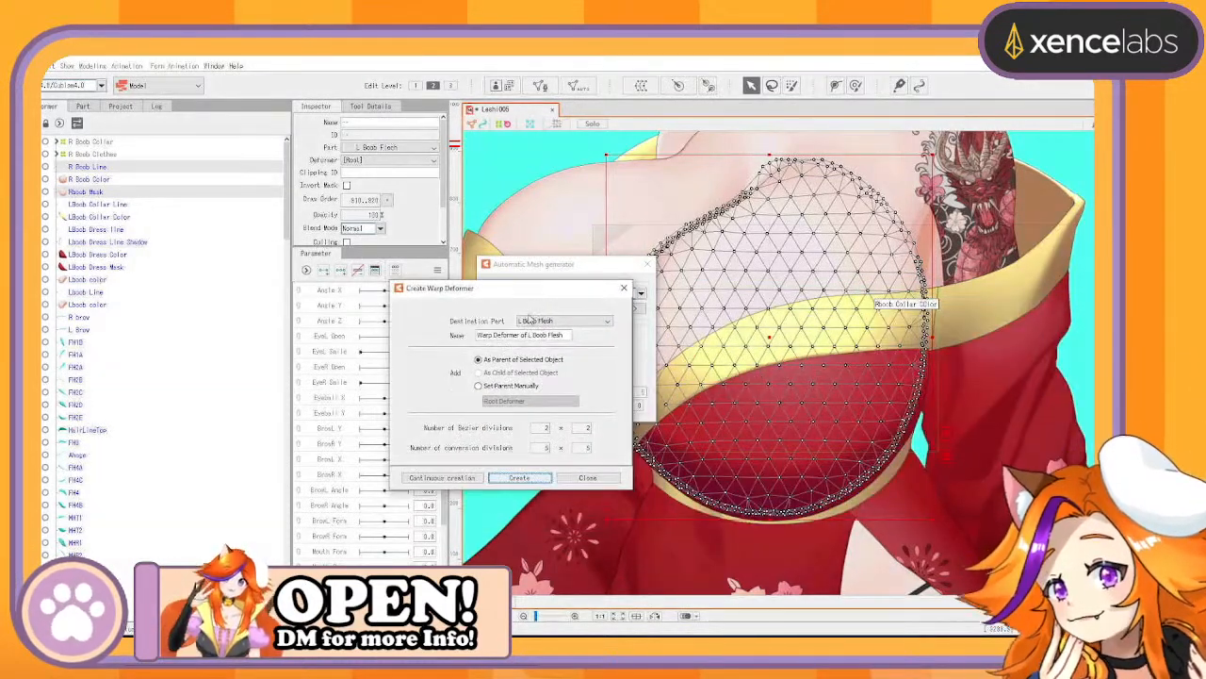
{"action": "left_click_drag", "start_coordinate": [569, 336], "coordinate": [346, 307]}
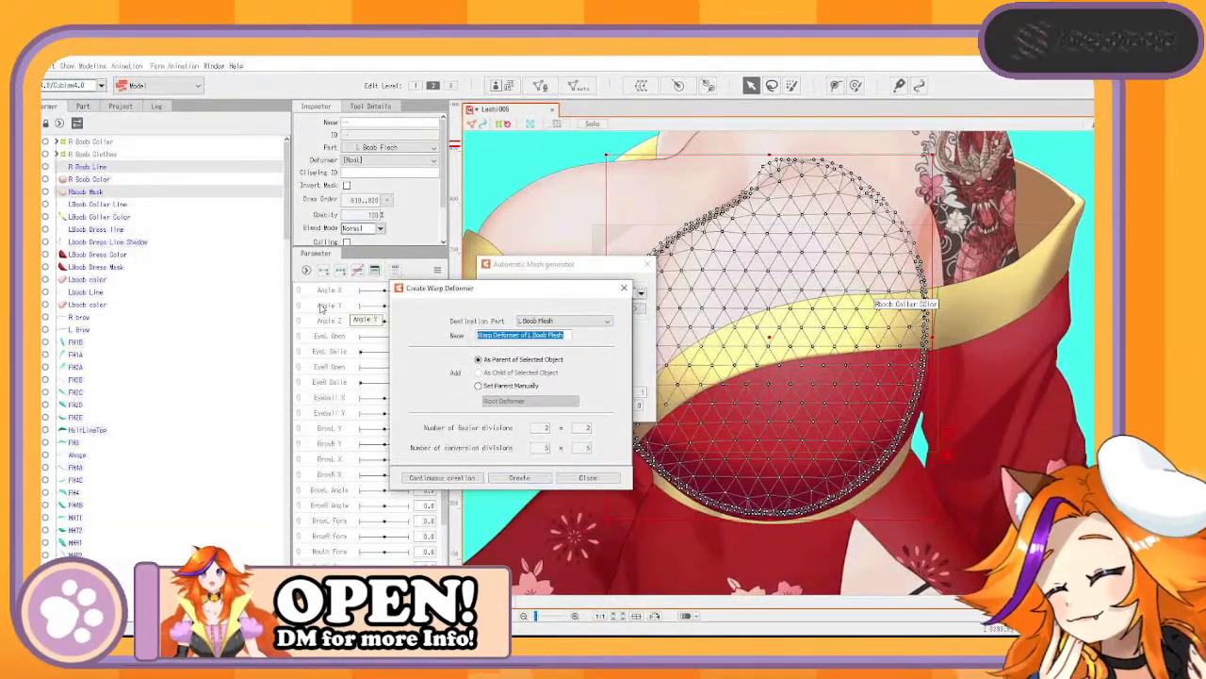
{"action": "type", "text": "R"}
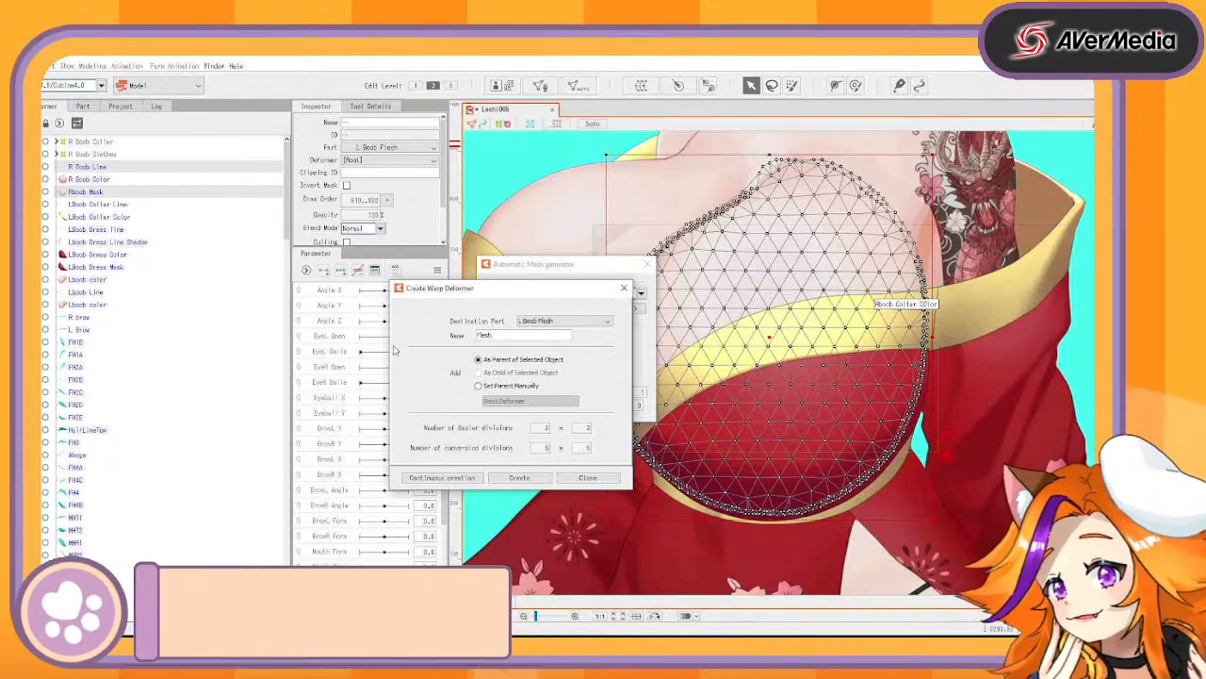
{"action": "left_click", "coordinate": [442, 477]}
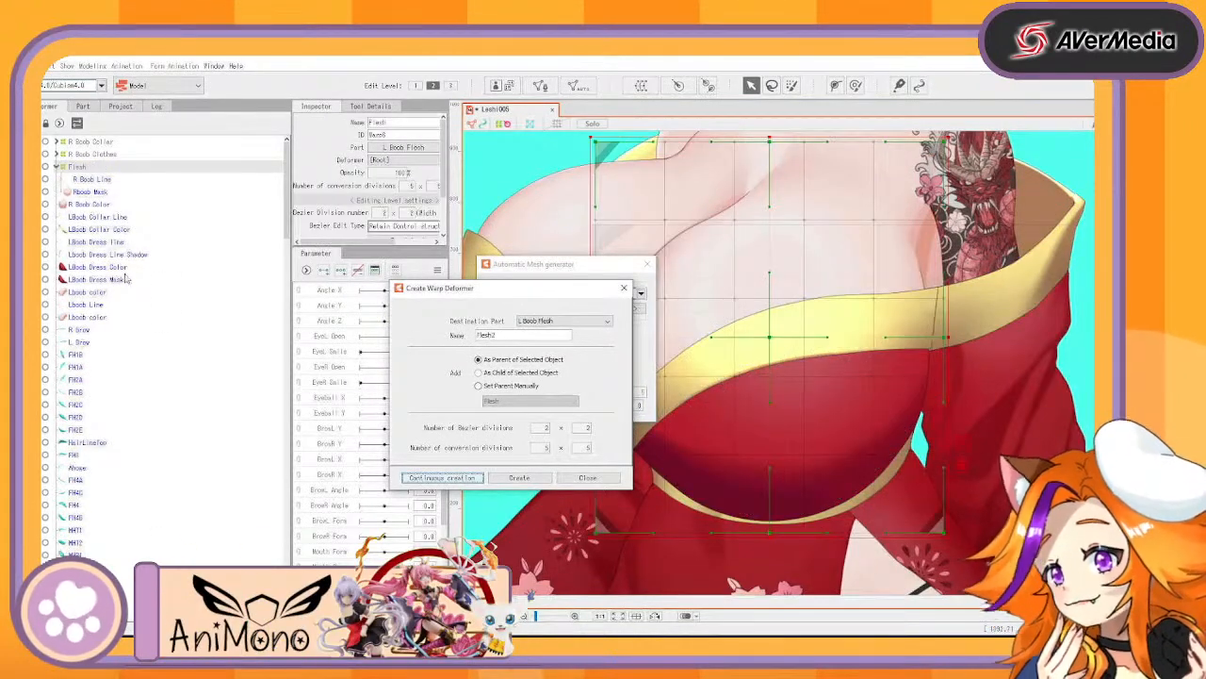
Place R Boob Color inside the Flesh deformer and give it a parent warp deformer named Color
{"action": "left_click", "coordinate": [101, 206]}
{"action": "left_click_drag", "start_coordinate": [514, 336], "coordinate": [404, 330]}
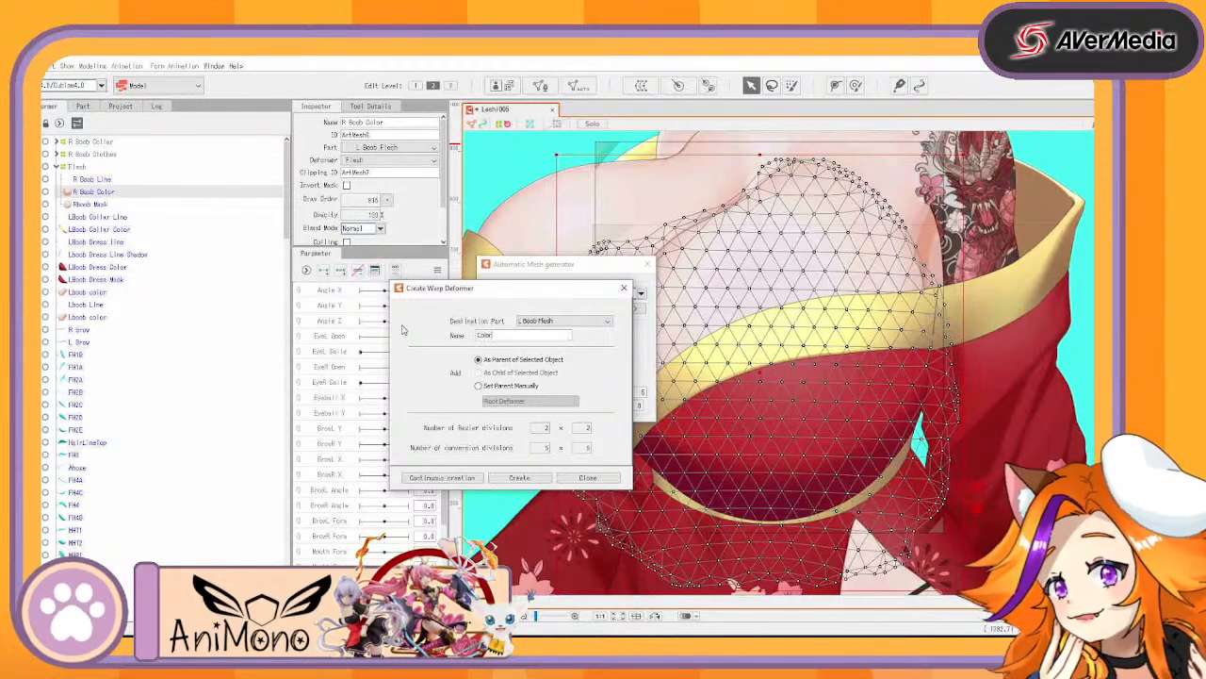
{"action": "left_click", "coordinate": [459, 481]}
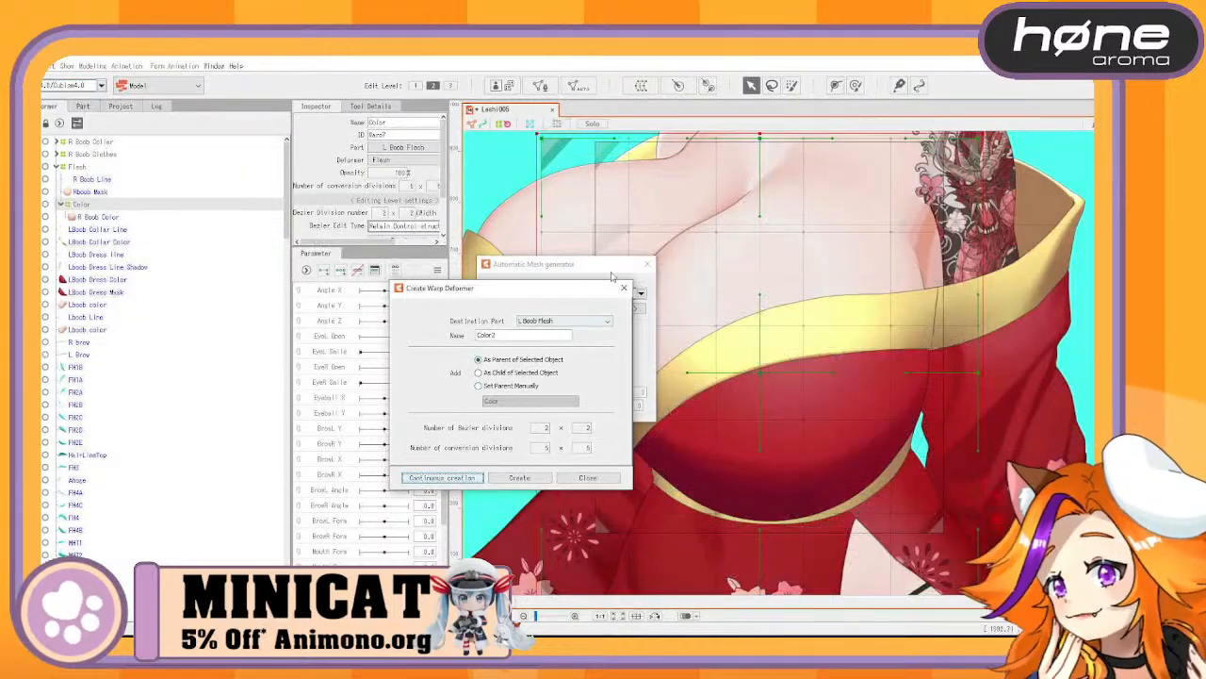
Duplicate the Color warp deformer and nest the copy, holding R Boob Color, inside the original
{"action": "left_click", "coordinate": [60, 216]}
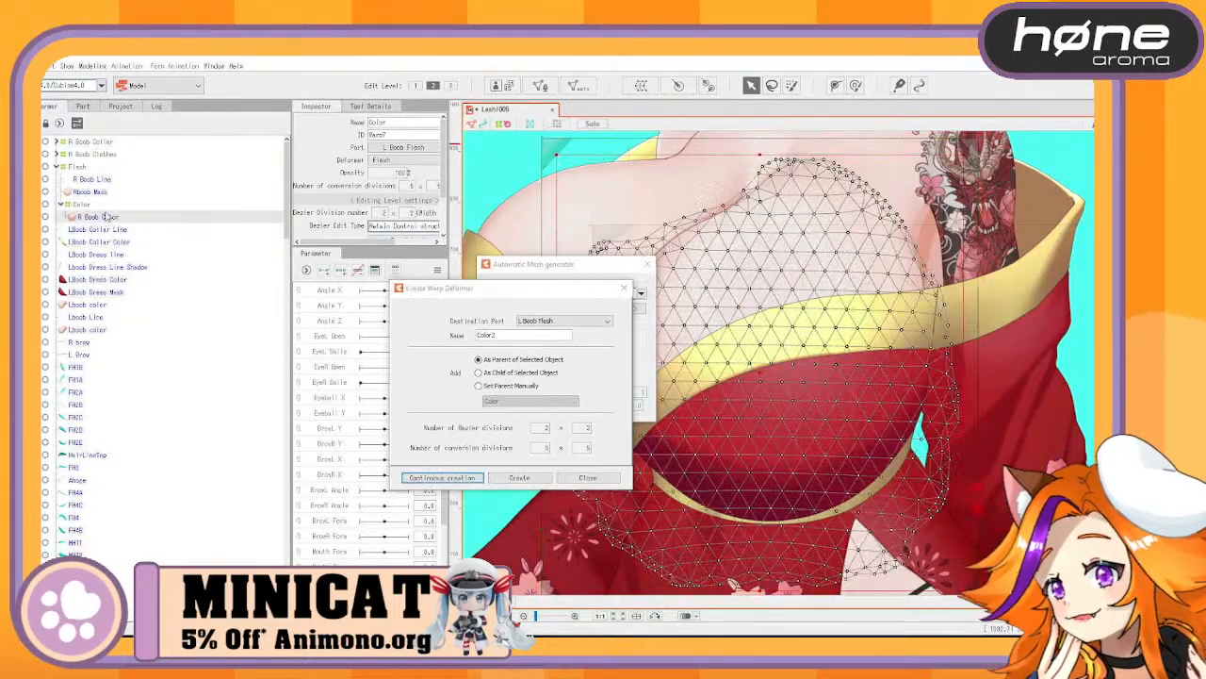
{"action": "left_click_drag", "start_coordinate": [731, 342], "coordinate": [806, 356]}
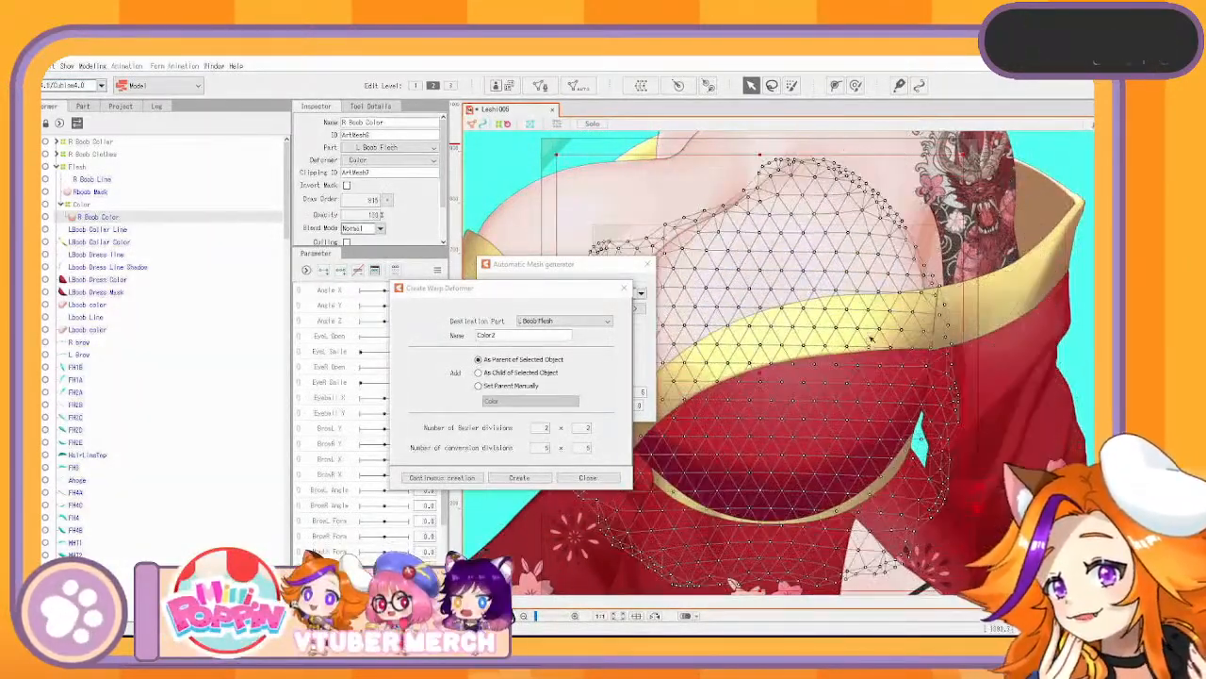
{"action": "left_click", "coordinate": [93, 206]}
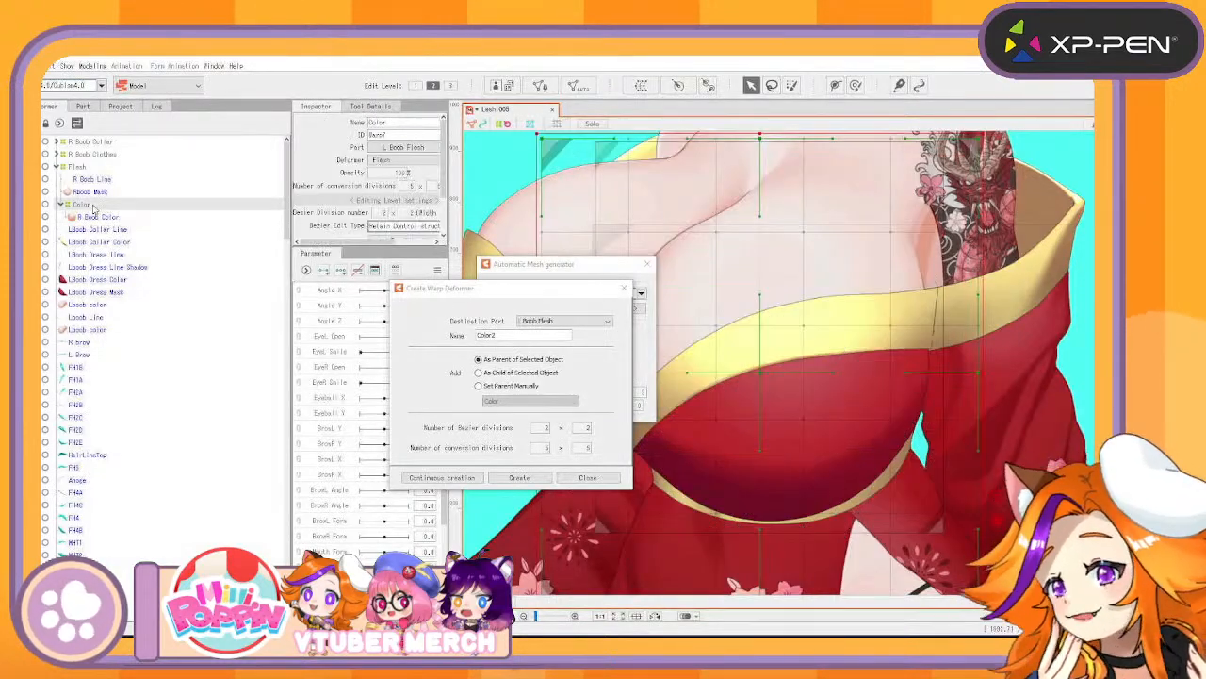
{"action": "key", "text": "ctrl+v"}
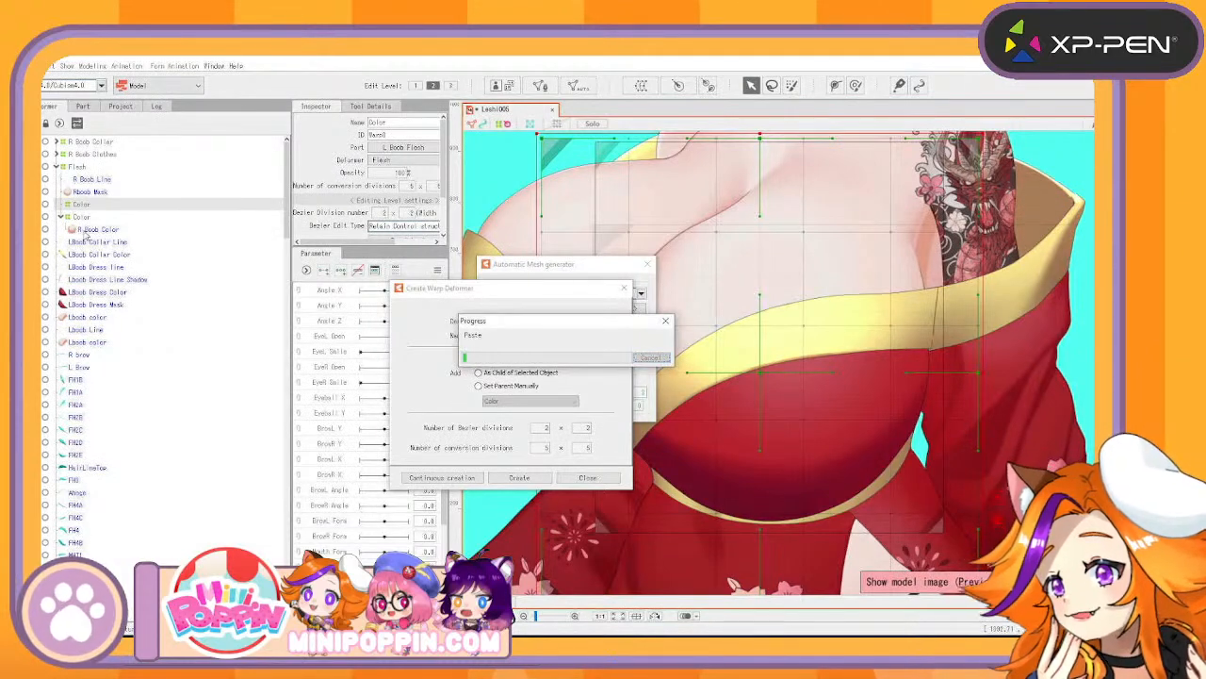
{"action": "left_click_drag", "start_coordinate": [84, 232], "coordinate": [83, 217]}
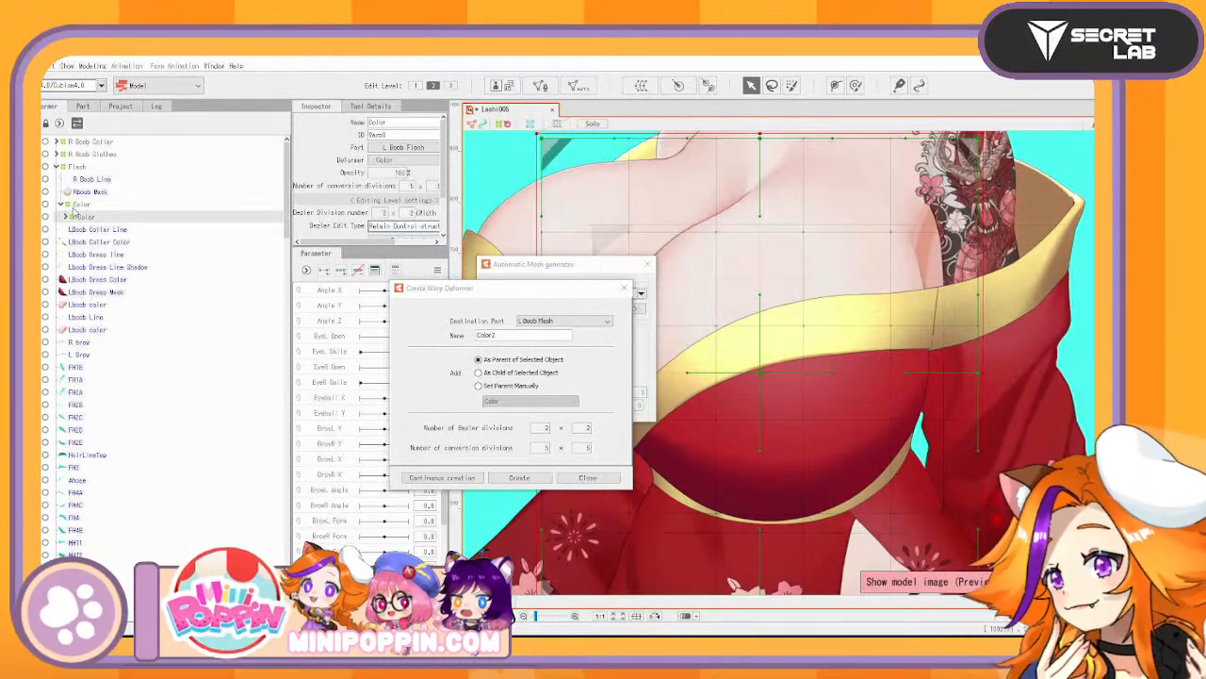
{"action": "left_click", "coordinate": [129, 167]}
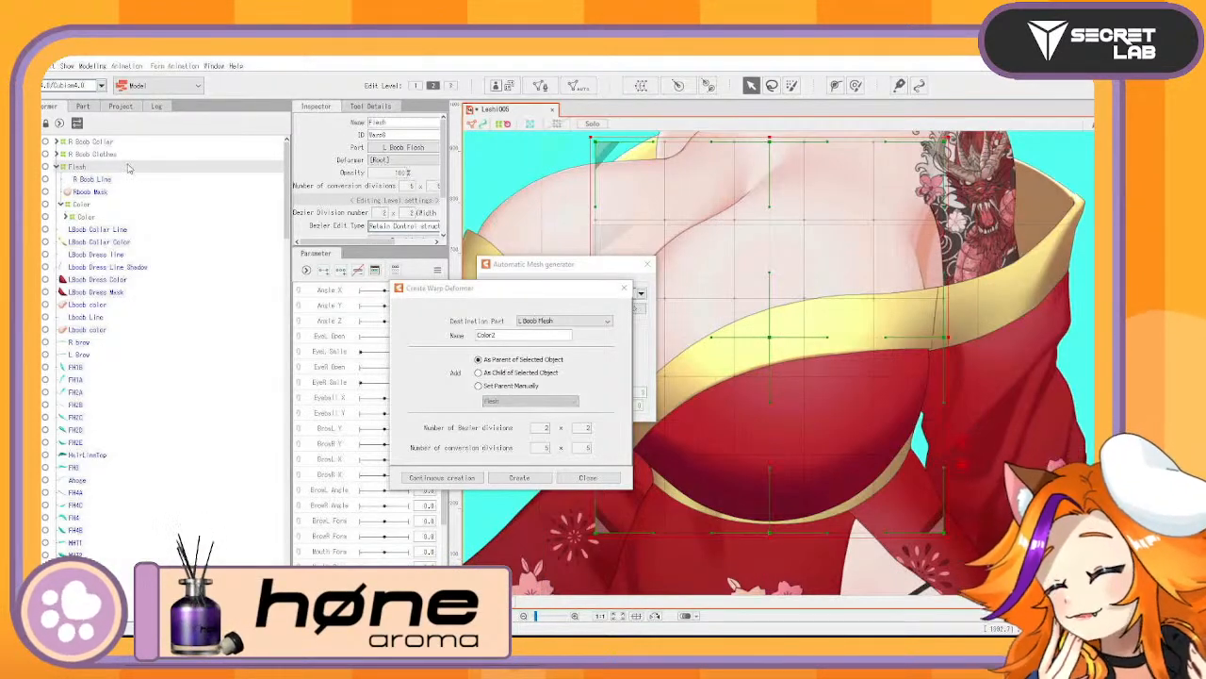
Create a warp deformer named R Boob as the parent of Flesh, R Boob Clothes and R Boob Collar
{"action": "left_click", "coordinate": [94, 157], "text": "ctrl"}
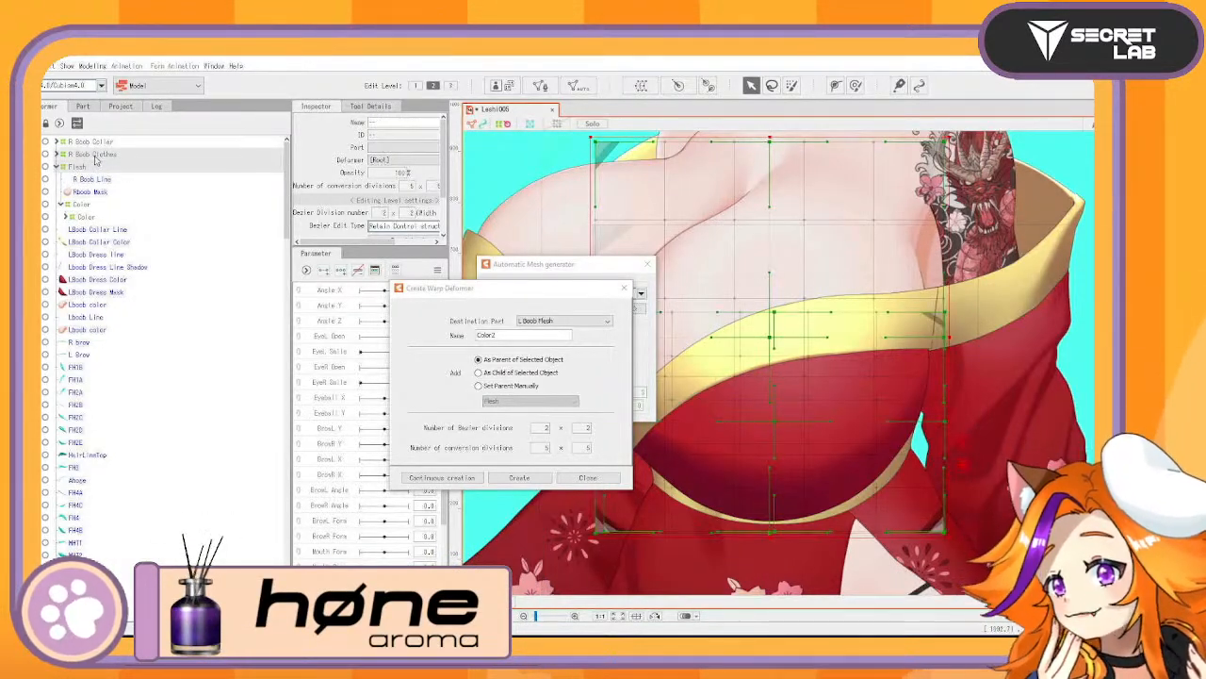
{"action": "left_click", "coordinate": [92, 141], "text": "ctrl"}
{"action": "left_click_drag", "start_coordinate": [516, 336], "coordinate": [415, 324]}
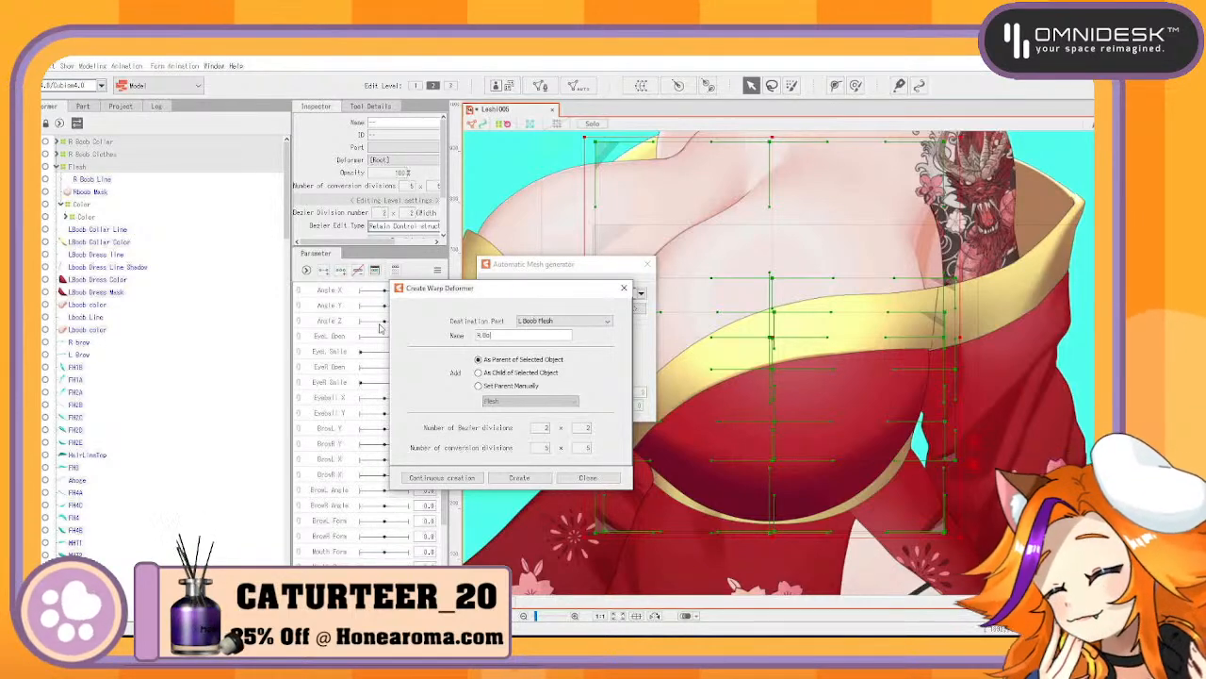
{"action": "left_click", "coordinate": [465, 478]}
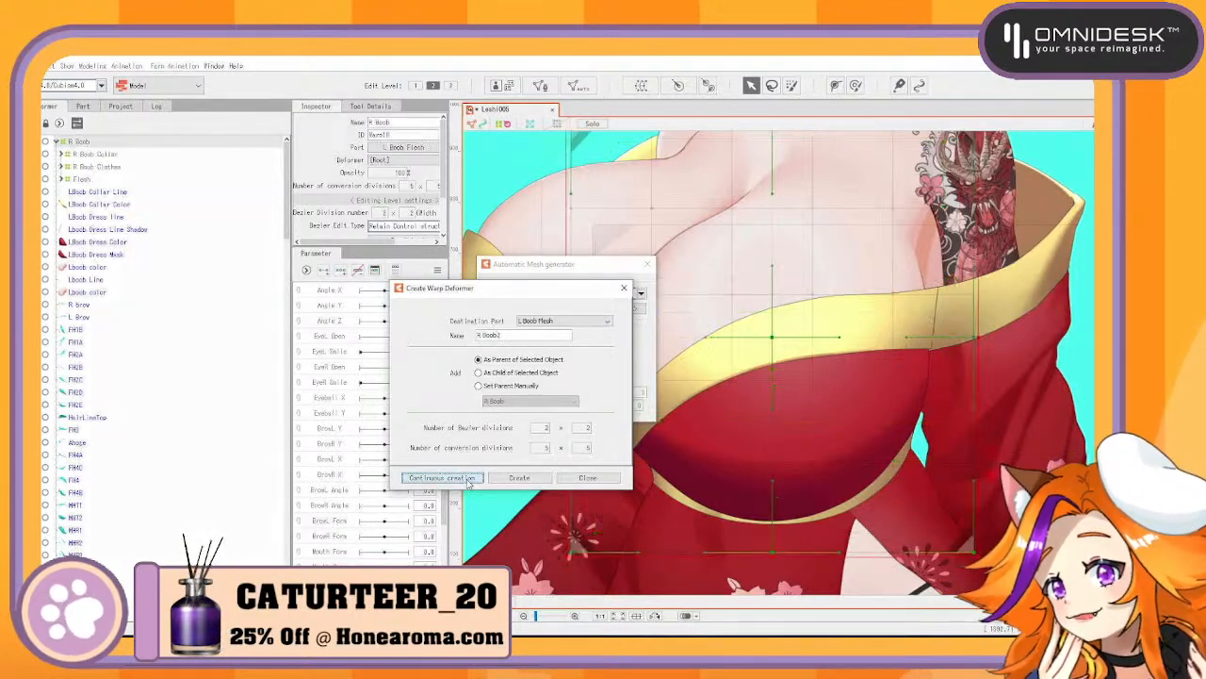
Duplicate the R Boob Collar, R Boob Clothes and Flesh warp deformers inside R Boob
{"action": "scroll", "coordinate": [744, 417], "scroll_direction": "down", "scroll_amount": 3}
{"action": "left_click", "coordinate": [777, 385]}
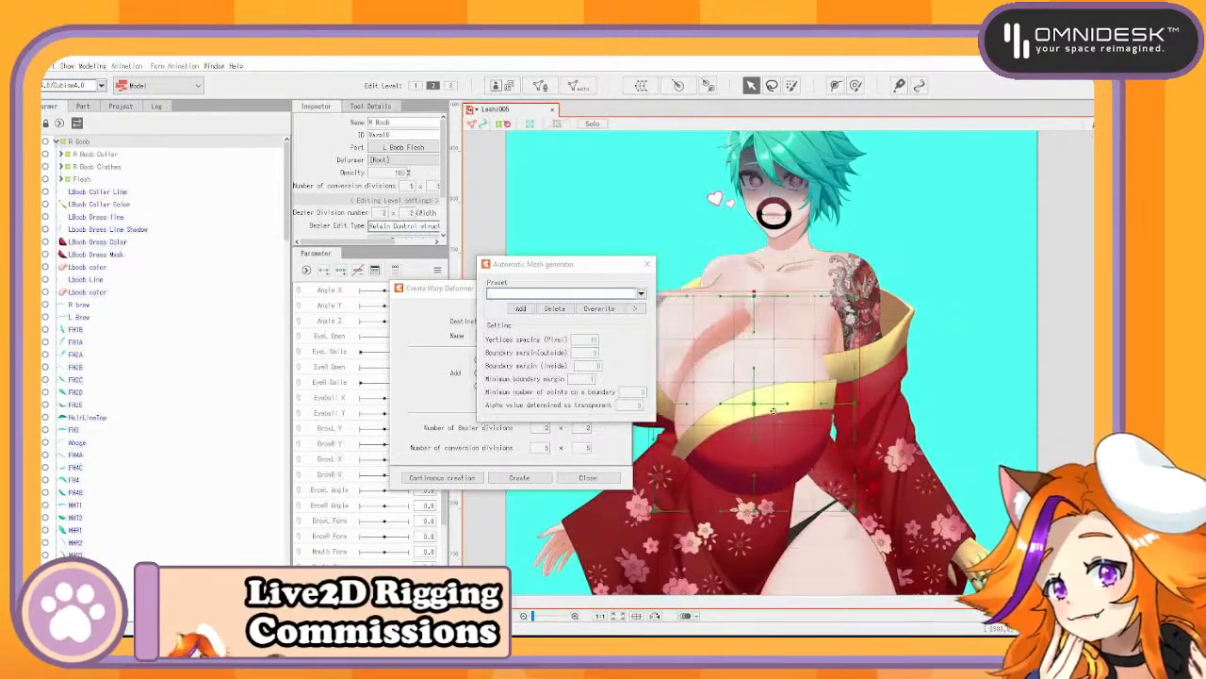
{"action": "left_click", "coordinate": [91, 155]}
{"action": "left_click", "coordinate": [90, 167], "text": "ctrl"}
{"action": "left_click", "coordinate": [91, 178], "text": "ctrl"}
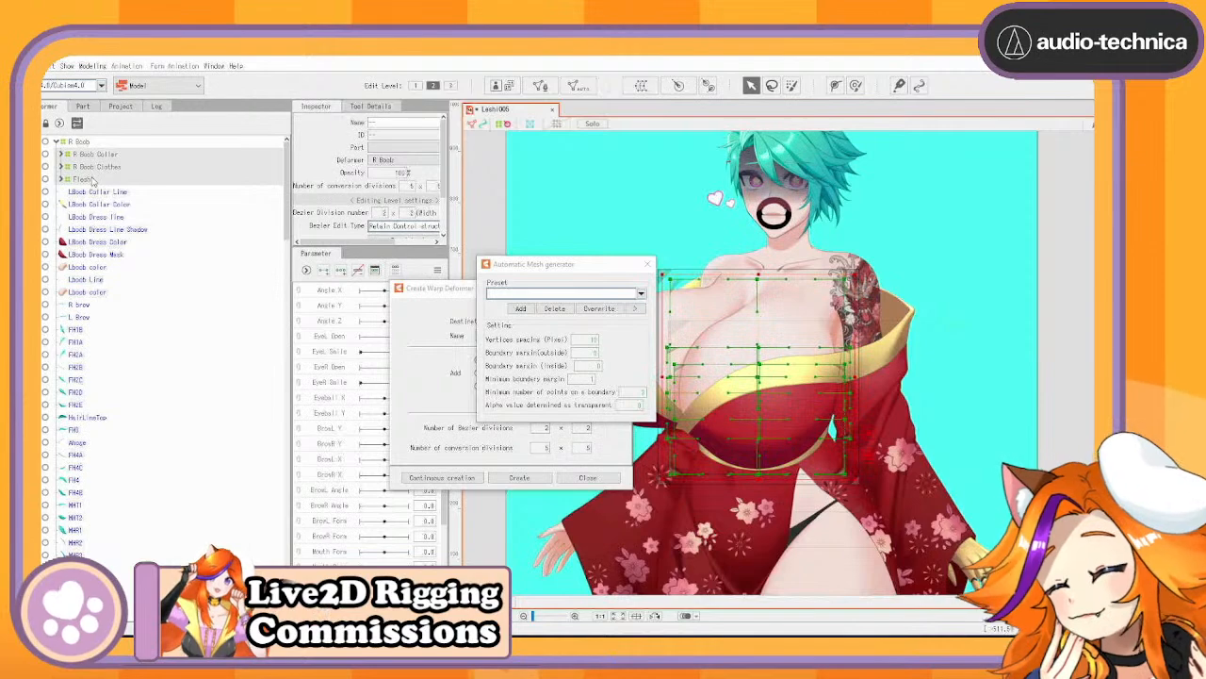
{"action": "key", "text": "ctrl+z"}
{"action": "key", "text": "ctrl+z"}
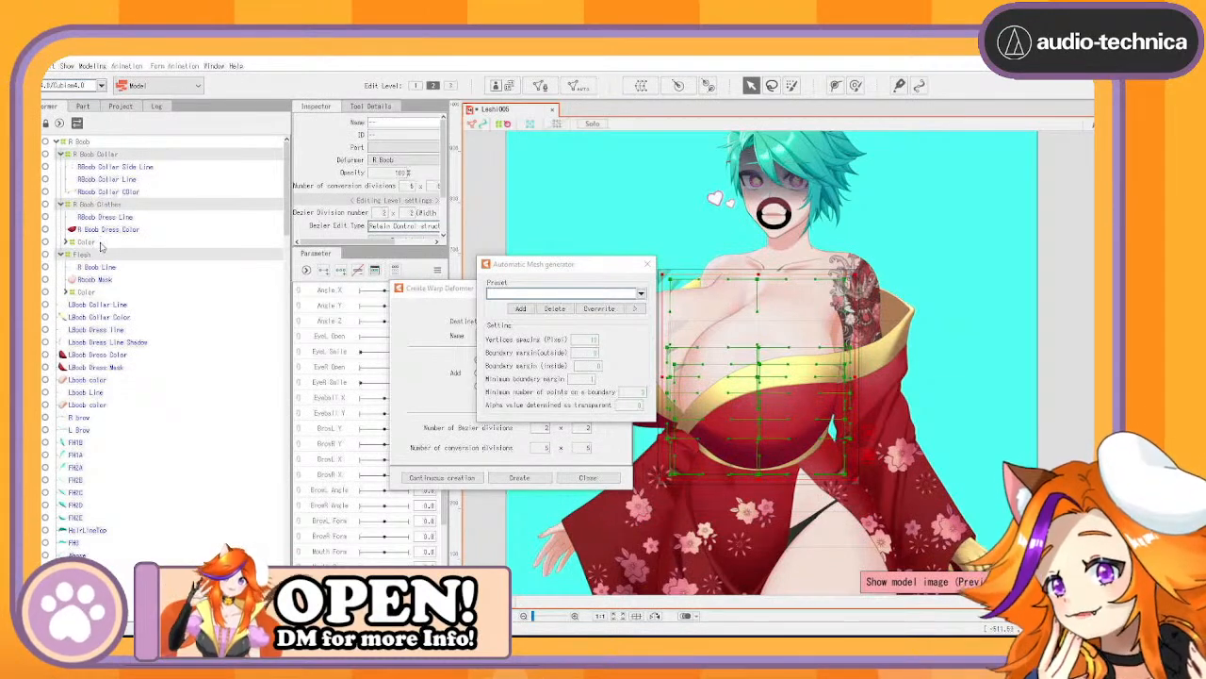
{"action": "key", "text": "ctrl+v"}
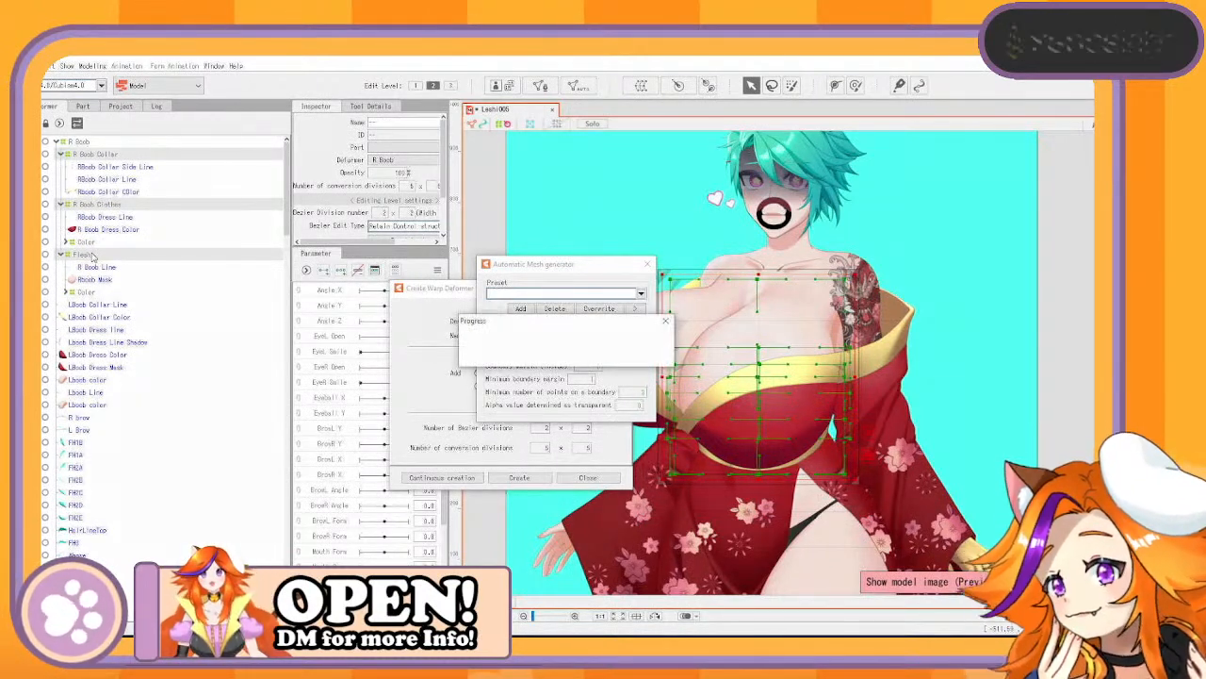
{"action": "key", "text": "ctrl+v"}
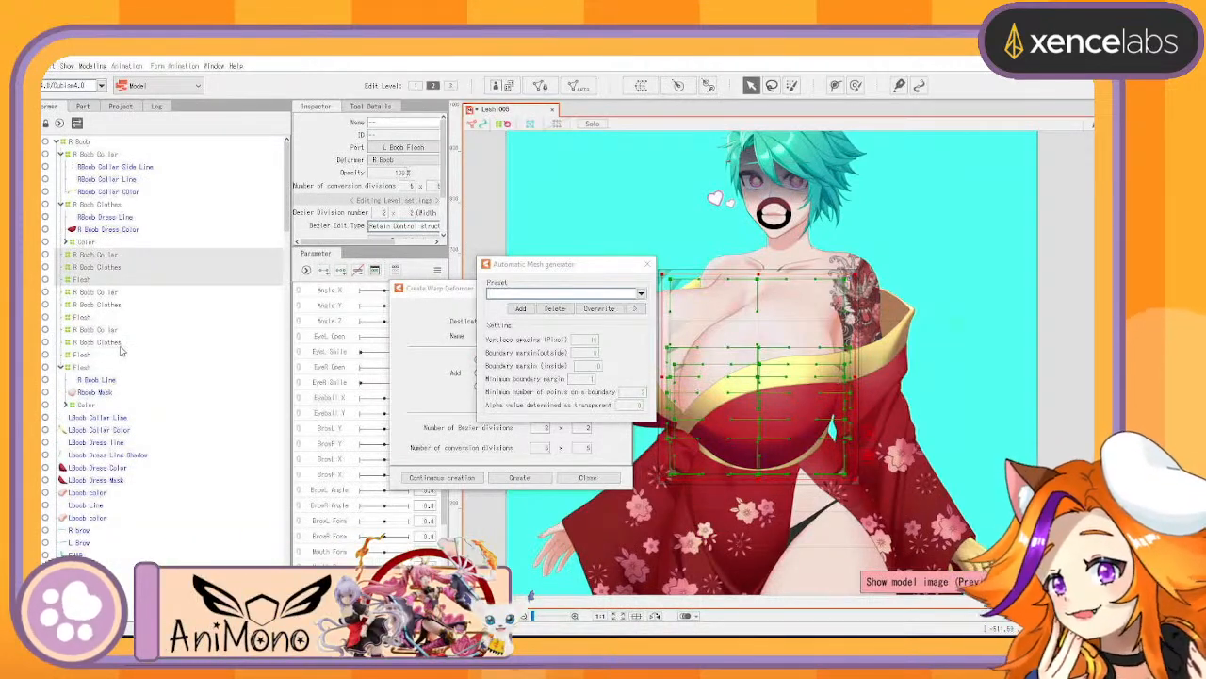
Nest the original Flesh, R Boob Clothes and R Boob Collar deformers, with their contents, inside their same-named copies and remove the surplus copies
{"action": "left_click_drag", "start_coordinate": [87, 370], "coordinate": [87, 282]}
{"action": "left_click_drag", "start_coordinate": [90, 204], "coordinate": [120, 354]}
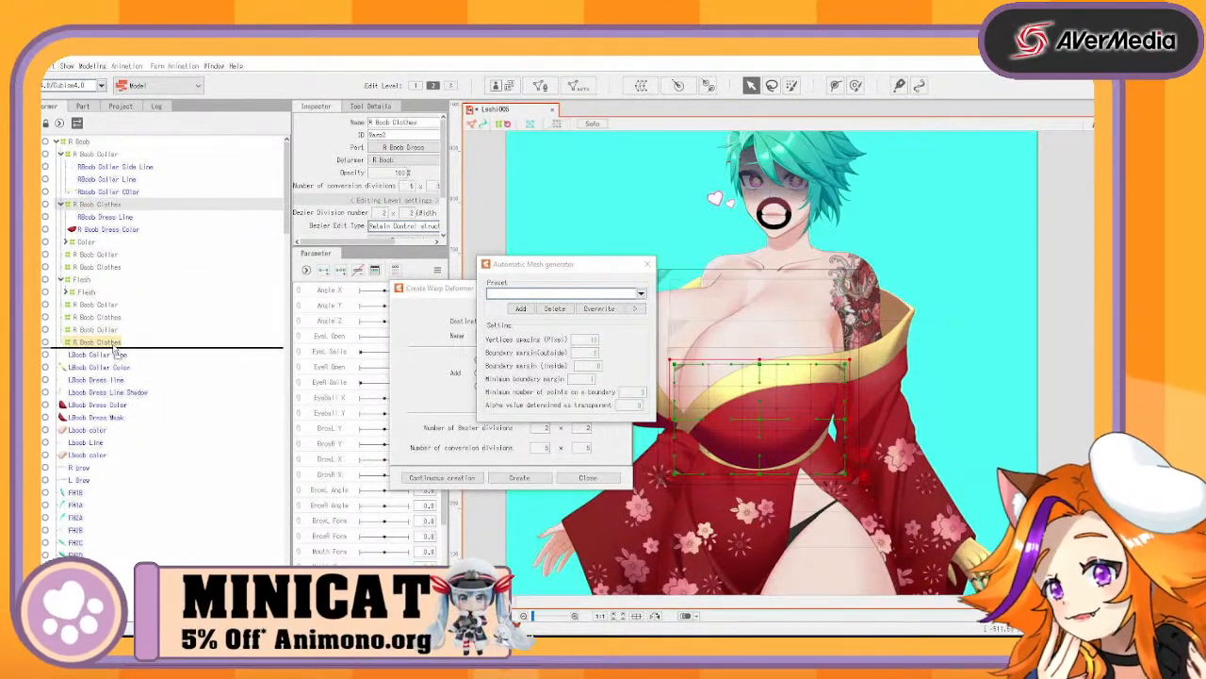
{"action": "left_click_drag", "start_coordinate": [115, 353], "coordinate": [114, 351]}
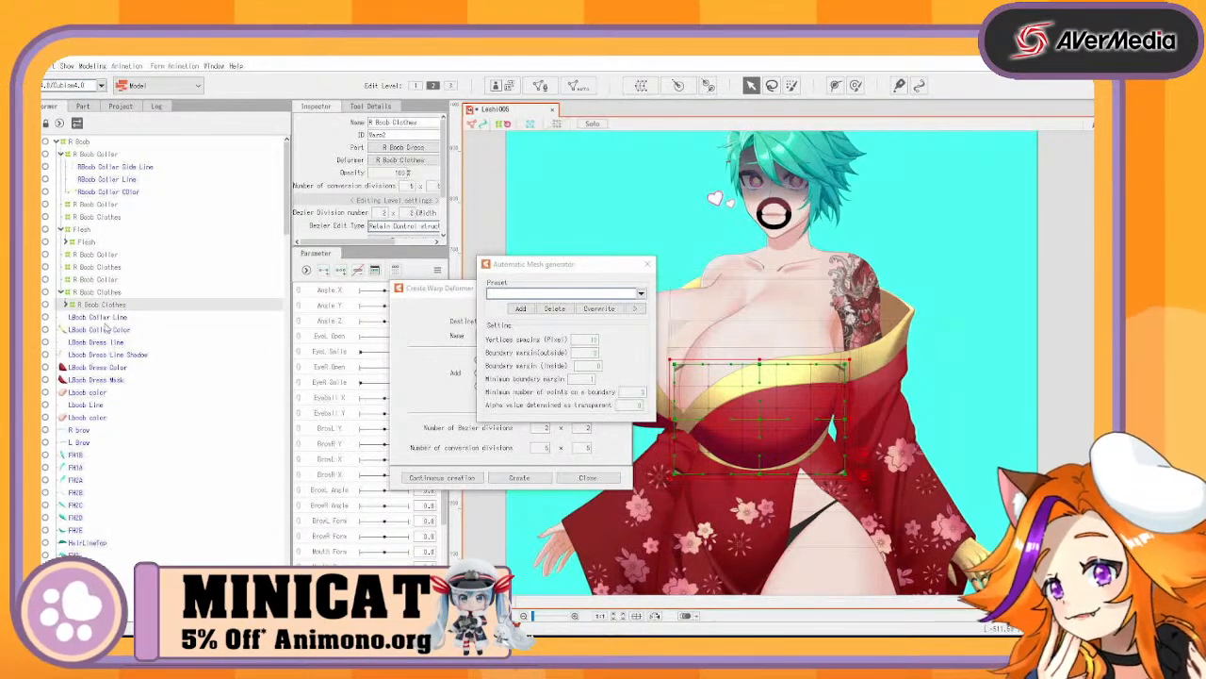
{"action": "left_click_drag", "start_coordinate": [101, 306], "coordinate": [111, 227]}
{"action": "left_click", "coordinate": [98, 153]}
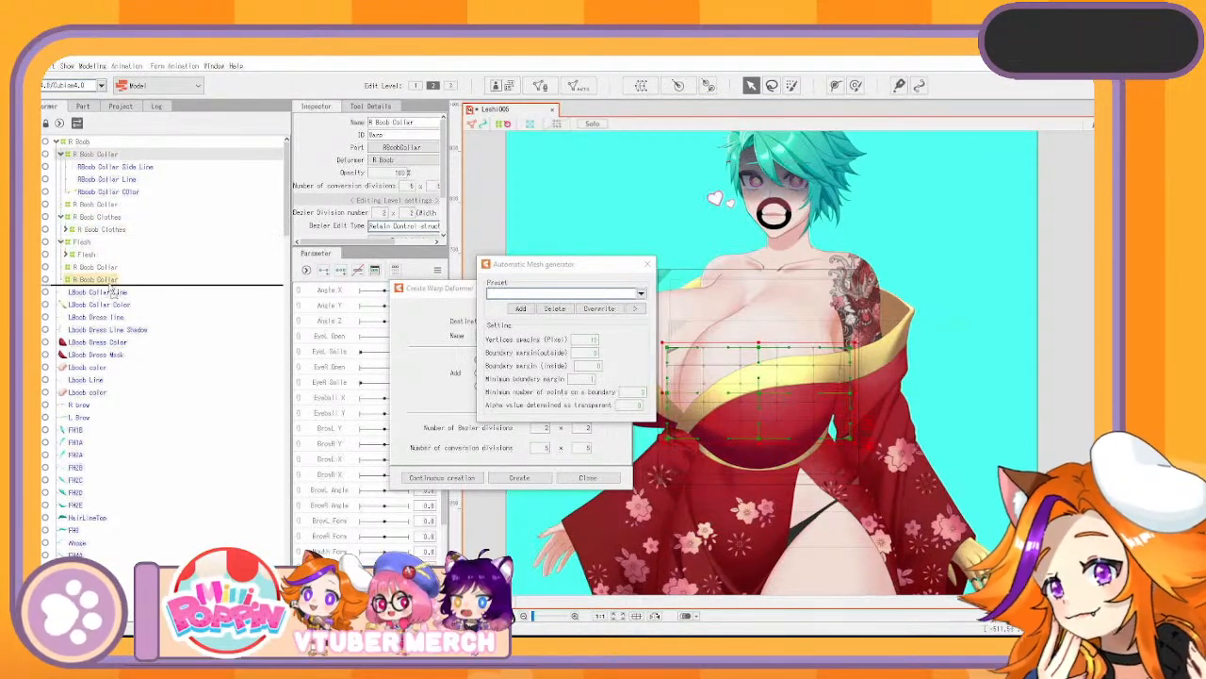
{"action": "mouse_move", "coordinate": [94, 162]}
{"action": "left_mouse_down"}
{"action": "mouse_move", "coordinate": [108, 284]}
{"action": "mouse_move", "coordinate": [100, 217]}
{"action": "mouse_move", "coordinate": [114, 167]}
{"action": "mouse_move", "coordinate": [87, 169]}
{"action": "left_mouse_up"}
Duplicate the R Boob warp deformer, nest the original inside the copy and collapse the hierarchy
{"action": "left_click", "coordinate": [86, 142]}
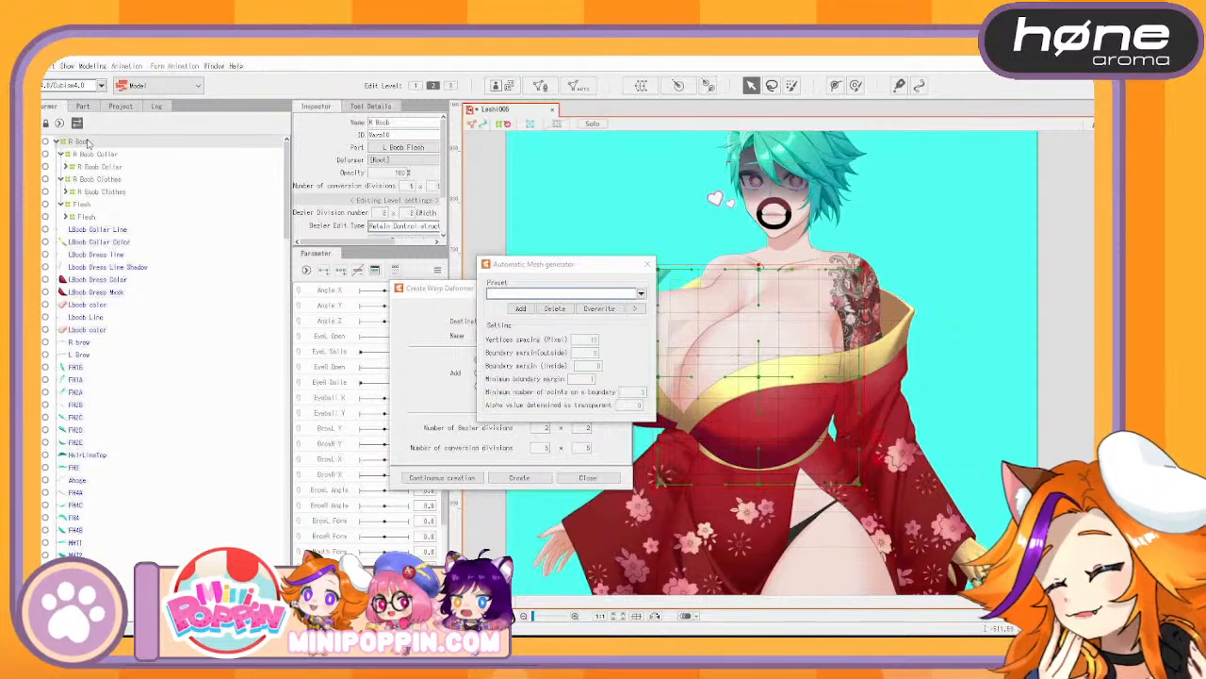
{"action": "key", "text": "ctrl+v"}
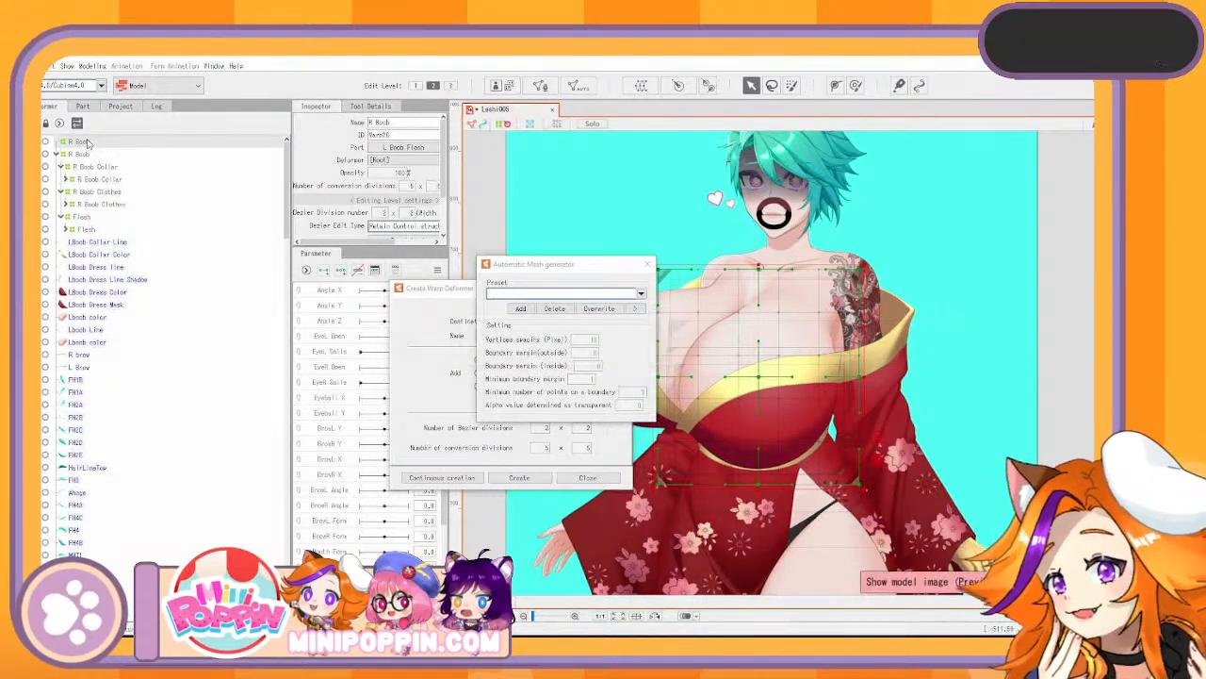
{"action": "key", "text": "ctrl+v"}
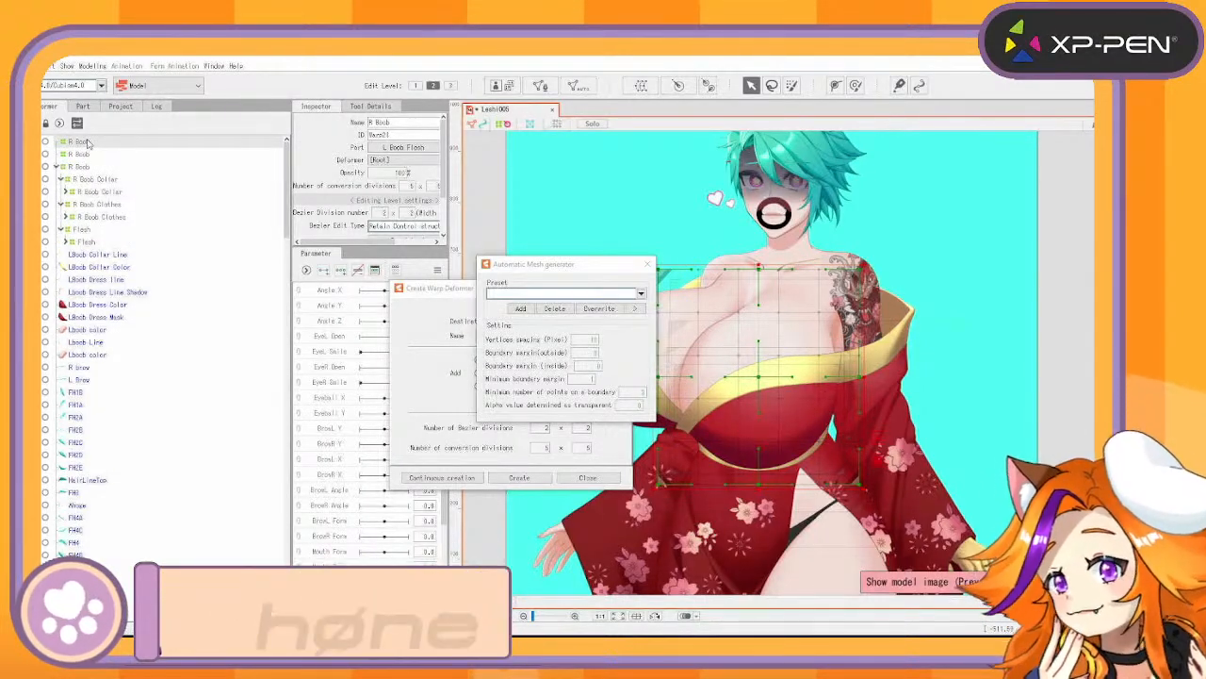
{"action": "left_click_drag", "start_coordinate": [81, 167], "coordinate": [79, 144]}
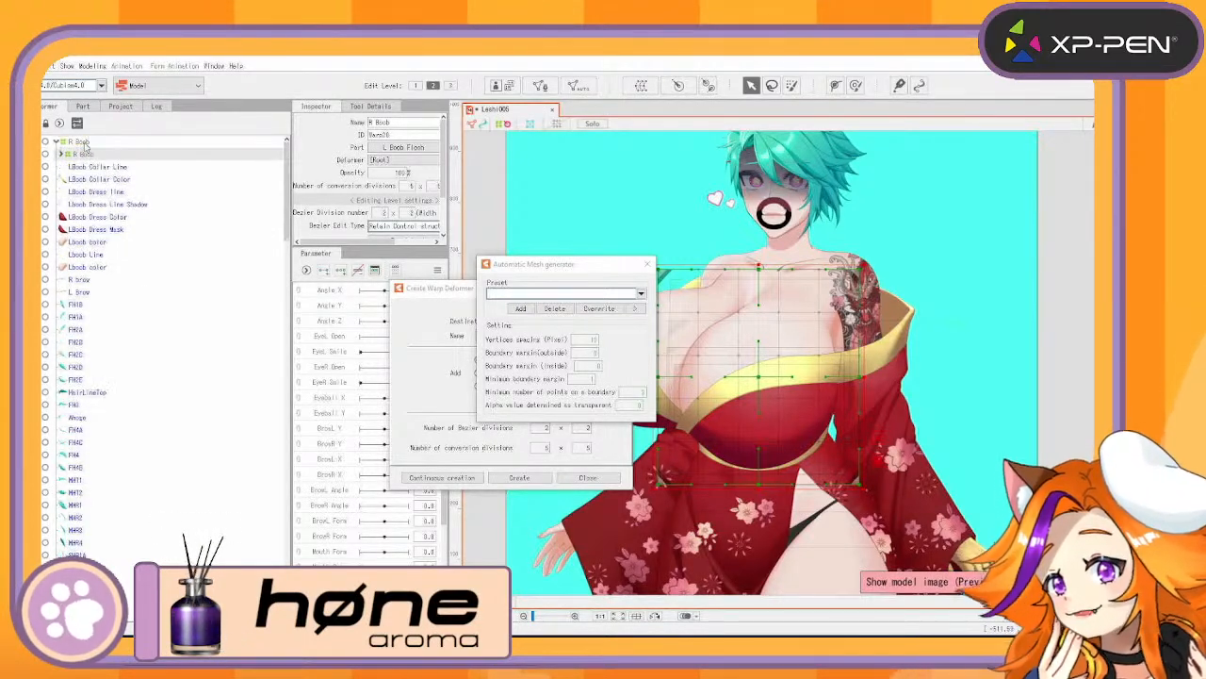
{"action": "left_click", "coordinate": [55, 143]}
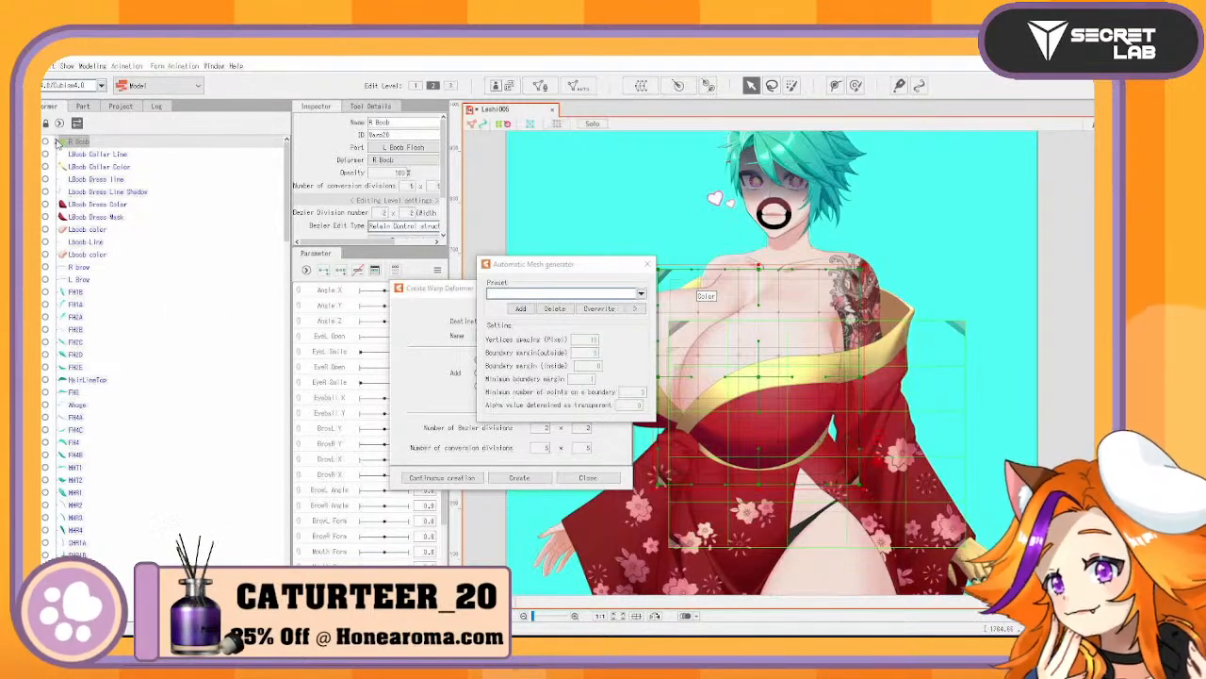
Reposition the Automatic Mesh generator and Create Warp Deformer dialogs so the character's collar and dress area is uncovered
{"action": "left_click", "coordinate": [106, 154]}
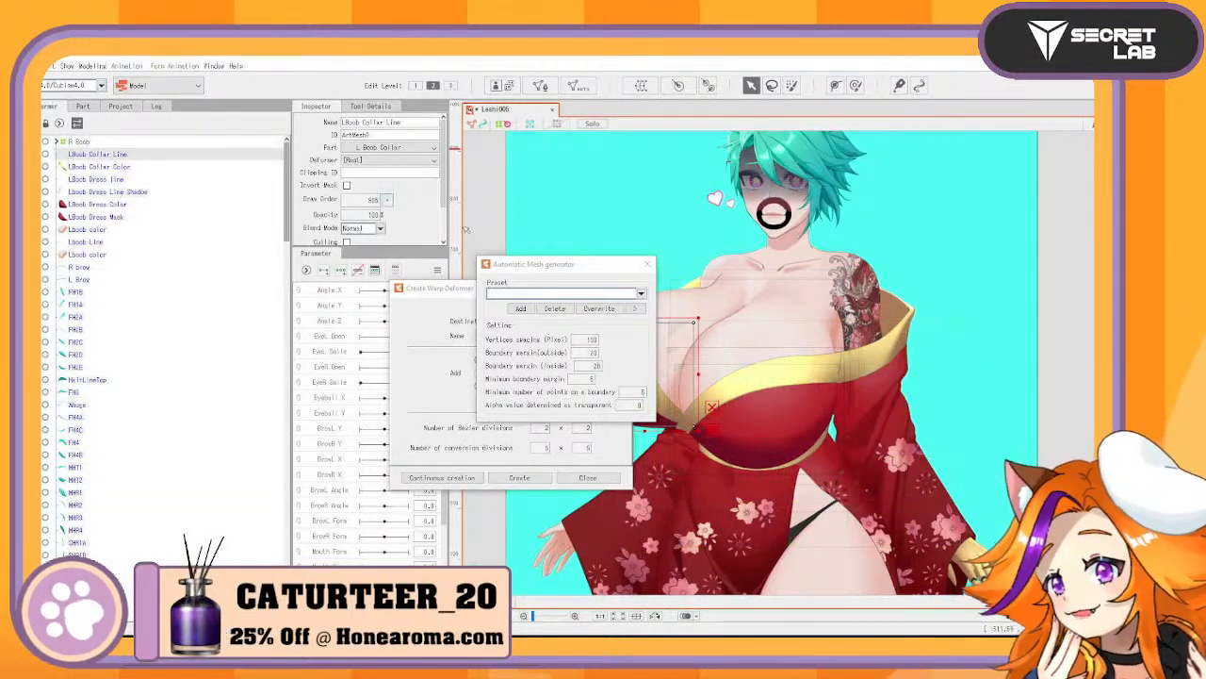
{"action": "left_click", "coordinate": [121, 168], "text": "ctrl"}
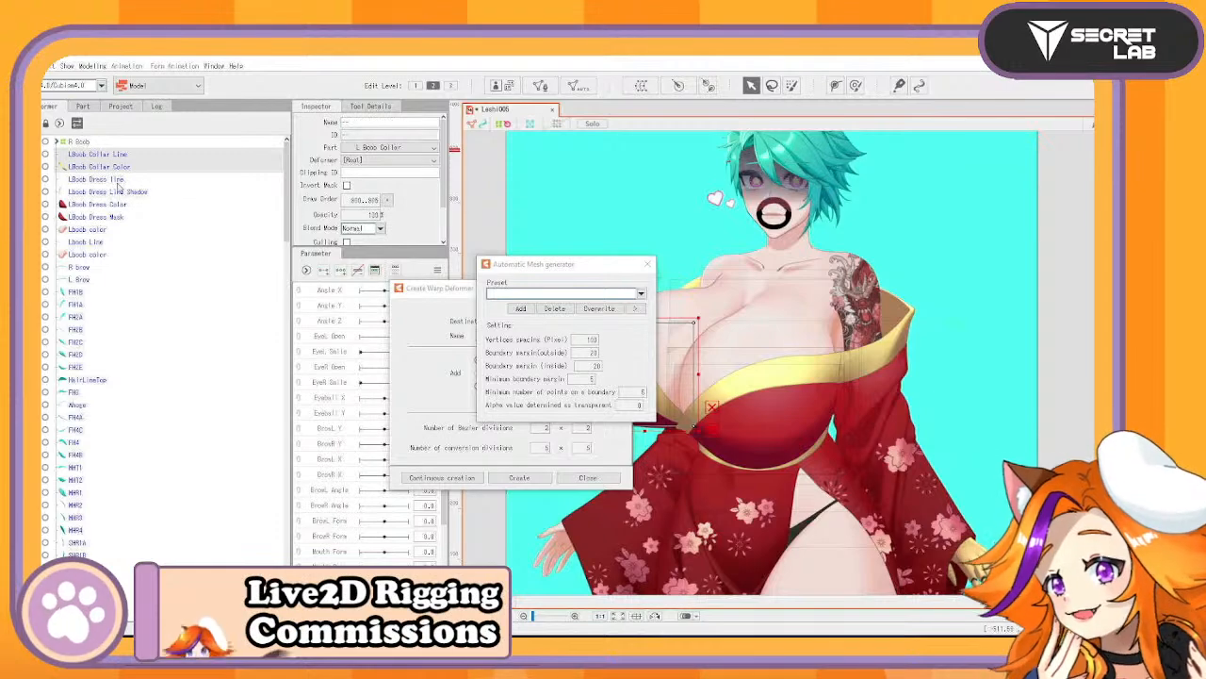
{"action": "left_click", "coordinate": [122, 179], "text": "ctrl"}
{"action": "left_click_drag", "start_coordinate": [581, 273], "coordinate": [1046, 340]}
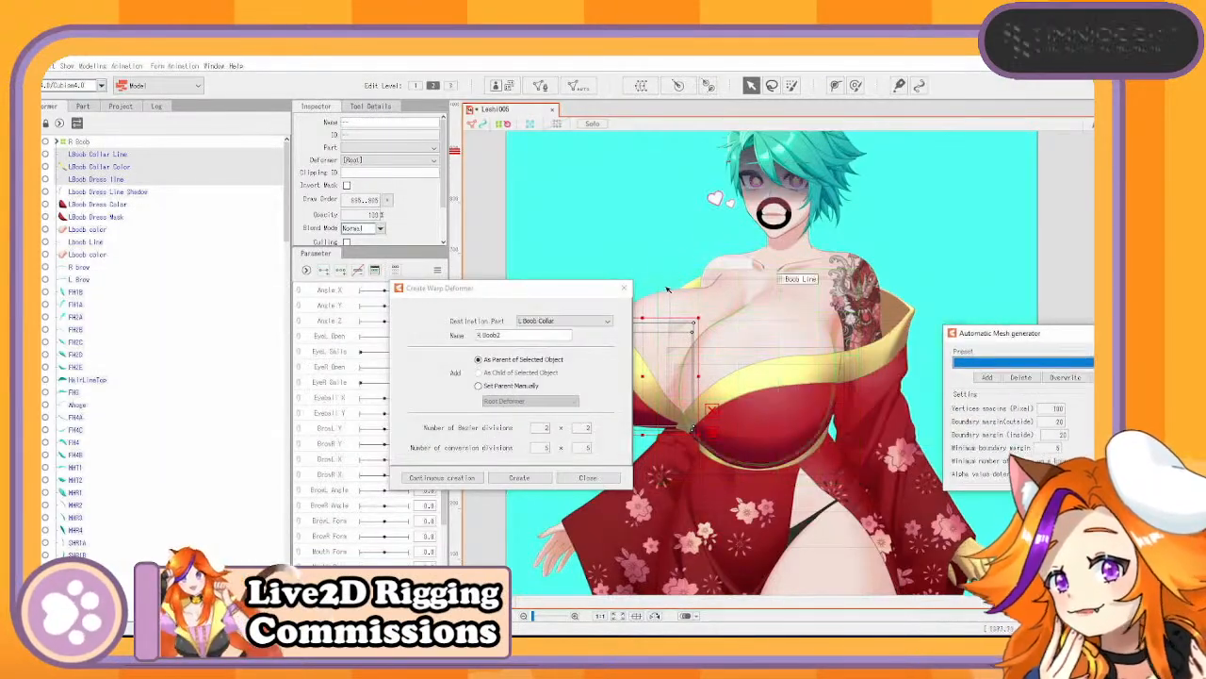
{"action": "left_click_drag", "start_coordinate": [577, 288], "coordinate": [351, 356]}
{"action": "left_click_drag", "start_coordinate": [989, 336], "coordinate": [900, 276]}
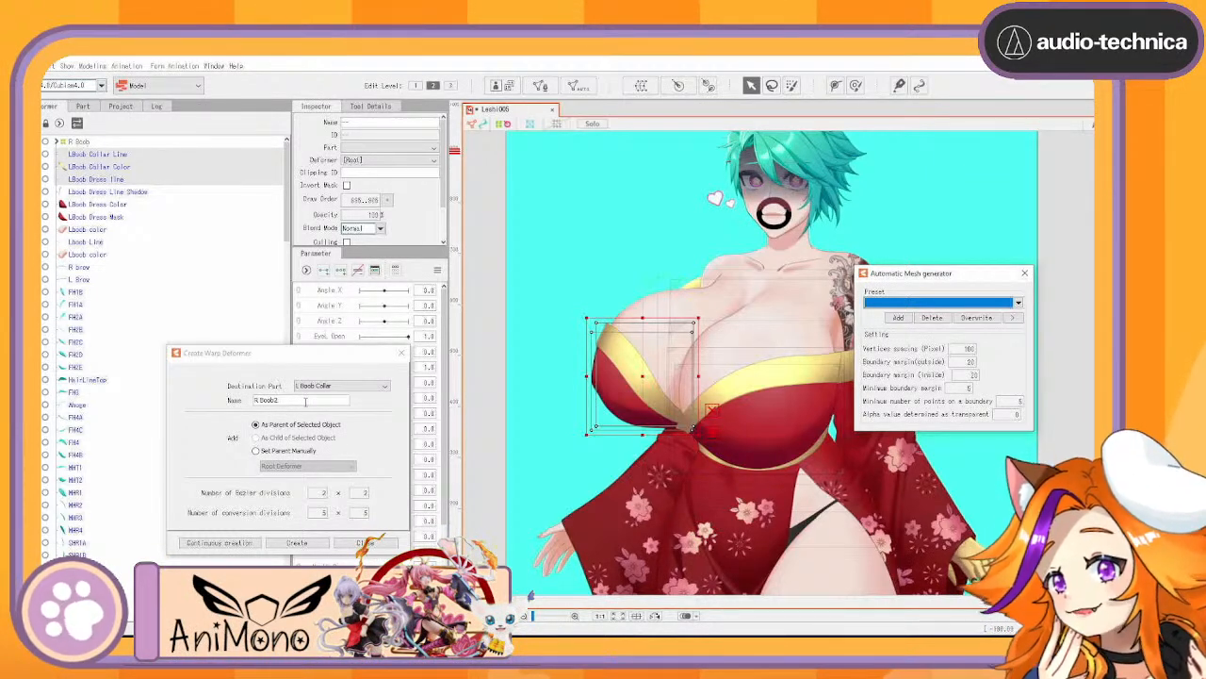
Generate automatic meshes for LBoob Collar Line and LBoob Collar Color with the Deformation (Heavy) preset
{"action": "left_click", "coordinate": [123, 168]}
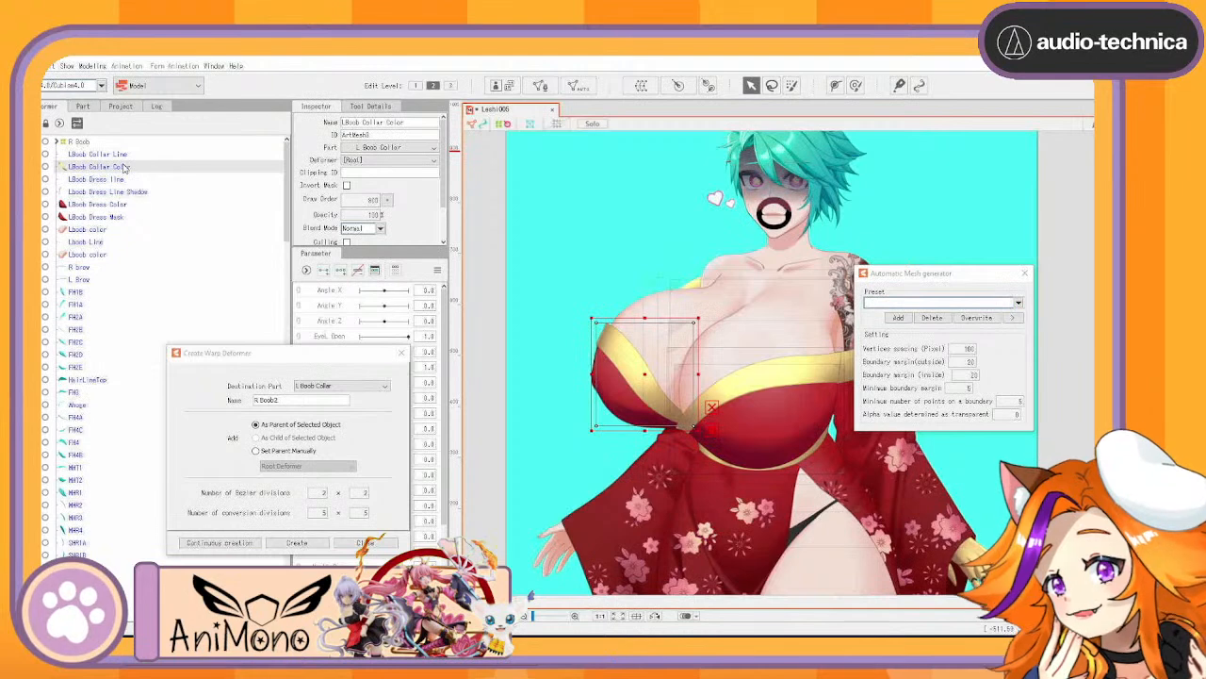
{"action": "left_click", "coordinate": [124, 154], "text": "ctrl"}
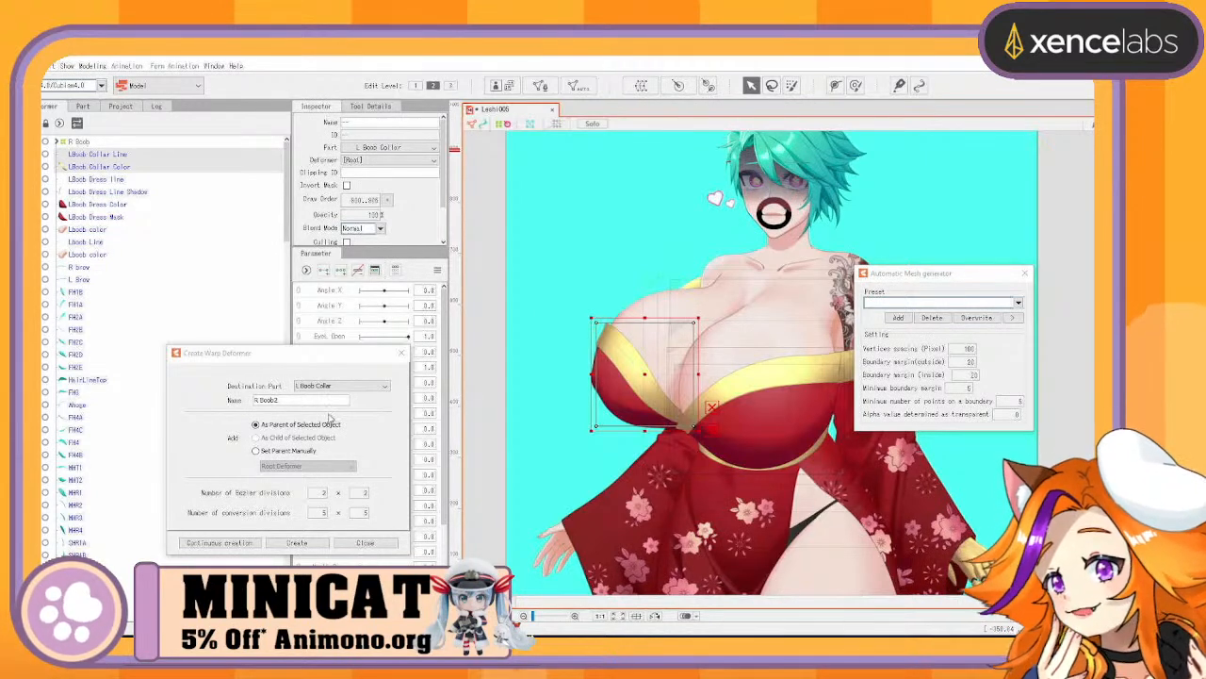
{"action": "left_click", "coordinate": [579, 85]}
{"action": "left_click", "coordinate": [642, 294]}
{"action": "left_click", "coordinate": [550, 325]}
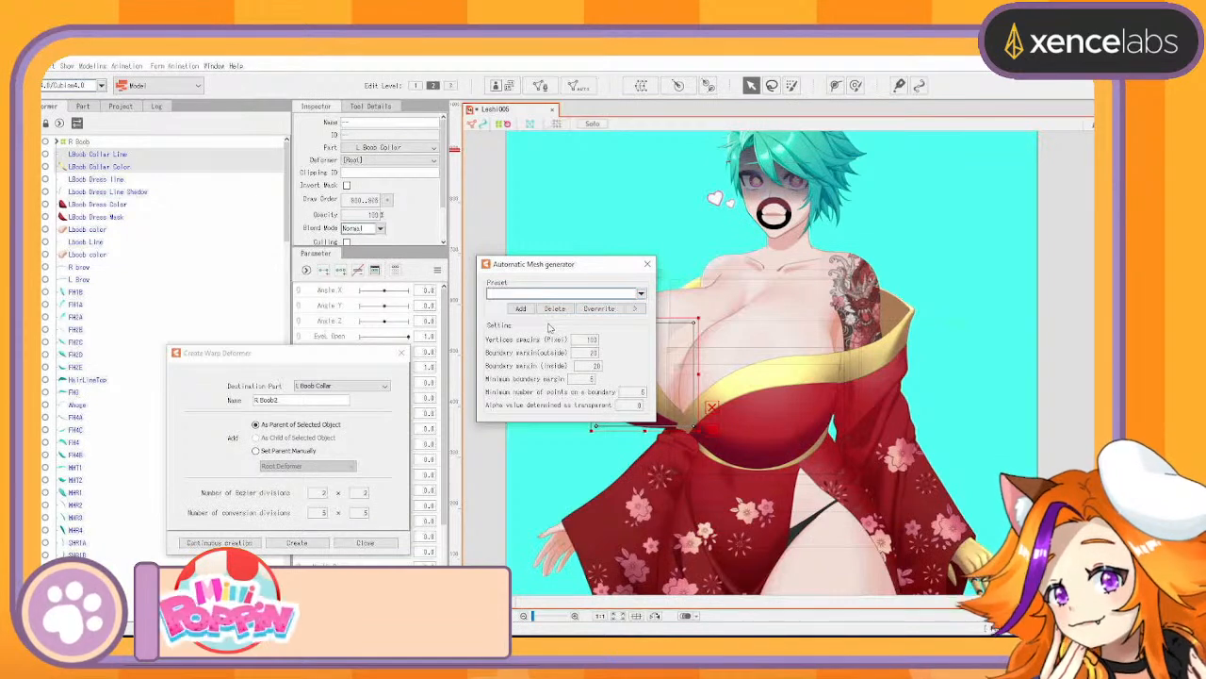
{"action": "left_click", "coordinate": [641, 294]}
{"action": "left_click", "coordinate": [537, 322]}
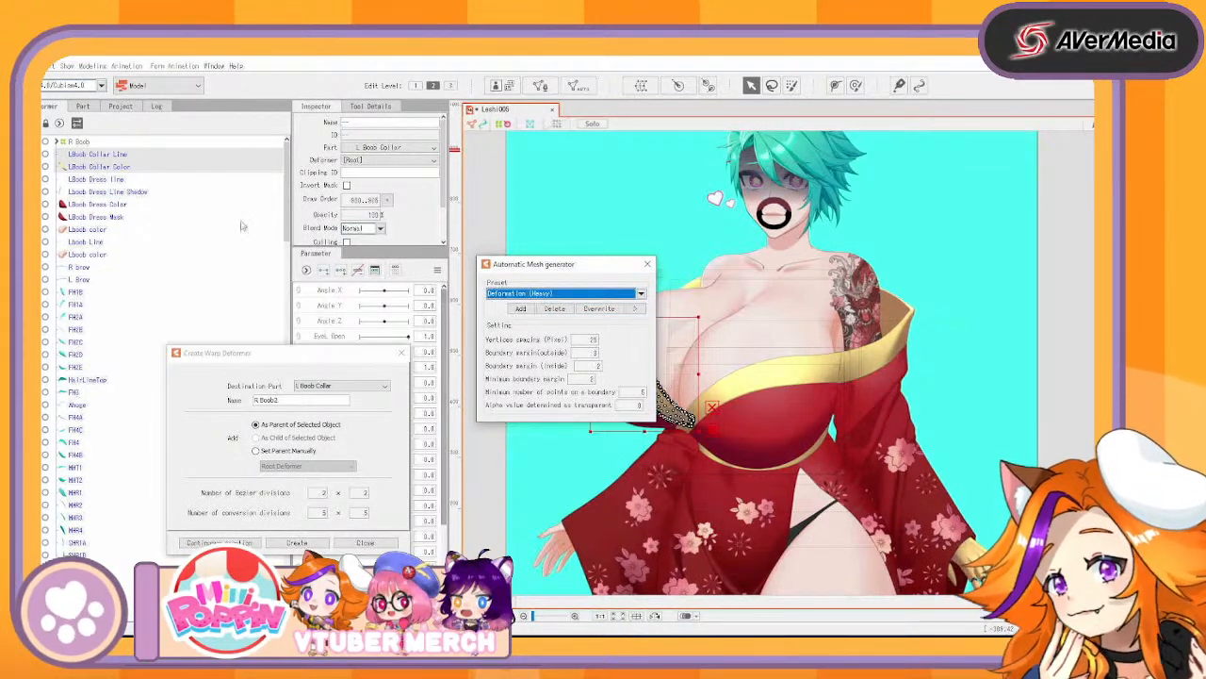
Regenerate the meshes of LBoob Collar Line and LBoob Collar Color with the Standard preset, keeping the mesh dialog clear of the collar
{"action": "left_click", "coordinate": [113, 155]}
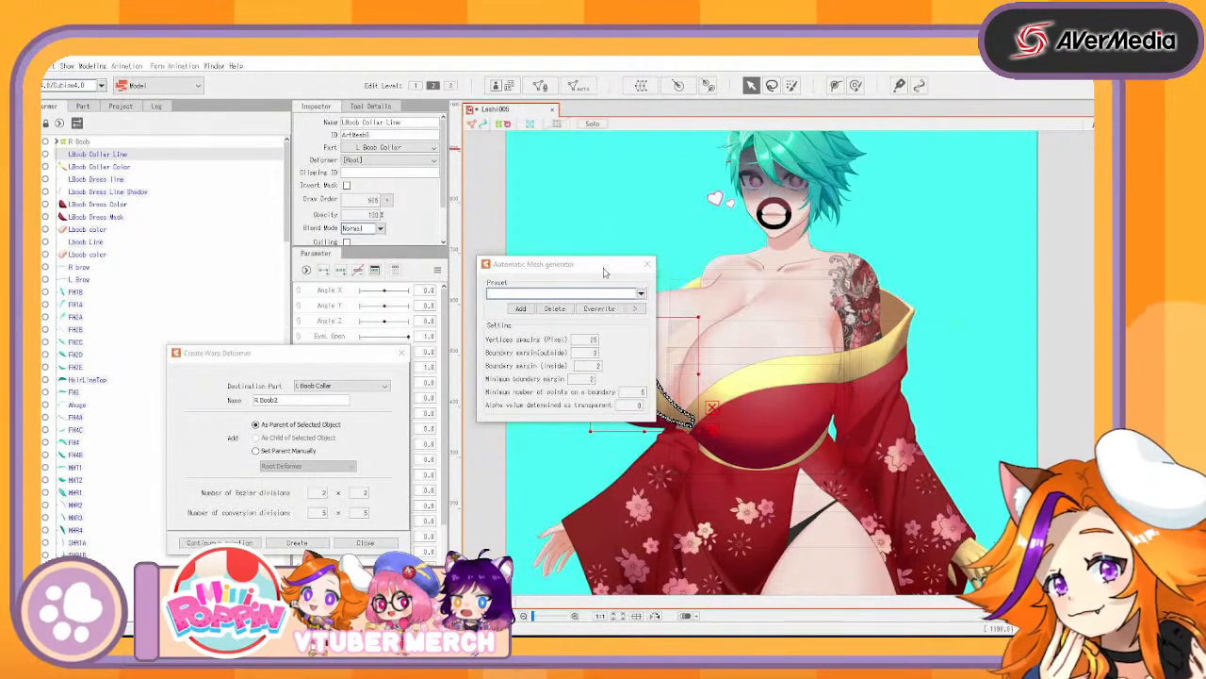
{"action": "left_click_drag", "start_coordinate": [607, 272], "coordinate": [663, 186]}
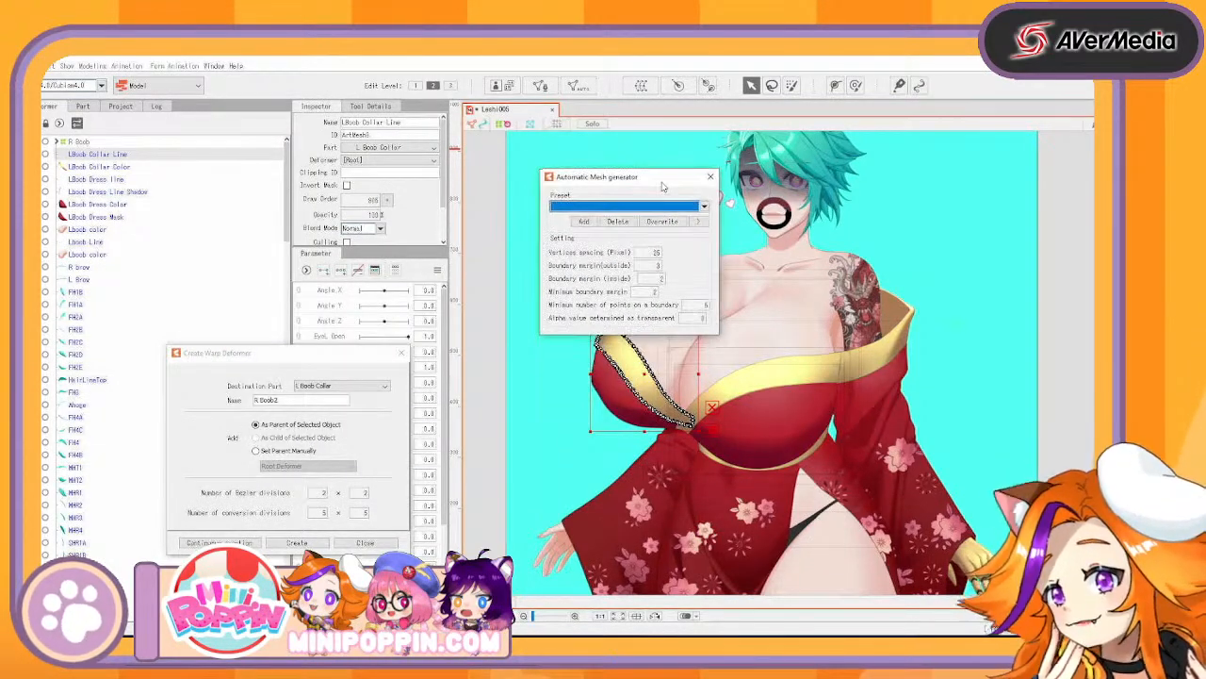
{"action": "left_click", "coordinate": [127, 167], "text": "ctrl"}
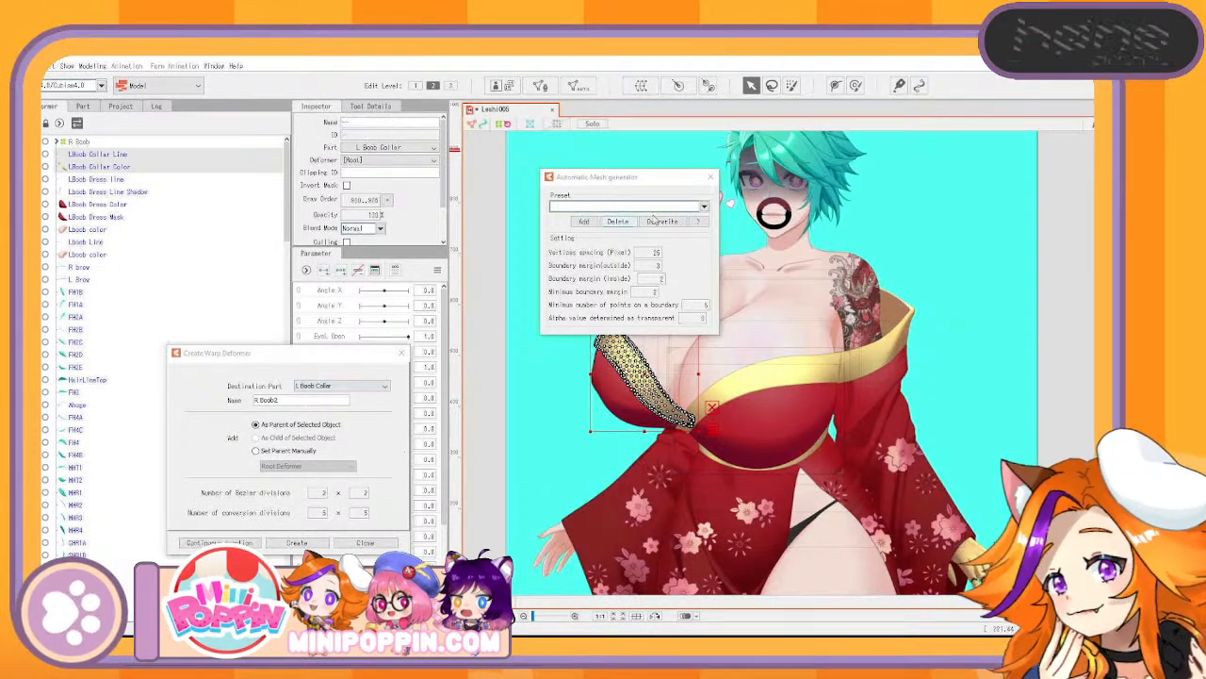
{"action": "left_click", "coordinate": [611, 206]}
{"action": "left_click", "coordinate": [611, 226]}
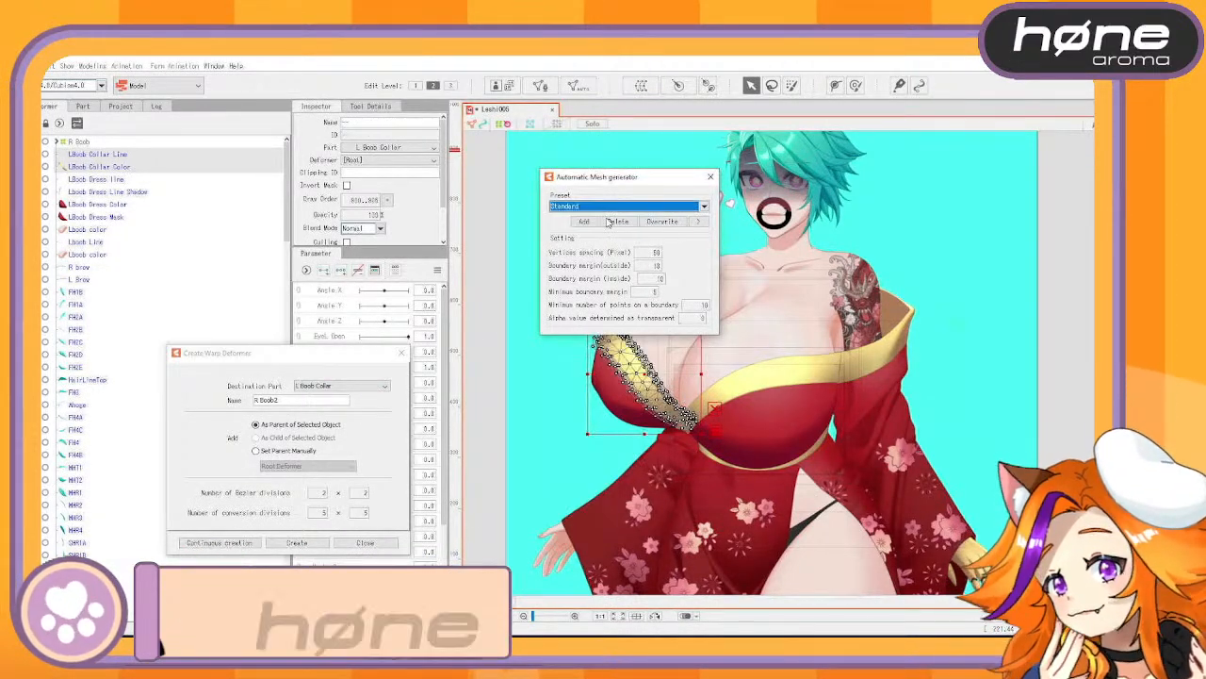
Create a warp deformer named L Boob Collar as the parent of LBoob Collar Line and LBoob Collar Color, and collapse it
{"action": "left_click", "coordinate": [94, 154]}
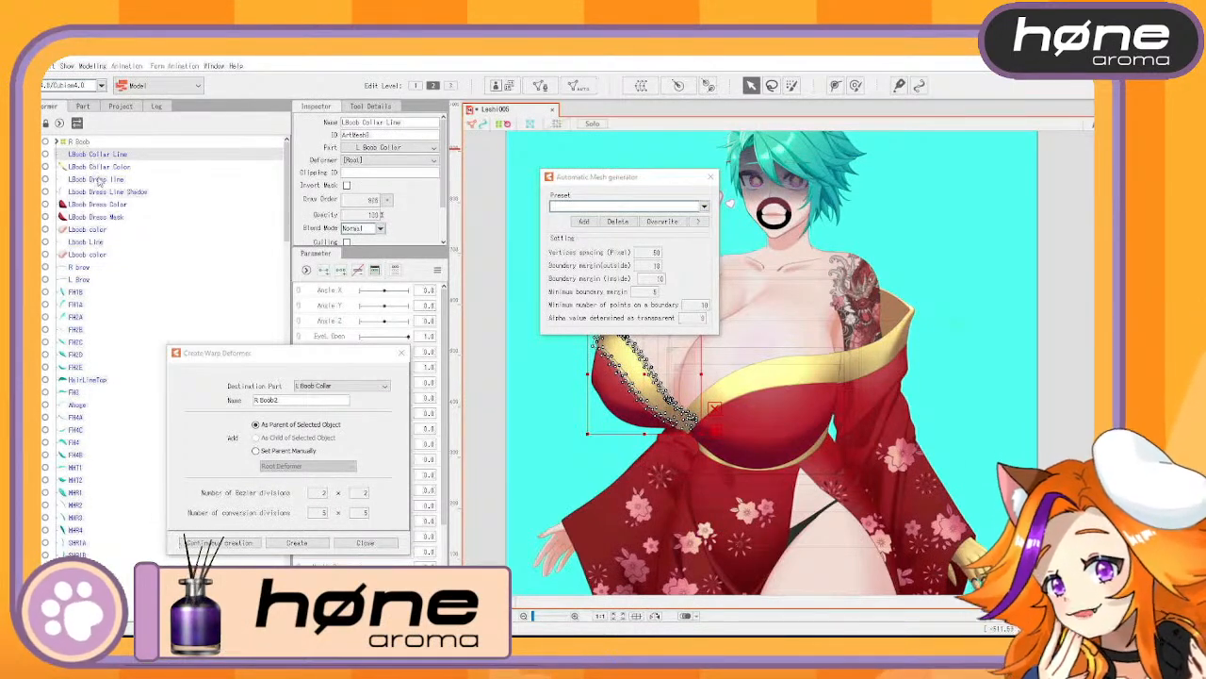
{"action": "left_click", "coordinate": [104, 167], "text": "ctrl"}
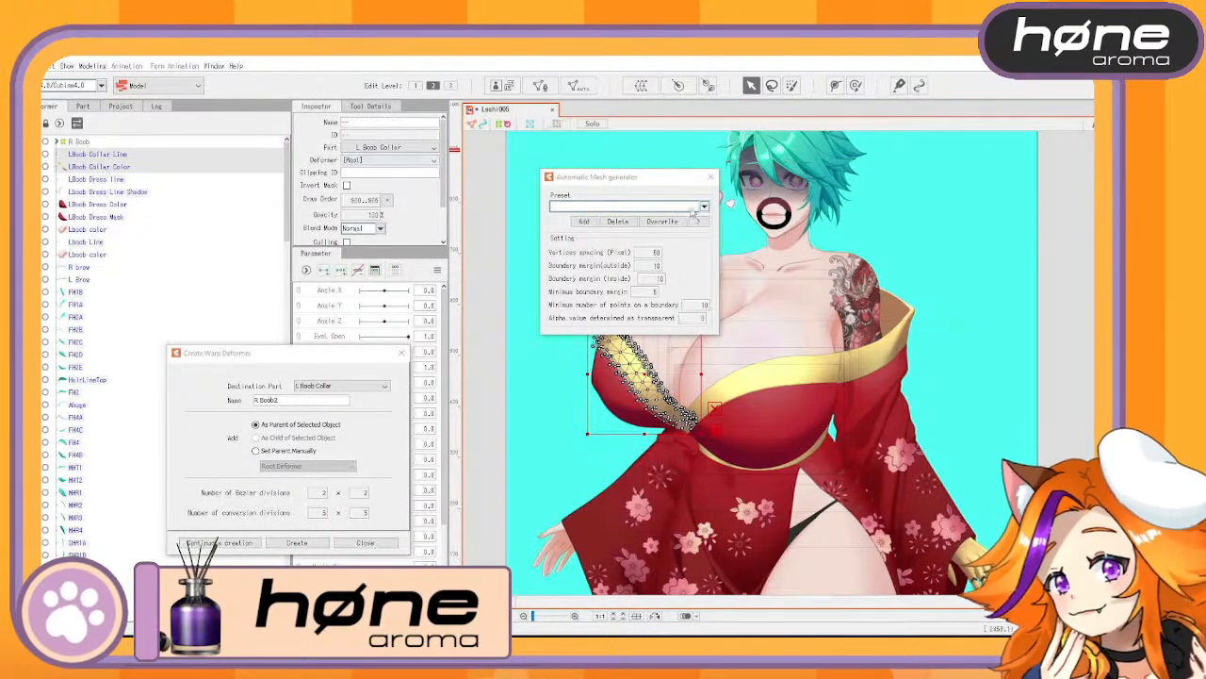
{"action": "left_click", "coordinate": [339, 422]}
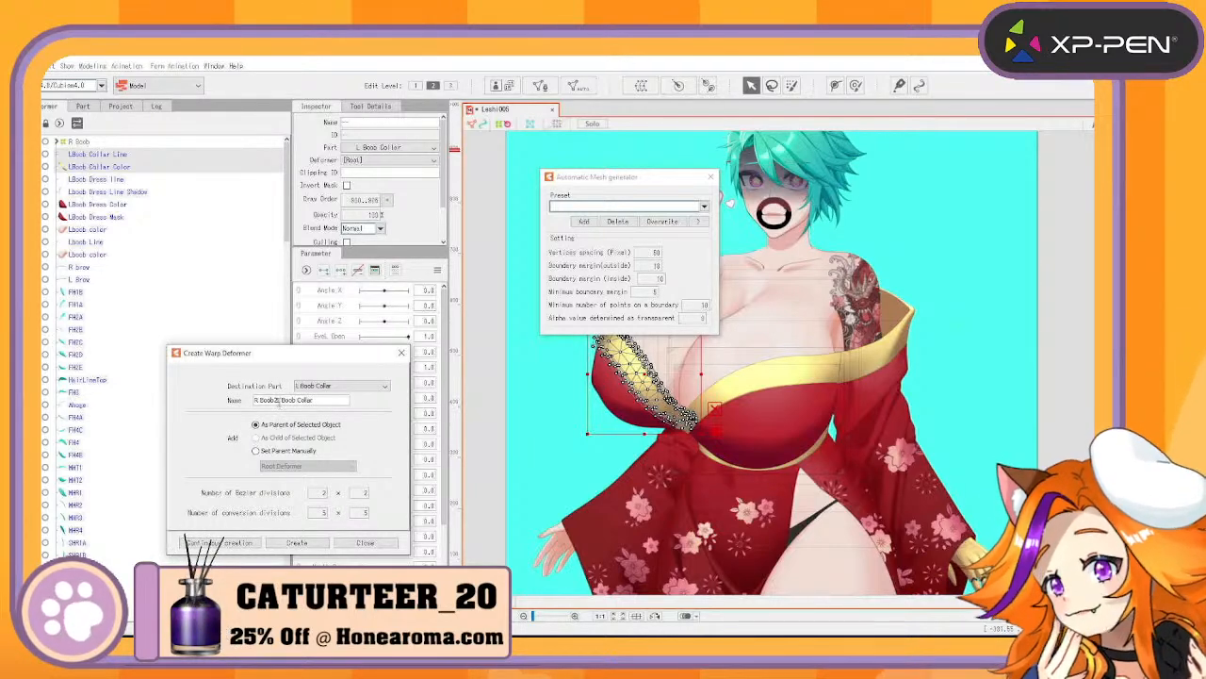
{"action": "left_click_drag", "start_coordinate": [278, 401], "coordinate": [176, 386]}
{"action": "key", "text": "BackSpace"}
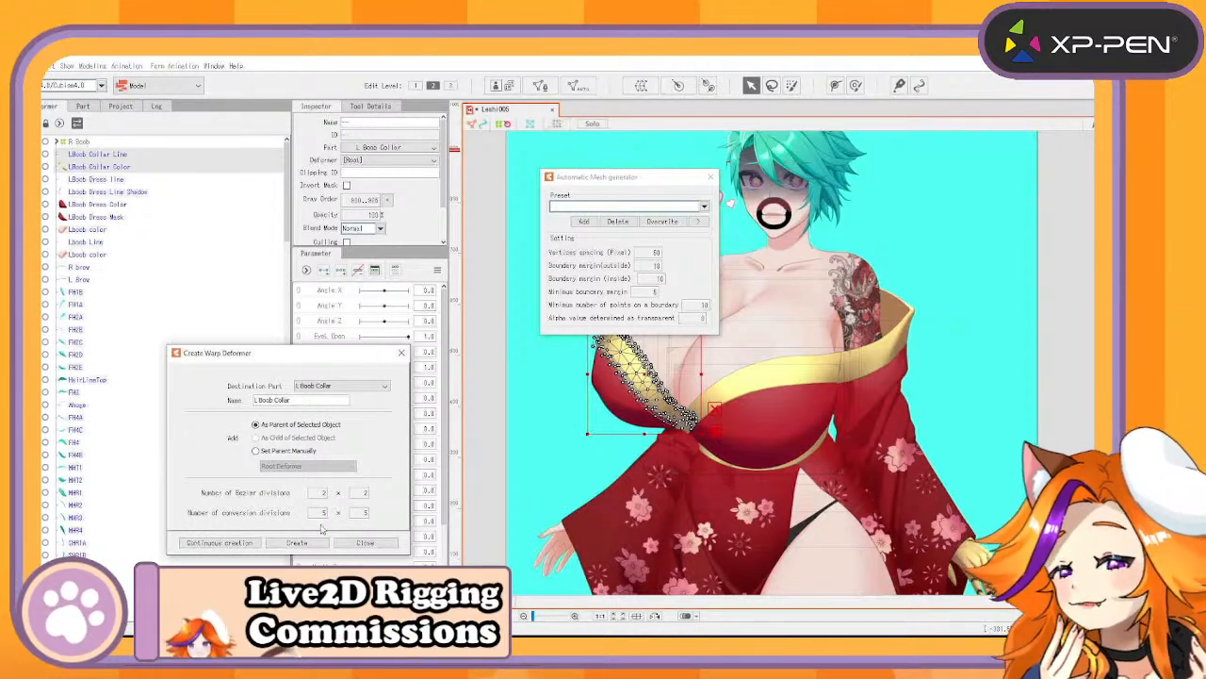
{"action": "left_click", "coordinate": [247, 544]}
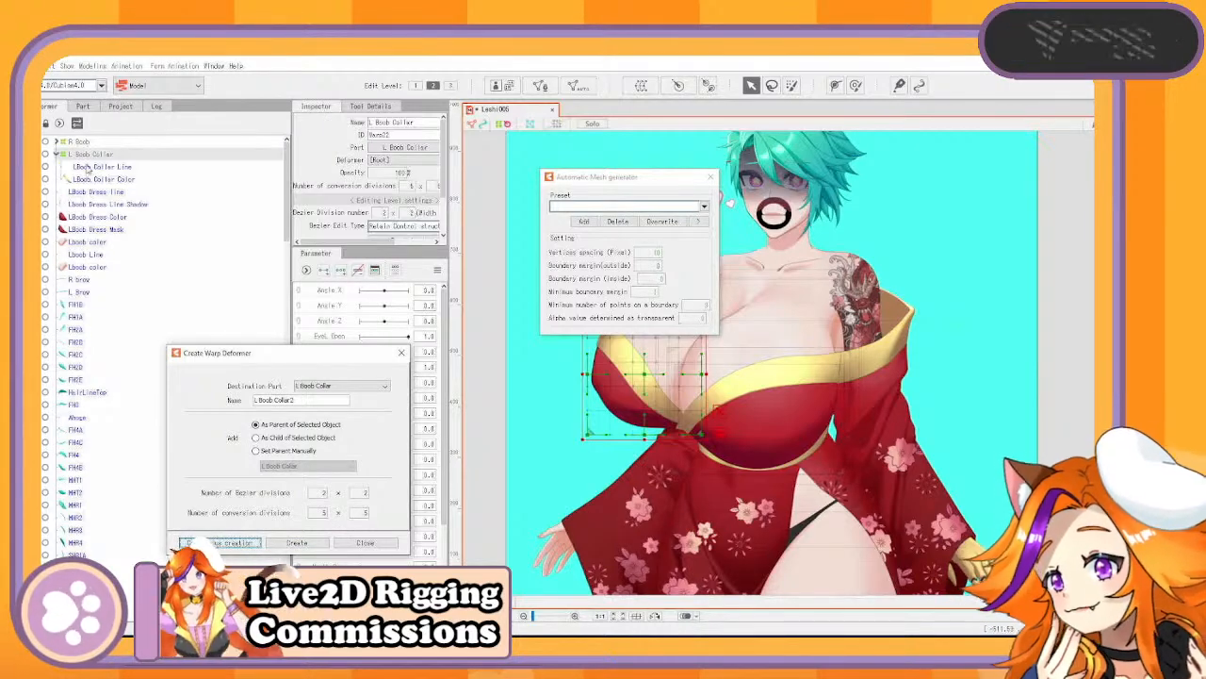
{"action": "left_click", "coordinate": [57, 154]}
Create a warp deformer named L Boob Cloth as parent of LBoob Dress line, Line Shadow and Mask, and bring LBoob Dress Color into it
{"action": "left_click", "coordinate": [114, 167]}
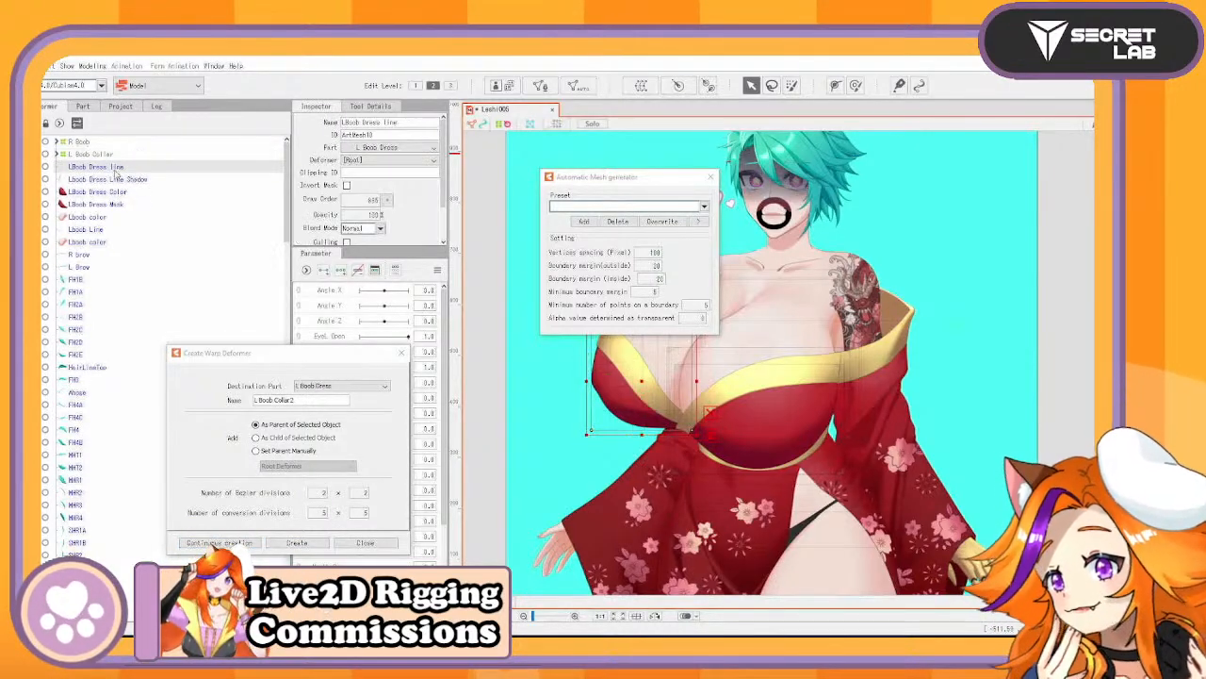
{"action": "left_click", "coordinate": [119, 180], "text": "ctrl"}
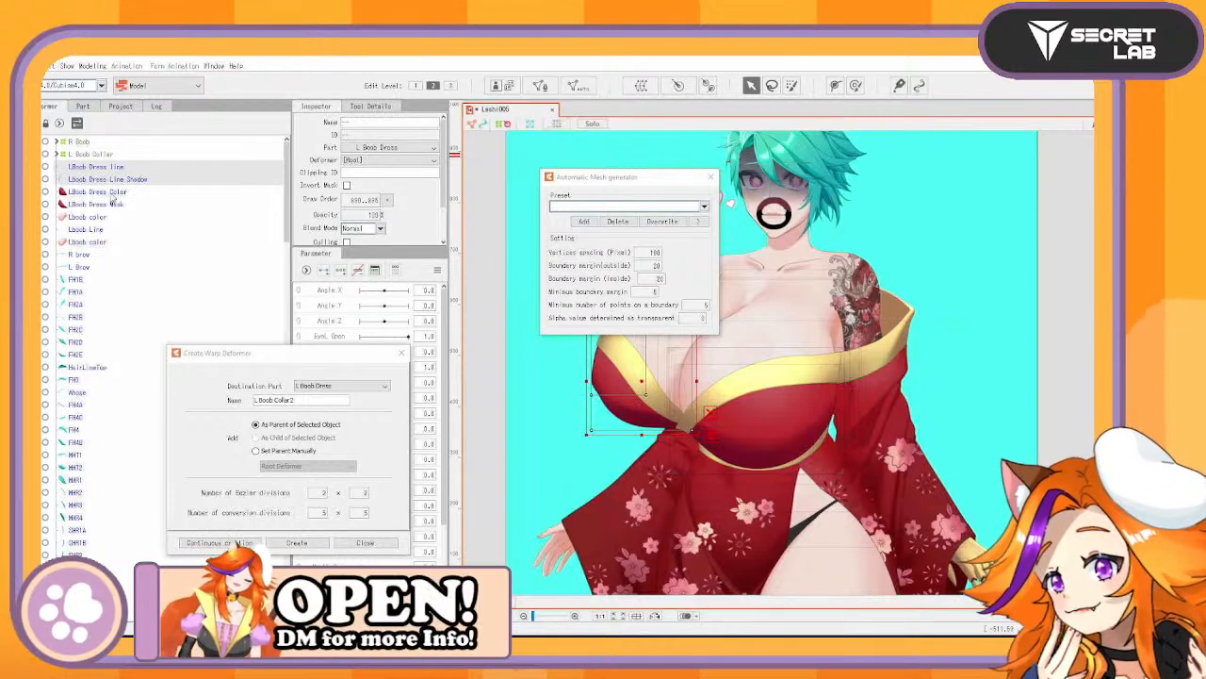
{"action": "left_click", "coordinate": [119, 204], "text": "ctrl"}
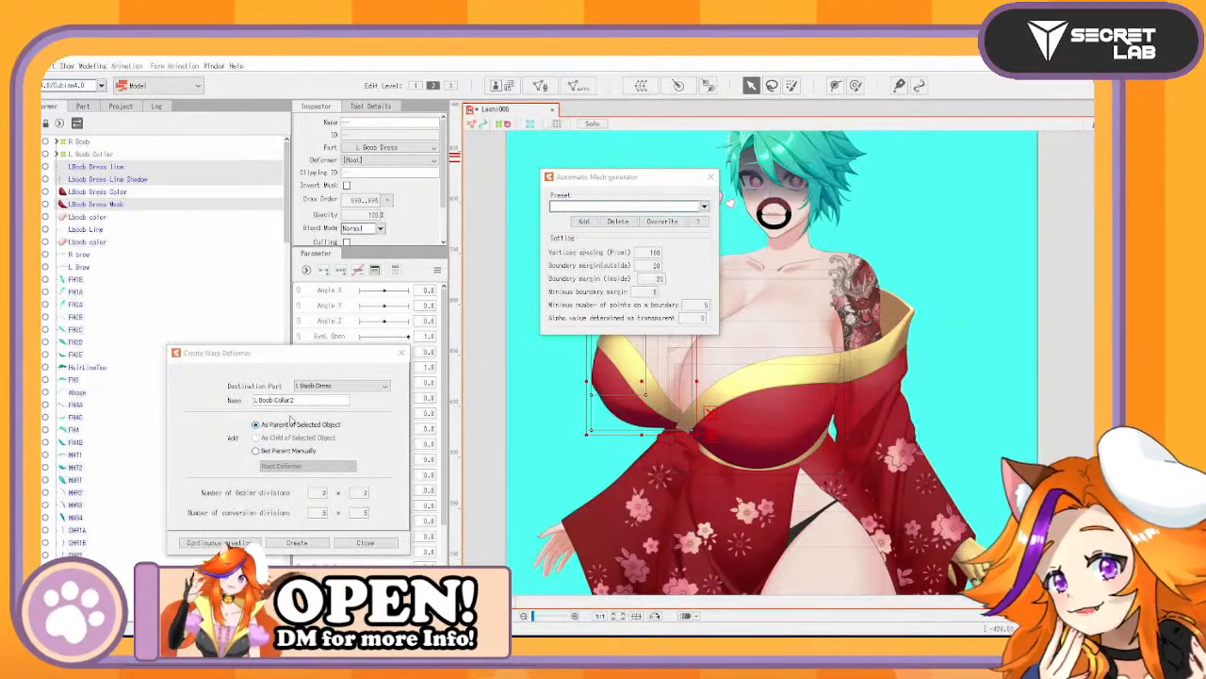
{"action": "type", "text": "B"}
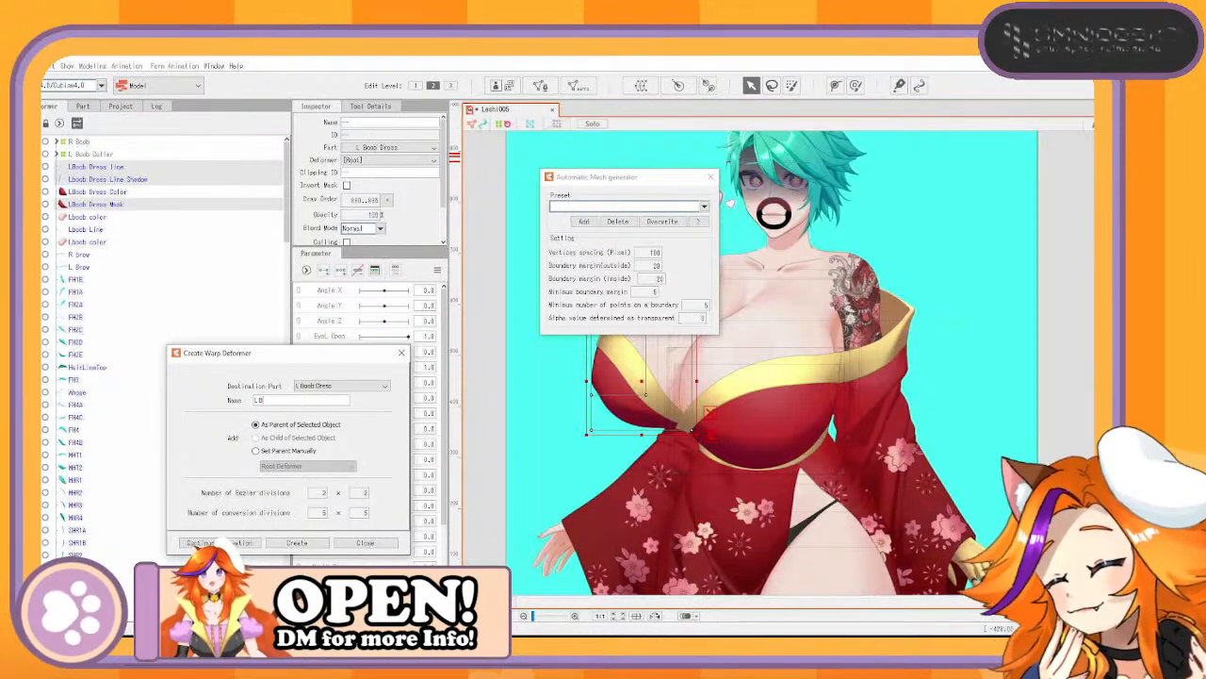
{"action": "type", "text": "oob Cloth2"}
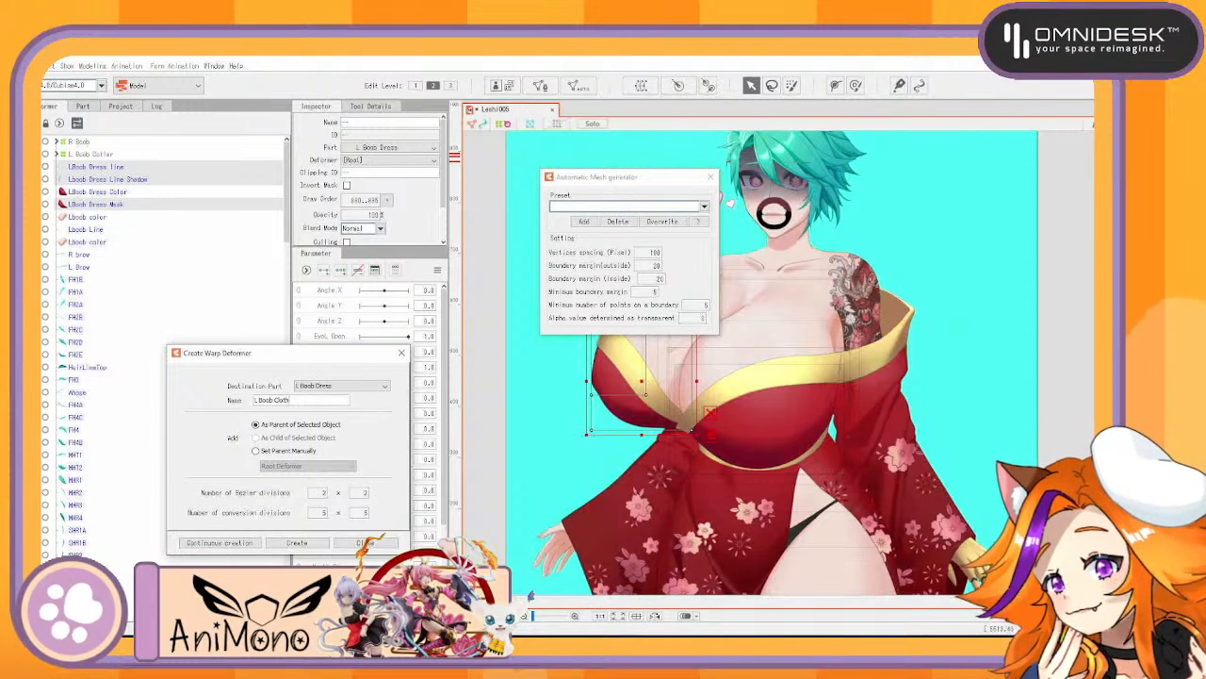
{"action": "left_click", "coordinate": [253, 545]}
{"action": "left_click", "coordinate": [102, 204]}
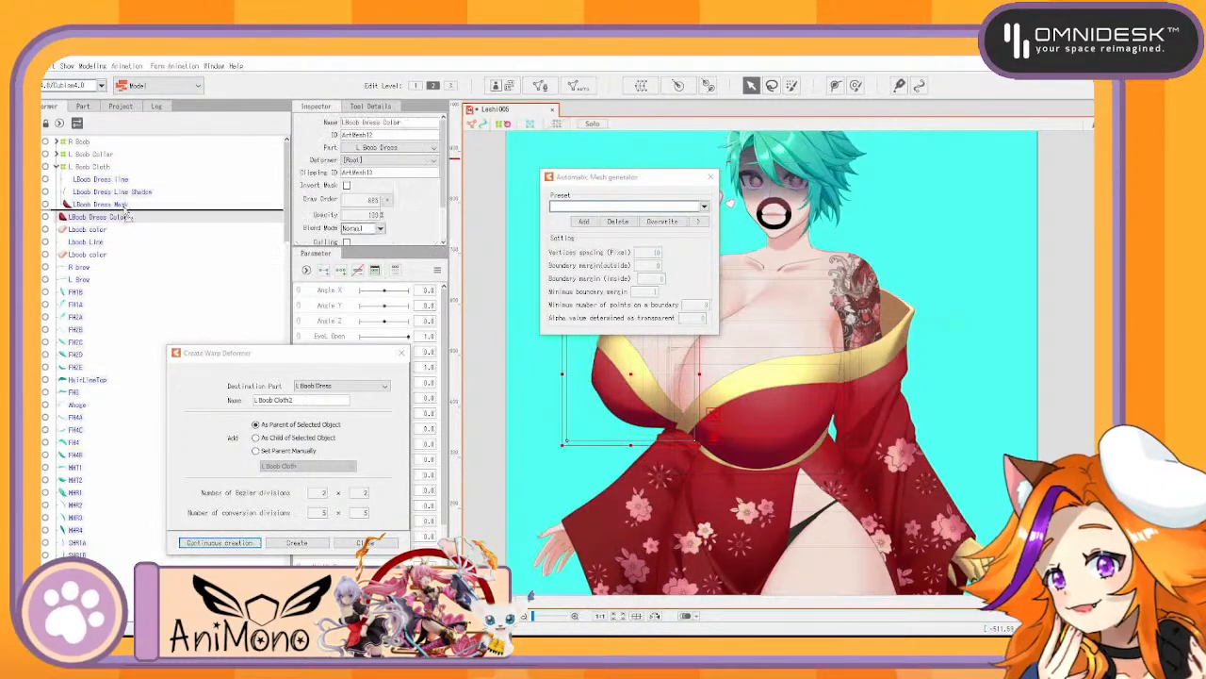
Create a warp deformer named Color as the parent of LBoob Dress Color inside L Boob Cloth
{"action": "left_click", "coordinate": [219, 543]}
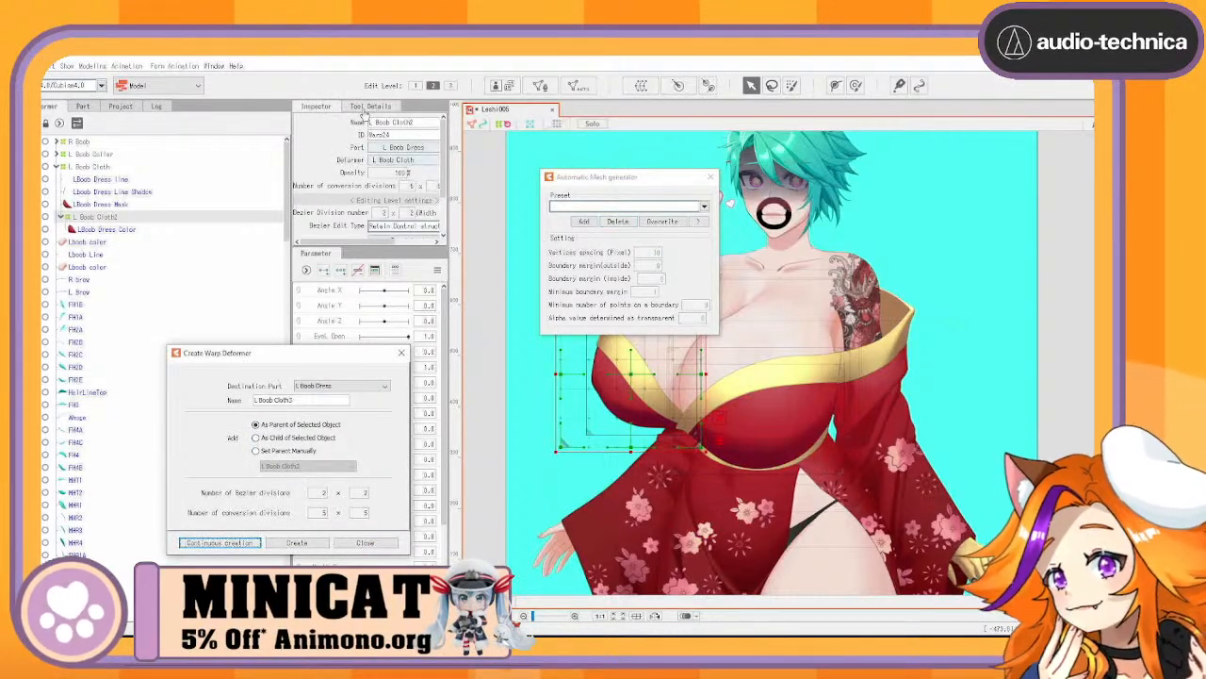
{"action": "key", "text": "ctrl+z"}
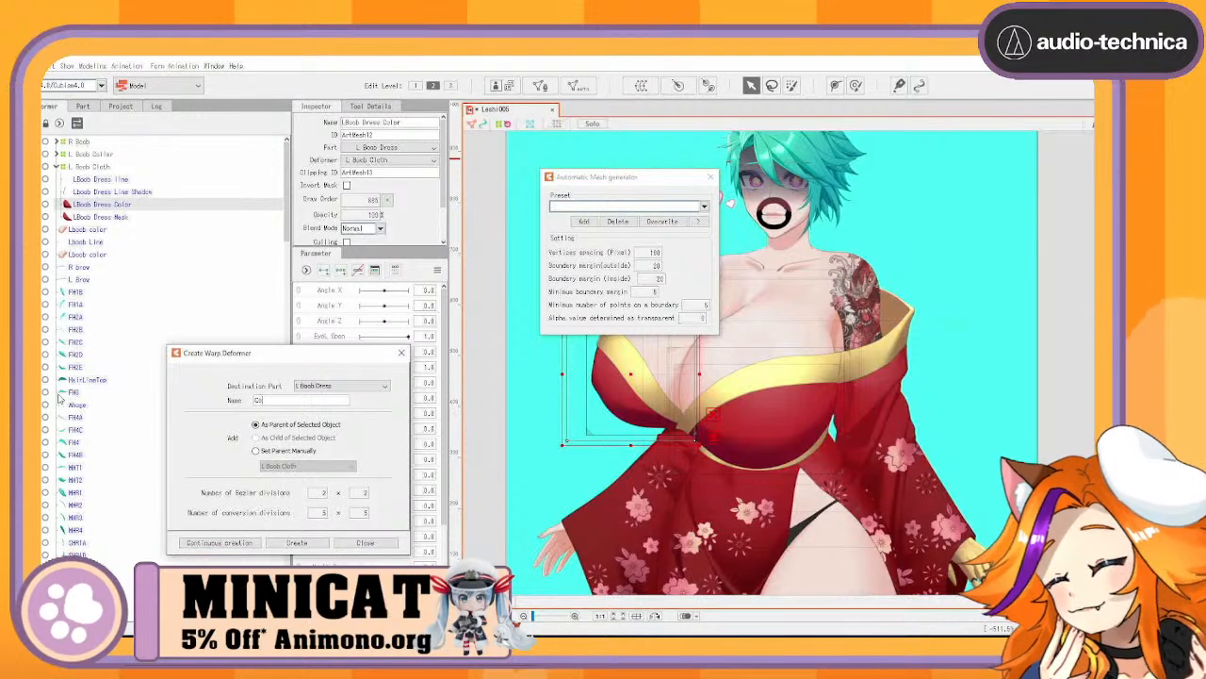
{"action": "left_click", "coordinate": [223, 543]}
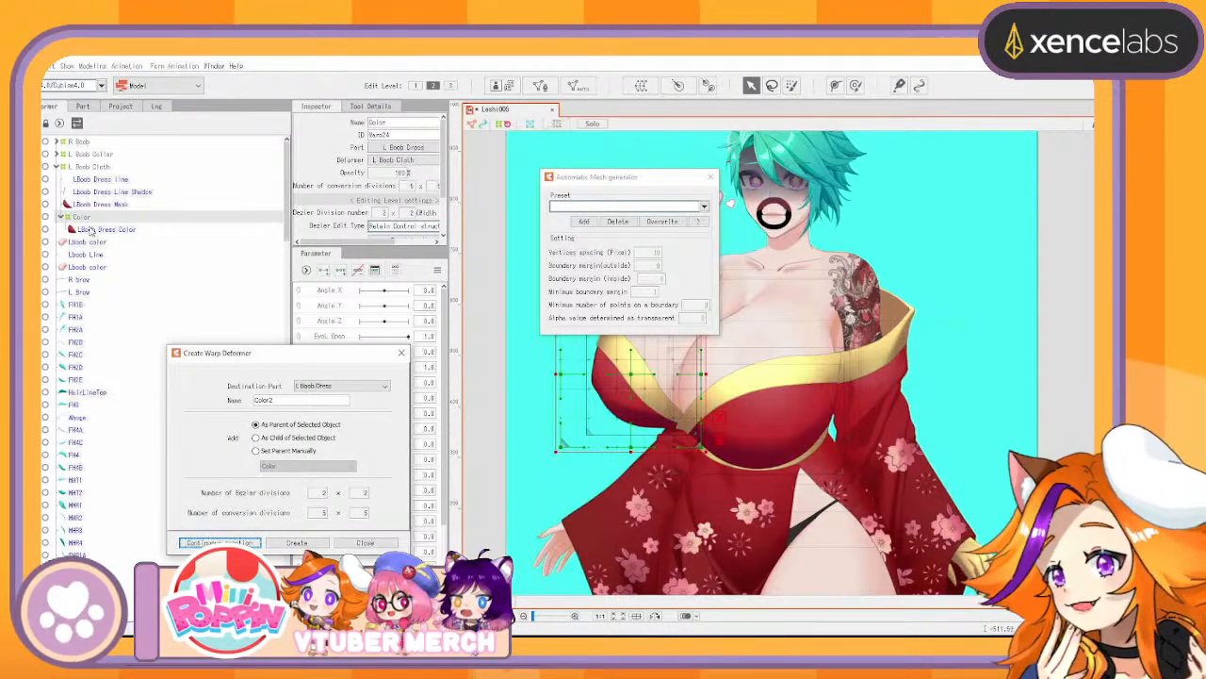
Duplicate the Color warp deformer twice and nest the three deformers inside each other, with LBoob Dress Color in the innermost one
{"action": "left_click", "coordinate": [88, 218]}
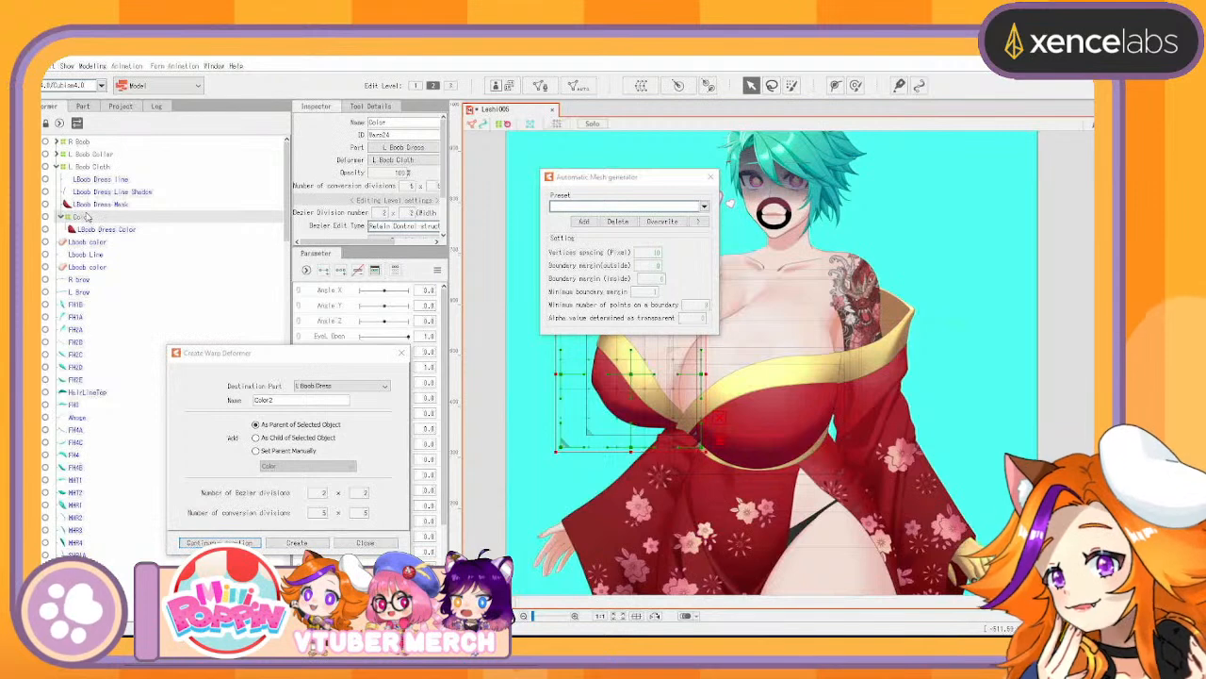
{"action": "key", "text": "ctrl+s"}
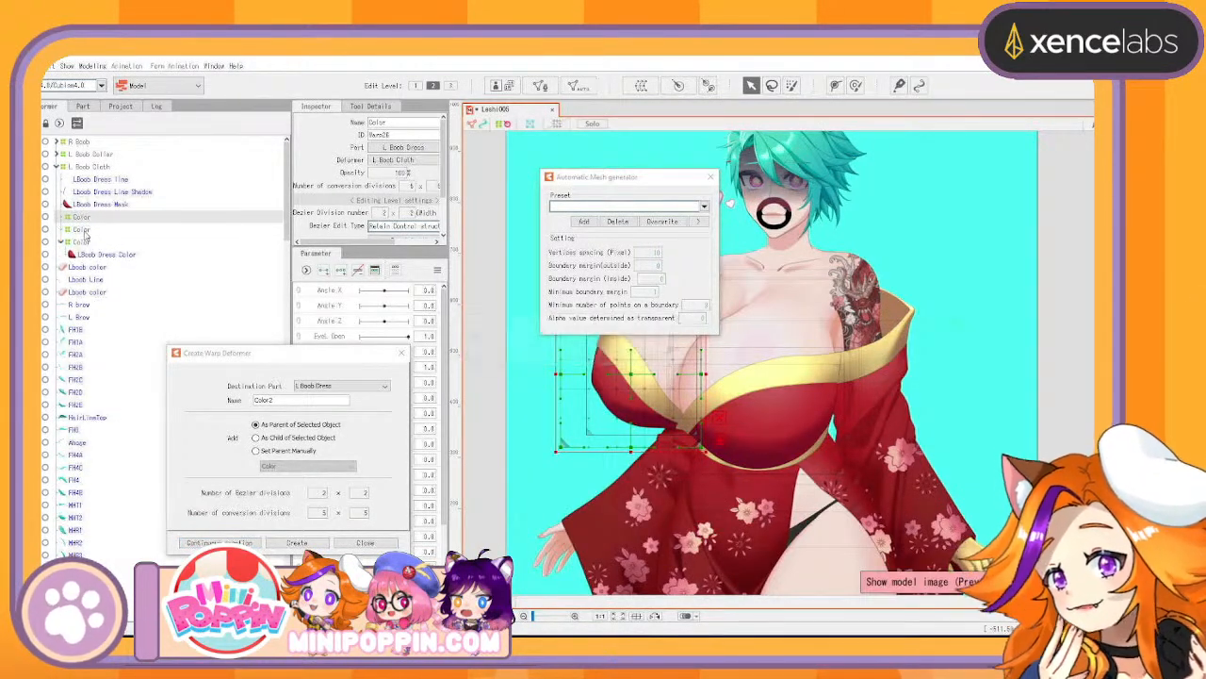
{"action": "left_click_drag", "start_coordinate": [84, 241], "coordinate": [66, 229]}
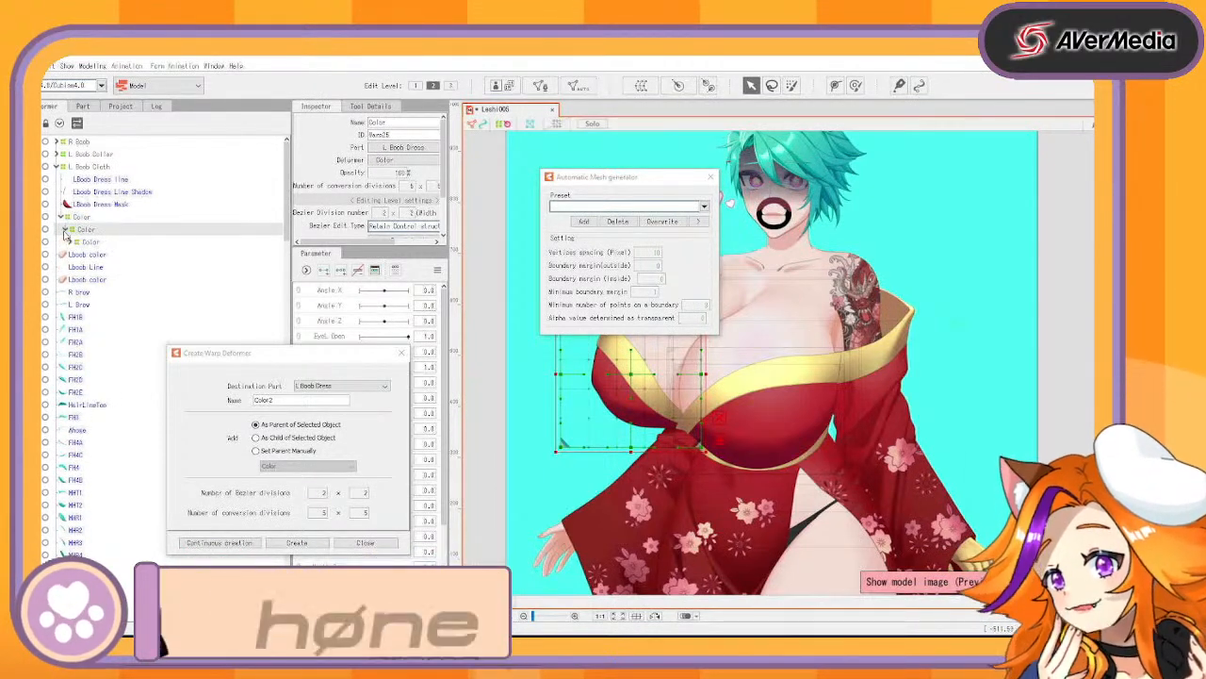
Generate an automatic mesh for LBoob Dress line with the Standard preset, keeping the mesh dialog clear of the dress
{"action": "left_click", "coordinate": [94, 203]}
{"action": "left_click_drag", "start_coordinate": [613, 176], "coordinate": [905, 141]}
{"action": "left_click", "coordinate": [999, 170]}
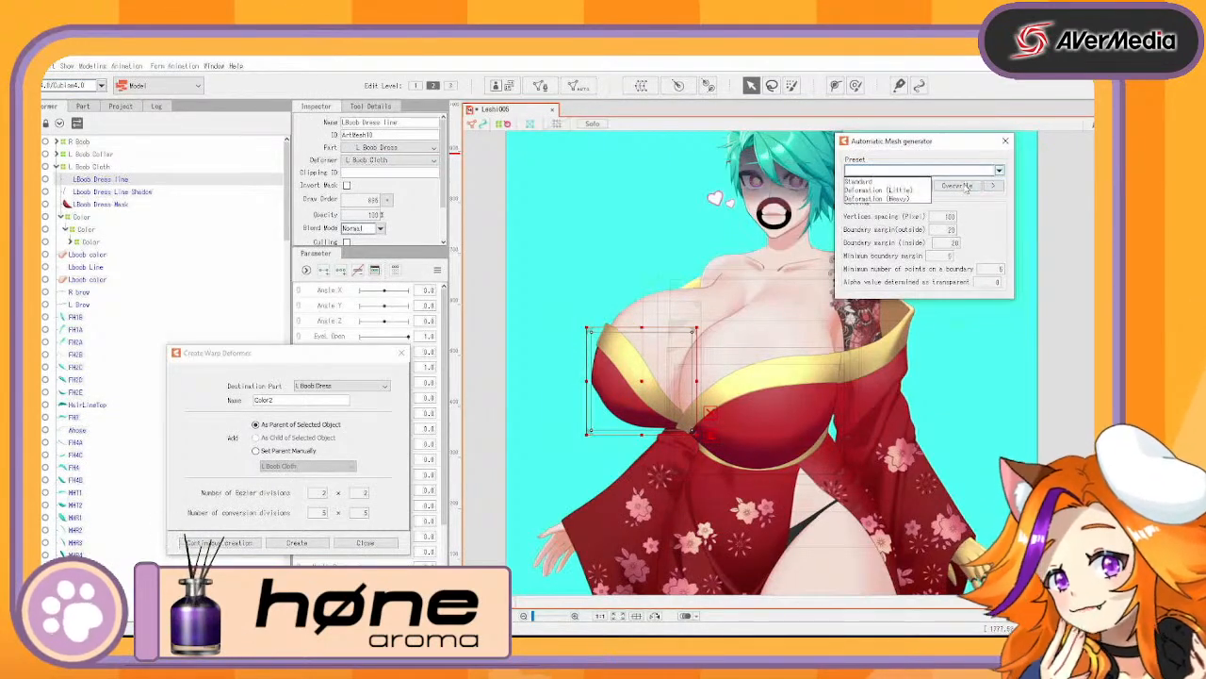
{"action": "left_click", "coordinate": [926, 183]}
Start mesh editing on LBoob Dress line and add vertices joining the line ends and outer border across the gap at the dress's outer side
{"action": "scroll", "coordinate": [717, 368], "scroll_direction": "up", "scroll_amount": 3}
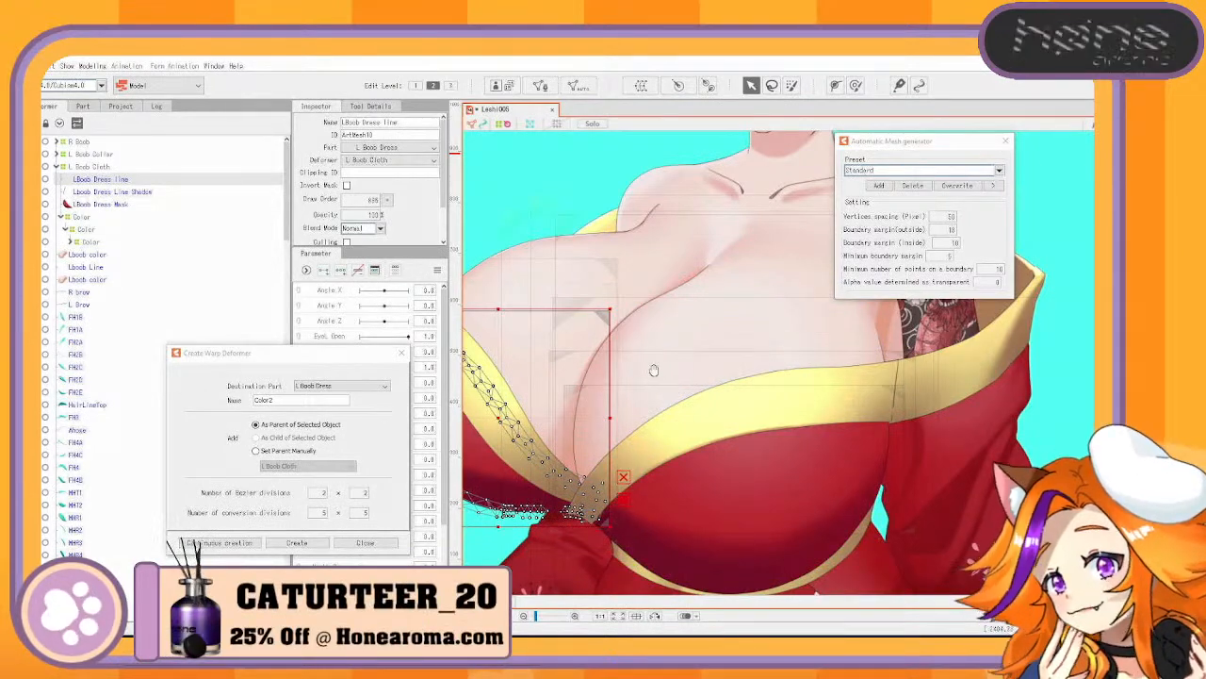
{"action": "left_click_drag", "start_coordinate": [653, 368], "coordinate": [856, 372]}
{"action": "scroll", "coordinate": [745, 368], "scroll_direction": "up", "scroll_amount": 5}
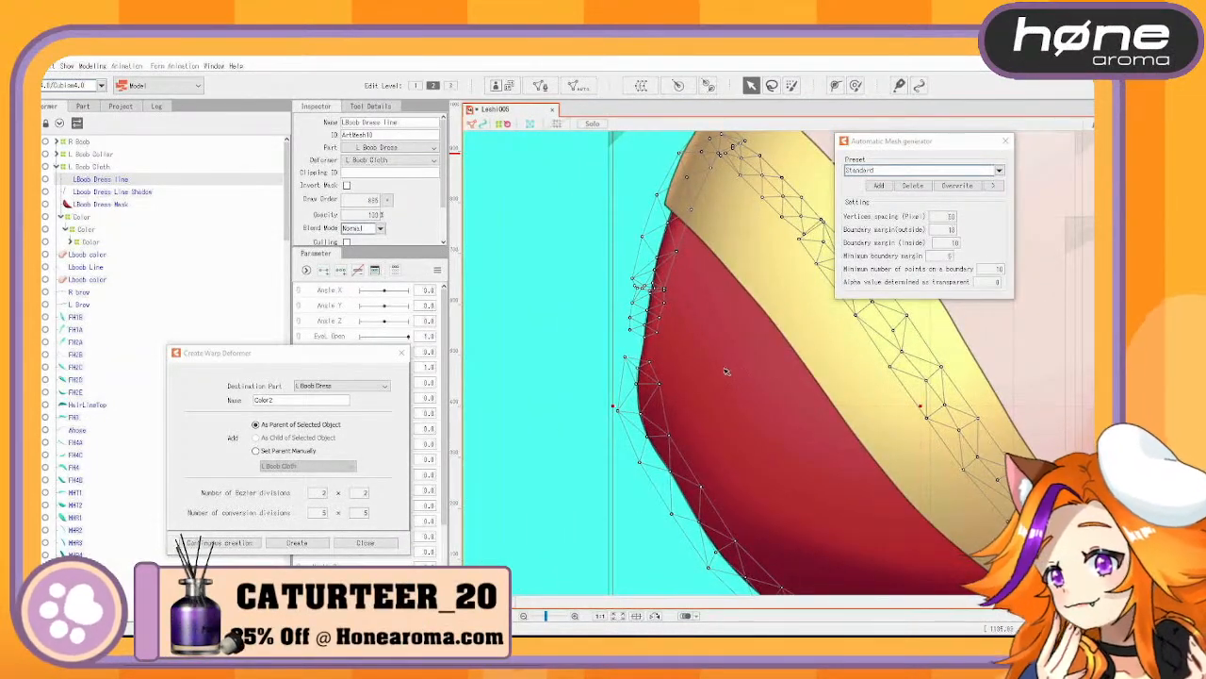
{"action": "left_click", "coordinate": [540, 86]}
{"action": "scroll", "coordinate": [705, 366], "scroll_direction": "up", "scroll_amount": 5}
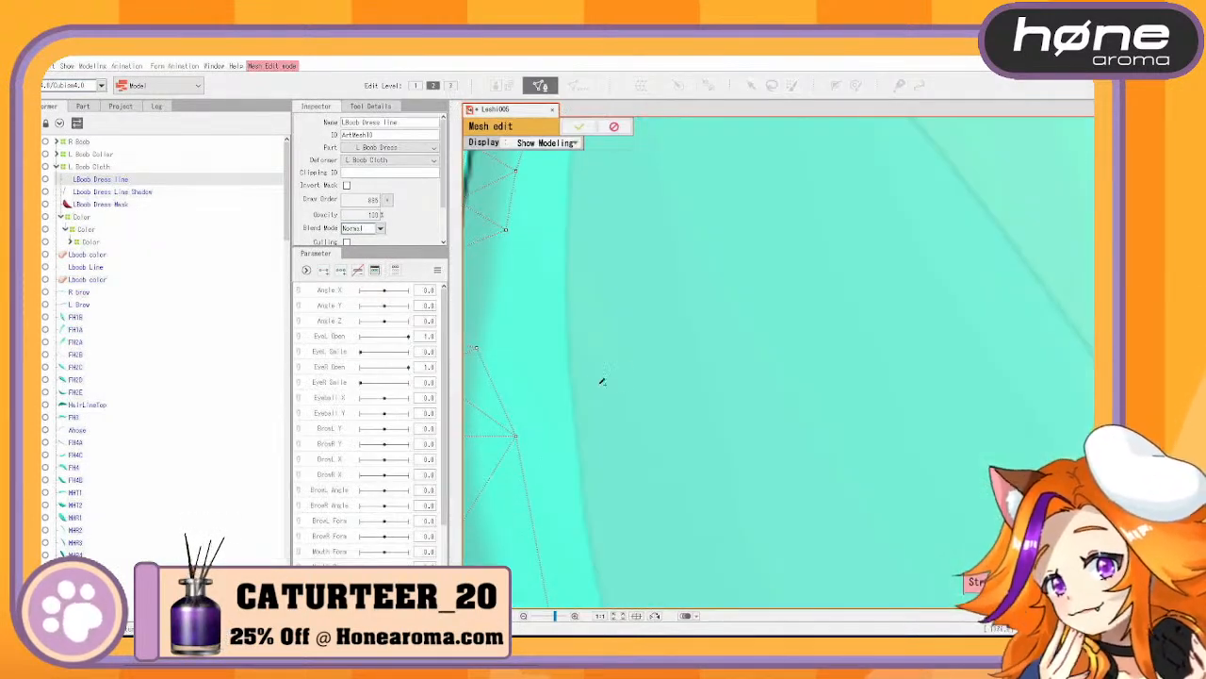
{"action": "left_click_drag", "start_coordinate": [576, 339], "coordinate": [656, 380]}
{"action": "left_click_drag", "start_coordinate": [471, 332], "coordinate": [630, 407]}
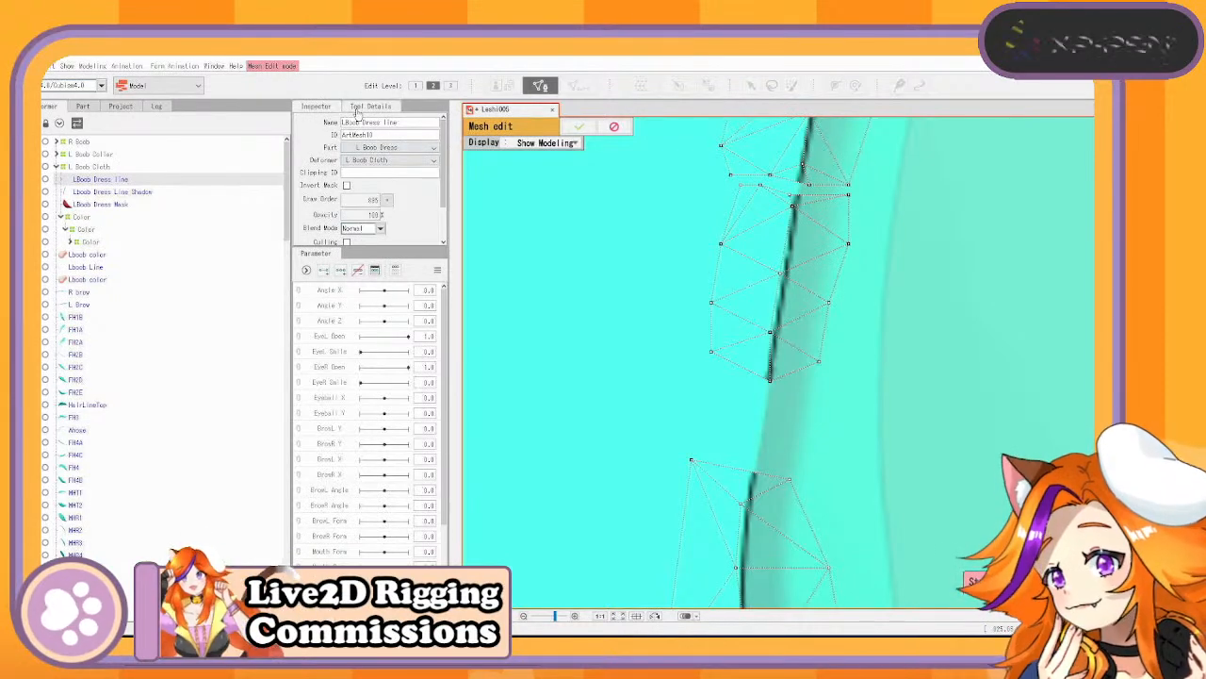
{"action": "left_click", "coordinate": [370, 105]}
{"action": "left_click", "coordinate": [349, 127]}
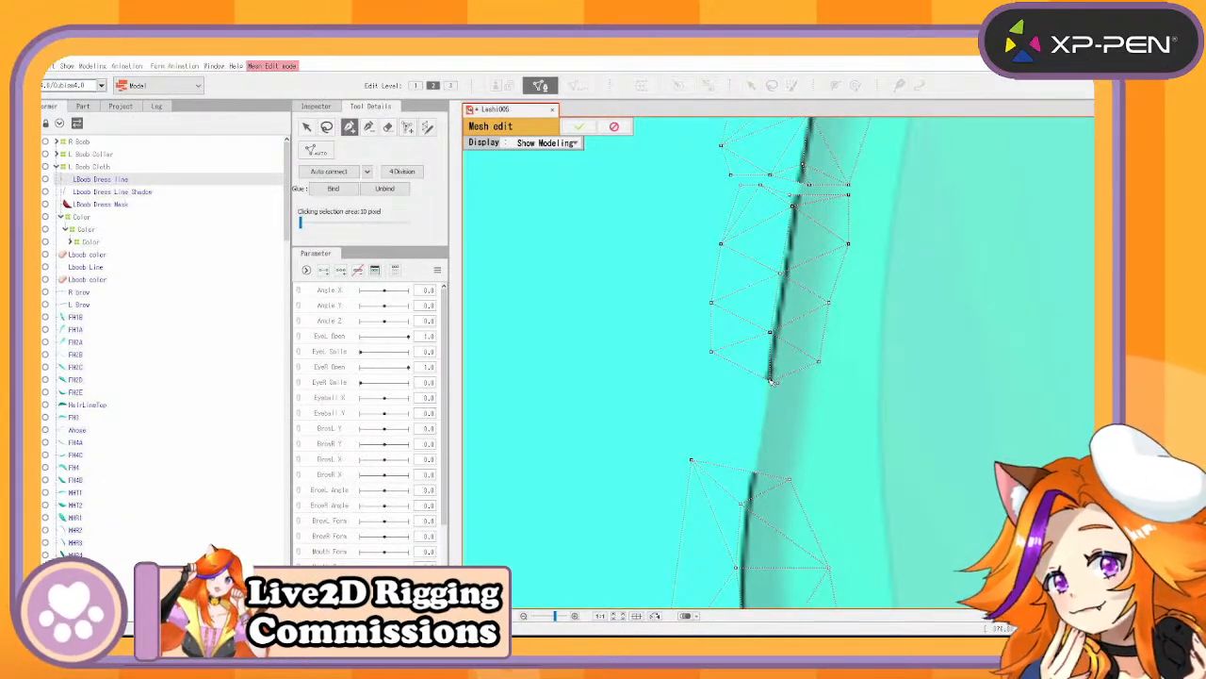
{"action": "left_click", "coordinate": [749, 475]}
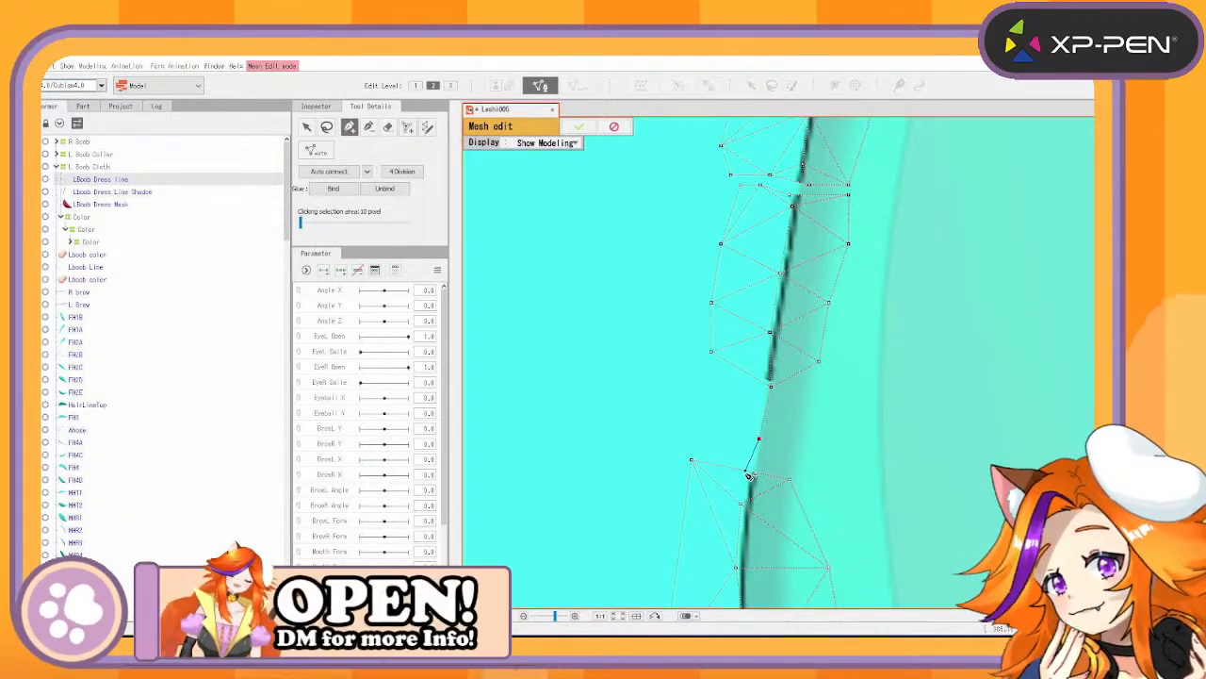
{"action": "left_click", "coordinate": [740, 504]}
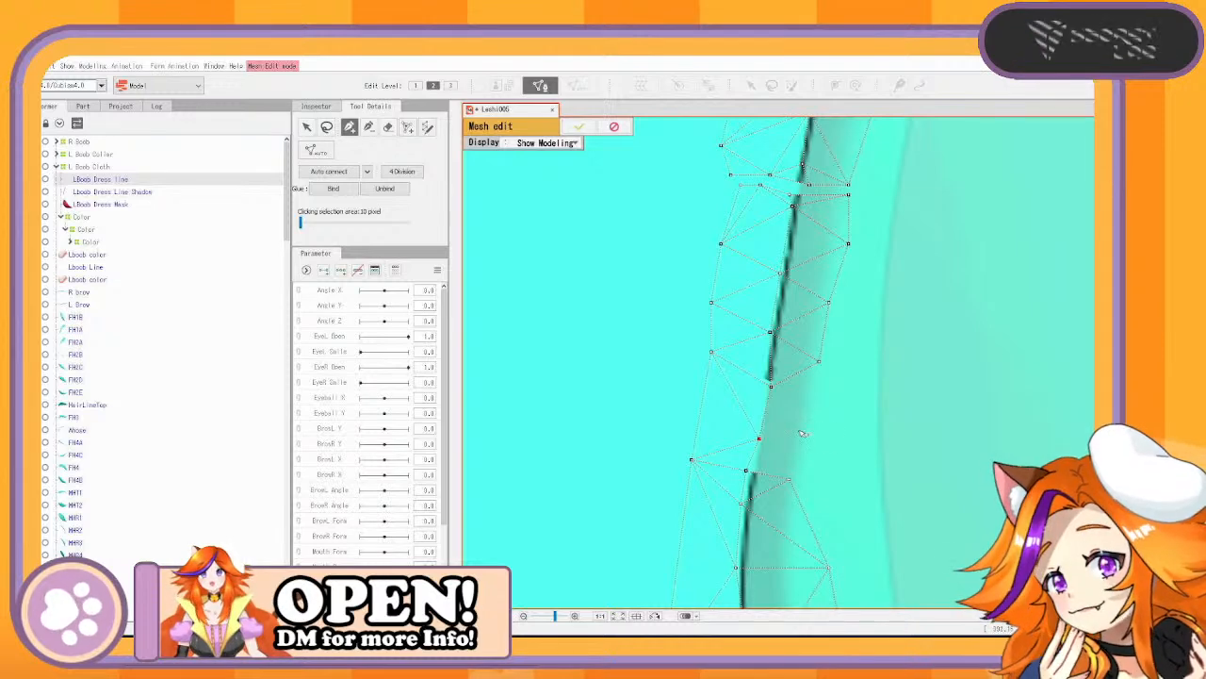
Add two vertices on the inner border of the outer-side gap and connect them to the surrounding mesh pieces
{"action": "left_click", "coordinate": [814, 389]}
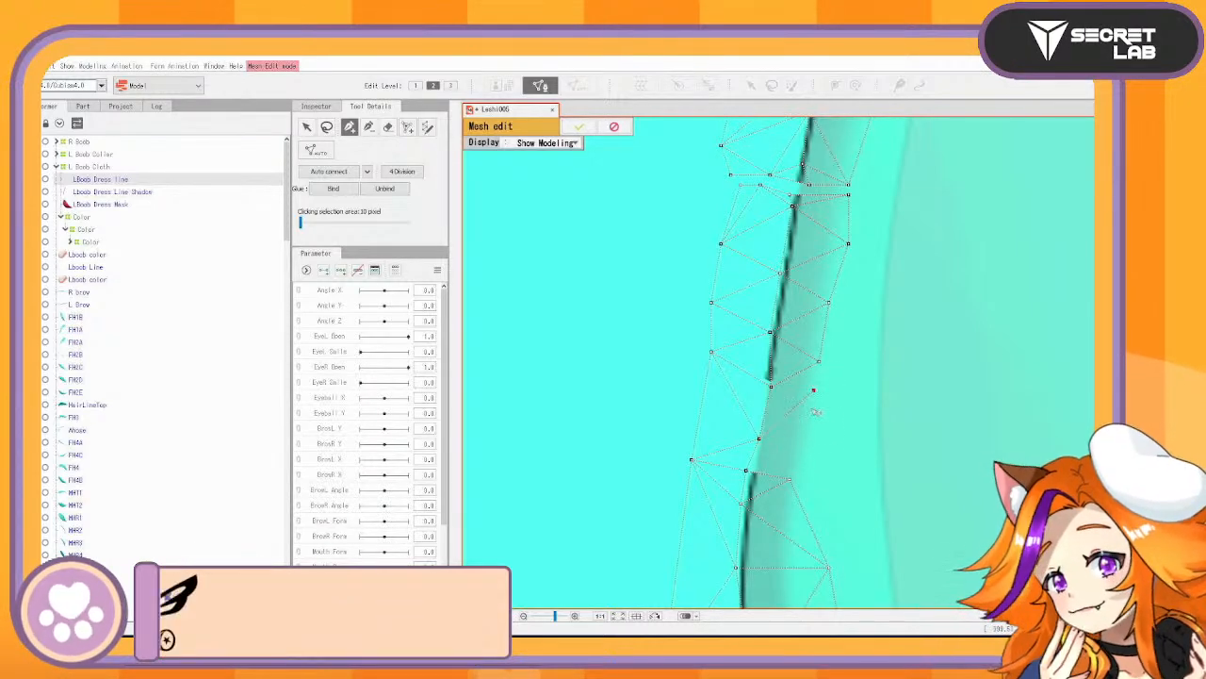
{"action": "left_click", "coordinate": [801, 449]}
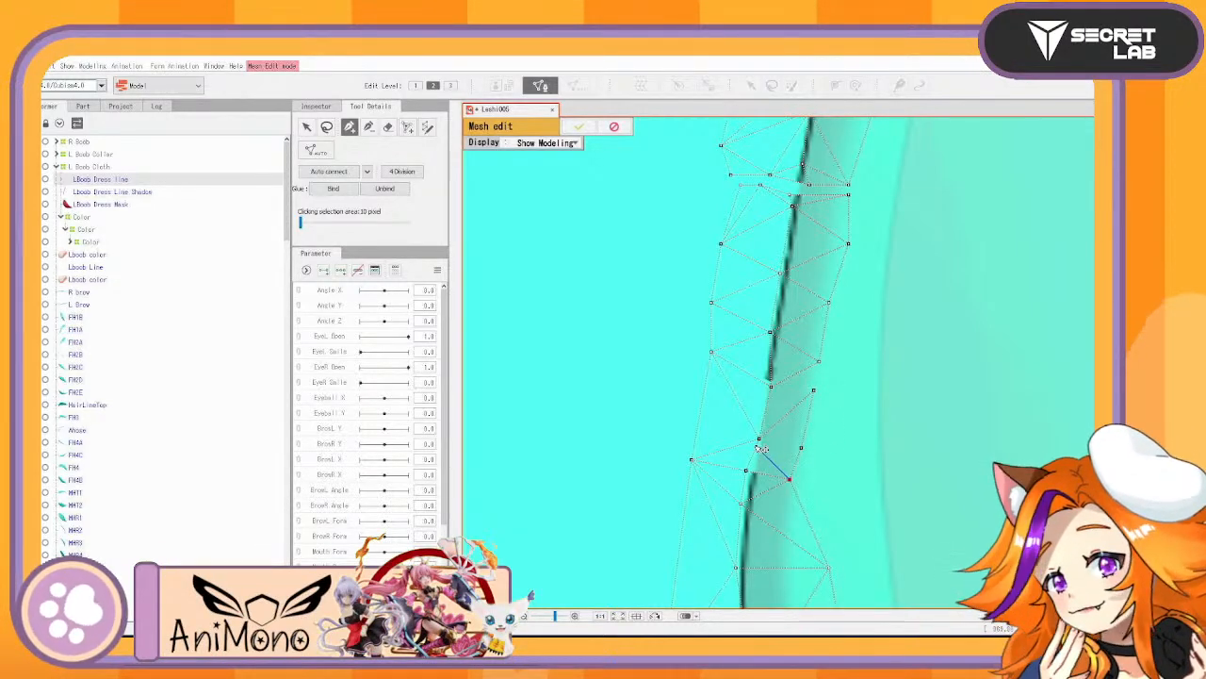
{"action": "left_click", "coordinate": [759, 440]}
{"action": "key", "text": "ctrl+z"}
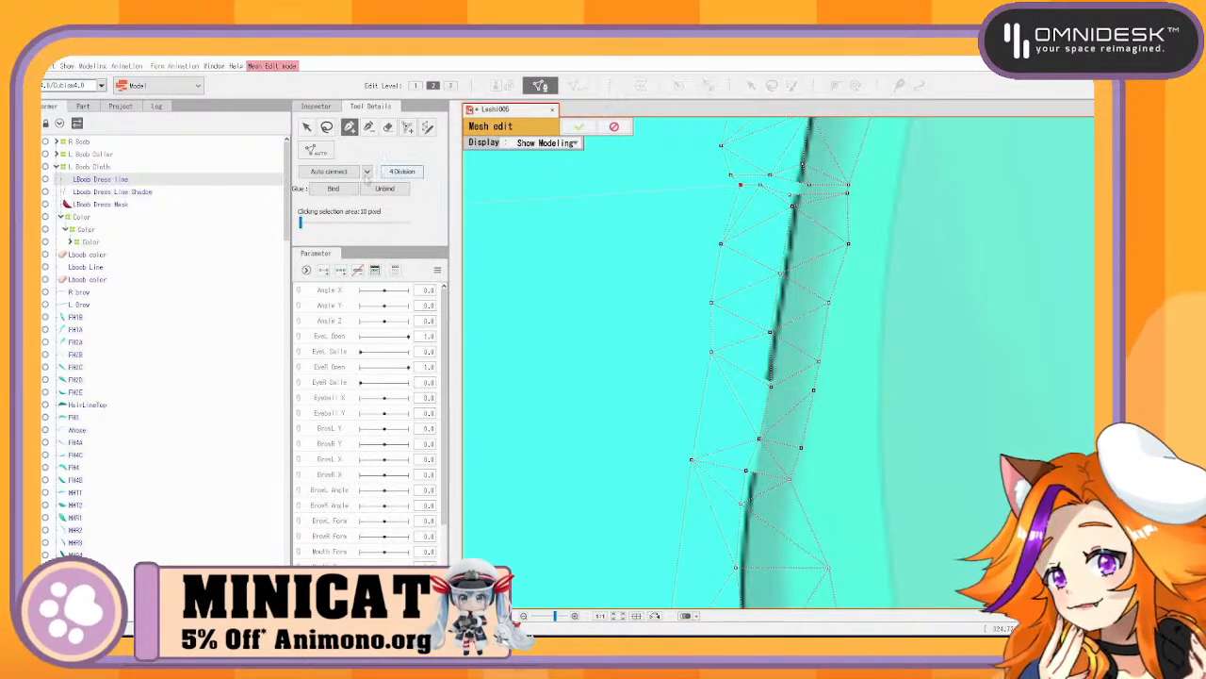
Join the closely spaced mesh pieces along the dress's lower line by adding a vertex and connecting their borders
{"action": "scroll", "coordinate": [956, 402], "scroll_direction": "down", "scroll_amount": 3}
{"action": "left_click_drag", "start_coordinate": [955, 402], "coordinate": [459, 210]}
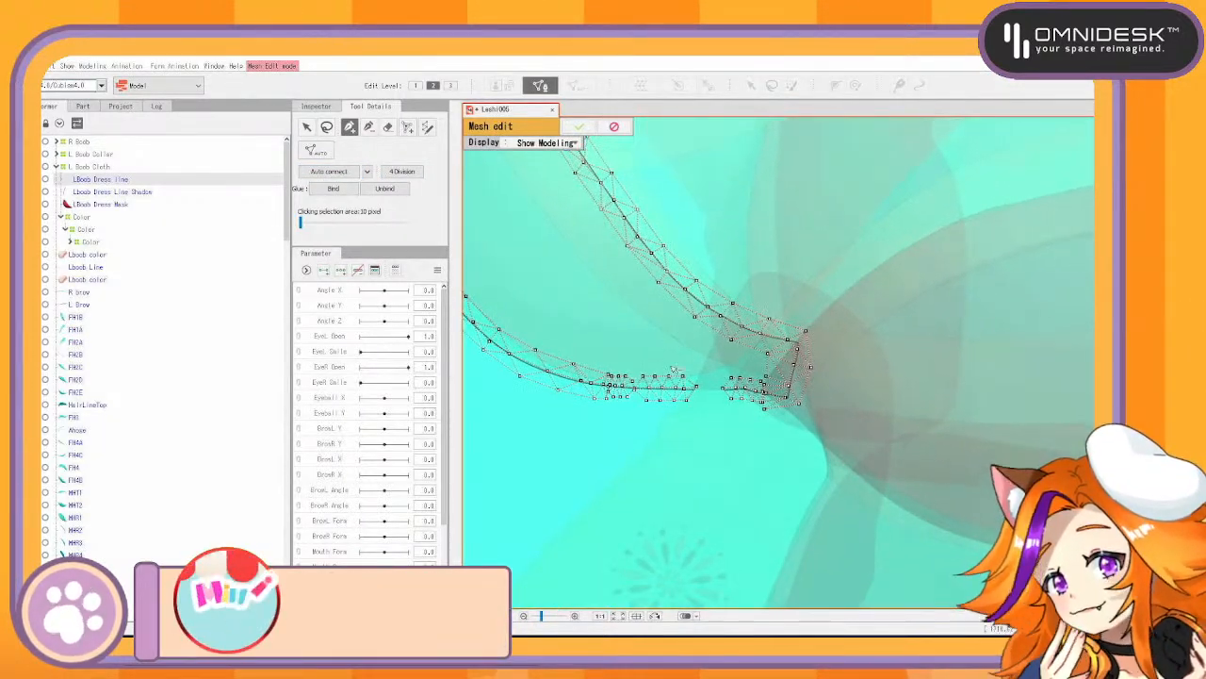
{"action": "scroll", "coordinate": [668, 359], "scroll_direction": "up", "scroll_amount": 5}
{"action": "scroll", "coordinate": [650, 386], "scroll_direction": "down", "scroll_amount": 2}
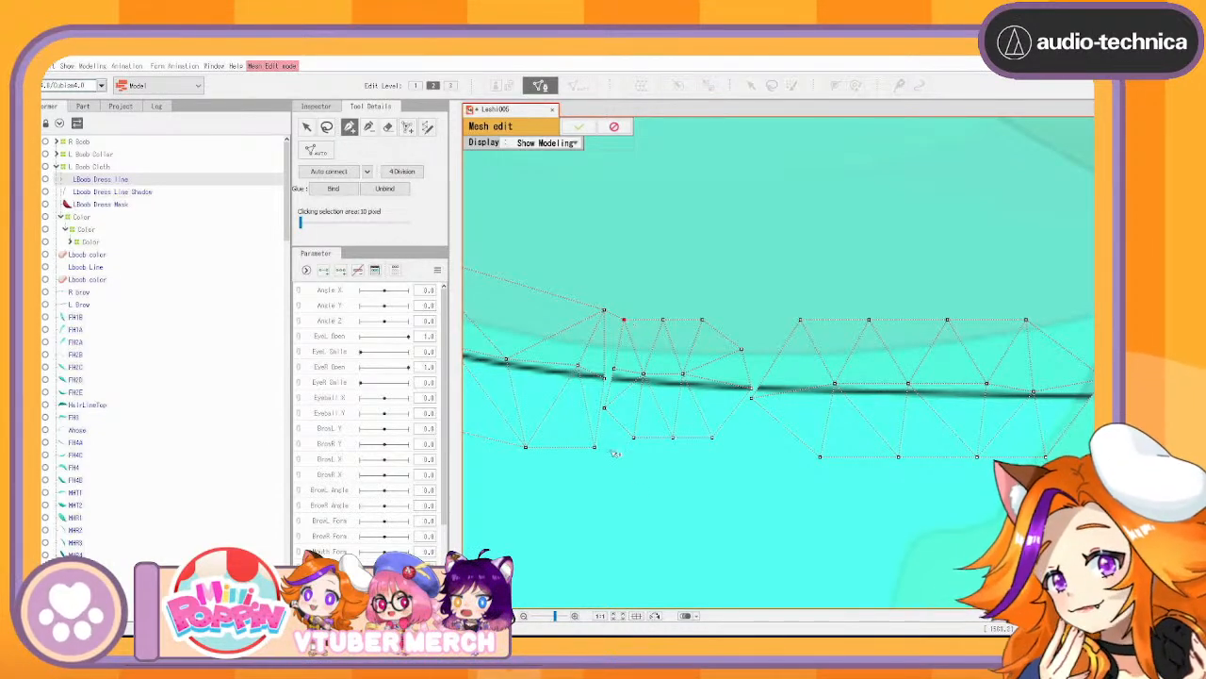
{"action": "left_click_drag", "start_coordinate": [604, 447], "coordinate": [633, 441]}
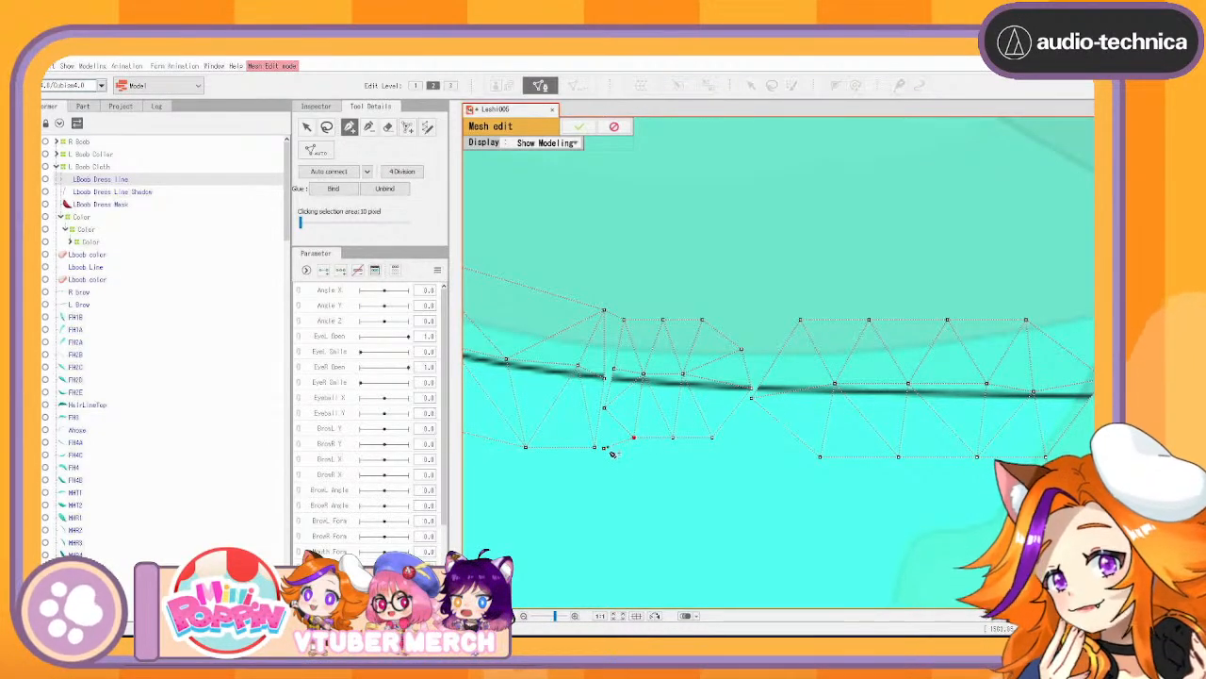
{"action": "left_click", "coordinate": [605, 449]}
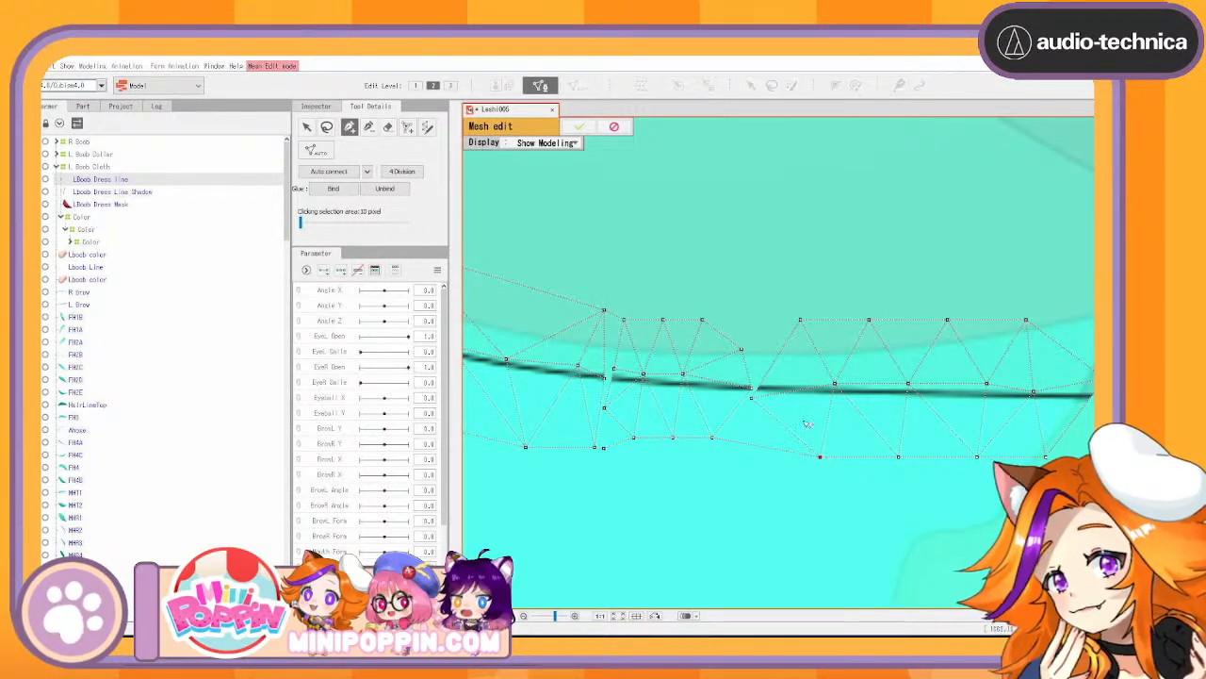
Close the next small gap on the lower line by connecting the upper border, shifting the end vertex onto the line and adding a vertex above
{"action": "left_click", "coordinate": [703, 321]}
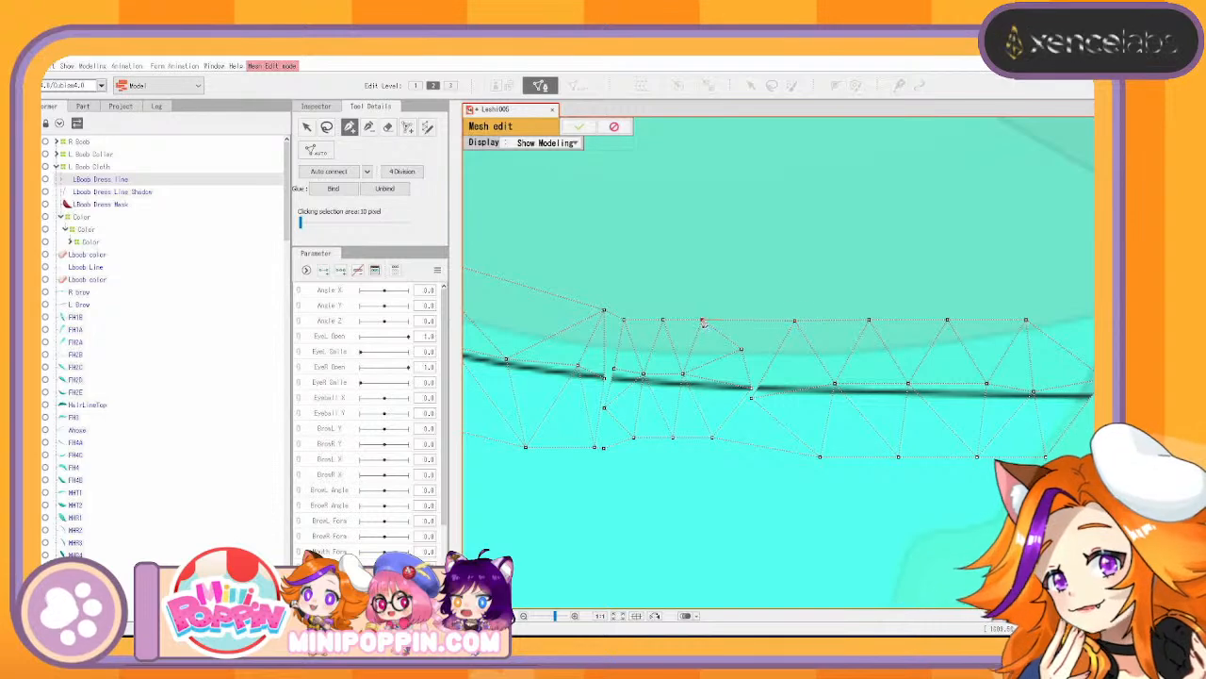
{"action": "left_click_drag", "start_coordinate": [753, 398], "coordinate": [781, 389]}
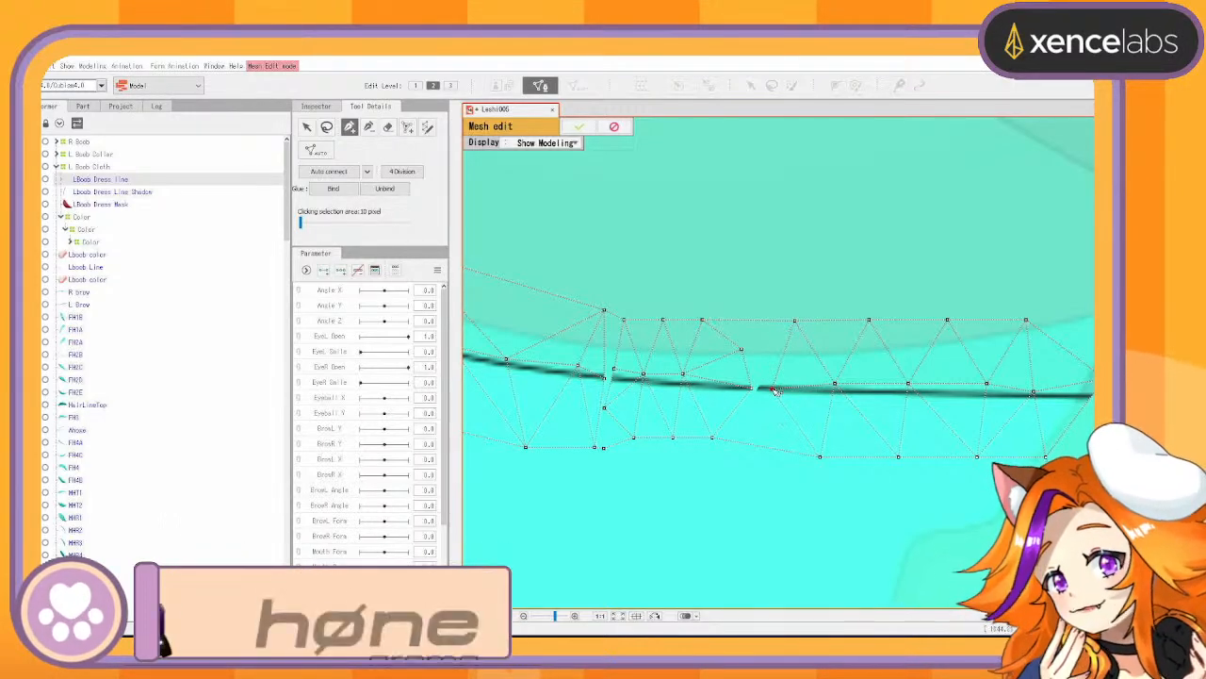
{"action": "left_click", "coordinate": [787, 348]}
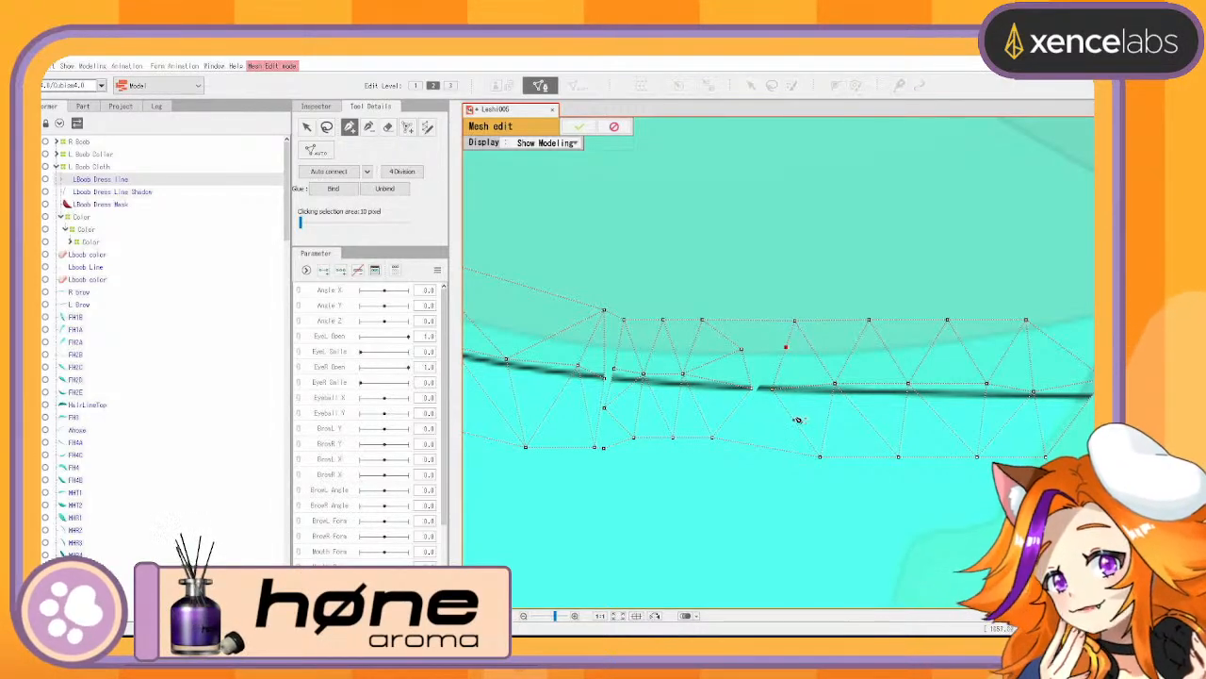
{"action": "left_click", "coordinate": [775, 389]}
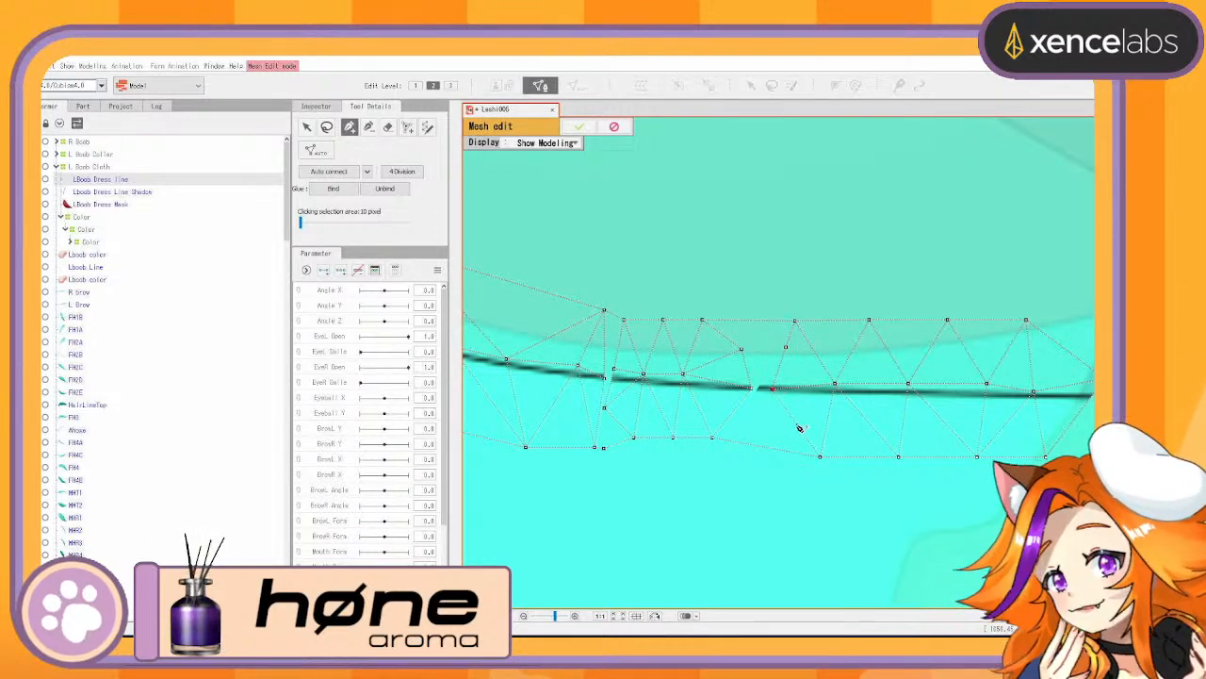
Bridge the wide gap in the dress's lower line by connecting both borders and the line ends, adding intermediate vertices and auto-connecting the mesh
{"action": "left_click_drag", "start_coordinate": [960, 396], "coordinate": [578, 519]}
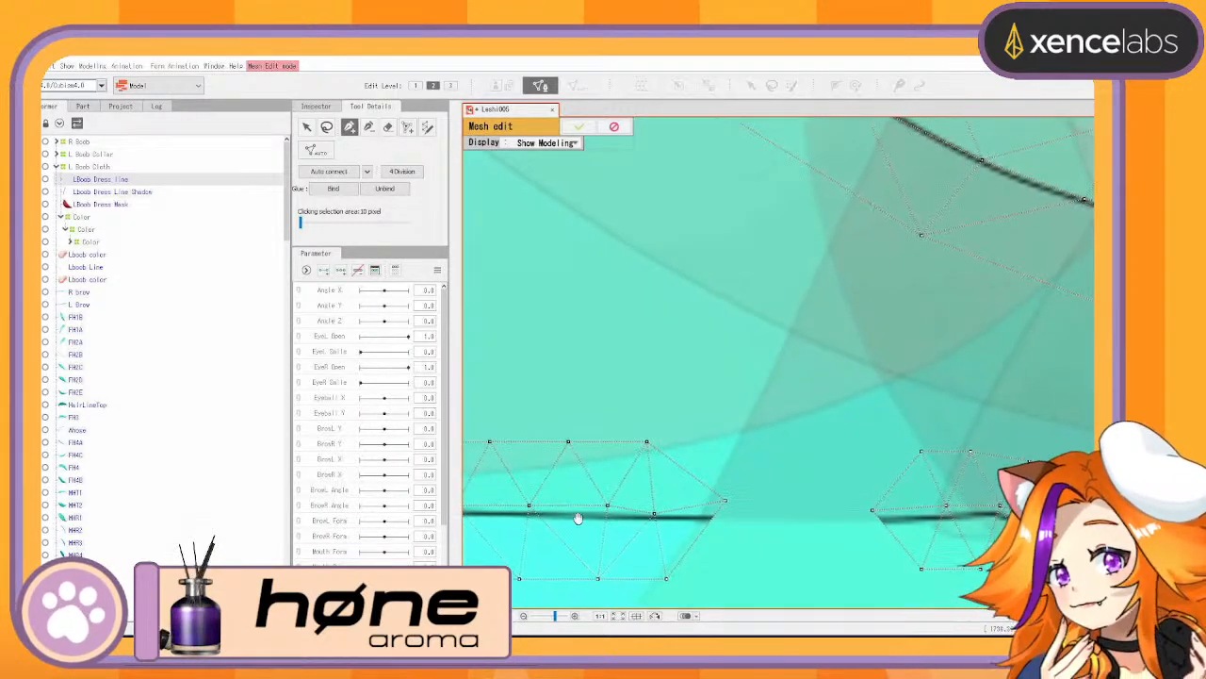
{"action": "left_click", "coordinate": [650, 443]}
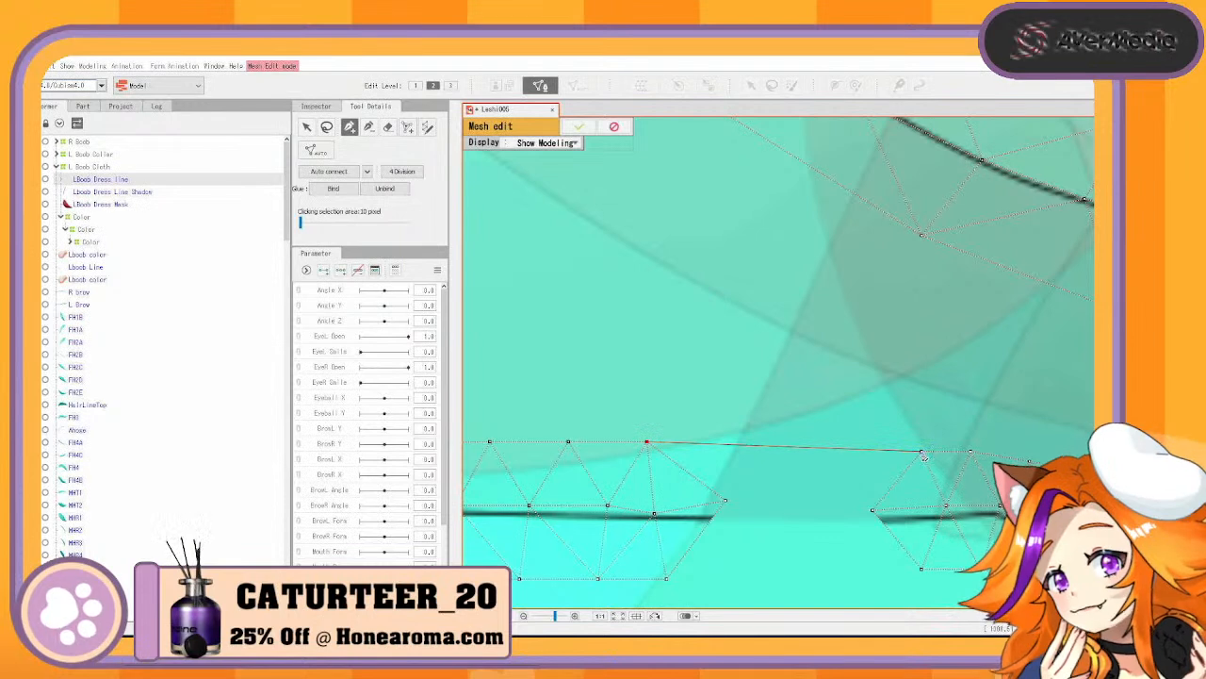
{"action": "left_click", "coordinate": [923, 453]}
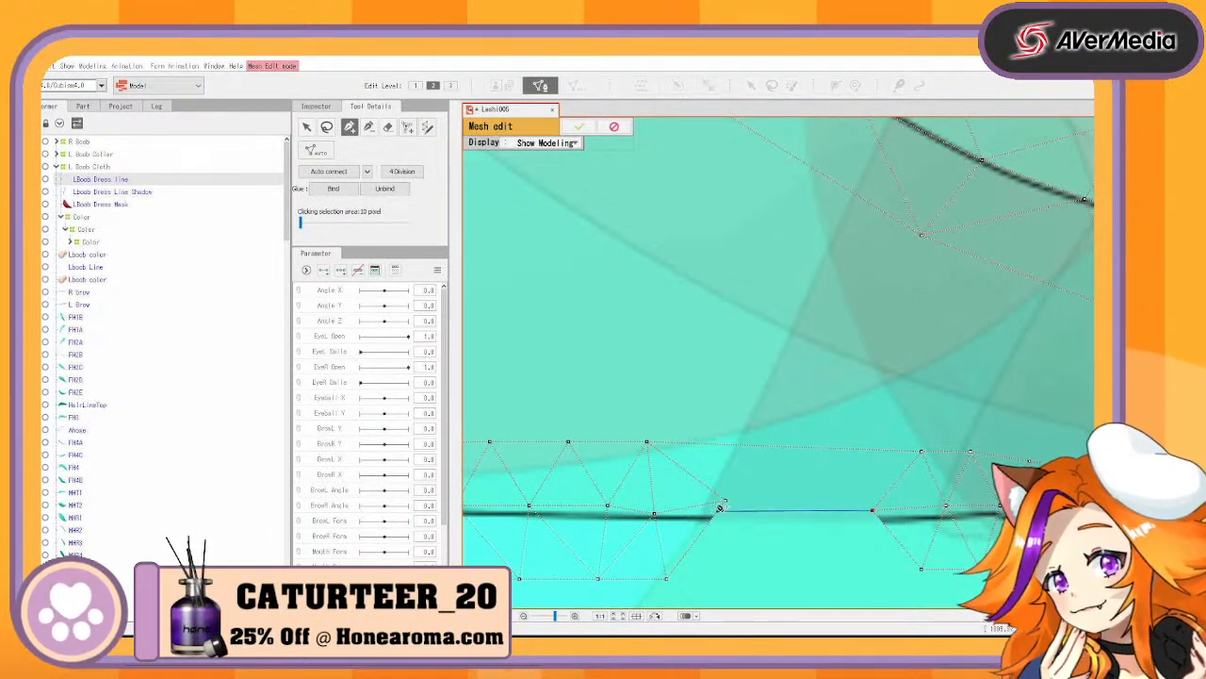
{"action": "left_click", "coordinate": [726, 500]}
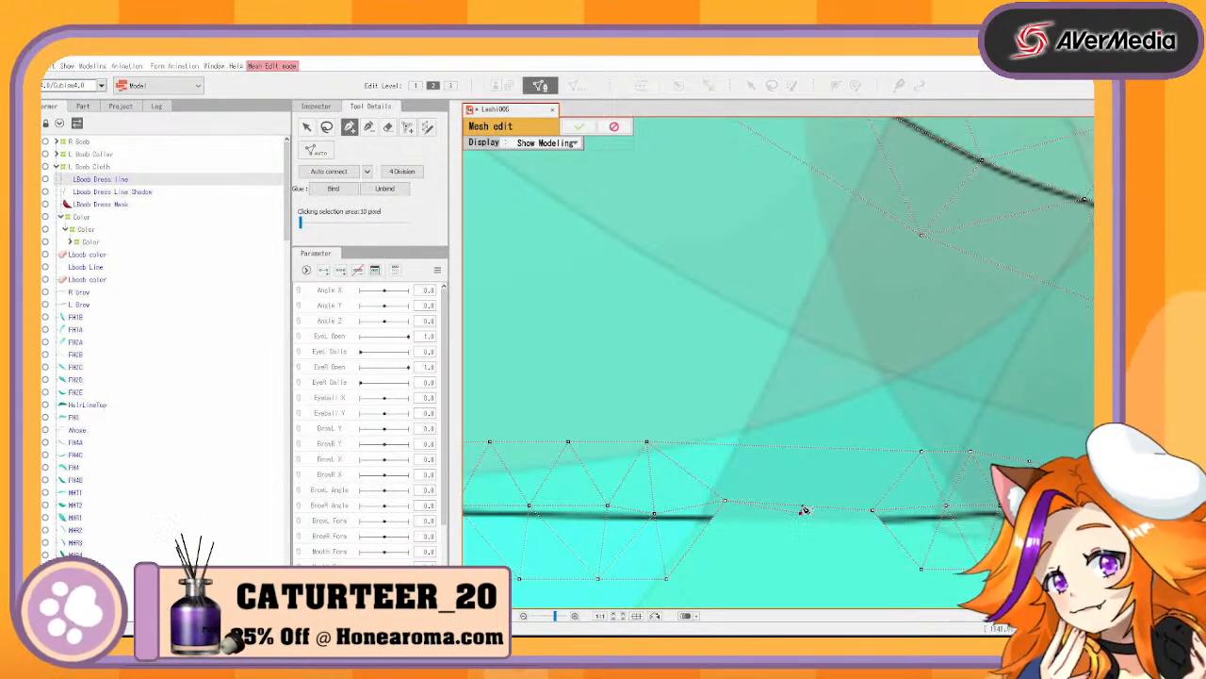
{"action": "left_click", "coordinate": [798, 566]}
{"action": "left_click", "coordinate": [666, 578]}
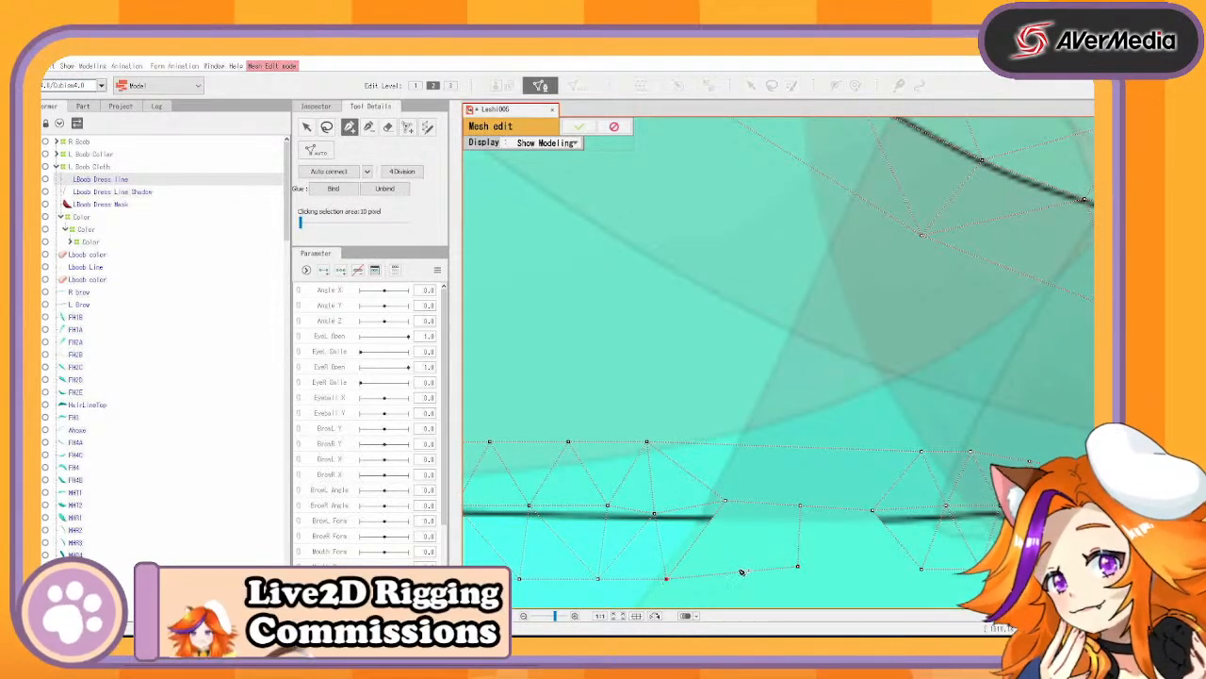
{"action": "left_click", "coordinate": [856, 565]}
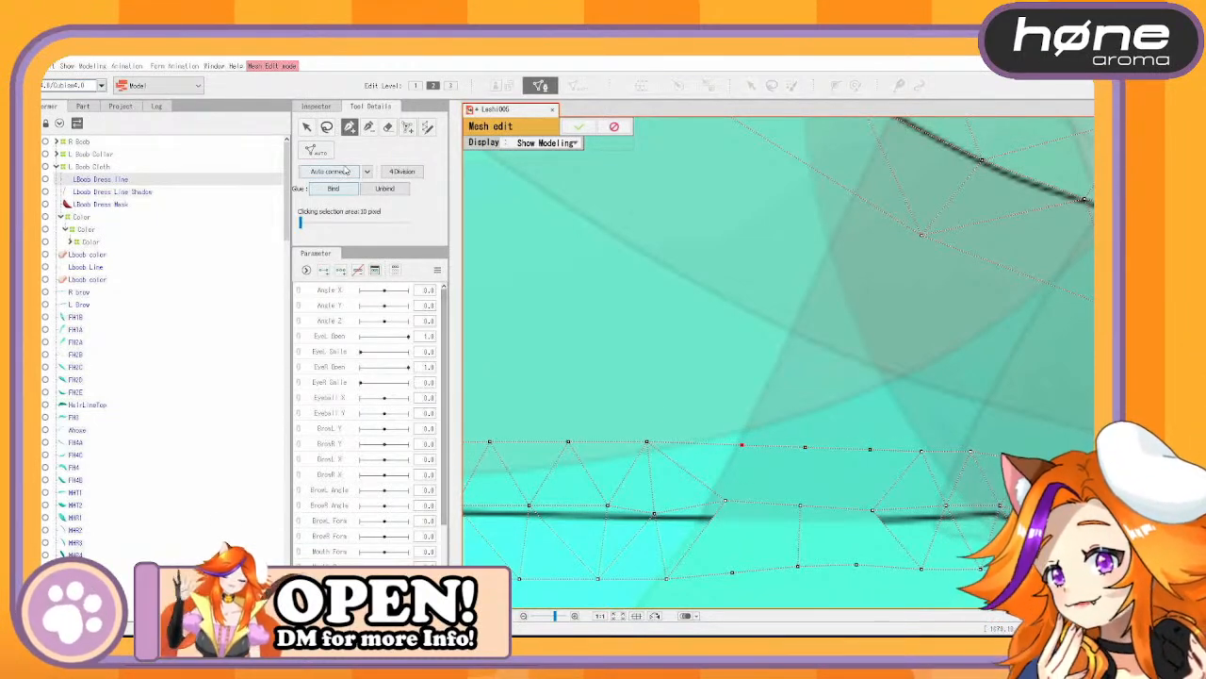
{"action": "left_click", "coordinate": [339, 174]}
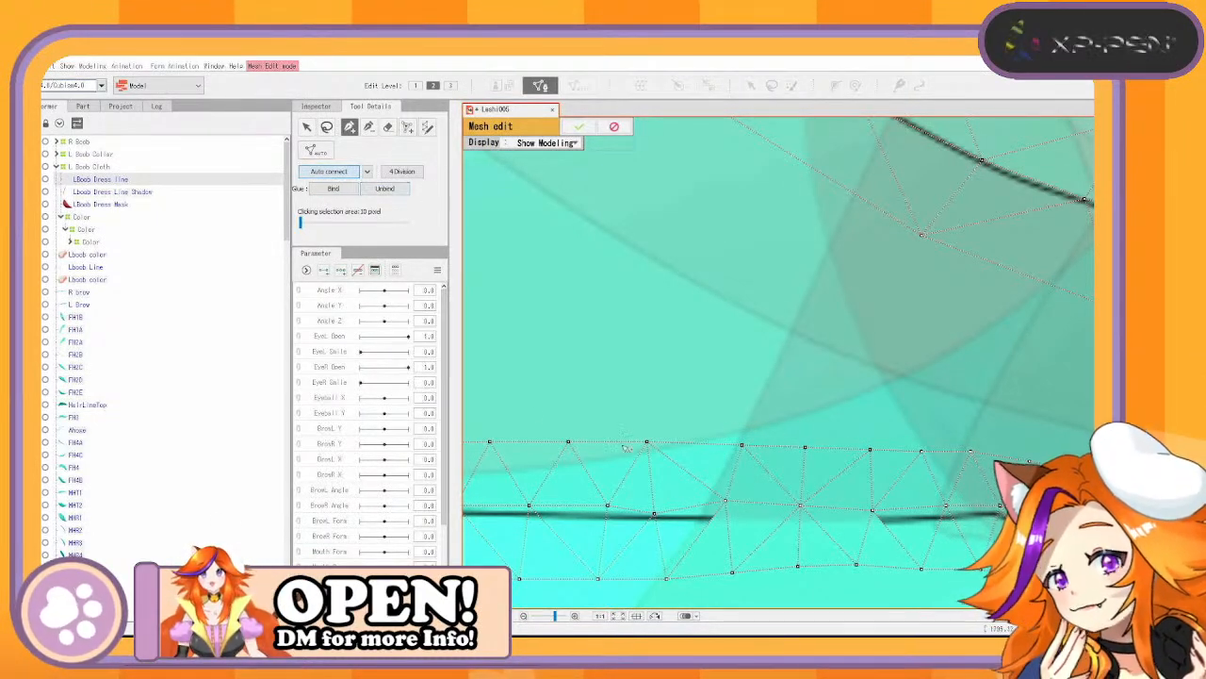
Repair the small seam just below the dress line's upper tip by connecting its border vertices and auto-connecting the mesh
{"action": "left_click_drag", "start_coordinate": [819, 316], "coordinate": [392, 397]}
{"action": "scroll", "coordinate": [511, 405], "scroll_direction": "down", "scroll_amount": 5}
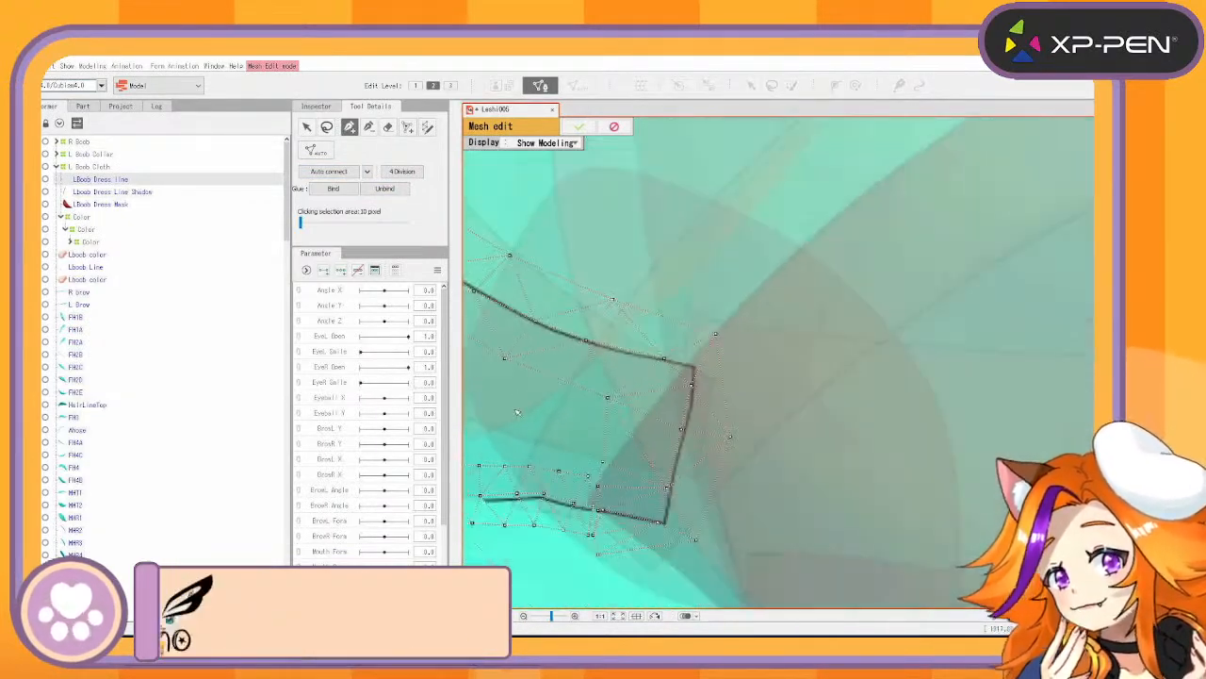
{"action": "left_click_drag", "start_coordinate": [503, 395], "coordinate": [929, 409]}
{"action": "left_click_drag", "start_coordinate": [641, 184], "coordinate": [986, 540]}
{"action": "left_click_drag", "start_coordinate": [801, 318], "coordinate": [960, 520]}
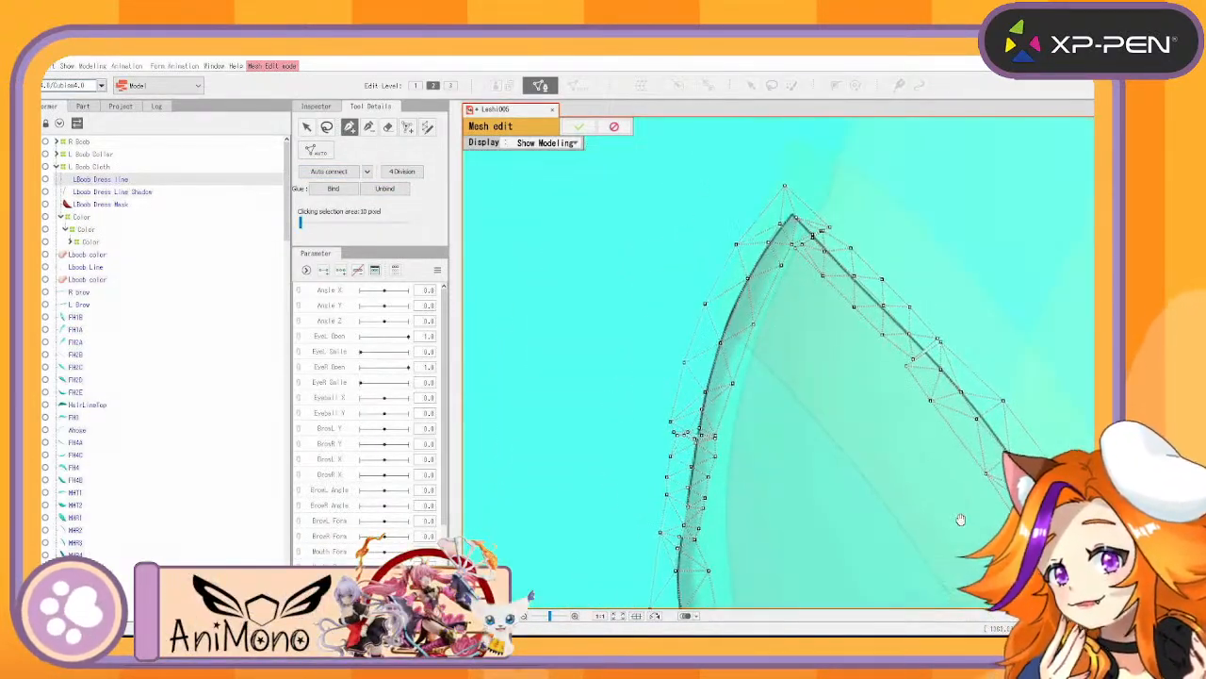
{"action": "left_click_drag", "start_coordinate": [918, 434], "coordinate": [736, 462]}
{"action": "scroll", "coordinate": [744, 471], "scroll_direction": "up", "scroll_amount": 4}
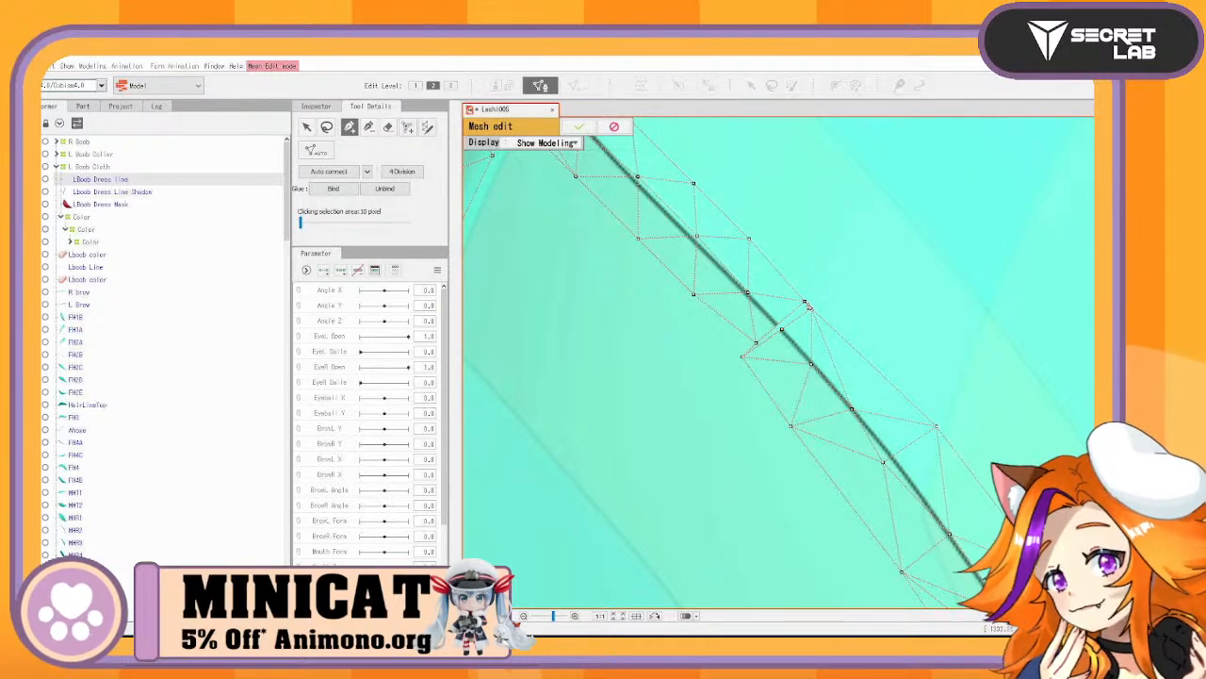
{"action": "left_click_drag", "start_coordinate": [638, 329], "coordinate": [842, 608]}
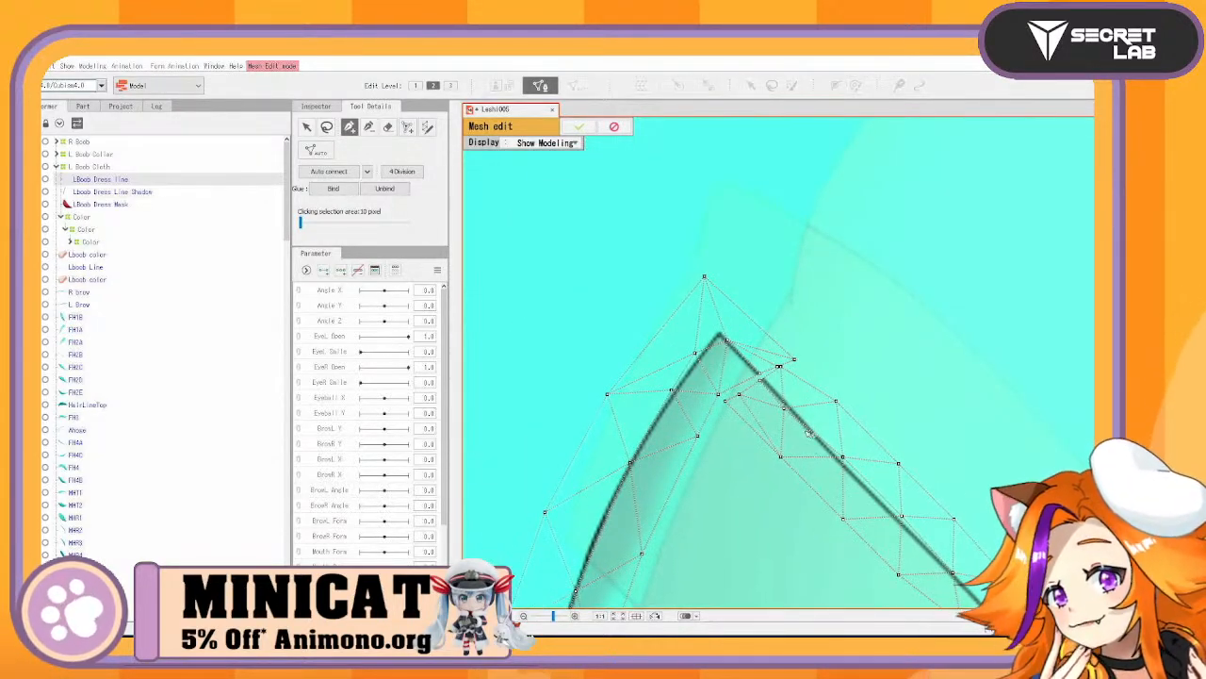
{"action": "left_click", "coordinate": [793, 360]}
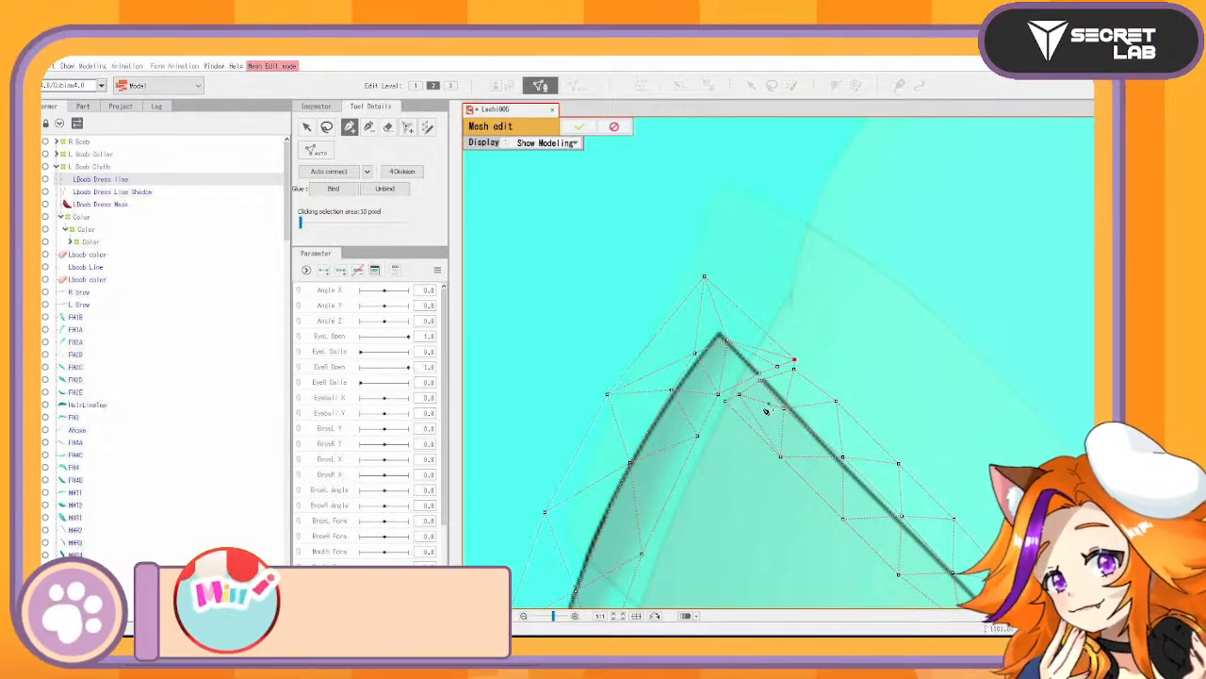
{"action": "left_click", "coordinate": [722, 398]}
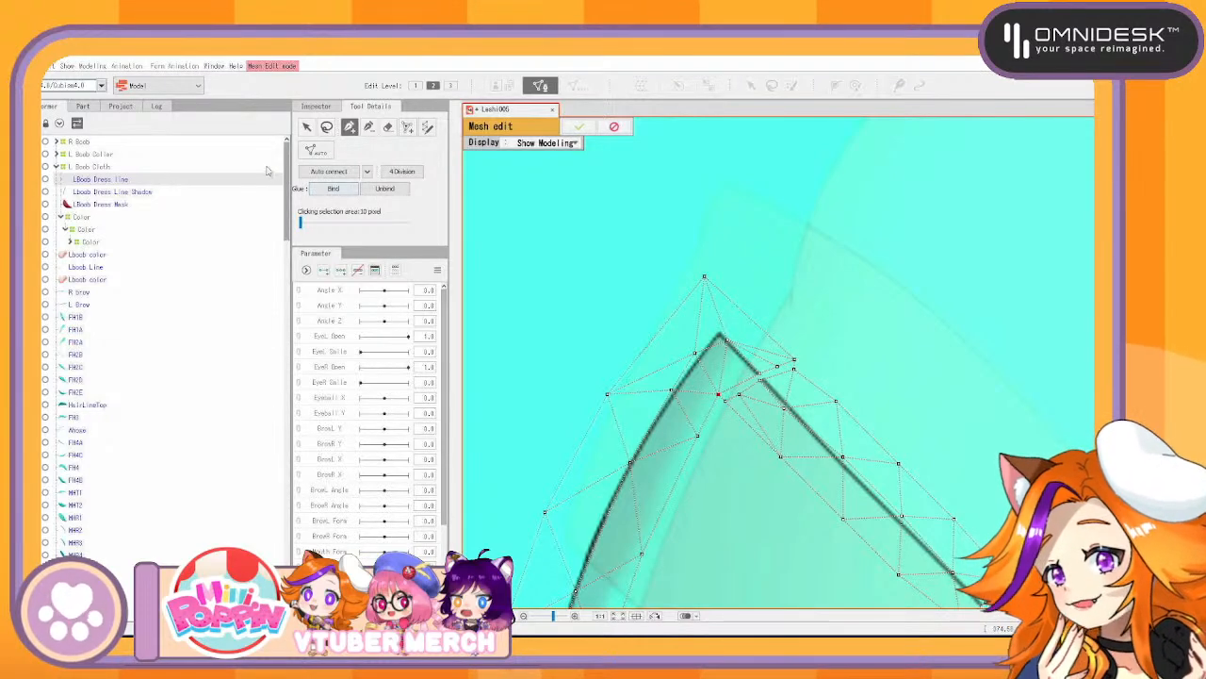
{"action": "left_click", "coordinate": [313, 149]}
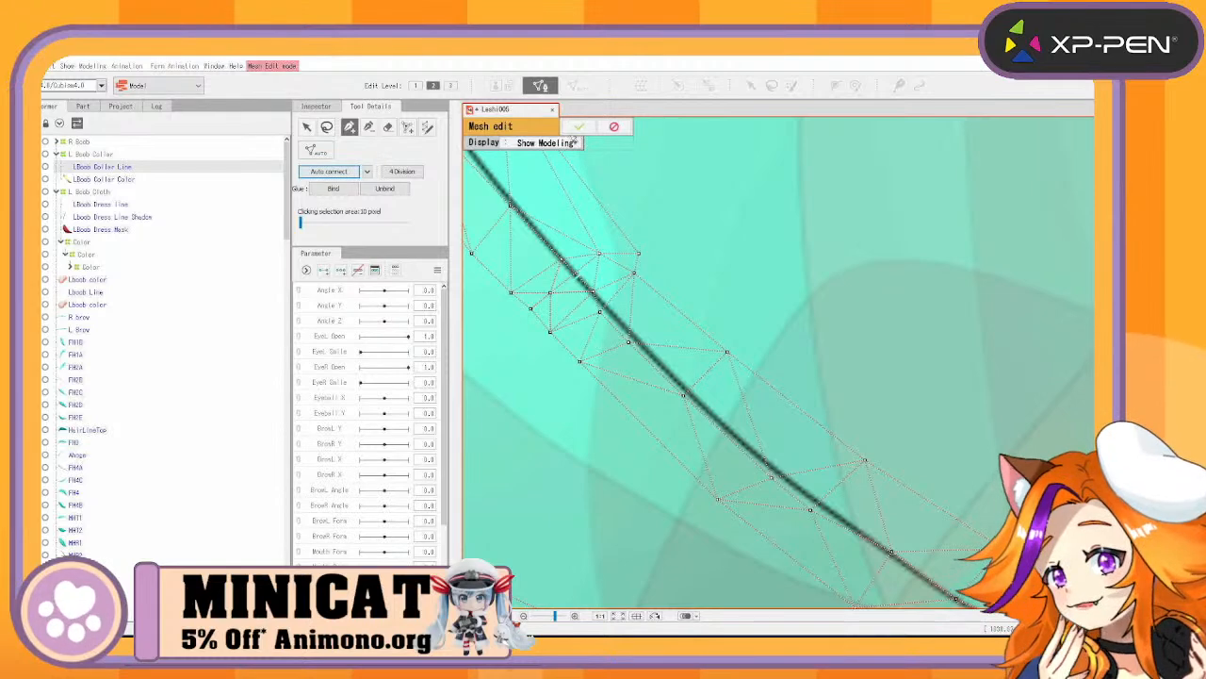
Apply the mesh edit of LBoob Collar Line and collapse the L Boob Collar and L Boob Cloth deformers
{"action": "left_click", "coordinate": [579, 126]}
{"action": "scroll", "coordinate": [827, 558], "scroll_direction": "down", "scroll_amount": 10}
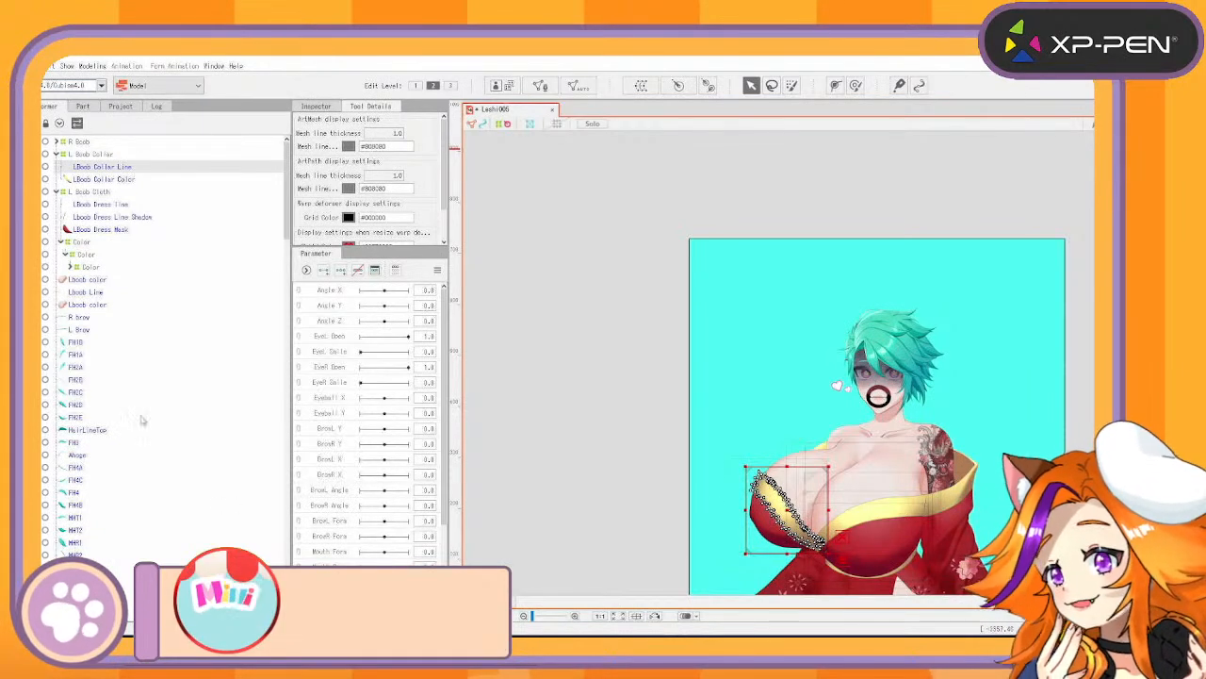
{"action": "left_click", "coordinate": [92, 191]}
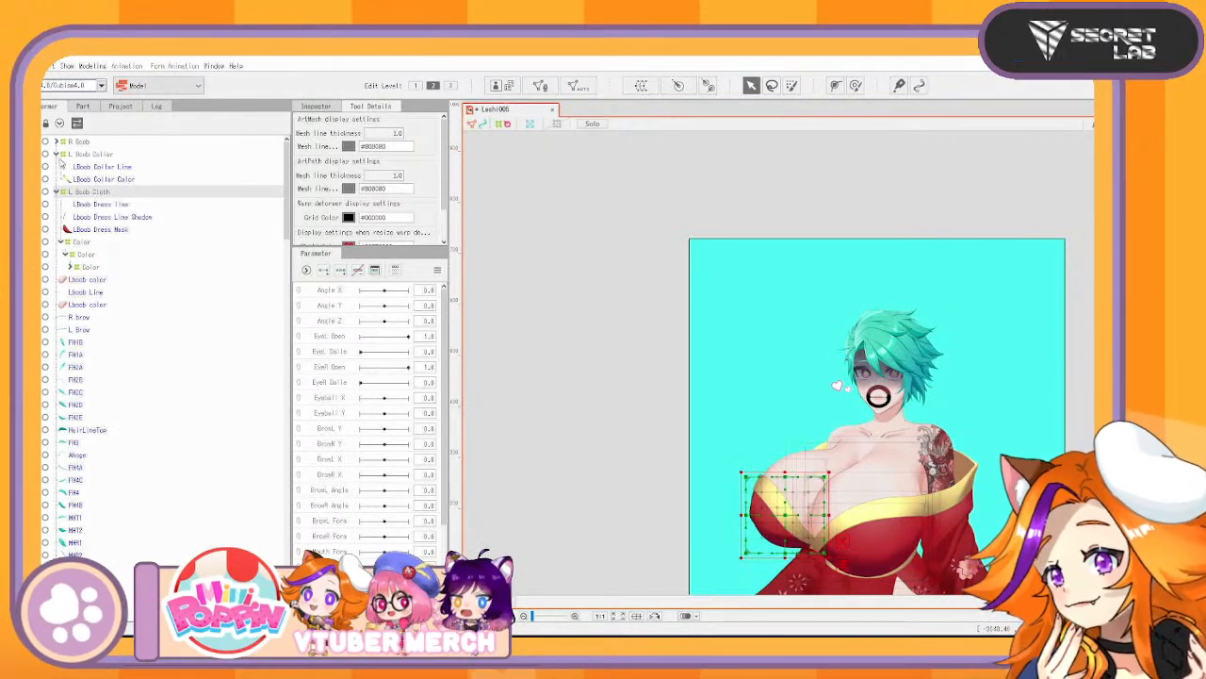
{"action": "left_click", "coordinate": [56, 155]}
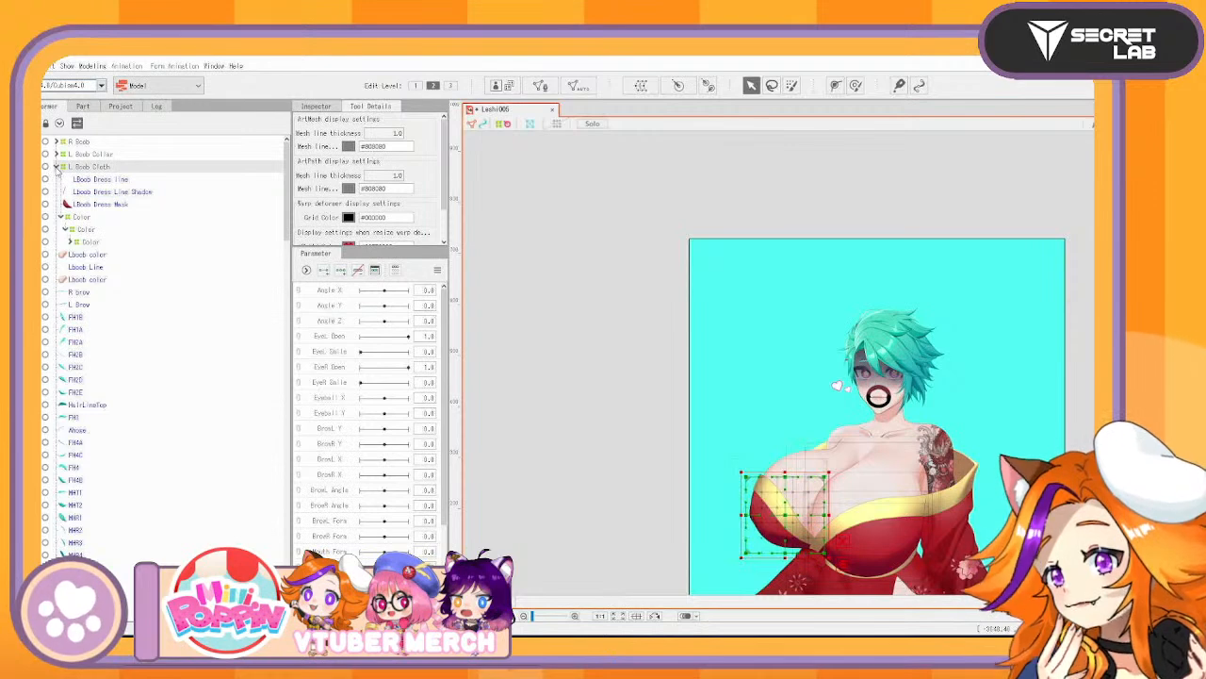
{"action": "left_click", "coordinate": [56, 167]}
{"action": "left_click", "coordinate": [90, 180]}
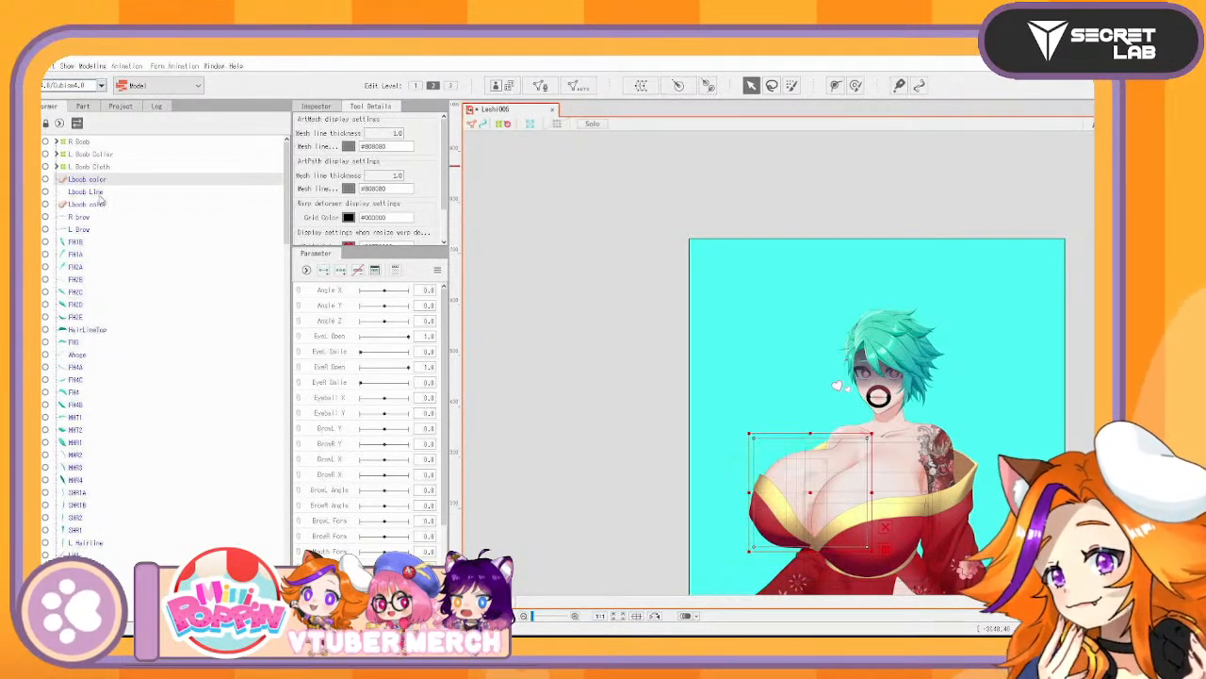
{"action": "left_click", "coordinate": [98, 191]}
{"action": "left_click", "coordinate": [101, 183]}
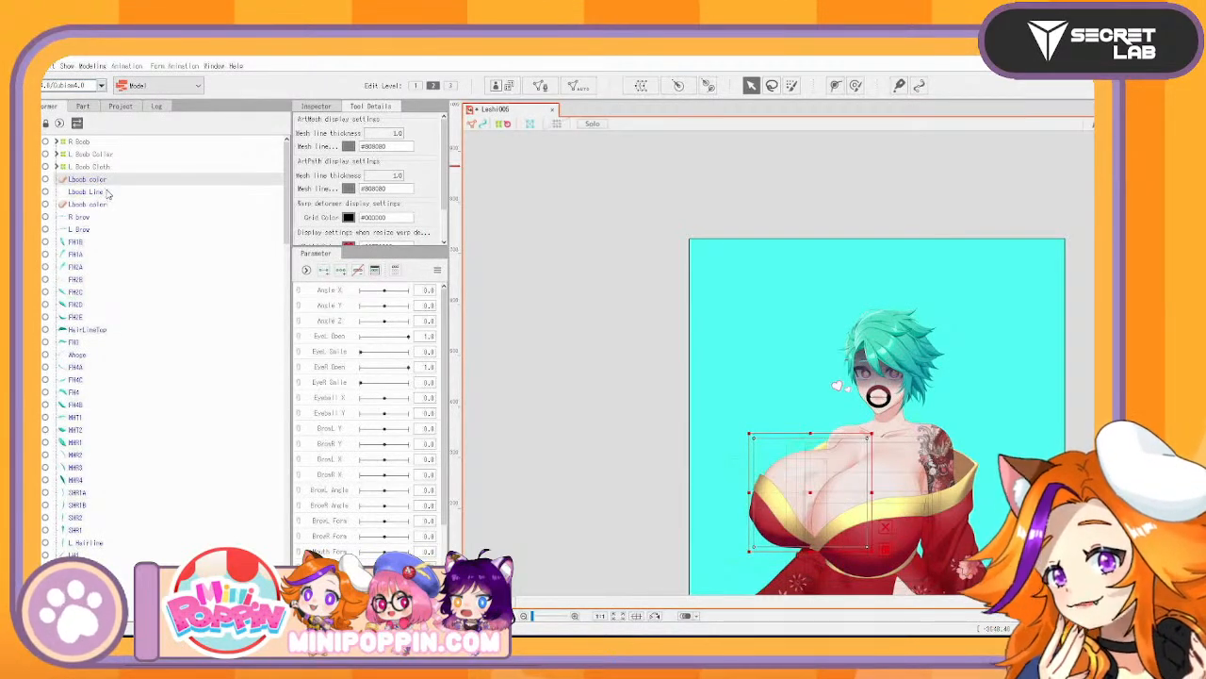
{"action": "left_click", "coordinate": [106, 194], "text": "ctrl"}
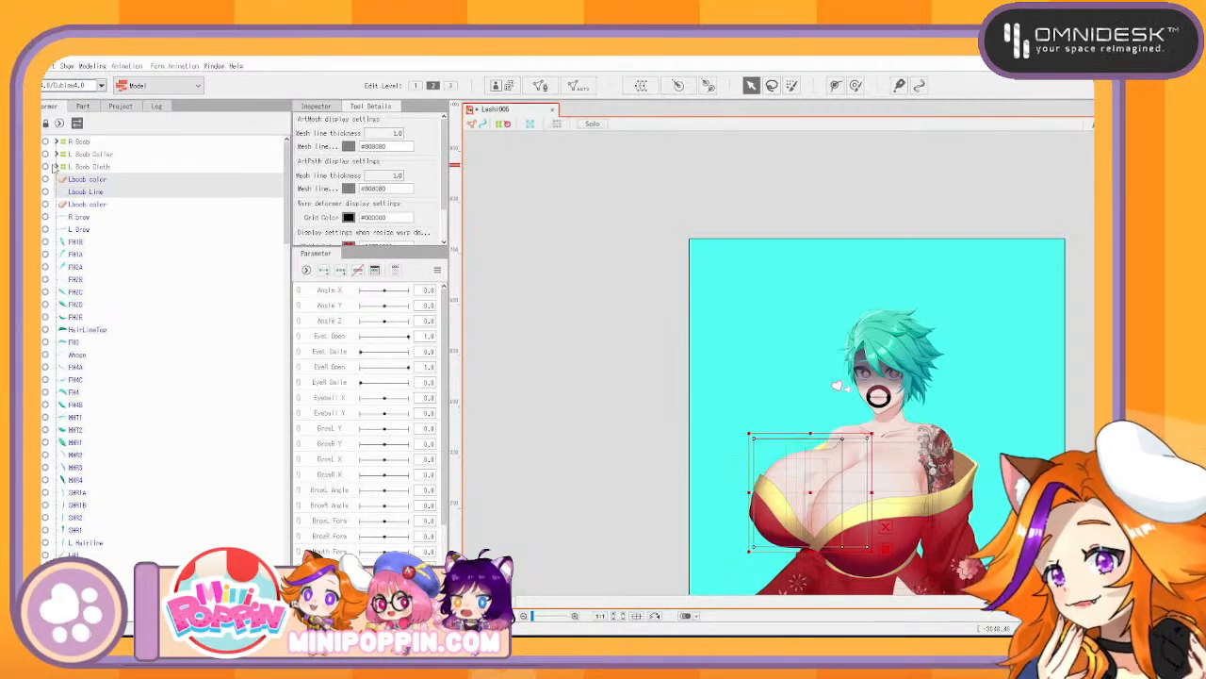
Generate automatic meshes for LBoob Dress Line Shadow and LBoob Dress Mask with the Deformation (Heavy) preset
{"action": "left_click", "coordinate": [57, 167]}
{"action": "left_click", "coordinate": [113, 192]}
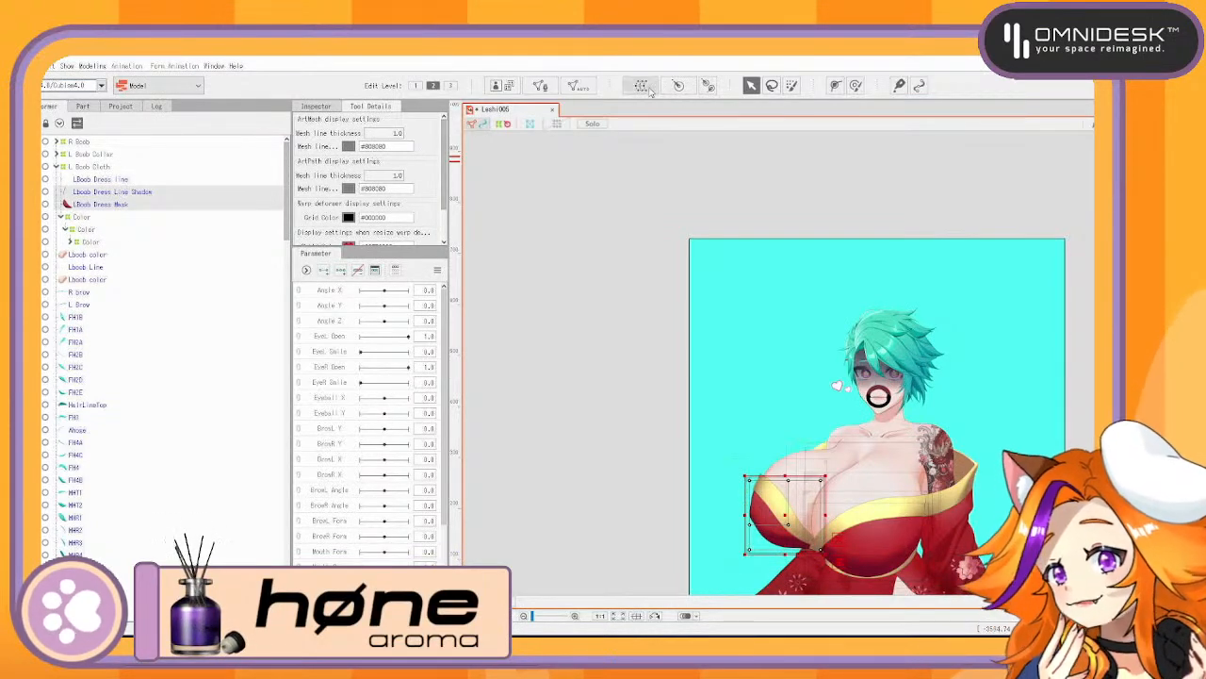
{"action": "left_click", "coordinate": [575, 85]}
{"action": "left_click", "coordinate": [639, 294]}
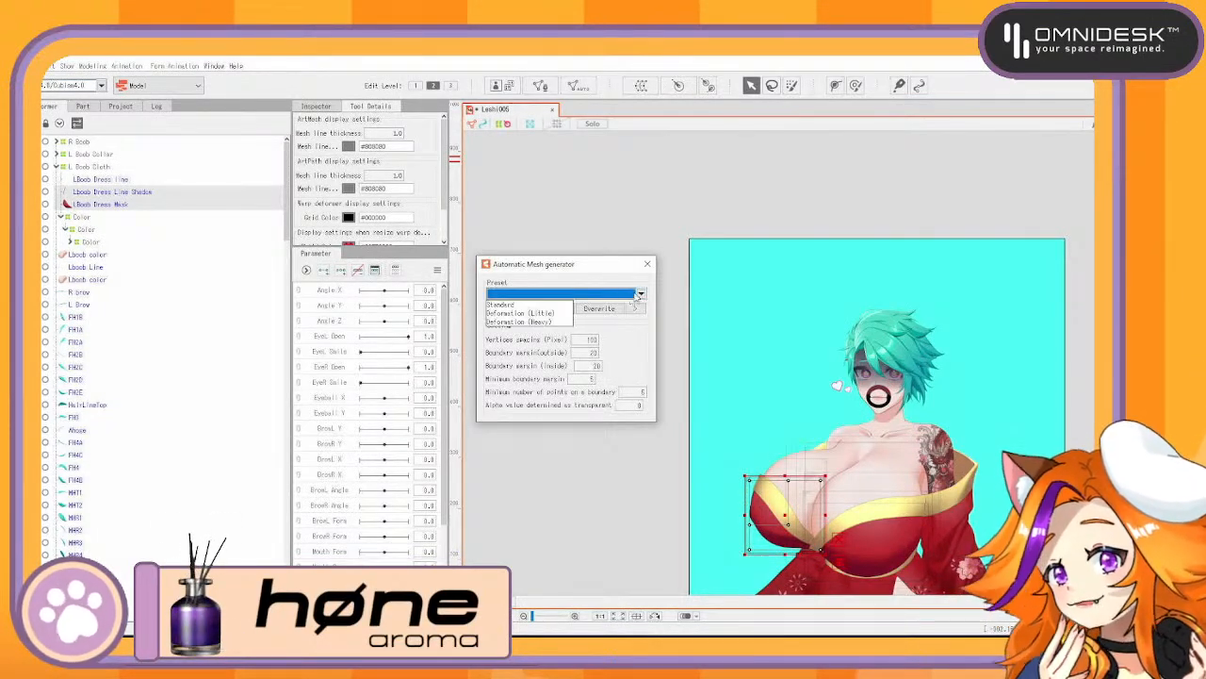
{"action": "left_click", "coordinate": [528, 323]}
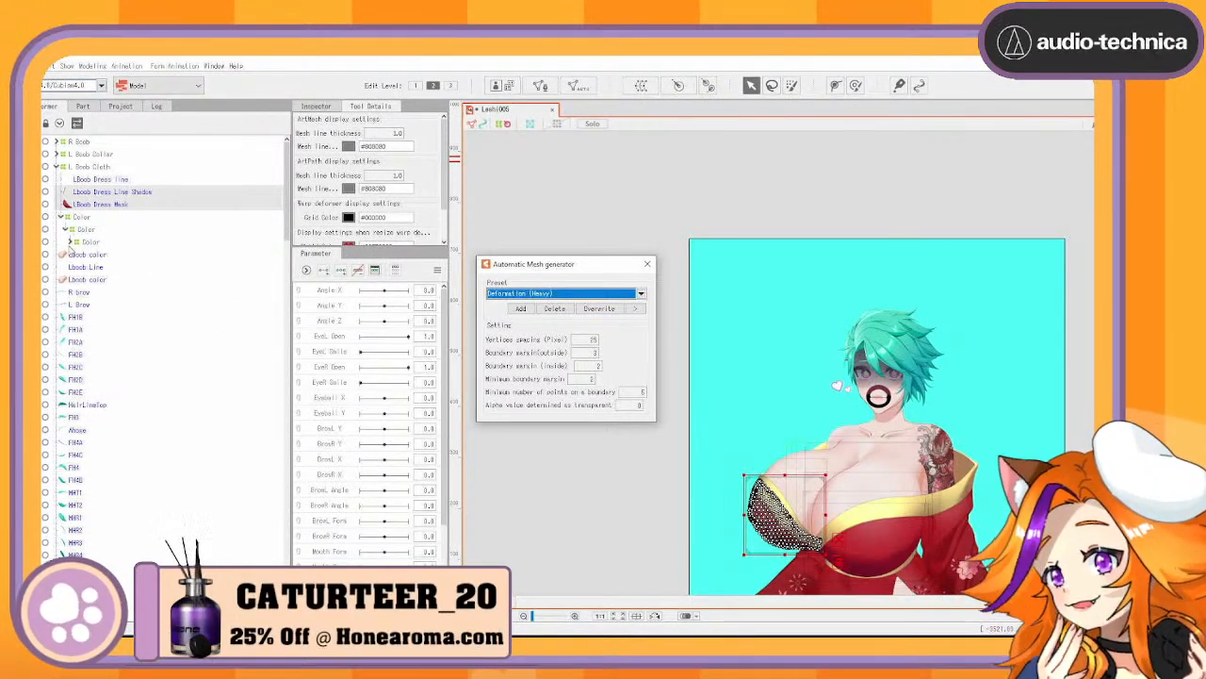
Generate an automatic mesh for LBoob Dress Color inside the innermost Color deformer with the Standard preset
{"action": "left_click", "coordinate": [69, 241]}
{"action": "left_click", "coordinate": [111, 256]}
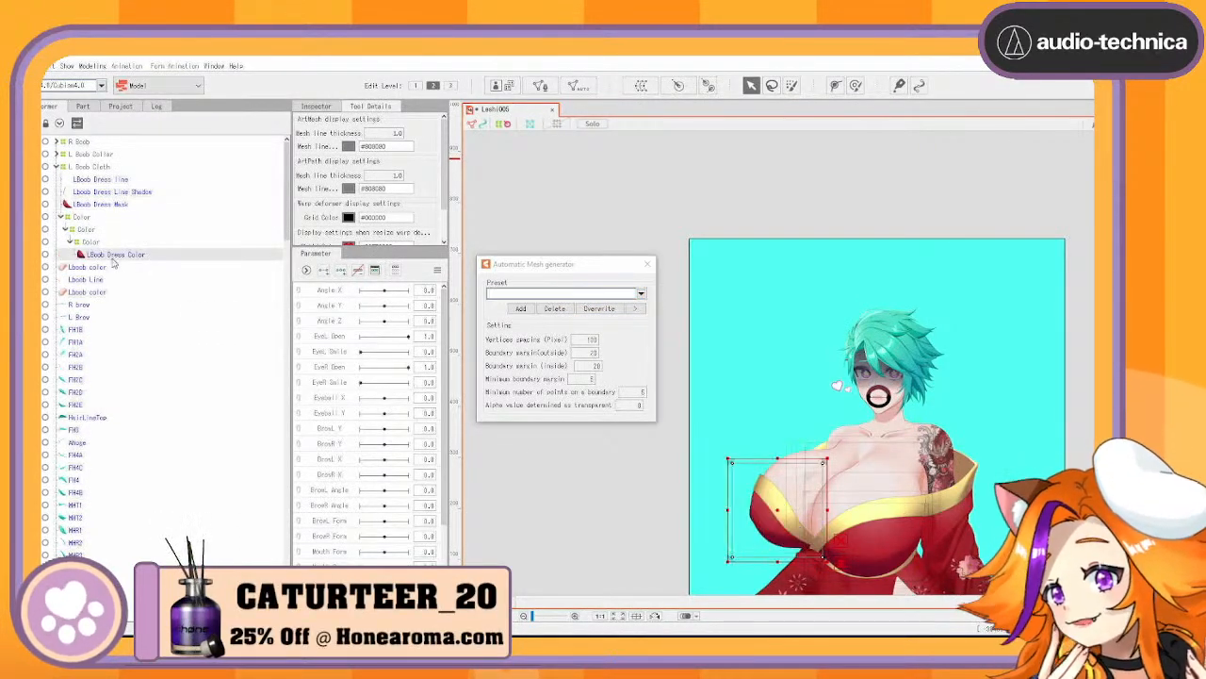
{"action": "left_click", "coordinate": [640, 293]}
{"action": "left_click", "coordinate": [561, 303]}
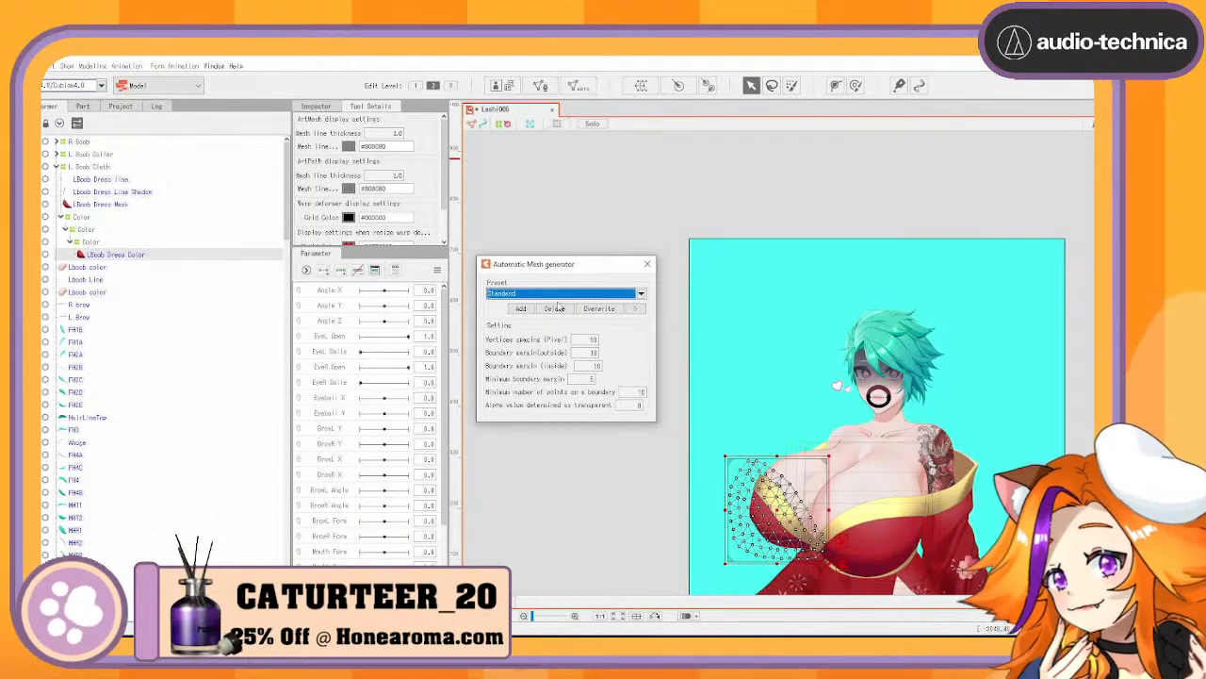
{"action": "left_click", "coordinate": [647, 264]}
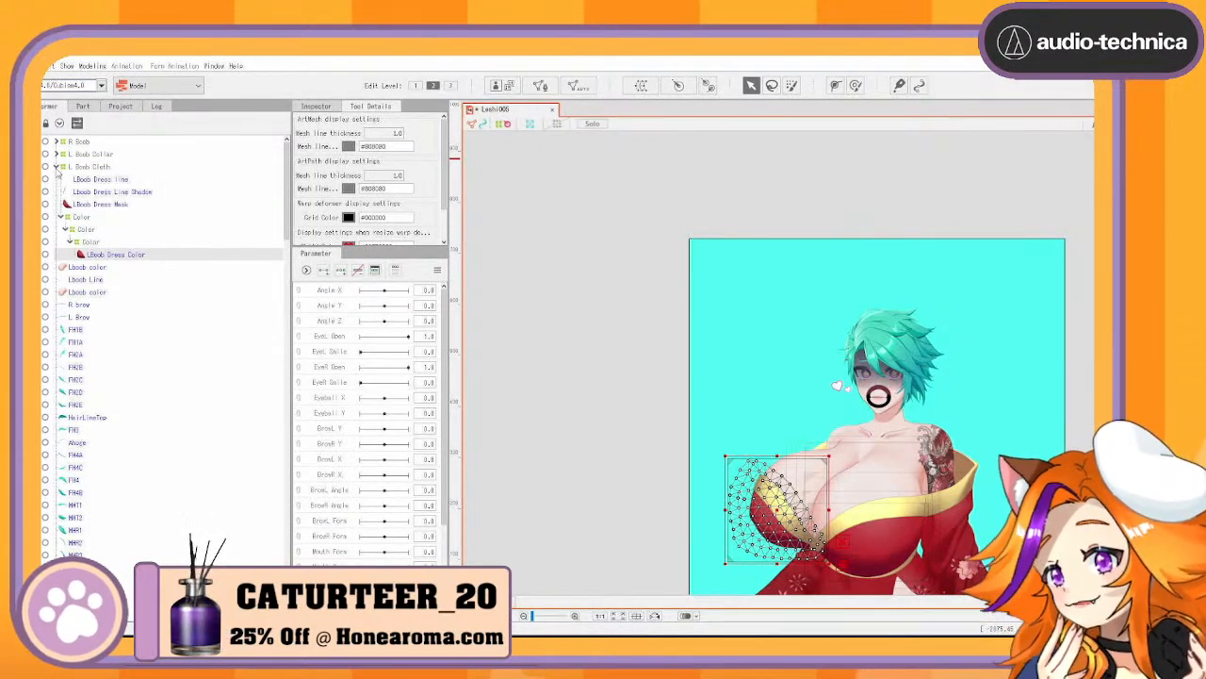
Collapse the L Boob Cloth deformer and rename the Lboob color art mesh below Lboob Line as Lboob Mask
{"action": "left_click", "coordinate": [57, 166]}
{"action": "left_click", "coordinate": [87, 179]}
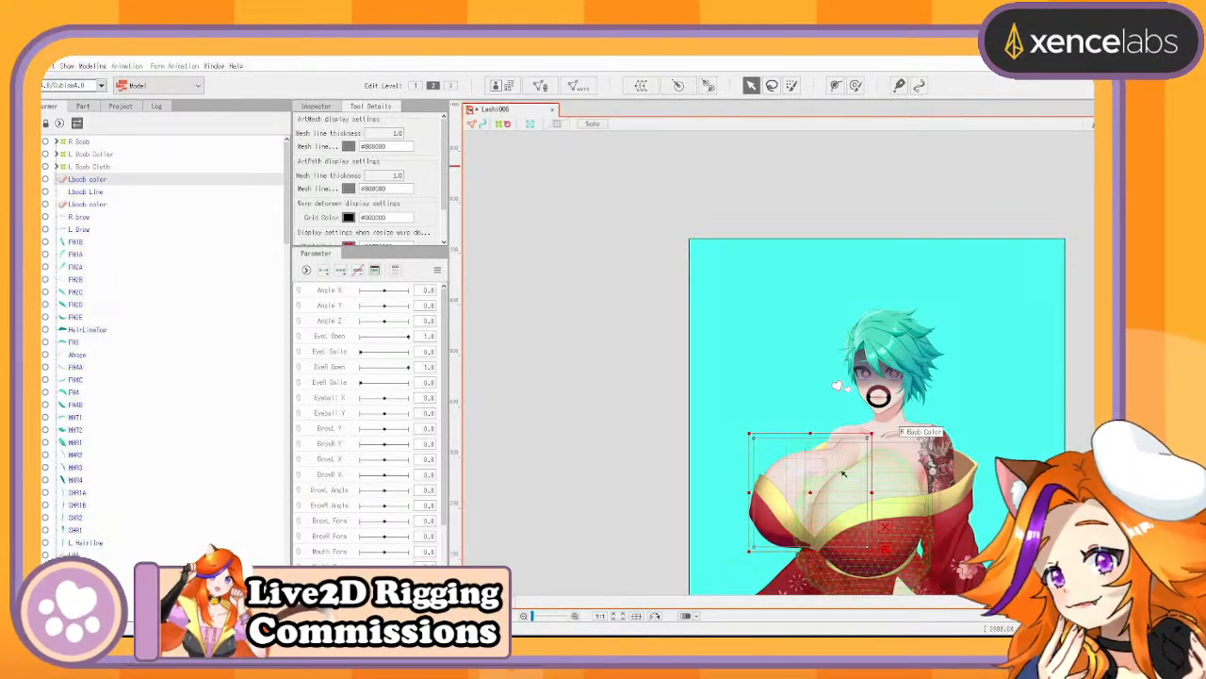
{"action": "mouse_move", "coordinate": [812, 493]}
{"action": "left_mouse_down"}
{"action": "mouse_move", "coordinate": [793, 403]}
{"action": "mouse_move", "coordinate": [796, 489]}
{"action": "mouse_move", "coordinate": [812, 493]}
{"action": "left_mouse_up"}
{"action": "left_click", "coordinate": [95, 206]}
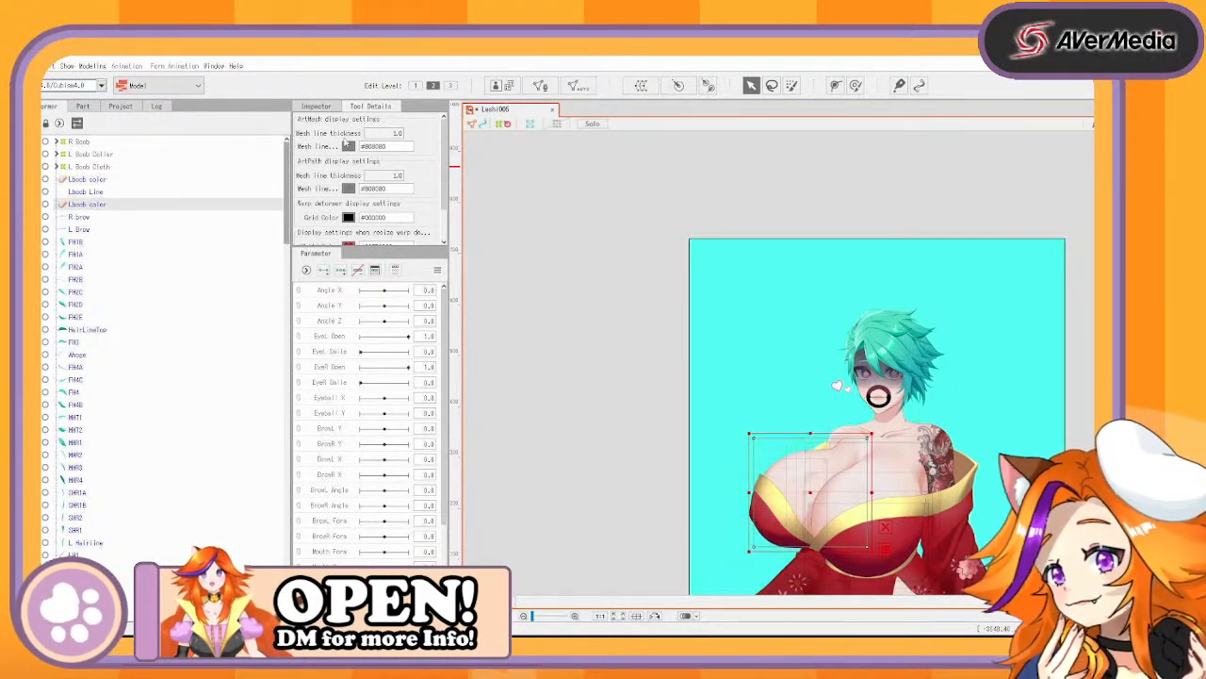
{"action": "left_click", "coordinate": [315, 106]}
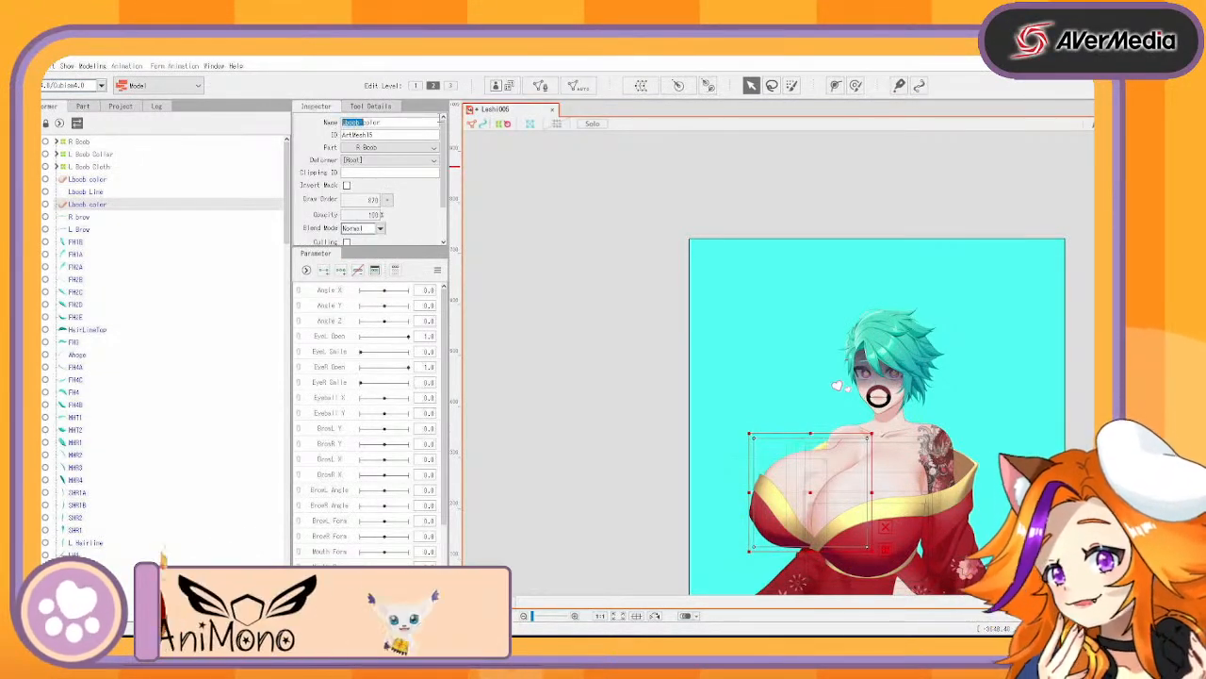
{"action": "key", "text": "Right"}
{"action": "key", "text": "Right"}
{"action": "key", "text": "Right"}
{"action": "key", "text": "Right"}
{"action": "key", "text": "Right"}
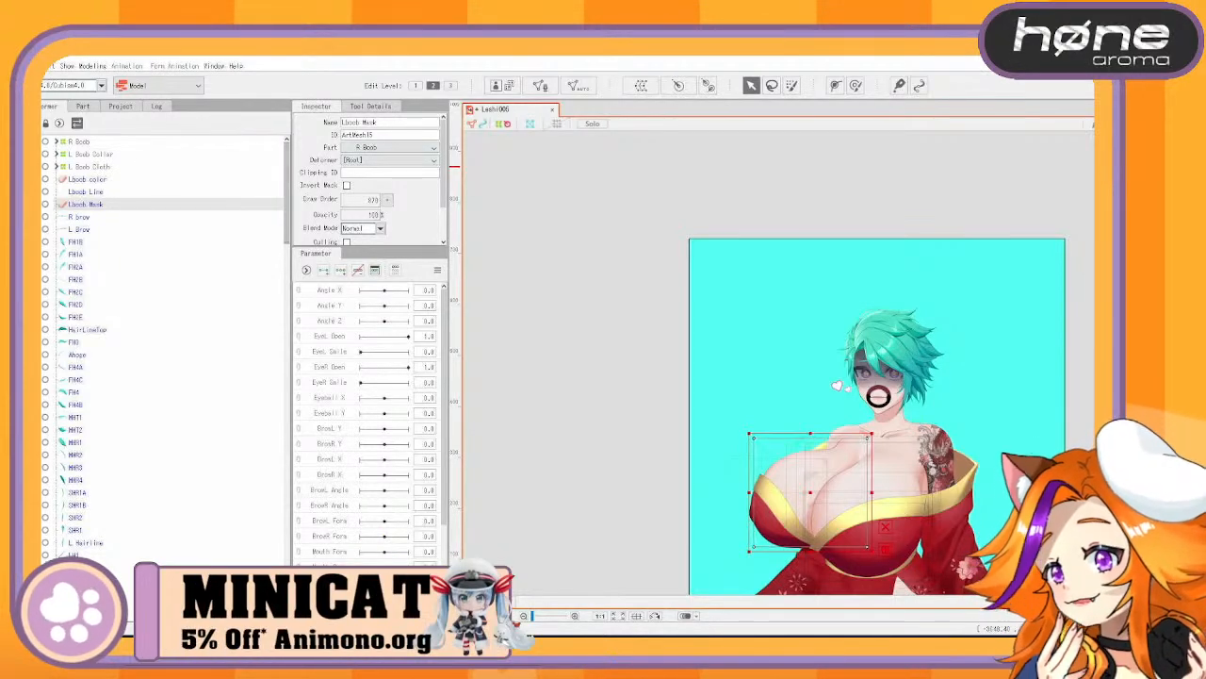
Open Lboob Line for mesh editing and erase all four corner points of its default mesh
{"action": "left_click", "coordinate": [101, 204]}
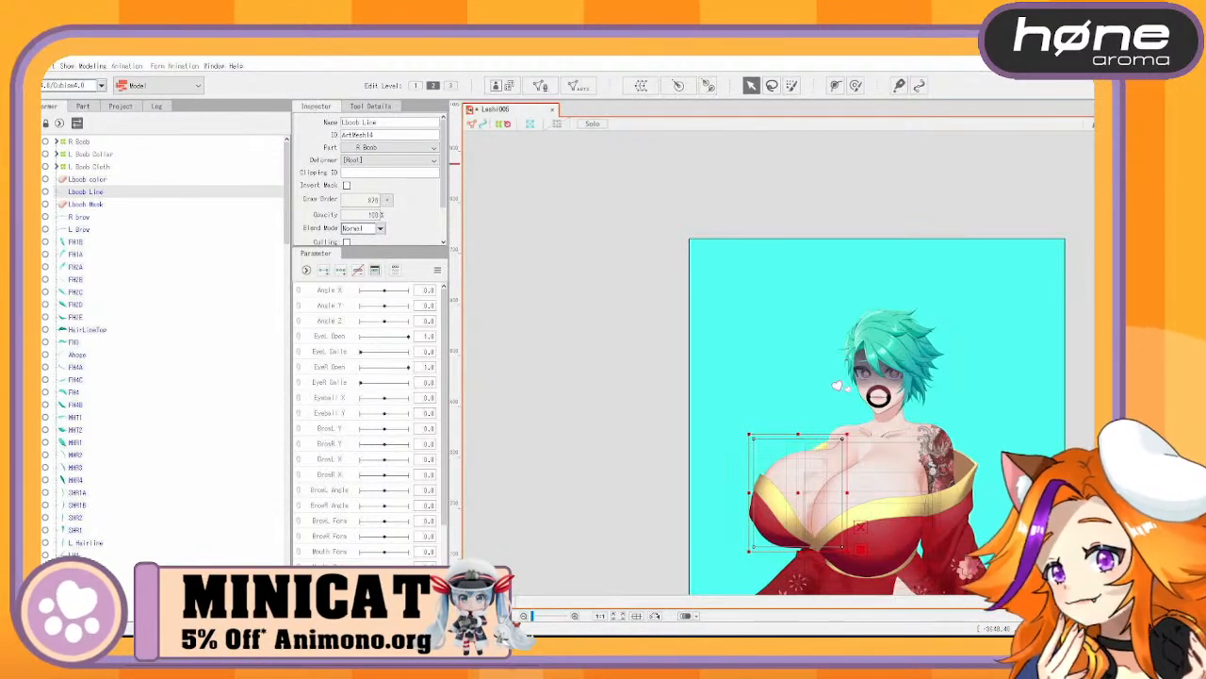
{"action": "left_click", "coordinate": [540, 85]}
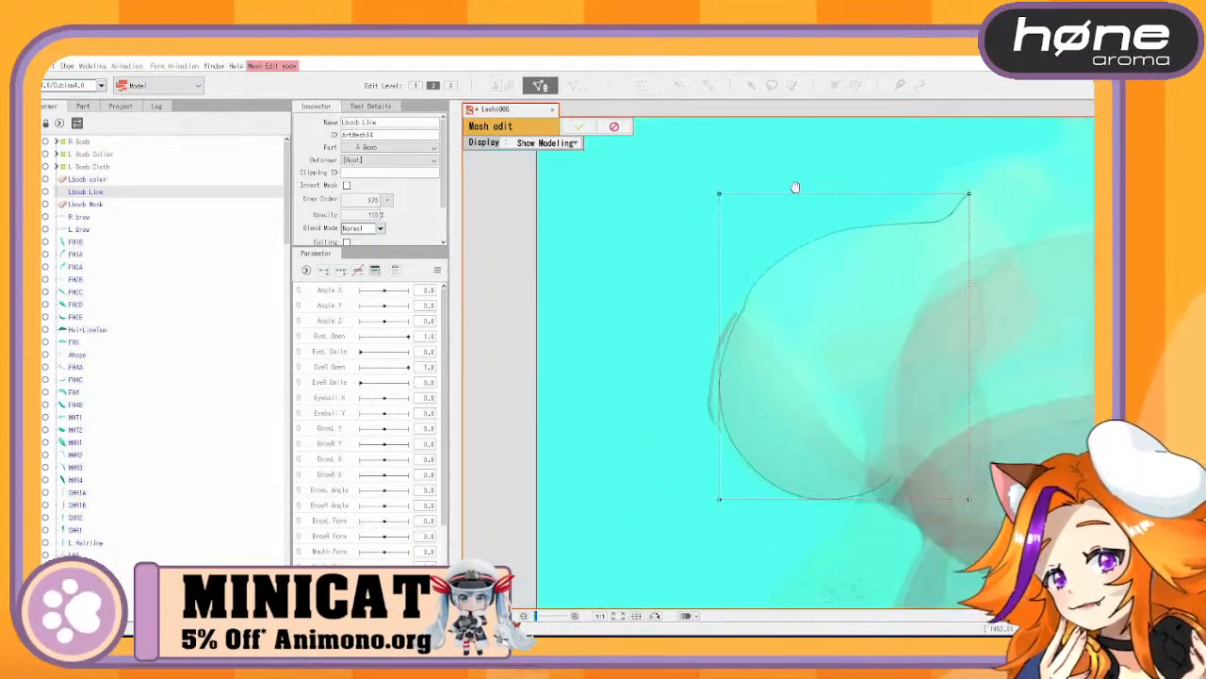
{"action": "scroll", "coordinate": [816, 265], "scroll_direction": "up", "scroll_amount": 2}
{"action": "scroll", "coordinate": [798, 346], "scroll_direction": "down", "scroll_amount": 2}
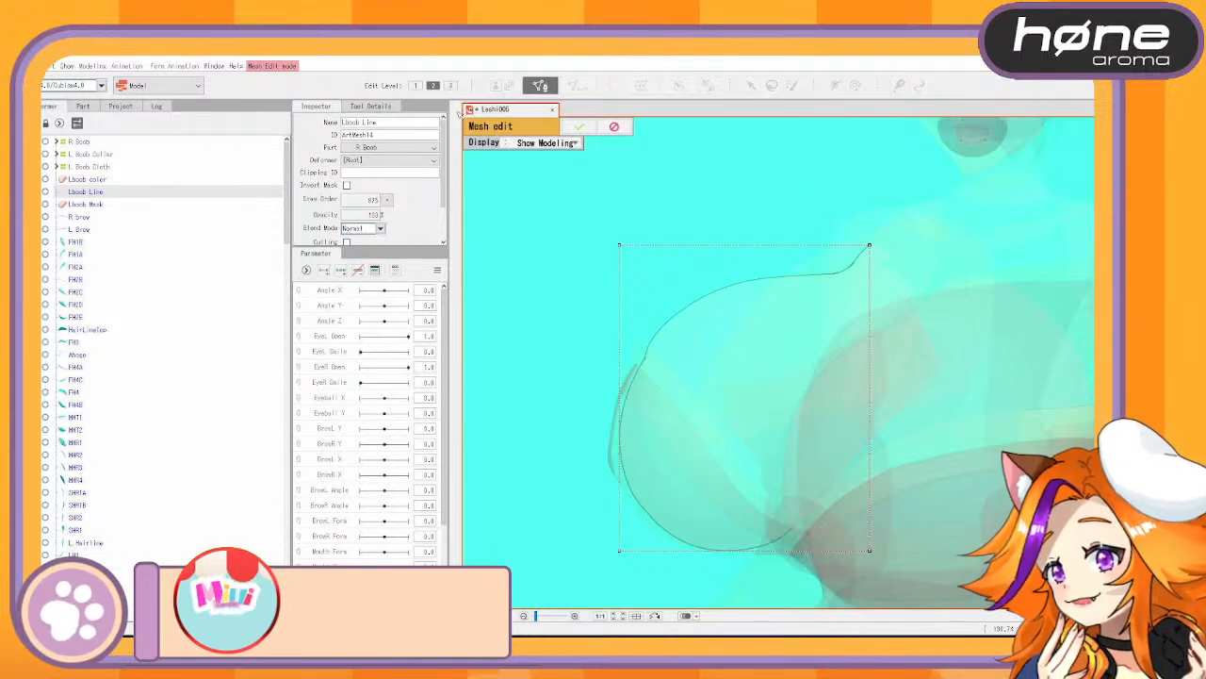
{"action": "left_click", "coordinate": [370, 106]}
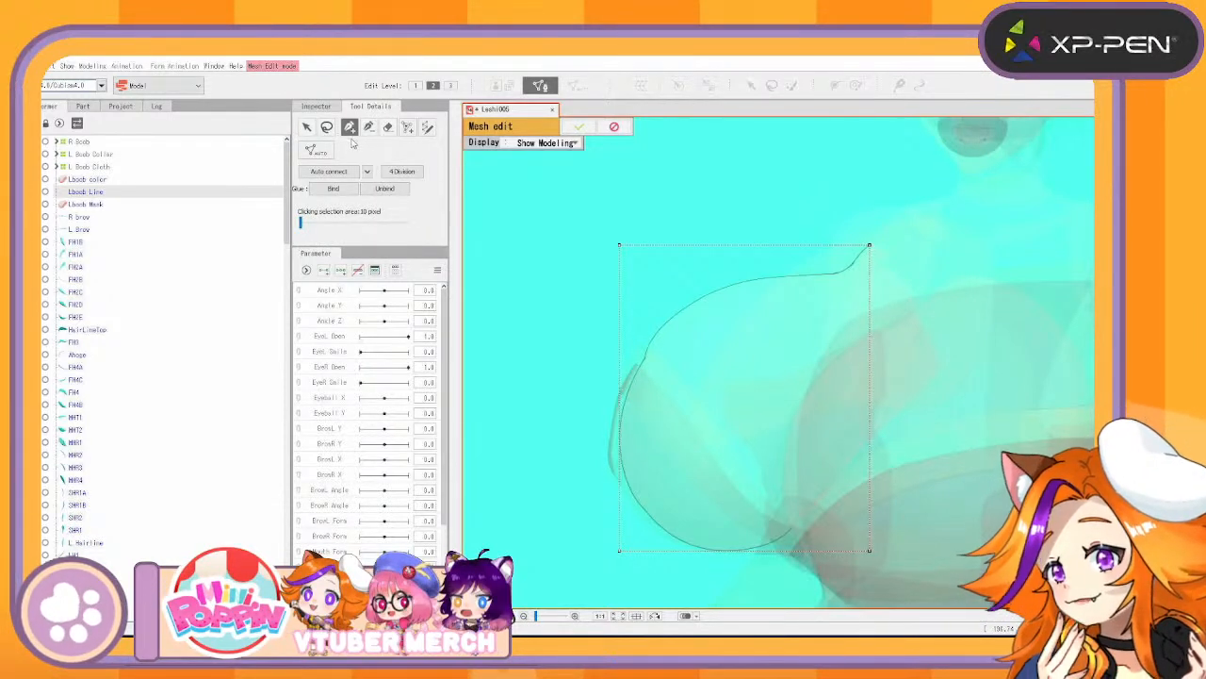
{"action": "left_click", "coordinate": [387, 127]}
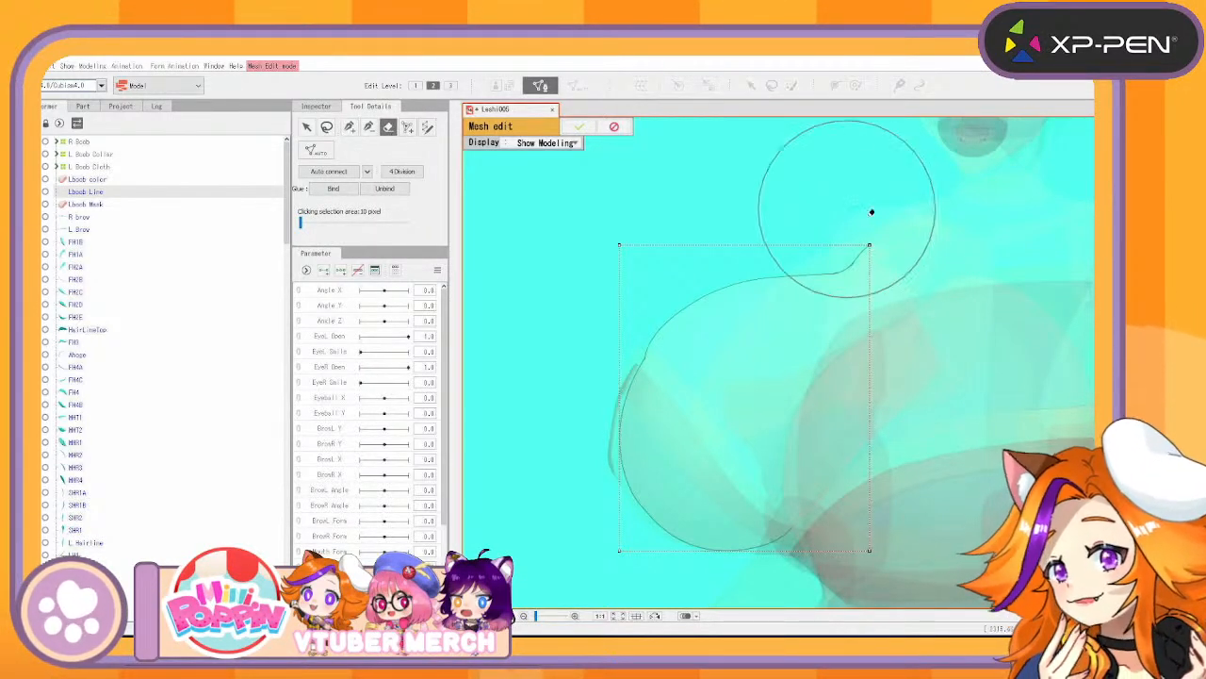
{"action": "mouse_move", "coordinate": [726, 241]}
{"action": "left_mouse_down"}
{"action": "mouse_move", "coordinate": [547, 538]}
{"action": "mouse_move", "coordinate": [821, 593]}
{"action": "left_mouse_up"}
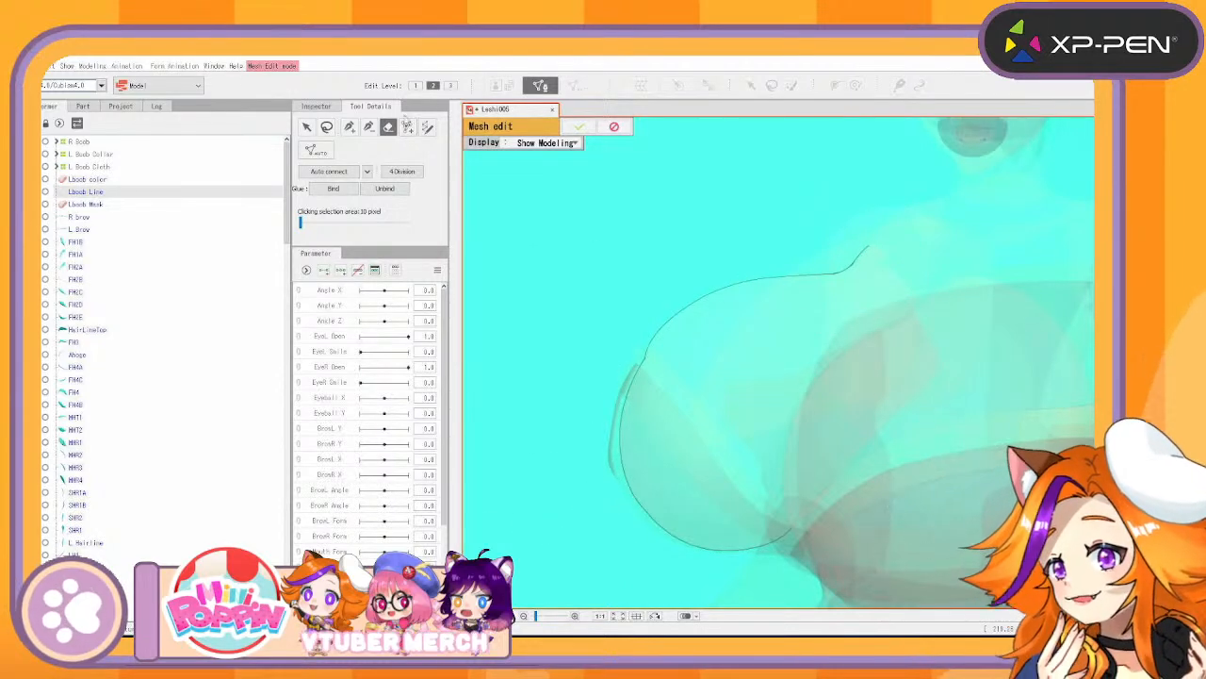
Draw a stroke mesh along the whole Lboob Line outline and fit its control points to the curved upper end
{"action": "left_click", "coordinate": [428, 128]}
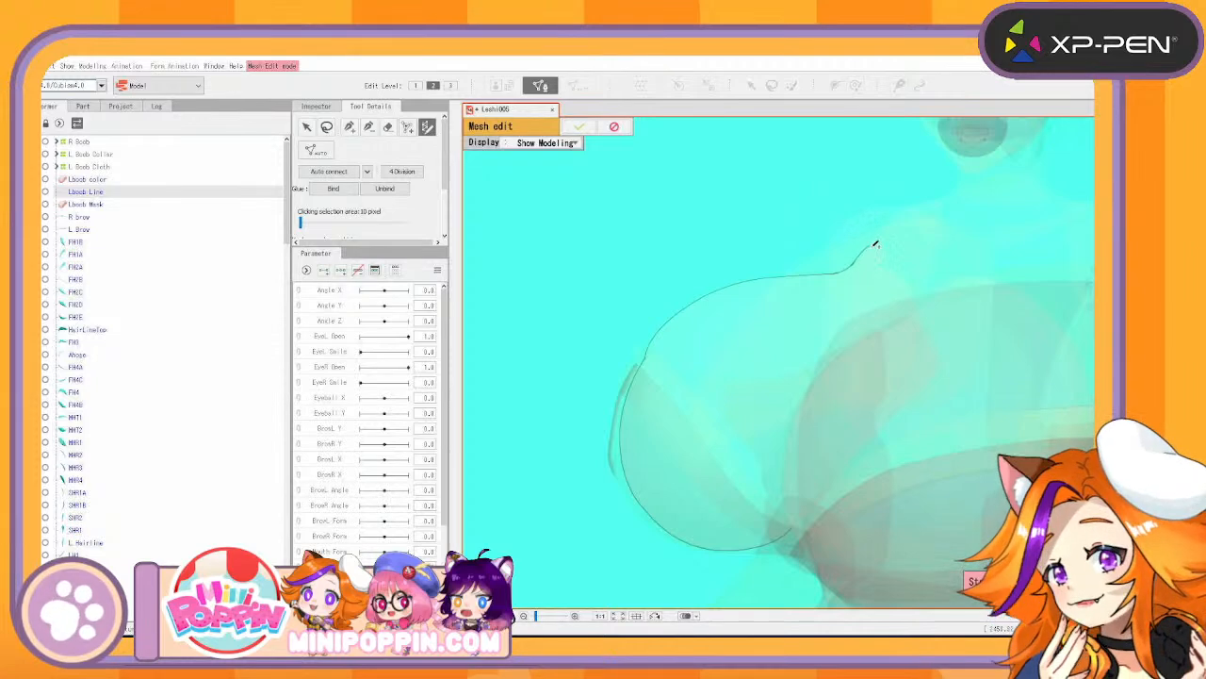
{"action": "mouse_move", "coordinate": [703, 293]}
{"action": "left_mouse_down"}
{"action": "mouse_move", "coordinate": [669, 318]}
{"action": "mouse_move", "coordinate": [619, 410]}
{"action": "mouse_move", "coordinate": [636, 504]}
{"action": "mouse_move", "coordinate": [669, 533]}
{"action": "mouse_move", "coordinate": [730, 549]}
{"action": "mouse_move", "coordinate": [789, 547]}
{"action": "mouse_move", "coordinate": [818, 525]}
{"action": "left_mouse_up"}
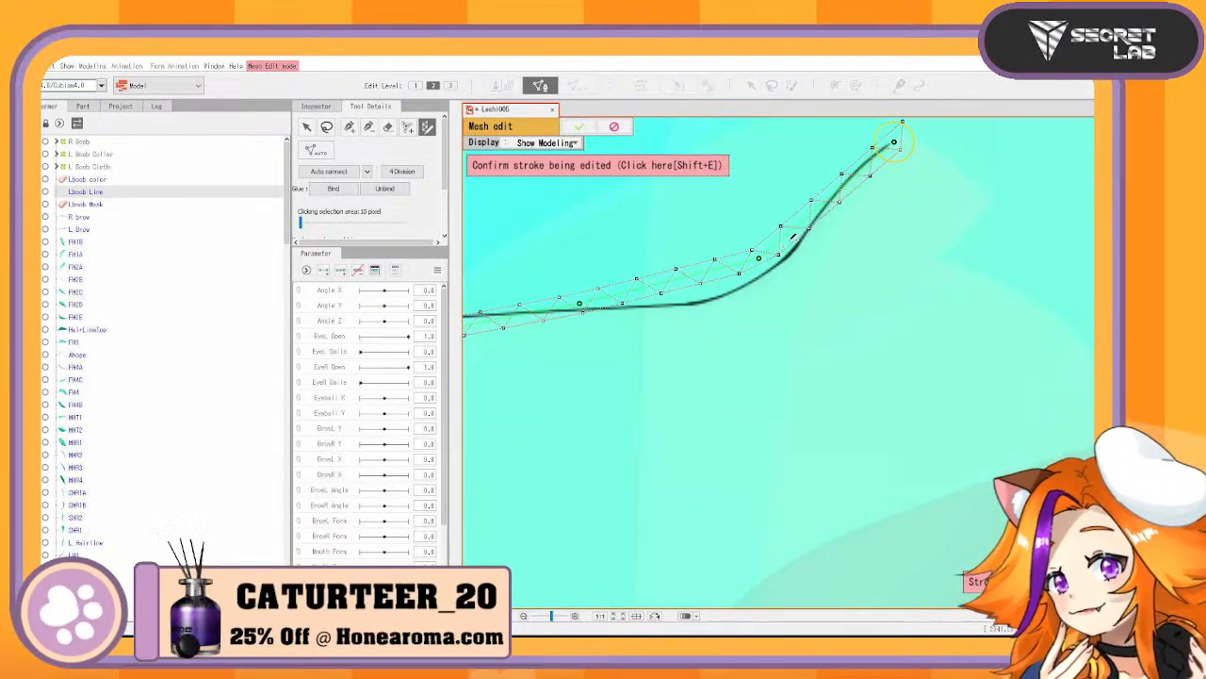
{"action": "left_click_drag", "start_coordinate": [794, 236], "coordinate": [800, 244]}
{"action": "left_click_drag", "start_coordinate": [895, 140], "coordinate": [887, 143]}
{"action": "left_click_drag", "start_coordinate": [849, 192], "coordinate": [840, 185]}
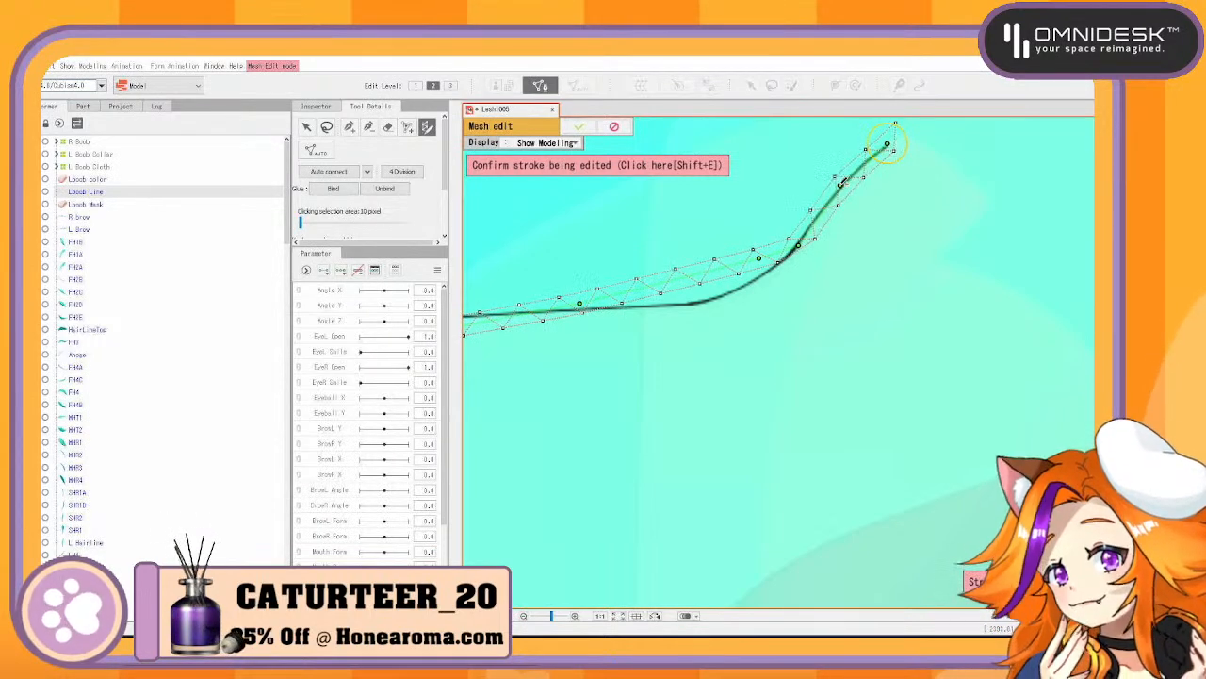
{"action": "left_click_drag", "start_coordinate": [760, 259], "coordinate": [758, 275]}
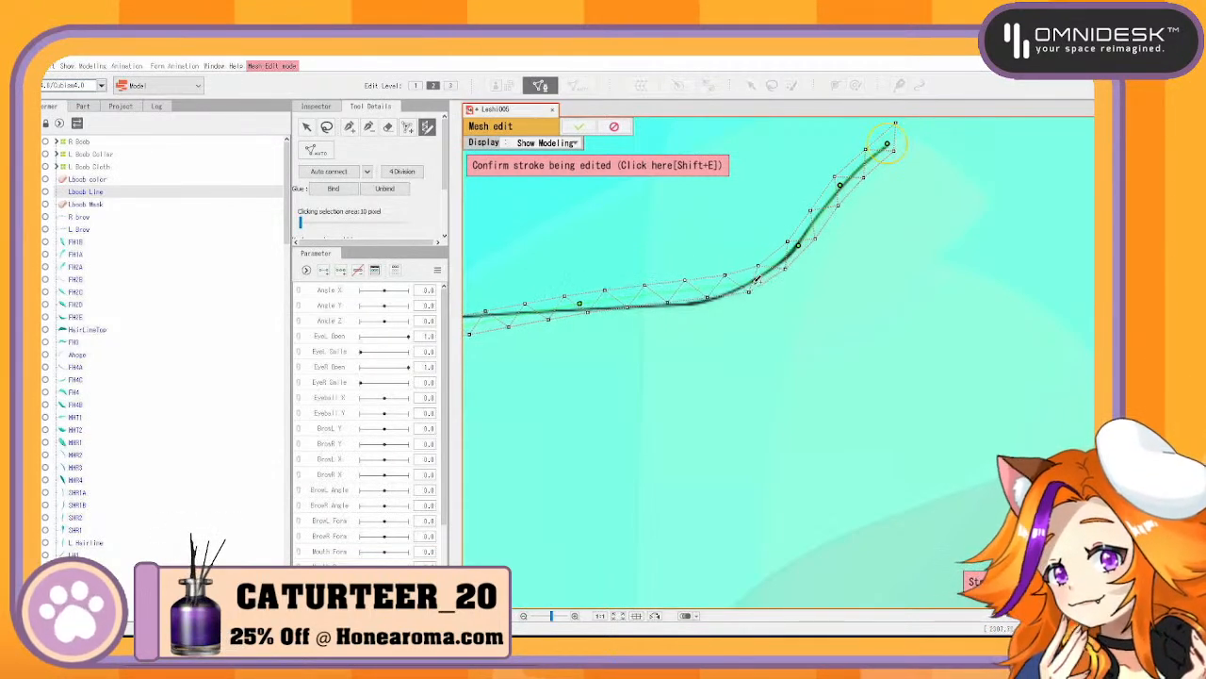
{"action": "left_click_drag", "start_coordinate": [680, 292], "coordinate": [681, 302]}
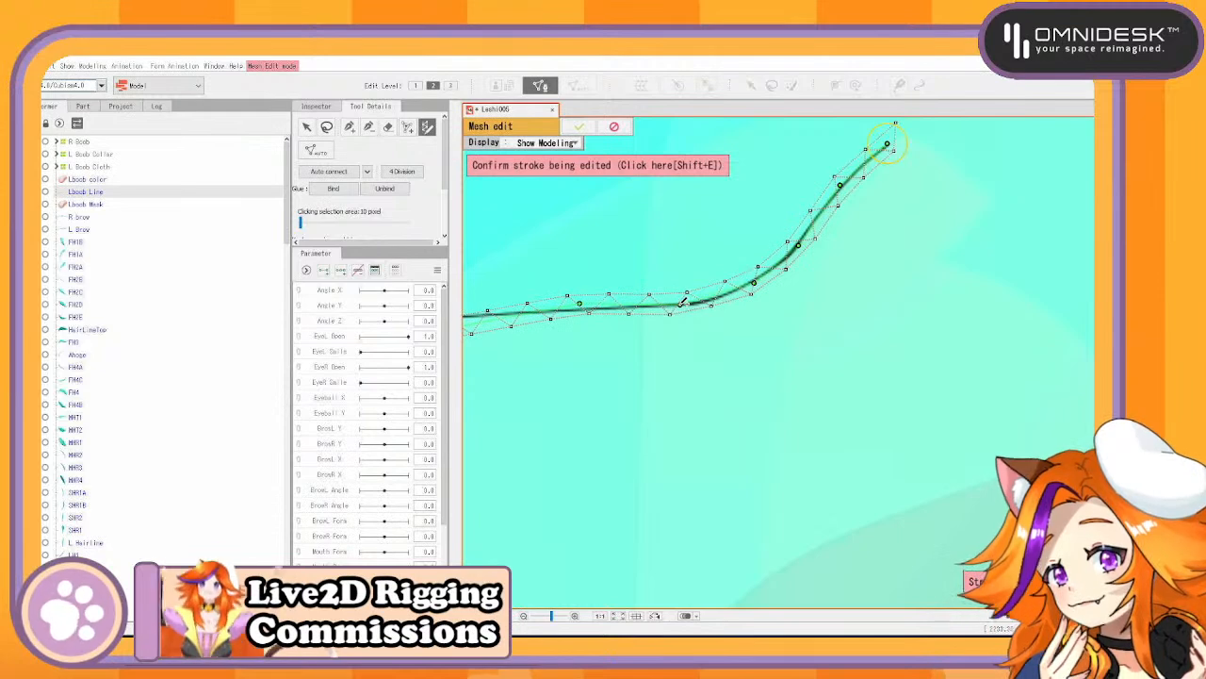
Adjust the stroke's control points so the mesh strip follows the nearly flat upper edge of Lboob Line
{"action": "scroll", "coordinate": [367, 193], "scroll_direction": "down", "scroll_amount": 3}
{"action": "left_click_drag", "start_coordinate": [543, 231], "coordinate": [759, 256]}
{"action": "left_click_drag", "start_coordinate": [793, 327], "coordinate": [800, 332]}
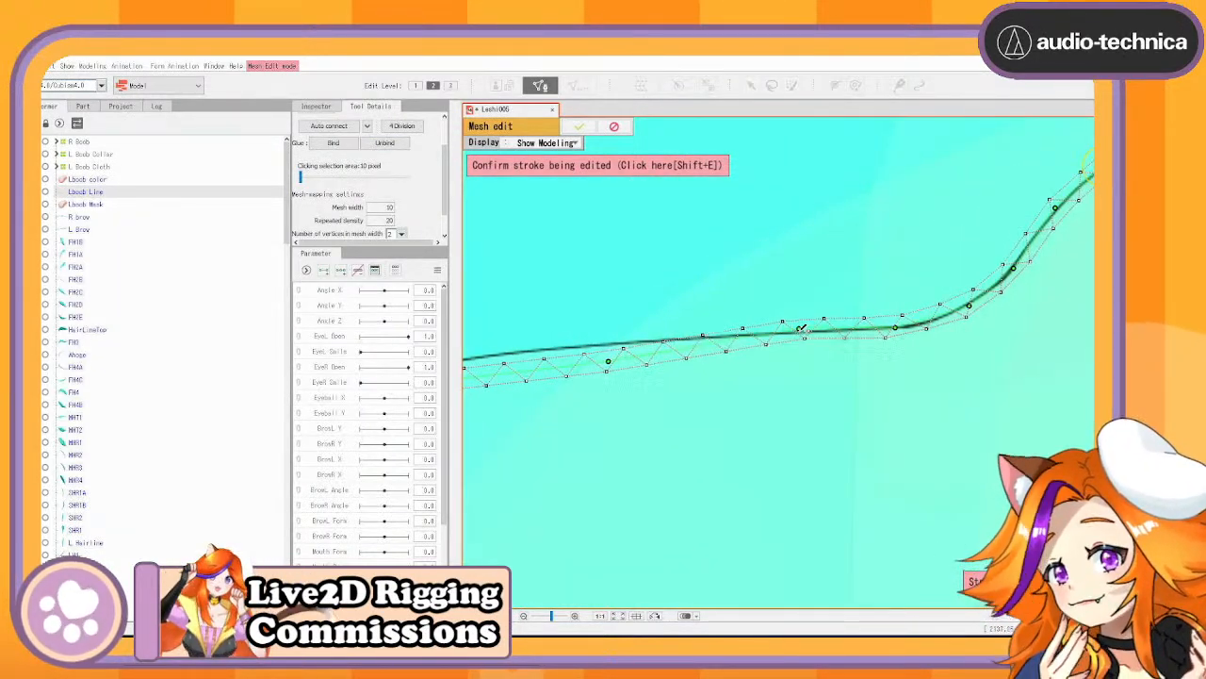
{"action": "mouse_move", "coordinate": [621, 359]}
{"action": "left_mouse_down"}
{"action": "mouse_move", "coordinate": [625, 337]}
{"action": "mouse_move", "coordinate": [725, 245]}
{"action": "mouse_move", "coordinate": [910, 274]}
{"action": "mouse_move", "coordinate": [882, 342]}
{"action": "left_mouse_up"}
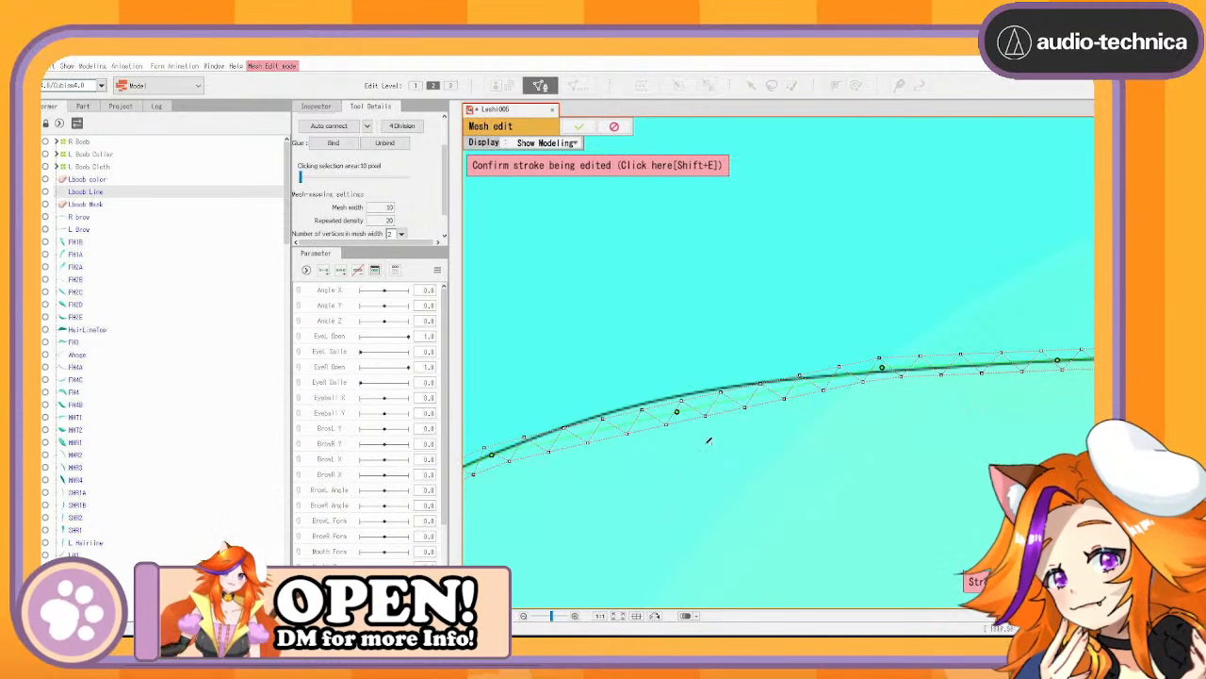
{"action": "left_click_drag", "start_coordinate": [679, 412], "coordinate": [679, 358]}
Fit the stroke's control points to the upper outer curve of Lboob Line, down to the kink where the collar begins
{"action": "left_click_drag", "start_coordinate": [580, 473], "coordinate": [880, 345]}
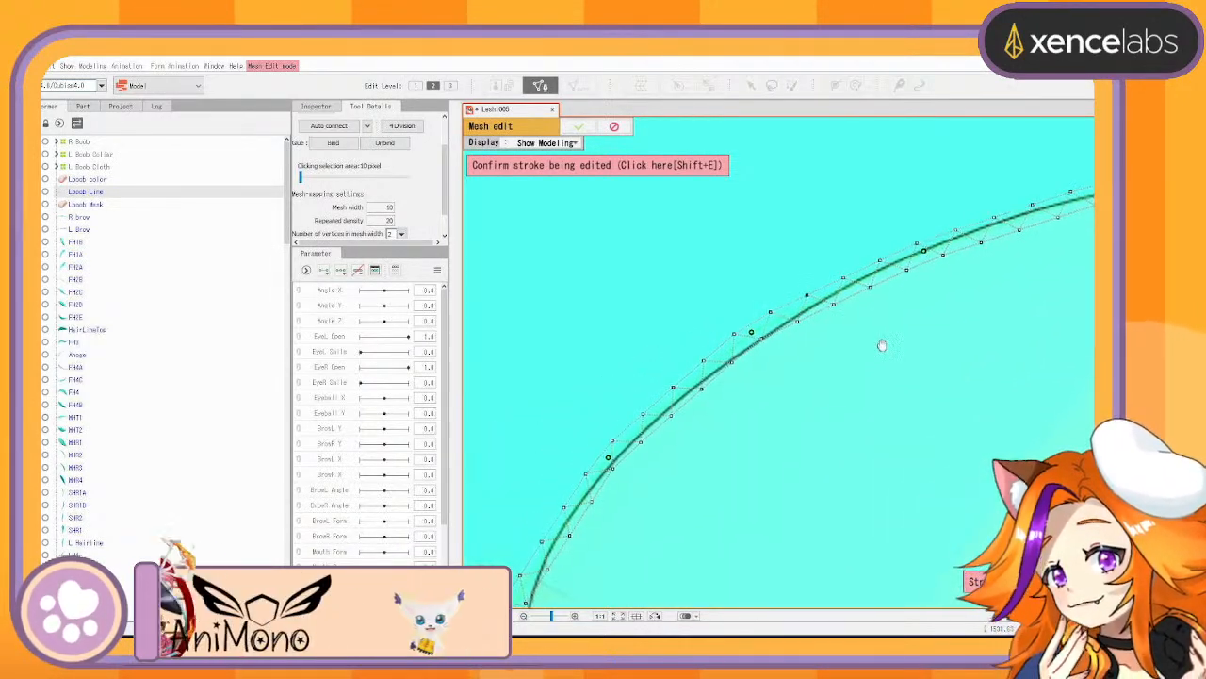
{"action": "left_click_drag", "start_coordinate": [721, 362], "coordinate": [694, 384]}
{"action": "left_click_drag", "start_coordinate": [755, 329], "coordinate": [762, 341]}
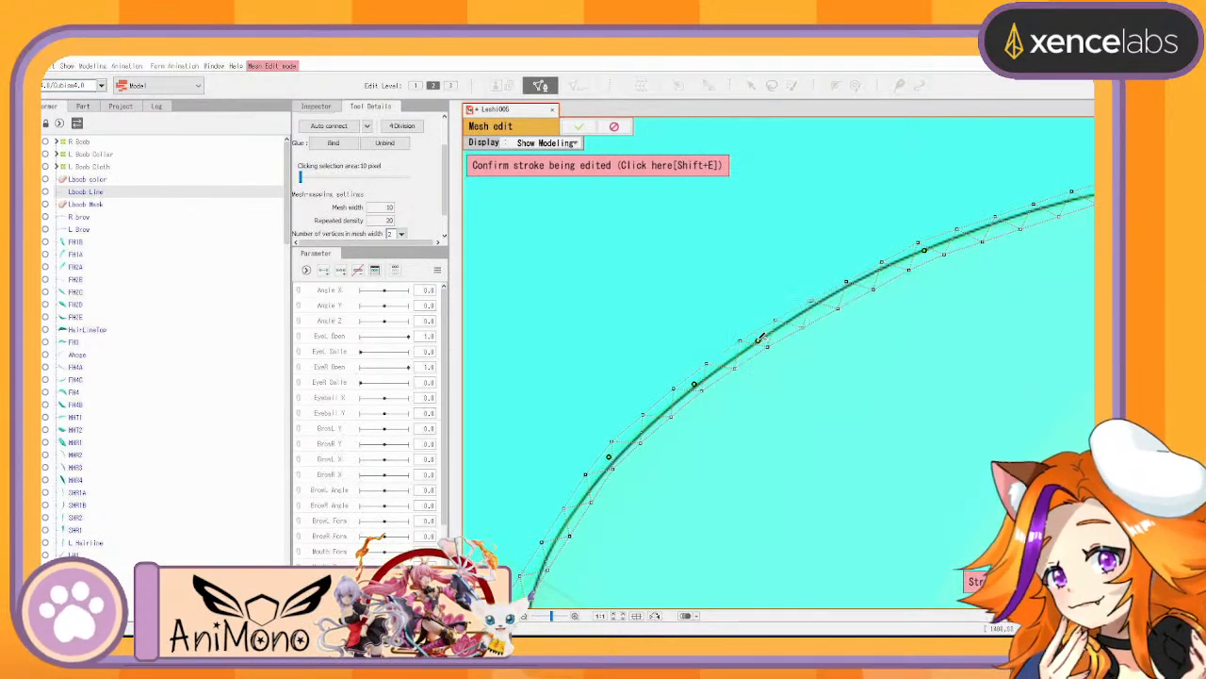
{"action": "left_click_drag", "start_coordinate": [684, 503], "coordinate": [795, 323]}
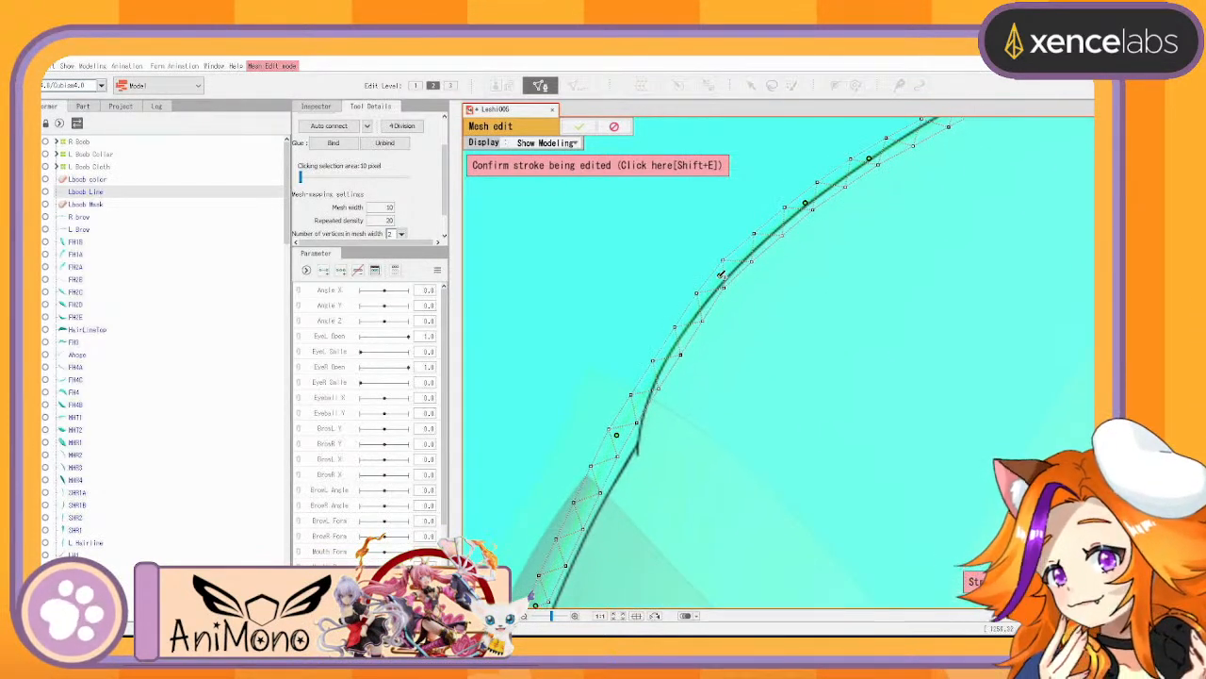
{"action": "mouse_move", "coordinate": [618, 434]}
{"action": "left_mouse_down"}
{"action": "mouse_move", "coordinate": [644, 425]}
{"action": "mouse_move", "coordinate": [660, 377]}
{"action": "left_mouse_up"}
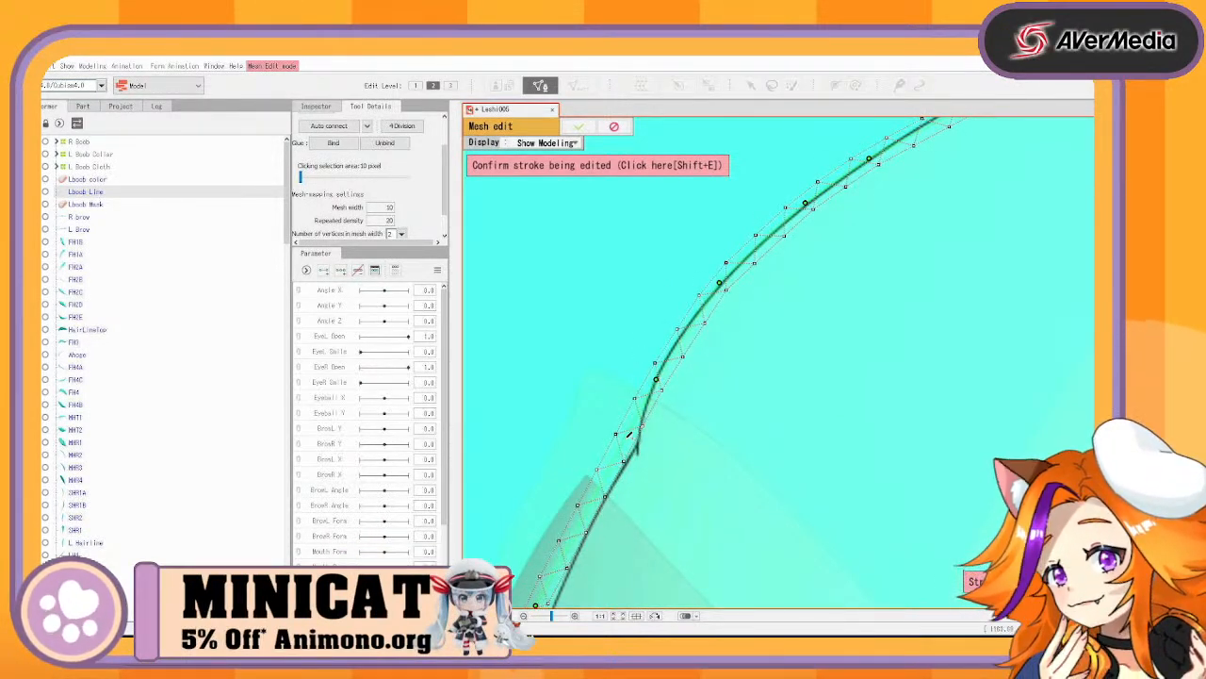
{"action": "mouse_move", "coordinate": [608, 504]}
{"action": "left_mouse_down"}
{"action": "mouse_move", "coordinate": [716, 399]}
{"action": "mouse_move", "coordinate": [761, 307]}
{"action": "left_mouse_up"}
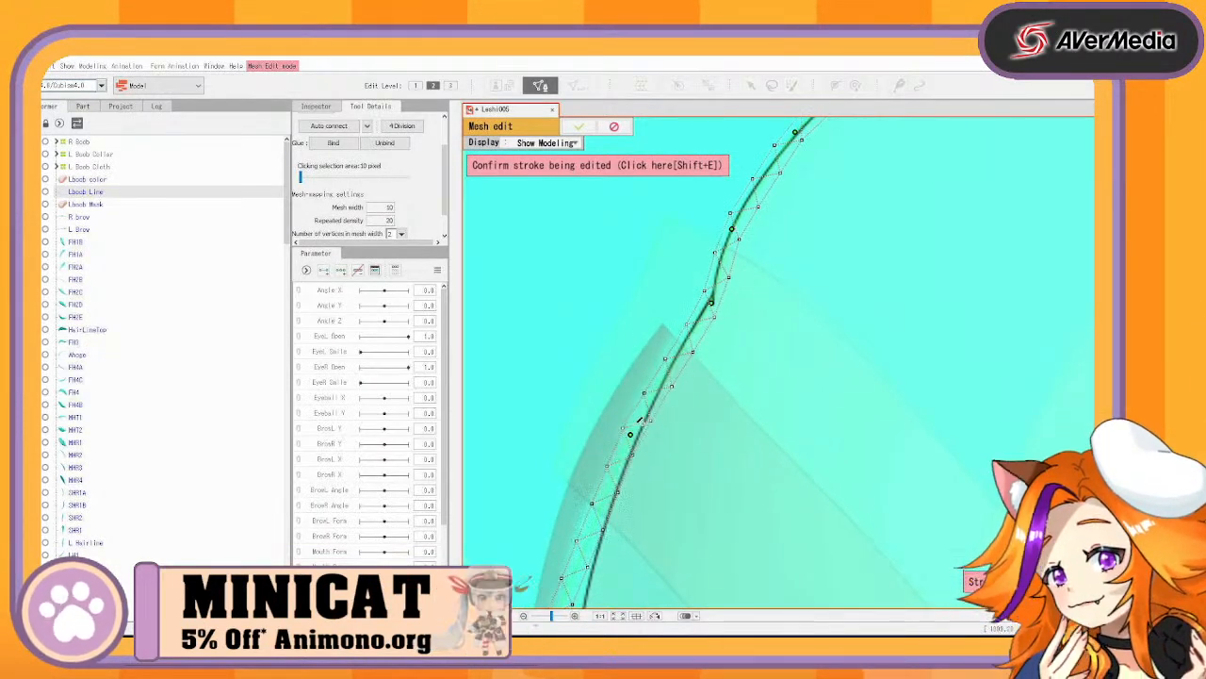
Move and add stroke control points so the mesh strip is centred on the steep outer side of Lboob Line
{"action": "left_click_drag", "start_coordinate": [688, 479], "coordinate": [752, 231]}
{"action": "left_click_drag", "start_coordinate": [609, 383], "coordinate": [652, 321]}
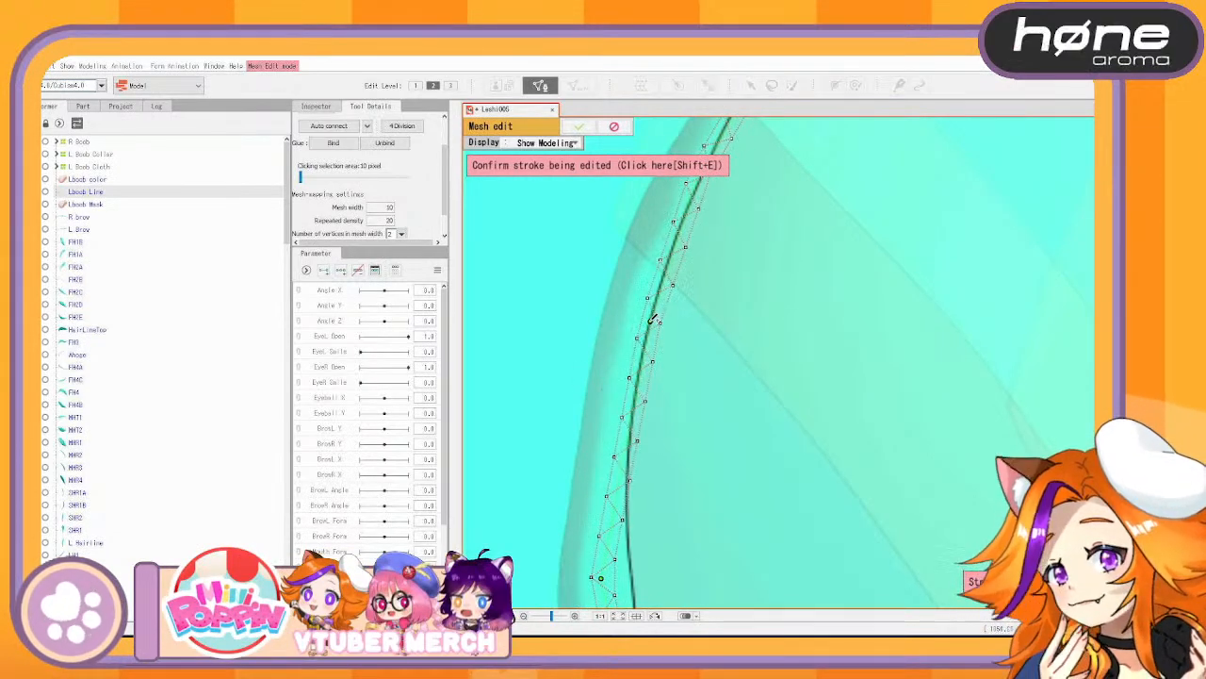
{"action": "left_click_drag", "start_coordinate": [648, 493], "coordinate": [644, 318]}
{"action": "left_click_drag", "start_coordinate": [597, 402], "coordinate": [622, 319]}
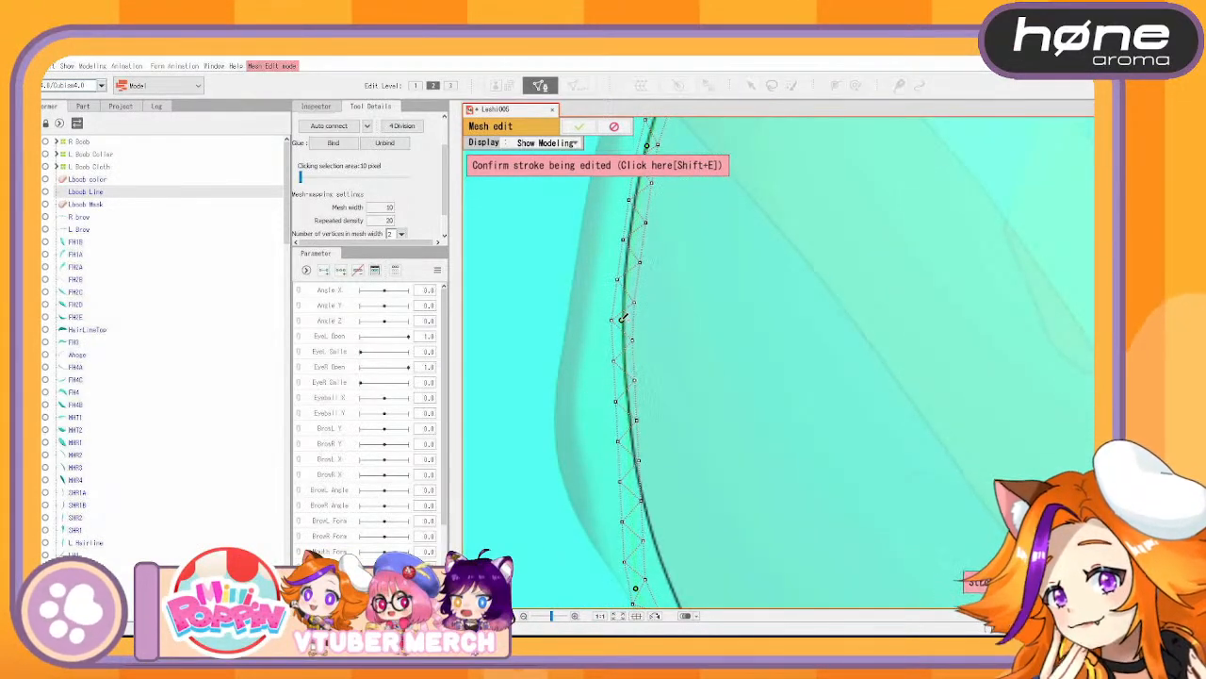
{"action": "left_click", "coordinate": [629, 240]}
{"action": "left_click_drag", "start_coordinate": [721, 549], "coordinate": [688, 407]}
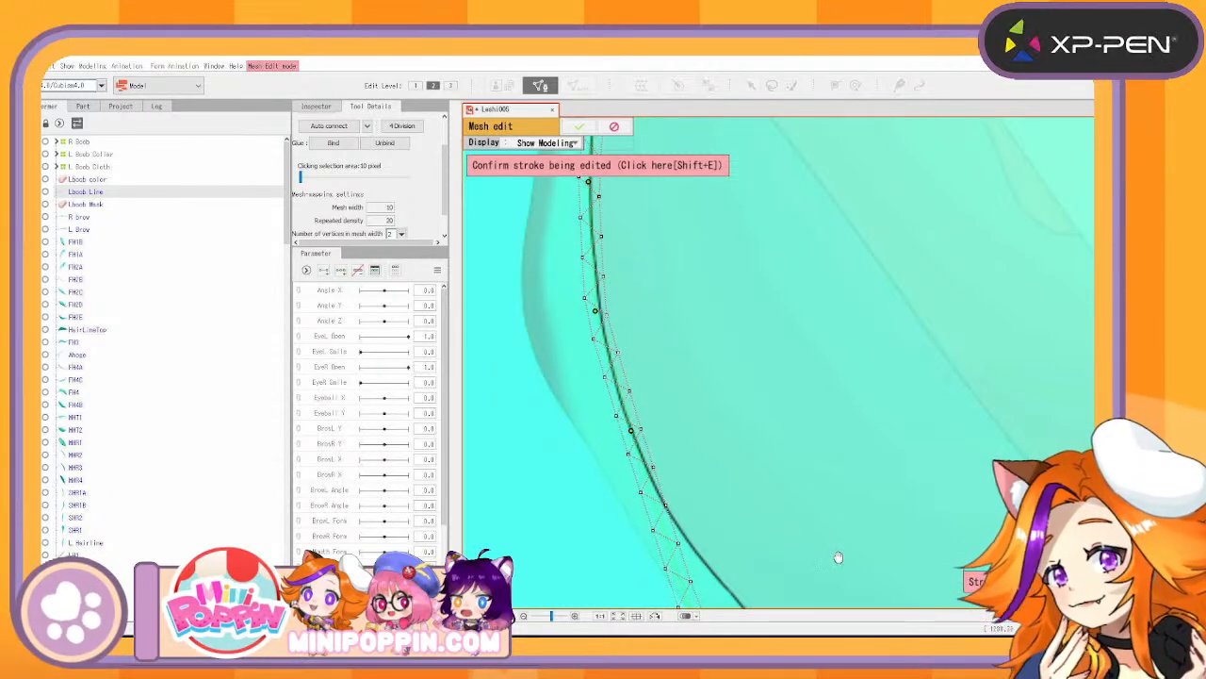
Reposition and add stroke control points along the lower outer curve of Lboob Line so the mesh covers the line
{"action": "left_click_drag", "start_coordinate": [819, 552], "coordinate": [726, 389]}
{"action": "left_click_drag", "start_coordinate": [576, 451], "coordinate": [604, 412]}
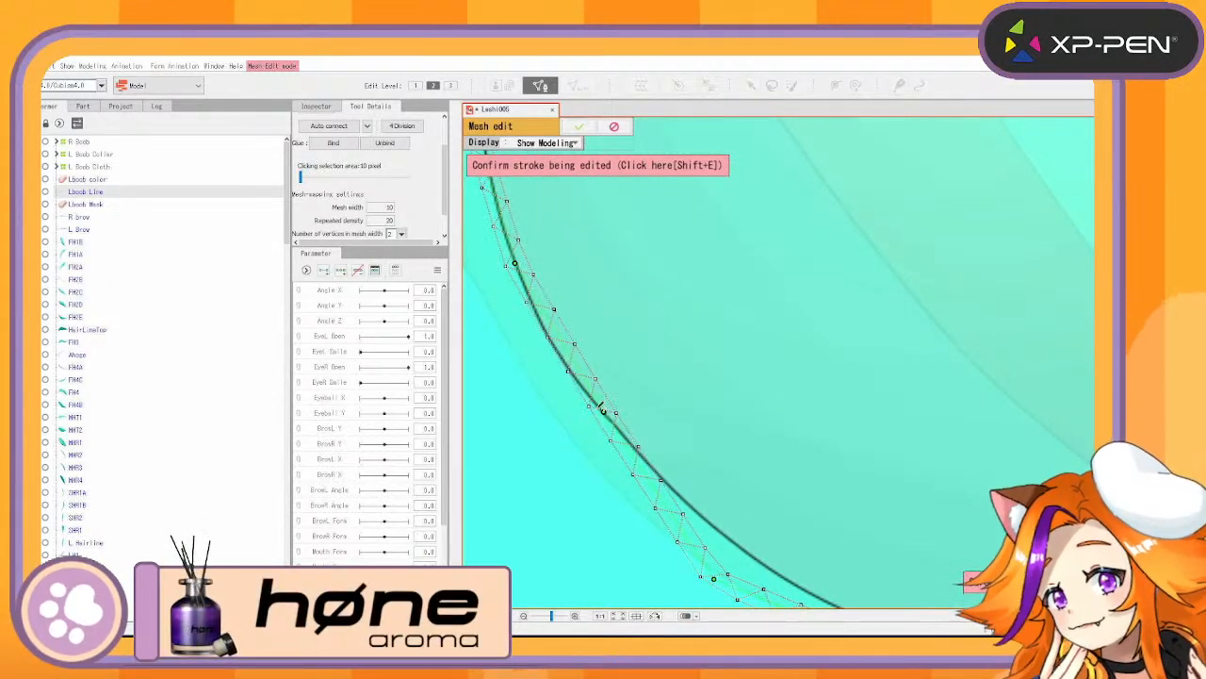
{"action": "left_click", "coordinate": [558, 346]}
{"action": "left_click_drag", "start_coordinate": [558, 346], "coordinate": [554, 348]}
{"action": "left_click_drag", "start_coordinate": [728, 493], "coordinate": [658, 379]}
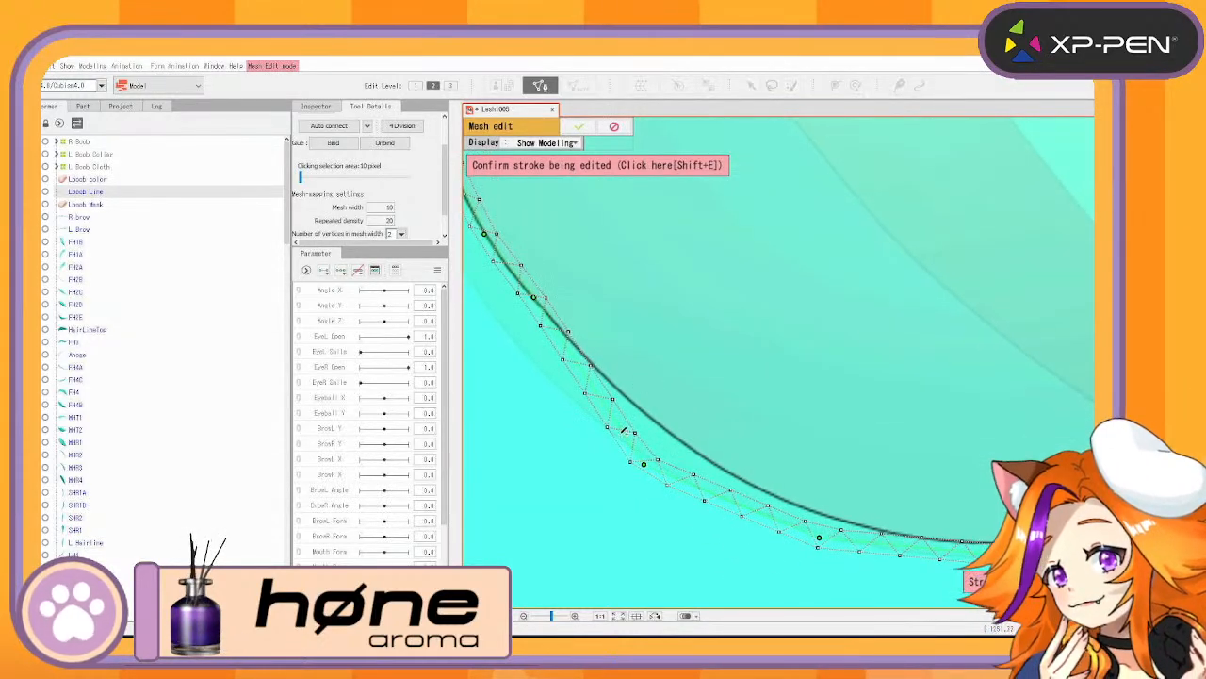
{"action": "mouse_move", "coordinate": [643, 463]}
{"action": "left_mouse_down"}
{"action": "mouse_move", "coordinate": [617, 384]}
{"action": "mouse_move", "coordinate": [593, 366]}
{"action": "left_mouse_up"}
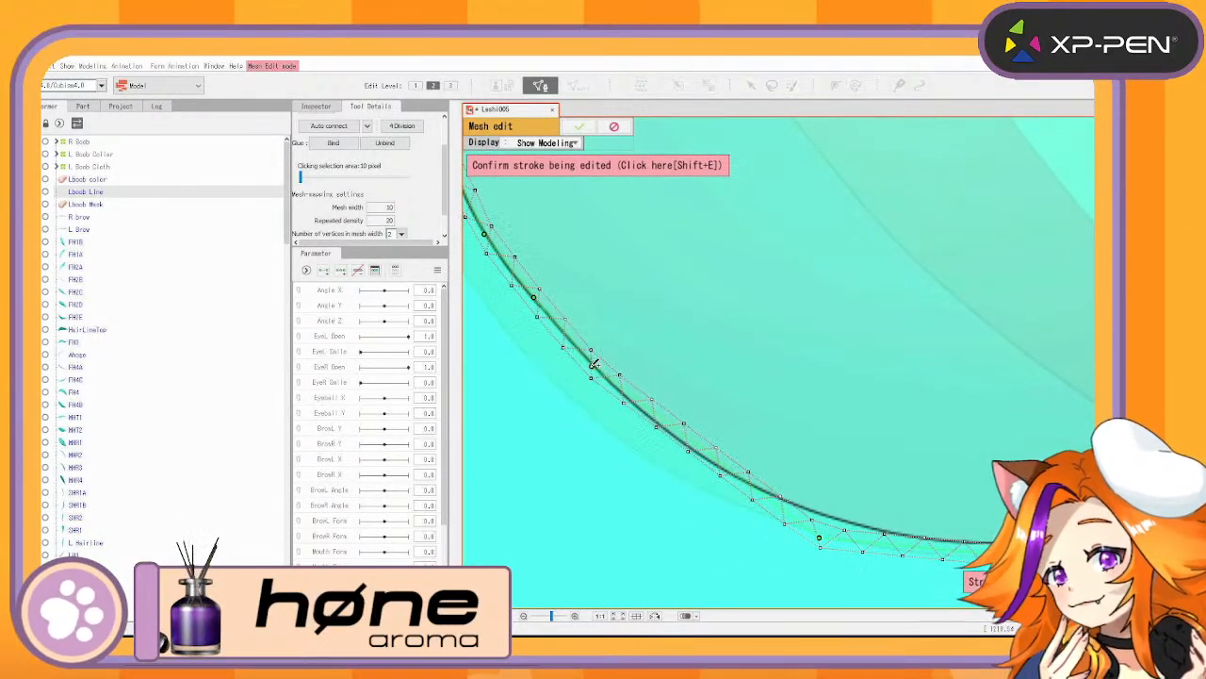
{"action": "left_click", "coordinate": [677, 438]}
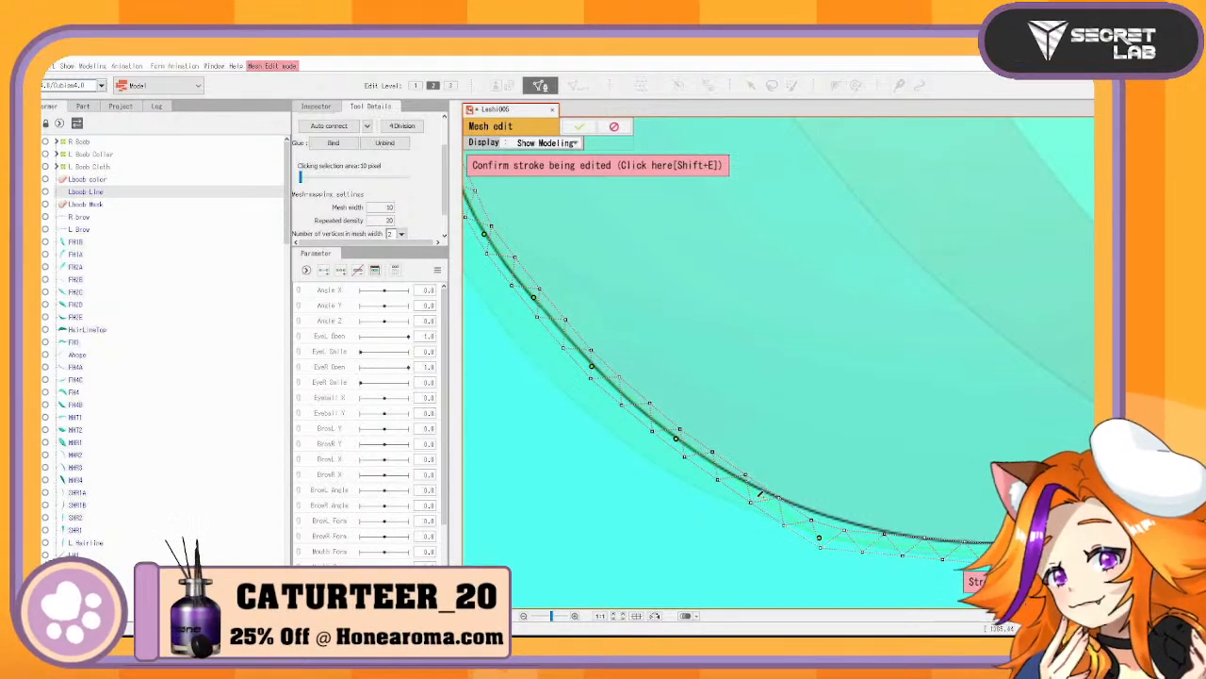
{"action": "left_click", "coordinate": [764, 501]}
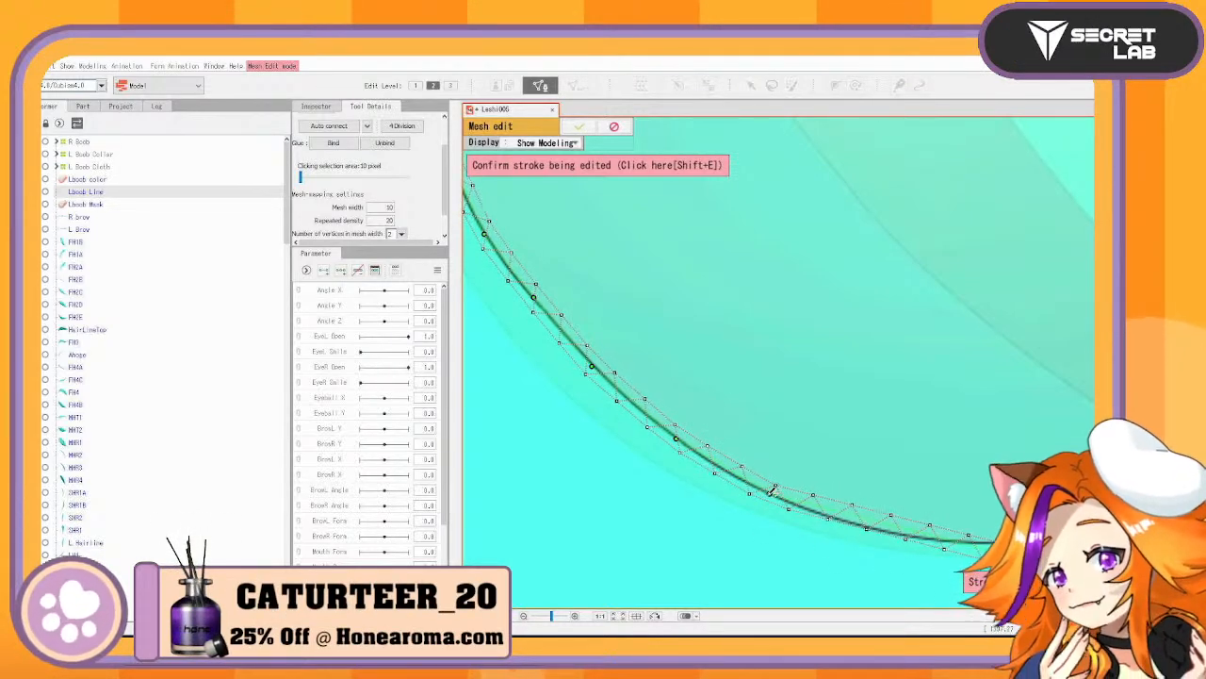
Align the stroke's control points with the underside of Lboob Line, adding points where the mesh strays from the line
{"action": "left_click_drag", "start_coordinate": [873, 523], "coordinate": [764, 477]}
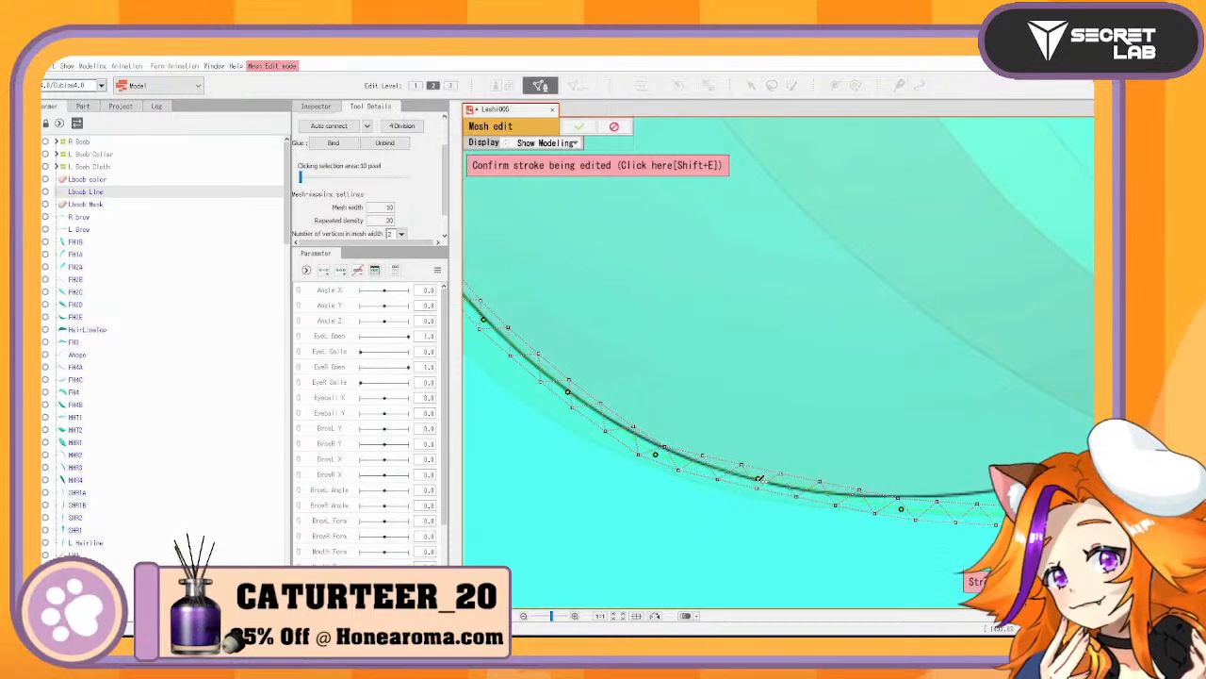
{"action": "left_click", "coordinate": [756, 480]}
{"action": "left_click", "coordinate": [900, 507]}
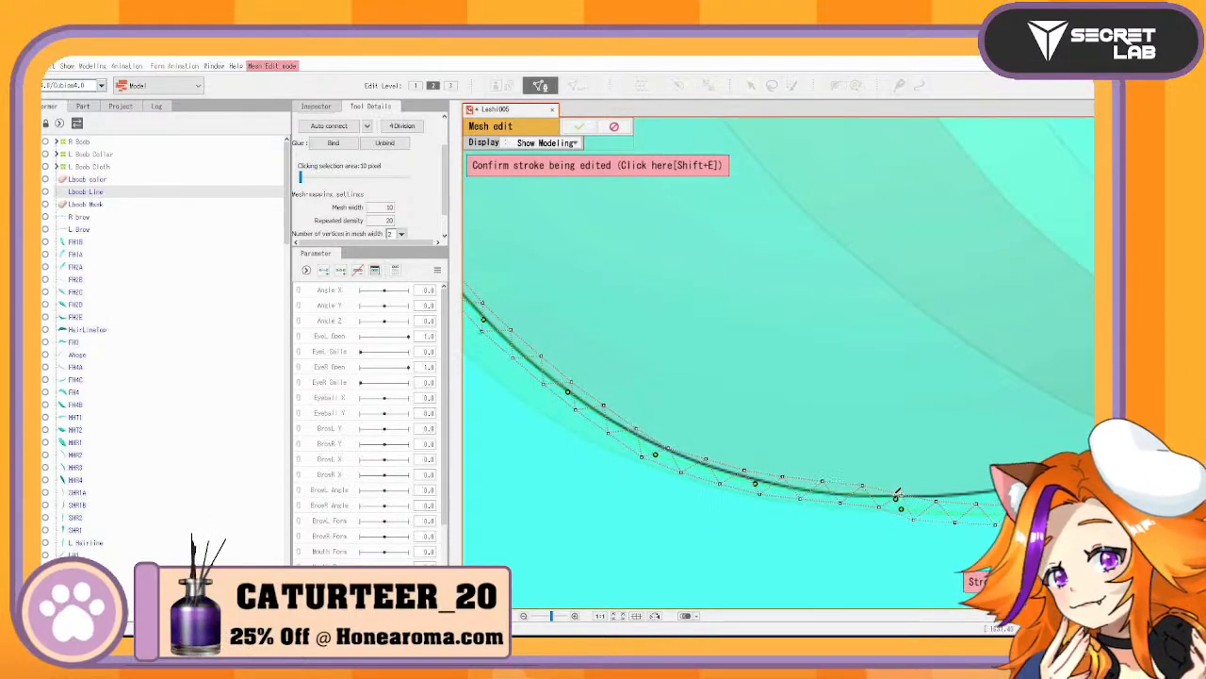
{"action": "left_click_drag", "start_coordinate": [657, 452], "coordinate": [662, 443]}
{"action": "left_click_drag", "start_coordinate": [985, 466], "coordinate": [723, 457]}
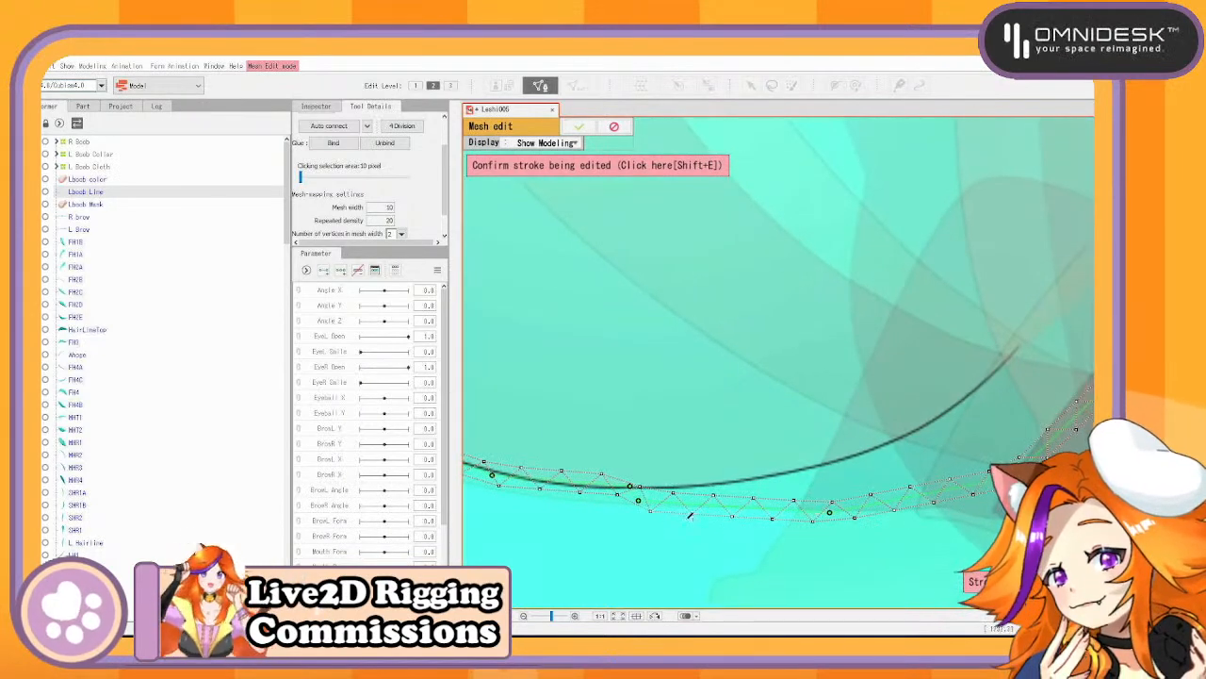
{"action": "left_click_drag", "start_coordinate": [639, 501], "coordinate": [736, 481]}
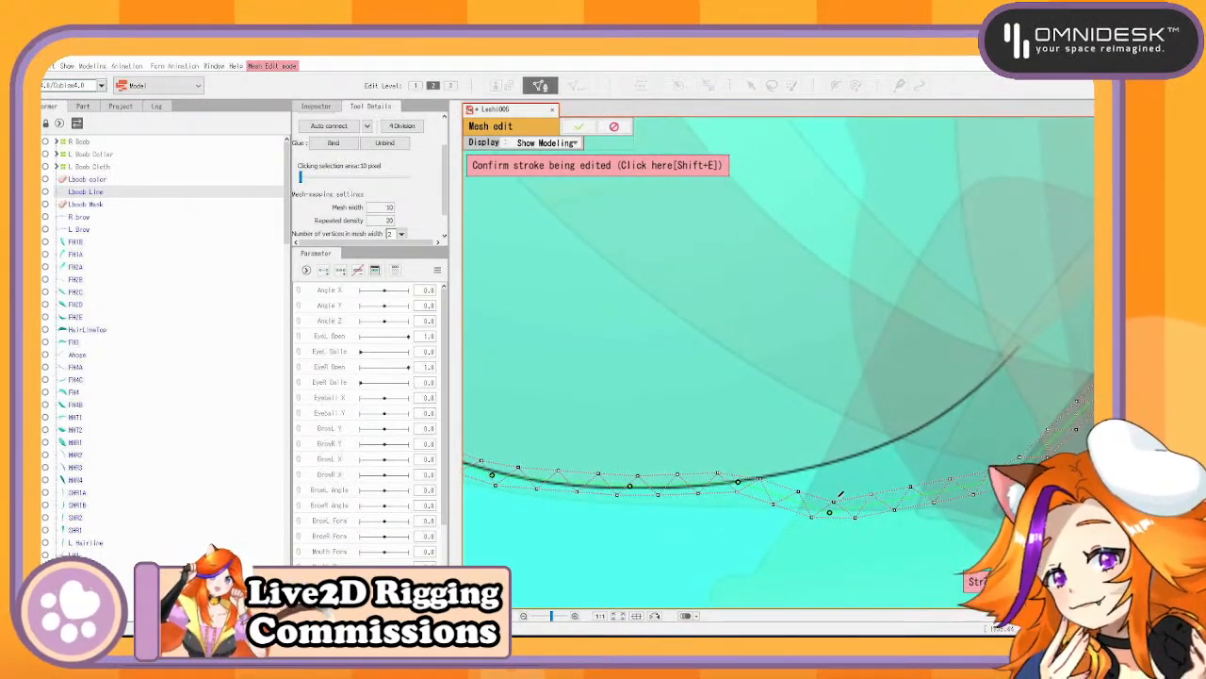
Pull the stroke's last control points onto the line's inner lower end and add two points to smooth that curve
{"action": "left_click_drag", "start_coordinate": [831, 510], "coordinate": [852, 456]}
{"action": "left_click_drag", "start_coordinate": [938, 420], "coordinate": [774, 434]}
{"action": "left_click_drag", "start_coordinate": [856, 489], "coordinate": [801, 412]}
{"action": "mouse_move", "coordinate": [979, 367]}
{"action": "left_mouse_down"}
{"action": "mouse_move", "coordinate": [948, 350]}
{"action": "mouse_move", "coordinate": [851, 342]}
{"action": "mouse_move", "coordinate": [867, 355]}
{"action": "left_mouse_up"}
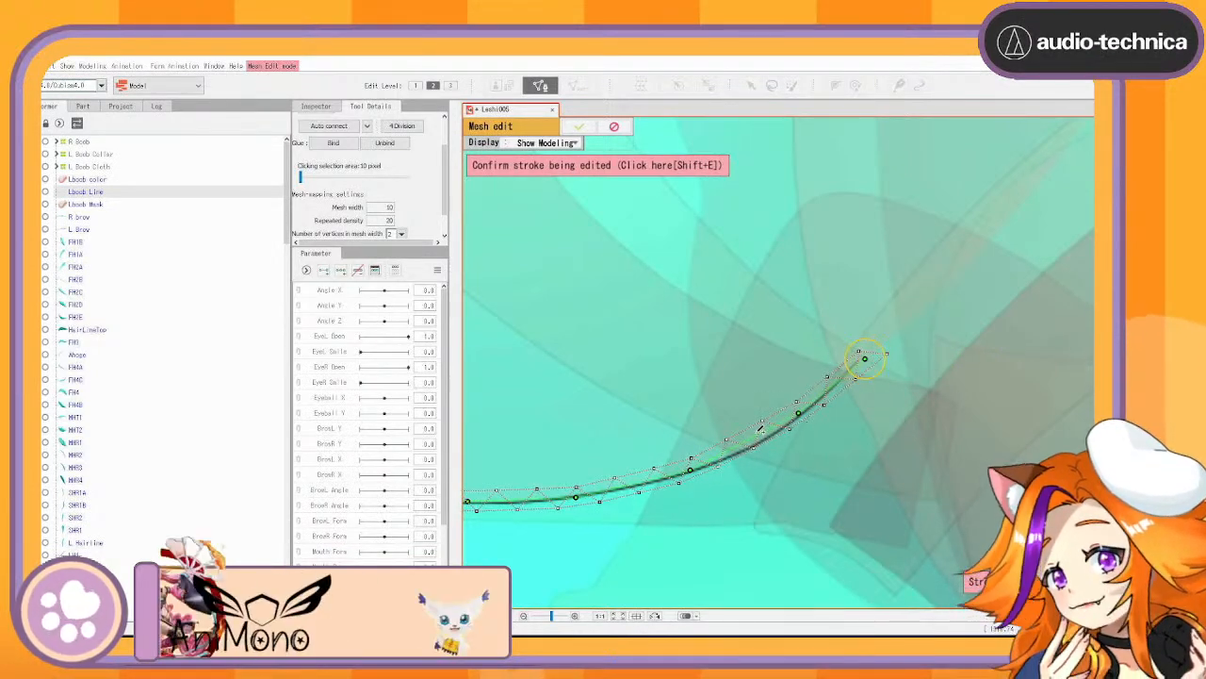
{"action": "left_click", "coordinate": [756, 436]}
{"action": "left_click", "coordinate": [740, 450]}
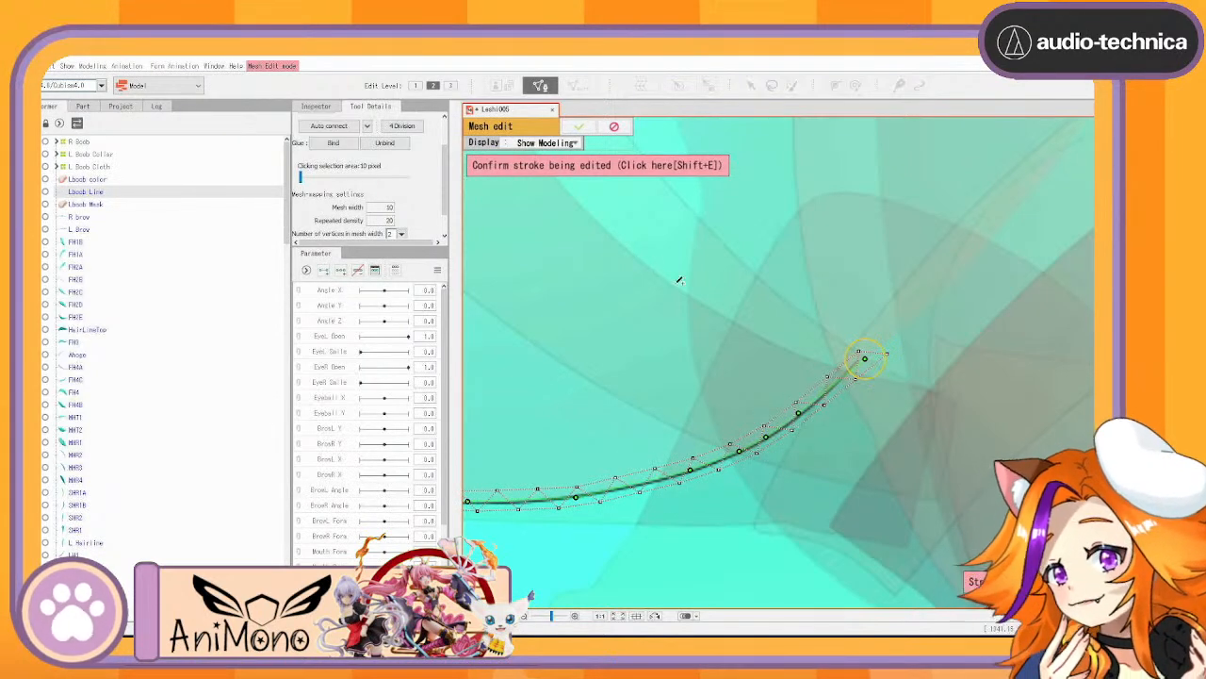
Confirm the stroke, apply the mesh edit of Lboob Line, and select the Lboob color art mesh
{"action": "left_click", "coordinate": [586, 165]}
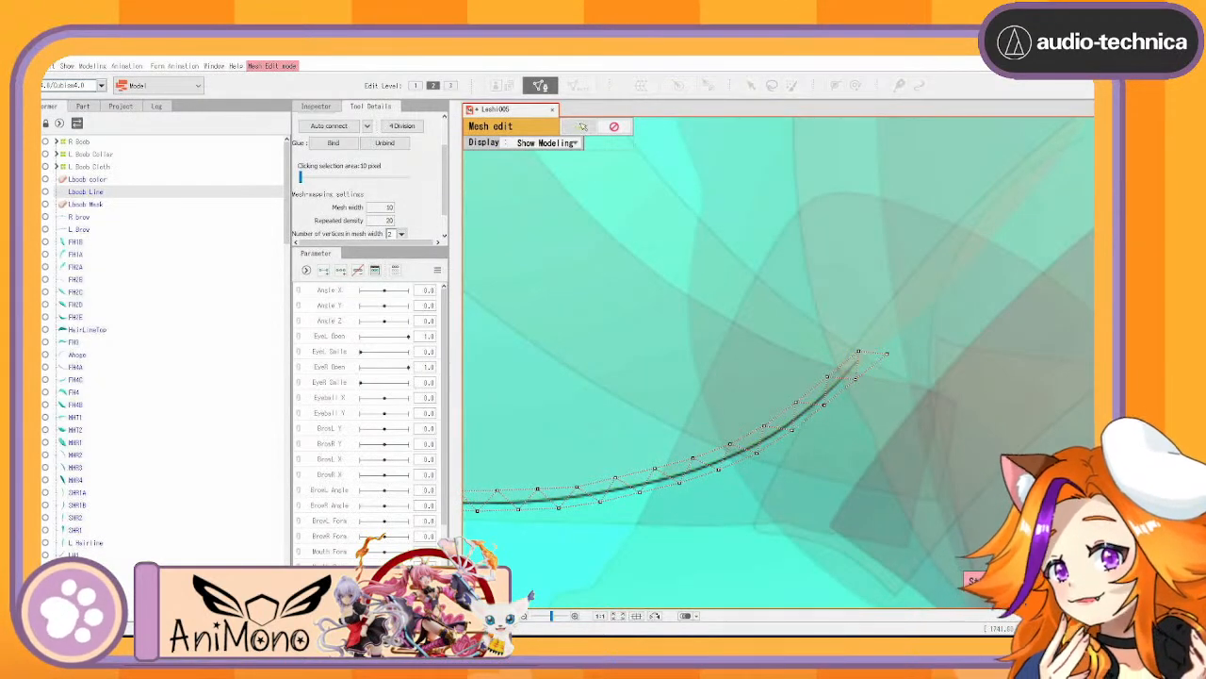
{"action": "left_click", "coordinate": [579, 126]}
{"action": "scroll", "coordinate": [933, 396], "scroll_direction": "down", "scroll_amount": 5}
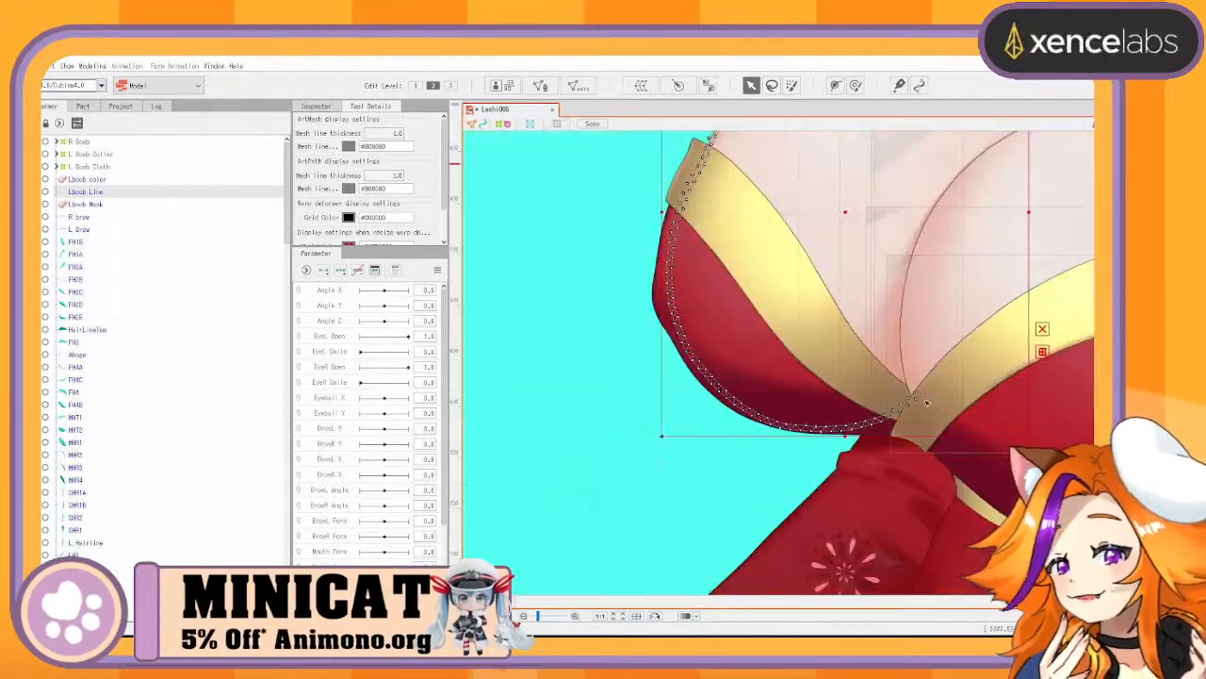
{"action": "left_click", "coordinate": [86, 181]}
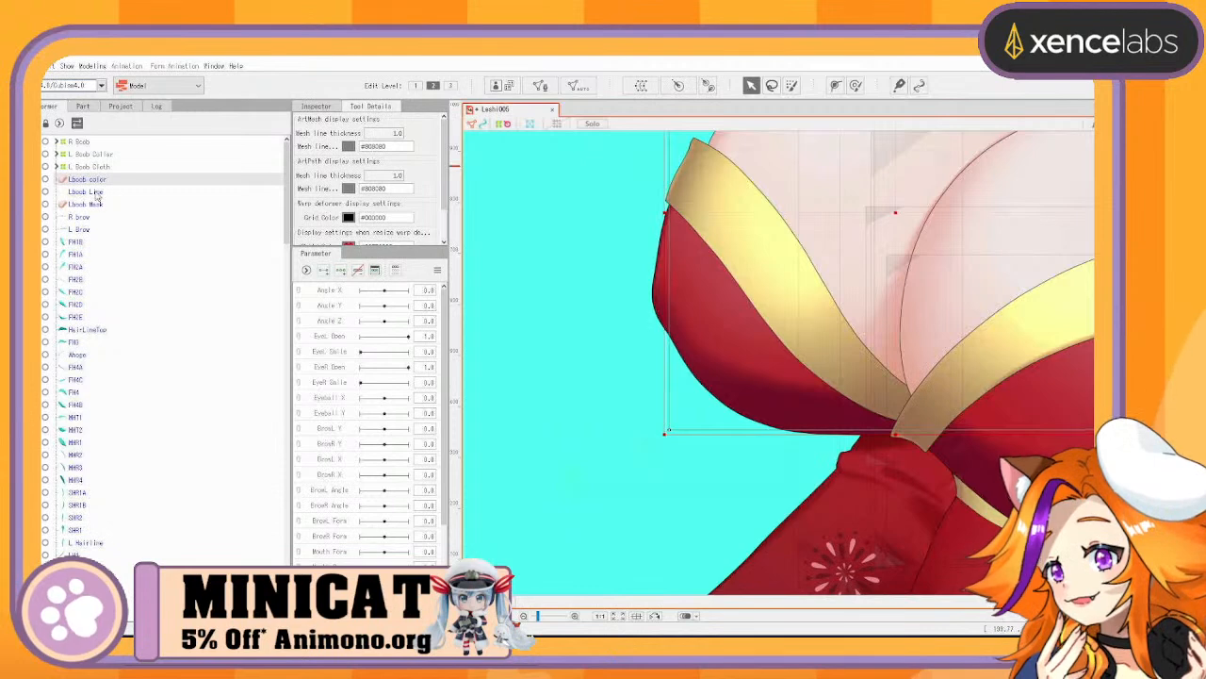
Create a warp deformer named Flesh as the parent of Lboob color, Lboob Line and Lboob Mask
{"action": "left_click", "coordinate": [90, 206], "text": "shift"}
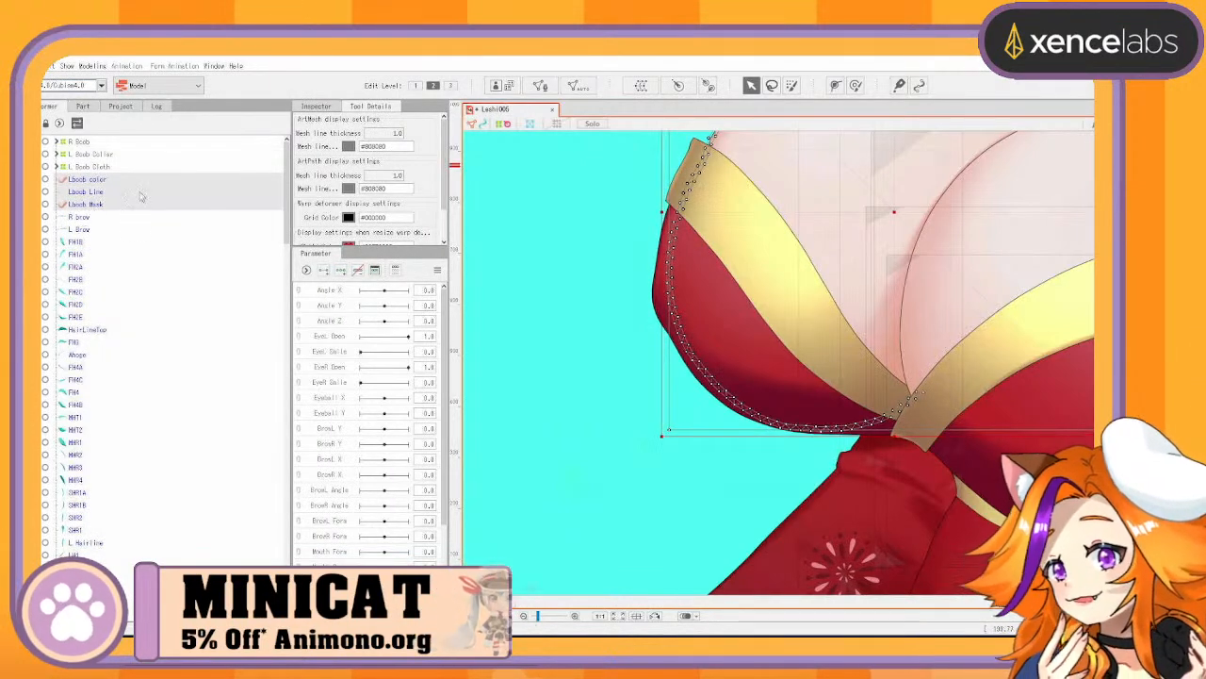
{"action": "left_click", "coordinate": [642, 85]}
{"action": "triple_click", "coordinate": [334, 401]}
{"action": "type", "text": "Flesh"}
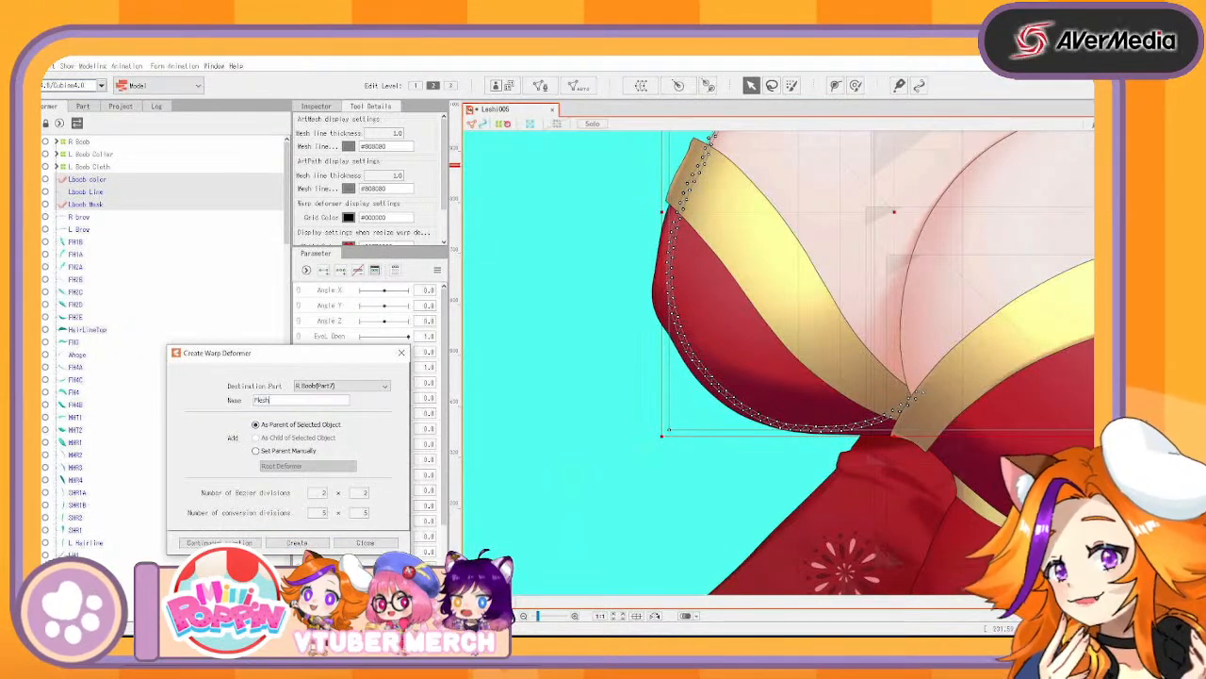
{"action": "left_click", "coordinate": [218, 543]}
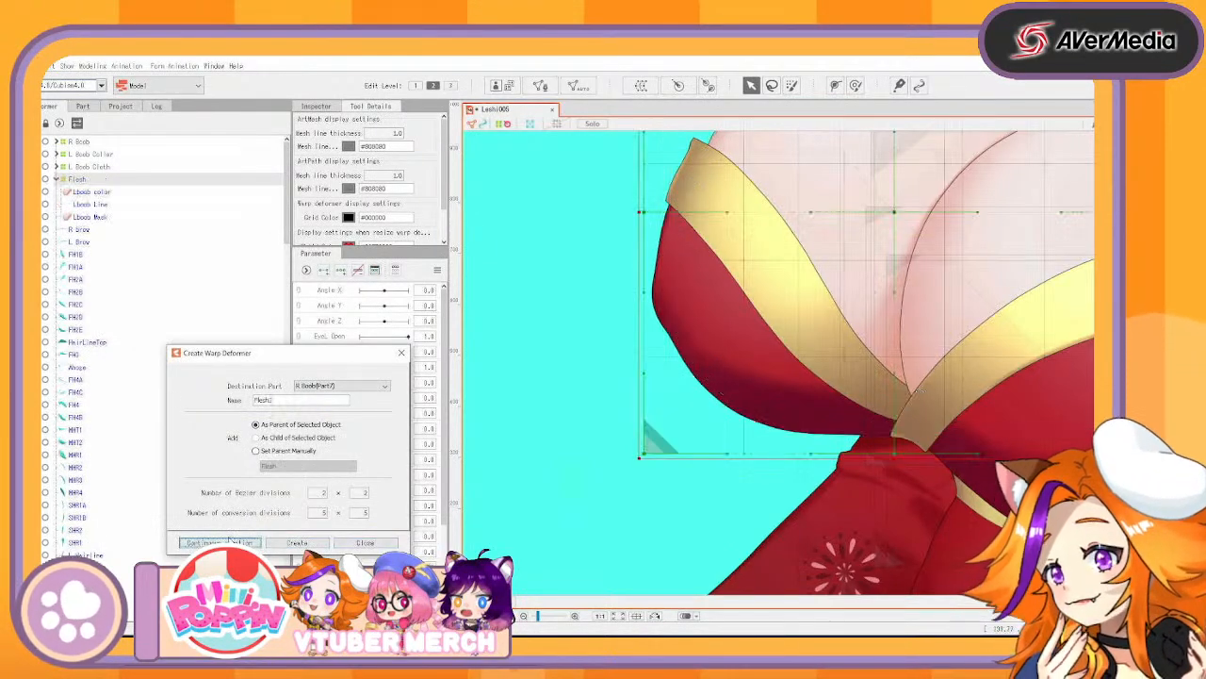
Select Lboob color and Lboob Mask, and enter Color as the name for the next warp deformer
{"action": "left_click", "coordinate": [93, 195]}
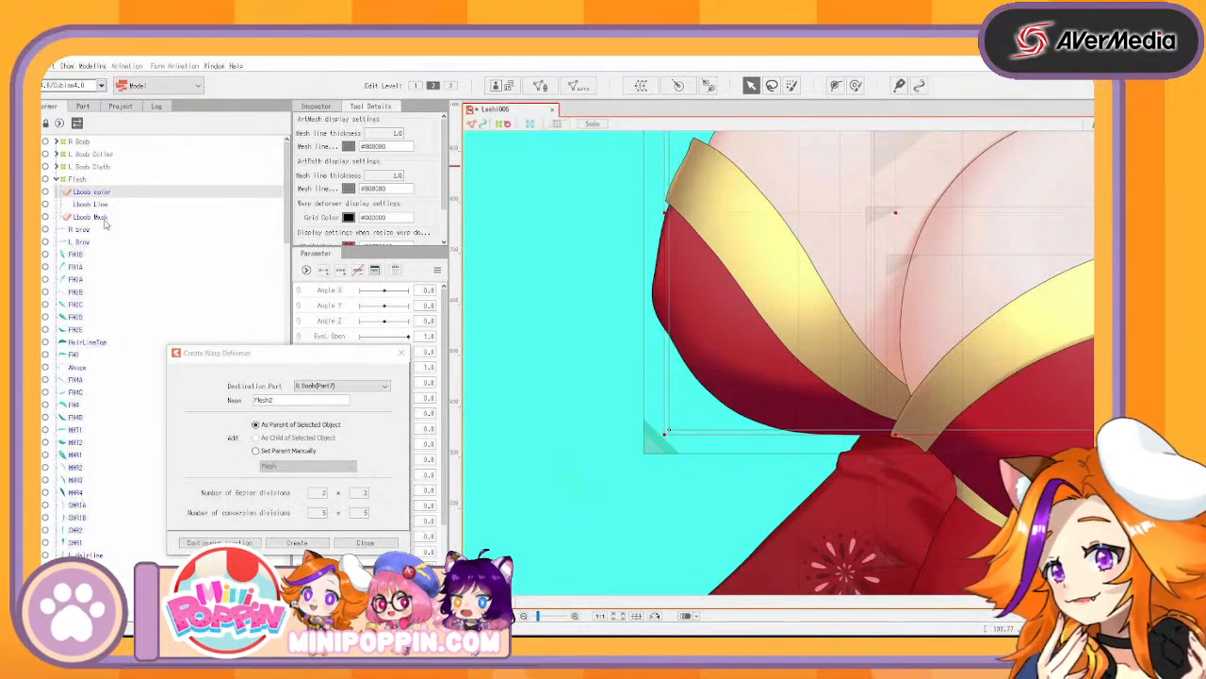
{"action": "left_click", "coordinate": [104, 220], "text": "ctrl"}
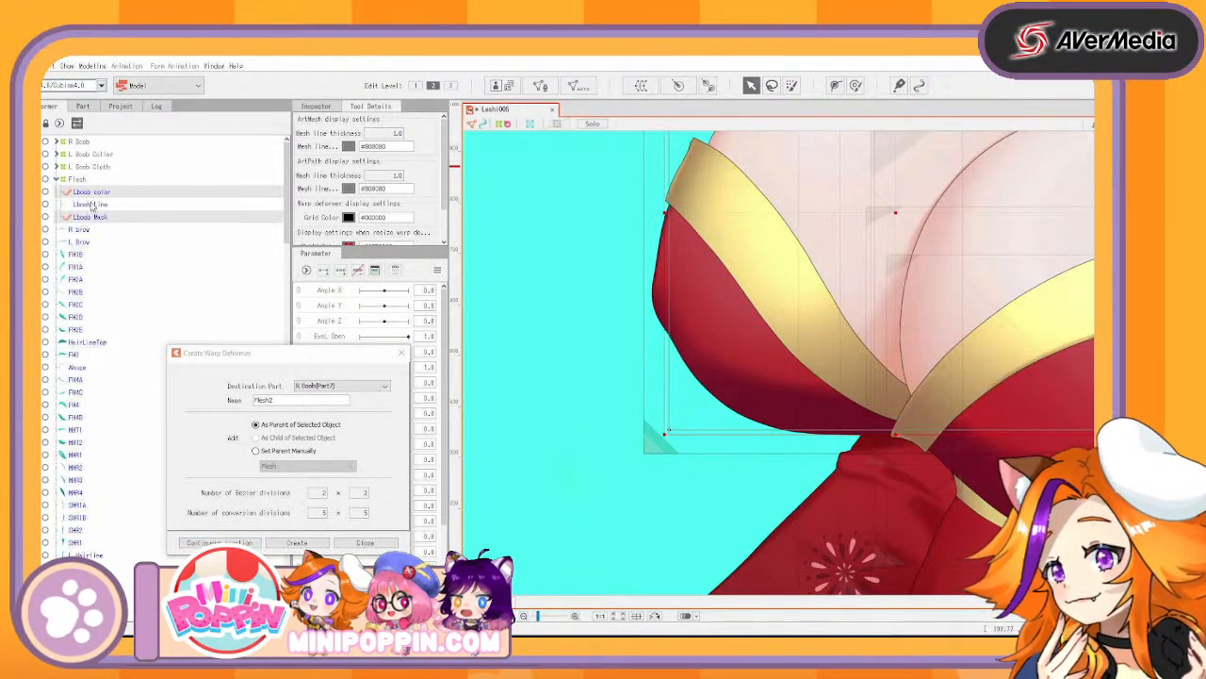
{"action": "double_click", "coordinate": [309, 401]}
{"action": "type", "text": "C"}
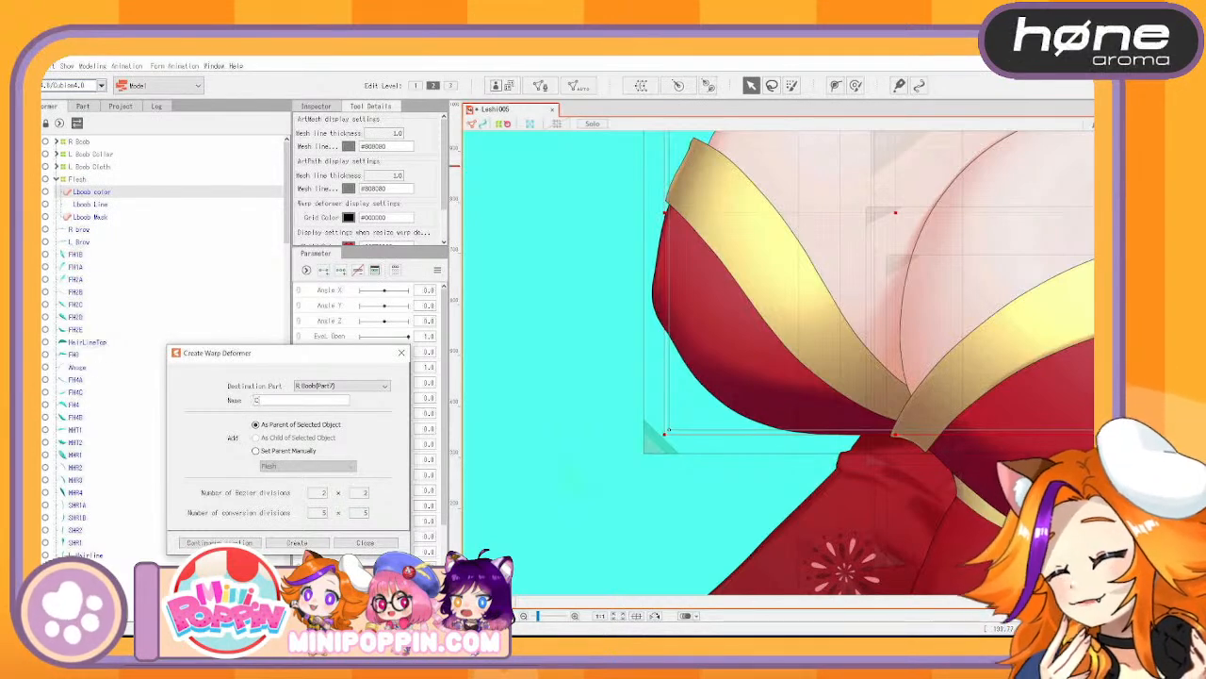
{"action": "type", "text": "olor"}
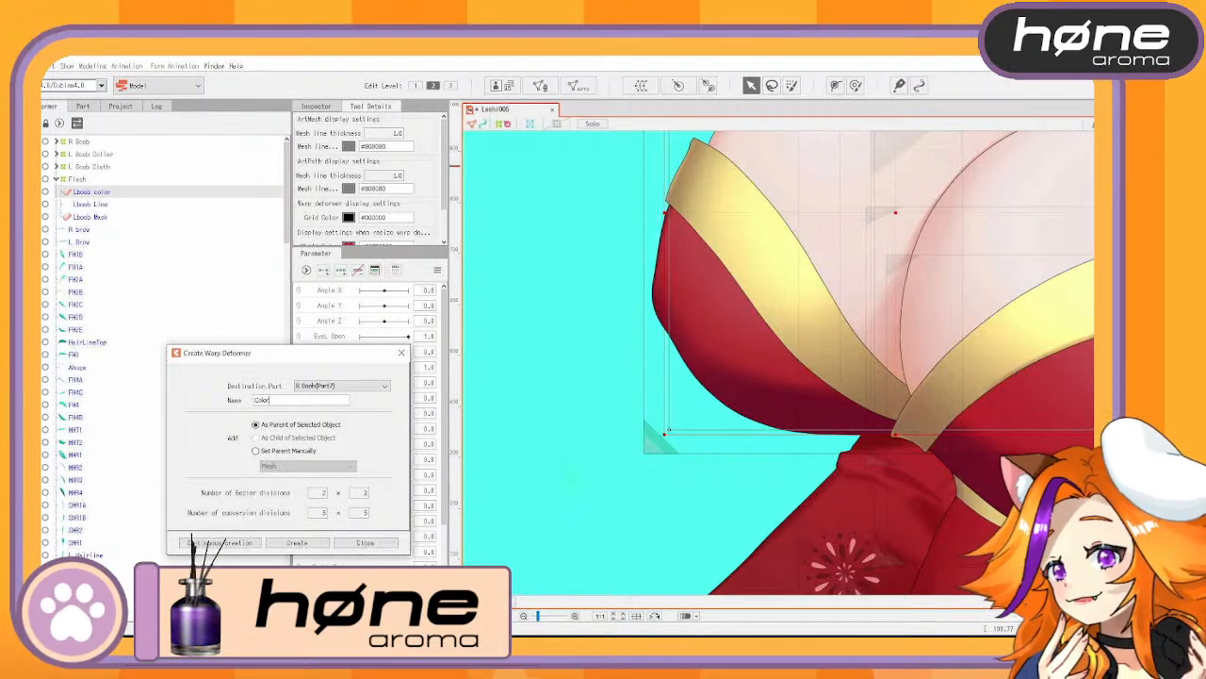
{"action": "scroll", "coordinate": [863, 396], "scroll_direction": "down", "scroll_amount": 3}
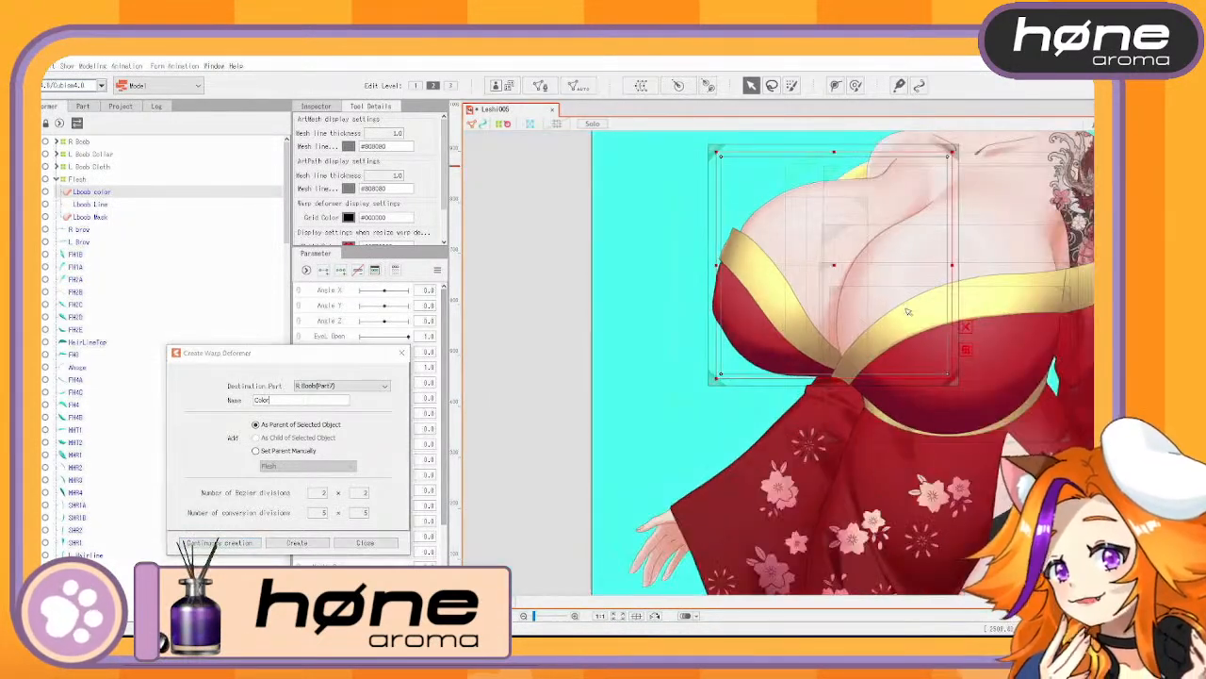
{"action": "left_click_drag", "start_coordinate": [874, 386], "coordinate": [741, 509]}
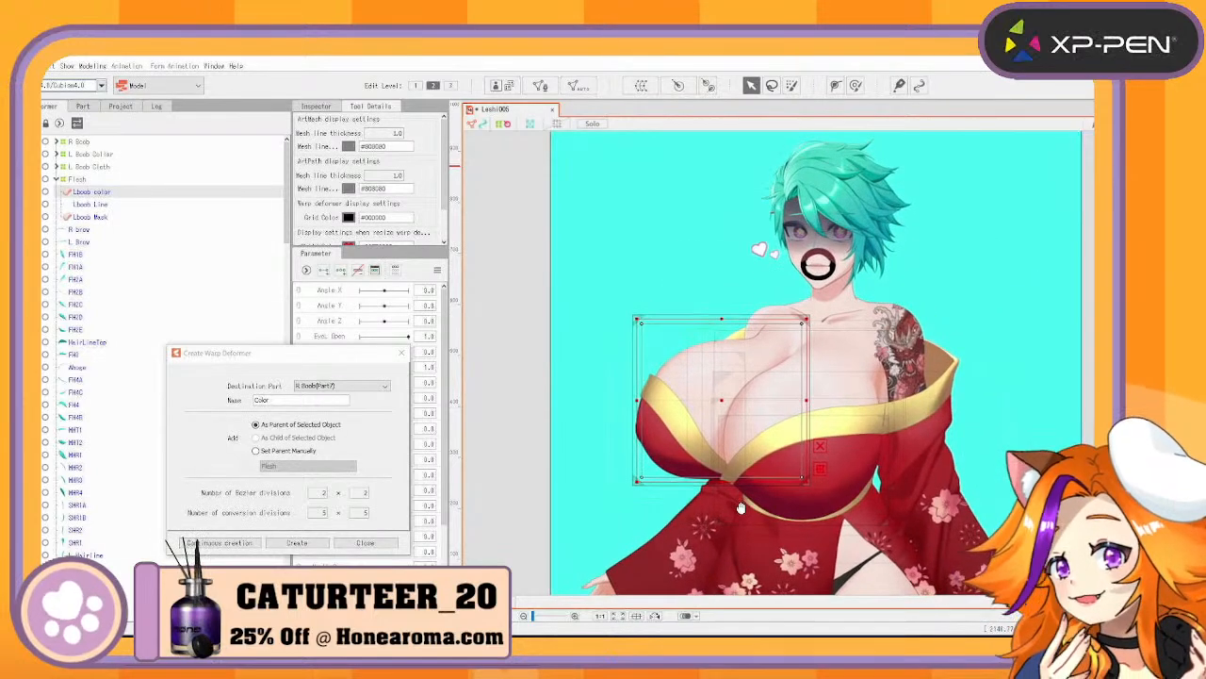
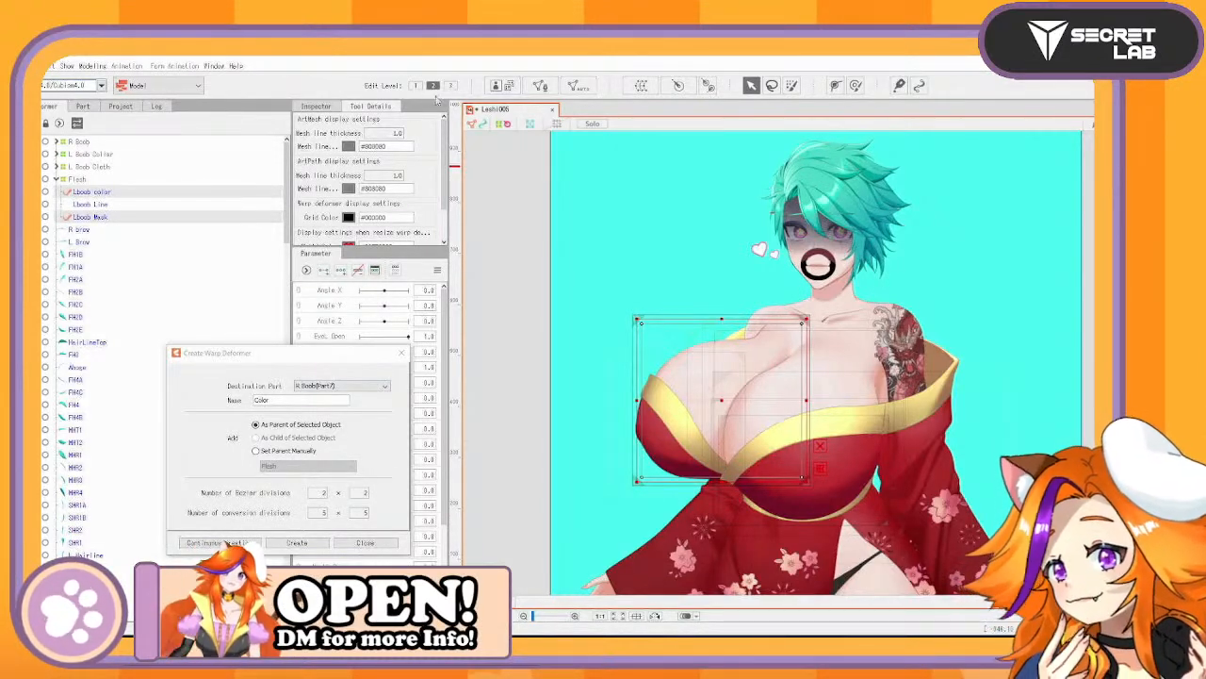
Generate automatic meshes for Lboob color and Lboob Mask with the Standard preset
{"action": "left_click", "coordinate": [552, 86]}
{"action": "left_click", "coordinate": [561, 293]}
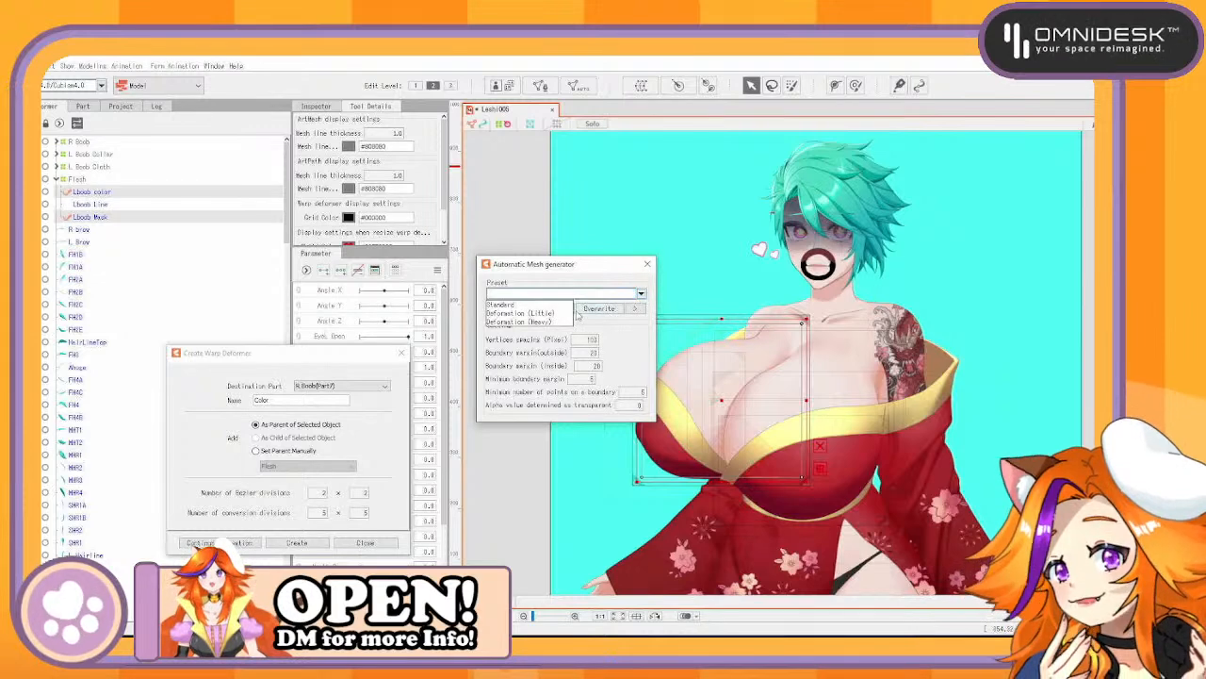
{"action": "left_click", "coordinate": [557, 306]}
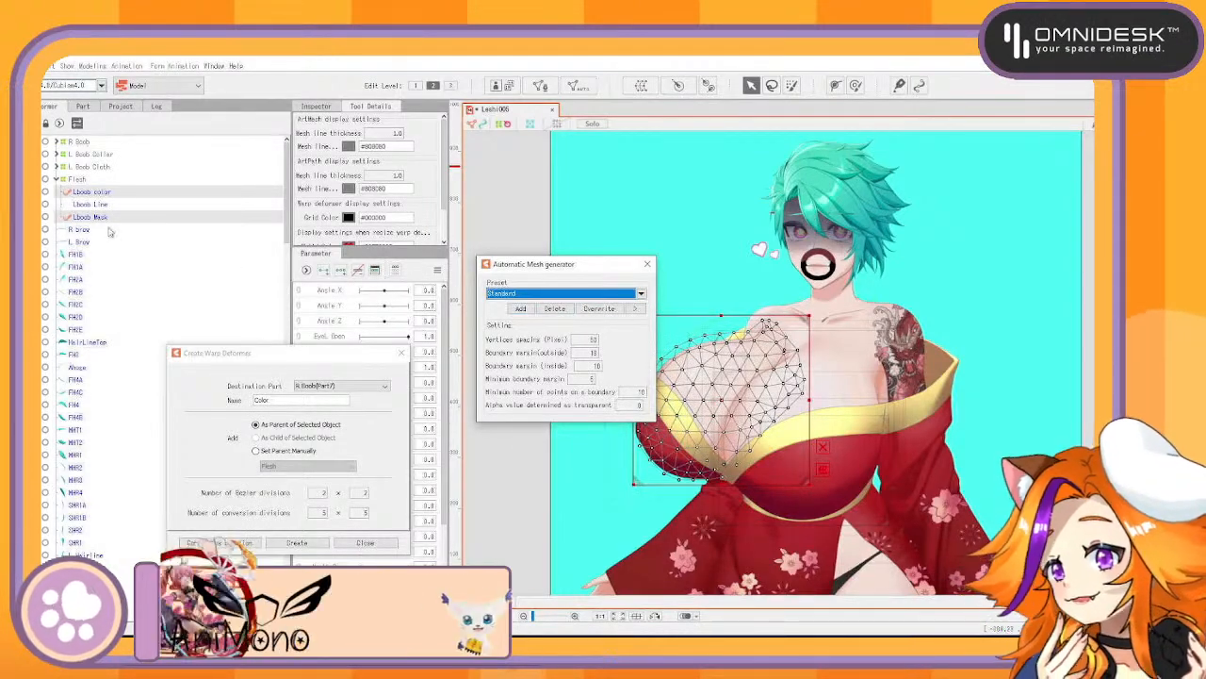
Create the Color warp deformer inside Flesh as the parent of Lboob color only
{"action": "left_click", "coordinate": [60, 181]}
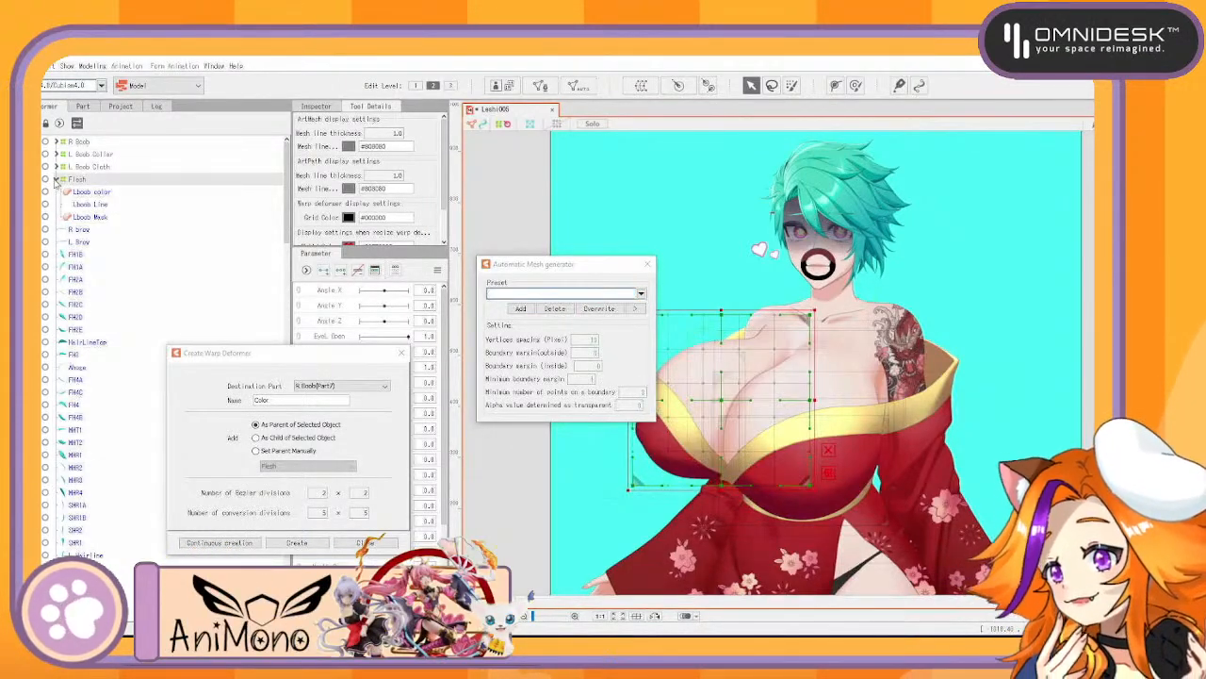
{"action": "left_click", "coordinate": [102, 227]}
{"action": "left_click", "coordinate": [101, 194]}
{"action": "left_click", "coordinate": [289, 400]}
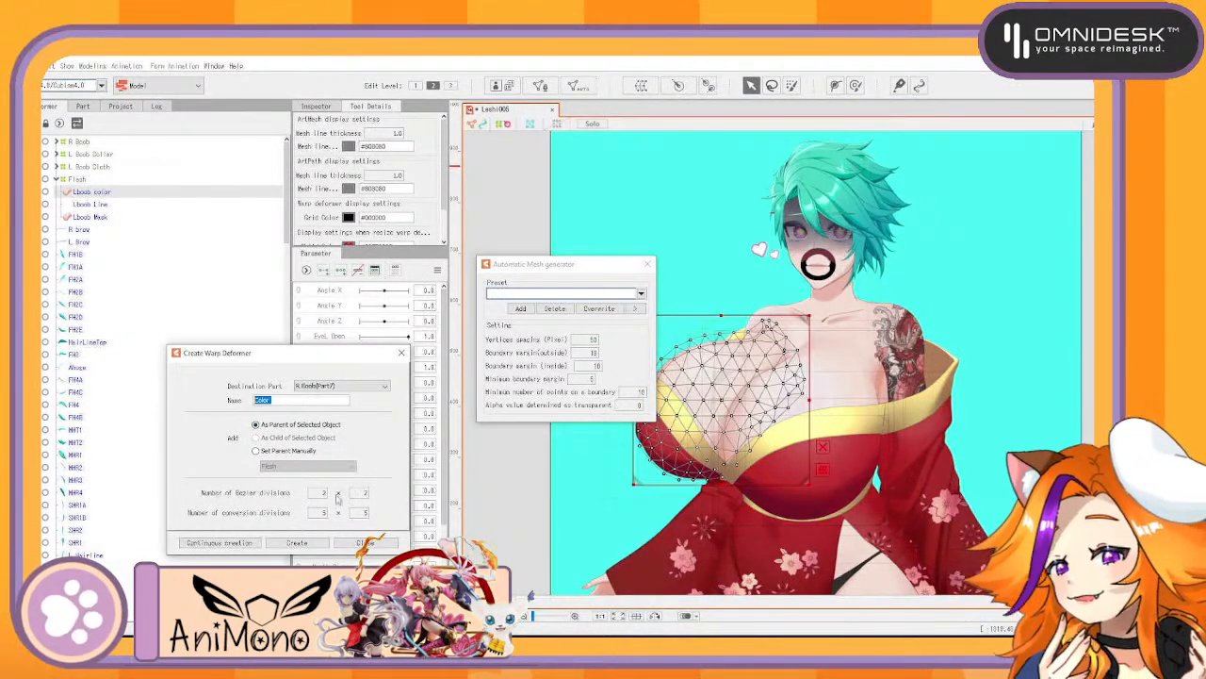
{"action": "left_click", "coordinate": [220, 543]}
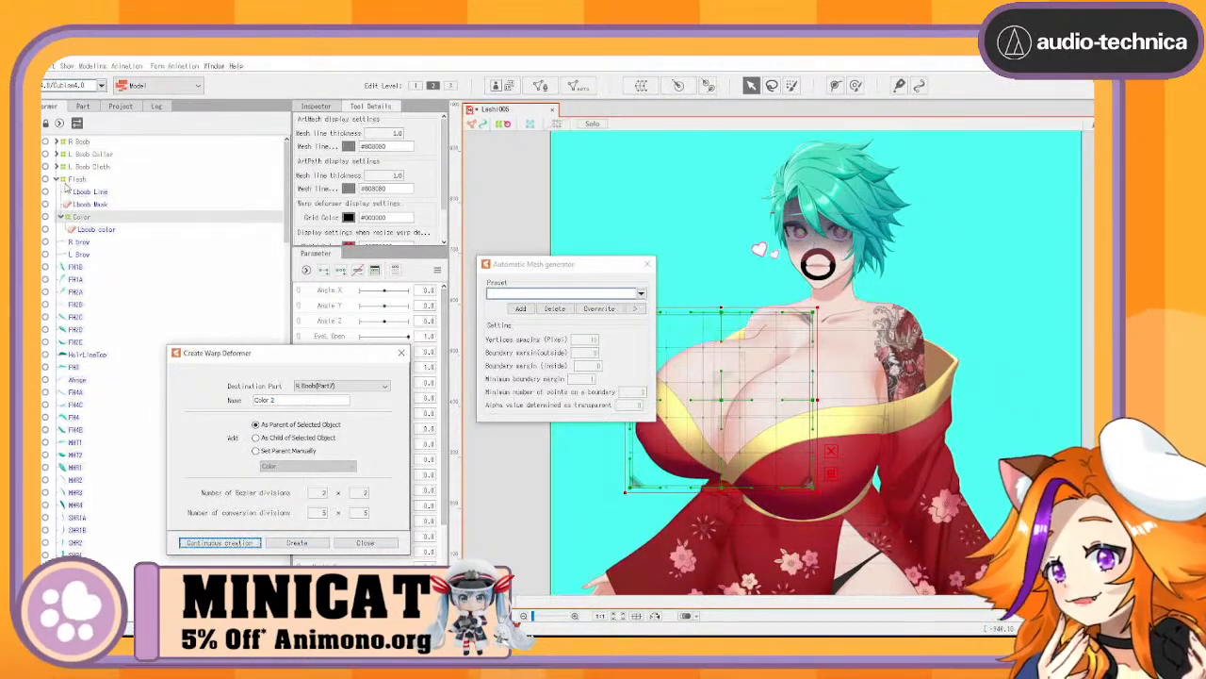
Duplicate the Color deformer twice, nest the three Color deformers above Lboob color, and collapse the Flesh group
{"action": "left_click", "coordinate": [56, 184]}
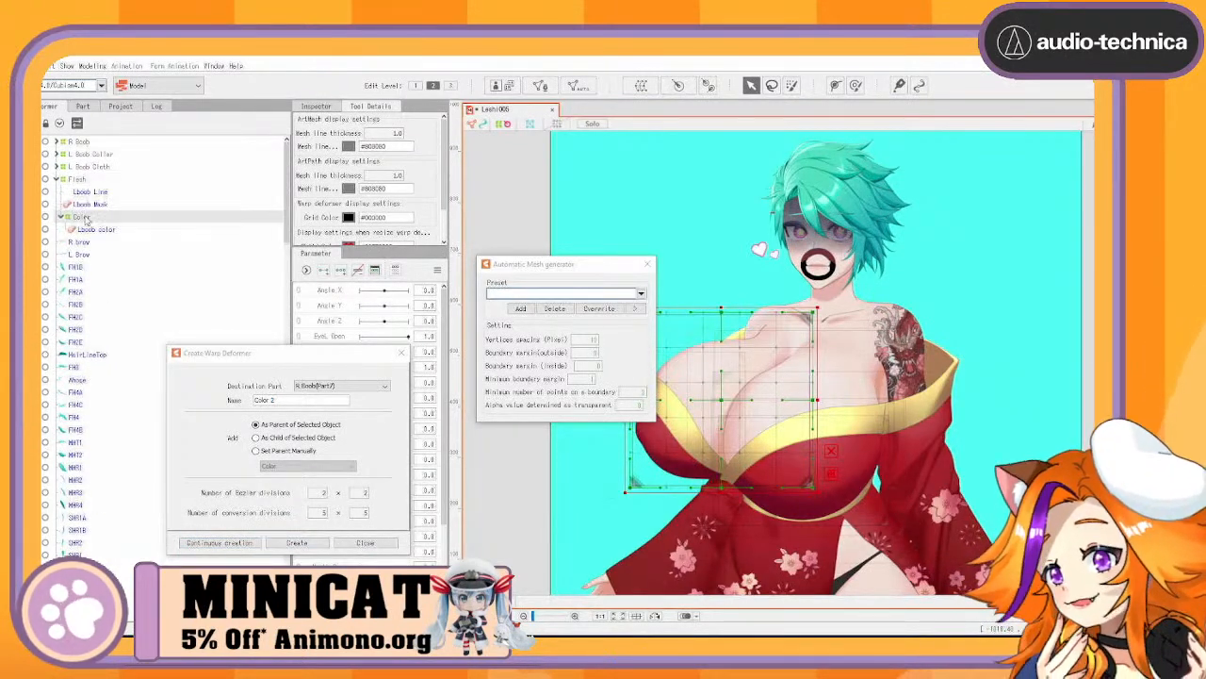
{"action": "key", "text": "ctrl+v"}
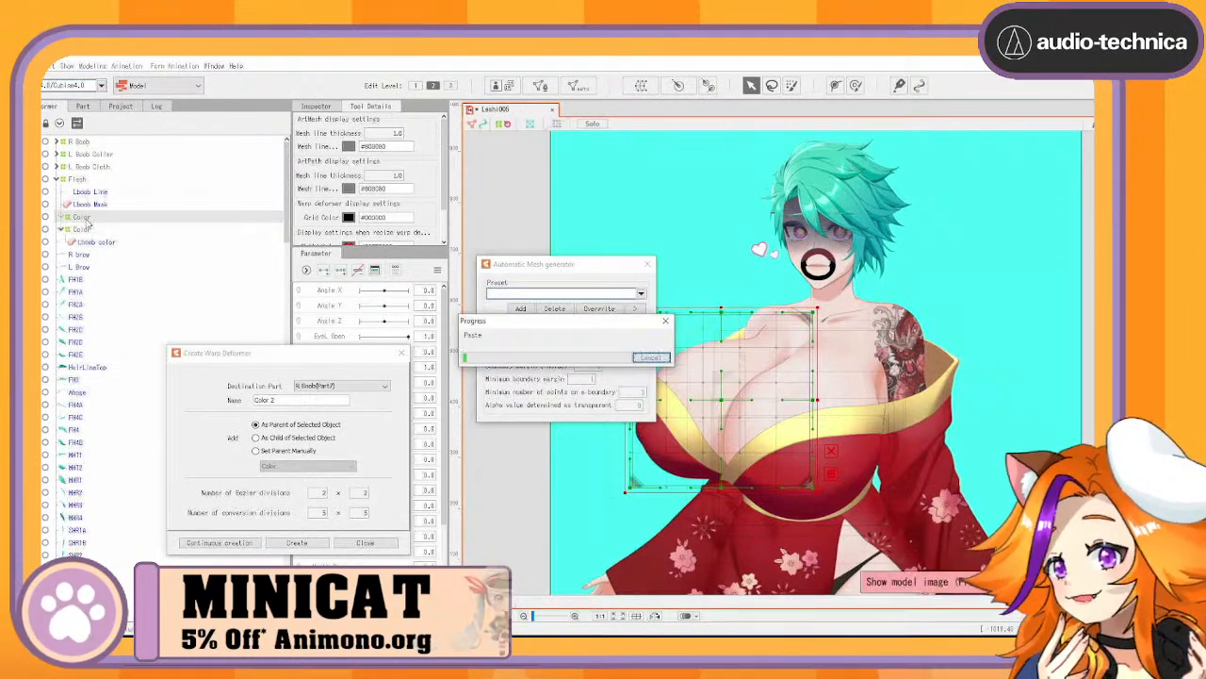
{"action": "key", "text": "ctrl+v"}
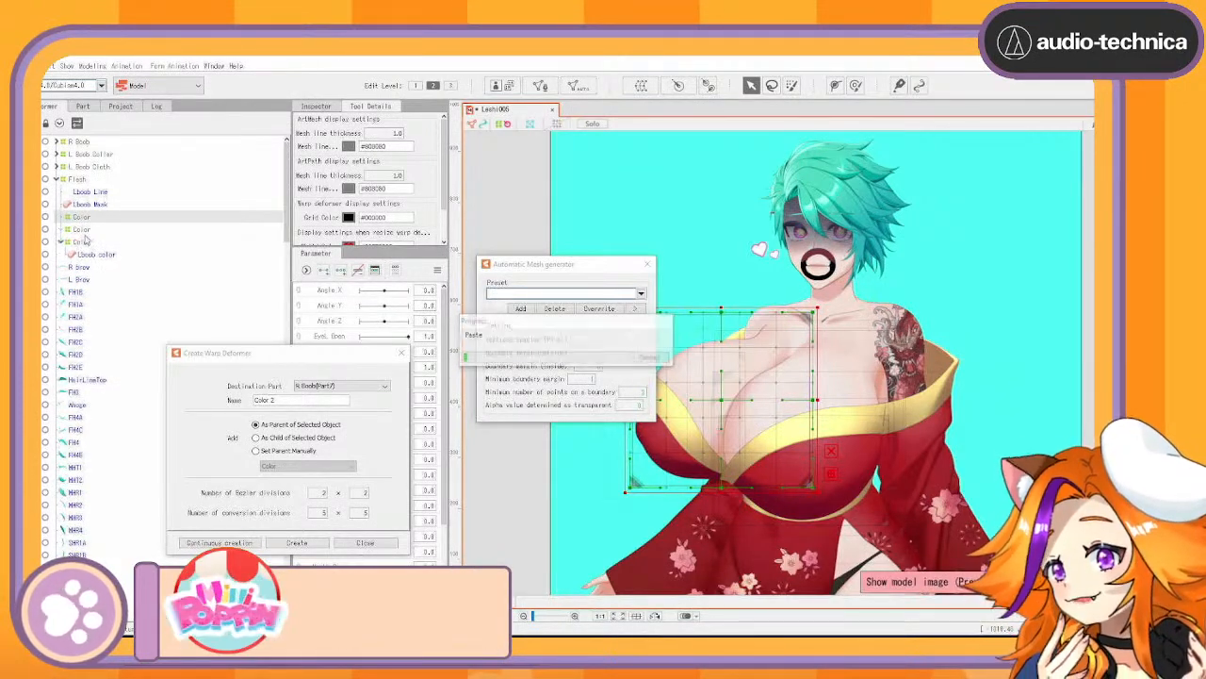
{"action": "left_click_drag", "start_coordinate": [84, 235], "coordinate": [83, 220]}
{"action": "left_click", "coordinate": [59, 180]}
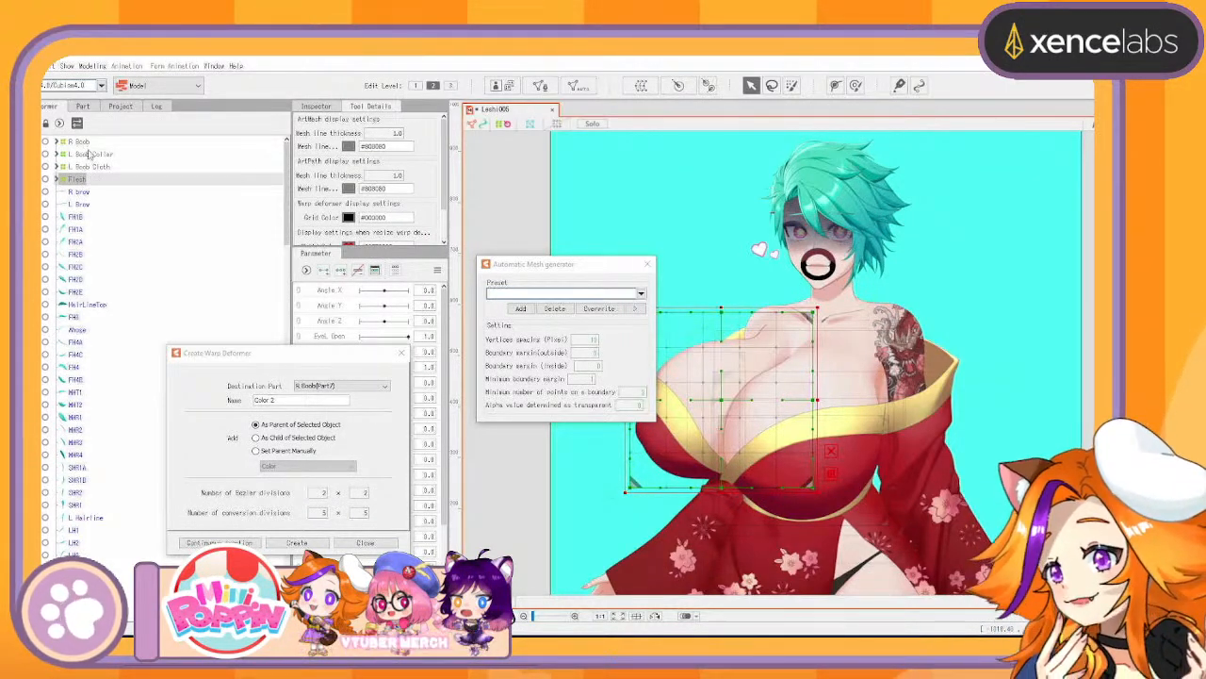
Create a warp deformer named L Boob as the parent of L Boob Collar, L Boob Cloth and Flesh
{"action": "left_click", "coordinate": [91, 154]}
{"action": "left_click", "coordinate": [92, 168], "text": "ctrl"}
{"action": "left_click", "coordinate": [88, 179], "text": "ctrl"}
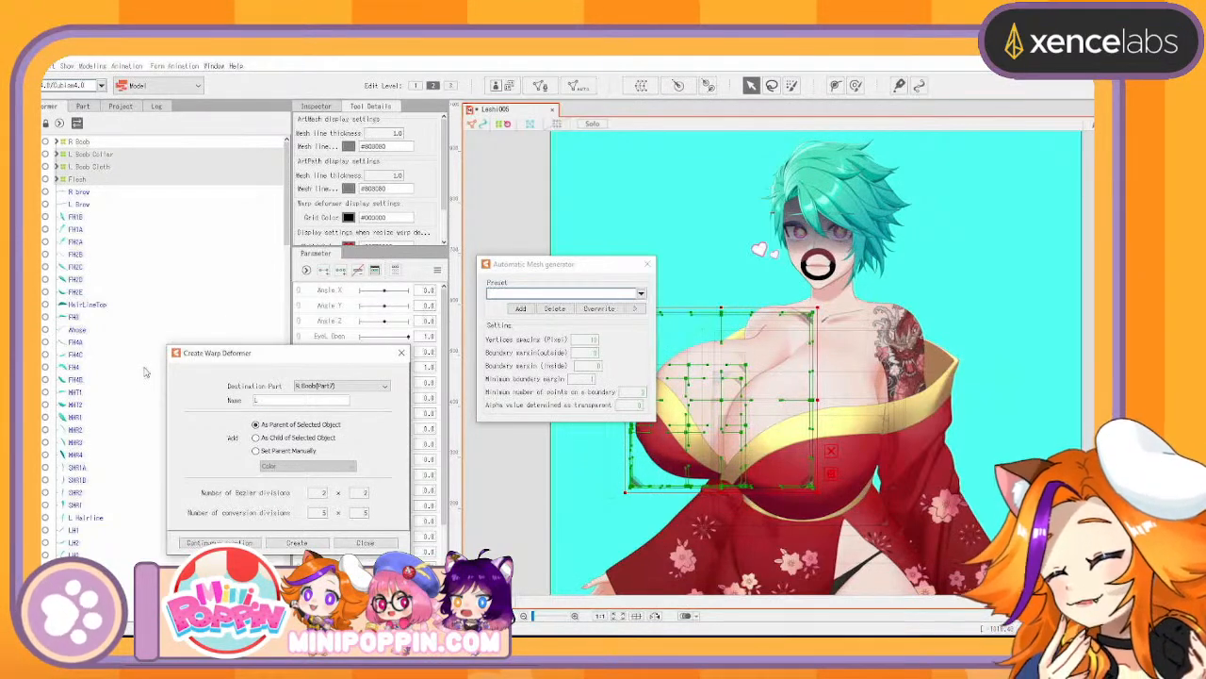
{"action": "type", "text": "Boob"}
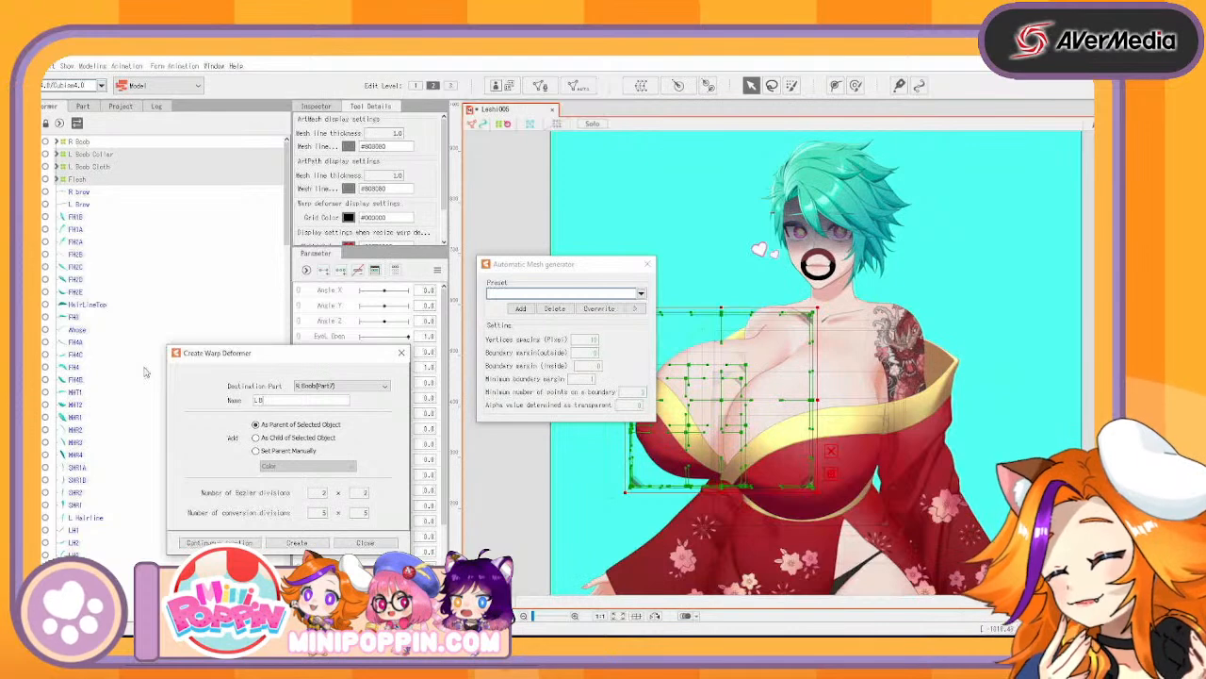
{"action": "left_click", "coordinate": [232, 545]}
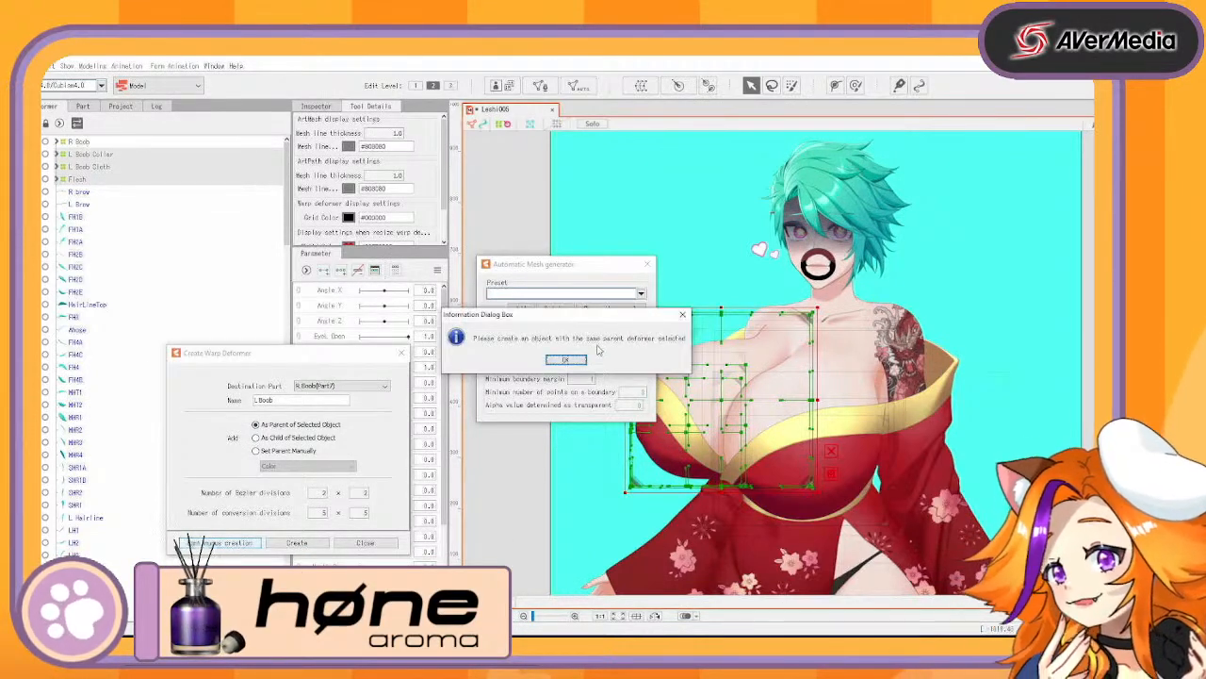
{"action": "left_click", "coordinate": [682, 317]}
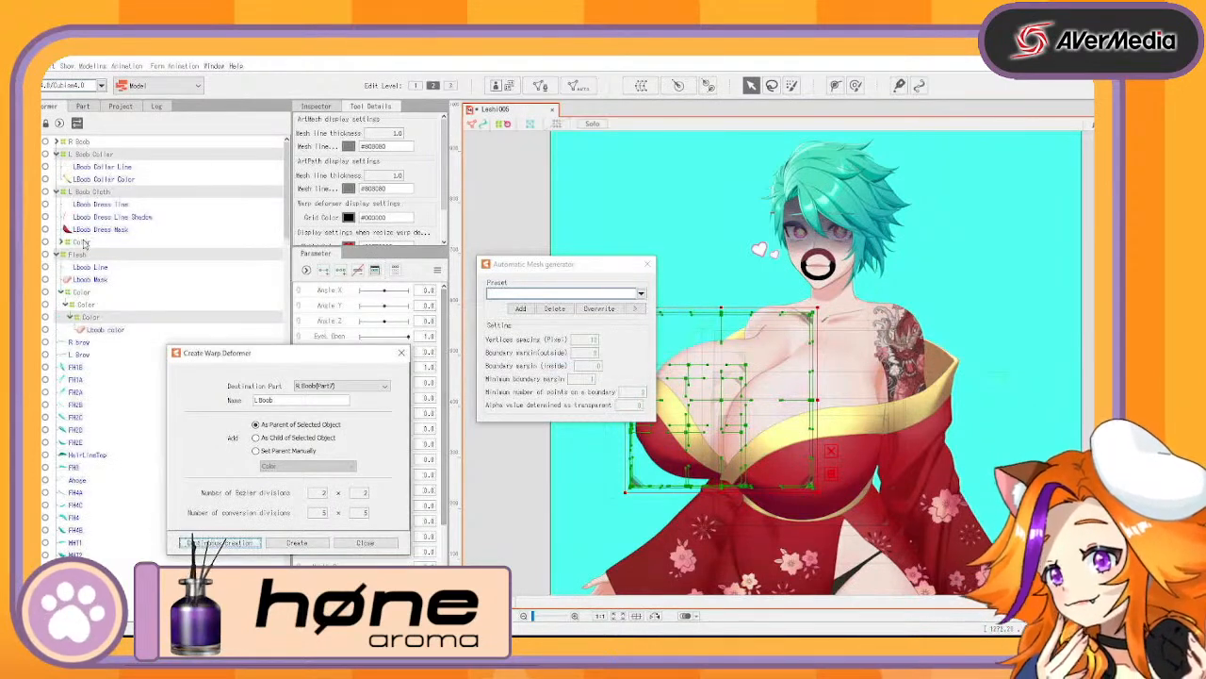
{"action": "left_click", "coordinate": [94, 155]}
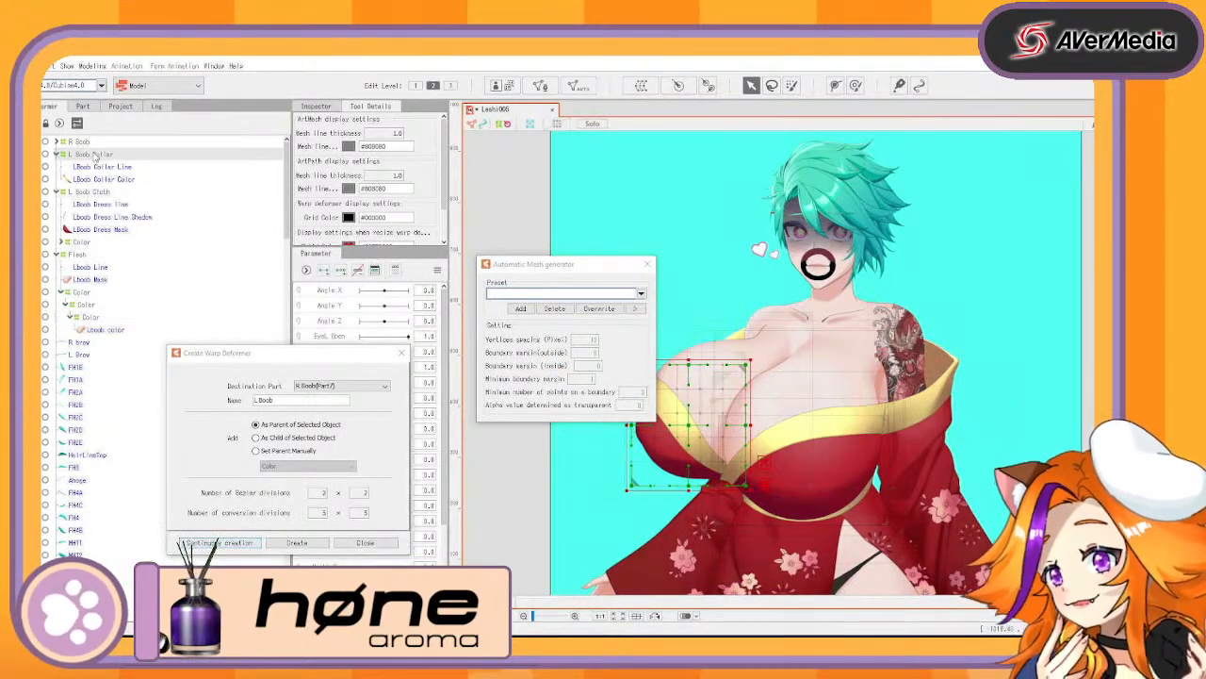
{"action": "left_click", "coordinate": [79, 255], "text": "ctrl"}
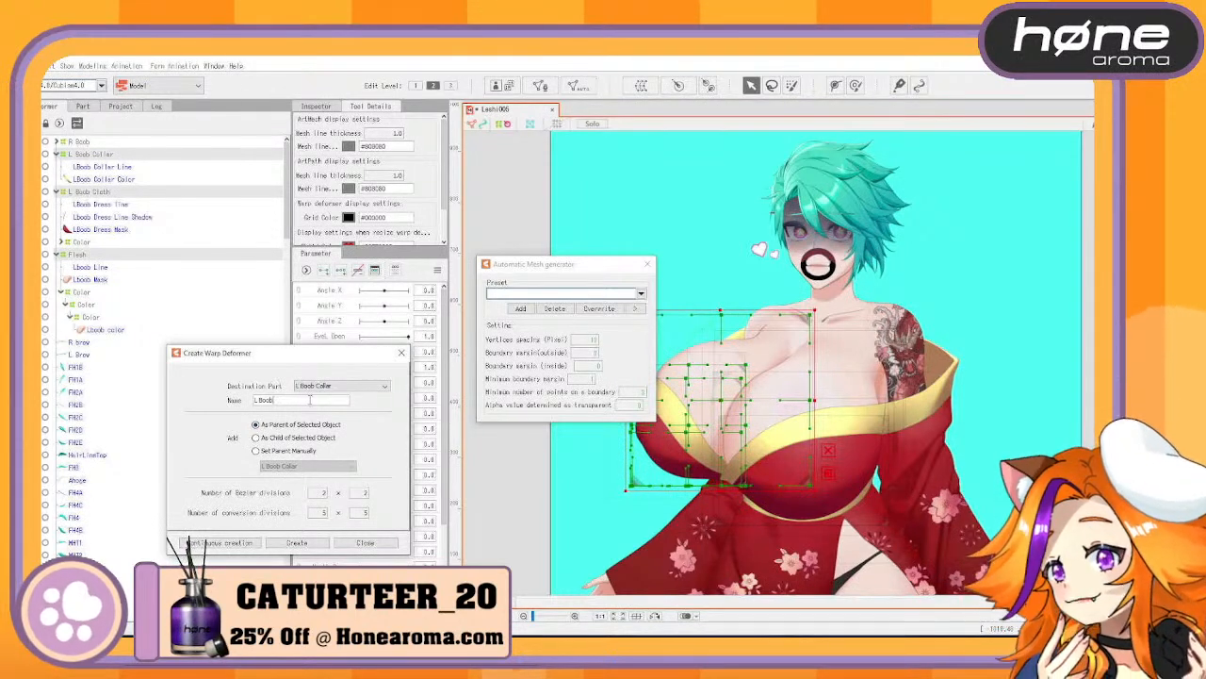
{"action": "left_click", "coordinate": [250, 544]}
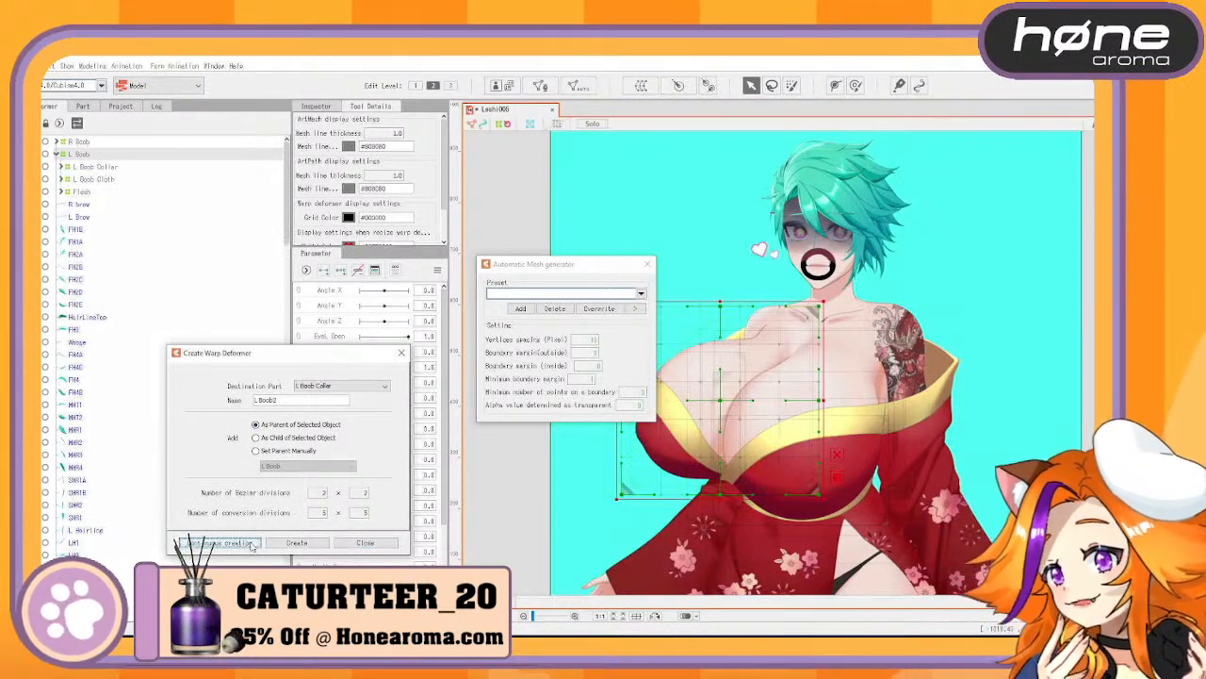
Duplicate L Boob Collar, L Boob Cloth and Flesh twice, nest each set of copies inside one another, and collapse L Boob
{"action": "left_click", "coordinate": [98, 168]}
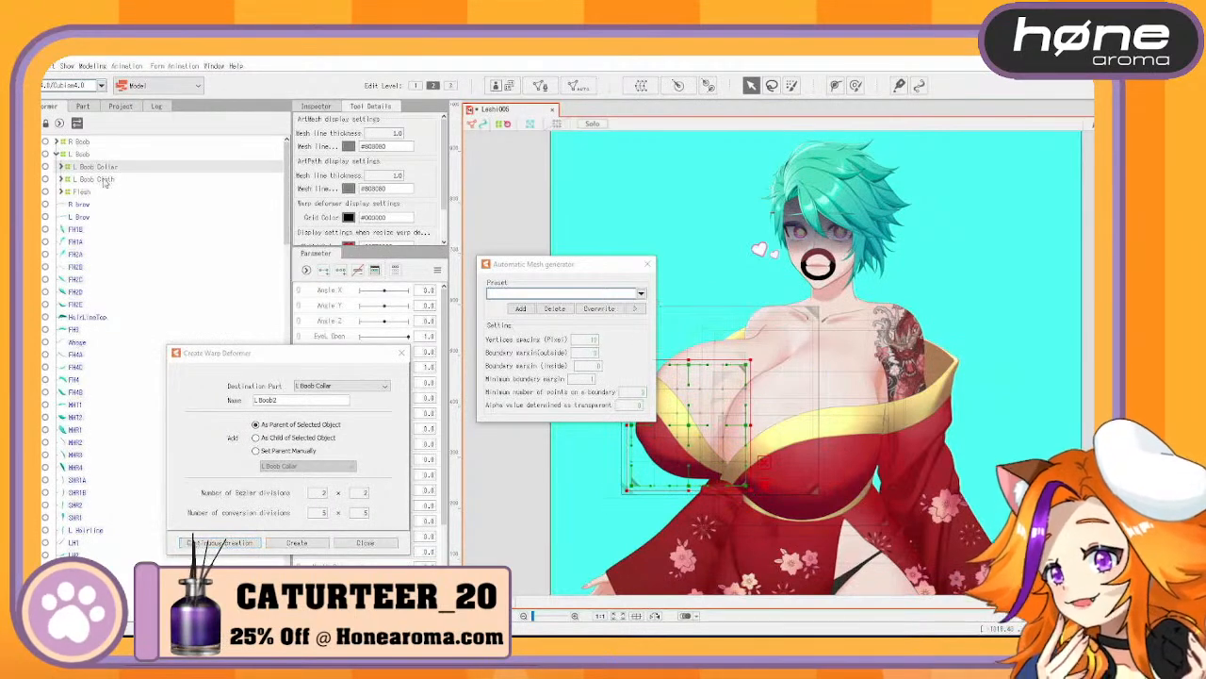
{"action": "left_click", "coordinate": [103, 181], "text": "ctrl"}
{"action": "left_click", "coordinate": [87, 194], "text": "ctrl"}
{"action": "key", "text": "ctrl+c"}
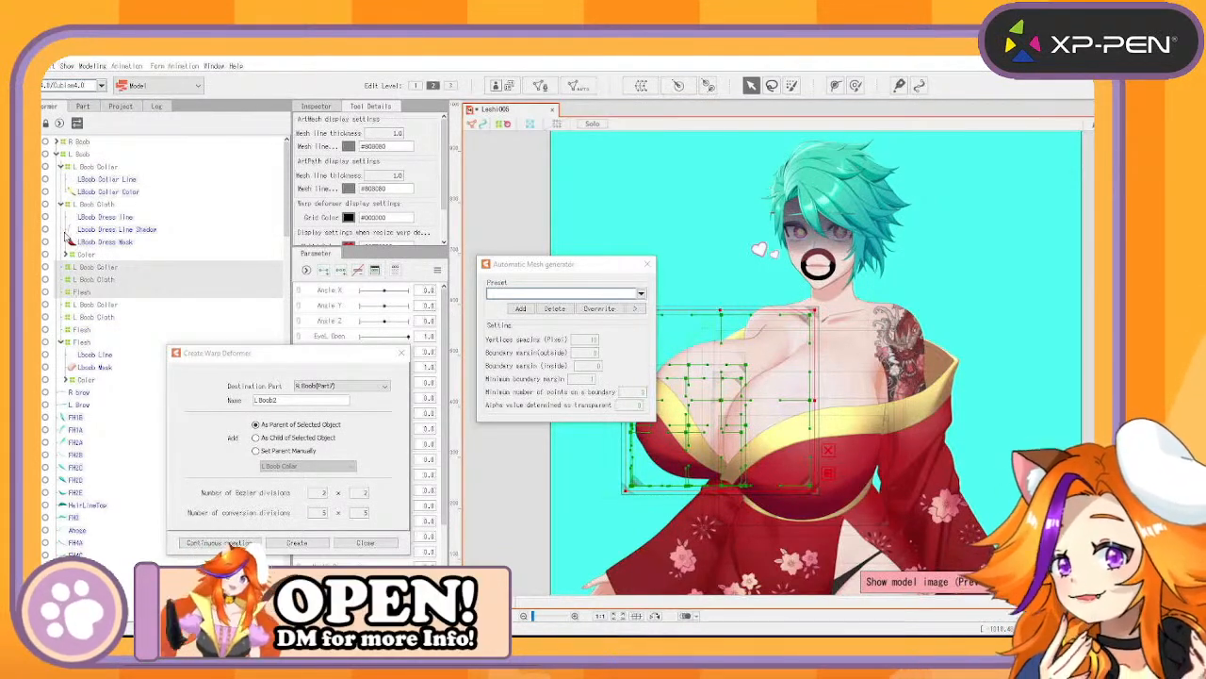
{"action": "left_click", "coordinate": [62, 167]}
{"action": "left_click", "coordinate": [61, 179]}
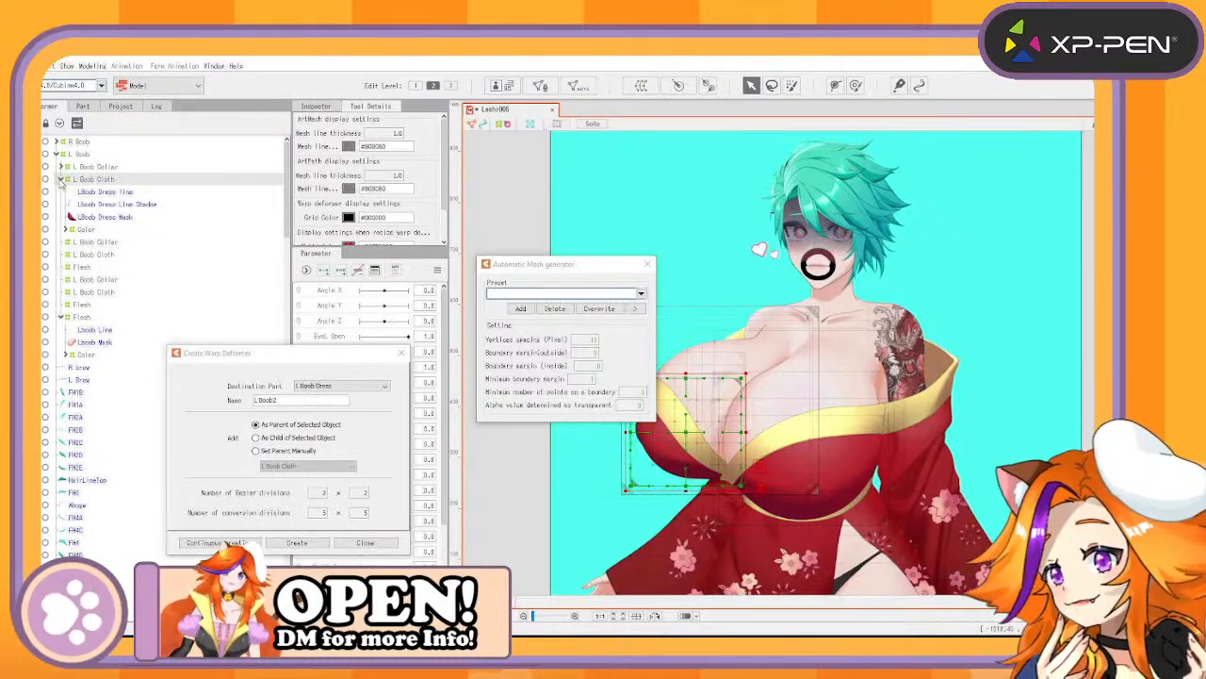
{"action": "left_click", "coordinate": [60, 180]}
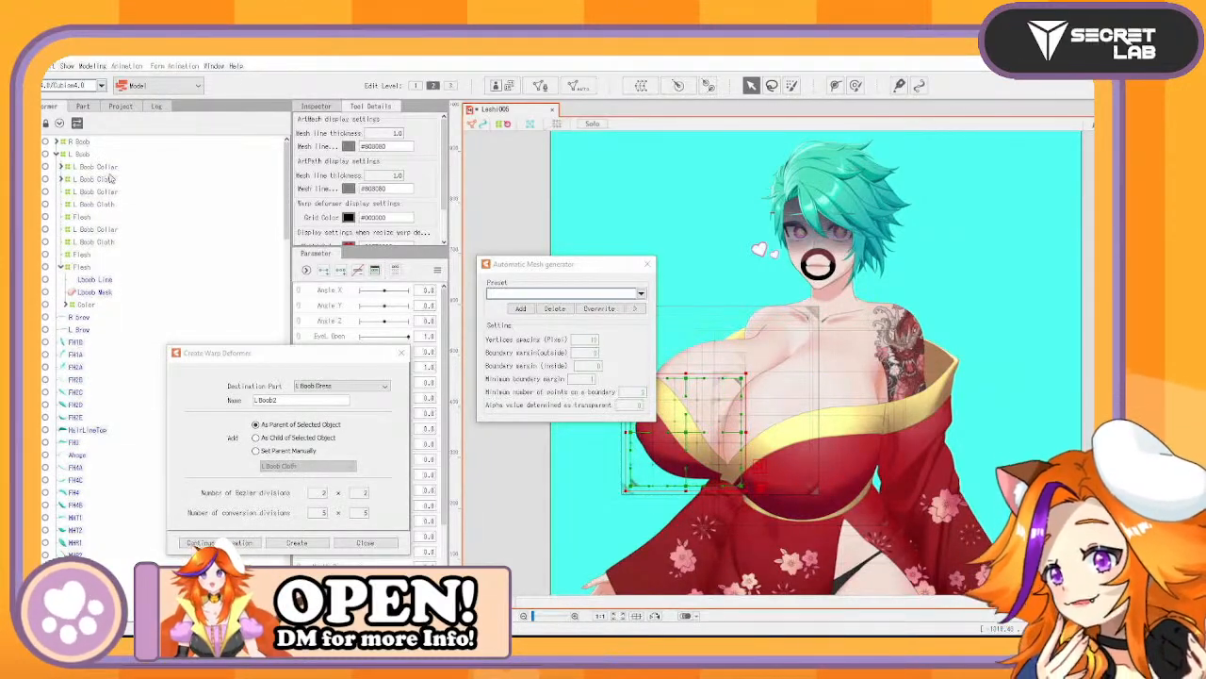
{"action": "left_click_drag", "start_coordinate": [108, 173], "coordinate": [83, 191]}
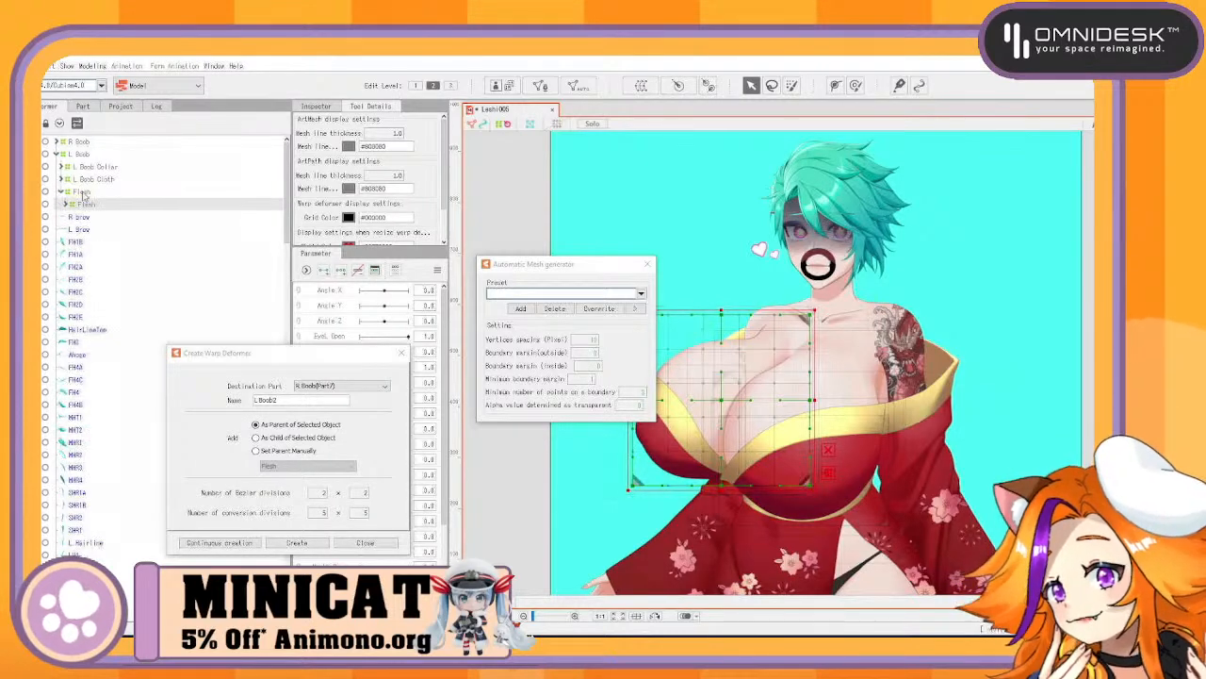
{"action": "left_click", "coordinate": [57, 155]}
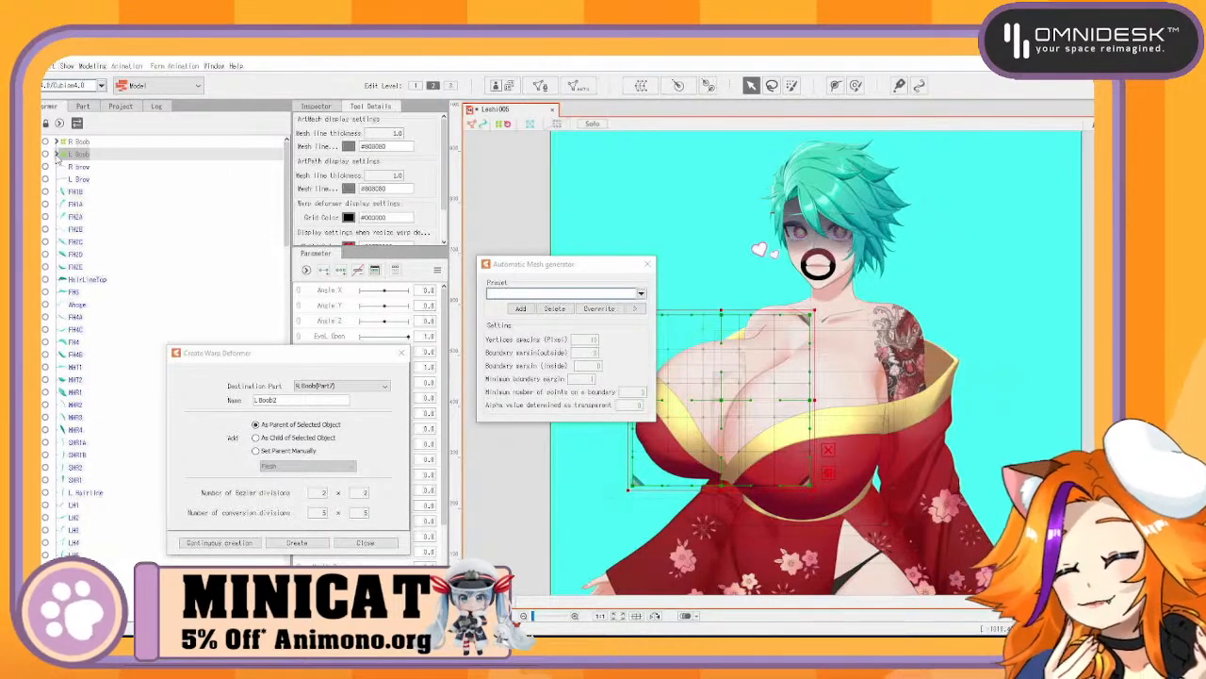
Open the R brow art mesh for mesh editing and erase its existing mesh
{"action": "left_click", "coordinate": [83, 167]}
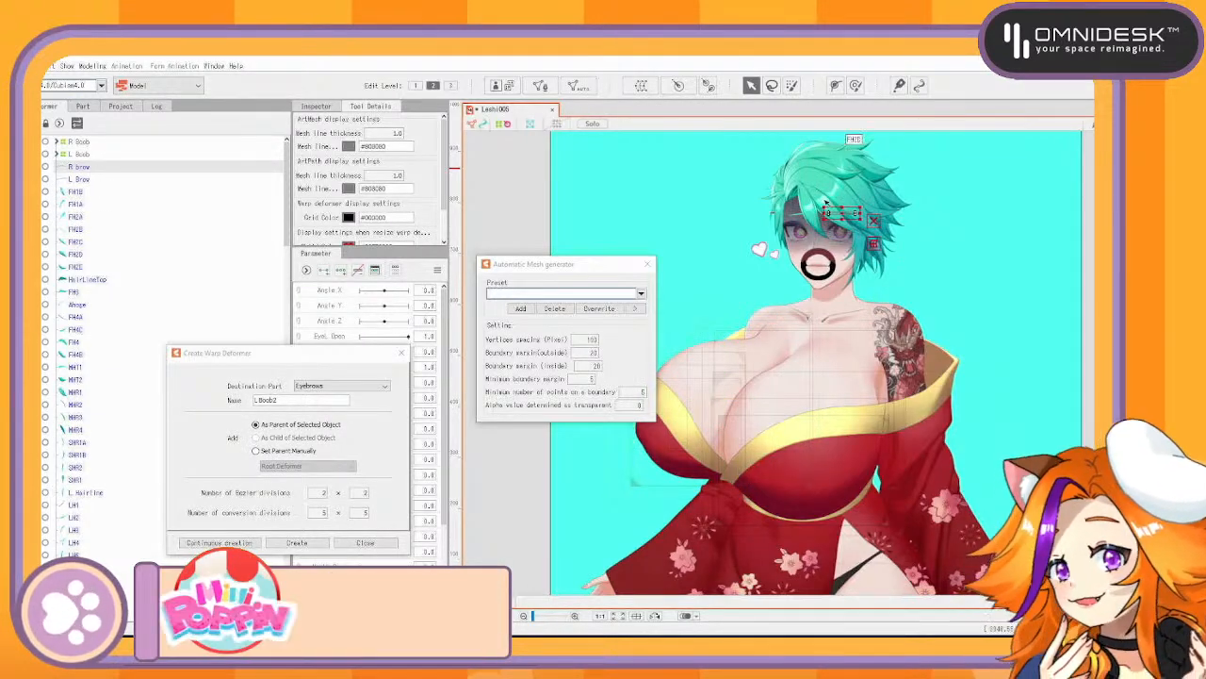
{"action": "scroll", "coordinate": [816, 235], "scroll_direction": "up", "scroll_amount": 5}
{"action": "left_click_drag", "start_coordinate": [775, 166], "coordinate": [808, 331]}
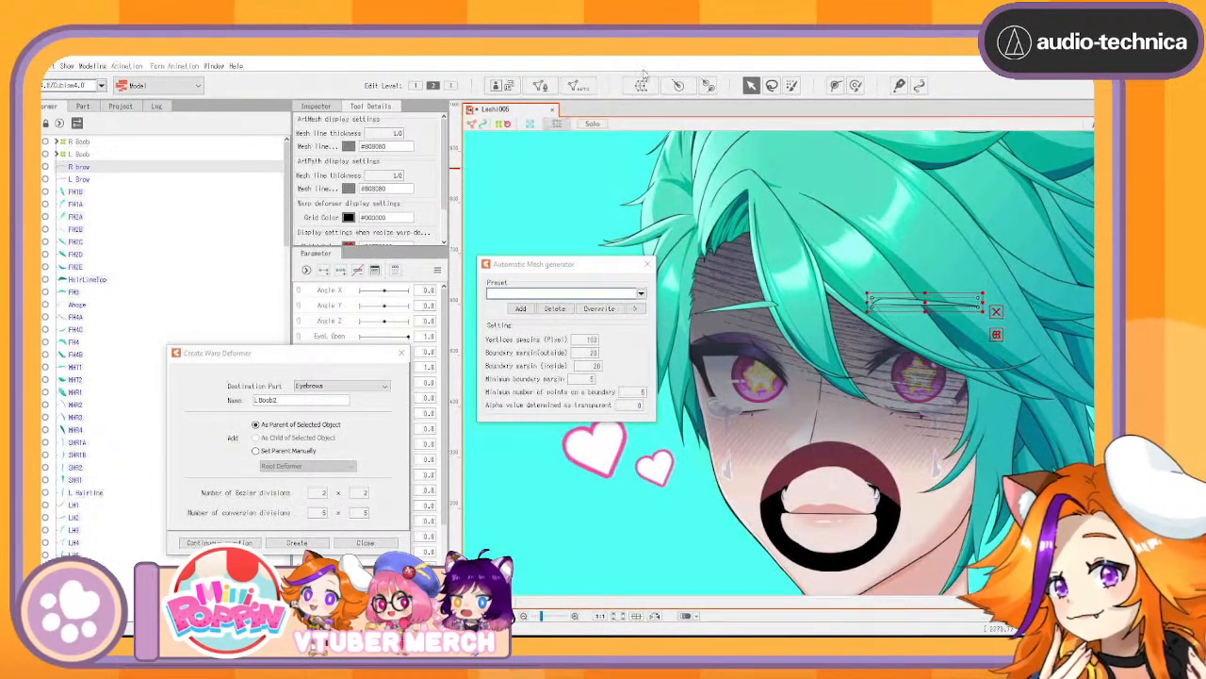
{"action": "left_click", "coordinate": [541, 86]}
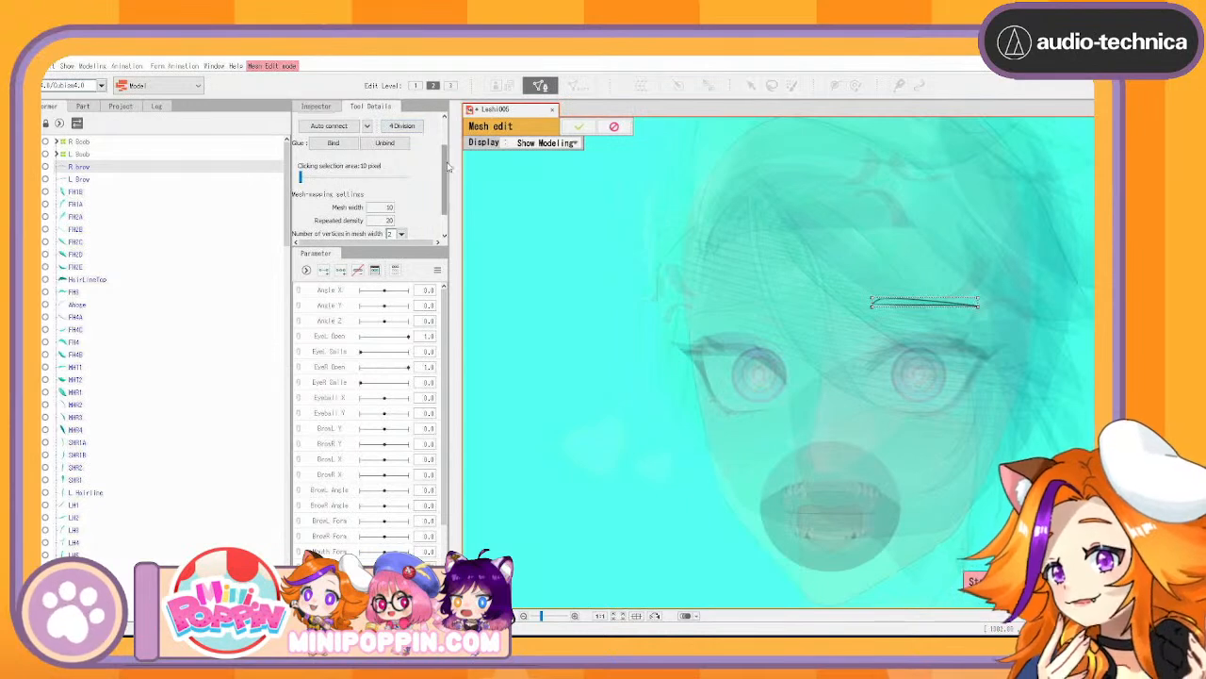
{"action": "left_click_drag", "start_coordinate": [444, 158], "coordinate": [442, 112]}
{"action": "left_click", "coordinate": [388, 126]}
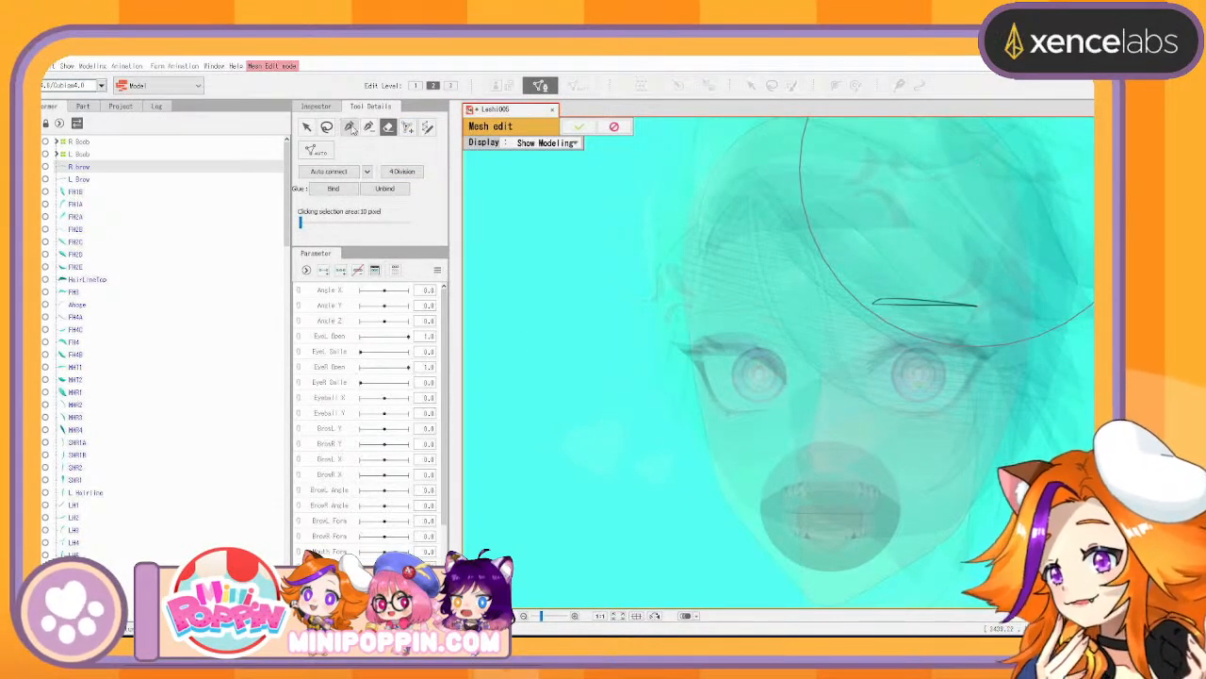
Try to lay a mesh-mapping stroke along R brow and align its points with the eyebrow shape
{"action": "left_click", "coordinate": [427, 127]}
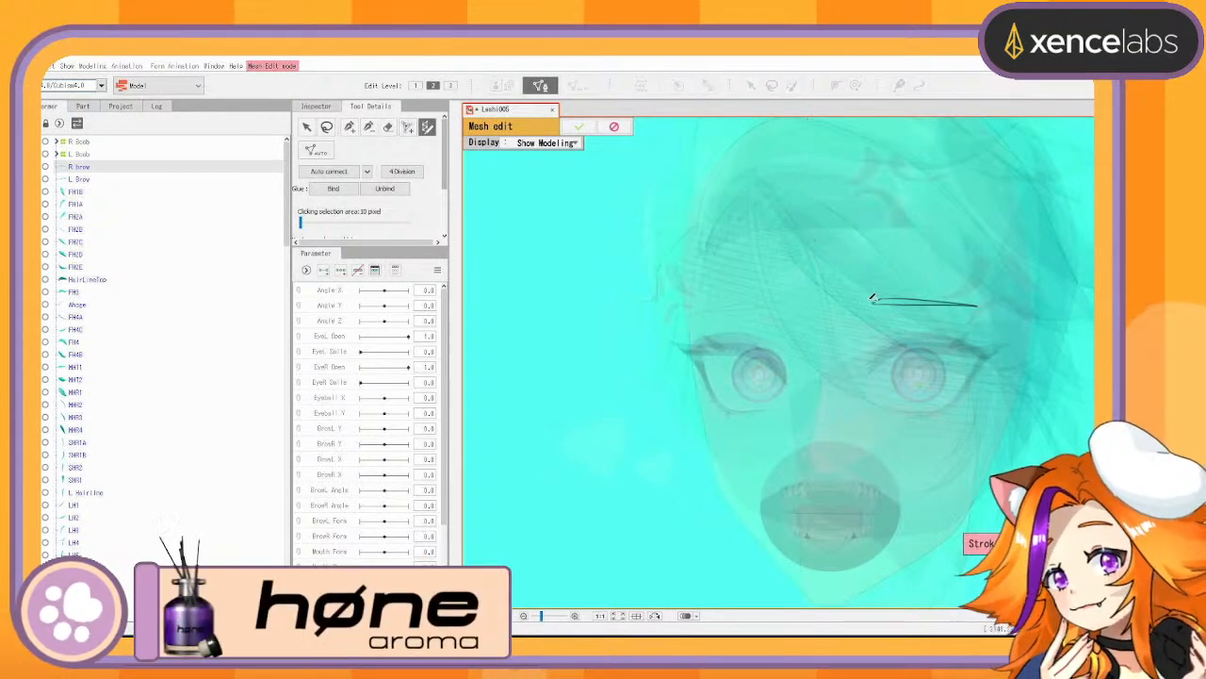
{"action": "left_click_drag", "start_coordinate": [874, 301], "coordinate": [974, 302]}
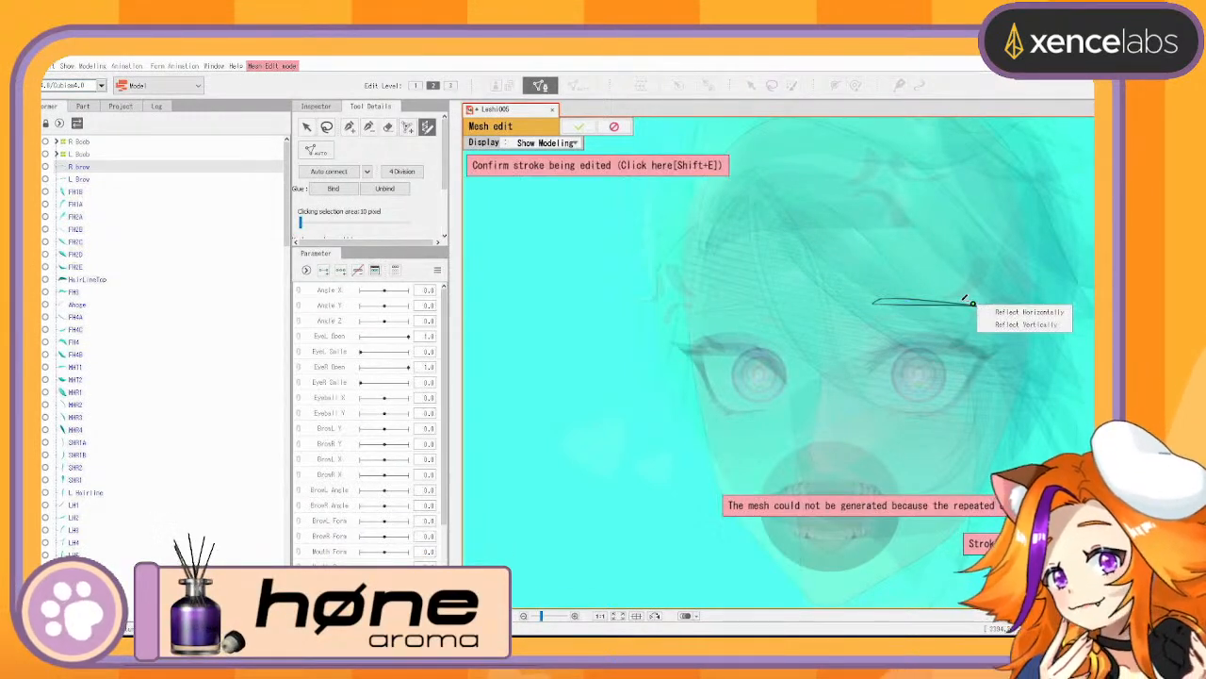
{"action": "key", "text": "shift+e"}
{"action": "left_click", "coordinate": [976, 302]}
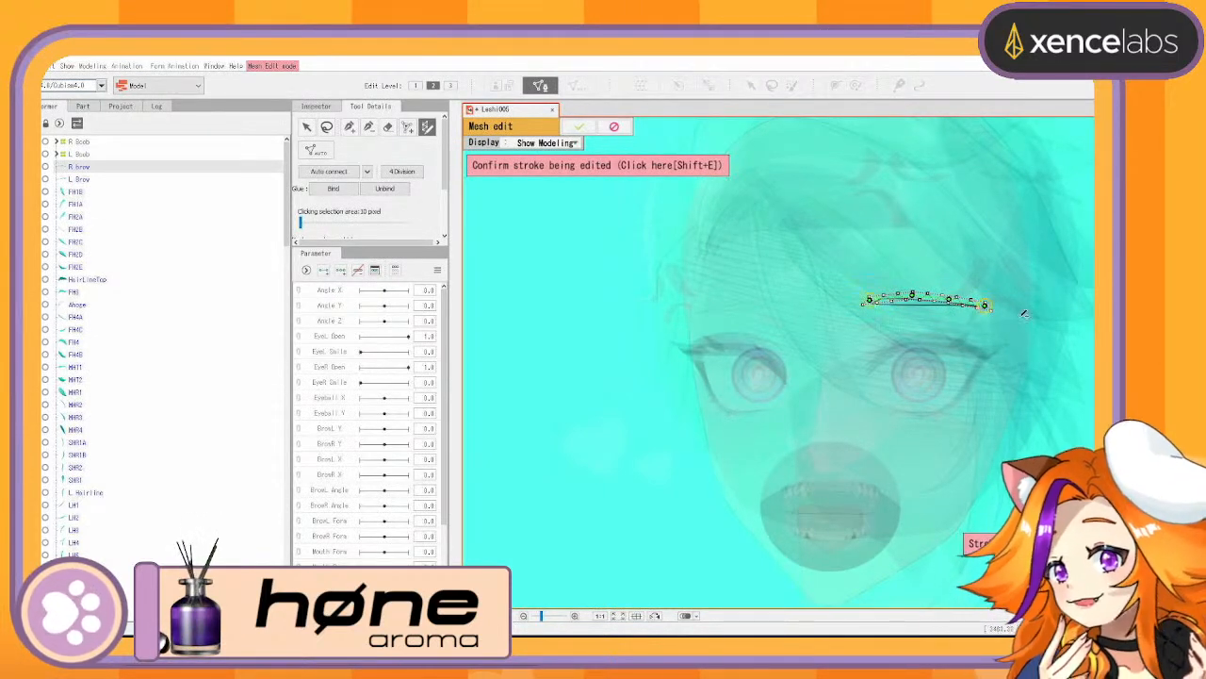
{"action": "scroll", "coordinate": [825, 422], "scroll_direction": "up", "scroll_amount": 4}
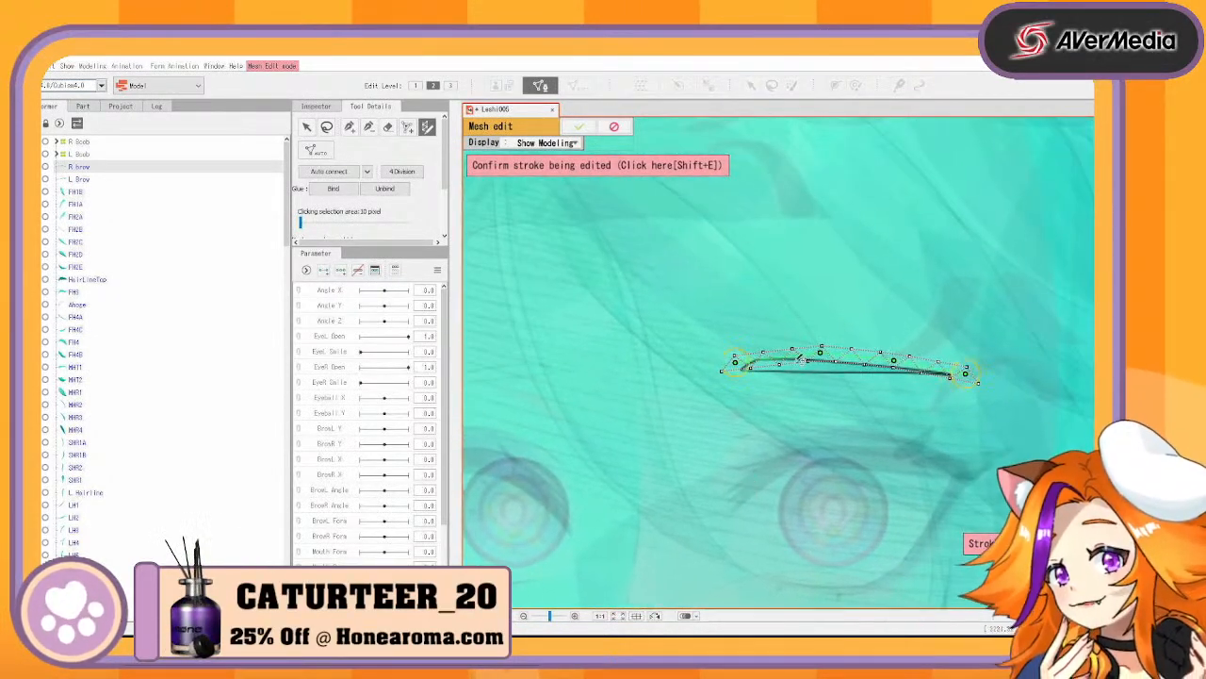
{"action": "mouse_move", "coordinate": [823, 351]}
{"action": "left_mouse_down"}
{"action": "mouse_move", "coordinate": [826, 362]}
{"action": "mouse_move", "coordinate": [899, 365]}
{"action": "left_mouse_up"}
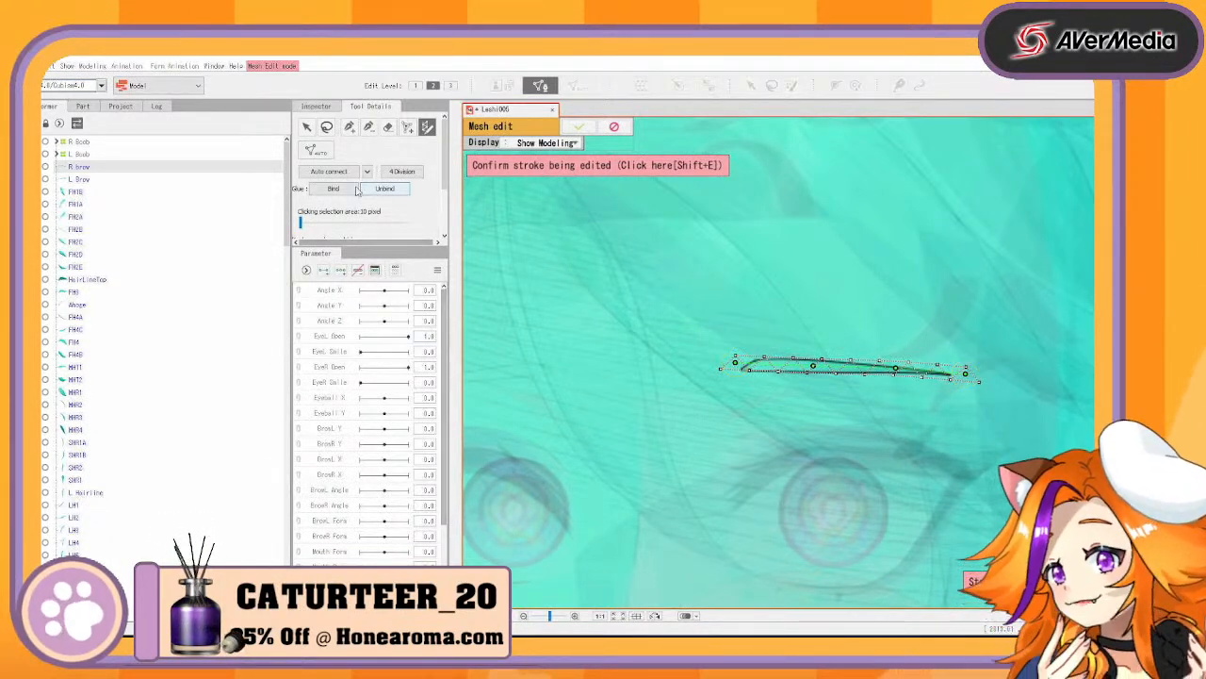
Set the mesh width of the mapping stroke to 20
{"action": "scroll", "coordinate": [356, 215], "scroll_direction": "down", "scroll_amount": 3}
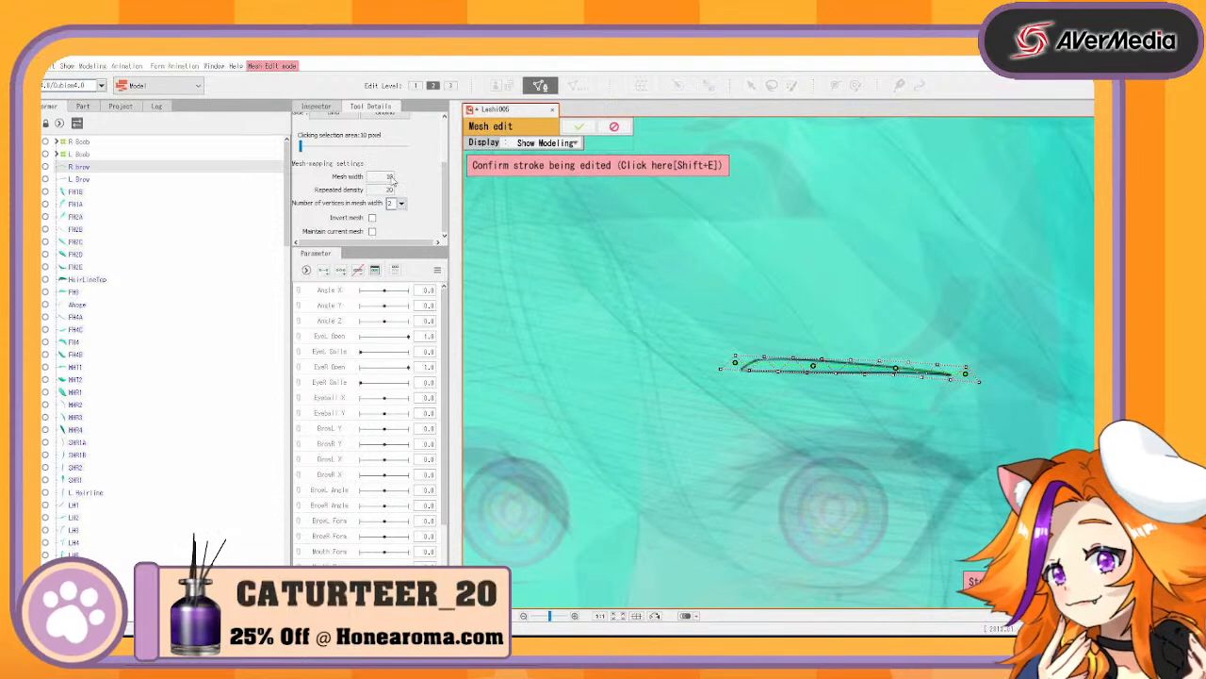
{"action": "double_click", "coordinate": [392, 179]}
{"action": "type", "text": "15"}
{"action": "key", "text": "Return"}
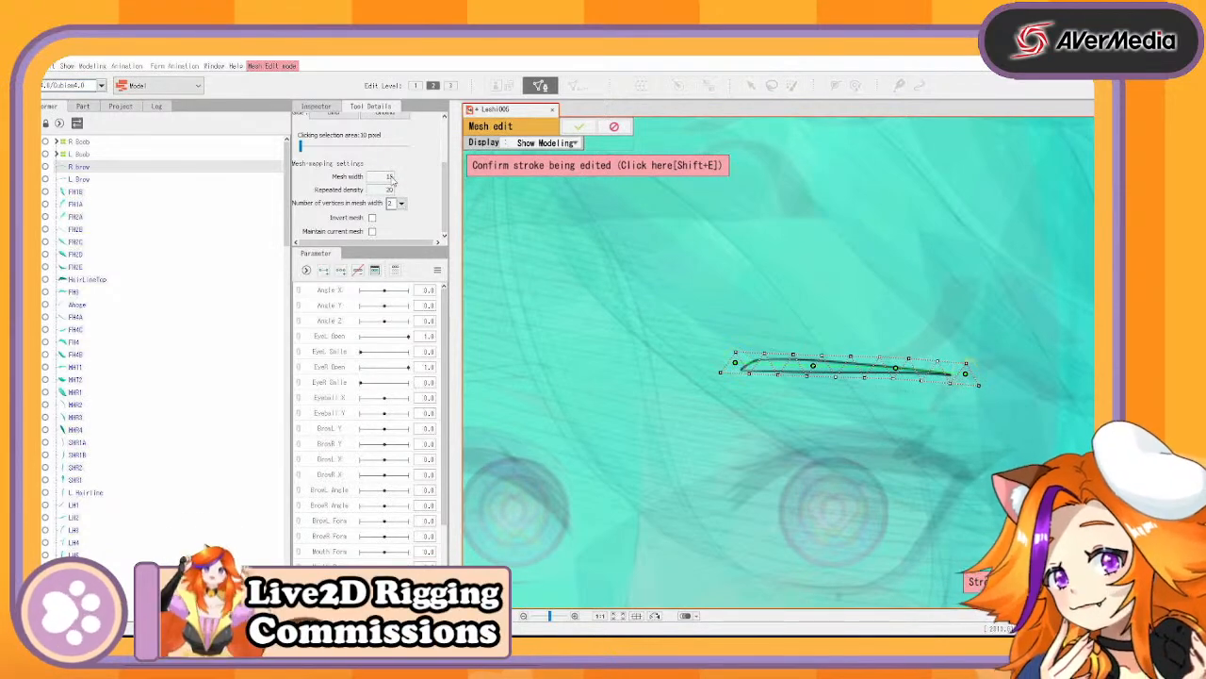
{"action": "type", "text": "20"}
{"action": "key", "text": "Return"}
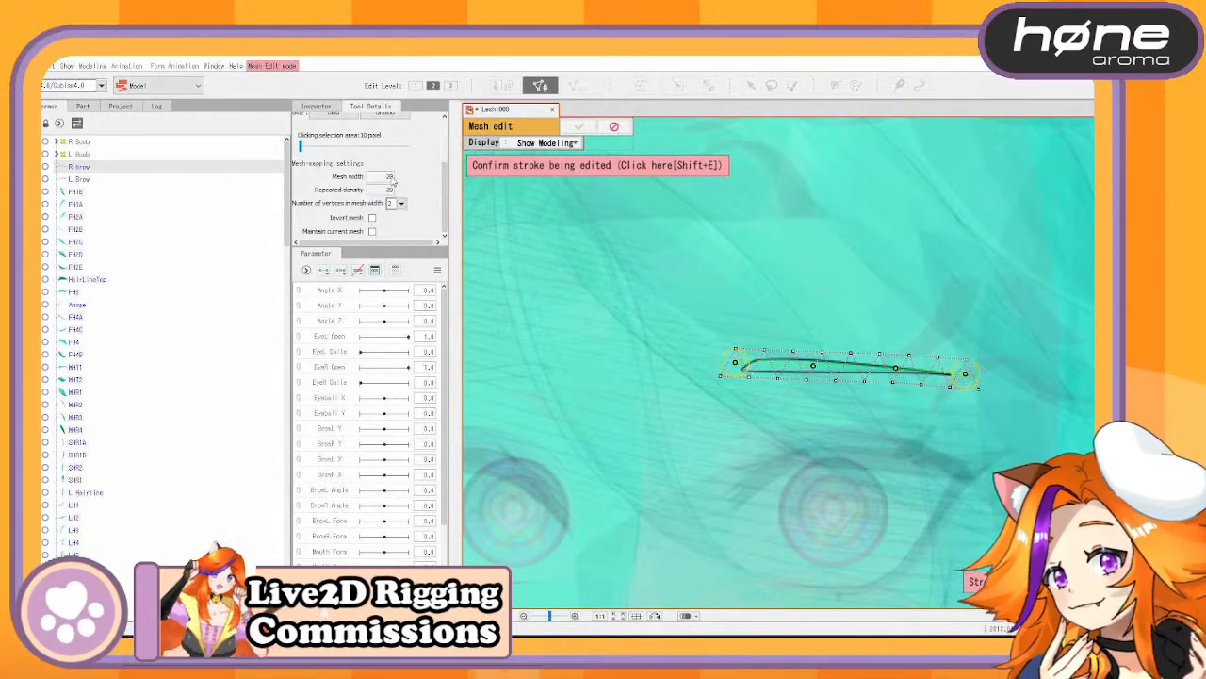
Undo the eyebrow stroke and redraw it along R brow so the mesh extends slightly past both ends
{"action": "key", "text": "ctrl+z"}
{"action": "key", "text": "ctrl+z"}
{"action": "key", "text": "ctrl+z"}
{"action": "key", "text": "ctrl+z"}
{"action": "left_click", "coordinate": [735, 374]}
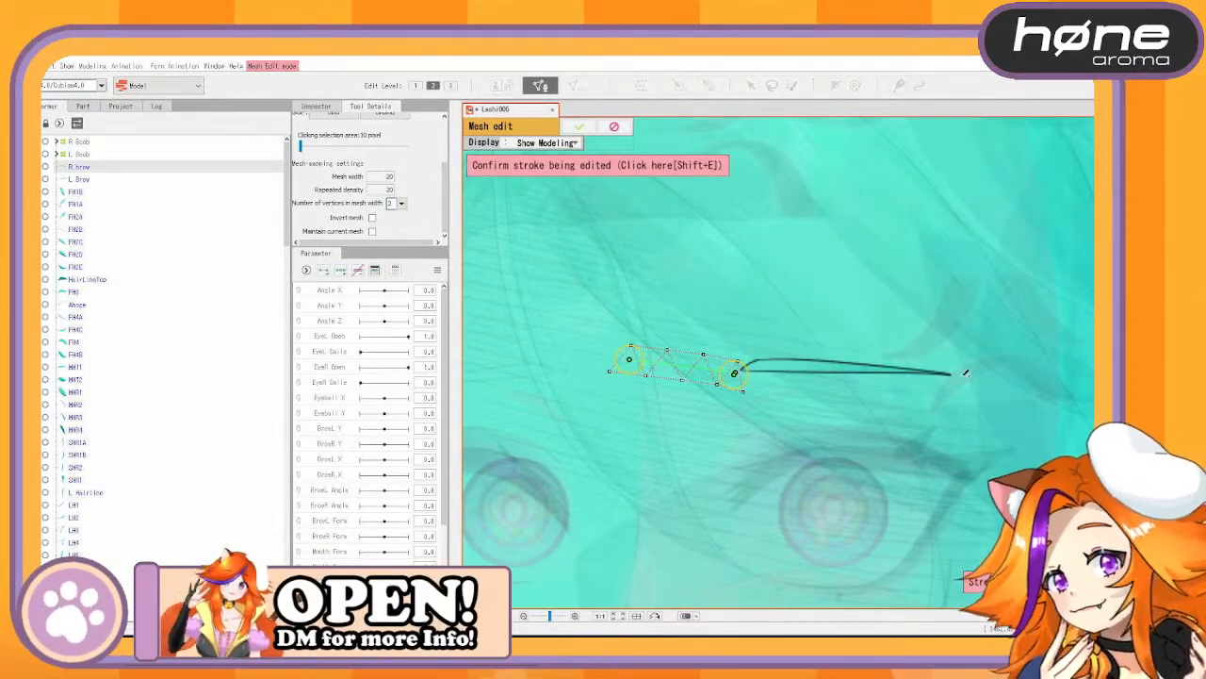
{"action": "left_click_drag", "start_coordinate": [965, 378], "coordinate": [848, 363]}
{"action": "left_click_drag", "start_coordinate": [751, 368], "coordinate": [723, 367]}
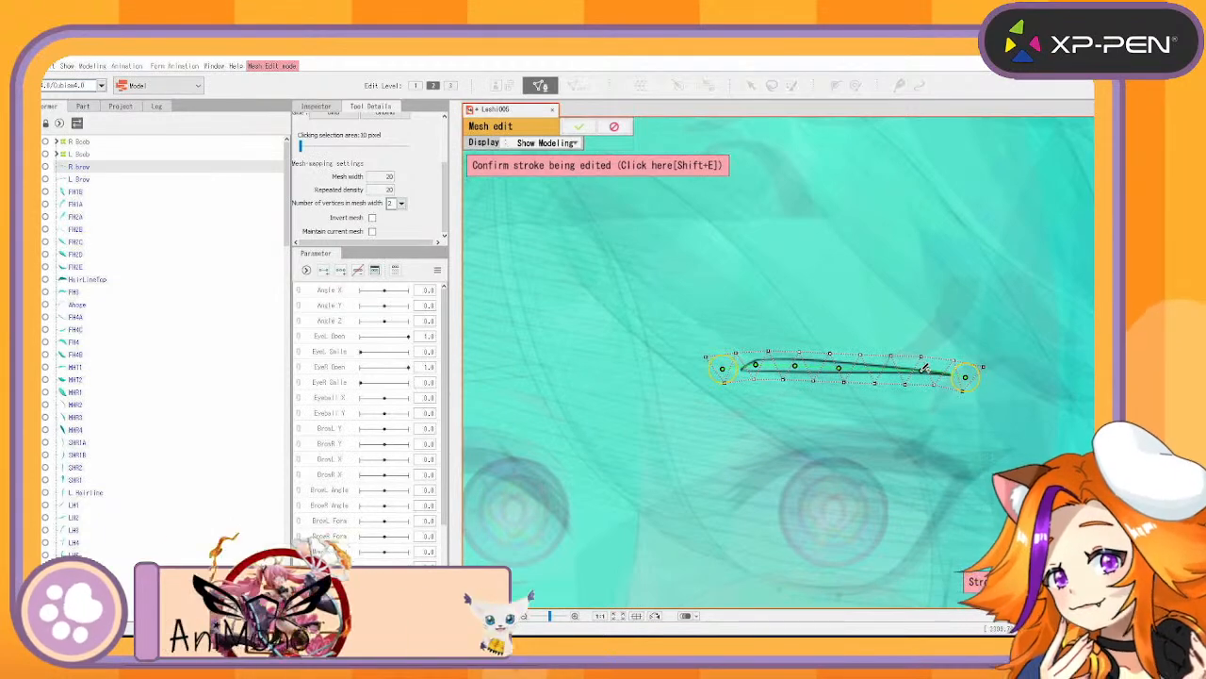
{"action": "left_click_drag", "start_coordinate": [725, 368], "coordinate": [724, 364]}
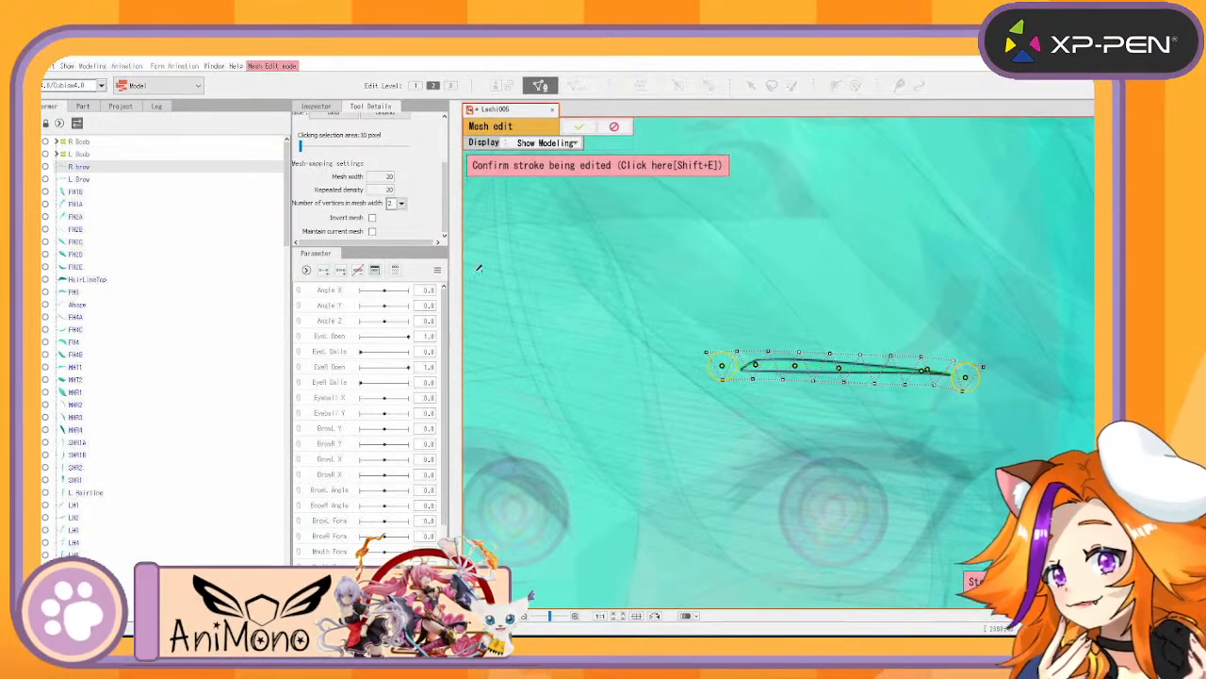
Set the stroke's repeated density to 15 and apply the mesh edit to R brow
{"action": "left_click", "coordinate": [391, 190]}
{"action": "type", "text": "15"}
{"action": "key", "text": "Return"}
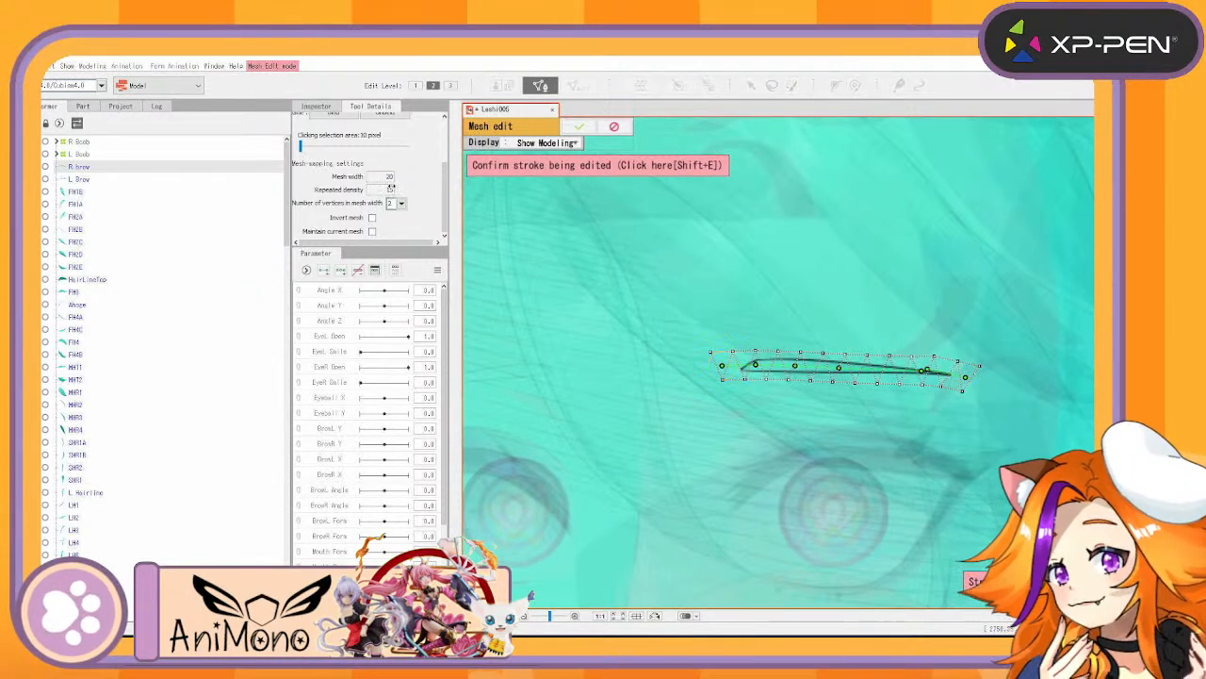
{"action": "left_click", "coordinate": [579, 126]}
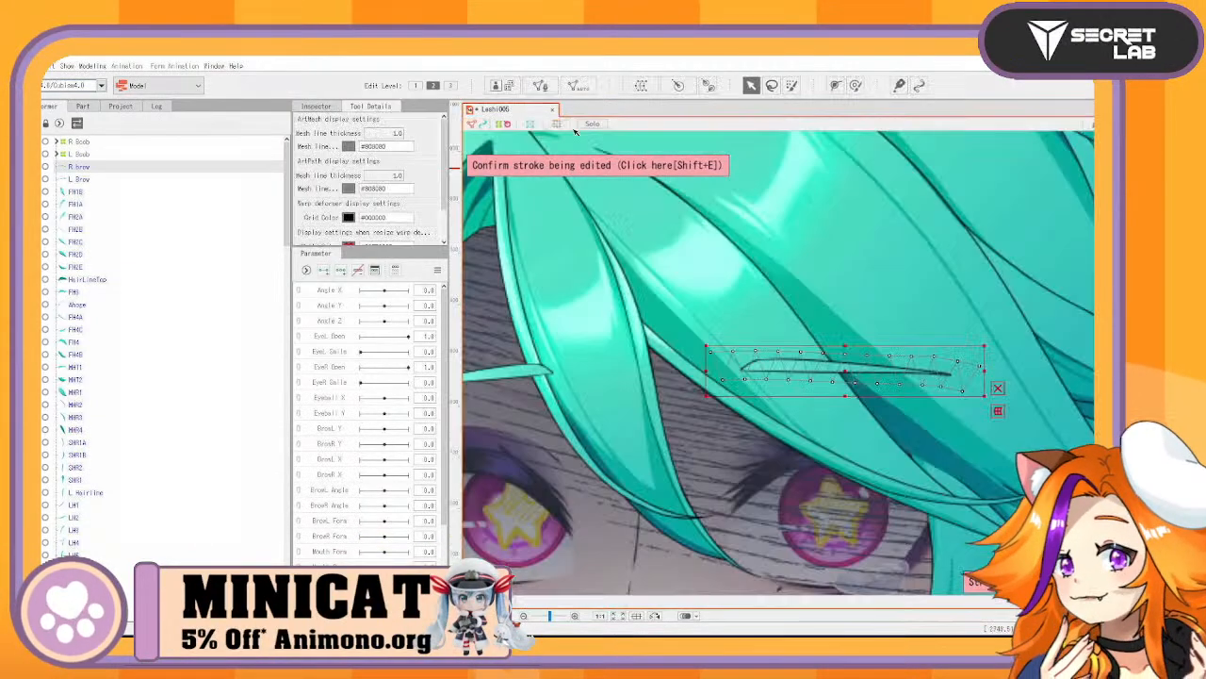
Open the L Brow art mesh for mesh editing and erase its existing mesh
{"action": "mouse_move", "coordinate": [601, 324]}
{"action": "left_mouse_down"}
{"action": "mouse_move", "coordinate": [892, 281]}
{"action": "mouse_move", "coordinate": [864, 247]}
{"action": "left_mouse_up"}
{"action": "left_click", "coordinate": [148, 179]}
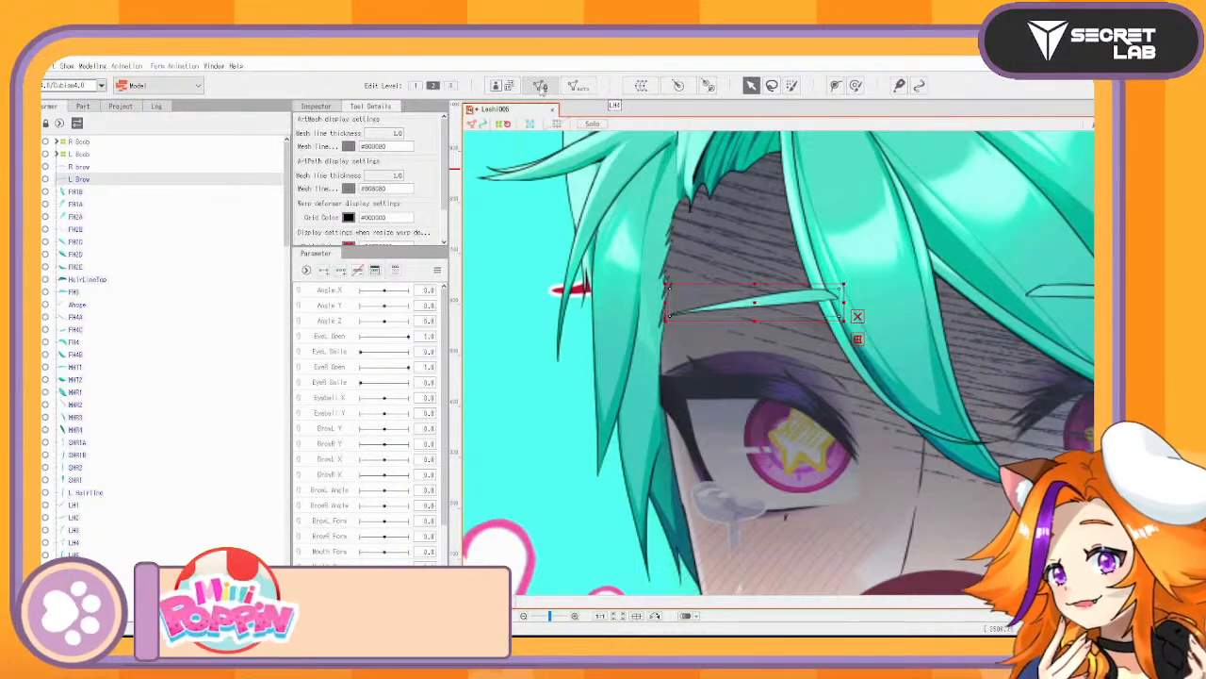
{"action": "left_click", "coordinate": [541, 86]}
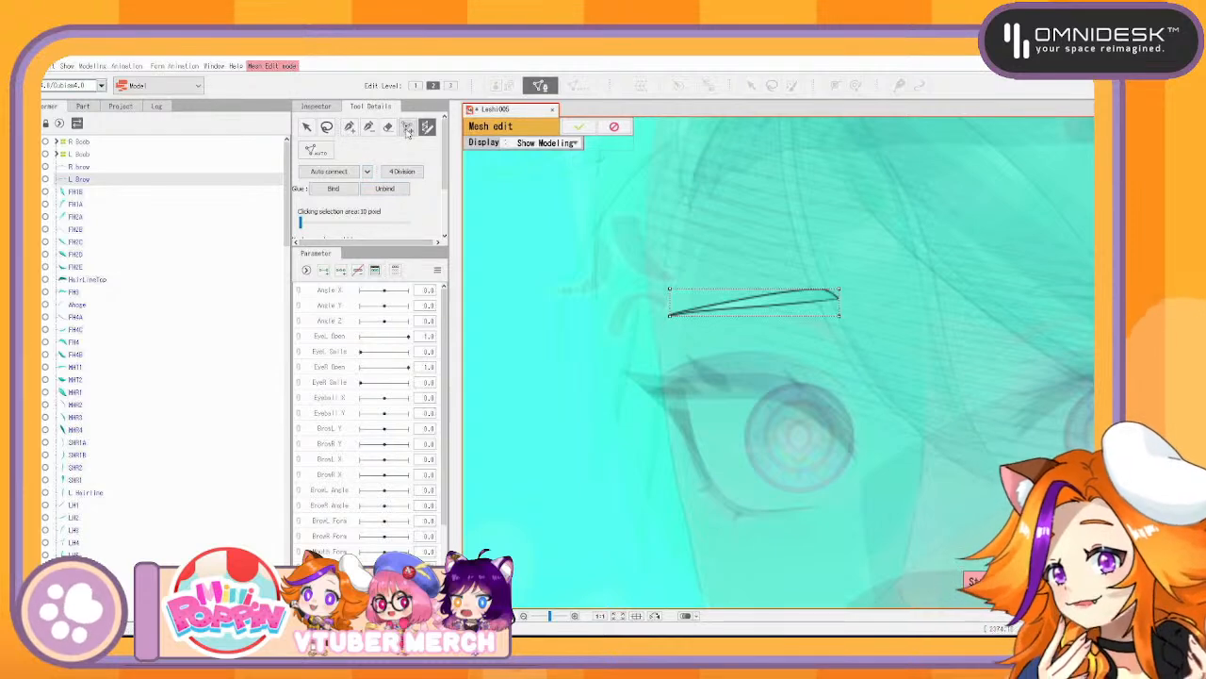
{"action": "left_click", "coordinate": [387, 130]}
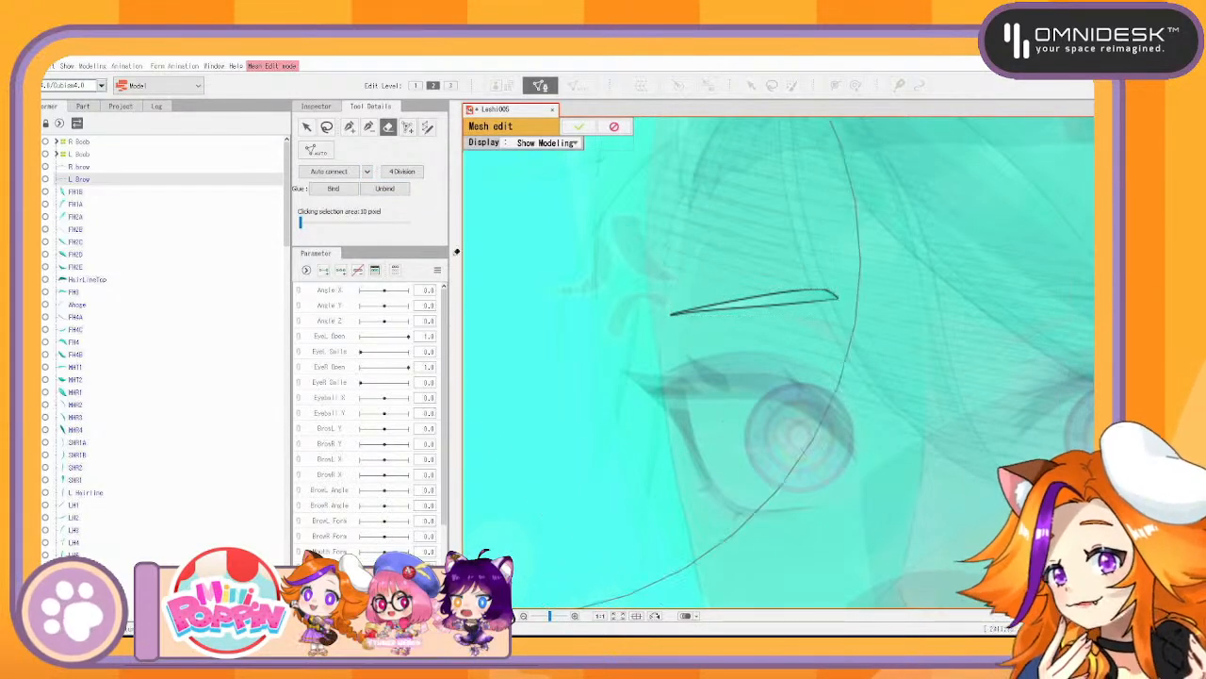
Draw a mesh-mapping stroke along L Brow, fit its points to the eyebrow, and apply the new mesh
{"action": "left_click", "coordinate": [427, 129]}
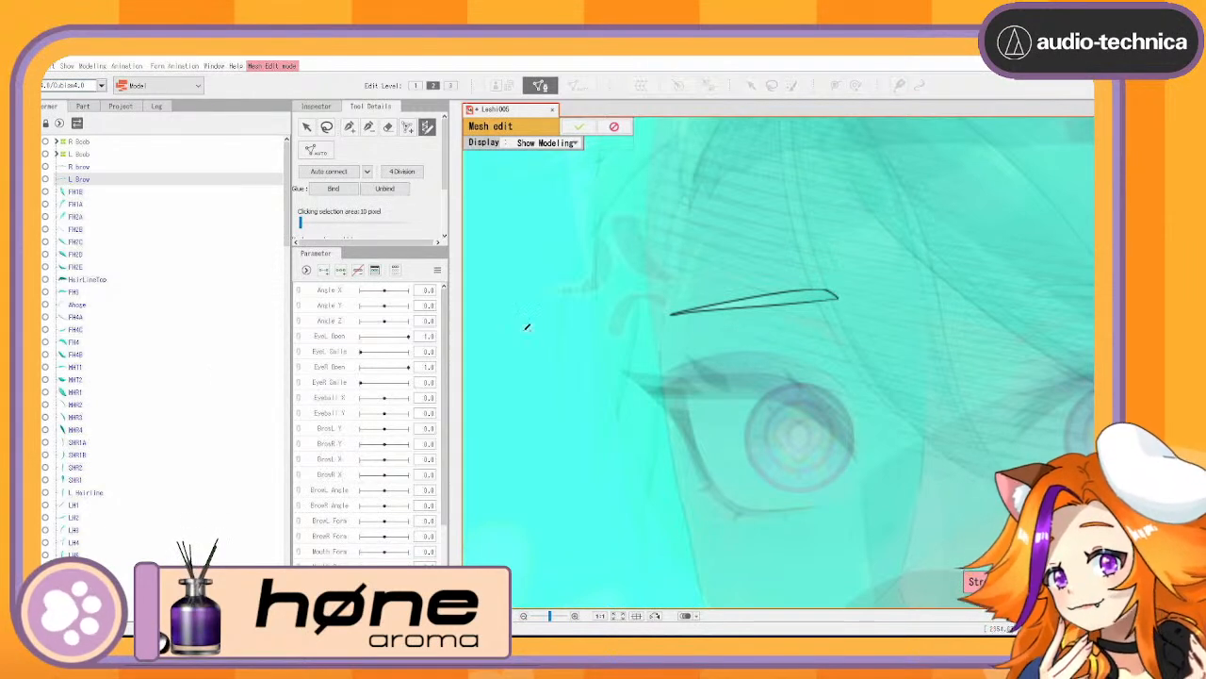
{"action": "mouse_move", "coordinate": [673, 312]}
{"action": "left_mouse_down"}
{"action": "mouse_move", "coordinate": [786, 289]}
{"action": "mouse_move", "coordinate": [848, 292]}
{"action": "left_mouse_up"}
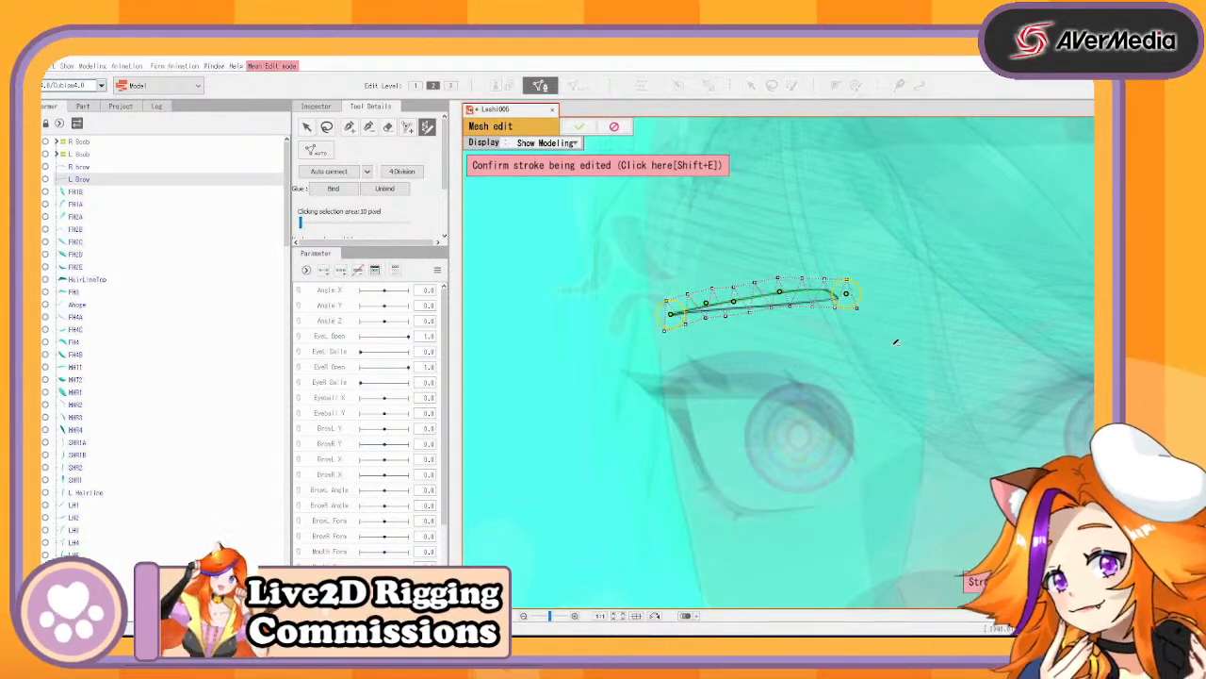
{"action": "left_click_drag", "start_coordinate": [781, 291], "coordinate": [843, 297]}
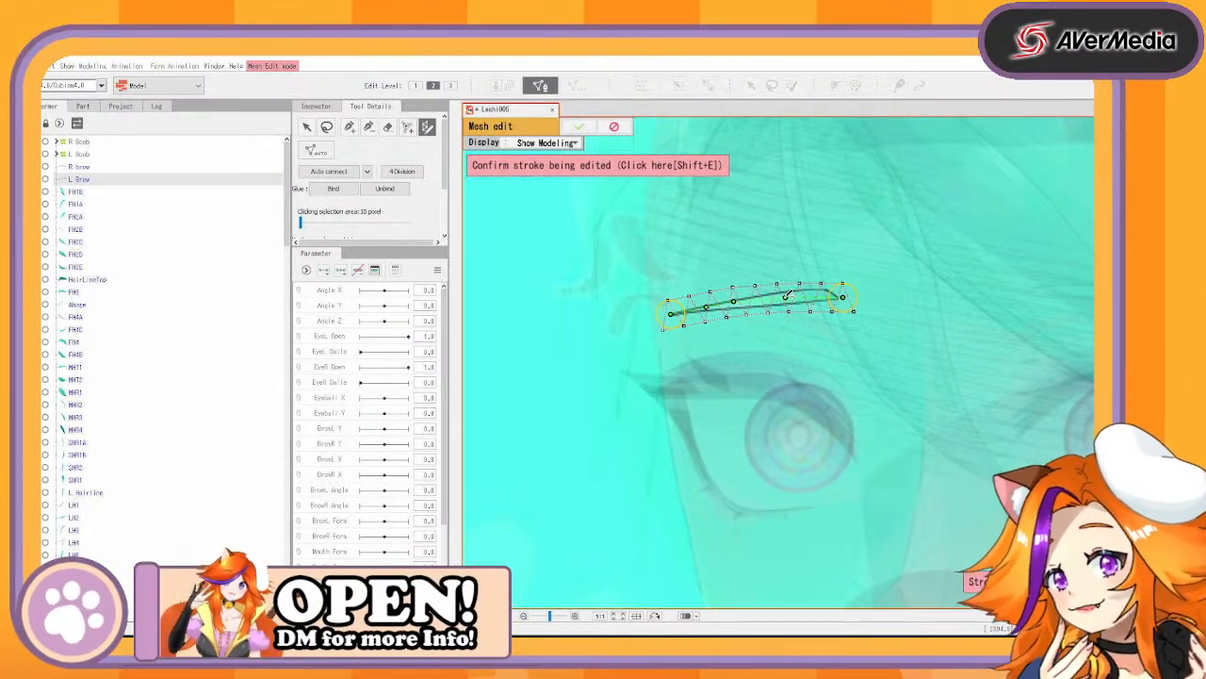
{"action": "left_click", "coordinate": [619, 166]}
{"action": "left_click", "coordinate": [578, 126]}
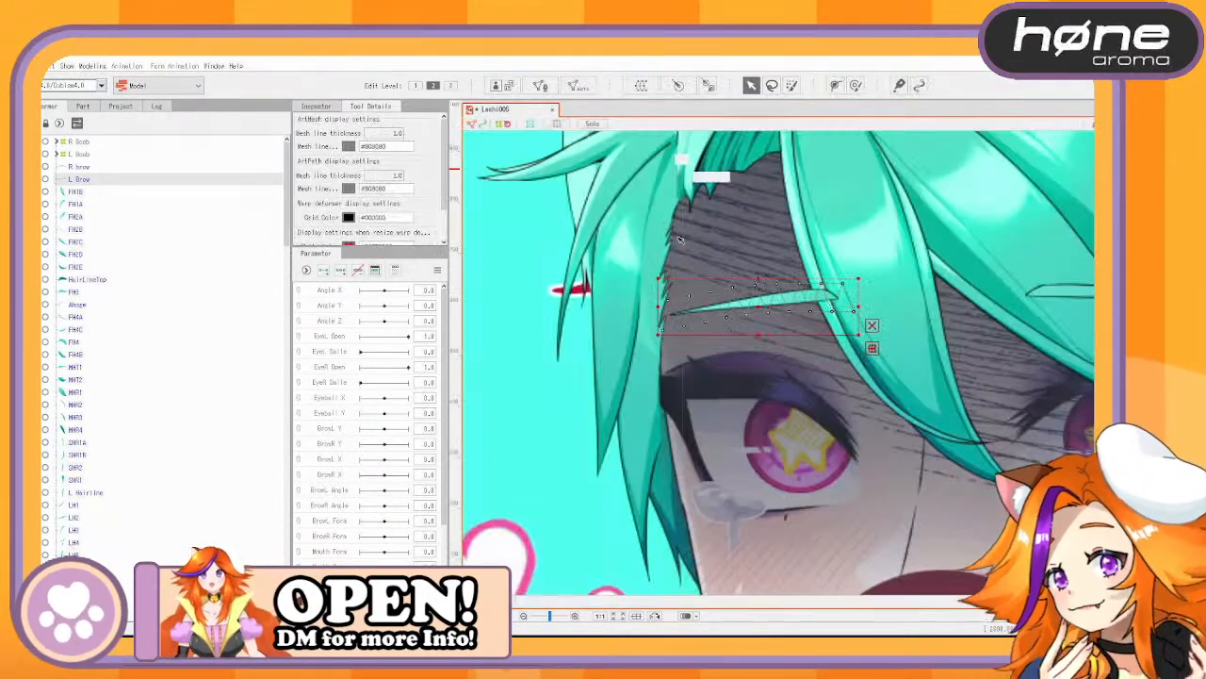
Generate automatic meshes with the Standard preset for the front hair parts FH1B through FH2E and check several of them individually
{"action": "left_click", "coordinate": [85, 191]}
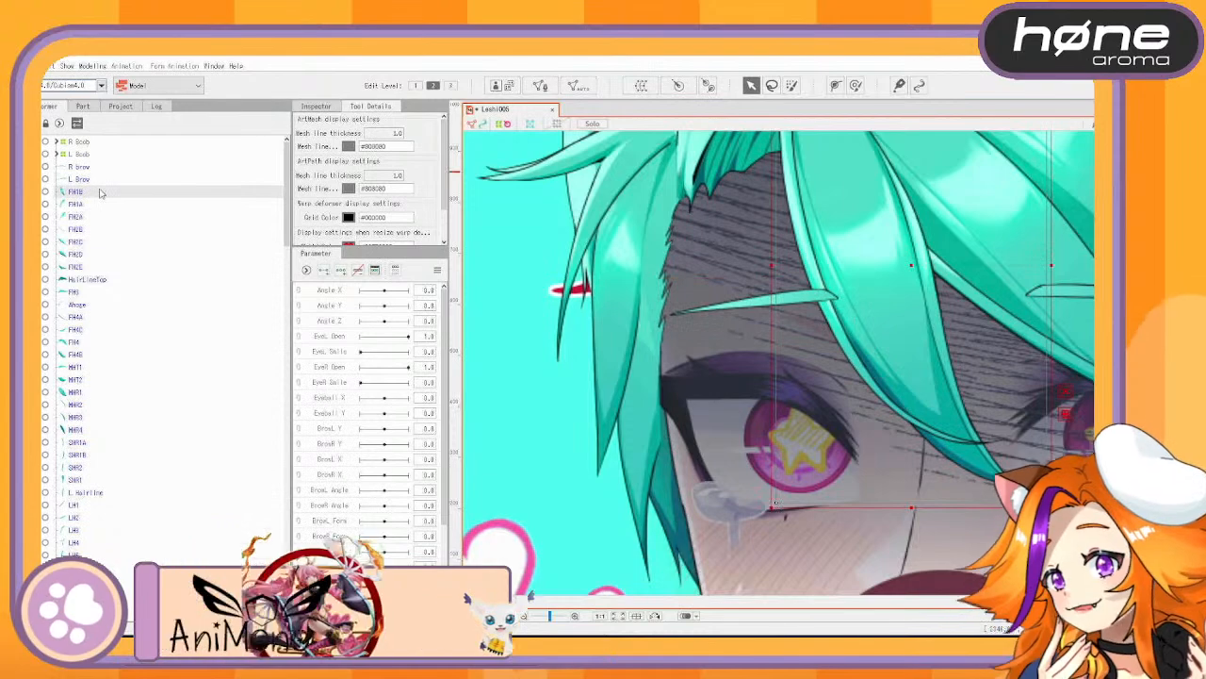
{"action": "scroll", "coordinate": [862, 353], "scroll_direction": "down", "scroll_amount": 2}
{"action": "left_click_drag", "start_coordinate": [862, 353], "coordinate": [719, 380]}
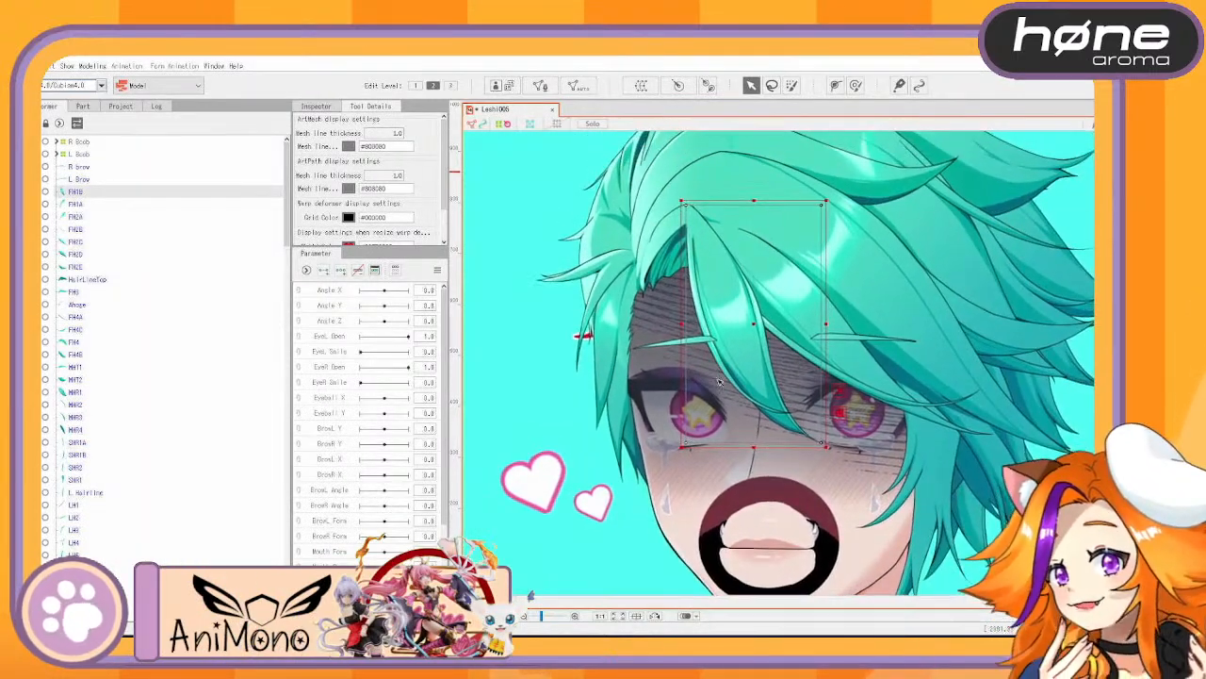
{"action": "left_click", "coordinate": [94, 278], "text": "shift"}
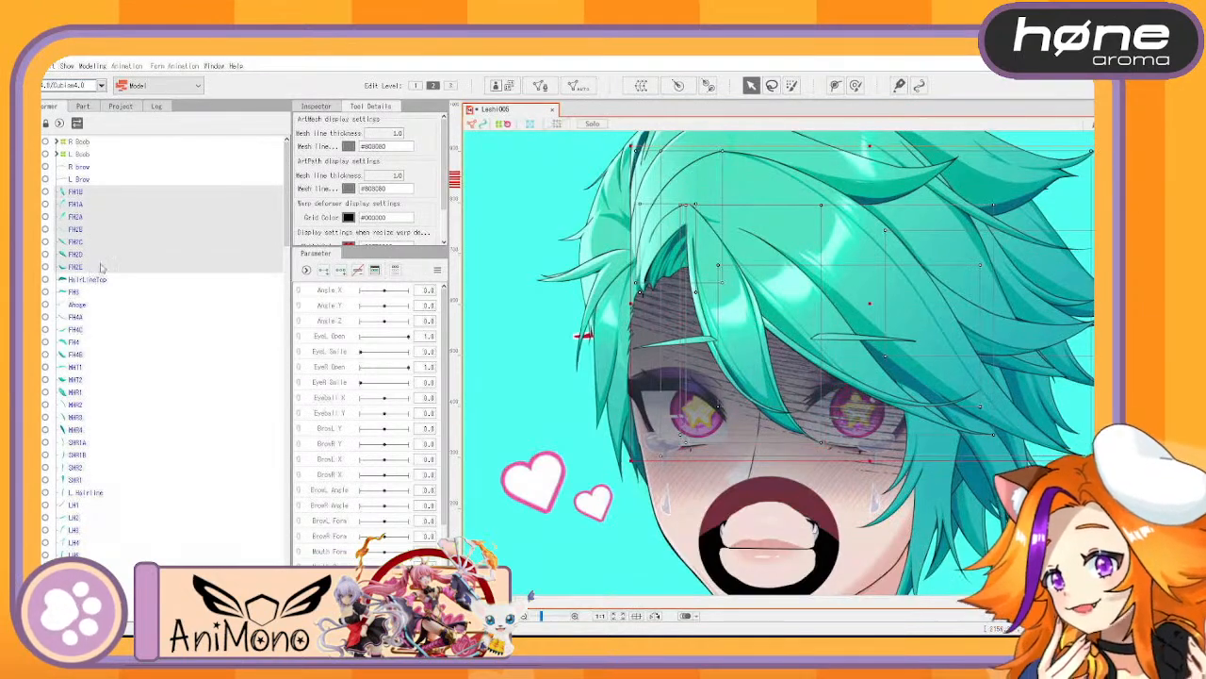
{"action": "key", "text": "ctrl+shift+a"}
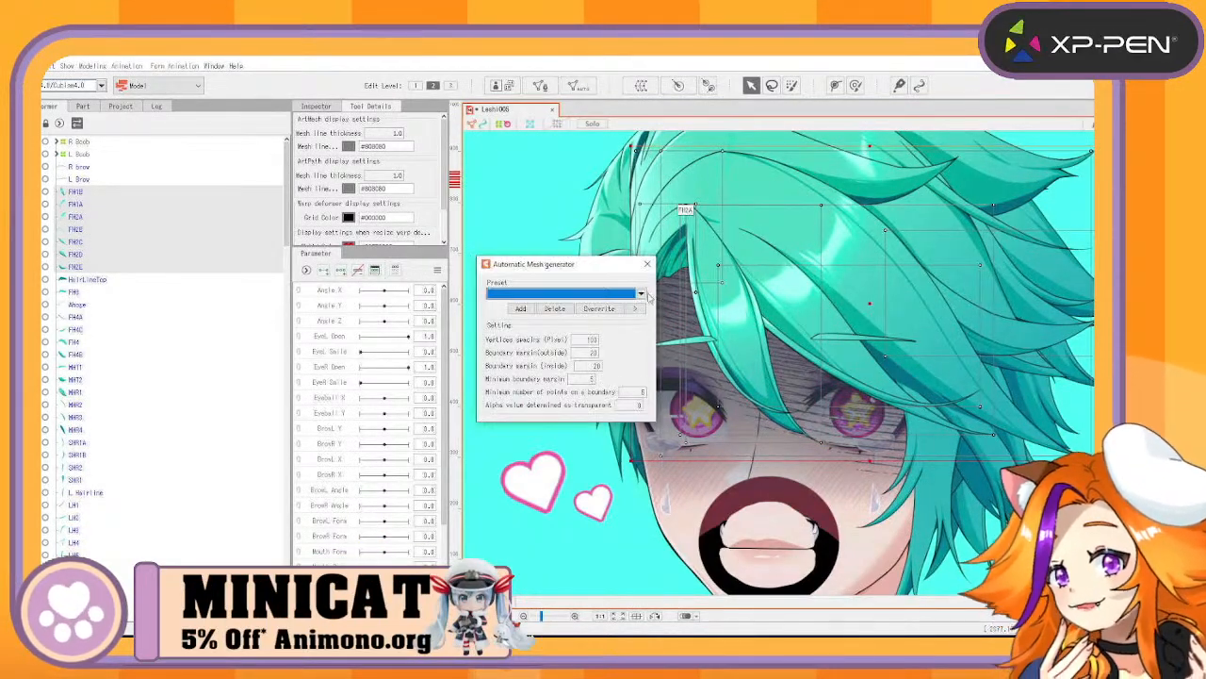
{"action": "left_click", "coordinate": [613, 294]}
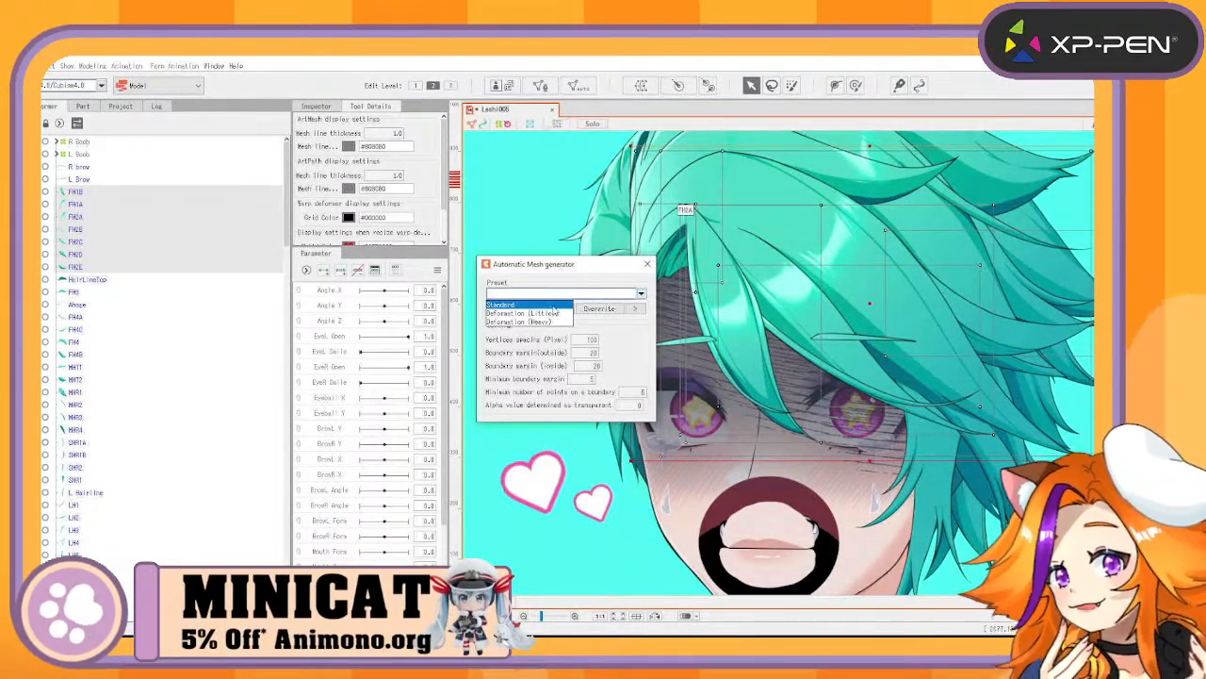
{"action": "left_click", "coordinate": [501, 305]}
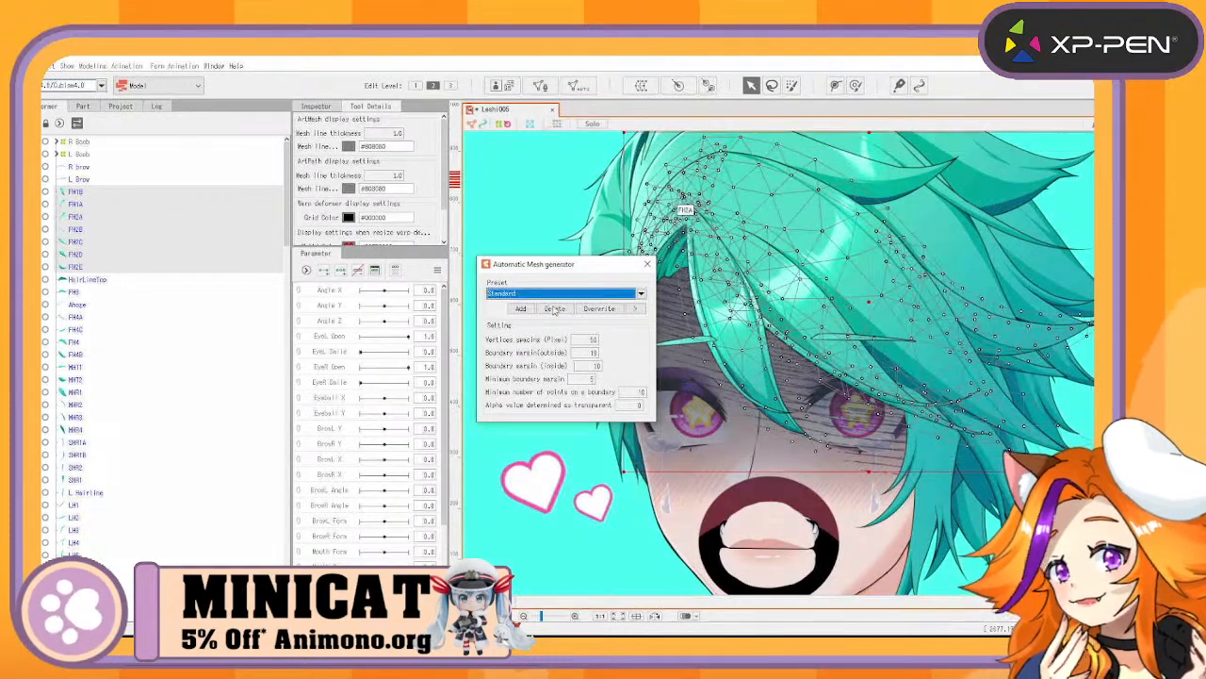
{"action": "left_click", "coordinate": [100, 193]}
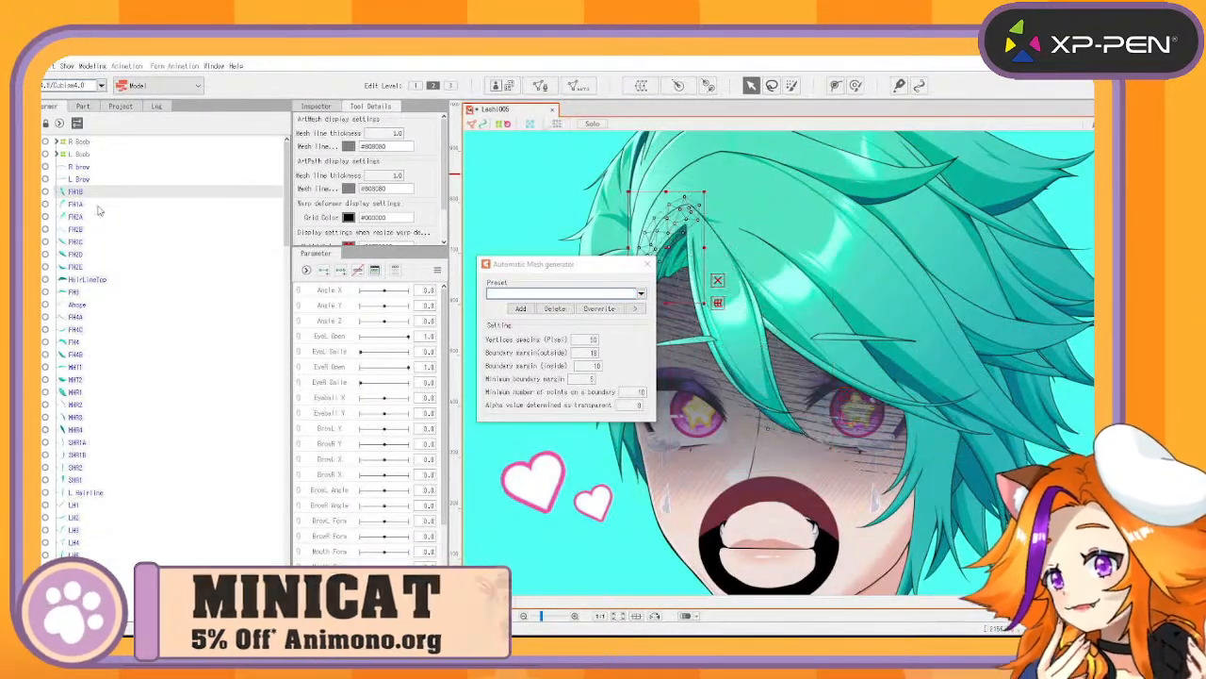
{"action": "left_click", "coordinate": [99, 216]}
{"action": "left_click", "coordinate": [97, 229]}
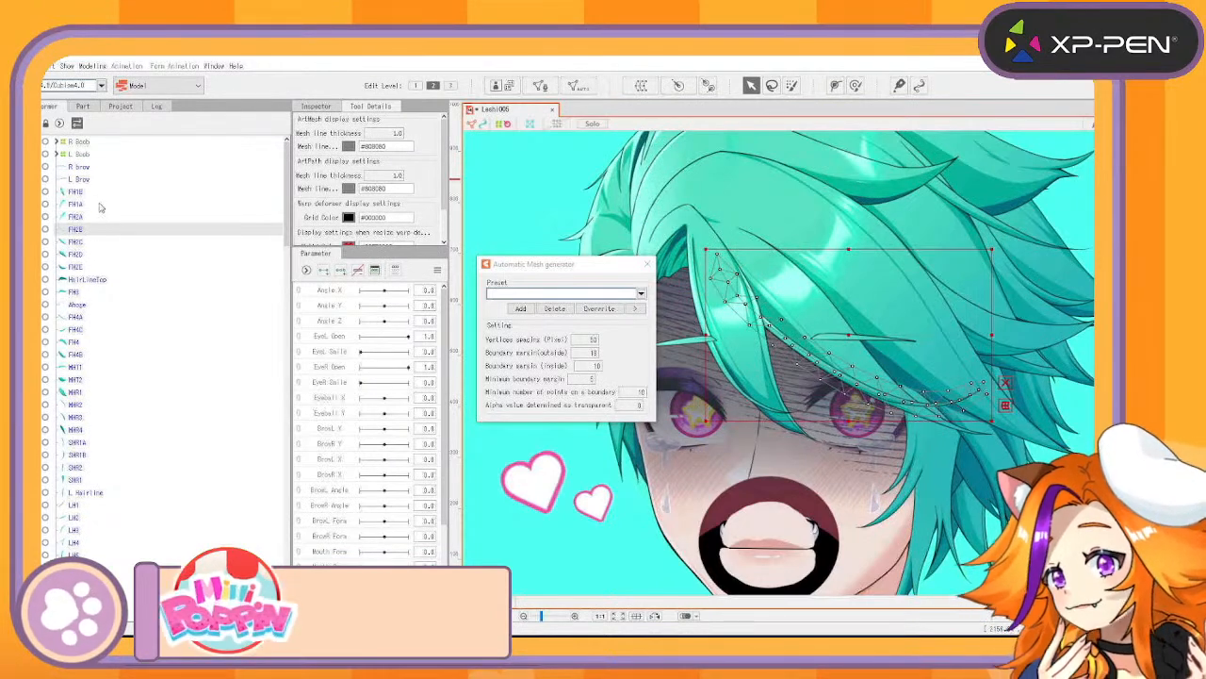
{"action": "left_click", "coordinate": [98, 194]}
{"action": "left_click", "coordinate": [98, 206]}
Create a warp deformer named R Brow as the parent of the R brow art mesh in the Eyebrows part
{"action": "left_click", "coordinate": [105, 167]}
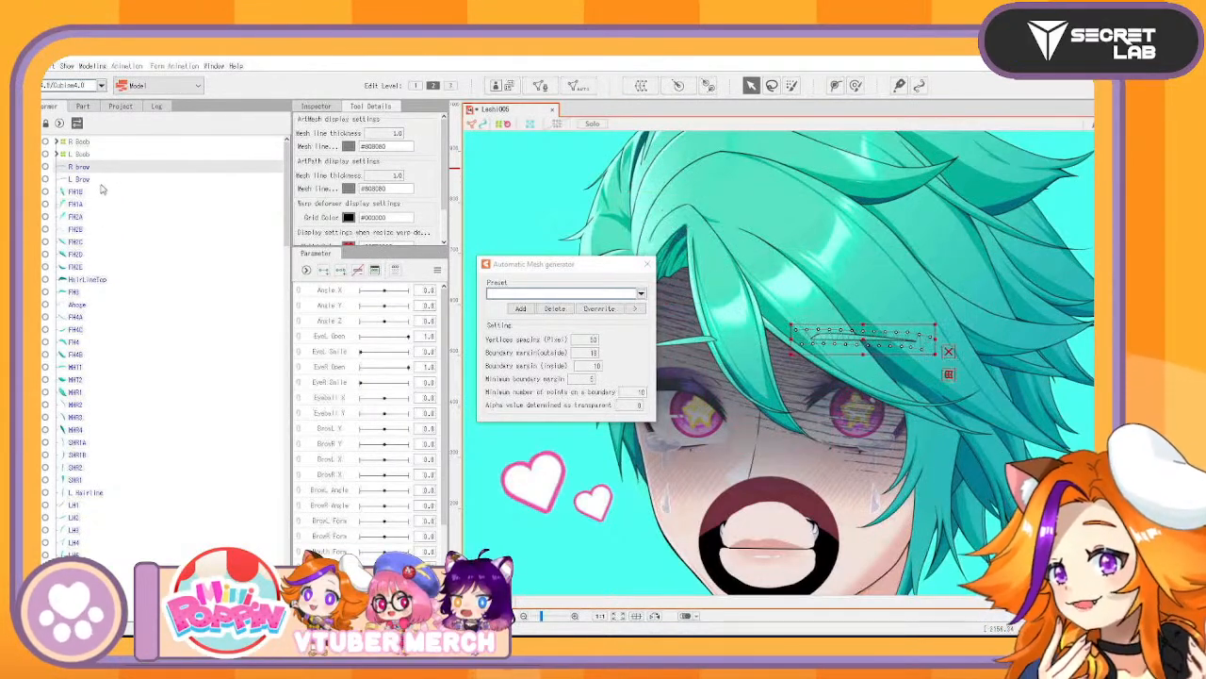
{"action": "left_click", "coordinate": [641, 86]}
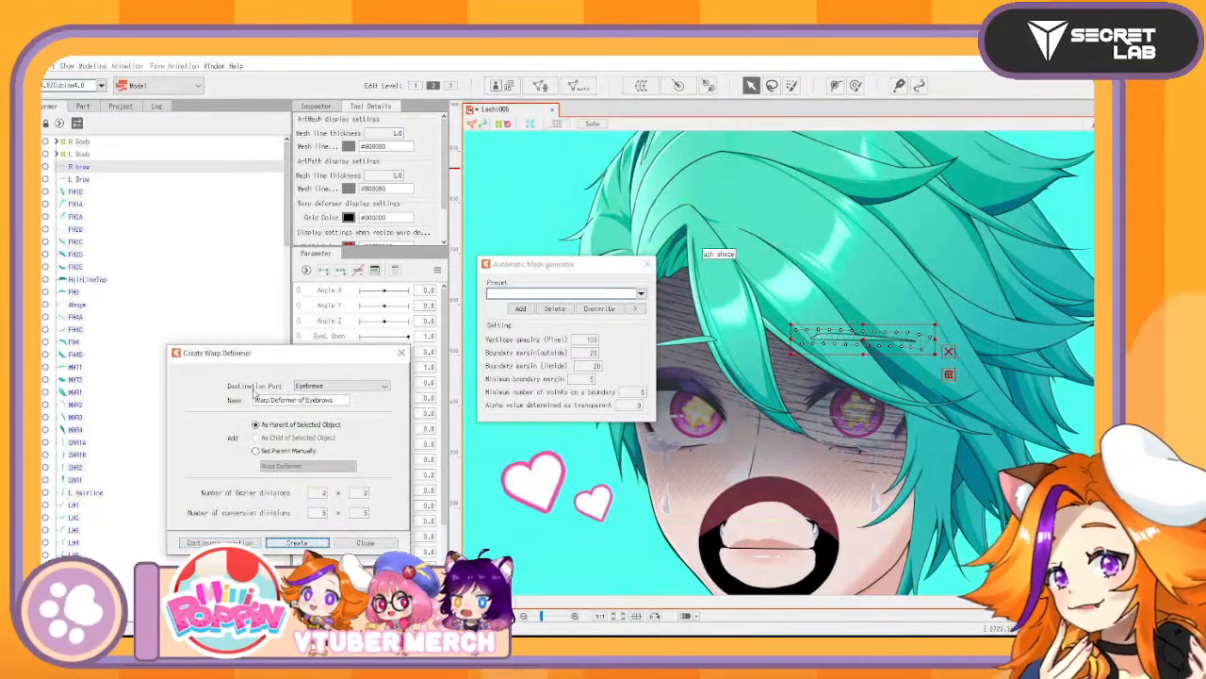
{"action": "left_click_drag", "start_coordinate": [335, 401], "coordinate": [56, 360]}
{"action": "type", "text": "R Brow"}
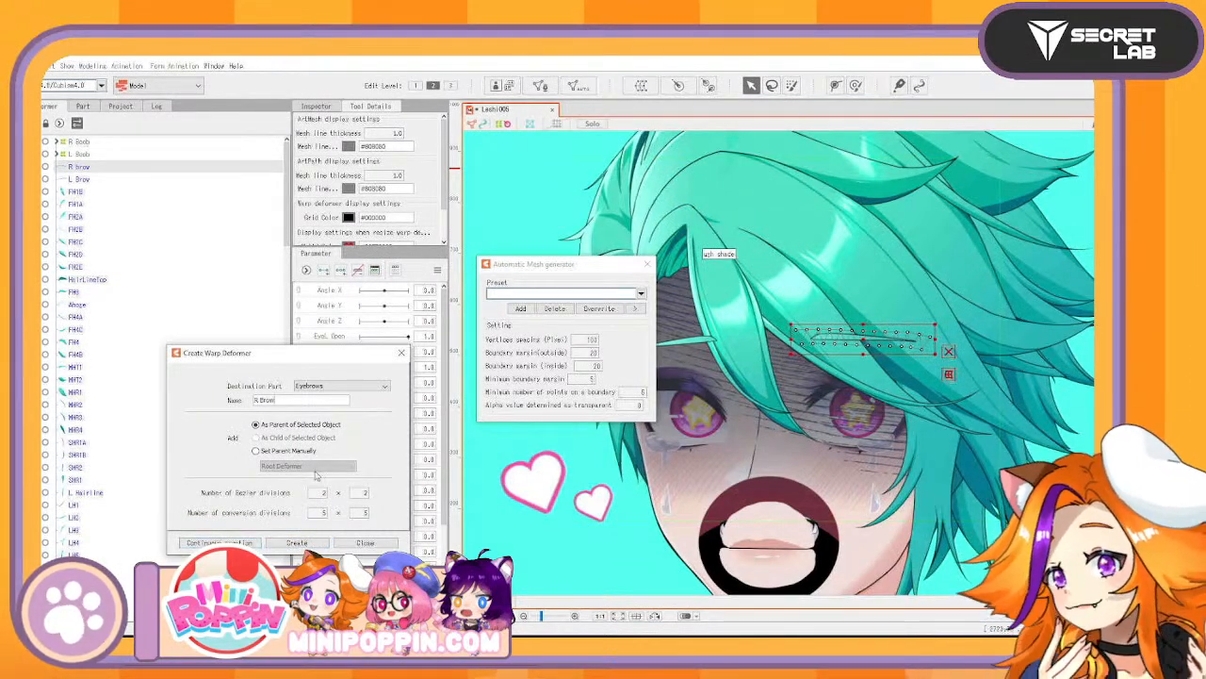
{"action": "left_click", "coordinate": [219, 543]}
Create a warp deformer named L Brow as the parent of the L Brow art mesh
{"action": "left_click", "coordinate": [82, 193]}
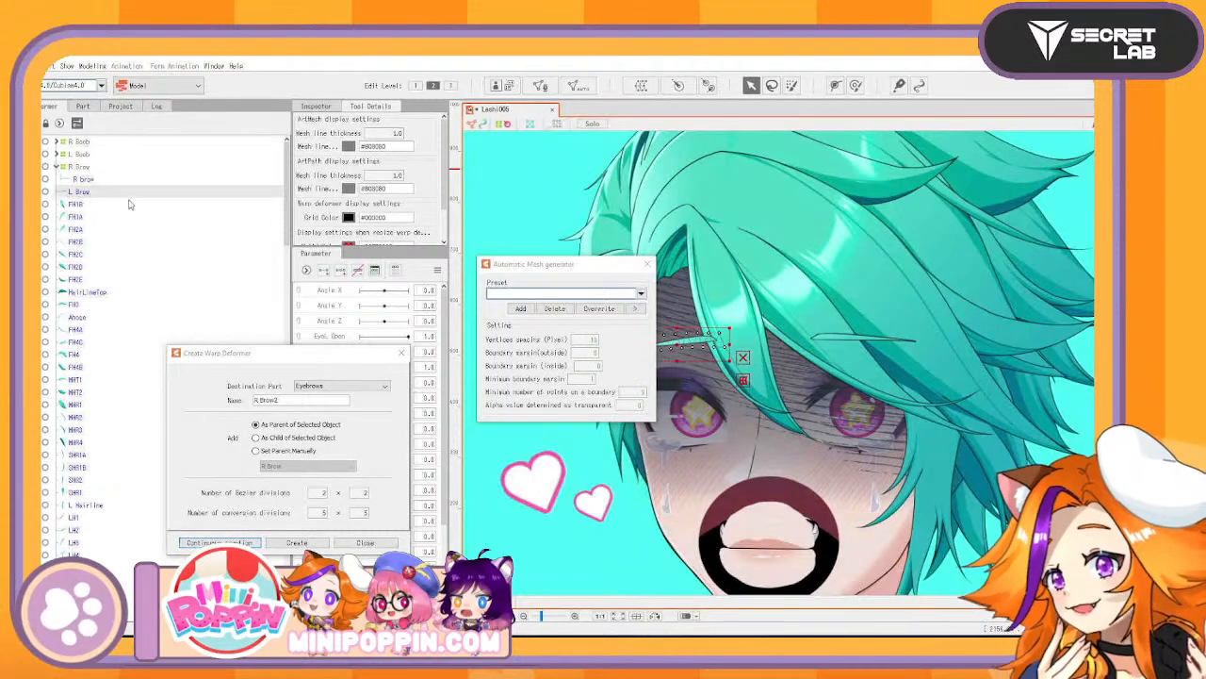
{"action": "left_click_drag", "start_coordinate": [292, 400], "coordinate": [152, 390]}
{"action": "type", "text": "L Brow"}
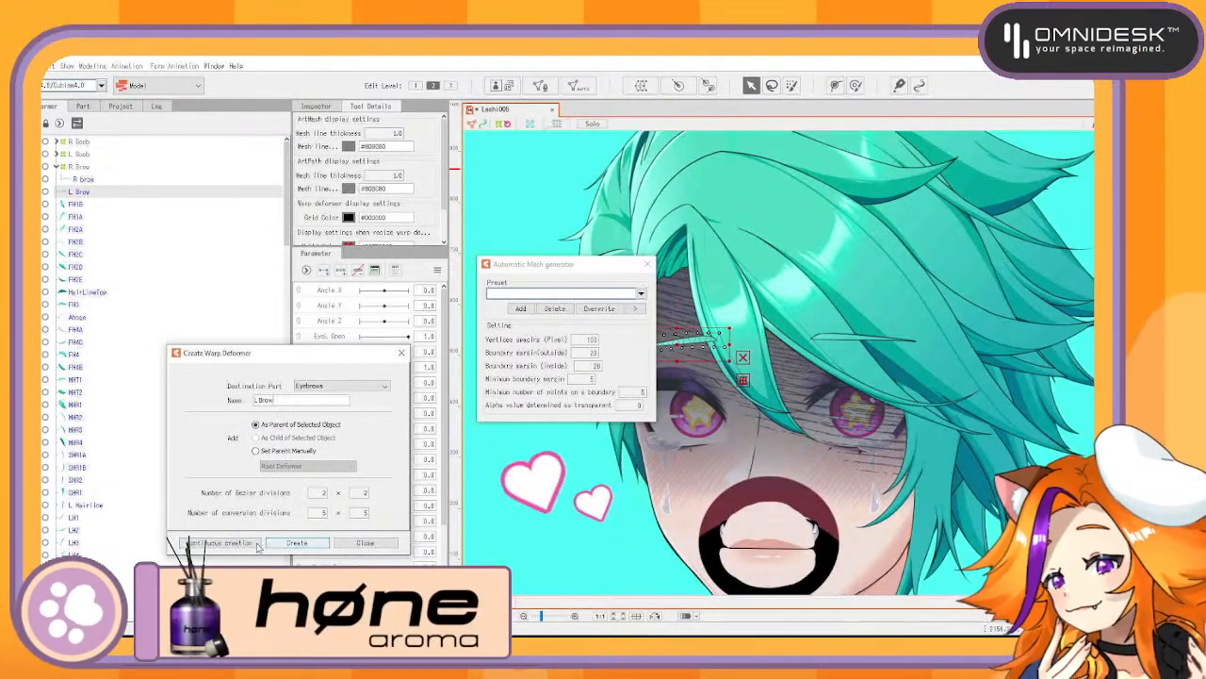
{"action": "left_click", "coordinate": [219, 543]}
Enclose the R Brow and L Brow deformers in a parent warp deformer named Brows
{"action": "left_click", "coordinate": [81, 169], "text": "ctrl"}
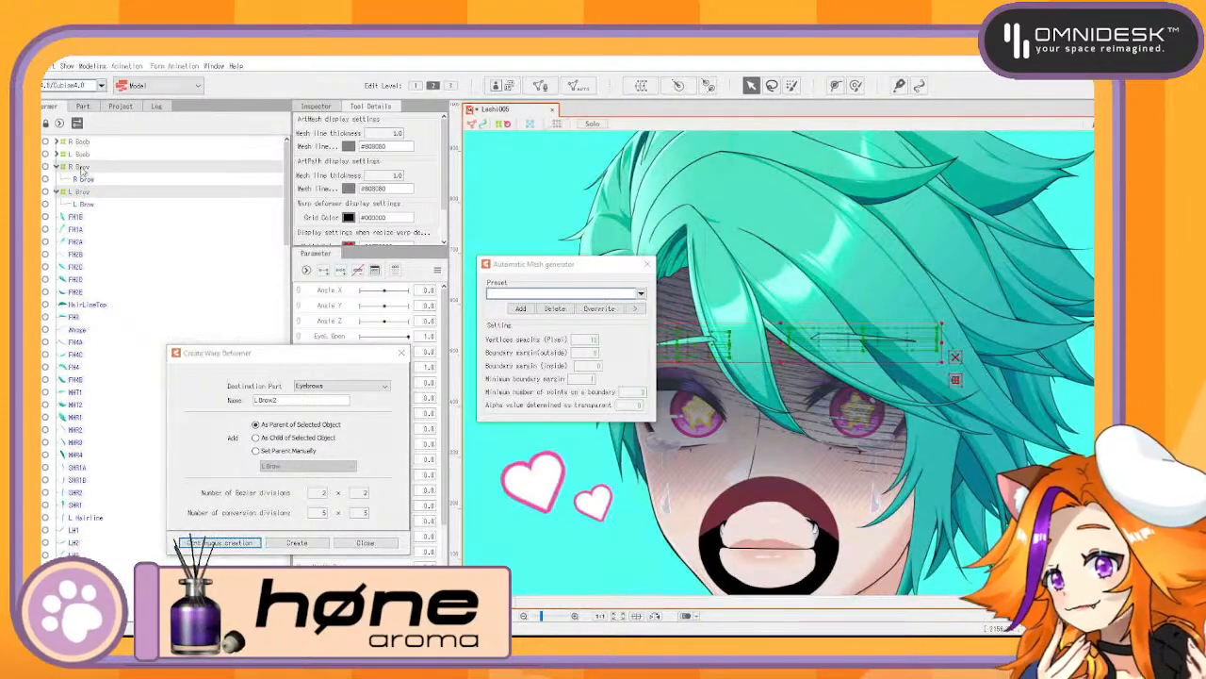
{"action": "left_click_drag", "start_coordinate": [285, 401], "coordinate": [196, 382]}
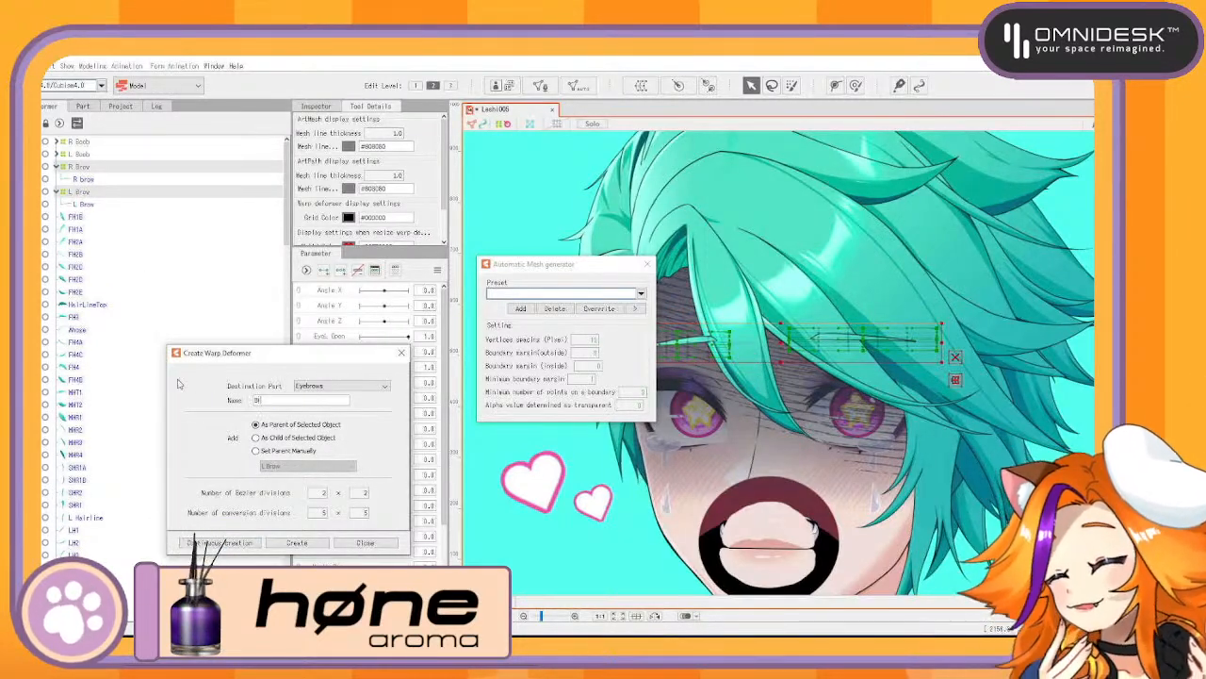
{"action": "left_click", "coordinate": [252, 543]}
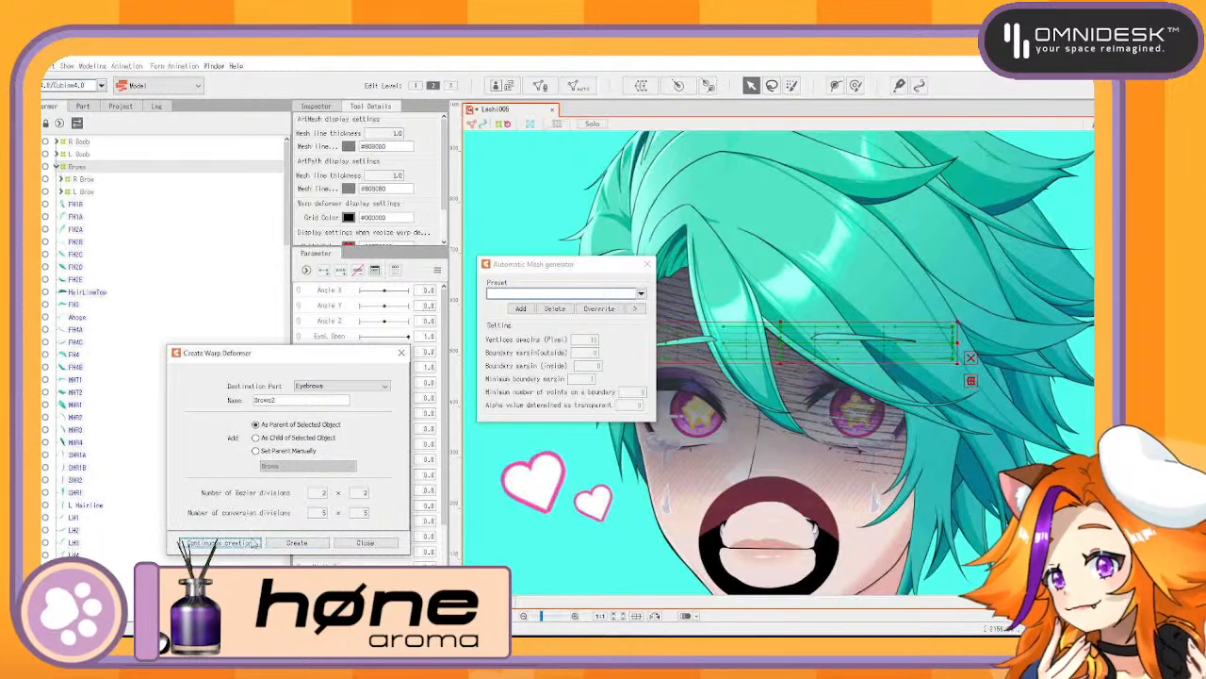
Duplicate the R Brow and L Brow deformers twice inside Brows and nest each side's deformers in one another
{"action": "left_click", "coordinate": [85, 193]}
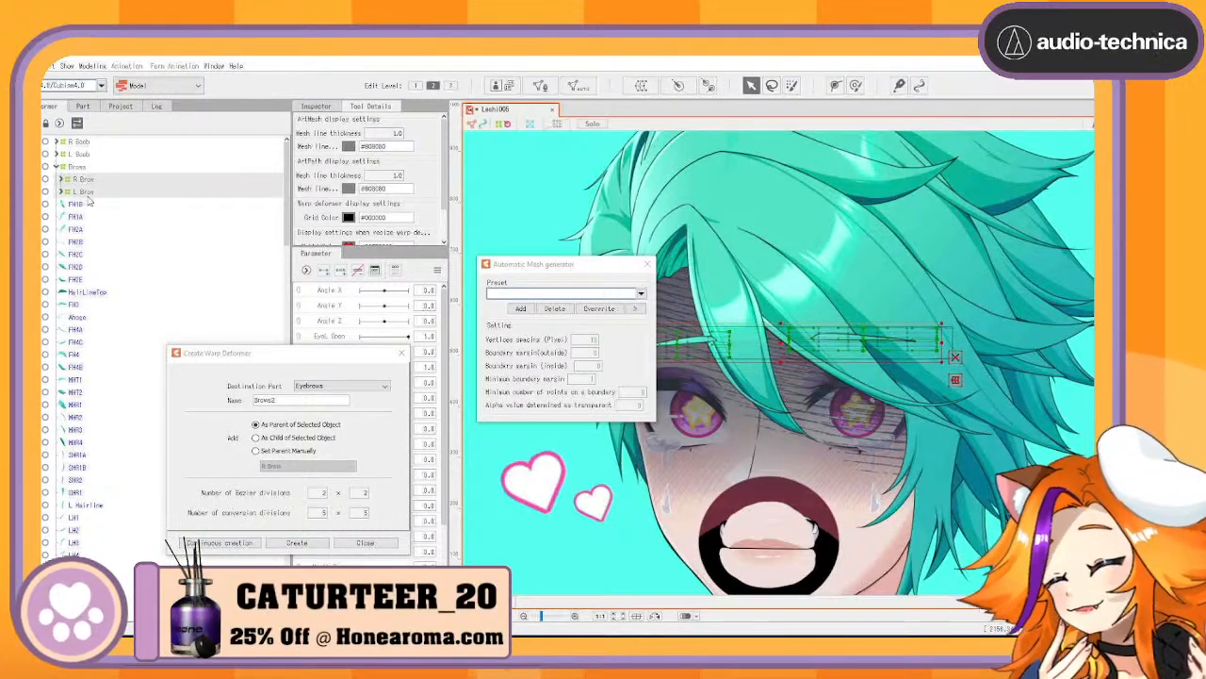
{"action": "key", "text": "ctrl+s"}
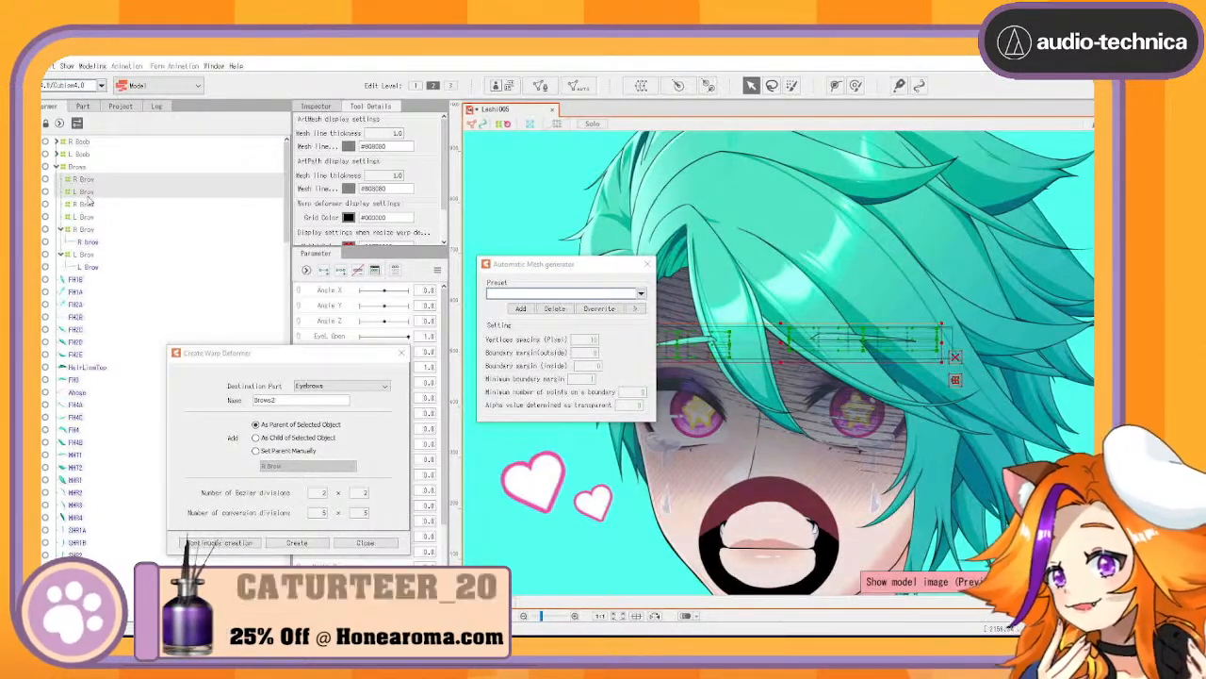
{"action": "mouse_move", "coordinate": [83, 230]}
{"action": "left_mouse_down"}
{"action": "mouse_move", "coordinate": [92, 205]}
{"action": "mouse_move", "coordinate": [84, 217]}
{"action": "left_mouse_up"}
{"action": "left_click", "coordinate": [86, 229]}
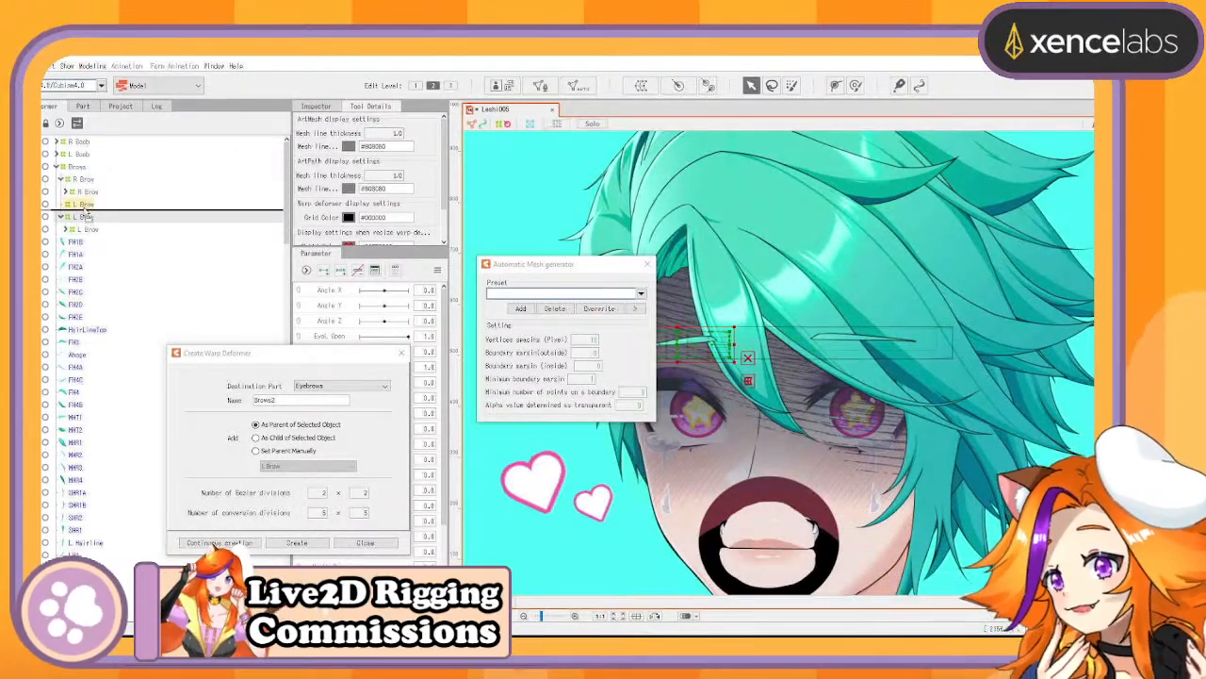
Duplicate the Brows deformer twice, nest the Brows deformers in one another, and collapse the group
{"action": "left_click", "coordinate": [79, 167]}
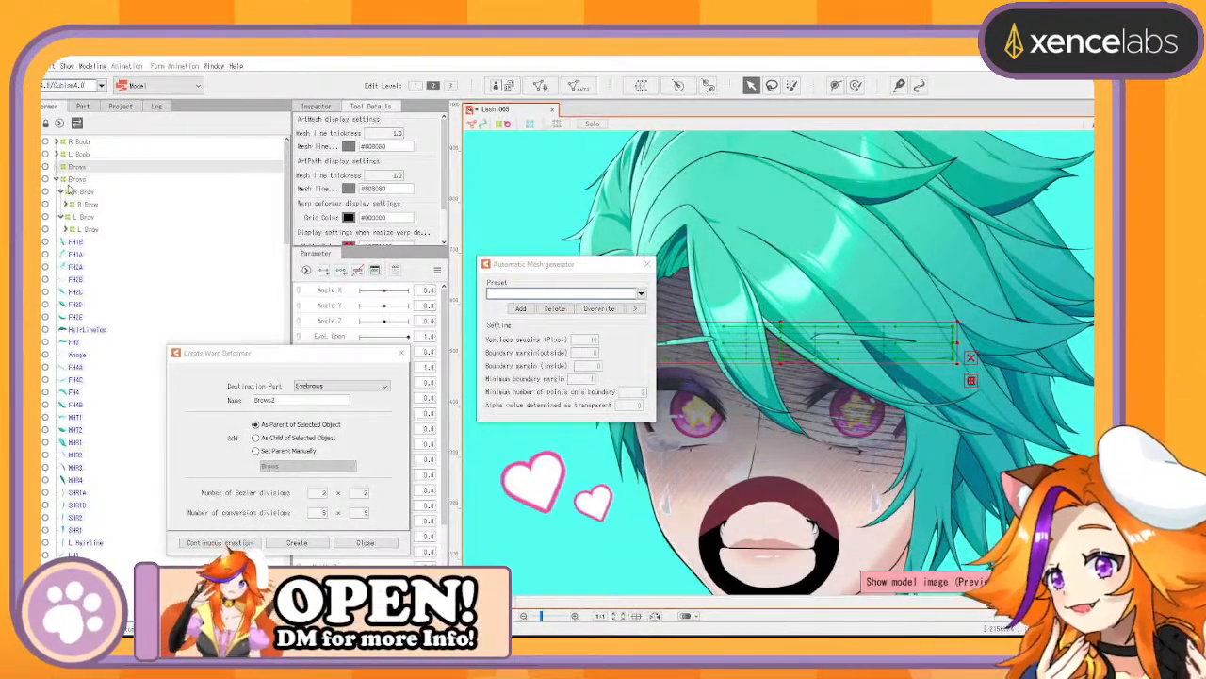
{"action": "left_click", "coordinate": [79, 192]}
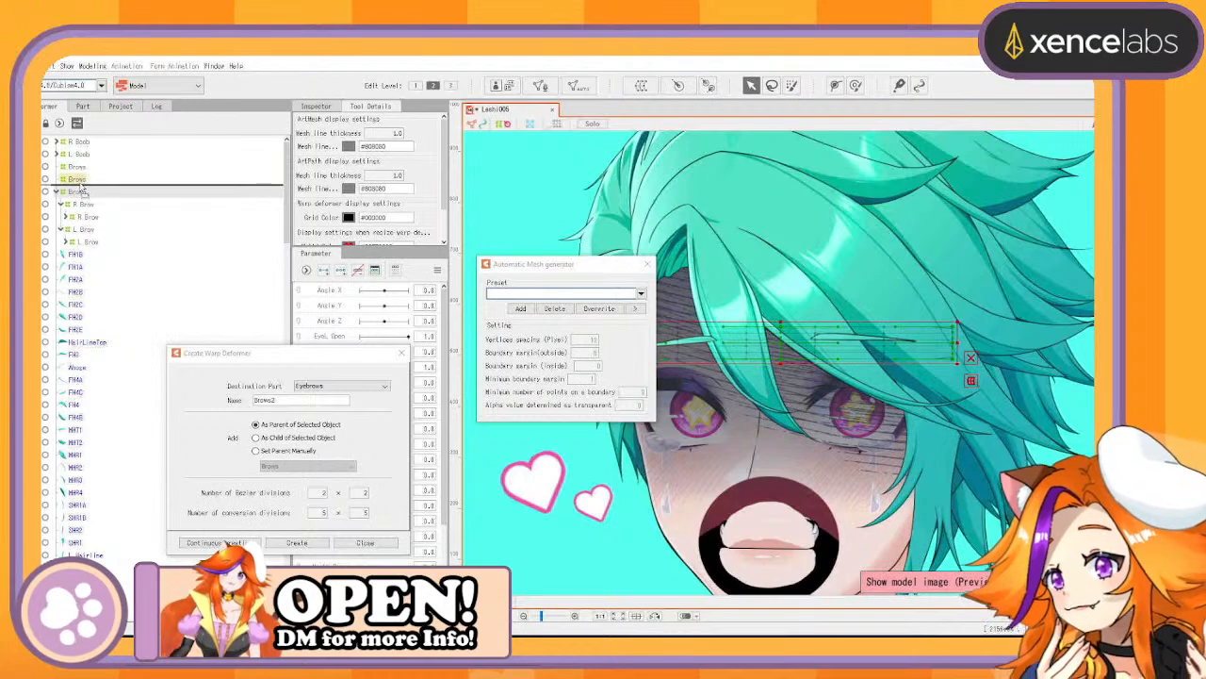
{"action": "left_click", "coordinate": [60, 184]}
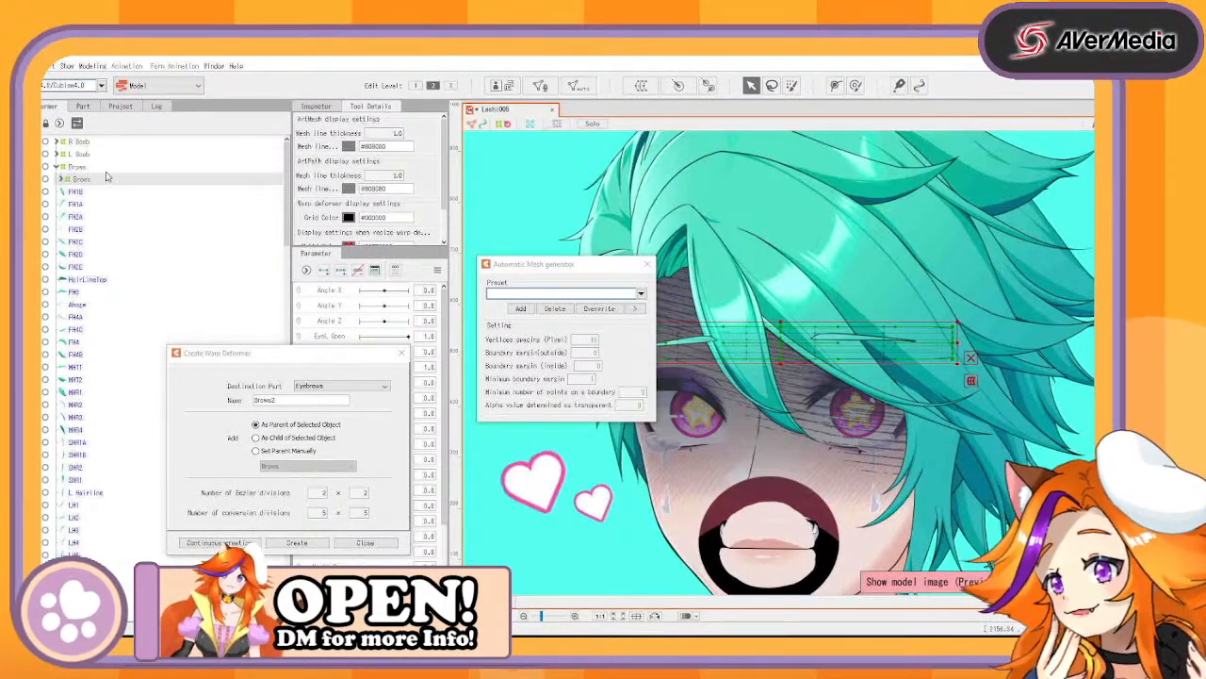
{"action": "left_click", "coordinate": [59, 165]}
Try moving hair parts FH1B and FH1A together away from the face, and undo the move
{"action": "left_click", "coordinate": [86, 180]}
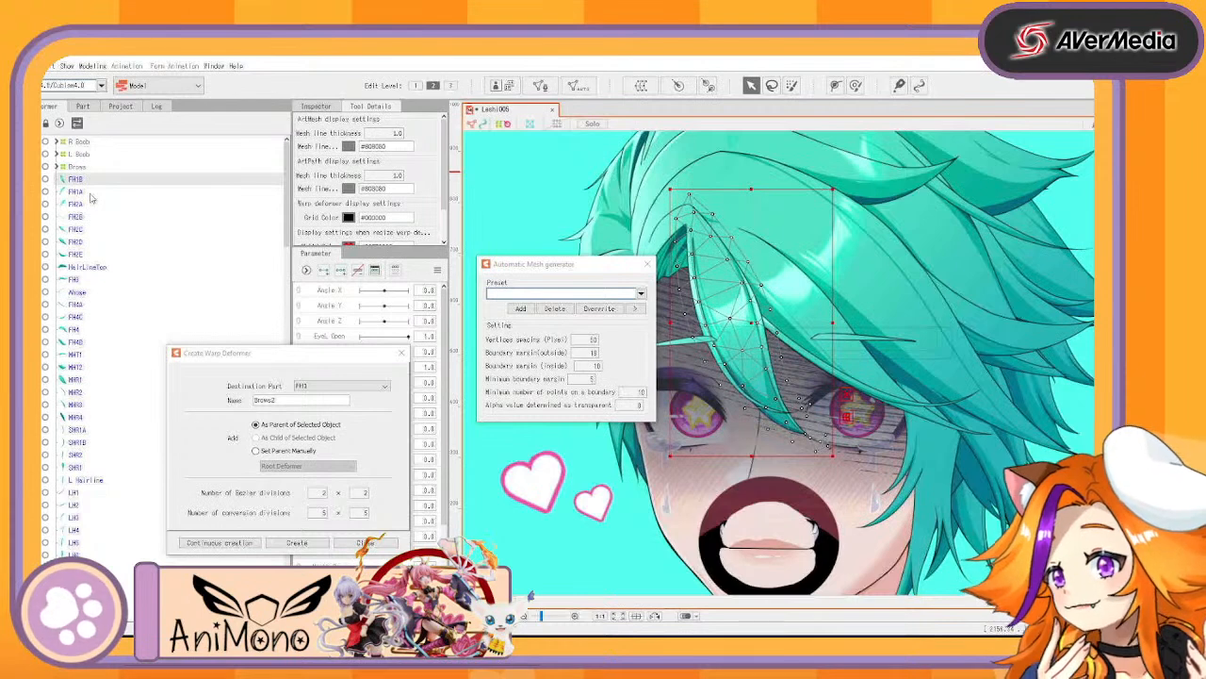
{"action": "left_click", "coordinate": [90, 193], "text": "ctrl"}
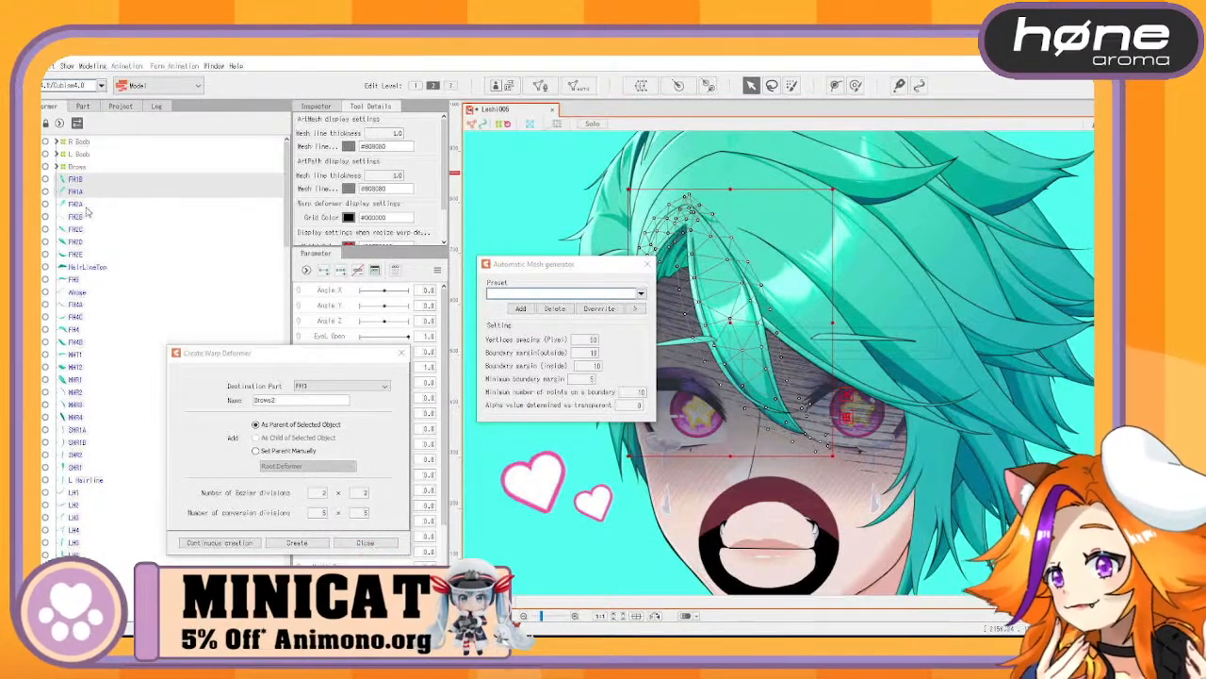
{"action": "left_click", "coordinate": [90, 189], "text": "ctrl"}
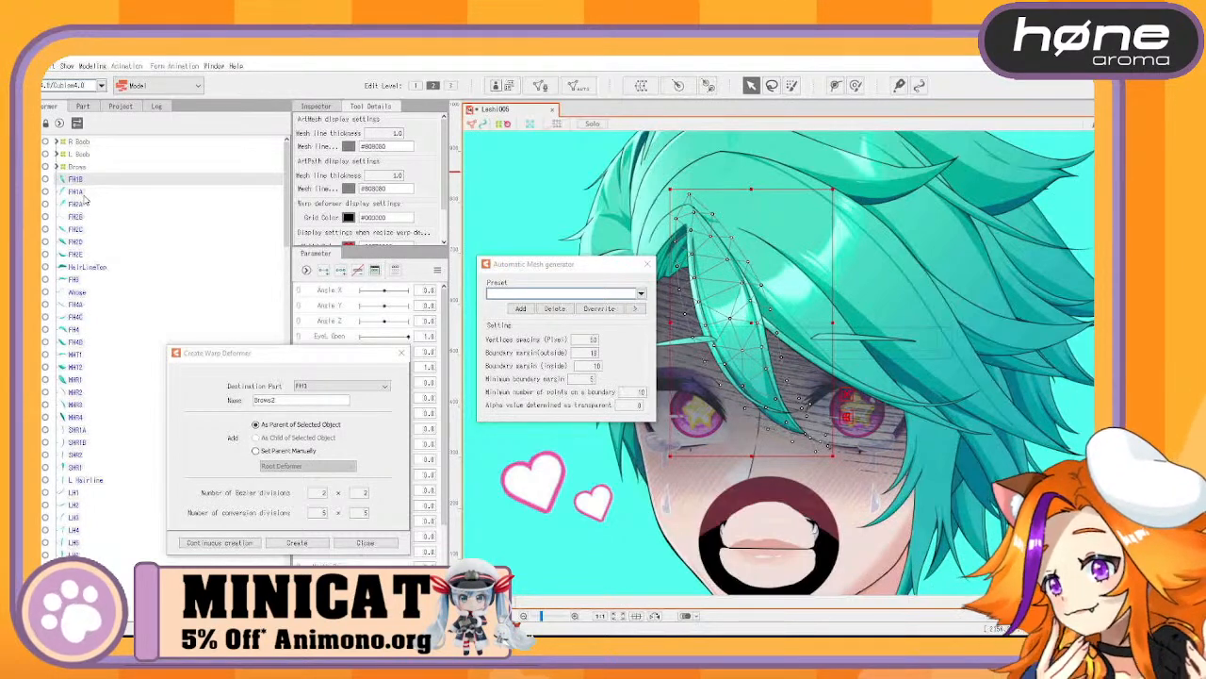
{"action": "left_click", "coordinate": [84, 194], "text": "ctrl"}
{"action": "left_click_drag", "start_coordinate": [735, 326], "coordinate": [873, 272]}
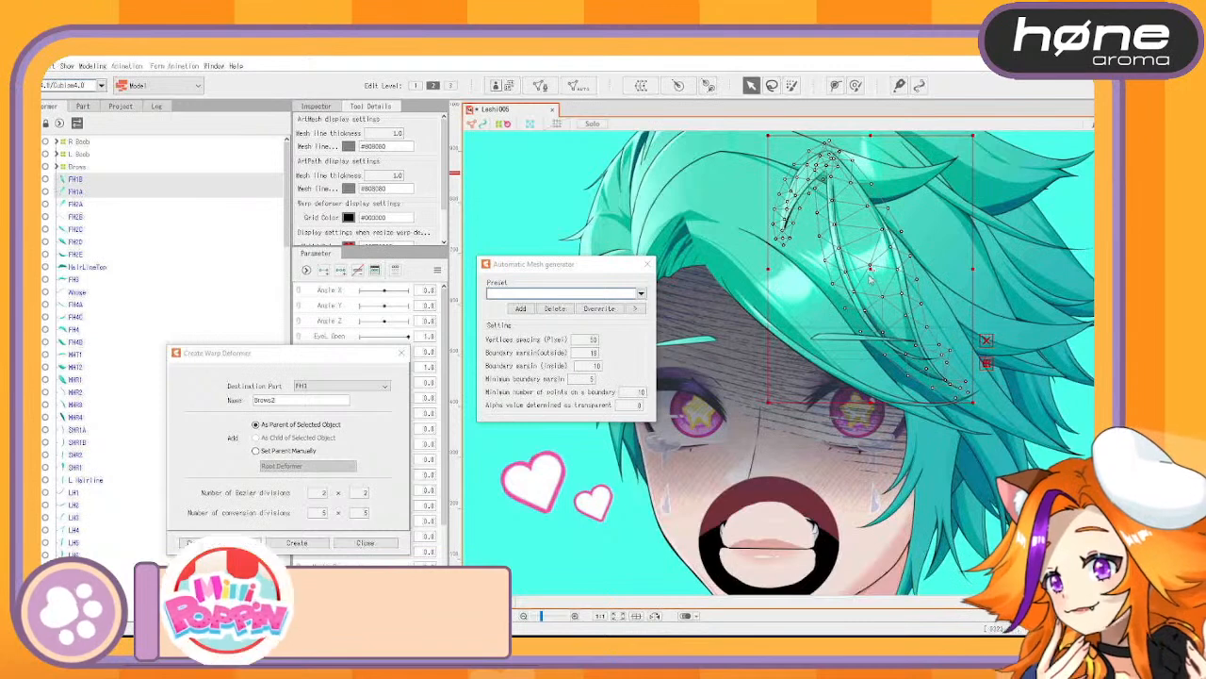
{"action": "key", "text": "ctrl+z"}
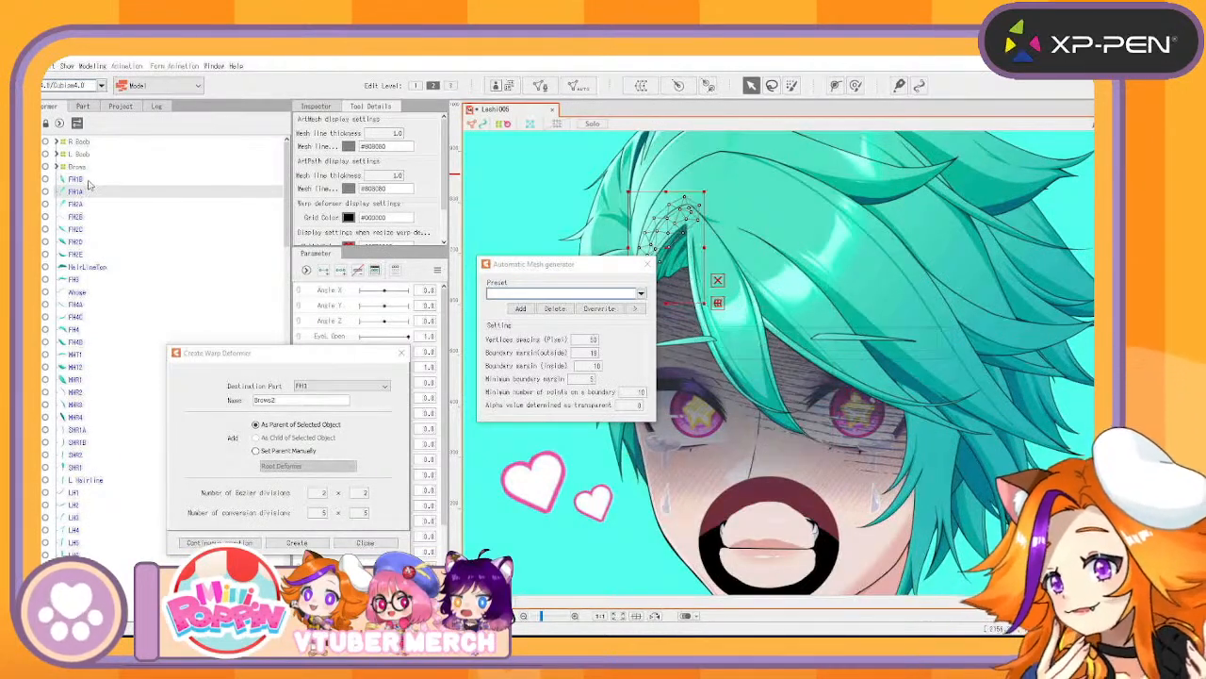
Create a warp deformer named FH1 as the parent of FH1B and FH1A, with the open dialogs moved off the face
{"action": "left_click", "coordinate": [89, 184]}
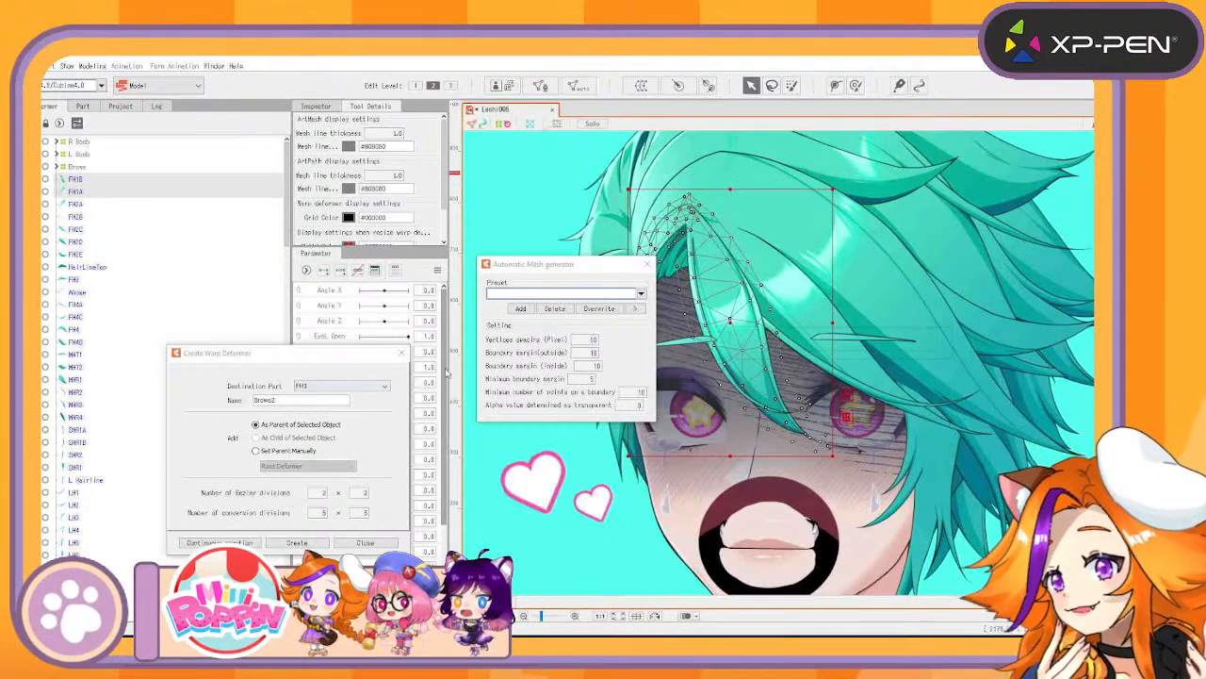
{"action": "left_click_drag", "start_coordinate": [600, 265], "coordinate": [400, 118]}
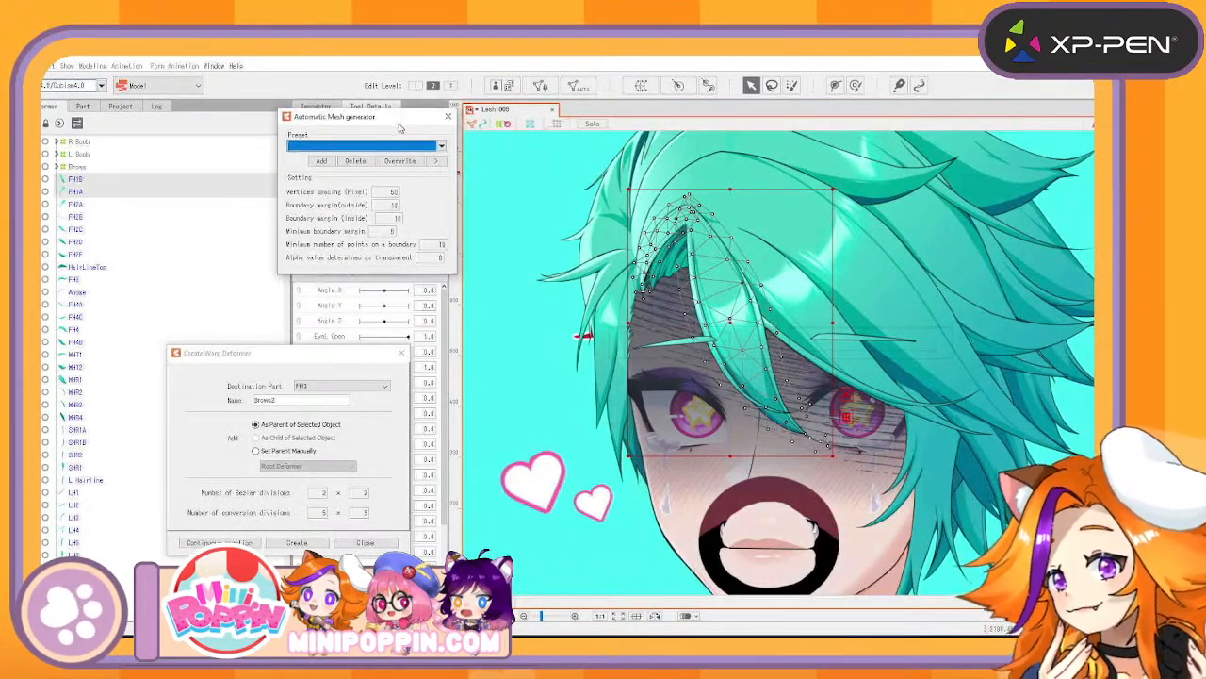
{"action": "left_click_drag", "start_coordinate": [328, 364], "coordinate": [438, 384]}
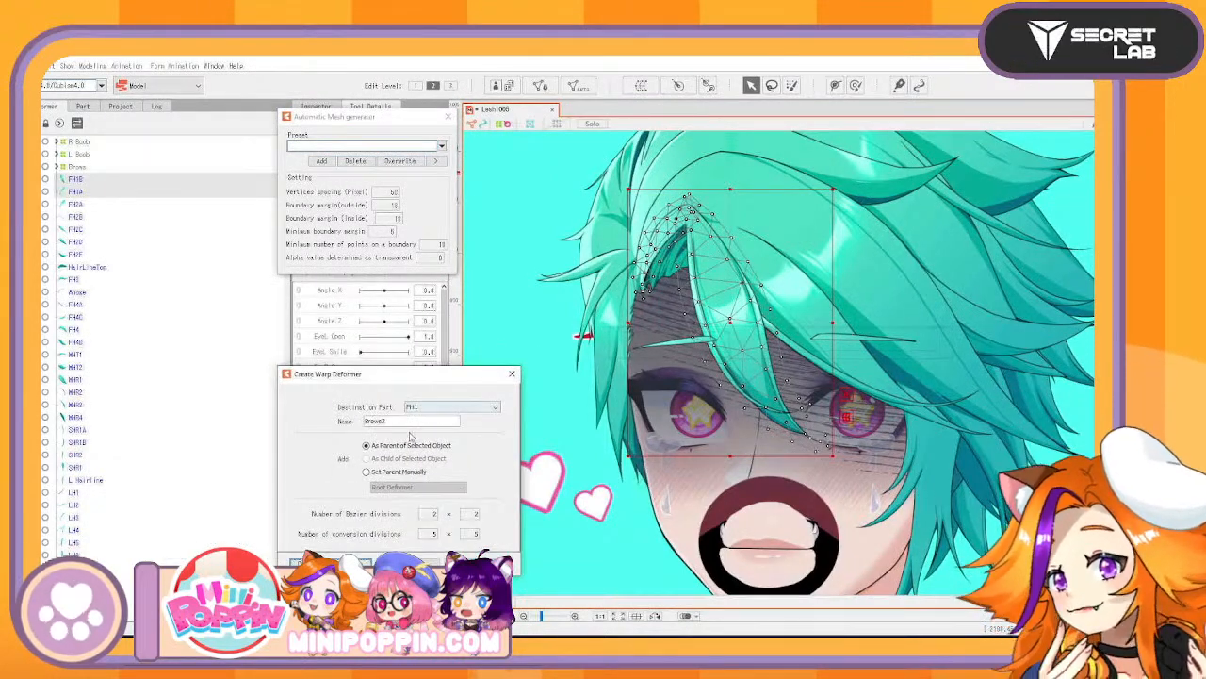
{"action": "left_click_drag", "start_coordinate": [403, 421], "coordinate": [221, 406]}
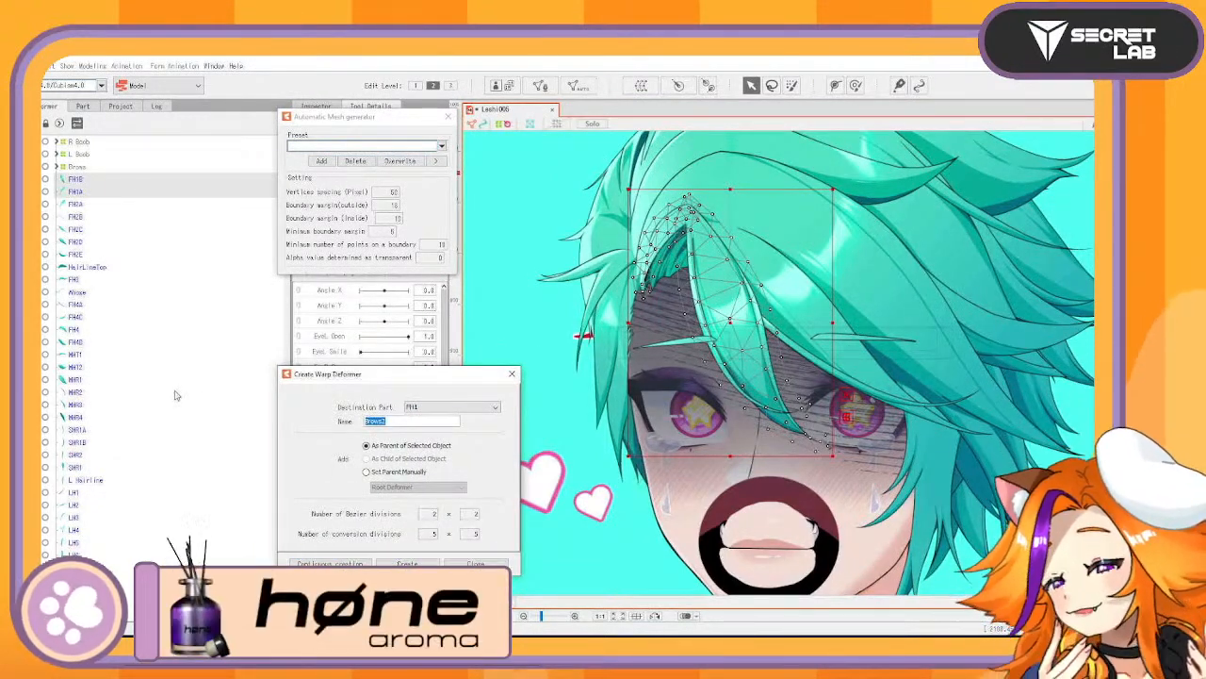
{"action": "type", "text": "FH"}
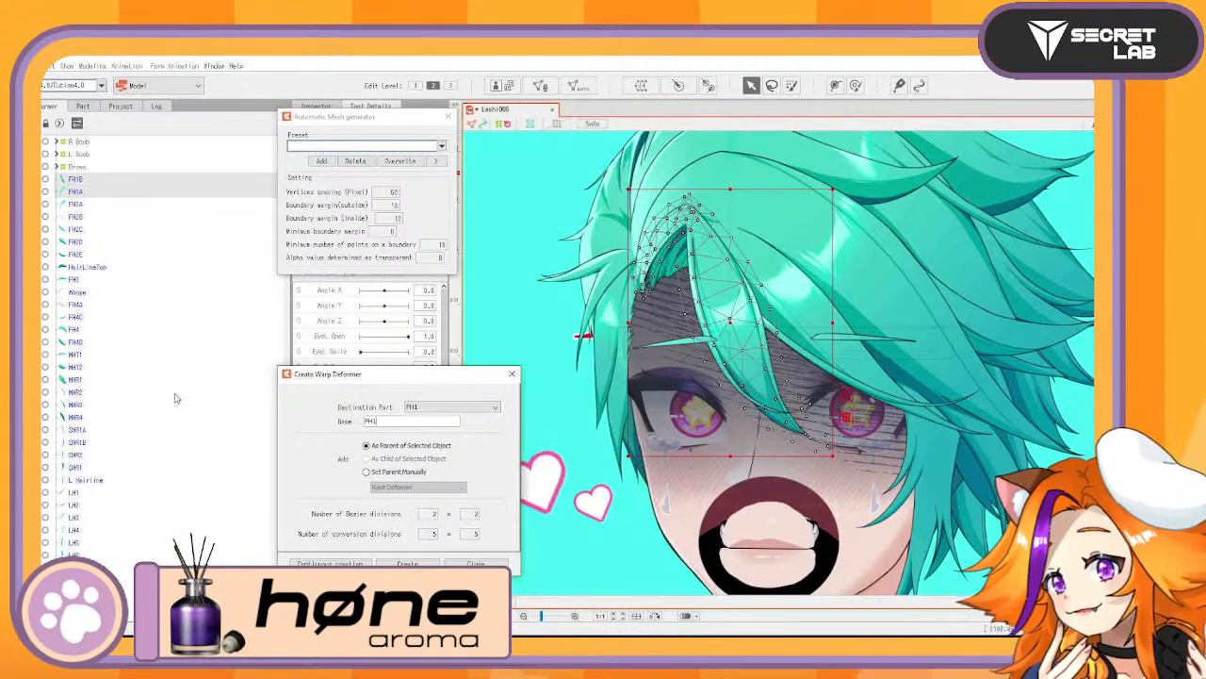
{"action": "type", "text": "1"}
{"action": "key", "text": "Return"}
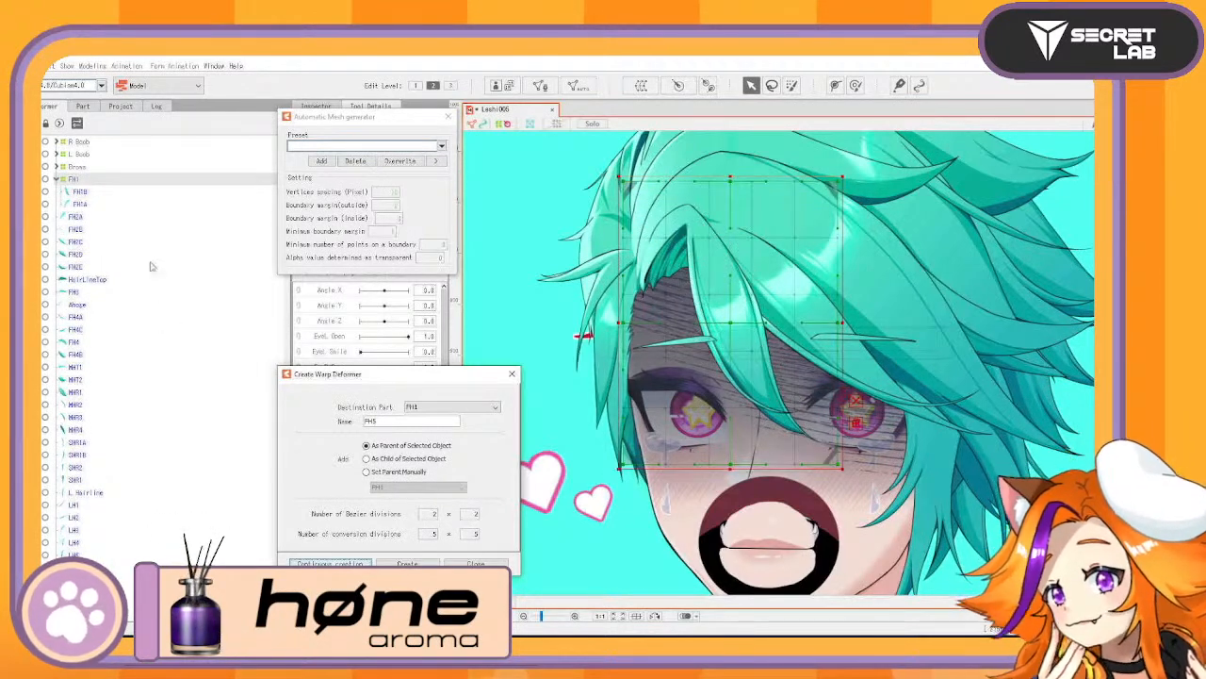
Create a warp deformer named B around FH1B inside the FH1 deformer
{"action": "left_click", "coordinate": [80, 191]}
{"action": "left_click_drag", "start_coordinate": [399, 417], "coordinate": [246, 390]}
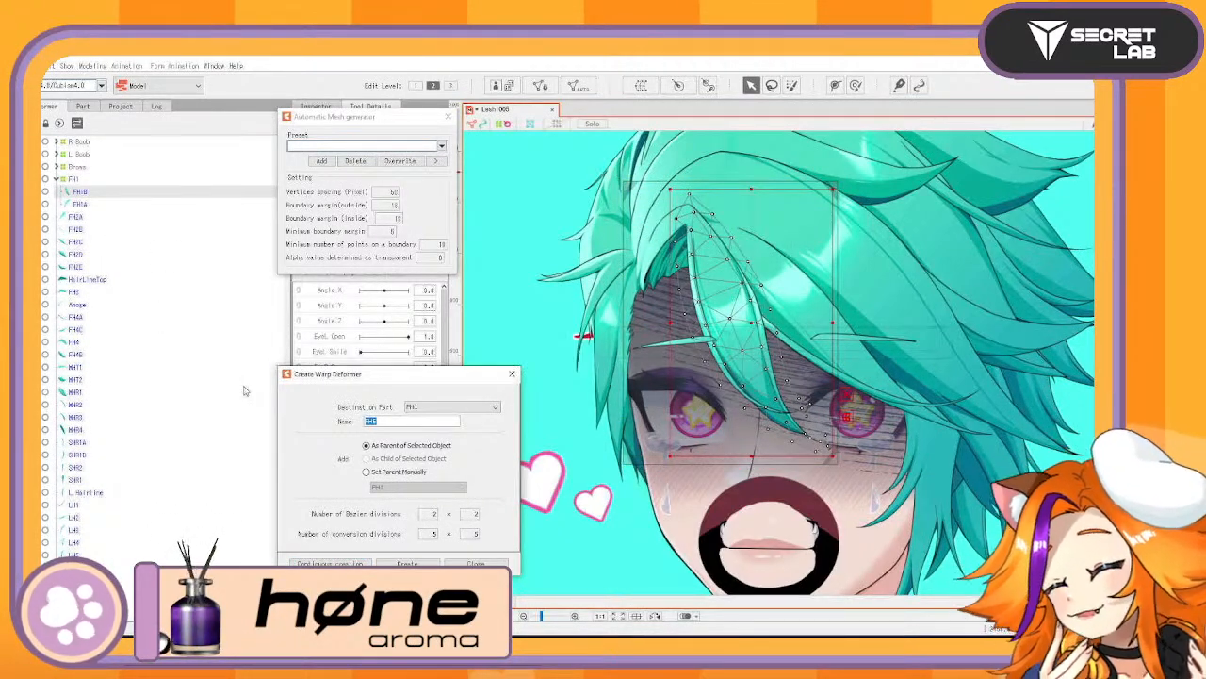
{"action": "type", "text": "B"}
{"action": "left_click", "coordinate": [330, 564]}
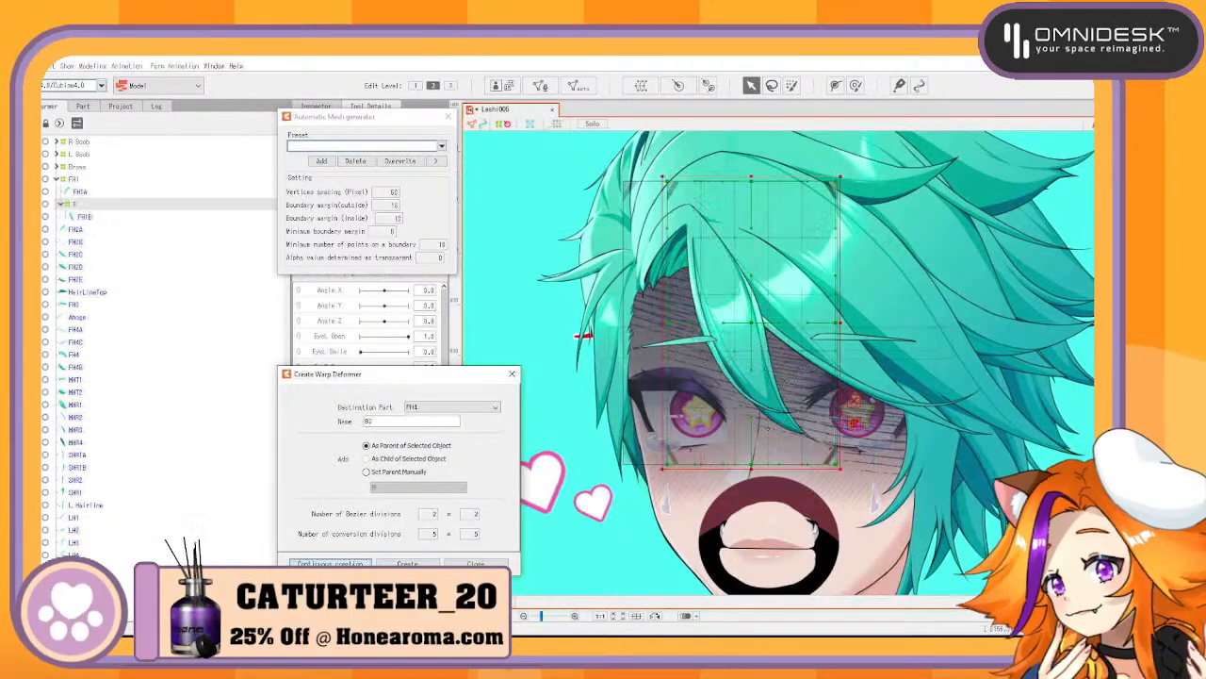
Create a warp deformer named FH2 as the parent of hair parts FH2A through FH2E
{"action": "left_click", "coordinate": [79, 230]}
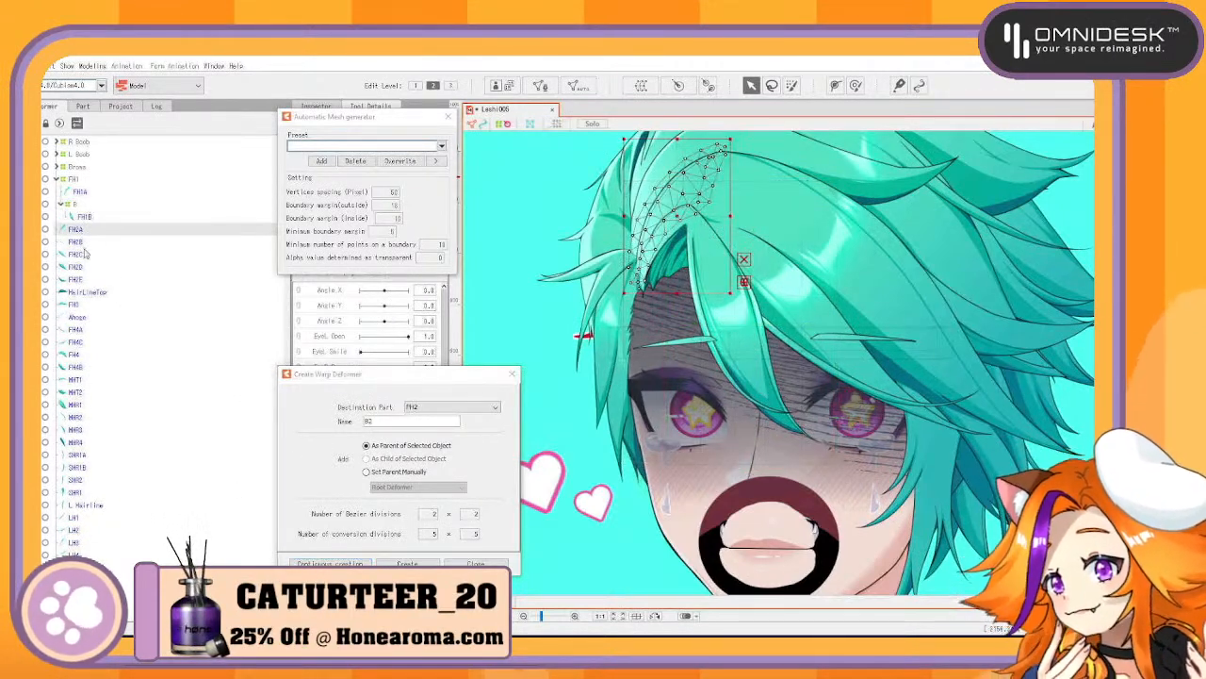
{"action": "left_click", "coordinate": [83, 242], "text": "ctrl"}
{"action": "left_click", "coordinate": [87, 255], "text": "ctrl"}
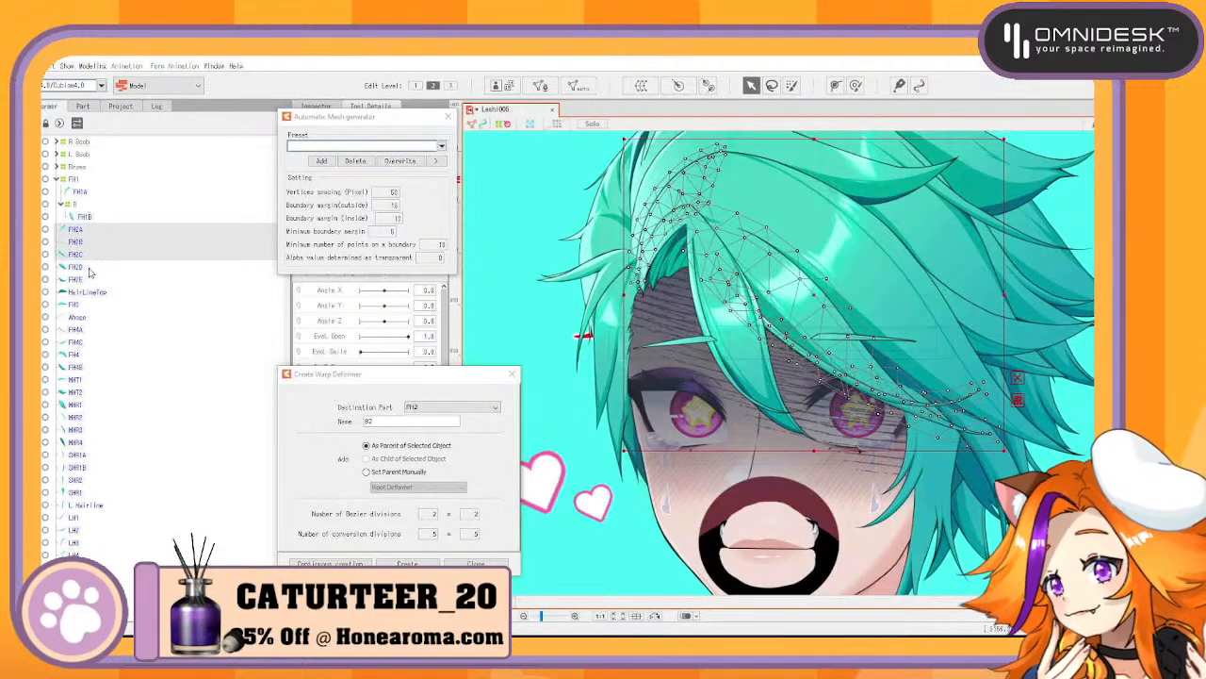
{"action": "left_click", "coordinate": [90, 269], "text": "ctrl"}
{"action": "left_click", "coordinate": [87, 281], "text": "ctrl"}
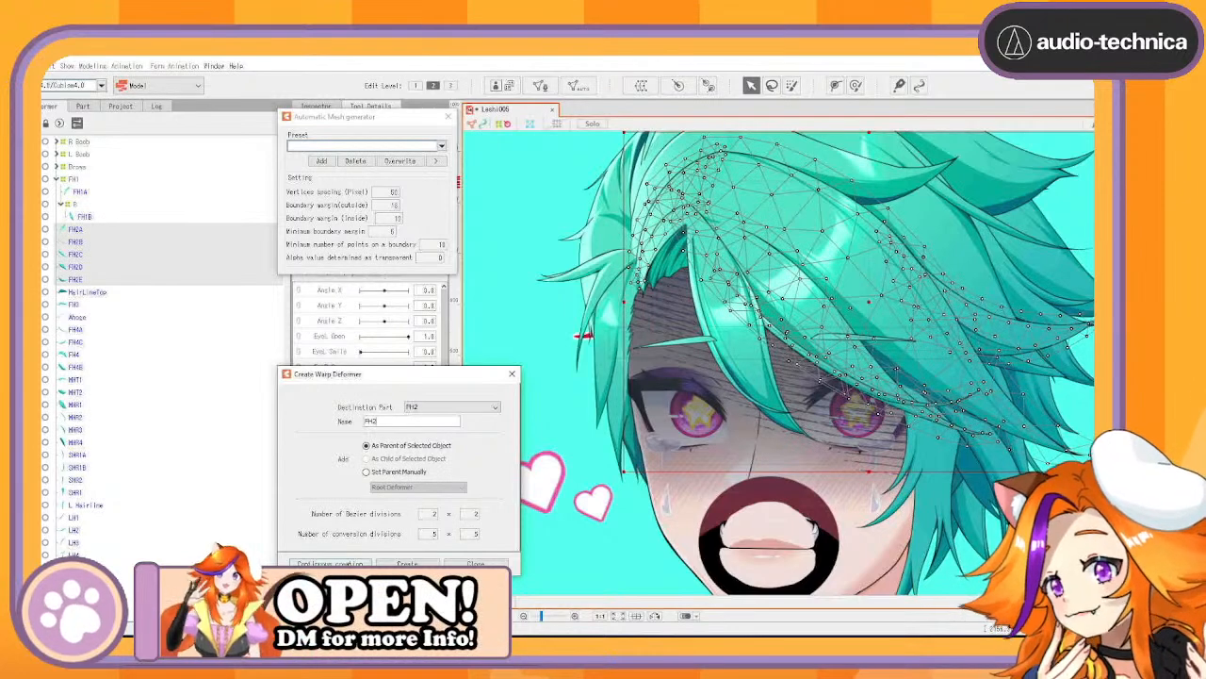
{"action": "left_click", "coordinate": [349, 564]}
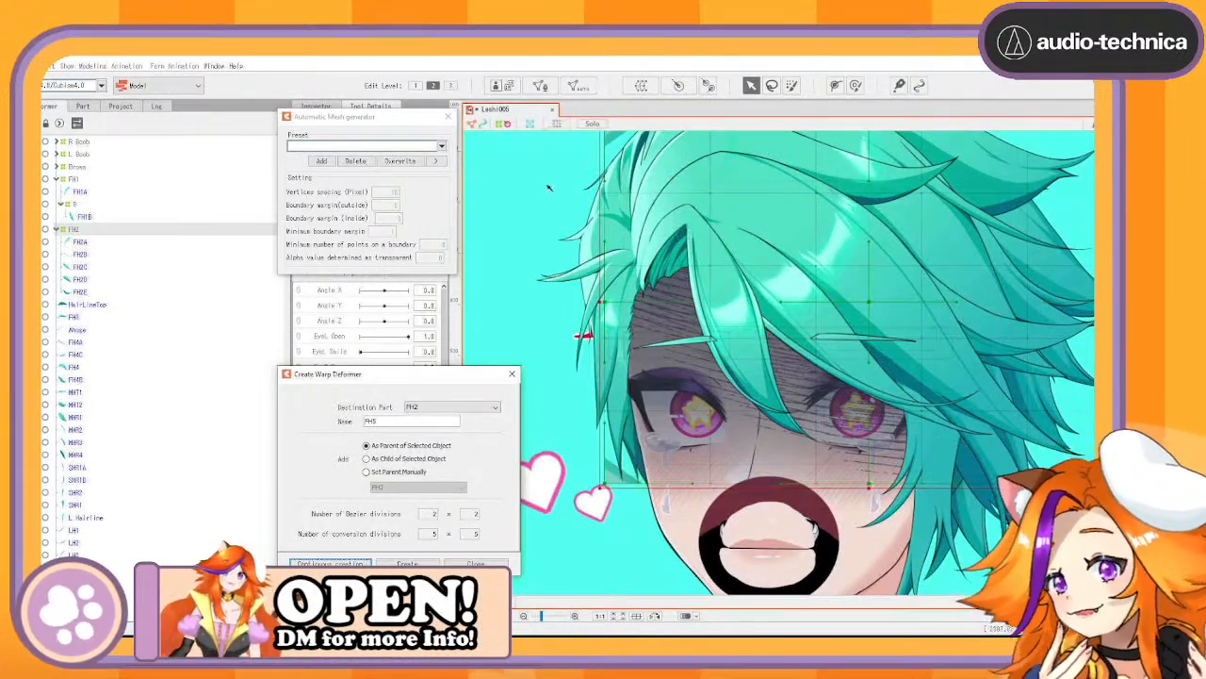
Try moving the FH2 deformer, undo the move, and check the FH2A hair part
{"action": "left_click_drag", "start_coordinate": [868, 303], "coordinate": [917, 270]}
{"action": "key", "text": "ctrl+z"}
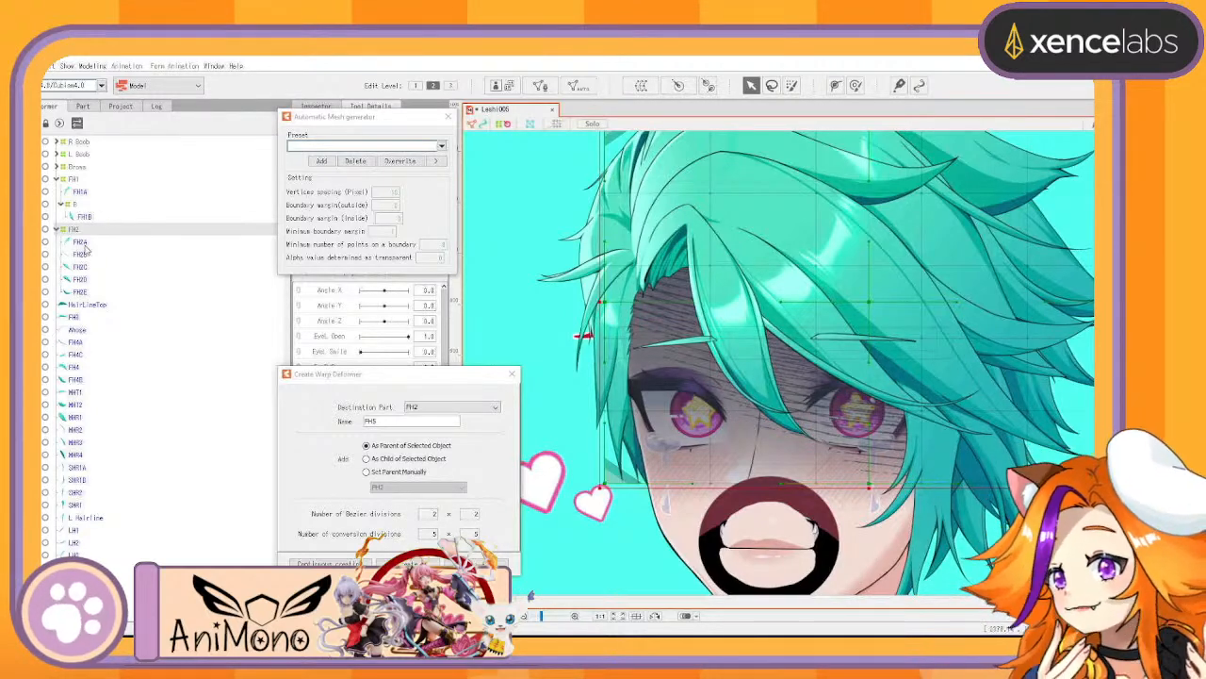
{"action": "left_click", "coordinate": [83, 244]}
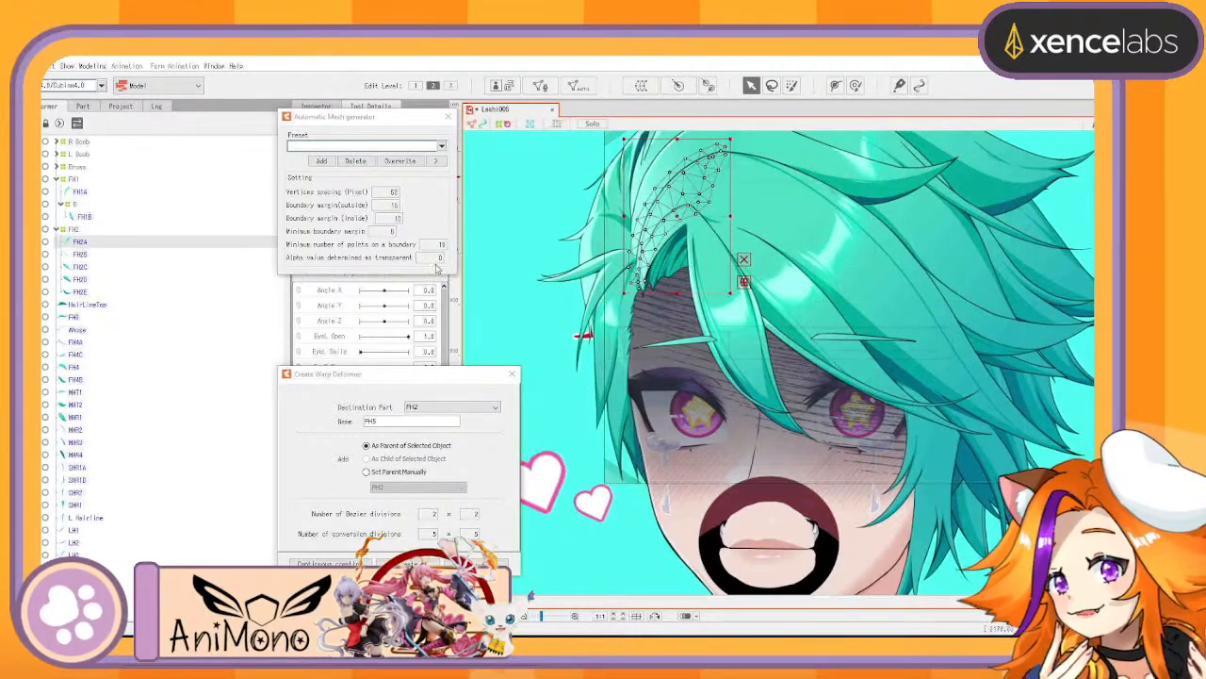
Create a warp deformer named 1 as the parent of hair parts FH2B and FH2C inside the FH2 deformer
{"action": "left_click", "coordinate": [81, 256]}
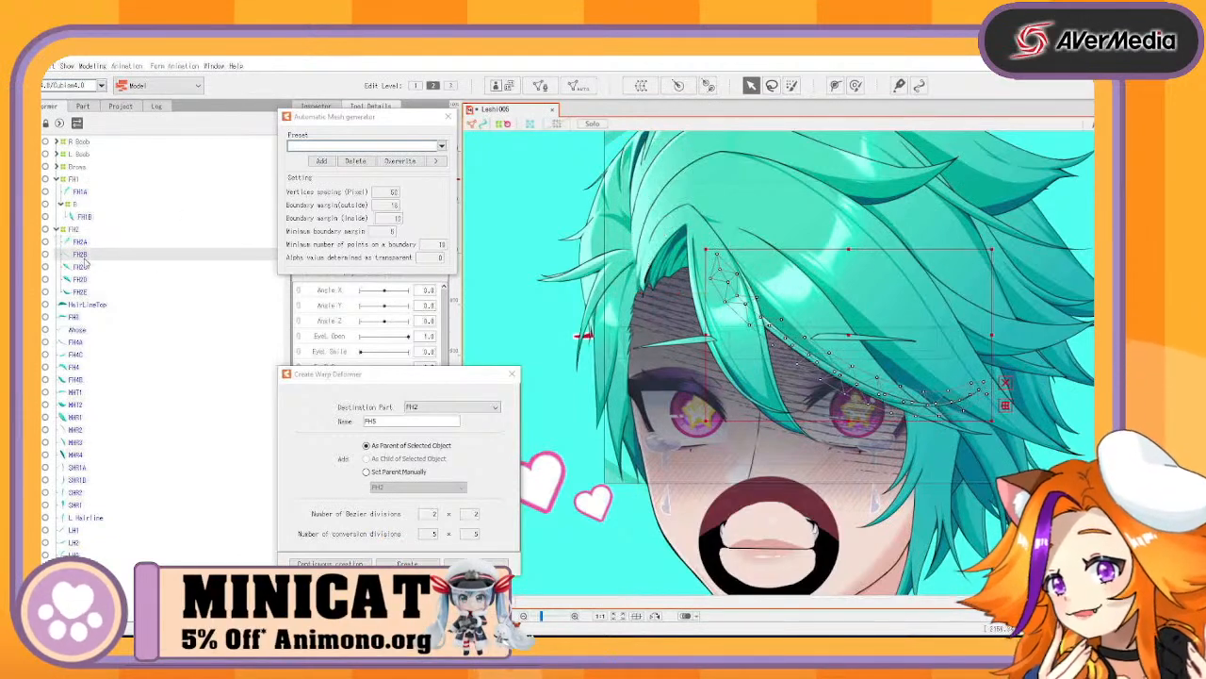
{"action": "left_click", "coordinate": [90, 269]}
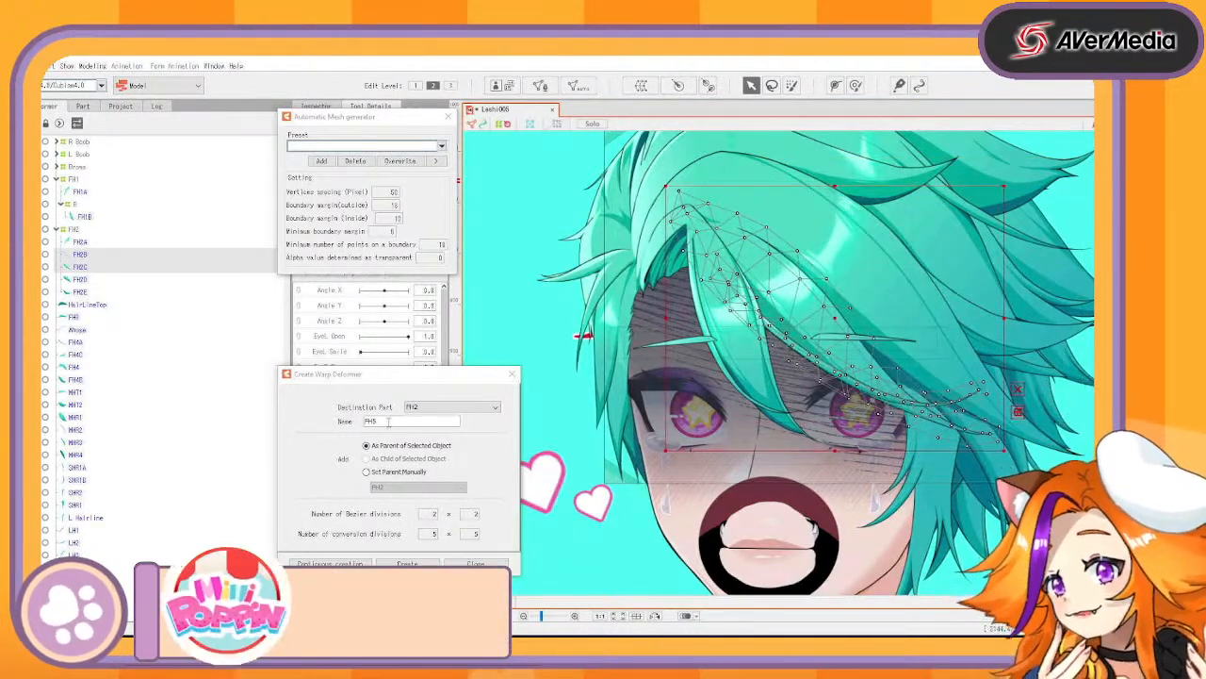
{"action": "left_click_drag", "start_coordinate": [388, 421], "coordinate": [329, 456]}
{"action": "type", "text": "L"}
{"action": "left_click", "coordinate": [330, 564]}
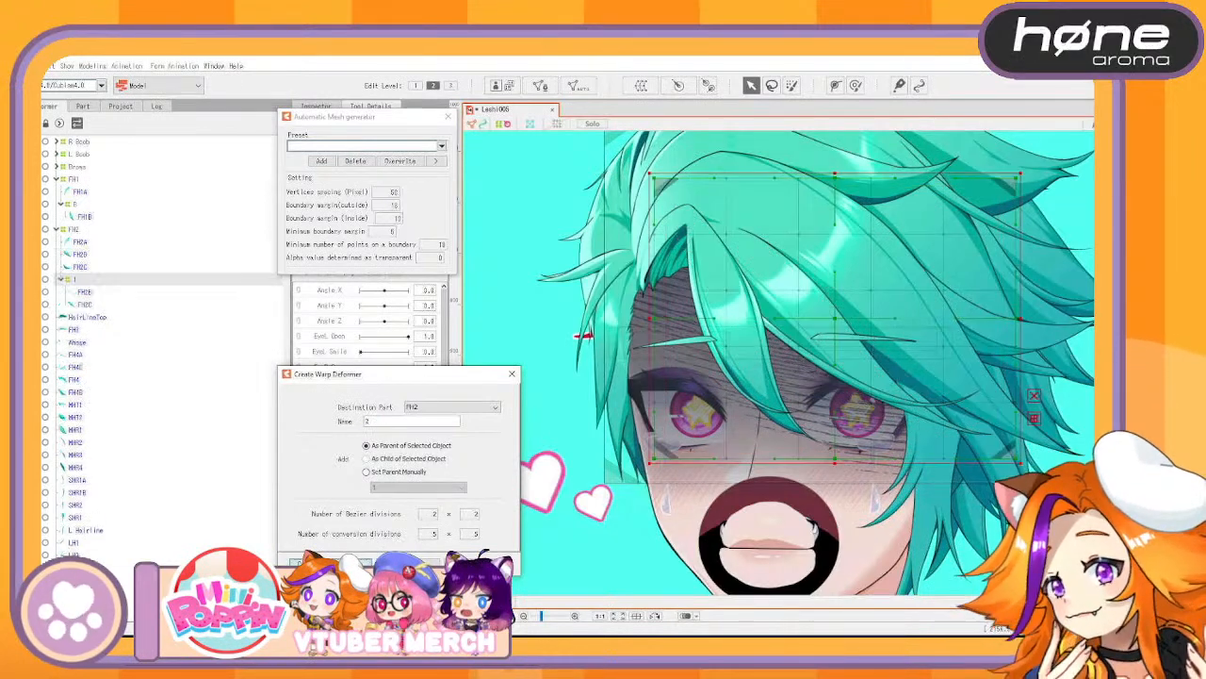
Create a warp deformer named 2 as the parent of hair parts FH2D and FH2E inside the FH2 deformer
{"action": "left_click", "coordinate": [84, 254]}
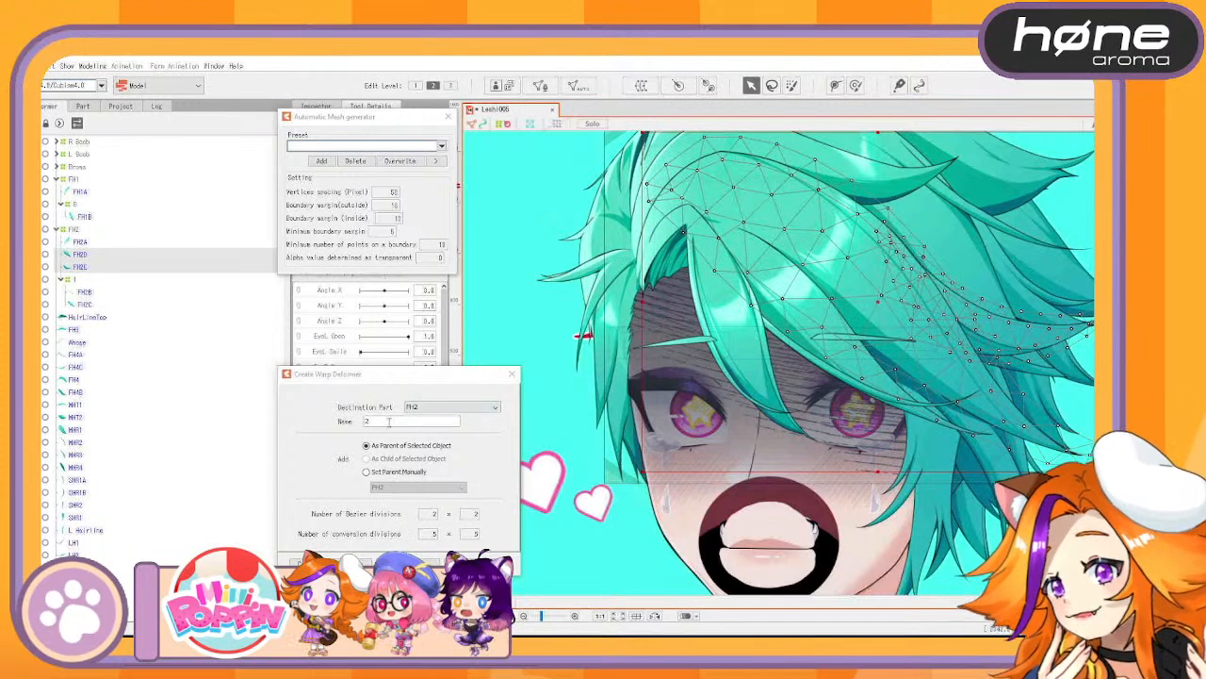
{"action": "left_click_drag", "start_coordinate": [387, 422], "coordinate": [274, 394]}
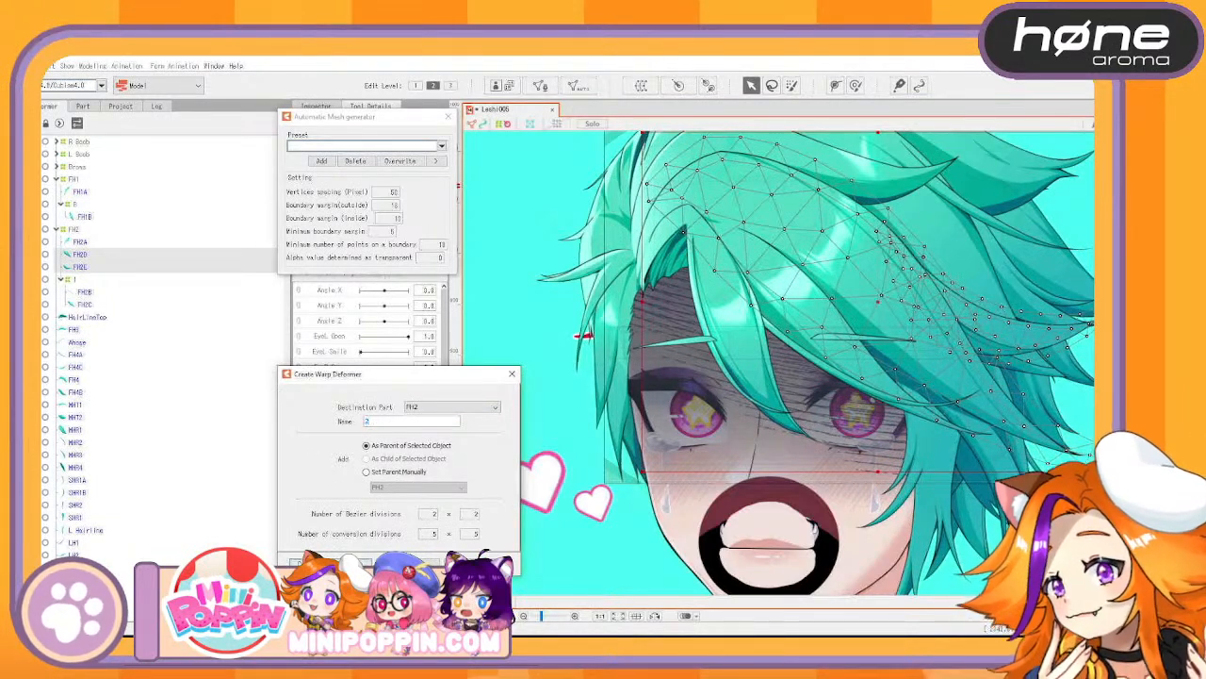
{"action": "key", "text": "Return"}
Inside deformer 1, create a warp deformer named B around FH2B and one named C around FH2C
{"action": "left_click", "coordinate": [86, 269]}
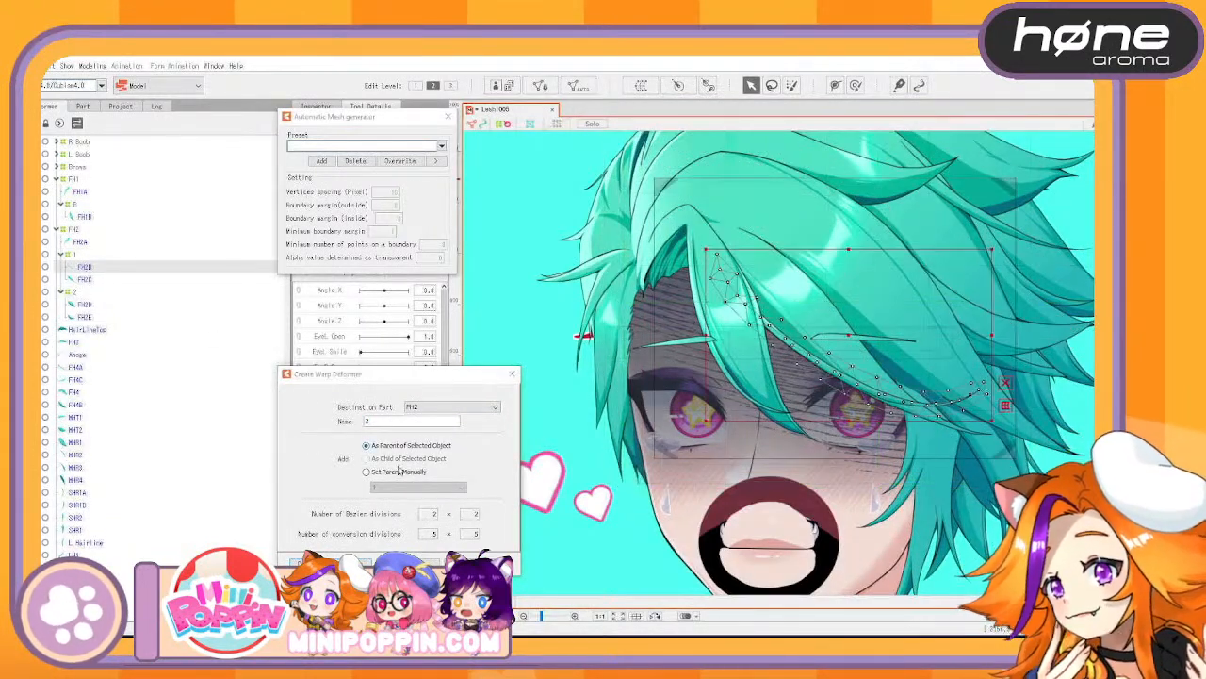
{"action": "left_click_drag", "start_coordinate": [389, 422], "coordinate": [243, 396]}
{"action": "type", "text": "B"}
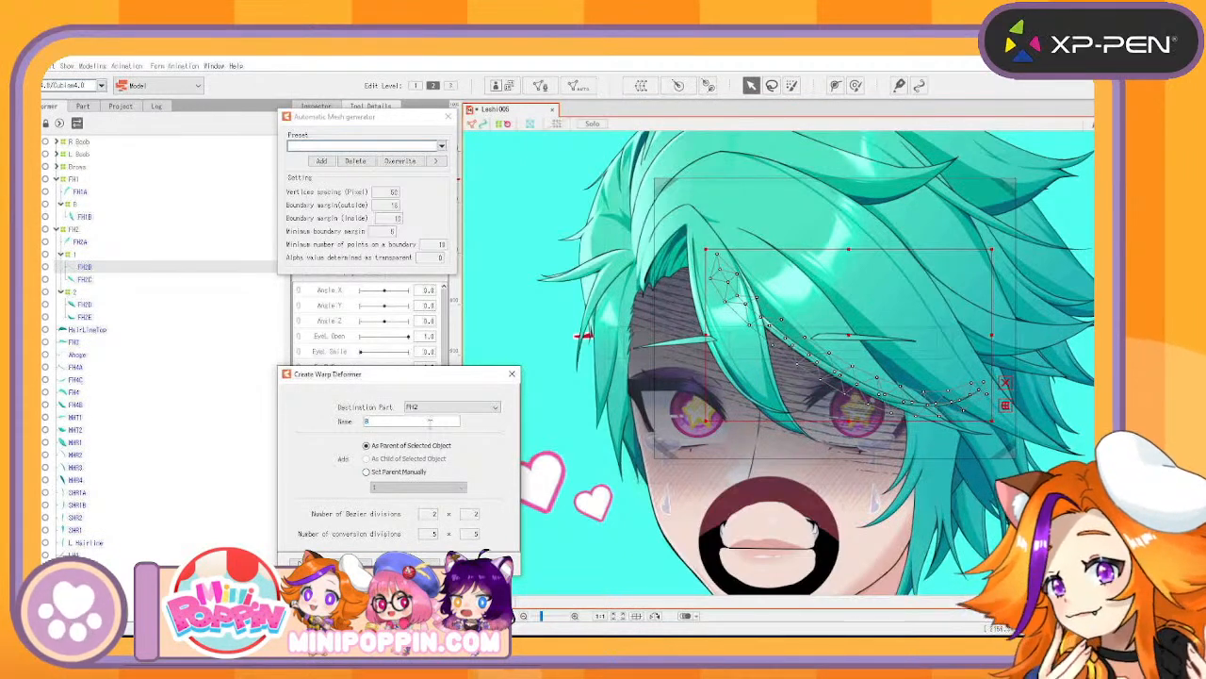
{"action": "left_click", "coordinate": [363, 562]}
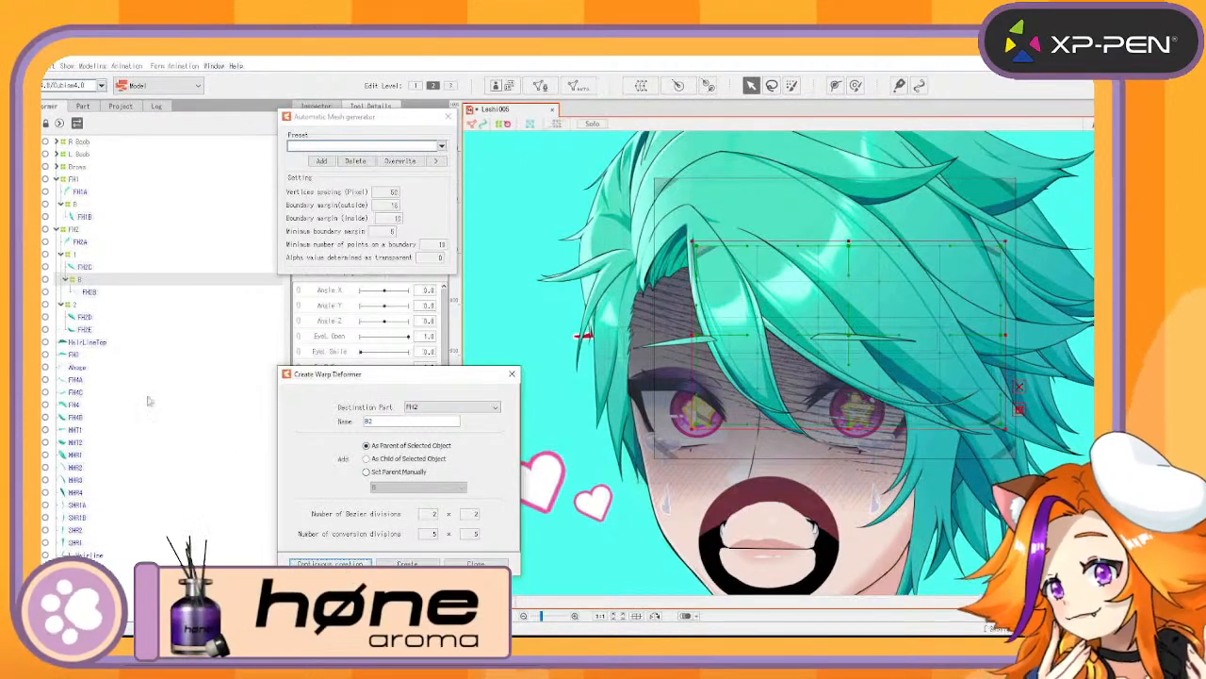
{"action": "left_click", "coordinate": [87, 270]}
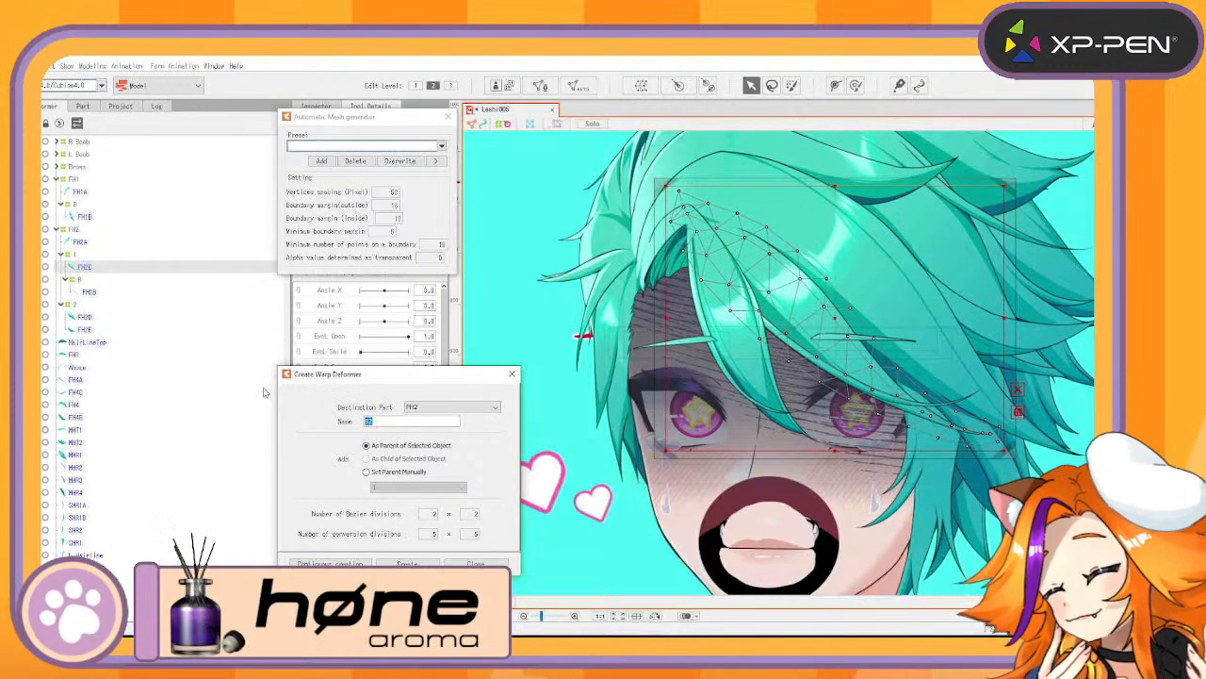
{"action": "left_click", "coordinate": [330, 563]}
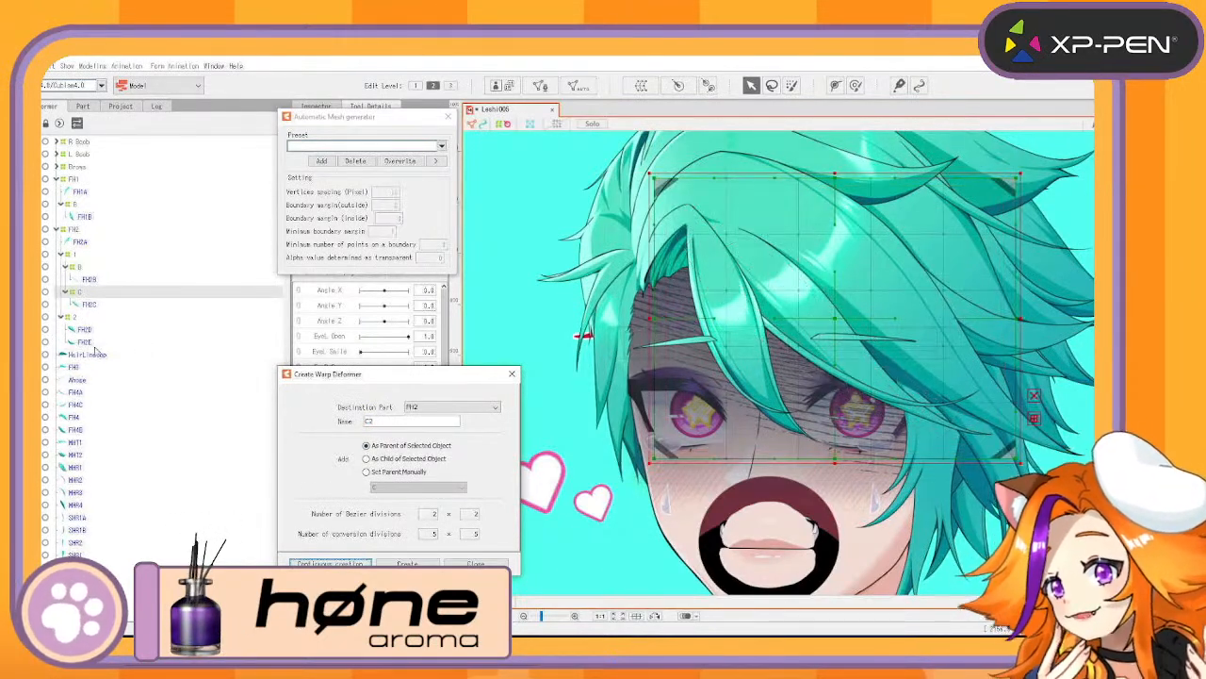
Inside deformer 2, create a warp deformer named D around FH2D and one named E around FH2E
{"action": "left_click", "coordinate": [87, 328]}
{"action": "left_click", "coordinate": [400, 423]}
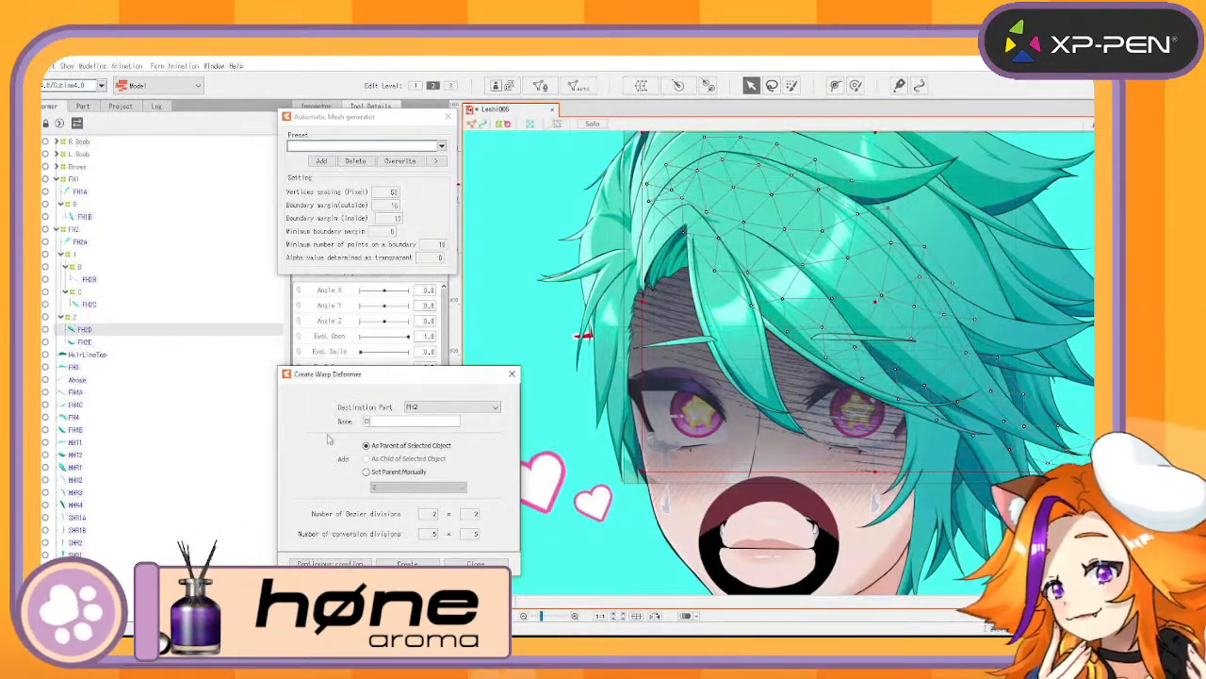
{"action": "left_click", "coordinate": [330, 563]}
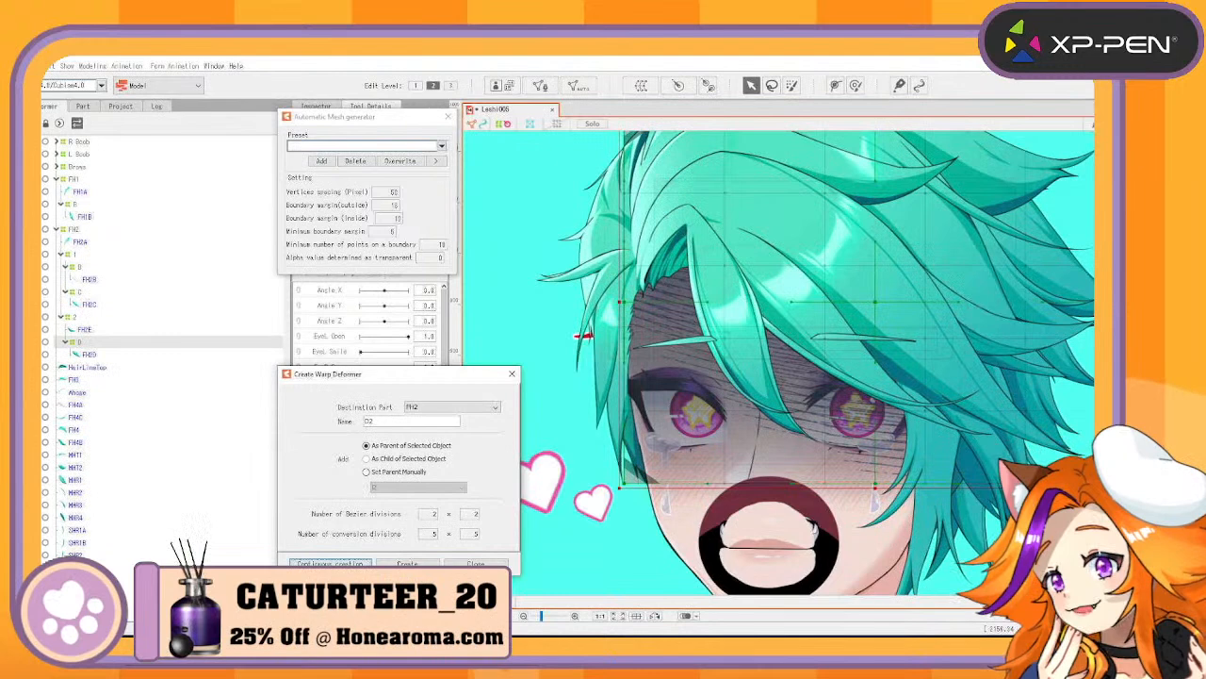
{"action": "left_click", "coordinate": [85, 329]}
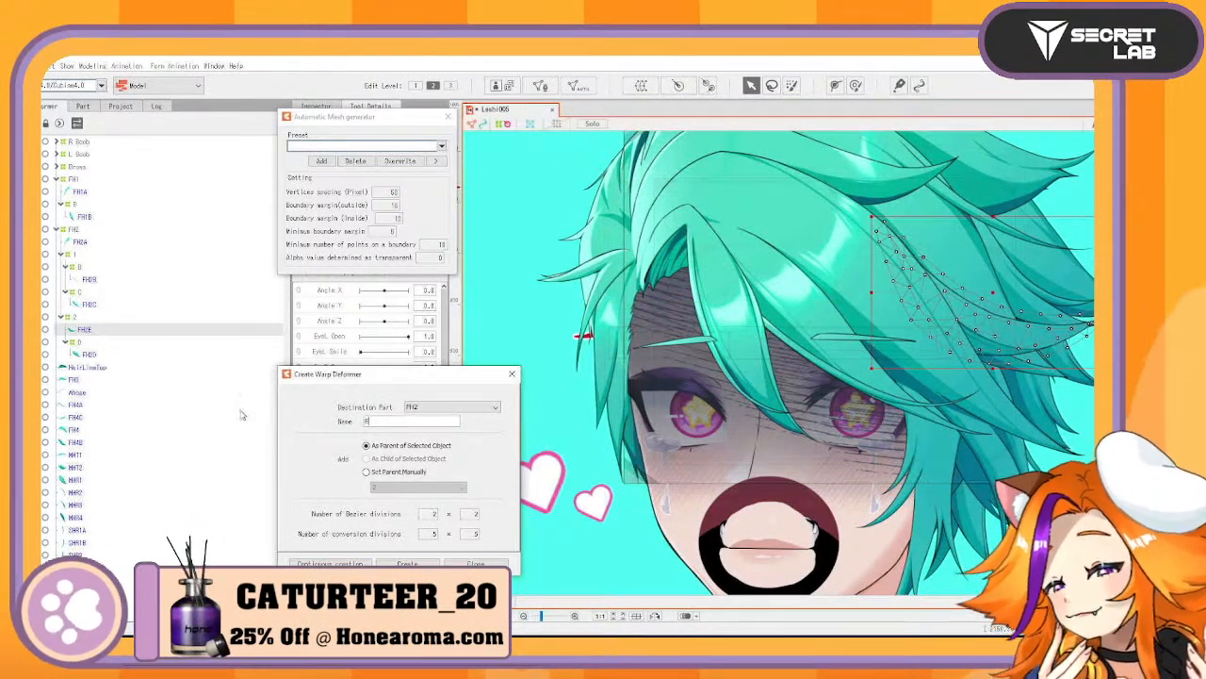
{"action": "left_click", "coordinate": [330, 562]}
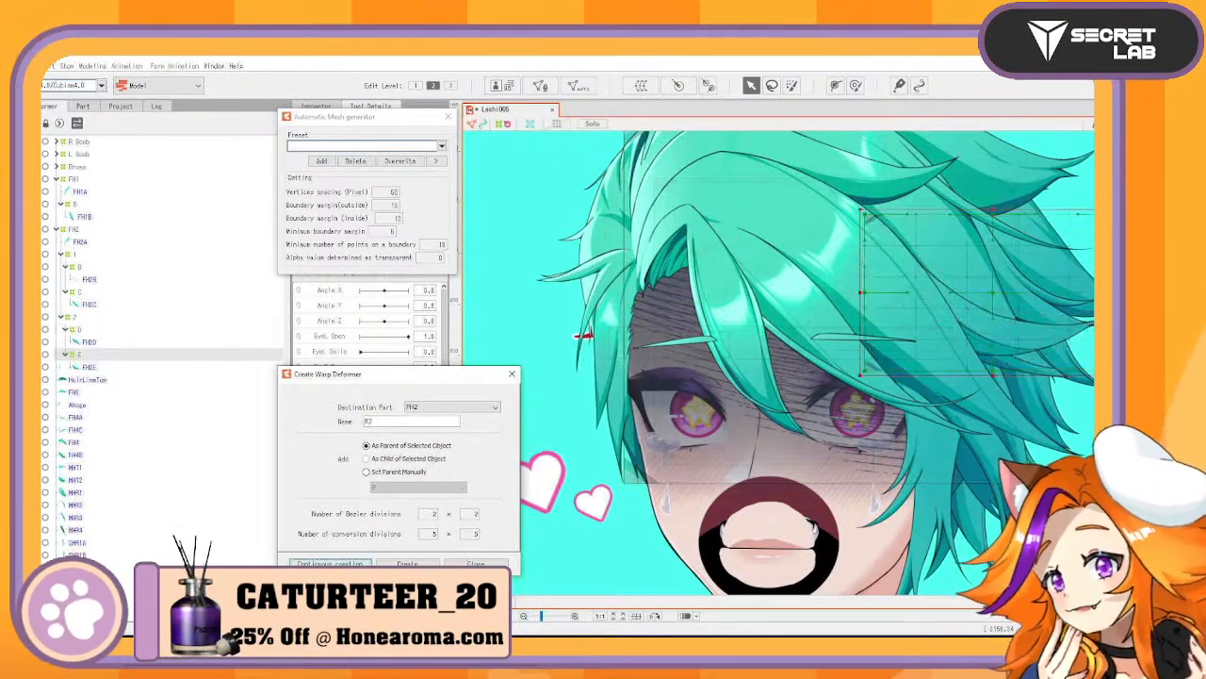
Make two copies each of deformer B under FH1 and deformers B, C, D and E under FH2
{"action": "left_click", "coordinate": [82, 330]}
{"action": "left_click", "coordinate": [76, 292], "text": "ctrl"}
{"action": "left_click", "coordinate": [77, 267], "text": "ctrl"}
{"action": "left_click", "coordinate": [71, 205], "text": "ctrl"}
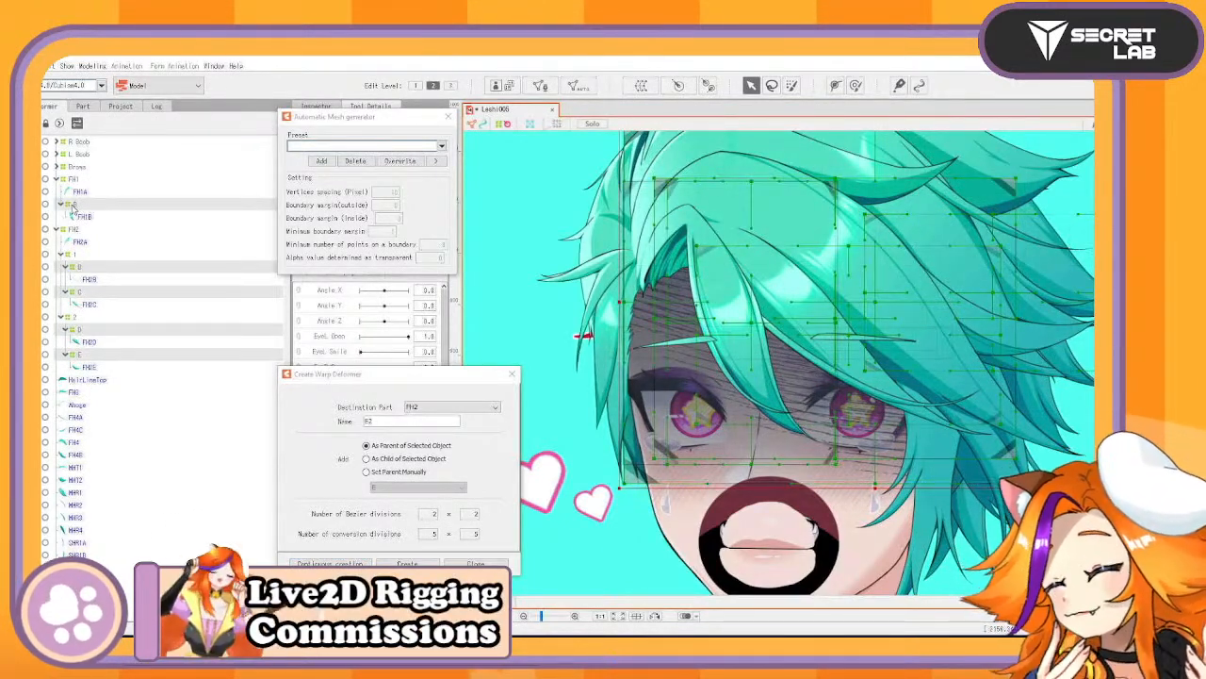
{"action": "key", "text": "ctrl+s"}
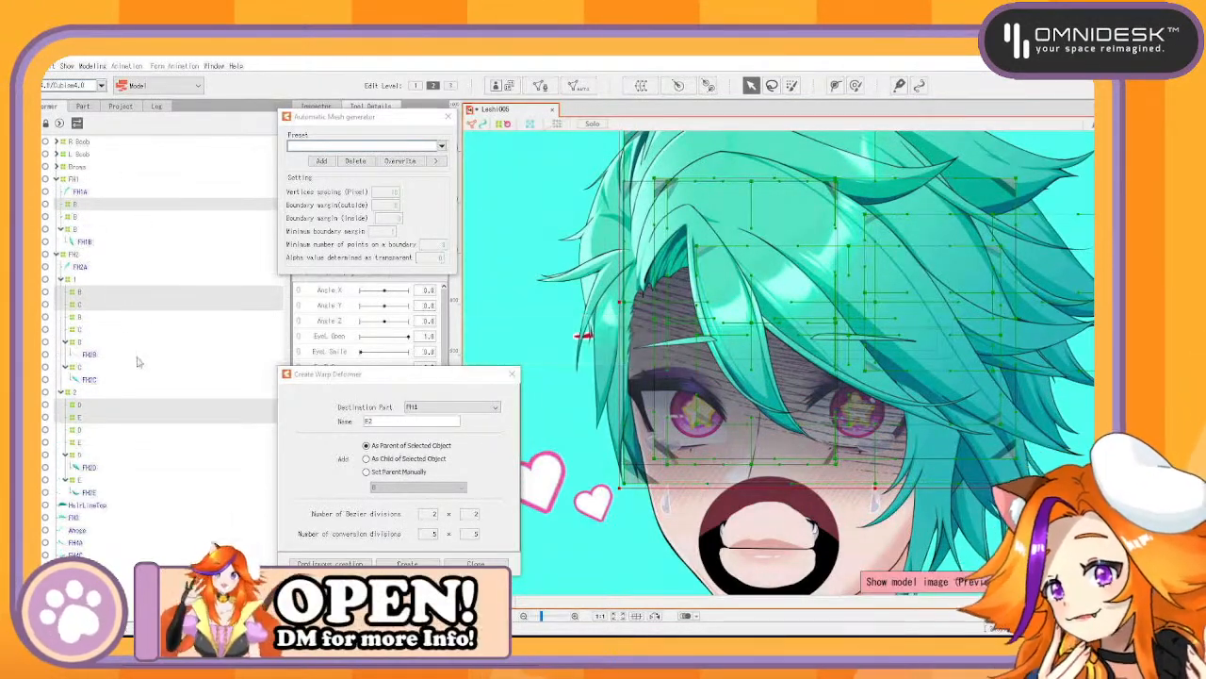
Nest the same-named B, C, D and E deformers inside their copies, forming a chain for each hair strand in FH1 and FH2
{"action": "mouse_move", "coordinate": [80, 455]}
{"action": "left_mouse_down"}
{"action": "mouse_move", "coordinate": [81, 405]}
{"action": "mouse_move", "coordinate": [82, 456]}
{"action": "mouse_move", "coordinate": [80, 444]}
{"action": "left_mouse_up"}
{"action": "left_click_drag", "start_coordinate": [80, 443], "coordinate": [80, 438]}
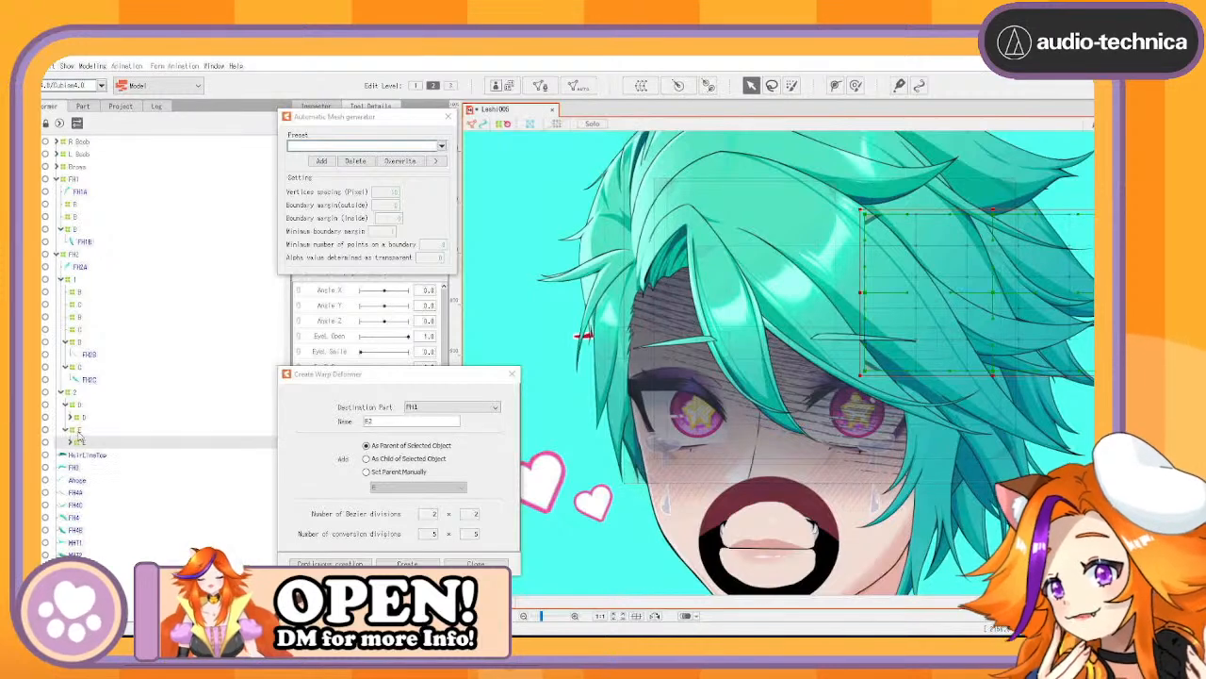
{"action": "left_click_drag", "start_coordinate": [79, 349], "coordinate": [80, 323]}
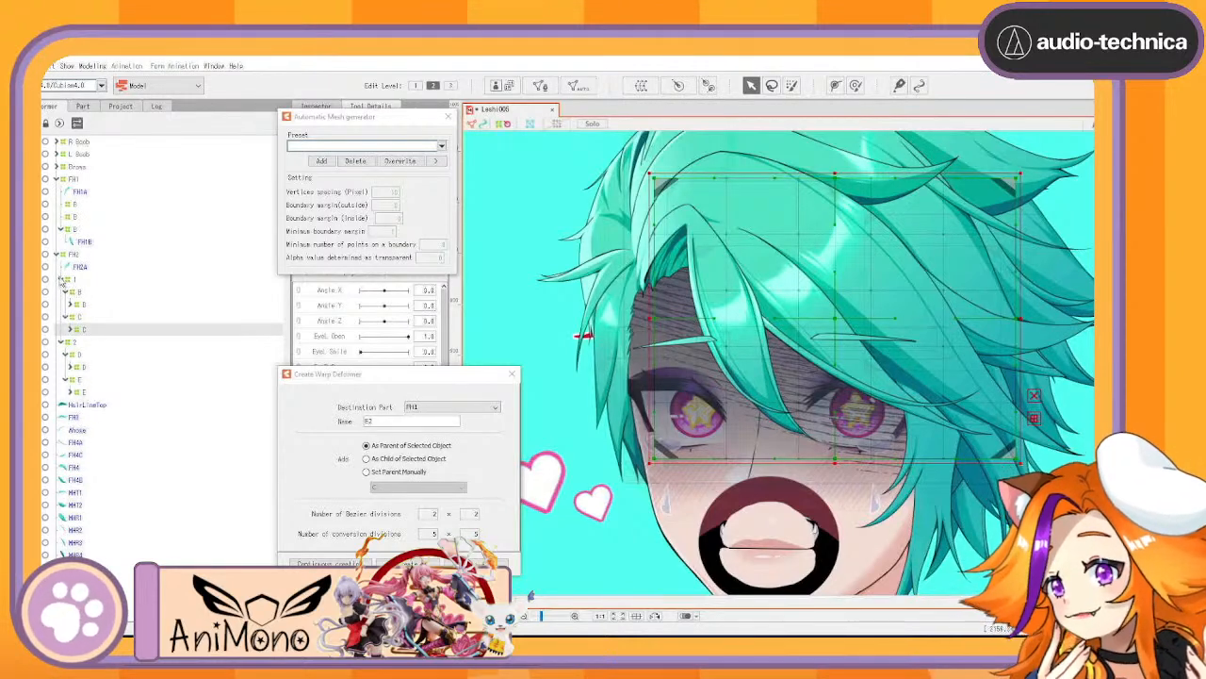
{"action": "left_click_drag", "start_coordinate": [72, 234], "coordinate": [74, 206]}
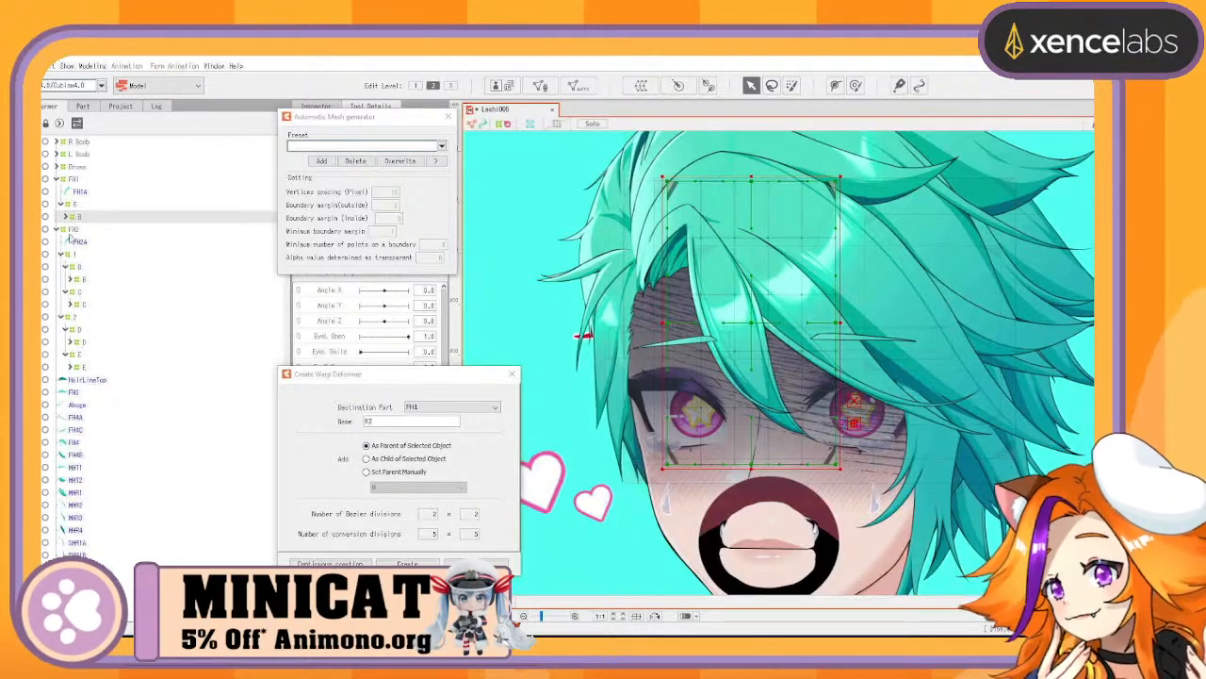
Select deformers 1 and 2 together inside the FH2 deformer
{"action": "left_click", "coordinate": [74, 255]}
{"action": "left_click", "coordinate": [70, 318]}
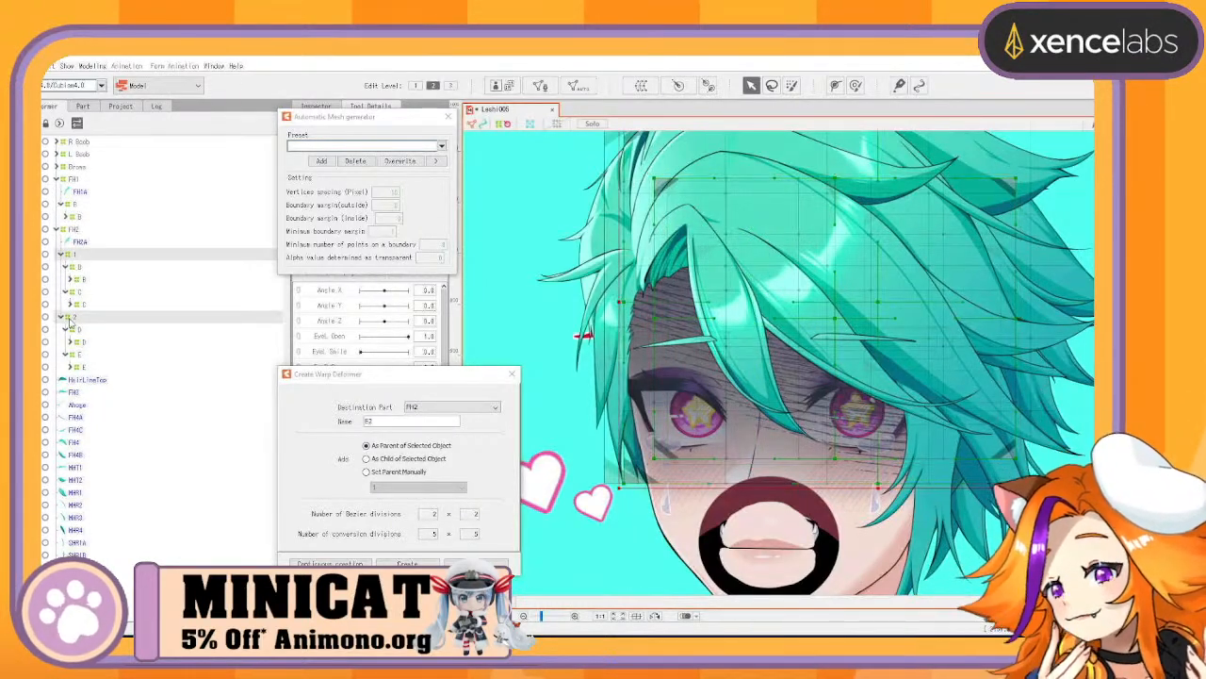
Duplicate warp deformers 1 and 2 under FH2 and nest each original inside its matching copy
{"action": "key", "text": "ctrl+v"}
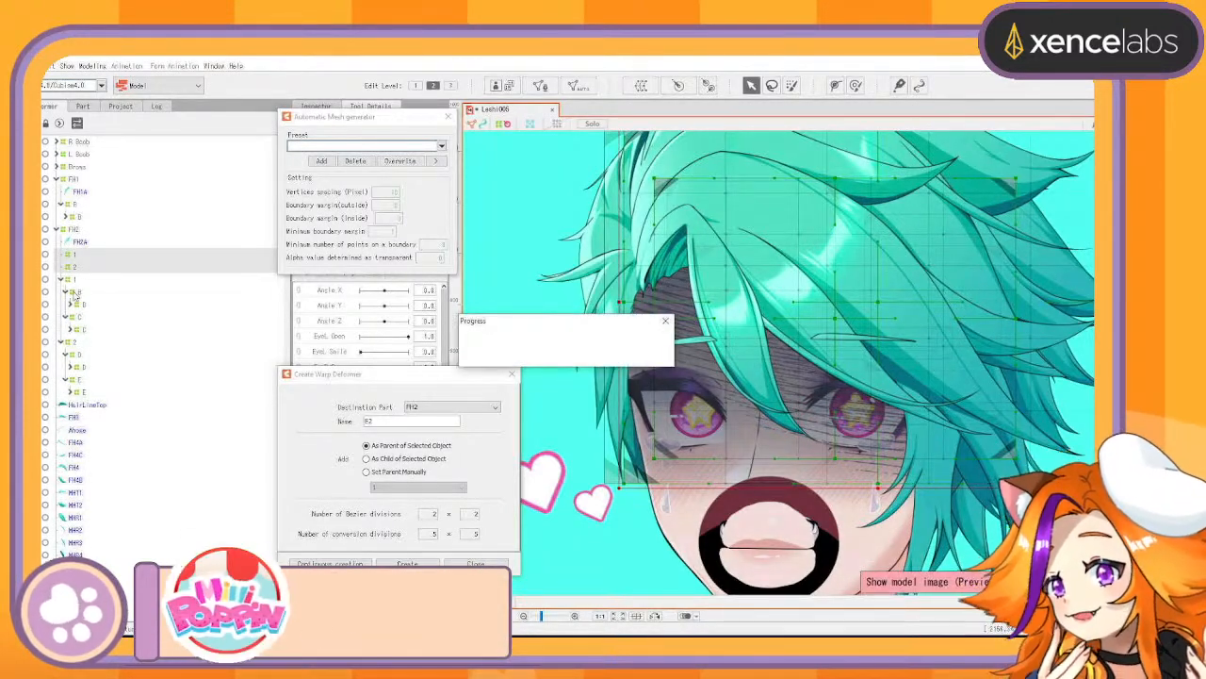
{"action": "left_click_drag", "start_coordinate": [73, 303], "coordinate": [74, 280]}
{"action": "left_click_drag", "start_coordinate": [73, 280], "coordinate": [73, 255]}
{"action": "left_click_drag", "start_coordinate": [73, 305], "coordinate": [74, 280]}
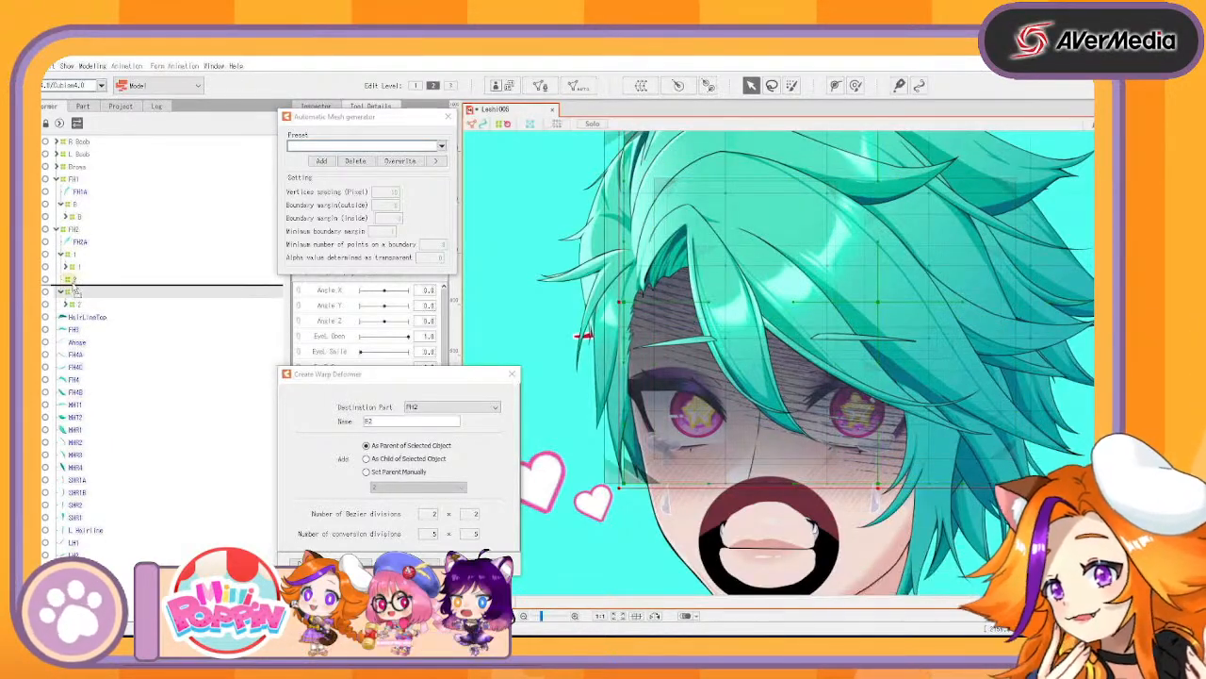
Create a warp deformer named Fronts as the parent of the FH1 and FH2 deformers
{"action": "left_click", "coordinate": [73, 229]}
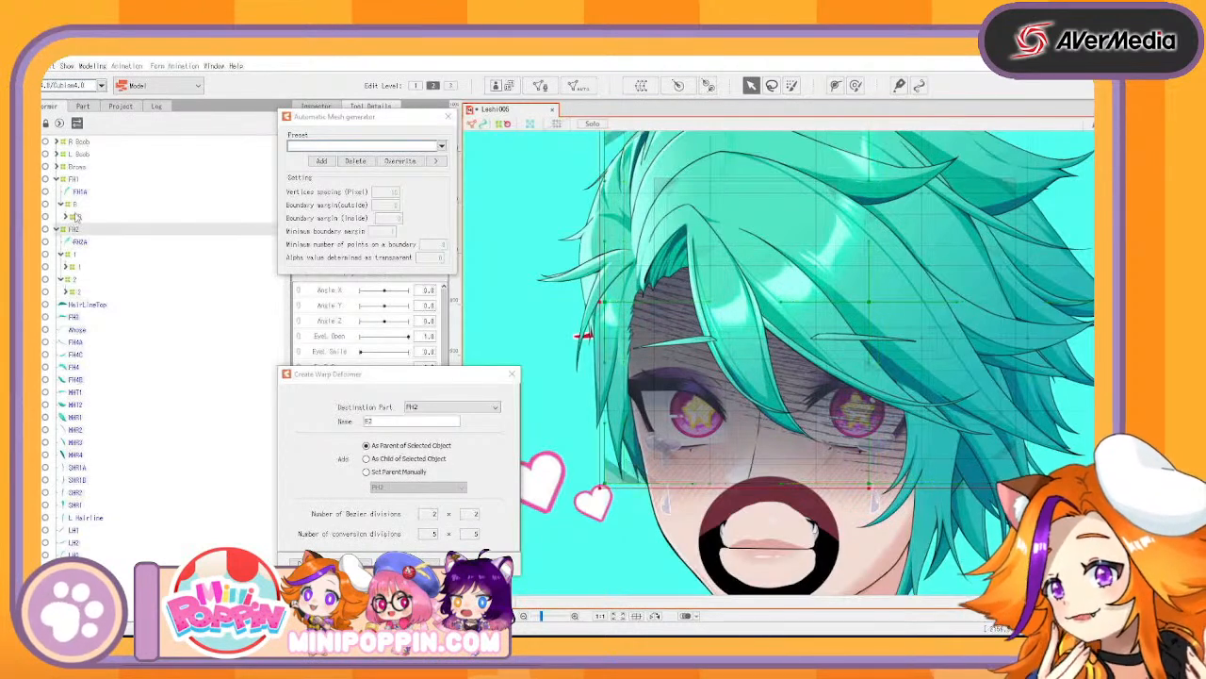
{"action": "left_click", "coordinate": [78, 180]}
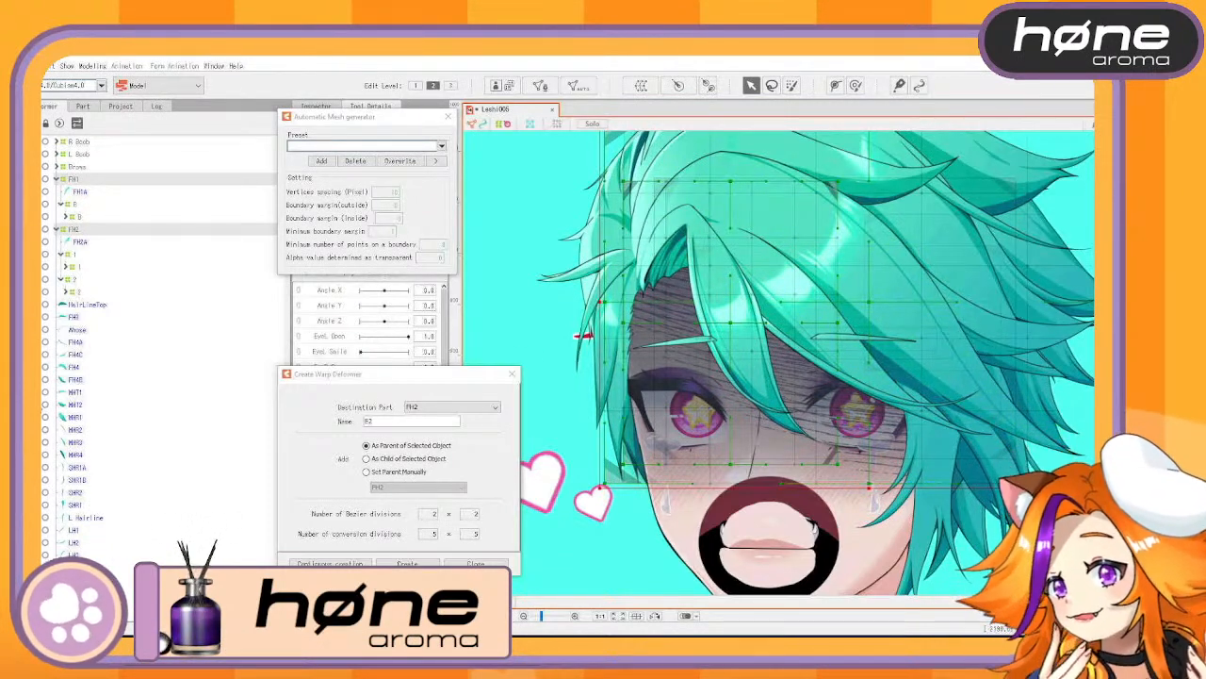
{"action": "left_click", "coordinate": [387, 421]}
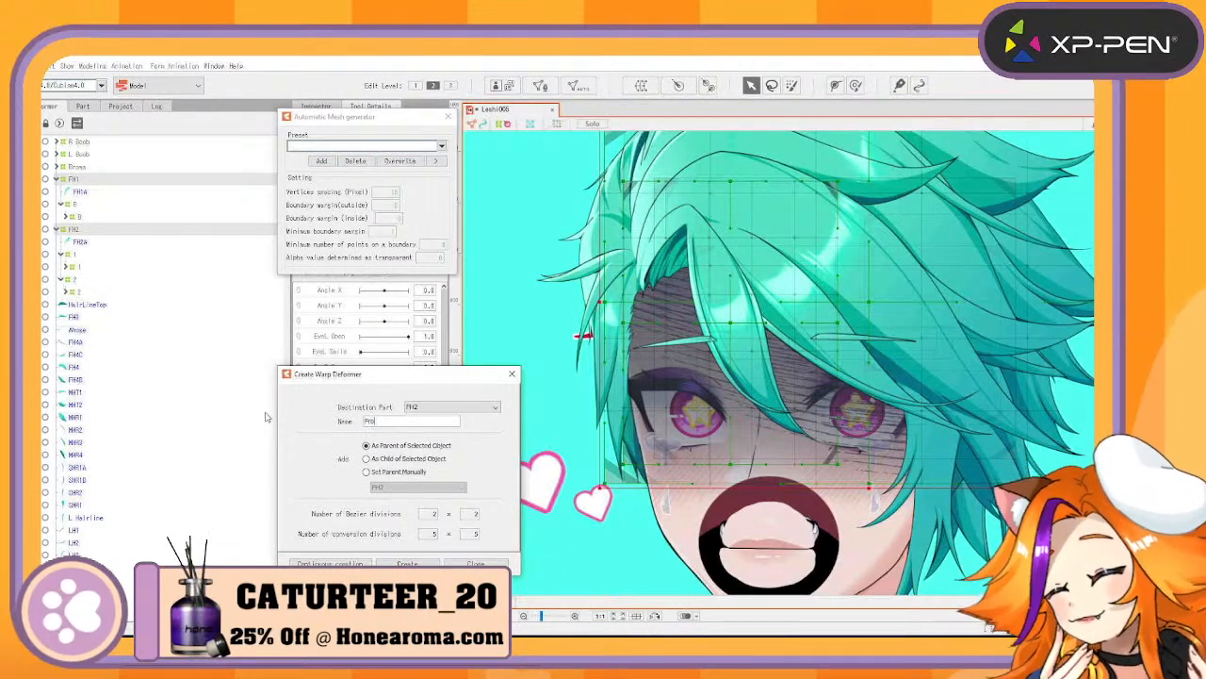
{"action": "key", "text": "Return"}
Duplicate the FH1 and FH2 deformers inside Fronts and nest each original inside its matching copy
{"action": "left_click", "coordinate": [75, 194]}
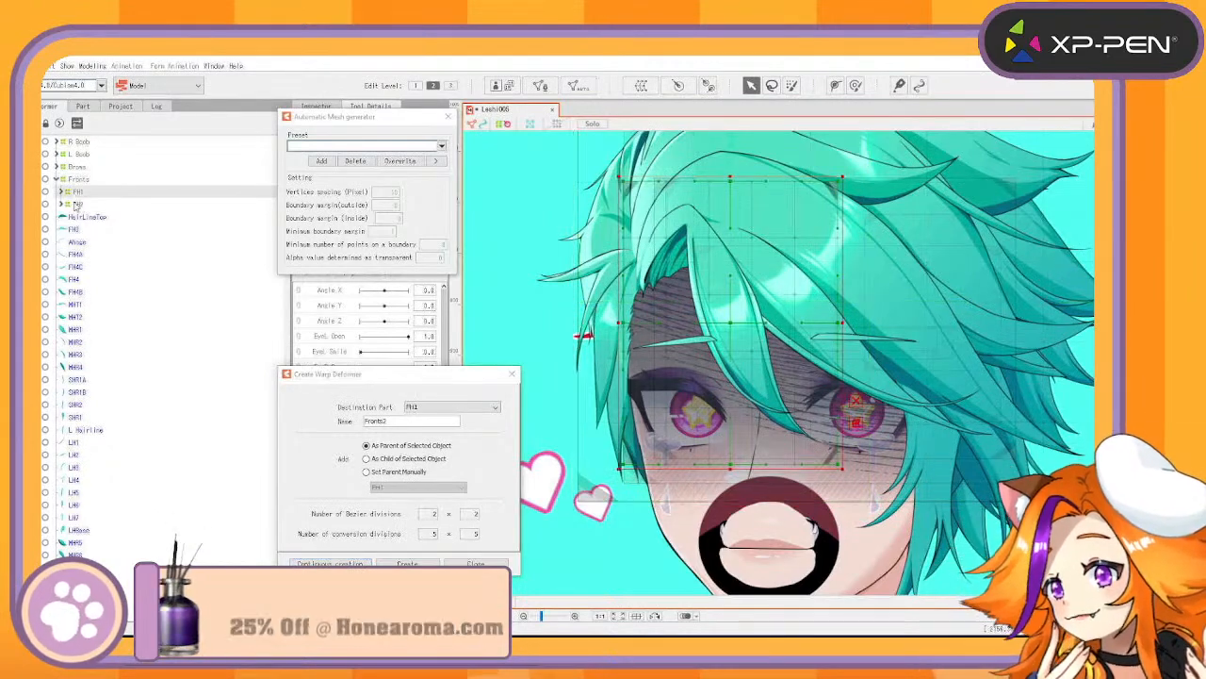
{"action": "left_click", "coordinate": [76, 205], "text": "ctrl"}
{"action": "key", "text": "Right"}
{"action": "key", "text": "ctrl+s"}
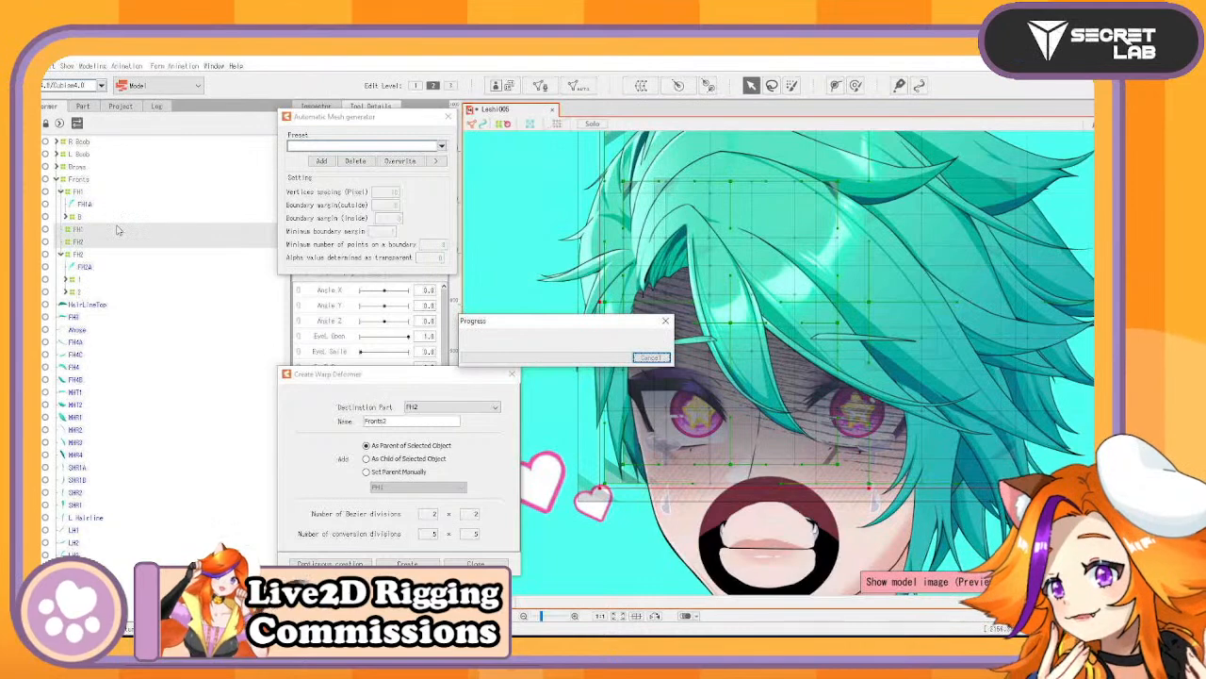
{"action": "mouse_move", "coordinate": [78, 191]}
{"action": "left_mouse_down"}
{"action": "mouse_move", "coordinate": [81, 264]}
{"action": "mouse_move", "coordinate": [80, 193]}
{"action": "left_mouse_up"}
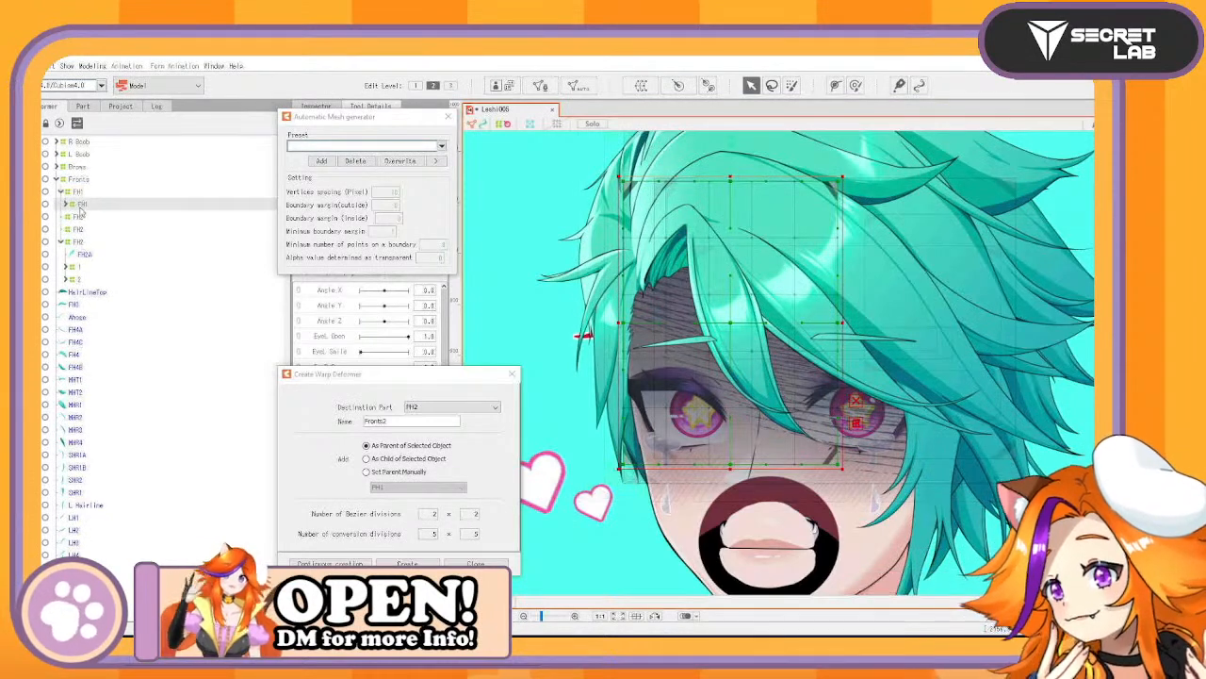
{"action": "left_click_drag", "start_coordinate": [82, 243], "coordinate": [79, 215]}
{"action": "left_click", "coordinate": [58, 178]}
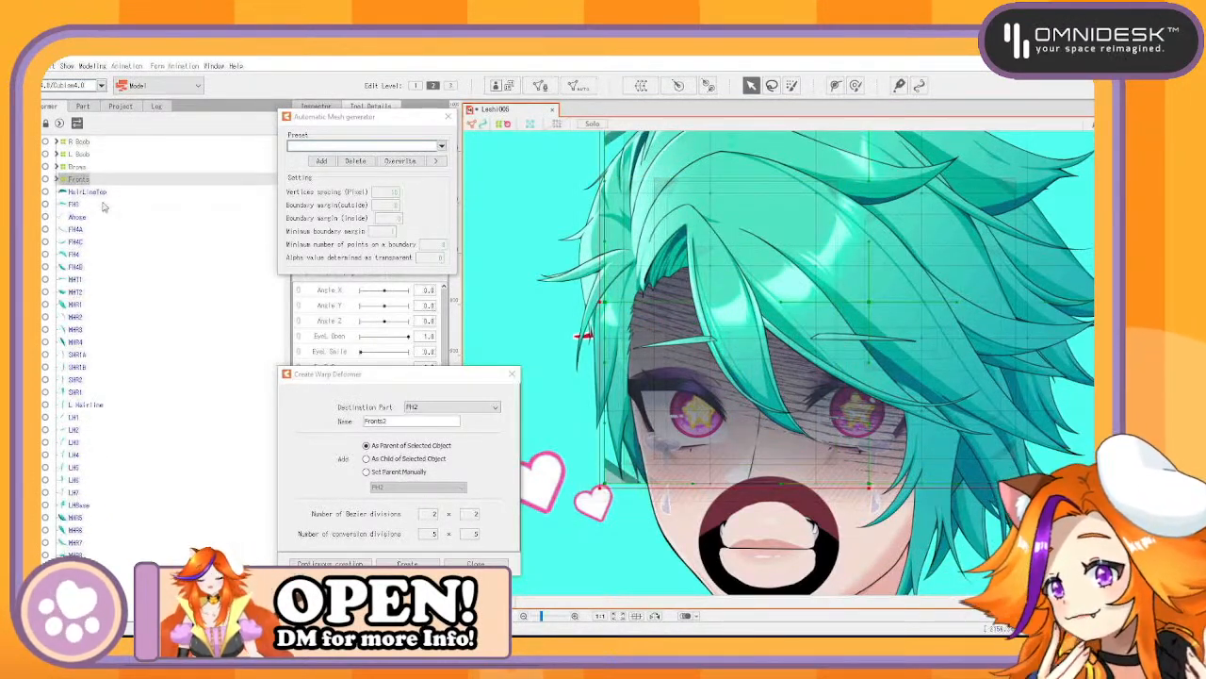
Generate a Standard preset mesh for HairLineTop and wrap it in a parent warp deformer named Hair Line Front
{"action": "left_click", "coordinate": [83, 192]}
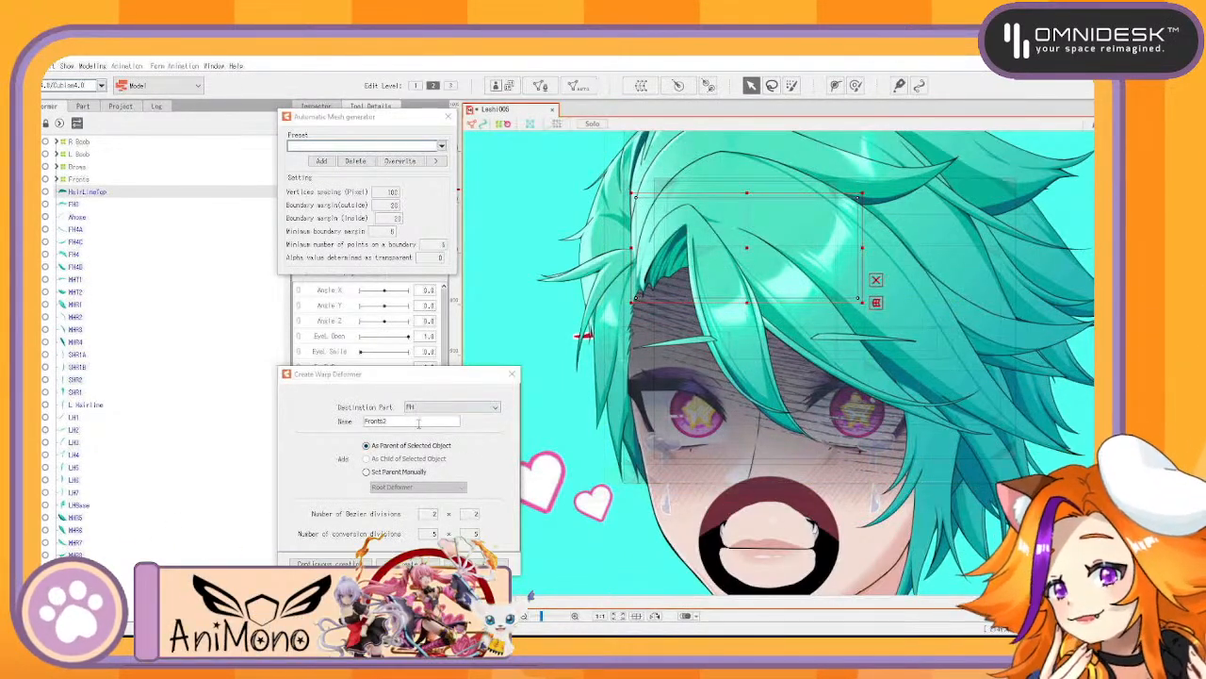
{"action": "left_click", "coordinate": [441, 145]}
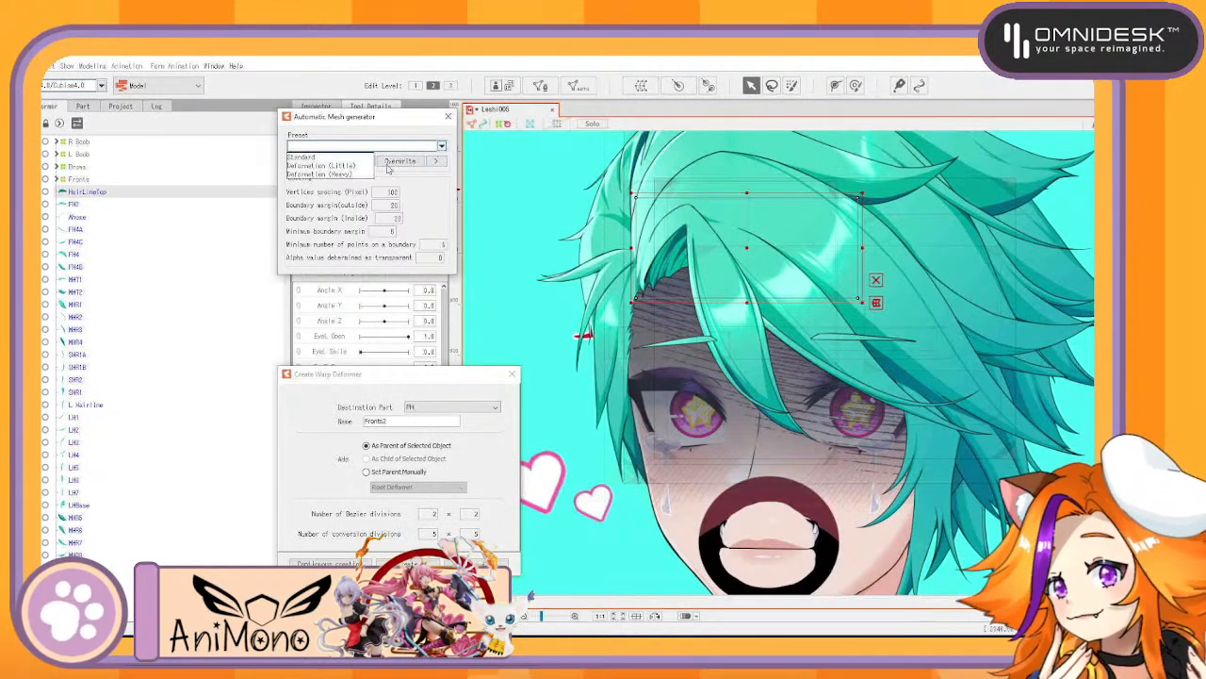
{"action": "left_click", "coordinate": [357, 162]}
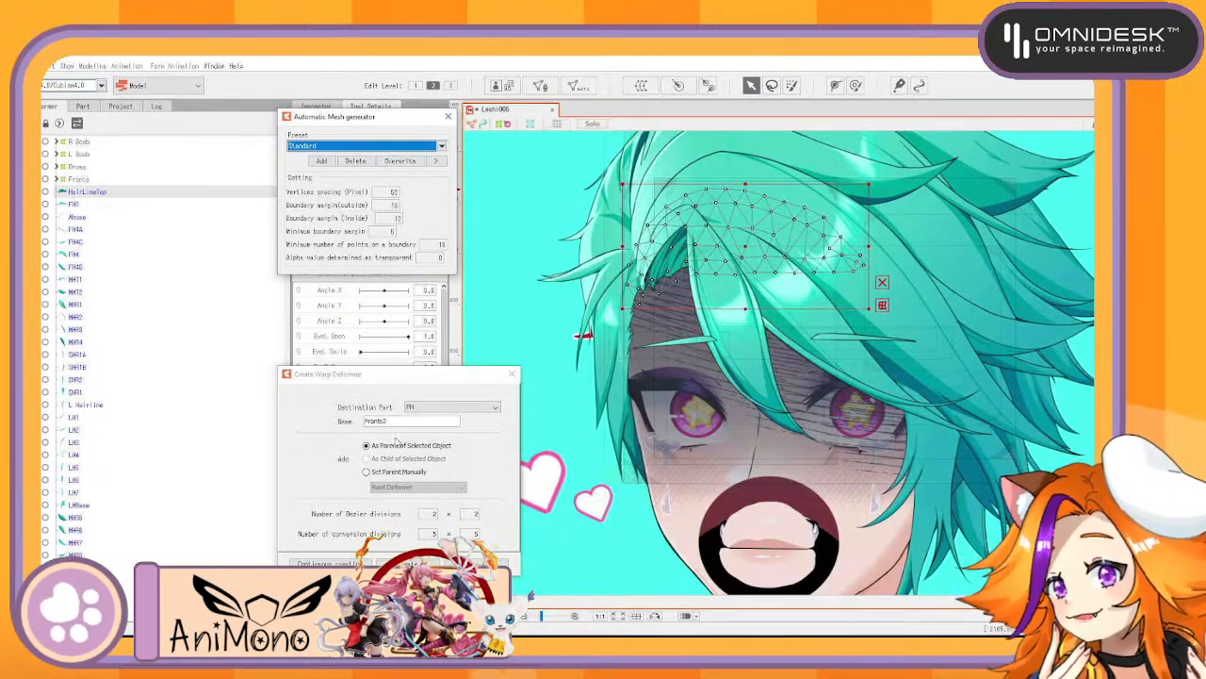
{"action": "left_click_drag", "start_coordinate": [381, 422], "coordinate": [397, 421]}
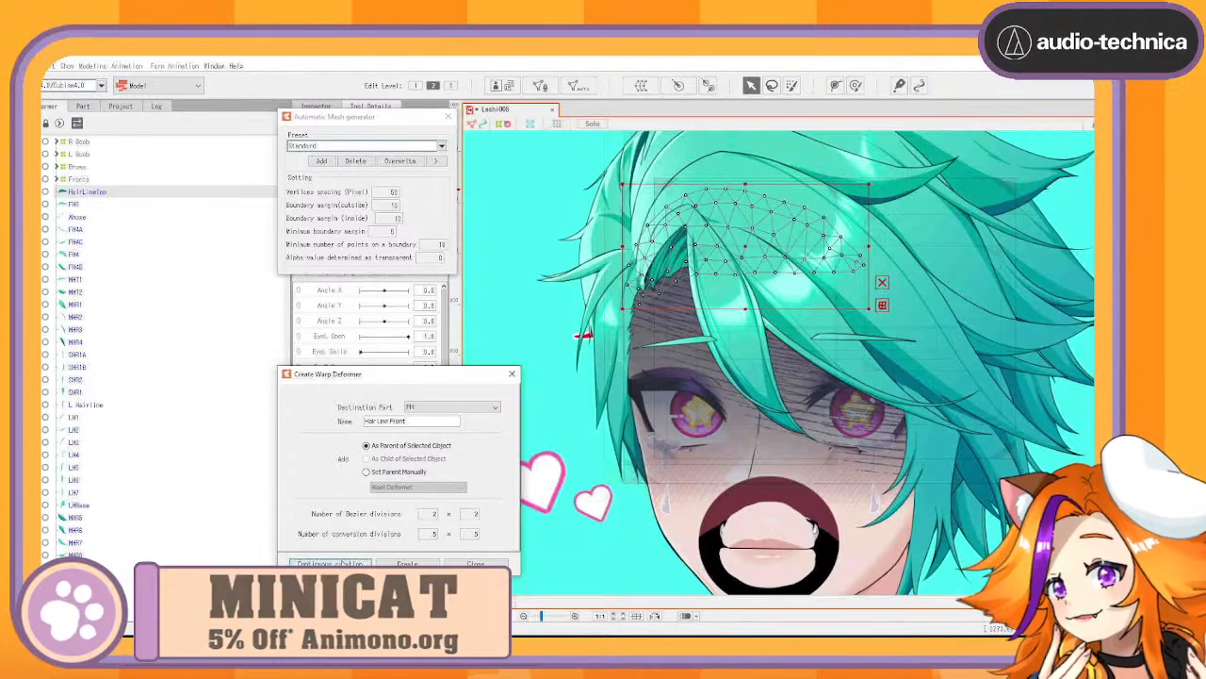
{"action": "left_click", "coordinate": [329, 563]}
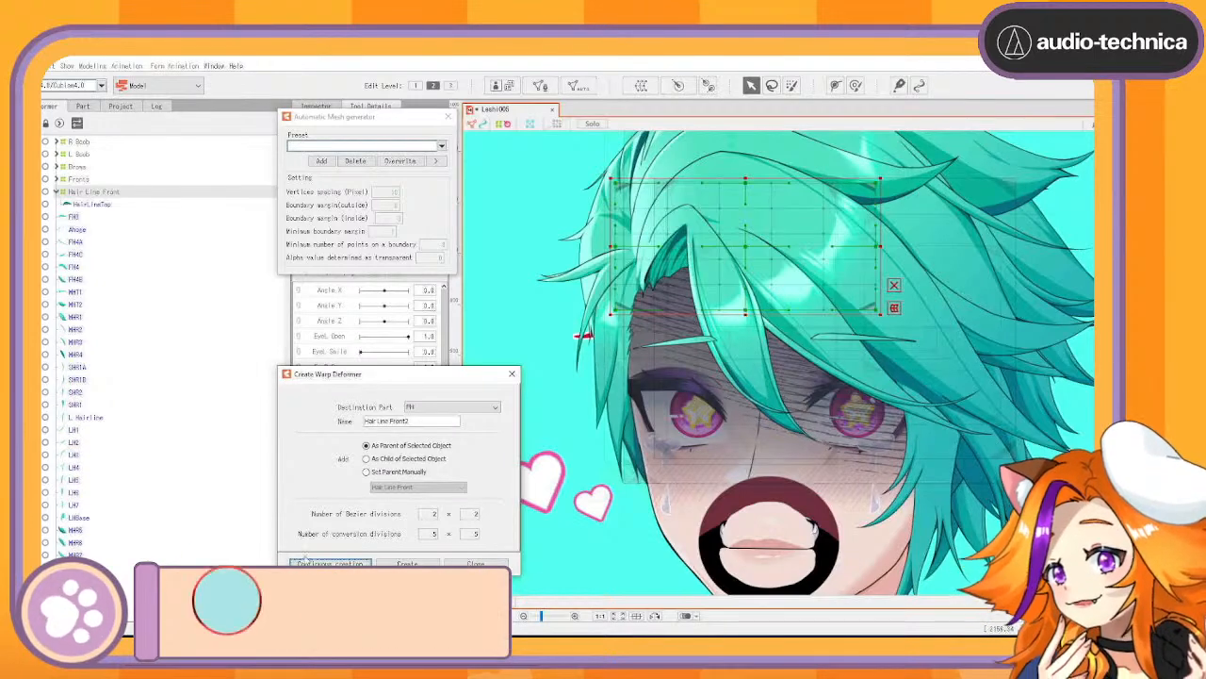
Move the Hair Line Front deformer into Fronts, duplicate it, and nest the original inside the copy
{"action": "left_click", "coordinate": [57, 179]}
{"action": "left_click_drag", "start_coordinate": [79, 216], "coordinate": [84, 193]}
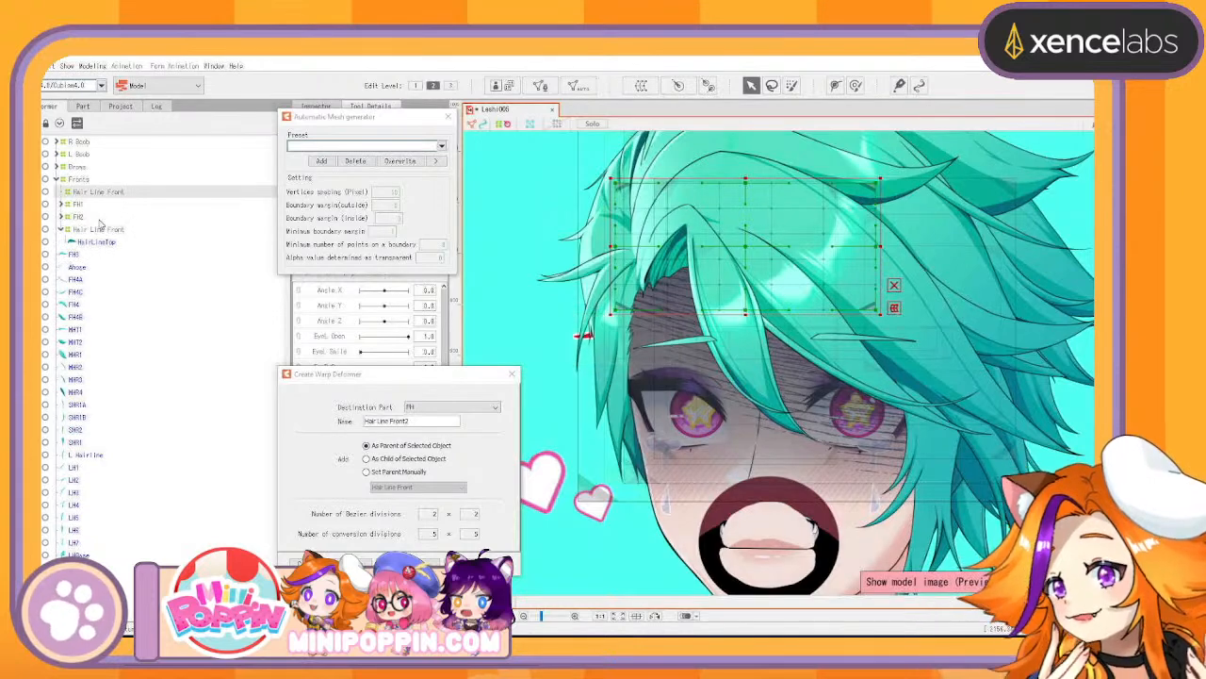
{"action": "left_click_drag", "start_coordinate": [106, 240], "coordinate": [110, 194]}
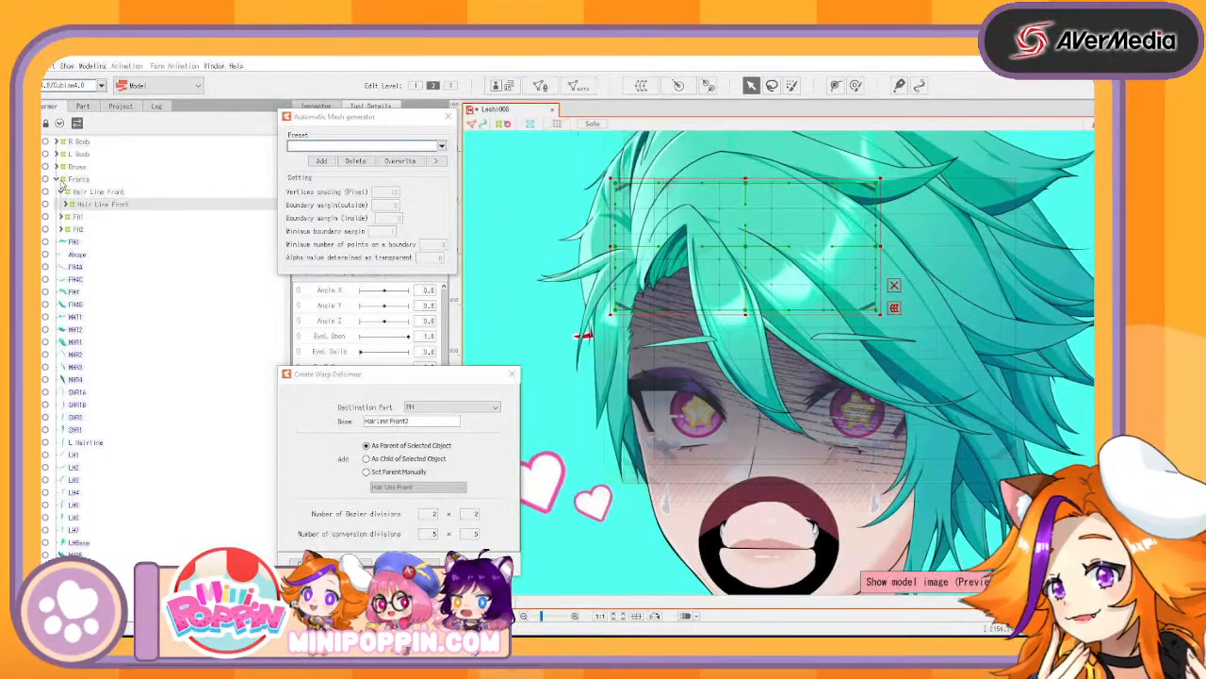
Duplicate the Fronts deformer and nest the original with its children inside the copies, leaving the hierarchy collapsed
{"action": "left_click", "coordinate": [57, 181]}
{"action": "left_click", "coordinate": [58, 179]}
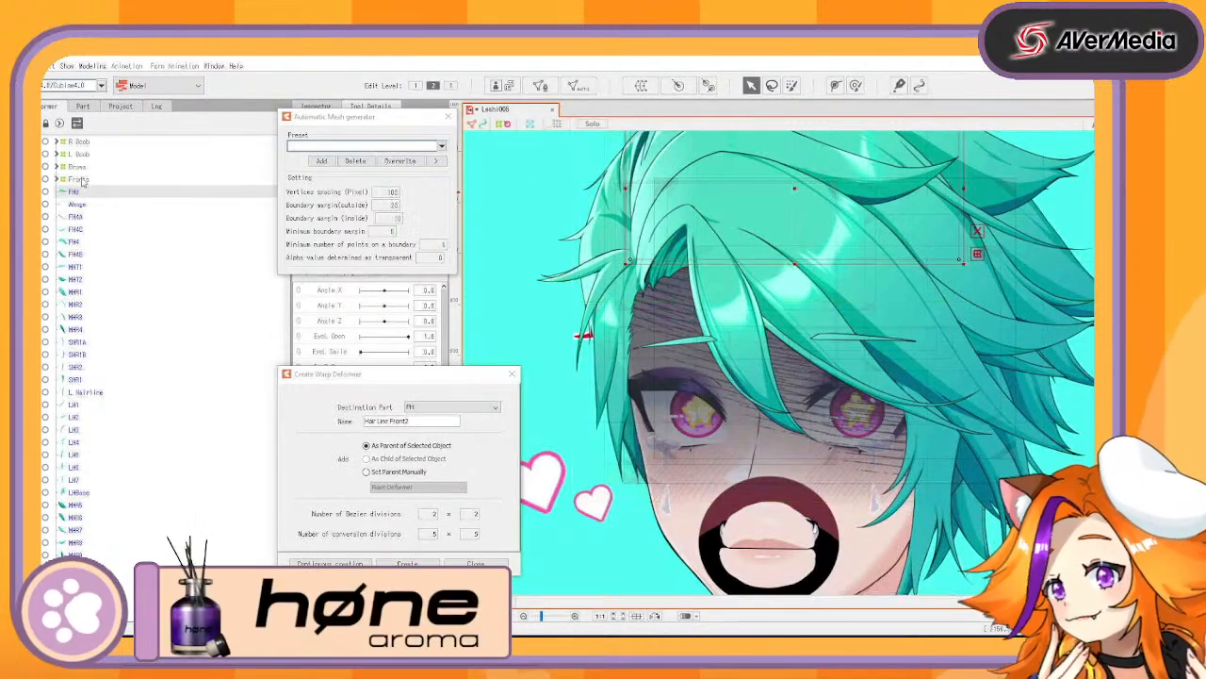
{"action": "double_click", "coordinate": [82, 181]}
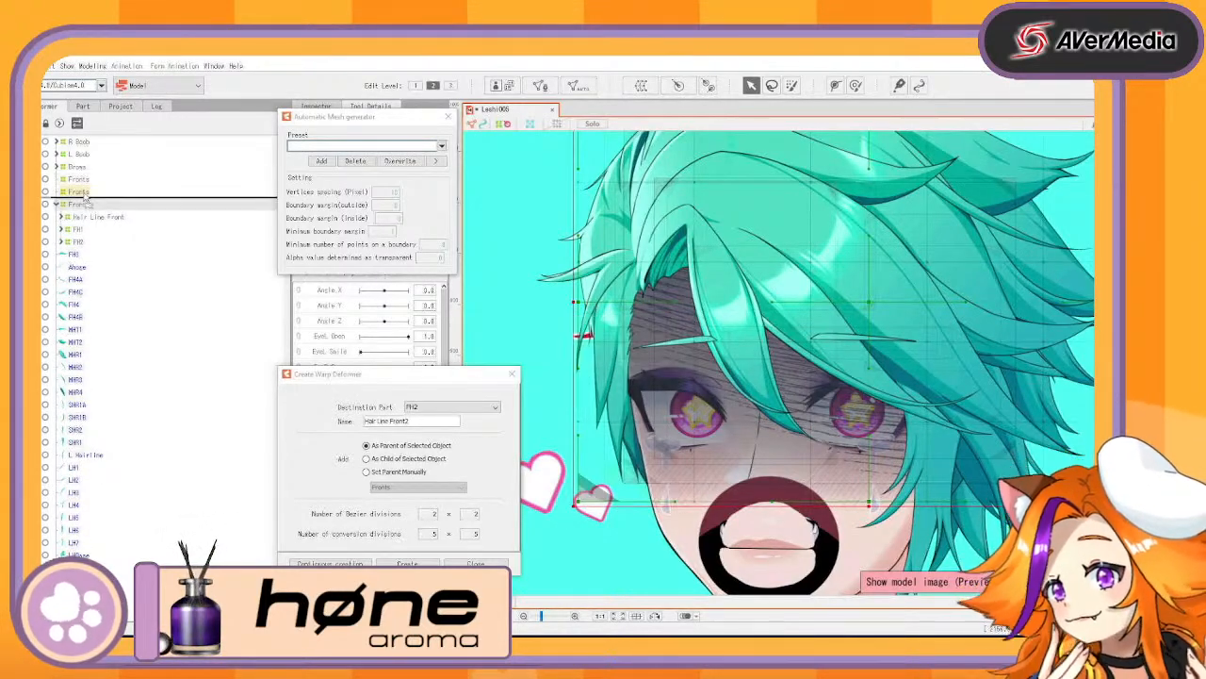
{"action": "left_click", "coordinate": [57, 180]}
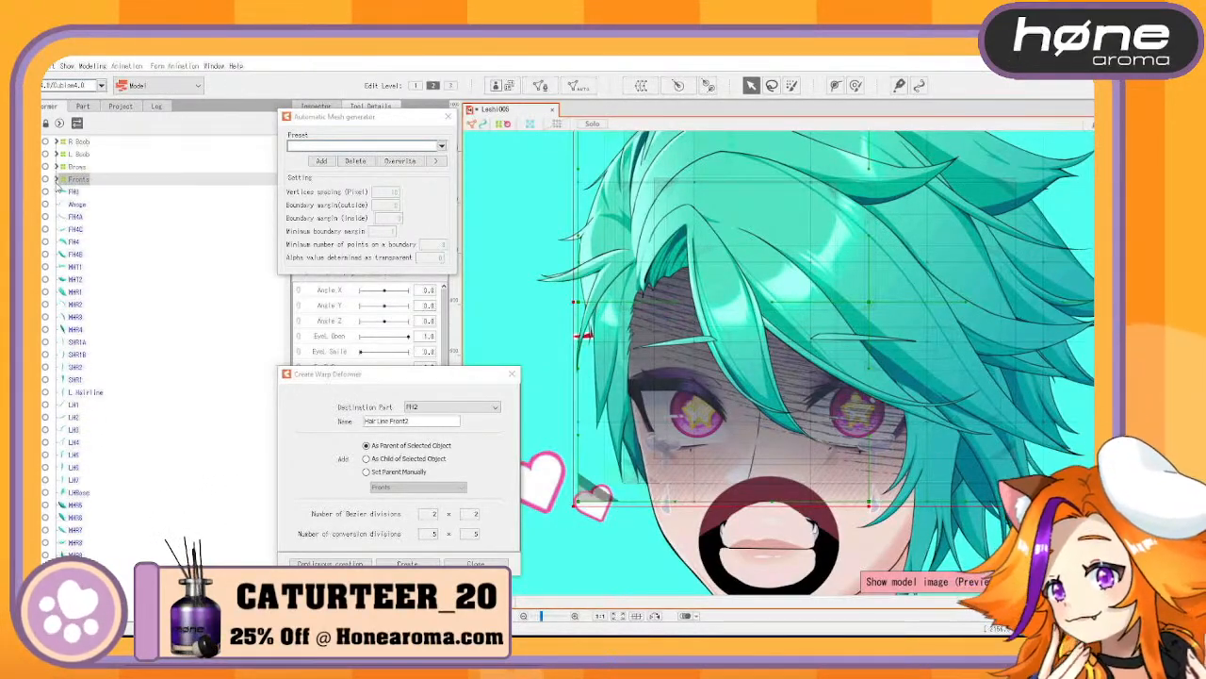
Generate Standard preset meshes for the hair art meshes from FH3 and Ahoge through FH4B
{"action": "left_click", "coordinate": [77, 192]}
{"action": "scroll", "coordinate": [834, 360], "scroll_direction": "down", "scroll_amount": 3}
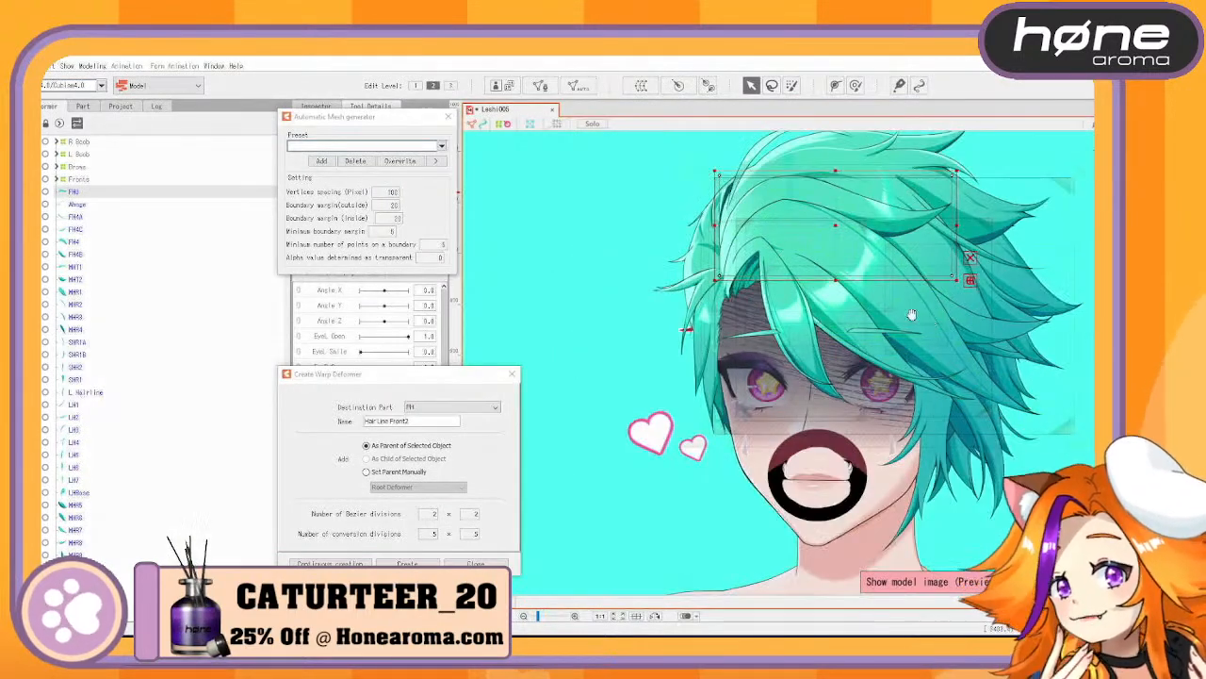
{"action": "scroll", "coordinate": [834, 360], "scroll_direction": "up", "scroll_amount": 1}
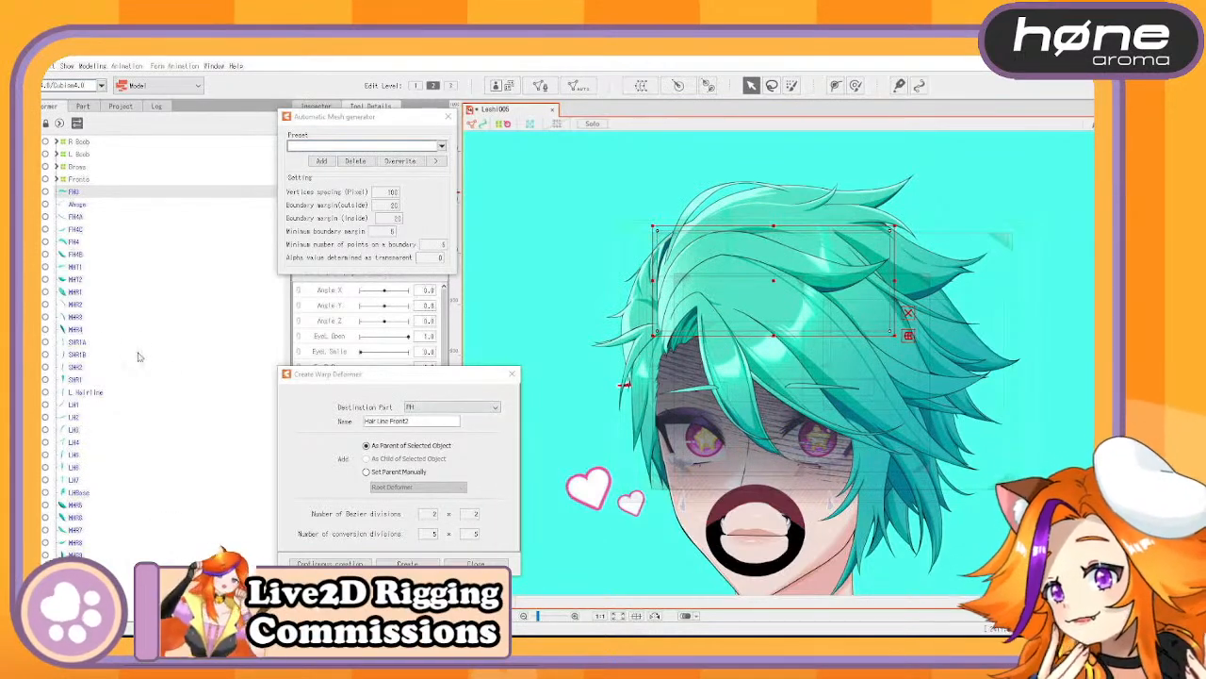
{"action": "left_click", "coordinate": [81, 256]}
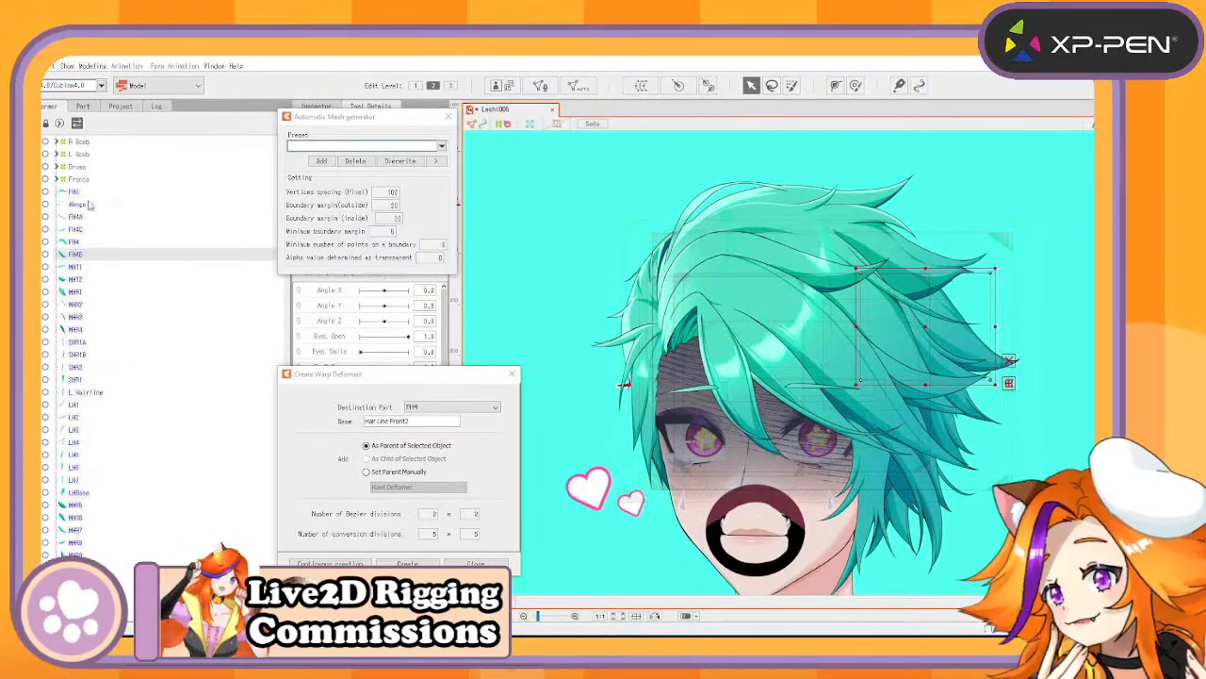
{"action": "left_click", "coordinate": [82, 193], "text": "shift"}
{"action": "left_click", "coordinate": [363, 146]}
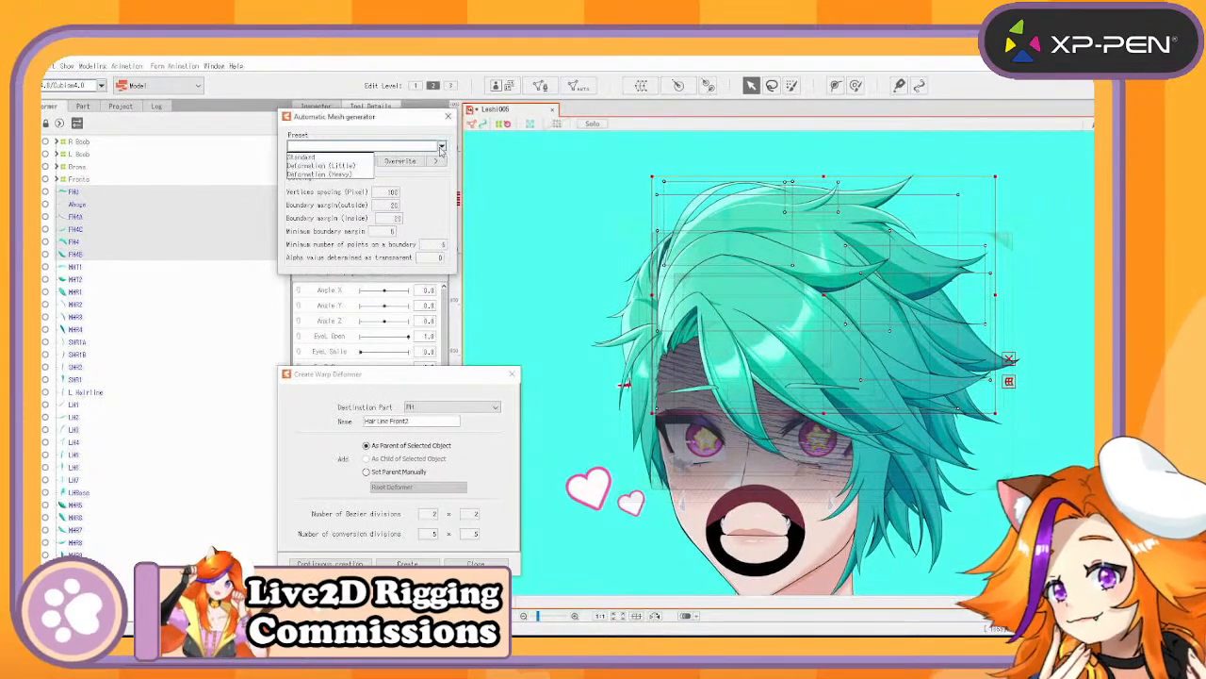
{"action": "left_click", "coordinate": [356, 160]}
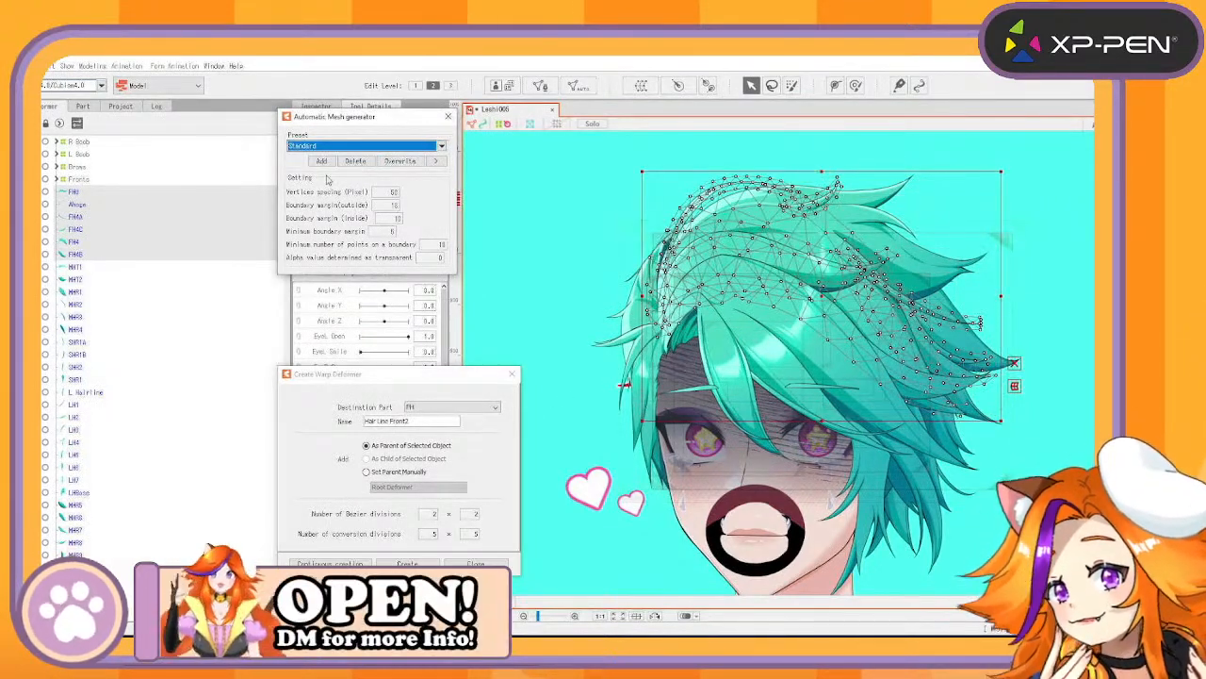
Create parent warp deformers named FH3 and Ahoge for the matching hair art meshes
{"action": "left_click", "coordinate": [77, 192]}
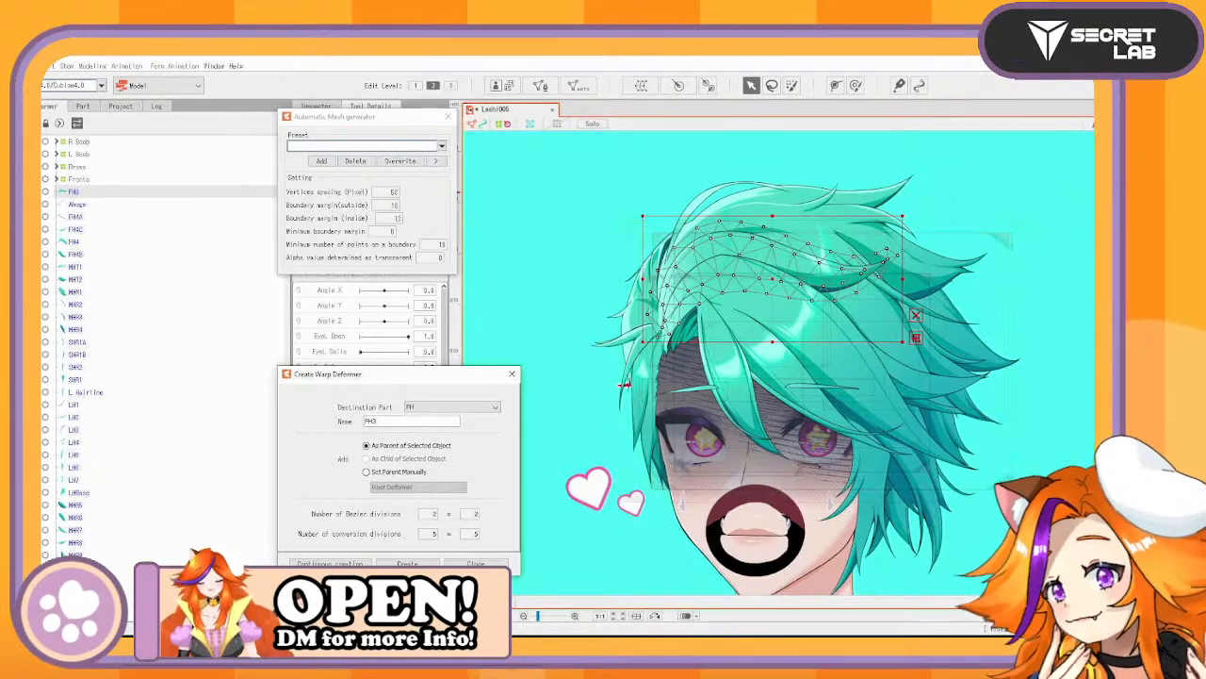
{"action": "left_click", "coordinate": [328, 563]}
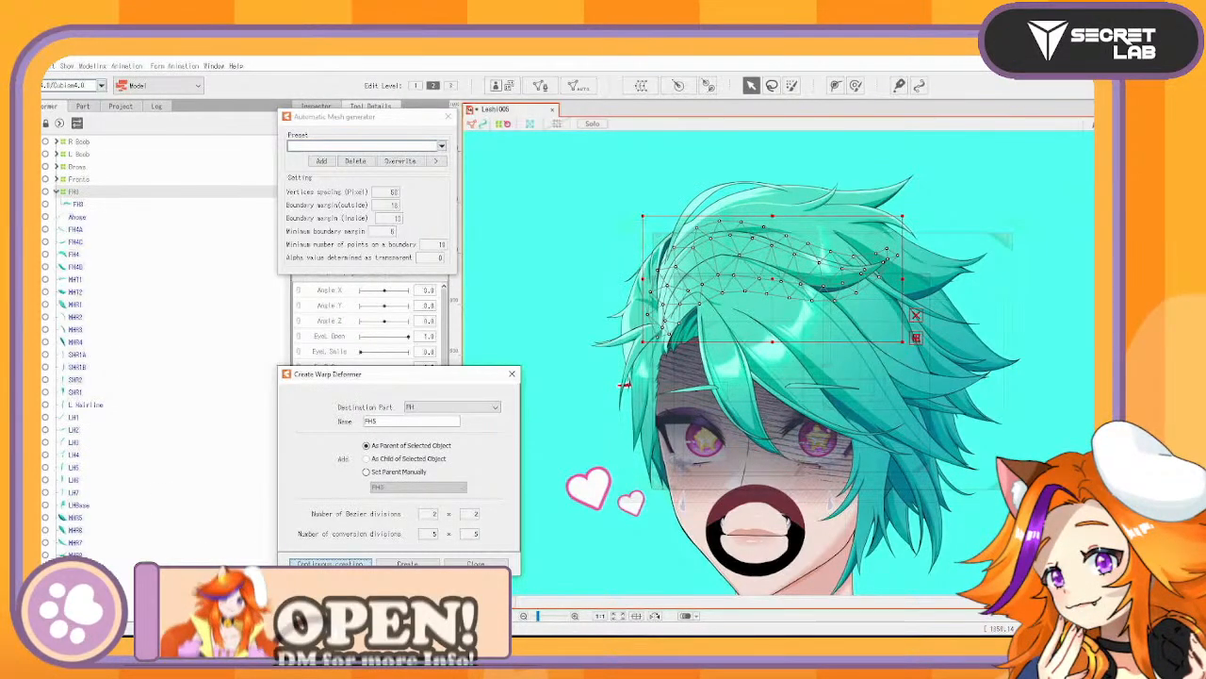
{"action": "left_click", "coordinate": [78, 217]}
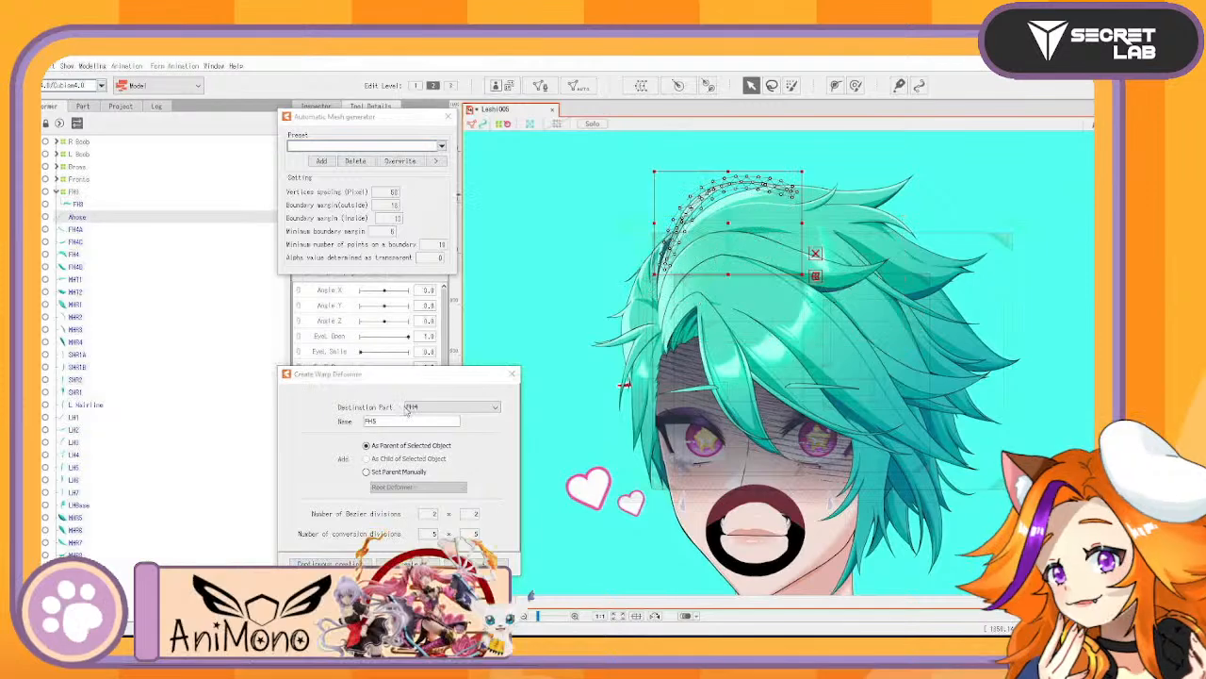
{"action": "double_click", "coordinate": [412, 420]}
{"action": "type", "text": "Ah"}
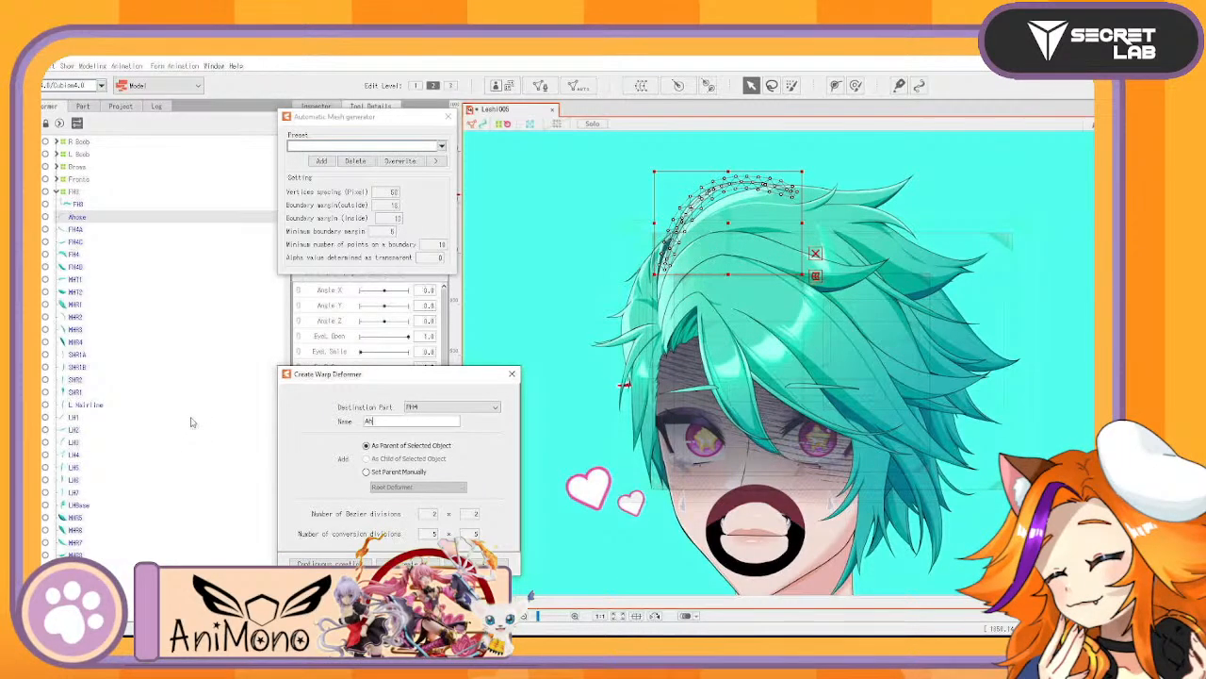
{"action": "type", "text": "oge"}
{"action": "key", "text": "Return"}
Try creating a parent deformer FH4 for FH4A, FH4C and FH4 with FH4B moved in, and undo both changes
{"action": "left_click", "coordinate": [77, 243]}
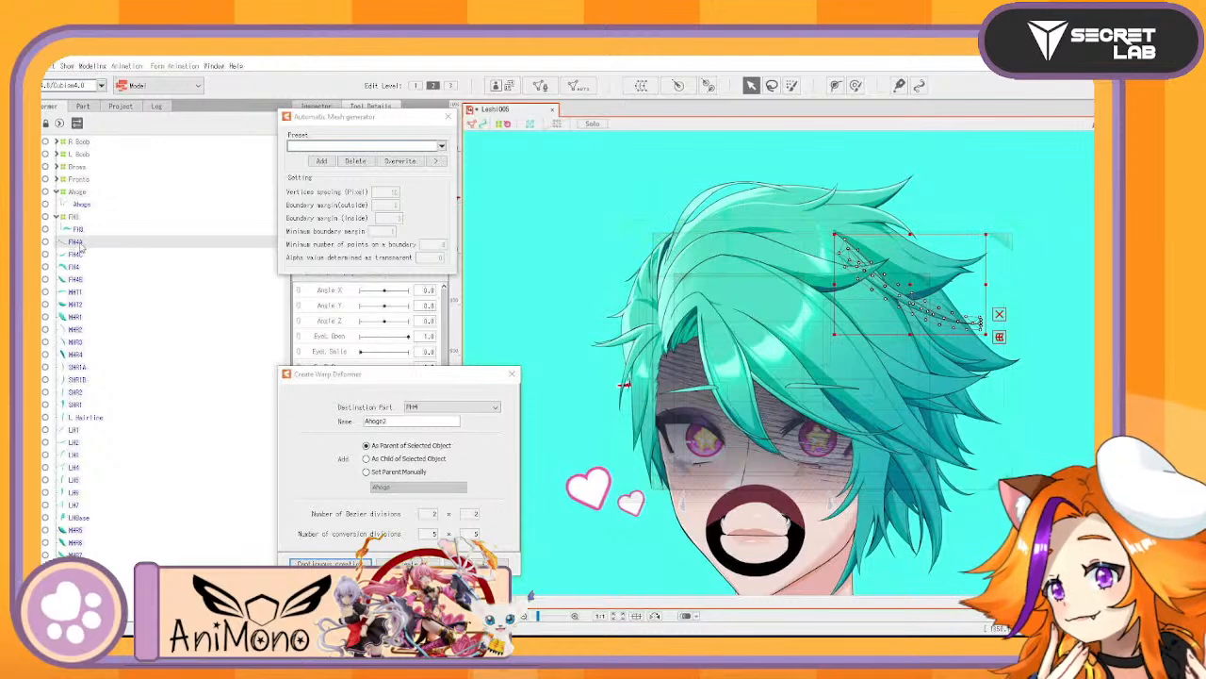
{"action": "left_click", "coordinate": [90, 271]}
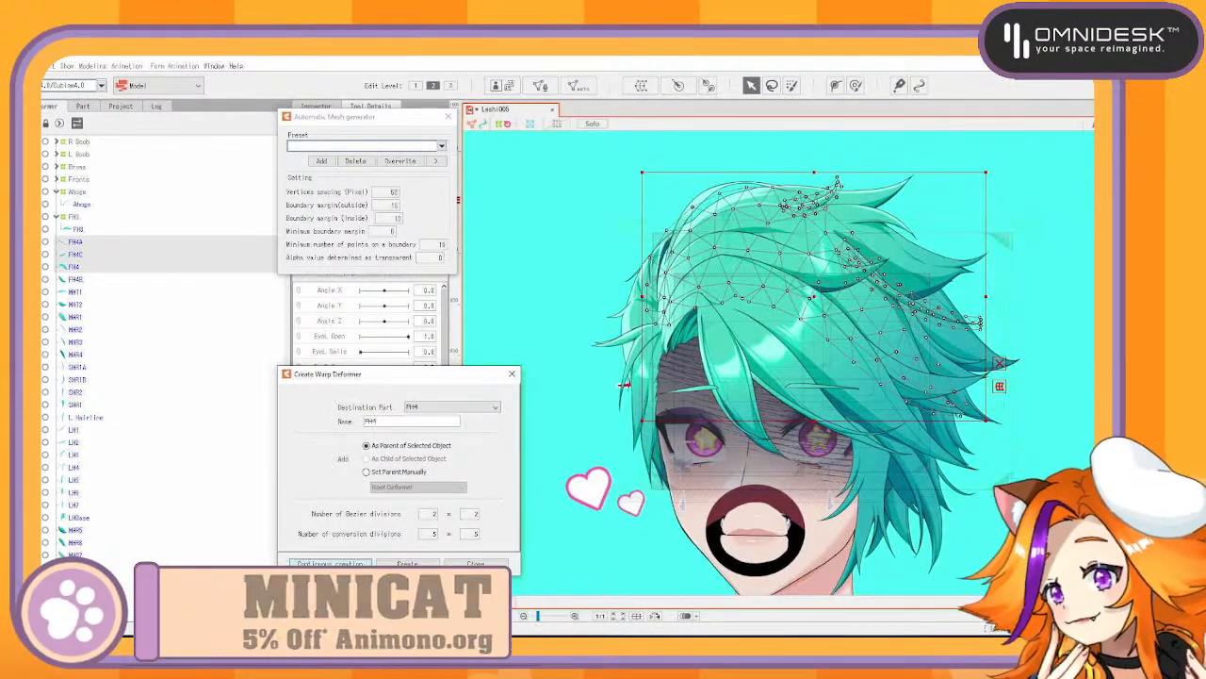
{"action": "left_click", "coordinate": [311, 563]}
{"action": "left_click_drag", "start_coordinate": [83, 293], "coordinate": [92, 255]}
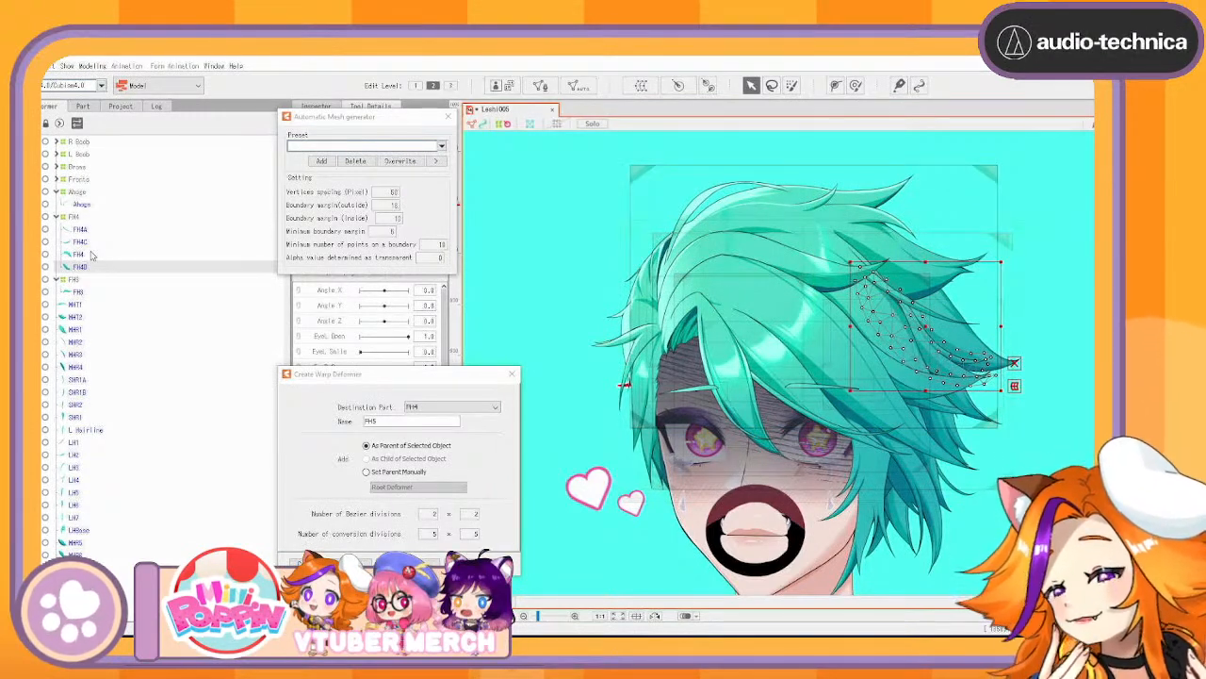
{"action": "key", "text": "ctrl+z"}
{"action": "key", "text": "ctrl+z"}
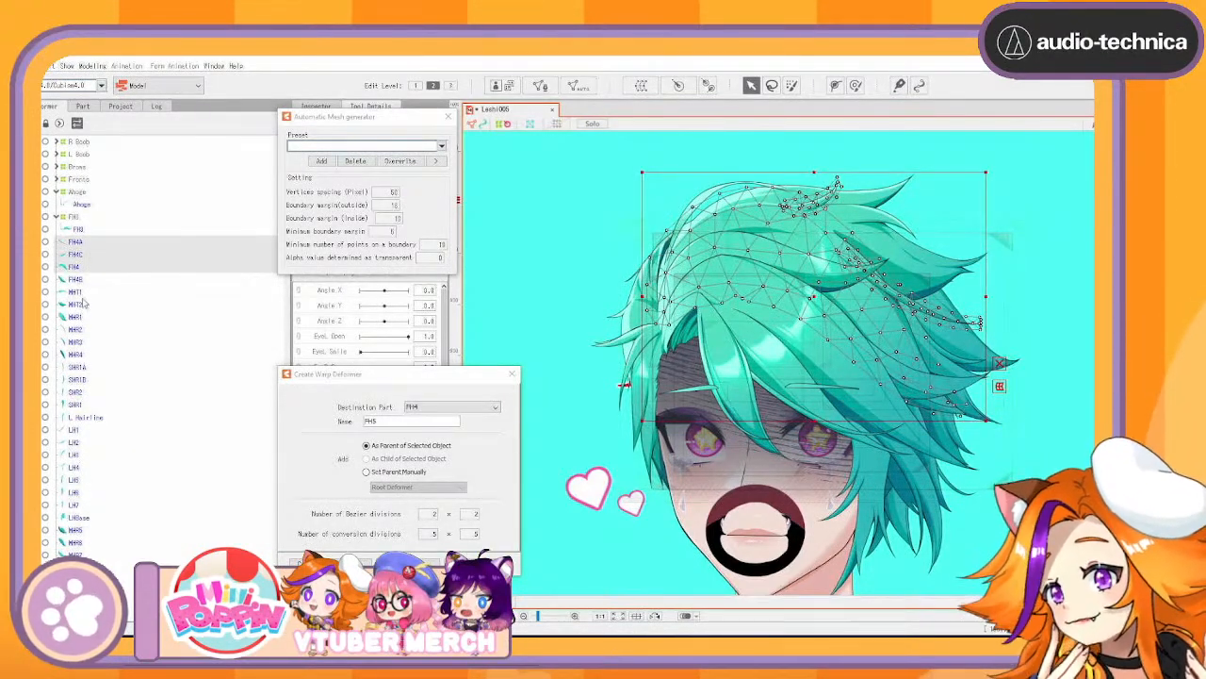
Create a warp deformer named FH4 as the parent of the FH4A, FH4C, FH4 and FH4B art meshes
{"action": "left_click", "coordinate": [76, 279], "text": "ctrl"}
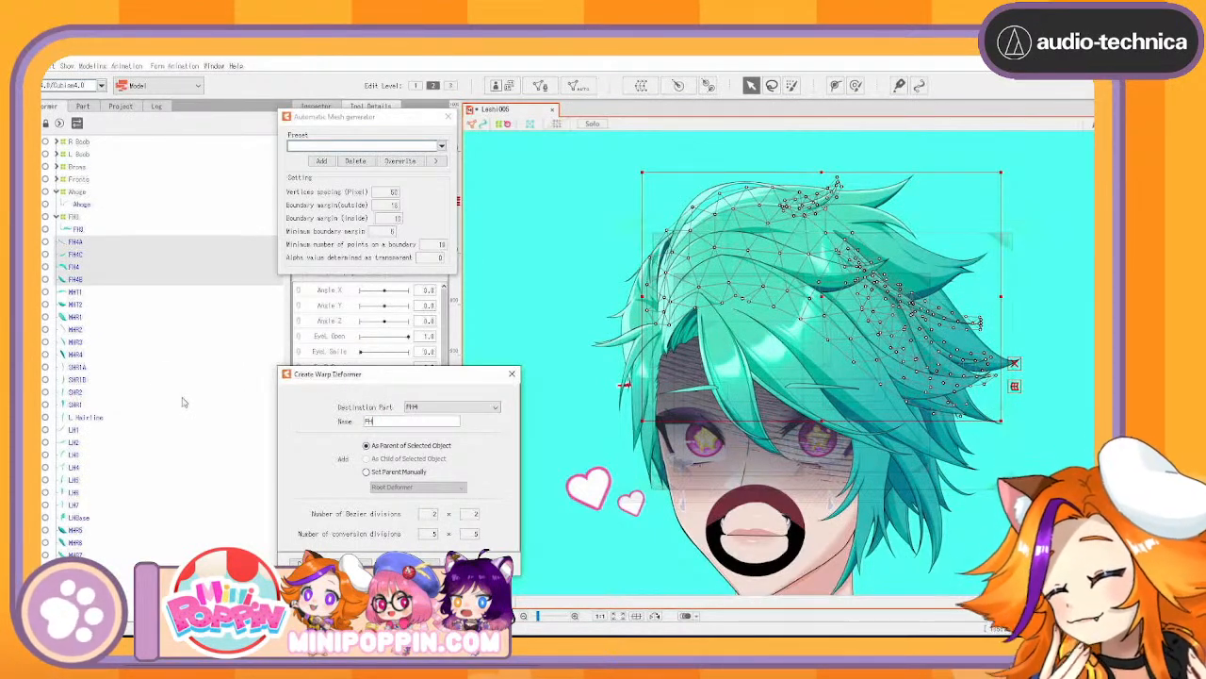
{"action": "key", "text": "Return"}
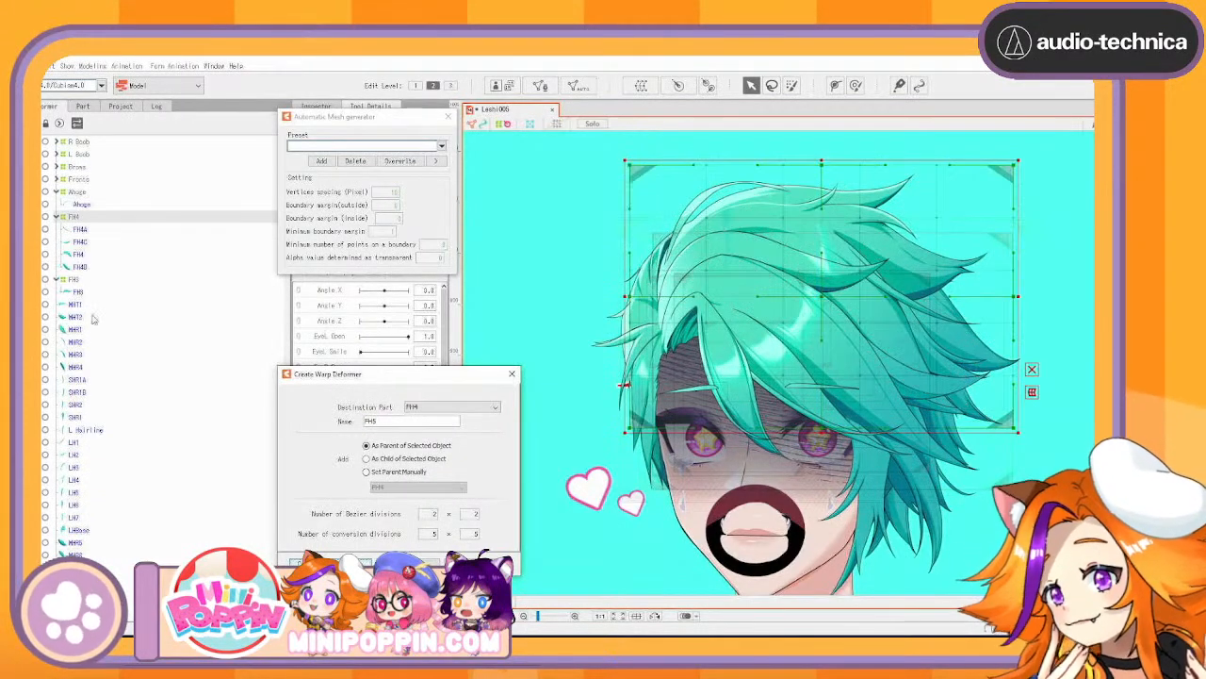
{"action": "left_click", "coordinate": [106, 234]}
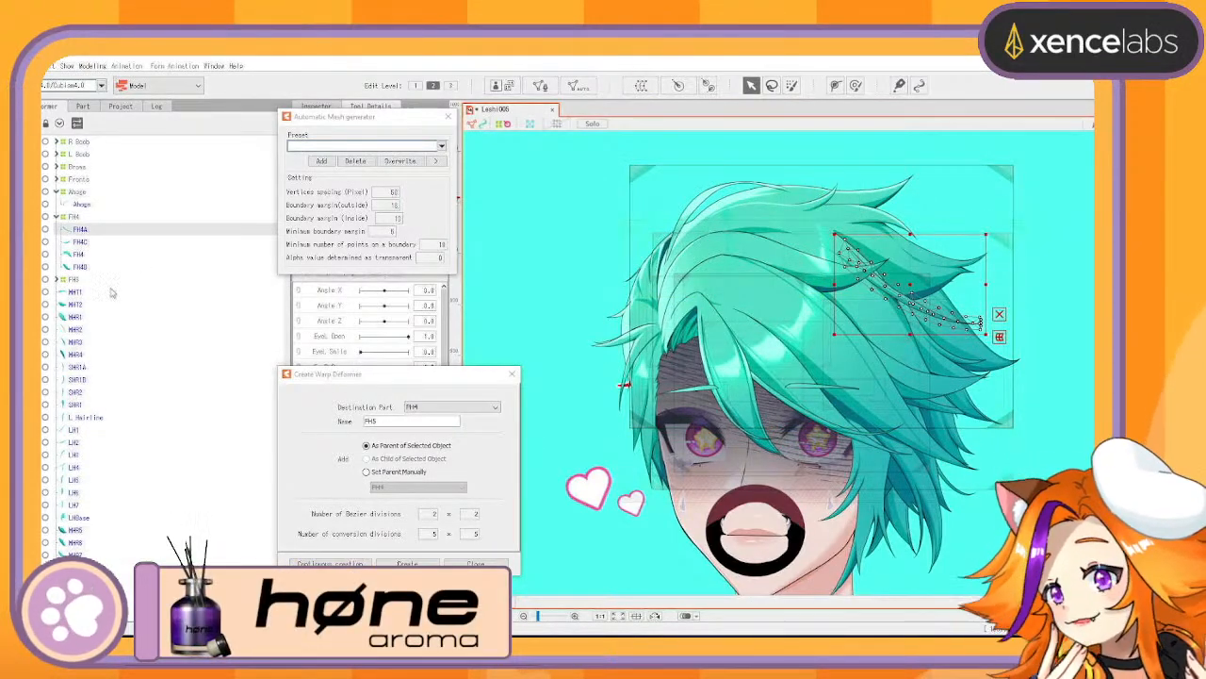
Create parent warp deformers named A, B and C for the FH4A, FH4B and FH4C art meshes respectively
{"action": "left_click_drag", "start_coordinate": [382, 421], "coordinate": [217, 385]}
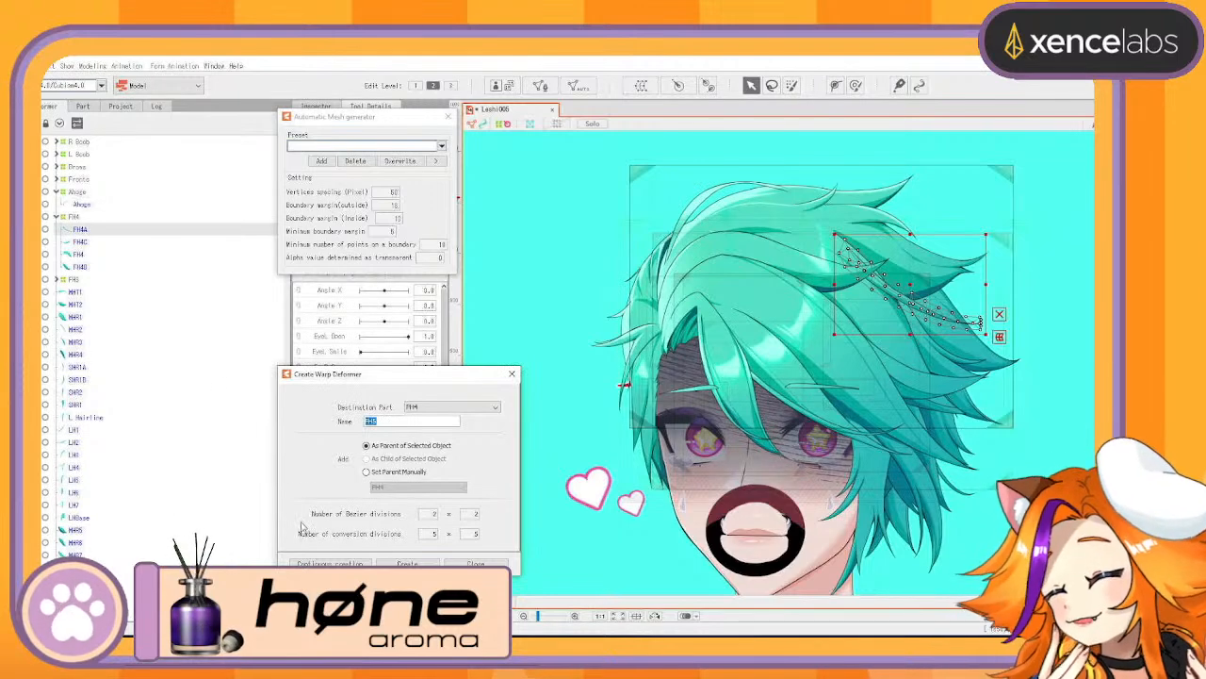
{"action": "type", "text": "A"}
{"action": "left_click", "coordinate": [330, 563]}
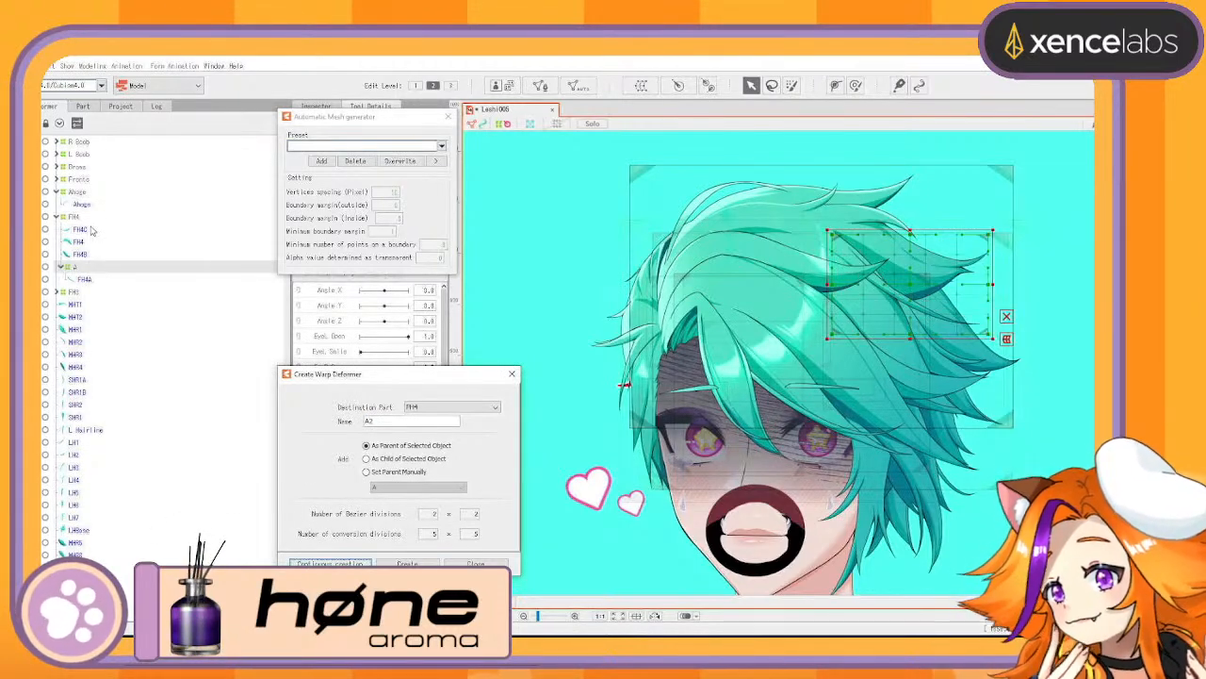
{"action": "left_click", "coordinate": [81, 255]}
{"action": "left_click", "coordinate": [345, 416]}
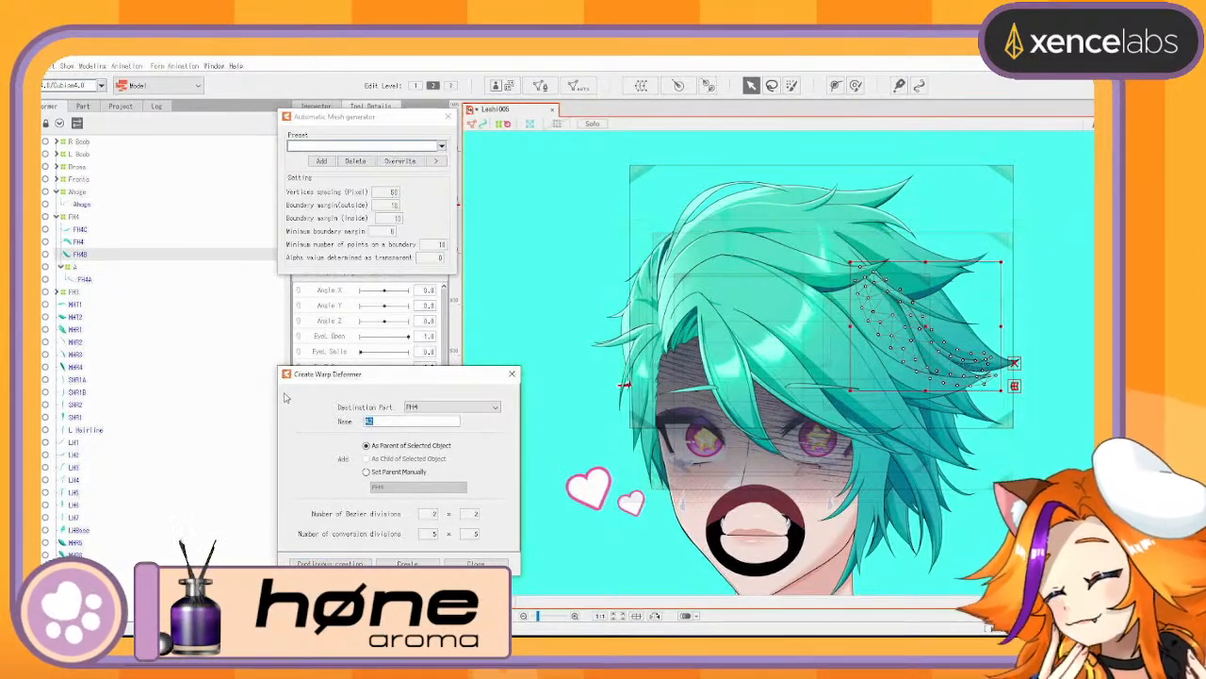
{"action": "type", "text": "B"}
{"action": "key", "text": "Return"}
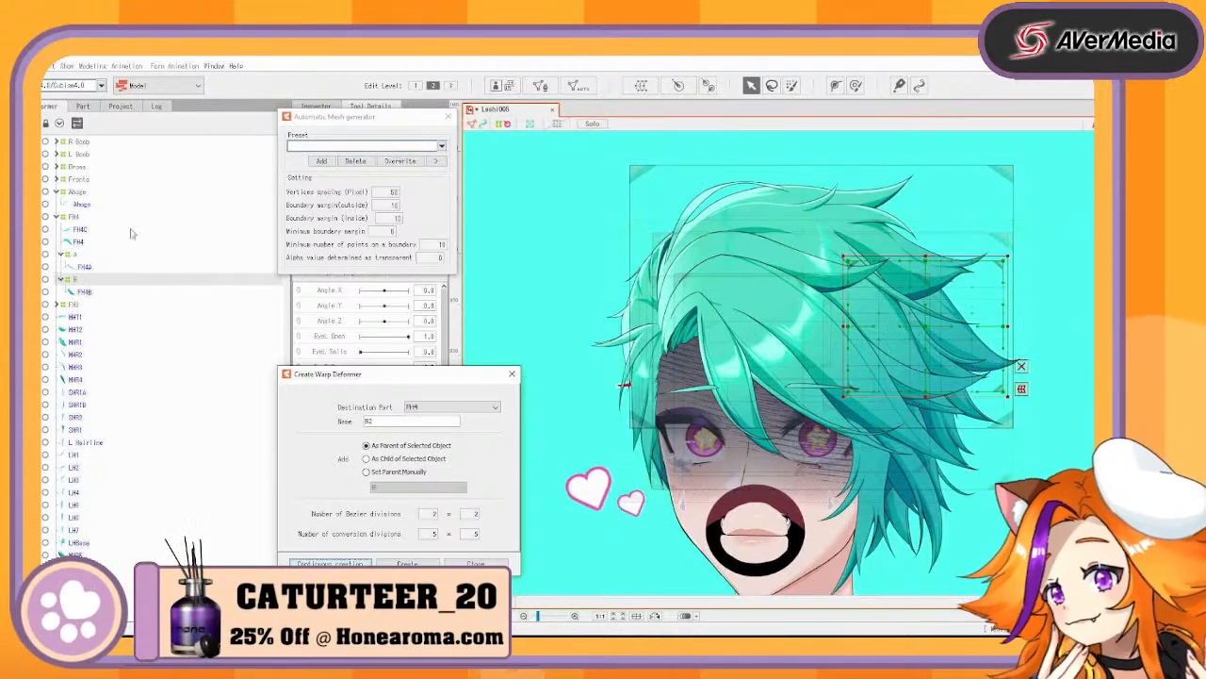
{"action": "left_click", "coordinate": [83, 231]}
{"action": "left_click_drag", "start_coordinate": [396, 421], "coordinate": [208, 399]}
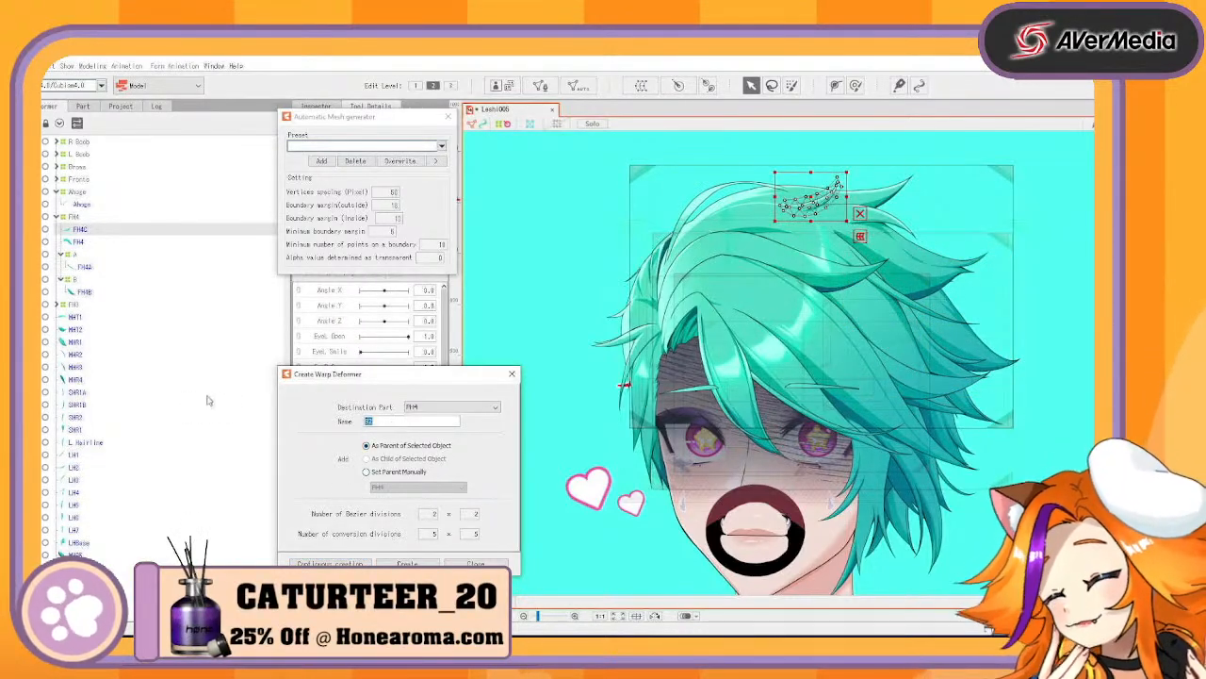
{"action": "type", "text": "C"}
{"action": "key", "text": "Return"}
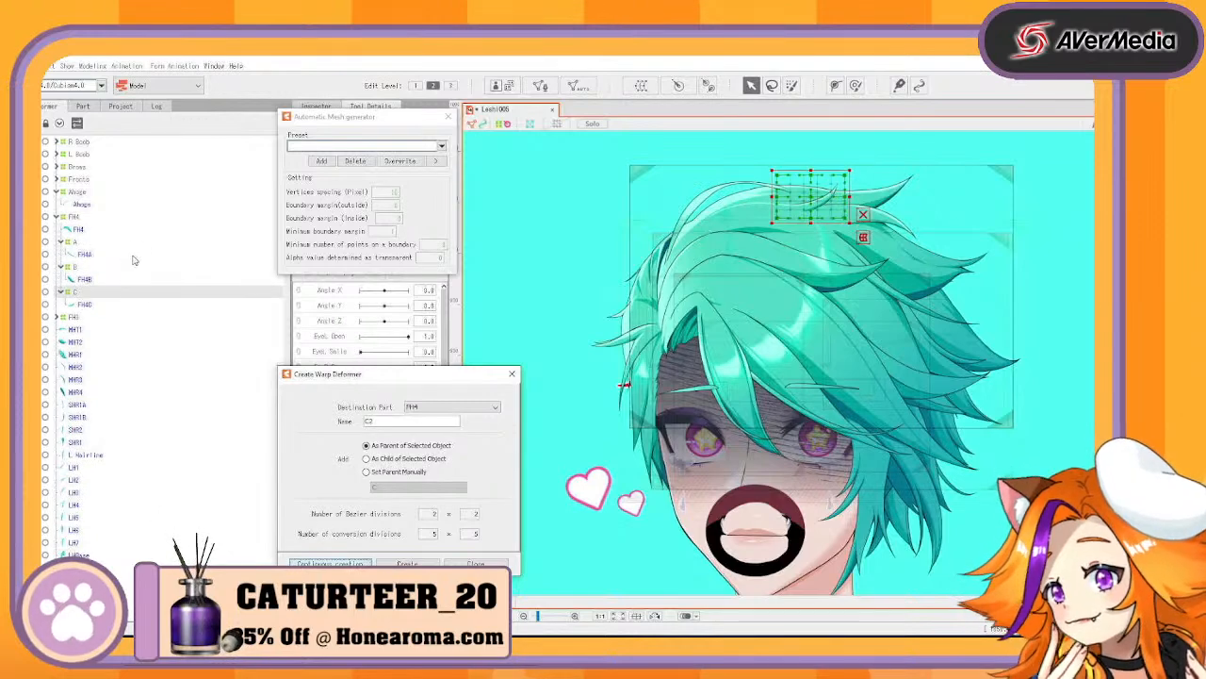
Duplicate the A, B and C deformers twice and nest each set of same-named deformers into a three-level chain
{"action": "left_click", "coordinate": [80, 267]}
{"action": "left_click", "coordinate": [94, 241], "text": "ctrl"}
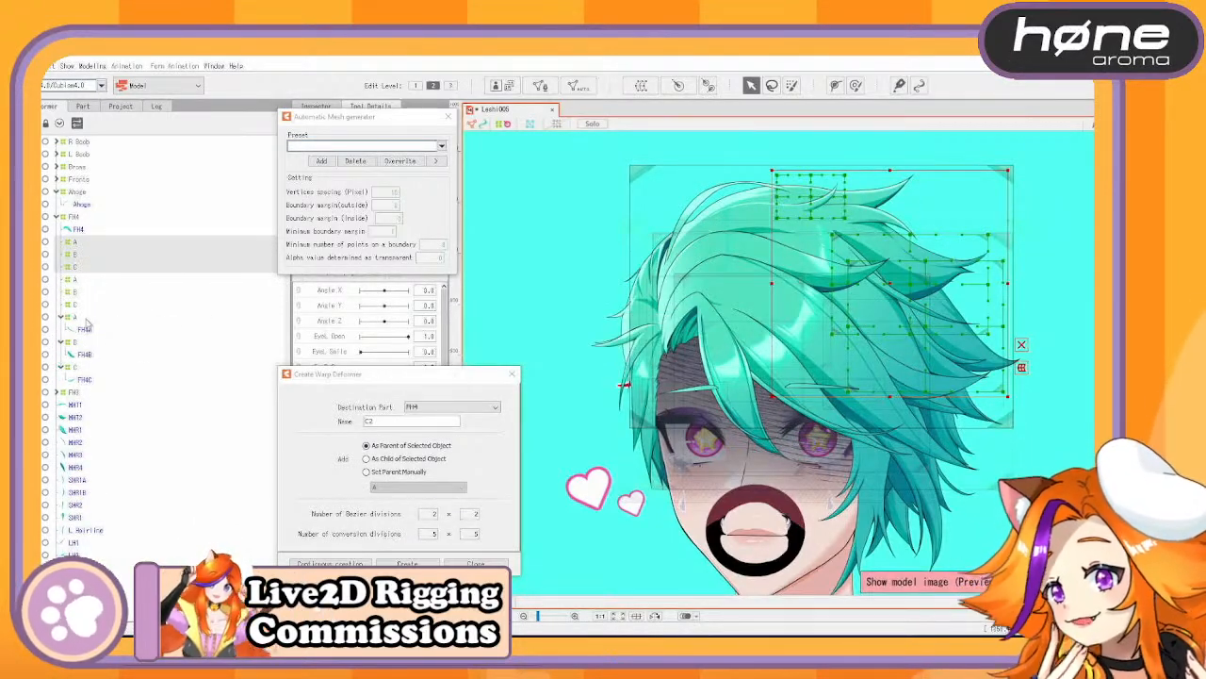
{"action": "left_click", "coordinate": [73, 317]}
{"action": "left_click_drag", "start_coordinate": [74, 319], "coordinate": [75, 242]}
{"action": "left_click_drag", "start_coordinate": [79, 320], "coordinate": [75, 269]}
{"action": "left_click", "coordinate": [78, 318]}
{"action": "left_click_drag", "start_coordinate": [79, 321], "coordinate": [75, 292]}
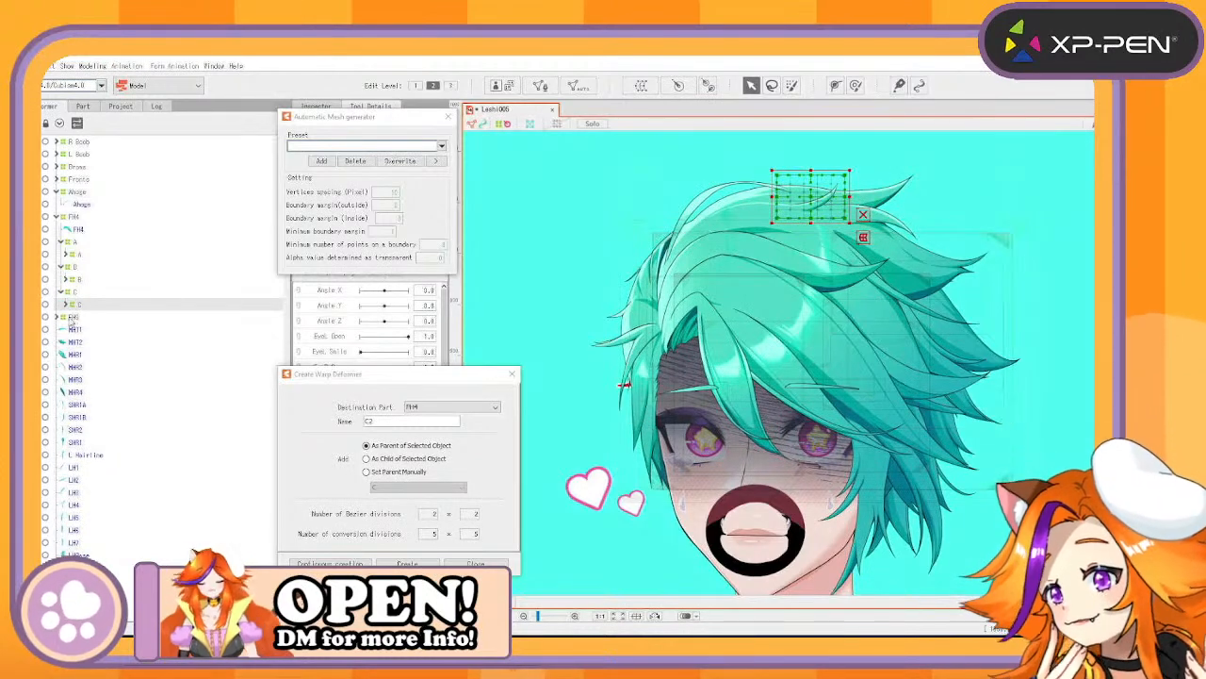
Create a warp deformer named Back Fronts as the parent of the Ahoge, FH4 and FH3 deformers
{"action": "left_click", "coordinate": [56, 217]}
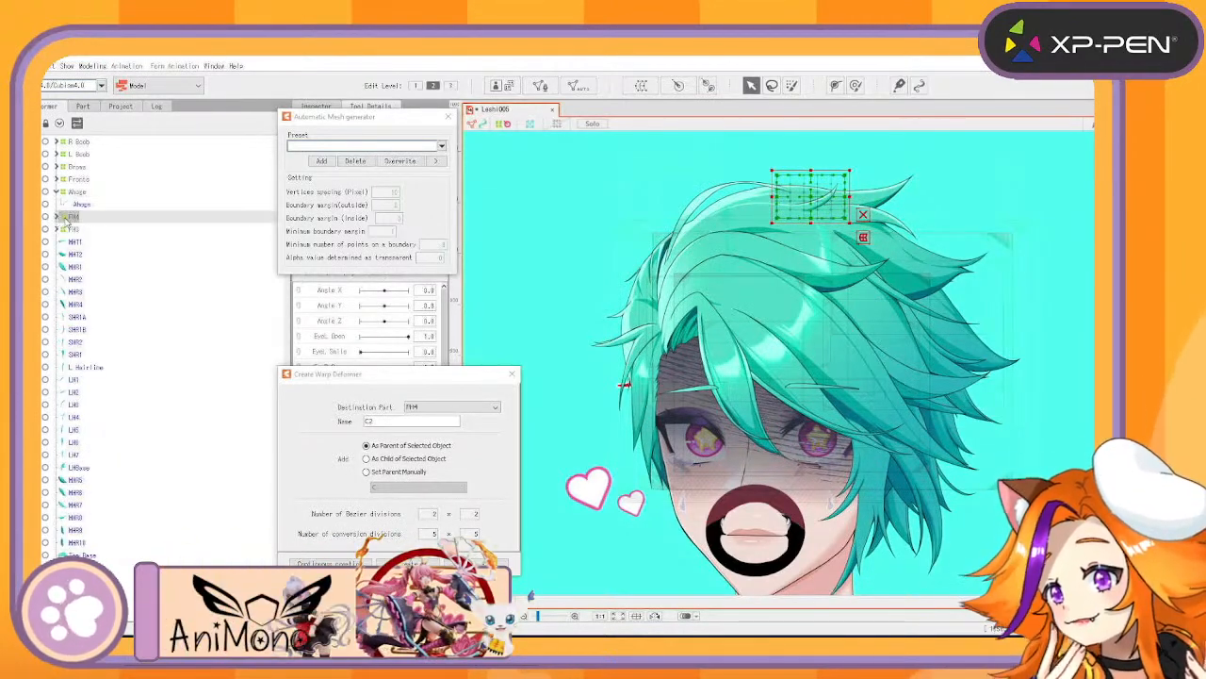
{"action": "left_click", "coordinate": [77, 232]}
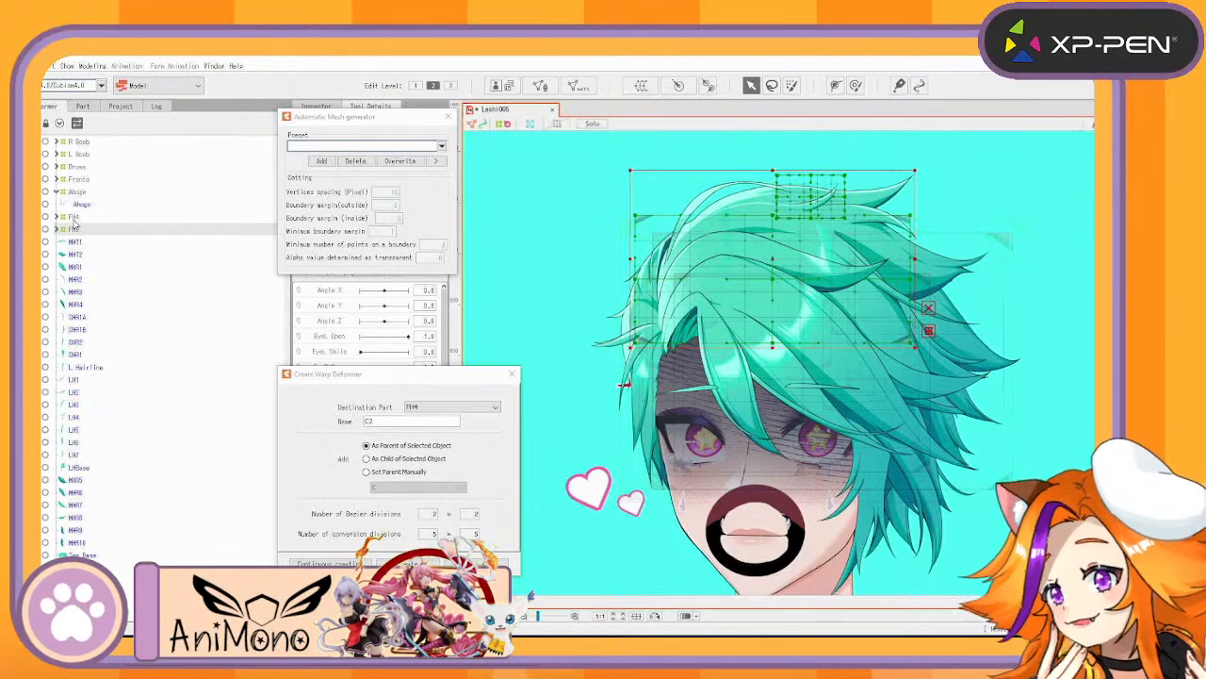
{"action": "left_click", "coordinate": [76, 217]}
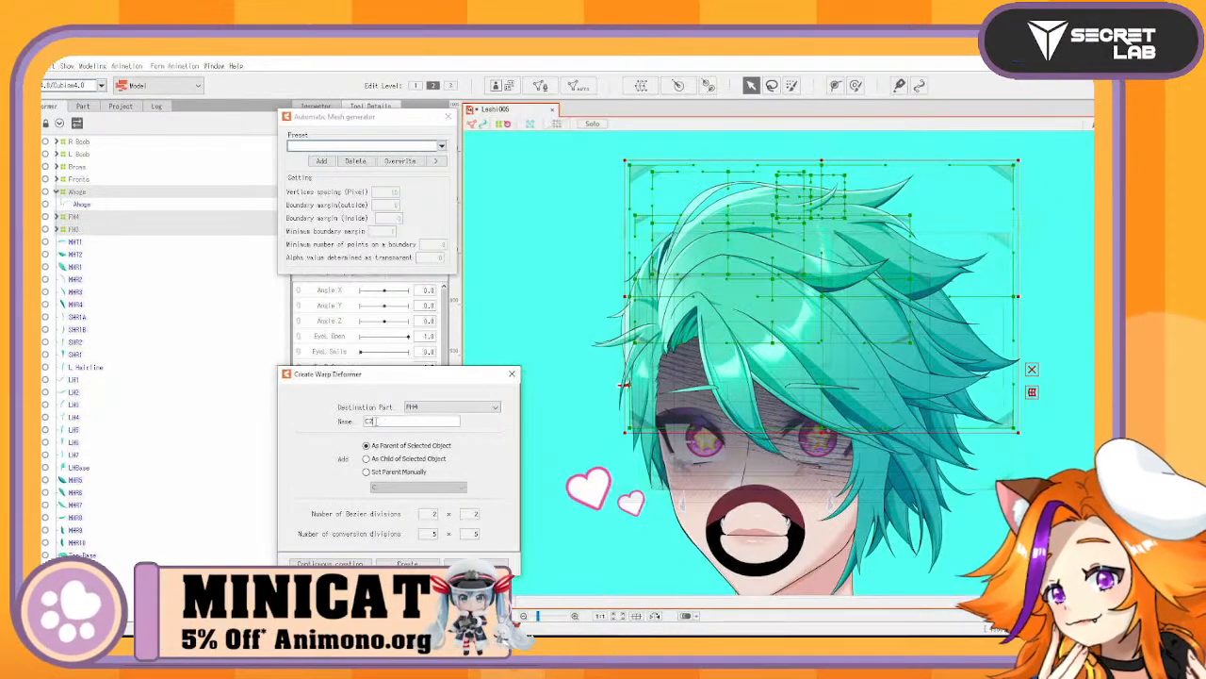
{"action": "double_click", "coordinate": [386, 421]}
{"action": "type", "text": "Back Fronts"}
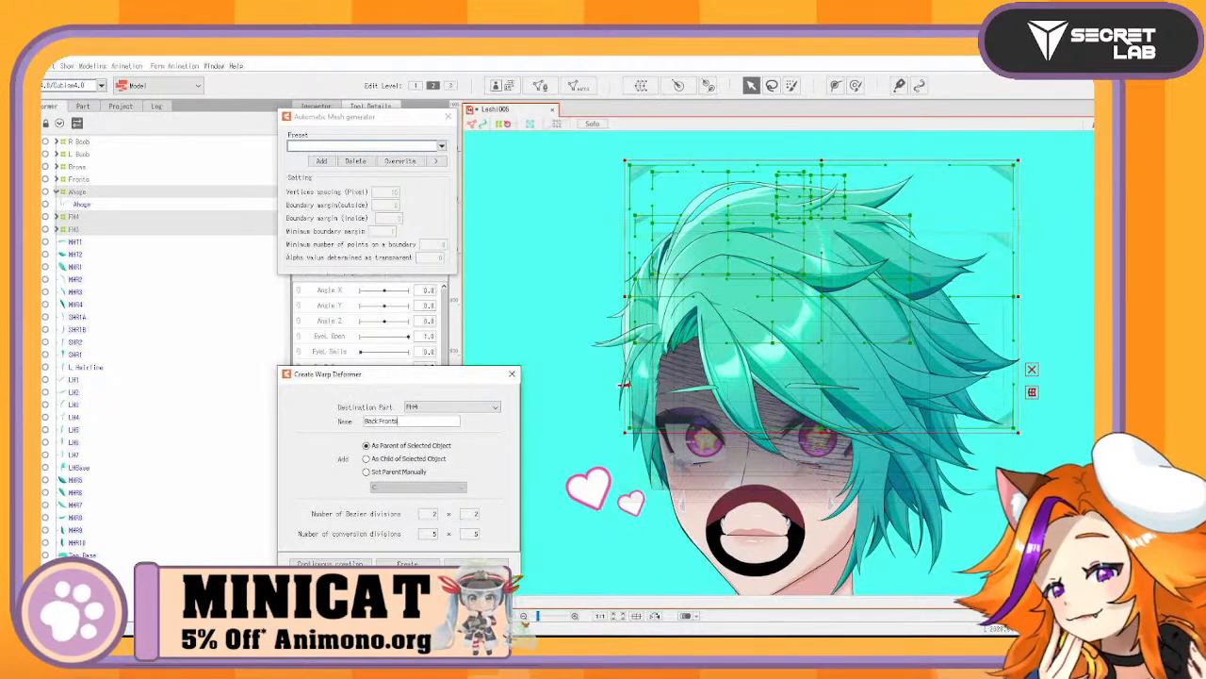
{"action": "left_click", "coordinate": [408, 562]}
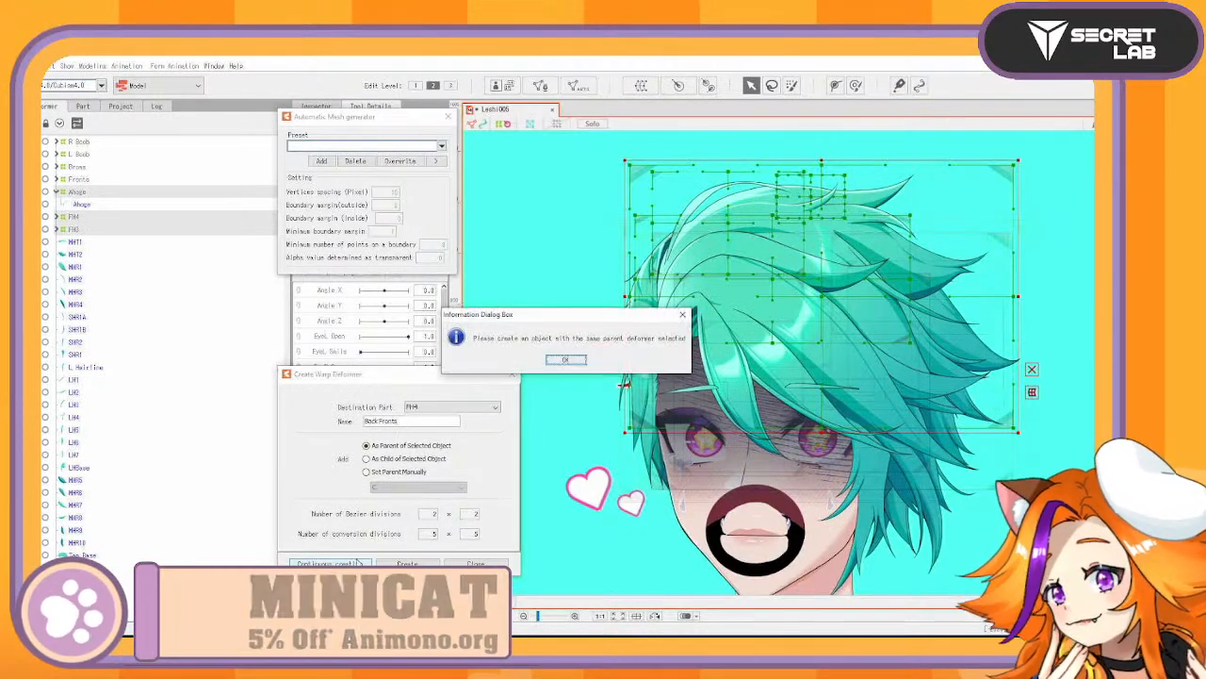
{"action": "left_click", "coordinate": [565, 359]}
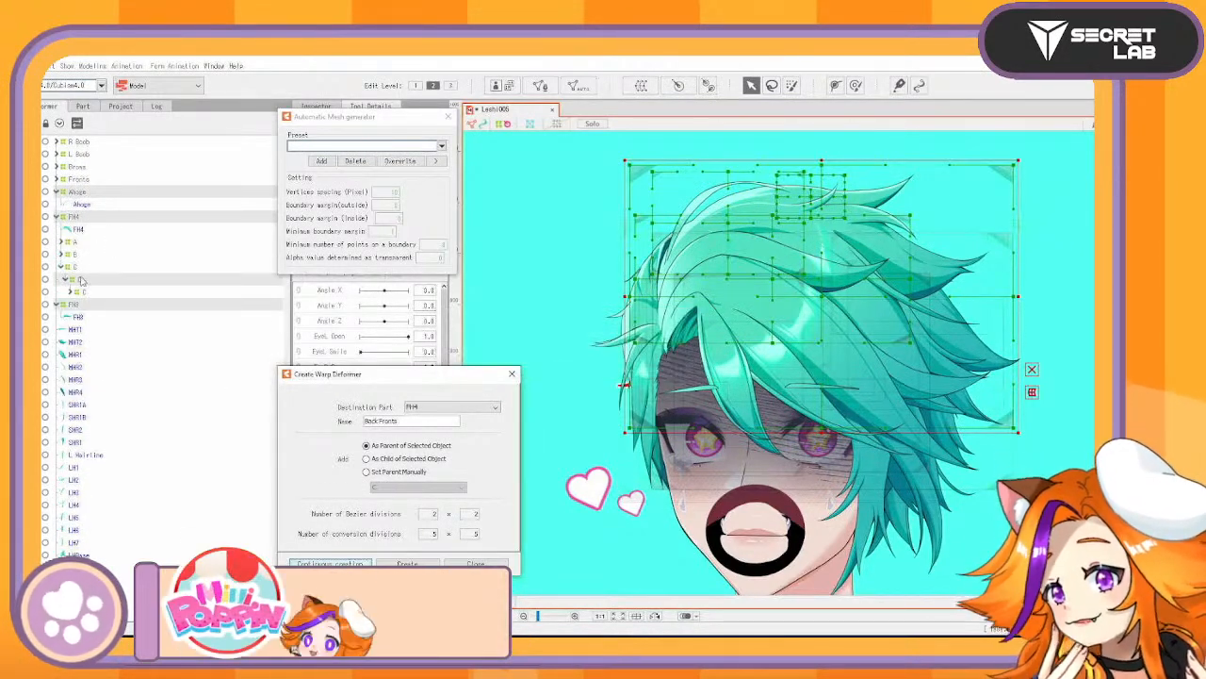
{"action": "left_click", "coordinate": [78, 218]}
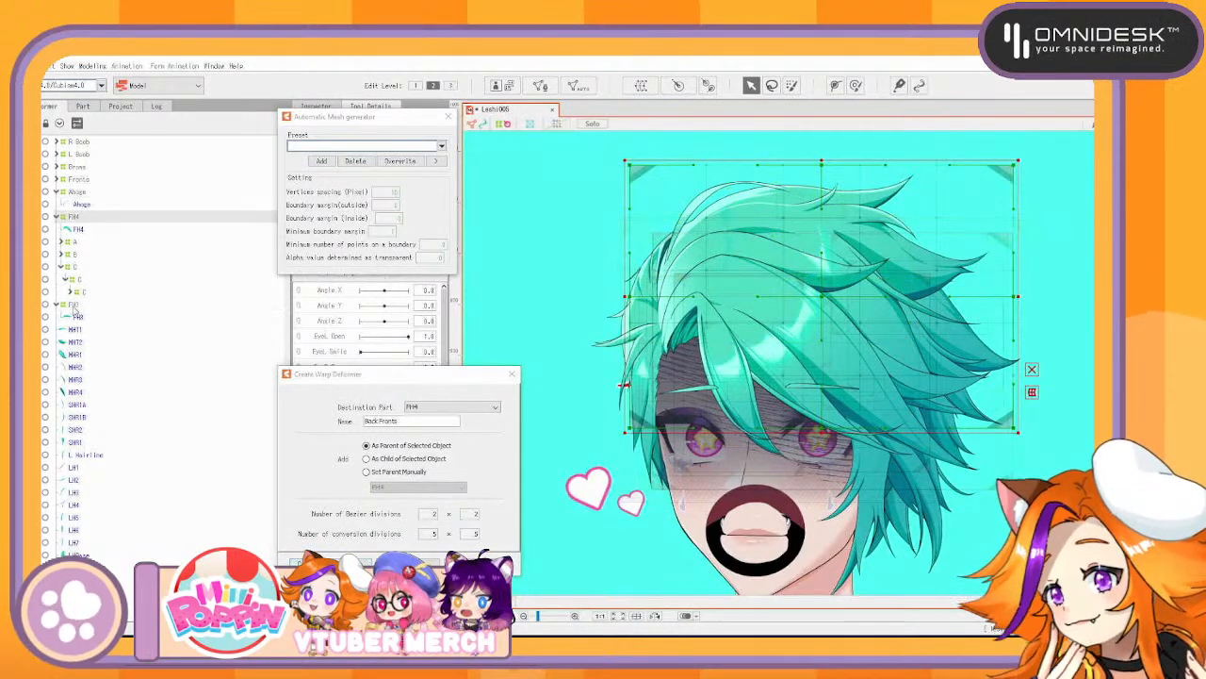
{"action": "left_click", "coordinate": [84, 193], "text": "ctrl"}
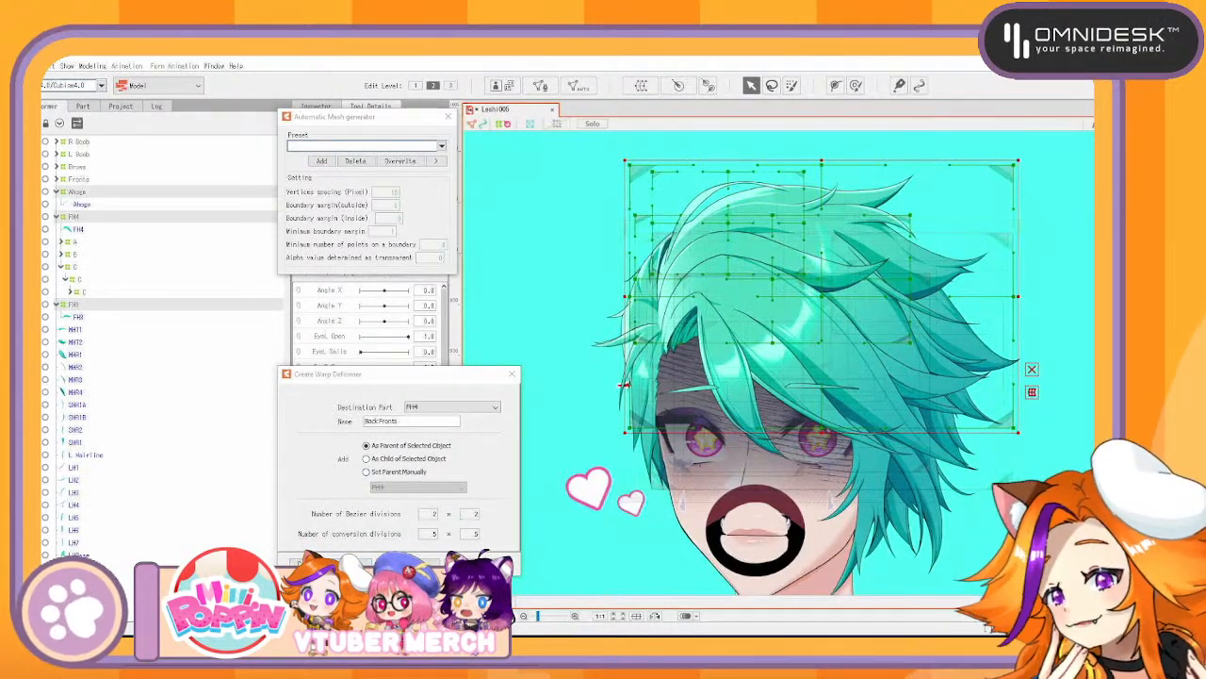
{"action": "left_click", "coordinate": [332, 562]}
Duplicate the Ahoge, FH4 and FH3 deformers twice and nest each original inside its same-named copies
{"action": "left_click", "coordinate": [83, 204]}
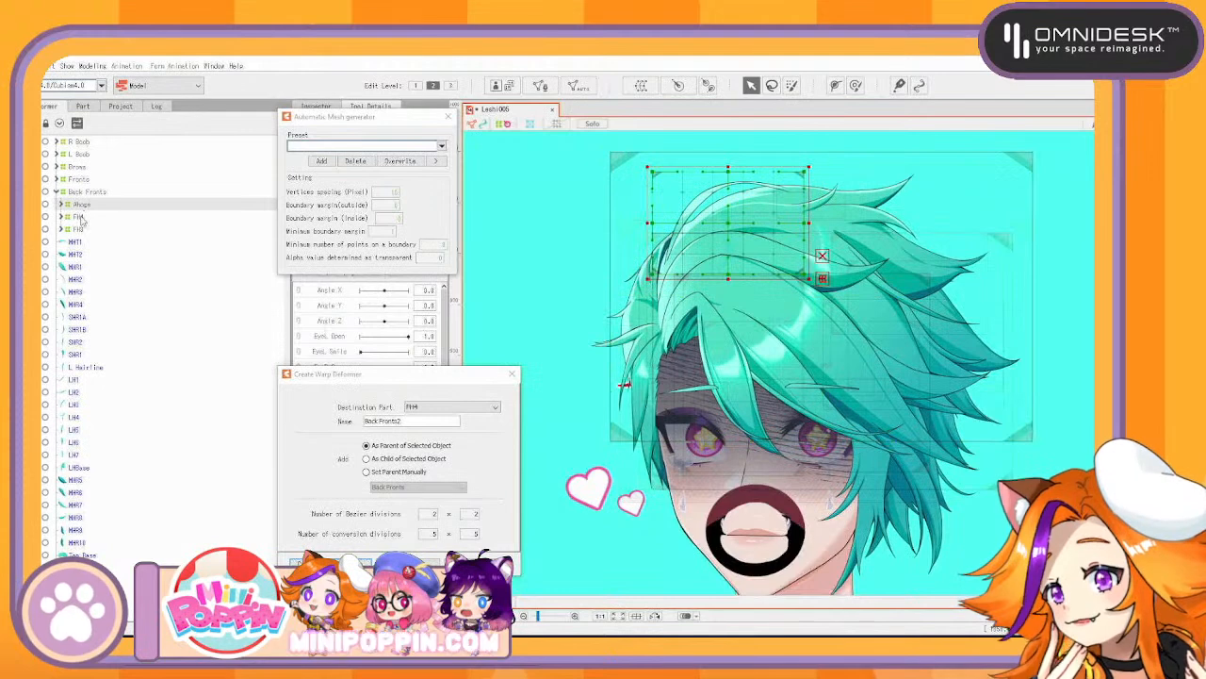
{"action": "left_click", "coordinate": [80, 217], "text": "ctrl"}
{"action": "left_click", "coordinate": [79, 229], "text": "ctrl"}
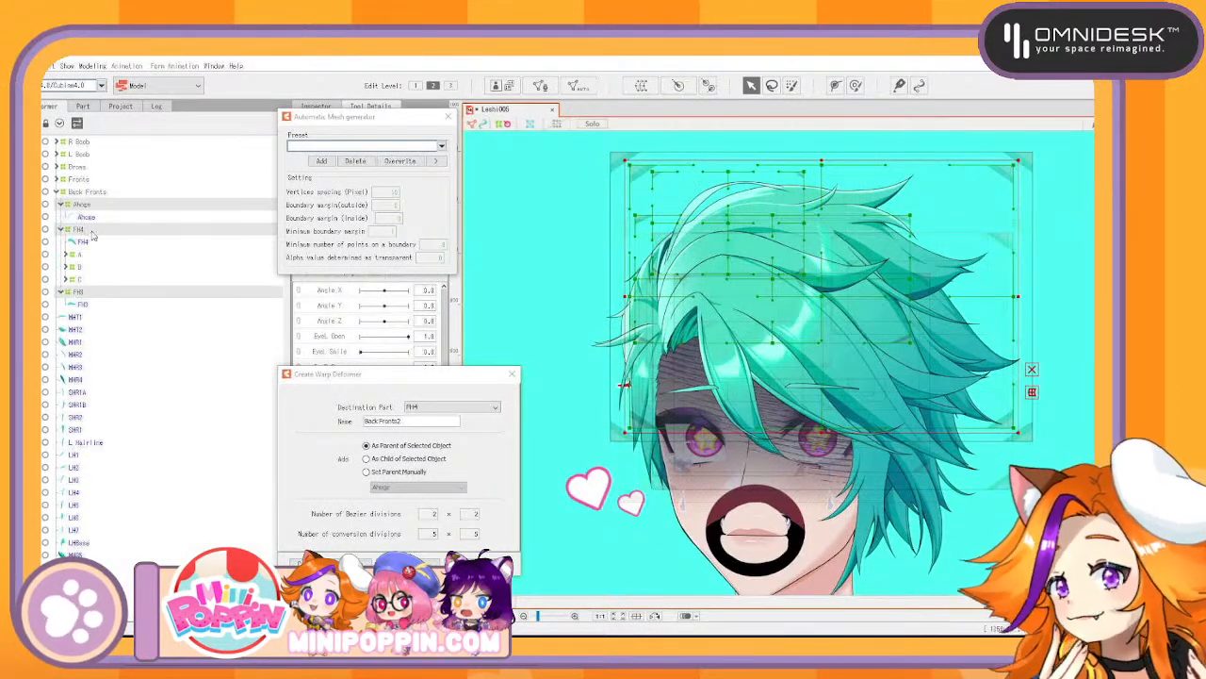
{"action": "key", "text": "ctrl+v"}
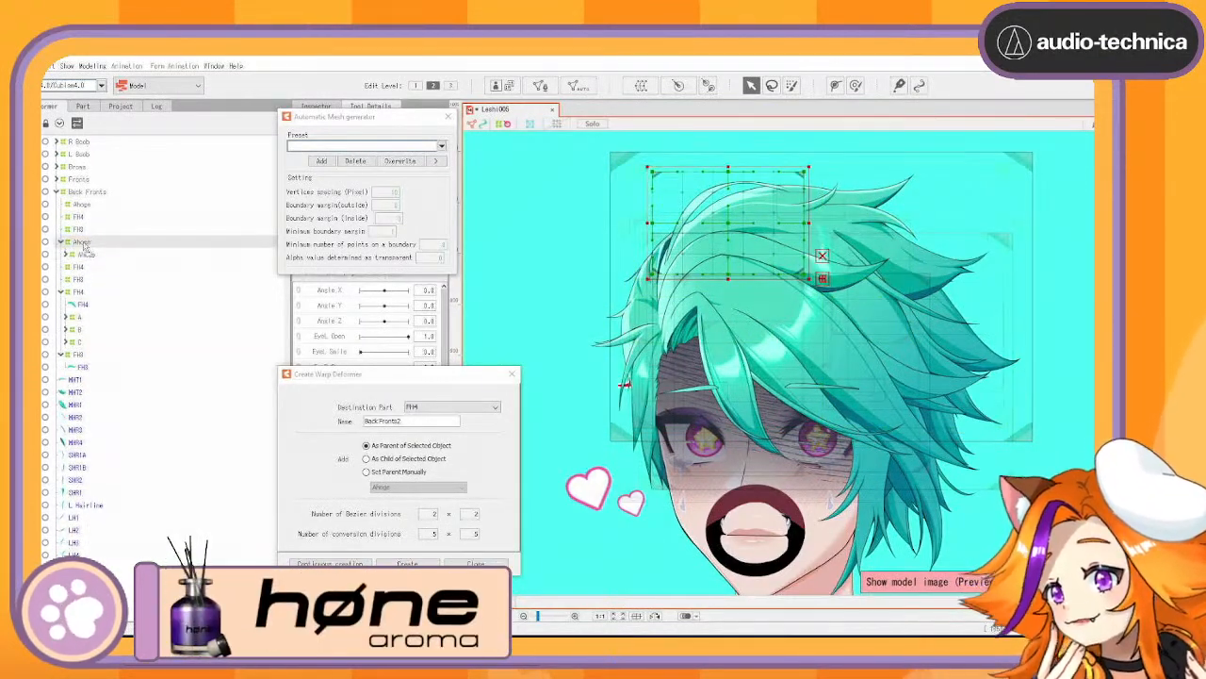
{"action": "mouse_move", "coordinate": [83, 281]}
{"action": "left_mouse_down"}
{"action": "mouse_move", "coordinate": [87, 254]}
{"action": "mouse_move", "coordinate": [80, 263]}
{"action": "left_mouse_up"}
Duplicate the Back Fronts deformer twice and nest the original with its contents inside the copies
{"action": "left_click", "coordinate": [86, 193]}
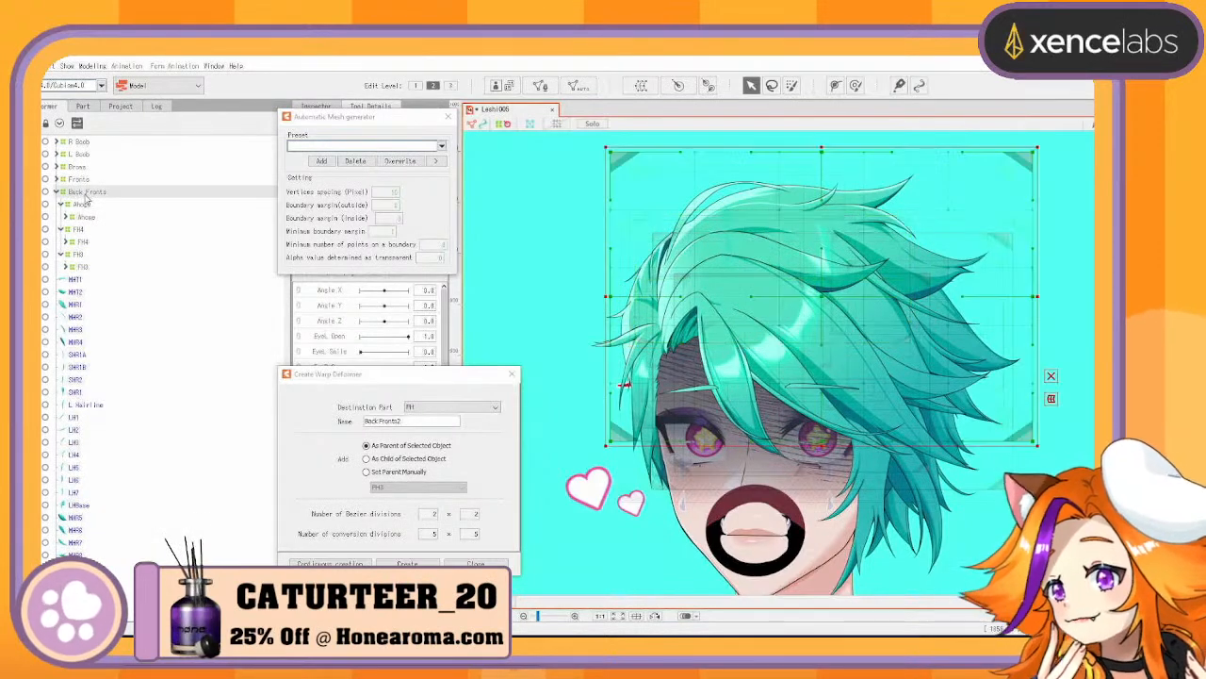
{"action": "key", "text": "ctrl+c"}
{"action": "key", "text": "ctrl+v"}
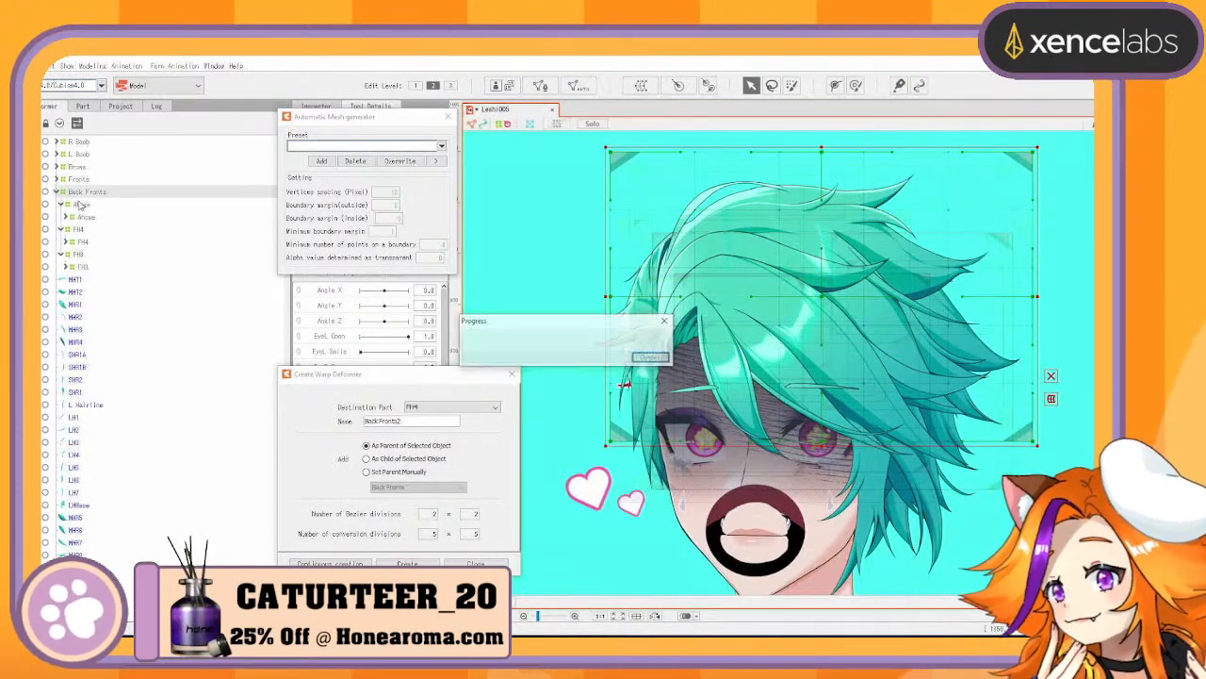
{"action": "key", "text": "ctrl+v"}
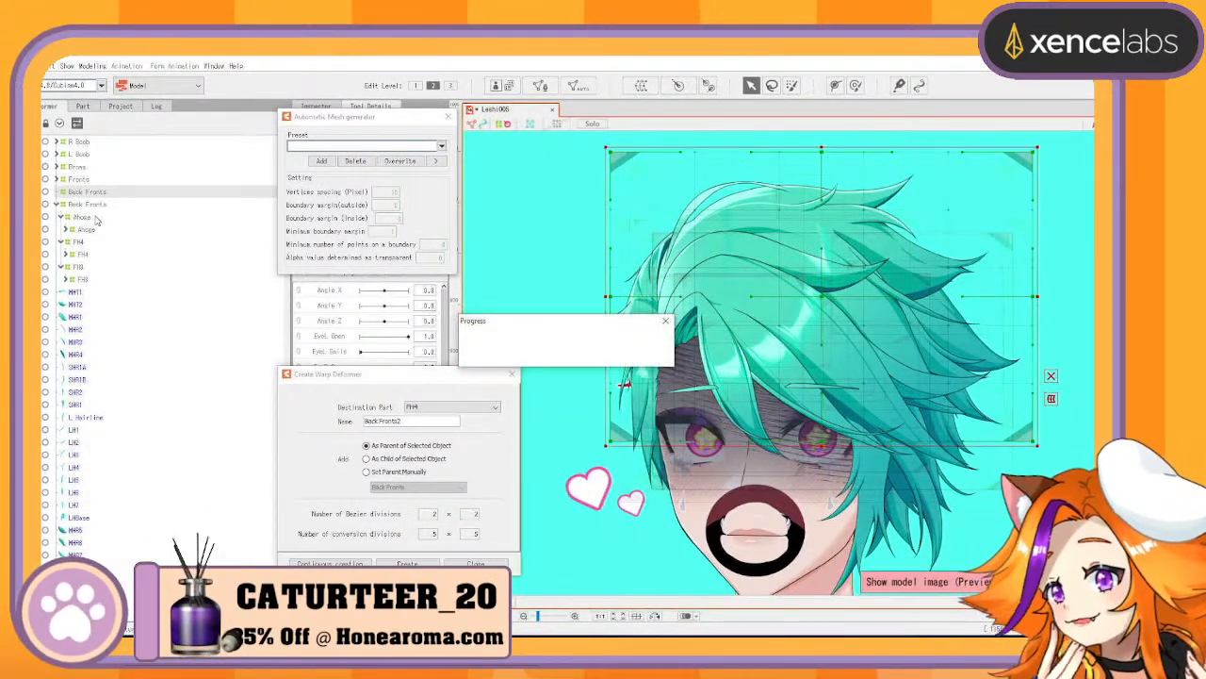
{"action": "left_click_drag", "start_coordinate": [99, 221], "coordinate": [96, 194]}
{"action": "left_click", "coordinate": [58, 181]}
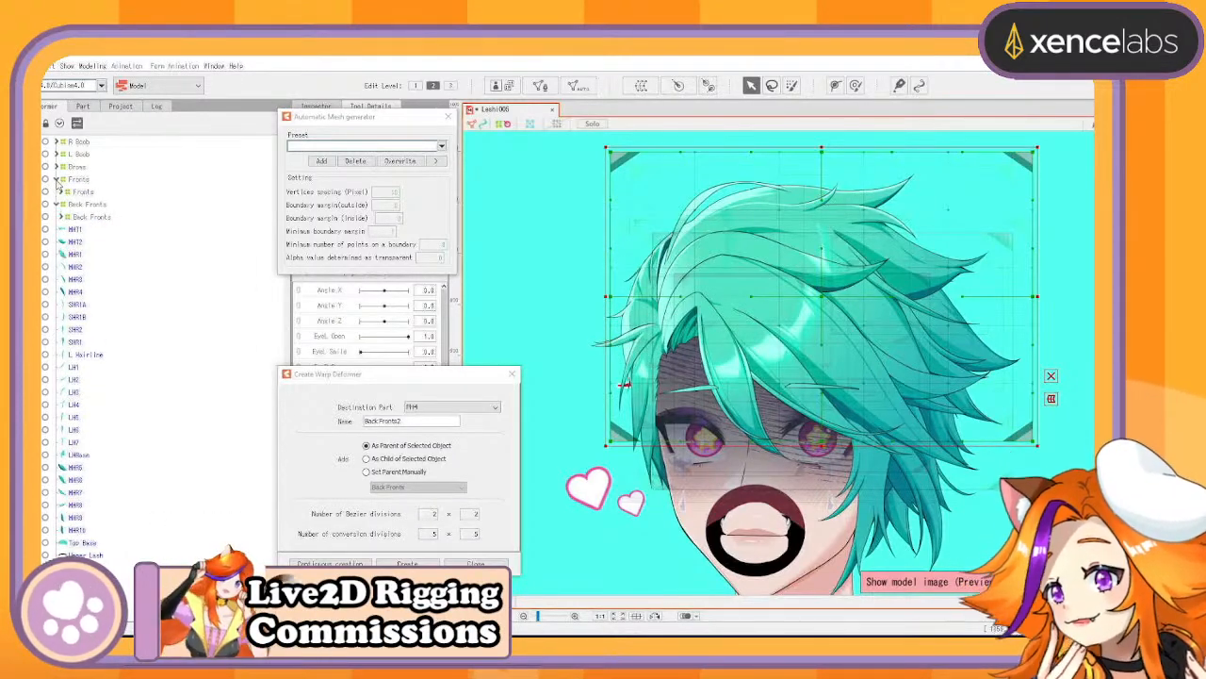
{"action": "left_click", "coordinate": [58, 181]}
Create a warp deformer named FHR as the parent of the Fronts and Back Fronts deformers
{"action": "left_click", "coordinate": [71, 179]}
{"action": "left_click", "coordinate": [96, 193], "text": "ctrl"}
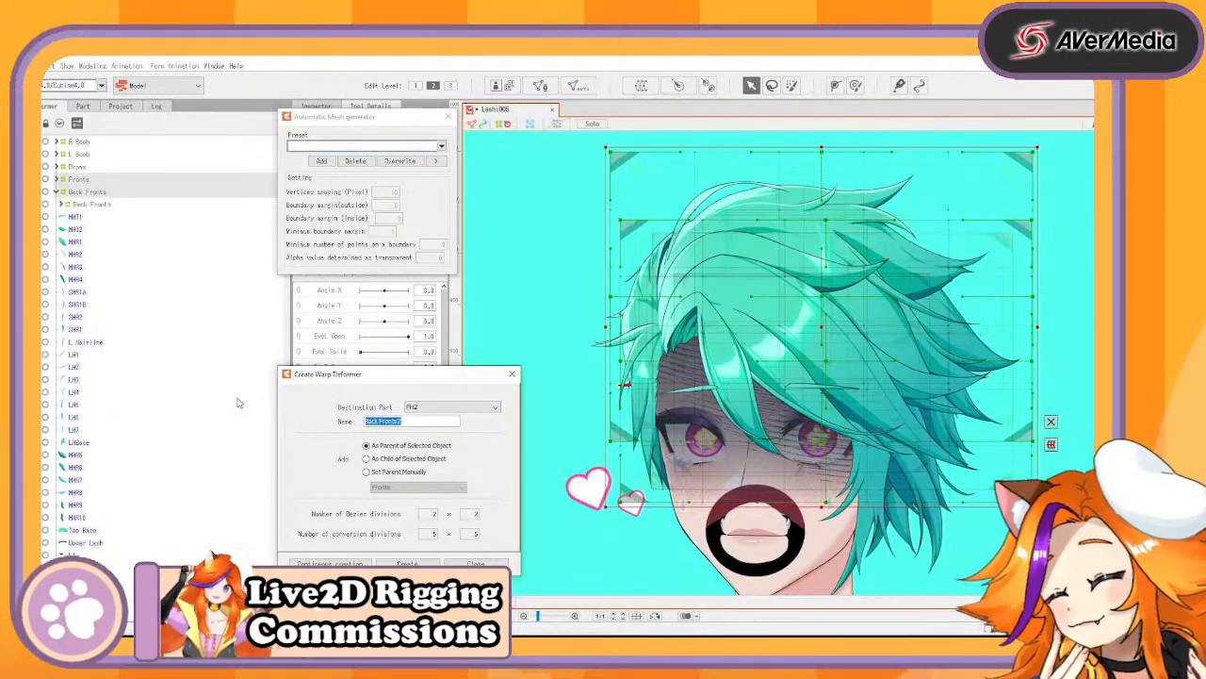
{"action": "type", "text": "FH2"}
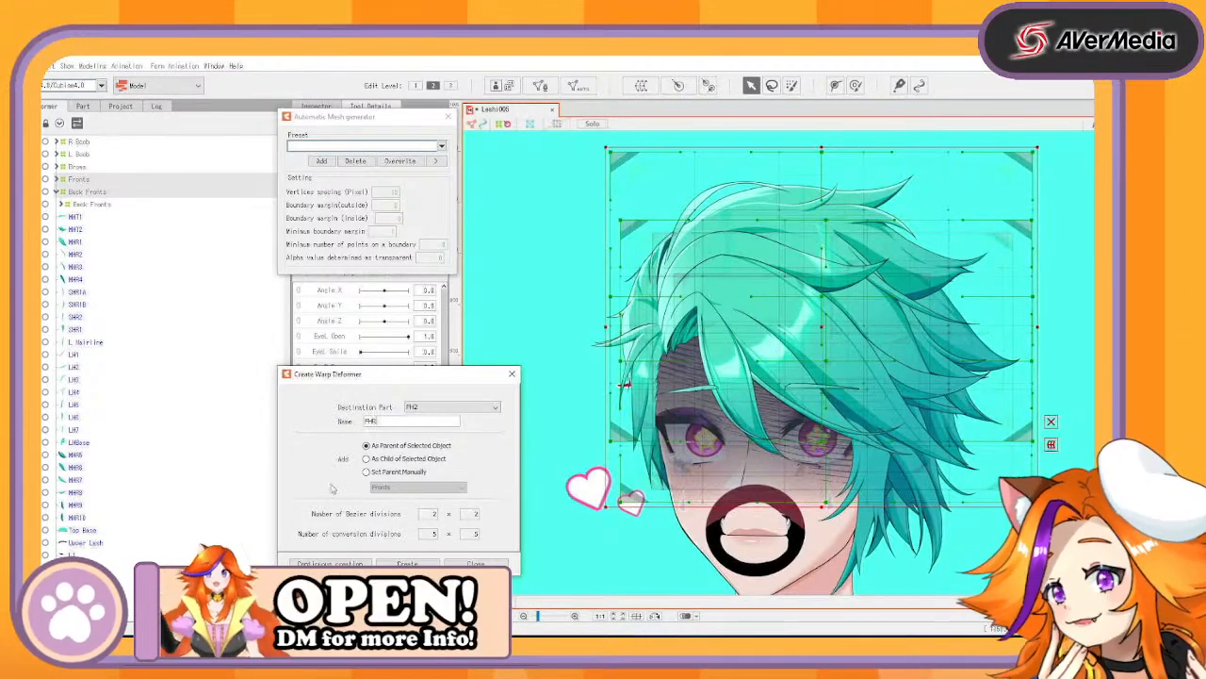
{"action": "key", "text": "Return"}
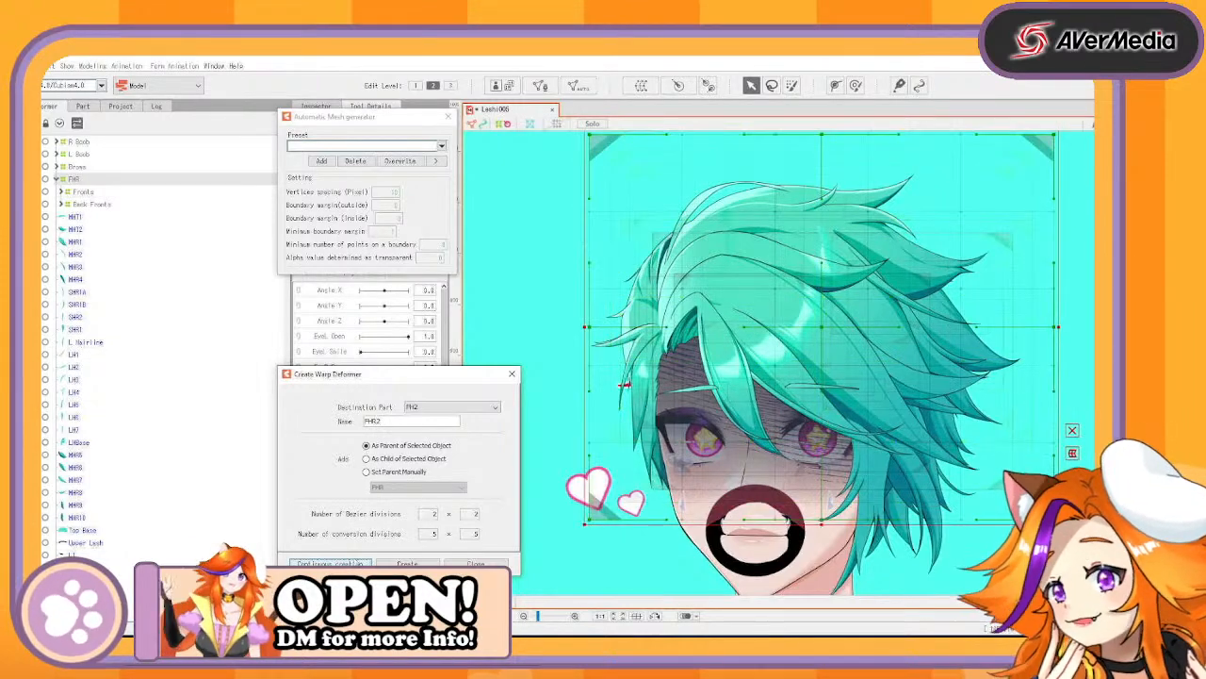
Duplicate the FHR deformer and nest the original with its contents inside the copy
{"action": "left_click", "coordinate": [91, 181]}
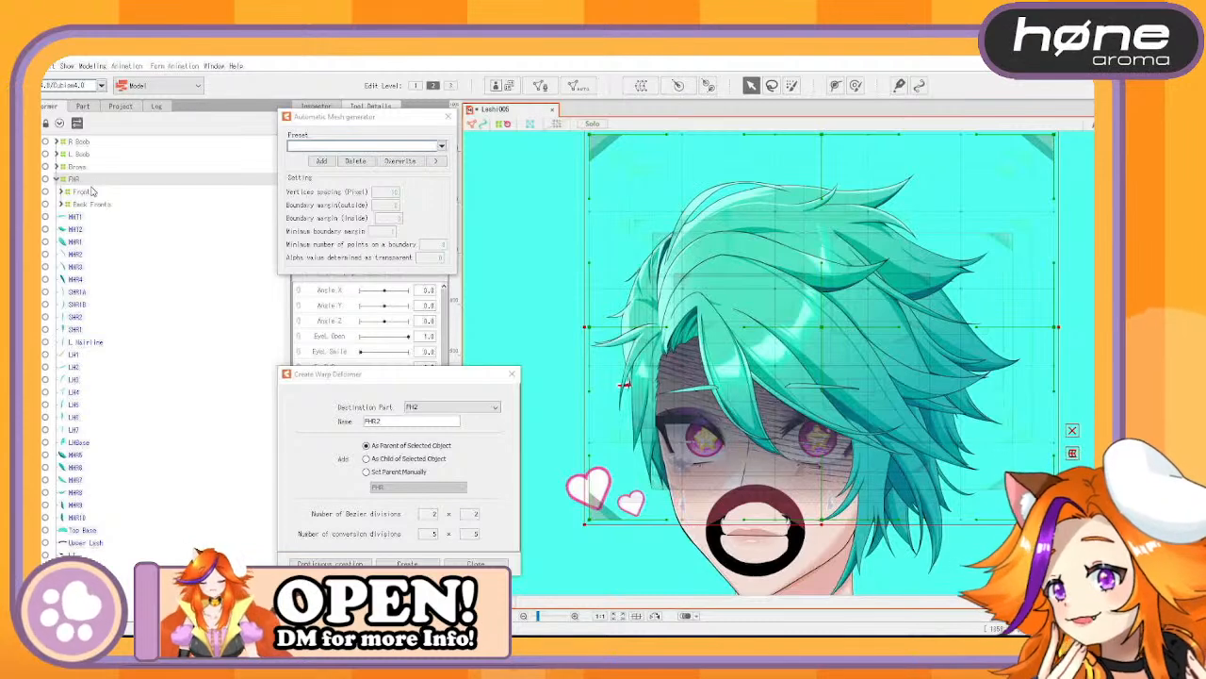
{"action": "key", "text": "Return"}
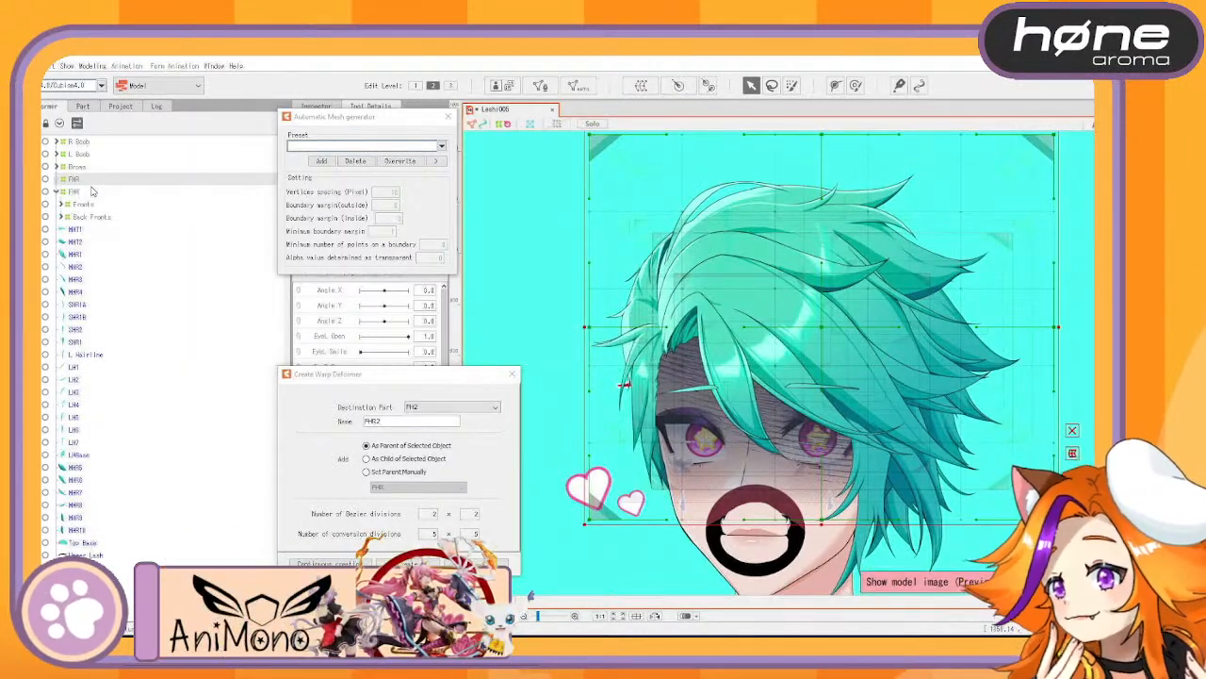
{"action": "left_click_drag", "start_coordinate": [79, 205], "coordinate": [75, 180]}
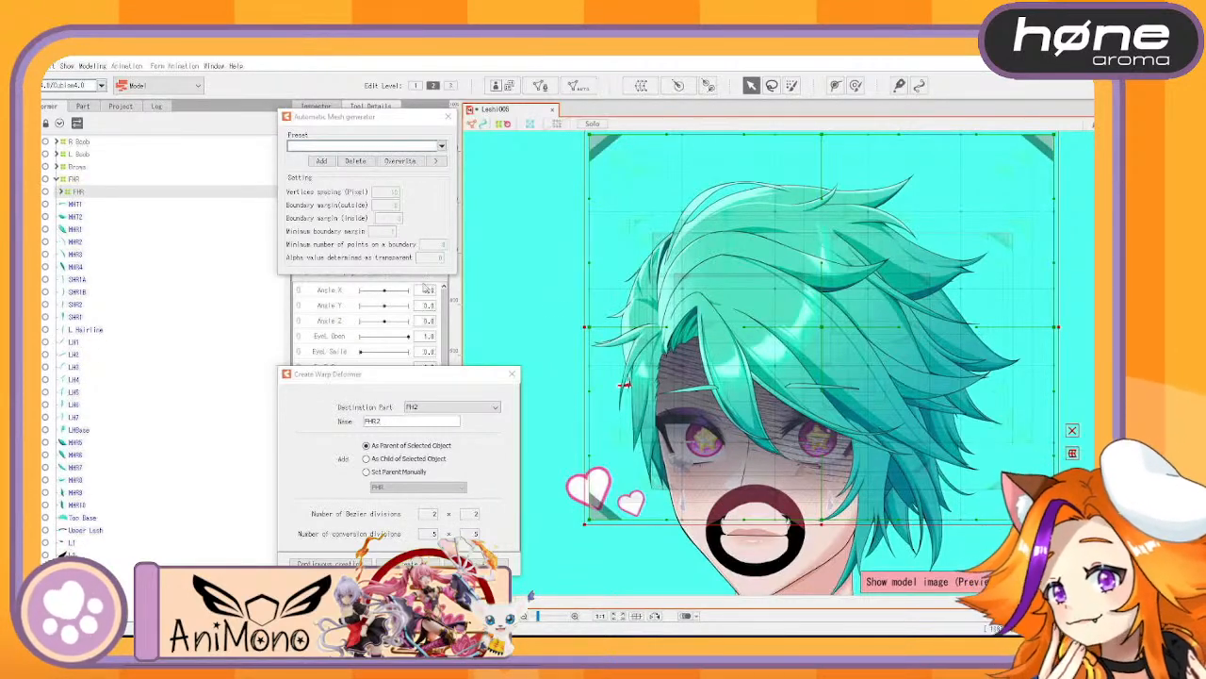
Test the nesting by moving the inner FHR deformer on the canvas, undo the move and collapse the FHR hierarchy
{"action": "left_click_drag", "start_coordinate": [831, 353], "coordinate": [838, 265]}
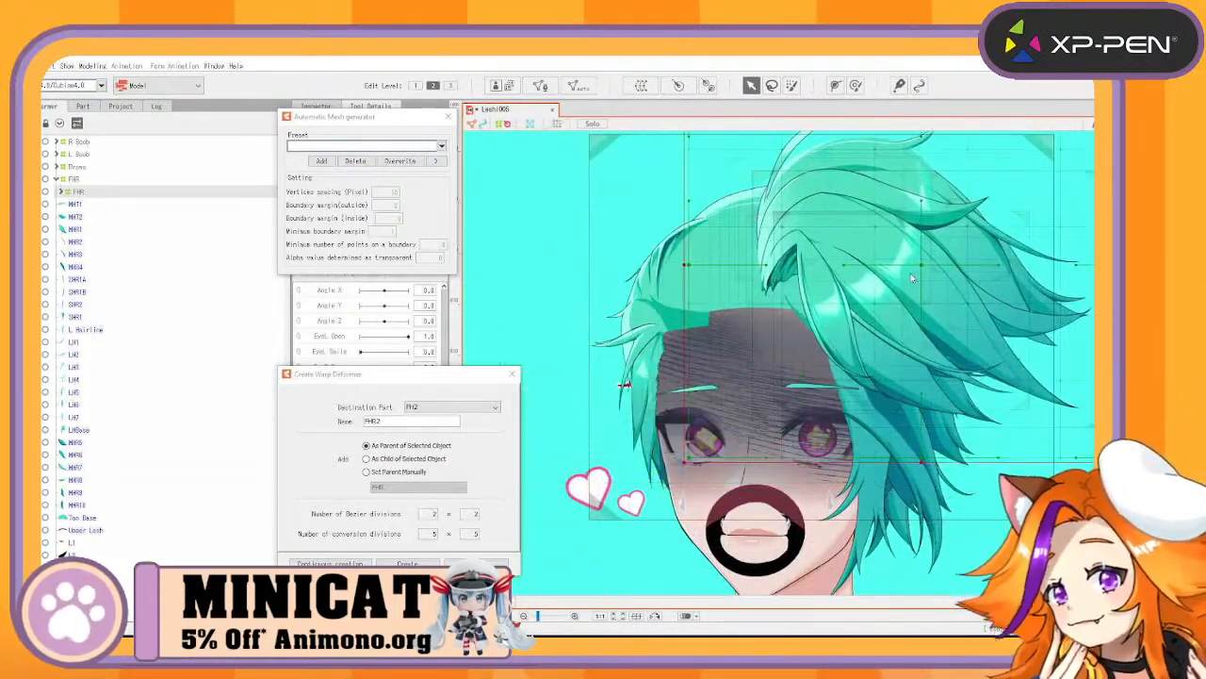
{"action": "key", "text": "ctrl+z"}
{"action": "left_click", "coordinate": [57, 179]}
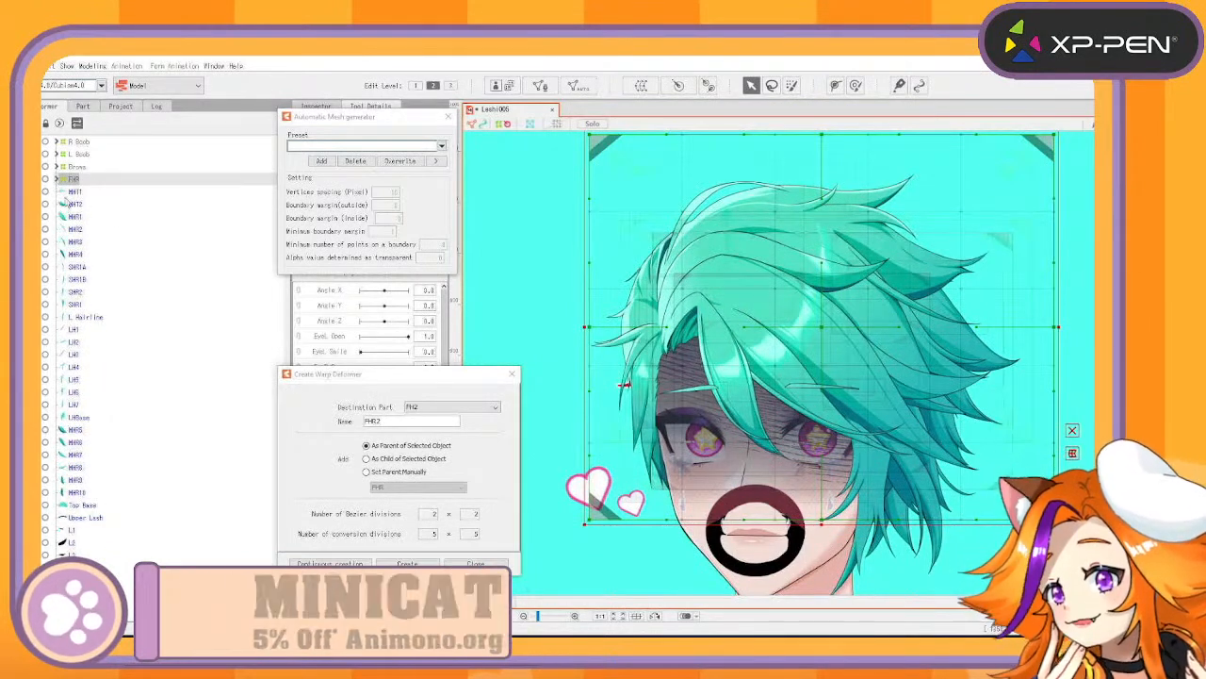
Select strands MHT1 through MHR4 and move them on the canvas to check which hair pieces they cover, undoing each move
{"action": "left_click", "coordinate": [85, 195]}
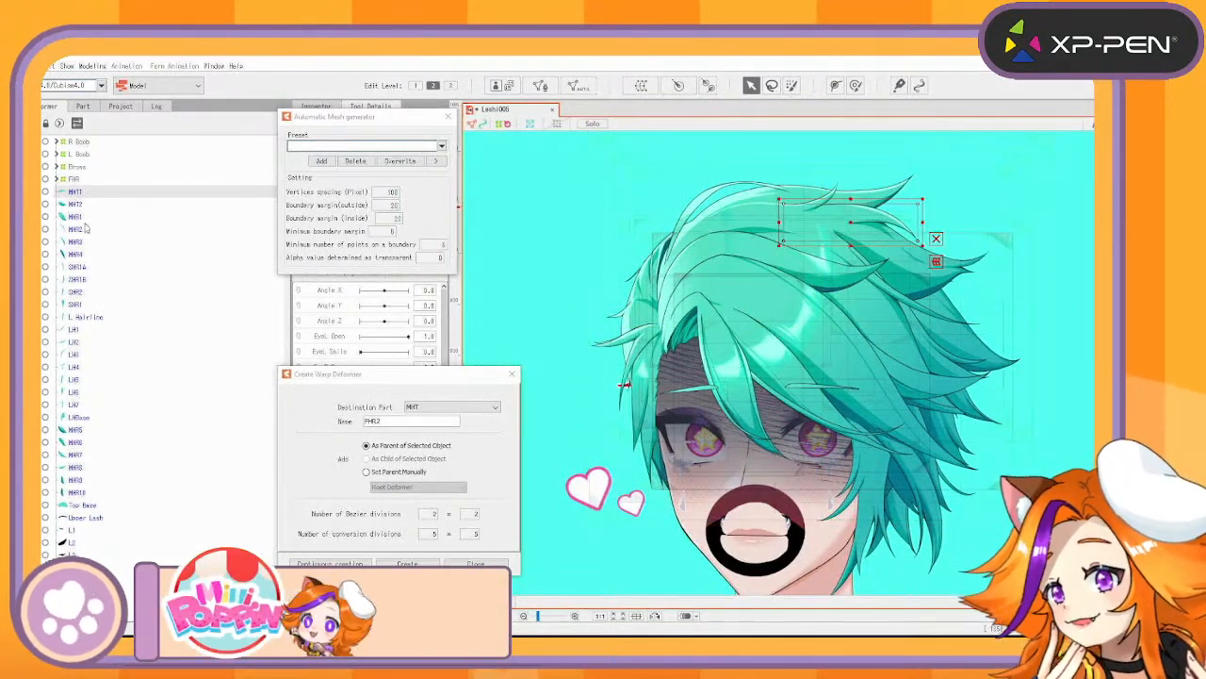
{"action": "left_click", "coordinate": [85, 206], "text": "ctrl"}
{"action": "left_click", "coordinate": [85, 219], "text": "ctrl"}
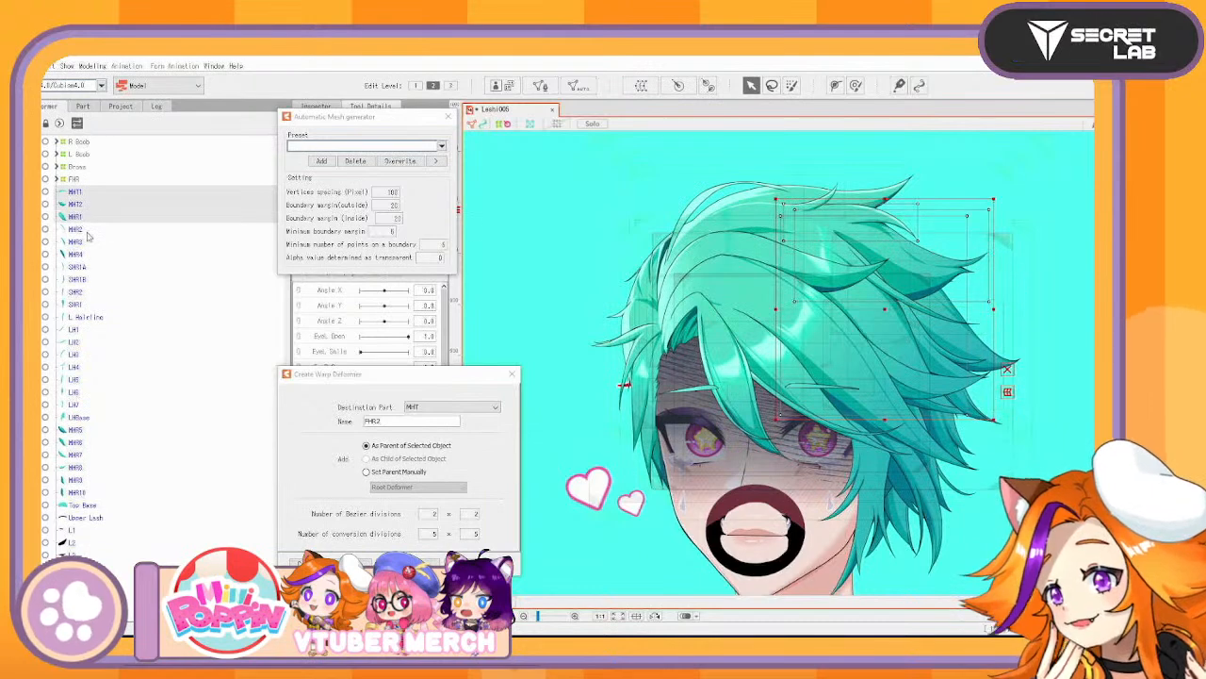
{"action": "left_click", "coordinate": [87, 231], "text": "ctrl"}
{"action": "left_click", "coordinate": [91, 243], "text": "ctrl"}
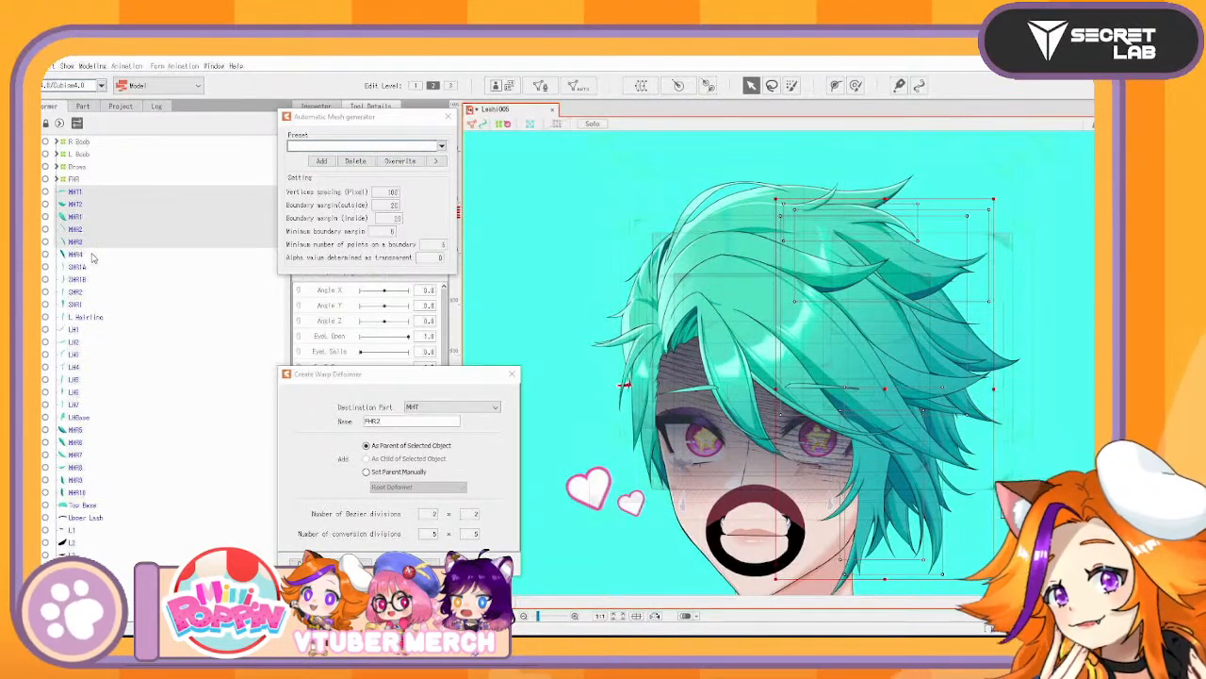
{"action": "left_click", "coordinate": [92, 254], "text": "ctrl"}
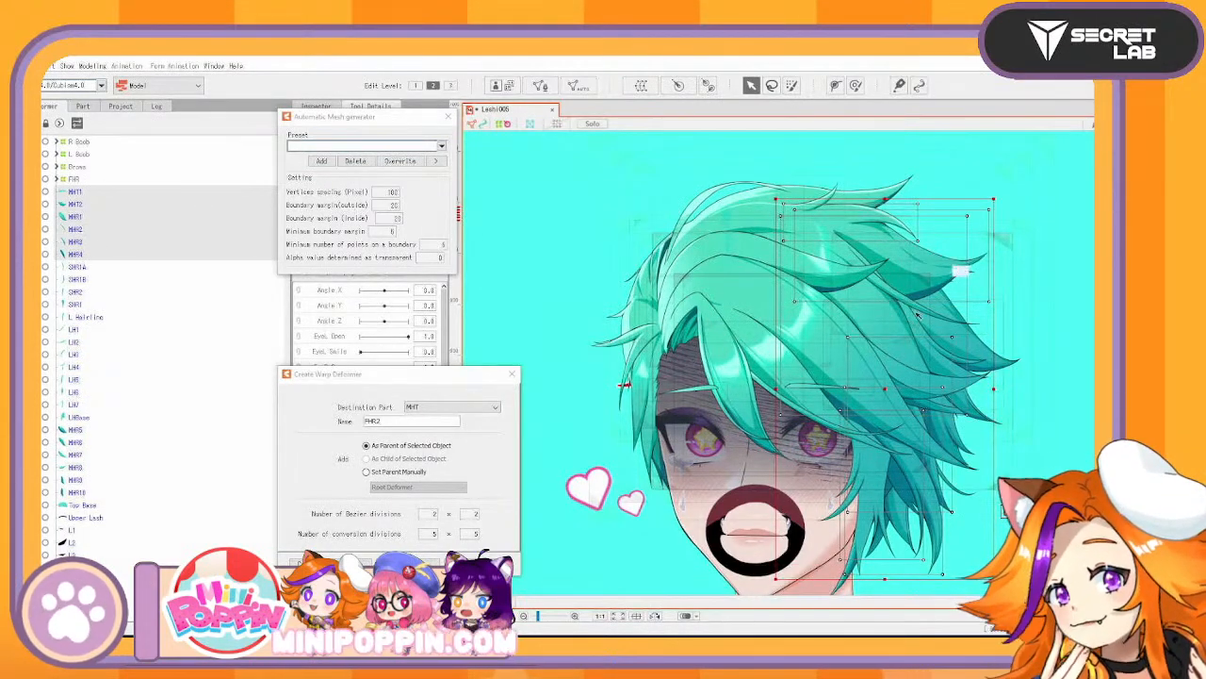
{"action": "left_click_drag", "start_coordinate": [886, 388], "coordinate": [974, 322]}
{"action": "key", "text": "ctrl+z"}
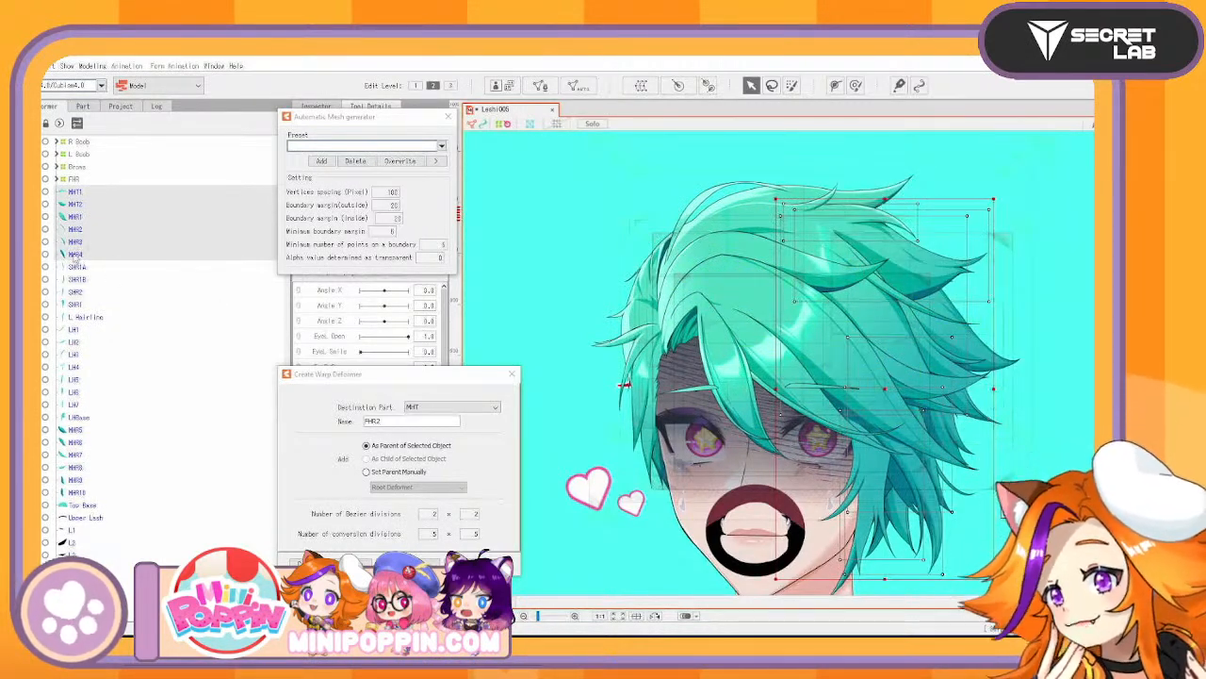
{"action": "left_click_drag", "start_coordinate": [885, 391], "coordinate": [1037, 372]}
{"action": "key", "text": "ctrl+z"}
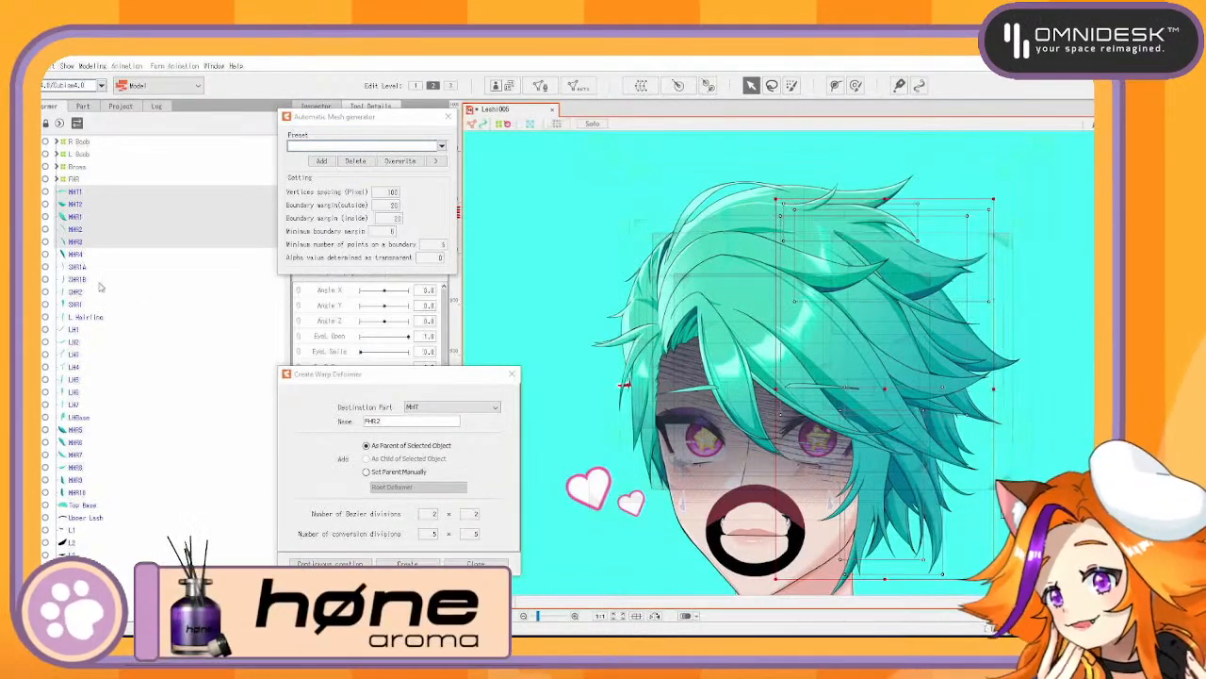
{"action": "left_click", "coordinate": [84, 255]}
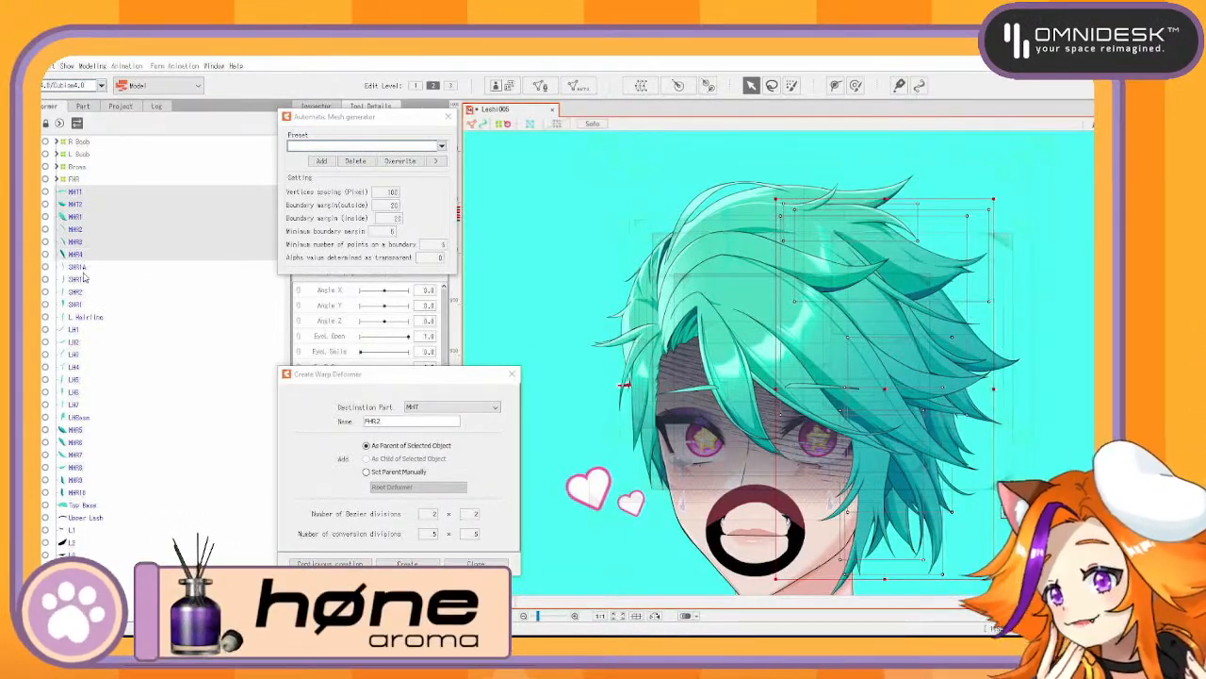
Create a warp deformer named MHT as the parent of the MHT1 and MHT2 strands, undoing a test move
{"action": "left_click", "coordinate": [83, 192]}
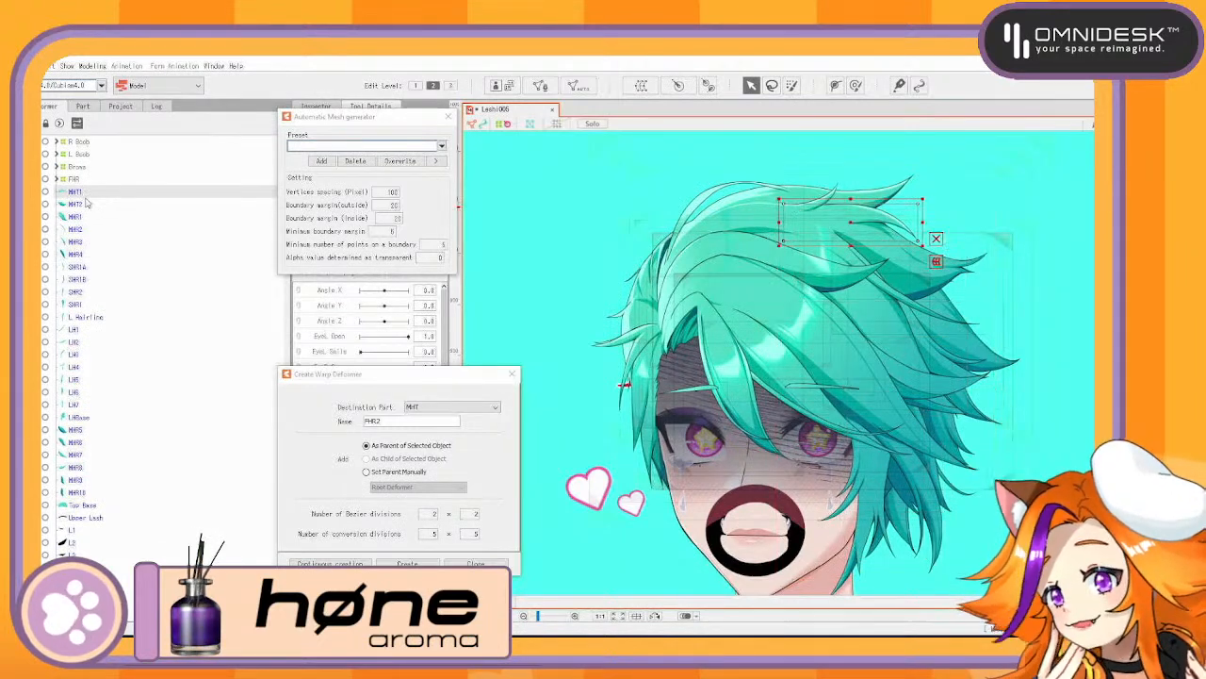
{"action": "left_click", "coordinate": [87, 203]}
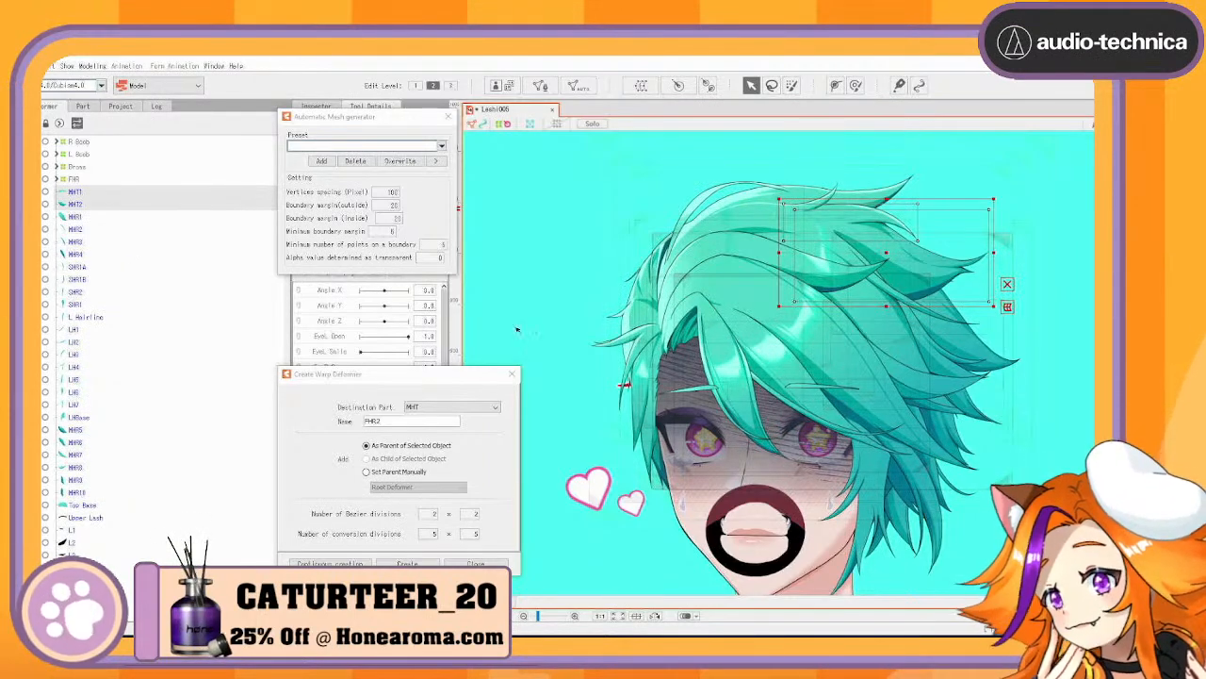
{"action": "left_click_drag", "start_coordinate": [887, 259], "coordinate": [1007, 239]}
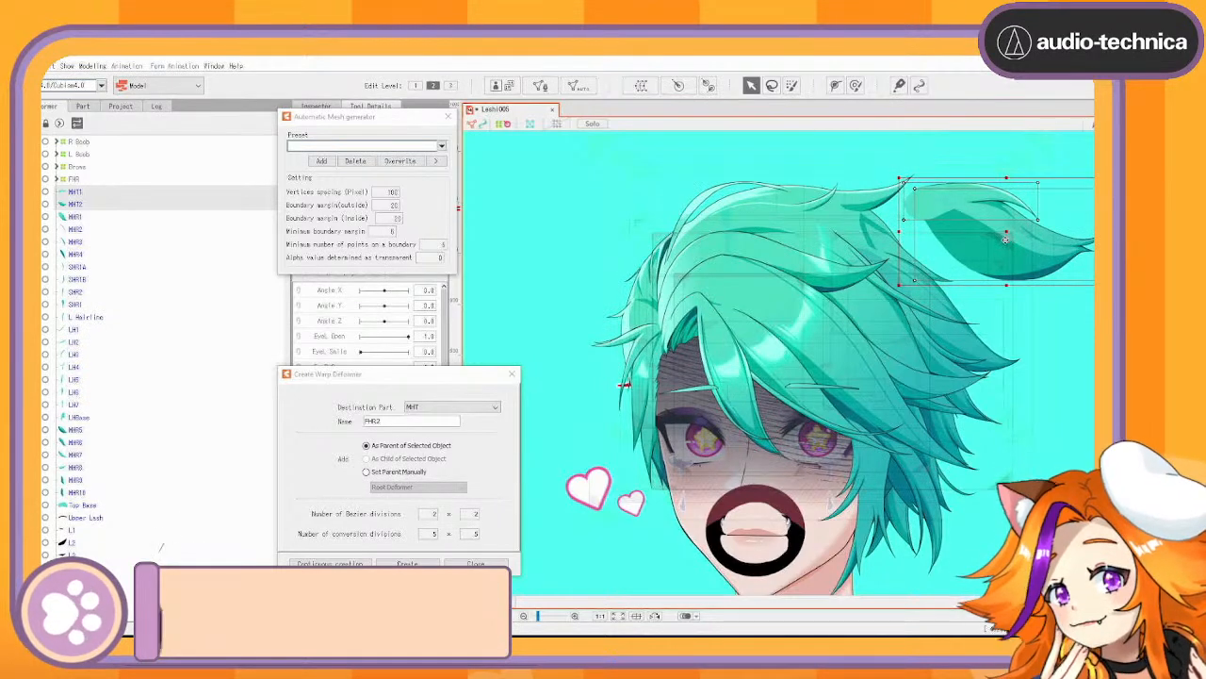
{"action": "key", "text": "ctrl+z"}
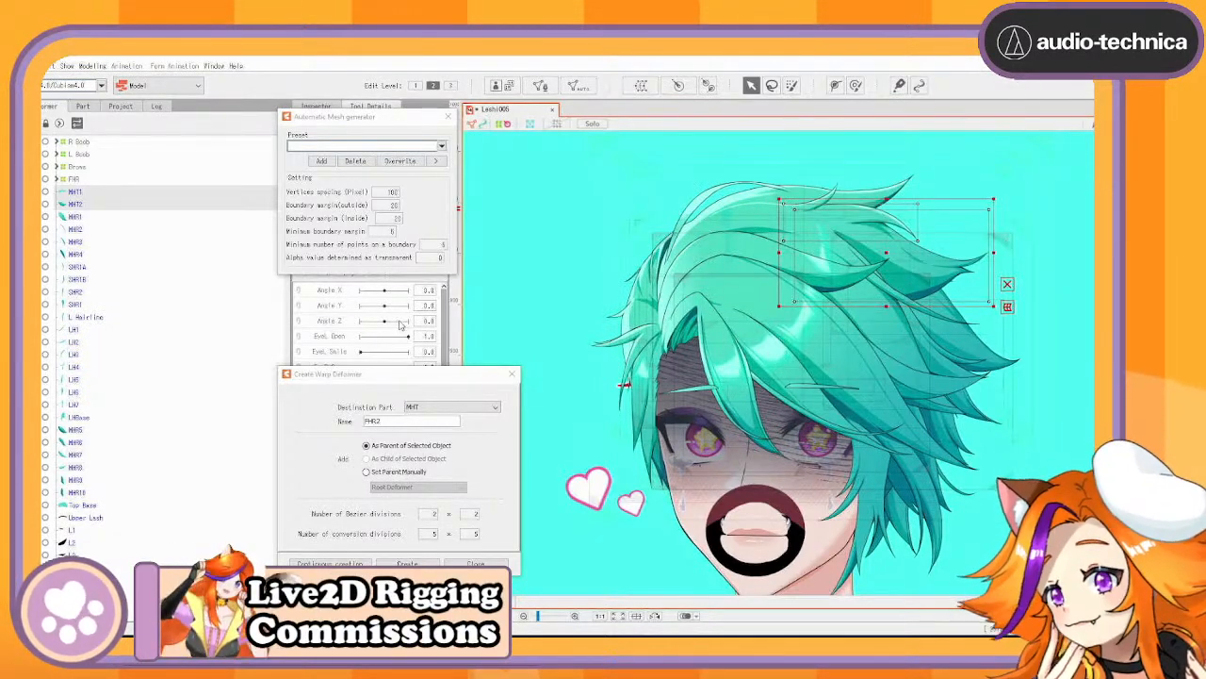
{"action": "left_click_drag", "start_coordinate": [402, 422], "coordinate": [154, 410]}
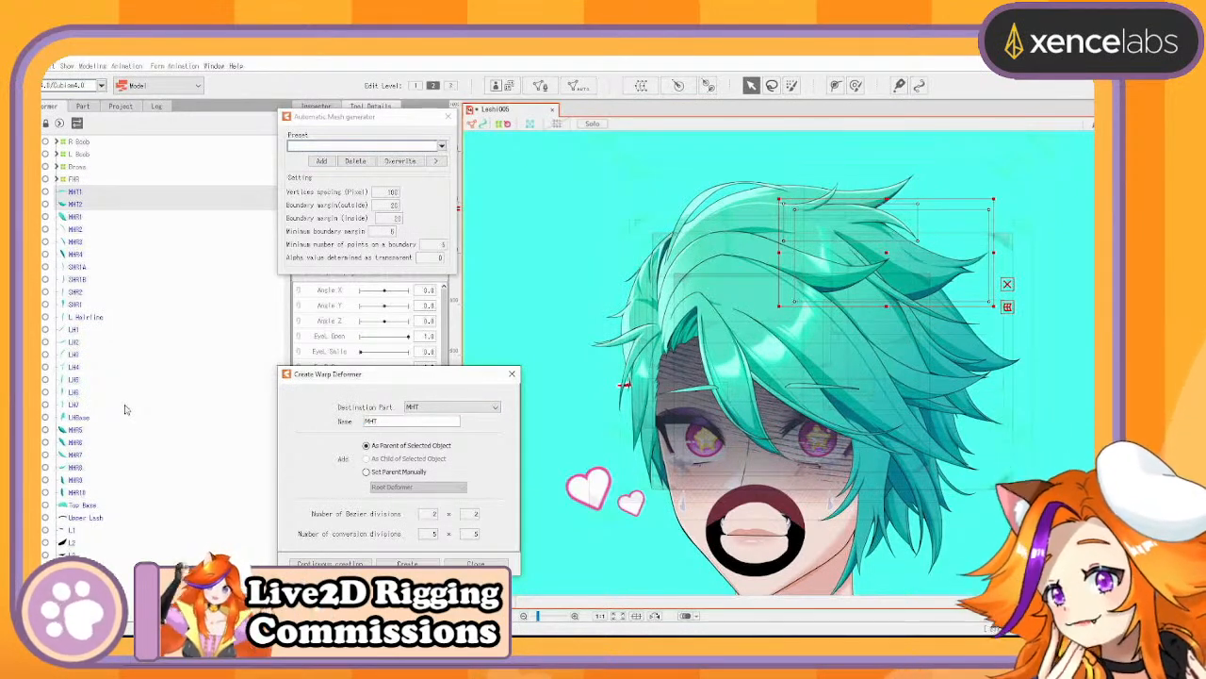
{"action": "left_click", "coordinate": [348, 562]}
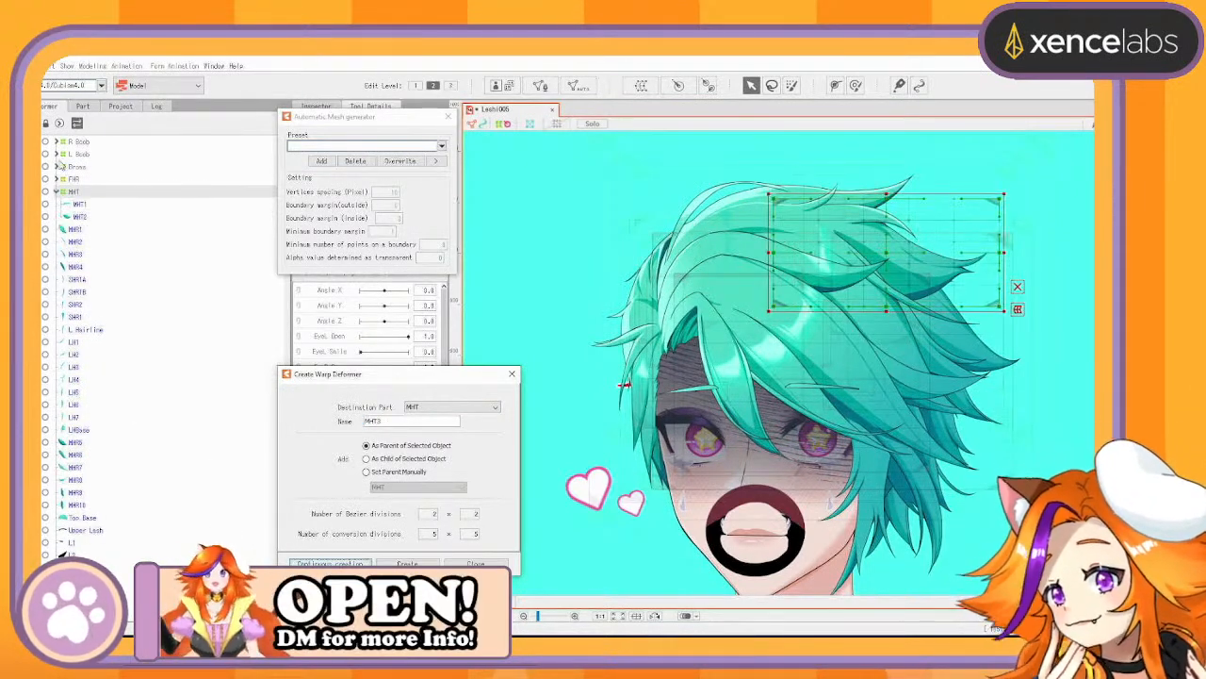
Create individual parent warp deformers inside MHT, named 1 for strand MHT1 and 2 for strand MHT2
{"action": "left_click", "coordinate": [83, 205]}
{"action": "left_click", "coordinate": [393, 423]}
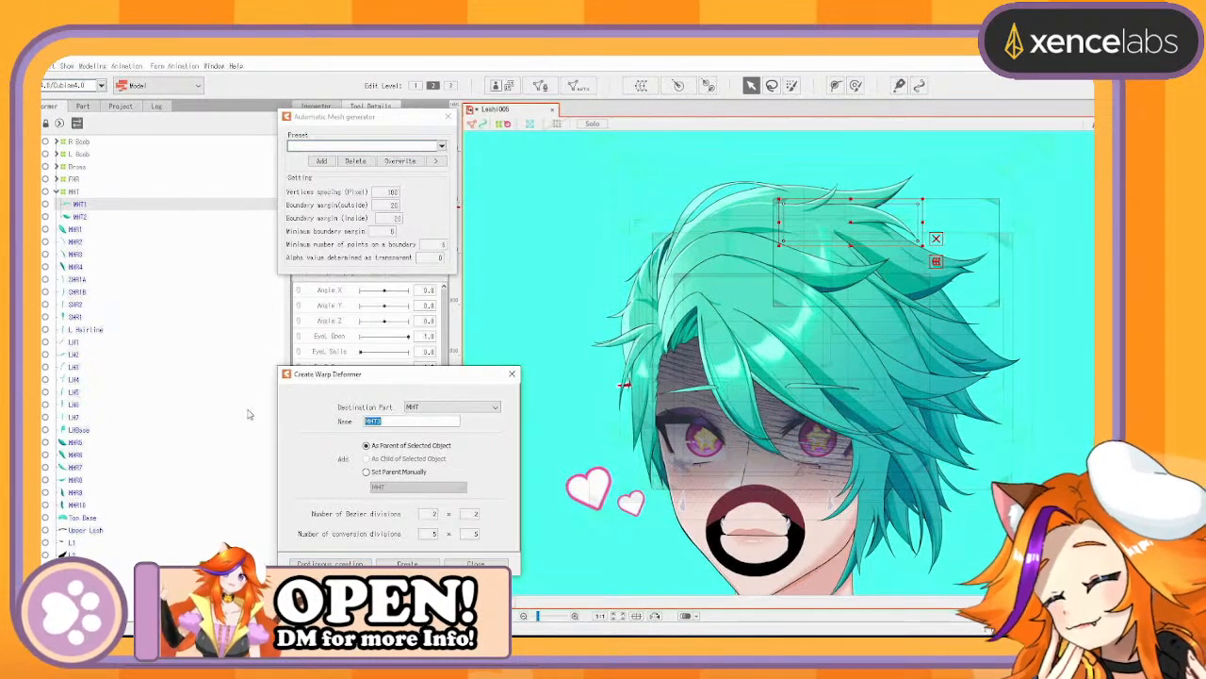
{"action": "key", "text": "Return"}
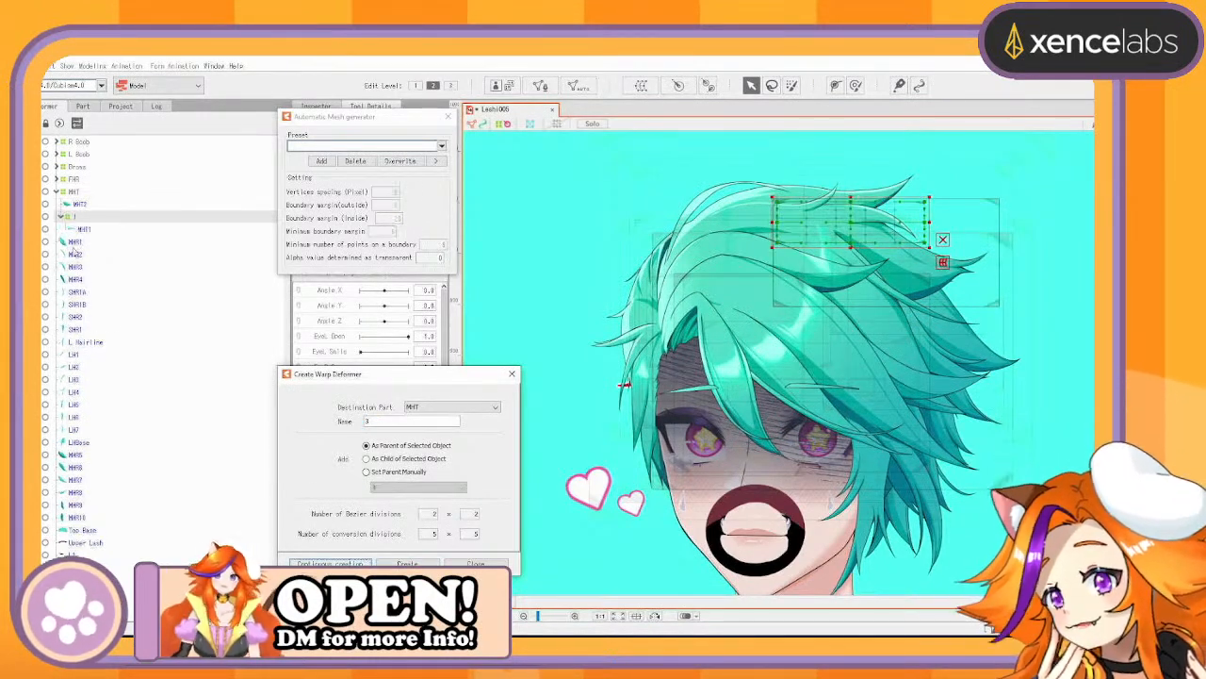
{"action": "left_click", "coordinate": [79, 203]}
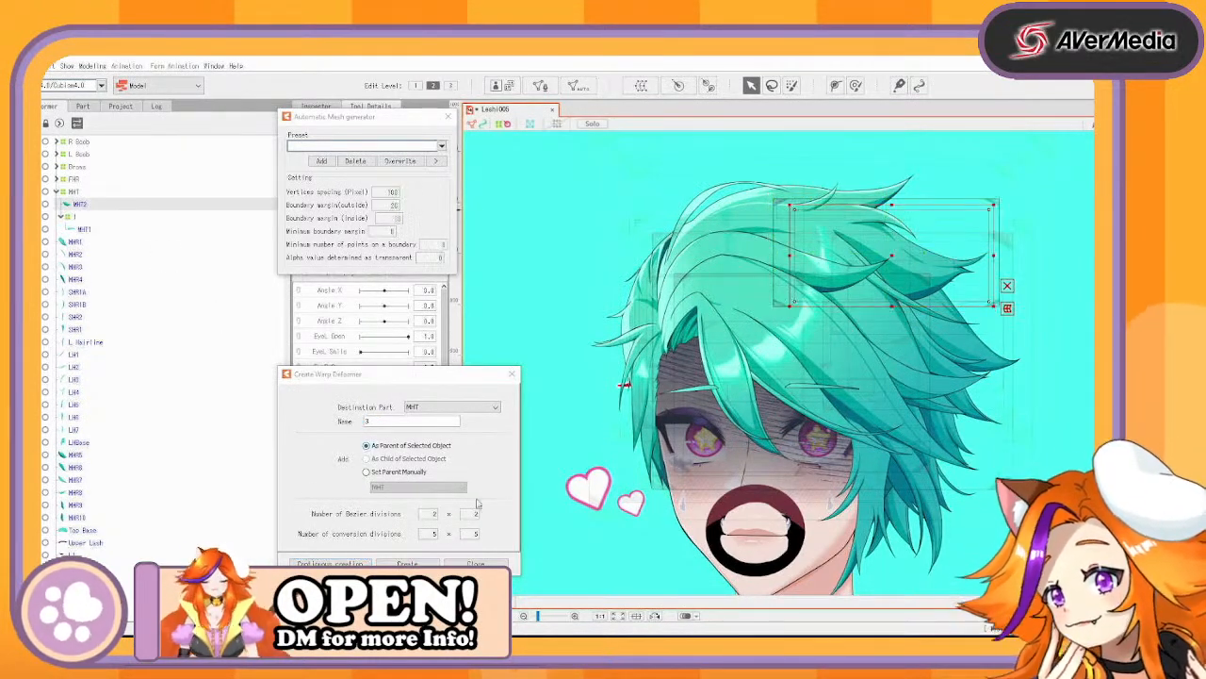
{"action": "type", "text": "2"}
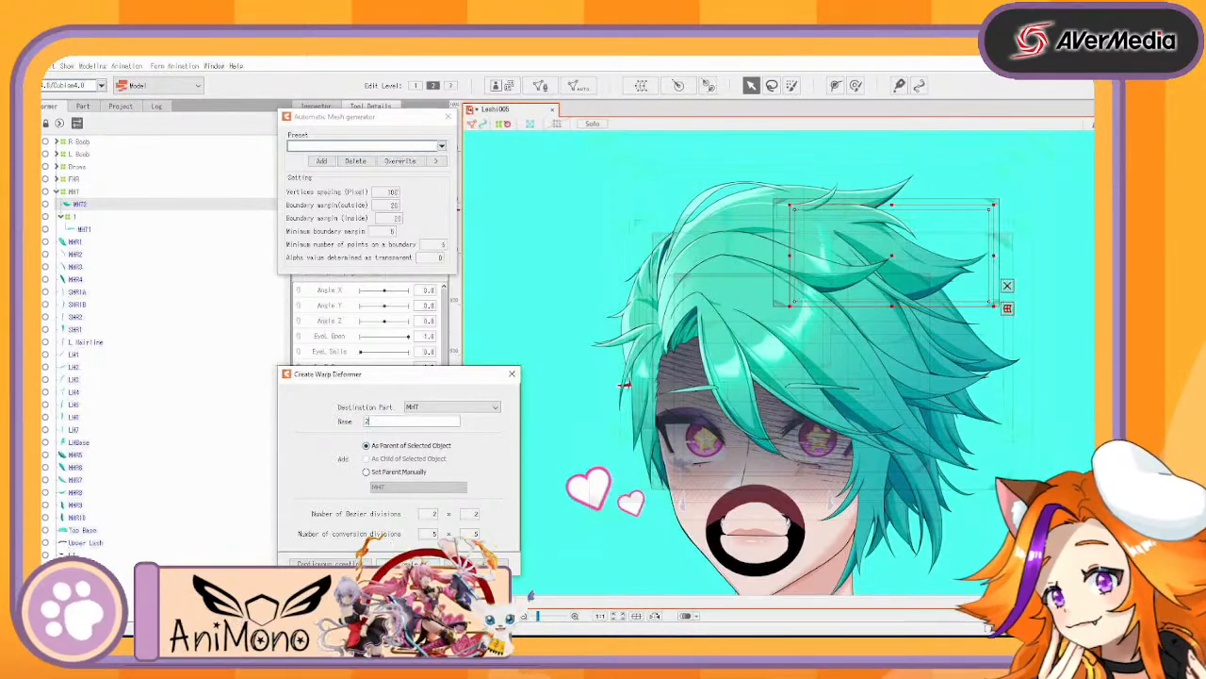
{"action": "left_click", "coordinate": [341, 564]}
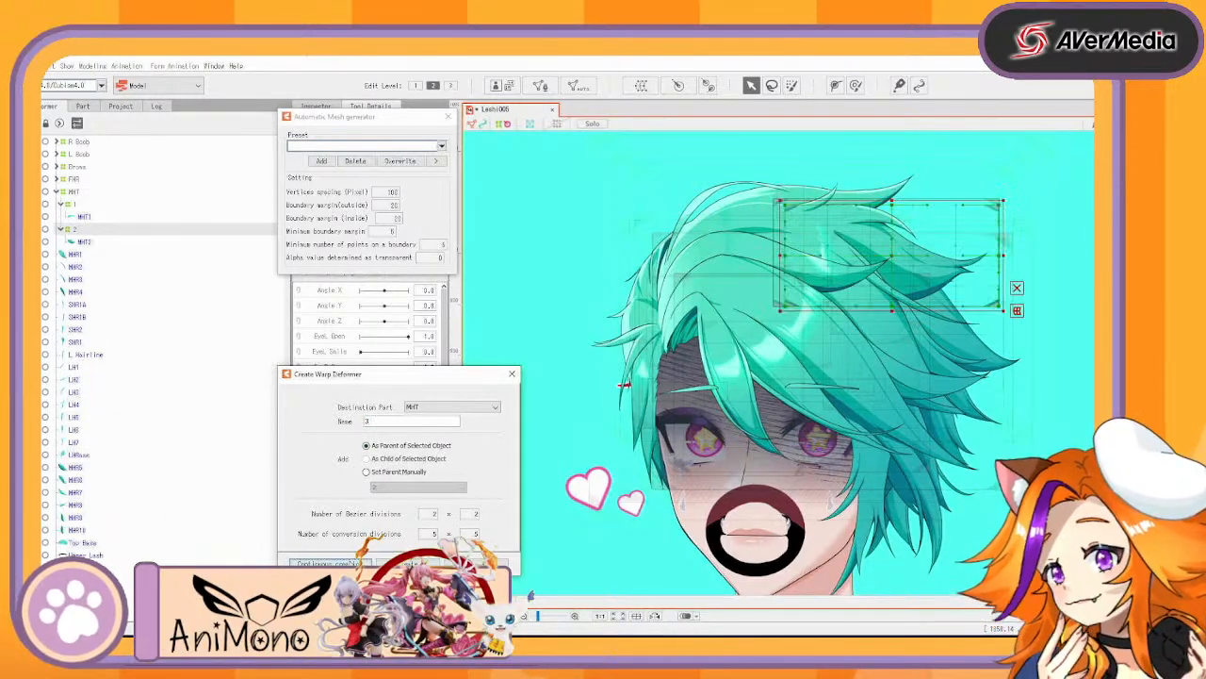
Create a warp deformer named MHR as the parent of the MHR1, MHR2, MHR3 and MHR4 strands
{"action": "left_click", "coordinate": [85, 256]}
{"action": "left_click", "coordinate": [86, 267], "text": "ctrl"}
{"action": "left_click", "coordinate": [85, 281], "text": "ctrl"}
{"action": "left_click", "coordinate": [84, 293], "text": "ctrl"}
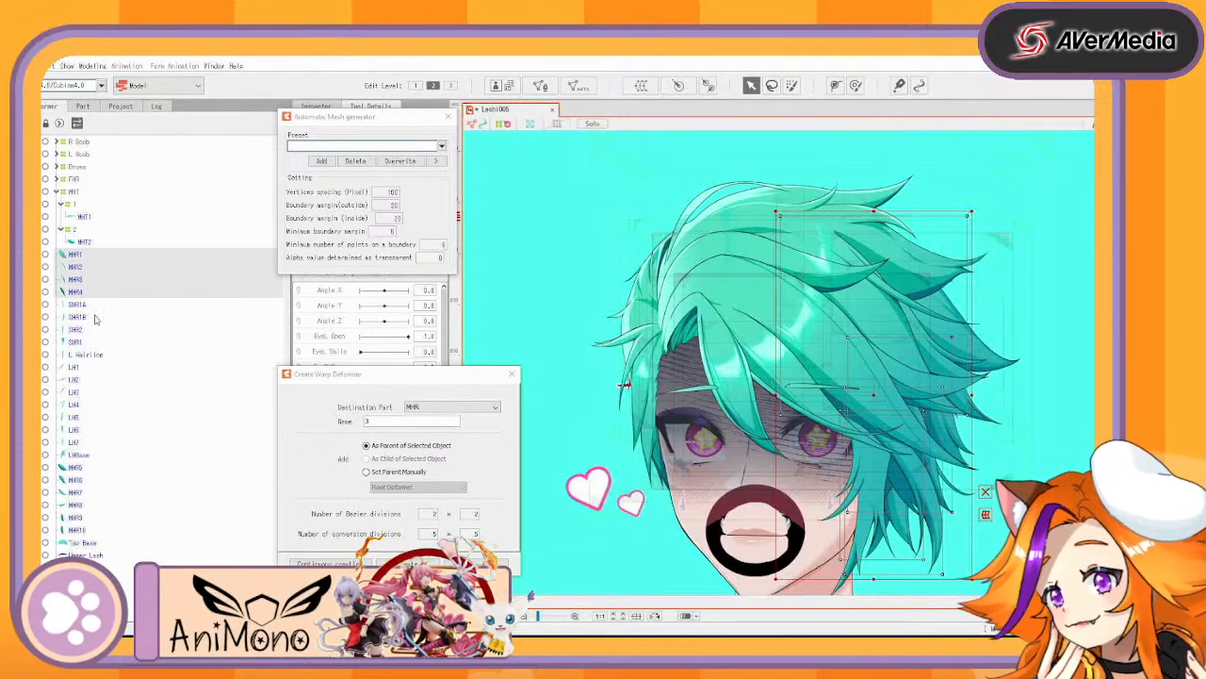
{"action": "left_click", "coordinate": [88, 306], "text": "ctrl"}
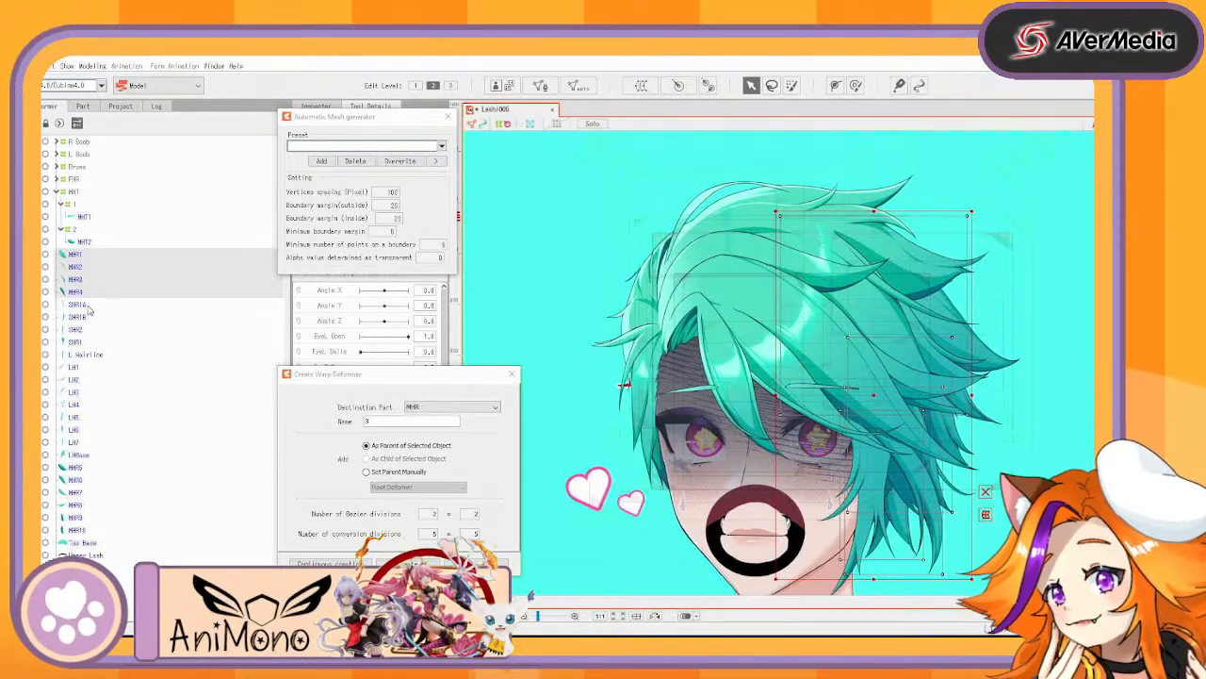
{"action": "left_click", "coordinate": [378, 422]}
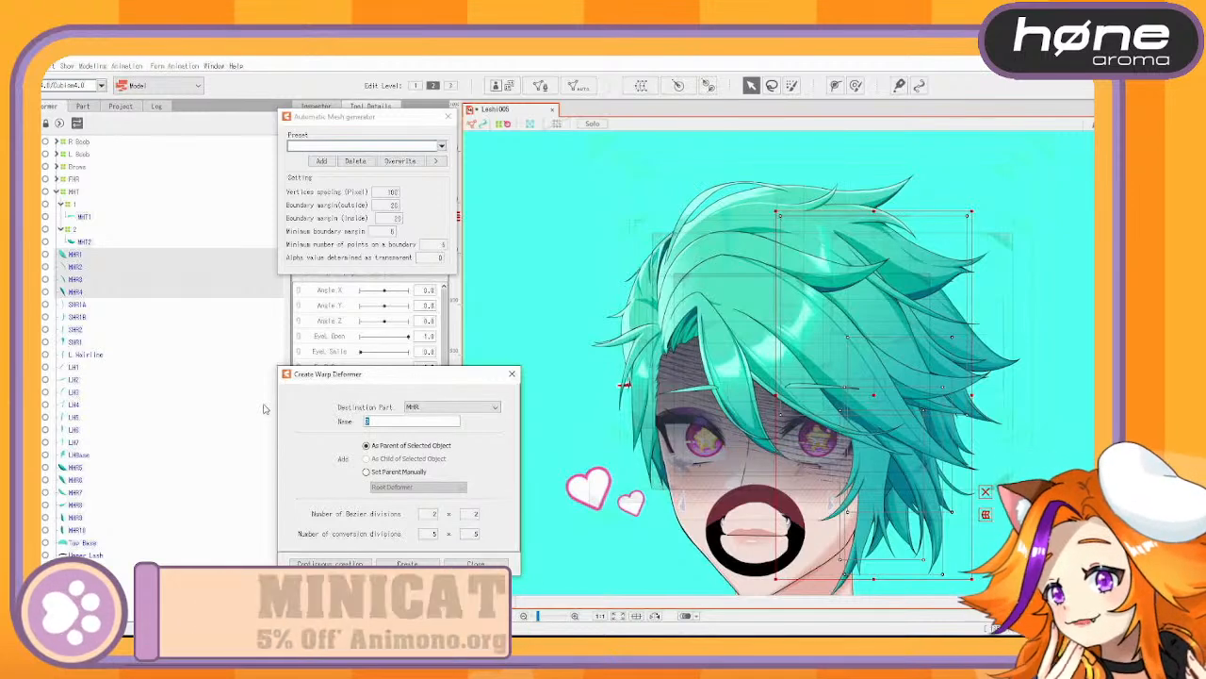
{"action": "type", "text": "MHR"}
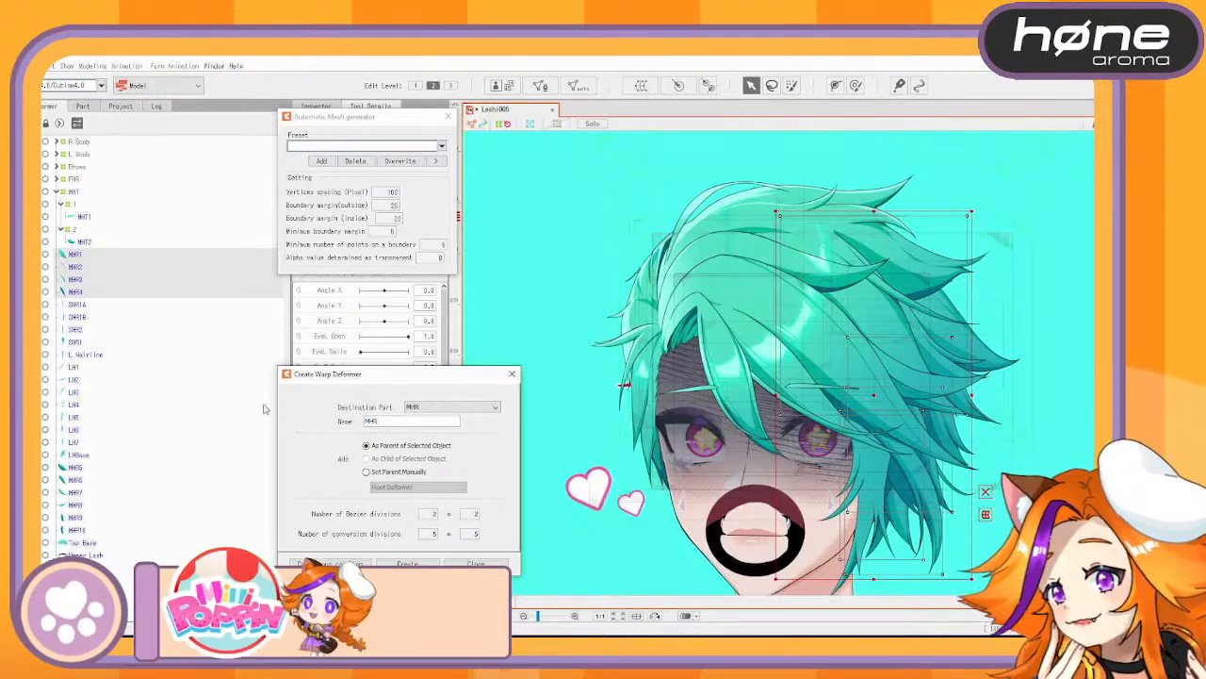
{"action": "key", "text": "Return"}
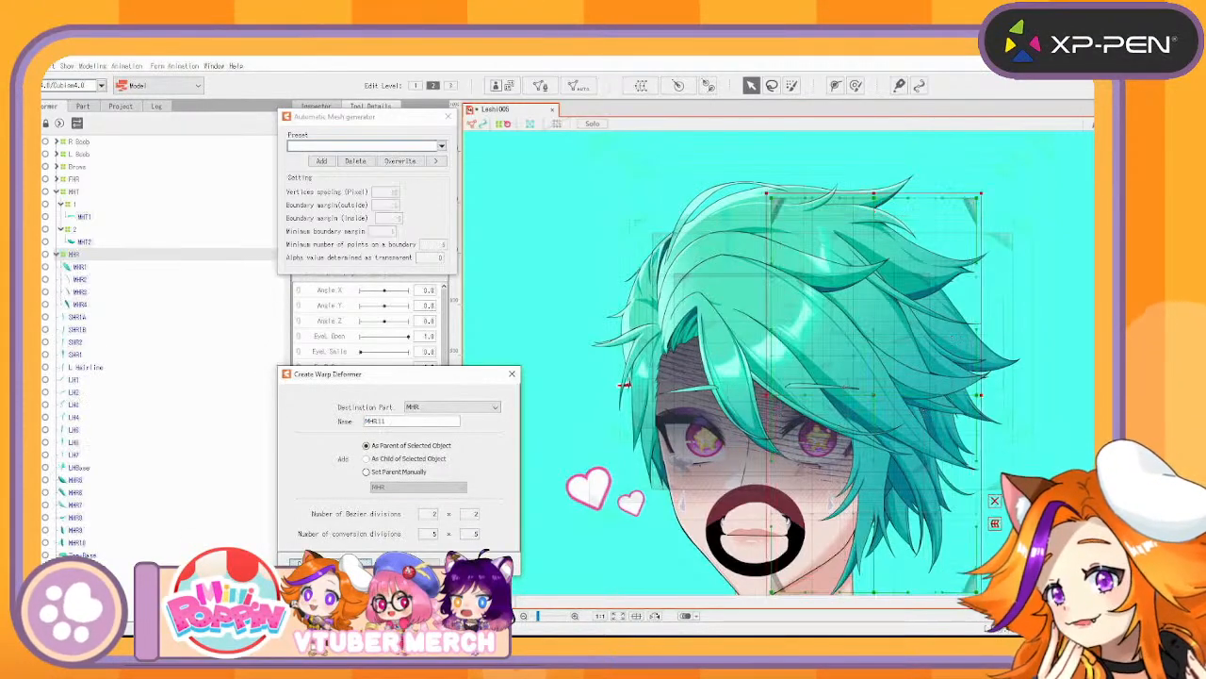
Create individual parent warp deformers named 1, 2, 3 and 4 for strands MHR1 through MHR4 inside MHR
{"action": "left_click", "coordinate": [90, 269]}
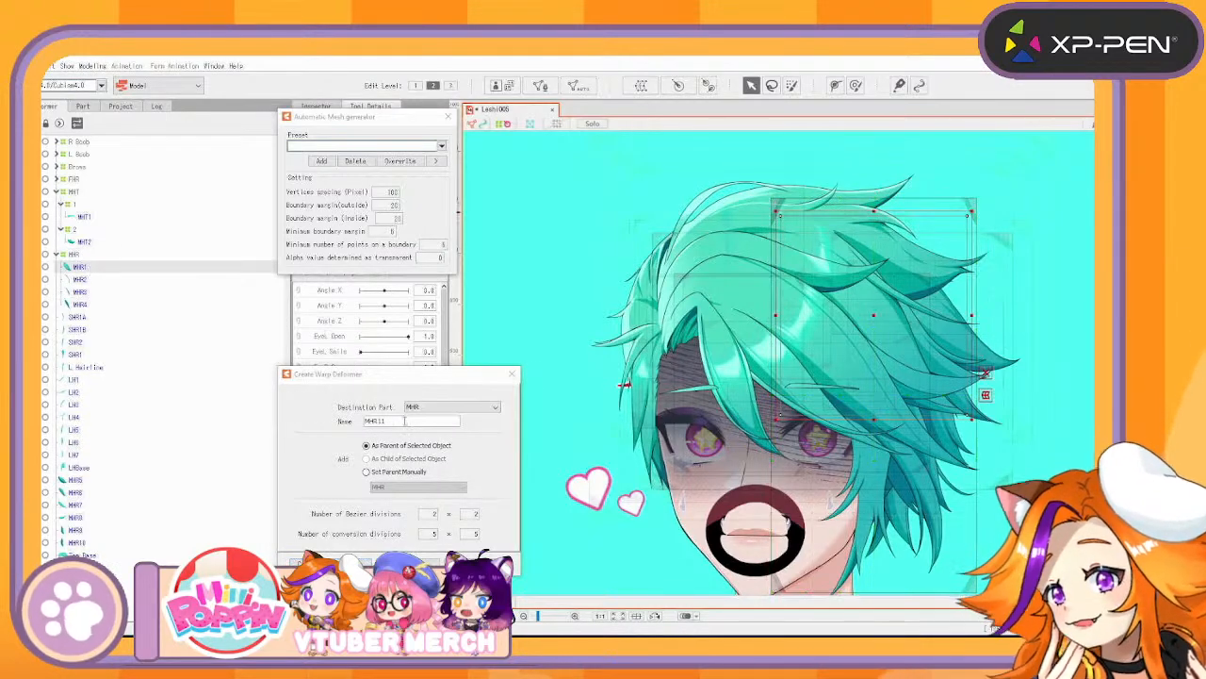
{"action": "type", "text": "1"}
{"action": "key", "text": "Return"}
{"action": "left_click", "coordinate": [85, 269]}
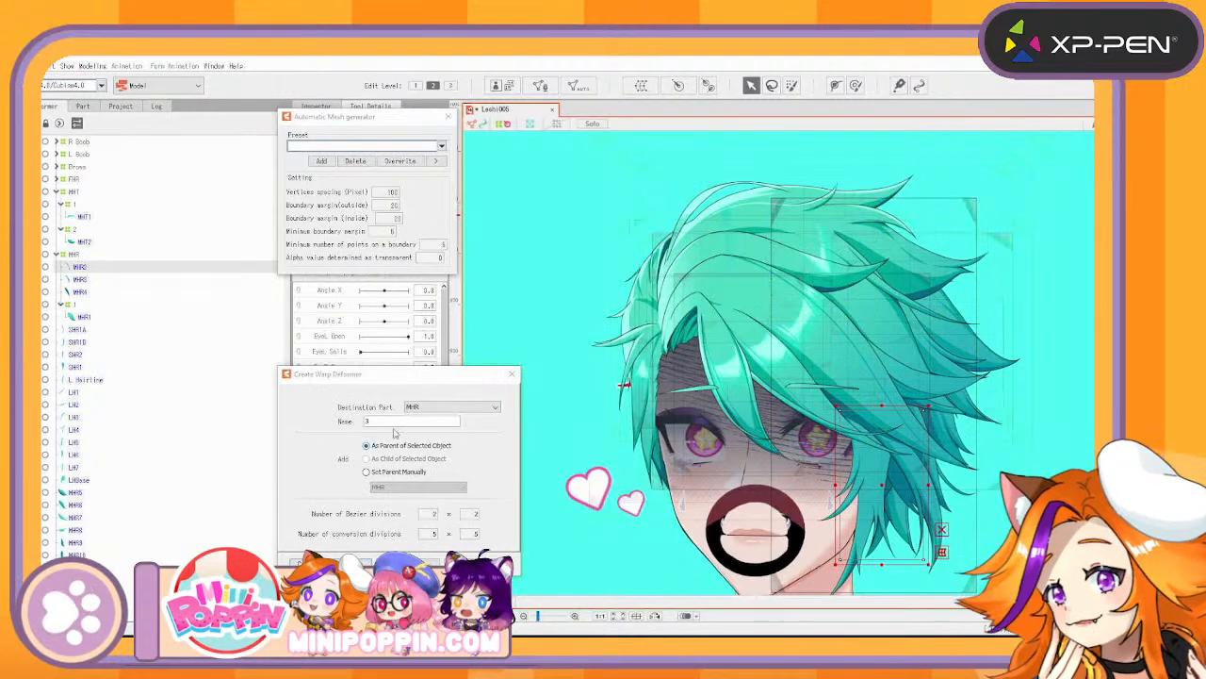
{"action": "key", "text": "Return"}
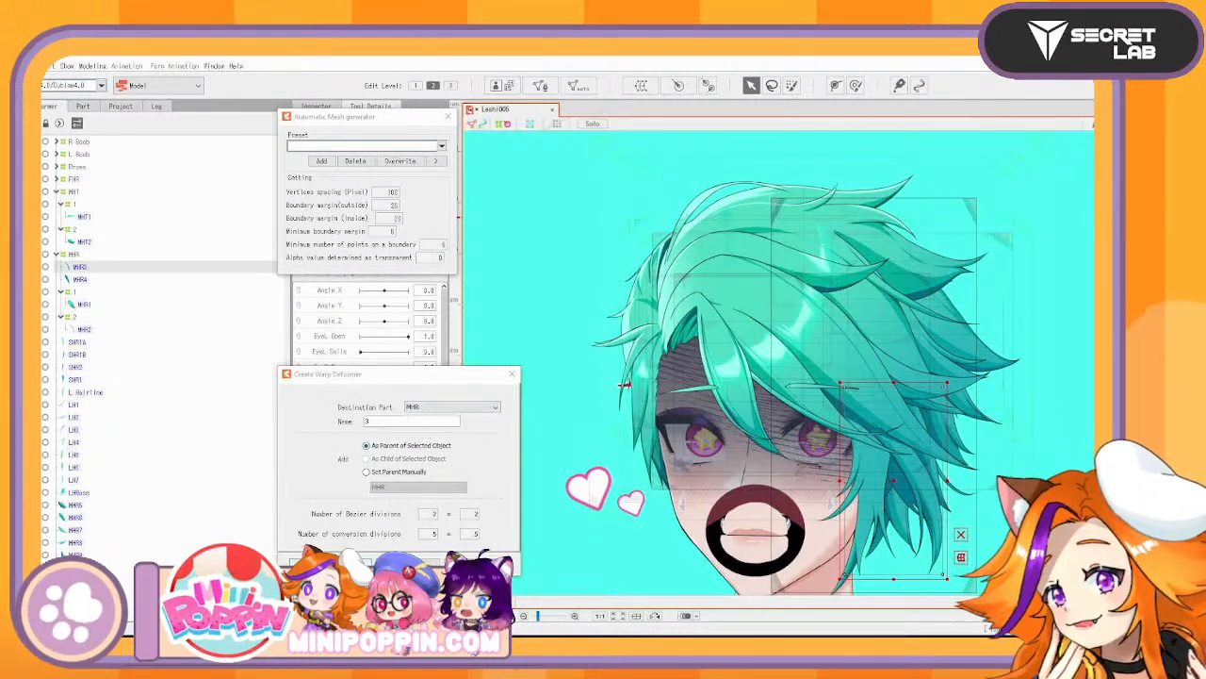
{"action": "key", "text": "Return"}
{"action": "left_click", "coordinate": [97, 266]}
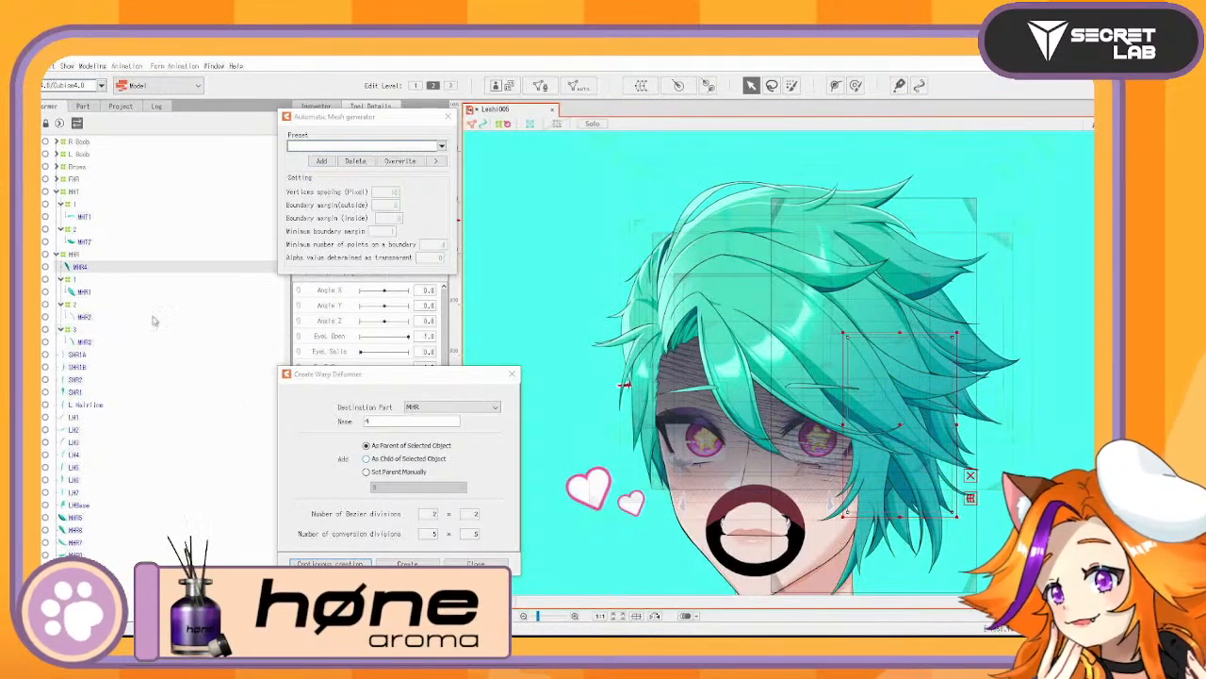
{"action": "left_click", "coordinate": [354, 560]}
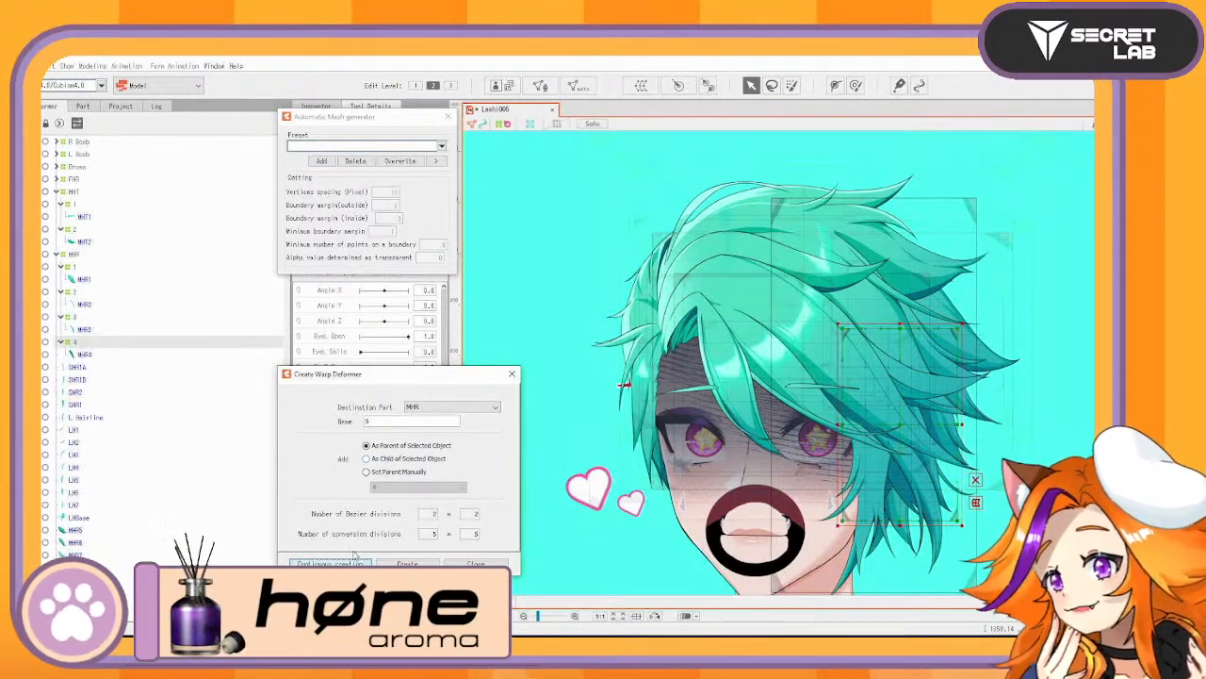
Duplicate deformers 1 through 4 inside MHR twice
{"action": "left_click", "coordinate": [75, 316], "text": "ctrl"}
{"action": "left_click", "coordinate": [75, 292], "text": "ctrl"}
{"action": "left_click", "coordinate": [75, 268], "text": "ctrl"}
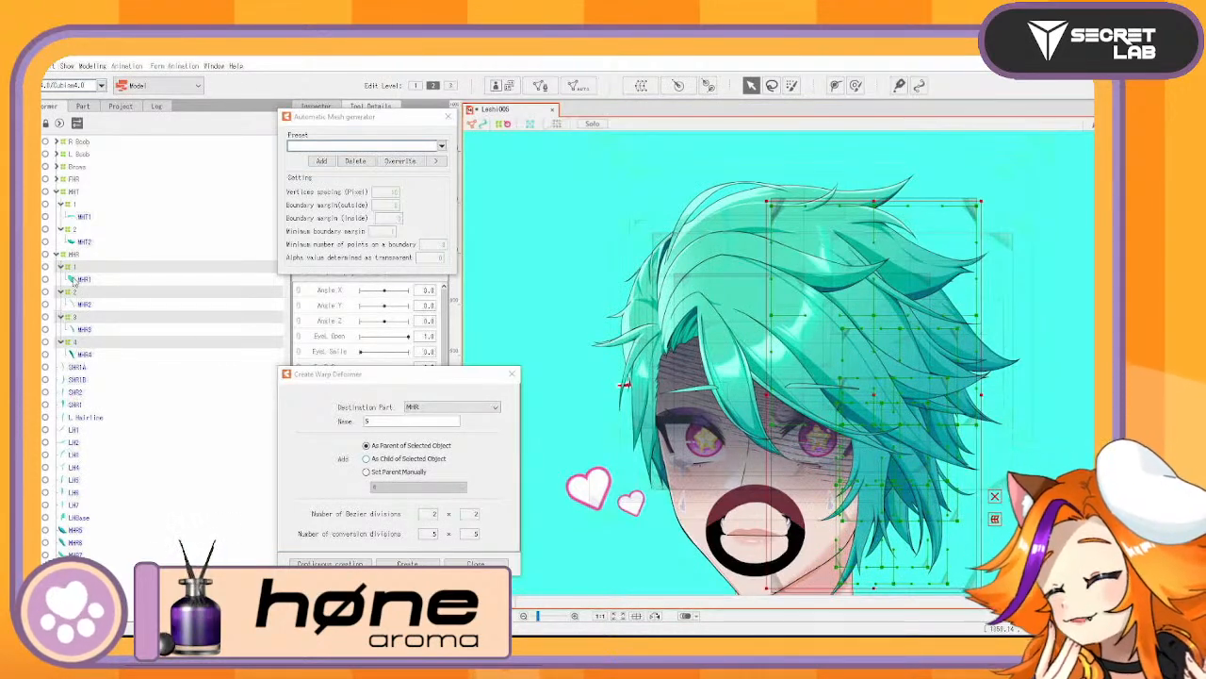
{"action": "key", "text": "Return"}
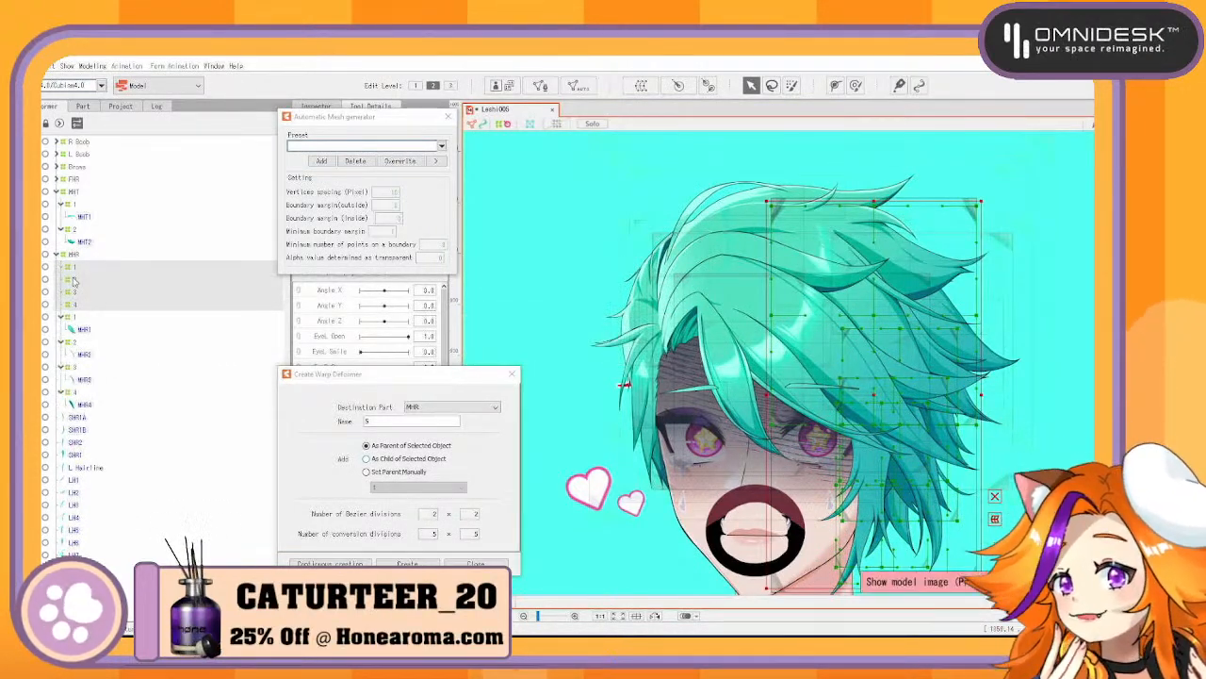
{"action": "key", "text": "ctrl+v"}
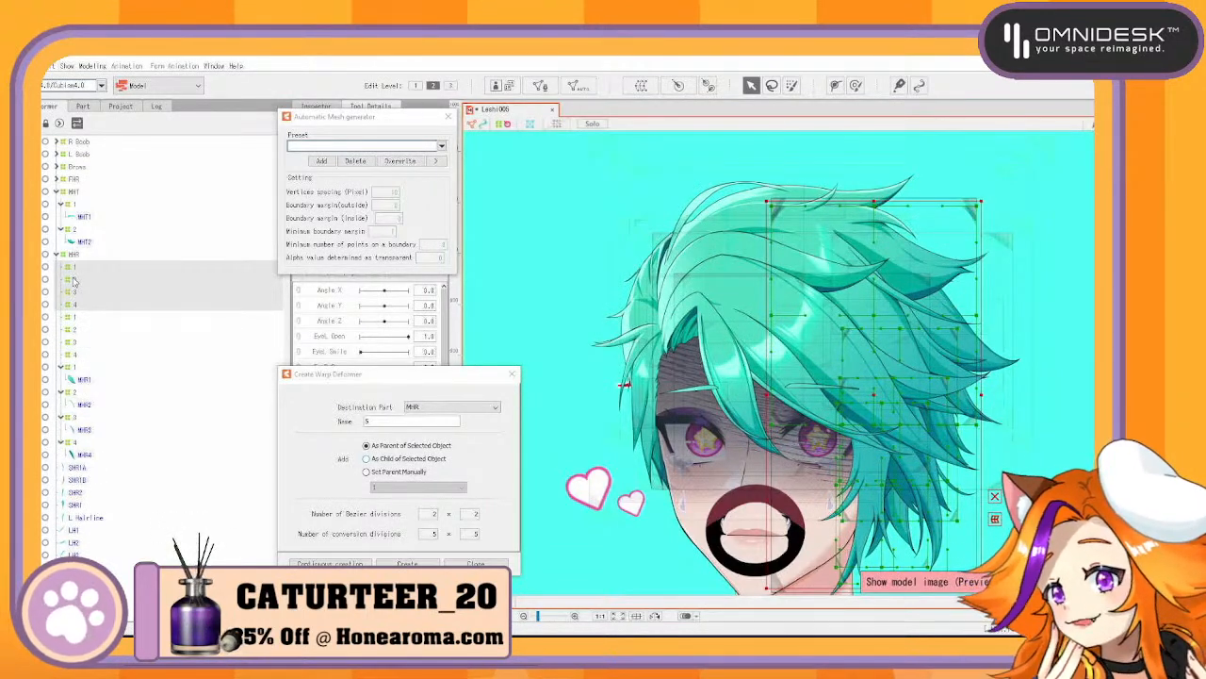
Nest the original MHR strand deformers with their contents inside their matching numbered copies and collapse the MHR hierarchy
{"action": "left_click_drag", "start_coordinate": [75, 369], "coordinate": [74, 267]}
{"action": "left_click_drag", "start_coordinate": [77, 369], "coordinate": [75, 300]}
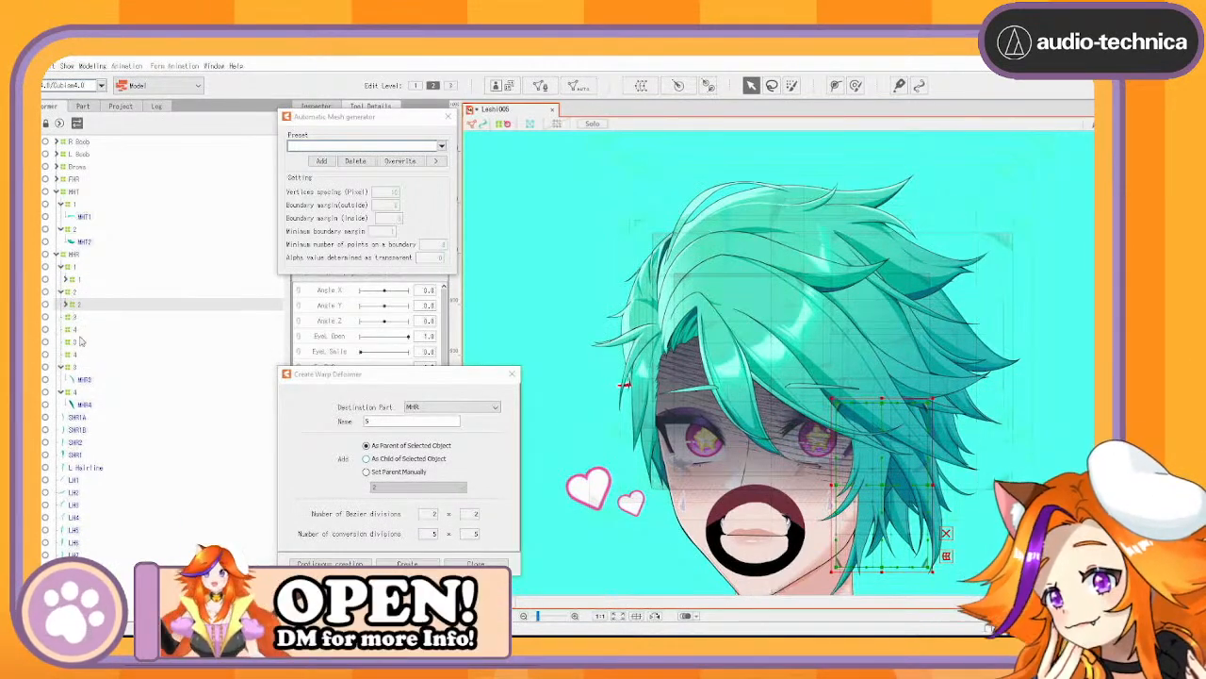
{"action": "left_click_drag", "start_coordinate": [73, 371], "coordinate": [66, 341]}
{"action": "left_click", "coordinate": [60, 255]}
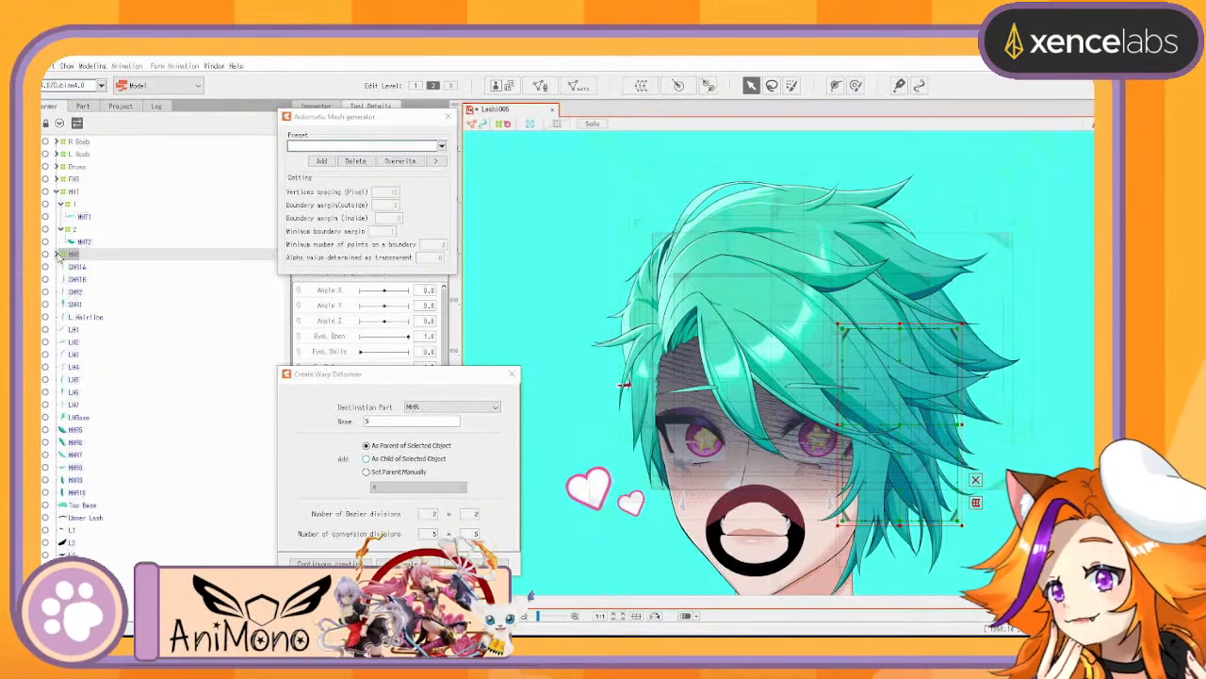
Duplicate deformers 1 and 2 inside the MHT deformer
{"action": "left_click", "coordinate": [78, 231]}
{"action": "left_click", "coordinate": [71, 204]}
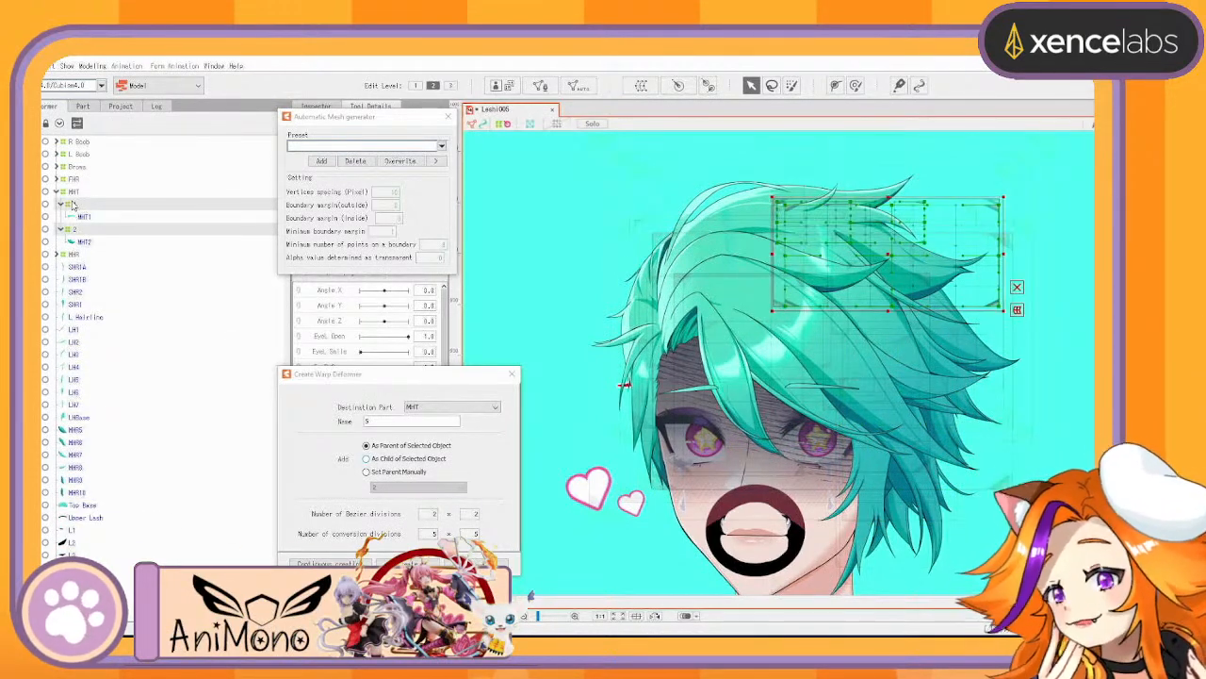
{"action": "key", "text": "ctrl+c"}
{"action": "key", "text": "ctrl+v"}
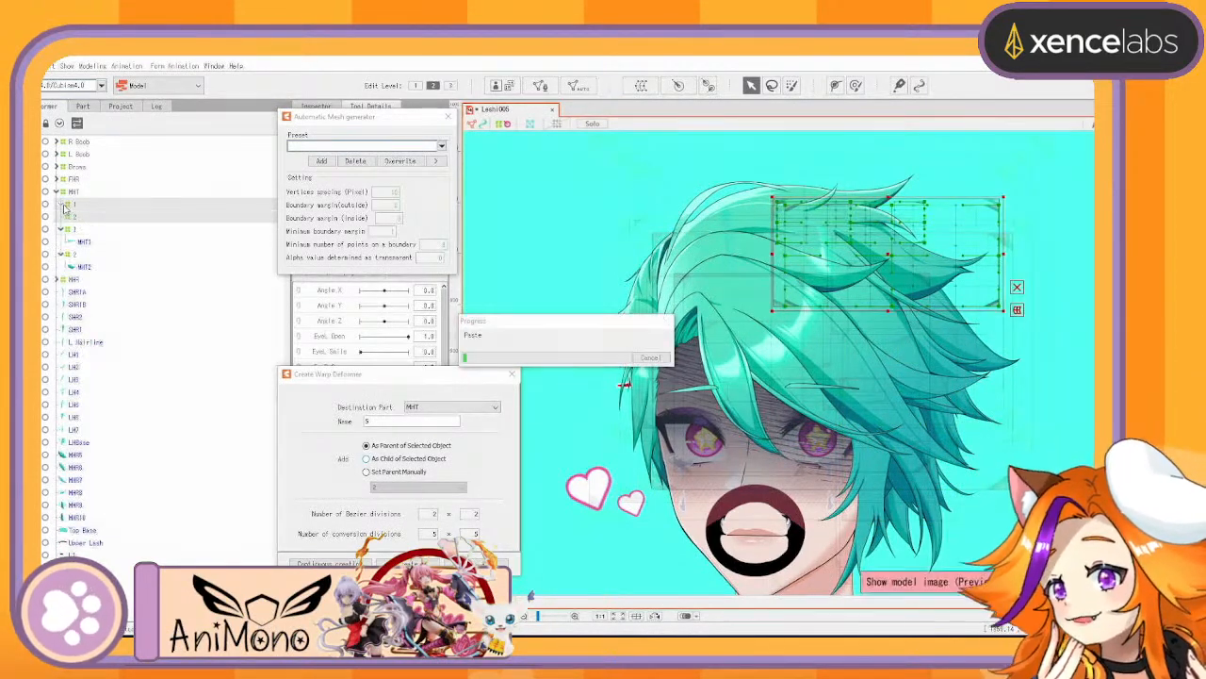
Duplicate deformers 1 and 2 inside MHT once more and nest the original strand deformers inside their matching numbered copies
{"action": "key", "text": "ctrl+v"}
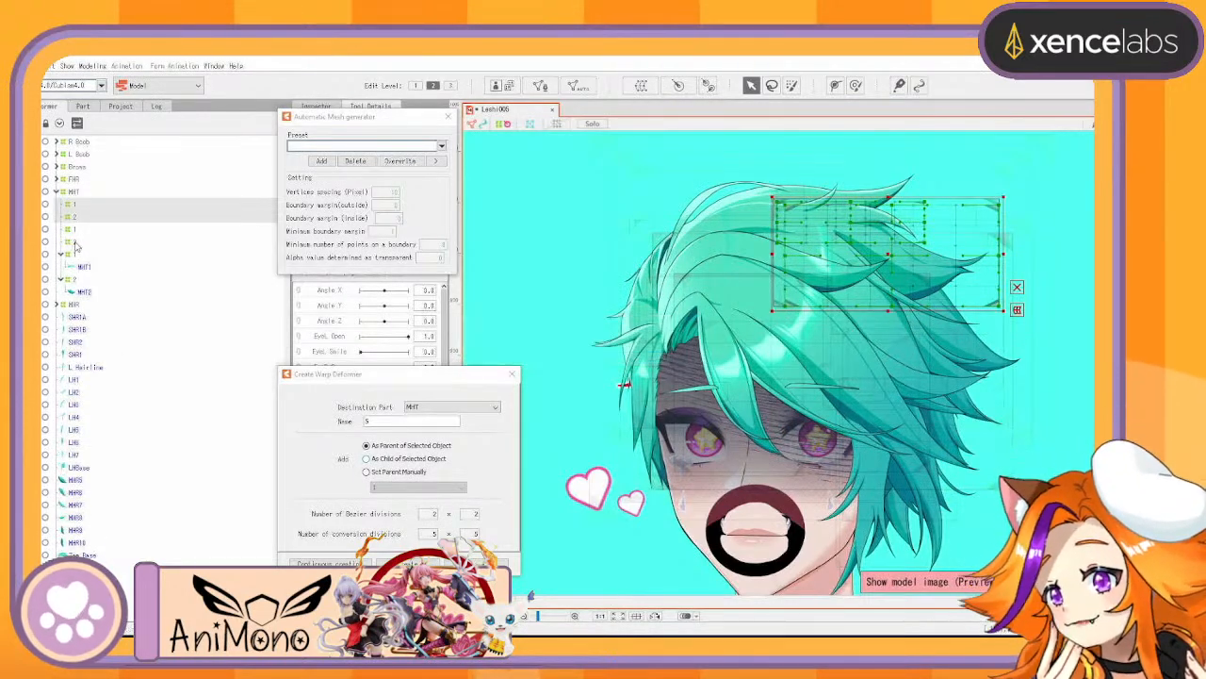
{"action": "left_click_drag", "start_coordinate": [75, 255], "coordinate": [75, 205]}
{"action": "left_click_drag", "start_coordinate": [74, 256], "coordinate": [75, 230]}
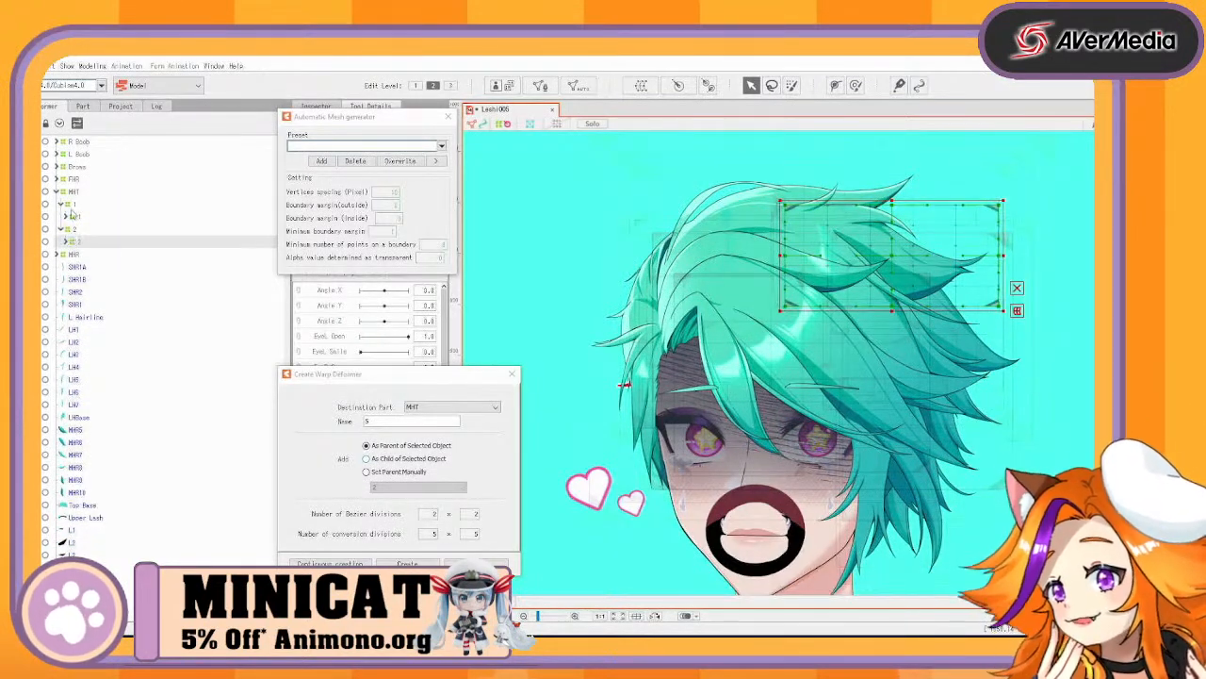
Duplicate the MHT and MHR deformers twice and nest the originals with their contents inside their matching copies
{"action": "left_click", "coordinate": [68, 192]}
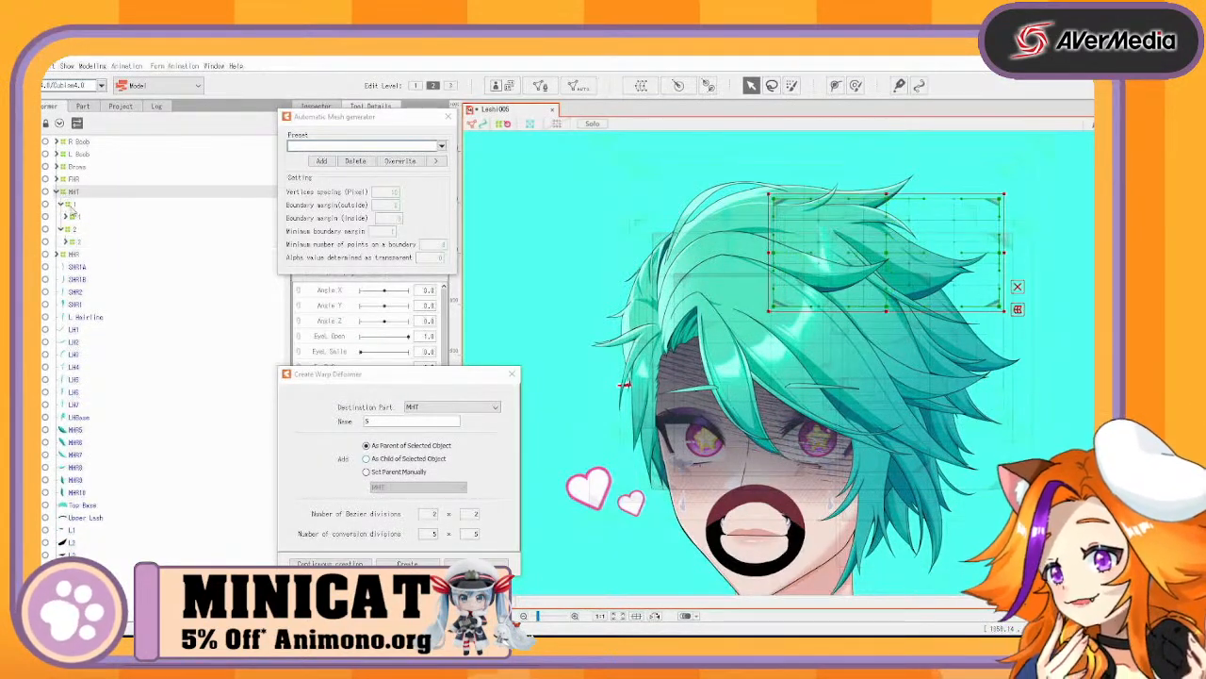
{"action": "left_click", "coordinate": [80, 268]}
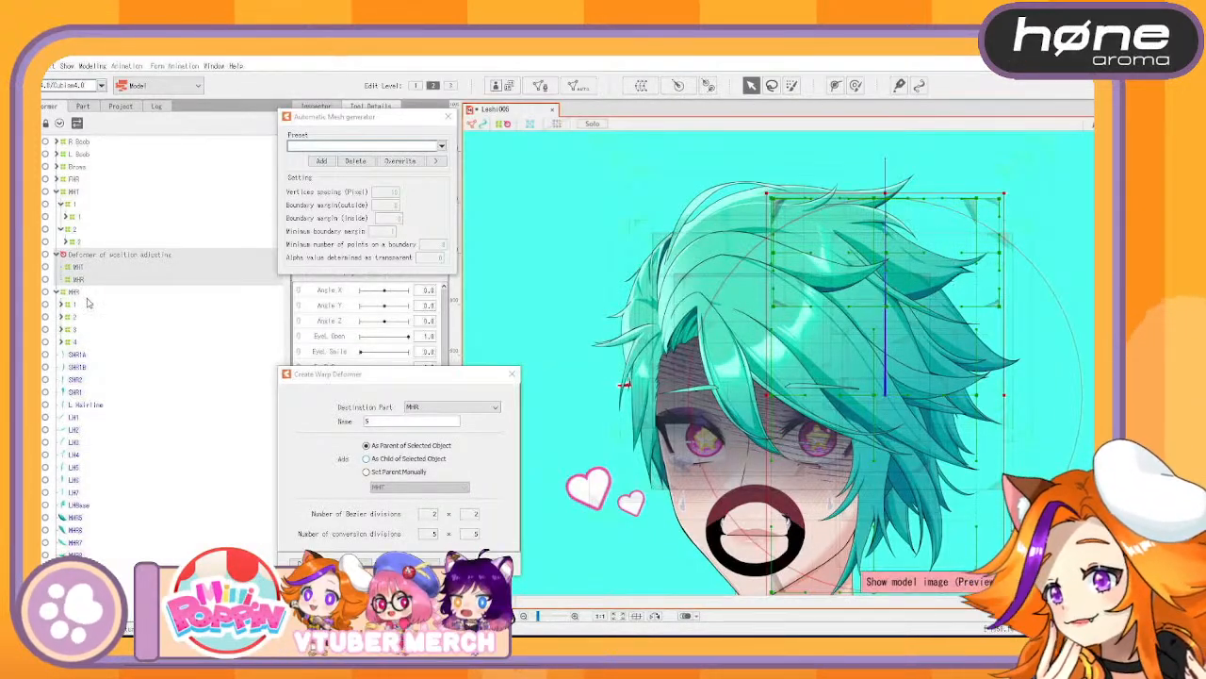
{"action": "key", "text": "Delete"}
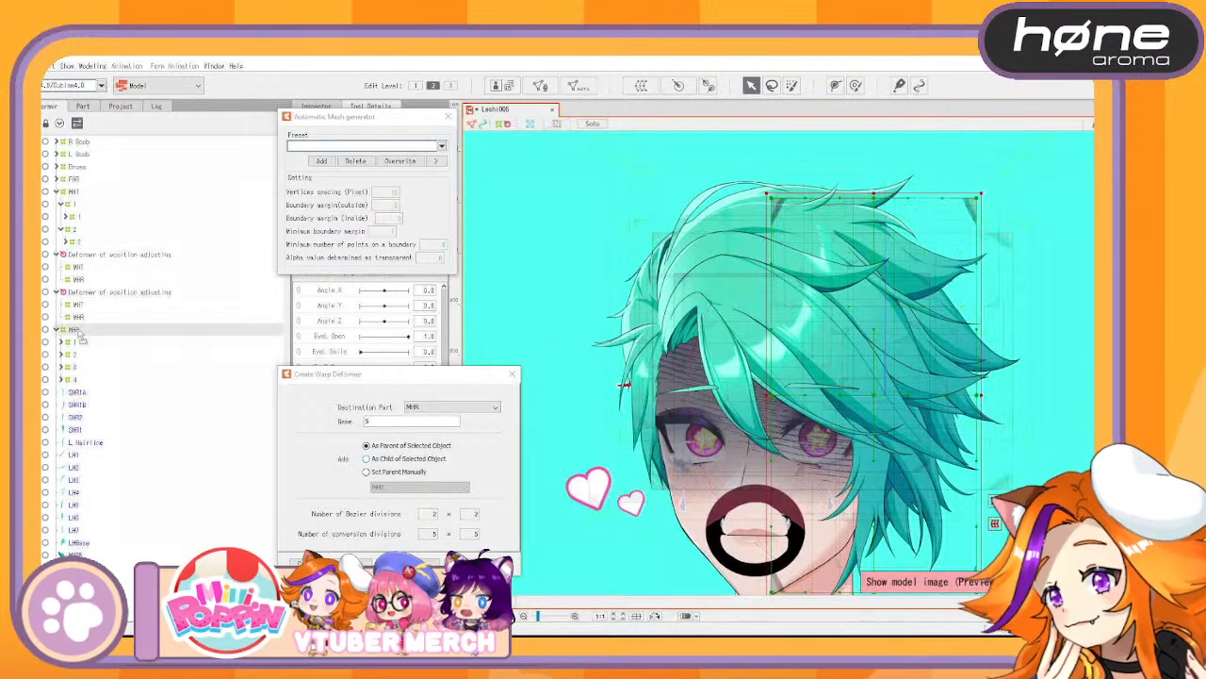
{"action": "left_click_drag", "start_coordinate": [81, 318], "coordinate": [80, 282]}
{"action": "left_click_drag", "start_coordinate": [77, 193], "coordinate": [78, 310]}
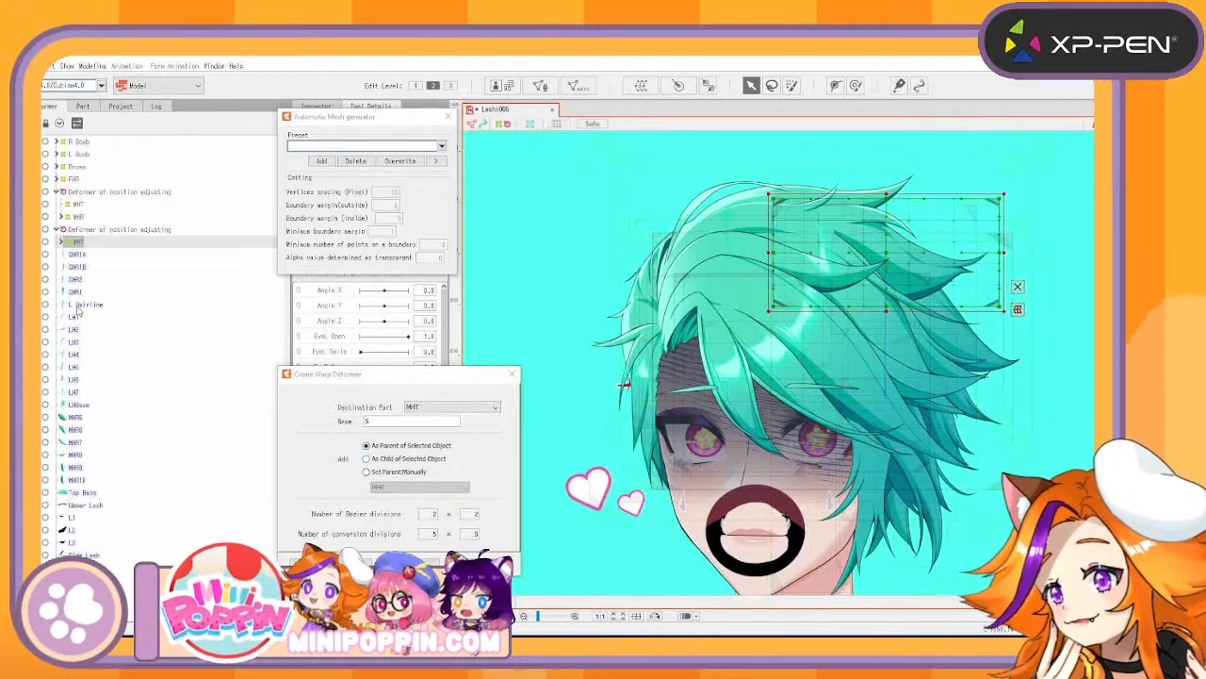
{"action": "left_click_drag", "start_coordinate": [78, 243], "coordinate": [81, 210]}
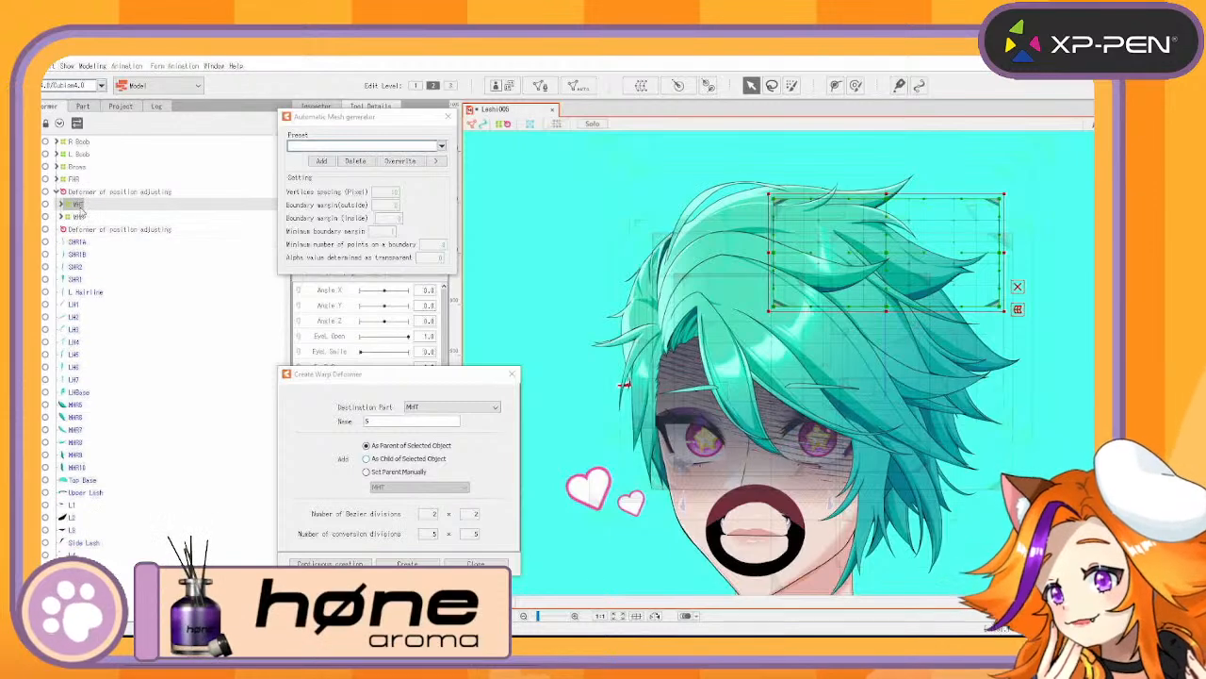
Delete both position-adjusting rotation deformers around the MHT and MHR groups, keeping the nested warp deformers
{"action": "left_click", "coordinate": [128, 195]}
{"action": "left_click", "coordinate": [128, 232]}
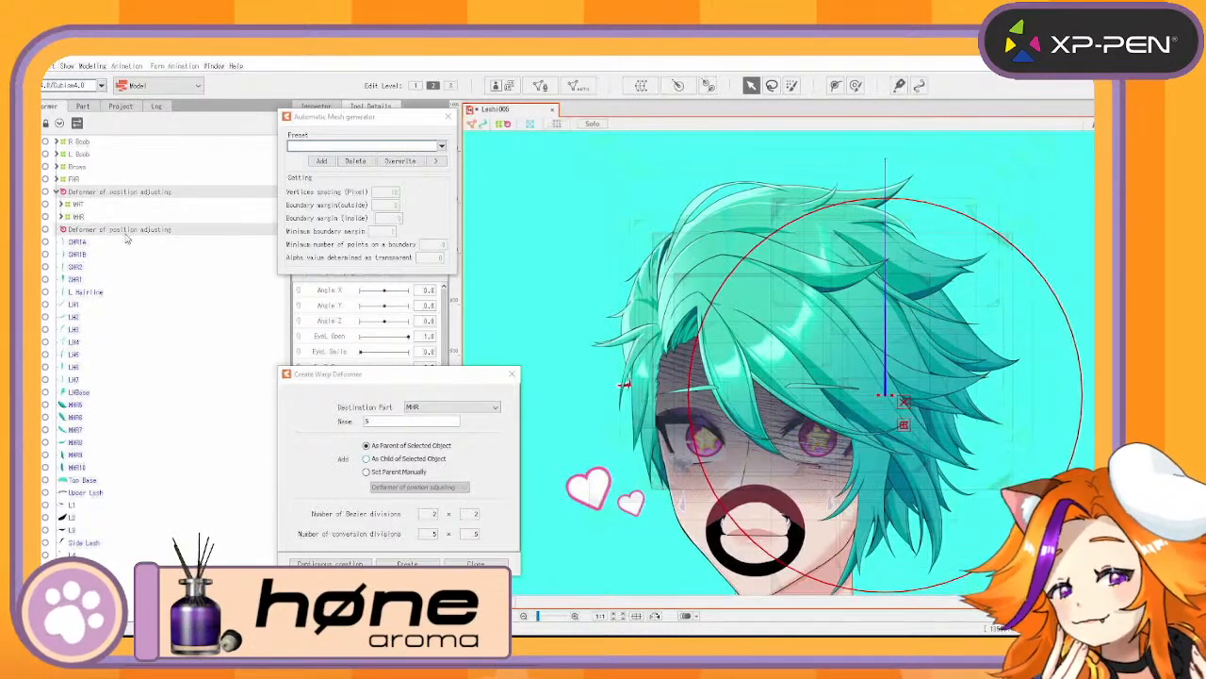
{"action": "key", "text": "Delete"}
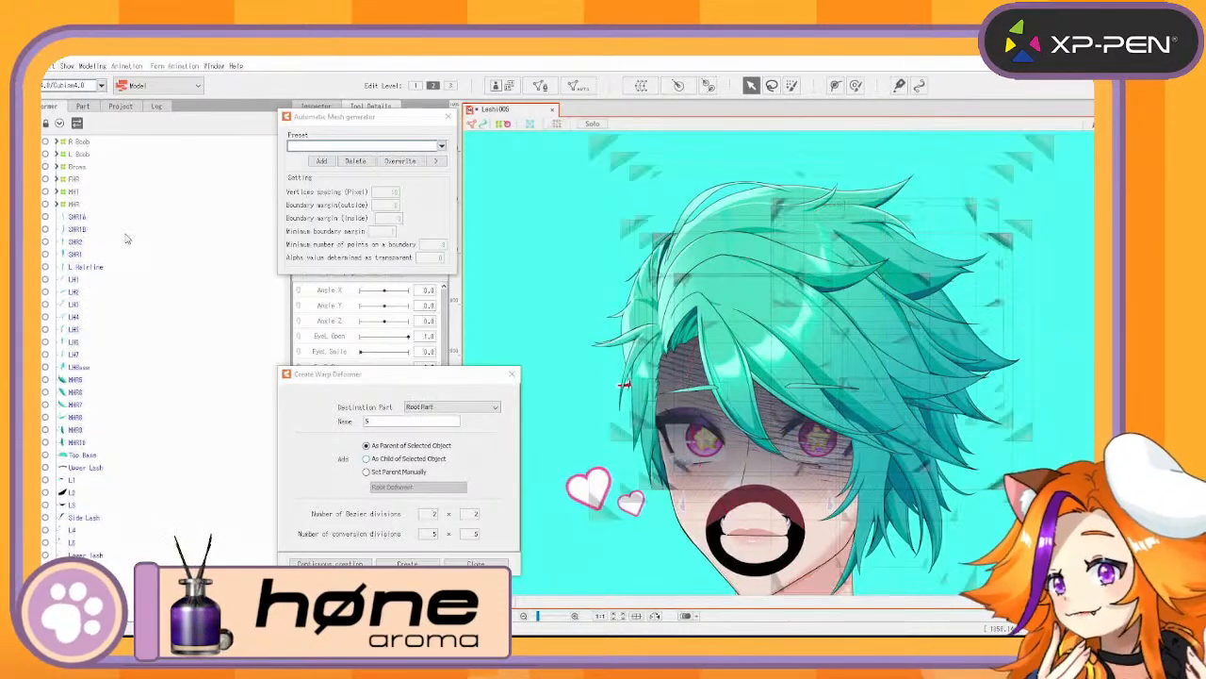
Create a parent warp deformer named SHR for strands SHR1A, SHR1B, SHR2 and SHR1
{"action": "left_click", "coordinate": [78, 191]}
{"action": "left_click", "coordinate": [81, 204]}
{"action": "left_click", "coordinate": [83, 215]}
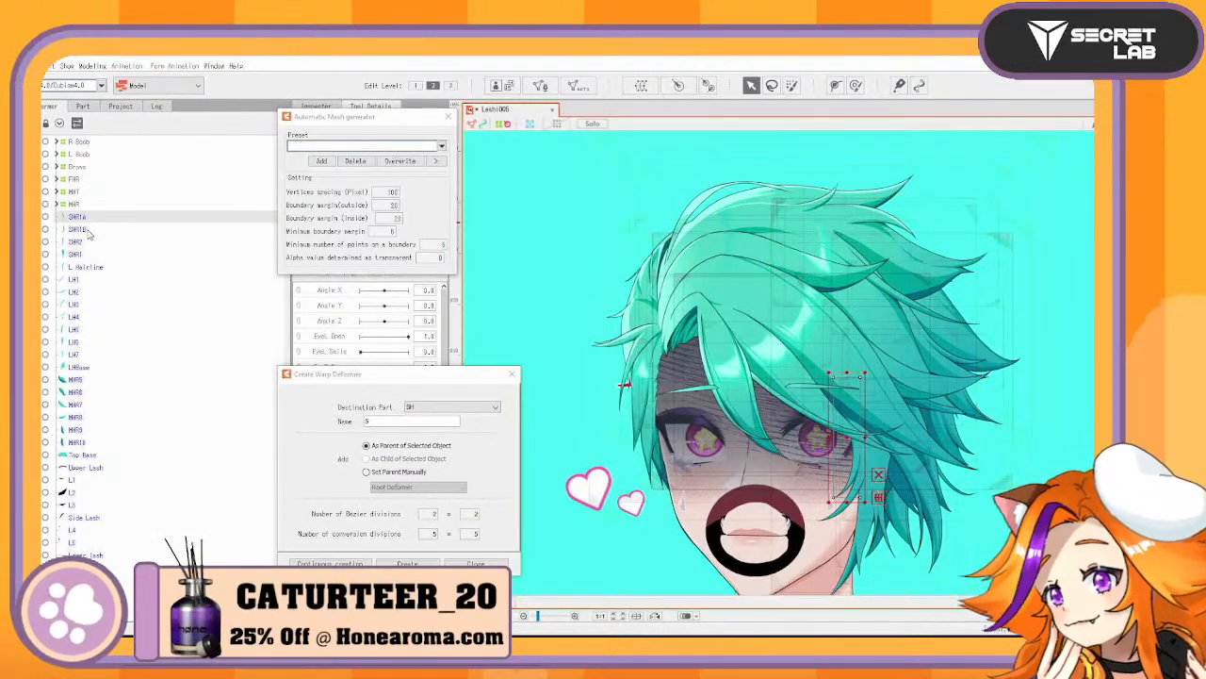
{"action": "left_click", "coordinate": [87, 231], "text": "ctrl"}
{"action": "left_click", "coordinate": [84, 245], "text": "ctrl"}
{"action": "left_click", "coordinate": [81, 254], "text": "ctrl"}
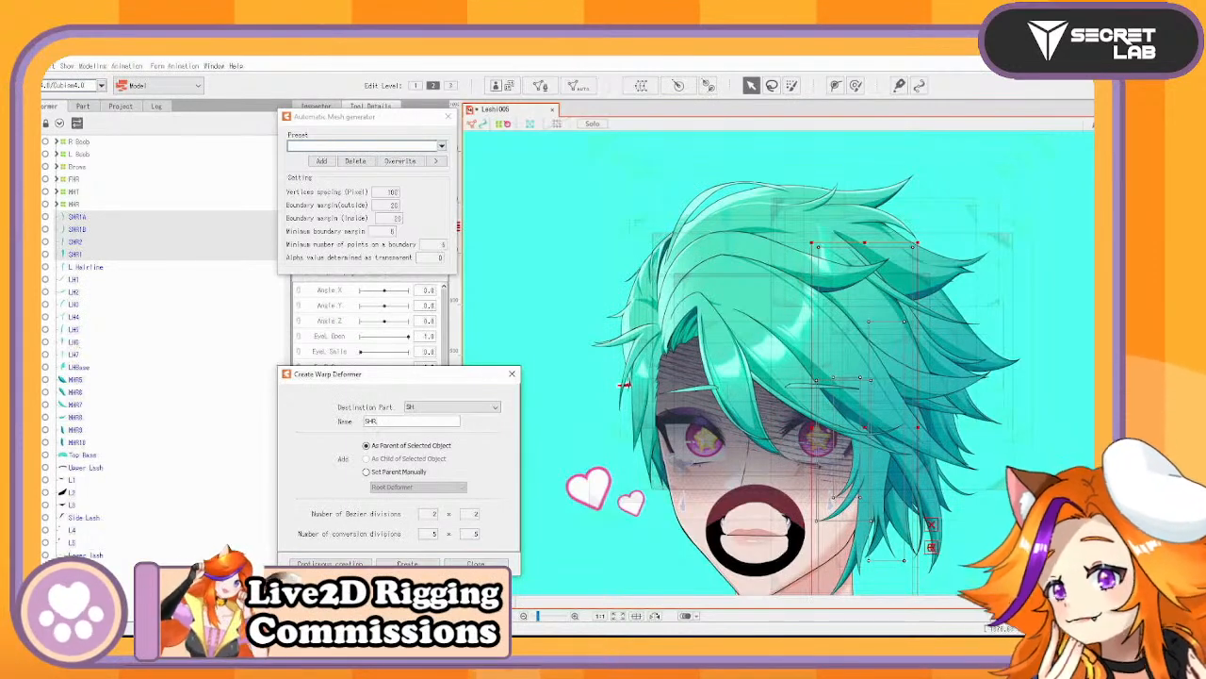
{"action": "left_click", "coordinate": [356, 563]}
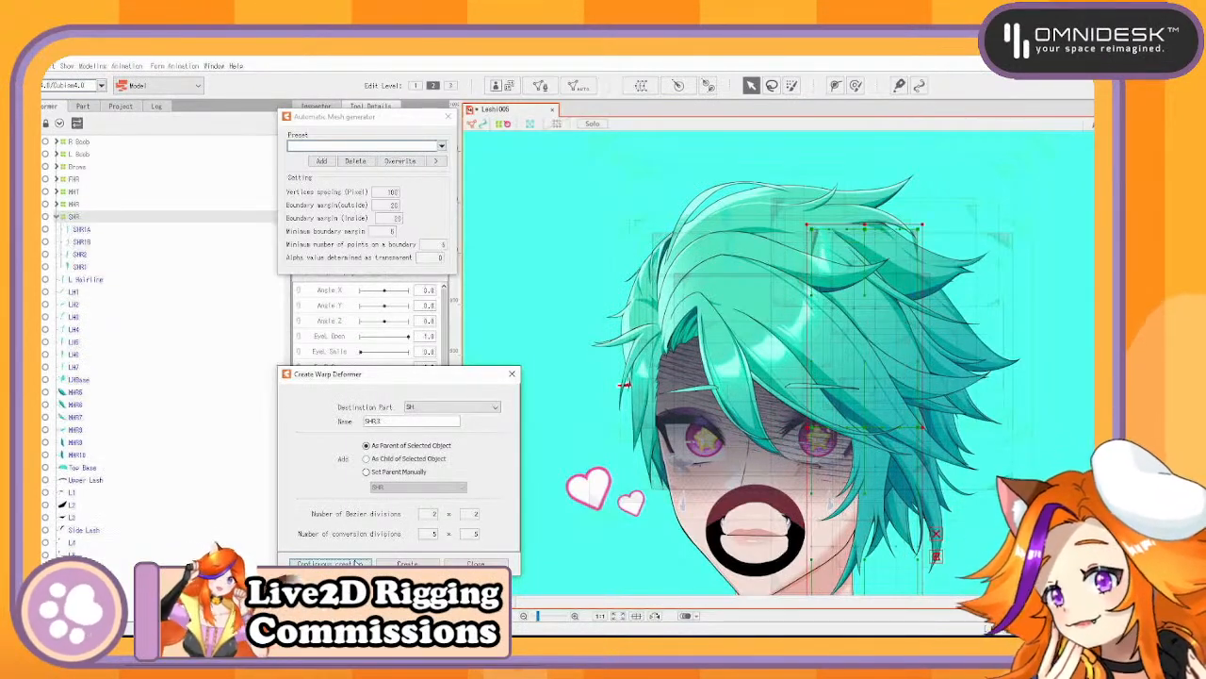
Inside SHR, create parent warp deformer 1 for SHR1A, SHR1B and SHR1, and parent warp deformer 2 for SHR2
{"action": "left_click", "coordinate": [81, 229]}
{"action": "left_click", "coordinate": [94, 243]}
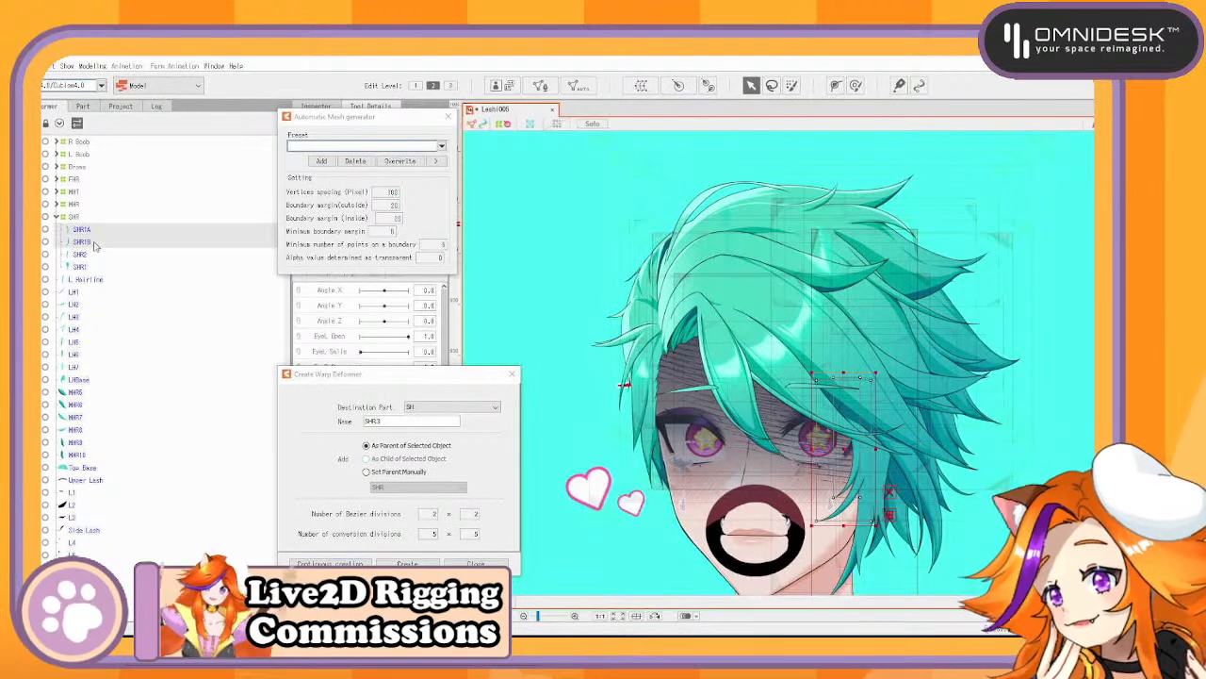
{"action": "left_click", "coordinate": [80, 266]}
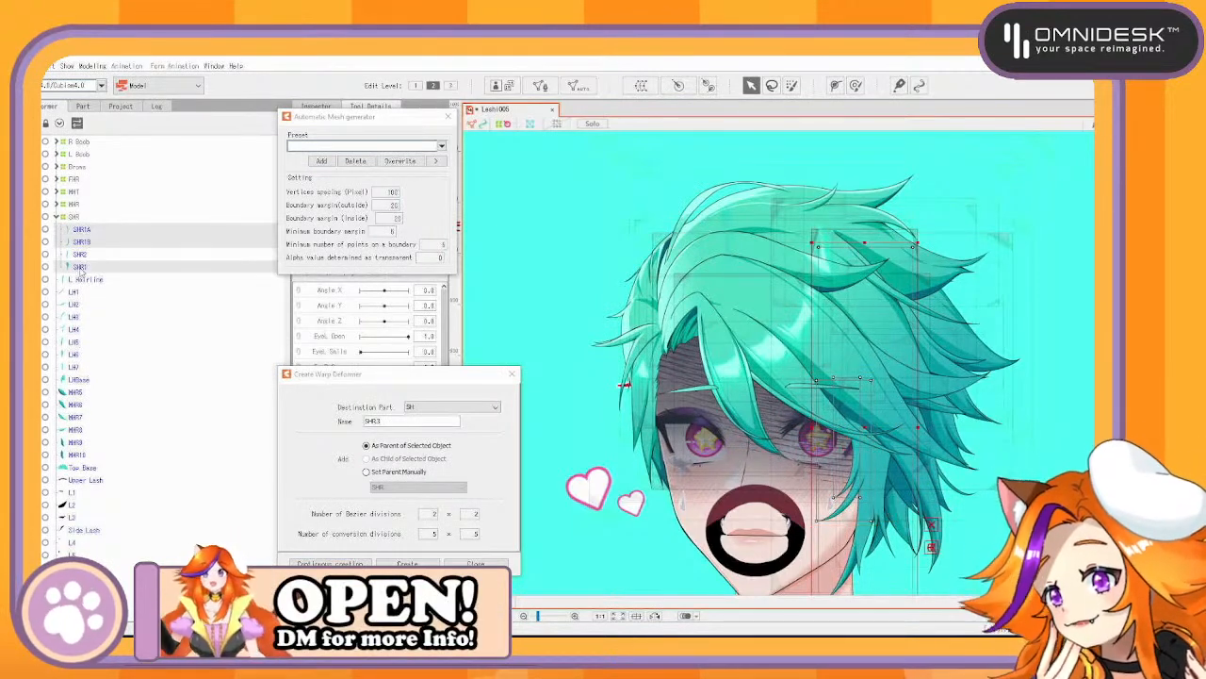
{"action": "double_click", "coordinate": [392, 421]}
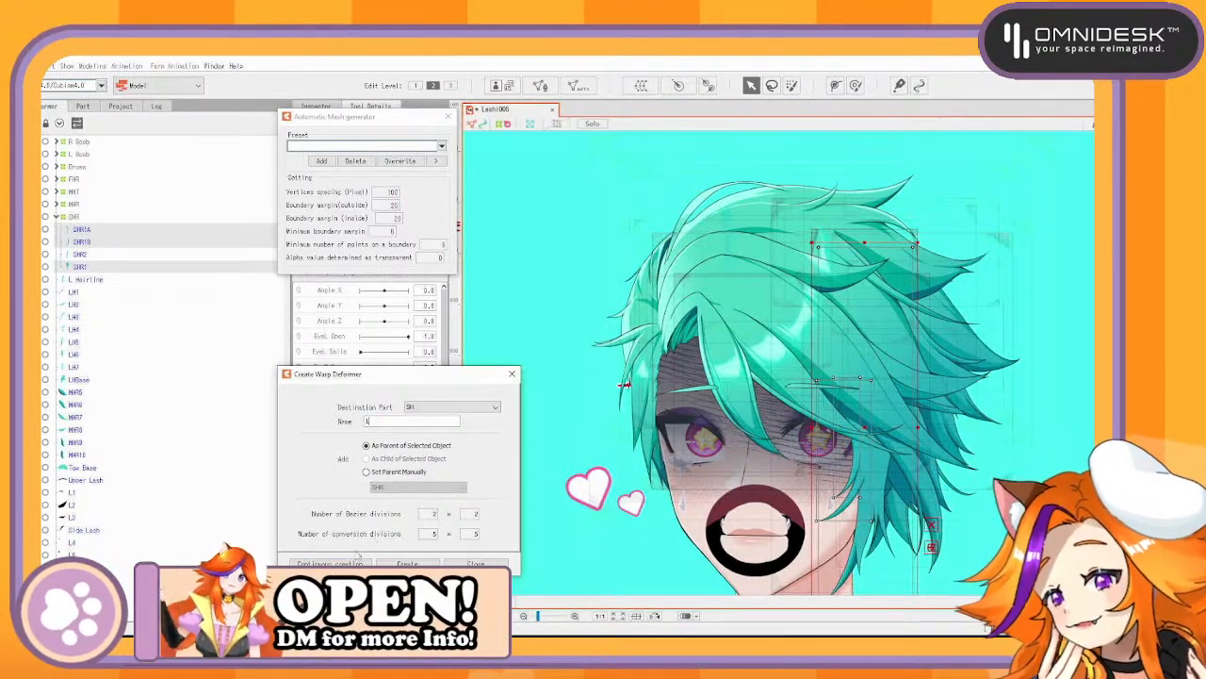
{"action": "left_click", "coordinate": [330, 562]}
{"action": "left_click", "coordinate": [80, 230]}
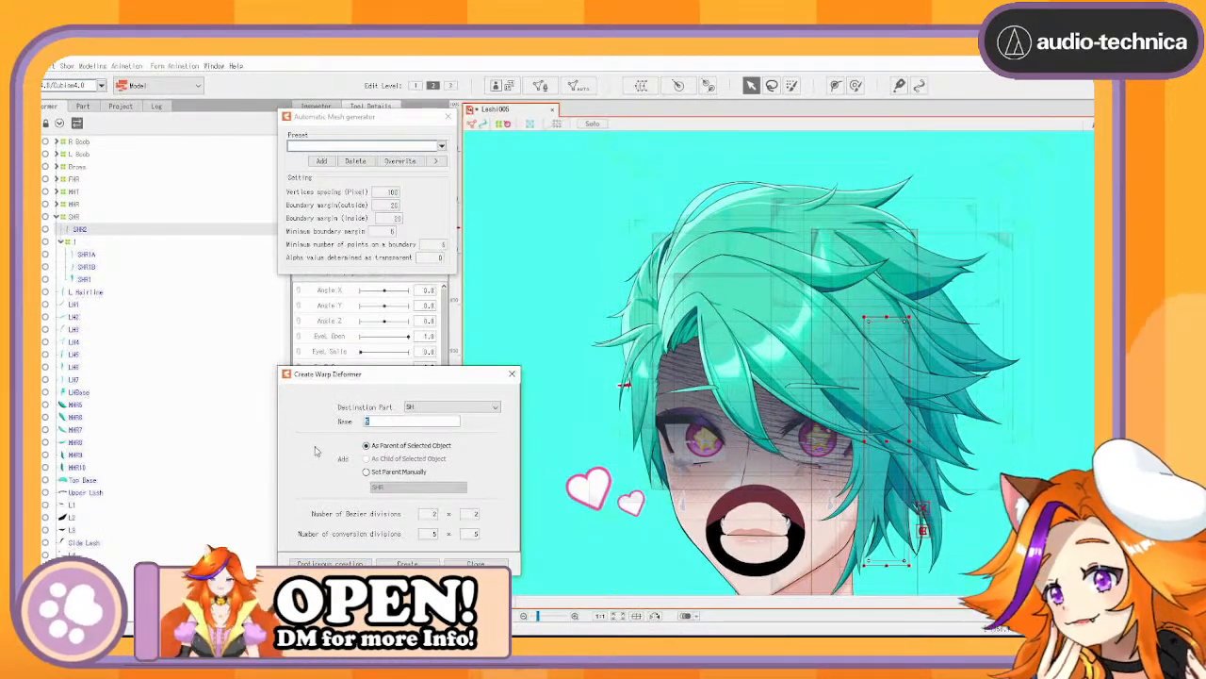
{"action": "left_click", "coordinate": [329, 563]}
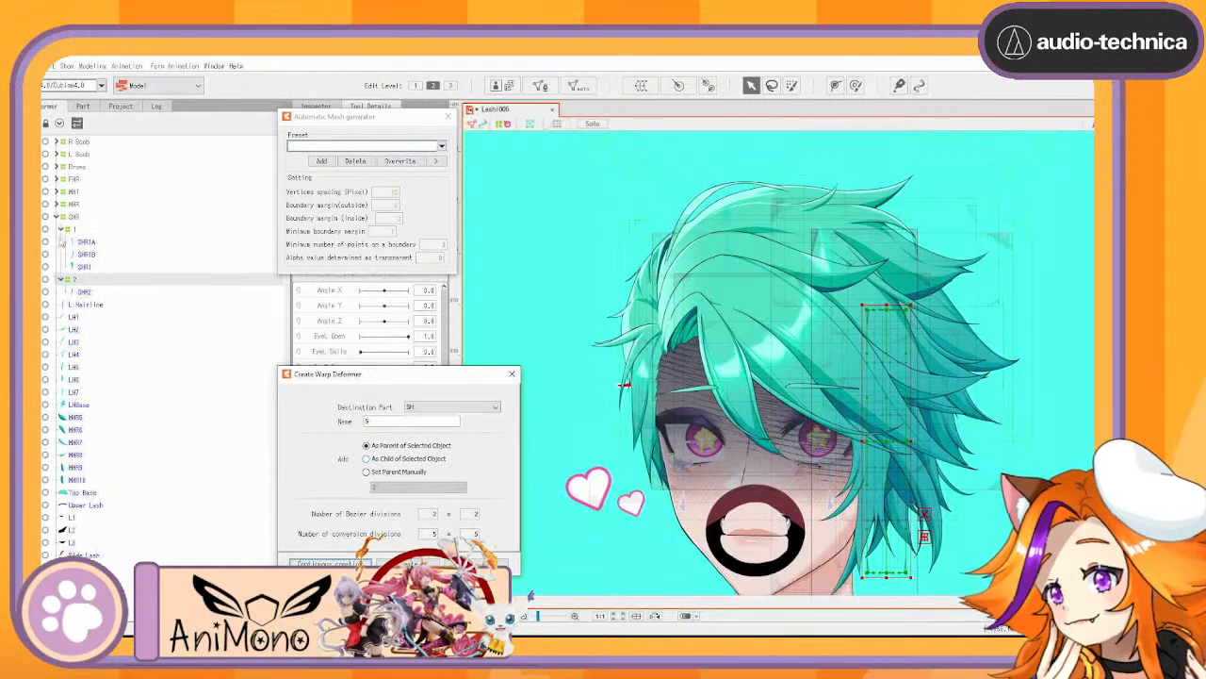
Inside deformer 1 of SHR, create parent warp deformers A for strand SHR1A and B for strand SHR1B
{"action": "left_click", "coordinate": [86, 243]}
{"action": "left_click", "coordinate": [375, 422]}
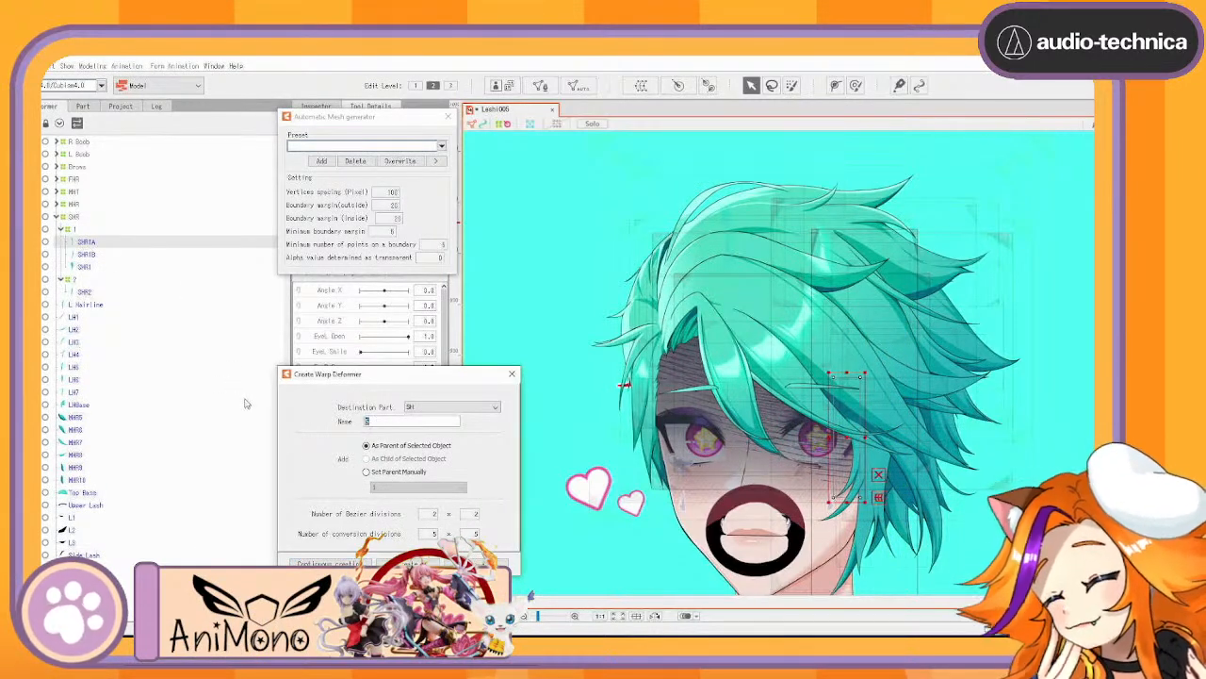
{"action": "key", "text": "Return"}
{"action": "left_click", "coordinate": [82, 244]}
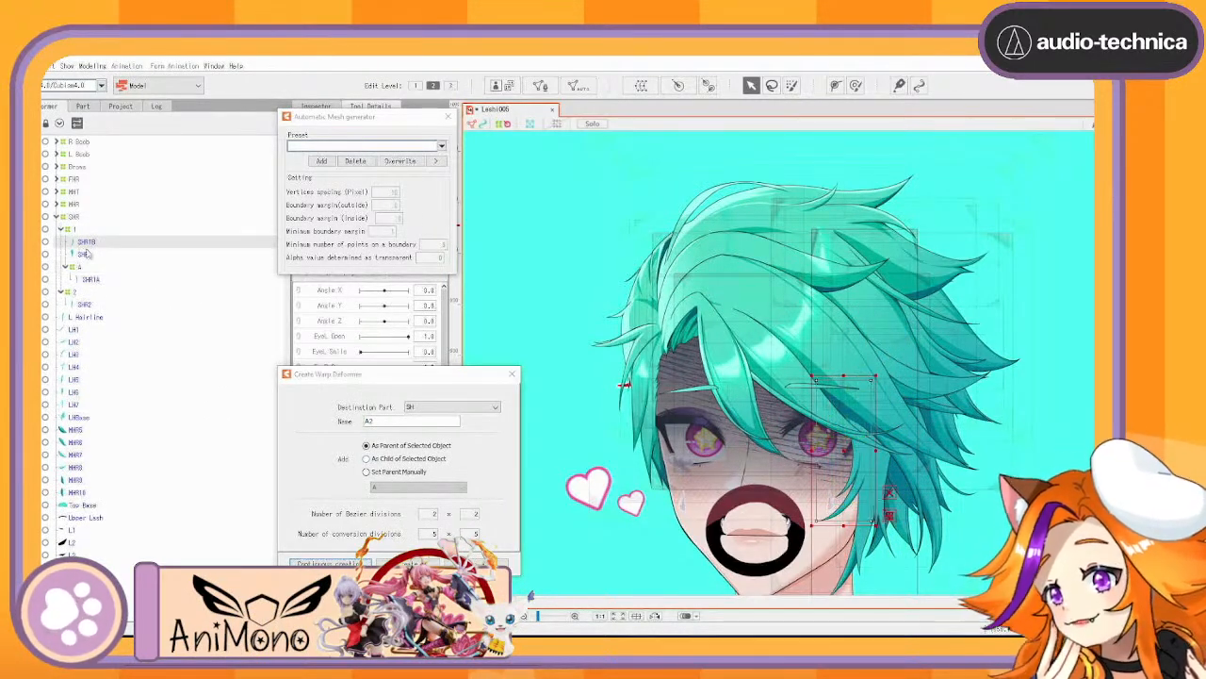
{"action": "left_click", "coordinate": [403, 432]}
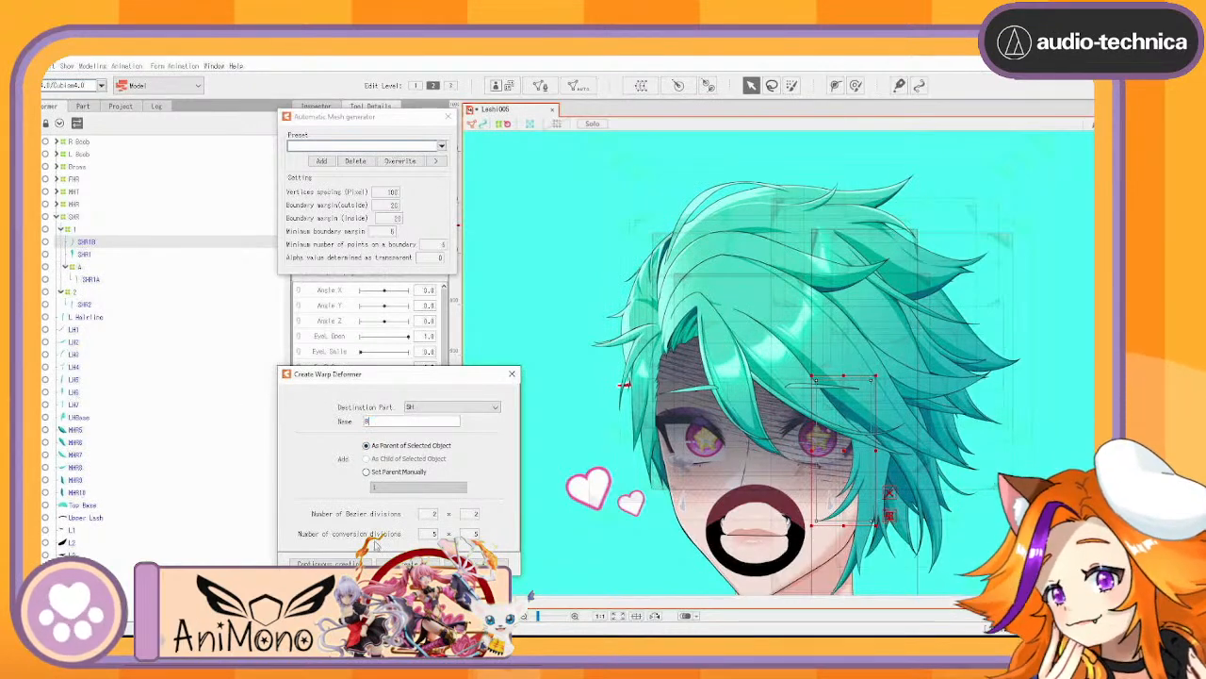
{"action": "type", "text": "B"}
{"action": "key", "text": "Return"}
Duplicate deformers A and B twice and nest the originals with their strands inside their matching lettered copies
{"action": "left_click", "coordinate": [82, 256]}
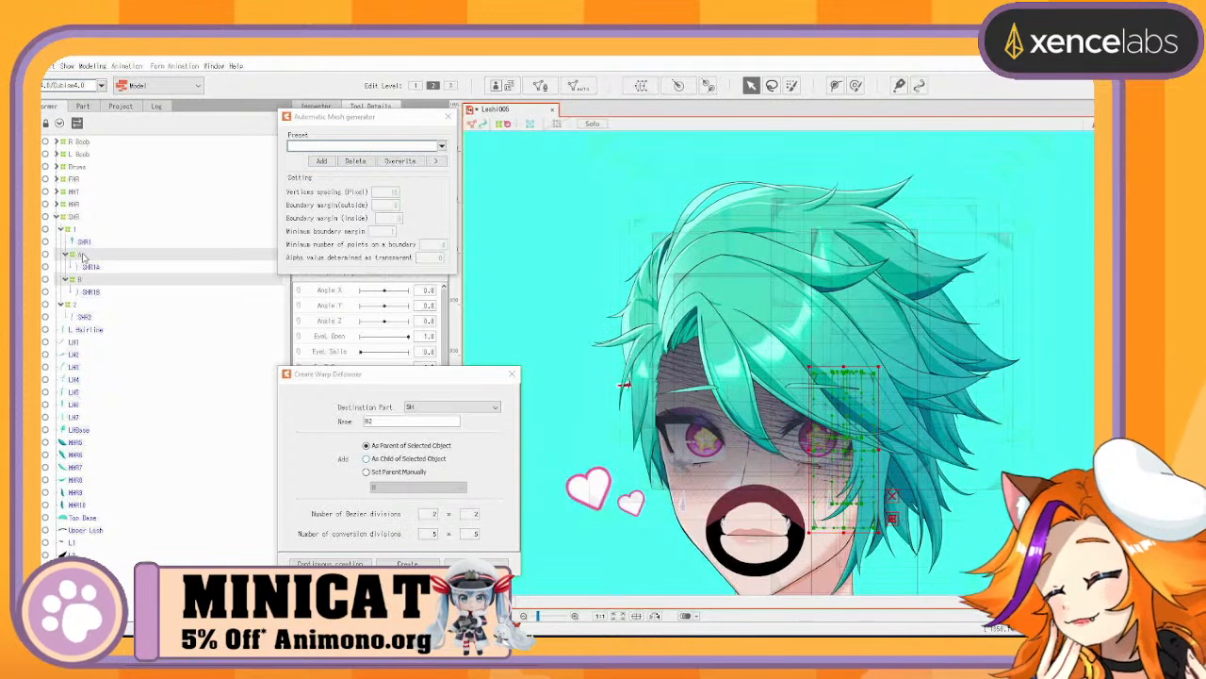
{"action": "key", "text": "ctrl+v"}
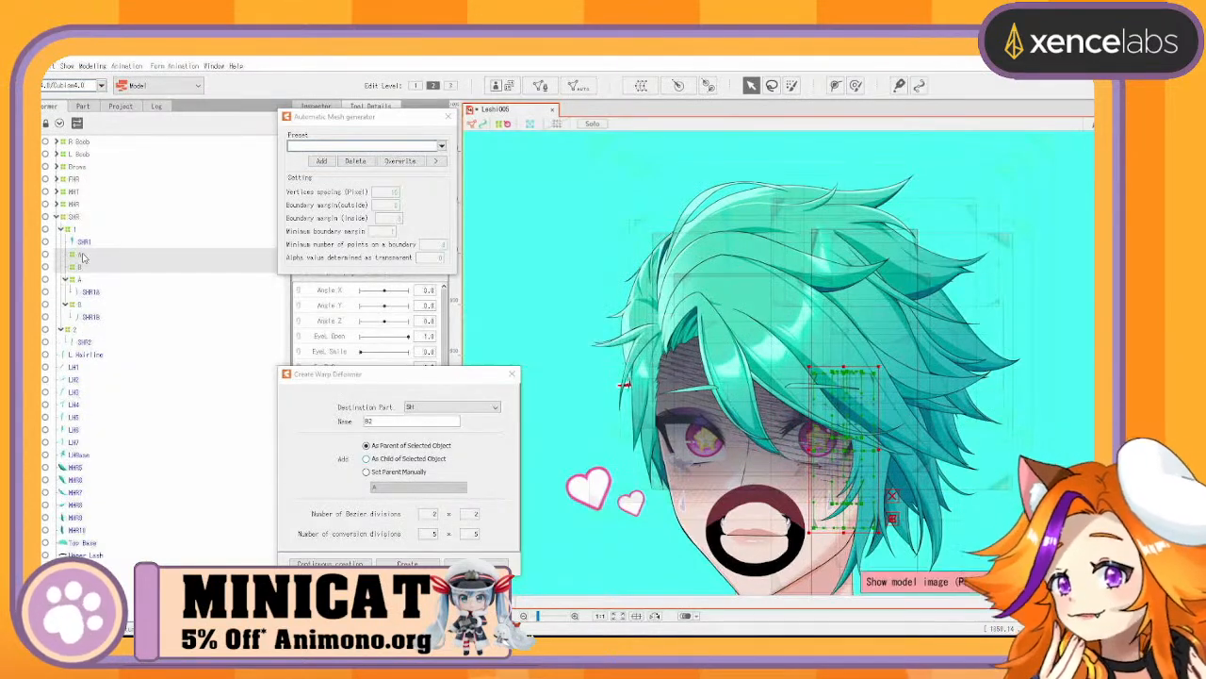
{"action": "key", "text": "ctrl+v"}
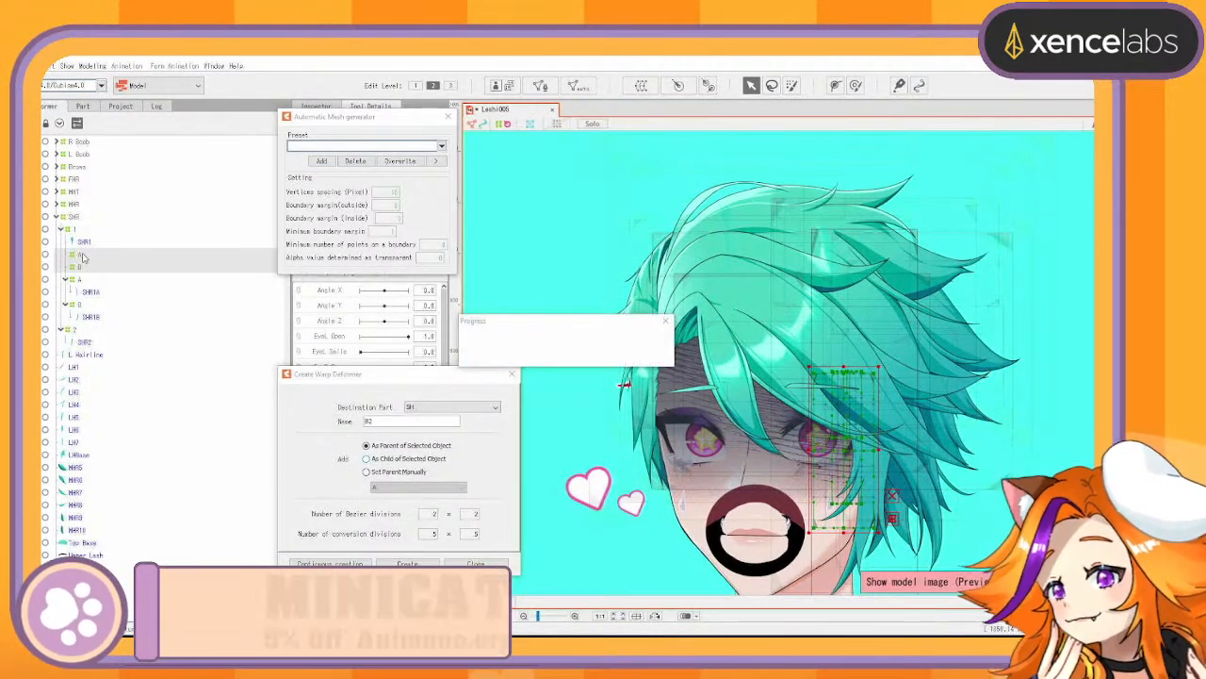
{"action": "mouse_move", "coordinate": [79, 305]}
{"action": "left_mouse_down"}
{"action": "mouse_move", "coordinate": [80, 256]}
{"action": "mouse_move", "coordinate": [83, 300]}
{"action": "left_mouse_up"}
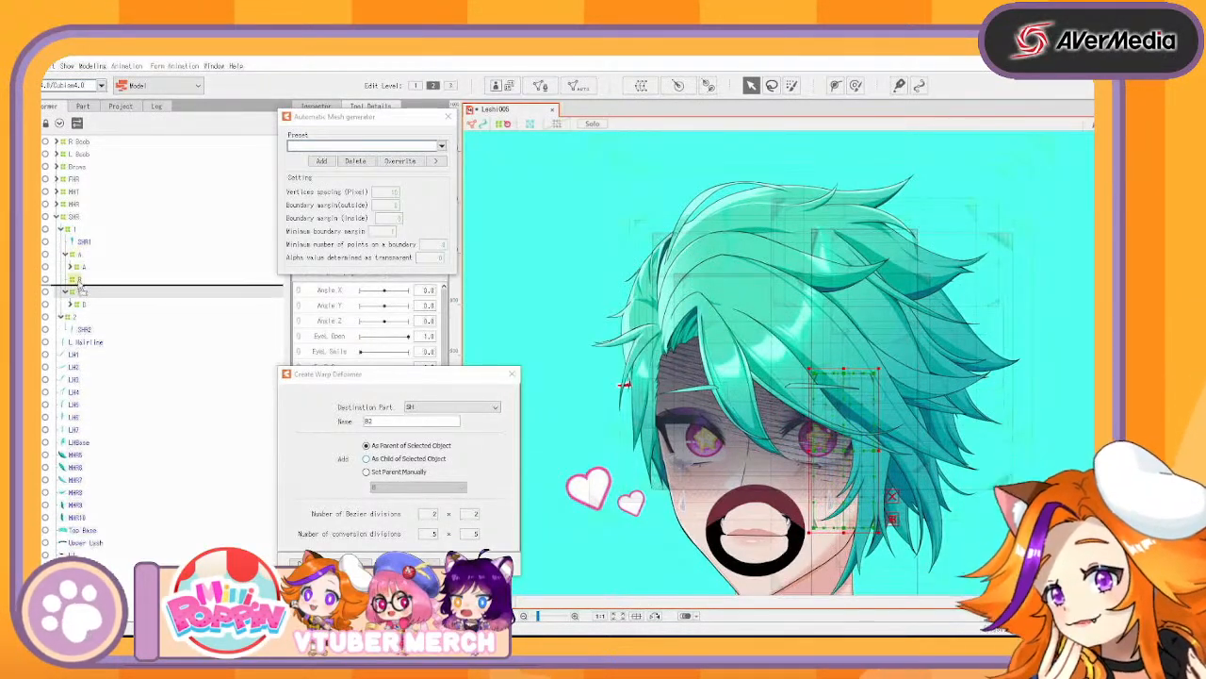
Duplicate deformers 1 and 2 inside SHR twice, nest the originals inside their matching copies, and collapse the SHR hierarchy
{"action": "left_click", "coordinate": [75, 230]}
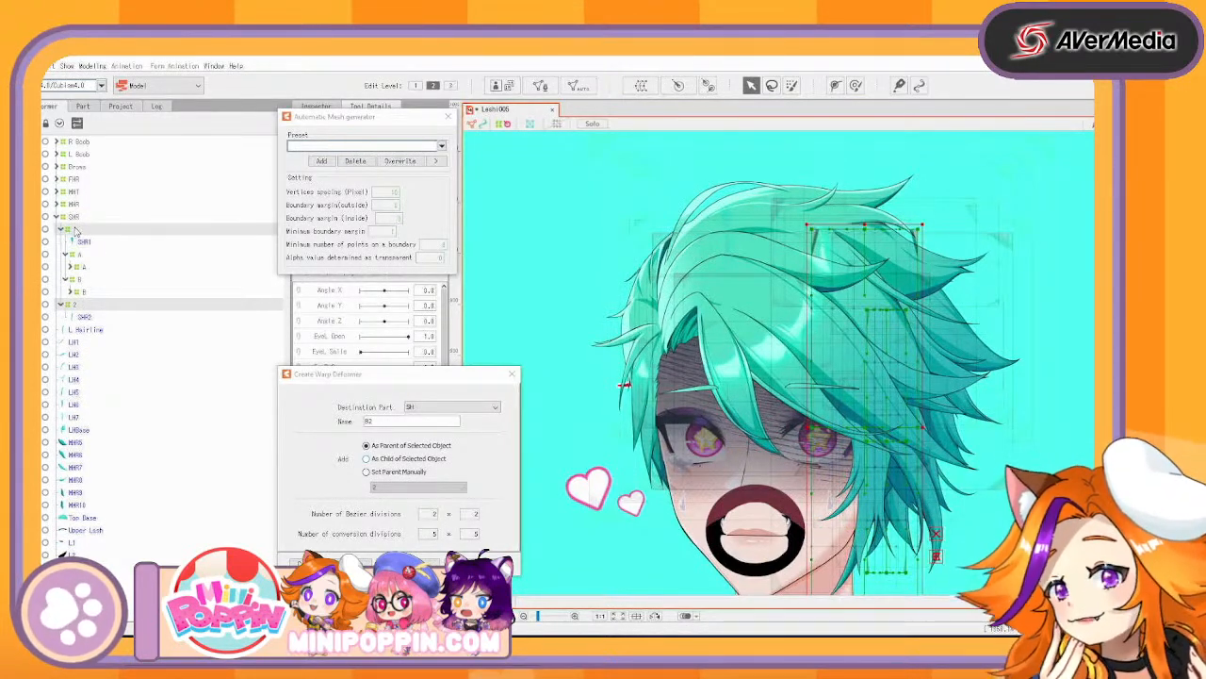
{"action": "key", "text": "ctrl+v"}
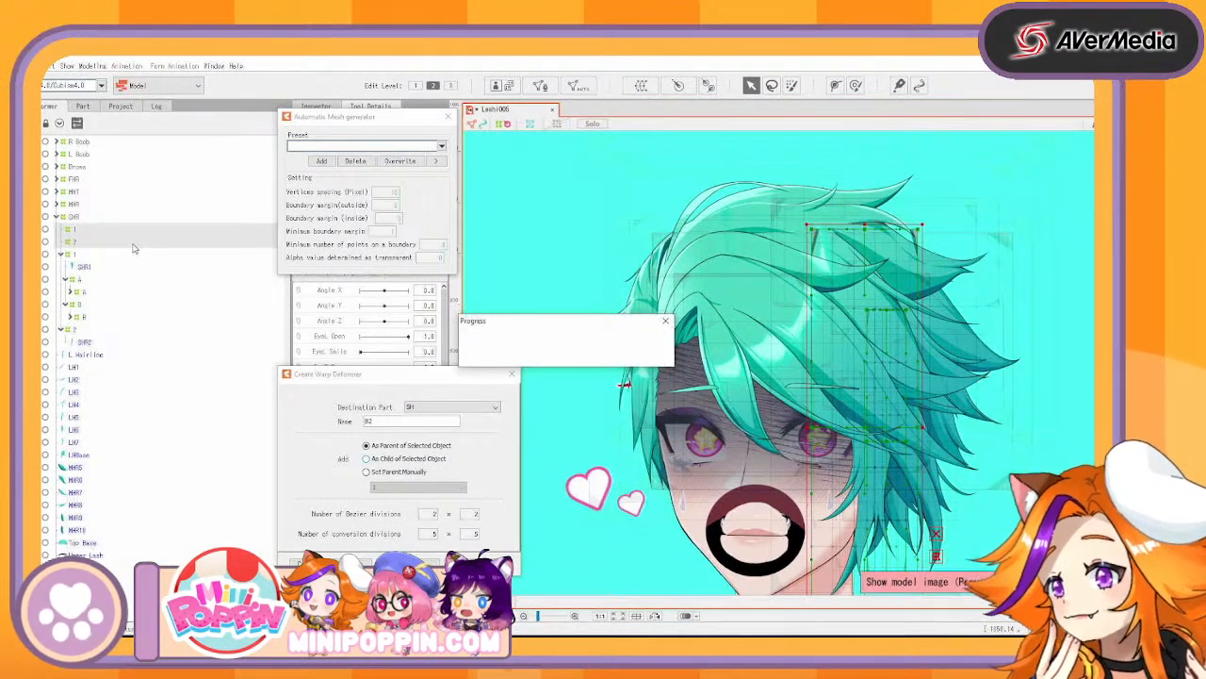
{"action": "left_click_drag", "start_coordinate": [79, 280], "coordinate": [72, 254]}
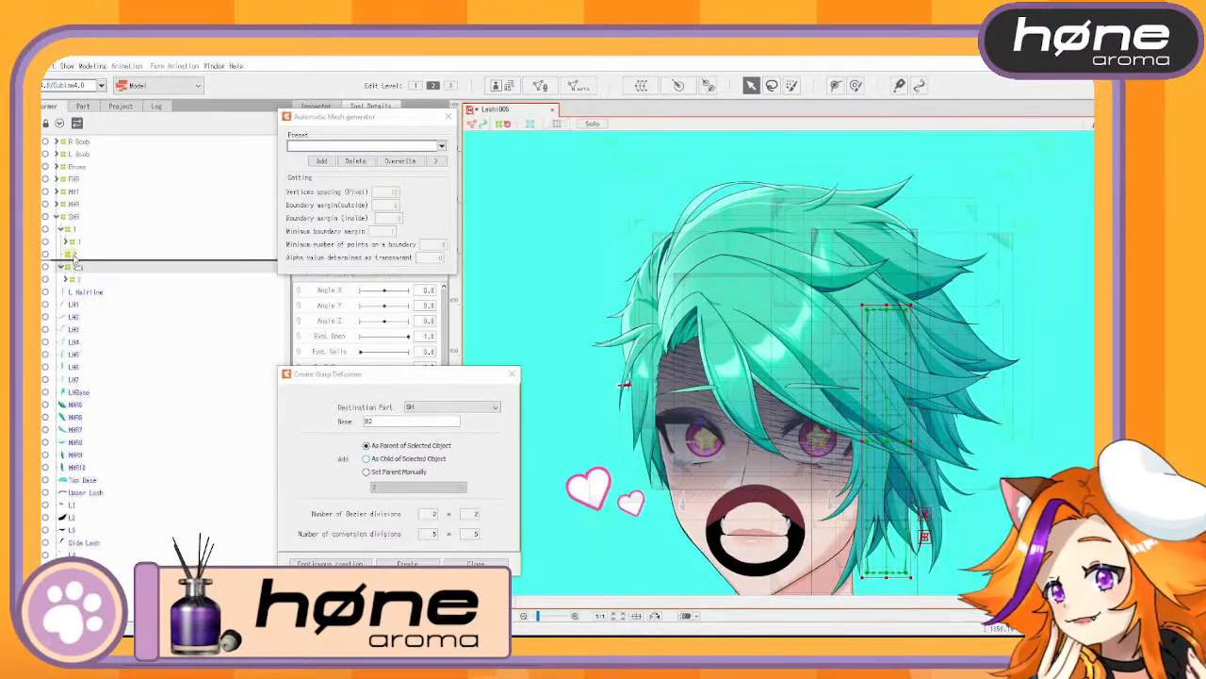
{"action": "left_click", "coordinate": [72, 220]}
{"action": "left_click", "coordinate": [57, 218]}
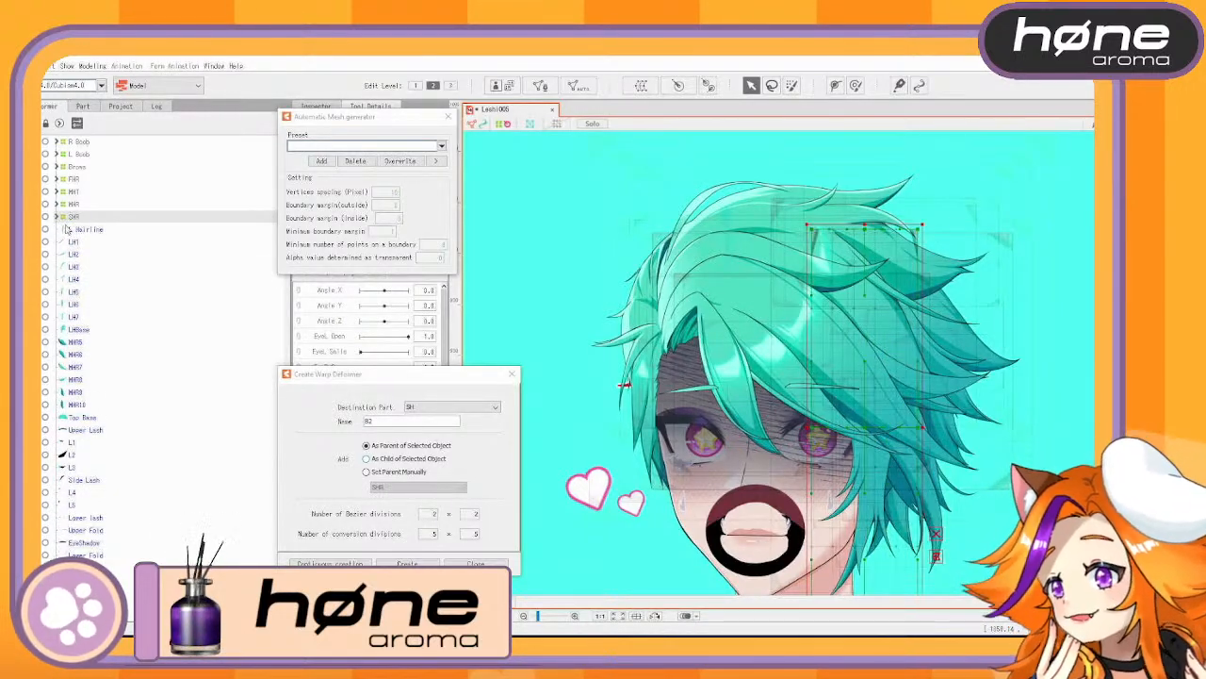
Duplicate the SHR deformer twice, nest the original with its contents inside the copies, and collapse the group
{"action": "key", "text": "ctrl+v"}
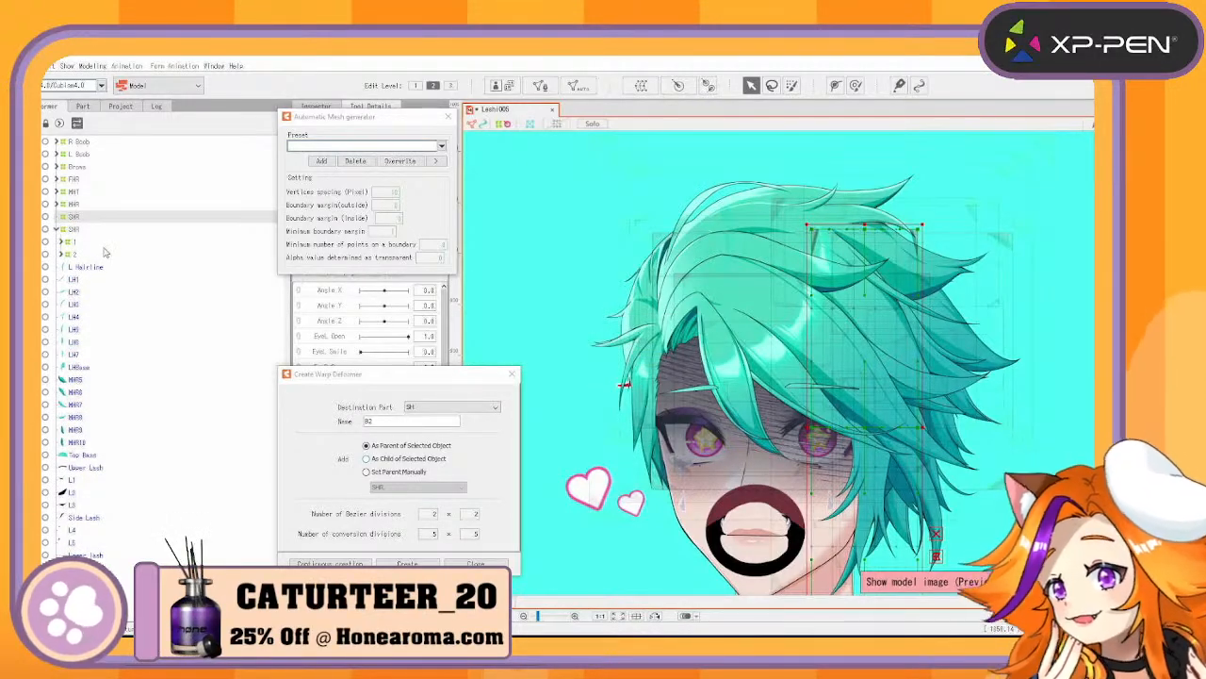
{"action": "key", "text": "ctrl+v"}
{"action": "left_click_drag", "start_coordinate": [81, 243], "coordinate": [77, 227]}
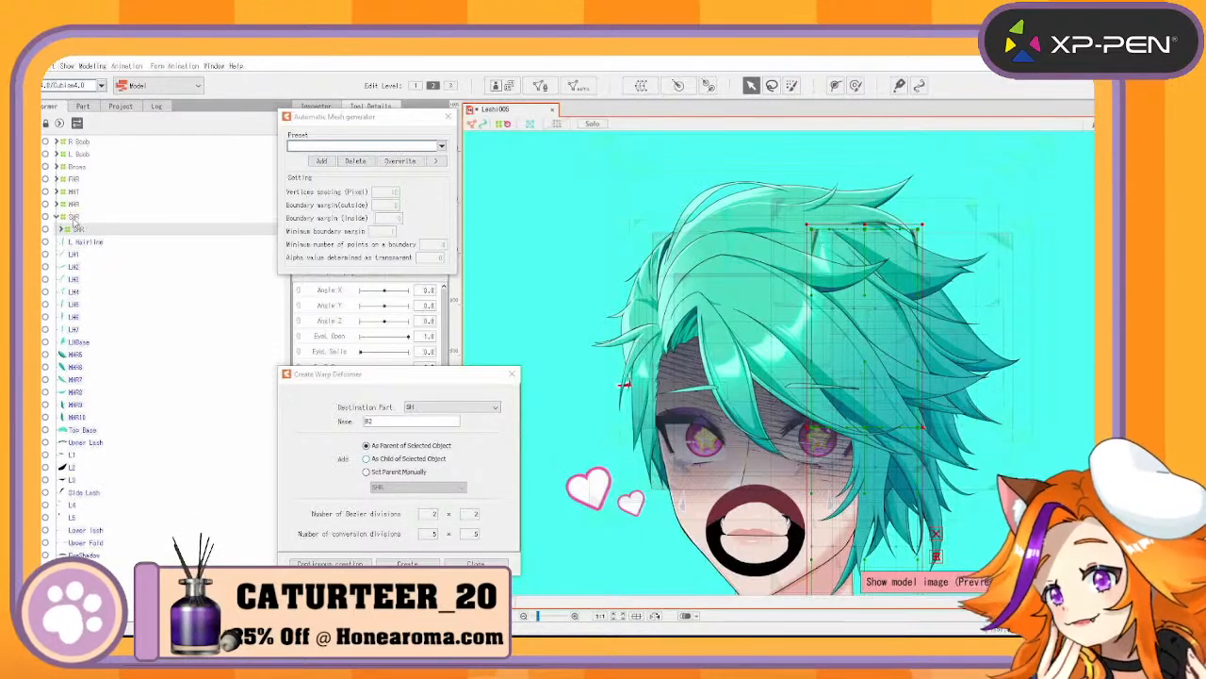
{"action": "left_click", "coordinate": [58, 218]}
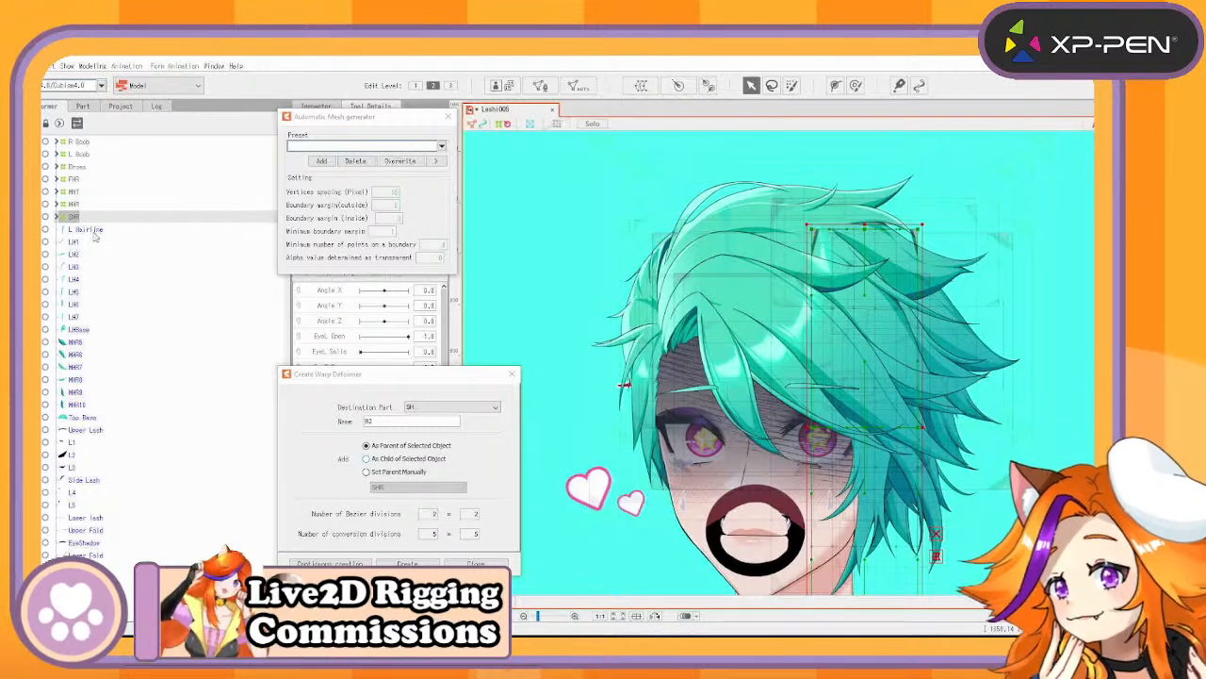
Generate meshes with the Standard preset for L Hairline, strands LH1 to LH7 and LHBase
{"action": "left_click", "coordinate": [94, 233]}
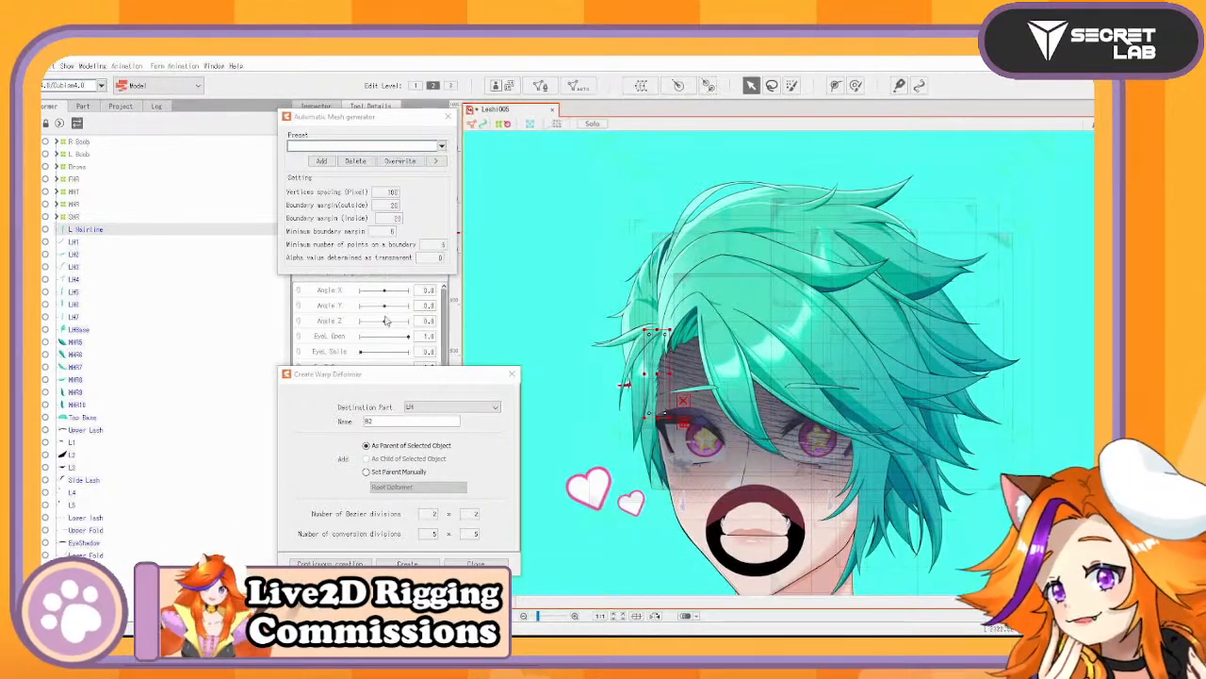
{"action": "left_click", "coordinate": [83, 242]}
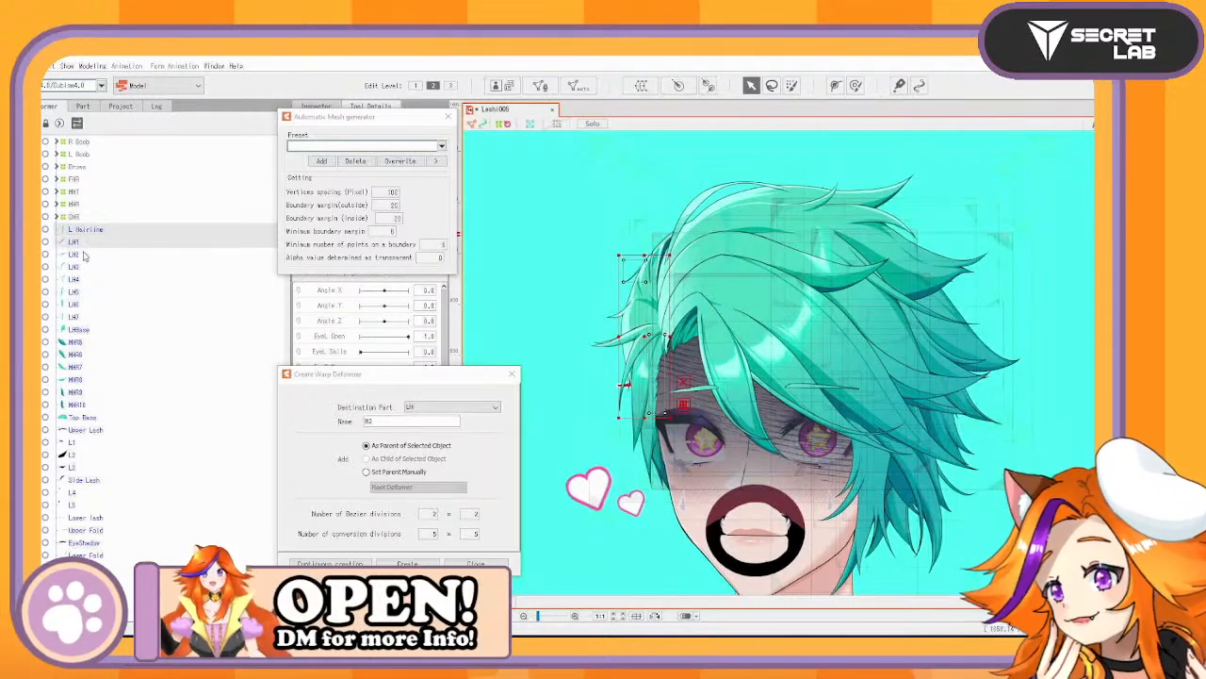
{"action": "left_click", "coordinate": [81, 254]}
{"action": "left_click", "coordinate": [83, 266], "text": "ctrl"}
{"action": "left_click", "coordinate": [84, 279], "text": "ctrl"}
{"action": "left_click", "coordinate": [86, 303], "text": "ctrl"}
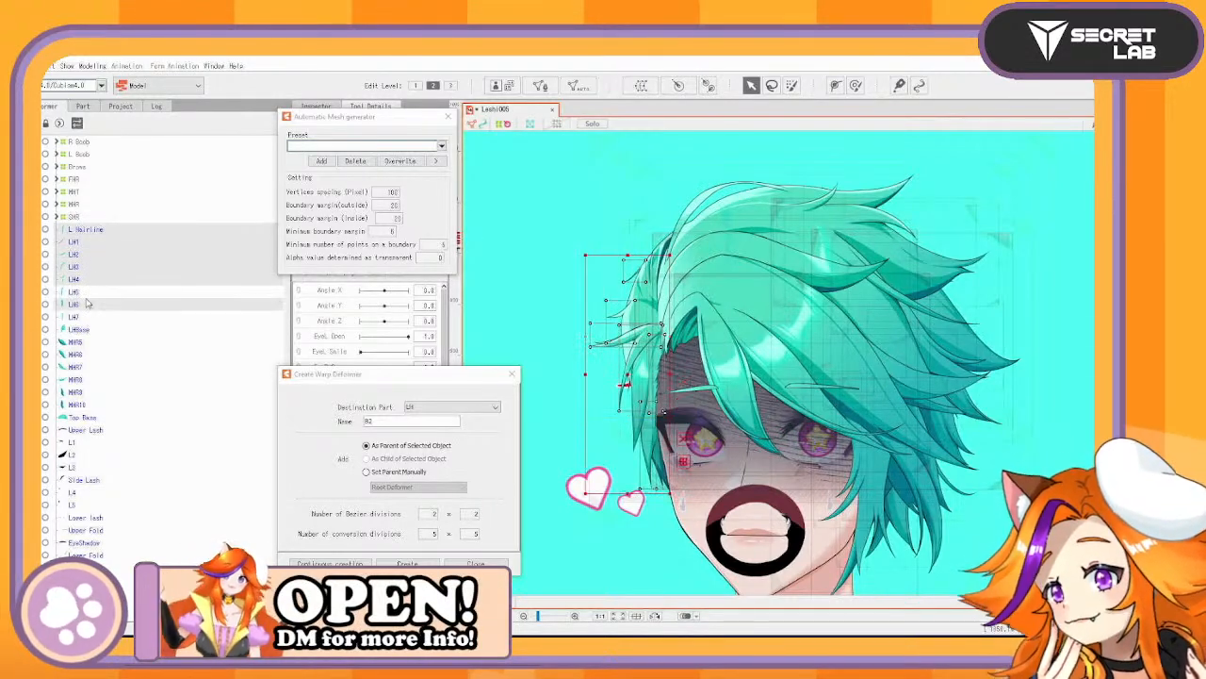
{"action": "left_click", "coordinate": [92, 293], "text": "ctrl"}
{"action": "left_click", "coordinate": [87, 318], "text": "ctrl"}
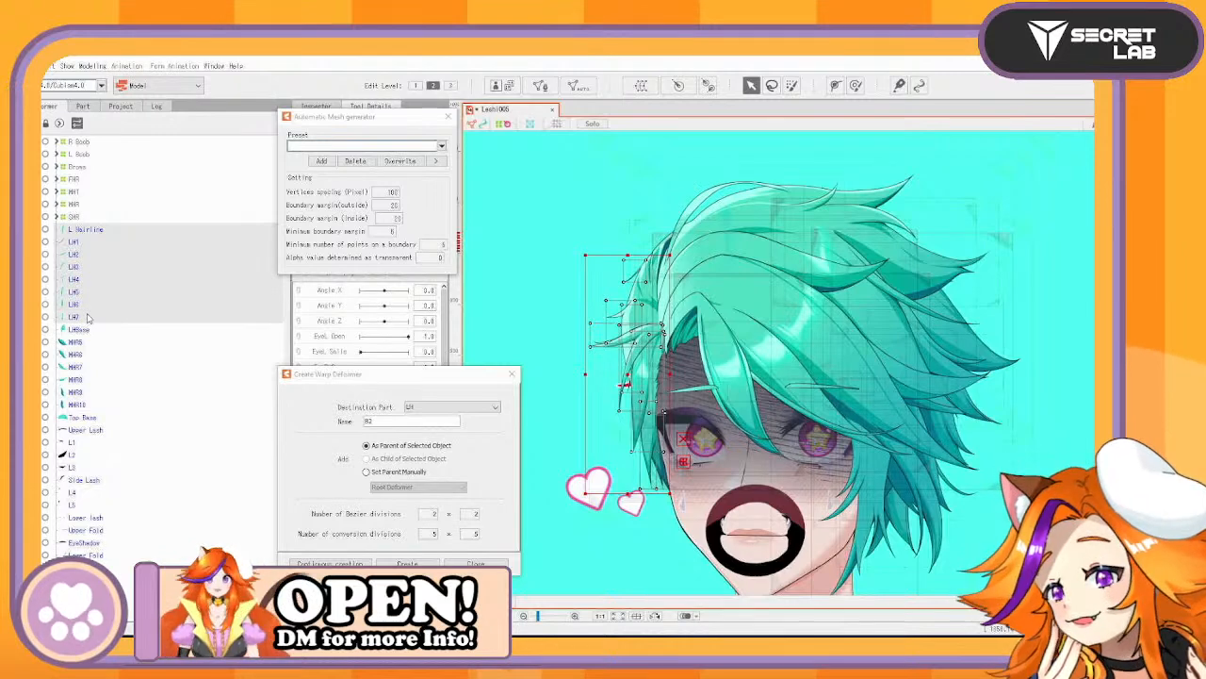
{"action": "left_click", "coordinate": [81, 330], "text": "ctrl"}
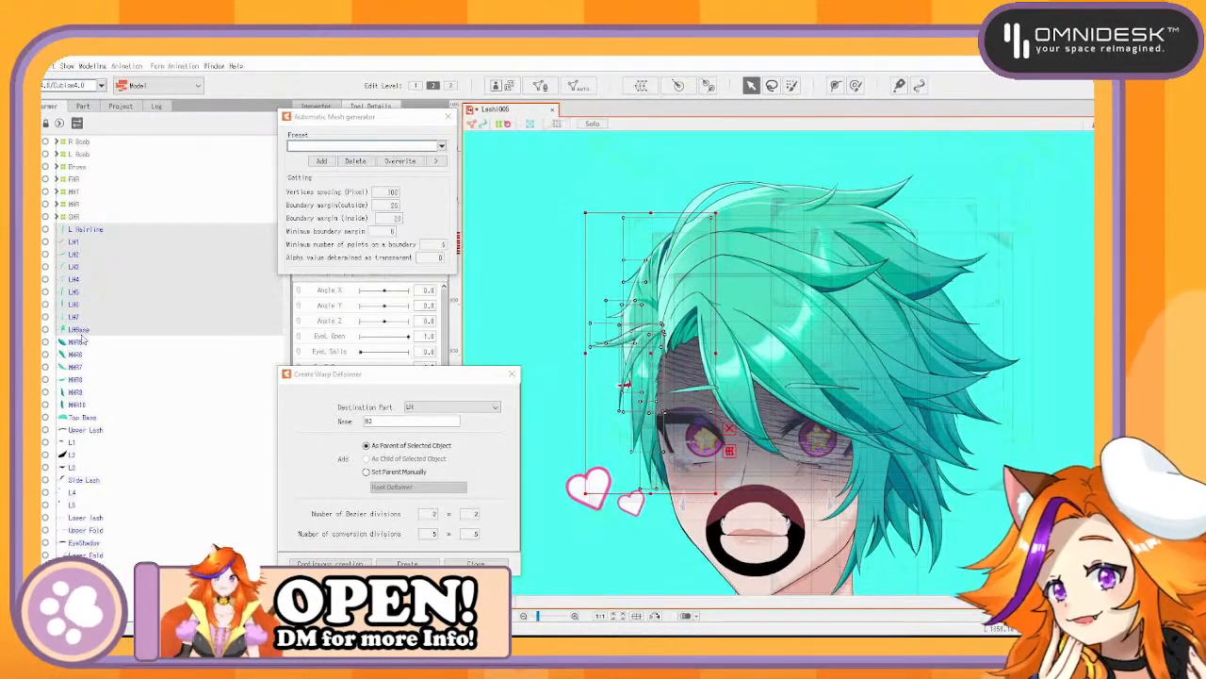
{"action": "left_click", "coordinate": [441, 146]}
{"action": "left_click", "coordinate": [357, 161]}
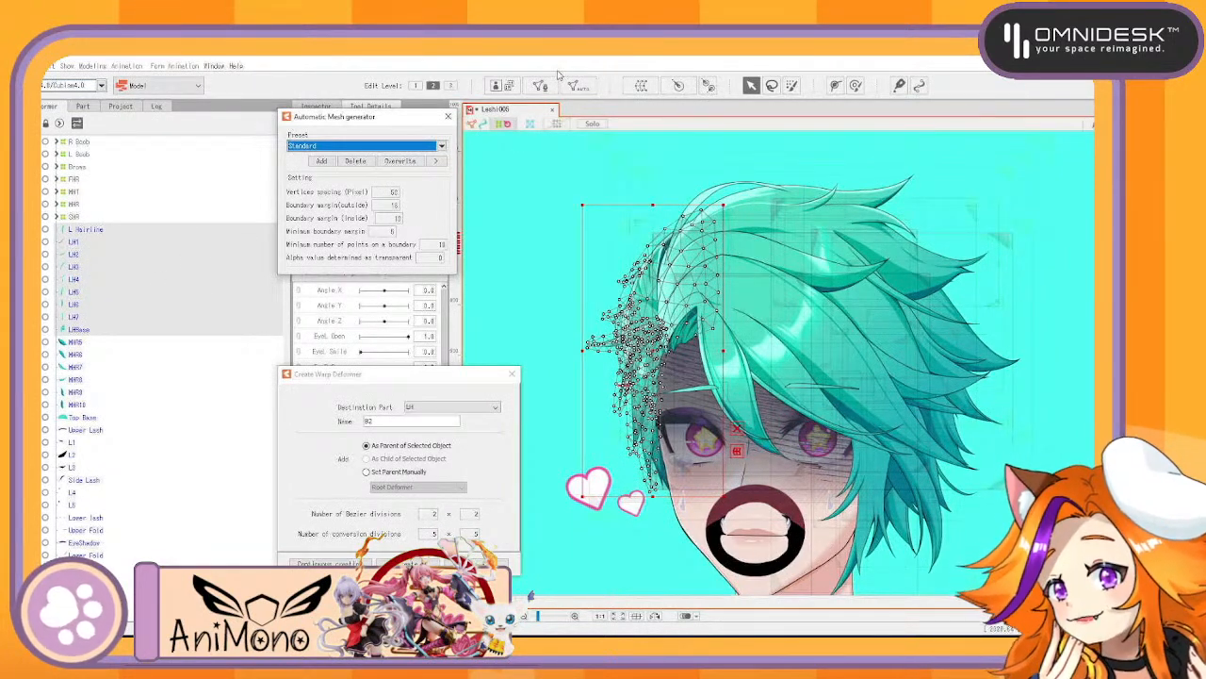
Create a parent warp deformer named LH around L Hairline, LH1 to LH7 and LHBase
{"action": "left_click", "coordinate": [650, 89]}
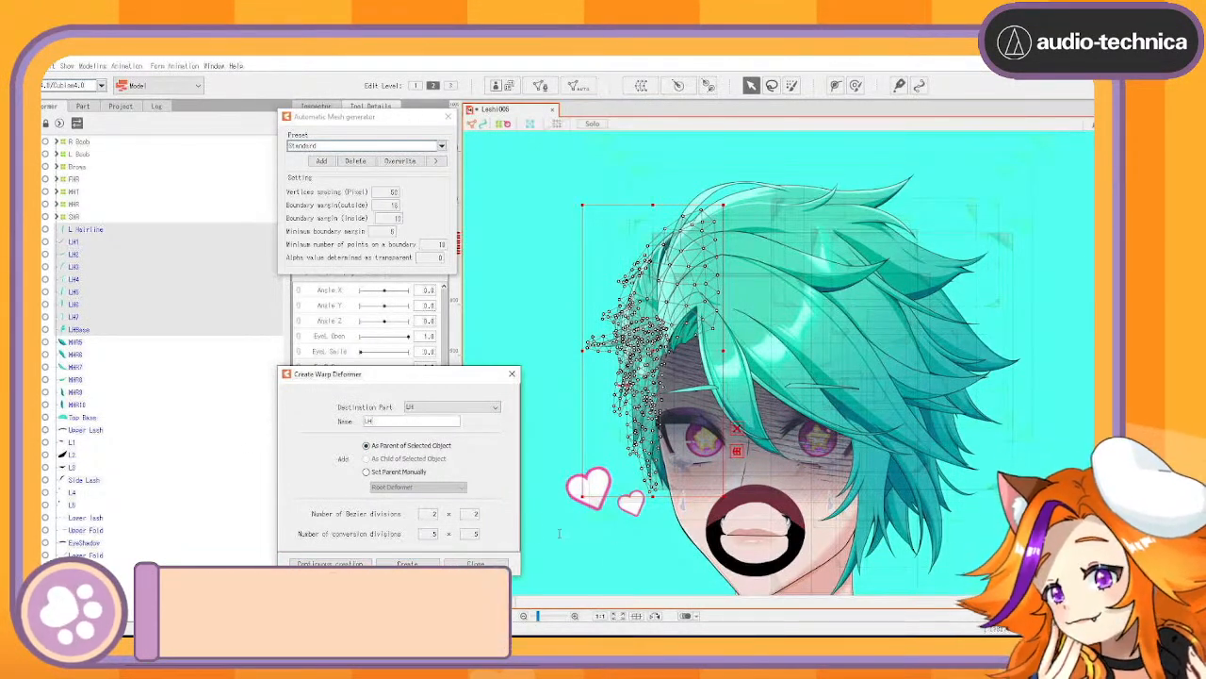
{"action": "left_click", "coordinate": [330, 563]}
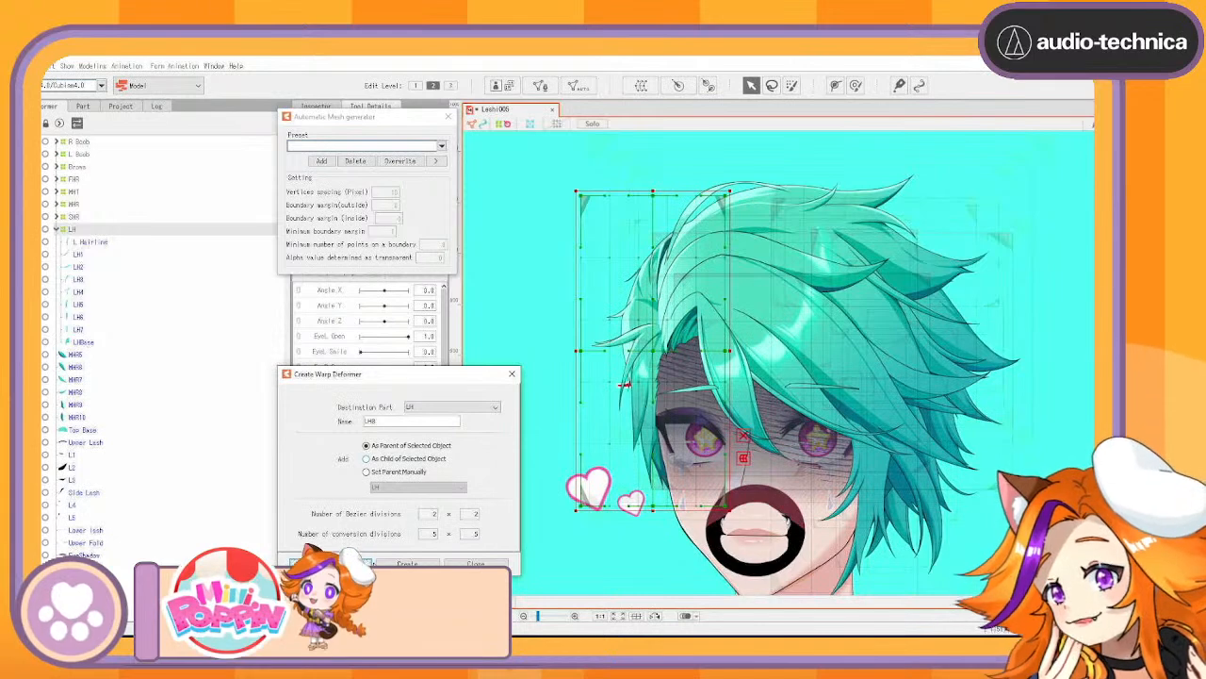
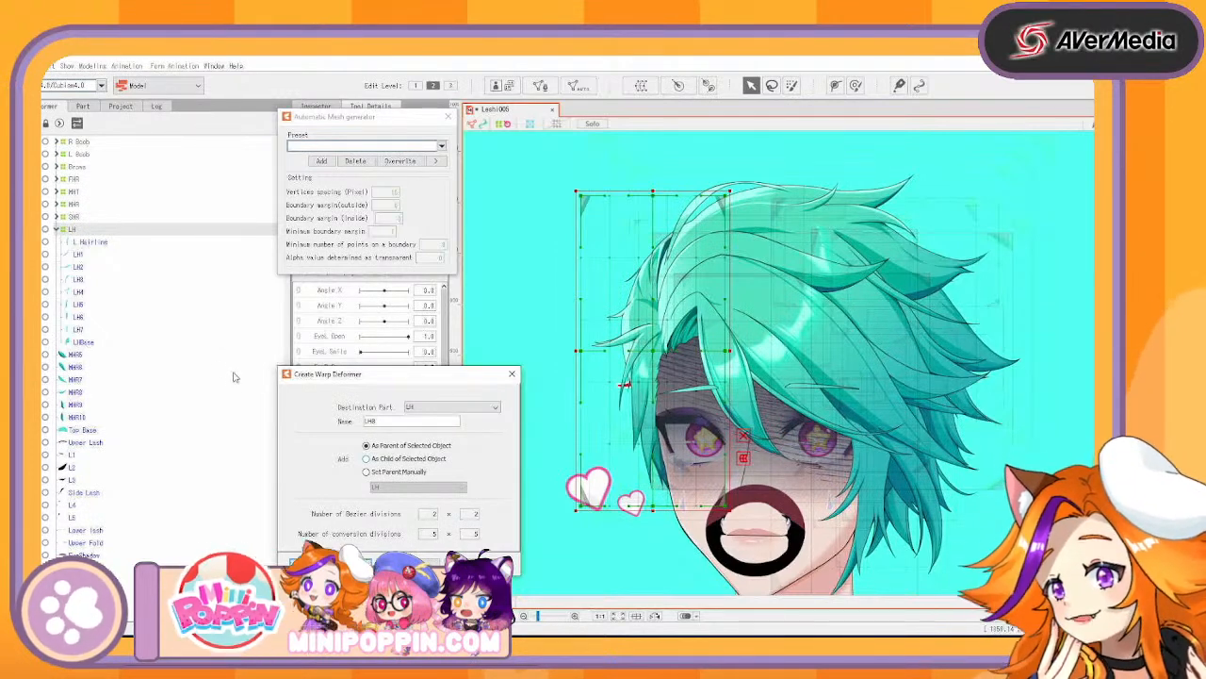
{"action": "left_click", "coordinate": [106, 244]}
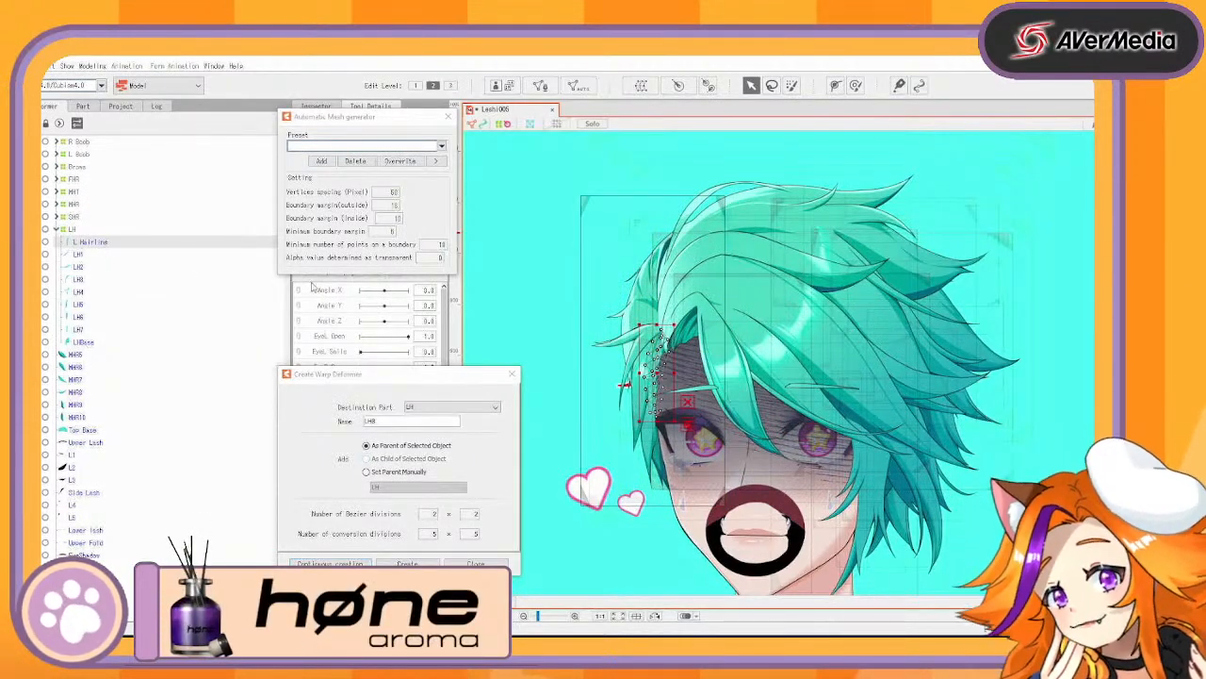
Inside LH, create parent warp deformers 1, 2 and 3 for strands LH1, LH2 and LH3 respectively
{"action": "left_click", "coordinate": [95, 256]}
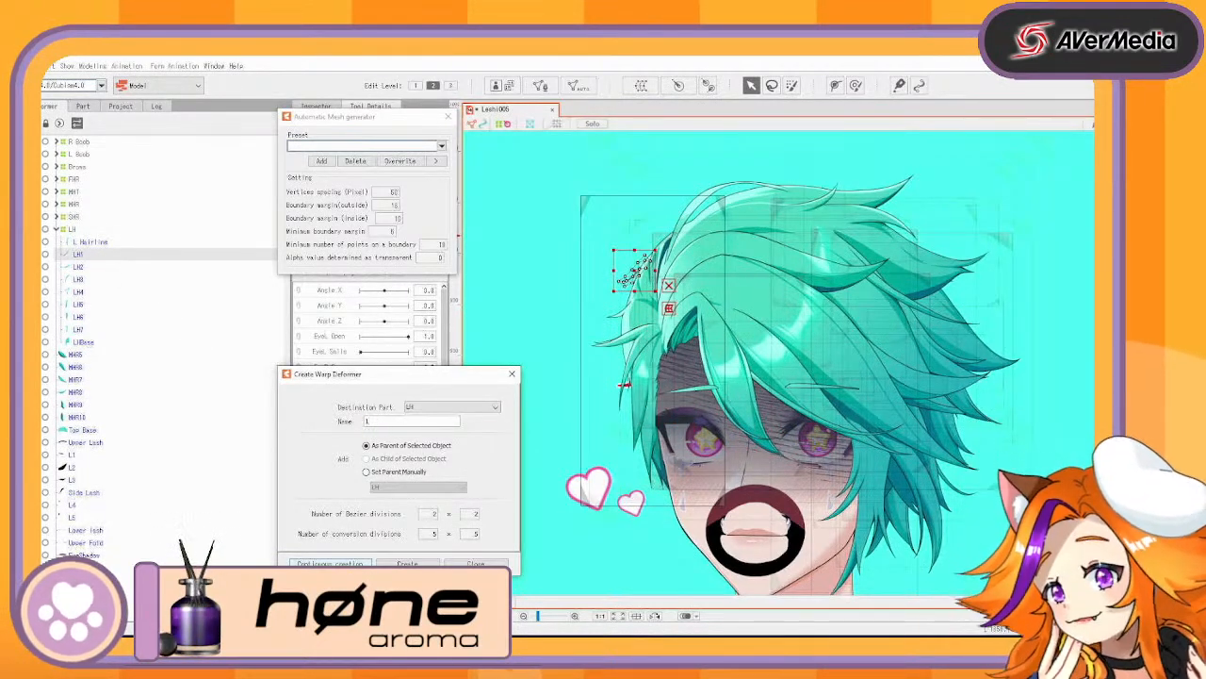
{"action": "left_click", "coordinate": [331, 563]}
{"action": "left_click", "coordinate": [100, 255]}
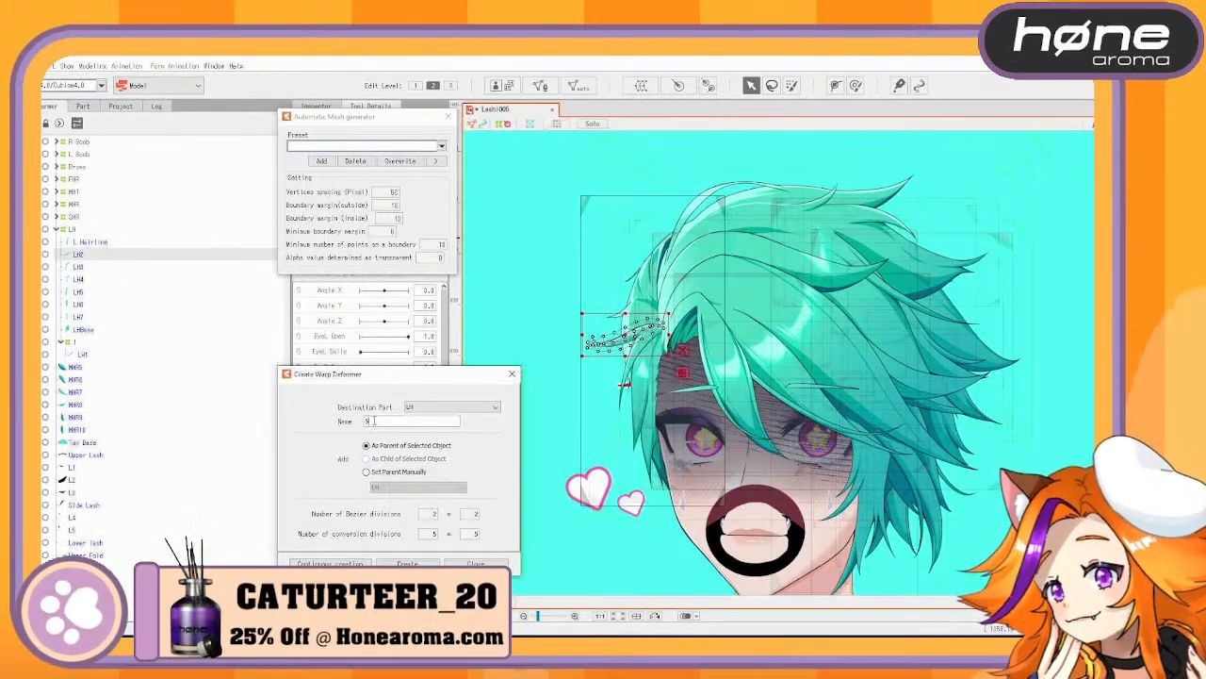
{"action": "key", "text": "Return"}
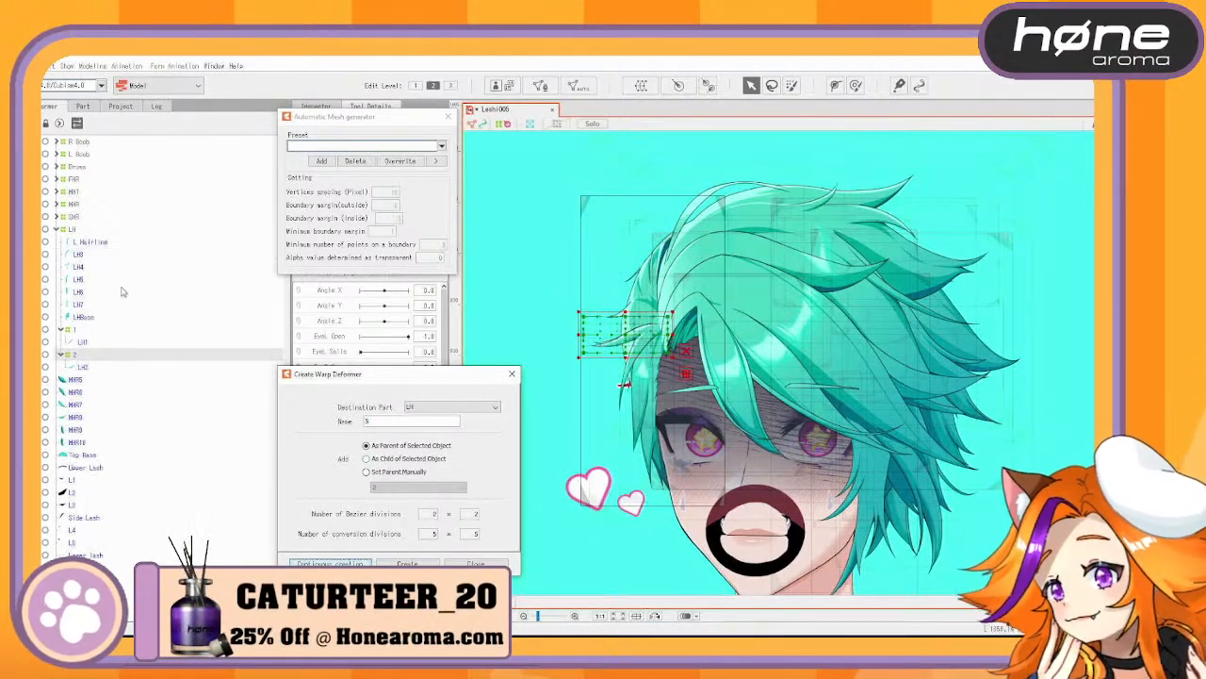
{"action": "left_click", "coordinate": [92, 269]}
{"action": "left_click", "coordinate": [339, 519]}
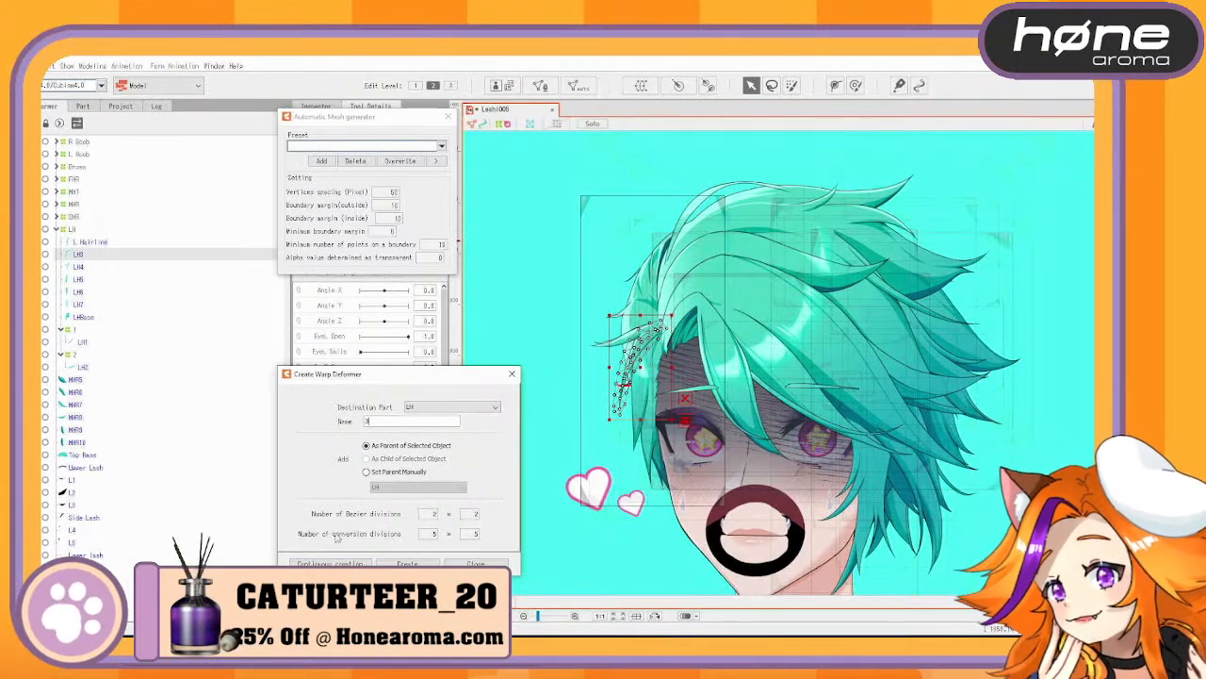
{"action": "left_click", "coordinate": [330, 566]}
Inside LH, create parent warp deformers 4, 5, 6 and 7 for strands LH4, LH5, LH6 and LH7 respectively
{"action": "left_click", "coordinate": [103, 255]}
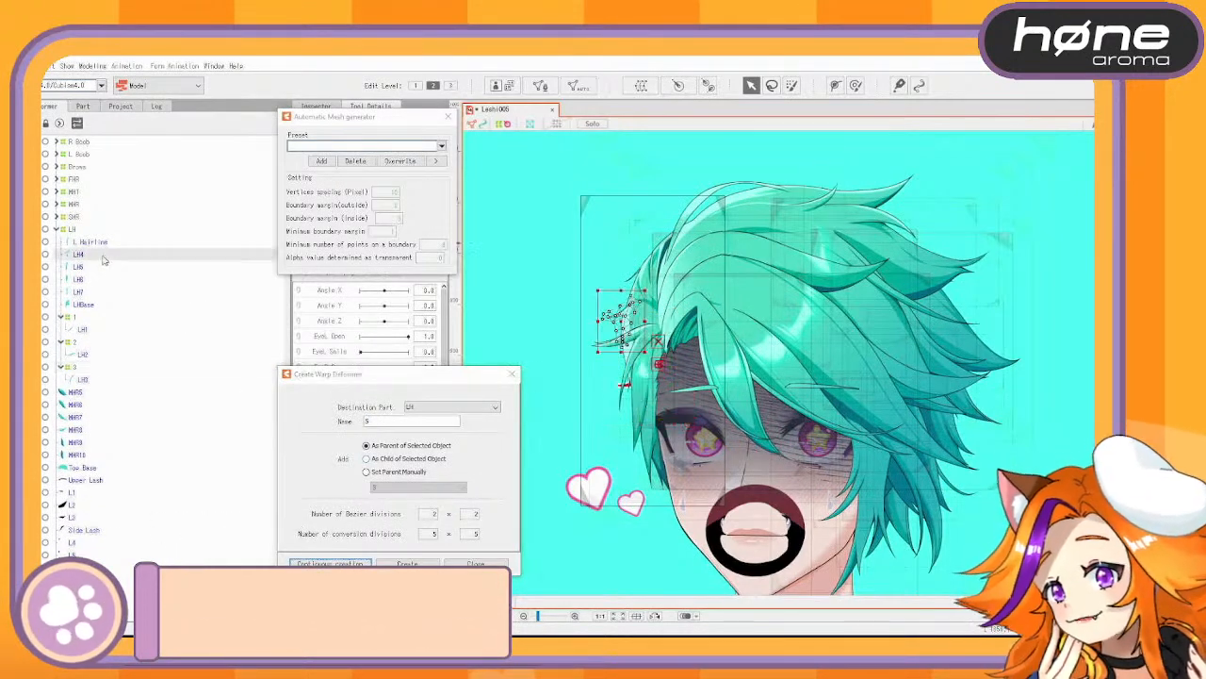
{"action": "left_click_drag", "start_coordinate": [390, 420], "coordinate": [314, 418]}
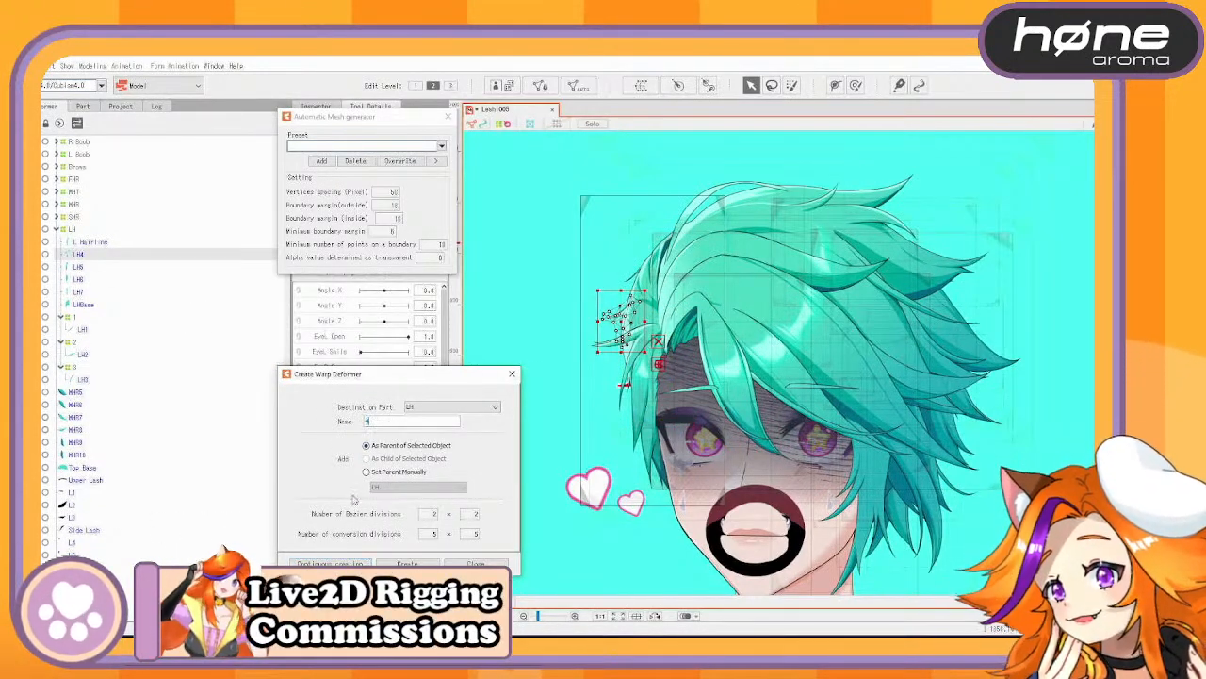
{"action": "left_click", "coordinate": [330, 564]}
{"action": "left_click", "coordinate": [105, 256]}
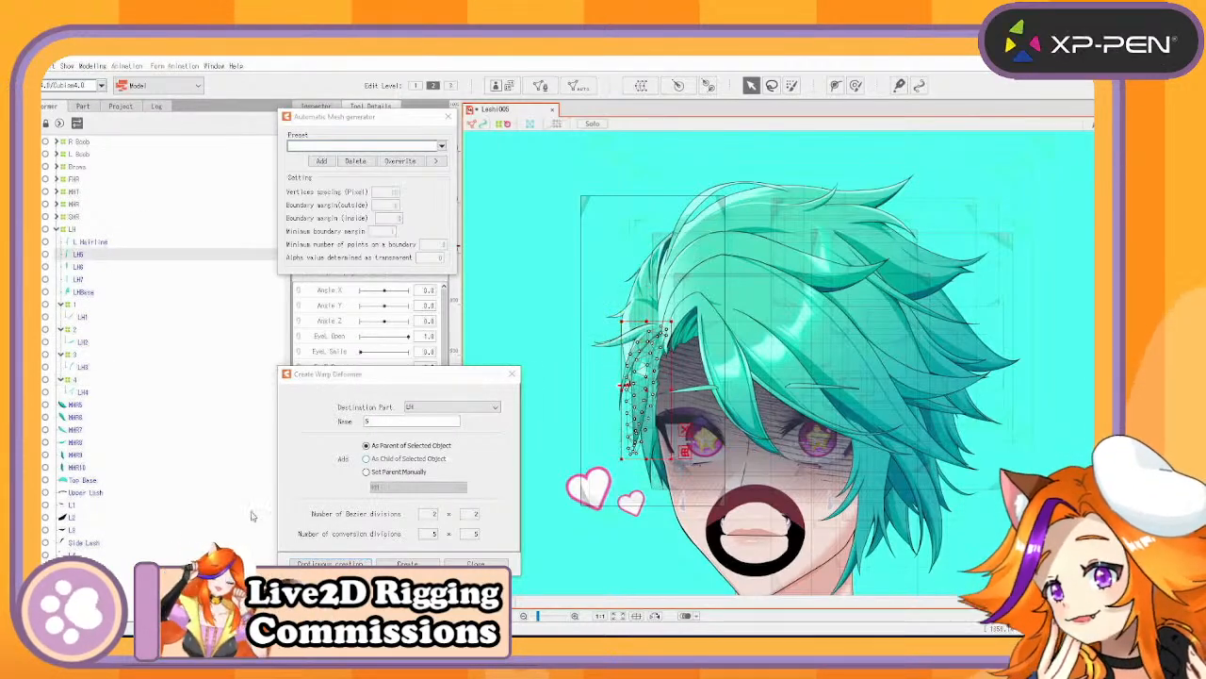
{"action": "left_click", "coordinate": [330, 563]}
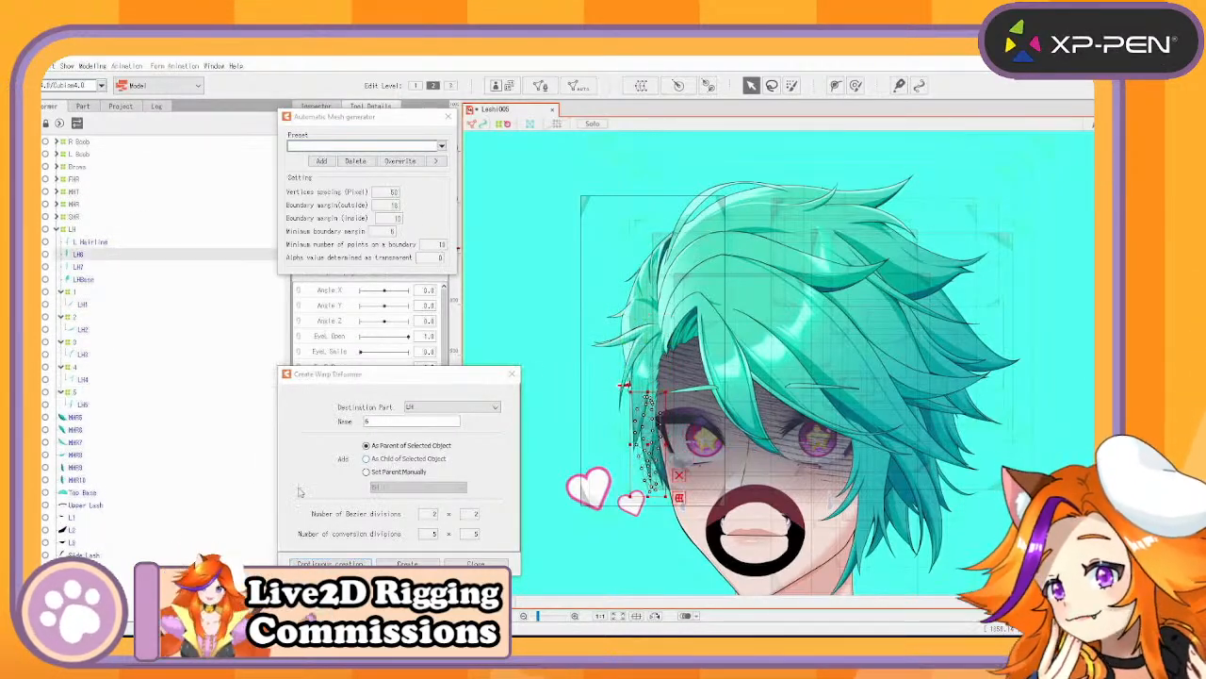
{"action": "left_click", "coordinate": [329, 564]}
{"action": "left_click", "coordinate": [105, 254]}
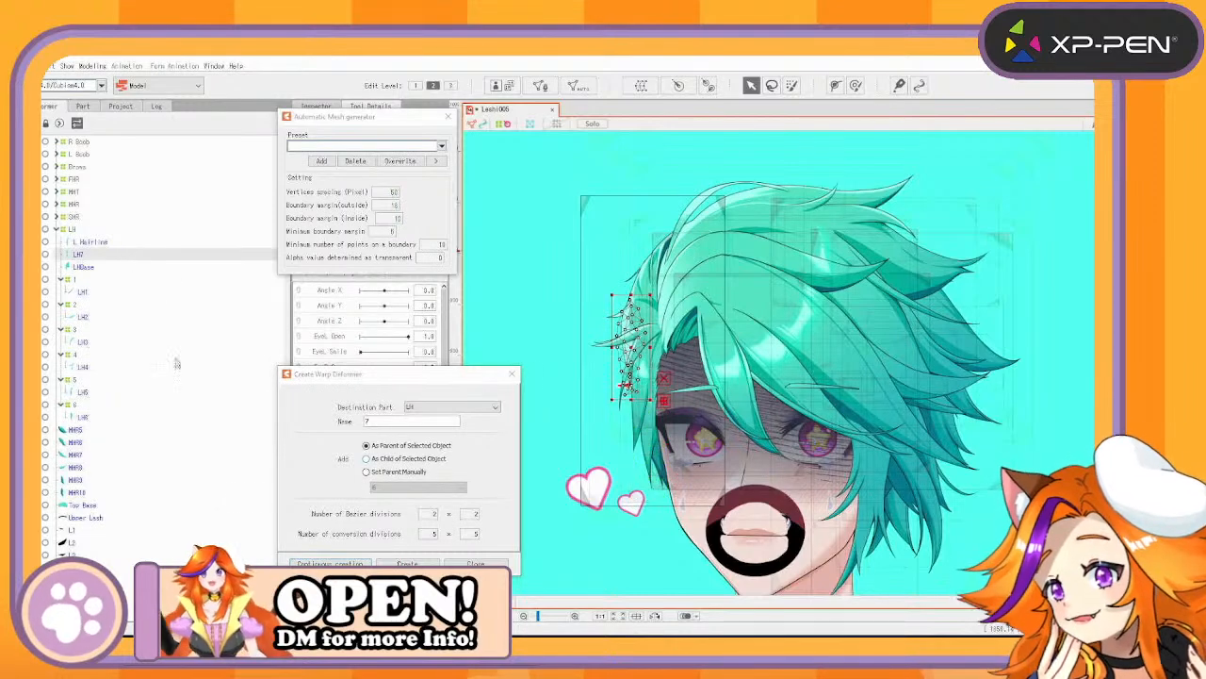
{"action": "left_click", "coordinate": [328, 563]}
Inside LH, create a parent warp deformer named Base for LHBase and one named Line for L Hairline
{"action": "left_click", "coordinate": [99, 255]}
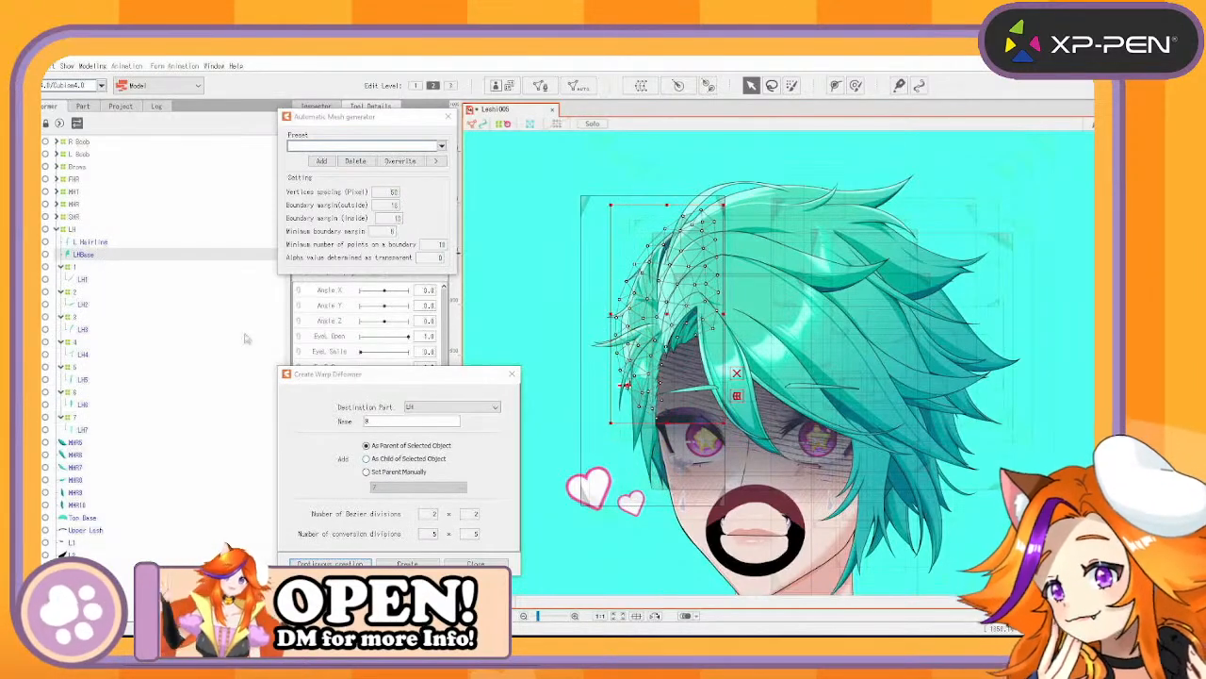
{"action": "left_click", "coordinate": [375, 422]}
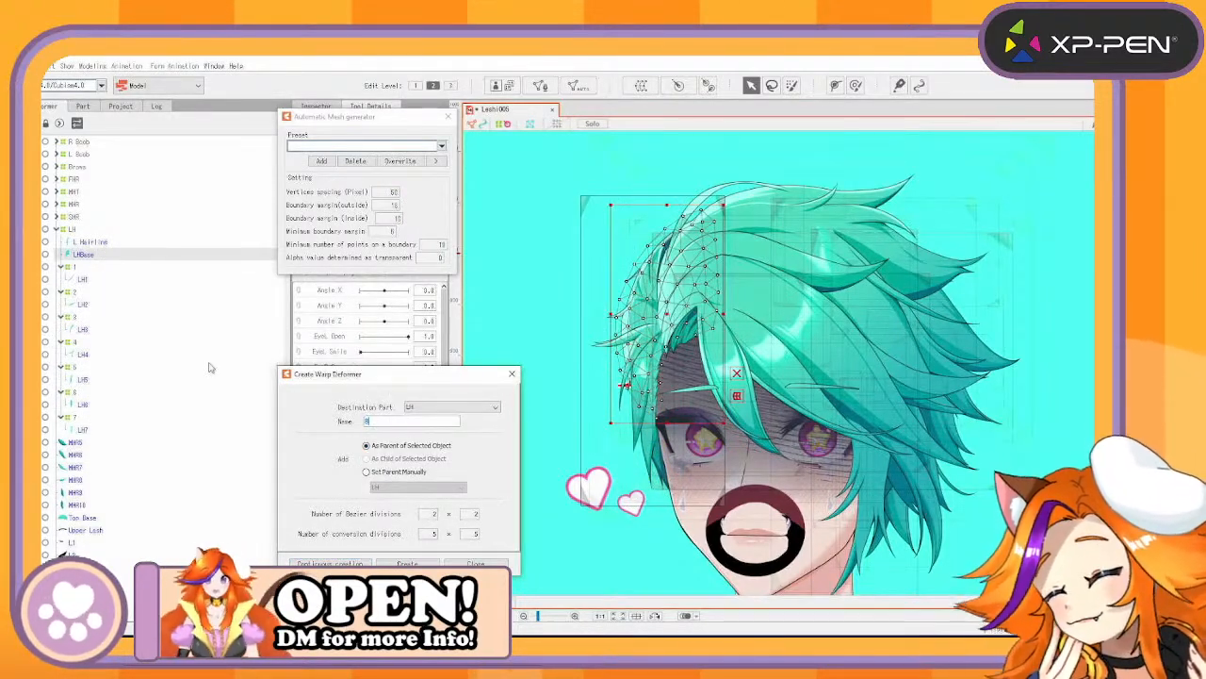
{"action": "type", "text": "Base"}
{"action": "left_click", "coordinate": [330, 563]}
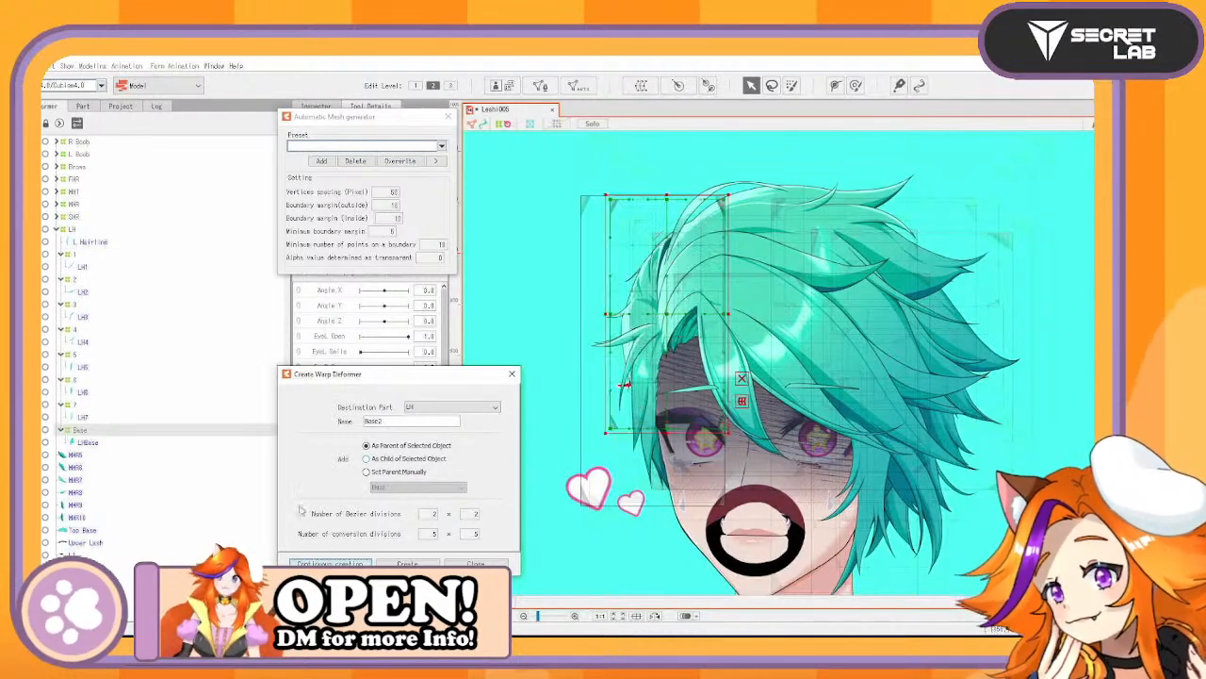
{"action": "left_click", "coordinate": [118, 245]}
{"action": "left_click_drag", "start_coordinate": [400, 422], "coordinate": [218, 405]}
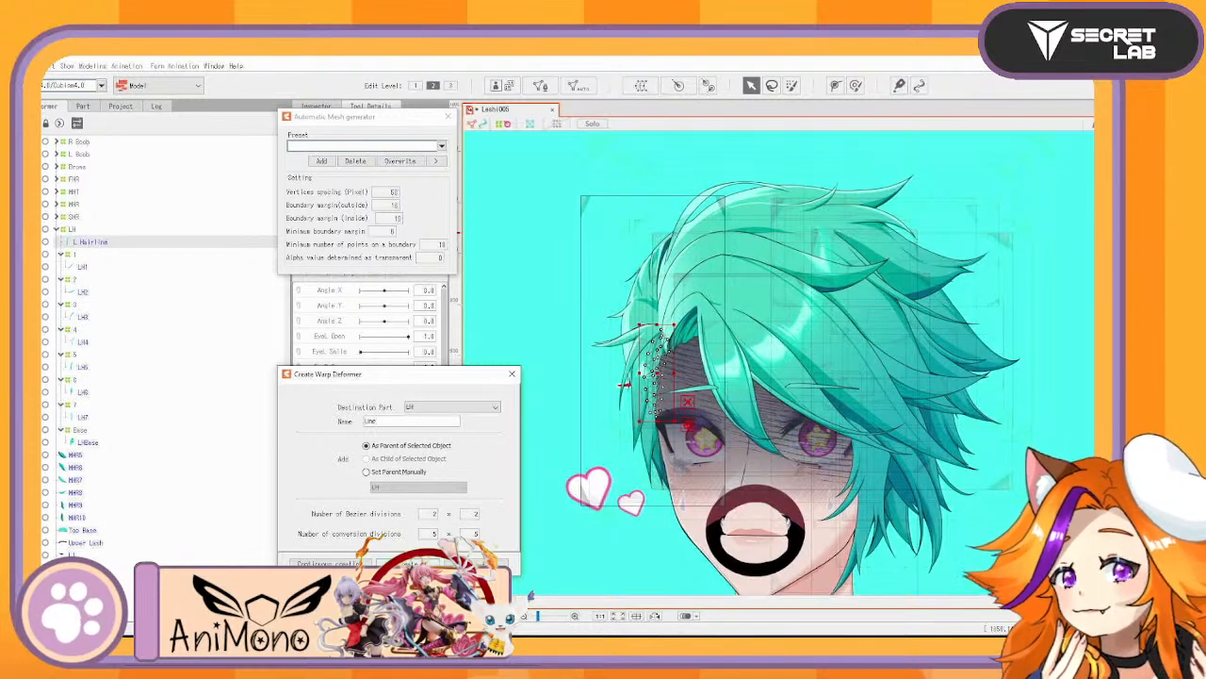
{"action": "type", "text": "Line"}
{"action": "left_click", "coordinate": [330, 564]}
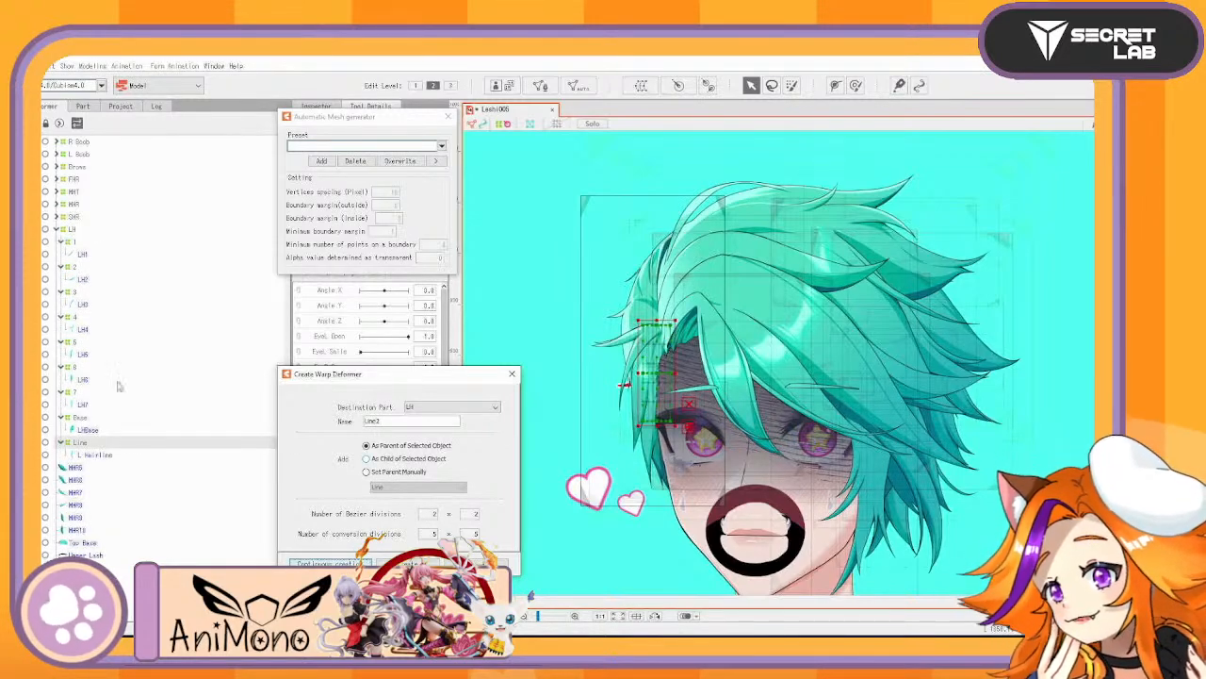
Duplicate deformers 1 to 7, Base and Line inside LH three times, and nest the sets for 1, 2 and 3 inside their matching copies
{"action": "left_click", "coordinate": [80, 415]}
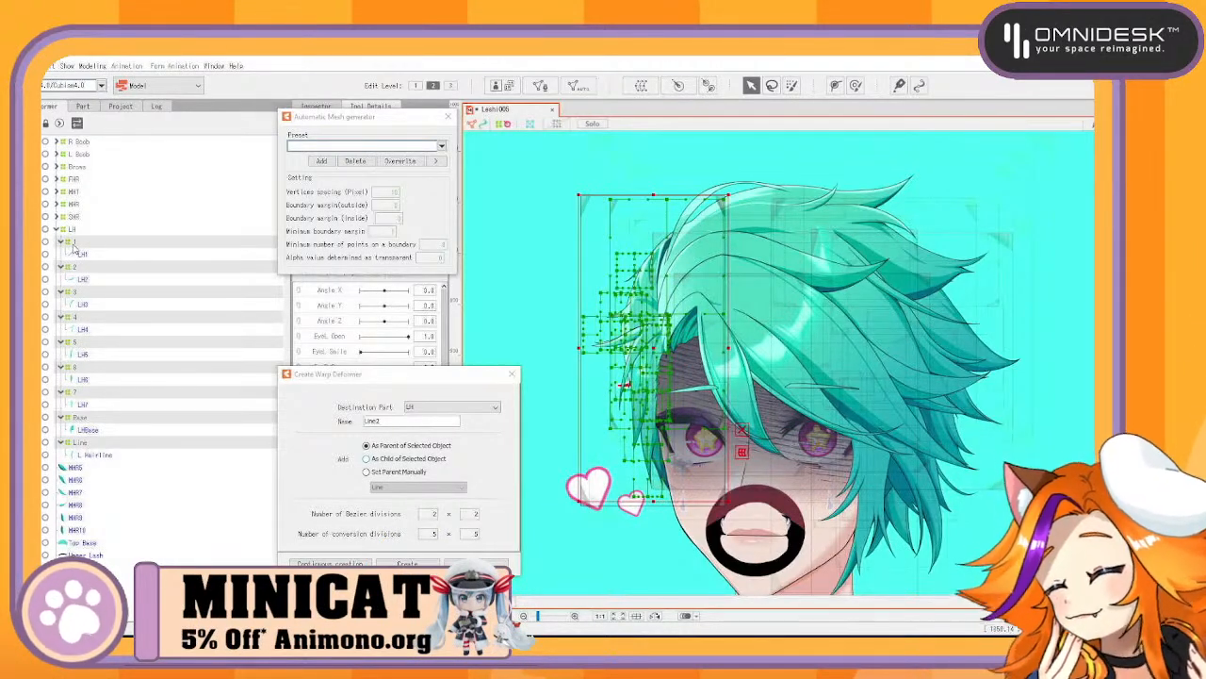
{"action": "key", "text": "ctrl+s"}
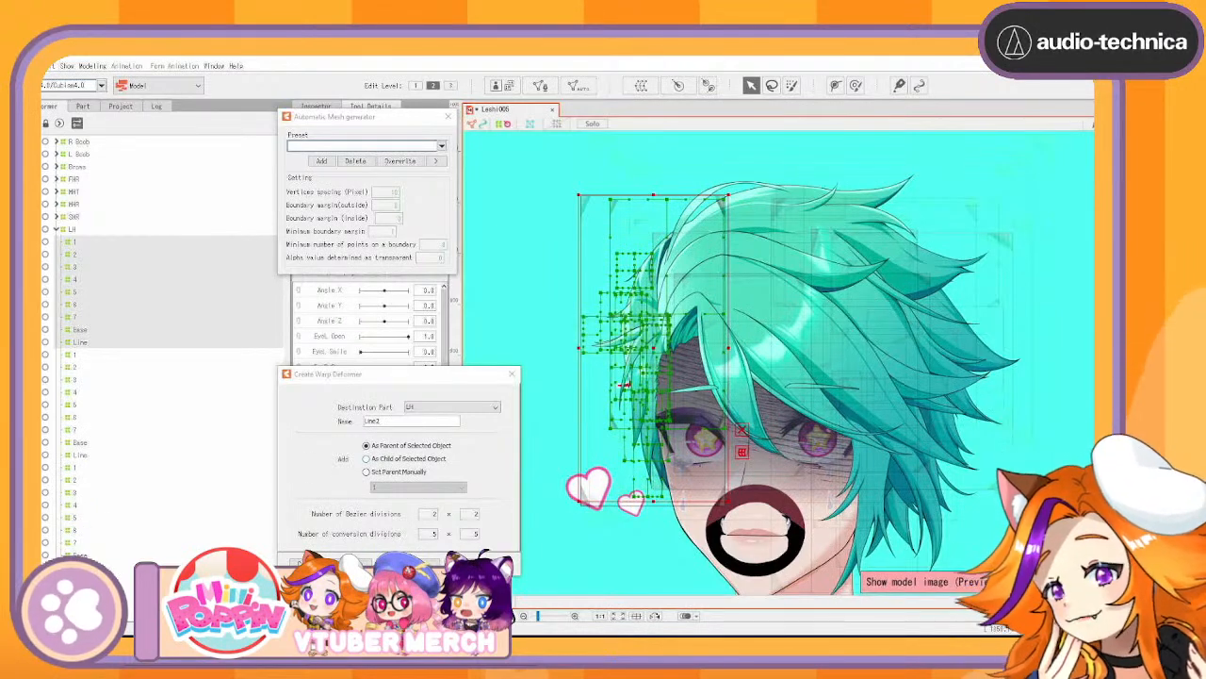
{"action": "left_click_drag", "start_coordinate": [77, 579], "coordinate": [77, 252]}
{"action": "left_click_drag", "start_coordinate": [76, 567], "coordinate": [76, 374]}
{"action": "left_click_drag", "start_coordinate": [75, 368], "coordinate": [76, 272]}
{"action": "left_click_drag", "start_coordinate": [75, 555], "coordinate": [78, 297]}
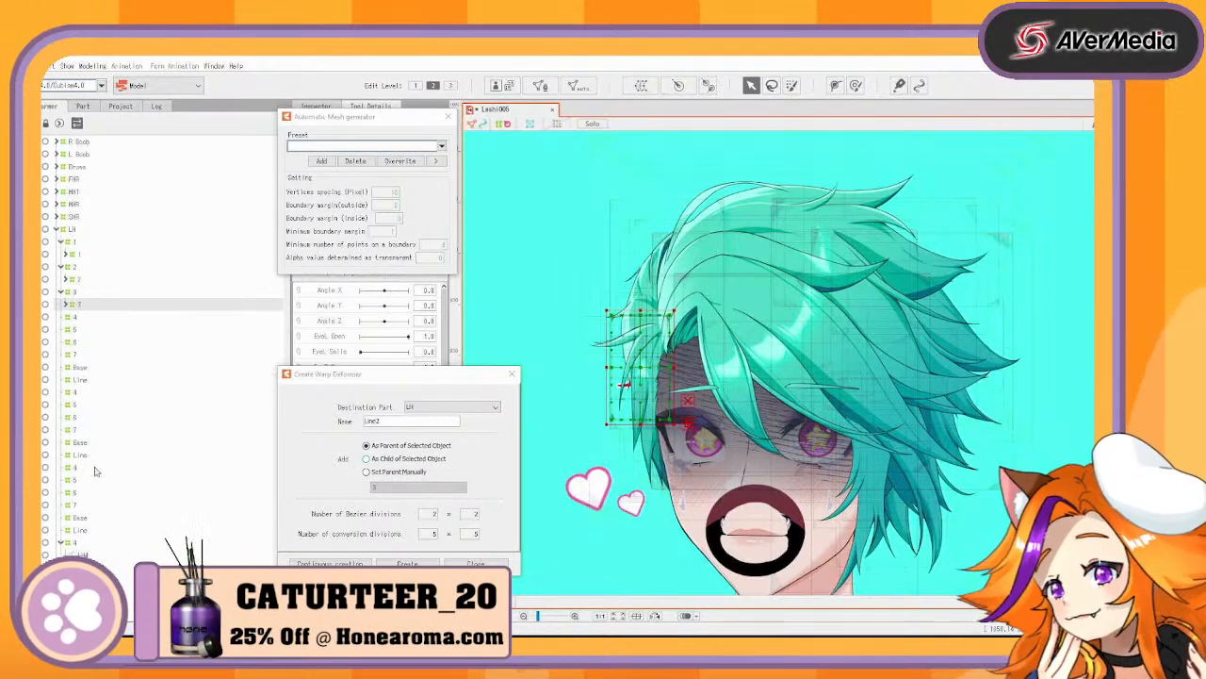
Nest the original deformers 4, 5, 6, 7, Base and Line with their strands inside their matching copies
{"action": "left_click_drag", "start_coordinate": [75, 543], "coordinate": [74, 468]}
{"action": "left_click_drag", "start_coordinate": [74, 469], "coordinate": [80, 355]}
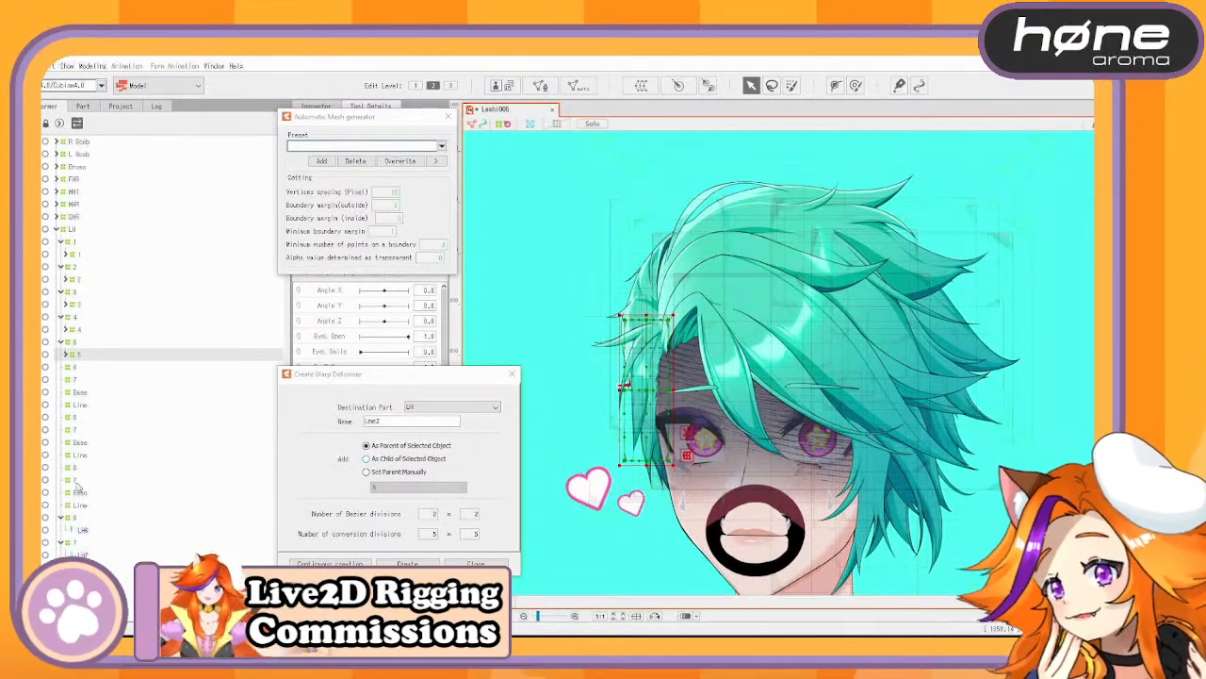
{"action": "left_click_drag", "start_coordinate": [79, 495], "coordinate": [80, 378]}
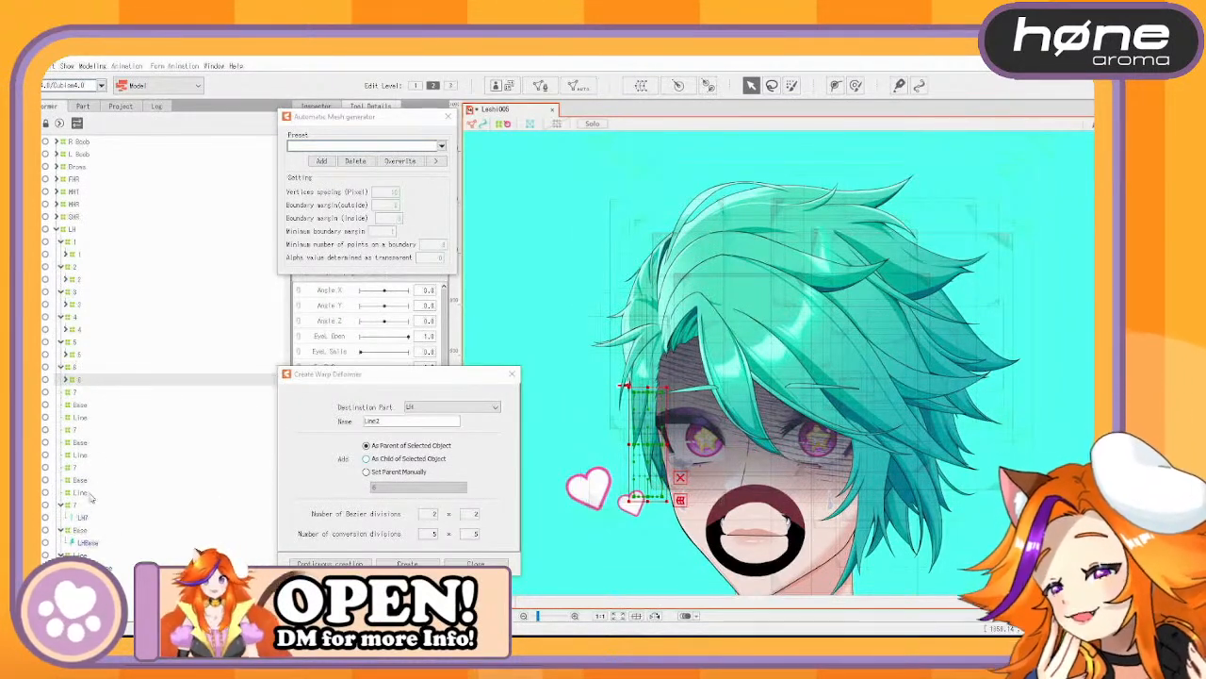
{"action": "left_click_drag", "start_coordinate": [75, 509], "coordinate": [78, 398]}
{"action": "left_click_drag", "start_coordinate": [79, 493], "coordinate": [85, 439]}
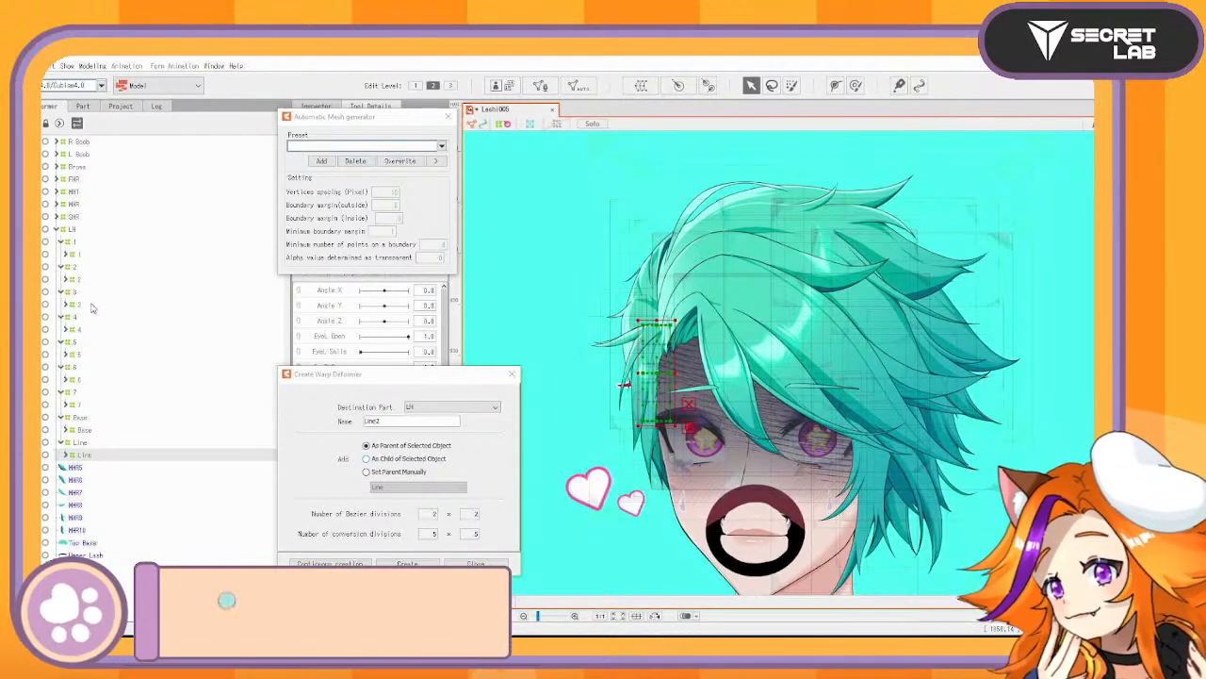
Duplicate the LH deformer, nest the original with its contents inside the copy, and collapse it
{"action": "left_click", "coordinate": [57, 229]}
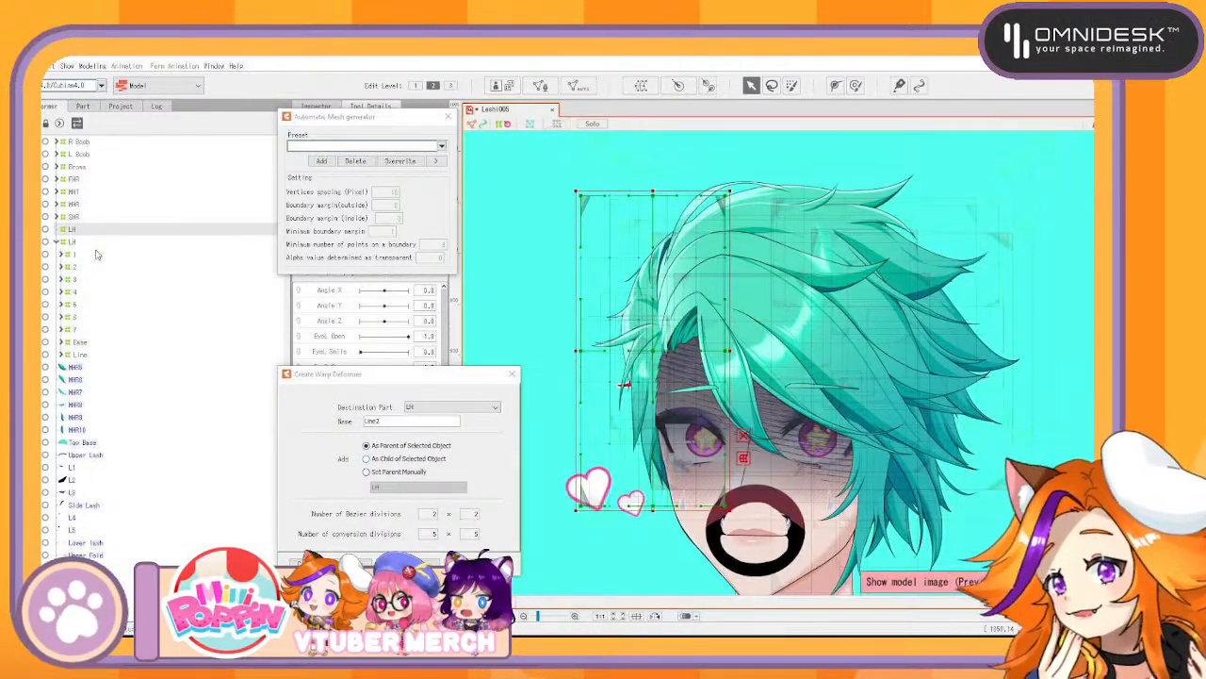
{"action": "key", "text": "ctrl+v"}
{"action": "left_click_drag", "start_coordinate": [75, 255], "coordinate": [73, 234]}
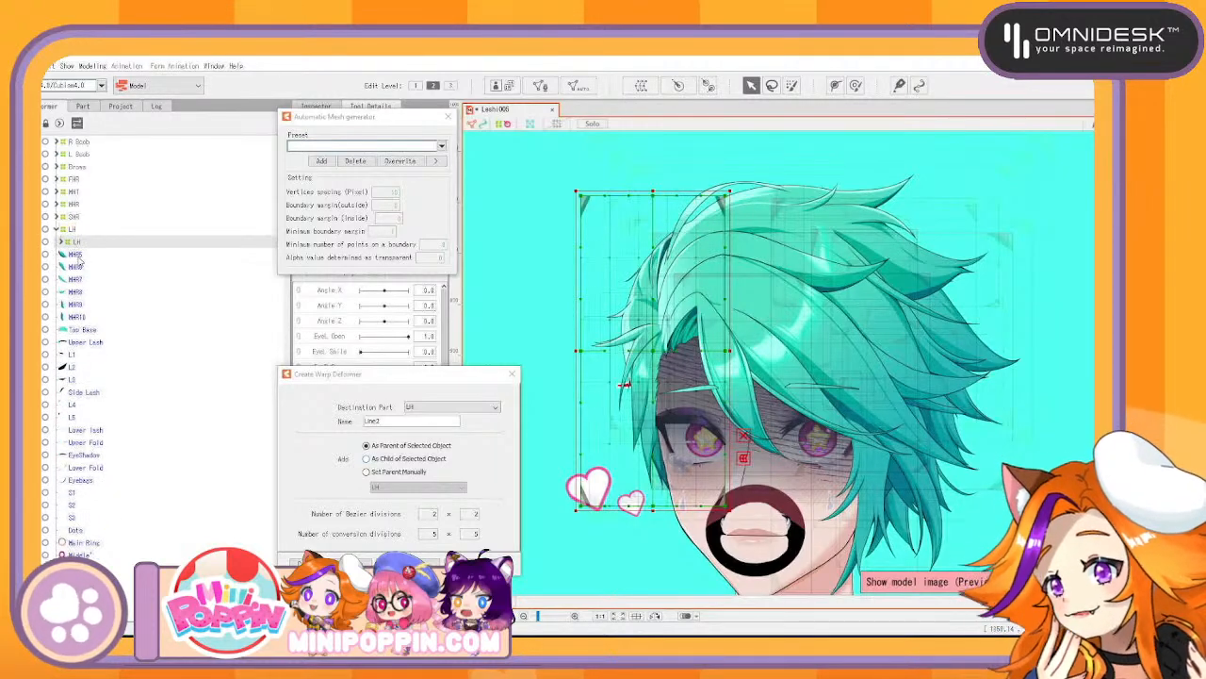
Move the hair strands MHR5 to MHR10 out of the root level into the outer MHR deformer
{"action": "left_click", "coordinate": [77, 255]}
{"action": "left_click", "coordinate": [79, 266], "text": "ctrl"}
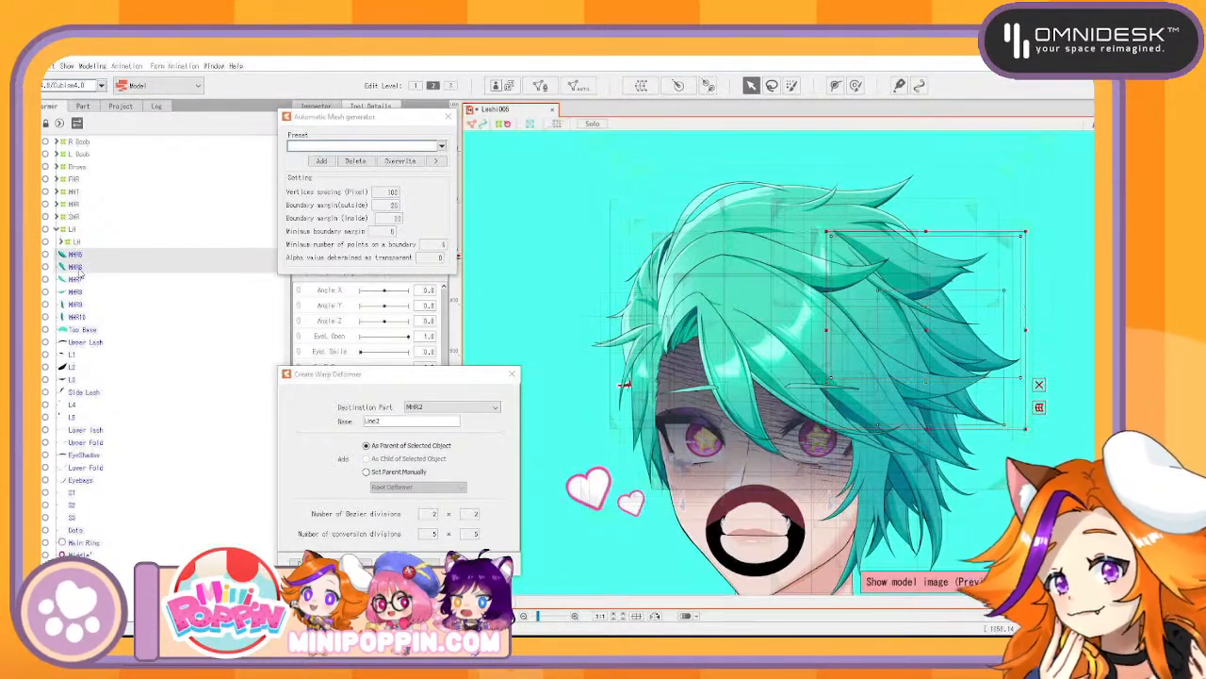
{"action": "left_click", "coordinate": [81, 280], "text": "ctrl"}
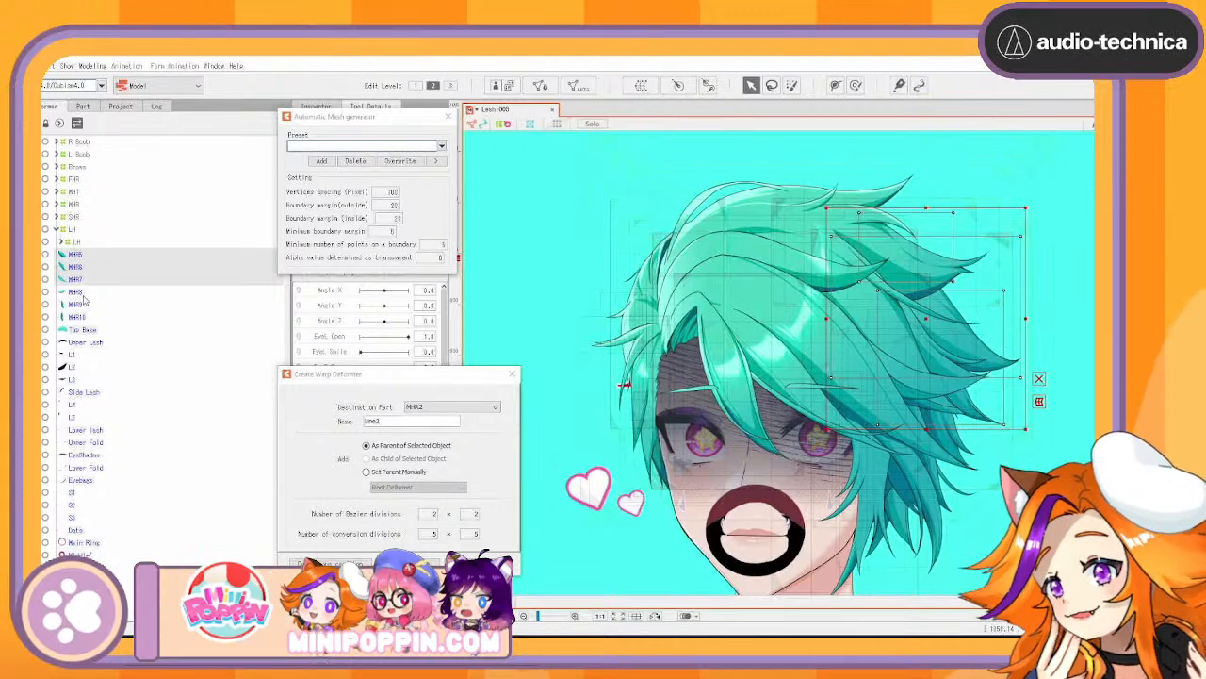
{"action": "left_click", "coordinate": [83, 300], "text": "ctrl"}
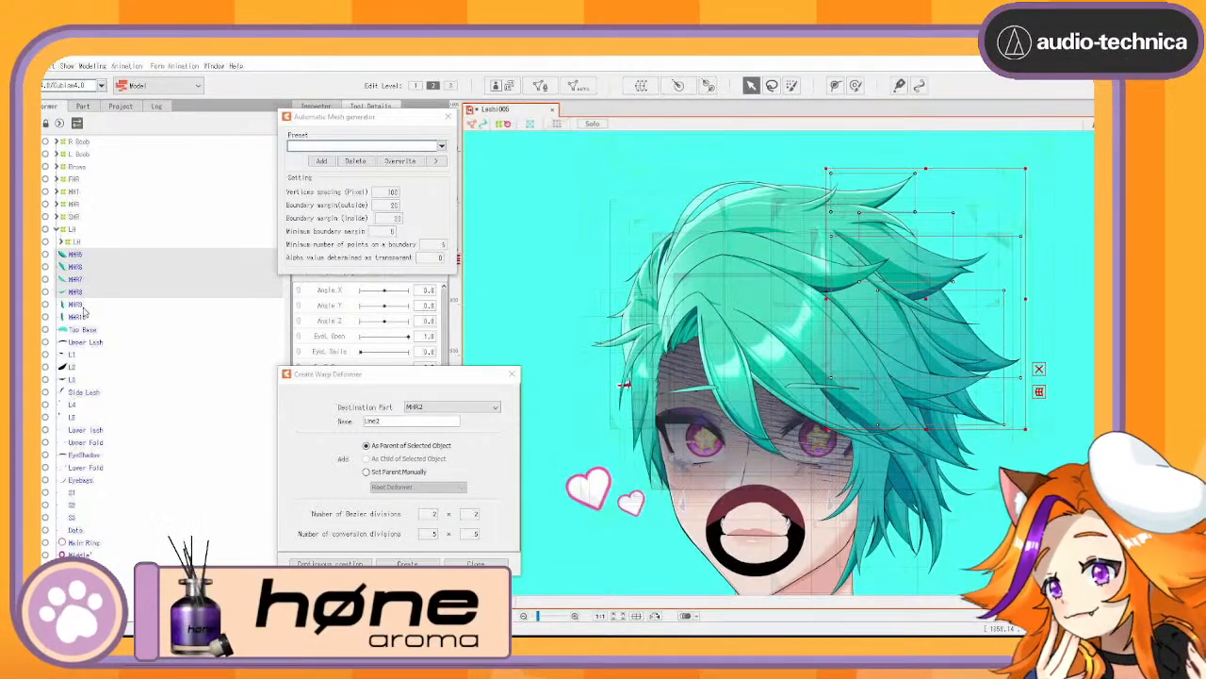
{"action": "left_click", "coordinate": [87, 305], "text": "ctrl"}
{"action": "left_click", "coordinate": [86, 319], "text": "ctrl"}
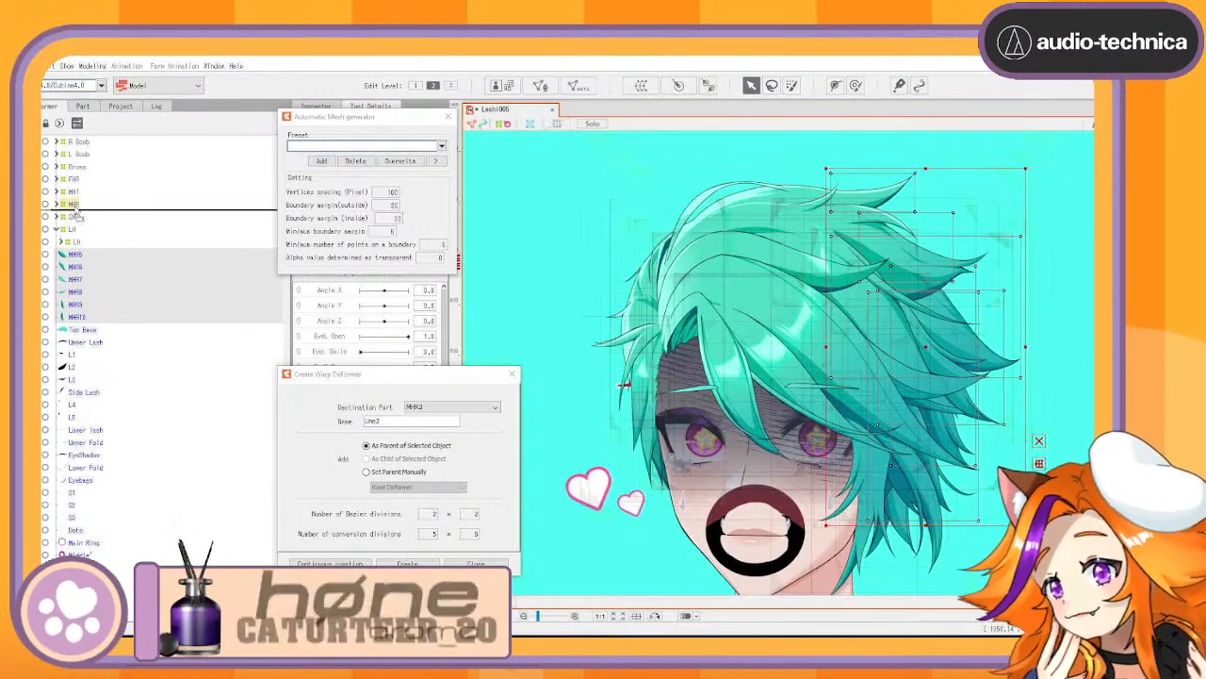
{"action": "left_click", "coordinate": [58, 205]}
{"action": "left_click", "coordinate": [57, 204]}
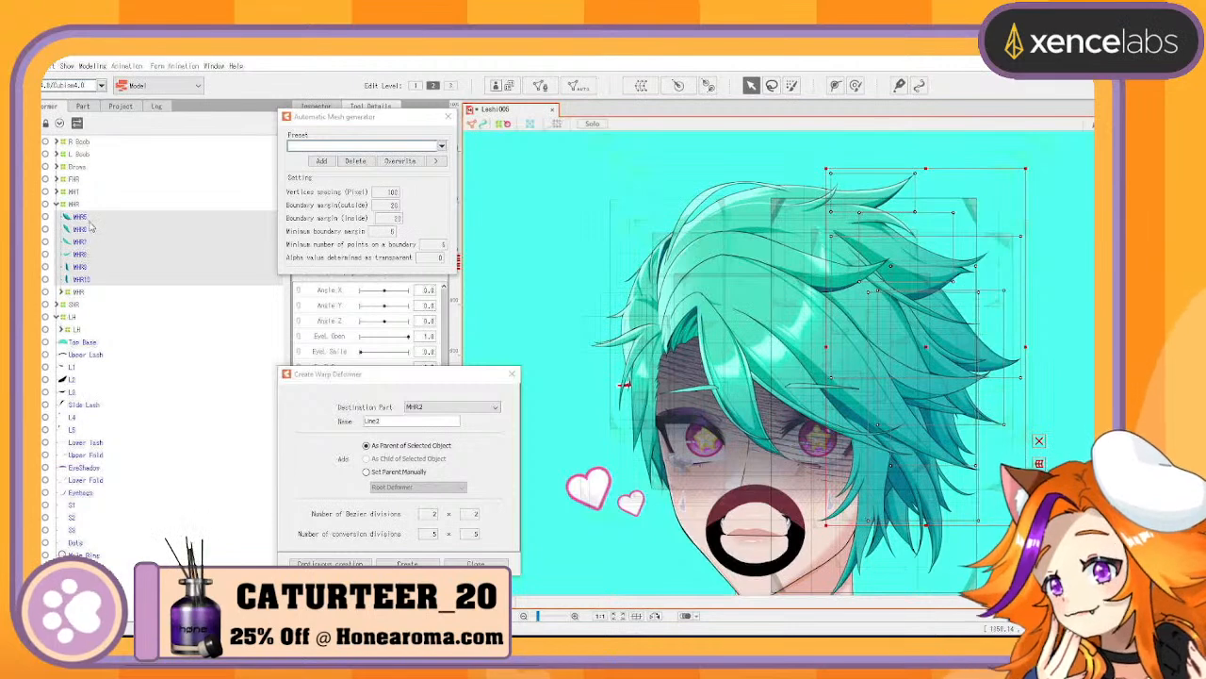
Nest strands MHR5 to MHR10 inside the innermost MHR deformer, alongside deformers 1 to 4
{"action": "left_click", "coordinate": [62, 292]}
{"action": "left_click", "coordinate": [66, 306]}
{"action": "left_click", "coordinate": [81, 279]}
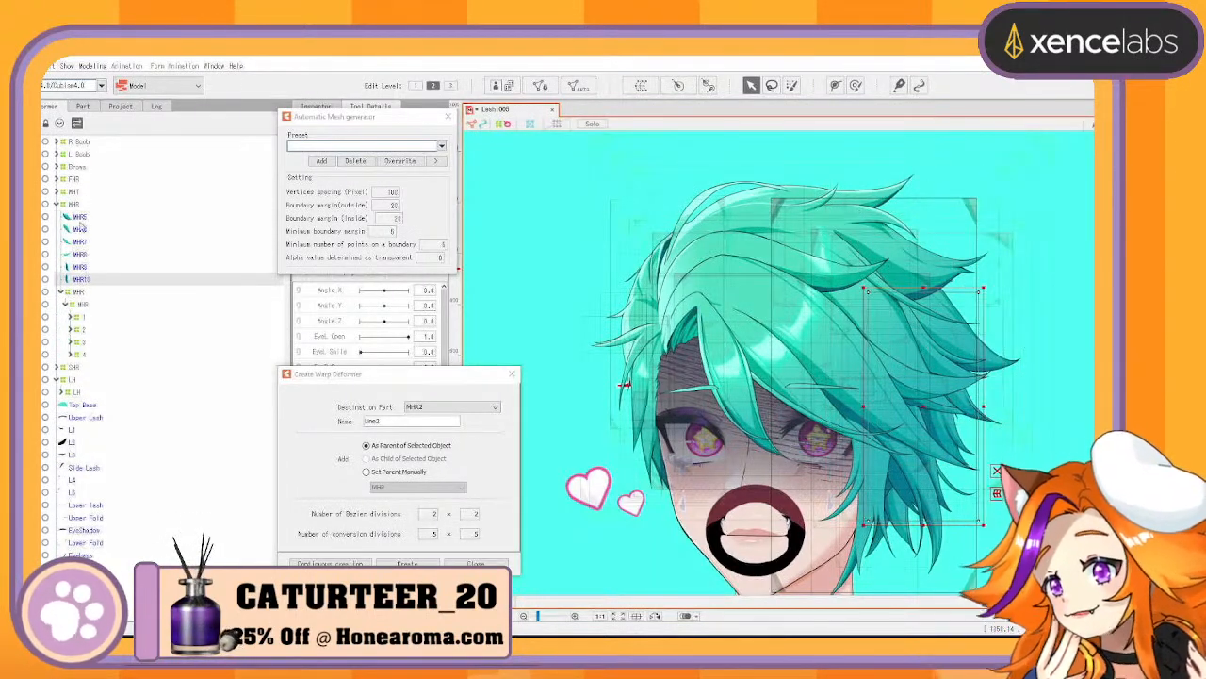
{"action": "left_click", "coordinate": [80, 218], "text": "shift"}
{"action": "left_click_drag", "start_coordinate": [80, 219], "coordinate": [81, 307]}
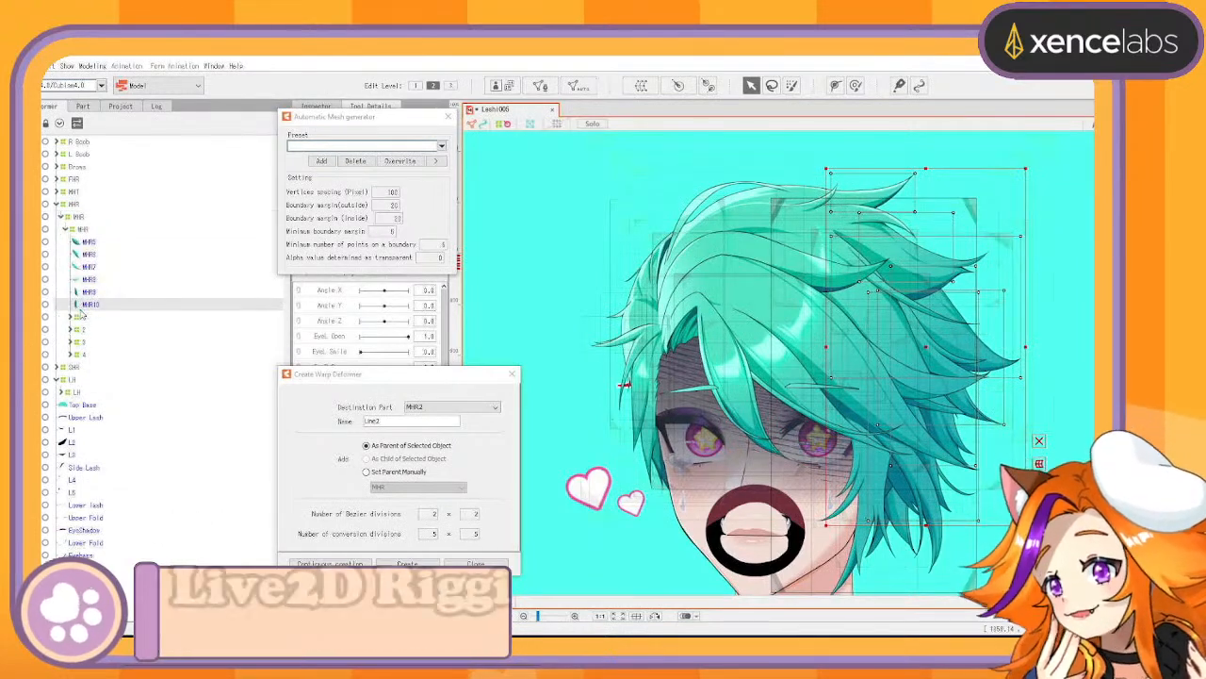
{"action": "left_click", "coordinate": [89, 242]}
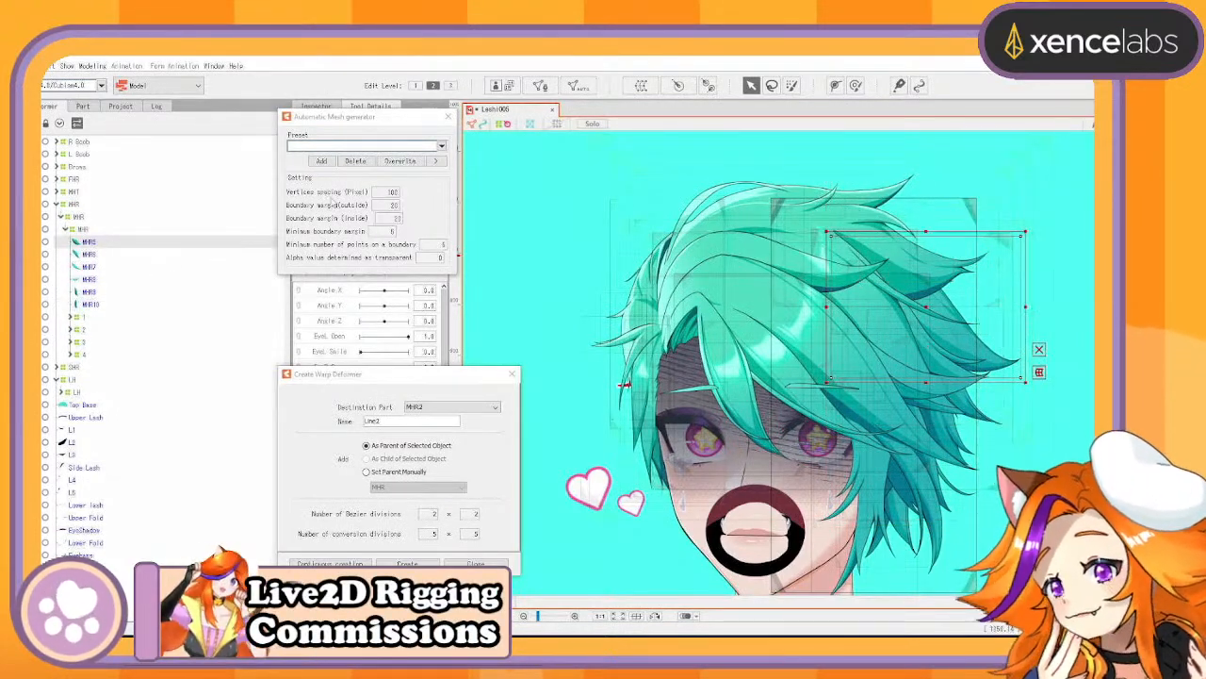
{"action": "left_click_drag", "start_coordinate": [400, 422], "coordinate": [284, 424]}
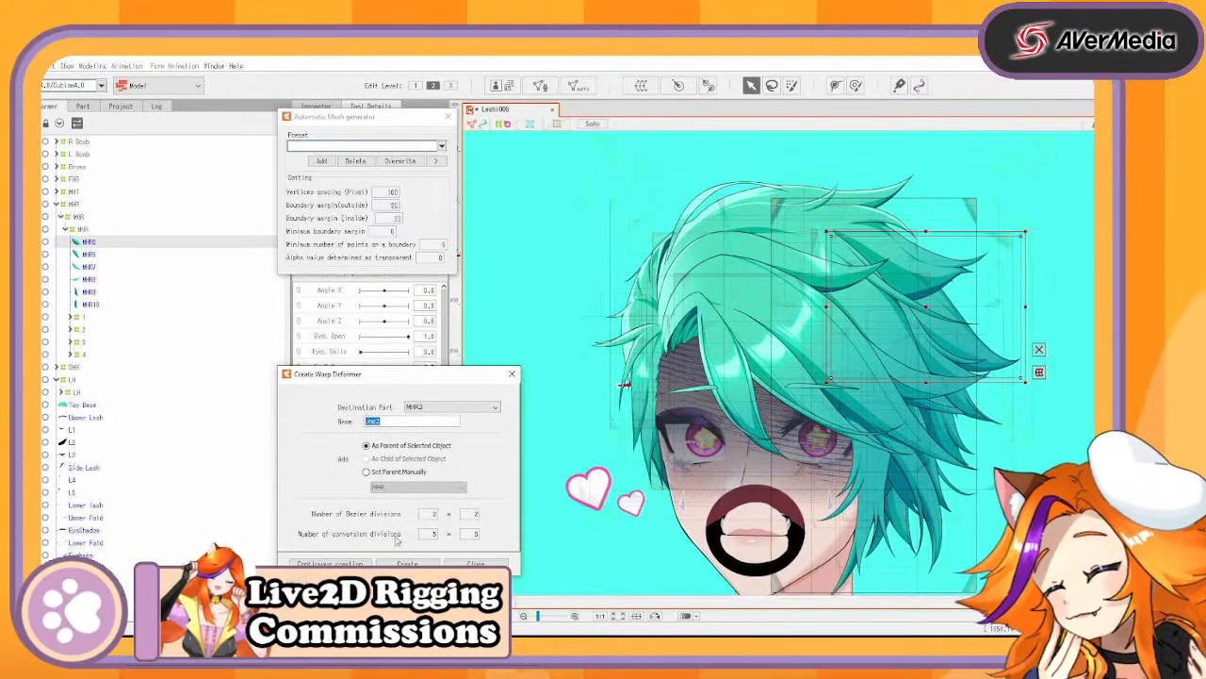
{"action": "type", "text": "5"}
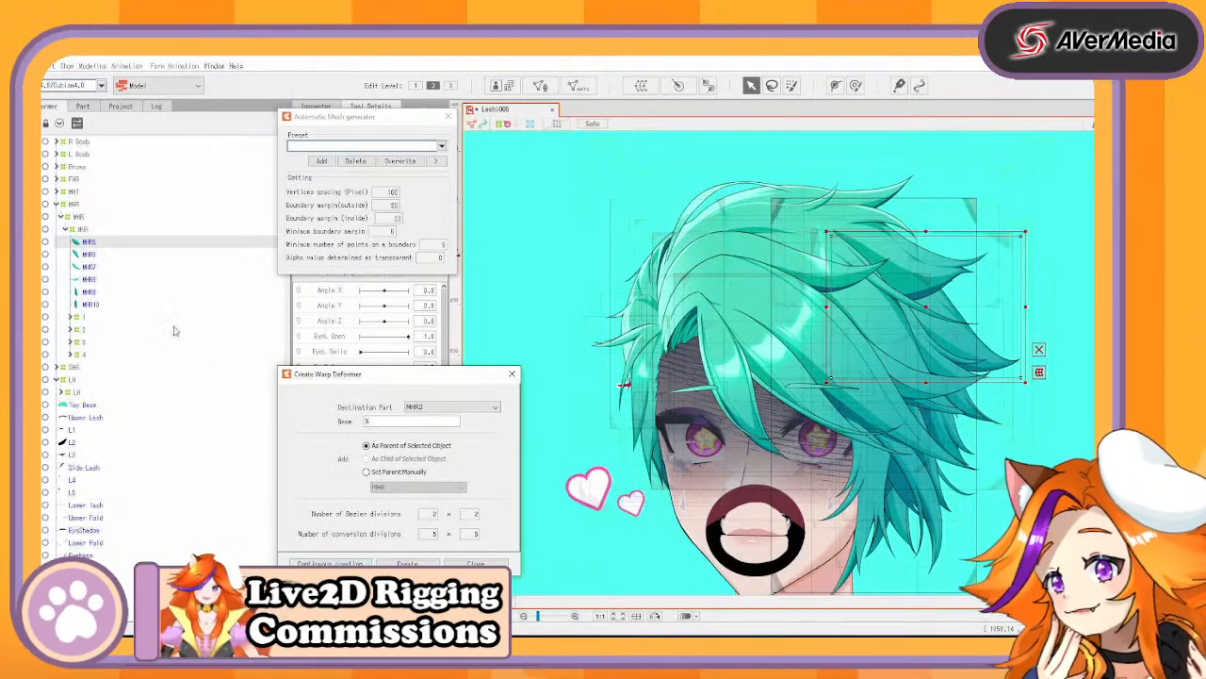
Generate automatic meshes for strands MHR5 to MHR10 with the Standard preset
{"action": "left_click", "coordinate": [109, 306], "text": "shift"}
{"action": "left_click", "coordinate": [433, 146]}
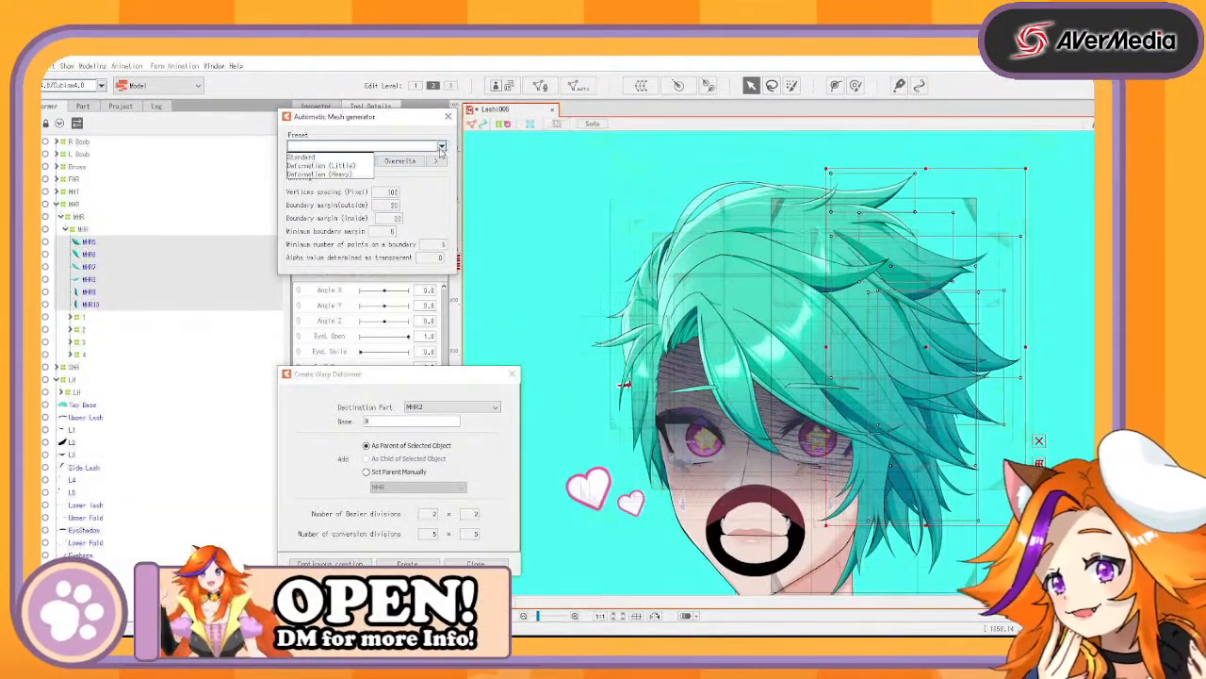
{"action": "left_click", "coordinate": [341, 160]}
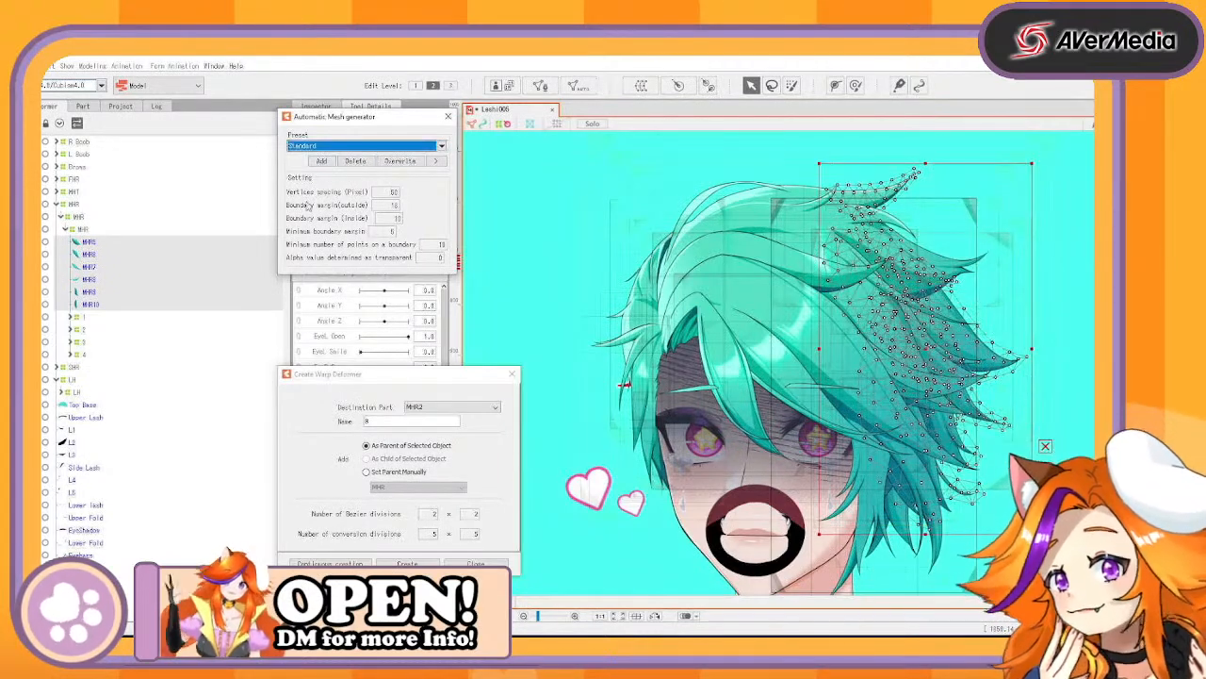
Create a parent warp deformer named 5 for strand MHR5 and one named 6 for MHR6
{"action": "left_click", "coordinate": [105, 244]}
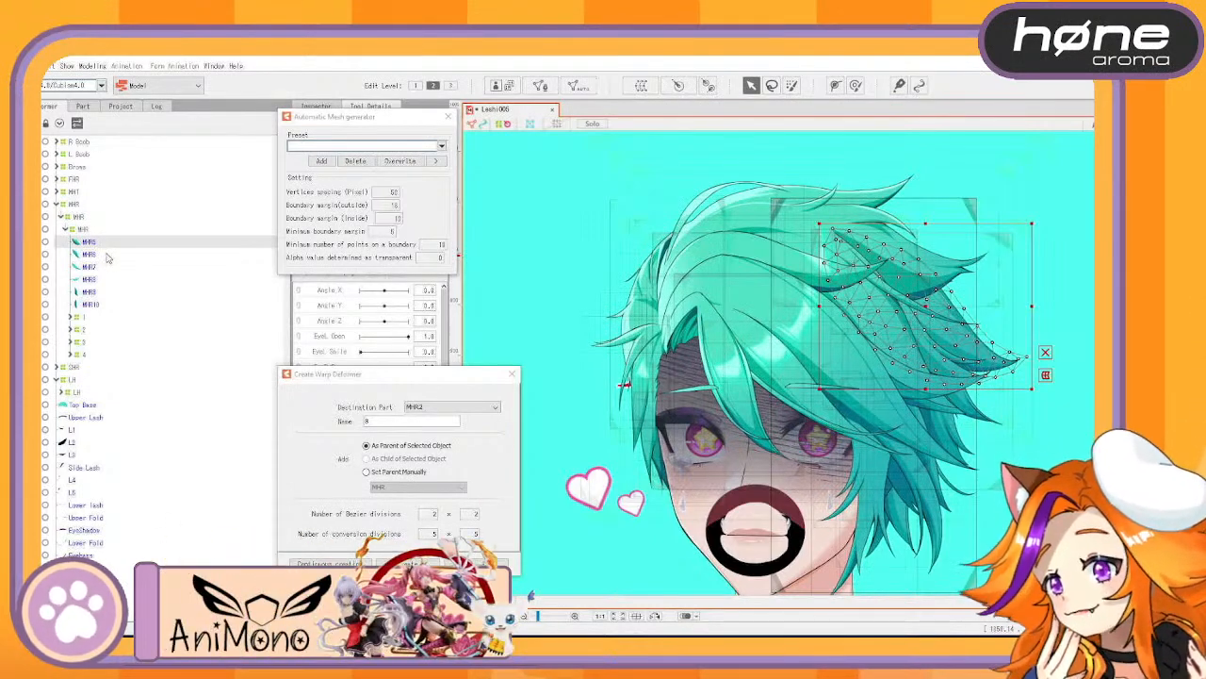
{"action": "left_click", "coordinate": [108, 255]}
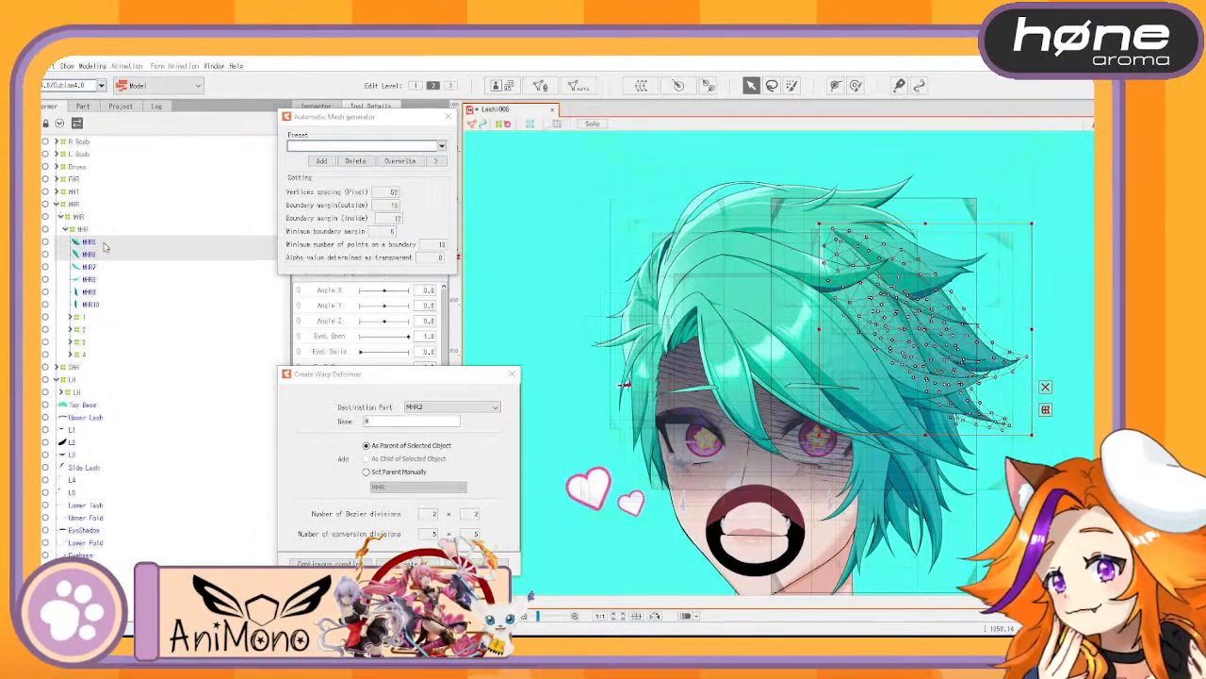
{"action": "left_click", "coordinate": [105, 243]}
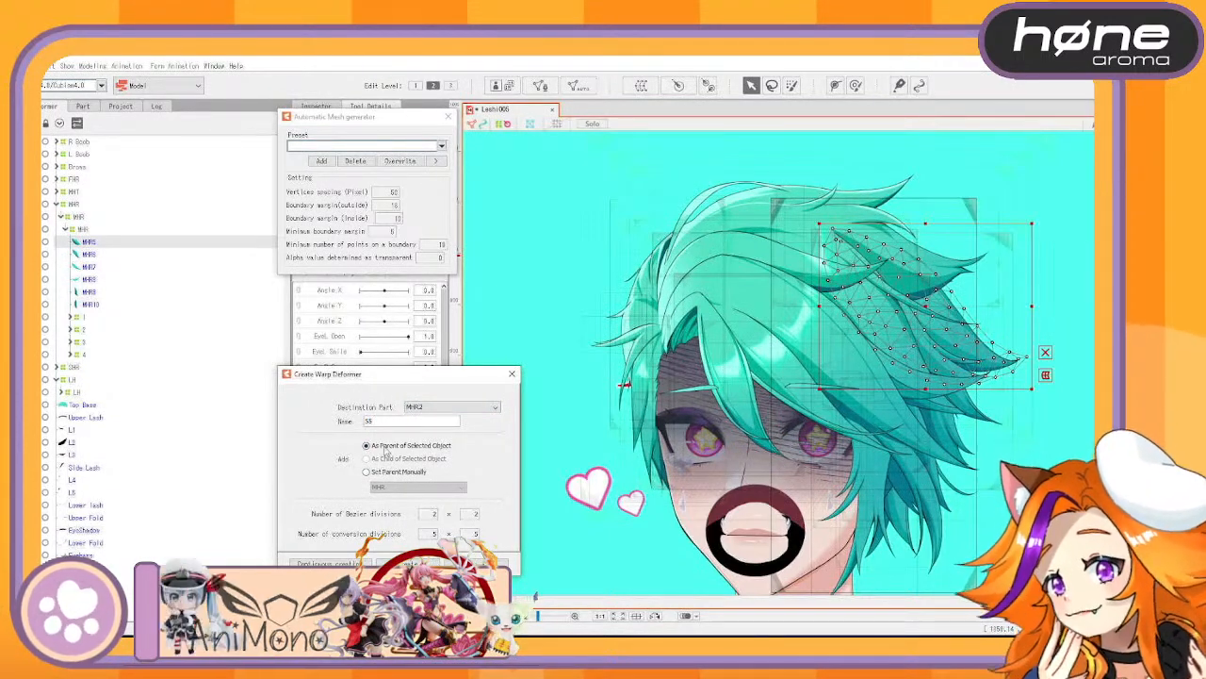
{"action": "key", "text": "BackSpace"}
{"action": "left_click", "coordinate": [332, 564]}
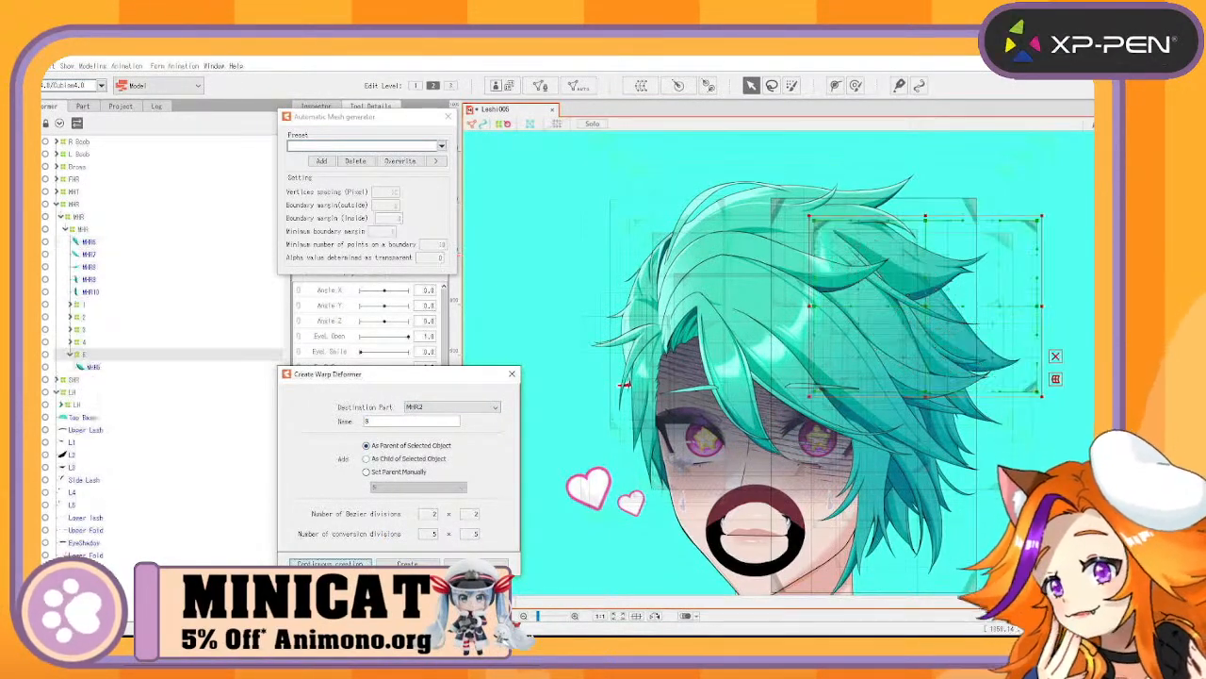
{"action": "left_click", "coordinate": [106, 242]}
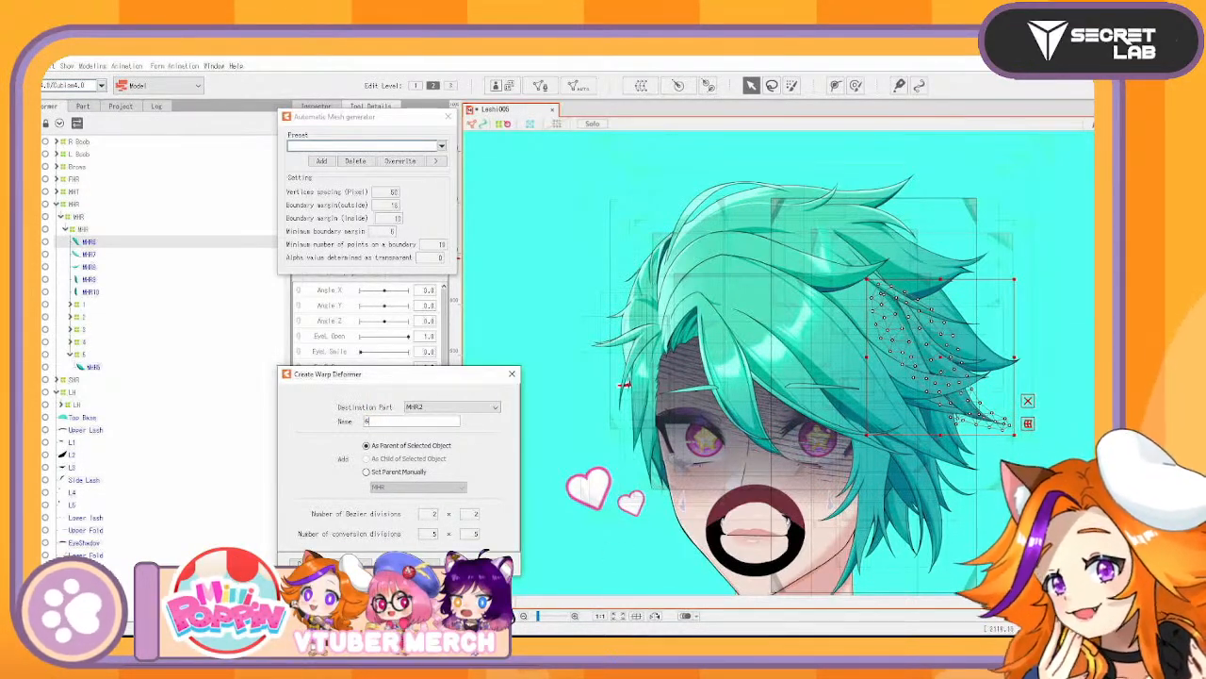
{"action": "key", "text": "Return"}
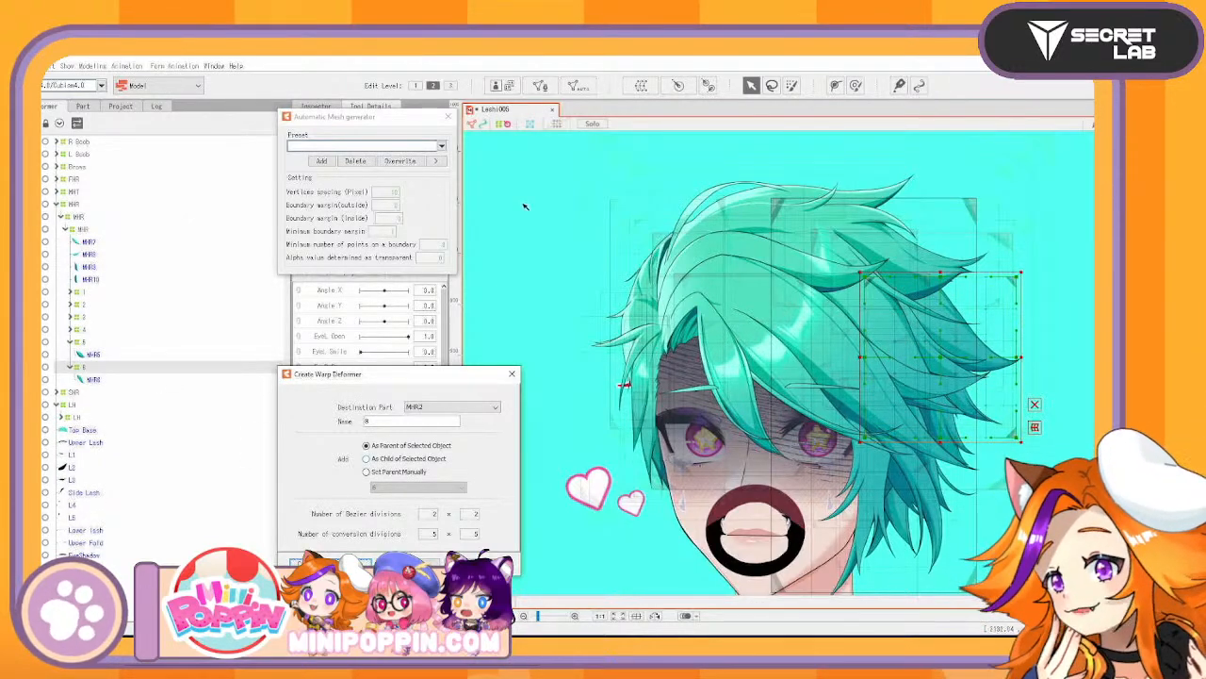
Create a parent warp deformer named 7 for strand MHR7 and one named 8 for MHR8
{"action": "left_click", "coordinate": [112, 245]}
{"action": "left_click", "coordinate": [308, 402]}
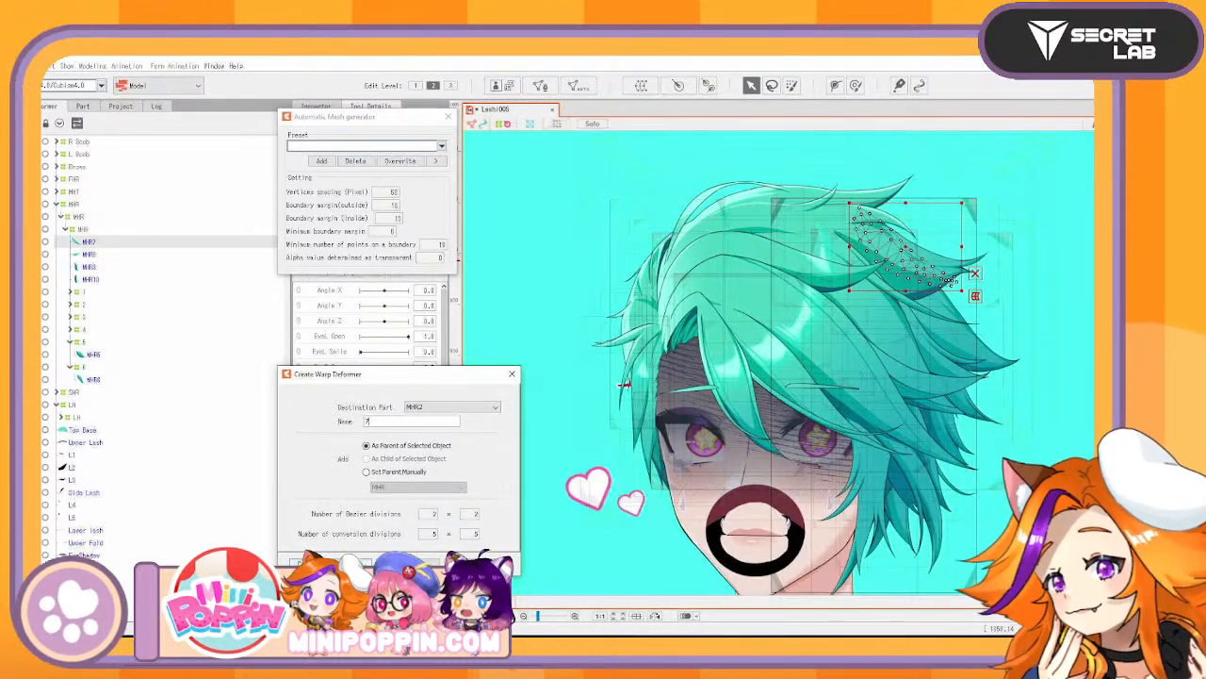
{"action": "key", "text": "Return"}
{"action": "left_click", "coordinate": [88, 241]}
{"action": "left_click", "coordinate": [309, 404]}
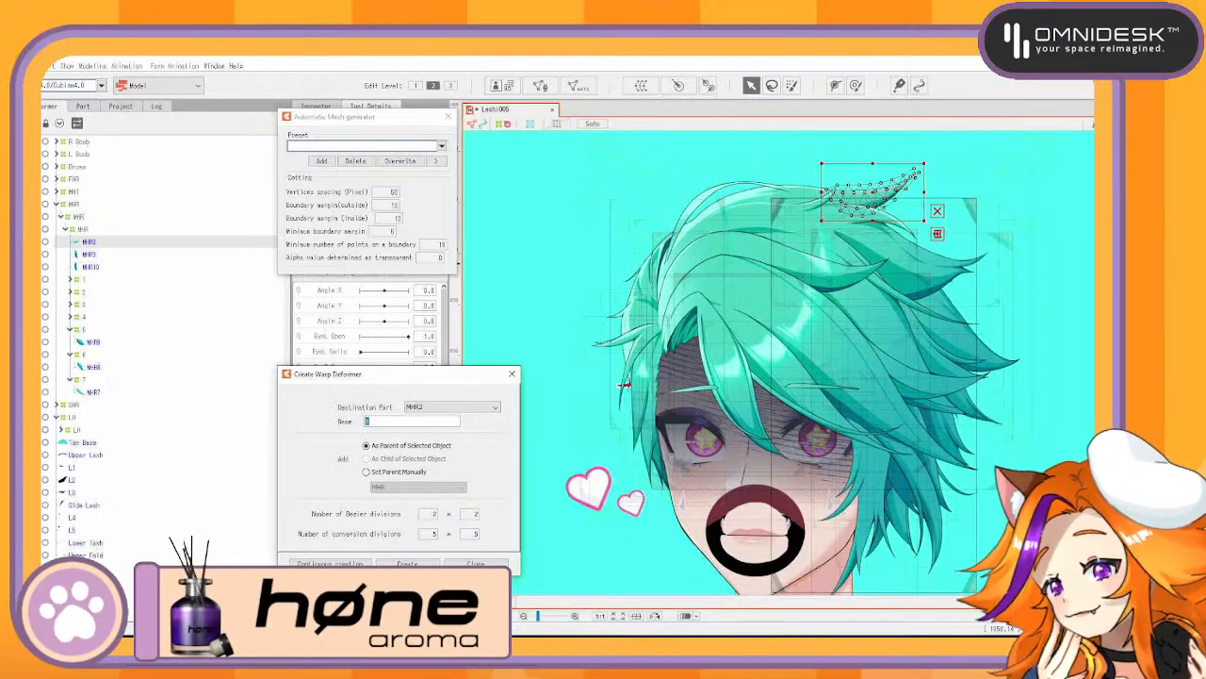
{"action": "key", "text": "Return"}
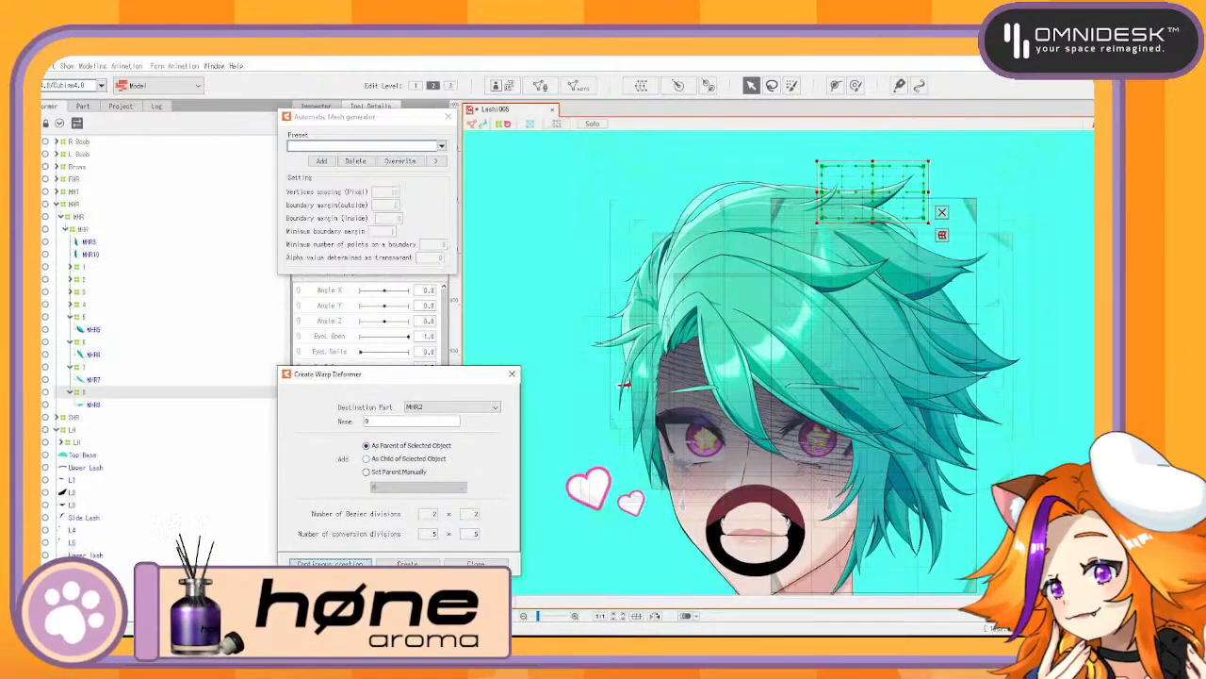
Create a parent warp deformer named 9 for strand MHR9 and one named 10 for MHR10
{"action": "left_click", "coordinate": [89, 242]}
{"action": "left_click", "coordinate": [367, 562]}
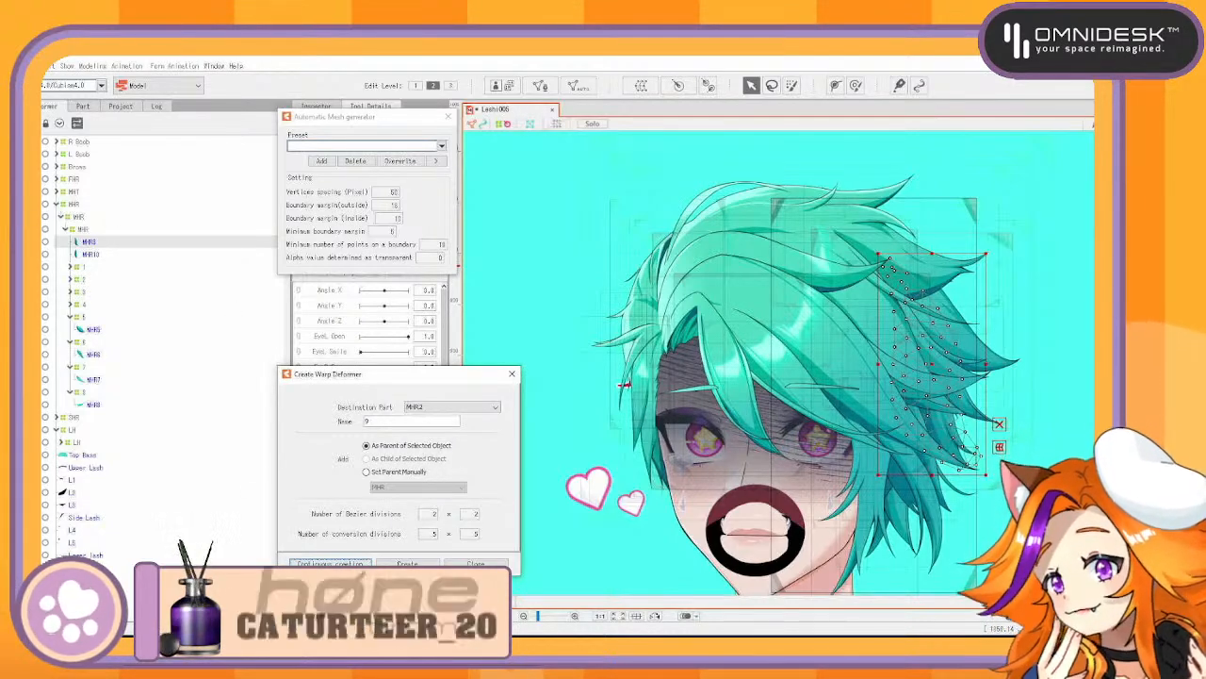
{"action": "key", "text": "Return"}
{"action": "left_click", "coordinate": [122, 245]}
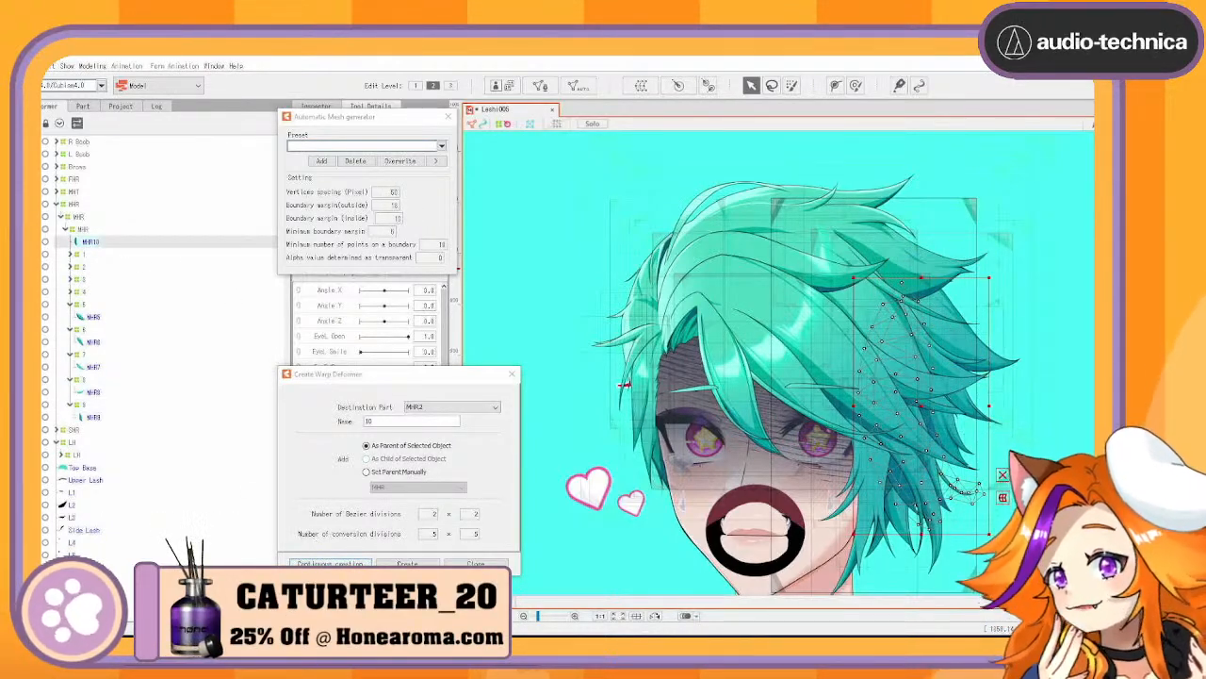
{"action": "left_click", "coordinate": [345, 564]}
Duplicate deformers 5 to 10 inside MHR three times
{"action": "left_click", "coordinate": [81, 392]}
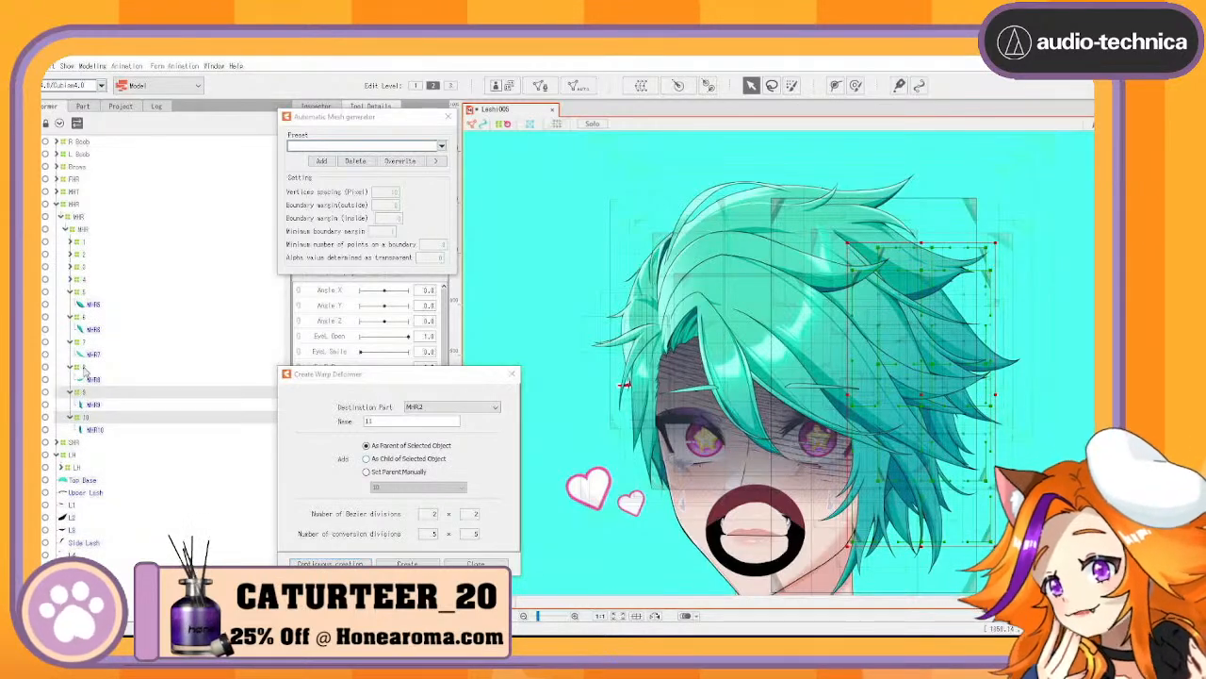
{"action": "left_click", "coordinate": [83, 368]}
{"action": "left_click", "coordinate": [83, 342]}
{"action": "left_click", "coordinate": [83, 317]}
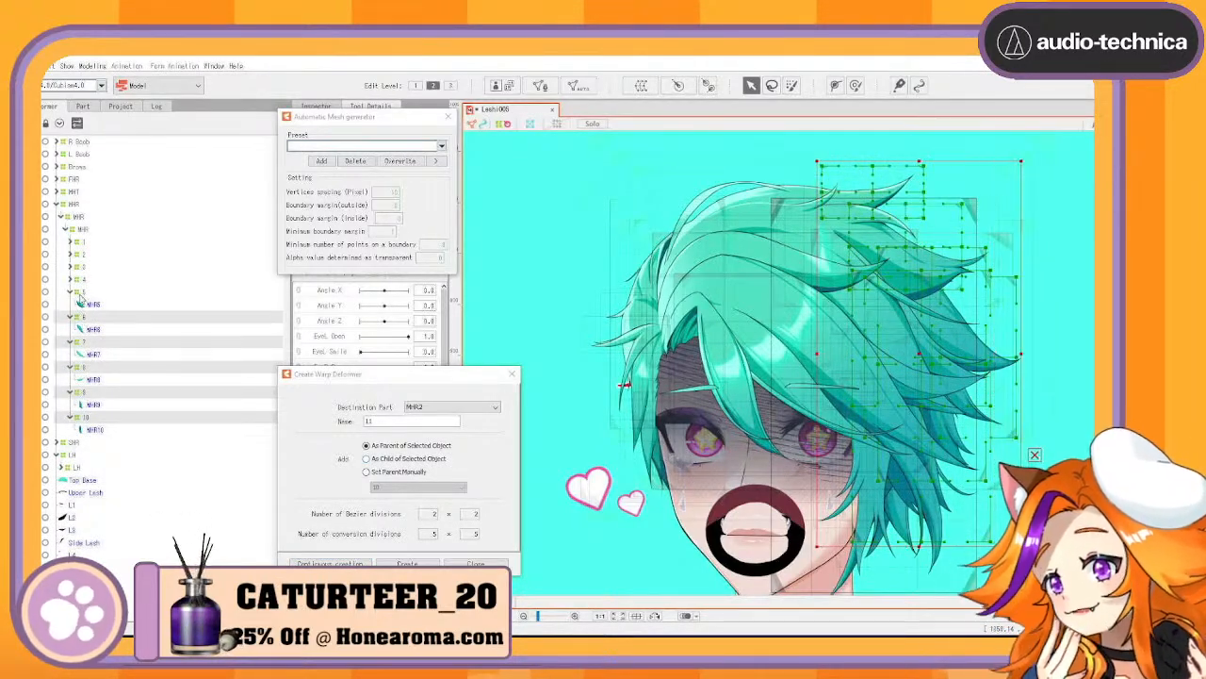
{"action": "left_click", "coordinate": [80, 292]}
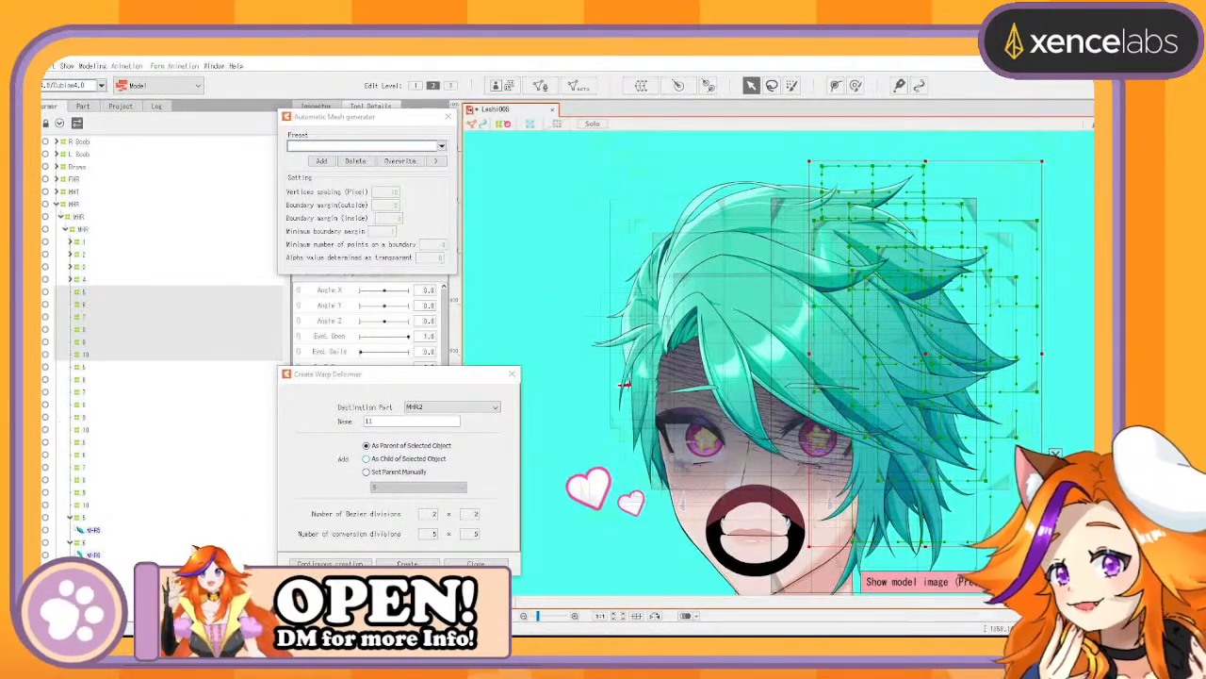
Nest the copies and originals of deformers 5 to 10, with their strands, inside the matching copies of the same number
{"action": "left_click_drag", "start_coordinate": [80, 515], "coordinate": [81, 303]}
{"action": "left_click_drag", "start_coordinate": [82, 506], "coordinate": [83, 352]}
{"action": "left_click", "coordinate": [83, 480]}
{"action": "left_click_drag", "start_coordinate": [83, 480], "coordinate": [84, 380]}
{"action": "left_click_drag", "start_coordinate": [83, 470], "coordinate": [83, 402]}
{"action": "left_click_drag", "start_coordinate": [87, 457], "coordinate": [88, 428]}
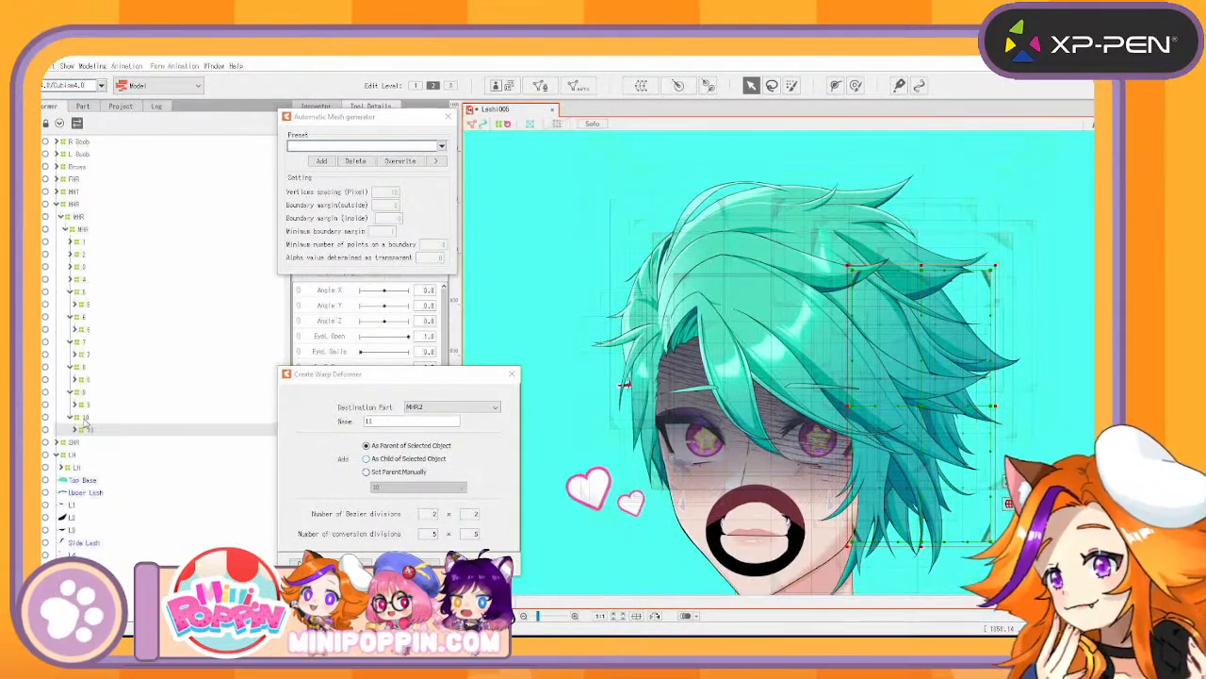
Collapse the nested deformers 5 to 10 inside MHR
{"action": "left_click", "coordinate": [84, 231]}
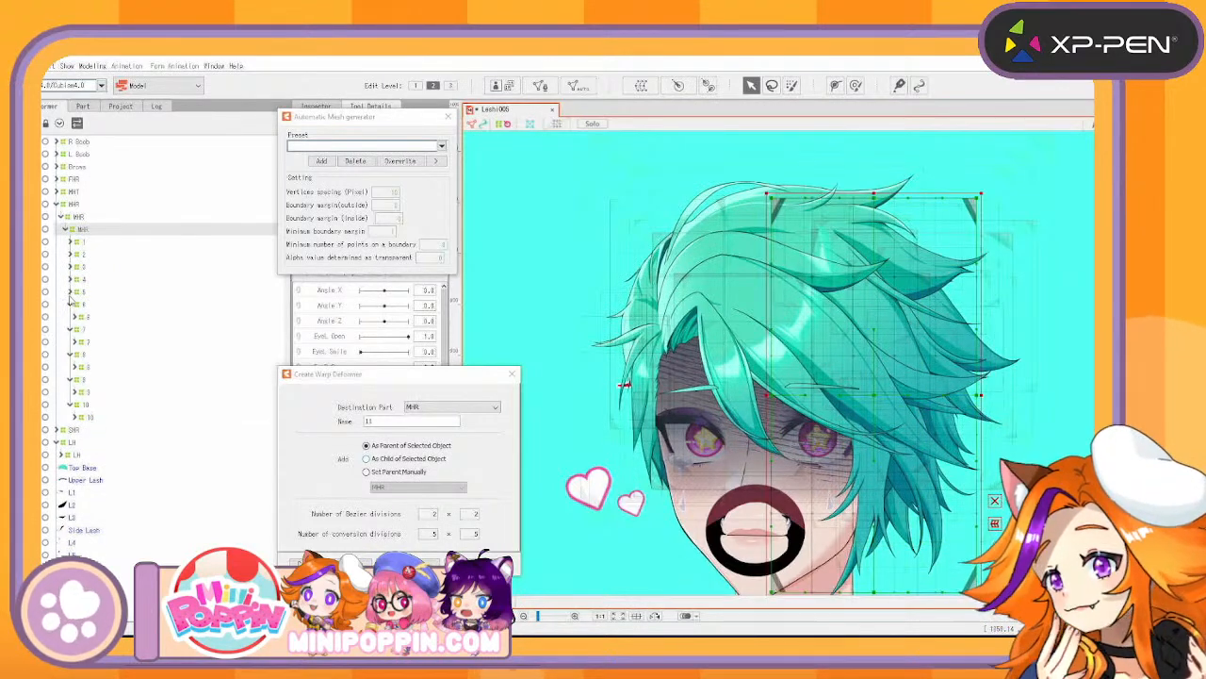
{"action": "left_click", "coordinate": [71, 305]}
{"action": "left_click", "coordinate": [70, 317]}
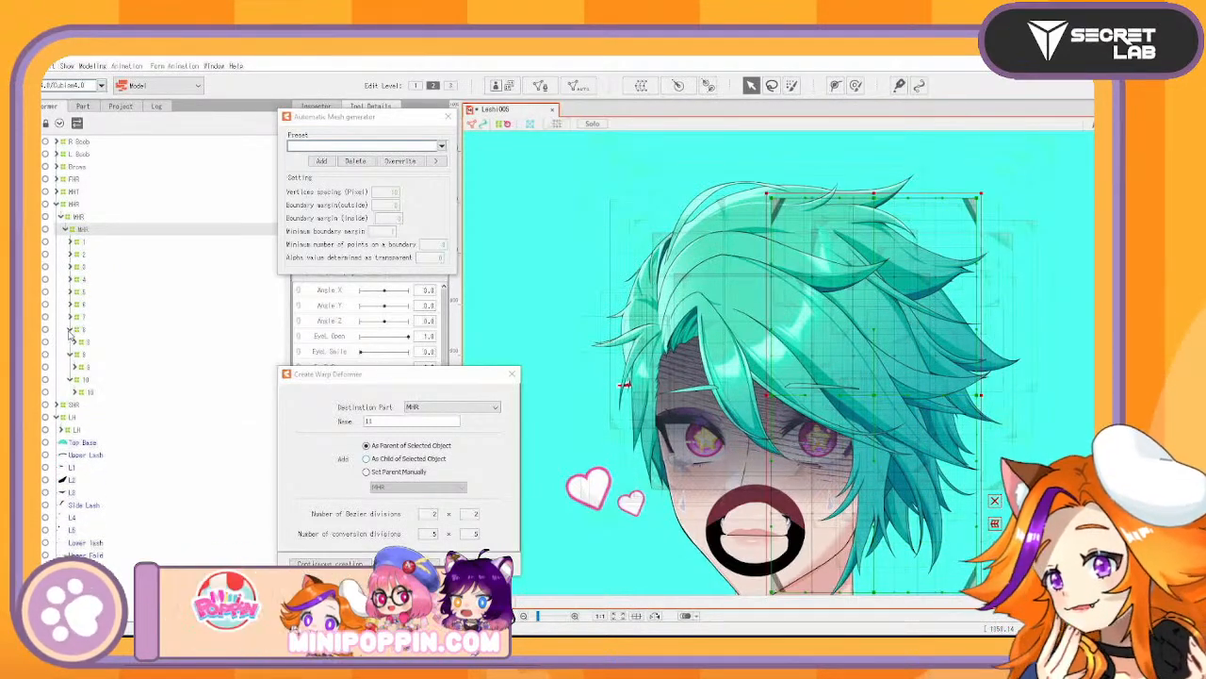
{"action": "left_click", "coordinate": [70, 329]}
{"action": "left_click", "coordinate": [72, 342]}
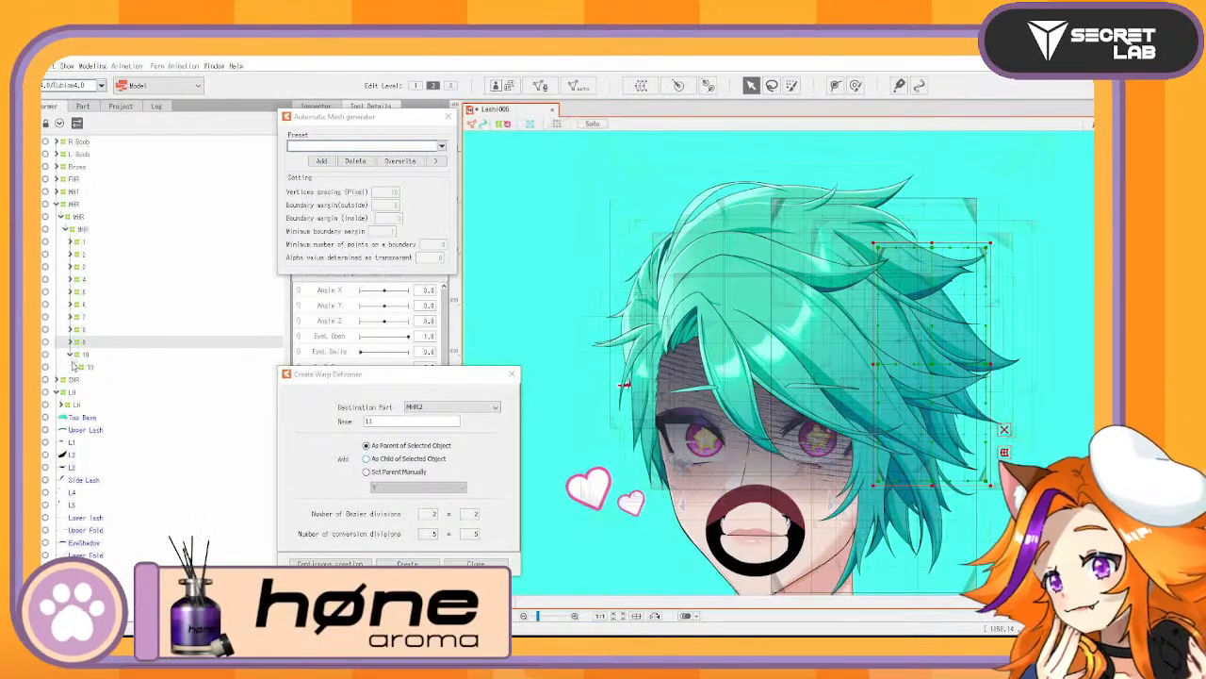
{"action": "left_click", "coordinate": [71, 356]}
Create a warp deformer named MHR as the parent of deformers 1 to 10
{"action": "left_click", "coordinate": [85, 356]}
{"action": "left_click", "coordinate": [88, 343], "text": "ctrl"}
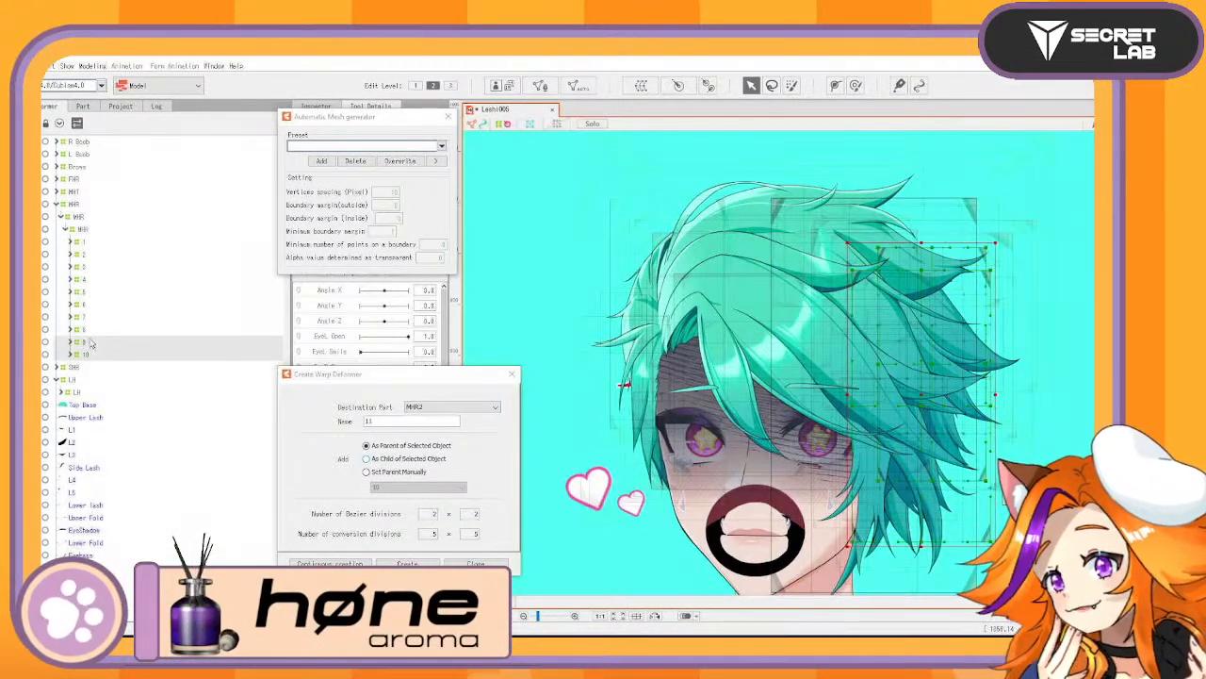
{"action": "left_click", "coordinate": [86, 330], "text": "ctrl"}
{"action": "left_click", "coordinate": [87, 319], "text": "ctrl"}
{"action": "left_click", "coordinate": [89, 306], "text": "ctrl"}
{"action": "left_click", "coordinate": [89, 293], "text": "ctrl"}
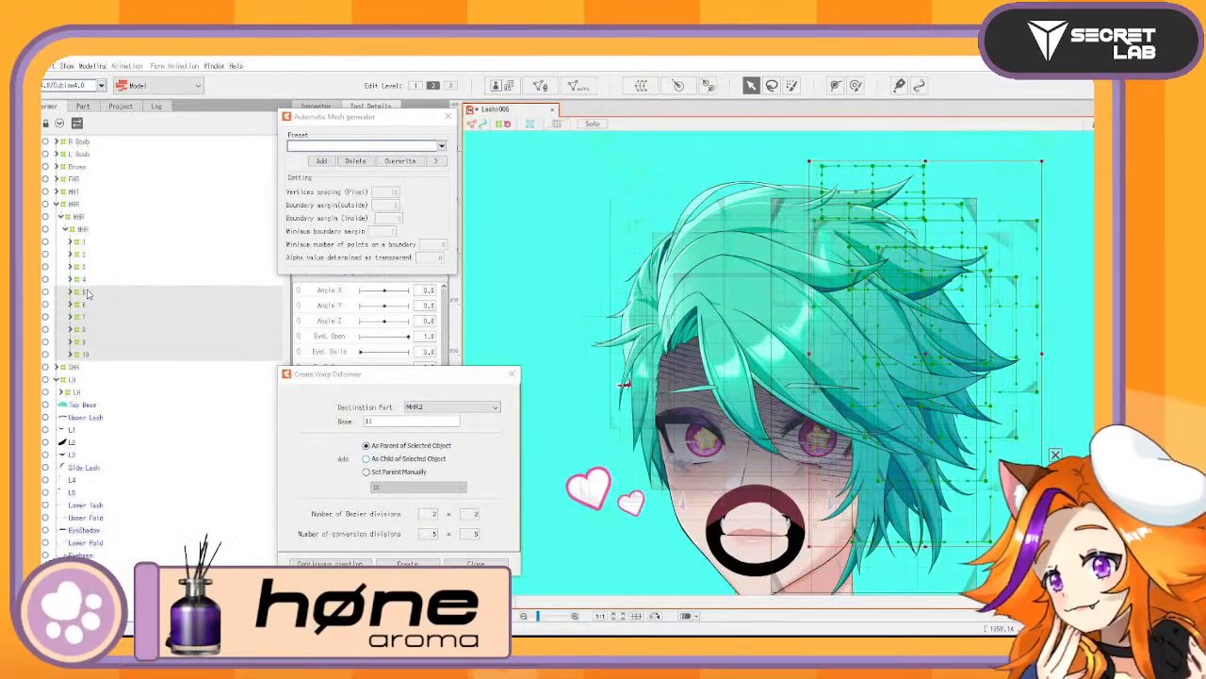
{"action": "left_click", "coordinate": [86, 281], "text": "ctrl"}
{"action": "left_click", "coordinate": [88, 267], "text": "ctrl"}
{"action": "left_click", "coordinate": [89, 254], "text": "ctrl"}
{"action": "left_click", "coordinate": [88, 243], "text": "ctrl"}
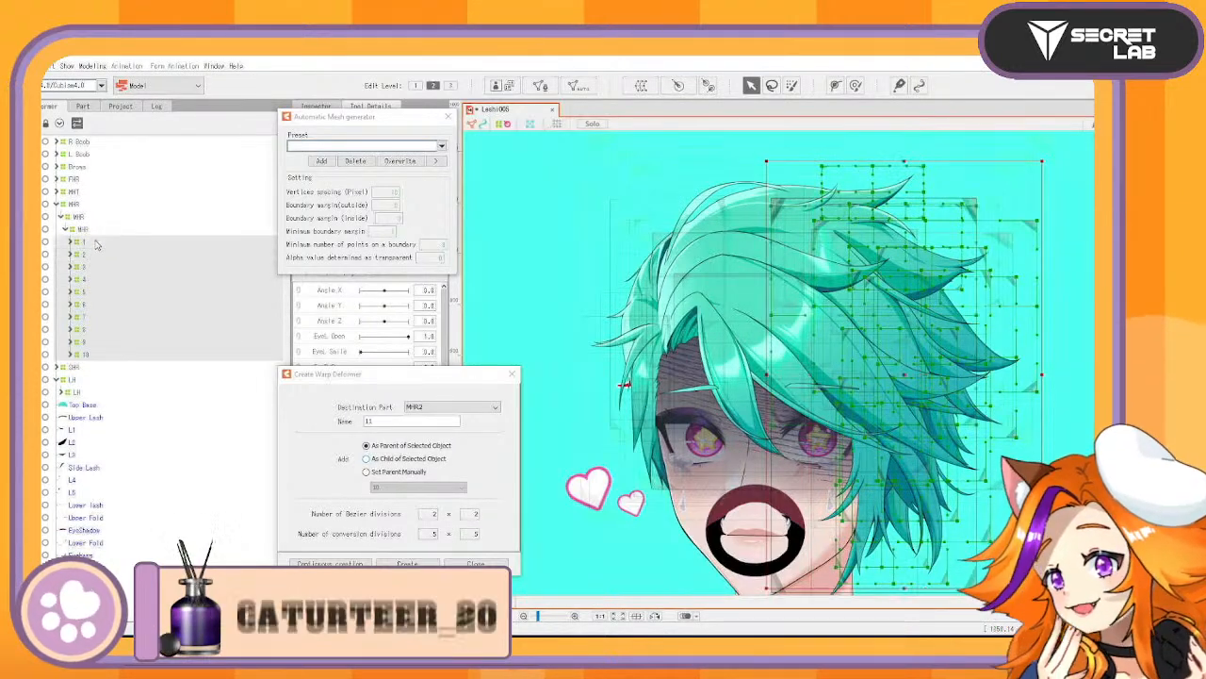
{"action": "left_click_drag", "start_coordinate": [394, 421], "coordinate": [315, 412]}
{"action": "type", "text": "MH"}
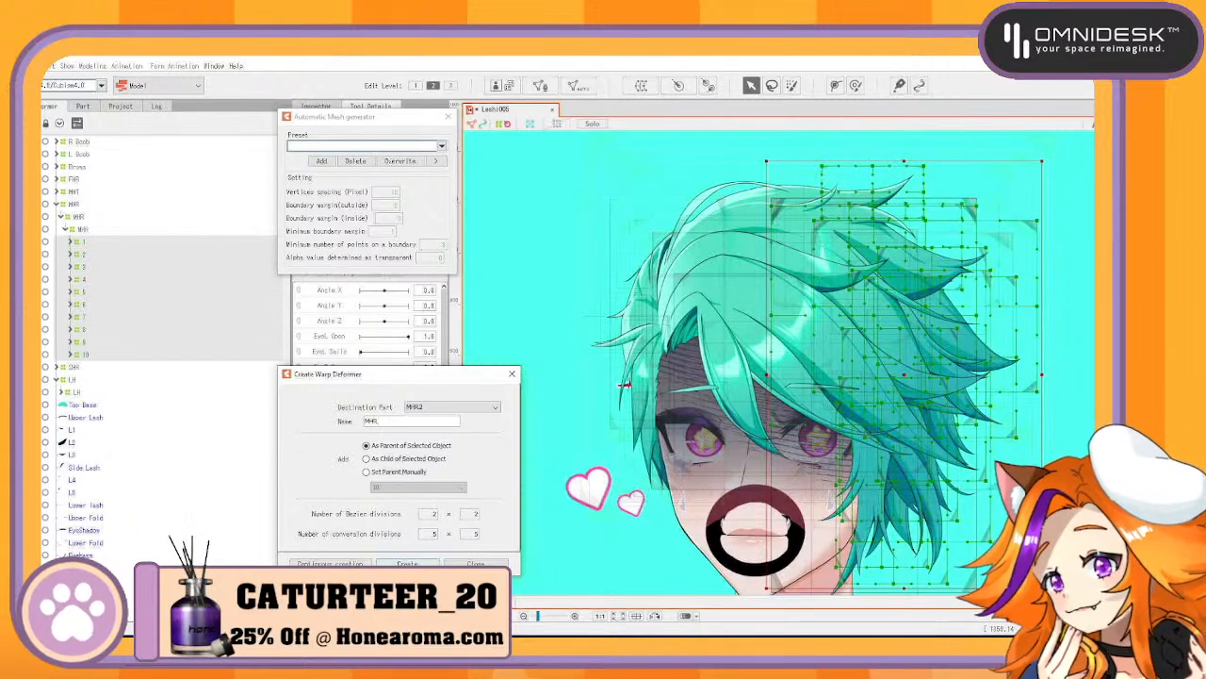
{"action": "type", "text": "R"}
{"action": "left_click", "coordinate": [330, 563]}
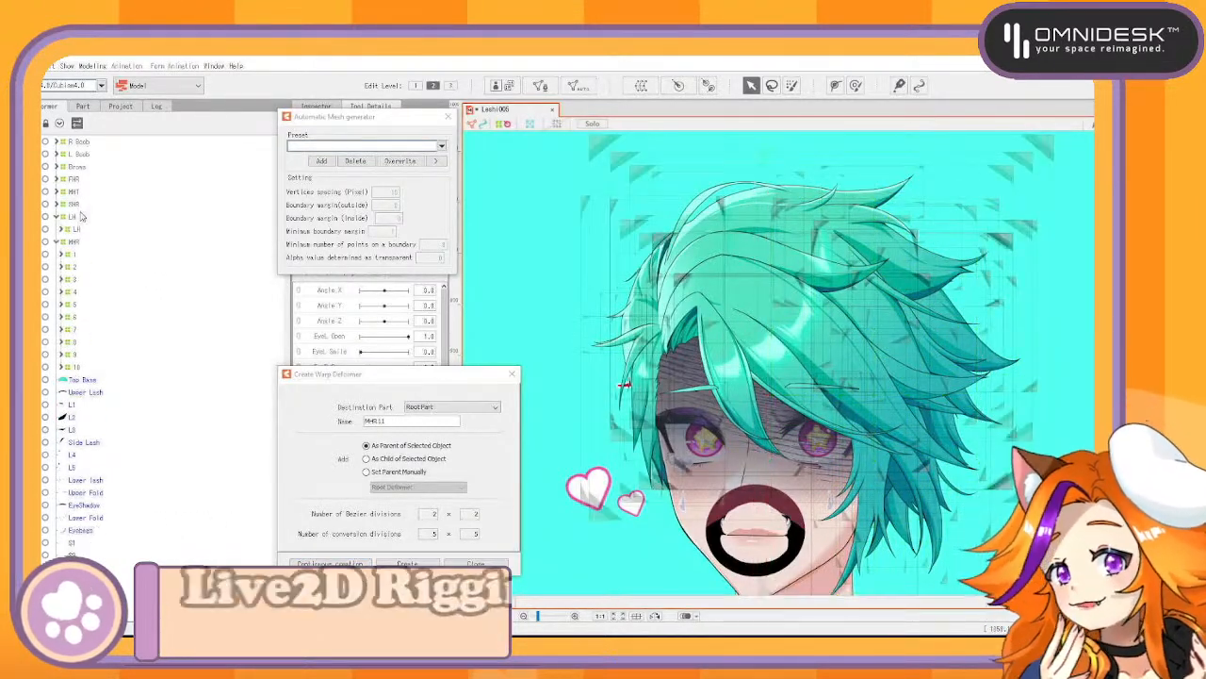
Duplicate the MHR warp deformer twice and nest the copies and the original inside one another
{"action": "left_click", "coordinate": [85, 244]}
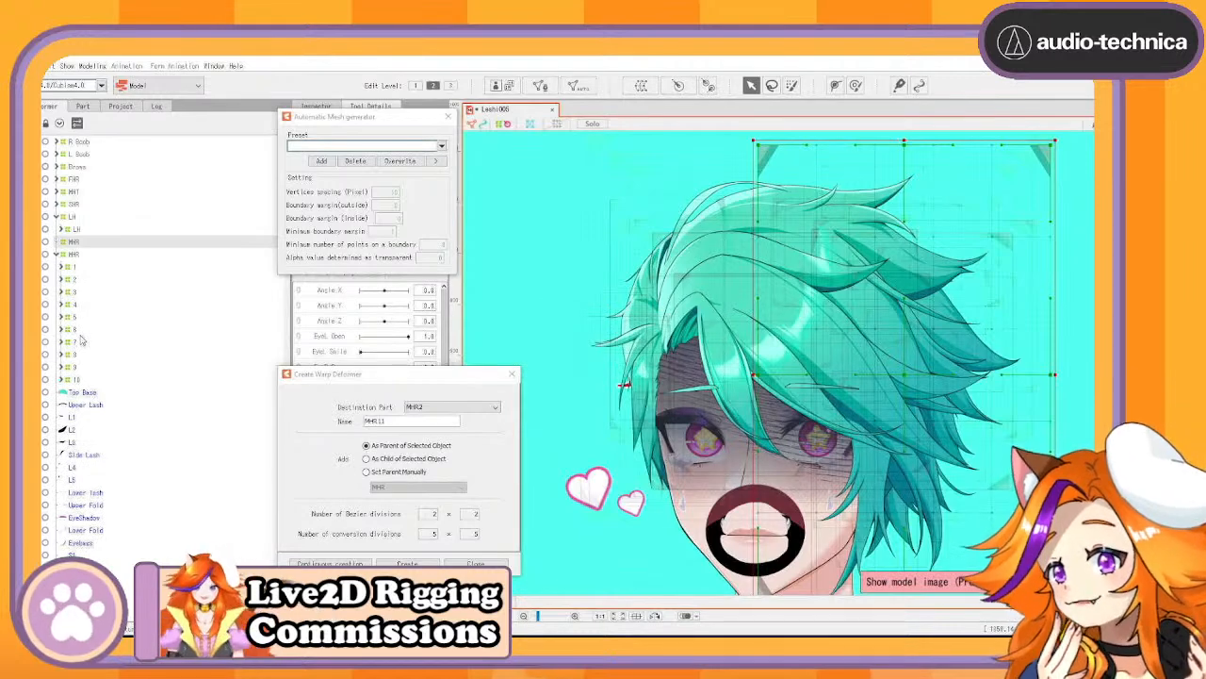
{"action": "key", "text": "ctrl+v"}
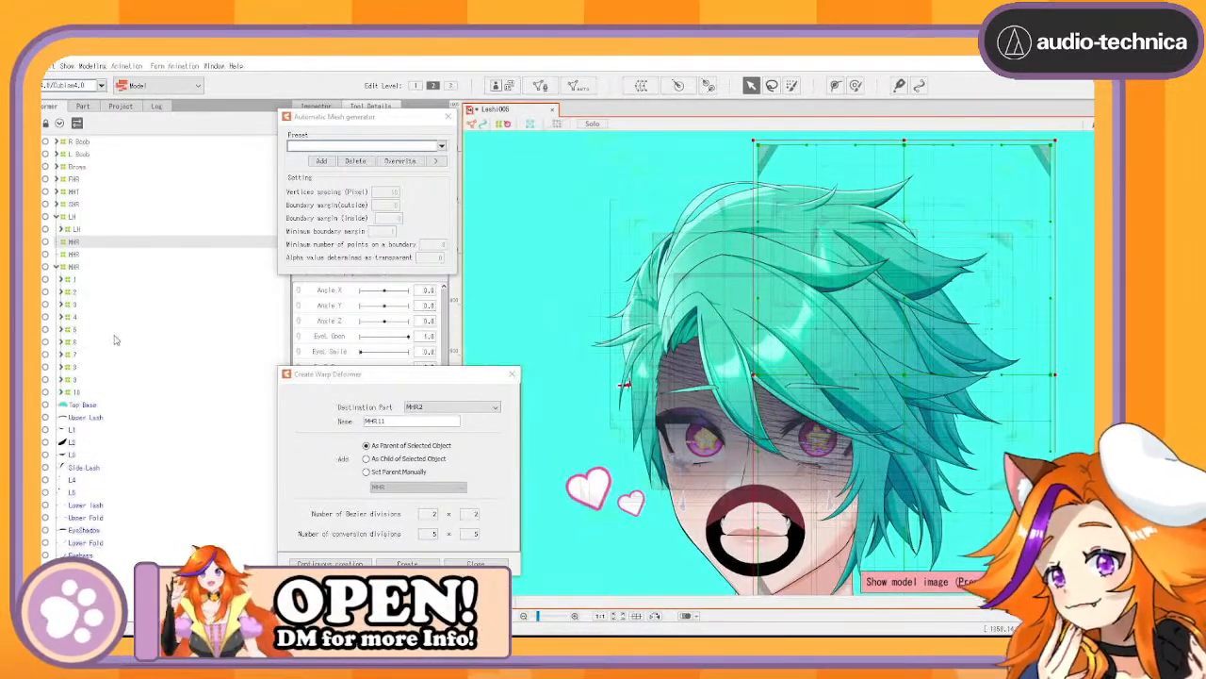
{"action": "left_click", "coordinate": [75, 267]}
{"action": "left_click_drag", "start_coordinate": [79, 265], "coordinate": [74, 255]}
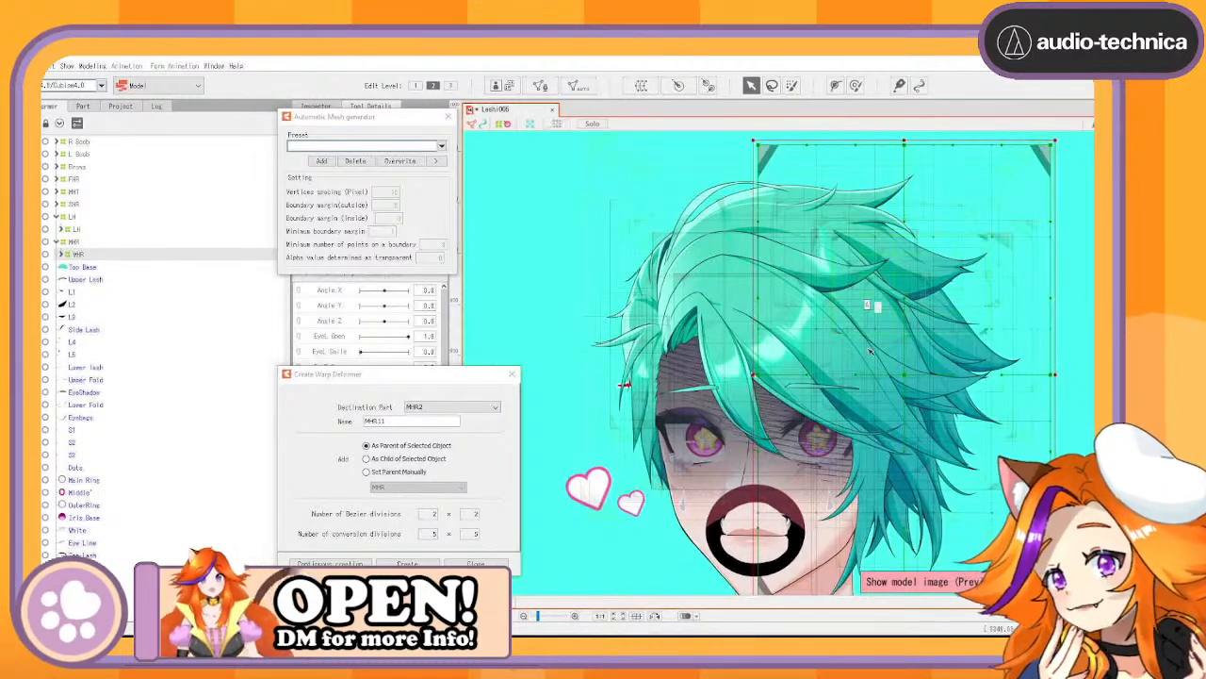
Test how the hair follows the MHR and MHT warp deformers by shifting them, undoing each shift
{"action": "mouse_move", "coordinate": [906, 377]}
{"action": "left_mouse_down"}
{"action": "mouse_move", "coordinate": [963, 375]}
{"action": "mouse_move", "coordinate": [909, 379]}
{"action": "left_mouse_up"}
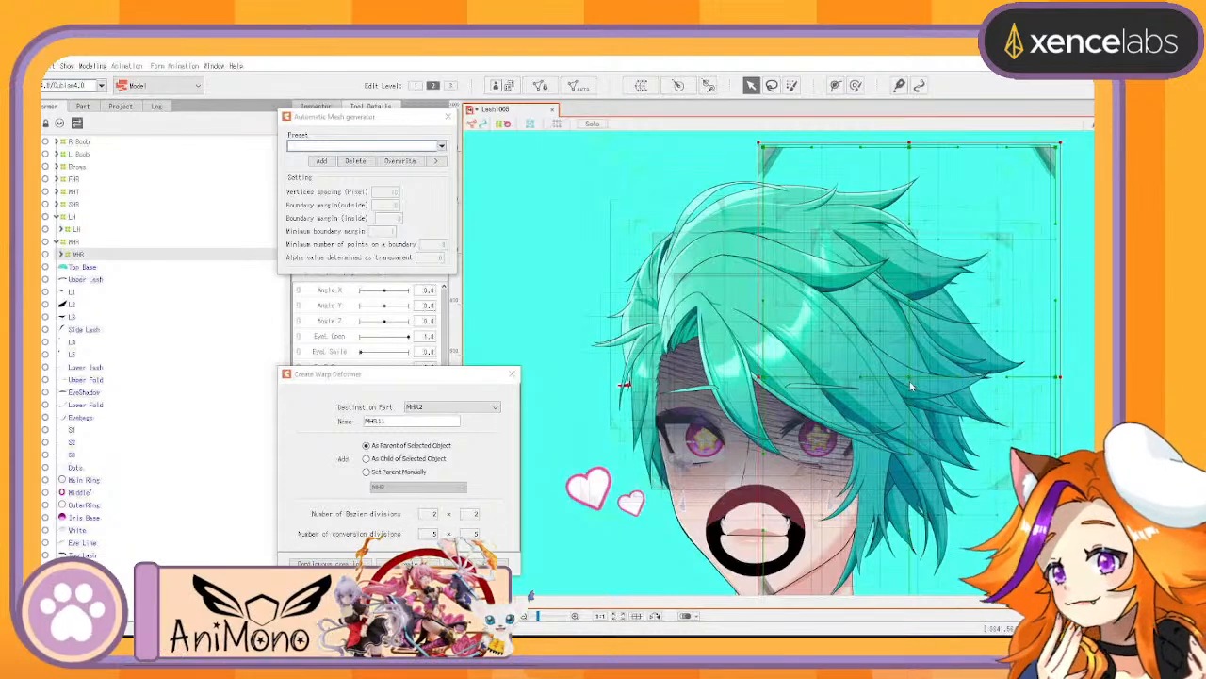
{"action": "key", "text": "ctrl+z"}
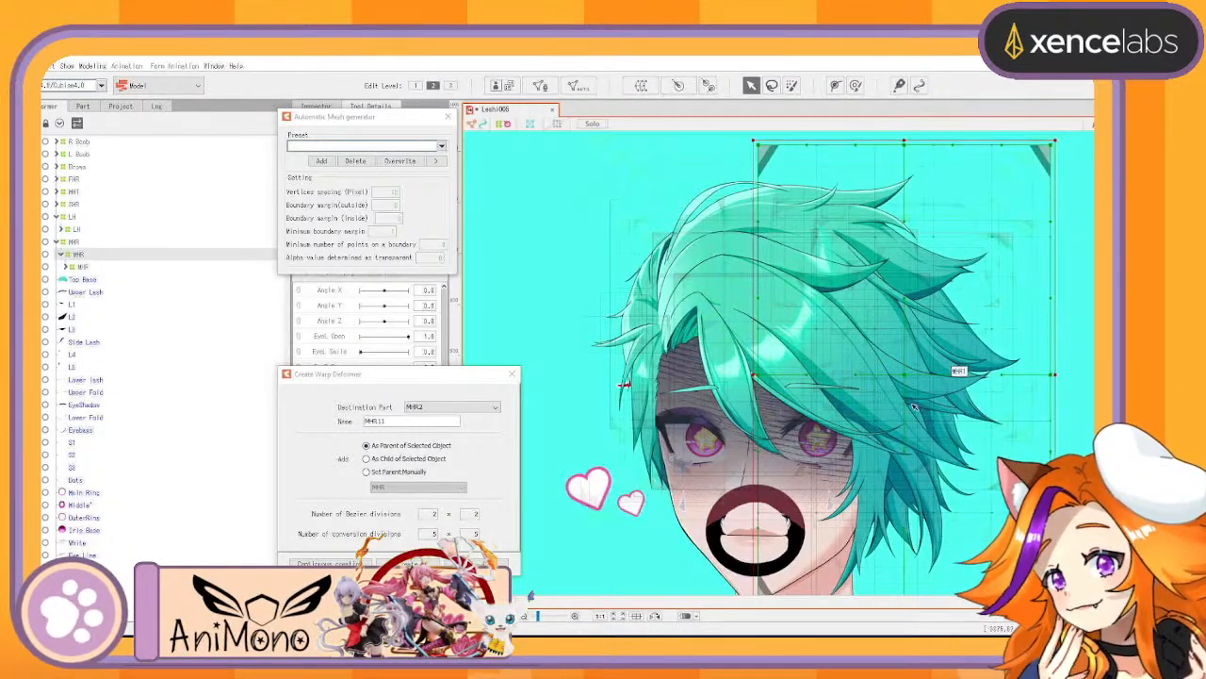
{"action": "left_click_drag", "start_coordinate": [903, 381], "coordinate": [924, 360]}
{"action": "key", "text": "ctrl+z"}
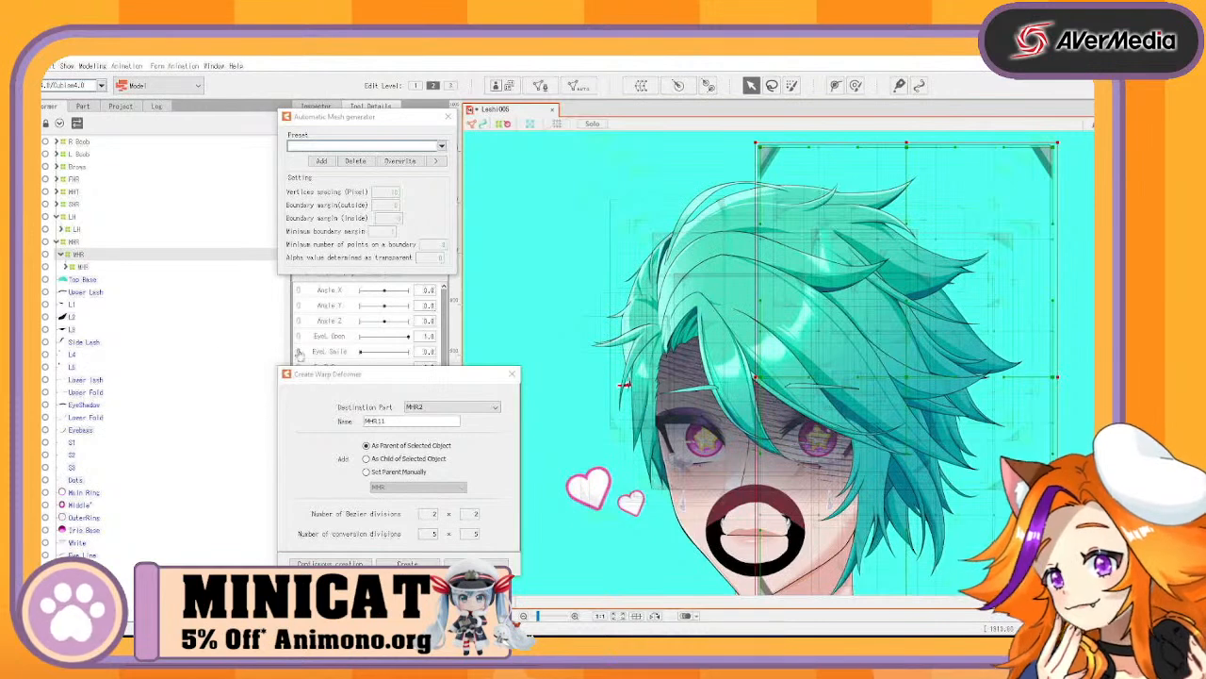
{"action": "left_click", "coordinate": [85, 193]}
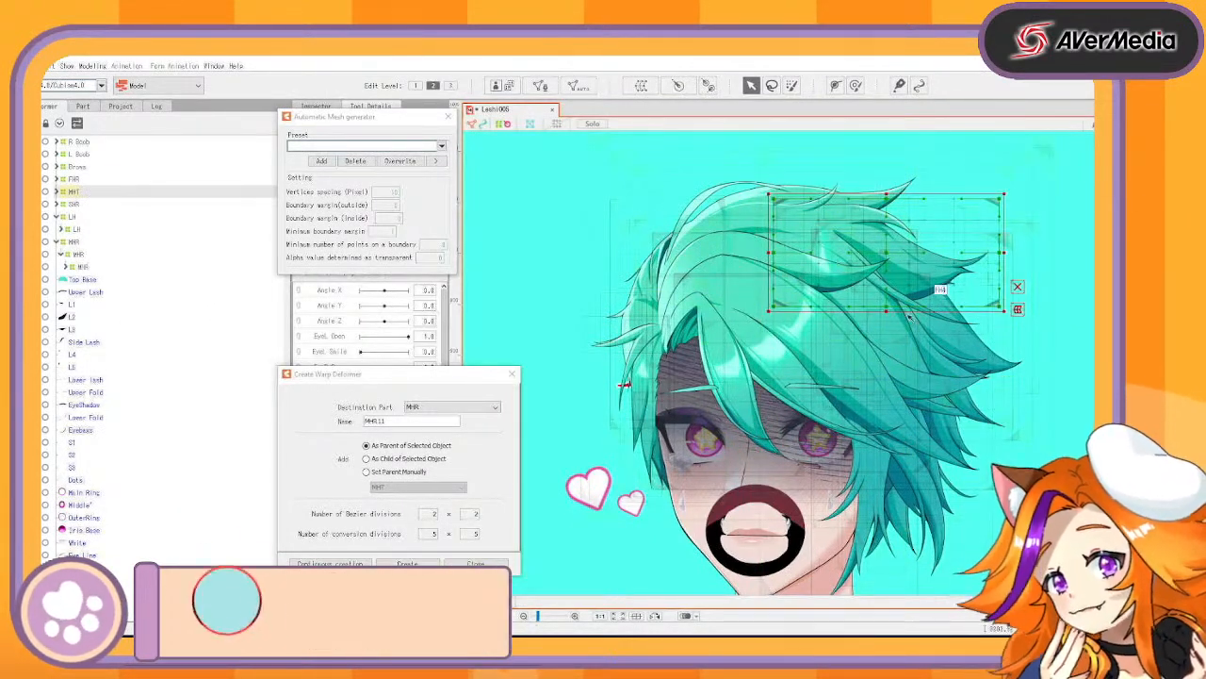
{"action": "left_click_drag", "start_coordinate": [896, 252], "coordinate": [893, 253]}
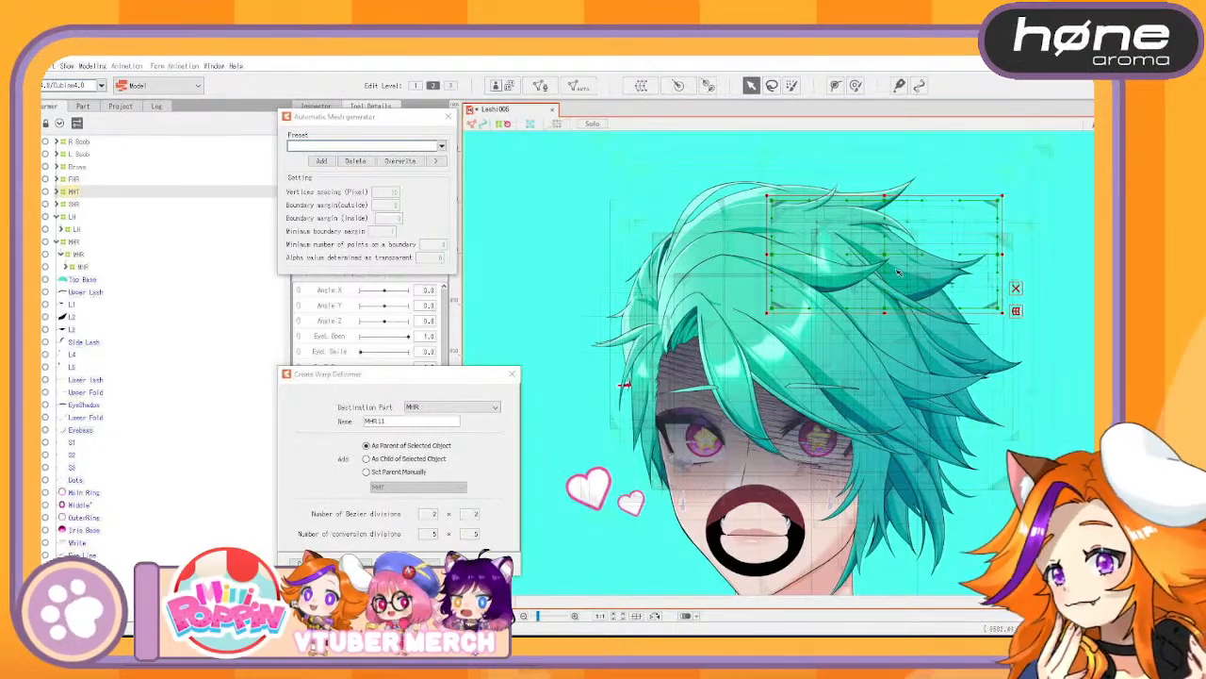
{"action": "key", "text": "ctrl+z"}
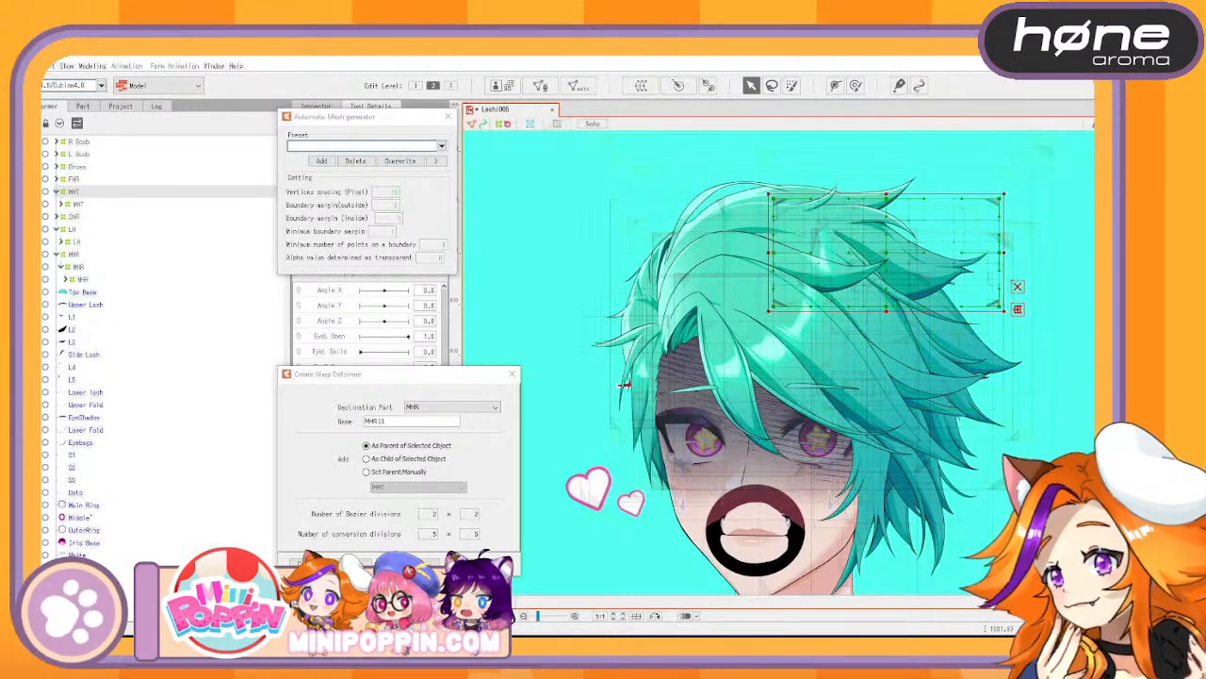
Collapse the MHT, LH and MHR deformer groups in the hierarchy
{"action": "left_click", "coordinate": [55, 193]}
{"action": "left_click", "coordinate": [58, 217]}
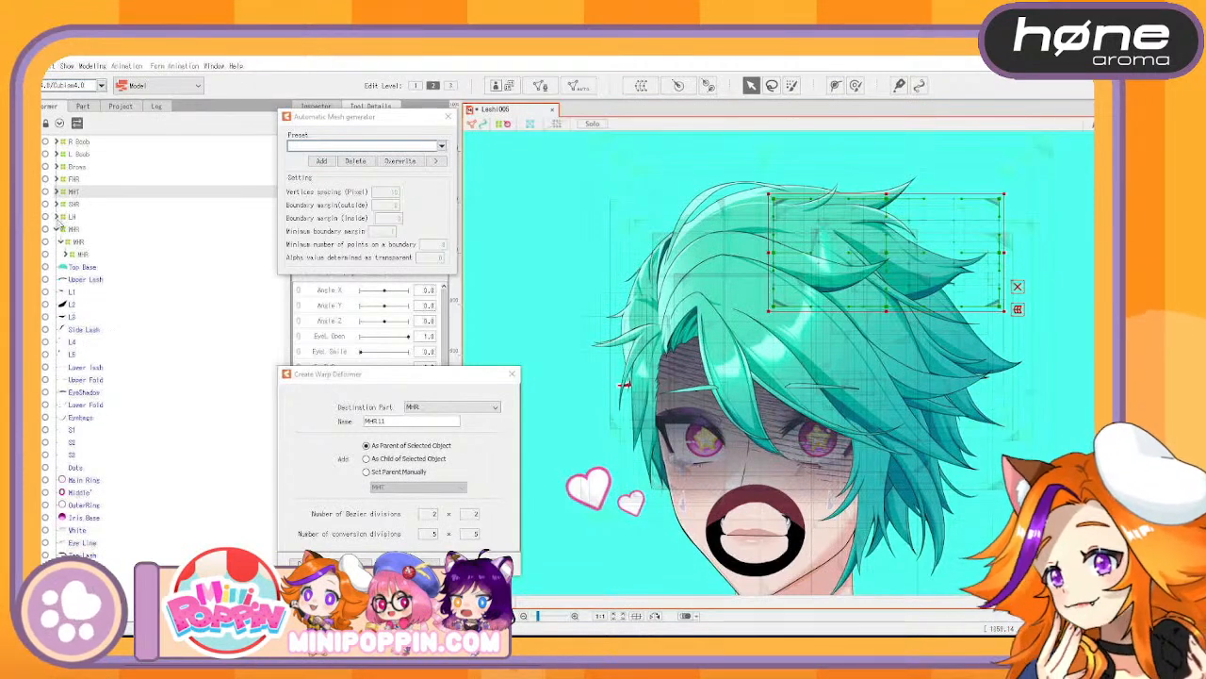
{"action": "left_click", "coordinate": [60, 230]}
Generate a mesh for Top Base with the Standard preset and create a warp deformer named Top as its parent
{"action": "left_click", "coordinate": [94, 243]}
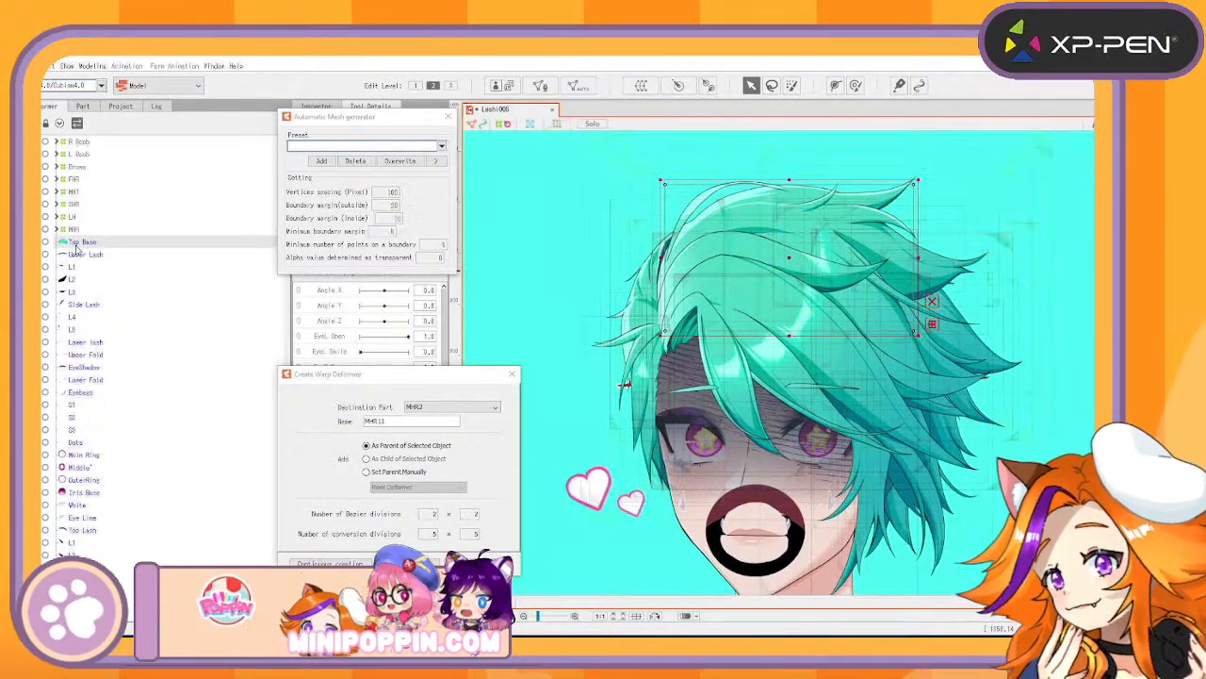
{"action": "left_click_drag", "start_coordinate": [793, 253], "coordinate": [788, 188]}
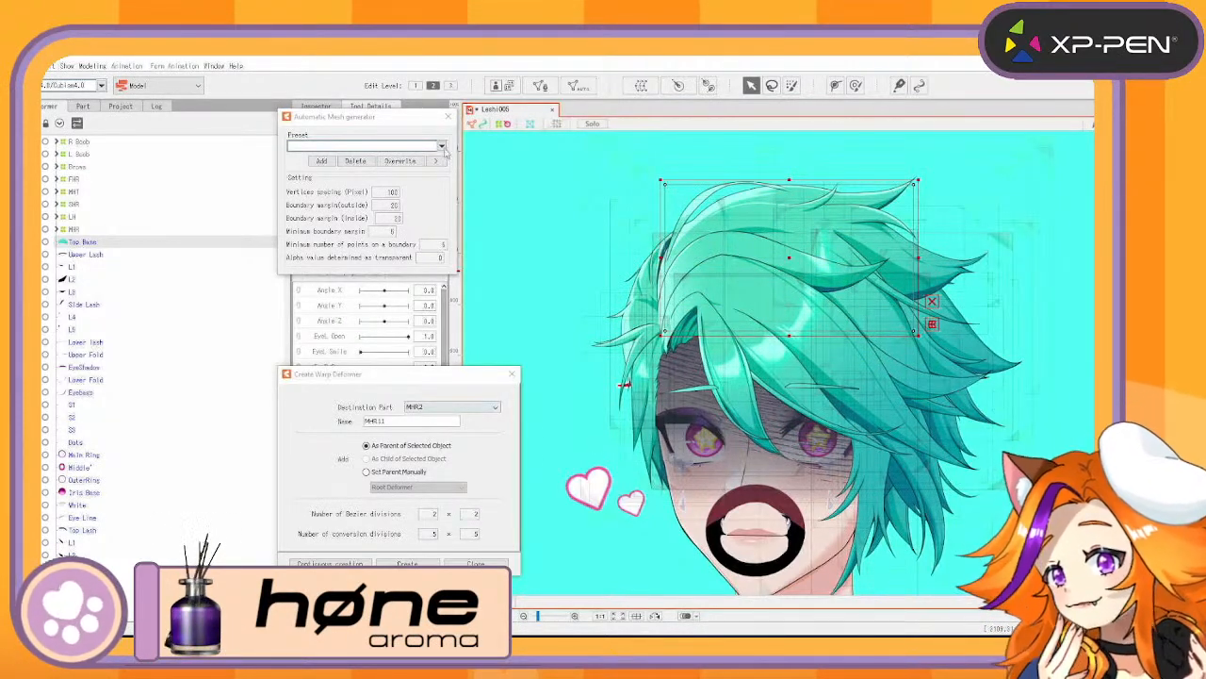
{"action": "left_click", "coordinate": [441, 145]}
{"action": "left_click", "coordinate": [344, 156]}
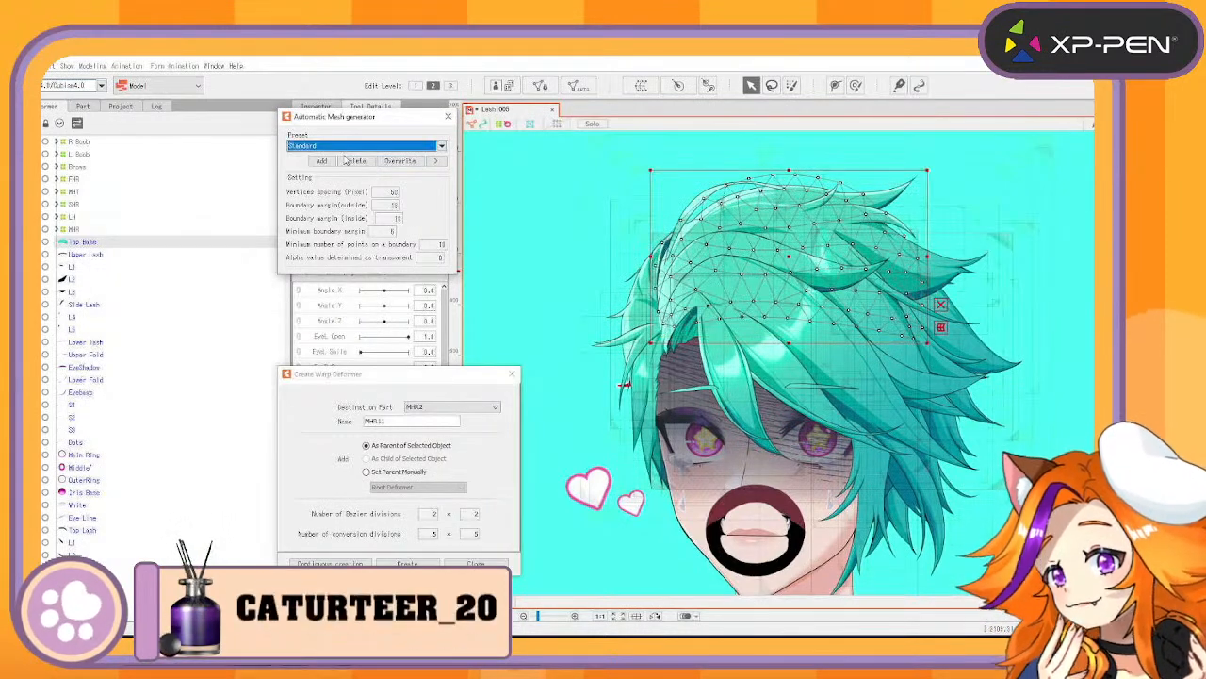
{"action": "left_click", "coordinate": [421, 423]}
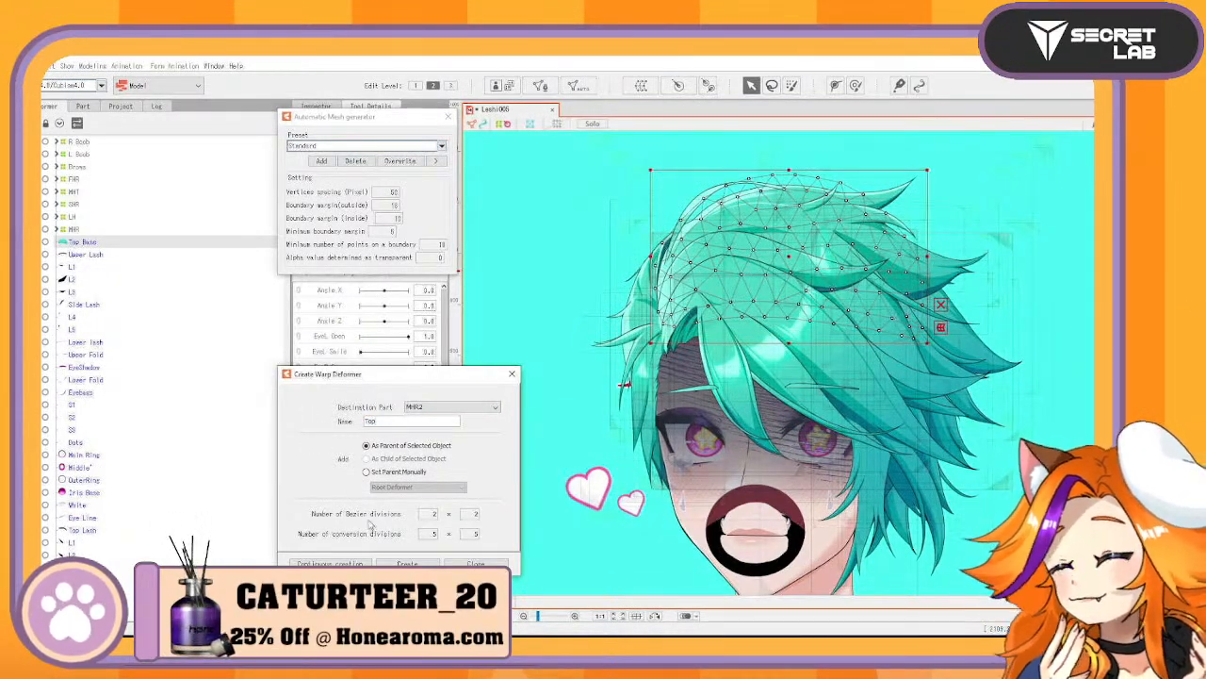
{"action": "left_click", "coordinate": [330, 563]}
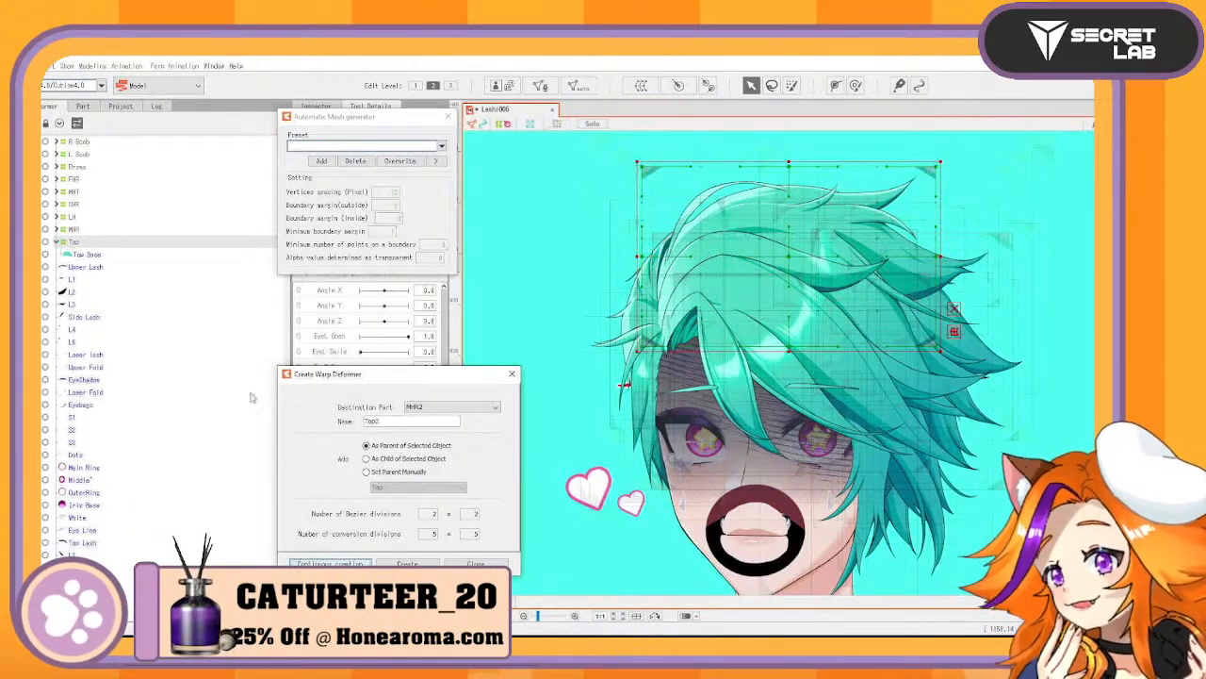
Duplicate the Top warp deformer twice and nest the original with Top Base inside the copies
{"action": "left_click", "coordinate": [166, 249]}
{"action": "key", "text": "ctrl+s"}
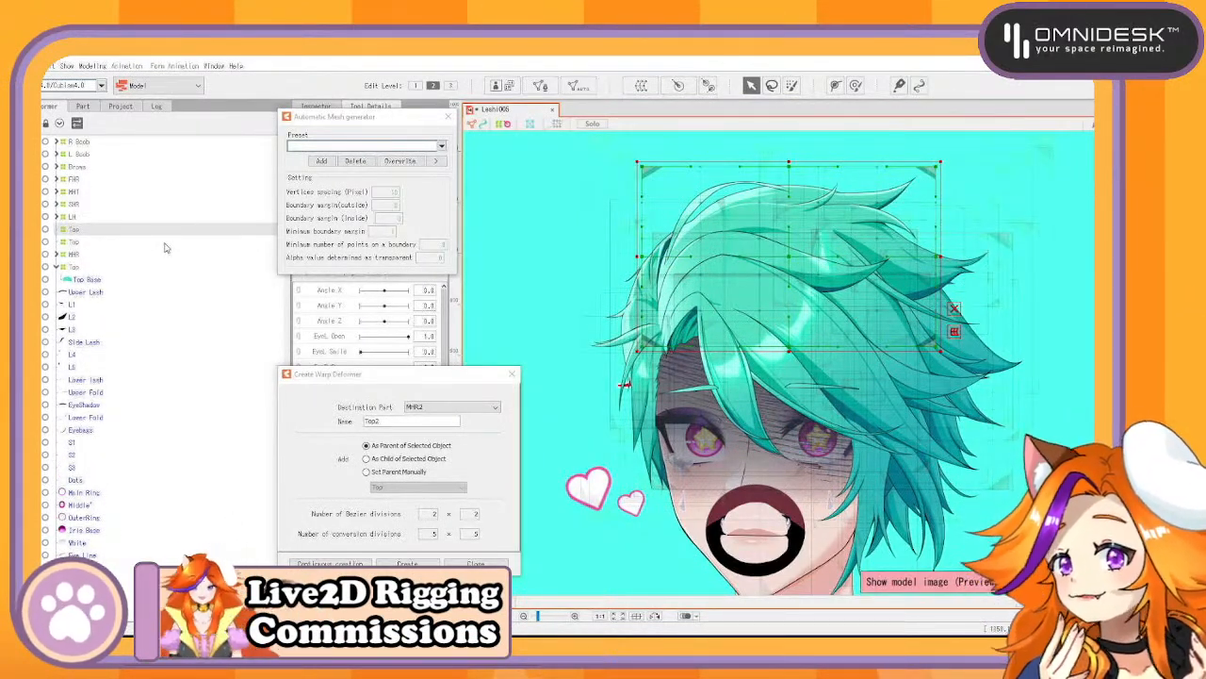
{"action": "left_click_drag", "start_coordinate": [74, 269], "coordinate": [79, 235]}
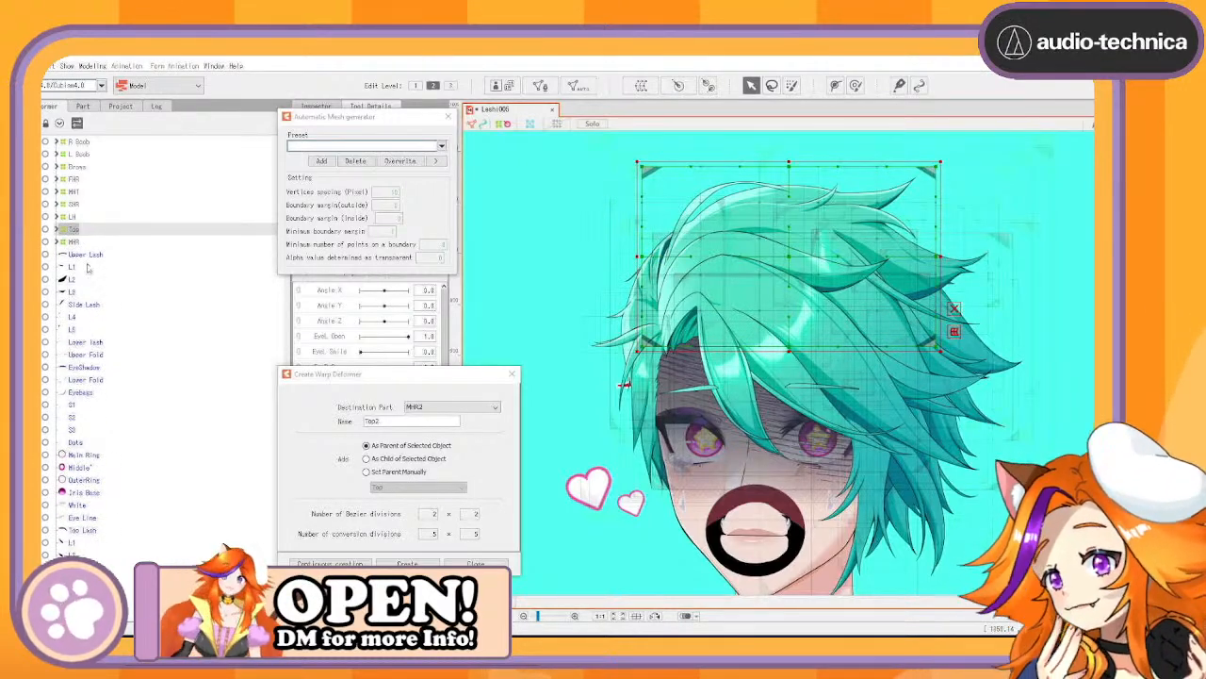
Create a warp deformer named Exp as the parent of all expression parts from Blush down to the end of the list
{"action": "left_click", "coordinate": [86, 256]}
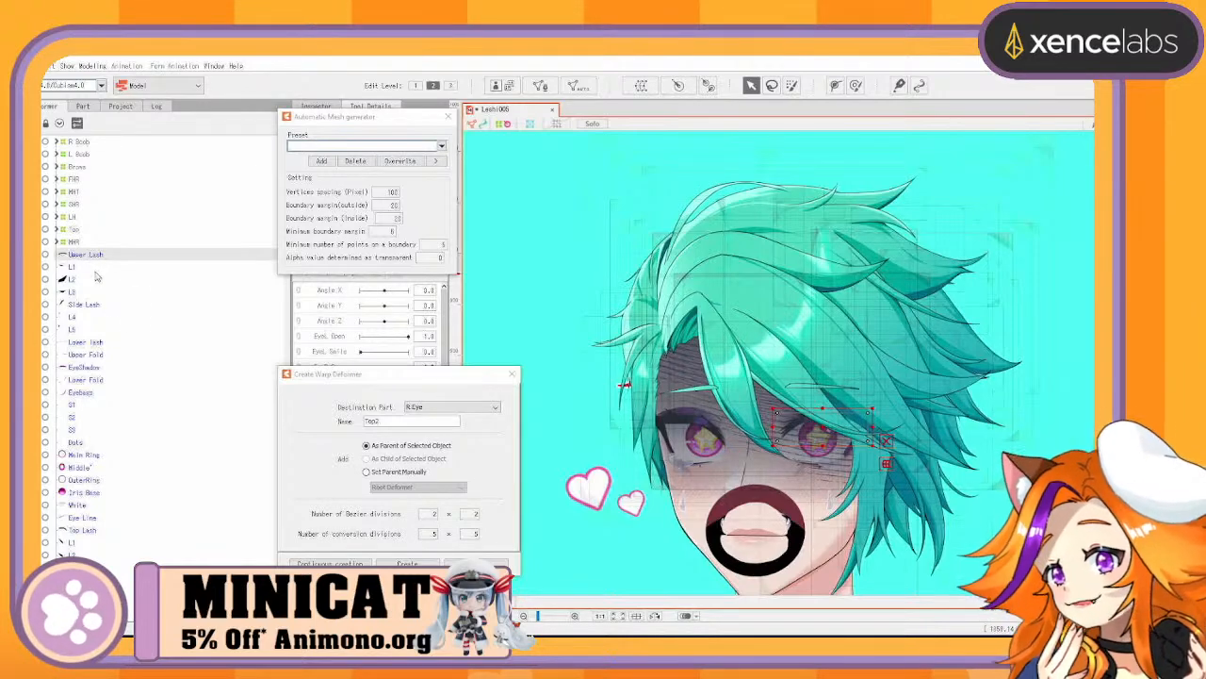
{"action": "scroll", "coordinate": [203, 377], "scroll_direction": "down", "scroll_amount": 15}
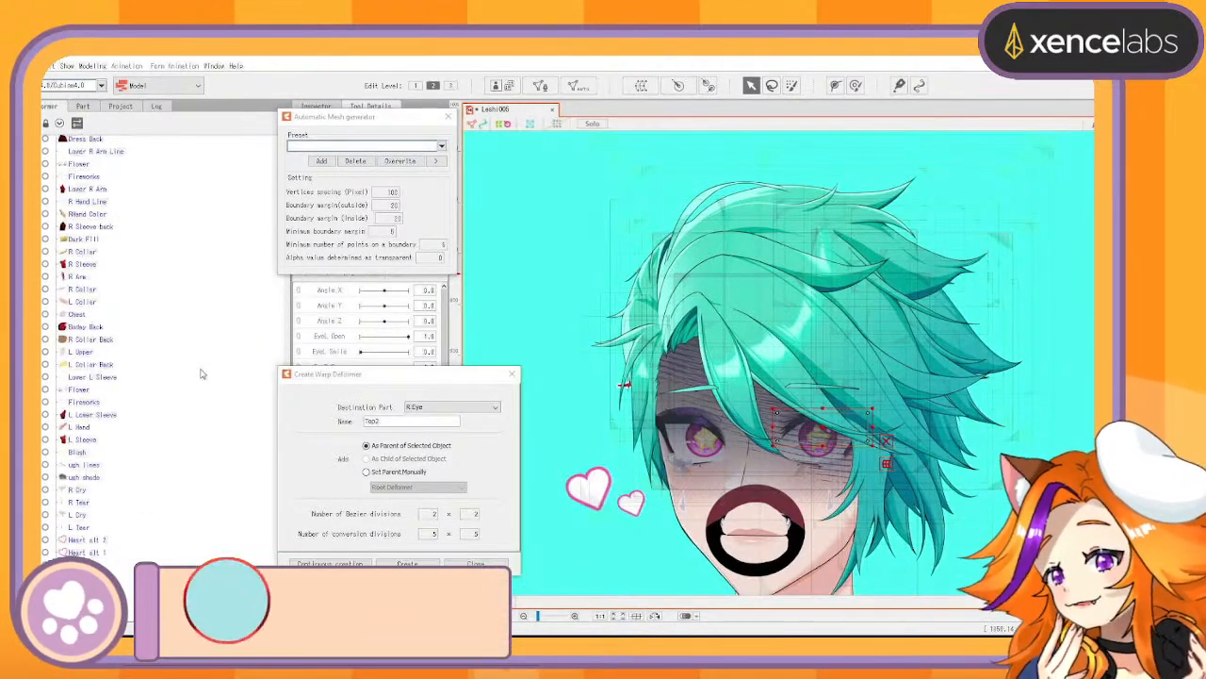
{"action": "left_click", "coordinate": [97, 577]}
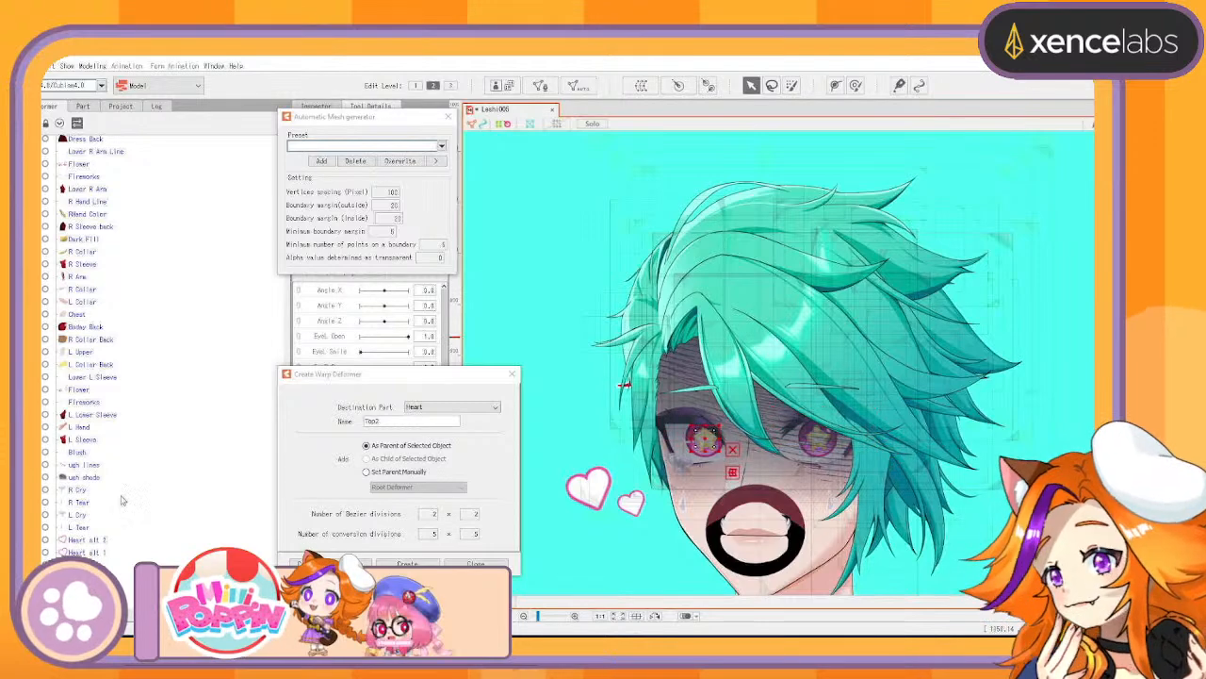
{"action": "left_click", "coordinate": [96, 455], "text": "shift"}
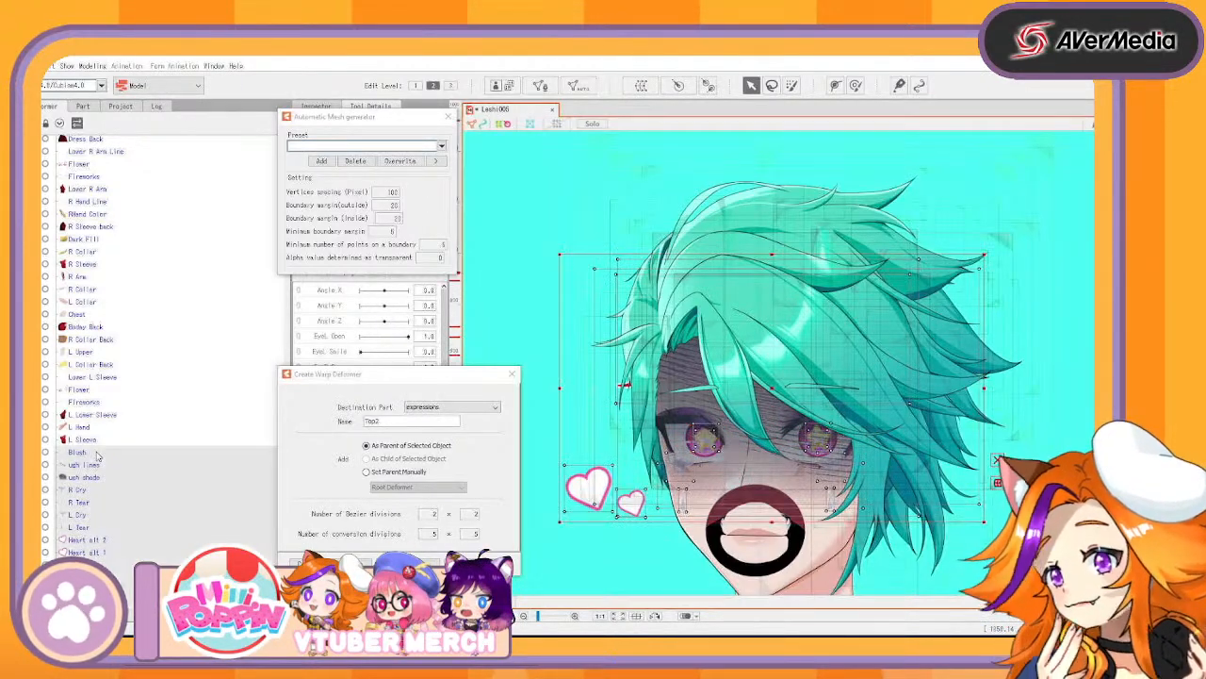
{"action": "left_click_drag", "start_coordinate": [398, 422], "coordinate": [203, 418]}
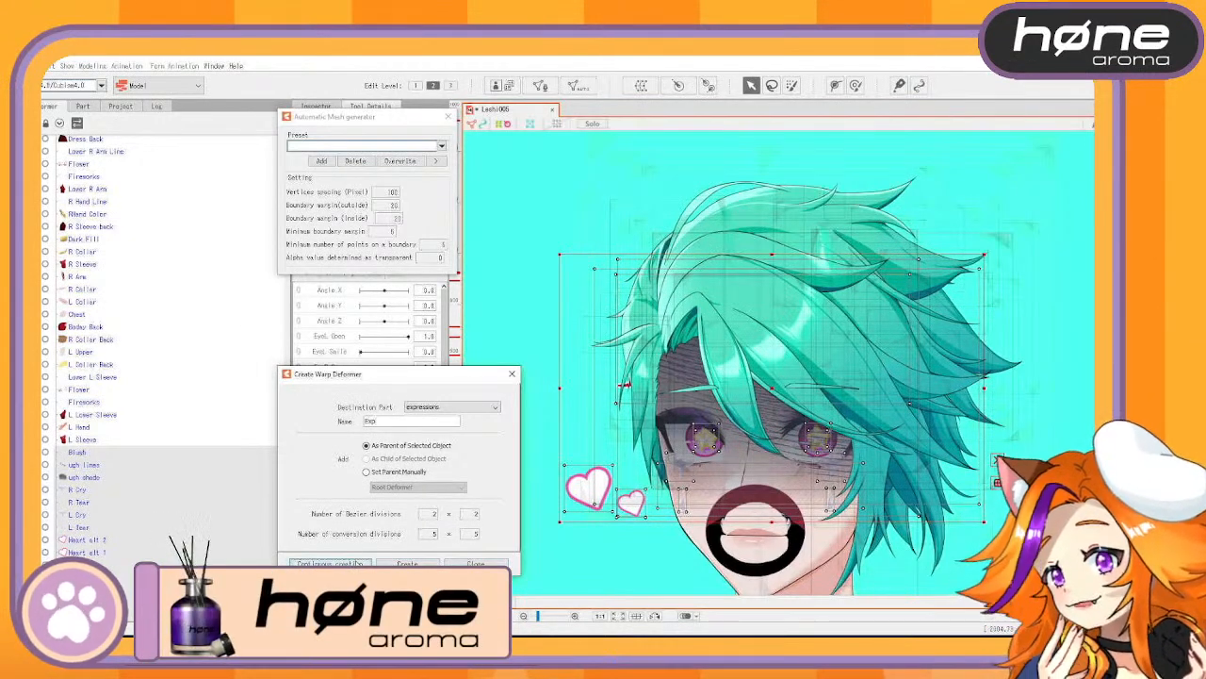
{"action": "key", "text": "Return"}
Create a warp deformer named Blush as the parent of the Blush part inside Exp
{"action": "left_click", "coordinate": [97, 153]}
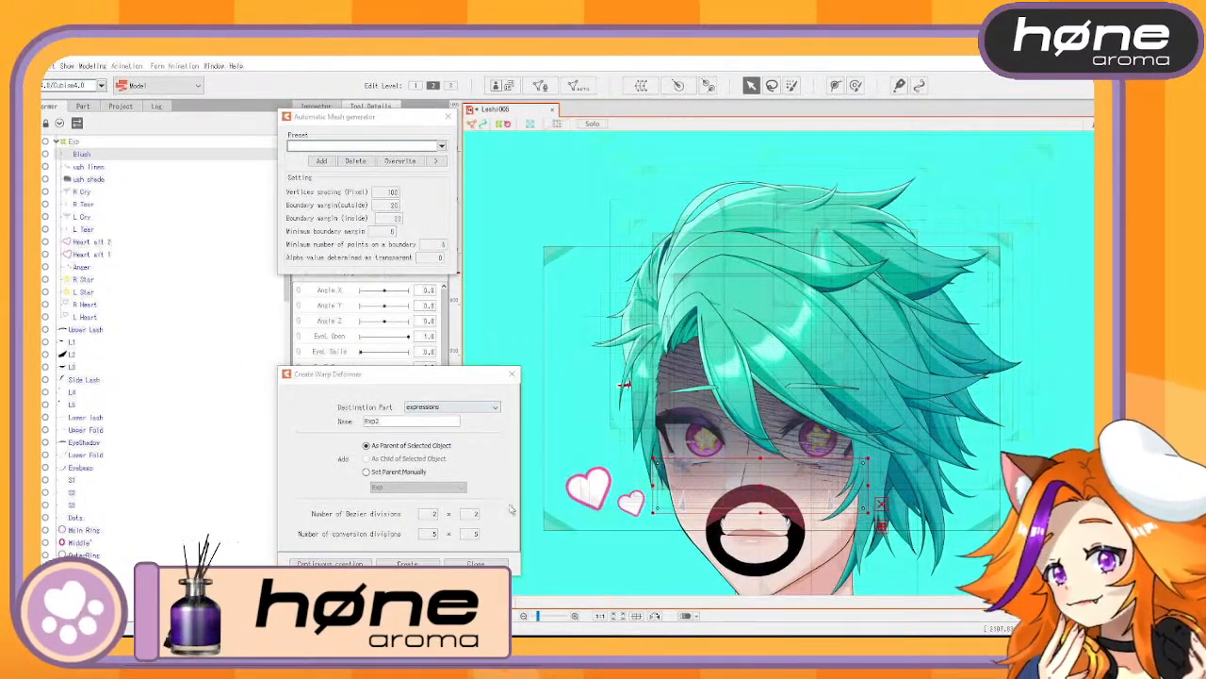
{"action": "left_click_drag", "start_coordinate": [429, 421], "coordinate": [215, 368]}
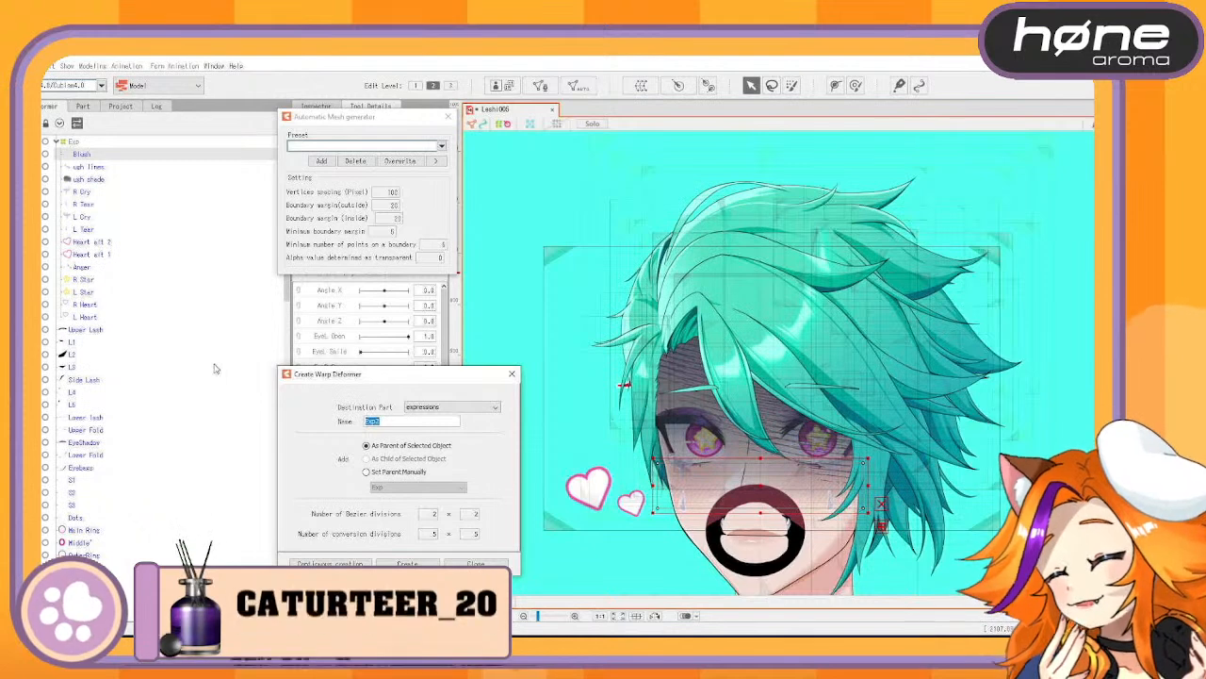
{"action": "type", "text": "Blush,"}
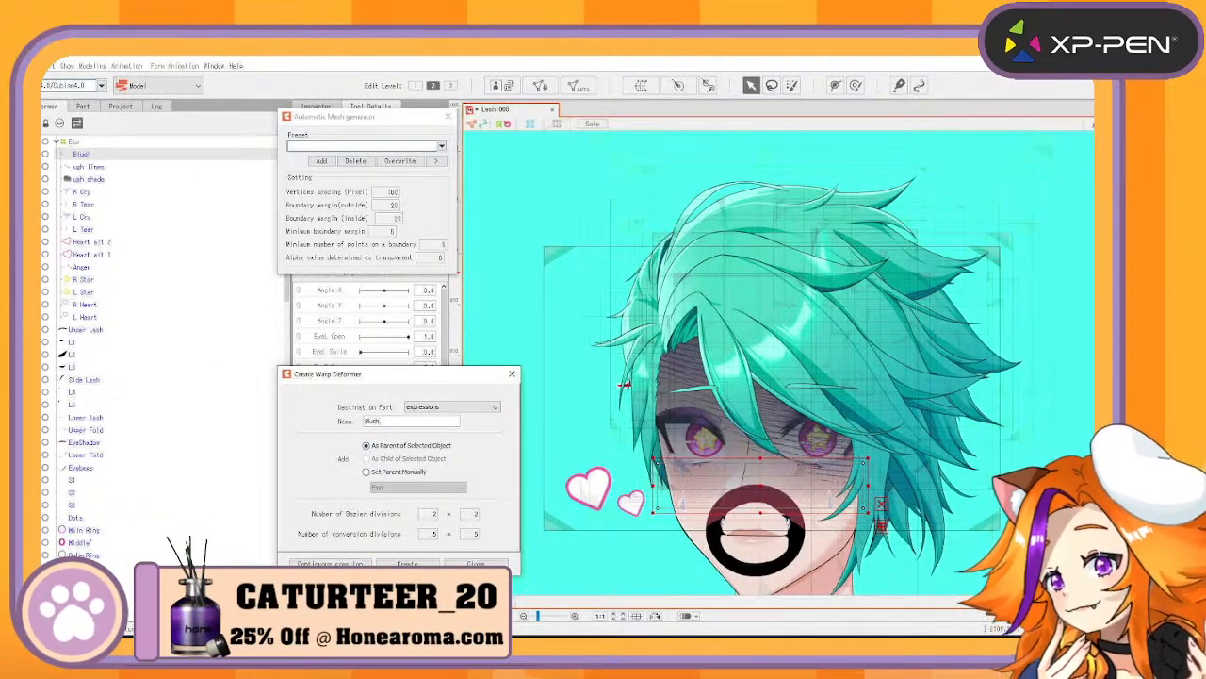
{"action": "left_click", "coordinate": [330, 563]}
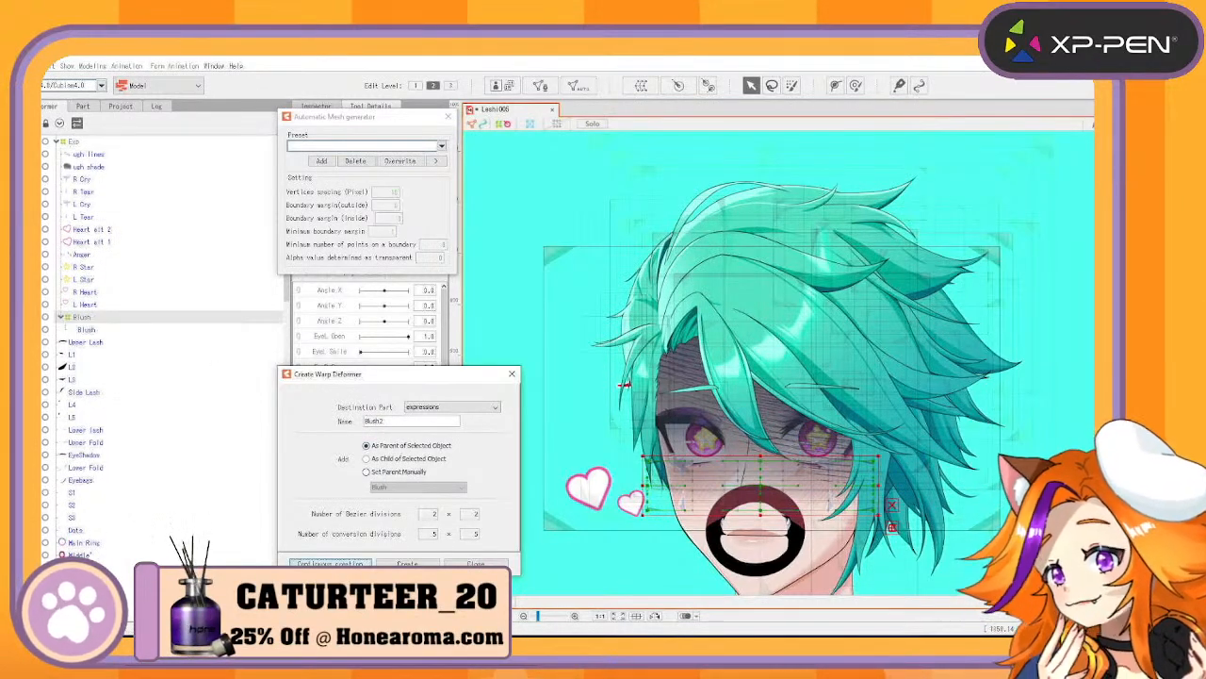
Create a warp deformer named Shade as the parent of the ugh lines and ugh shade parts
{"action": "left_click", "coordinate": [99, 154]}
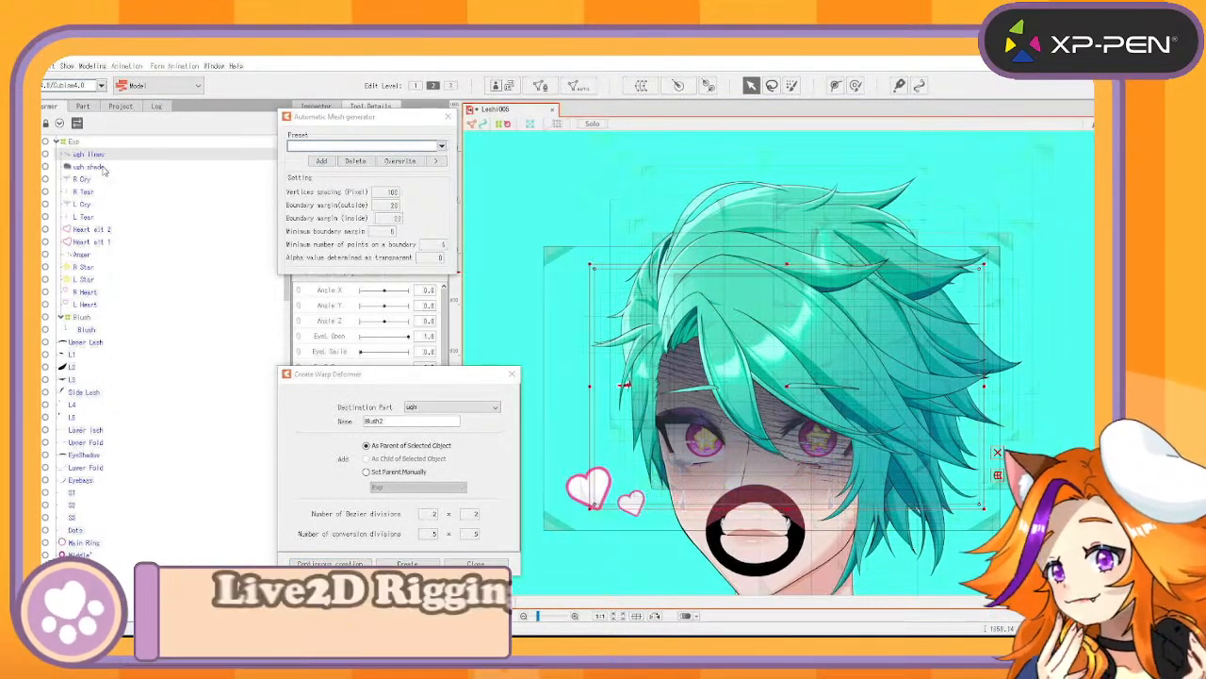
{"action": "left_click", "coordinate": [105, 168], "text": "ctrl"}
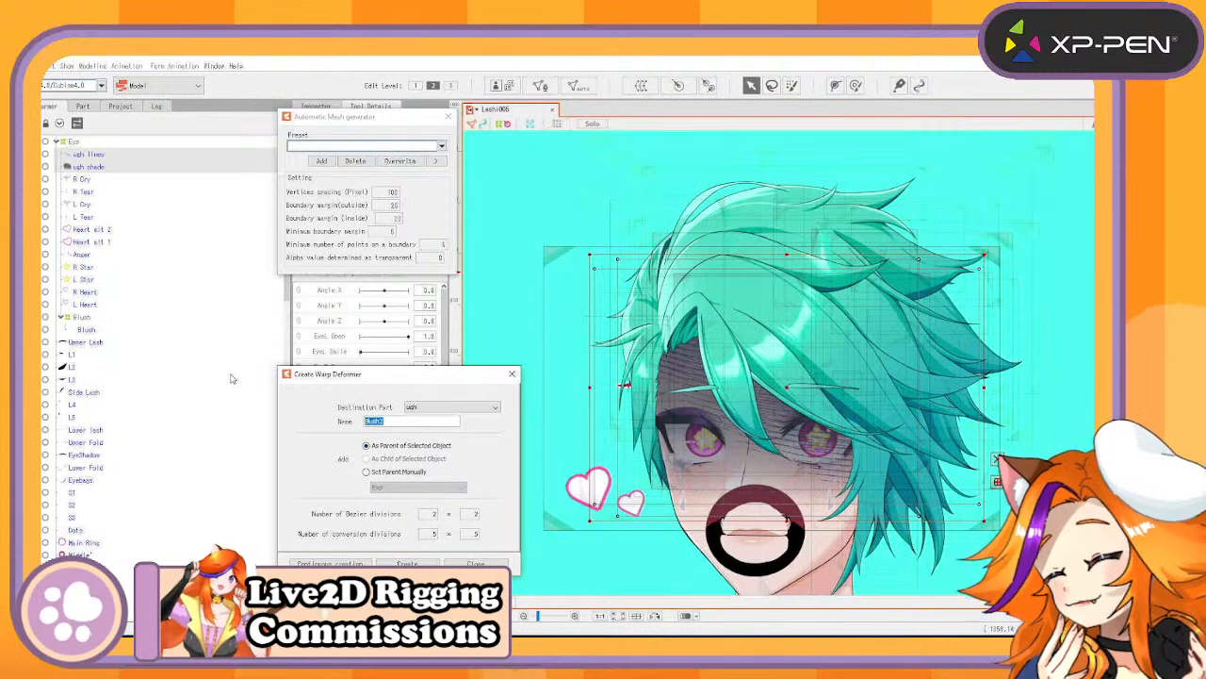
{"action": "type", "text": "Shade2"}
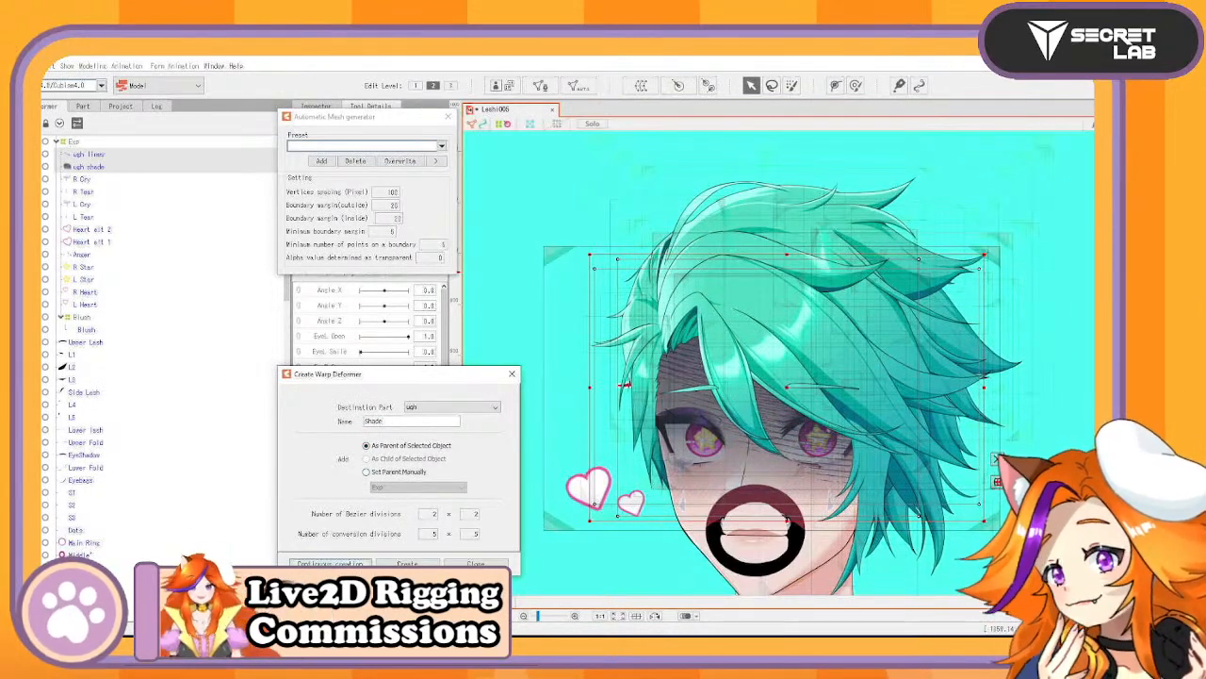
{"action": "left_click", "coordinate": [330, 565]}
Create parent warp deformers named R Cry for R Cry and R Tear, and L Cry for L Cry and L Tear
{"action": "left_click", "coordinate": [96, 155]}
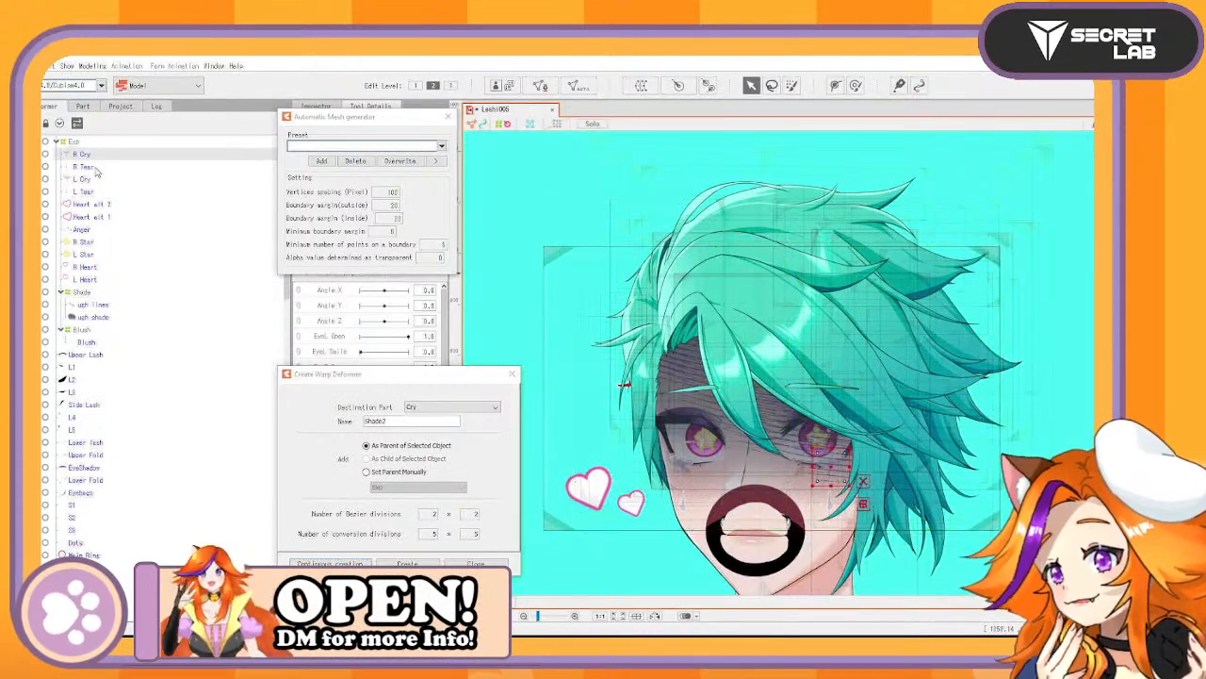
{"action": "left_click", "coordinate": [95, 168], "text": "ctrl"}
{"action": "double_click", "coordinate": [403, 423]}
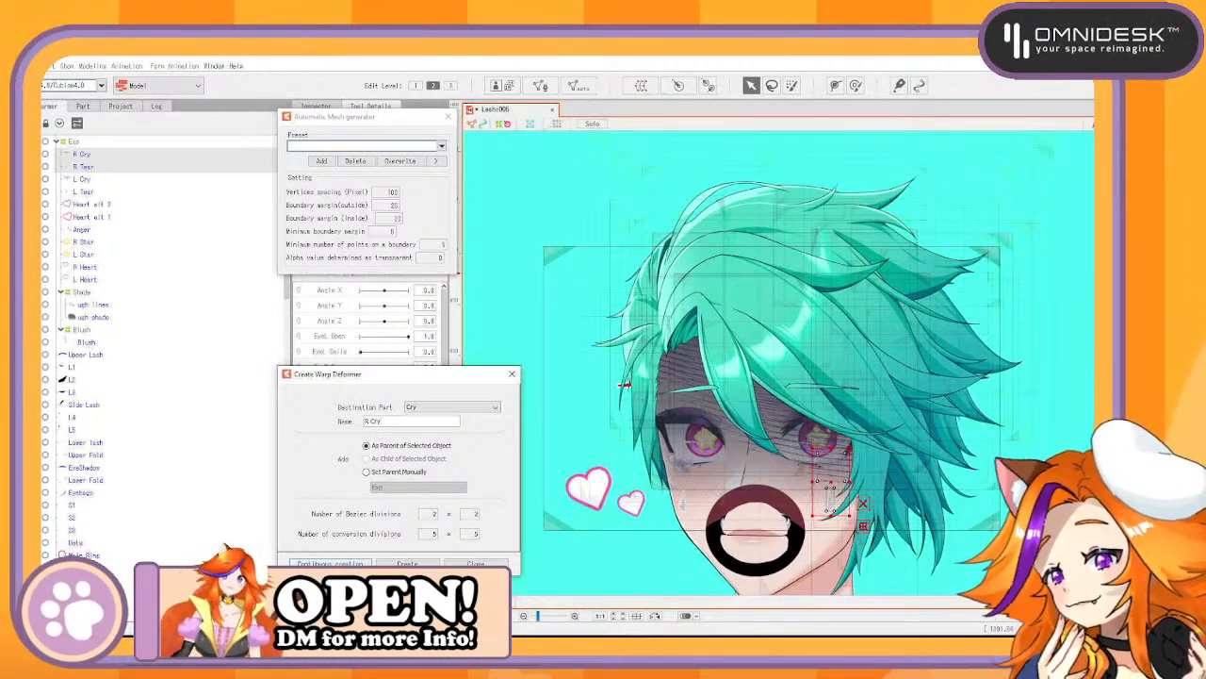
{"action": "left_click", "coordinate": [330, 563]}
{"action": "left_click", "coordinate": [85, 167], "text": "ctrl"}
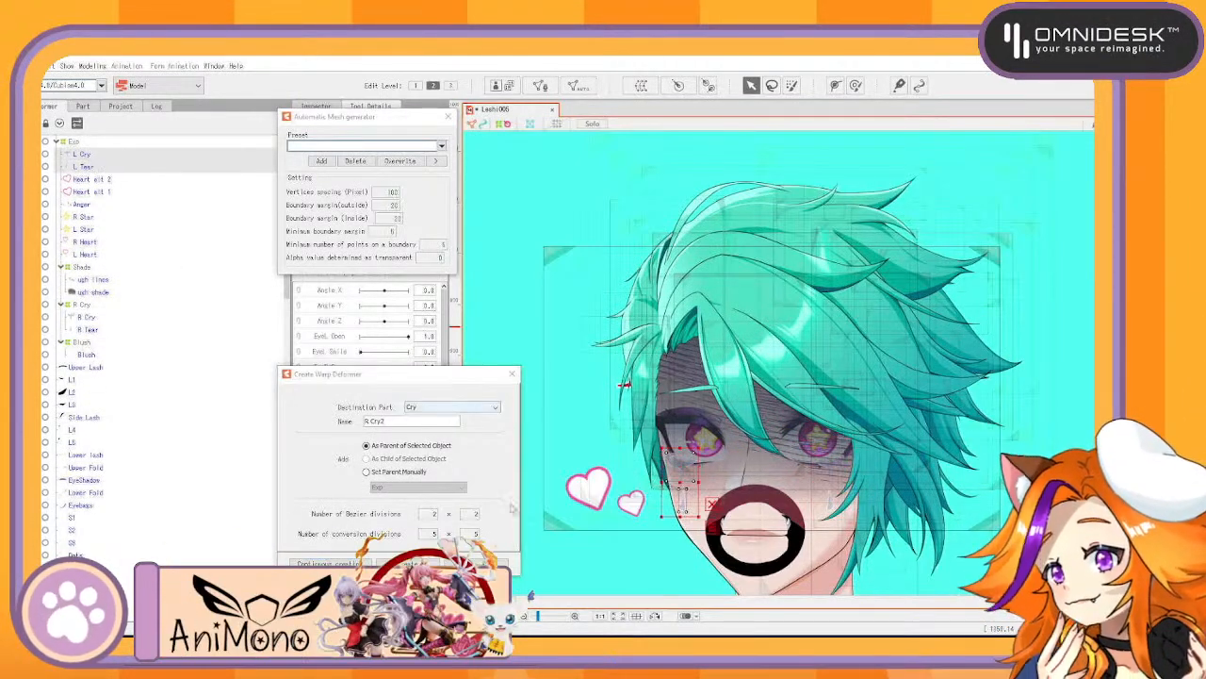
{"action": "left_click", "coordinate": [415, 421]}
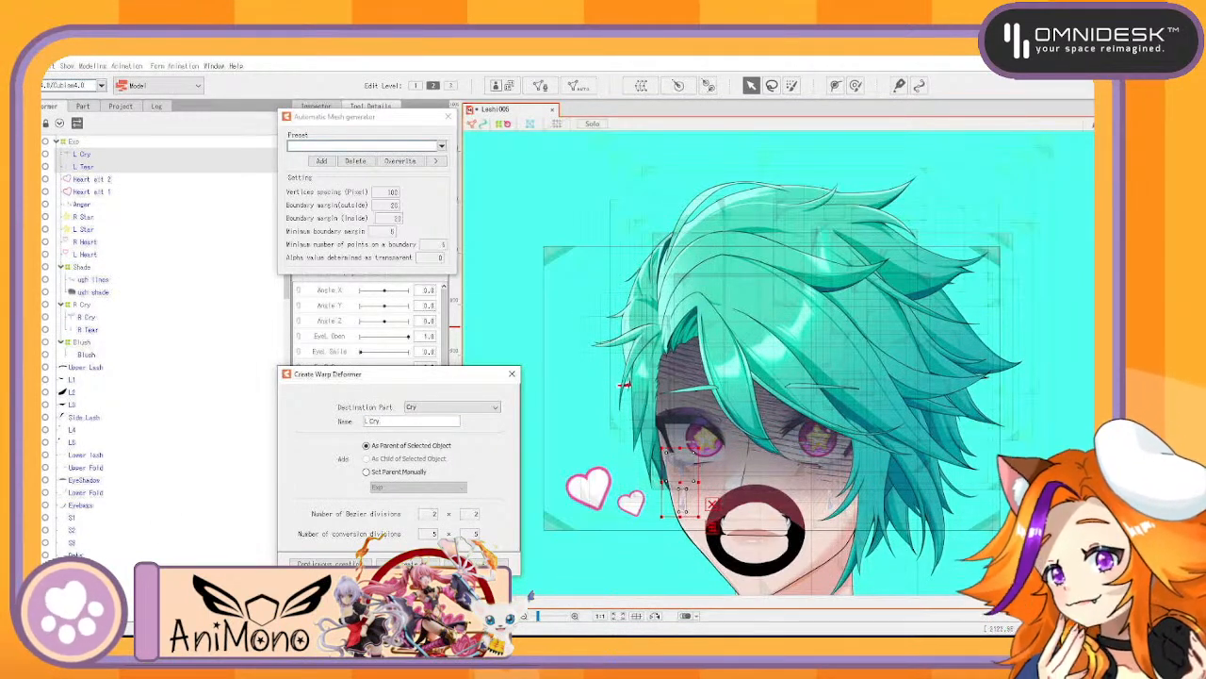
{"action": "left_click", "coordinate": [330, 563]}
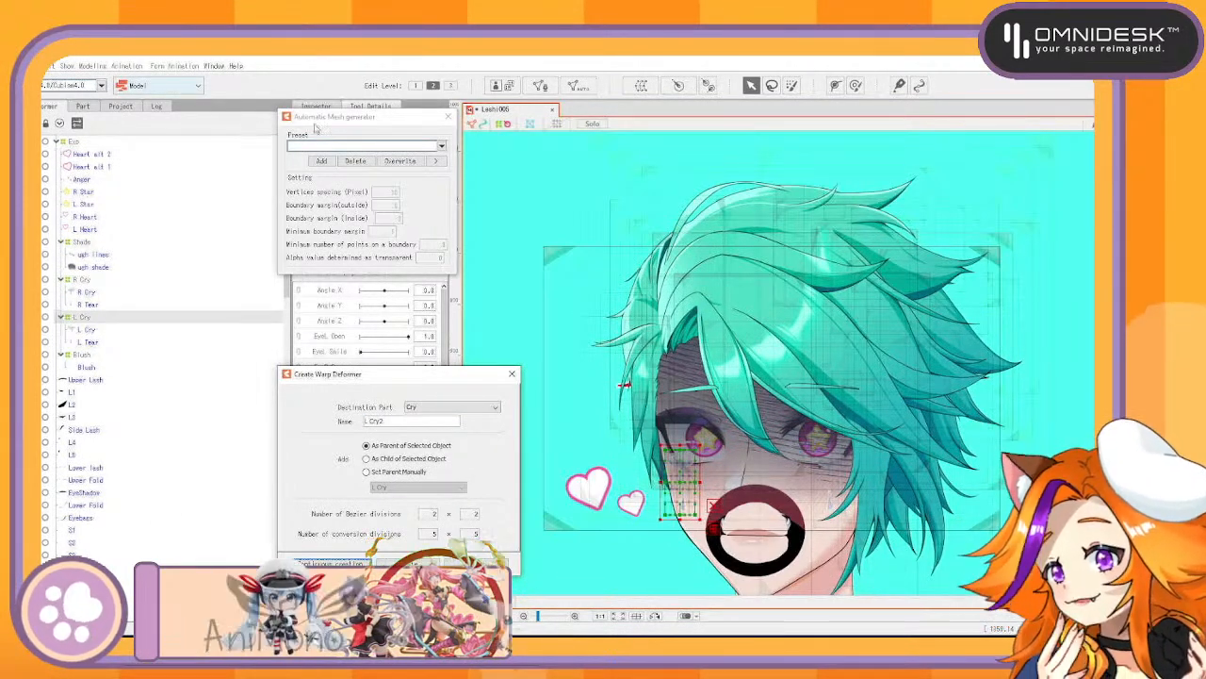
Create a warp deformer named Hearts as the parent of the Heart alt 2 and Heart alt 1 parts
{"action": "left_click", "coordinate": [106, 155]}
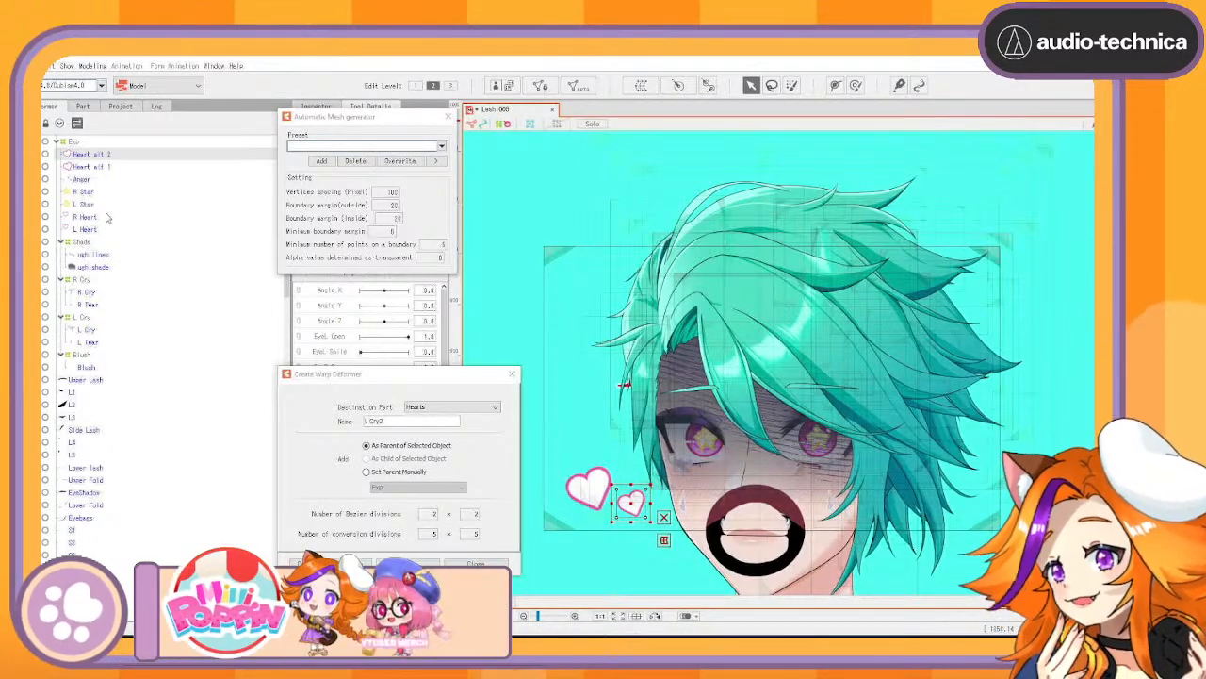
{"action": "left_click", "coordinate": [95, 166], "text": "ctrl"}
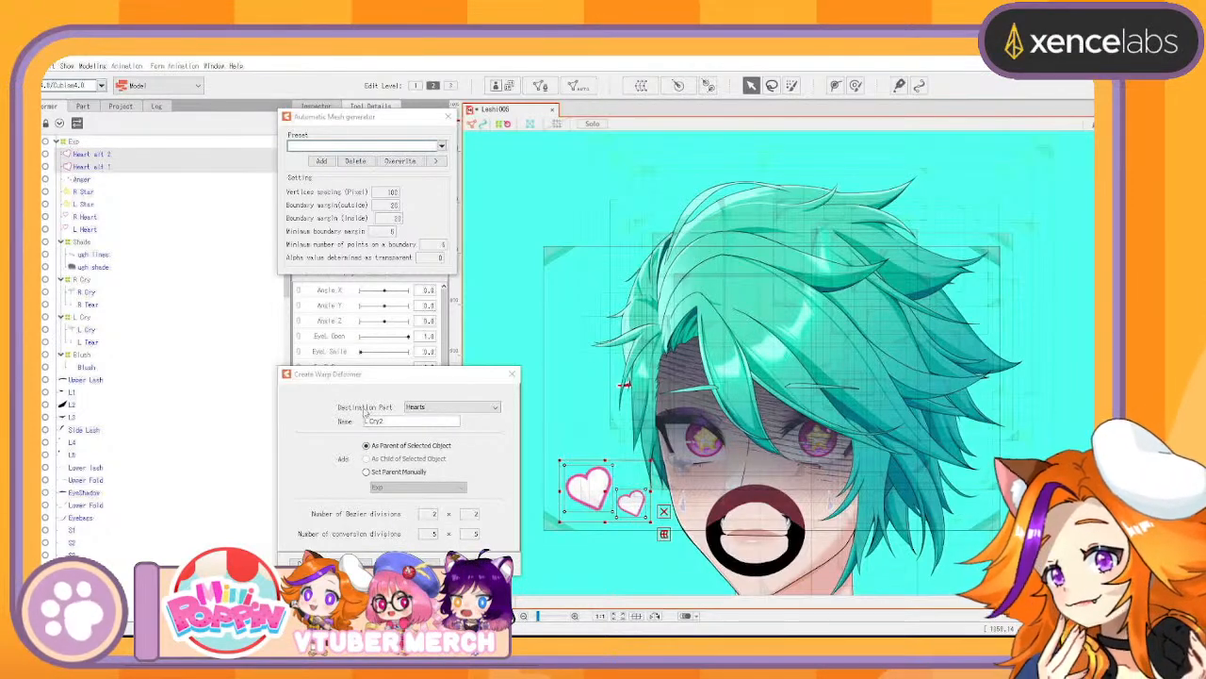
{"action": "left_click", "coordinate": [368, 419]}
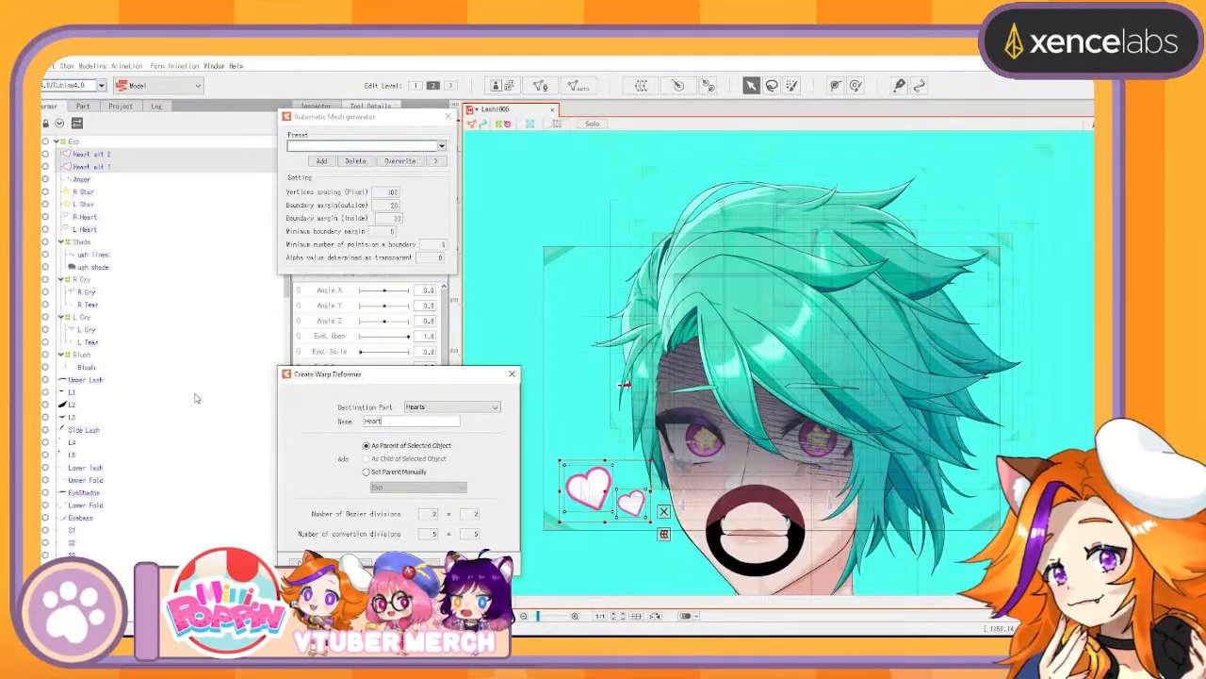
{"action": "key", "text": "Return"}
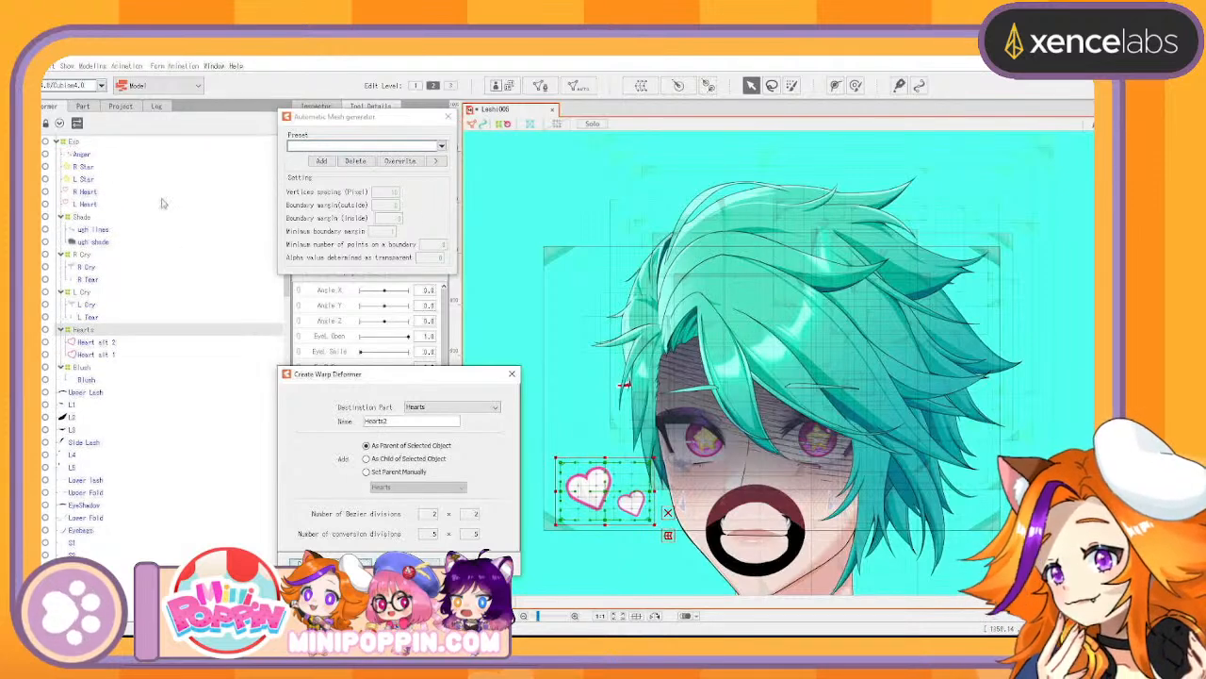
Create a warp deformer named Angry as the parent of the Anger part inside Exp
{"action": "left_click", "coordinate": [74, 158]}
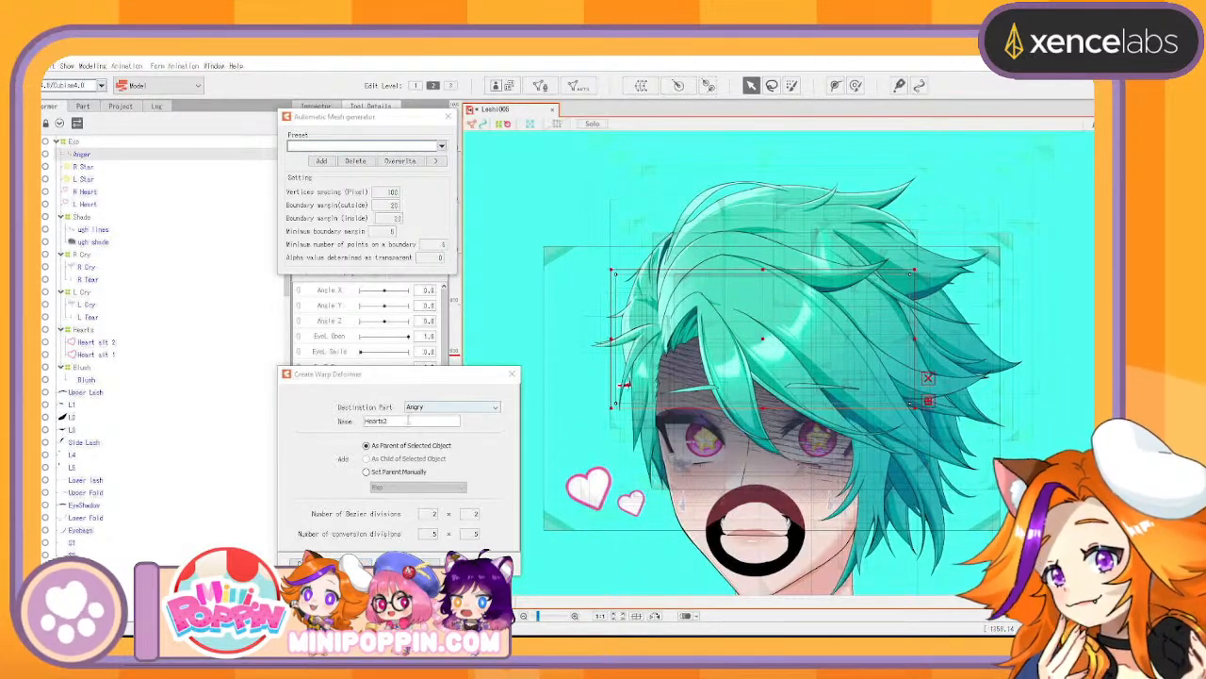
{"action": "double_click", "coordinate": [407, 422]}
{"action": "type", "text": "Angry"}
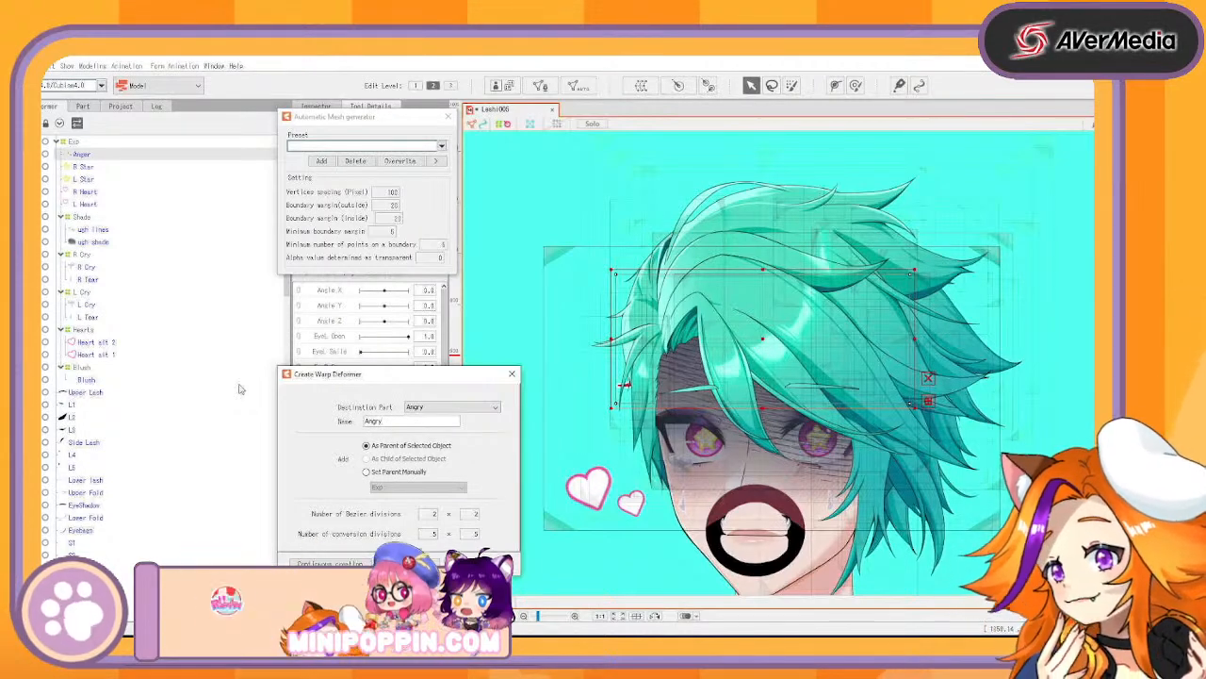
{"action": "left_click", "coordinate": [329, 563]}
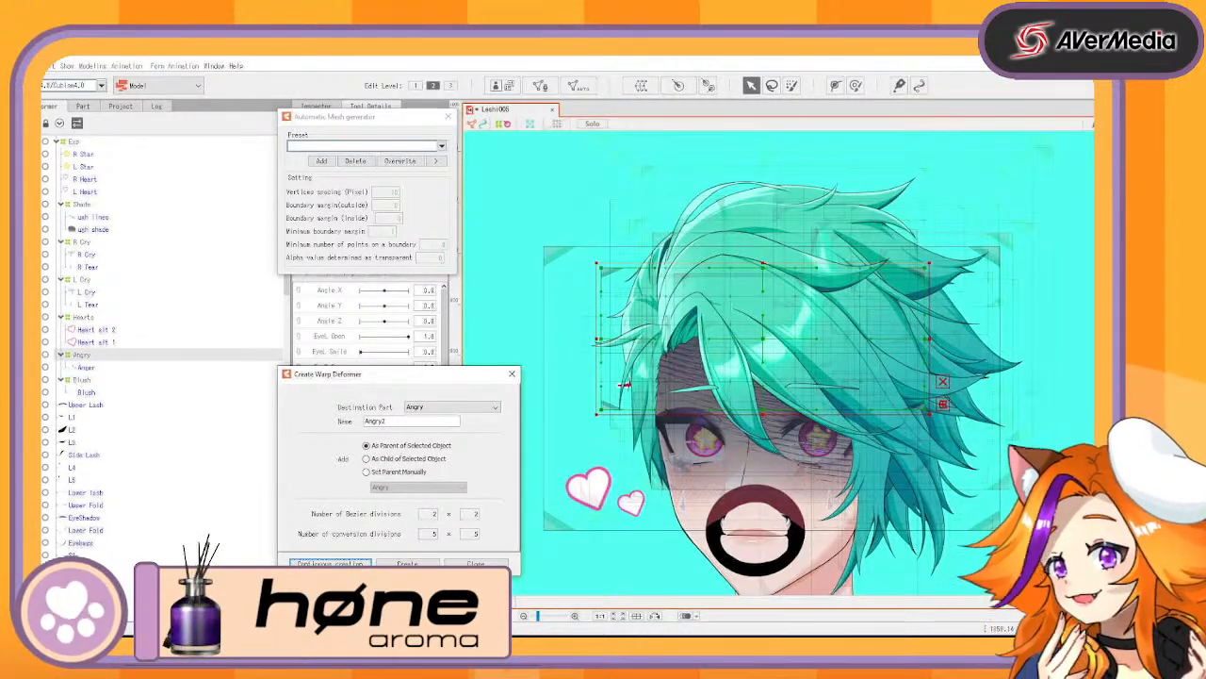
Set the conversion divisions to 9 x 9 for the MHR2 warp deformers listed below Top Base, down to Top
{"action": "left_click", "coordinate": [83, 107]}
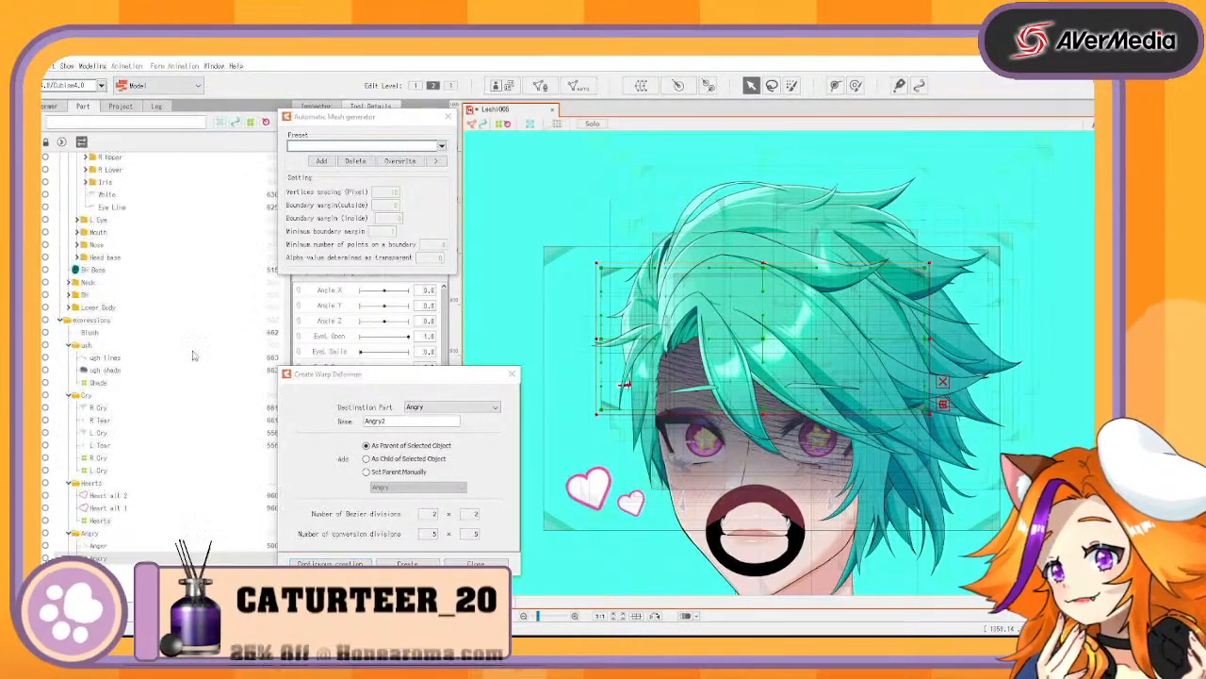
{"action": "scroll", "coordinate": [202, 403], "scroll_direction": "up", "scroll_amount": 3}
{"action": "left_click", "coordinate": [91, 433]}
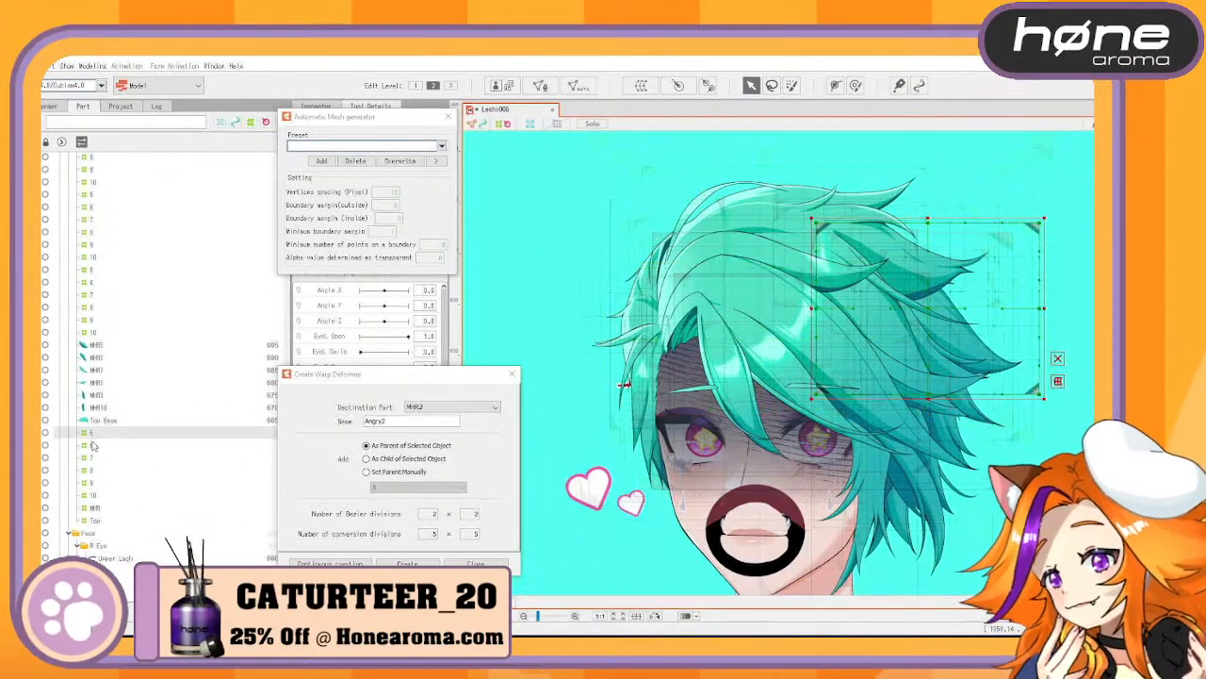
{"action": "left_click_drag", "start_coordinate": [362, 119], "coordinate": [668, 135]}
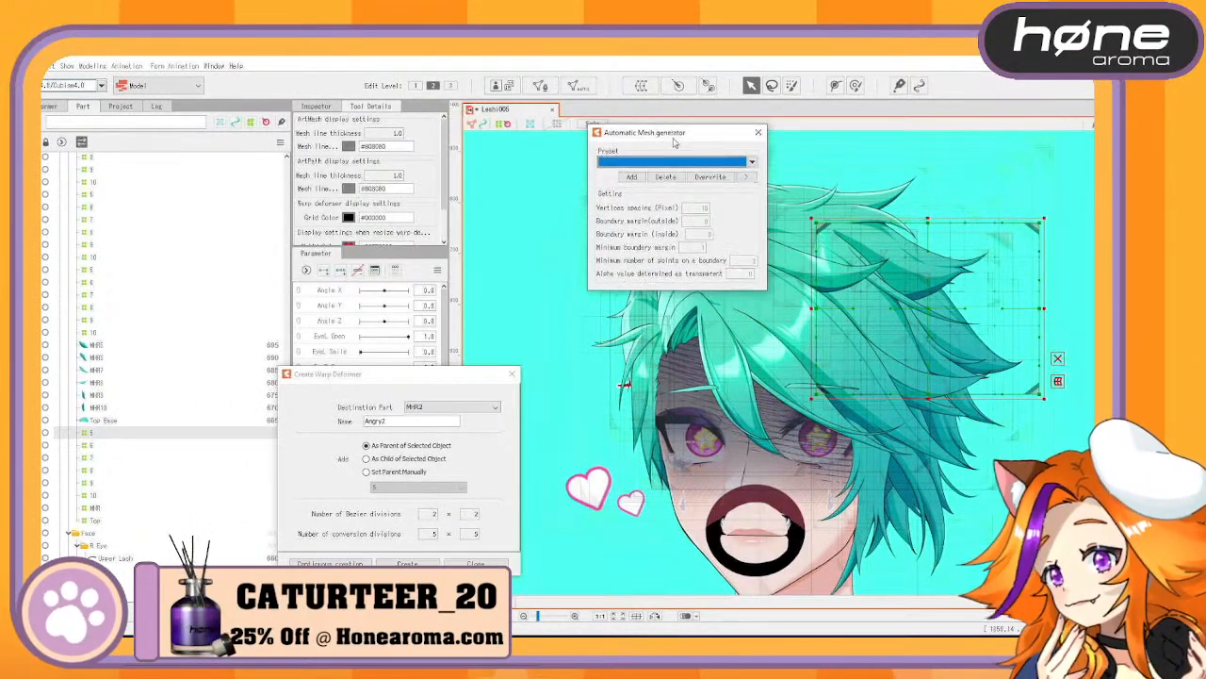
{"action": "left_click", "coordinate": [328, 109]}
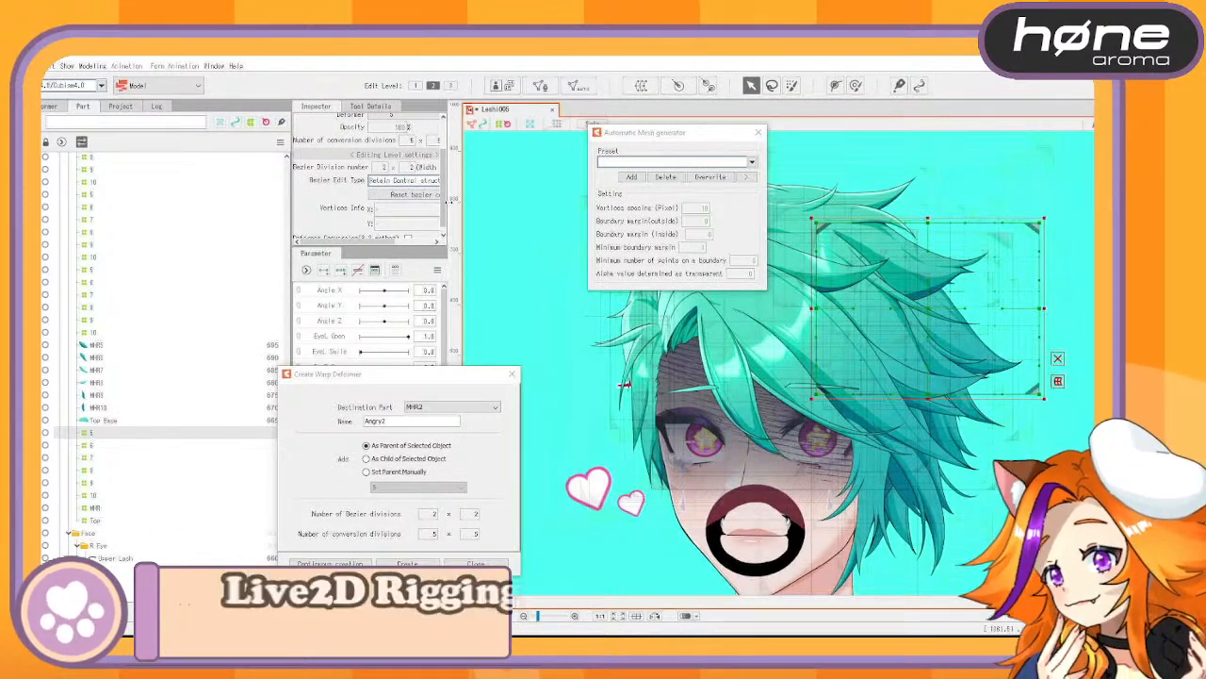
{"action": "left_click_drag", "start_coordinate": [461, 205], "coordinate": [497, 205]}
{"action": "left_click", "coordinate": [99, 521], "text": "shift"}
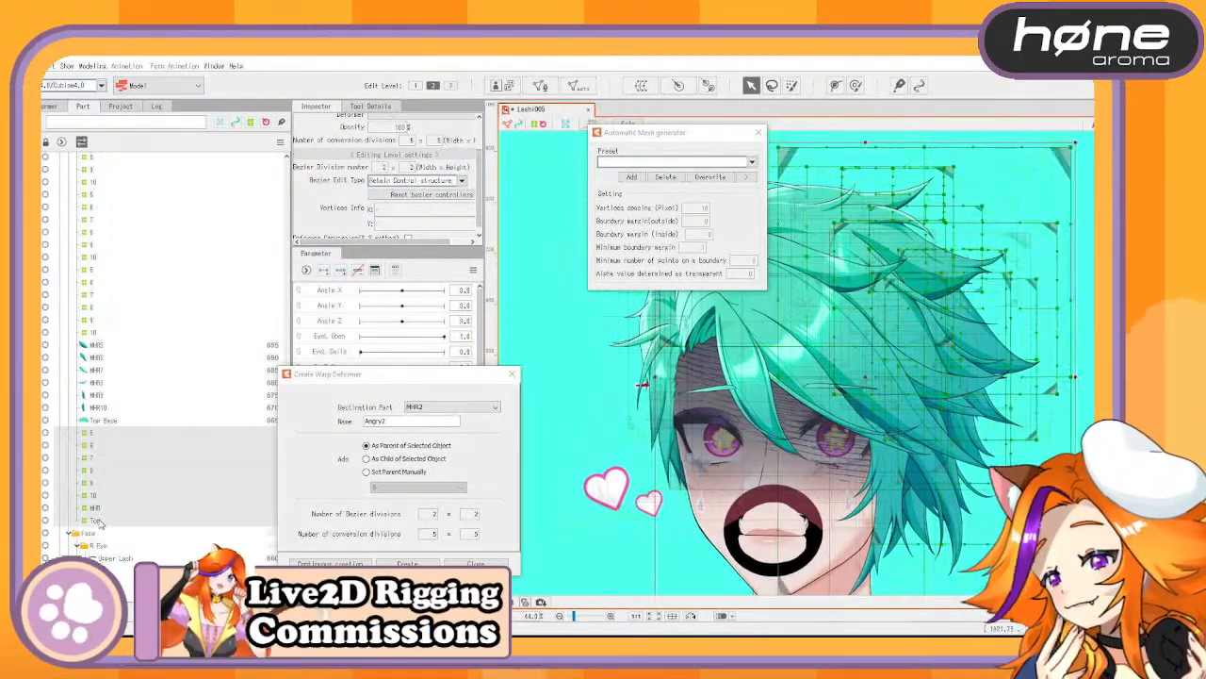
{"action": "left_click", "coordinate": [438, 140]}
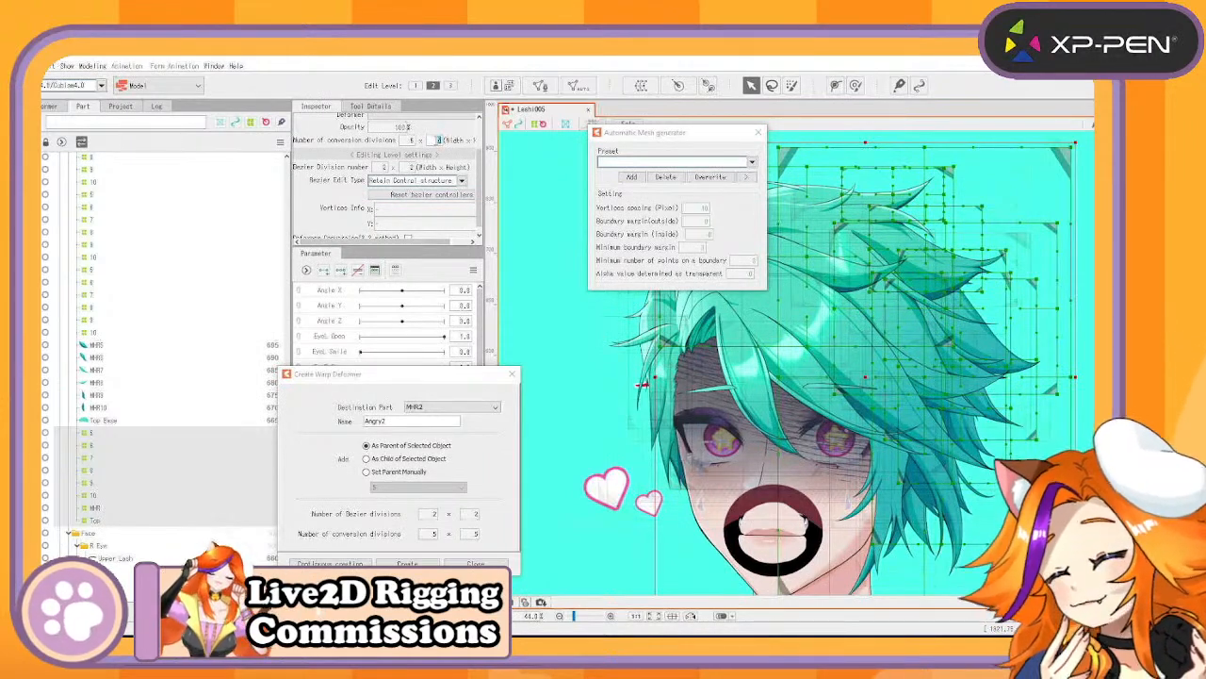
{"action": "type", "text": "3"}
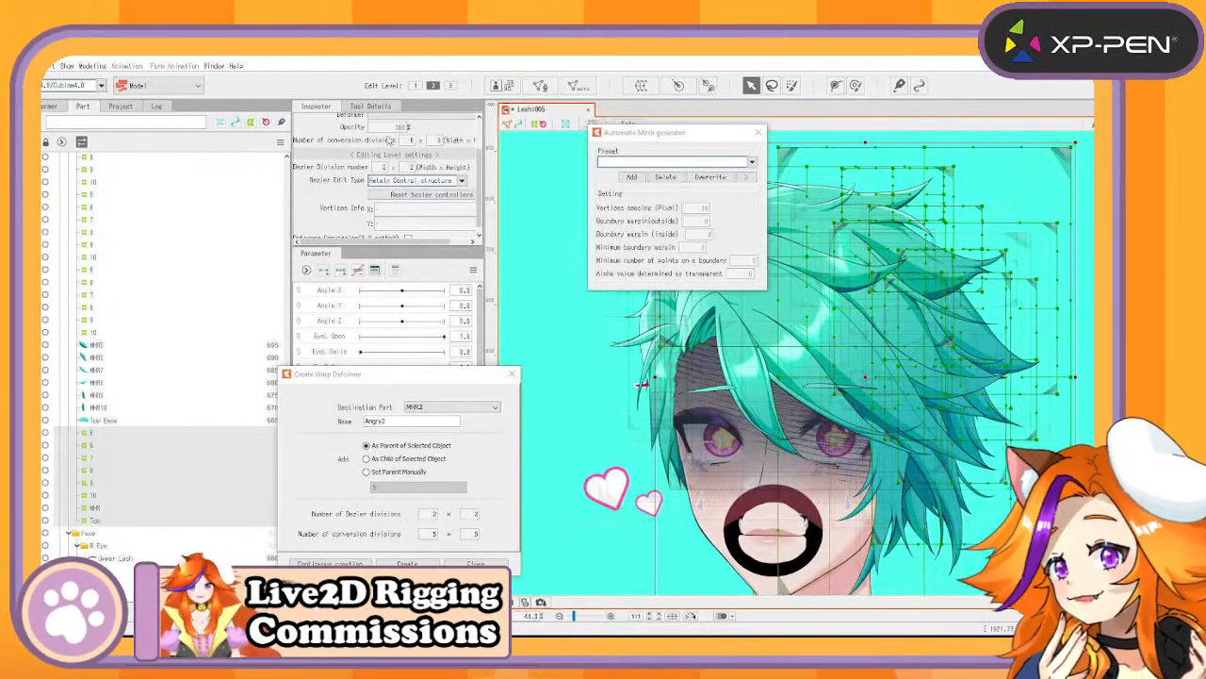
{"action": "left_click", "coordinate": [410, 141]}
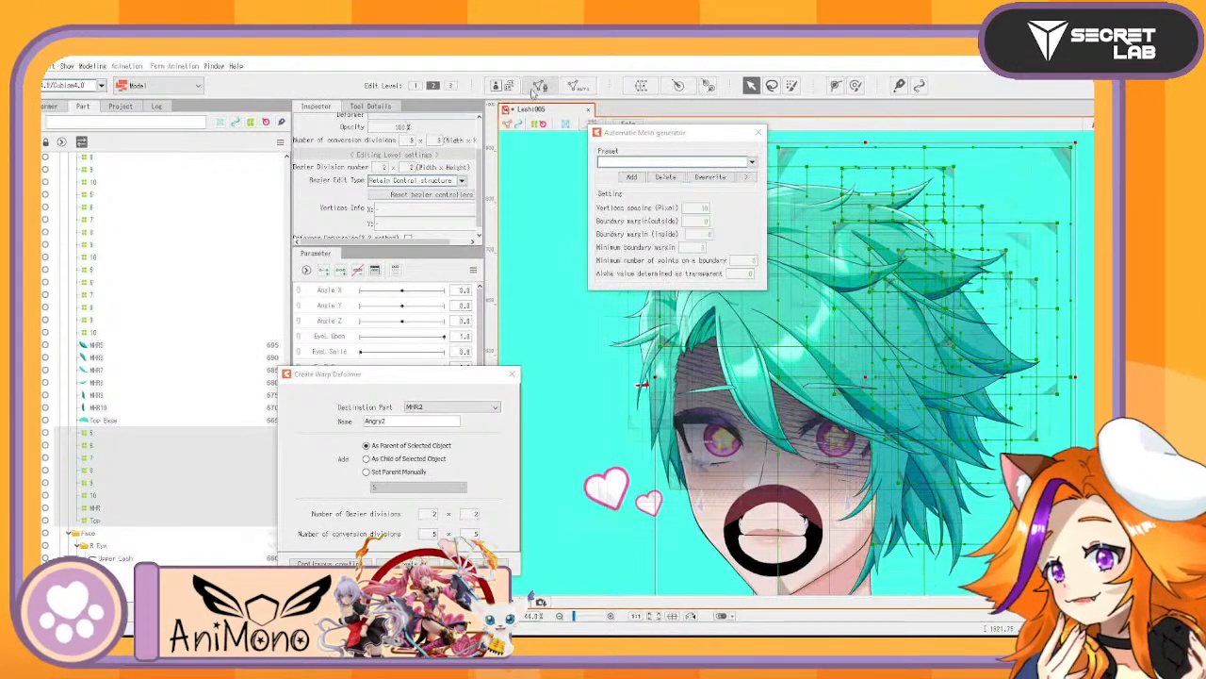
Set the conversion divisions to 9 x 9 for the MHR2 warp deformers listed above the hair meshes
{"action": "left_click", "coordinate": [92, 330]}
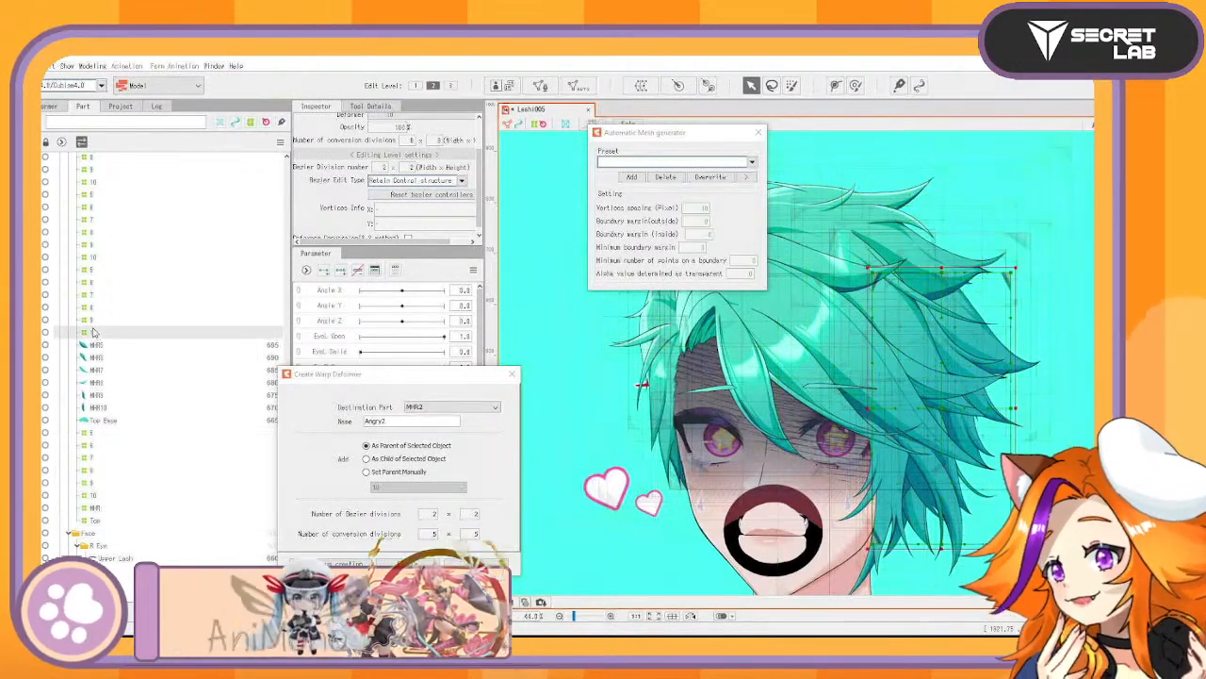
{"action": "scroll", "coordinate": [92, 331], "scroll_direction": "up", "scroll_amount": 5}
{"action": "left_click", "coordinate": [99, 253], "text": "shift"}
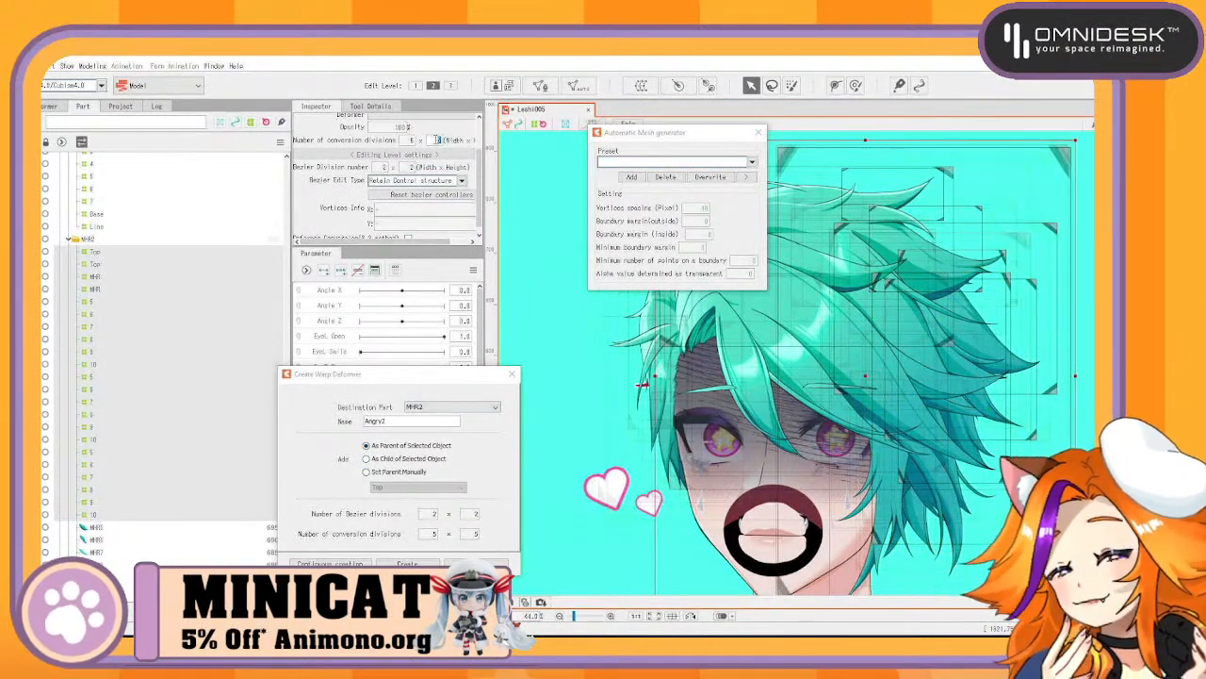
{"action": "left_click", "coordinate": [411, 140]}
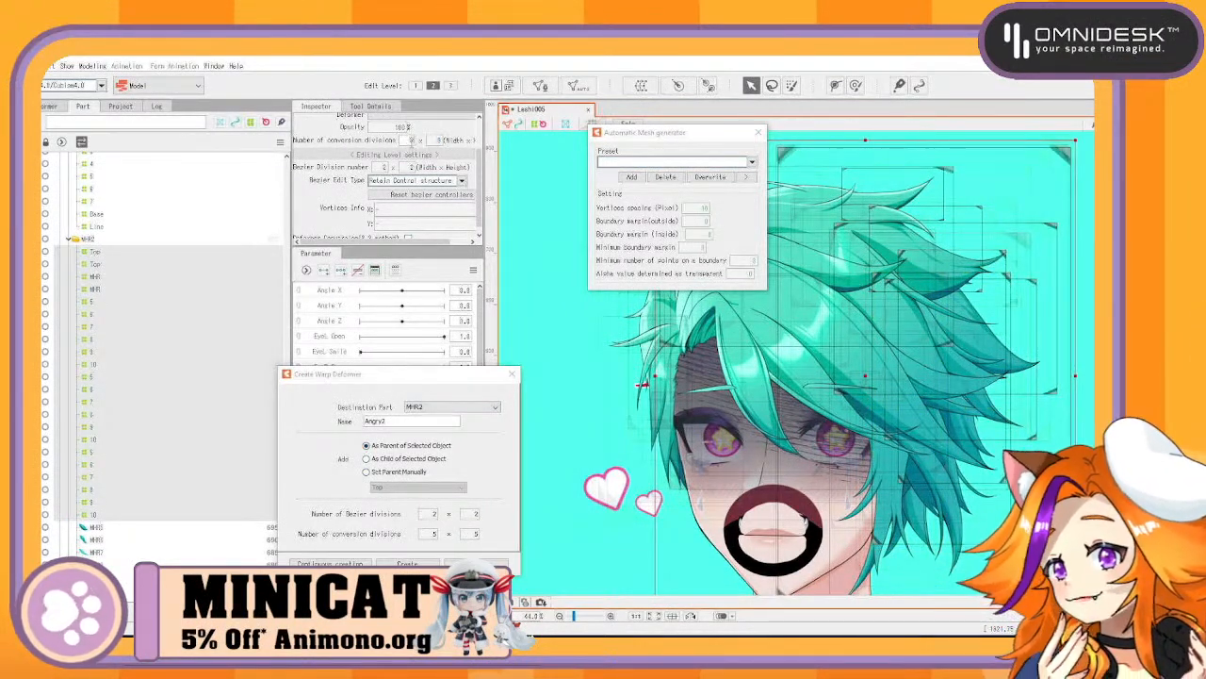
Set the conversion divisions to 9 x 9 for the LH warp deformers listed below LHBase, from LH to Line
{"action": "left_click", "coordinate": [142, 228]}
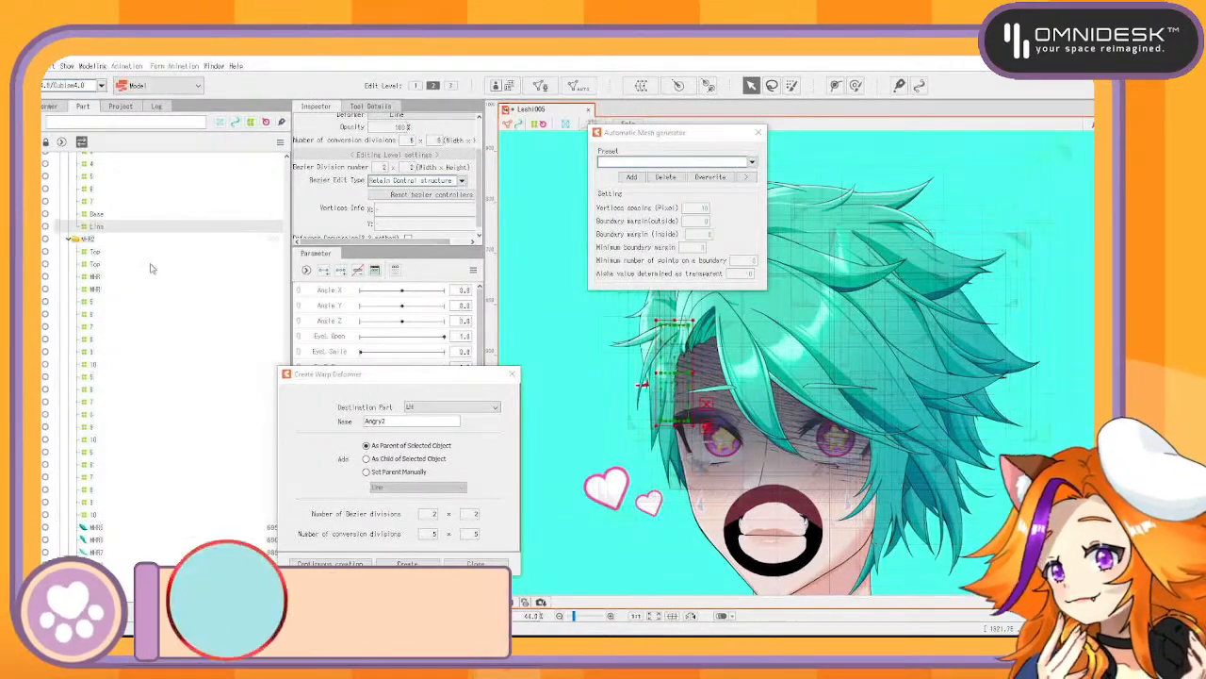
{"action": "scroll", "coordinate": [151, 268], "scroll_direction": "up", "scroll_amount": 5}
{"action": "scroll", "coordinate": [151, 268], "scroll_direction": "up", "scroll_amount": 3}
{"action": "left_click", "coordinate": [108, 434], "text": "shift"}
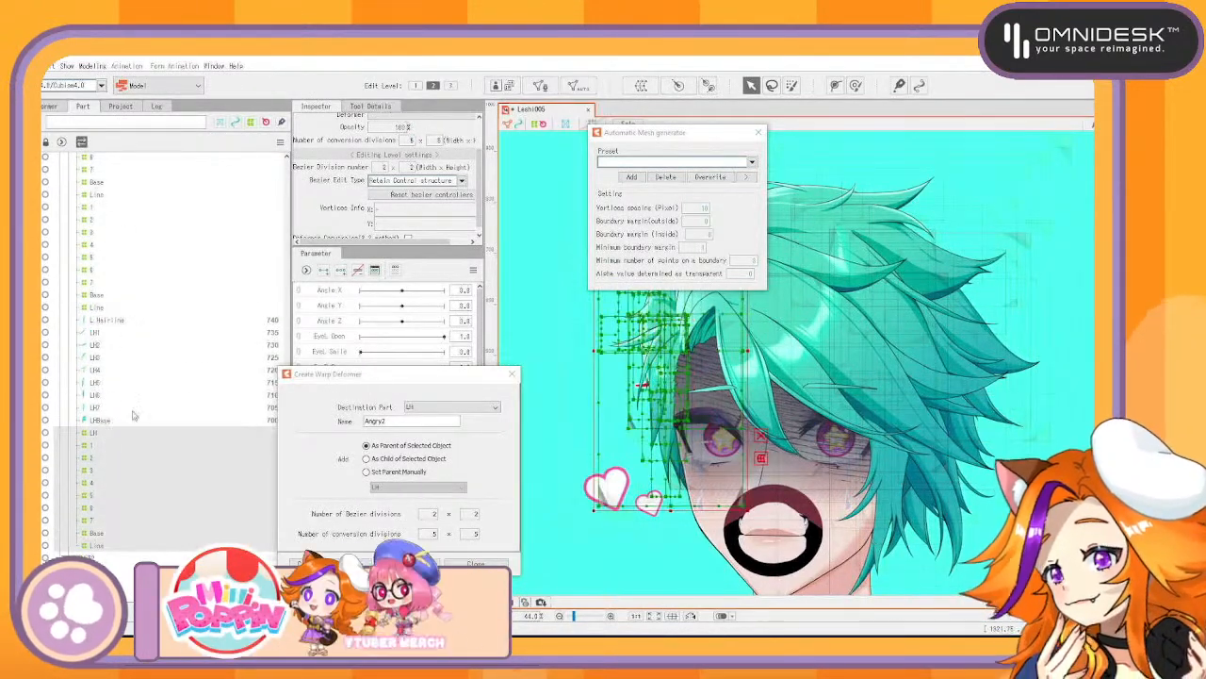
{"action": "left_click", "coordinate": [438, 139]}
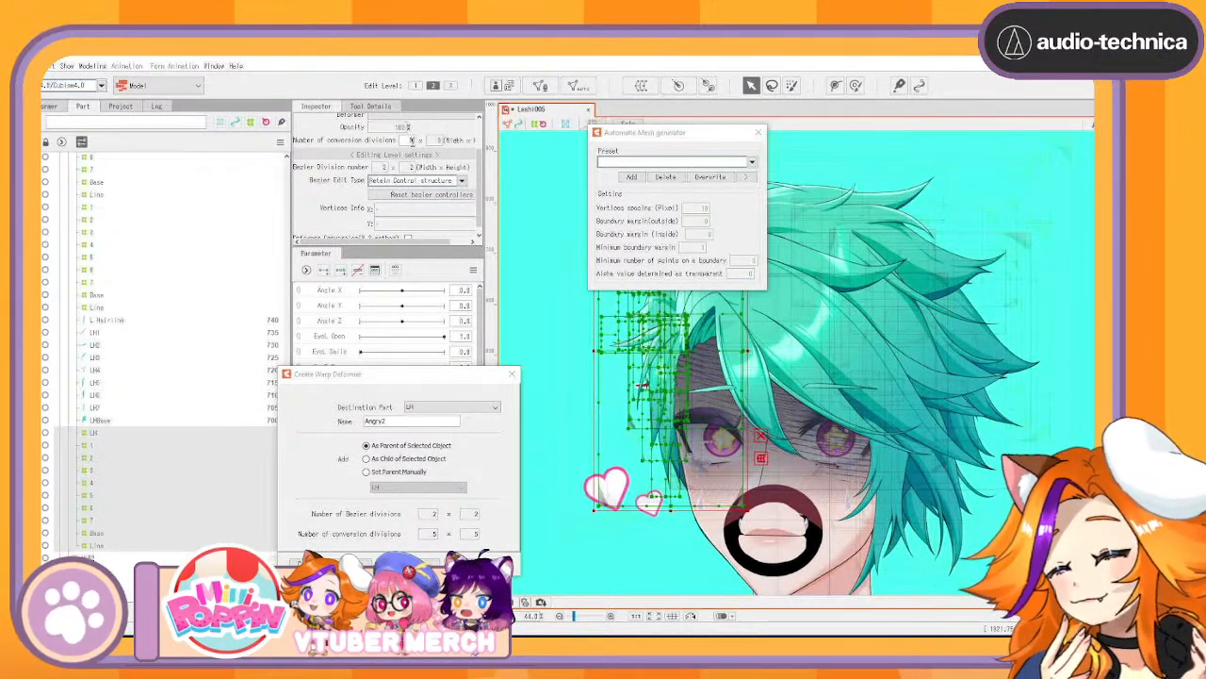
Set the conversion divisions to 9 x 9 for the LH warp deformers listed above L Hairline
{"action": "left_click", "coordinate": [97, 308]}
{"action": "scroll", "coordinate": [97, 306], "scroll_direction": "up", "scroll_amount": 2}
{"action": "scroll", "coordinate": [97, 307], "scroll_direction": "up", "scroll_amount": 4}
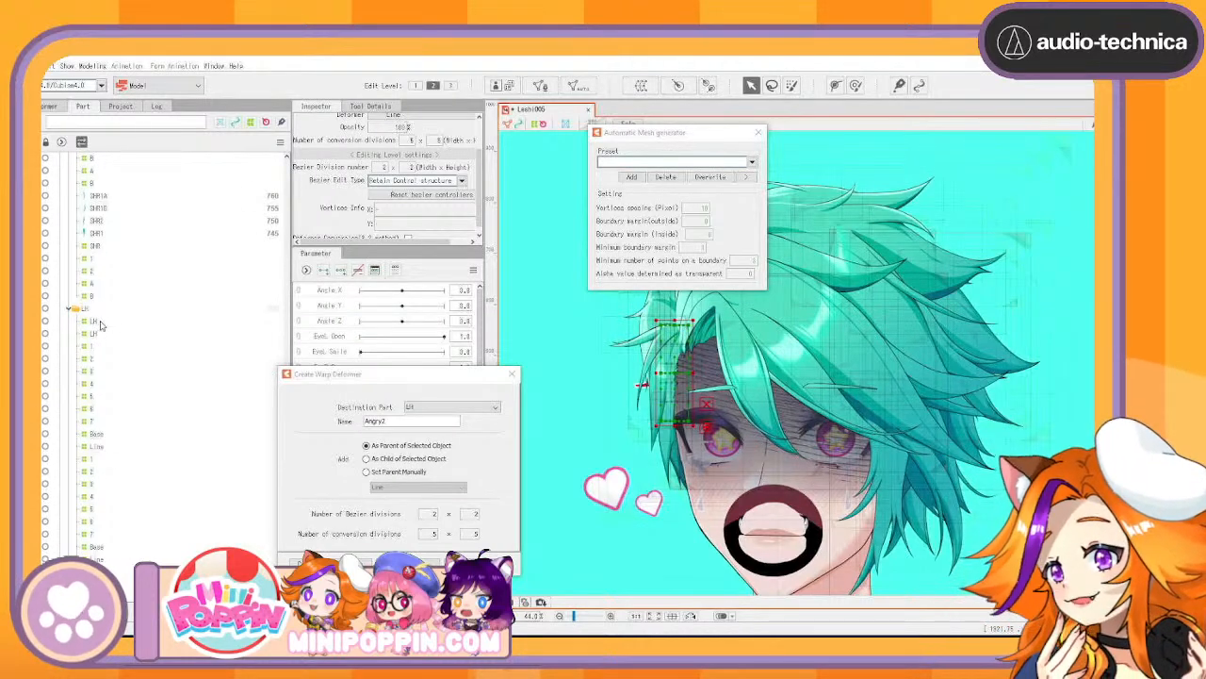
{"action": "left_click", "coordinate": [108, 322]}
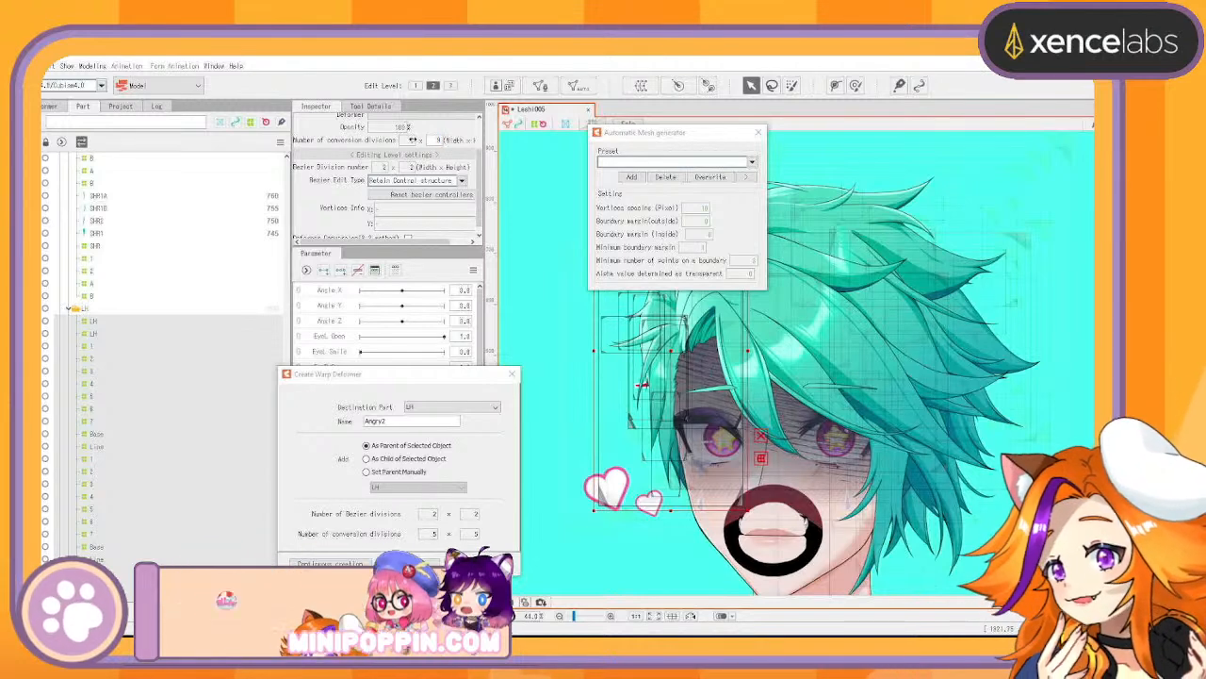
Set the conversion divisions to 9 x 9 for the SH warp deformers listed below that group's hair meshes
{"action": "left_click", "coordinate": [91, 244]}
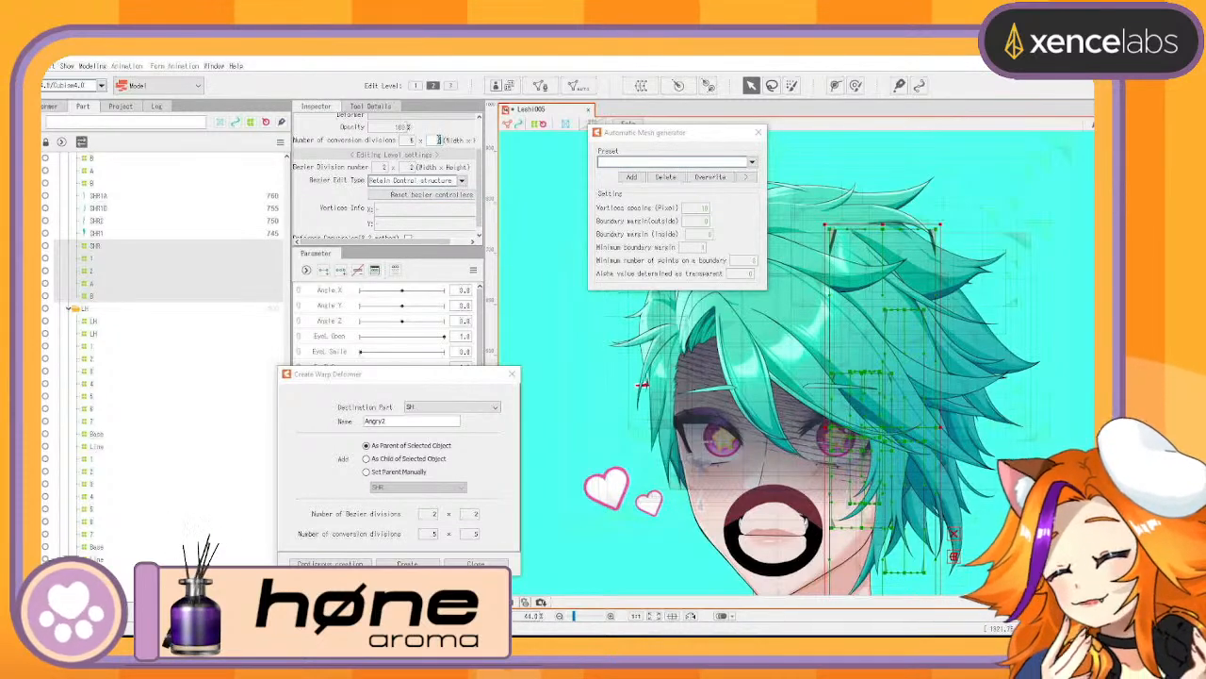
{"action": "type", "text": "9"}
{"action": "double_click", "coordinate": [412, 139]}
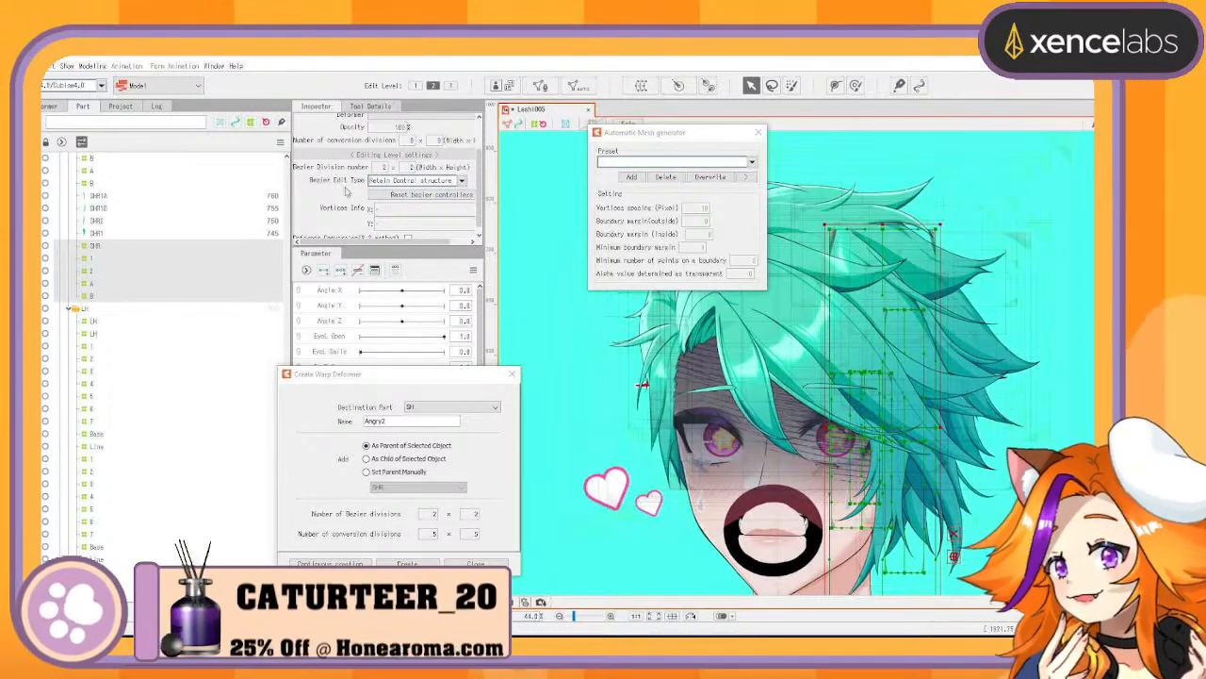
Set the conversion divisions to 9 x 9 for the SH warp deformers listed above that group's hair meshes
{"action": "left_click", "coordinate": [120, 185]}
{"action": "scroll", "coordinate": [102, 234], "scroll_direction": "up", "scroll_amount": 5}
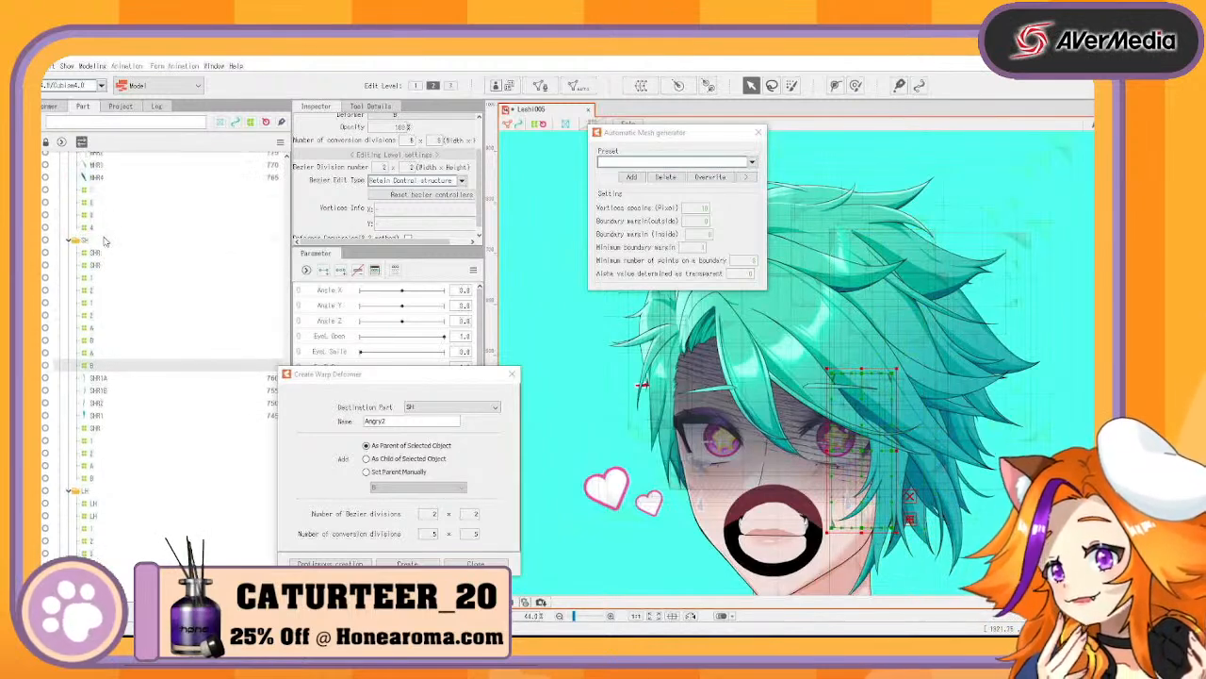
{"action": "left_click", "coordinate": [108, 259], "text": "shift"}
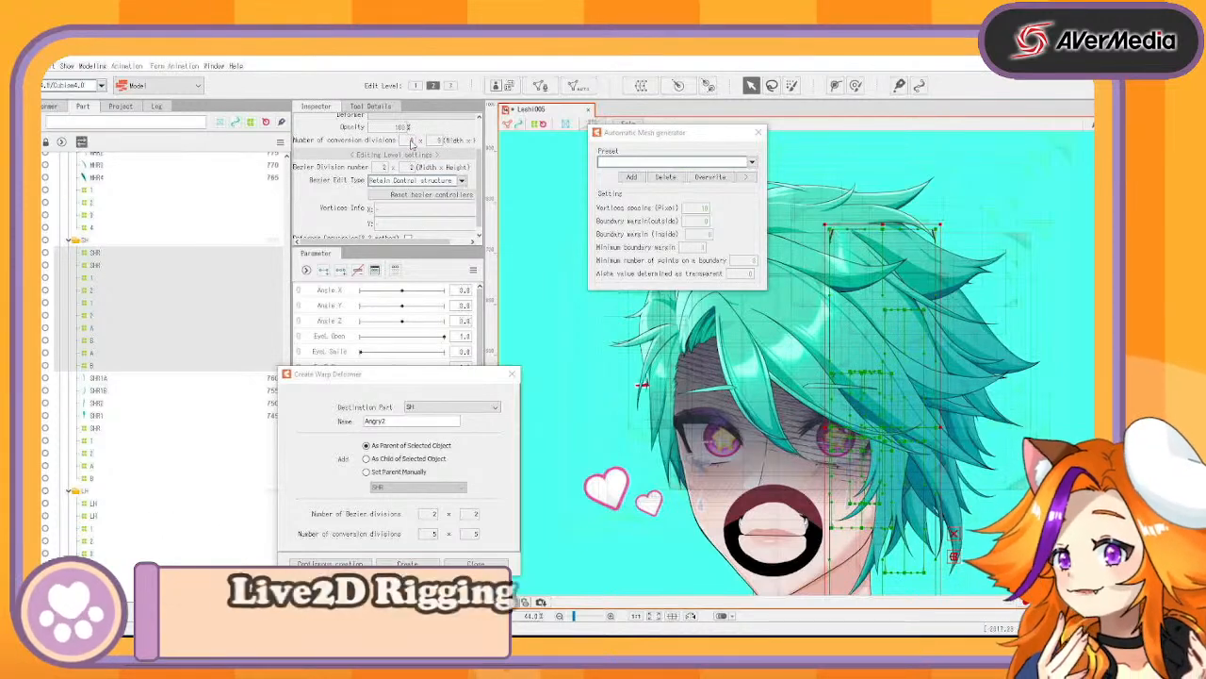
Set the conversion divisions to 9 x 9 for warp deformers 1 to 4 below the MHR hair meshes
{"action": "left_click", "coordinate": [97, 180]}
{"action": "left_click", "coordinate": [96, 191]}
{"action": "left_click", "coordinate": [94, 228], "text": "shift"}
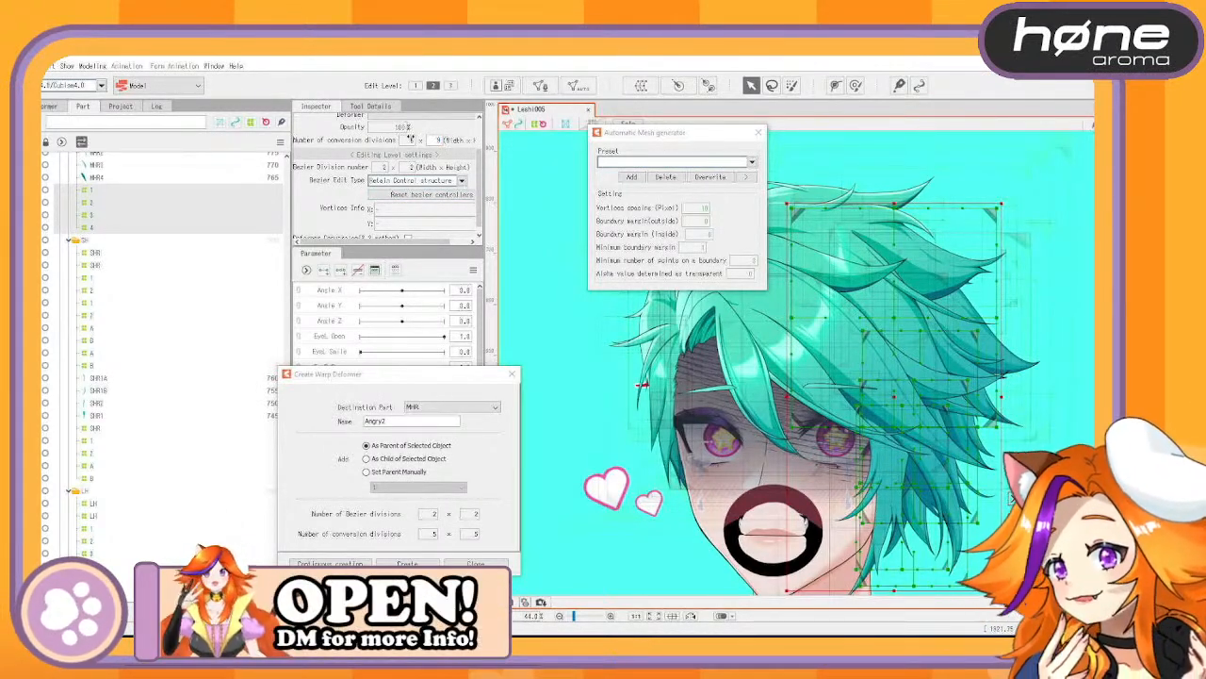
Set the conversion divisions to 9 x 9 for the MHR warp deformers listed above the hair meshes
{"action": "scroll", "coordinate": [235, 251], "scroll_direction": "up", "scroll_amount": 3}
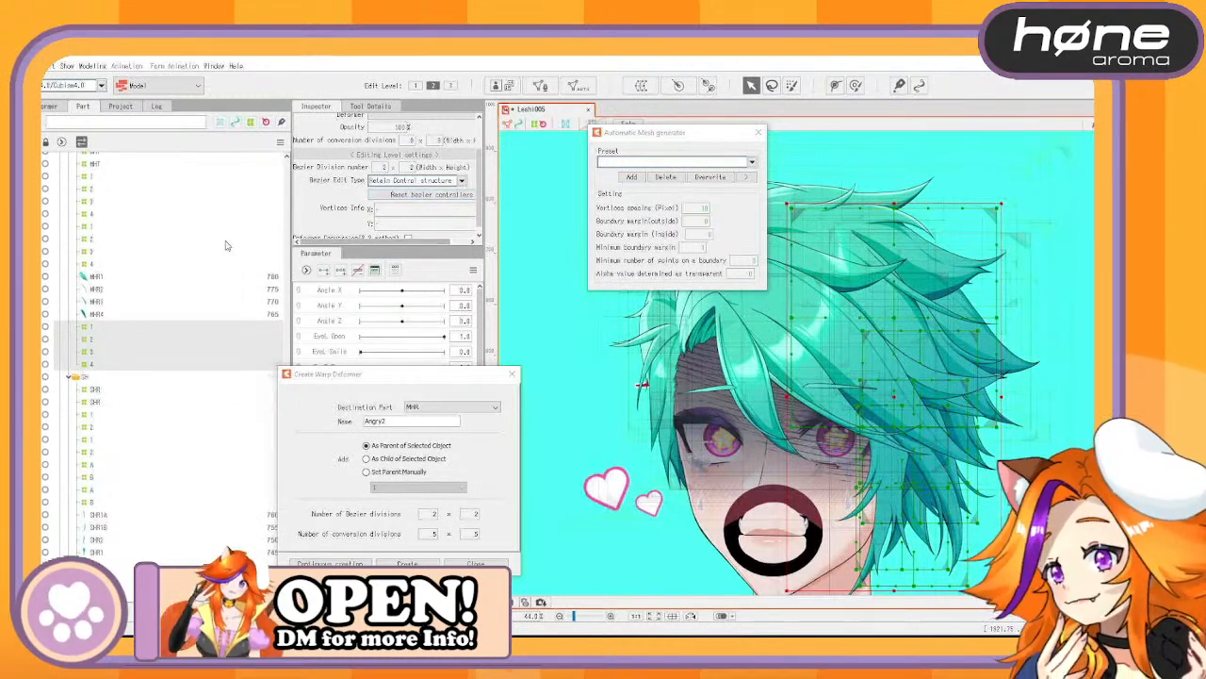
{"action": "left_click", "coordinate": [93, 265]}
{"action": "scroll", "coordinate": [94, 267], "scroll_direction": "up", "scroll_amount": 4}
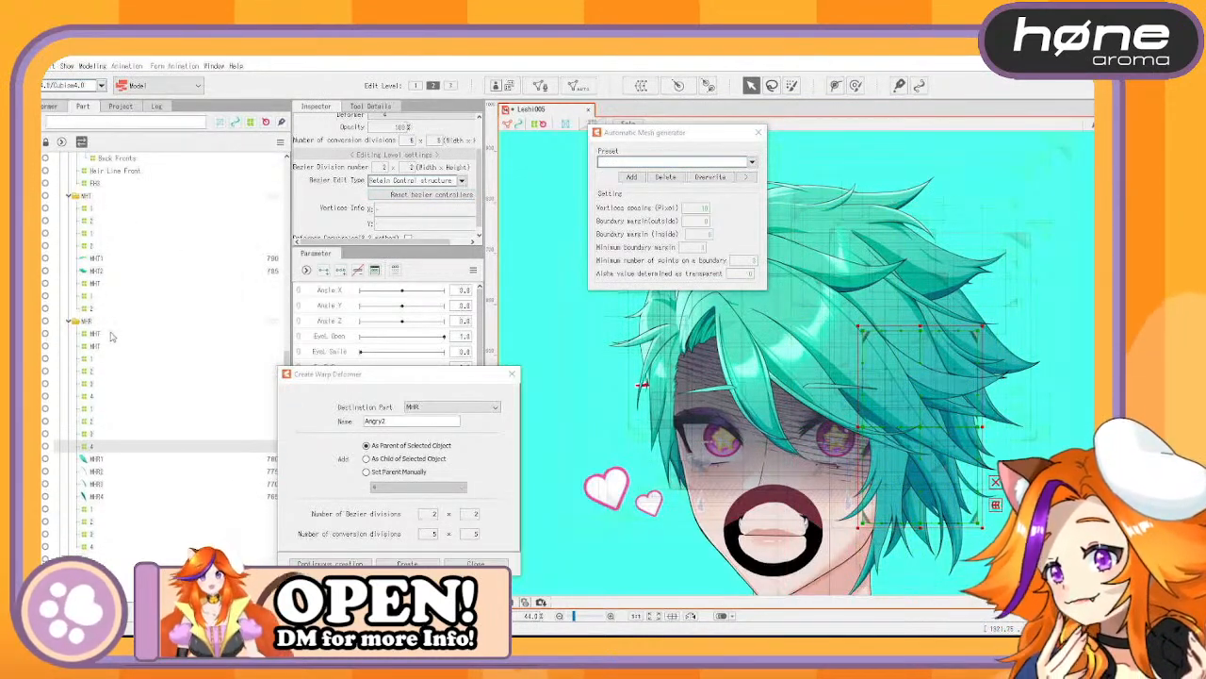
{"action": "left_click", "coordinate": [109, 334], "text": "shift"}
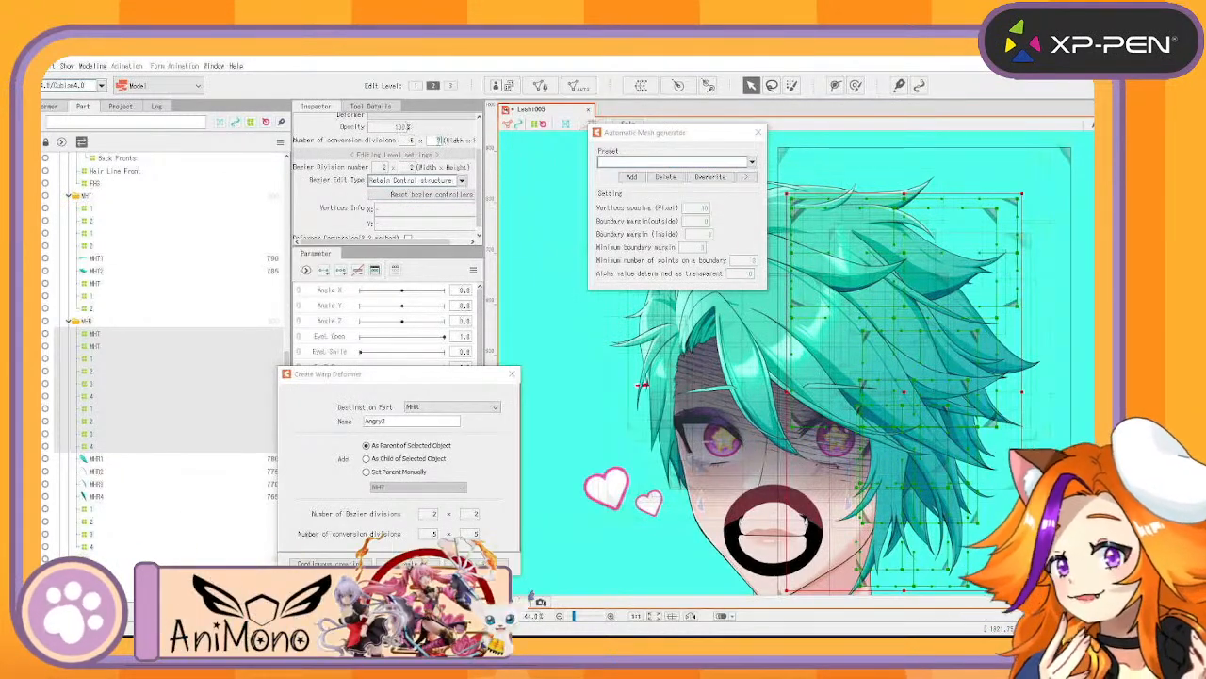
{"action": "double_click", "coordinate": [414, 140]}
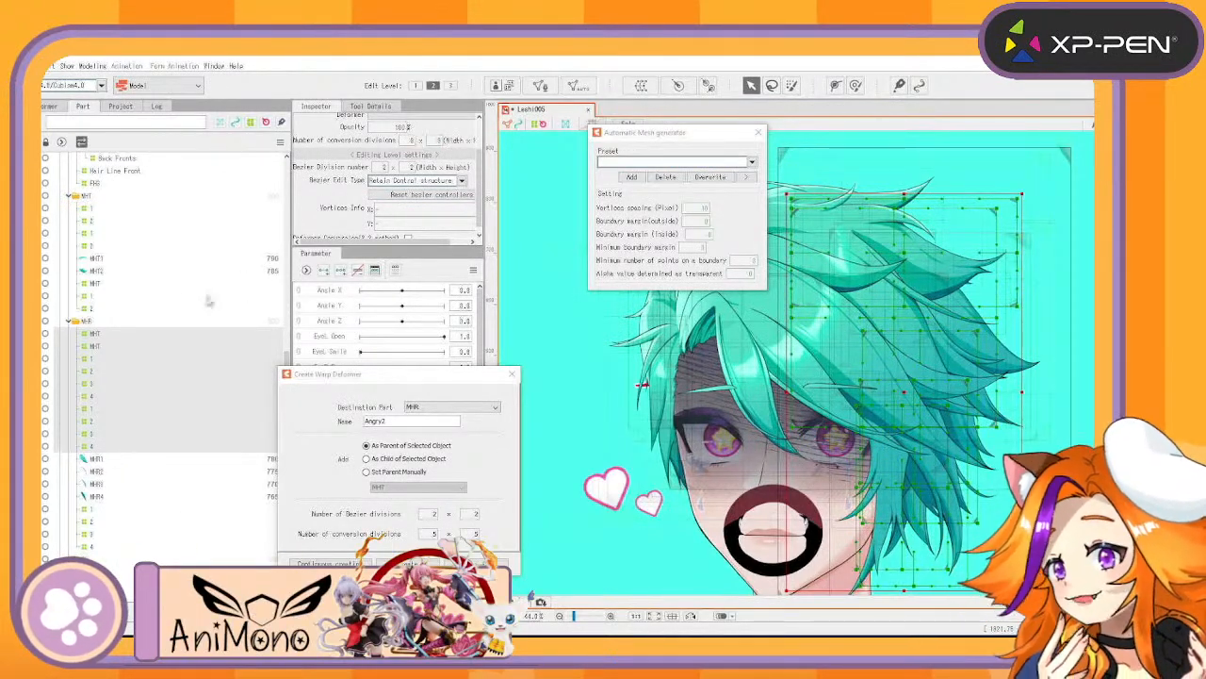
Set the conversion divisions to 9 x 9 for all MHT warp deformers and the FH4 and FH deformers listed below the FH4 meshes
{"action": "left_click", "coordinate": [92, 297]}
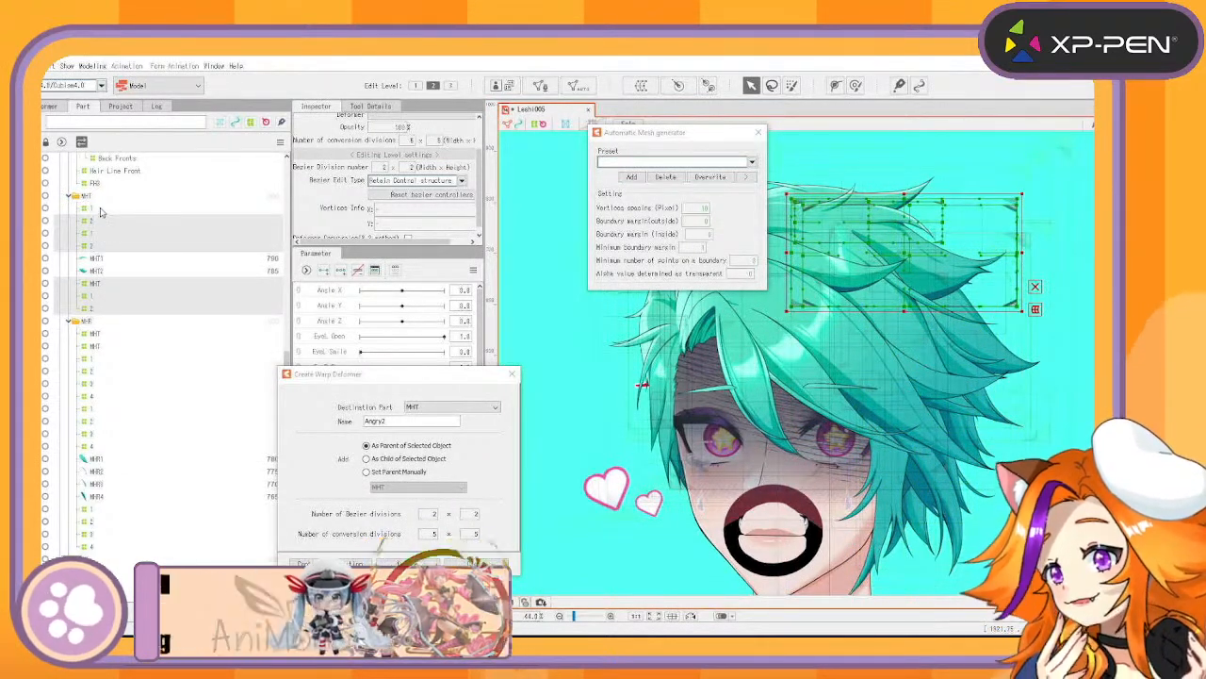
{"action": "scroll", "coordinate": [114, 237], "scroll_direction": "up", "scroll_amount": 2}
{"action": "left_click", "coordinate": [99, 275], "text": "ctrl"}
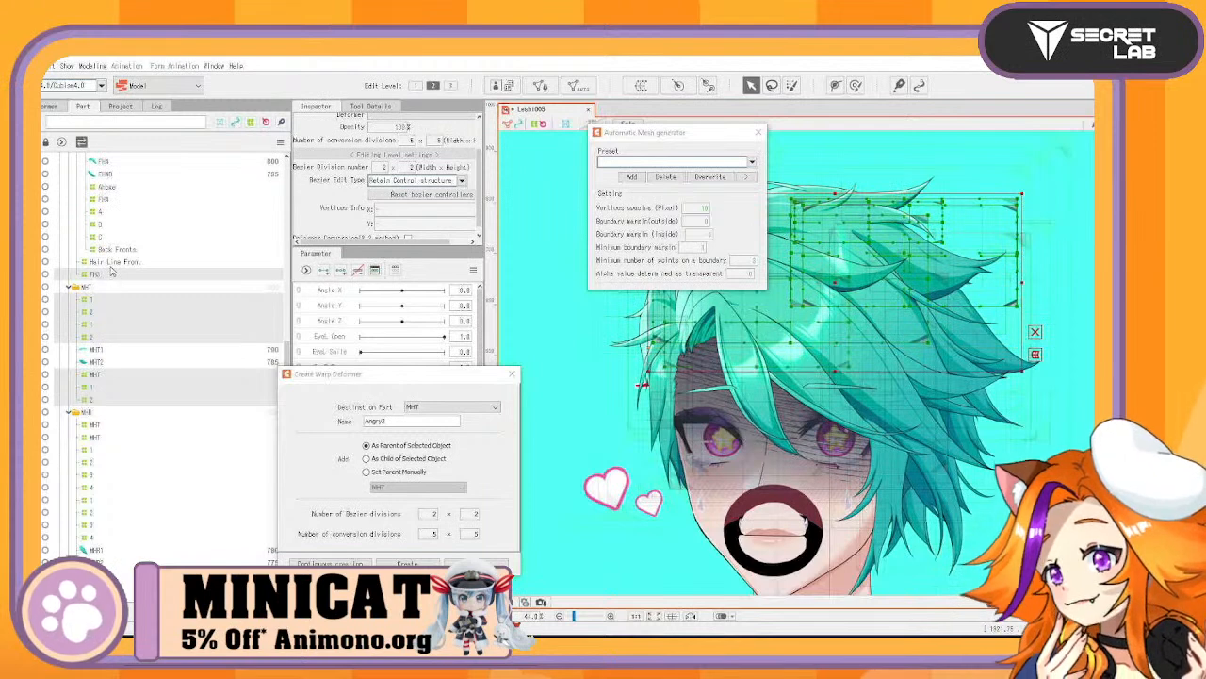
{"action": "left_click", "coordinate": [111, 262], "text": "ctrl"}
{"action": "left_click", "coordinate": [115, 248], "text": "ctrl"}
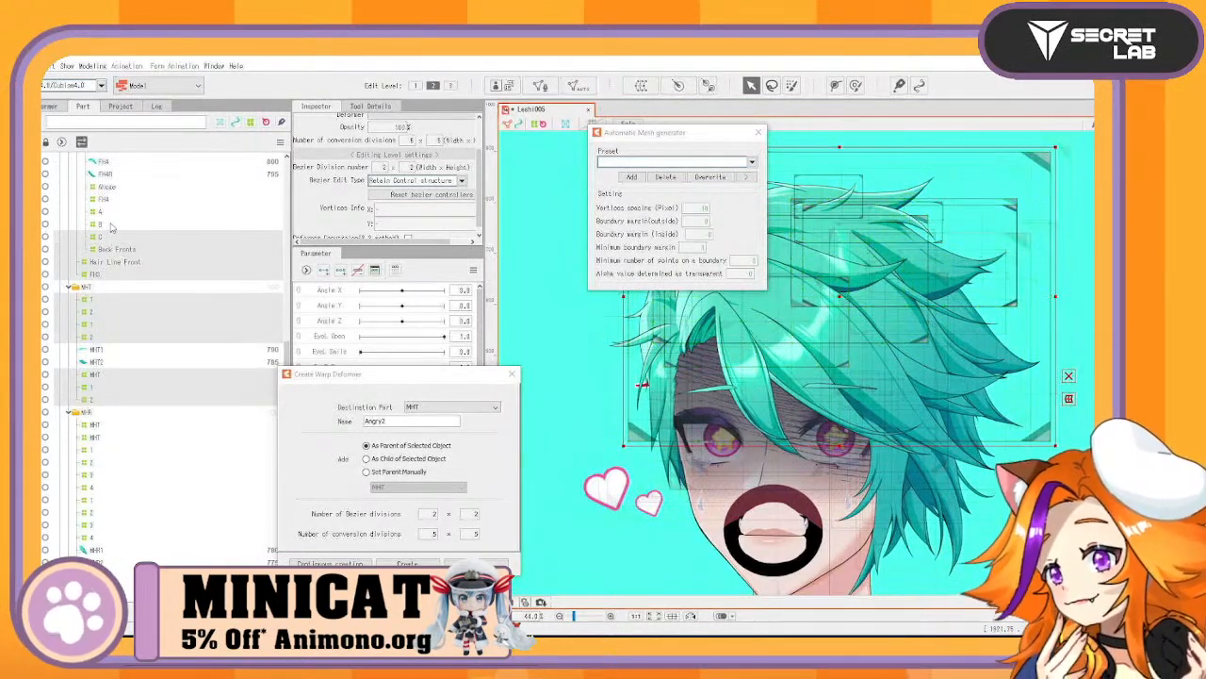
{"action": "left_click", "coordinate": [111, 225], "text": "ctrl"}
{"action": "left_click", "coordinate": [117, 212], "text": "ctrl"}
{"action": "left_click", "coordinate": [123, 200], "text": "ctrl"}
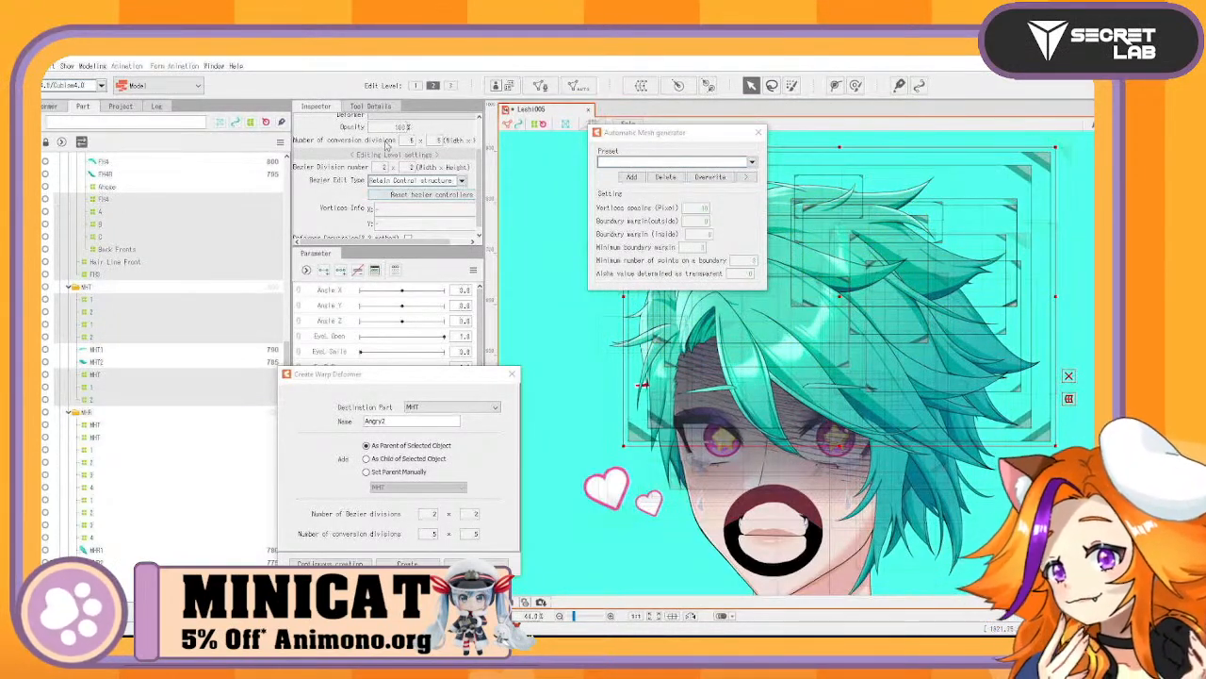
{"action": "left_click", "coordinate": [141, 187], "text": "ctrl"}
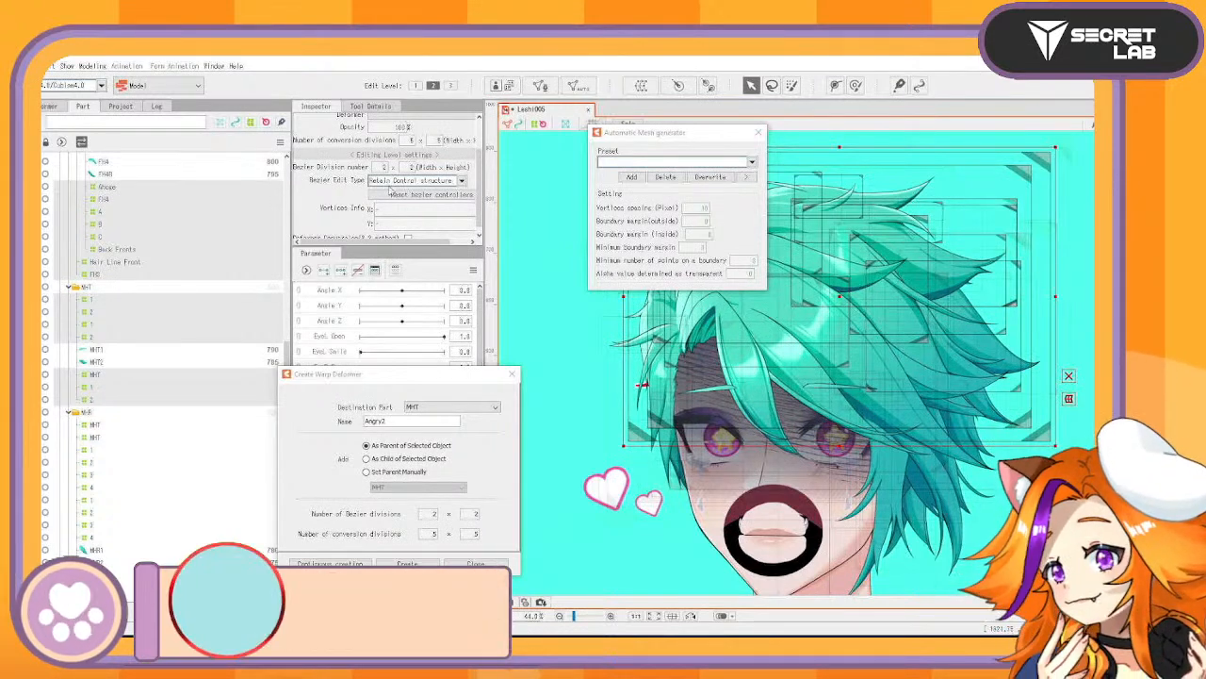
{"action": "double_click", "coordinate": [412, 140]}
{"action": "type", "text": "8"}
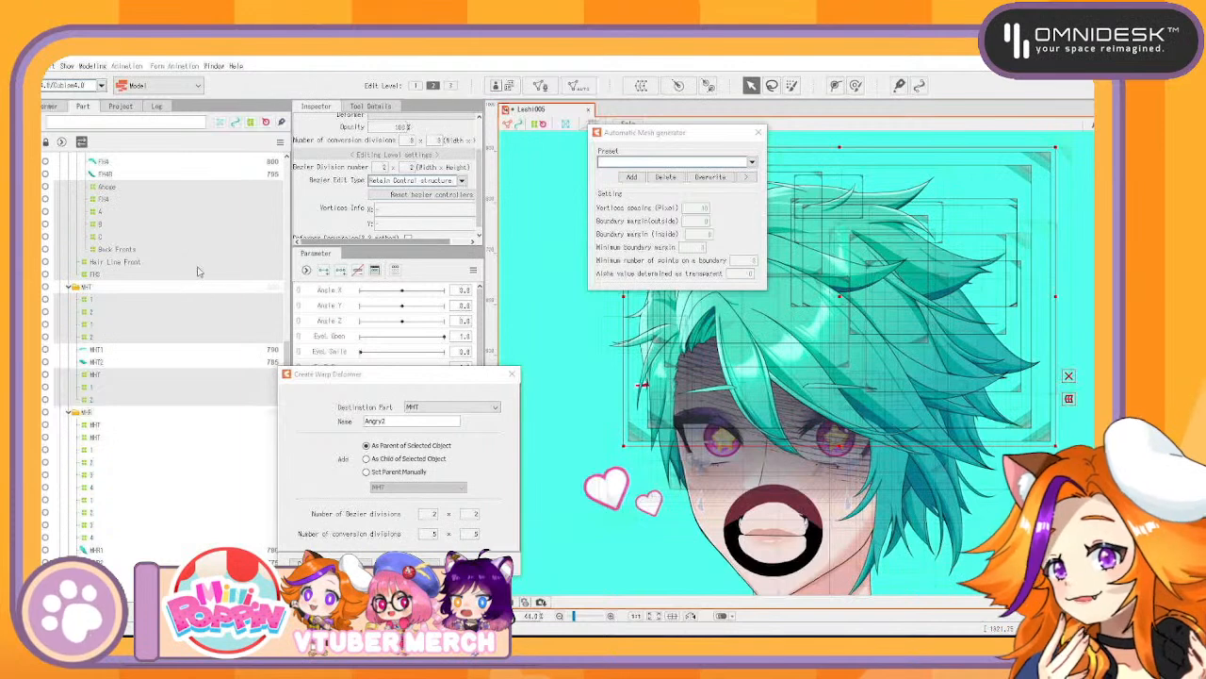
Set the conversion divisions to 9 x 9 for the FH4 warp deformers listed above that group's hair meshes
{"action": "scroll", "coordinate": [174, 271], "scroll_direction": "up", "scroll_amount": 3}
{"action": "scroll", "coordinate": [174, 270], "scroll_direction": "up", "scroll_amount": 5}
{"action": "left_click", "coordinate": [97, 338]}
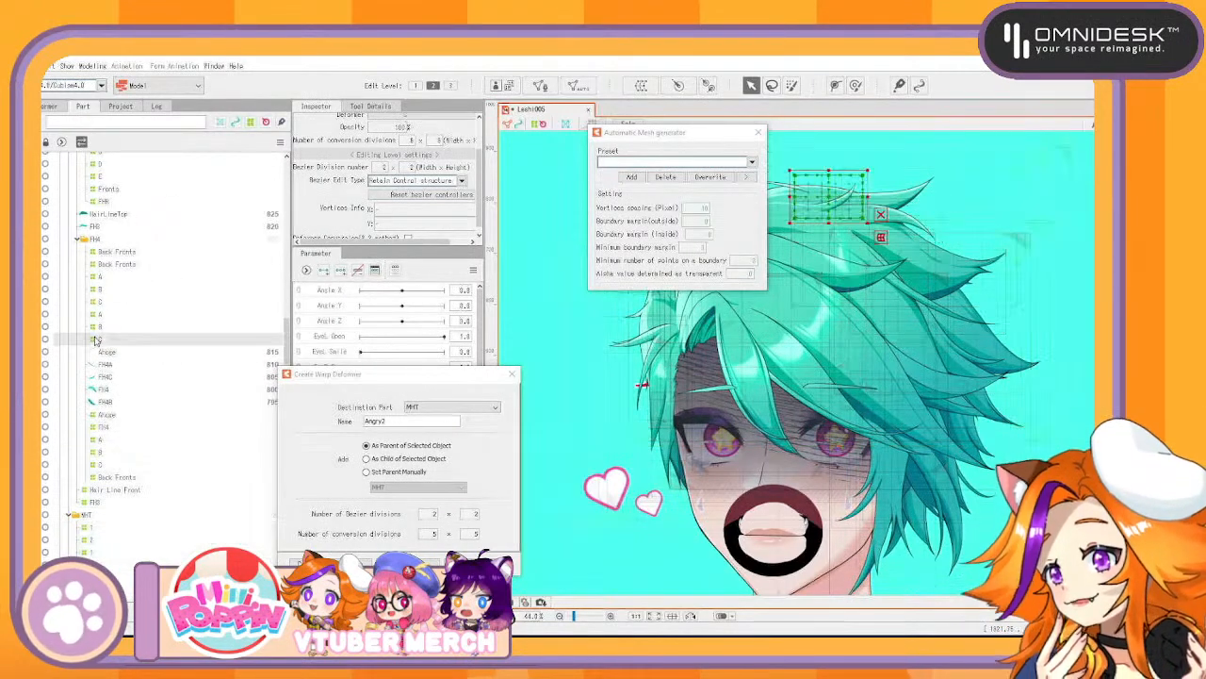
{"action": "left_click", "coordinate": [128, 252], "text": "shift"}
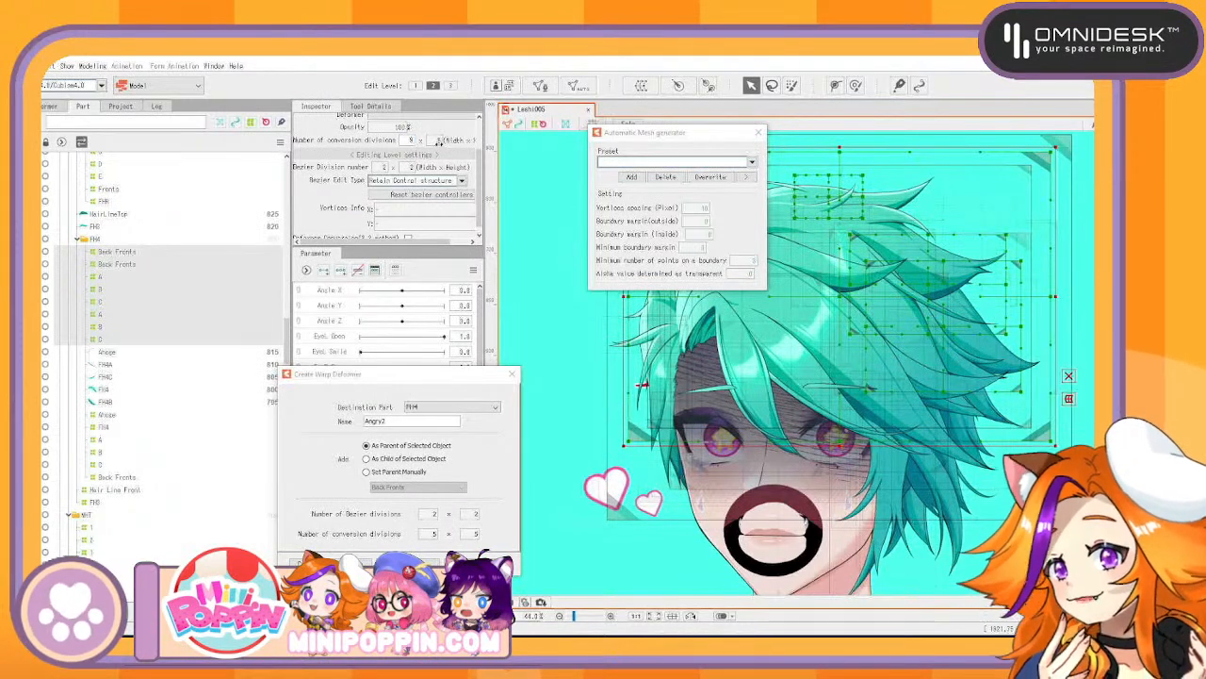
Set the conversion divisions to 9 x 9 for the FH2 warp deformers listed below that group's hair meshes
{"action": "scroll", "coordinate": [189, 246], "scroll_direction": "up", "scroll_amount": 3}
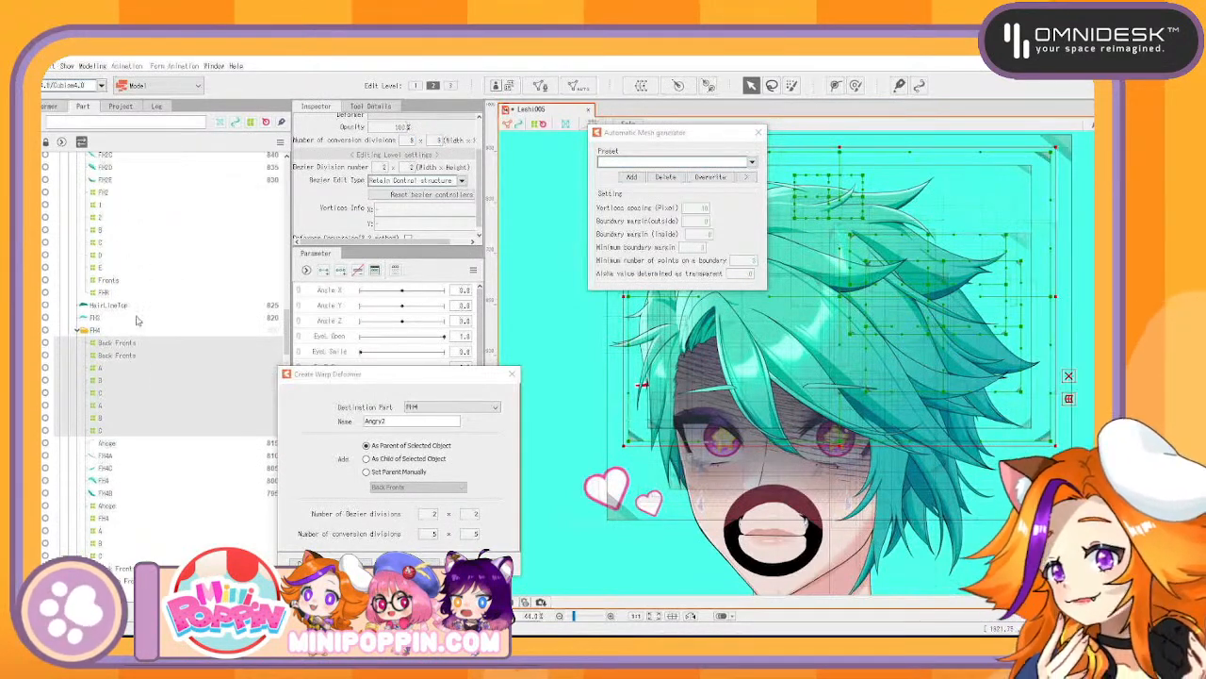
{"action": "left_click", "coordinate": [104, 292]}
{"action": "left_click", "coordinate": [104, 192], "text": "shift"}
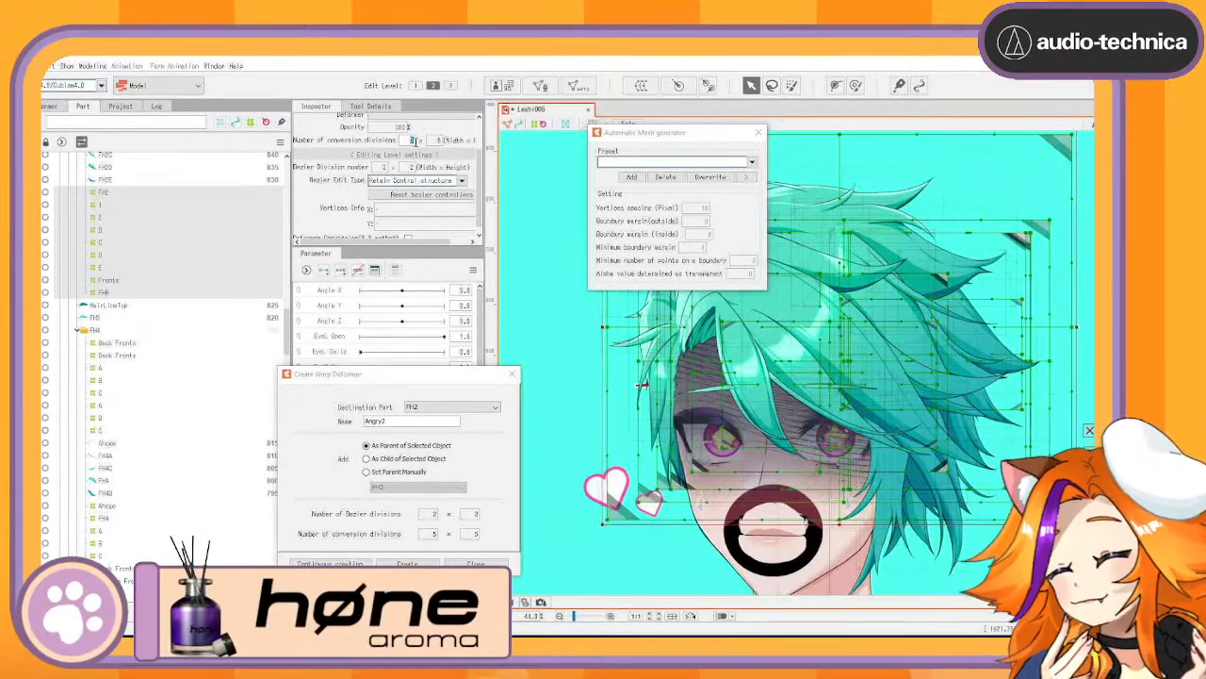
{"action": "left_click", "coordinate": [436, 141]}
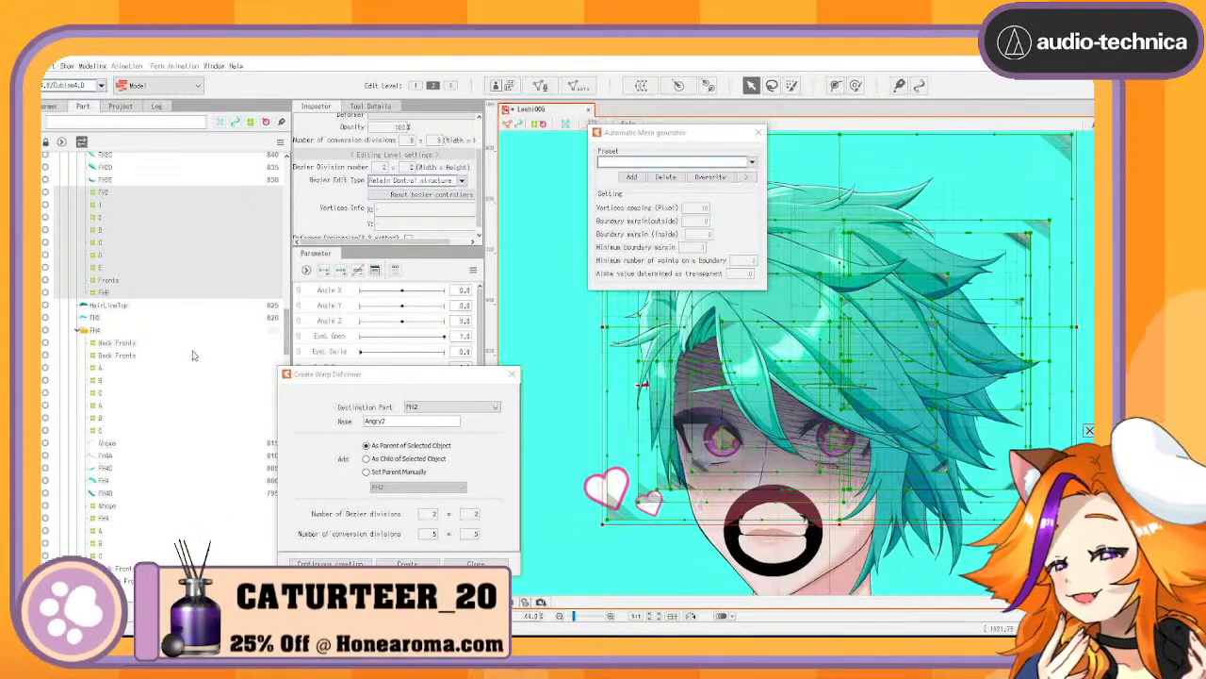
Set the conversion divisions to 9 x 9 for the FH2 warp deformers above its hair meshes and the FH1 deformers below its meshes
{"action": "scroll", "coordinate": [170, 347], "scroll_direction": "up", "scroll_amount": 5}
{"action": "left_click", "coordinate": [101, 255]}
{"action": "scroll", "coordinate": [111, 260], "scroll_direction": "up", "scroll_amount": 6}
{"action": "left_click", "coordinate": [114, 285]}
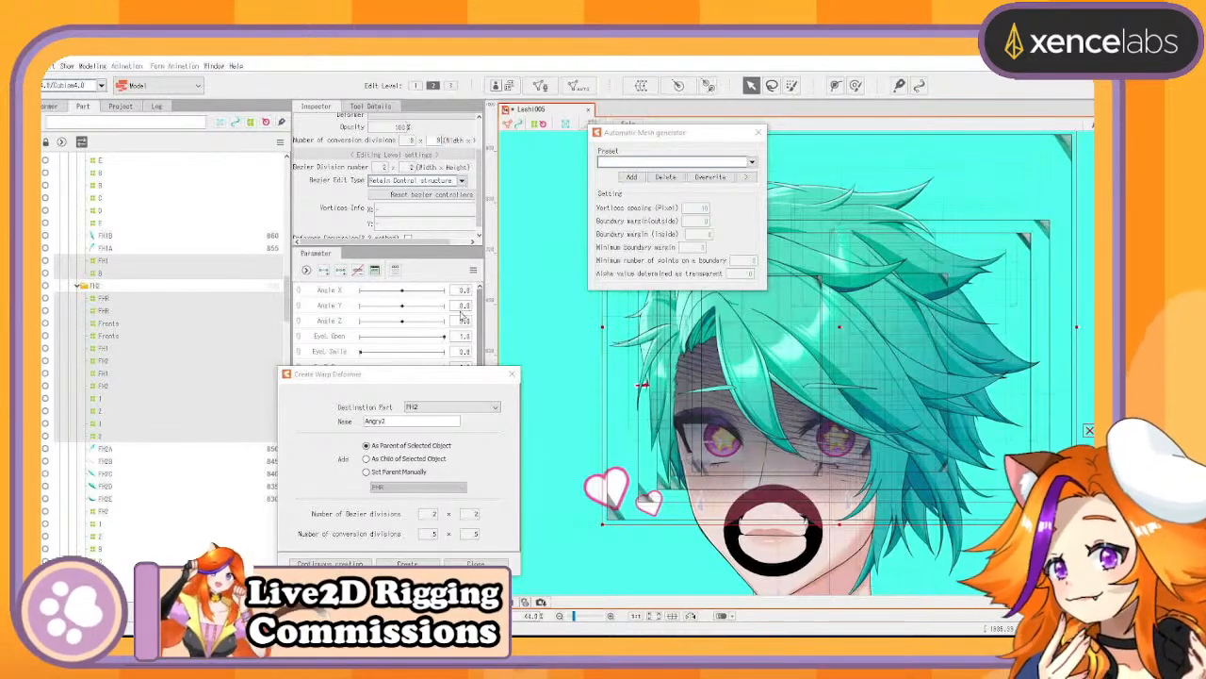
Set the conversion divisions to 9 x 9 for the FH1 warp deformers above its hair meshes and the deformers directly under the FH group
{"action": "left_click", "coordinate": [98, 224]}
{"action": "scroll", "coordinate": [109, 275], "scroll_direction": "up", "scroll_amount": 5}
{"action": "left_click", "coordinate": [103, 295], "text": "shift"}
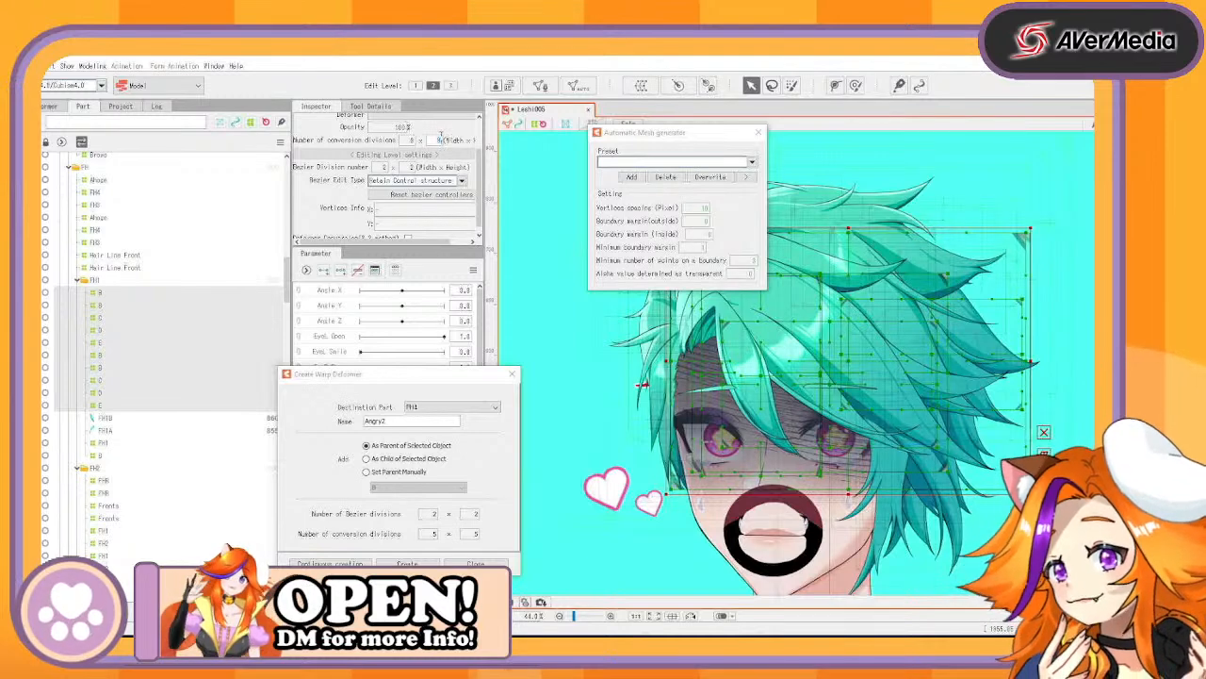
{"action": "left_click", "coordinate": [107, 182]}
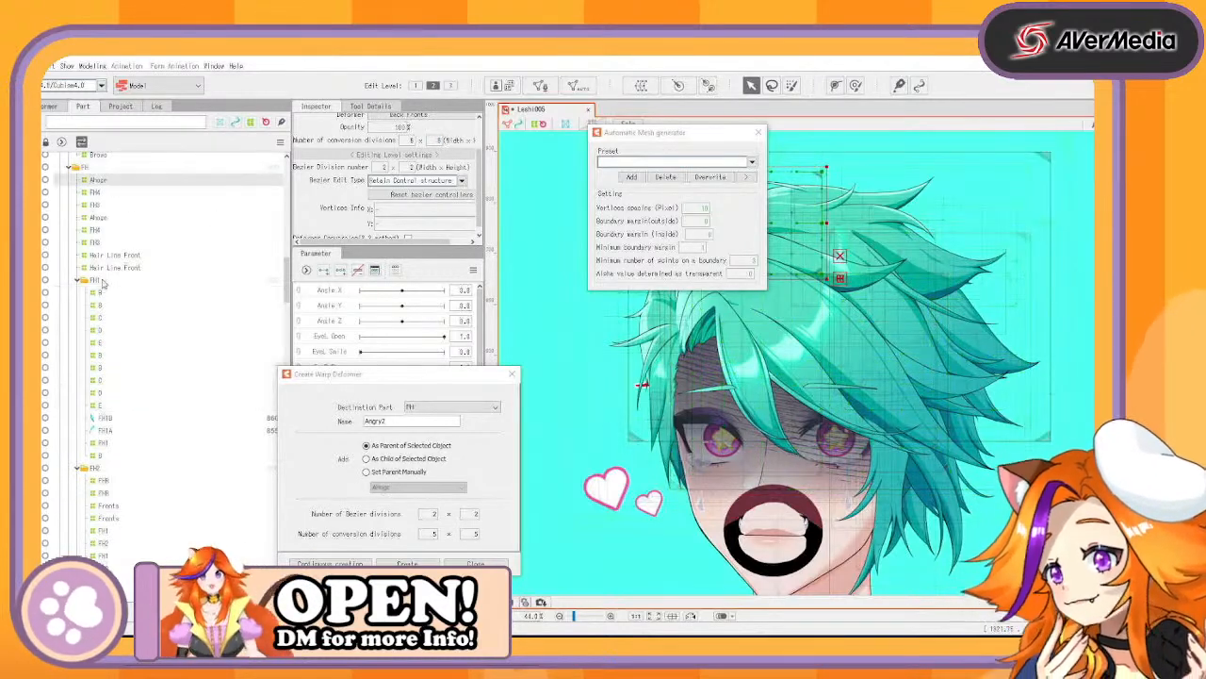
{"action": "left_click", "coordinate": [132, 266], "text": "shift"}
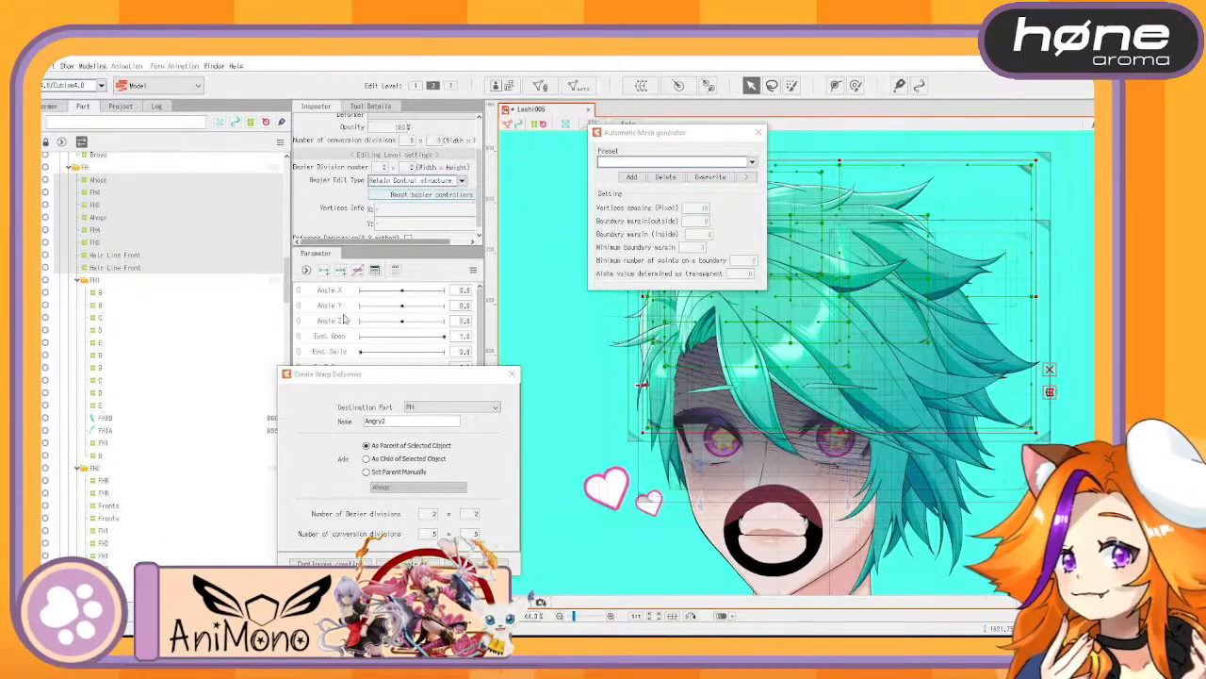
Set the conversion divisions to 9 x 9 for all Eyebrows warp deformers and the Flesh and Color deformers below the R Boob meshes
{"action": "scroll", "coordinate": [85, 258], "scroll_direction": "up", "scroll_amount": 2}
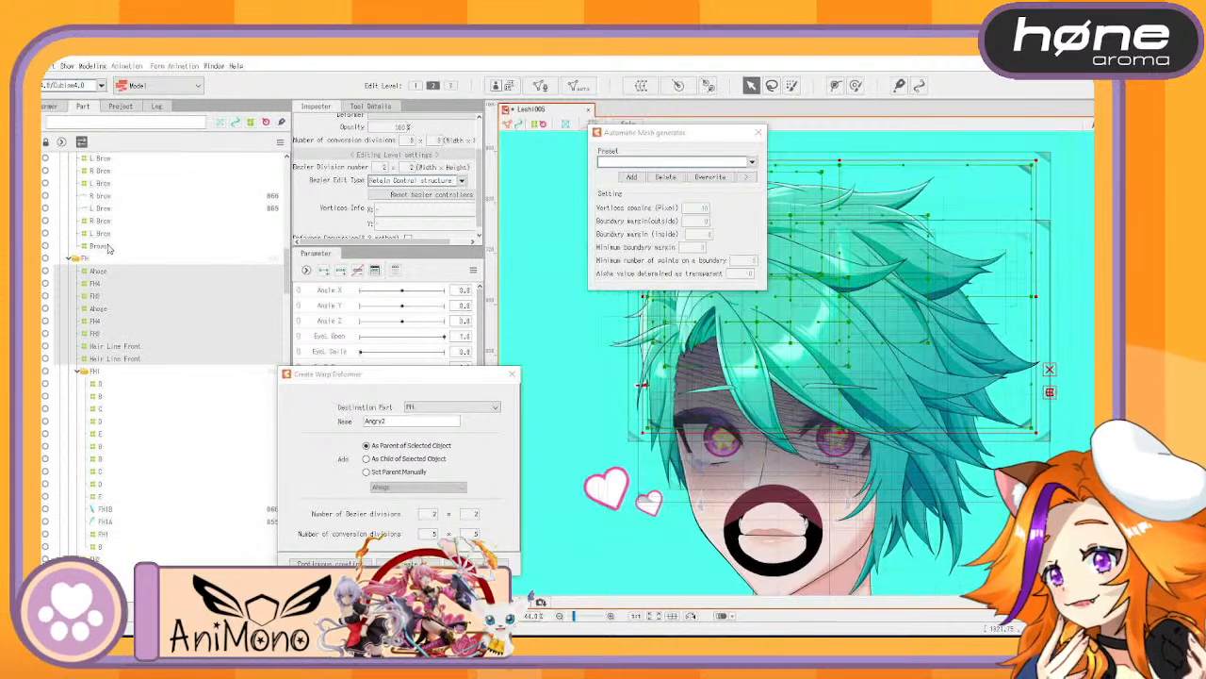
{"action": "left_click", "coordinate": [106, 246]}
{"action": "scroll", "coordinate": [119, 267], "scroll_direction": "up", "scroll_amount": 5}
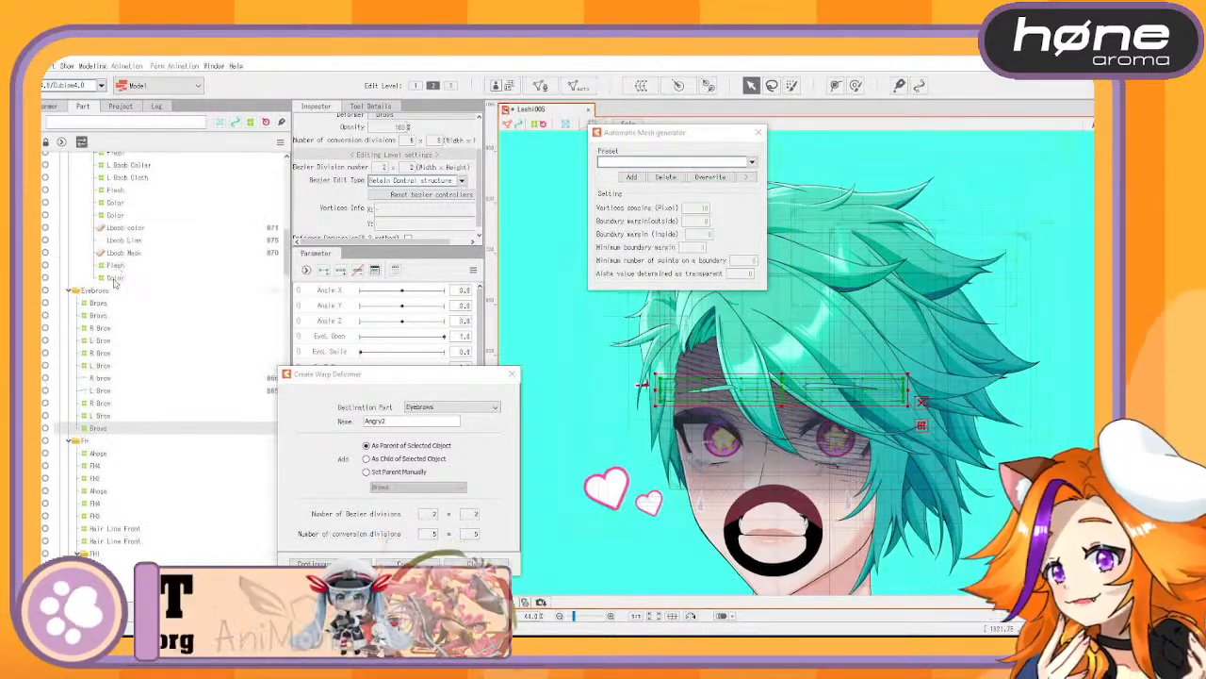
{"action": "left_click", "coordinate": [106, 417], "text": "ctrl"}
{"action": "left_click", "coordinate": [105, 365], "text": "ctrl"}
{"action": "left_click", "coordinate": [106, 353], "text": "ctrl"}
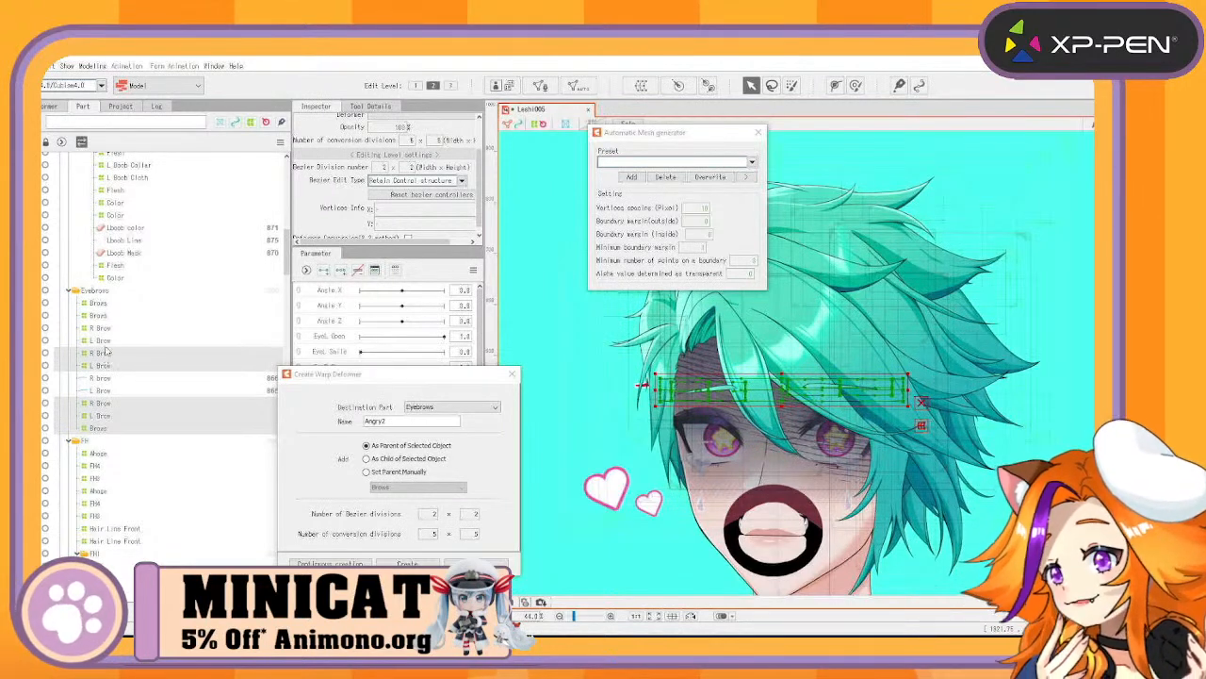
{"action": "left_click", "coordinate": [106, 340], "text": "ctrl"}
{"action": "left_click", "coordinate": [105, 327], "text": "ctrl"}
{"action": "left_click", "coordinate": [102, 315], "text": "ctrl"}
{"action": "left_click", "coordinate": [101, 302], "text": "ctrl"}
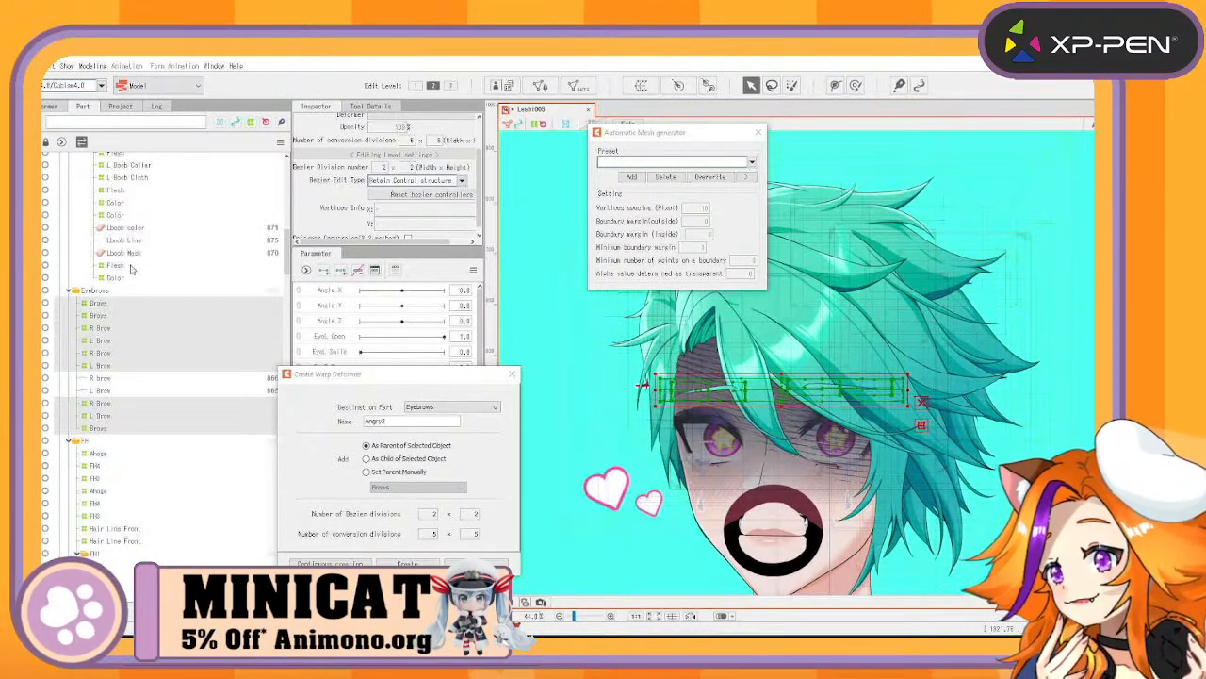
{"action": "left_click", "coordinate": [130, 266], "text": "ctrl"}
{"action": "left_click", "coordinate": [123, 278], "text": "ctrl"}
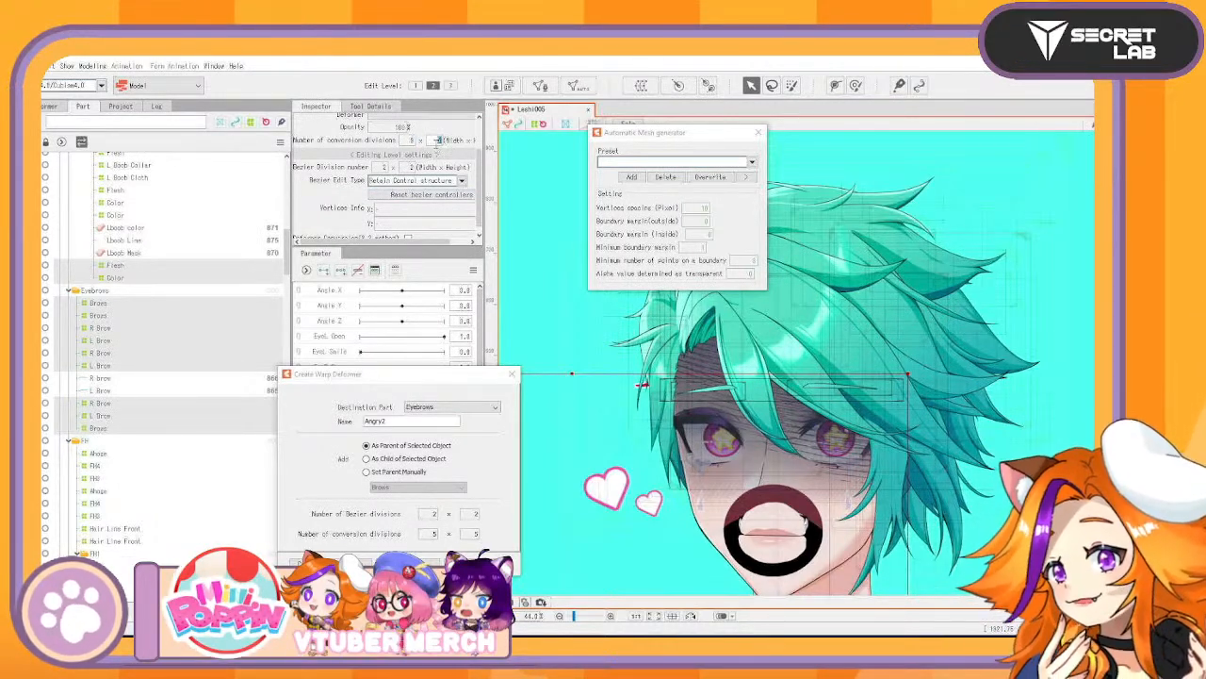
Set the conversion divisions to 9 x 9 for the R Boob warp deformers above its meshes and all L Boob Dress deformers
{"action": "left_click", "coordinate": [127, 219]}
{"action": "scroll", "coordinate": [136, 283], "scroll_direction": "up", "scroll_amount": 5}
{"action": "left_click", "coordinate": [137, 300]}
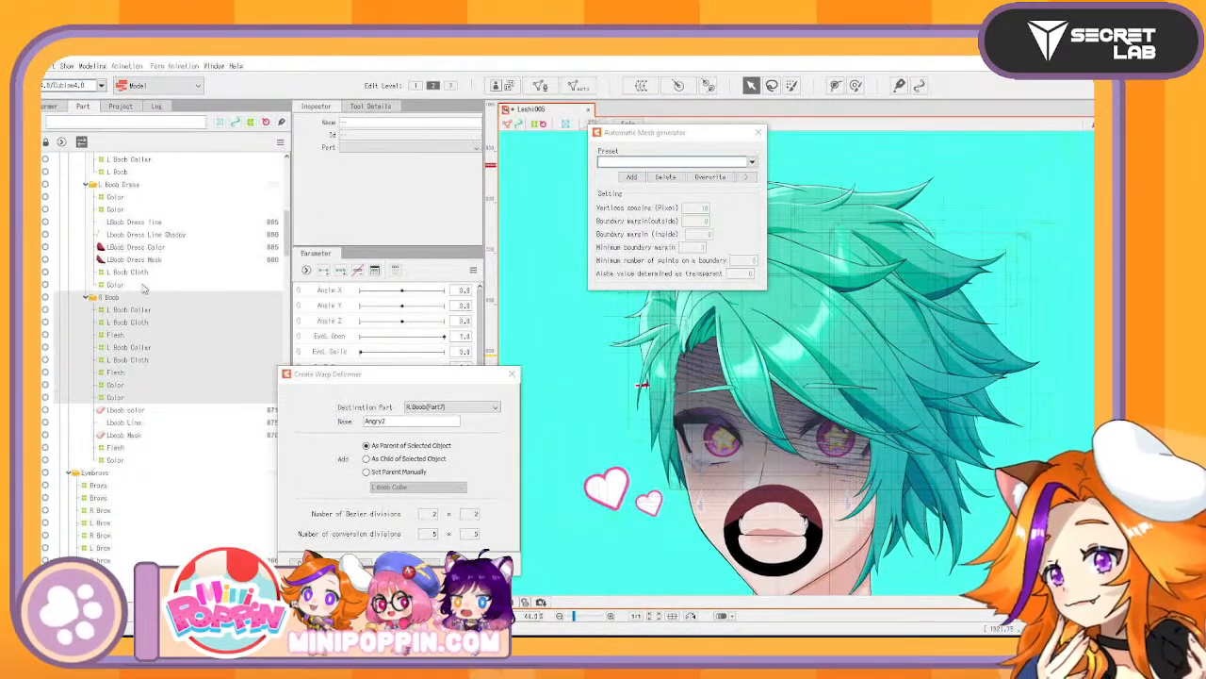
{"action": "left_click", "coordinate": [133, 298], "text": "ctrl"}
{"action": "left_click", "coordinate": [139, 274], "text": "ctrl"}
{"action": "left_click", "coordinate": [136, 285], "text": "ctrl"}
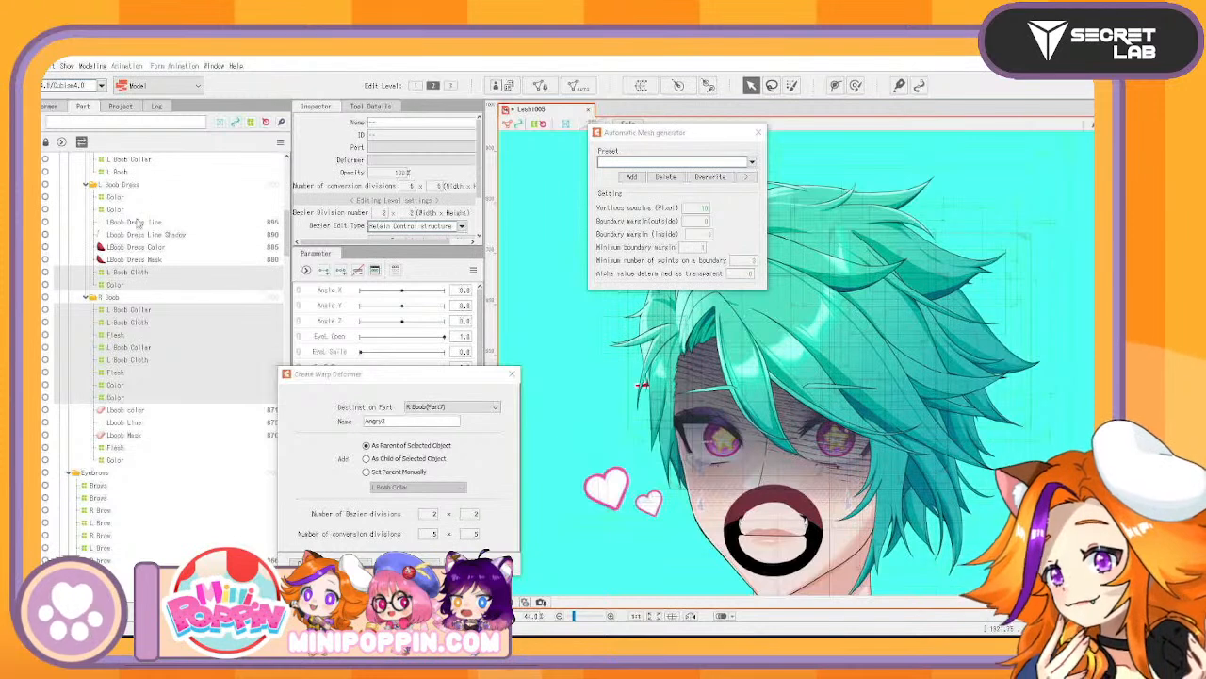
{"action": "left_click", "coordinate": [129, 199], "text": "ctrl"}
{"action": "left_click", "coordinate": [131, 209], "text": "ctrl"}
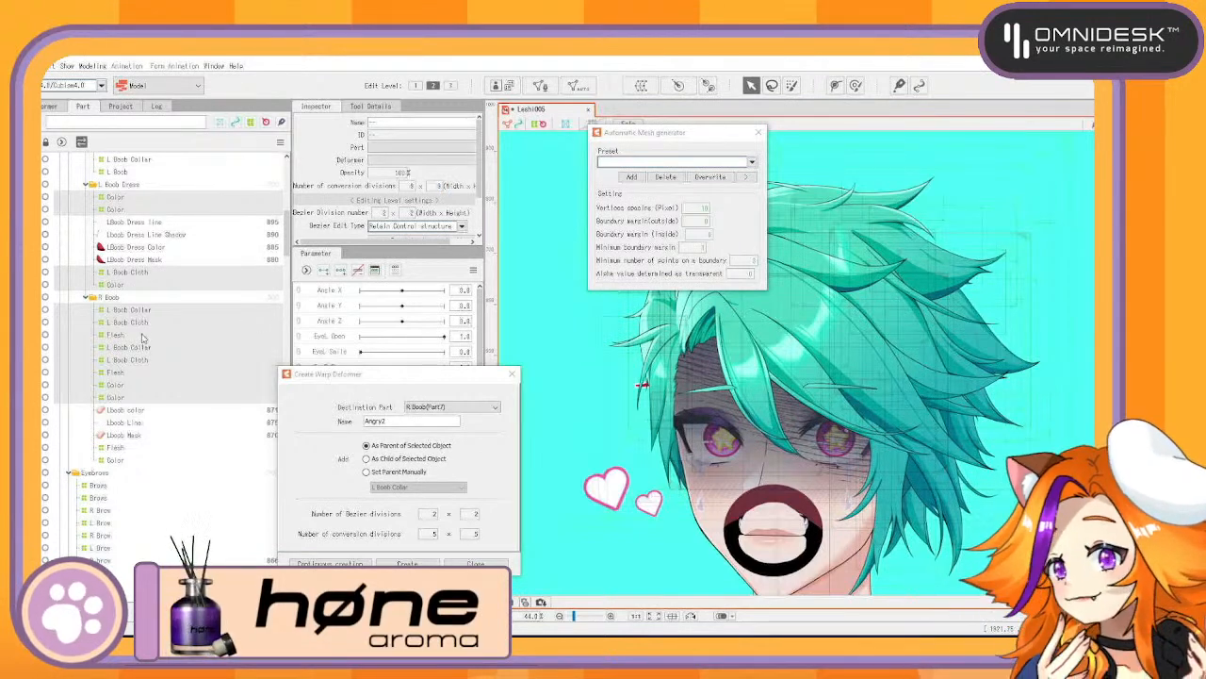
Set the conversion divisions to 9 x 9 for the L Boob Collar group's warp deformers and those below the L Boob Flesh meshes
{"action": "scroll", "coordinate": [149, 326], "scroll_direction": "up", "scroll_amount": 4}
{"action": "left_click", "coordinate": [129, 300]}
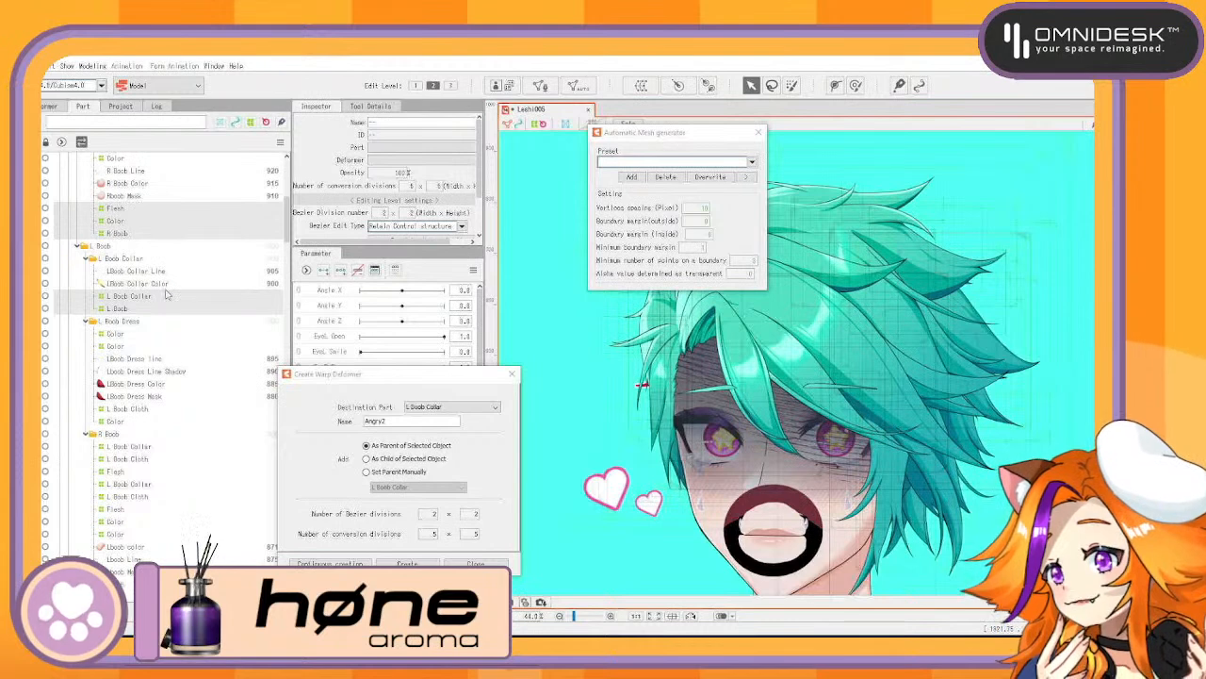
{"action": "scroll", "coordinate": [164, 295], "scroll_direction": "up", "scroll_amount": 3}
{"action": "scroll", "coordinate": [168, 299], "scroll_direction": "up", "scroll_amount": 2}
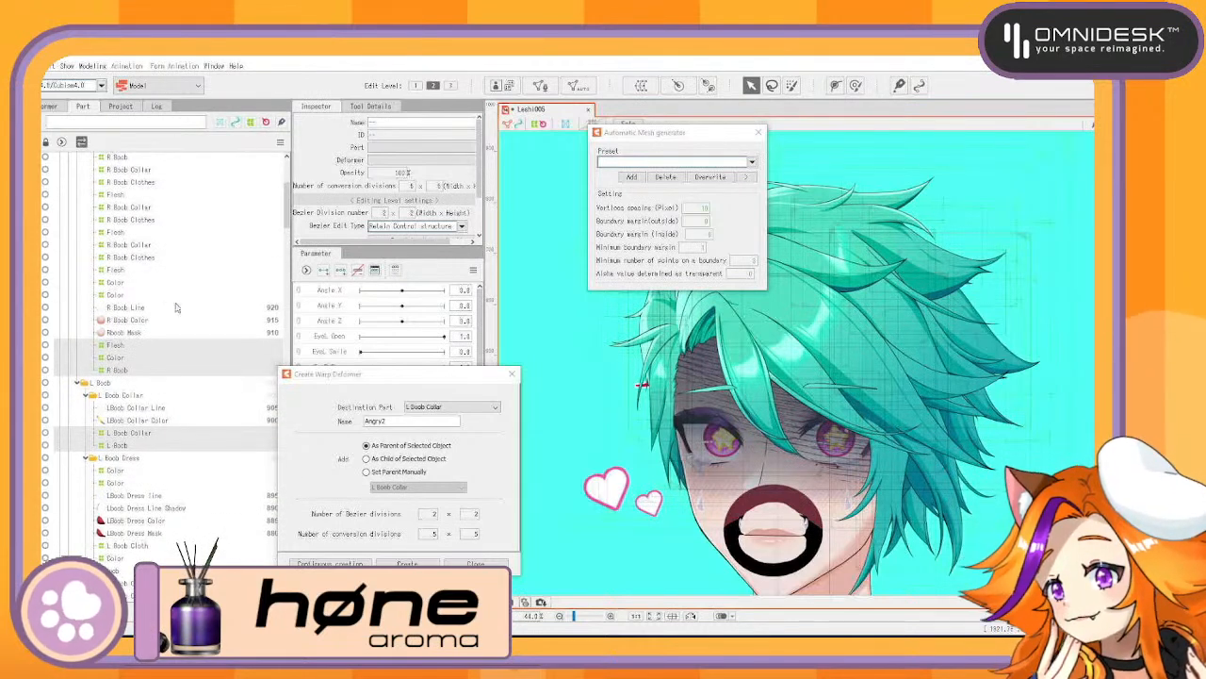
{"action": "left_click", "coordinate": [438, 186]}
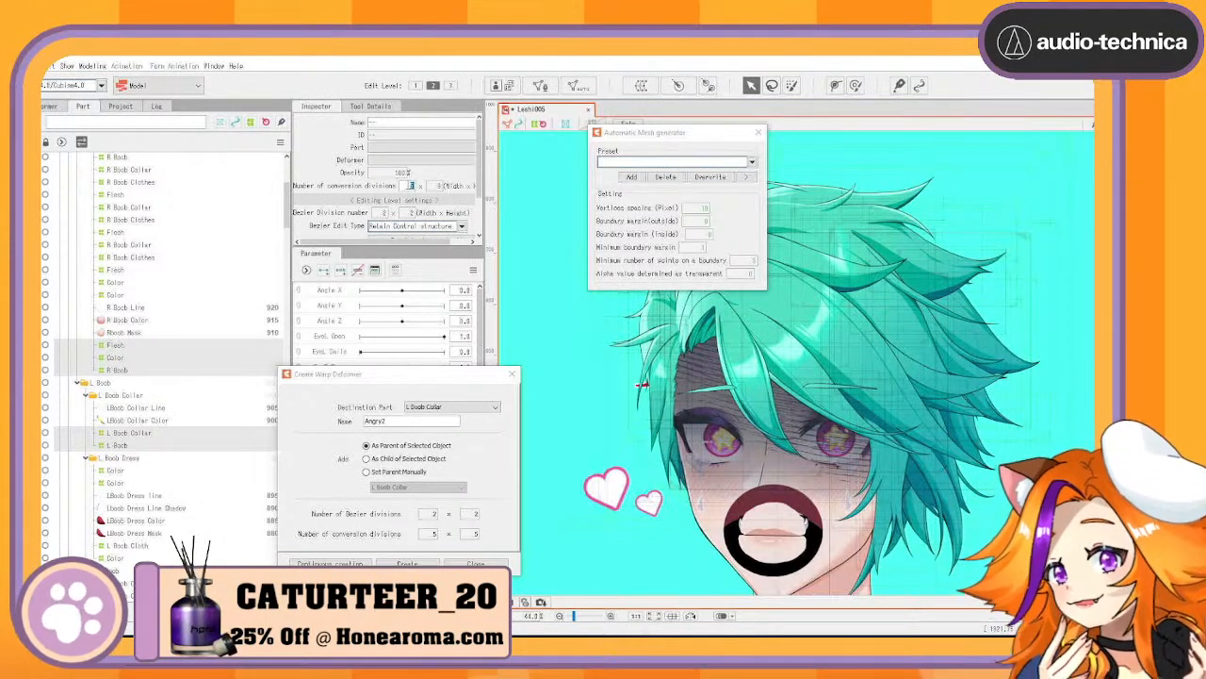
Set the conversion divisions to 9 x 9 for the upper L Boob Flesh warp deformers, all R Boob Dress deformers and the R Boob Collar deformer
{"action": "left_click", "coordinate": [121, 295]}
{"action": "scroll", "coordinate": [128, 296], "scroll_direction": "up", "scroll_amount": 3}
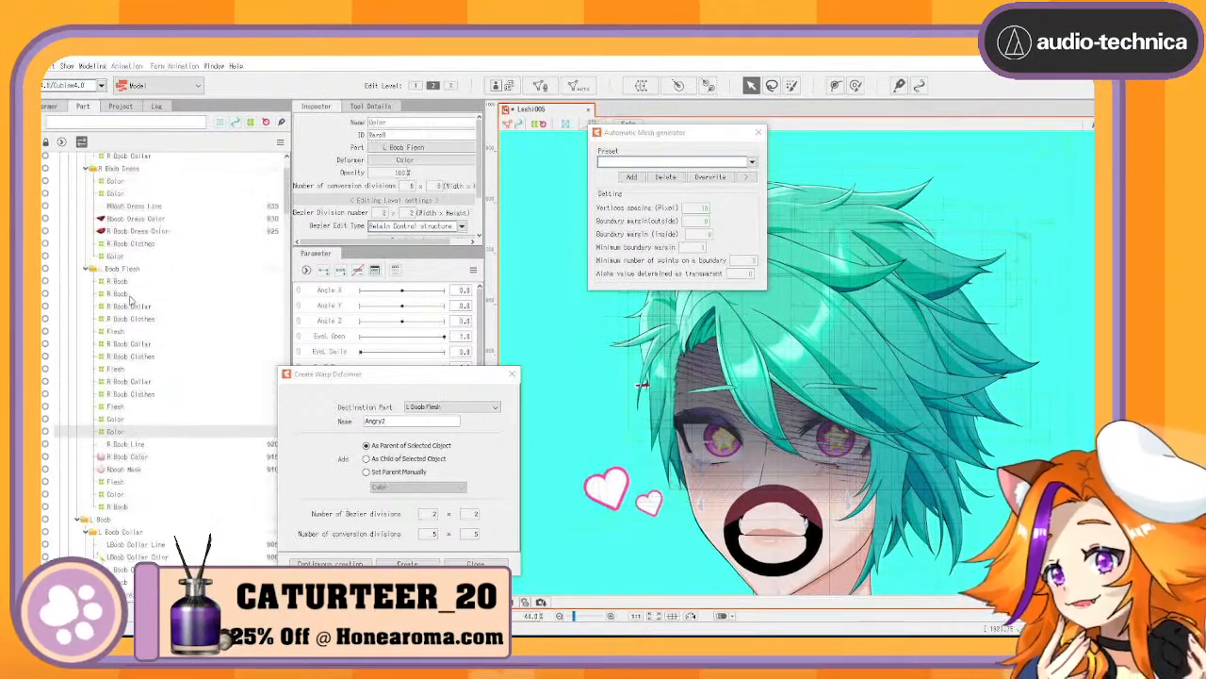
{"action": "left_click", "coordinate": [136, 283], "text": "shift"}
{"action": "left_click", "coordinate": [147, 245], "text": "ctrl"}
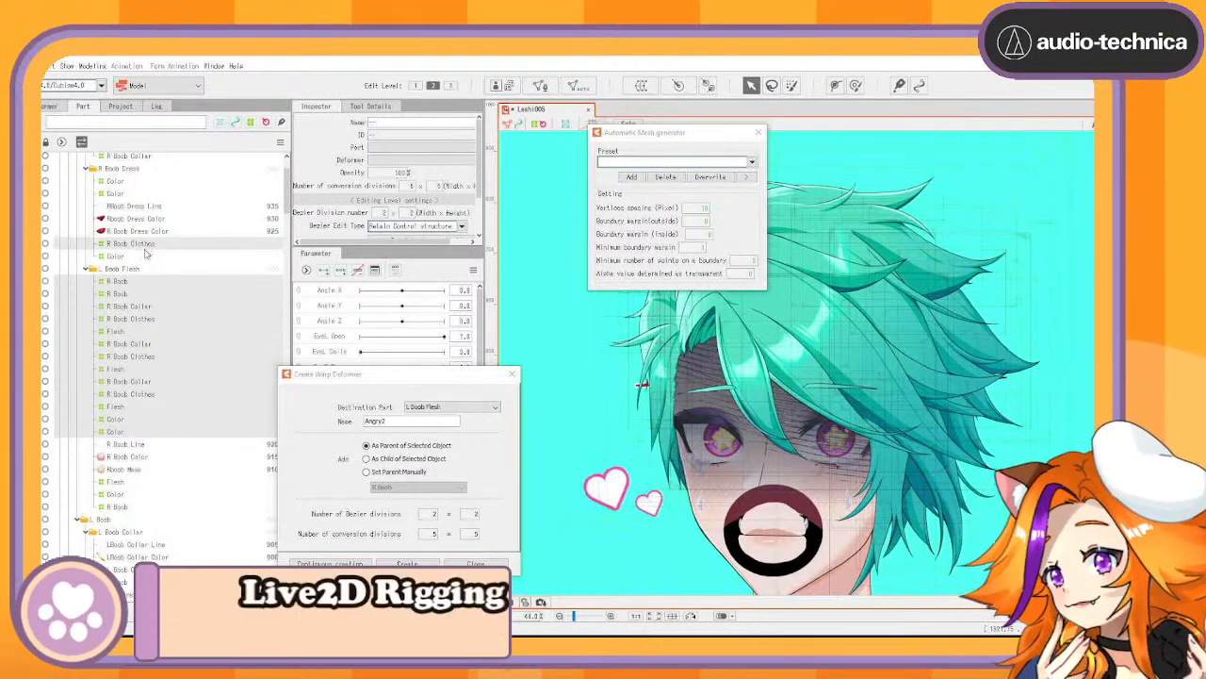
{"action": "left_click", "coordinate": [145, 255], "text": "ctrl"}
{"action": "left_click", "coordinate": [142, 184], "text": "ctrl"}
{"action": "left_click", "coordinate": [143, 193], "text": "ctrl"}
{"action": "left_click", "coordinate": [400, 173]}
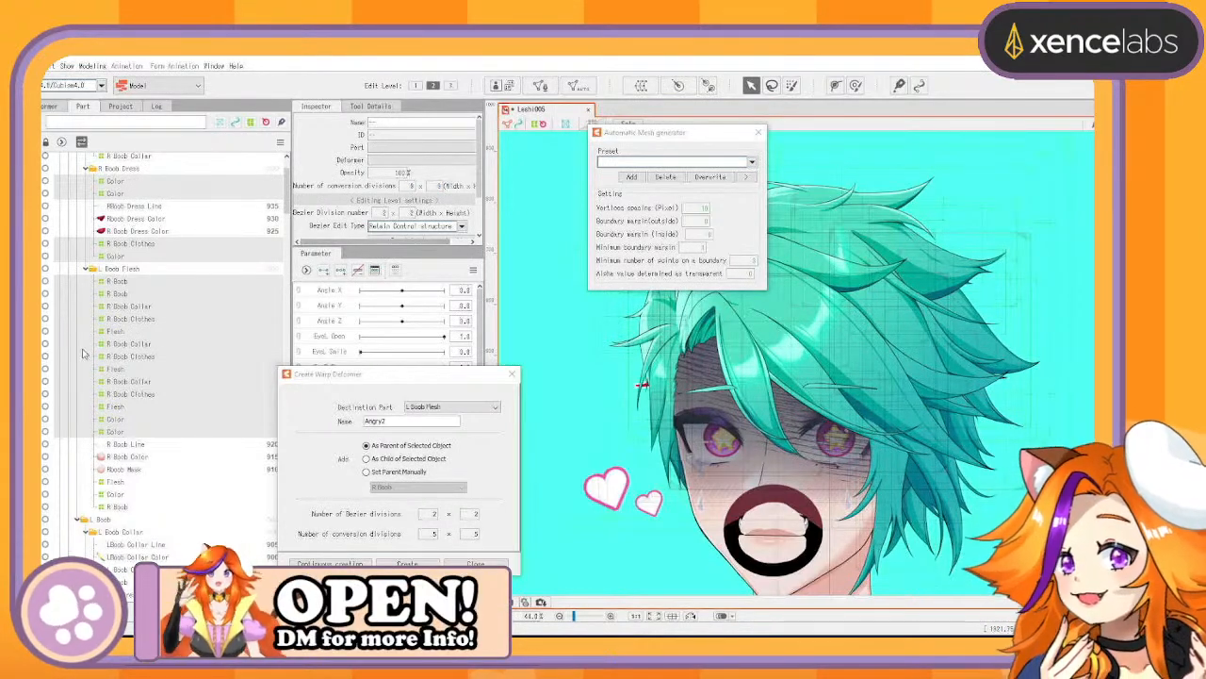
{"action": "scroll", "coordinate": [135, 357], "scroll_direction": "up", "scroll_amount": 3}
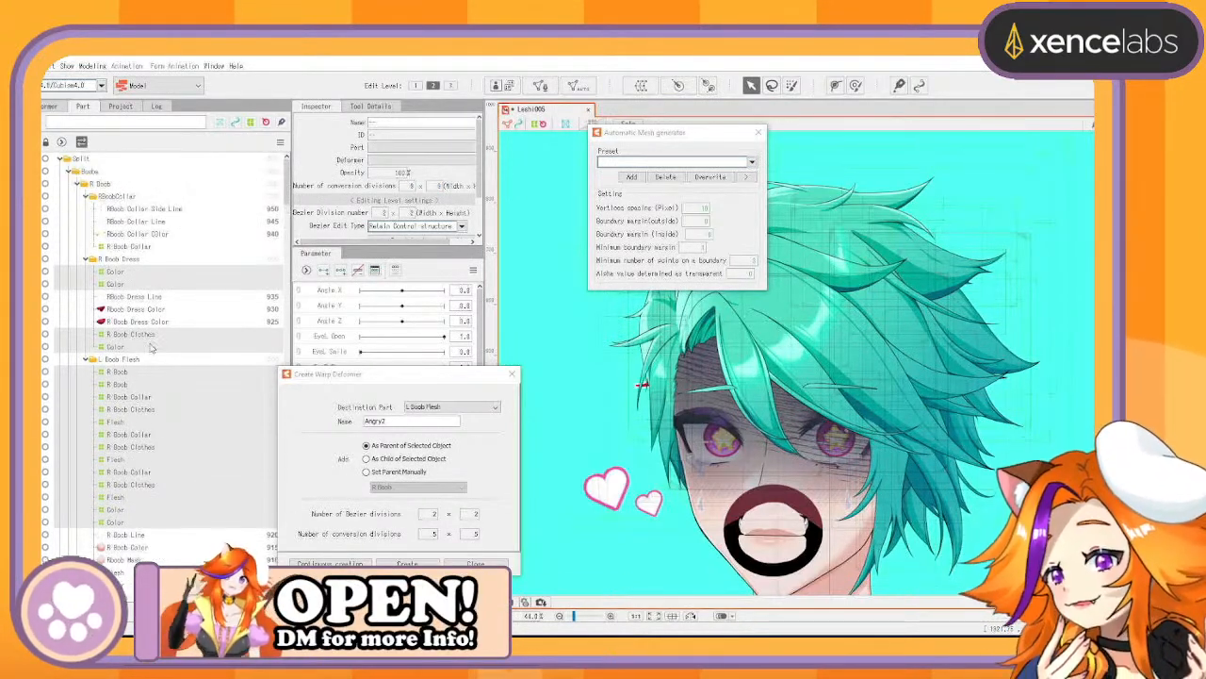
{"action": "left_click", "coordinate": [138, 248]}
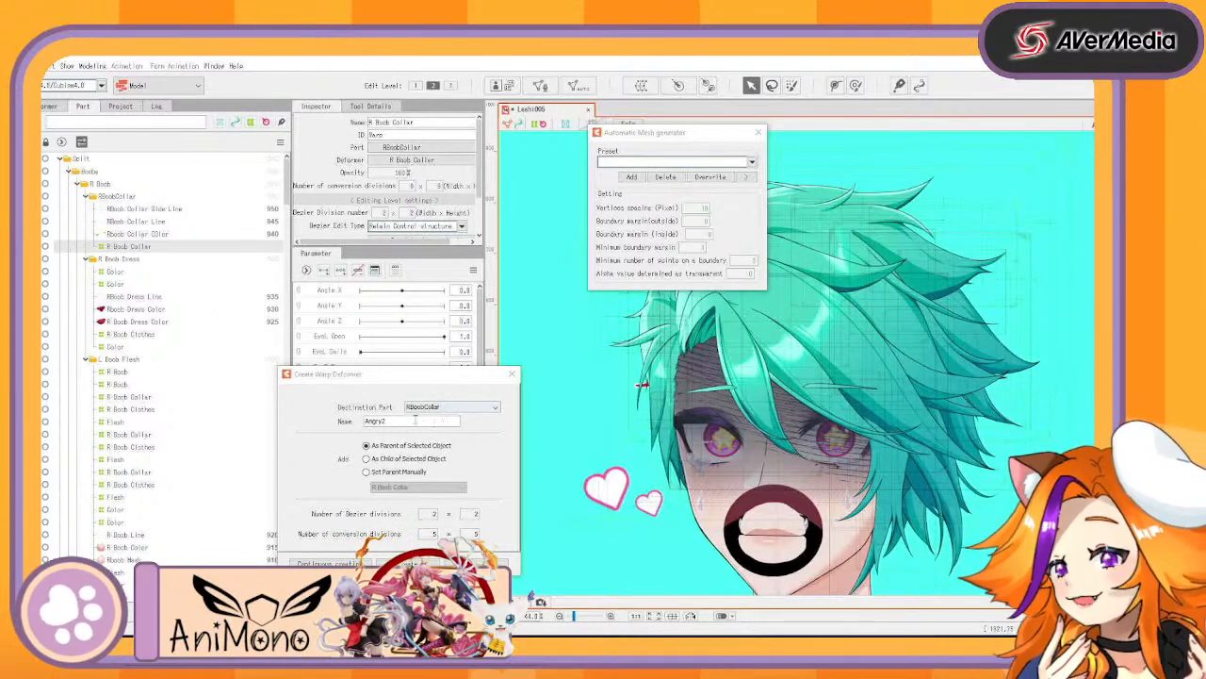
Check the conversion divisions of the warp deformers in the FH2 and FH4 hair groups
{"action": "scroll", "coordinate": [182, 311], "scroll_direction": "down", "scroll_amount": 10}
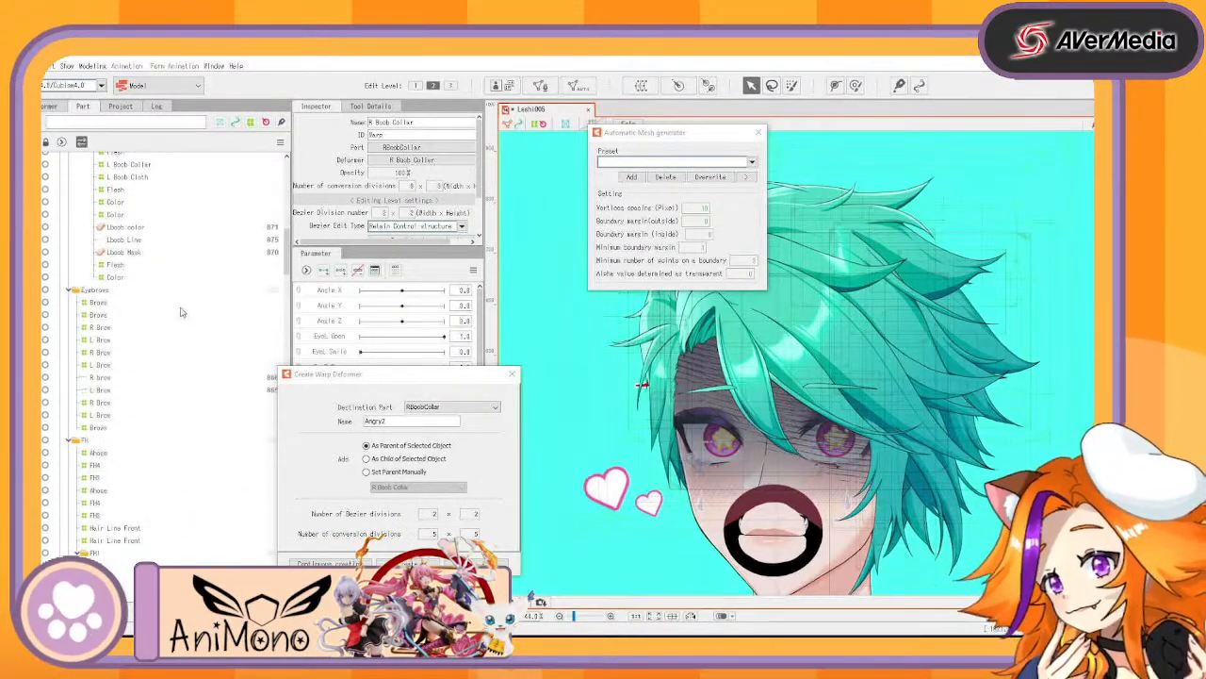
{"action": "scroll", "coordinate": [182, 311], "scroll_direction": "down", "scroll_amount": 10}
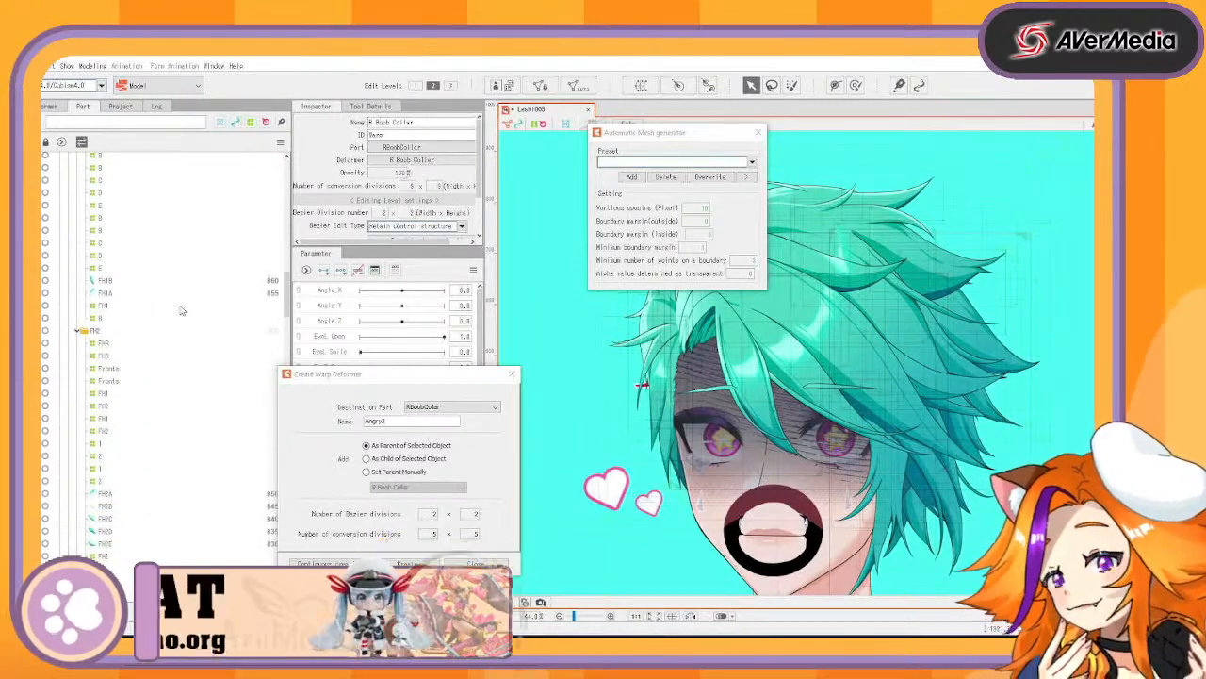
{"action": "scroll", "coordinate": [182, 311], "scroll_direction": "down", "scroll_amount": 5}
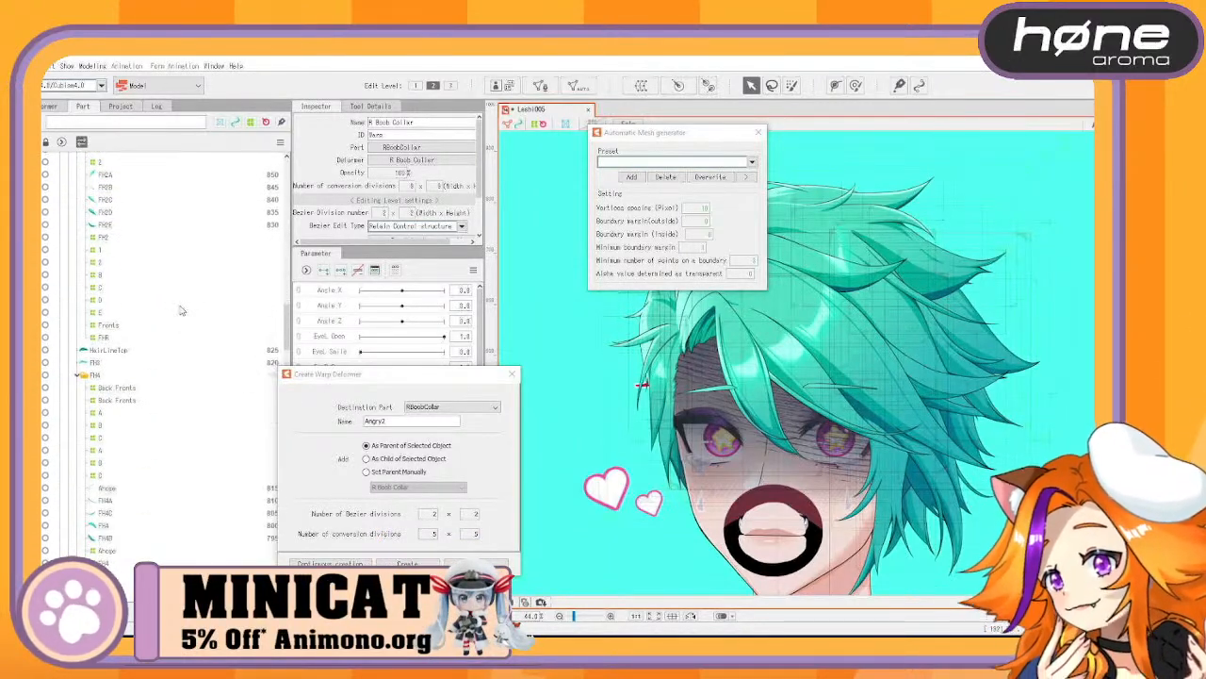
{"action": "left_click", "coordinate": [126, 311]}
{"action": "left_click", "coordinate": [124, 336]}
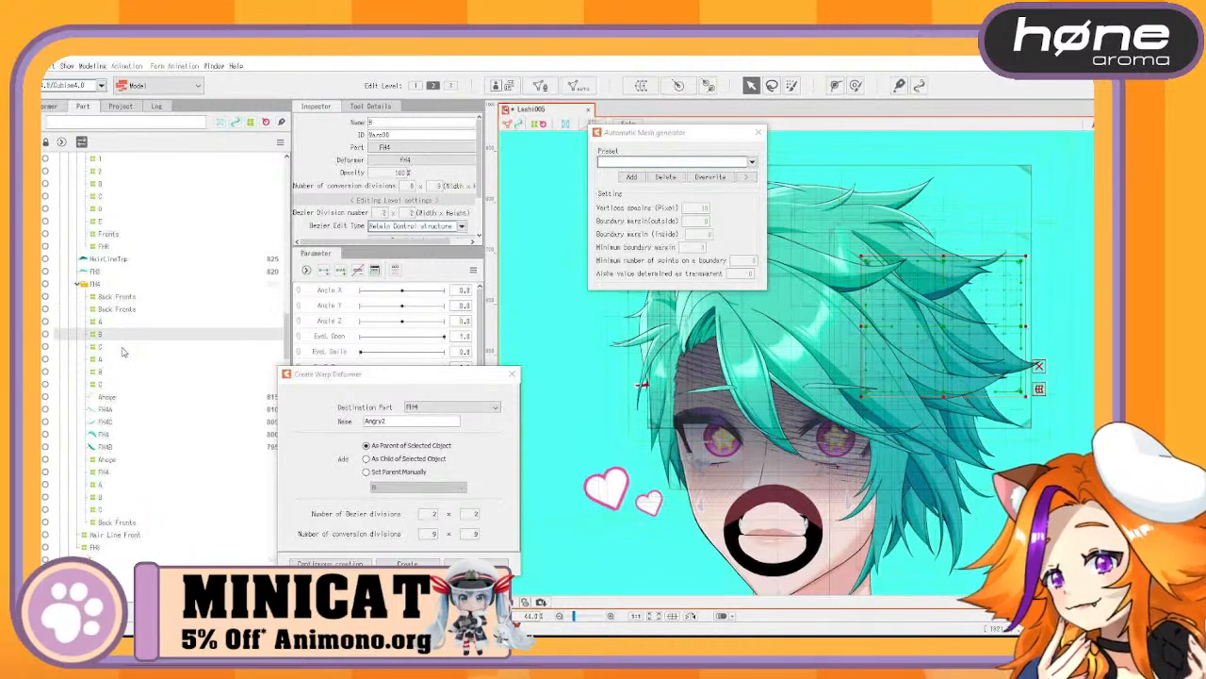
Check the conversion divisions of the remaining warp deformers above and below the meshes in the FH4 hair group
{"action": "left_click", "coordinate": [123, 348]}
{"action": "left_click", "coordinate": [117, 362]}
{"action": "left_click", "coordinate": [114, 372]}
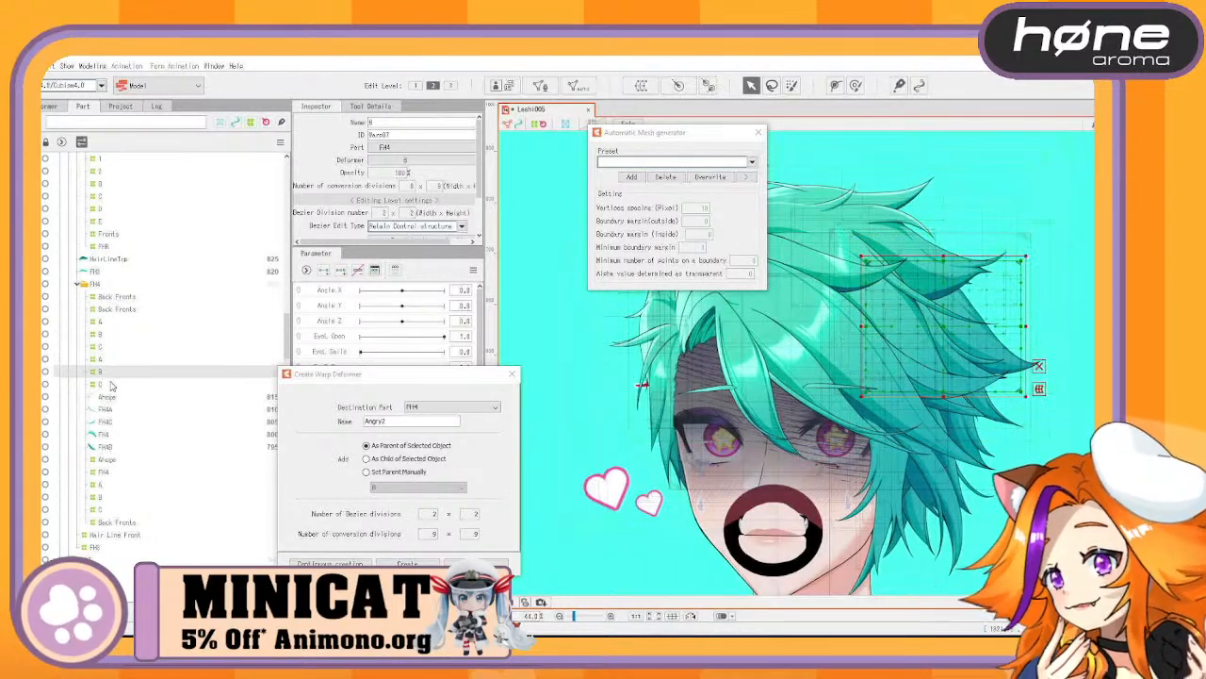
{"action": "left_click", "coordinate": [110, 384]}
{"action": "scroll", "coordinate": [112, 382], "scroll_direction": "down", "scroll_amount": 3}
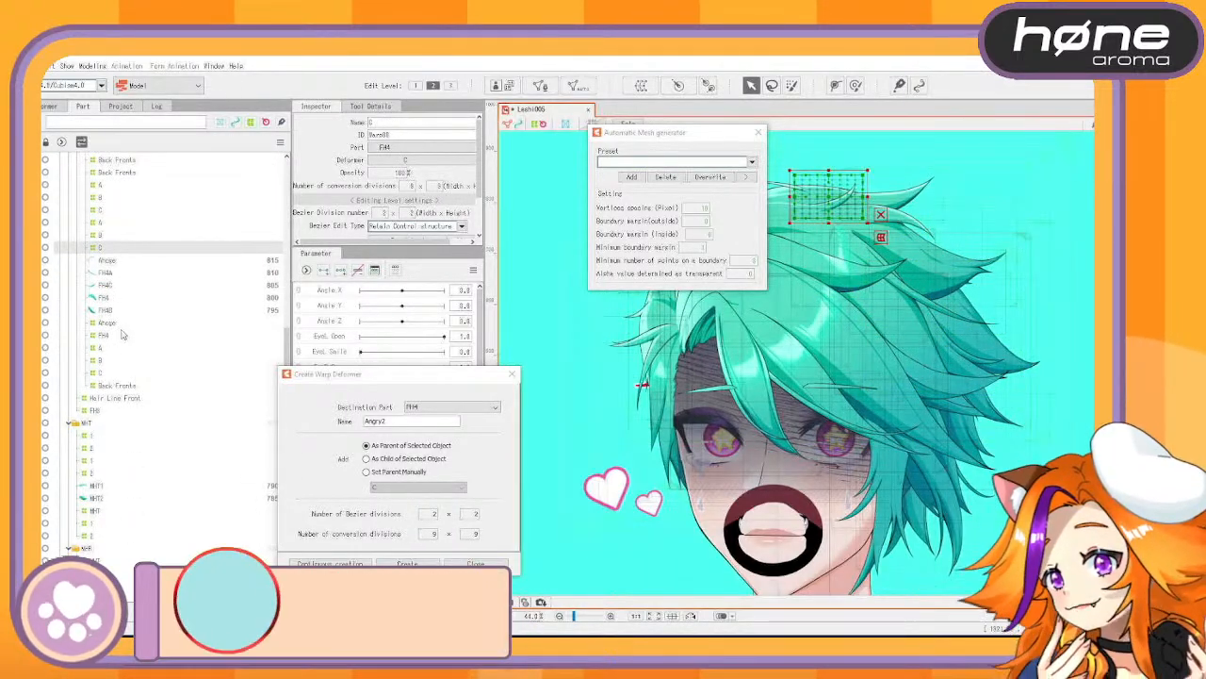
{"action": "left_click", "coordinate": [114, 324]}
{"action": "left_click", "coordinate": [113, 336]}
{"action": "left_click", "coordinate": [113, 348]}
{"action": "left_click", "coordinate": [114, 360]}
{"action": "left_click", "coordinate": [115, 384]}
Check the conversion divisions of sample warp deformers in the LH and MHR2 hair groups, including the lowest Top deformer
{"action": "scroll", "coordinate": [119, 407], "scroll_direction": "down", "scroll_amount": 2}
{"action": "scroll", "coordinate": [118, 407], "scroll_direction": "down", "scroll_amount": 8}
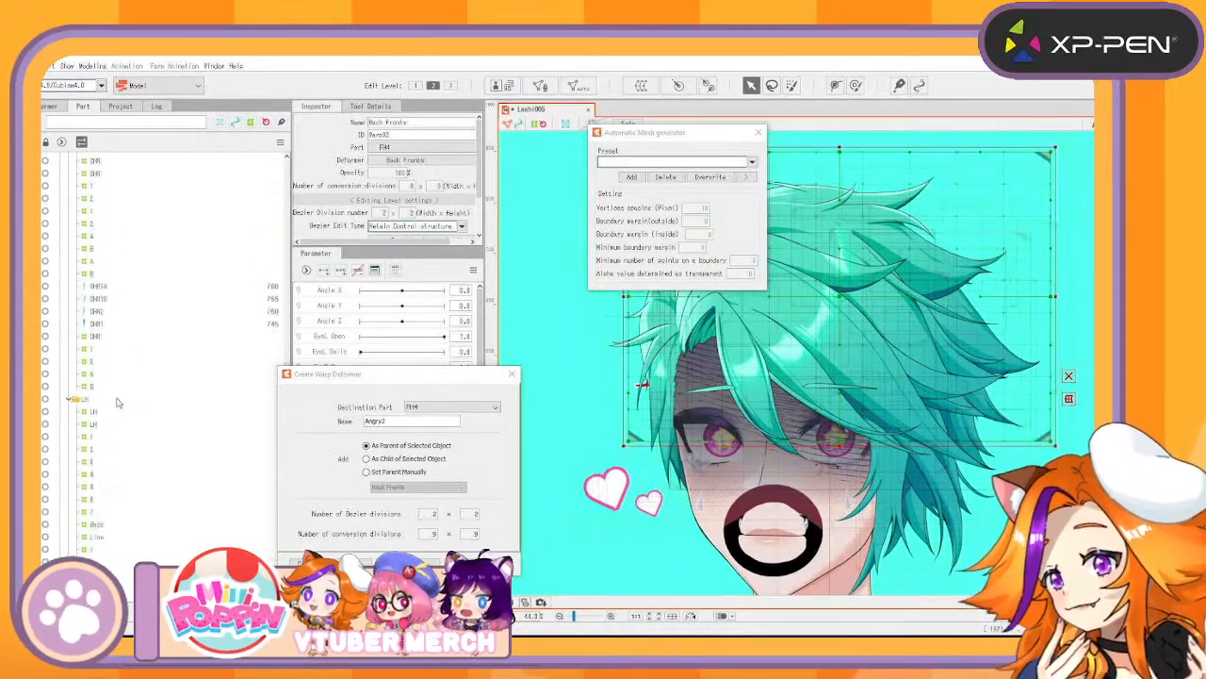
{"action": "left_click", "coordinate": [108, 453]}
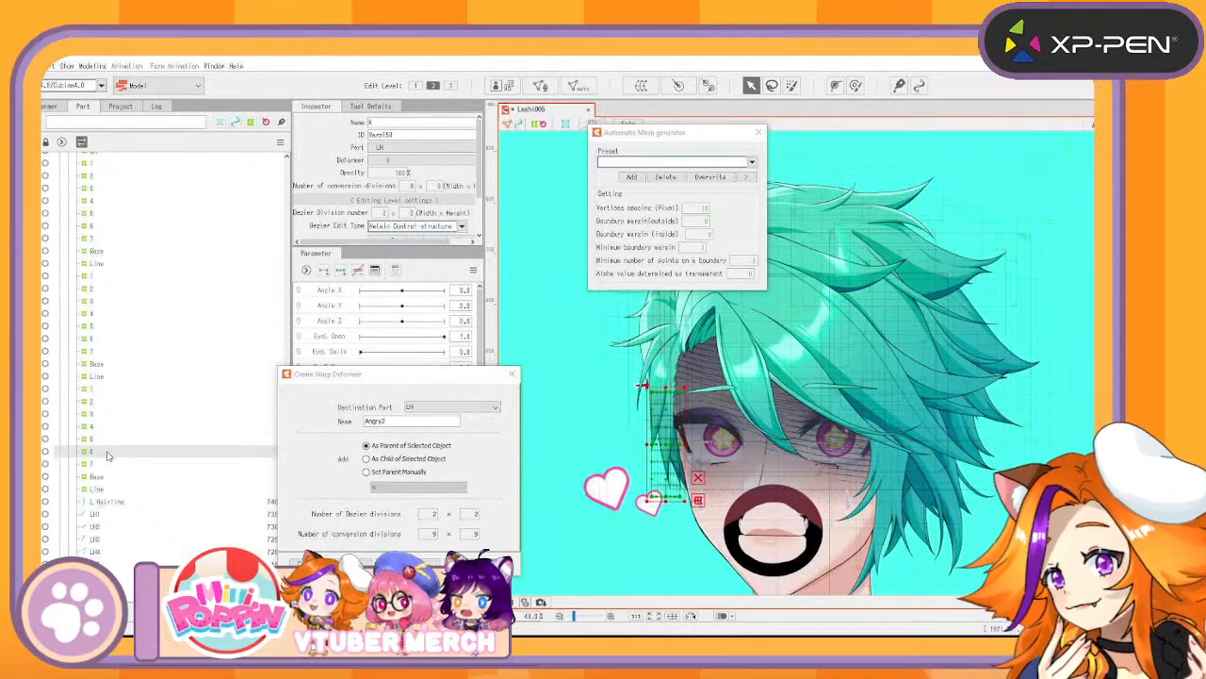
{"action": "scroll", "coordinate": [105, 468], "scroll_direction": "down", "scroll_amount": 4}
{"action": "left_click", "coordinate": [102, 433]}
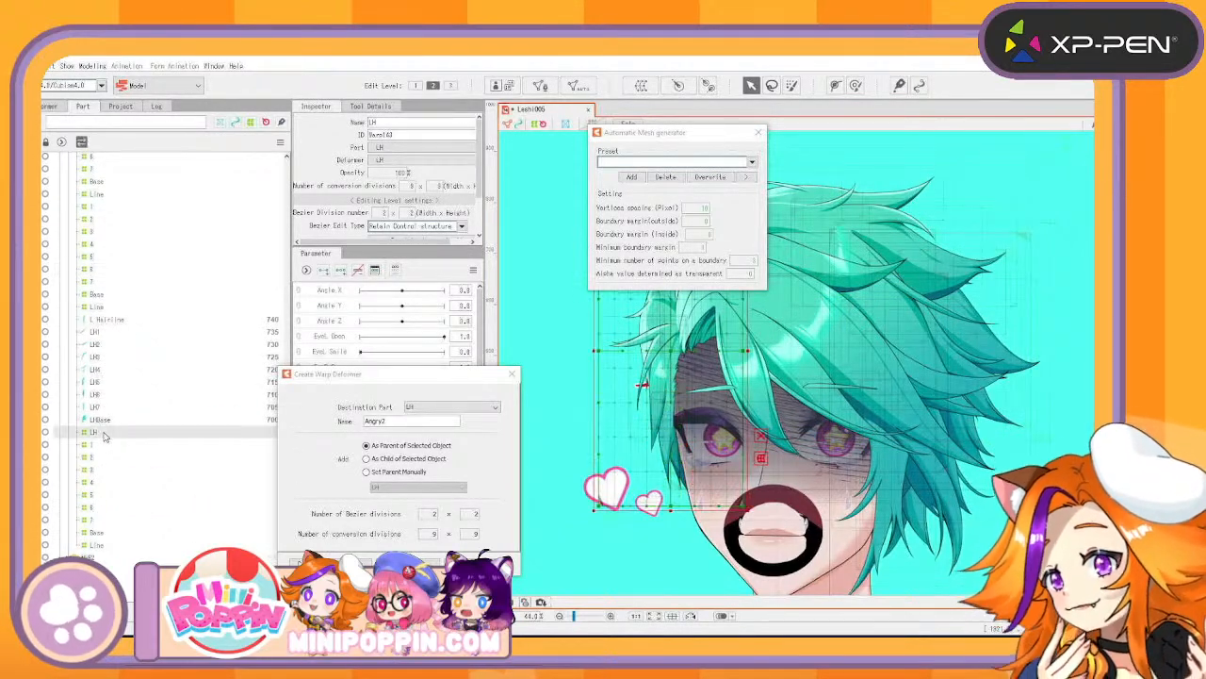
{"action": "scroll", "coordinate": [105, 434], "scroll_direction": "down", "scroll_amount": 5}
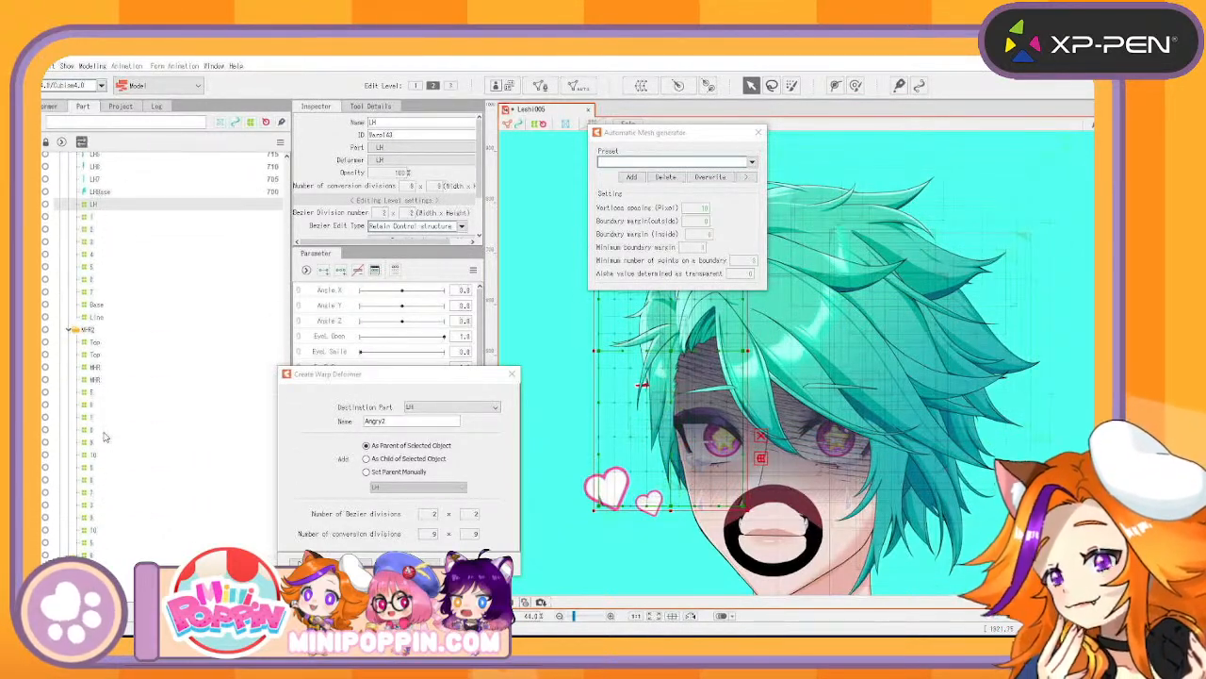
{"action": "left_click", "coordinate": [115, 371]}
{"action": "scroll", "coordinate": [111, 372], "scroll_direction": "down", "scroll_amount": 5}
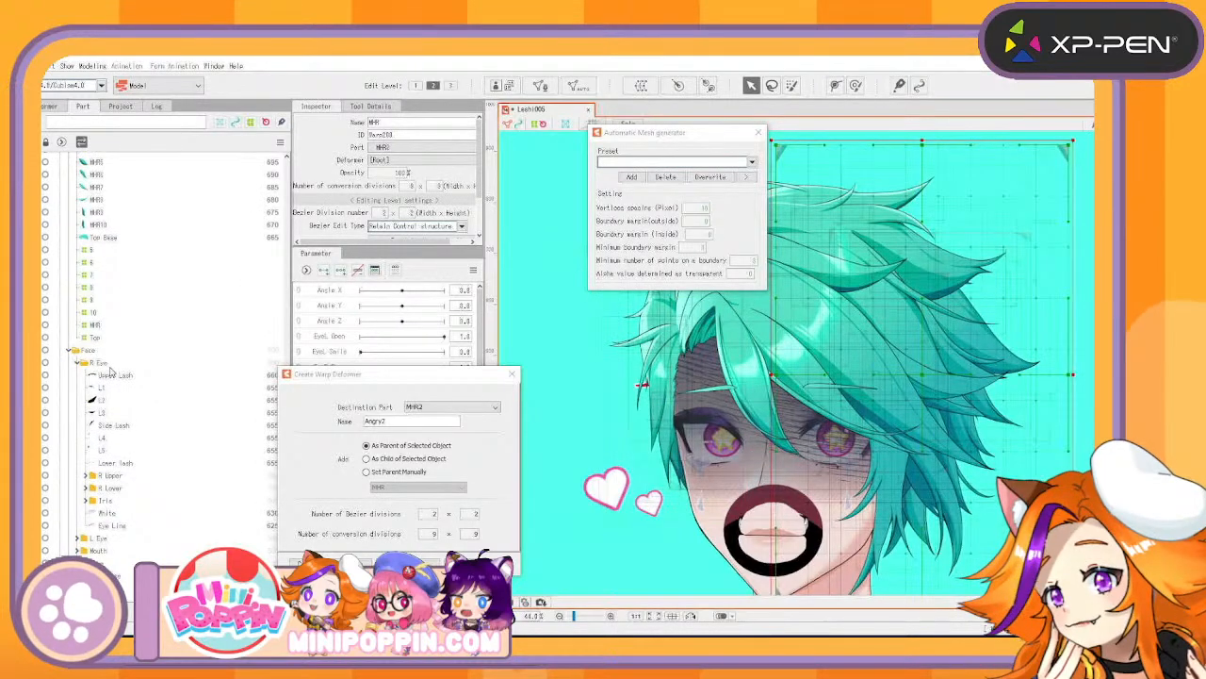
{"action": "scroll", "coordinate": [110, 372], "scroll_direction": "down", "scroll_amount": 4}
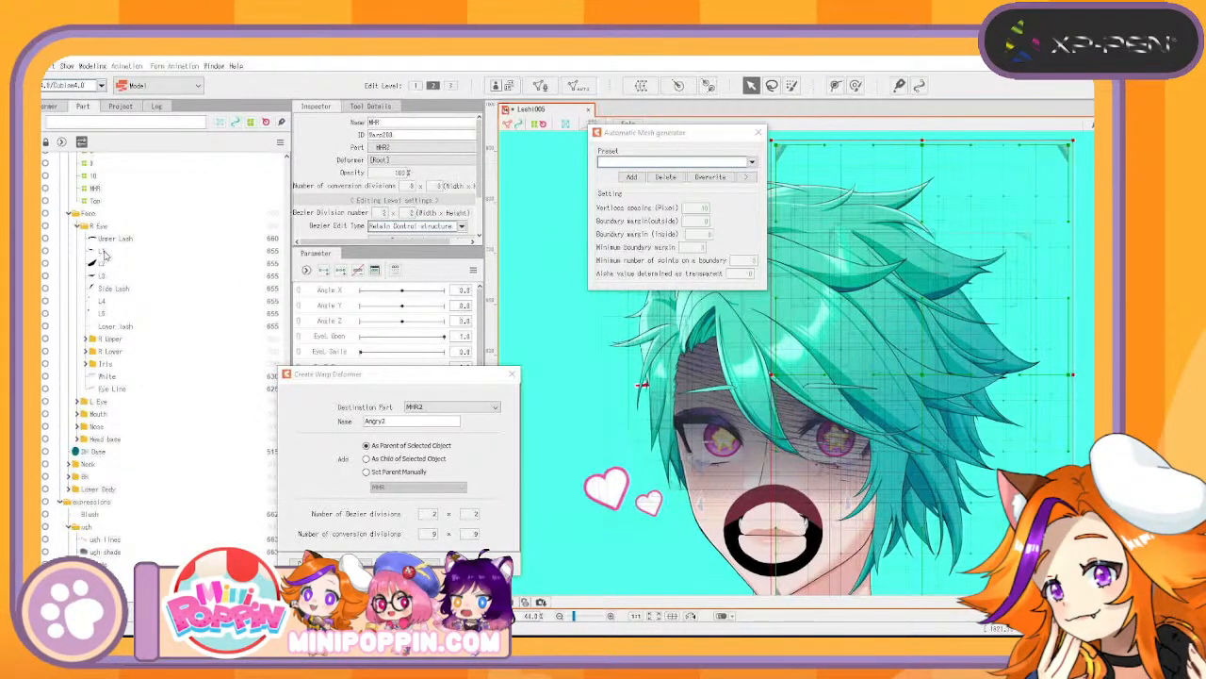
{"action": "left_click", "coordinate": [98, 201]}
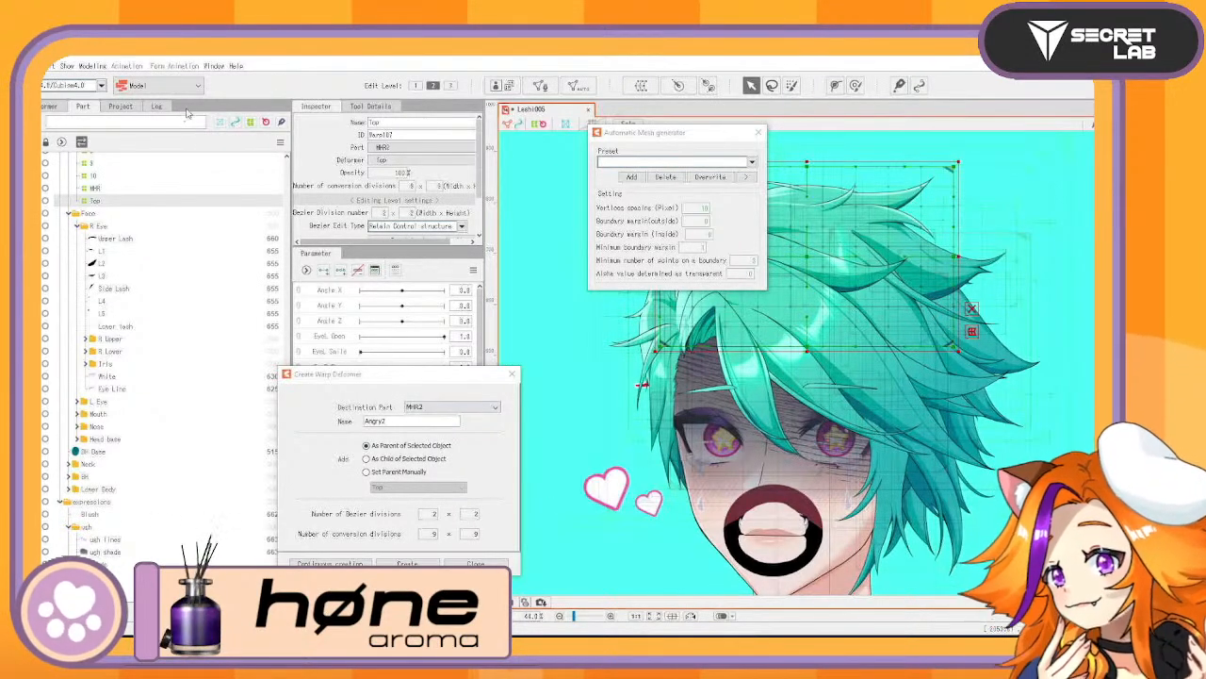
Show the deformer hierarchy and collapse it to its top-level entries
{"action": "left_click", "coordinate": [47, 107]}
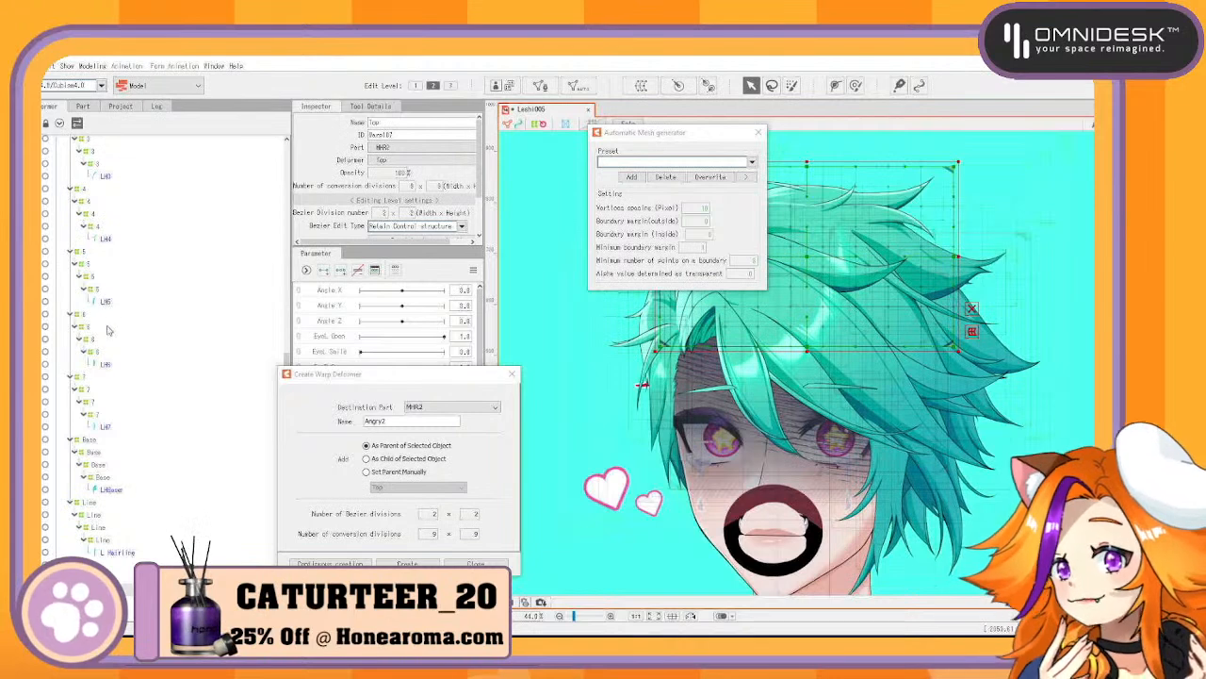
{"action": "left_click", "coordinate": [60, 124]}
{"action": "scroll", "coordinate": [255, 328], "scroll_direction": "up", "scroll_amount": 15}
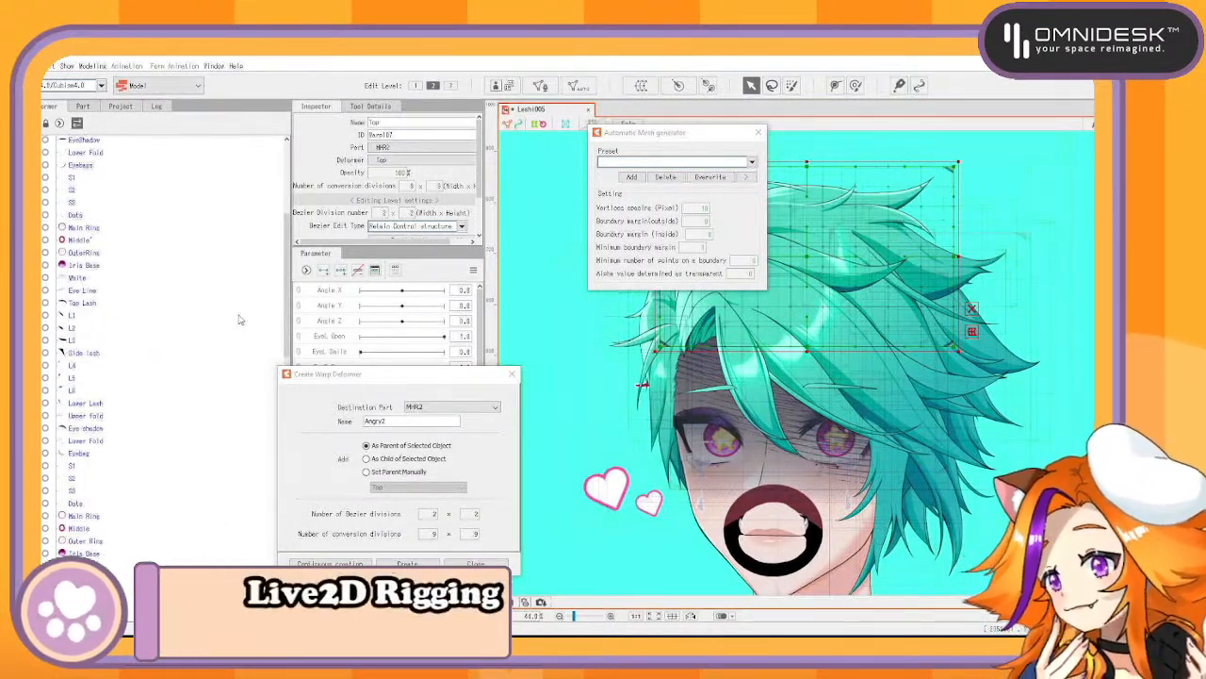
{"action": "scroll", "coordinate": [239, 320], "scroll_direction": "up", "scroll_amount": 6}
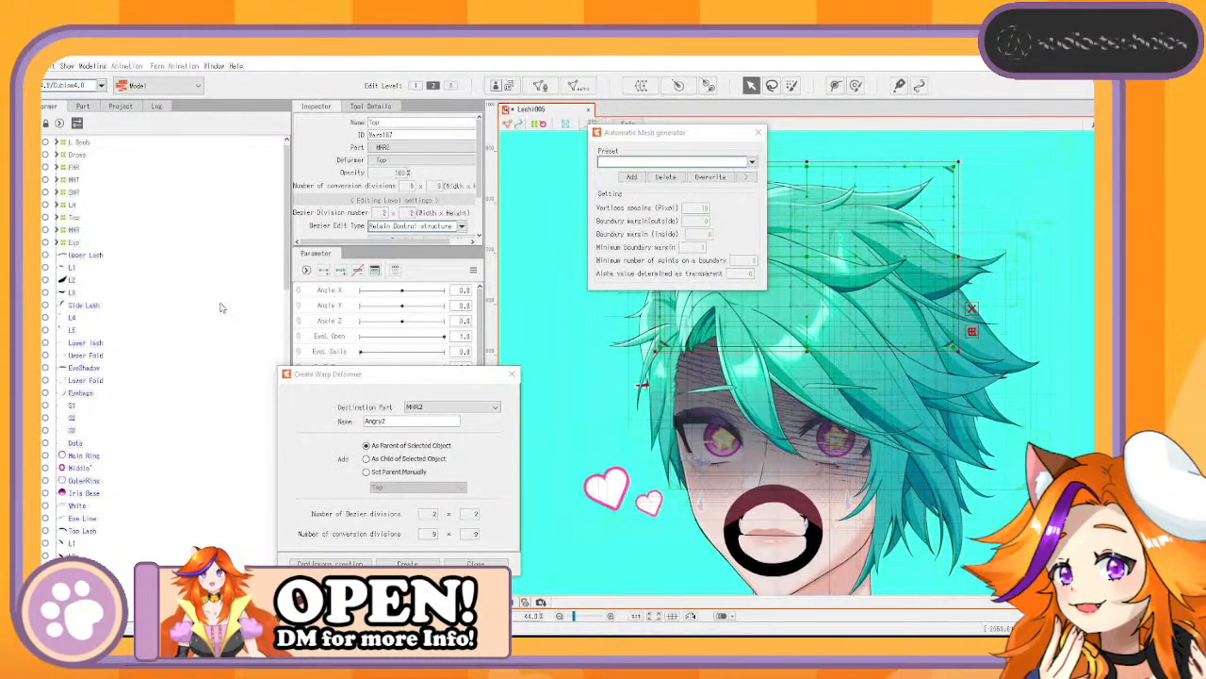
Create a parent warp deformer named R Eye around the right-eye meshes from Upper Lash to Eye Line
{"action": "left_click", "coordinate": [98, 256]}
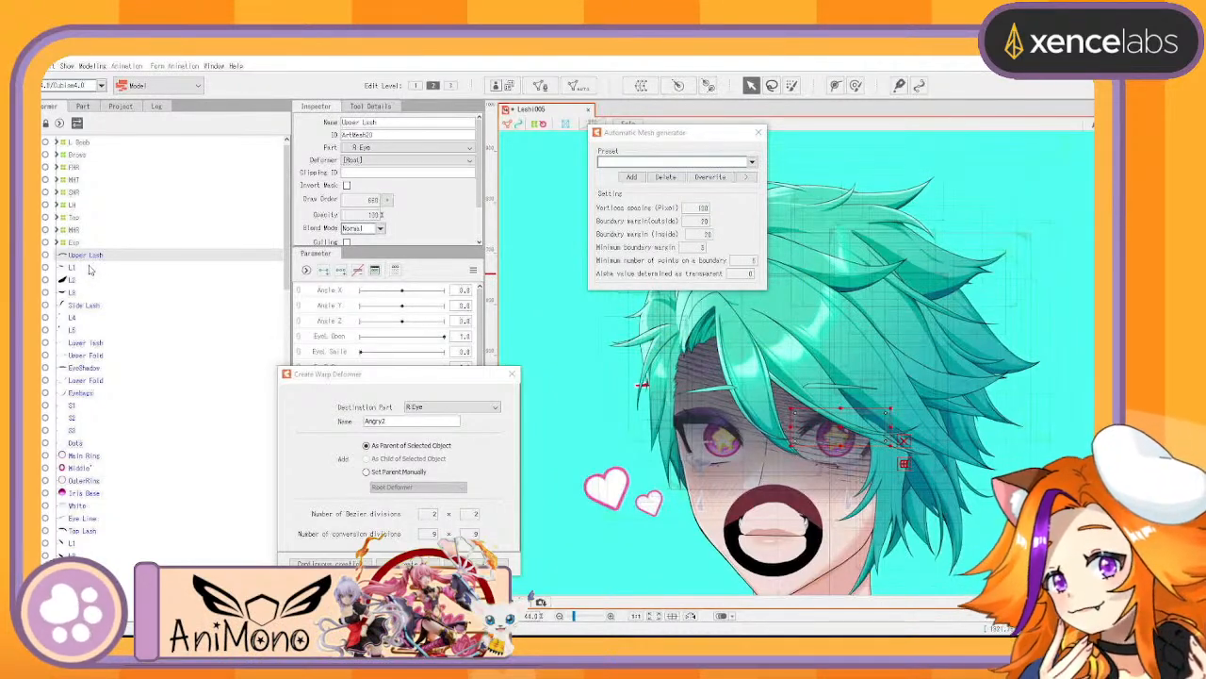
{"action": "left_click", "coordinate": [89, 267]}
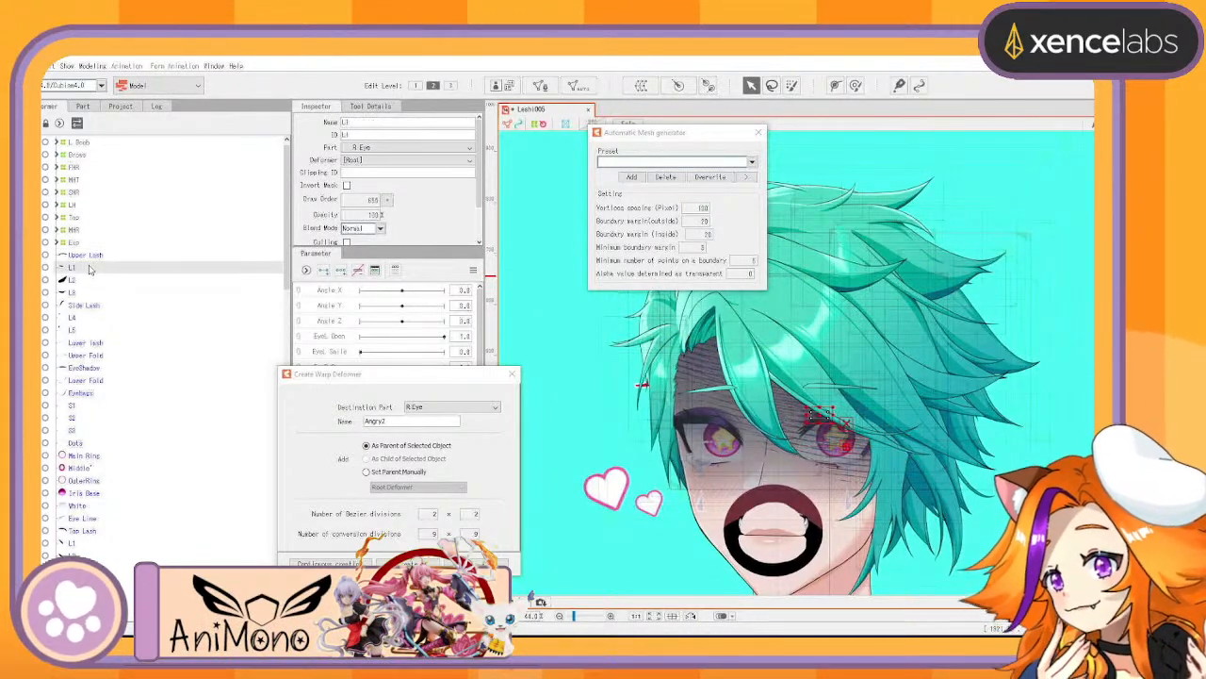
{"action": "left_click", "coordinate": [95, 260], "text": "ctrl"}
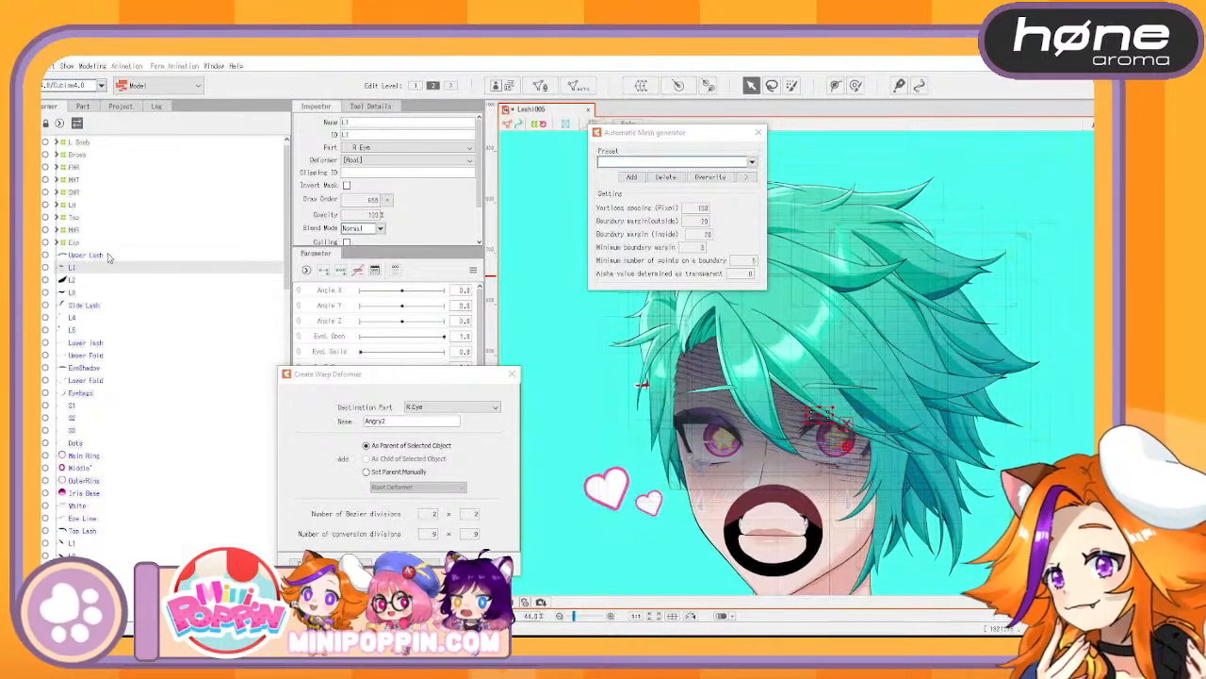
{"action": "left_click", "coordinate": [107, 258]}
{"action": "left_click", "coordinate": [106, 256]}
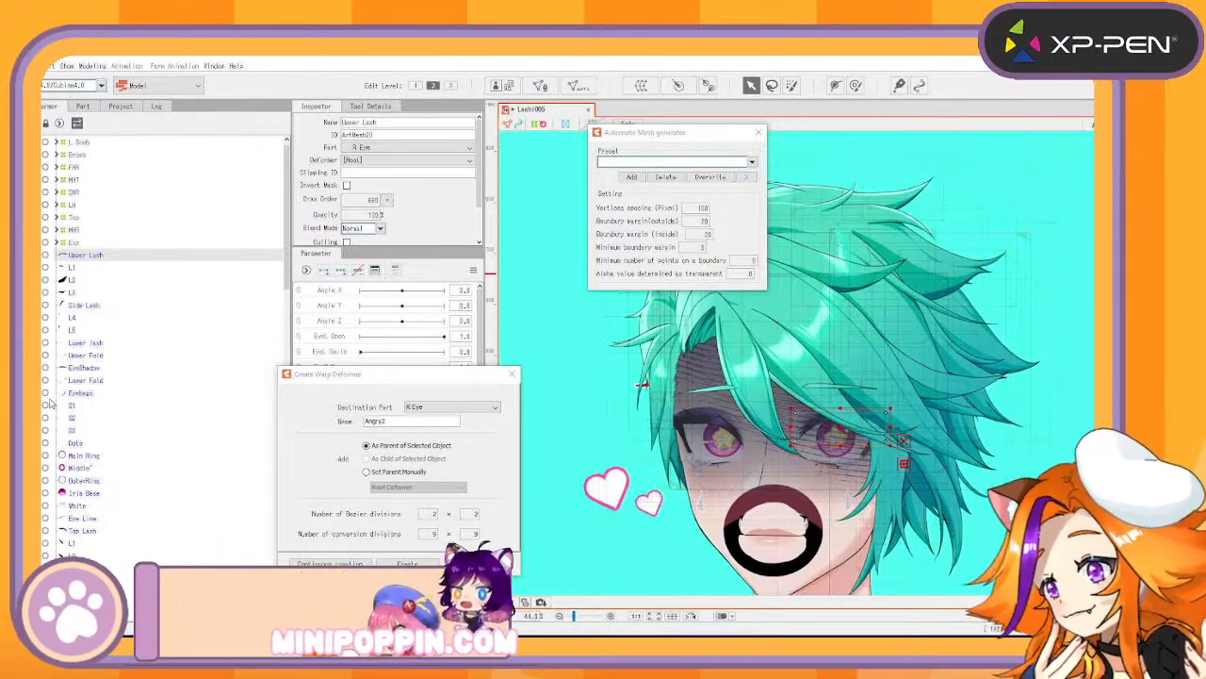
{"action": "left_click", "coordinate": [85, 519], "text": "shift"}
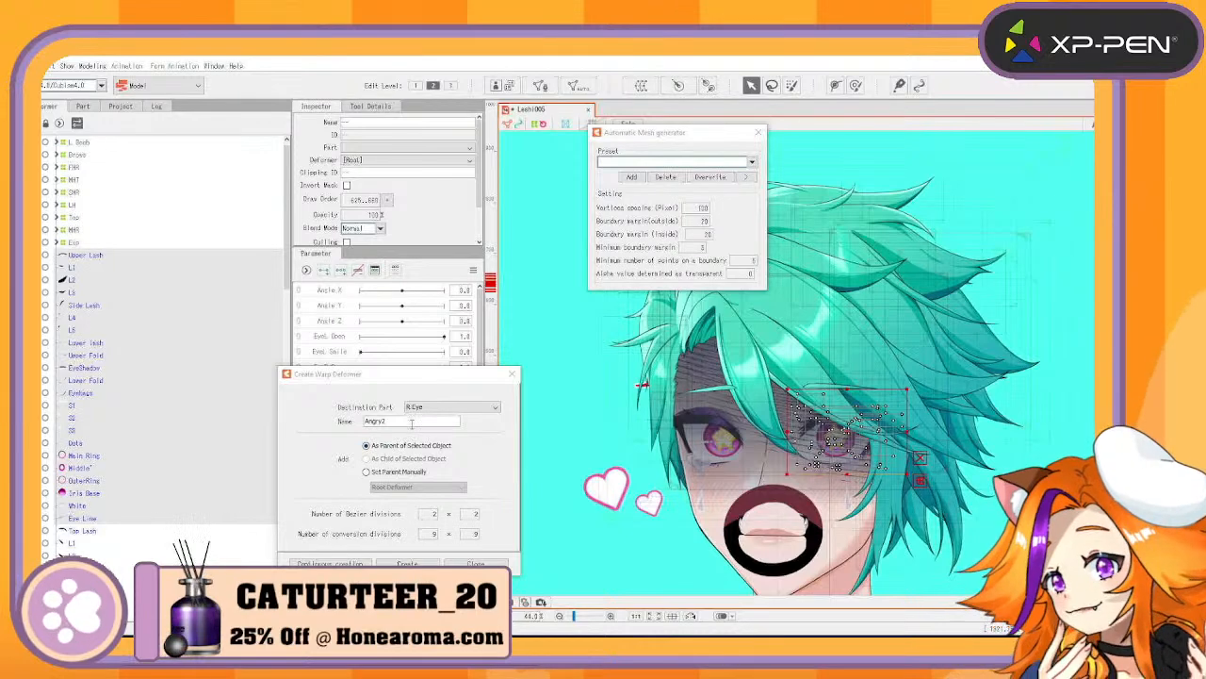
{"action": "left_click_drag", "start_coordinate": [408, 422], "coordinate": [242, 405]}
{"action": "type", "text": "R Eye"}
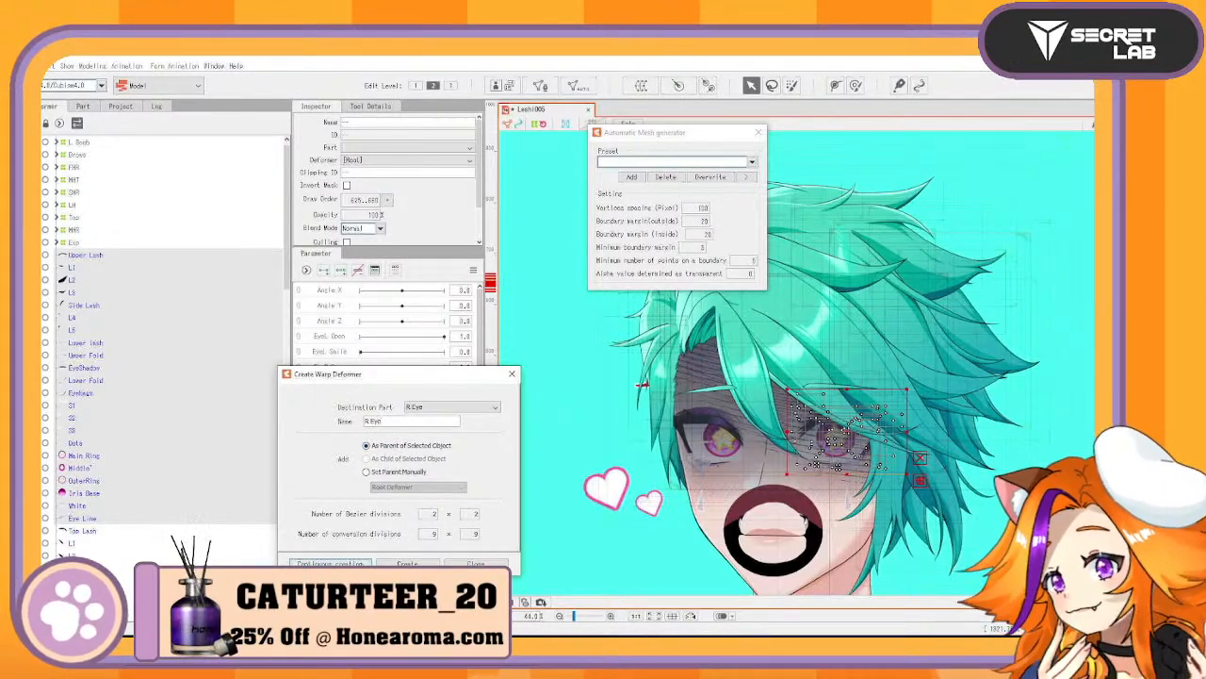
{"action": "key", "text": "Return"}
{"action": "left_click", "coordinate": [58, 243]}
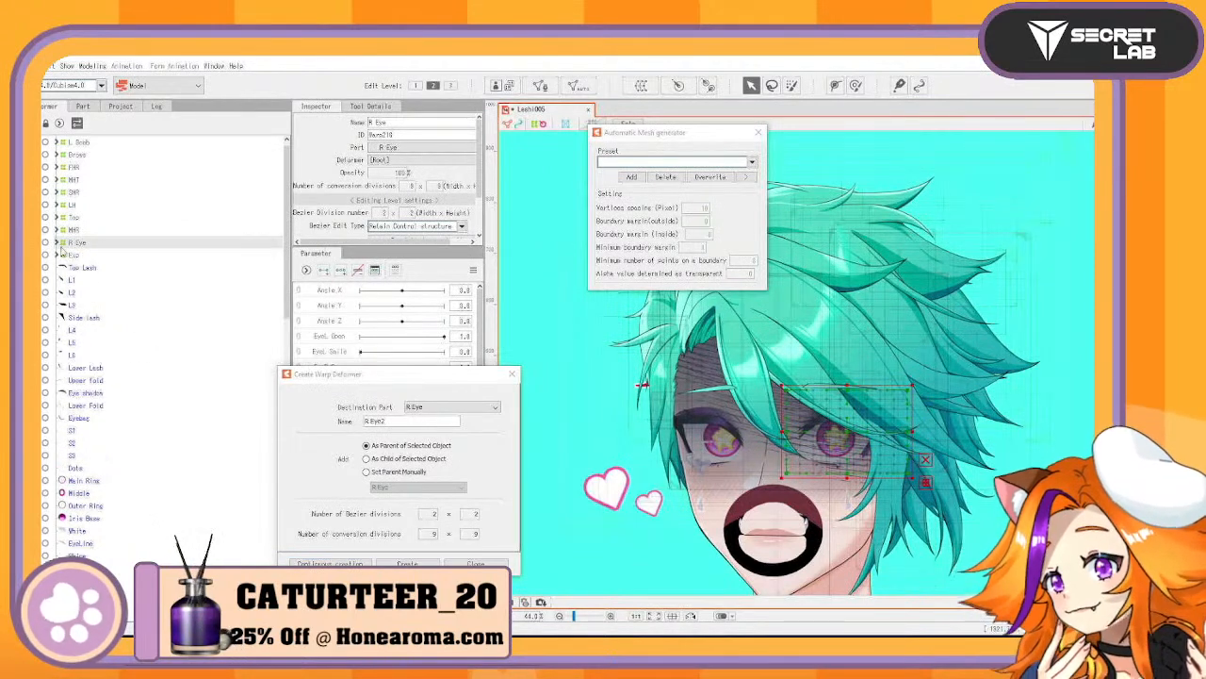
Create a parent warp deformer named L Eye around the left-eye meshes from Top Lash to EyeLine
{"action": "left_click", "coordinate": [85, 268]}
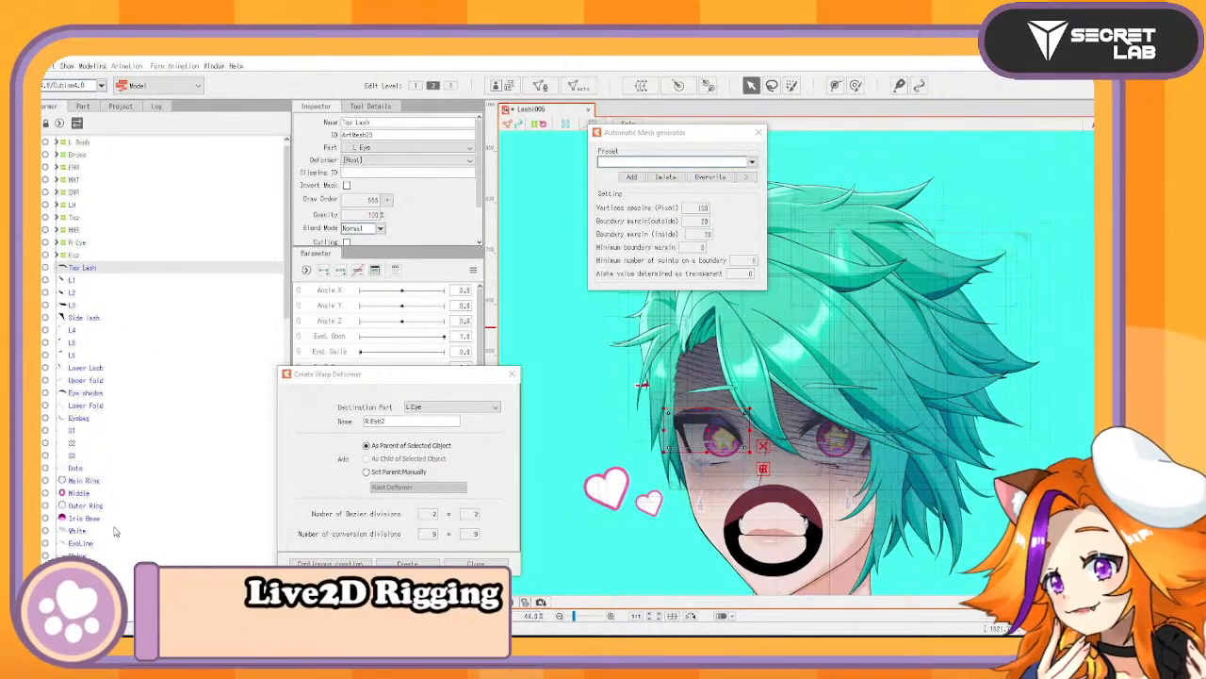
{"action": "left_click", "coordinate": [91, 547], "text": "shift"}
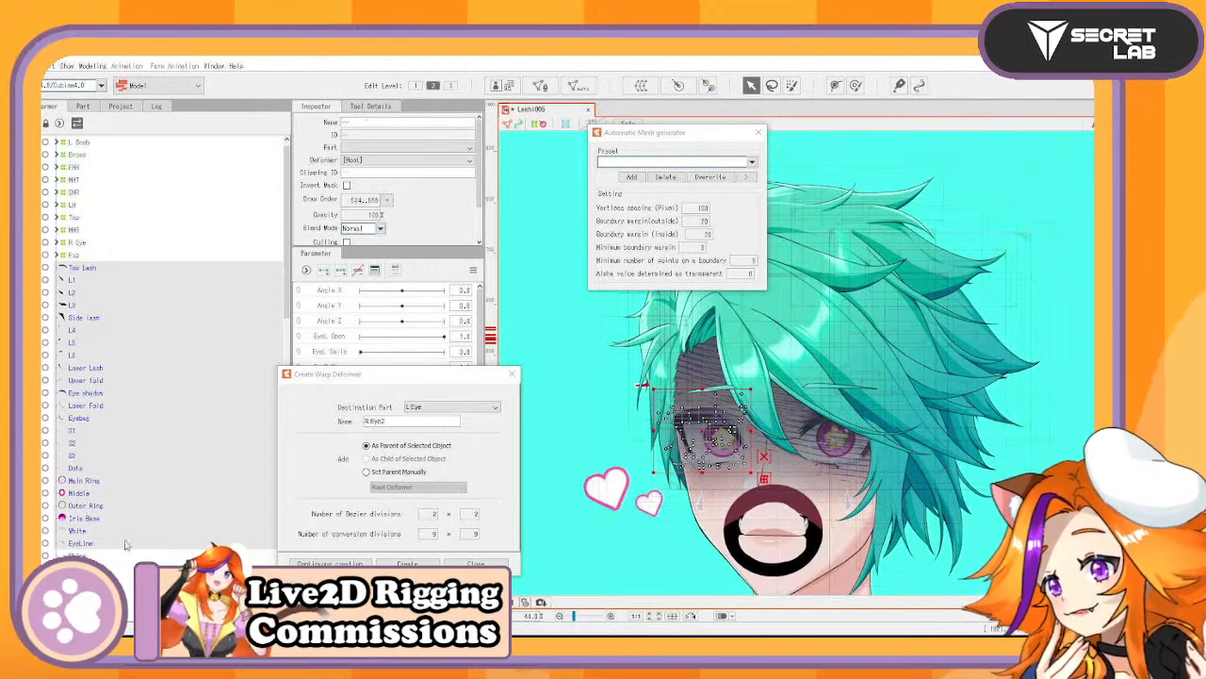
{"action": "left_click", "coordinate": [95, 557]}
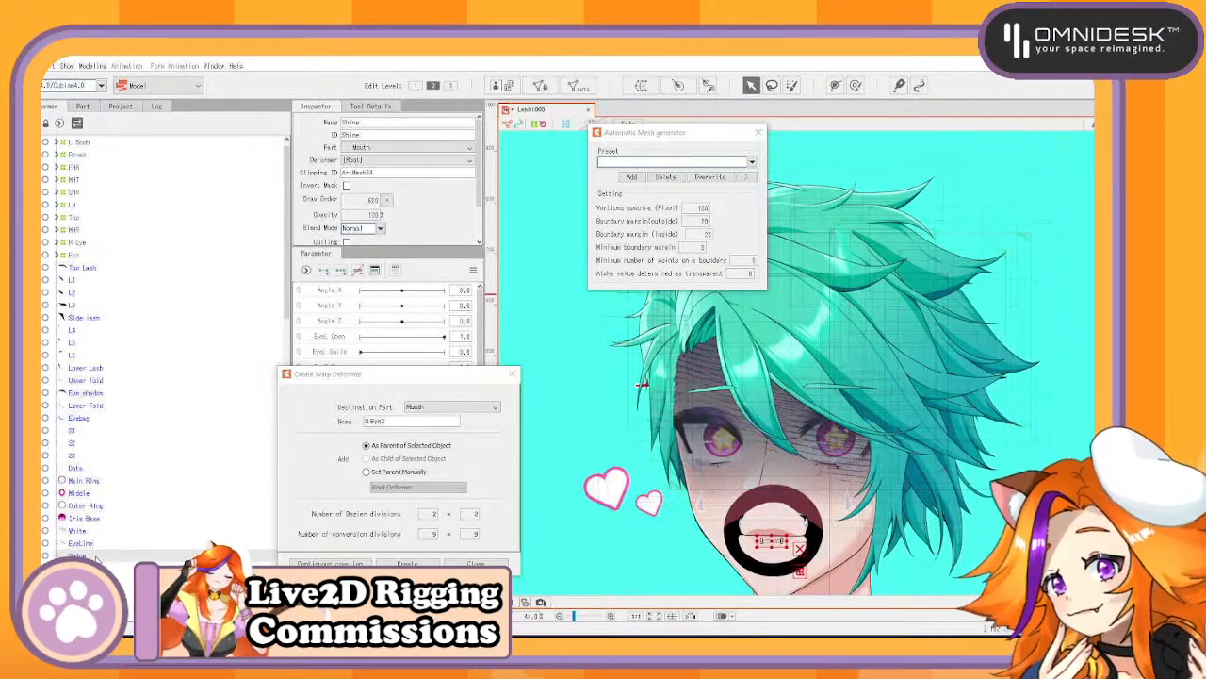
{"action": "left_click", "coordinate": [85, 544]}
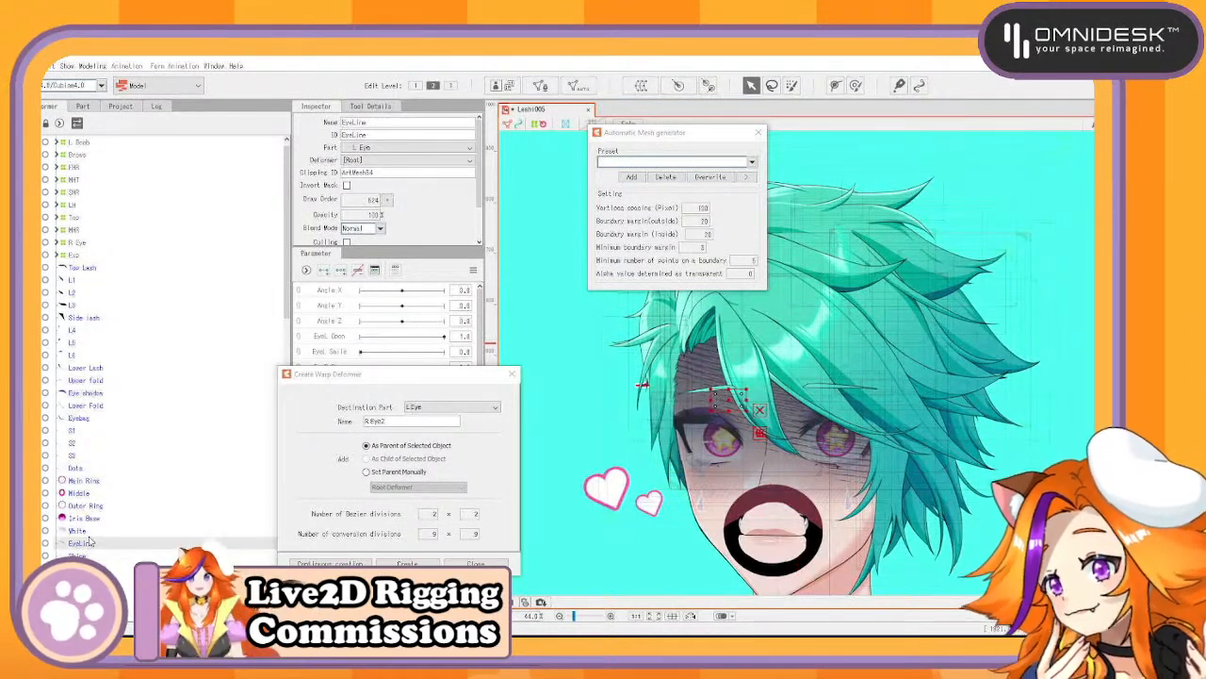
{"action": "left_click", "coordinate": [90, 267], "text": "shift"}
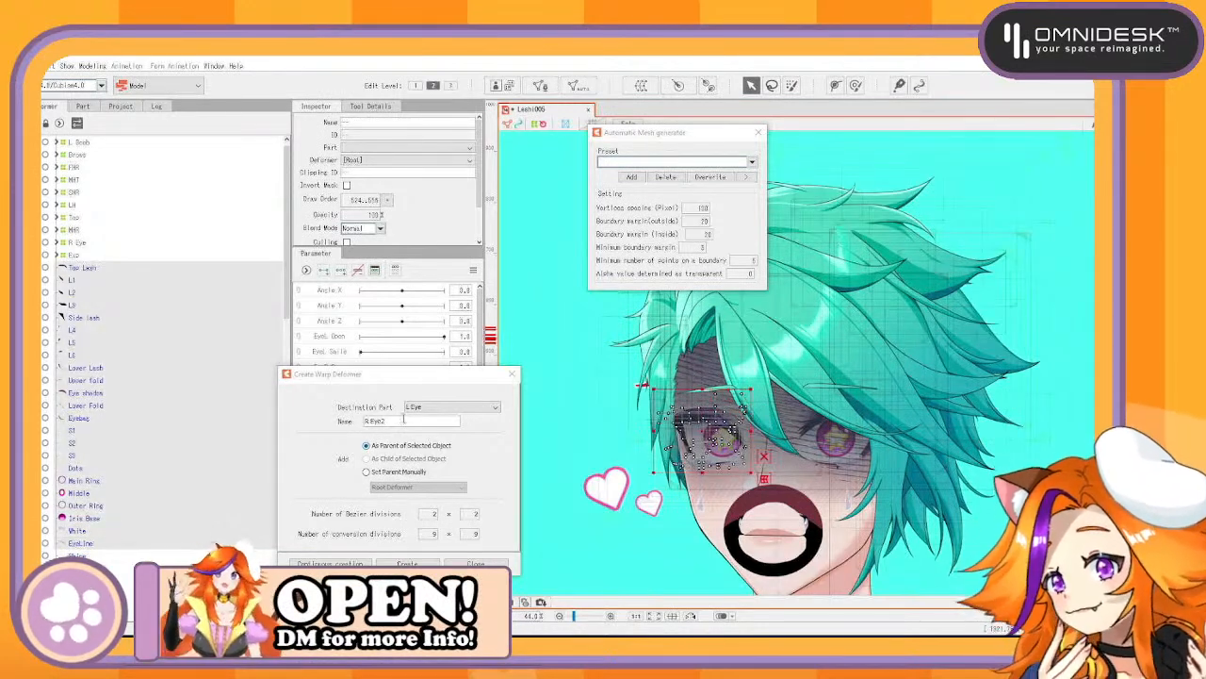
{"action": "left_click", "coordinate": [403, 421]}
{"action": "left_click_drag", "start_coordinate": [406, 424], "coordinate": [97, 370]}
{"action": "type", "text": "L"}
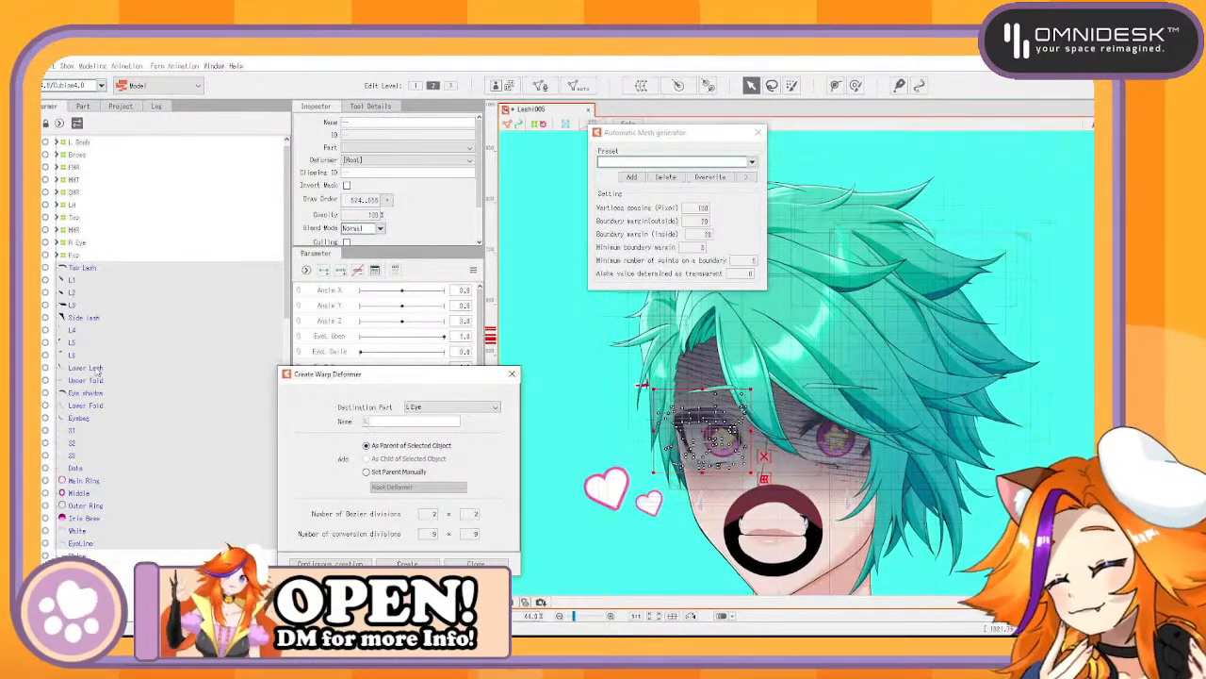
{"action": "type", "text": " Eye2"}
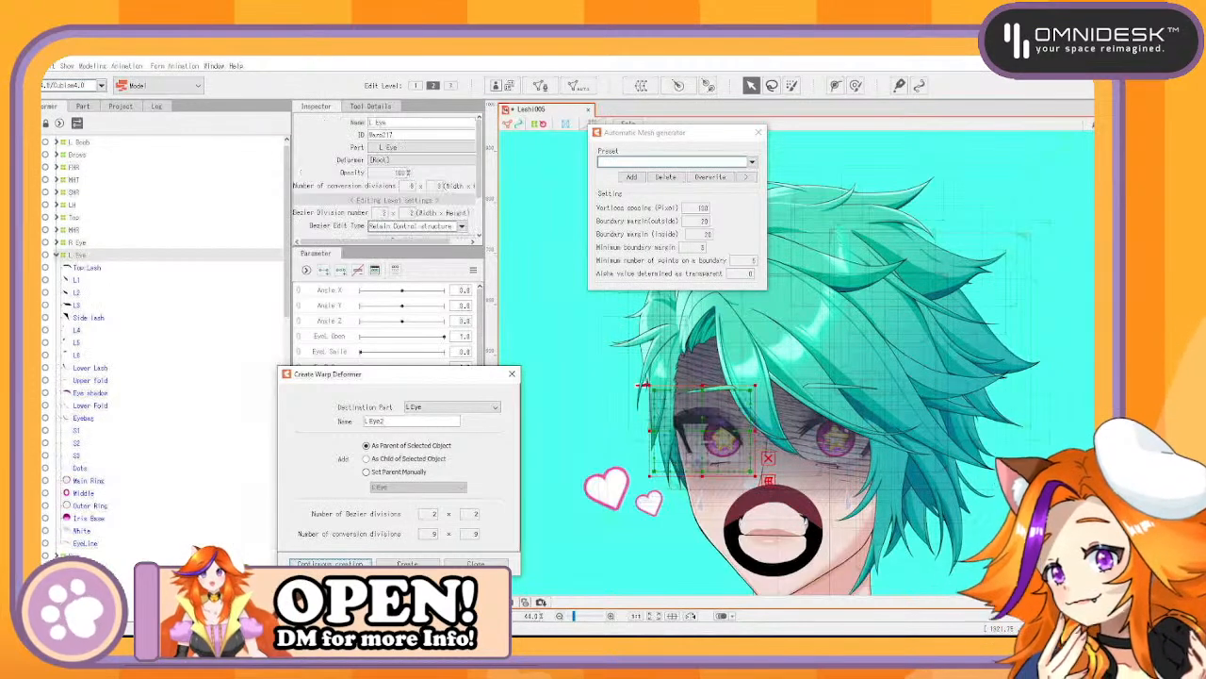
{"action": "key", "text": "Return"}
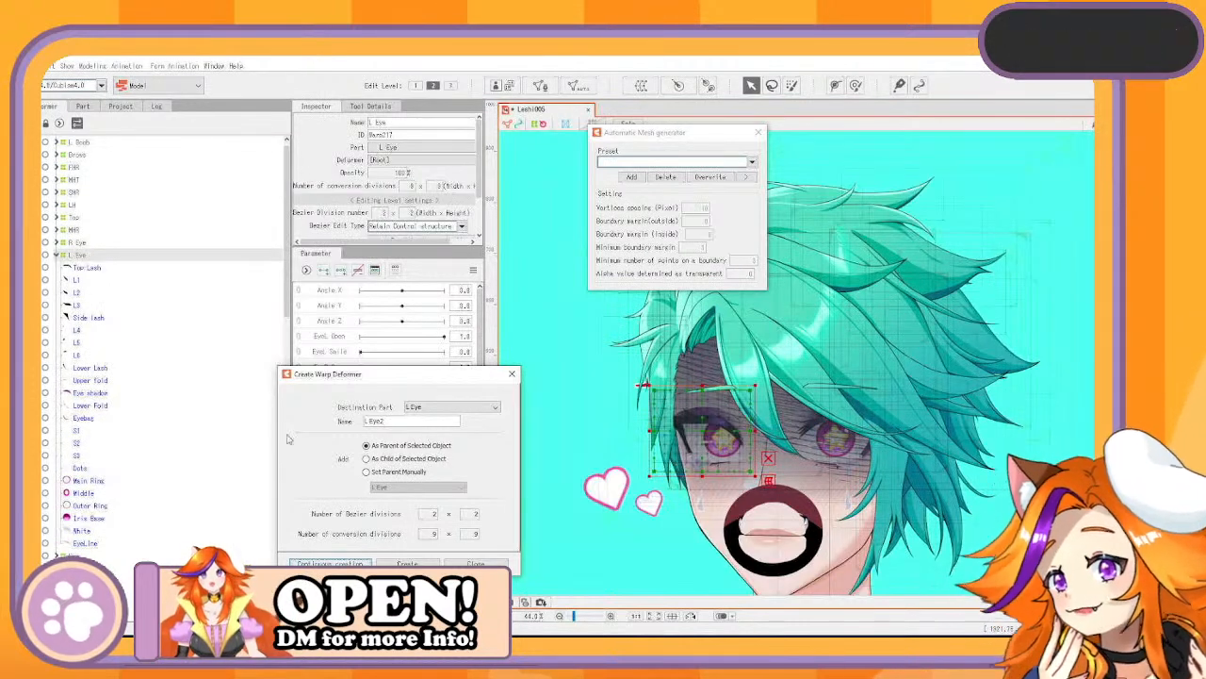
Expand the R Eye deformer and look through the deformer hierarchy, including the LH and front hair deformers
{"action": "left_click", "coordinate": [79, 243]}
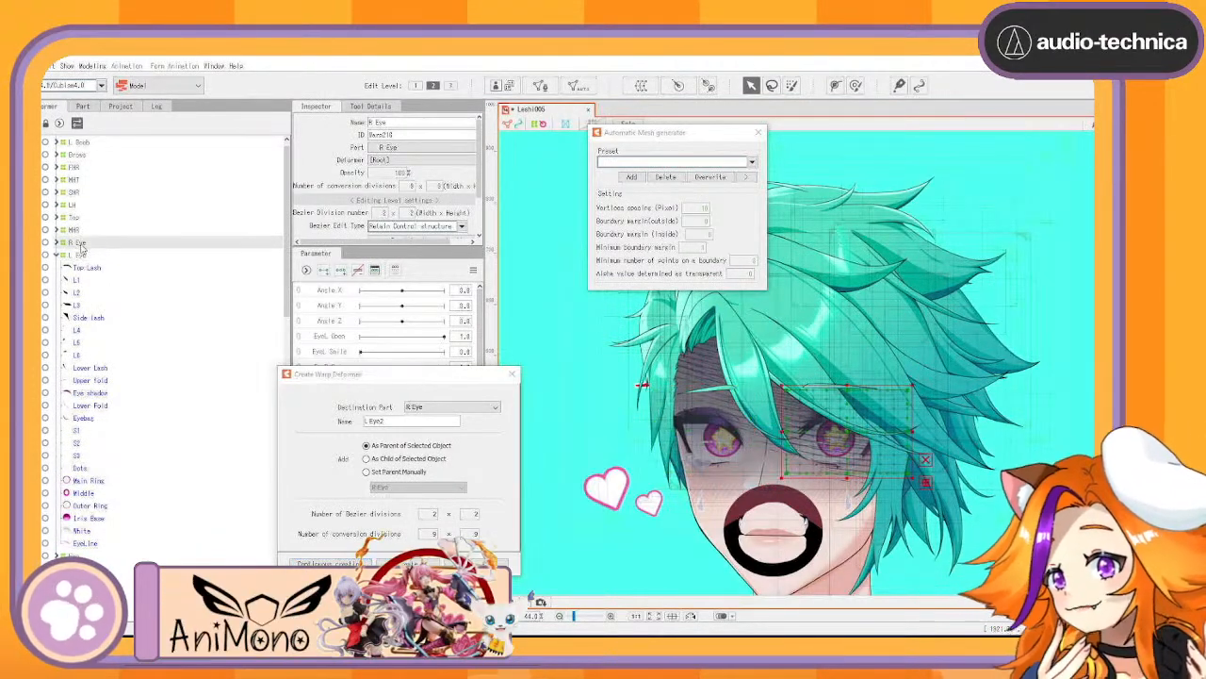
{"action": "double_click", "coordinate": [81, 246]}
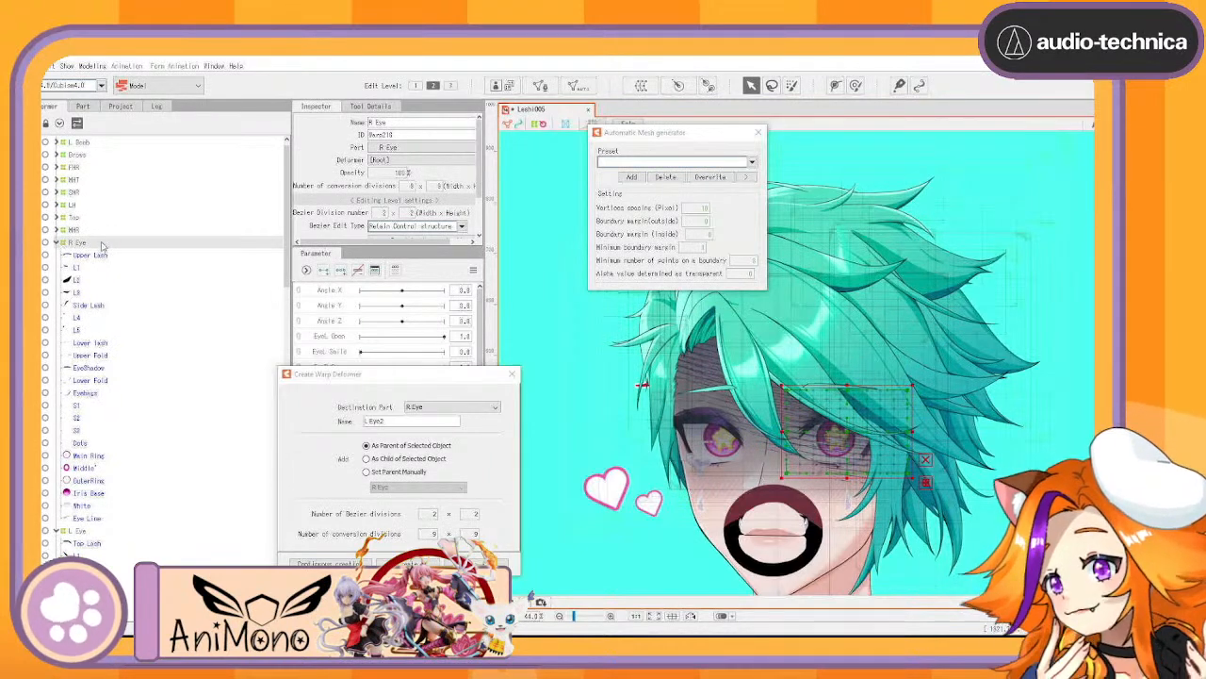
{"action": "scroll", "coordinate": [101, 246], "scroll_direction": "up", "scroll_amount": 1}
{"action": "scroll", "coordinate": [76, 200], "scroll_direction": "down", "scroll_amount": 10}
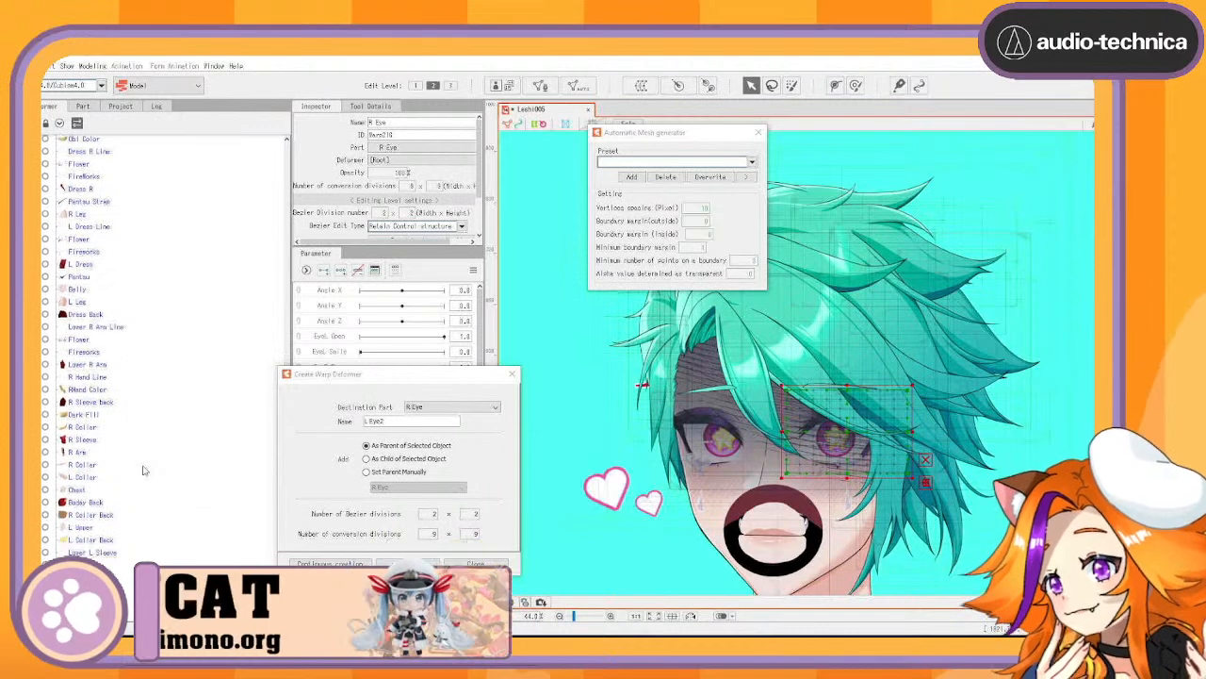
{"action": "scroll", "coordinate": [143, 469], "scroll_direction": "up", "scroll_amount": 10}
{"action": "scroll", "coordinate": [141, 467], "scroll_direction": "up", "scroll_amount": 3}
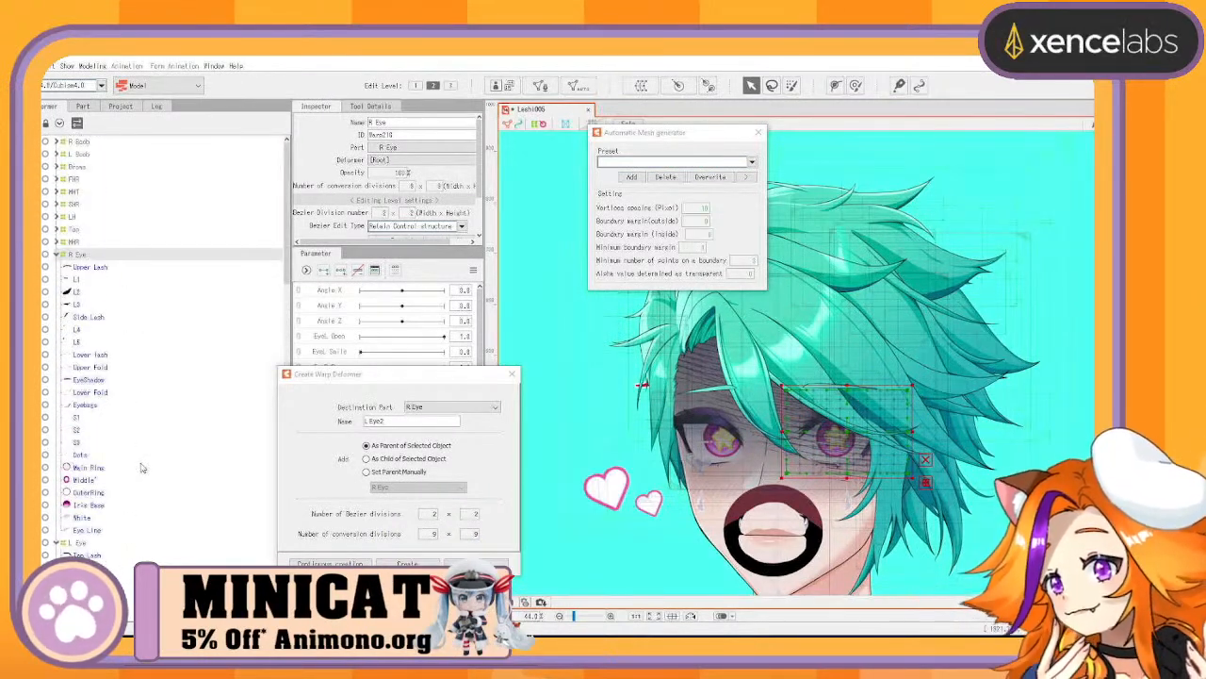
{"action": "left_click", "coordinate": [75, 217]}
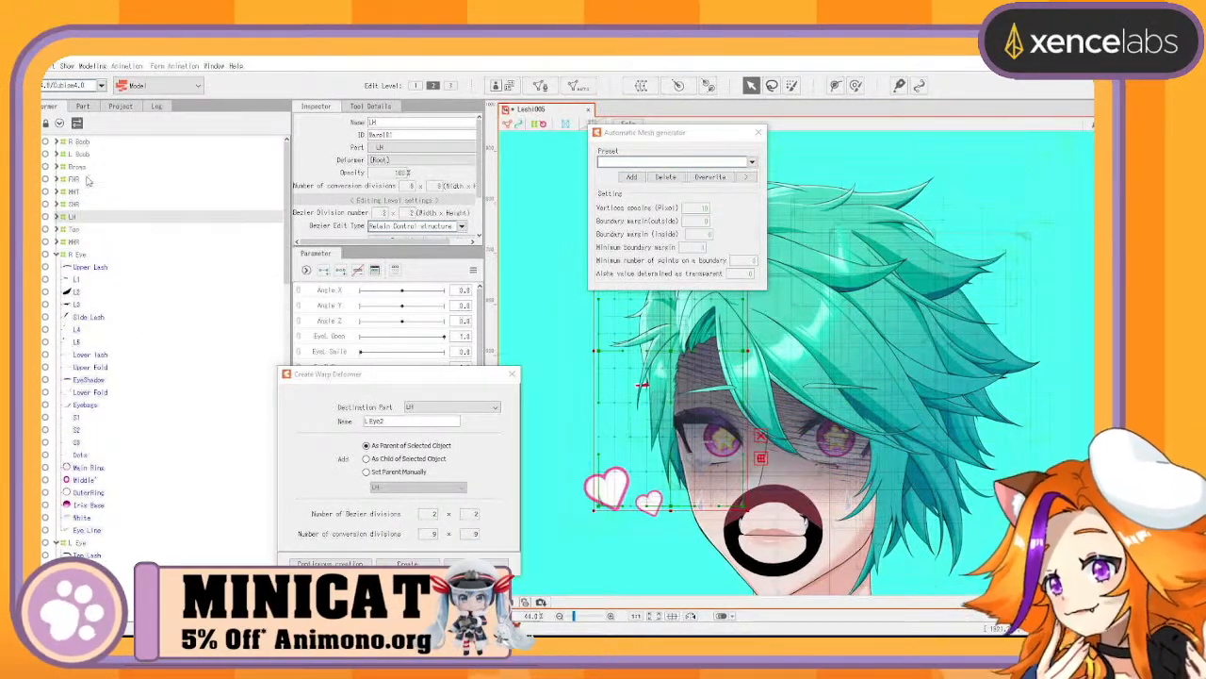
{"action": "left_click", "coordinate": [76, 180]}
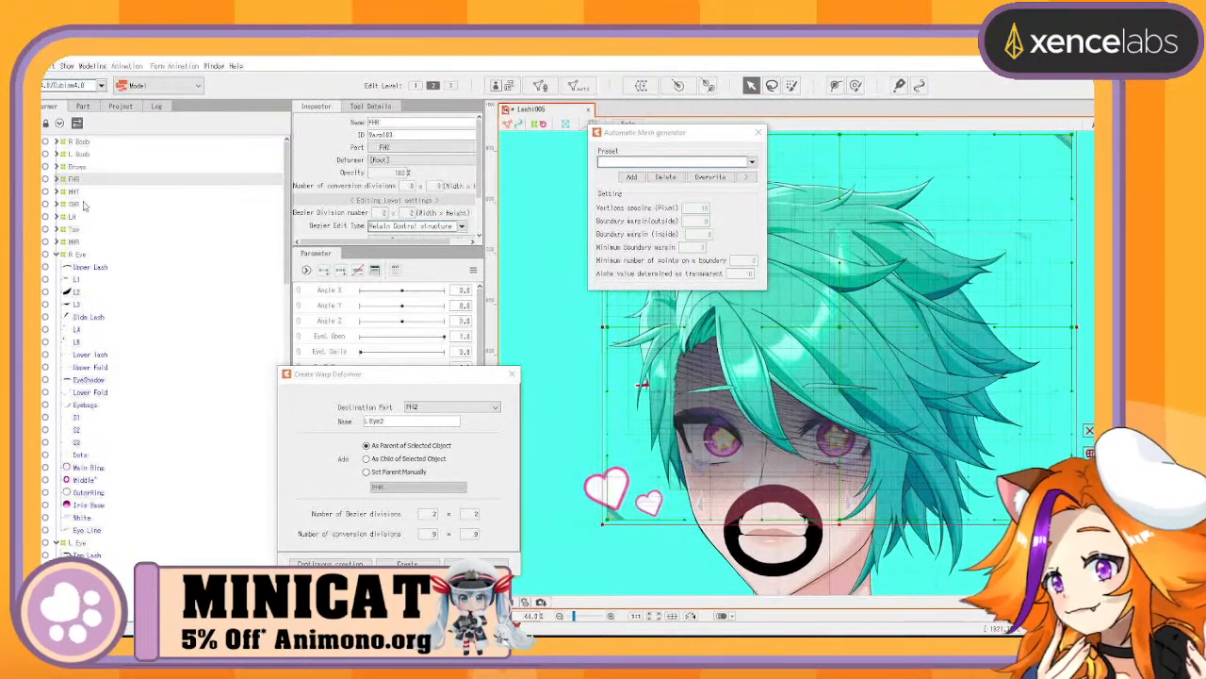
Find the R Heart mesh in the parts list and locate it in the deformer hierarchy under the Exp deformer
{"action": "left_click", "coordinate": [83, 106]}
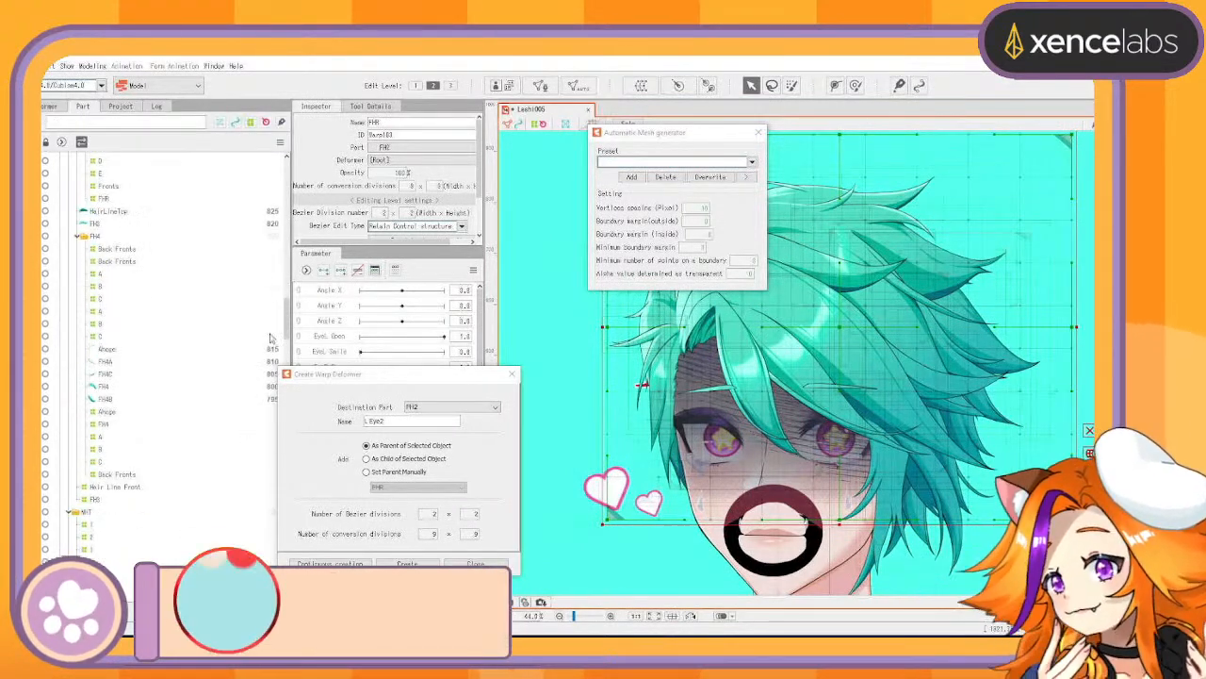
{"action": "left_click_drag", "start_coordinate": [287, 322], "coordinate": [286, 479]}
{"action": "left_click", "coordinate": [102, 558]}
{"action": "left_click", "coordinate": [53, 105]}
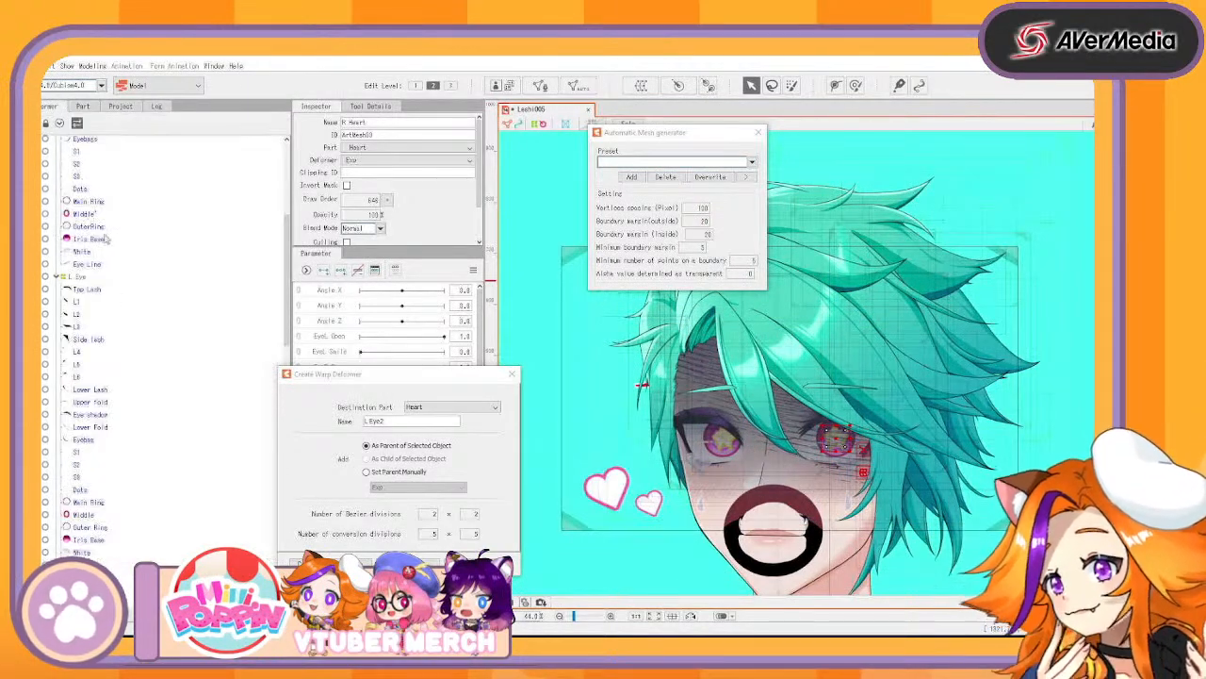
{"action": "scroll", "coordinate": [108, 243], "scroll_direction": "down", "scroll_amount": 6}
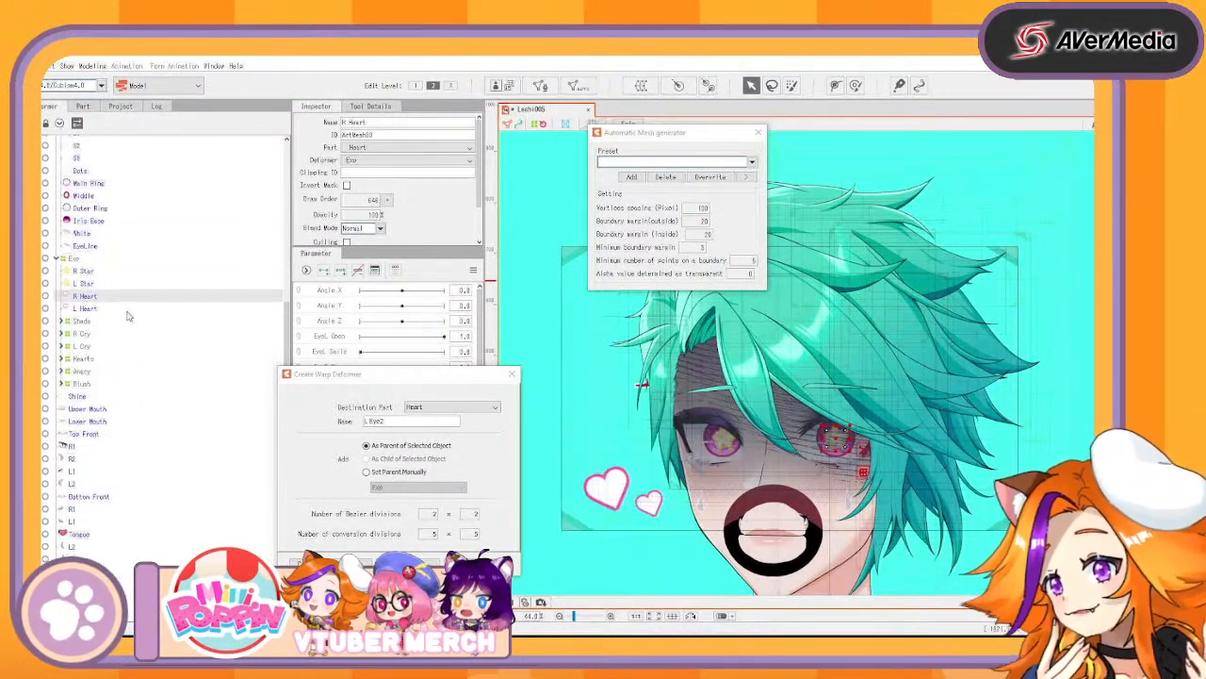
{"action": "scroll", "coordinate": [100, 277], "scroll_direction": "up", "scroll_amount": 4}
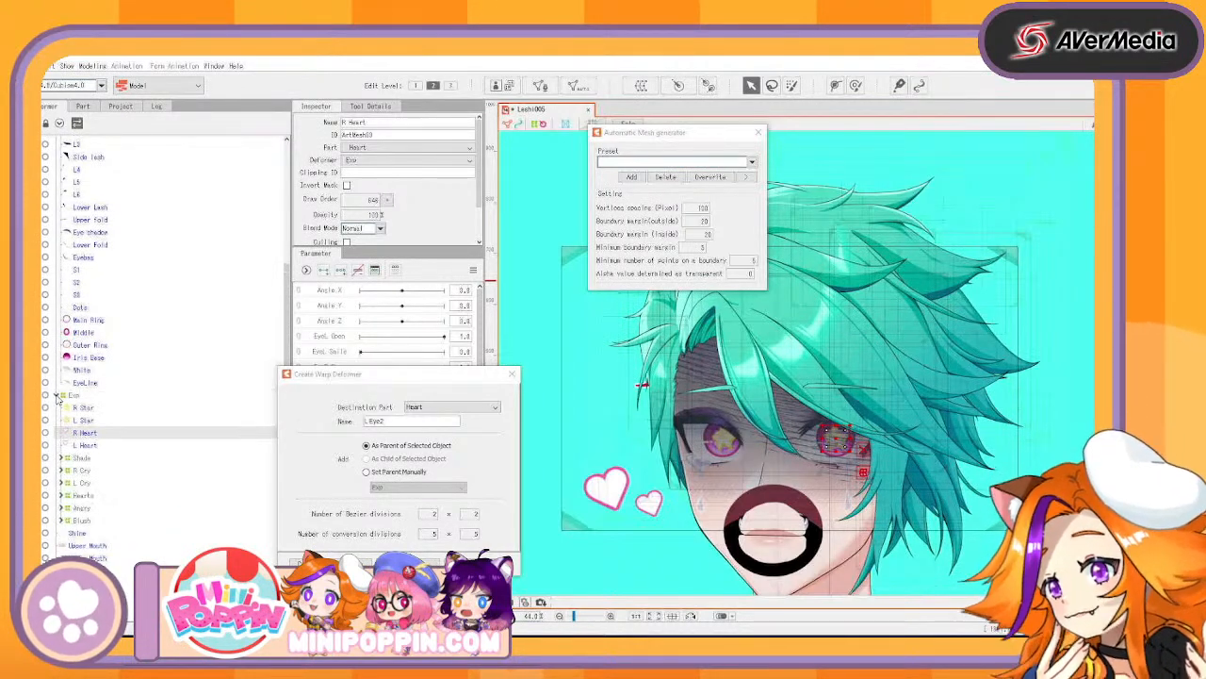
Move the R Star and R Heart meshes from the Exp deformer into the R Eye deformer
{"action": "left_click", "coordinate": [87, 407]}
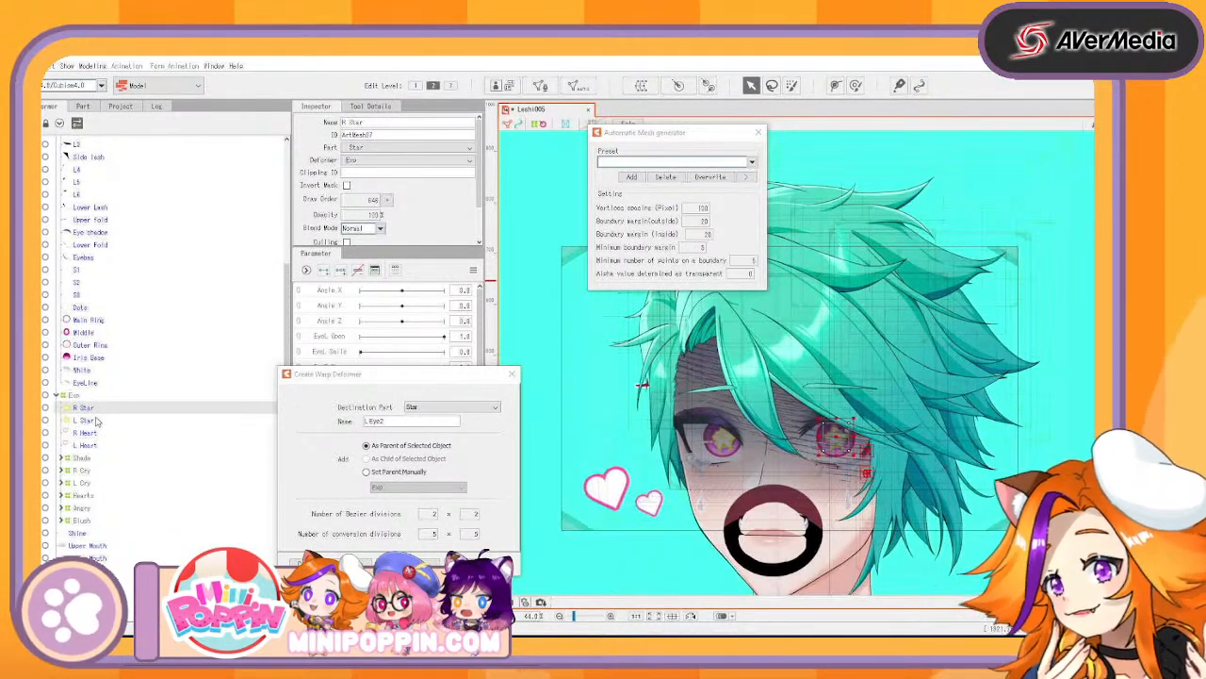
{"action": "scroll", "coordinate": [127, 466], "scroll_direction": "up", "scroll_amount": 3}
{"action": "scroll", "coordinate": [131, 470], "scroll_direction": "down", "scroll_amount": 2}
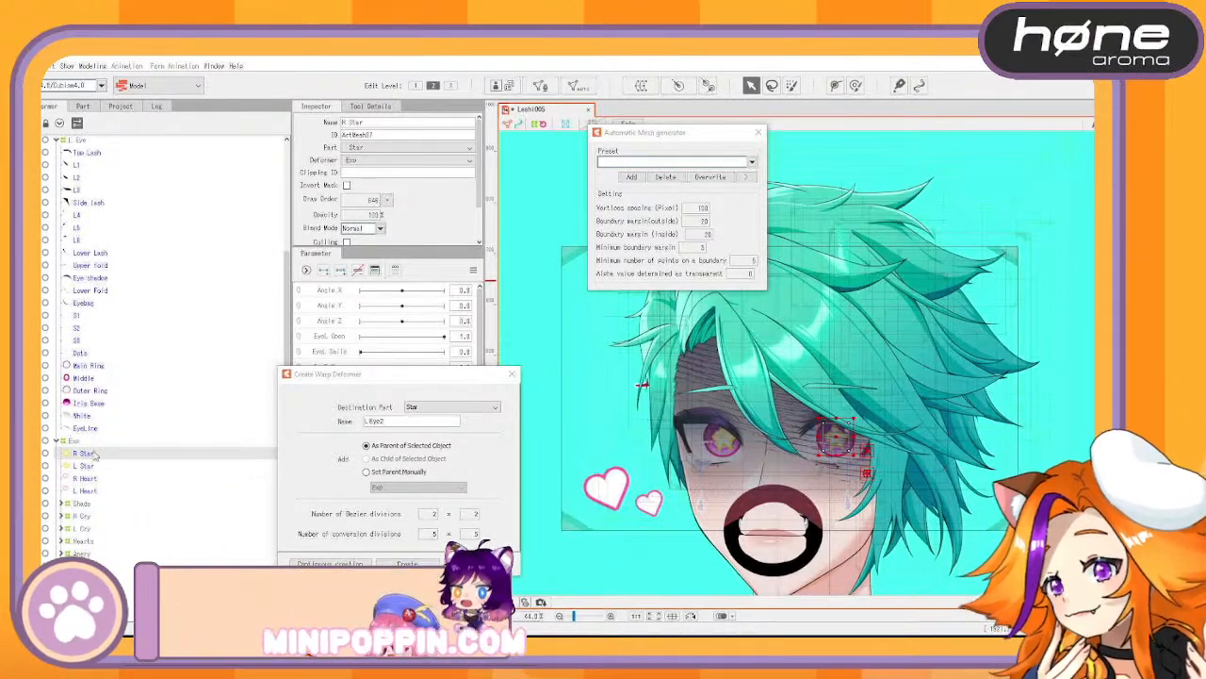
{"action": "left_click", "coordinate": [97, 481], "text": "ctrl"}
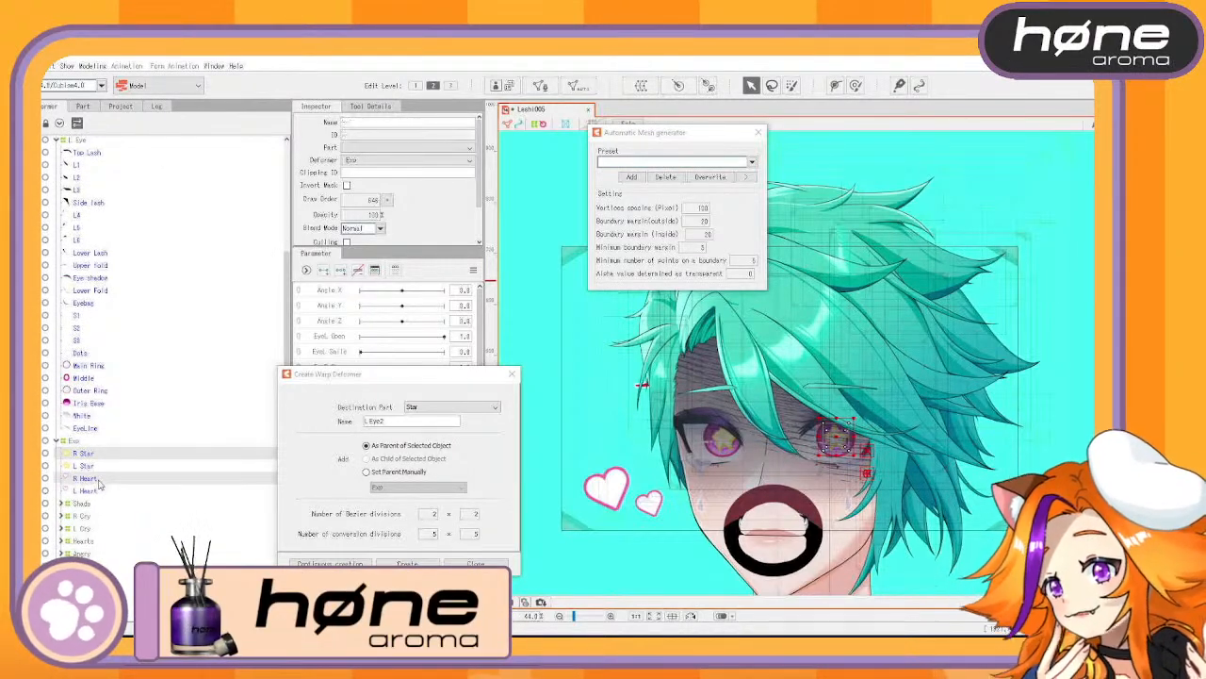
{"action": "scroll", "coordinate": [98, 483], "scroll_direction": "up", "scroll_amount": 2}
{"action": "left_click_drag", "start_coordinate": [97, 544], "coordinate": [97, 200]}
Move the L Star and L Heart meshes from the Exp deformer into the L Eye deformer
{"action": "scroll", "coordinate": [92, 320], "scroll_direction": "down", "scroll_amount": 5}
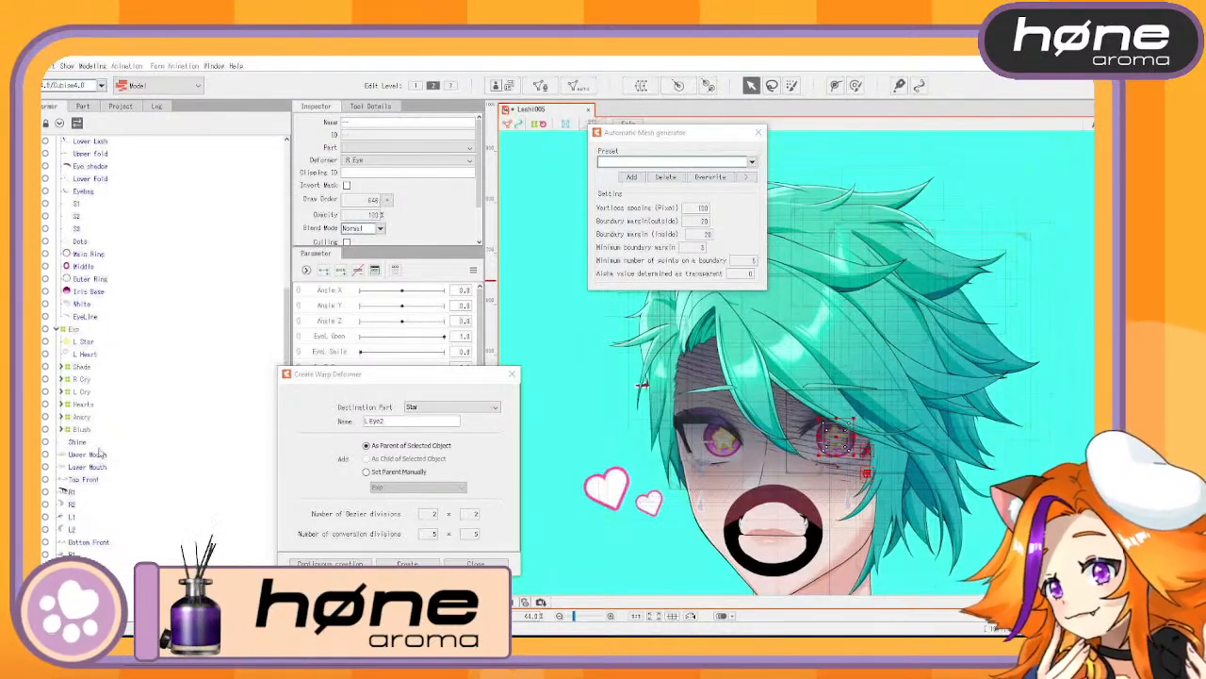
{"action": "left_click", "coordinate": [89, 344]}
{"action": "left_click", "coordinate": [92, 354], "text": "ctrl"}
{"action": "left_click_drag", "start_coordinate": [91, 355], "coordinate": [115, 265]}
{"action": "scroll", "coordinate": [131, 380], "scroll_direction": "up", "scroll_amount": 6}
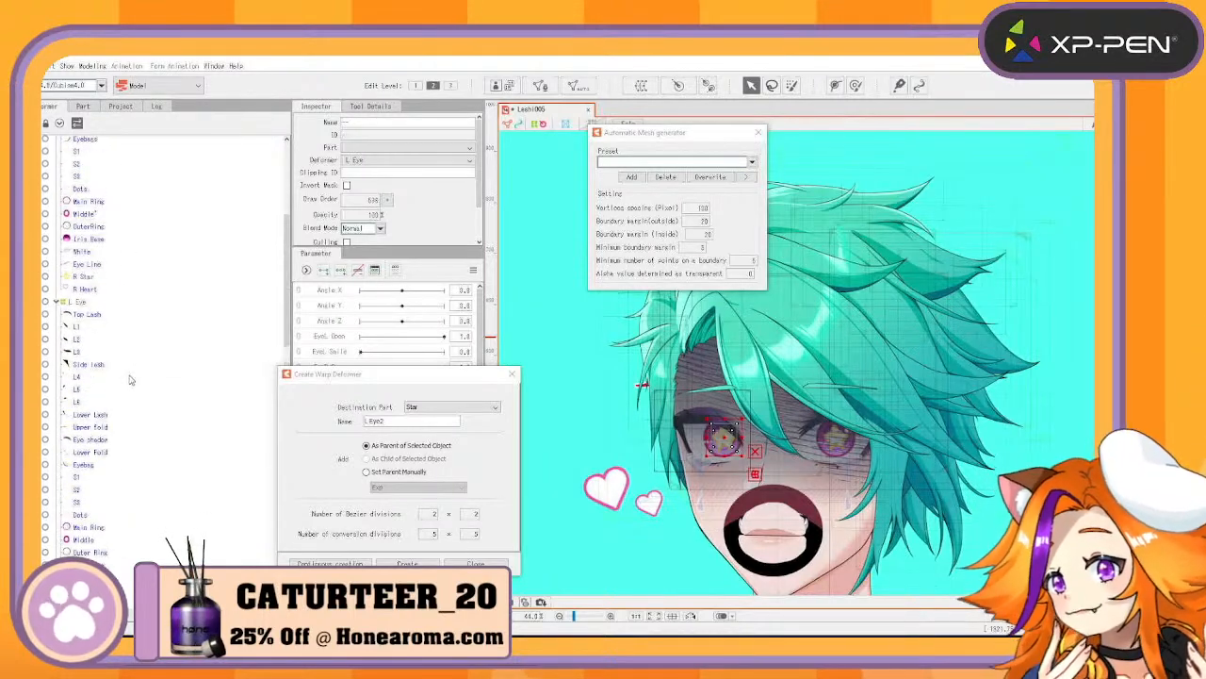
{"action": "scroll", "coordinate": [106, 297], "scroll_direction": "up", "scroll_amount": 3}
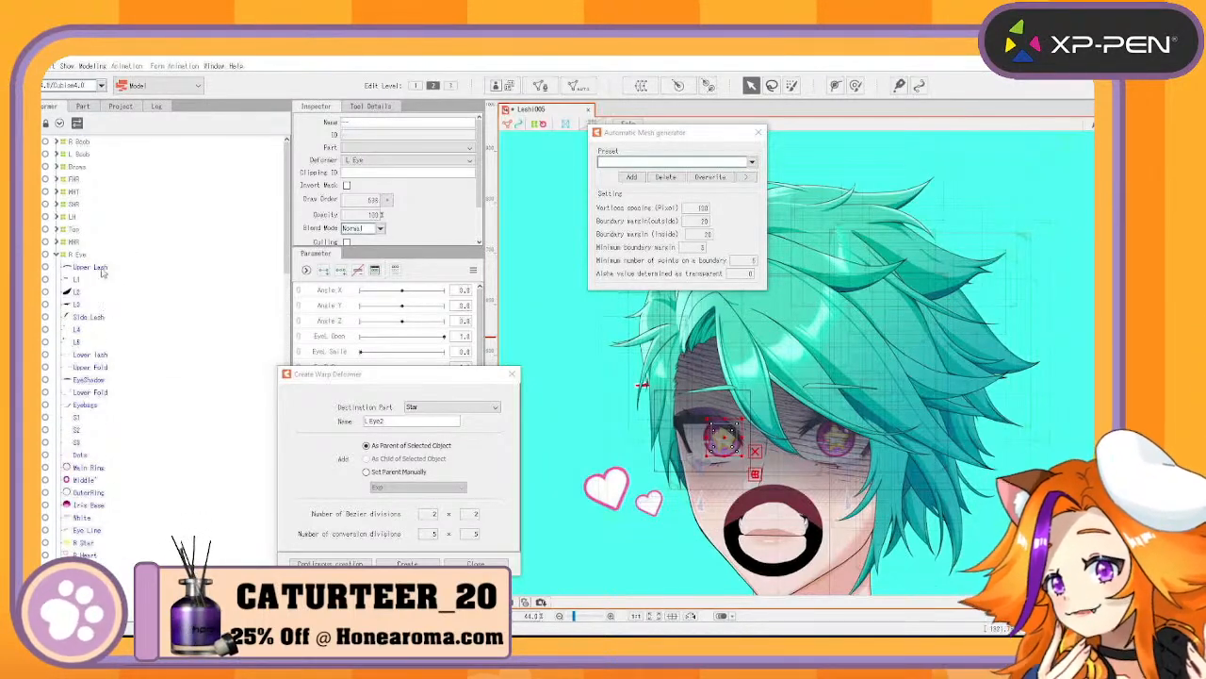
{"action": "left_click", "coordinate": [91, 268]}
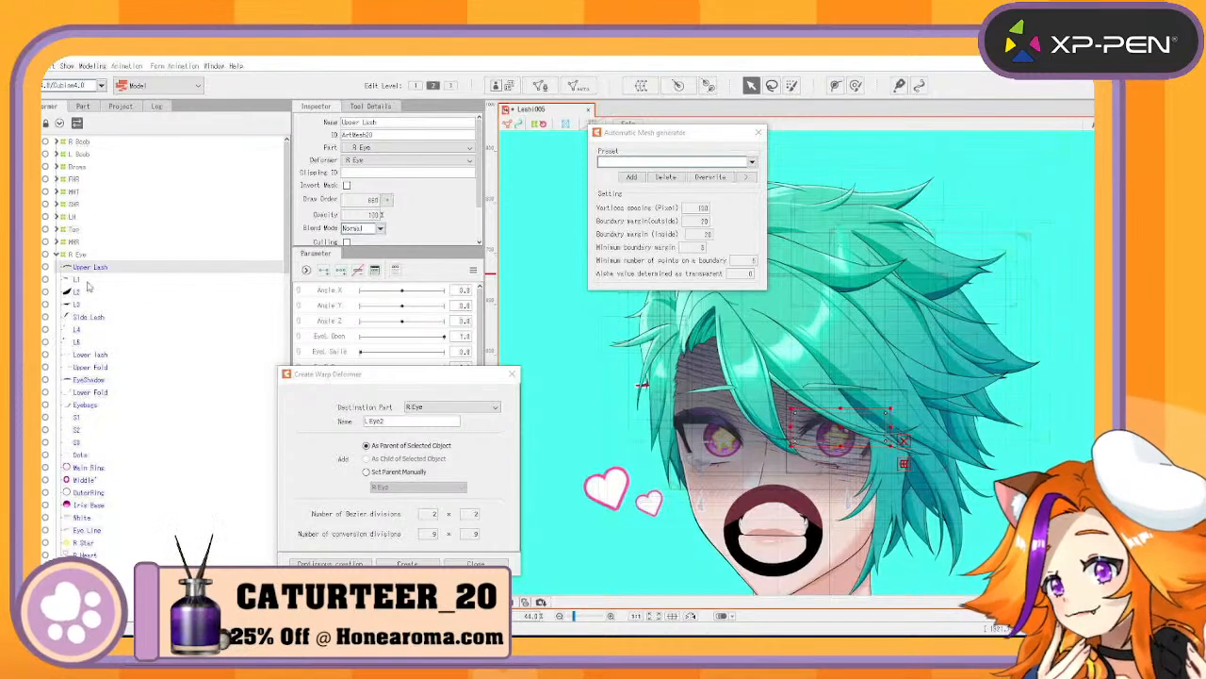
{"action": "left_click", "coordinate": [89, 316], "text": "shift"}
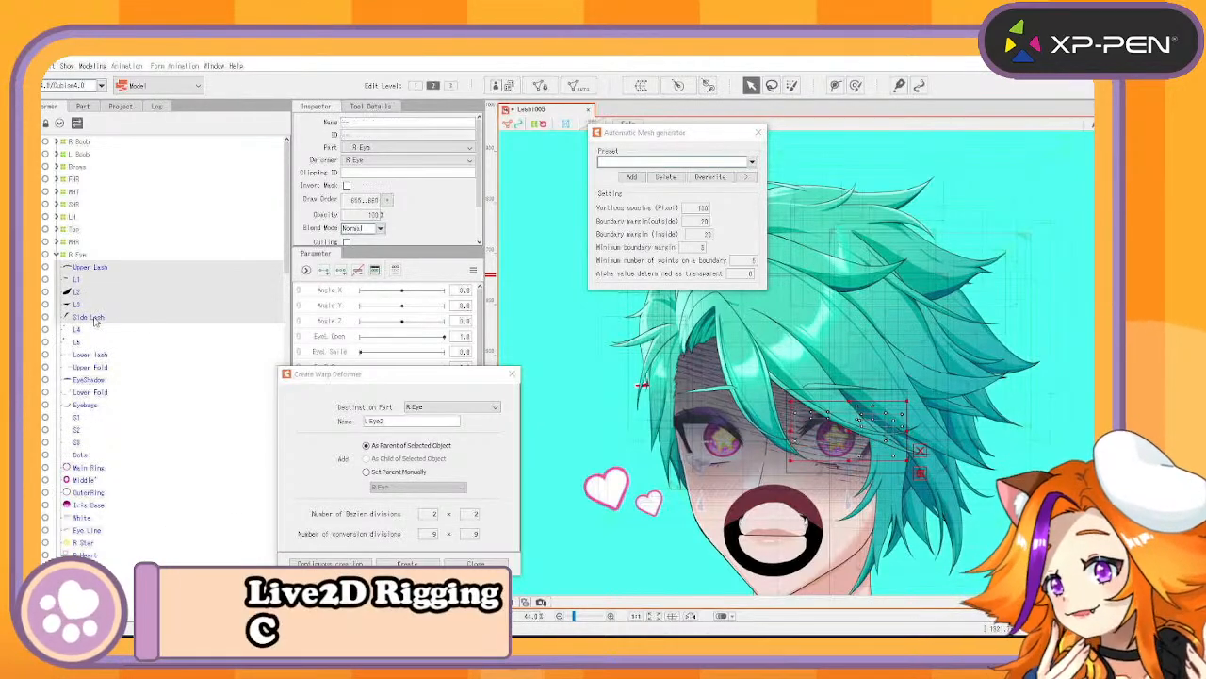
{"action": "left_click", "coordinate": [95, 556]}
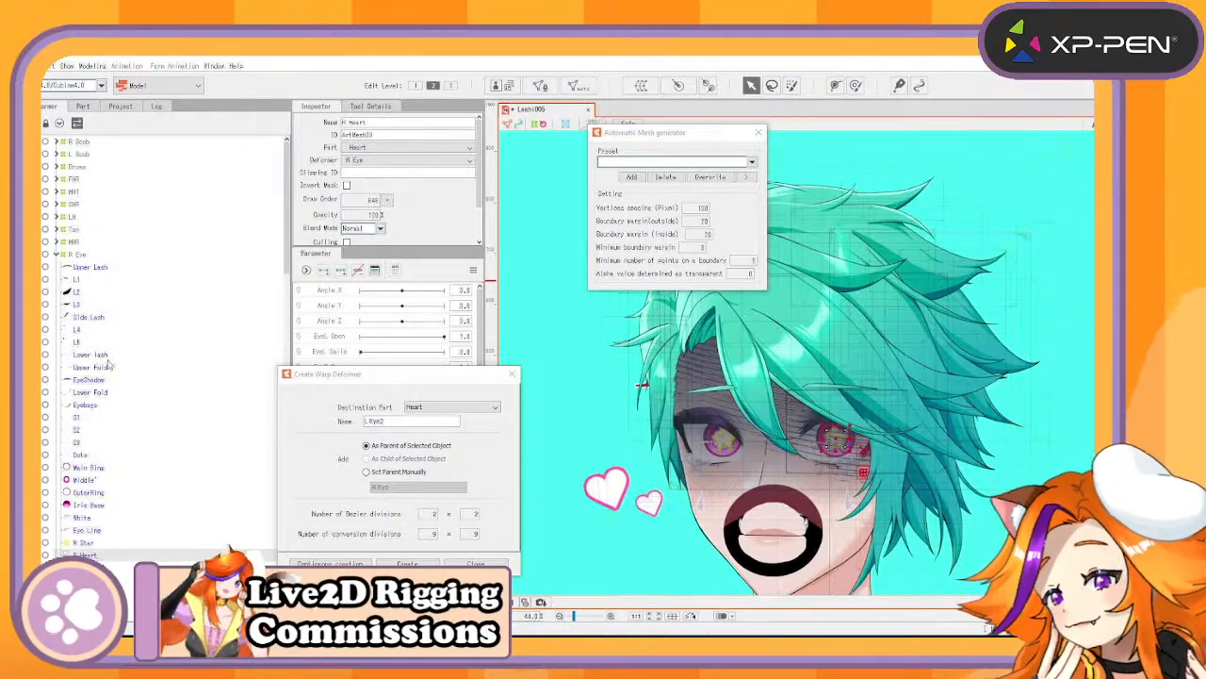
{"action": "left_click", "coordinate": [99, 269], "text": "shift"}
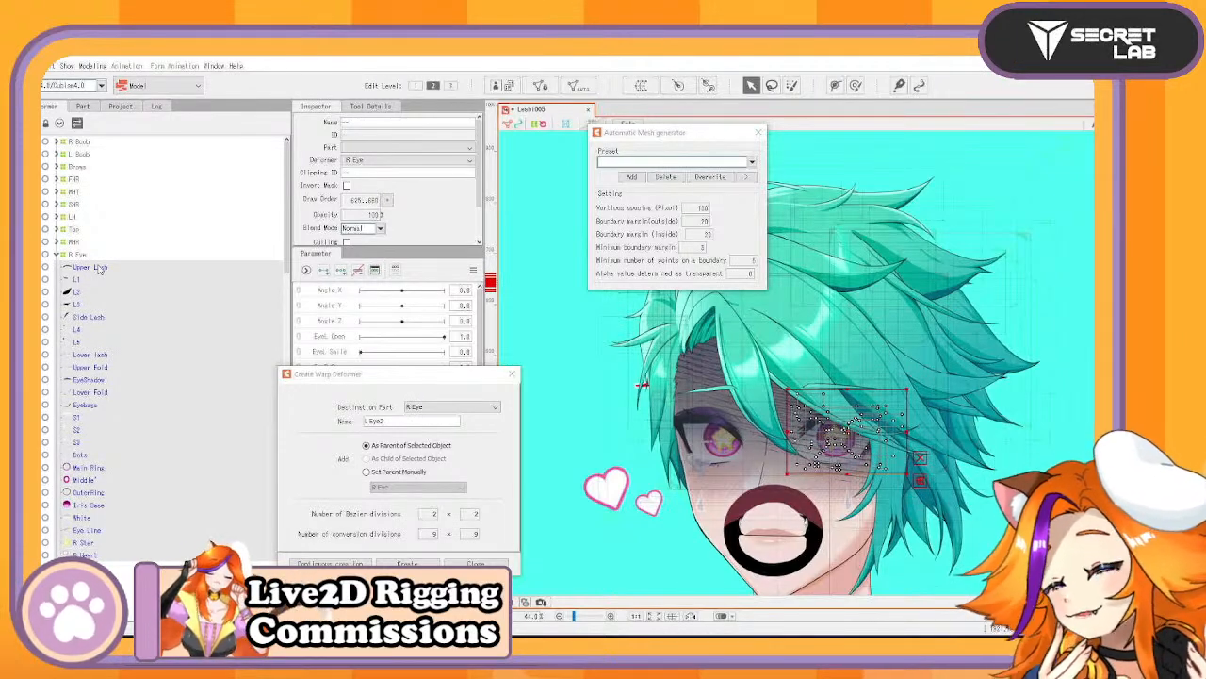
{"action": "left_click", "coordinate": [98, 269]}
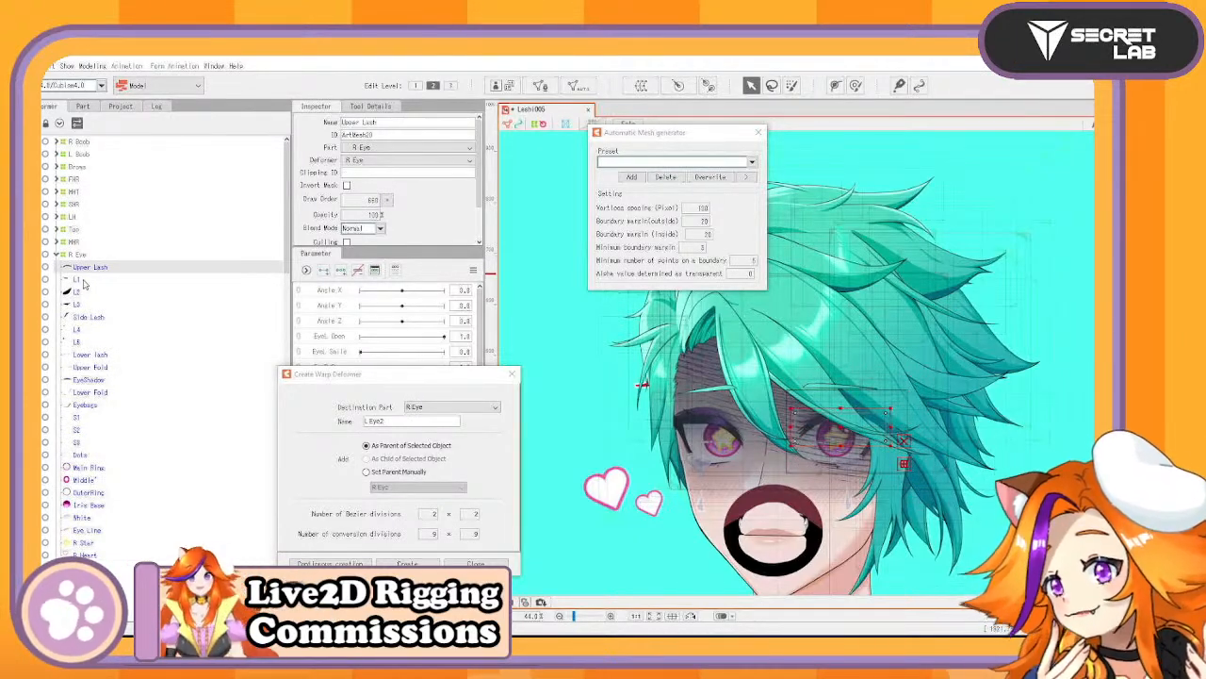
Generate meshes for L1, L2, L3 and Side Lash of the R Eye deformer with the Deformation (Heavy) preset
{"action": "left_click", "coordinate": [84, 282]}
{"action": "left_click", "coordinate": [88, 295], "text": "ctrl"}
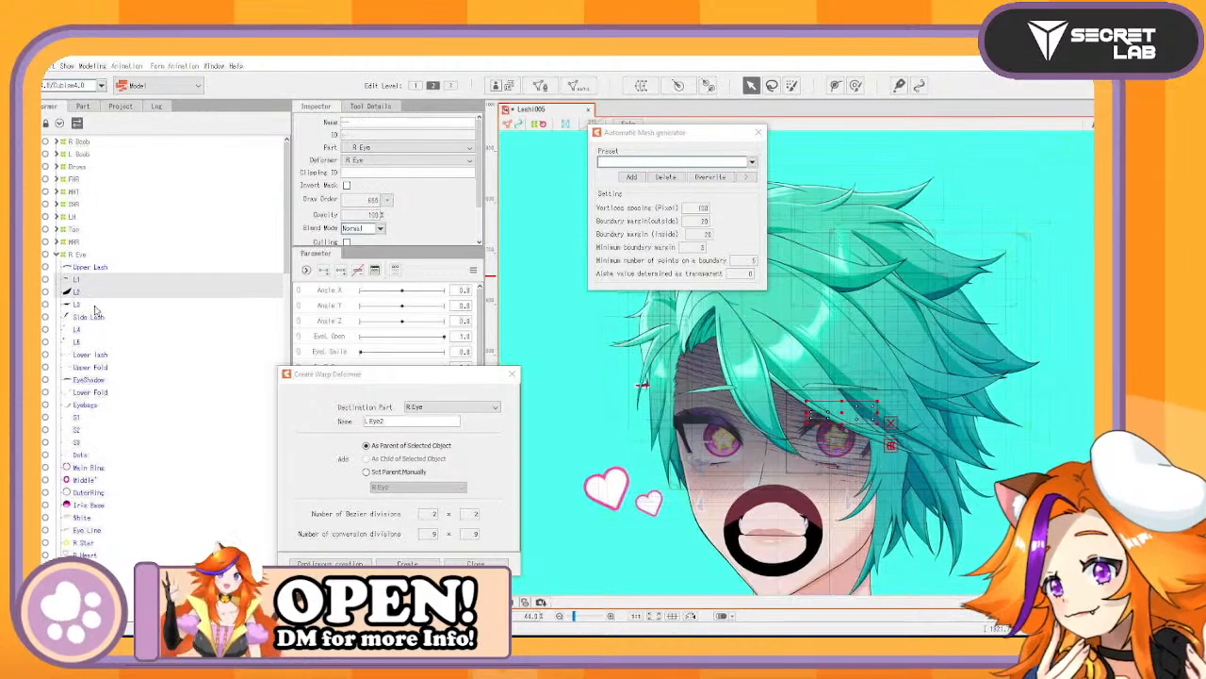
{"action": "left_click", "coordinate": [94, 306], "text": "ctrl"}
{"action": "left_click", "coordinate": [98, 319], "text": "ctrl"}
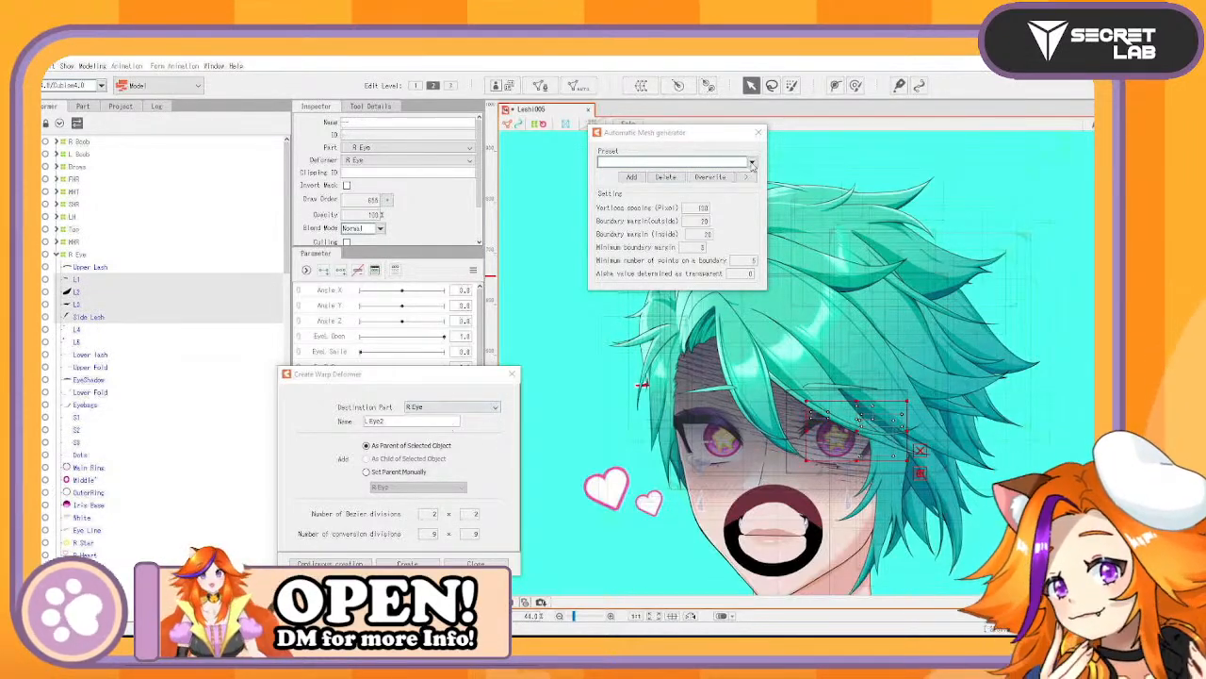
{"action": "left_click", "coordinate": [751, 163]}
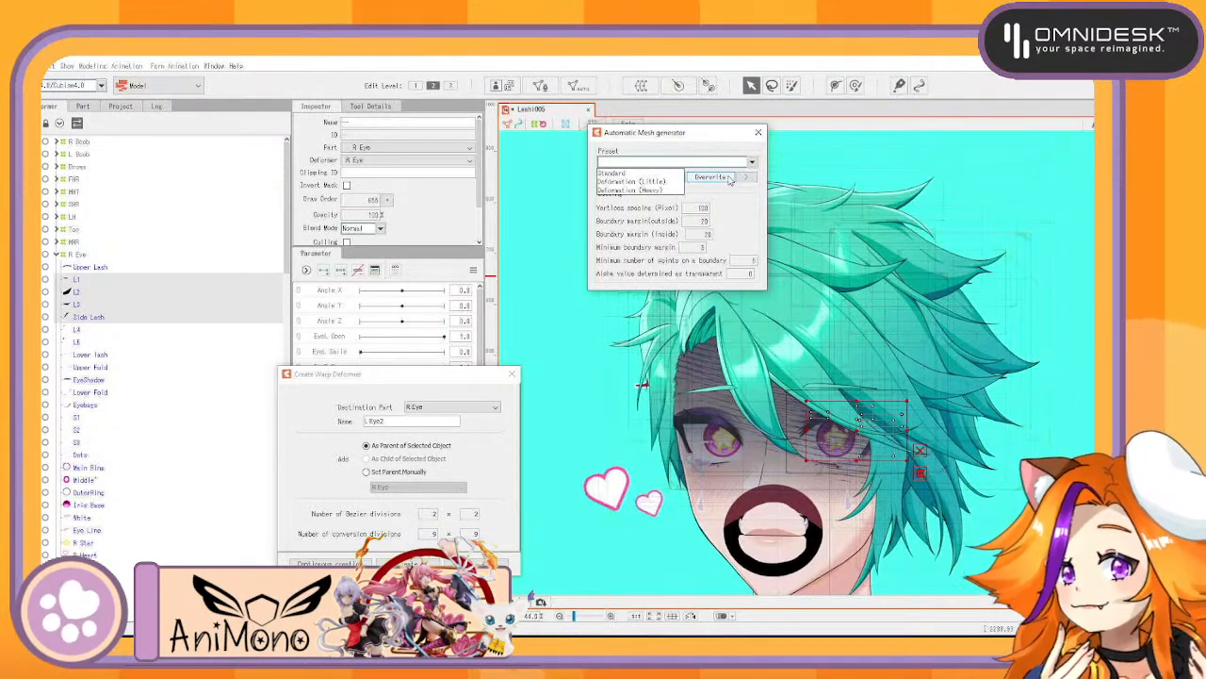
{"action": "left_click", "coordinate": [667, 175]}
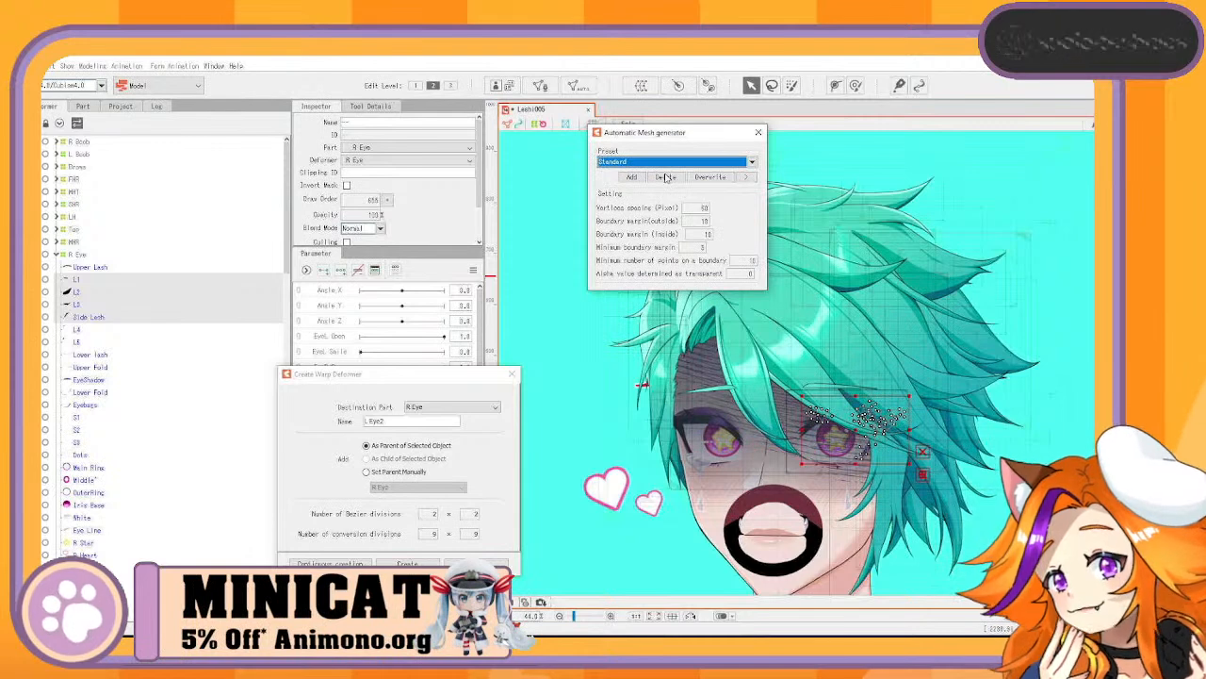
{"action": "left_click", "coordinate": [751, 162]}
{"action": "left_click", "coordinate": [650, 196]}
{"action": "scroll", "coordinate": [730, 392], "scroll_direction": "up", "scroll_amount": 5}
{"action": "left_click_drag", "start_coordinate": [816, 396], "coordinate": [618, 337]}
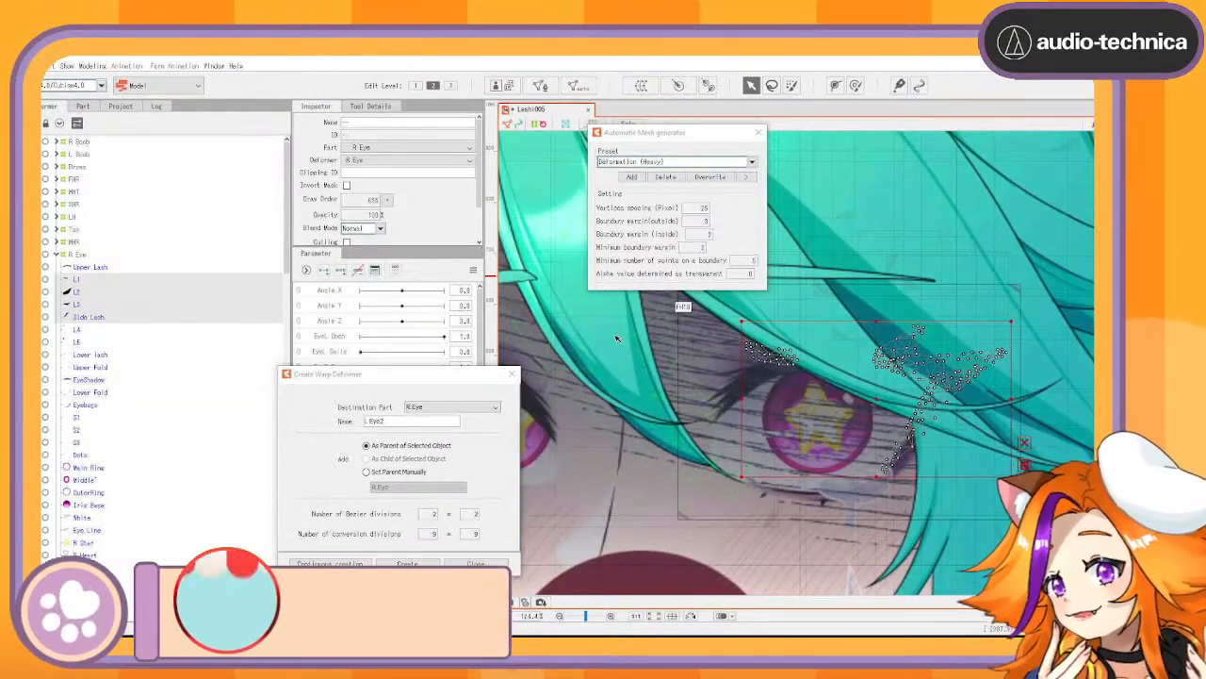
Generate the right eye's Upper Lash mesh with the Deformation (Heavy) preset and check the Side Lash mesh
{"action": "left_click", "coordinate": [94, 268]}
{"action": "left_click", "coordinate": [675, 162]}
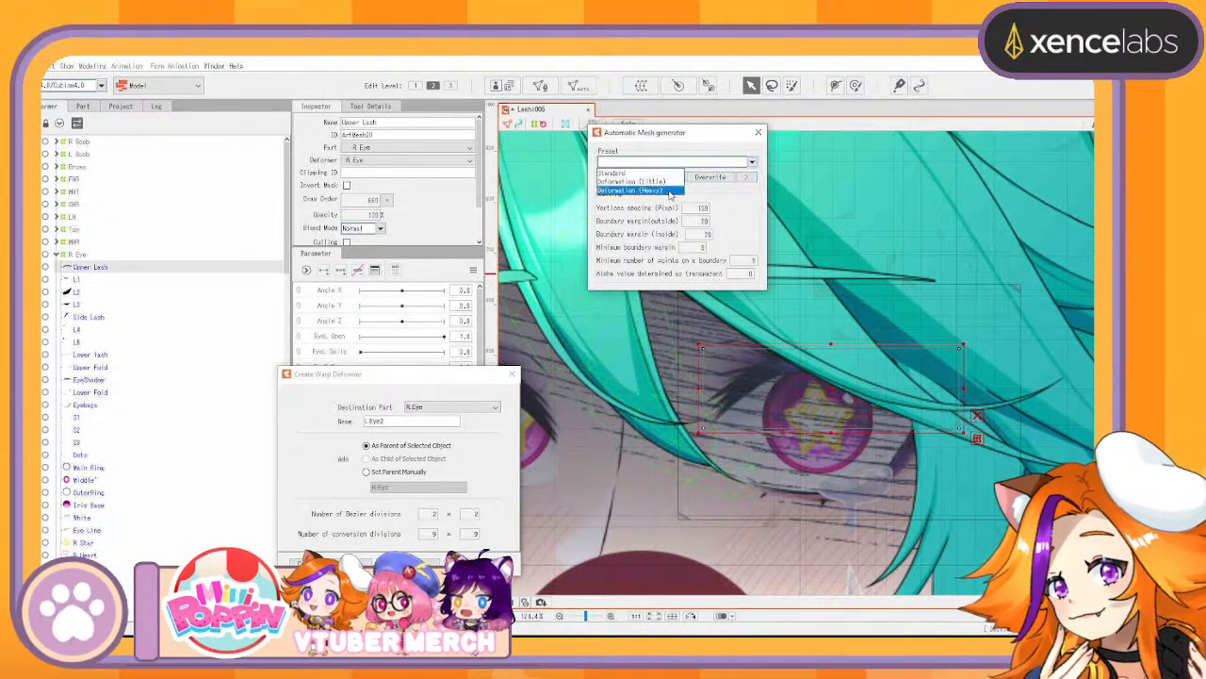
{"action": "left_click", "coordinate": [670, 191]}
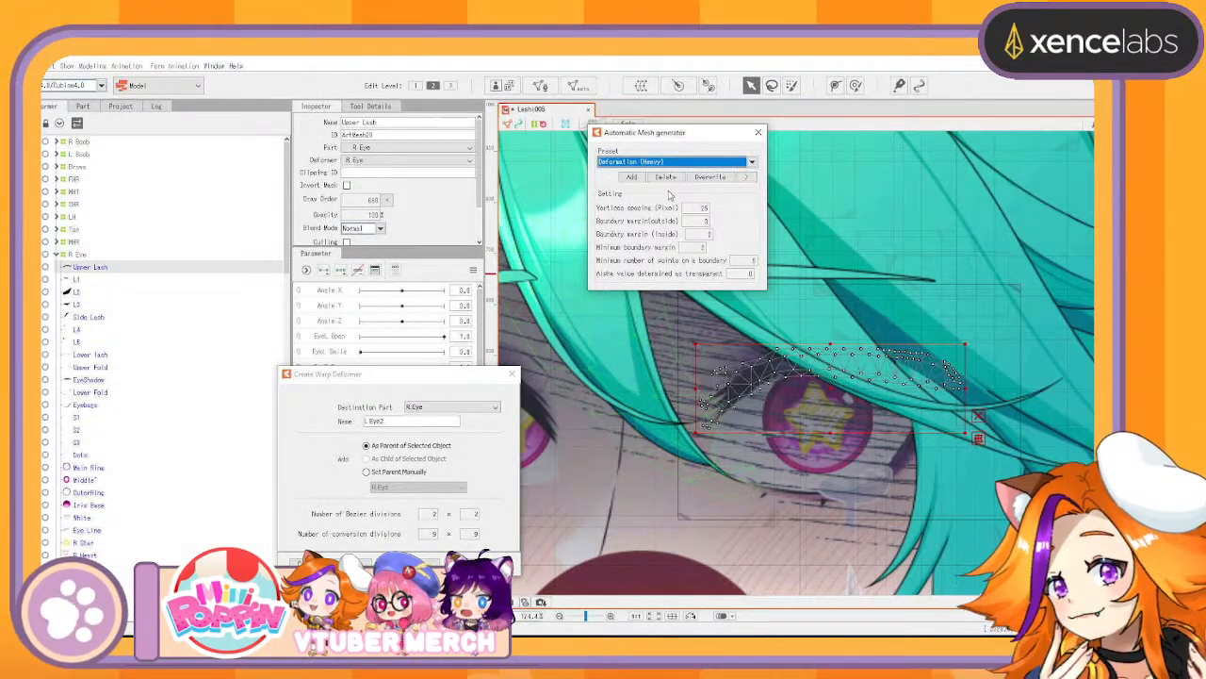
{"action": "left_click", "coordinate": [79, 319]}
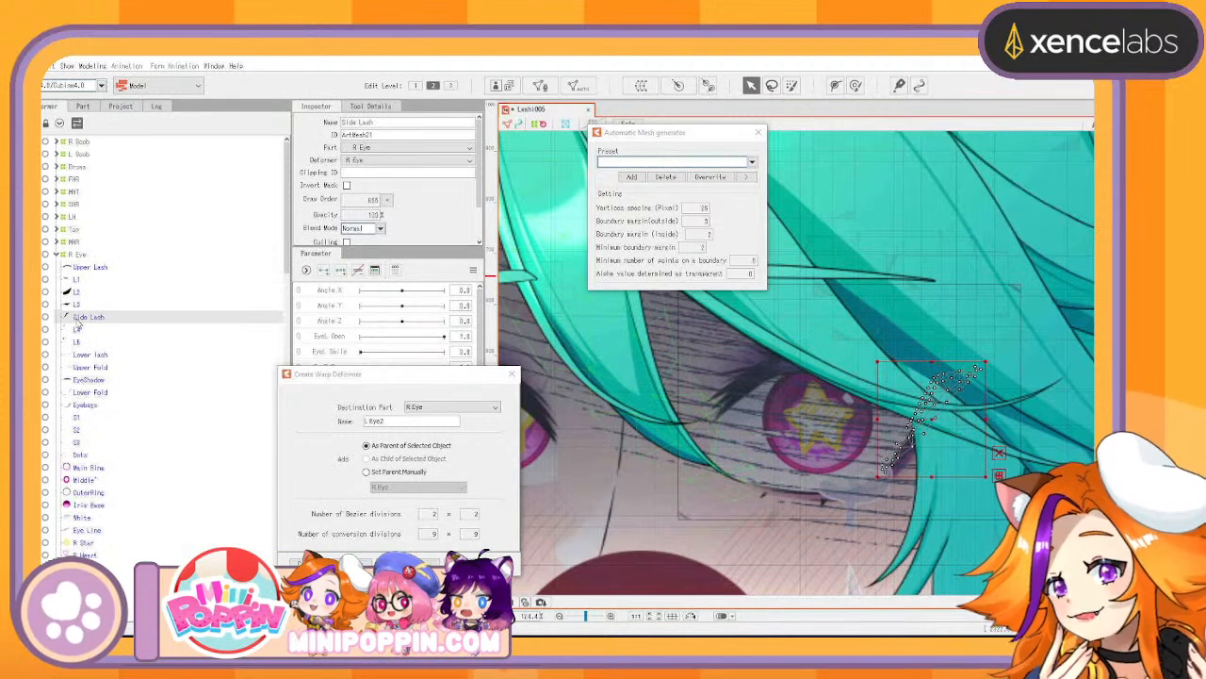
Generate the meshes of L4 and L5 under R Eye with the Standard preset
{"action": "left_click", "coordinate": [93, 331]}
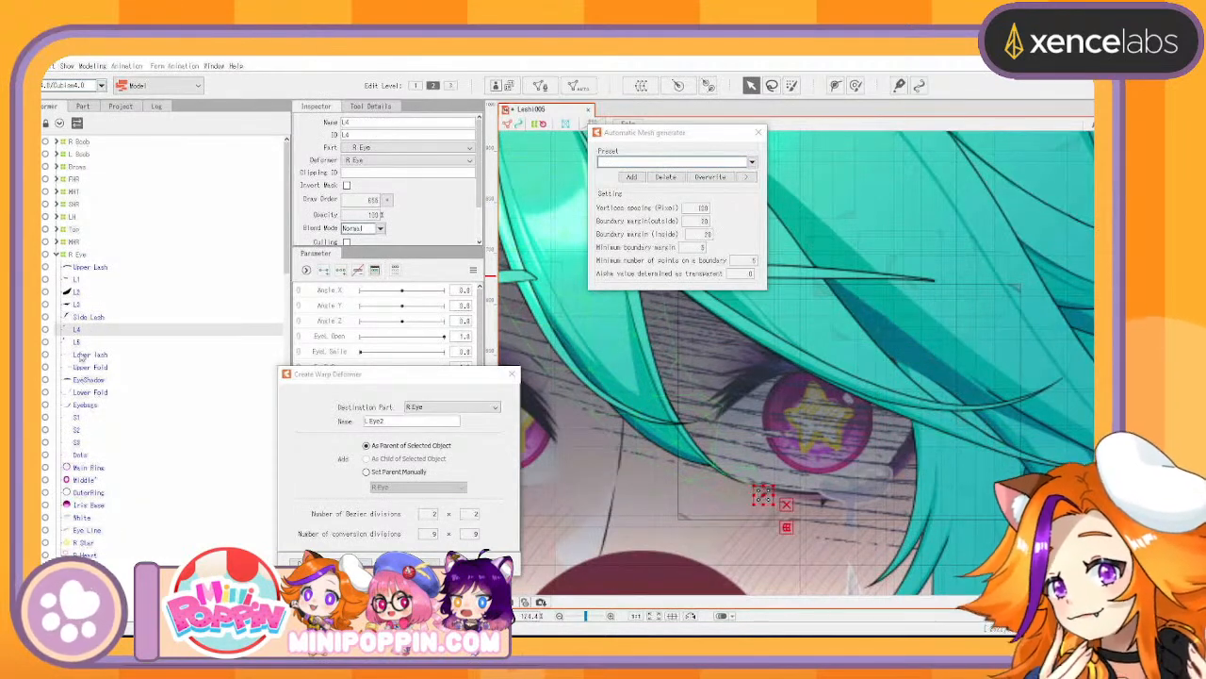
{"action": "left_click", "coordinate": [752, 162]}
{"action": "left_click", "coordinate": [622, 172]}
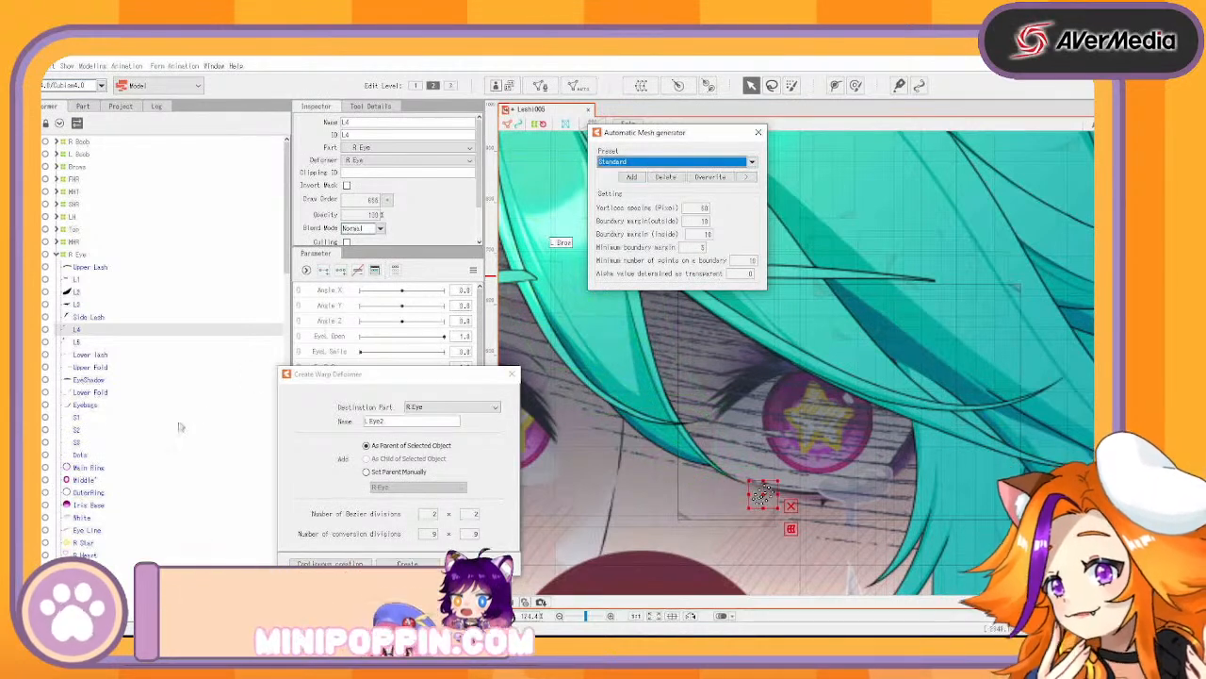
{"action": "left_click", "coordinate": [105, 342]}
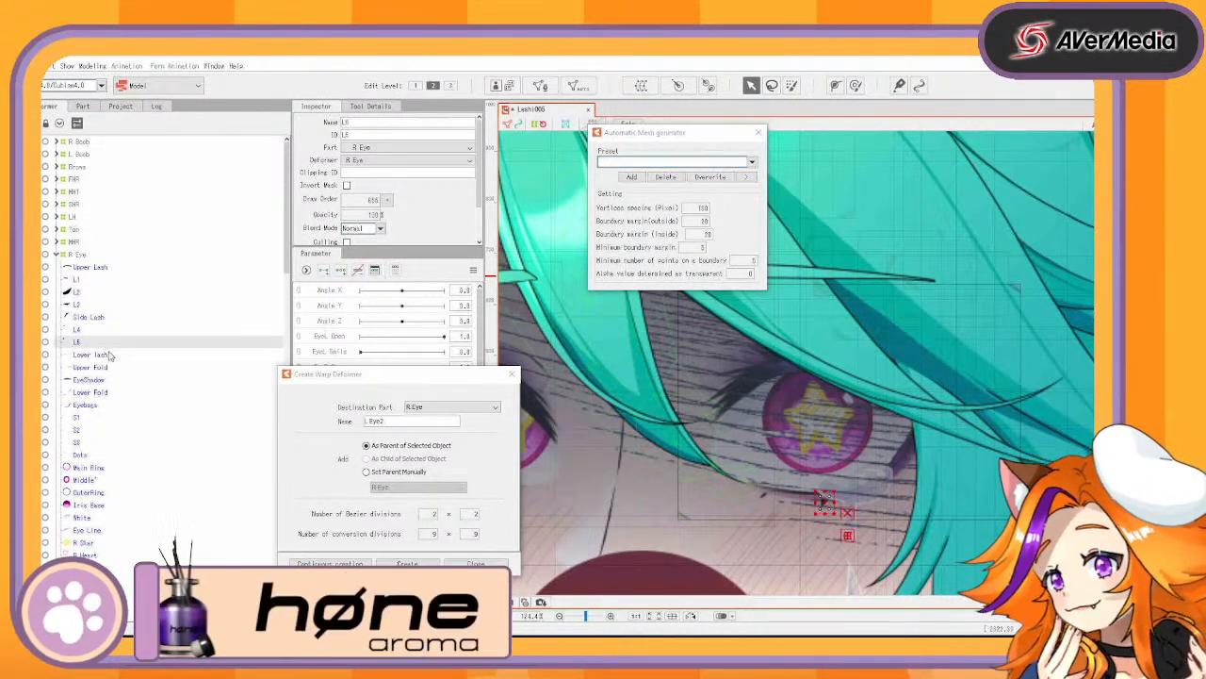
{"action": "left_click", "coordinate": [744, 162]}
{"action": "left_click", "coordinate": [617, 173]}
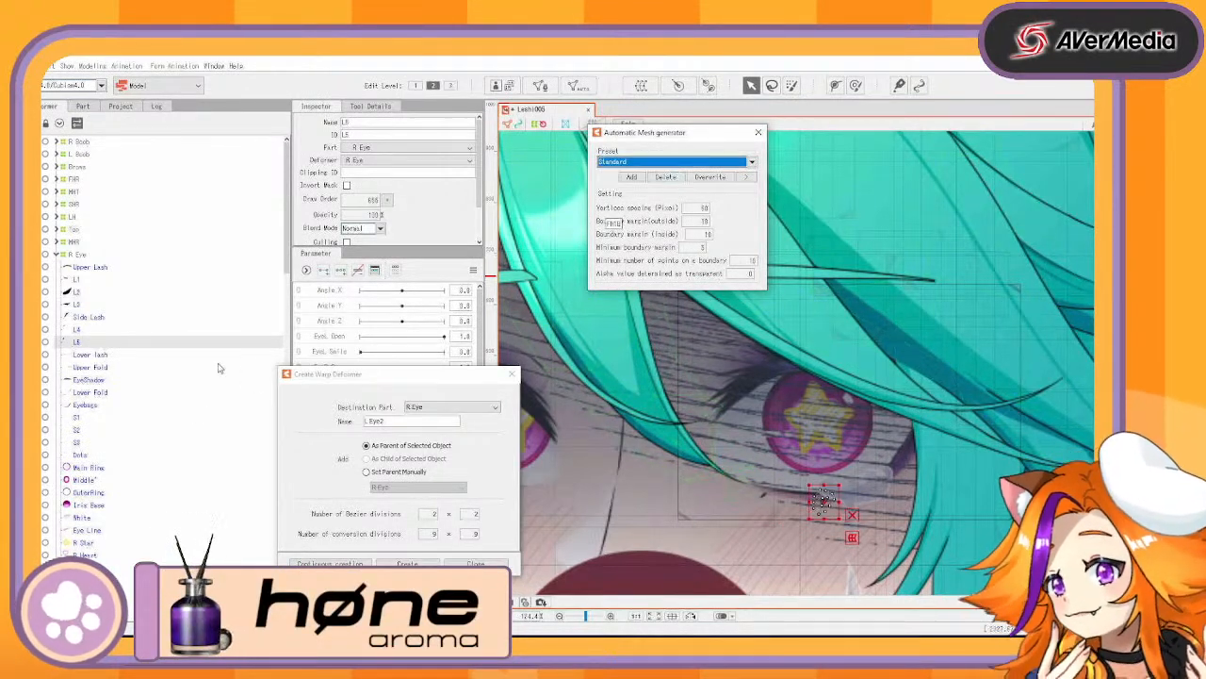
Generate the right eye's Lower Lash mesh, trying Standard before applying the Deformation (Heavy) preset
{"action": "left_click", "coordinate": [110, 357]}
{"action": "left_click", "coordinate": [744, 162]}
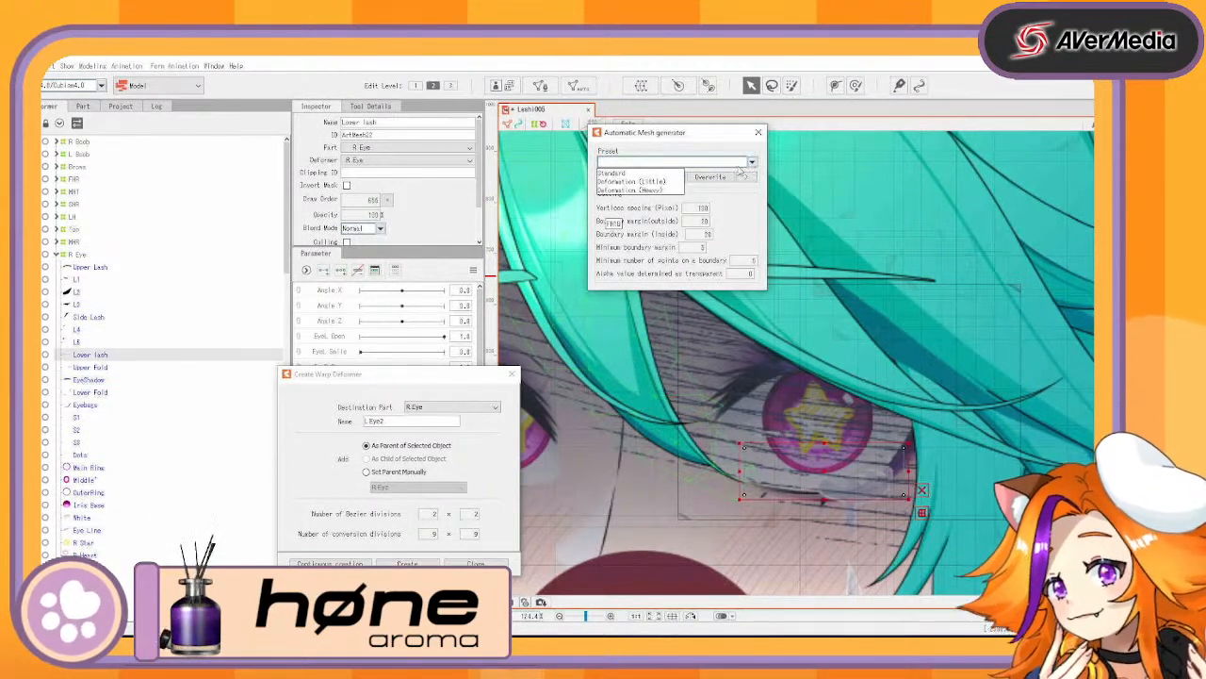
{"action": "left_click", "coordinate": [663, 174]}
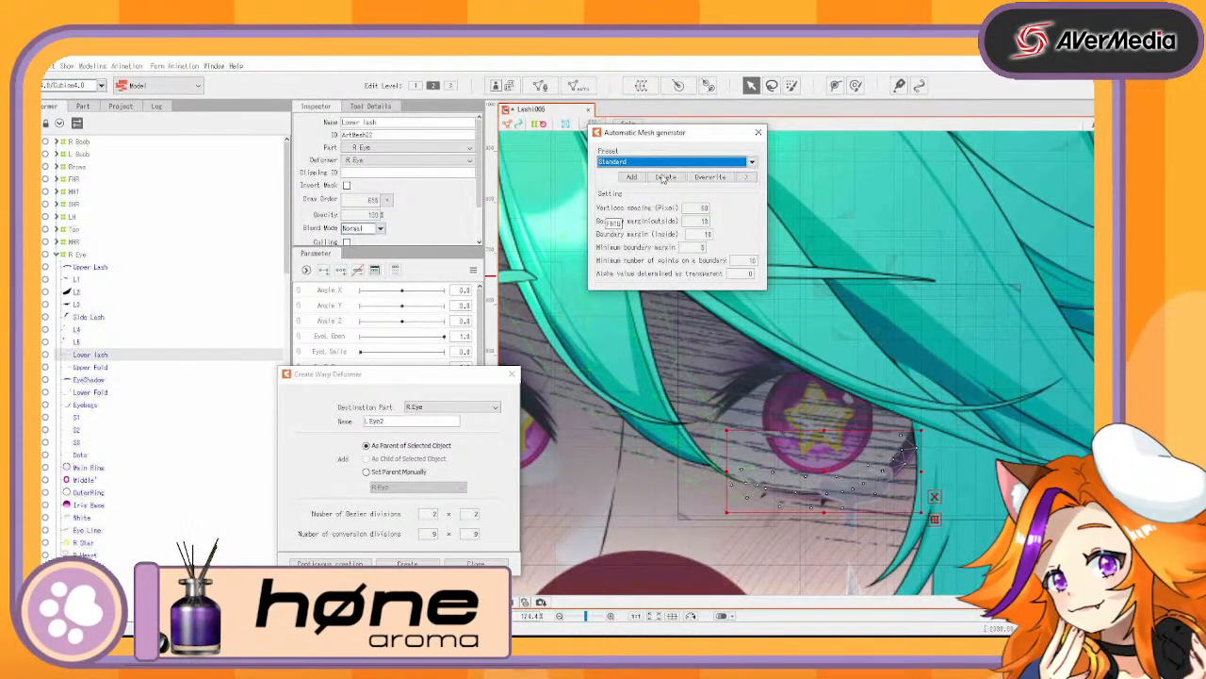
{"action": "left_click", "coordinate": [670, 162]}
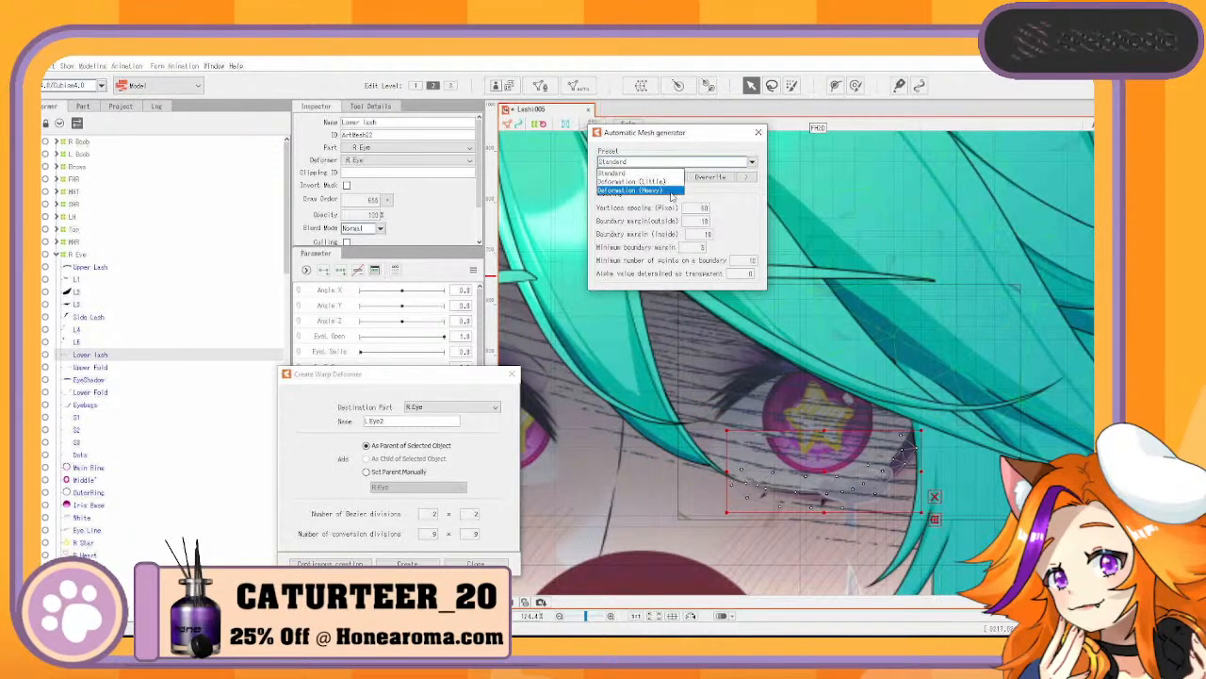
{"action": "left_click", "coordinate": [650, 190]}
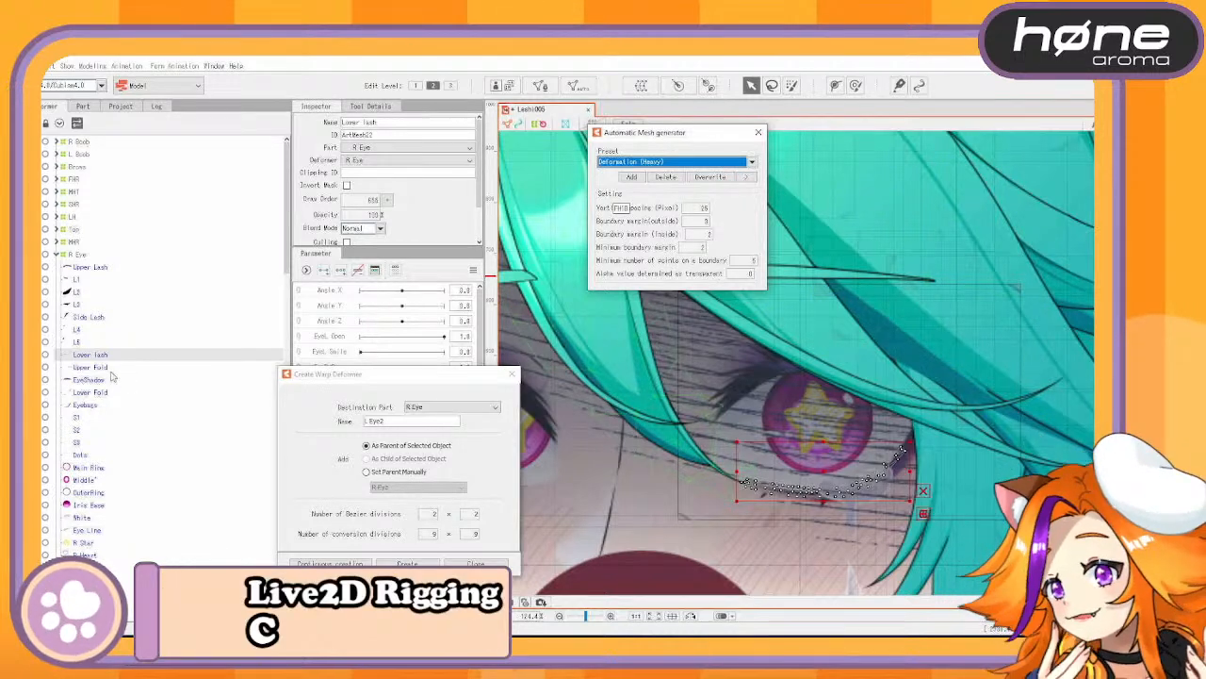
Generate the right eye's Upper Fold mesh with the Deformation (Heavy) preset and its EyeShadow mesh with Standard
{"action": "left_click", "coordinate": [105, 368]}
{"action": "left_click", "coordinate": [751, 162]}
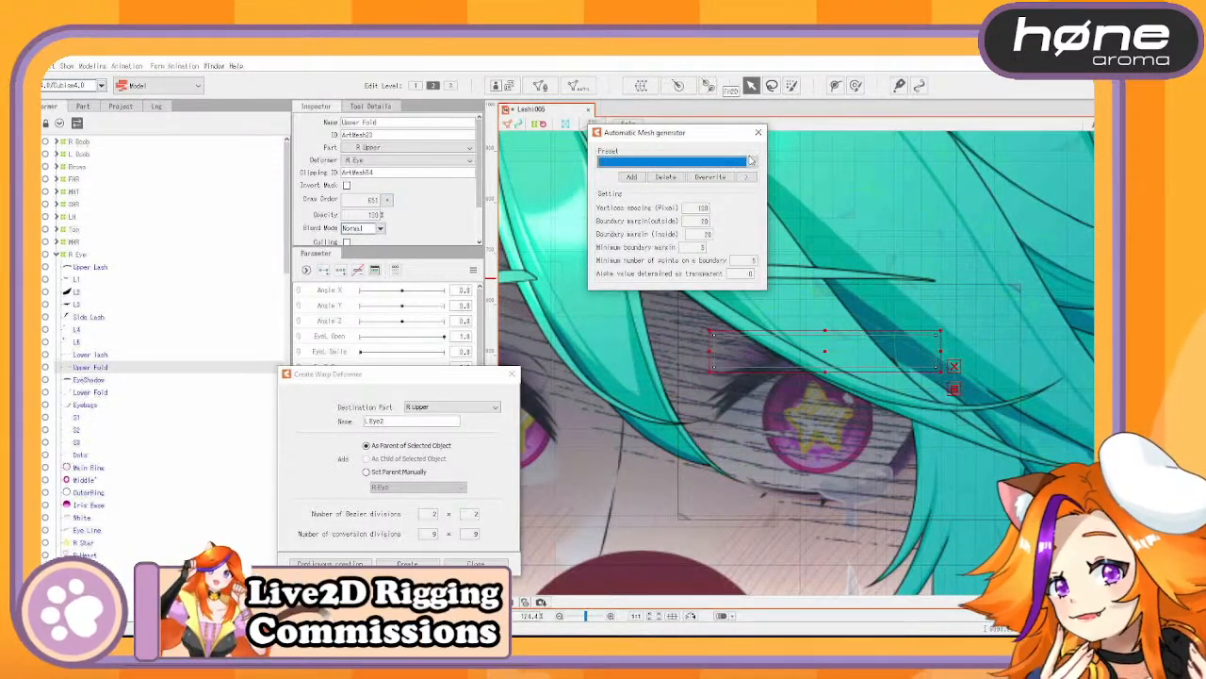
{"action": "left_click", "coordinate": [660, 192]}
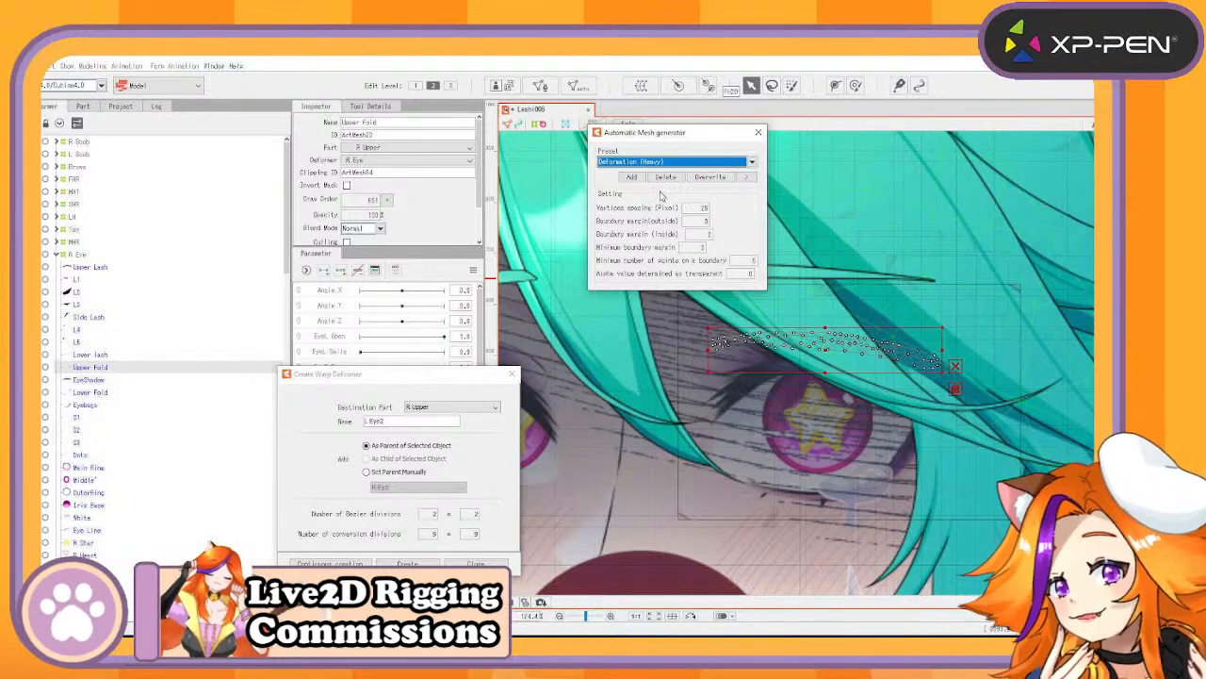
{"action": "left_click", "coordinate": [132, 381]}
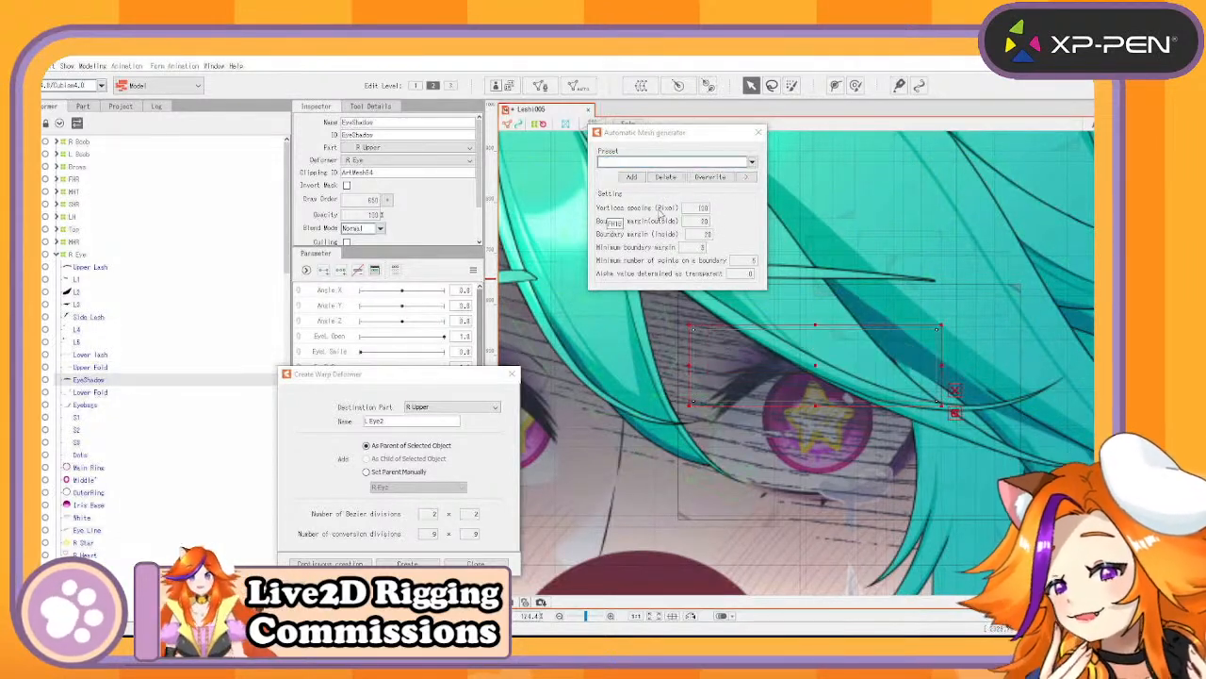
{"action": "left_click", "coordinate": [741, 164]}
{"action": "left_click", "coordinate": [660, 174]}
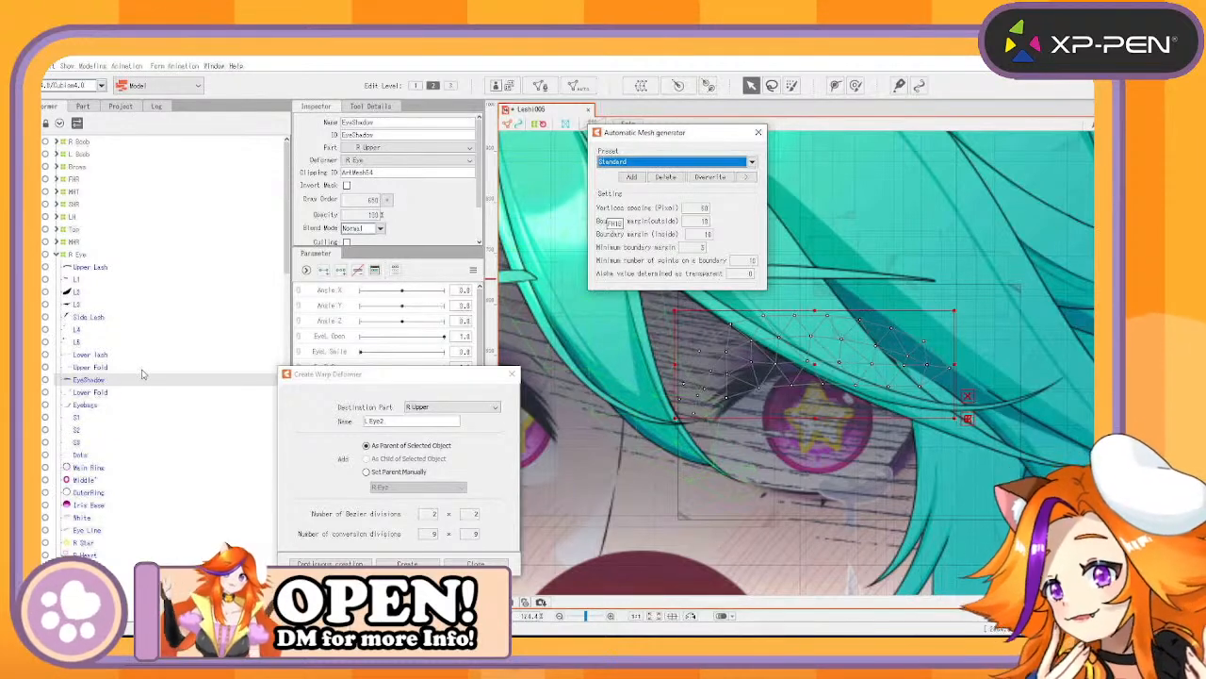
Generate the right eye's Lower Fold mesh with the Standard preset
{"action": "left_click", "coordinate": [108, 394]}
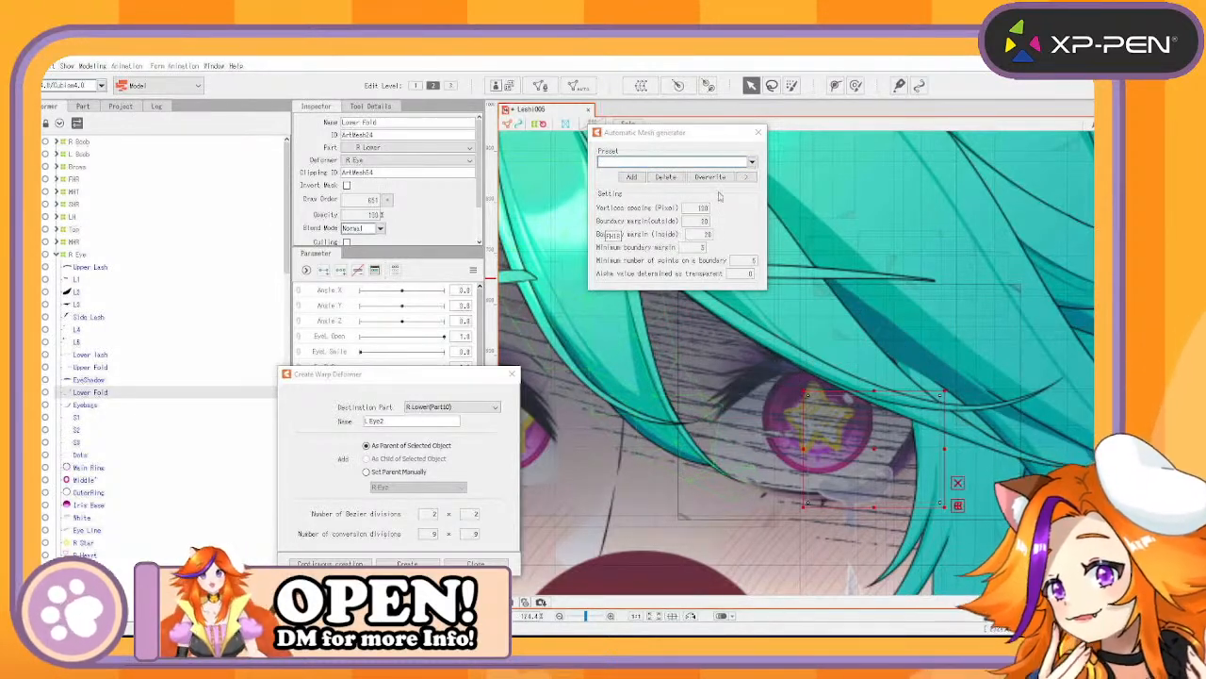
{"action": "left_click", "coordinate": [752, 163]}
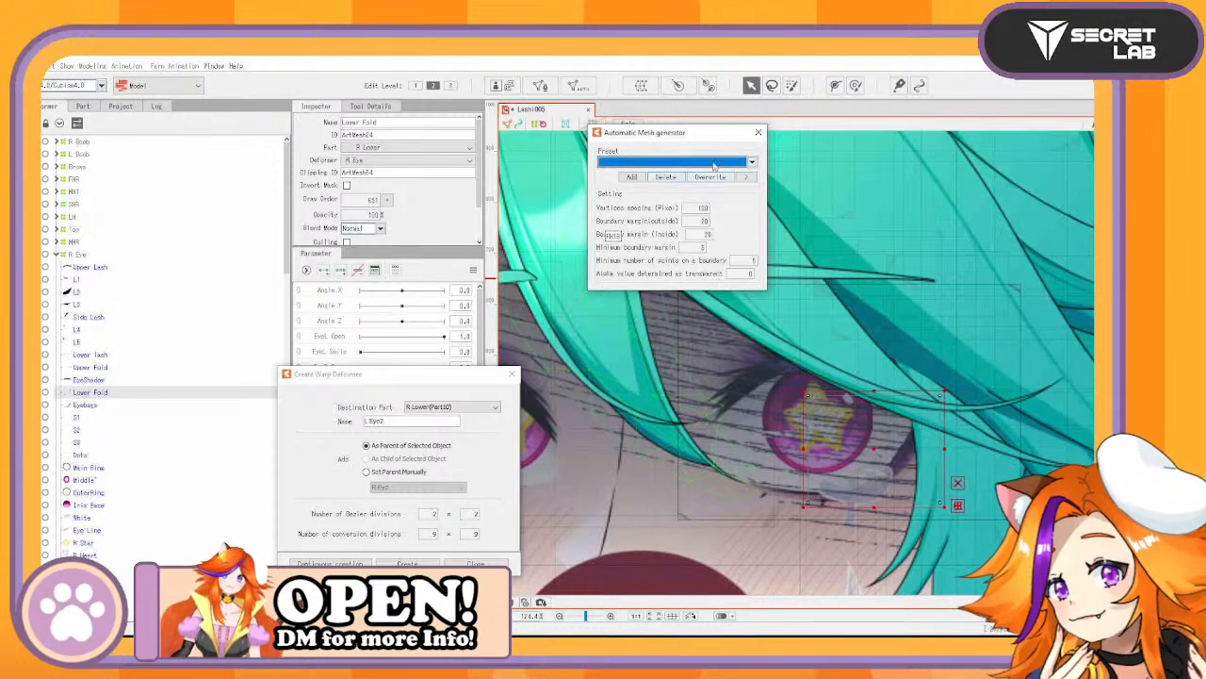
{"action": "left_click", "coordinate": [752, 163]}
{"action": "left_click", "coordinate": [672, 179]}
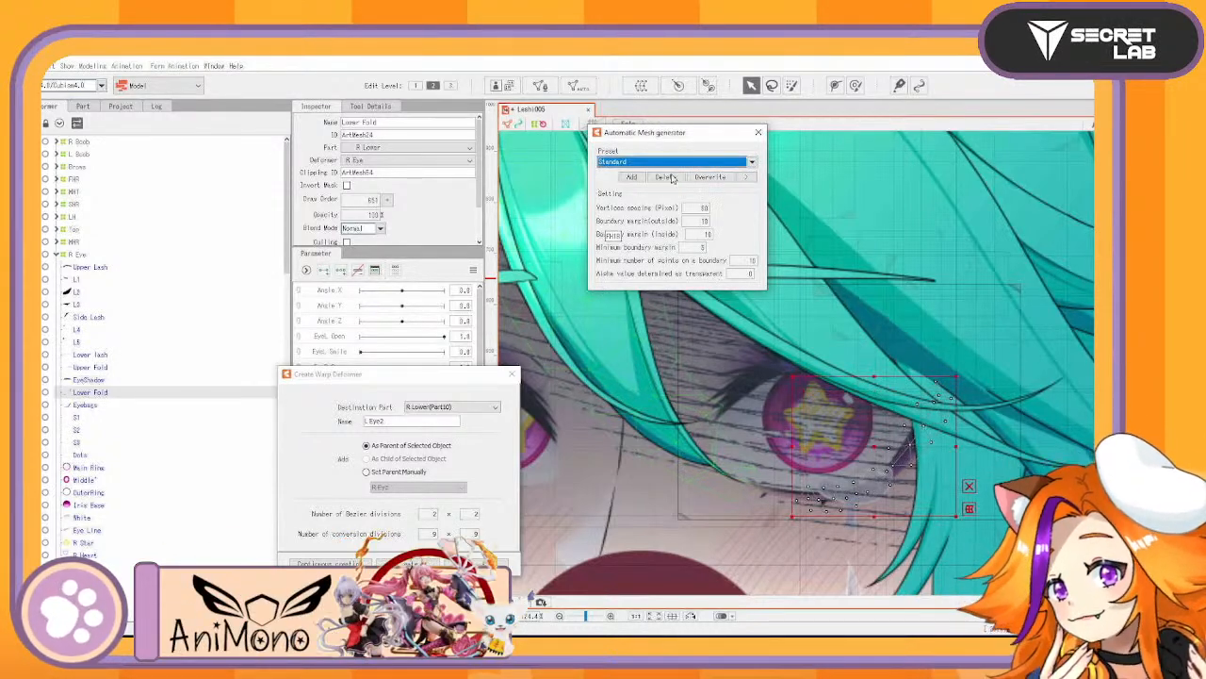
Check the right eye's Side Lash mesh and regenerate its Lower Lash mesh with the Standard preset
{"action": "left_click", "coordinate": [111, 407]}
{"action": "left_click", "coordinate": [99, 321]}
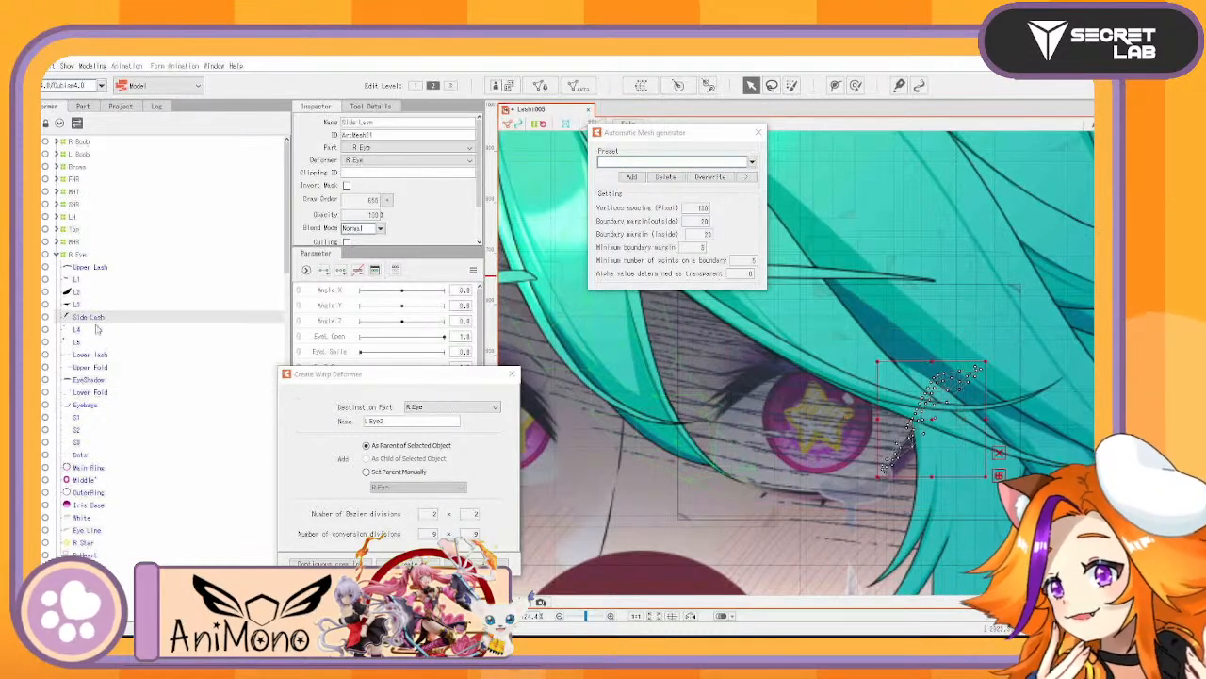
{"action": "left_click", "coordinate": [91, 354]}
{"action": "left_click", "coordinate": [752, 162]}
{"action": "left_click", "coordinate": [662, 171]}
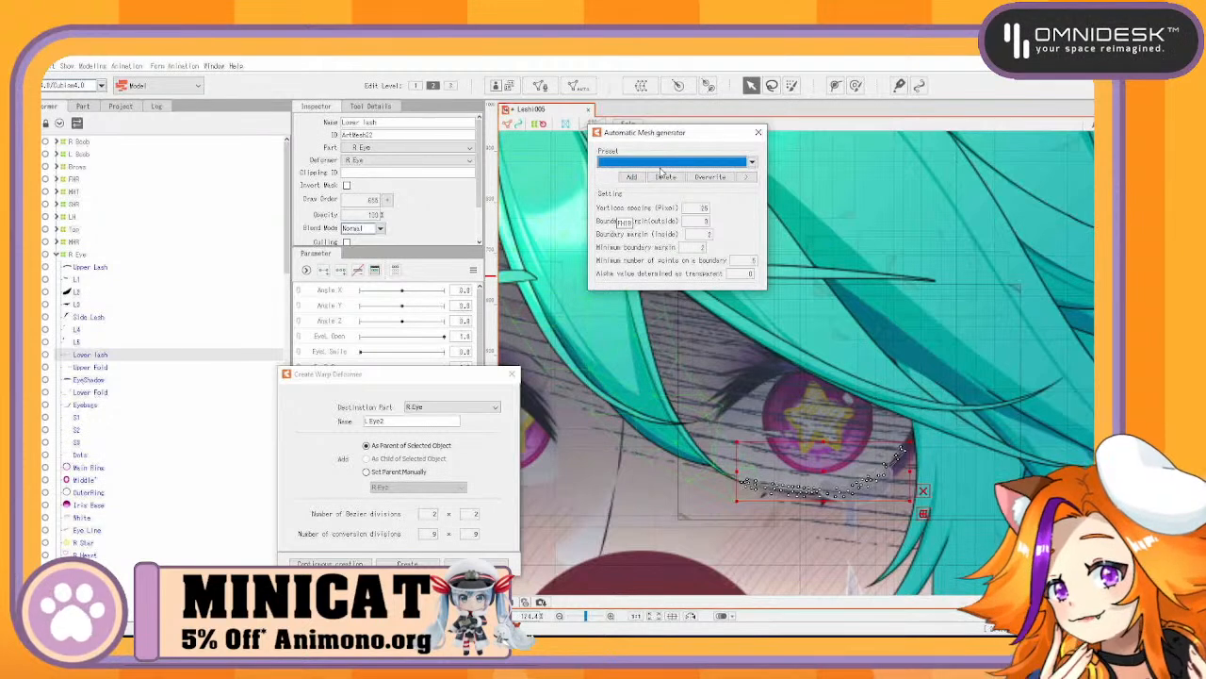
{"action": "left_click", "coordinate": [714, 163]}
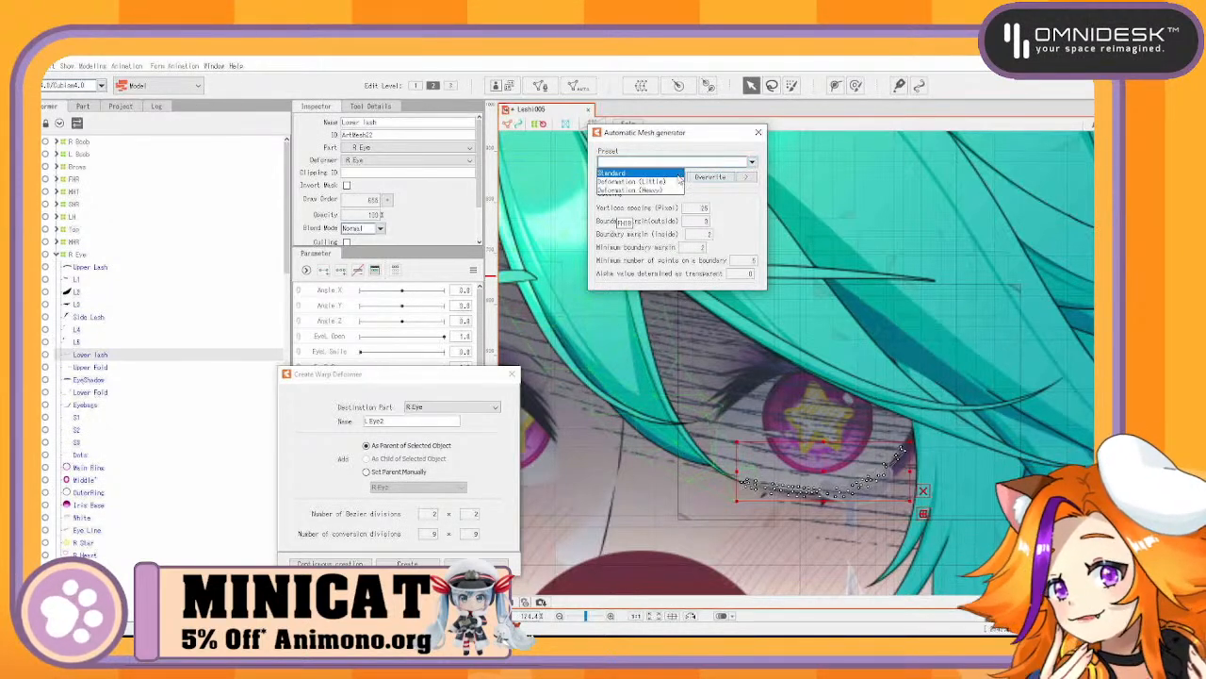
{"action": "left_click", "coordinate": [677, 175]}
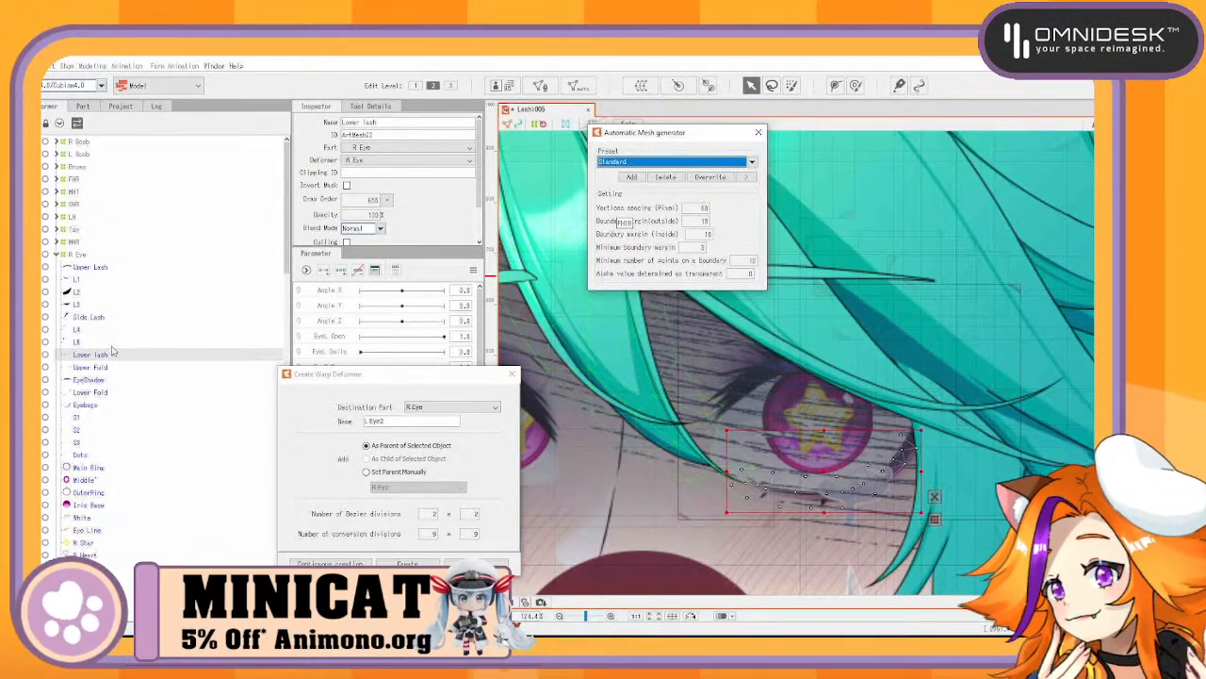
Check the right eye's EyeShadow and Lower Fold meshes and generate the Eyebags mesh with the Standard preset
{"action": "left_click", "coordinate": [89, 379]}
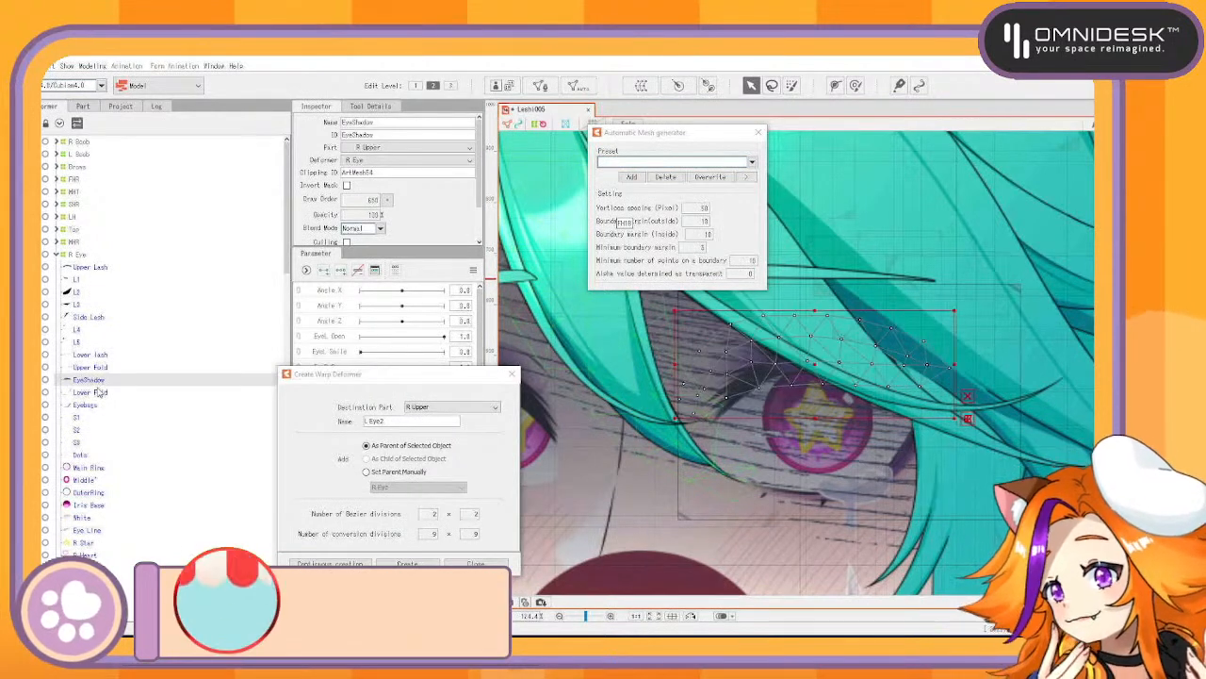
{"action": "left_click", "coordinate": [98, 392]}
{"action": "left_click", "coordinate": [94, 405]}
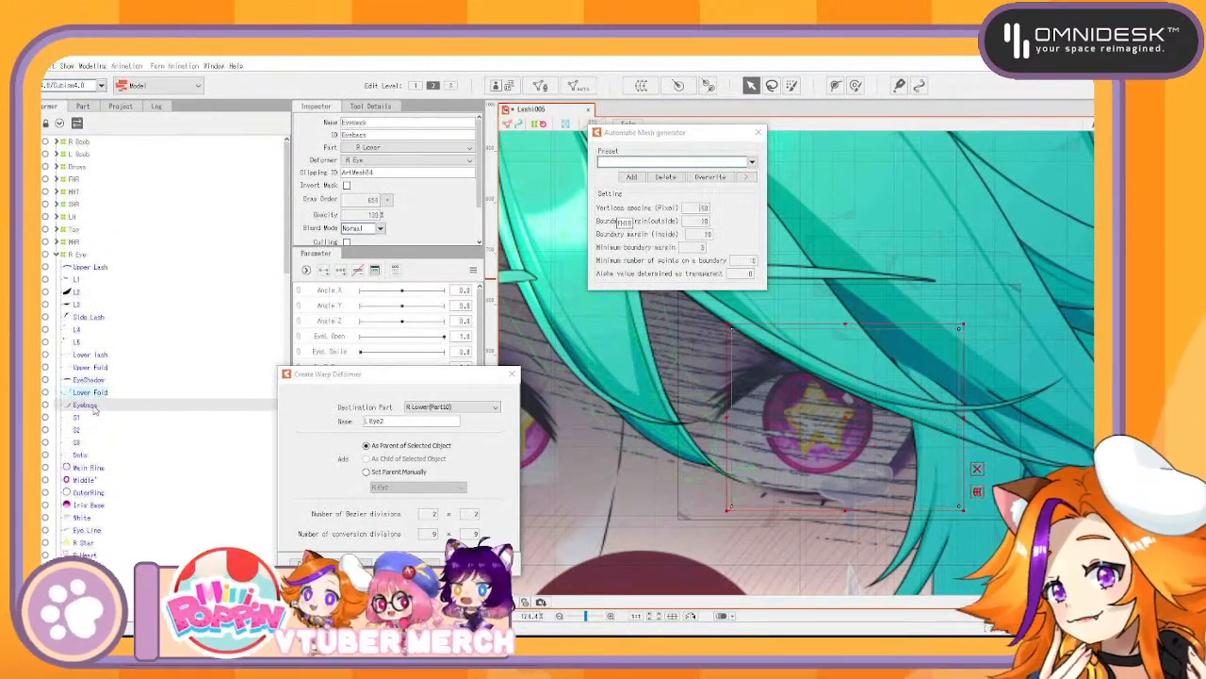
{"action": "left_click", "coordinate": [660, 162]}
{"action": "left_click", "coordinate": [651, 173]}
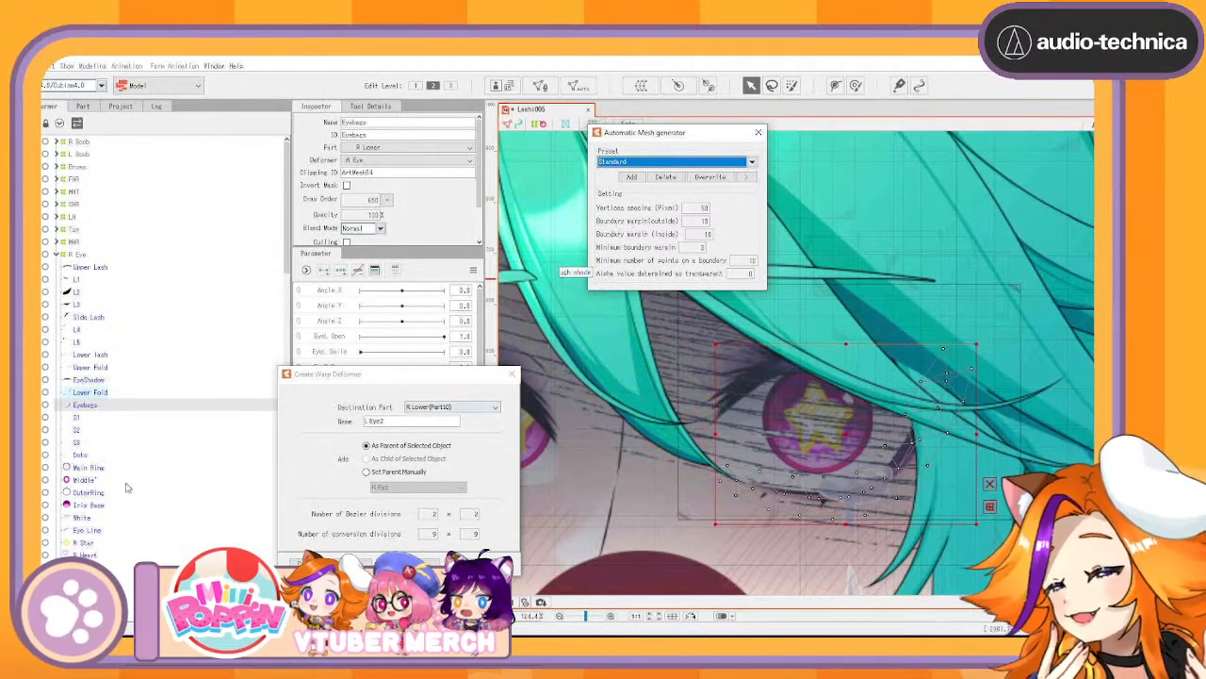
Generate the meshes of S1, S2 and S3 under R Eye together with the Standard preset
{"action": "left_click", "coordinate": [96, 418]}
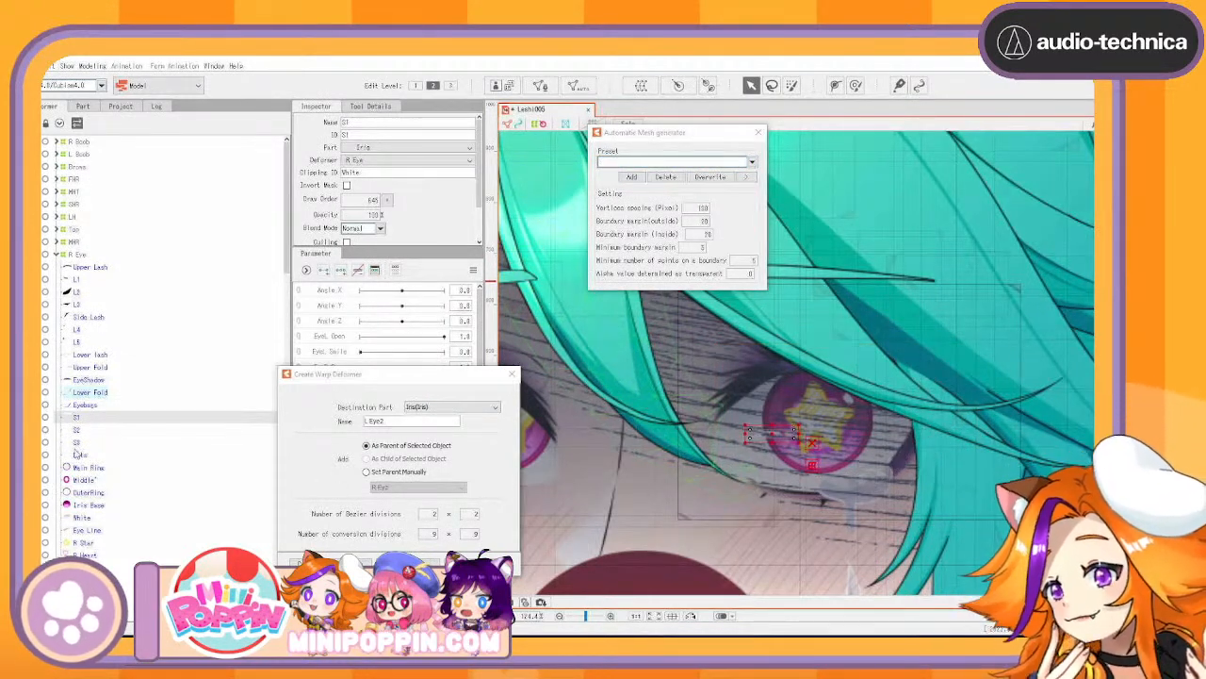
{"action": "left_click", "coordinate": [92, 446], "text": "shift"}
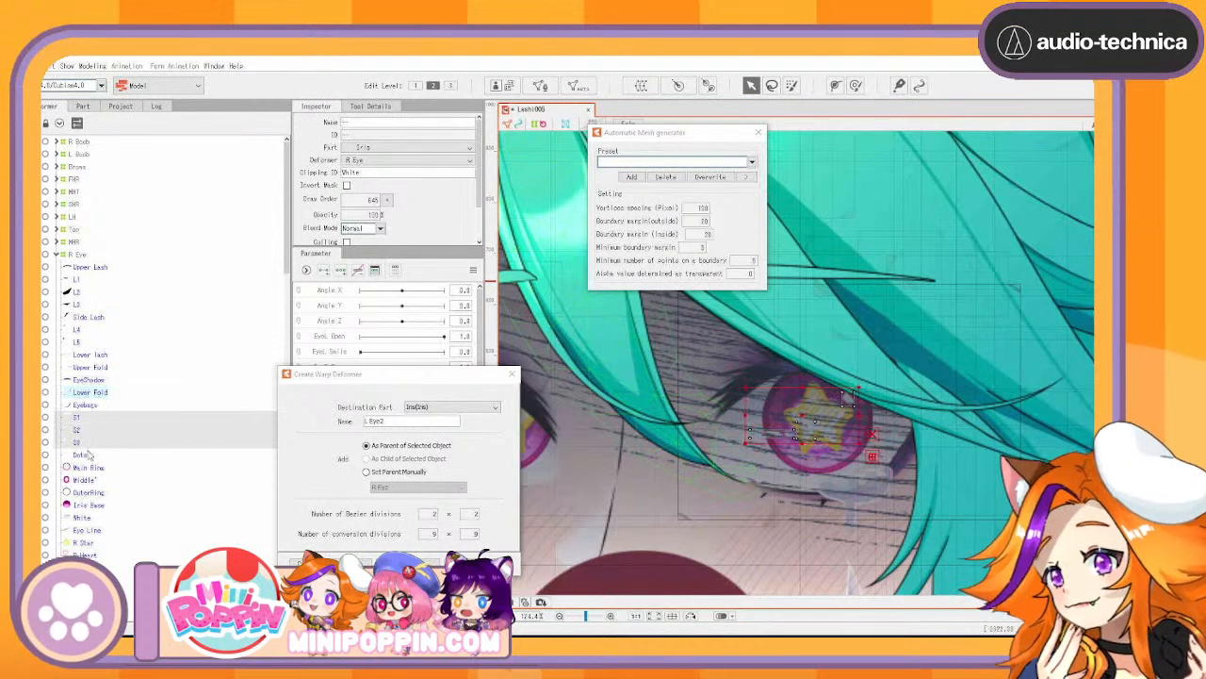
{"action": "left_click", "coordinate": [752, 162]}
{"action": "left_click", "coordinate": [671, 174]}
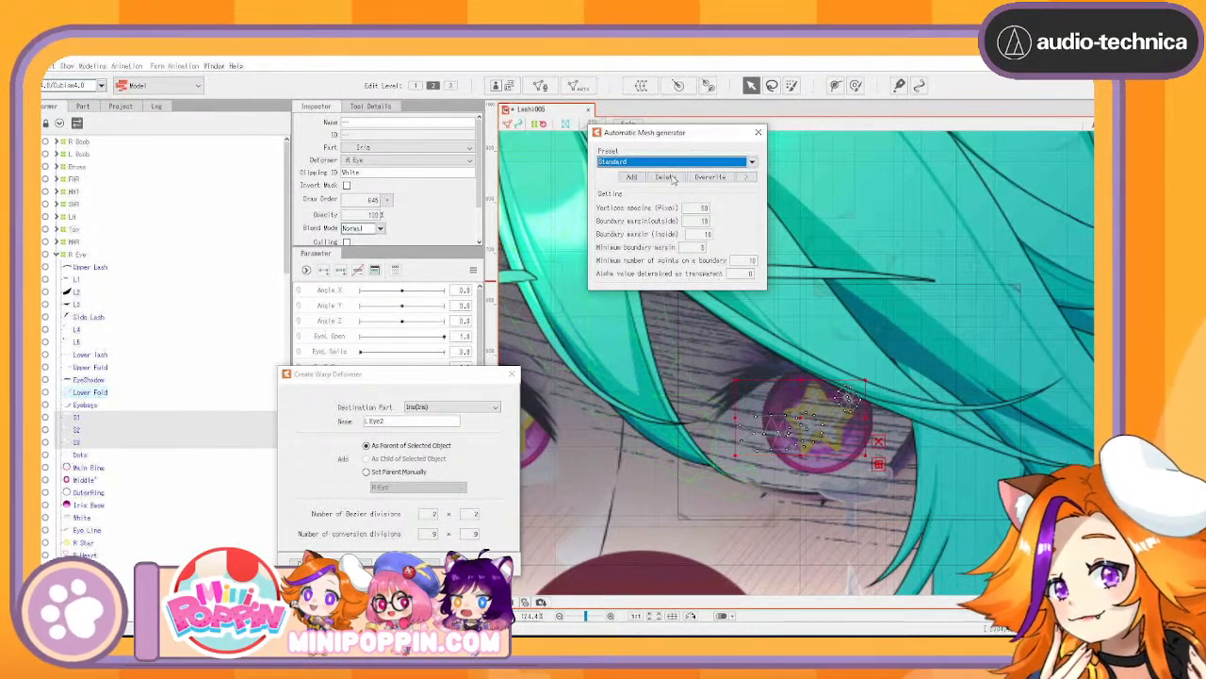
Select the right eye's Dots mesh for automatic mesh generation
{"action": "left_click", "coordinate": [104, 458]}
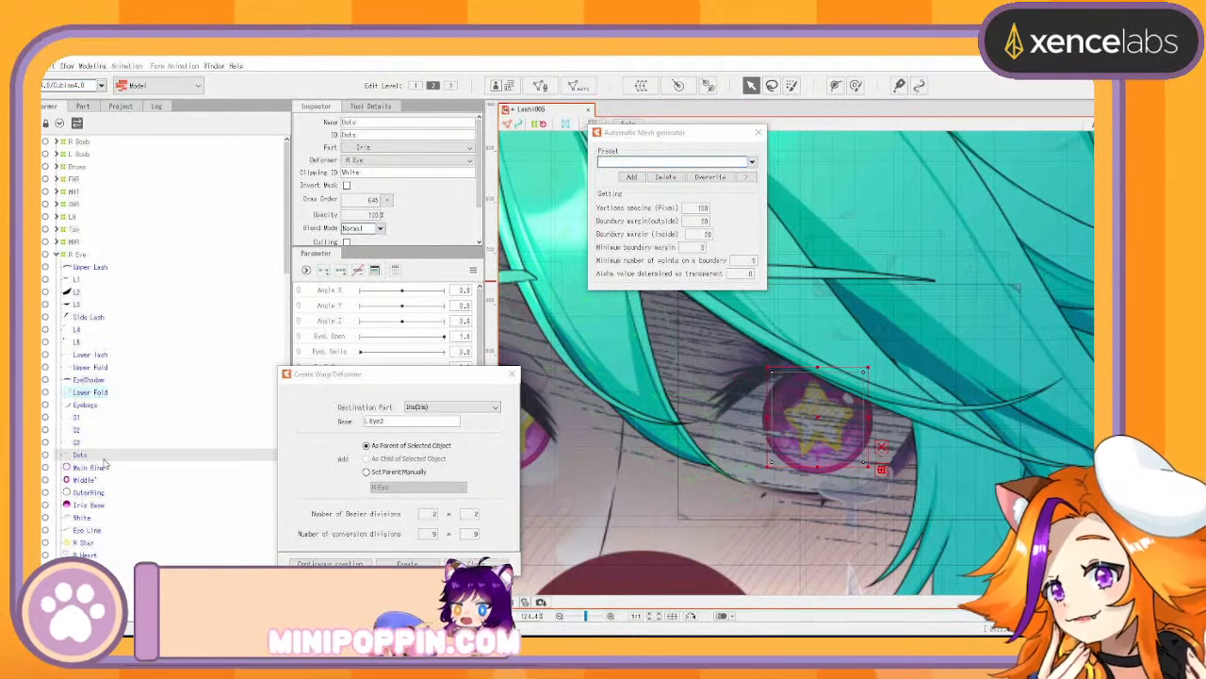
Generate an automatic mesh with the Standard preset for the R Eye iris parts from Dots to Iris Base
{"action": "left_click", "coordinate": [110, 487], "text": "shift"}
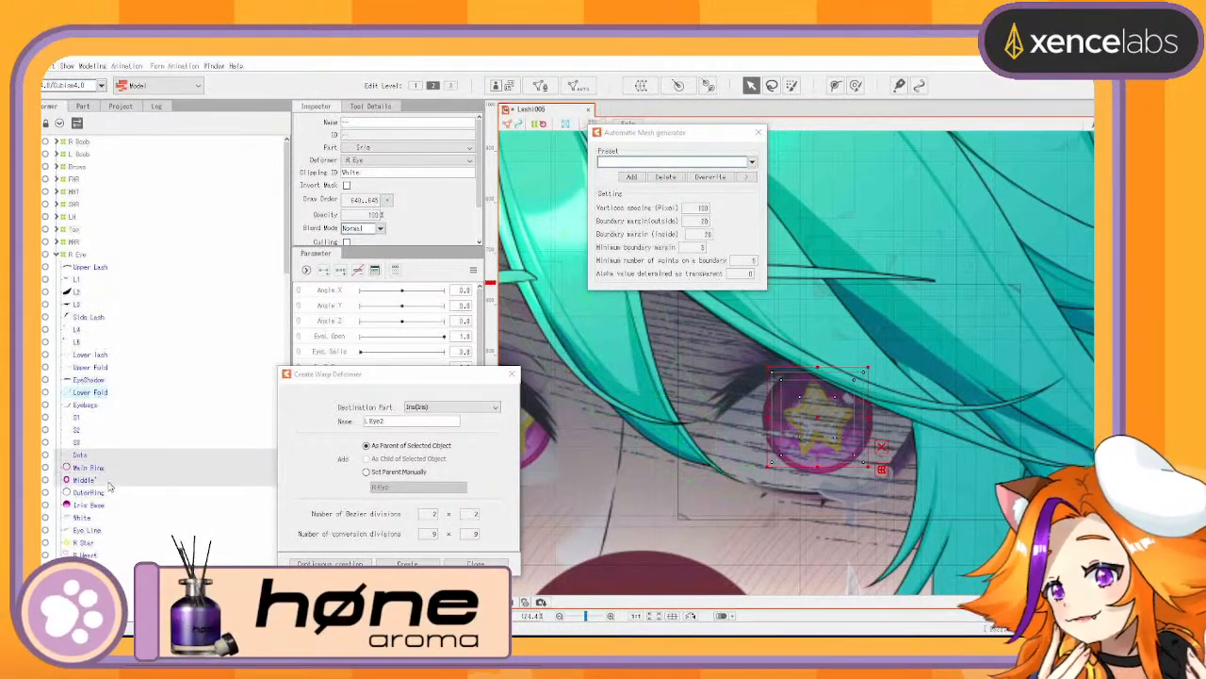
{"action": "left_click", "coordinate": [111, 514], "text": "shift"}
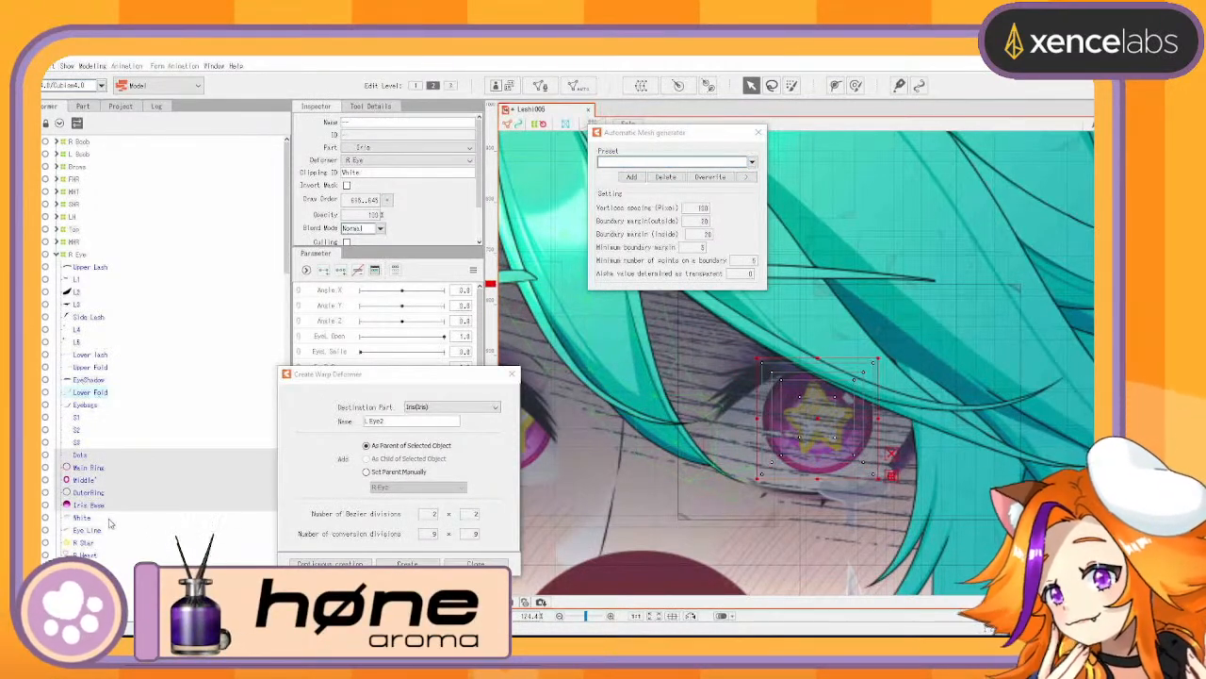
{"action": "left_click", "coordinate": [104, 530], "text": "shift"}
{"action": "left_click", "coordinate": [108, 507], "text": "shift"}
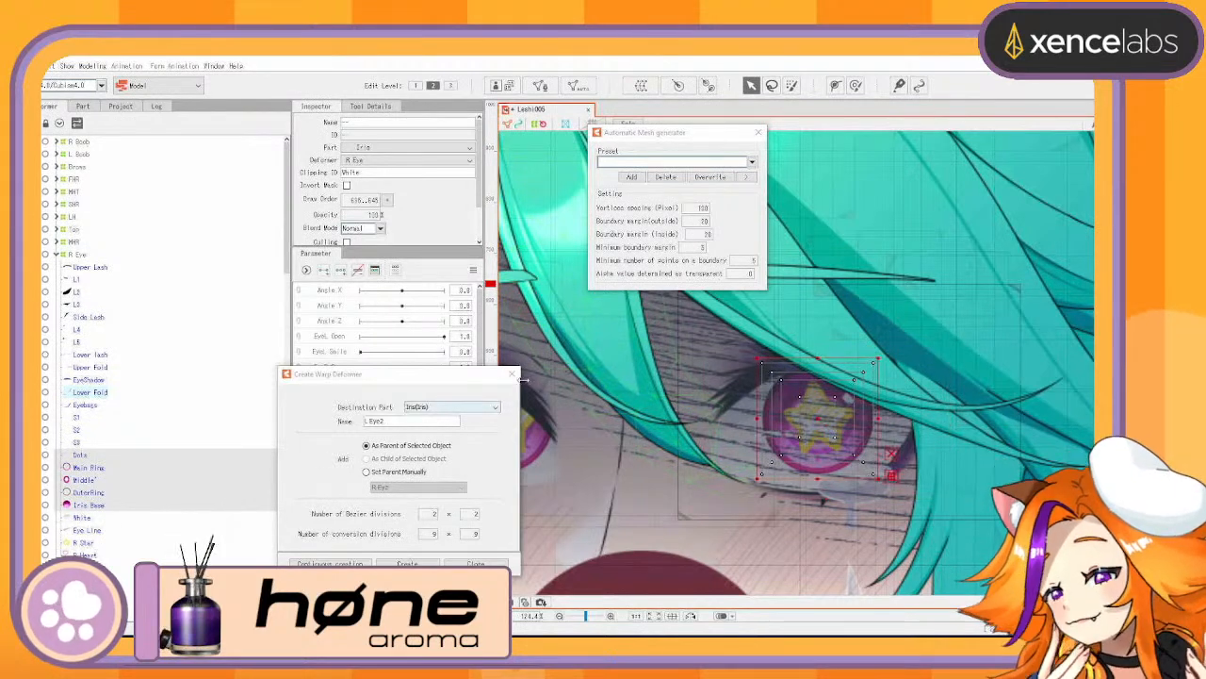
{"action": "left_click", "coordinate": [729, 162]}
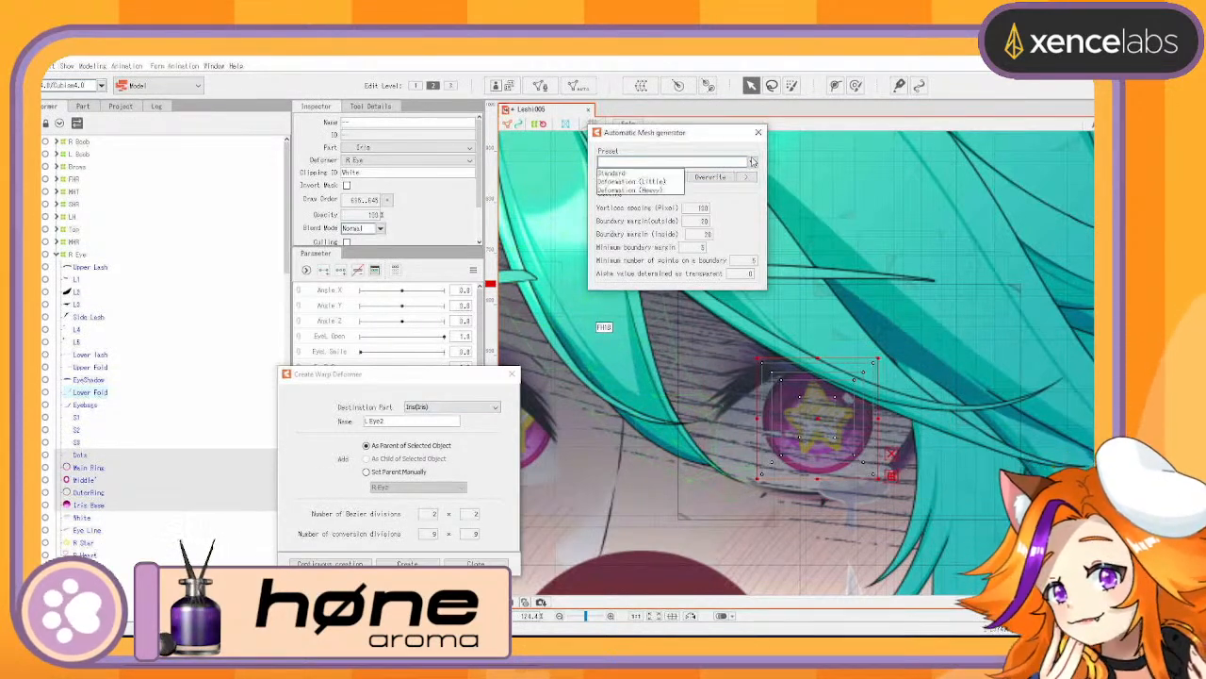
{"action": "left_click", "coordinate": [650, 171]}
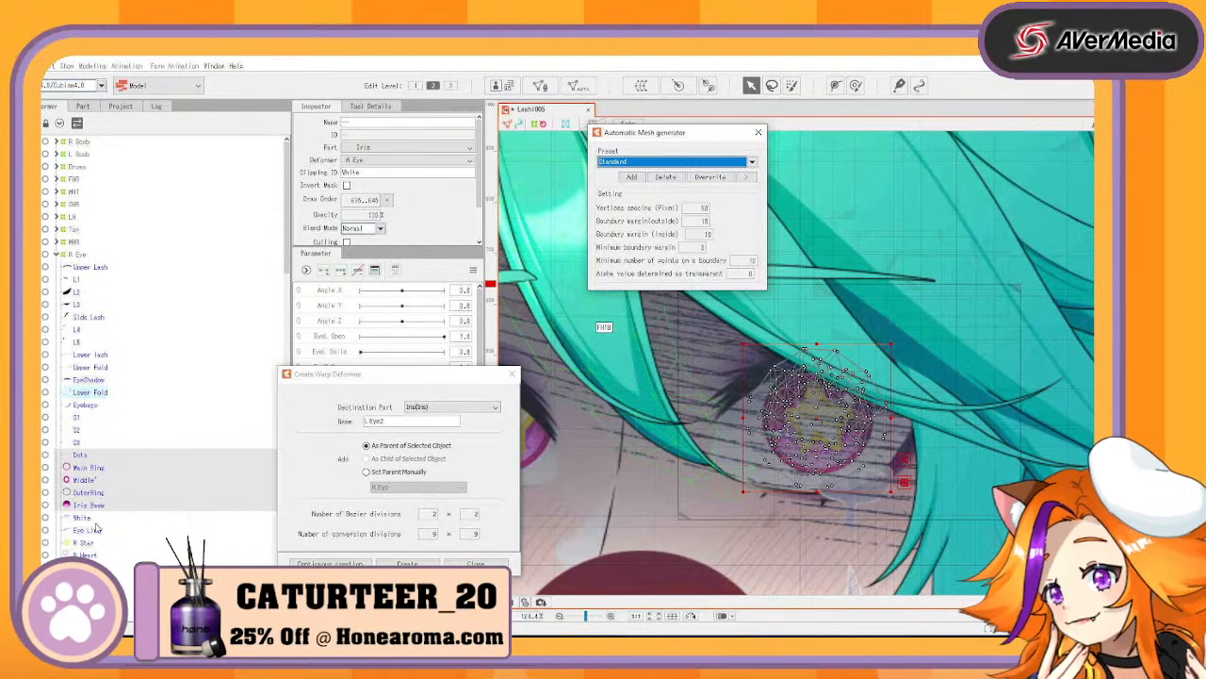
Generate an automatic mesh with the Standard preset for Eye Line, R Star and R Heart
{"action": "left_click", "coordinate": [94, 530]}
{"action": "left_click", "coordinate": [92, 544], "text": "shift"}
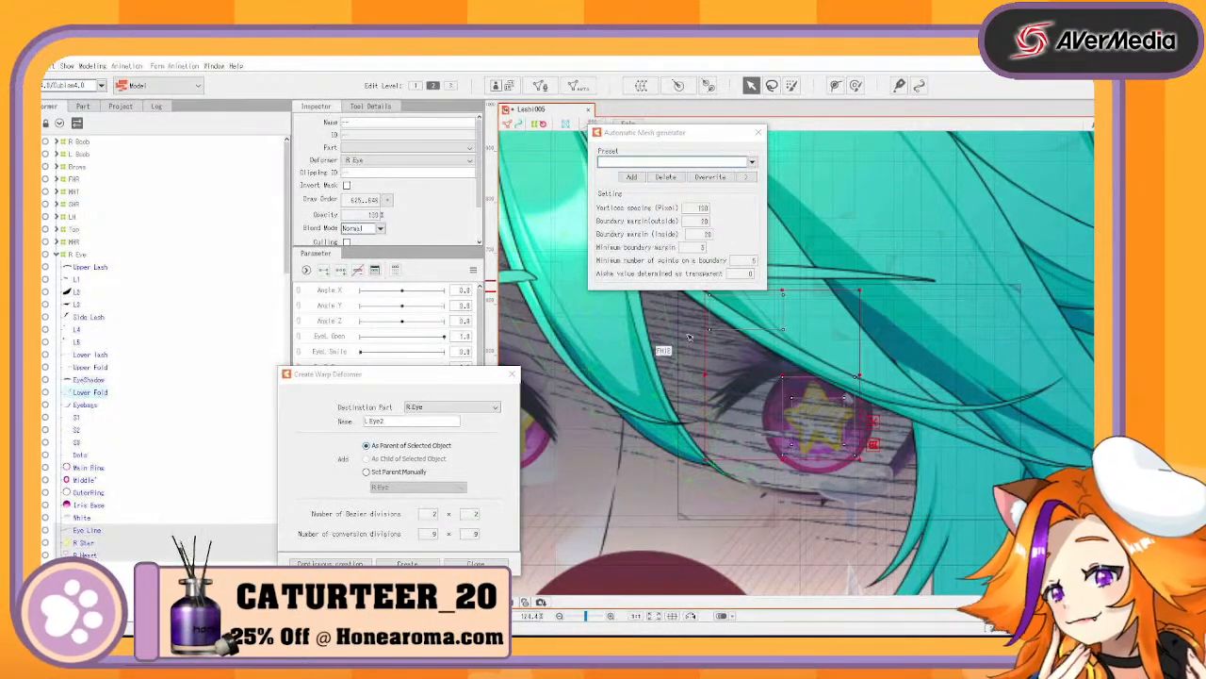
{"action": "left_click", "coordinate": [754, 162]}
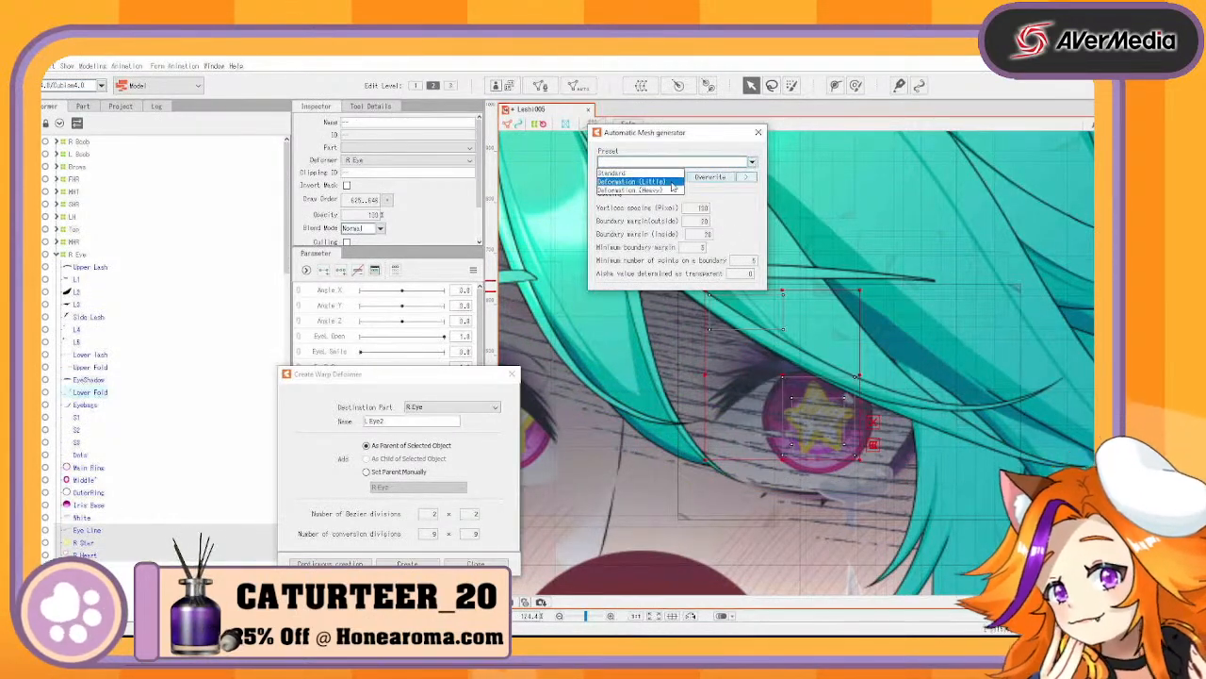
{"action": "left_click", "coordinate": [667, 177]}
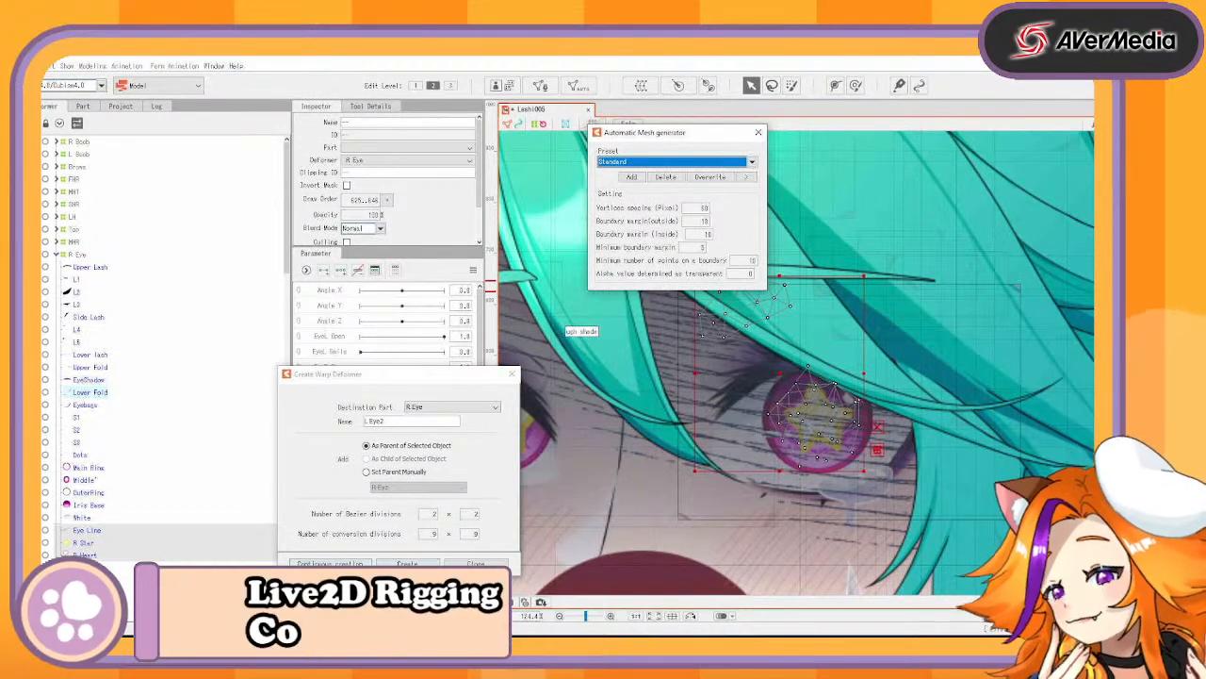
Regenerate the Upper Lash mesh of the R Eye with the Standard preset
{"action": "left_click", "coordinate": [85, 518]}
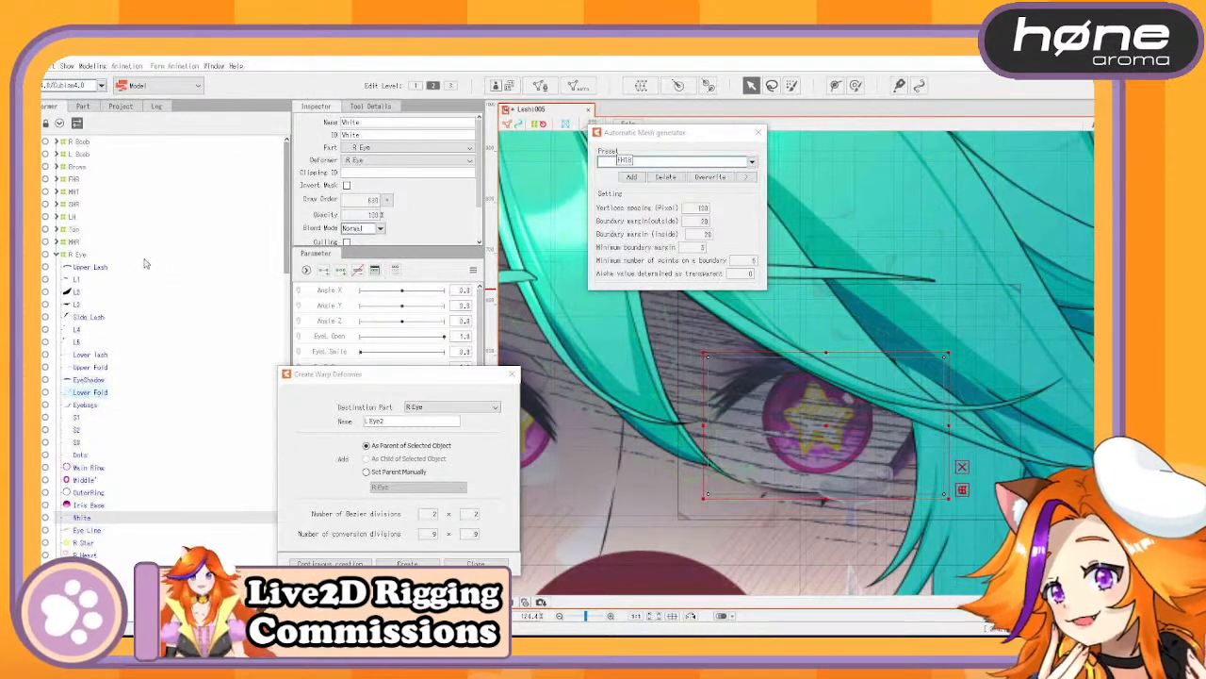
{"action": "left_click", "coordinate": [146, 267]}
{"action": "left_click", "coordinate": [744, 155]}
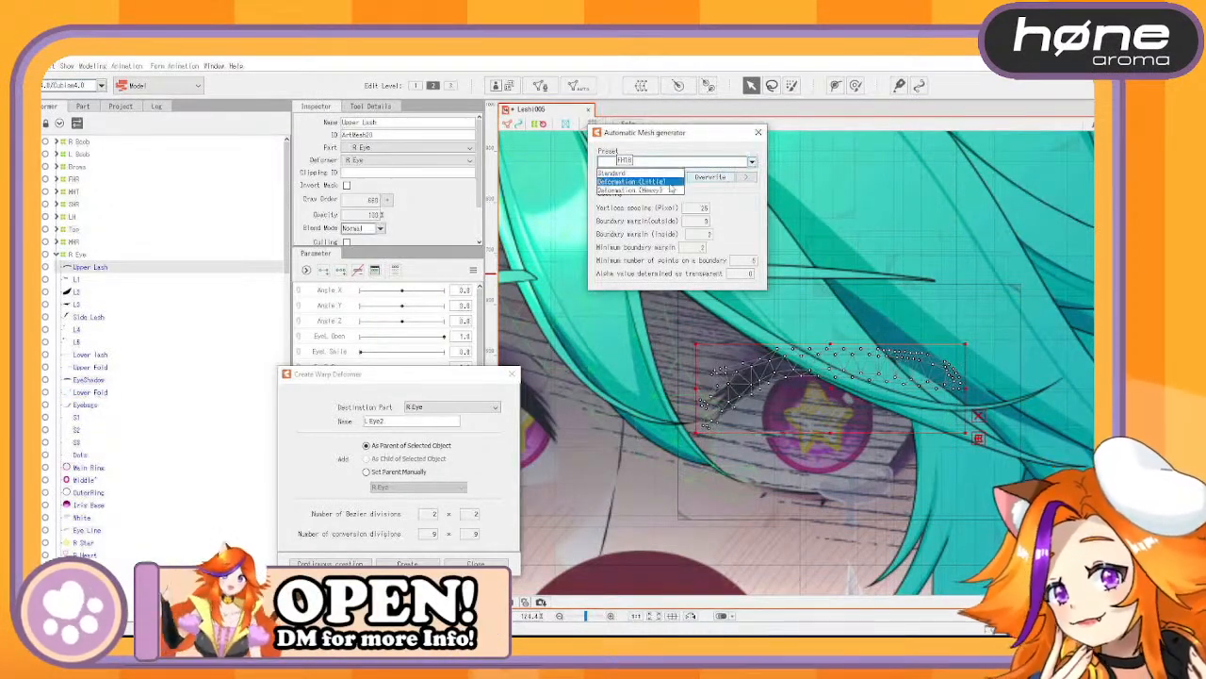
{"action": "left_click", "coordinate": [662, 178]}
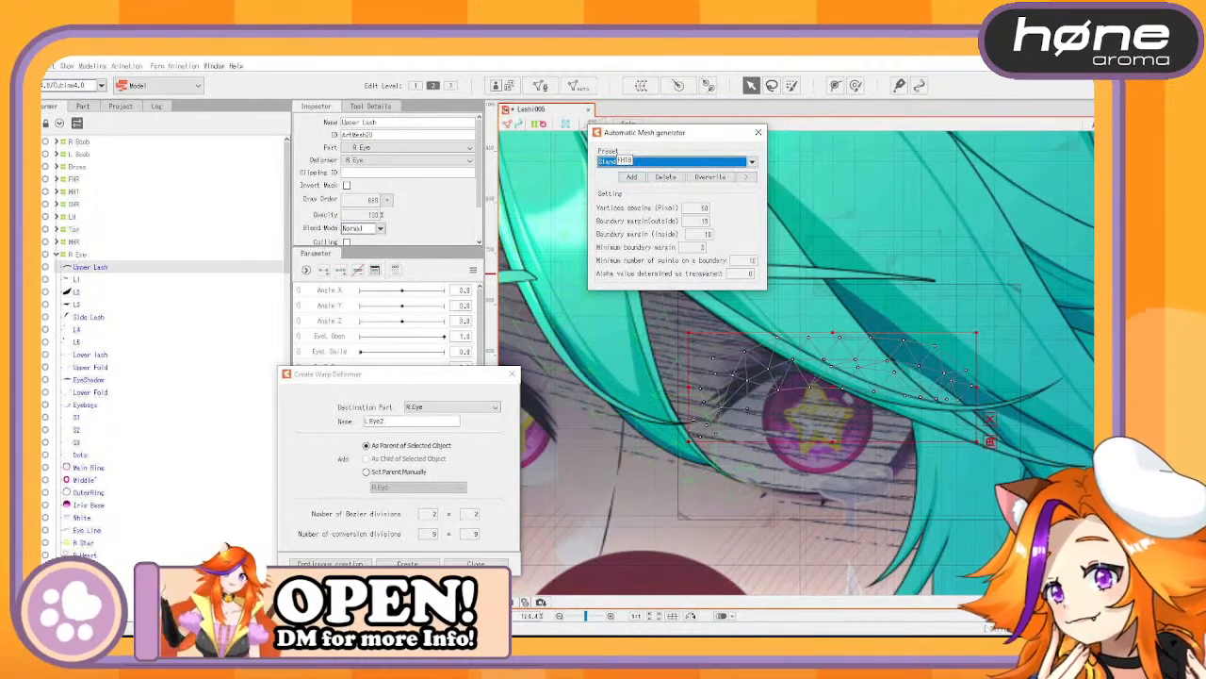
Try the Standard mesh preset on the parts from L1 to Side Lash together, and undo it
{"action": "left_click", "coordinate": [94, 280]}
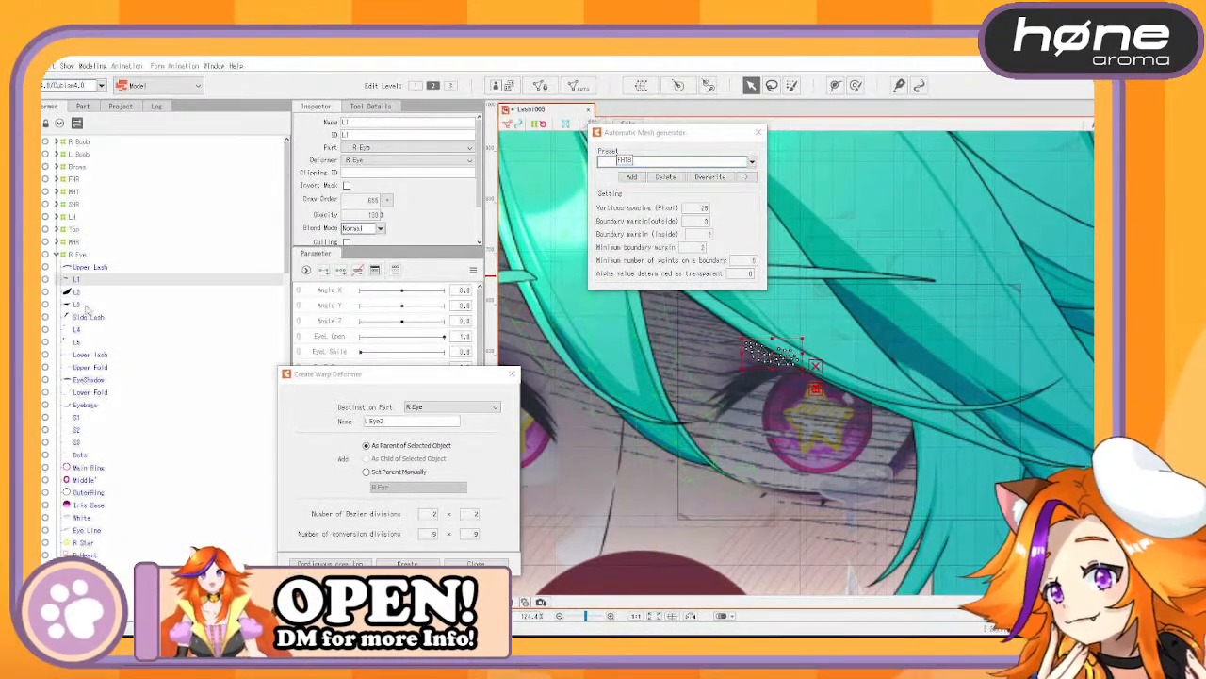
{"action": "left_click", "coordinate": [87, 306], "text": "shift"}
{"action": "left_click", "coordinate": [87, 319], "text": "shift"}
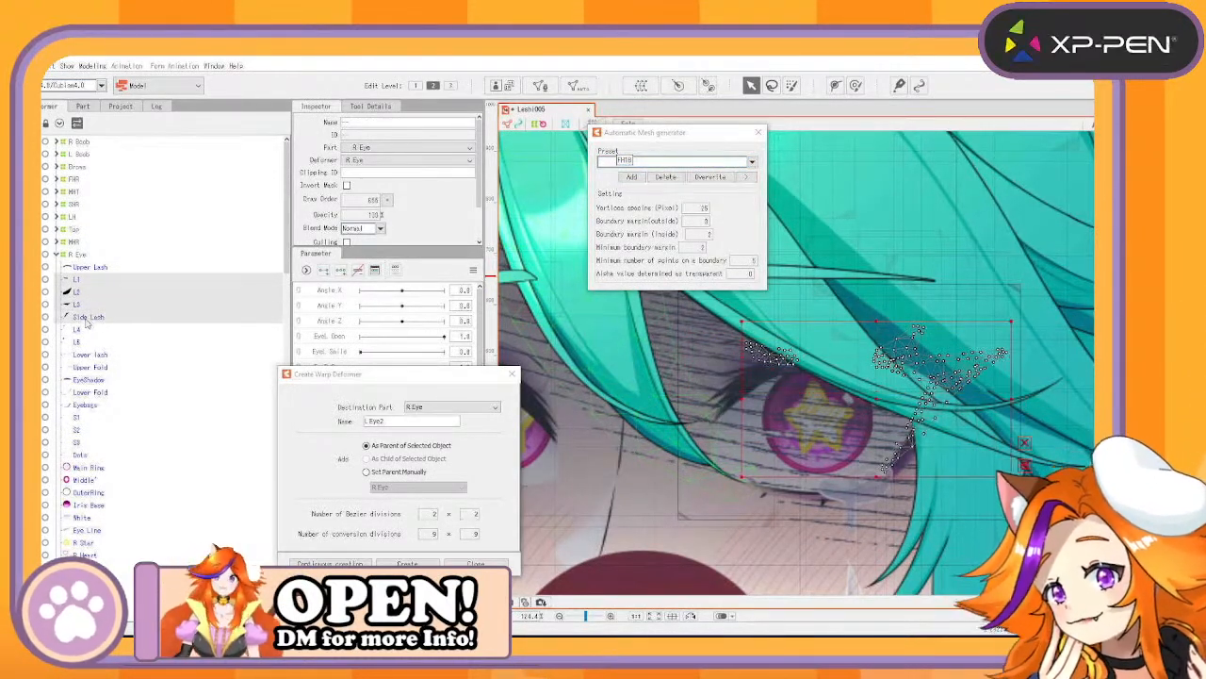
{"action": "left_click", "coordinate": [751, 161]}
{"action": "left_click", "coordinate": [681, 177]}
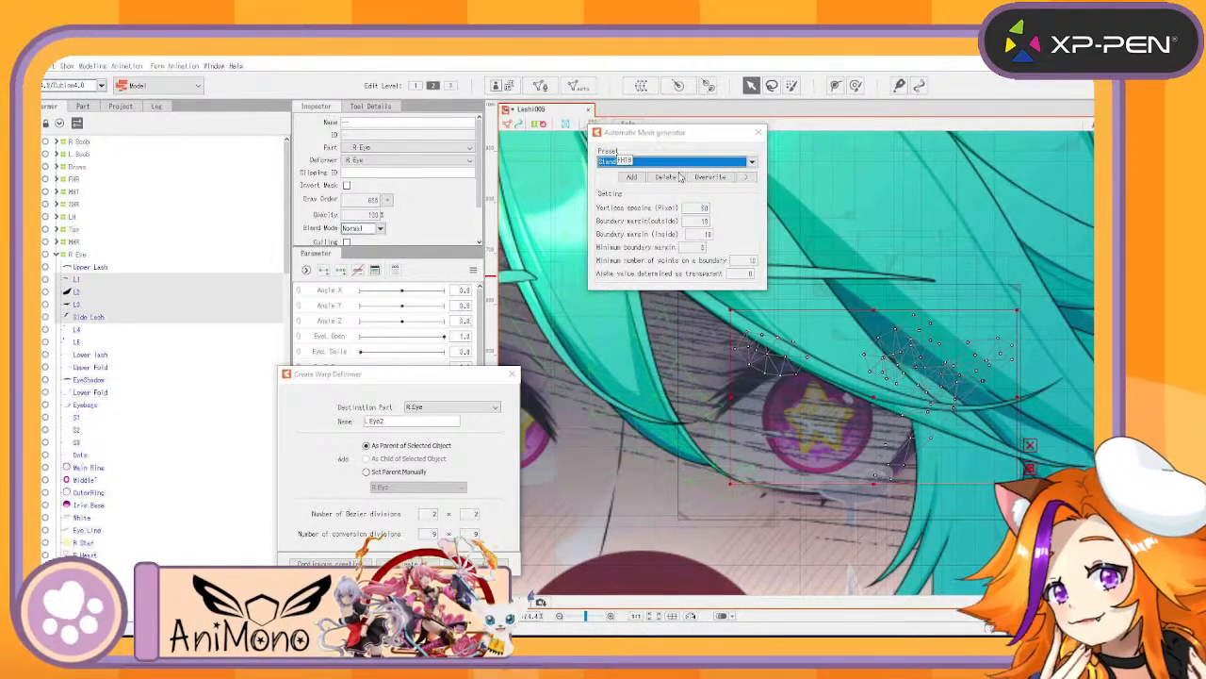
{"action": "key", "text": "ctrl+z"}
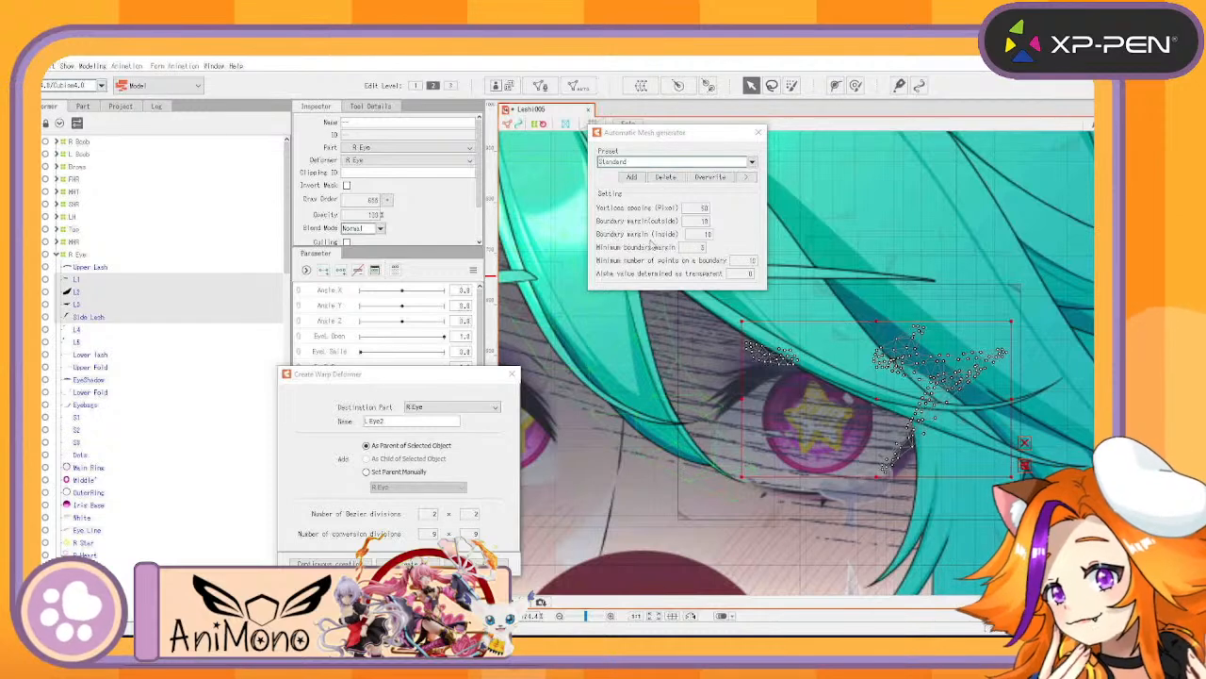
Apply the Standard automatic mesh preset to Side Lash alone
{"action": "left_click", "coordinate": [114, 319]}
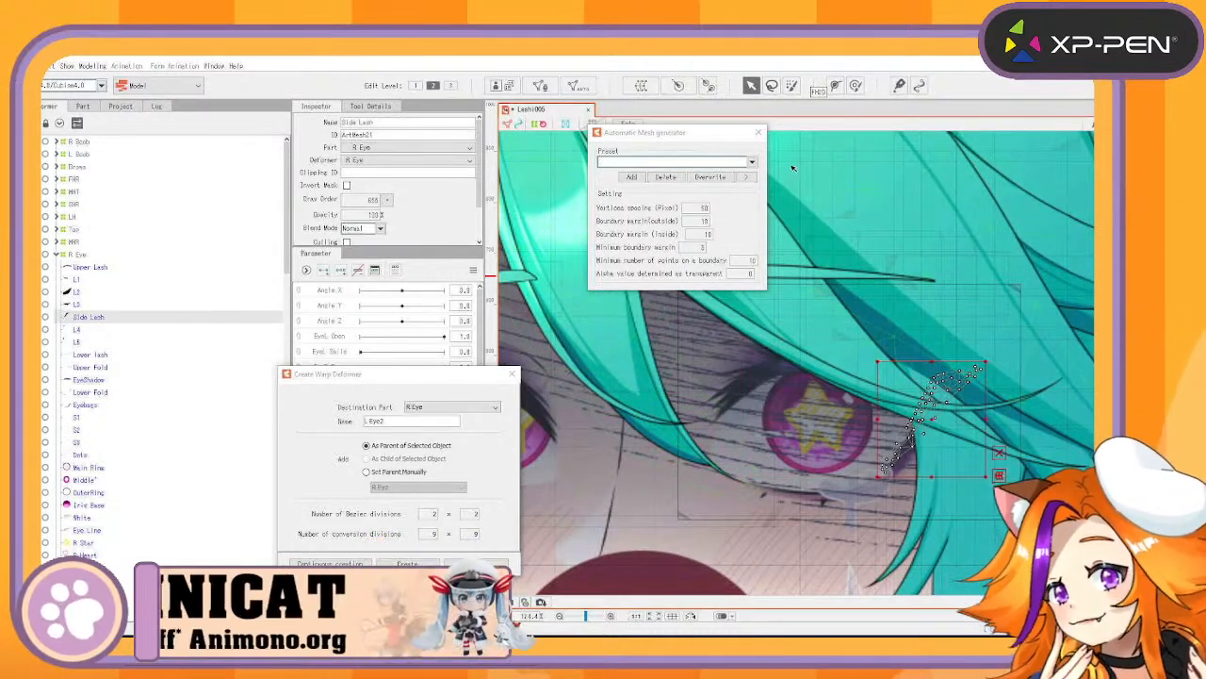
{"action": "left_click", "coordinate": [660, 161]}
{"action": "left_click", "coordinate": [652, 173]}
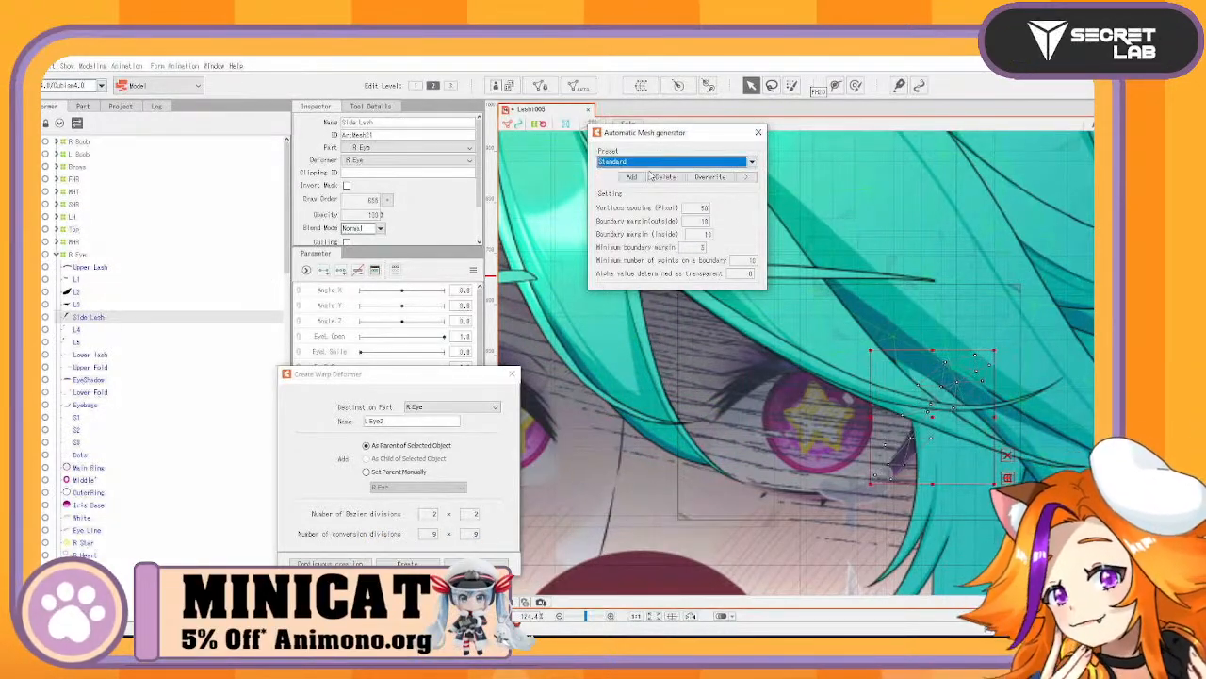
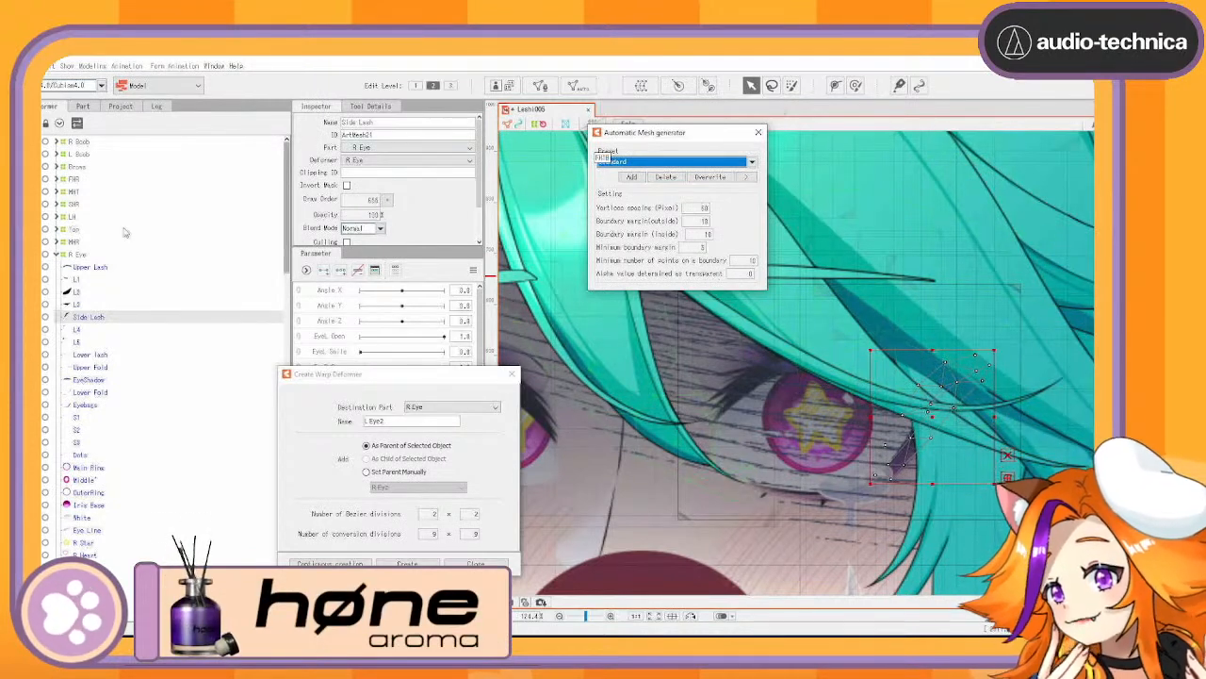
Create a warp deformer named Main as parent of Upper Lash through Eyebags plus White and Eye Line
{"action": "left_click", "coordinate": [95, 269]}
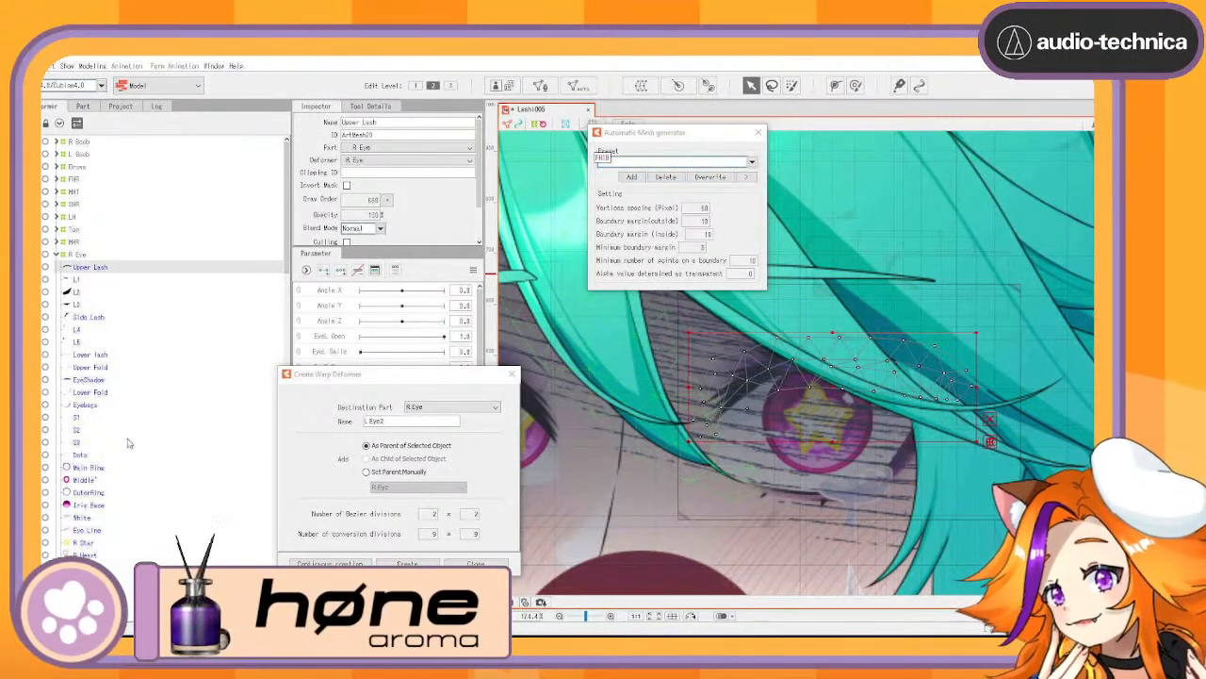
{"action": "left_click", "coordinate": [91, 407], "text": "shift"}
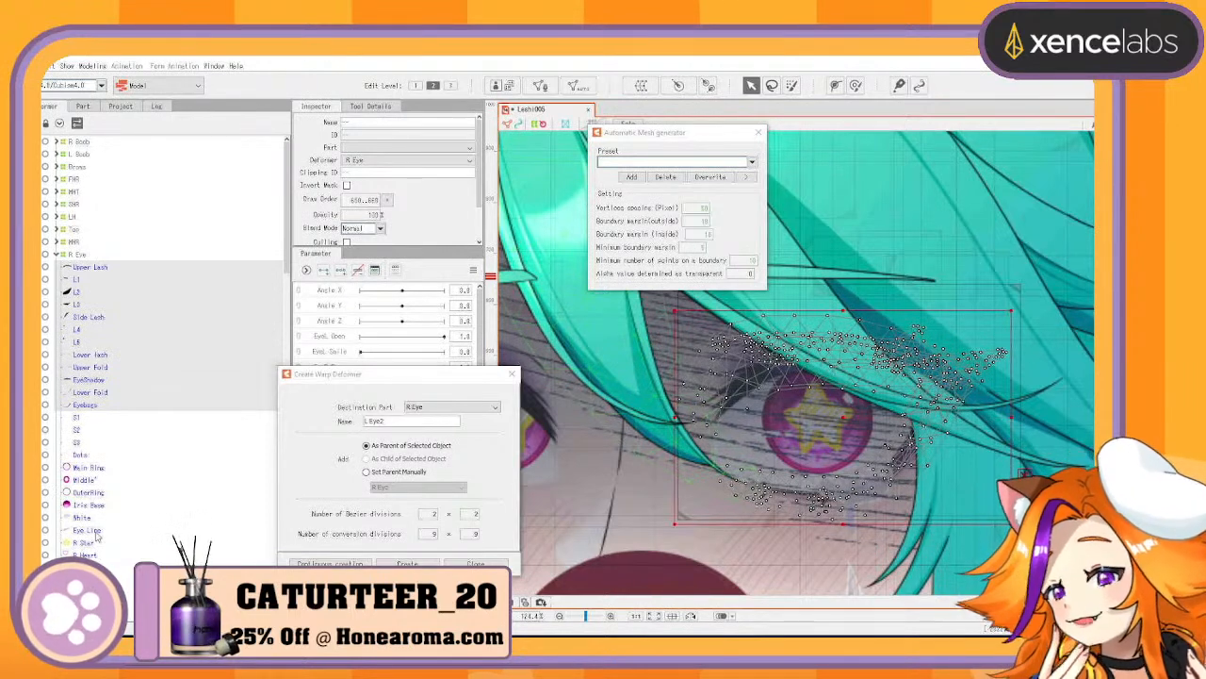
{"action": "left_click", "coordinate": [95, 532], "text": "ctrl"}
{"action": "left_click", "coordinate": [93, 519], "text": "ctrl"}
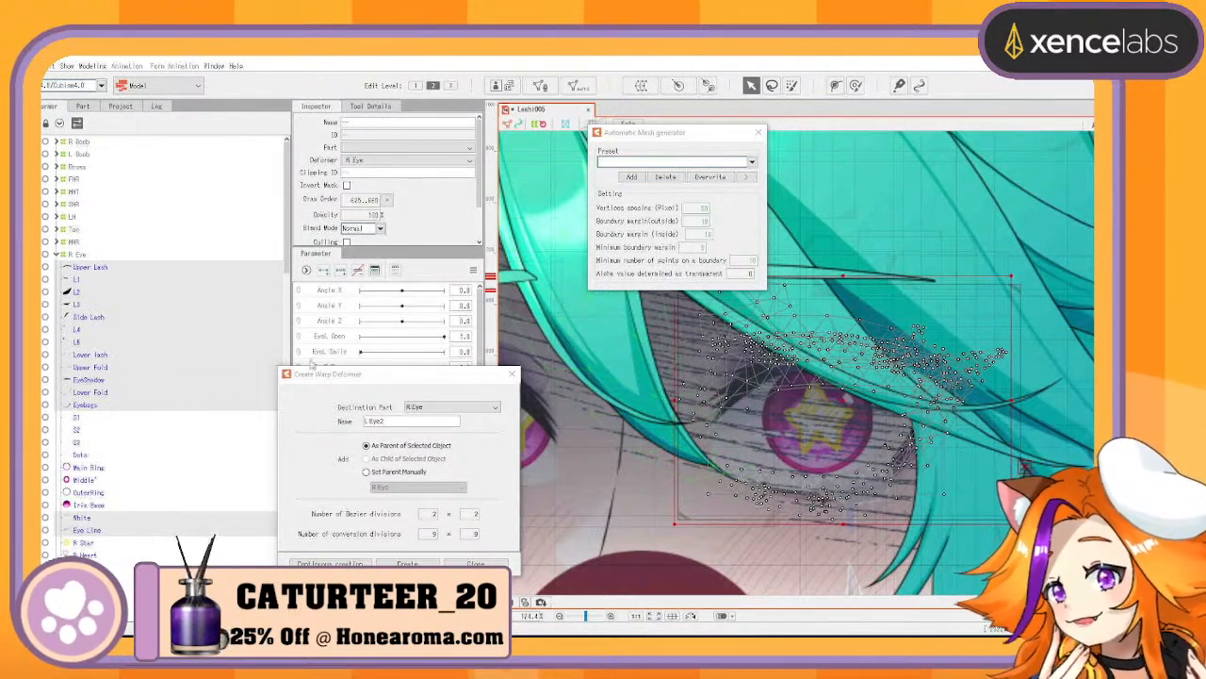
{"action": "left_click", "coordinate": [412, 434]}
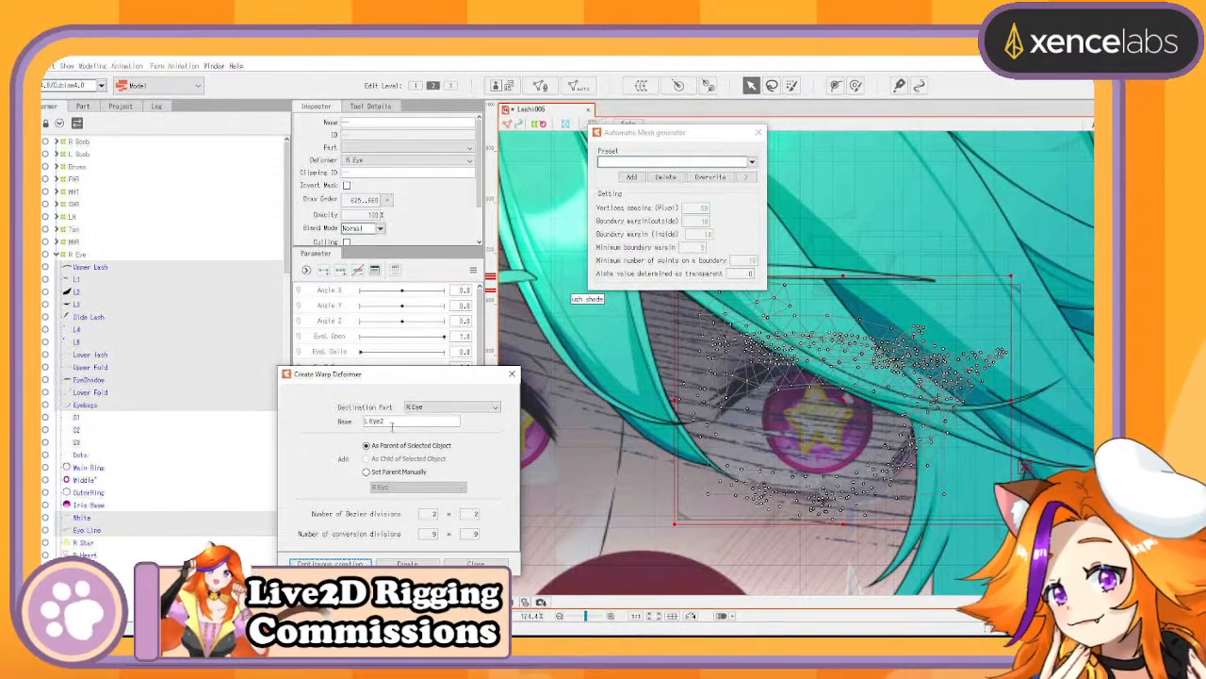
{"action": "left_click_drag", "start_coordinate": [359, 416], "coordinate": [253, 411]}
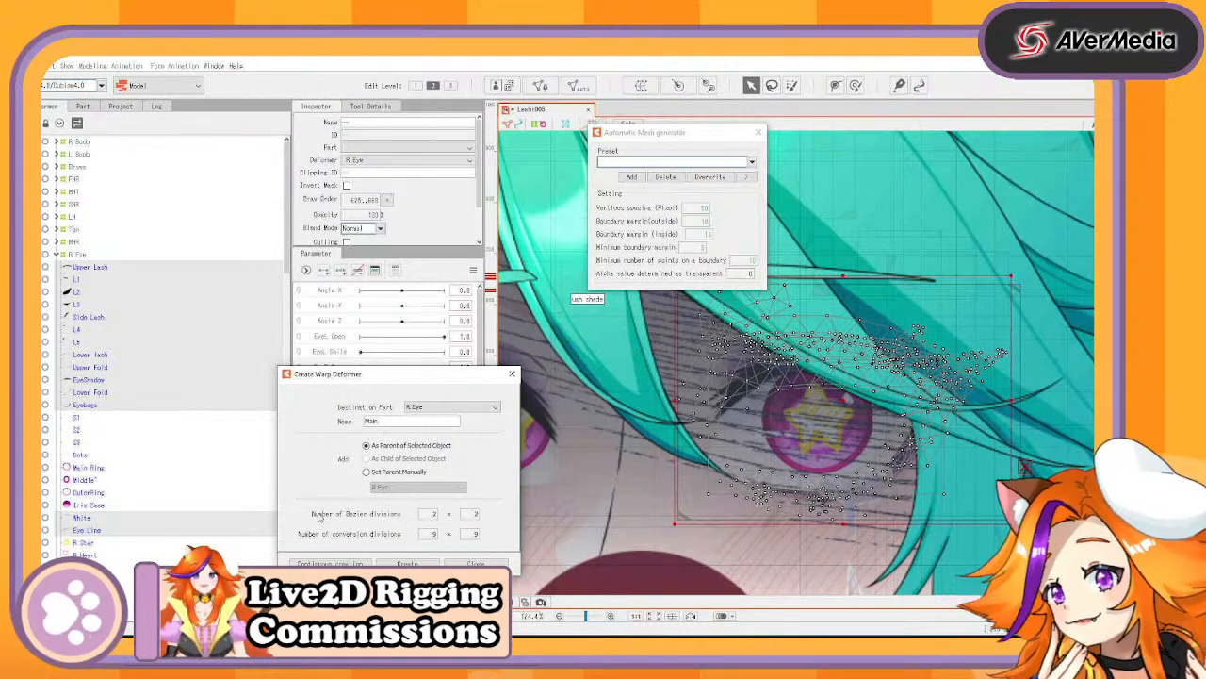
{"action": "left_click", "coordinate": [330, 564]}
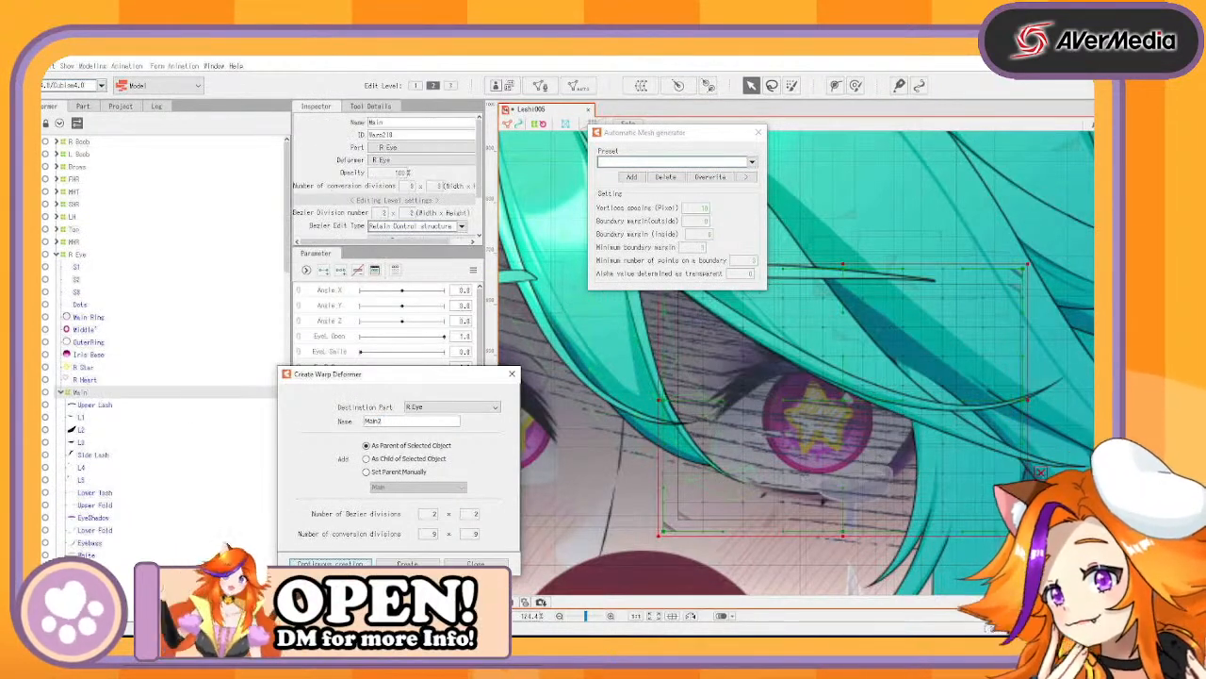
Open the White part of the R Eye for manual mesh editing and erase its existing mesh
{"action": "left_click", "coordinate": [103, 557]}
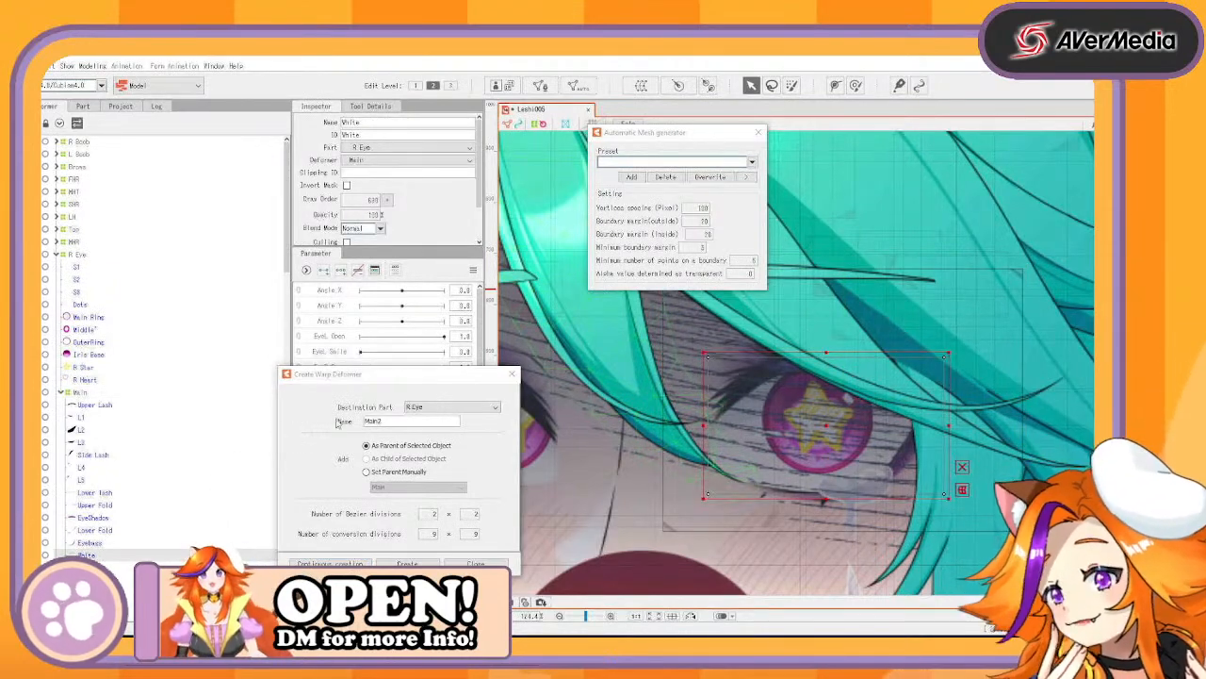
{"action": "left_click", "coordinate": [540, 85]}
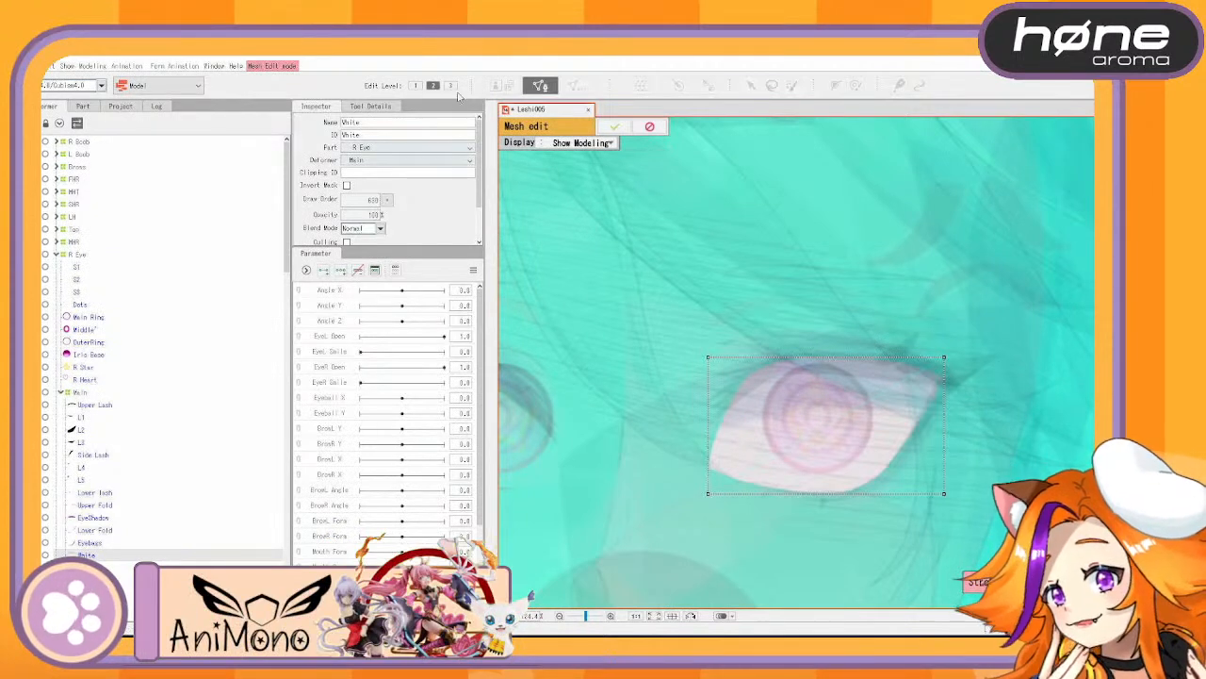
{"action": "left_click", "coordinate": [382, 106]}
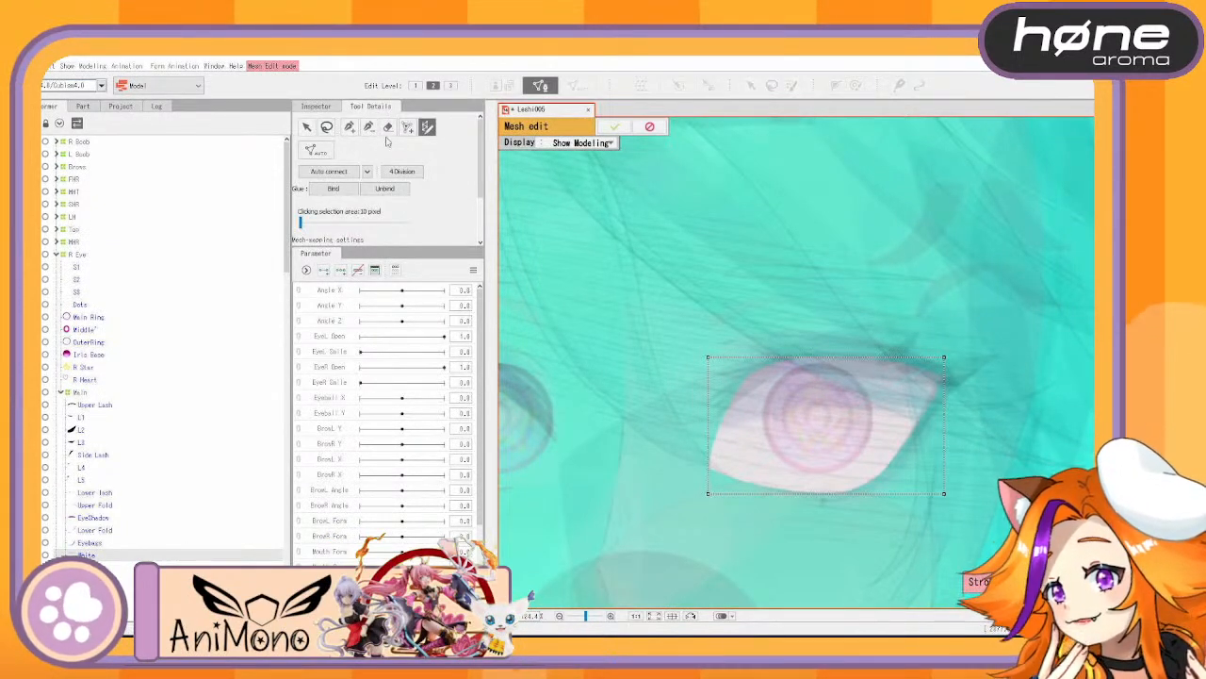
{"action": "left_click", "coordinate": [388, 126]}
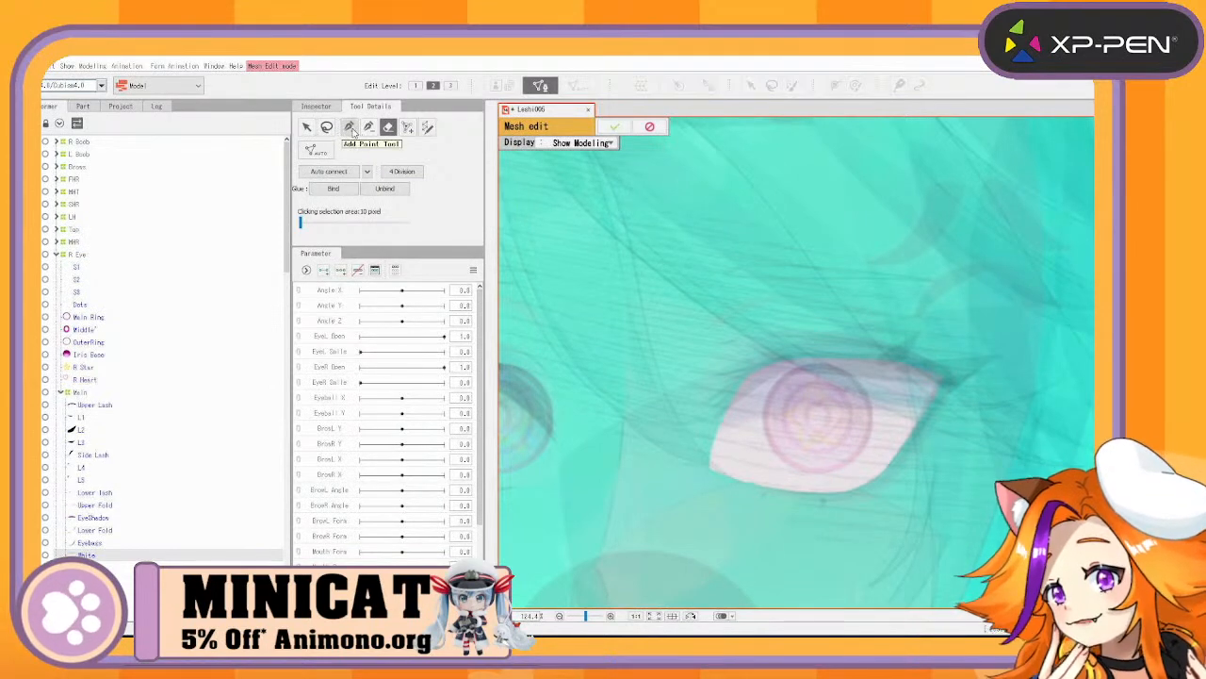
Add mesh points just outside the eye white, from its inner corner up and along the upper edge
{"action": "left_click", "coordinate": [350, 130]}
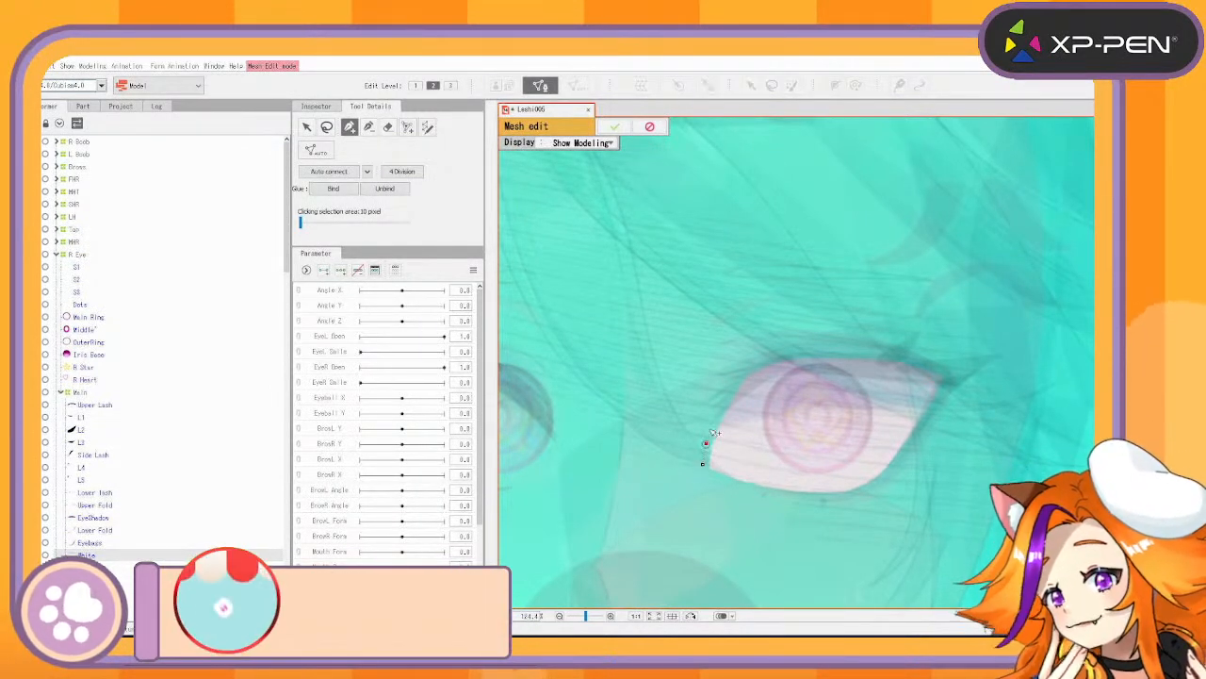
{"action": "left_click", "coordinate": [706, 442]}
{"action": "left_click", "coordinate": [713, 421]}
{"action": "left_click", "coordinate": [724, 396]}
{"action": "left_click", "coordinate": [741, 377]}
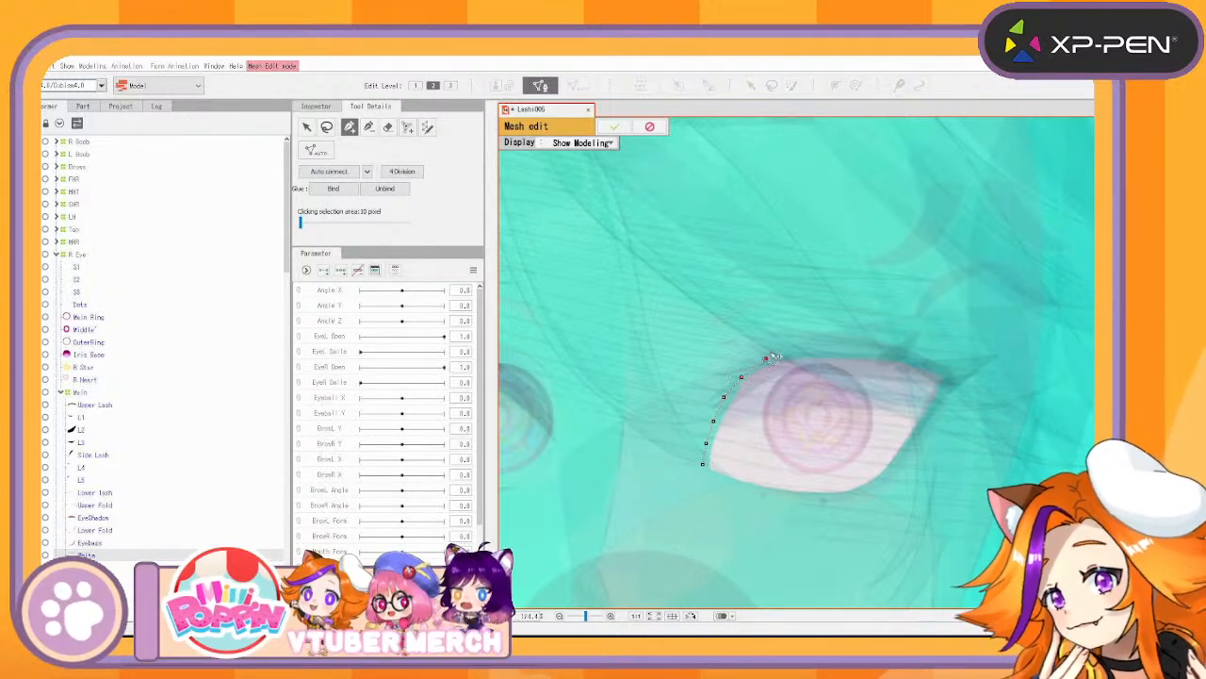
{"action": "left_click", "coordinate": [765, 358]}
{"action": "left_click", "coordinate": [792, 349]}
{"action": "left_click", "coordinate": [825, 344]}
{"action": "left_click", "coordinate": [853, 349]}
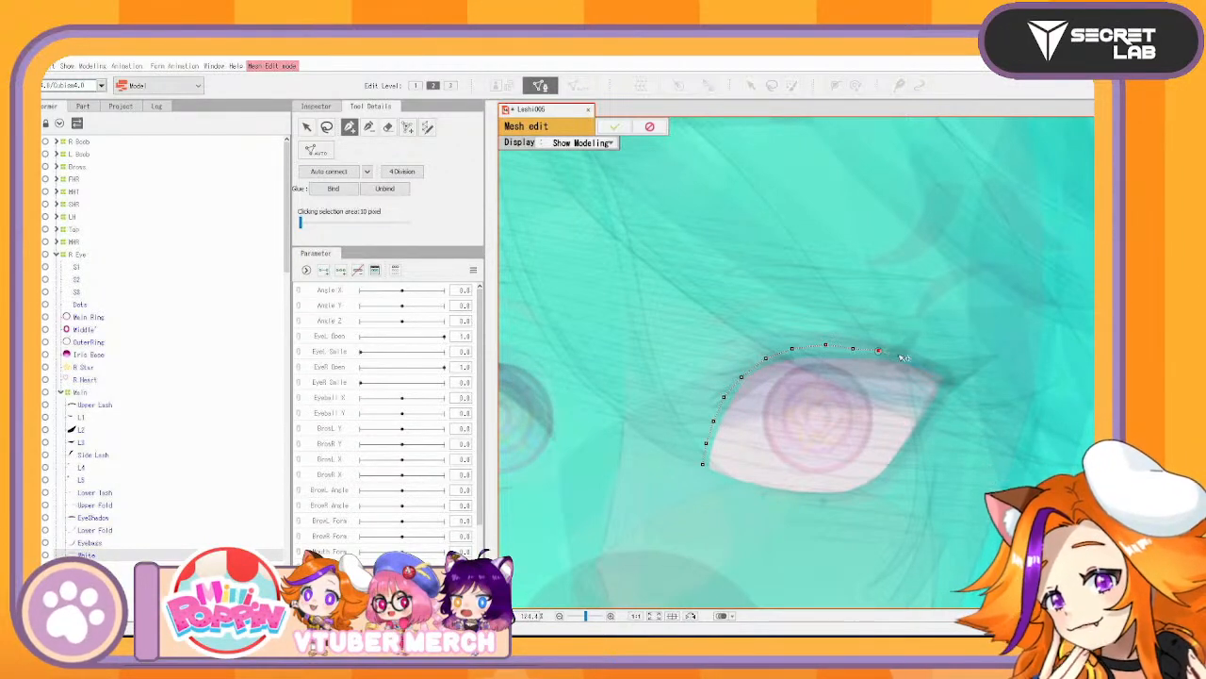
Continue the mesh points around the eye white's outer side and lower edge, closing the outline at the starting point
{"action": "left_click", "coordinate": [938, 404]}
{"action": "left_click", "coordinate": [922, 429]}
{"action": "left_click", "coordinate": [910, 449]}
{"action": "left_click", "coordinate": [897, 466]}
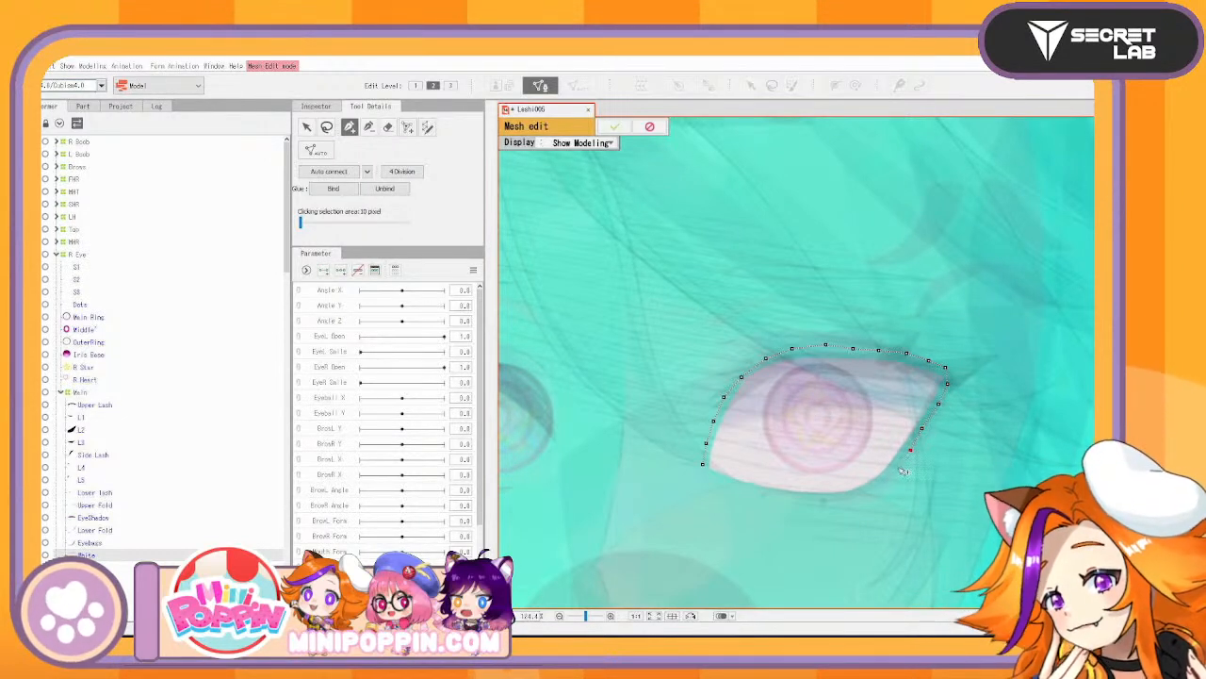
{"action": "left_click", "coordinate": [884, 479]}
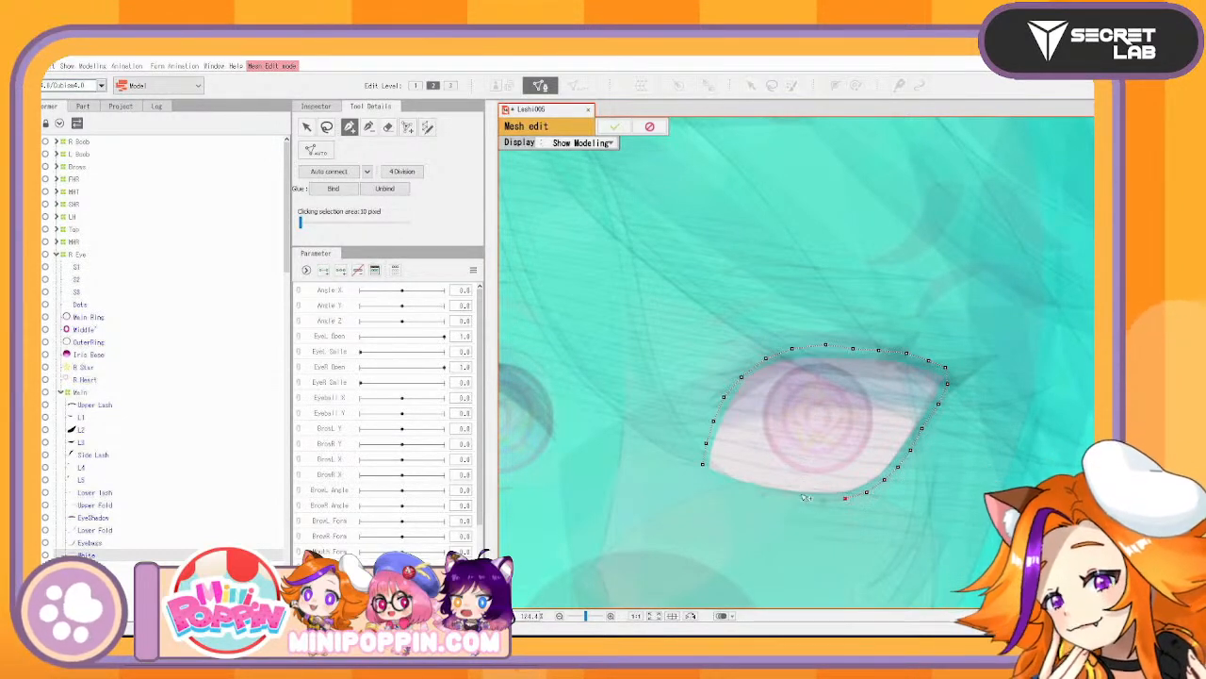
{"action": "left_click", "coordinate": [821, 496]}
{"action": "left_click", "coordinate": [793, 496]}
{"action": "left_click", "coordinate": [775, 493]}
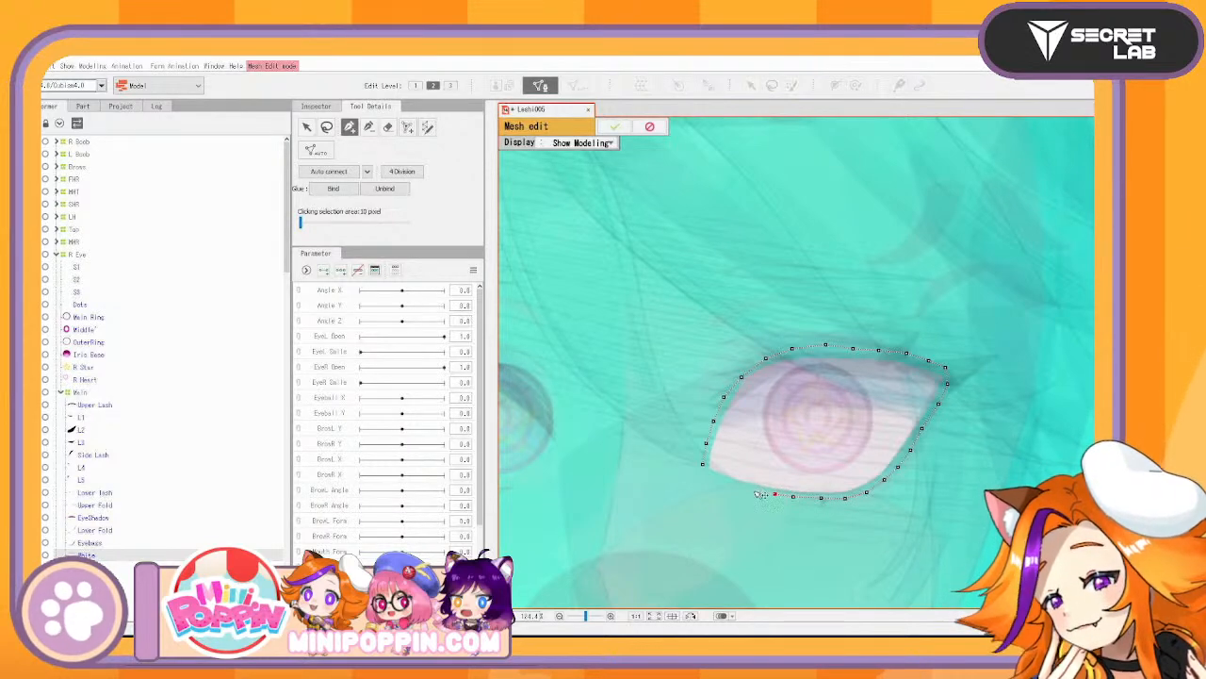
{"action": "left_click", "coordinate": [731, 486]}
{"action": "left_click", "coordinate": [709, 476]}
{"action": "left_click", "coordinate": [702, 464]}
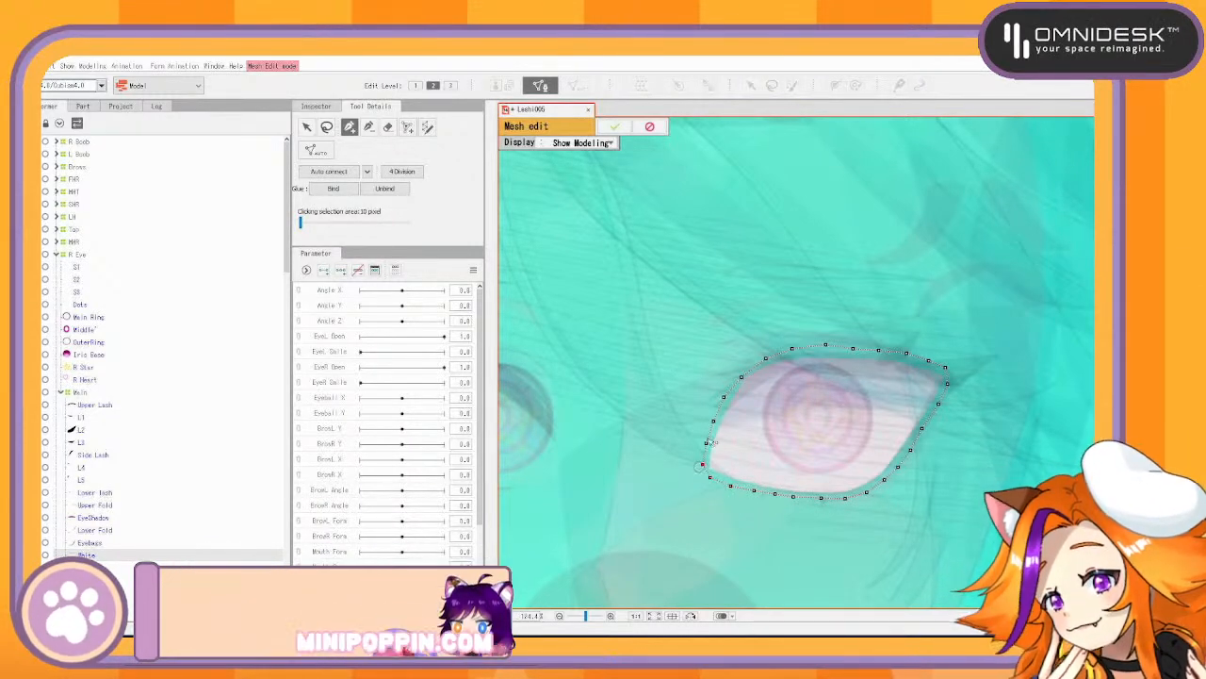
Add mesh points across the middle of the eye white, auto-connect all the points, and apply the mesh edit
{"action": "left_click", "coordinate": [756, 450]}
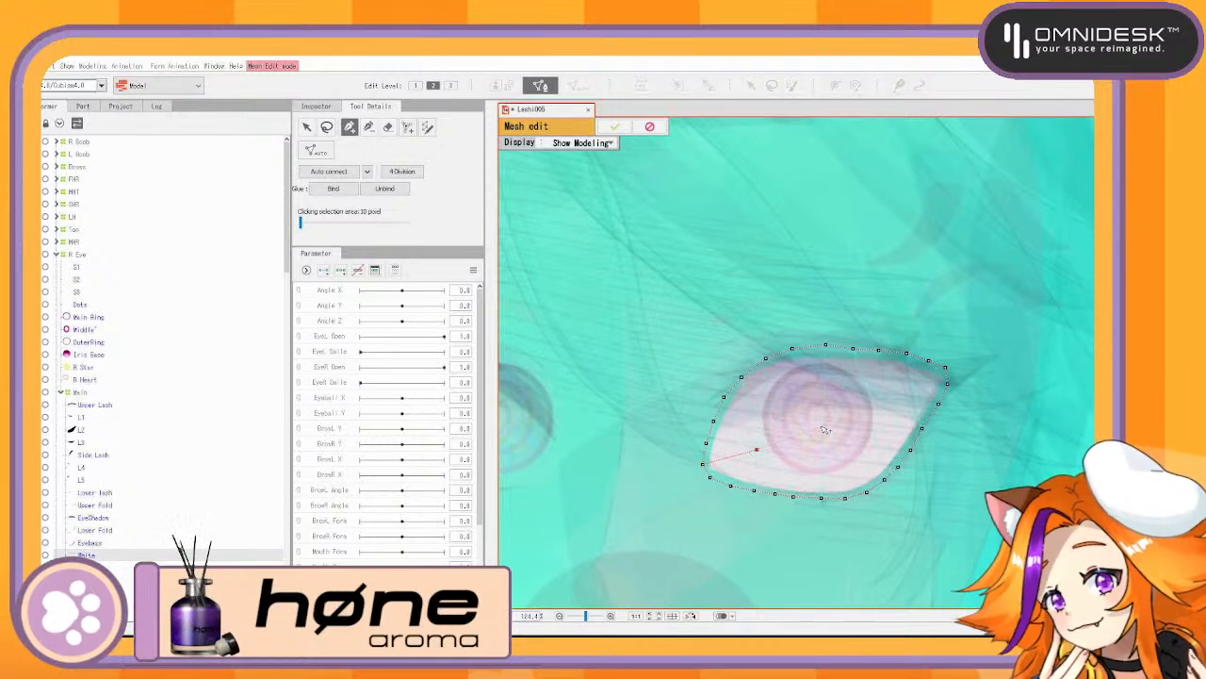
{"action": "left_click", "coordinate": [947, 370]}
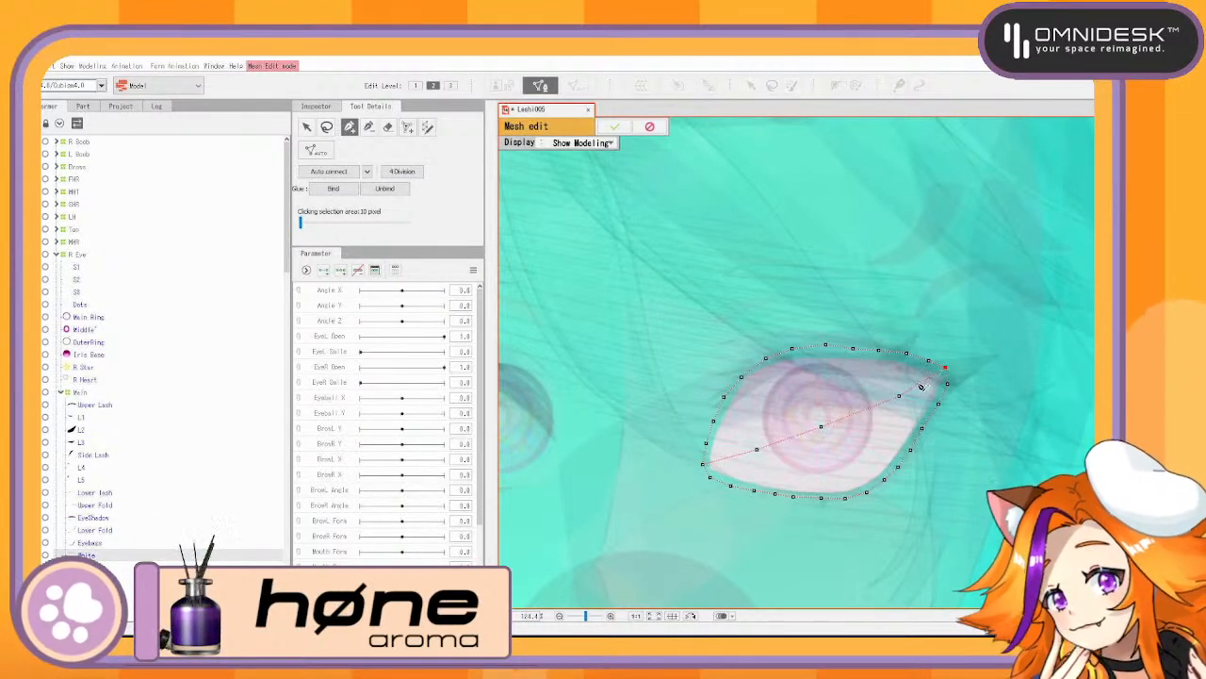
{"action": "left_click", "coordinate": [947, 384]}
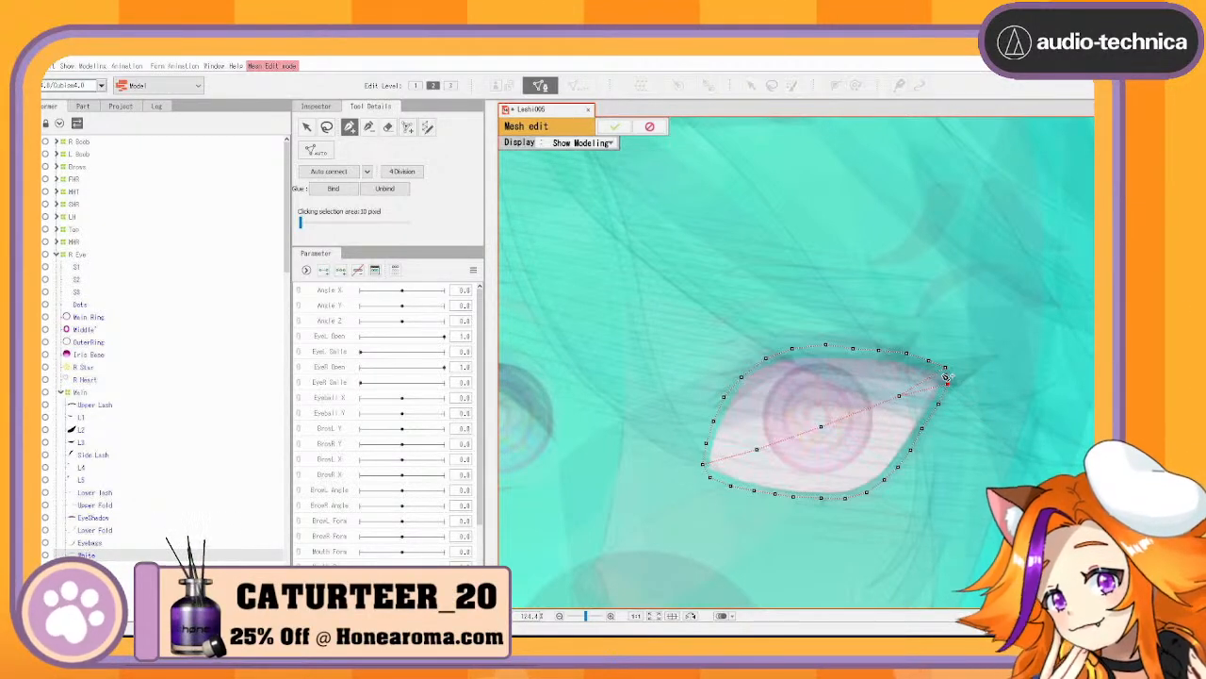
{"action": "left_click", "coordinate": [334, 174]}
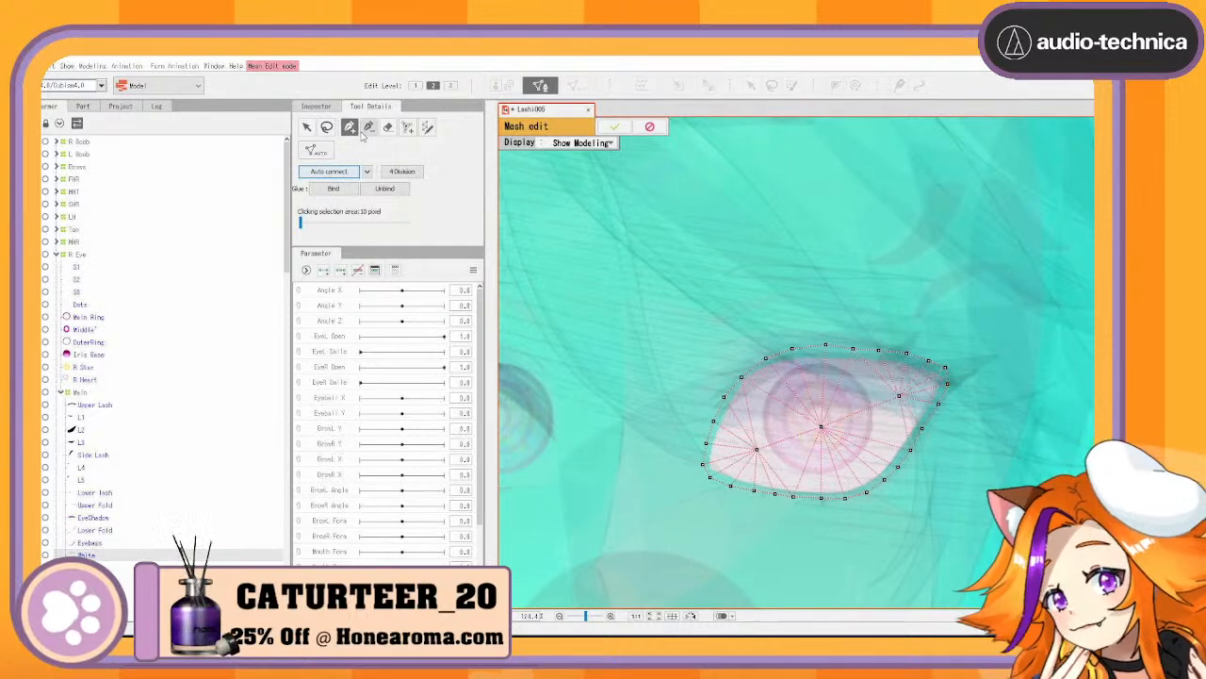
{"action": "left_click", "coordinate": [613, 127]}
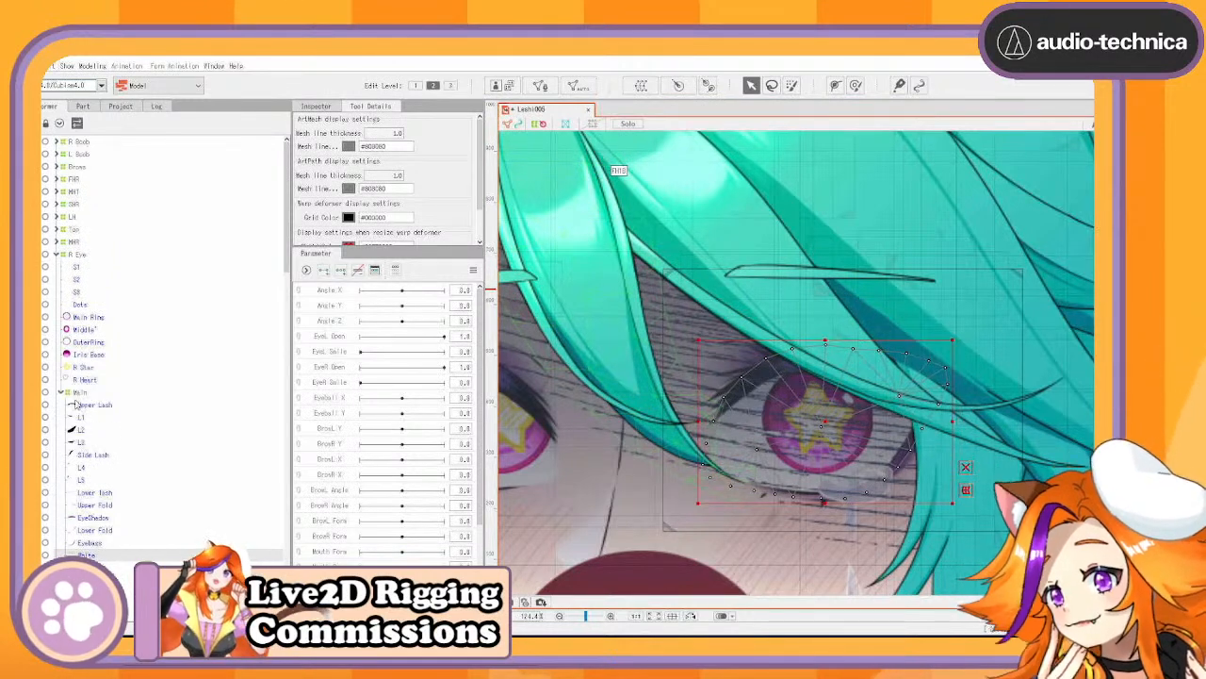
Try moving the L4 lash by a small distance, and undo the move
{"action": "left_click", "coordinate": [79, 420]}
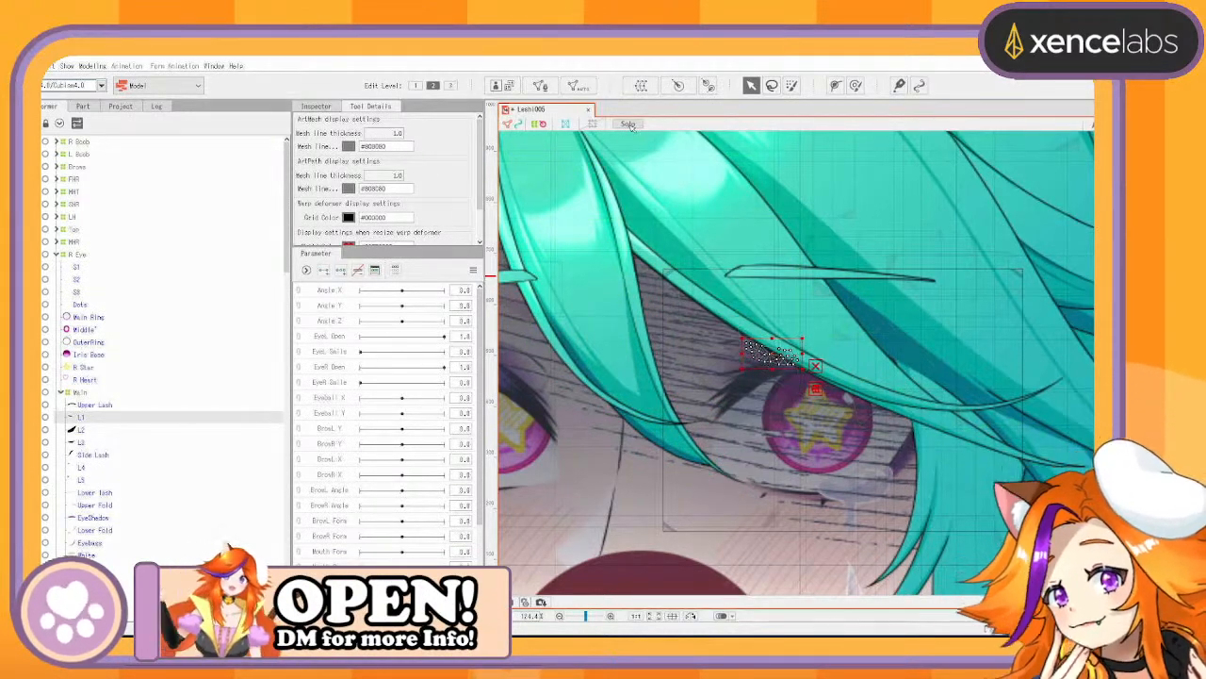
{"action": "scroll", "coordinate": [810, 471], "scroll_direction": "up", "scroll_amount": 3}
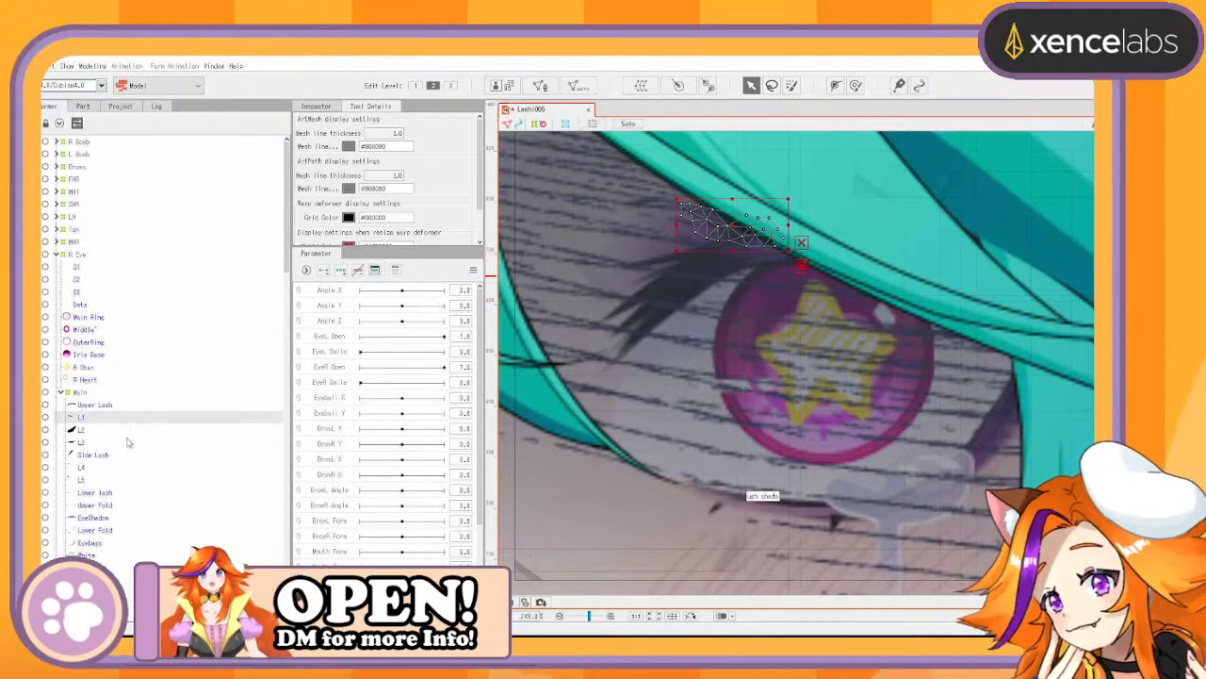
{"action": "left_click", "coordinate": [89, 469]}
{"action": "left_click_drag", "start_coordinate": [716, 509], "coordinate": [728, 504]}
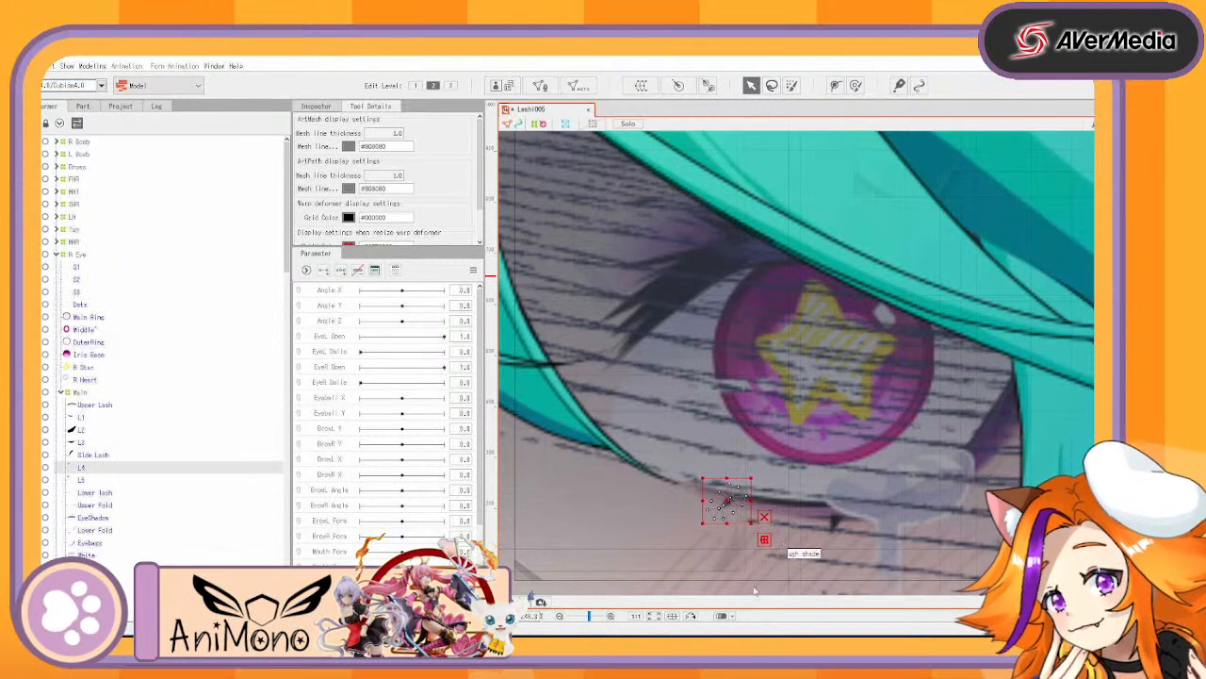
{"action": "key", "text": "ctrl+z"}
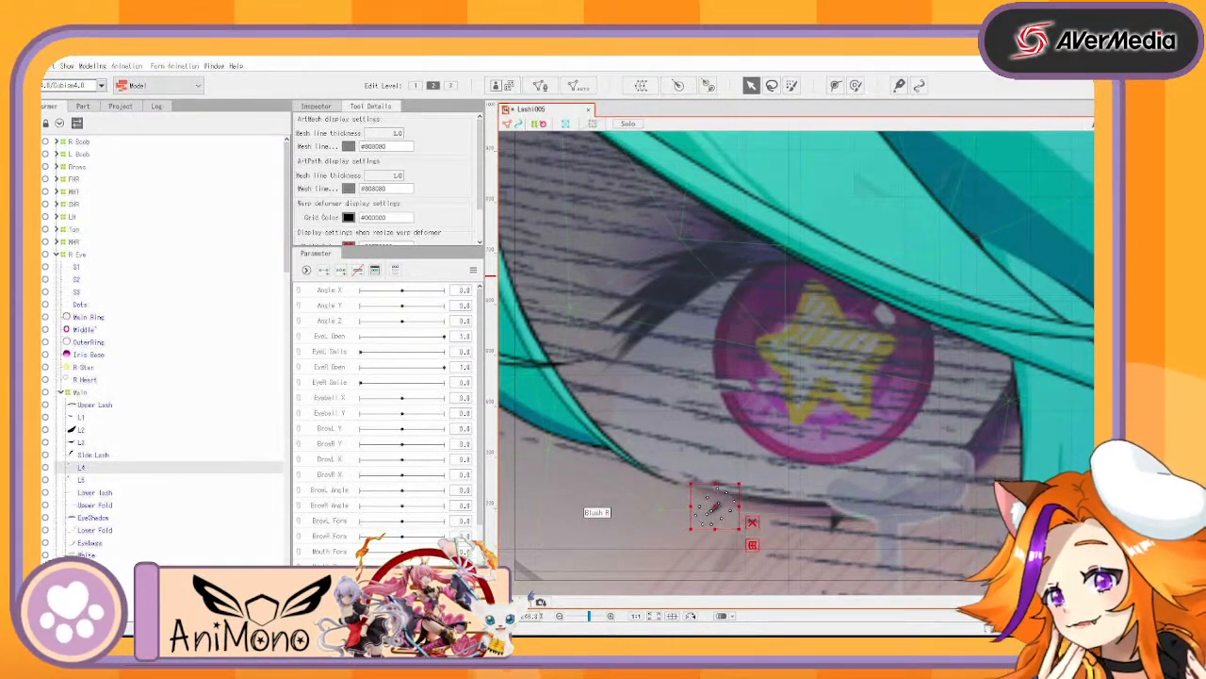
Create a warp deformer named L1 as parent of the L1 lash, with R Eye as destination part
{"action": "left_click", "coordinate": [83, 416]}
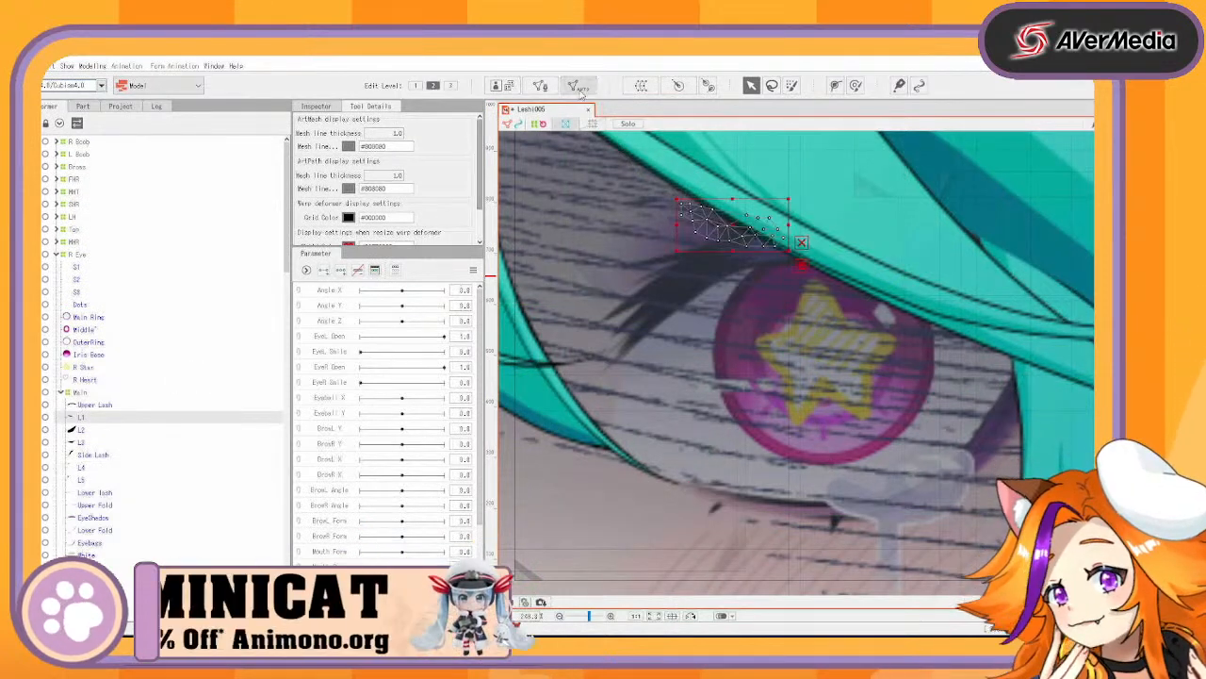
{"action": "left_click", "coordinate": [317, 106]}
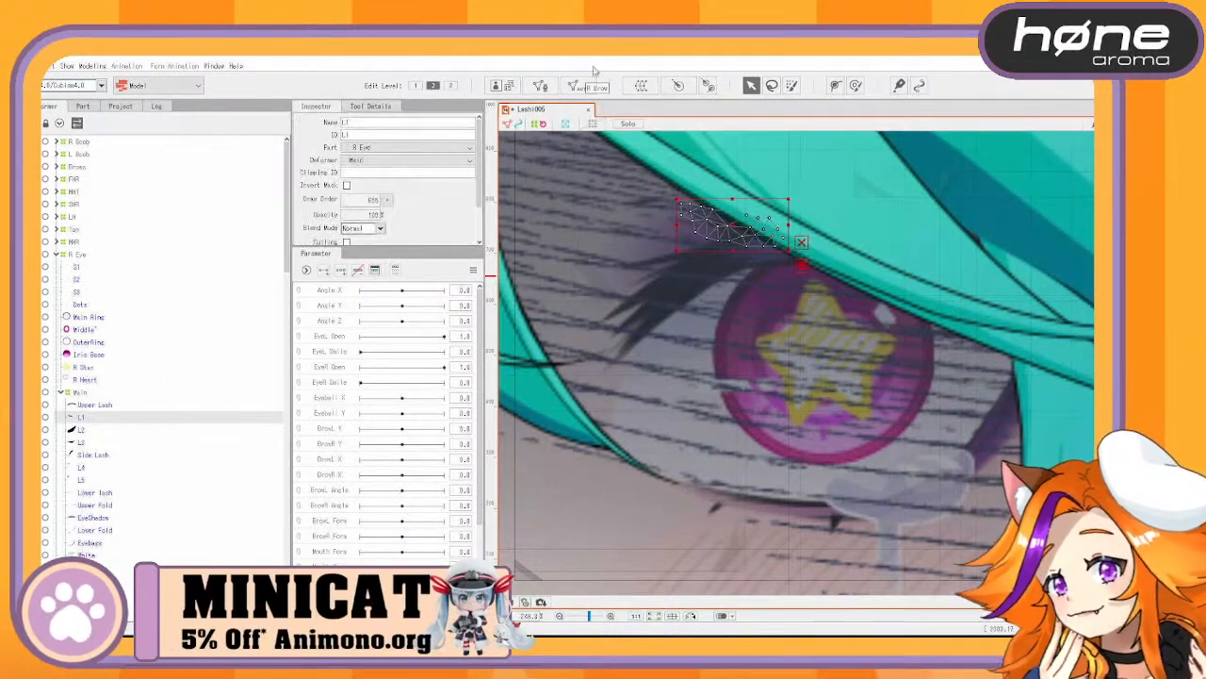
{"action": "left_click", "coordinate": [647, 89]}
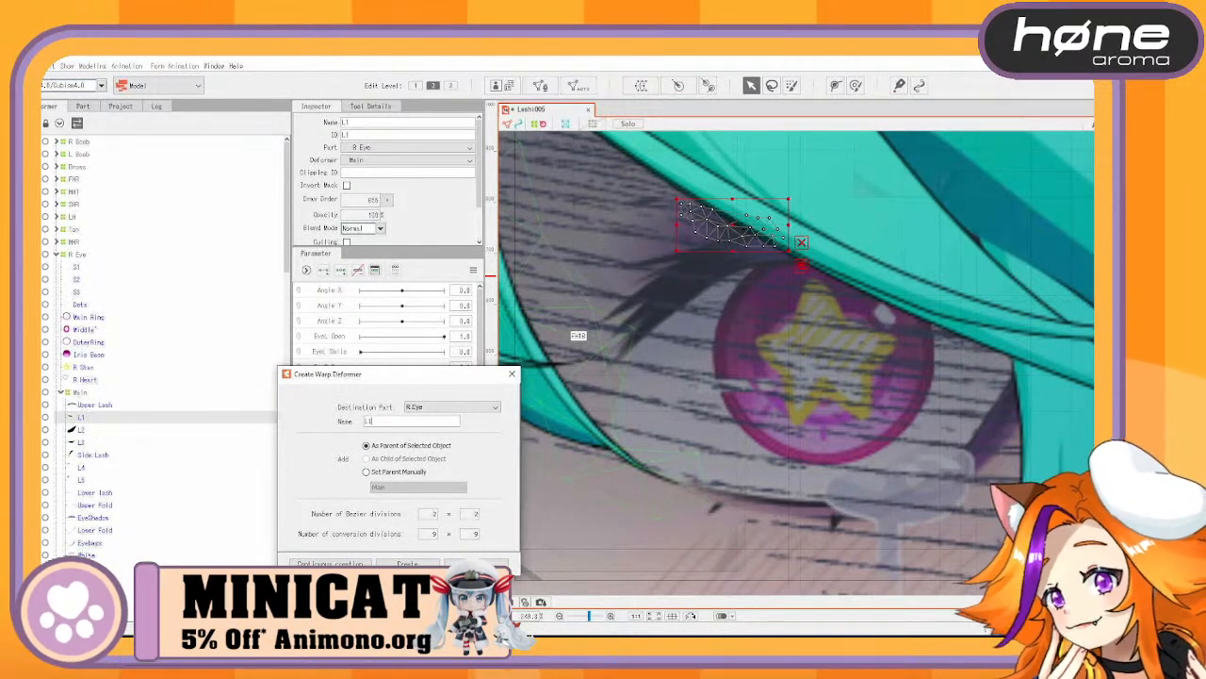
{"action": "left_click", "coordinate": [330, 563]}
Create warp deformers named L2 and L3 as parents of the L2 and L3 lashes respectively
{"action": "left_click", "coordinate": [92, 417]}
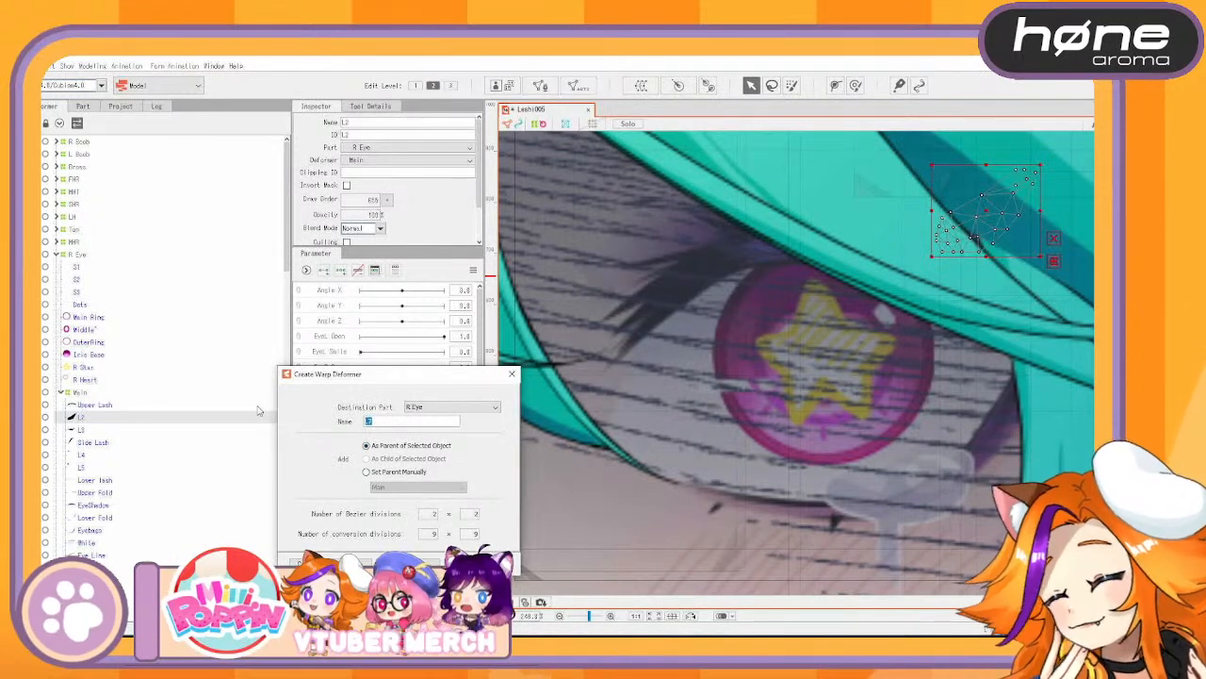
{"action": "key", "text": "Right"}
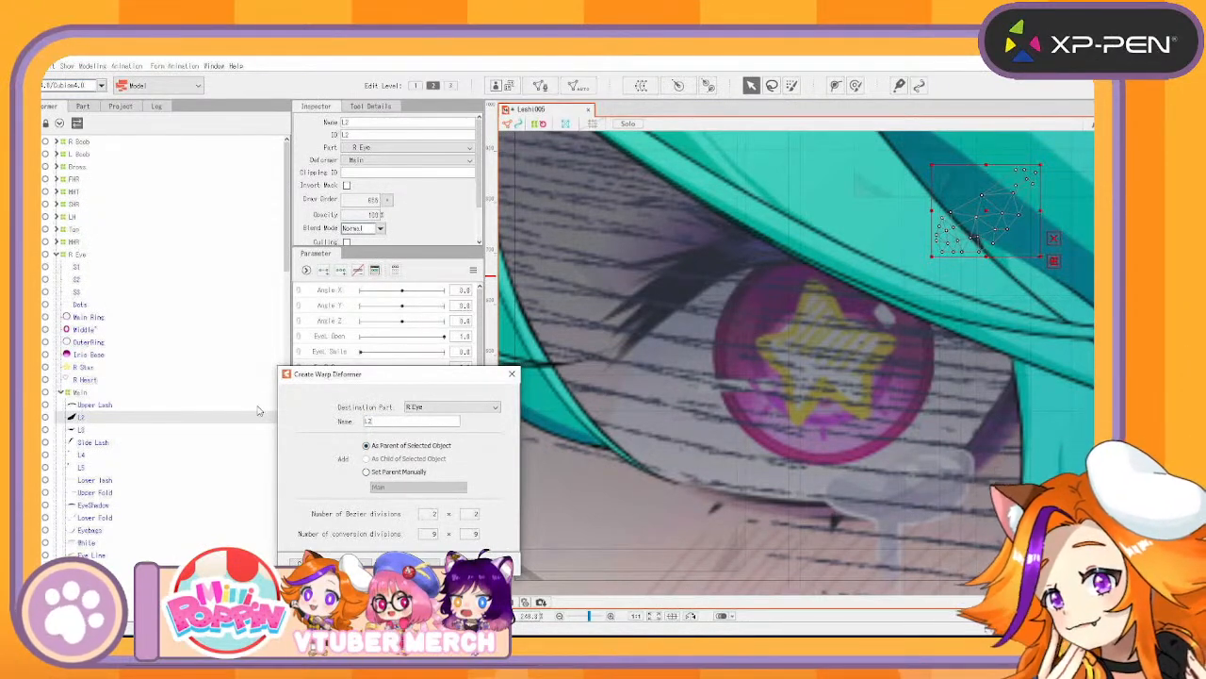
{"action": "left_click", "coordinate": [330, 563]}
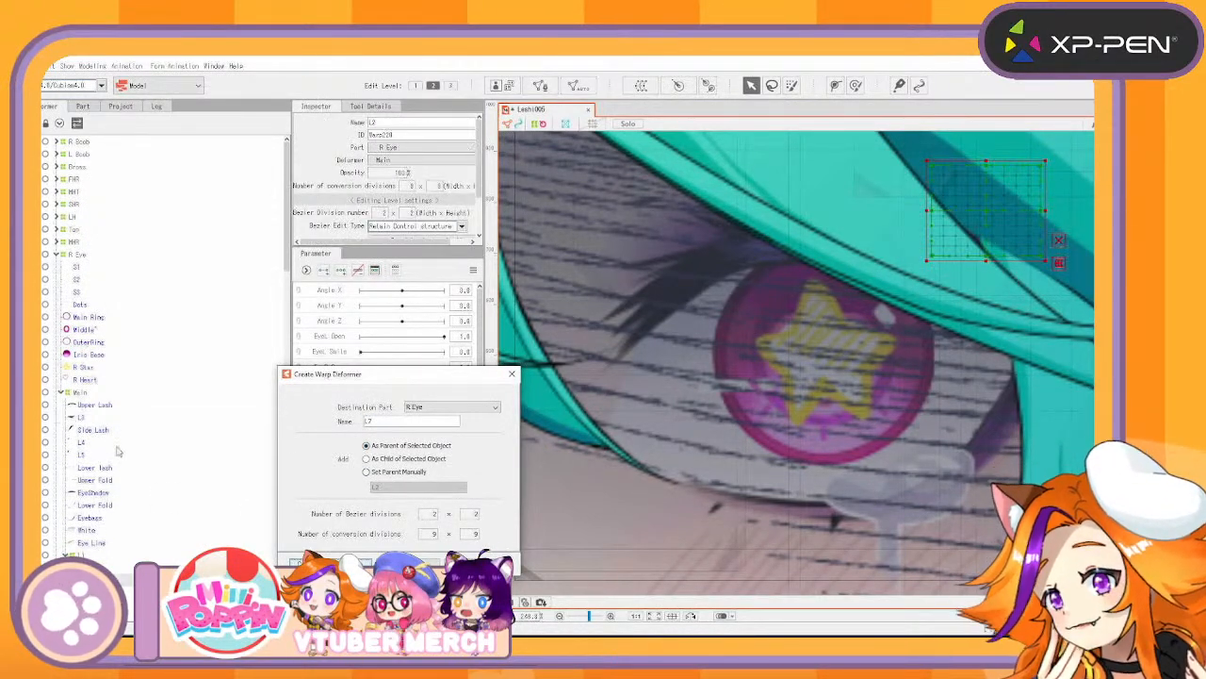
{"action": "left_click", "coordinate": [99, 420]}
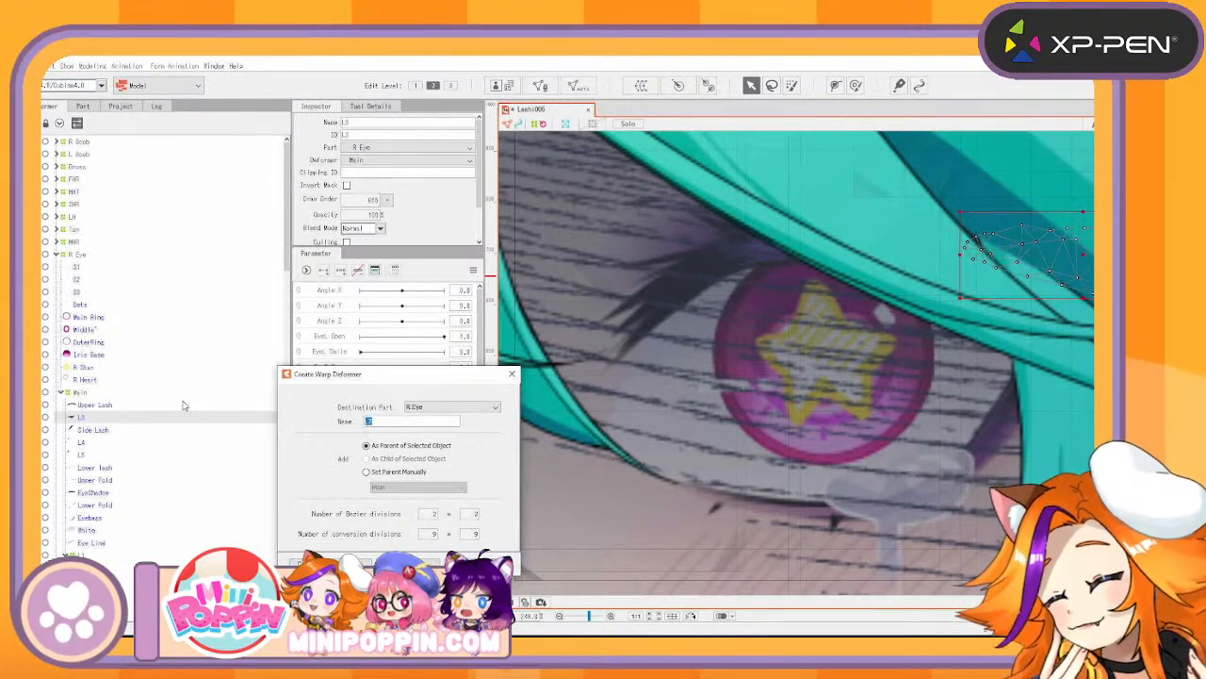
{"action": "key", "text": "Right"}
{"action": "key", "text": "Return"}
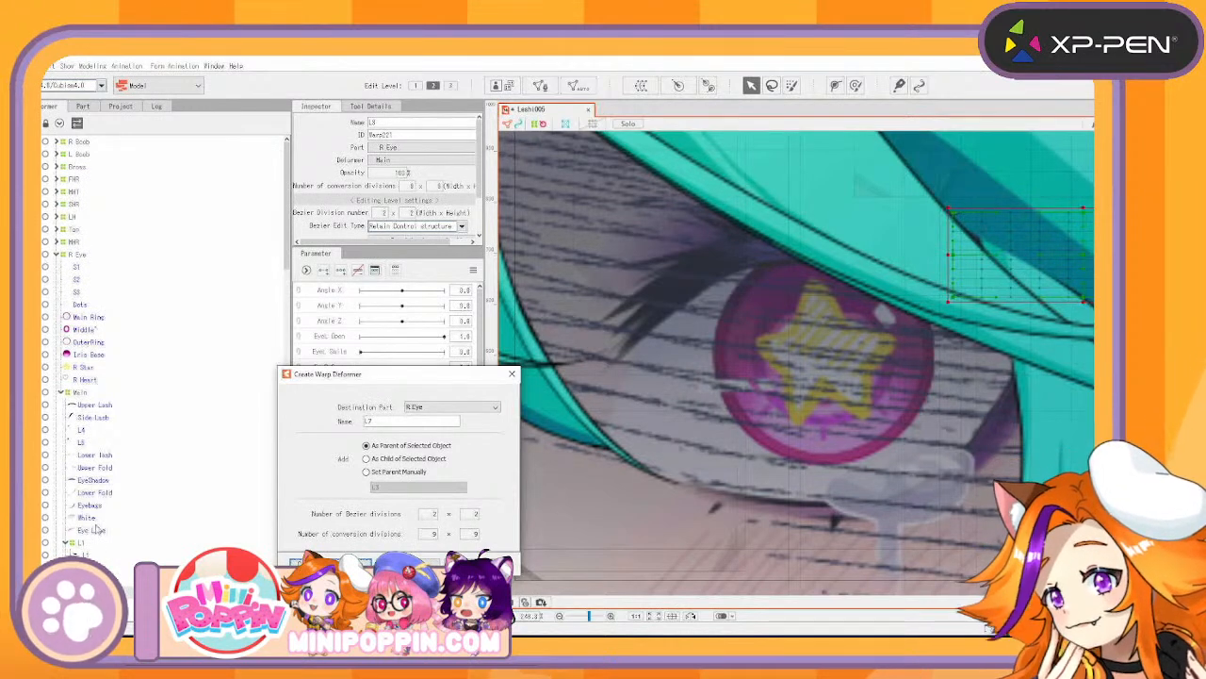
Create warp deformers named L4 and L5 as parents of the L4 and L5 lashes respectively
{"action": "left_click", "coordinate": [86, 430]}
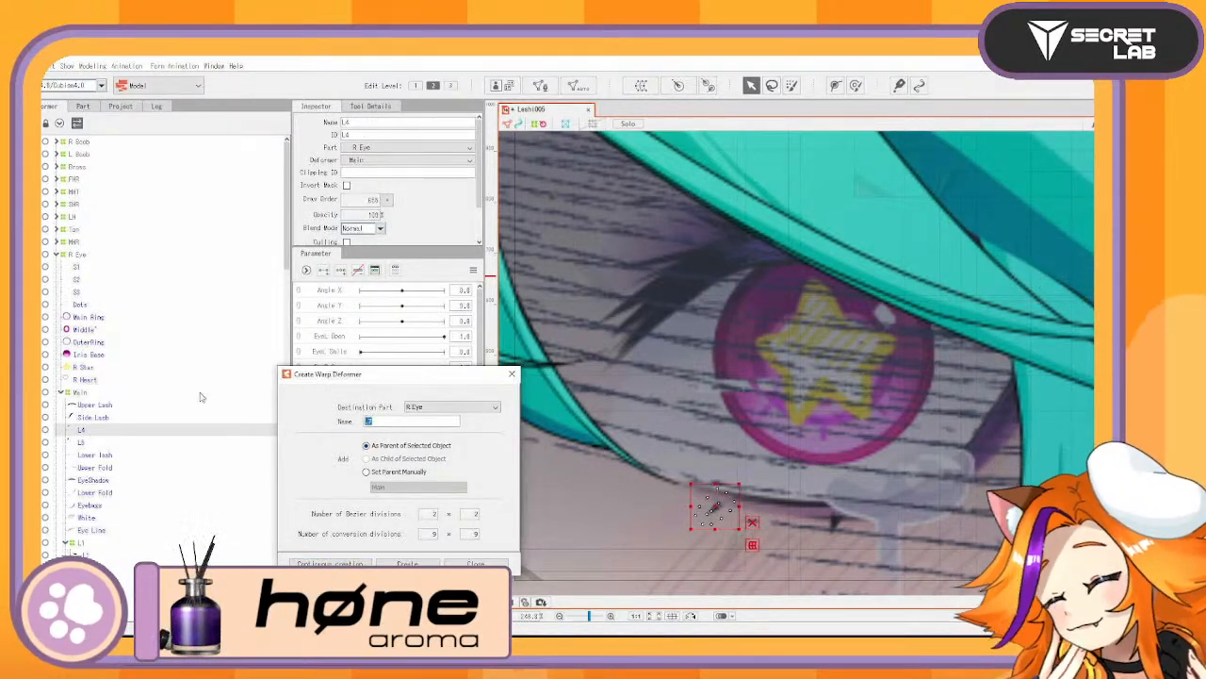
{"action": "left_click", "coordinate": [329, 563]}
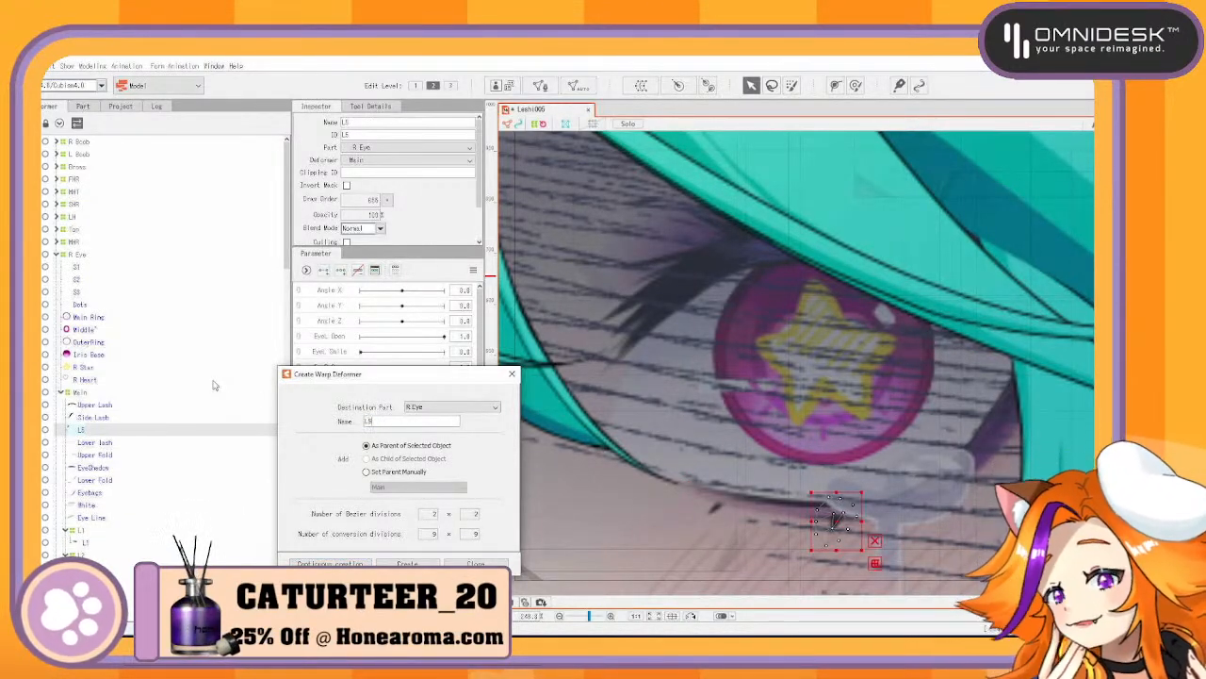
{"action": "key", "text": "Return"}
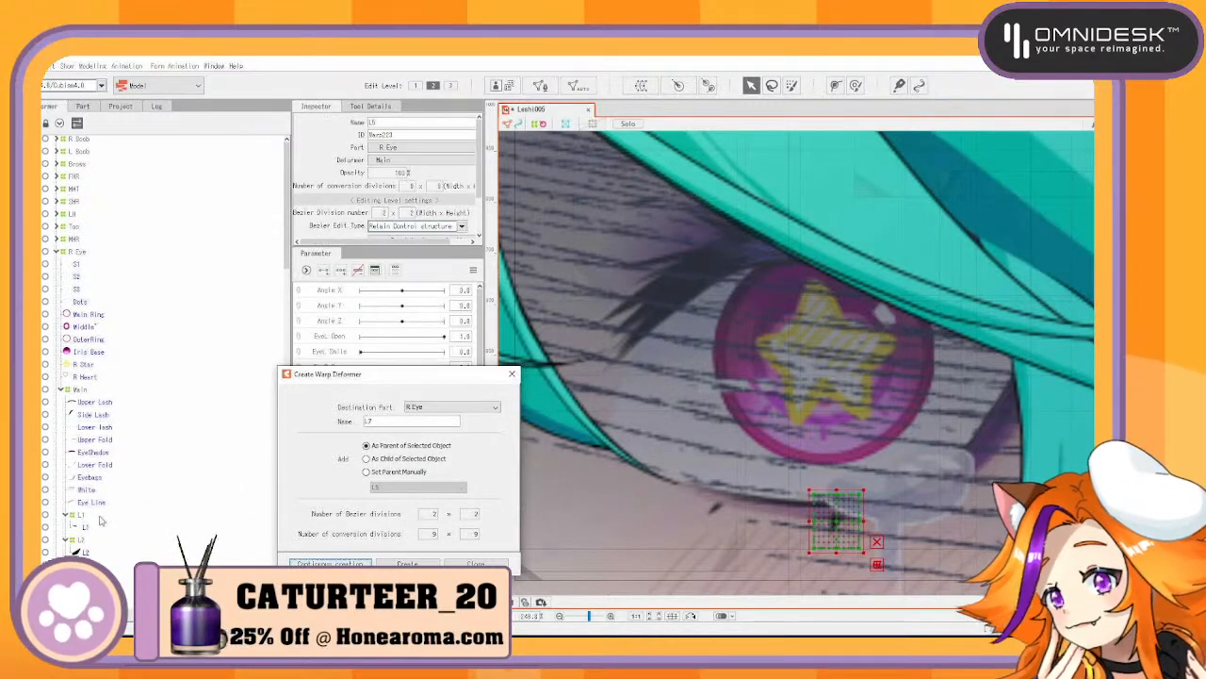
Select the five lash warp deformers L1 to L5 together and duplicate them twice under Main
{"action": "scroll", "coordinate": [95, 521], "scroll_direction": "down", "scroll_amount": 5}
{"action": "left_click", "coordinate": [82, 409], "text": "ctrl"}
{"action": "left_click", "coordinate": [83, 385], "text": "ctrl"}
{"action": "left_click", "coordinate": [82, 359], "text": "ctrl"}
{"action": "left_click", "coordinate": [81, 335], "text": "ctrl"}
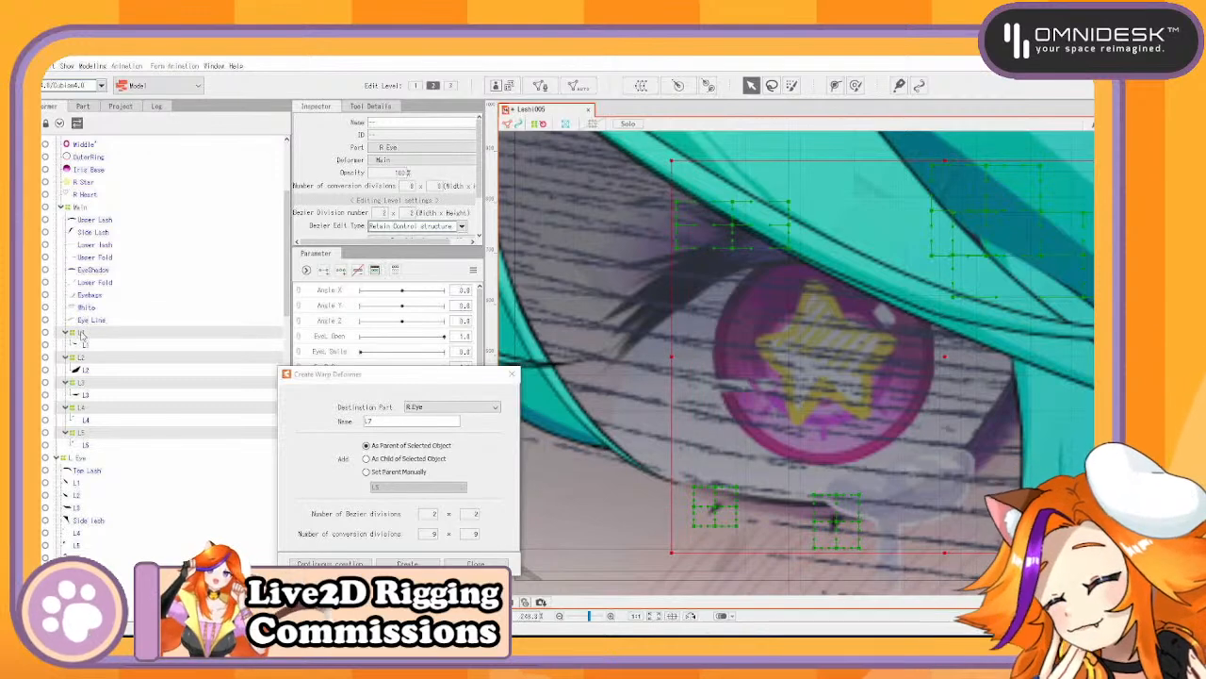
{"action": "key", "text": "Return"}
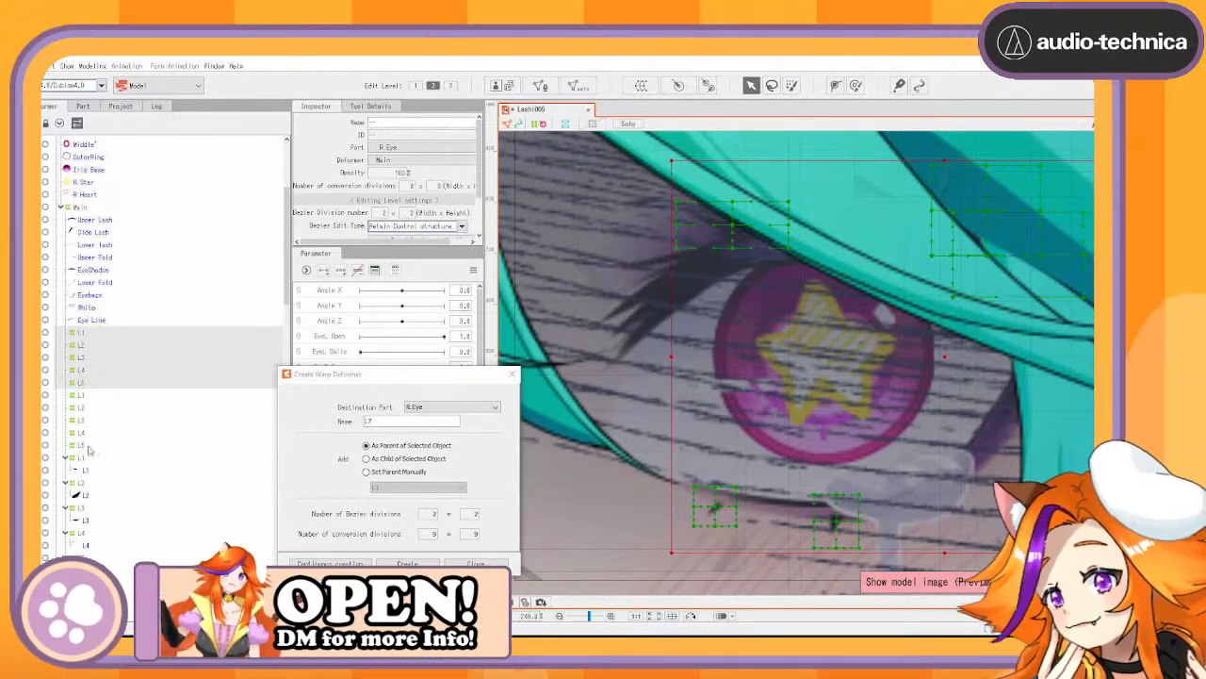
Nest each lash warp deformer from L1 to L5 inside its matching duplicate deformers
{"action": "left_click_drag", "start_coordinate": [83, 459], "coordinate": [75, 335]}
{"action": "left_click_drag", "start_coordinate": [85, 459], "coordinate": [80, 364]}
{"action": "left_click_drag", "start_coordinate": [87, 471], "coordinate": [80, 387]}
{"action": "mouse_move", "coordinate": [86, 460]}
{"action": "left_mouse_down"}
{"action": "mouse_move", "coordinate": [82, 412]}
{"action": "mouse_move", "coordinate": [84, 451]}
{"action": "left_mouse_up"}
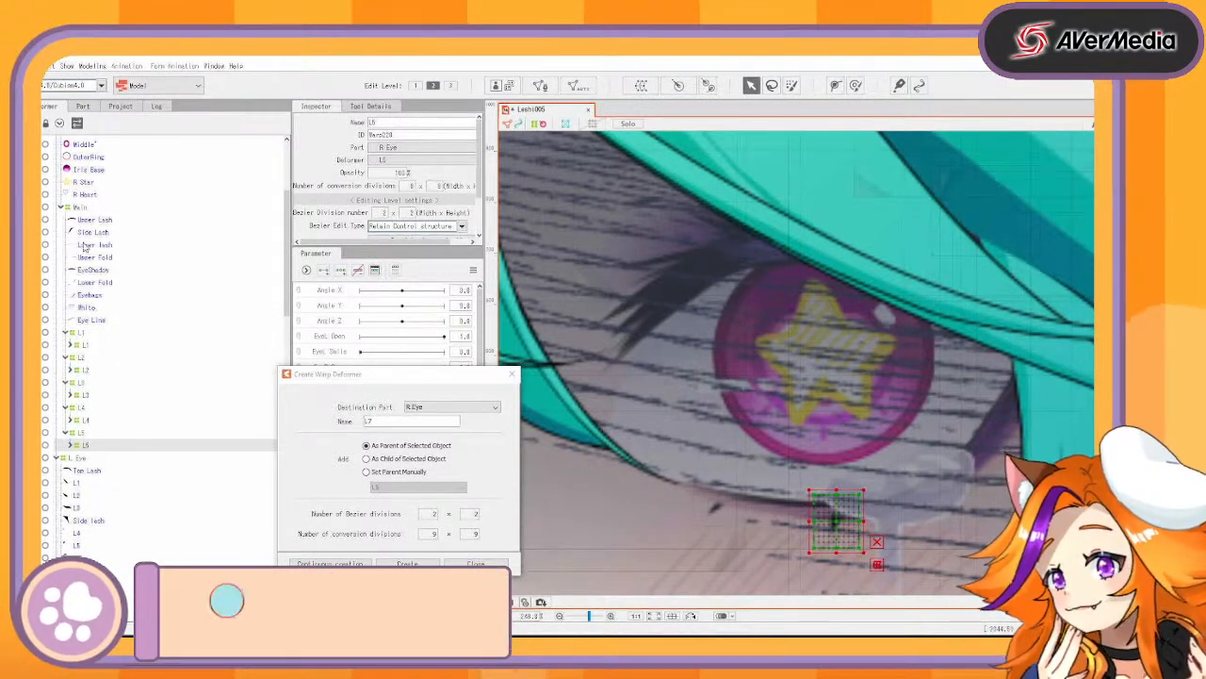
Create a warp deformer named Iris as parent of the R Eye parts S1 through R Heart
{"action": "left_click", "coordinate": [61, 208]}
{"action": "scroll", "coordinate": [135, 329], "scroll_direction": "up", "scroll_amount": 5}
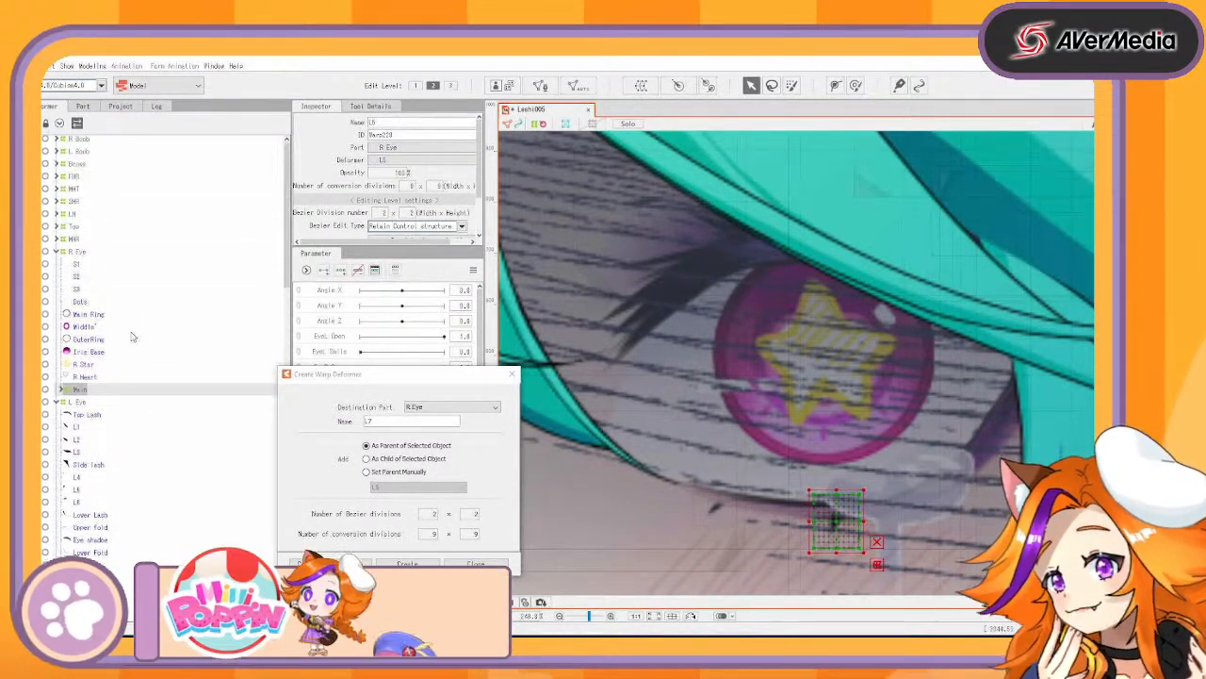
{"action": "left_click", "coordinate": [79, 265]}
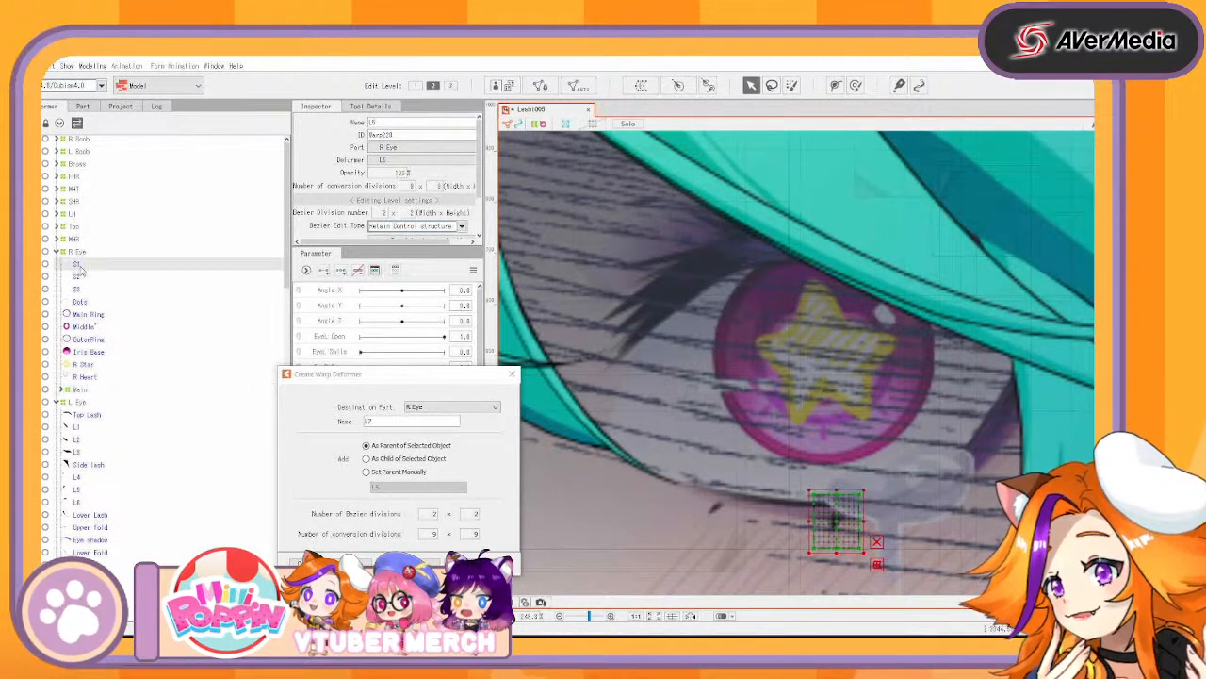
{"action": "left_click", "coordinate": [100, 378], "text": "shift"}
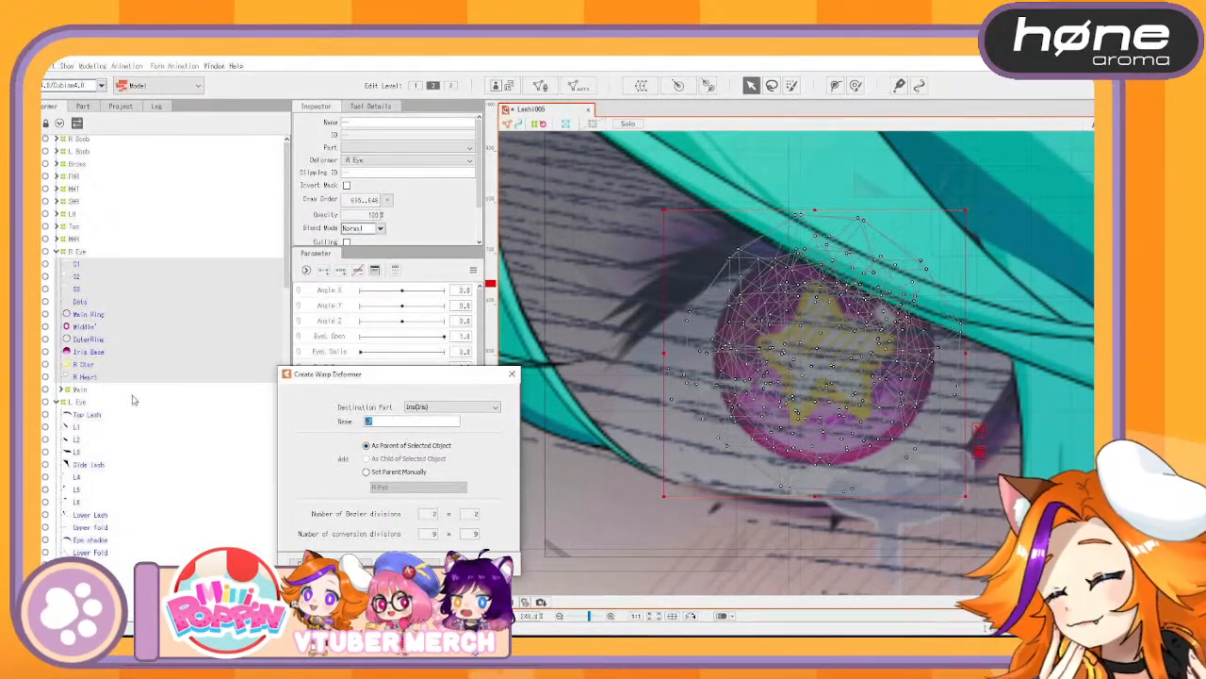
{"action": "type", "text": "Iri"}
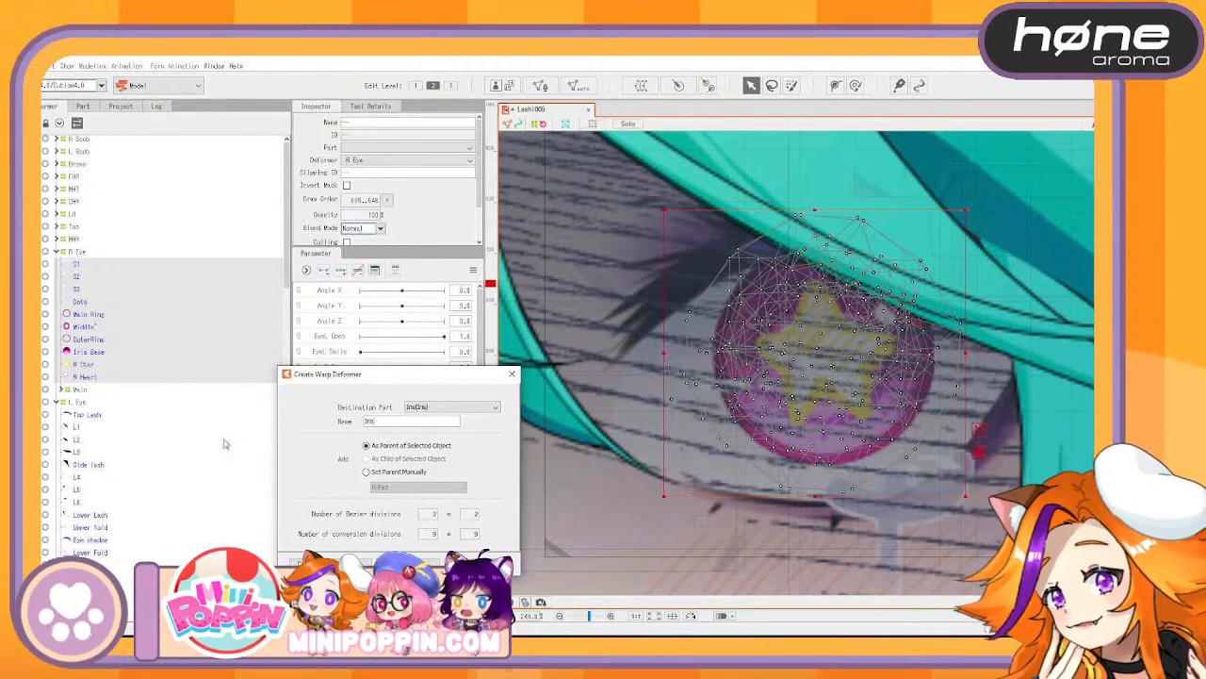
{"action": "type", "text": "s"}
{"action": "key", "text": "Return"}
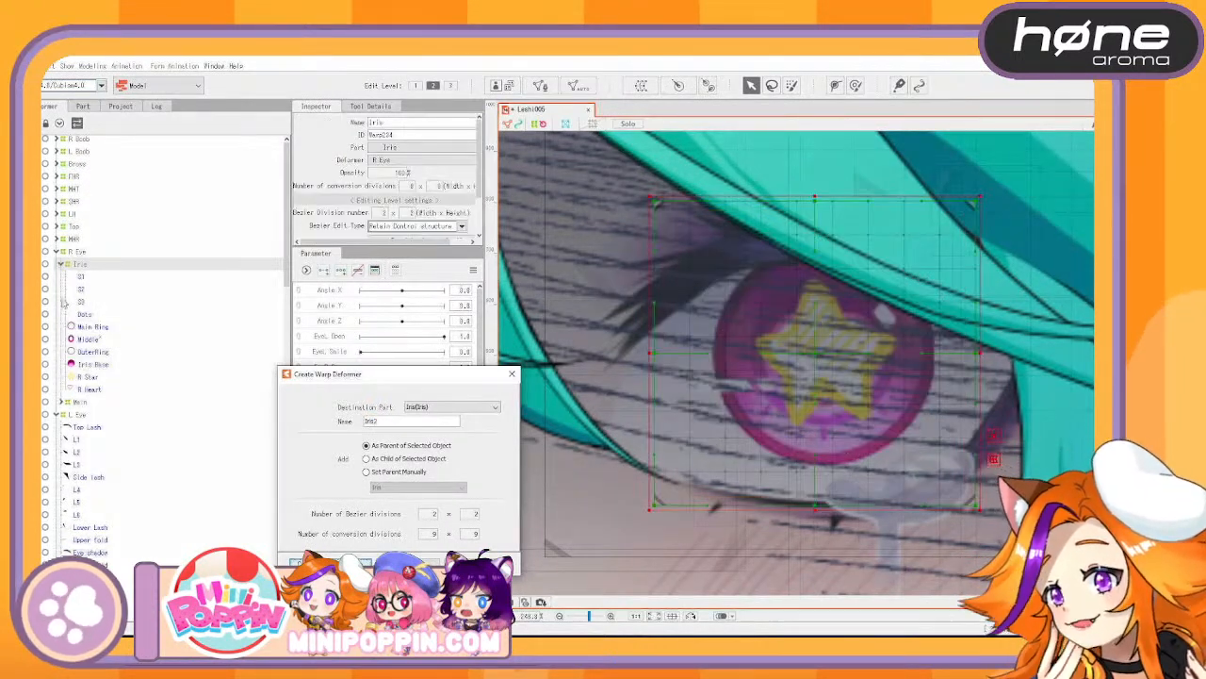
Create warp deformers named S1 and S2 as parents of the S1 and S2 parts inside Iris
{"action": "left_click", "coordinate": [82, 277]}
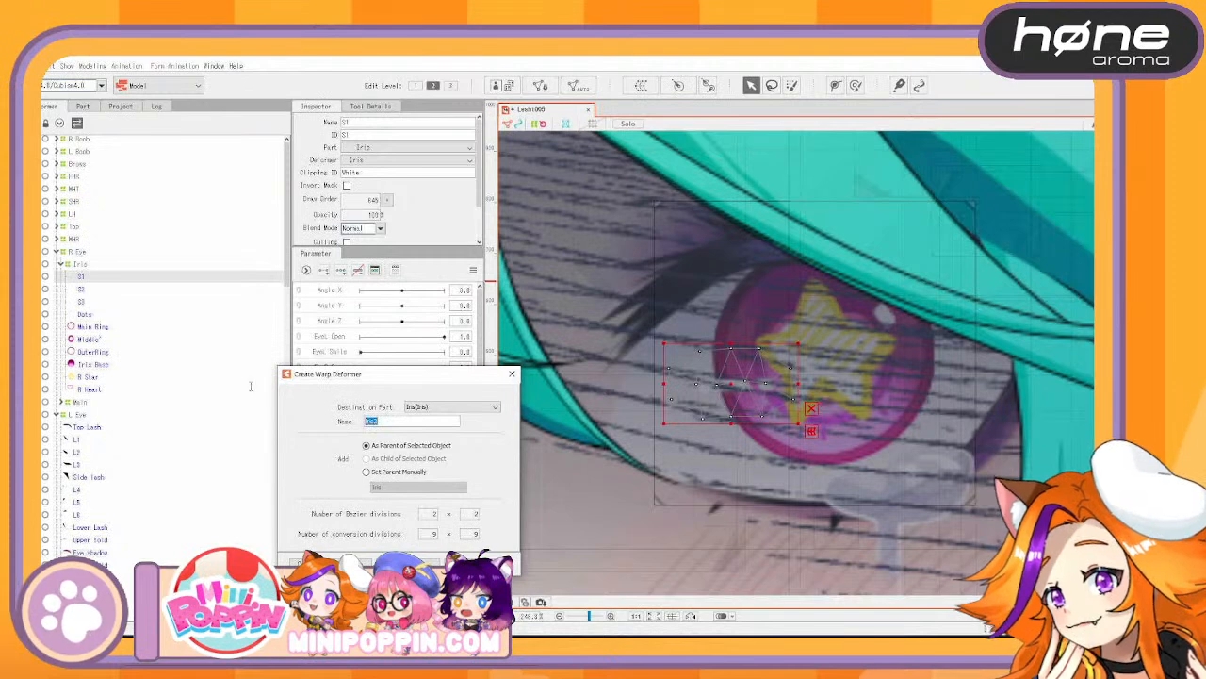
{"action": "type", "text": "S1"}
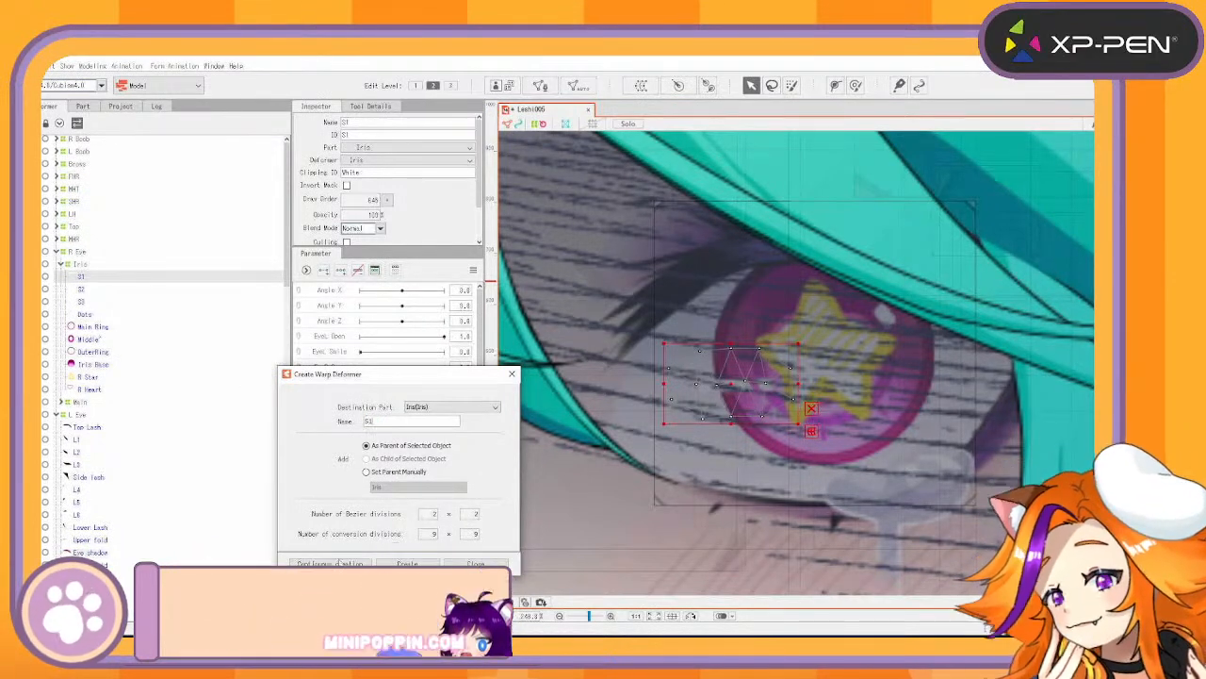
{"action": "key", "text": "Return"}
{"action": "left_click", "coordinate": [91, 278]}
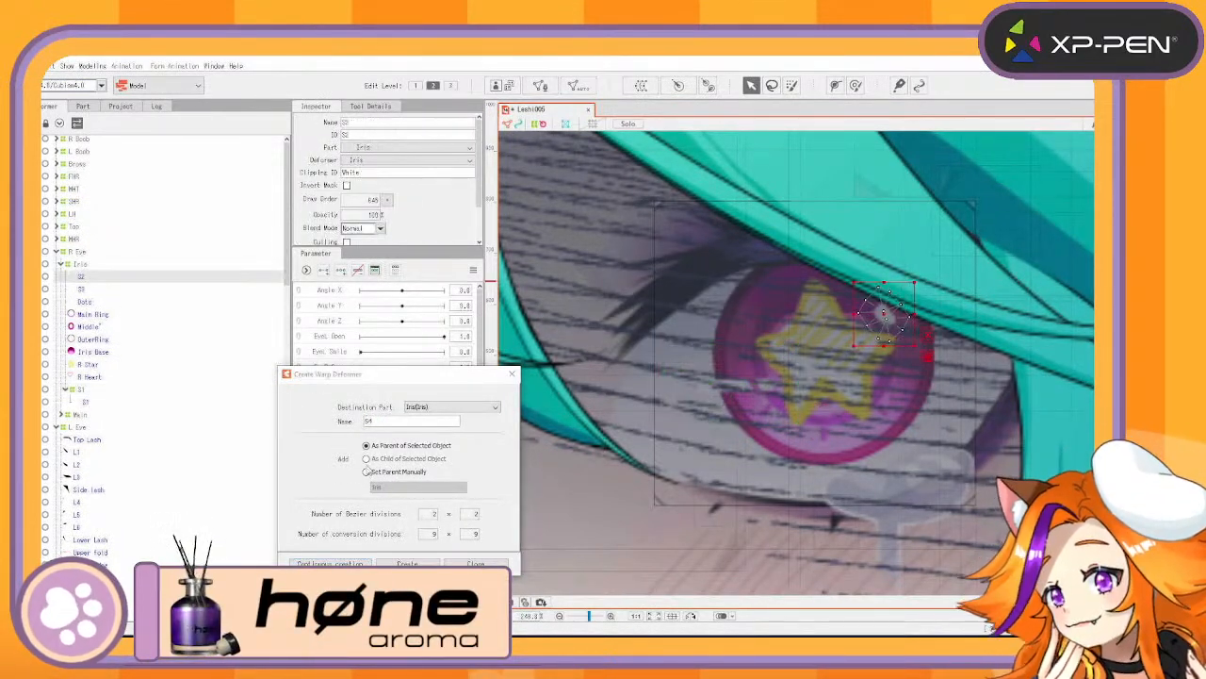
{"action": "type", "text": "S"}
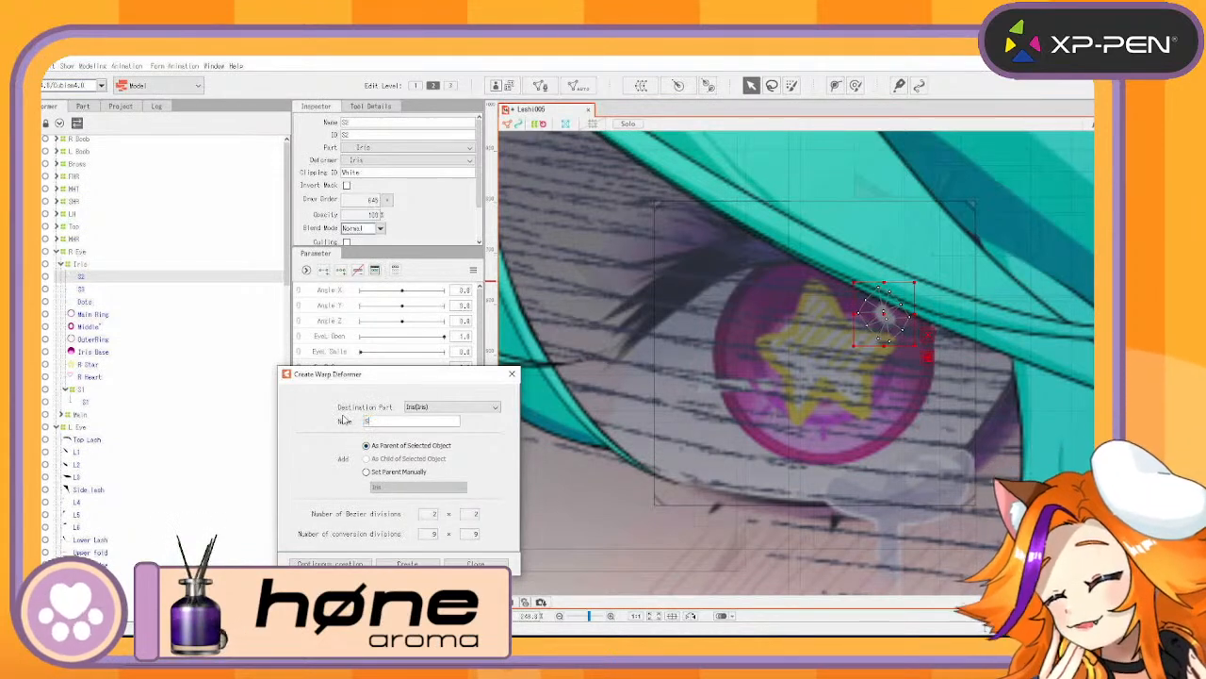
{"action": "type", "text": "2"}
{"action": "key", "text": "Return"}
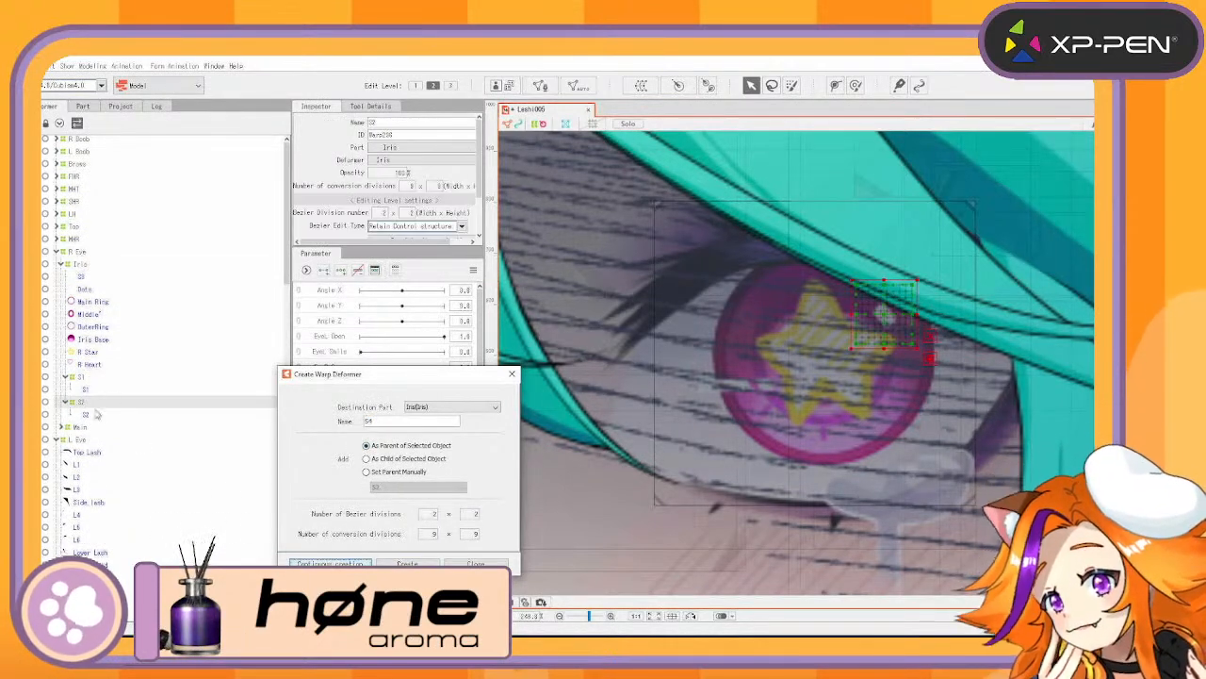
Create a warp deformer named S3 as parent of the S3 part inside Iris
{"action": "left_click", "coordinate": [64, 427]}
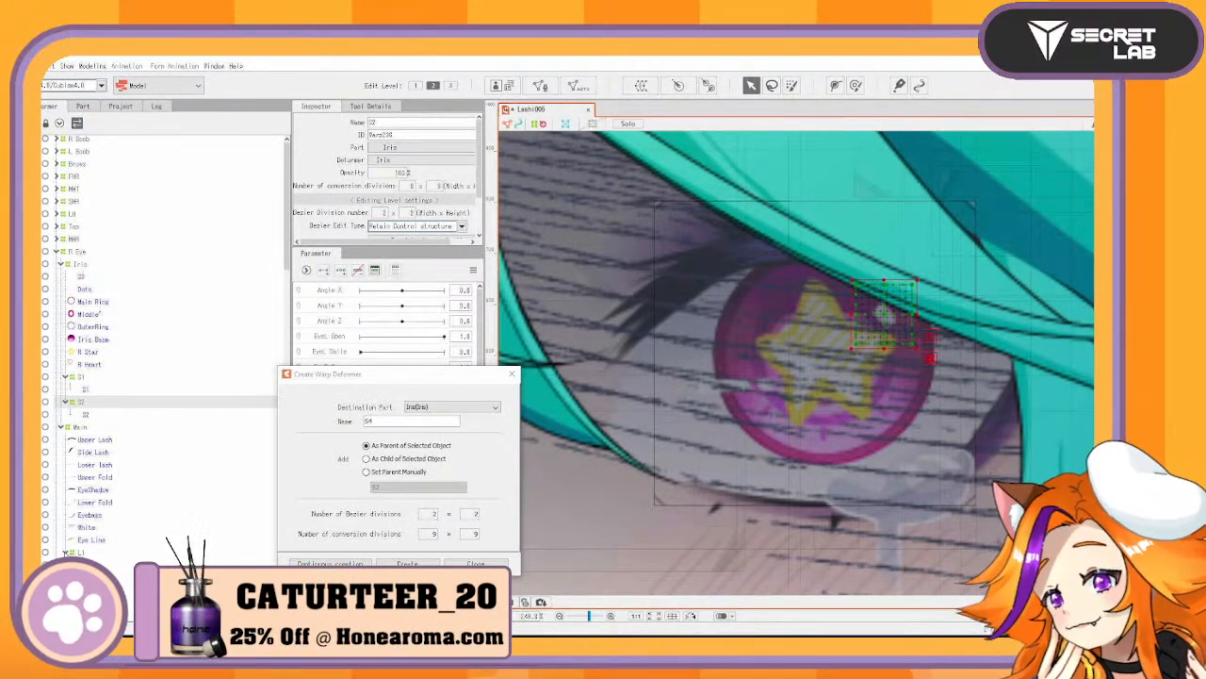
{"action": "left_click", "coordinate": [84, 279]}
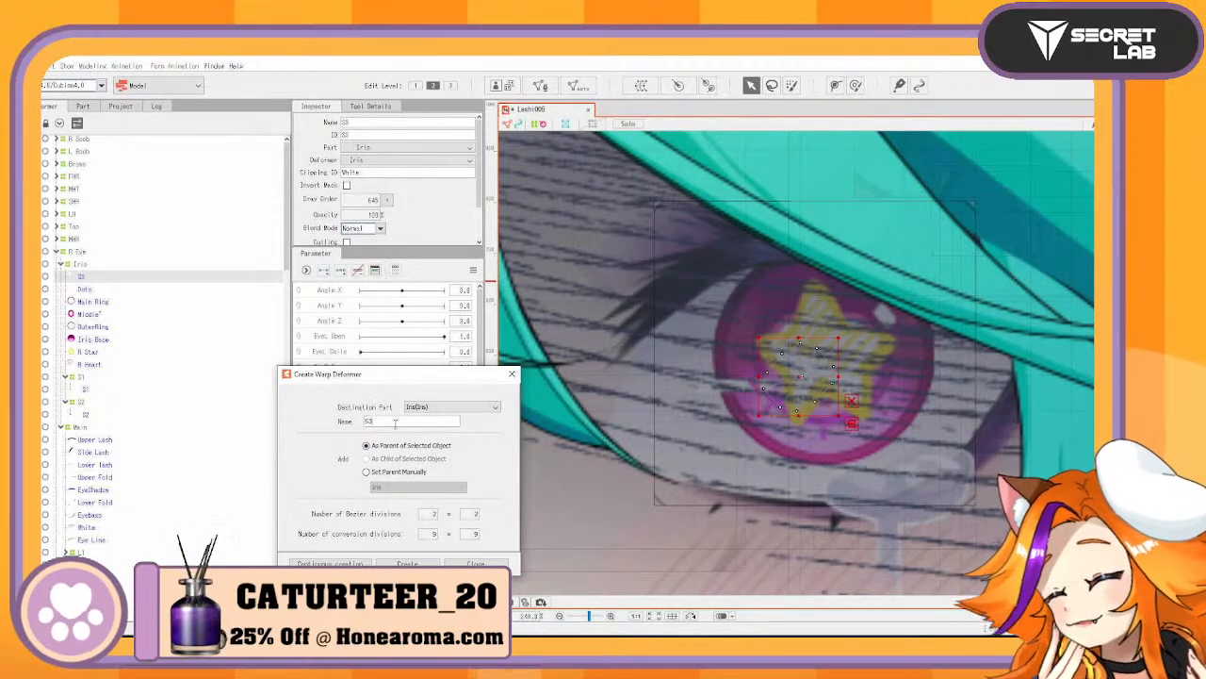
{"action": "left_click", "coordinate": [330, 564]}
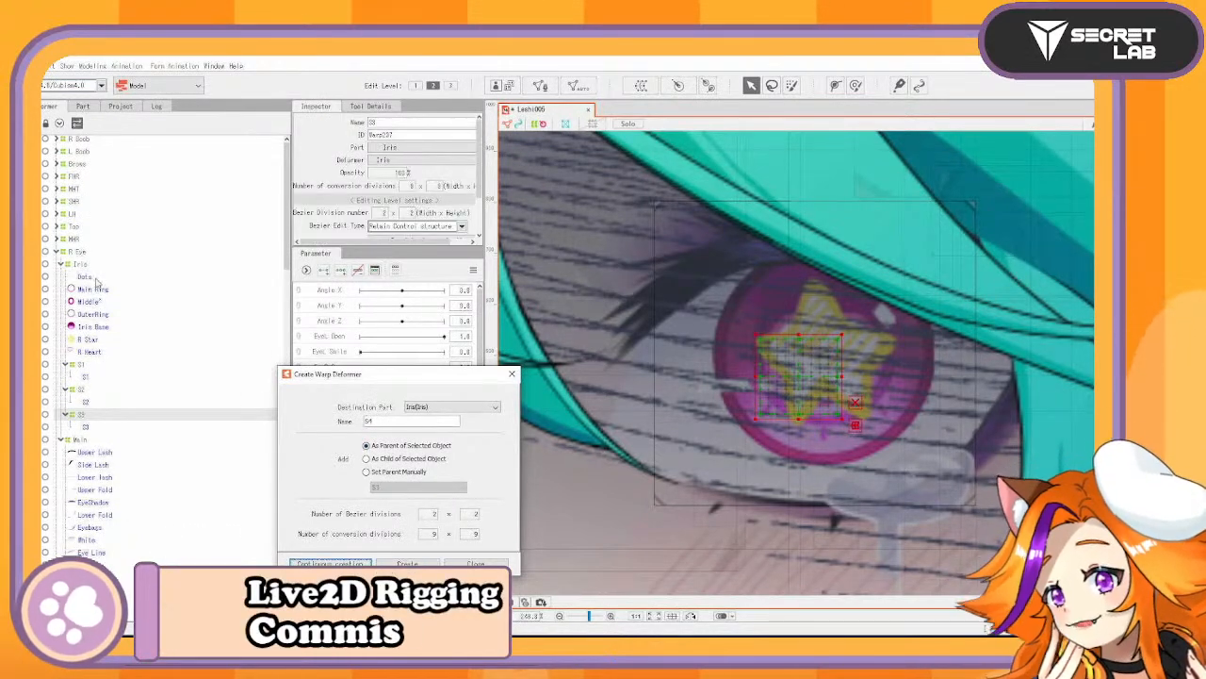
Create a warp deformer named Rings as parent of the Dots part inside Iris
{"action": "left_click", "coordinate": [87, 277]}
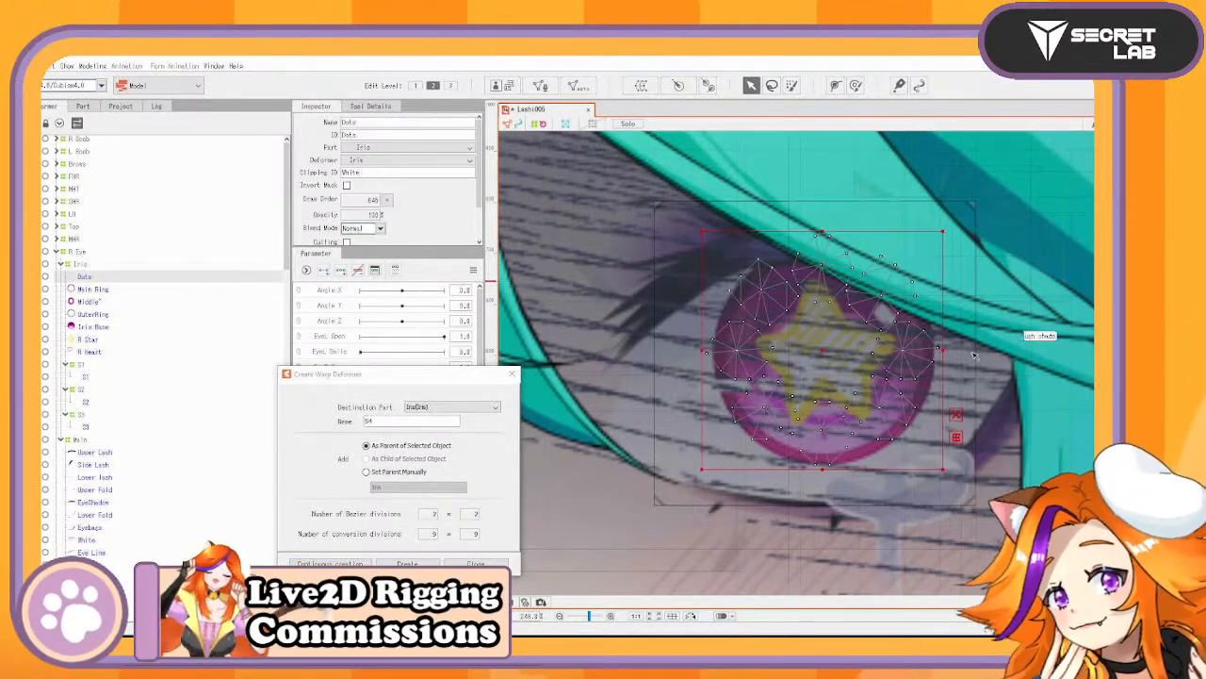
{"action": "left_click_drag", "start_coordinate": [1013, 322], "coordinate": [965, 473]}
{"action": "key", "text": "ctrl+z"}
{"action": "left_click_drag", "start_coordinate": [829, 353], "coordinate": [704, 413]}
{"action": "key", "text": "ctrl+z"}
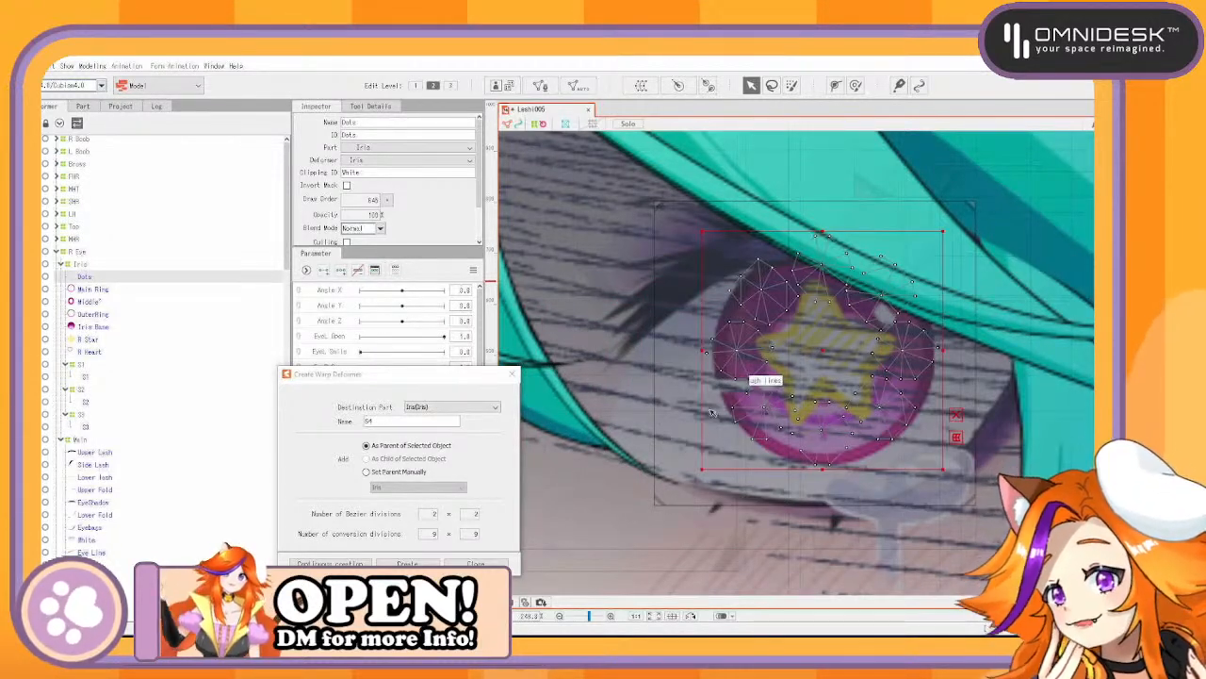
{"action": "left_click", "coordinate": [394, 421]}
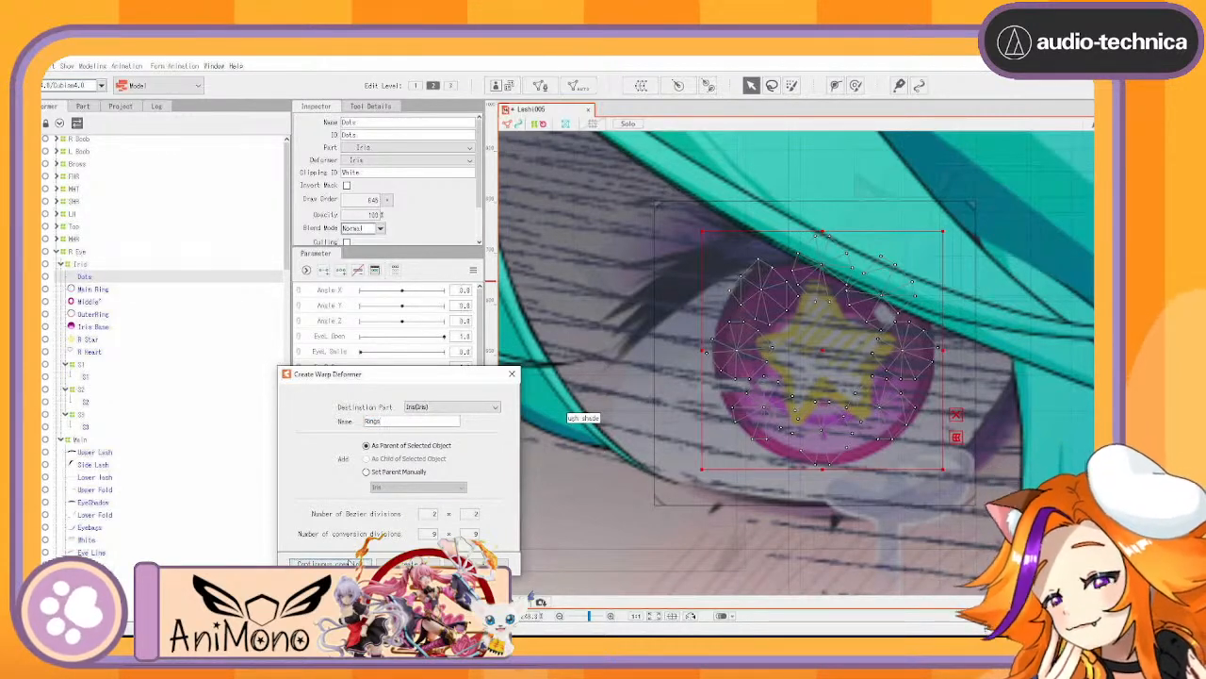
{"action": "left_click", "coordinate": [348, 563]}
Create a warp deformer named Main Ring as parent of the Main Ring part inside Iris
{"action": "left_click", "coordinate": [91, 277]}
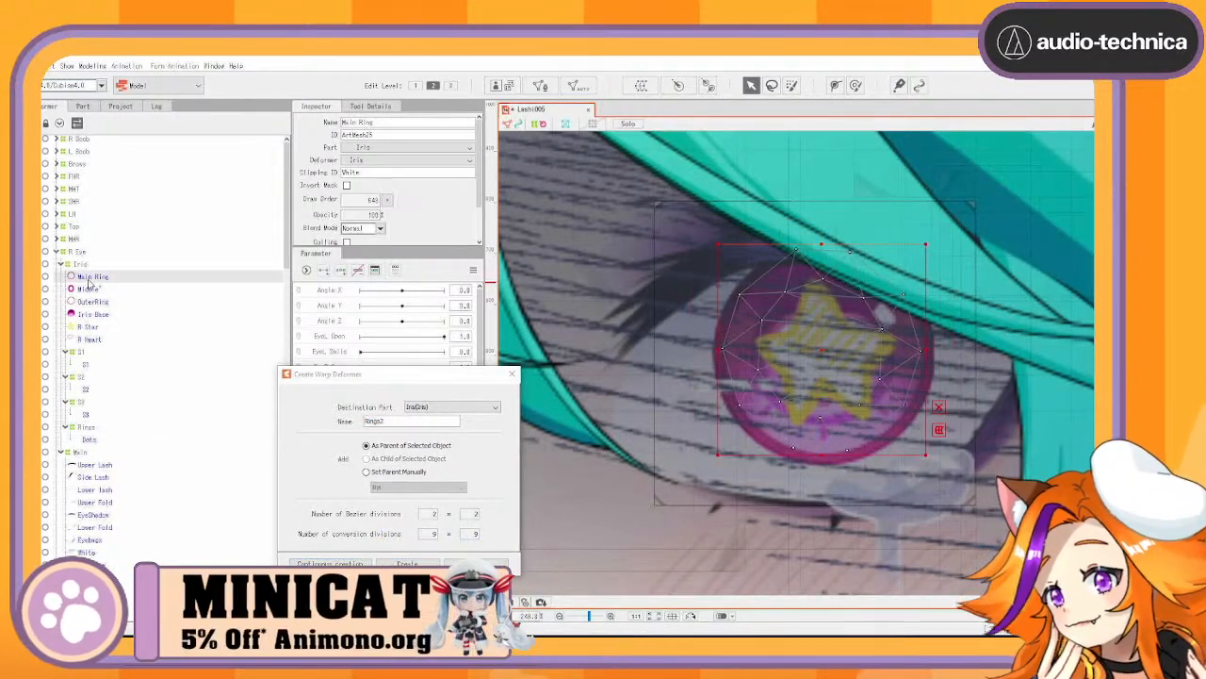
{"action": "left_click_drag", "start_coordinate": [819, 352], "coordinate": [826, 359]}
{"action": "key", "text": "ctrl+z"}
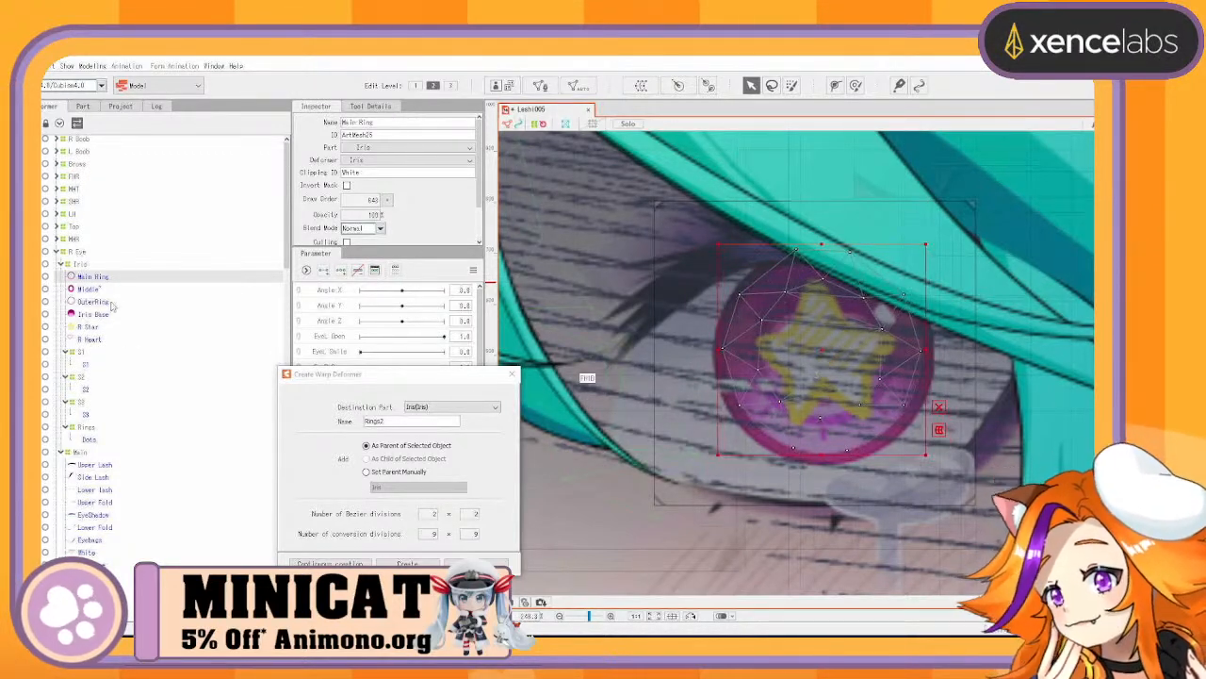
{"action": "left_click", "coordinate": [376, 418]}
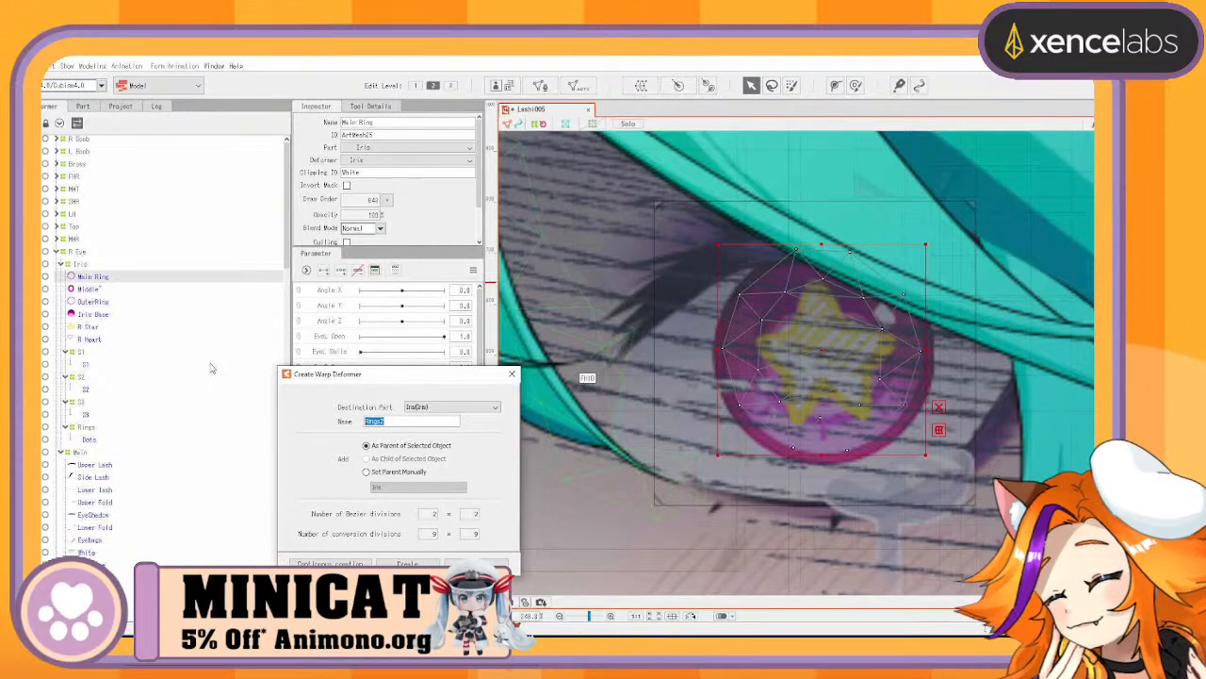
{"action": "type", "text": "Main Ring"}
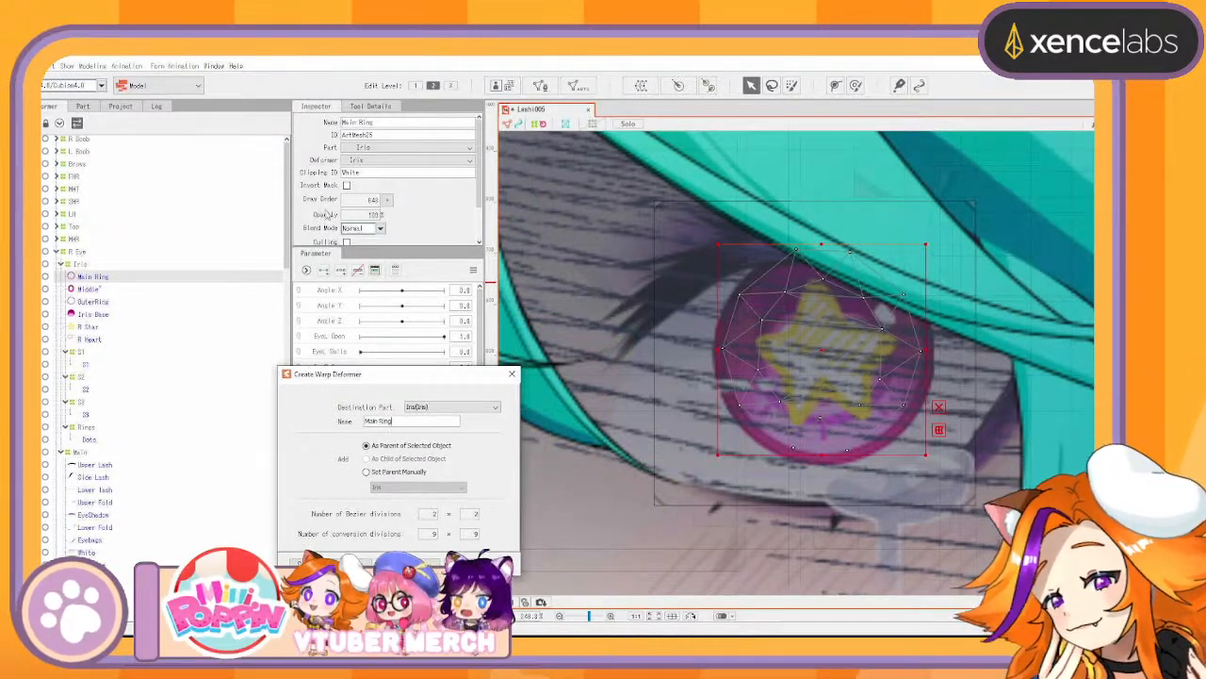
{"action": "key", "text": "Return"}
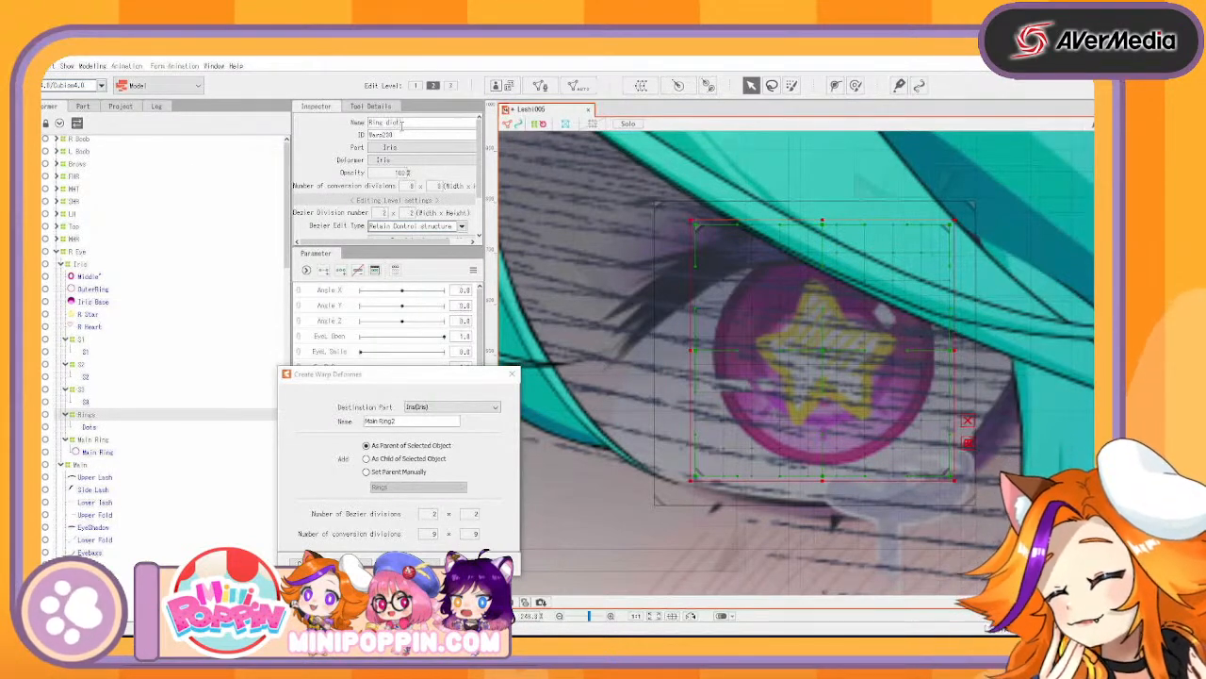
Rename the Rings warp deformer as Ring dots
{"action": "type", "text": "at"}
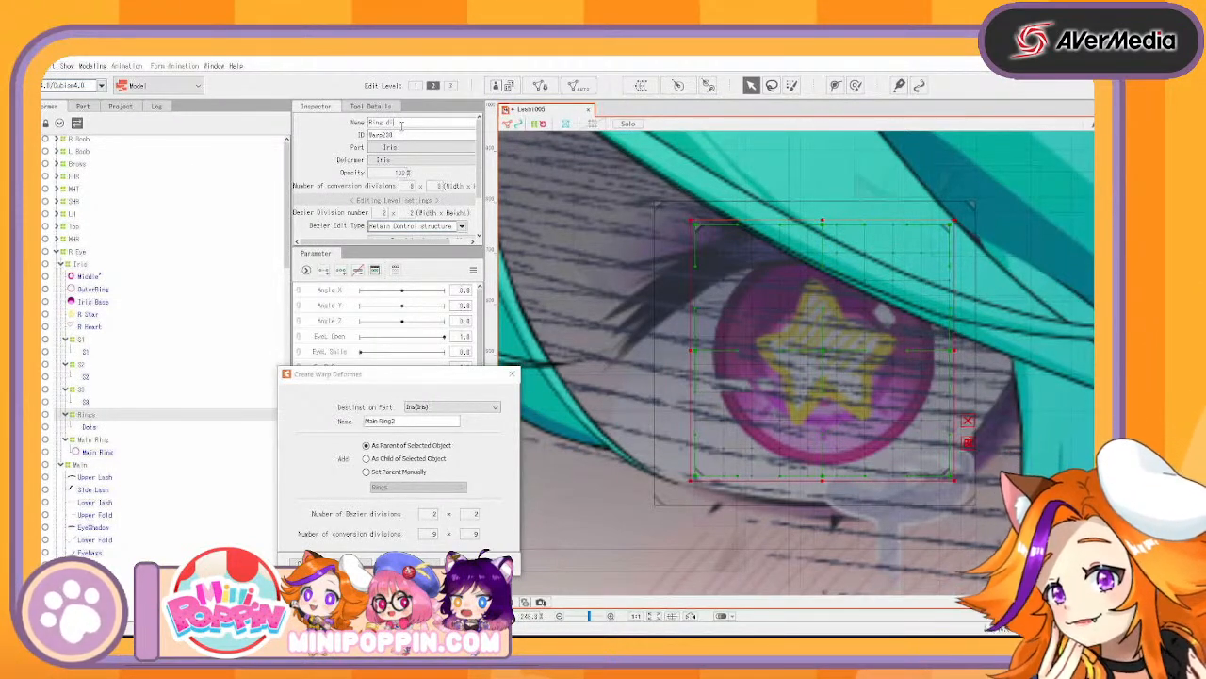
{"action": "type", "text": "ots"}
{"action": "key", "text": "Return"}
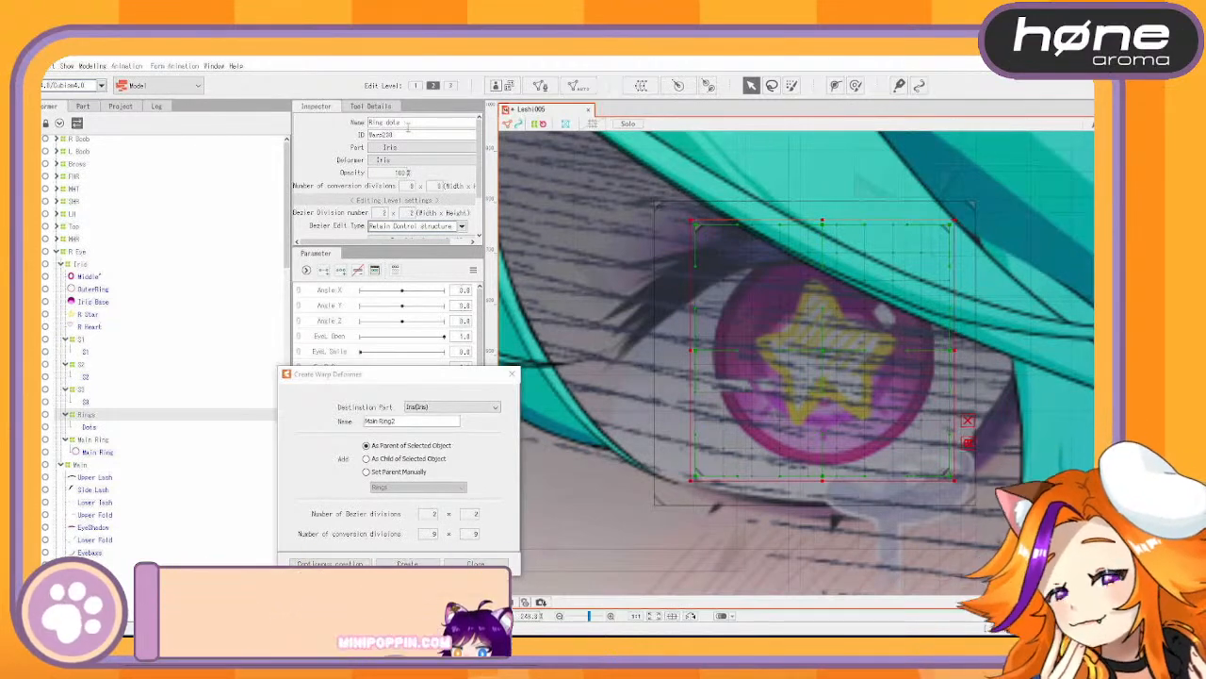
Create a warp deformer named Middle as parent of the Middle part inside Iris
{"action": "left_click", "coordinate": [102, 290]}
{"action": "left_click", "coordinate": [101, 277]}
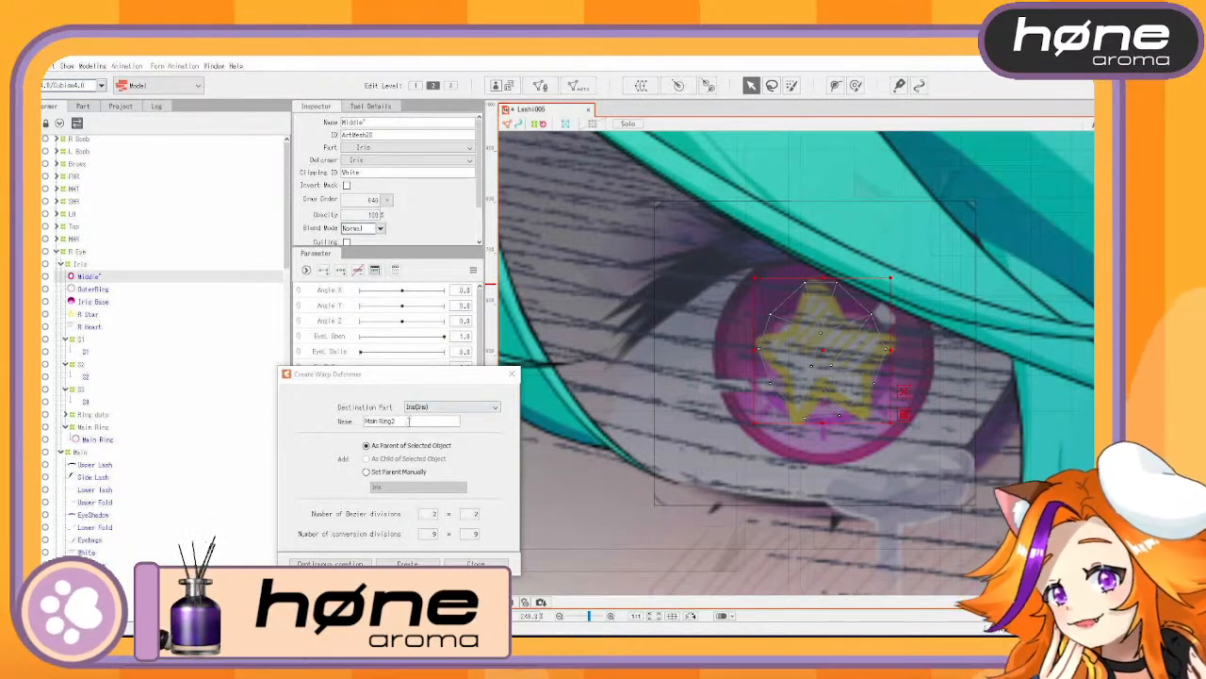
{"action": "type", "text": "Middle"}
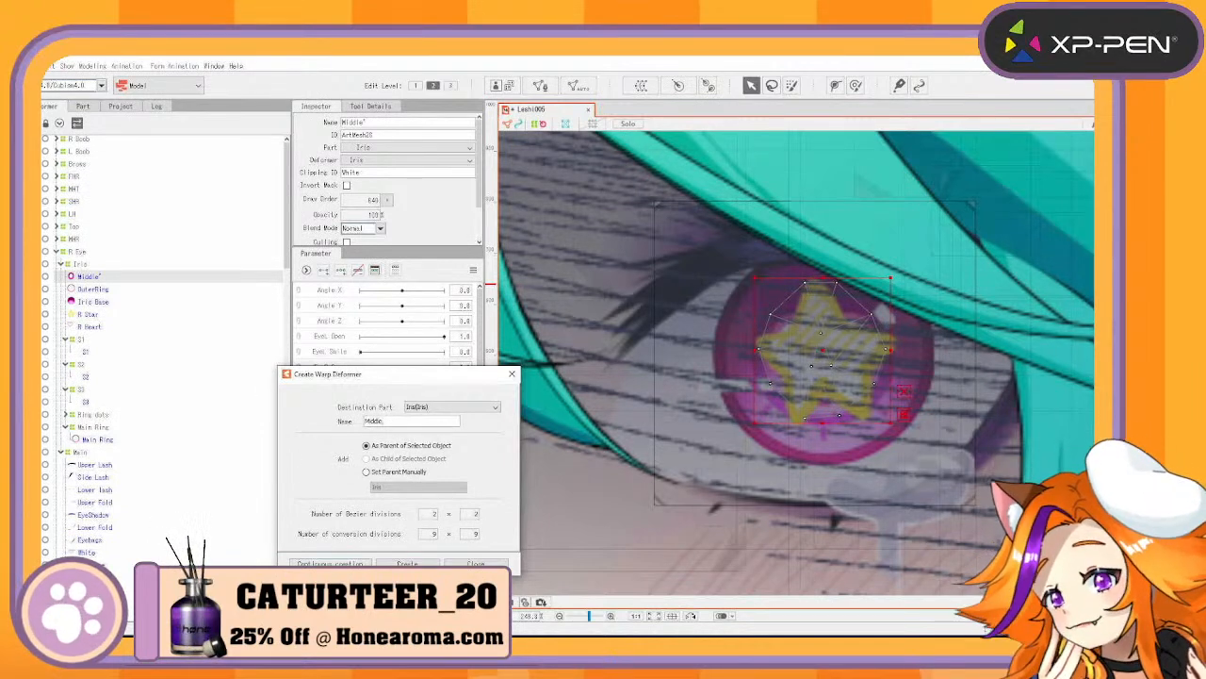
{"action": "key", "text": "Return"}
Create a warp deformer named Base as parent of both the OuterRing and Iris Base parts
{"action": "left_click", "coordinate": [96, 289]}
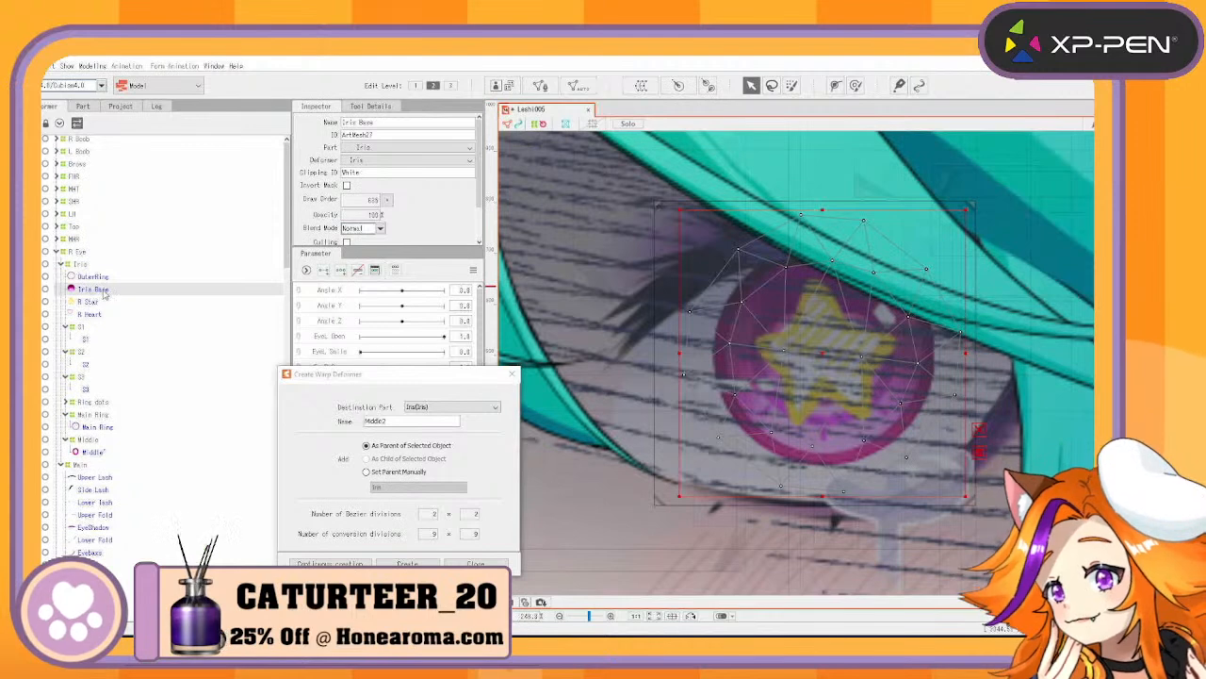
{"action": "left_click", "coordinate": [92, 276], "text": "ctrl"}
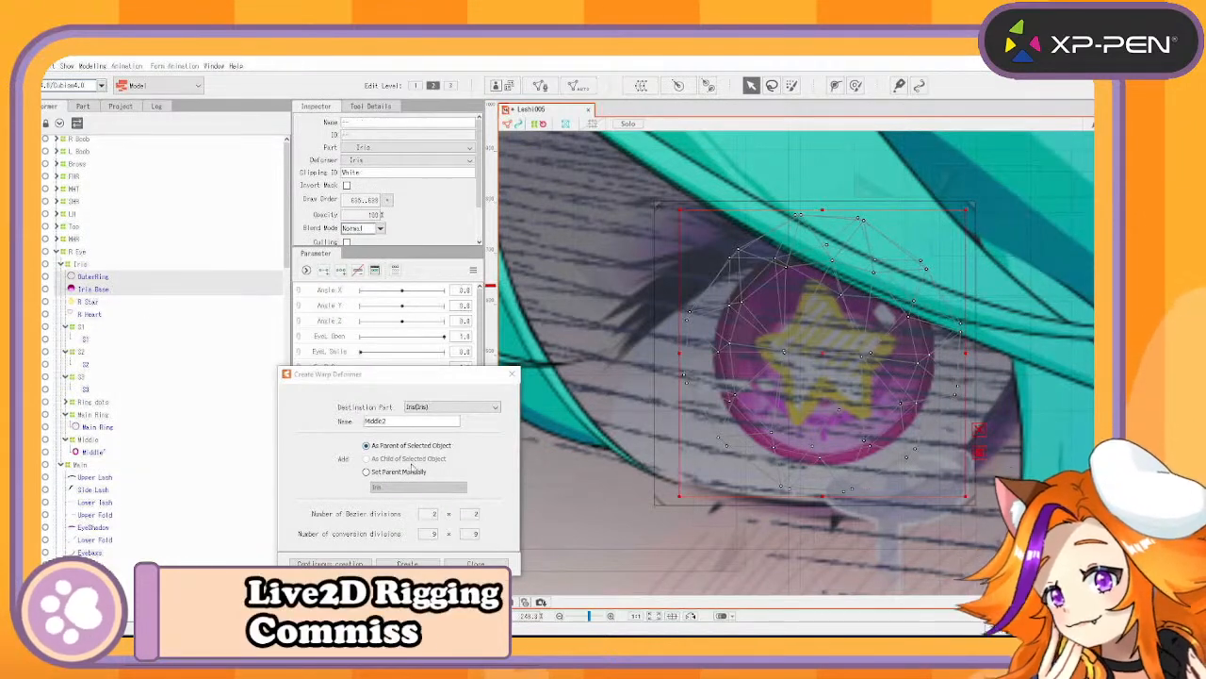
{"action": "left_click_drag", "start_coordinate": [397, 421], "coordinate": [286, 414]}
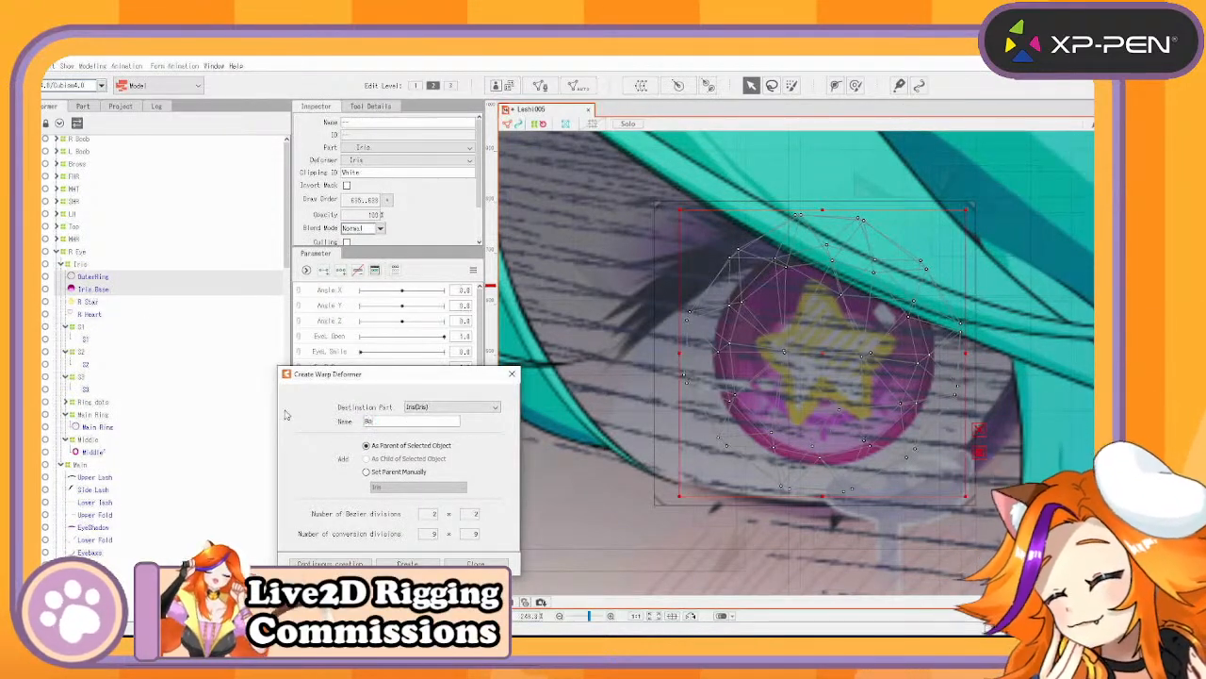
{"action": "left_click", "coordinate": [330, 563]}
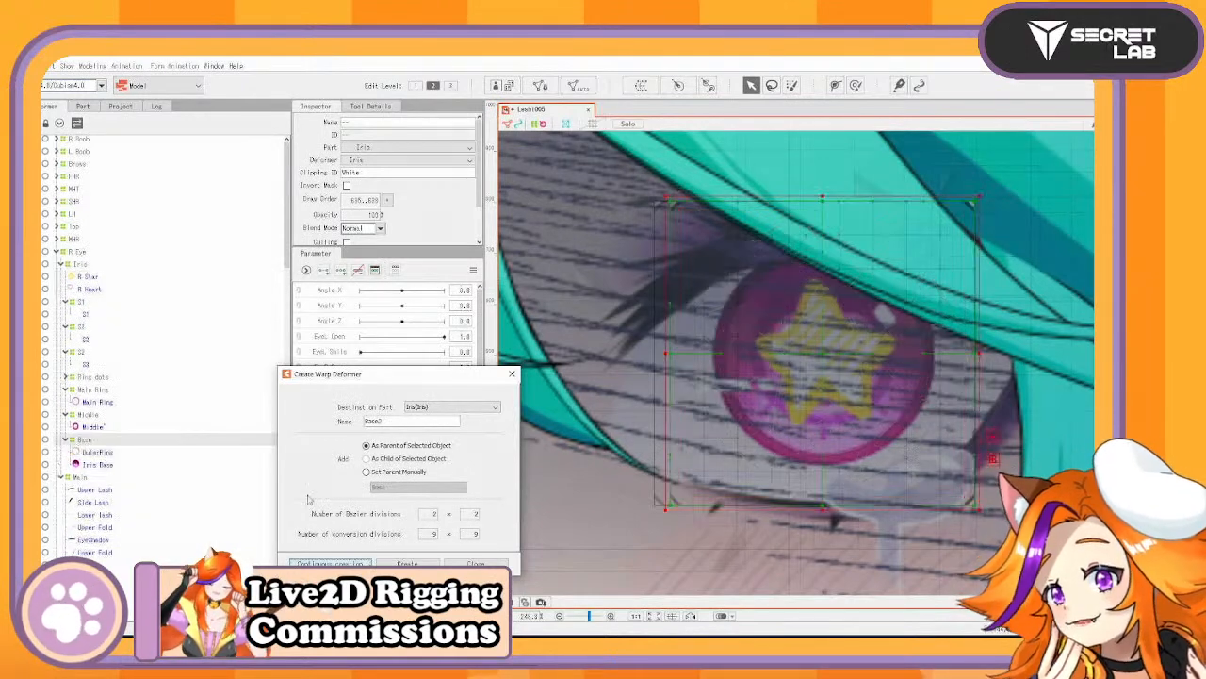
Create warp deformers named Star and Heart as parents of the R Star and R Heart parts
{"action": "left_click", "coordinate": [91, 277]}
{"action": "left_click_drag", "start_coordinate": [400, 422], "coordinate": [189, 327]}
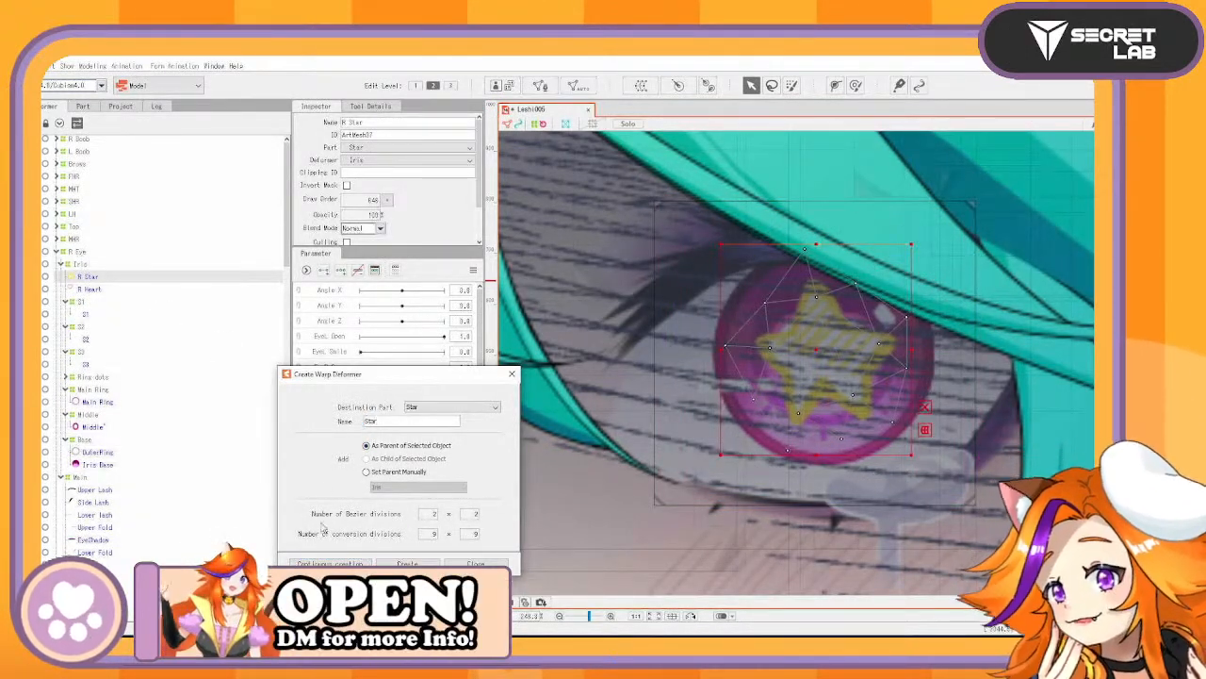
{"action": "left_click", "coordinate": [337, 562]}
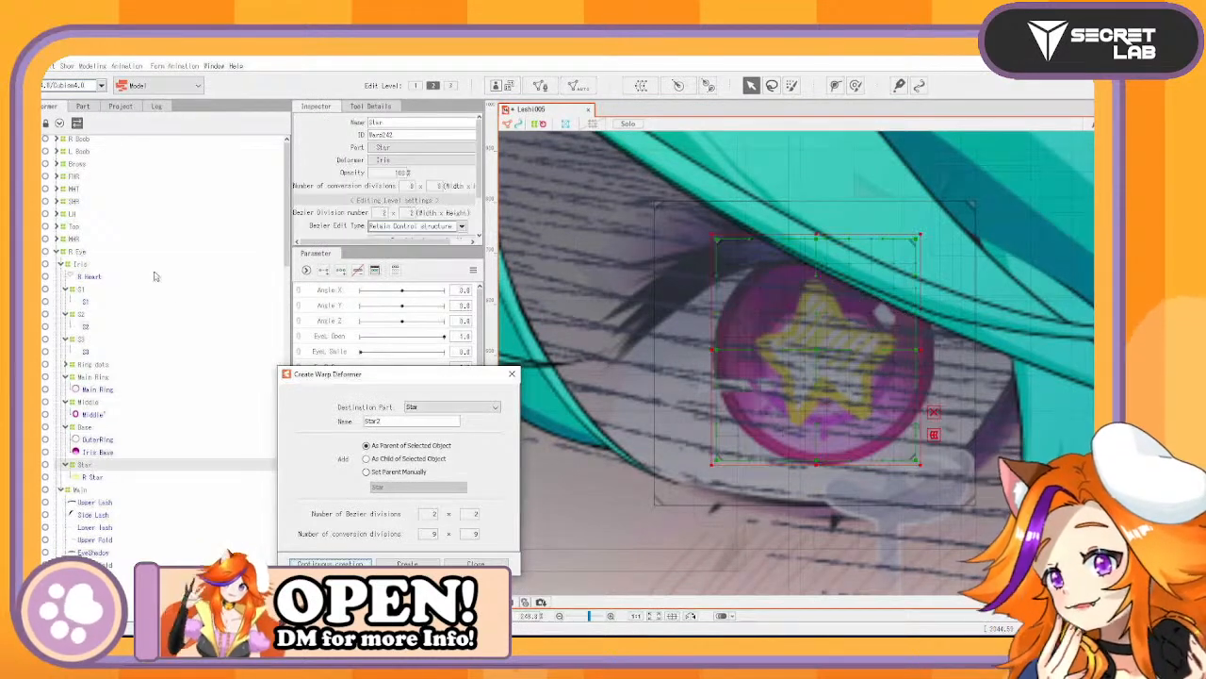
{"action": "left_click", "coordinate": [90, 278]}
{"action": "left_click_drag", "start_coordinate": [390, 430], "coordinate": [135, 339]}
{"action": "type", "text": "Heart"}
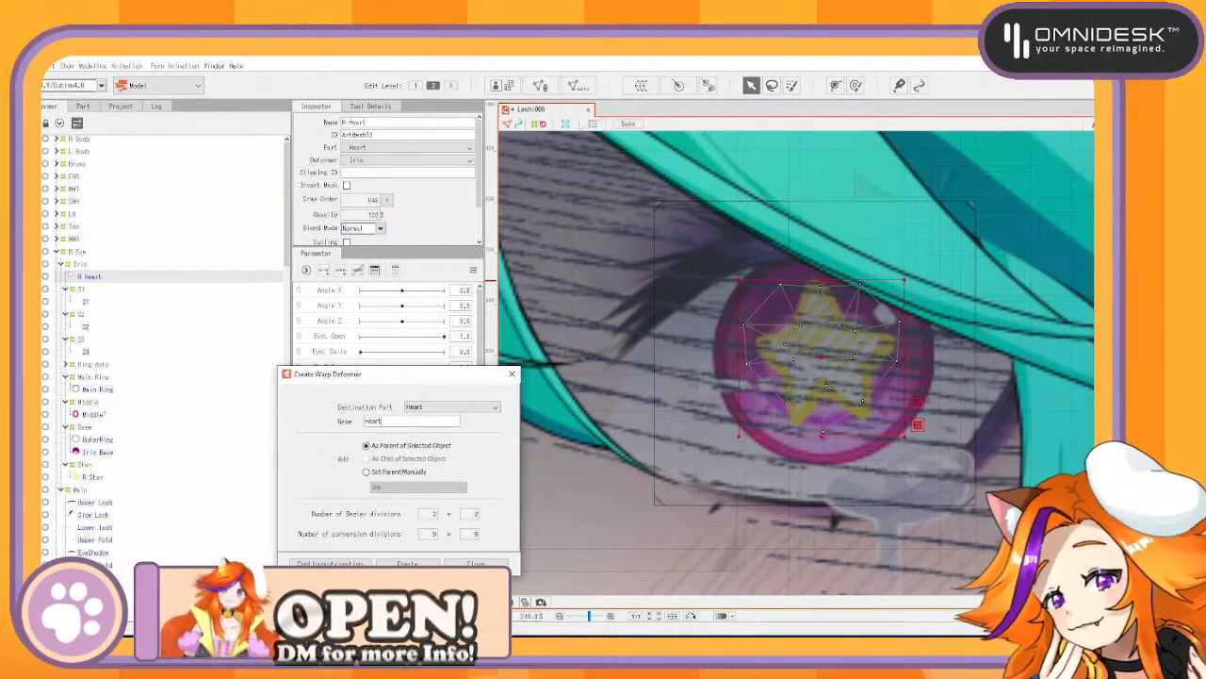
{"action": "left_click", "coordinate": [338, 563]}
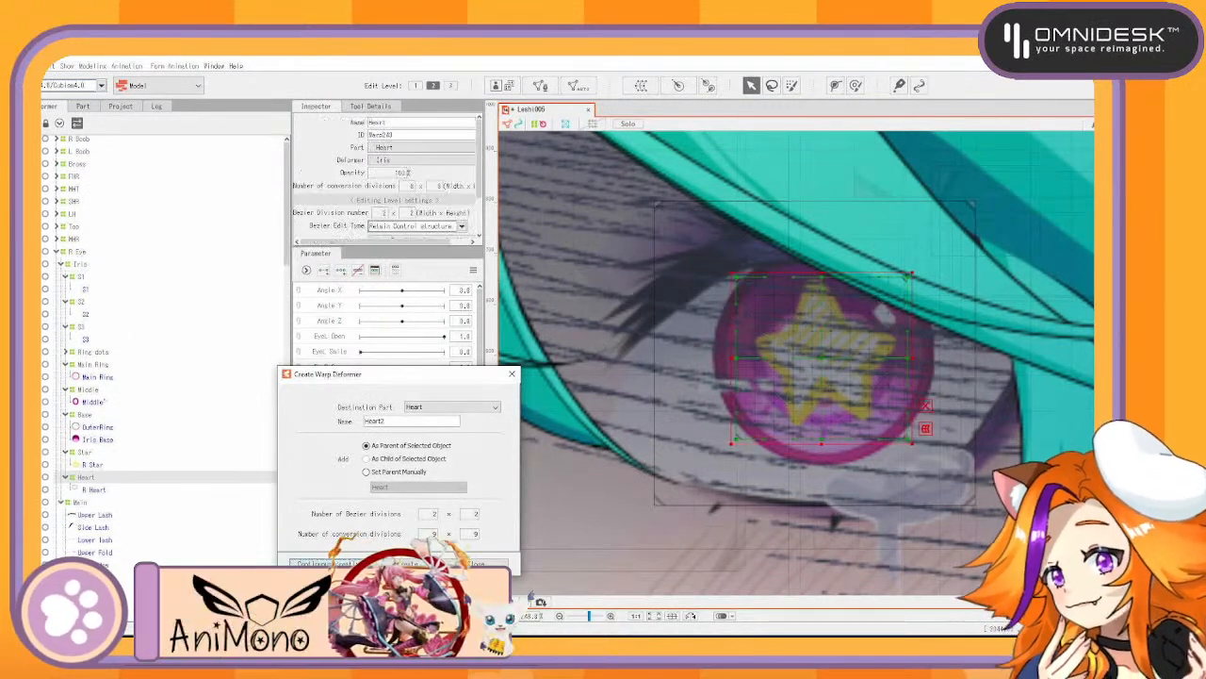
Select the nine warp deformers from S1 to Heart inside Iris and duplicate them twice
{"action": "left_click", "coordinate": [89, 451], "text": "ctrl"}
{"action": "left_click", "coordinate": [92, 414], "text": "ctrl"}
{"action": "left_click", "coordinate": [94, 390], "text": "ctrl"}
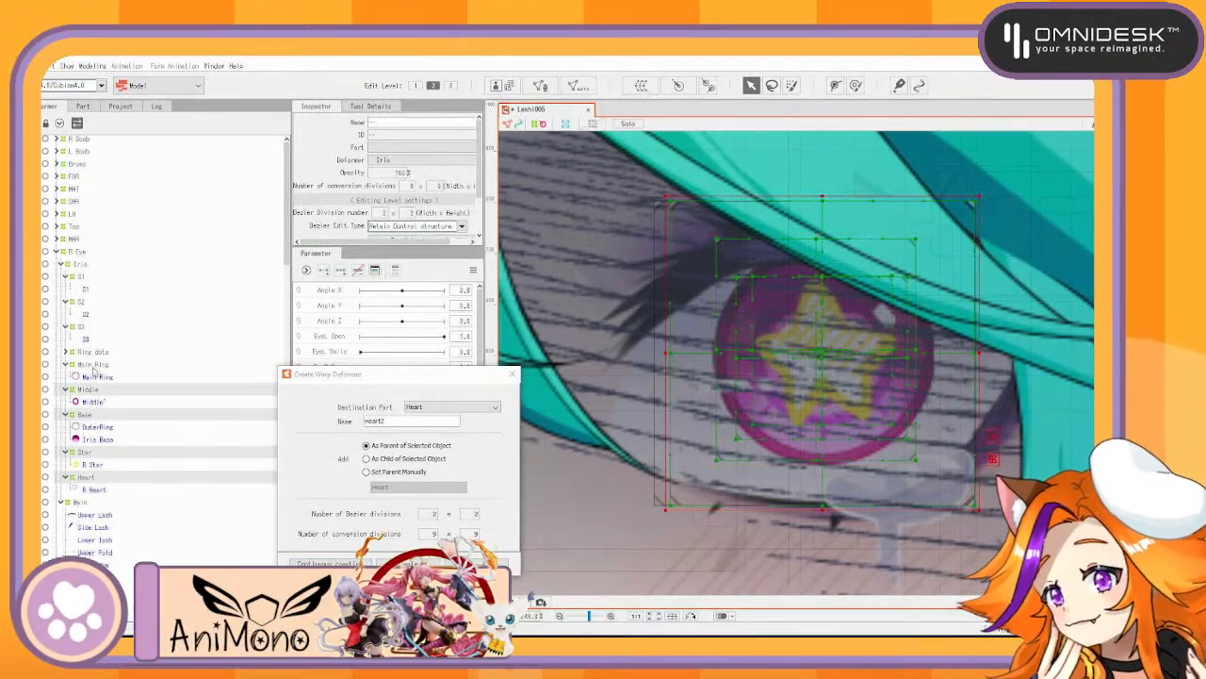
{"action": "left_click", "coordinate": [95, 364], "text": "ctrl"}
{"action": "left_click", "coordinate": [94, 353], "text": "ctrl"}
{"action": "left_click", "coordinate": [83, 327], "text": "ctrl"}
{"action": "left_click", "coordinate": [82, 303], "text": "ctrl"}
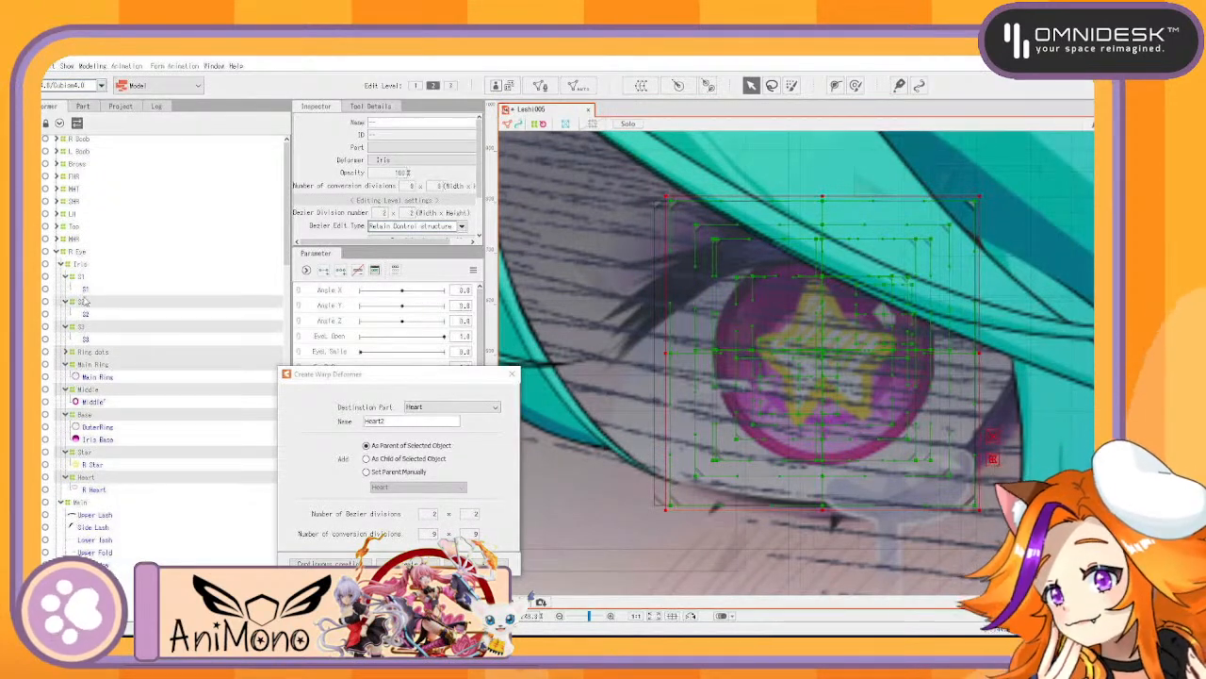
{"action": "left_click", "coordinate": [82, 278], "text": "ctrl"}
{"action": "key", "text": "ctrl+s"}
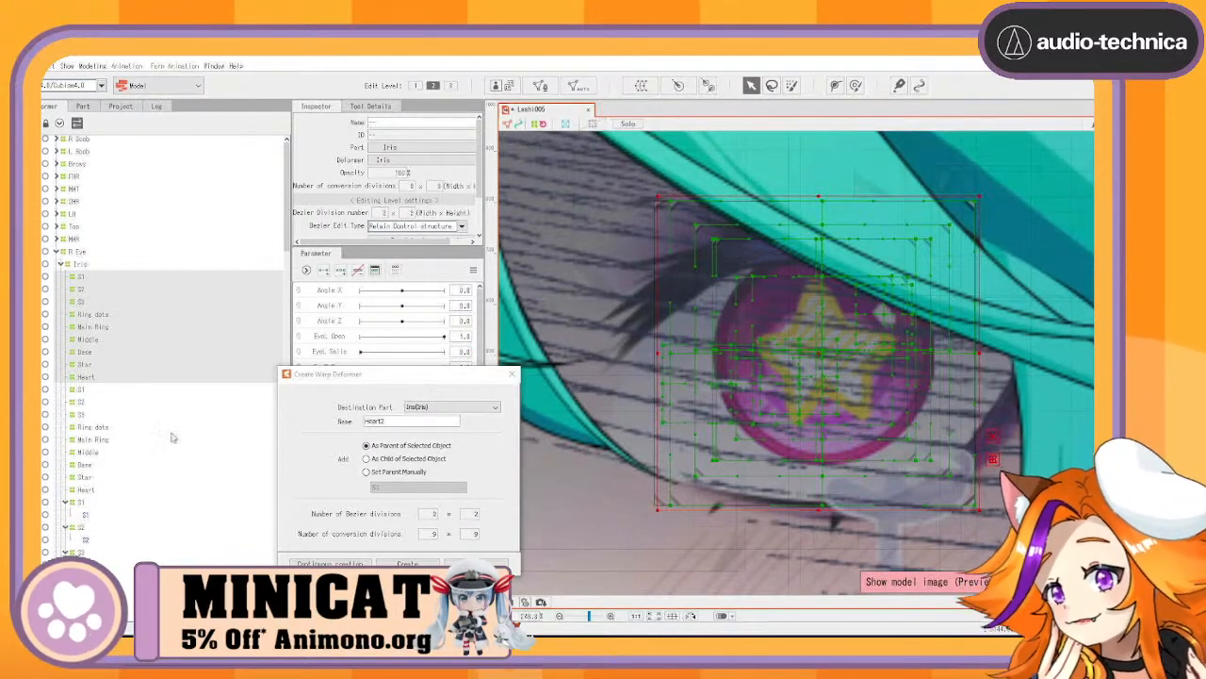
Nest each iris warp deformer from S1 to Heart inside its matching duplicate deformers
{"action": "left_click_drag", "start_coordinate": [81, 501], "coordinate": [85, 285]}
{"action": "left_click_drag", "start_coordinate": [82, 507], "coordinate": [77, 312]}
{"action": "left_click_drag", "start_coordinate": [83, 505], "coordinate": [81, 418]}
{"action": "left_click_drag", "start_coordinate": [87, 506], "coordinate": [81, 333]}
{"action": "left_click_drag", "start_coordinate": [94, 502], "coordinate": [106, 358]}
{"action": "left_click_drag", "start_coordinate": [88, 513], "coordinate": [104, 406]}
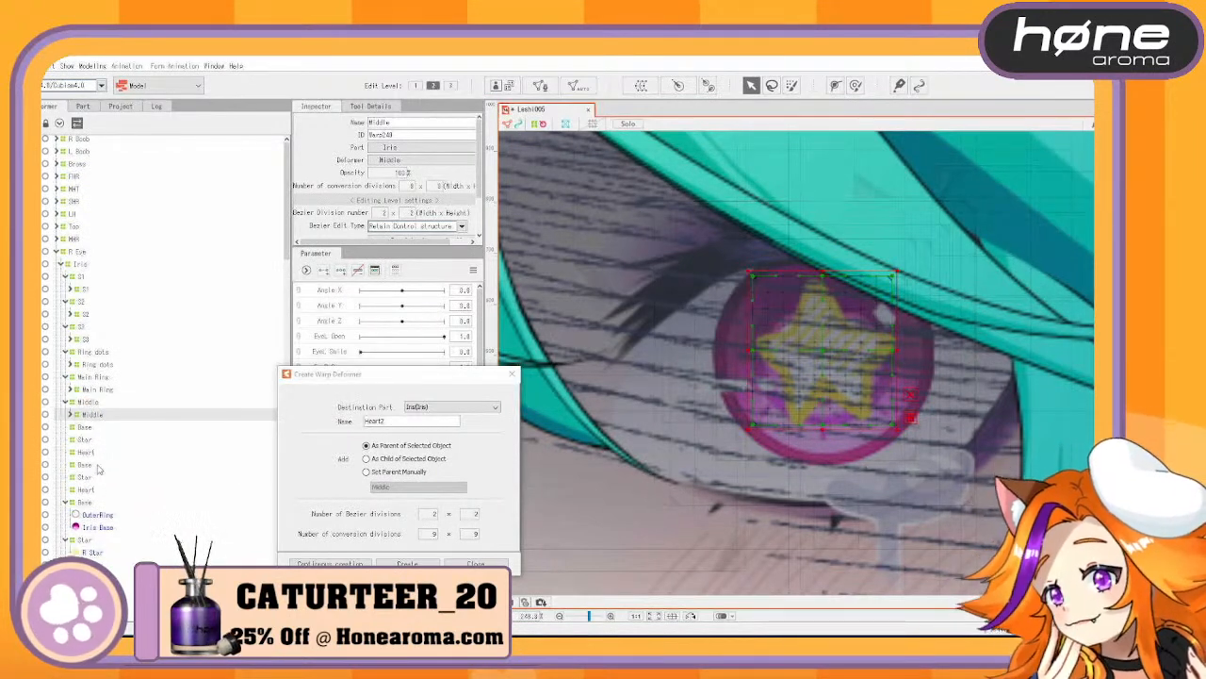
{"action": "left_click_drag", "start_coordinate": [90, 507], "coordinate": [90, 428]}
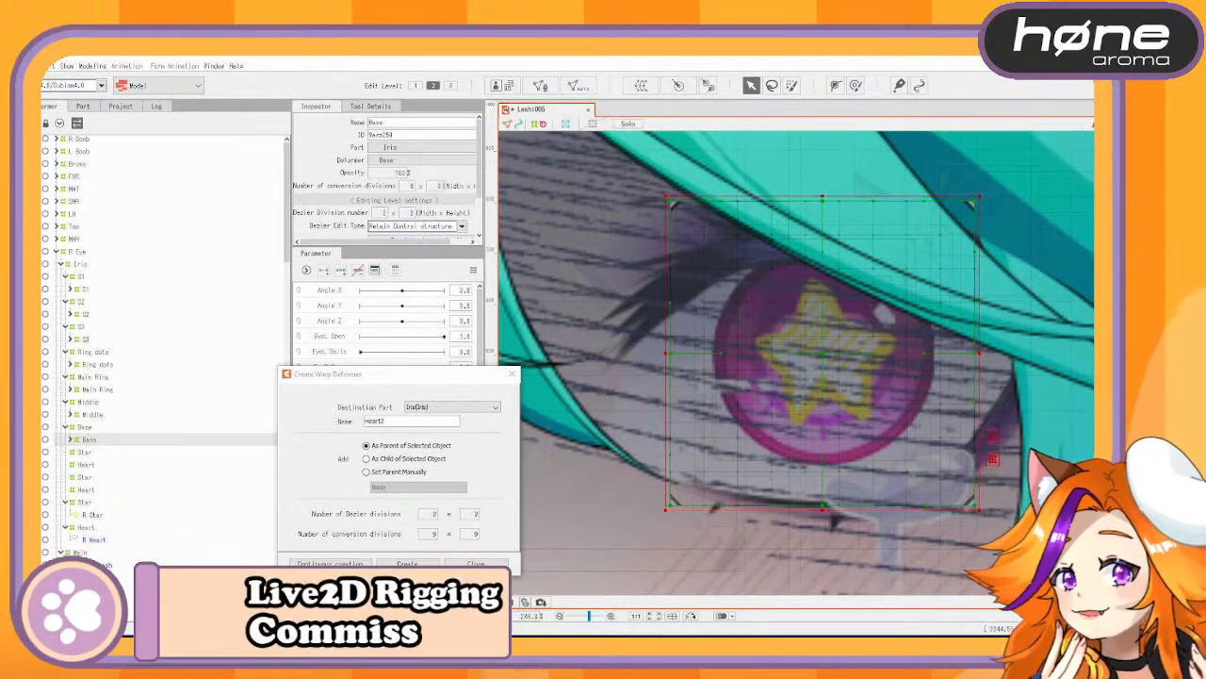
{"action": "left_click_drag", "start_coordinate": [91, 504], "coordinate": [85, 456]}
{"action": "left_click_drag", "start_coordinate": [92, 507], "coordinate": [87, 481]}
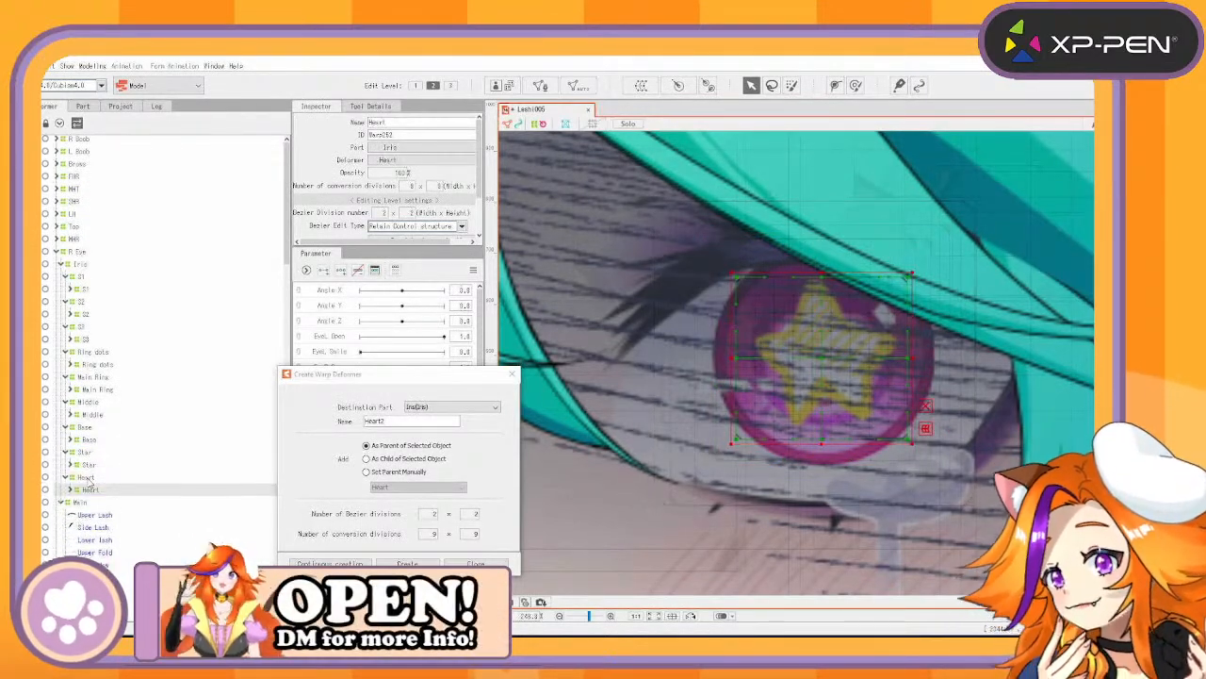
Collapse the Iris deformer and select the Iris and Main warp deformers together under R Eye
{"action": "left_click", "coordinate": [62, 265]}
{"action": "left_click", "coordinate": [85, 277]}
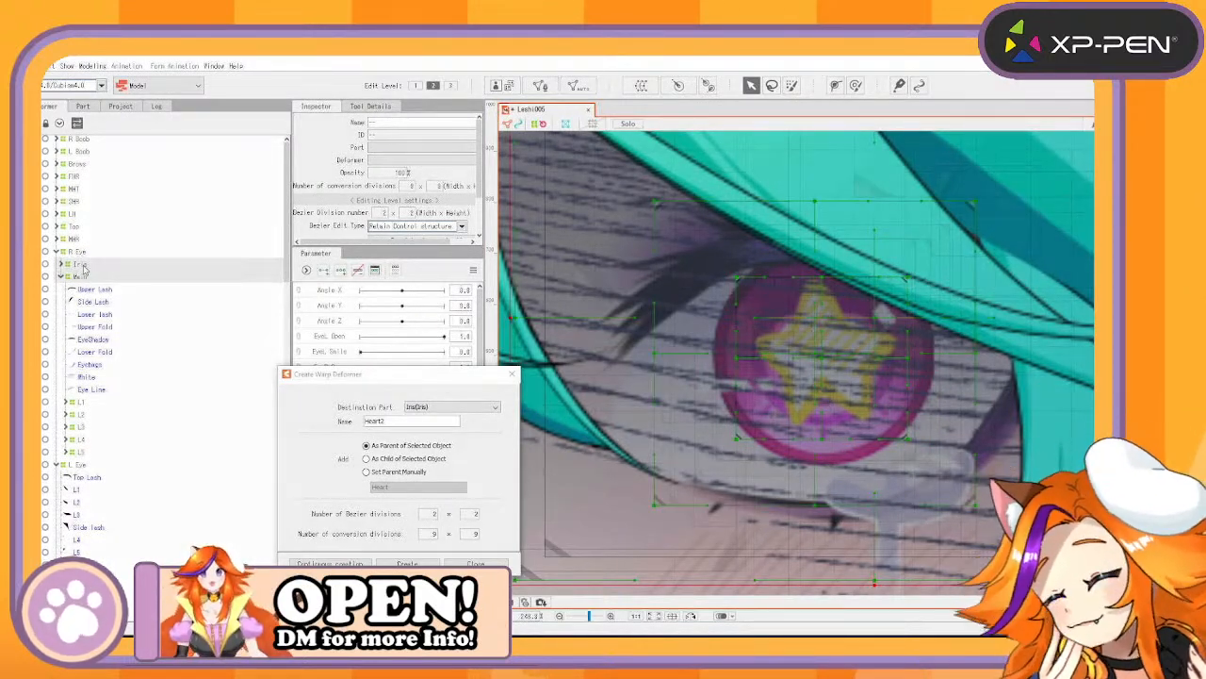
{"action": "double_click", "coordinate": [81, 265]}
{"action": "key", "text": "ctrl+v"}
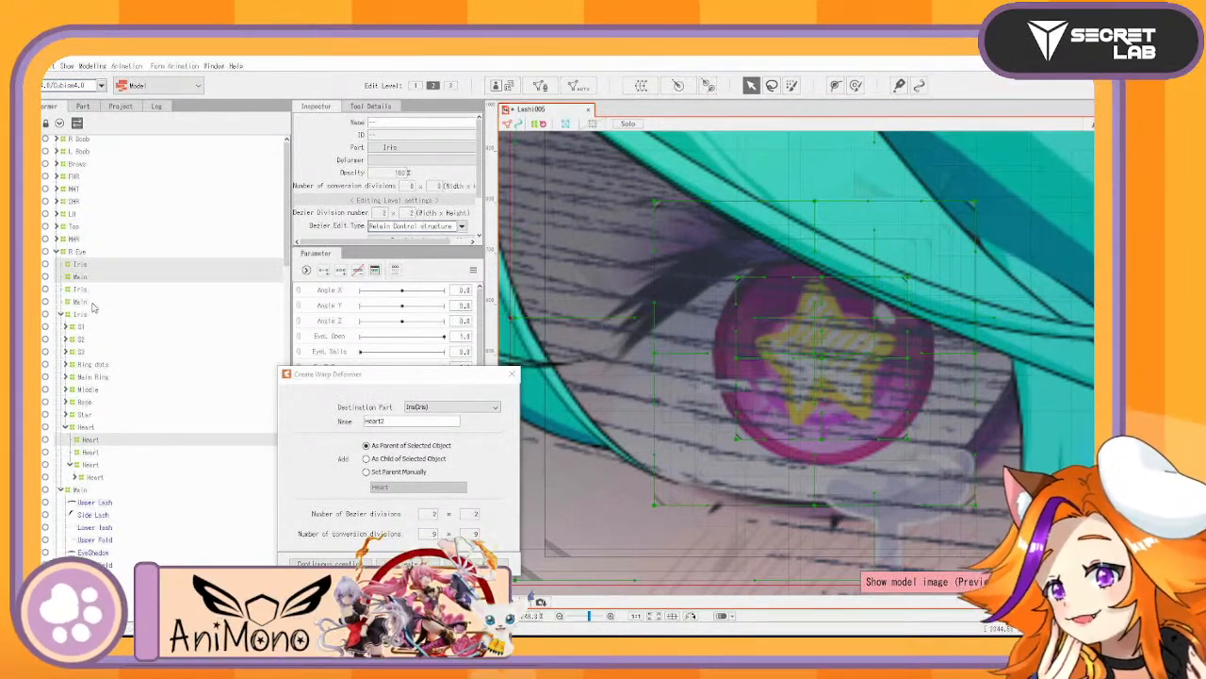
{"action": "key", "text": "ctrl+z"}
{"action": "key", "text": "ctrl+z"}
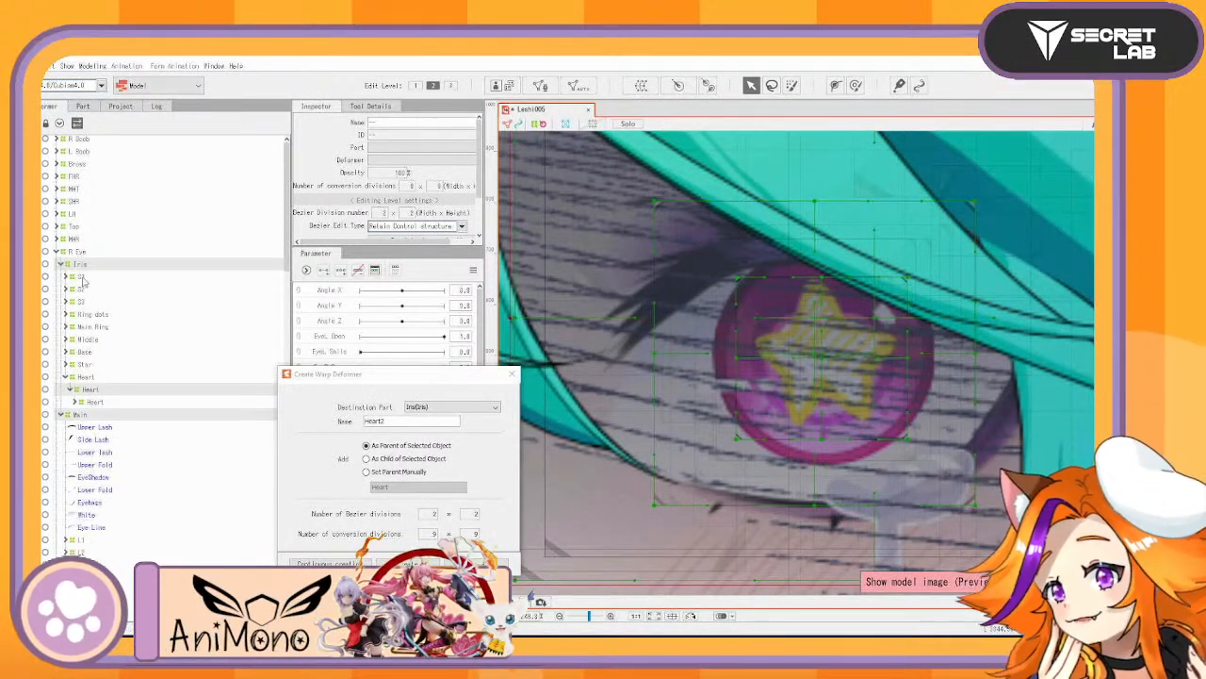
Remove the Heart deformer from the selection and duplicate the Iris and Main warp deformers twice under R Eye
{"action": "left_click", "coordinate": [97, 393], "text": "ctrl"}
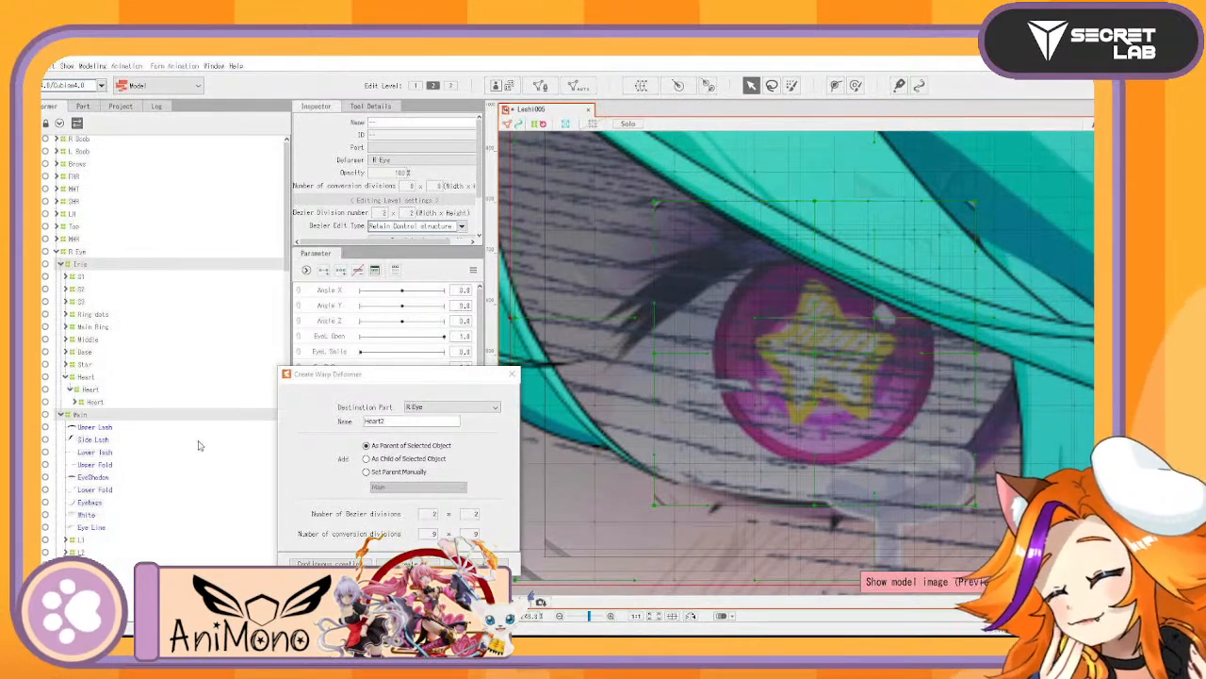
{"action": "key", "text": "ctrl+v"}
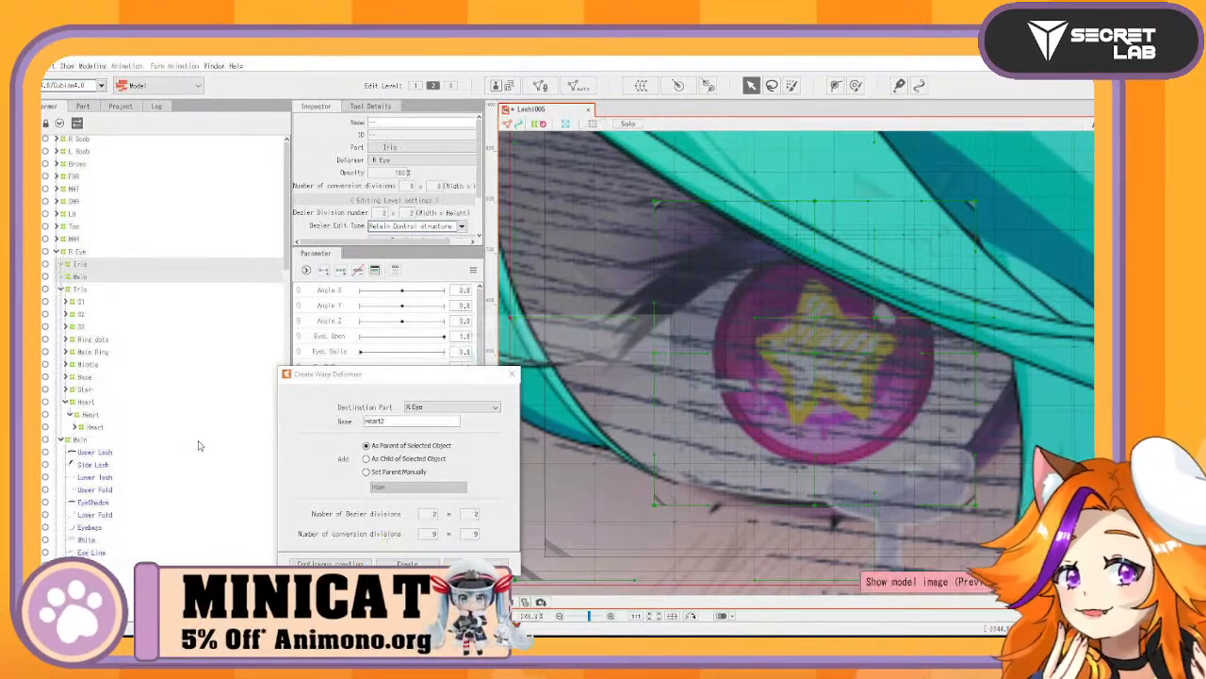
{"action": "key", "text": "ctrl+v"}
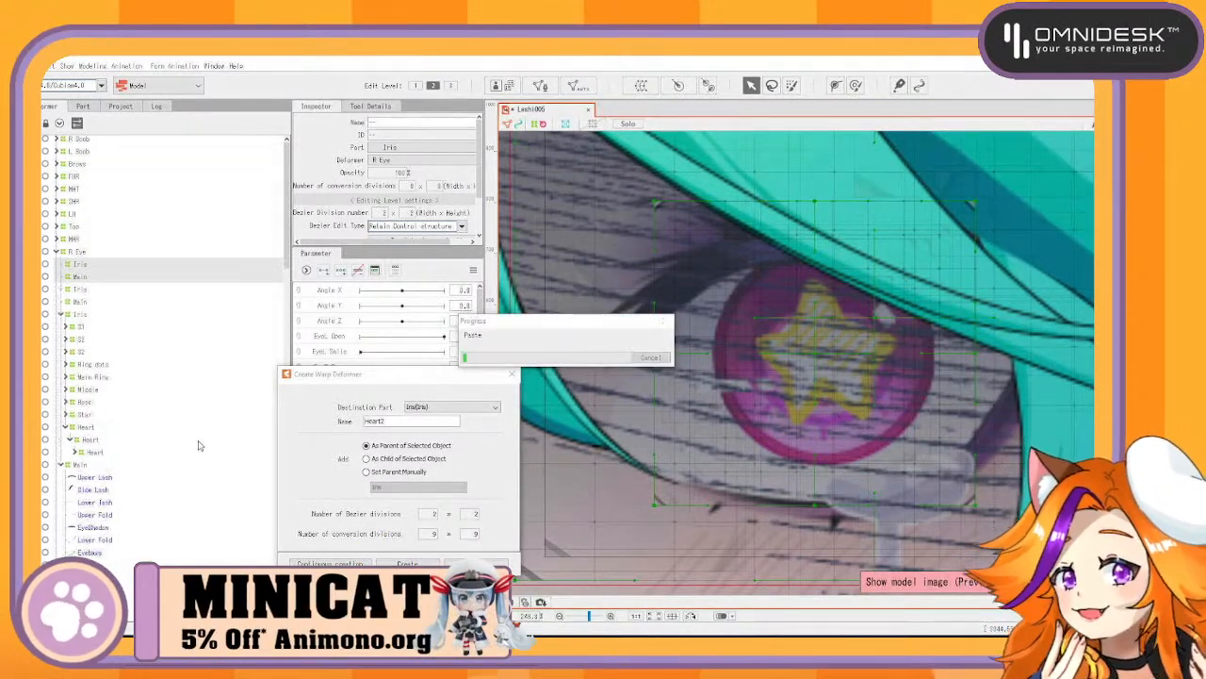
Duplicate the Iris and Main warp deformers once more under R Eye, nest each original inside its copies, and collapse R Eye
{"action": "key", "text": "ctrl+v"}
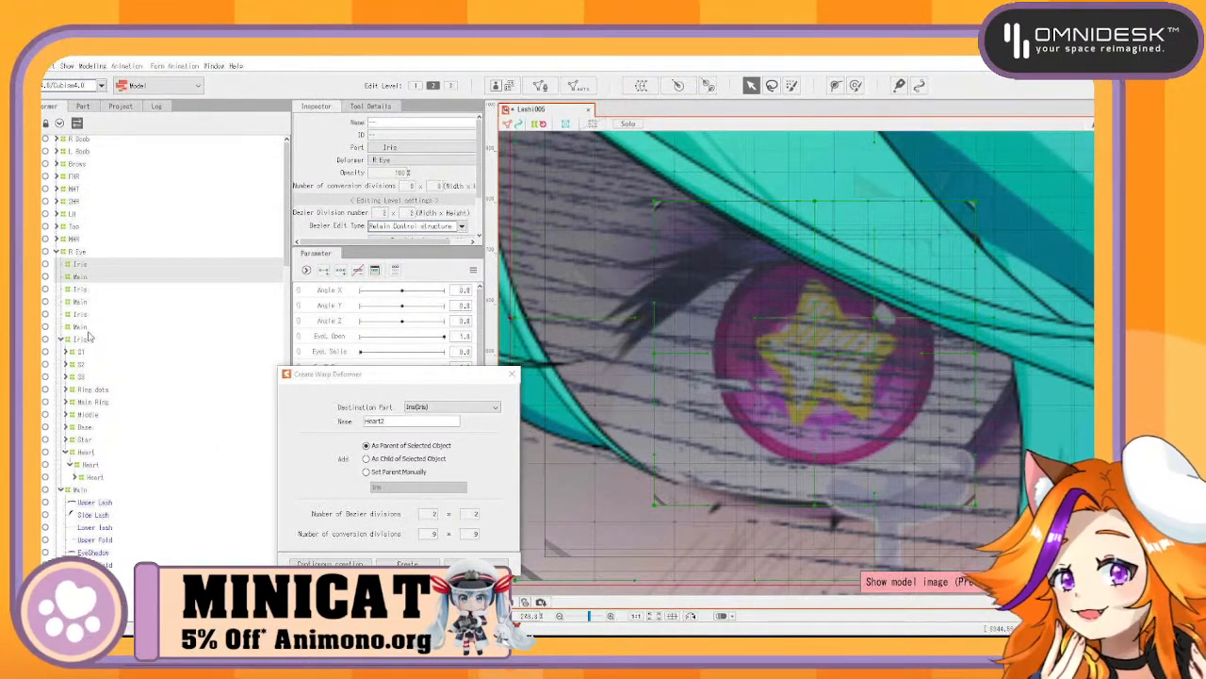
{"action": "left_click_drag", "start_coordinate": [83, 341], "coordinate": [82, 270]}
{"action": "left_click_drag", "start_coordinate": [82, 326], "coordinate": [78, 291]}
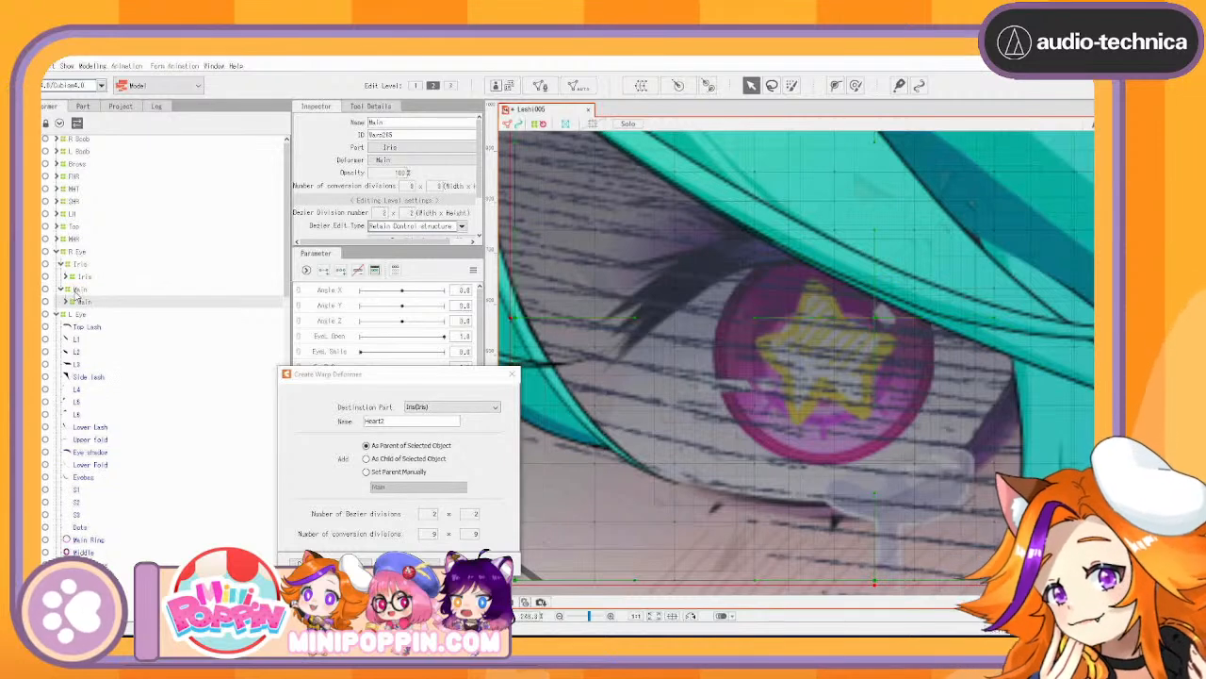
{"action": "left_click", "coordinate": [59, 253]}
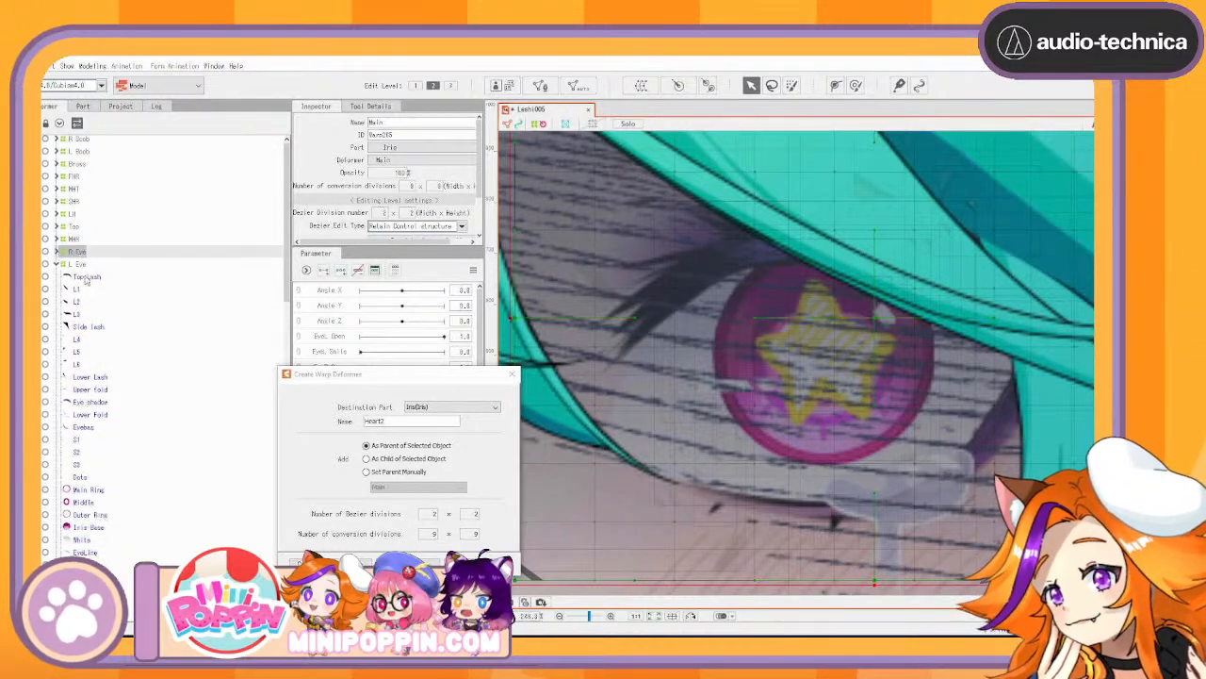
Create a parent warp deformer named Main for L Eye's meshes from Top Lash to Eyebag plus White and EyeLine
{"action": "left_click", "coordinate": [88, 277]}
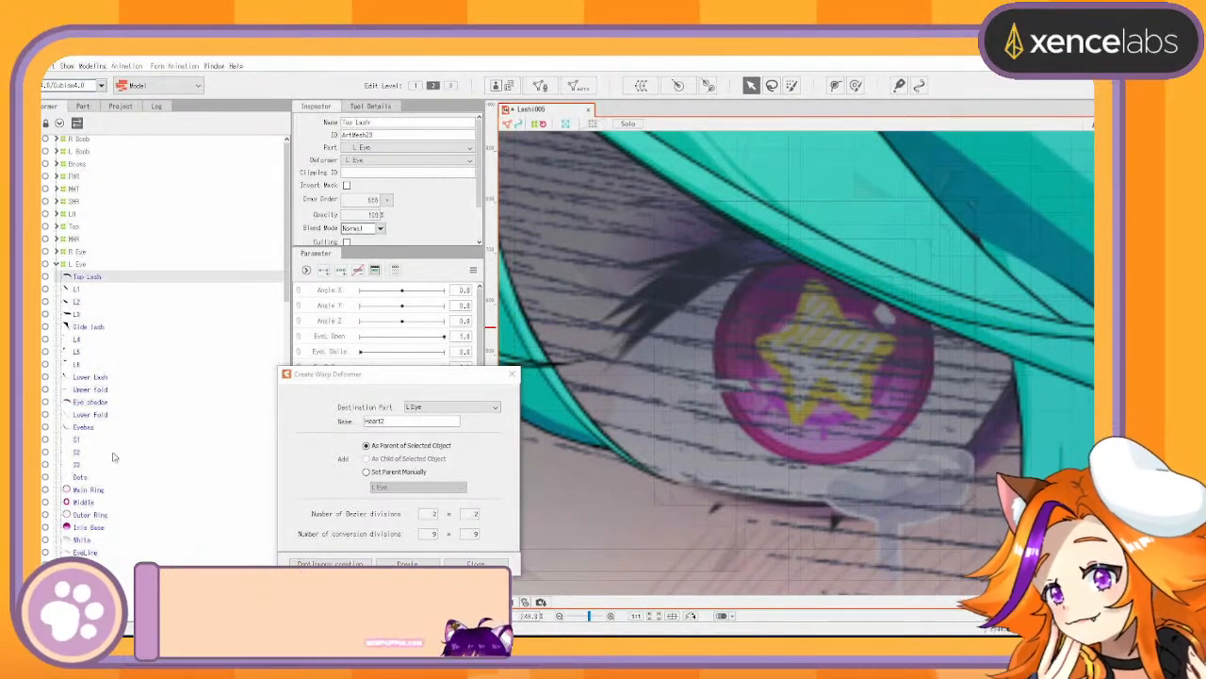
{"action": "left_click", "coordinate": [93, 431], "text": "shift"}
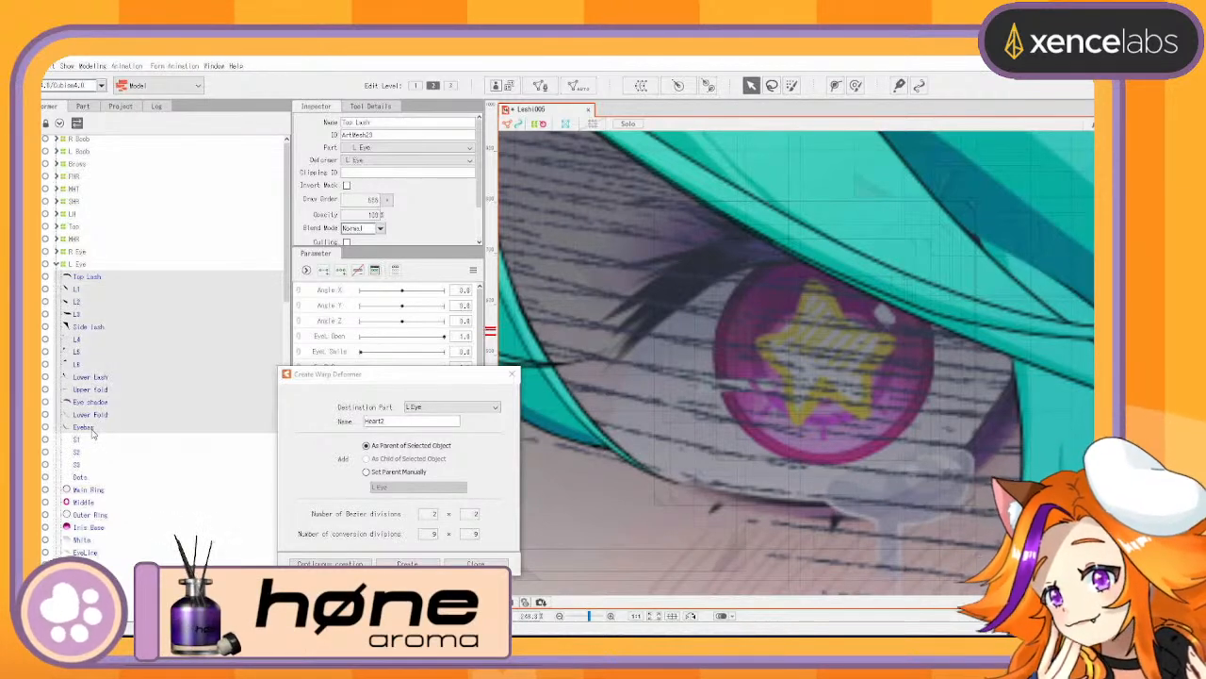
{"action": "left_click", "coordinate": [101, 542], "text": "ctrl"}
{"action": "left_click", "coordinate": [100, 553], "text": "ctrl"}
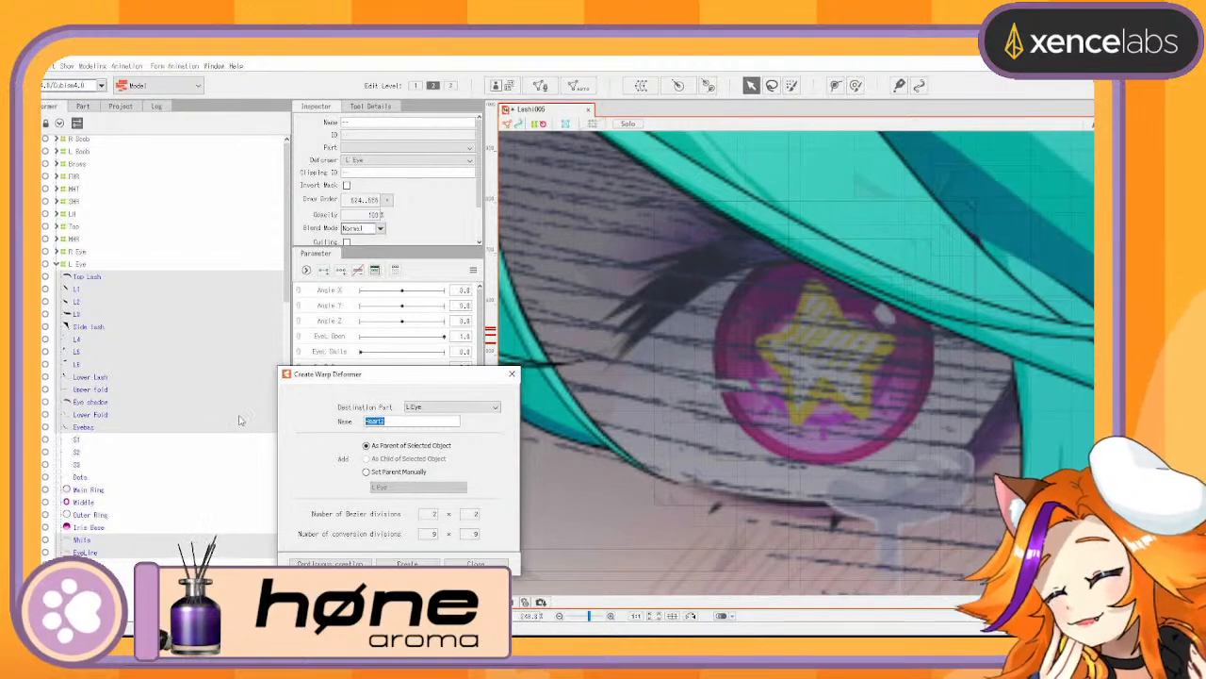
{"action": "type", "text": "Main"}
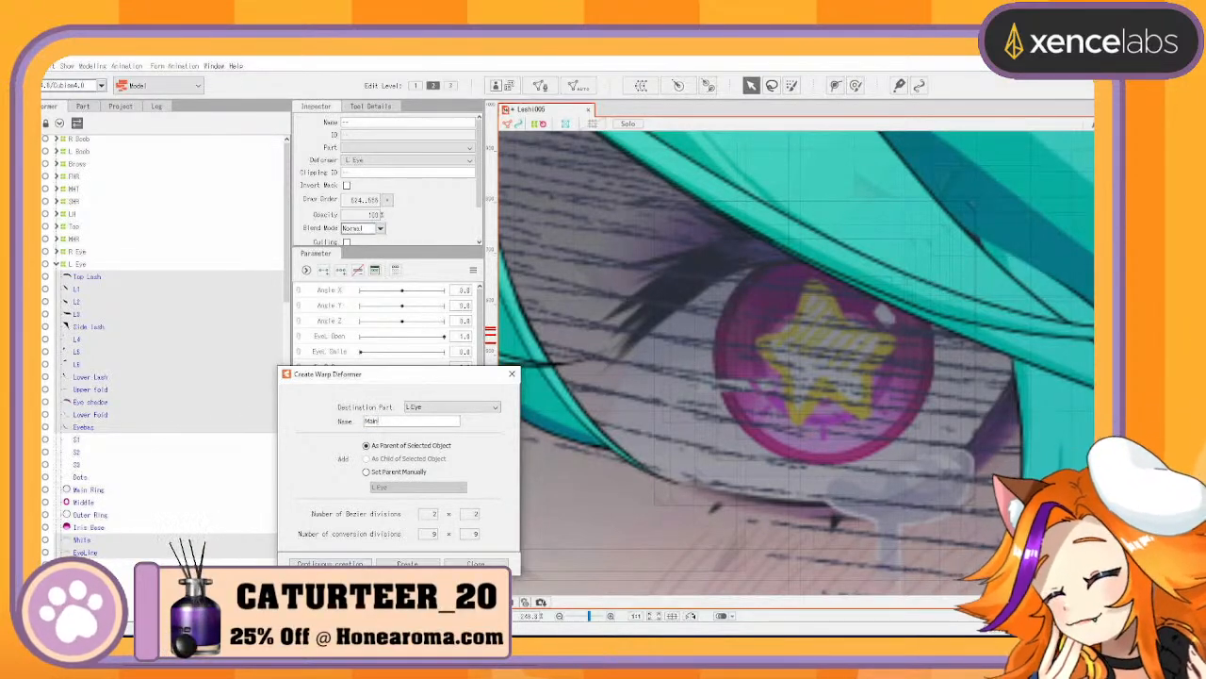
{"action": "key", "text": "Return"}
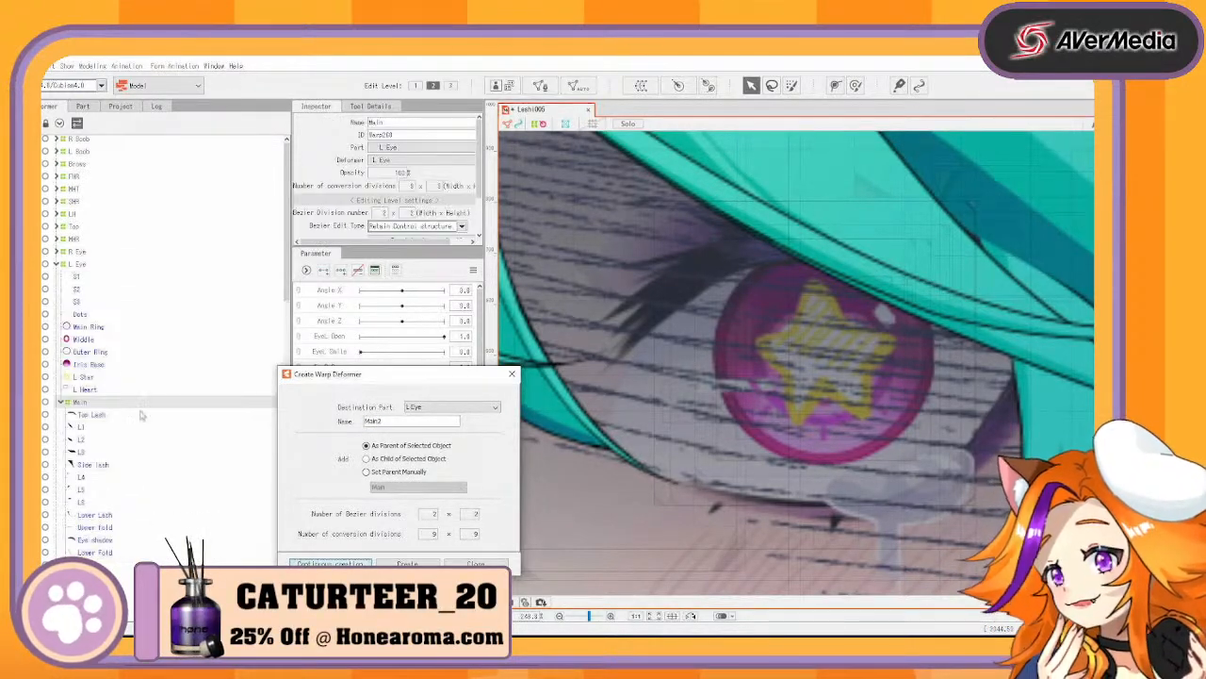
Create a parent warp deformer named Iris around L Eye's meshes from S1 to L Heart
{"action": "left_click", "coordinate": [86, 389]}
{"action": "left_click", "coordinate": [85, 277], "text": "shift"}
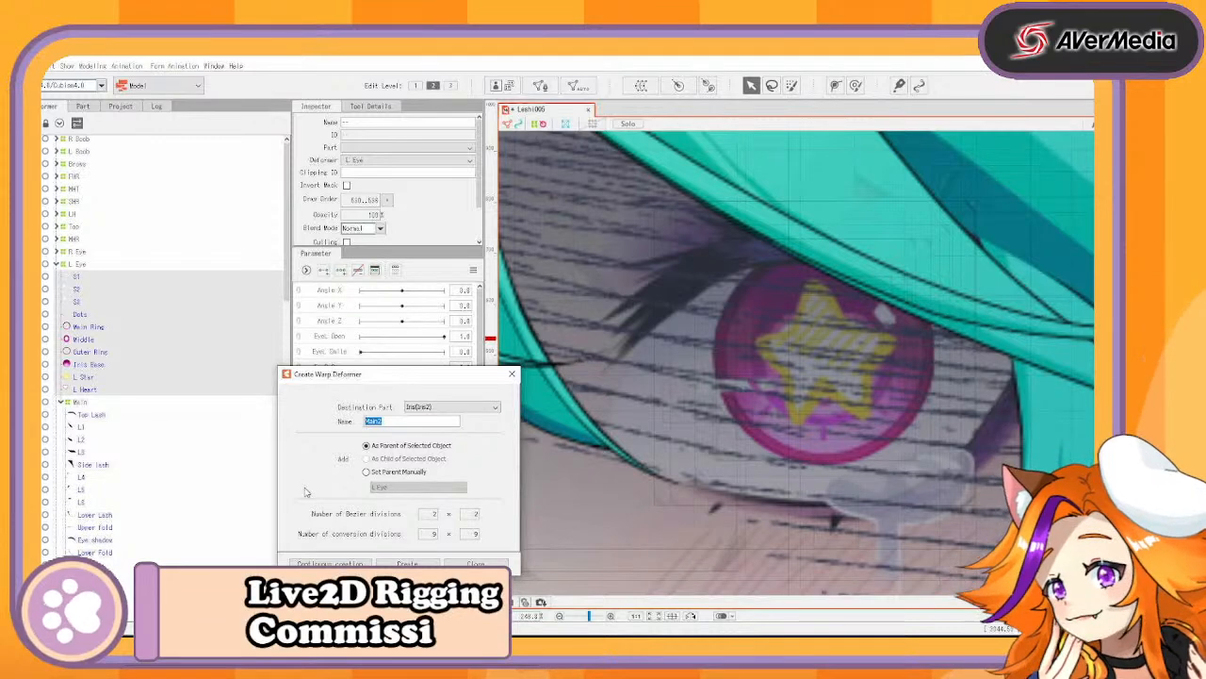
{"action": "type", "text": "Iris"}
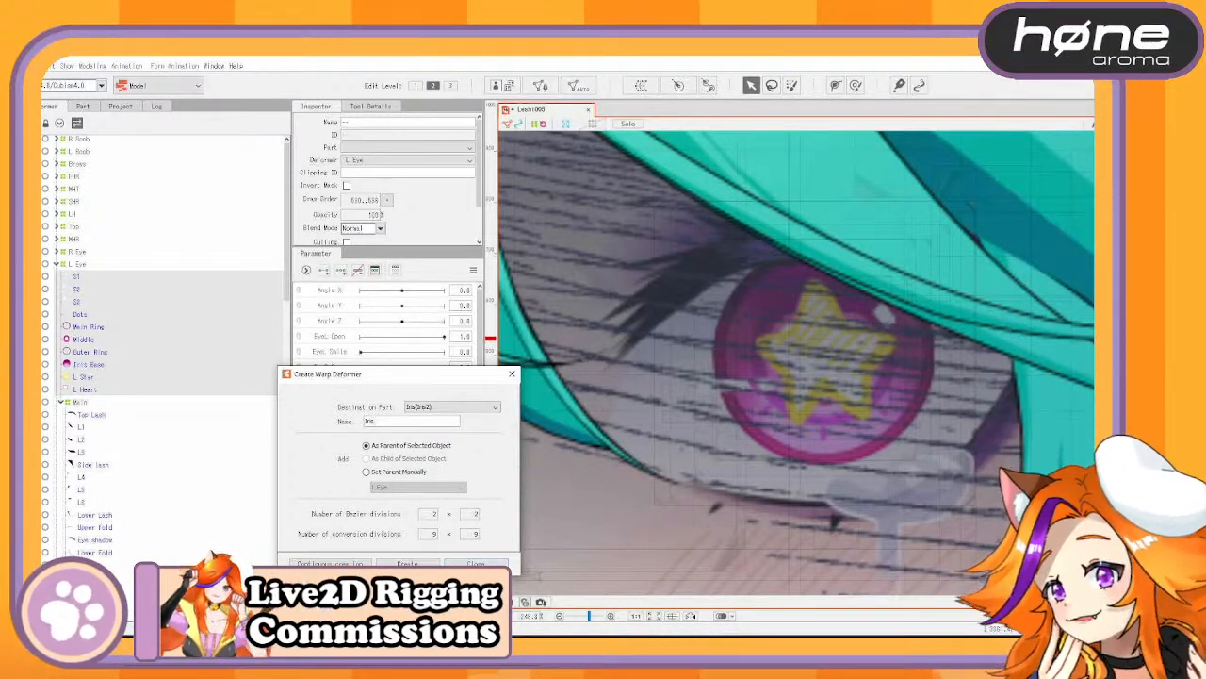
{"action": "key", "text": "Return"}
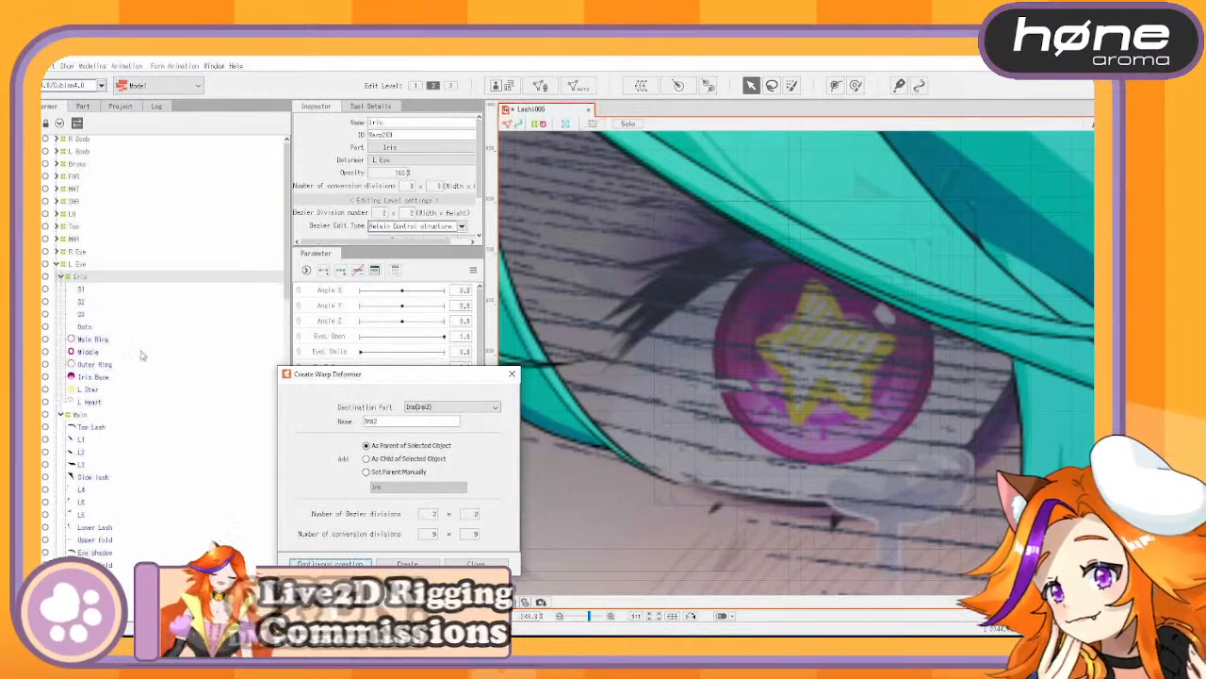
Create separate parent warp deformers named S1, S2 and S3 for the matching meshes inside L Eye's Iris
{"action": "left_click_drag", "start_coordinate": [400, 421], "coordinate": [311, 410]}
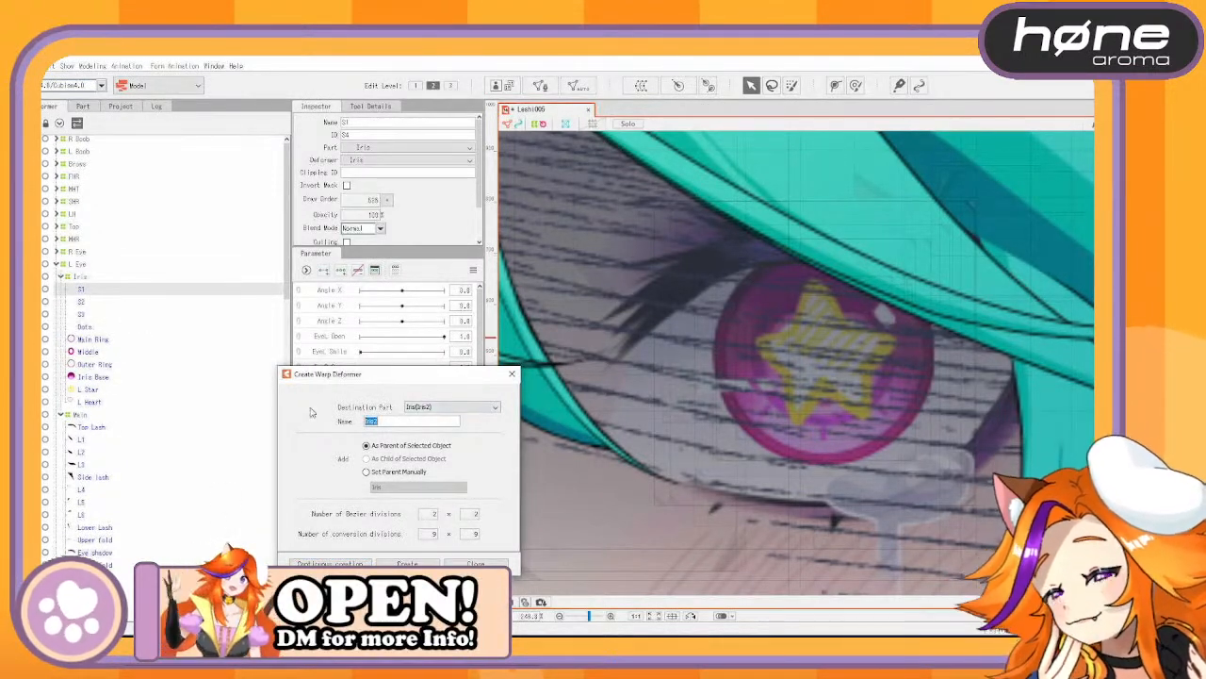
{"action": "type", "text": "S1"}
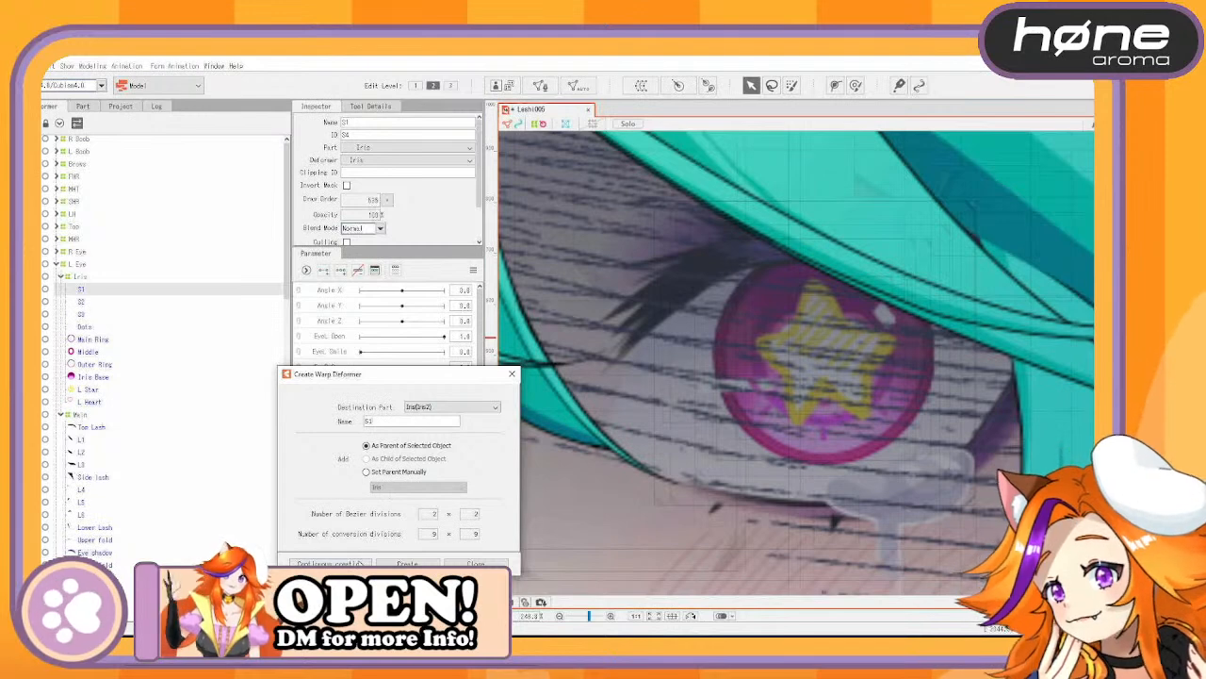
{"action": "key", "text": "Return"}
{"action": "left_click", "coordinate": [95, 289]}
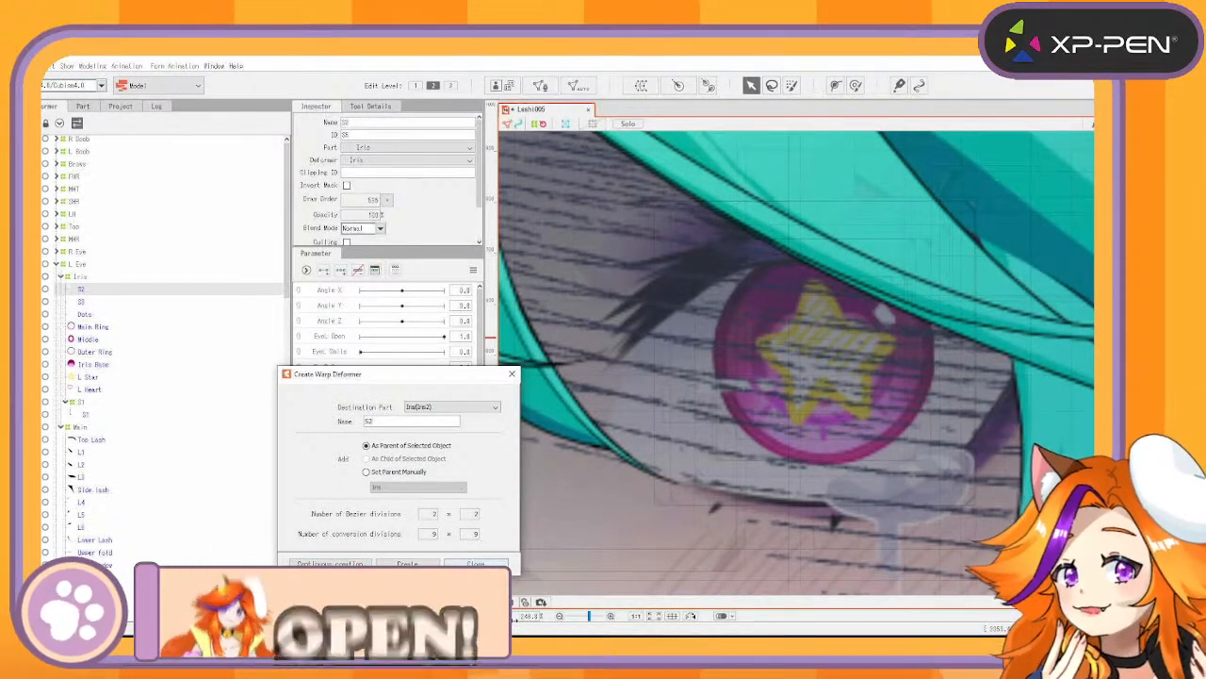
{"action": "mouse_move", "coordinate": [537, 646]}
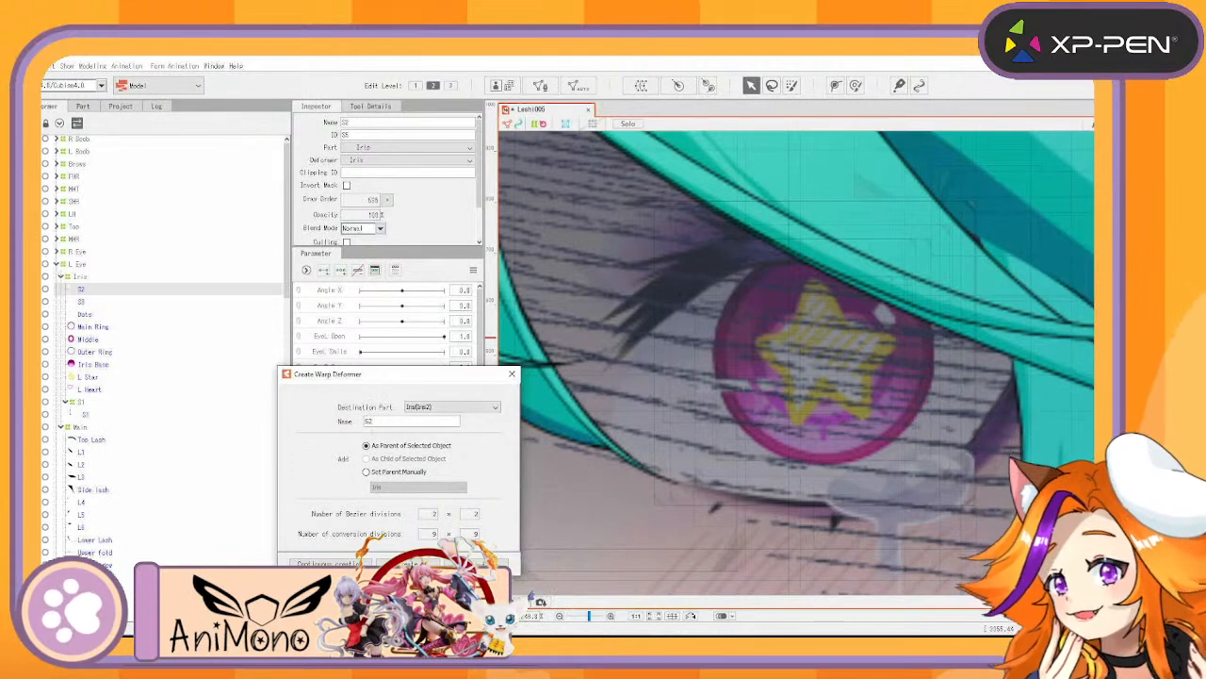
{"action": "left_click", "coordinate": [330, 564]}
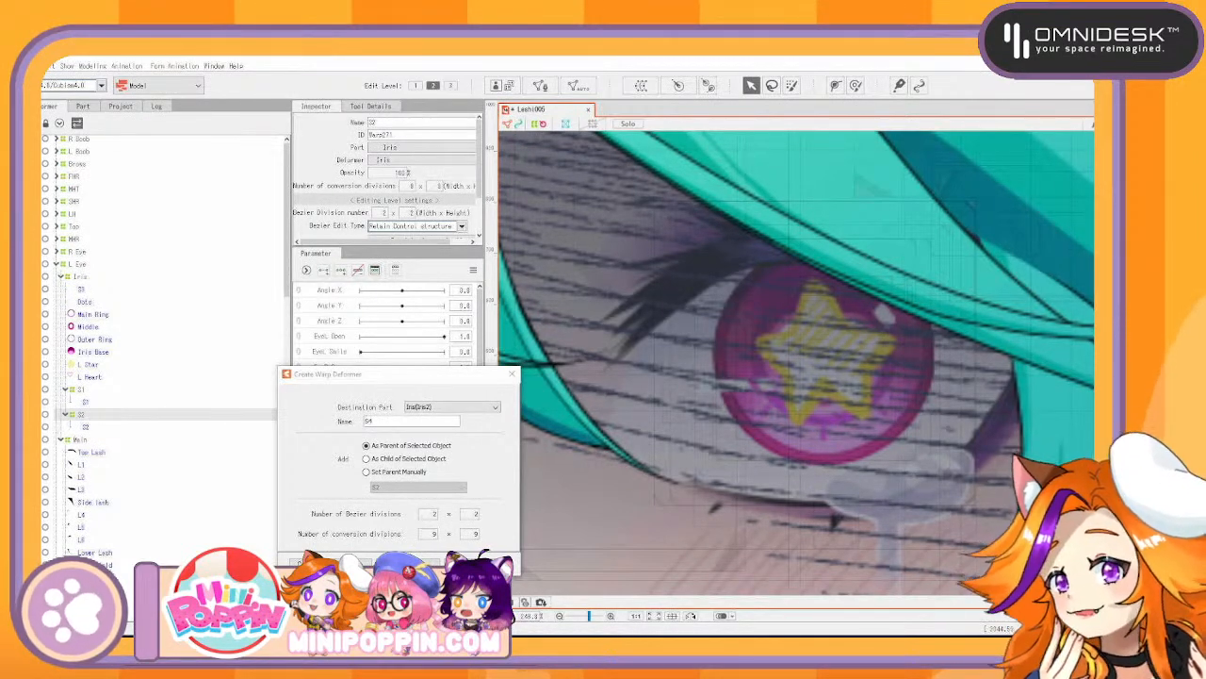
{"action": "left_click", "coordinate": [82, 289]}
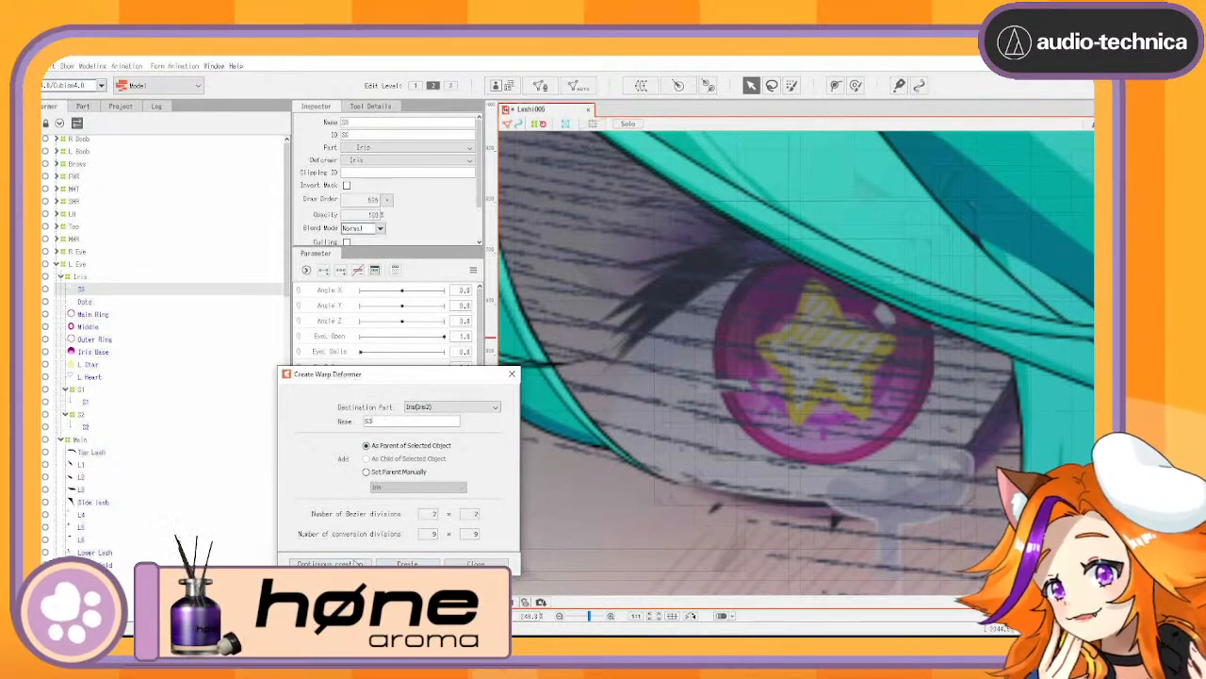
{"action": "left_click", "coordinate": [355, 562]}
Expand R Eye's nested Iris deformers for naming reference and create a parent warp deformer named Ring Dots for L Eye's Dots mesh
{"action": "left_click", "coordinate": [217, 291]}
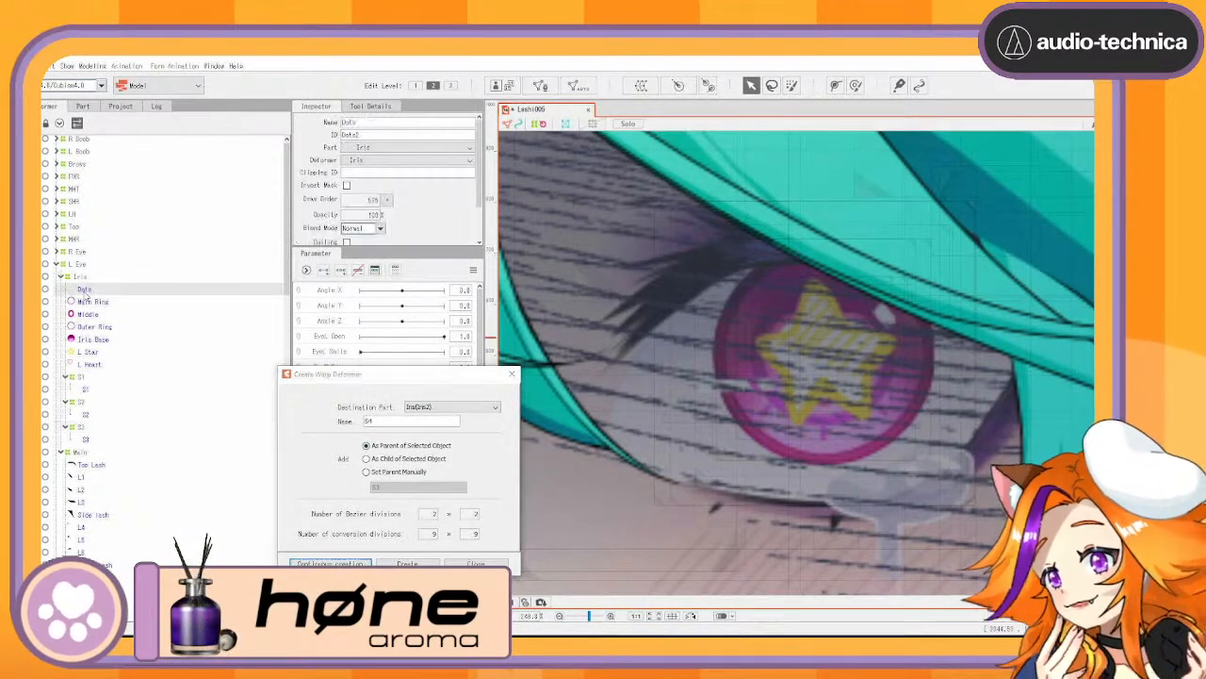
{"action": "left_click", "coordinate": [220, 301], "text": "ctrl"}
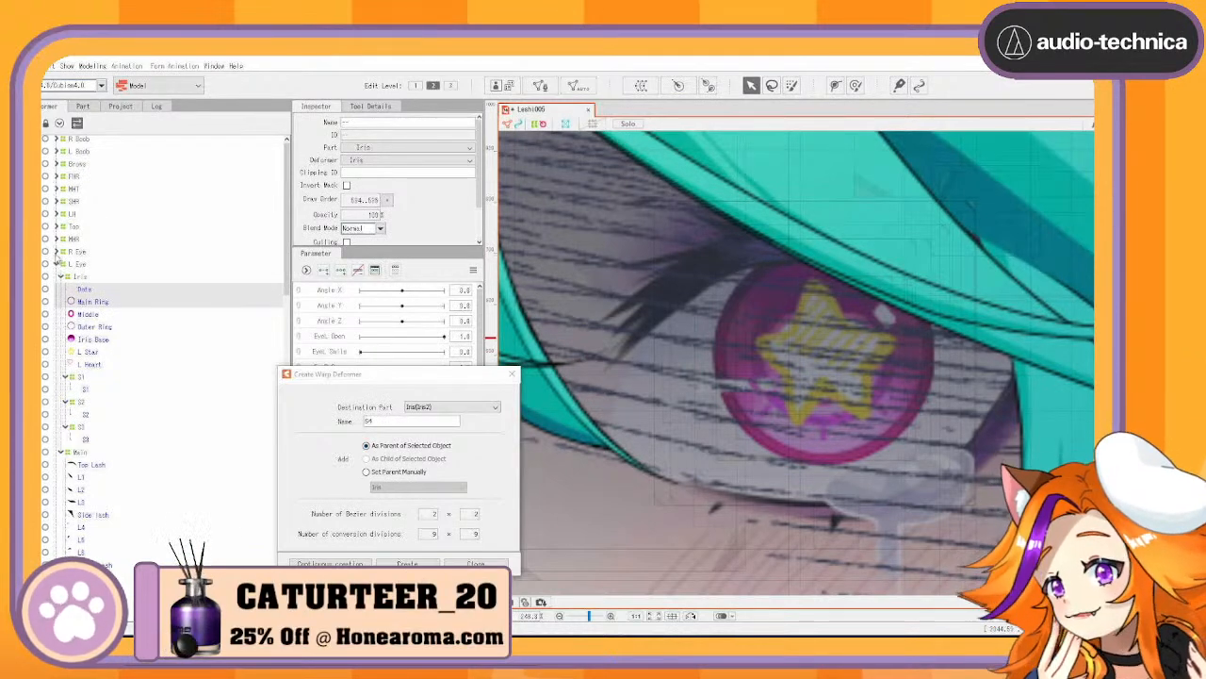
{"action": "left_click", "coordinate": [56, 252]}
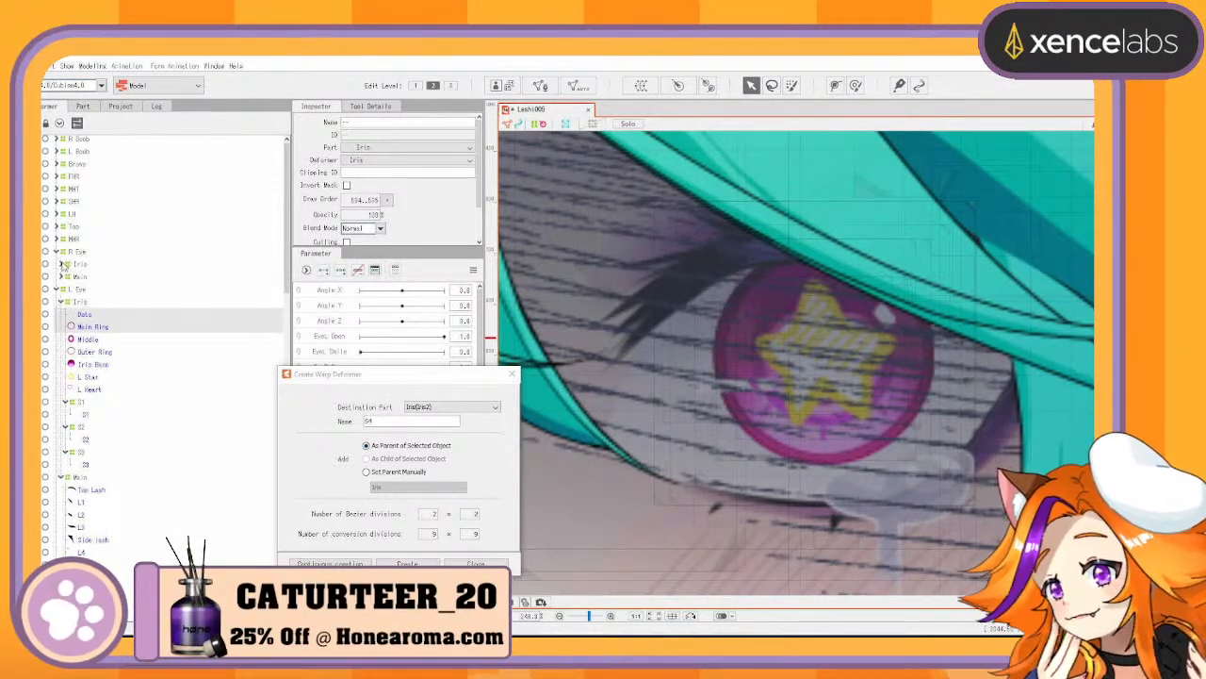
{"action": "left_click", "coordinate": [61, 265]}
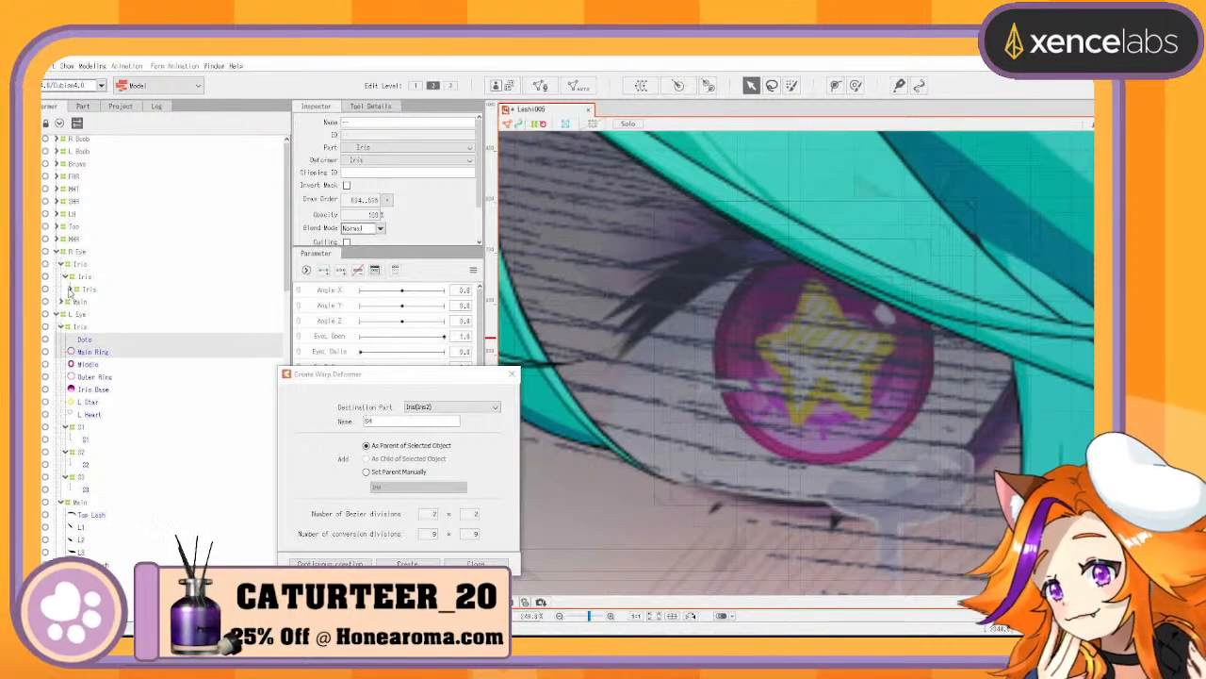
{"action": "left_click", "coordinate": [67, 289]}
{"action": "left_click", "coordinate": [75, 301]}
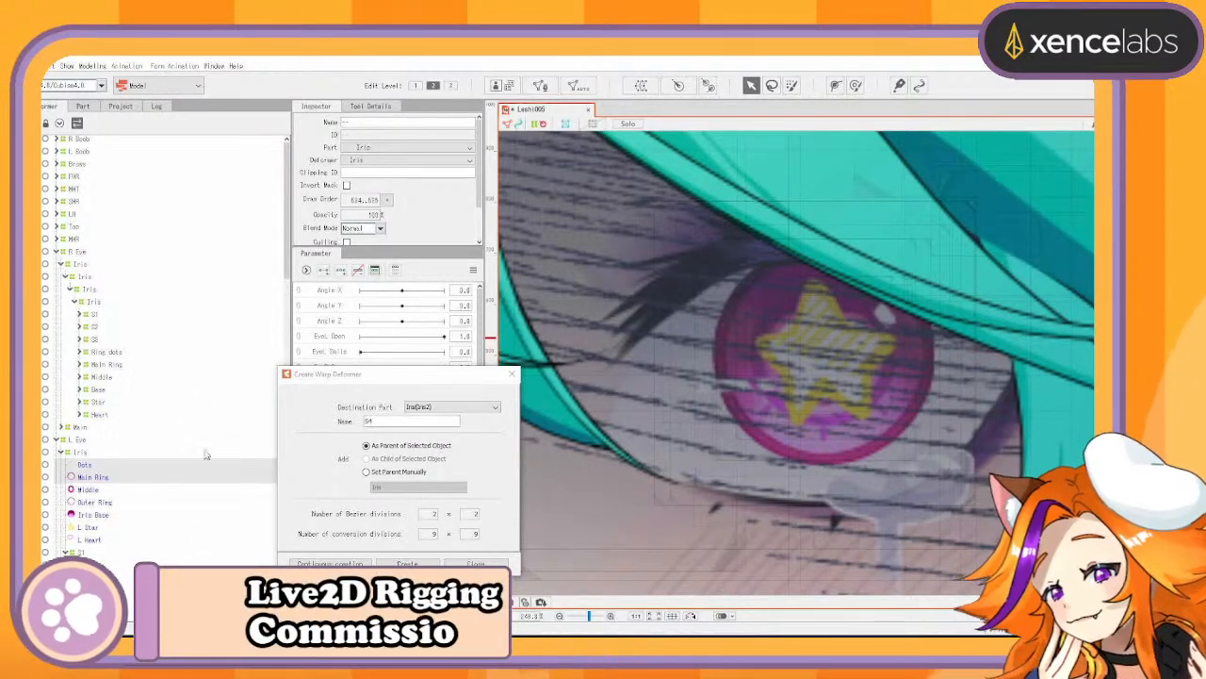
{"action": "left_click", "coordinate": [111, 467]}
{"action": "left_click_drag", "start_coordinate": [383, 420], "coordinate": [282, 399]}
{"action": "type", "text": "Ring Dots"}
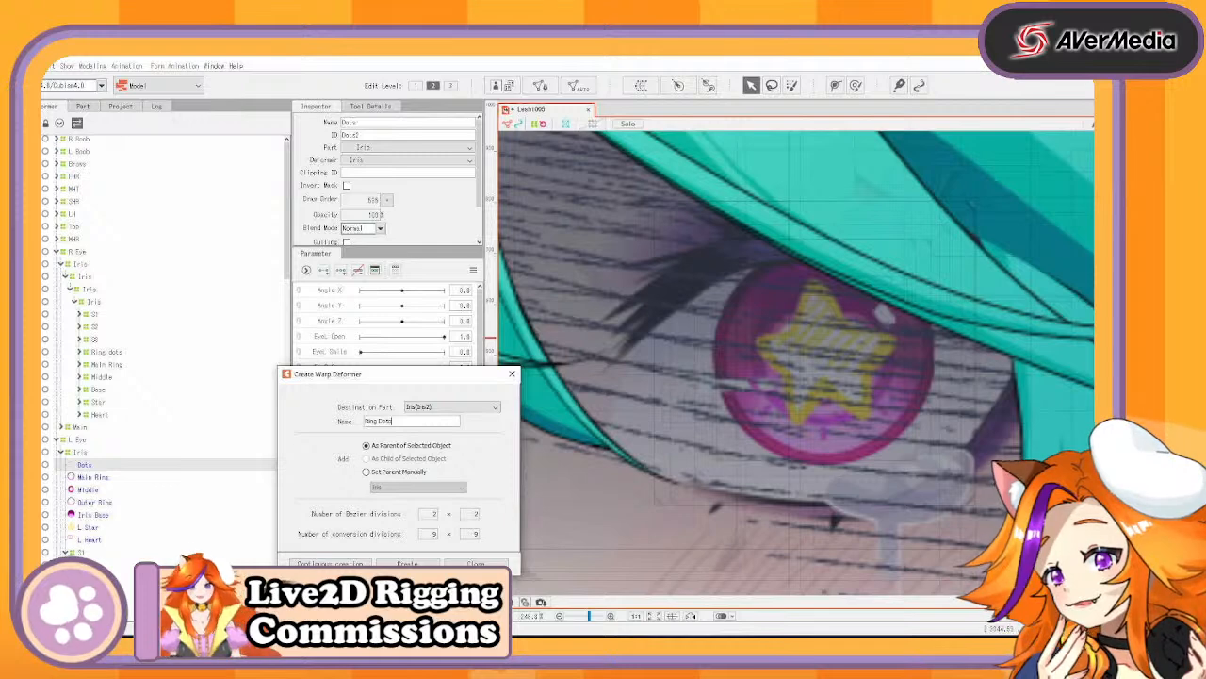
{"action": "left_click", "coordinate": [332, 562]}
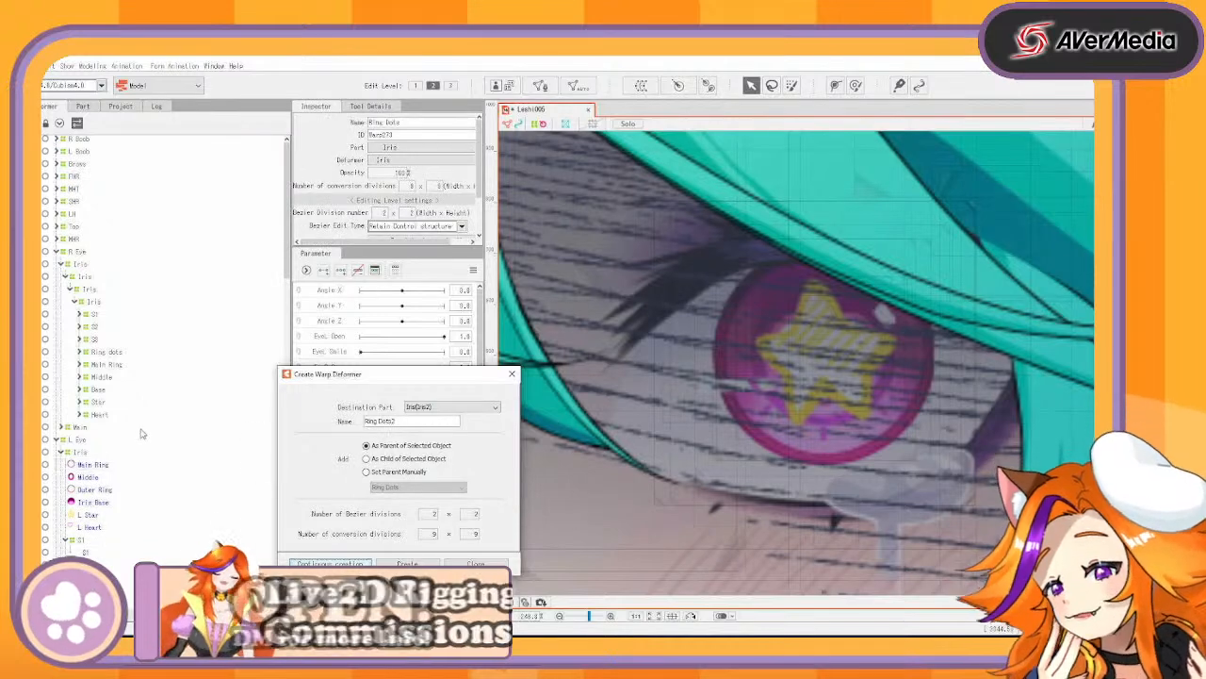
Create parent warp deformers named Main Ring and Middle for the matching meshes inside L Eye's Iris
{"action": "left_click", "coordinate": [107, 465]}
{"action": "left_click_drag", "start_coordinate": [405, 423], "coordinate": [129, 376]}
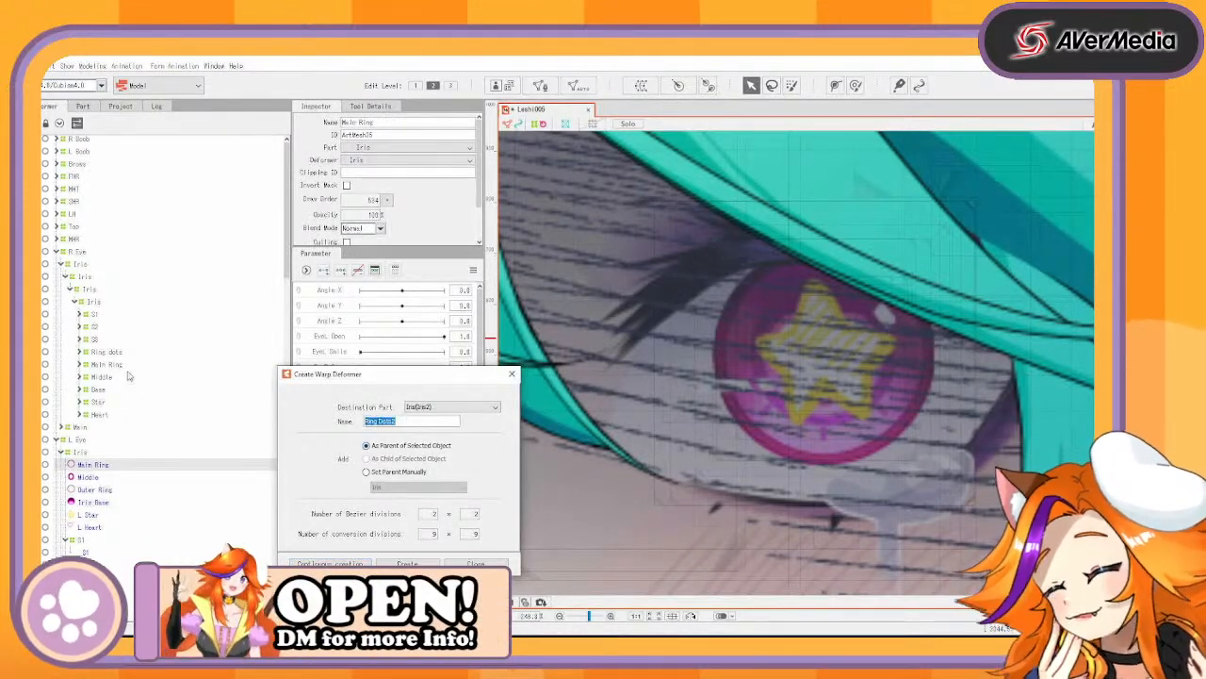
{"action": "type", "text": "Main Ring"}
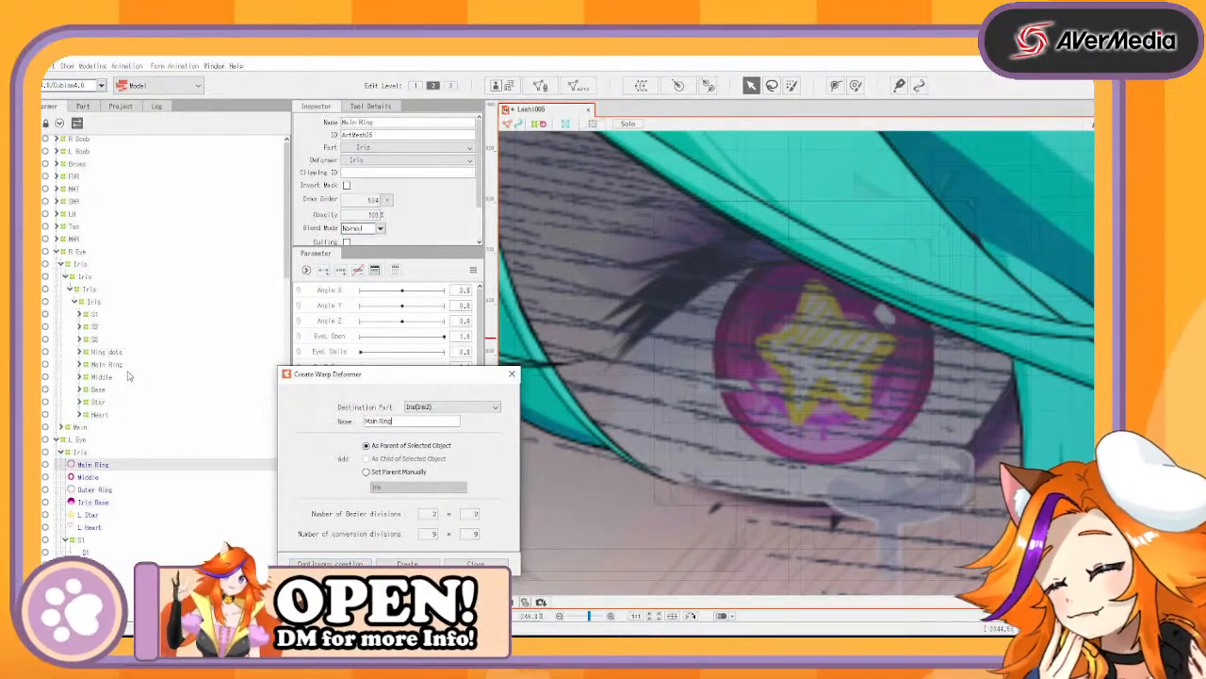
{"action": "left_click", "coordinate": [332, 563]}
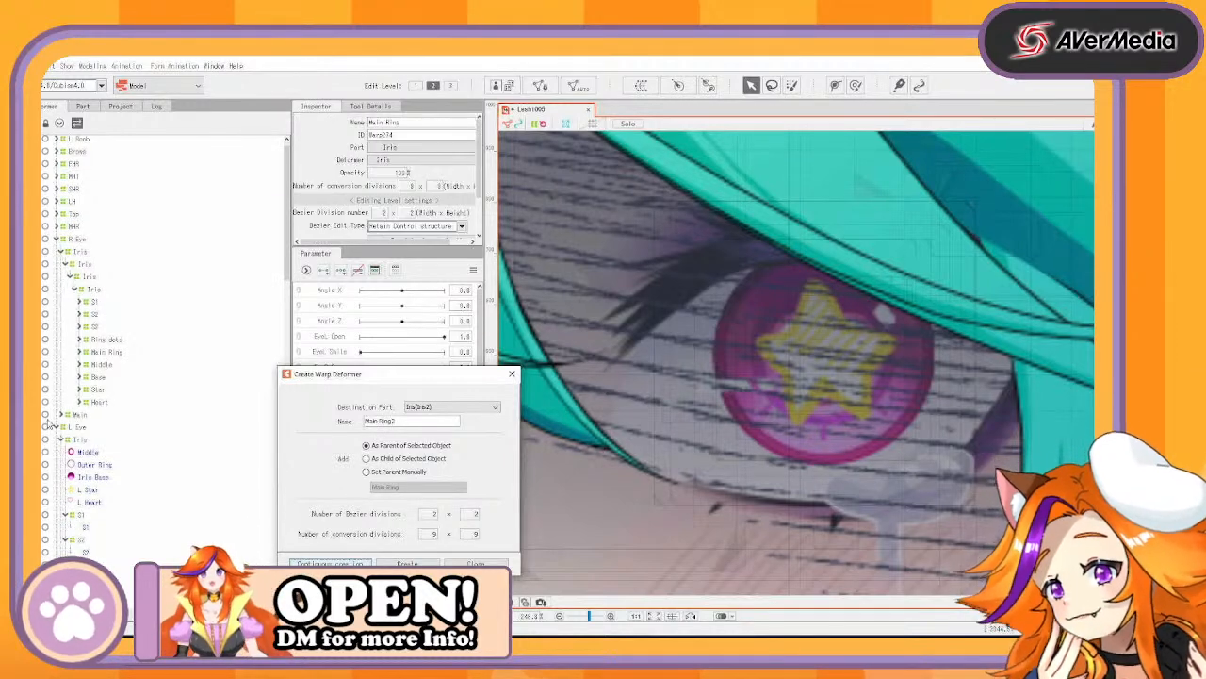
{"action": "left_click", "coordinate": [94, 464]}
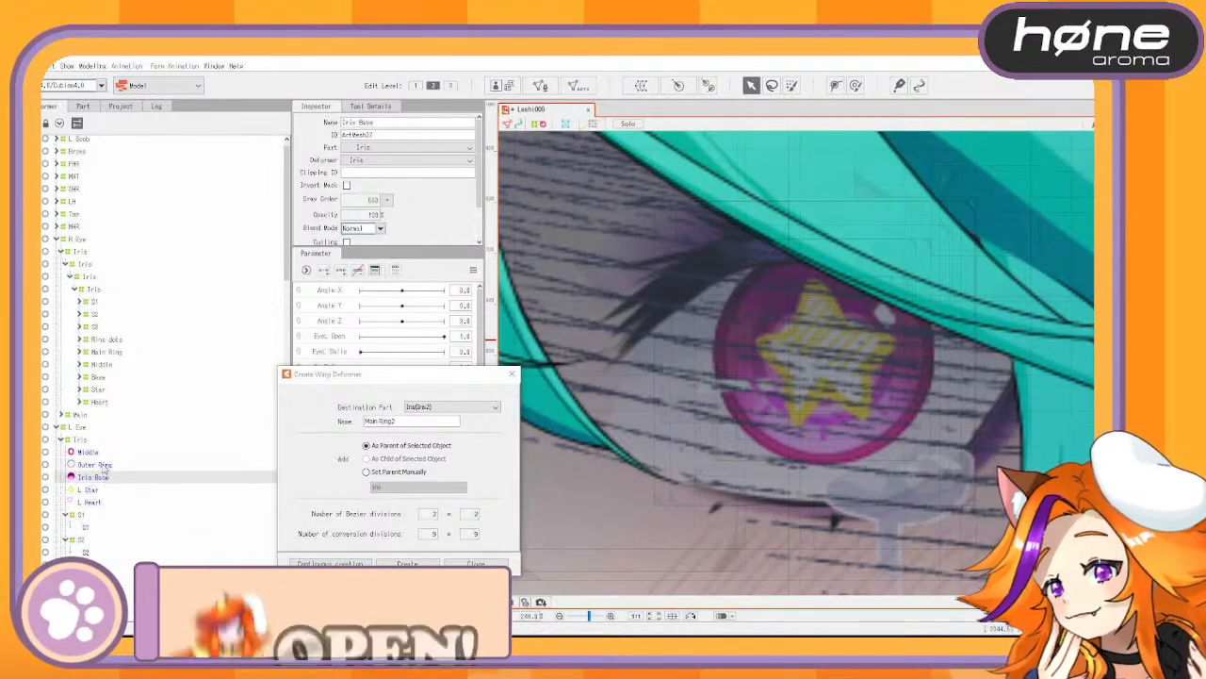
{"action": "left_click", "coordinate": [87, 453]}
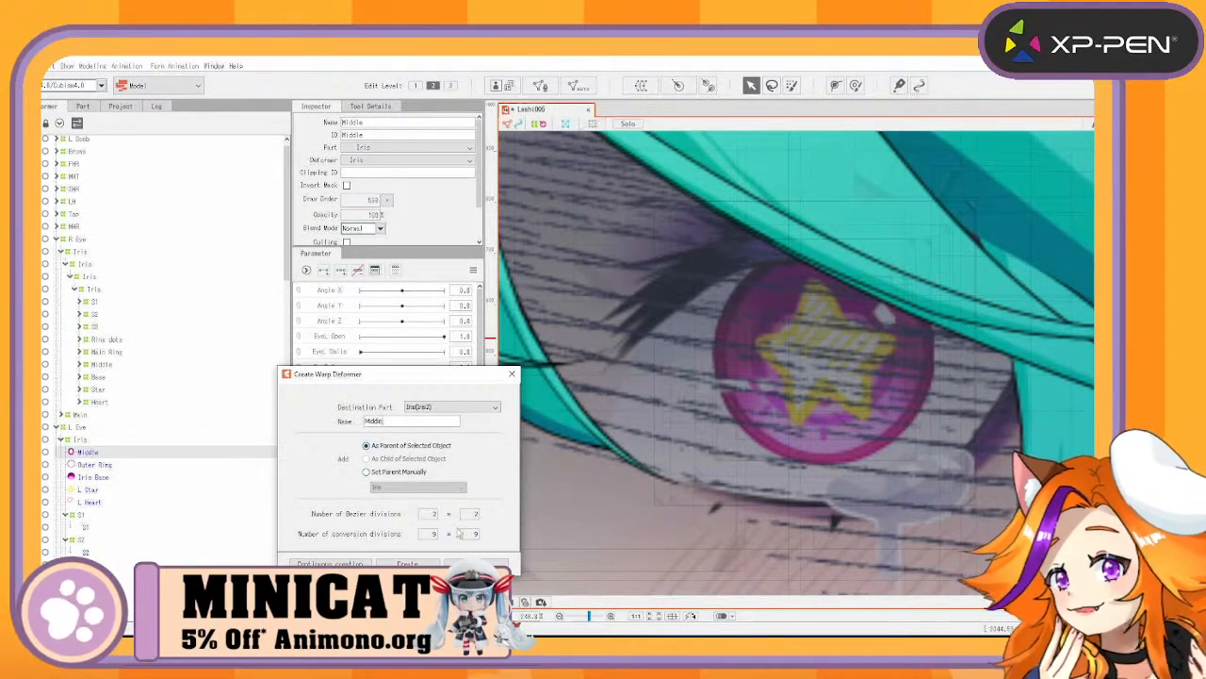
{"action": "left_click", "coordinate": [353, 563]}
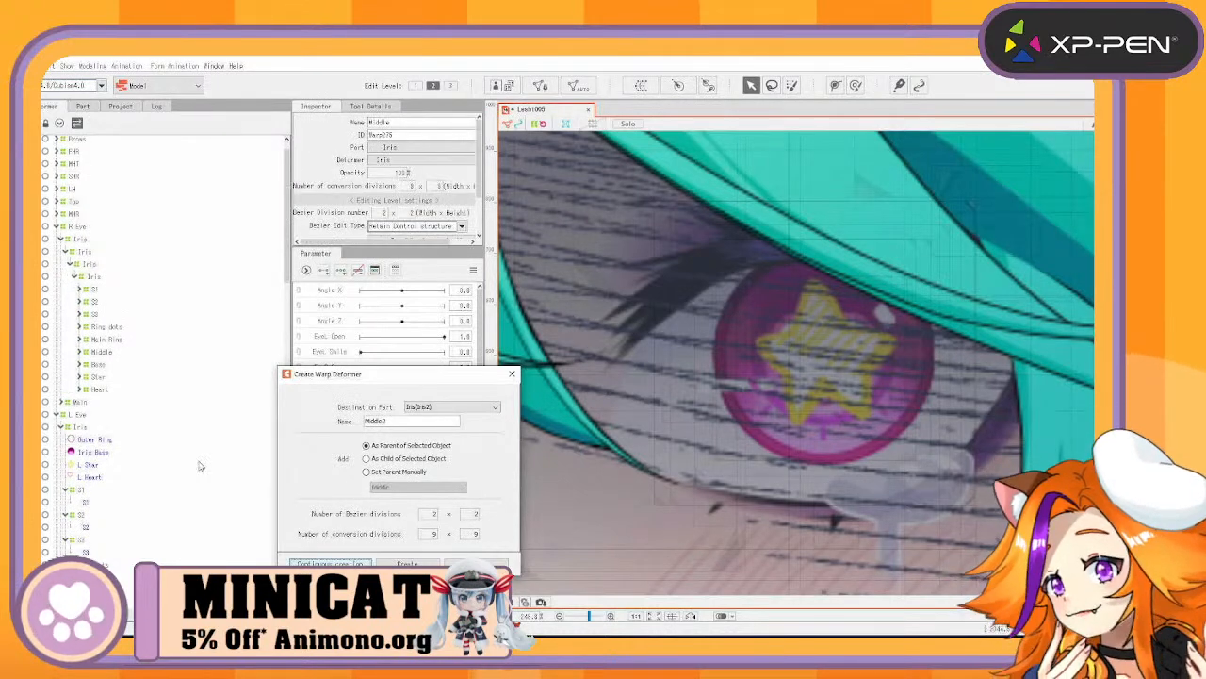
Create one parent warp deformer named Base around the Outer Ring and Iris Base meshes of L Eye
{"action": "left_click", "coordinate": [131, 441]}
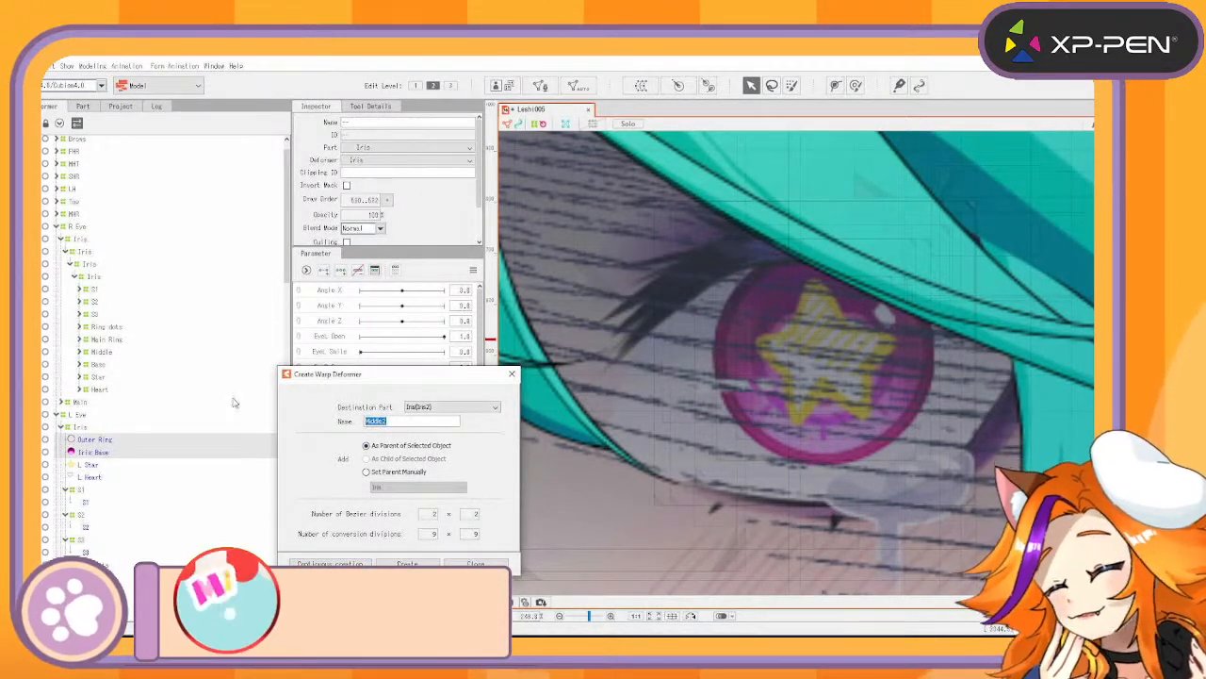
{"action": "type", "text": "Base"}
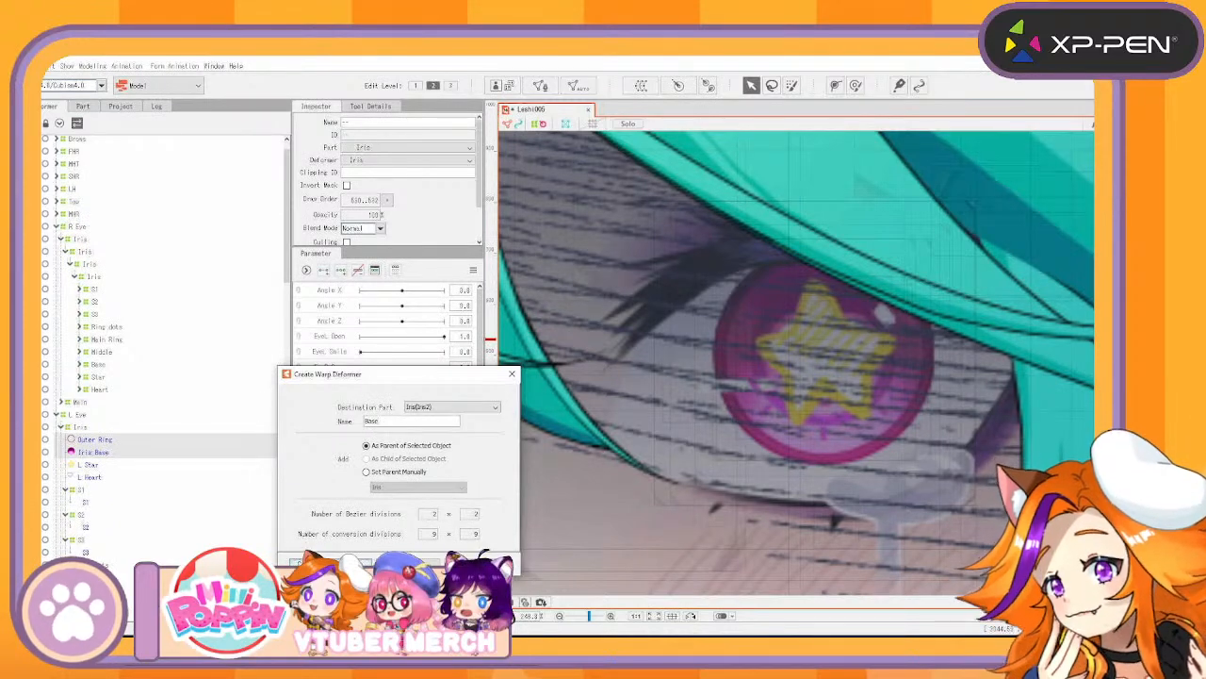
{"action": "left_click", "coordinate": [341, 563]}
Create parent warp deformers named Star and Hearts for the L Star and L Heart meshes inside L Eye's Iris
{"action": "left_click", "coordinate": [109, 439]}
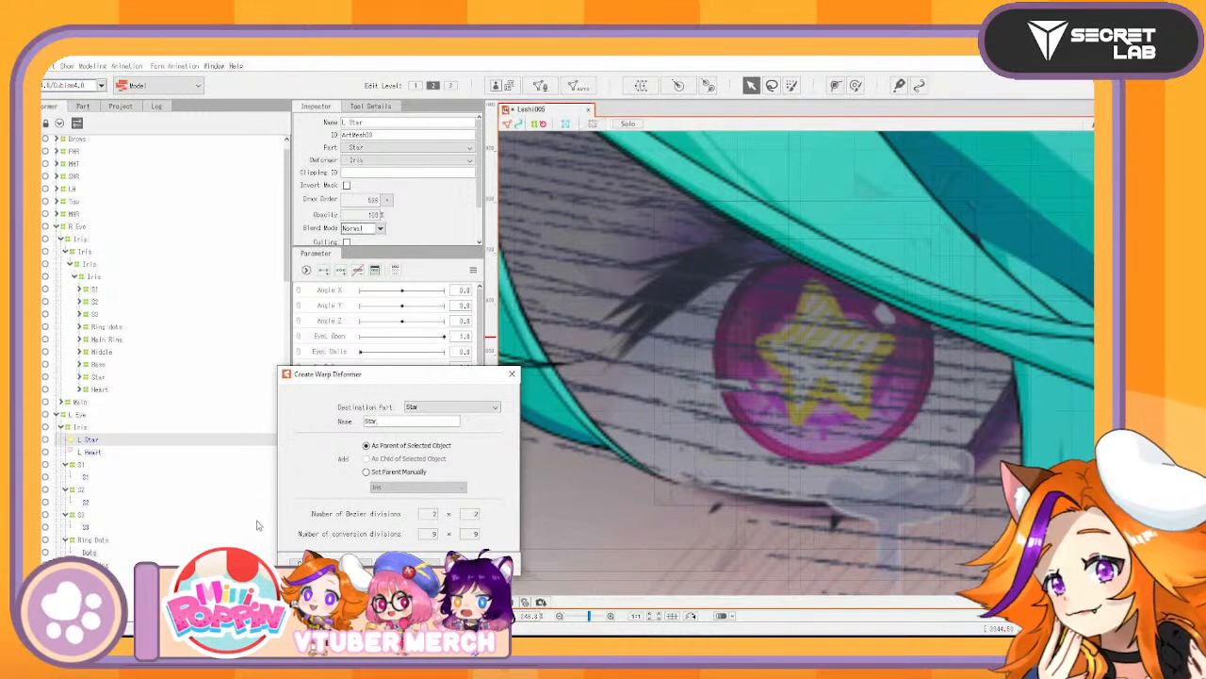
{"action": "left_click", "coordinate": [341, 563]}
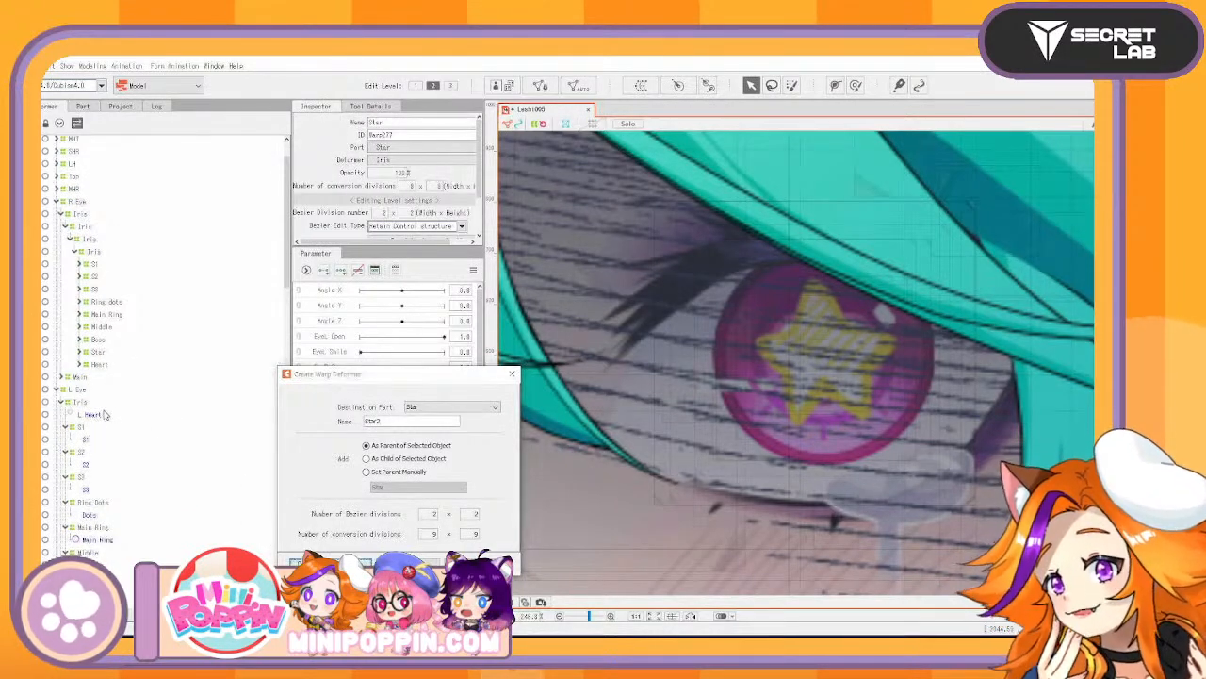
{"action": "left_click", "coordinate": [99, 415]}
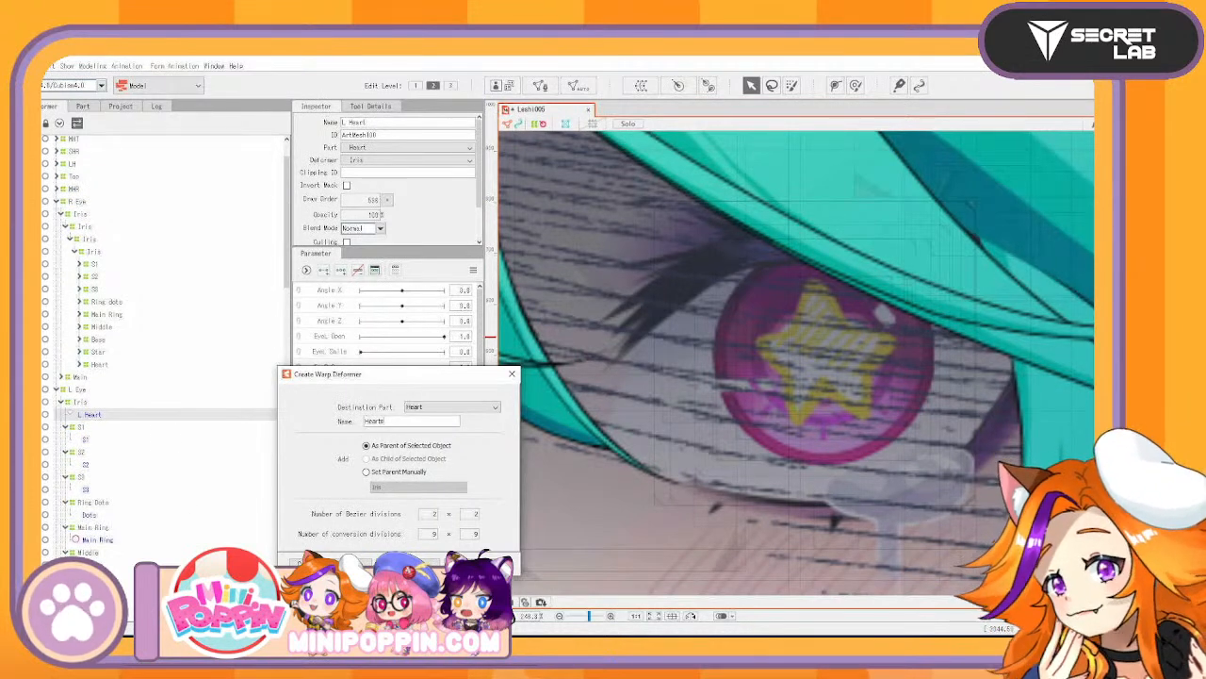
{"action": "left_click", "coordinate": [331, 563]}
Copy the S1, S2, S3, Ring Dots, Main Ring, Middle, Base, Star and Hearts deformers of L Eye's Iris and paste them twice
{"action": "scroll", "coordinate": [102, 398], "scroll_direction": "down", "scroll_amount": 3}
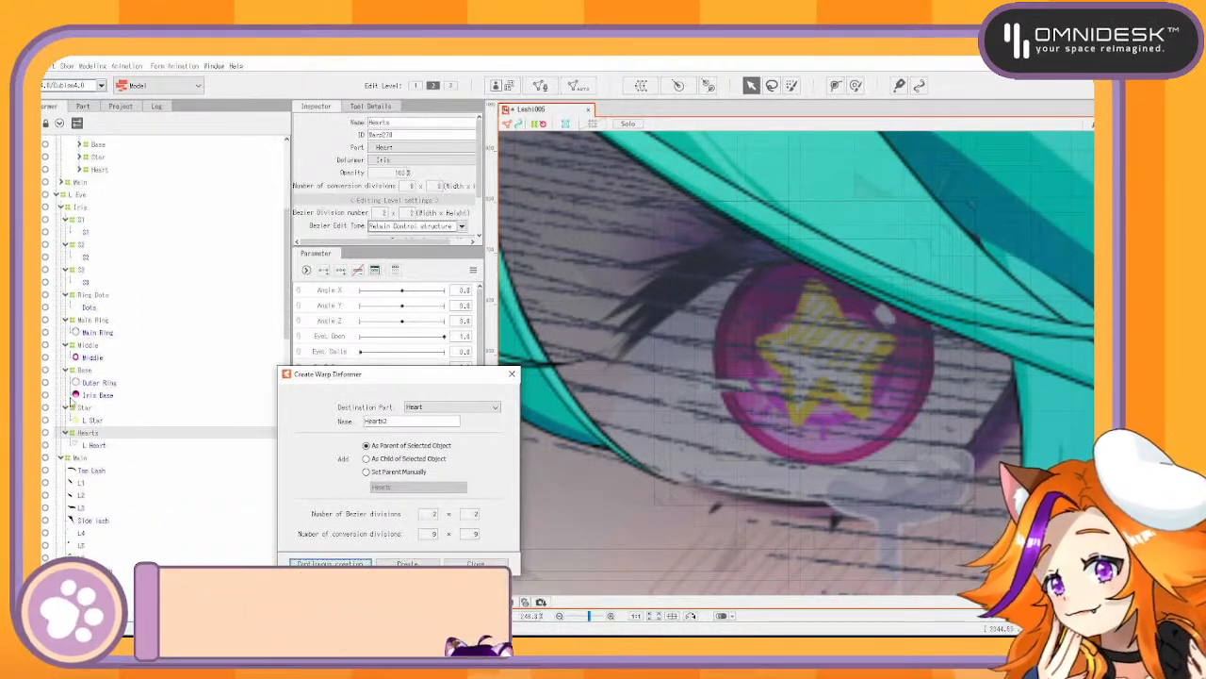
{"action": "left_click", "coordinate": [90, 373]}
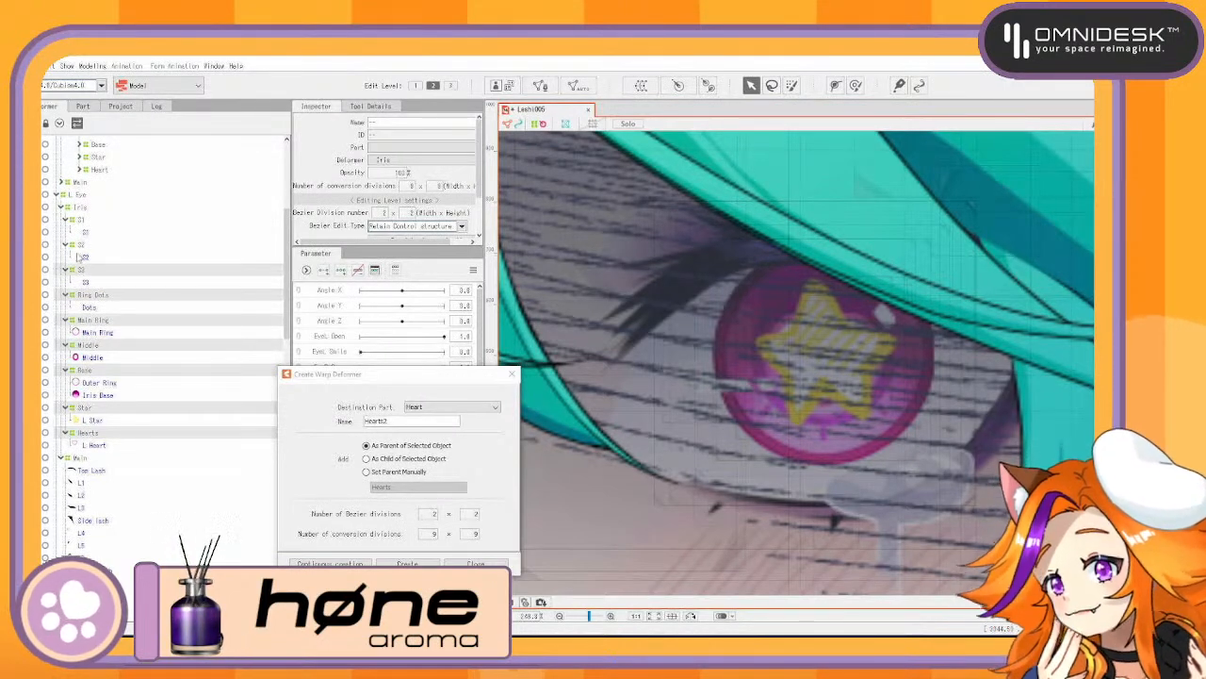
{"action": "left_click", "coordinate": [90, 234]}
{"action": "left_click_drag", "start_coordinate": [747, 353], "coordinate": [941, 326]}
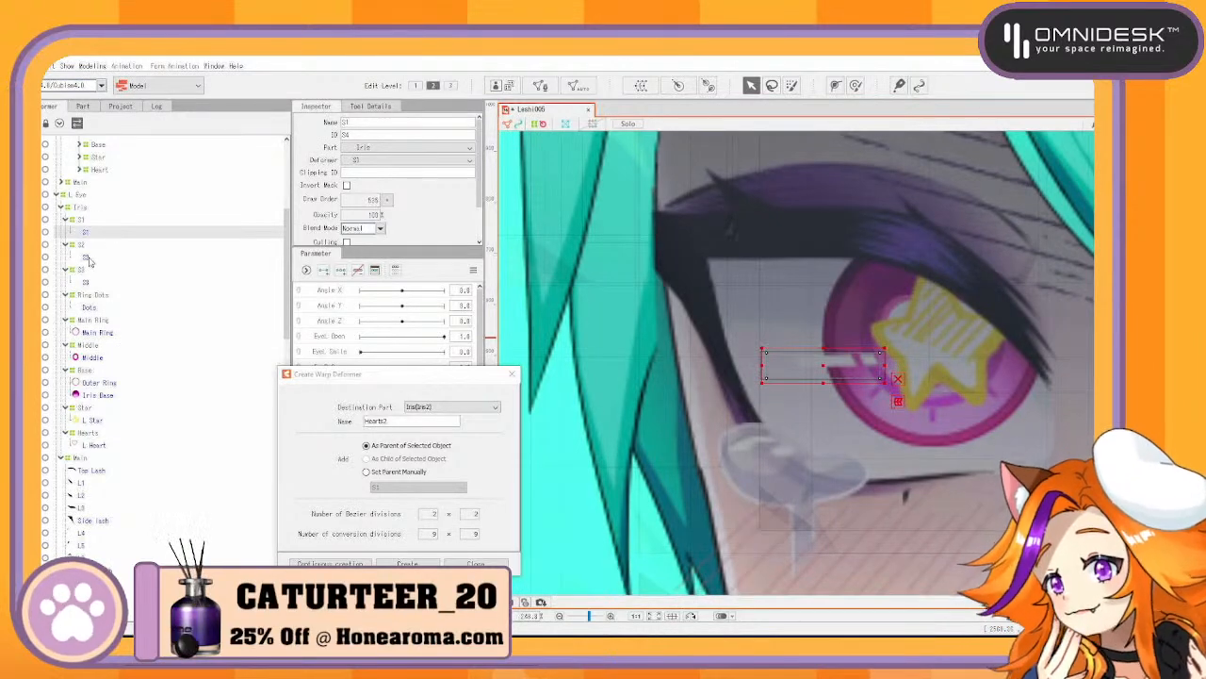
{"action": "left_click", "coordinate": [81, 221]}
{"action": "left_click", "coordinate": [82, 244], "text": "ctrl"}
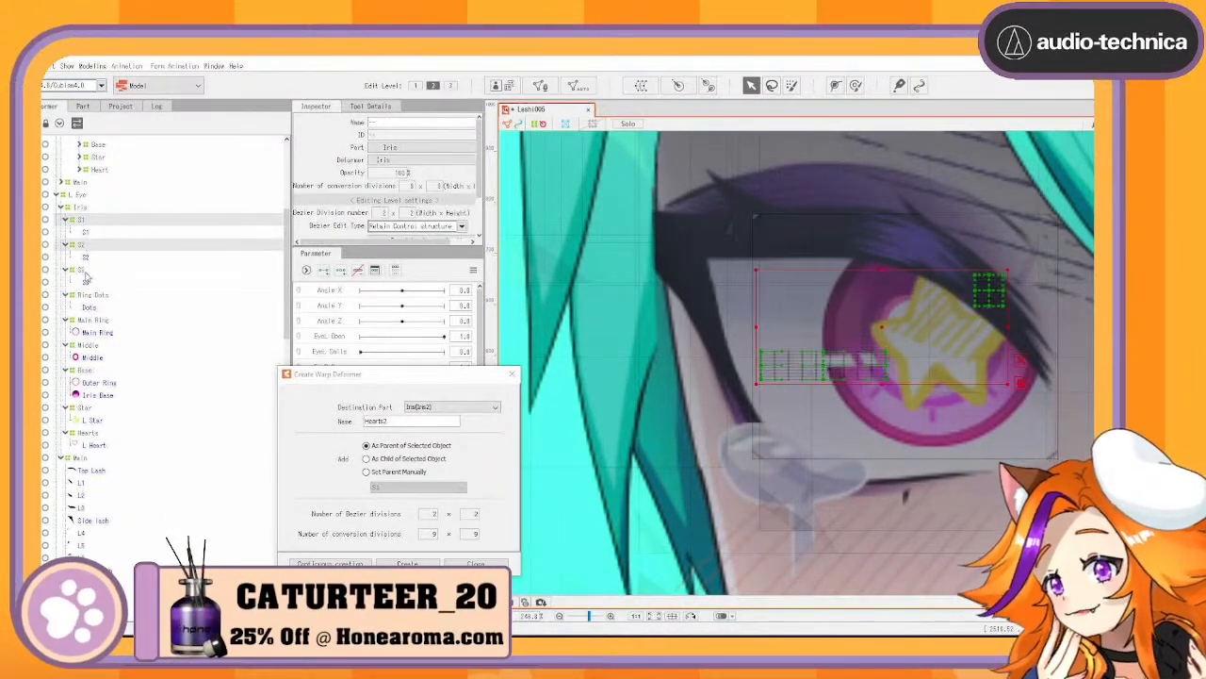
{"action": "left_click", "coordinate": [82, 269], "text": "ctrl"}
{"action": "left_click", "coordinate": [92, 295], "text": "ctrl"}
{"action": "left_click", "coordinate": [103, 322], "text": "ctrl"}
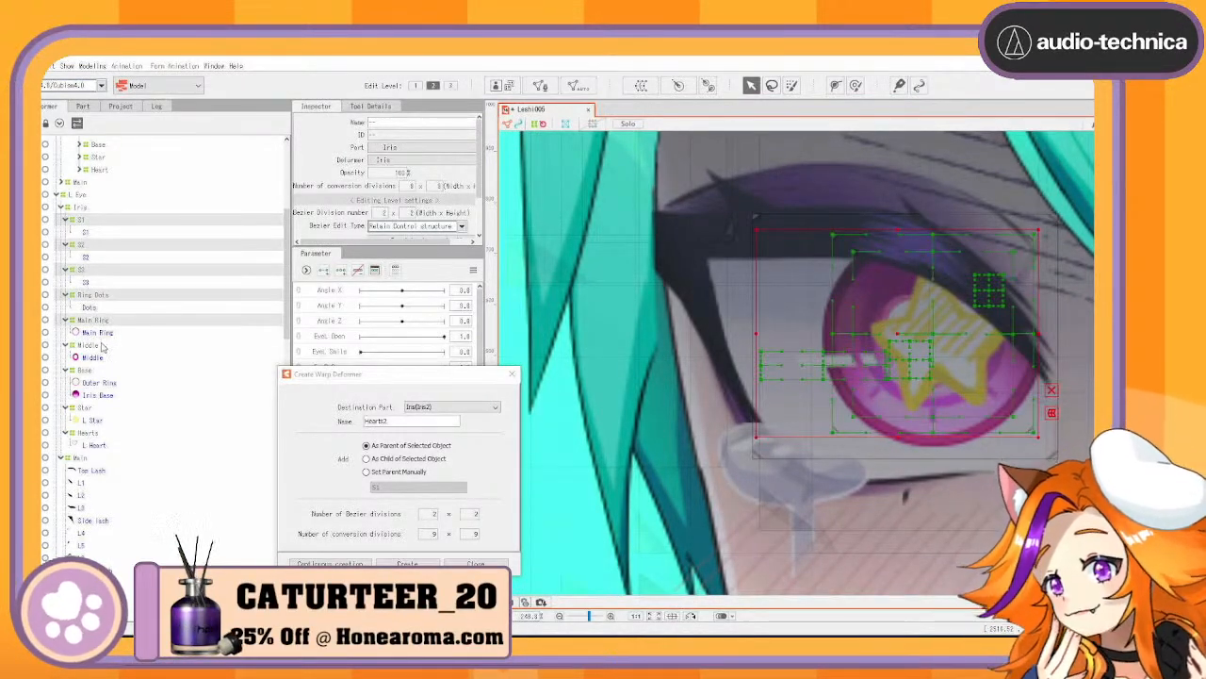
{"action": "left_click", "coordinate": [103, 347], "text": "ctrl"}
{"action": "left_click", "coordinate": [102, 371], "text": "ctrl"}
{"action": "left_click", "coordinate": [92, 408], "text": "ctrl"}
{"action": "left_click", "coordinate": [106, 436], "text": "ctrl"}
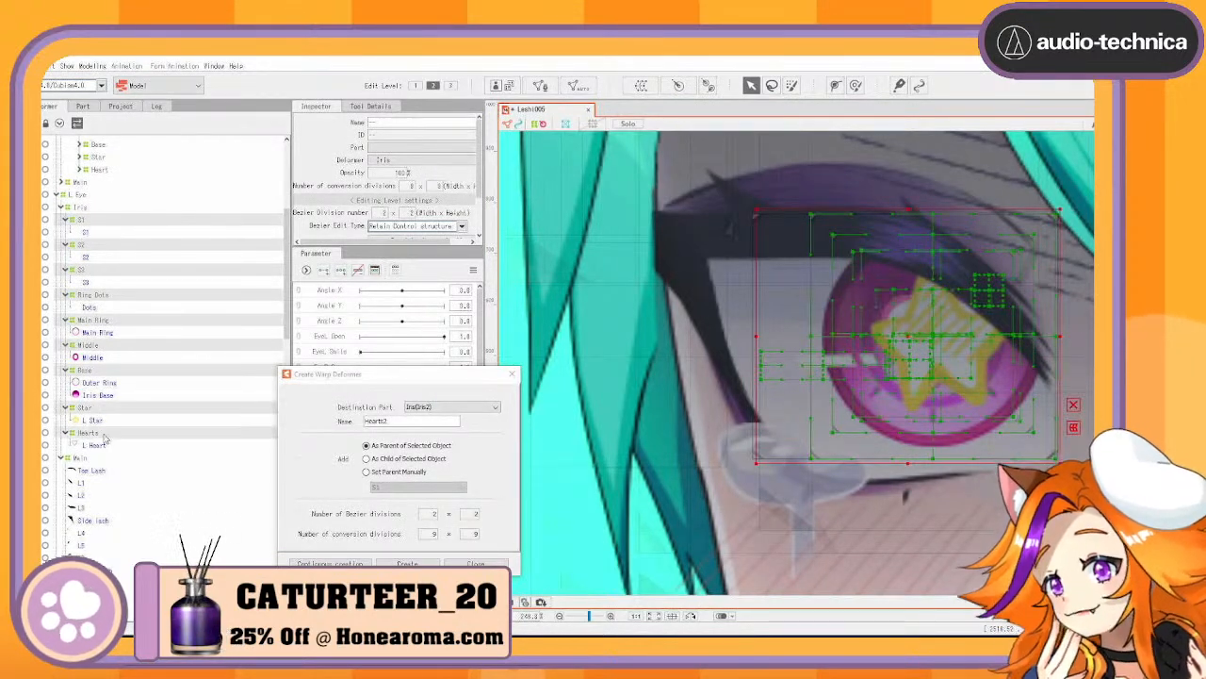
{"action": "key", "text": "Return"}
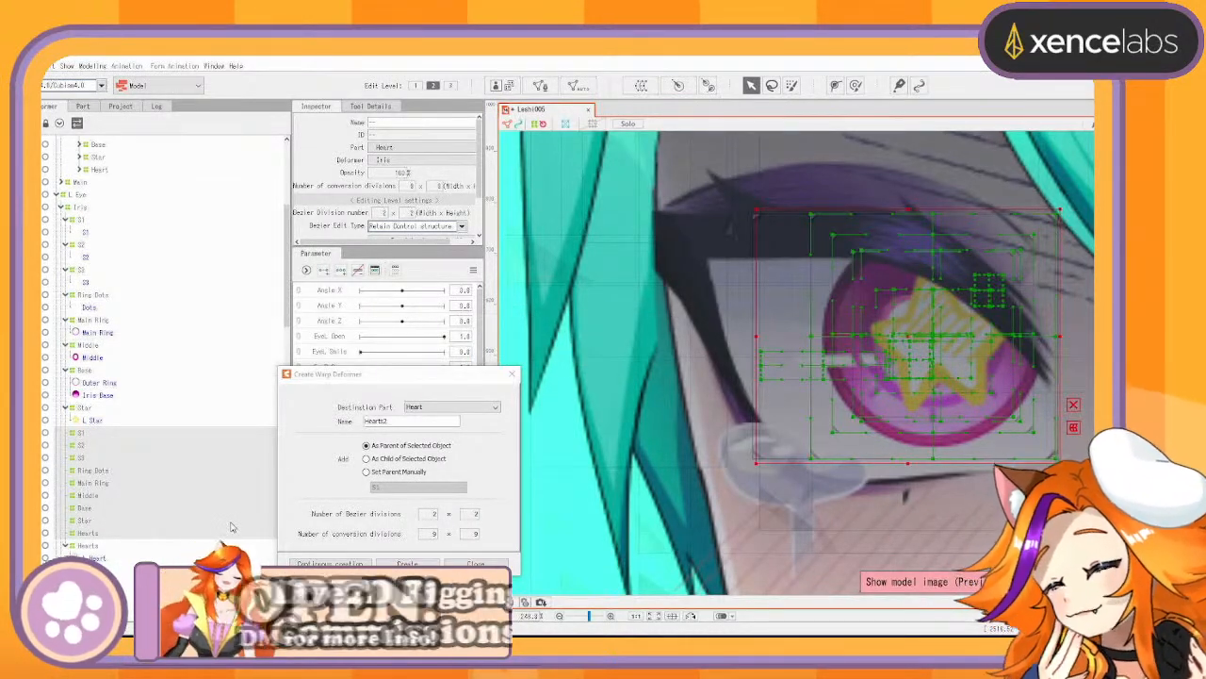
{"action": "key", "text": "Return"}
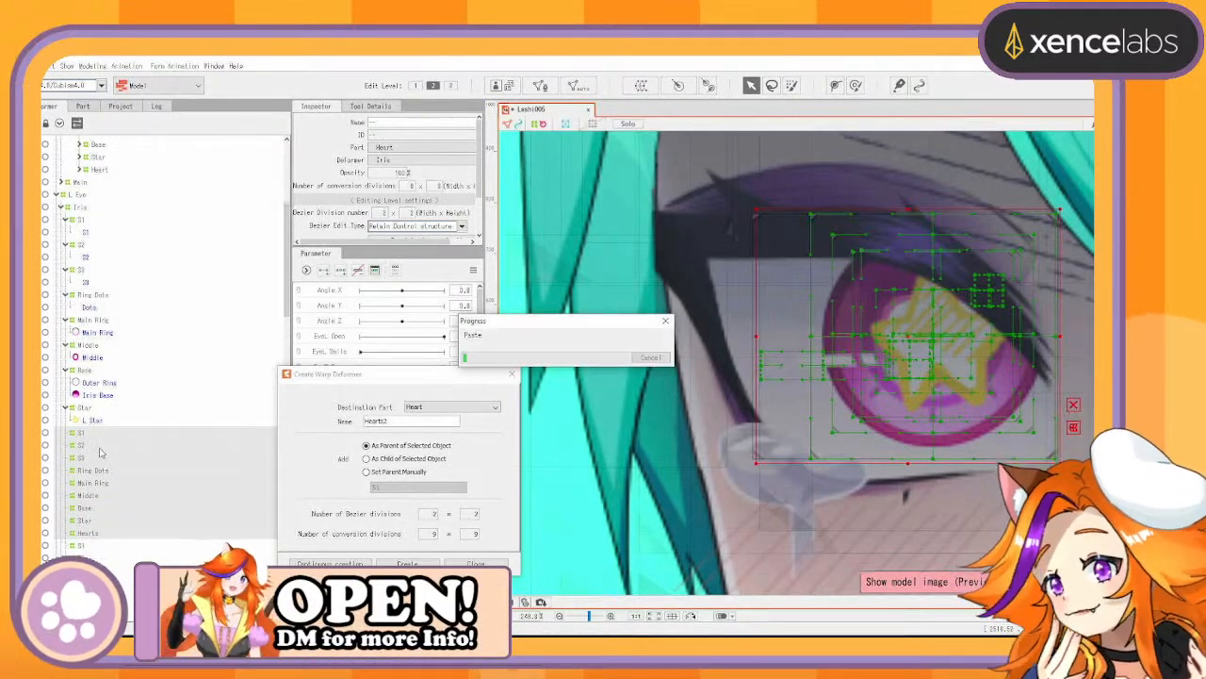
Nest the S1, S2 and S3 deformers of L Eye's Iris inside their same-named copies
{"action": "left_click", "coordinate": [82, 220]}
{"action": "left_click_drag", "start_coordinate": [82, 226], "coordinate": [85, 417]}
{"action": "left_click_drag", "start_coordinate": [83, 222], "coordinate": [82, 408]}
{"action": "left_click_drag", "start_coordinate": [81, 223], "coordinate": [81, 414]}
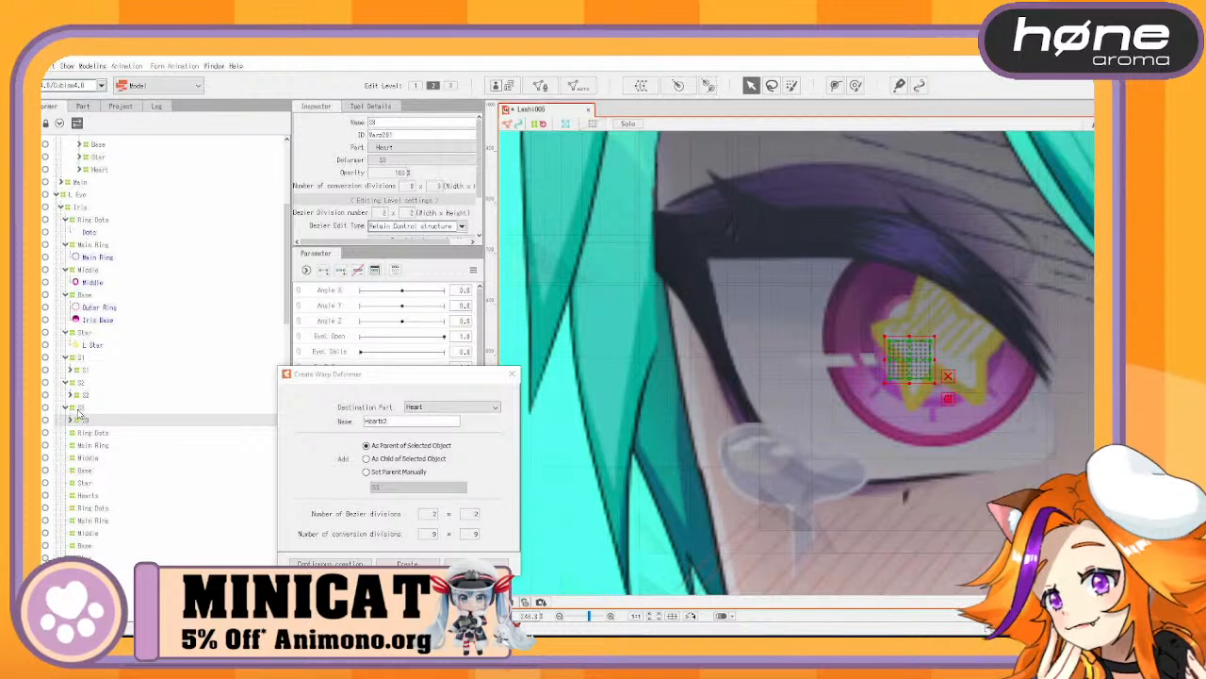
Nest the Ring Dots, Main Ring and Middle deformers of L Eye's Iris inside their same-named copies
{"action": "left_click", "coordinate": [82, 208]}
{"action": "left_click_drag", "start_coordinate": [106, 556], "coordinate": [101, 413]}
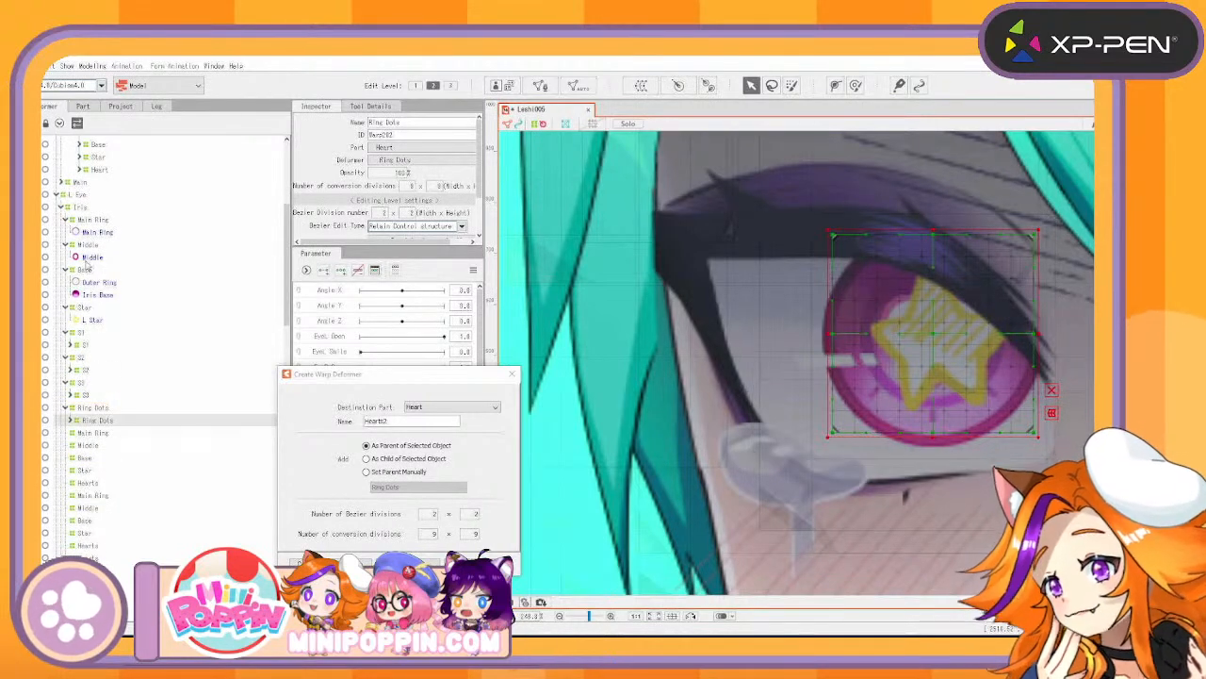
{"action": "left_click_drag", "start_coordinate": [95, 223], "coordinate": [107, 411]}
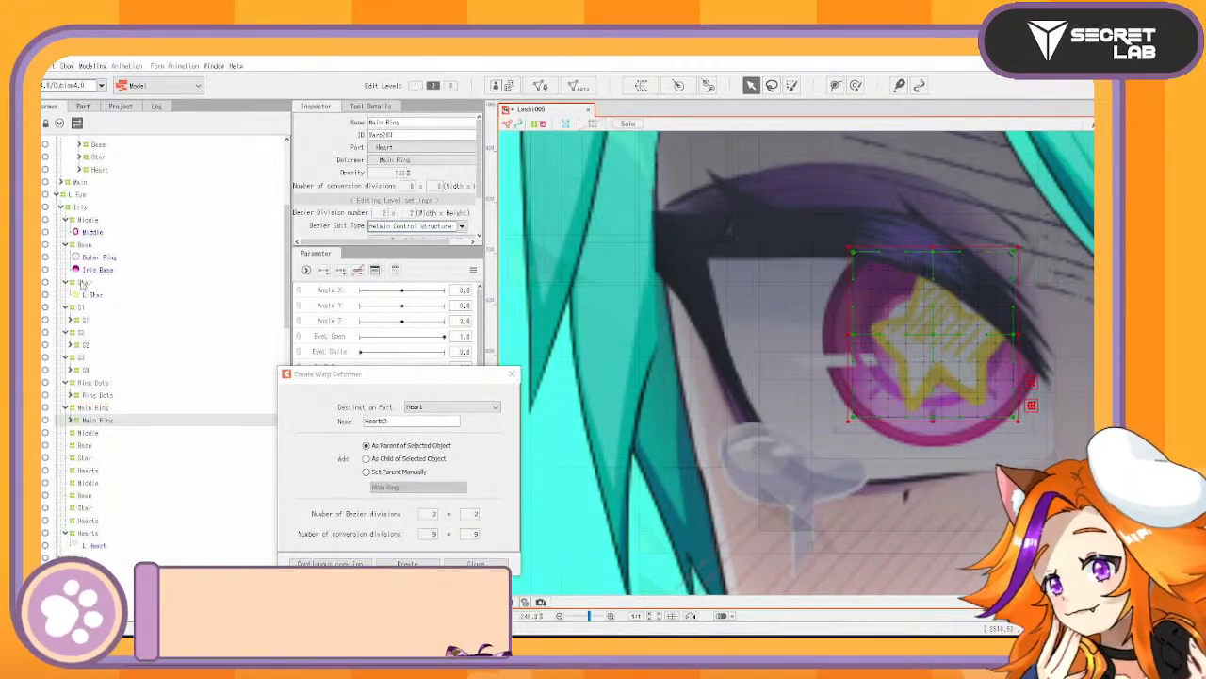
{"action": "left_click", "coordinate": [86, 219]}
{"action": "left_click_drag", "start_coordinate": [113, 269], "coordinate": [86, 410]}
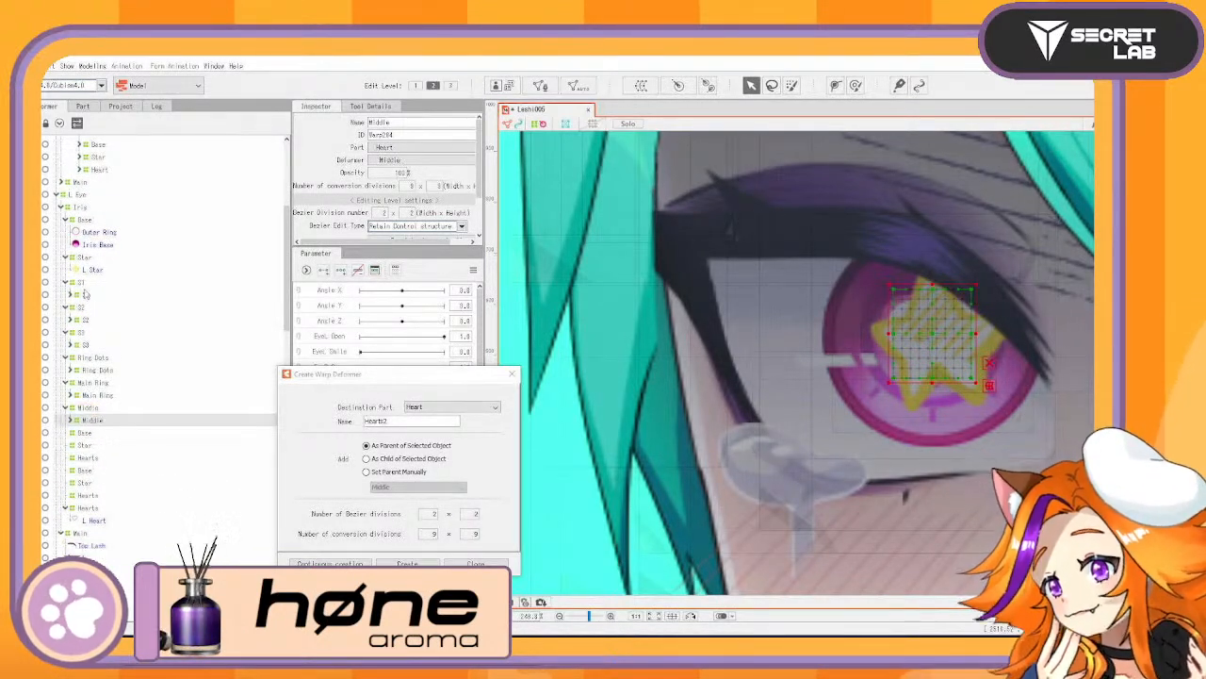
Nest the Base, Star and Hearts deformers of L Eye's Iris inside their same-named copies
{"action": "left_click_drag", "start_coordinate": [85, 222], "coordinate": [86, 407]}
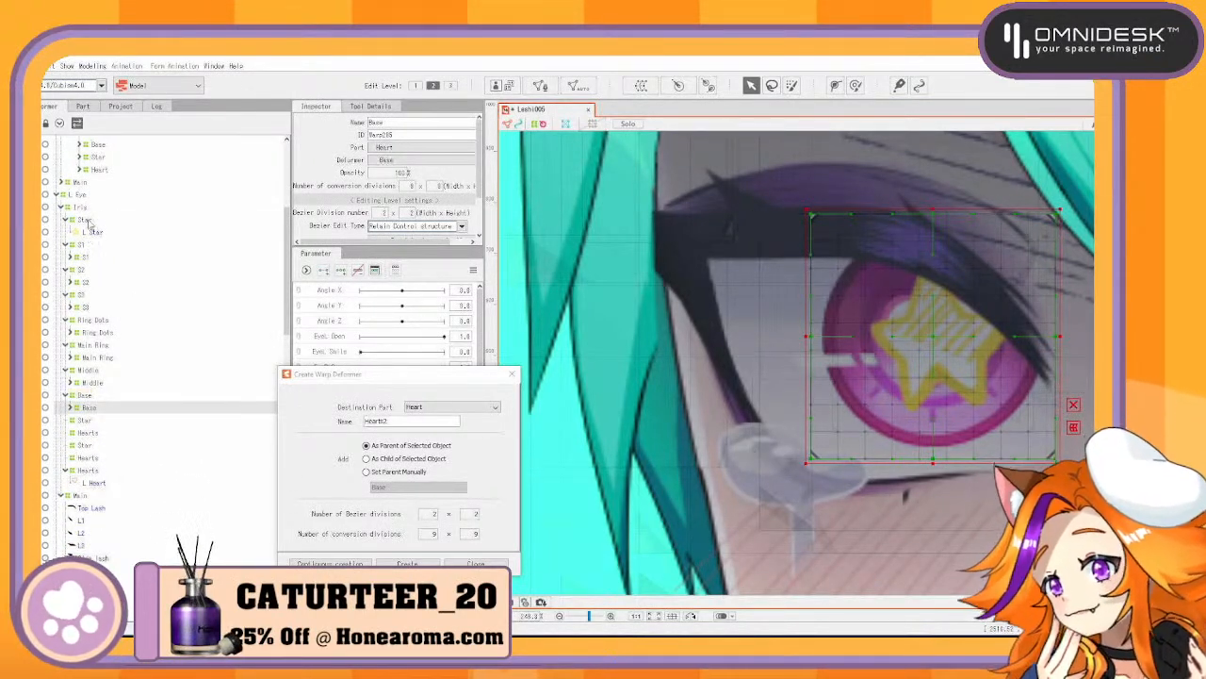
{"action": "left_click_drag", "start_coordinate": [85, 223], "coordinate": [86, 396]}
{"action": "left_click_drag", "start_coordinate": [91, 447], "coordinate": [94, 424]}
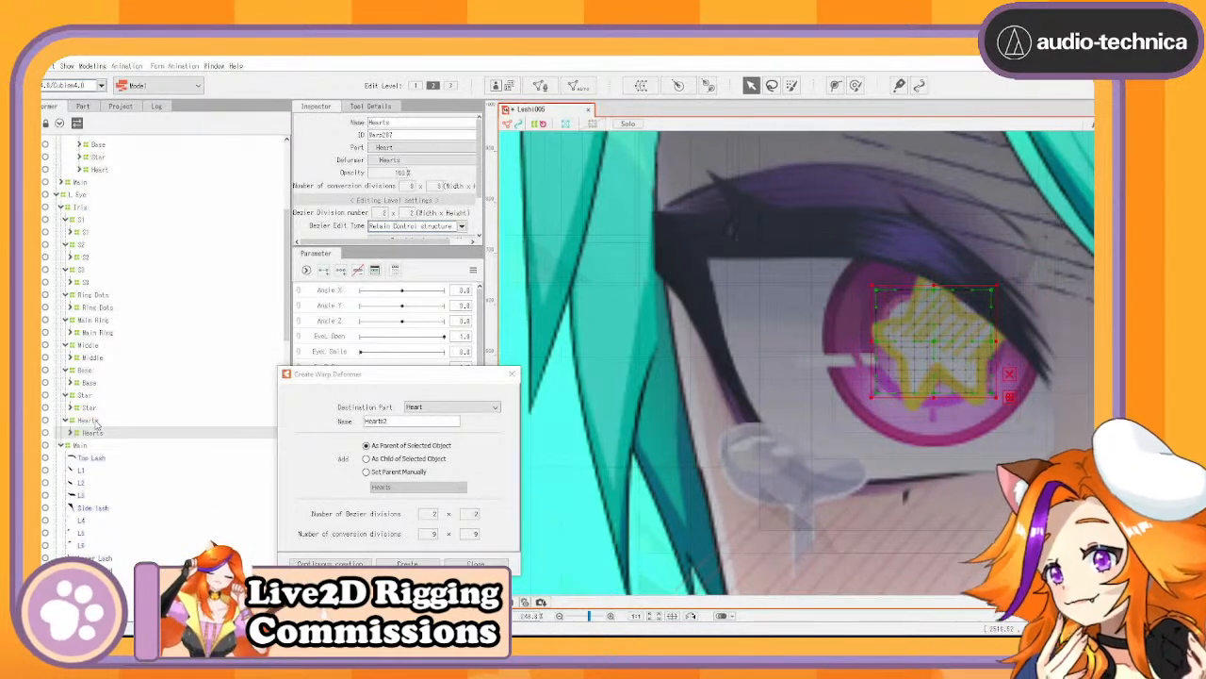
Duplicate L Eye's Iris warp deformer and nest the Iris group holding the iris parts inside the copy
{"action": "left_click", "coordinate": [66, 209]}
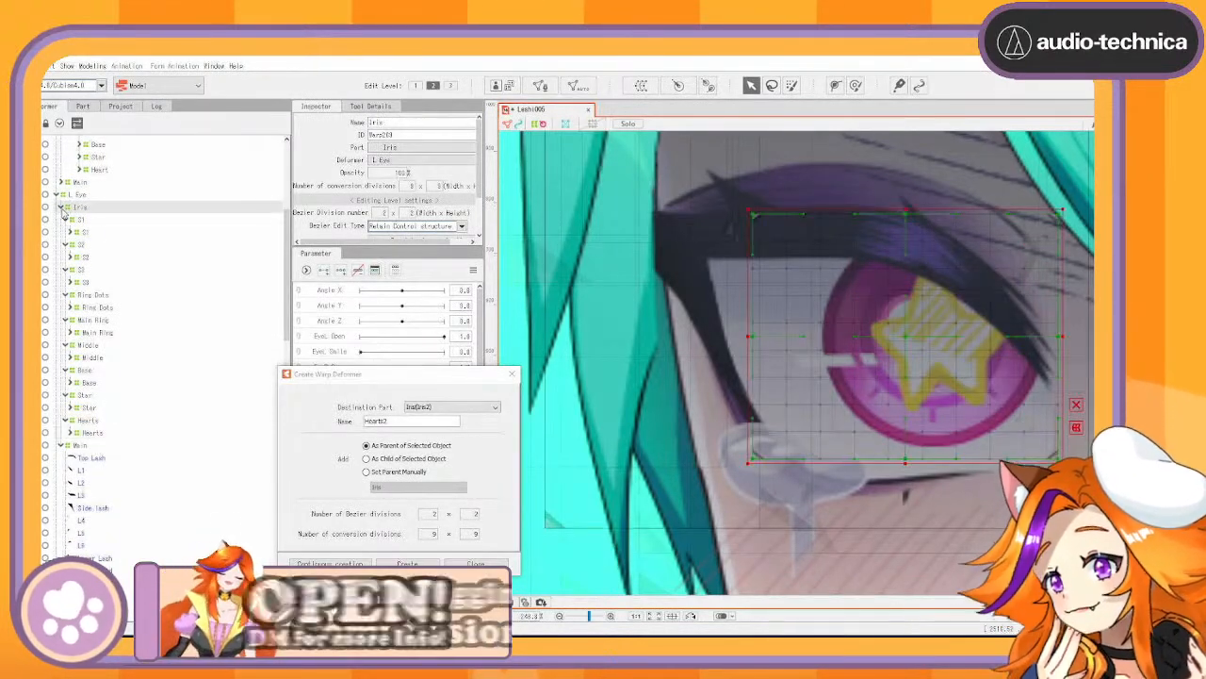
{"action": "left_click", "coordinate": [61, 207]}
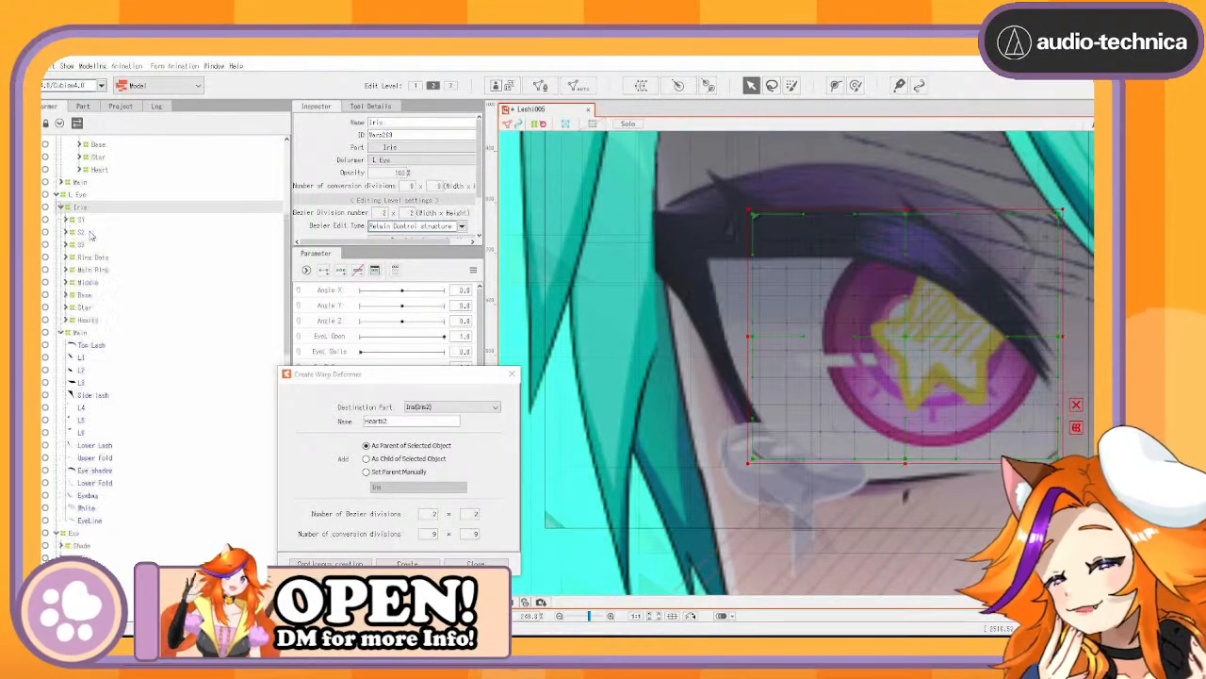
{"action": "key", "text": "ctrl+v"}
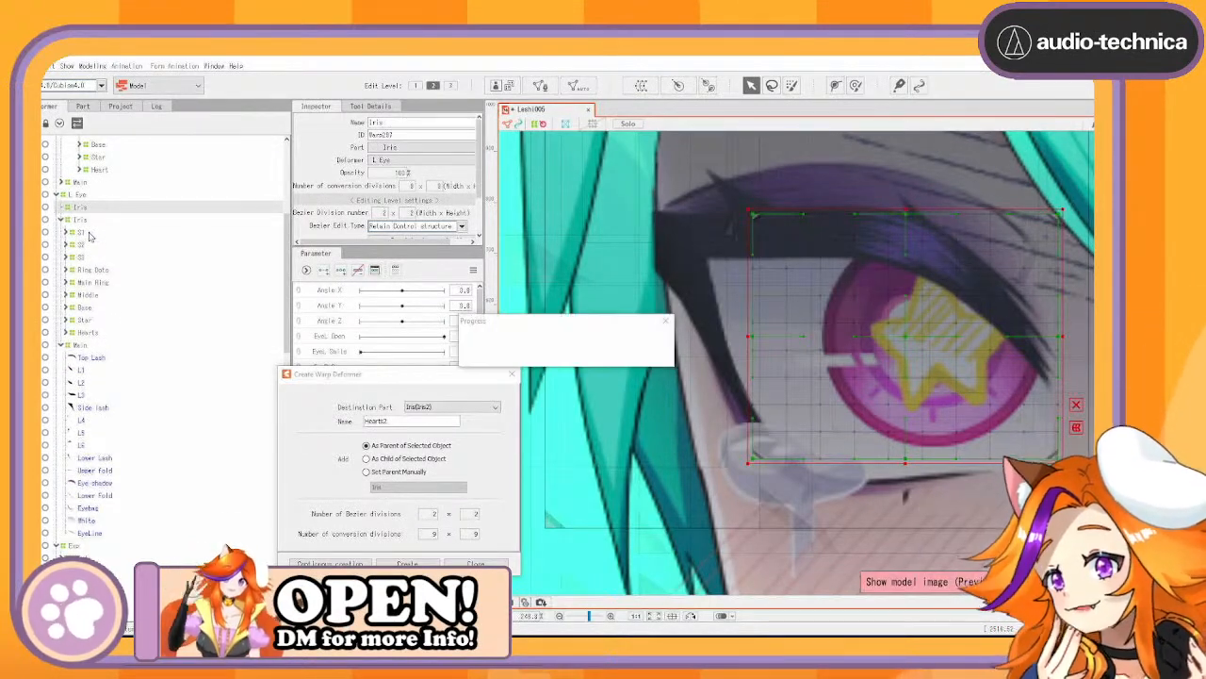
{"action": "left_click_drag", "start_coordinate": [86, 233], "coordinate": [82, 219]}
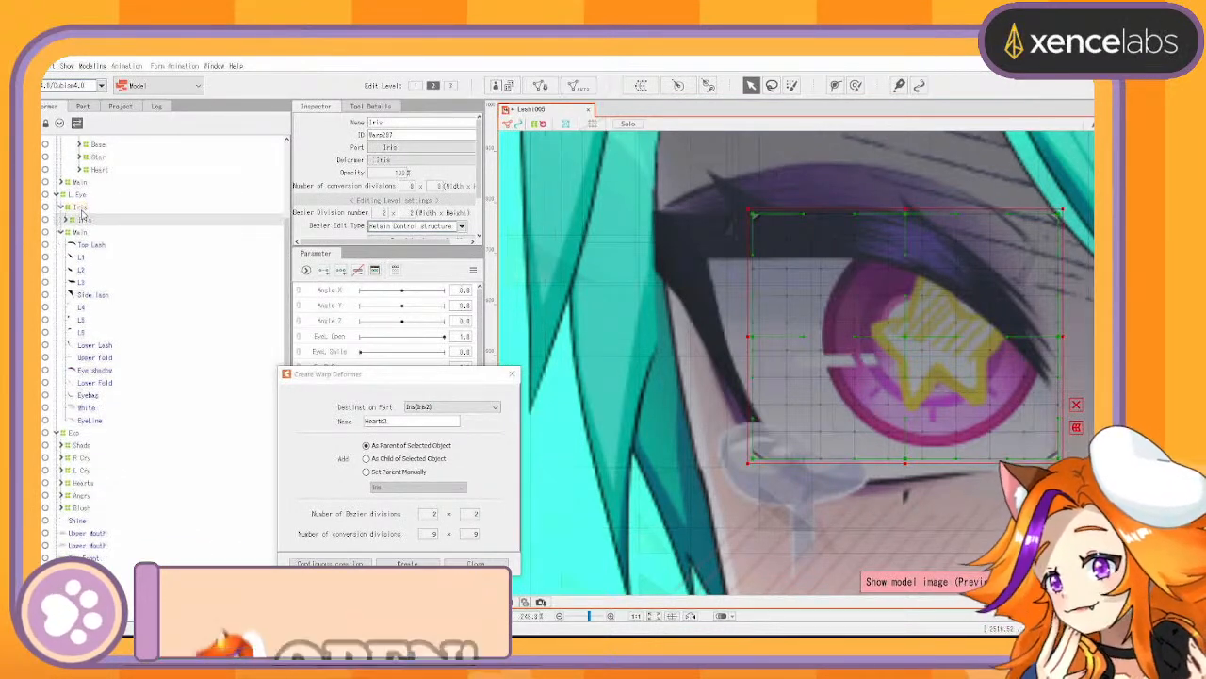
Edit the mesh of L Eye's White manually, tracing a closed outline of vertices just outside the eye-white shape
{"action": "left_click", "coordinate": [91, 244]}
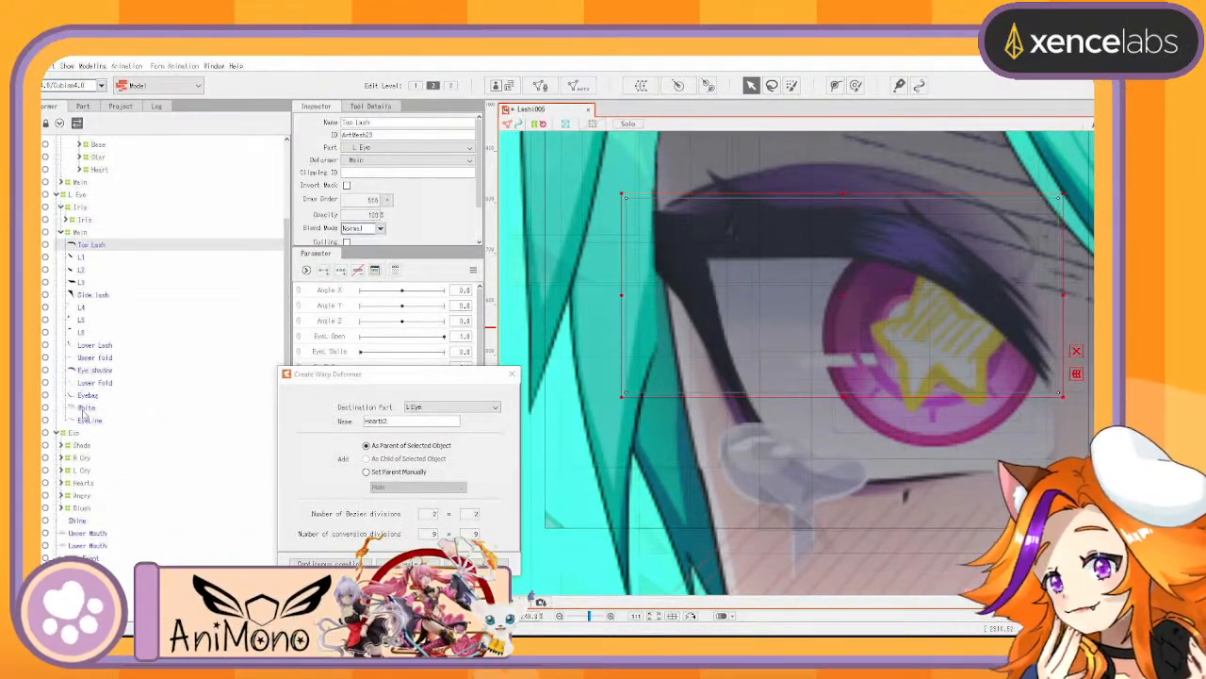
{"action": "left_click", "coordinate": [84, 408]}
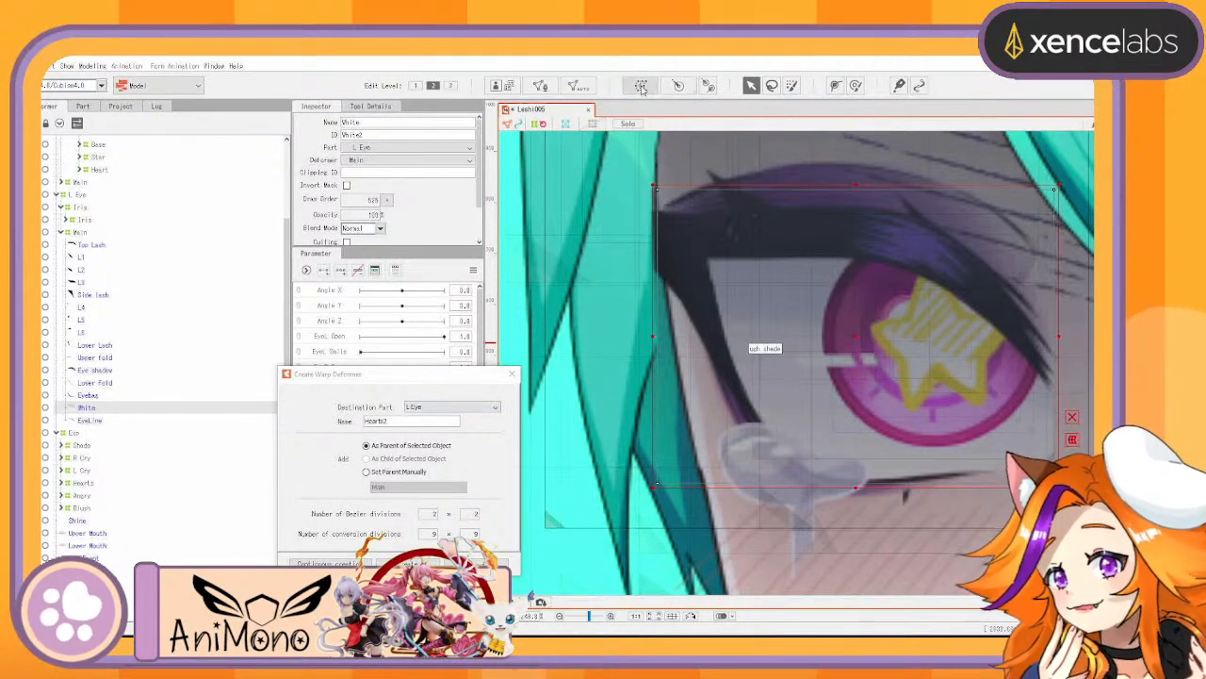
{"action": "left_click", "coordinate": [540, 85]}
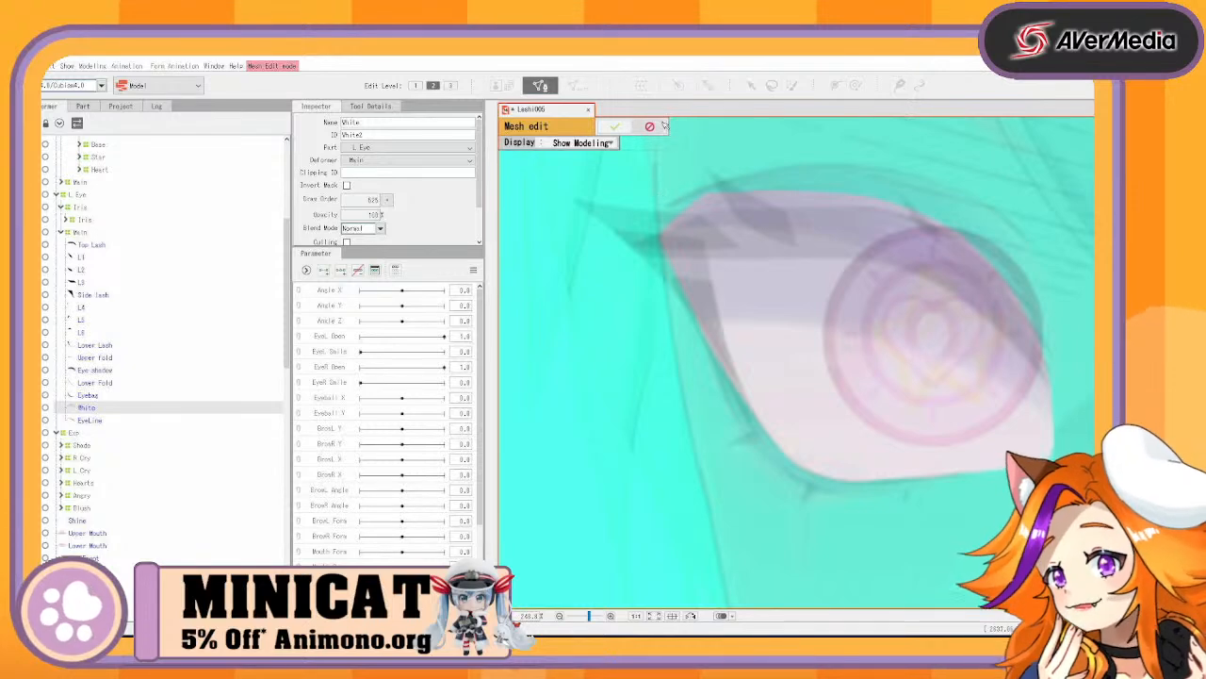
{"action": "left_click", "coordinate": [757, 439]}
{"action": "left_click", "coordinate": [734, 407]}
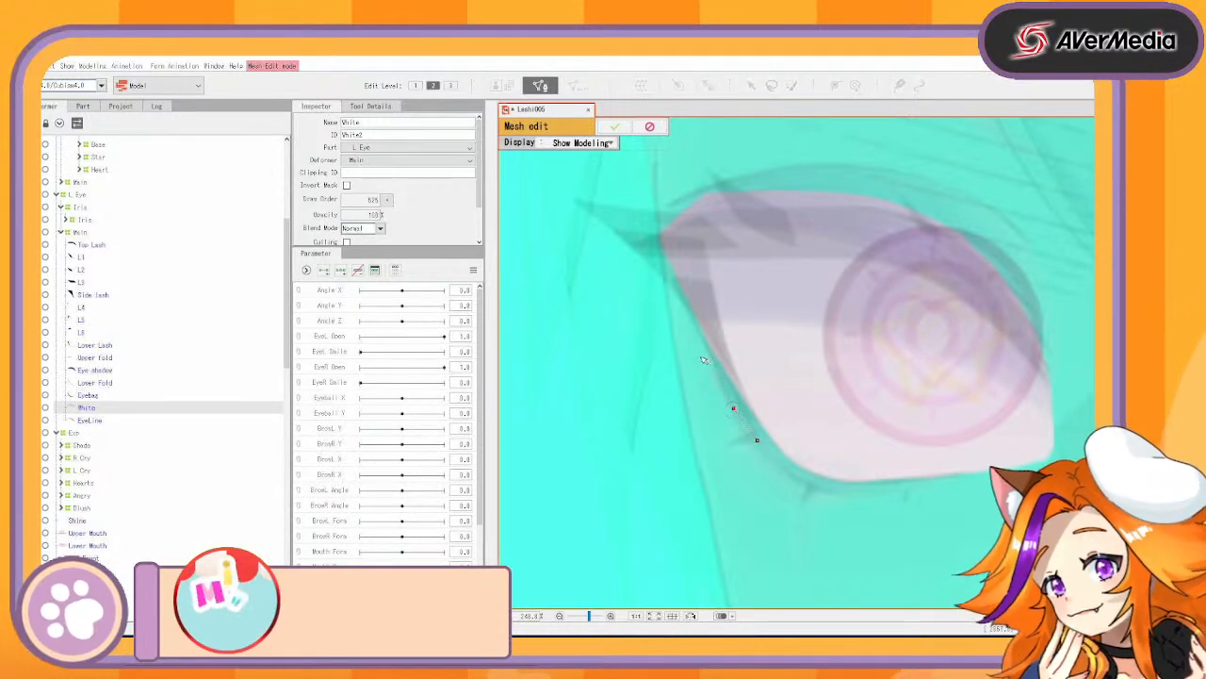
{"action": "left_click", "coordinate": [706, 364]}
{"action": "left_click", "coordinate": [686, 331]}
{"action": "left_click", "coordinate": [661, 281]}
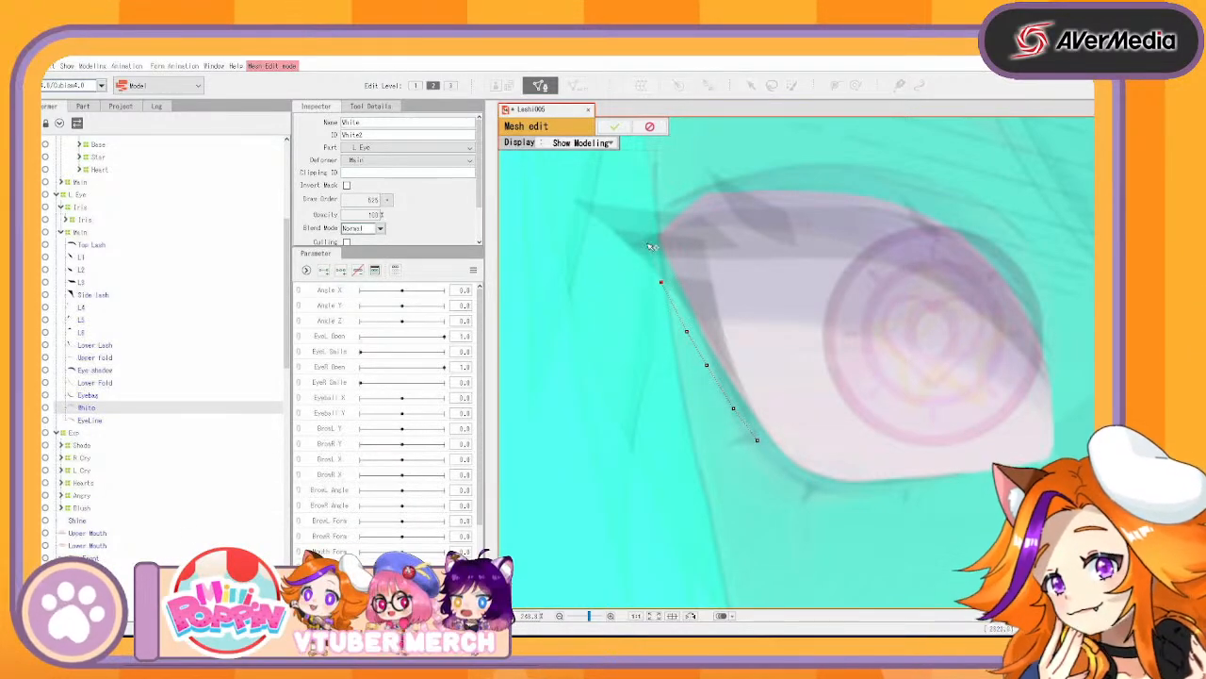
{"action": "left_click", "coordinate": [647, 244]}
{"action": "left_click", "coordinate": [651, 223]}
{"action": "left_click", "coordinate": [683, 196]}
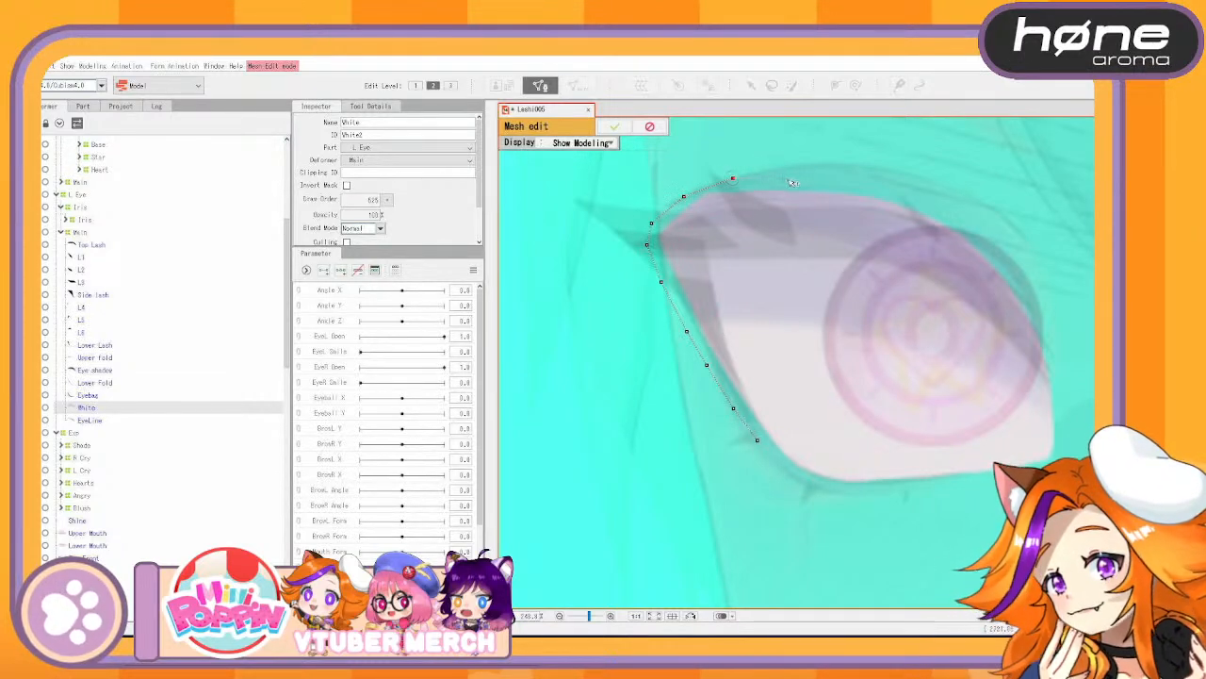
{"action": "left_click", "coordinate": [916, 200]}
{"action": "left_click", "coordinate": [958, 221]}
{"action": "left_click", "coordinate": [989, 248]}
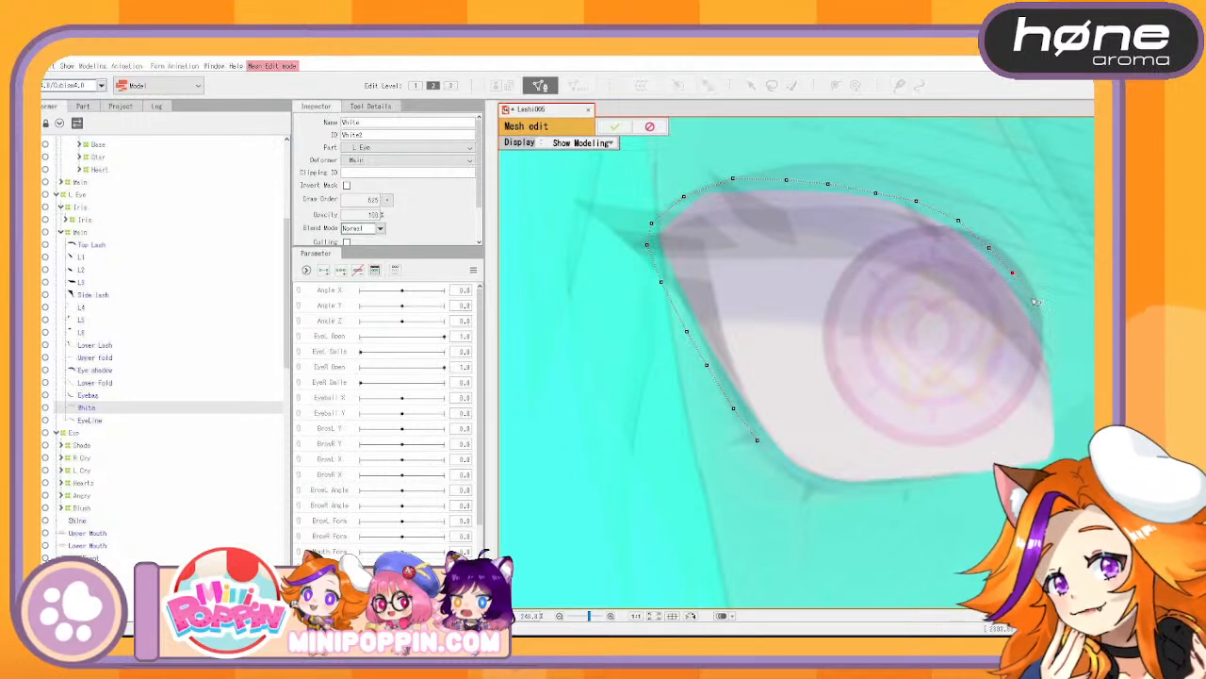
{"action": "left_click", "coordinate": [1052, 335]}
{"action": "left_click", "coordinate": [1058, 368]}
{"action": "left_click", "coordinate": [1059, 406]}
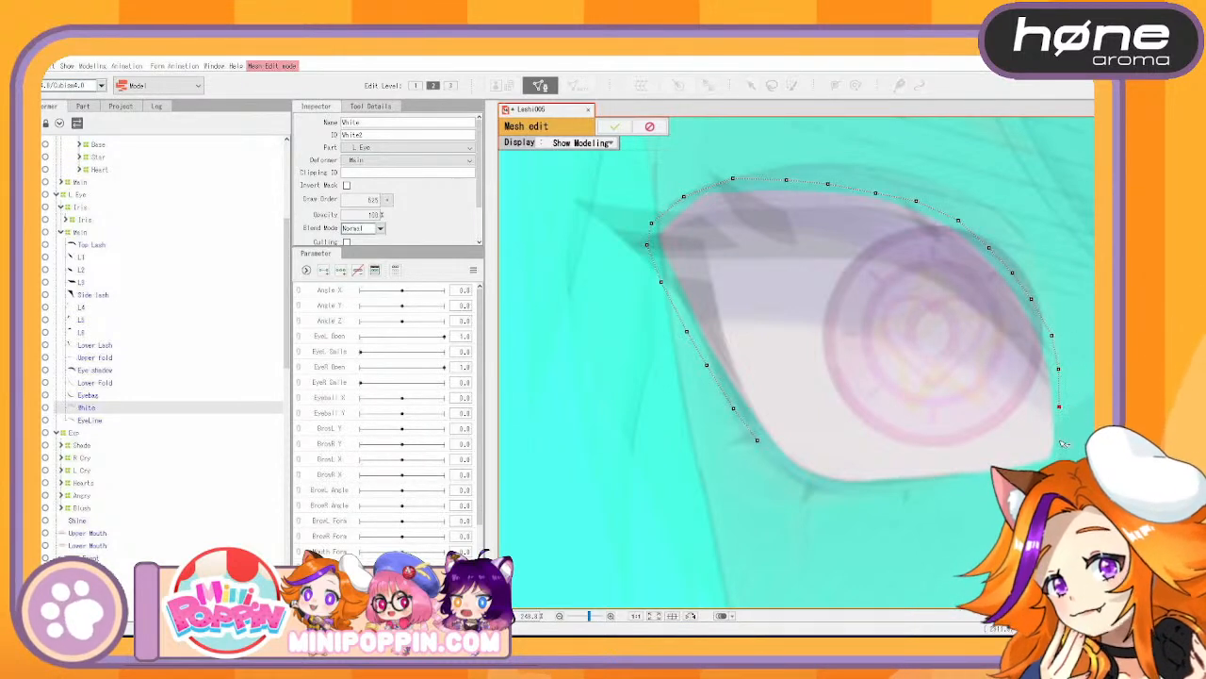
{"action": "left_click", "coordinate": [1061, 438]}
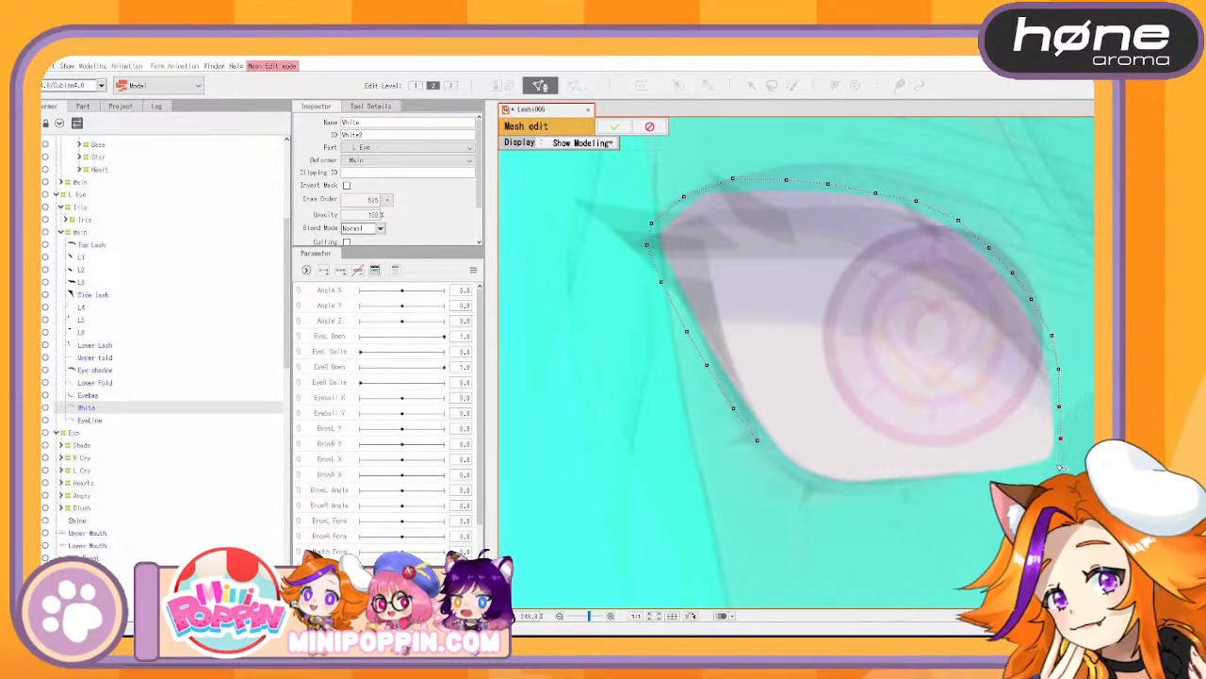
{"action": "left_click", "coordinate": [965, 479]}
{"action": "left_click", "coordinate": [908, 485]}
{"action": "left_click", "coordinate": [860, 487]}
{"action": "left_click", "coordinate": [817, 486]}
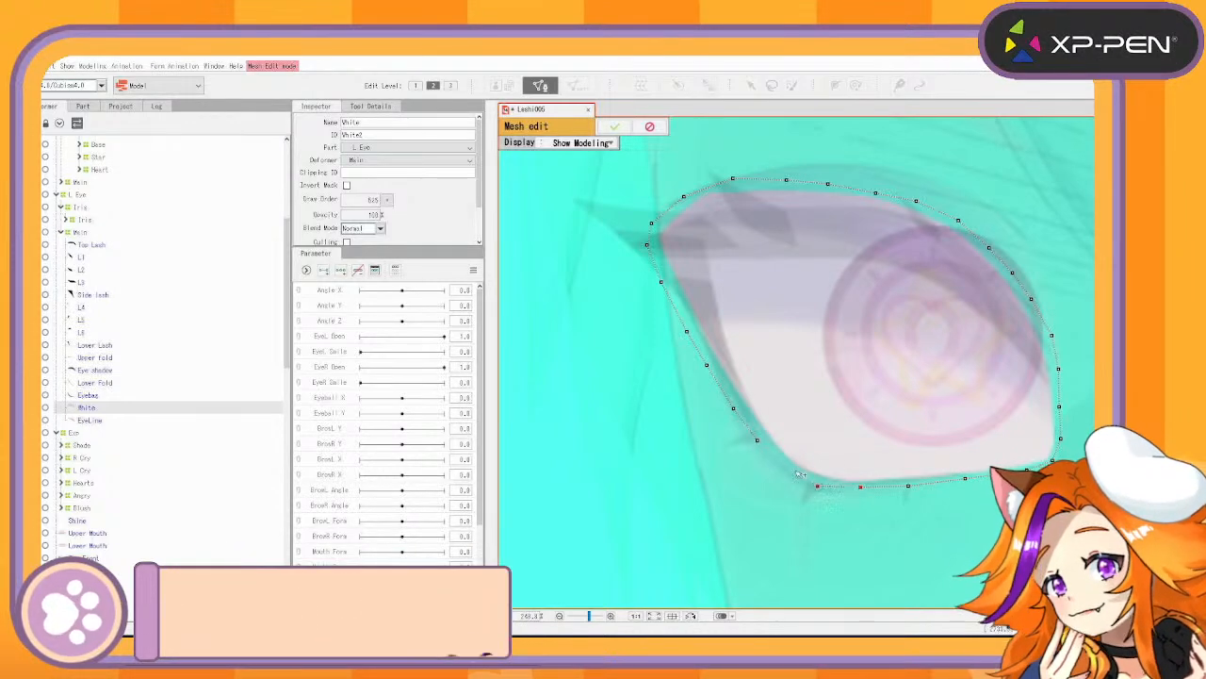
{"action": "left_click", "coordinate": [783, 464]}
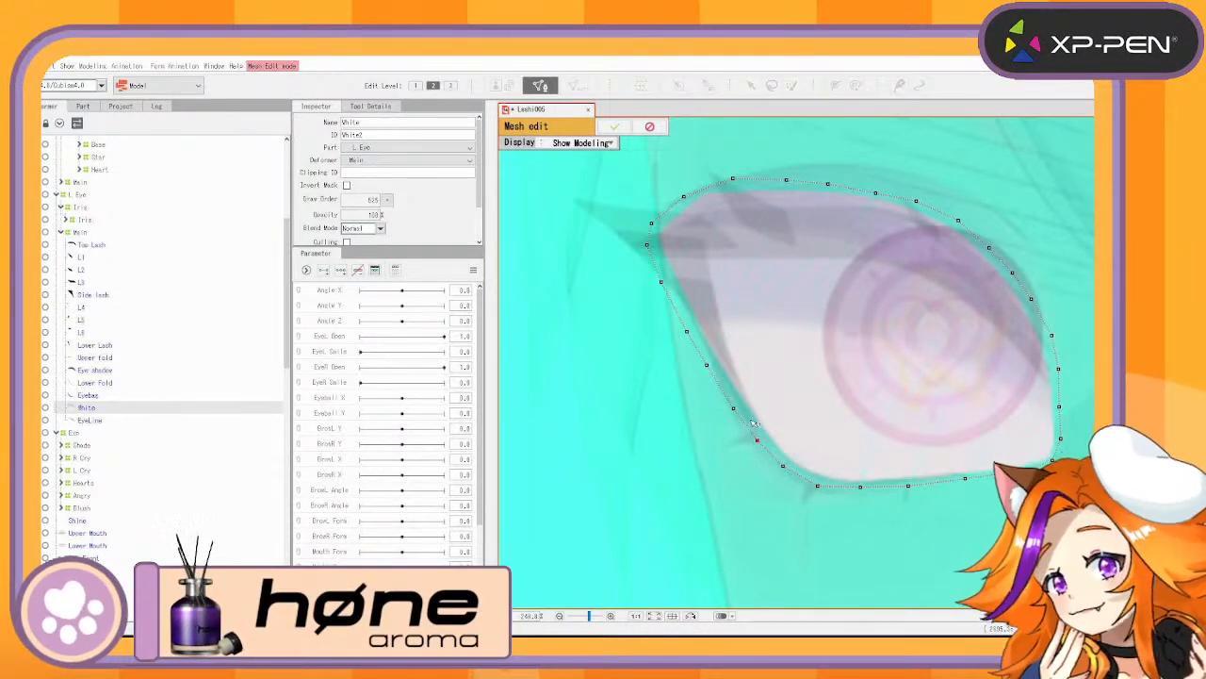
Add a diagonal chain of three inner vertices across the mesh of L Eye's White, linking the outline's two opposite corners
{"action": "left_click", "coordinate": [663, 240]}
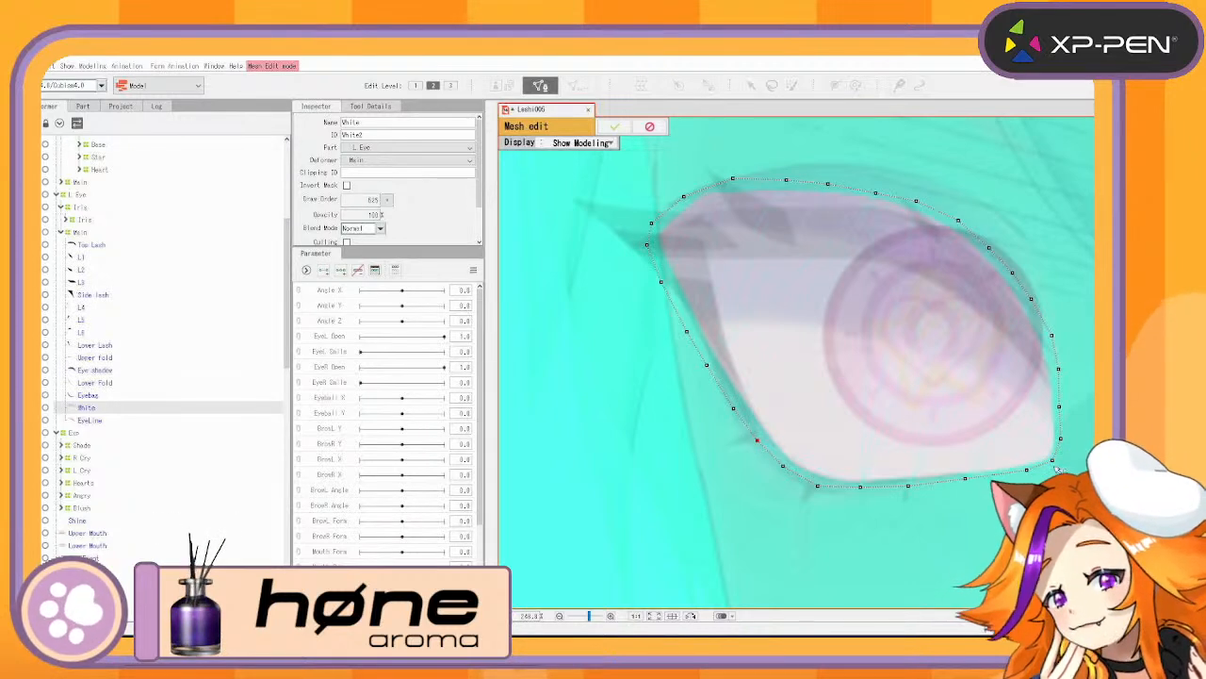
{"action": "left_click", "coordinate": [780, 465]}
{"action": "left_click", "coordinate": [861, 487]}
{"action": "left_click", "coordinate": [908, 486]}
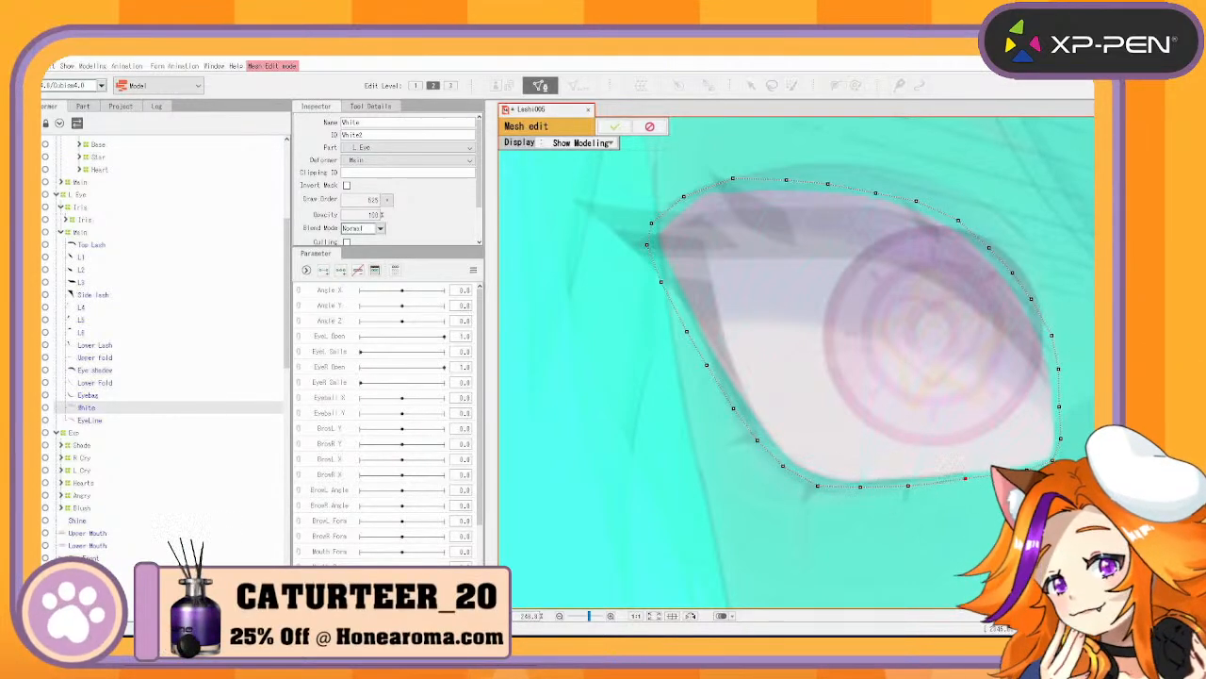
{"action": "left_click", "coordinate": [965, 477]}
{"action": "left_click", "coordinate": [1026, 470]}
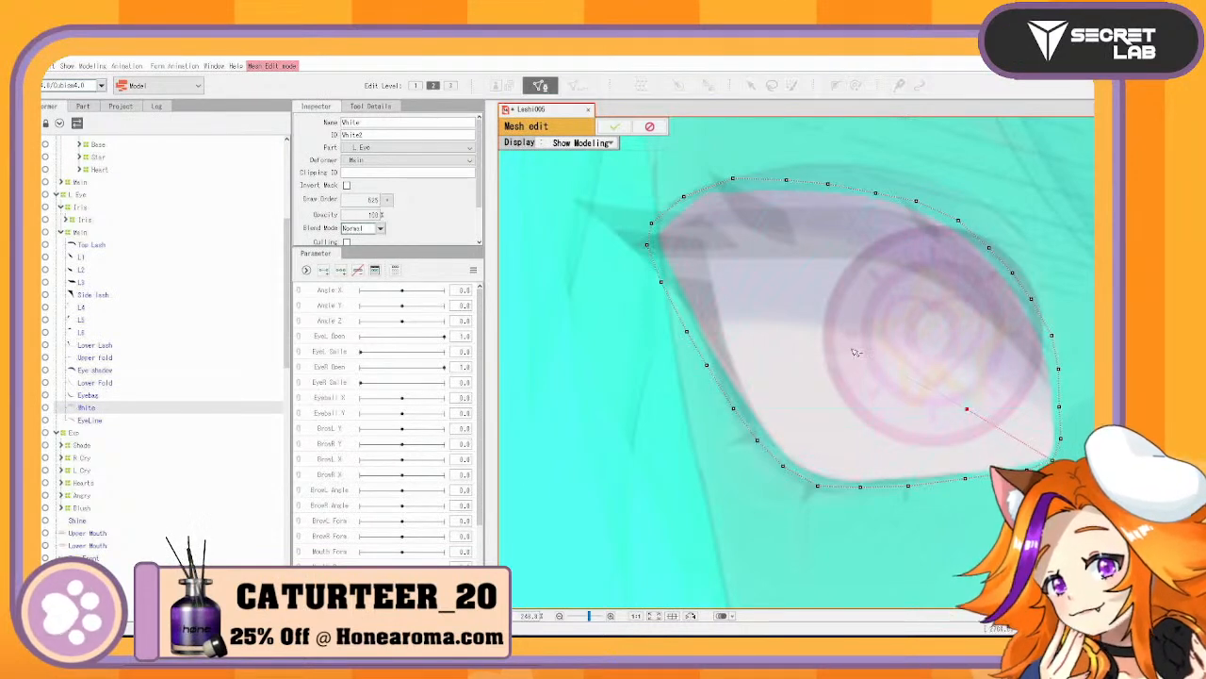
{"action": "left_click", "coordinate": [762, 274]}
{"action": "left_click", "coordinate": [651, 222]}
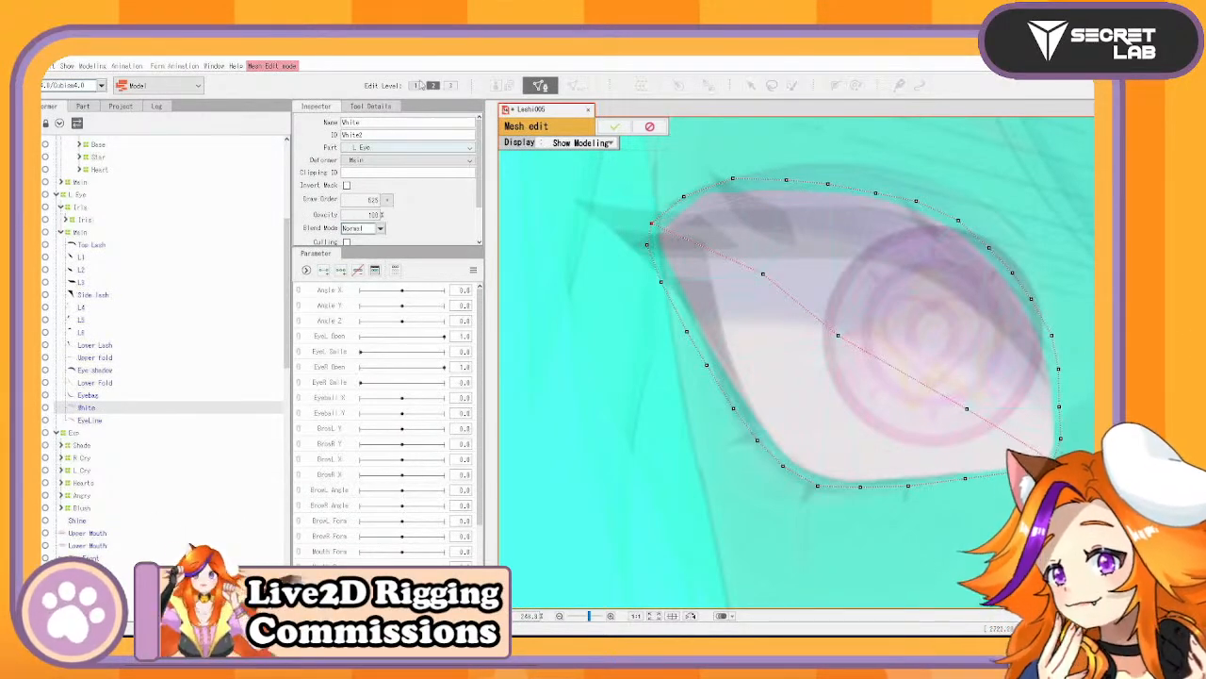
Auto-connect the vertices of White's mesh and nudge the middle and lower inner vertices slightly up along the iris
{"action": "left_click", "coordinate": [382, 105]}
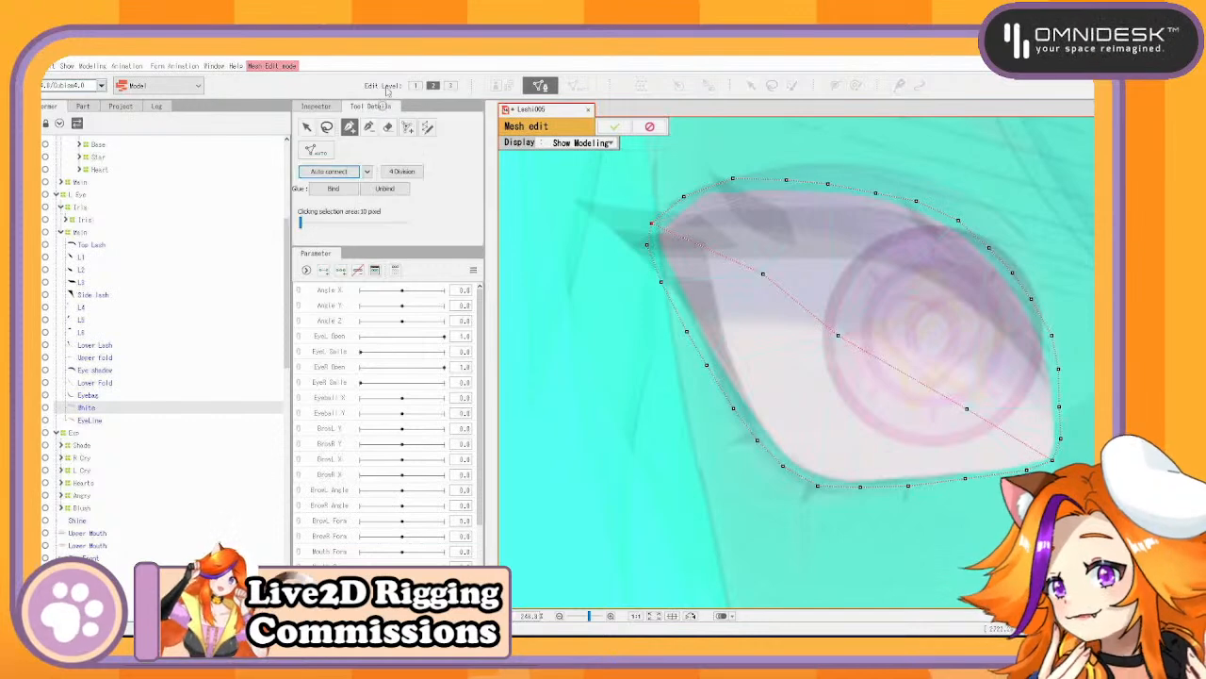
{"action": "left_click", "coordinate": [349, 173]}
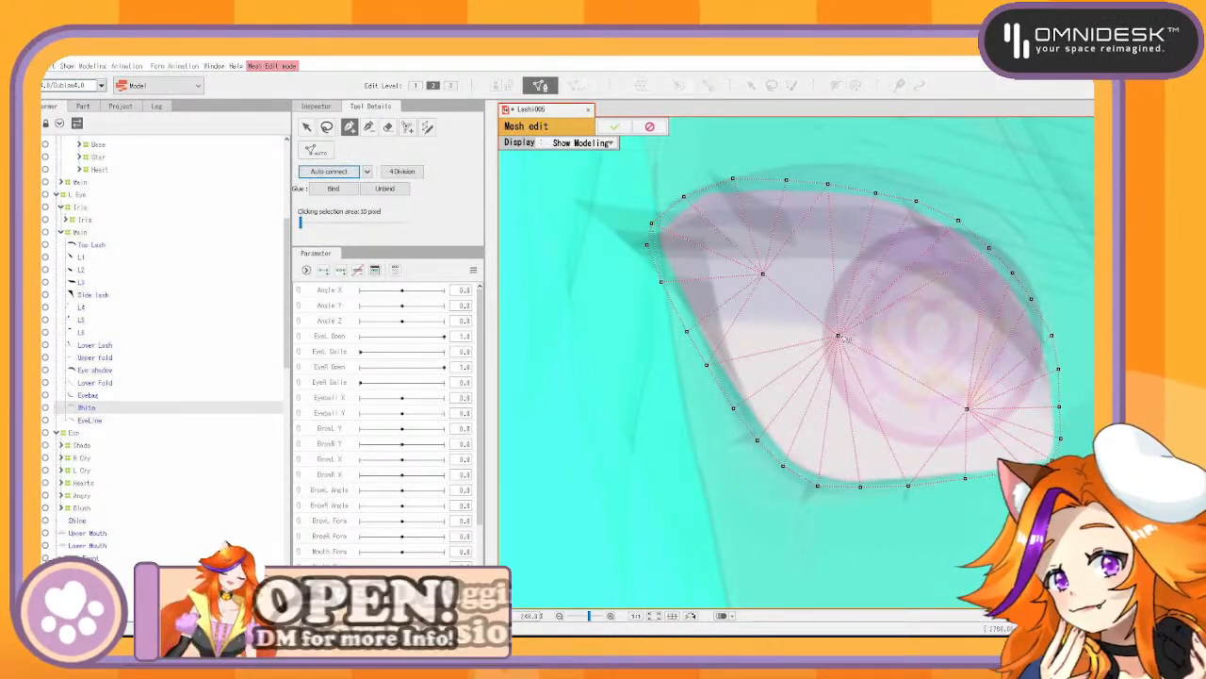
{"action": "left_click_drag", "start_coordinate": [836, 330], "coordinate": [848, 319]}
{"action": "left_click_drag", "start_coordinate": [971, 409], "coordinate": [977, 397]}
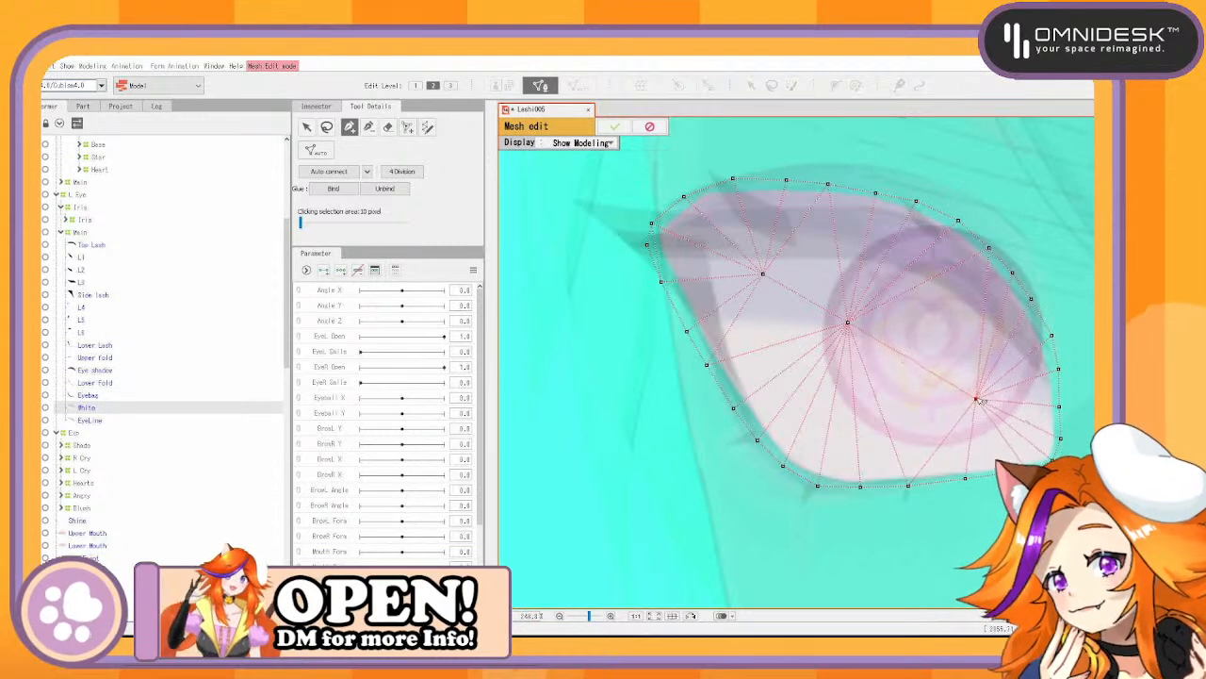
Reposition the outline vertex at the outer corner of White's mesh and apply the mesh edit
{"action": "left_click", "coordinate": [656, 248], "text": "alt"}
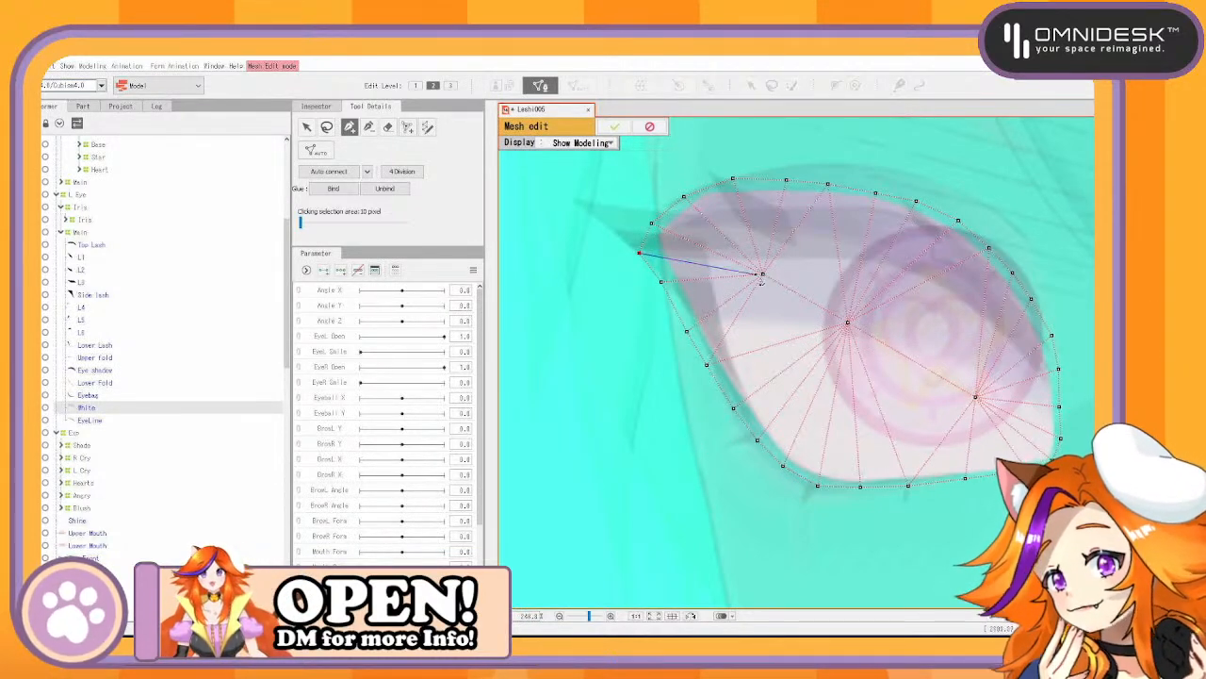
{"action": "left_click", "coordinate": [761, 275]}
{"action": "left_click", "coordinate": [650, 251]}
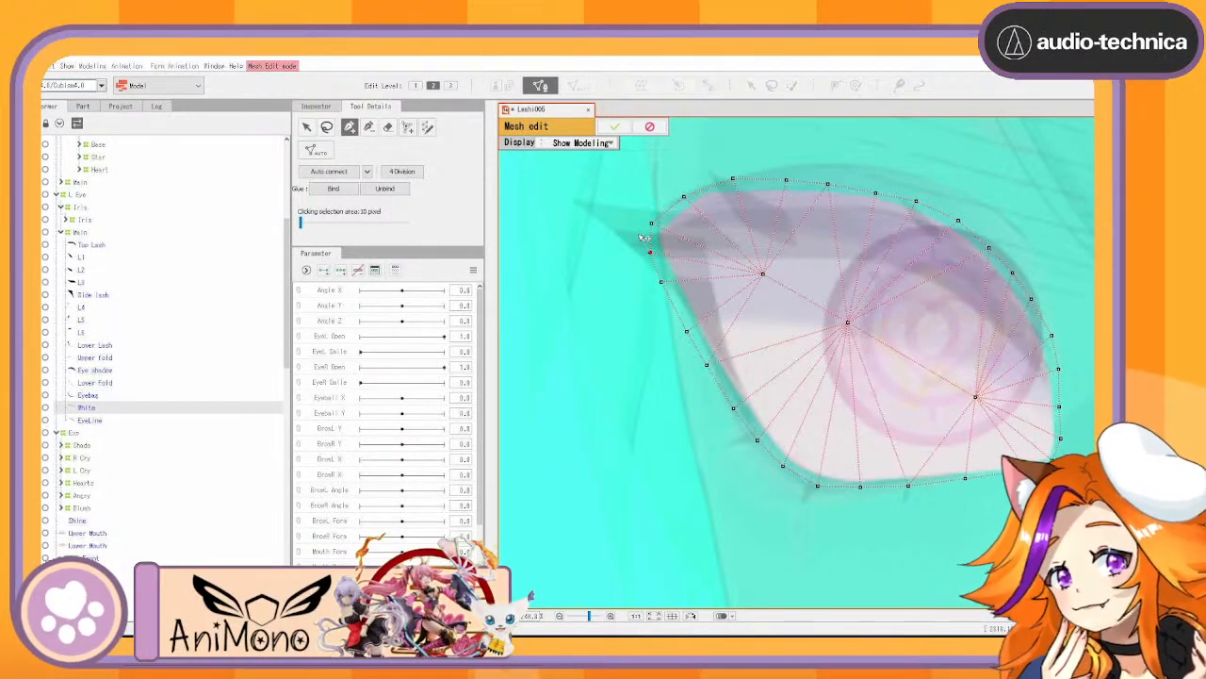
{"action": "left_click", "coordinate": [614, 127]}
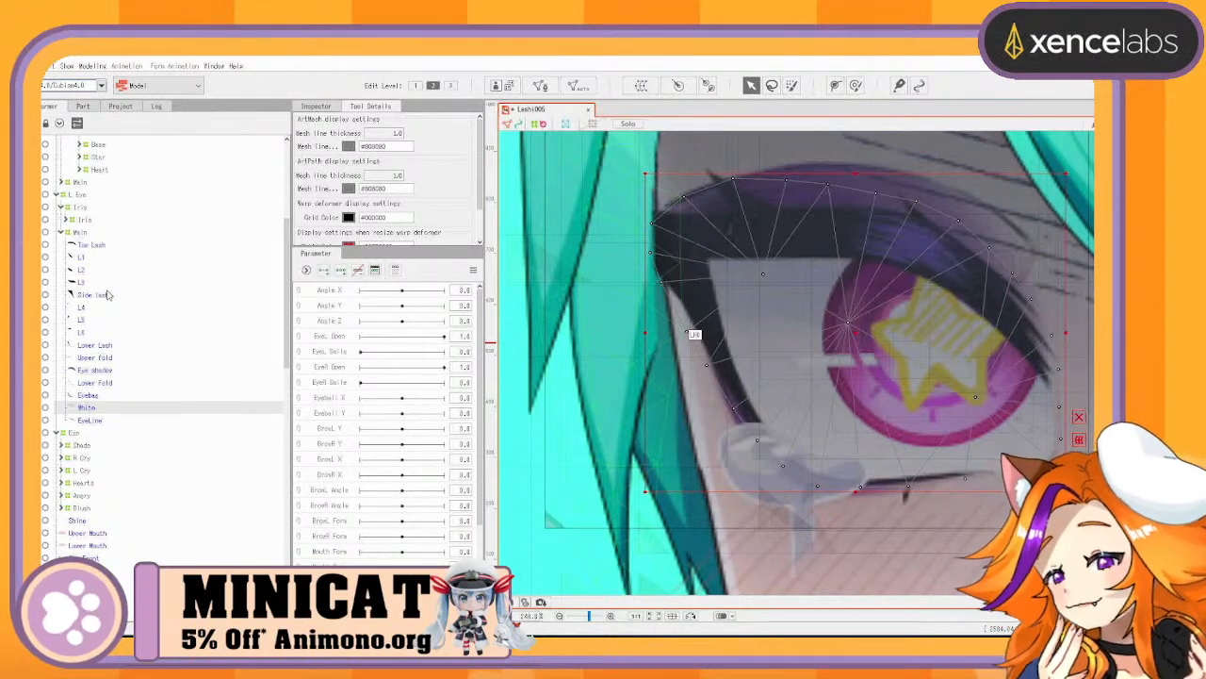
Generate automatic meshes with the Standard preset for all of L Eye's Main parts from Top Lash to EyeLine, except White
{"action": "left_click", "coordinate": [81, 261]}
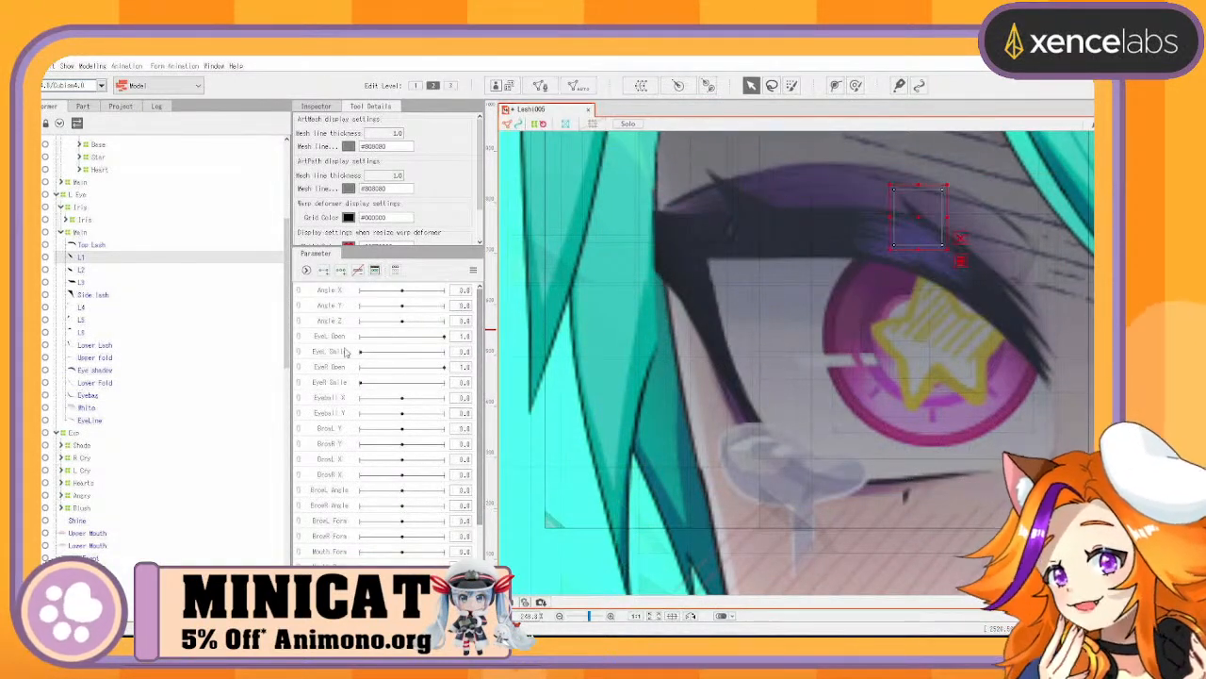
{"action": "left_click", "coordinate": [94, 245]}
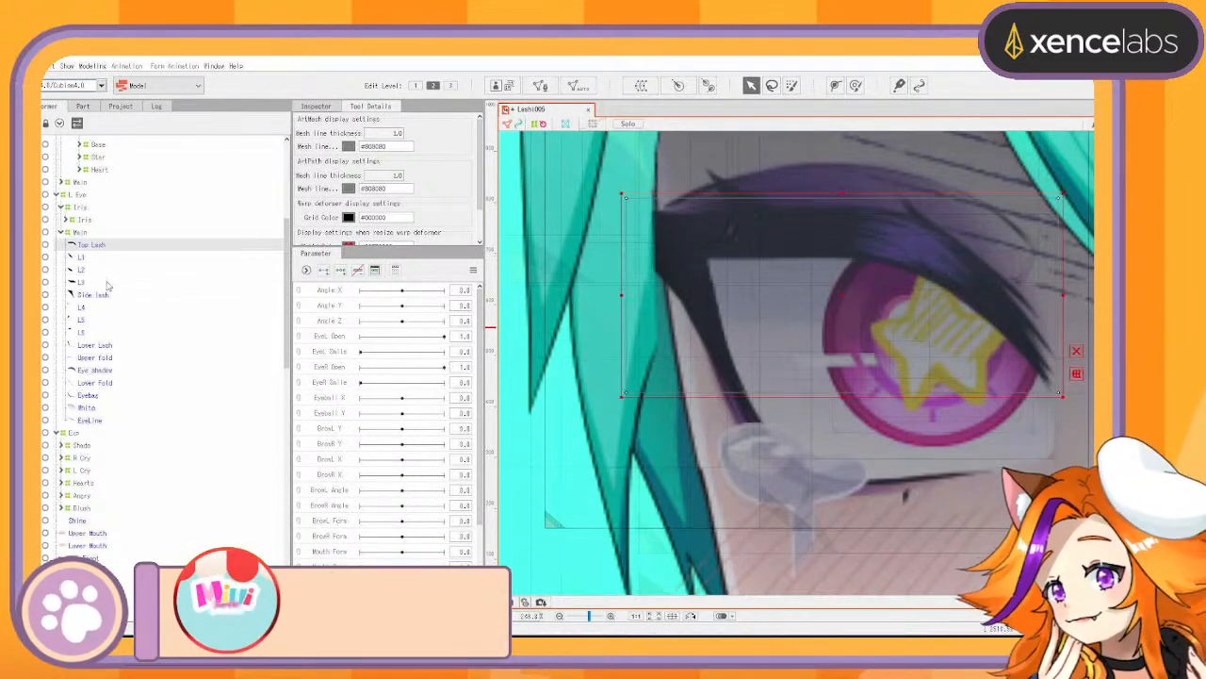
{"action": "left_click", "coordinate": [98, 408], "text": "shift"}
{"action": "left_click", "coordinate": [94, 421], "text": "shift"}
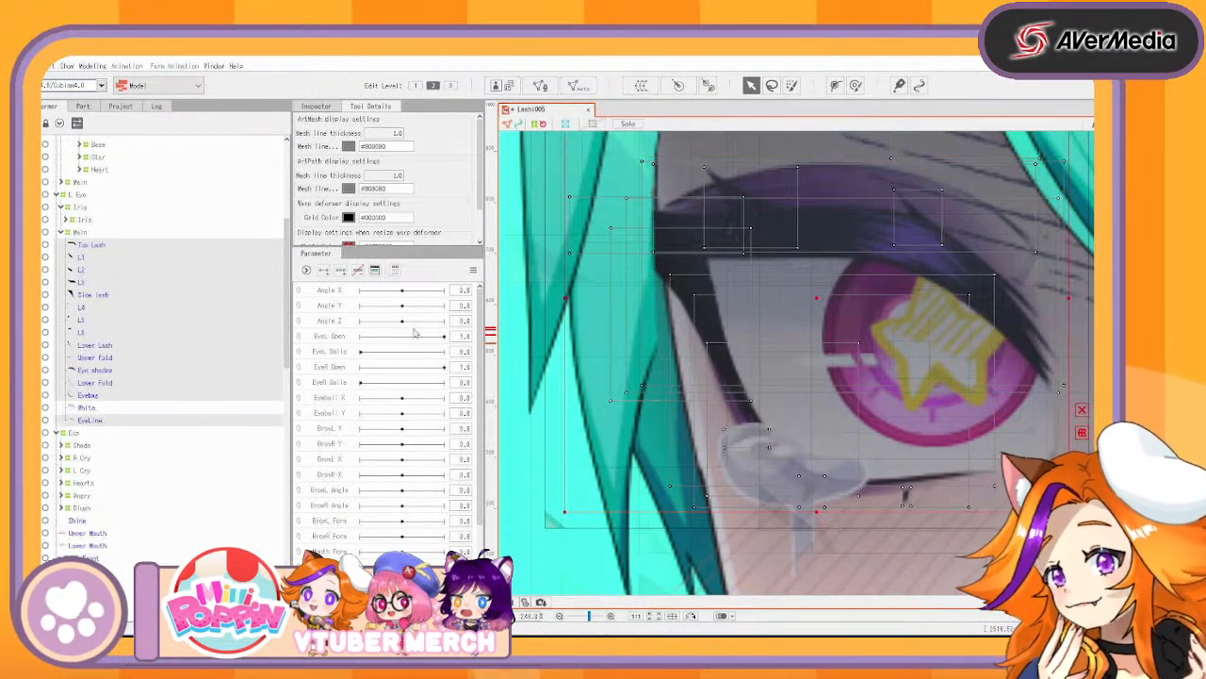
{"action": "left_click", "coordinate": [579, 86]}
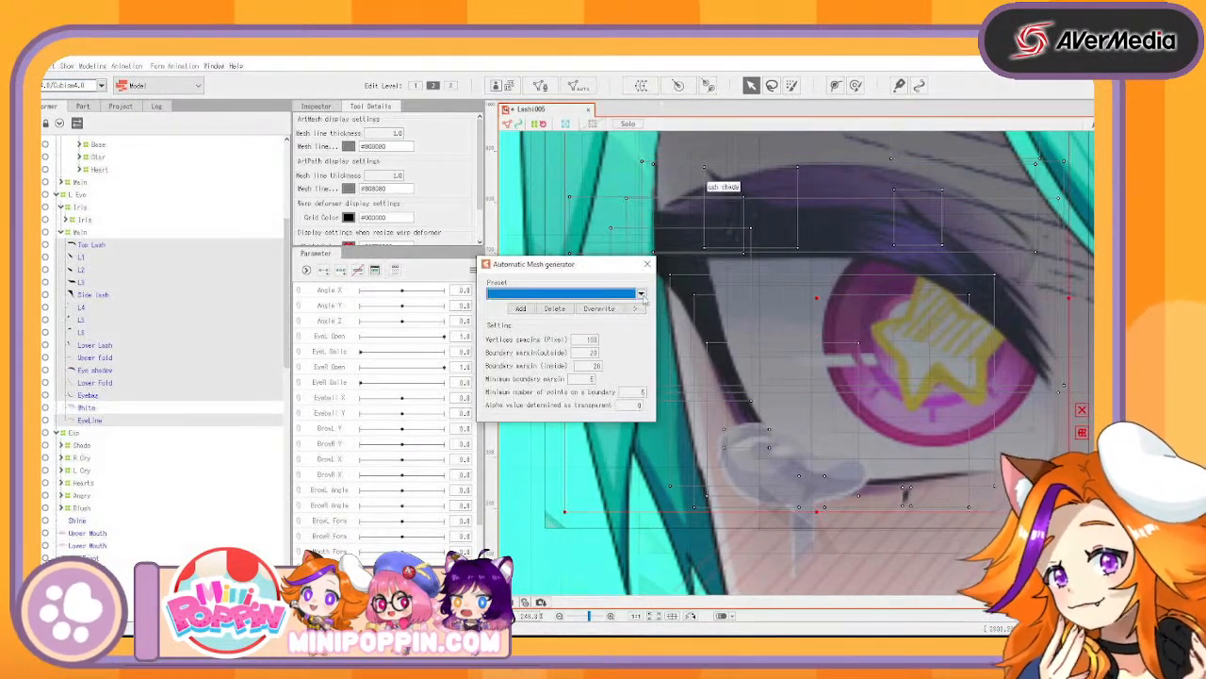
{"action": "left_click", "coordinate": [556, 293]}
{"action": "left_click", "coordinate": [539, 309]}
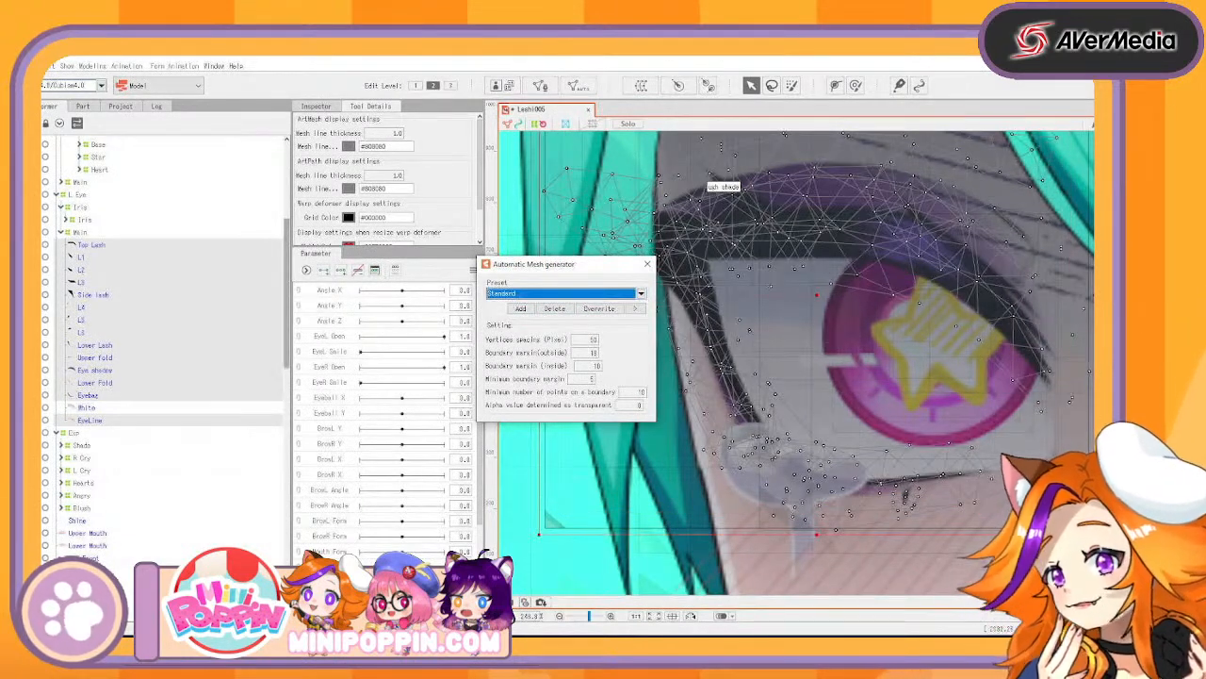
Regenerate the meshes of L Eye's lashes L1, L2 and L3 with the Deformation (Heavy) preset and close the mesh generator
{"action": "left_click", "coordinate": [92, 257]}
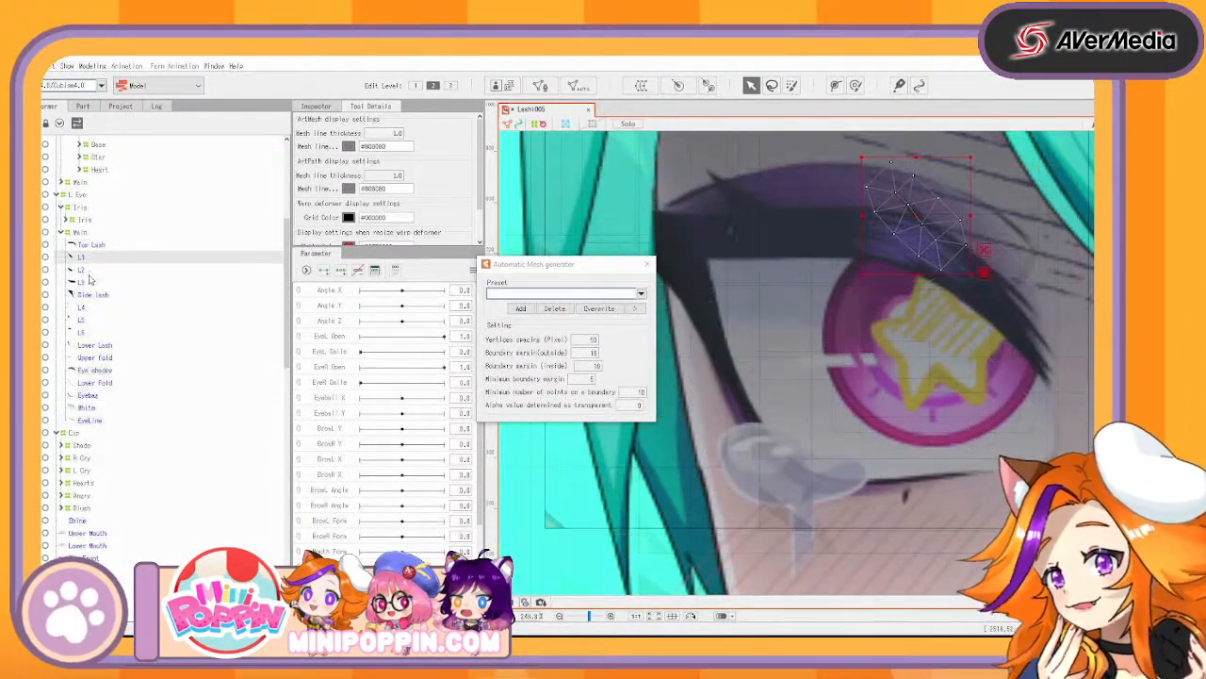
{"action": "left_click", "coordinate": [87, 283], "text": "shift"}
{"action": "left_click", "coordinate": [641, 293]}
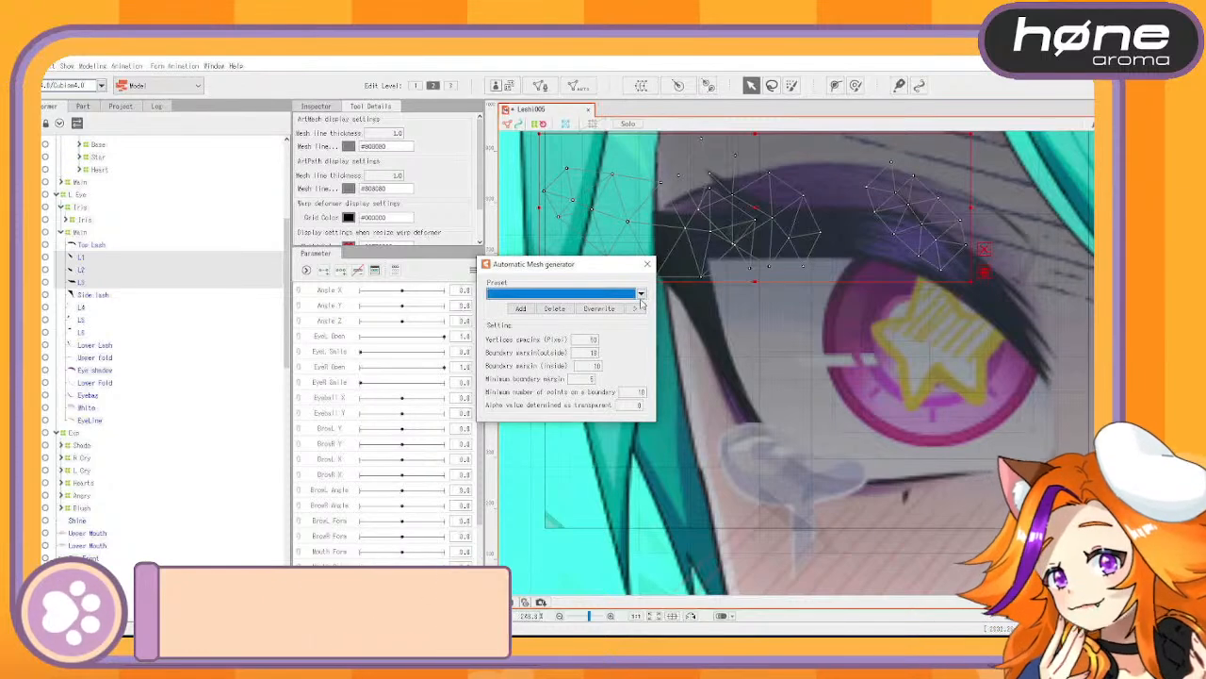
{"action": "left_click", "coordinate": [537, 322]}
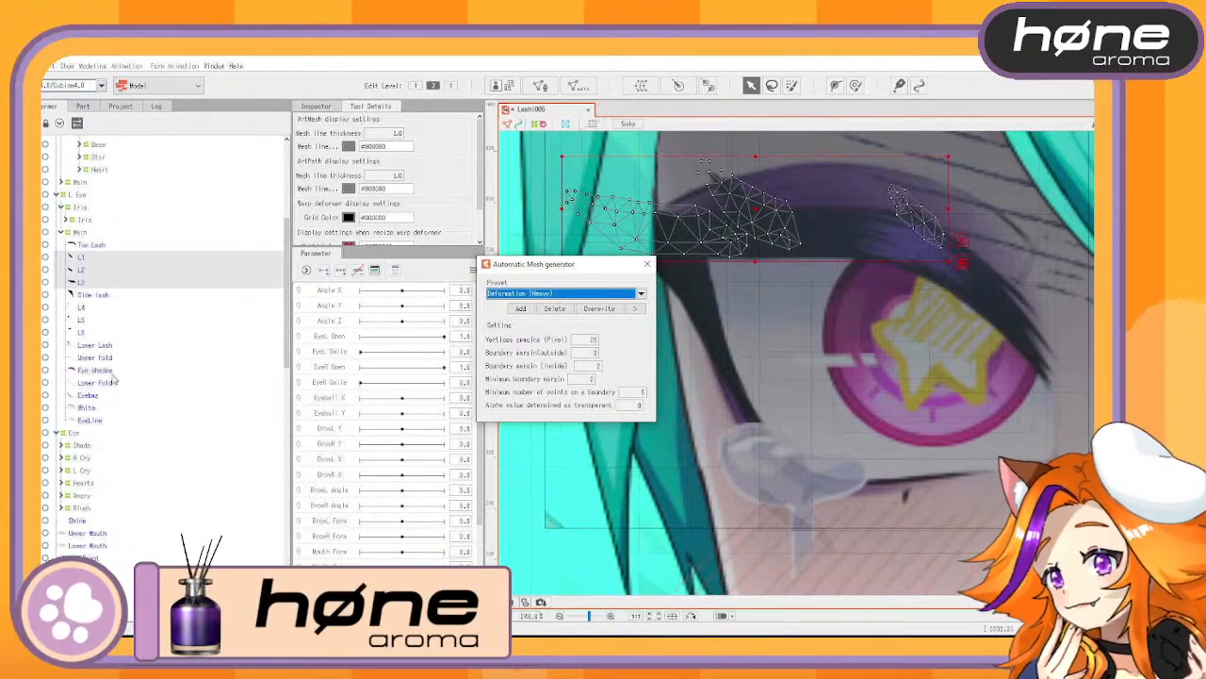
{"action": "left_click", "coordinate": [90, 307]}
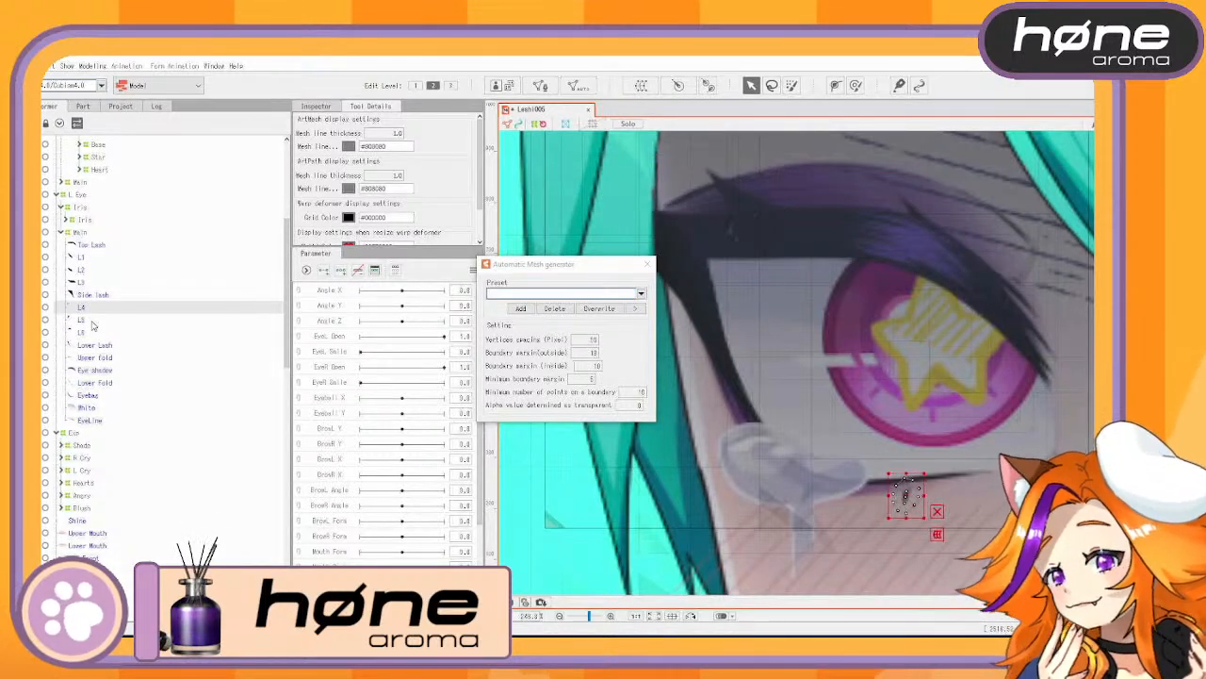
{"action": "left_click", "coordinate": [92, 257]}
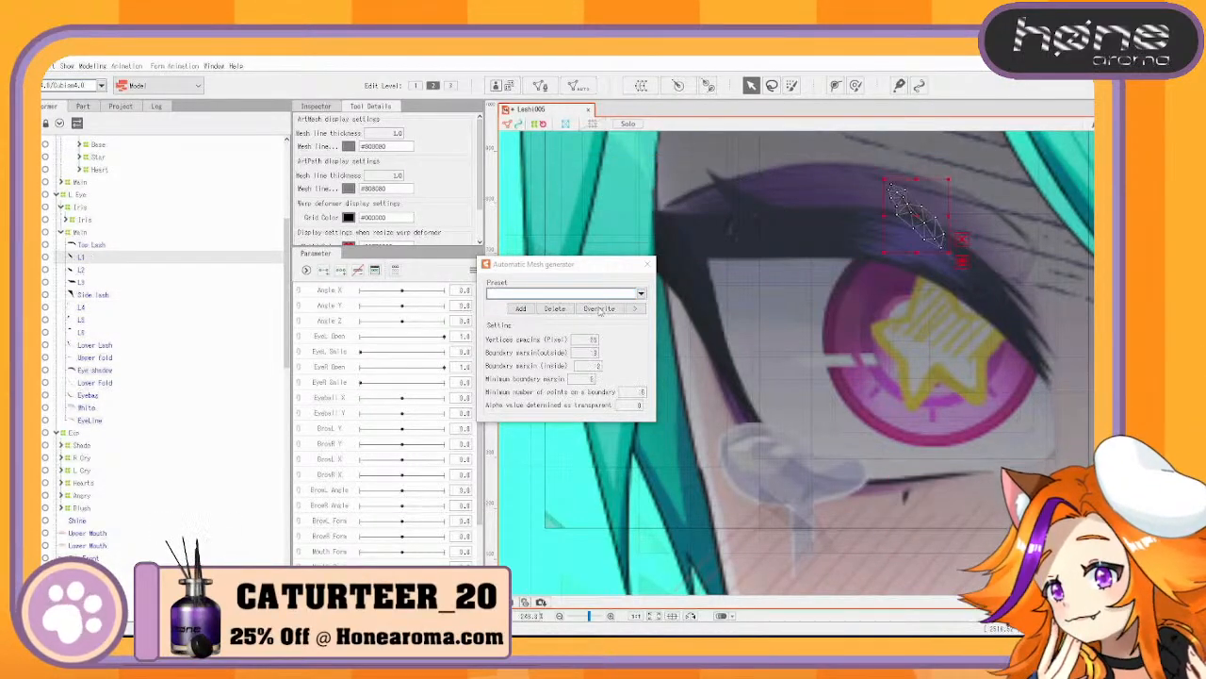
{"action": "left_click", "coordinate": [647, 265]}
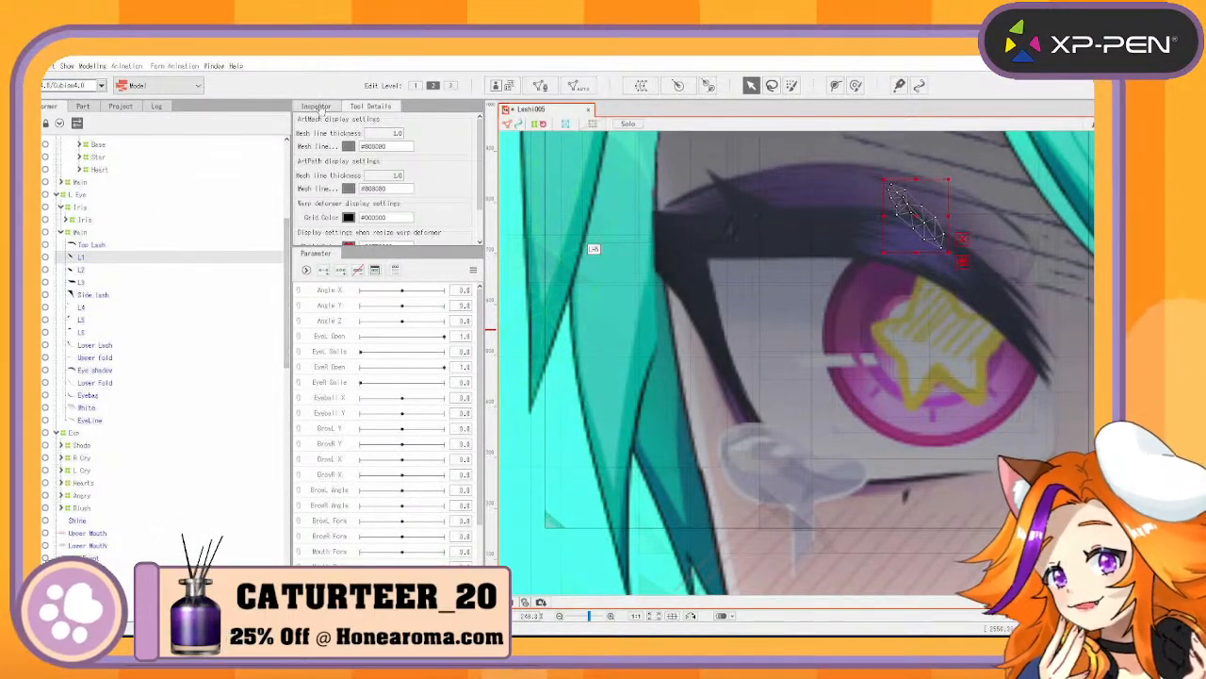
Create warp deformers named L1 and L2 as parents of L Eye's matching lash parts
{"action": "left_click", "coordinate": [316, 107]}
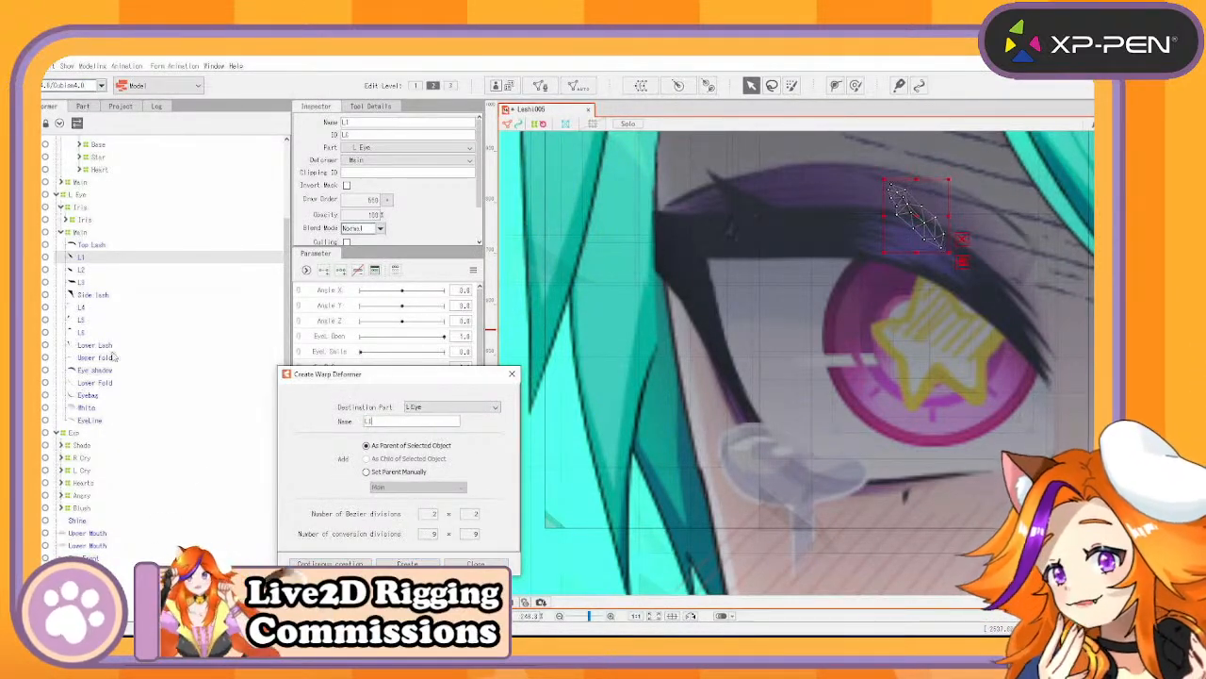
{"action": "left_click", "coordinate": [330, 564]}
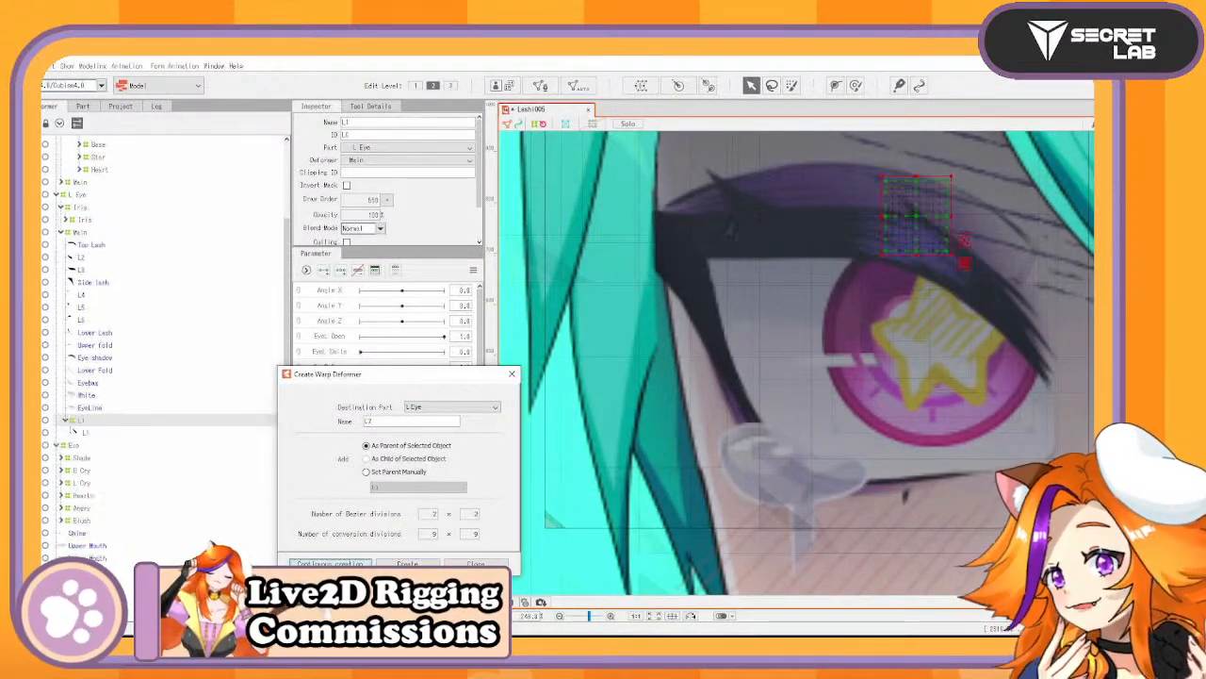
{"action": "left_click", "coordinate": [115, 260]}
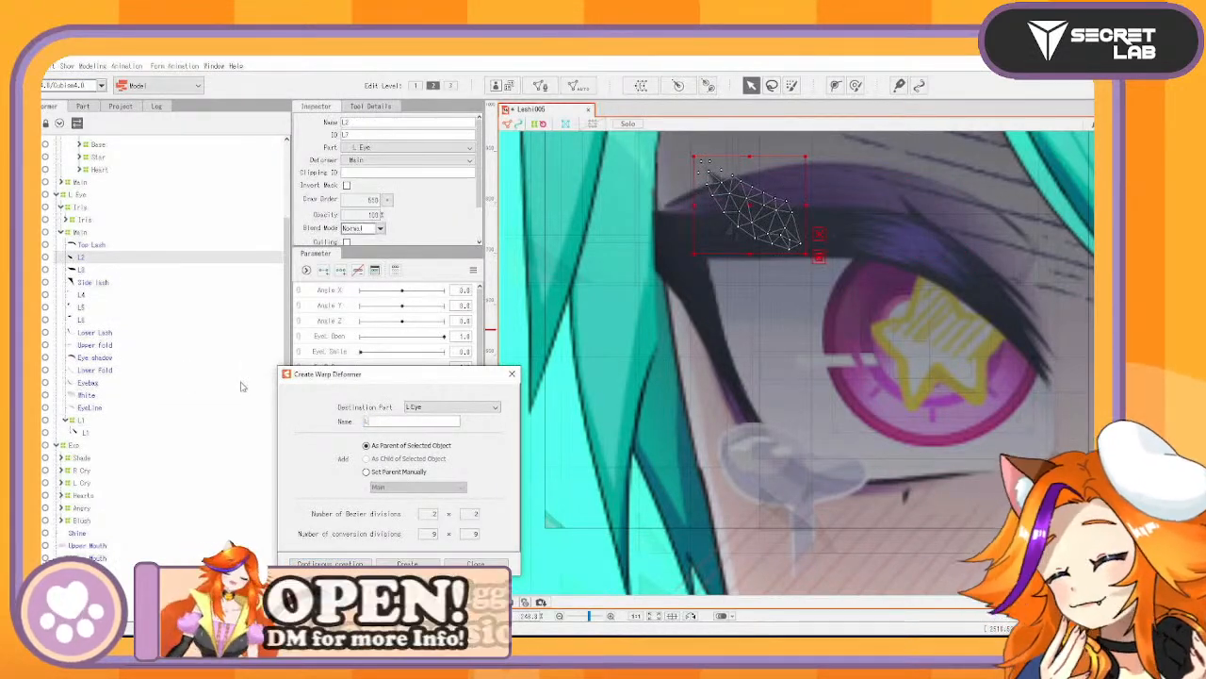
{"action": "left_click", "coordinate": [346, 561]}
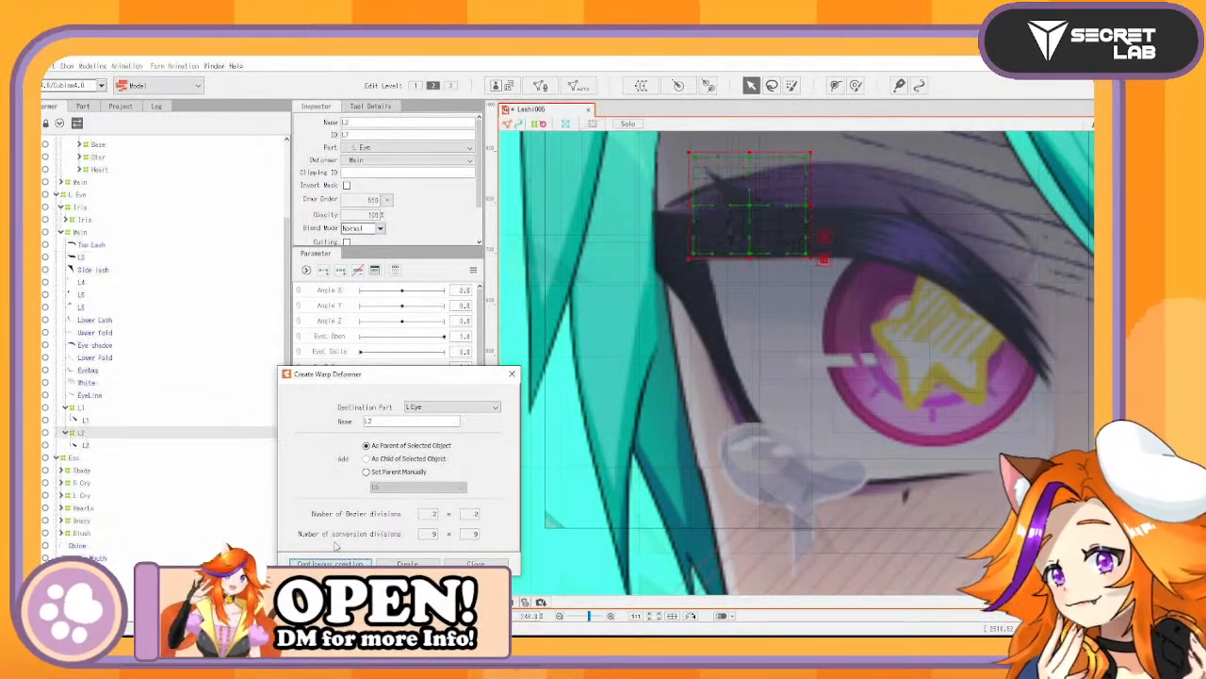
Create warp deformers named L3 and L4 as parents of L Eye's matching lash parts
{"action": "left_click", "coordinate": [94, 258]}
{"action": "left_click_drag", "start_coordinate": [374, 420], "coordinate": [222, 373]}
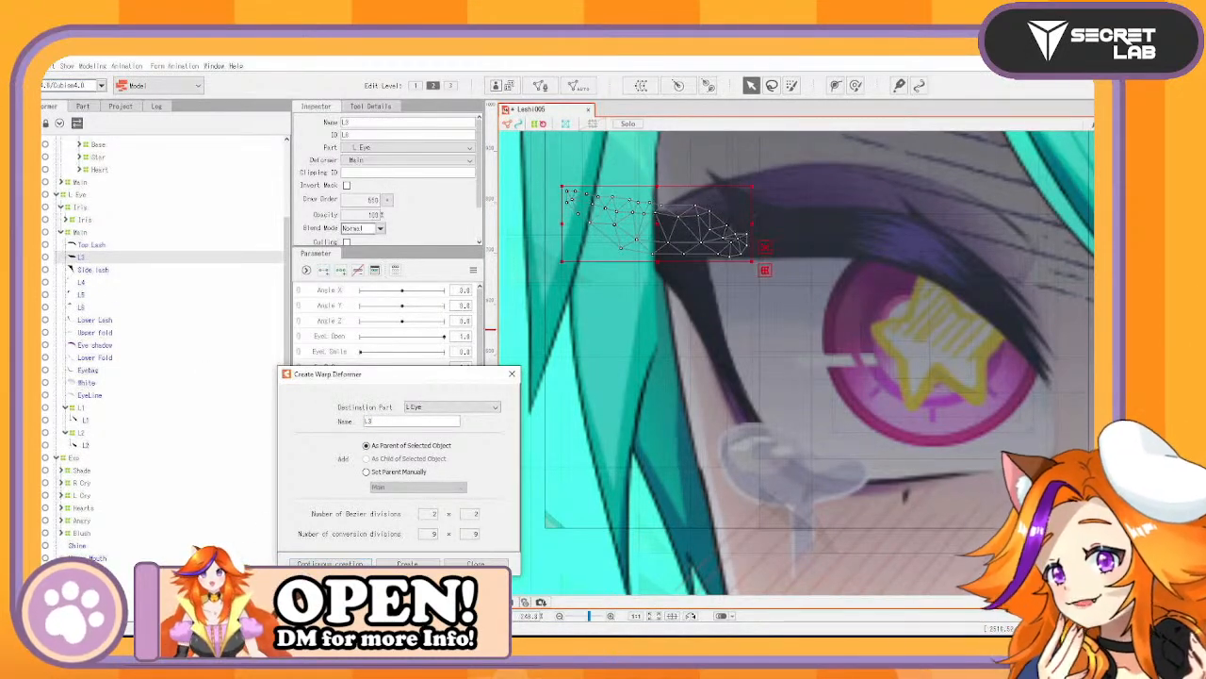
{"action": "left_click", "coordinate": [331, 563]}
{"action": "left_click", "coordinate": [81, 271]}
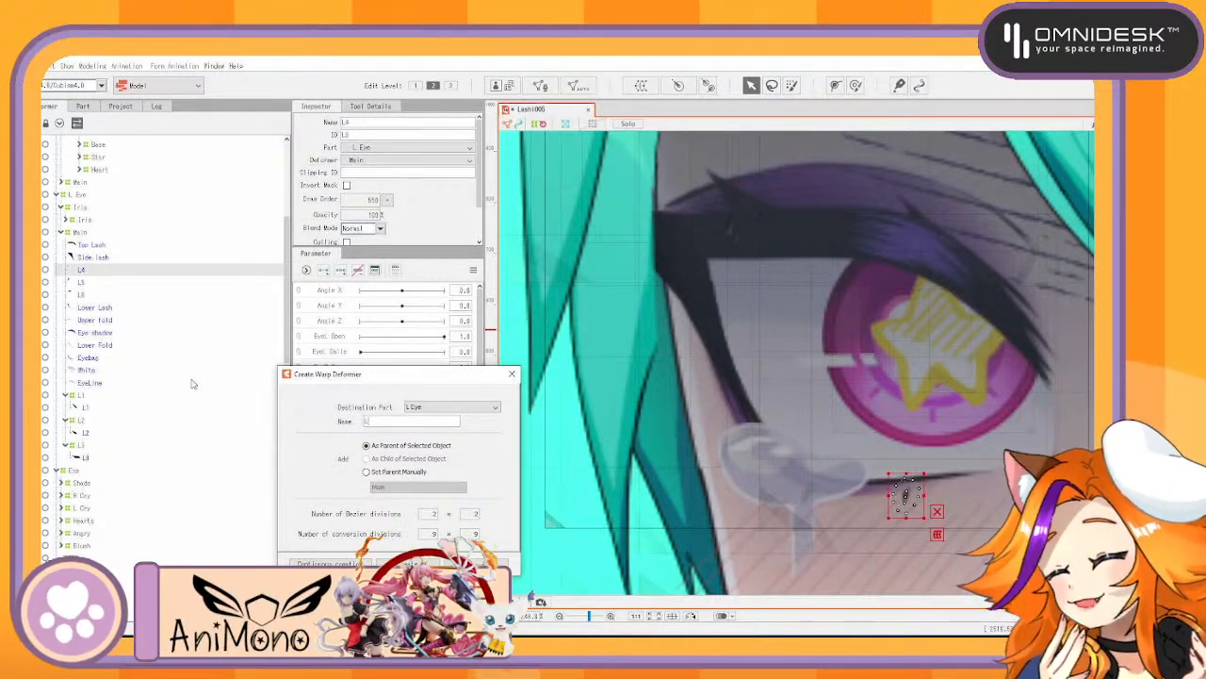
{"action": "left_click", "coordinate": [330, 563]}
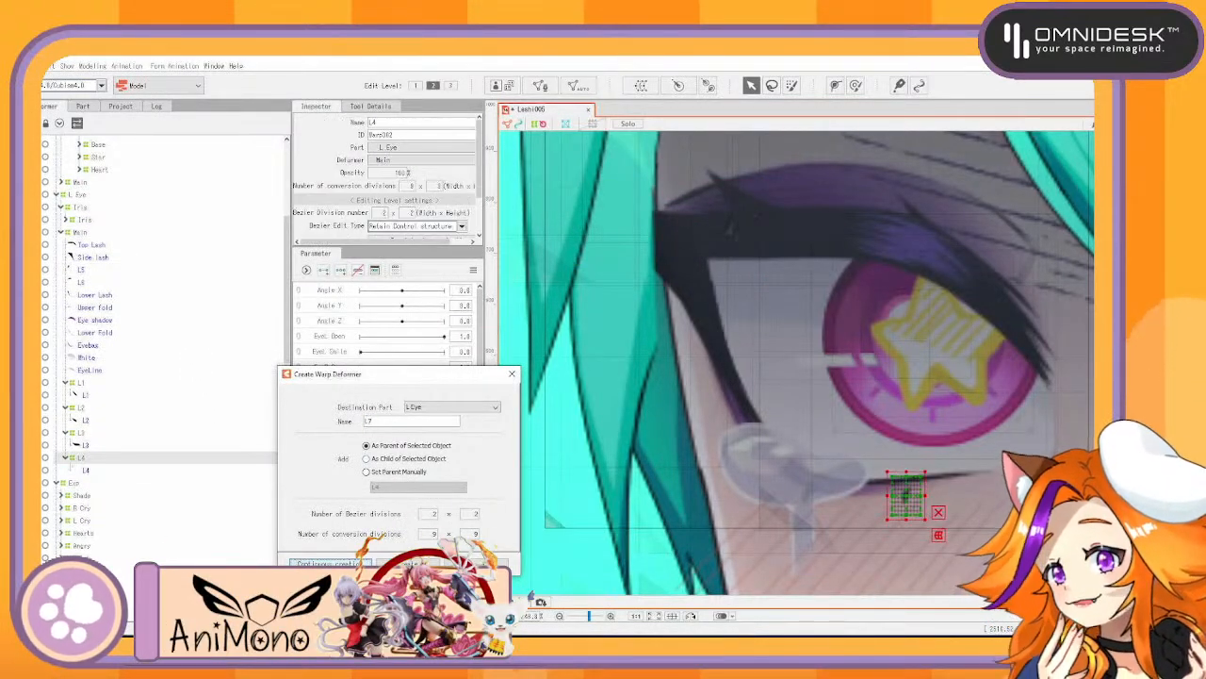
Create warp deformers named L5 and L6 as parents of L Eye's matching lash parts
{"action": "left_click", "coordinate": [85, 270]}
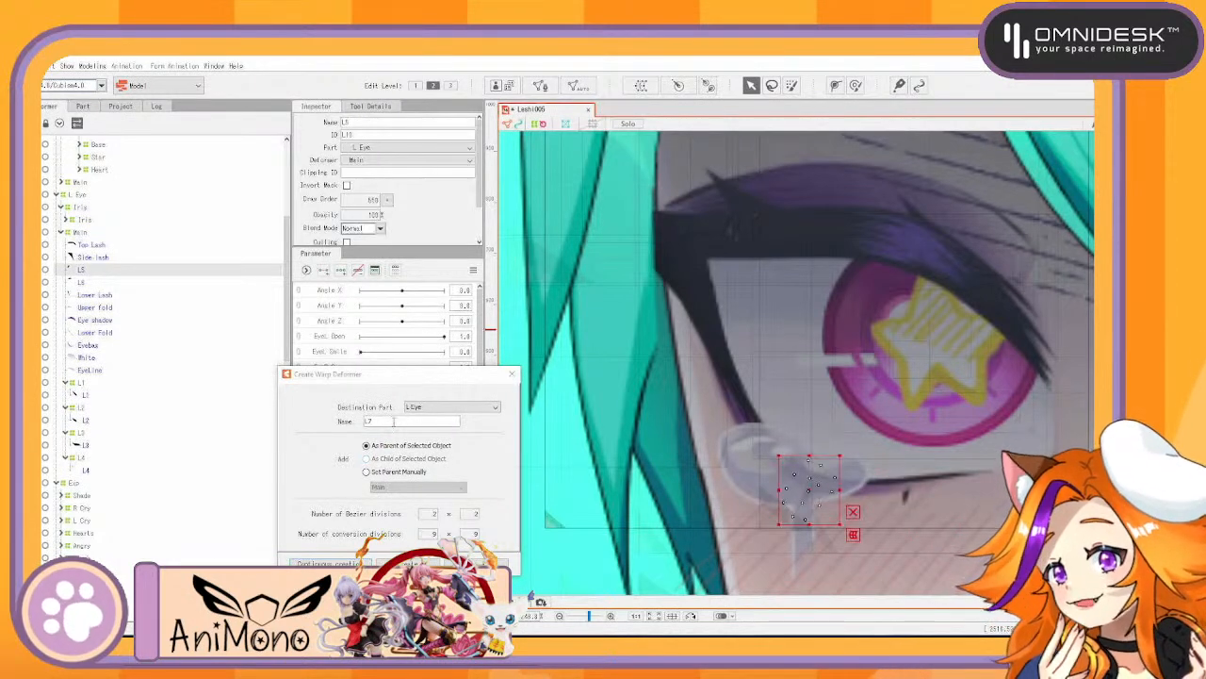
{"action": "double_click", "coordinate": [394, 421]}
{"action": "type", "text": "L5"}
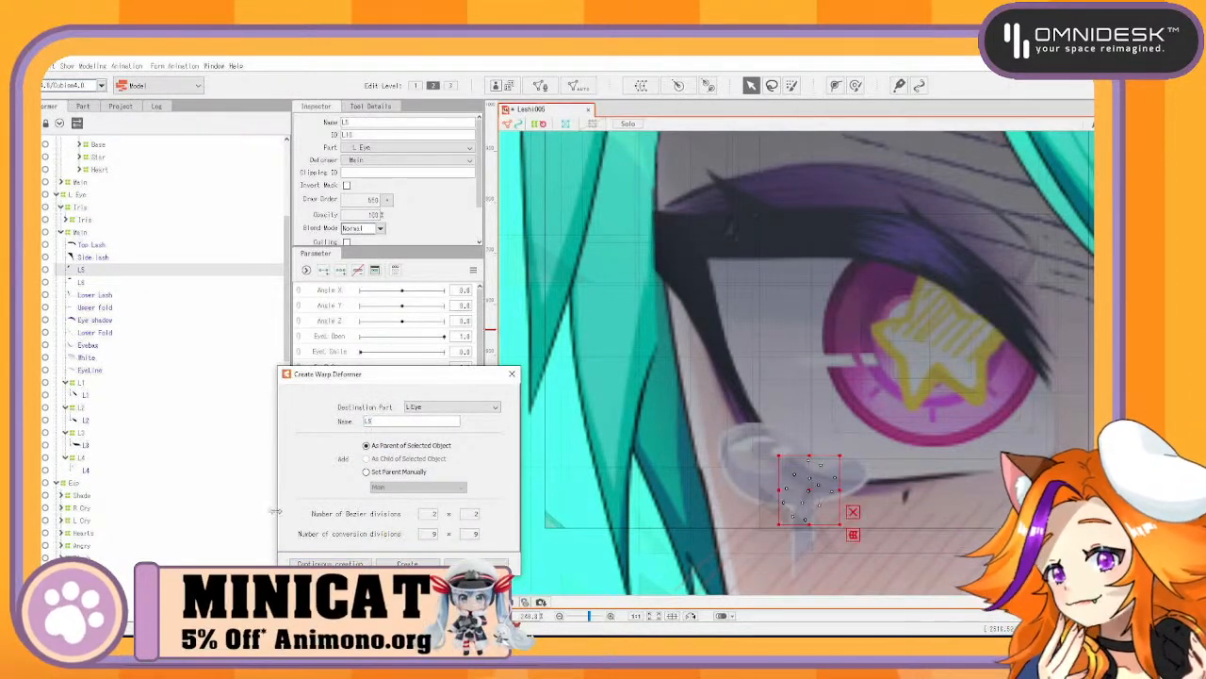
{"action": "left_click", "coordinate": [331, 564]}
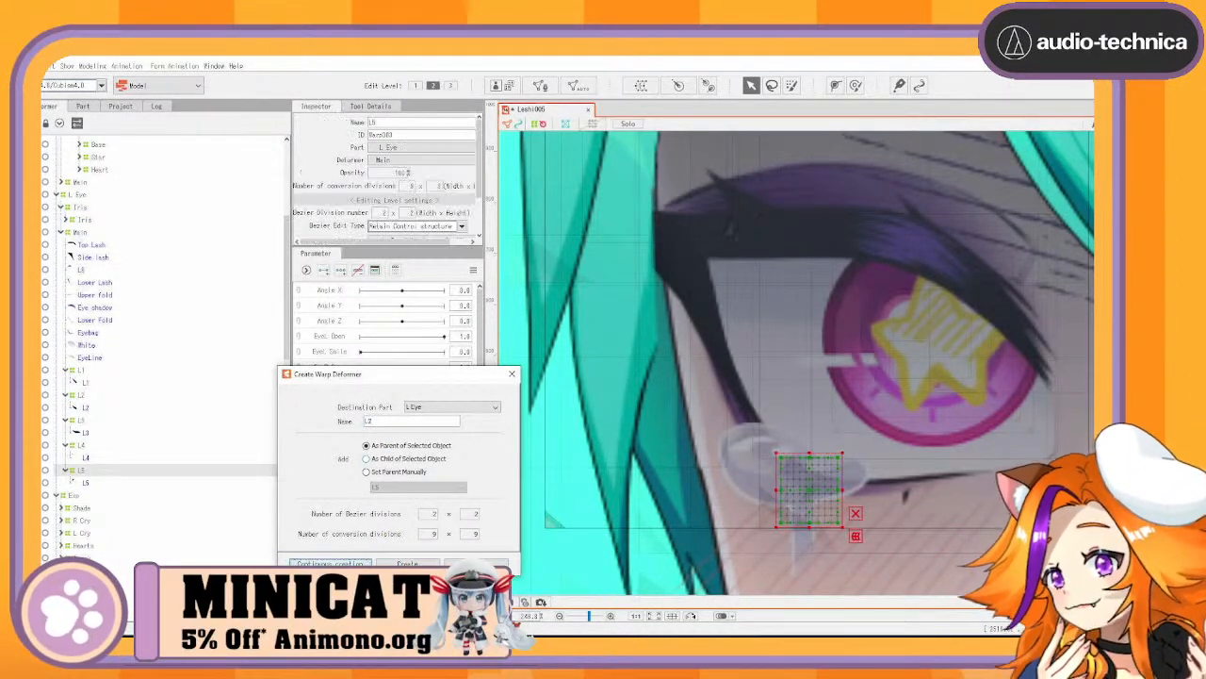
{"action": "left_click", "coordinate": [81, 269]}
{"action": "left_click", "coordinate": [377, 421]}
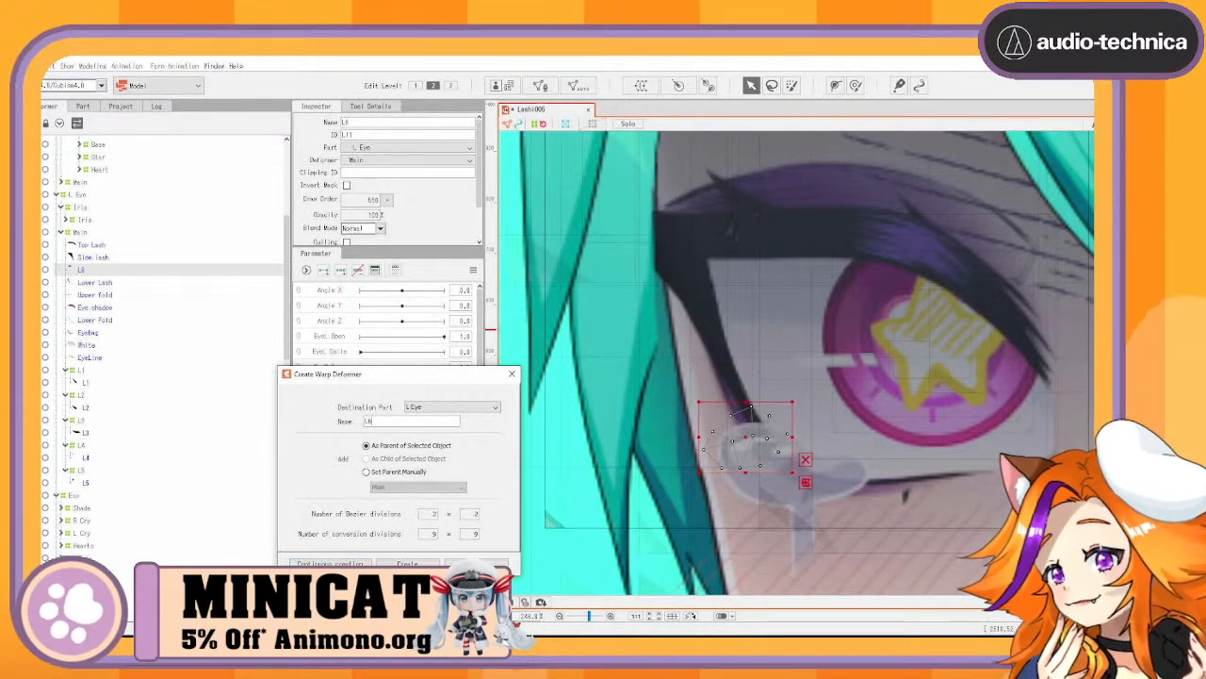
{"action": "left_click", "coordinate": [331, 563]}
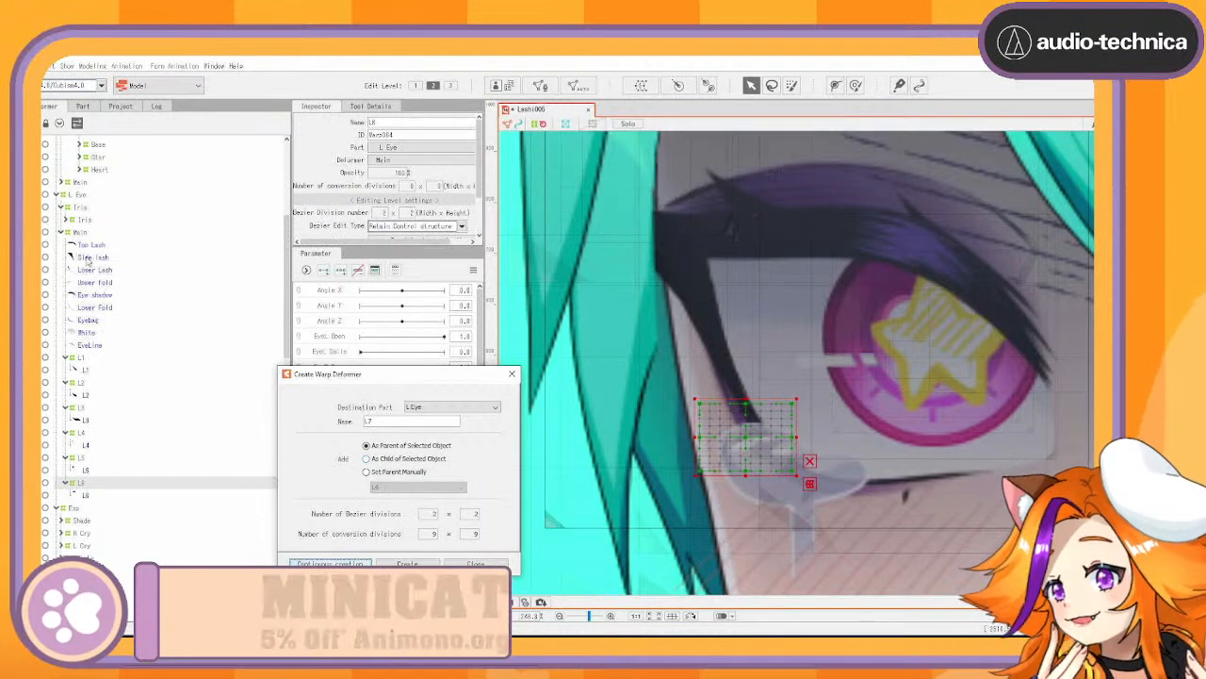
Duplicate L Eye's six lash deformers L1 to L6 twice
{"action": "left_click", "coordinate": [87, 383], "text": "ctrl"}
{"action": "left_click", "coordinate": [84, 409], "text": "ctrl"}
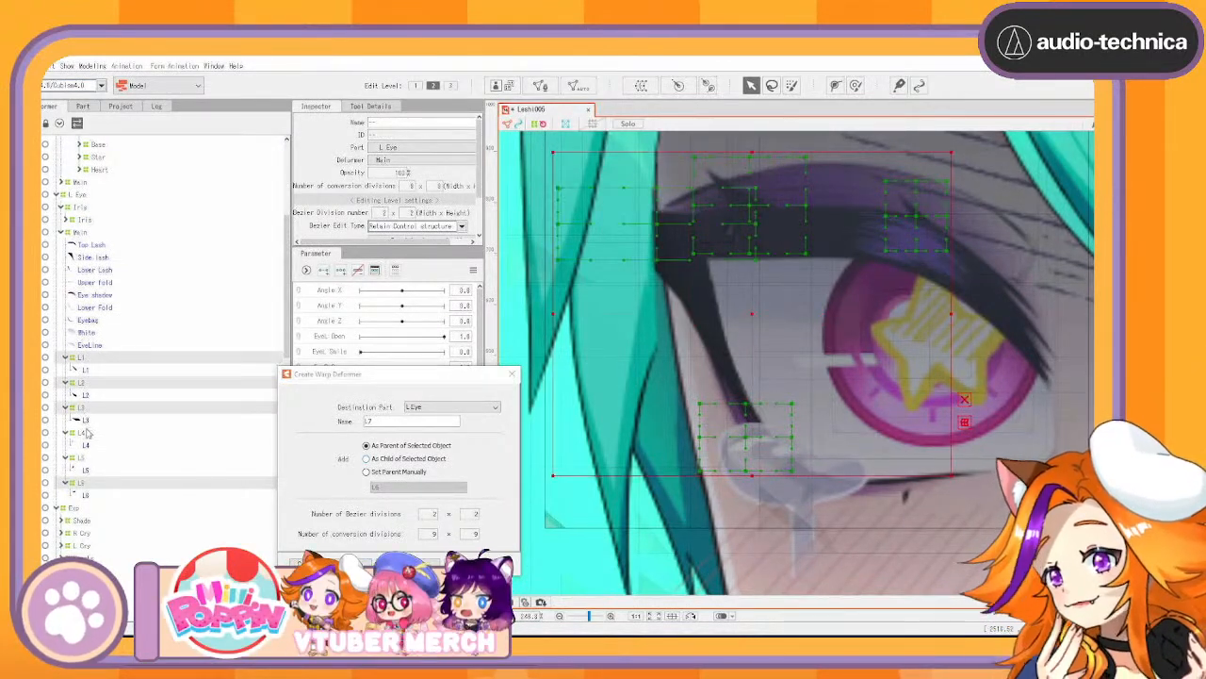
{"action": "left_click", "coordinate": [87, 431], "text": "ctrl"}
{"action": "left_click", "coordinate": [97, 459], "text": "ctrl"}
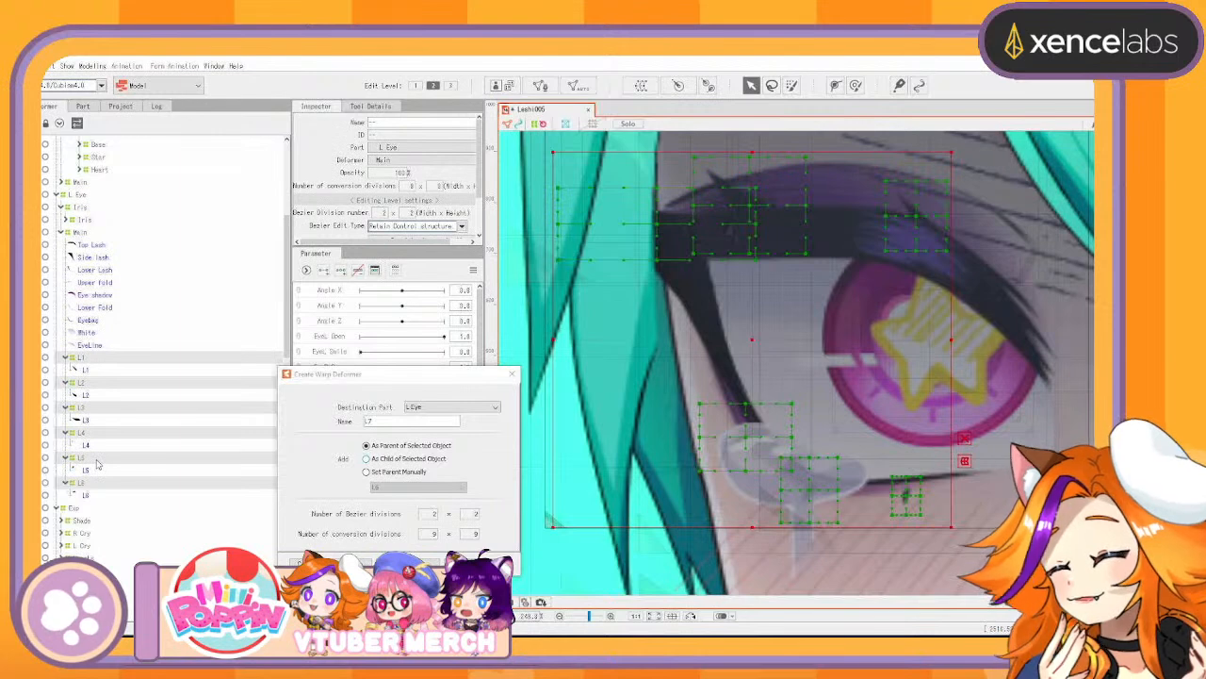
{"action": "key", "text": "Return"}
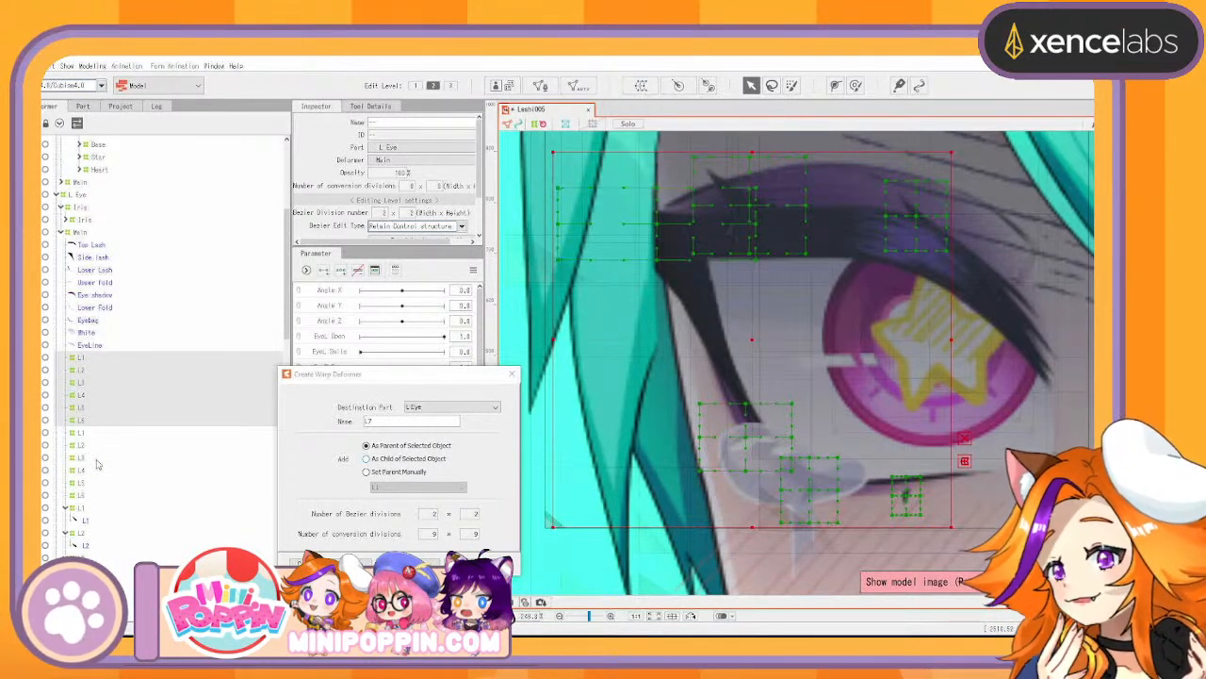
Nest L Eye's lash deformers L1, L2 and L3 inside their matching duplicates
{"action": "left_click", "coordinate": [82, 498]}
{"action": "left_click", "coordinate": [82, 509]}
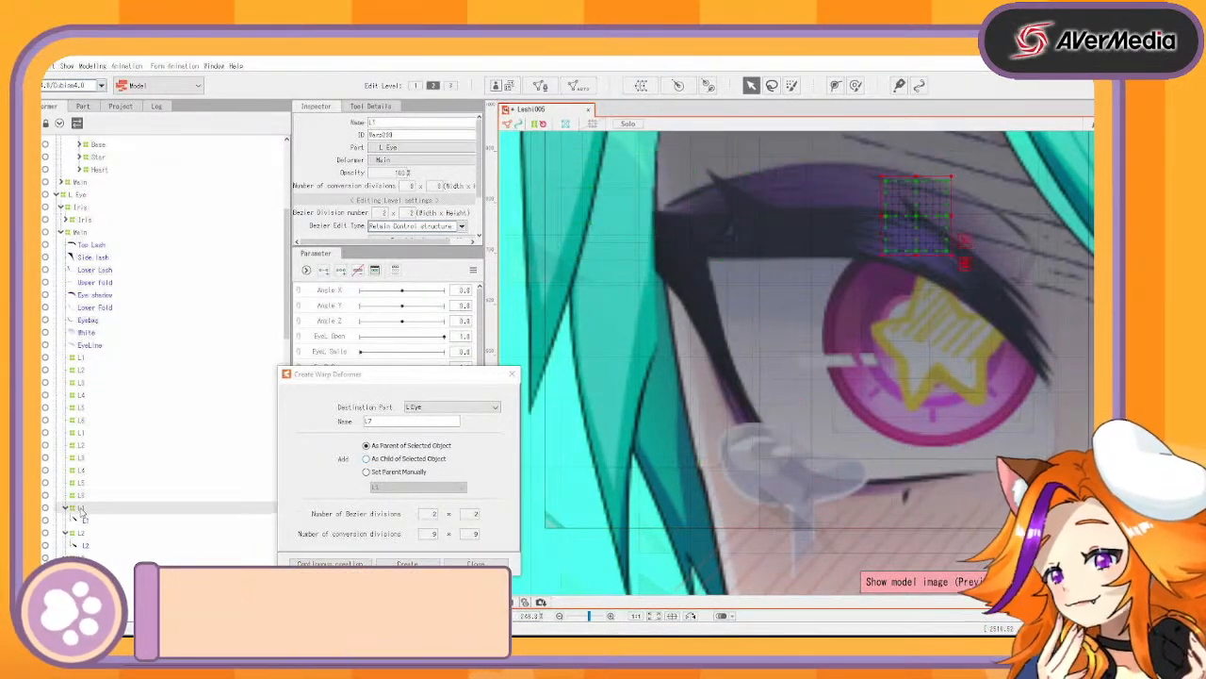
{"action": "left_click_drag", "start_coordinate": [82, 509], "coordinate": [83, 464]}
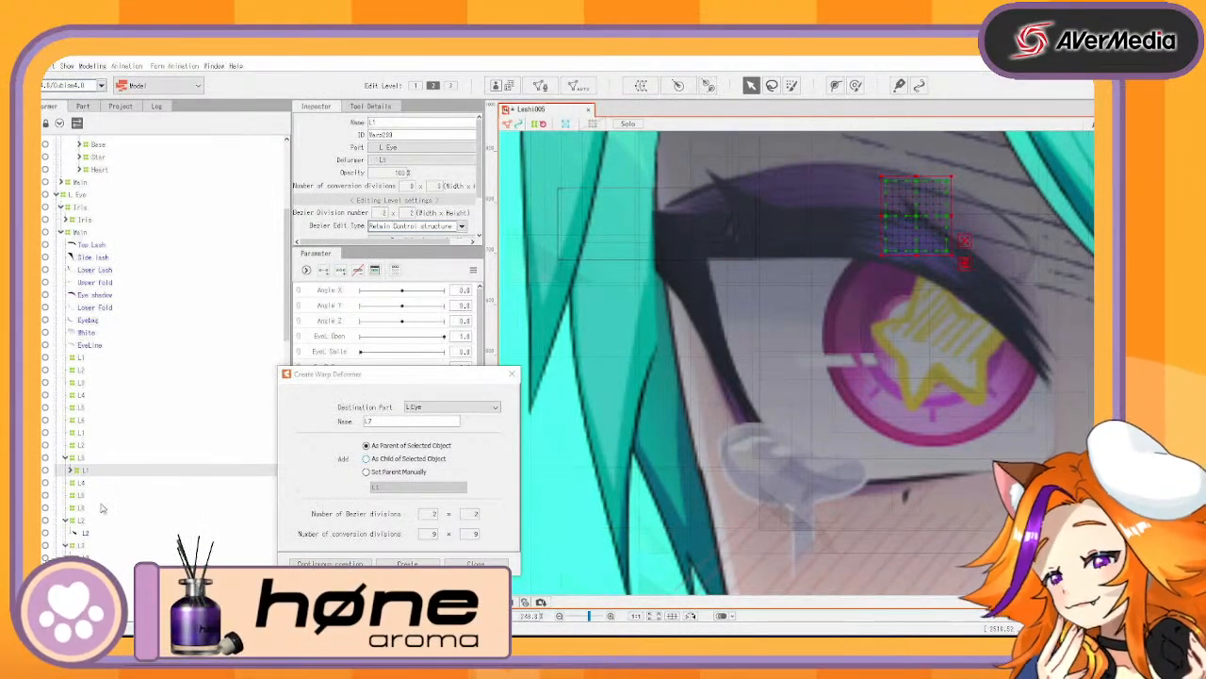
{"action": "key", "text": "ctrl+z"}
{"action": "left_click_drag", "start_coordinate": [82, 510], "coordinate": [83, 369]}
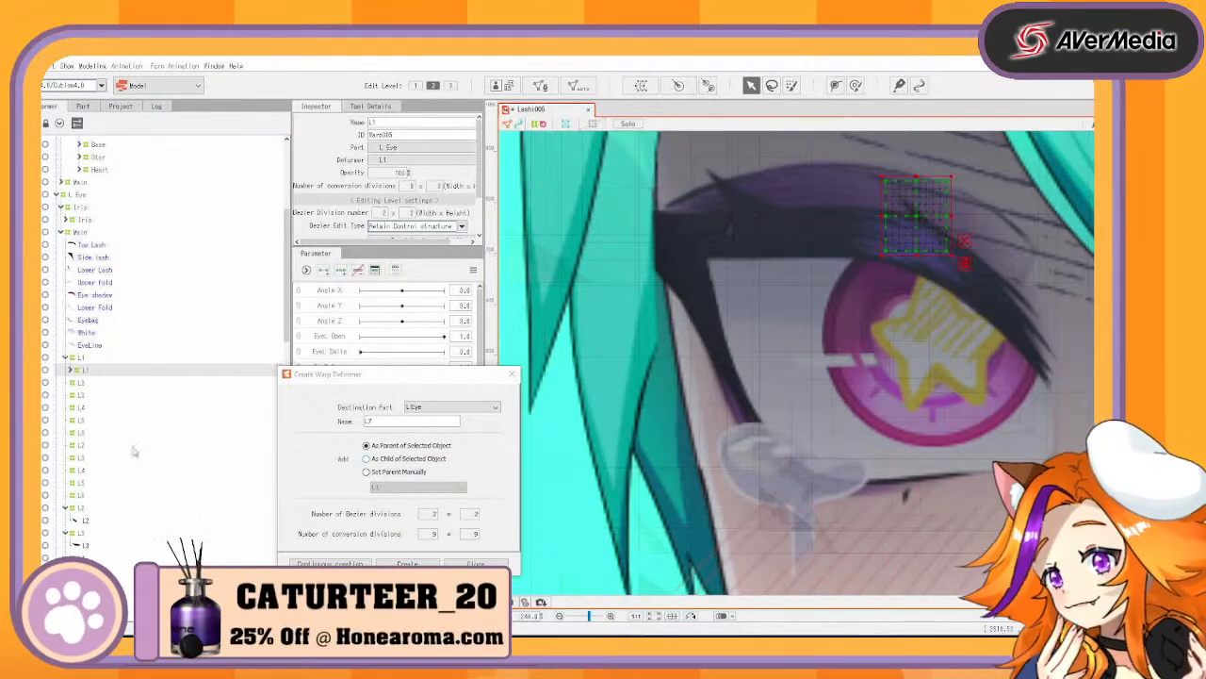
{"action": "left_click_drag", "start_coordinate": [80, 507], "coordinate": [84, 419]}
{"action": "key", "text": "ctrl+z"}
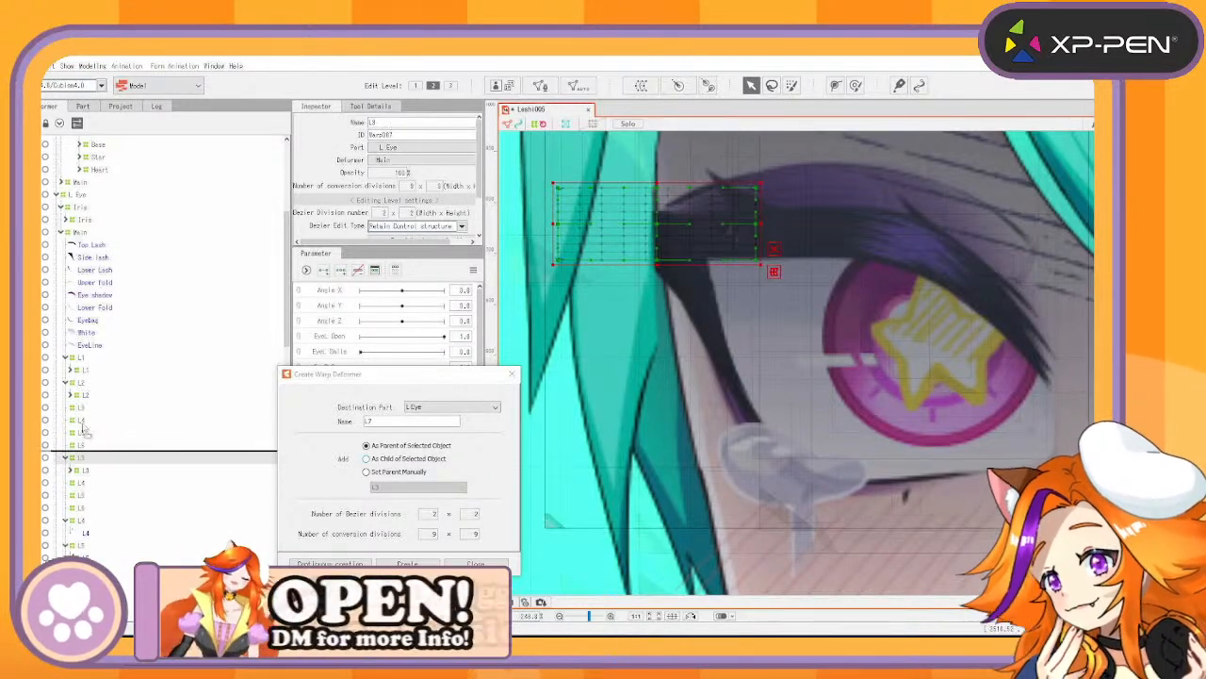
Nest L Eye's lash deformers L4, L5 and L6 inside their matching duplicates and collapse the Main deformer
{"action": "left_click_drag", "start_coordinate": [83, 509], "coordinate": [83, 474]}
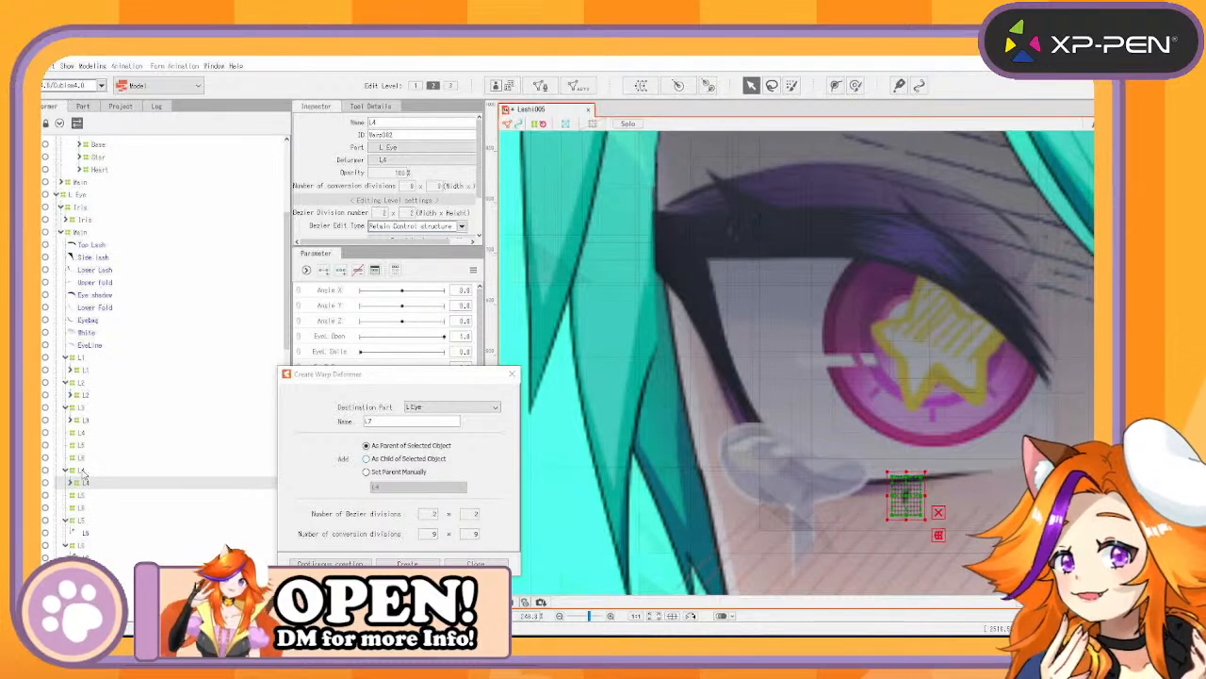
{"action": "left_click_drag", "start_coordinate": [81, 471], "coordinate": [85, 439]}
{"action": "left_click_drag", "start_coordinate": [83, 510], "coordinate": [82, 459]}
{"action": "left_click_drag", "start_coordinate": [82, 510], "coordinate": [81, 489]}
{"action": "left_click", "coordinate": [60, 233]}
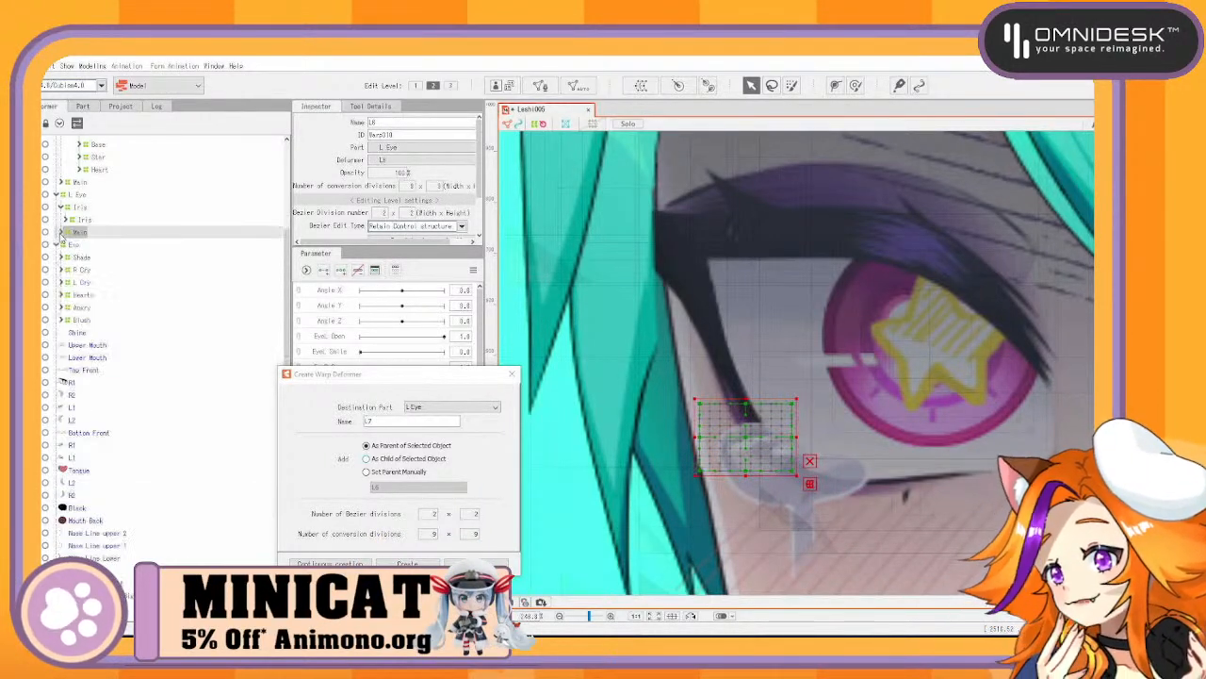
{"action": "left_click", "coordinate": [79, 196]}
{"action": "left_click", "coordinate": [83, 208]}
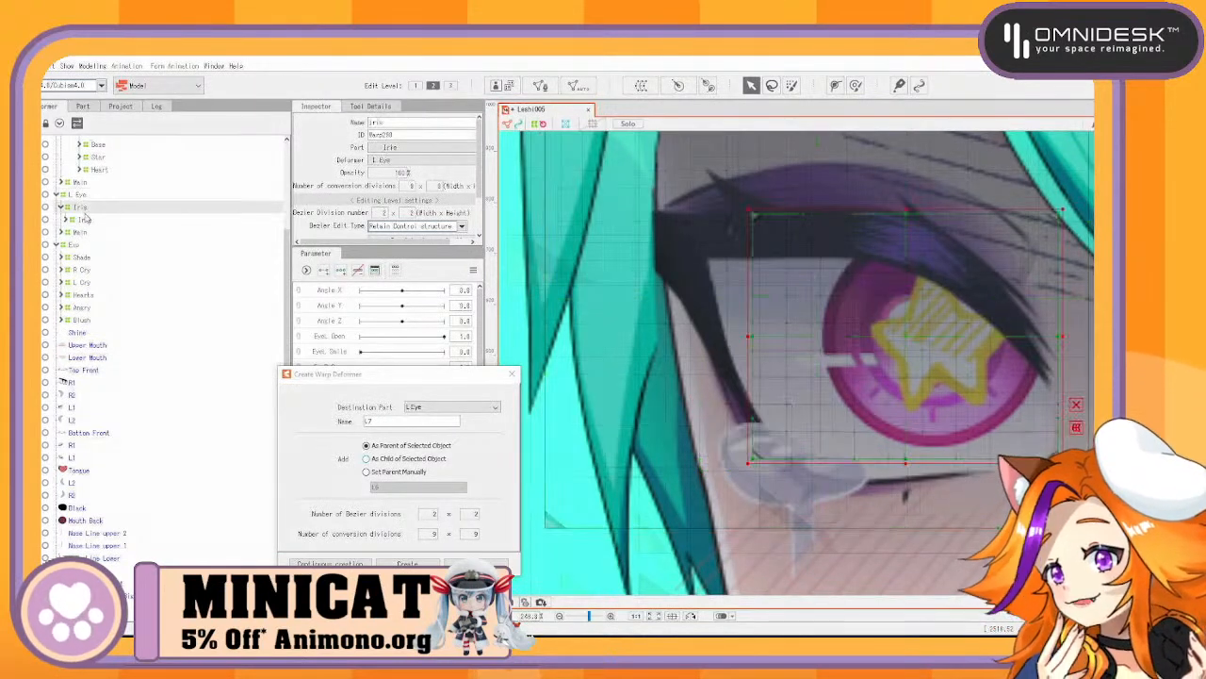
{"action": "scroll", "coordinate": [131, 292], "scroll_direction": "up", "scroll_amount": 5}
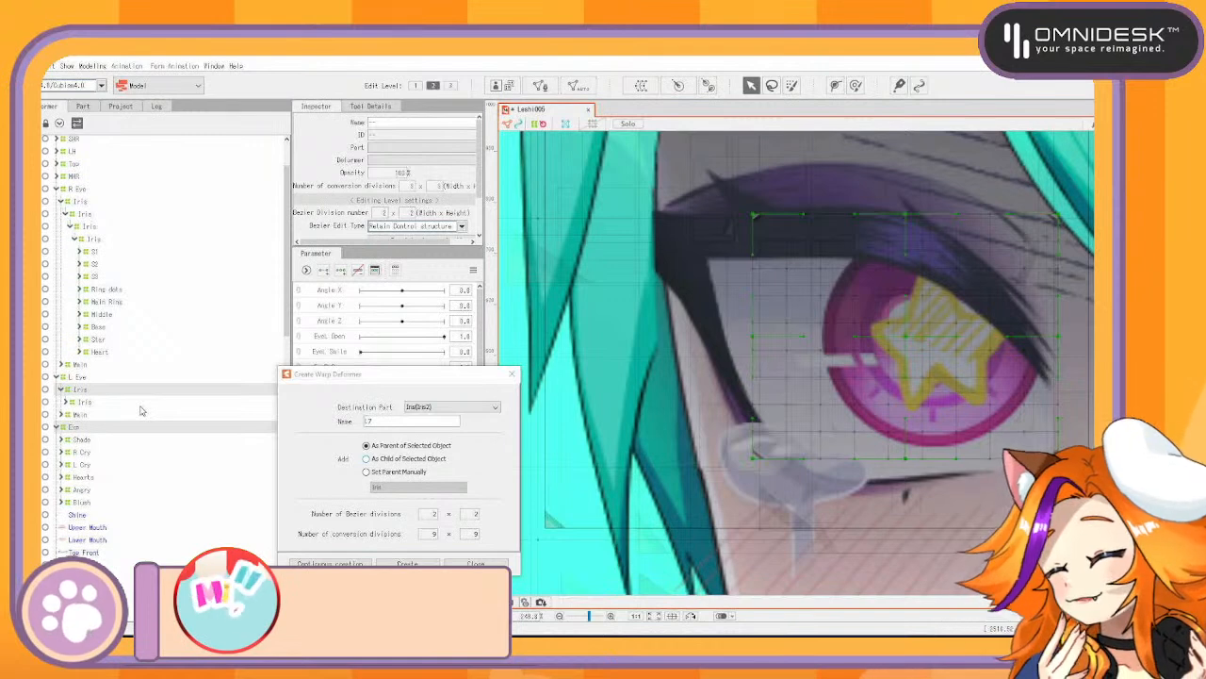
{"action": "key", "text": "ctrl+v"}
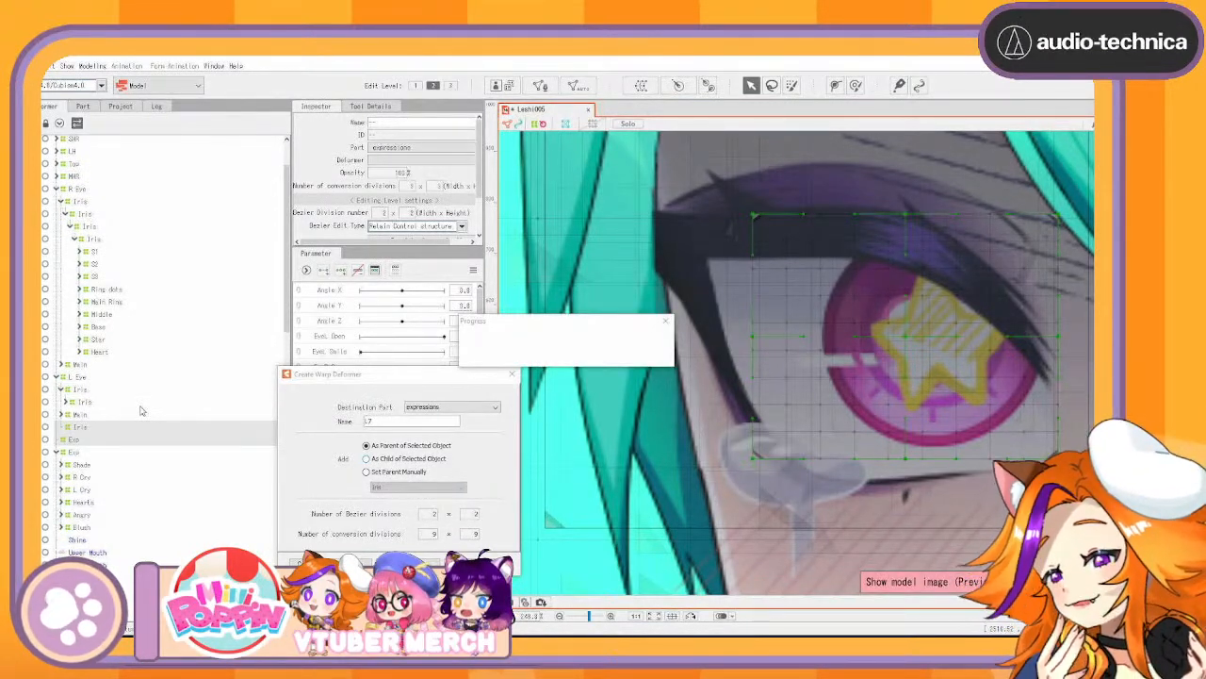
{"action": "key", "text": "ctrl+z"}
{"action": "key", "text": "ctrl+z"}
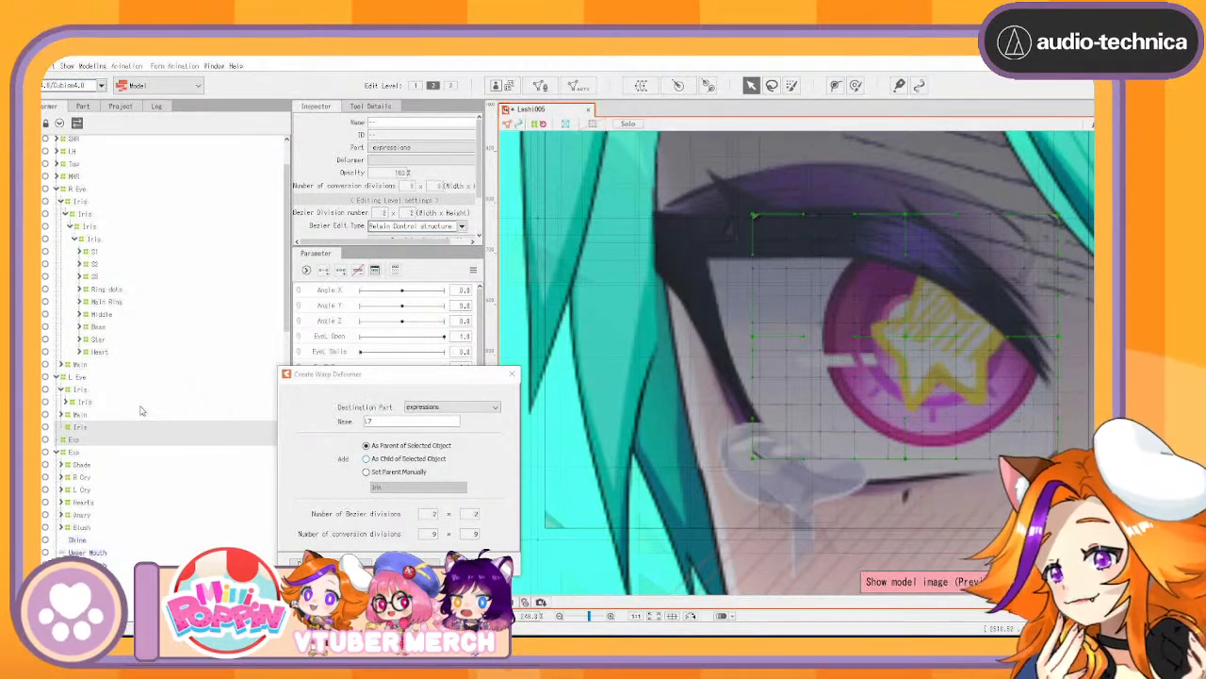
Duplicate L Eye's Iris and Main deformers three times and nest the originals inside their matching copies
{"action": "left_click", "coordinate": [82, 392]}
{"action": "key", "text": "ctrl+c"}
{"action": "key", "text": "ctrl+v"}
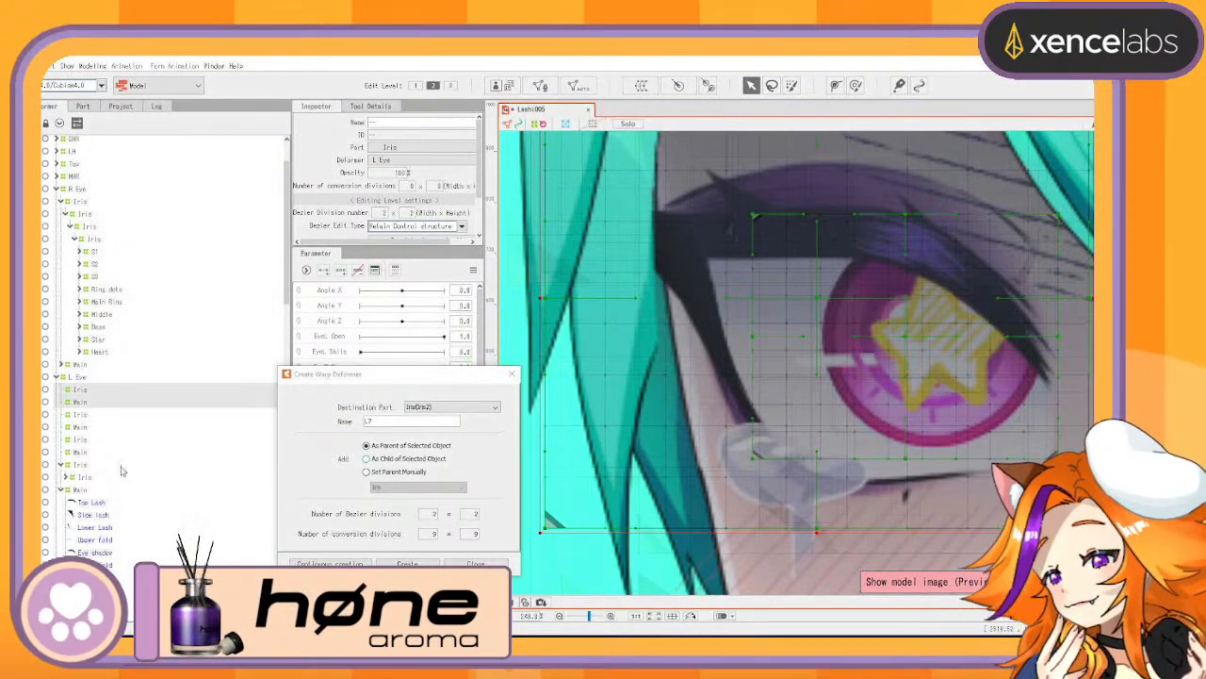
{"action": "left_click_drag", "start_coordinate": [83, 470], "coordinate": [82, 391]}
{"action": "left_click_drag", "start_coordinate": [81, 454], "coordinate": [77, 440]}
{"action": "left_click_drag", "start_coordinate": [77, 440], "coordinate": [77, 414]}
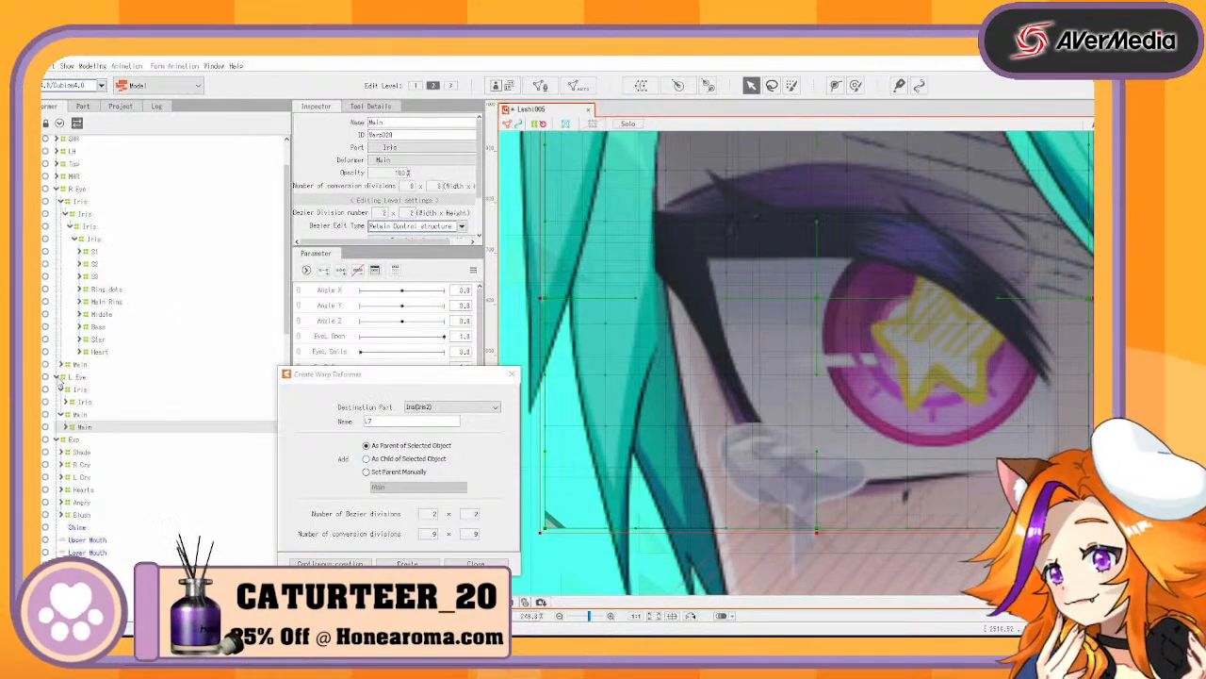
Create a warp deformer named Eyes as parent of the R Eye and L Eye deformers
{"action": "left_click", "coordinate": [59, 377]}
{"action": "left_click", "coordinate": [74, 378]}
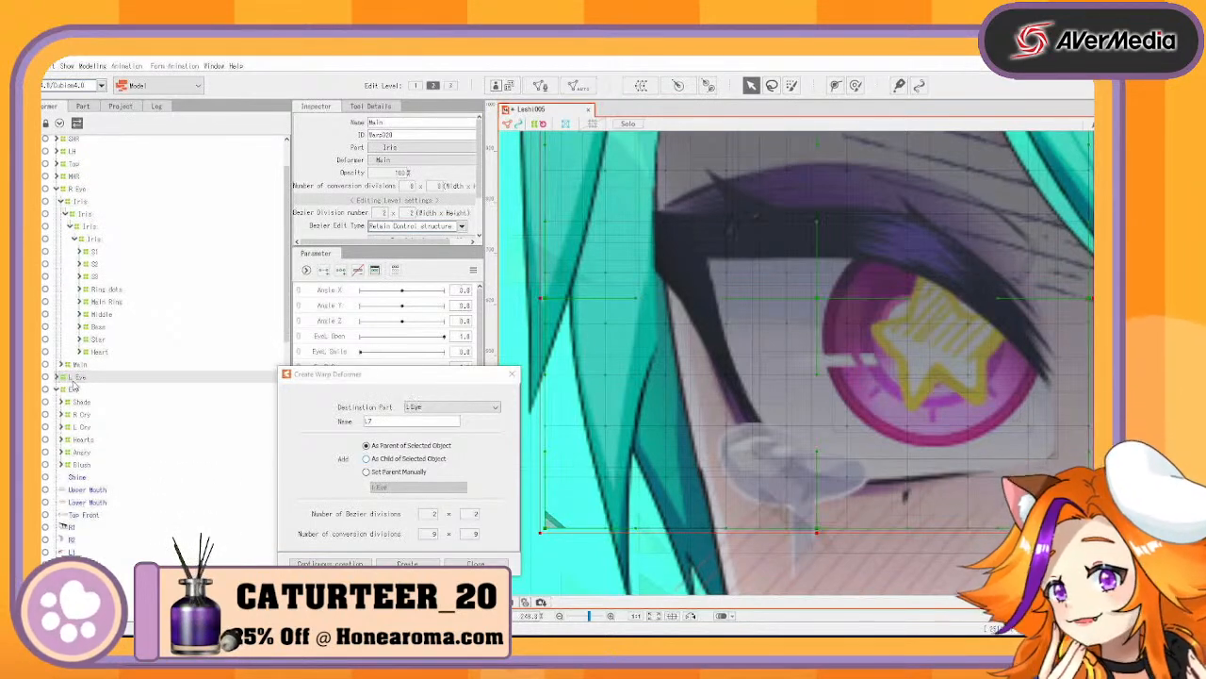
{"action": "left_click", "coordinate": [58, 189]}
{"action": "left_click", "coordinate": [81, 190], "text": "ctrl"}
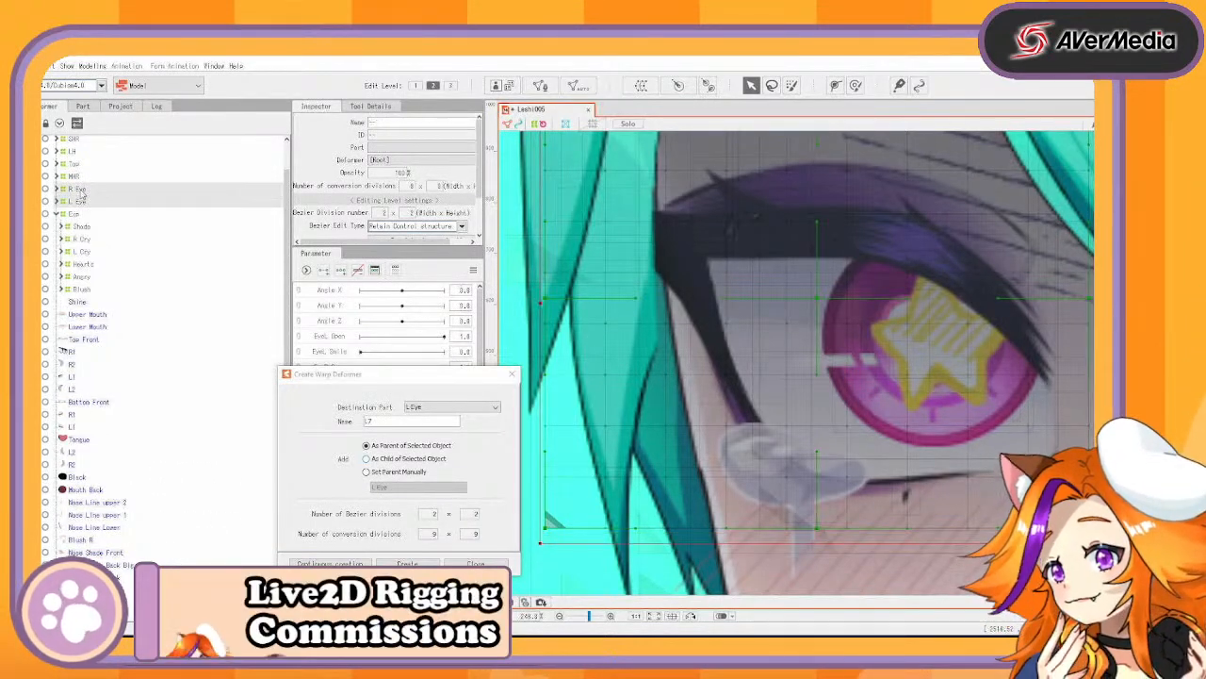
{"action": "key", "text": "ctrl+v"}
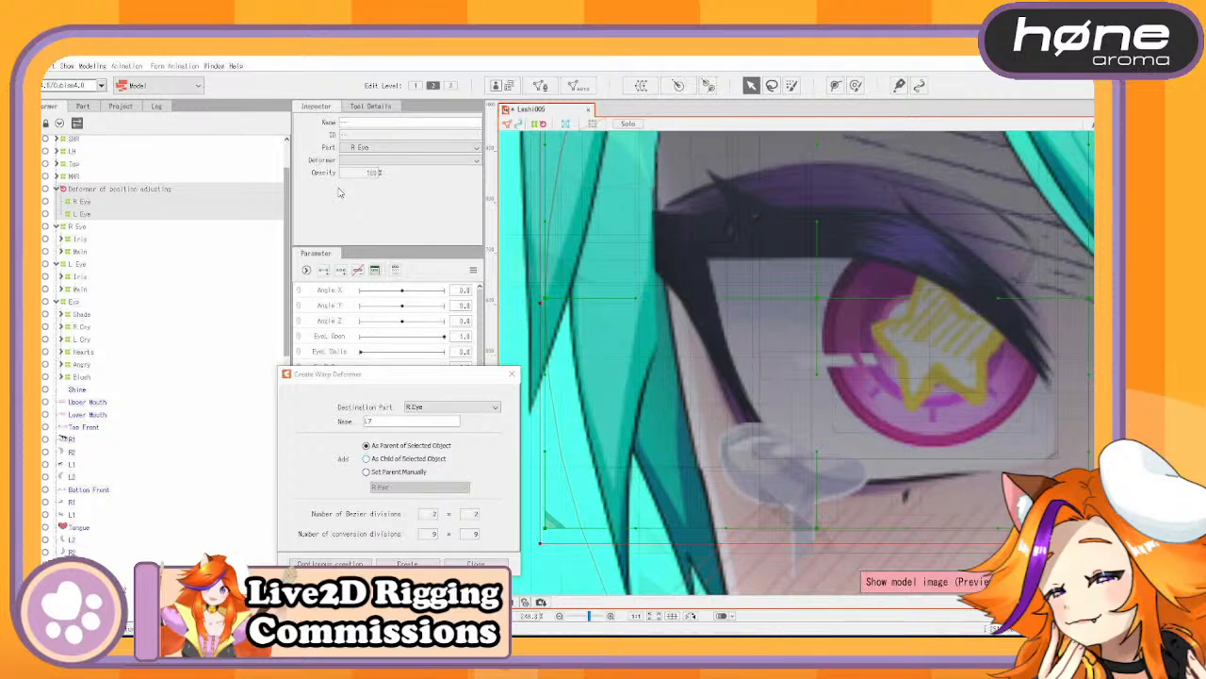
{"action": "key", "text": "ctrl+z"}
{"action": "left_click", "coordinate": [641, 85]}
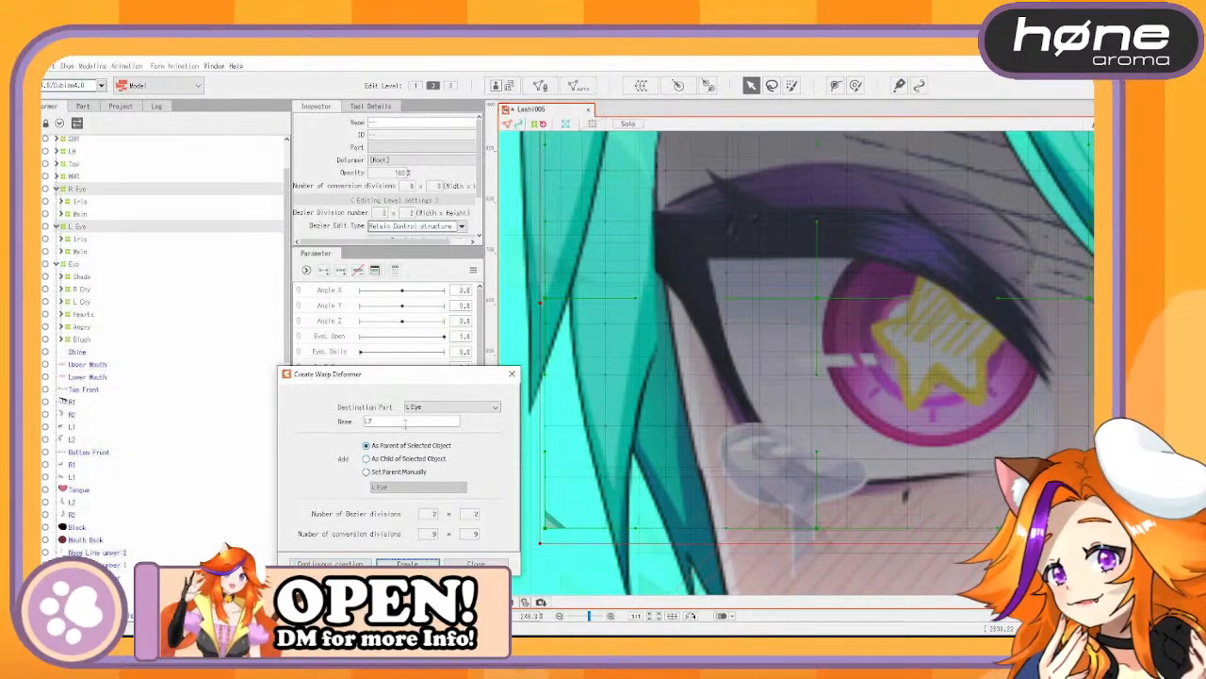
{"action": "type", "text": "Eyes"}
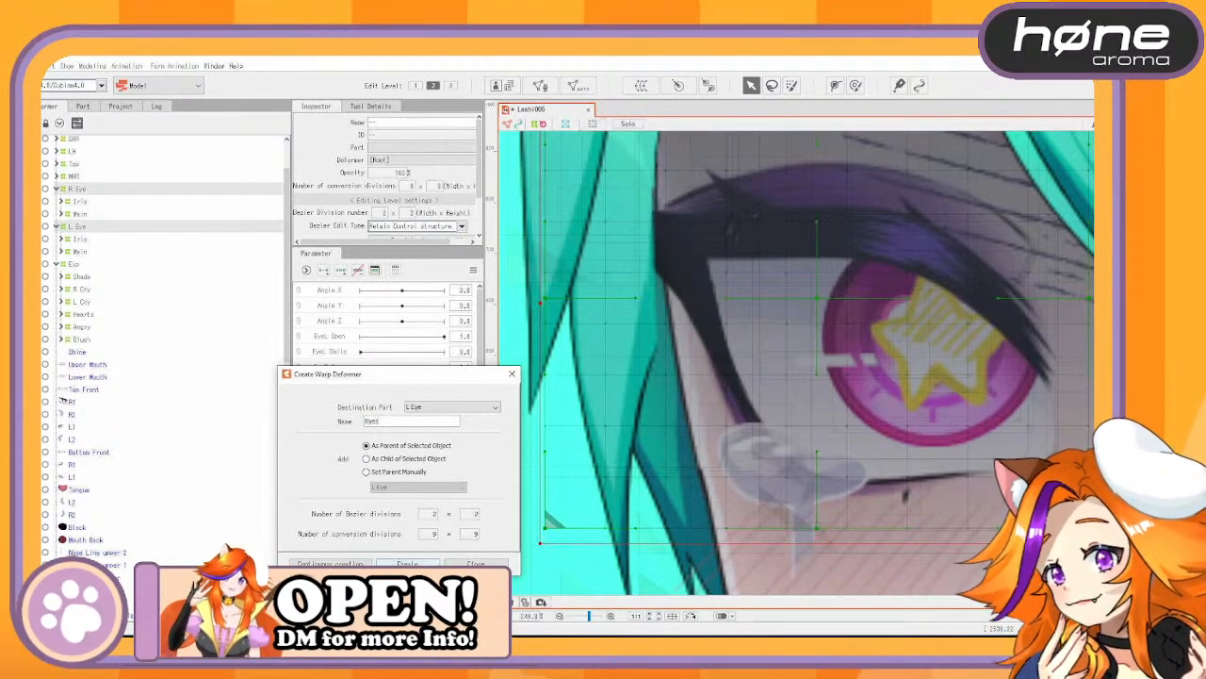
{"action": "left_click", "coordinate": [330, 563]}
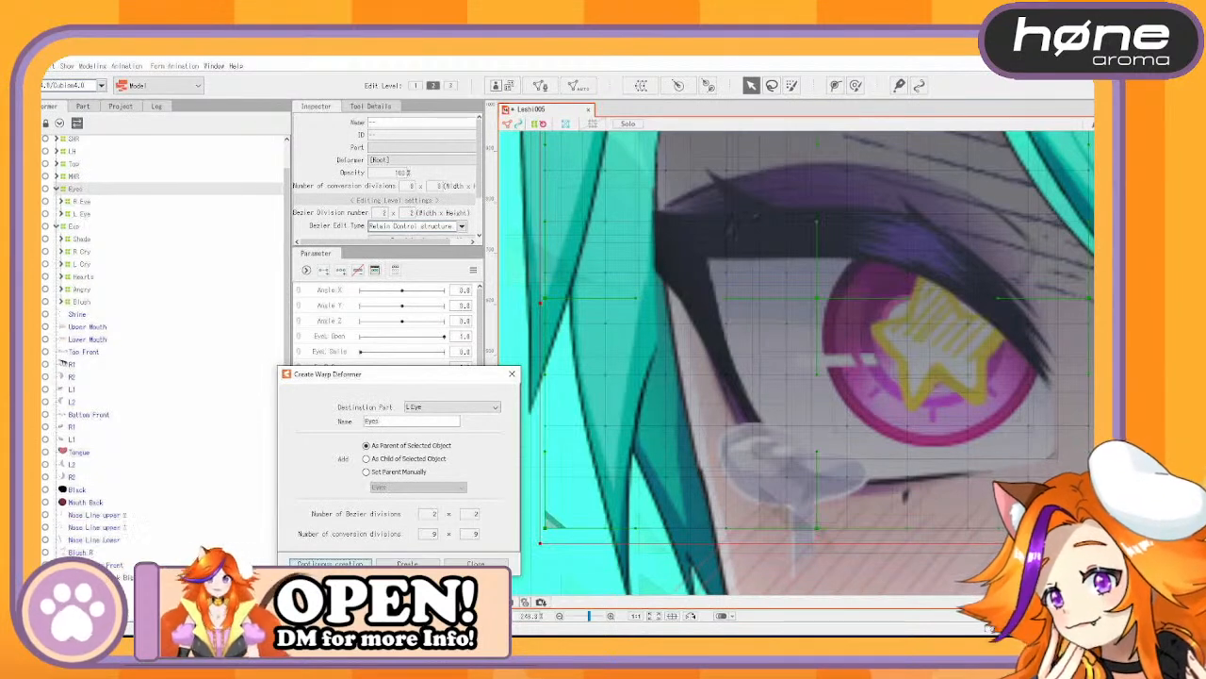
Duplicate the R Eye and L Eye deformers twice and move R Cry and L Cry into the original R Eye and L Eye
{"action": "left_click", "coordinate": [79, 201]}
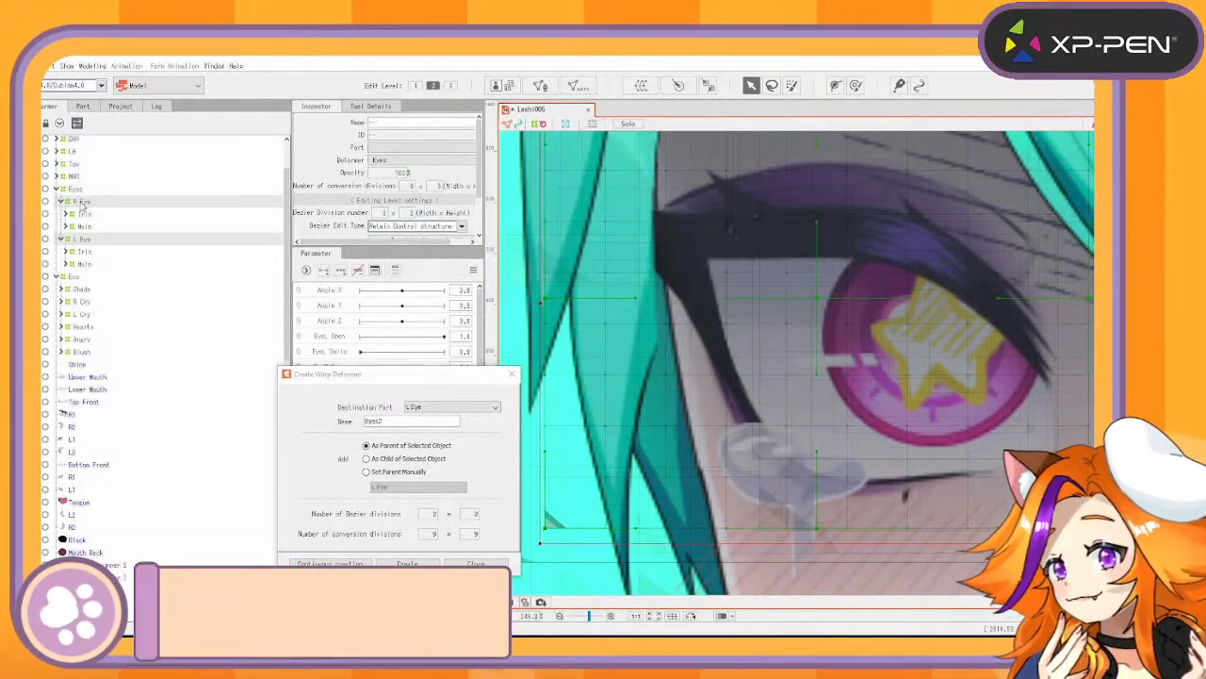
{"action": "key", "text": "ctrl+v"}
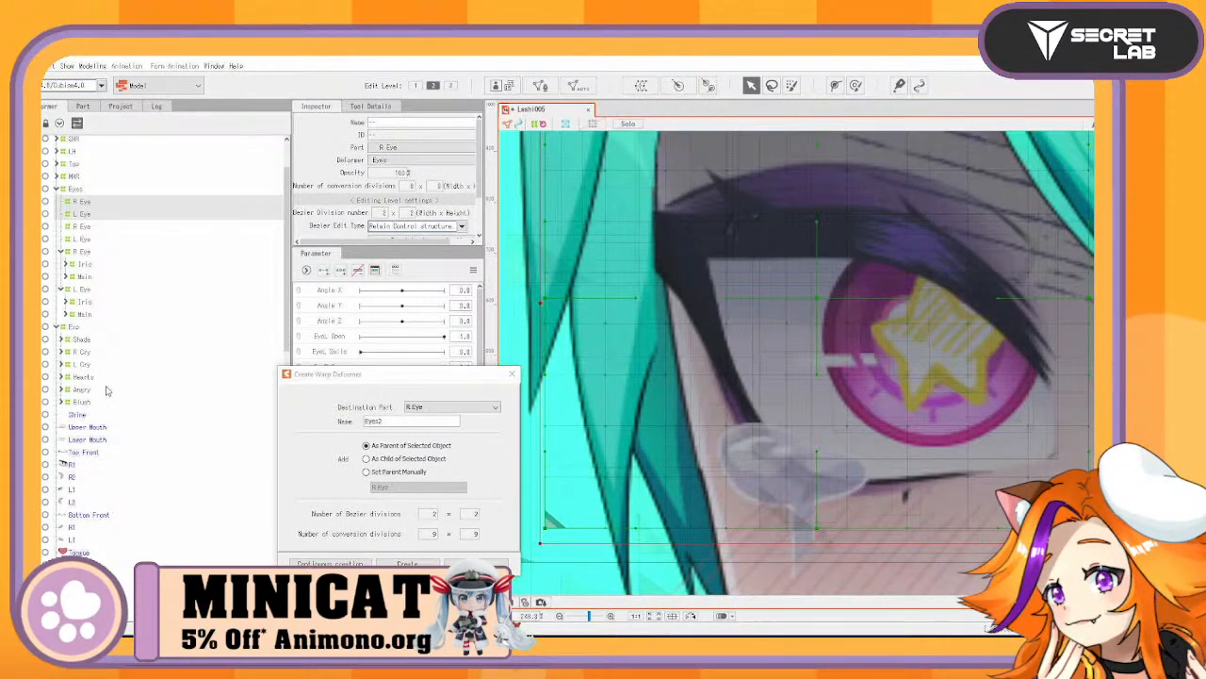
{"action": "left_click_drag", "start_coordinate": [105, 350], "coordinate": [83, 258]}
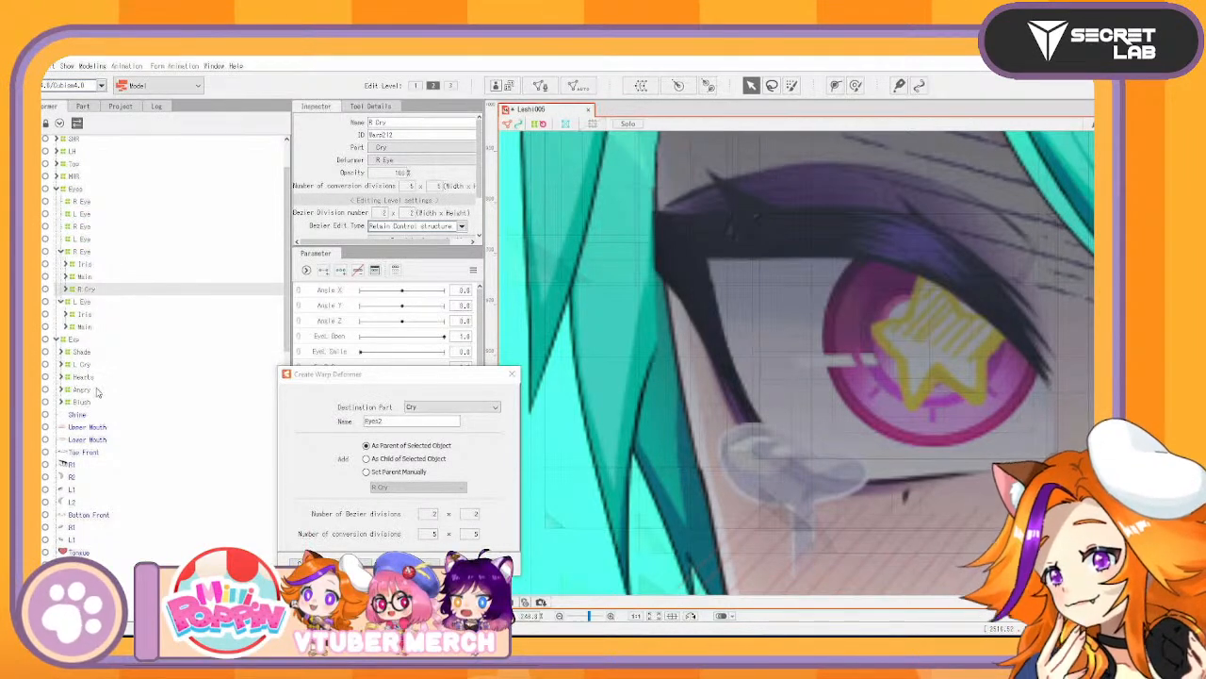
{"action": "left_click", "coordinate": [83, 364]}
{"action": "left_click_drag", "start_coordinate": [83, 363], "coordinate": [90, 315]}
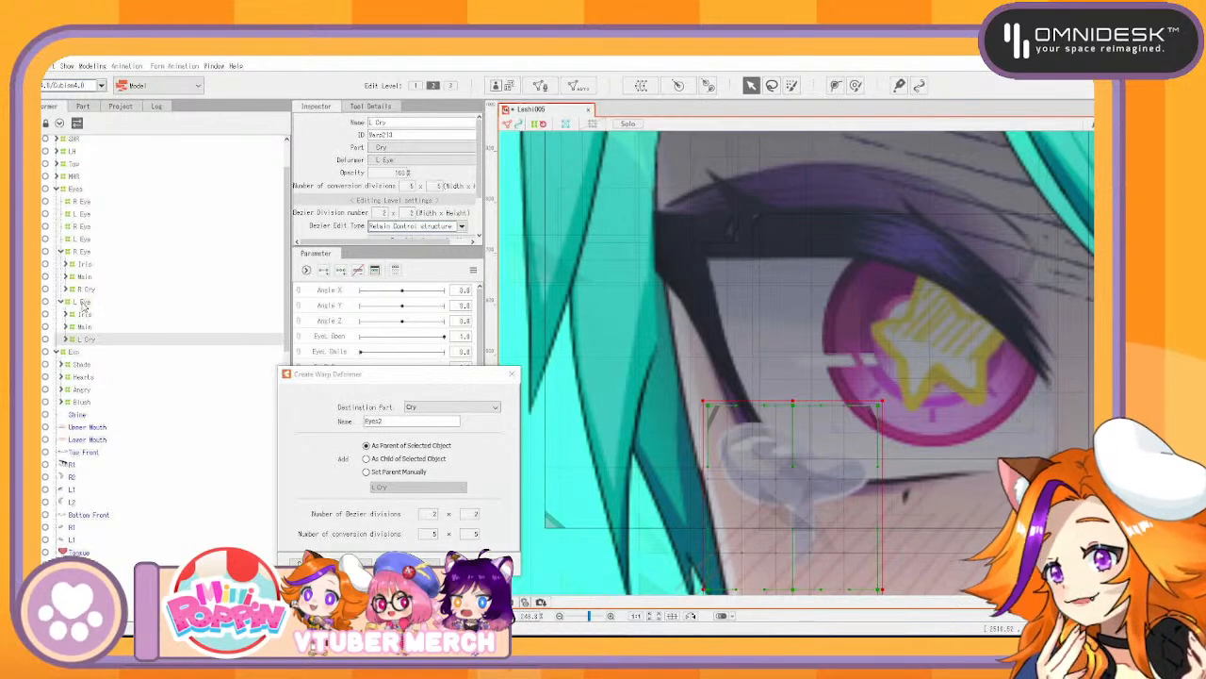
Nest the original R Eye and L Eye deformers inside their matching duplicates and collapse their hierarchy
{"action": "left_click", "coordinate": [87, 250]}
{"action": "mouse_move", "coordinate": [92, 245]}
{"action": "left_mouse_down"}
{"action": "mouse_move", "coordinate": [83, 214]}
{"action": "mouse_move", "coordinate": [84, 248]}
{"action": "mouse_move", "coordinate": [81, 227]}
{"action": "left_mouse_up"}
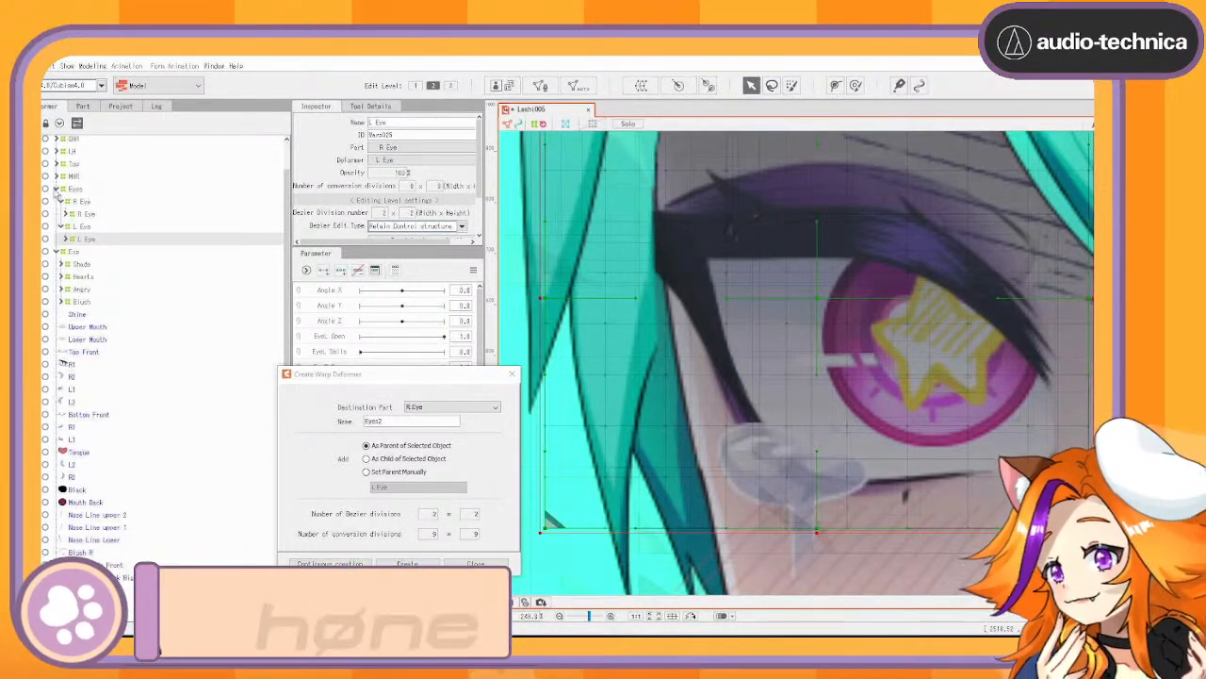
{"action": "left_click", "coordinate": [73, 191]}
{"action": "left_click", "coordinate": [57, 189]}
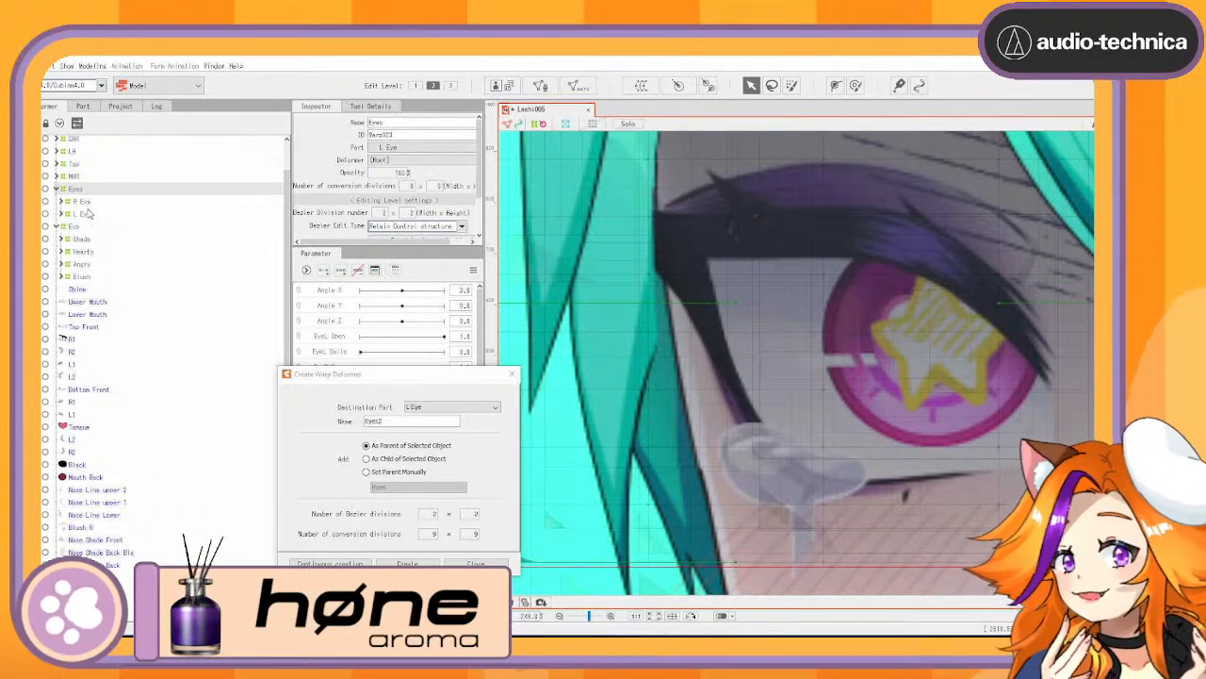
Nest the Eyes deformer inside two copies of itself and move the Brows deformer into the Eyes hierarchy
{"action": "key", "text": "ctrl+v"}
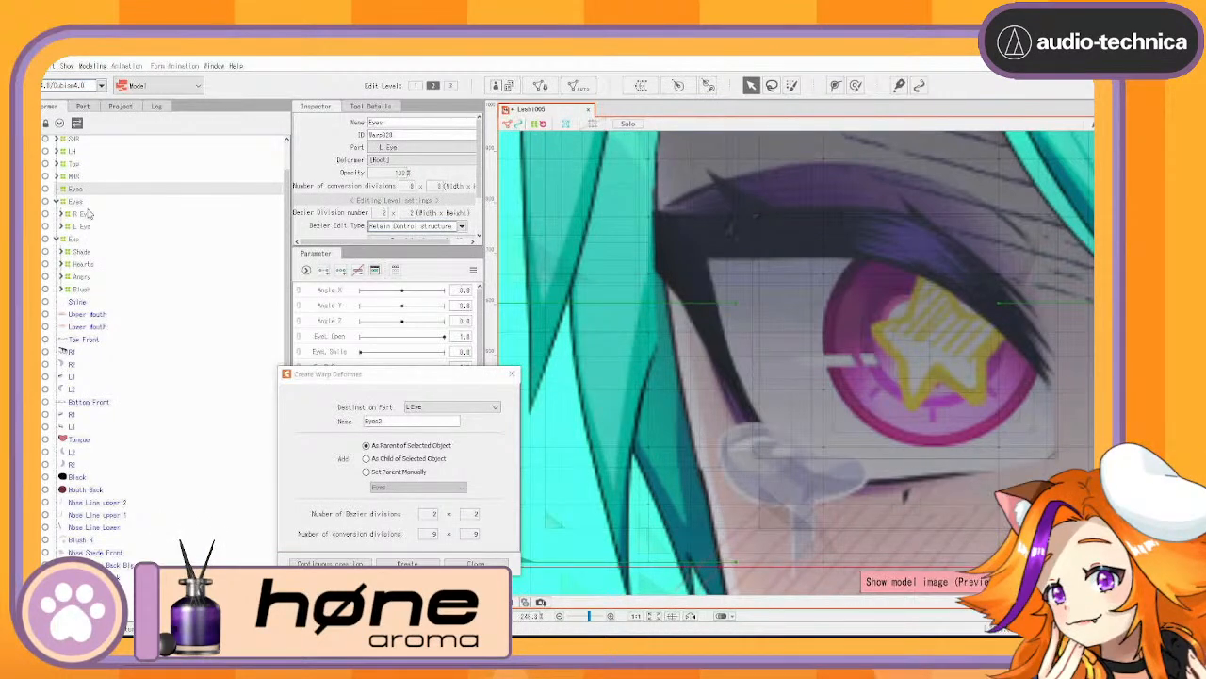
{"action": "scroll", "coordinate": [108, 257], "scroll_direction": "up", "scroll_amount": 2}
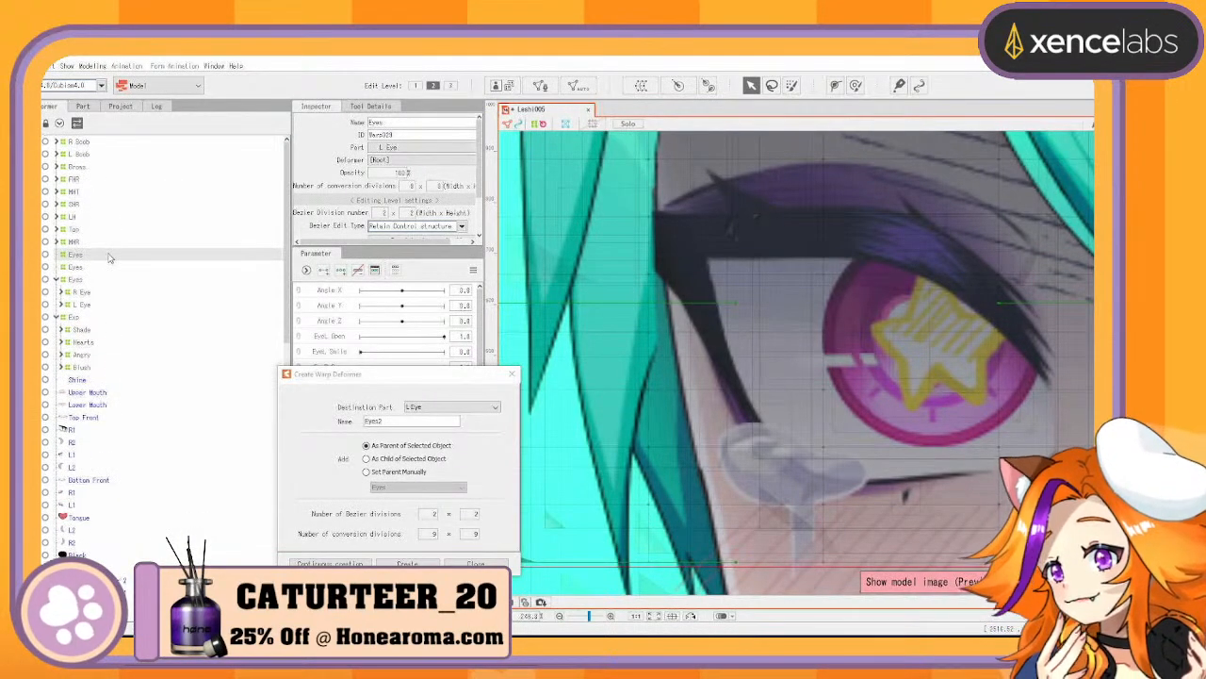
{"action": "left_click_drag", "start_coordinate": [74, 167], "coordinate": [75, 243]}
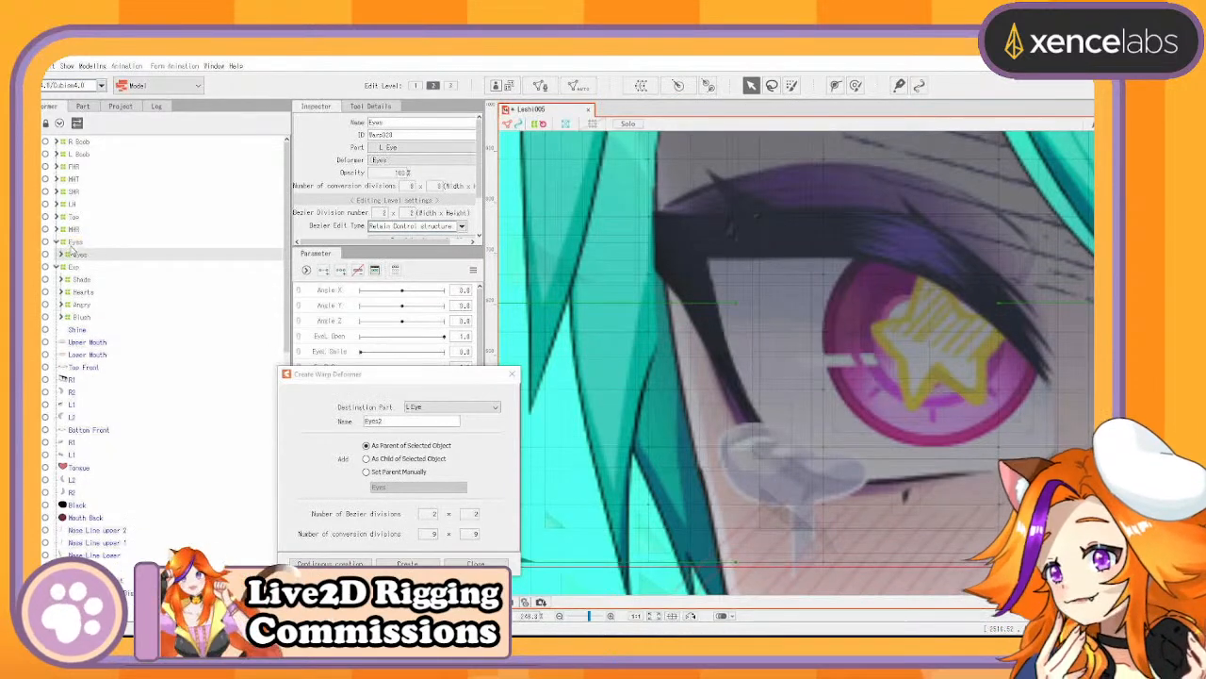
{"action": "left_click", "coordinate": [58, 242]}
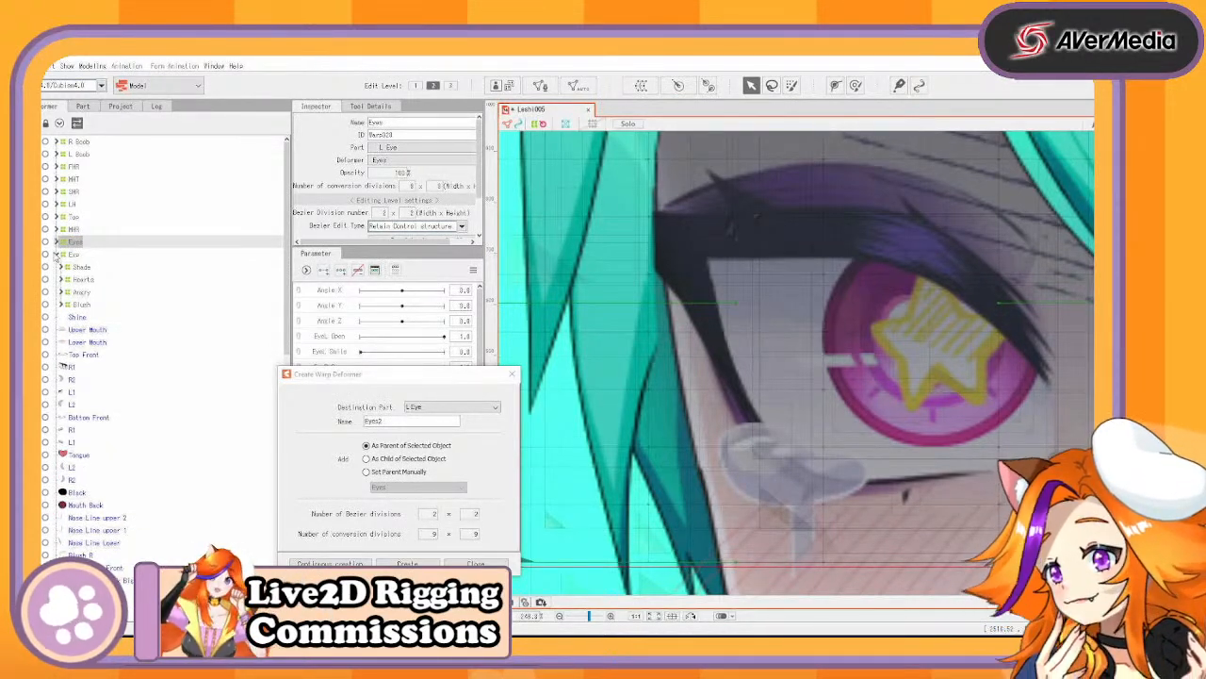
Create a warp deformer named Mouth as parent of the mouth parts from Shine through Mouth Back, leaving out Black
{"action": "left_click", "coordinate": [58, 254]}
{"action": "left_click", "coordinate": [56, 255]}
{"action": "left_click", "coordinate": [82, 268]}
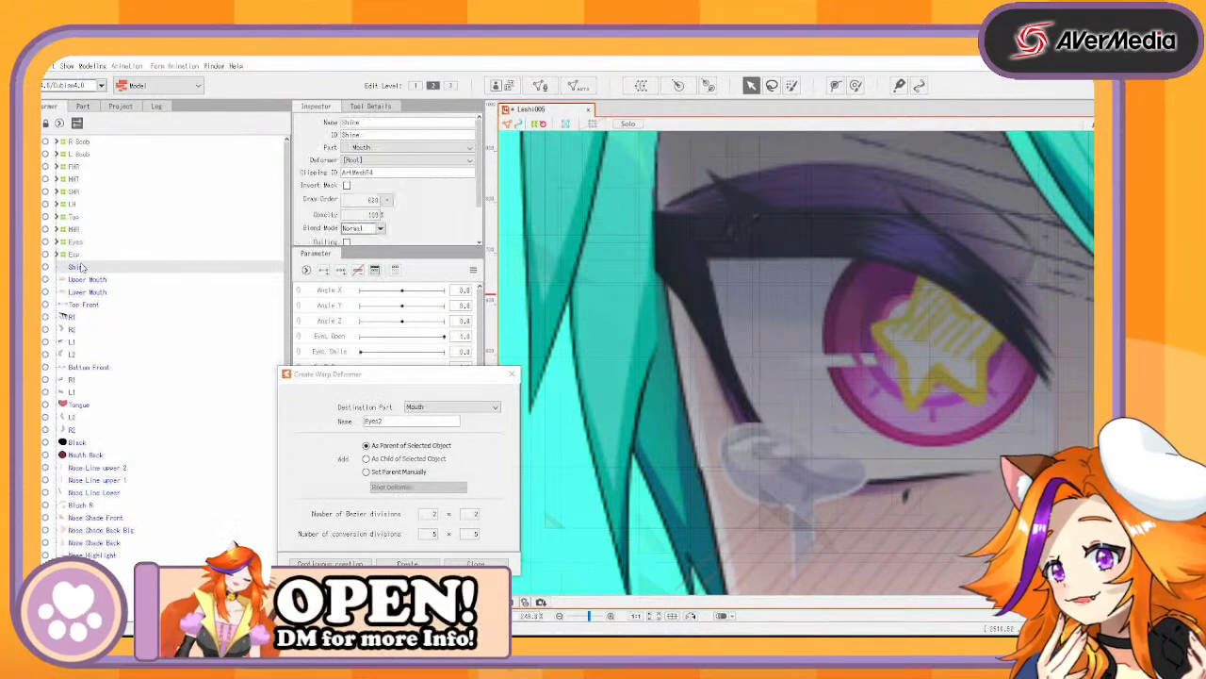
{"action": "left_click_drag", "start_coordinate": [101, 285], "coordinate": [92, 459]}
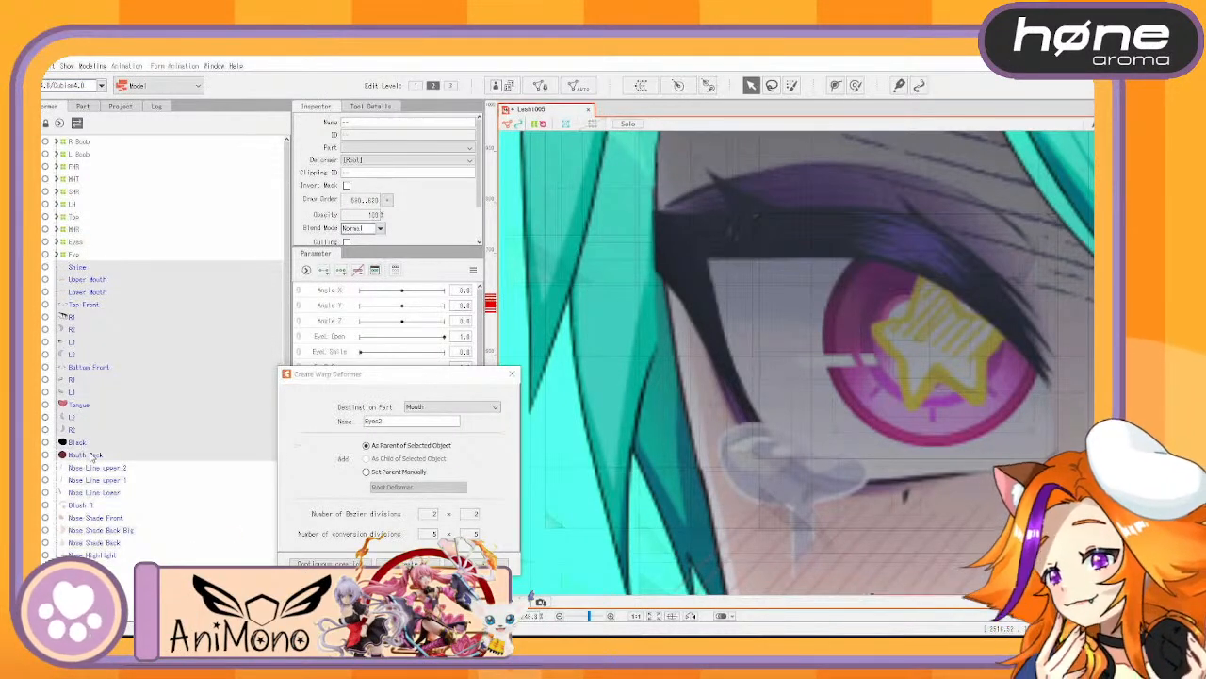
{"action": "left_click_drag", "start_coordinate": [615, 466], "coordinate": [485, 155]}
{"action": "left_click_drag", "start_coordinate": [783, 273], "coordinate": [580, 164]}
{"action": "scroll", "coordinate": [651, 245], "scroll_direction": "down", "scroll_amount": 5}
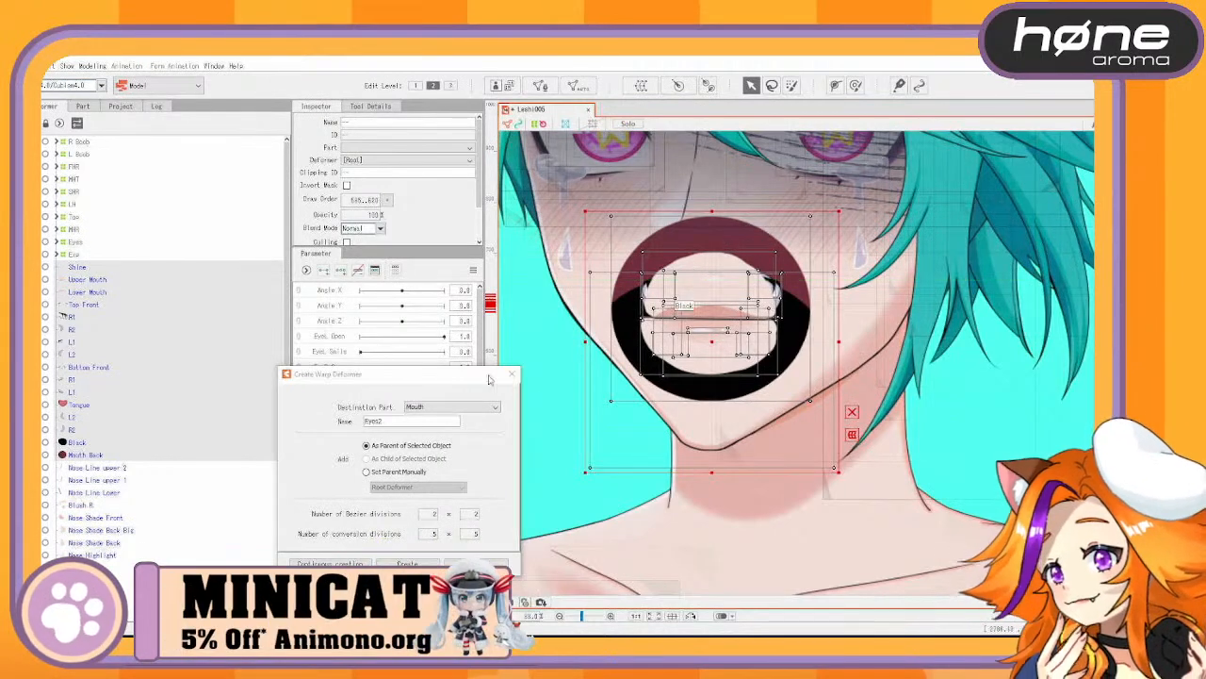
{"action": "left_click", "coordinate": [89, 444]}
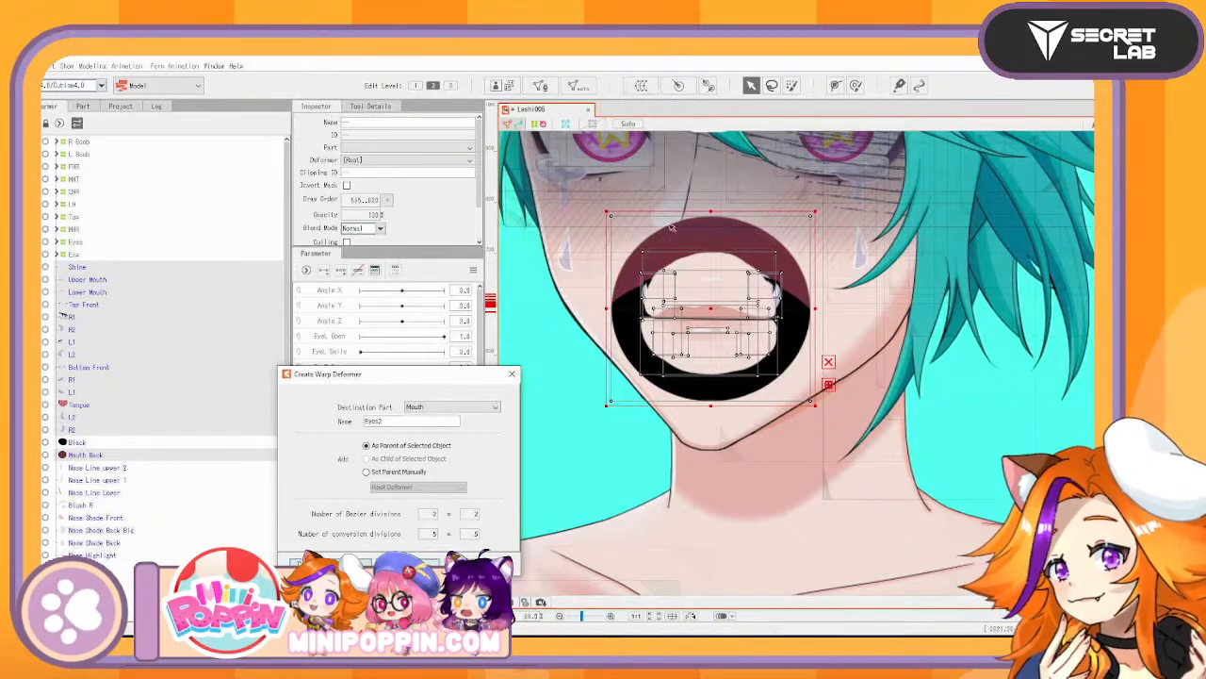
{"action": "left_click_drag", "start_coordinate": [386, 421], "coordinate": [259, 392]}
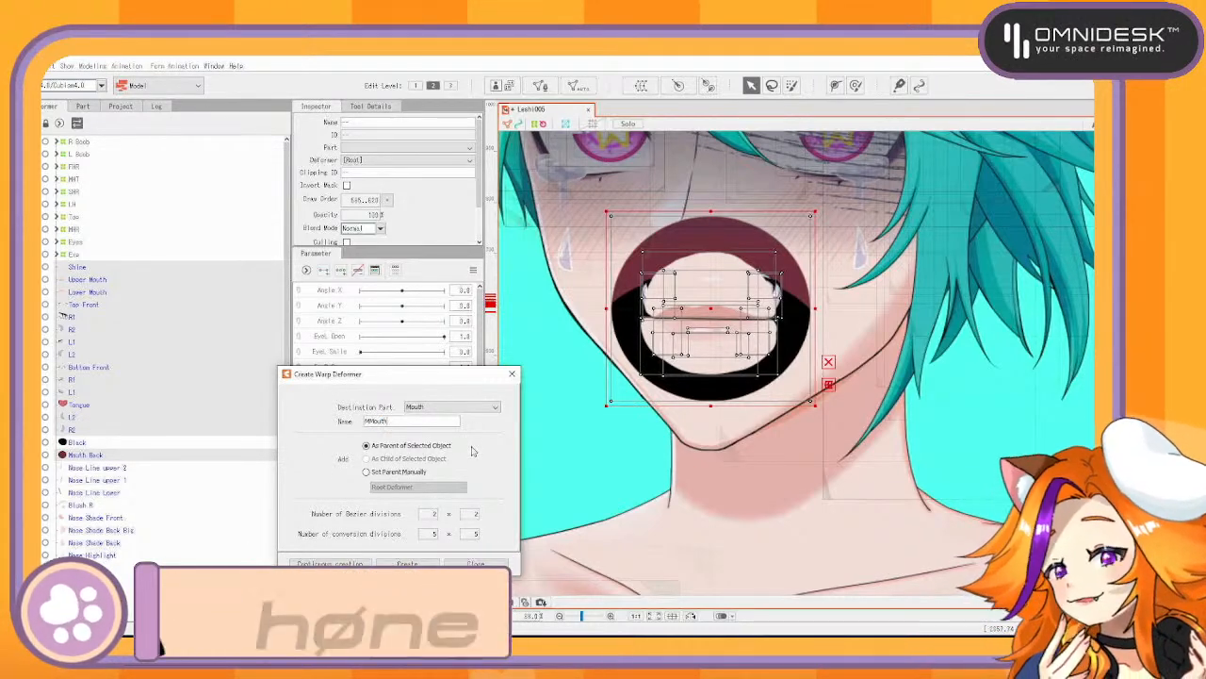
{"action": "left_click_drag", "start_coordinate": [370, 422], "coordinate": [319, 408]}
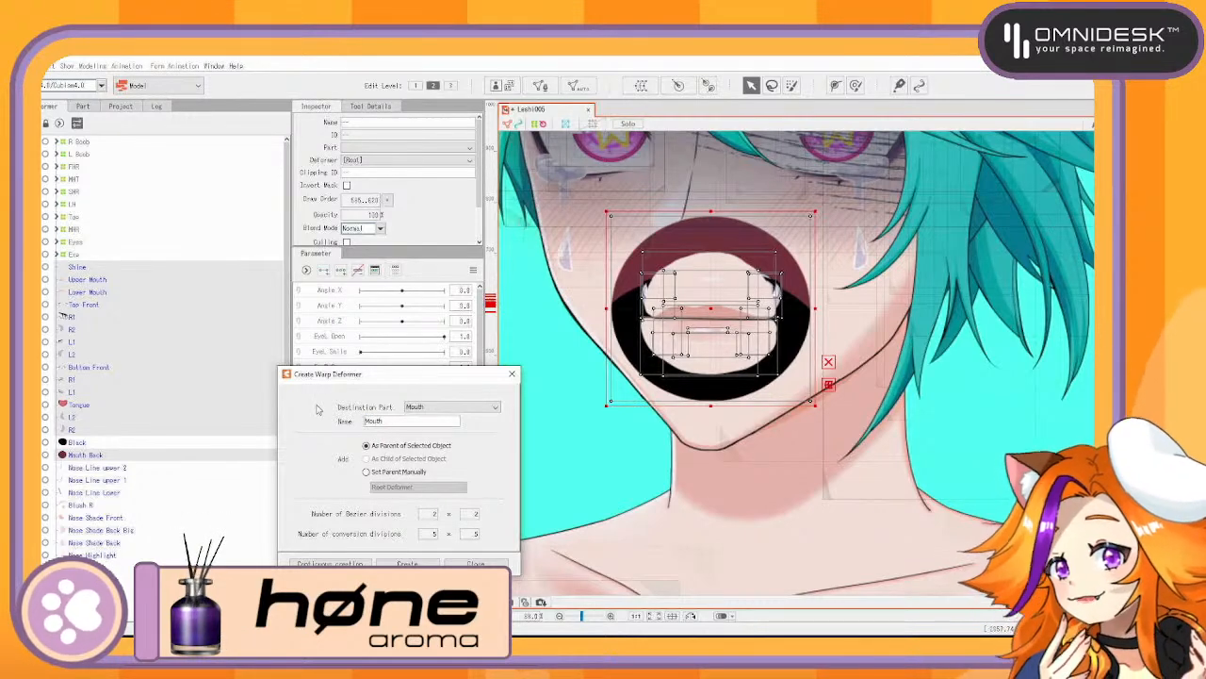
{"action": "left_click", "coordinate": [330, 563]}
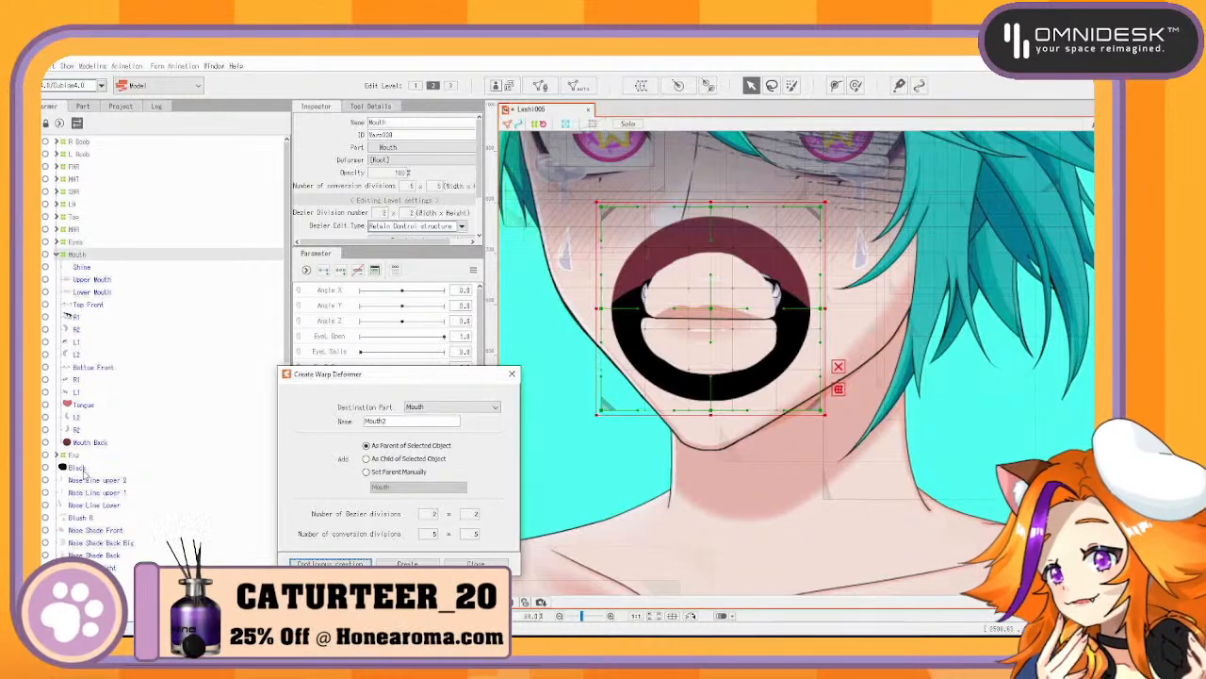
Move Black into the Mouth deformer and create a warp deformer named Inner as parent of Mouth Back
{"action": "left_click", "coordinate": [79, 468]}
{"action": "left_click", "coordinate": [91, 455]}
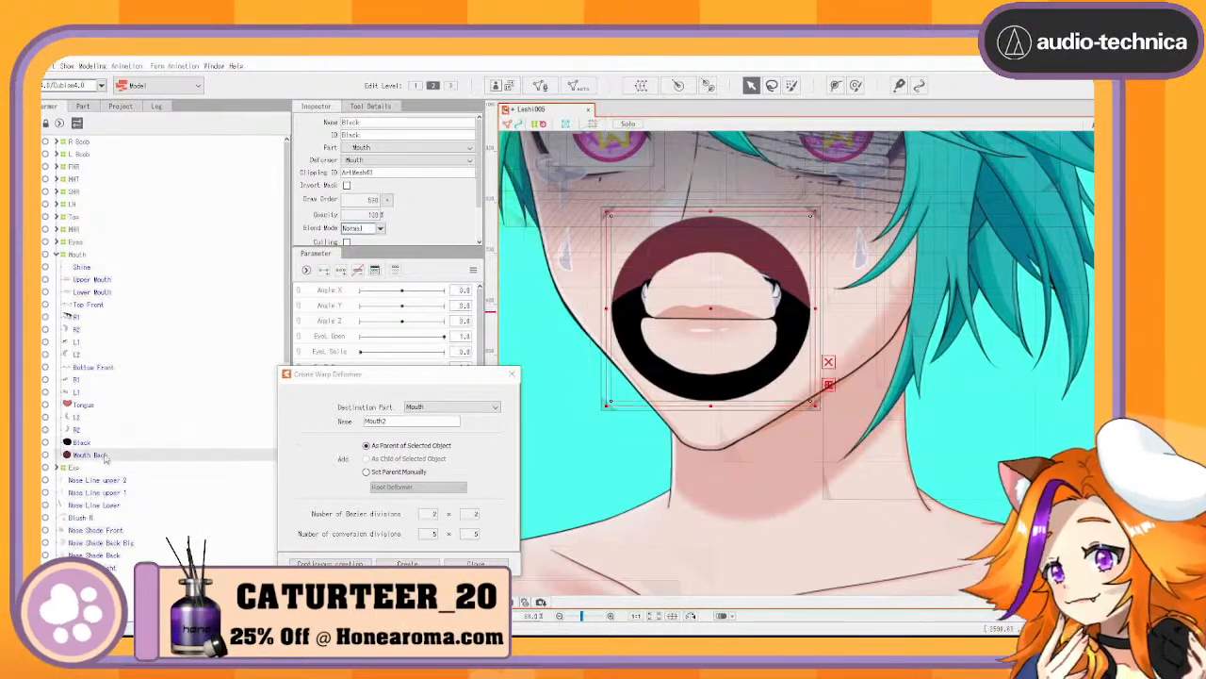
{"action": "left_click", "coordinate": [107, 444]}
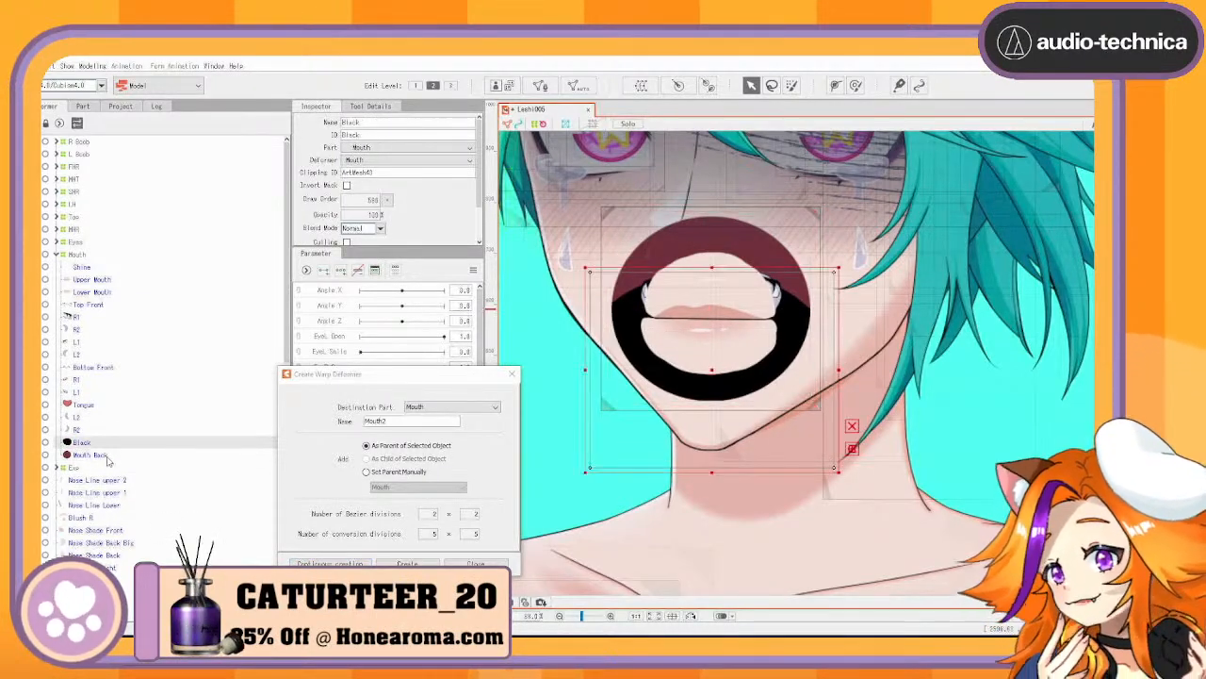
{"action": "left_click", "coordinate": [108, 458]}
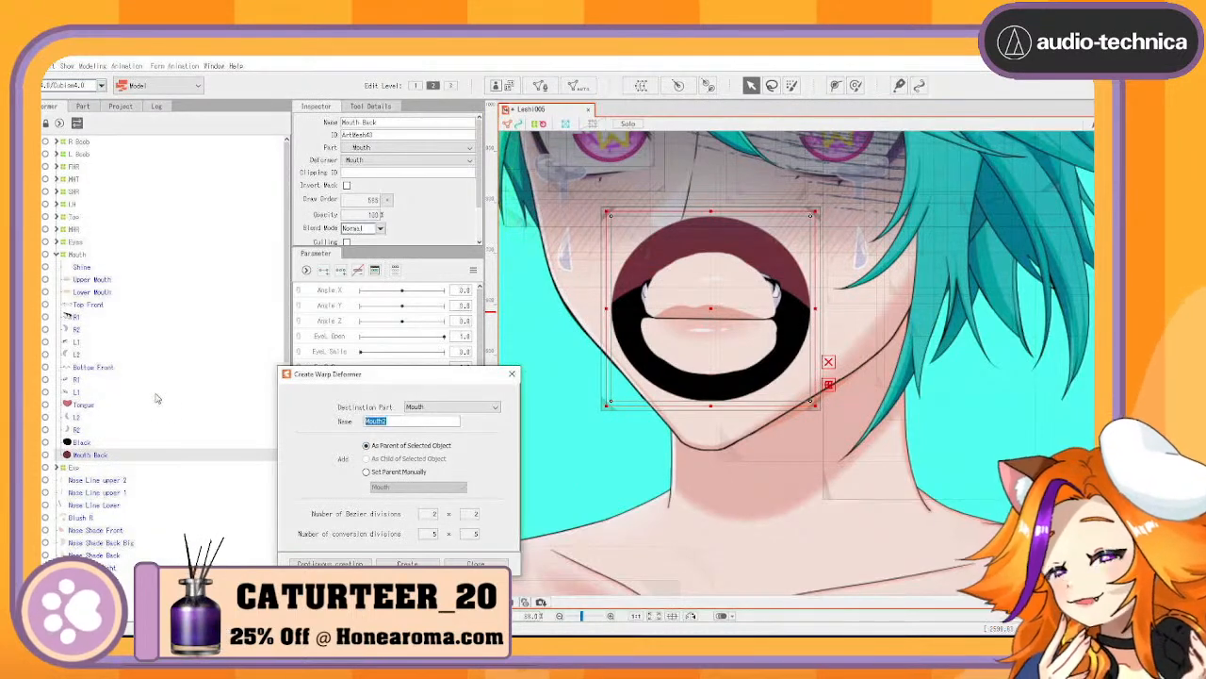
{"action": "type", "text": "Inner"}
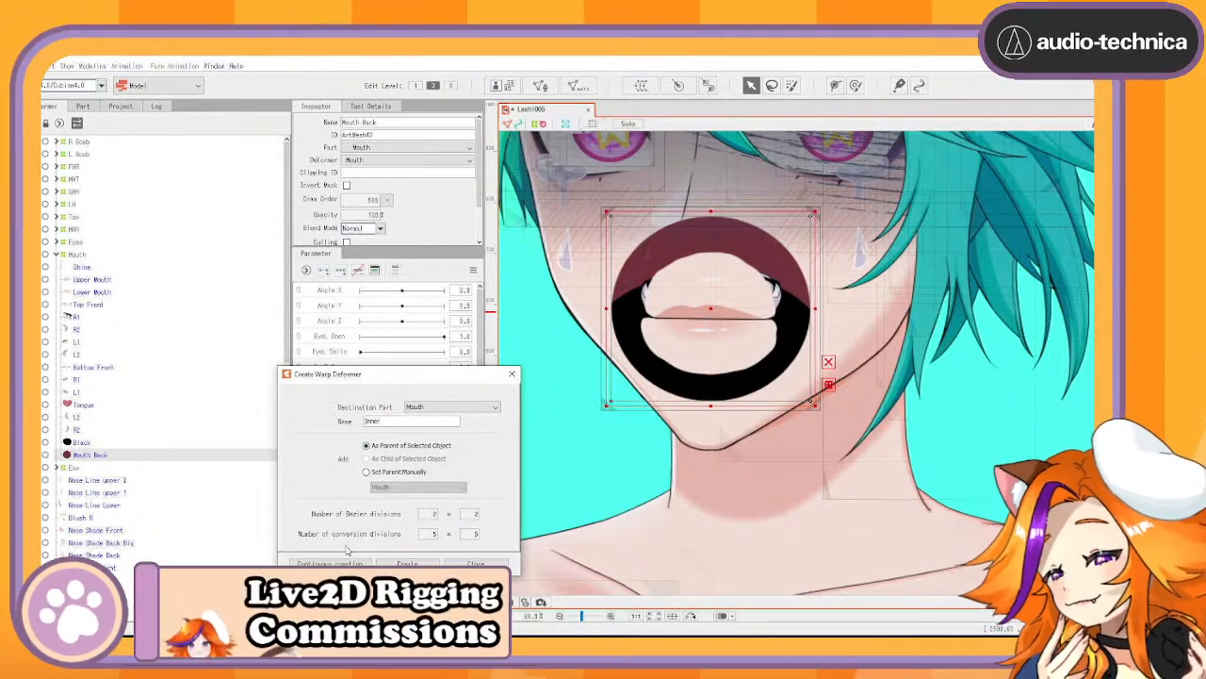
{"action": "left_click", "coordinate": [356, 562]}
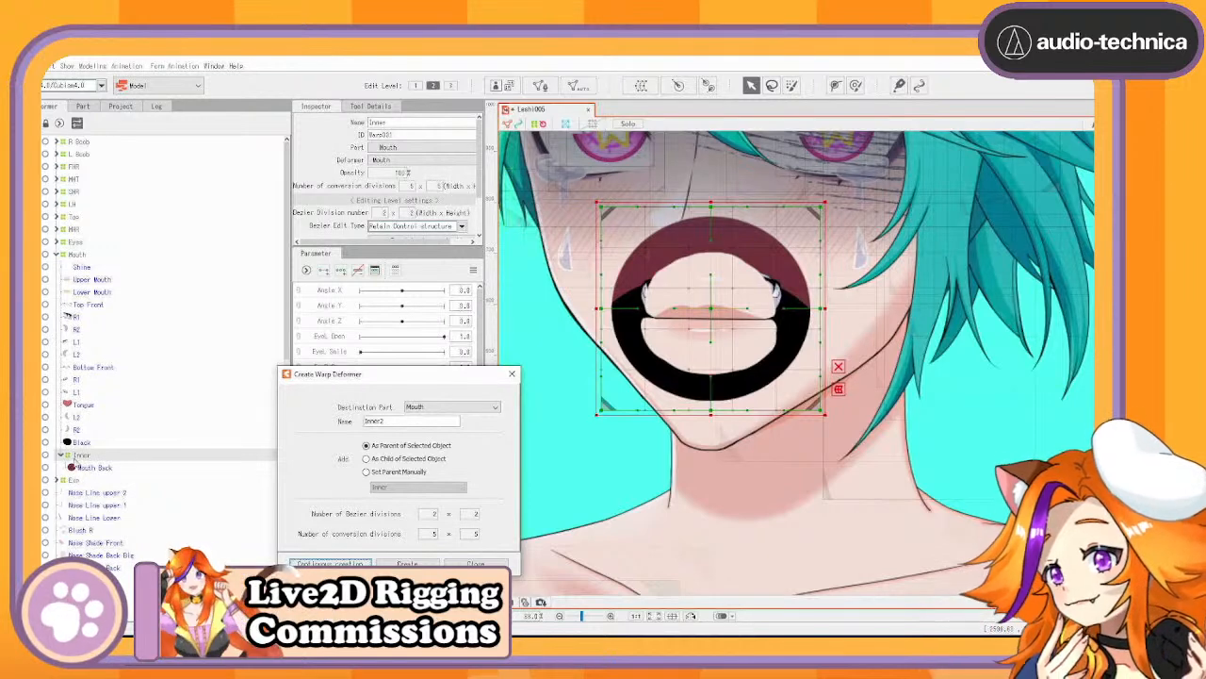
Create a warp deformer named Black as parent of the Black mouth part
{"action": "left_click", "coordinate": [82, 442]}
{"action": "left_click_drag", "start_coordinate": [418, 423], "coordinate": [337, 416]}
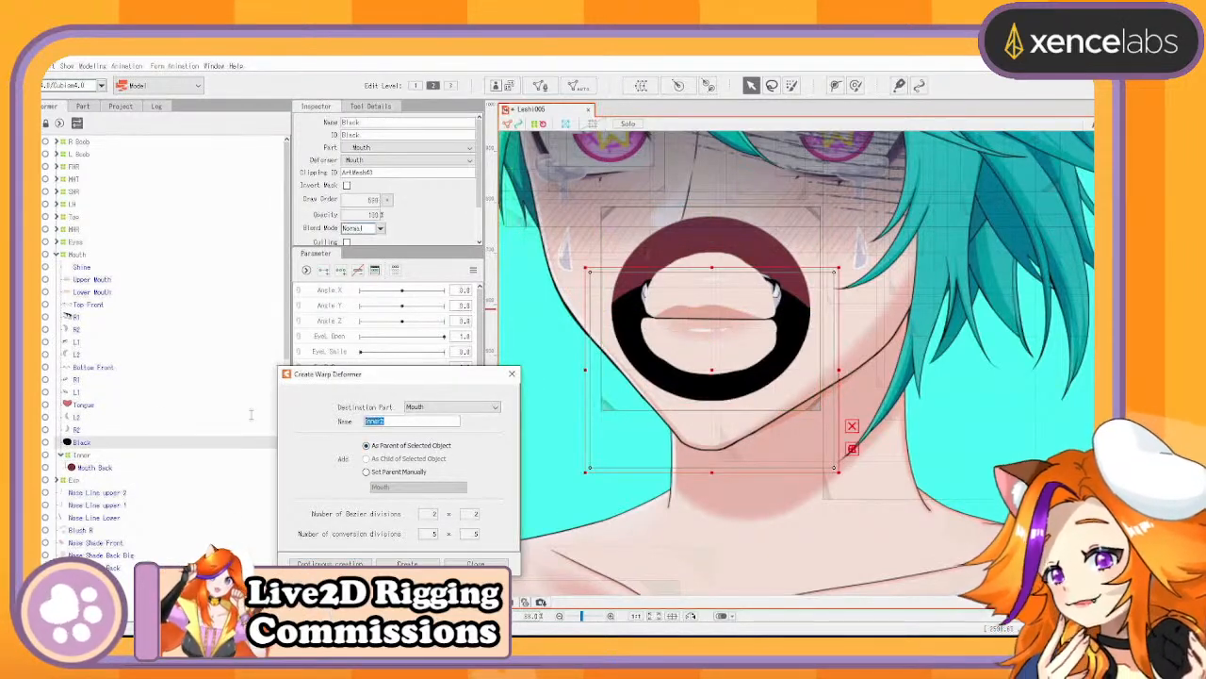
{"action": "type", "text": "B"}
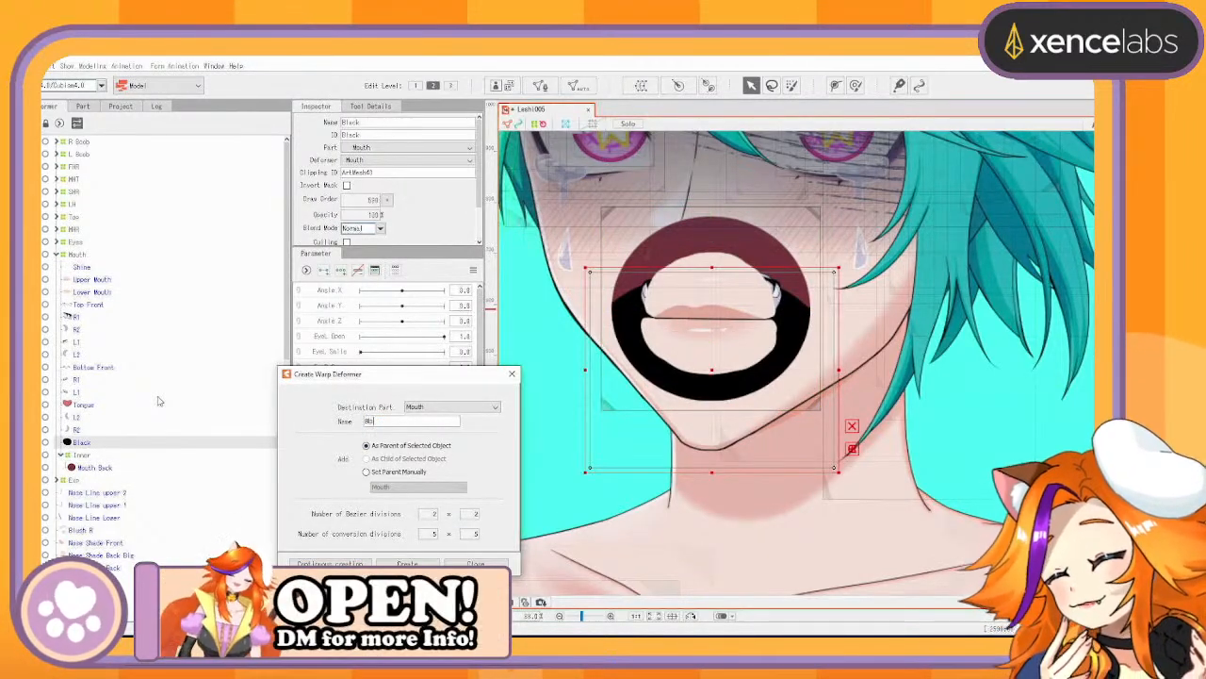
{"action": "type", "text": "lack"}
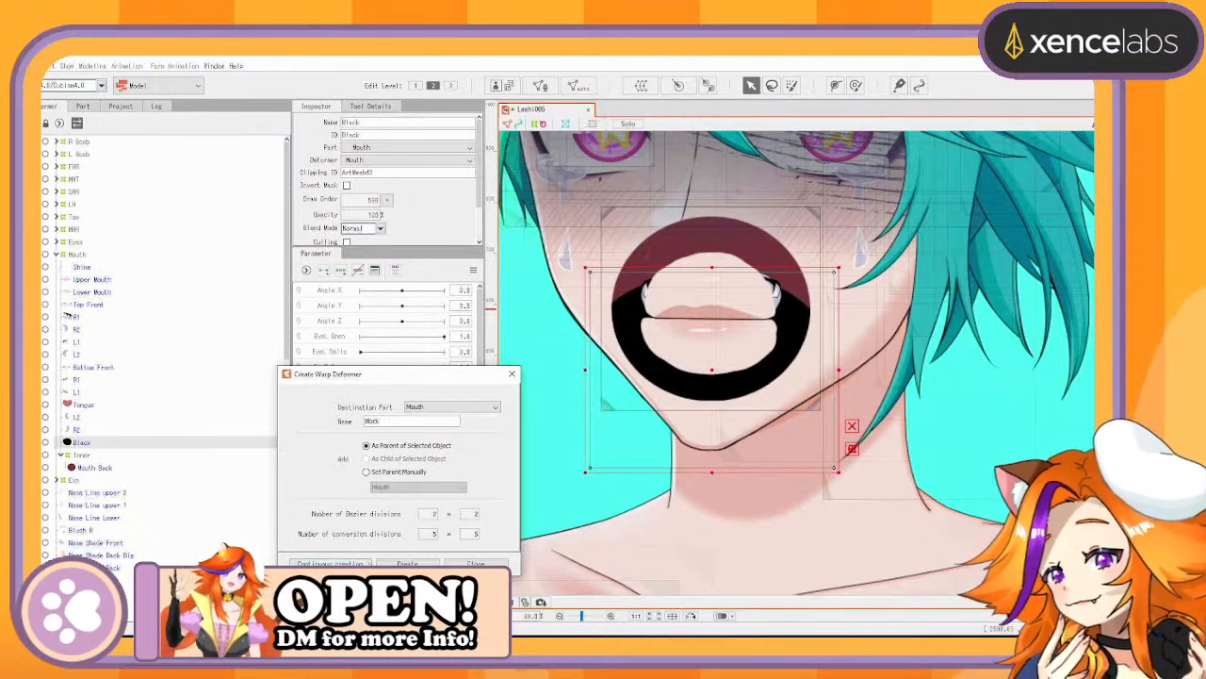
{"action": "left_click", "coordinate": [335, 562]}
Create a warp deformer named Bottom Teeth as parent of Bottom Front and the lower R1, L1, L2 and R2 teeth
{"action": "left_click", "coordinate": [82, 418]}
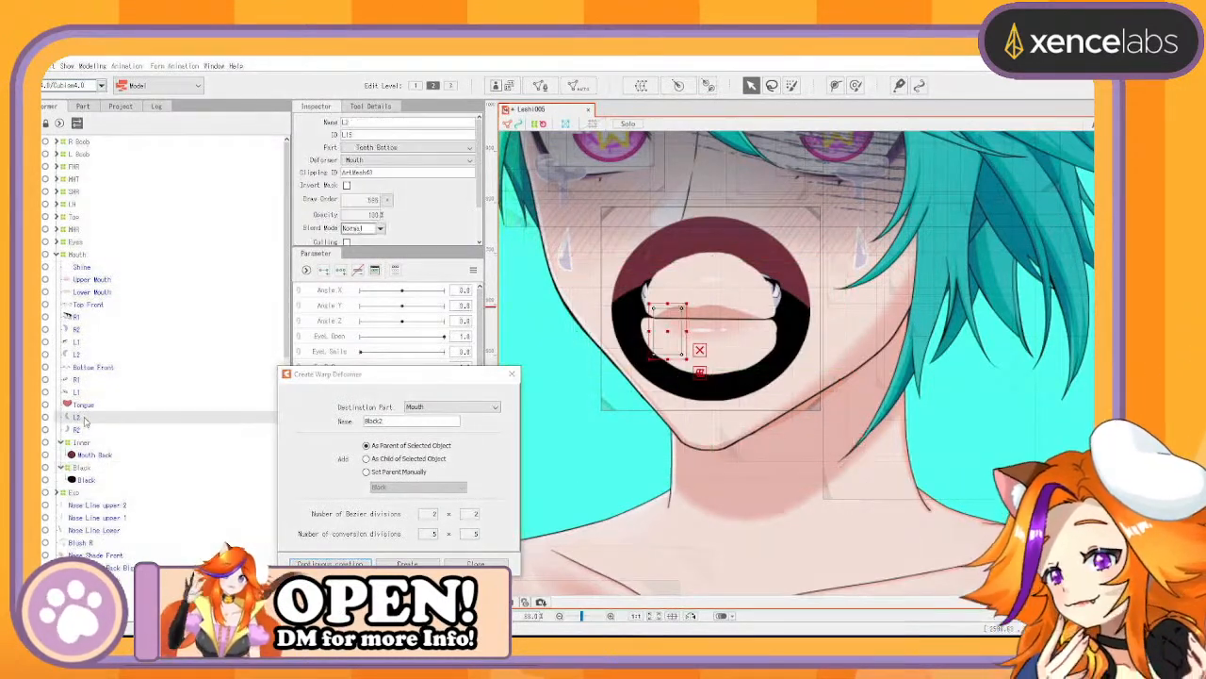
{"action": "left_click", "coordinate": [86, 429]}
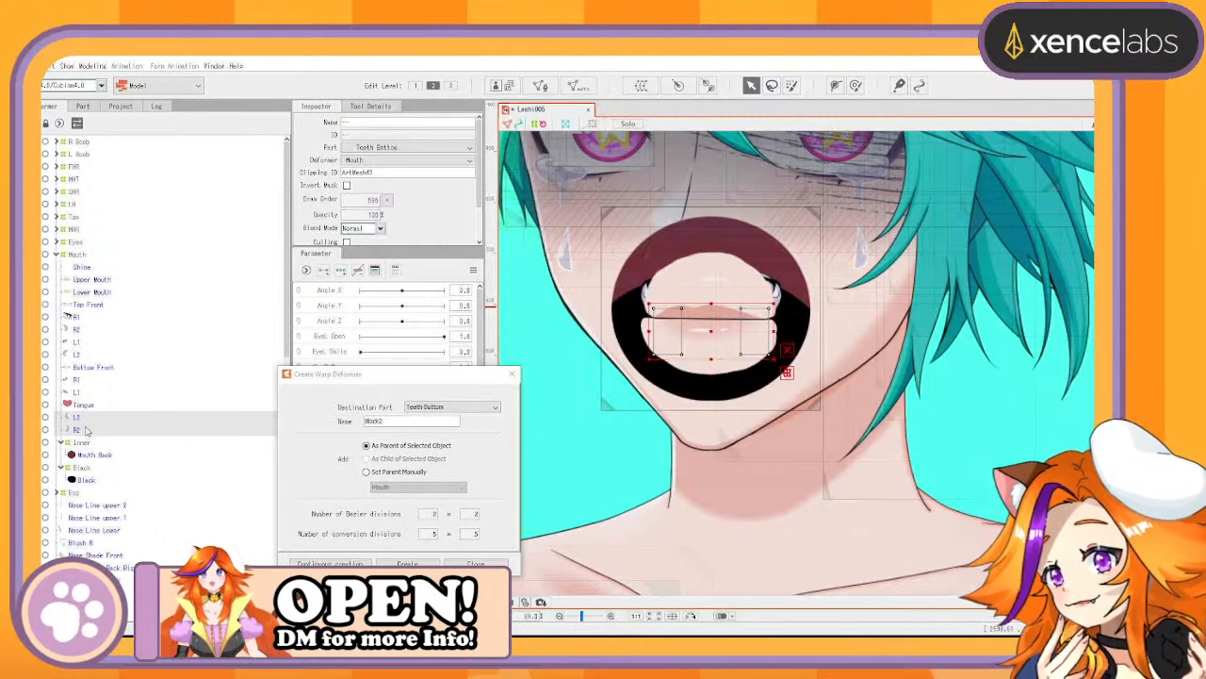
{"action": "left_click", "coordinate": [81, 381], "text": "ctrl"}
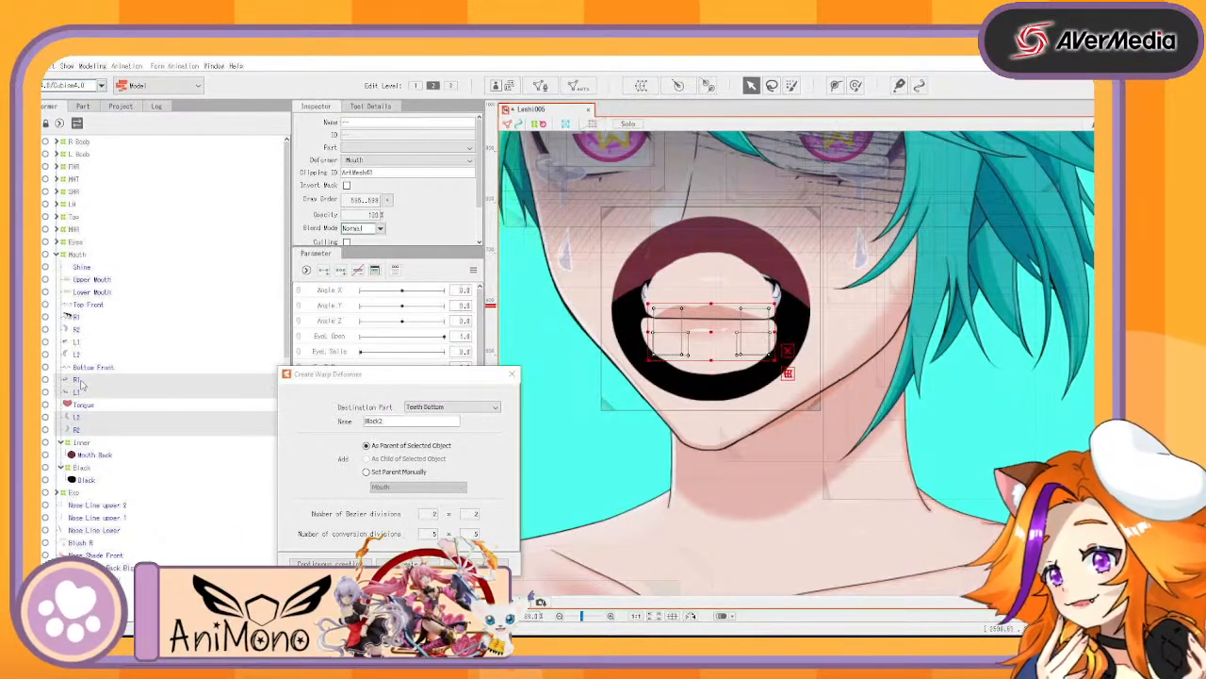
{"action": "left_click", "coordinate": [86, 367], "text": "ctrl"}
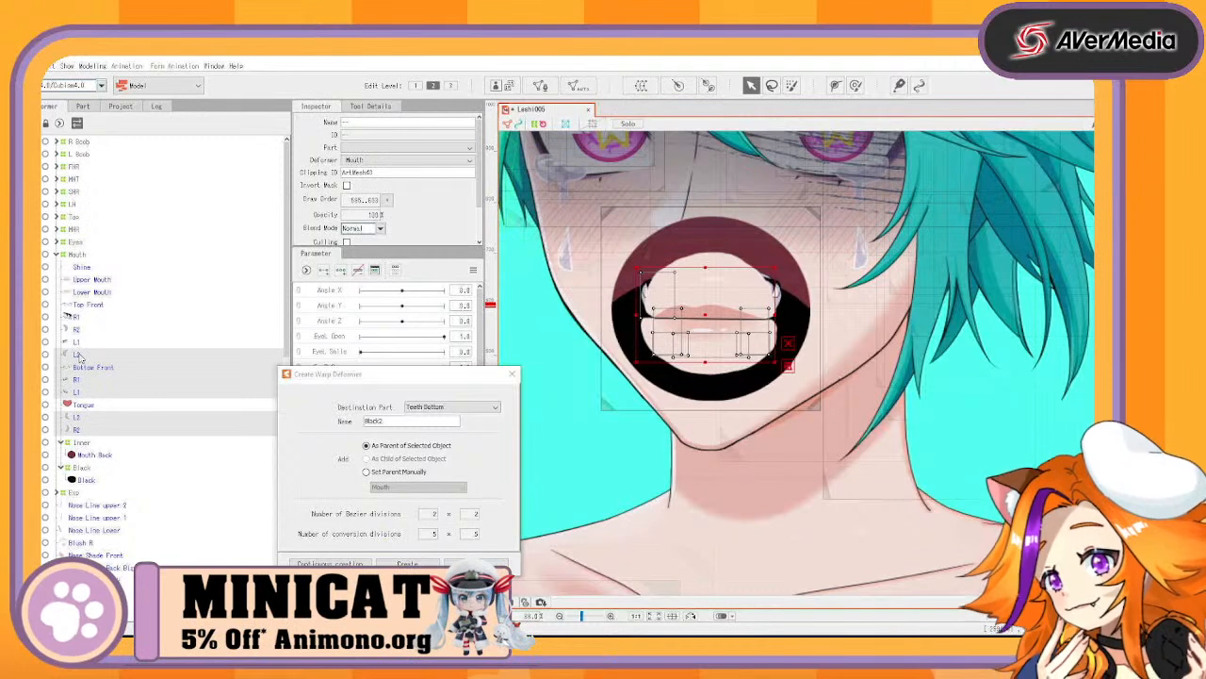
{"action": "double_click", "coordinate": [416, 419]}
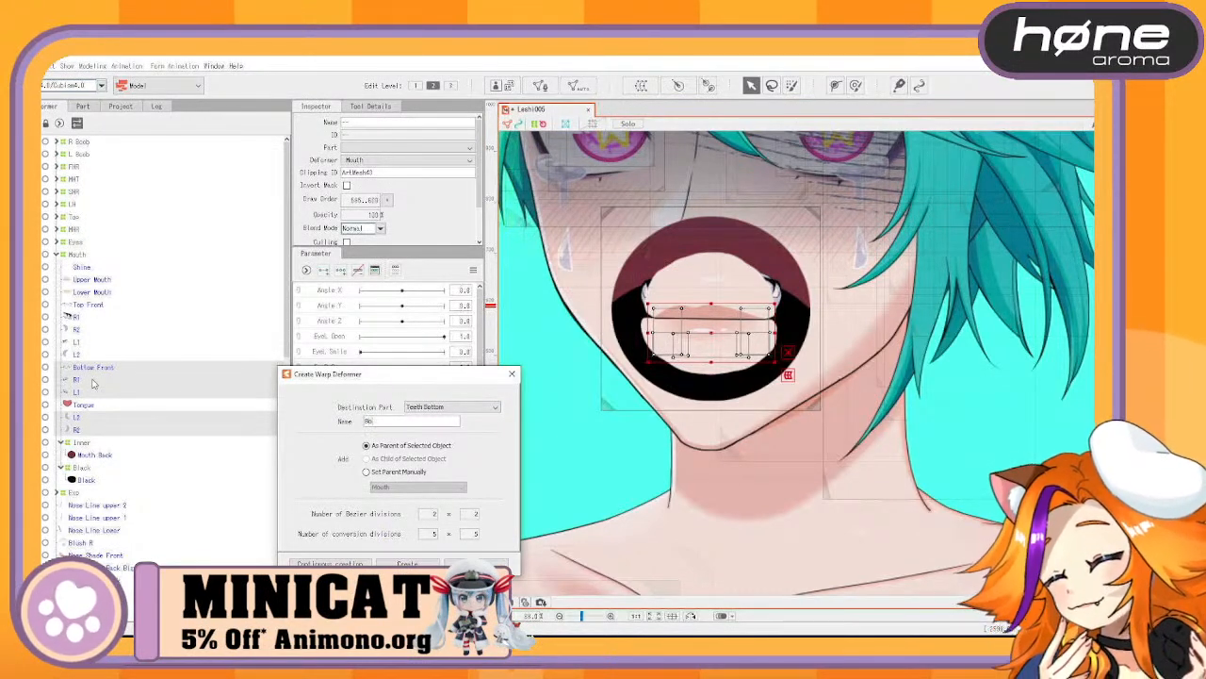
{"action": "type", "text": "Bottom "}
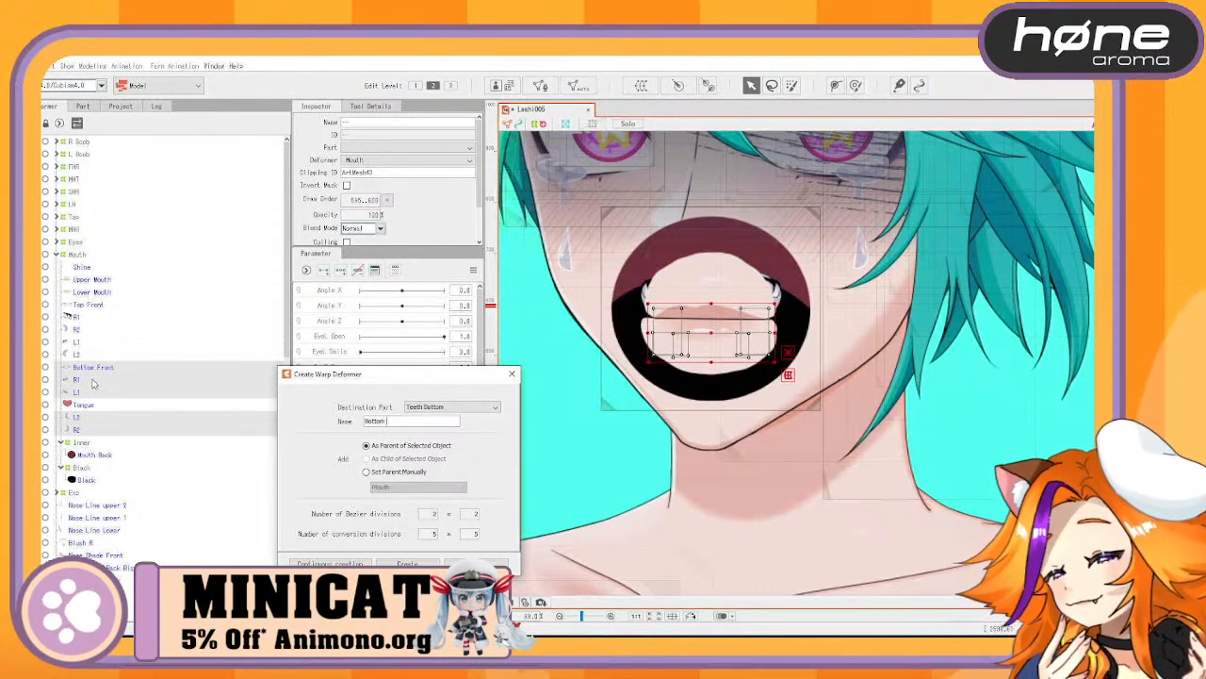
{"action": "type", "text": "Teeth"}
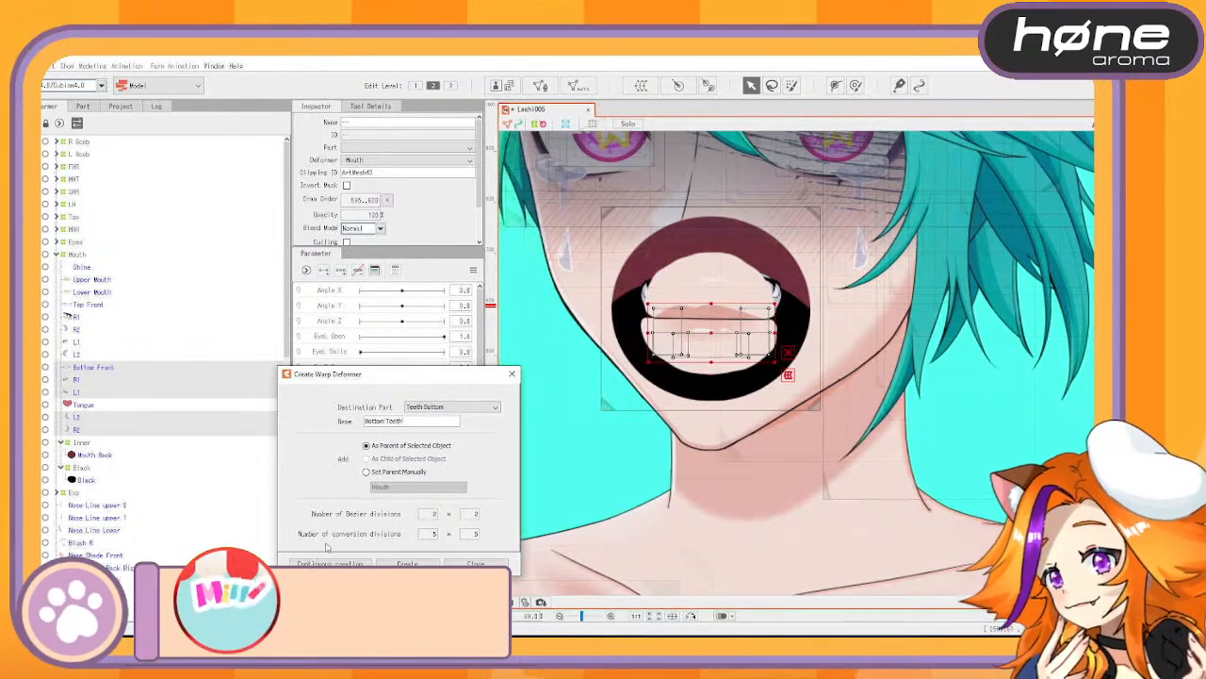
{"action": "left_click", "coordinate": [330, 563]}
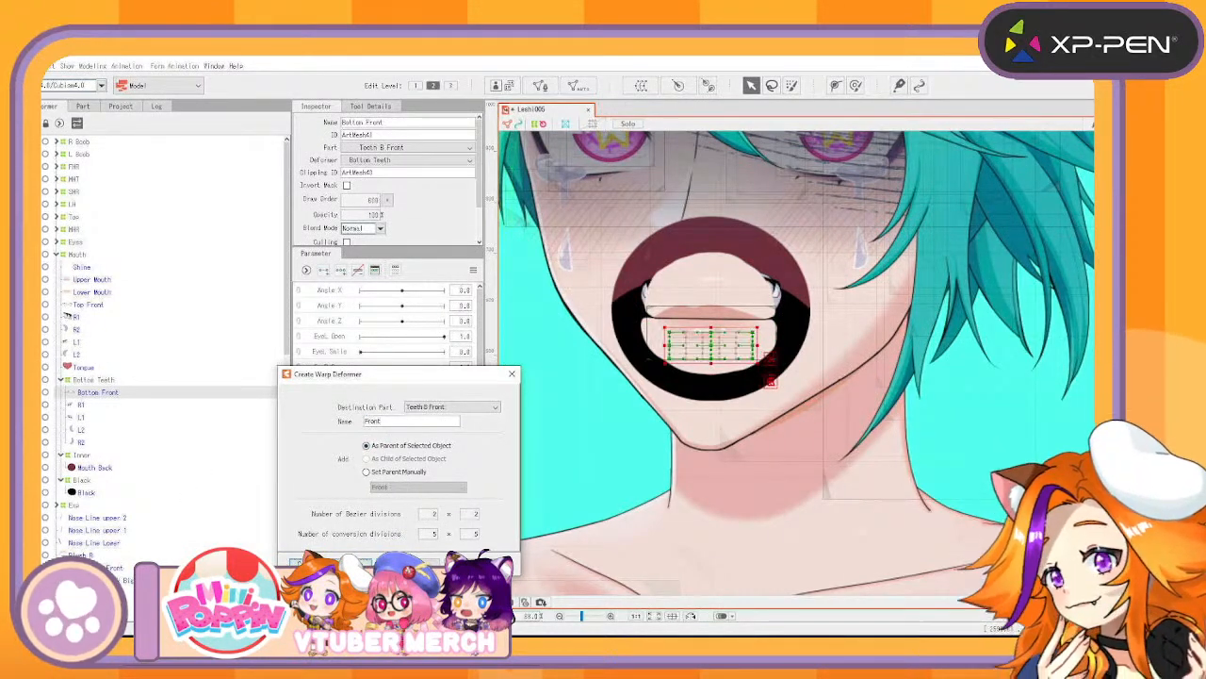
Within Bottom Teeth, create parent warp deformers named Front for Bottom Front and R for the R1 and R2 teeth
{"action": "left_click", "coordinate": [330, 563]}
{"action": "left_click", "coordinate": [85, 393]}
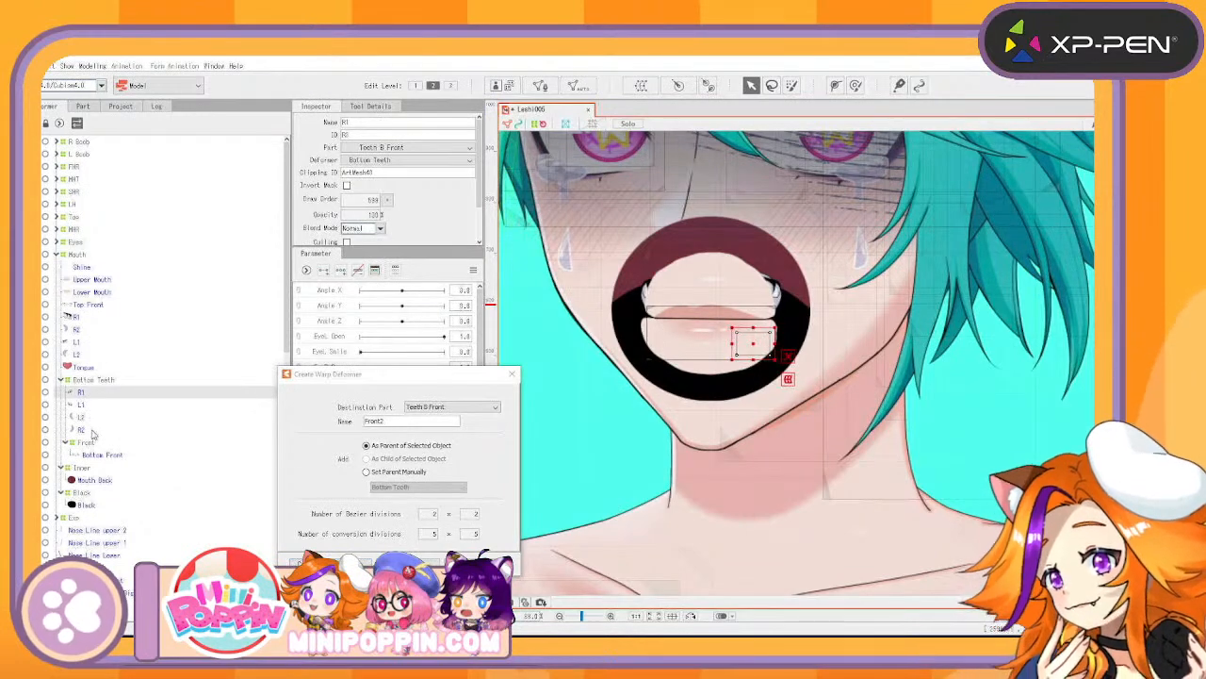
{"action": "left_click", "coordinate": [81, 430], "text": "ctrl"}
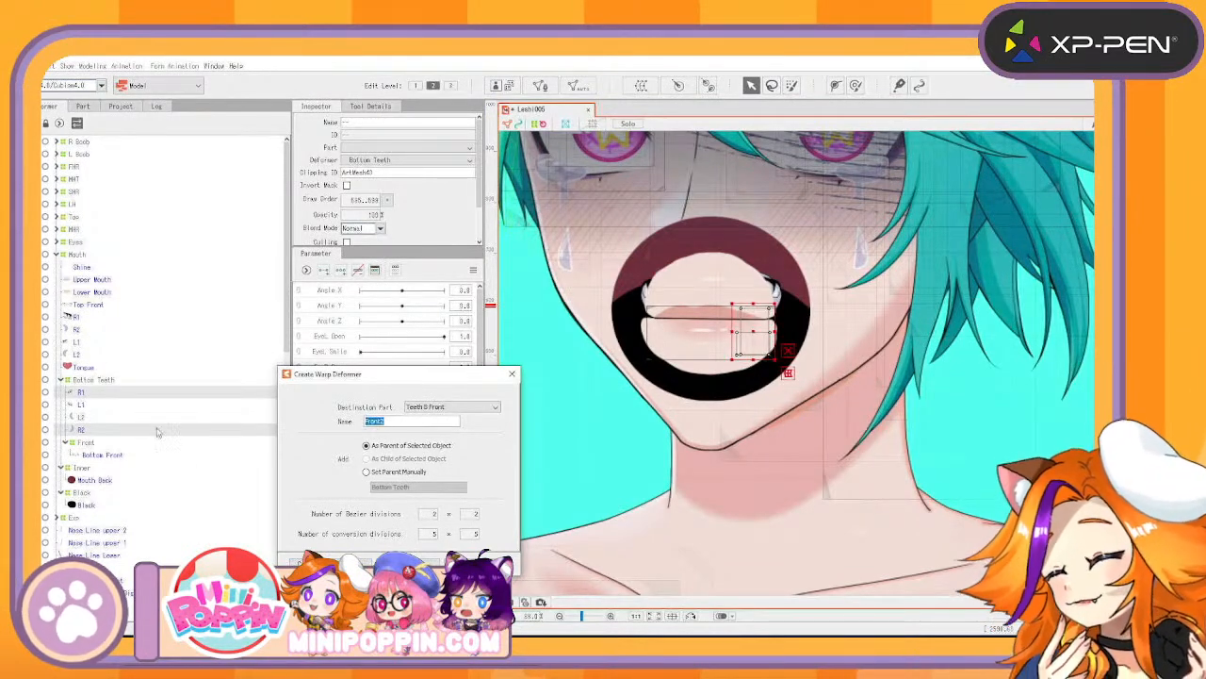
{"action": "left_click", "coordinate": [330, 563]}
Create a warp deformer named L as parent of the L1 and L2 teeth in Bottom Teeth
{"action": "left_click", "coordinate": [83, 392]}
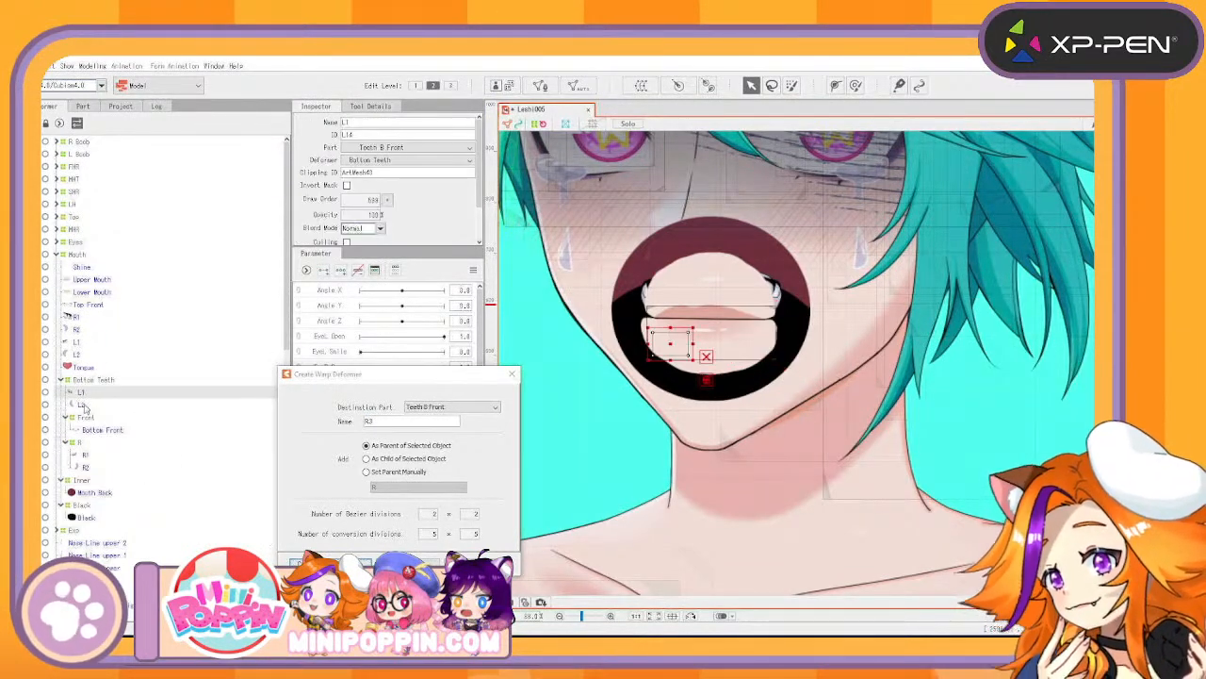
{"action": "left_click", "coordinate": [84, 404], "text": "ctrl"}
{"action": "left_click", "coordinate": [396, 422]}
{"action": "left_click_drag", "start_coordinate": [396, 421], "coordinate": [218, 398]}
{"action": "type", "text": "L"}
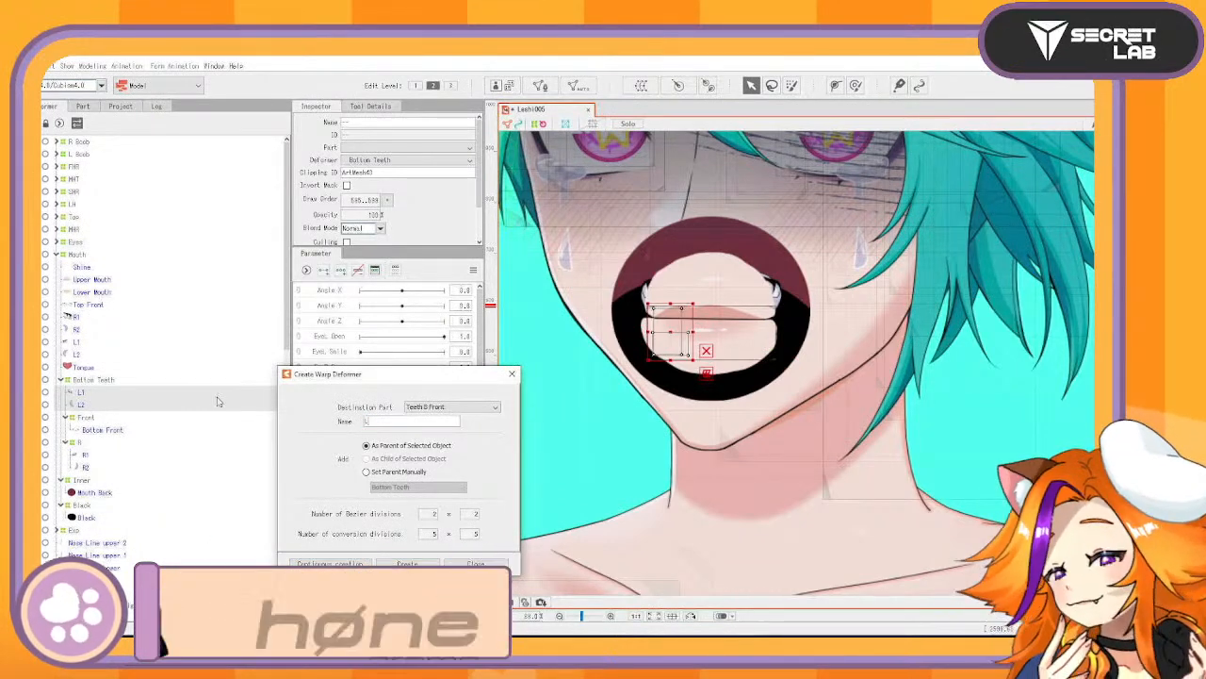
{"action": "left_click", "coordinate": [330, 563]}
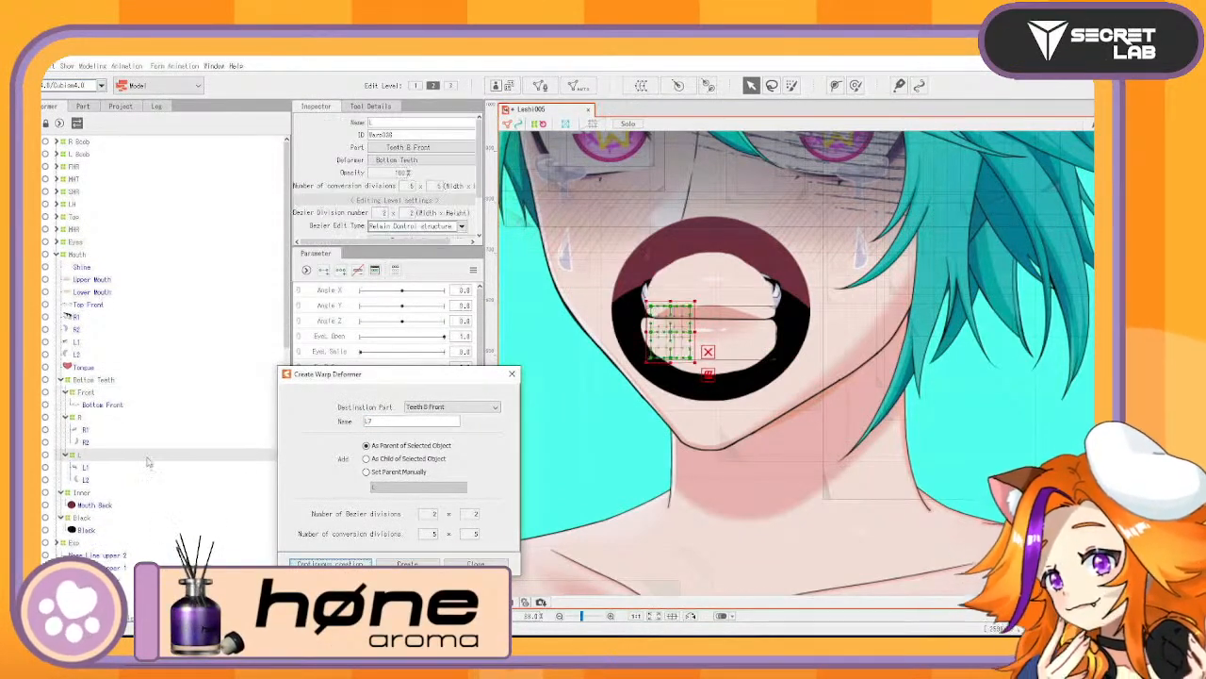
Create a separate parent warp deformer named 2 for each of the lower R2 and L2 teeth
{"action": "left_click", "coordinate": [96, 442]}
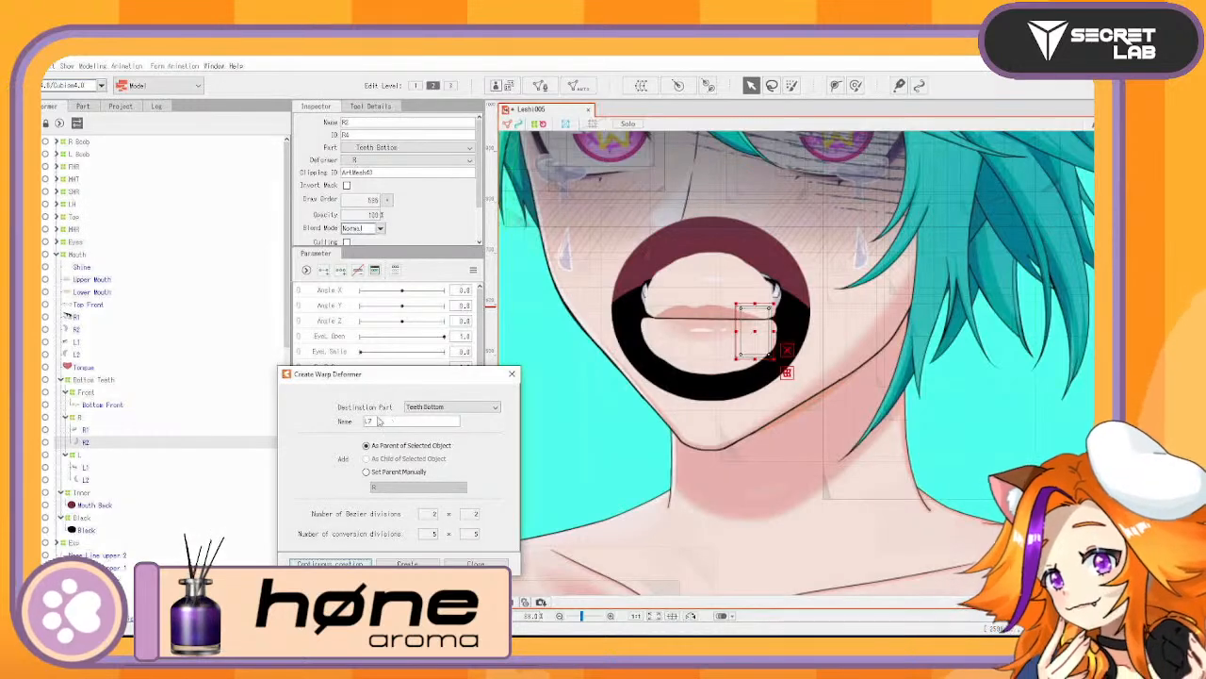
{"action": "left_click_drag", "start_coordinate": [383, 421], "coordinate": [345, 424]}
{"action": "type", "text": "2"}
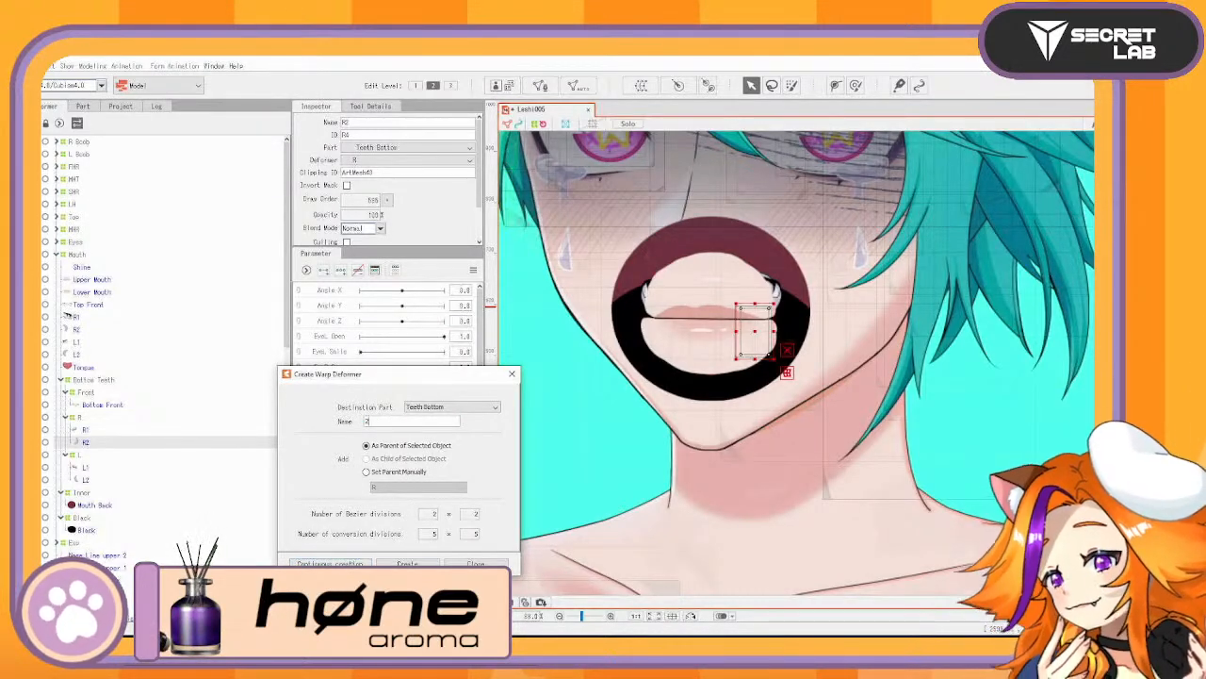
{"action": "left_click", "coordinate": [330, 563]}
{"action": "left_click", "coordinate": [157, 487]}
{"action": "double_click", "coordinate": [394, 419]}
{"action": "type", "text": "2"}
{"action": "left_click", "coordinate": [330, 563]}
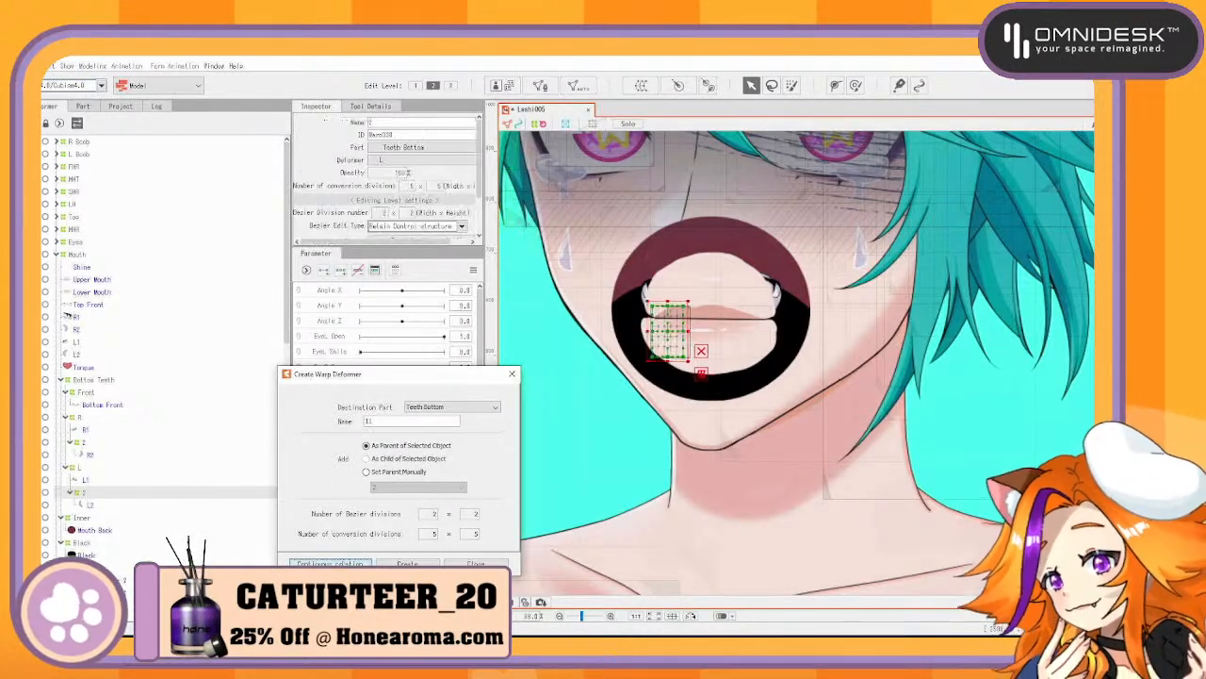
Save the model and nest each of the two deformers named 2 inside two copies of itself
{"action": "left_click", "coordinate": [79, 442], "text": "ctrl"}
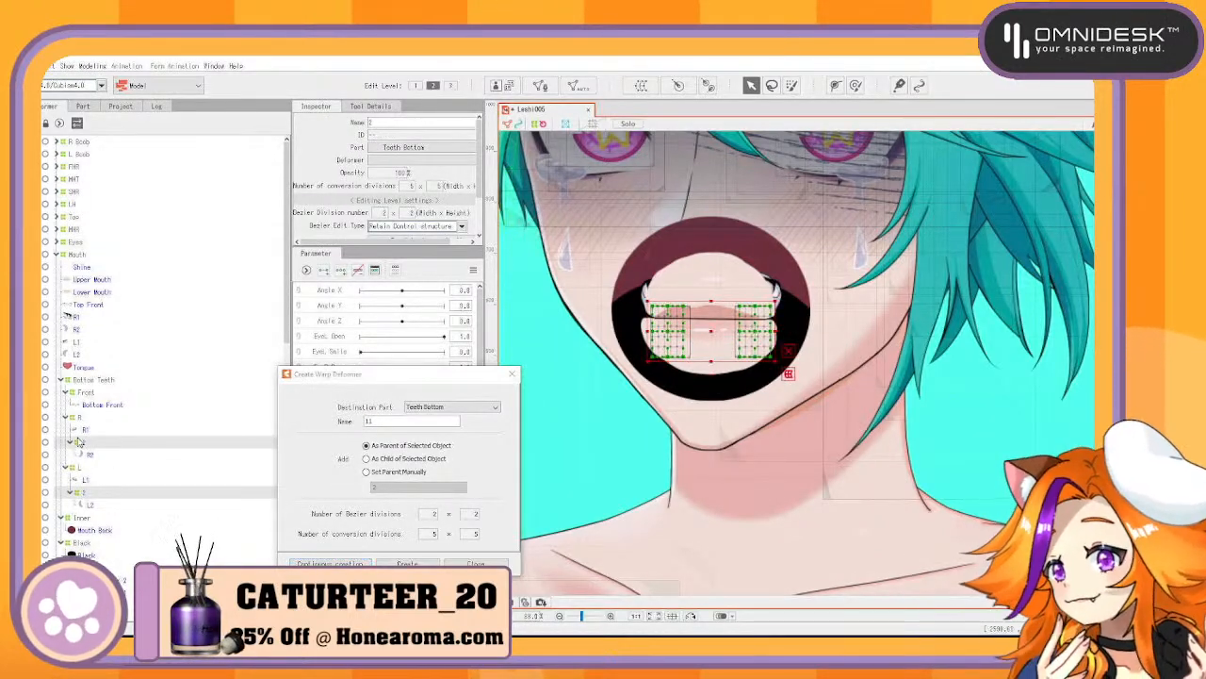
{"action": "key", "text": "ctrl+s"}
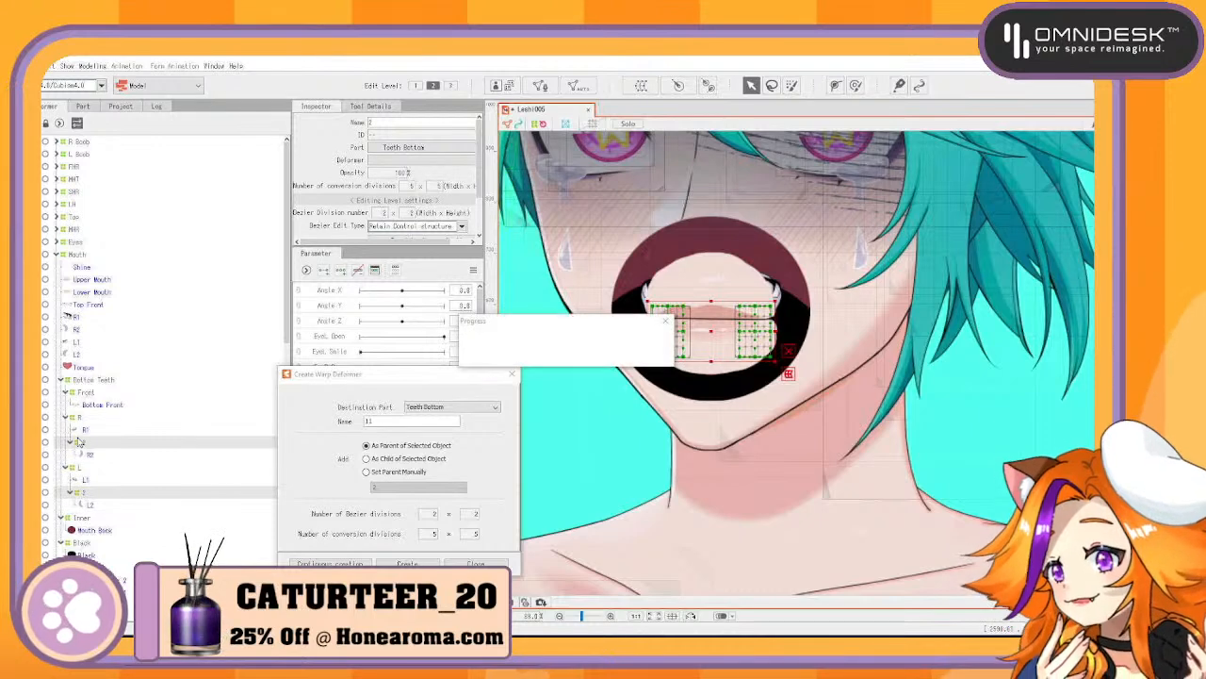
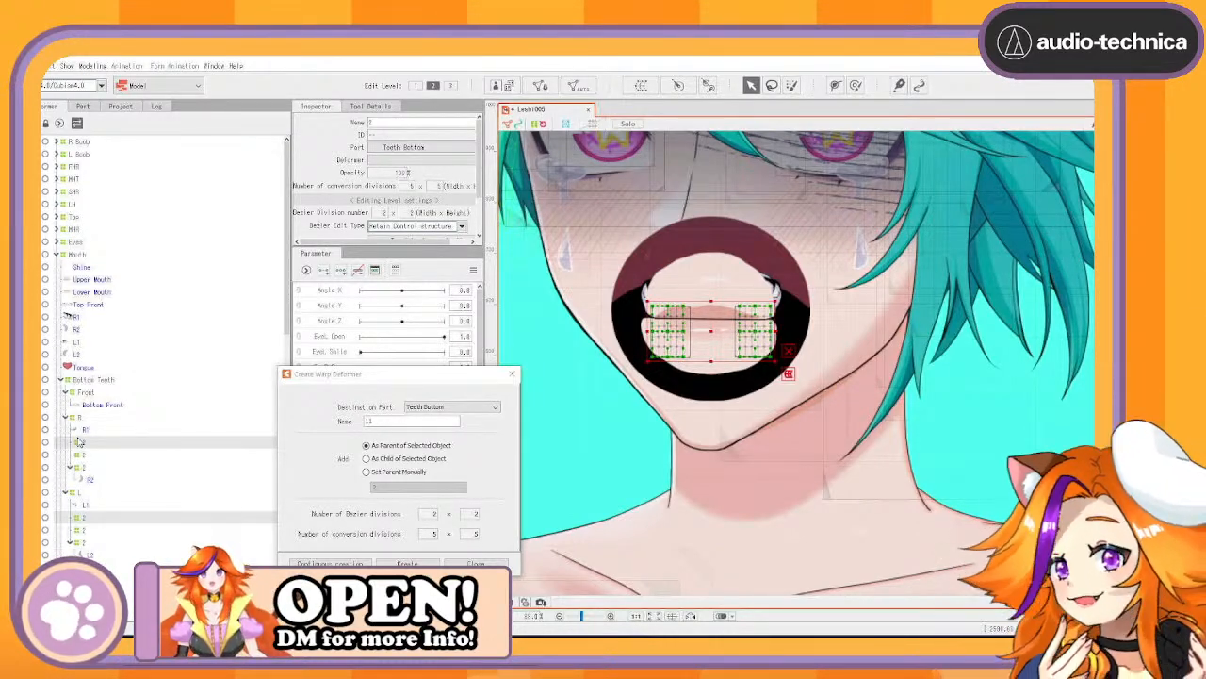
{"action": "left_click_drag", "start_coordinate": [79, 544], "coordinate": [85, 519]}
{"action": "left_click_drag", "start_coordinate": [82, 469], "coordinate": [80, 439]}
{"action": "left_click", "coordinate": [78, 417]}
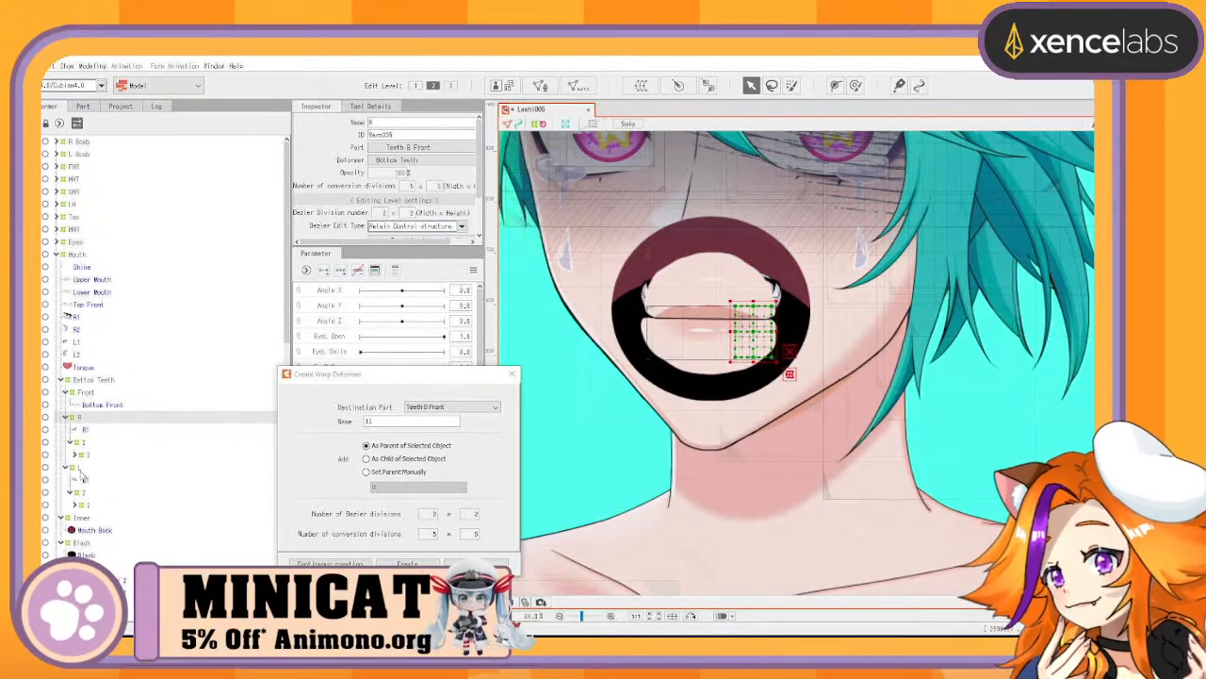
Nest the Bottom Teeth R and L warp deformers each inside two copies of itself
{"action": "left_click", "coordinate": [80, 466], "text": "ctrl"}
{"action": "key", "text": "Return"}
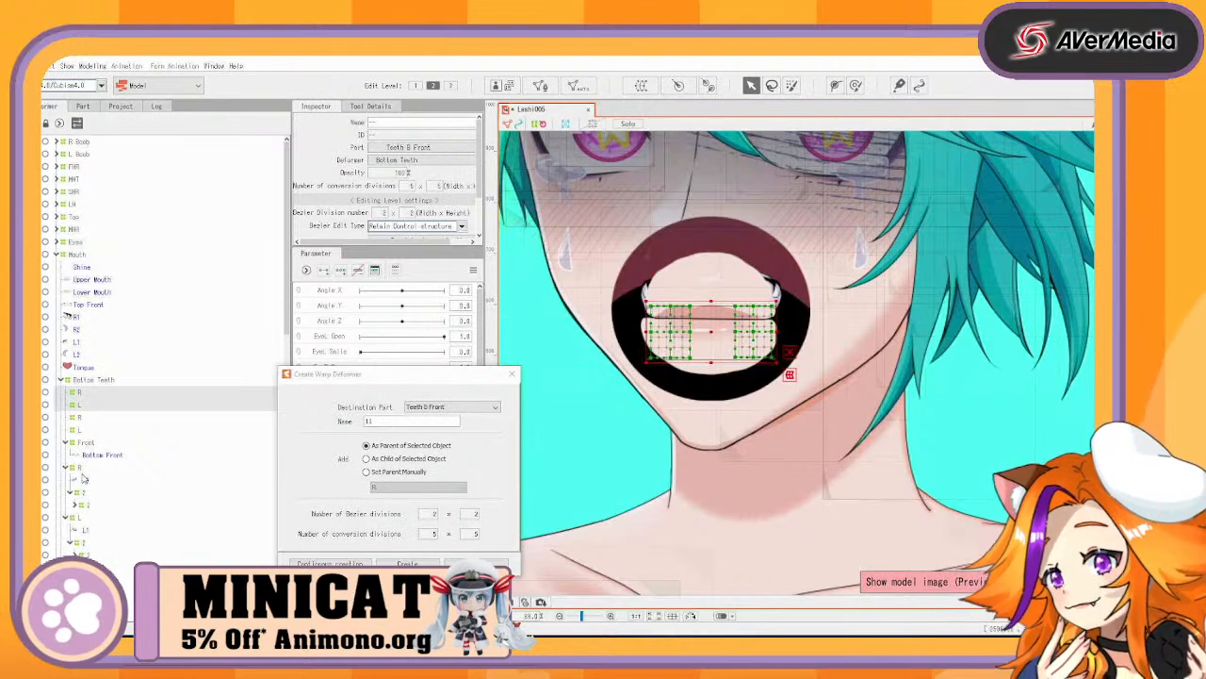
{"action": "left_click_drag", "start_coordinate": [81, 468], "coordinate": [80, 426]}
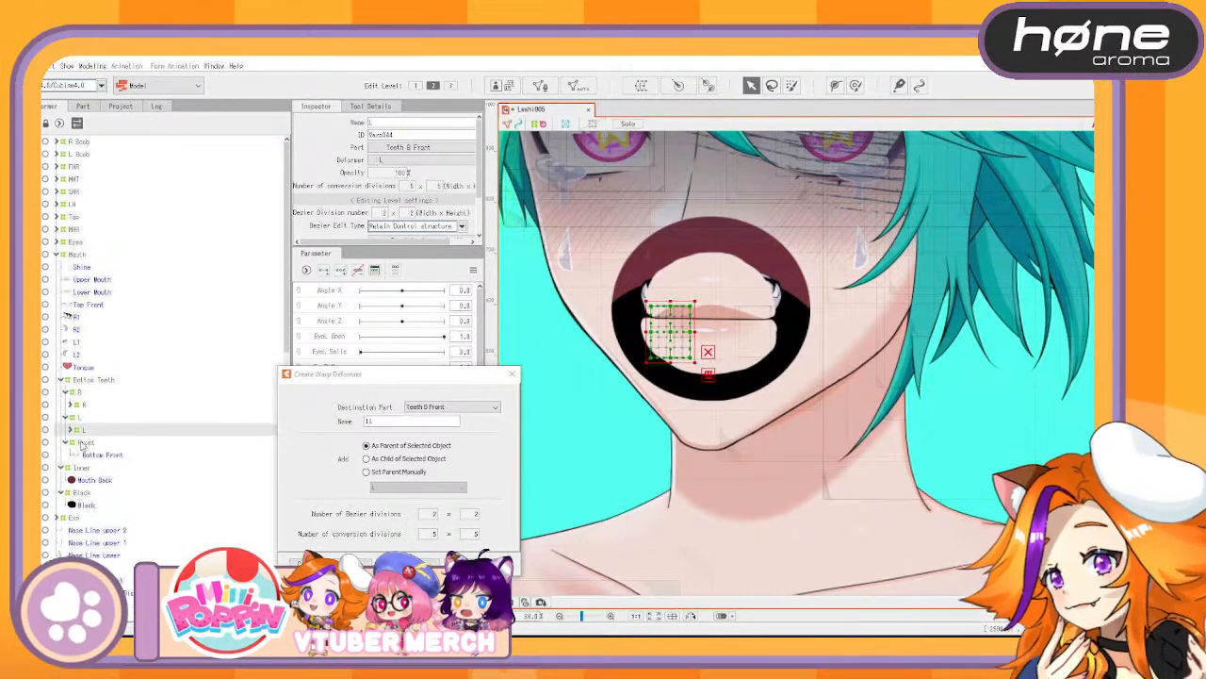
Nest the Bottom Teeth Front warp deformer inside copies of itself and collapse the Bottom Teeth hierarchy
{"action": "left_click", "coordinate": [84, 442]}
{"action": "key", "text": "Return"}
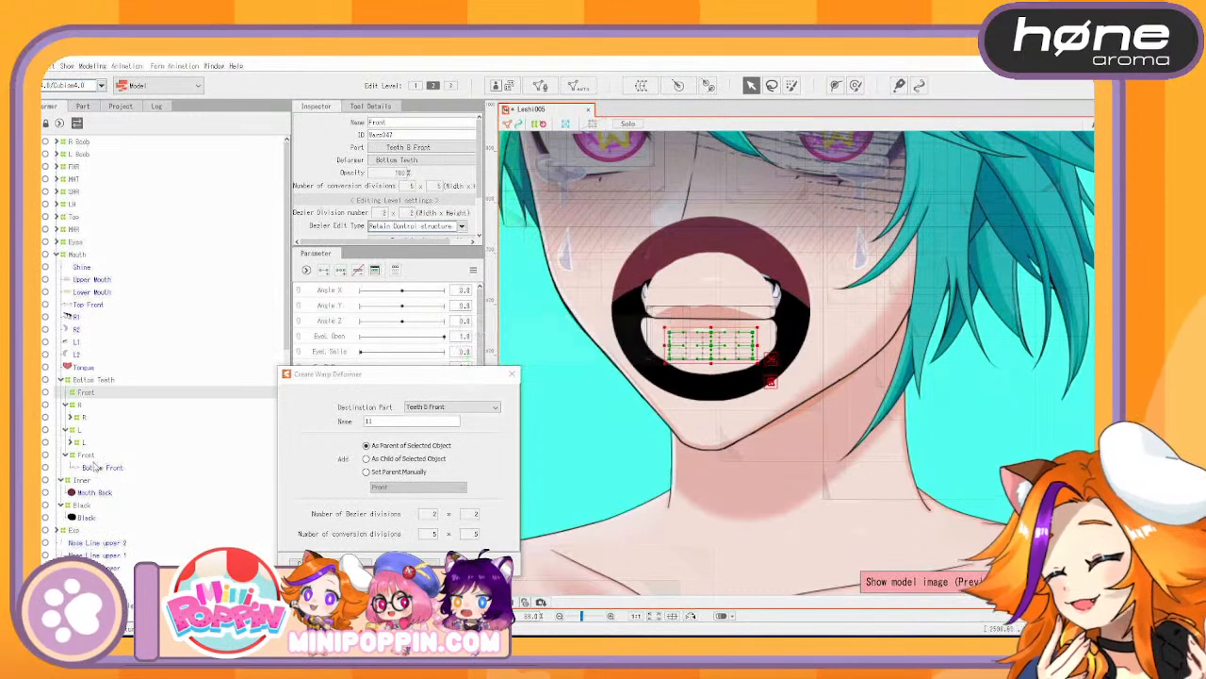
{"action": "left_click_drag", "start_coordinate": [88, 465], "coordinate": [87, 407]}
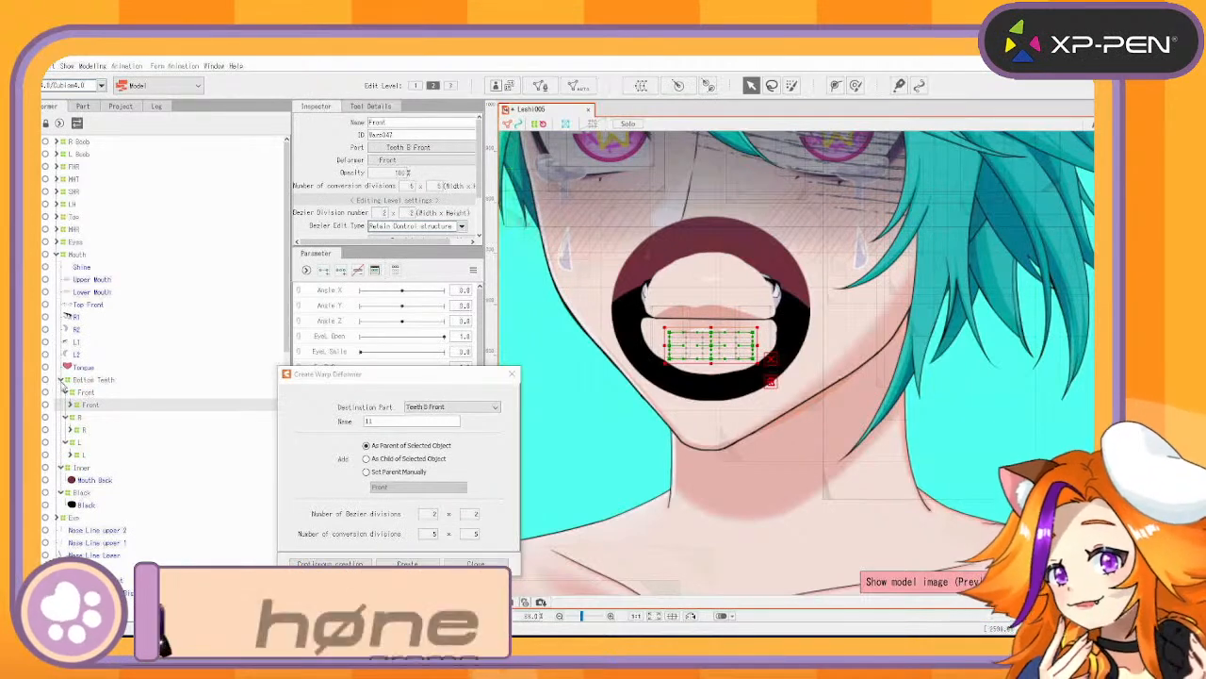
{"action": "left_click", "coordinate": [60, 378]}
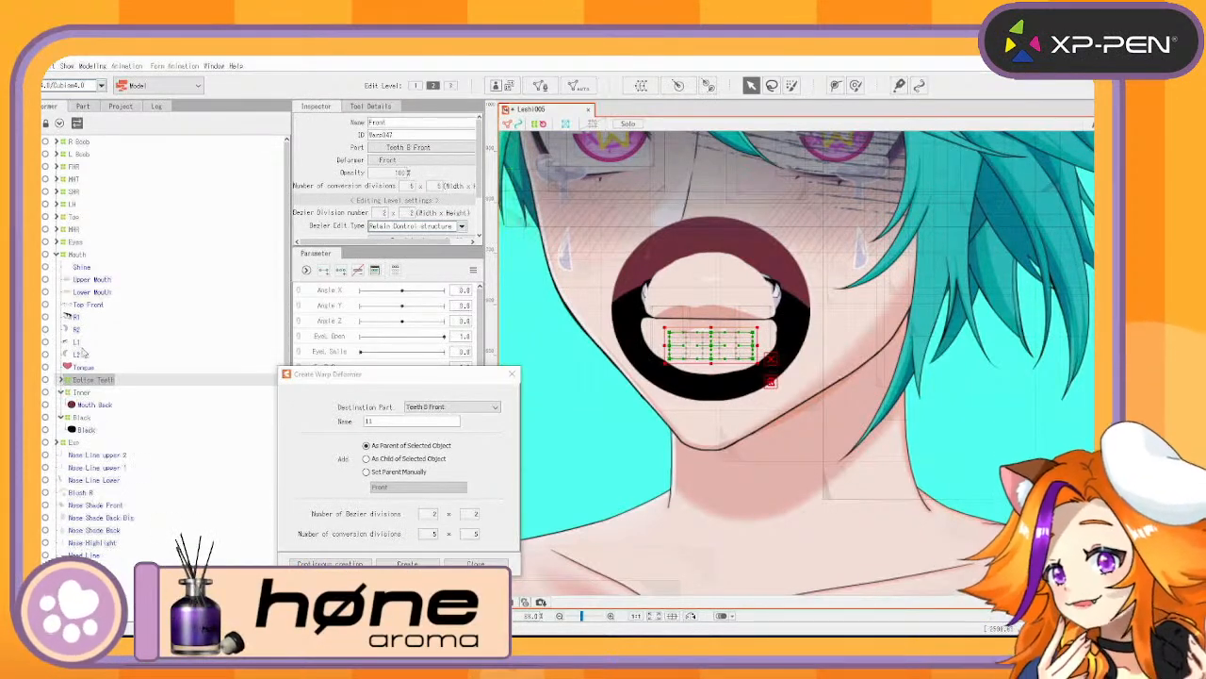
Create a warp deformer named Tongue as parent of the Tongue mesh in the Teeth Bottom part
{"action": "left_click", "coordinate": [92, 367]}
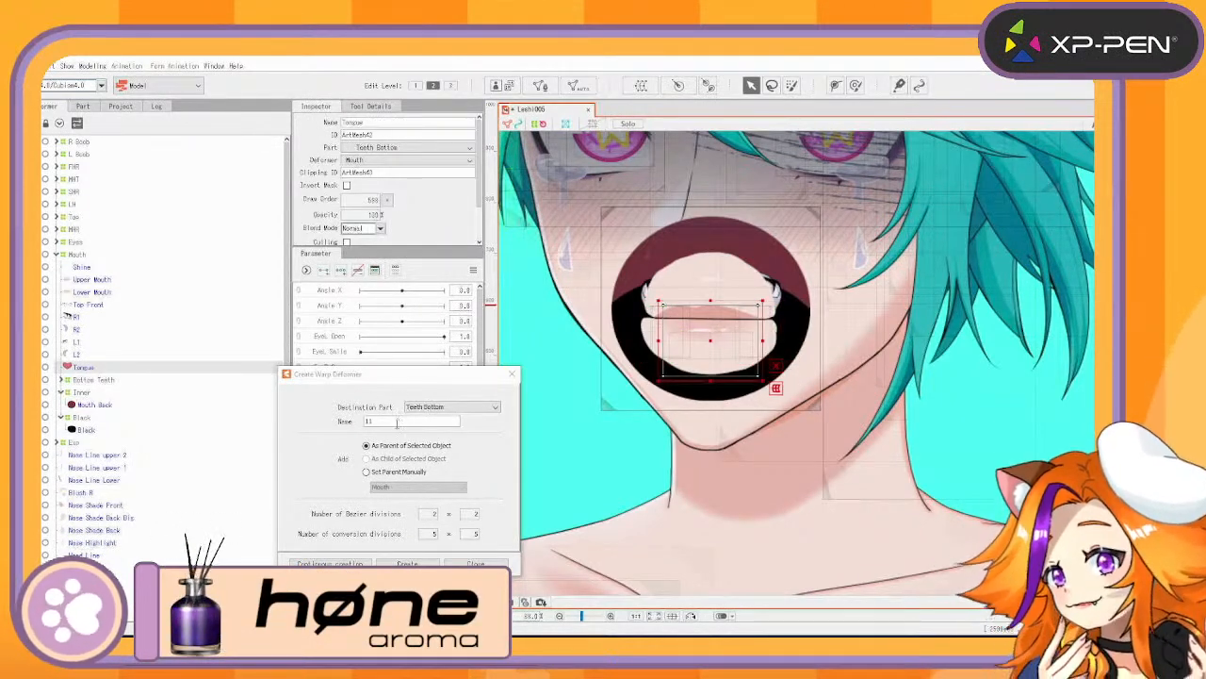
{"action": "left_click_drag", "start_coordinate": [395, 423], "coordinate": [347, 423]}
{"action": "type", "text": "Tong"}
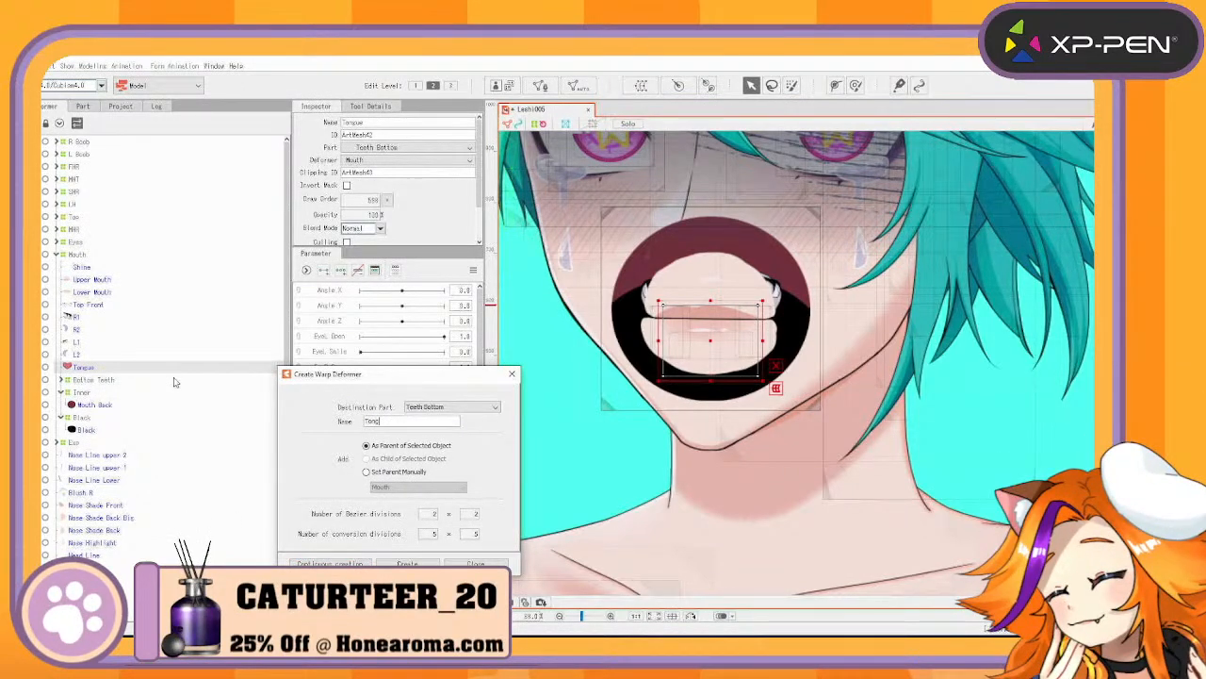
{"action": "type", "text": "ue"}
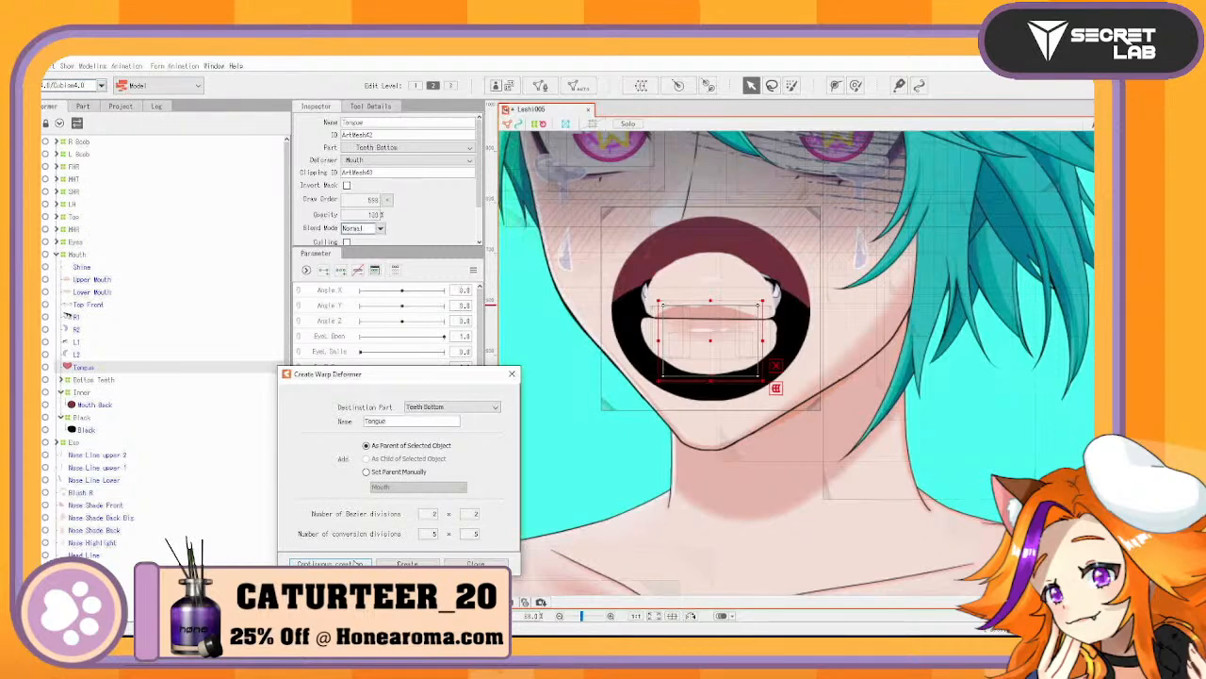
{"action": "left_click", "coordinate": [355, 563]}
Create a warp deformer named Upper Teeth as parent of Top Front and the upper R1, R2, L1 and L2 teeth
{"action": "left_click", "coordinate": [80, 354]}
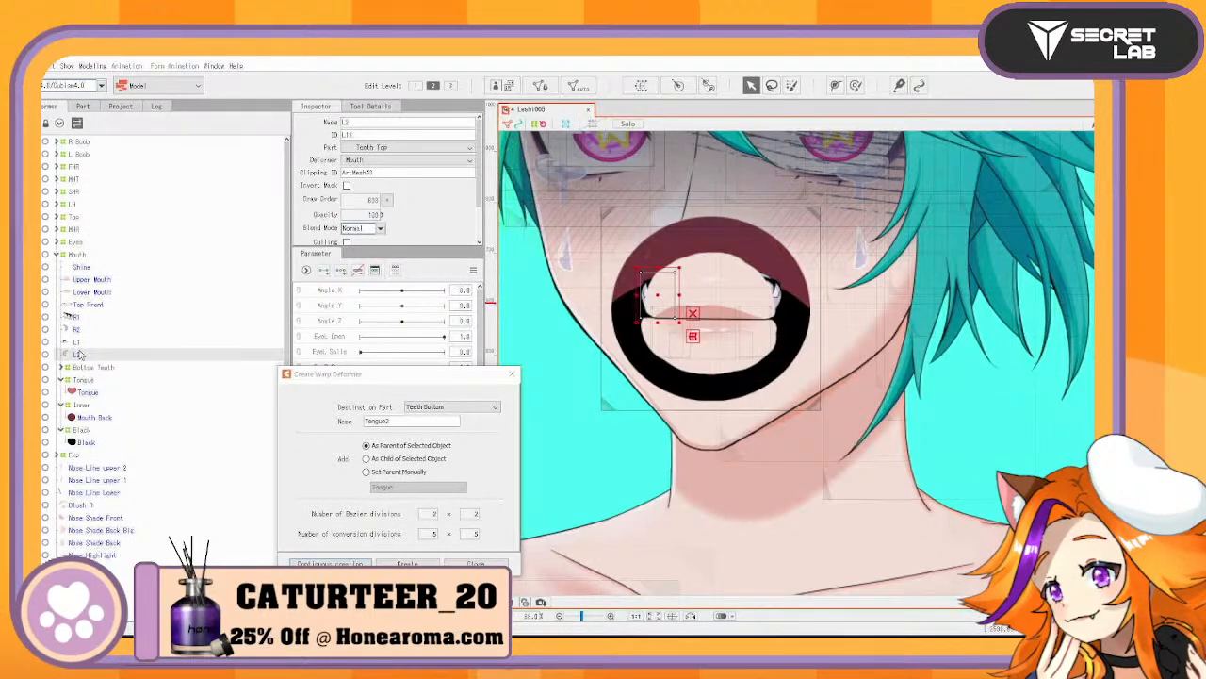
{"action": "left_click", "coordinate": [89, 306], "text": "shift"}
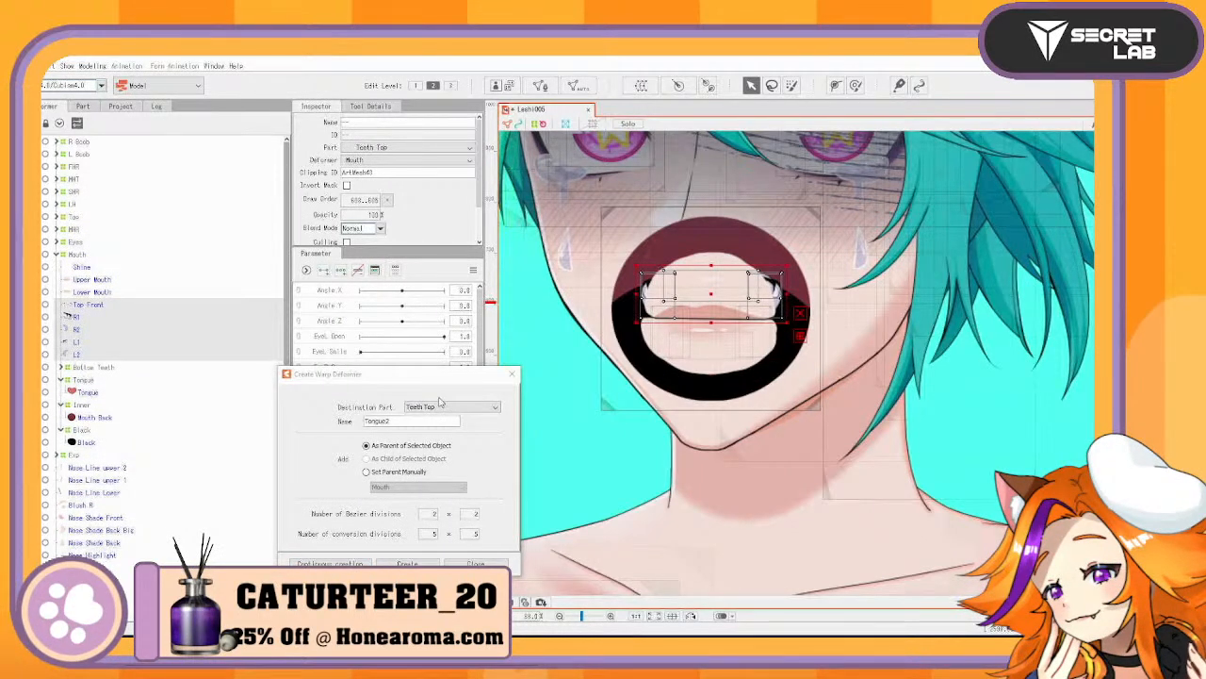
{"action": "left_click", "coordinate": [439, 403]}
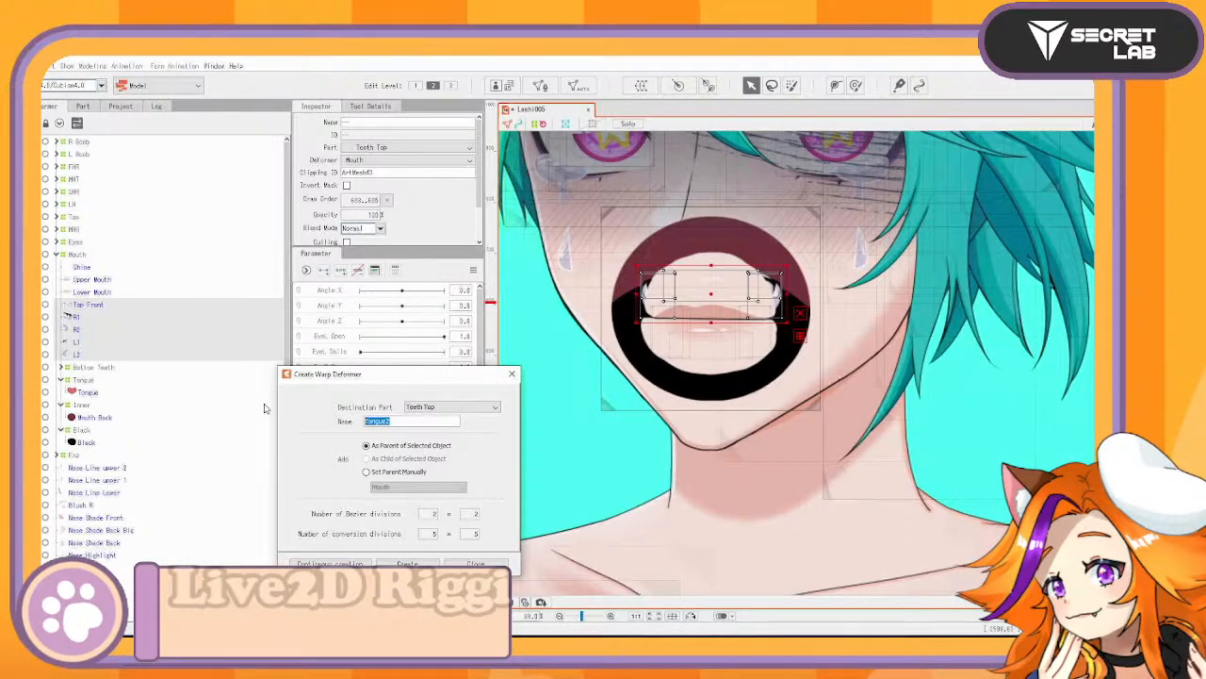
{"action": "type", "text": "Upper Teeth"}
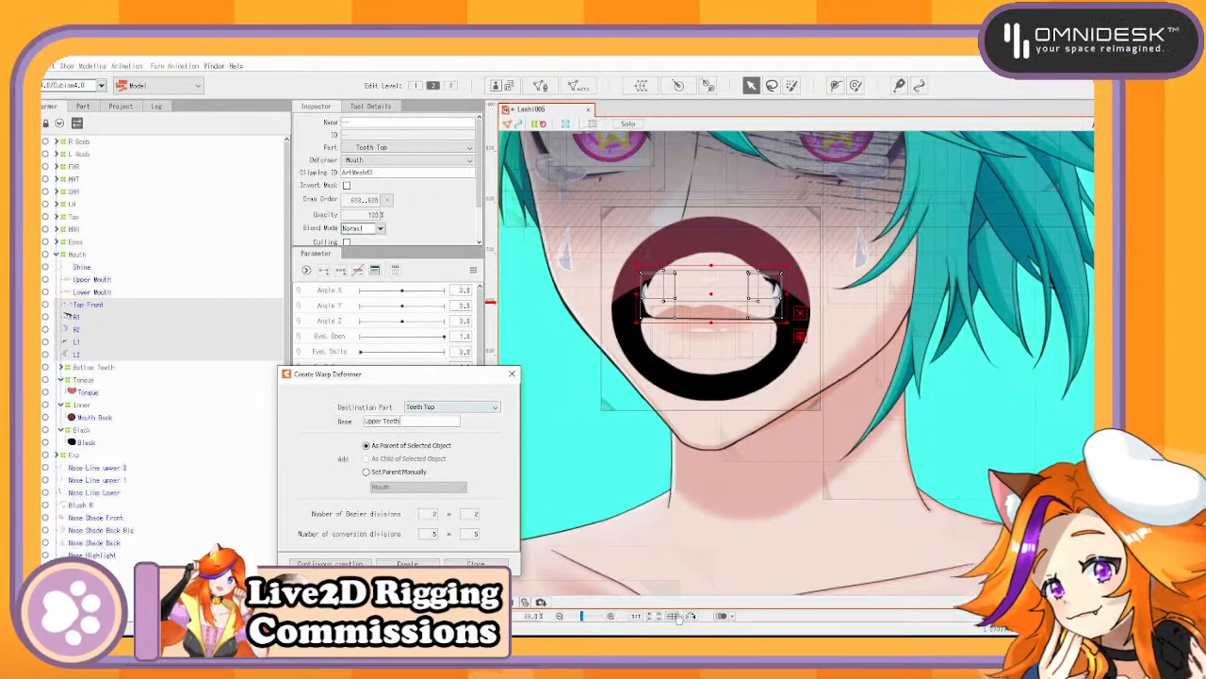
{"action": "key", "text": "Return"}
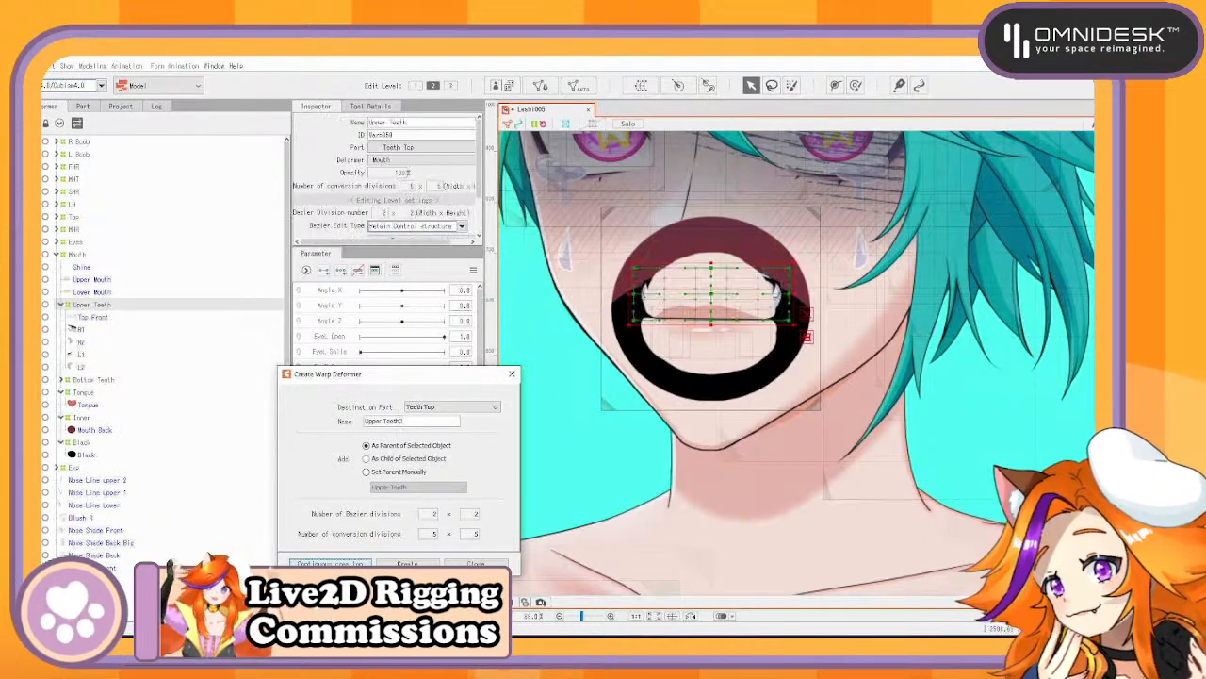
Create a warp deformer named R as parent of the R1 and R2 teeth in Upper Teeth
{"action": "left_click", "coordinate": [83, 329]}
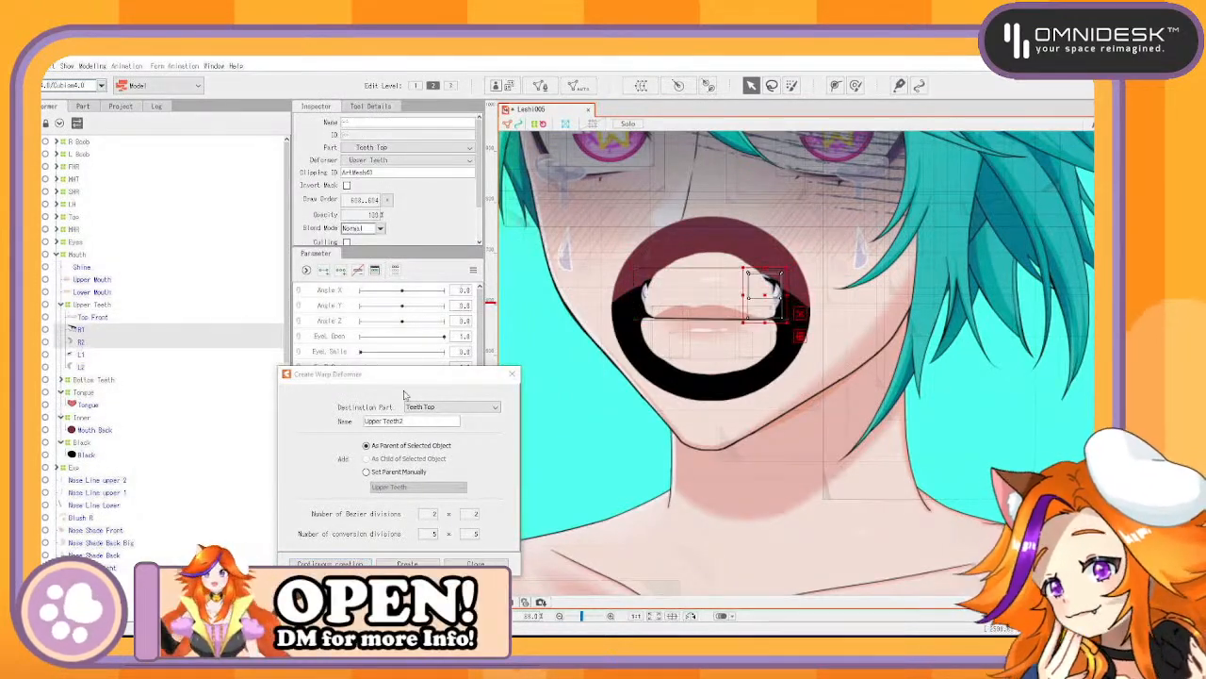
{"action": "triple_click", "coordinate": [416, 421]}
{"action": "type", "text": "R"}
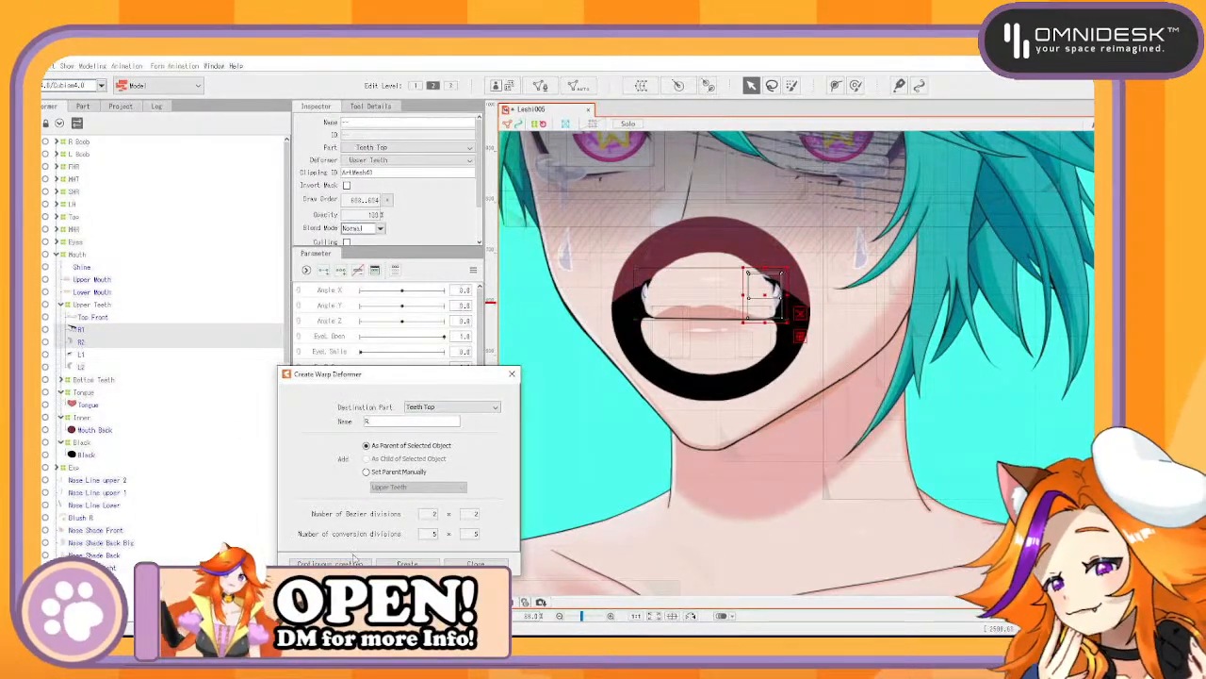
{"action": "key", "text": "Return"}
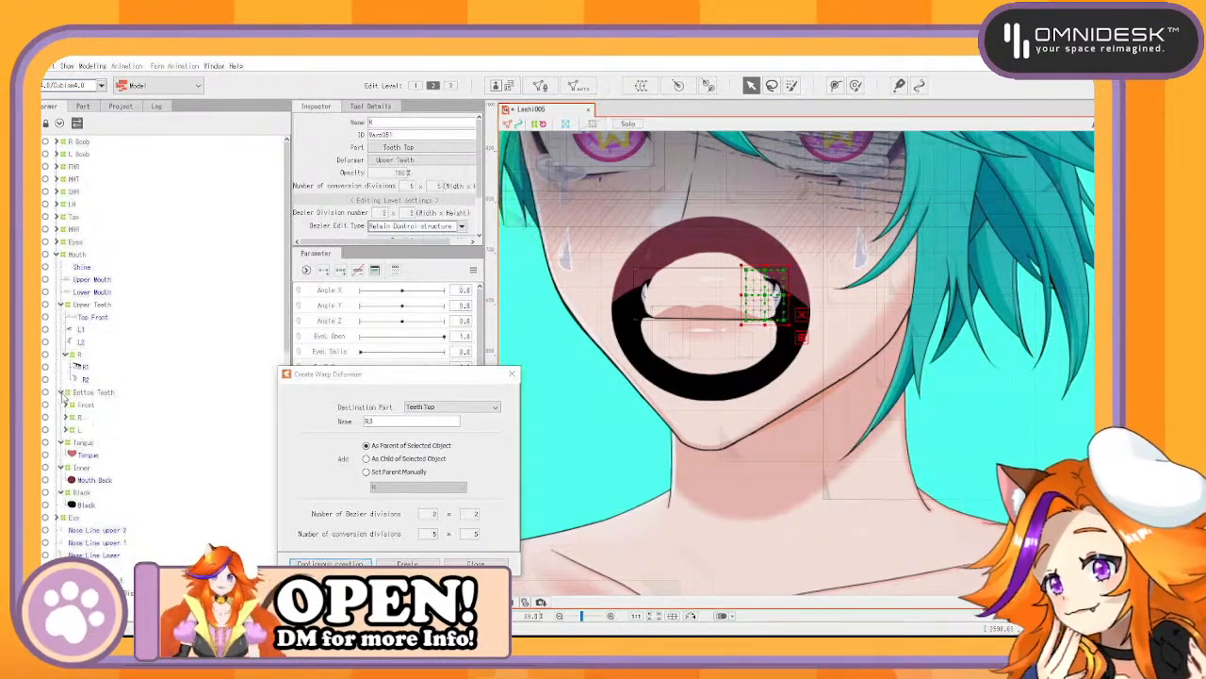
Create a warp deformer named L as parent of the L1 and L2 teeth in Upper Teeth
{"action": "left_click", "coordinate": [84, 330]}
{"action": "left_click", "coordinate": [94, 342], "text": "shift"}
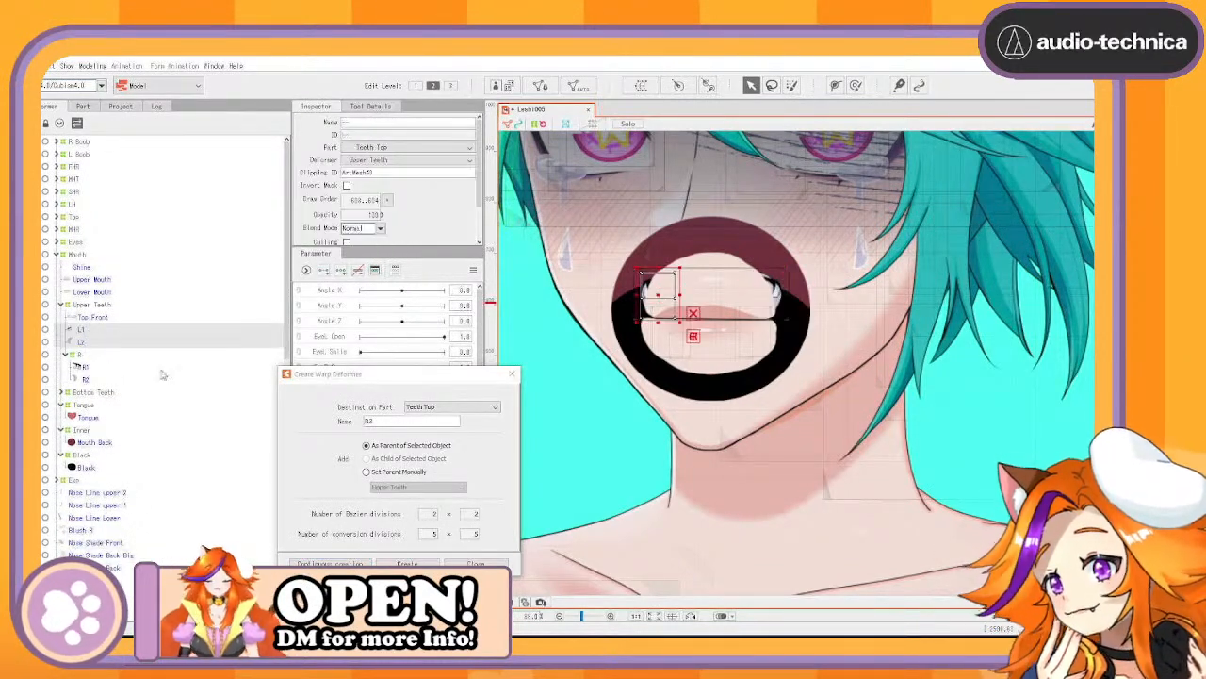
{"action": "left_click_drag", "start_coordinate": [393, 422], "coordinate": [183, 388]}
{"action": "type", "text": "L"}
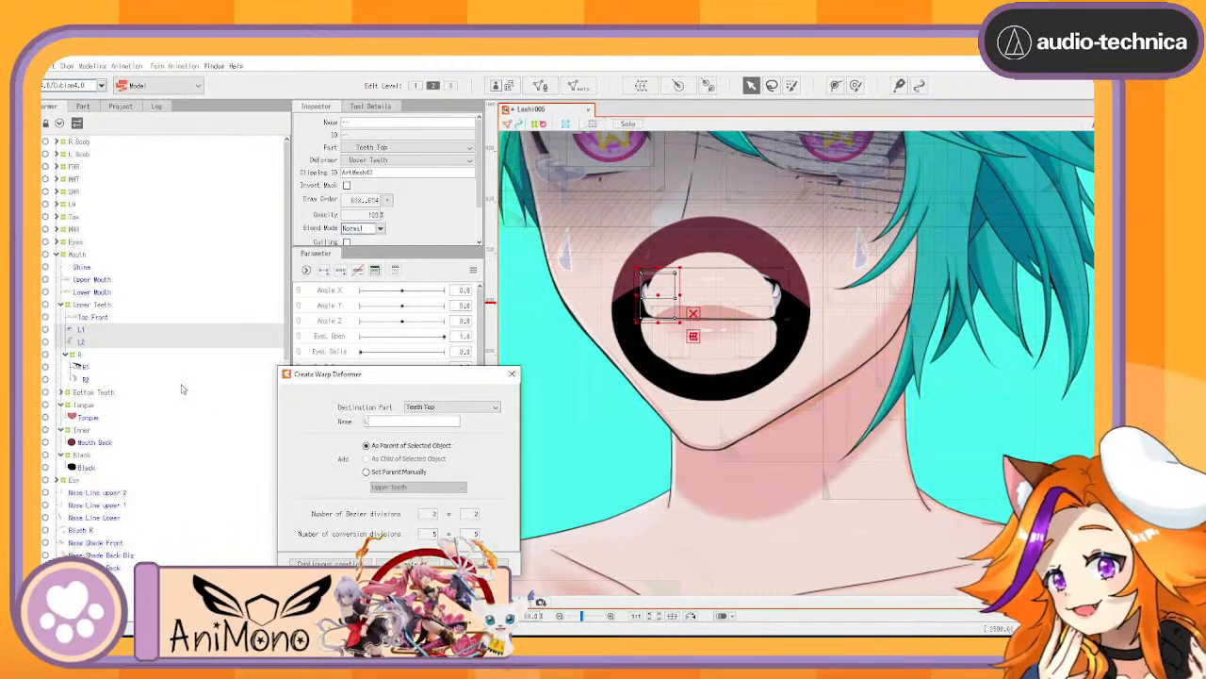
{"action": "left_click", "coordinate": [351, 563]}
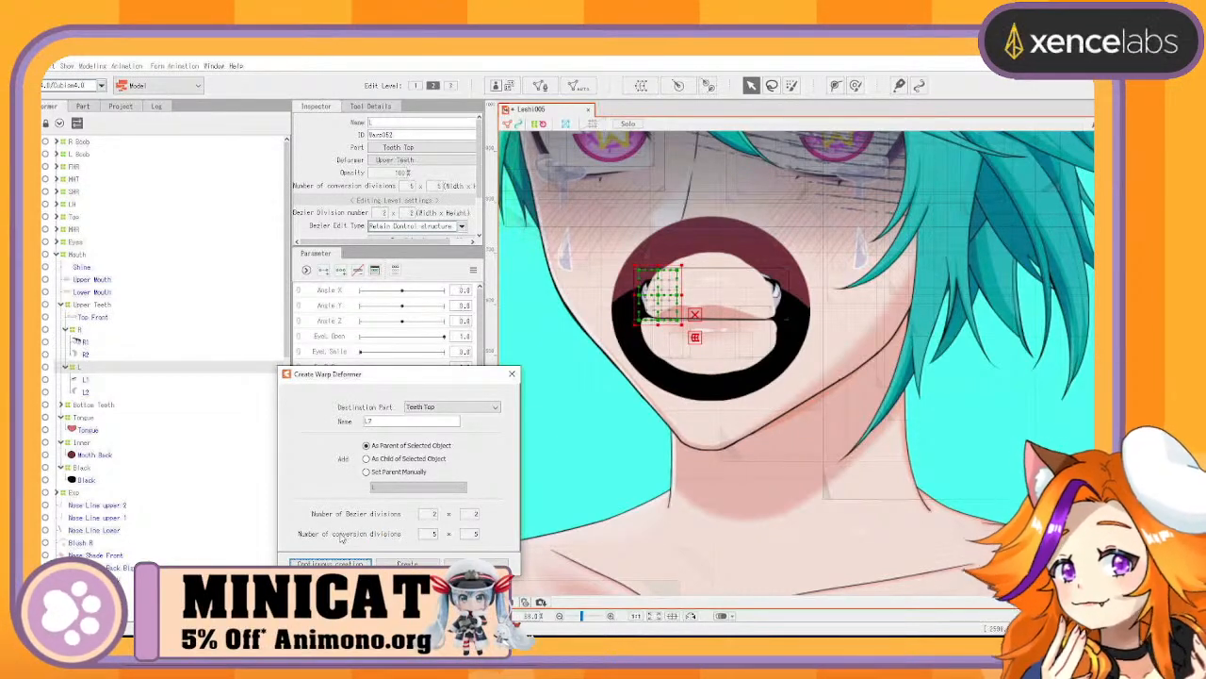
Create a warp deformer named Front as parent of Top Front in Upper Teeth
{"action": "left_click", "coordinate": [102, 318]}
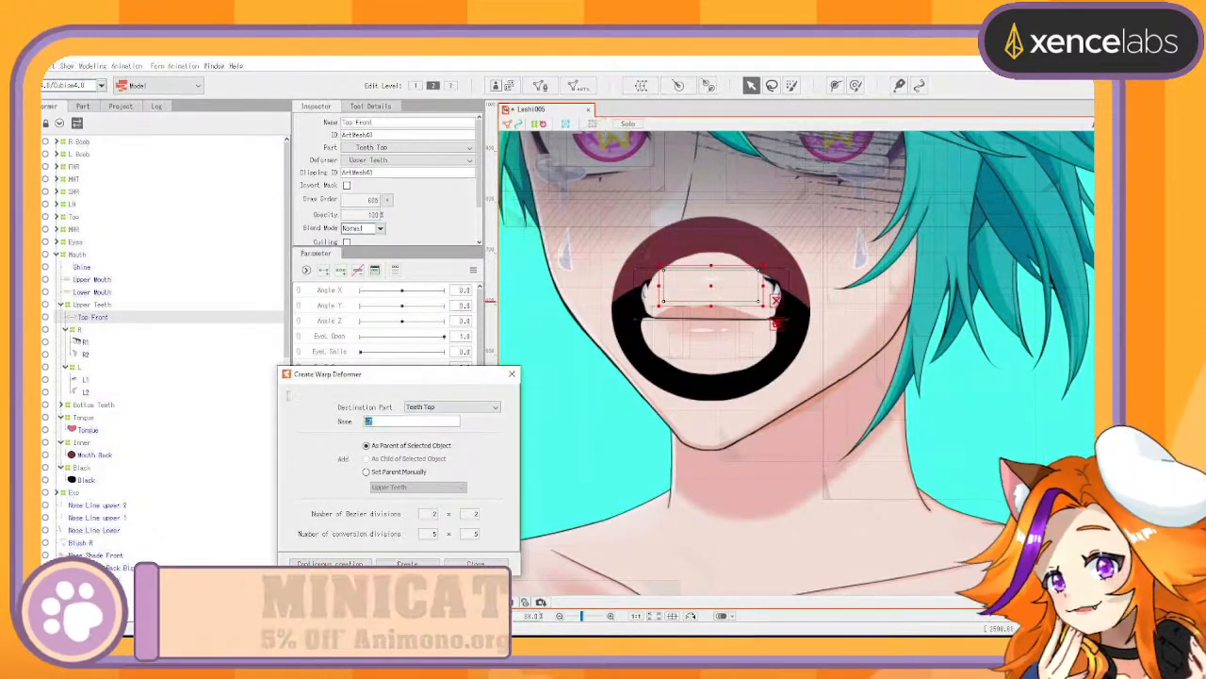
{"action": "type", "text": "Front"}
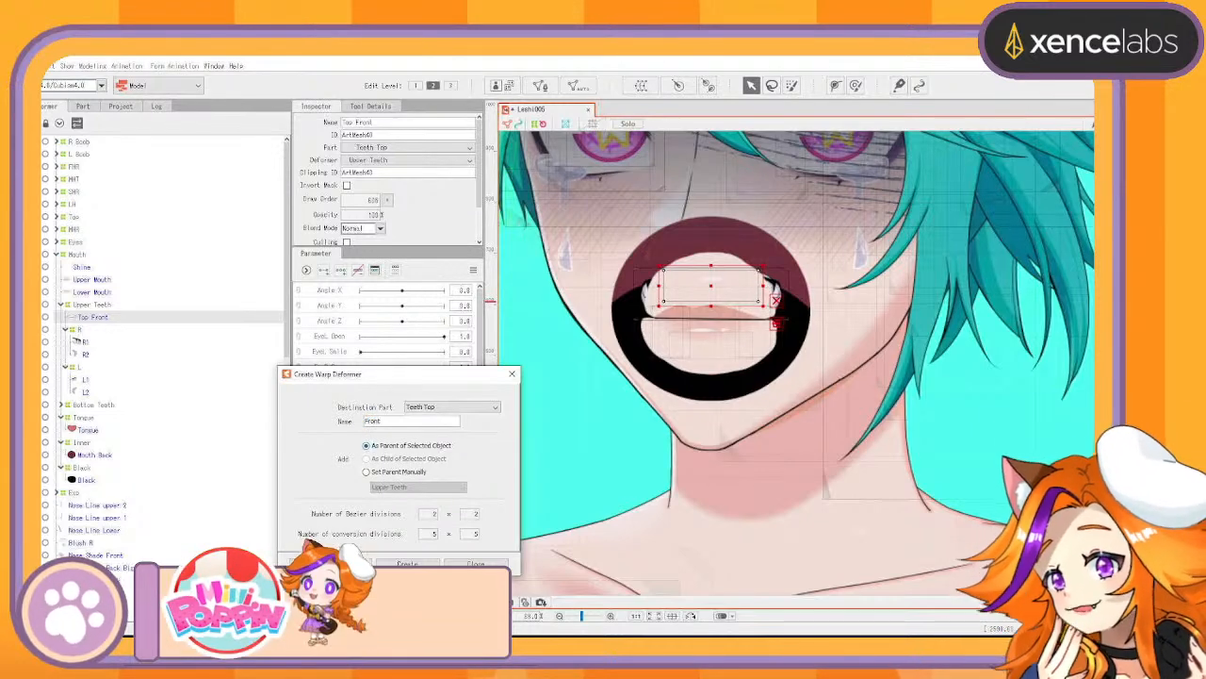
{"action": "key", "text": "Return"}
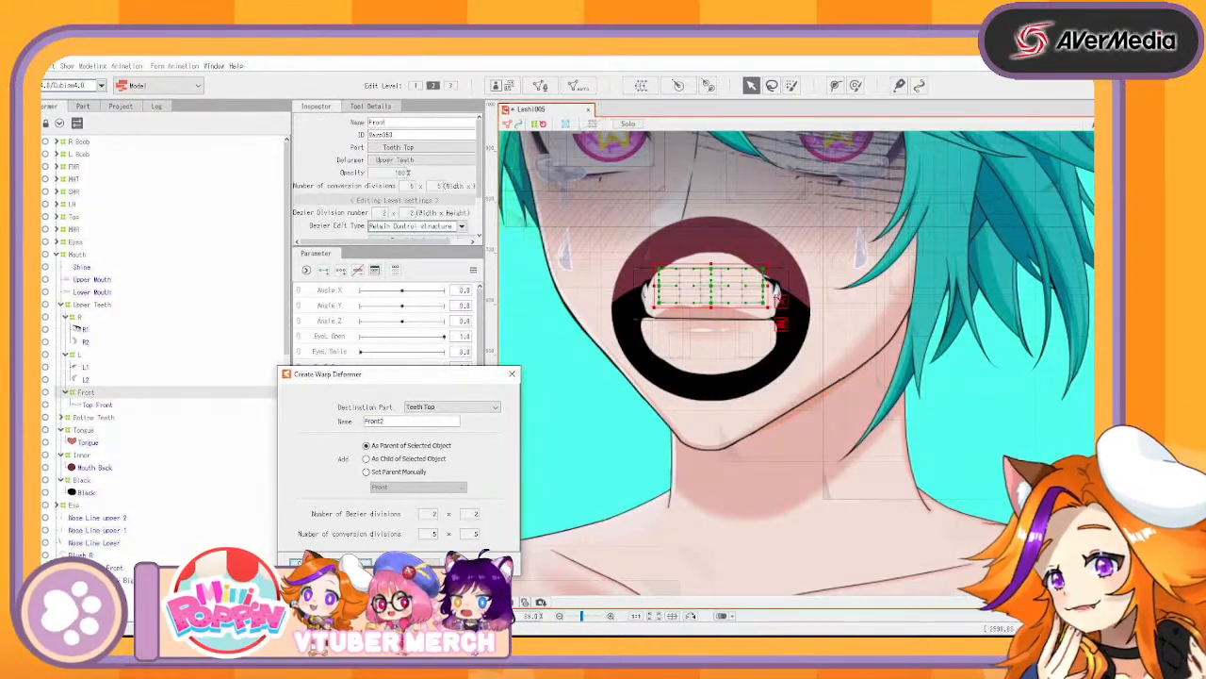
Create a separate parent warp deformer named 2 for each of the upper L2 and R2 teeth
{"action": "left_click", "coordinate": [83, 321]}
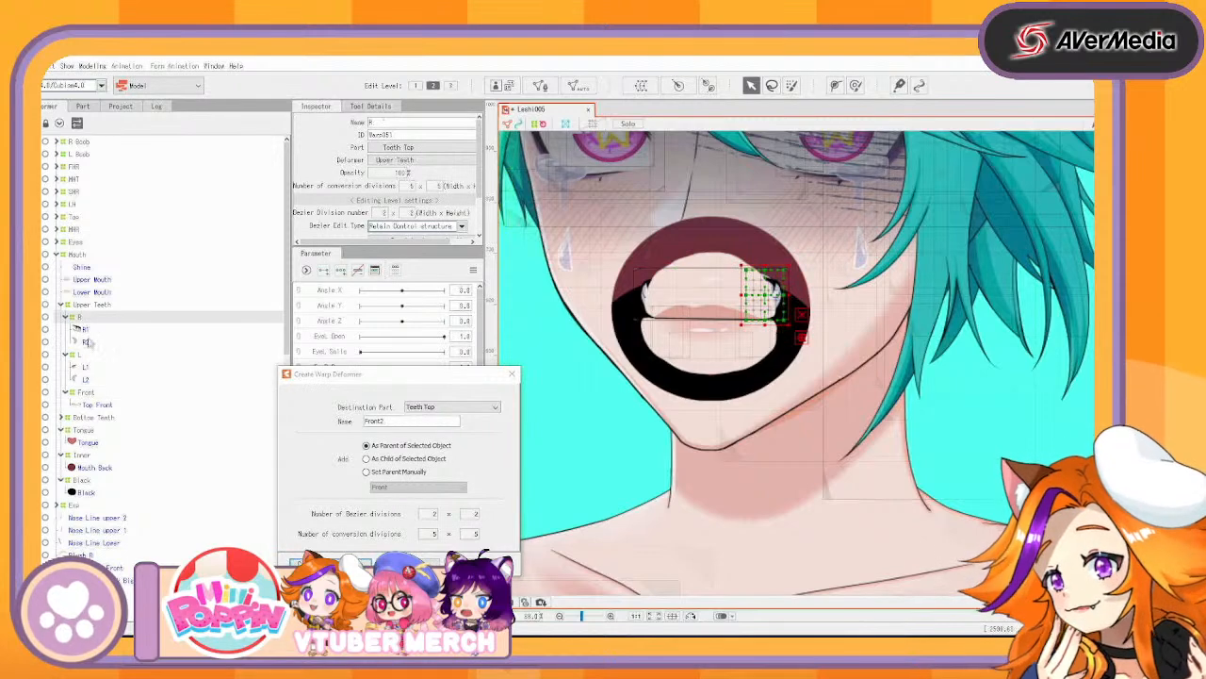
{"action": "left_click", "coordinate": [89, 340]}
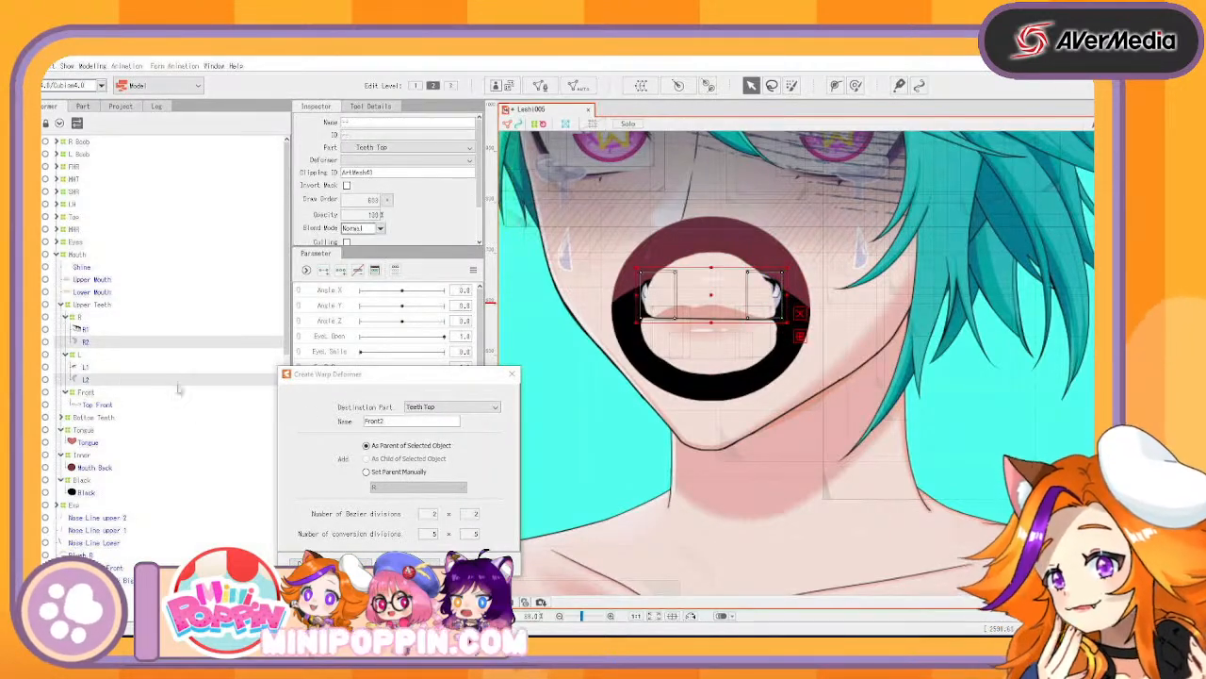
{"action": "left_click", "coordinate": [129, 379]}
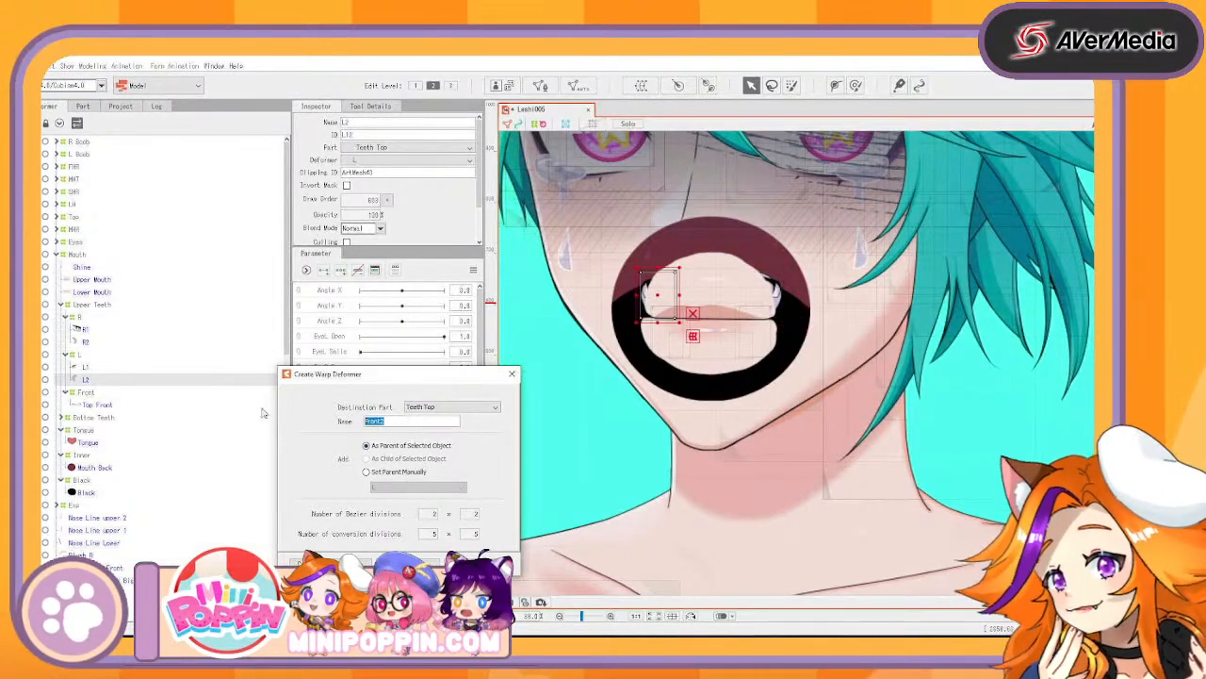
{"action": "left_click", "coordinate": [299, 563]}
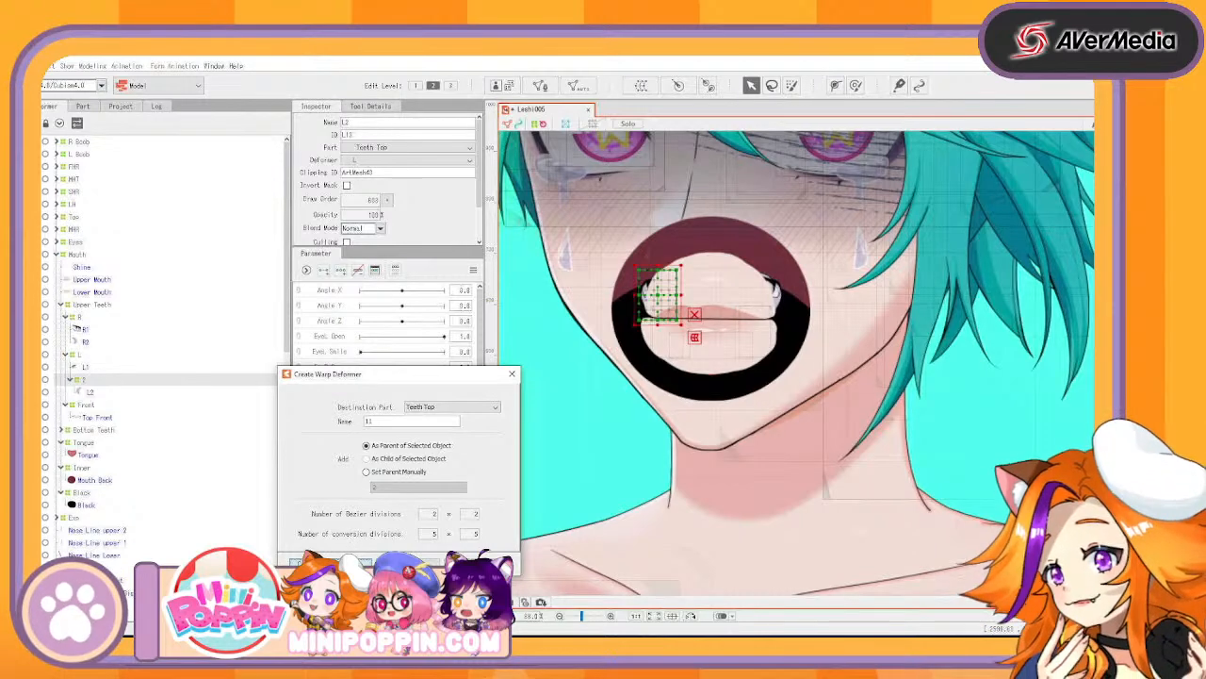
{"action": "left_click", "coordinate": [87, 342]}
{"action": "left_click_drag", "start_coordinate": [389, 422], "coordinate": [306, 412]}
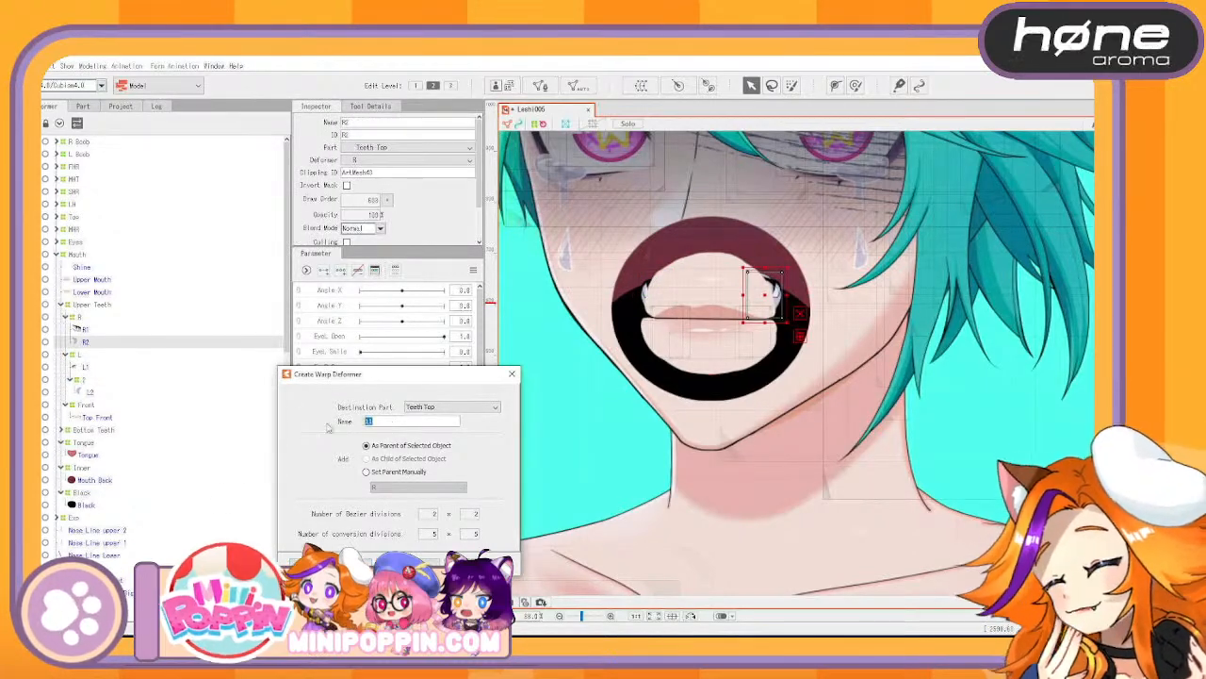
{"action": "type", "text": "2"}
{"action": "left_click", "coordinate": [307, 562]}
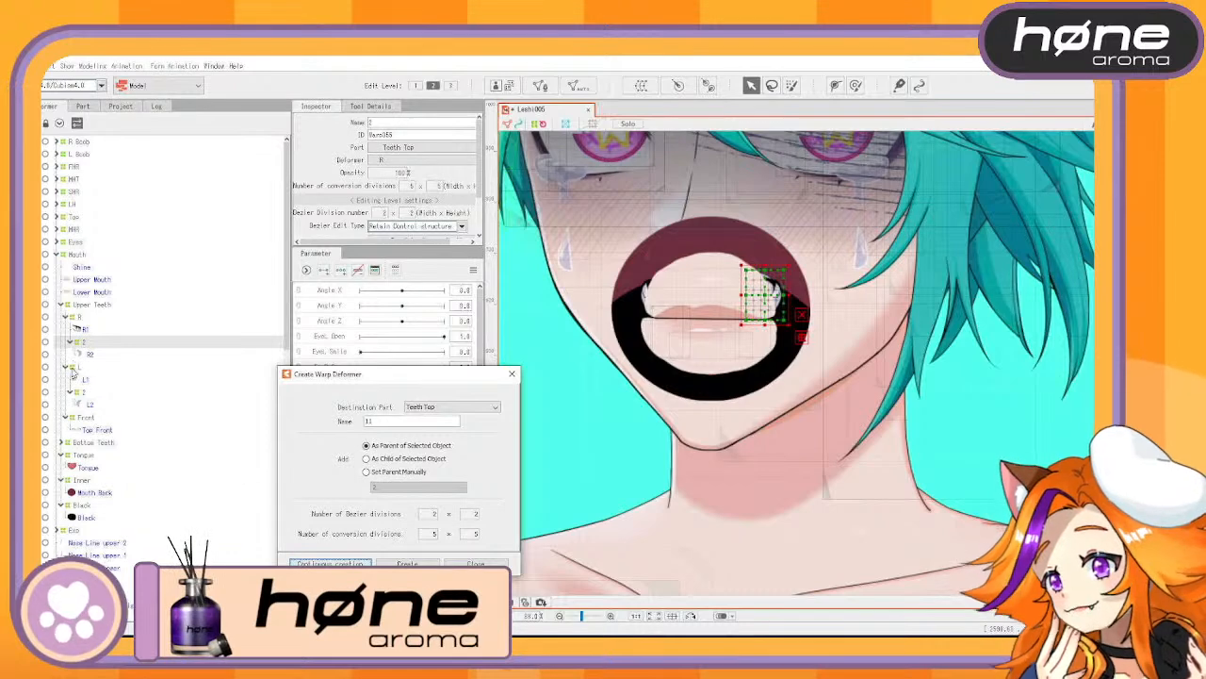
Nest each of the two Upper Teeth deformers named 2 inside two copies of itself
{"action": "left_click", "coordinate": [80, 393], "text": "ctrl"}
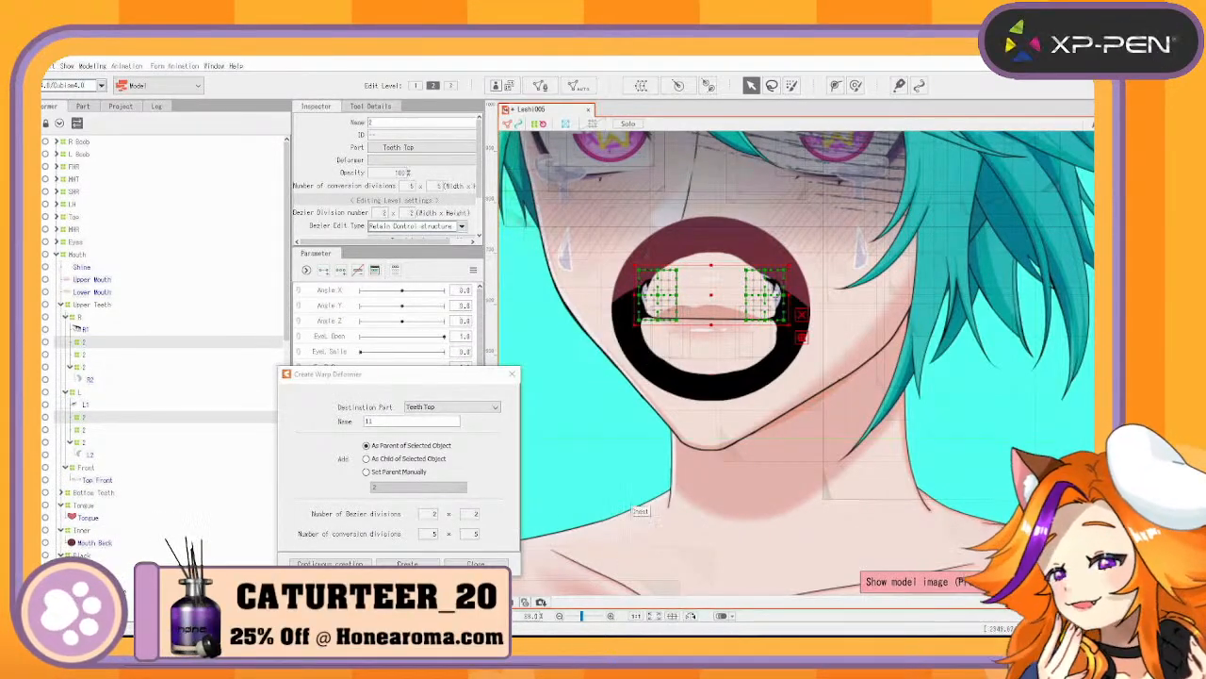
{"action": "left_click_drag", "start_coordinate": [80, 369], "coordinate": [80, 355]}
{"action": "left_click_drag", "start_coordinate": [81, 356], "coordinate": [82, 343]}
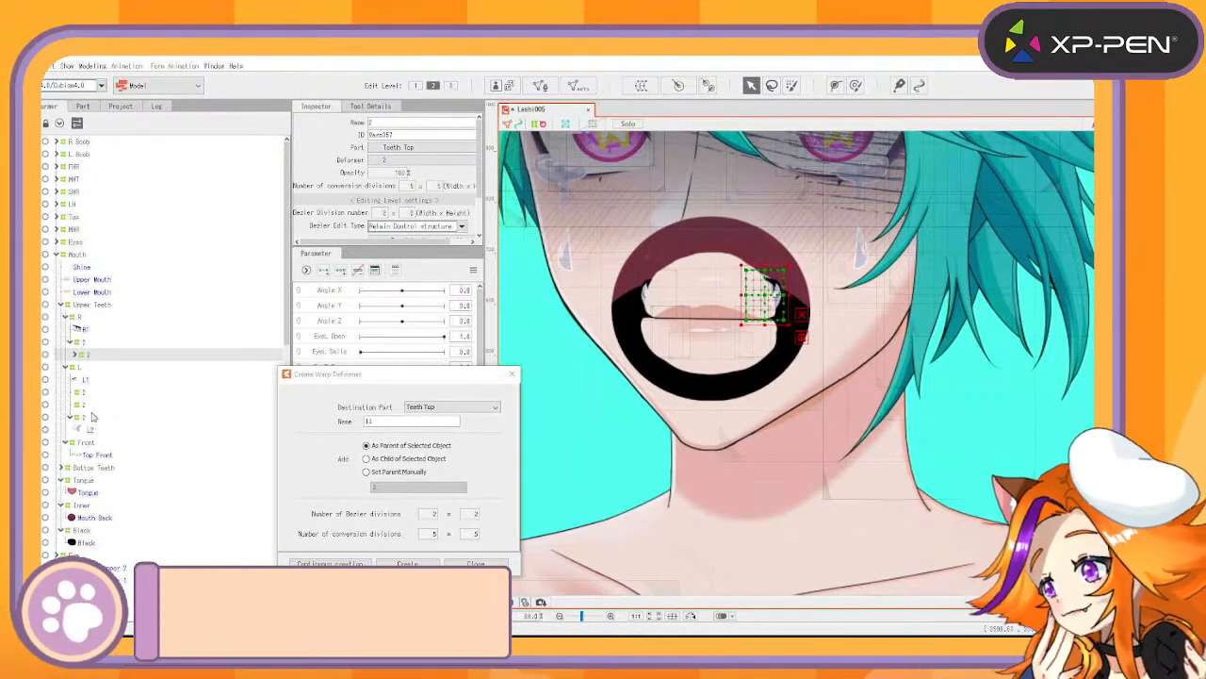
{"action": "left_click_drag", "start_coordinate": [83, 418], "coordinate": [85, 411]}
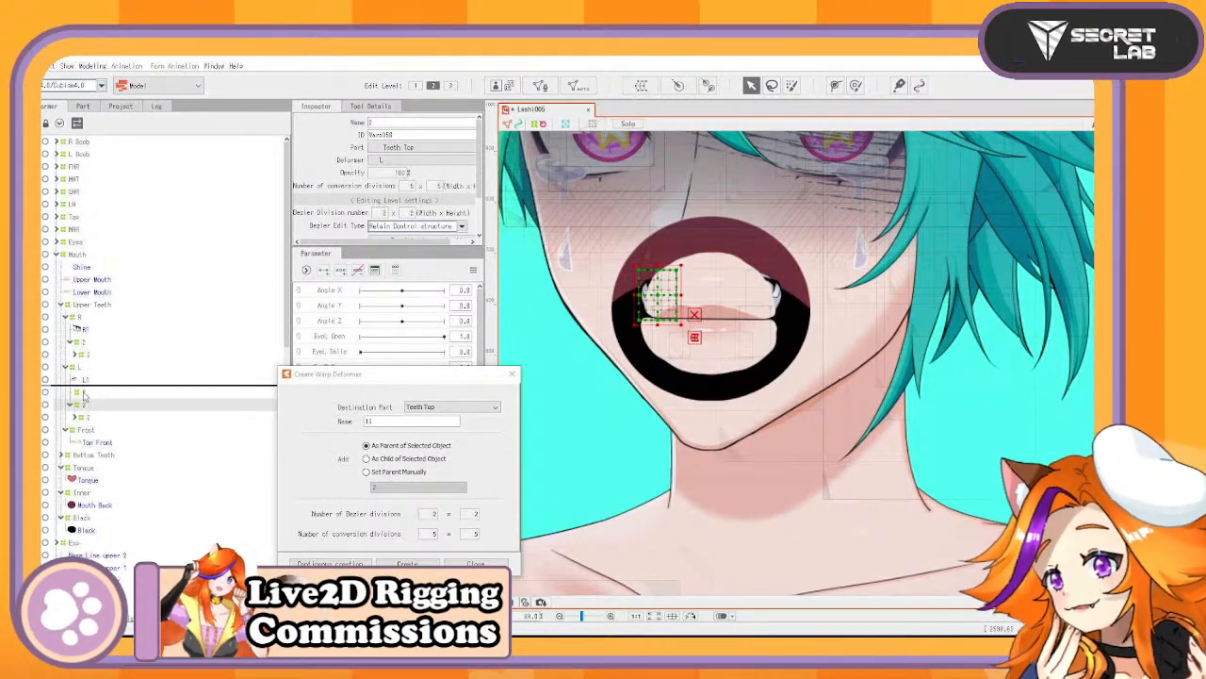
{"action": "left_click_drag", "start_coordinate": [81, 405], "coordinate": [82, 394]}
Nest the R and L warp deformers of Upper Teeth each inside two copies of itself
{"action": "left_click", "coordinate": [80, 368]}
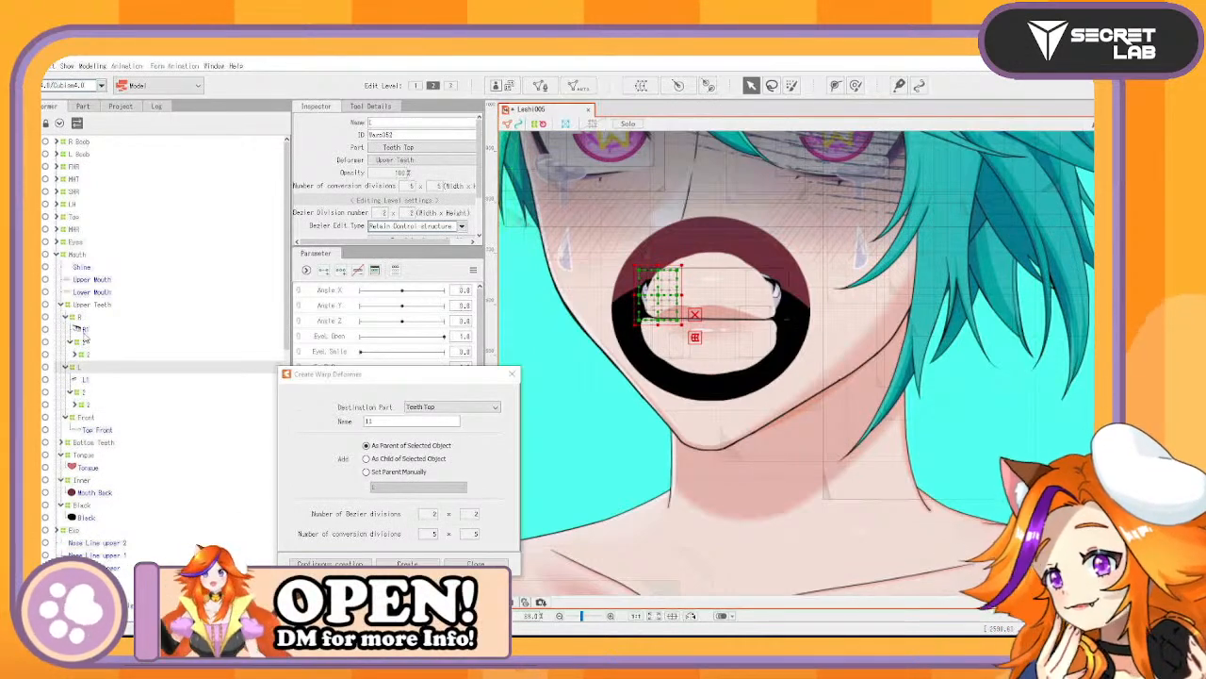
{"action": "left_click", "coordinate": [80, 321]}
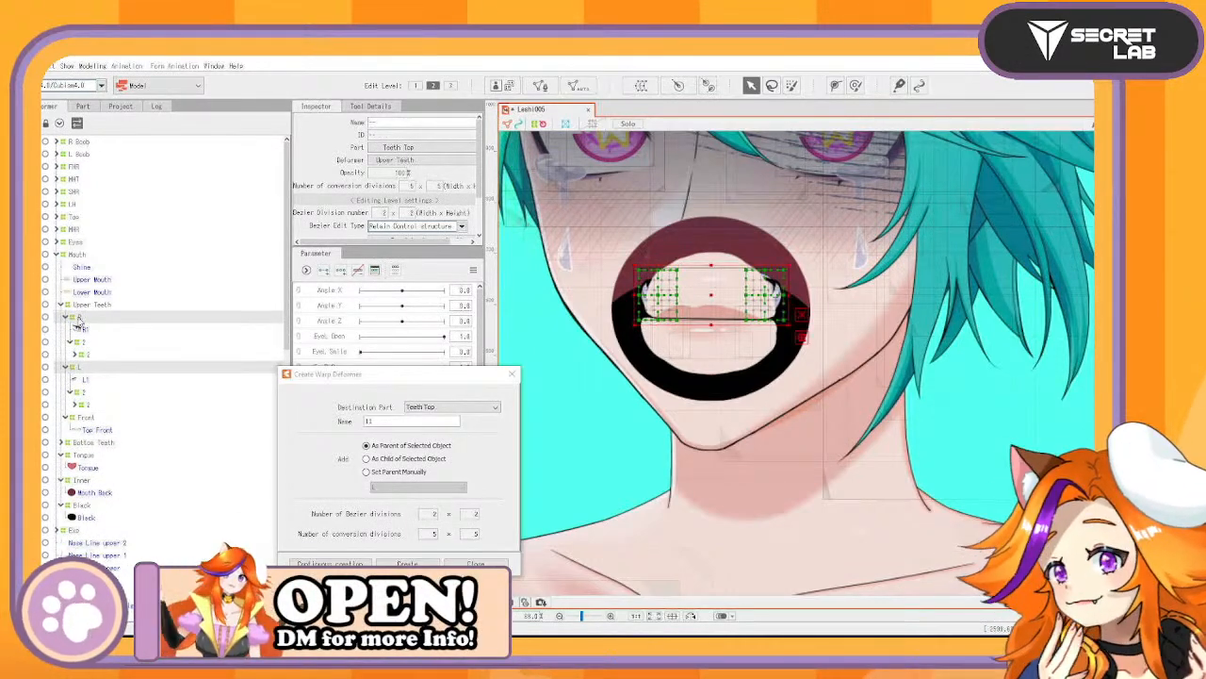
{"action": "key", "text": "ctrl+v"}
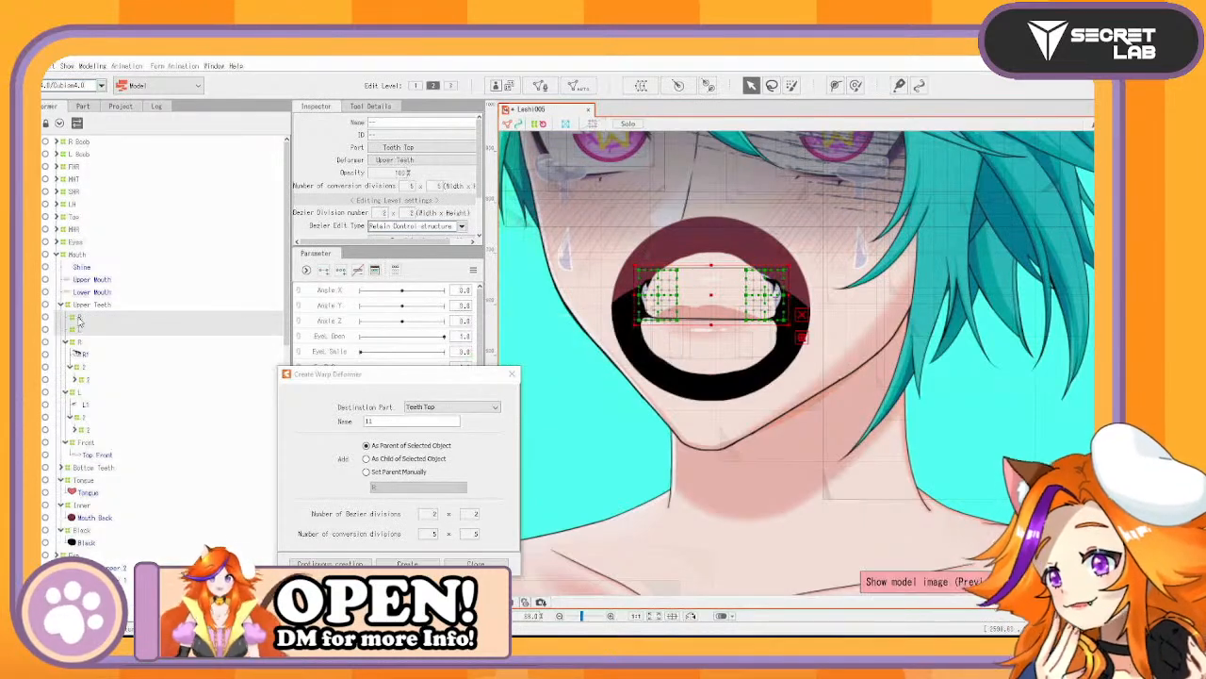
{"action": "key", "text": "ctrl+v"}
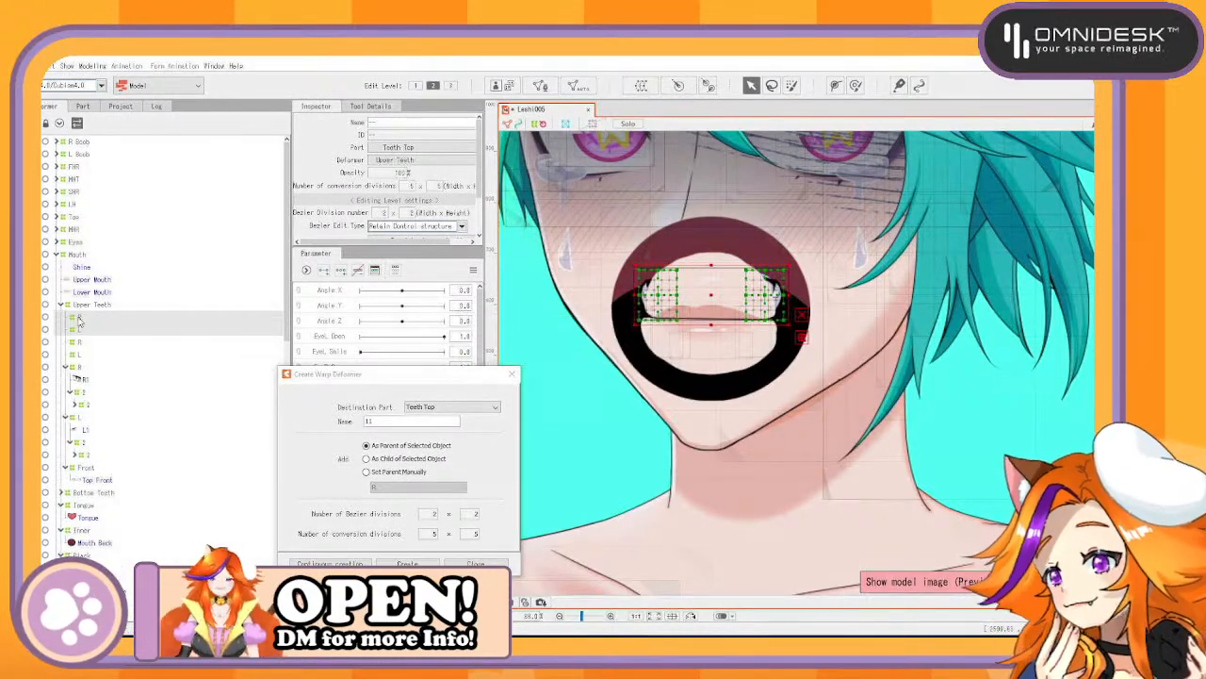
{"action": "left_click_drag", "start_coordinate": [80, 319], "coordinate": [76, 348]}
Nest the Front warp deformer of Upper Teeth inside two copies of itself and collapse the Upper Teeth group
{"action": "left_click", "coordinate": [87, 367]}
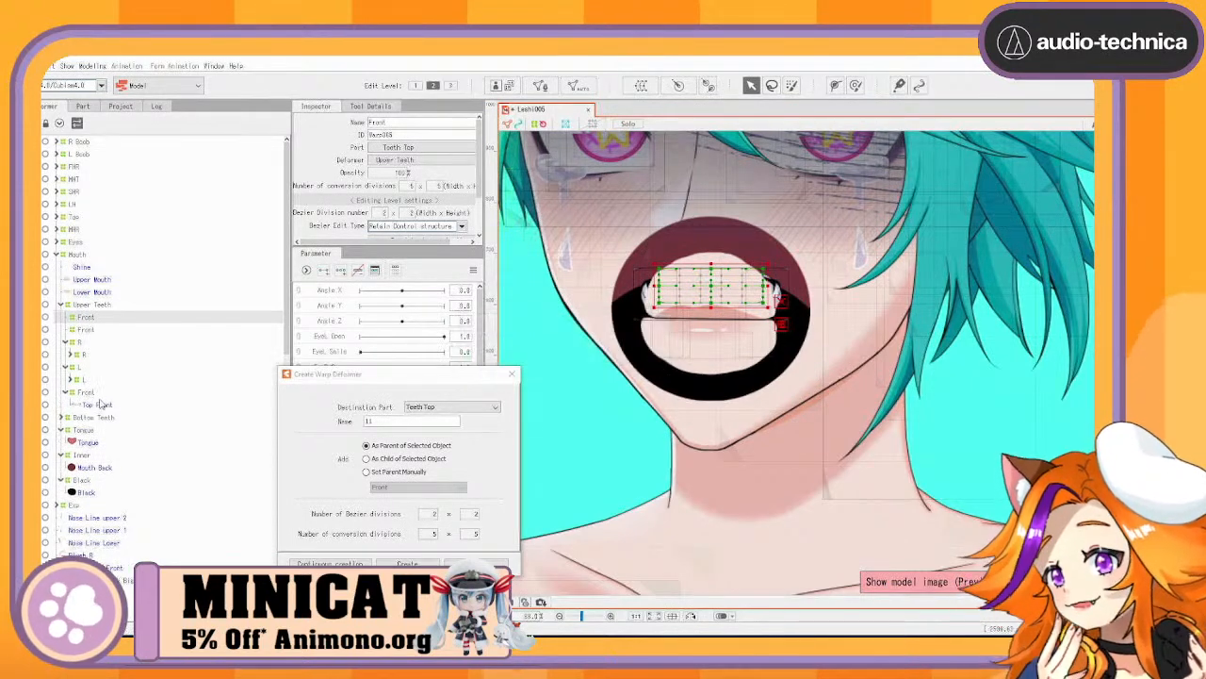
{"action": "left_click_drag", "start_coordinate": [89, 376], "coordinate": [93, 322]}
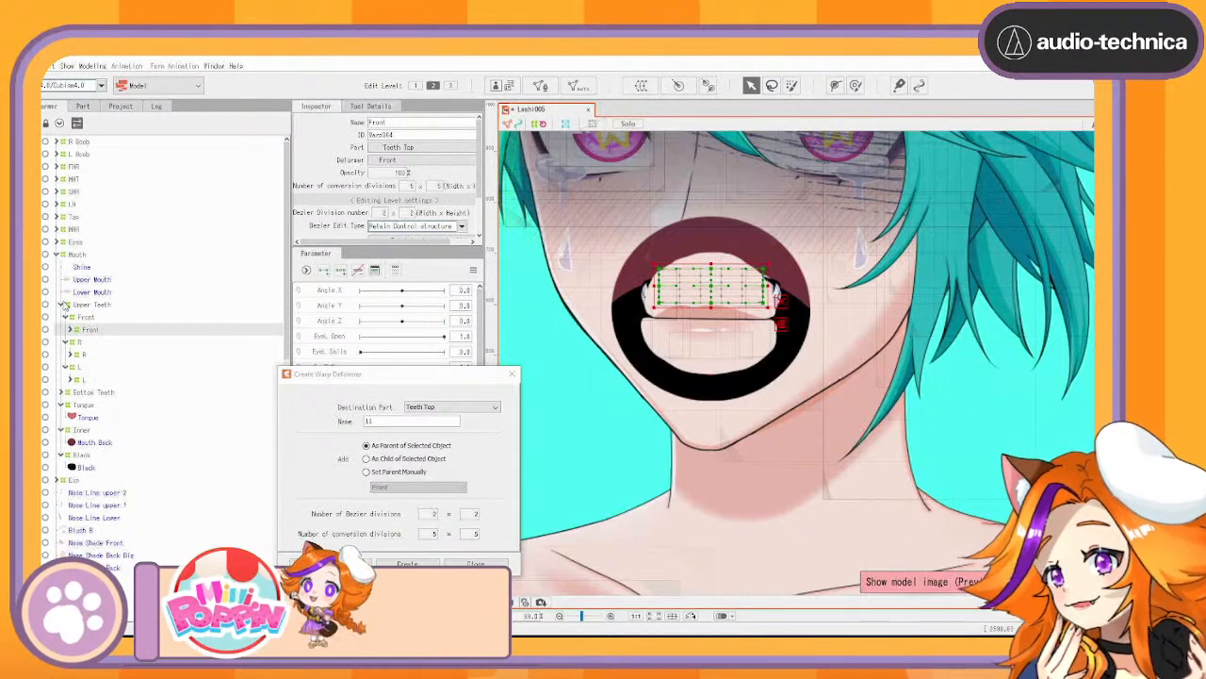
{"action": "left_click", "coordinate": [83, 293]}
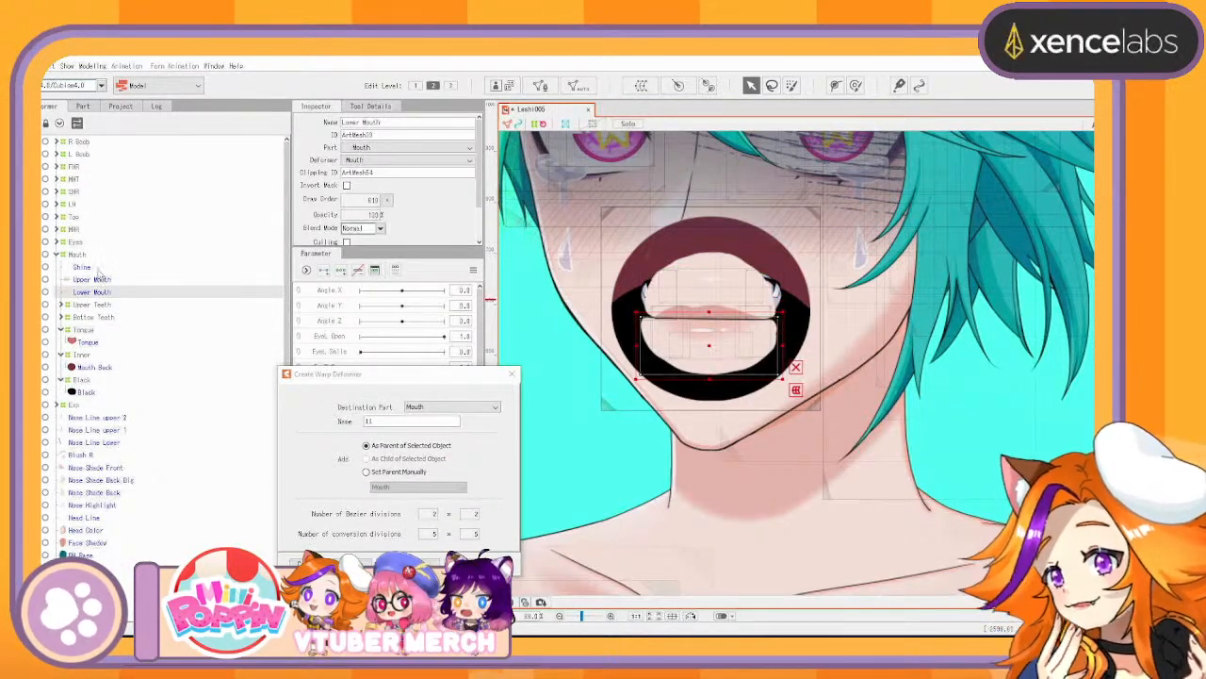
{"action": "left_click", "coordinate": [93, 269]}
{"action": "left_click", "coordinate": [94, 305]}
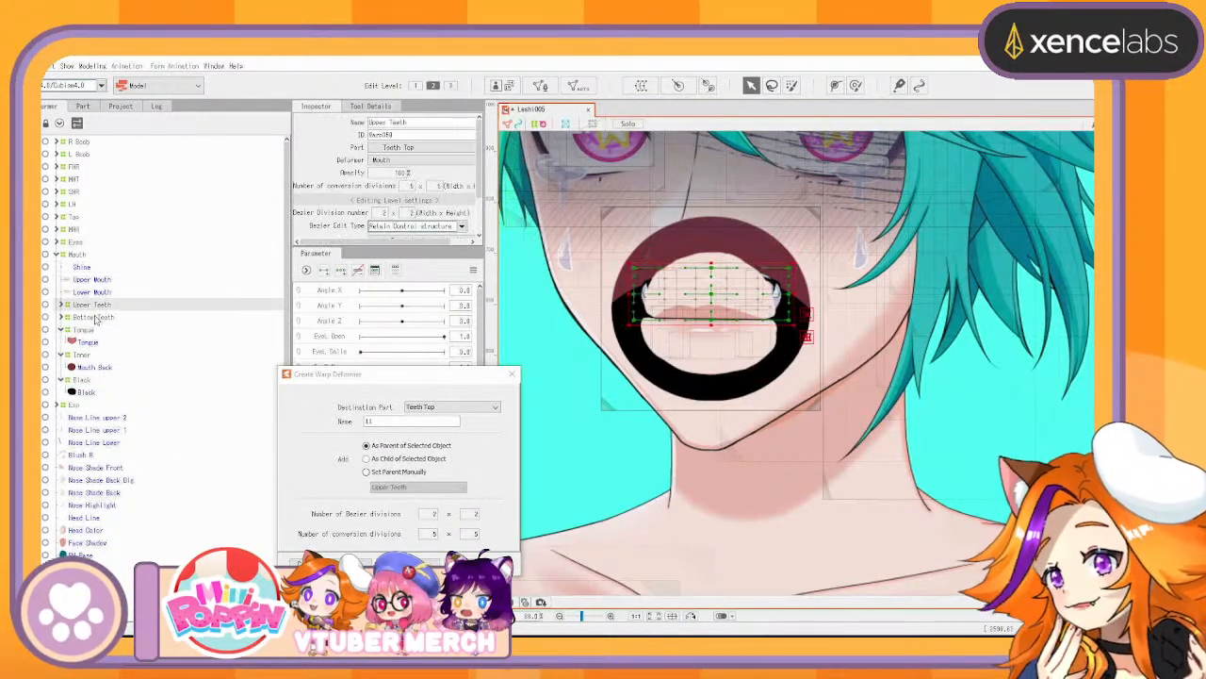
{"action": "left_click", "coordinate": [95, 316], "text": "ctrl"}
{"action": "left_click", "coordinate": [93, 331], "text": "ctrl"}
{"action": "left_click", "coordinate": [86, 356], "text": "ctrl"}
{"action": "left_click", "coordinate": [87, 382], "text": "ctrl"}
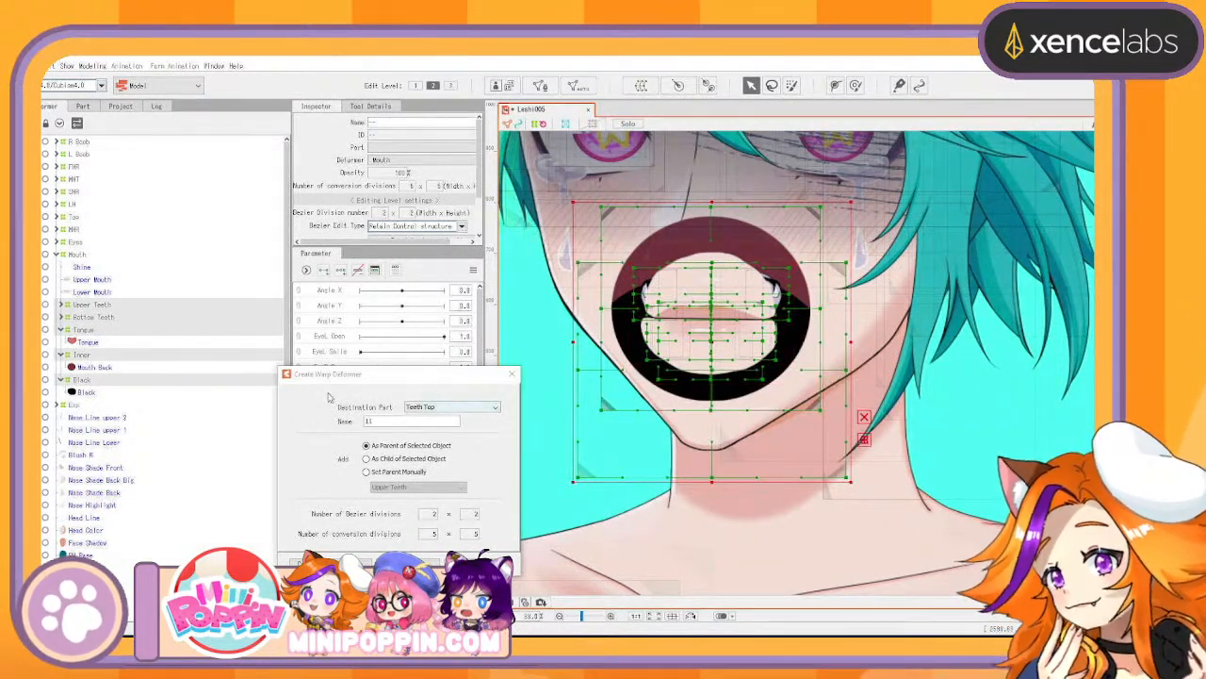
Duplicate the Inner warp deformer under Mouth and rename the original holding Mouth Back as Inner Main
{"action": "left_click", "coordinate": [106, 358]}
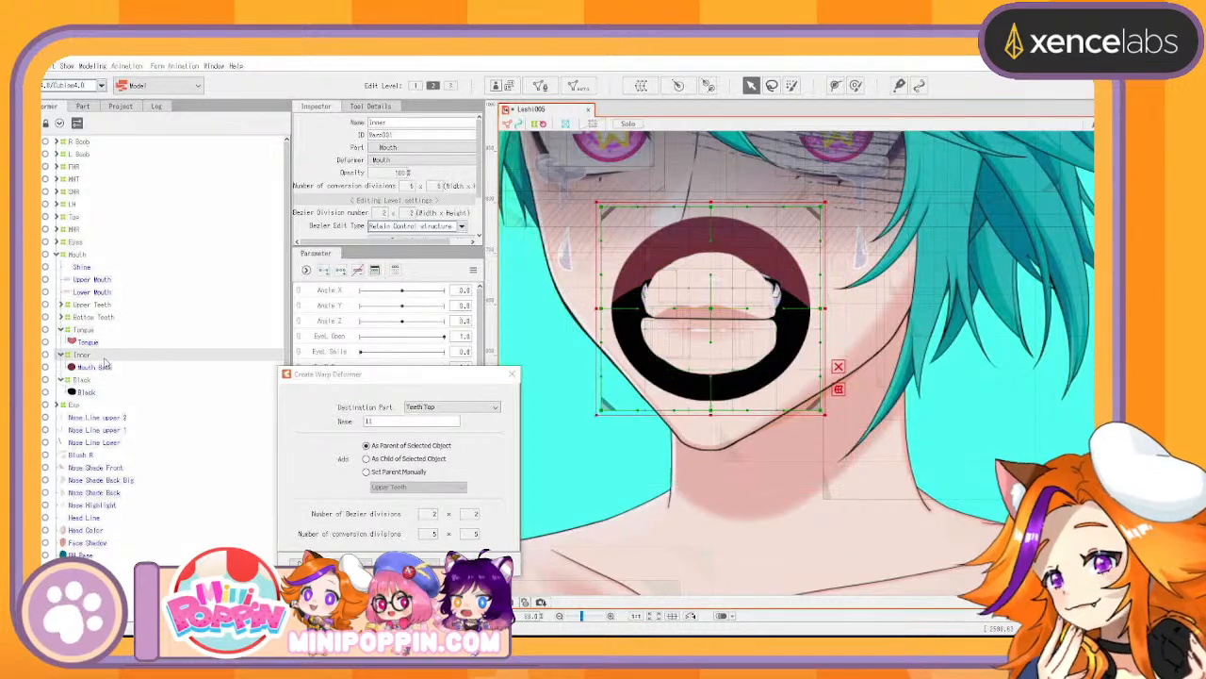
{"action": "key", "text": "ctrl+v"}
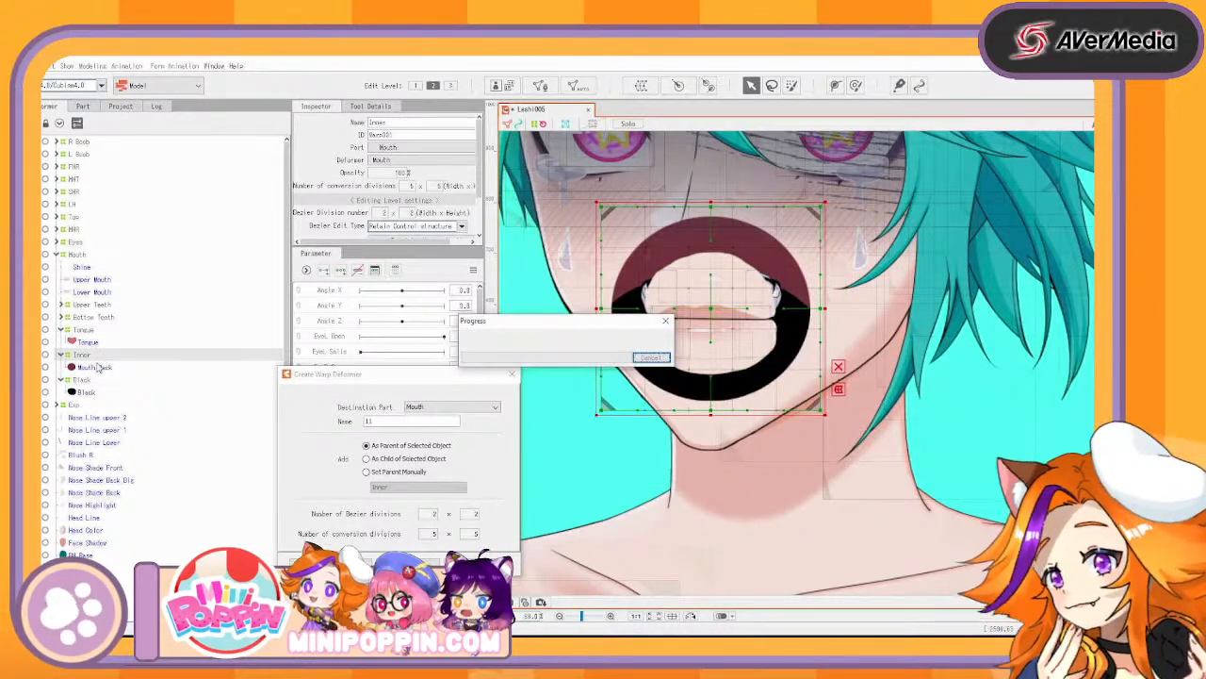
{"action": "left_click", "coordinate": [90, 368]}
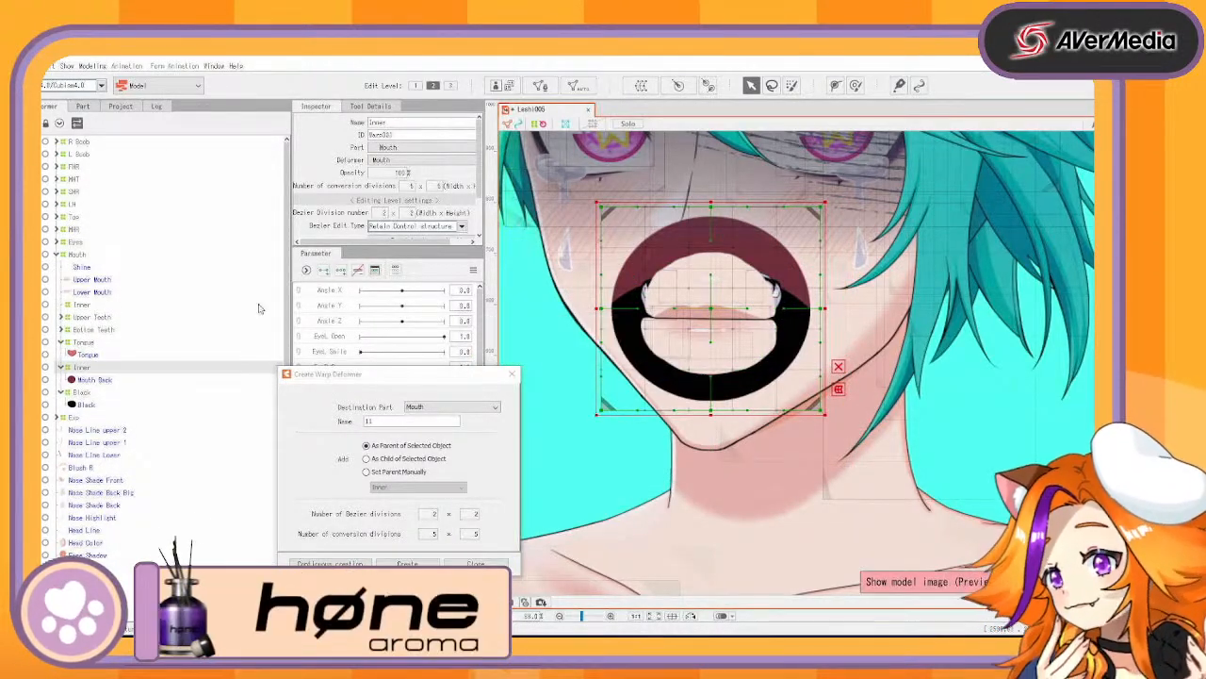
{"action": "left_click", "coordinate": [412, 124]}
{"action": "type", "text": "Main"}
{"action": "key", "text": "Return"}
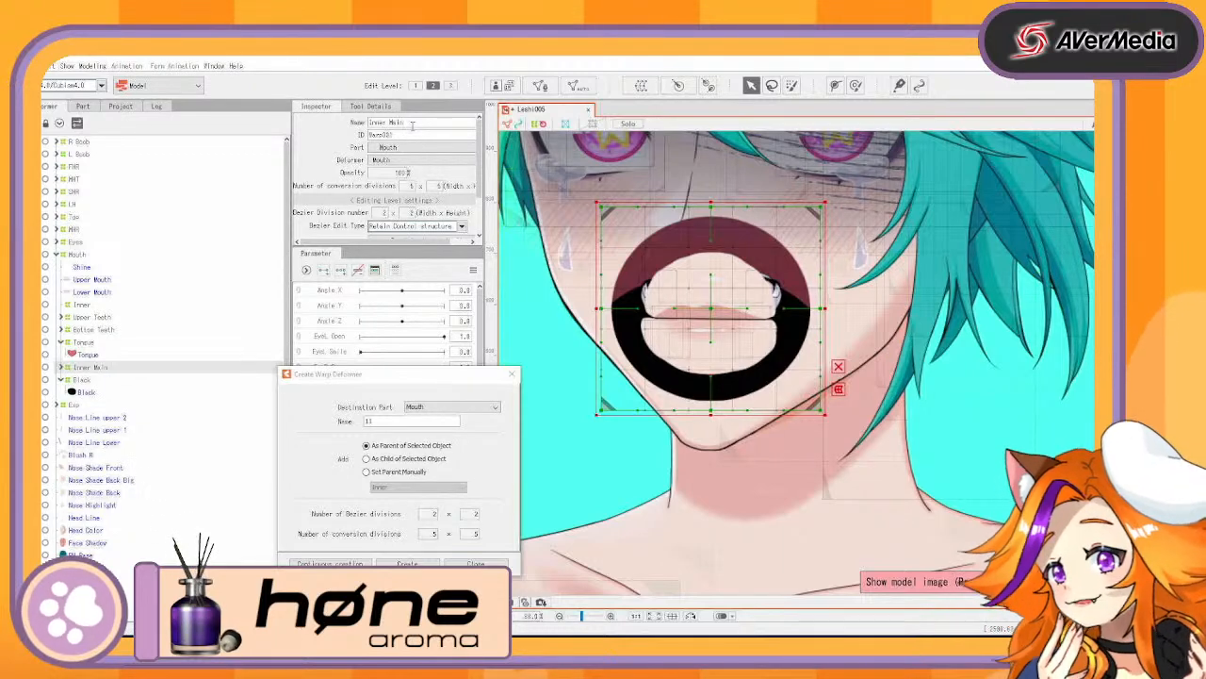
Move the Upper Teeth, Bottom Teeth, Tongue, Inner Main and Black deformers into the empty Inner deformer
{"action": "left_click", "coordinate": [81, 380], "text": "ctrl"}
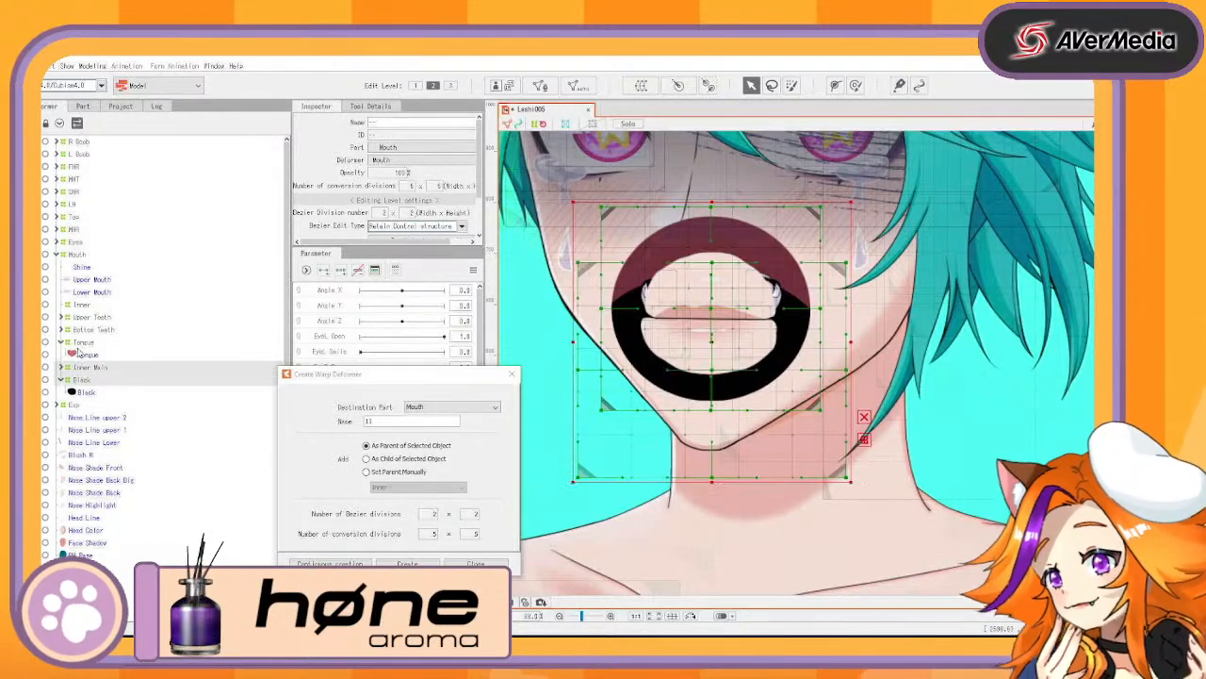
{"action": "left_click", "coordinate": [84, 341], "text": "ctrl"}
{"action": "left_click", "coordinate": [90, 330], "text": "ctrl"}
{"action": "left_click", "coordinate": [90, 319], "text": "ctrl"}
{"action": "left_click_drag", "start_coordinate": [88, 319], "coordinate": [82, 308]}
{"action": "left_click", "coordinate": [61, 305]}
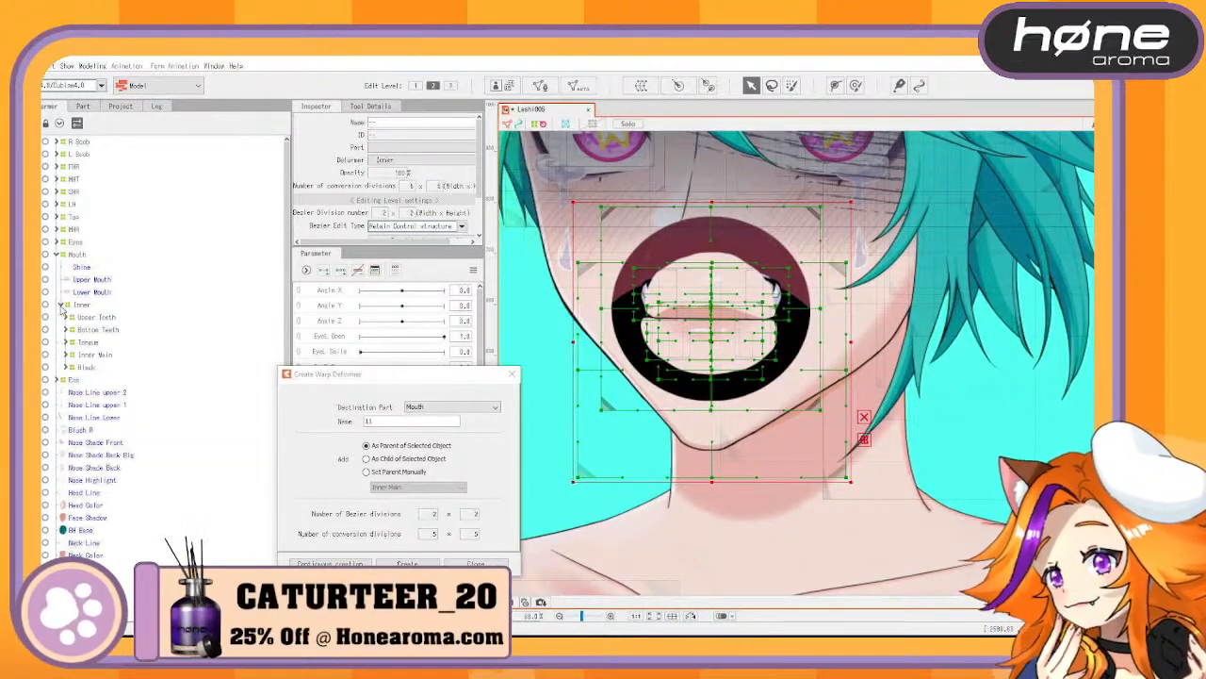
Make two copies each of Upper Teeth, Bottom Teeth, Tongue, Inner Main and Black within Inner
{"action": "left_click", "coordinate": [89, 329]}
{"action": "left_click", "coordinate": [93, 319], "text": "ctrl"}
{"action": "left_click", "coordinate": [89, 342], "text": "ctrl"}
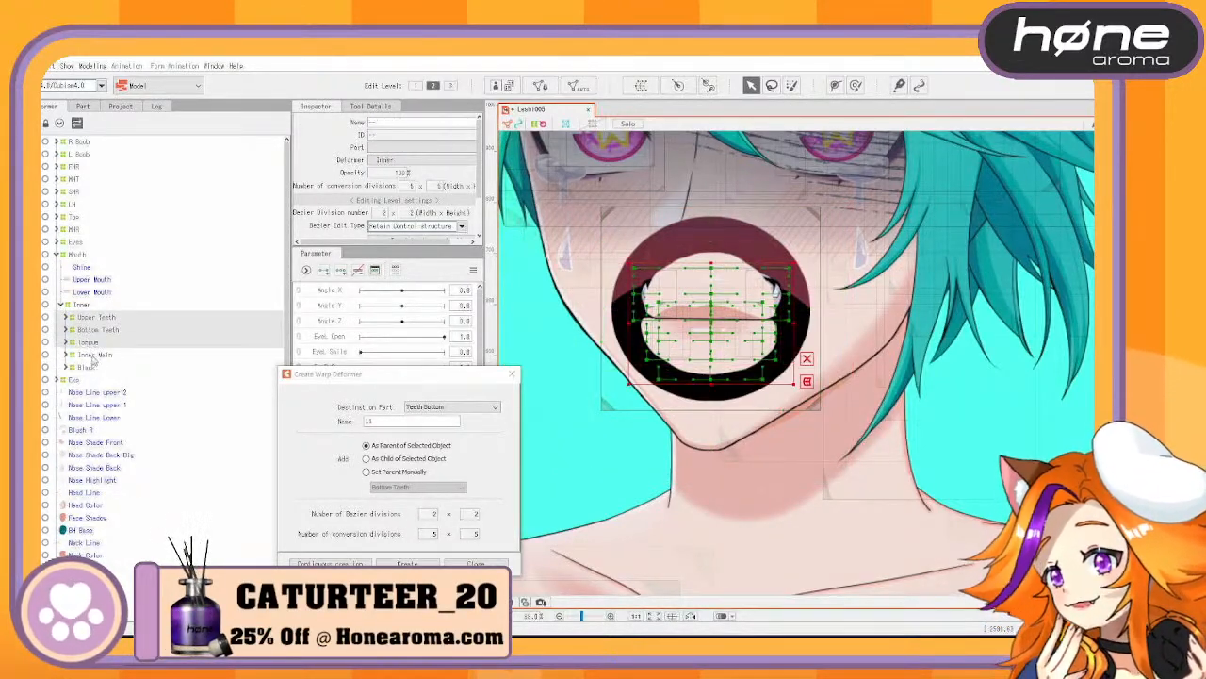
{"action": "left_click", "coordinate": [92, 355], "text": "ctrl"}
{"action": "left_click", "coordinate": [90, 367], "text": "ctrl"}
{"action": "key", "text": "ctrl+c"}
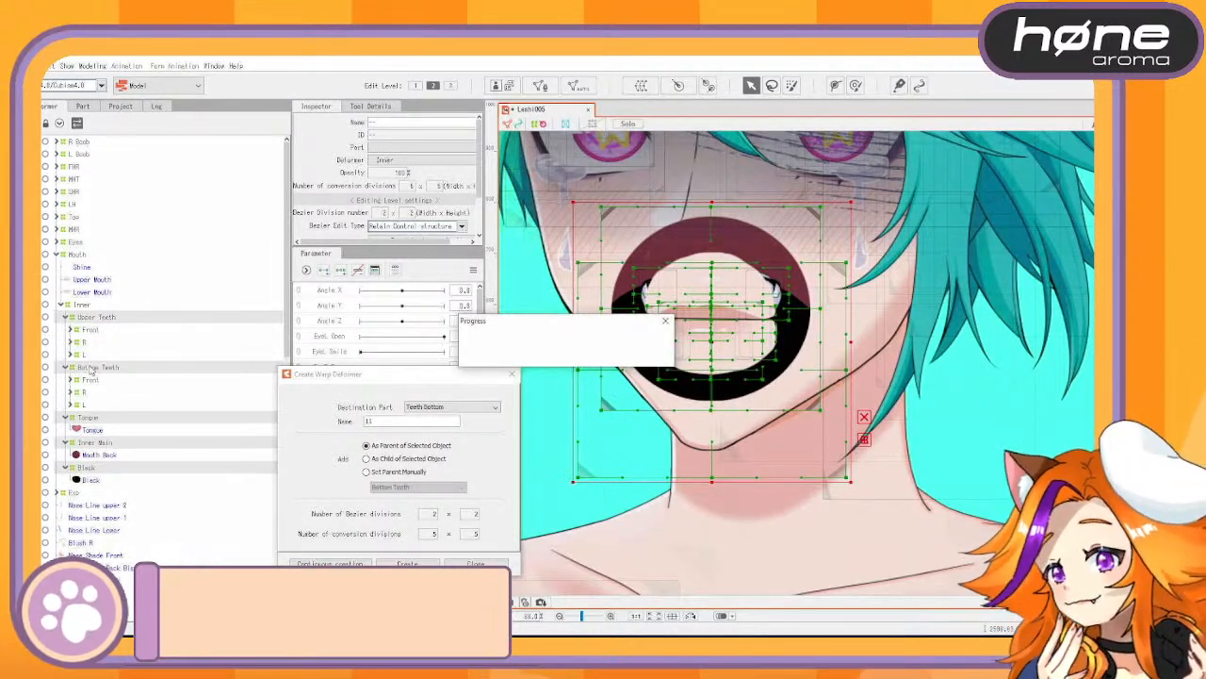
{"action": "key", "text": "ctrl+v"}
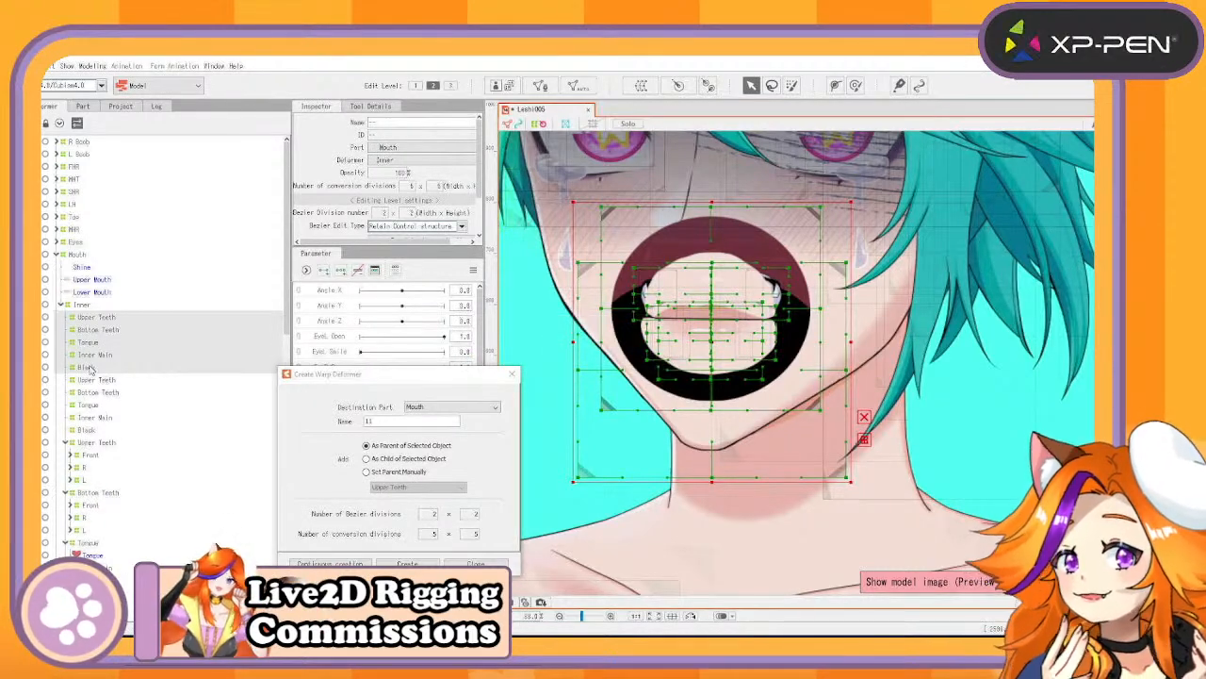
Nest each of the five deformers in Inner inside its two copies of the same name, and collapse Inner
{"action": "left_click_drag", "start_coordinate": [107, 443], "coordinate": [100, 321]}
{"action": "left_click_drag", "start_coordinate": [103, 449], "coordinate": [113, 354]}
{"action": "left_click_drag", "start_coordinate": [89, 442], "coordinate": [90, 374]}
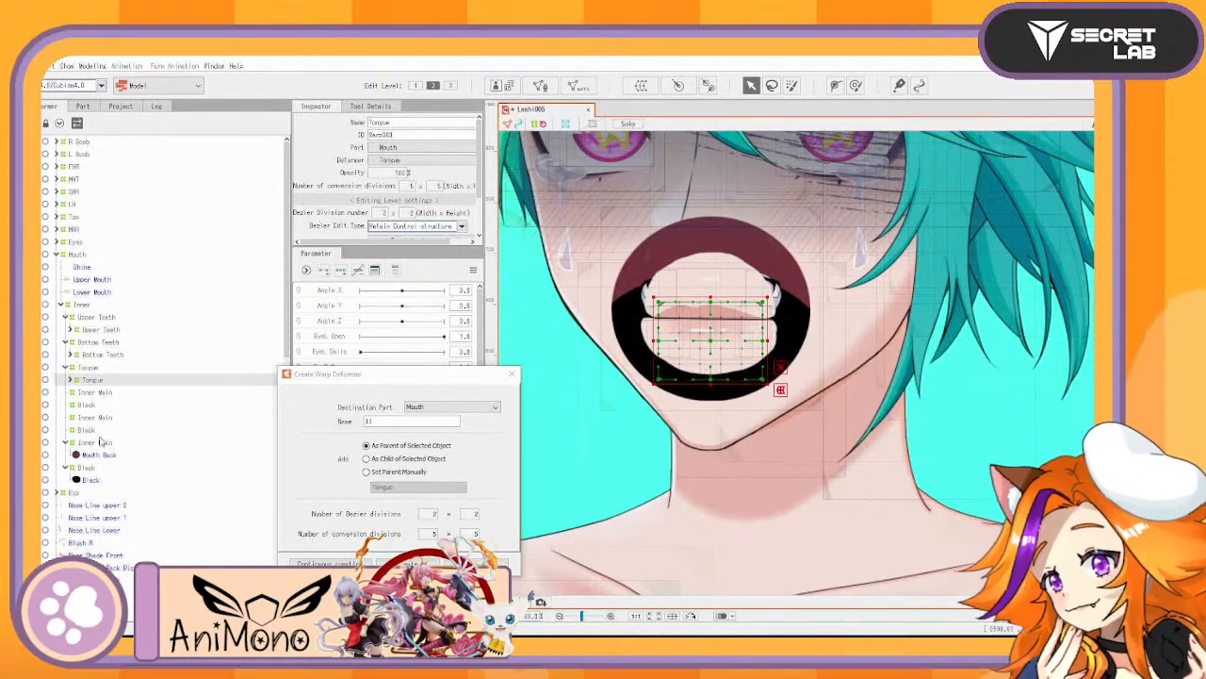
{"action": "mouse_move", "coordinate": [102, 447]}
{"action": "left_mouse_down"}
{"action": "mouse_move", "coordinate": [107, 403]}
{"action": "mouse_move", "coordinate": [89, 426]}
{"action": "left_mouse_up"}
{"action": "left_click", "coordinate": [88, 430]}
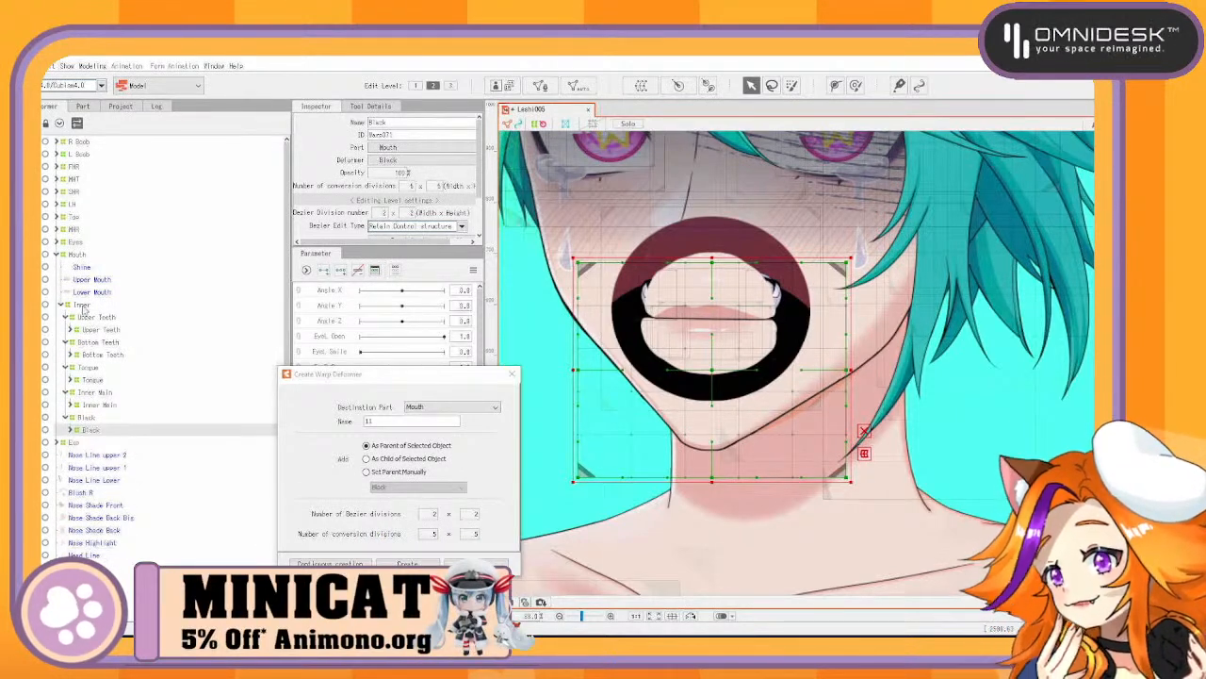
{"action": "left_click", "coordinate": [80, 306]}
{"action": "left_click", "coordinate": [61, 305]}
Open the mouth's Shine art mesh for mesh editing and erase its existing mesh
{"action": "left_click", "coordinate": [89, 293]}
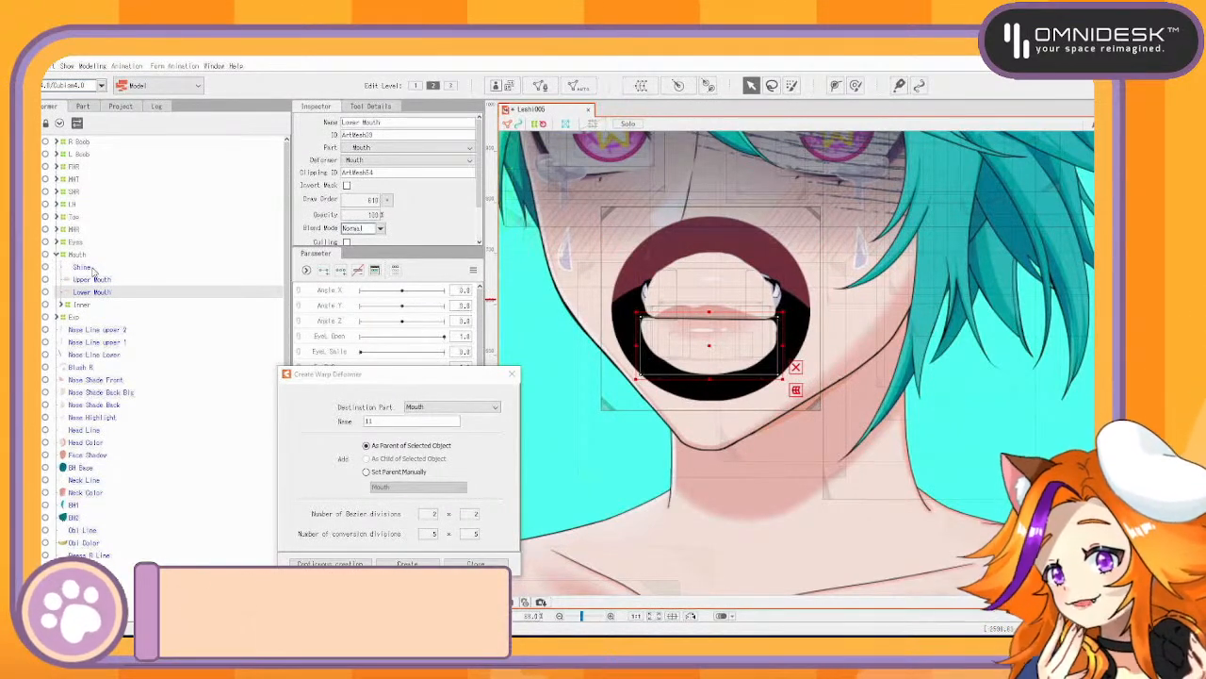
{"action": "left_click", "coordinate": [87, 268]}
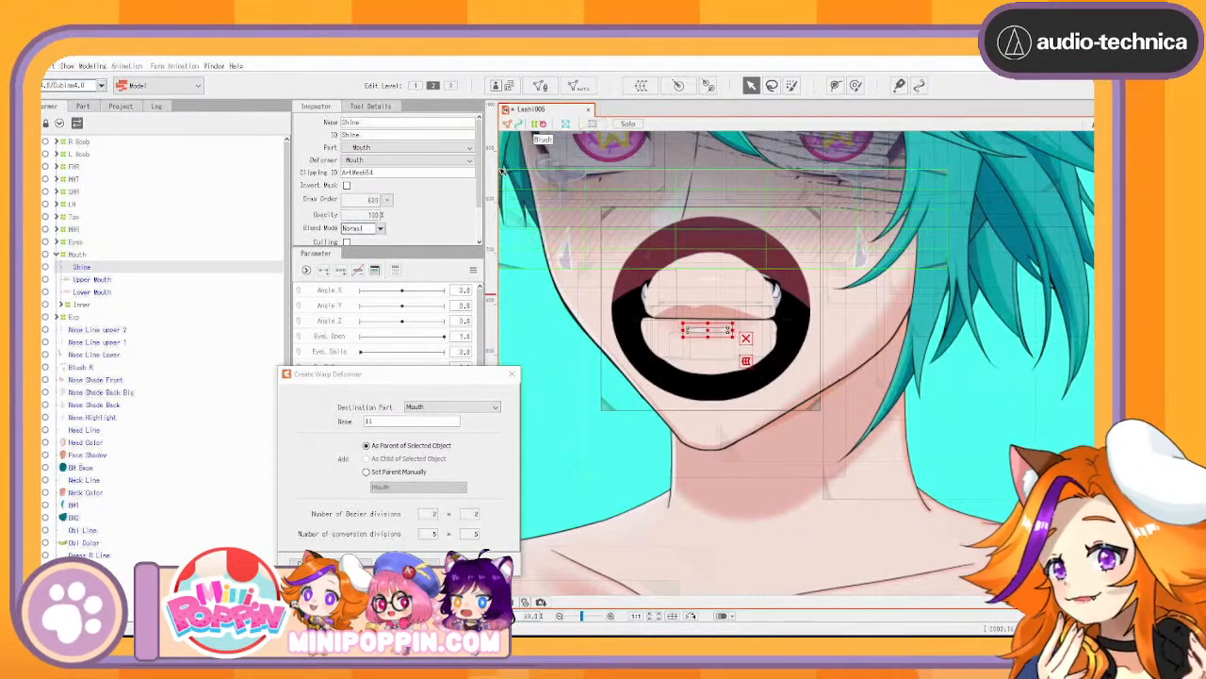
{"action": "left_click", "coordinate": [540, 85]}
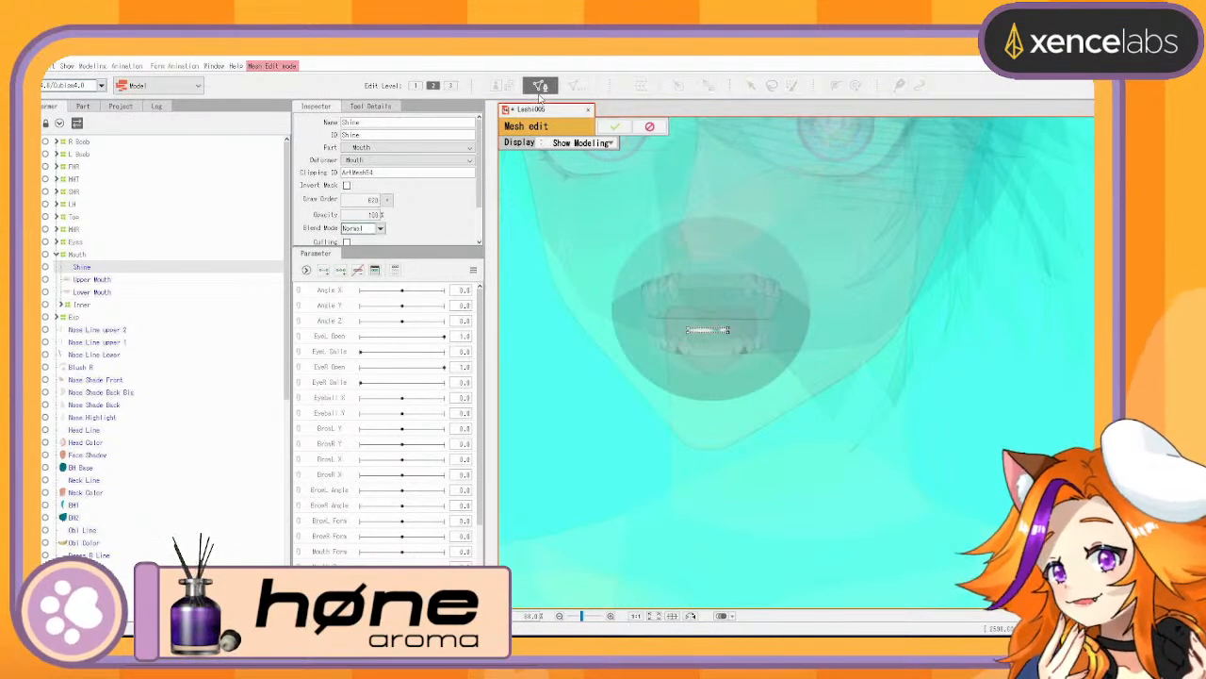
{"action": "scroll", "coordinate": [735, 311], "scroll_direction": "up", "scroll_amount": 4}
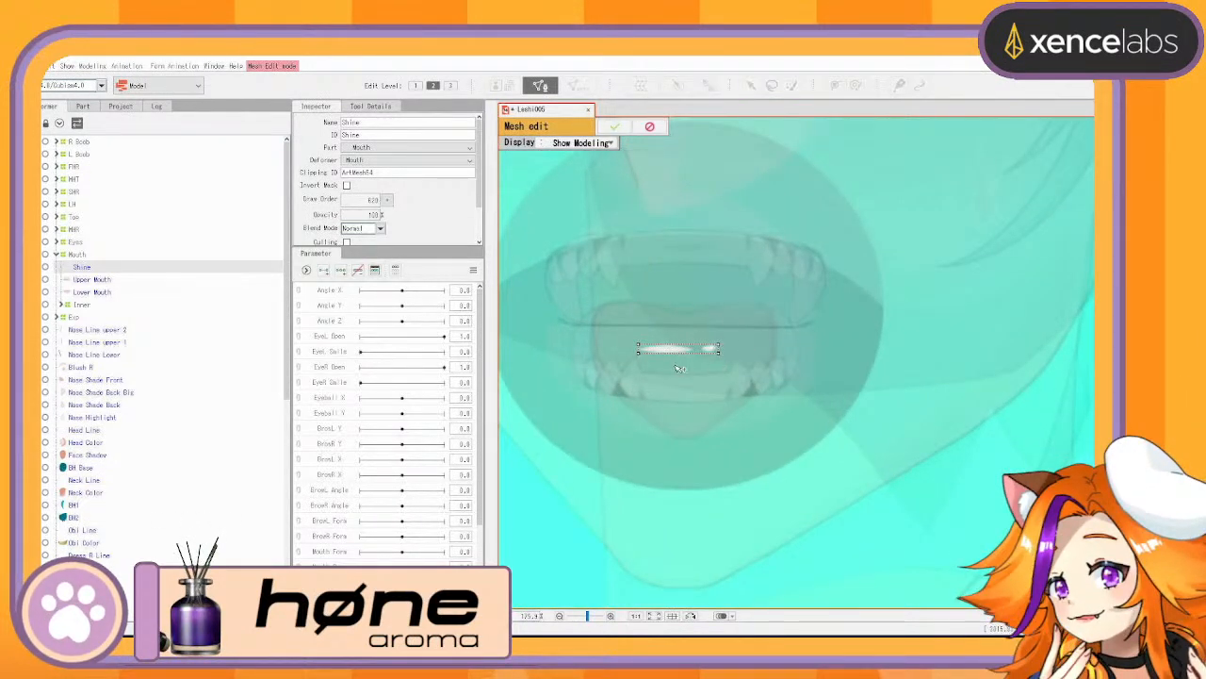
{"action": "left_click_drag", "start_coordinate": [678, 368], "coordinate": [733, 384]}
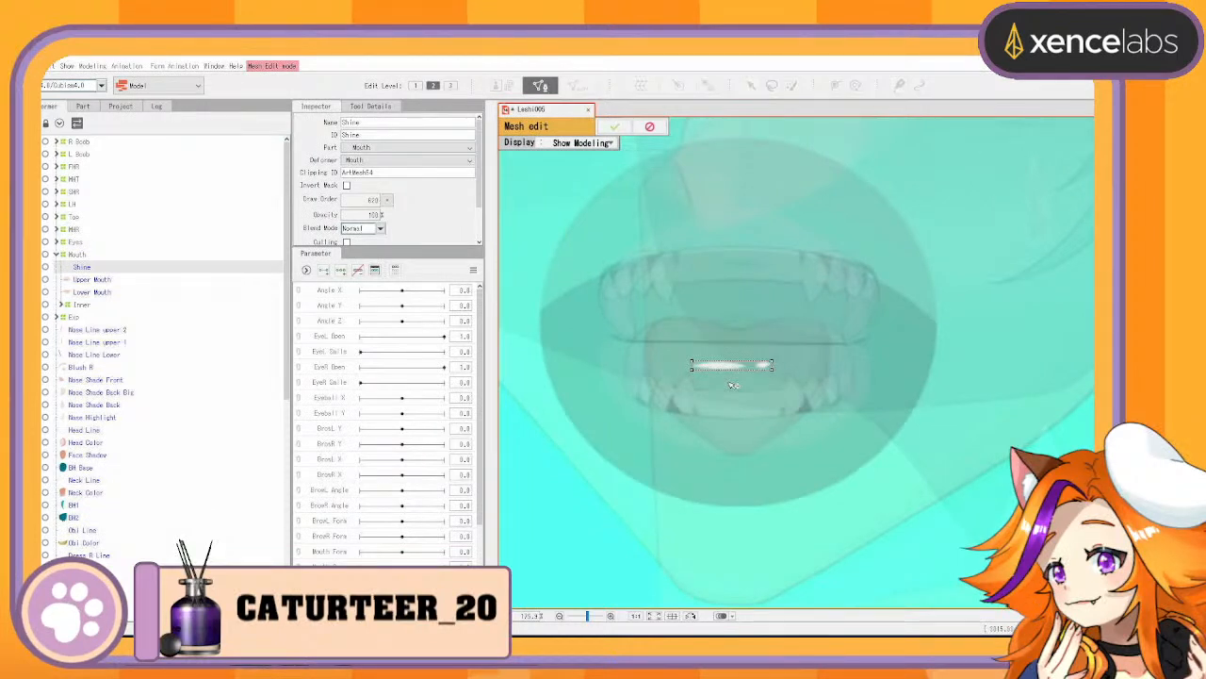
{"action": "left_click", "coordinate": [370, 106]}
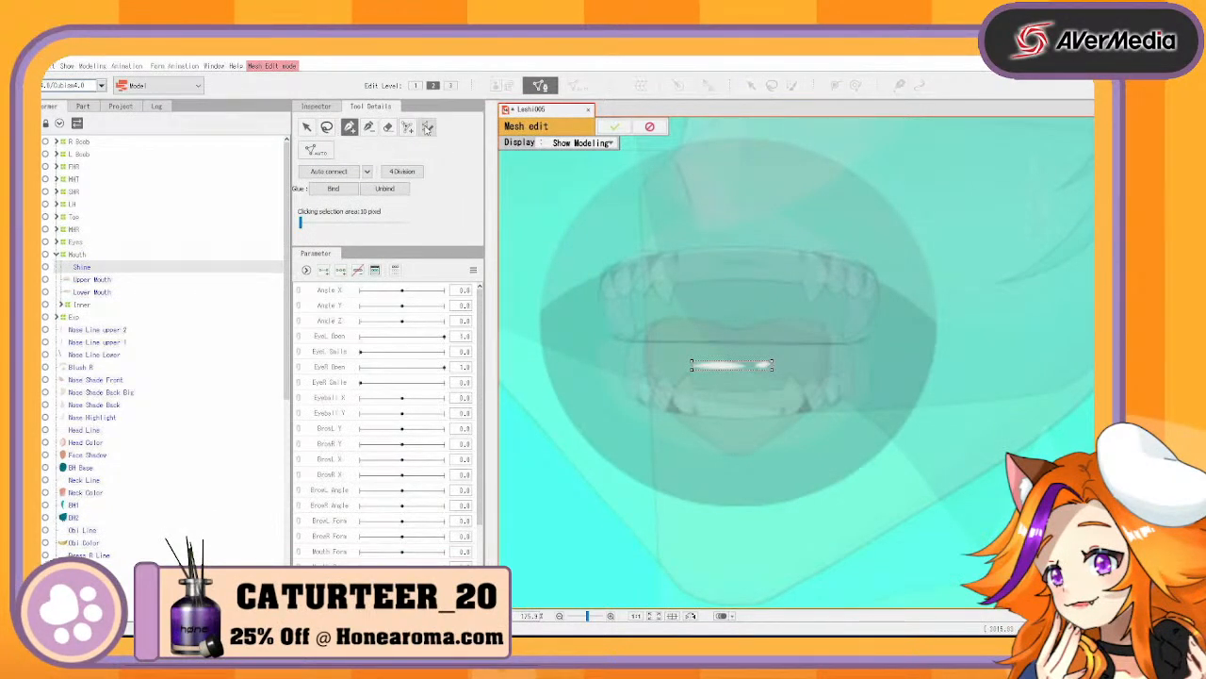
{"action": "key", "text": "e"}
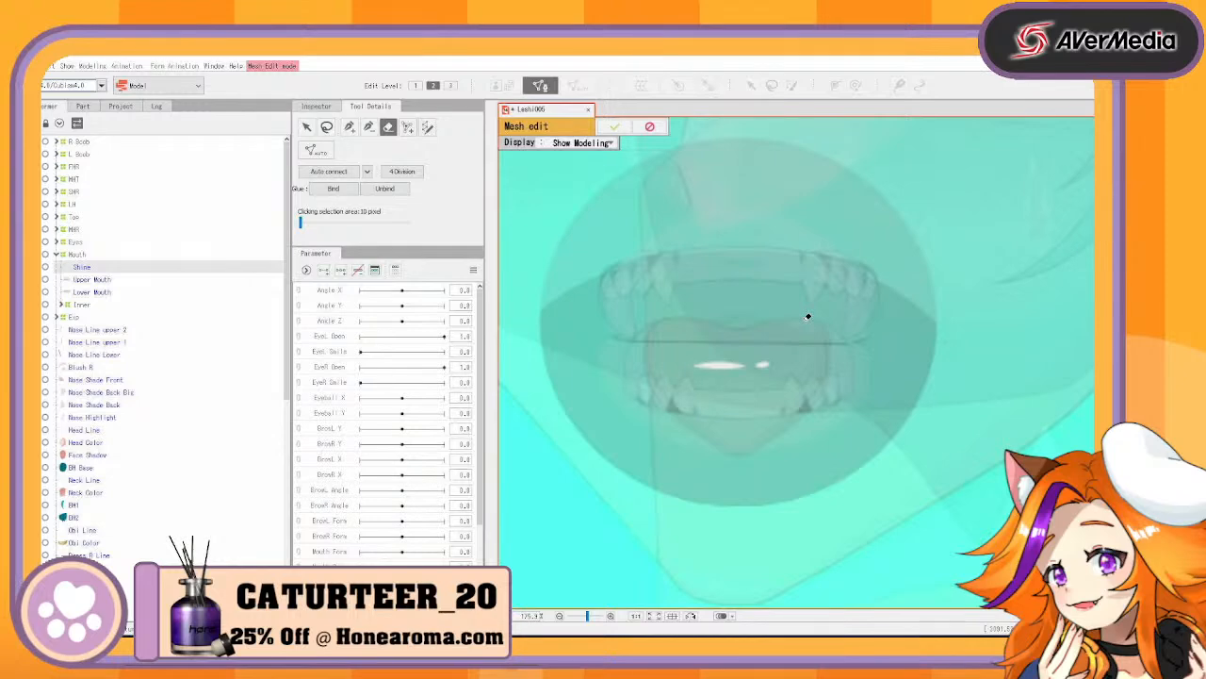
Draw a stroke mesh along the Shine highlight and set its mesh width to 10
{"action": "left_click", "coordinate": [427, 127]}
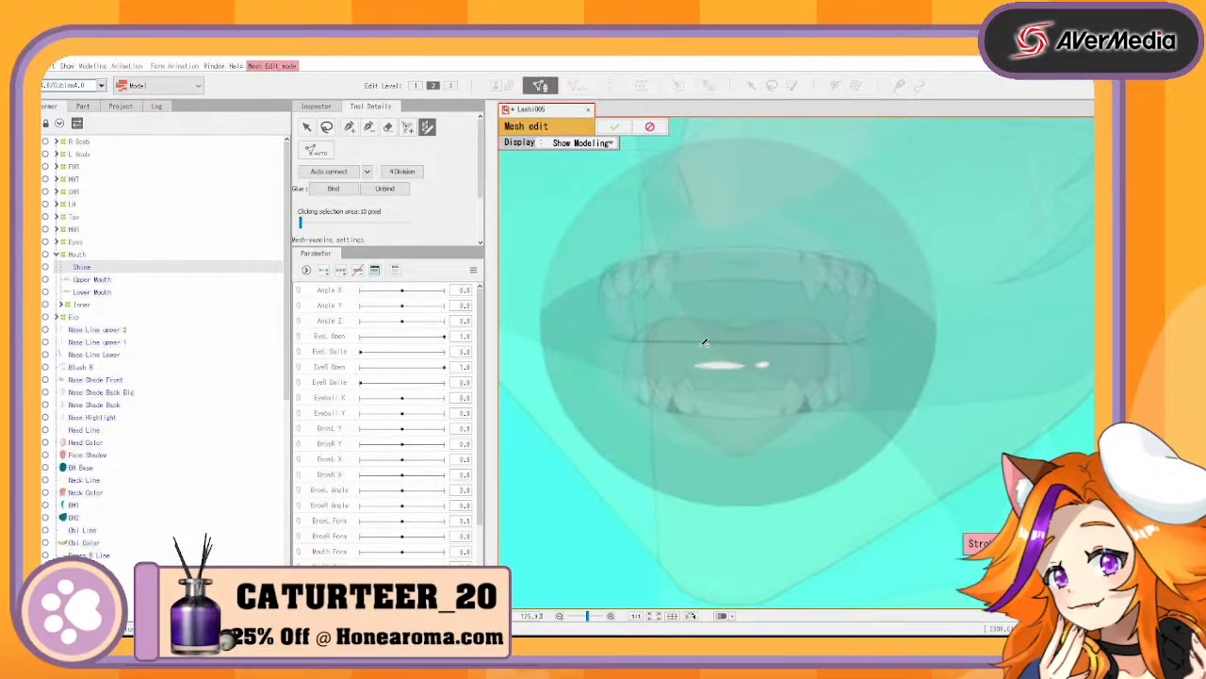
{"action": "left_click_drag", "start_coordinate": [693, 364], "coordinate": [776, 363]}
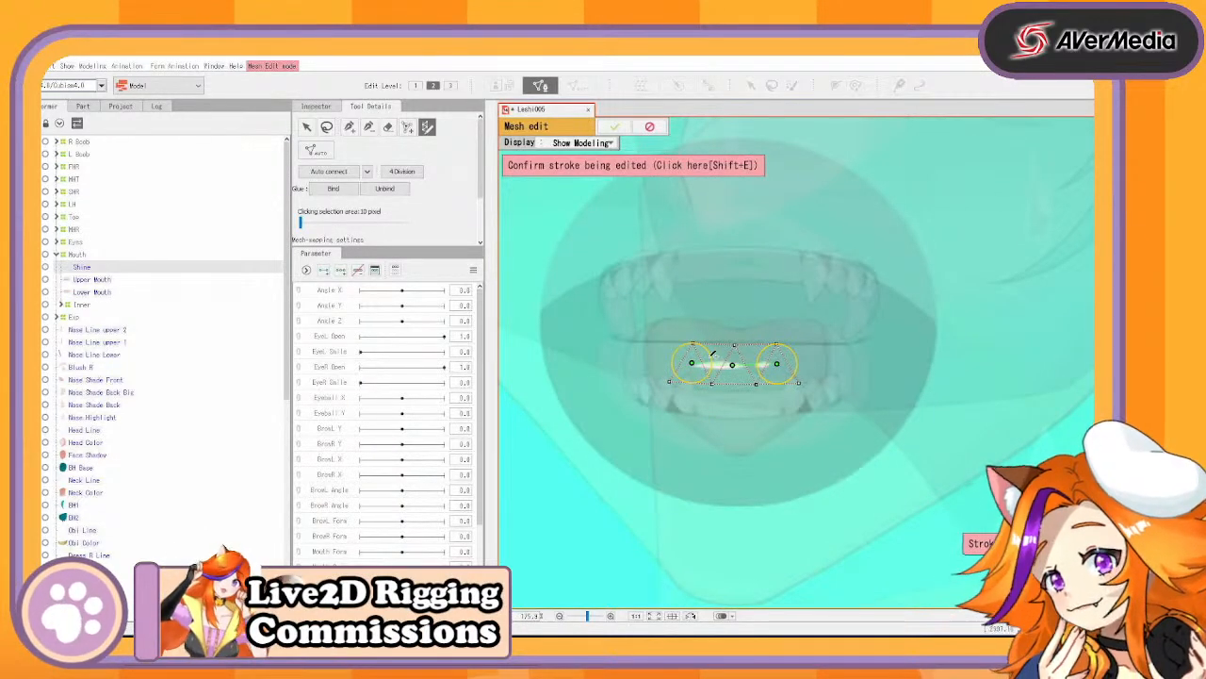
{"action": "scroll", "coordinate": [415, 209], "scroll_direction": "down", "scroll_amount": 2}
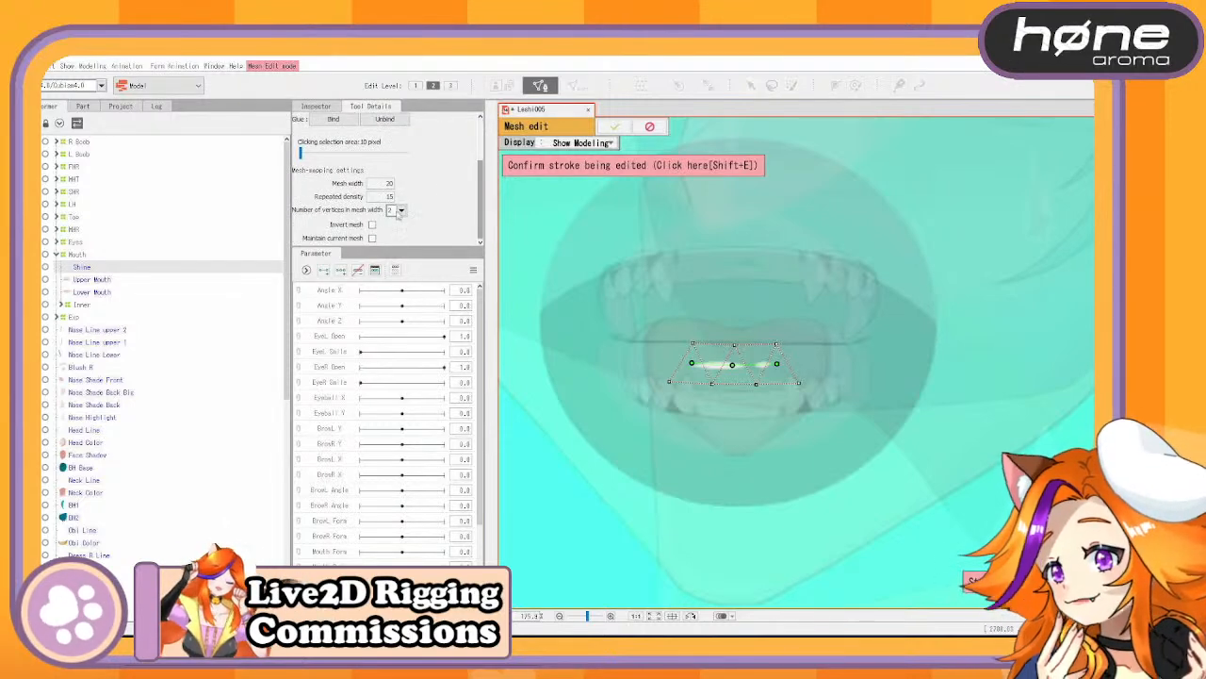
{"action": "double_click", "coordinate": [386, 182]}
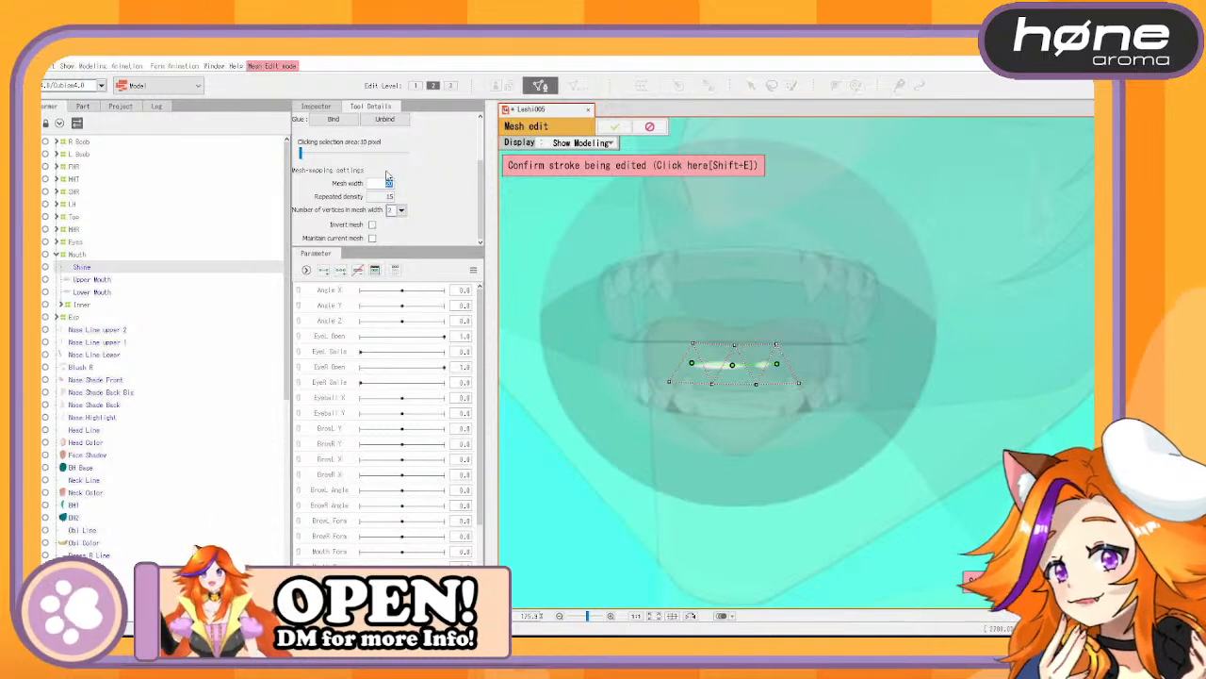
{"action": "type", "text": "150"}
{"action": "key", "text": "Return"}
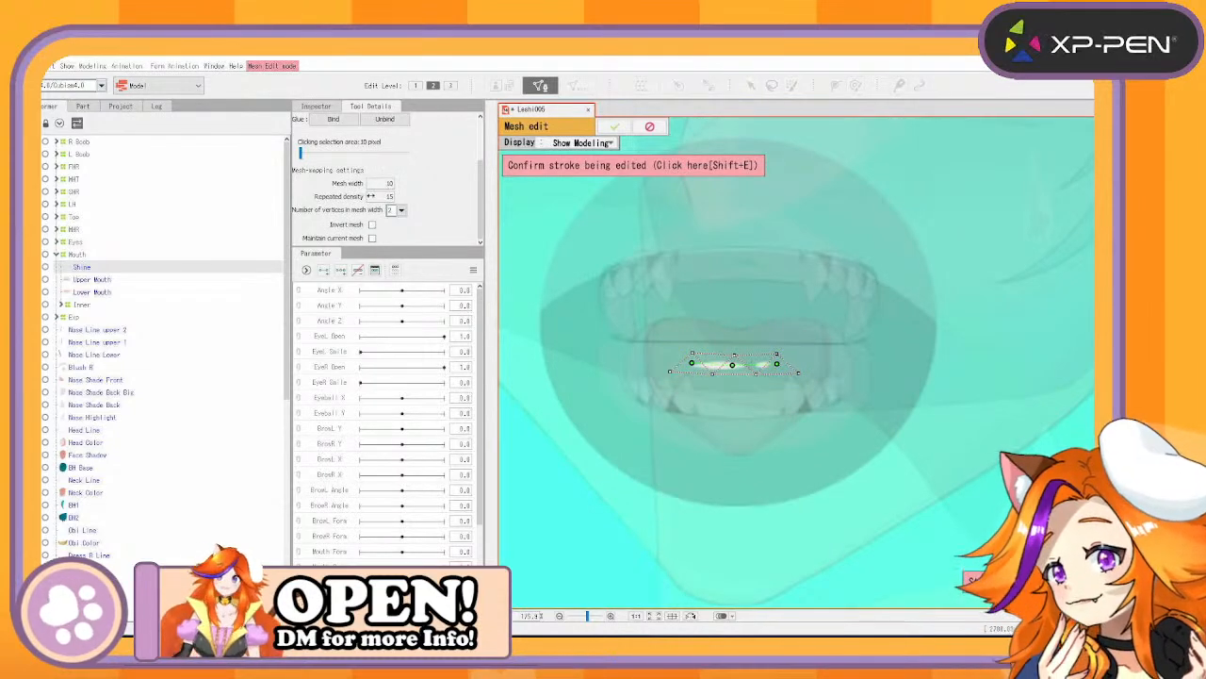
Set the stroke mesh's repeated density to 5 and extend both of its ends slightly beyond the highlight
{"action": "left_click", "coordinate": [381, 199]}
{"action": "type", "text": "5"}
{"action": "key", "text": "Return"}
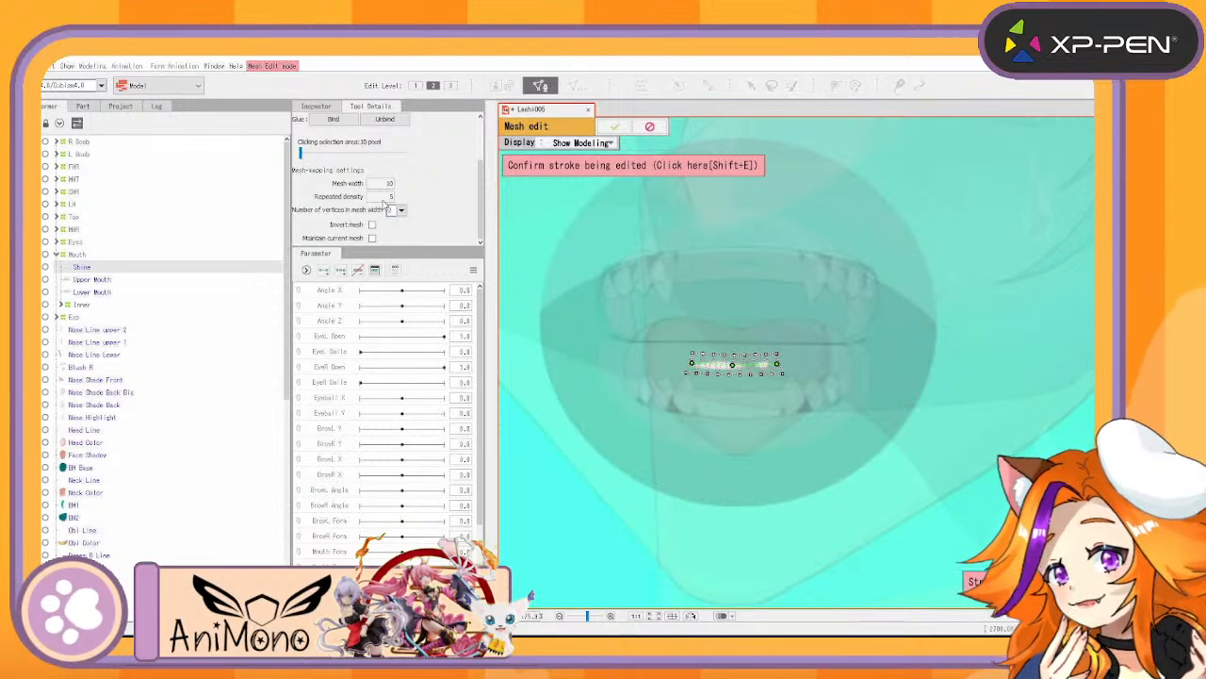
{"action": "left_click_drag", "start_coordinate": [692, 363], "coordinate": [684, 363]}
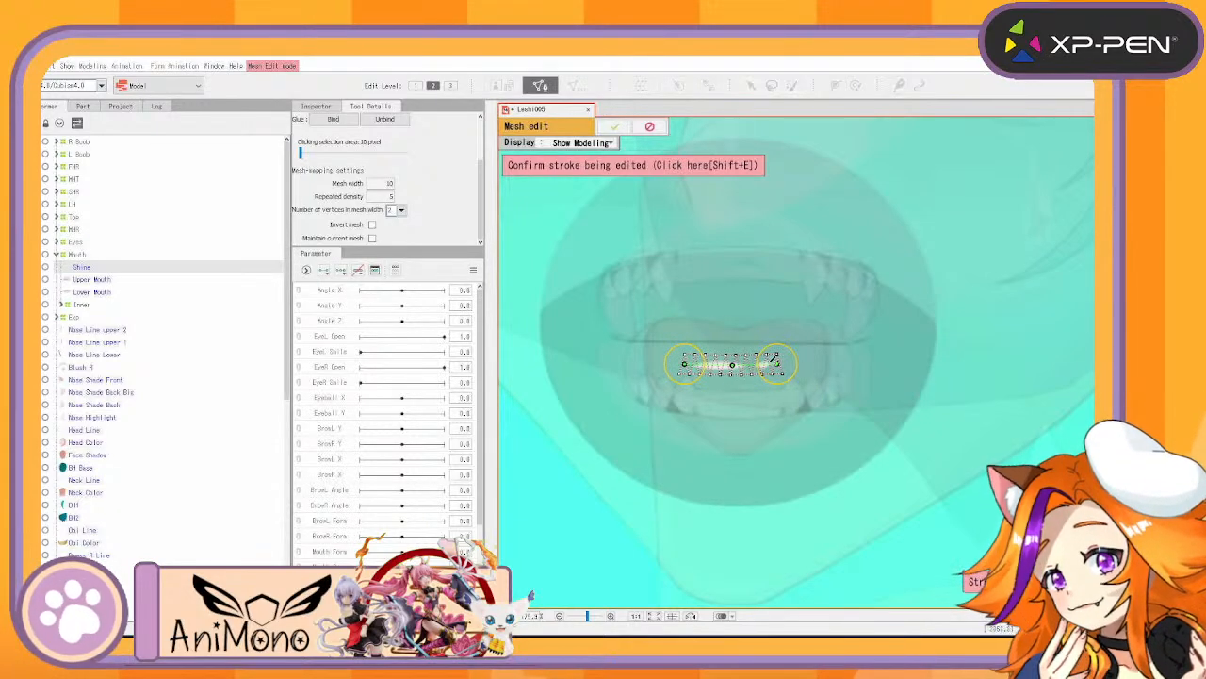
{"action": "left_click_drag", "start_coordinate": [780, 362], "coordinate": [789, 361]}
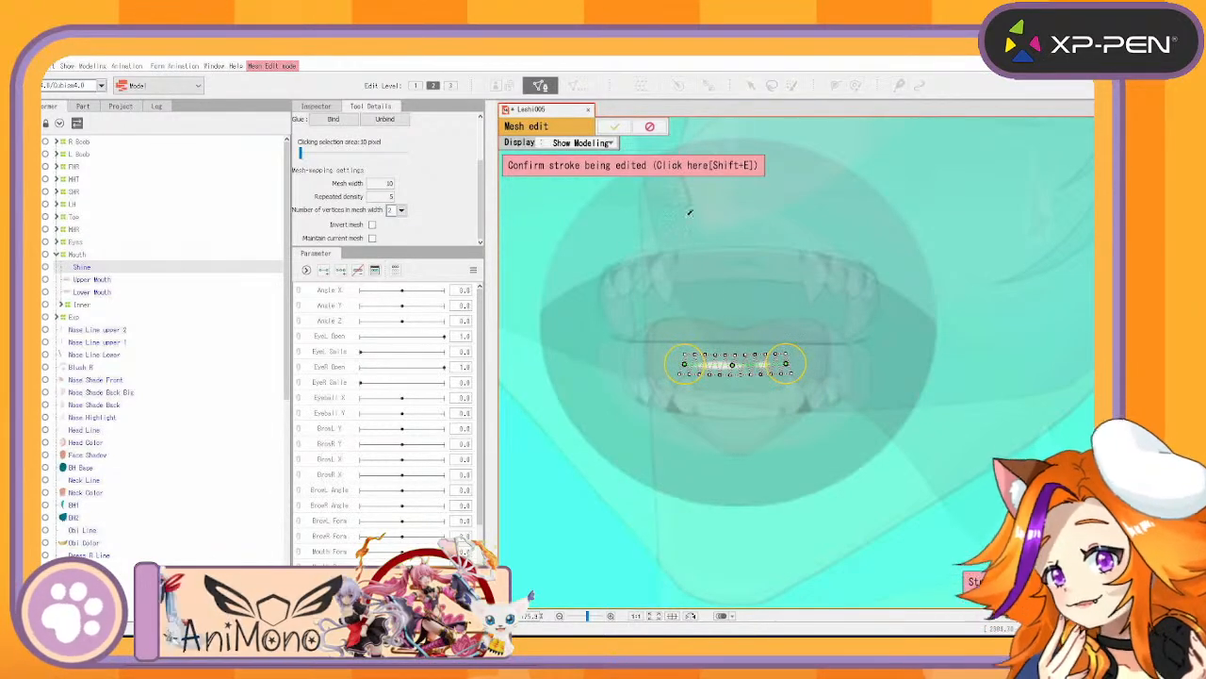
Confirm the Shine mesh, then open the Upper Mouth art mesh for mesh editing and erase its existing mesh
{"action": "left_click", "coordinate": [615, 127]}
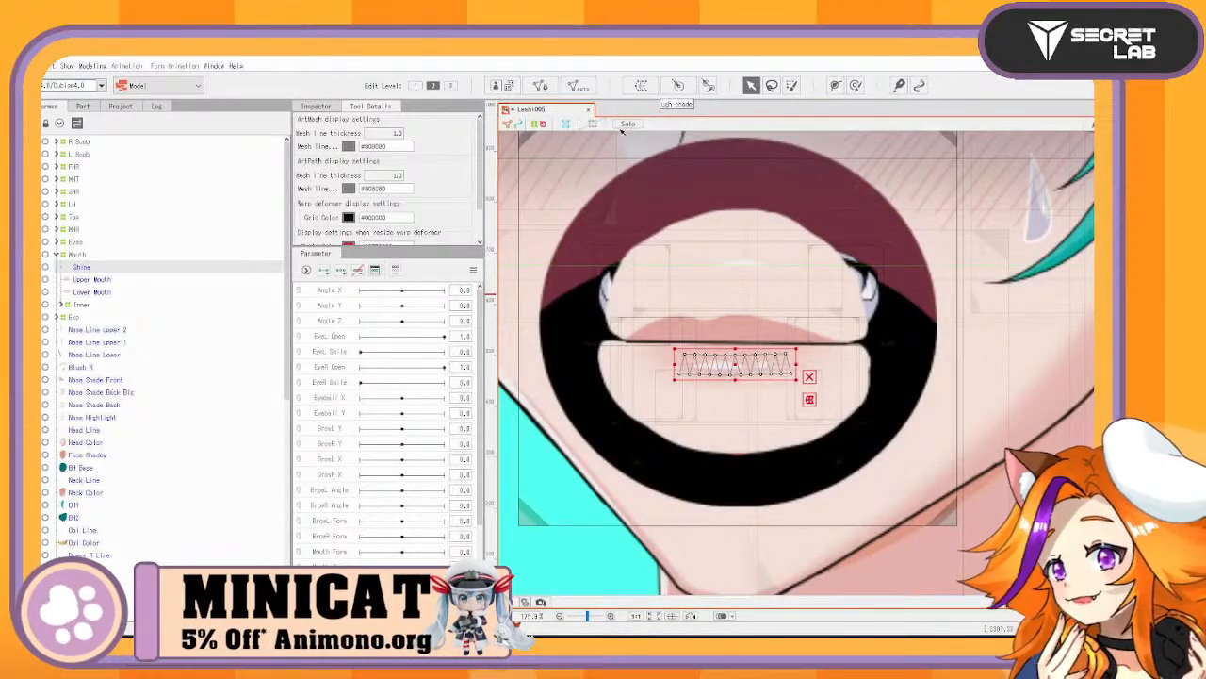
{"action": "left_click", "coordinate": [94, 280]}
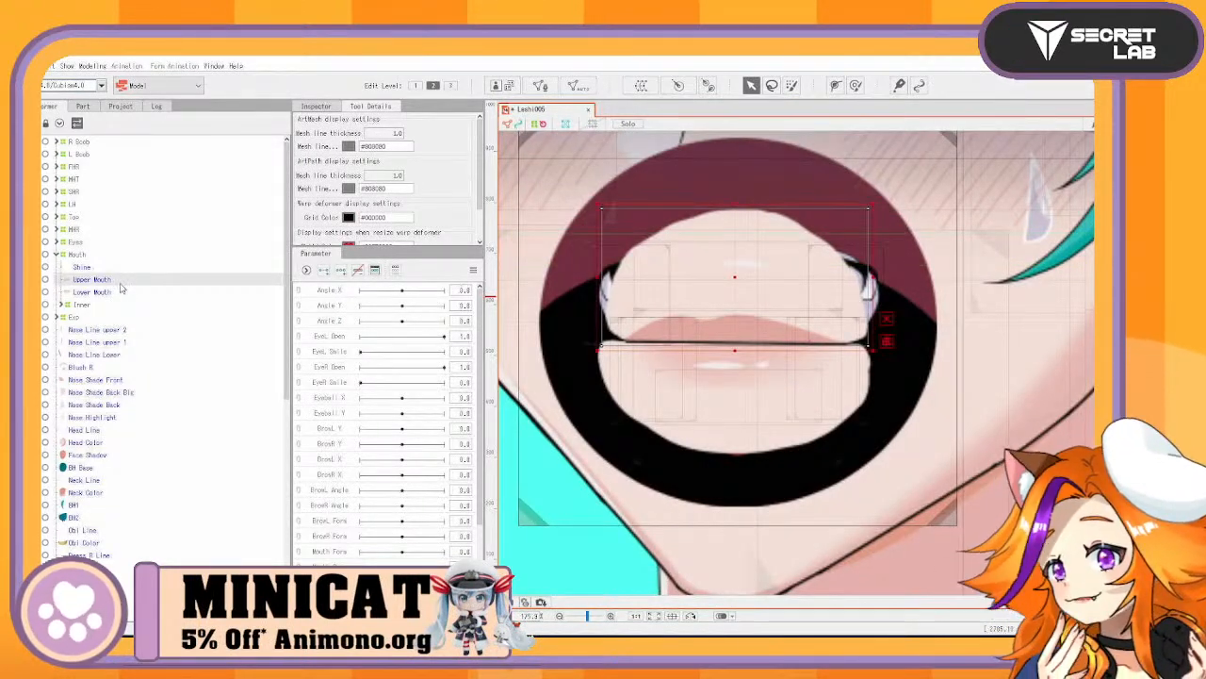
{"action": "left_click", "coordinate": [543, 85]}
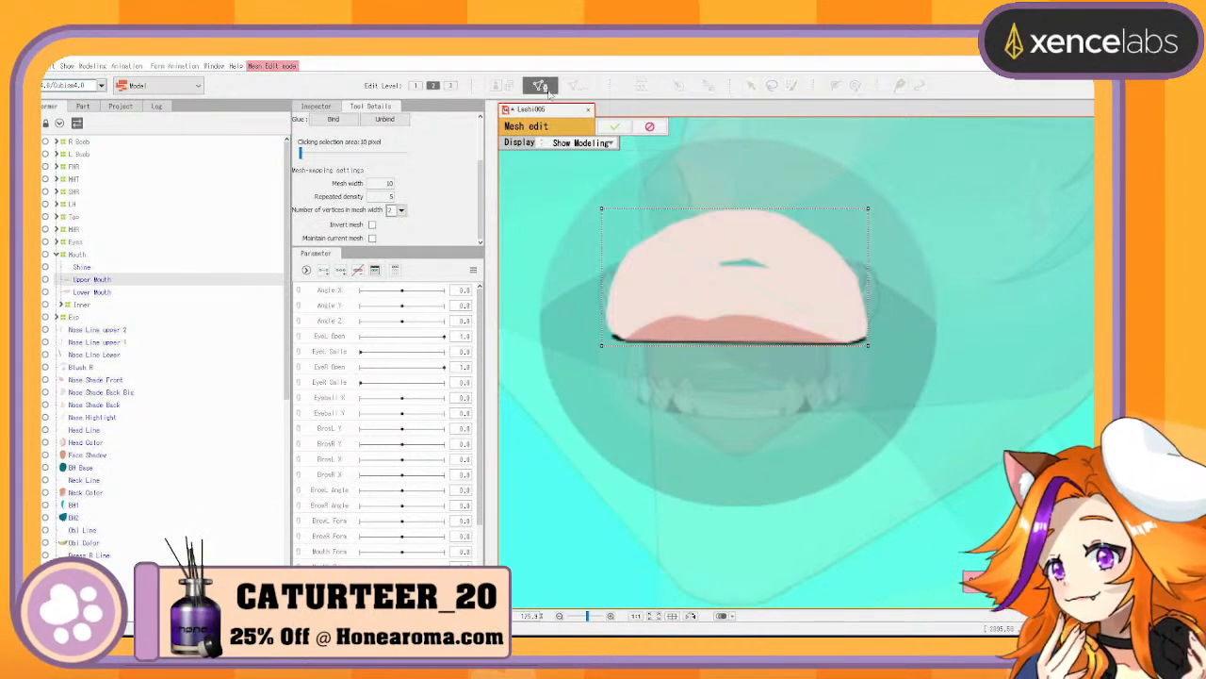
{"action": "left_click_drag", "start_coordinate": [481, 185], "coordinate": [479, 137]}
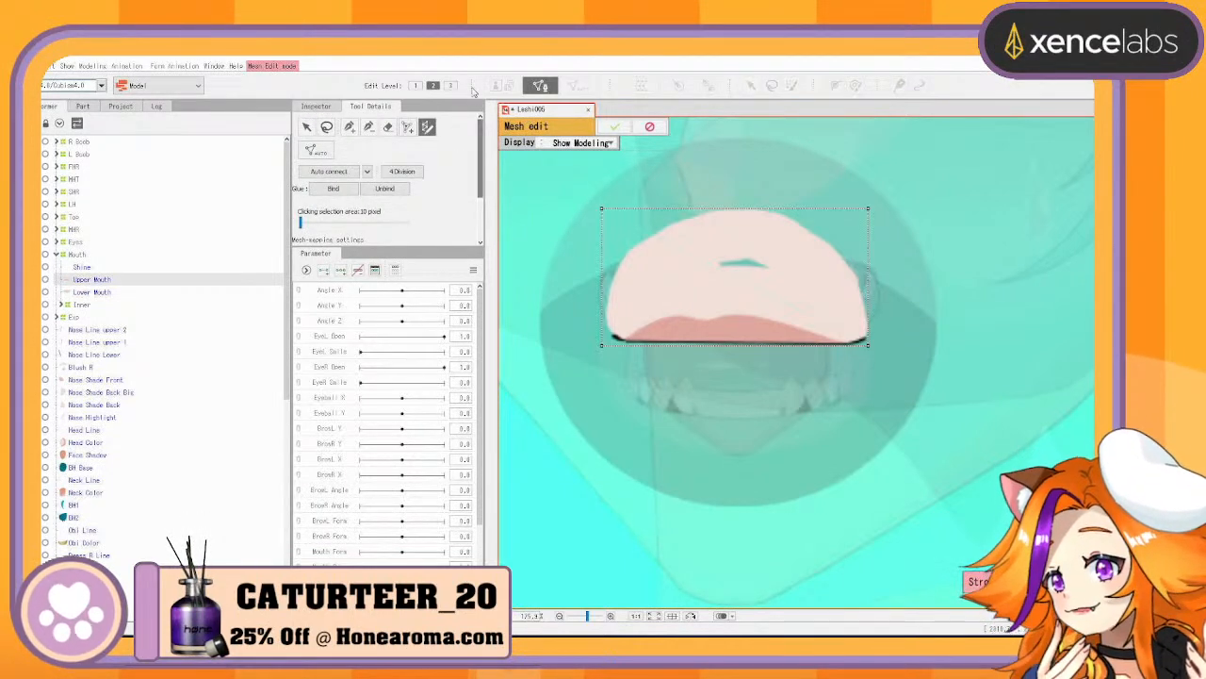
{"action": "left_click", "coordinate": [388, 128]}
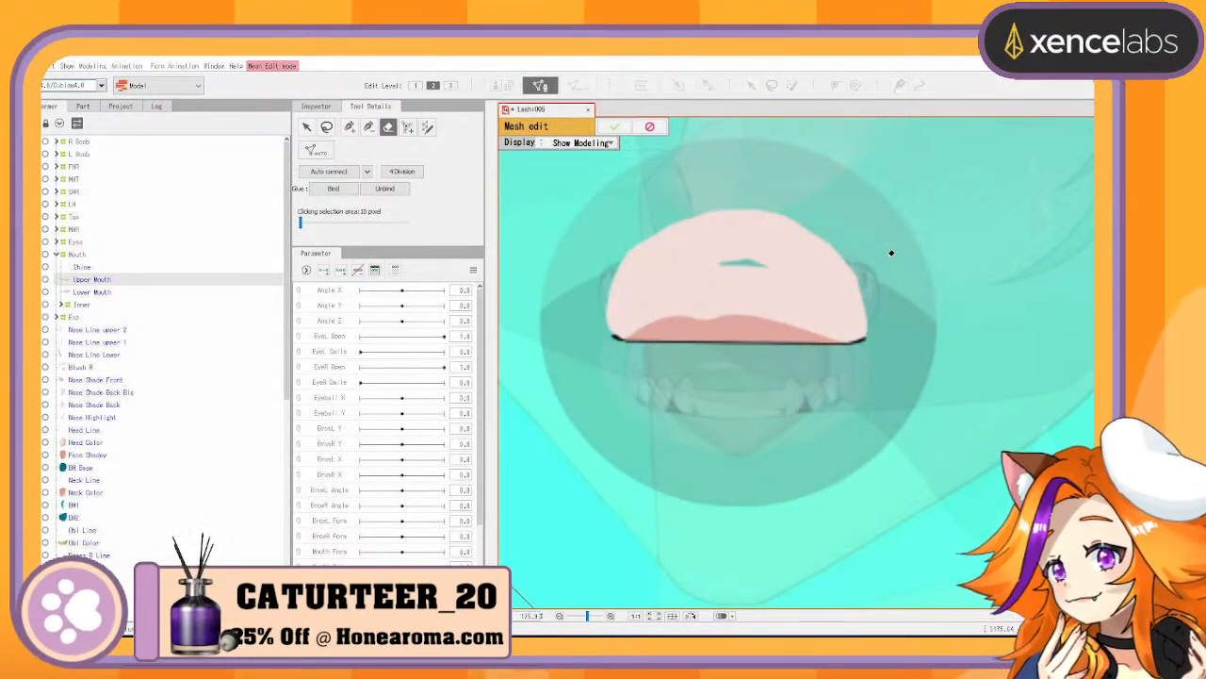
Draw a stroke mesh along the Upper Mouth's lower lip line, straighten its middle point and extend both ends past the mouth corners
{"action": "left_click", "coordinate": [427, 127]}
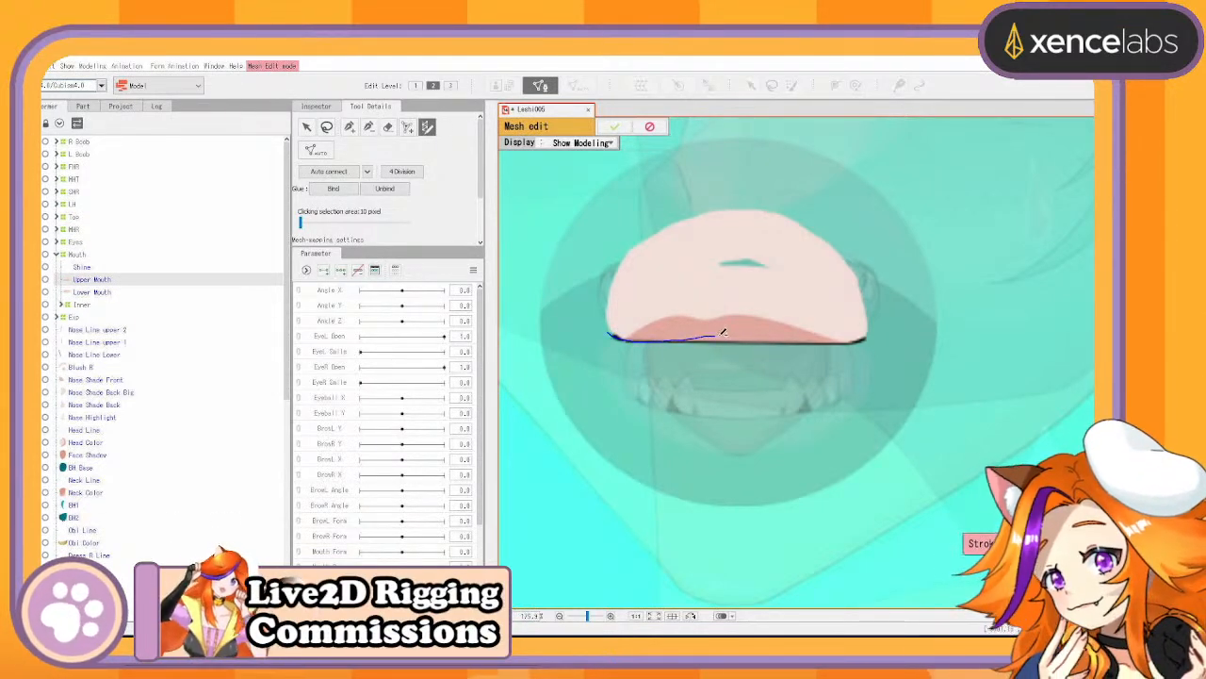
{"action": "left_click_drag", "start_coordinate": [849, 342], "coordinate": [870, 339]}
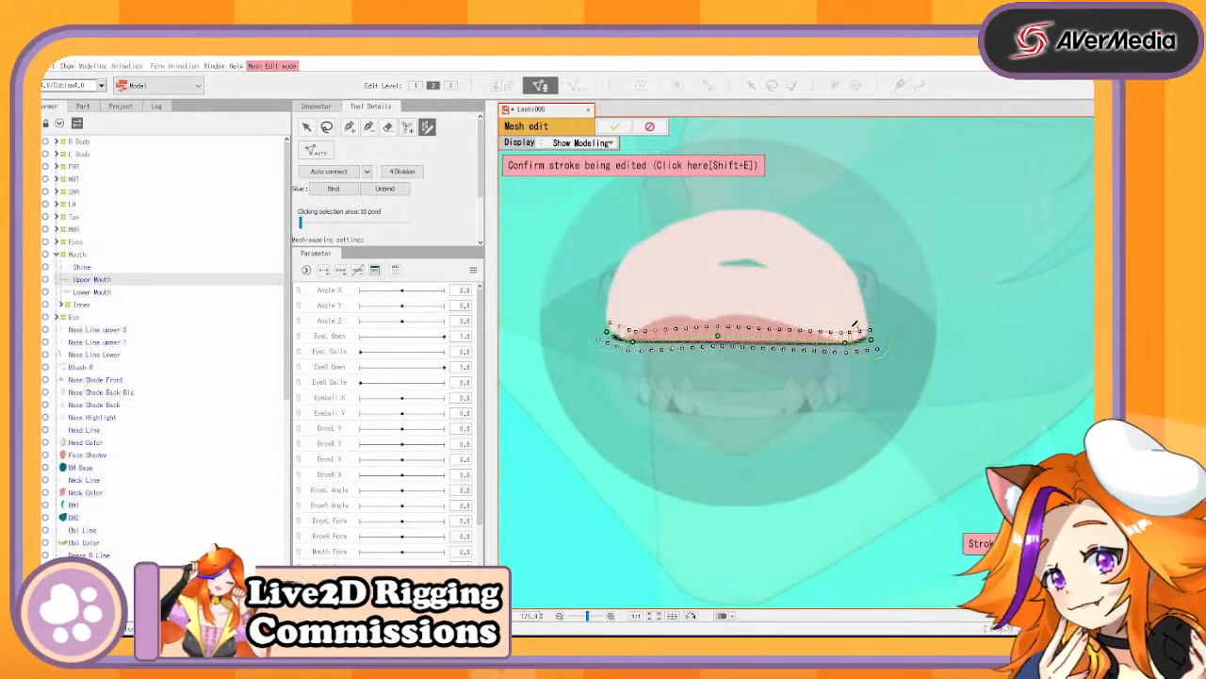
{"action": "left_click_drag", "start_coordinate": [719, 337], "coordinate": [719, 343]}
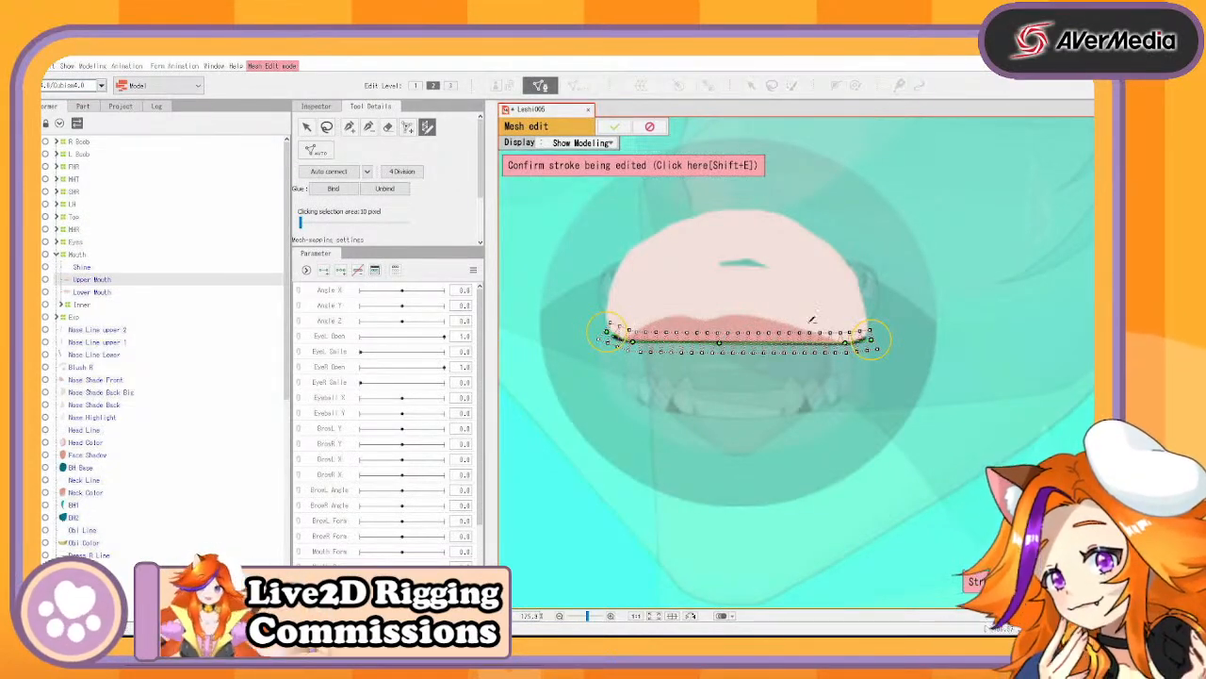
{"action": "left_click_drag", "start_coordinate": [871, 340], "coordinate": [882, 330]}
{"action": "left_click_drag", "start_coordinate": [600, 323], "coordinate": [604, 328]}
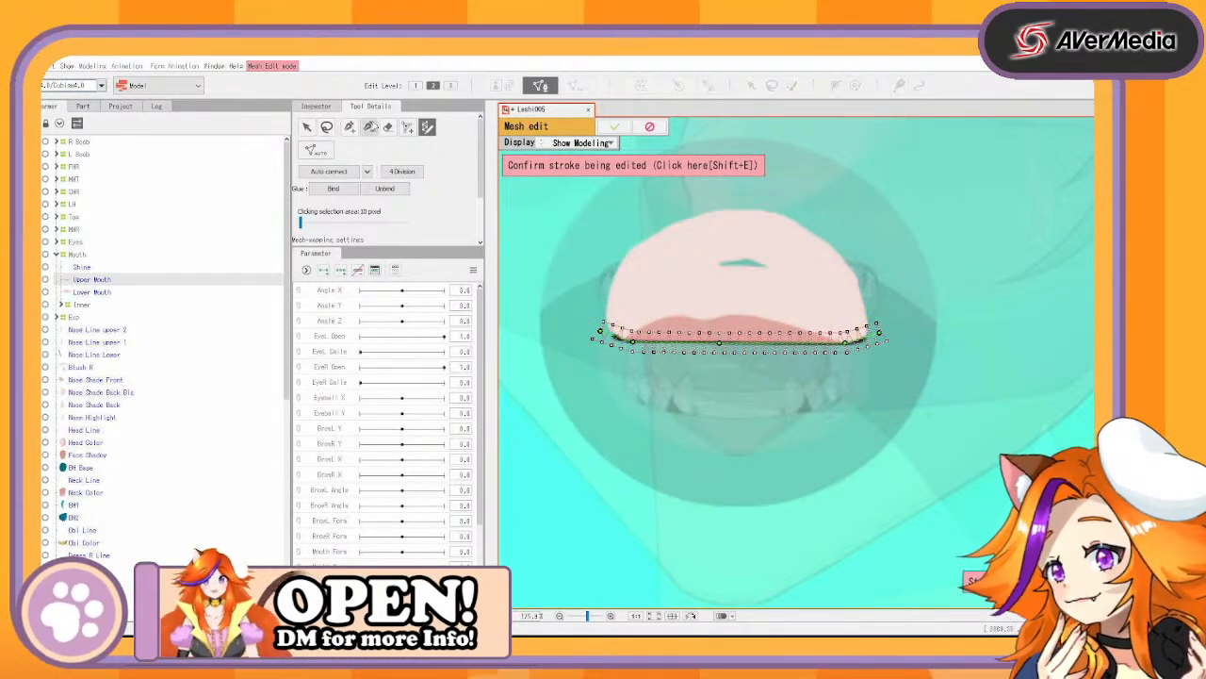
Set the stroke mesh's number of vertices in mesh width to 3
{"action": "left_click_drag", "start_coordinate": [482, 188], "coordinate": [487, 232]}
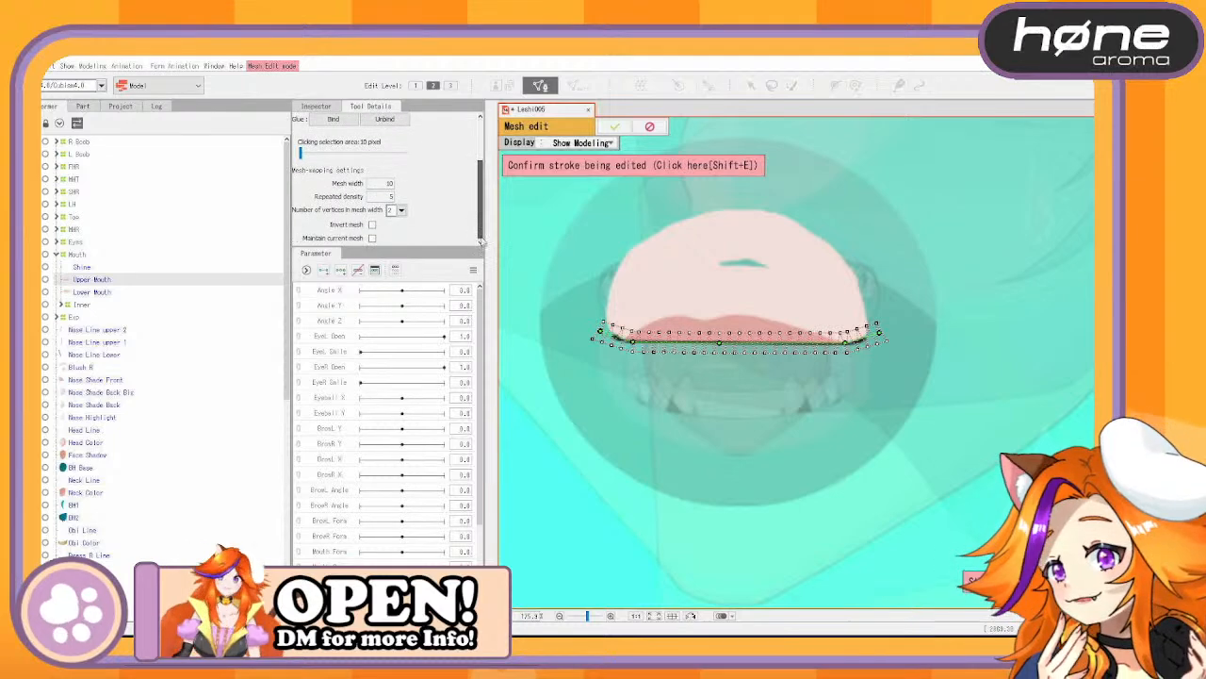
{"action": "left_click", "coordinate": [402, 211]}
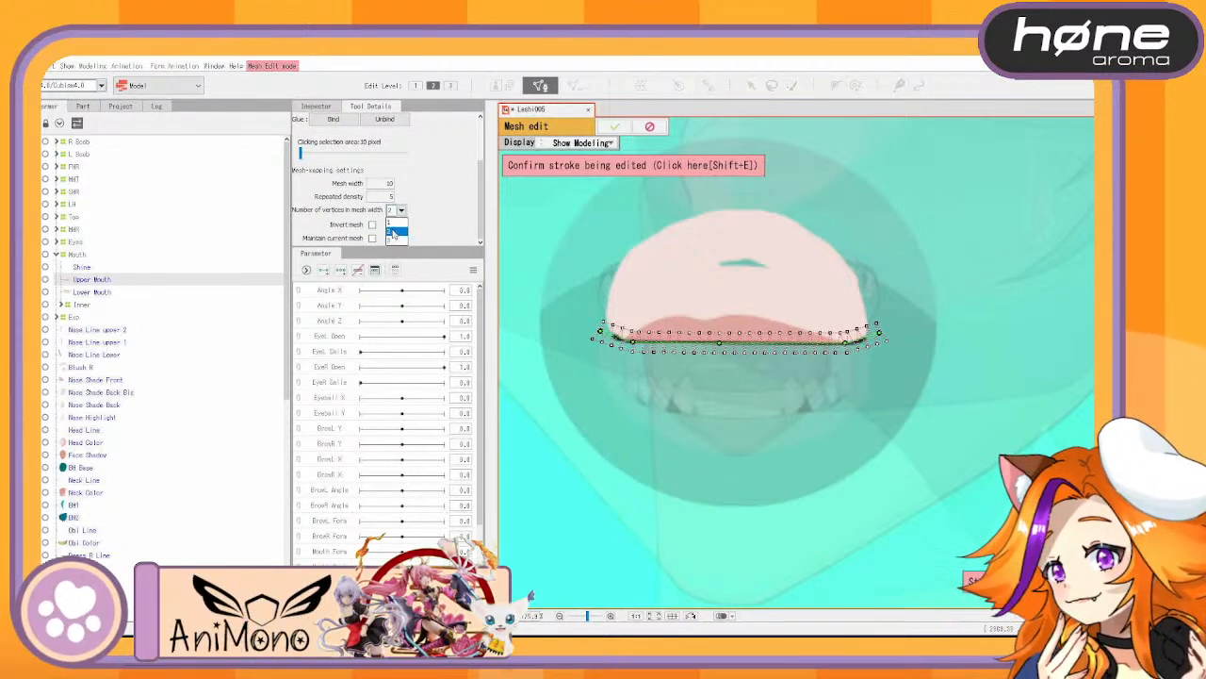
{"action": "left_click", "coordinate": [398, 241]}
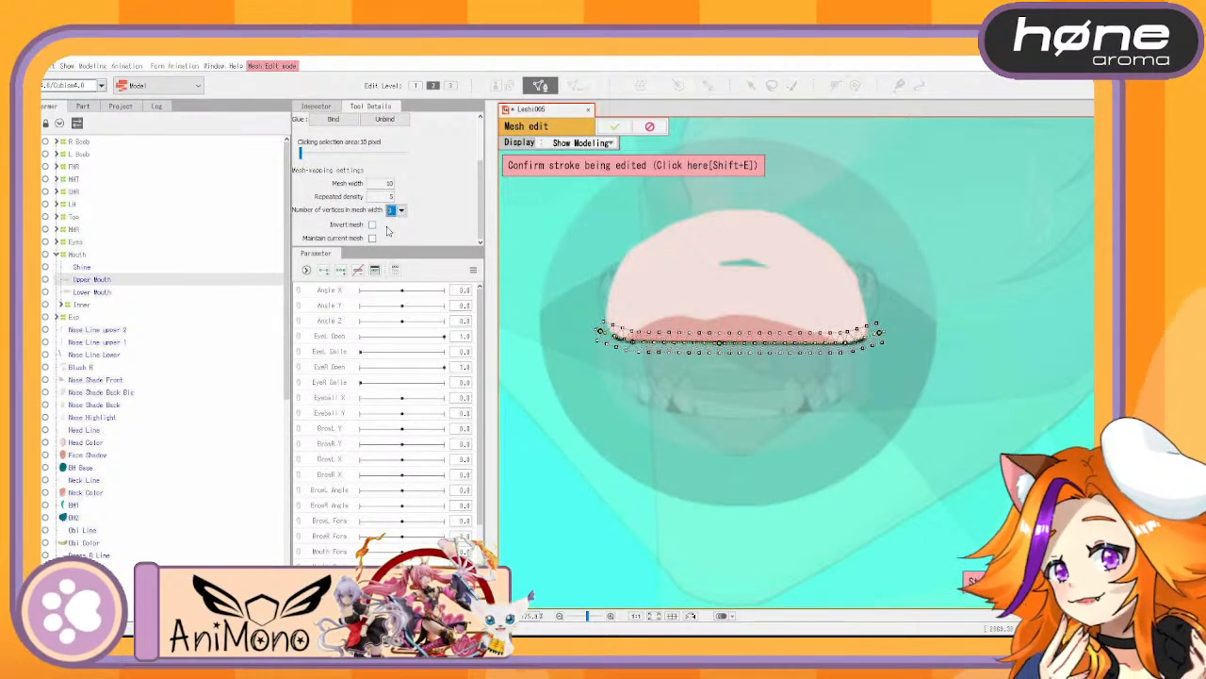
Fine-tune both end points of the stroke just outside the mouth corners and confirm the stroke
{"action": "scroll", "coordinate": [699, 366], "scroll_direction": "up", "scroll_amount": 3}
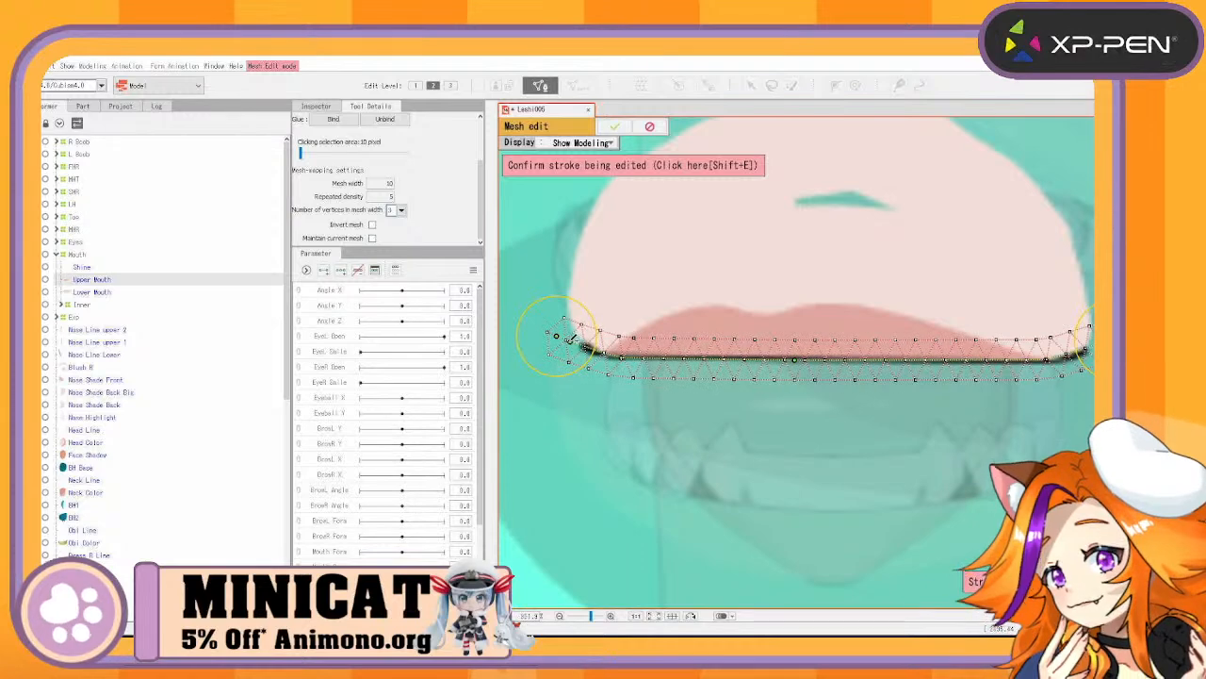
{"action": "left_click_drag", "start_coordinate": [558, 336], "coordinate": [550, 331]}
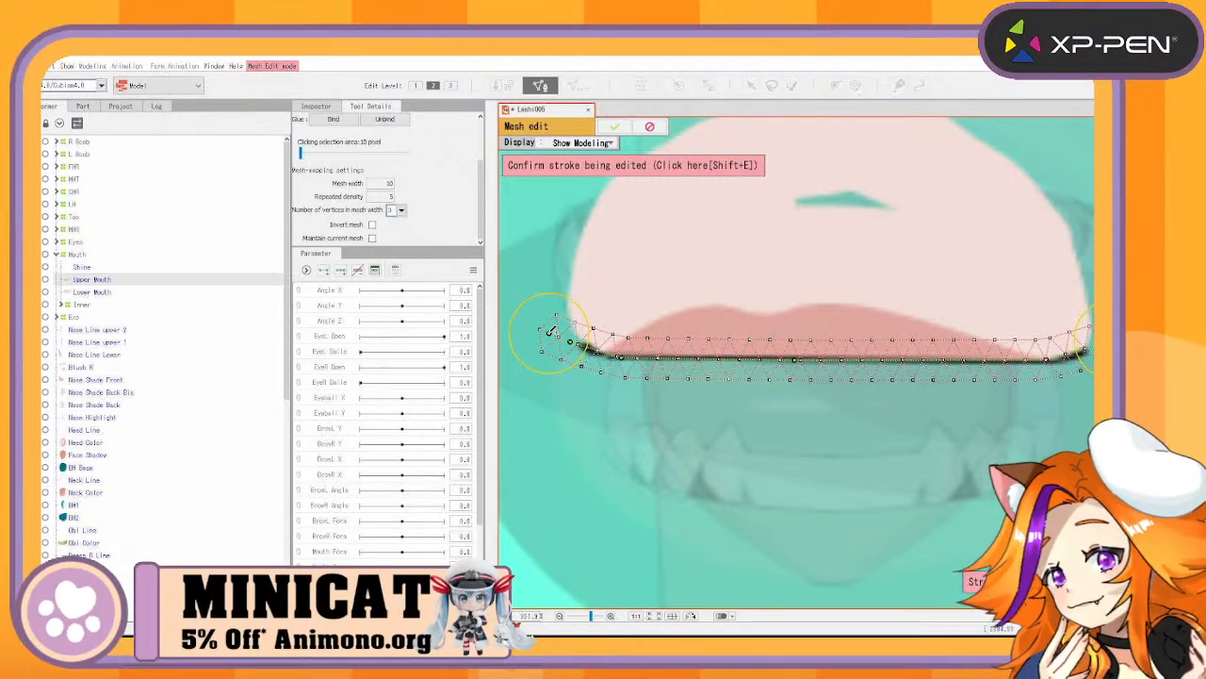
{"action": "left_click_drag", "start_coordinate": [767, 342], "coordinate": [650, 379]}
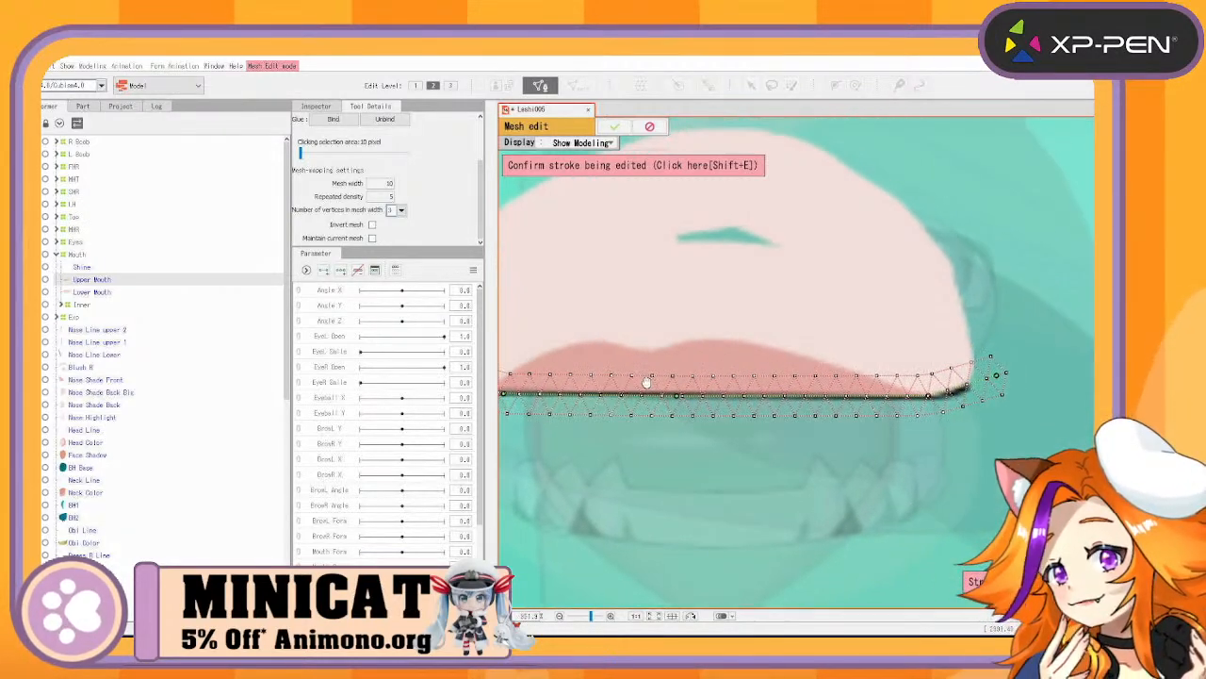
{"action": "left_click", "coordinate": [999, 376]}
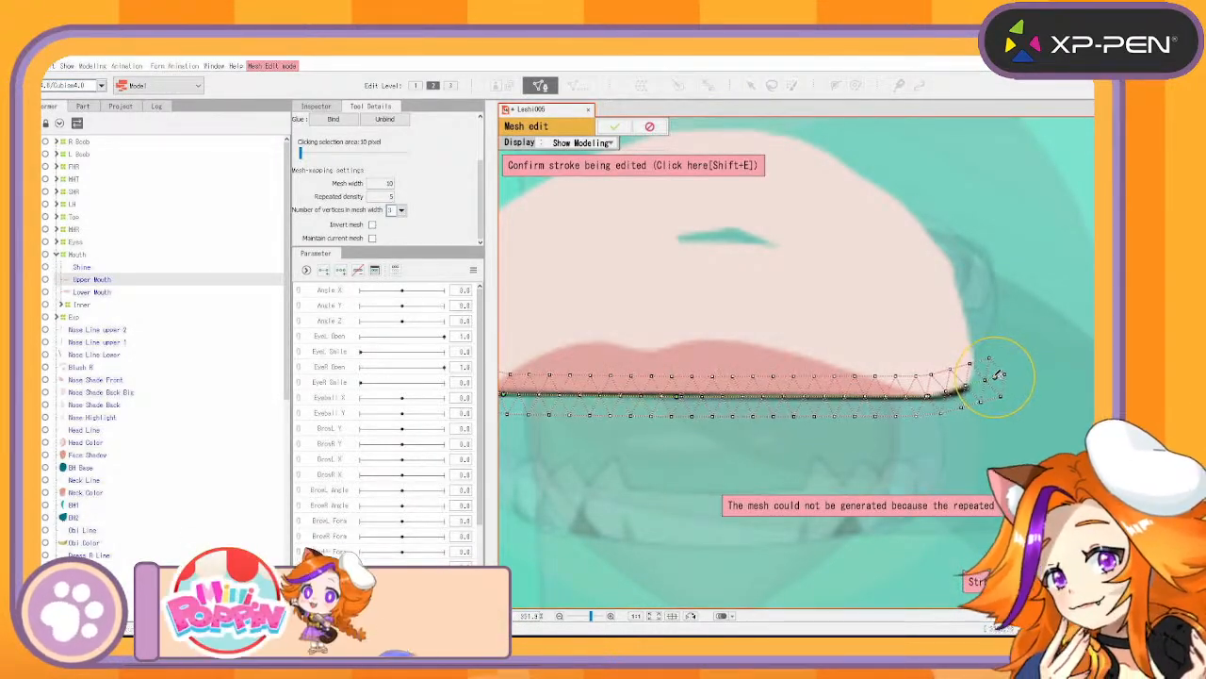
{"action": "key", "text": "ctrl+z"}
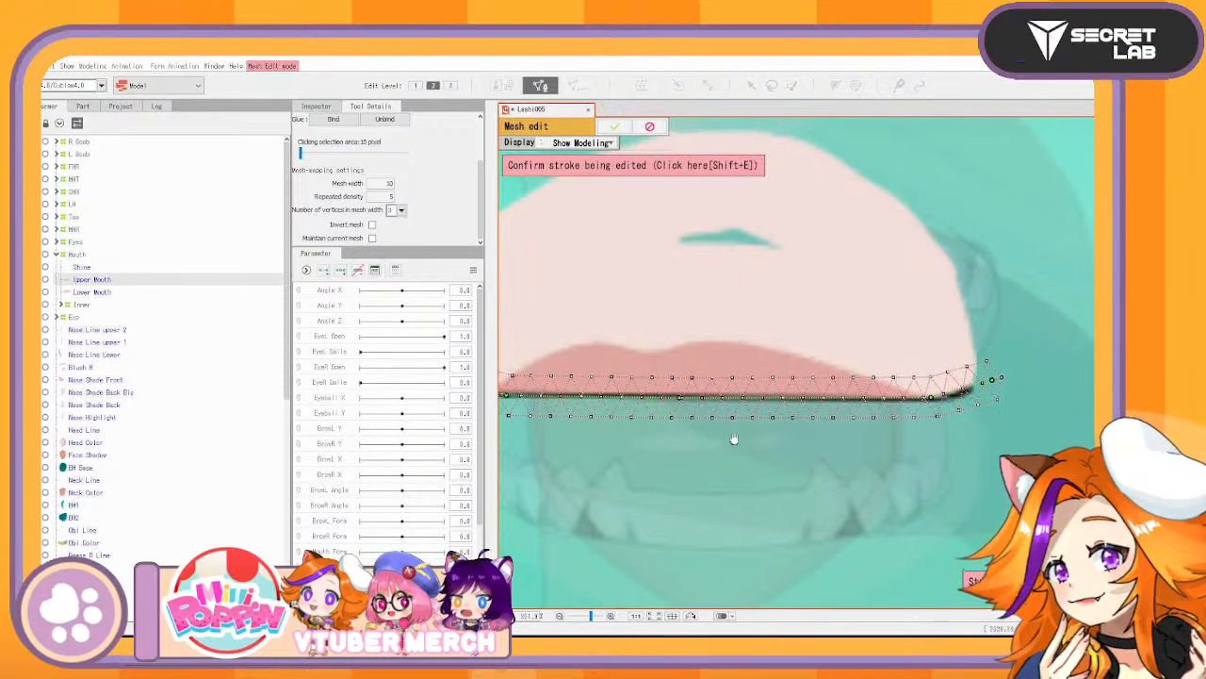
{"action": "left_click_drag", "start_coordinate": [719, 434], "coordinate": [903, 433]}
{"action": "left_click", "coordinate": [610, 170]}
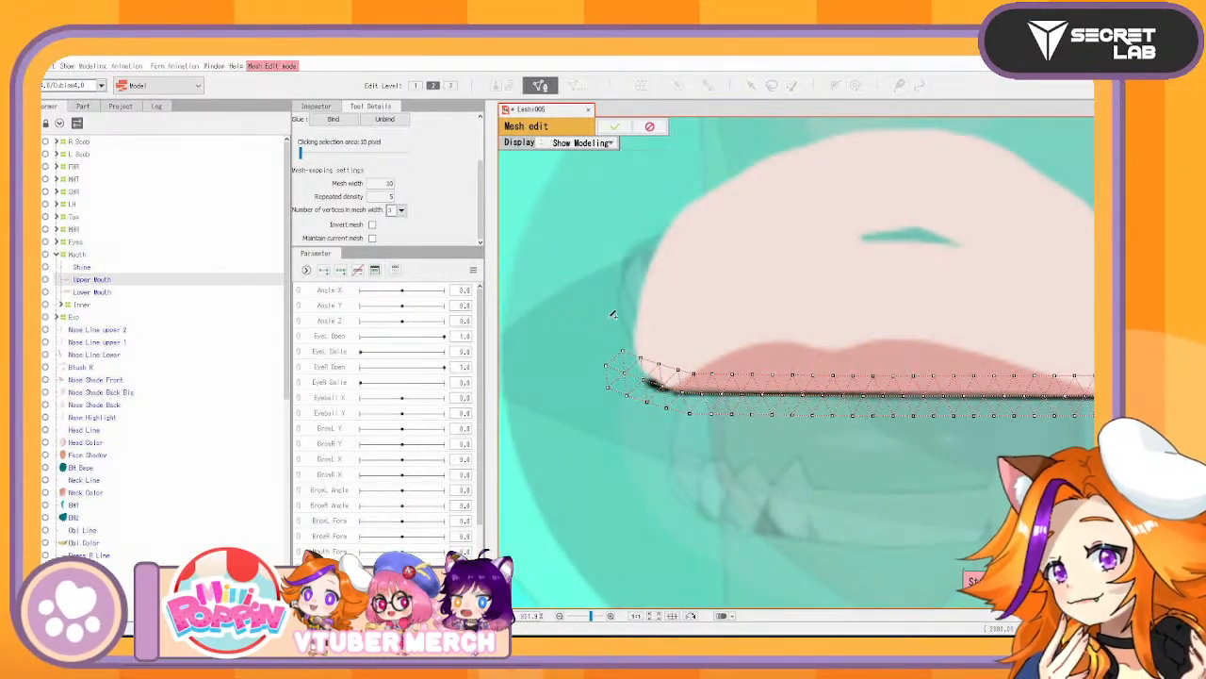
Add a chain of vertices around the Upper Mouth's curved upper edge, joining the two ends of the lip line mesh
{"action": "scroll", "coordinate": [358, 137], "scroll_direction": "up", "scroll_amount": 3}
{"action": "left_click", "coordinate": [349, 126]}
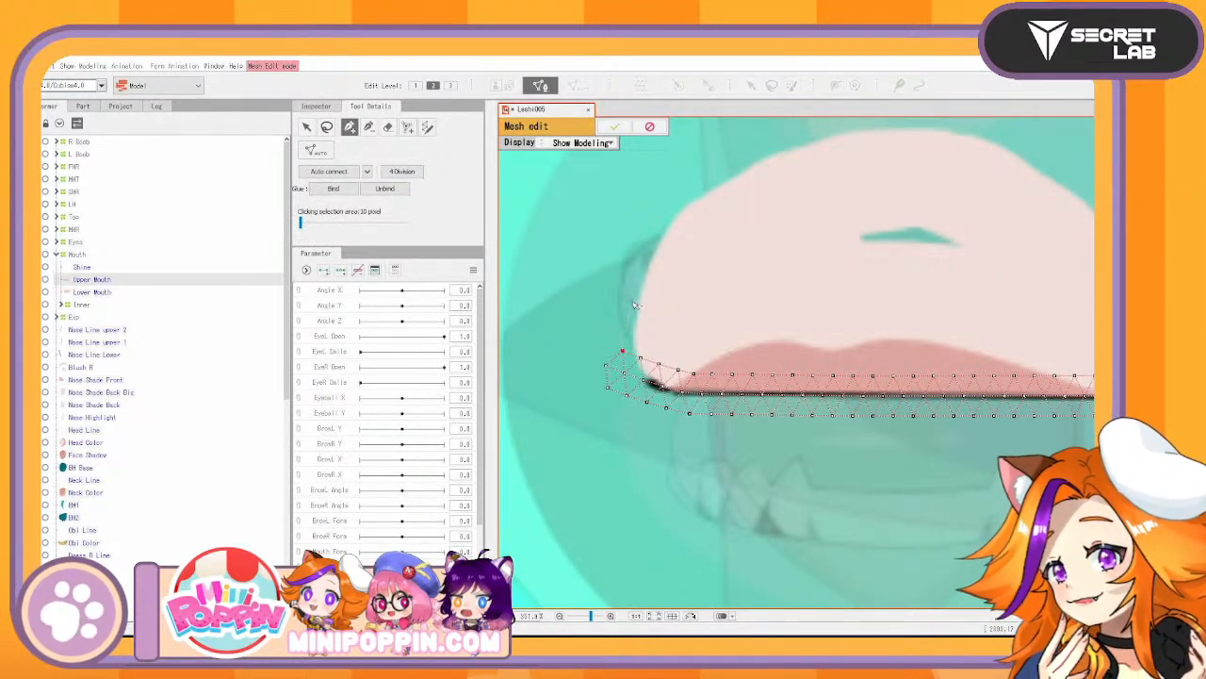
{"action": "left_click", "coordinate": [647, 213]}
{"action": "left_click", "coordinate": [725, 153]}
{"action": "left_click", "coordinate": [828, 122]}
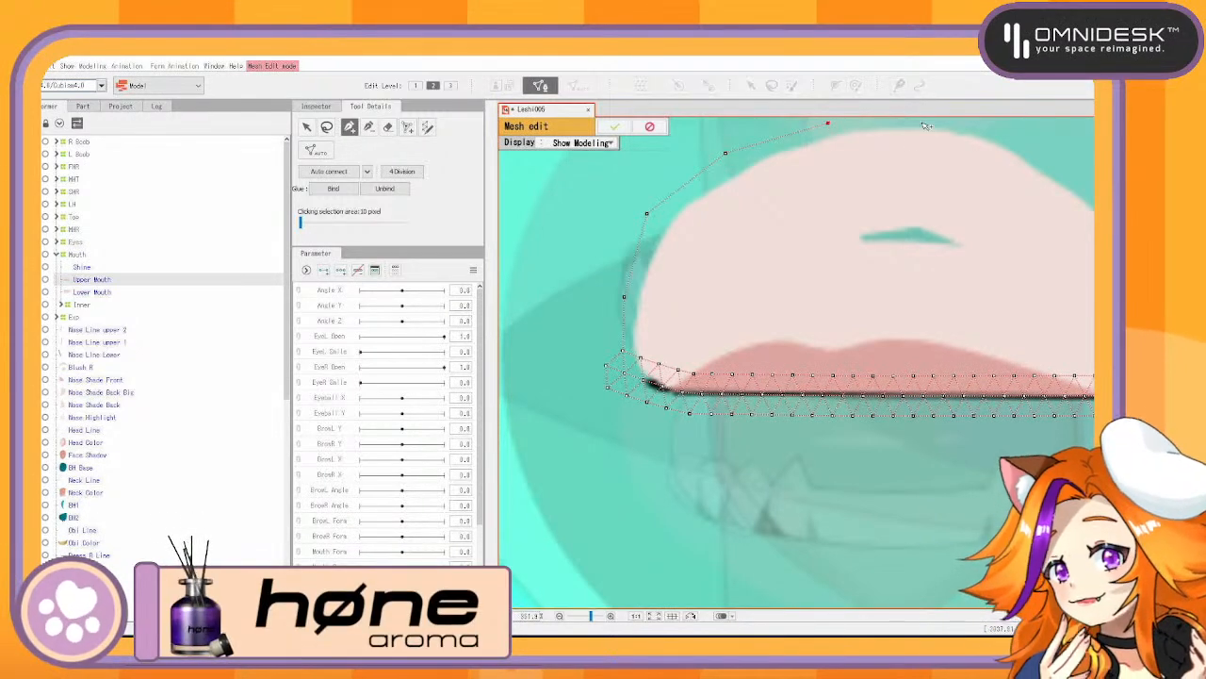
{"action": "left_click", "coordinate": [921, 122]}
{"action": "left_click", "coordinate": [993, 134]}
{"action": "left_click_drag", "start_coordinate": [982, 179], "coordinate": [604, 236]}
{"action": "left_click", "coordinate": [705, 232]}
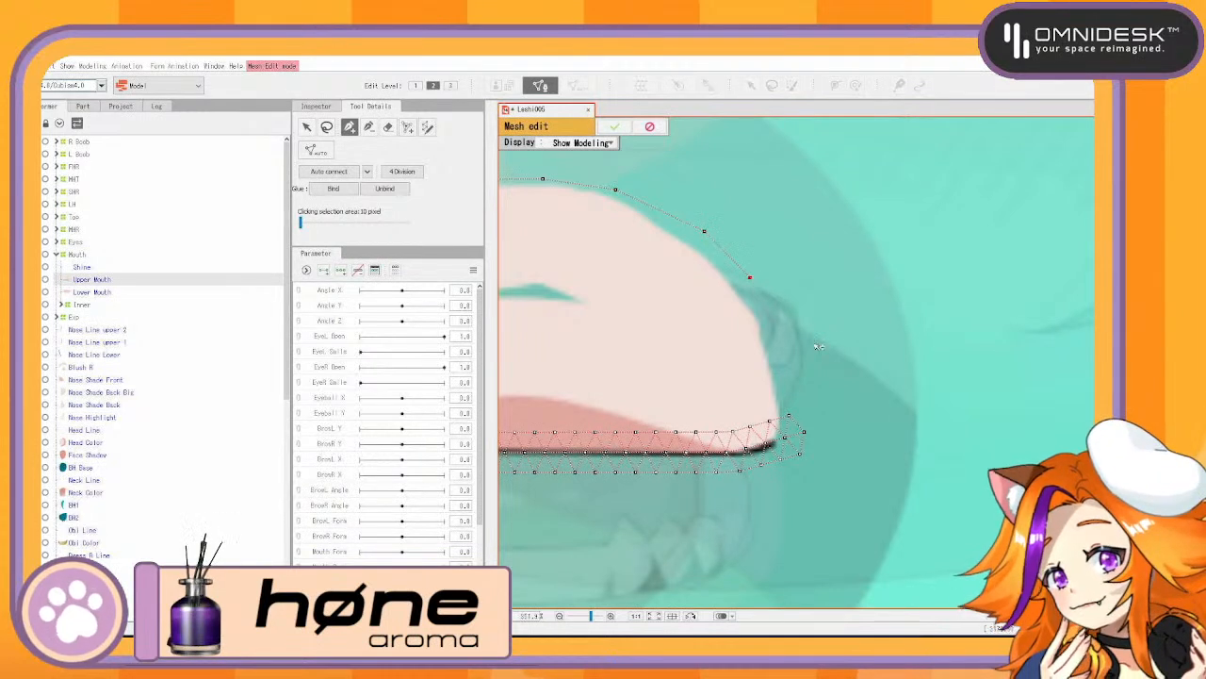
{"action": "left_click", "coordinate": [788, 415]}
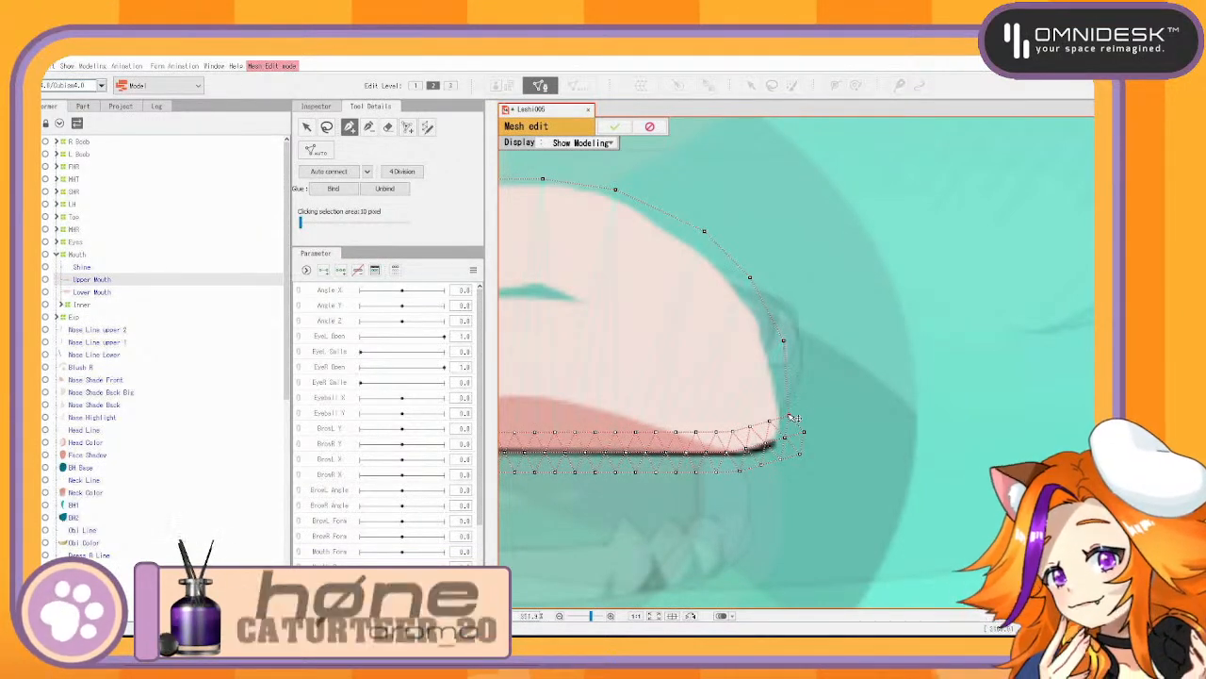
Add a horizontal row of connected vertices across the upper part of the Upper Mouth, linking both sides of the outline
{"action": "left_click", "coordinate": [783, 341]}
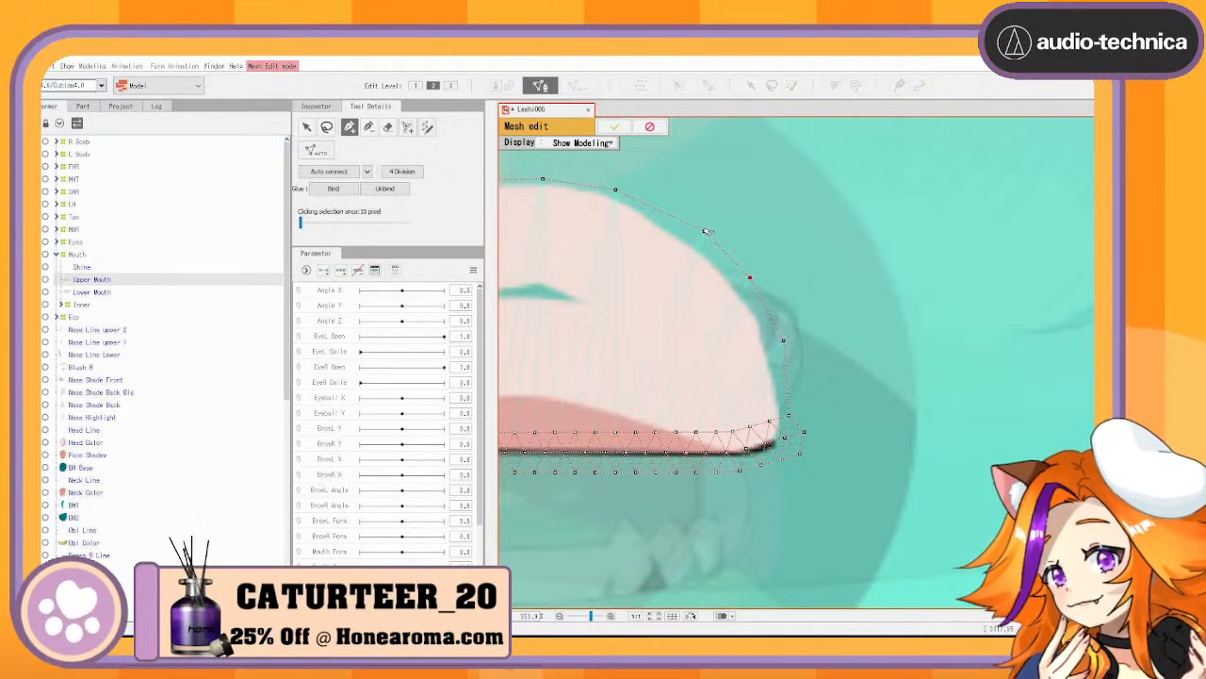
{"action": "left_click_drag", "start_coordinate": [650, 256], "coordinate": [858, 324]}
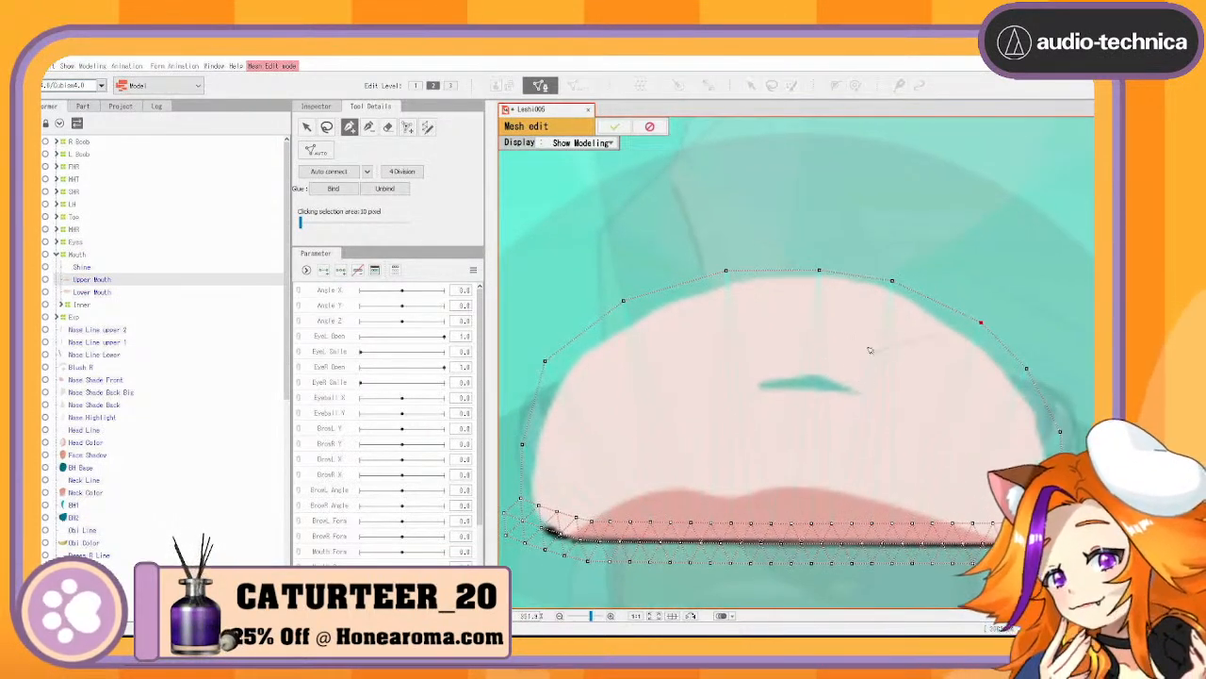
{"action": "left_click", "coordinate": [853, 322]}
{"action": "left_click", "coordinate": [793, 321]}
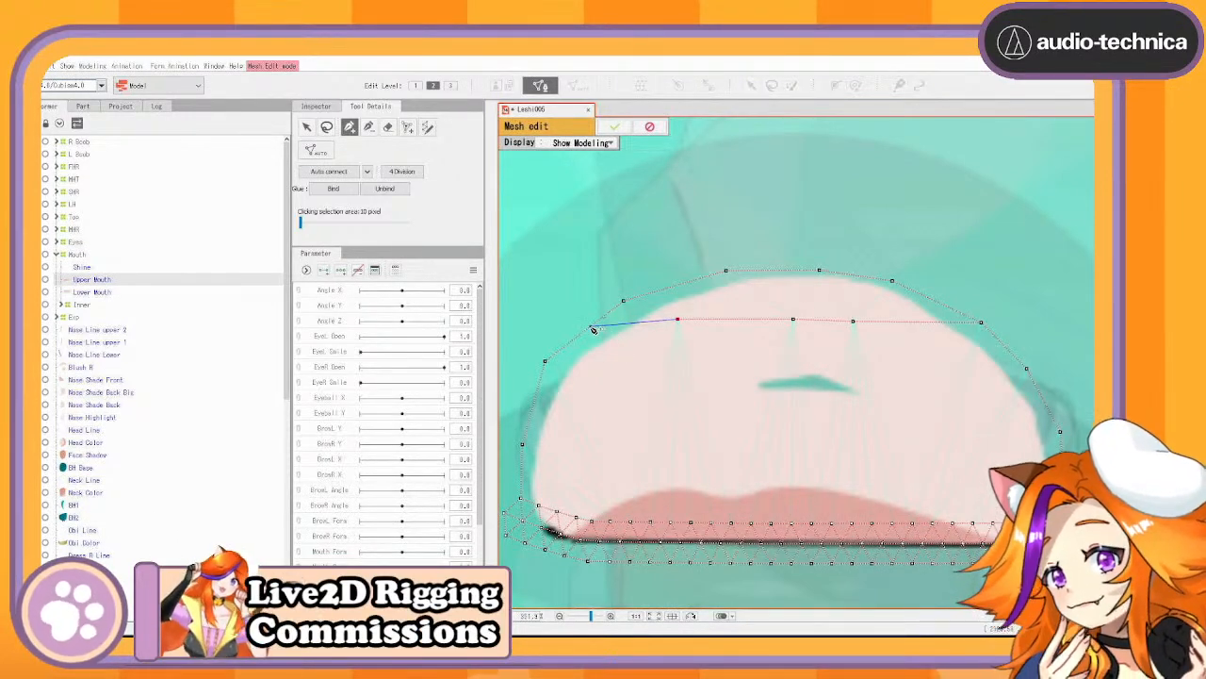
{"action": "left_click", "coordinate": [588, 329]}
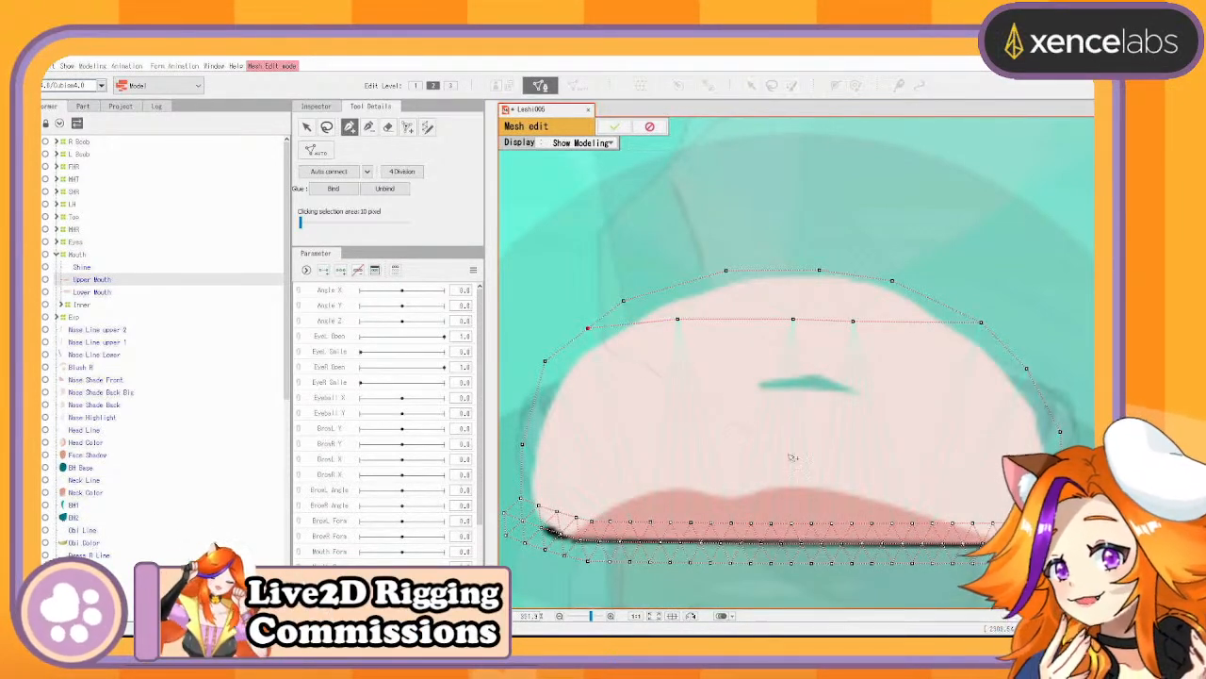
Auto connect the Upper Mouth's vertices and confirm the mesh edit
{"action": "scroll", "coordinate": [756, 469], "scroll_direction": "down", "scroll_amount": 5}
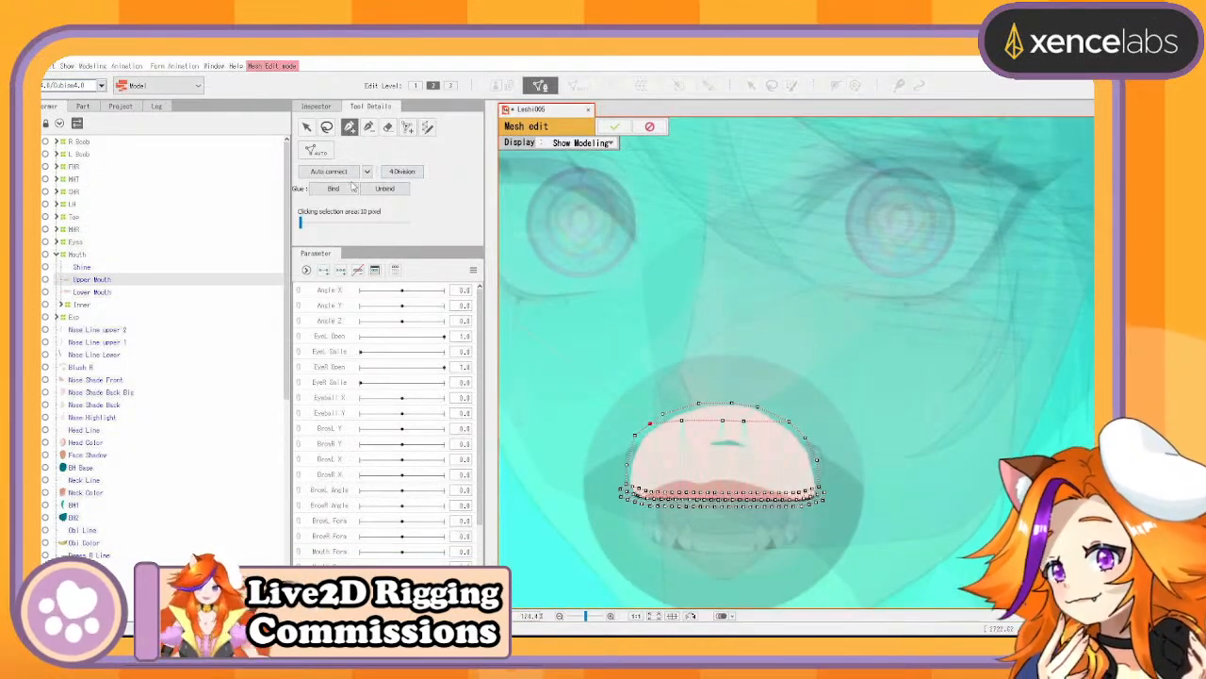
{"action": "left_click", "coordinate": [349, 173]}
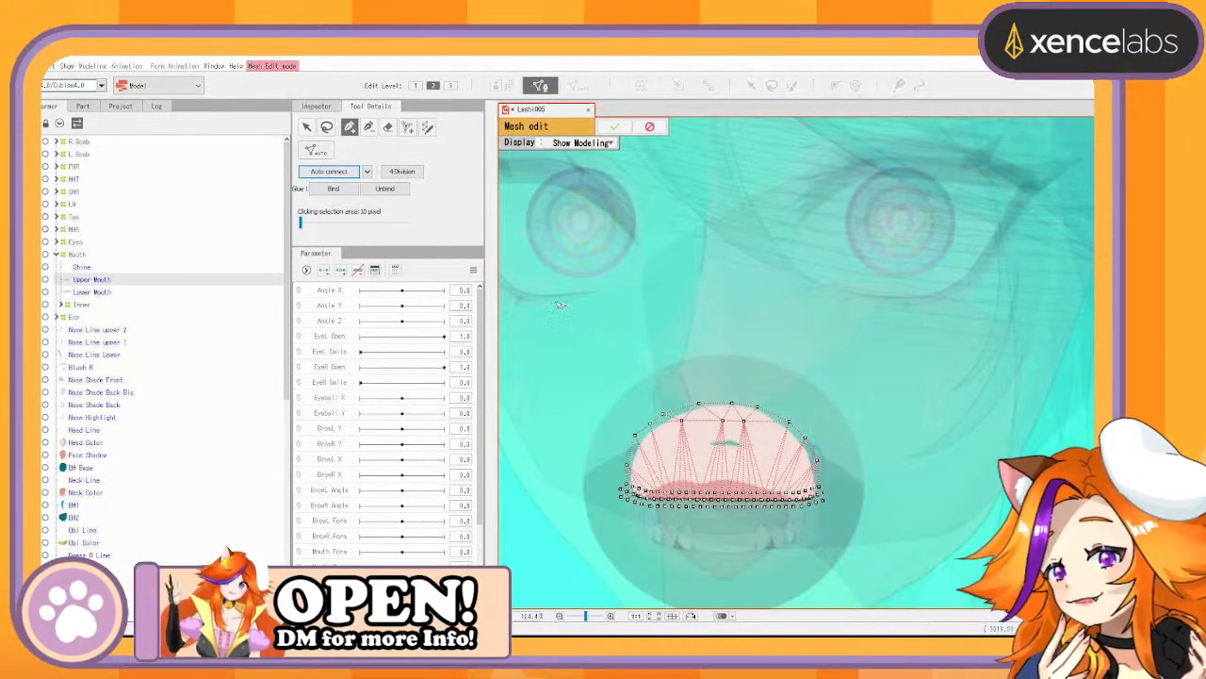
{"action": "left_click", "coordinate": [614, 126]}
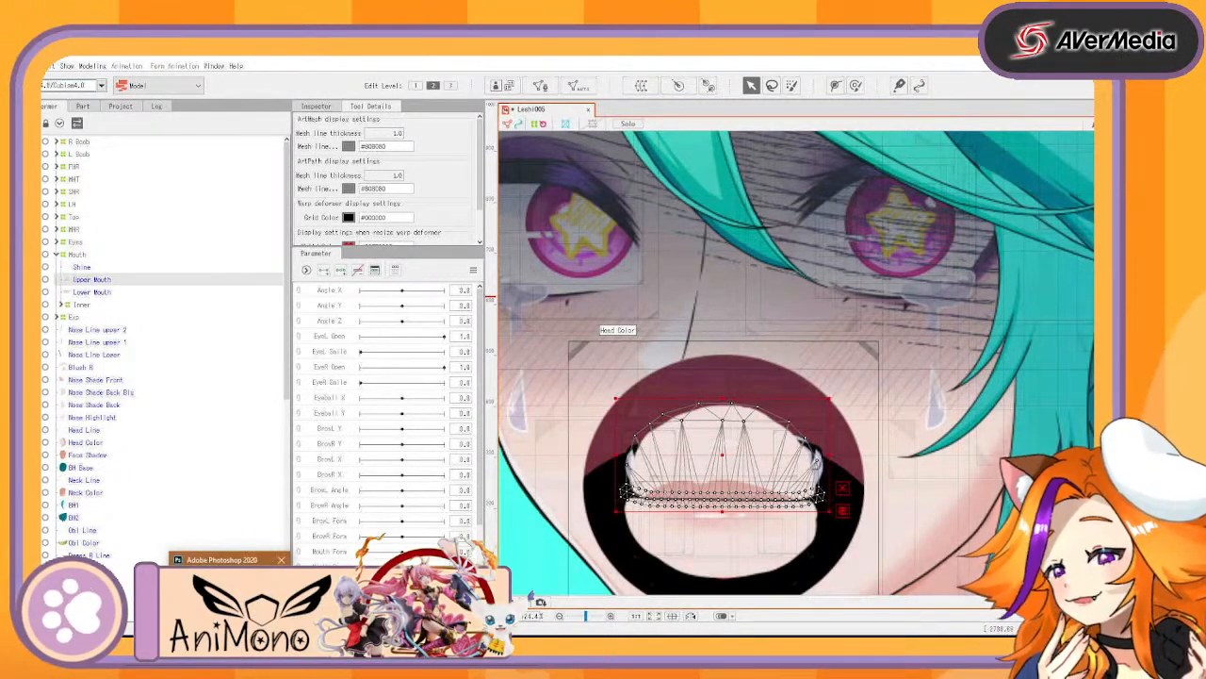
Switch to Adobe Photoshop and open the recent file Leshi07.psd
{"action": "left_click", "coordinate": [232, 596]}
{"action": "left_click", "coordinate": [48, 49]}
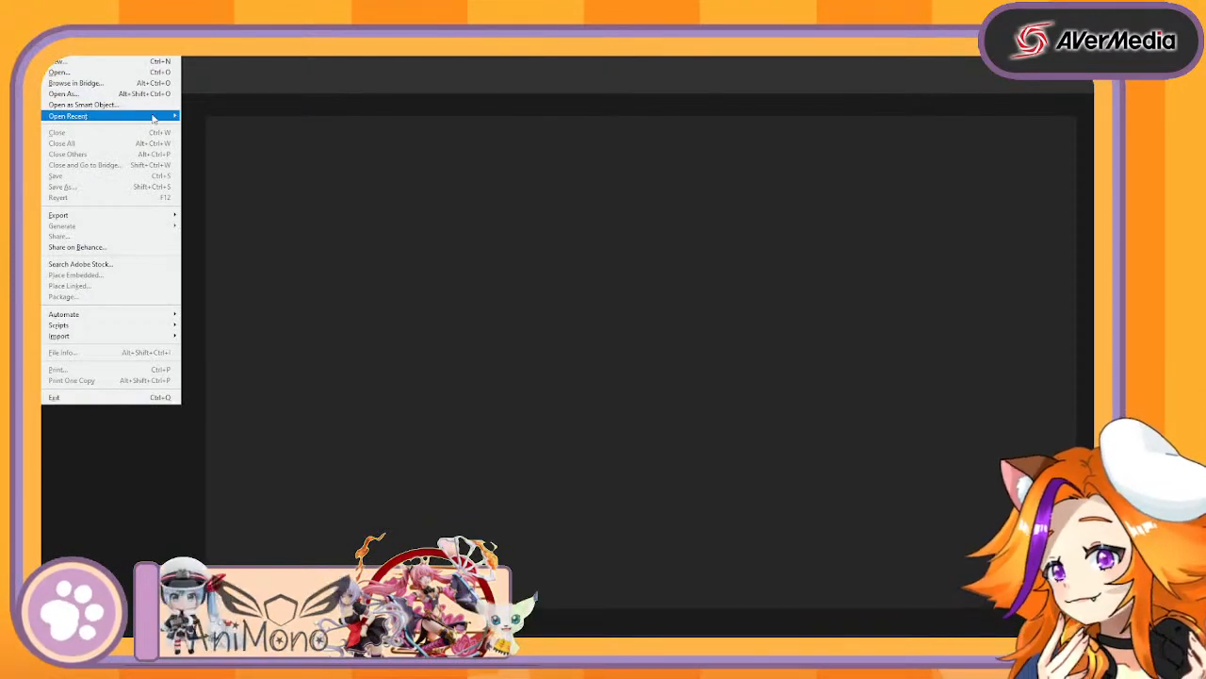
{"action": "mouse_move", "coordinate": [155, 116]}
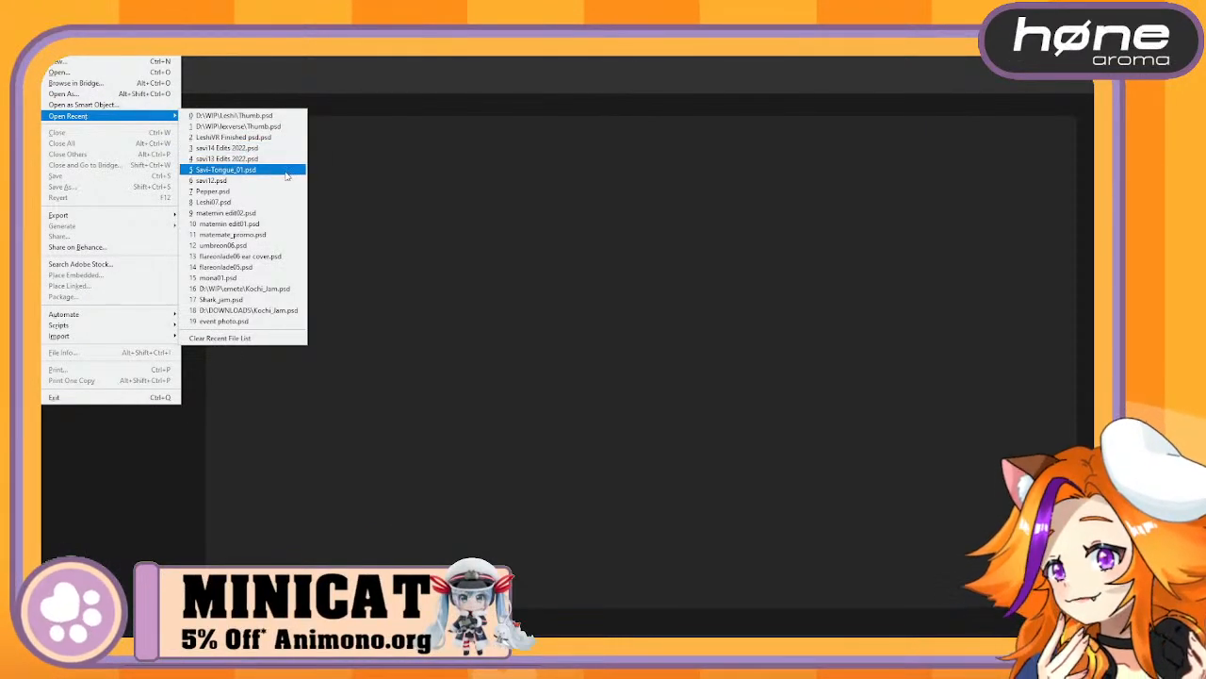
{"action": "left_click", "coordinate": [280, 203]}
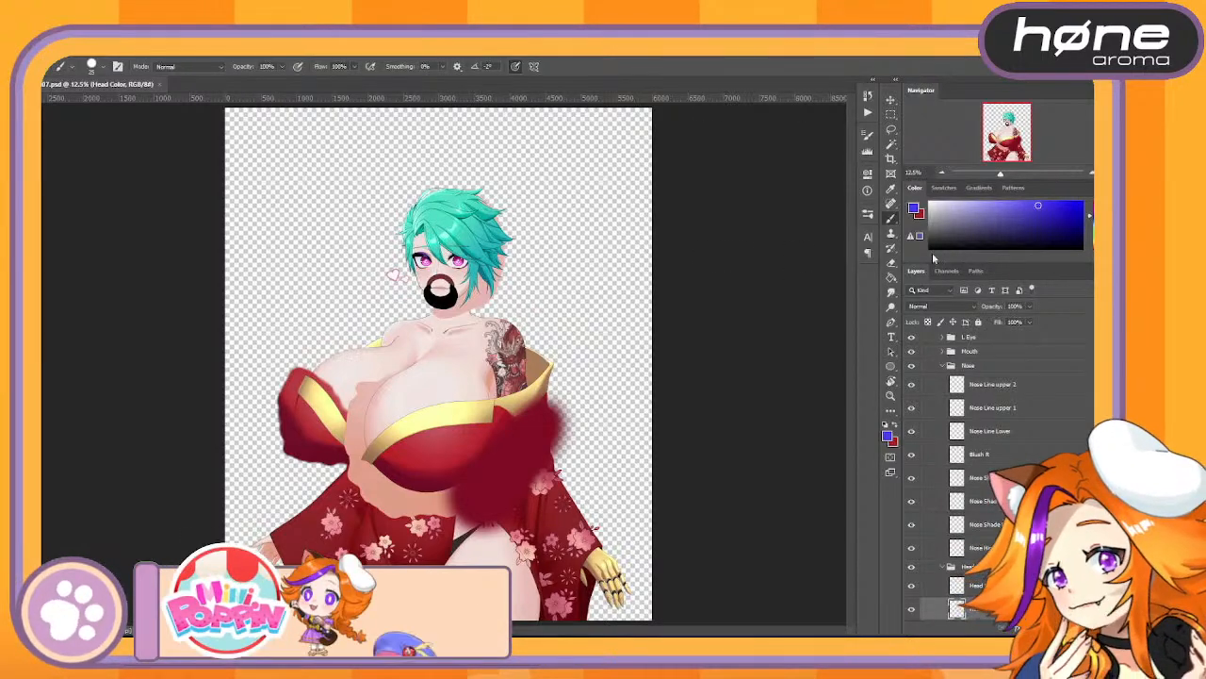
Sample the skin colour just above the upper lip as the foreground colour
{"action": "key", "text": "ctrl+plus"}
{"action": "key", "text": "ctrl+plus"}
{"action": "key", "text": "ctrl+plus"}
{"action": "key", "text": "ctrl+plus"}
{"action": "key", "text": "ctrl+plus"}
{"action": "key", "text": "ctrl+plus"}
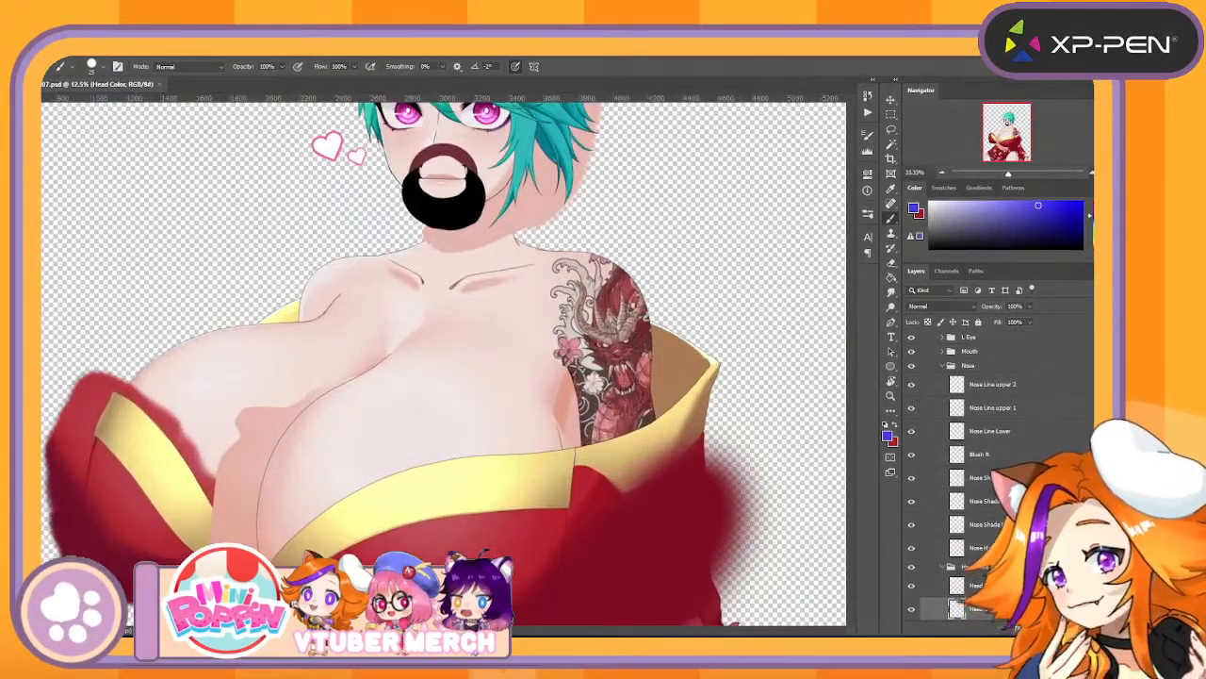
{"action": "scroll", "coordinate": [516, 225], "scroll_direction": "up", "scroll_amount": 10}
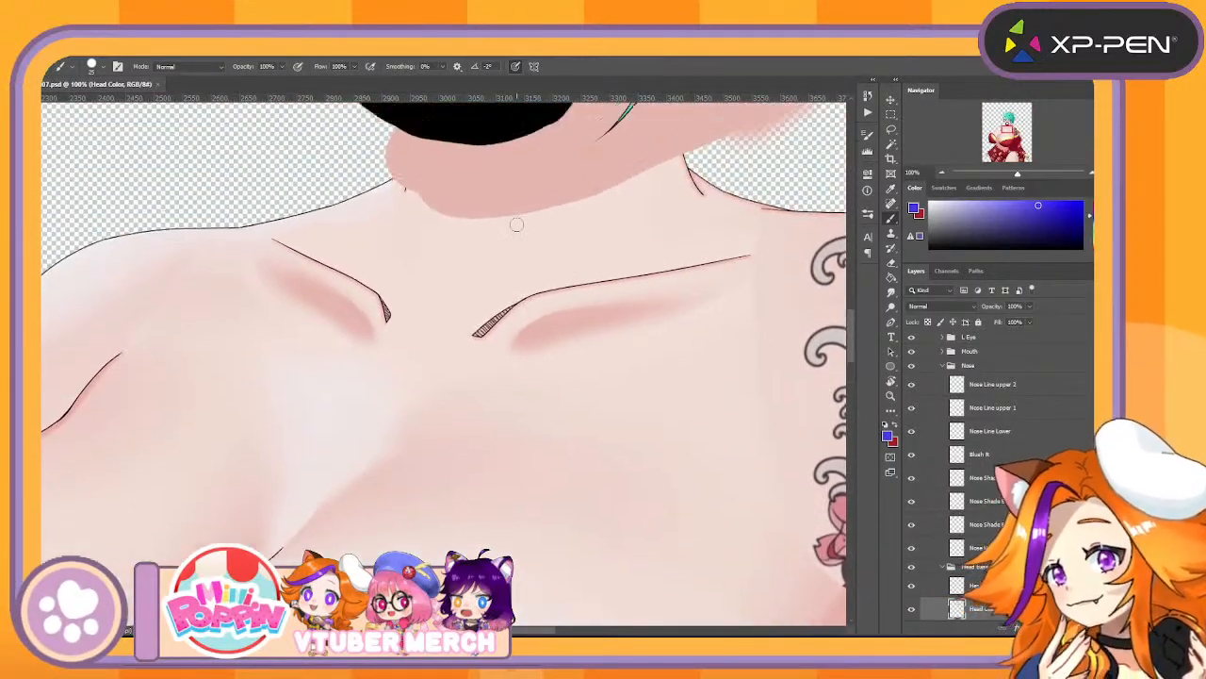
{"action": "scroll", "coordinate": [517, 225], "scroll_direction": "up", "scroll_amount": 3}
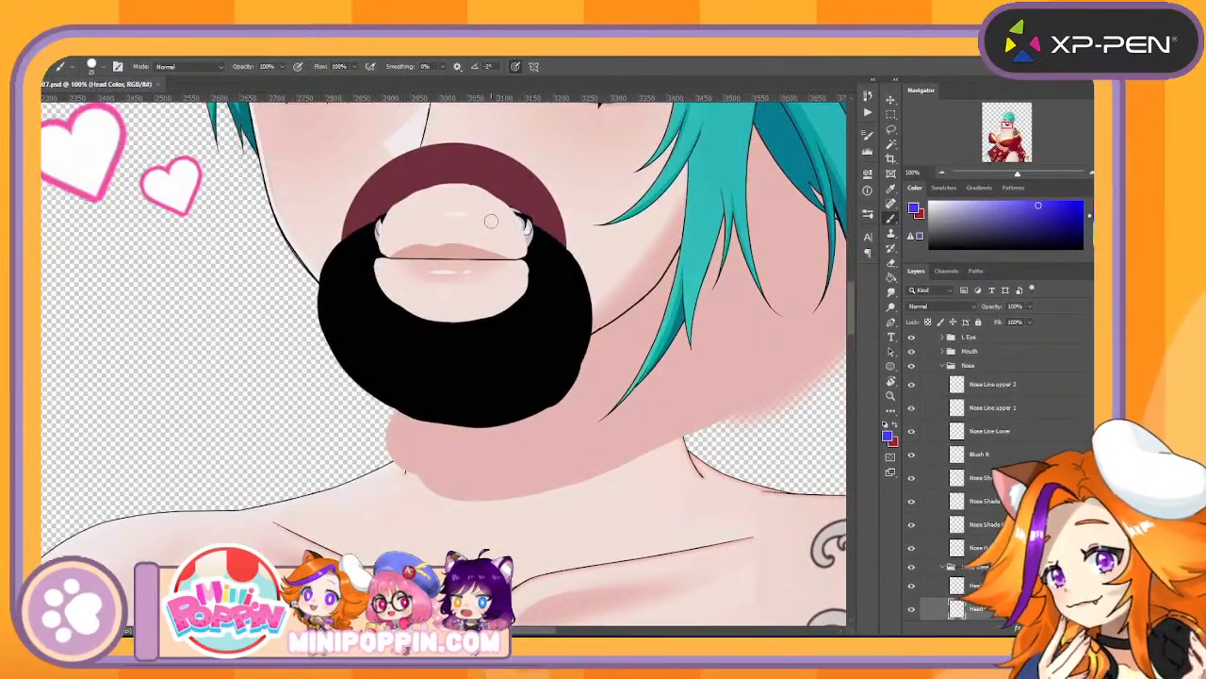
{"action": "left_click", "coordinate": [464, 204], "text": "alt"}
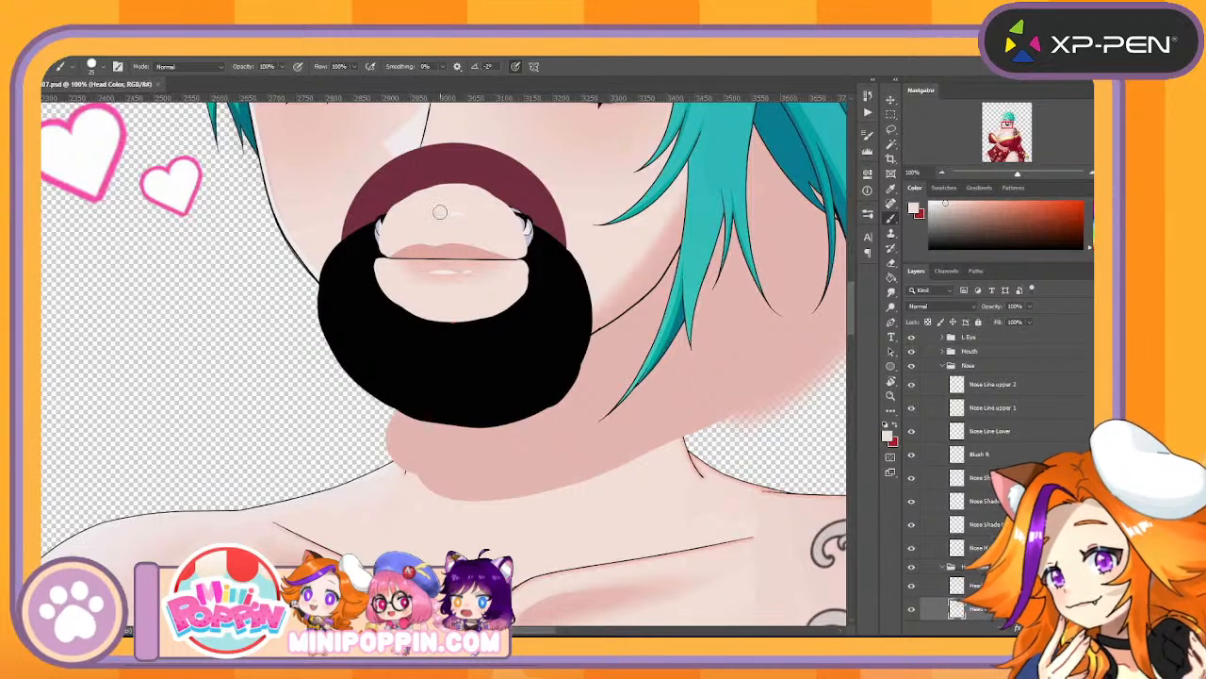
Pick the layer of the skin area above the upper lip on the canvas and activate the Brush tool
{"action": "left_click", "coordinate": [890, 100]}
{"action": "left_click", "coordinate": [503, 237]}
{"action": "key", "text": "b"}
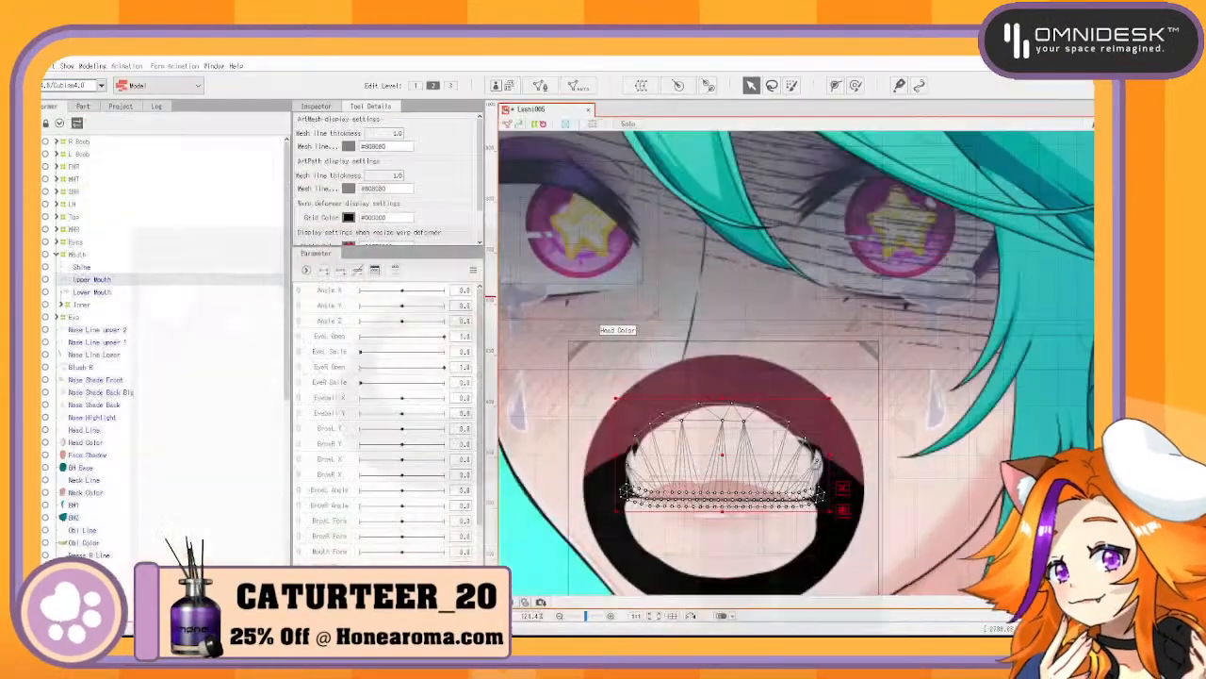
Switch to Live2D Cubism Editor and reimport the PSD into the existing Leshi005 model
{"action": "scroll", "coordinate": [804, 434], "scroll_direction": "down", "scroll_amount": 10}
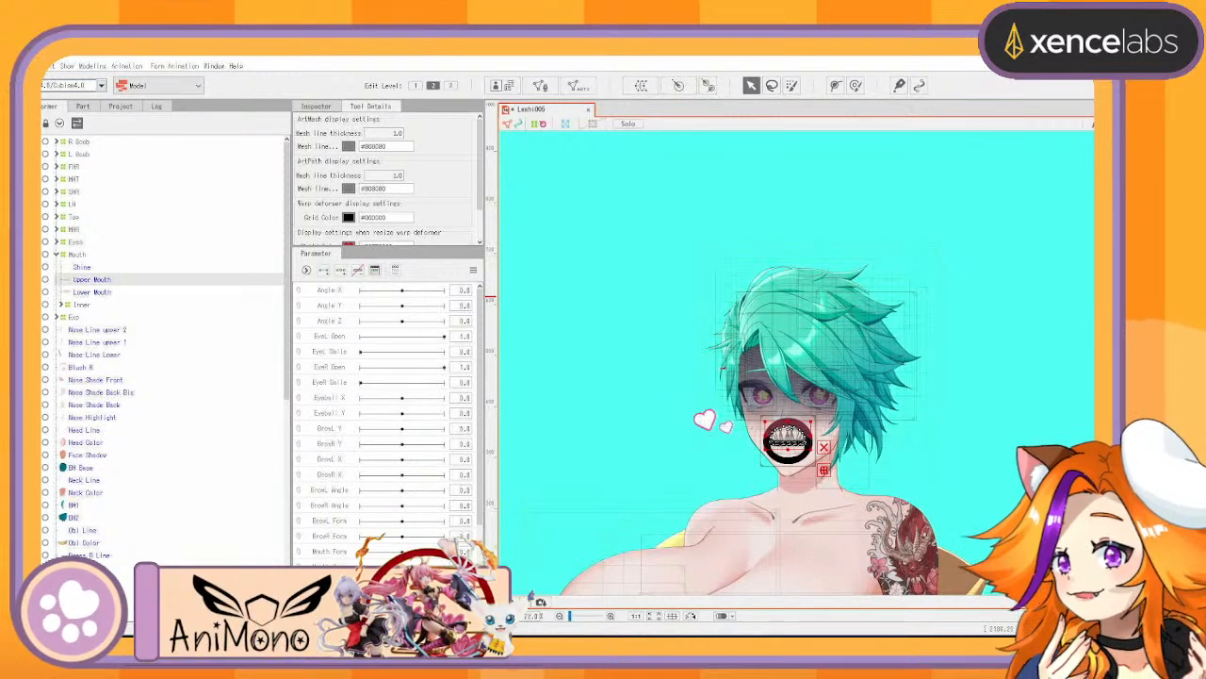
{"action": "left_click_drag", "start_coordinate": [1199, 325], "coordinate": [658, 302]}
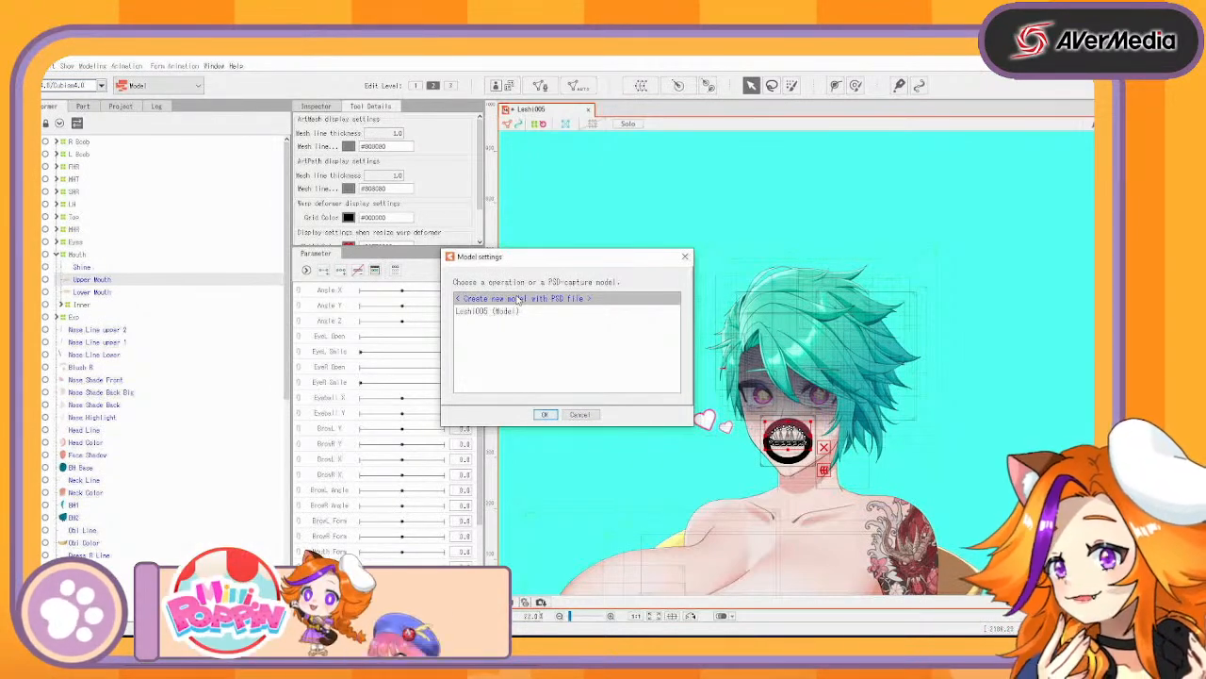
{"action": "double_click", "coordinate": [533, 311]}
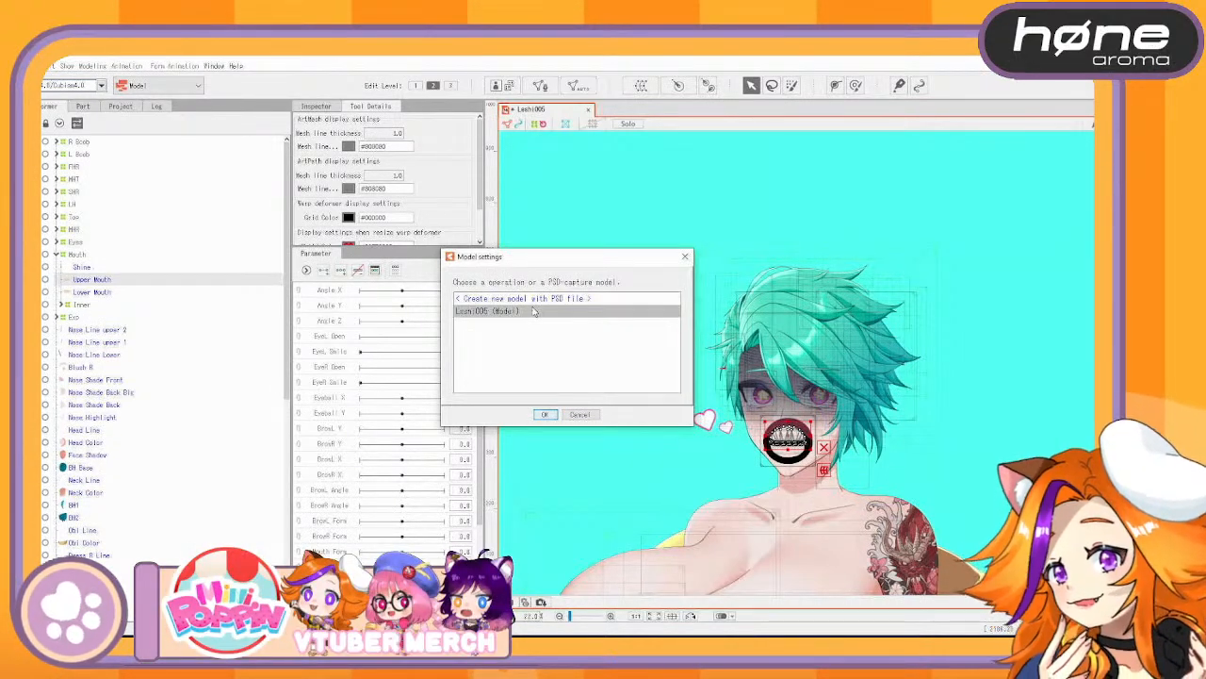
{"action": "double_click", "coordinate": [547, 323]}
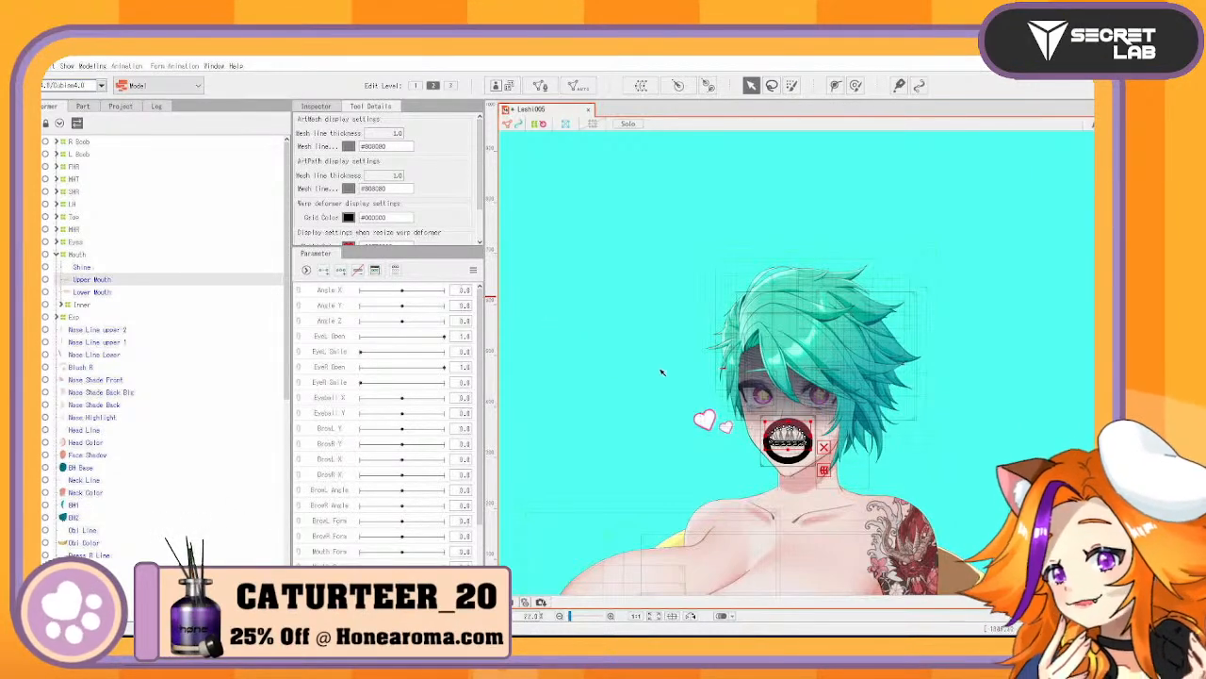
Create a deform path on the Upper Mouth along the lip line, with seven control points from one mouth corner to the other
{"action": "scroll", "coordinate": [709, 379], "scroll_direction": "up", "scroll_amount": 5}
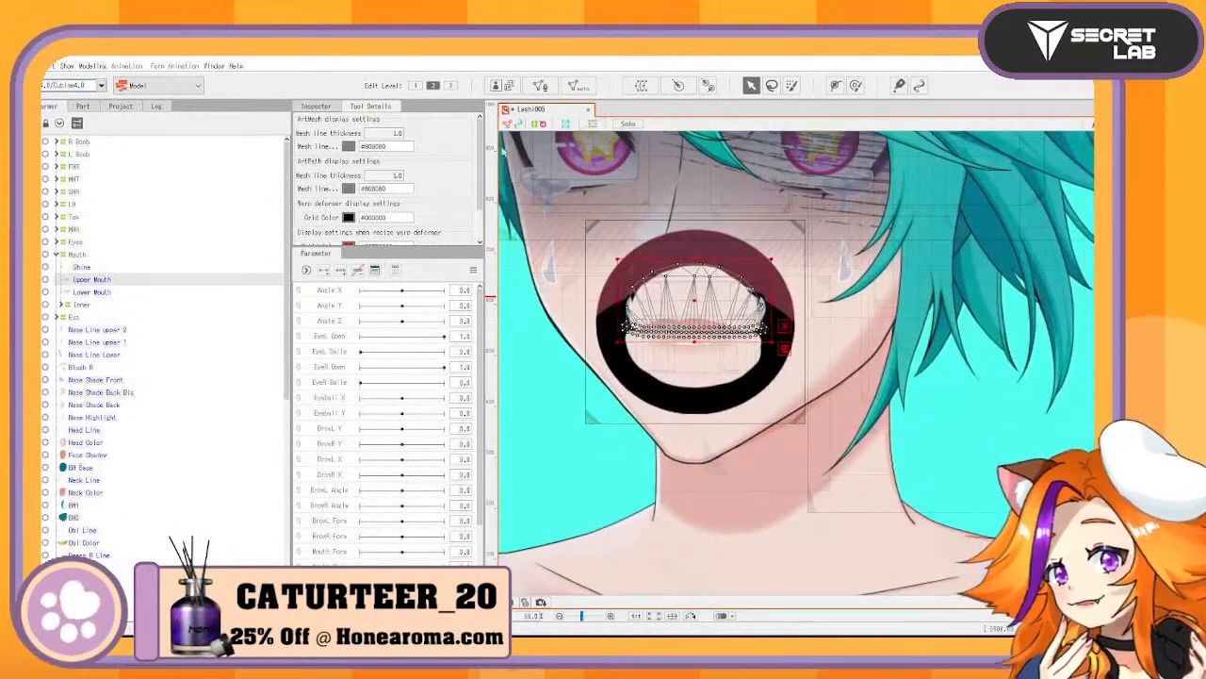
{"action": "scroll", "coordinate": [756, 289], "scroll_direction": "up", "scroll_amount": 5}
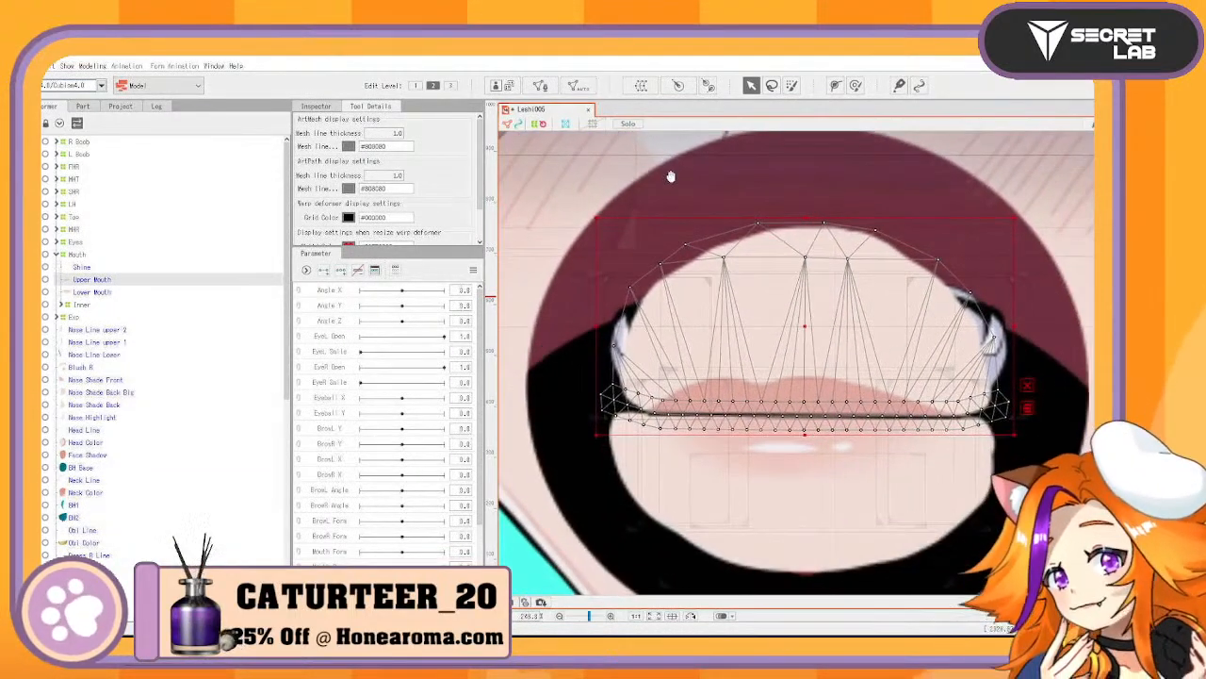
{"action": "left_click", "coordinate": [835, 86]}
{"action": "left_click", "coordinate": [608, 398]}
{"action": "left_click", "coordinate": [661, 413]}
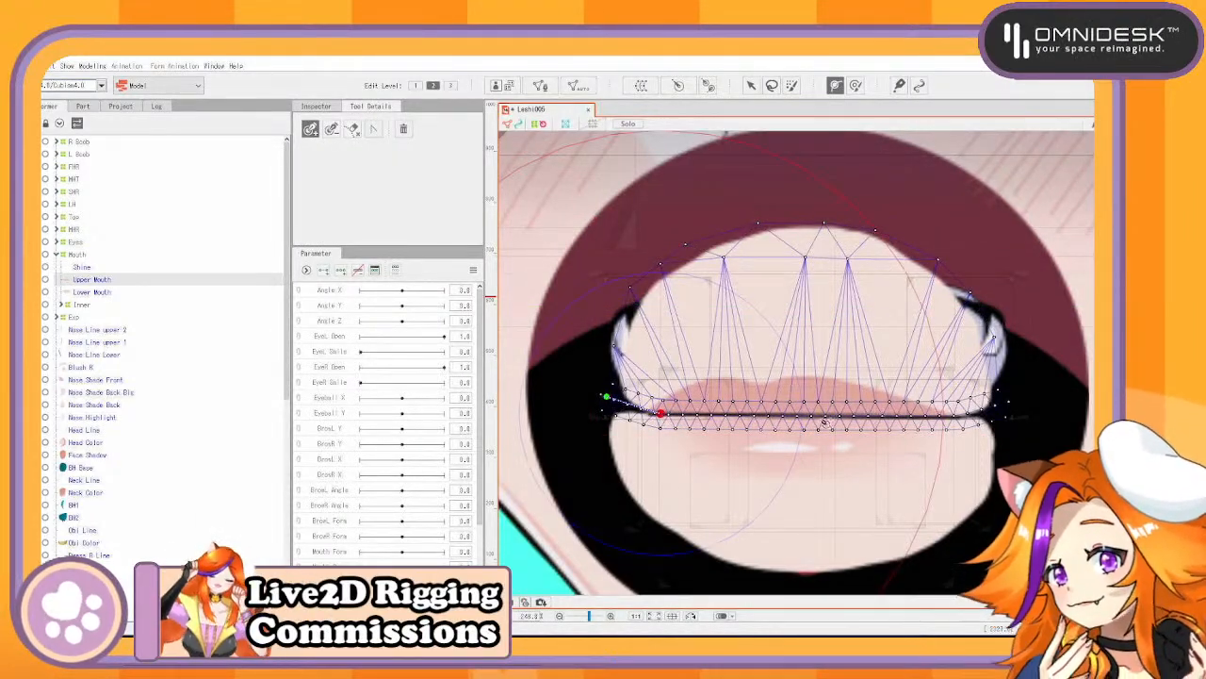
{"action": "left_click", "coordinate": [736, 415]}
{"action": "left_click", "coordinate": [816, 415]}
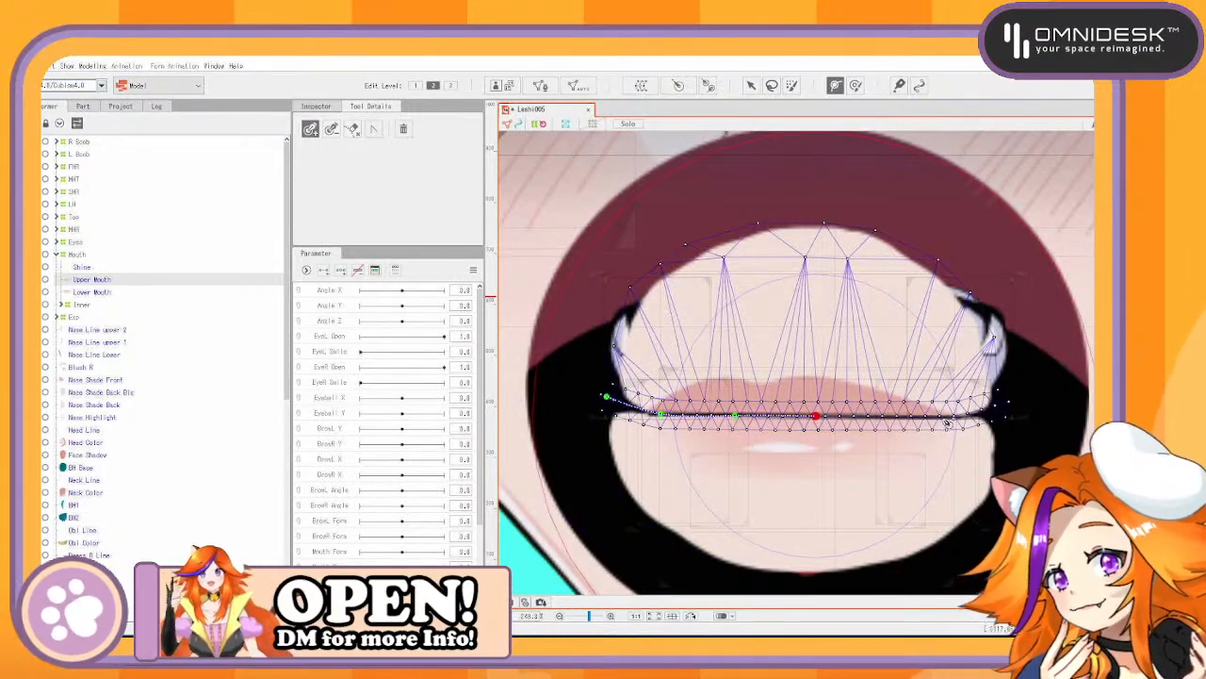
{"action": "left_click", "coordinate": [879, 416]}
{"action": "left_click", "coordinate": [956, 415]}
{"action": "left_click", "coordinate": [1005, 402]}
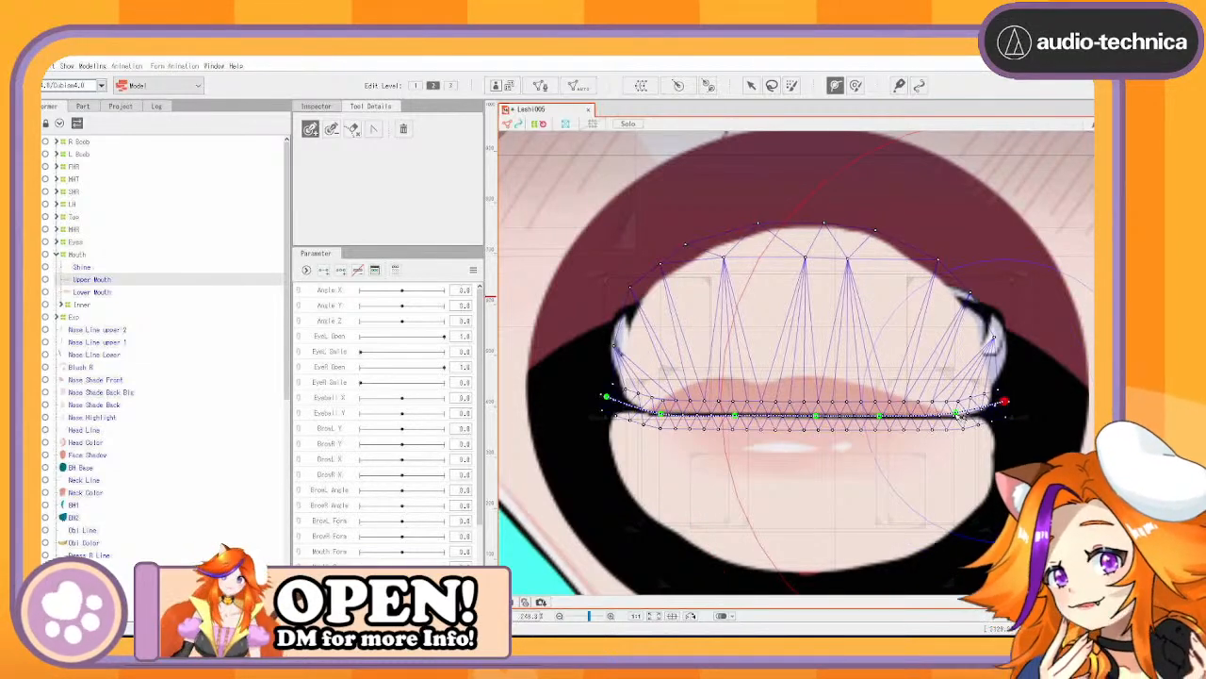
{"action": "left_click", "coordinate": [956, 414]}
Add a second deform path with three control points along the Upper Mouth's curved upper edge
{"action": "left_click", "coordinate": [673, 255]}
{"action": "left_click", "coordinate": [789, 241]}
{"action": "left_click", "coordinate": [932, 255]}
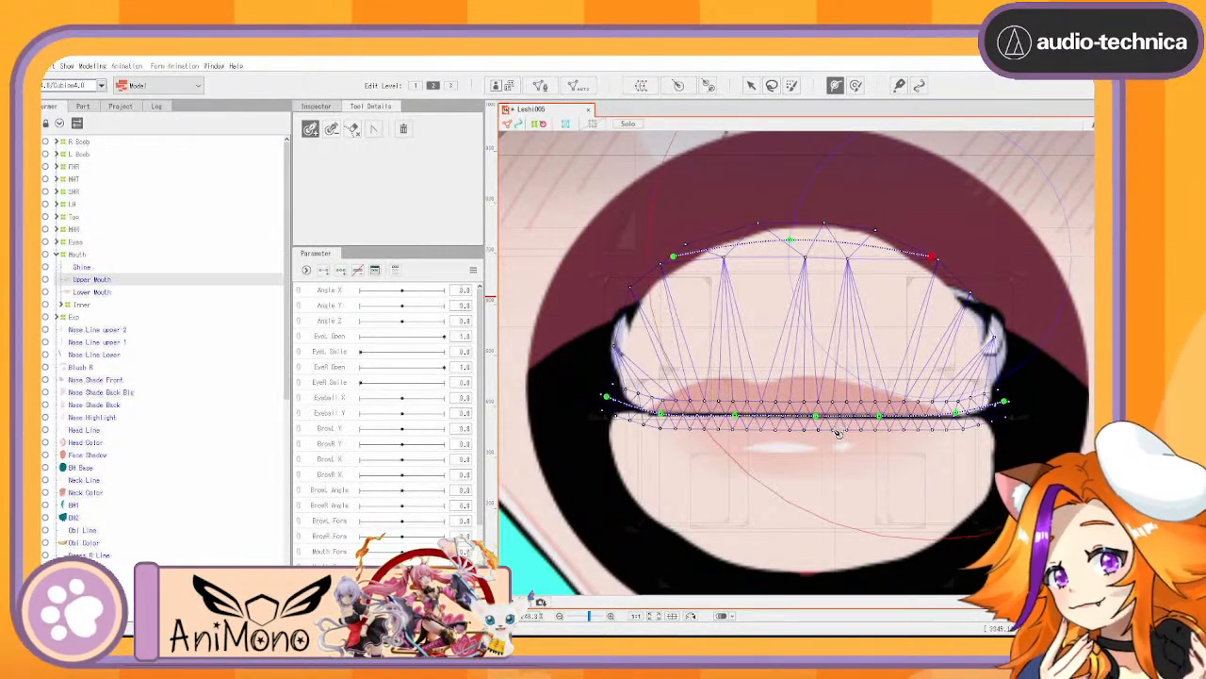
Reposition the inner control points of the lip line's deform path to adjust their spacing along the lip
{"action": "left_click", "coordinate": [765, 415]}
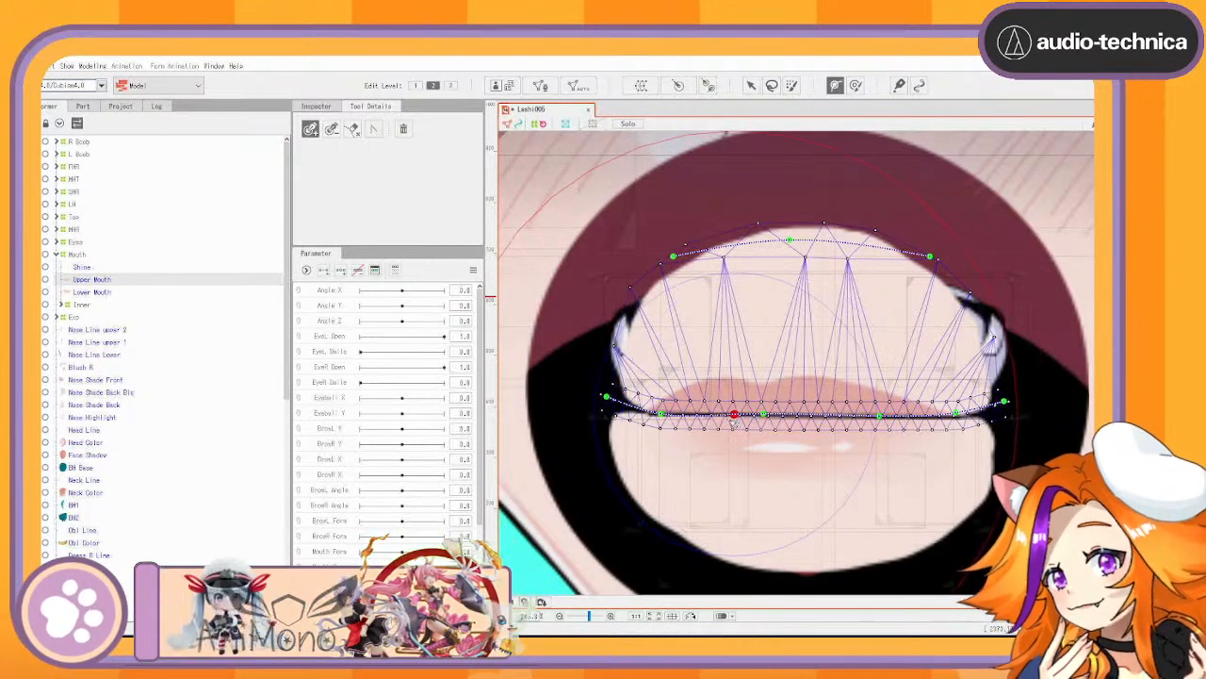
{"action": "left_click", "coordinate": [710, 415]}
{"action": "left_click", "coordinate": [650, 413]}
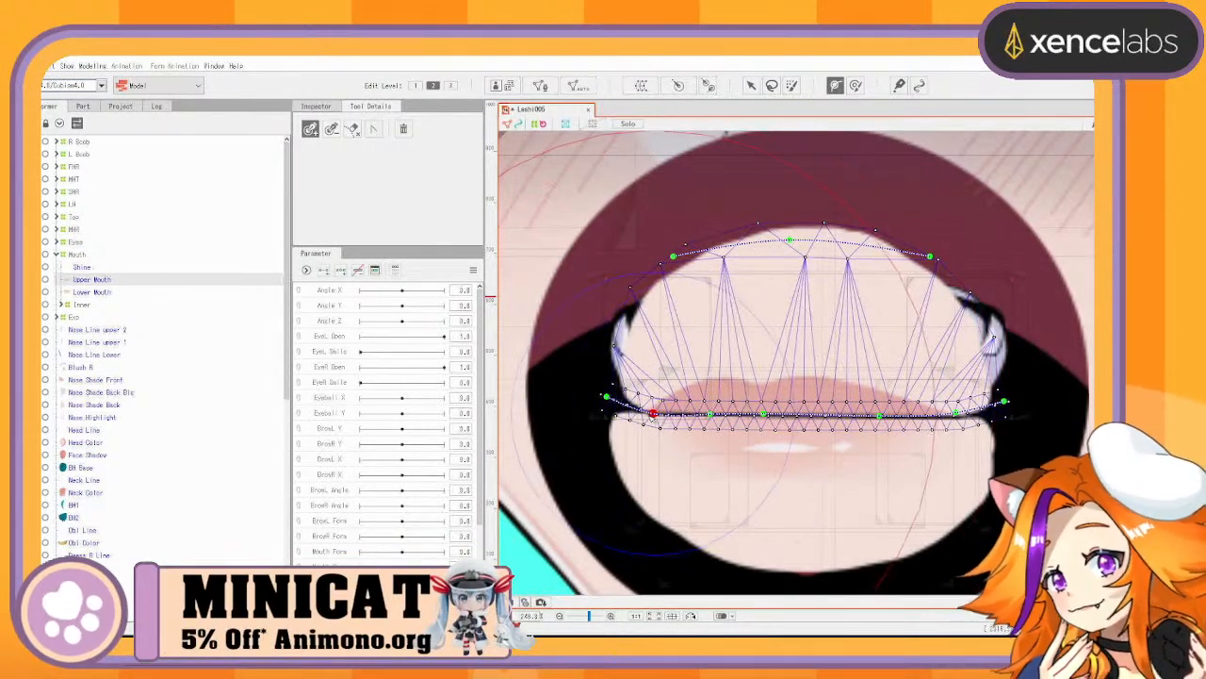
{"action": "left_click", "coordinate": [756, 413]}
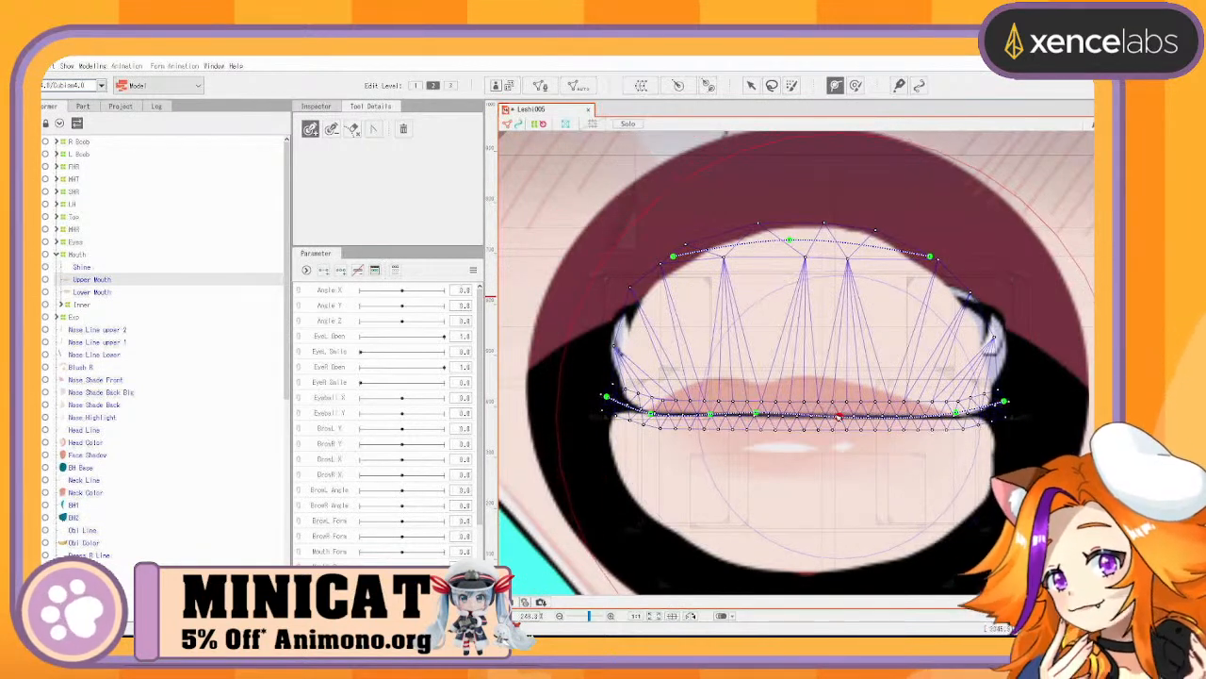
Reposition the lower deform path points of the Upper Mouth so they follow the closed lip line from corner to corner
{"action": "left_click", "coordinate": [838, 413]}
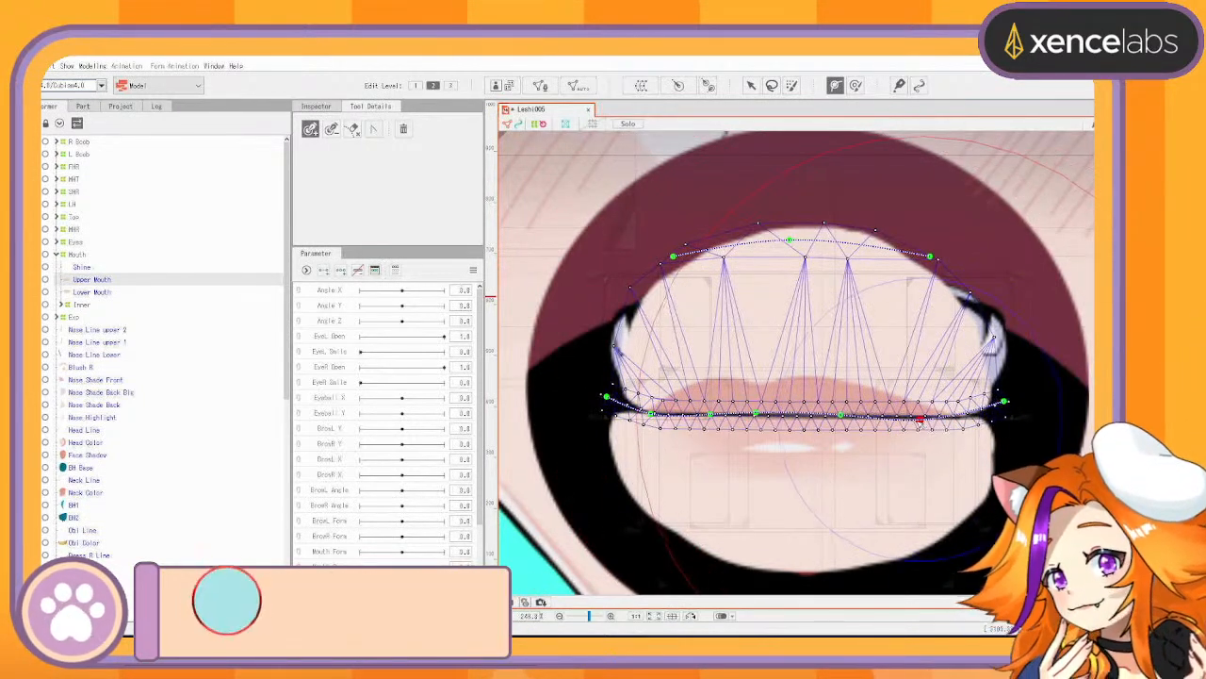
{"action": "left_click", "coordinate": [934, 415]}
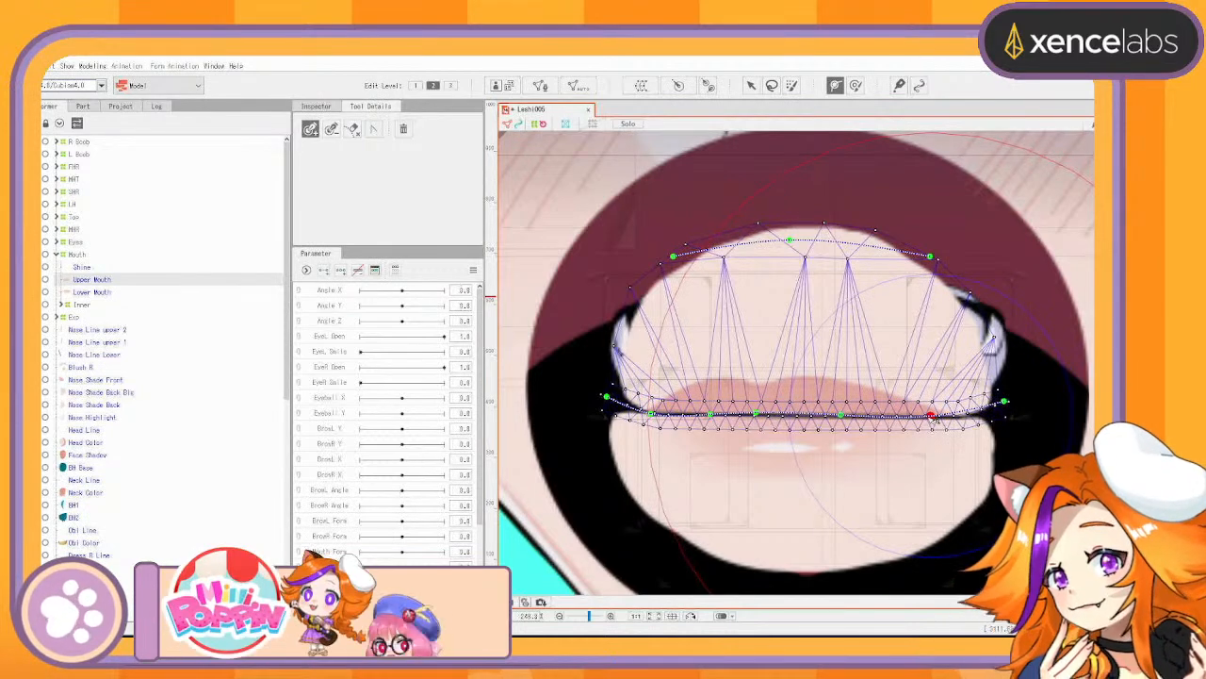
{"action": "left_click", "coordinate": [999, 402]}
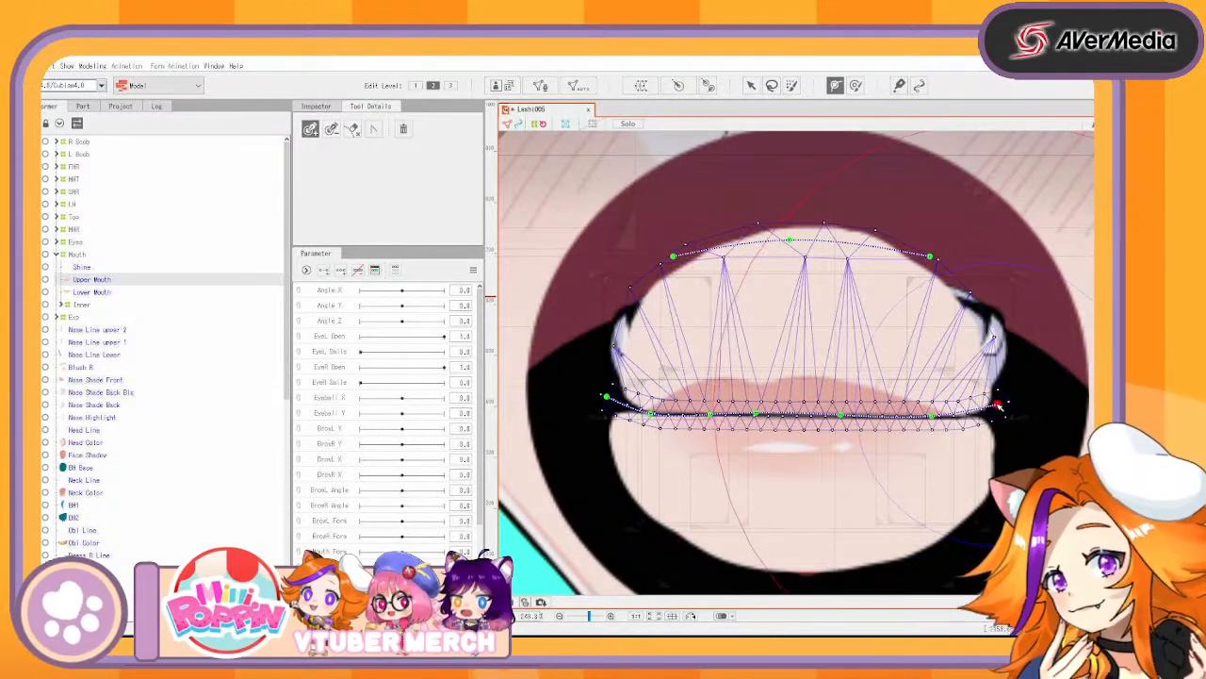
{"action": "left_click", "coordinate": [611, 400]}
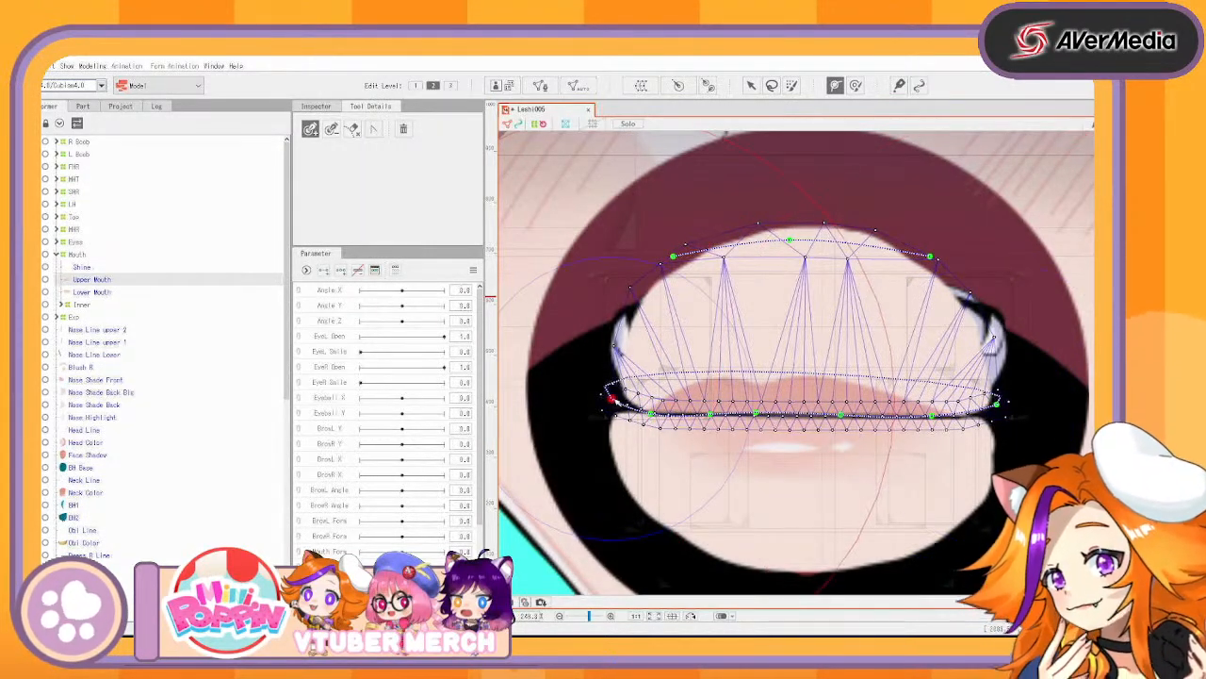
{"action": "left_click", "coordinate": [650, 413]}
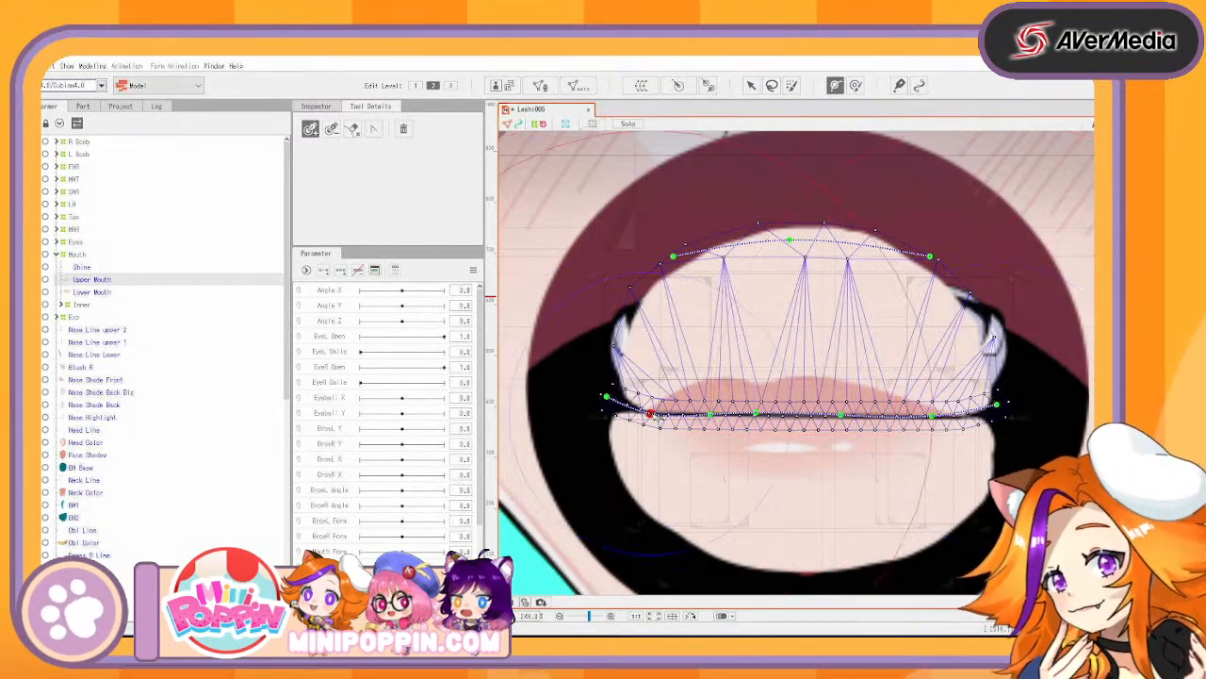
{"action": "left_click", "coordinate": [615, 401]}
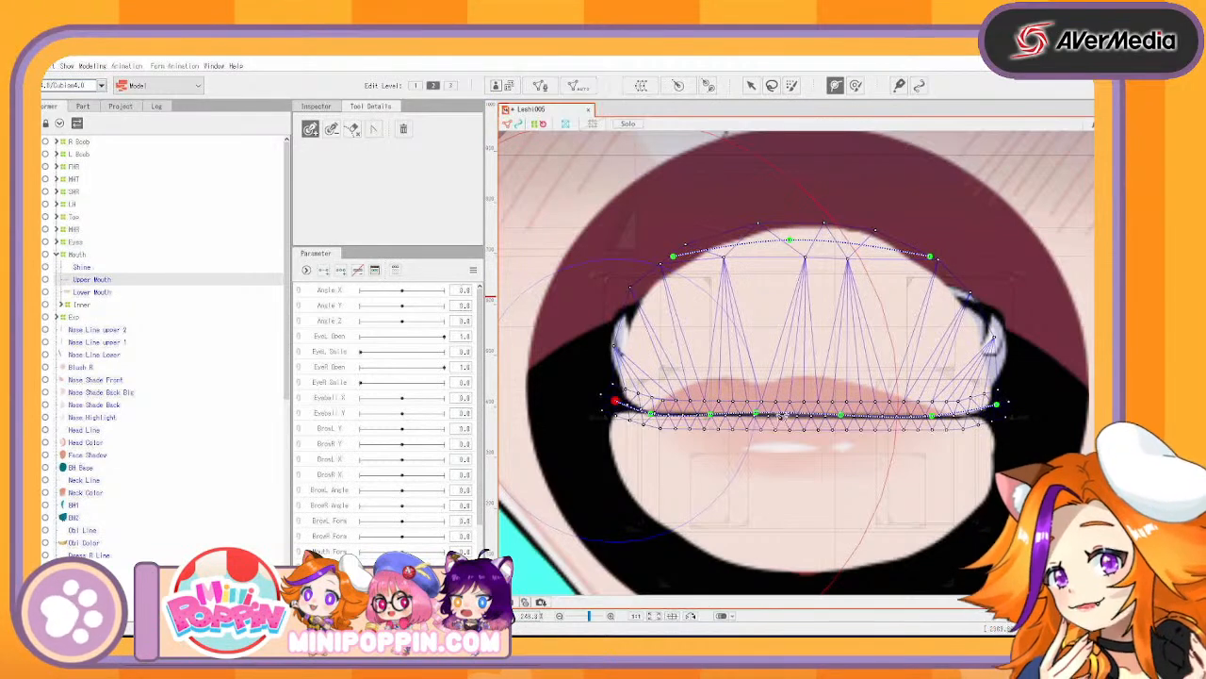
{"action": "left_click", "coordinate": [761, 415]}
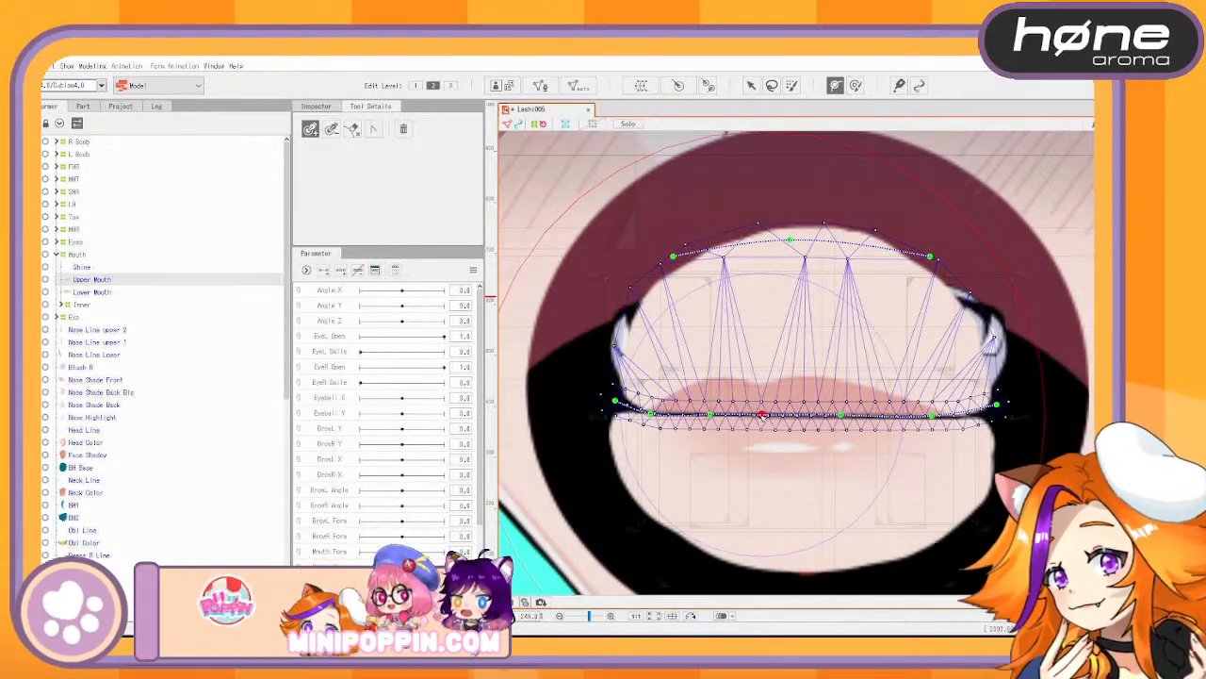
{"action": "left_click", "coordinate": [932, 415]}
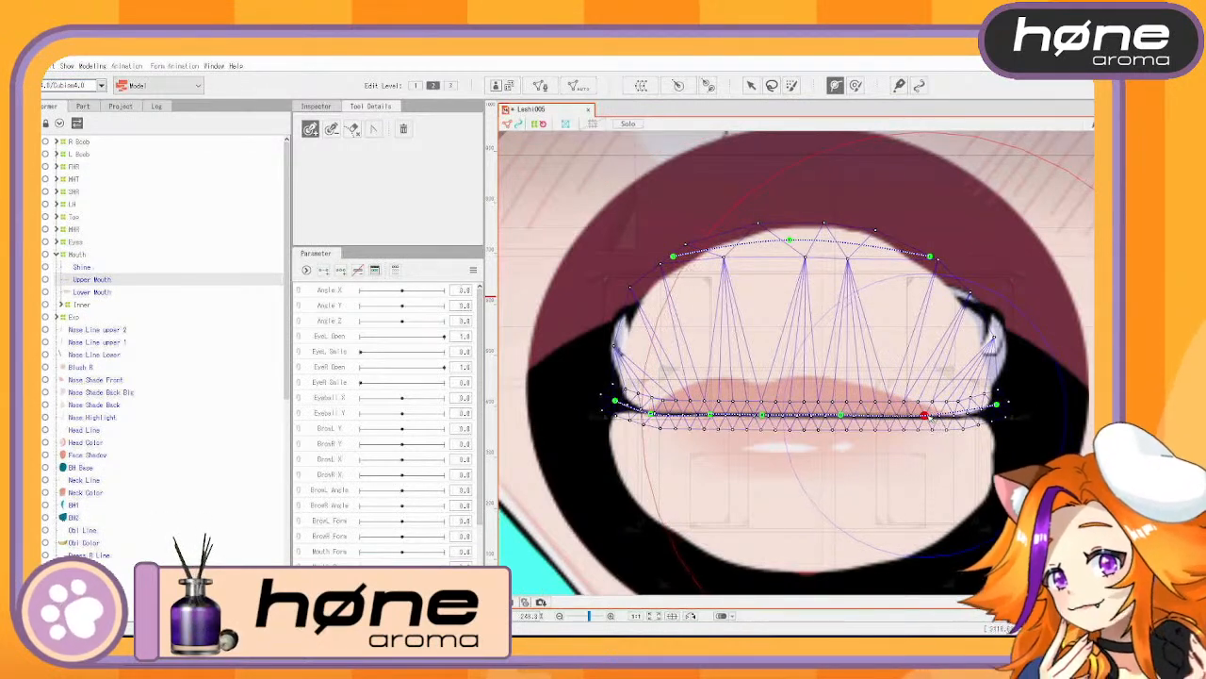
{"action": "left_click_drag", "start_coordinate": [931, 415], "coordinate": [934, 416]}
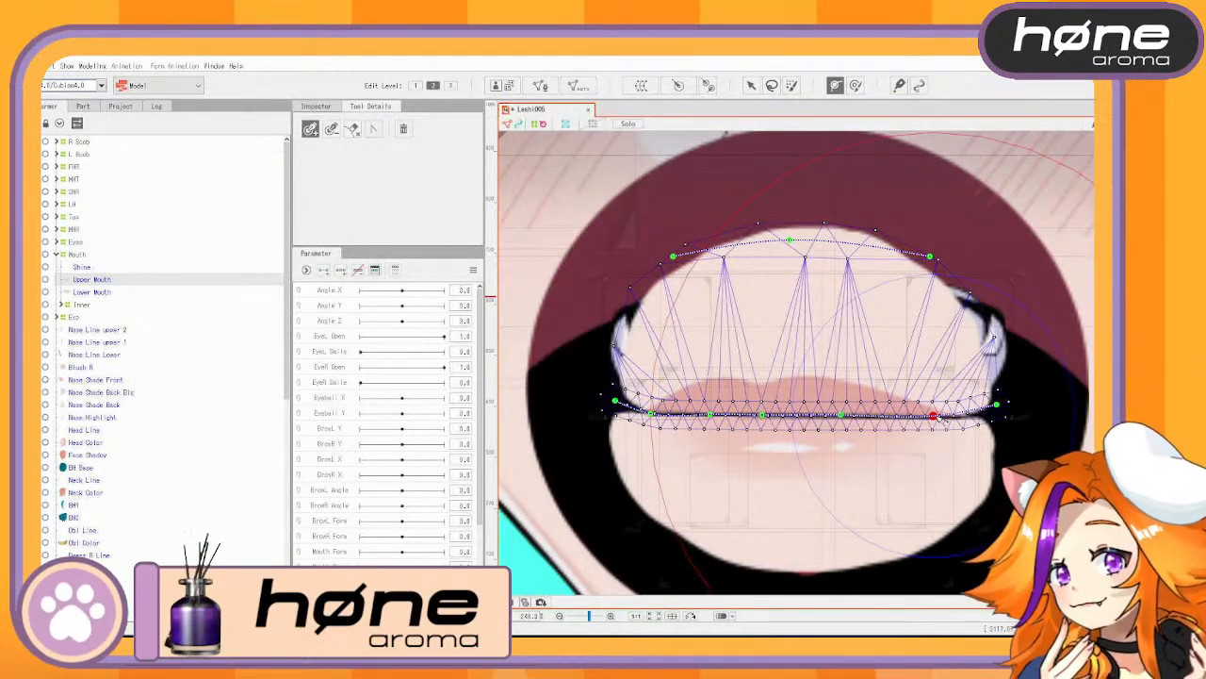
Open the Lower Mouth part for mesh editing and delete the four corner vertices of its default mesh
{"action": "left_click", "coordinate": [102, 292]}
{"action": "left_click_drag", "start_coordinate": [775, 439], "coordinate": [766, 320]}
{"action": "left_click", "coordinate": [540, 86]}
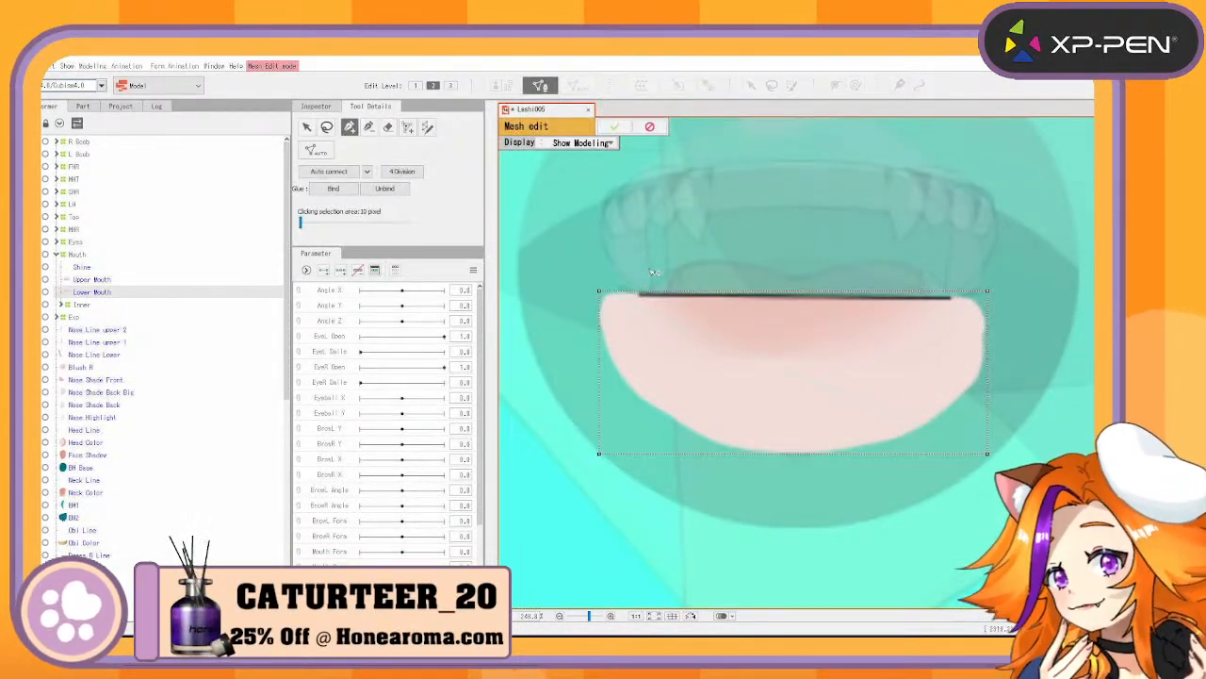
{"action": "left_click", "coordinate": [600, 291], "text": "alt"}
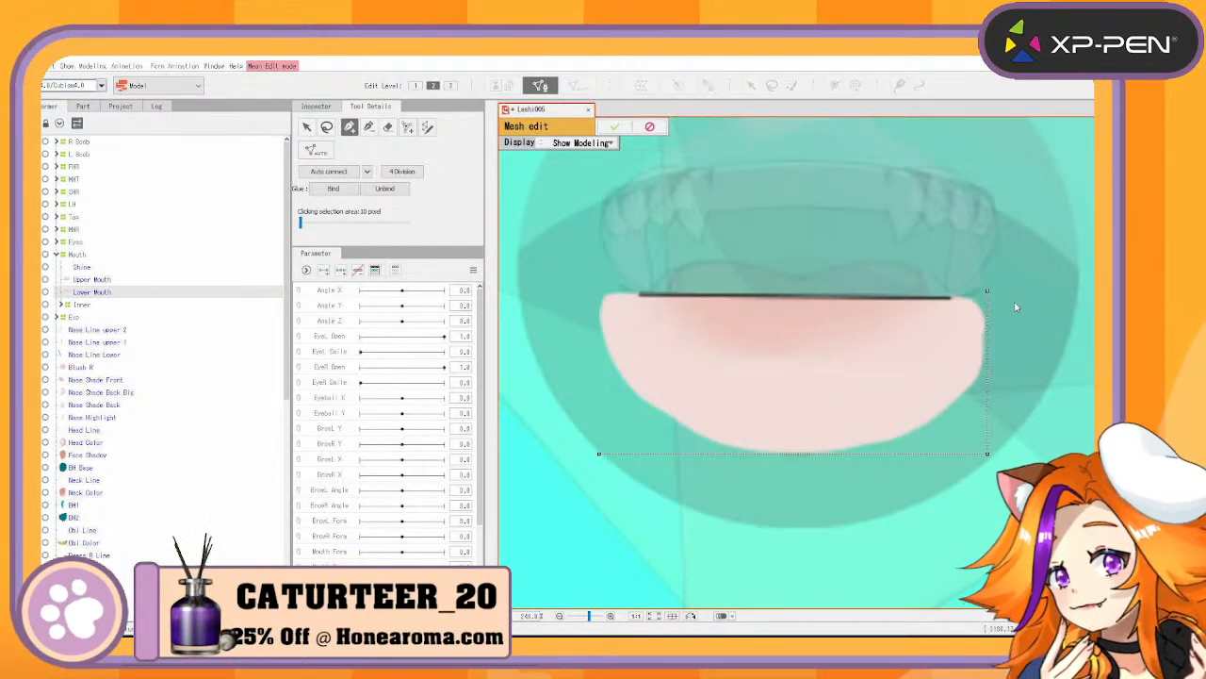
{"action": "left_click", "coordinate": [988, 291], "text": "alt"}
{"action": "left_click", "coordinate": [987, 451], "text": "alt"}
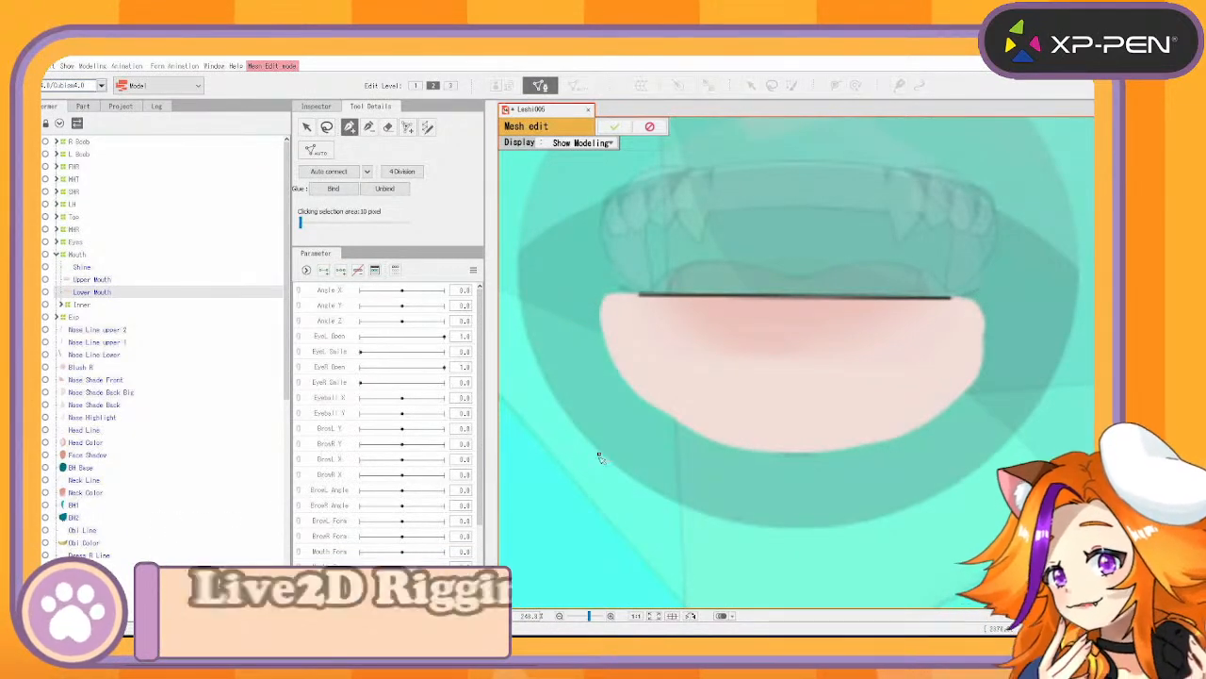
{"action": "left_click", "coordinate": [601, 453], "text": "alt"}
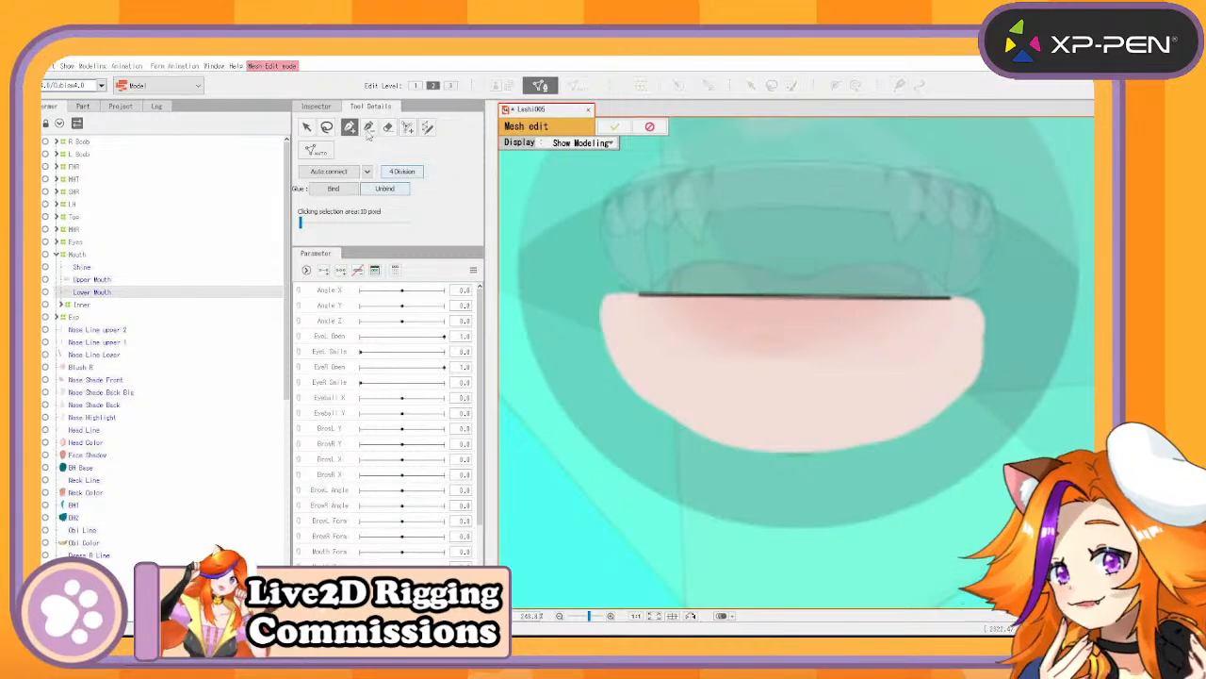
Draw a stroke mesh strip along the Lower Mouth's lip line and straighten its middle control points onto the line
{"action": "left_click", "coordinate": [427, 128]}
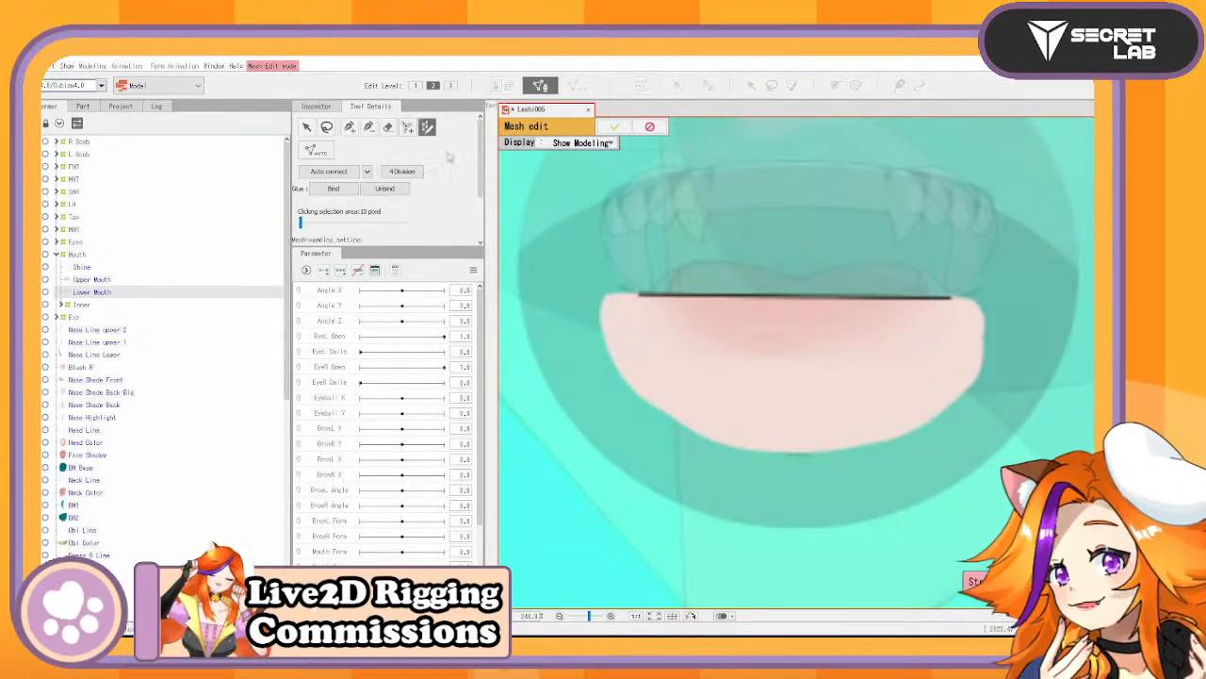
{"action": "mouse_move", "coordinate": [624, 294]}
{"action": "left_mouse_down"}
{"action": "mouse_move", "coordinate": [722, 283]}
{"action": "mouse_move", "coordinate": [959, 289]}
{"action": "left_mouse_up"}
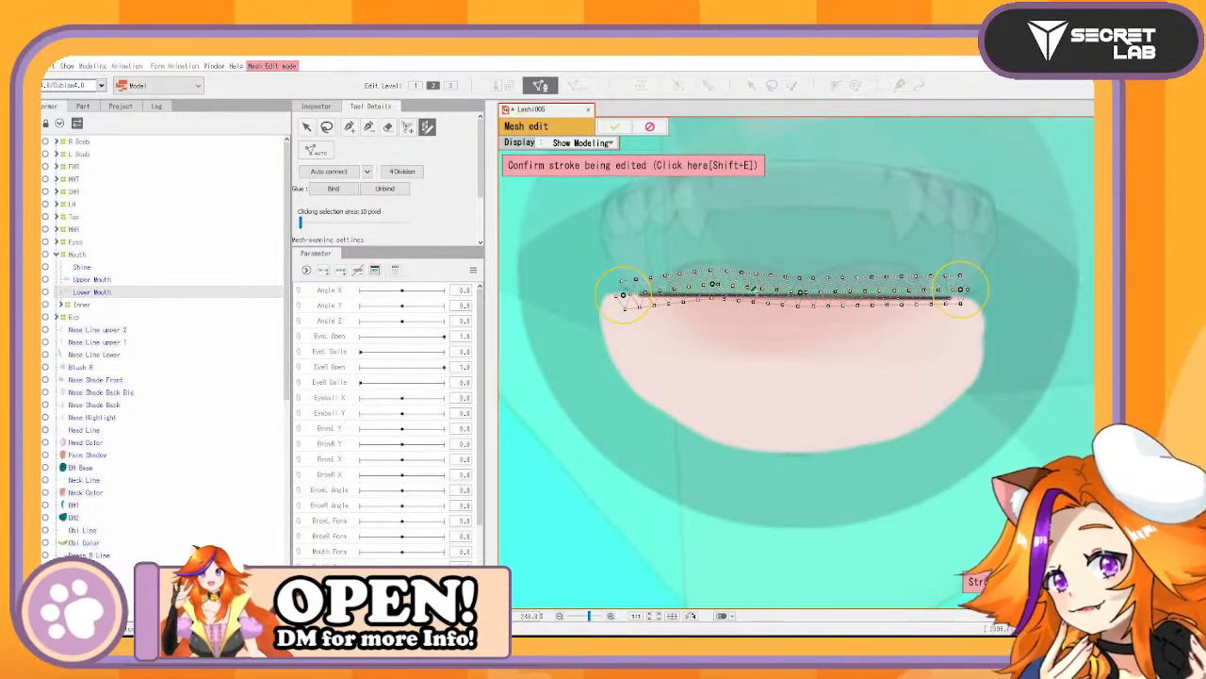
{"action": "left_click_drag", "start_coordinate": [713, 284], "coordinate": [714, 293]}
{"action": "left_click_drag", "start_coordinate": [801, 292], "coordinate": [804, 296]}
Extend both ends of the stroke mesh slightly past the mouth corners and confirm the stroke
{"action": "left_click_drag", "start_coordinate": [966, 288], "coordinate": [601, 294]}
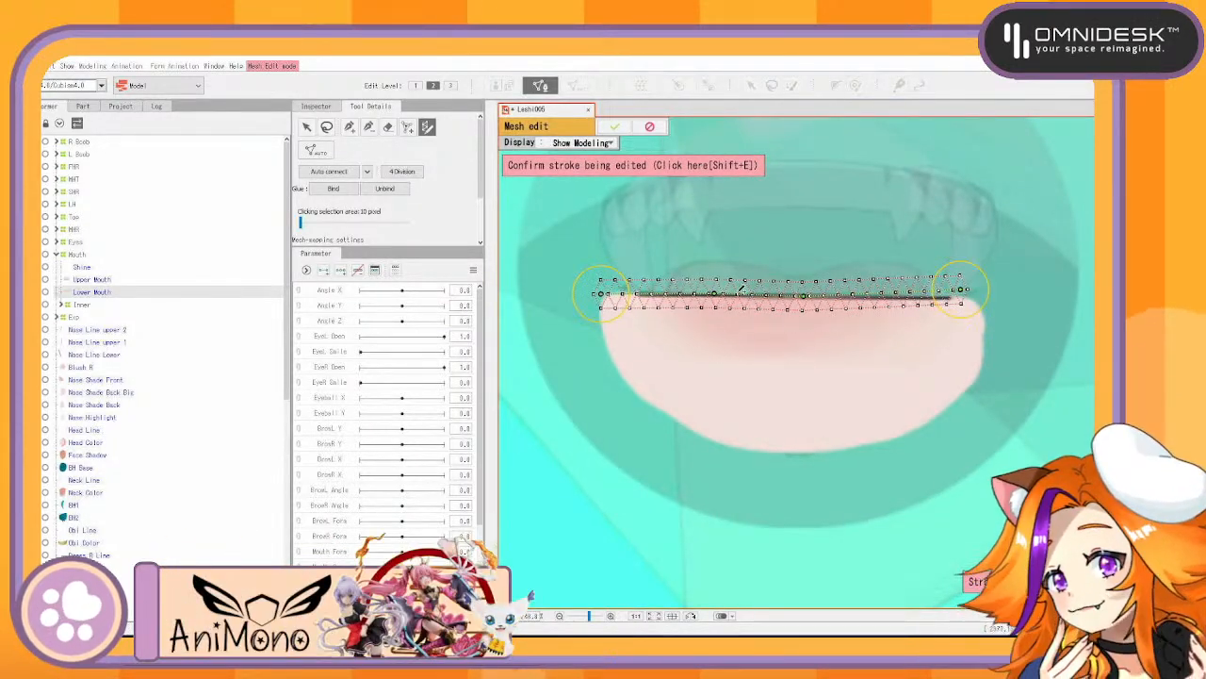
{"action": "left_click_drag", "start_coordinate": [974, 287], "coordinate": [992, 295]}
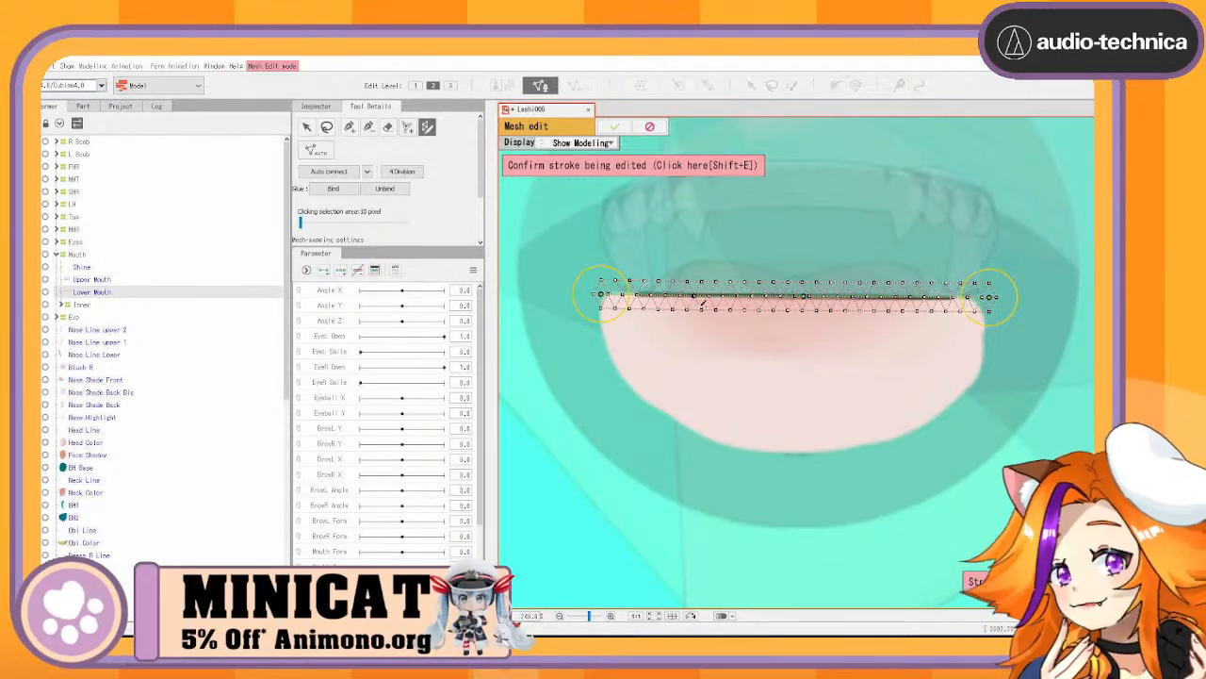
{"action": "left_click_drag", "start_coordinate": [602, 294], "coordinate": [588, 292]}
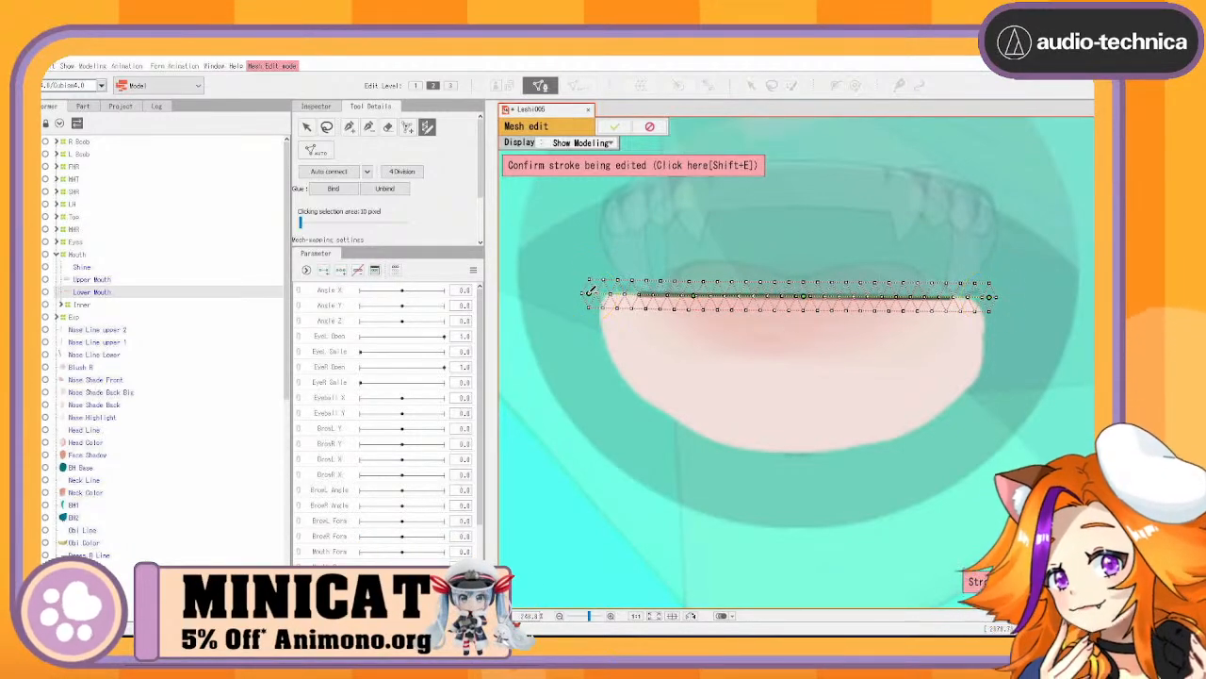
{"action": "left_click_drag", "start_coordinate": [994, 293], "coordinate": [999, 292]}
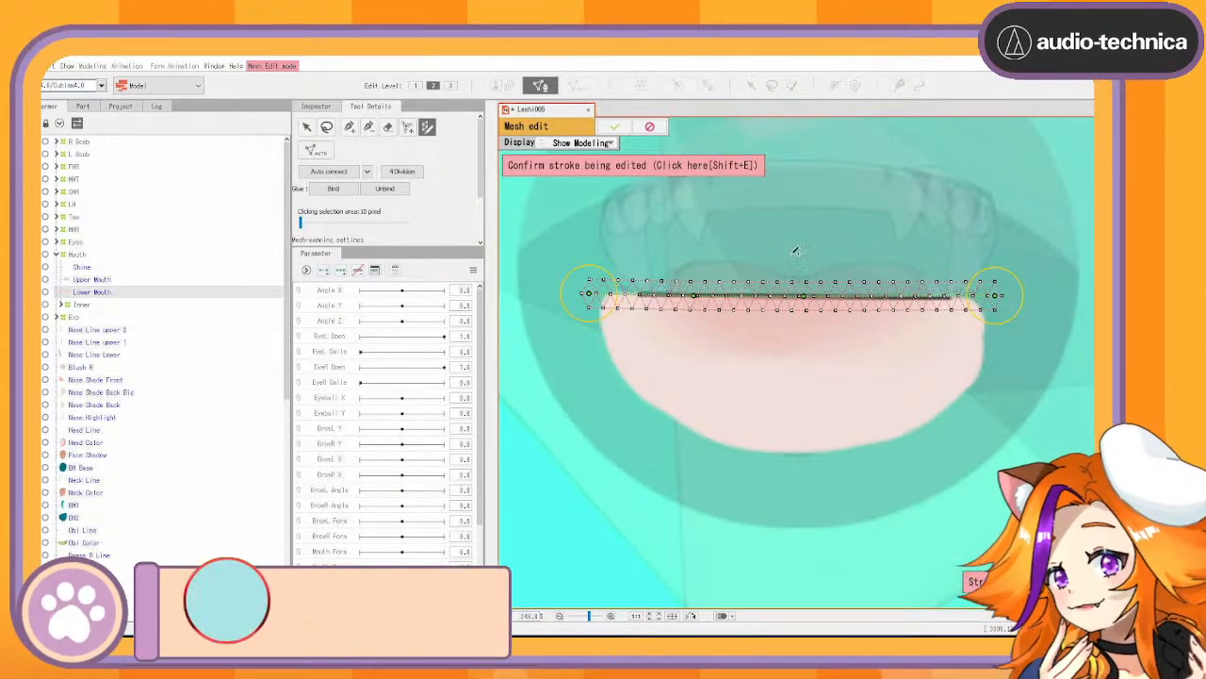
{"action": "left_click", "coordinate": [641, 165]}
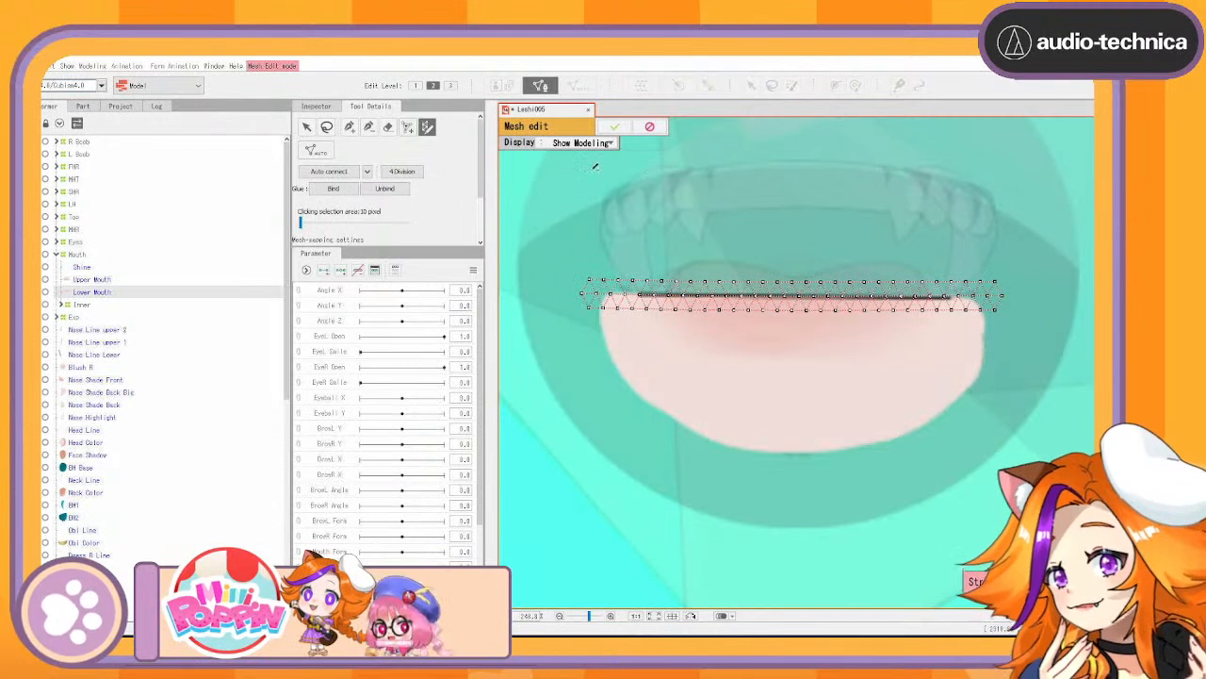
Add connected vertices around the outside of the Lower Mouth, linking both ends of the lip strip below the skin area
{"action": "left_click", "coordinate": [348, 127]}
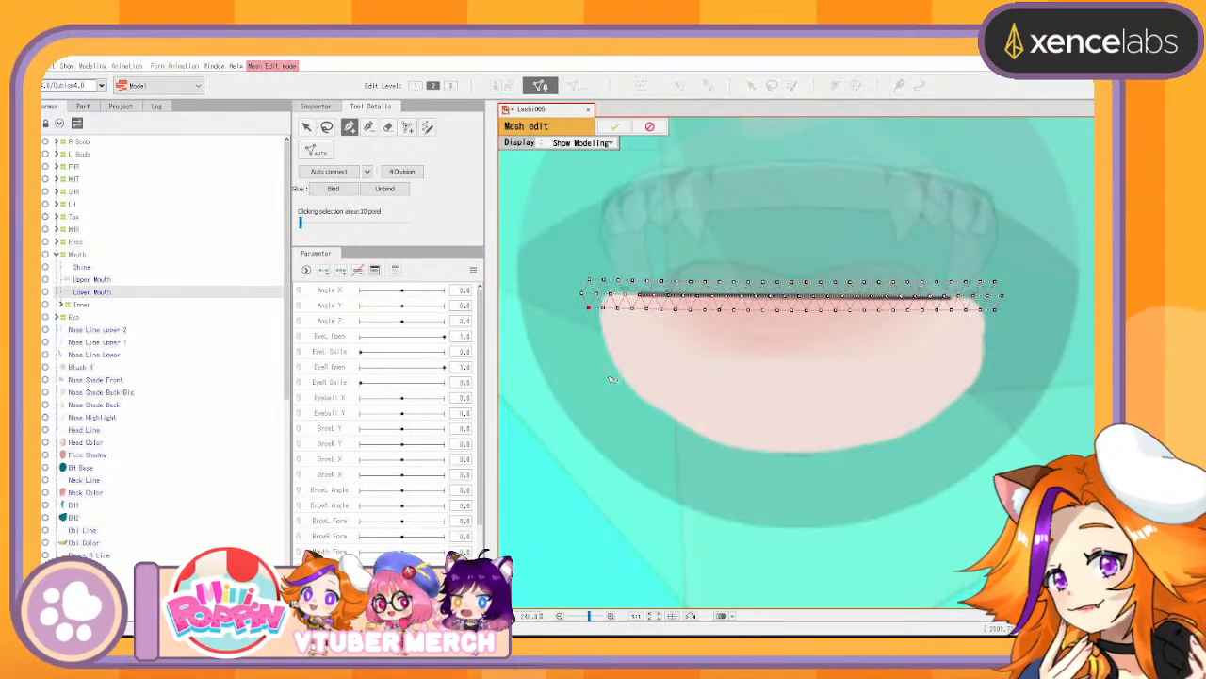
{"action": "left_click", "coordinate": [595, 348]}
{"action": "left_click", "coordinate": [612, 401]}
{"action": "left_click", "coordinate": [659, 457]}
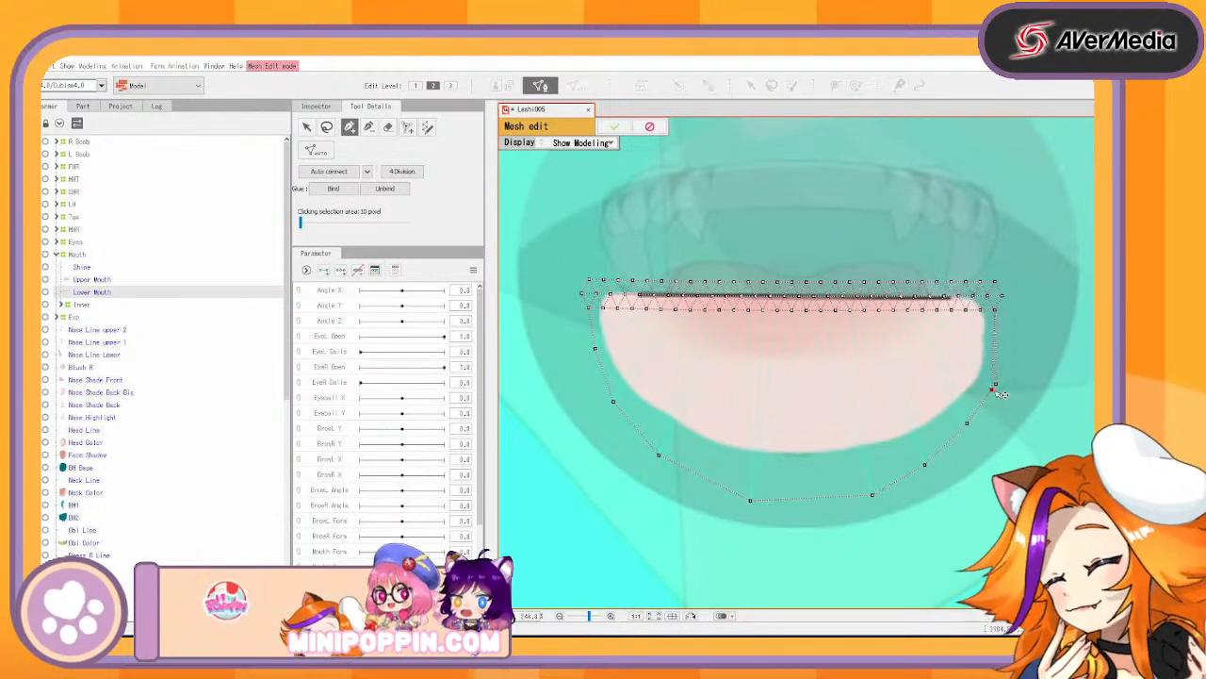
{"action": "key", "text": "ctrl+z"}
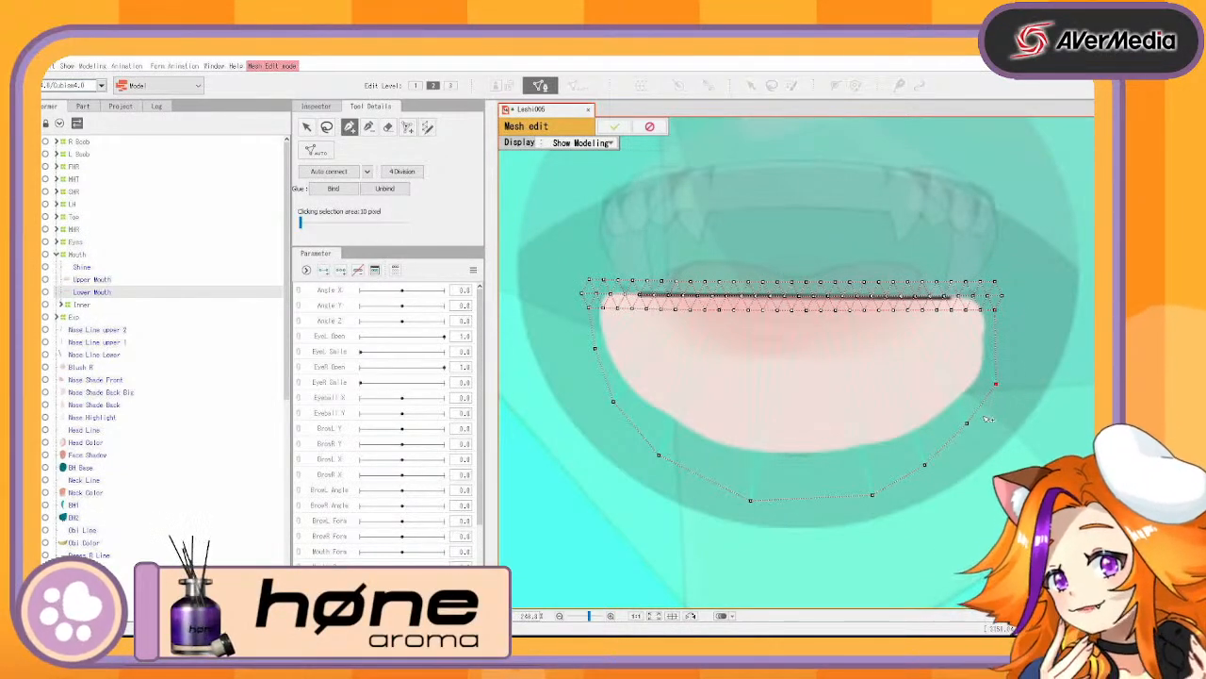
Add an inner vertex row along the Lower Mouth's bottom edge, then auto-connect the mesh and apply it
{"action": "left_click", "coordinate": [925, 464]}
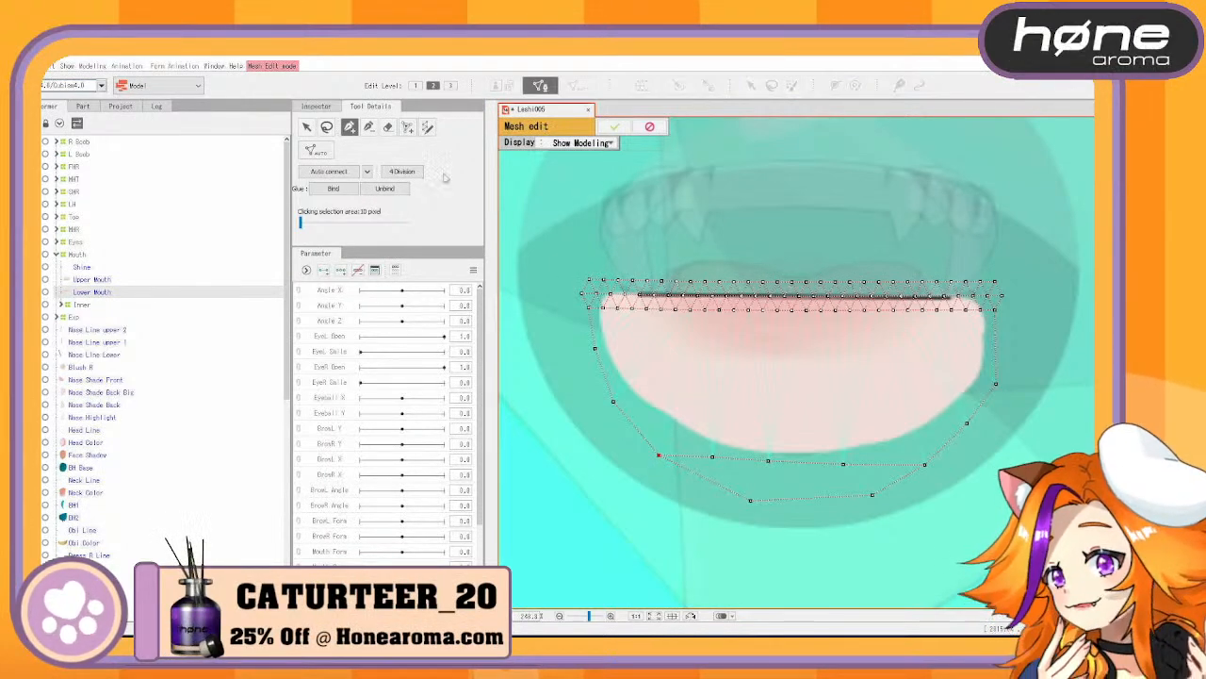
{"action": "left_click", "coordinate": [346, 176]}
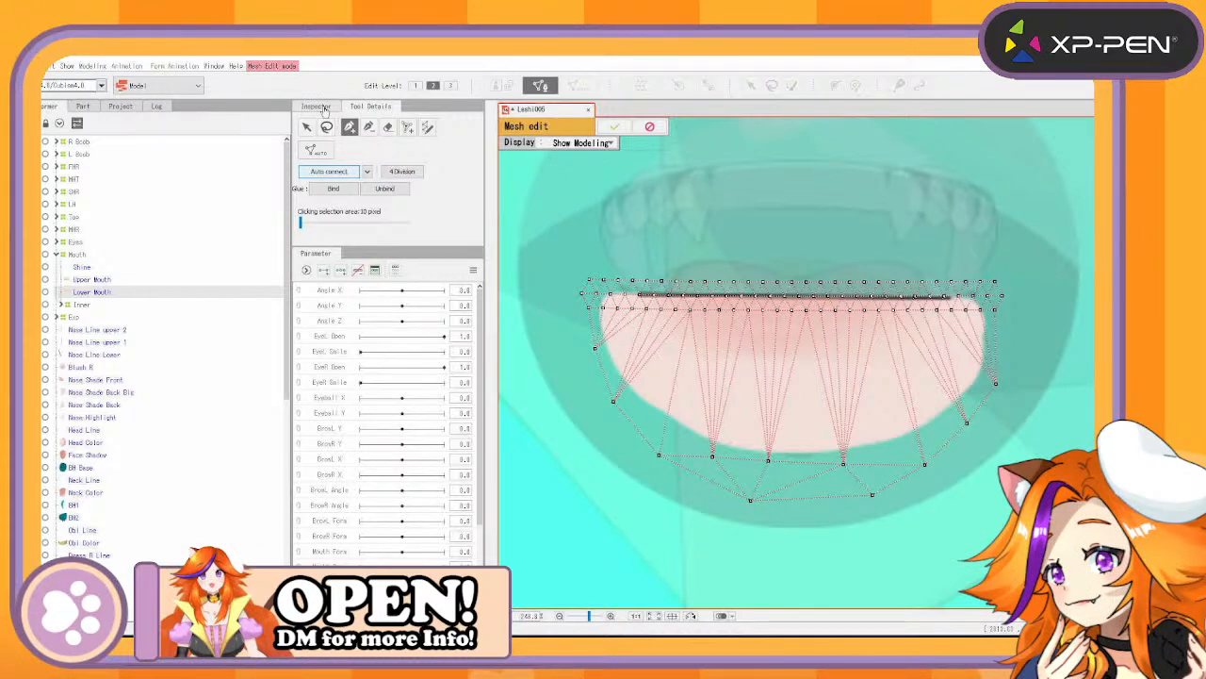
{"action": "left_click", "coordinate": [613, 127]}
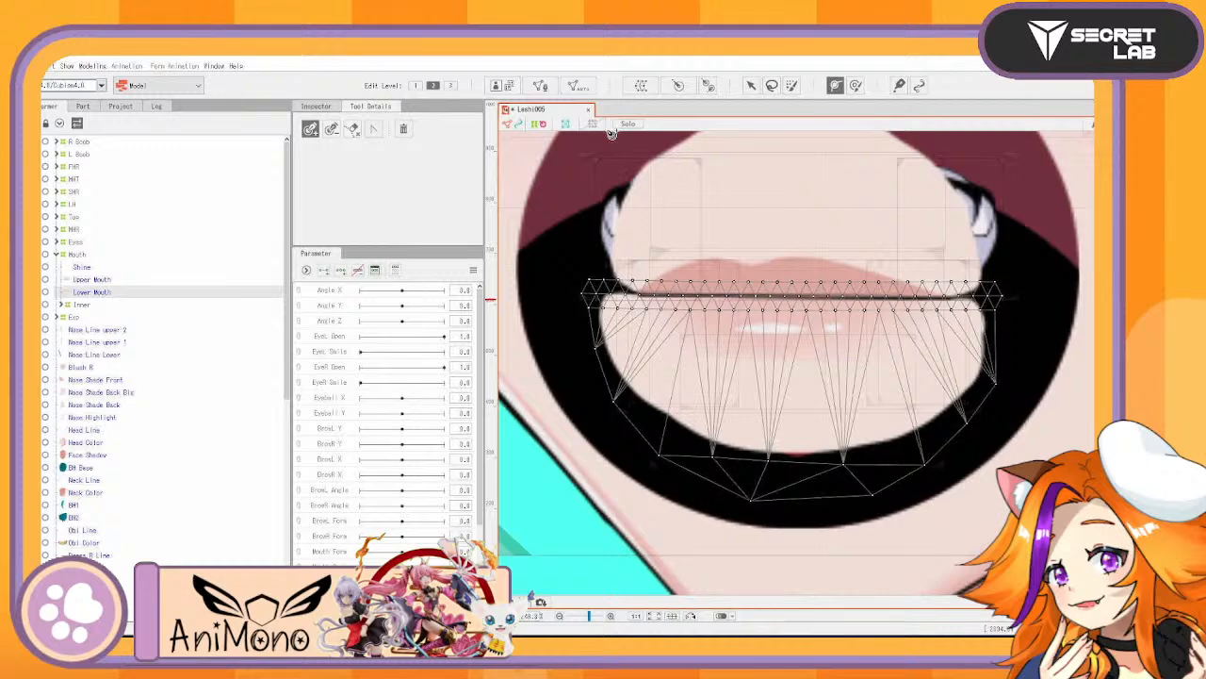
Create a five-point deform path along the Lower Mouth's lip line from one mouth corner to the other
{"action": "left_click", "coordinate": [598, 296]}
{"action": "left_click", "coordinate": [693, 295]}
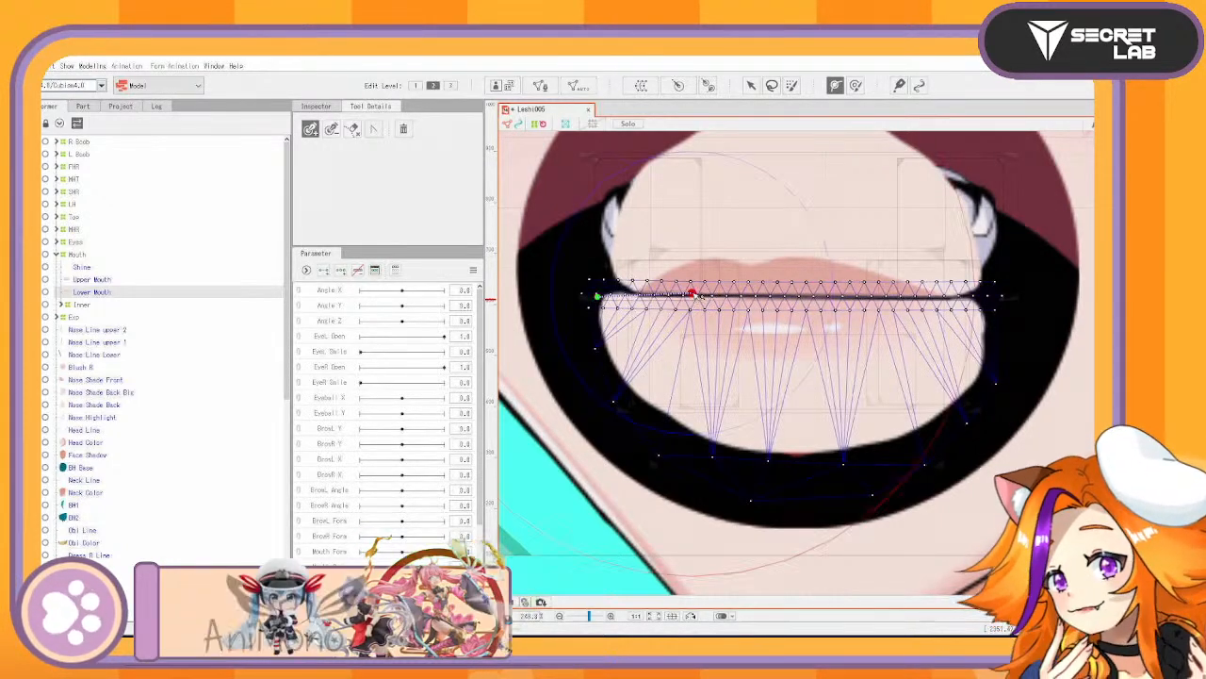
{"action": "left_click", "coordinate": [754, 298]}
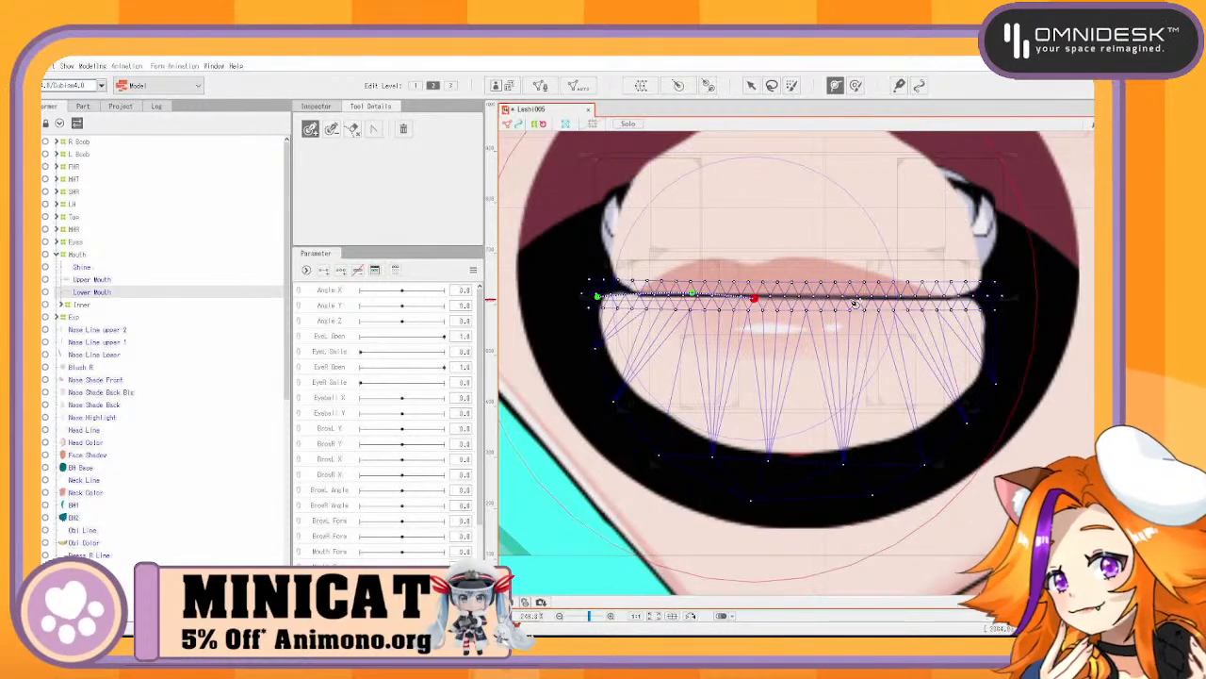
{"action": "left_click", "coordinate": [845, 298]}
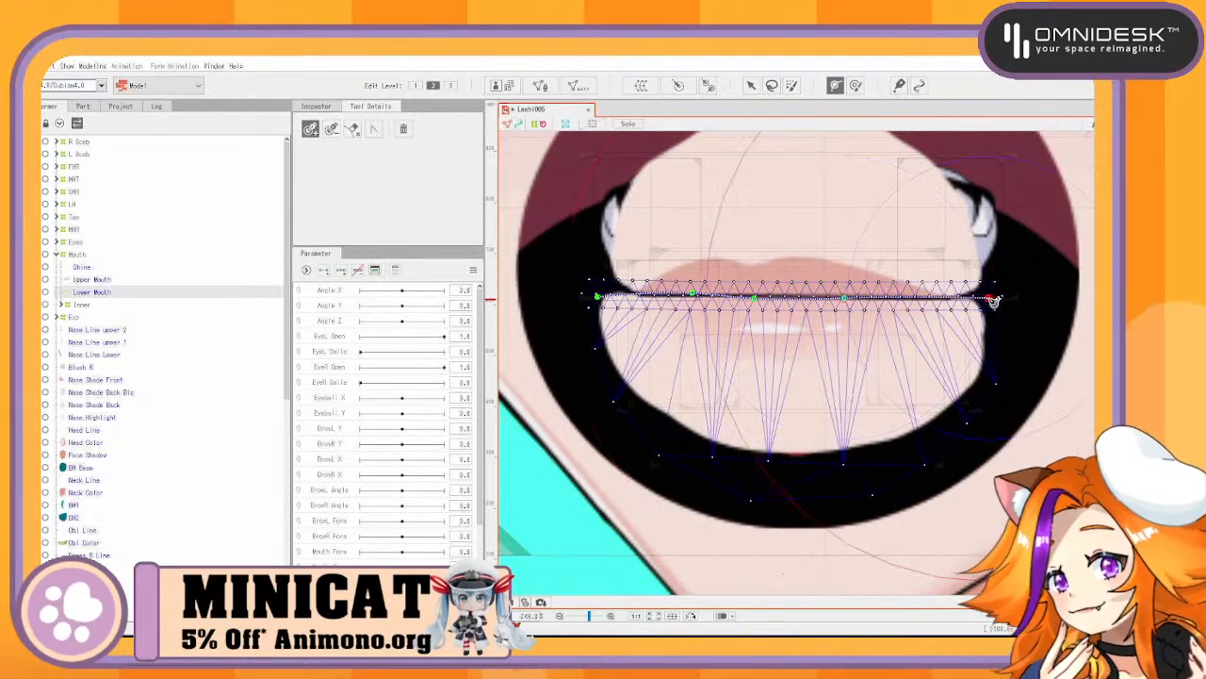
{"action": "left_click", "coordinate": [991, 298]}
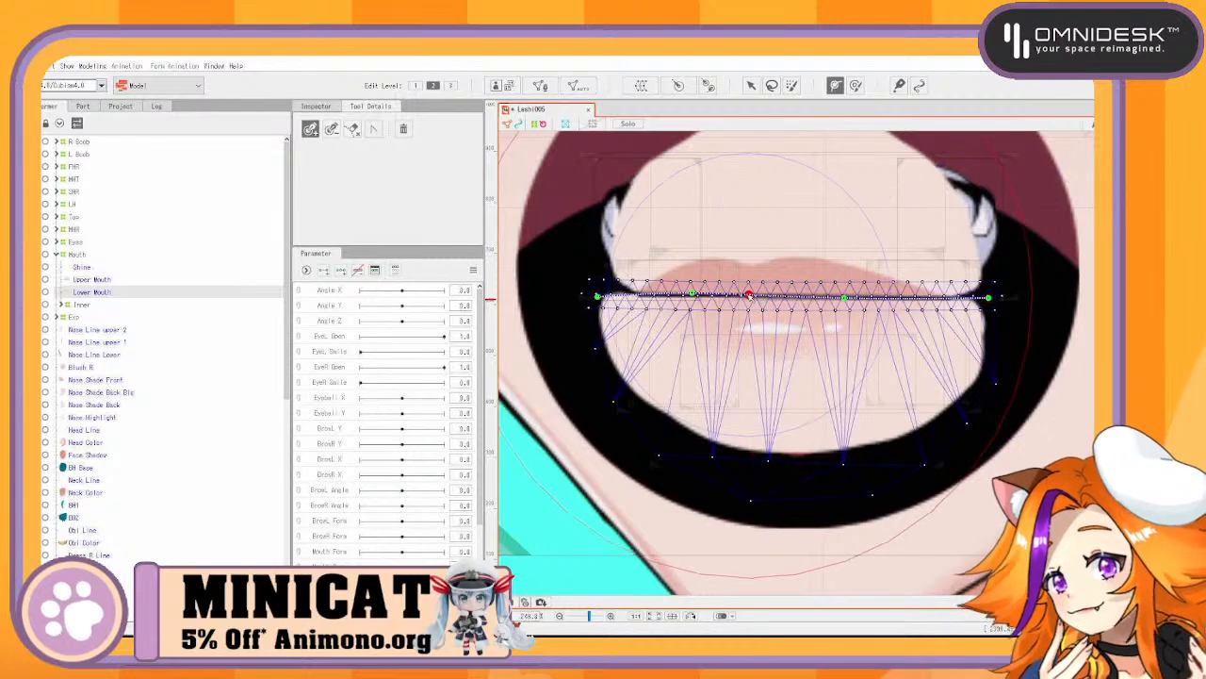
Fine-tune the Lower Mouth deform path points so they sit on the lip line and at the mouth corners
{"action": "left_click", "coordinate": [689, 296]}
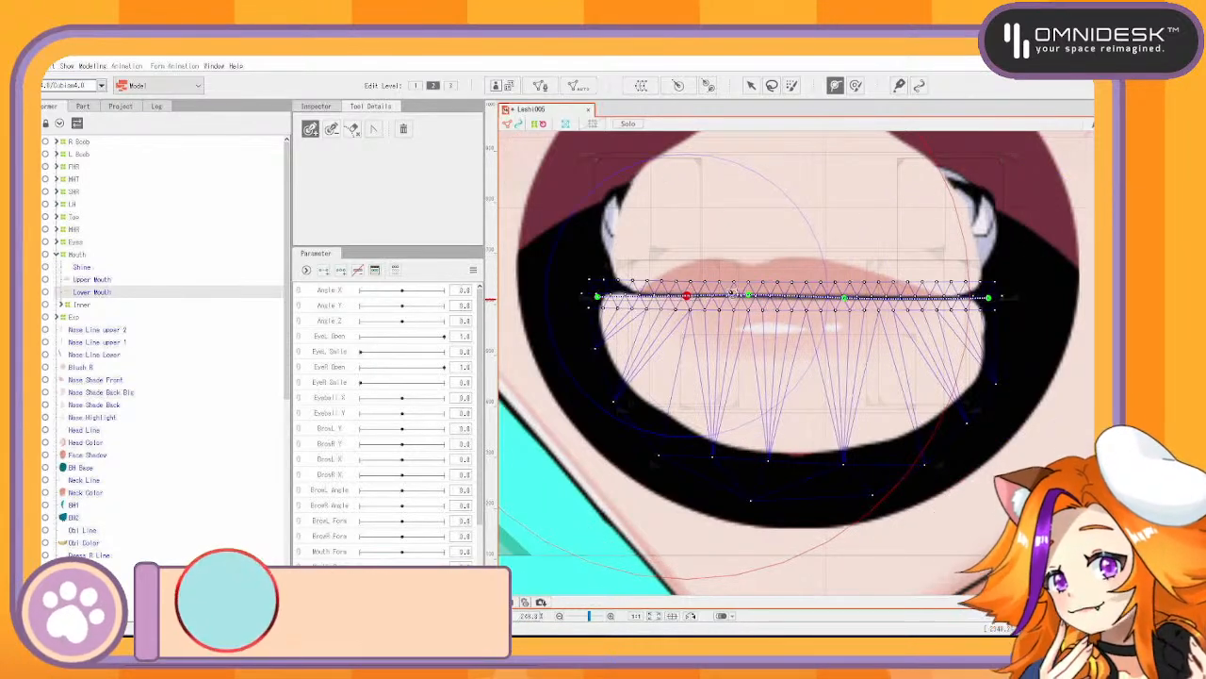
{"action": "left_click", "coordinate": [843, 297]}
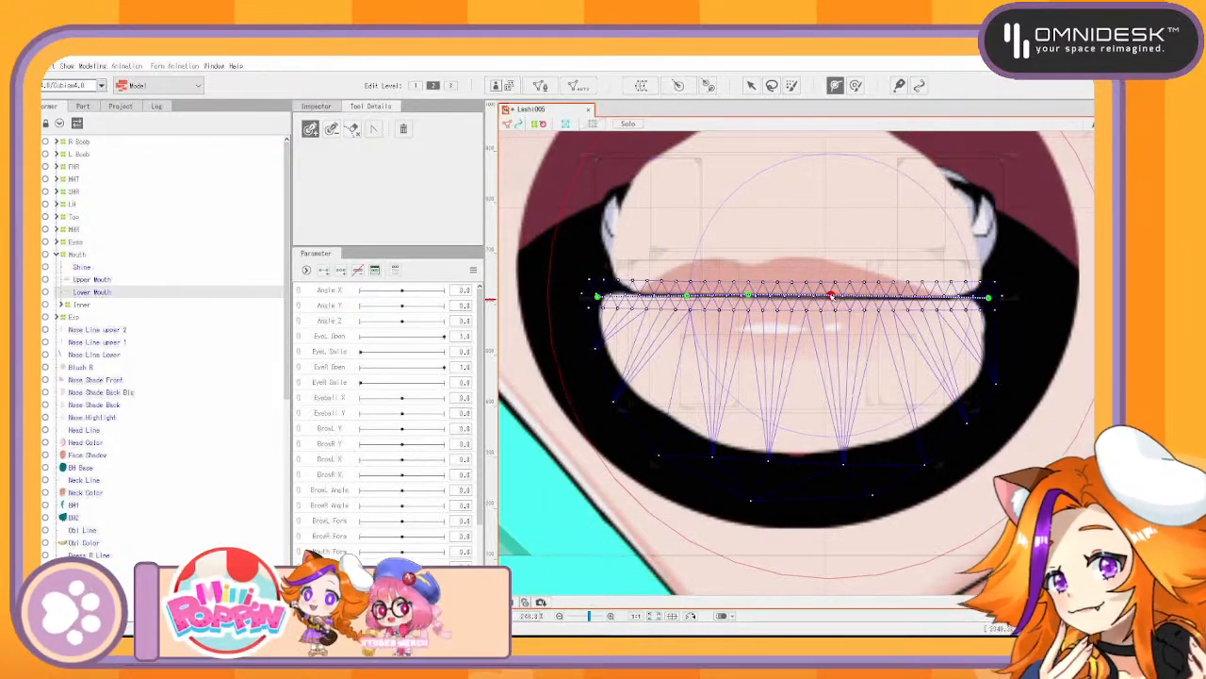
{"action": "left_click", "coordinate": [980, 298]}
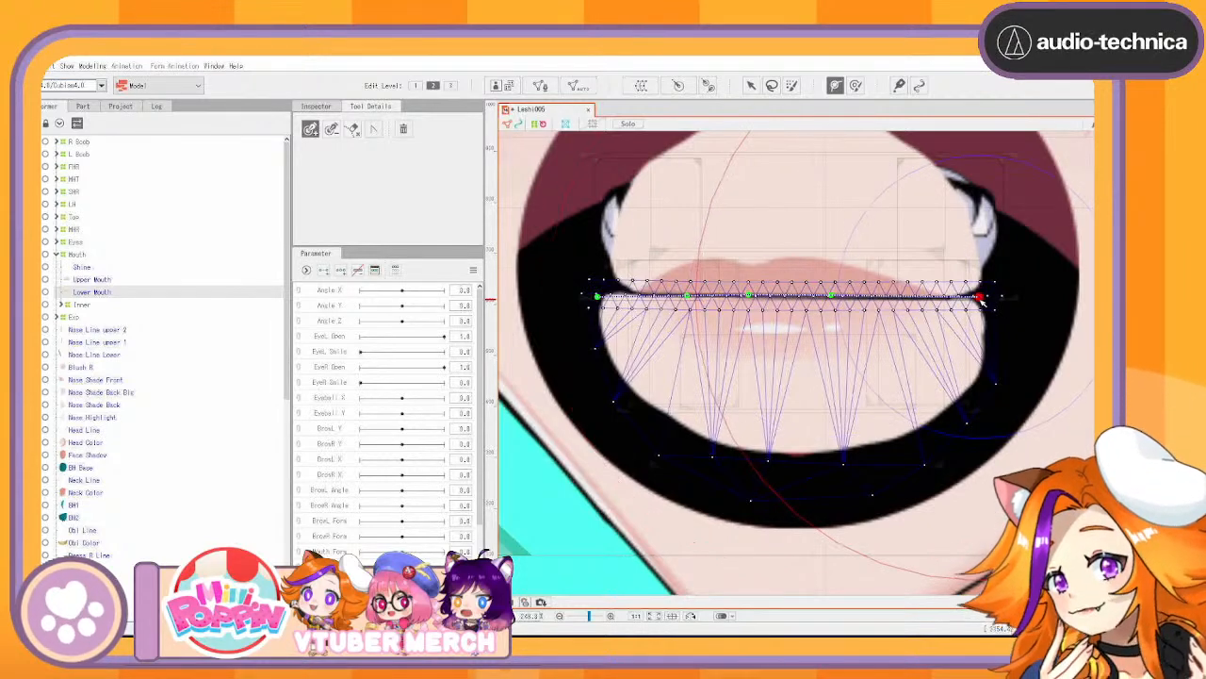
{"action": "left_click", "coordinate": [598, 297]}
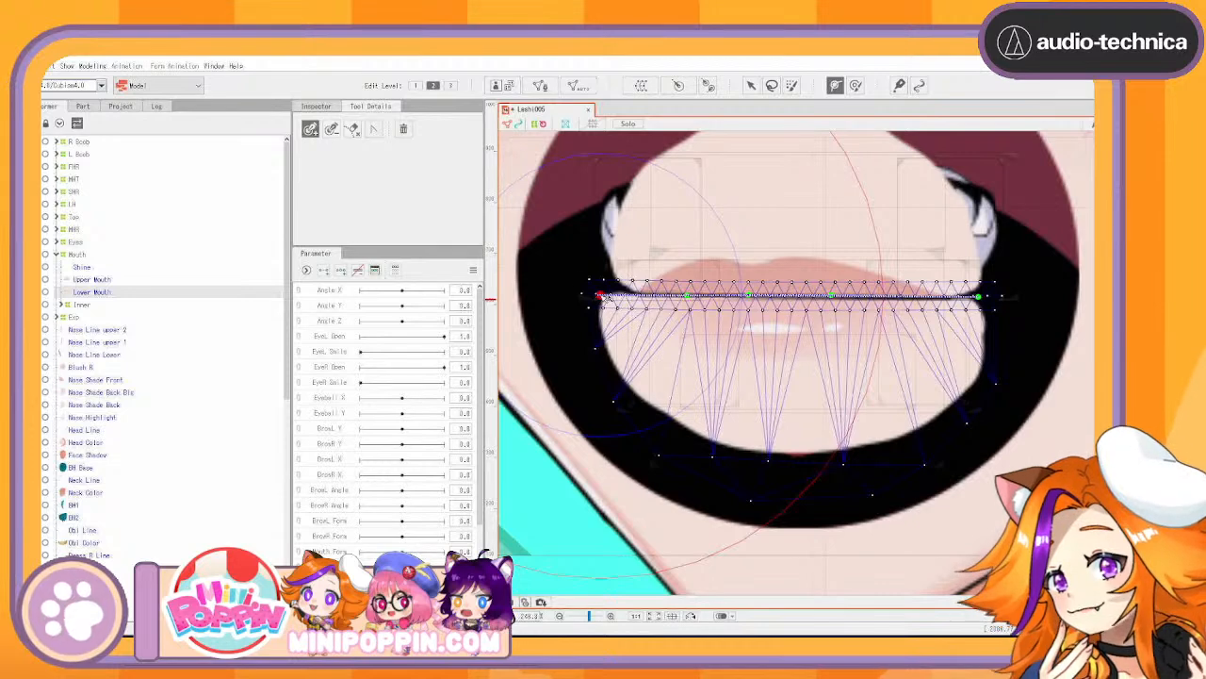
{"action": "left_click", "coordinate": [689, 296]}
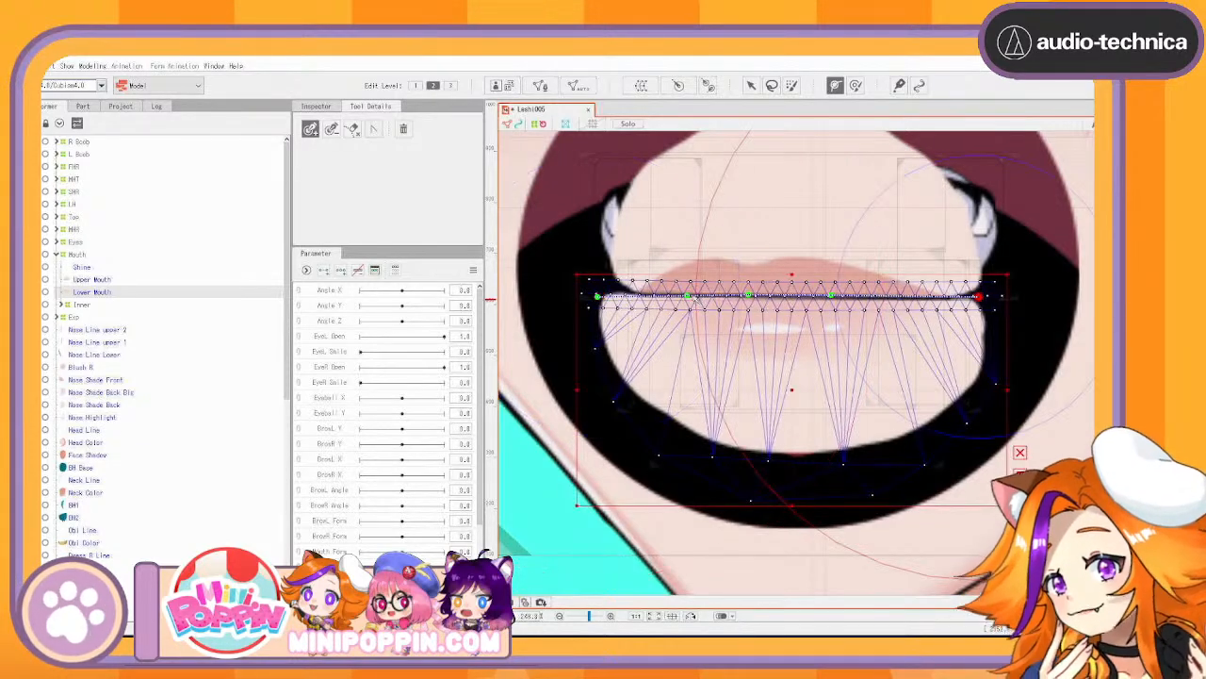
Refine the first two lip-line path points on Lower Mouth and create a three-point deform path along its bottom edge
{"action": "left_click", "coordinate": [601, 295]}
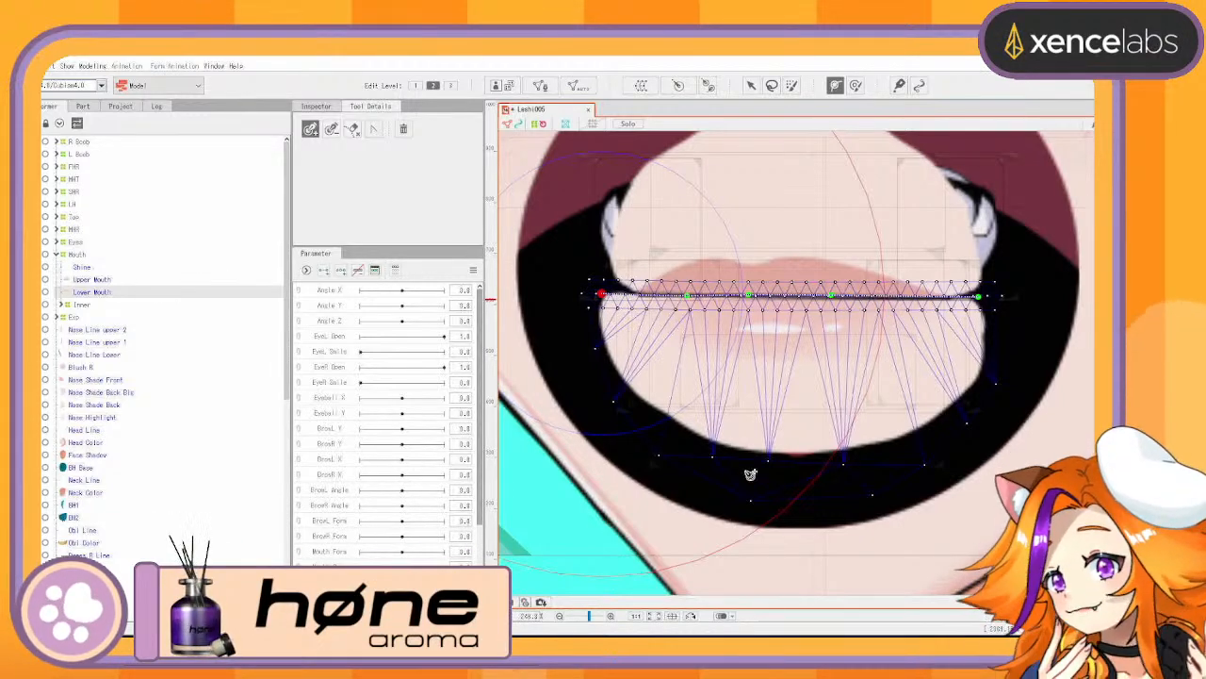
{"action": "left_click", "coordinate": [689, 296]}
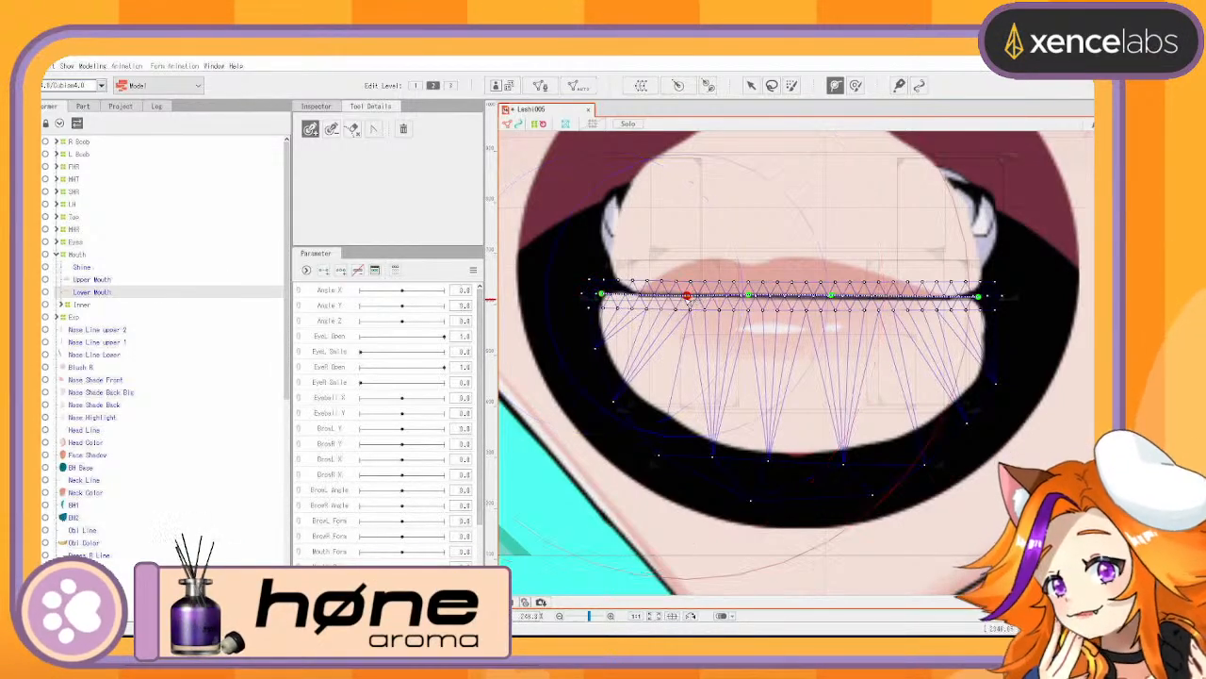
{"action": "left_click", "coordinate": [669, 461]}
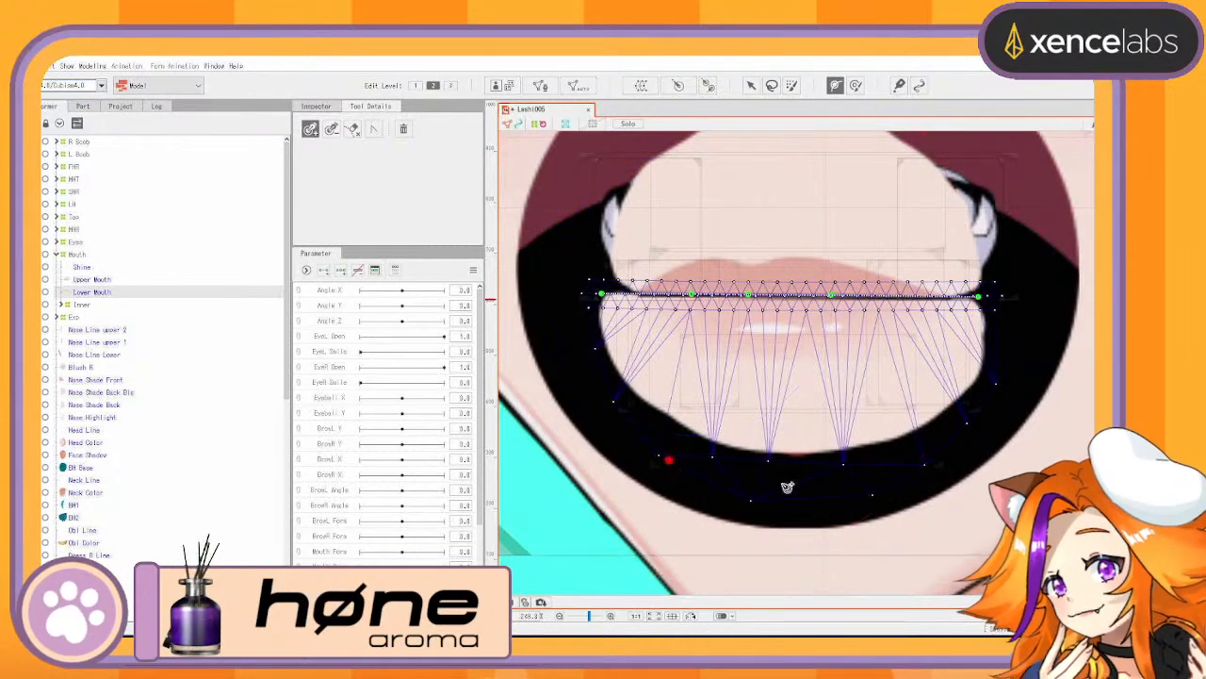
{"action": "left_click", "coordinate": [810, 484]}
{"action": "left_click", "coordinate": [921, 463]}
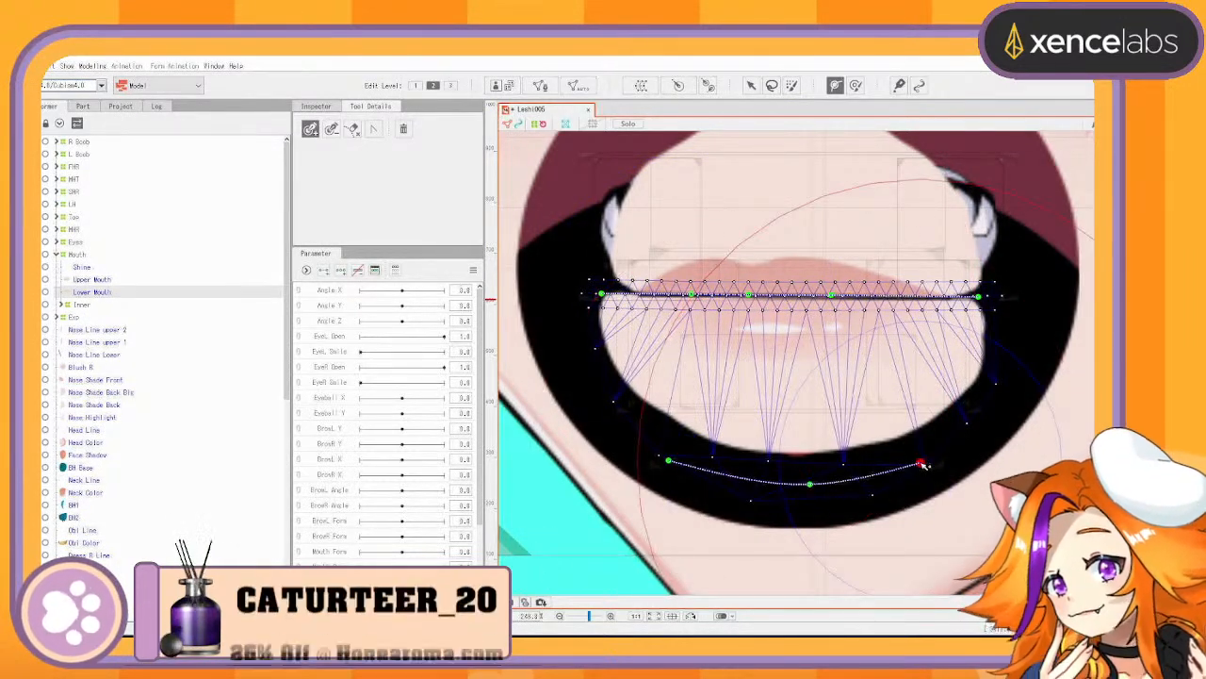
{"action": "left_click_drag", "start_coordinate": [808, 486], "coordinate": [793, 481]}
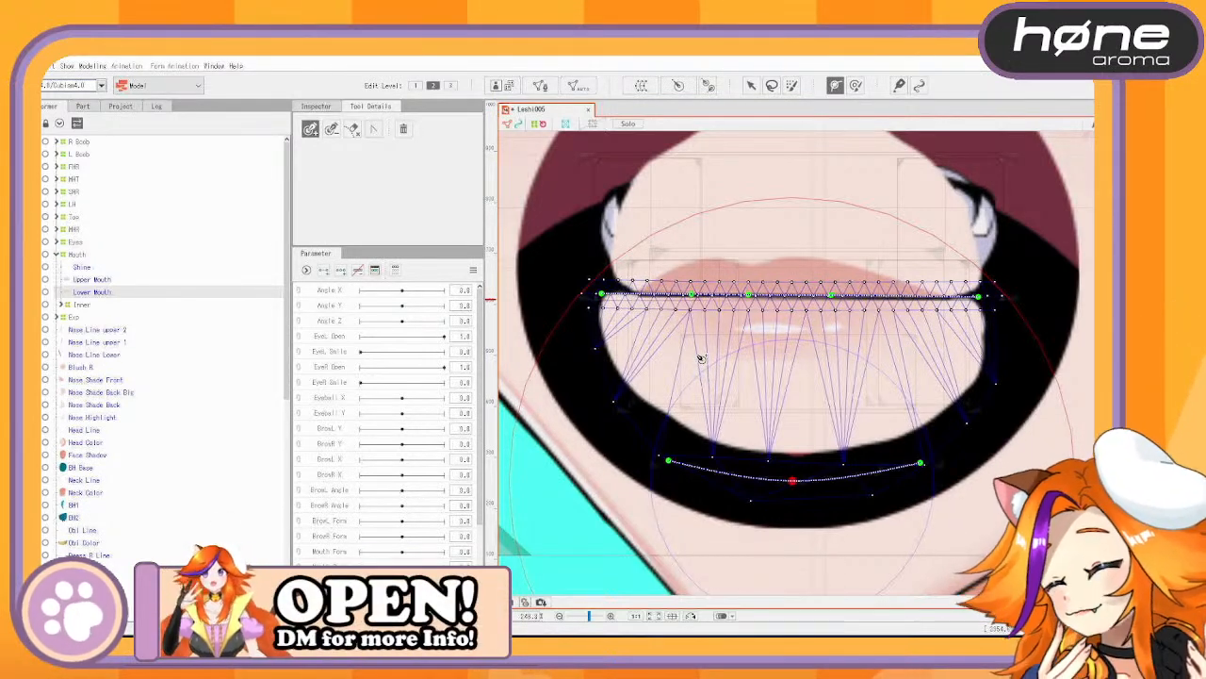
Save the model as a new version named Leshi006
{"action": "key", "text": "ctrl+x"}
{"action": "key", "text": "Return"}
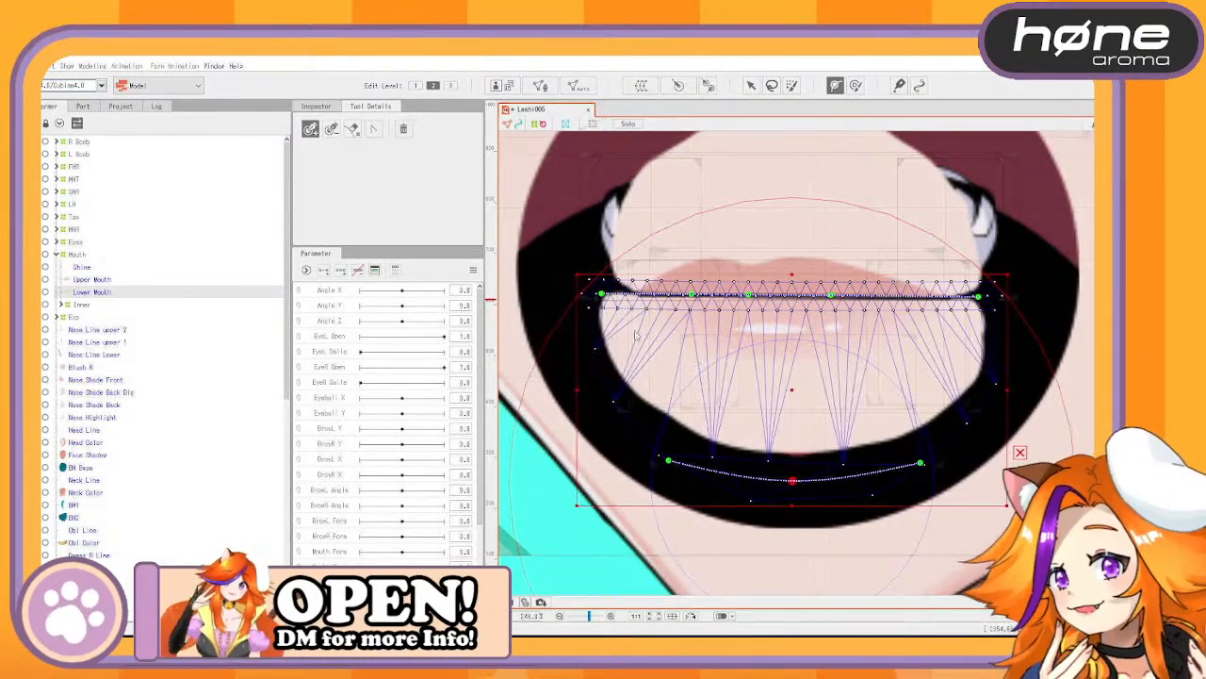
{"action": "key", "text": "ctrl+s"}
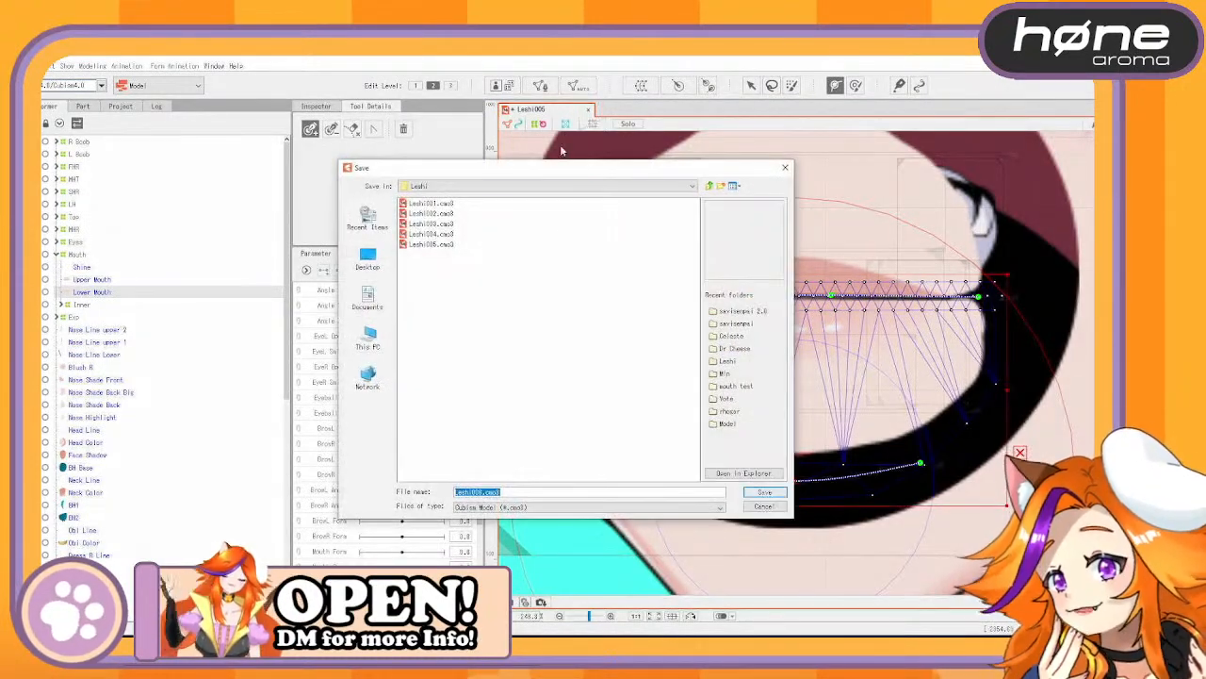
{"action": "left_click", "coordinate": [775, 496]}
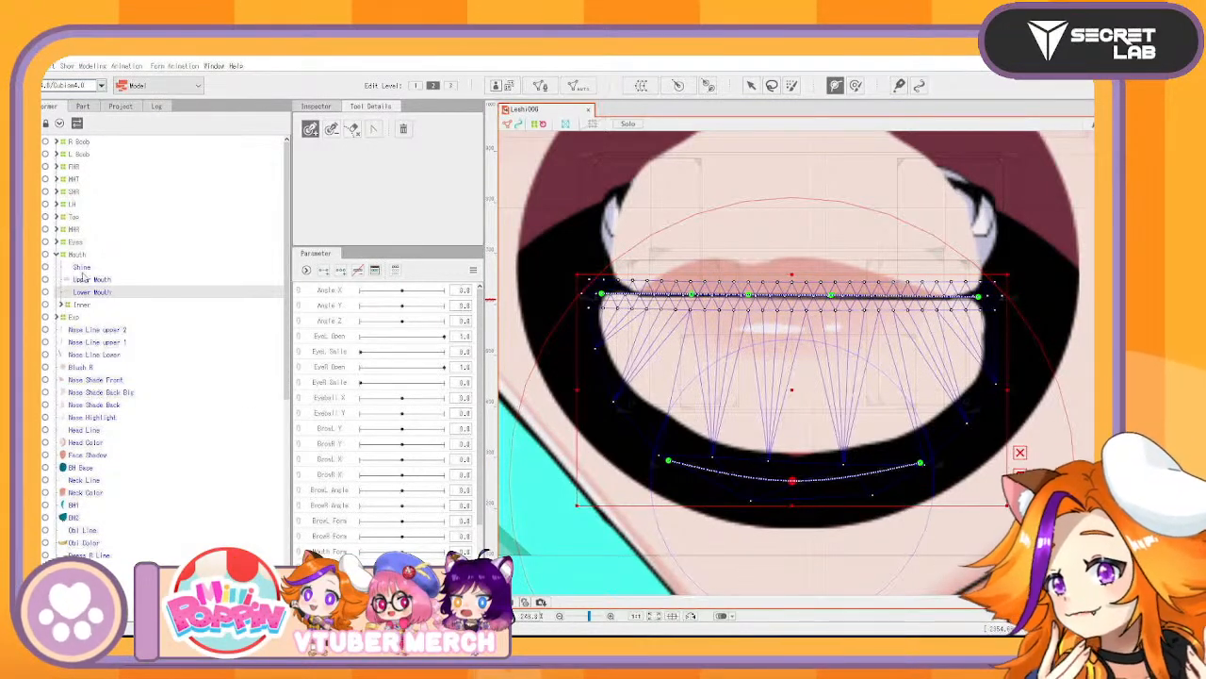
From the part list, add Upper Mouth and the upper teeth parts Top Front, R1, R2, L1 and L2 to the selection
{"action": "left_click", "coordinate": [82, 106]}
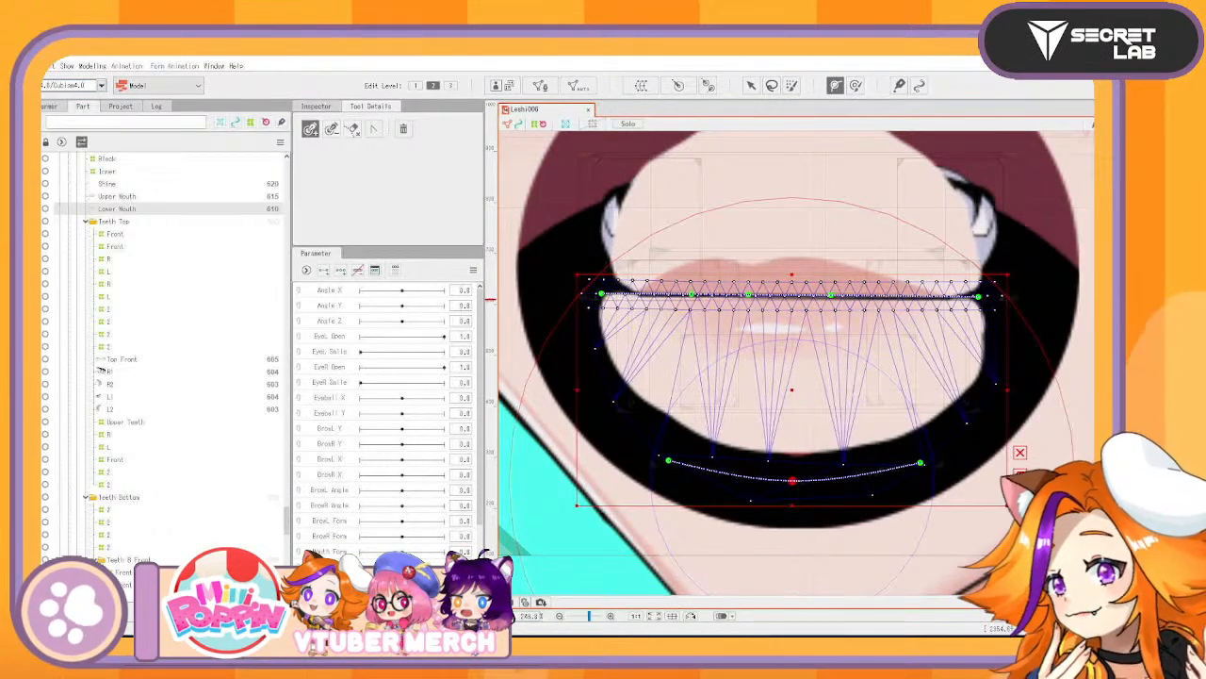
{"action": "left_click", "coordinate": [118, 196], "text": "ctrl"}
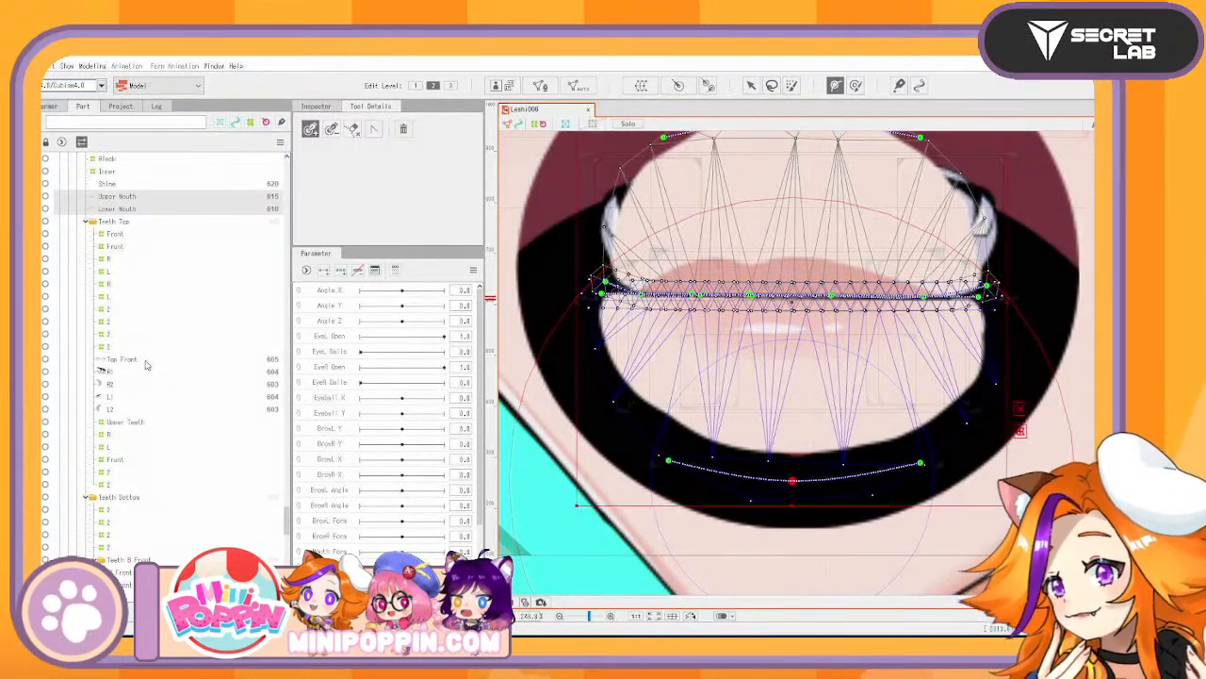
{"action": "left_click", "coordinate": [141, 362], "text": "ctrl"}
{"action": "left_click", "coordinate": [118, 372], "text": "ctrl"}
{"action": "left_click", "coordinate": [122, 383], "text": "ctrl"}
{"action": "left_click", "coordinate": [125, 396], "text": "ctrl"}
{"action": "left_click", "coordinate": [128, 408], "text": "ctrl"}
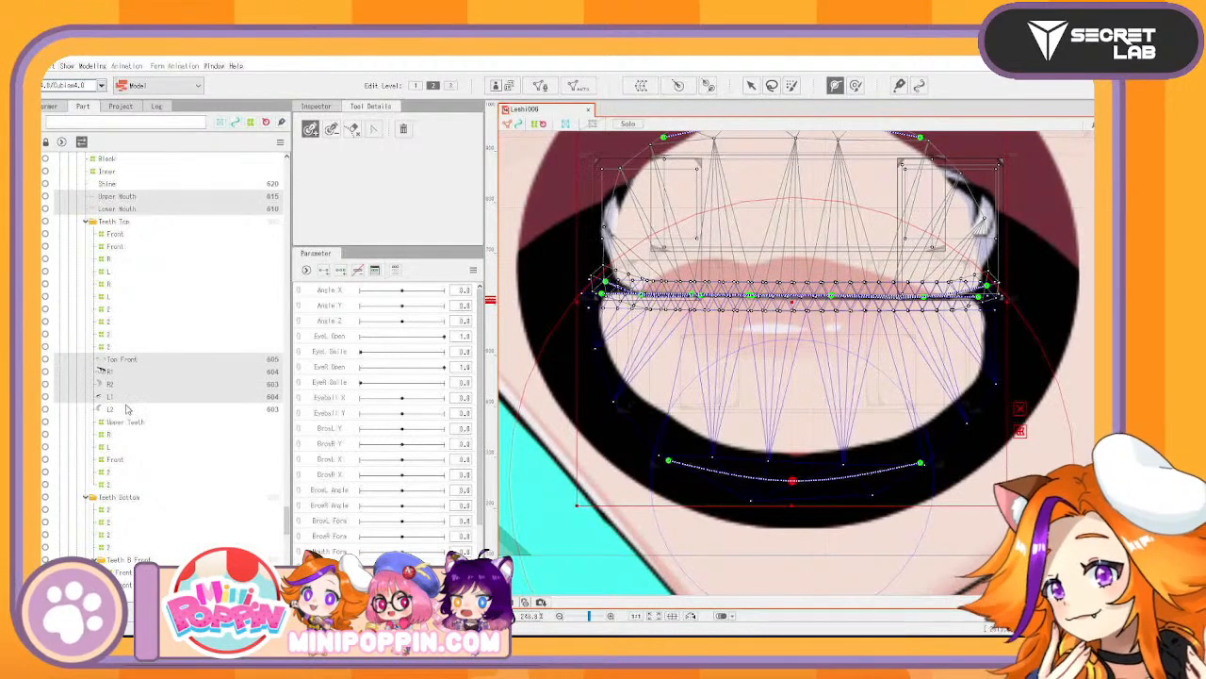
Add the lower teeth Bottom Front, R1, L1, L2 and R2 plus Tongue, Black and Mouth Back to the selection
{"action": "scroll", "coordinate": [142, 443], "scroll_direction": "down", "scroll_amount": 6}
{"action": "left_click", "coordinate": [132, 420], "text": "ctrl"}
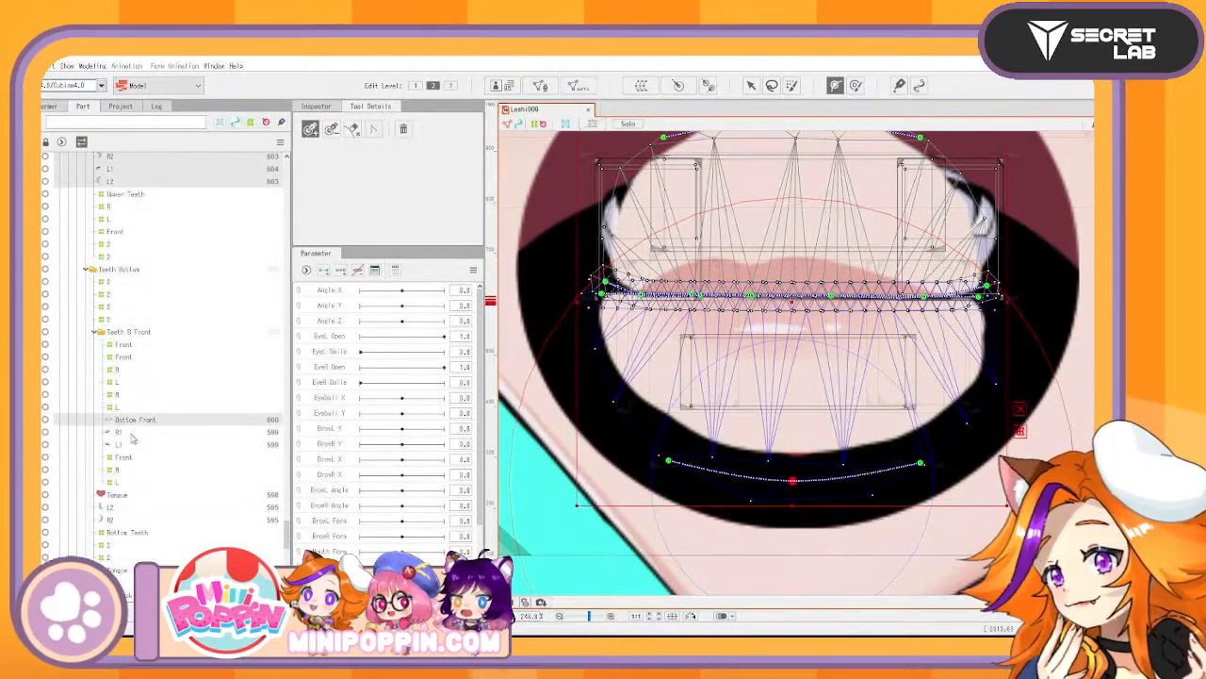
{"action": "left_click", "coordinate": [132, 432], "text": "ctrl"}
{"action": "left_click", "coordinate": [130, 444], "text": "ctrl"}
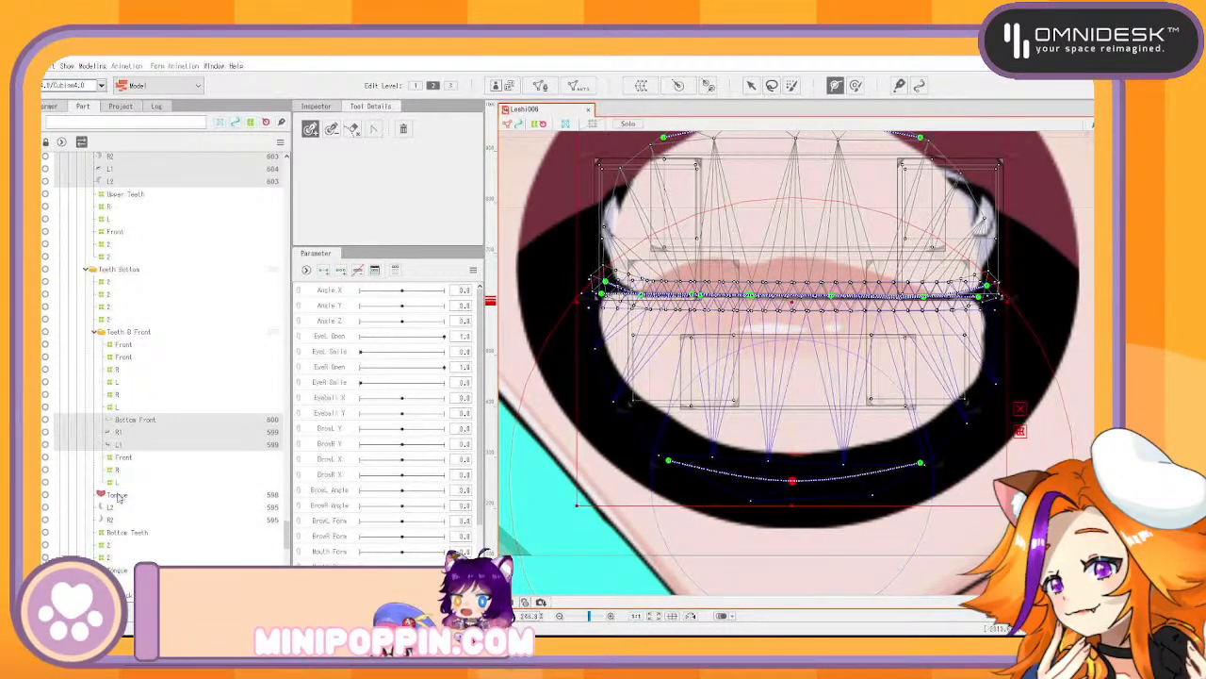
{"action": "left_click", "coordinate": [118, 495], "text": "ctrl"}
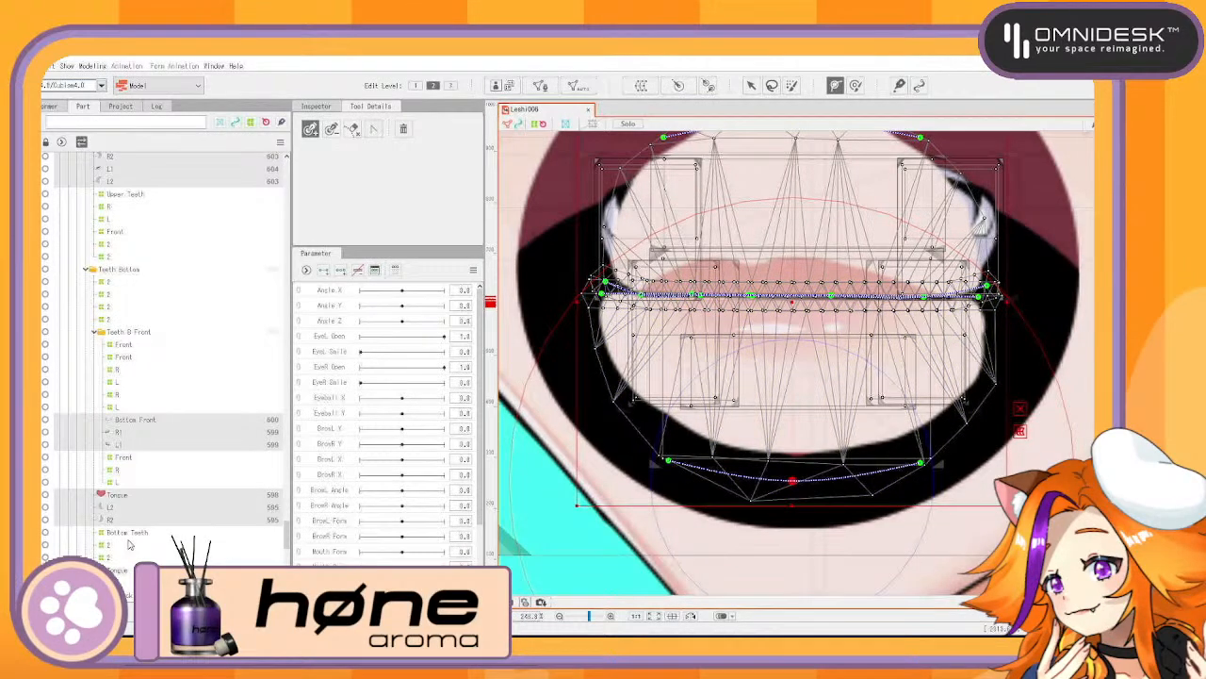
{"action": "scroll", "coordinate": [130, 546], "scroll_direction": "down", "scroll_amount": 2}
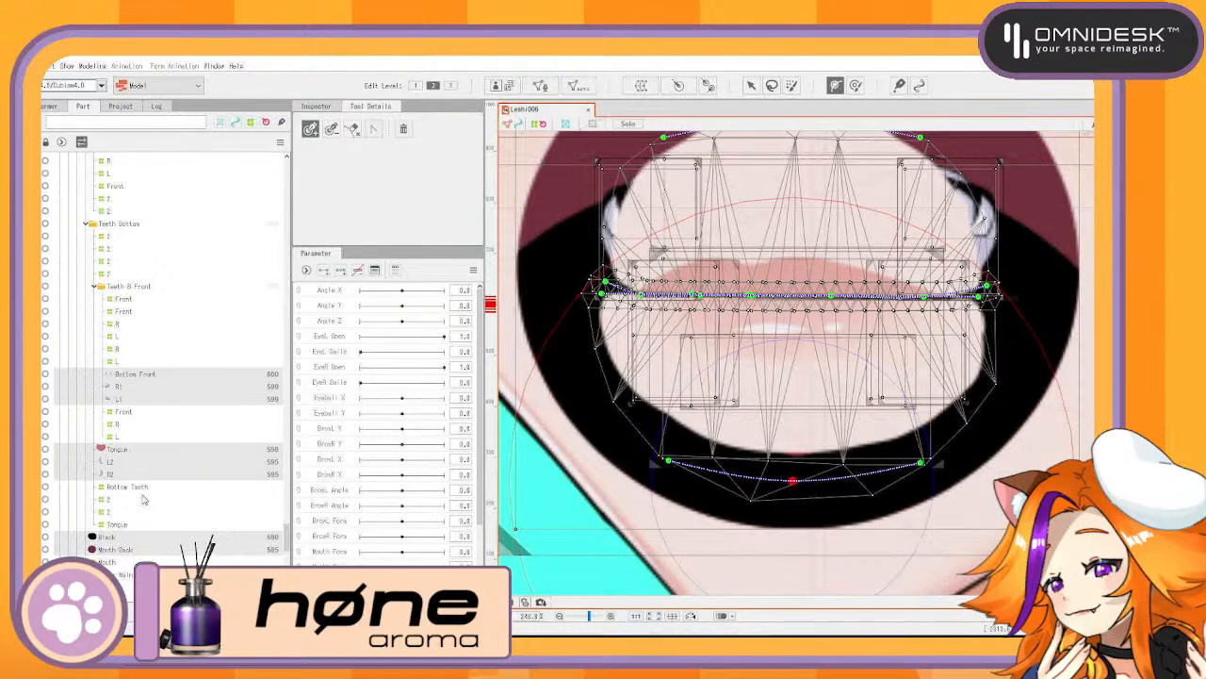
Exclude Shine, Upper Mouth and Lower Mouth from the selection, keeping only the inner mouth parts
{"action": "scroll", "coordinate": [144, 486], "scroll_direction": "up", "scroll_amount": 5}
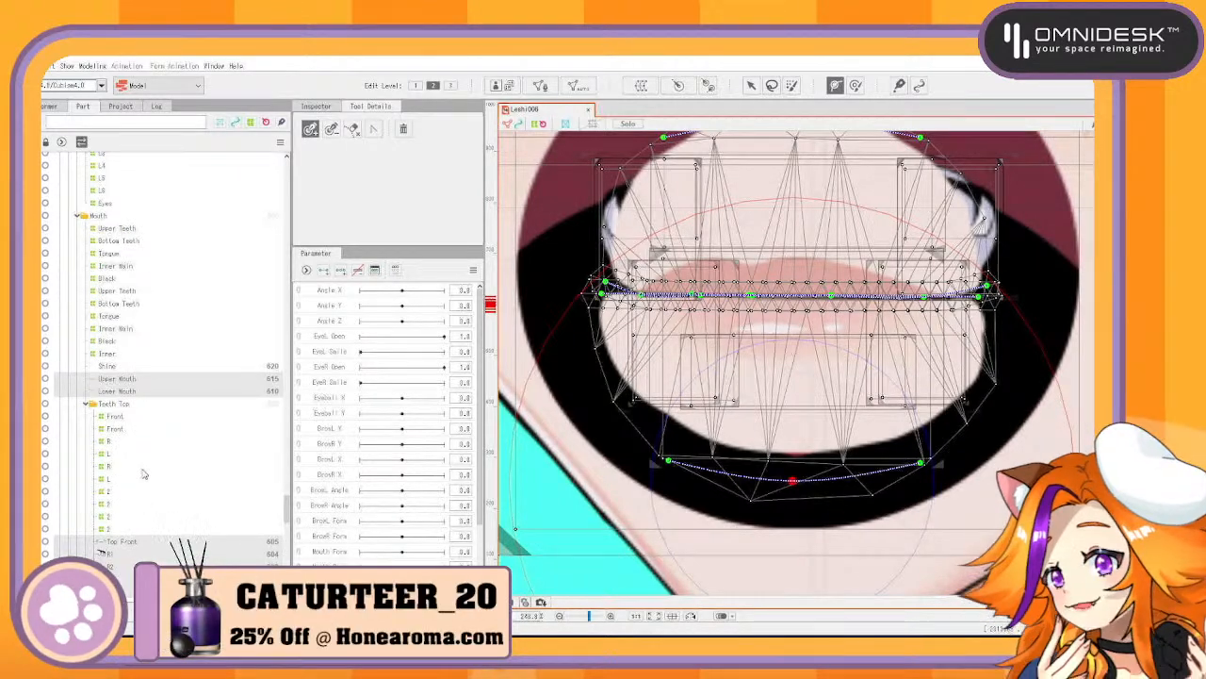
{"action": "left_click", "coordinate": [123, 366], "text": "ctrl"}
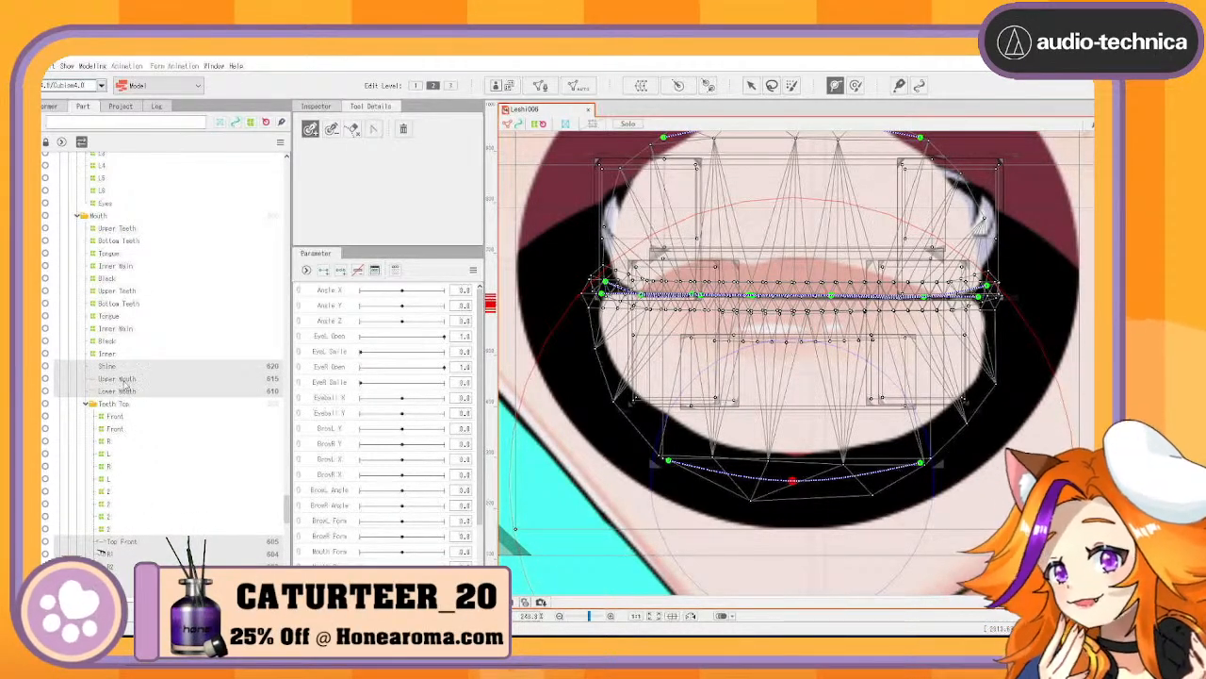
{"action": "scroll", "coordinate": [155, 443], "scroll_direction": "down", "scroll_amount": 4}
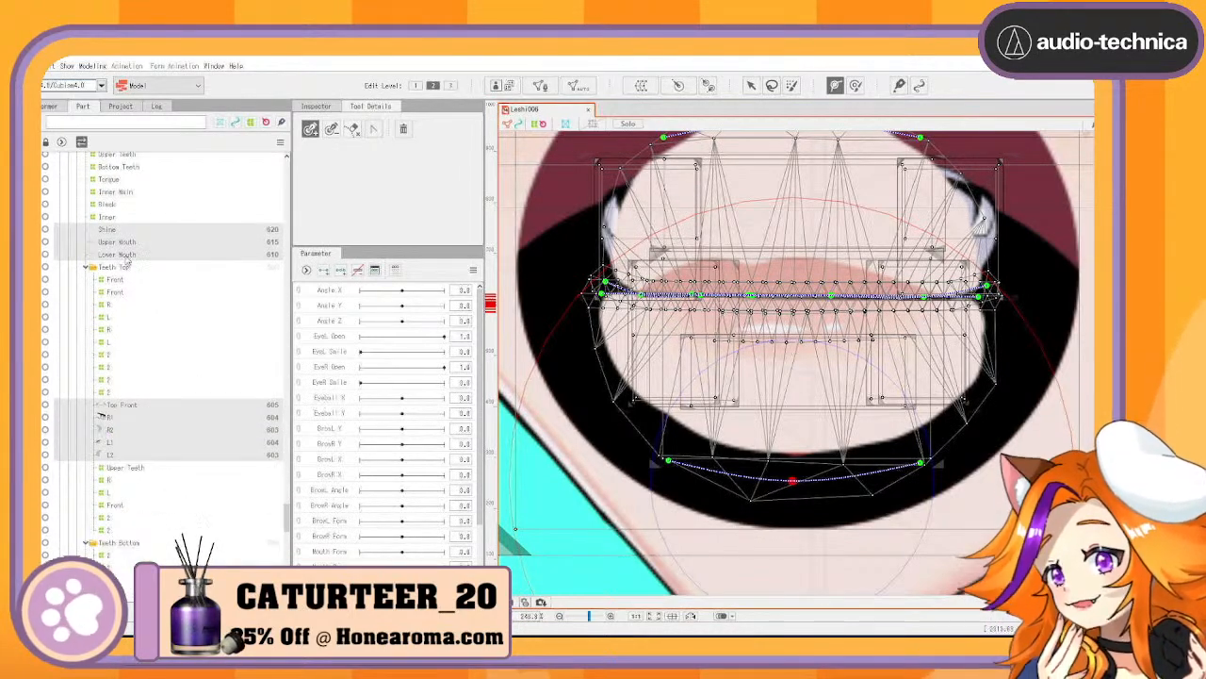
{"action": "left_click", "coordinate": [135, 243], "text": "ctrl"}
{"action": "left_click", "coordinate": [140, 254], "text": "ctrl"}
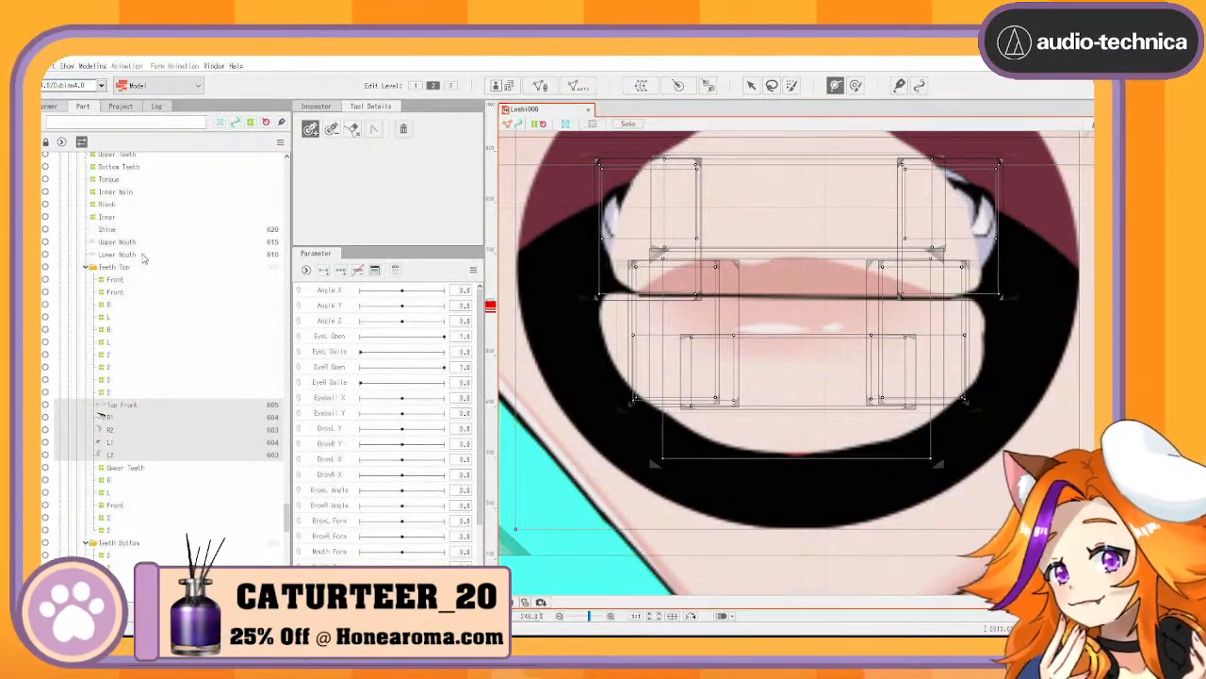
Generate automatic meshes for the selected inner mouth parts with the Standard preset and check them in mesh editing
{"action": "left_click", "coordinate": [573, 86]}
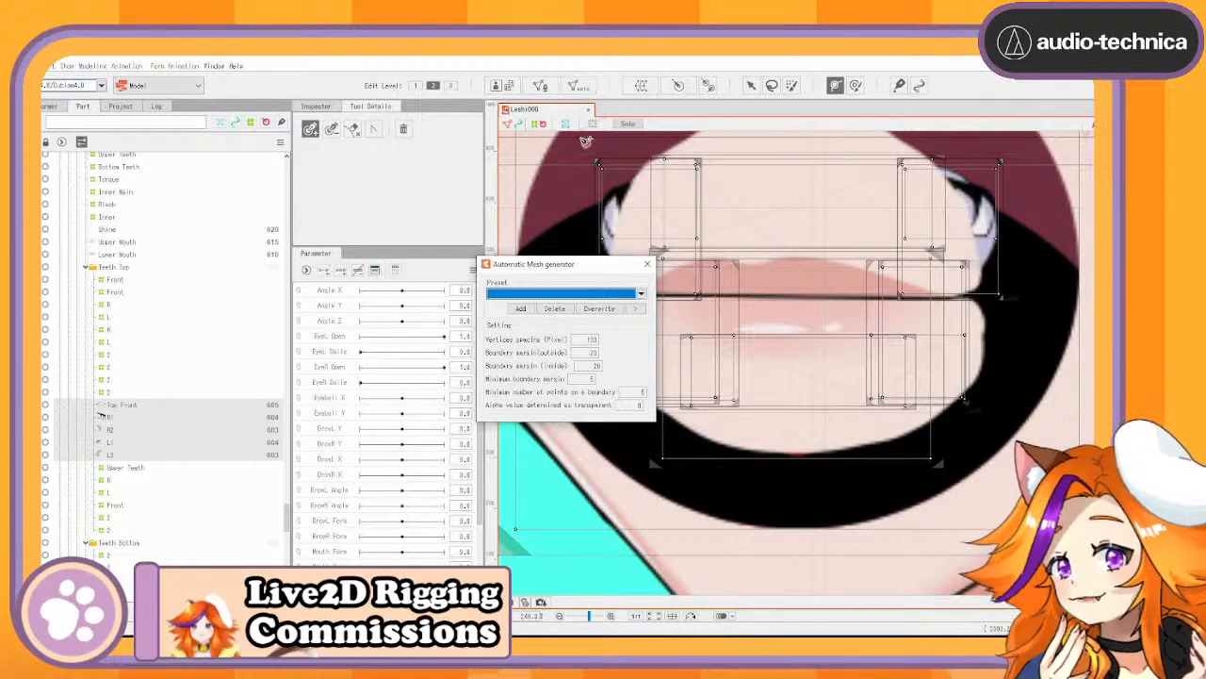
{"action": "left_click", "coordinate": [641, 294]}
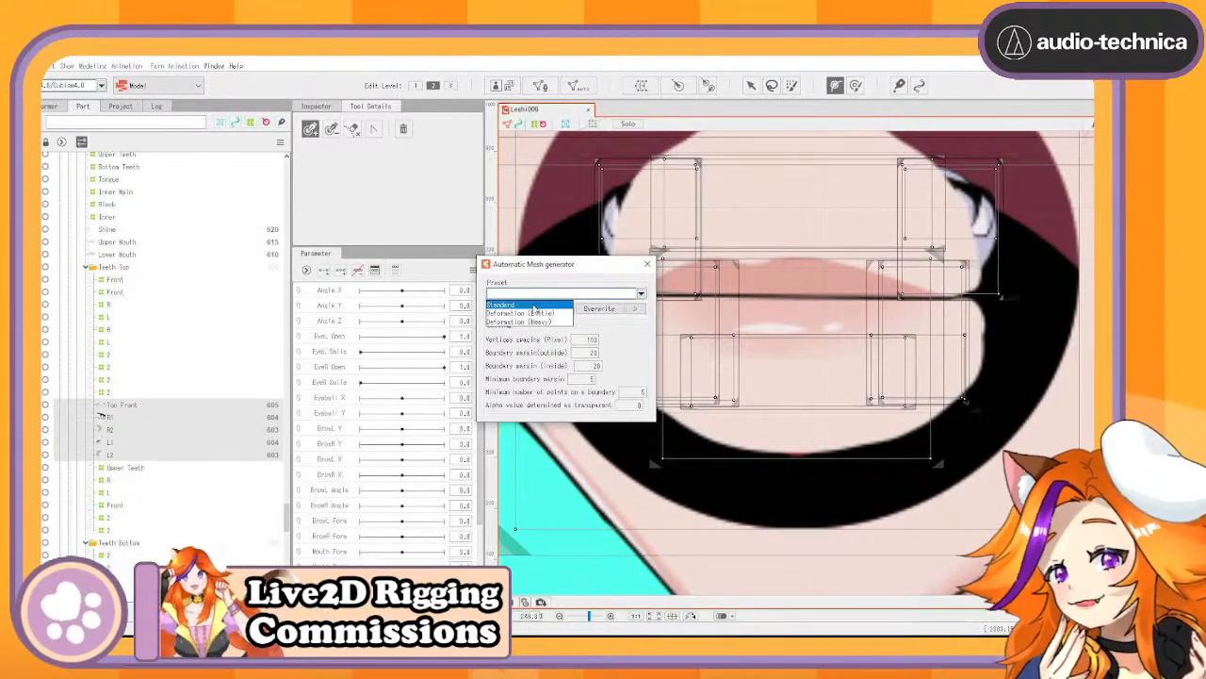
{"action": "left_click", "coordinate": [534, 306]}
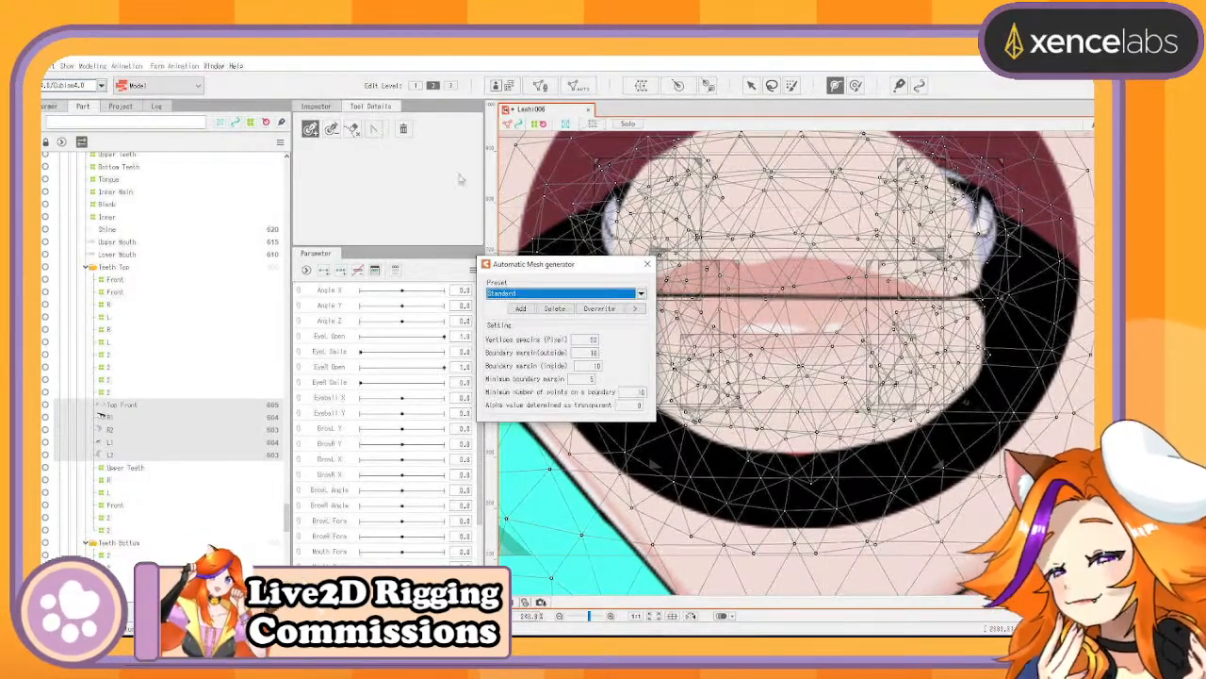
{"action": "left_click", "coordinate": [541, 86]}
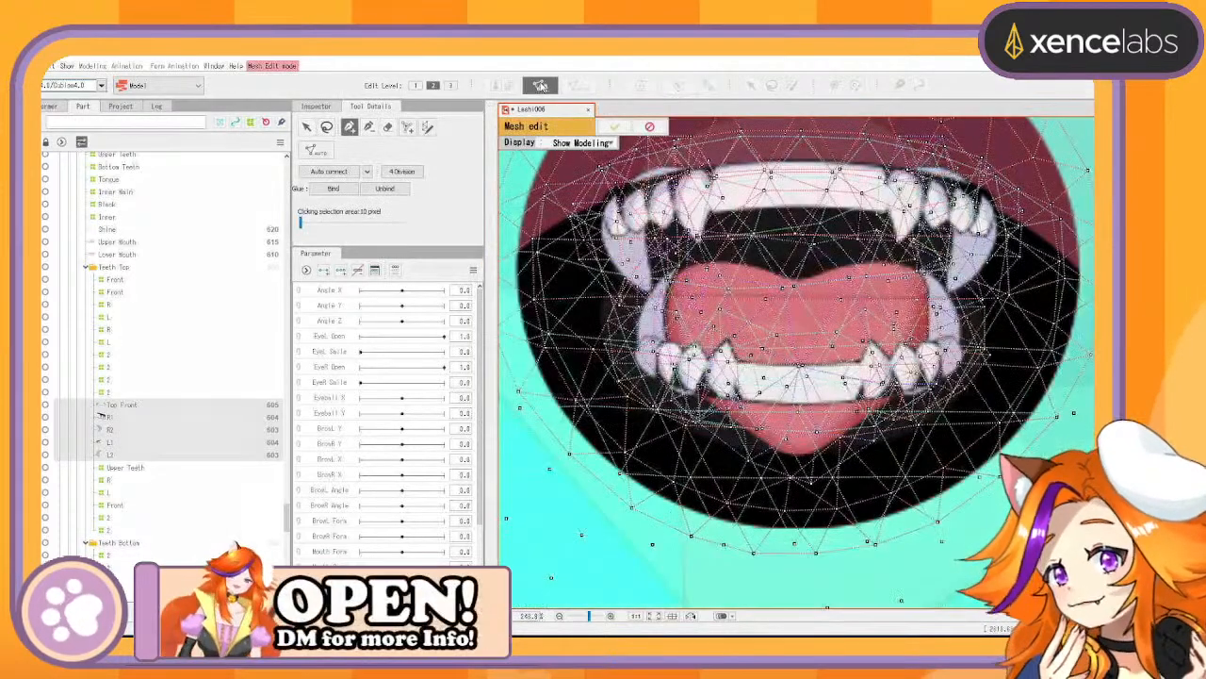
{"action": "left_click", "coordinate": [541, 86]}
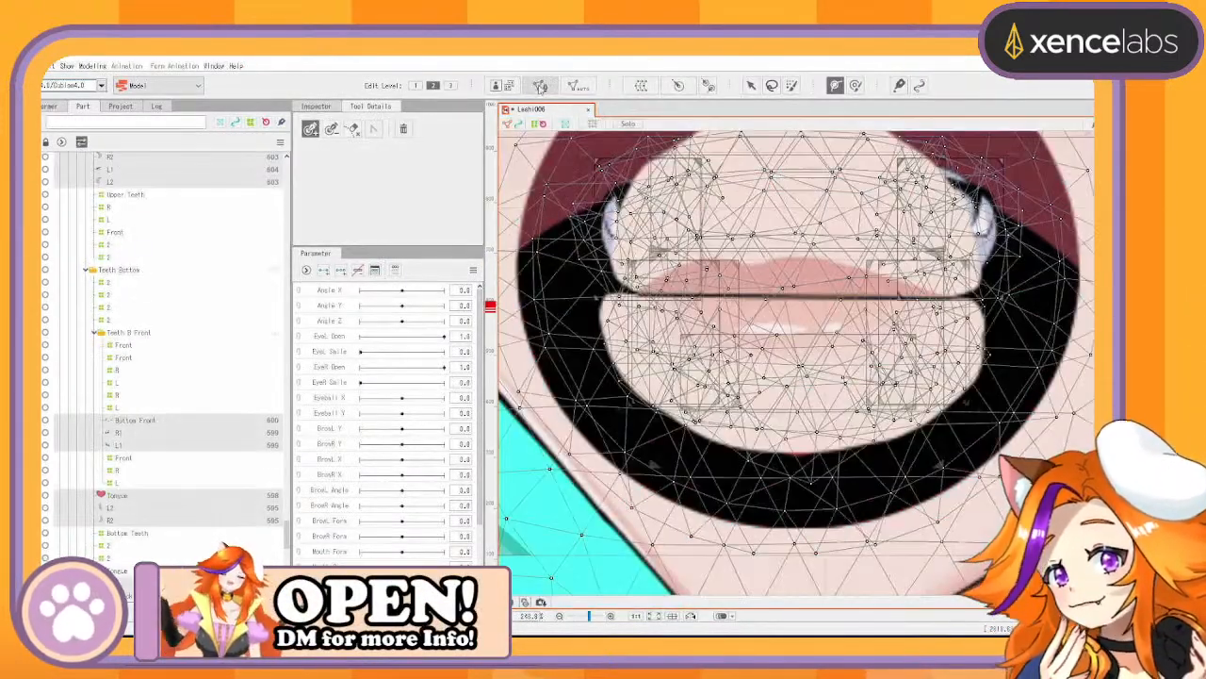
Paste two copies of the Mouth warp deformer and nest the original inside them as a three-level Mouth hierarchy
{"action": "scroll", "coordinate": [140, 246], "scroll_direction": "up", "scroll_amount": 5}
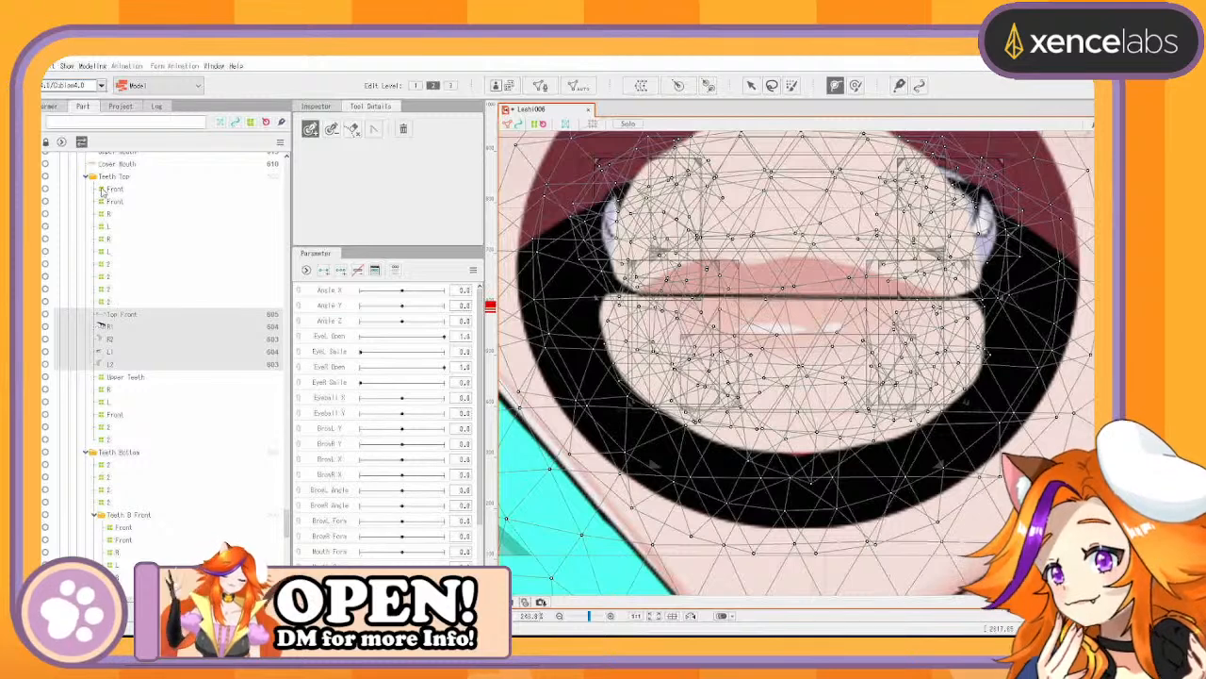
{"action": "left_click", "coordinate": [47, 108]}
{"action": "scroll", "coordinate": [114, 330], "scroll_direction": "up", "scroll_amount": 12}
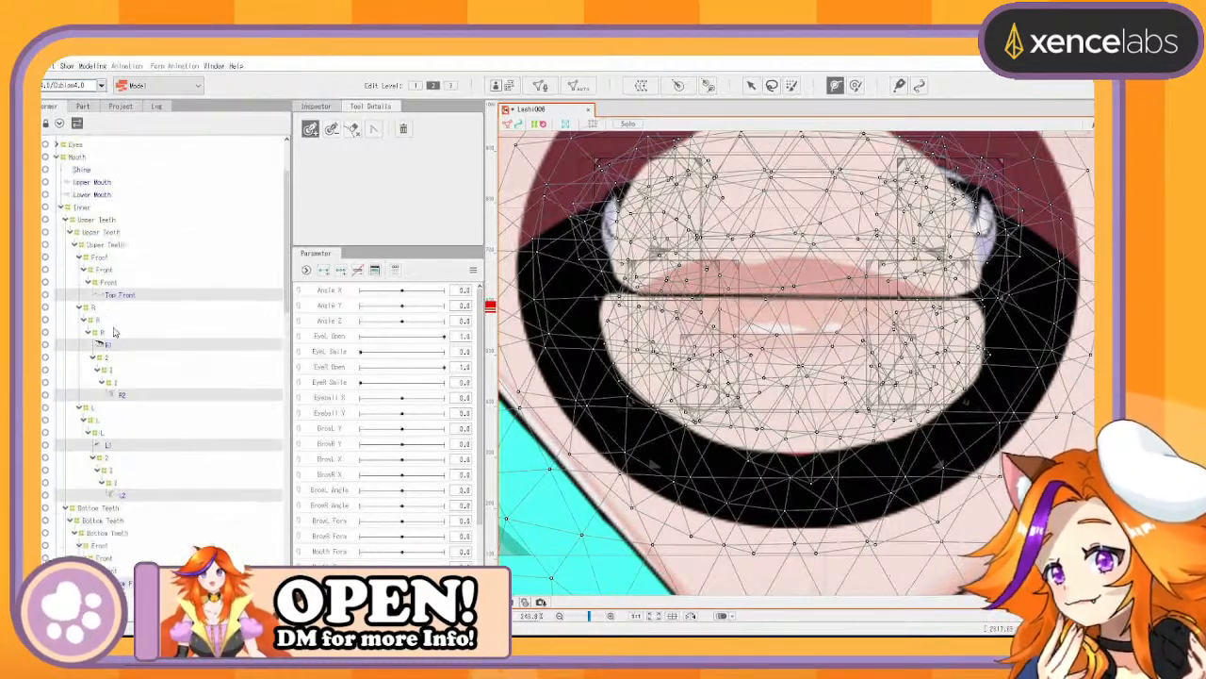
{"action": "left_click", "coordinate": [55, 257]}
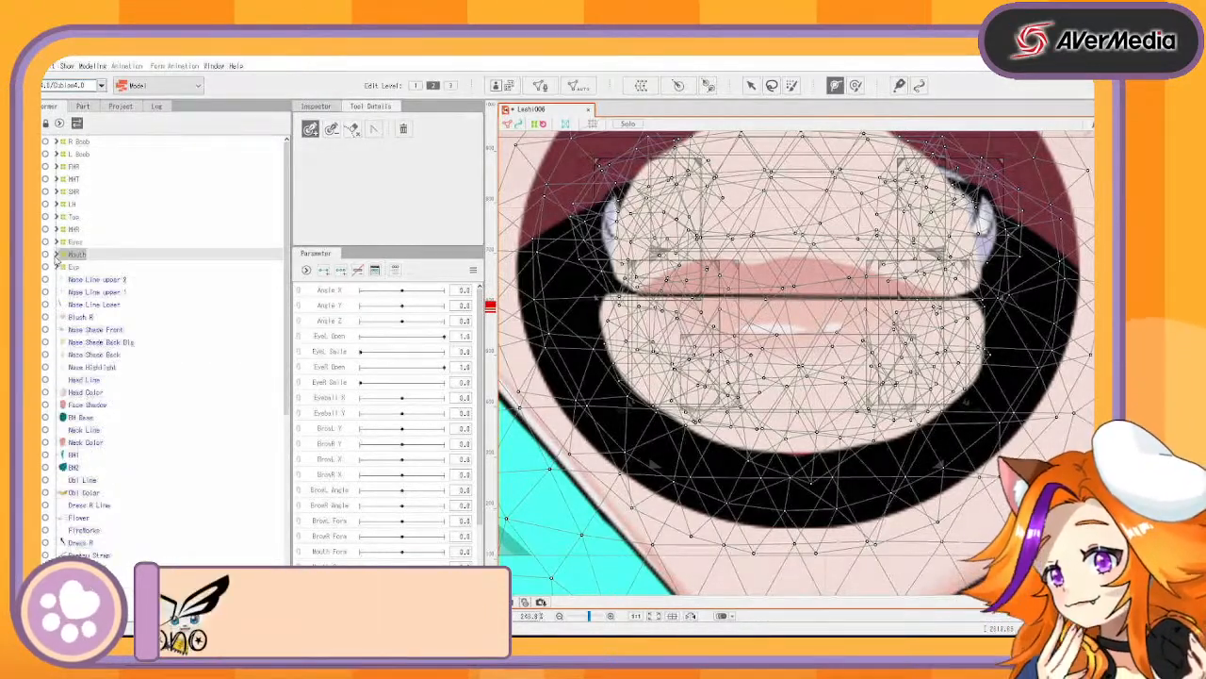
{"action": "left_click", "coordinate": [56, 256]}
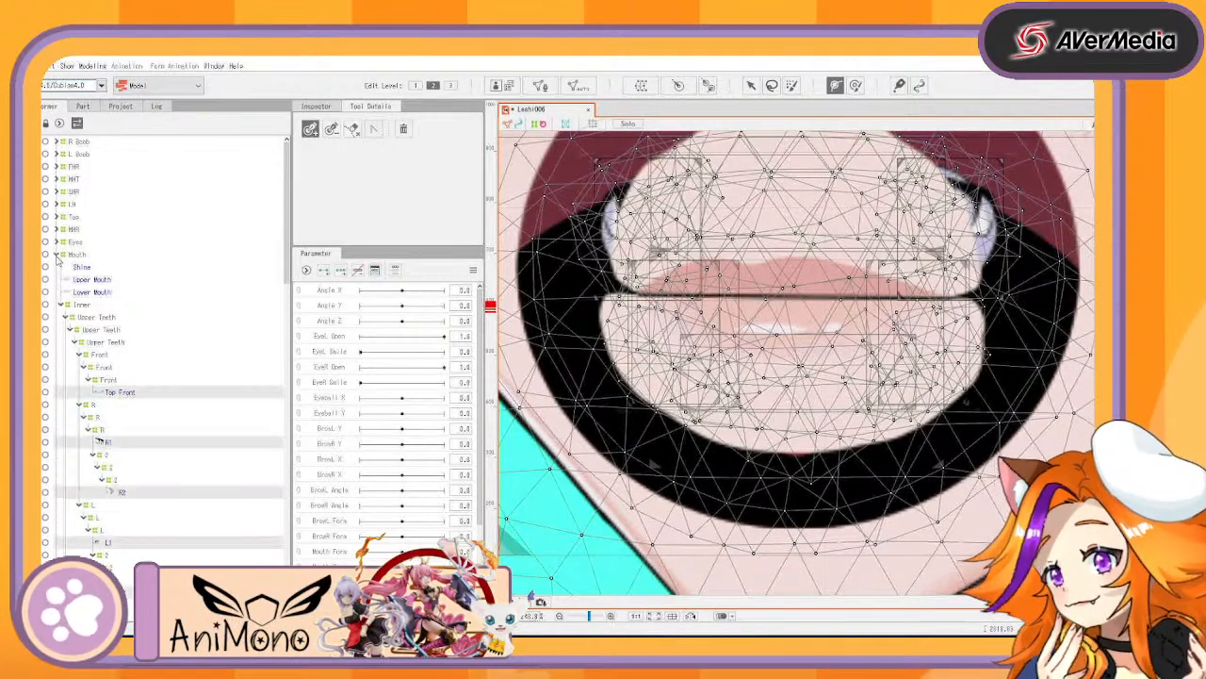
{"action": "left_click", "coordinate": [57, 257]}
{"action": "left_click", "coordinate": [57, 258]}
{"action": "scroll", "coordinate": [59, 262], "scroll_direction": "up", "scroll_amount": 10}
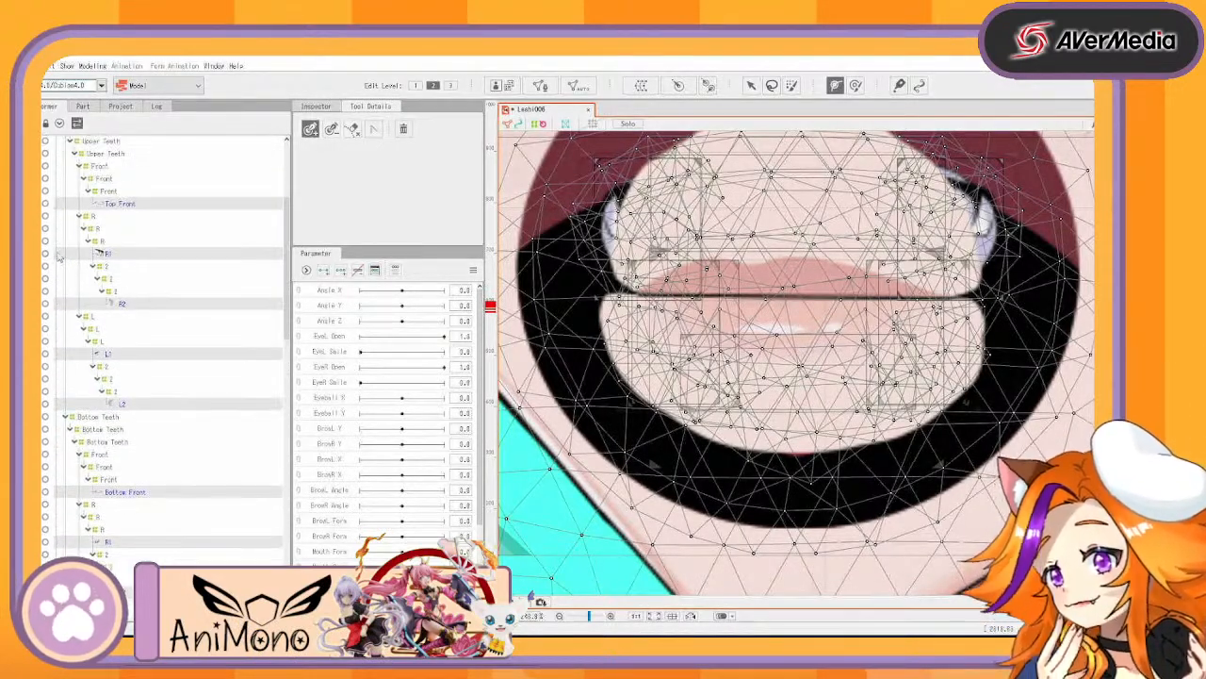
{"action": "left_click", "coordinate": [74, 249]}
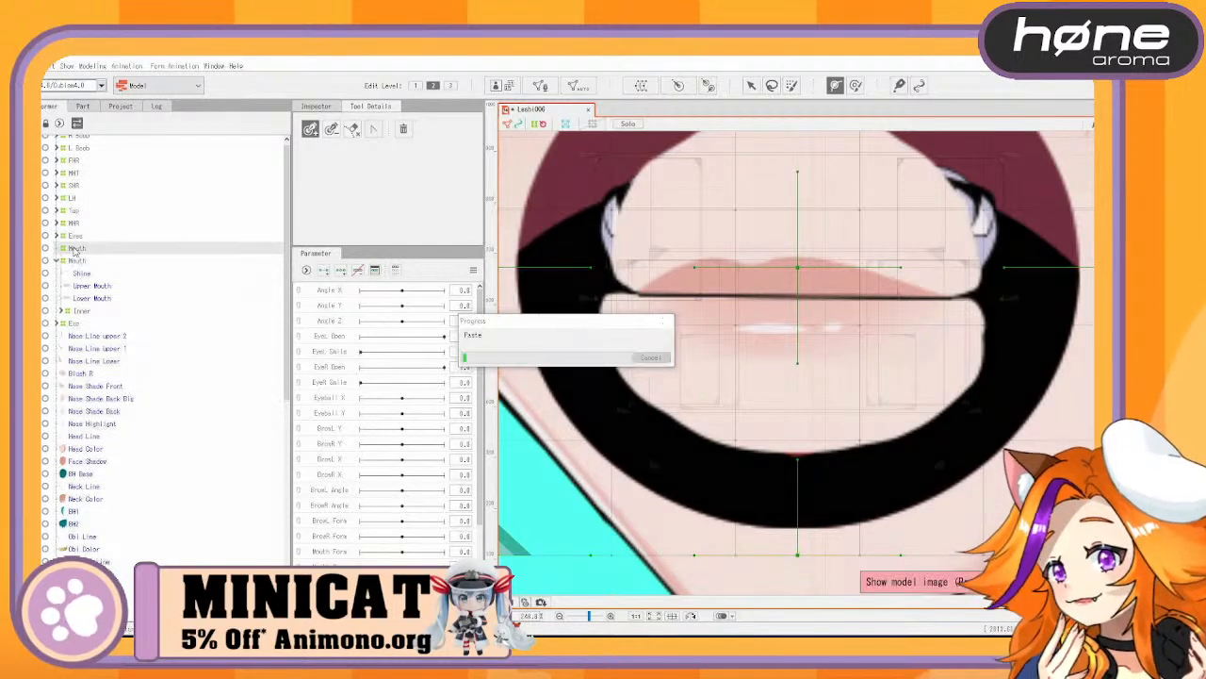
{"action": "left_click", "coordinate": [75, 250]}
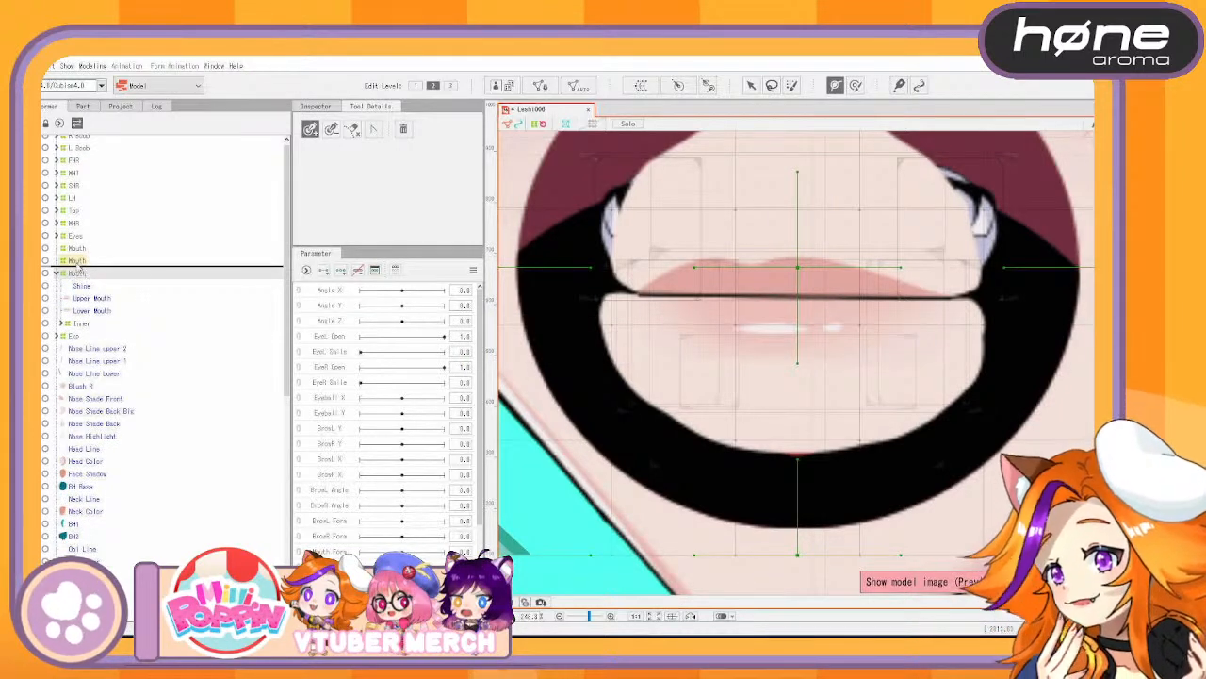
{"action": "left_click_drag", "start_coordinate": [79, 270], "coordinate": [82, 259]}
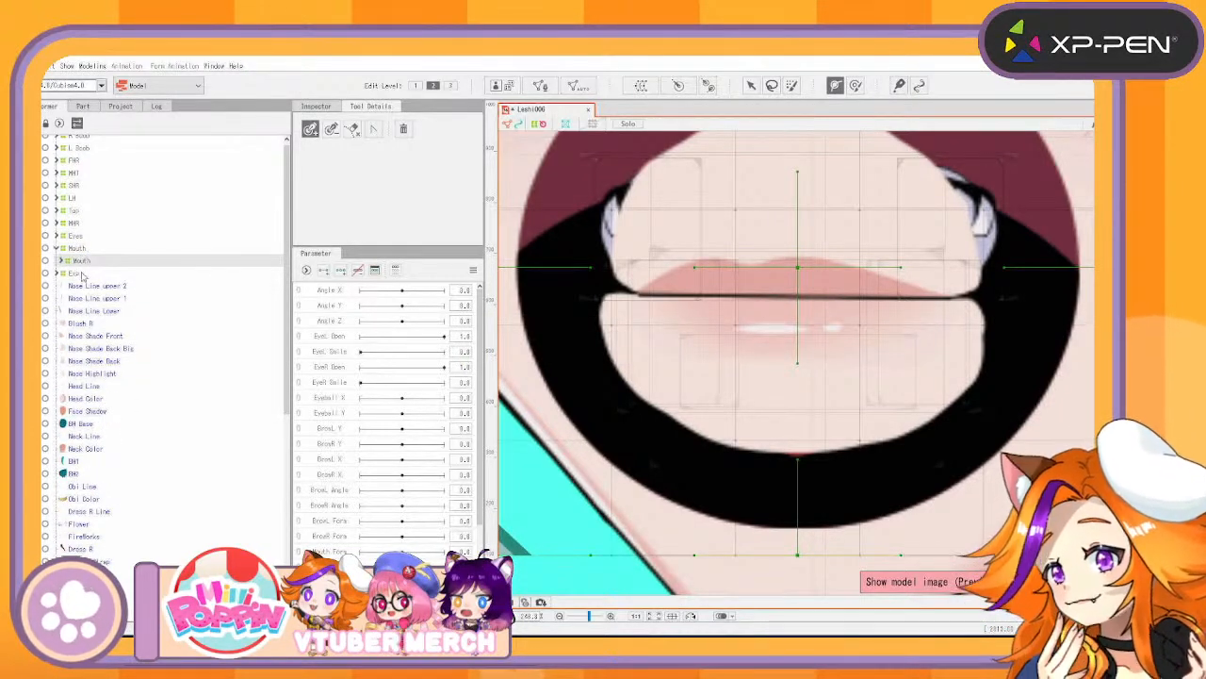
{"action": "left_click", "coordinate": [56, 249]}
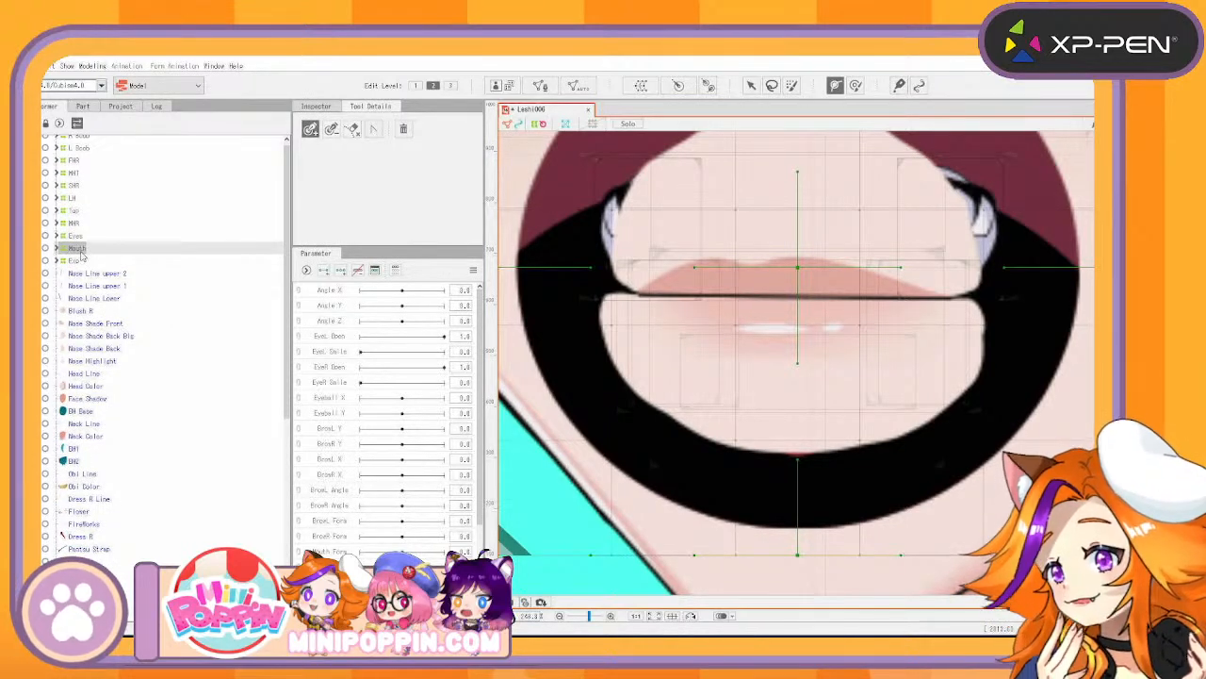
Hide the inner mouth parts by setting the opacity of the Inner deformer nested in the Mouth hierarchy to 0%
{"action": "left_click", "coordinate": [89, 276]}
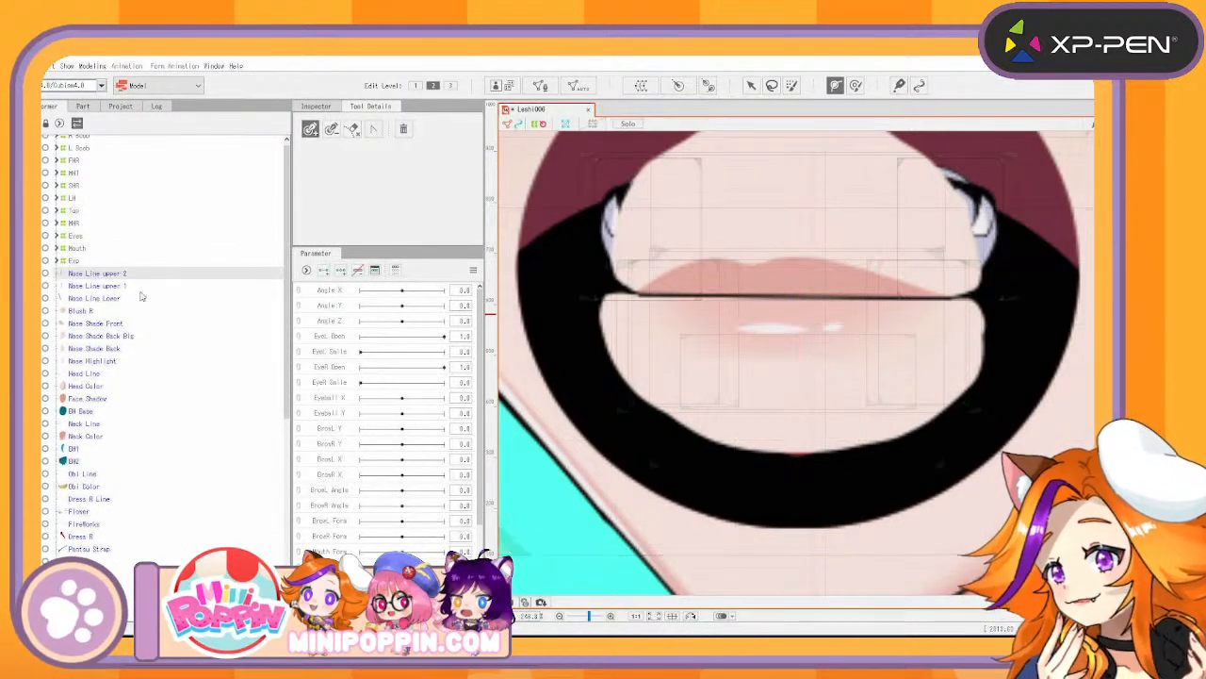
{"action": "scroll", "coordinate": [800, 372], "scroll_direction": "down", "scroll_amount": 3}
{"action": "left_click_drag", "start_coordinate": [760, 312], "coordinate": [723, 493]}
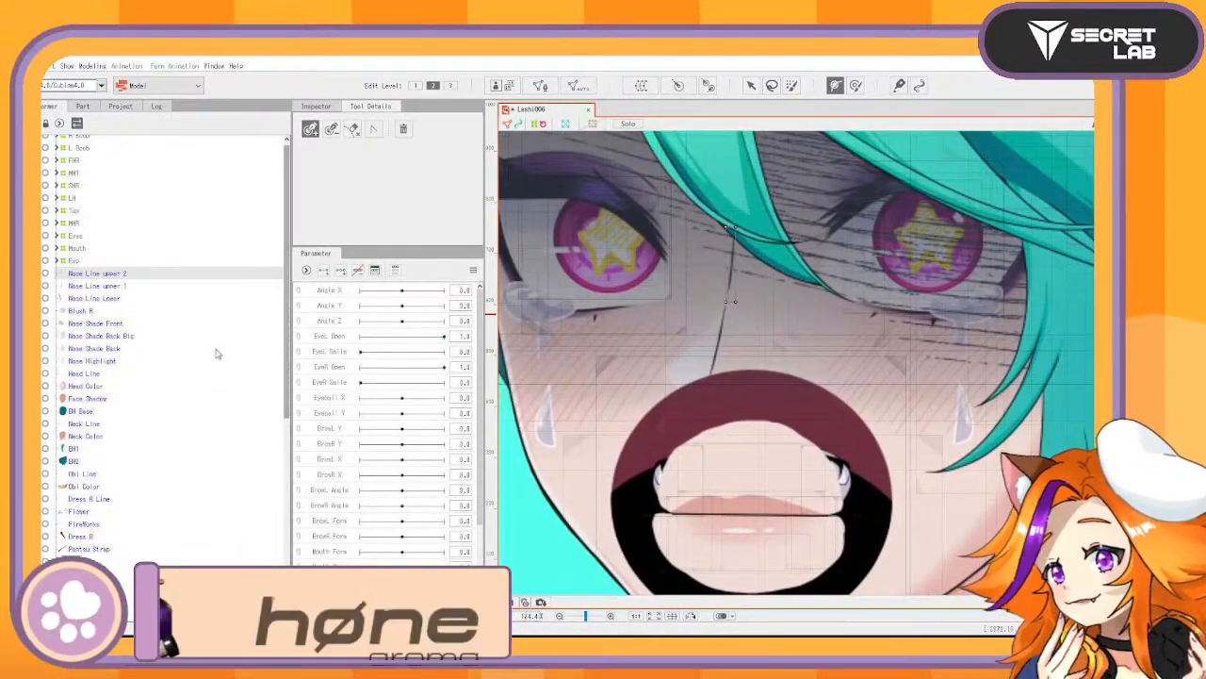
{"action": "left_click", "coordinate": [58, 260]}
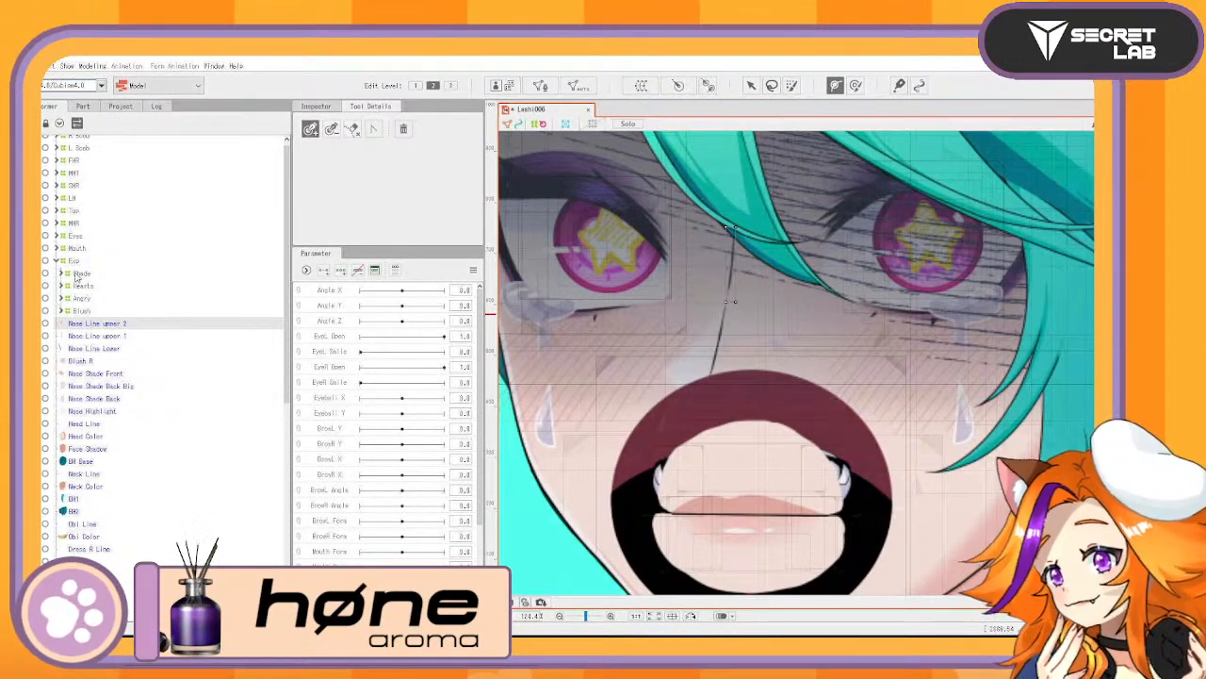
{"action": "left_click", "coordinate": [58, 248]}
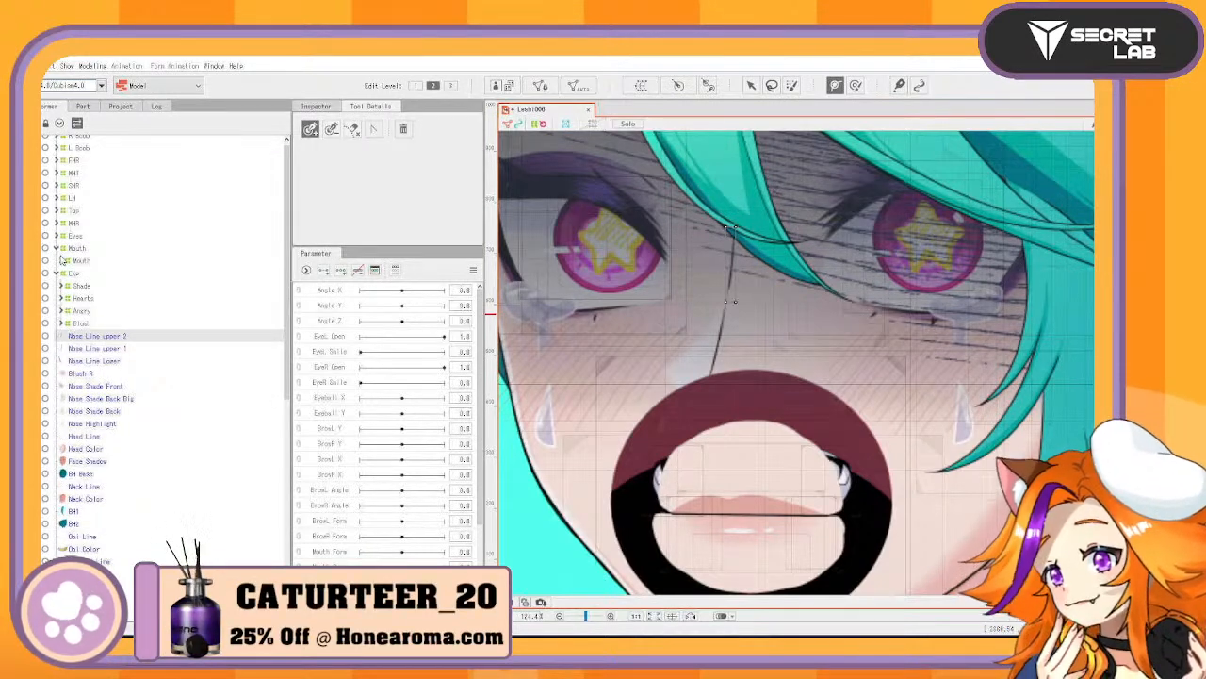
{"action": "left_click", "coordinate": [62, 260]}
{"action": "left_click", "coordinate": [66, 272]}
{"action": "left_click", "coordinate": [90, 323]}
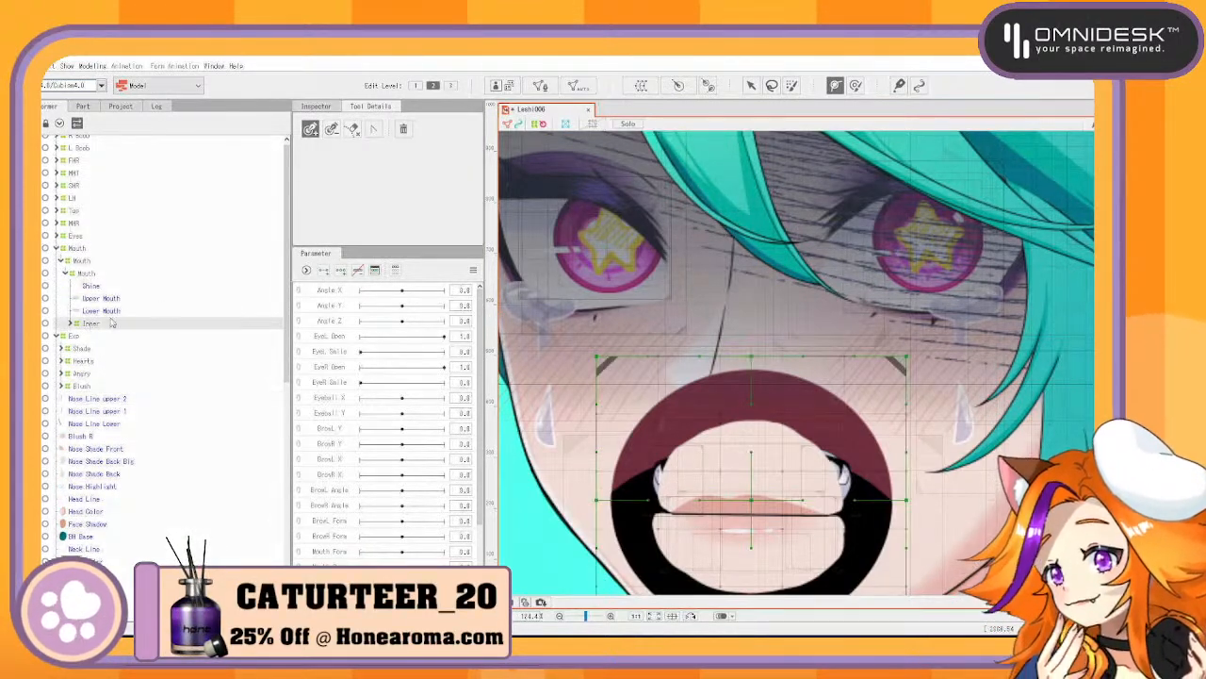
{"action": "left_click", "coordinate": [316, 106]}
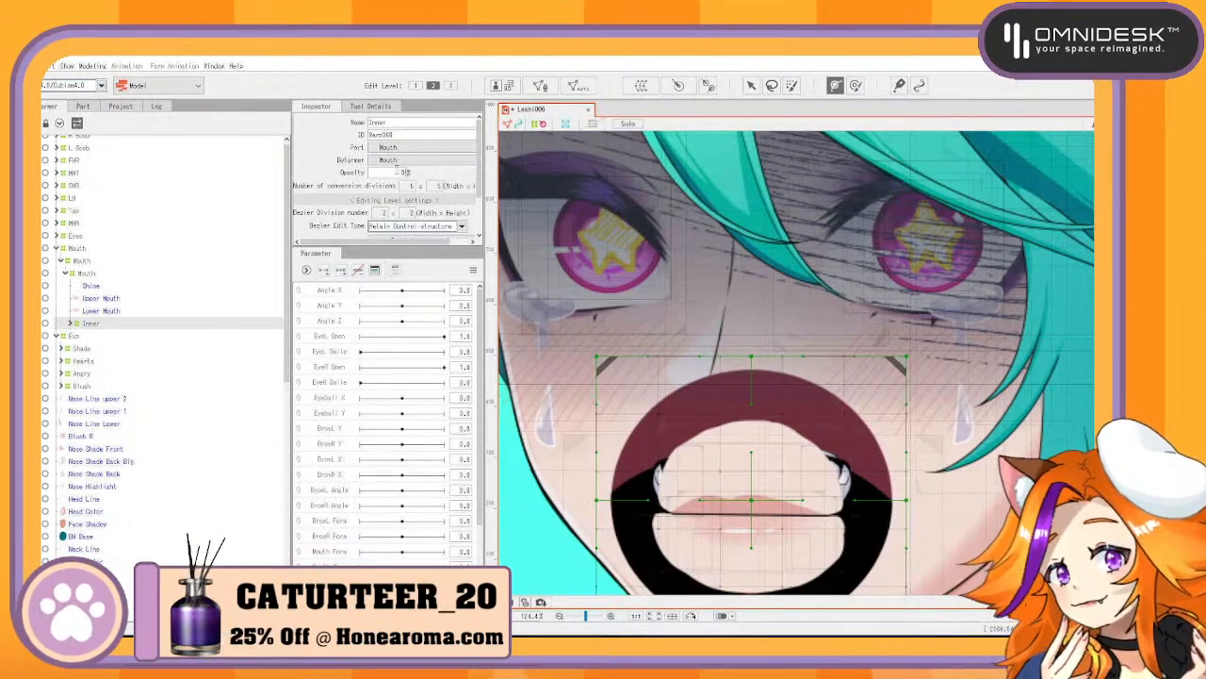
{"action": "key", "text": "Return"}
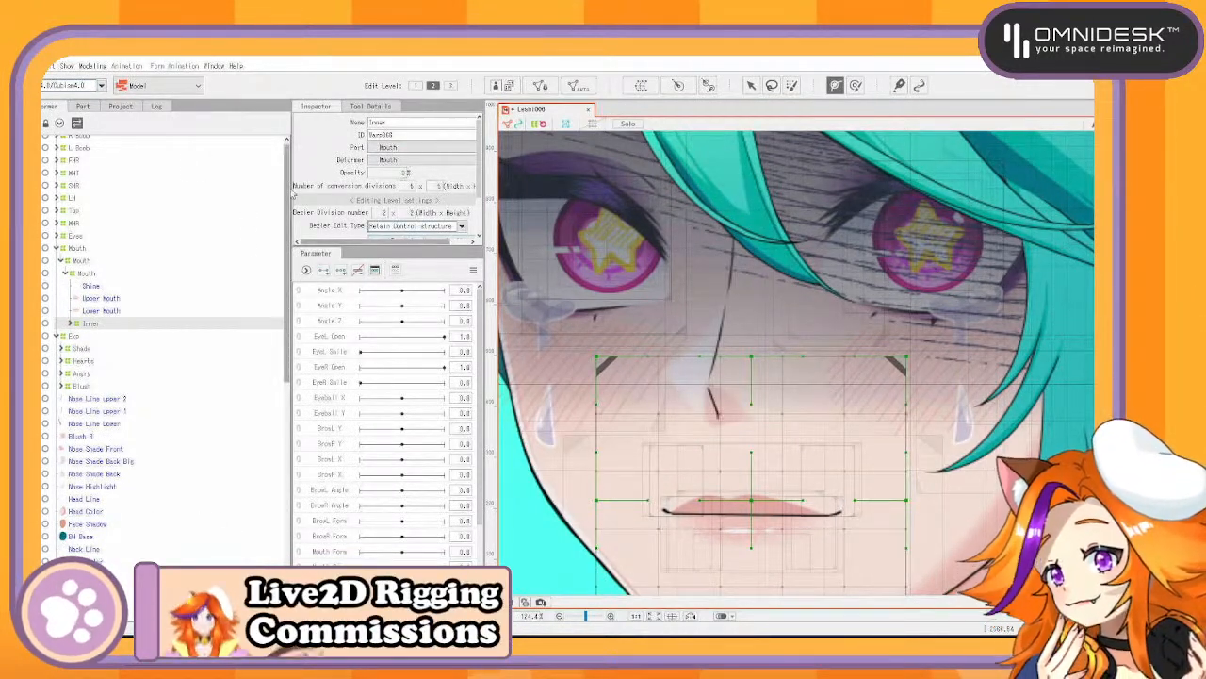
{"action": "left_click", "coordinate": [58, 248]}
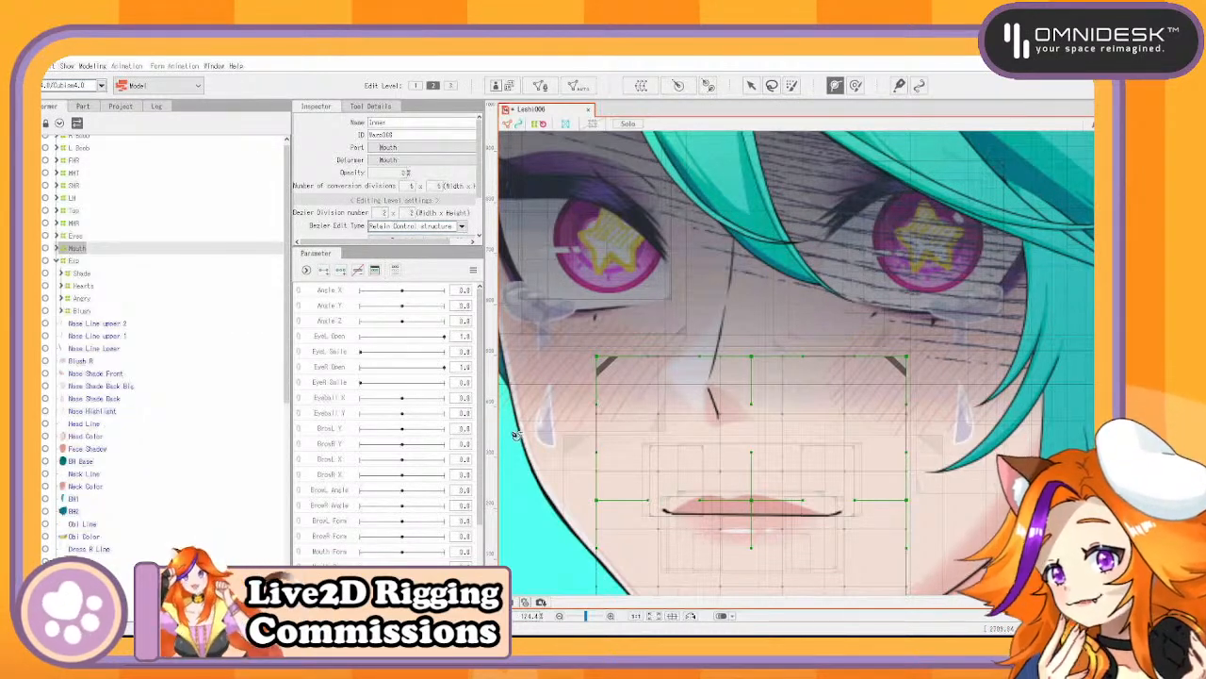
Select the R Cry, R Tear, L Cry and L Tear parts and generate their automatic meshes with the Standard preset
{"action": "left_click", "coordinate": [753, 86]}
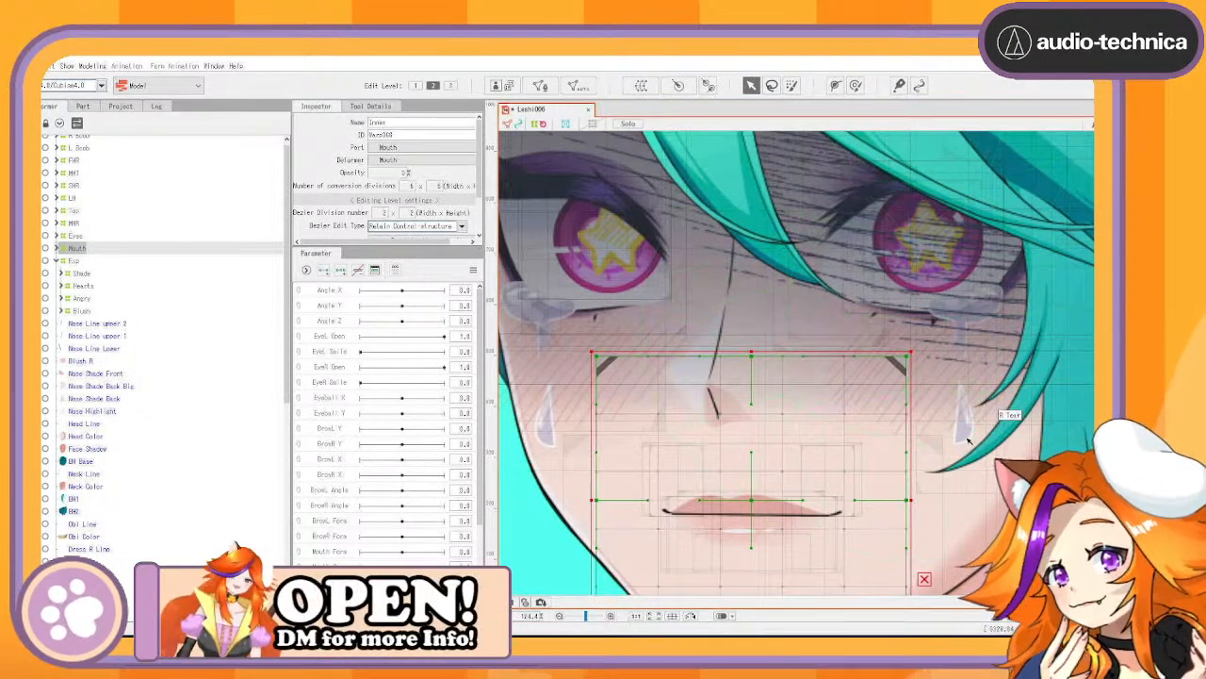
{"action": "left_click", "coordinate": [966, 447]}
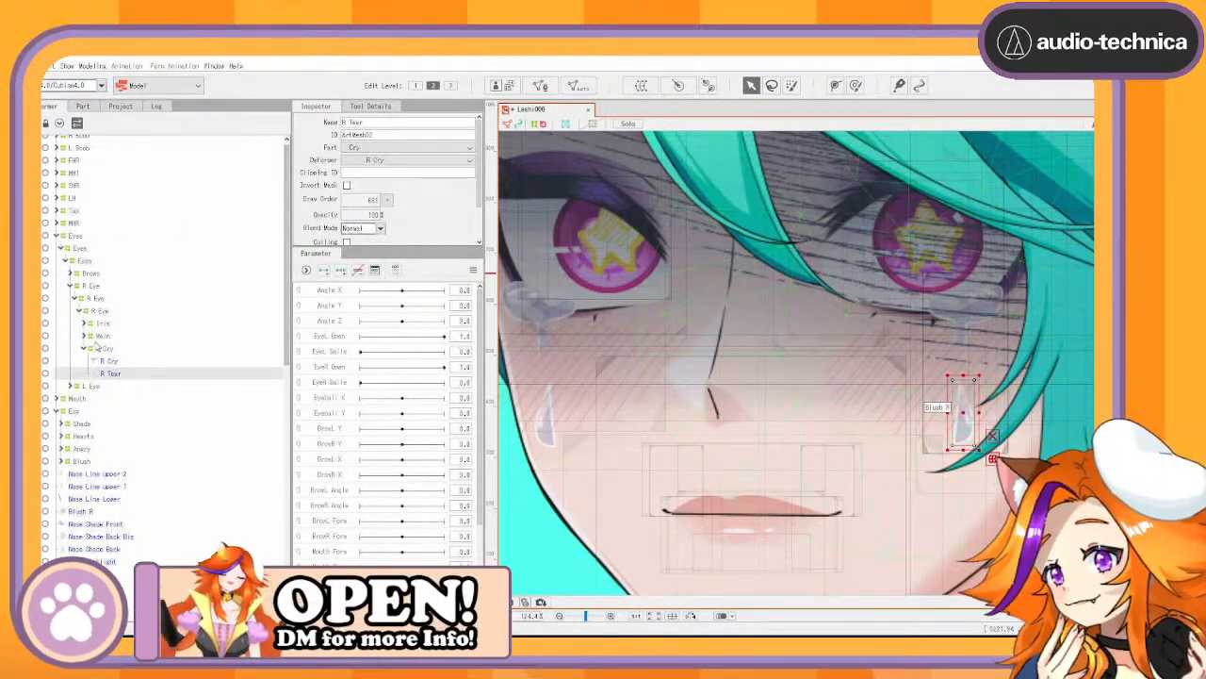
{"action": "left_click", "coordinate": [84, 106]}
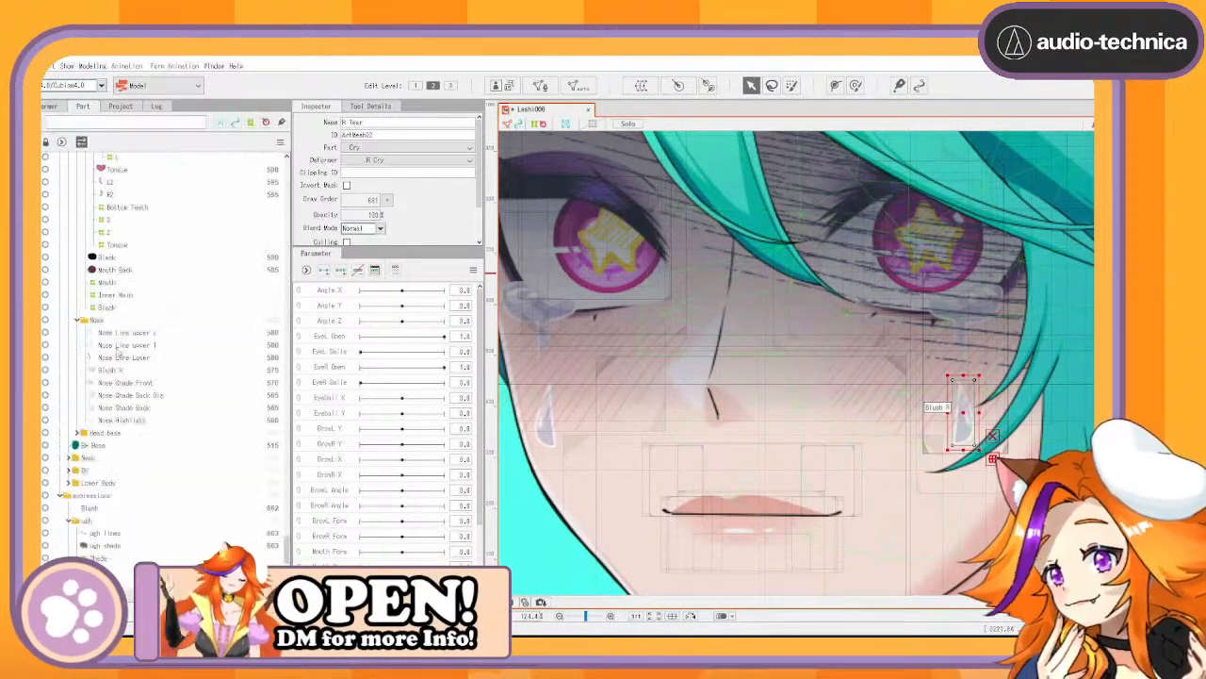
{"action": "left_click", "coordinate": [99, 354], "text": "ctrl"}
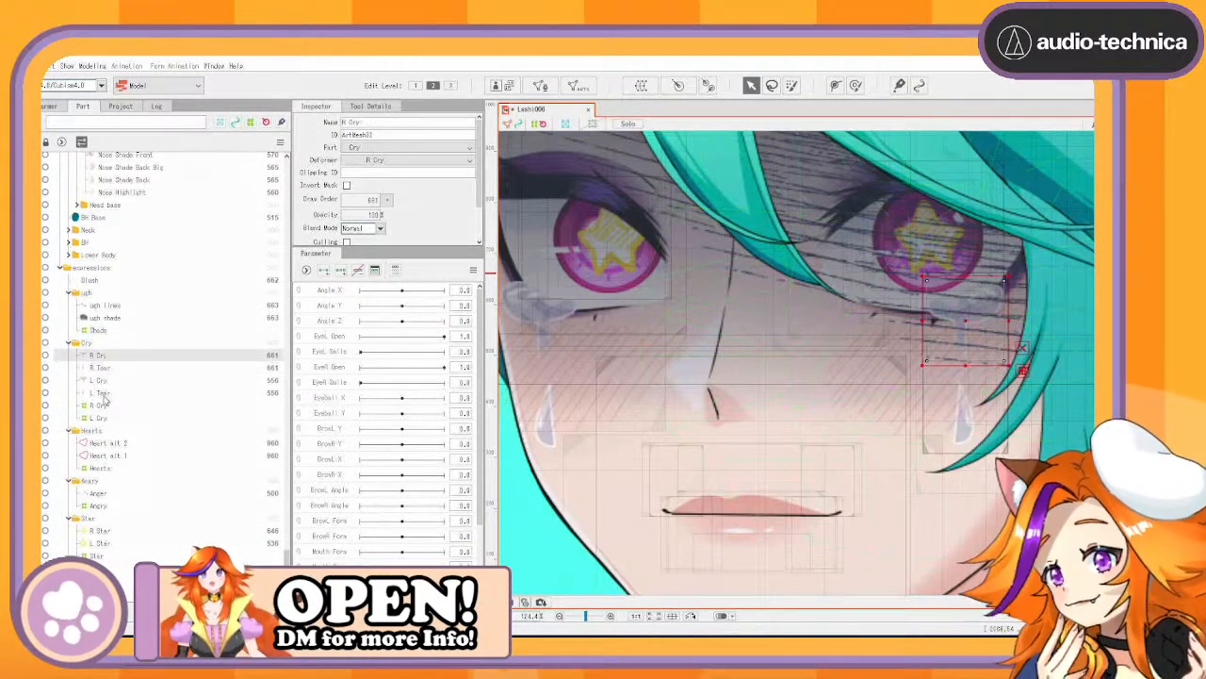
{"action": "left_click", "coordinate": [99, 392], "text": "shift"}
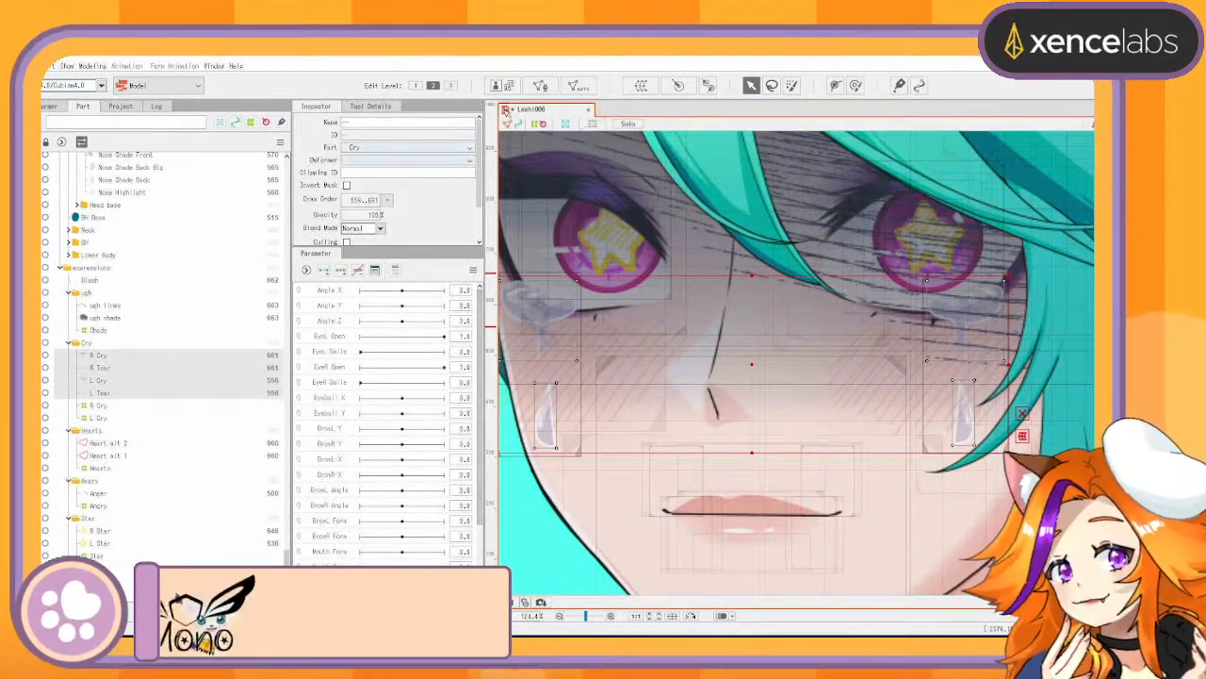
{"action": "left_click", "coordinate": [573, 85]}
{"action": "left_click", "coordinate": [641, 295]}
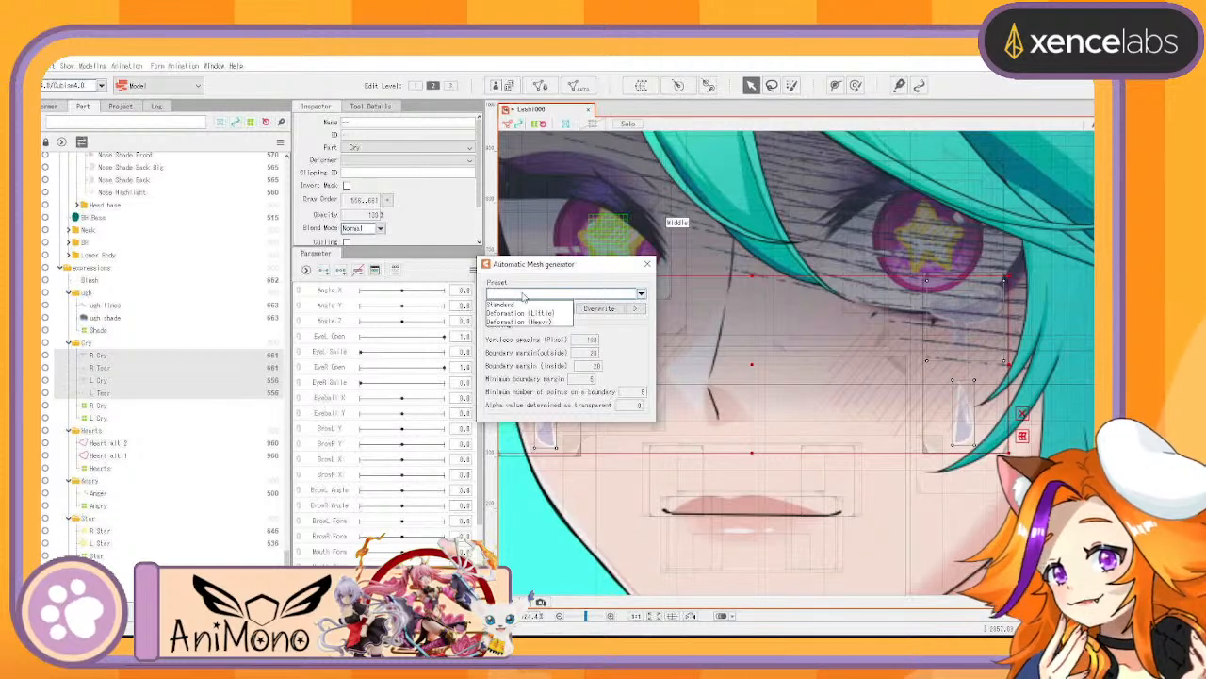
{"action": "left_click", "coordinate": [525, 308]}
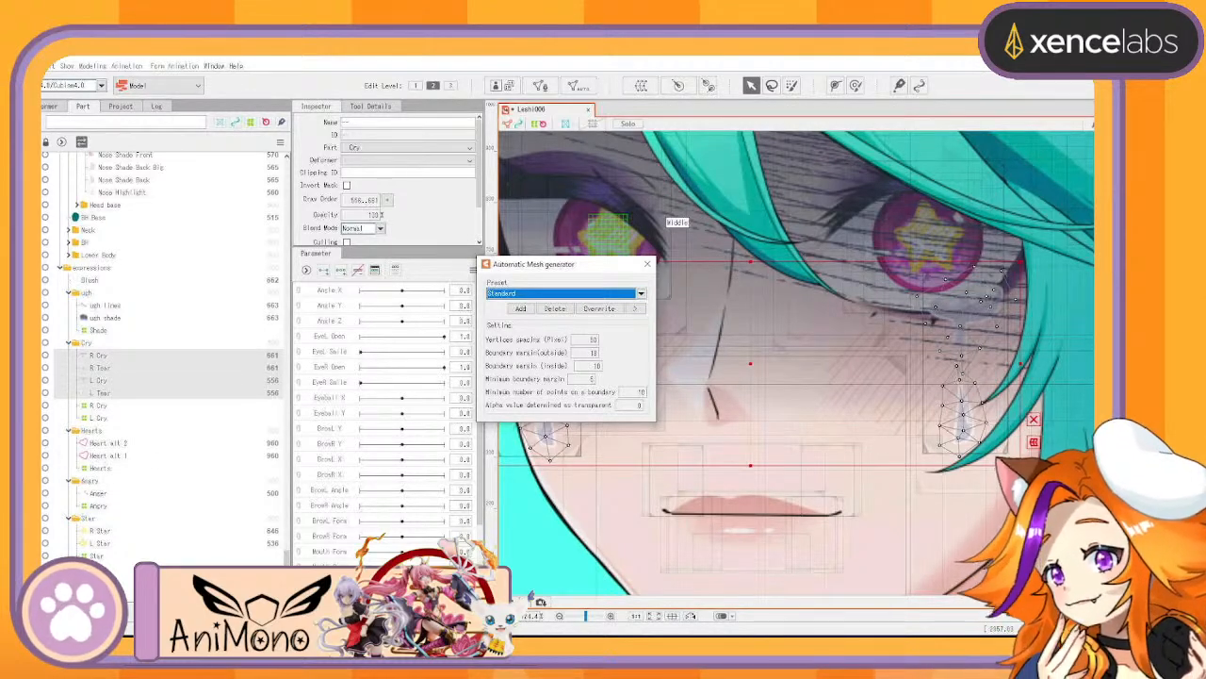
Generate automatic meshes for Heart alt 2, Heart alt 1 and Anger with the Standard preset
{"action": "left_click", "coordinate": [138, 447]}
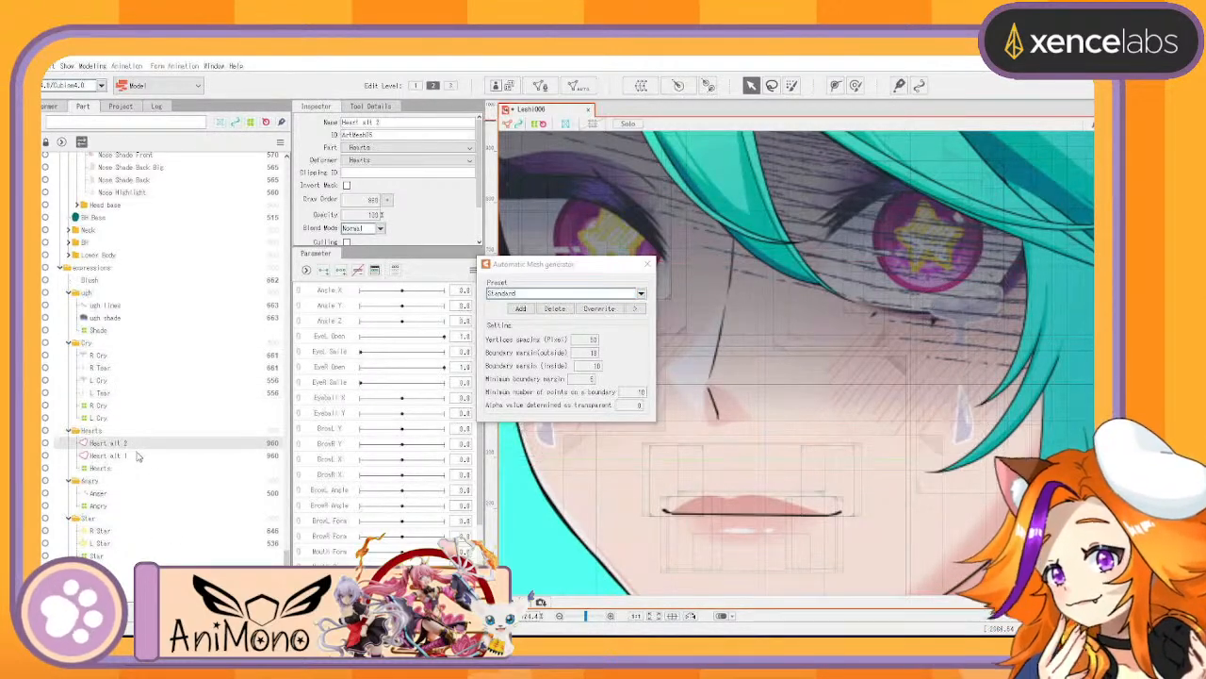
{"action": "left_click_drag", "start_coordinate": [545, 277], "coordinate": [675, 391]}
{"action": "scroll", "coordinate": [549, 398], "scroll_direction": "down", "scroll_amount": 5}
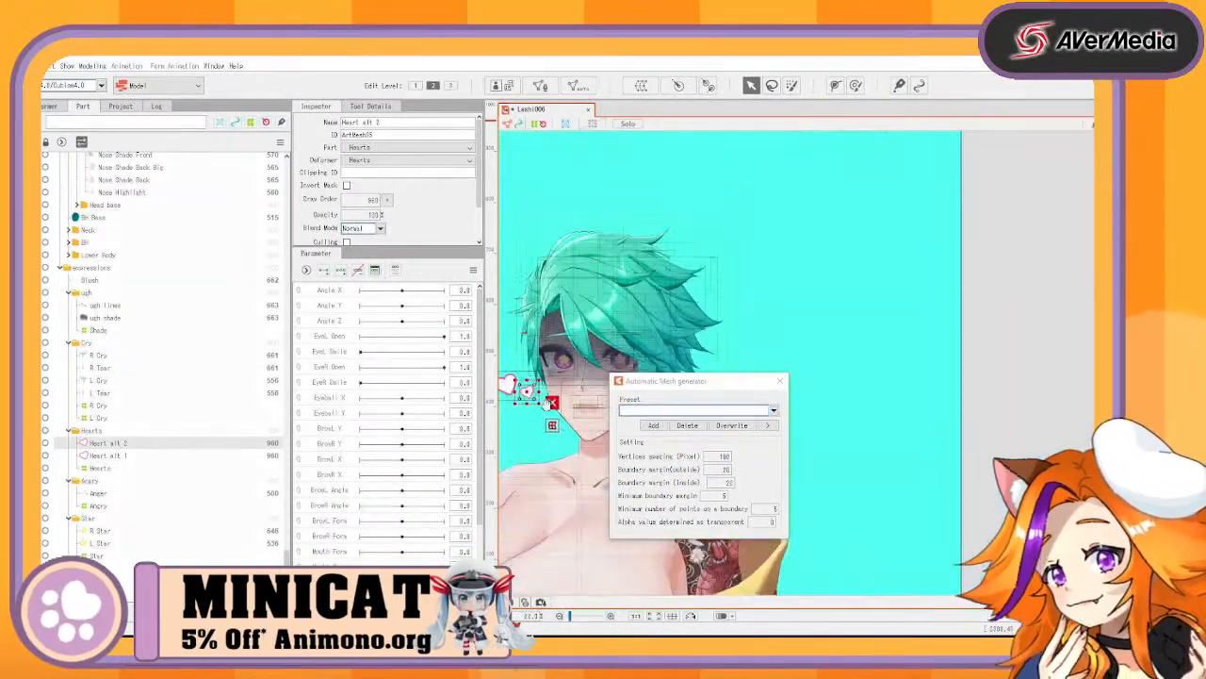
{"action": "left_click_drag", "start_coordinate": [512, 380], "coordinate": [606, 350]}
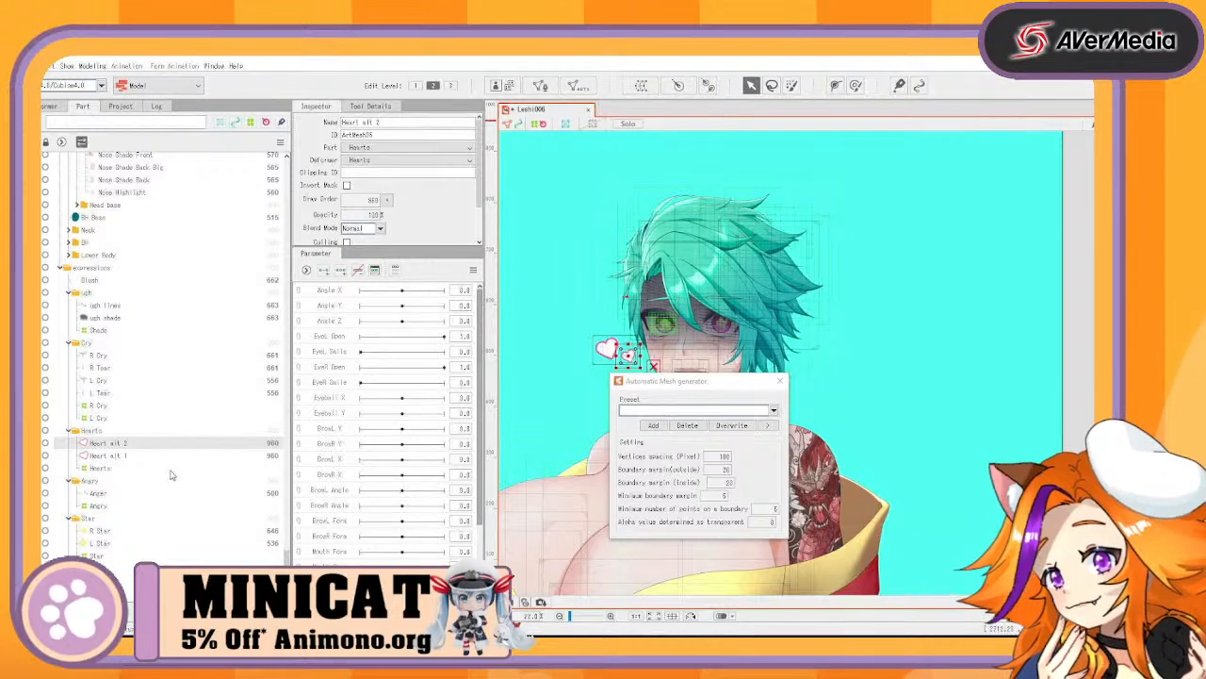
{"action": "left_click", "coordinate": [112, 457], "text": "ctrl"}
{"action": "left_click", "coordinate": [98, 493], "text": "ctrl"}
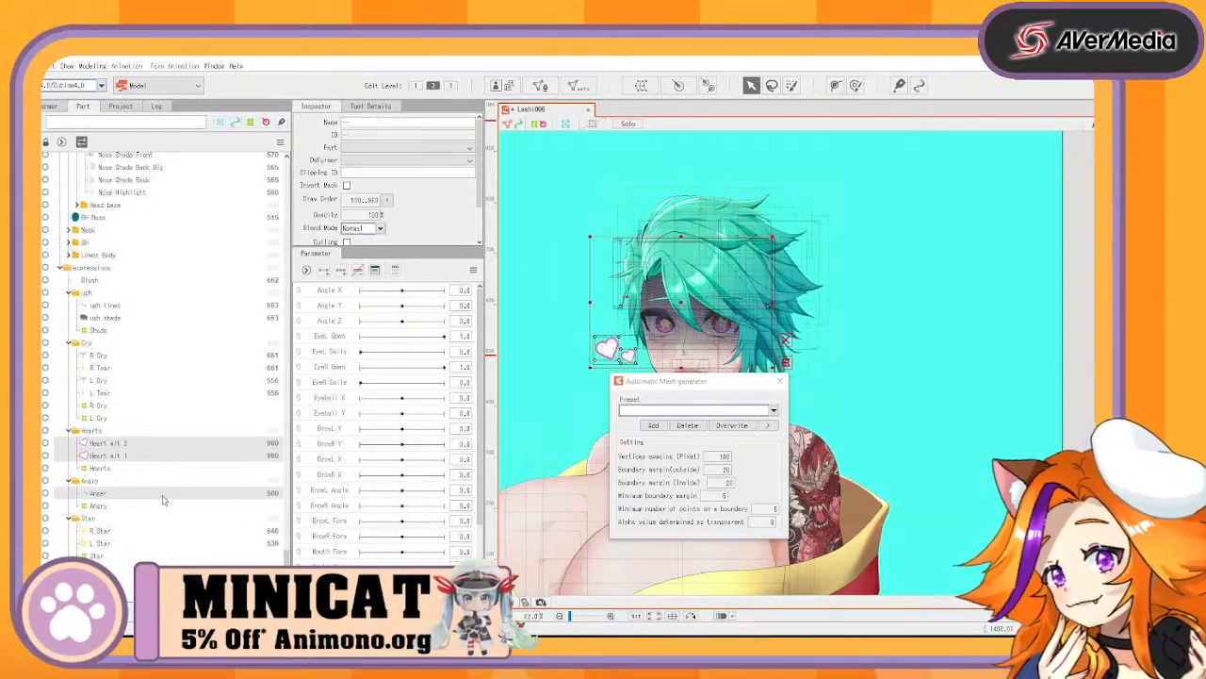
{"action": "left_click", "coordinate": [696, 410]}
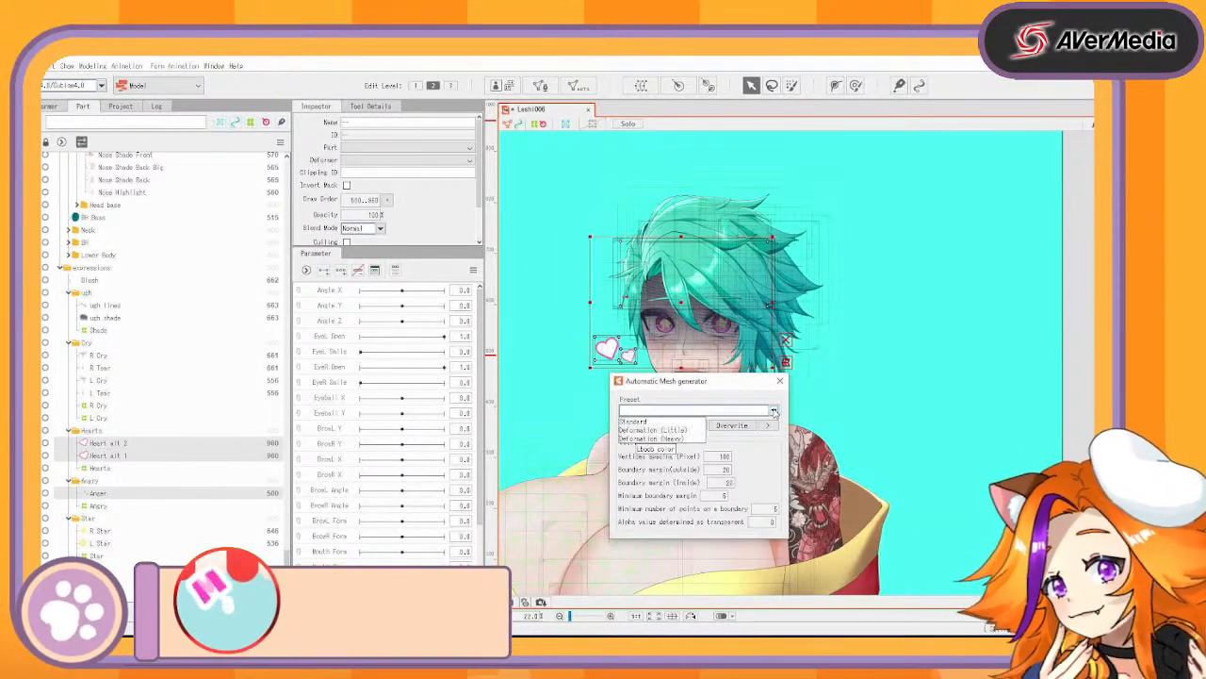
{"action": "left_click", "coordinate": [688, 421]}
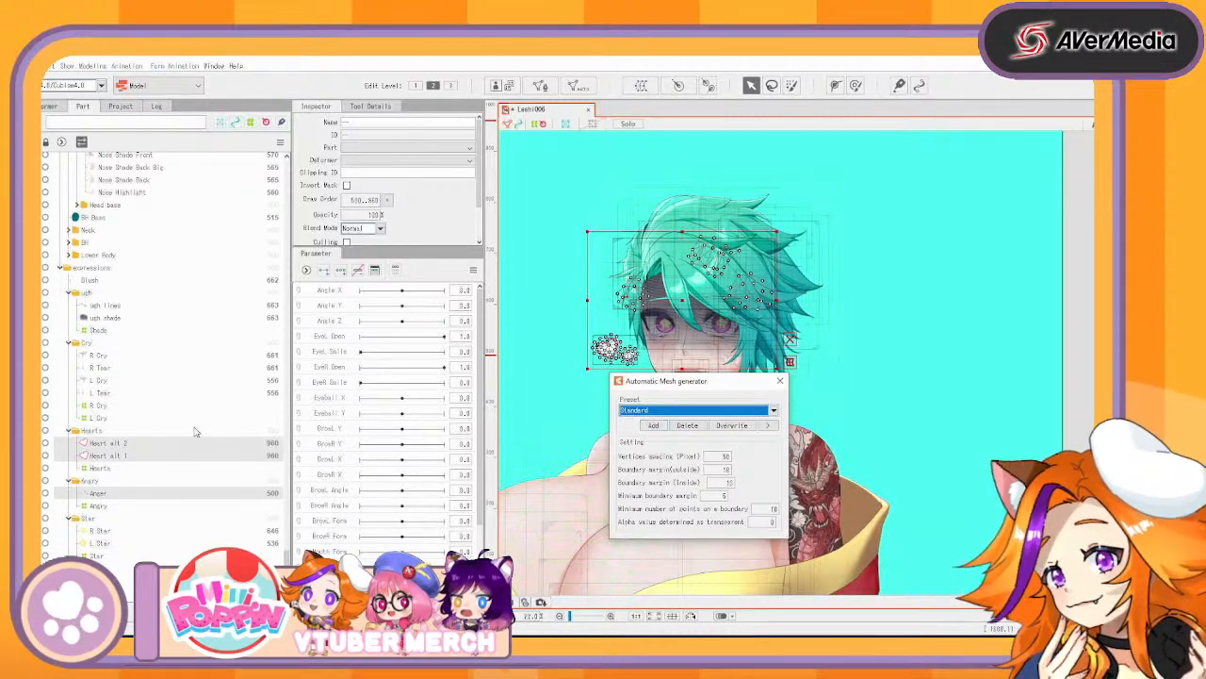
Set the draw order of the Anger part to 960
{"action": "left_click", "coordinate": [109, 494]}
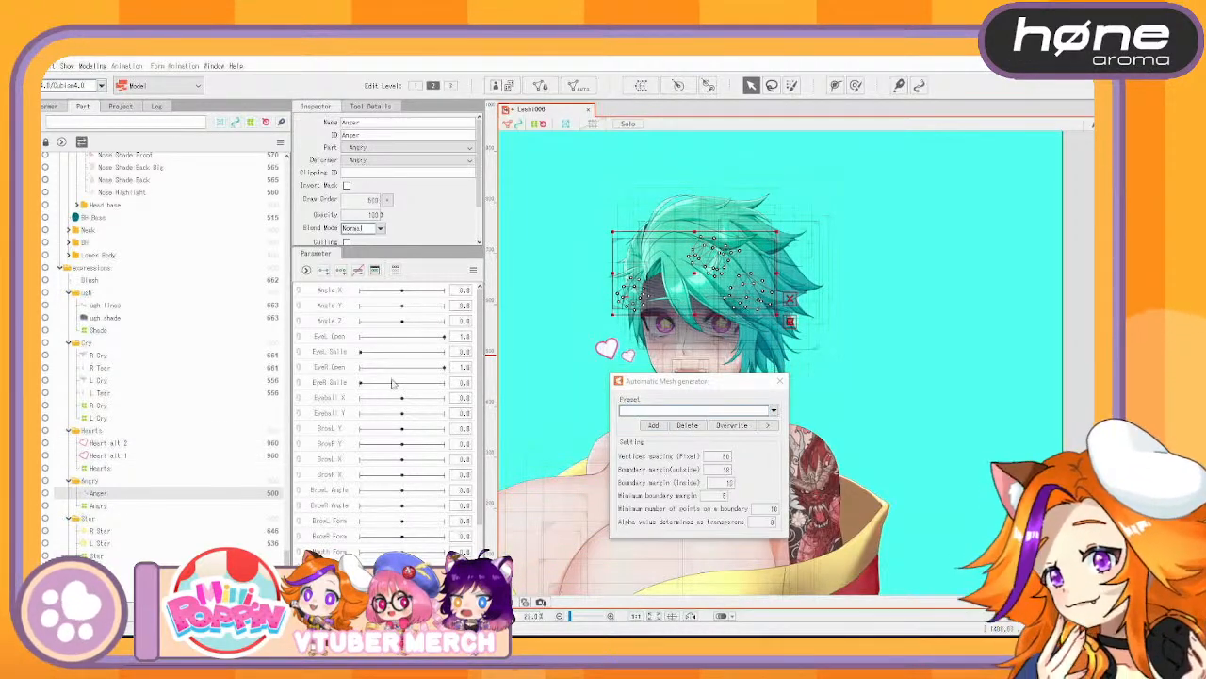
{"action": "double_click", "coordinate": [377, 200]}
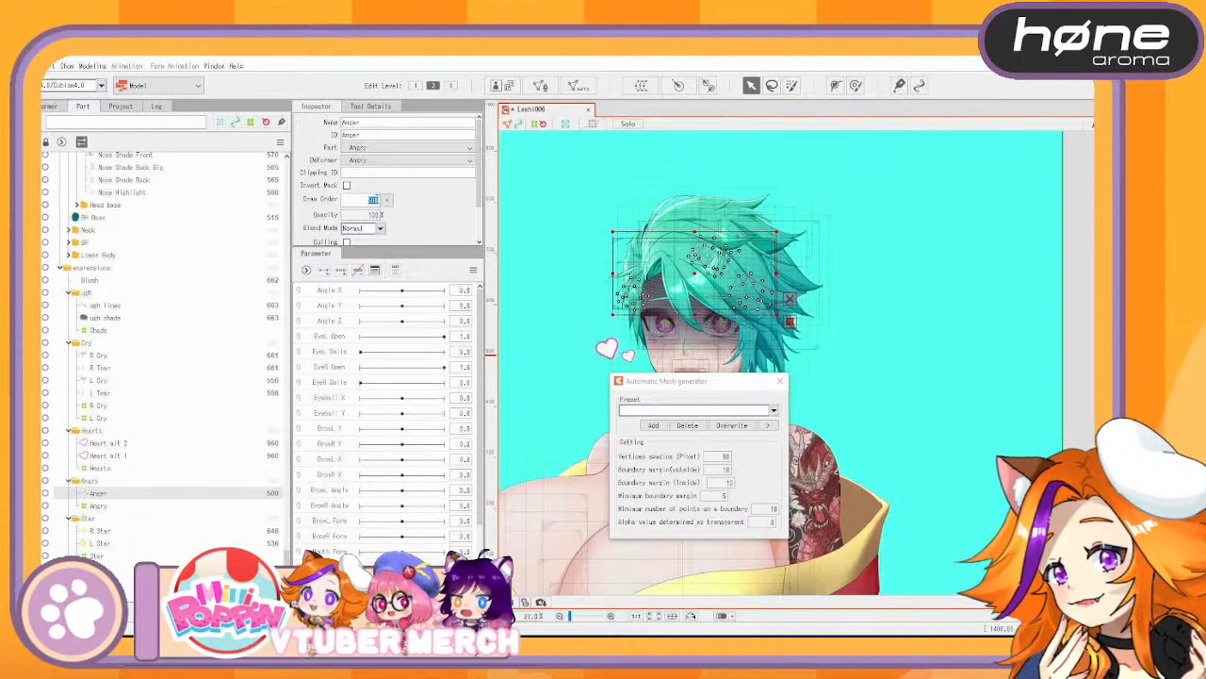
{"action": "type", "text": "960"}
{"action": "key", "text": "Return"}
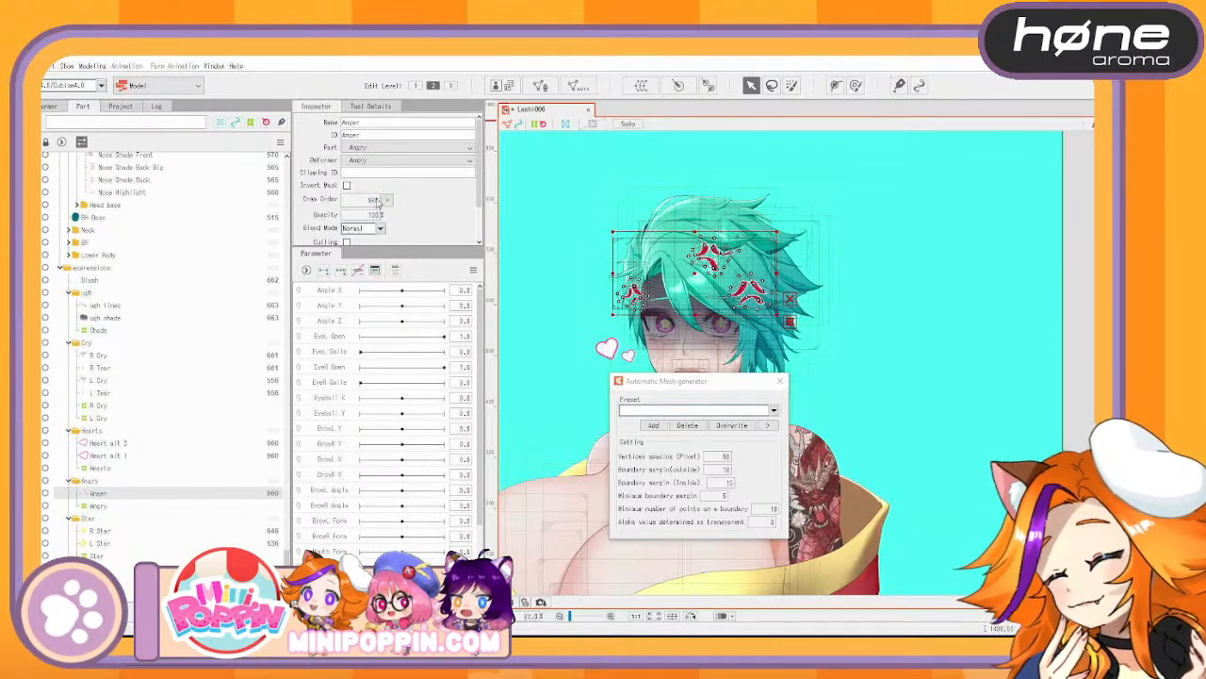
Generate automatic meshes for only the L Star and L Heart expression parts with the Standard preset
{"action": "left_click", "coordinate": [132, 531]}
{"action": "left_click", "coordinate": [136, 543], "text": "shift"}
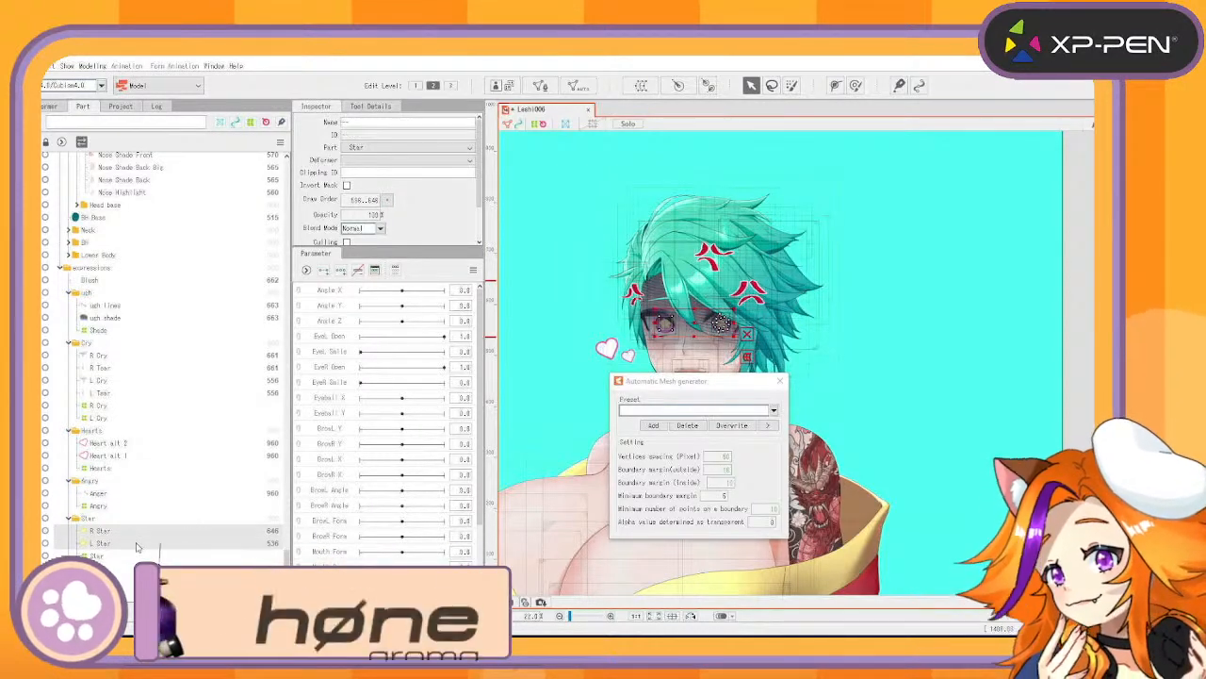
{"action": "left_click", "coordinate": [136, 544]}
{"action": "scroll", "coordinate": [120, 556], "scroll_direction": "down", "scroll_amount": 3}
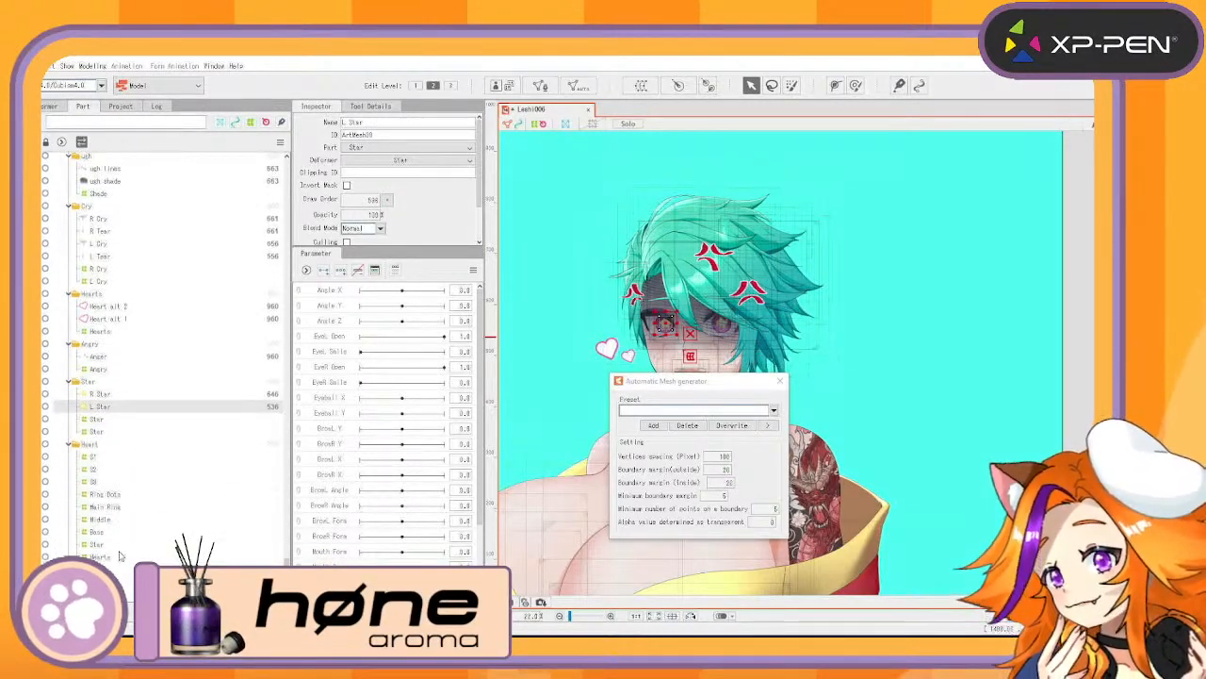
{"action": "scroll", "coordinate": [158, 526], "scroll_direction": "down", "scroll_amount": 4}
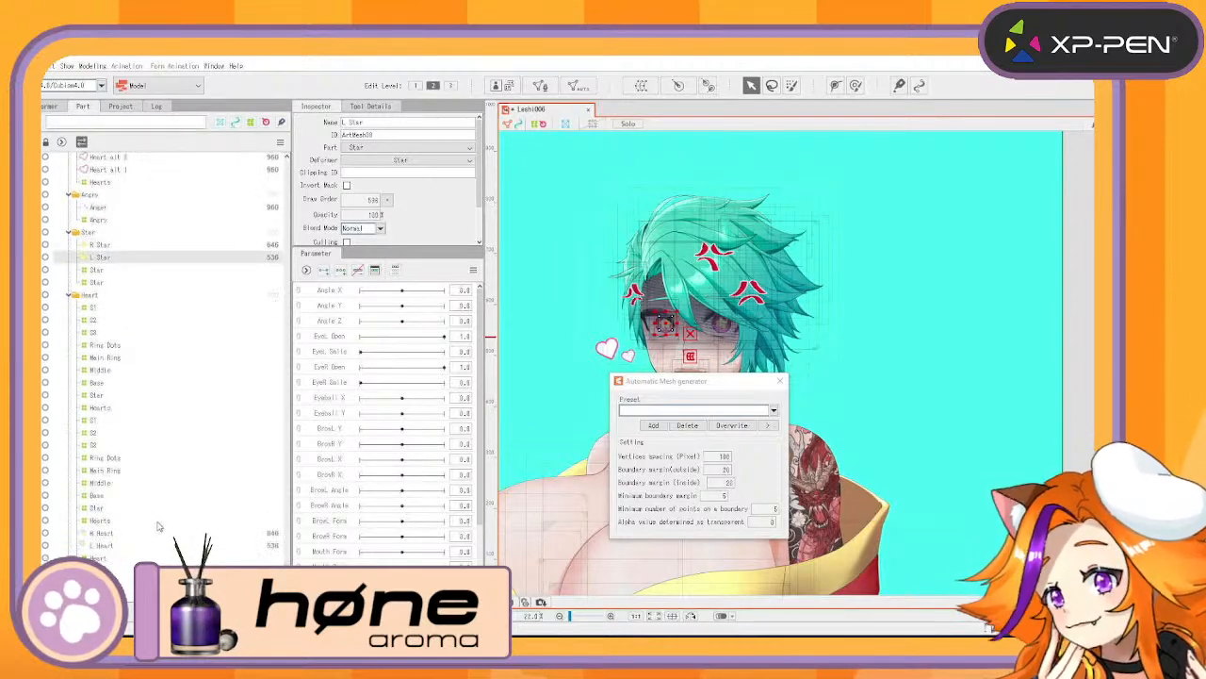
{"action": "left_click", "coordinate": [105, 545], "text": "ctrl"}
{"action": "left_click", "coordinate": [773, 410]}
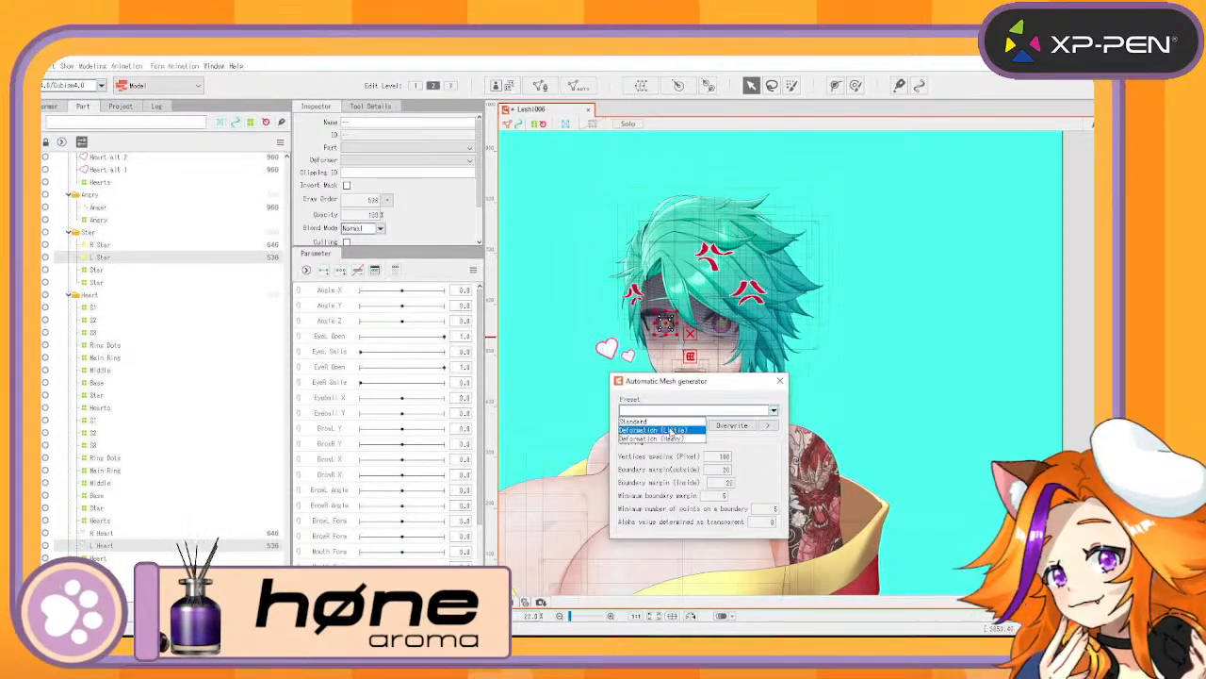
{"action": "left_click", "coordinate": [671, 422]}
Locate the Dots part of L Eye's iris inside the nested Ring Dots deformers
{"action": "scroll", "coordinate": [230, 283], "scroll_direction": "up", "scroll_amount": 10}
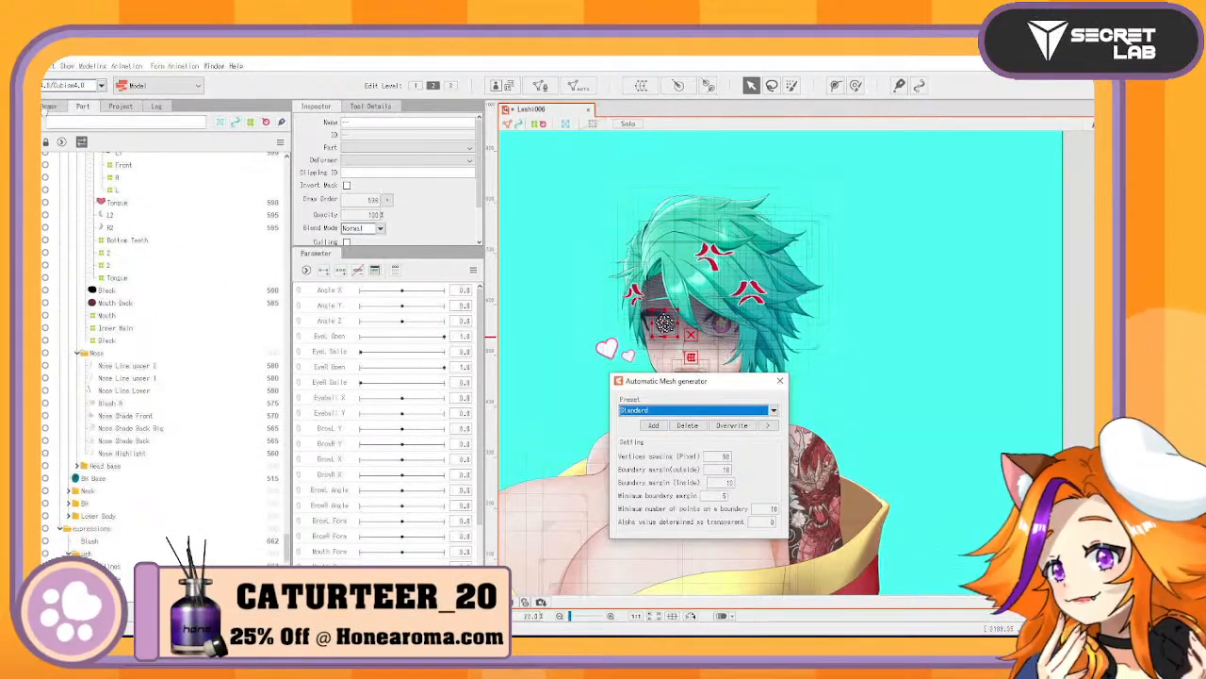
{"action": "left_click", "coordinate": [46, 106]}
{"action": "scroll", "coordinate": [197, 438], "scroll_direction": "down", "scroll_amount": 5}
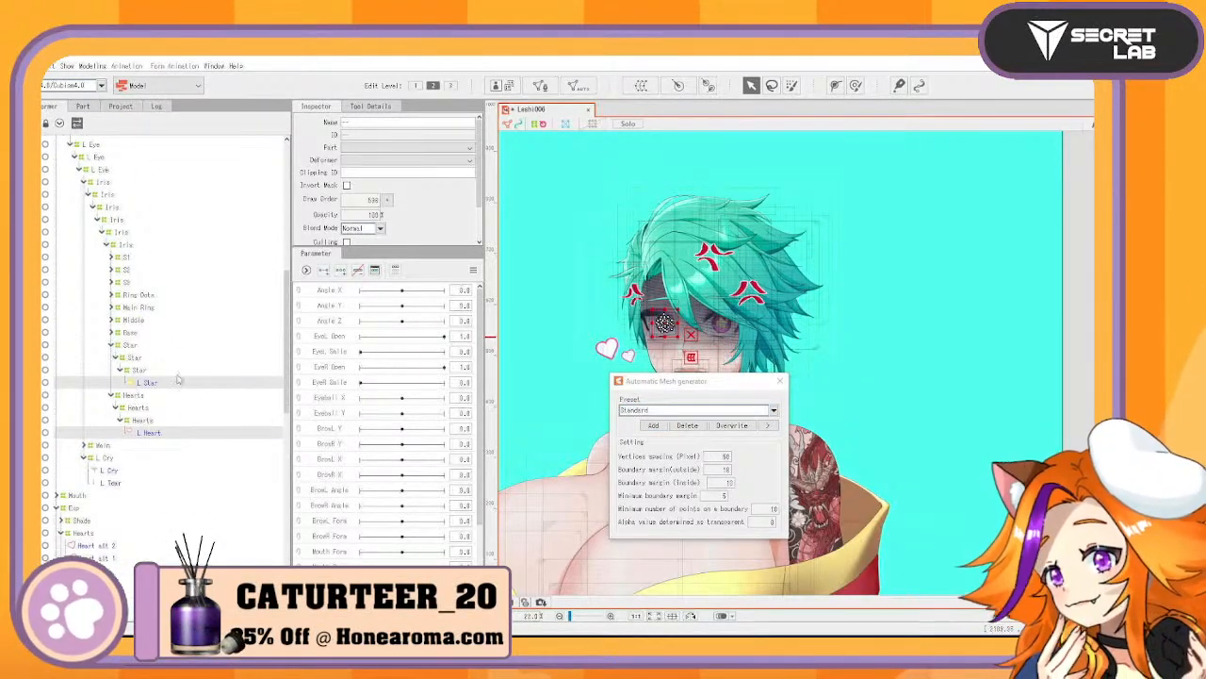
{"action": "left_click", "coordinate": [112, 295]}
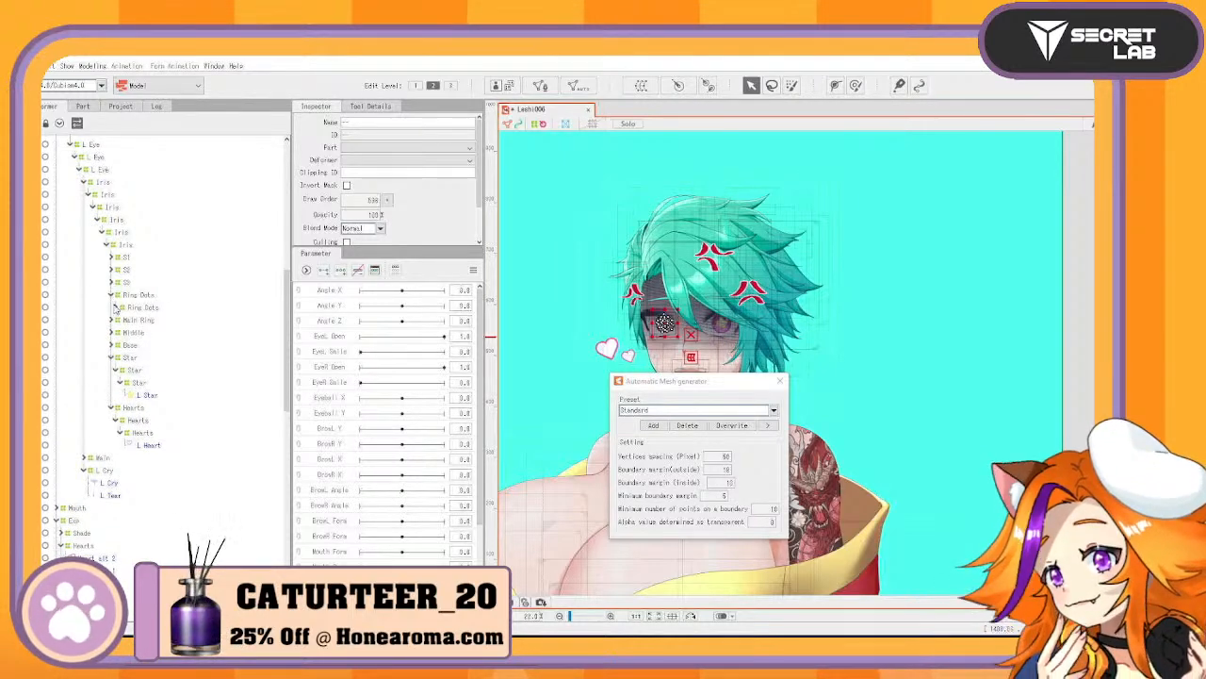
{"action": "left_click", "coordinate": [116, 307]}
{"action": "left_click", "coordinate": [120, 319]}
{"action": "left_click", "coordinate": [141, 333]}
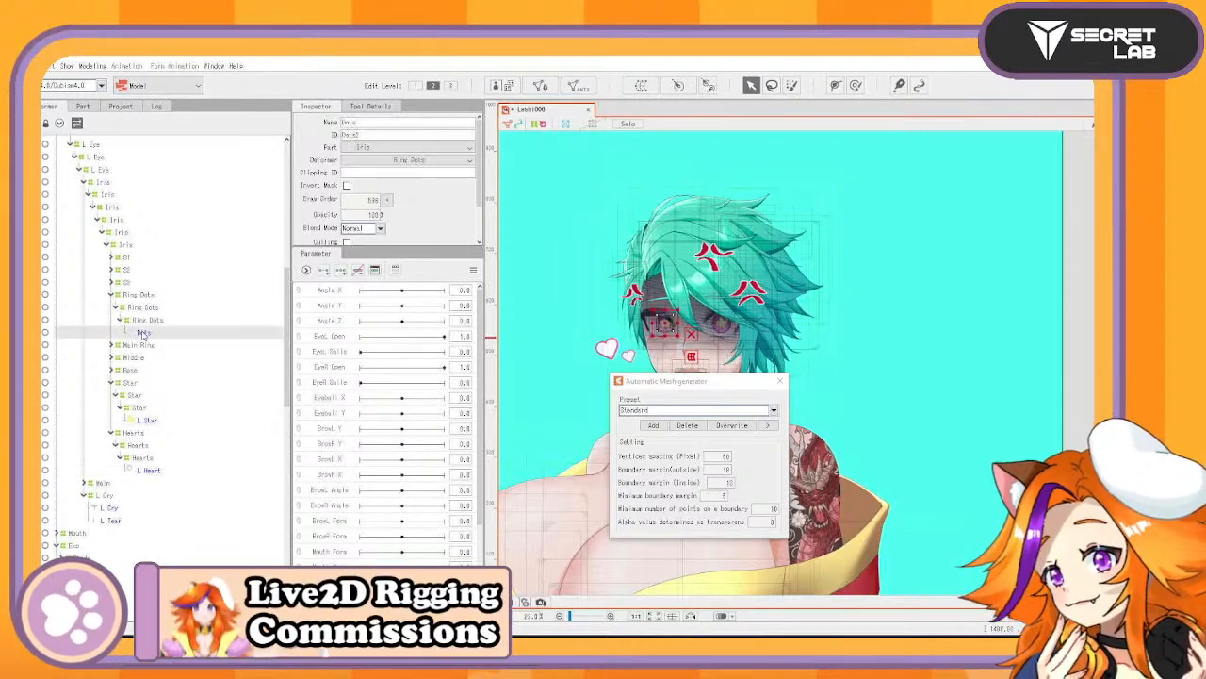
Generate automatic meshes for all of L Eye's iris parts from S1 through Iris Base with the Standard preset
{"action": "left_click", "coordinate": [82, 106]}
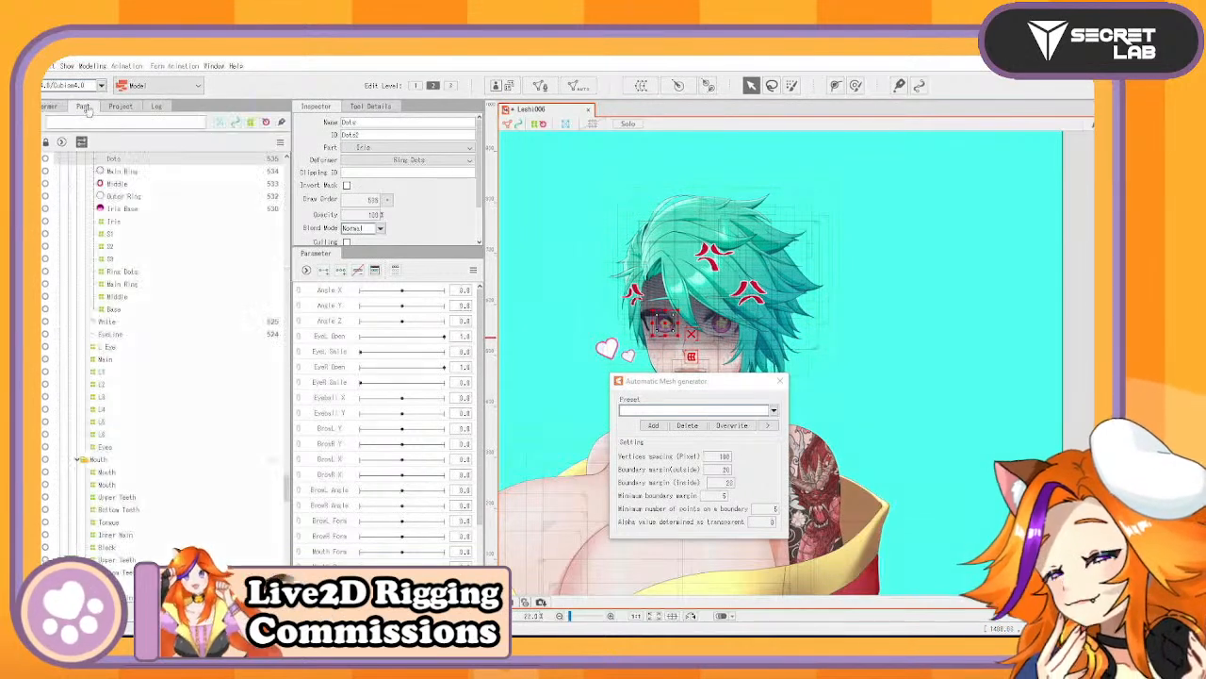
{"action": "scroll", "coordinate": [162, 294], "scroll_direction": "down", "scroll_amount": 2}
{"action": "left_click", "coordinate": [133, 256]}
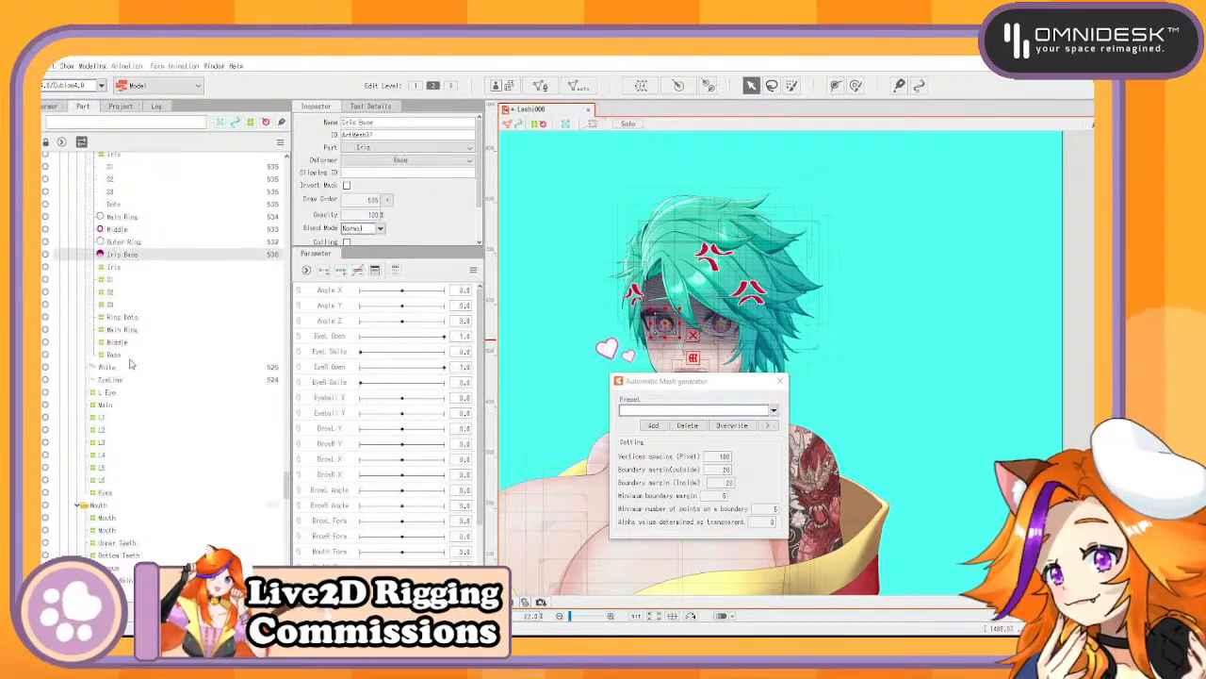
{"action": "left_click", "coordinate": [120, 380], "text": "ctrl"}
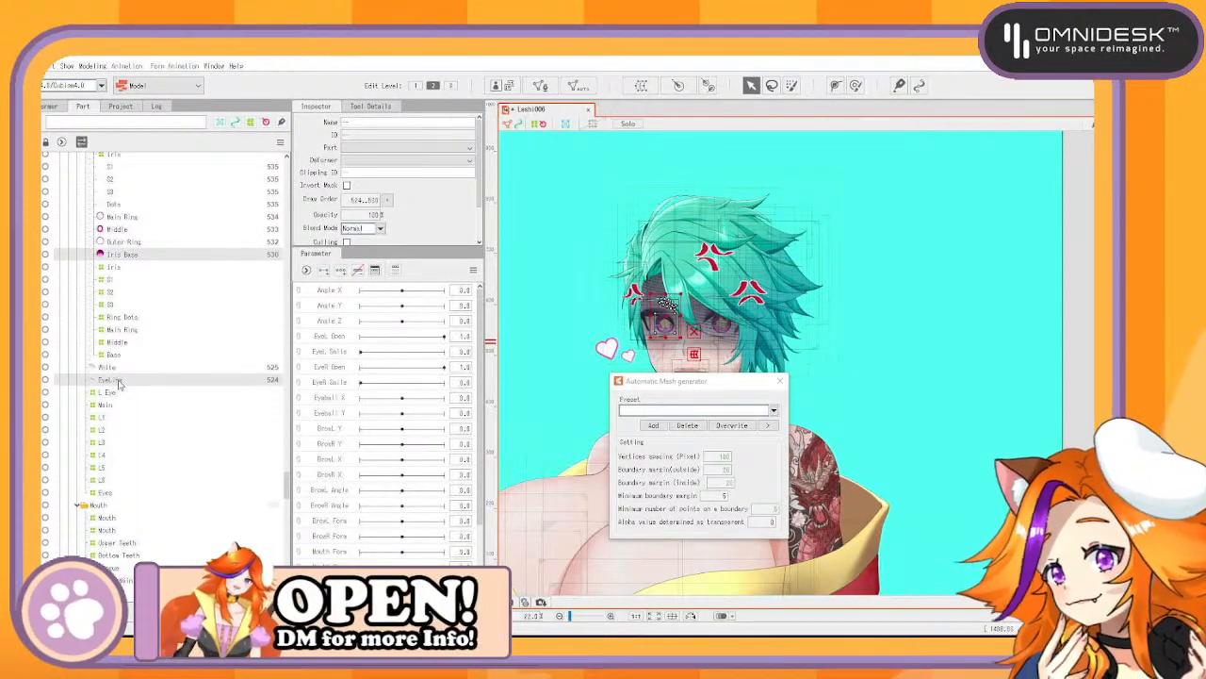
{"action": "left_click", "coordinate": [111, 367]}
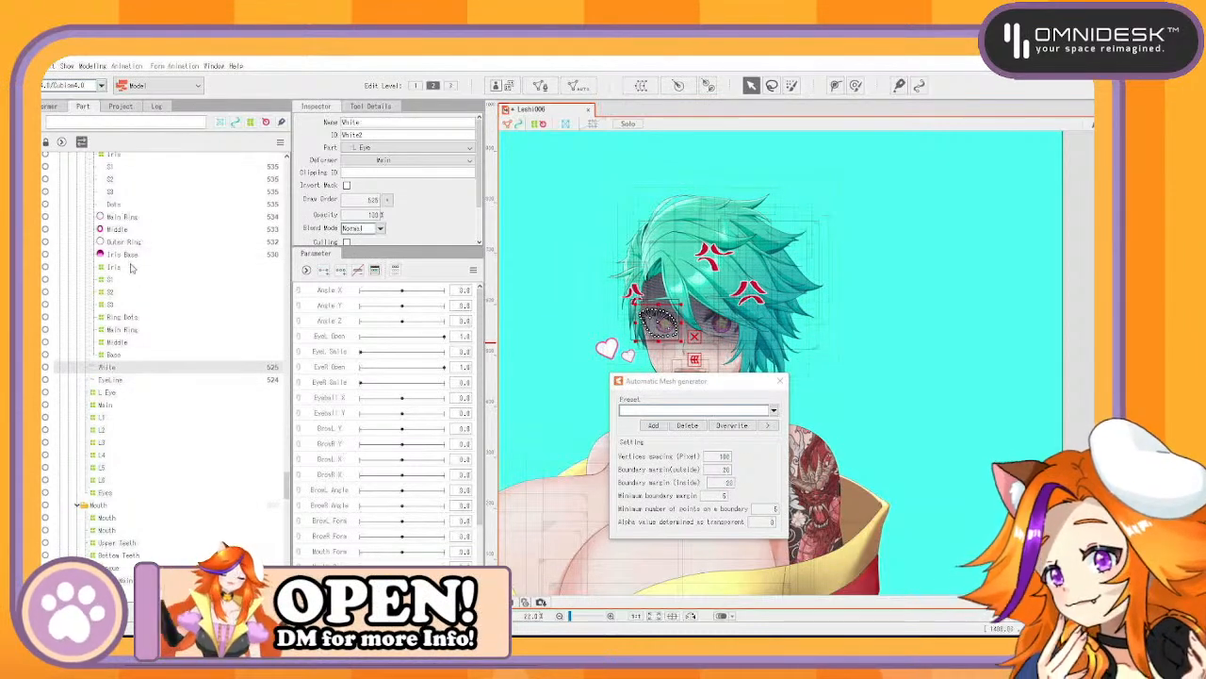
{"action": "left_click", "coordinate": [130, 256]}
{"action": "scroll", "coordinate": [130, 250], "scroll_direction": "up", "scroll_amount": 3}
{"action": "left_click", "coordinate": [120, 303], "text": "shift"}
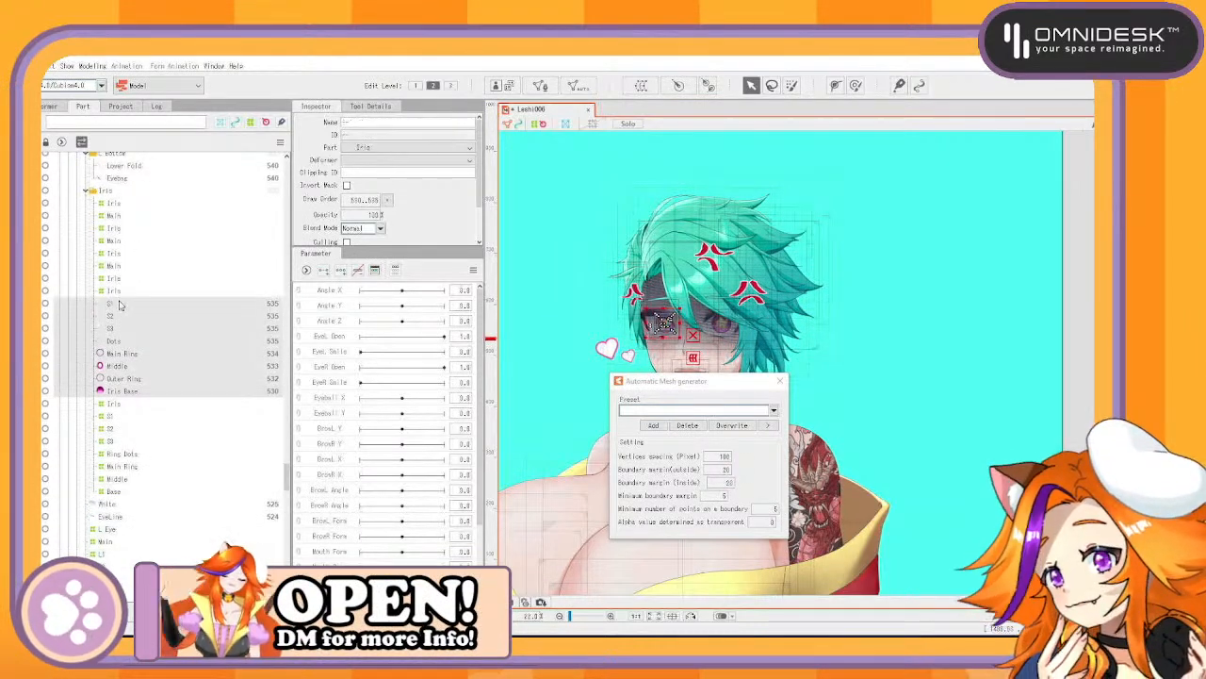
{"action": "left_click", "coordinate": [773, 410]}
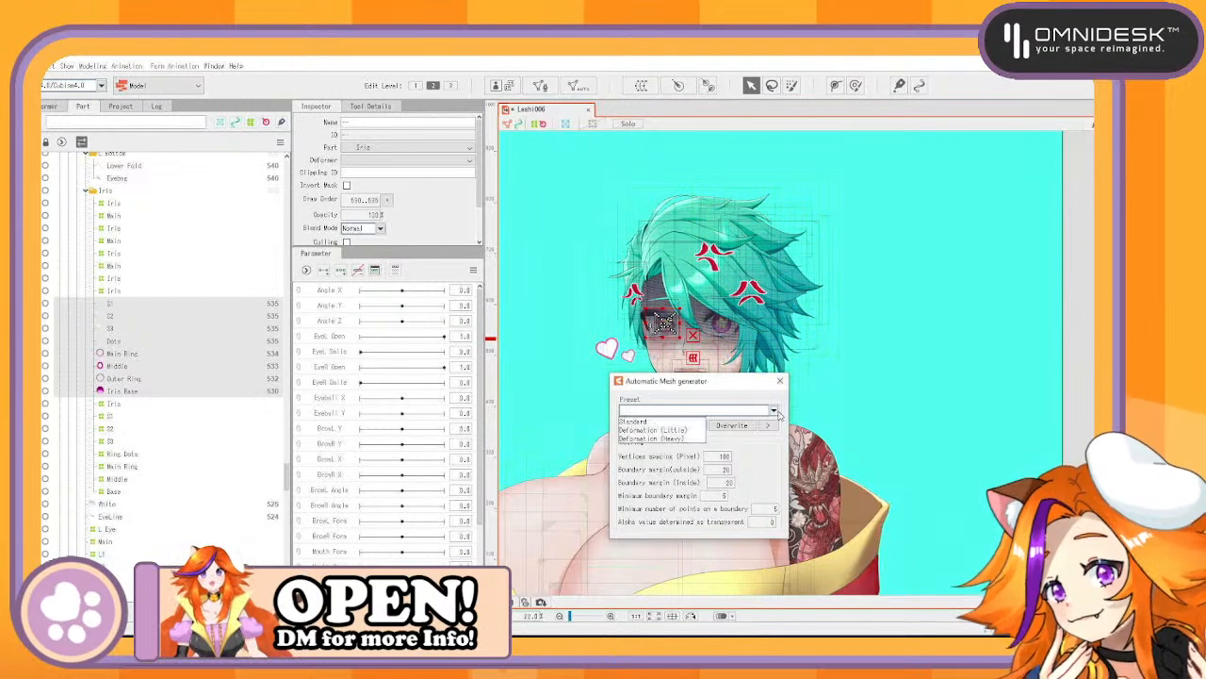
{"action": "left_click", "coordinate": [660, 420]}
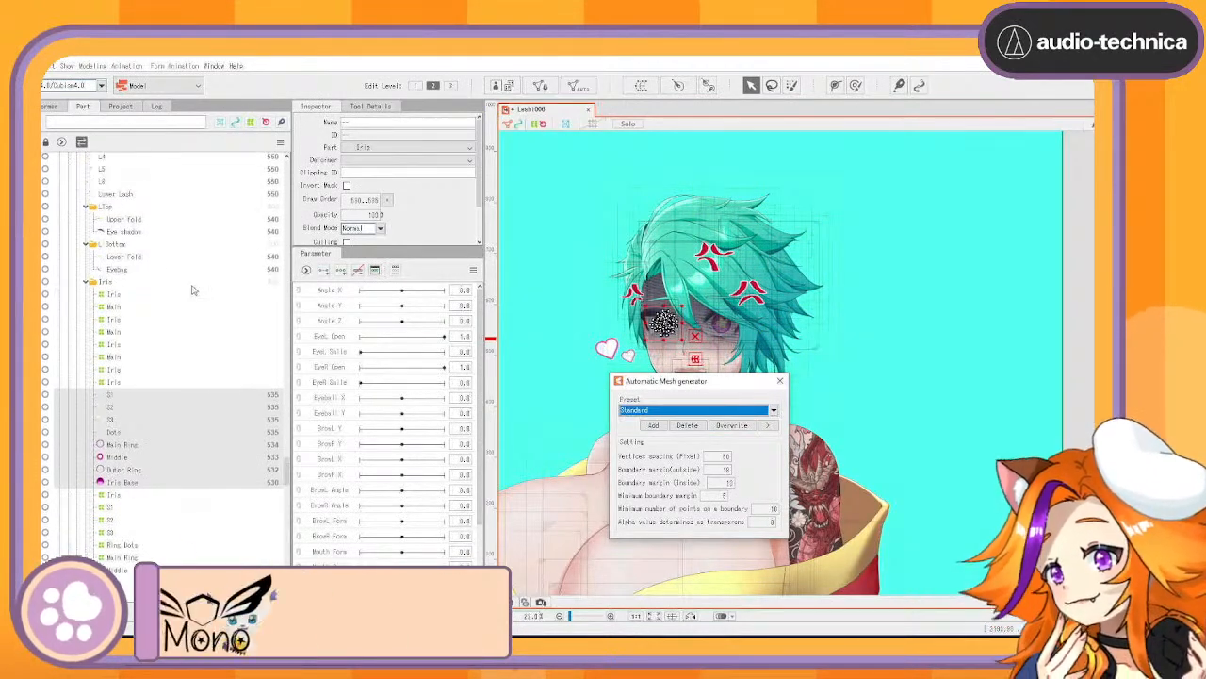
Collapse the L Eye and R Eye branches in the deformer tree
{"action": "scroll", "coordinate": [169, 377], "scroll_direction": "up", "scroll_amount": 2}
{"action": "left_click", "coordinate": [42, 108]}
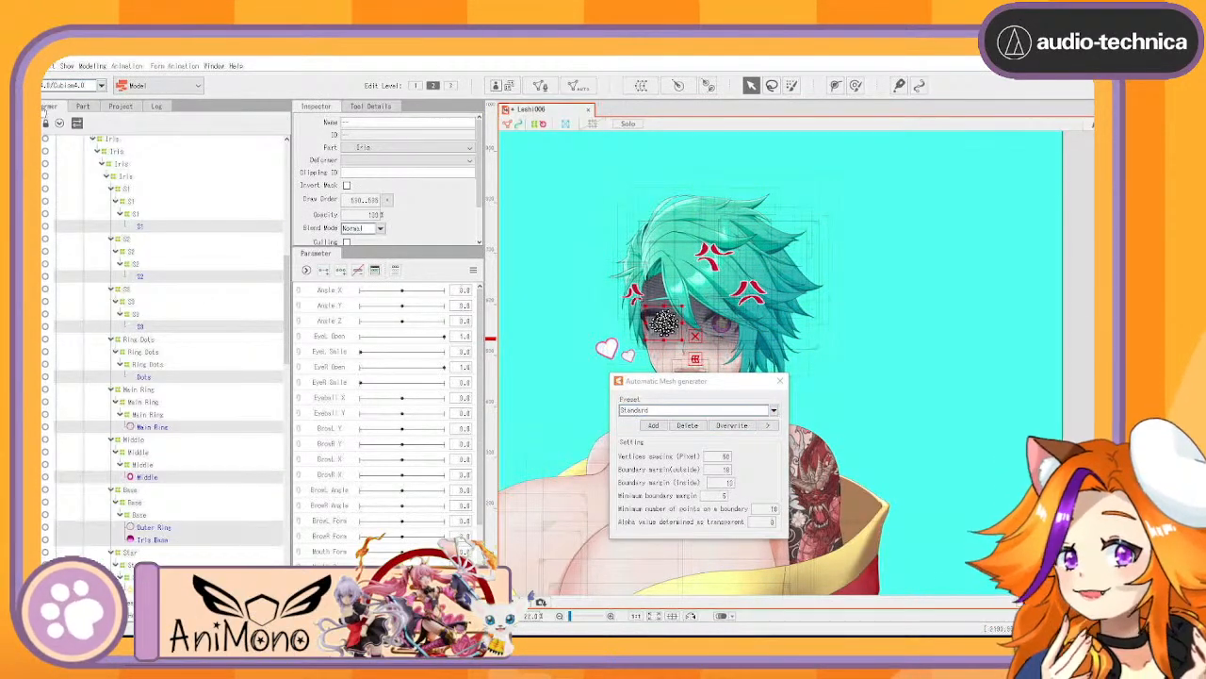
{"action": "scroll", "coordinate": [111, 306], "scroll_direction": "up", "scroll_amount": 5}
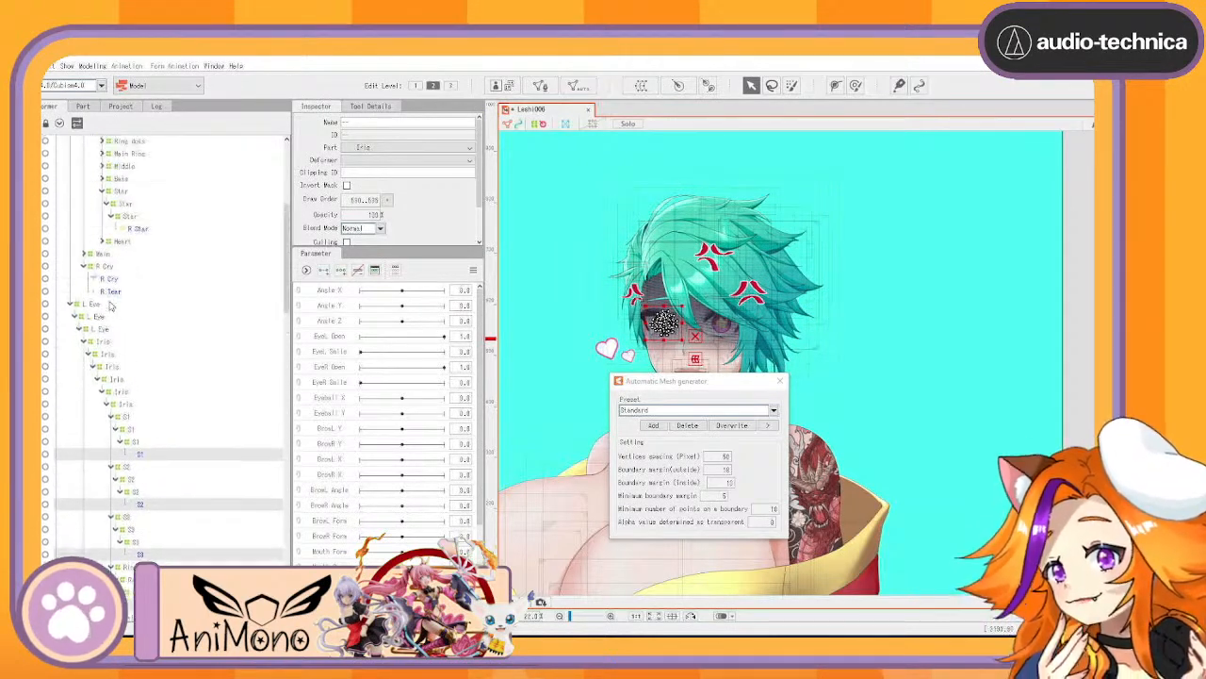
{"action": "left_click", "coordinate": [71, 304]}
{"action": "scroll", "coordinate": [75, 282], "scroll_direction": "up", "scroll_amount": 4}
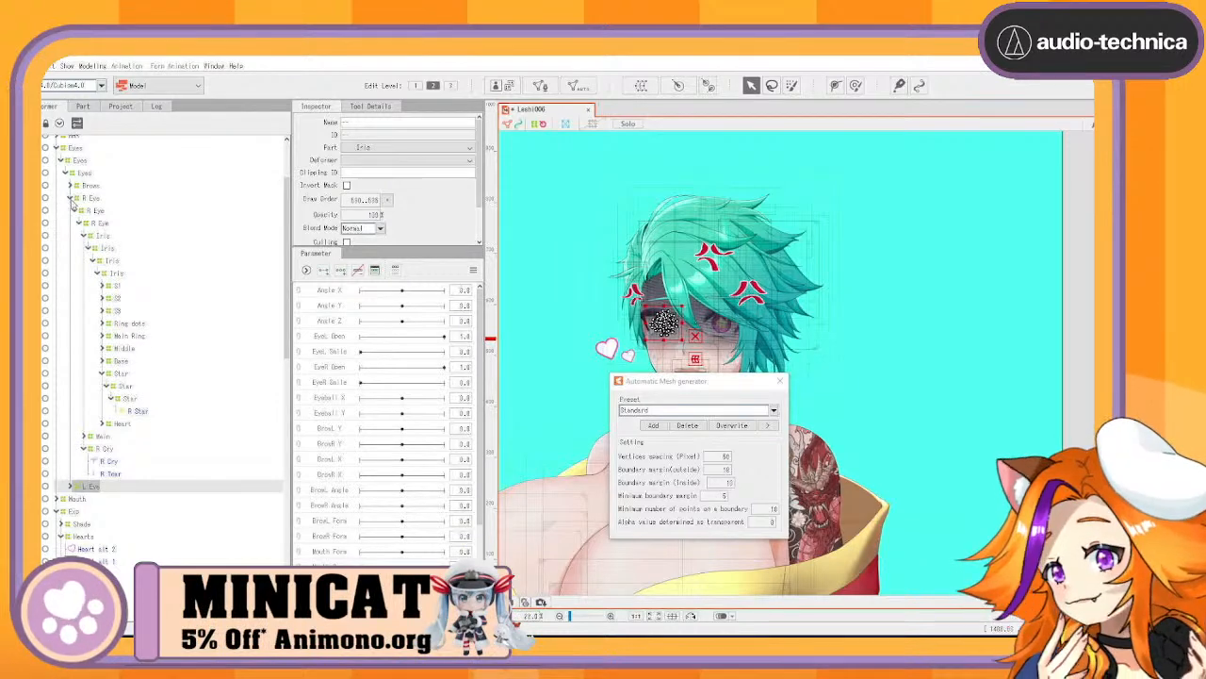
{"action": "left_click", "coordinate": [72, 200]}
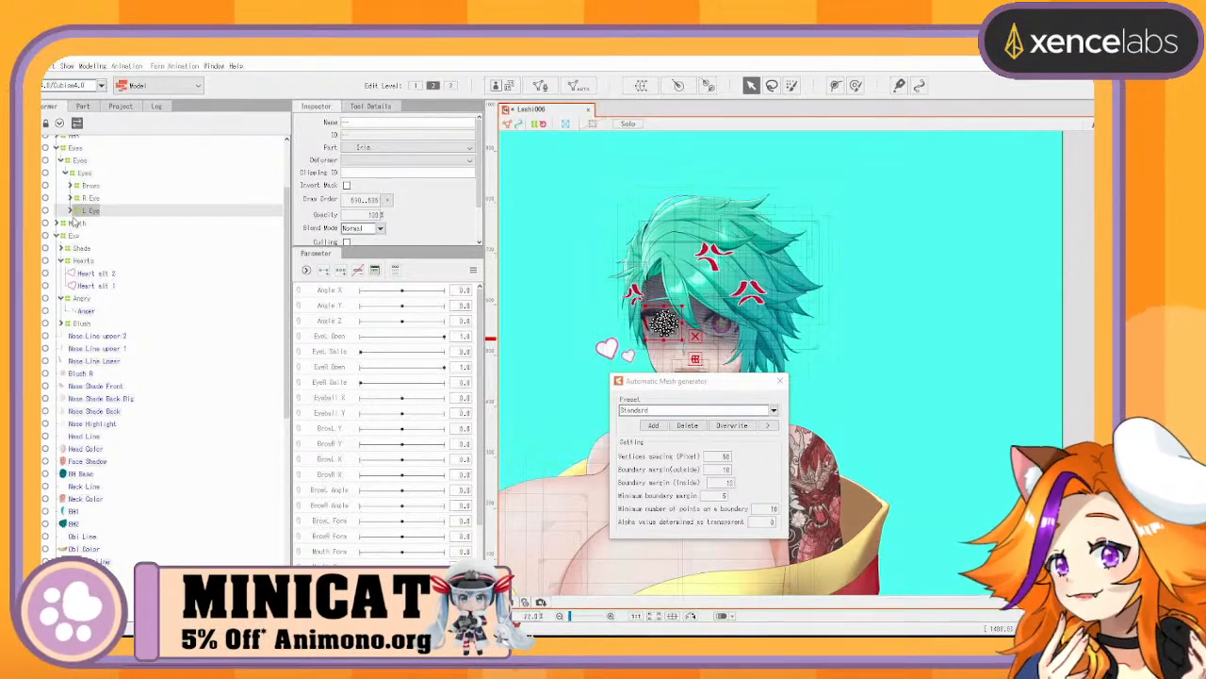
Select the L Tear part on the canvas and collapse its L Cry deformer in the tree
{"action": "scroll", "coordinate": [702, 325], "scroll_direction": "up", "scroll_amount": 3}
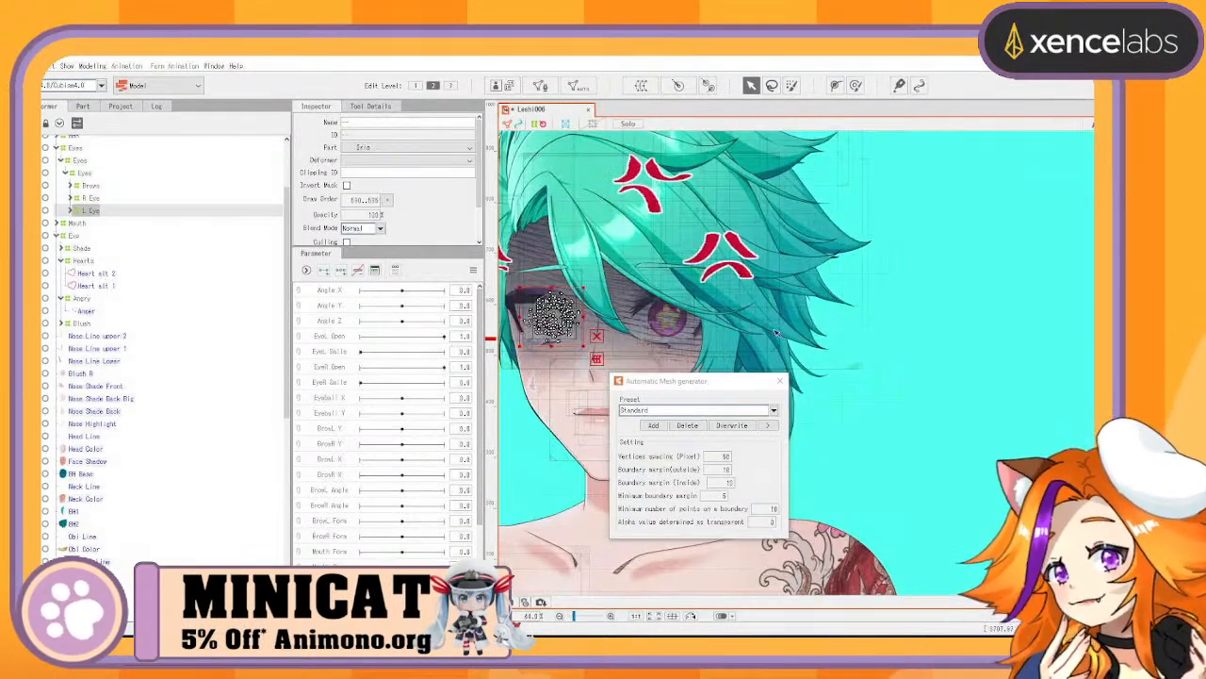
{"action": "left_click_drag", "start_coordinate": [833, 312], "coordinate": [1021, 254]}
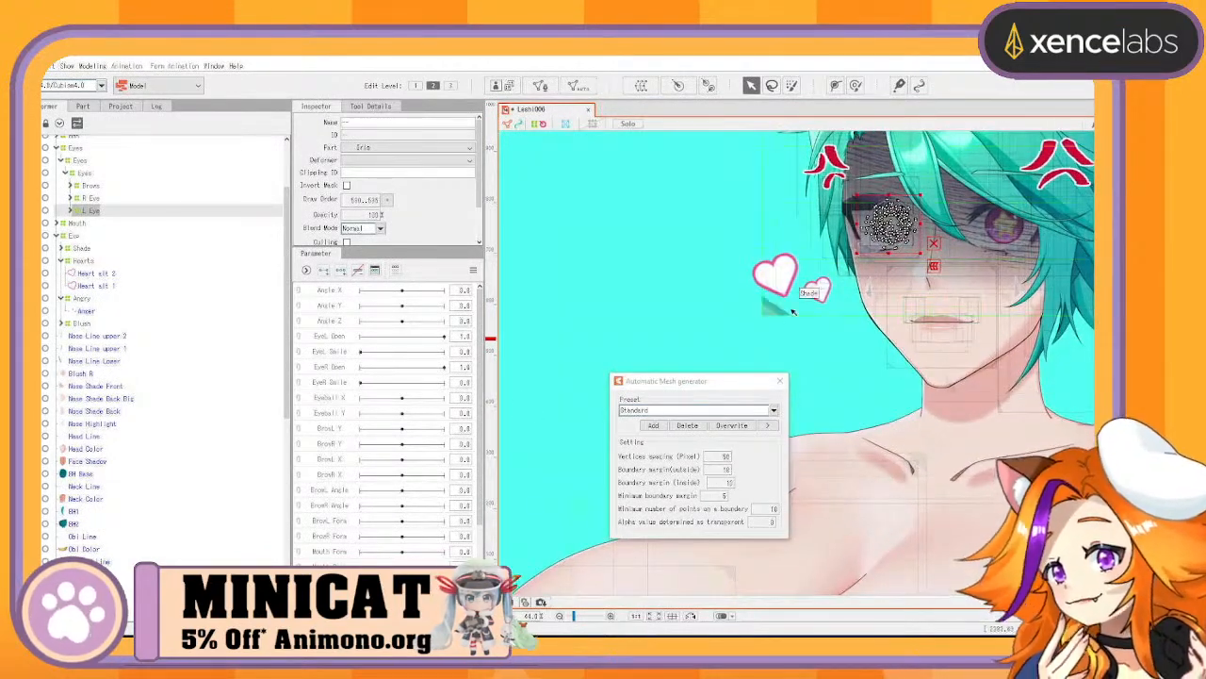
{"action": "left_click", "coordinate": [871, 291]}
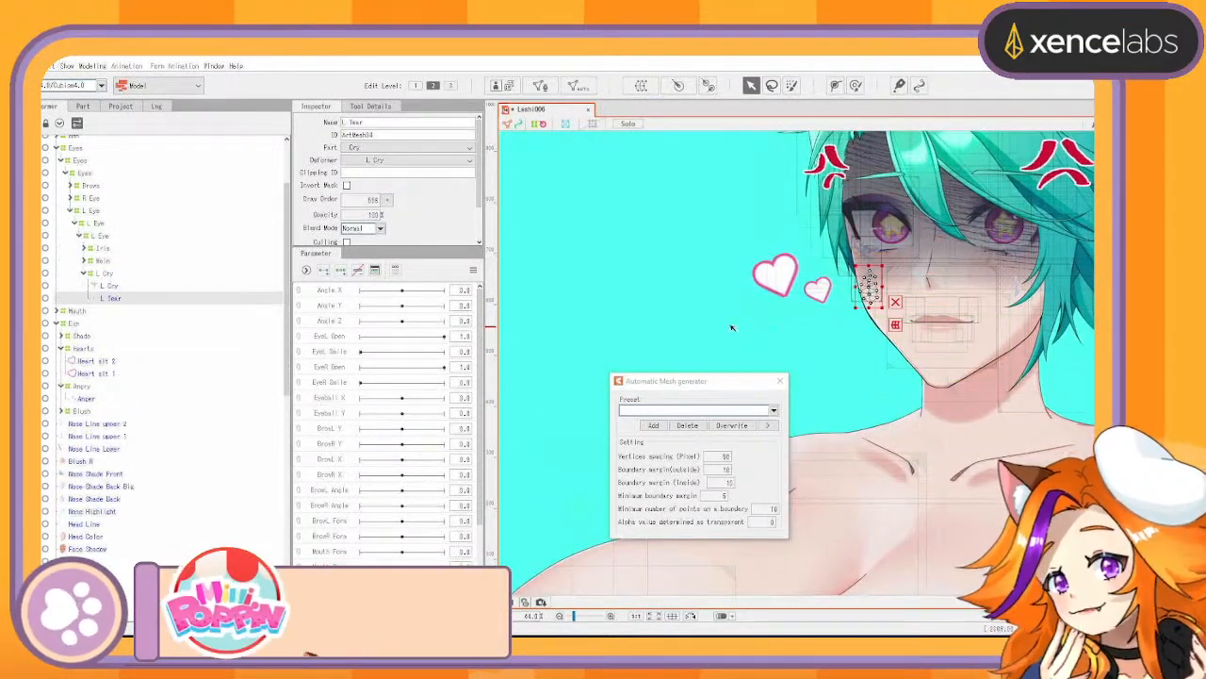
{"action": "left_click", "coordinate": [85, 272]}
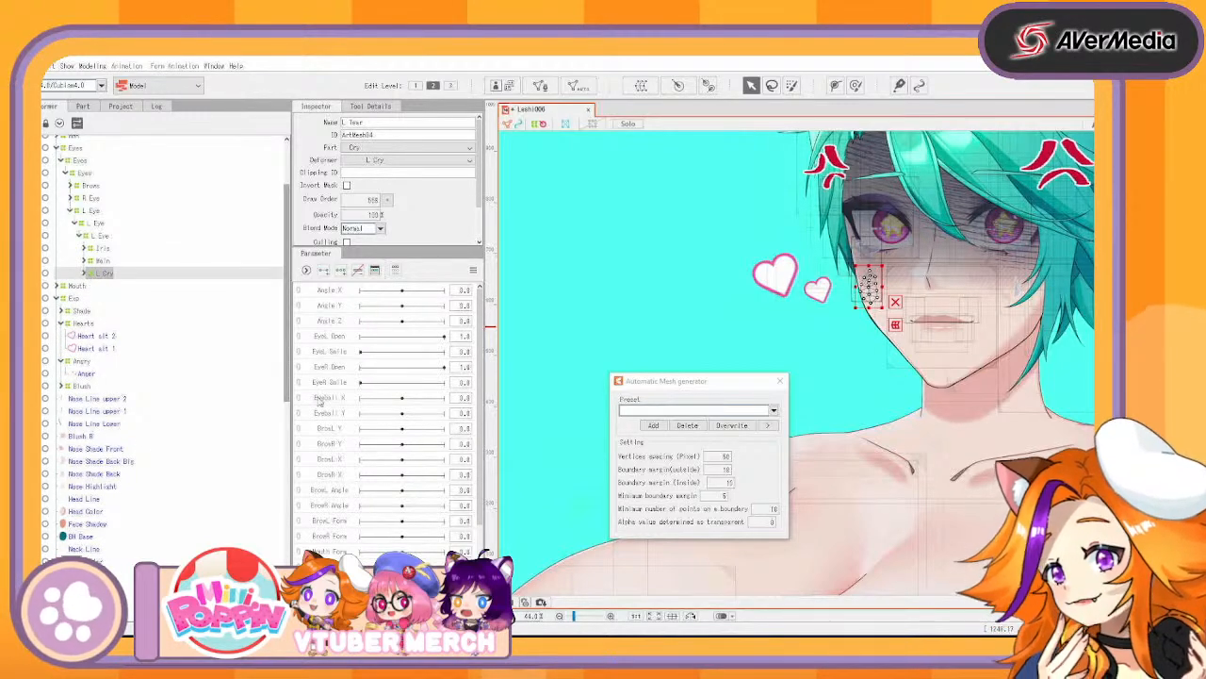
Collapse the Eyes, Hearts and Angry branches in the deformer tree
{"action": "scroll", "coordinate": [188, 336], "scroll_direction": "up", "scroll_amount": 3}
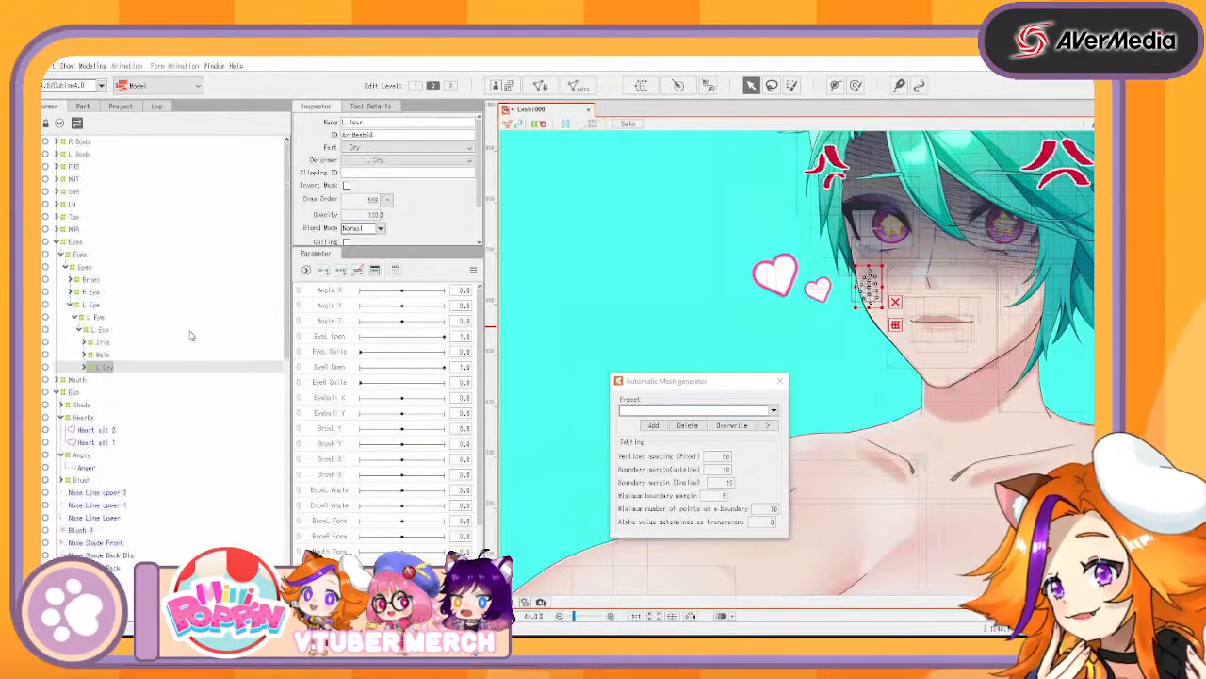
{"action": "left_click", "coordinate": [58, 242]}
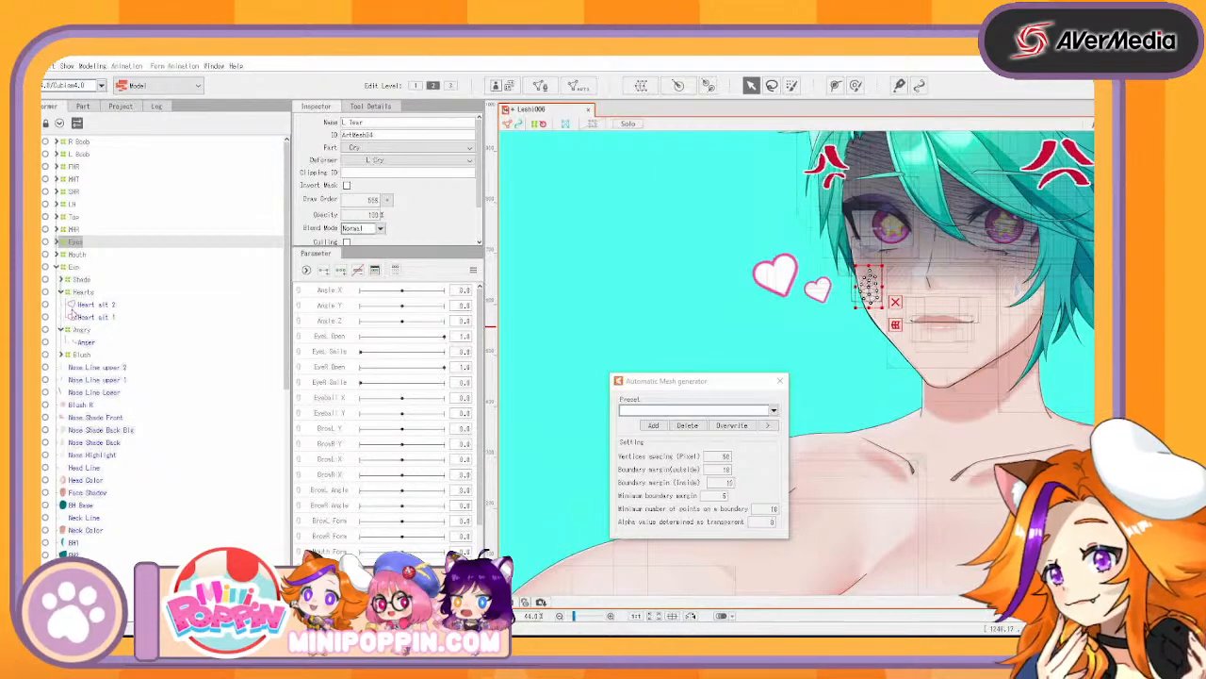
{"action": "left_click", "coordinate": [62, 292]}
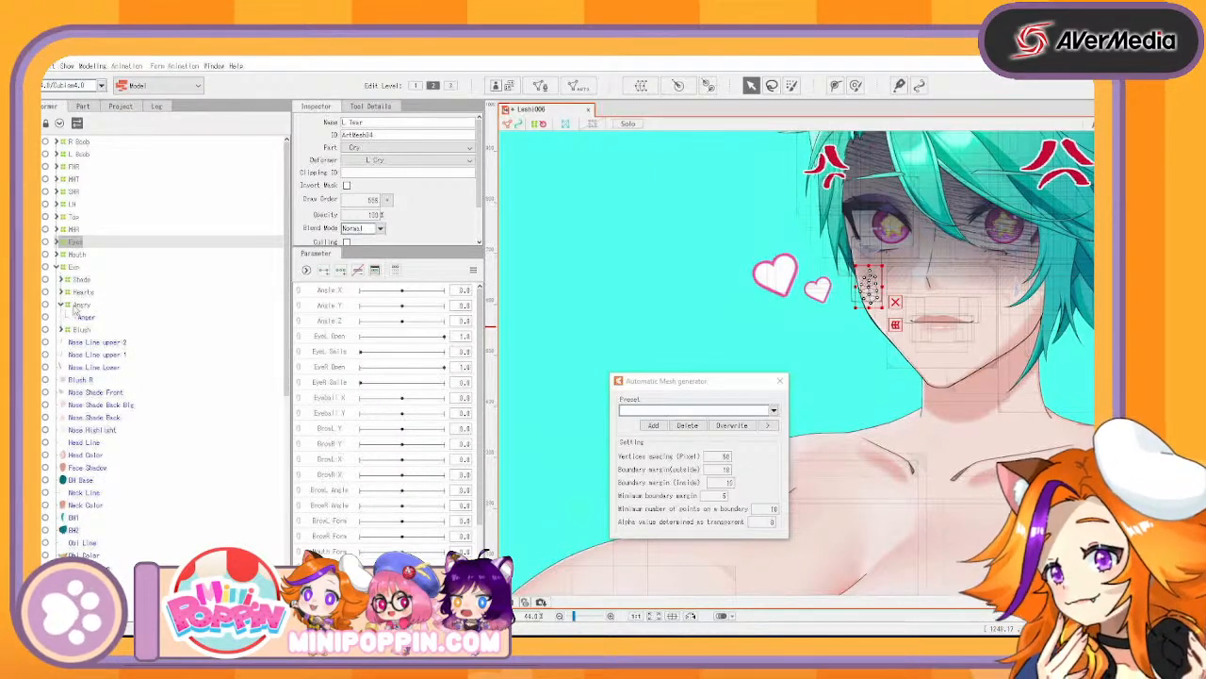
{"action": "left_click", "coordinate": [61, 304]}
Select the Shade, Hearts, Angry and Blush deformers under Exp and save the model
{"action": "left_click", "coordinate": [82, 305]}
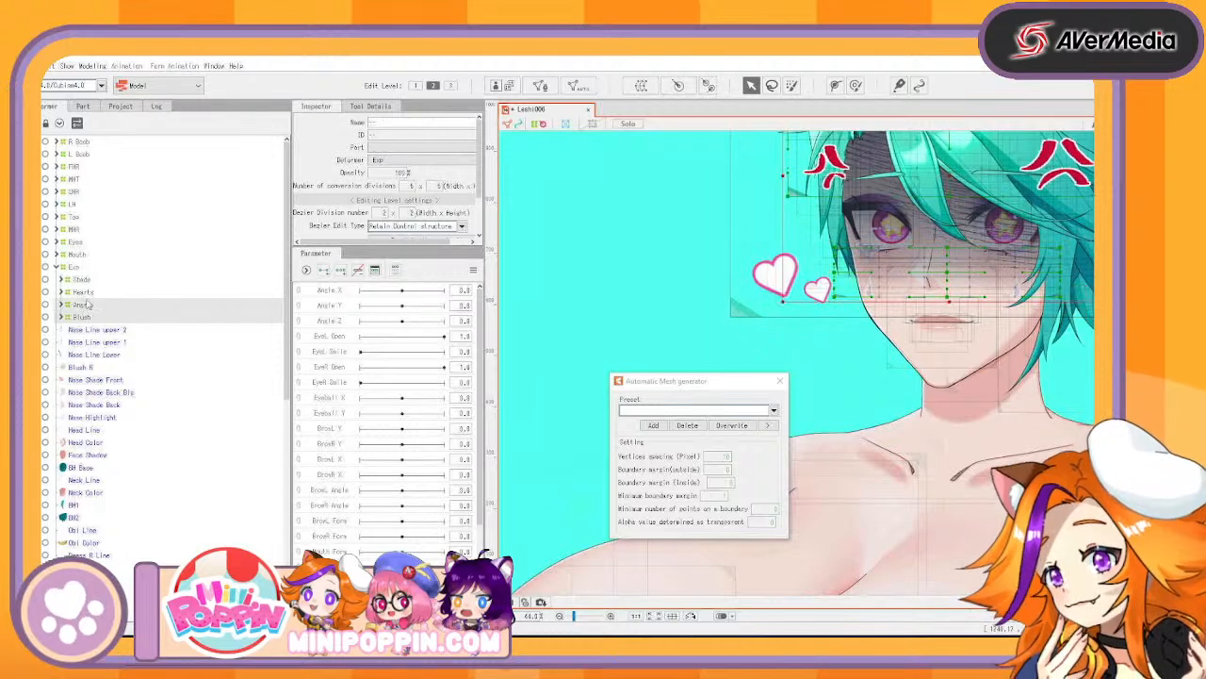
{"action": "left_click", "coordinate": [88, 294], "text": "ctrl"}
{"action": "left_click", "coordinate": [89, 281], "text": "ctrl"}
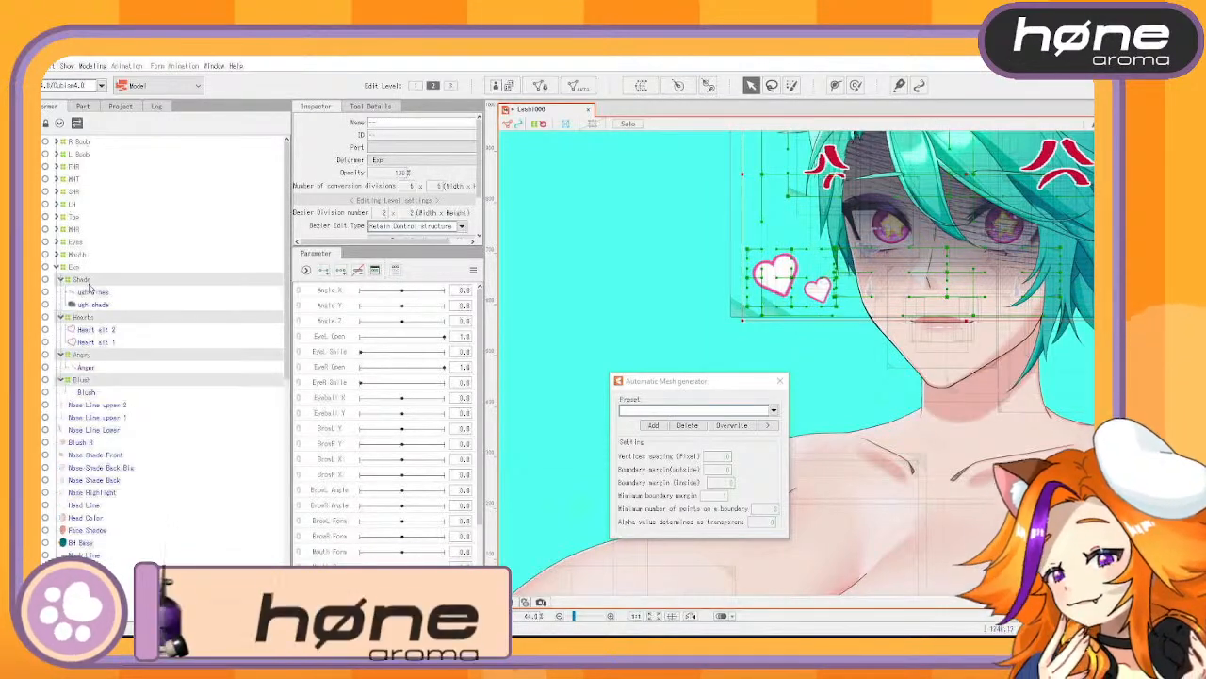
{"action": "key", "text": "ctrl+s"}
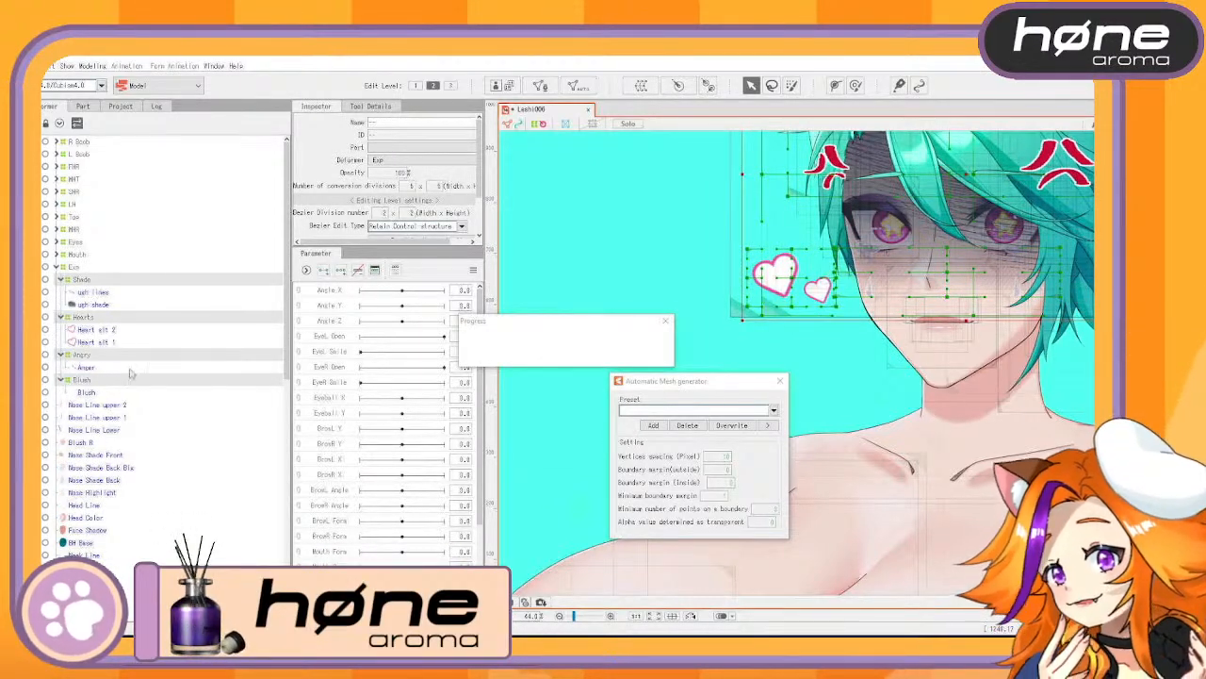
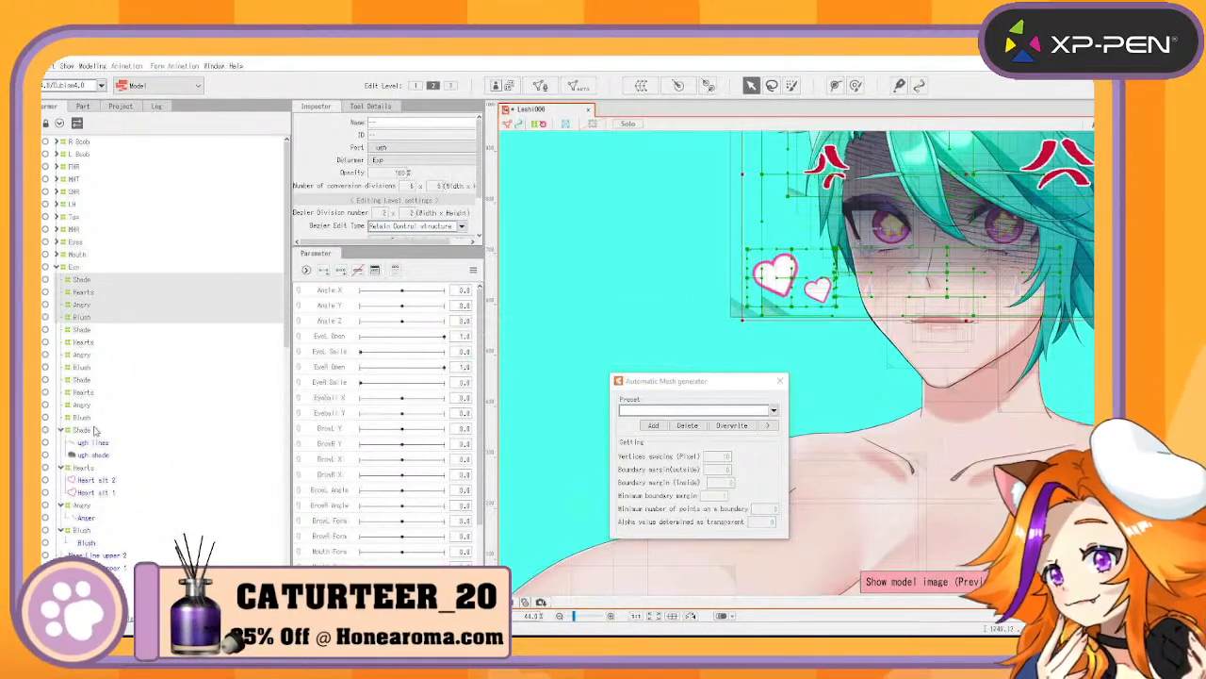
Nest the duplicated Shade, Hearts, Angry and Blush deformers inside their matching parents under Exp and select the inner four
{"action": "left_click_drag", "start_coordinate": [85, 430], "coordinate": [86, 281]}
{"action": "left_click_drag", "start_coordinate": [87, 422], "coordinate": [85, 311]}
{"action": "left_click_drag", "start_coordinate": [82, 404], "coordinate": [87, 362]}
{"action": "left_click", "coordinate": [85, 381]}
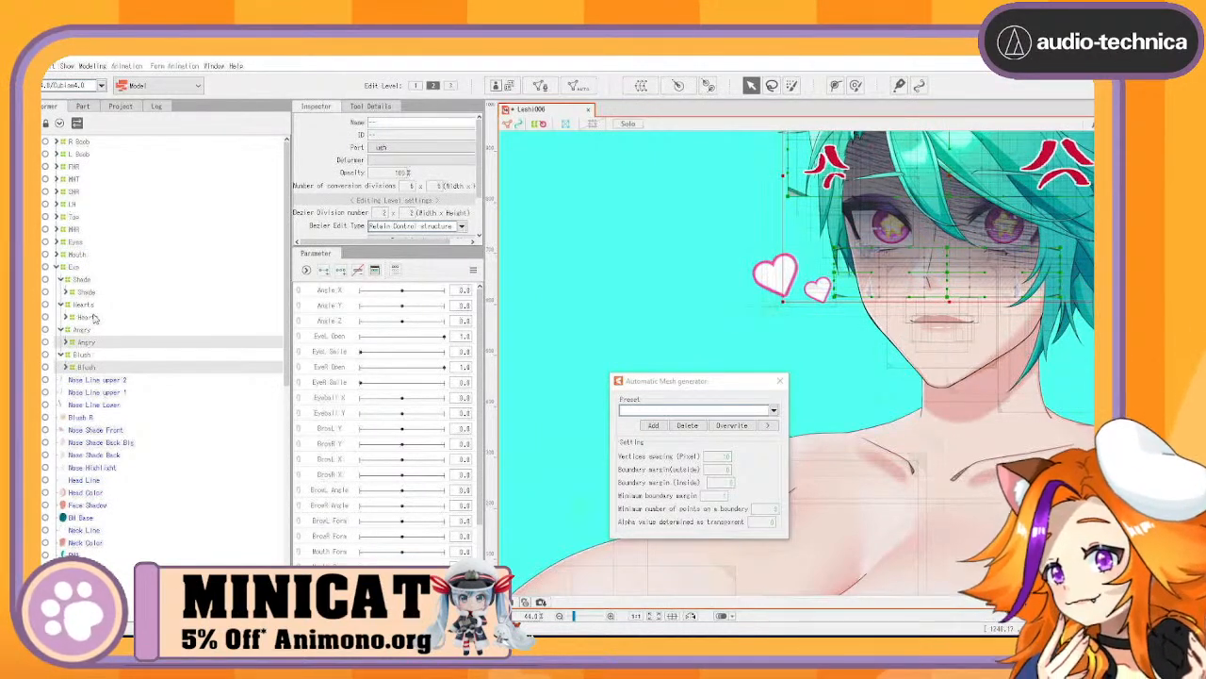
{"action": "left_click", "coordinate": [94, 318]}
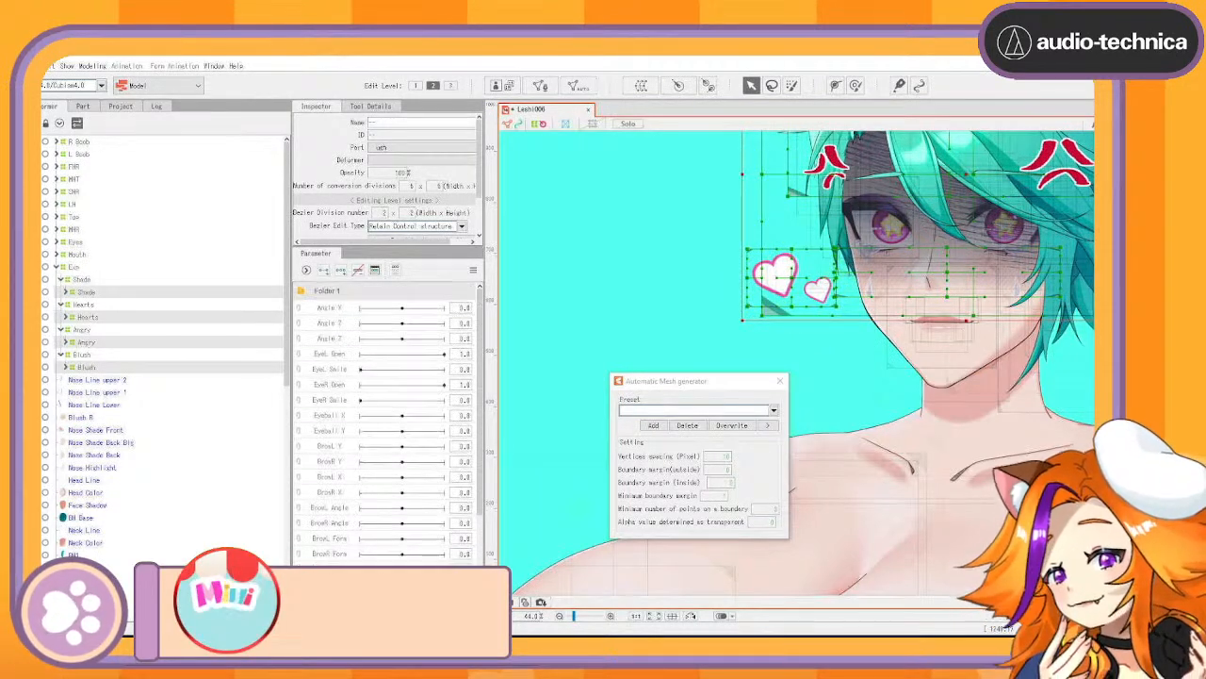
Create seven new parameter folders above the Angle X parameter
{"action": "left_click", "coordinate": [452, 616]}
{"action": "left_click", "coordinate": [453, 616]}
{"action": "left_click", "coordinate": [453, 615]}
{"action": "left_click", "coordinate": [452, 616]}
{"action": "left_click", "coordinate": [453, 615]}
{"action": "left_click", "coordinate": [453, 616]}
{"action": "left_click", "coordinate": [452, 616]}
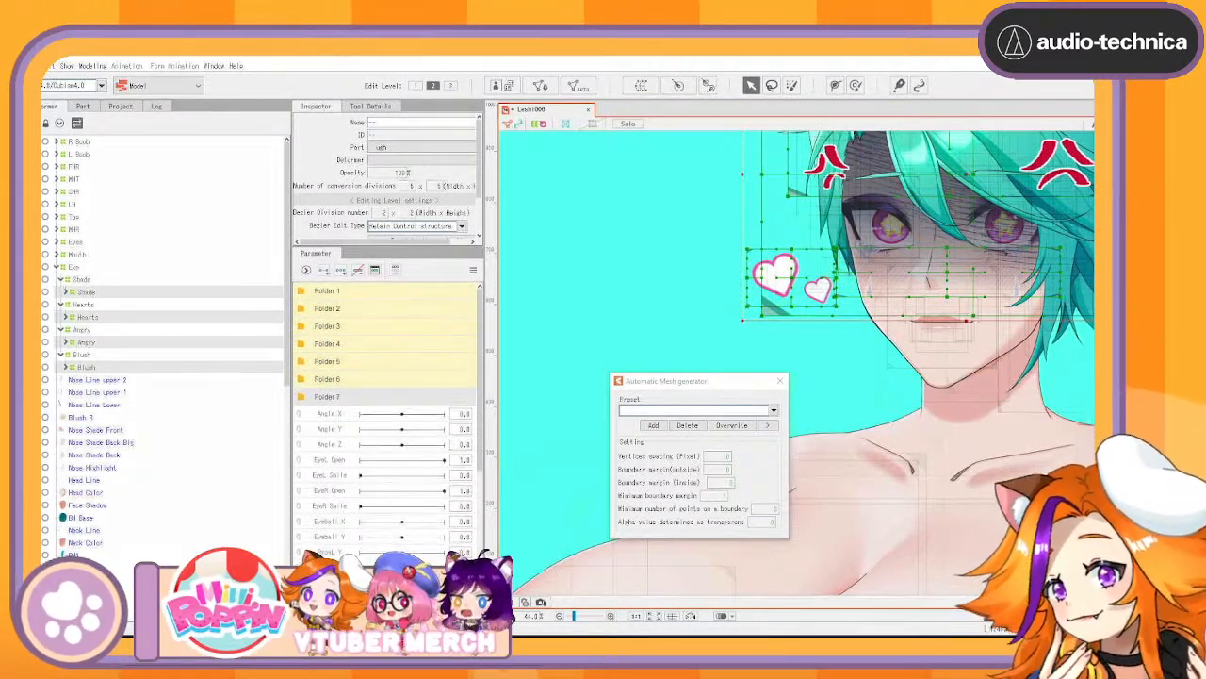
Rename the first parameter folder to Exp and the second to Facials
{"action": "double_click", "coordinate": [327, 291]}
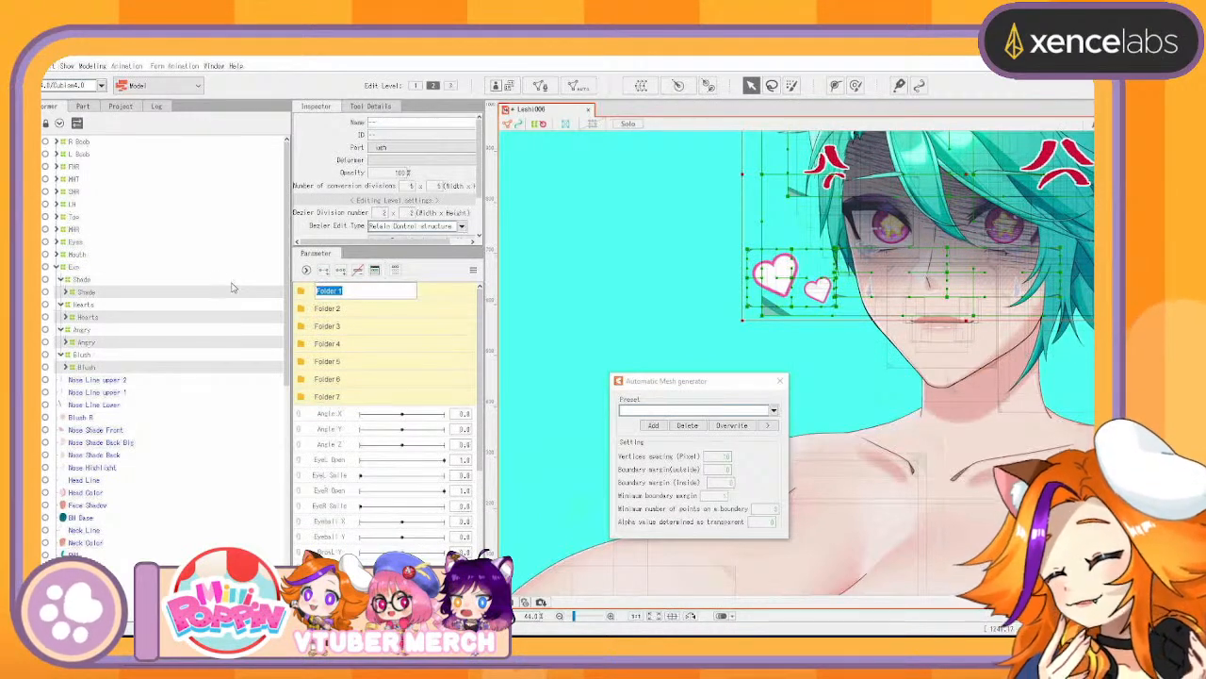
{"action": "type", "text": "Exp"}
{"action": "key", "text": "Return"}
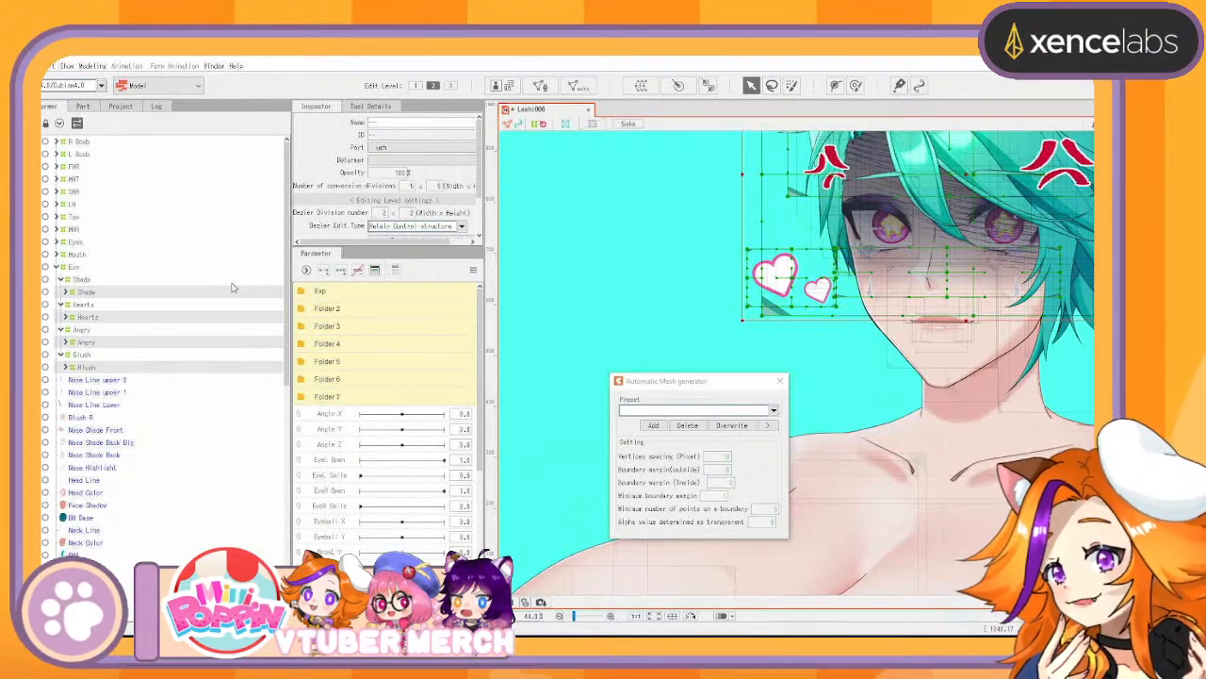
{"action": "double_click", "coordinate": [329, 308]}
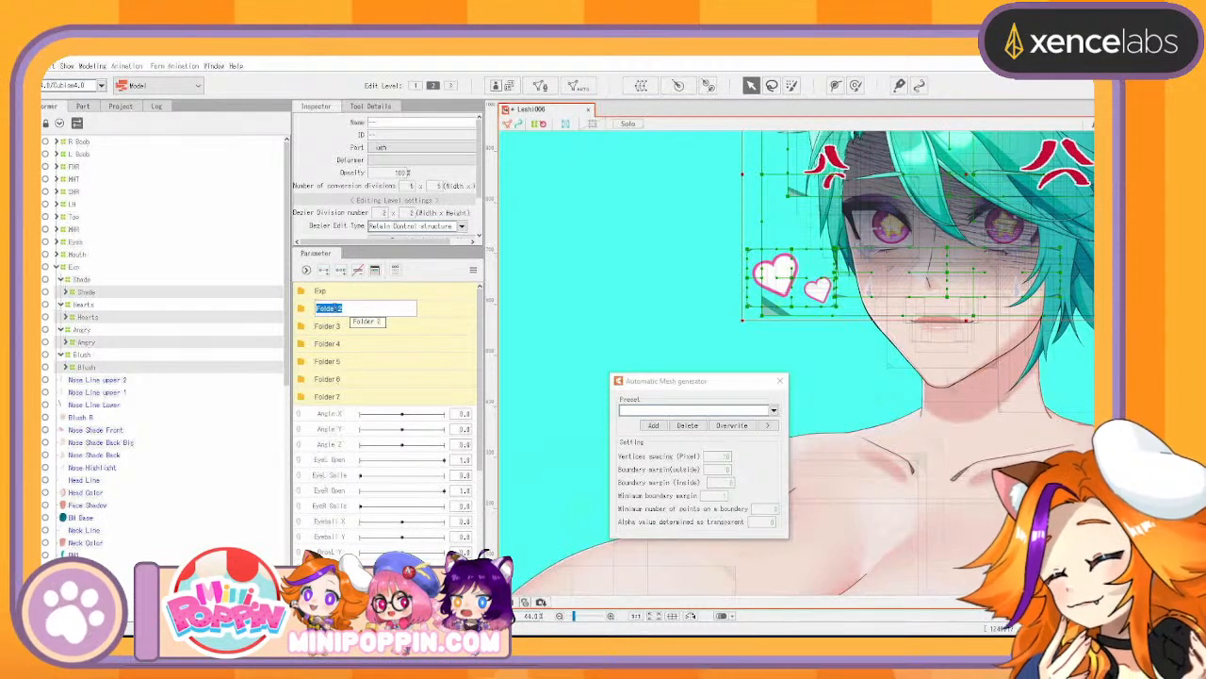
{"action": "type", "text": "Facials"}
{"action": "key", "text": "Return"}
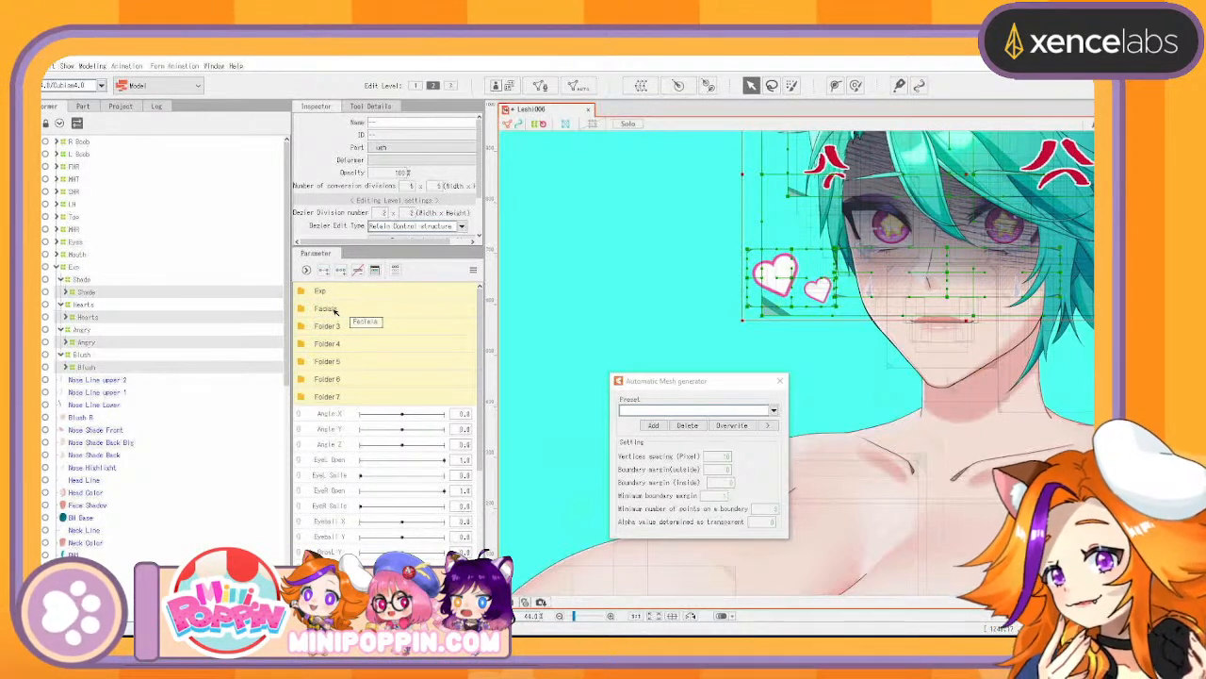
Rename the third parameter folder to Basics and the fourth to Idle
{"action": "double_click", "coordinate": [337, 326]}
{"action": "type", "text": "Bas"}
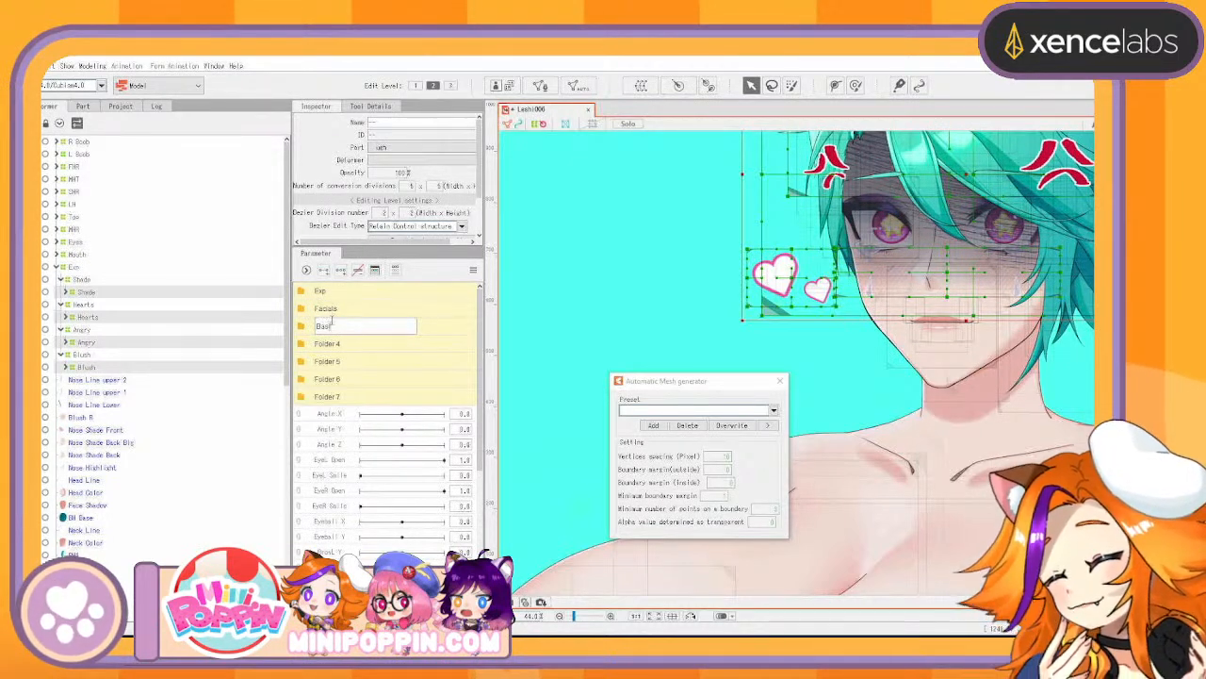
{"action": "type", "text": "ics"}
{"action": "key", "text": "Return"}
{"action": "double_click", "coordinate": [337, 344]}
{"action": "type", "text": "IDLE"}
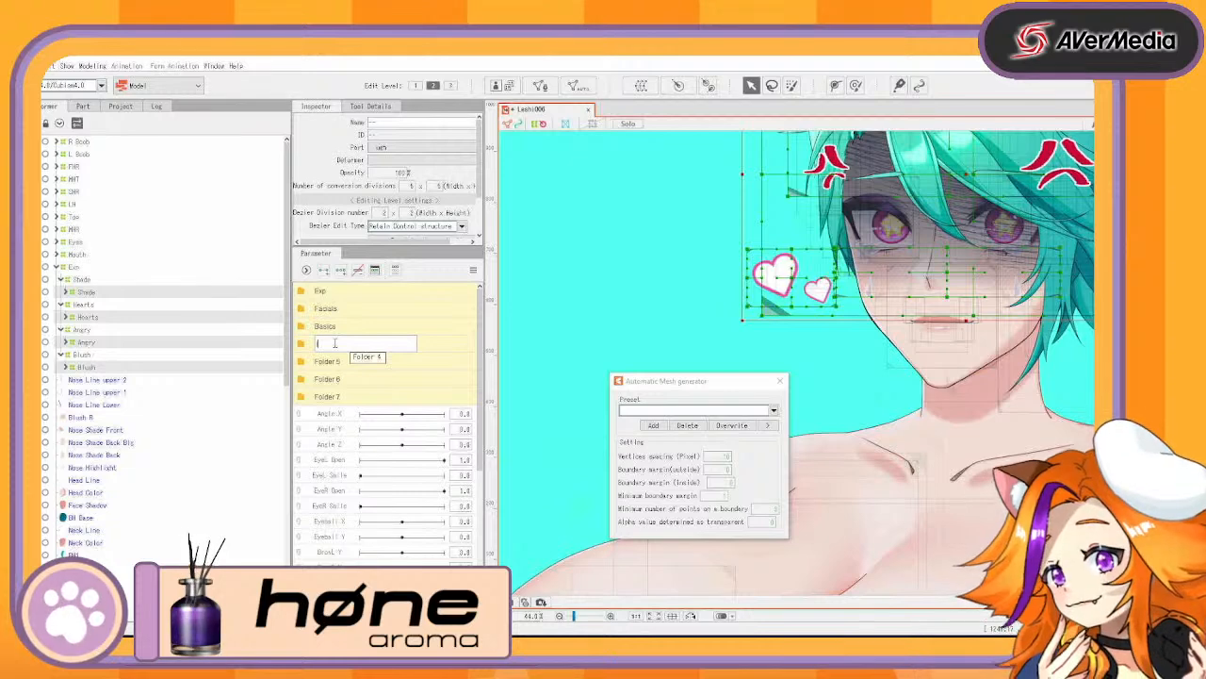
{"action": "key", "text": "Return"}
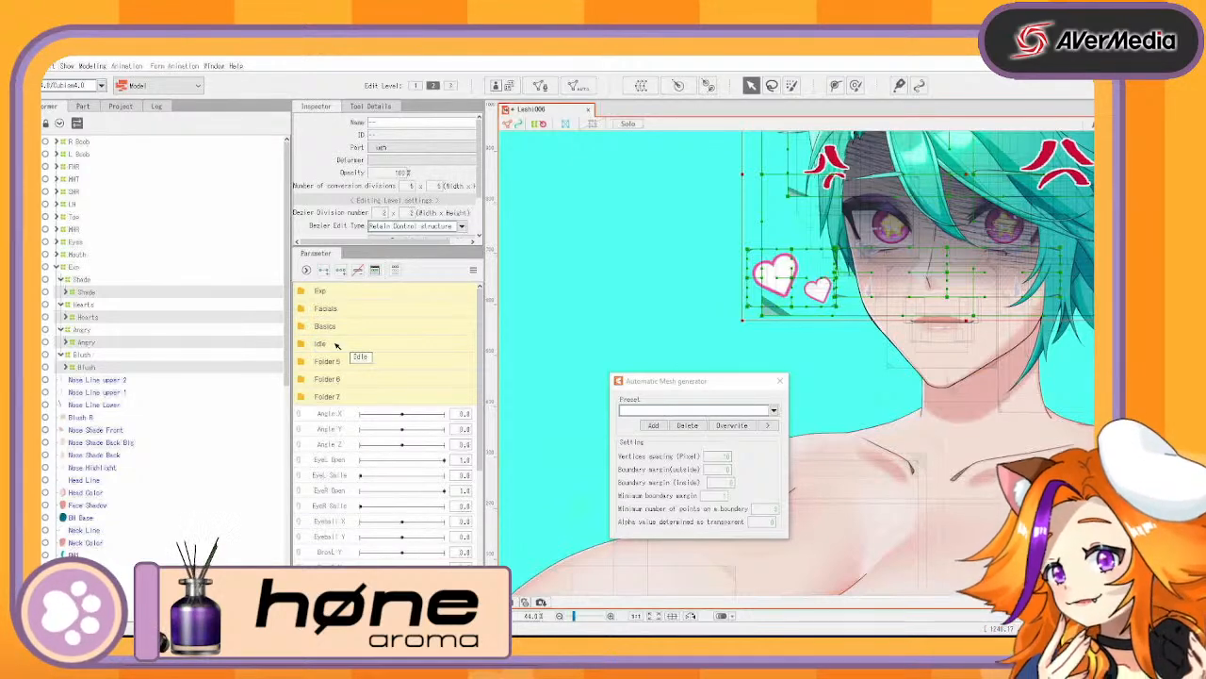
Rename the fifth parameter folder to Anim and the sixth to Physics
{"action": "double_click", "coordinate": [333, 364]}
{"action": "type", "text": "An"}
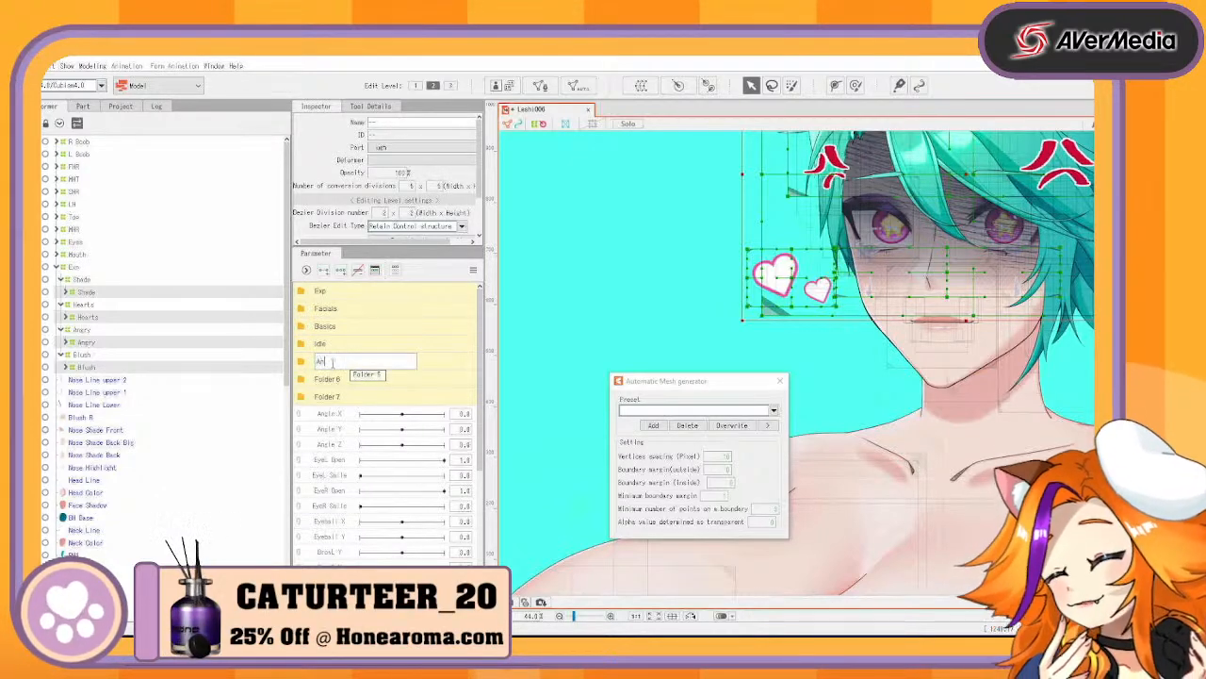
{"action": "type", "text": "im"}
{"action": "key", "text": "Return"}
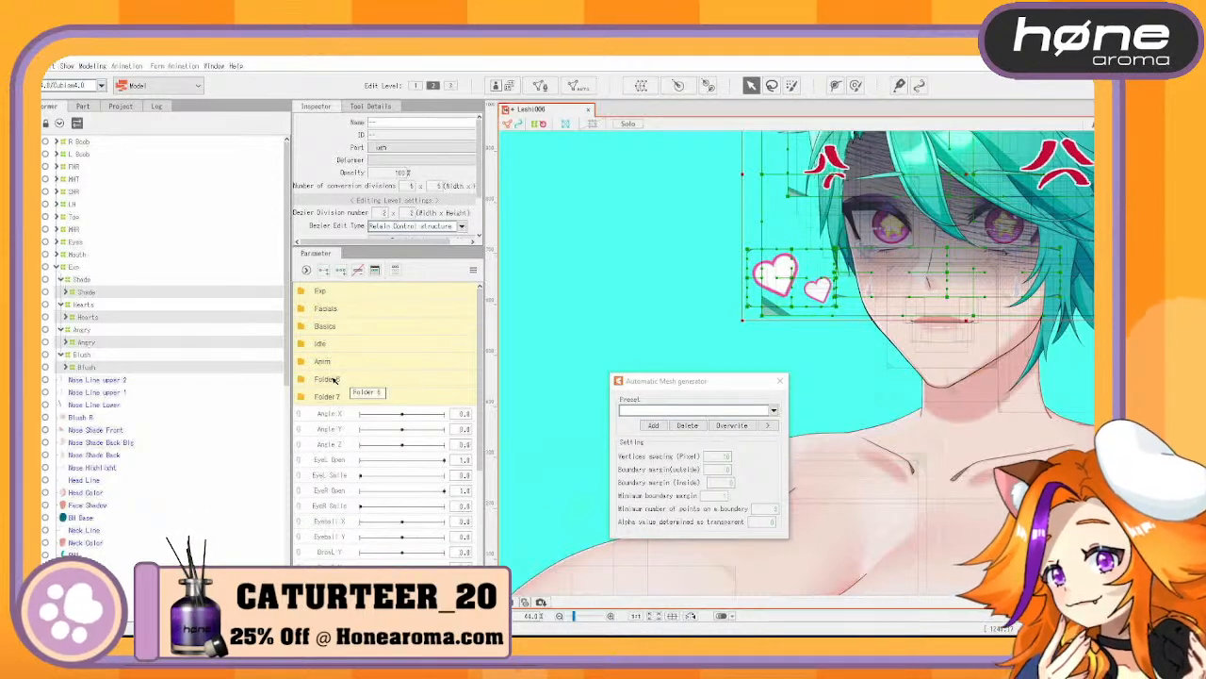
{"action": "double_click", "coordinate": [334, 379]}
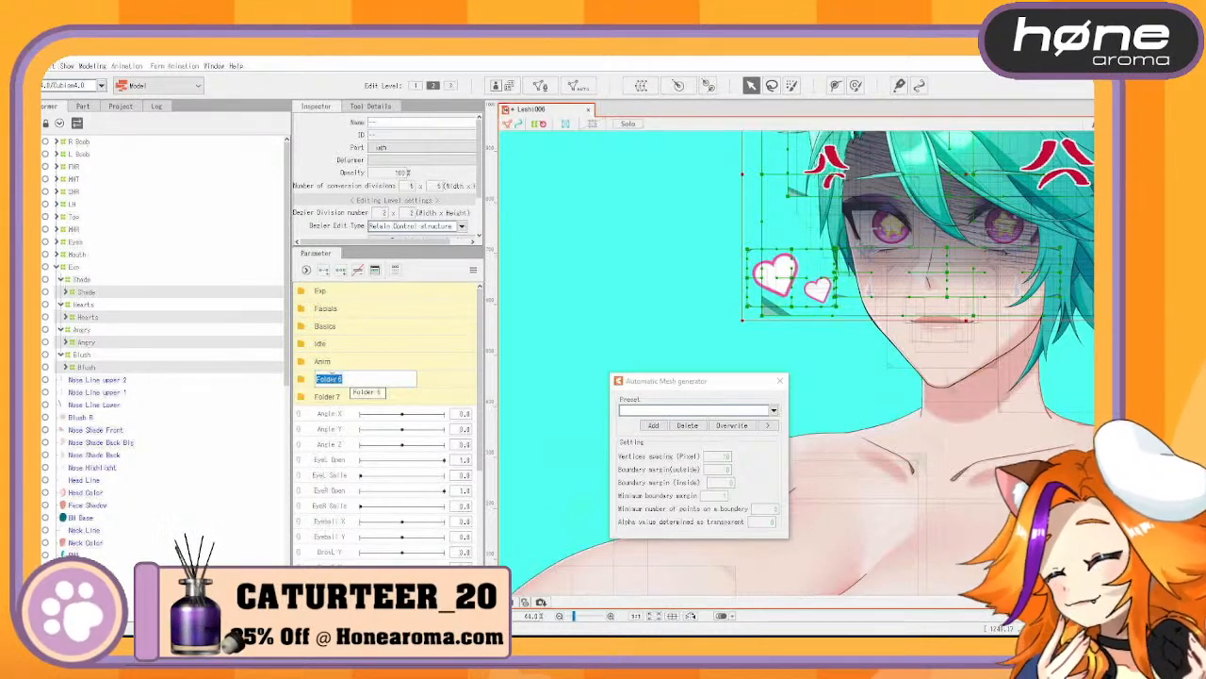
{"action": "type", "text": "Physics"}
{"action": "key", "text": "Return"}
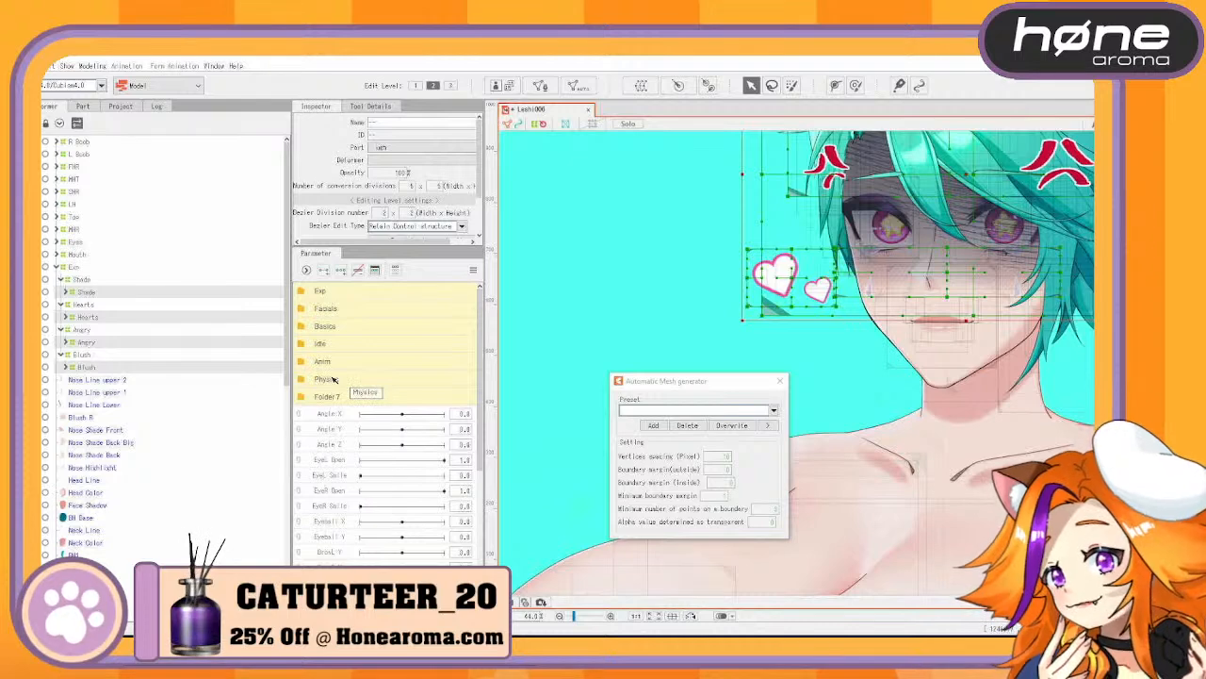
Rename the seventh parameter folder to Unused
{"action": "double_click", "coordinate": [332, 397]}
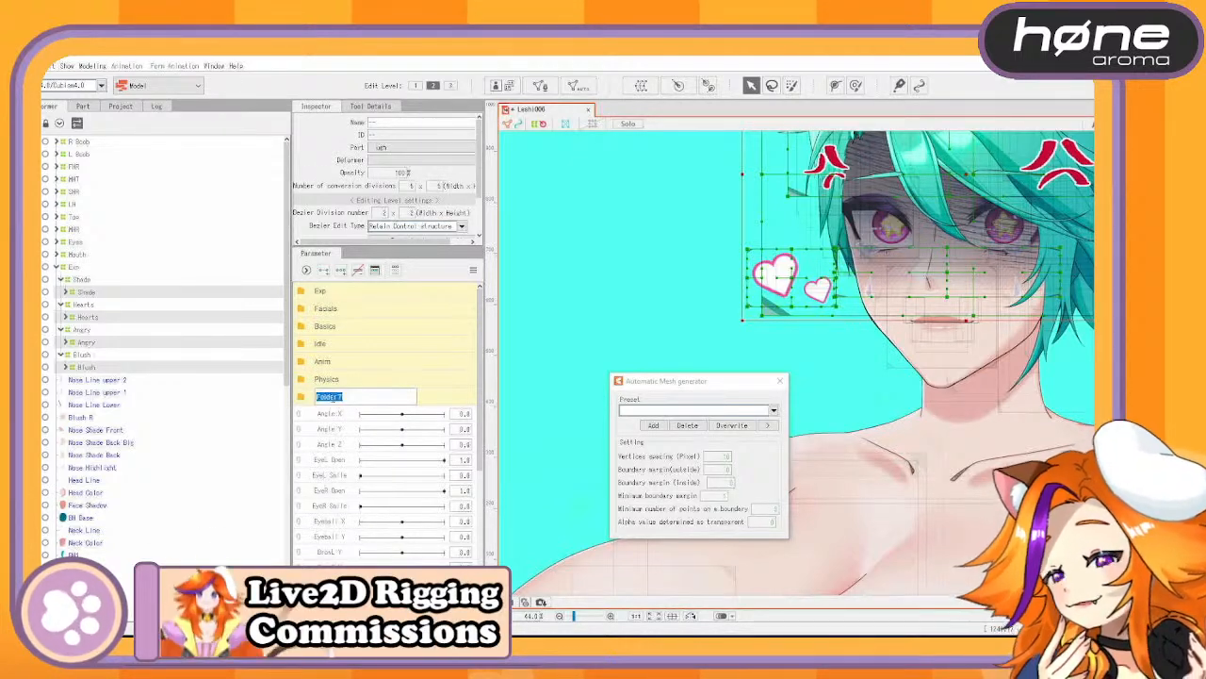
{"action": "type", "text": "Unused"}
{"action": "key", "text": "Return"}
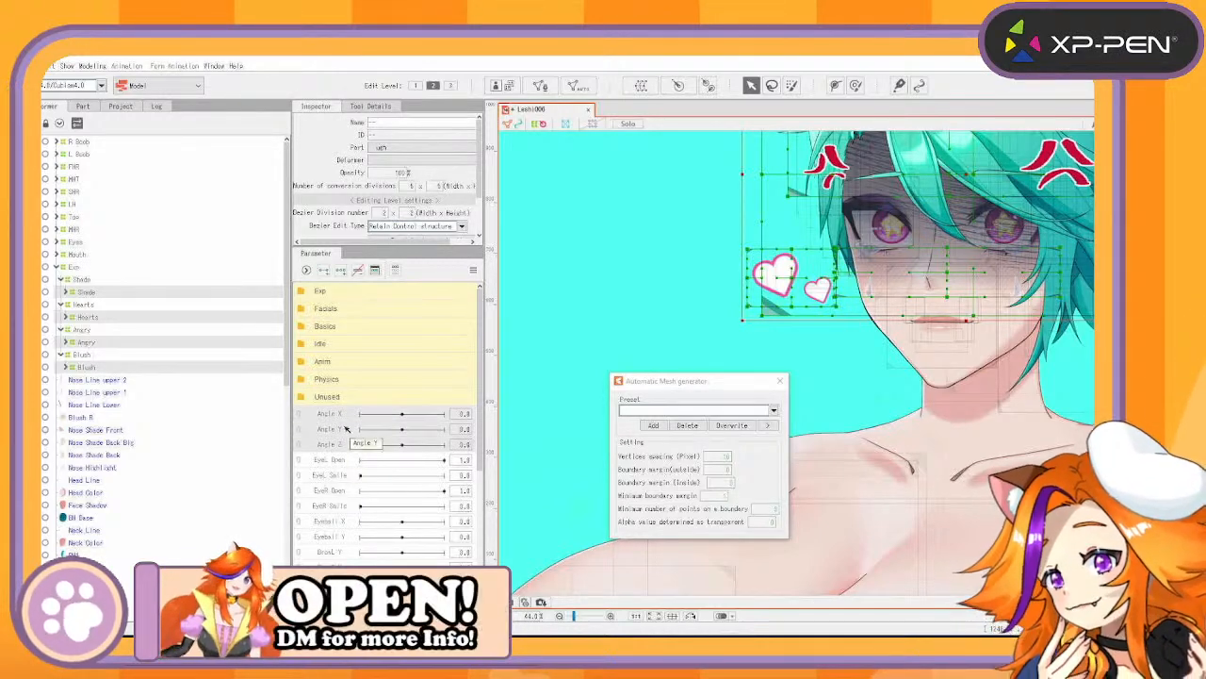
Move the Angle X, Y, Z and Body X, Y, Z parameters into the Basics folder
{"action": "scroll", "coordinate": [324, 506], "scroll_direction": "down", "scroll_amount": 2}
{"action": "scroll", "coordinate": [323, 506], "scroll_direction": "down", "scroll_amount": 3}
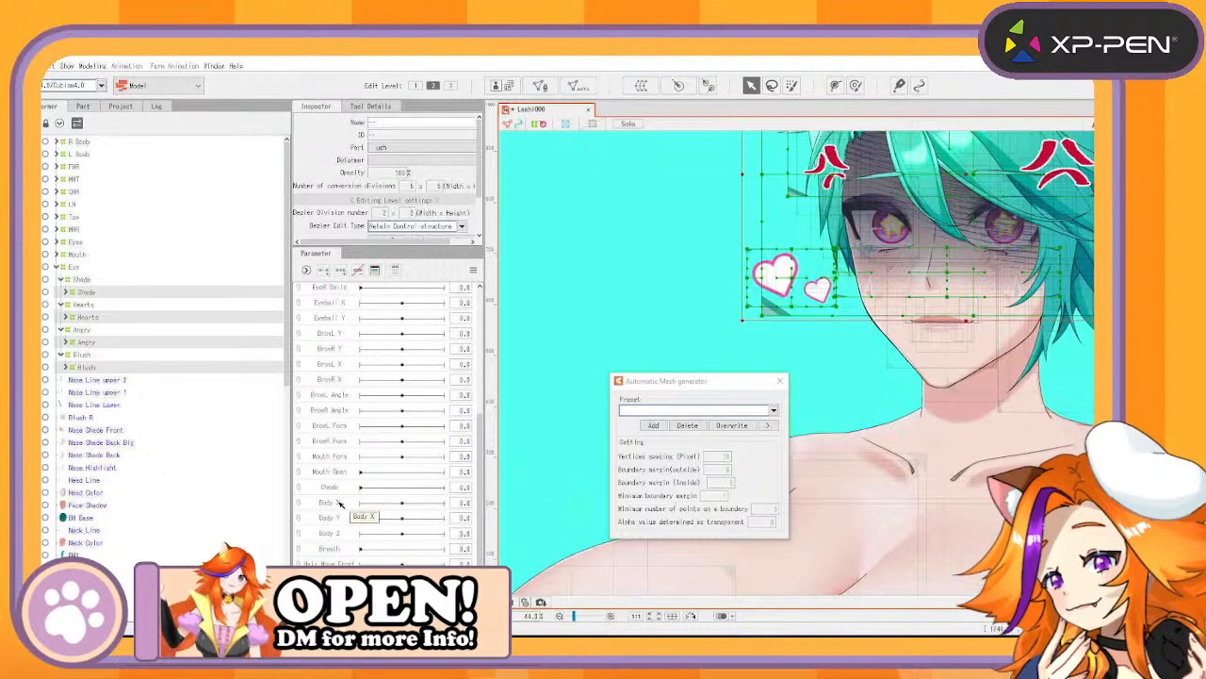
{"action": "scroll", "coordinate": [347, 524], "scroll_direction": "up", "scroll_amount": 5}
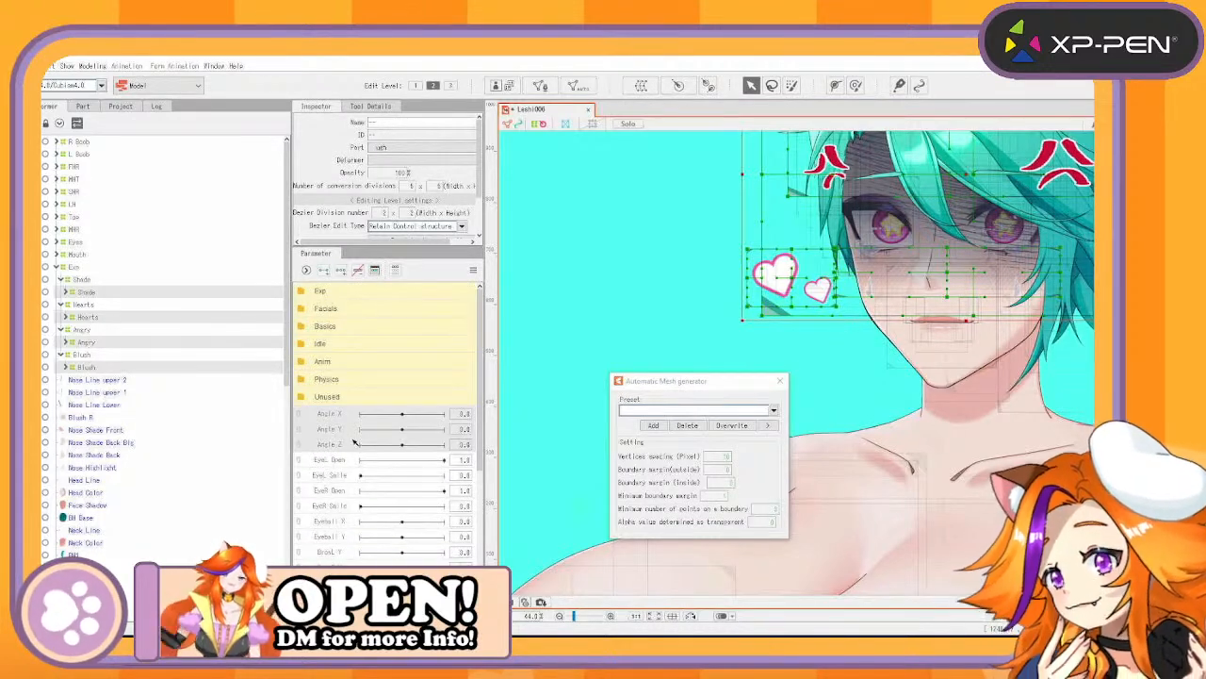
{"action": "scroll", "coordinate": [342, 414], "scroll_direction": "down", "scroll_amount": 1}
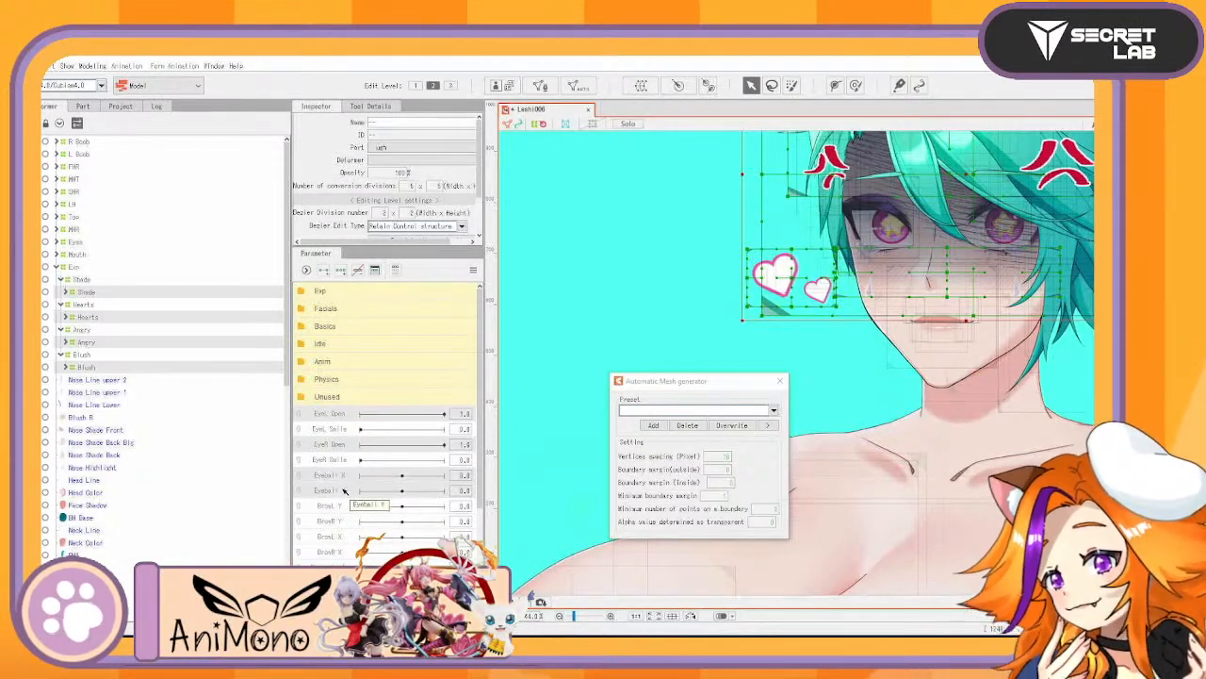
Move the eye open, eyeball, BrowL Y, BrowR Y, Mouth Form and Mouth Open parameters into the Facials folder
{"action": "scroll", "coordinate": [363, 500], "scroll_direction": "down", "scroll_amount": 1}
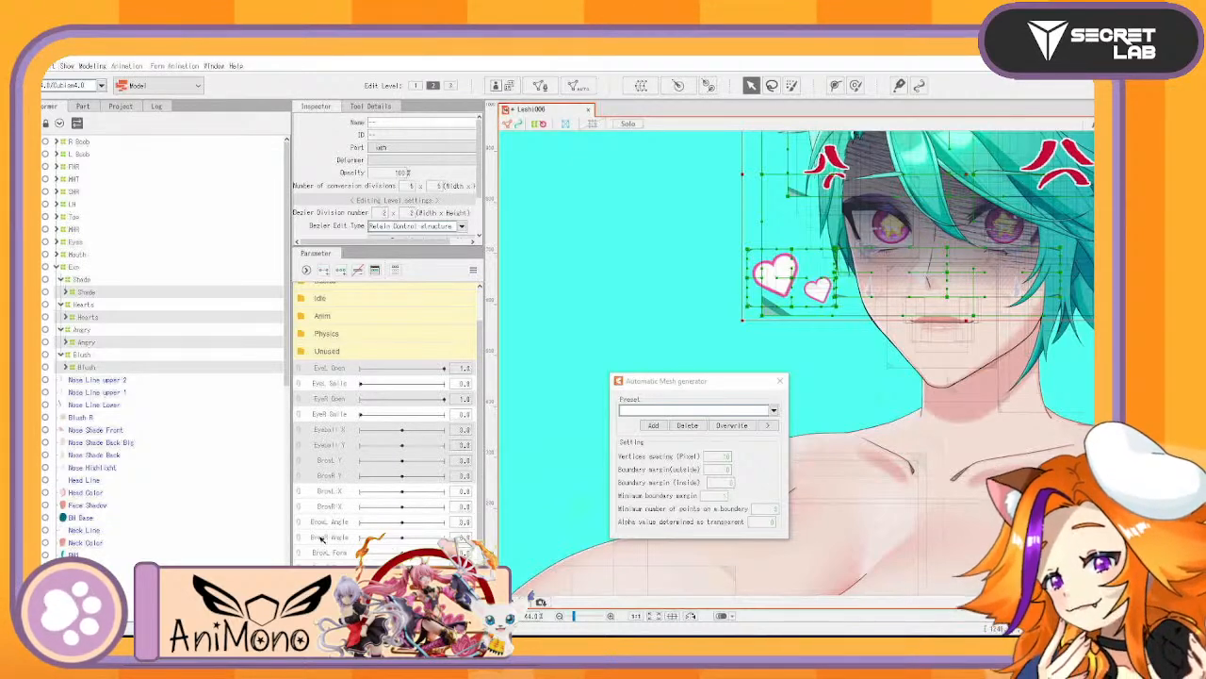
{"action": "scroll", "coordinate": [361, 521], "scroll_direction": "down", "scroll_amount": 2}
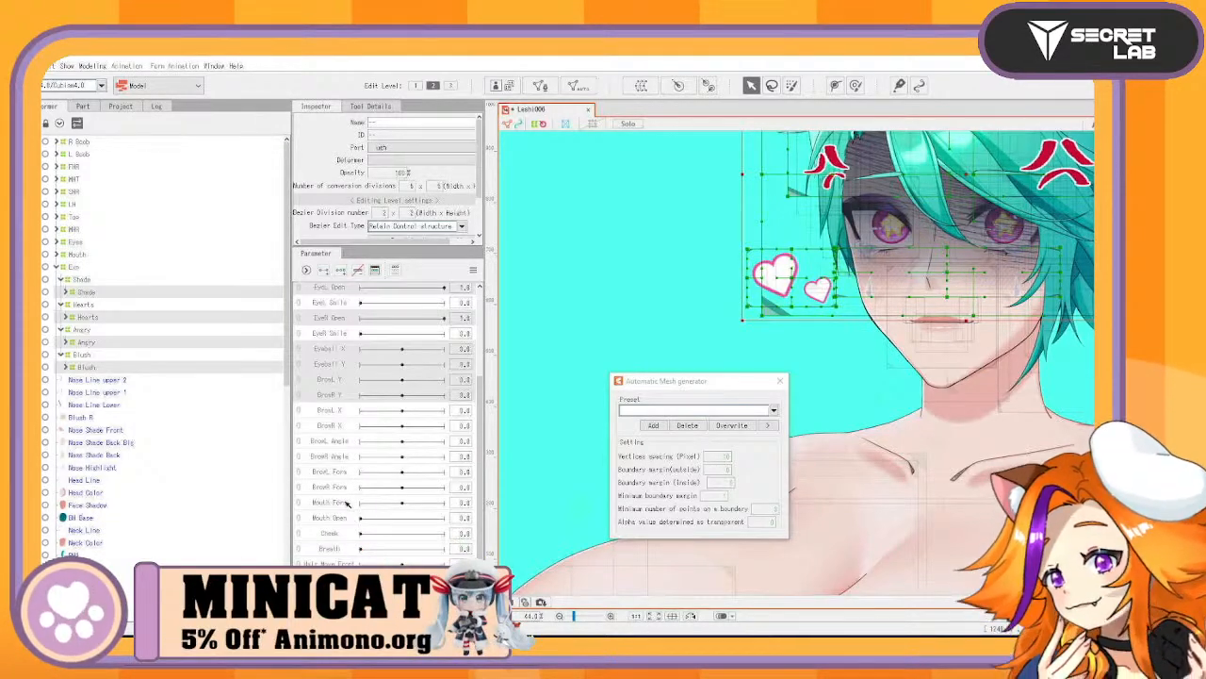
{"action": "scroll", "coordinate": [350, 514], "scroll_direction": "up", "scroll_amount": 3}
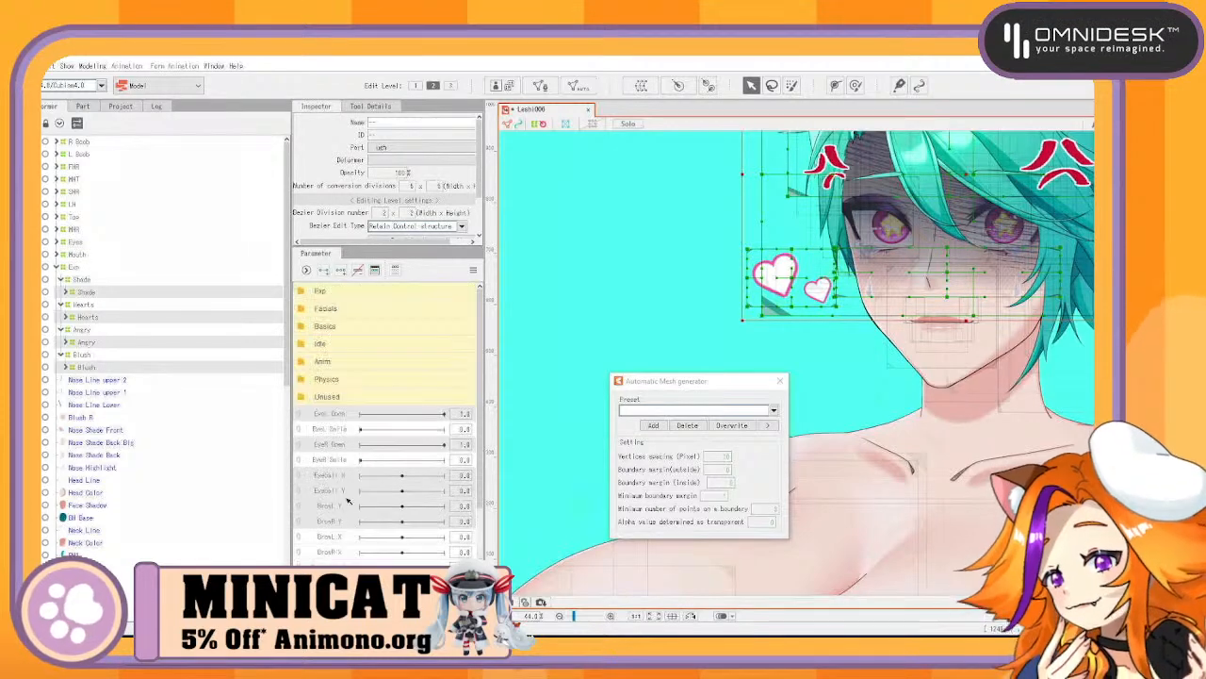
{"action": "left_click_drag", "start_coordinate": [339, 415], "coordinate": [334, 312]}
{"action": "left_click", "coordinate": [334, 312]}
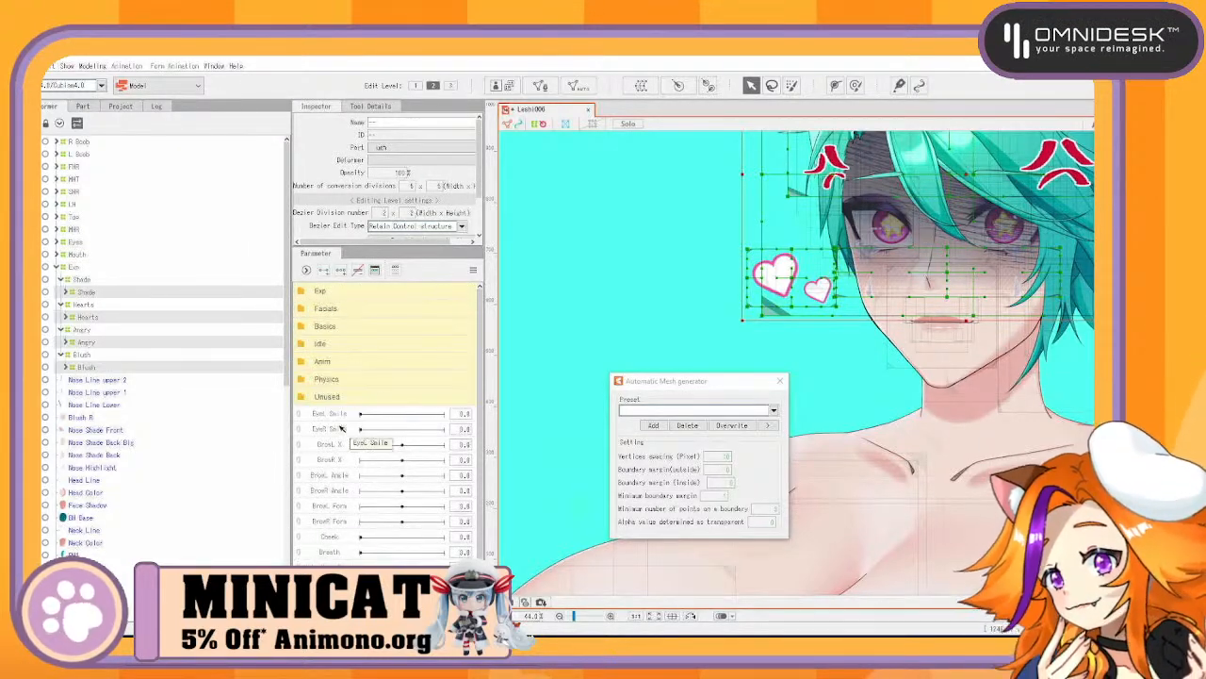
Move the Breath parameter into the Idle folder and all remaining loose parameters into Unused
{"action": "left_click_drag", "start_coordinate": [339, 553], "coordinate": [347, 349]}
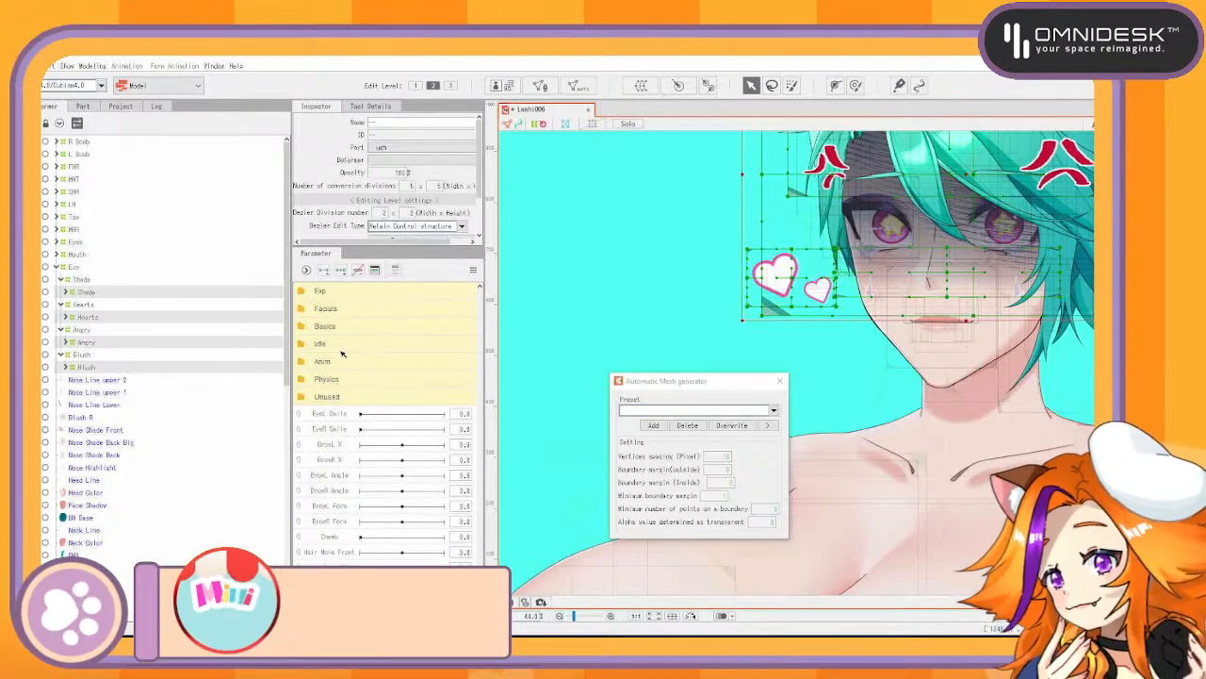
{"action": "left_click", "coordinate": [342, 415], "text": "shift"}
{"action": "left_click_drag", "start_coordinate": [342, 416], "coordinate": [341, 402]}
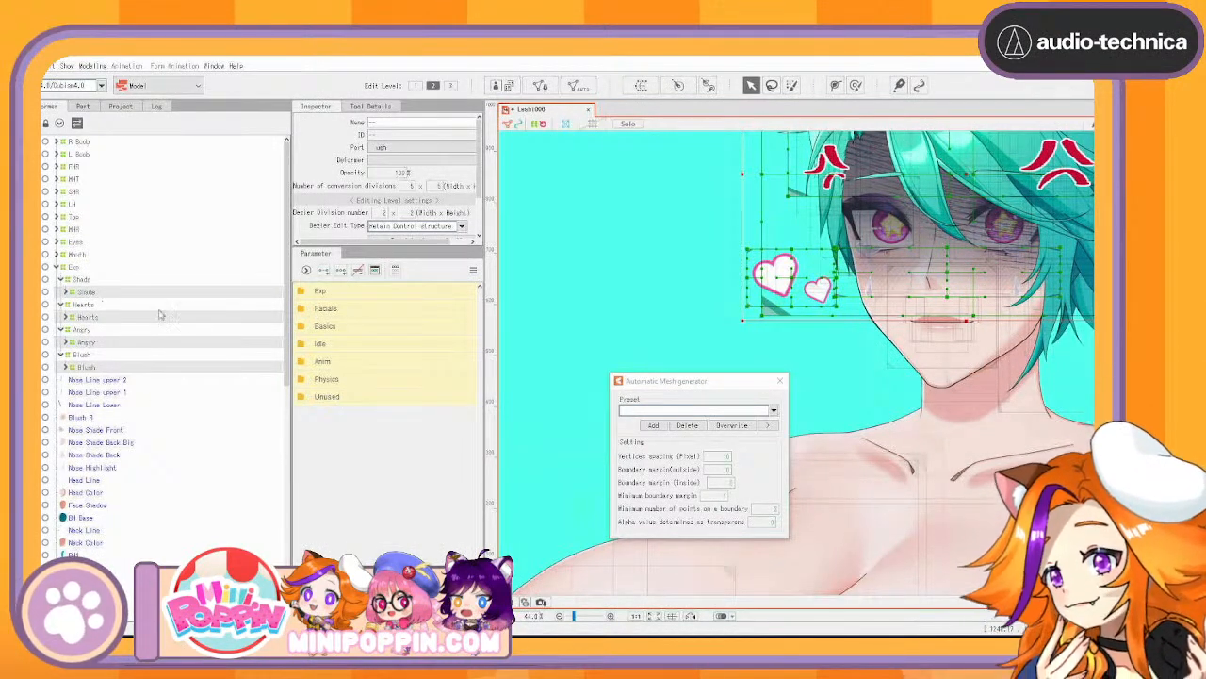
Create a parameter named Shade in the Exp folder with a range of 0 to 1
{"action": "left_click", "coordinate": [439, 617]}
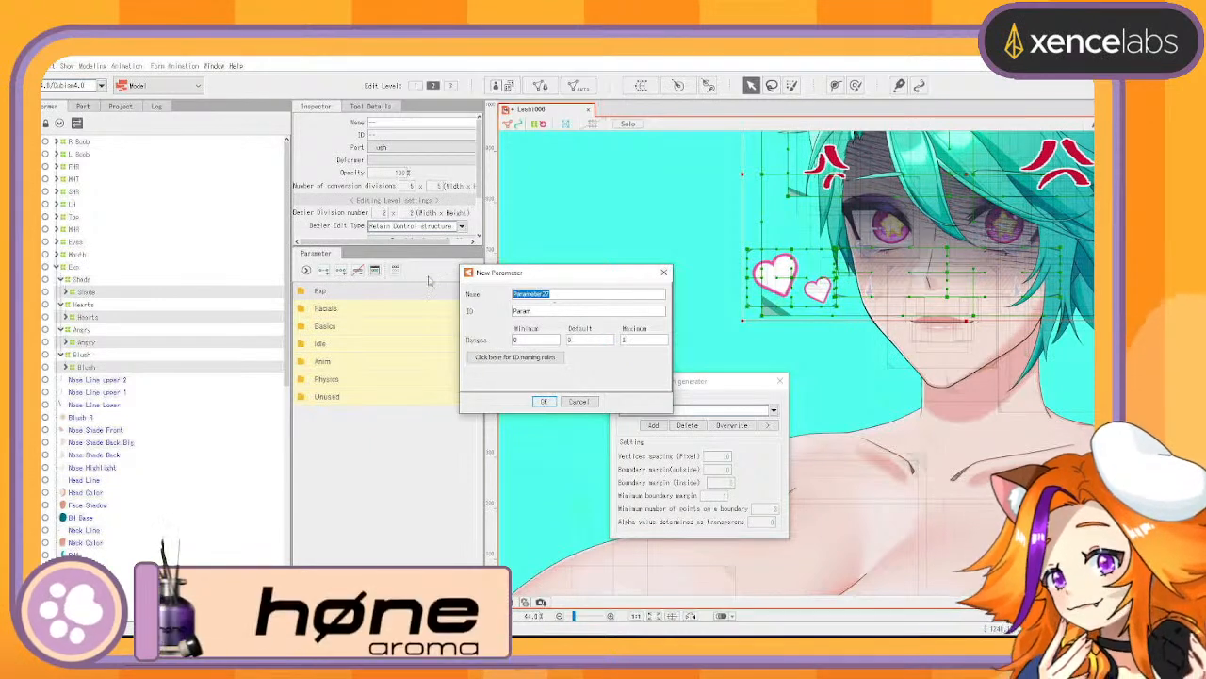
{"action": "type", "text": "Shade"}
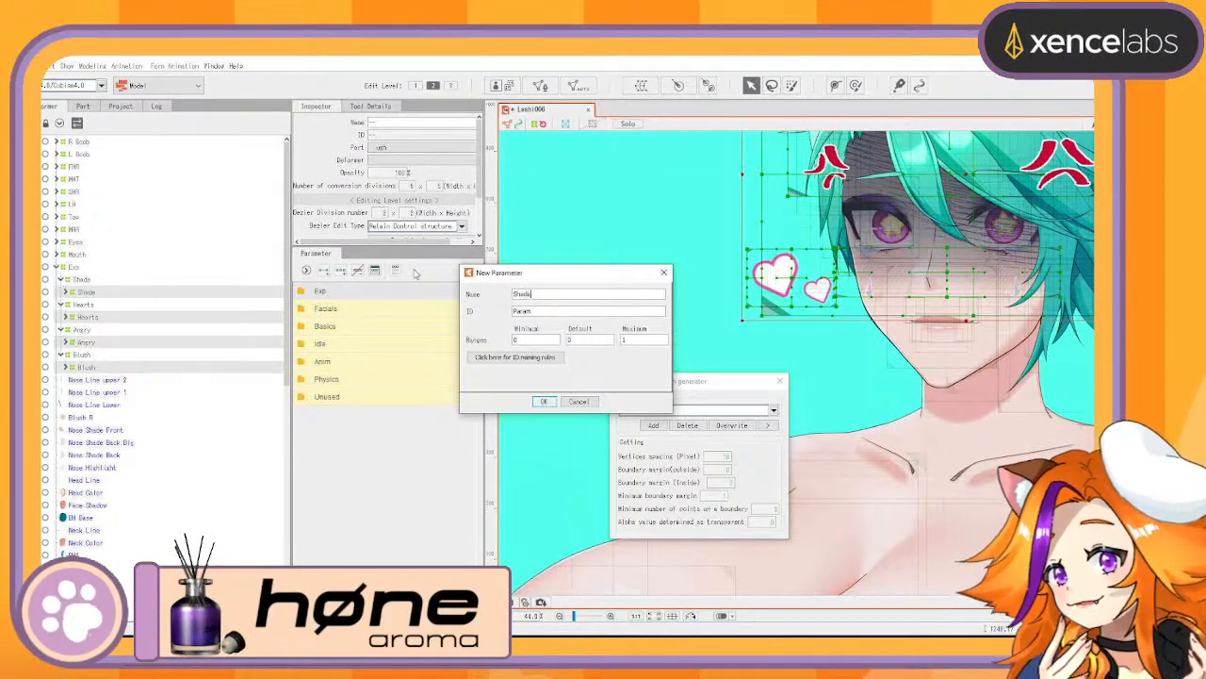
{"action": "left_click", "coordinate": [544, 402]}
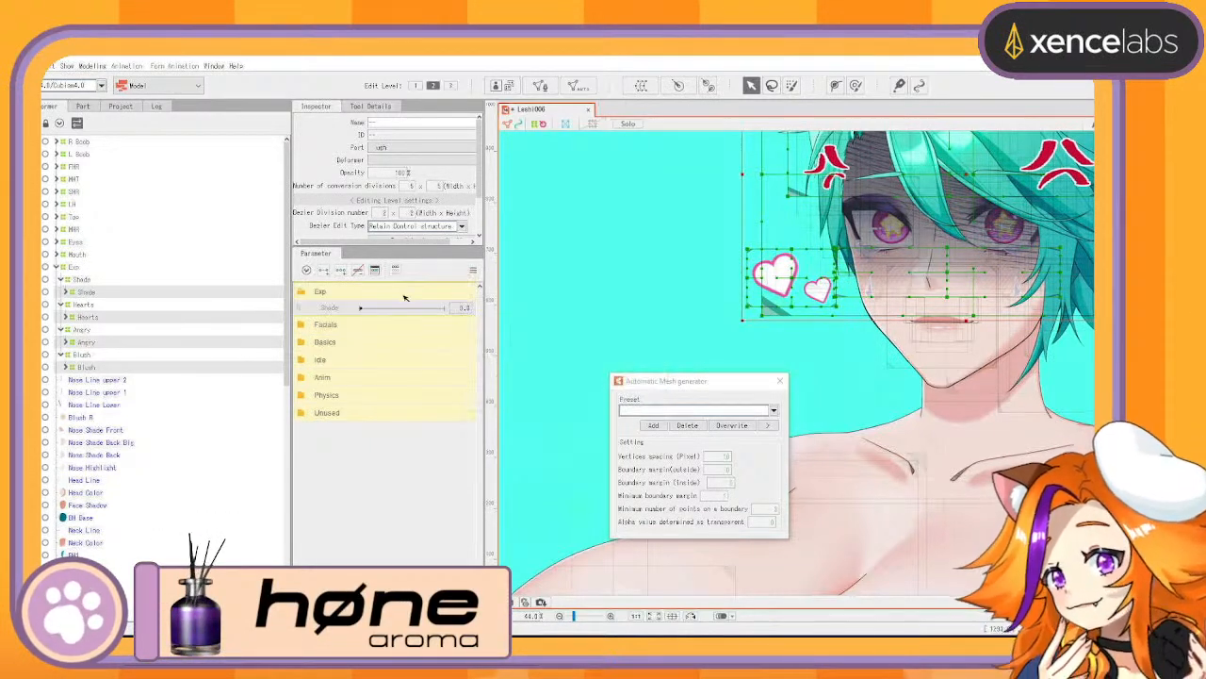
Replicate the Shade parameter until the Exp folder holds four copies
{"action": "right_click", "coordinate": [331, 311]}
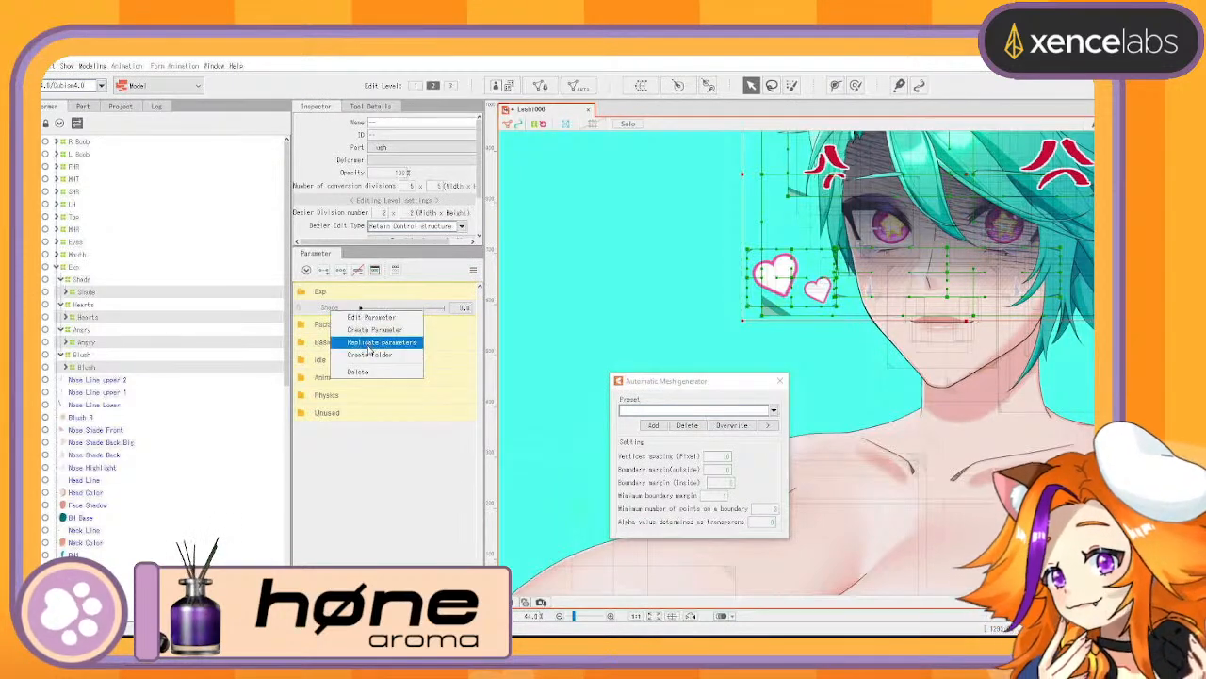
{"action": "left_click", "coordinate": [377, 342]}
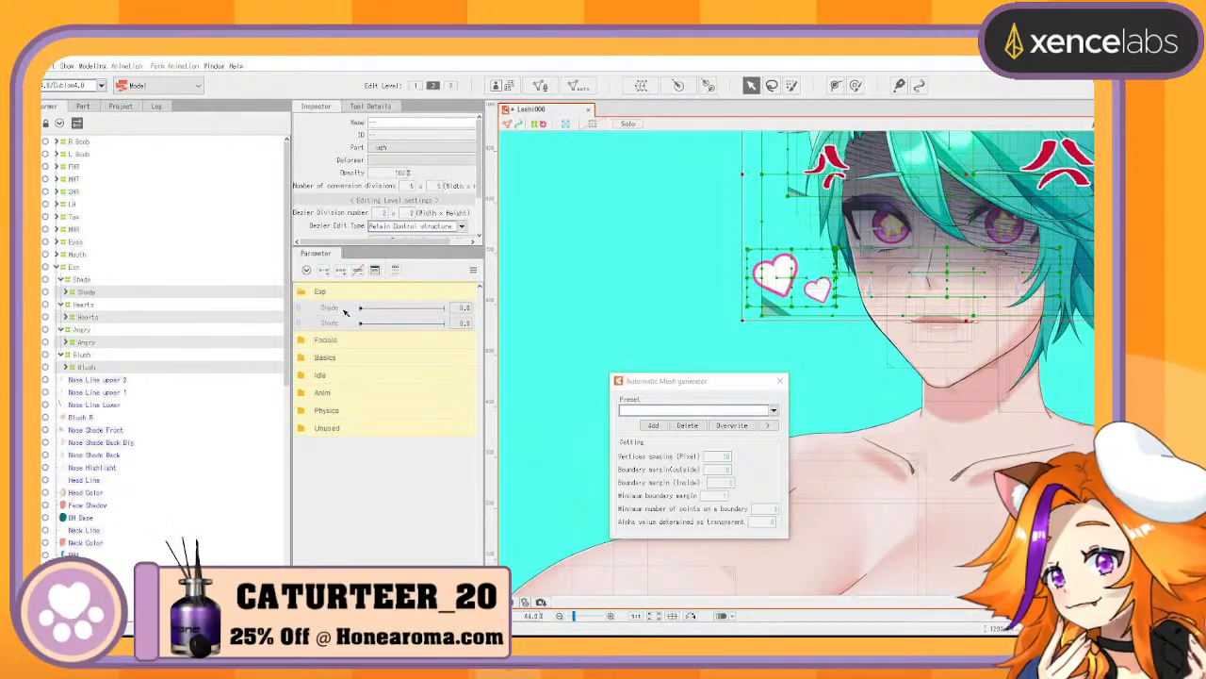
{"action": "right_click", "coordinate": [343, 311]}
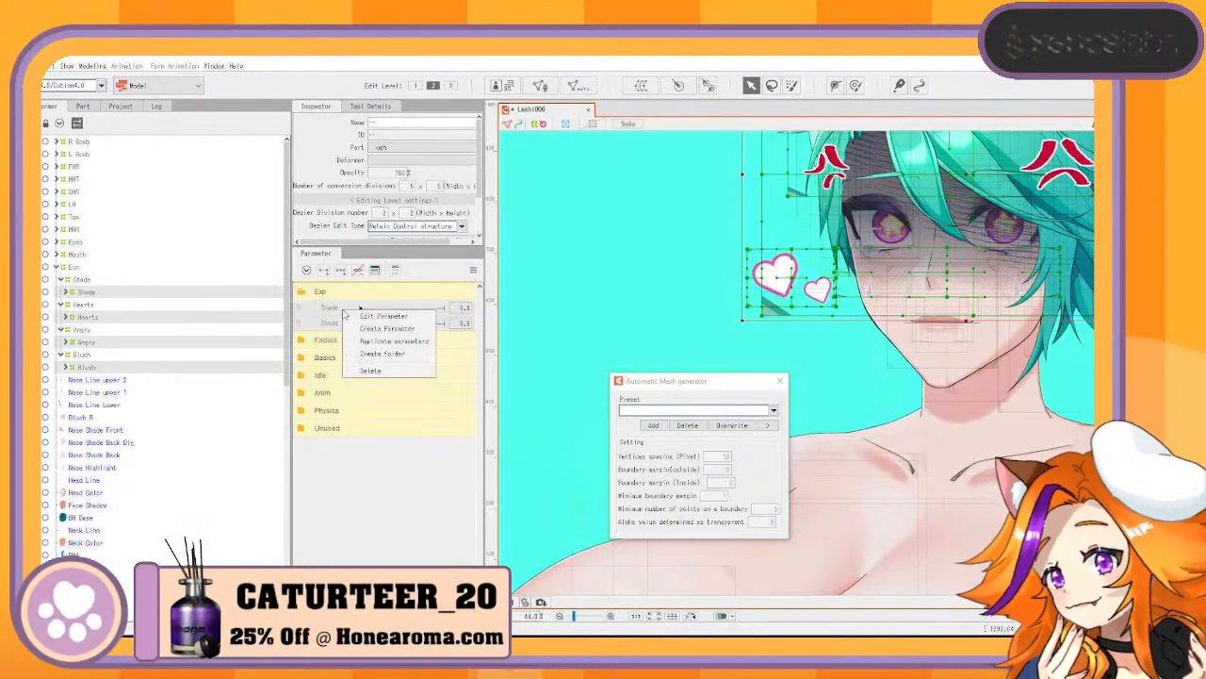
{"action": "left_click", "coordinate": [397, 341]}
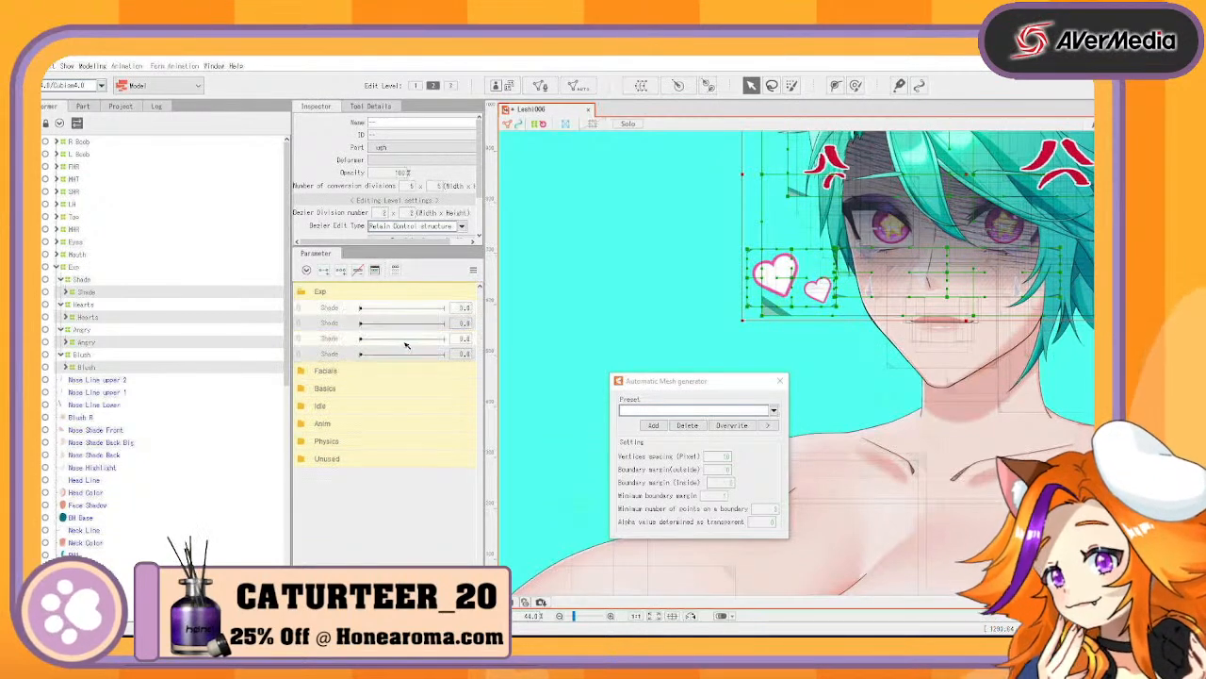
{"action": "right_click", "coordinate": [348, 310]}
Rename the three duplicated Shade parameters to Hearts, Tears and Blush in the parameter settings
{"action": "right_click", "coordinate": [483, 264]}
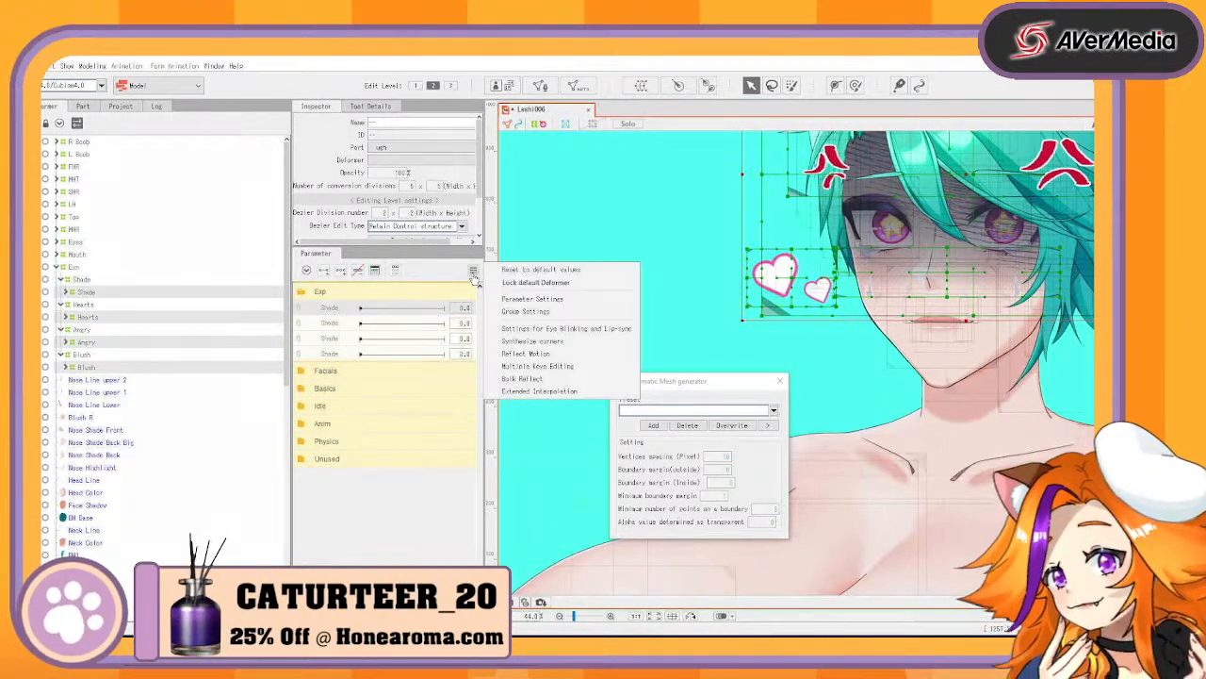
{"action": "left_click", "coordinate": [565, 300]}
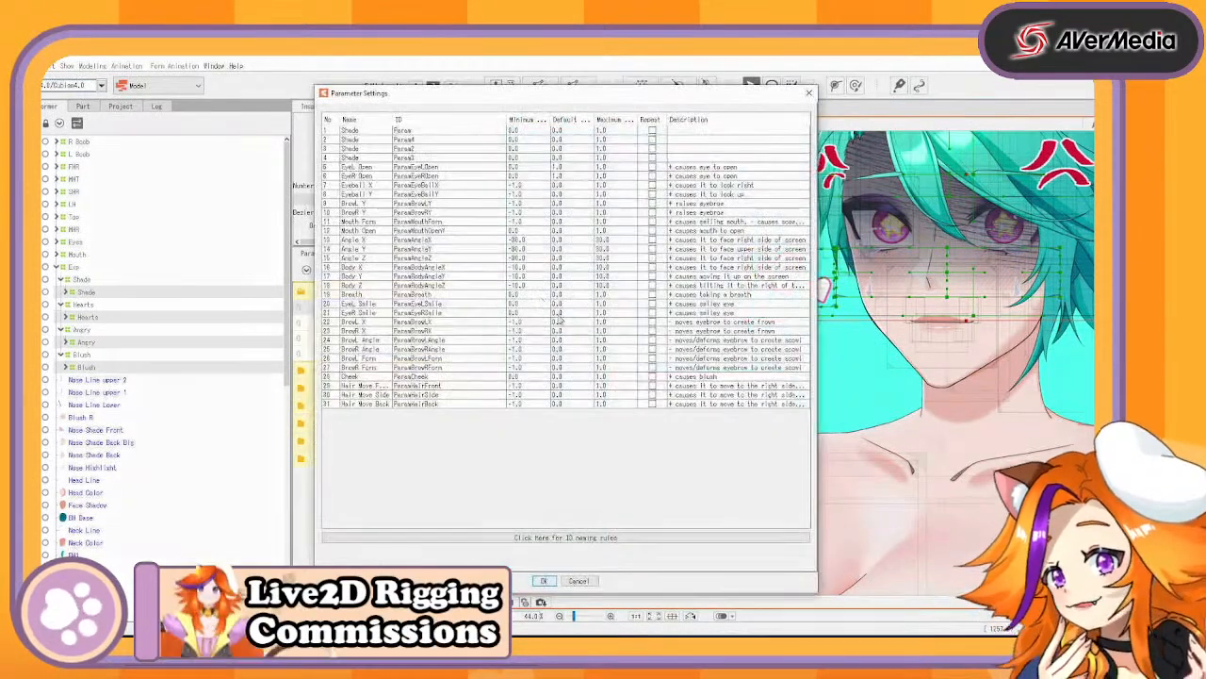
{"action": "left_click", "coordinate": [377, 141]}
{"action": "type", "text": "Hear"}
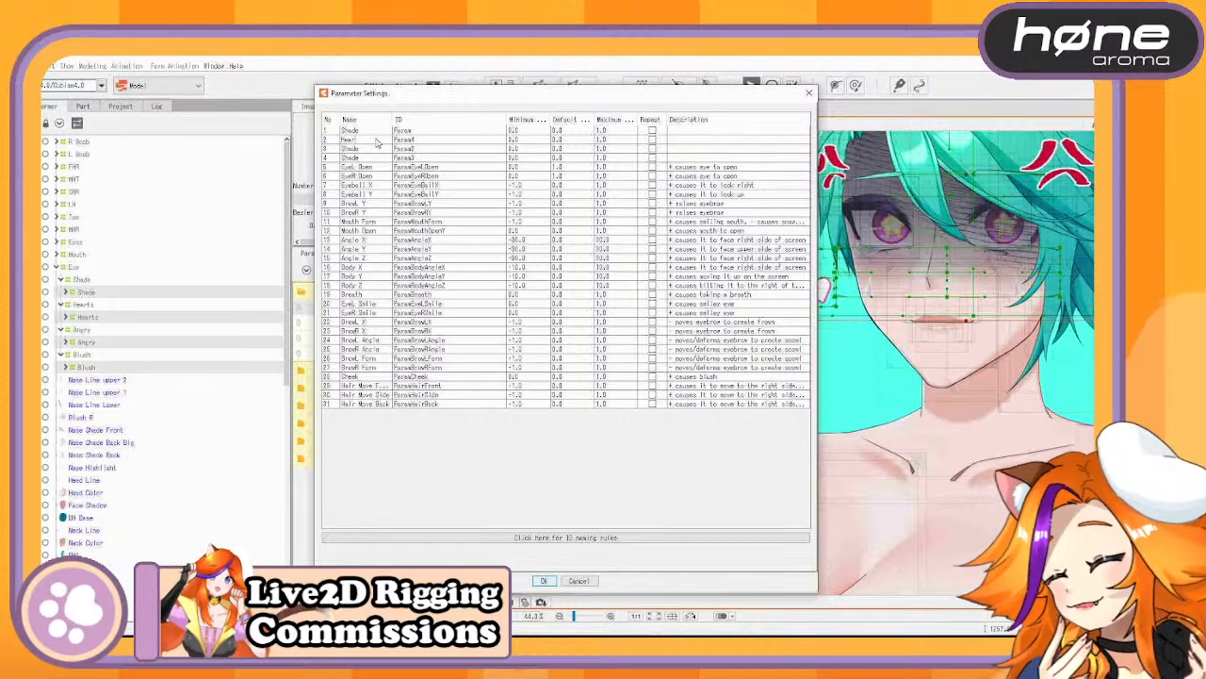
{"action": "type", "text": "ts"}
{"action": "double_click", "coordinate": [368, 150]}
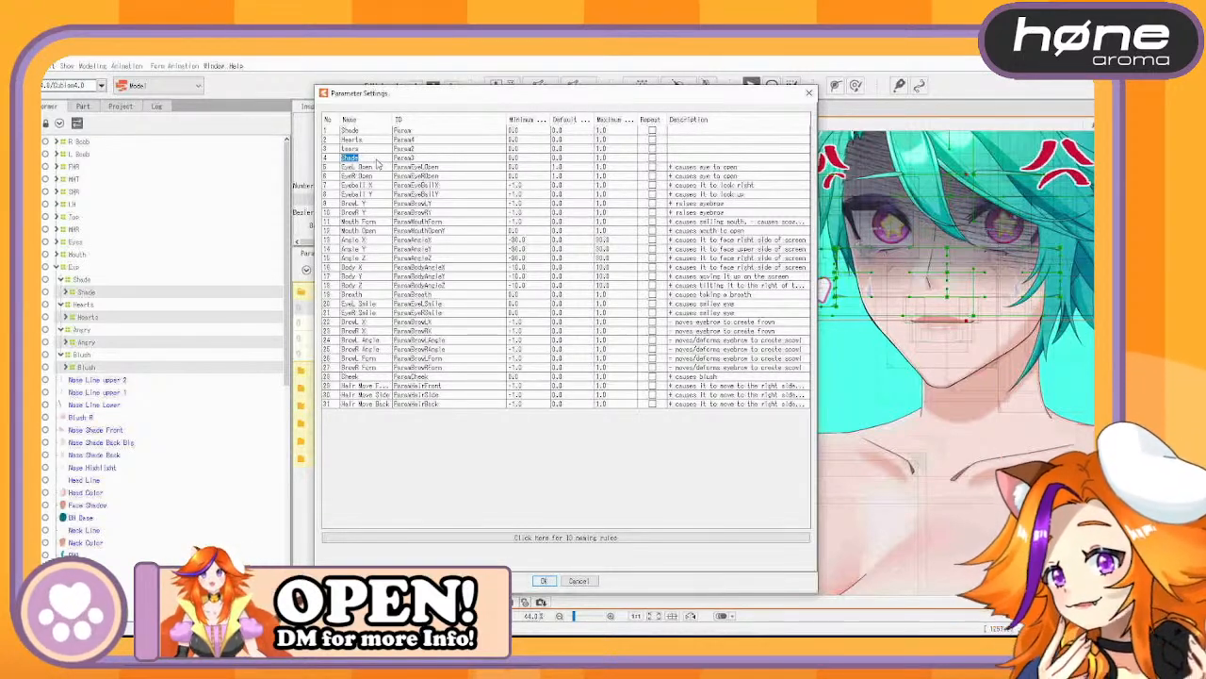
{"action": "type", "text": "Blush"}
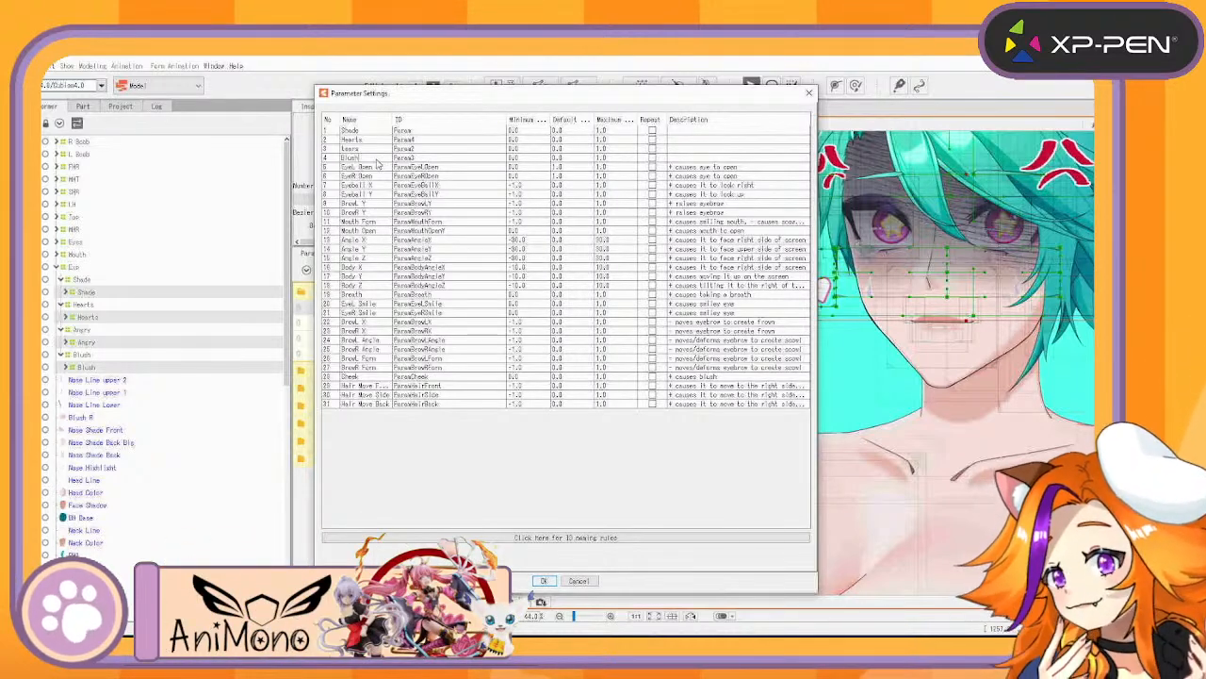
{"action": "left_click", "coordinate": [544, 580]}
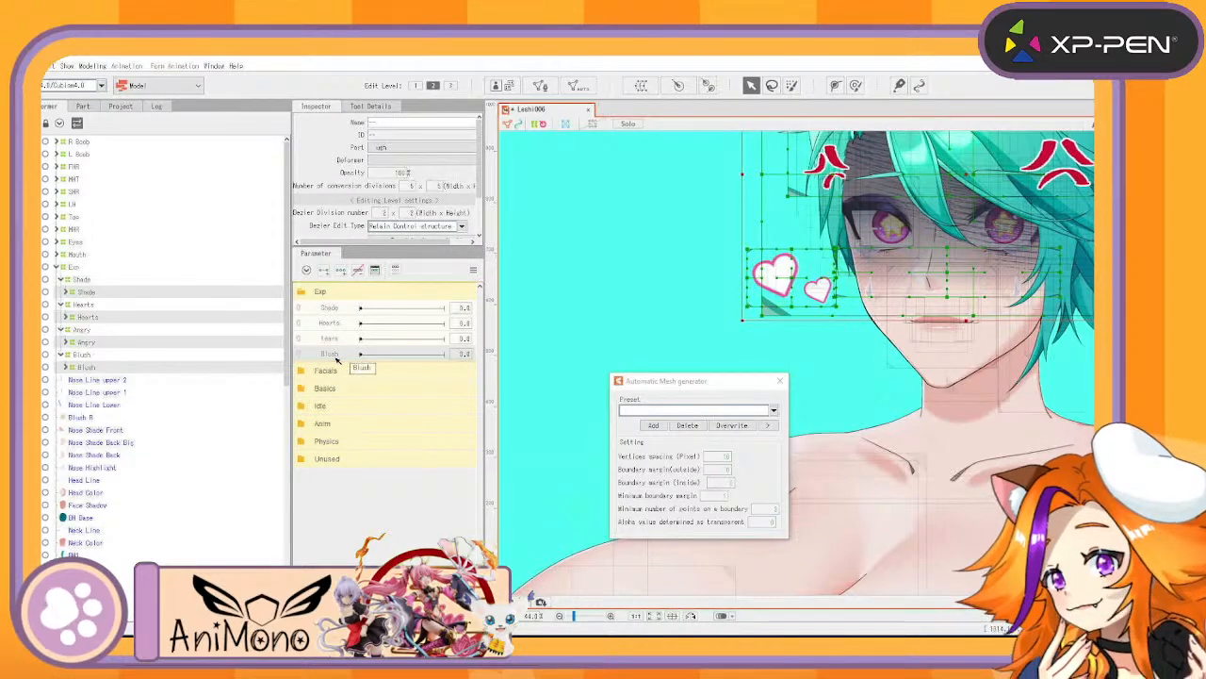
Create an Angry parameter in the Exp folder with minimum 0 and maximum 1
{"action": "left_click", "coordinate": [437, 614]}
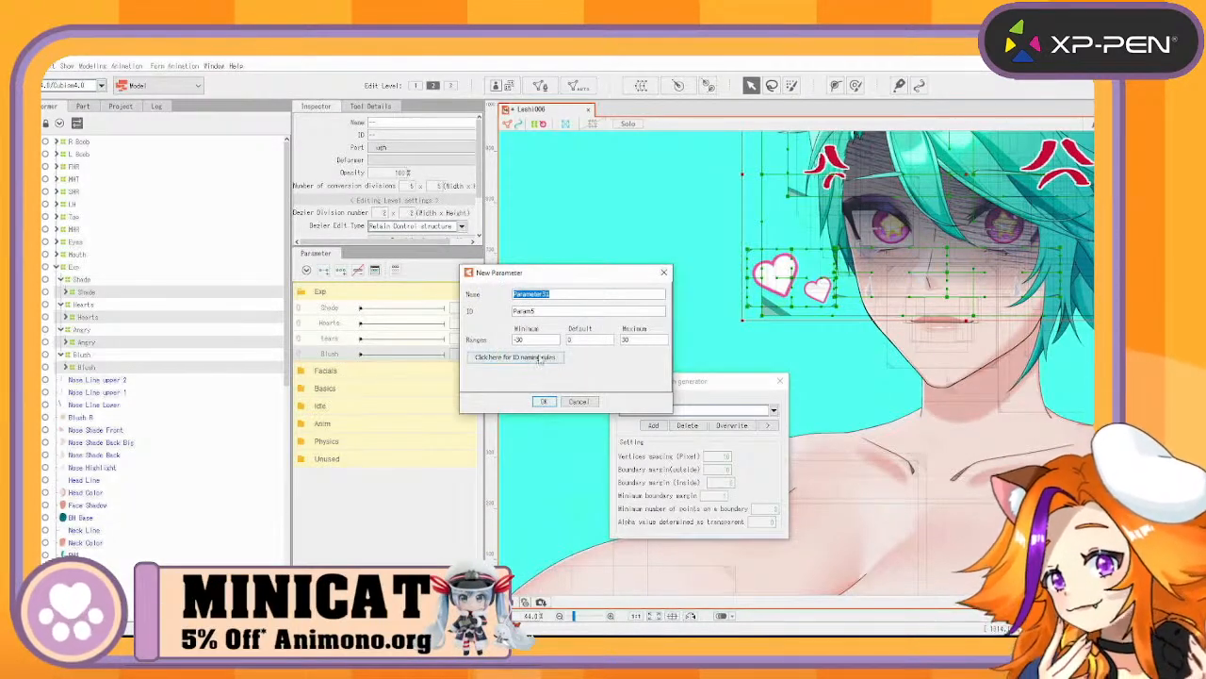
{"action": "left_click_drag", "start_coordinate": [533, 340], "coordinate": [468, 341]}
{"action": "left_click_drag", "start_coordinate": [633, 342], "coordinate": [407, 269]}
{"action": "type", "text": "1"}
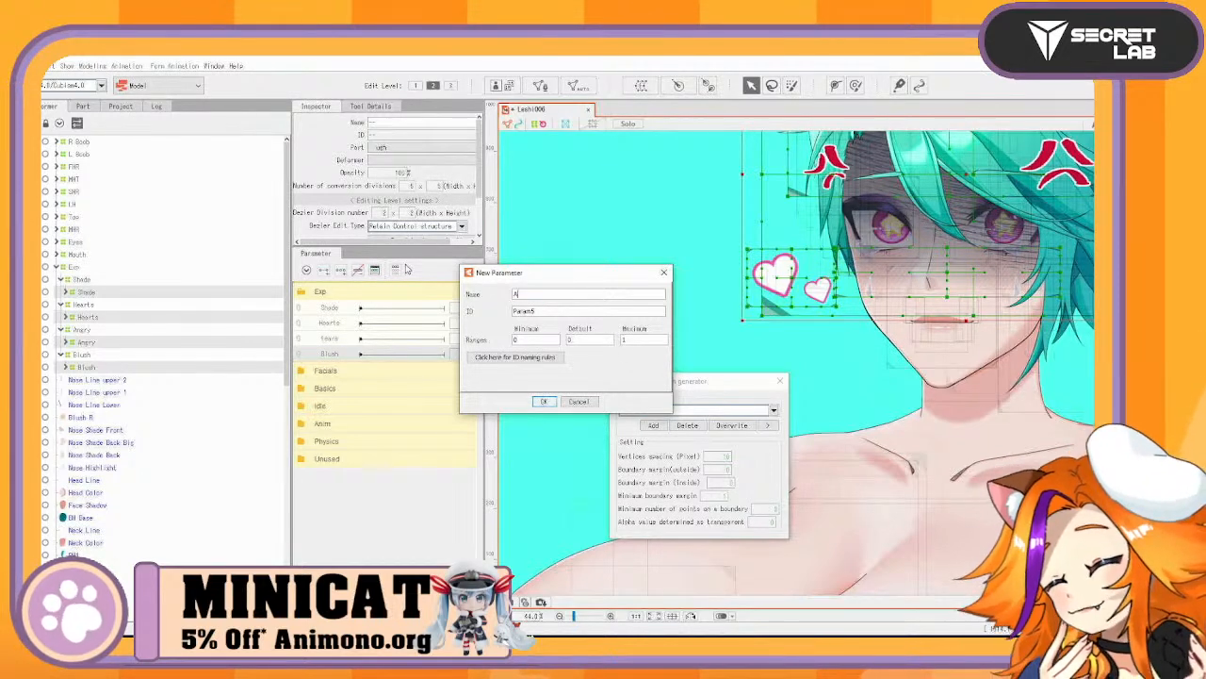
{"action": "left_click", "coordinate": [543, 401]}
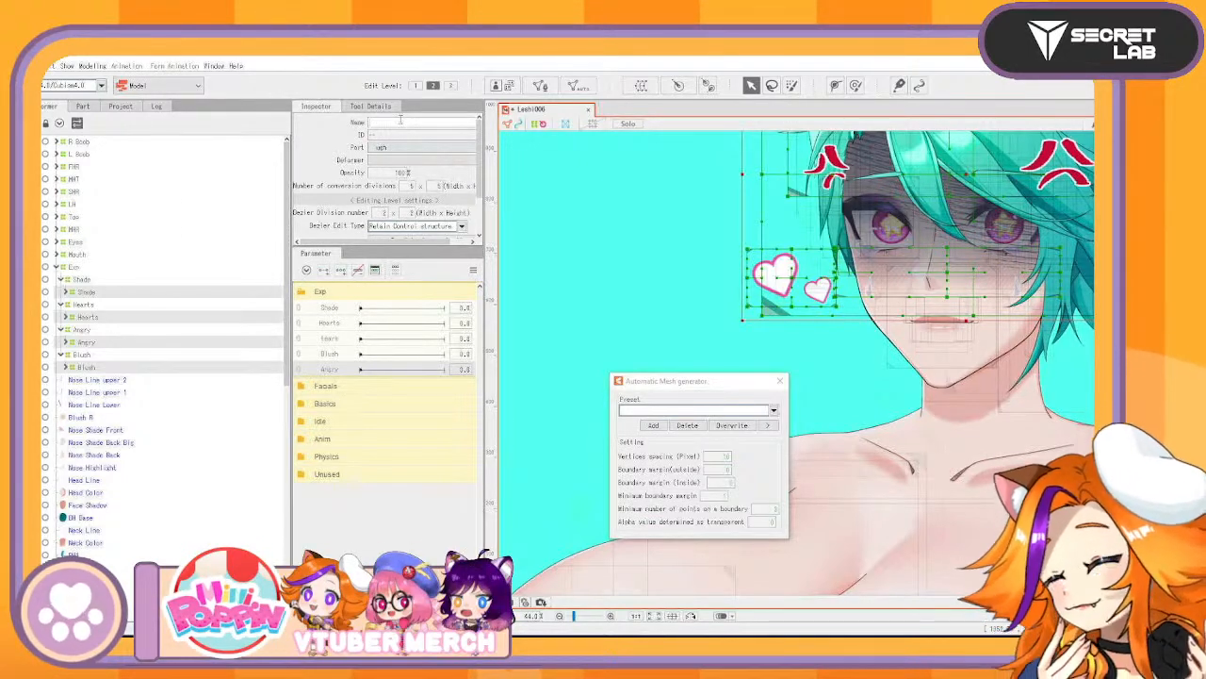
Rename the four selected inner expression deformers to EXP
{"action": "type", "text": "EXP"}
{"action": "key", "text": "Return"}
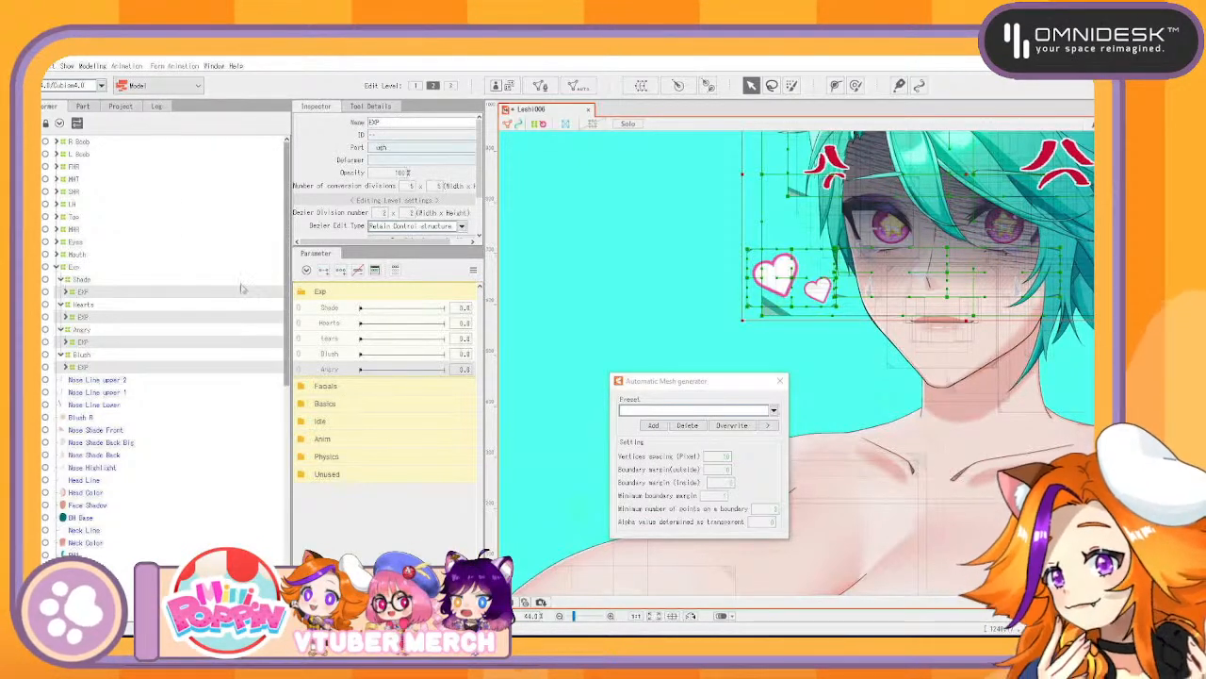
Add two keys on the Shade parameter for the outer Shade deformer and set its opacity to 0% at value 0
{"action": "left_click", "coordinate": [81, 278]}
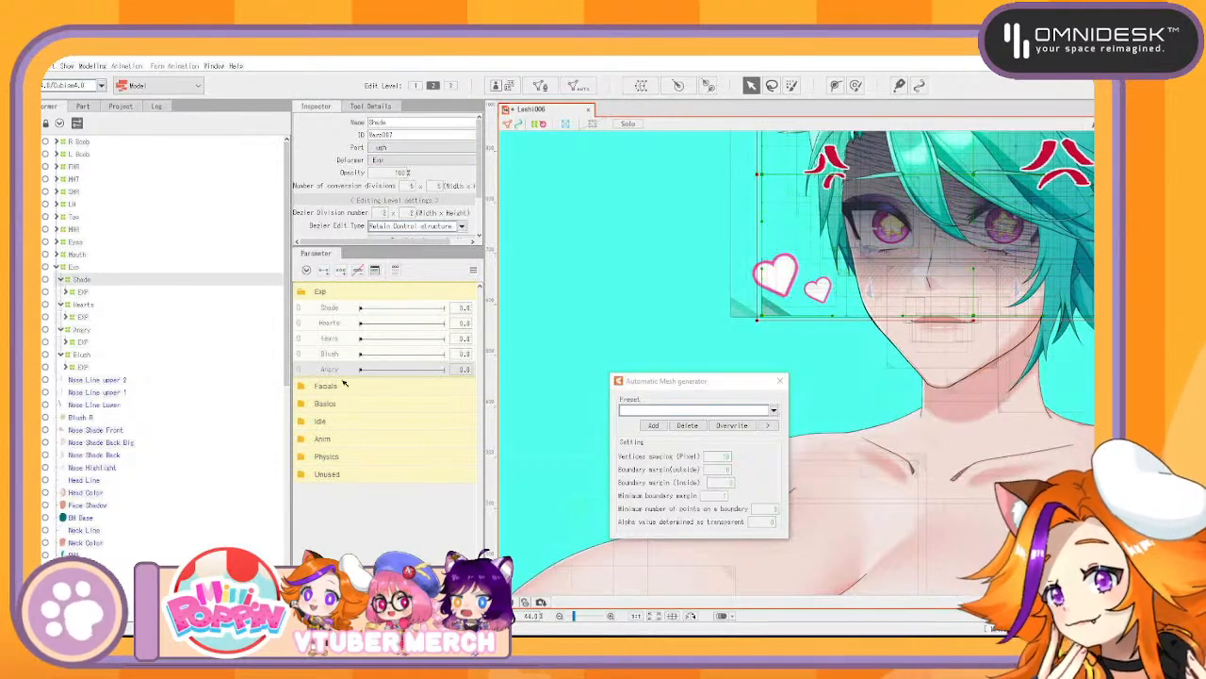
{"action": "left_click", "coordinate": [341, 309]}
{"action": "left_click", "coordinate": [323, 270]}
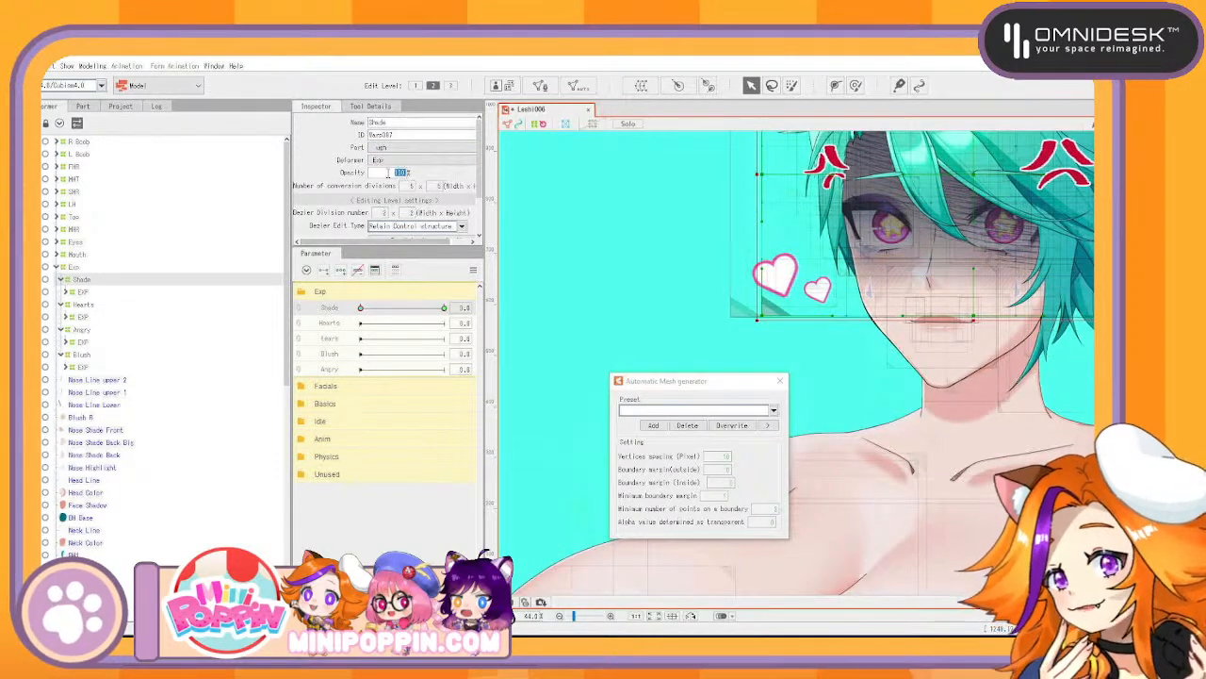
{"action": "type", "text": "0"}
{"action": "key", "text": "Return"}
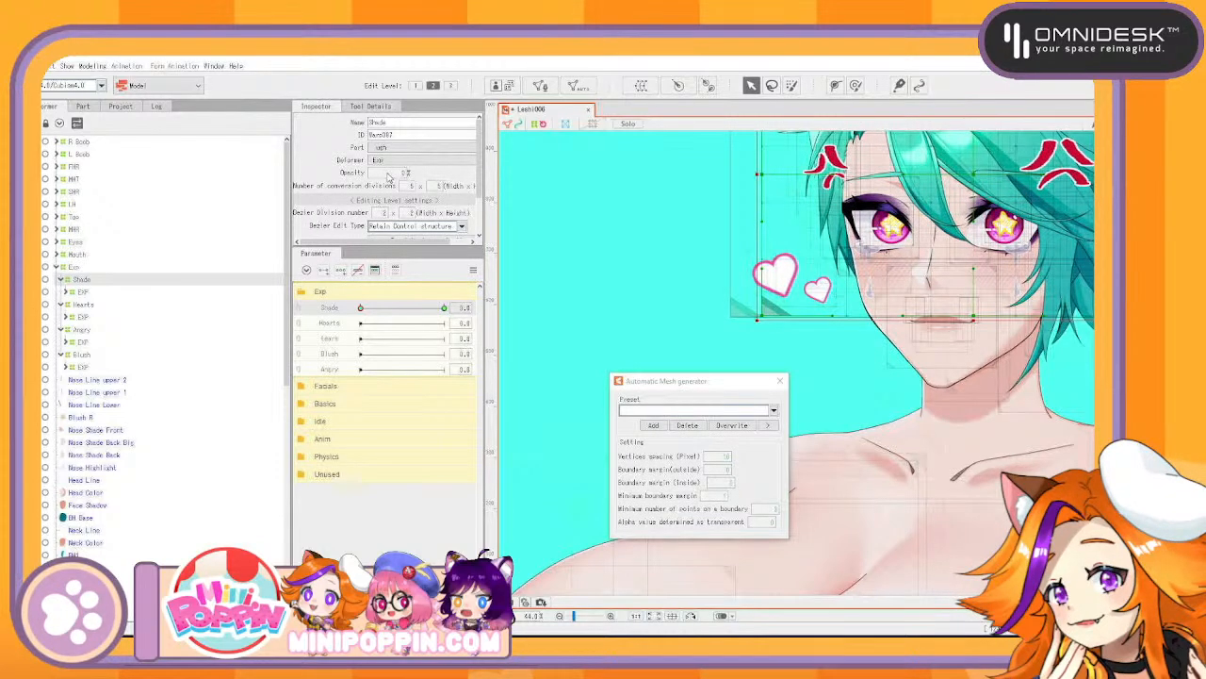
Undo the outer Shade deformer's keying, and key its inner EXP deformer on the Shade parameter with two keys and 0% opacity at value 0
{"action": "key", "text": "ctrl+z"}
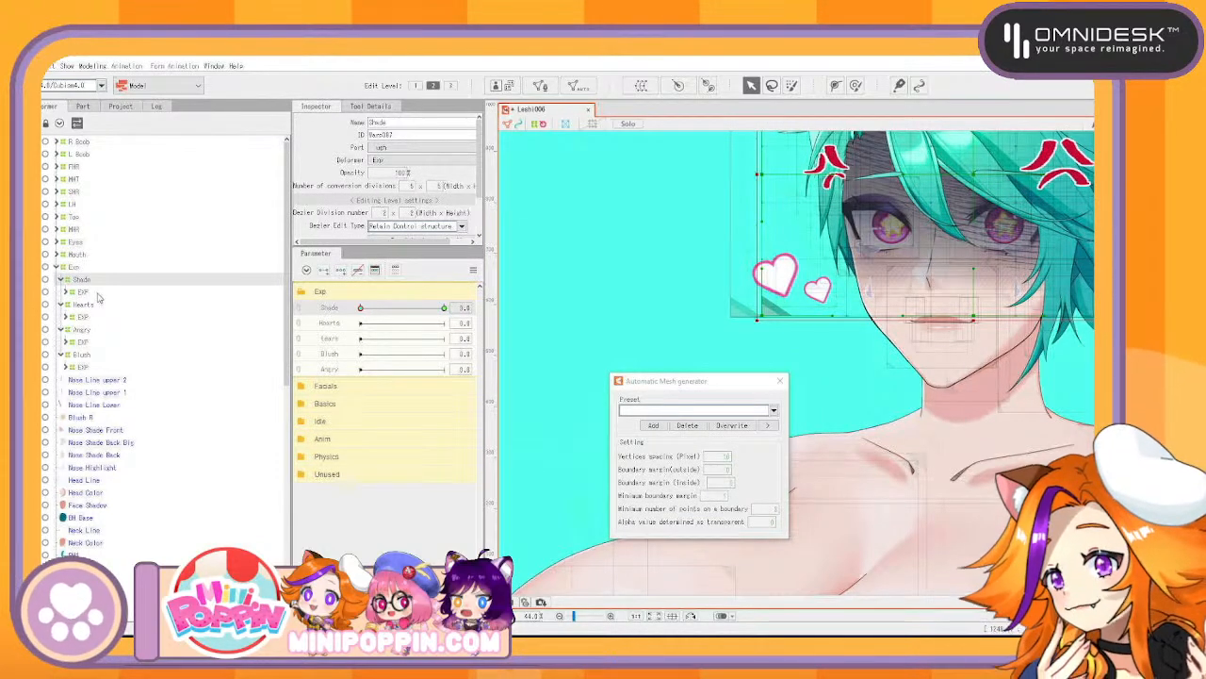
{"action": "key", "text": "ctrl+z"}
{"action": "left_click", "coordinate": [85, 292]}
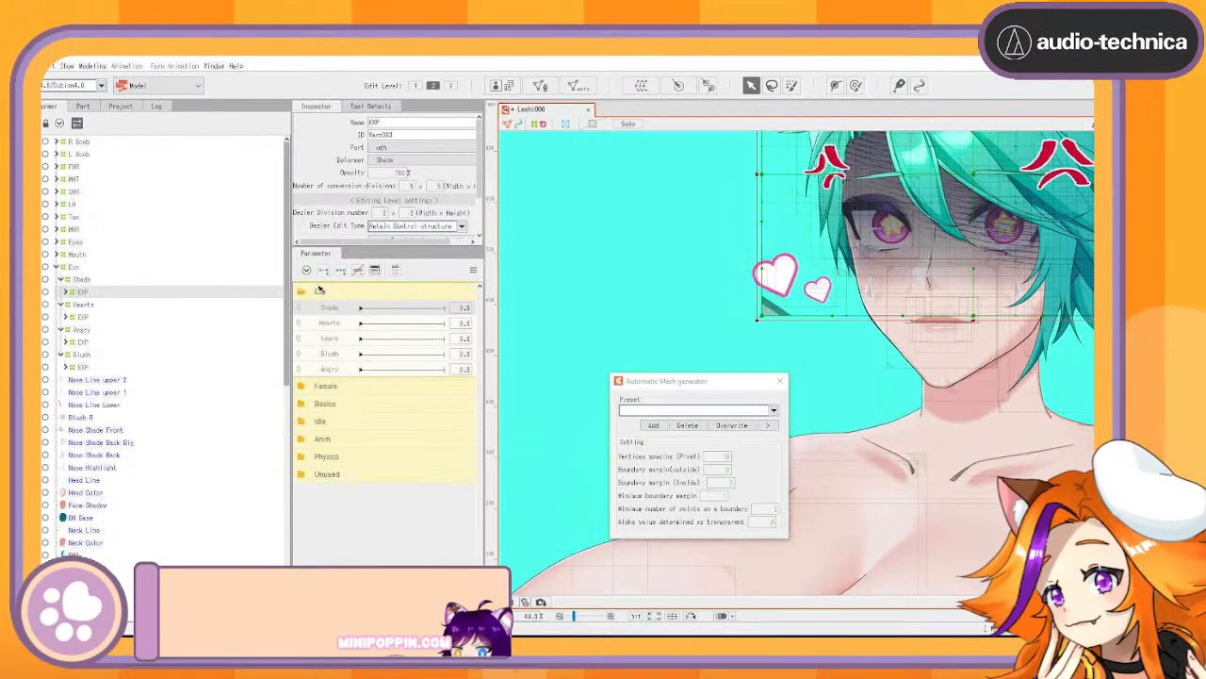
{"action": "left_click", "coordinate": [324, 271]}
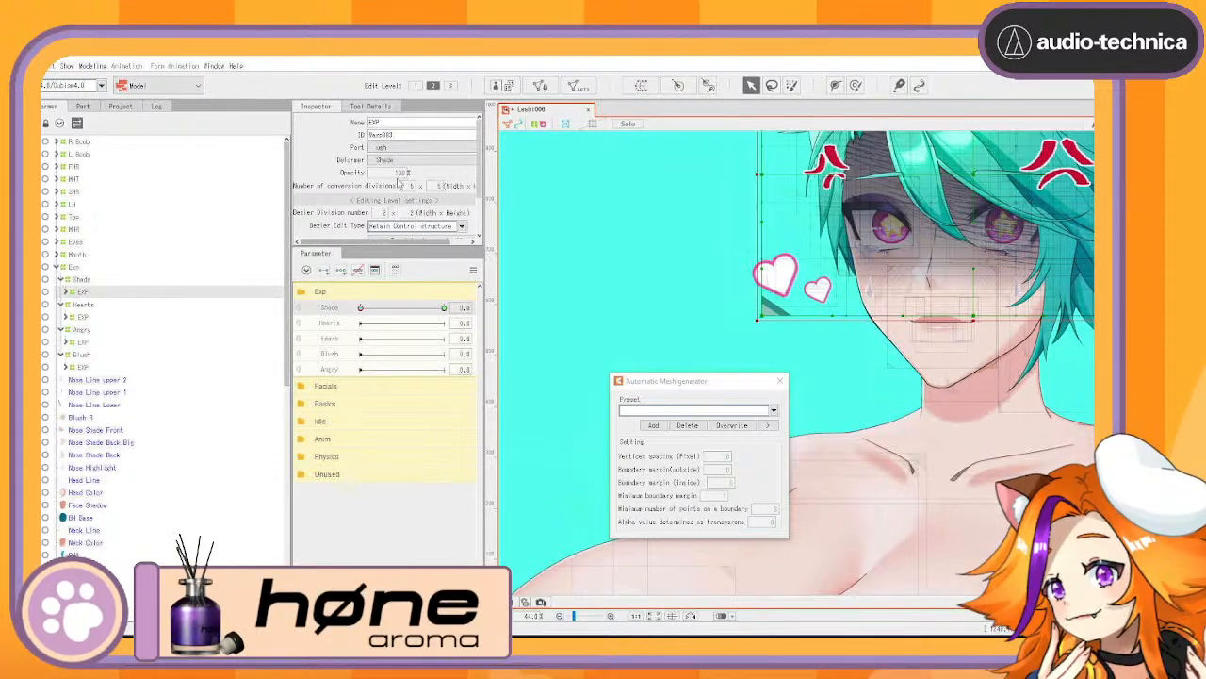
{"action": "left_click_drag", "start_coordinate": [400, 182], "coordinate": [297, 198]}
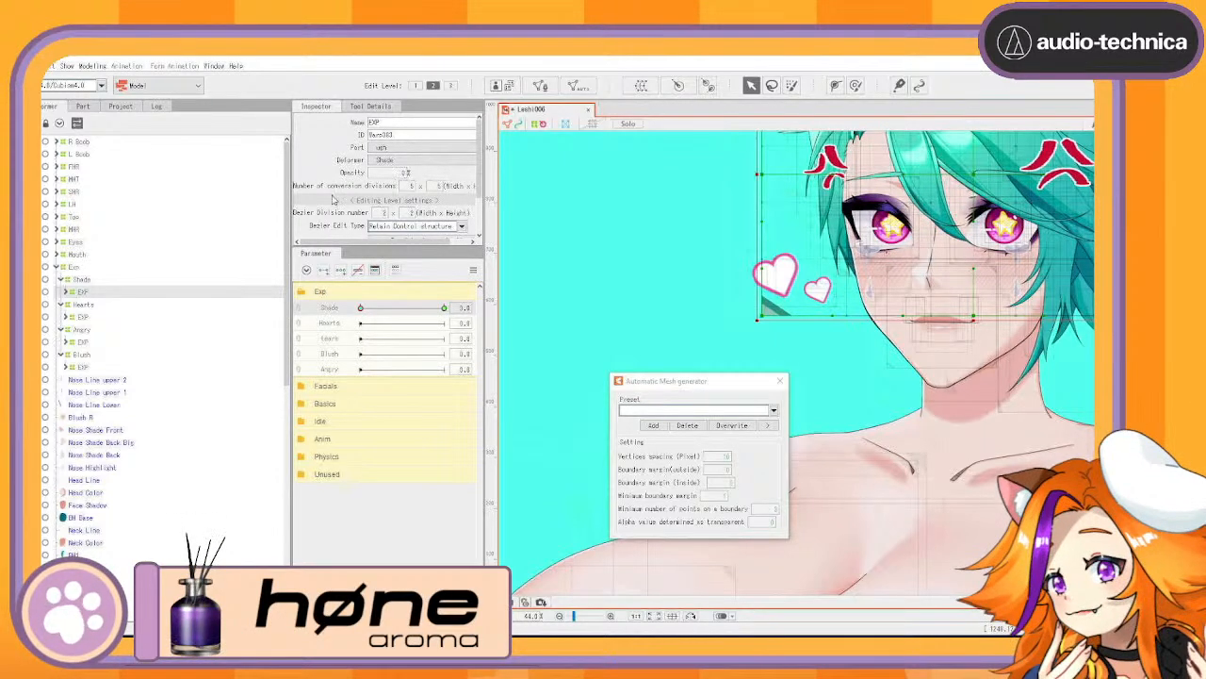
Add two keys on the Hearts and Angry parameters for their inner EXP deformers and set each opacity to 0% at value 0
{"action": "left_click", "coordinate": [84, 317]}
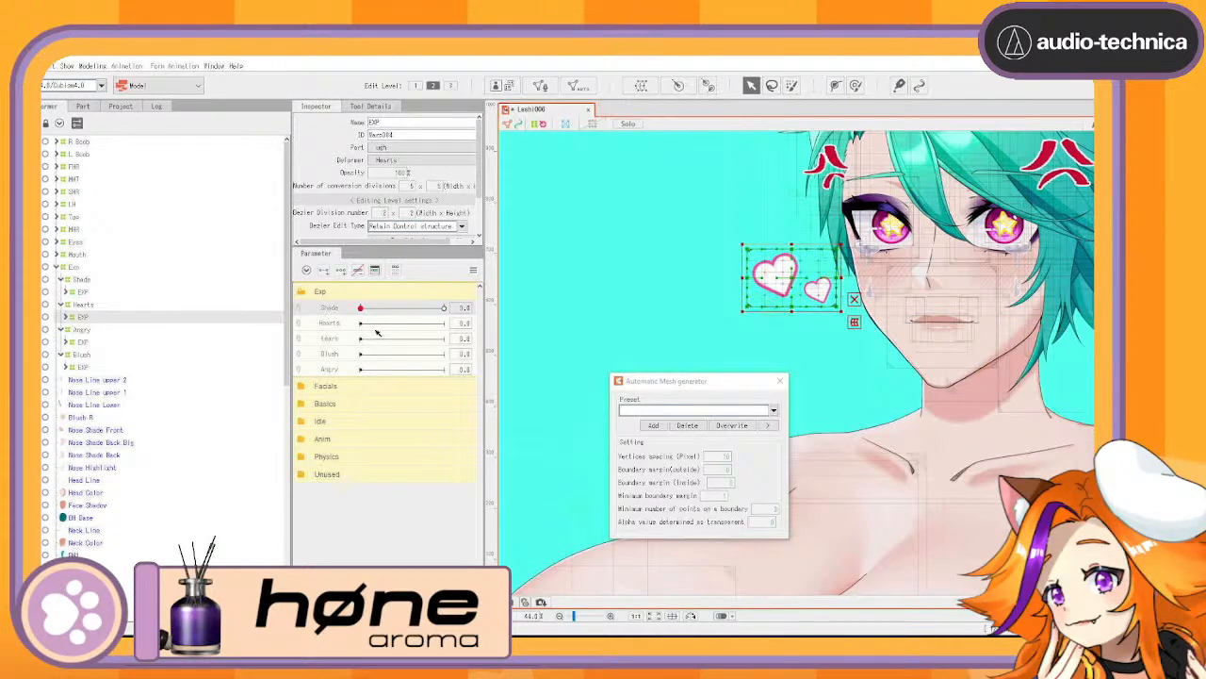
{"action": "left_click", "coordinate": [324, 270]}
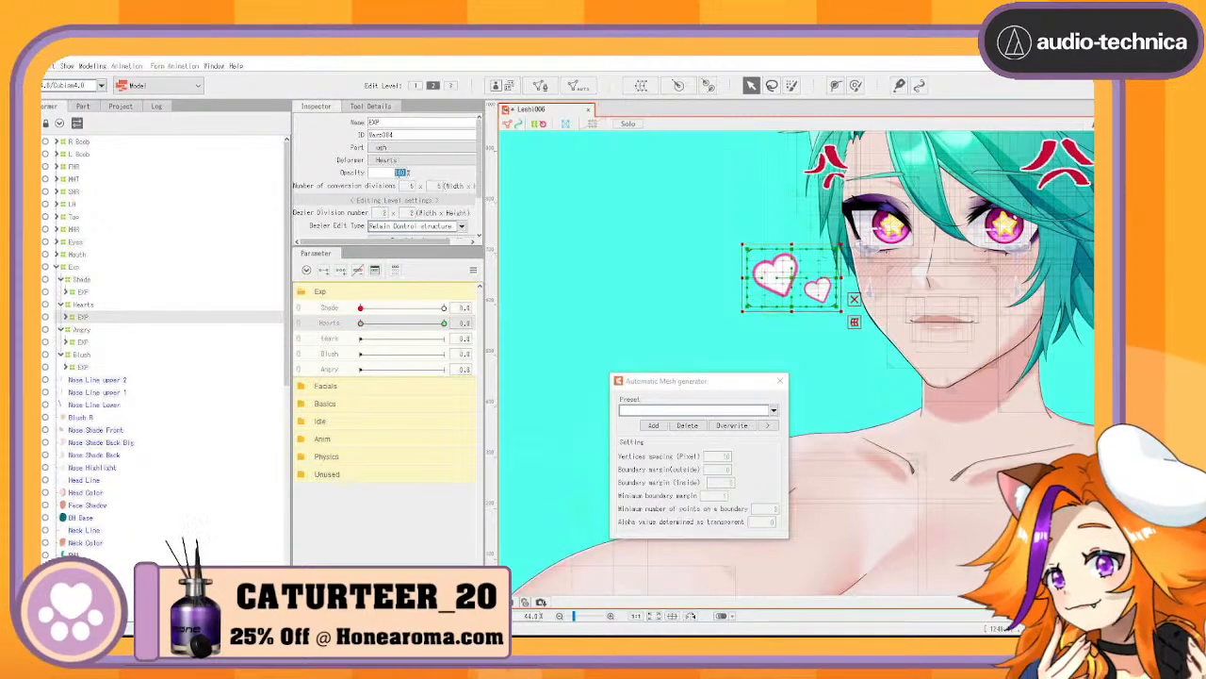
{"action": "left_click_drag", "start_coordinate": [400, 176], "coordinate": [212, 352]}
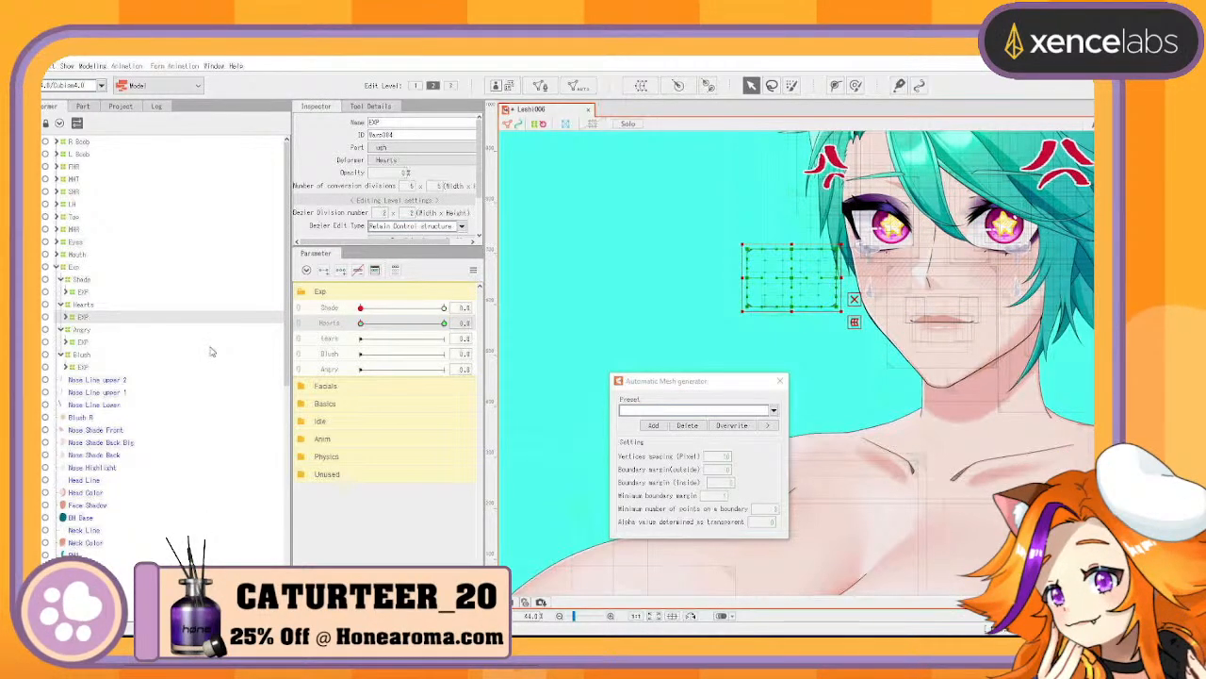
{"action": "left_click", "coordinate": [213, 342]}
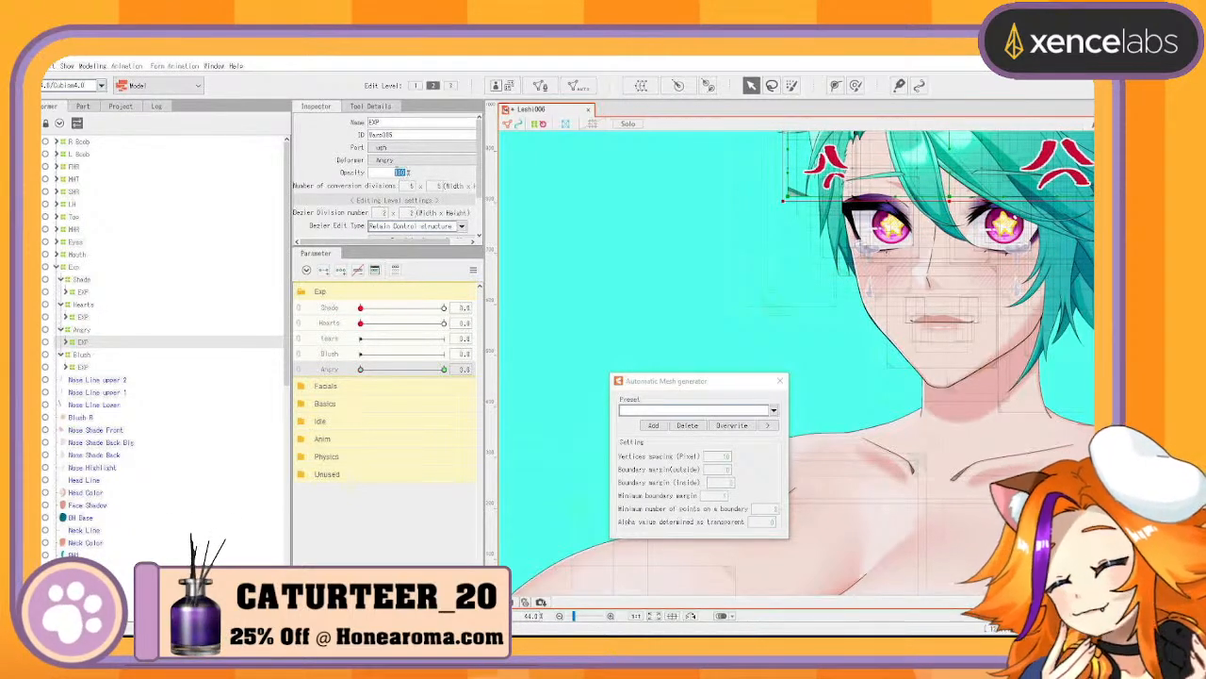
{"action": "type", "text": "0"}
{"action": "key", "text": "Return"}
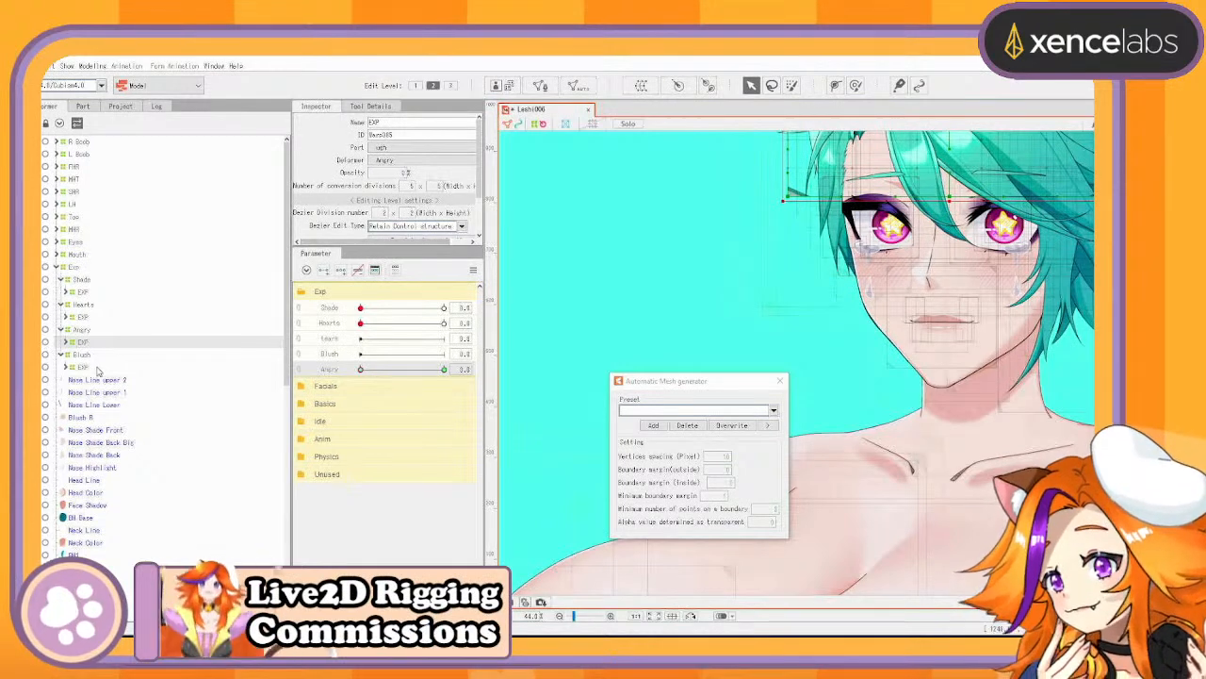
Add two keys on the Blush parameter for the inner Blush EXP deformer and set its opacity to 0% at value 0
{"action": "left_click", "coordinate": [99, 368]}
{"action": "left_click", "coordinate": [330, 356]}
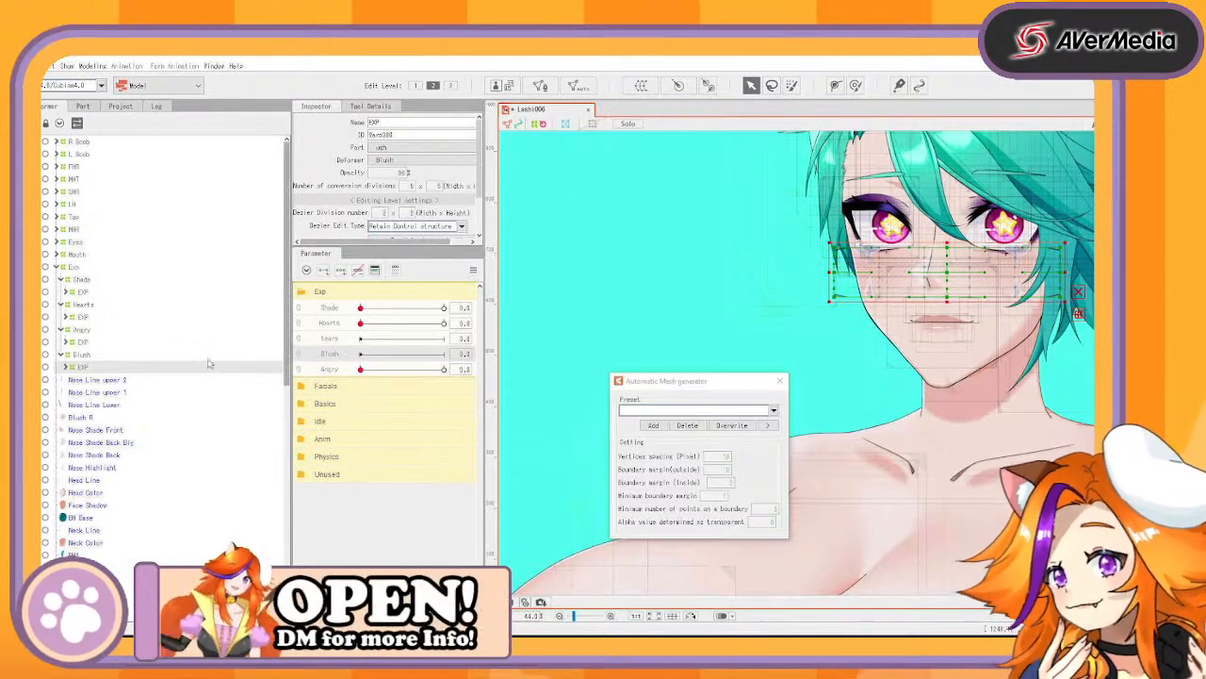
{"action": "left_click_drag", "start_coordinate": [398, 173], "coordinate": [414, 174]}
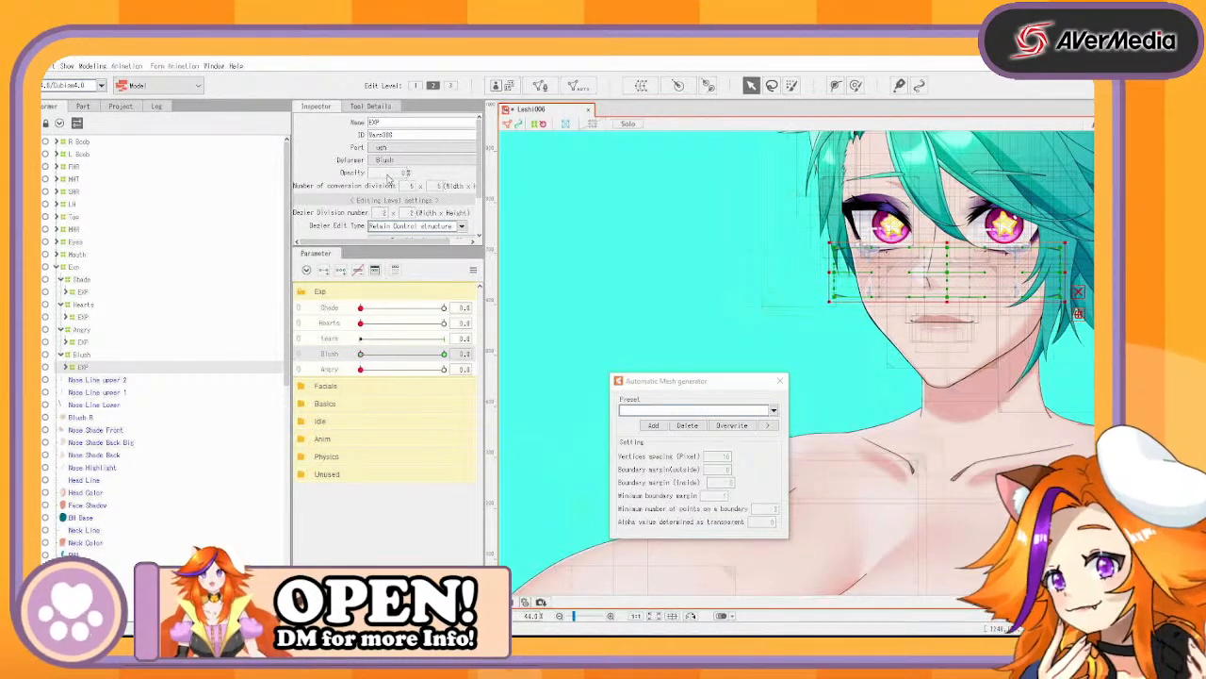
Key the R Cry and L Cry deformers on the Tears parameter with two keys and set their opacity to 0% at value 0
{"action": "left_click", "coordinate": [82, 107]}
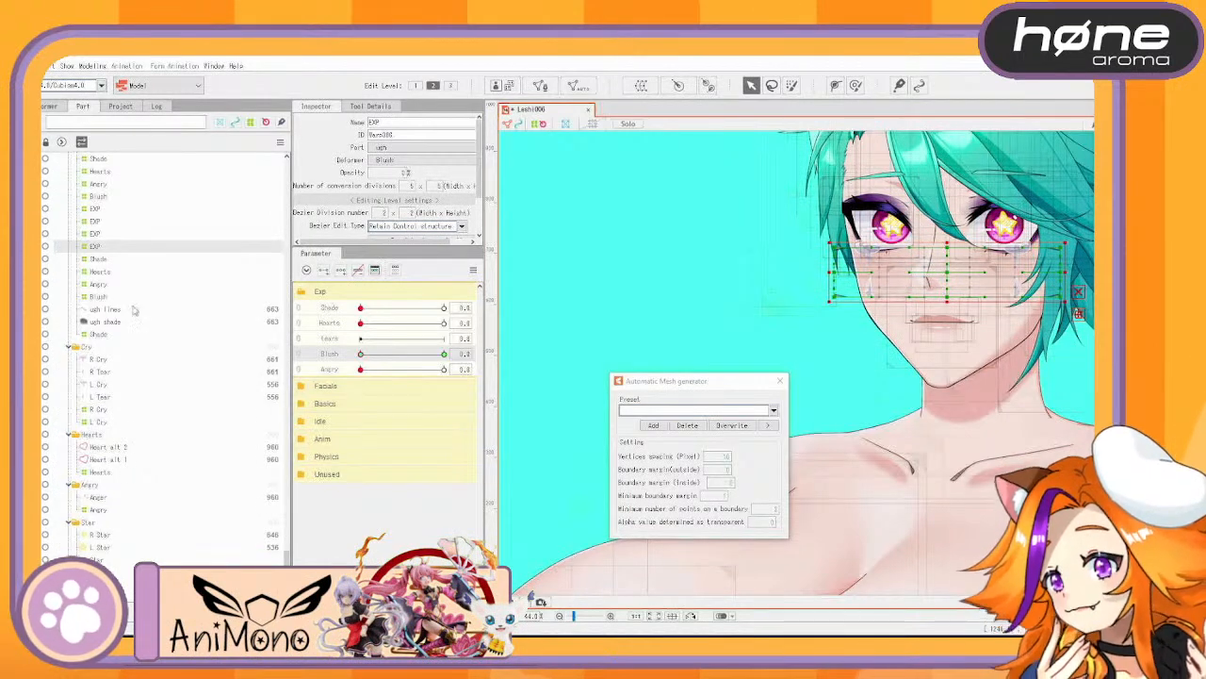
{"action": "left_click", "coordinate": [119, 363]}
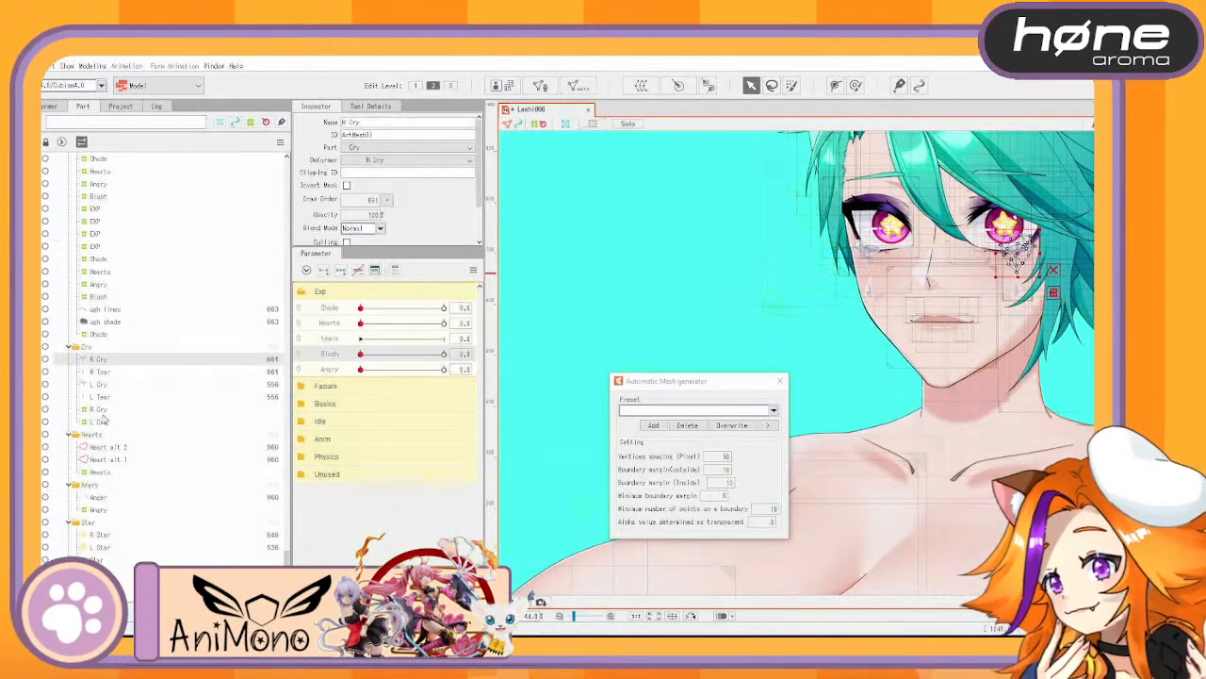
{"action": "left_click", "coordinate": [101, 411]}
{"action": "left_click", "coordinate": [102, 423], "text": "ctrl"}
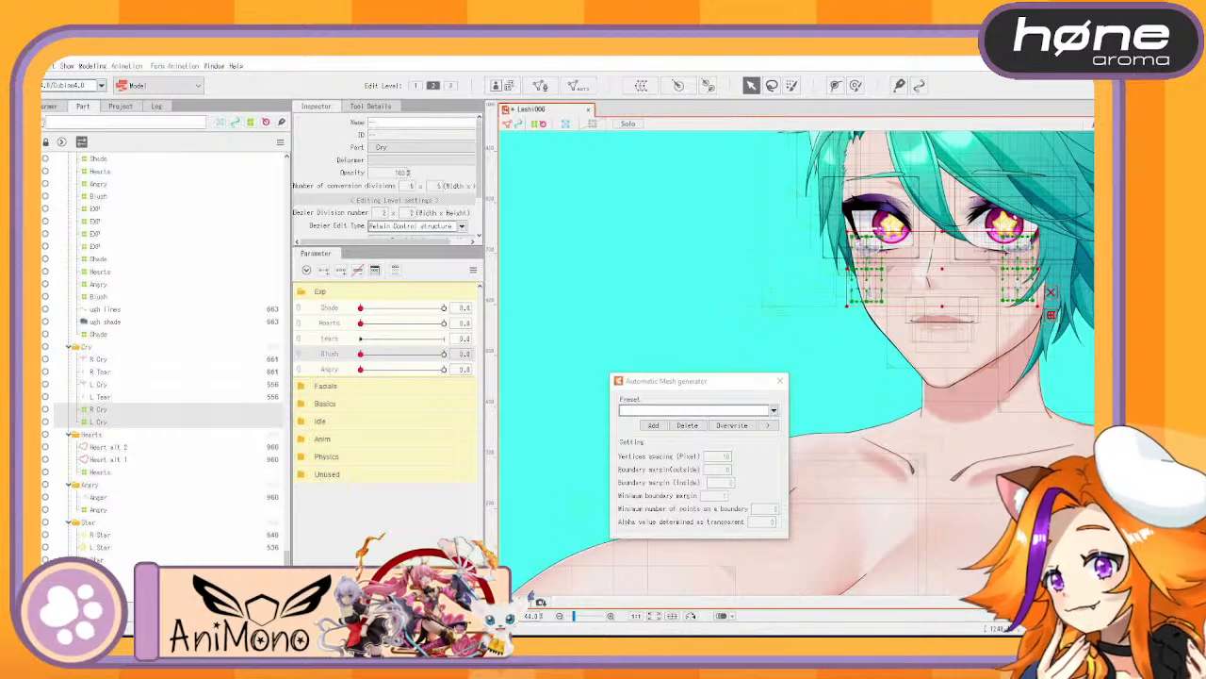
{"action": "left_click", "coordinate": [54, 108]}
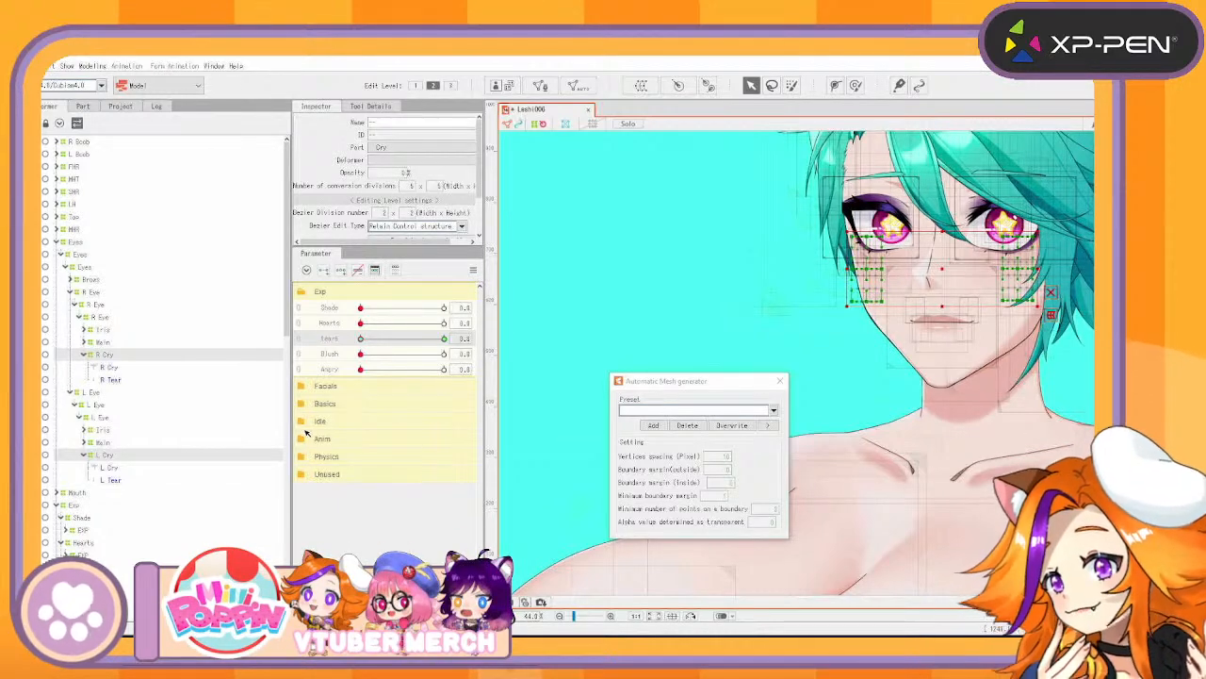
{"action": "left_click", "coordinate": [551, 360]}
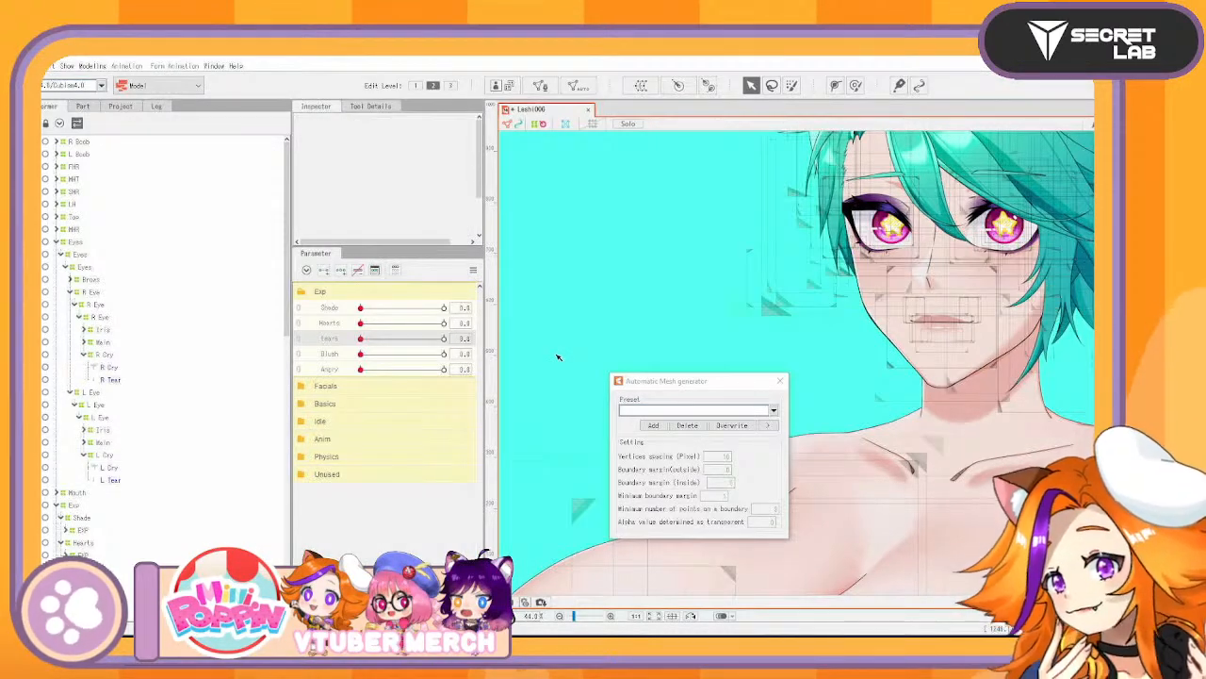
{"action": "scroll", "coordinate": [1004, 416], "scroll_direction": "down", "scroll_amount": 2}
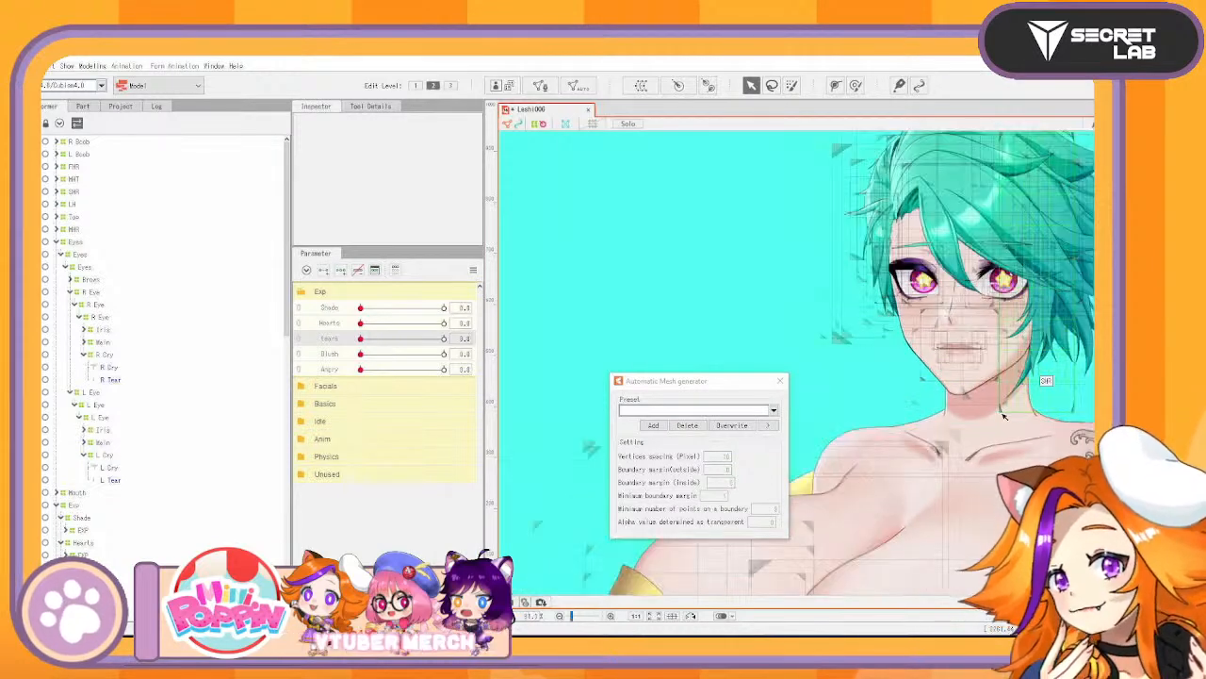
{"action": "scroll", "coordinate": [1005, 416], "scroll_direction": "up", "scroll_amount": 2}
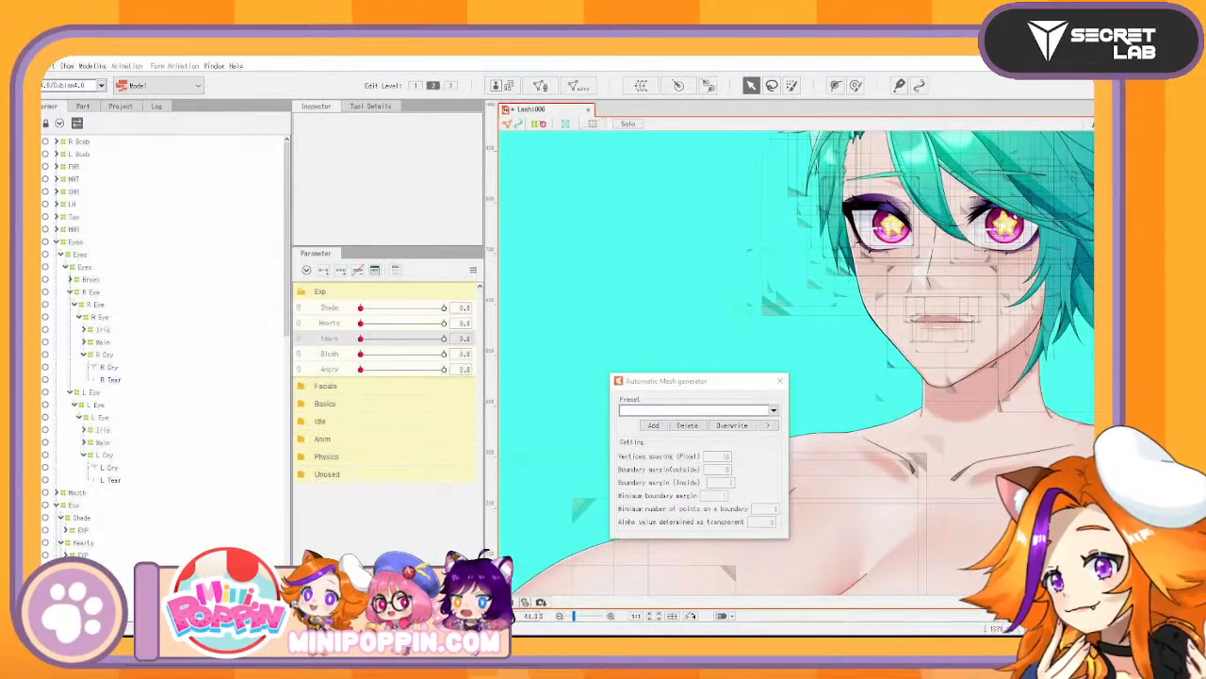
Collapse the Eyes and Exp deformer groups and generate an automatic mesh with the Standard preset for the three nose shades and Nose Highlight
{"action": "left_click", "coordinate": [56, 242]}
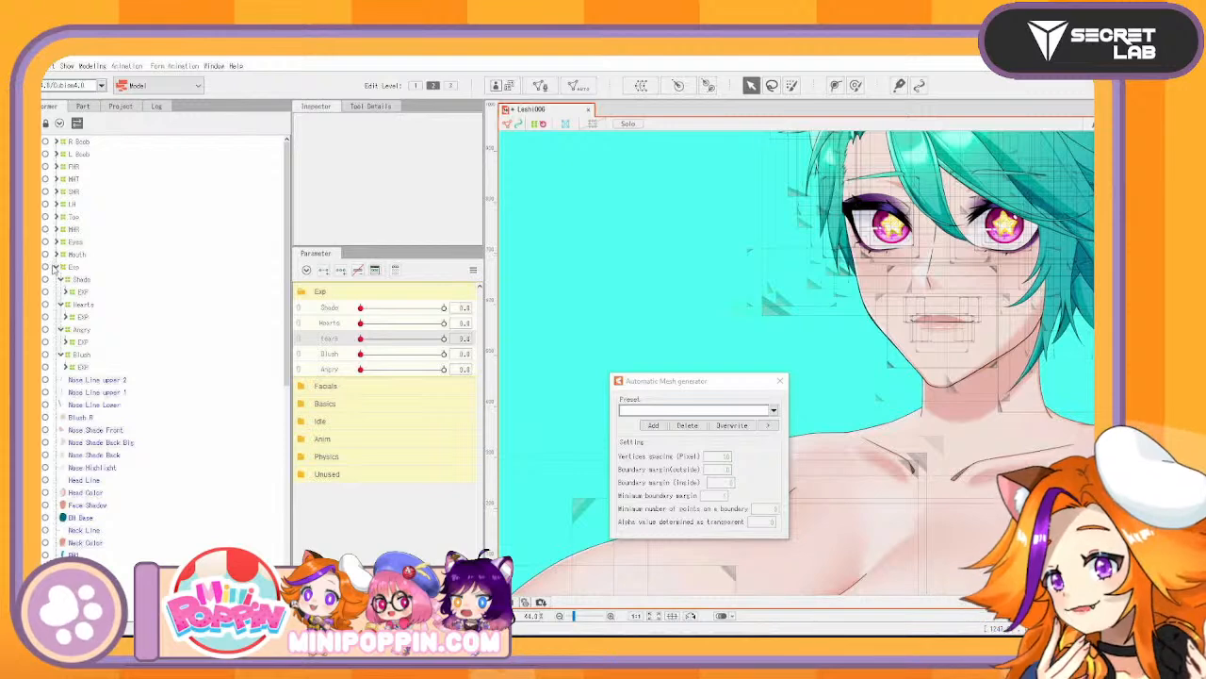
{"action": "left_click", "coordinate": [57, 268]}
{"action": "left_click", "coordinate": [95, 291]}
{"action": "left_click", "coordinate": [94, 279]}
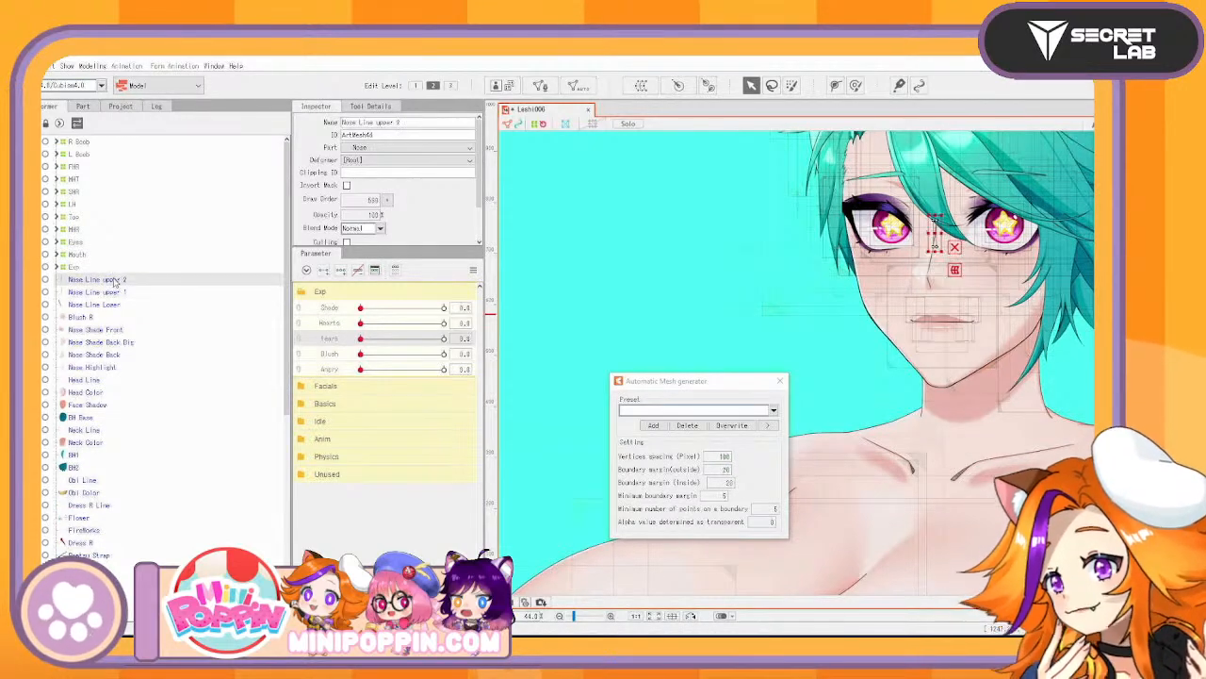
{"action": "left_click", "coordinate": [95, 305], "text": "shift"}
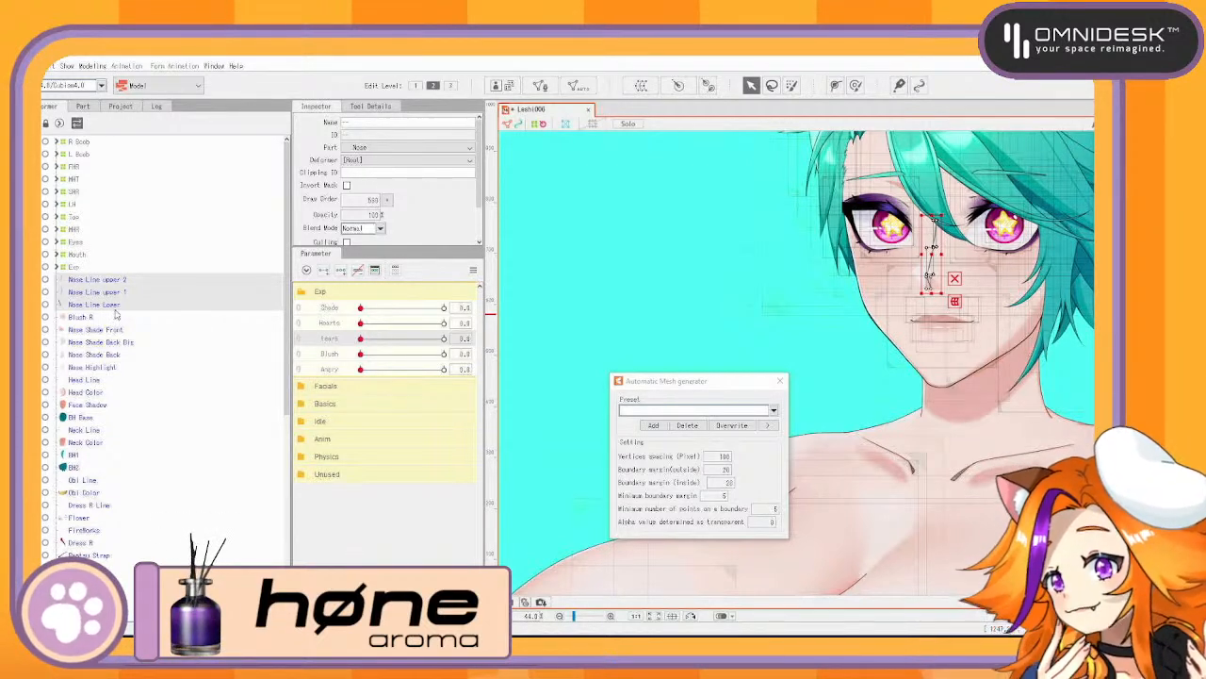
{"action": "left_click", "coordinate": [121, 332], "text": "shift"}
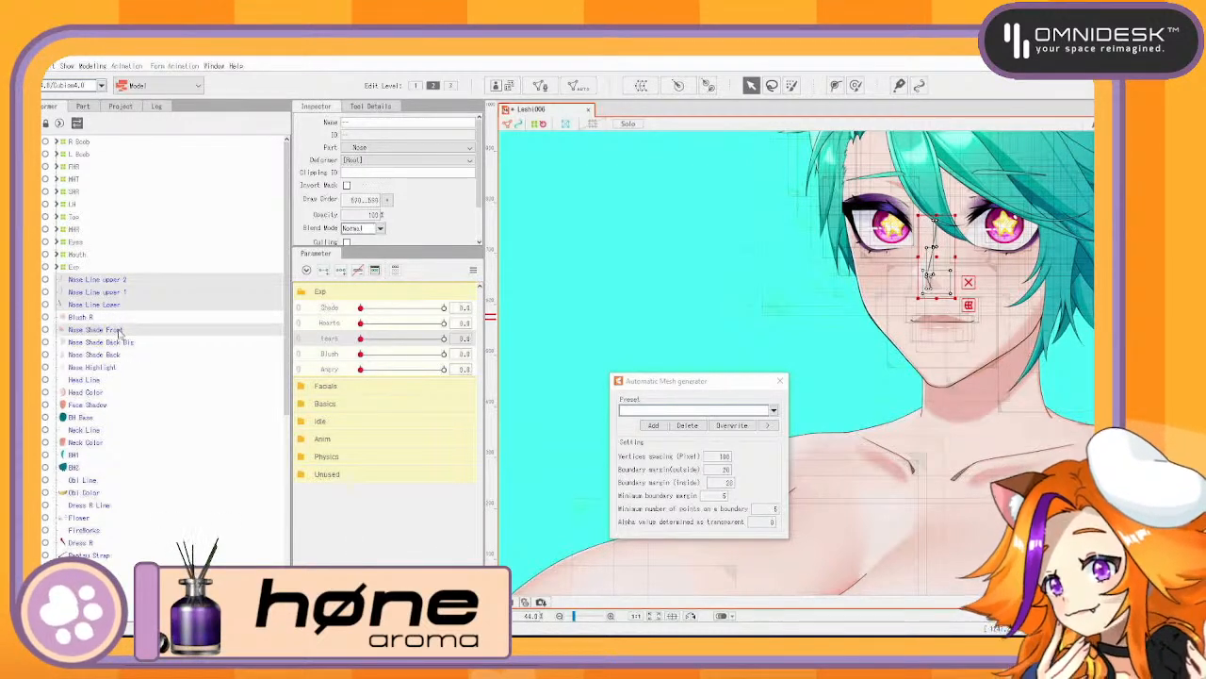
{"action": "left_click", "coordinate": [121, 343], "text": "shift"}
{"action": "left_click", "coordinate": [118, 356], "text": "shift"}
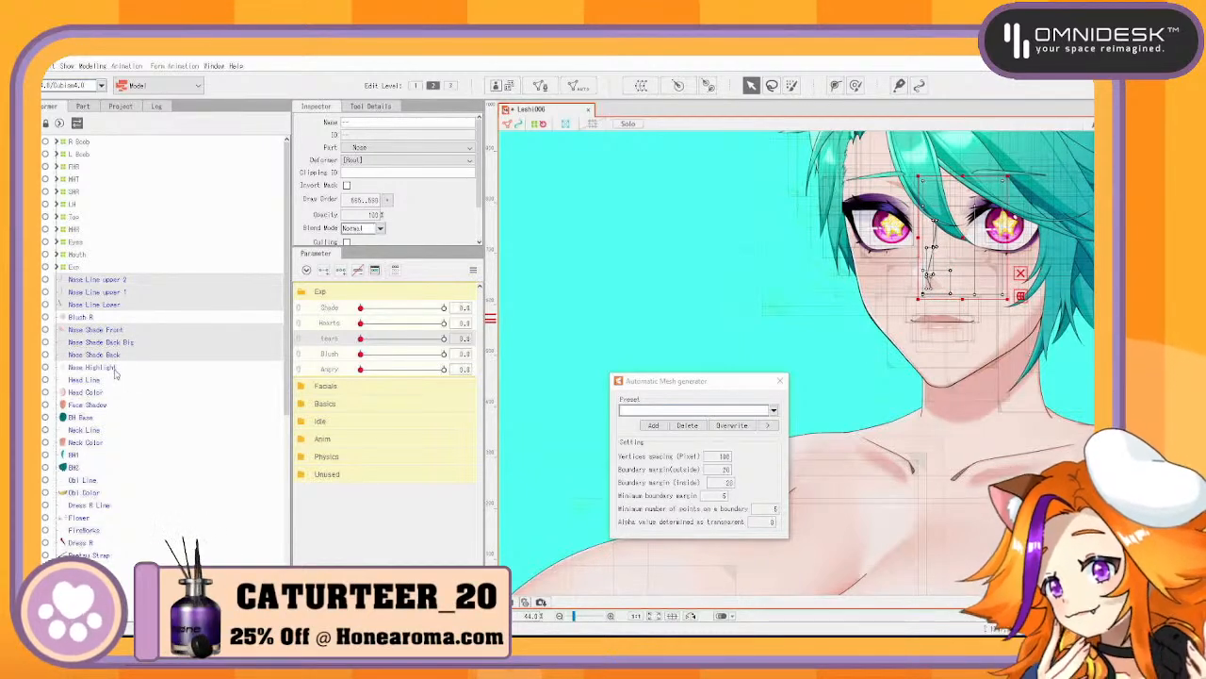
{"action": "left_click", "coordinate": [110, 369], "text": "shift"}
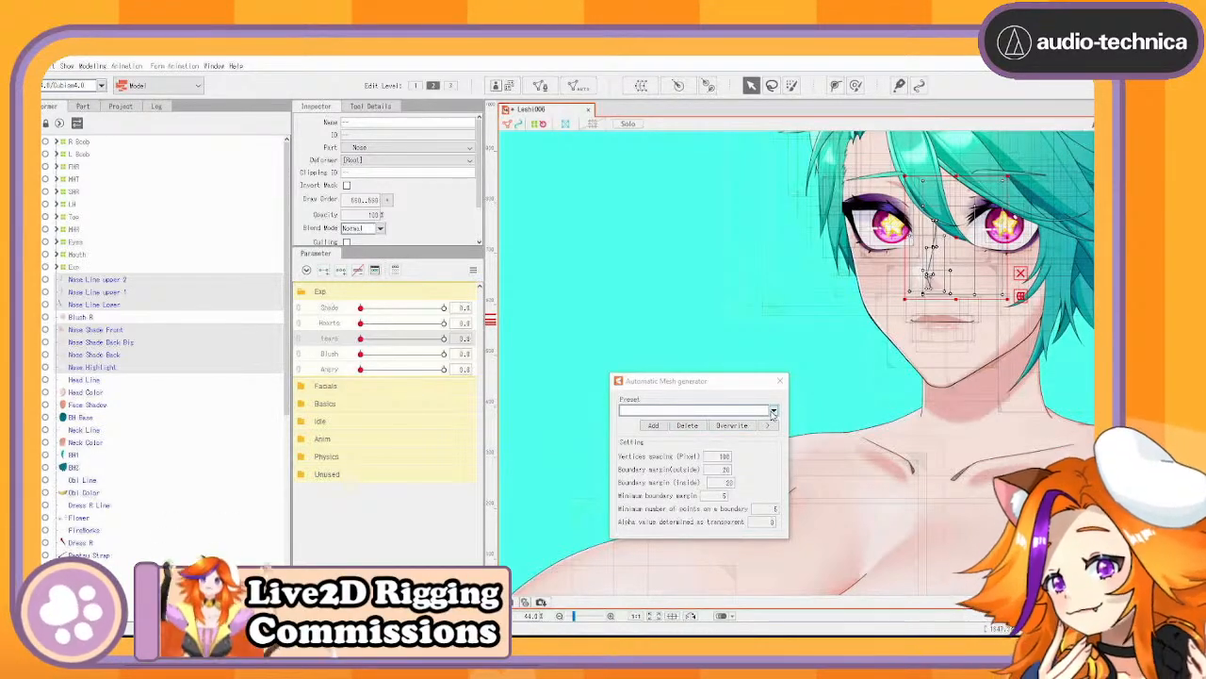
{"action": "left_click", "coordinate": [95, 330]}
{"action": "left_click", "coordinate": [115, 369], "text": "shift"}
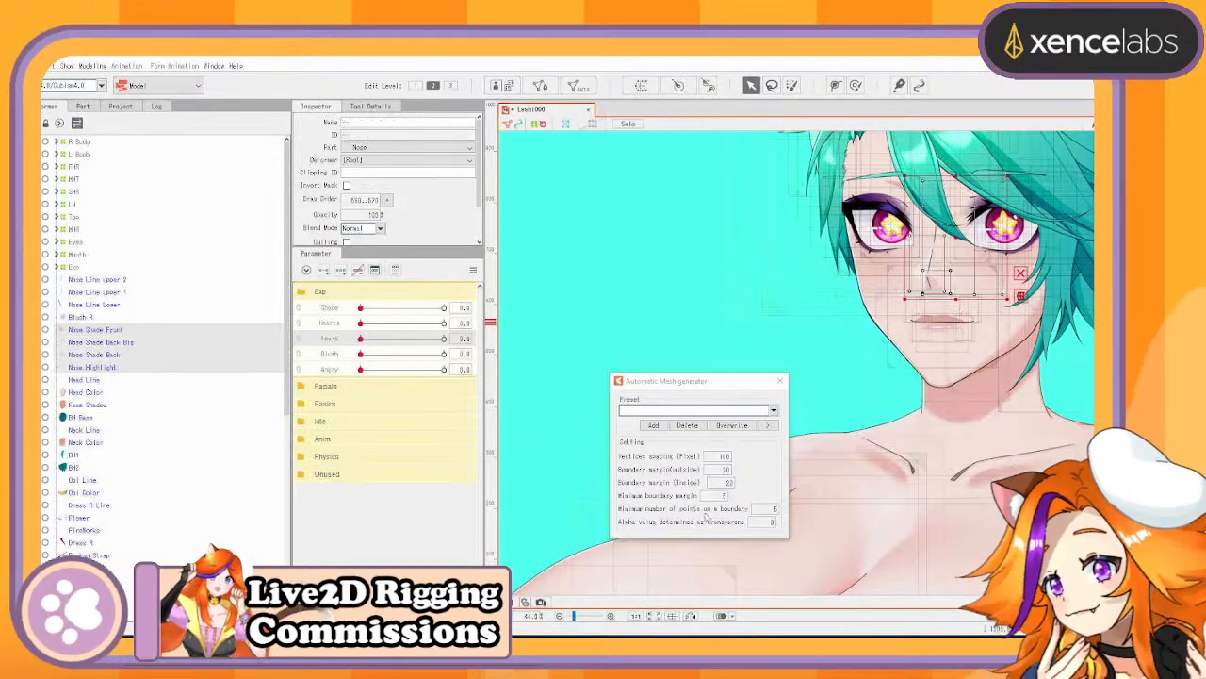
{"action": "left_click", "coordinate": [692, 410]}
{"action": "left_click", "coordinate": [673, 423]}
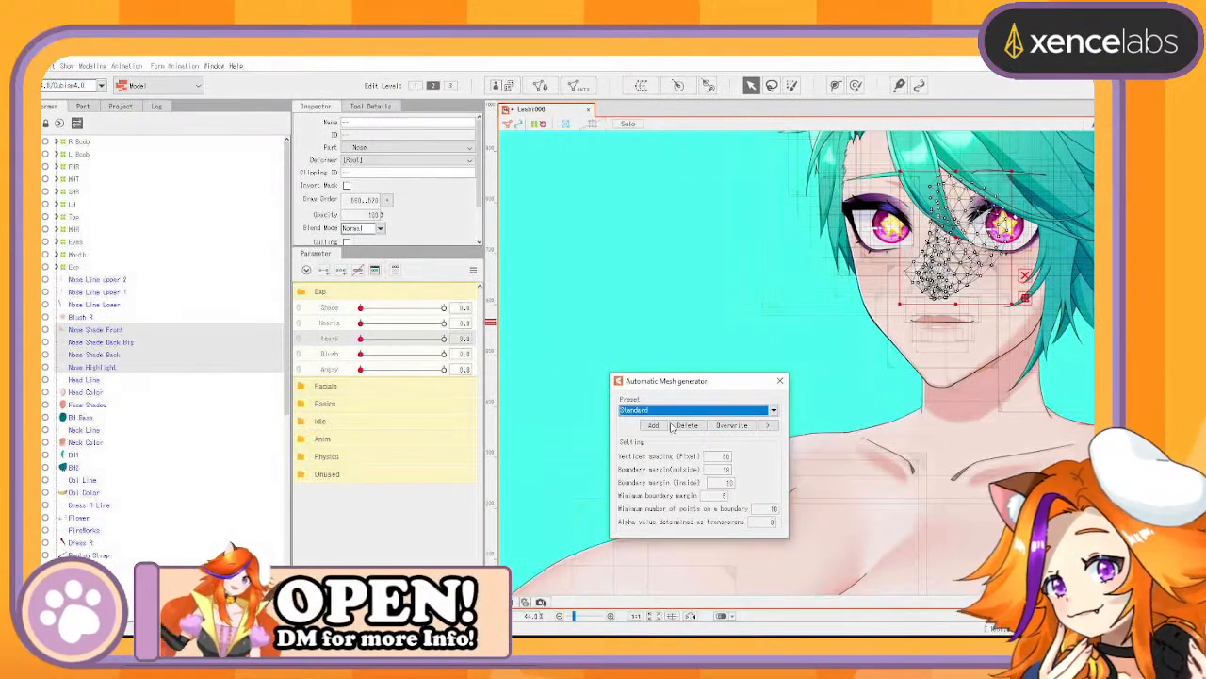
Add the three nose lines to the selected nose shades and highlight, and create a parent warp deformer named Nose with 2 × 2 Bezier divisions
{"action": "left_click", "coordinate": [110, 281], "text": "ctrl"}
{"action": "left_click", "coordinate": [111, 293], "text": "ctrl"}
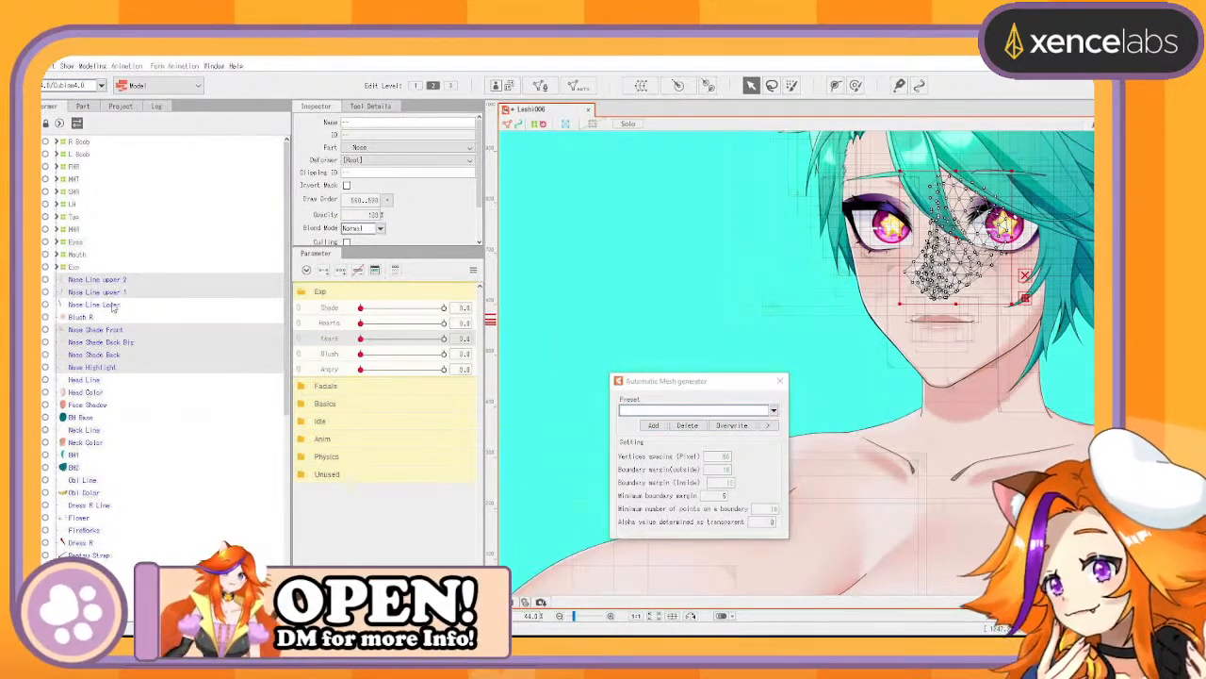
{"action": "left_click", "coordinate": [110, 306], "text": "ctrl"}
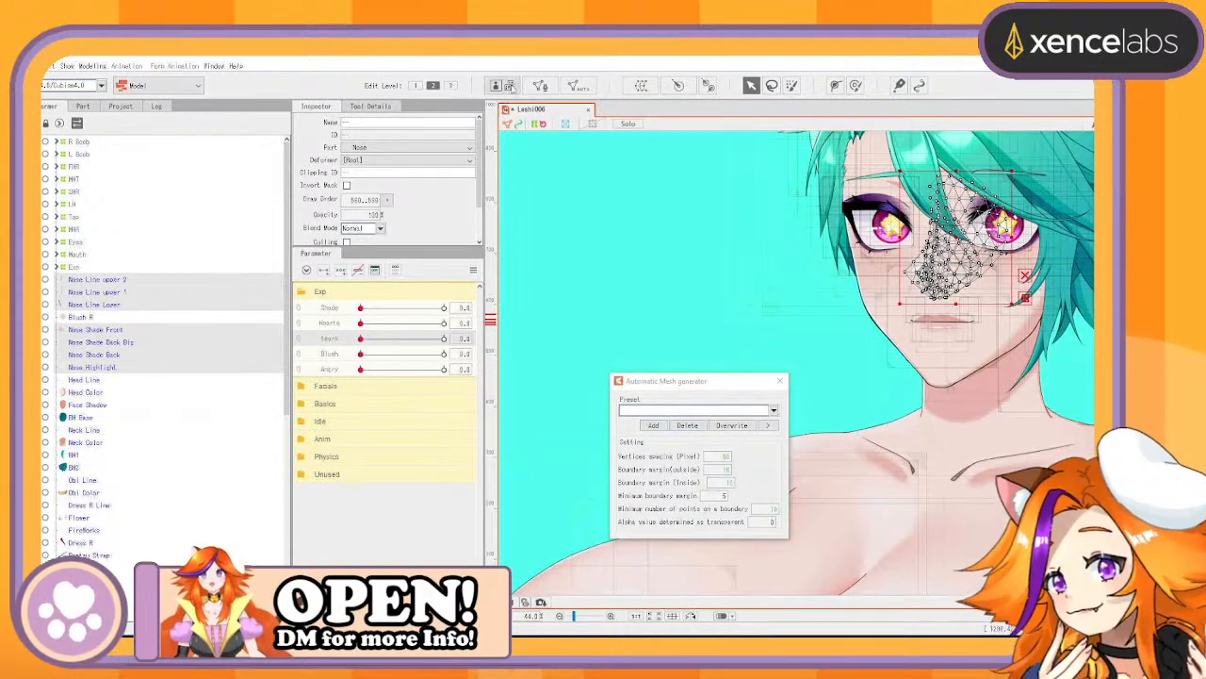
{"action": "left_click", "coordinate": [641, 87]}
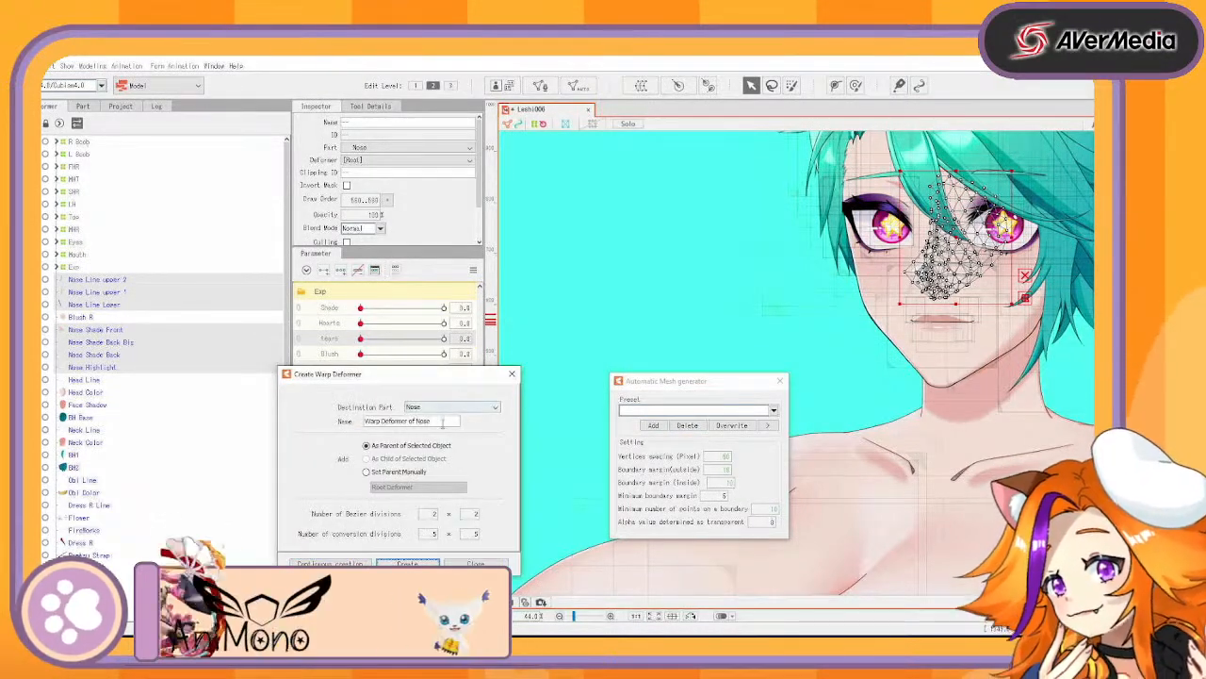
{"action": "left_click_drag", "start_coordinate": [445, 421], "coordinate": [171, 333]}
{"action": "type", "text": "Nose"}
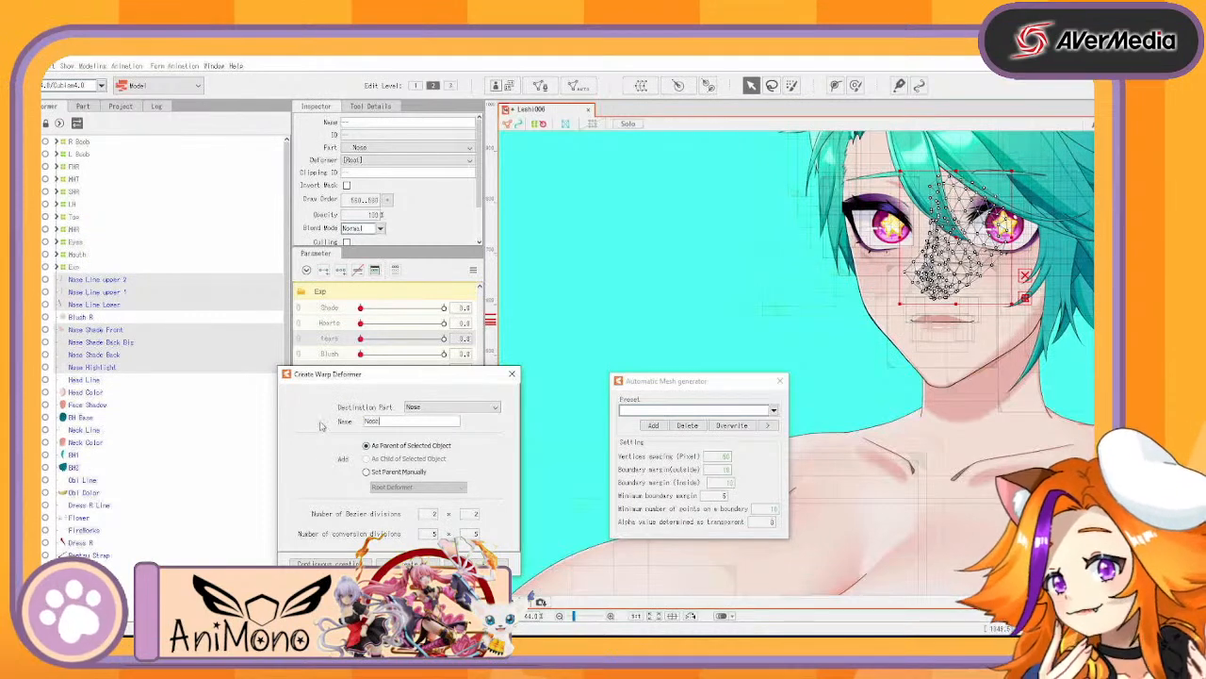
{"action": "left_click", "coordinate": [330, 564]}
Replace the mesh of Nose Line upper 2 with a stroke mesh following the upper nose line
{"action": "scroll", "coordinate": [933, 433], "scroll_direction": "up", "scroll_amount": 3}
{"action": "left_click_drag", "start_coordinate": [884, 345], "coordinate": [784, 554]}
{"action": "left_click_drag", "start_coordinate": [875, 317], "coordinate": [735, 632]}
{"action": "left_click_drag", "start_coordinate": [921, 449], "coordinate": [999, 456]}
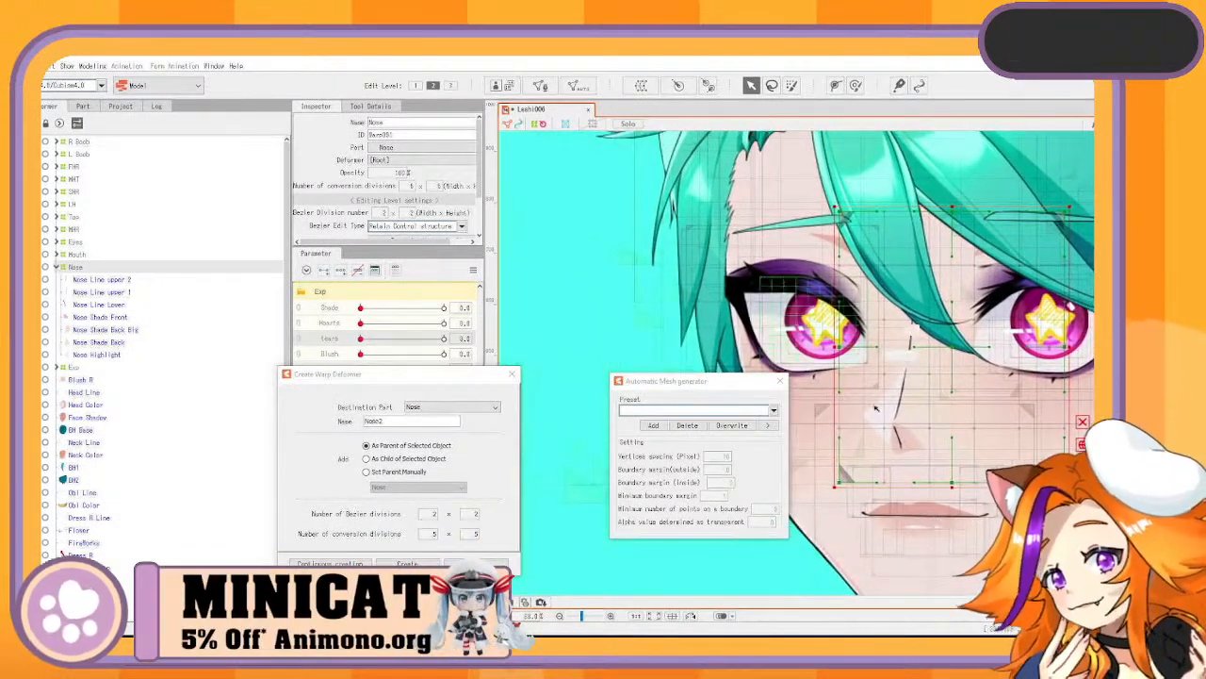
{"action": "left_click", "coordinate": [102, 279]}
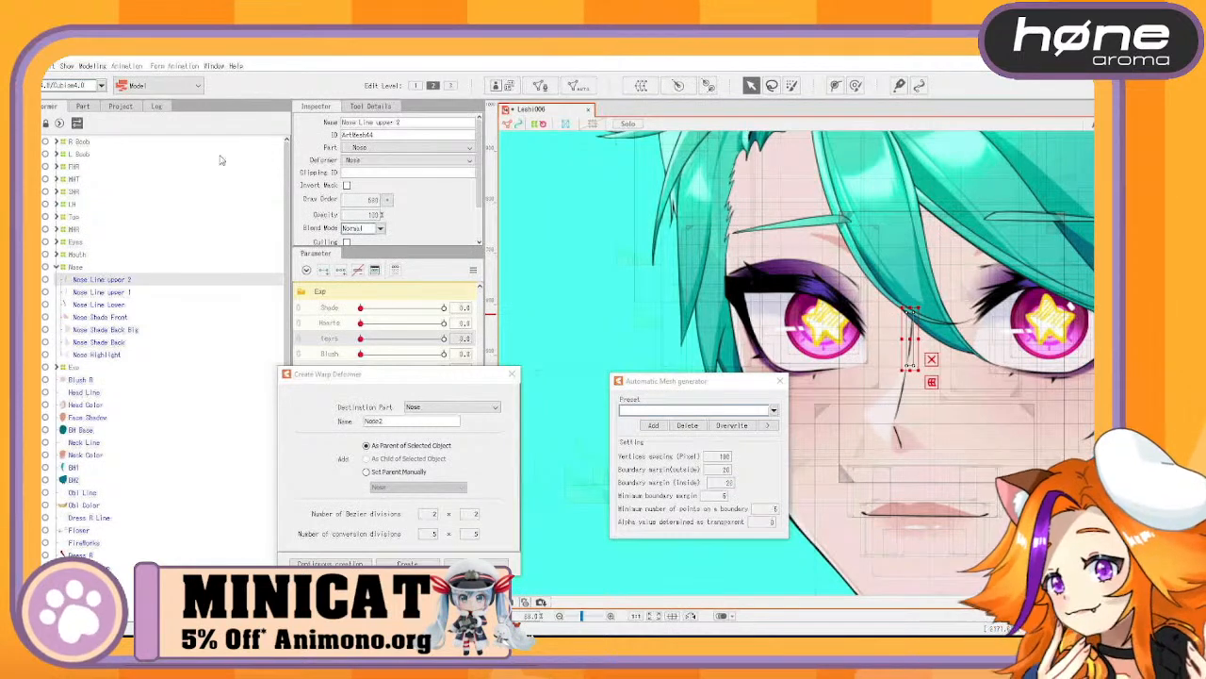
{"action": "left_click", "coordinate": [540, 86]}
{"action": "scroll", "coordinate": [830, 377], "scroll_direction": "up", "scroll_amount": 5}
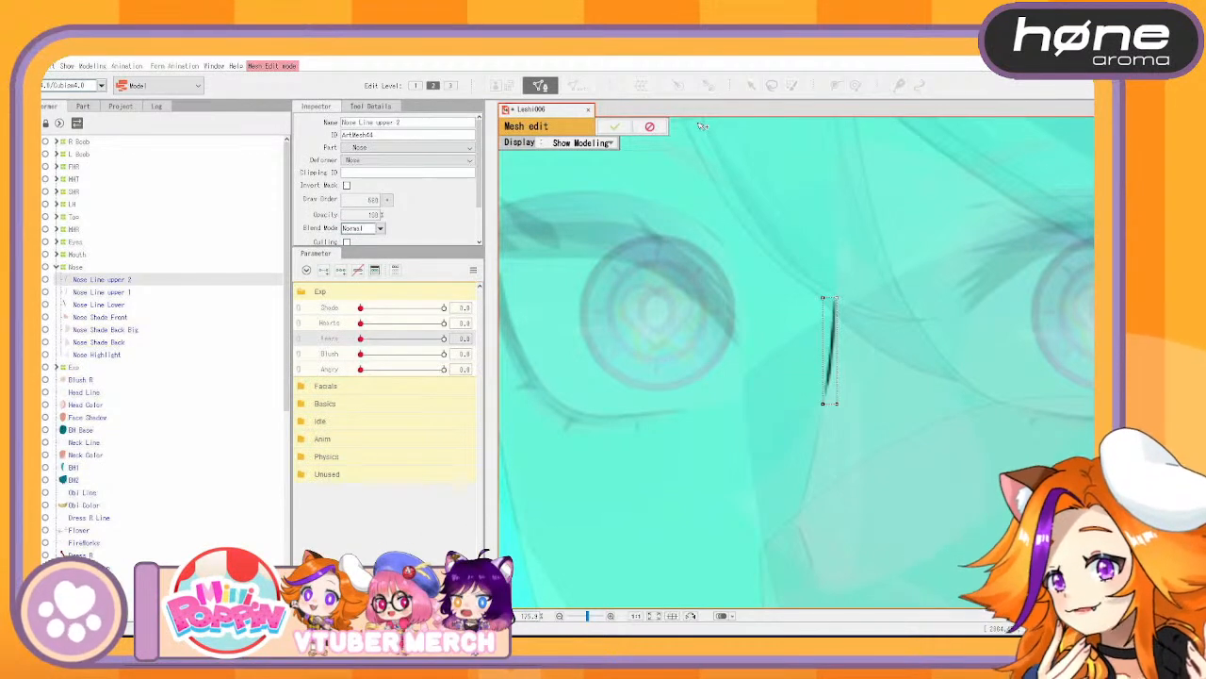
{"action": "left_click", "coordinate": [370, 105]}
{"action": "left_click", "coordinate": [387, 127]}
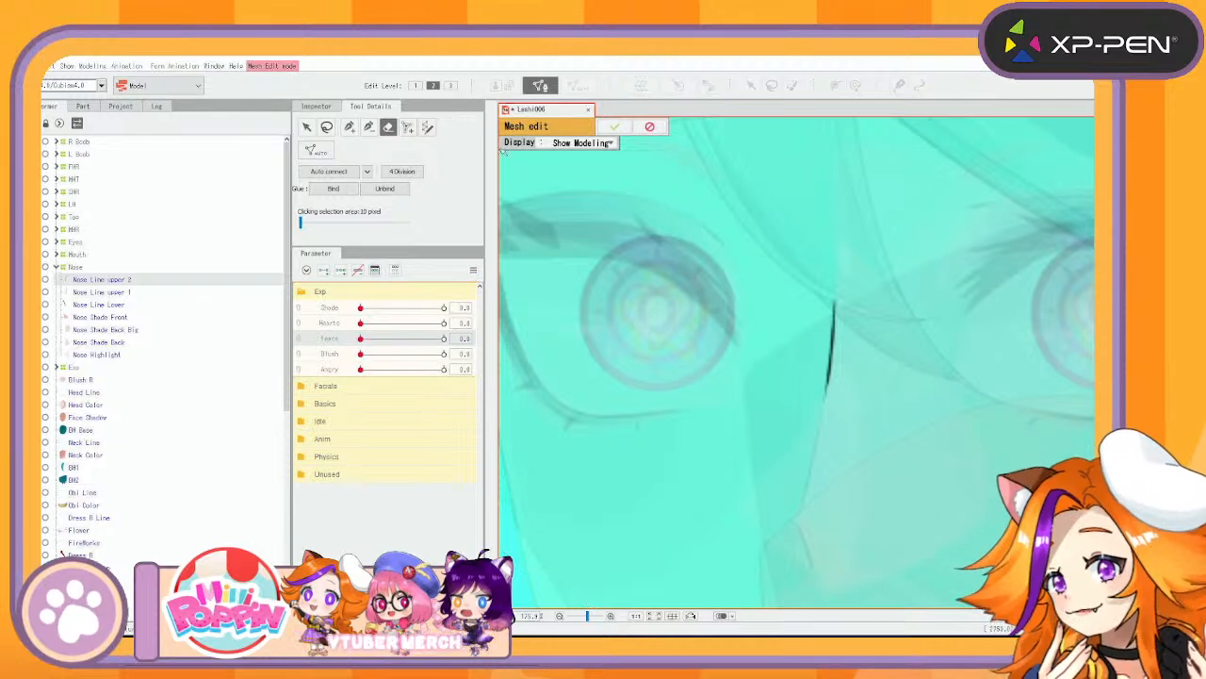
{"action": "left_click", "coordinate": [427, 127]}
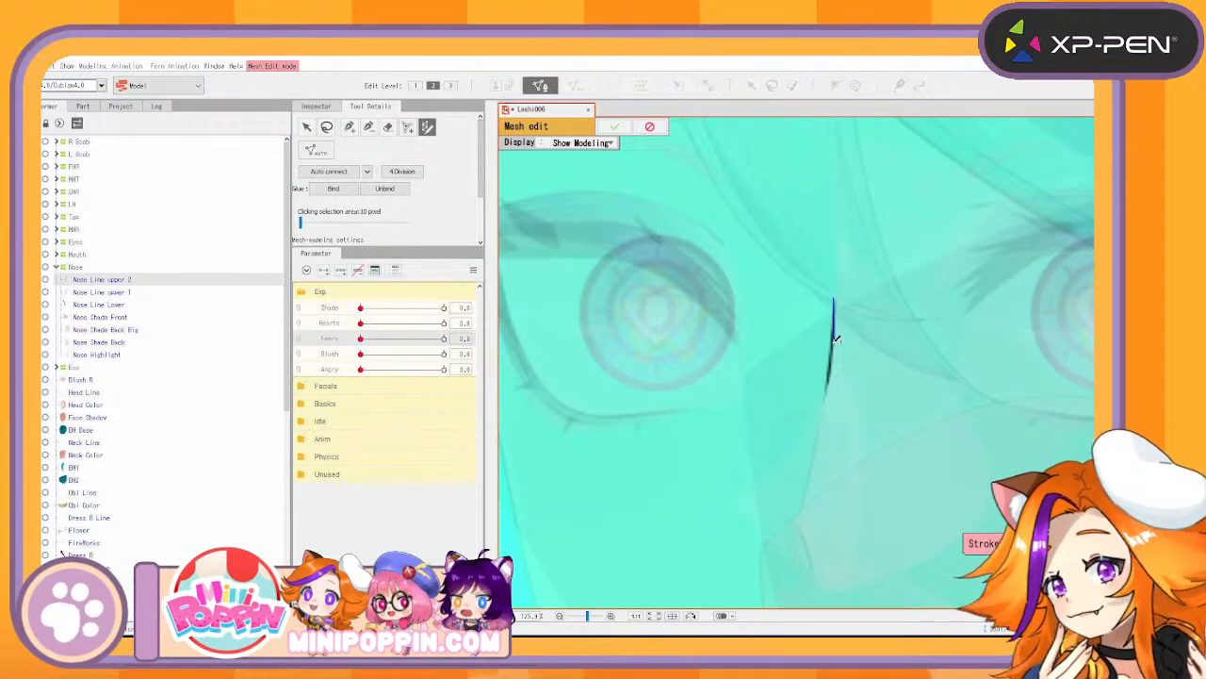
{"action": "left_click_drag", "start_coordinate": [823, 394], "coordinate": [822, 407]}
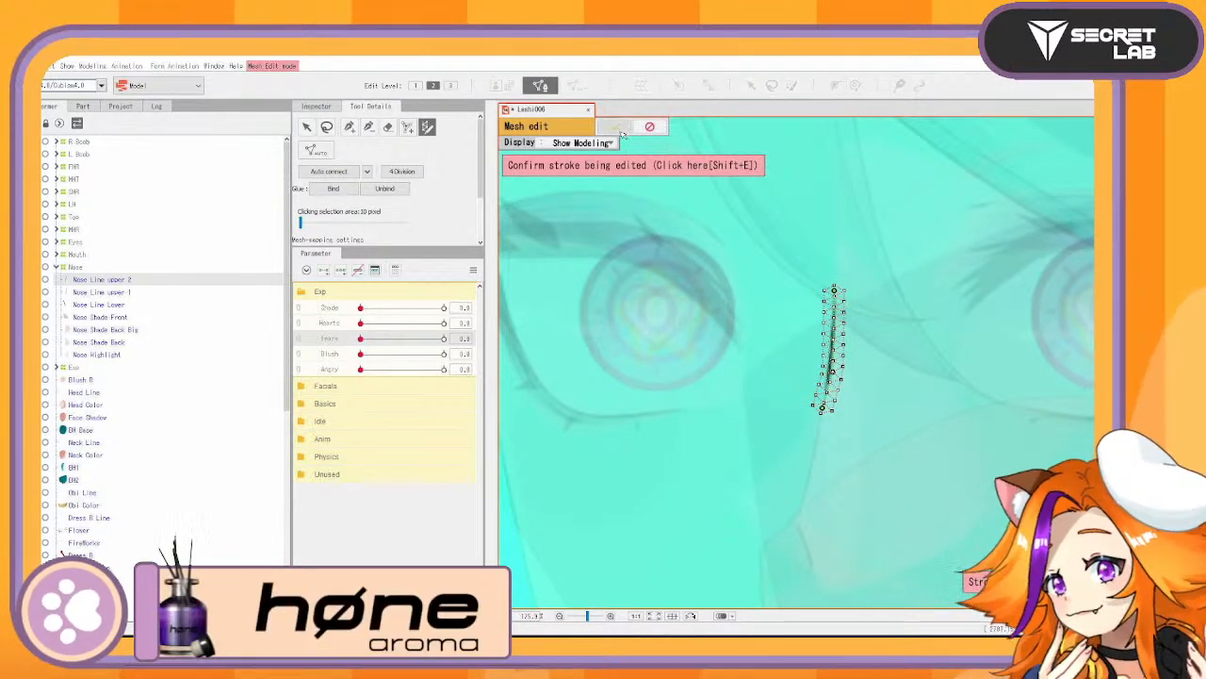
{"action": "left_click", "coordinate": [615, 126]}
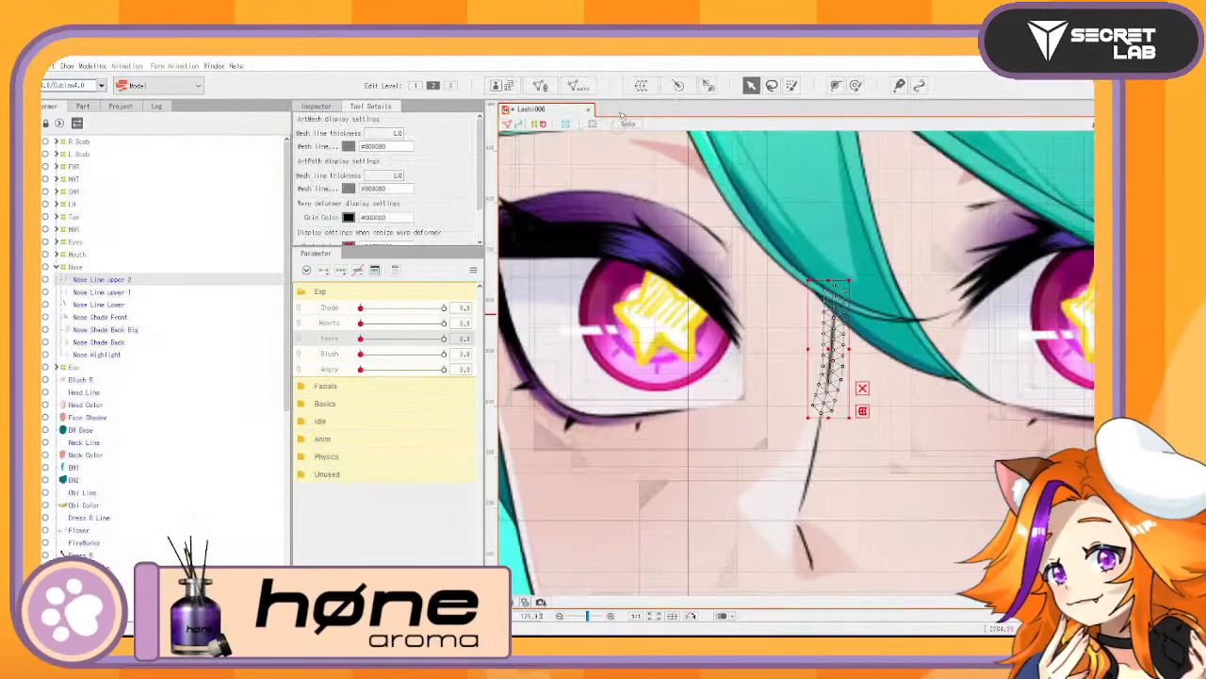
Erase the default mesh of Nose Line upper 1 and draw a stroke mesh along that line
{"action": "left_click", "coordinate": [143, 291]}
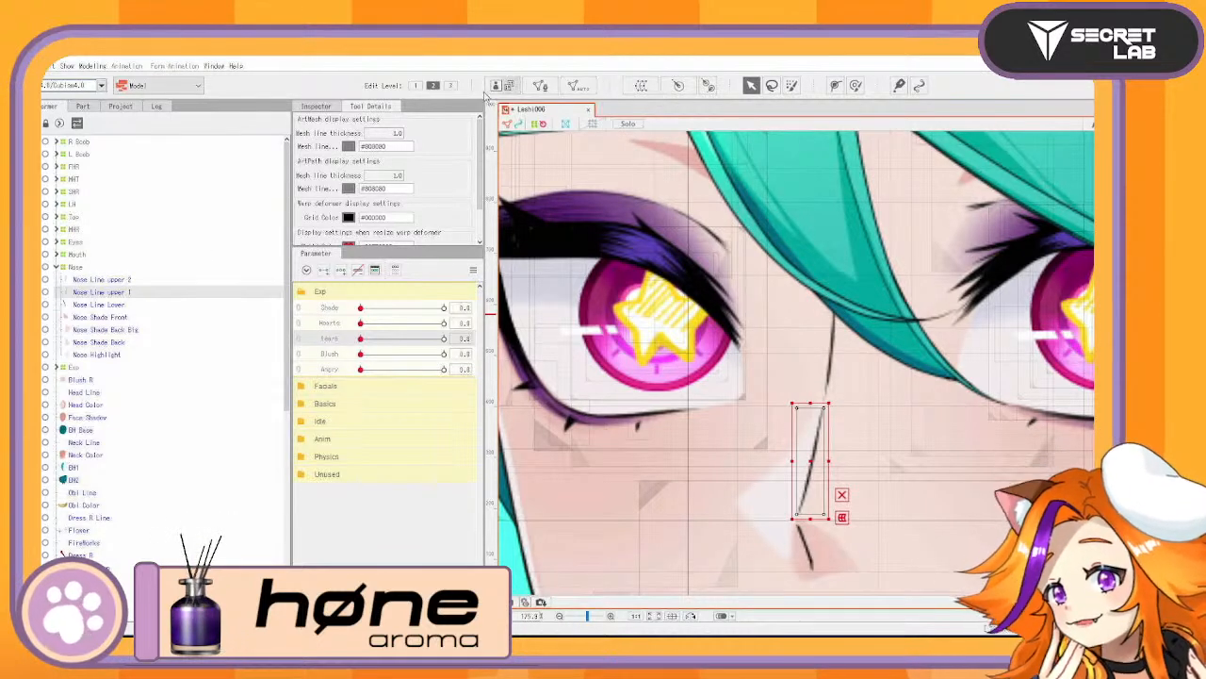
{"action": "left_click", "coordinate": [541, 85]}
{"action": "left_click", "coordinate": [387, 127]}
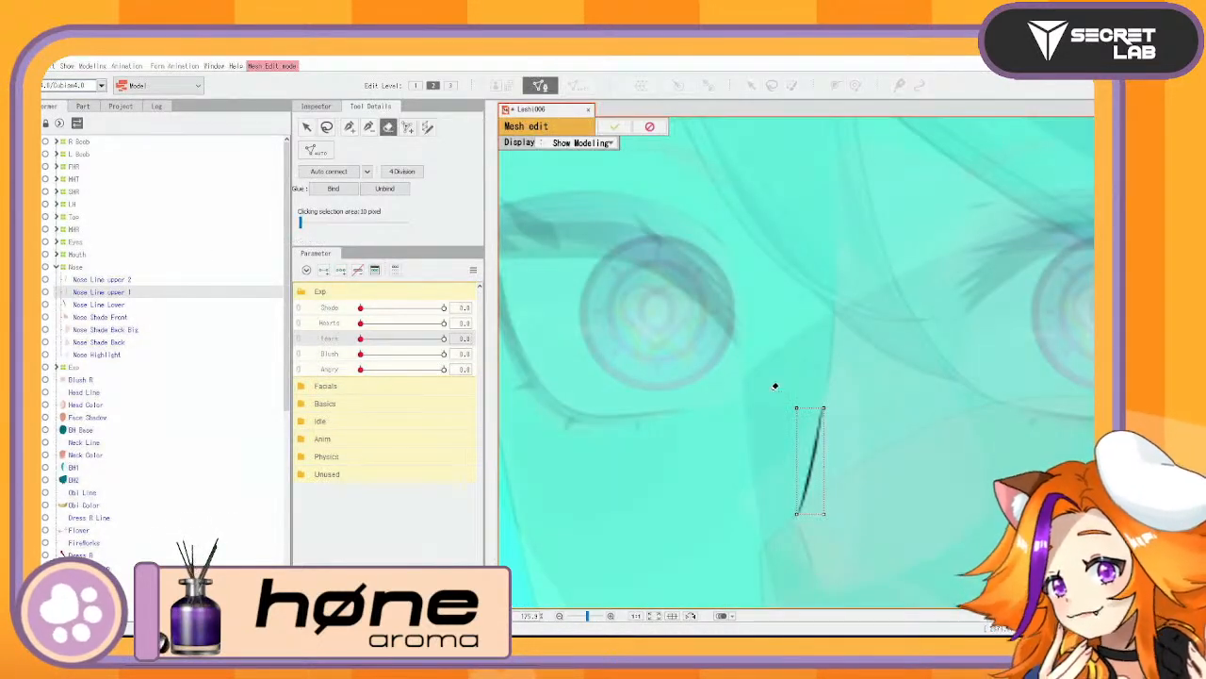
{"action": "left_click", "coordinate": [427, 127]}
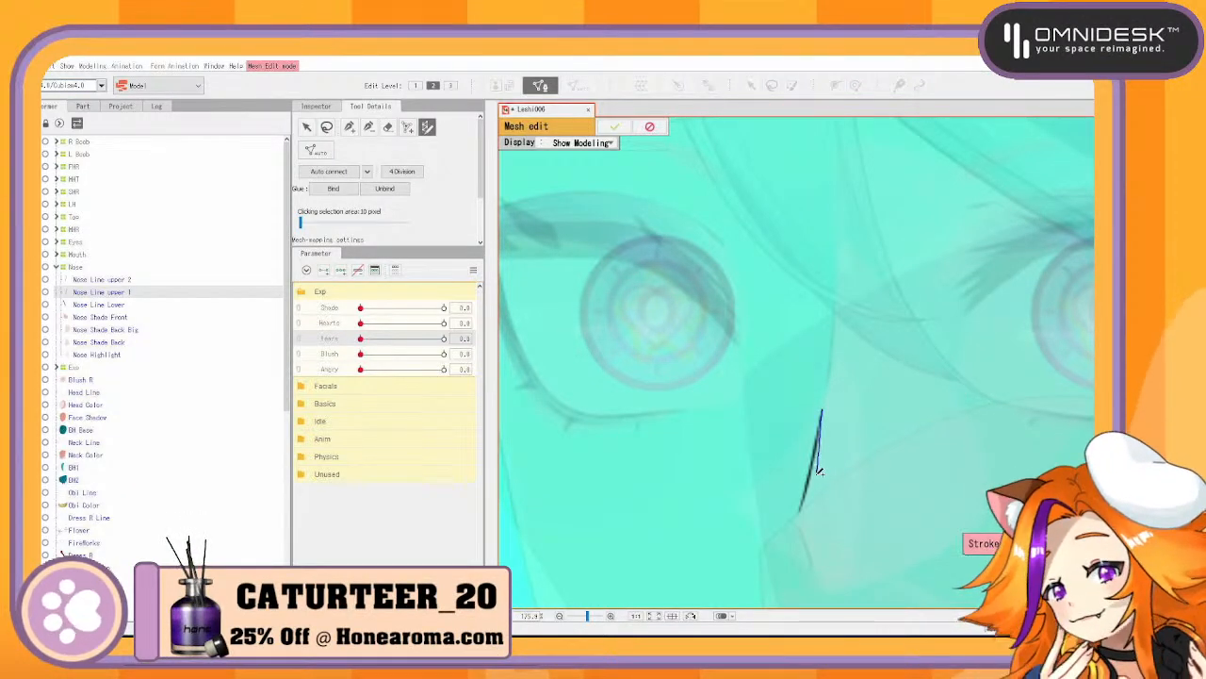
{"action": "left_click_drag", "start_coordinate": [819, 466], "coordinate": [802, 512]}
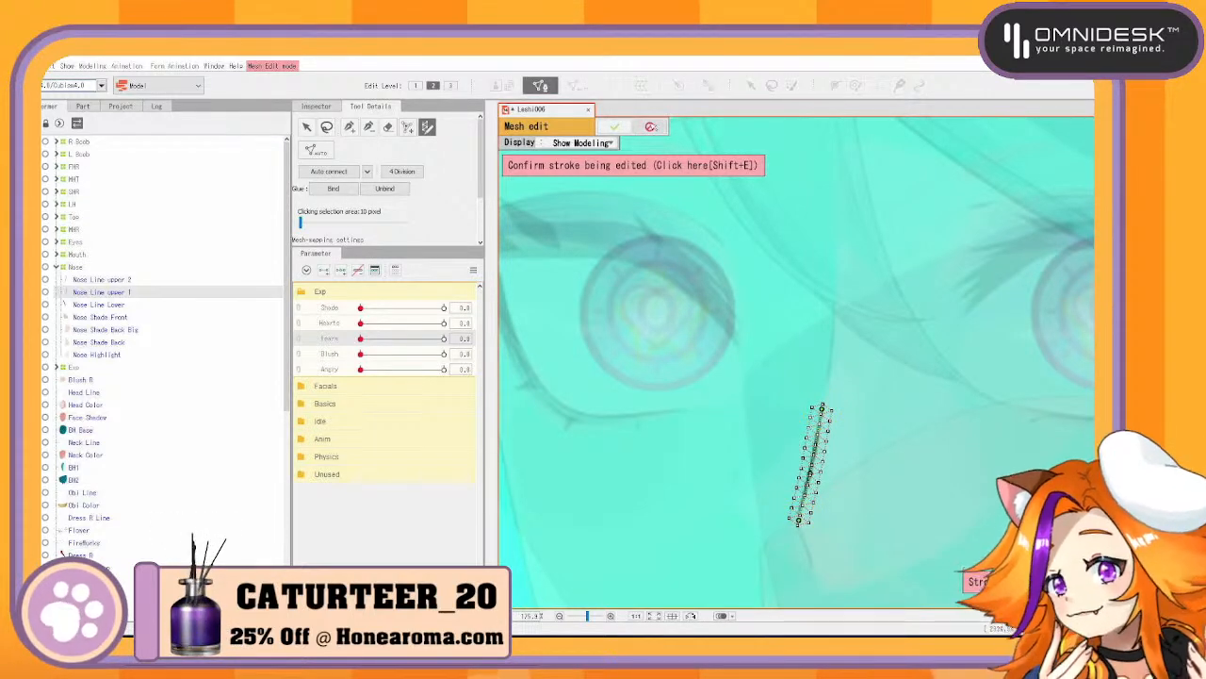
{"action": "left_click", "coordinate": [651, 128]}
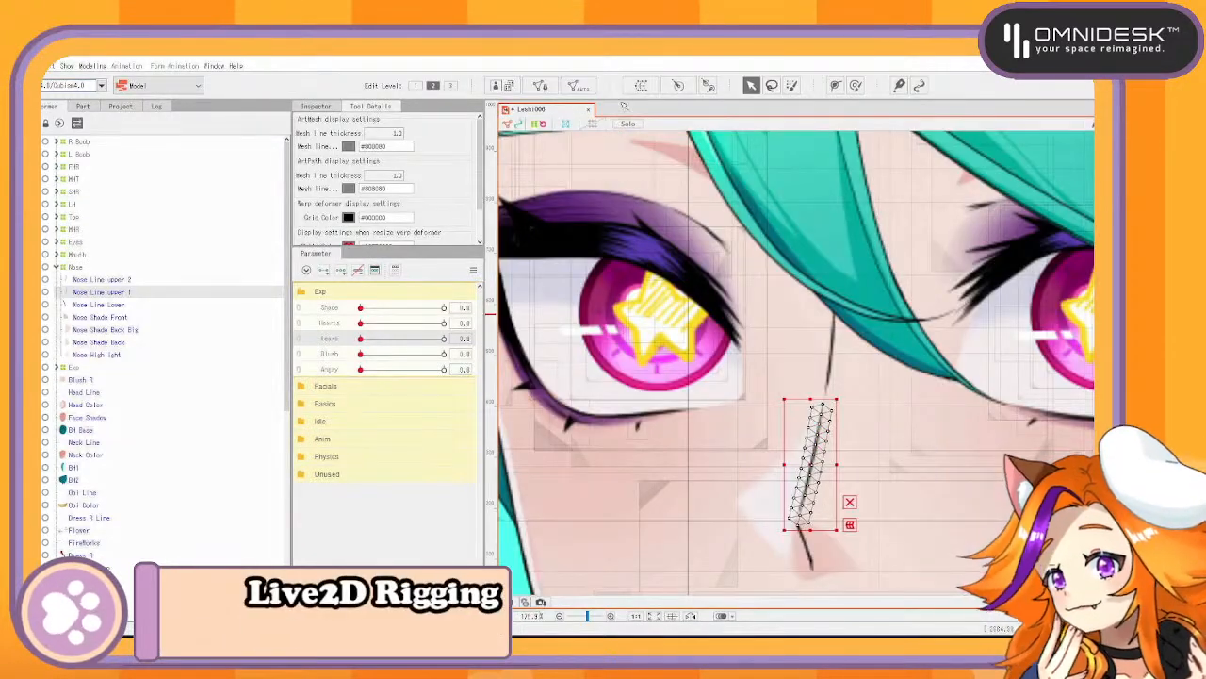
Replace the mesh of Nose Line Lower with a stroke mesh and extend both stroke ends slightly past the line
{"action": "left_click", "coordinate": [122, 304]}
{"action": "left_click_drag", "start_coordinate": [781, 359], "coordinate": [761, 270]}
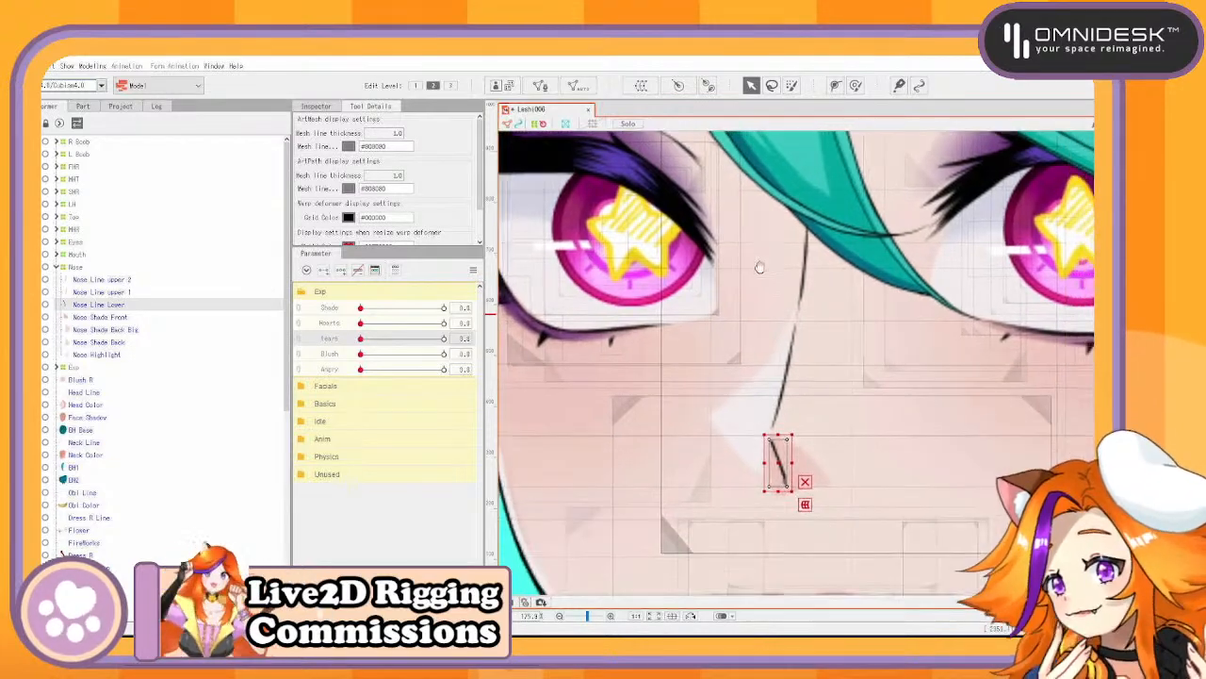
{"action": "left_click", "coordinate": [537, 86]}
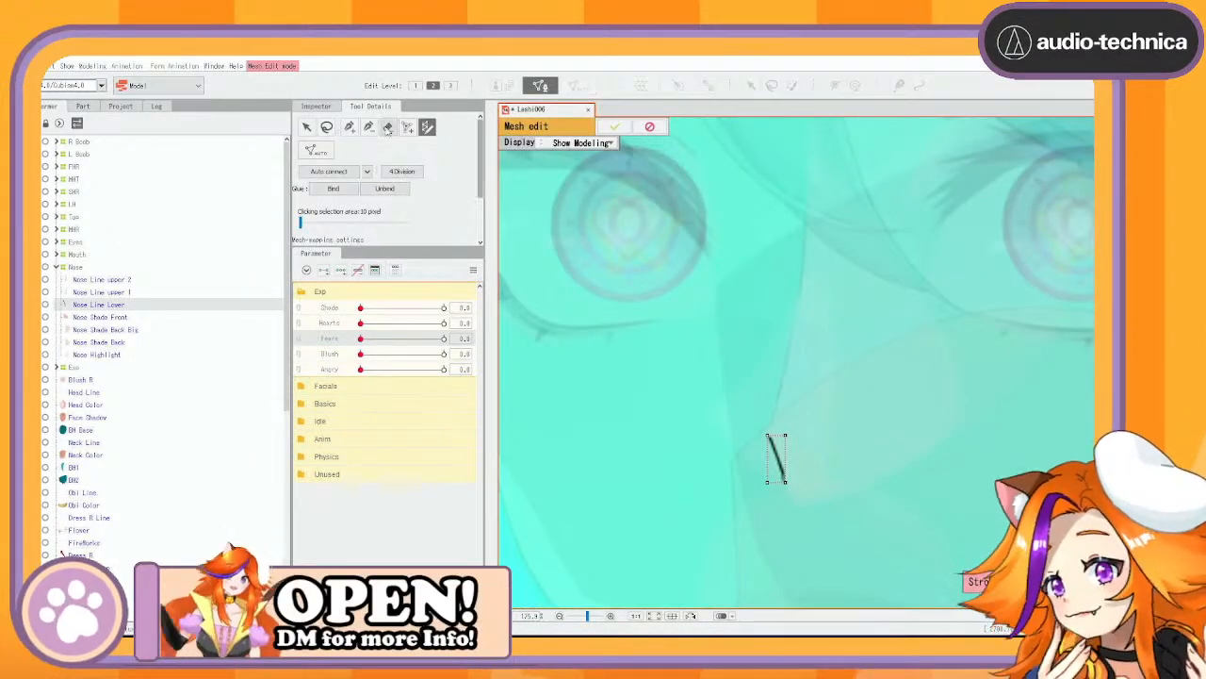
{"action": "left_click", "coordinate": [388, 127]}
{"action": "left_click", "coordinate": [427, 128]}
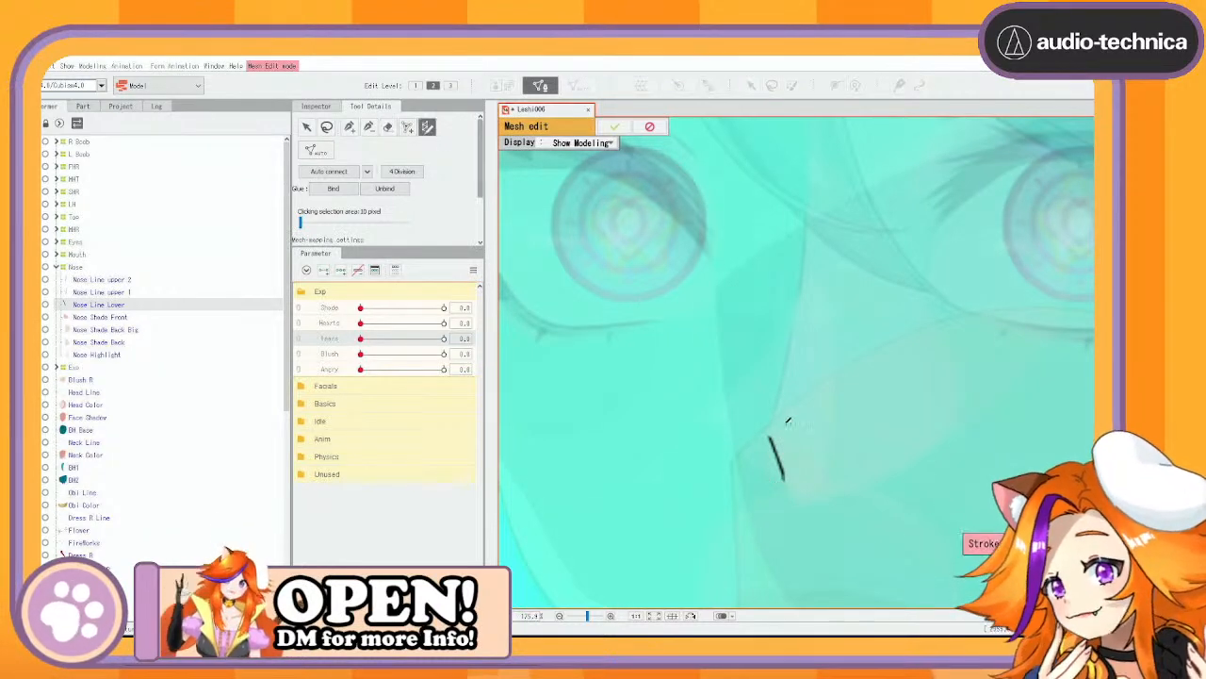
{"action": "left_click_drag", "start_coordinate": [788, 474], "coordinate": [786, 479]}
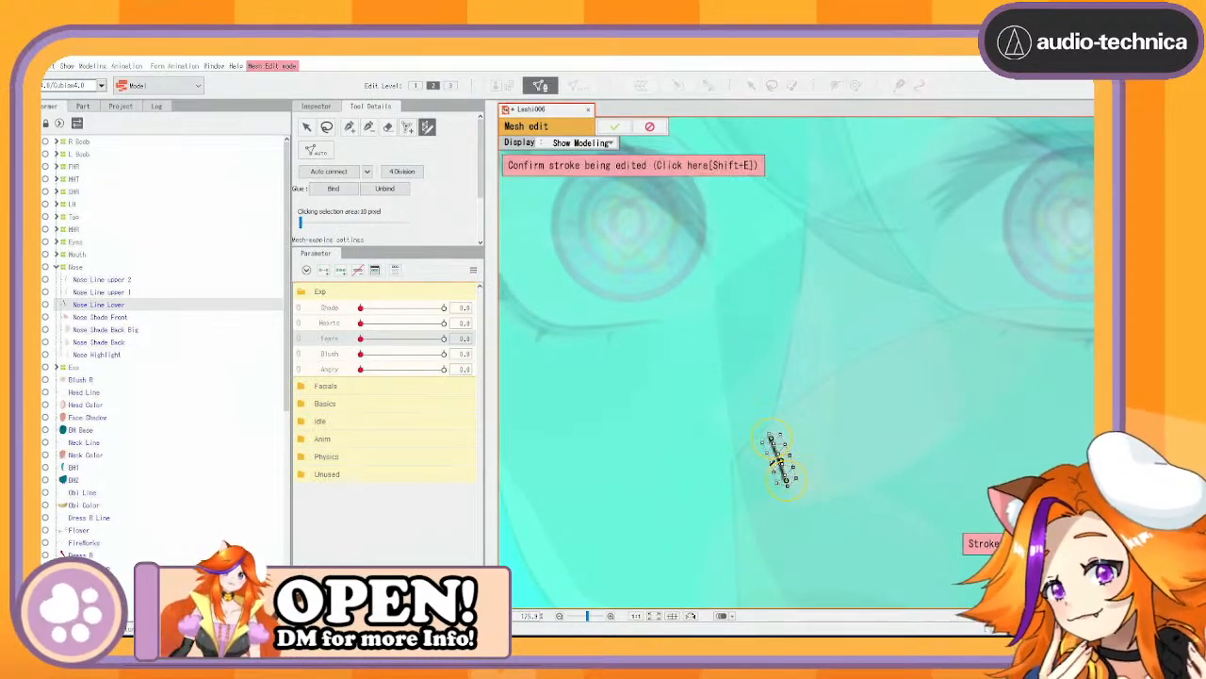
{"action": "left_click_drag", "start_coordinate": [771, 438], "coordinate": [768, 432]}
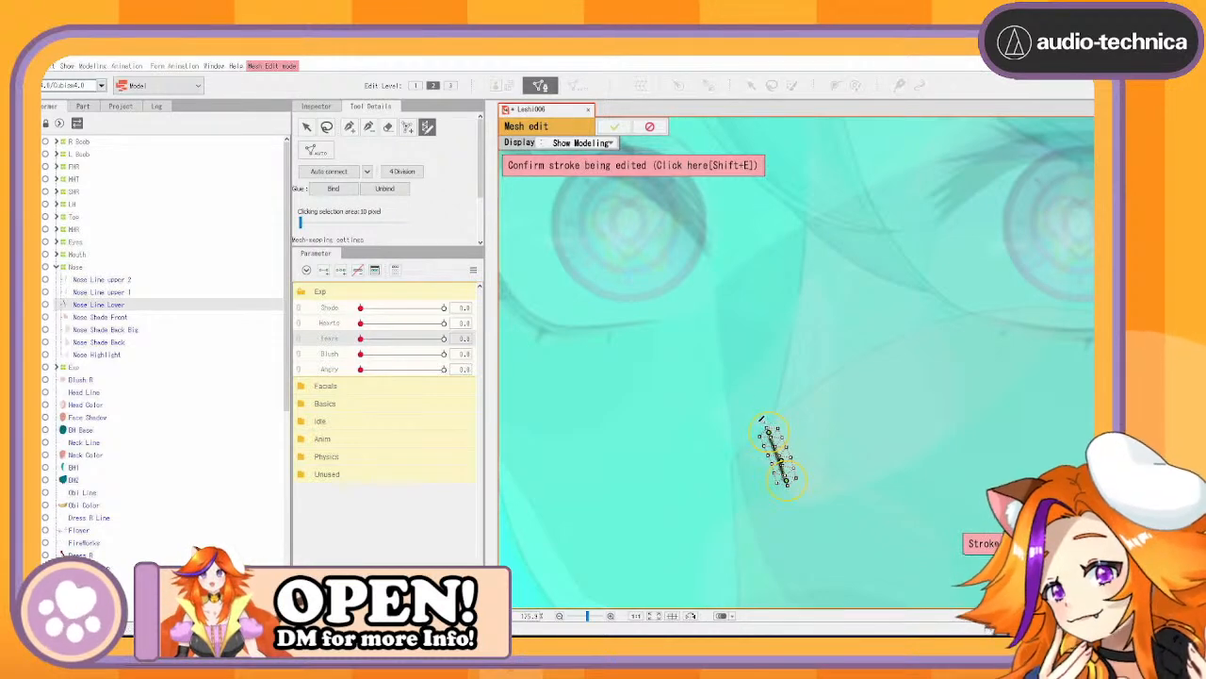
{"action": "left_click_drag", "start_coordinate": [786, 479], "coordinate": [790, 489]}
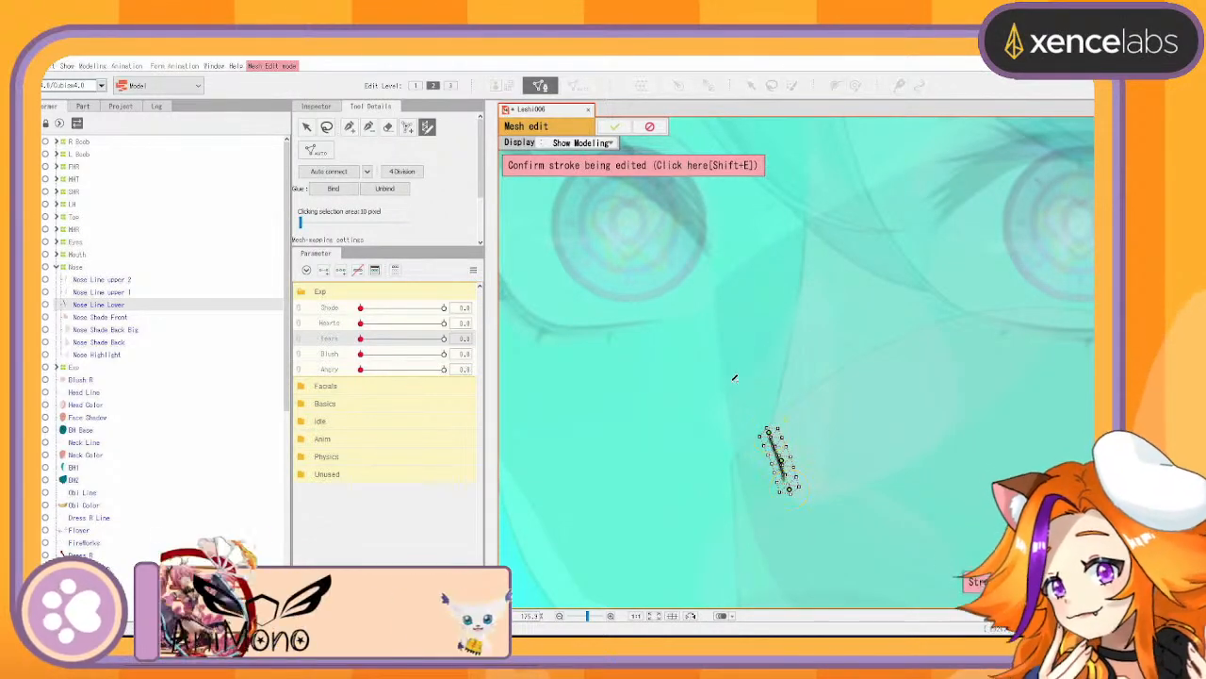
{"action": "left_click", "coordinate": [615, 125]}
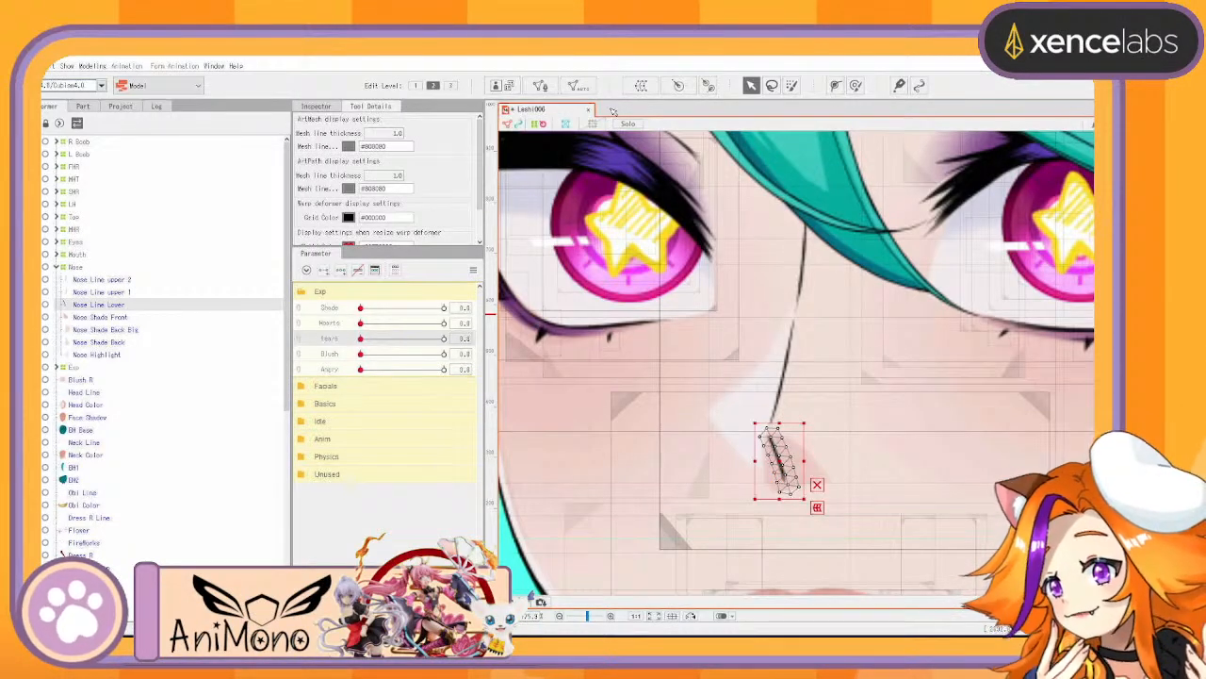
Check the meshes of the three nose shades and the Nose Highlight
{"action": "left_click", "coordinate": [120, 317]}
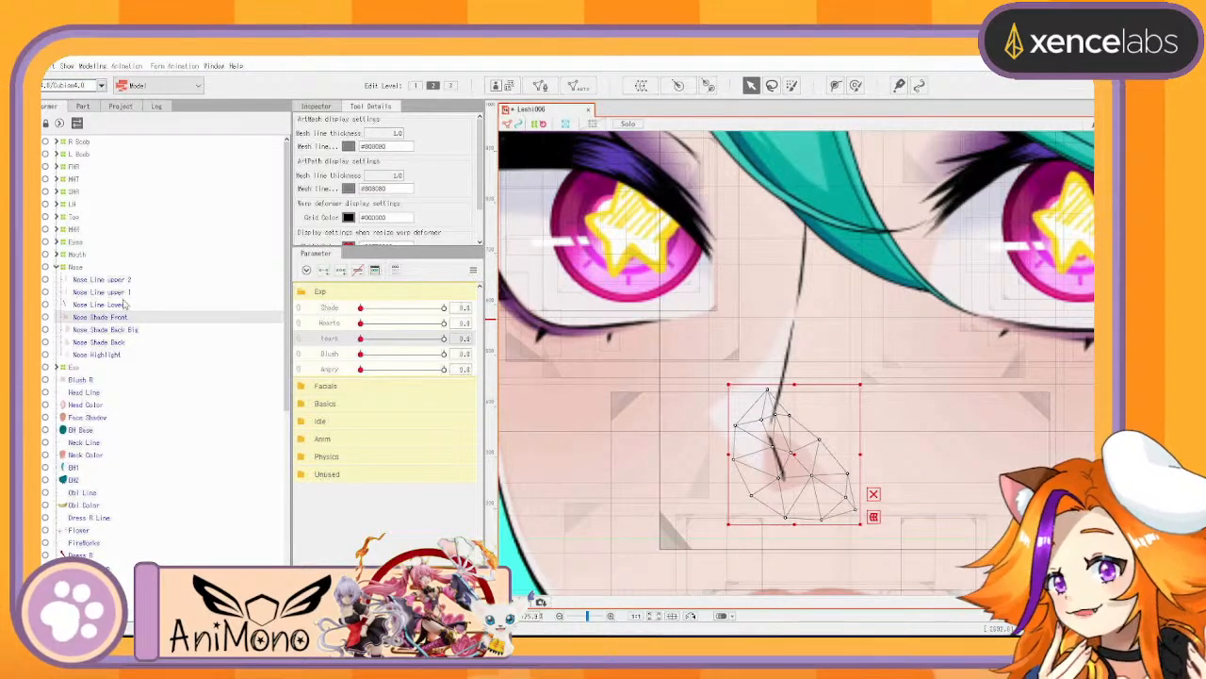
{"action": "left_click", "coordinate": [140, 331]}
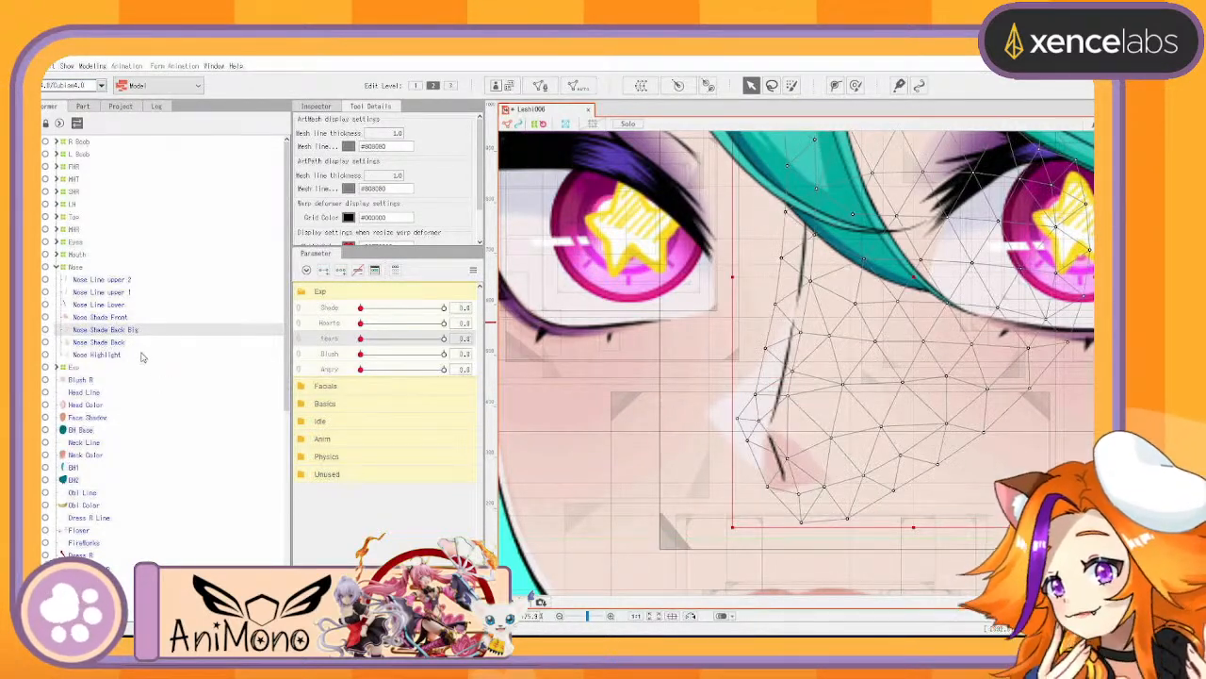
{"action": "left_click", "coordinate": [139, 342]}
{"action": "left_click", "coordinate": [126, 354]}
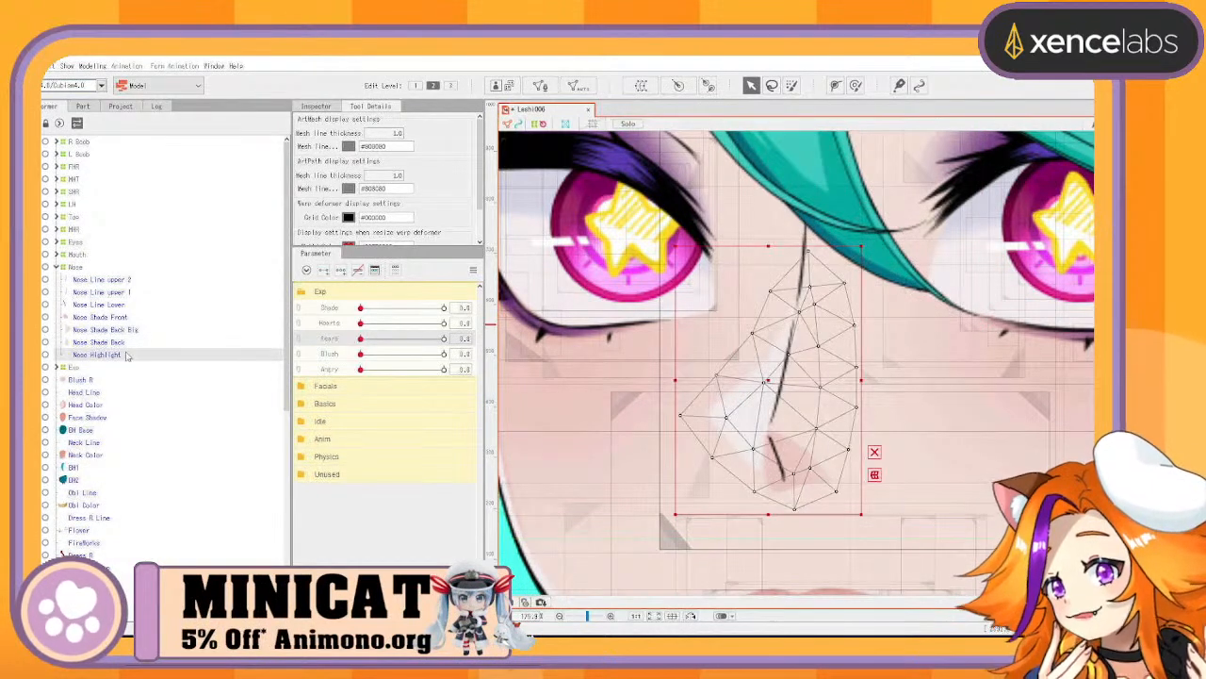
{"action": "left_click", "coordinate": [81, 269]}
Create a parent warp deformer named Line with 2 × 2 Bezier divisions for the three nose lines
{"action": "left_click", "coordinate": [131, 282]}
{"action": "left_click", "coordinate": [129, 292], "text": "ctrl"}
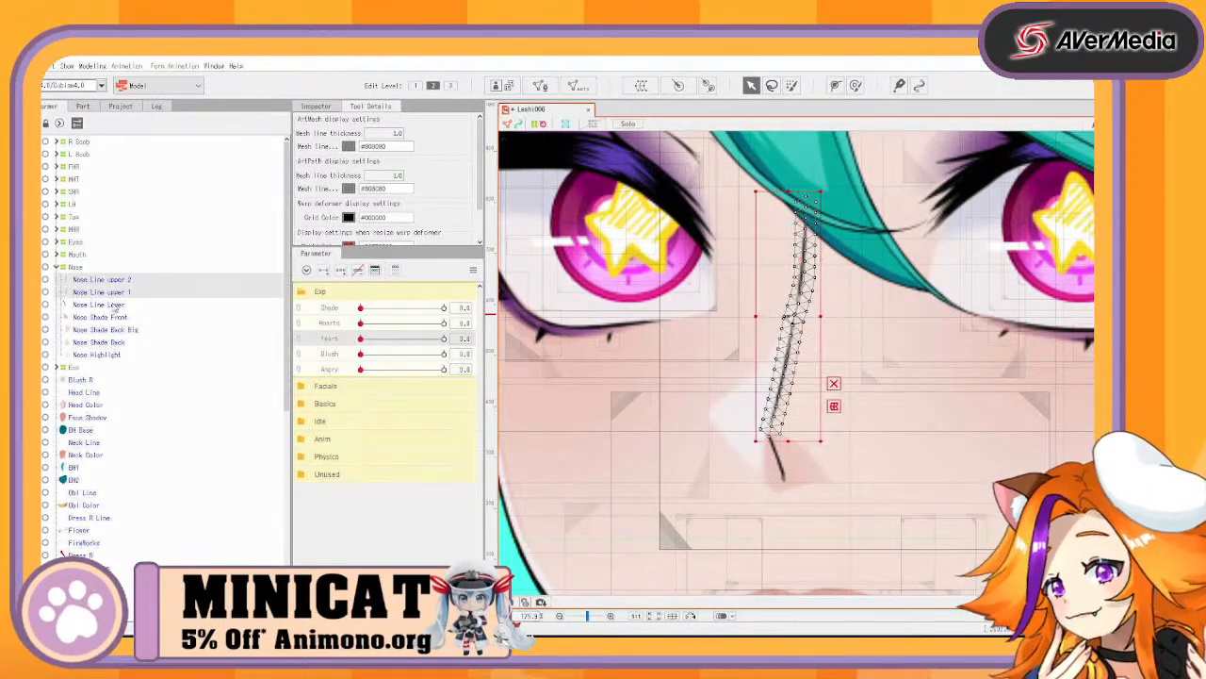
{"action": "left_click", "coordinate": [115, 305], "text": "ctrl"}
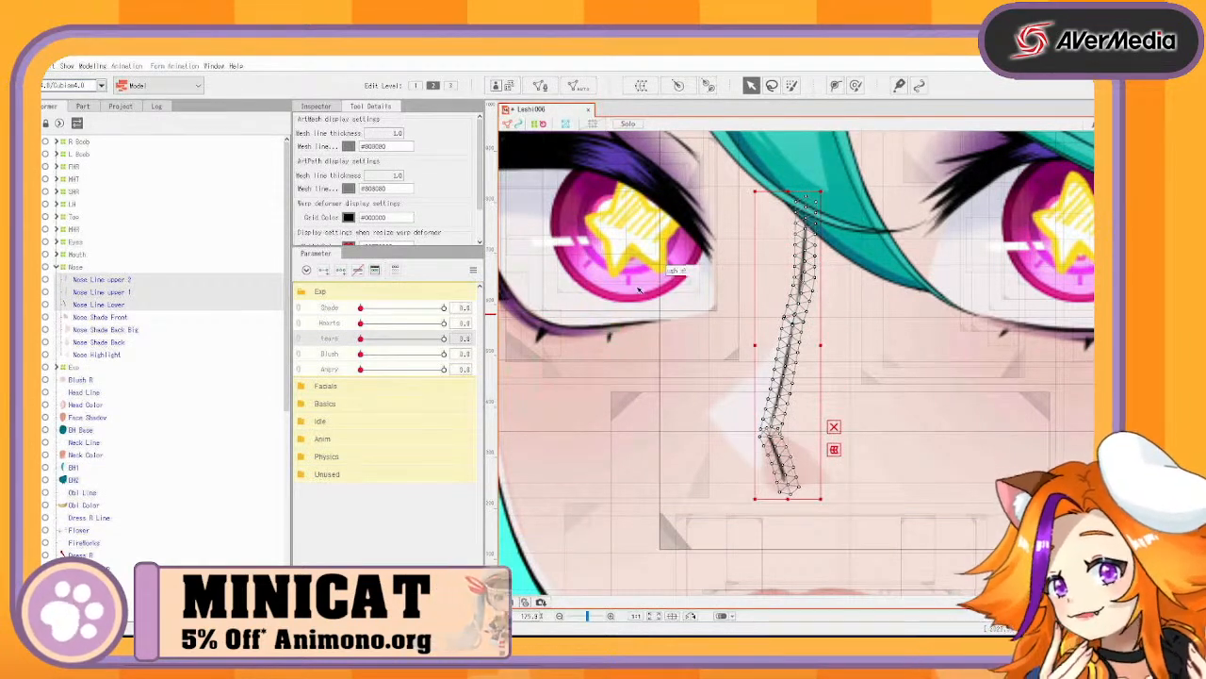
{"action": "left_click", "coordinate": [655, 89]}
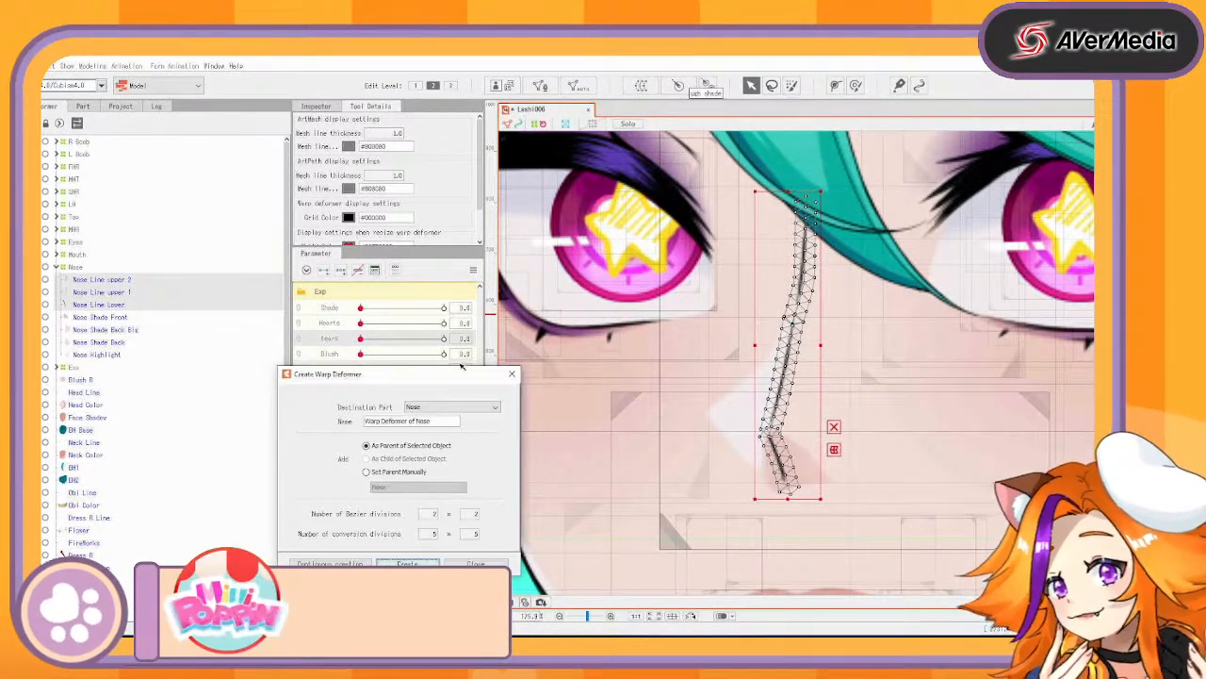
{"action": "type", "text": "Line"}
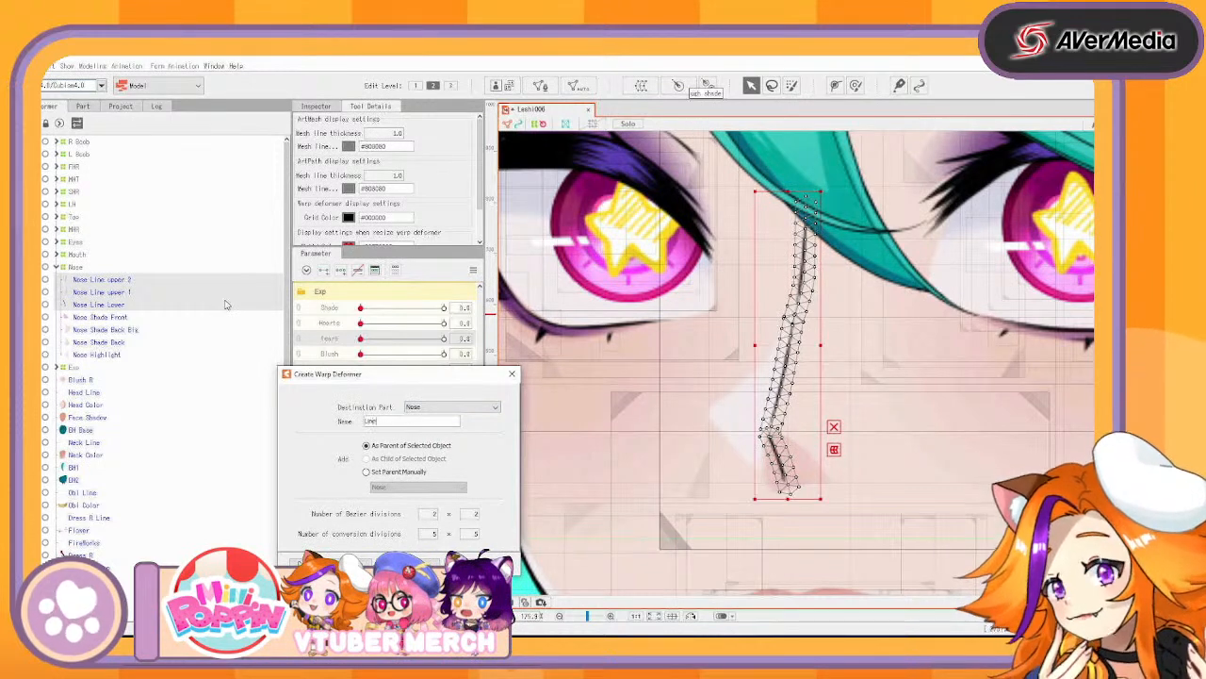
{"action": "key", "text": "Return"}
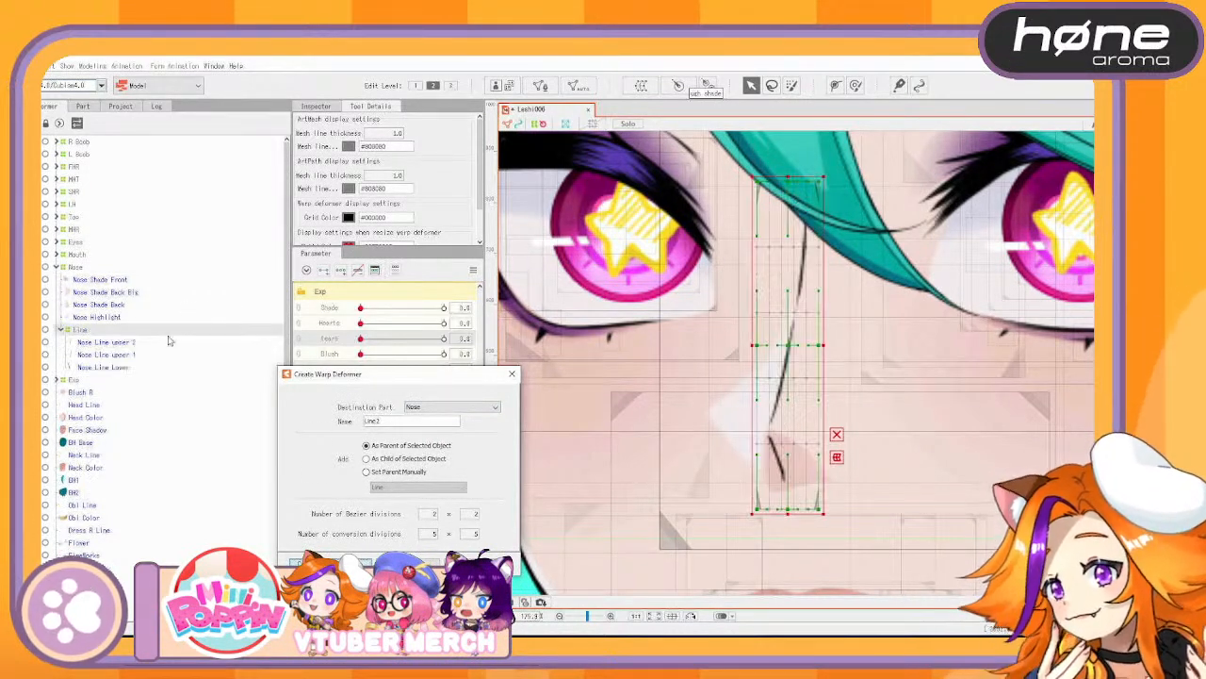
Select the Line warp deformer and save the model
{"action": "left_click", "coordinate": [135, 345]}
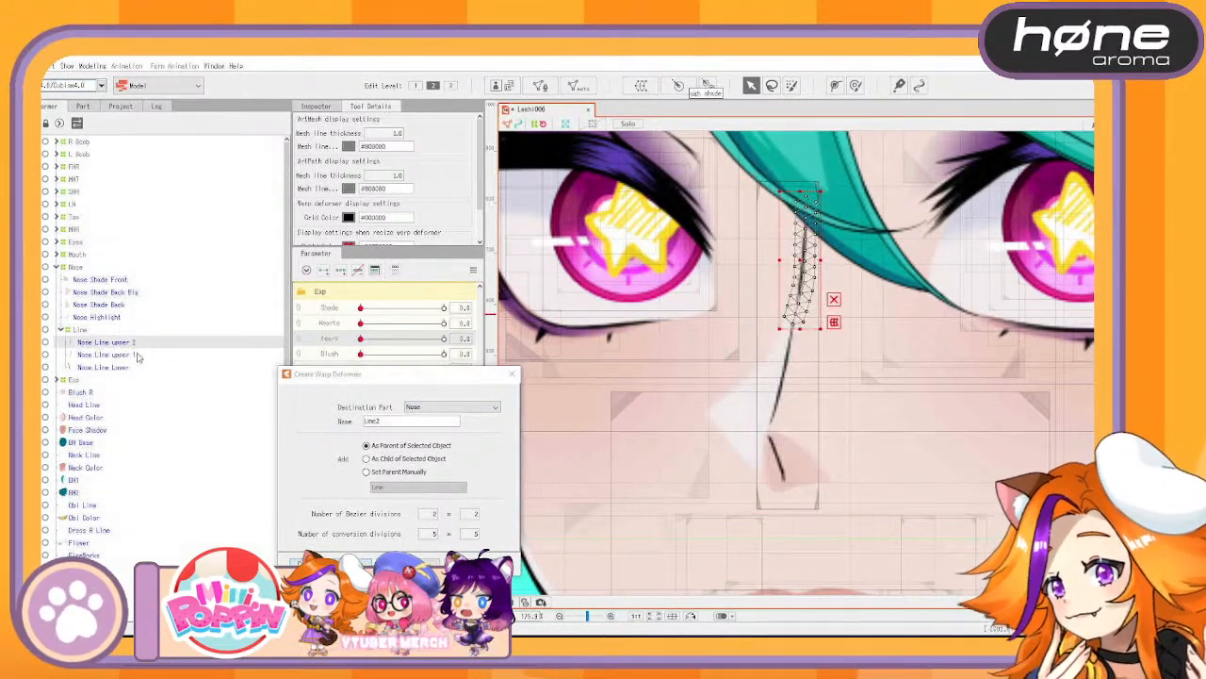
{"action": "left_click", "coordinate": [136, 355]}
{"action": "left_click", "coordinate": [104, 331]}
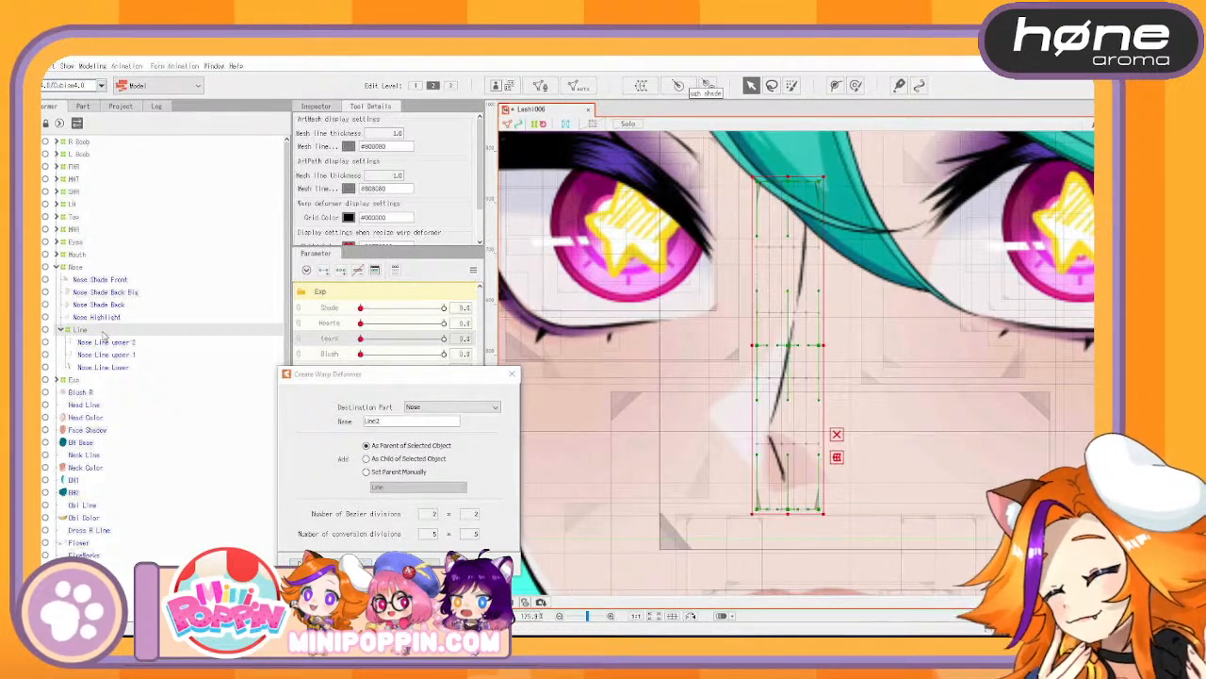
{"action": "key", "text": "ctrl+s"}
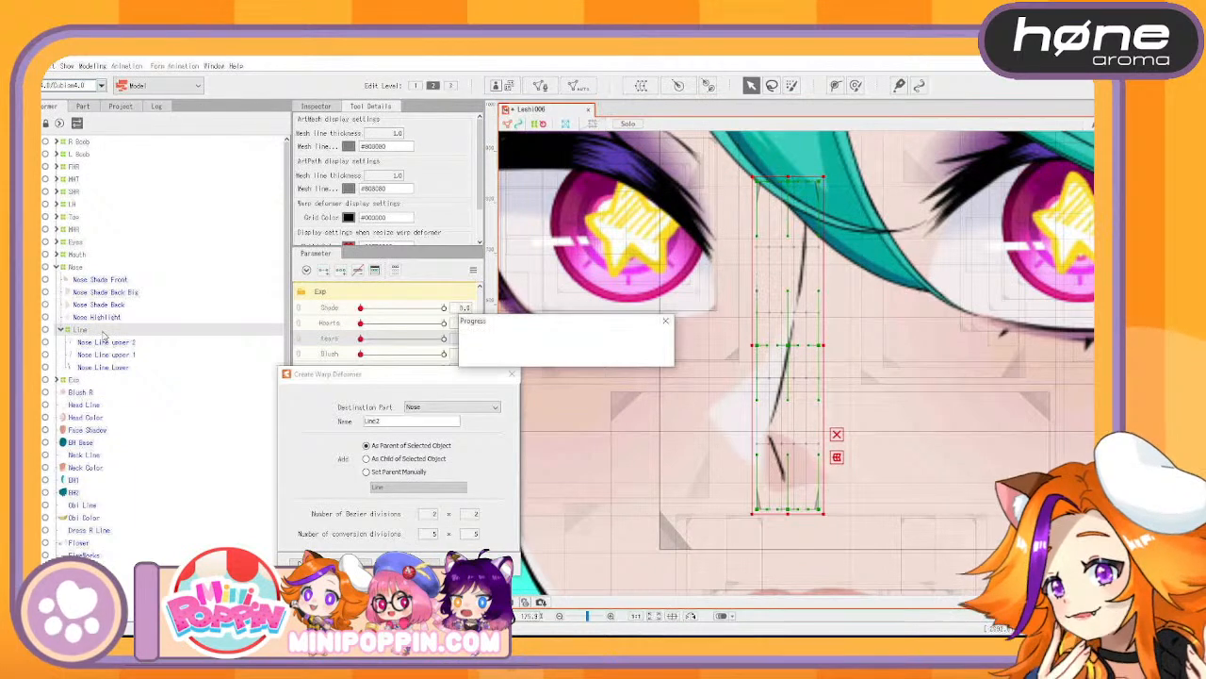
Paste two copies of the Line warp deformer and nest all three, with the nose lines in the innermost one
{"action": "key", "text": "ctrl+v"}
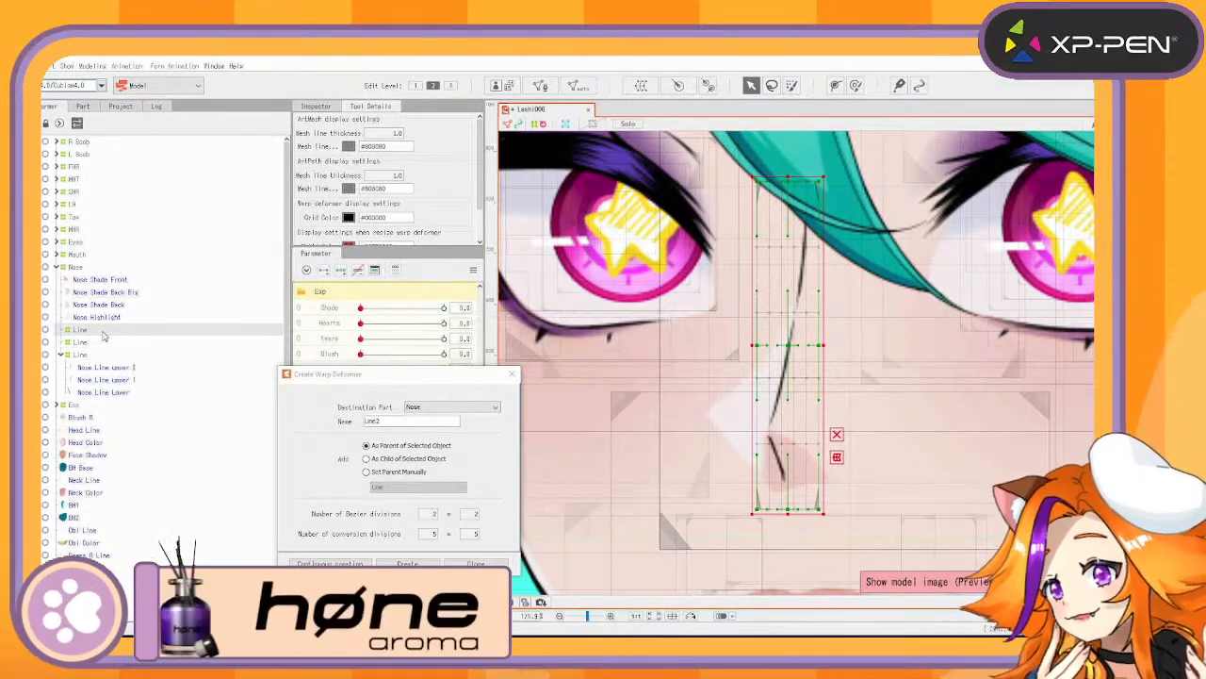
{"action": "left_click_drag", "start_coordinate": [81, 356], "coordinate": [81, 332]}
{"action": "left_click", "coordinate": [66, 343]}
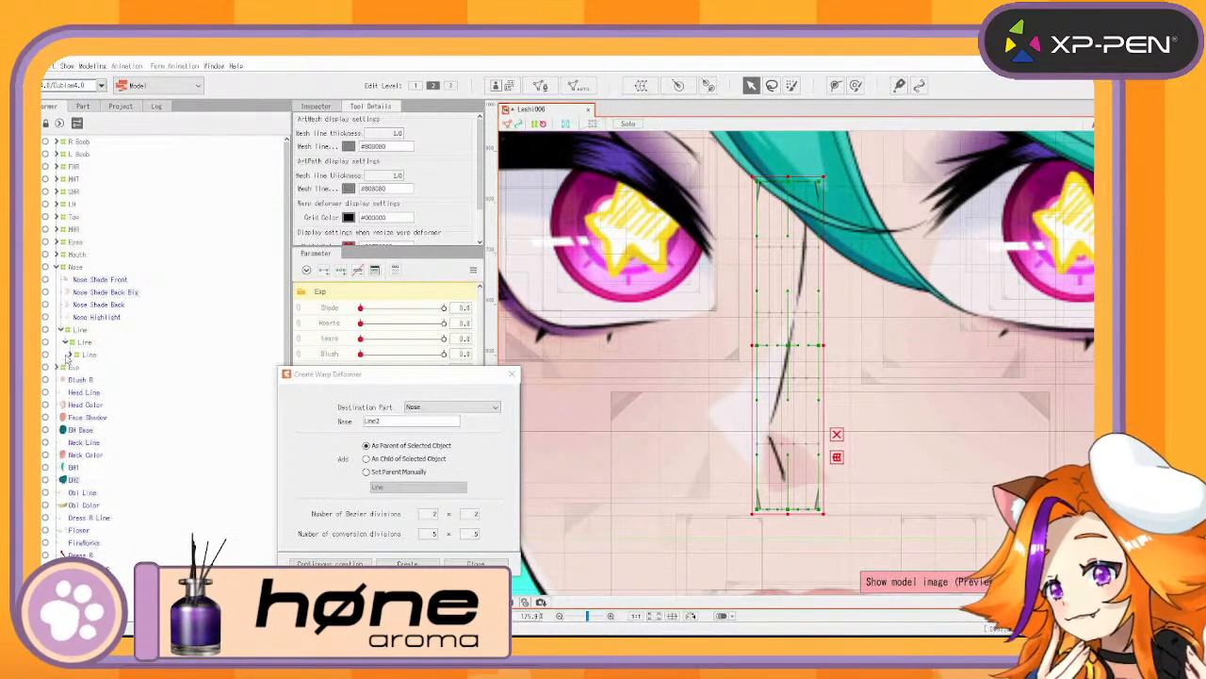
{"action": "left_click", "coordinate": [71, 355]}
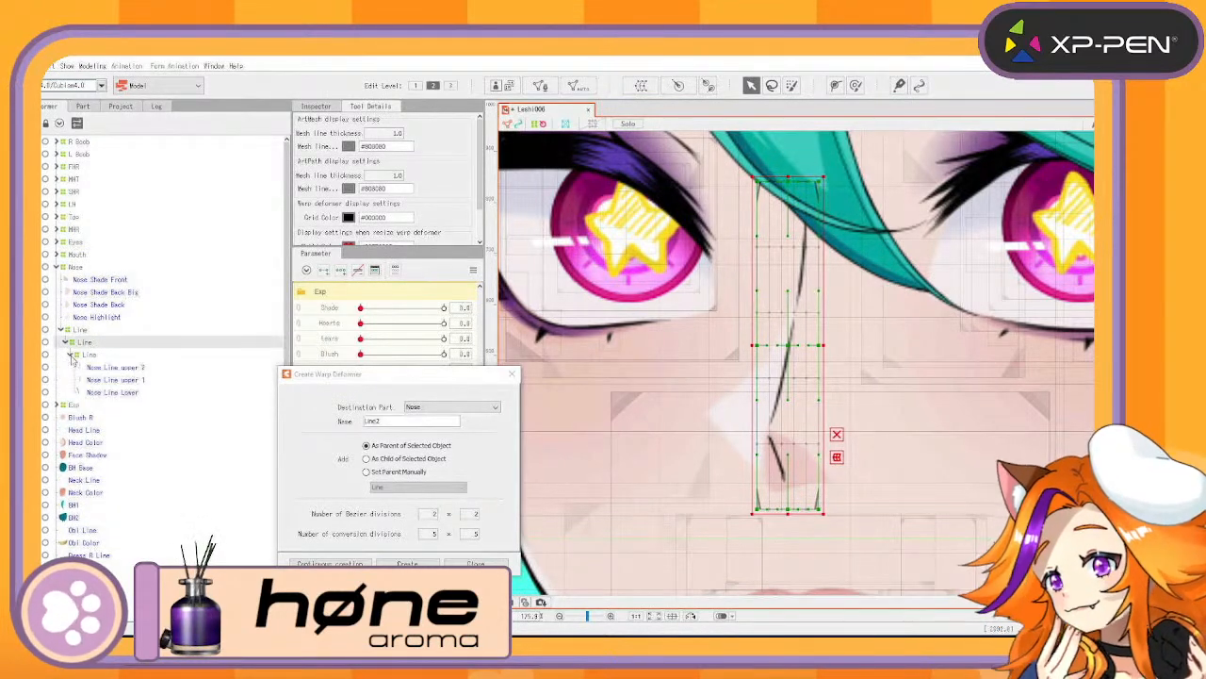
Create a parent warp deformer named Light with 2 × 2 Bezier divisions for the Nose Highlight
{"action": "left_click", "coordinate": [108, 318]}
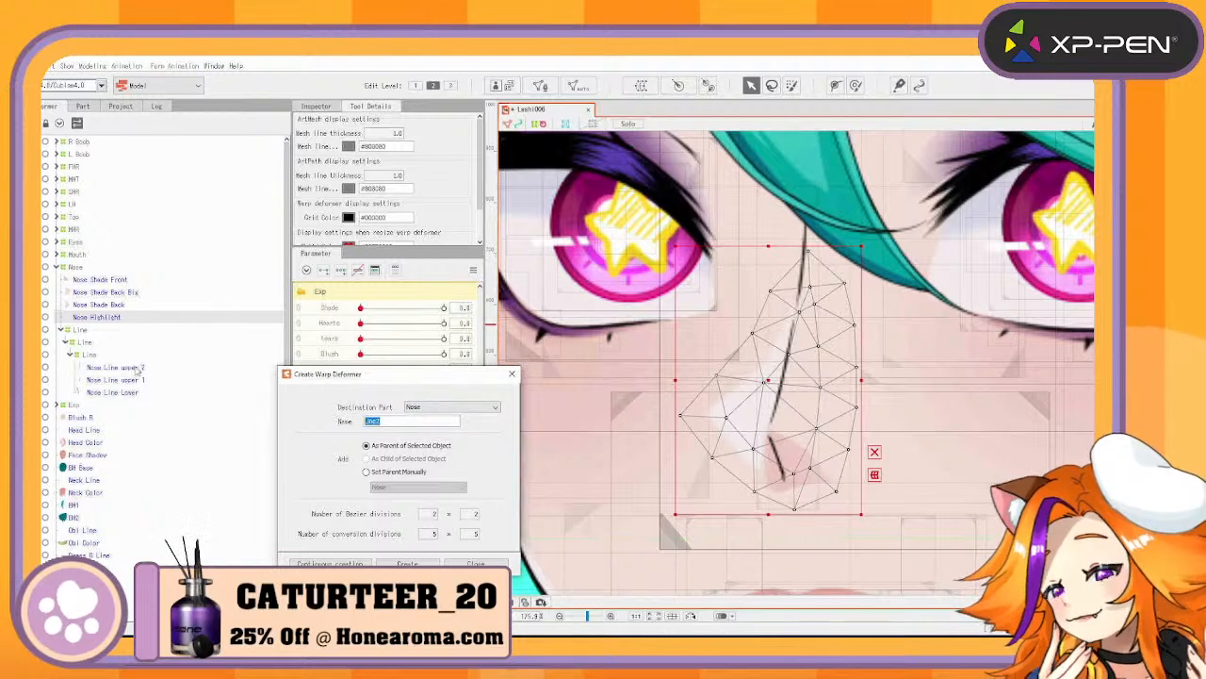
{"action": "type", "text": "Light"}
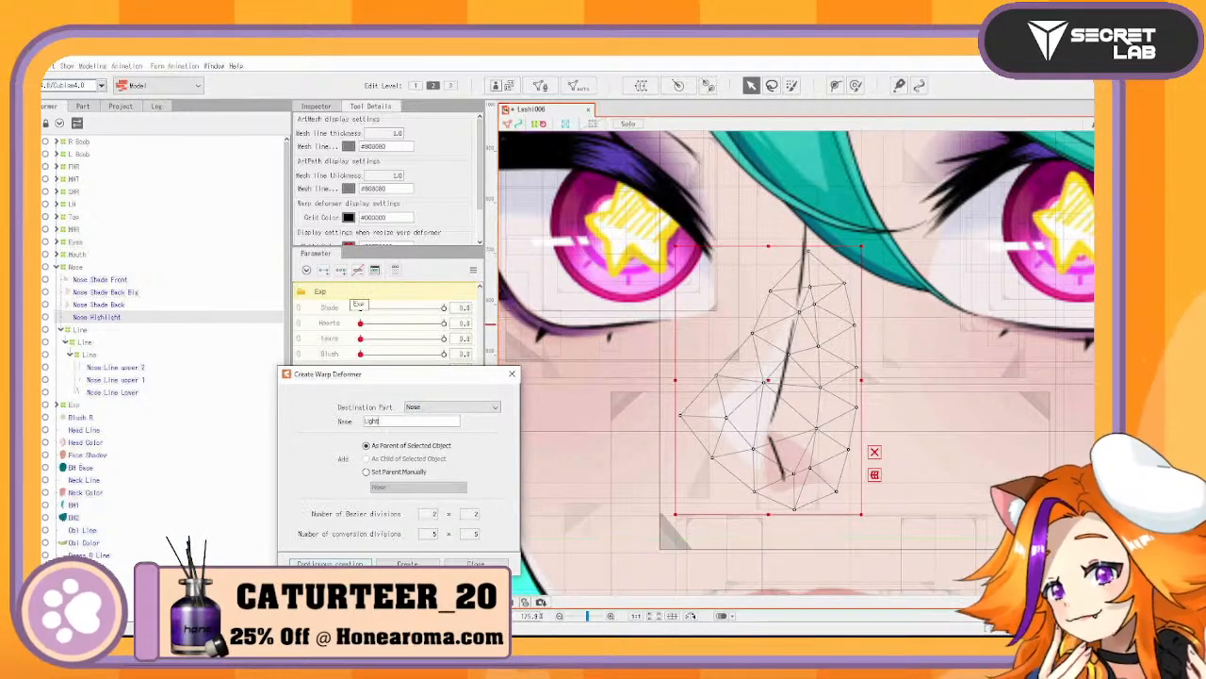
{"action": "left_click", "coordinate": [330, 564]}
Create a parent warp deformer named Backing for Nose Shade Back Big and Nose Shade Back
{"action": "left_click", "coordinate": [132, 292]}
{"action": "left_click", "coordinate": [127, 306]}
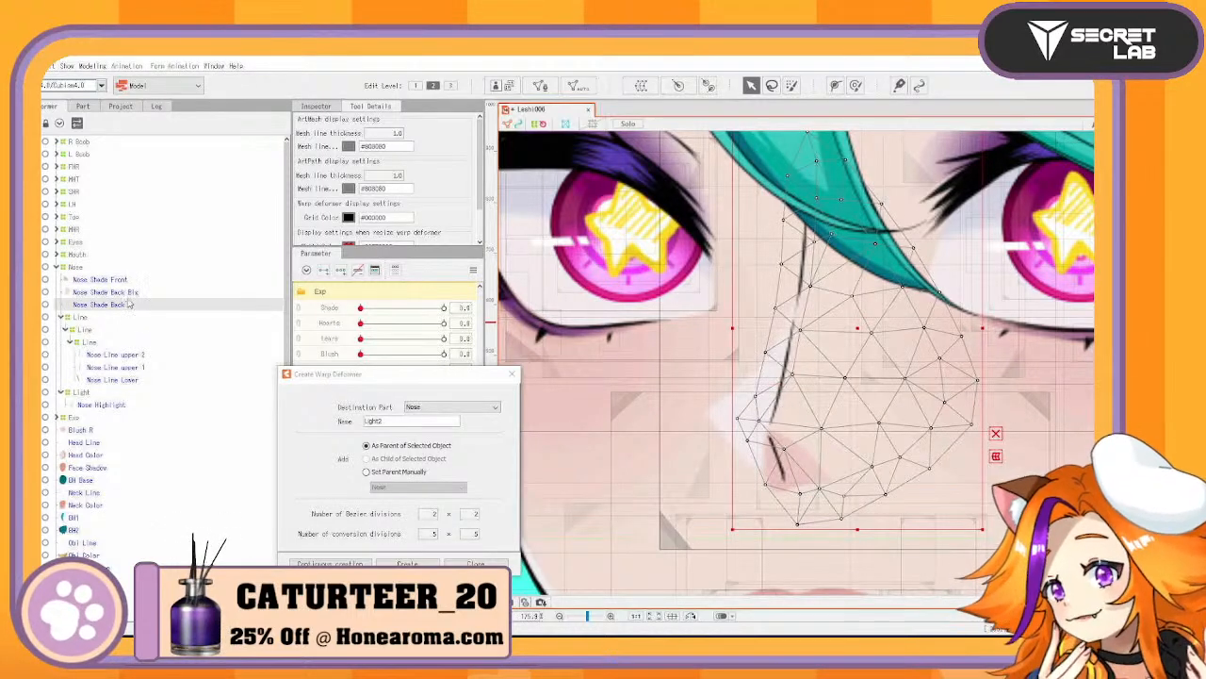
{"action": "left_click", "coordinate": [134, 294], "text": "ctrl"}
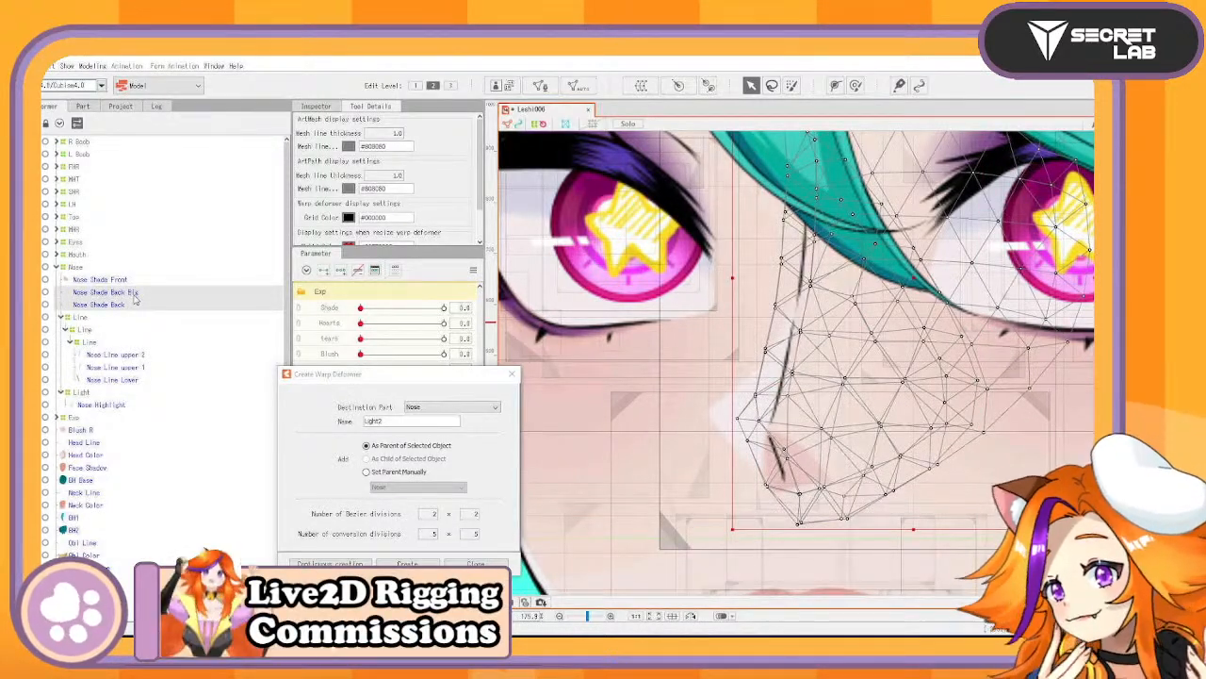
{"action": "left_click_drag", "start_coordinate": [405, 423], "coordinate": [192, 342]}
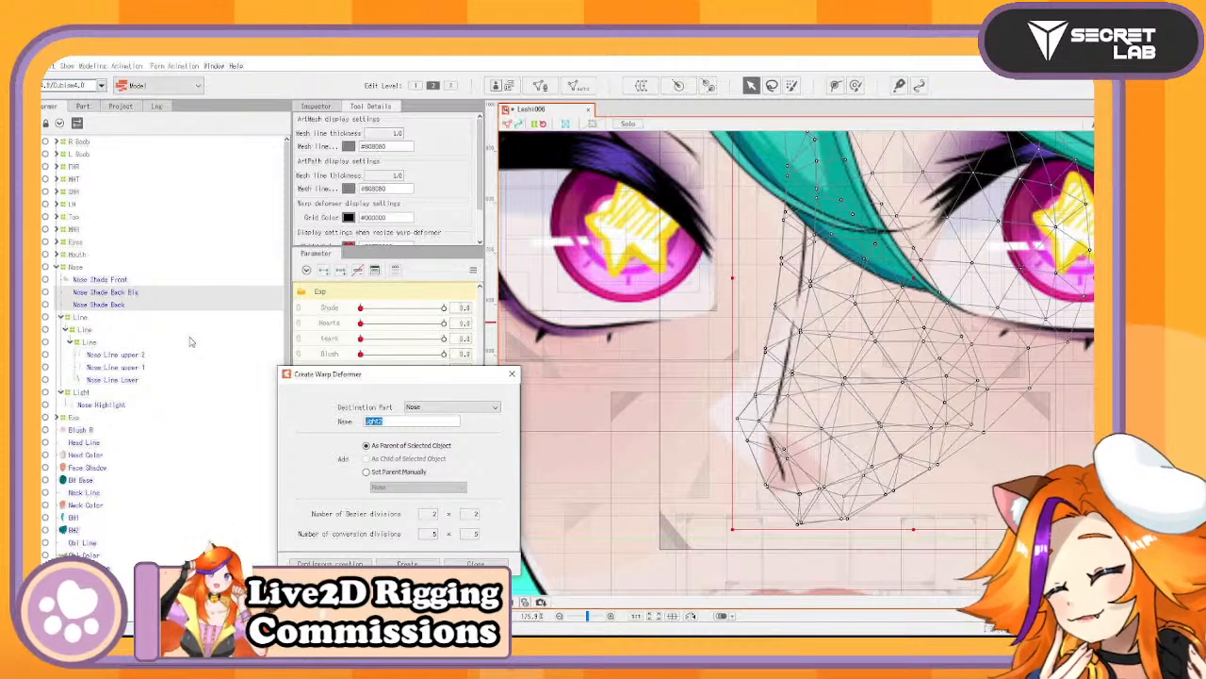
{"action": "type", "text": "Backing"}
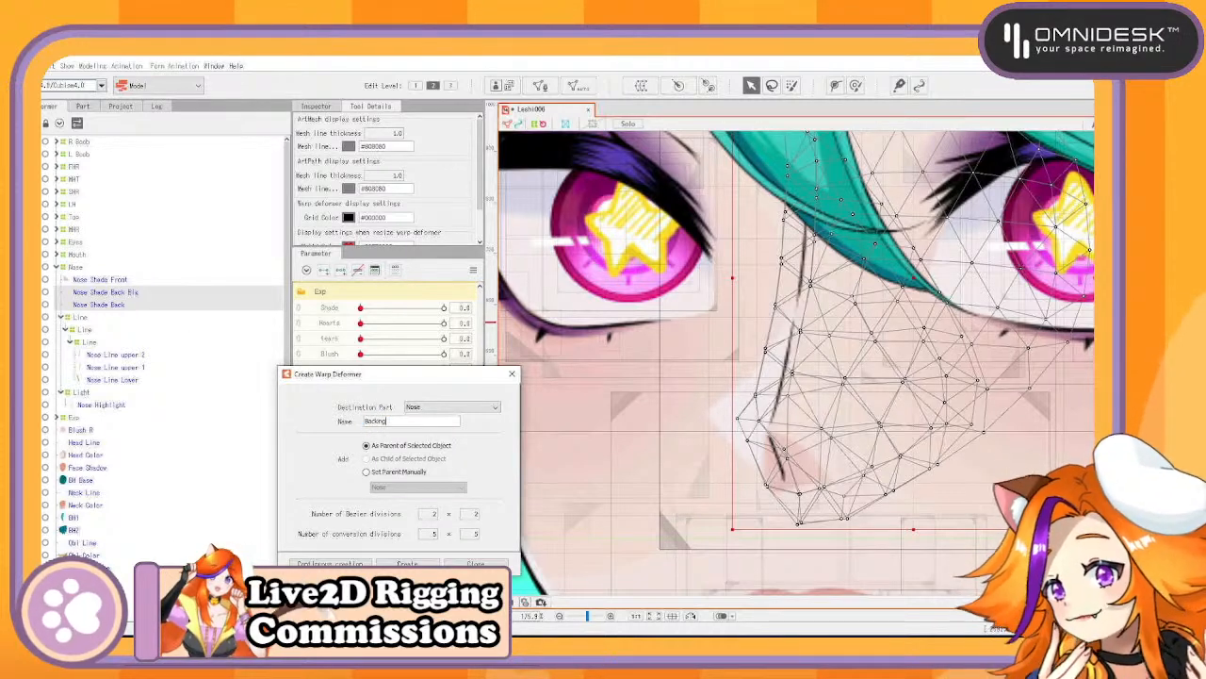
{"action": "key", "text": "Return"}
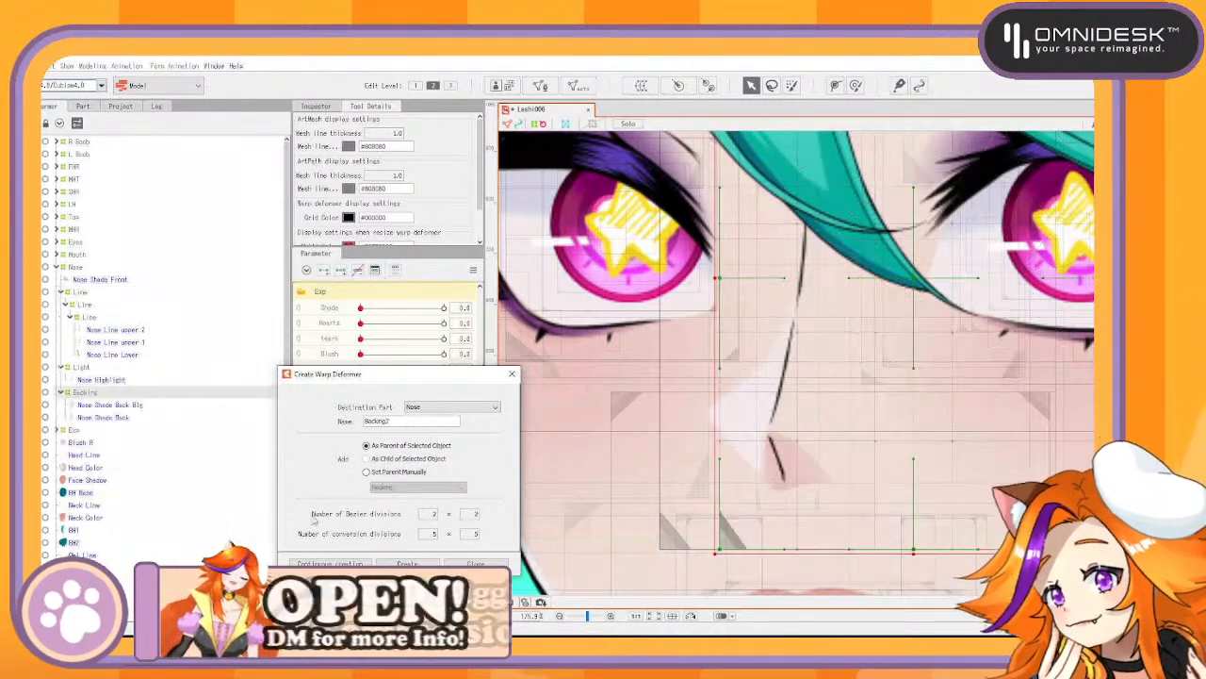
Create a parent warp deformer named Shade with 2 × 2 Bezier divisions for Nose Shade Front
{"action": "left_click", "coordinate": [123, 283]}
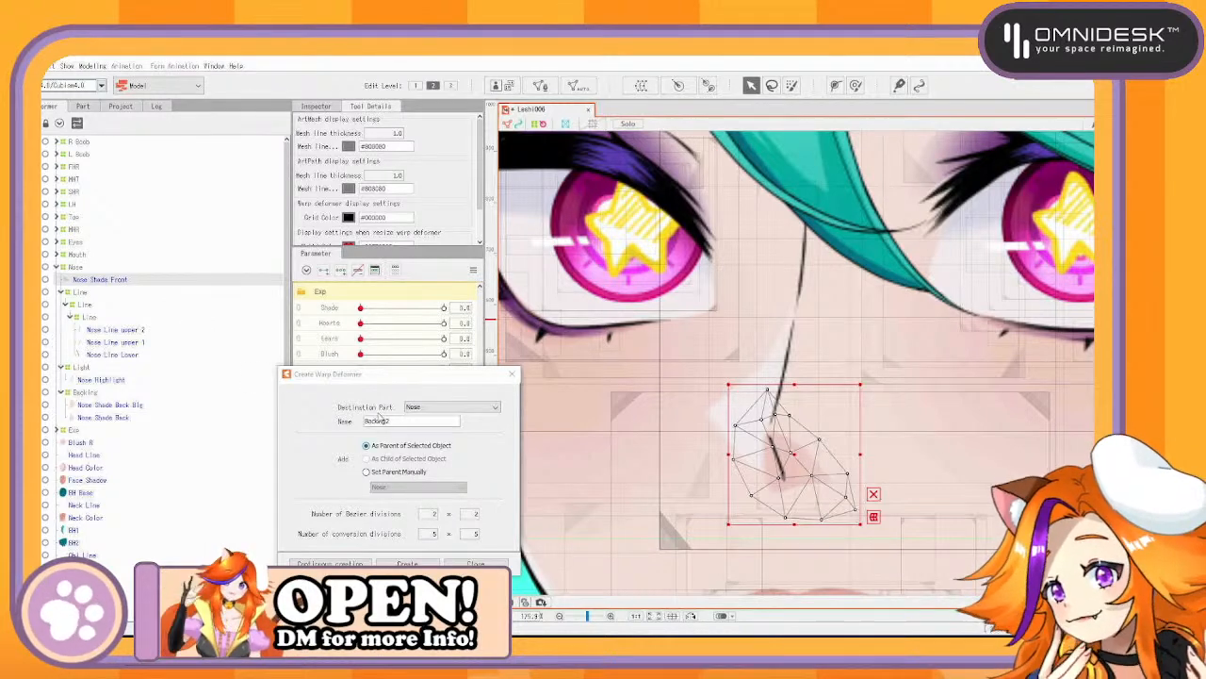
{"action": "left_click", "coordinate": [382, 418]}
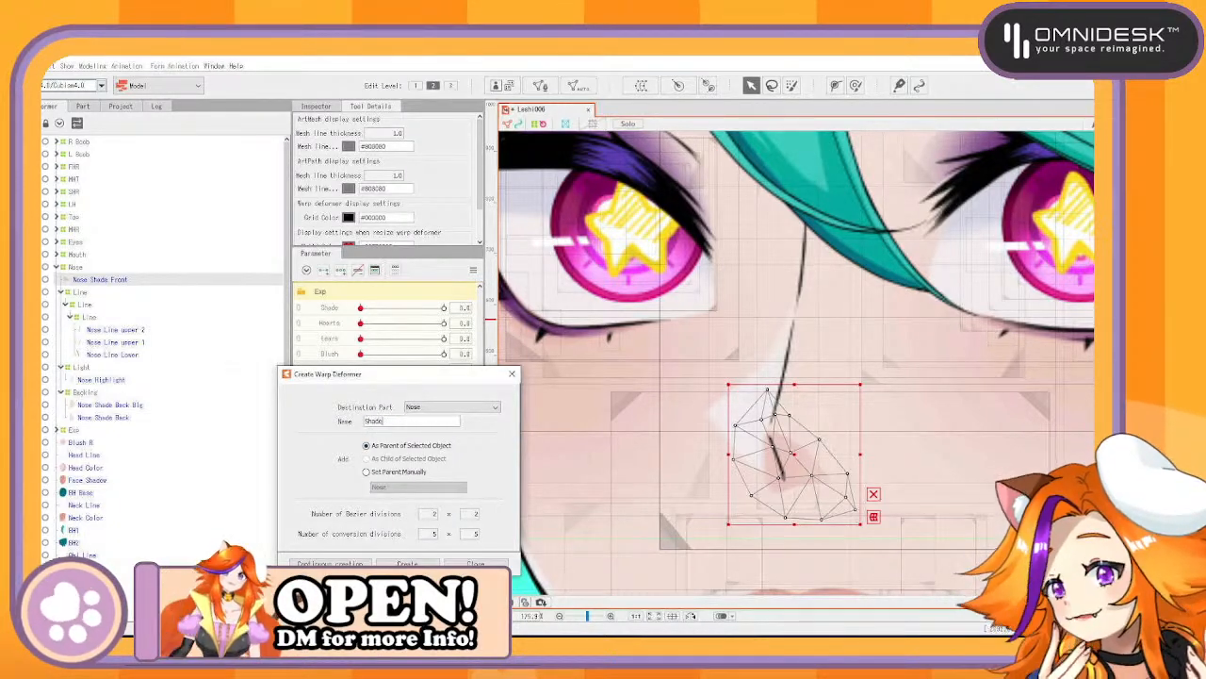
{"action": "type", "text": "Shade"}
{"action": "left_click", "coordinate": [406, 563]}
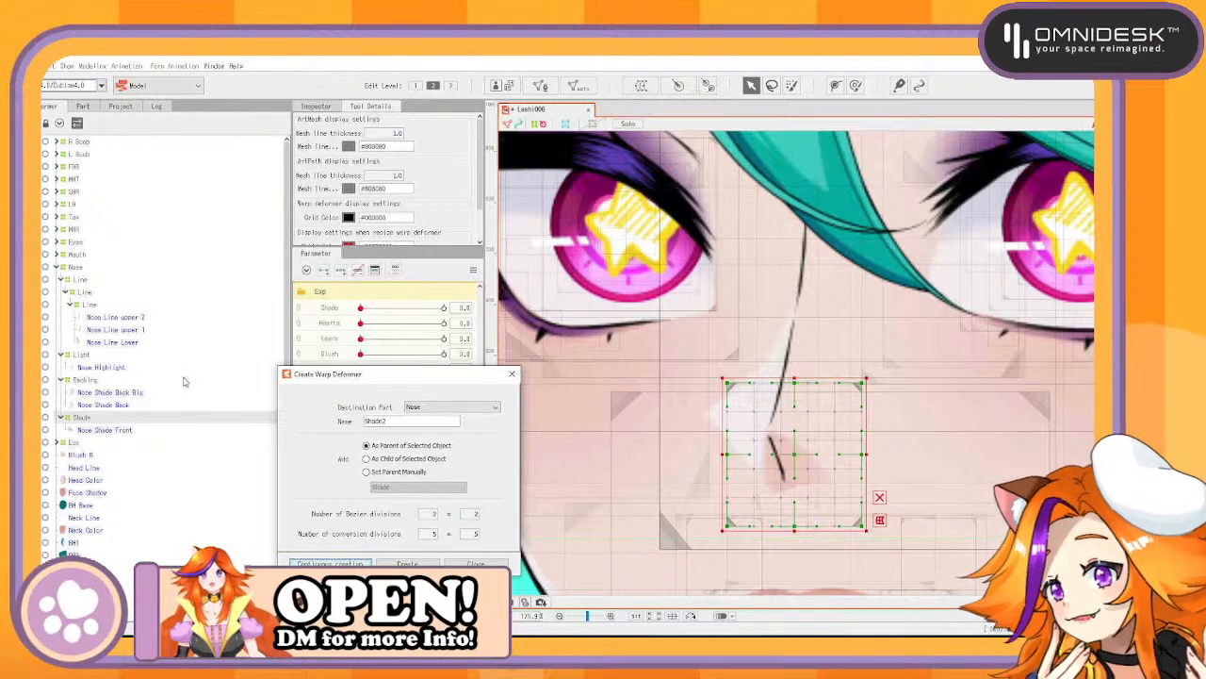
Duplicate the Light, Backing and Shade warp deformers, nest each original inside its copy, and finish creating deformers
{"action": "left_click", "coordinate": [85, 374]}
{"action": "left_click", "coordinate": [82, 356]}
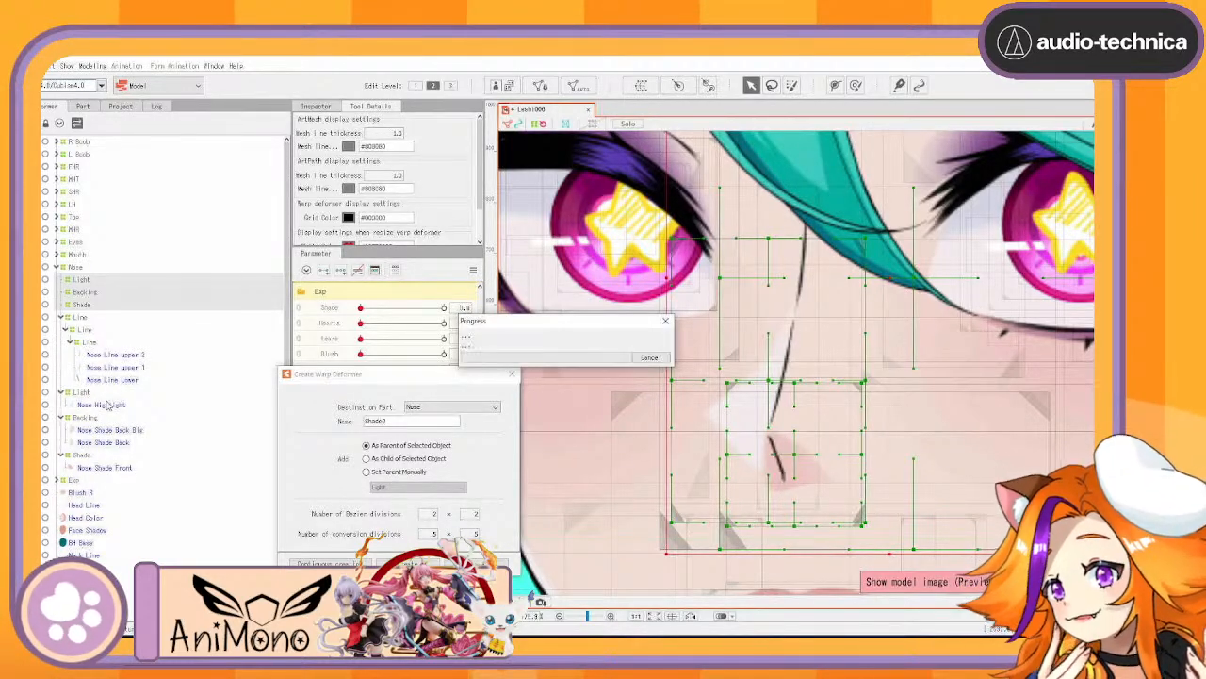
{"action": "left_click_drag", "start_coordinate": [83, 432], "coordinate": [81, 281]}
{"action": "left_click_drag", "start_coordinate": [92, 430], "coordinate": [91, 330]}
{"action": "left_click_drag", "start_coordinate": [94, 431], "coordinate": [94, 334]}
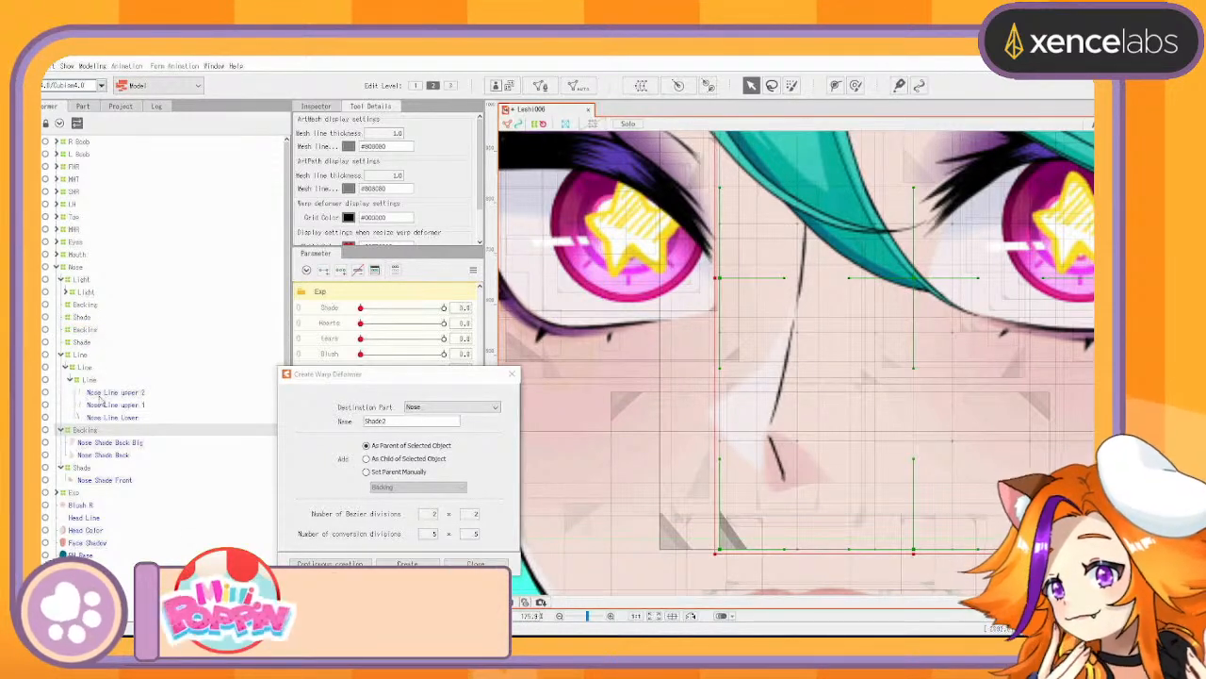
{"action": "left_click_drag", "start_coordinate": [93, 431], "coordinate": [86, 332]}
{"action": "left_click_drag", "start_coordinate": [87, 331], "coordinate": [86, 307]}
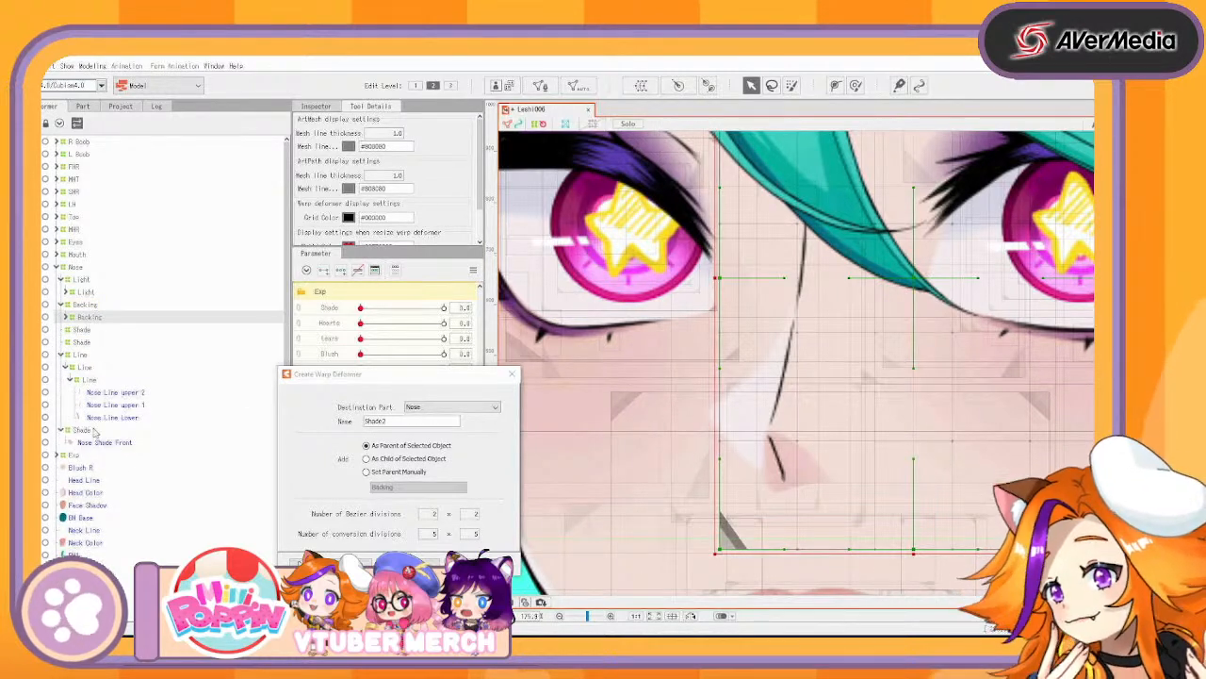
{"action": "left_click_drag", "start_coordinate": [85, 431], "coordinate": [81, 344]}
{"action": "scroll", "coordinate": [688, 406], "scroll_direction": "down", "scroll_amount": 5}
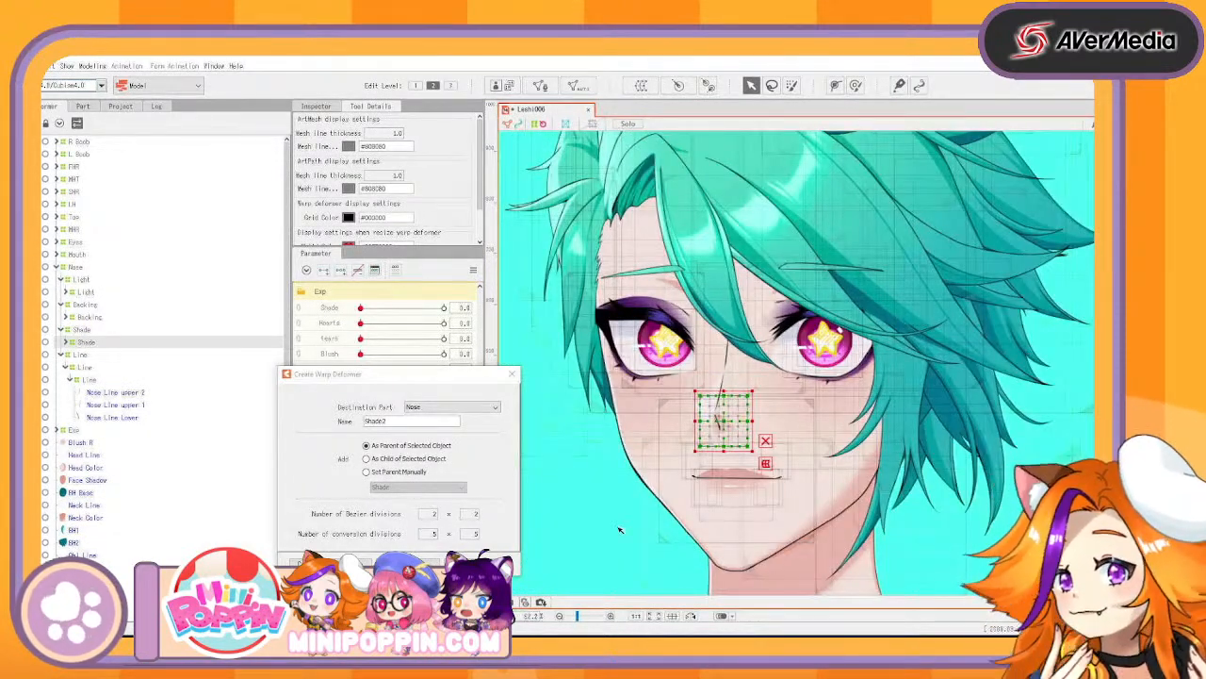
{"action": "left_click", "coordinate": [509, 377]}
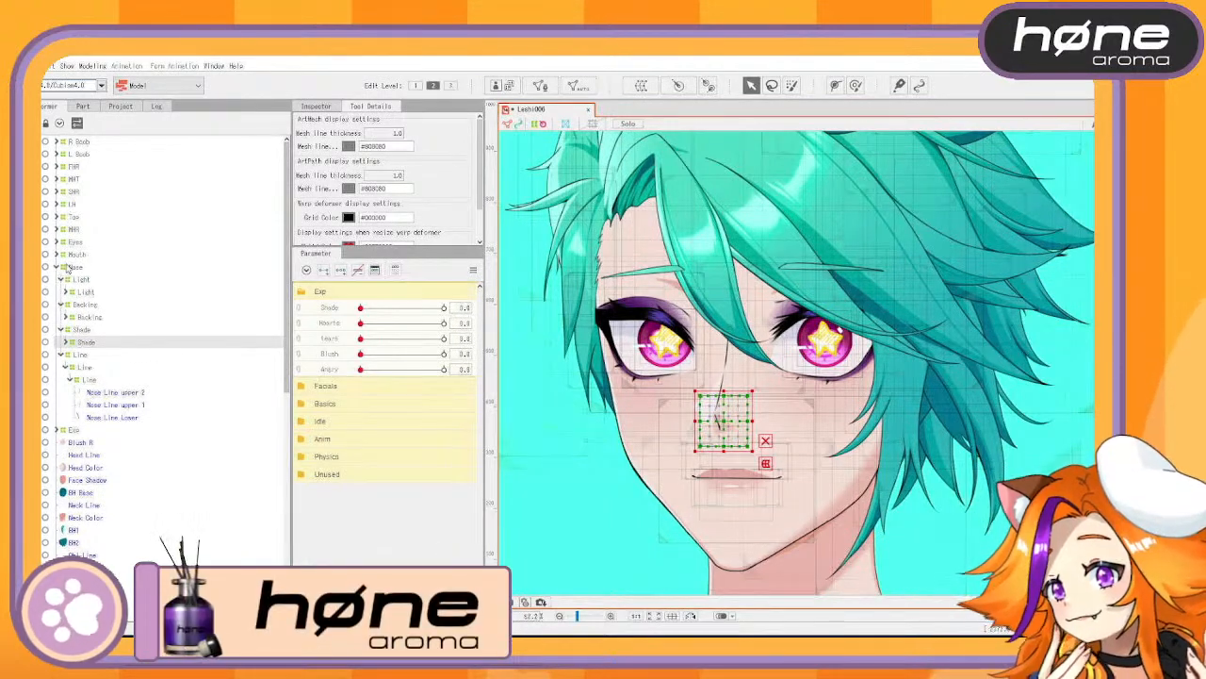
Duplicate the Nose warp deformer, nest the original with its contents inside the copy, and collapse the group
{"action": "left_click", "coordinate": [58, 268]}
{"action": "double_click", "coordinate": [76, 269]}
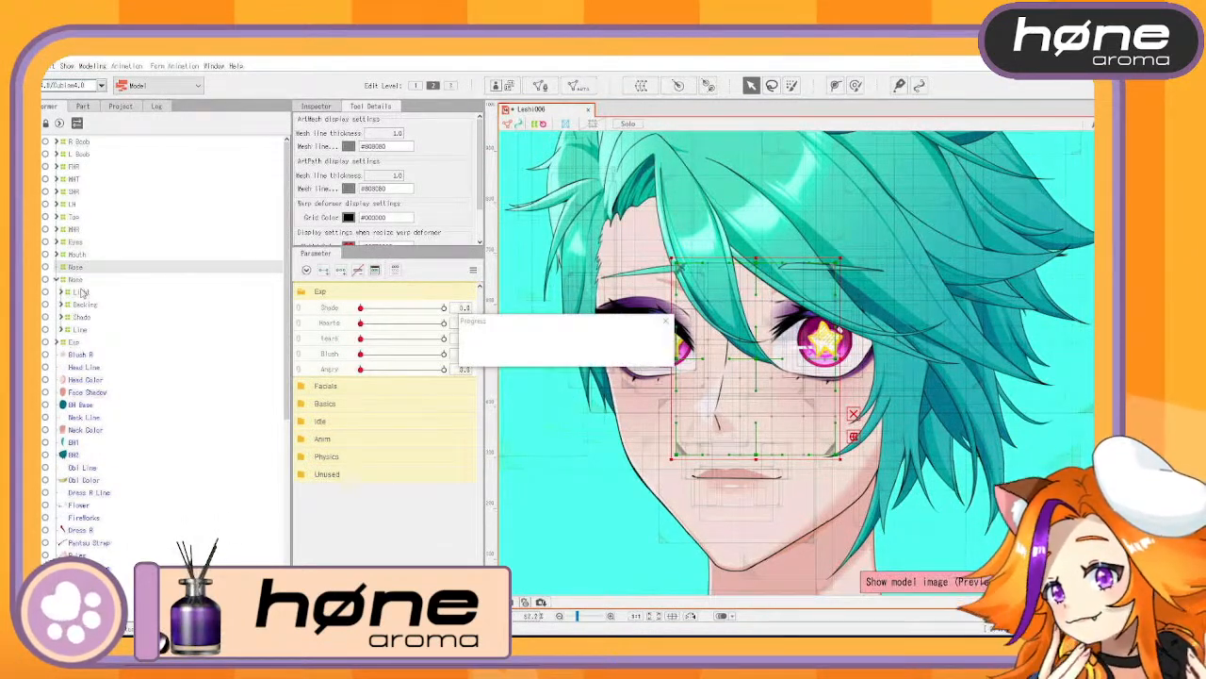
{"action": "left_click_drag", "start_coordinate": [81, 292], "coordinate": [75, 270]}
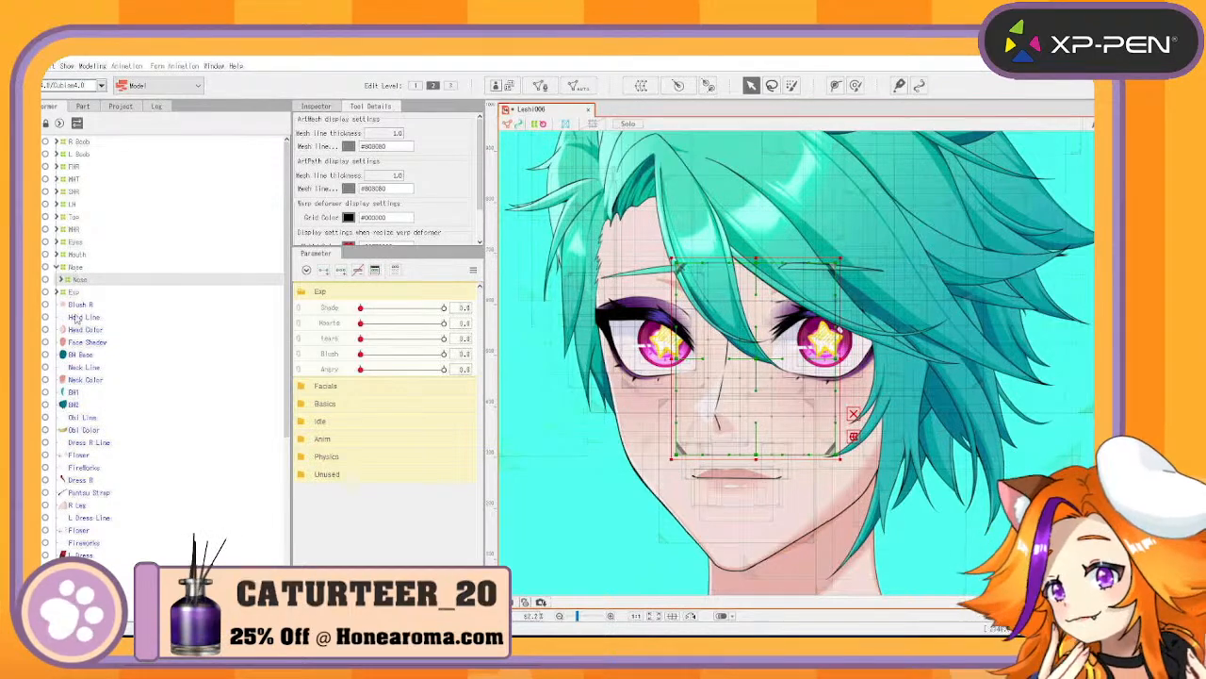
{"action": "left_click", "coordinate": [58, 267]}
Edit the Head Line mesh and trace a stroke-based mesh along the whole jawline
{"action": "left_click", "coordinate": [80, 292]}
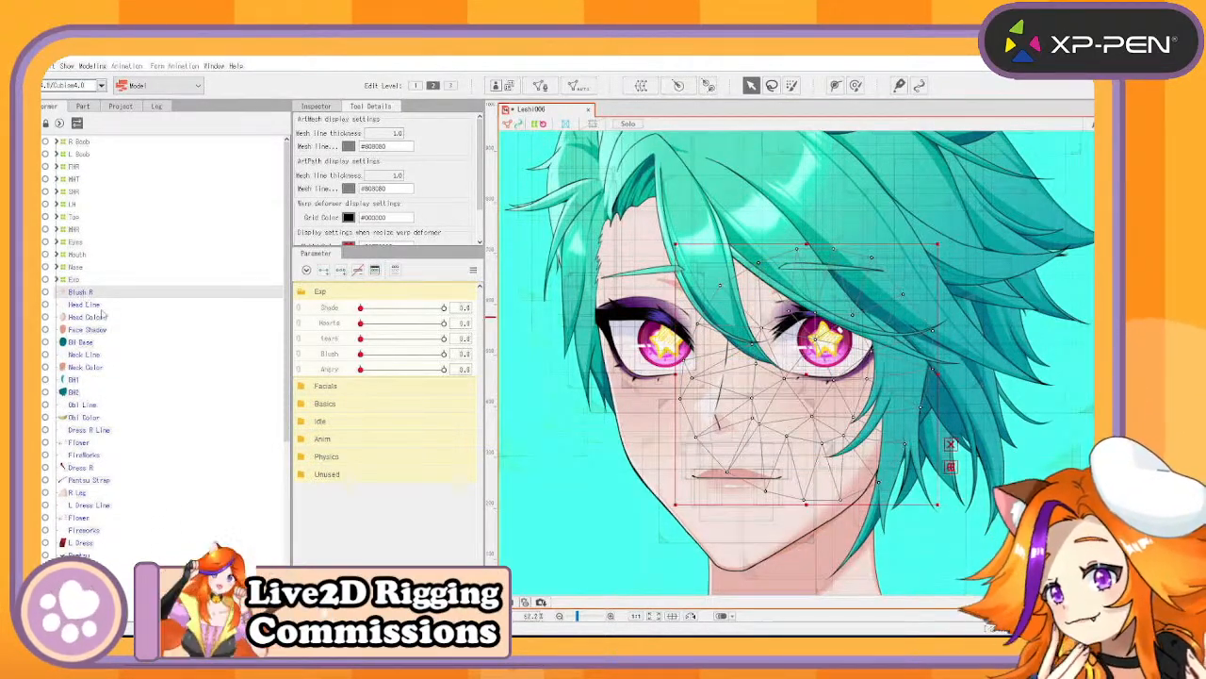
{"action": "left_click", "coordinate": [94, 306]}
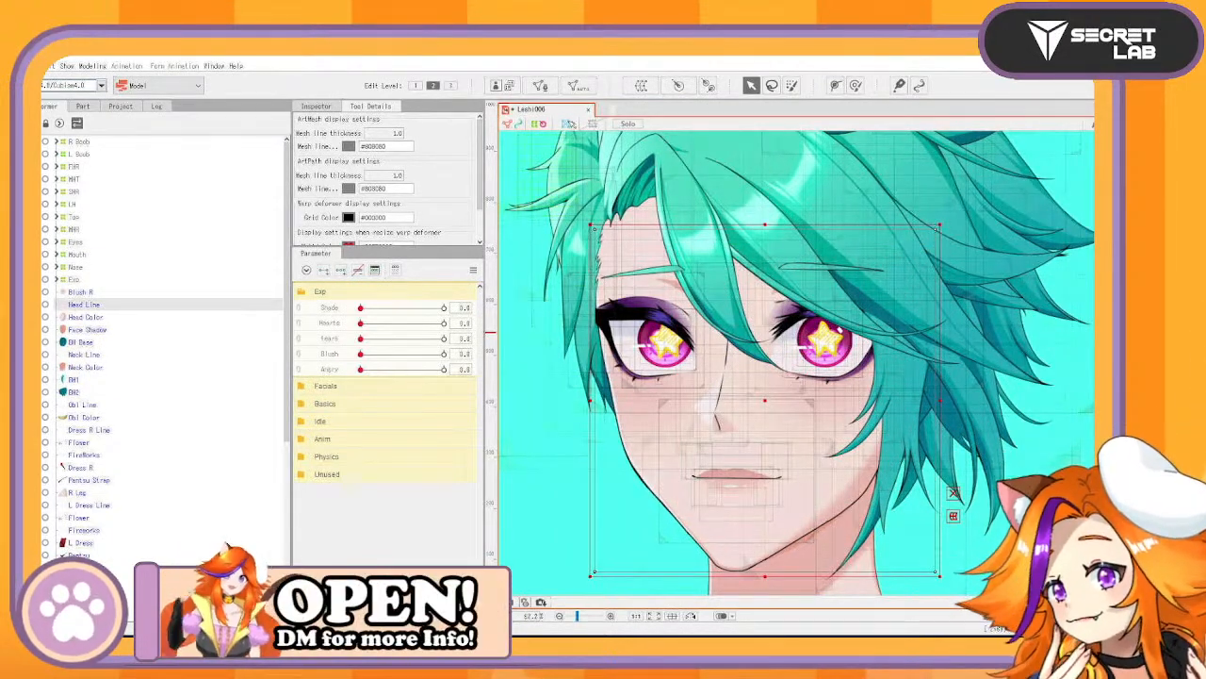
{"action": "left_click", "coordinate": [539, 86]}
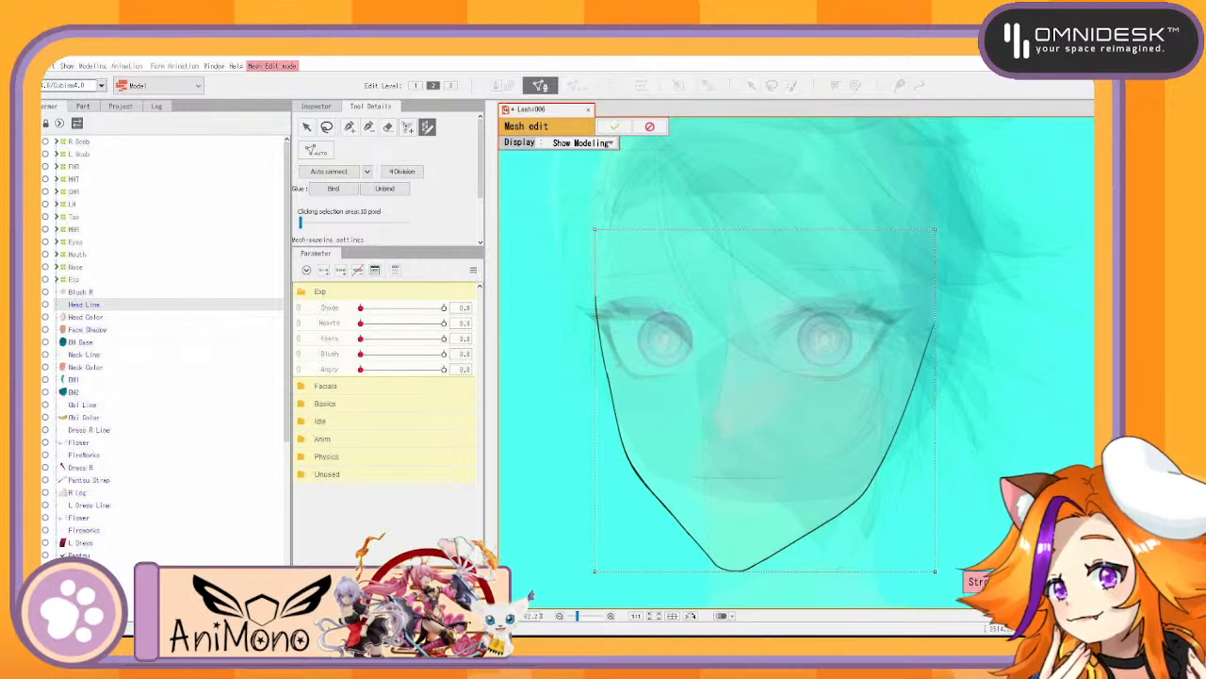
{"action": "left_click", "coordinate": [388, 126]}
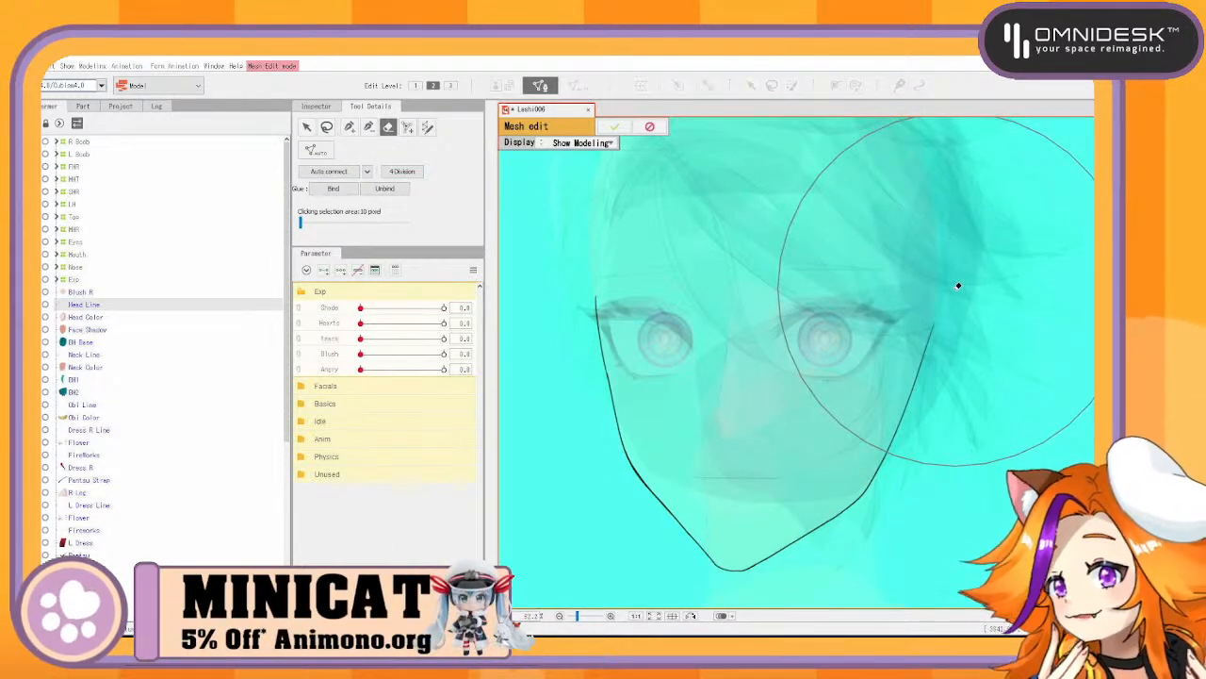
{"action": "left_click", "coordinate": [428, 128]}
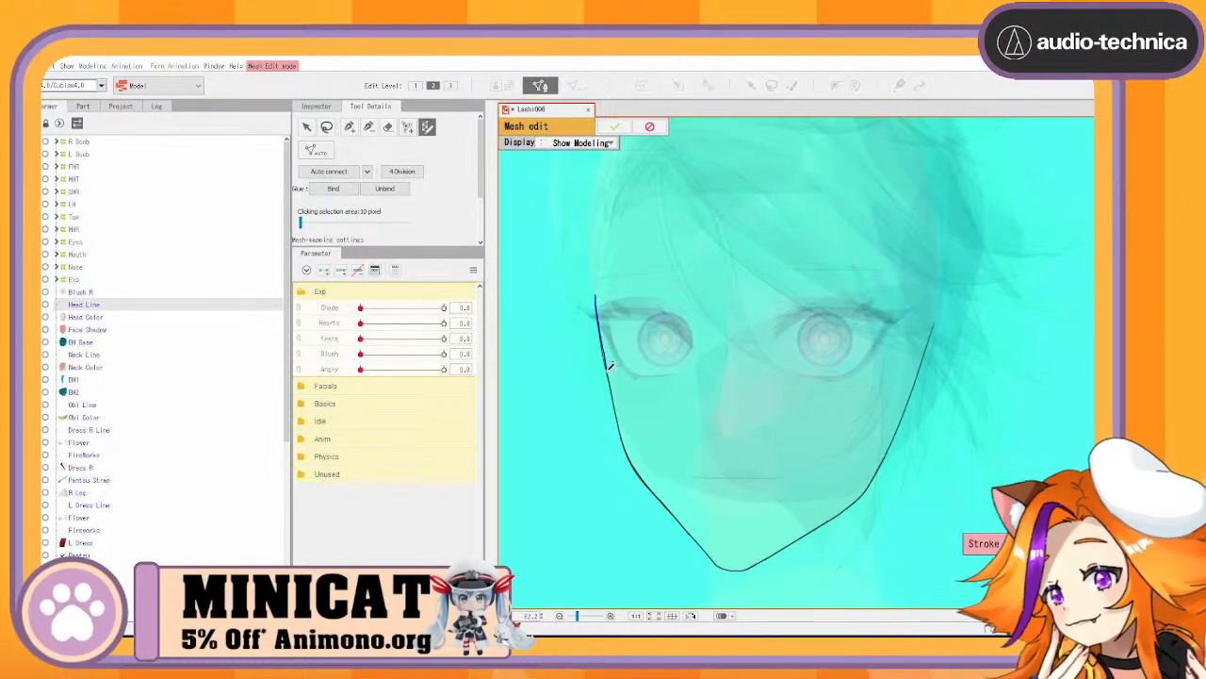
{"action": "mouse_move", "coordinate": [652, 487]}
{"action": "left_mouse_down"}
{"action": "mouse_move", "coordinate": [717, 563]}
{"action": "mouse_move", "coordinate": [740, 567]}
{"action": "mouse_move", "coordinate": [875, 482]}
{"action": "mouse_move", "coordinate": [938, 316]}
{"action": "mouse_move", "coordinate": [915, 280]}
{"action": "left_mouse_up"}
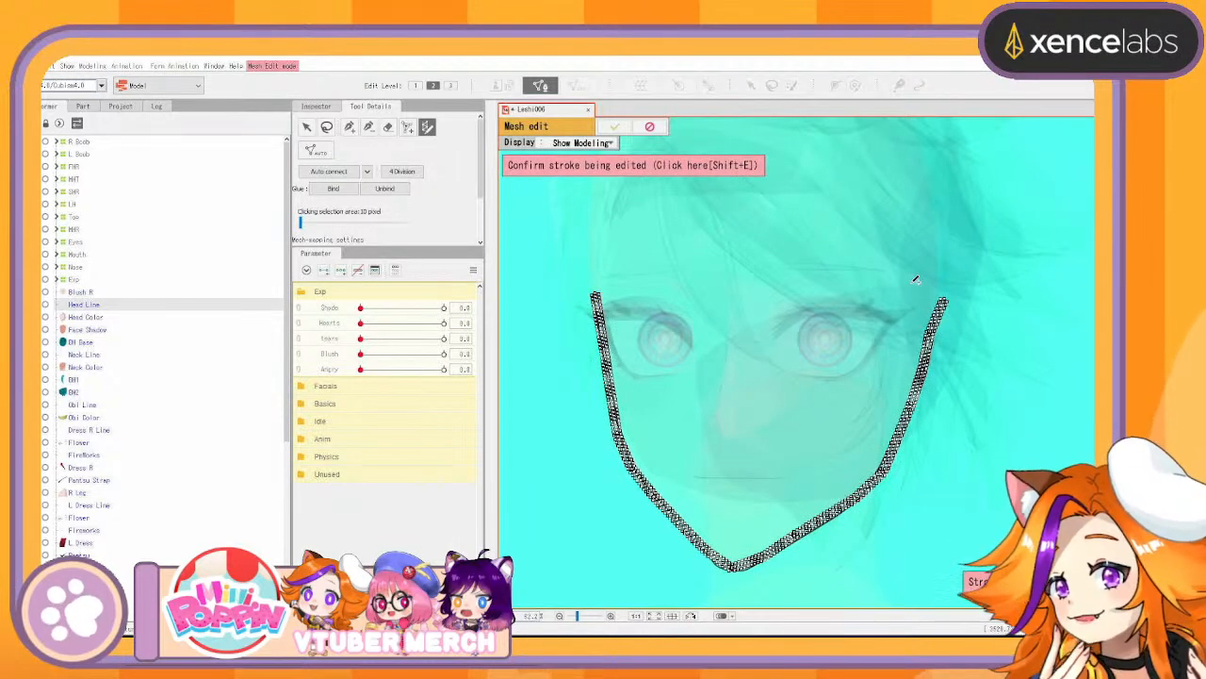
Align the upper stroke points beside the eye with the Head Line and set the mesh's repeated density to 15
{"action": "scroll", "coordinate": [875, 376], "scroll_direction": "up", "scroll_amount": 4}
{"action": "left_click_drag", "start_coordinate": [742, 447], "coordinate": [670, 457]}
{"action": "left_click", "coordinate": [1000, 173]}
{"action": "left_click_drag", "start_coordinate": [967, 267], "coordinate": [968, 267]}
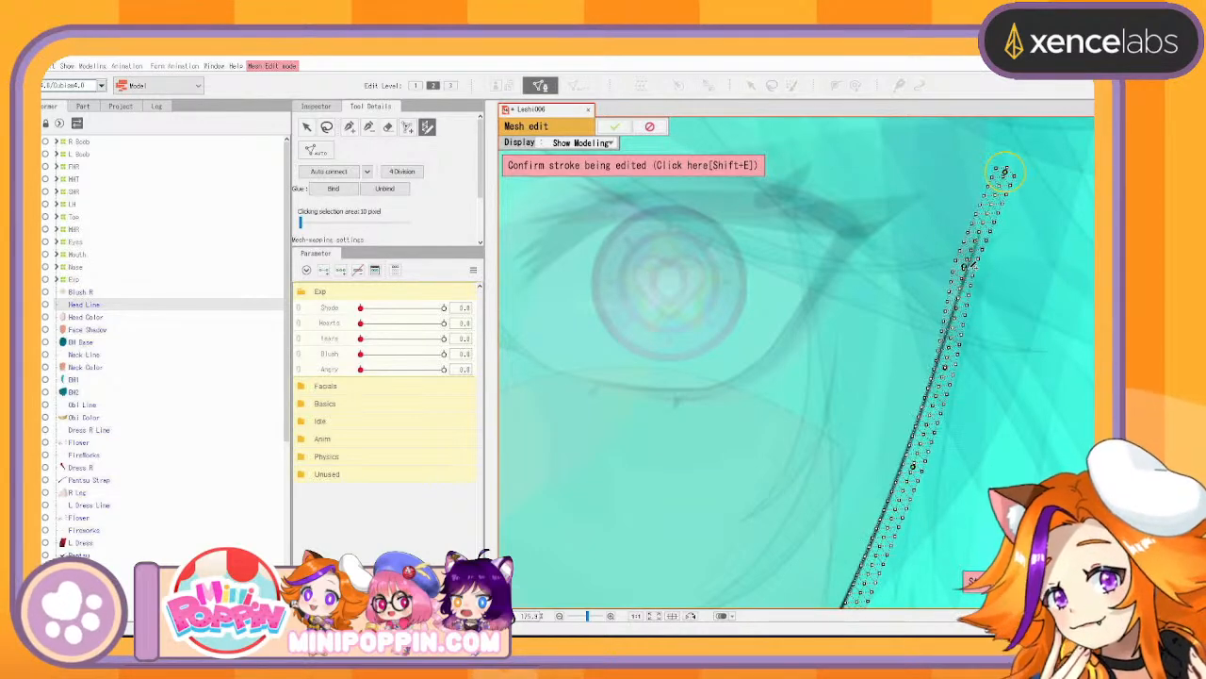
{"action": "left_click_drag", "start_coordinate": [947, 364], "coordinate": [936, 365]}
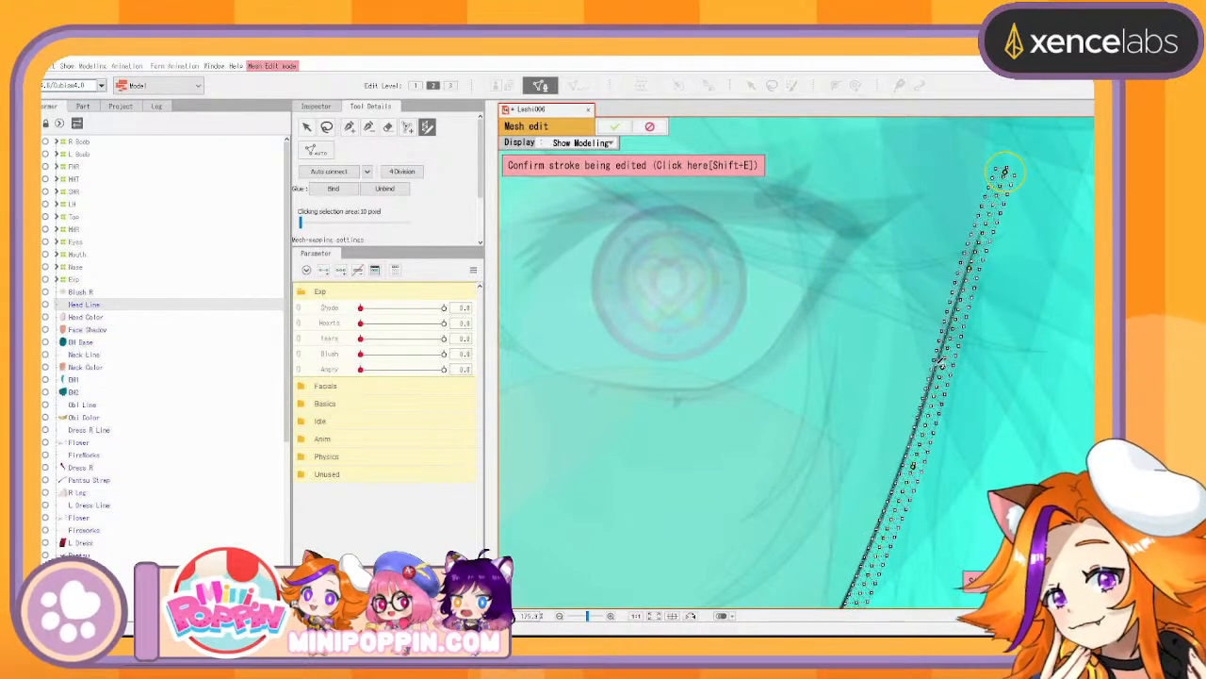
{"action": "scroll", "coordinate": [375, 165], "scroll_direction": "down", "scroll_amount": 2}
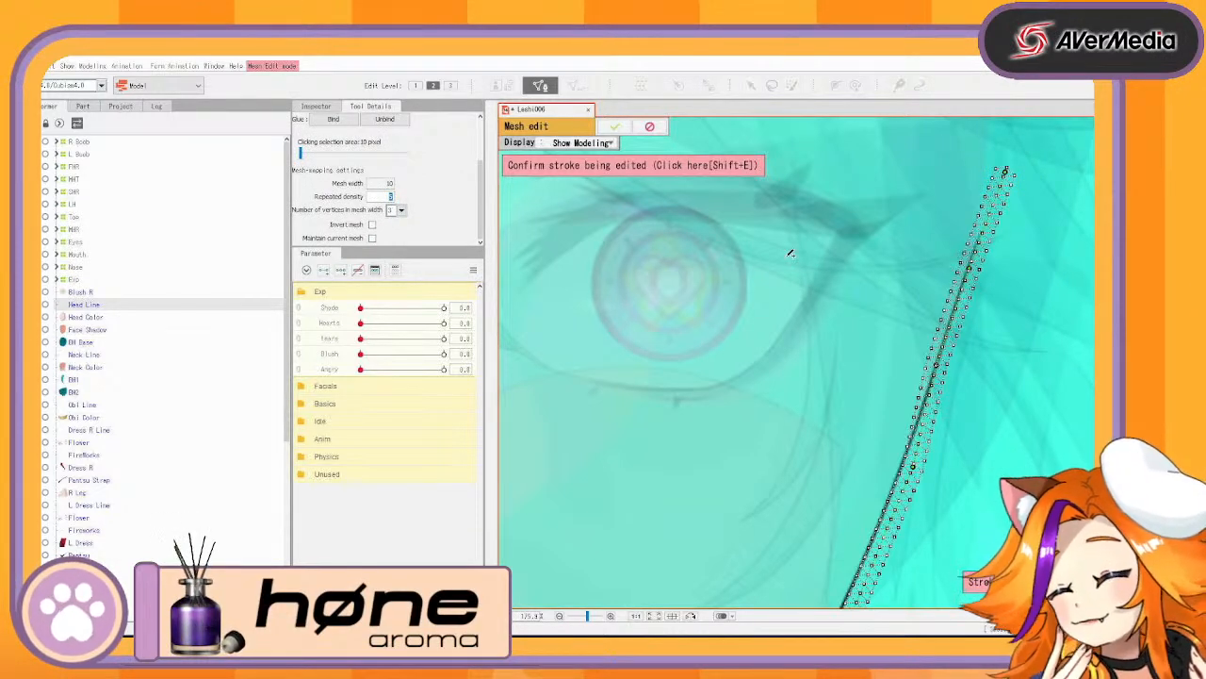
{"action": "key", "text": "Return"}
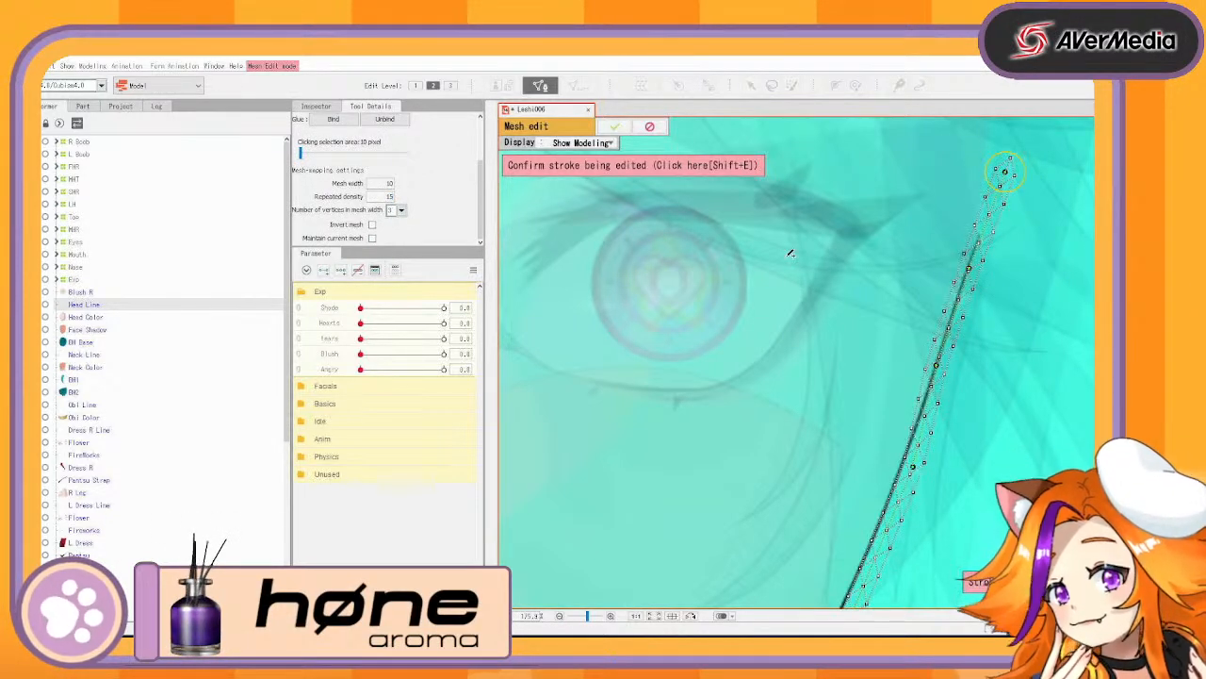
Move the stroke points along the cheek and jaw corner onto the Head Line, undoing the last misplaced adjustment
{"action": "mouse_move", "coordinate": [910, 466]}
{"action": "left_mouse_down"}
{"action": "mouse_move", "coordinate": [901, 465]}
{"action": "mouse_move", "coordinate": [910, 359]}
{"action": "mouse_move", "coordinate": [938, 288]}
{"action": "left_mouse_up"}
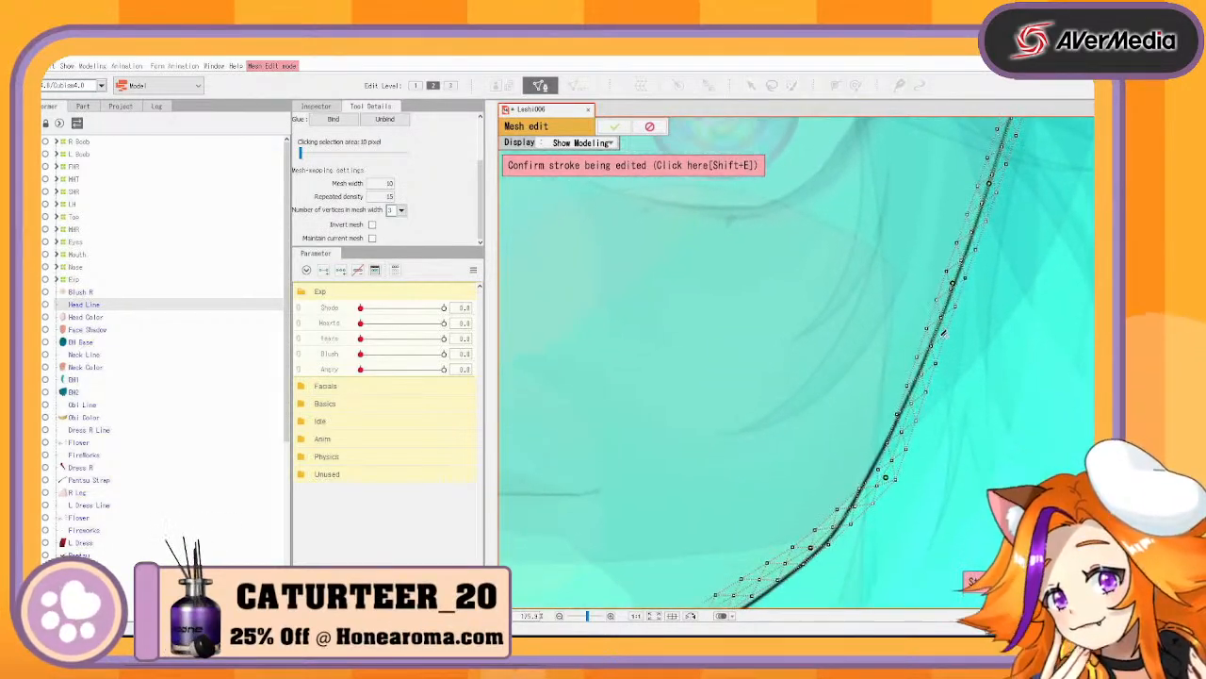
{"action": "left_click_drag", "start_coordinate": [886, 477], "coordinate": [891, 434]}
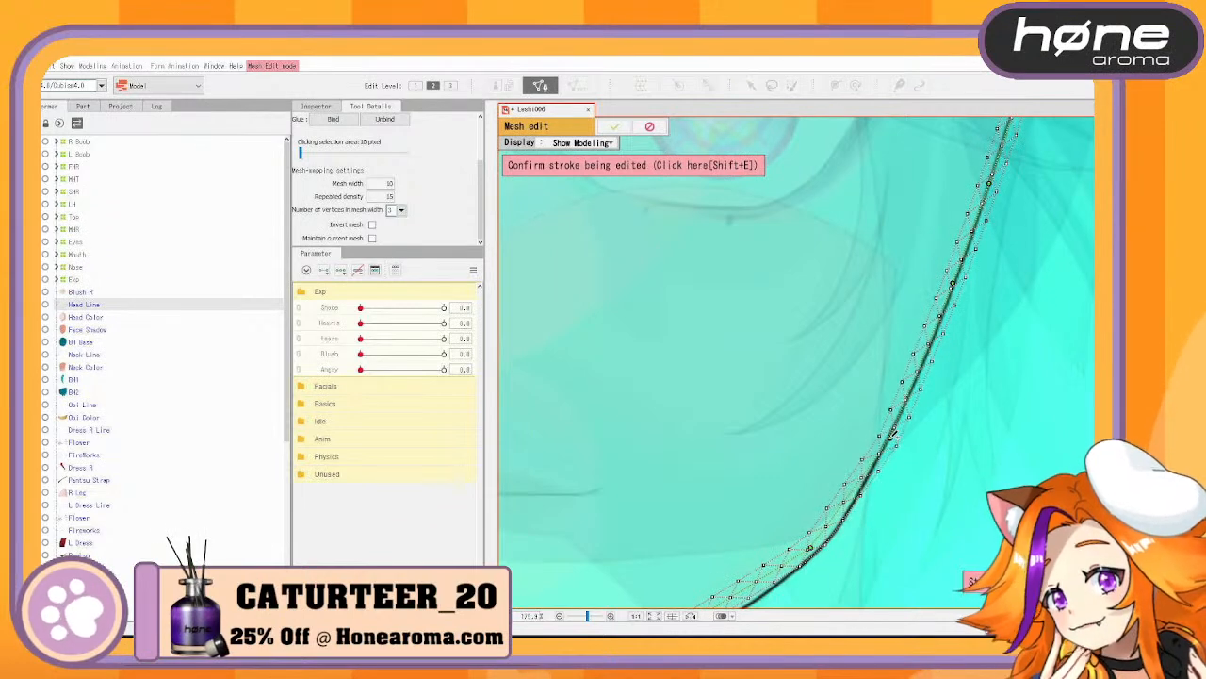
{"action": "left_click_drag", "start_coordinate": [856, 491], "coordinate": [849, 513]}
{"action": "mouse_move", "coordinate": [811, 549]}
{"action": "left_mouse_down"}
{"action": "mouse_move", "coordinate": [811, 561]}
{"action": "mouse_move", "coordinate": [858, 530]}
{"action": "mouse_move", "coordinate": [975, 349]}
{"action": "left_mouse_up"}
{"action": "key", "text": "ctrl+z"}
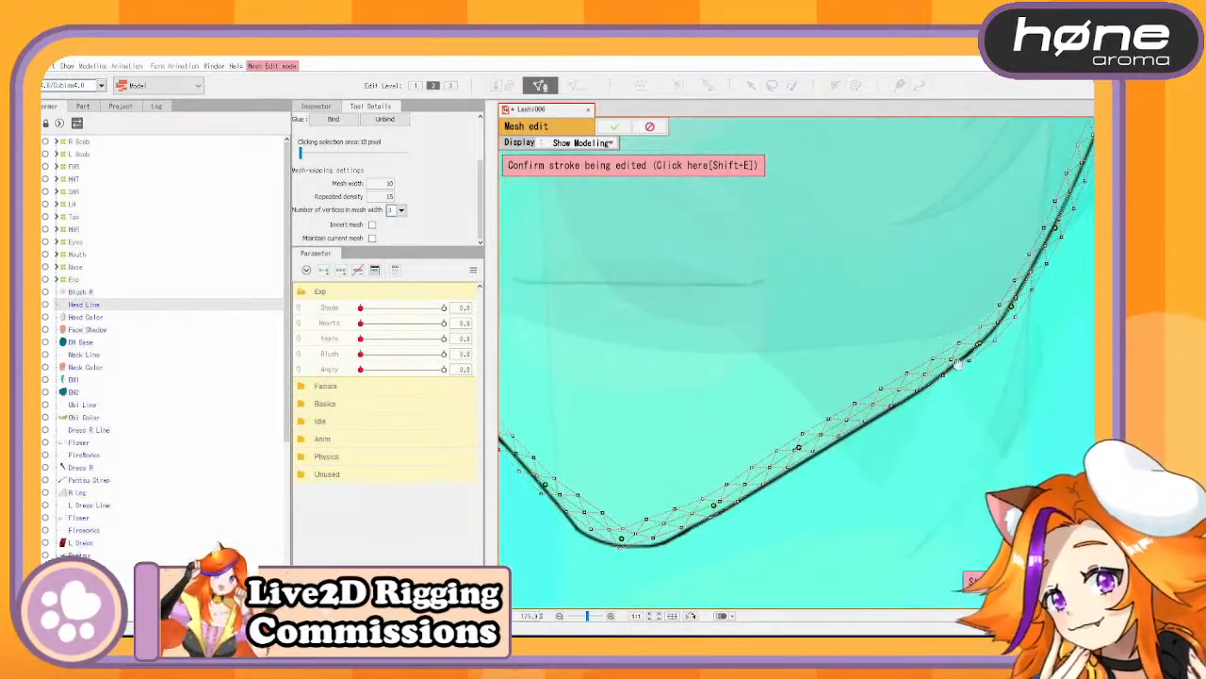
Move the stroke points between the jaw corner and the chin onto the Head Line, fitting the mesh around the chin curve
{"action": "left_click_drag", "start_coordinate": [877, 394], "coordinate": [880, 414]}
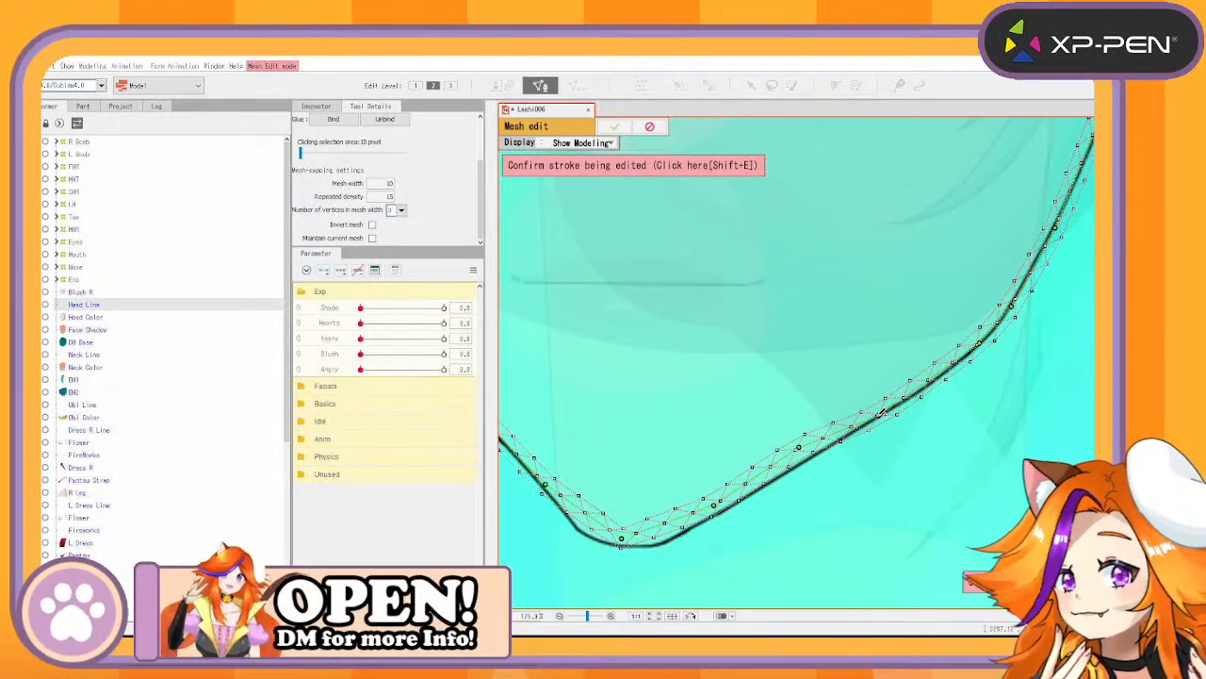
{"action": "left_click_drag", "start_coordinate": [799, 449], "coordinate": [799, 465]}
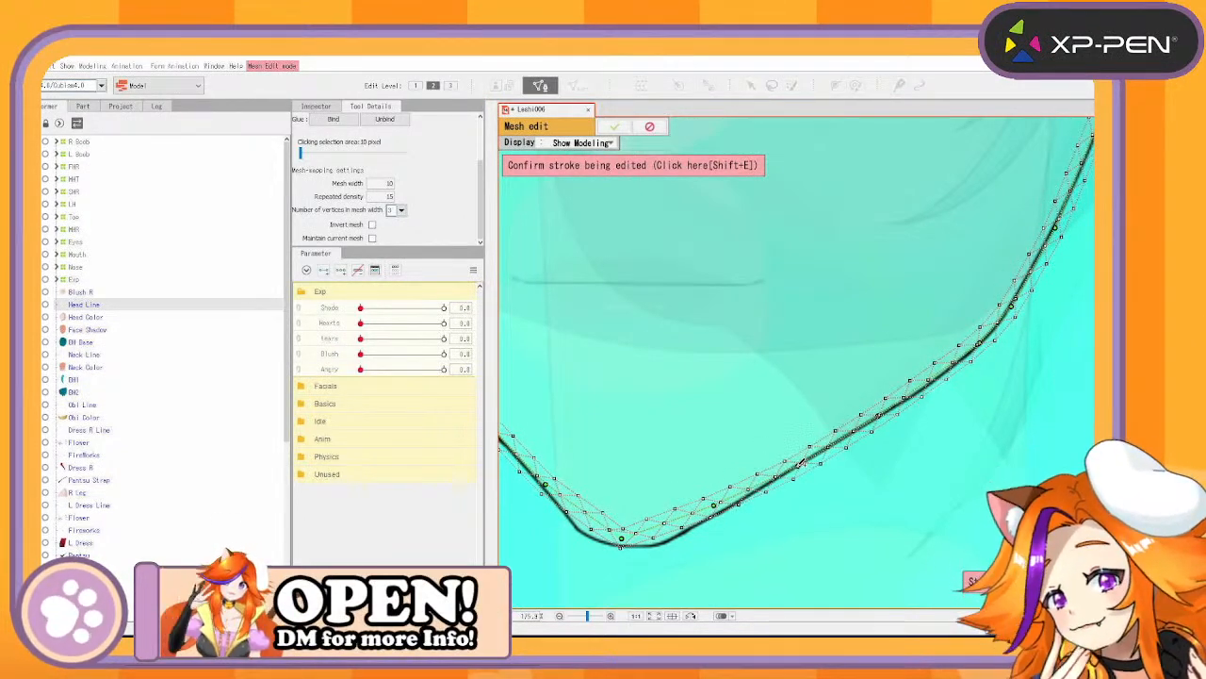
{"action": "left_click_drag", "start_coordinate": [714, 504], "coordinate": [718, 513]}
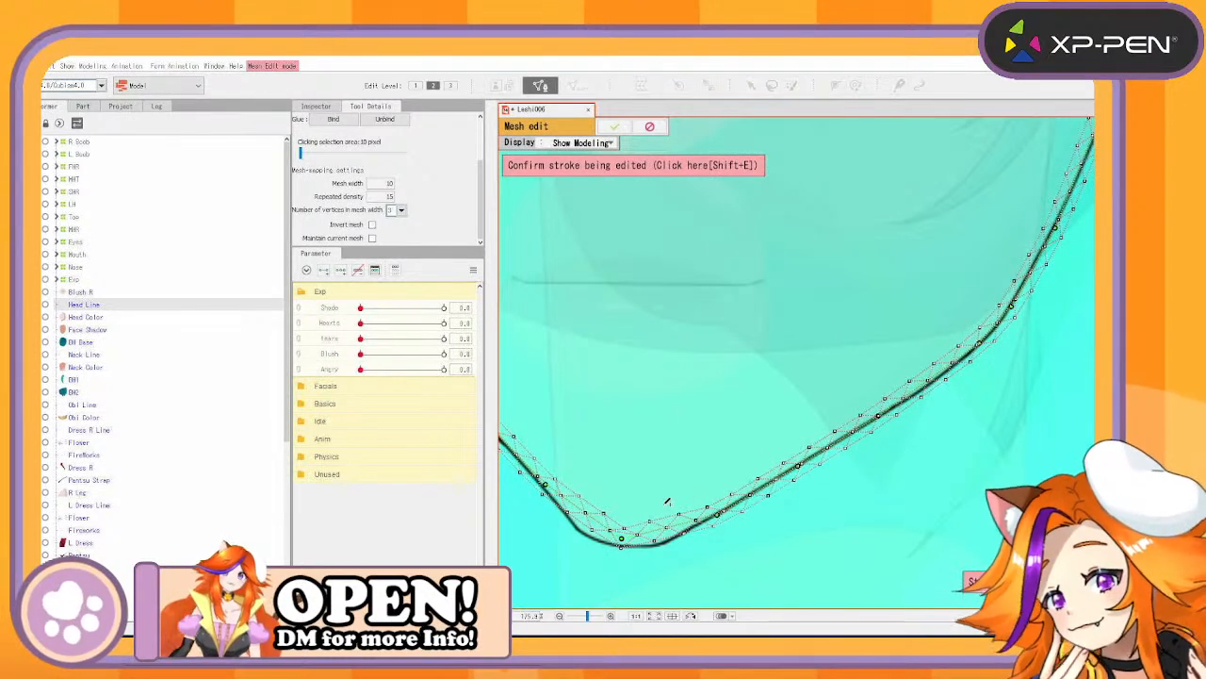
{"action": "left_click_drag", "start_coordinate": [627, 537], "coordinate": [652, 533]}
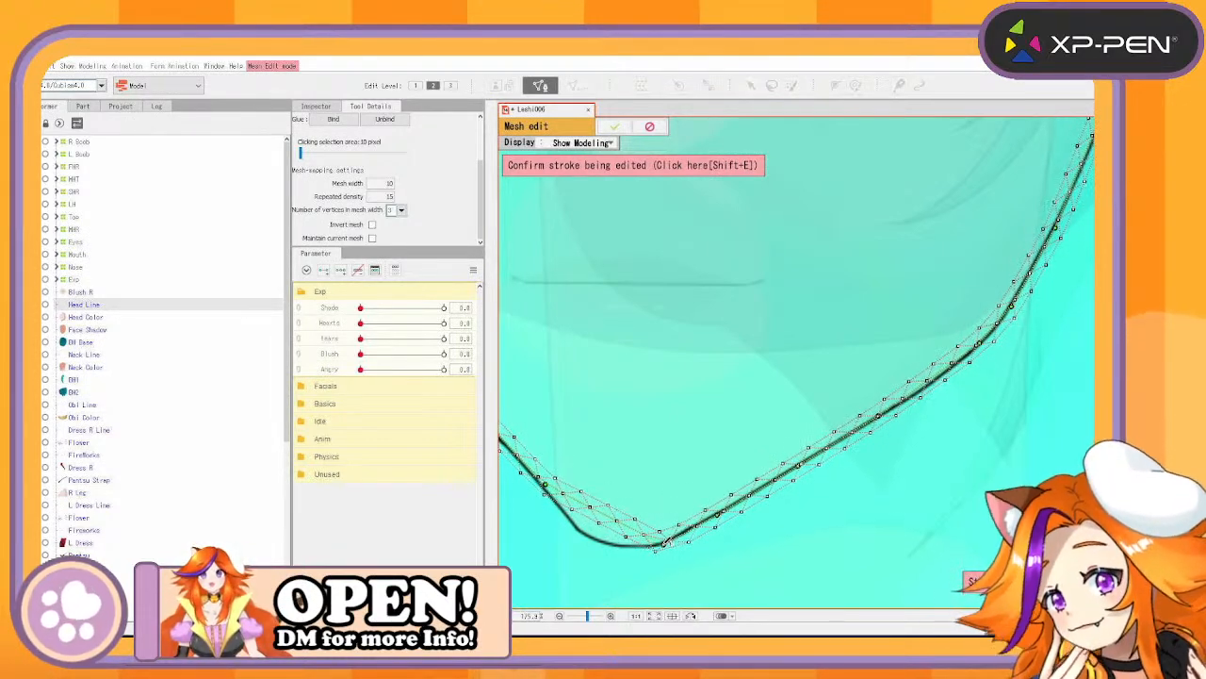
{"action": "left_click_drag", "start_coordinate": [650, 533], "coordinate": [596, 539]}
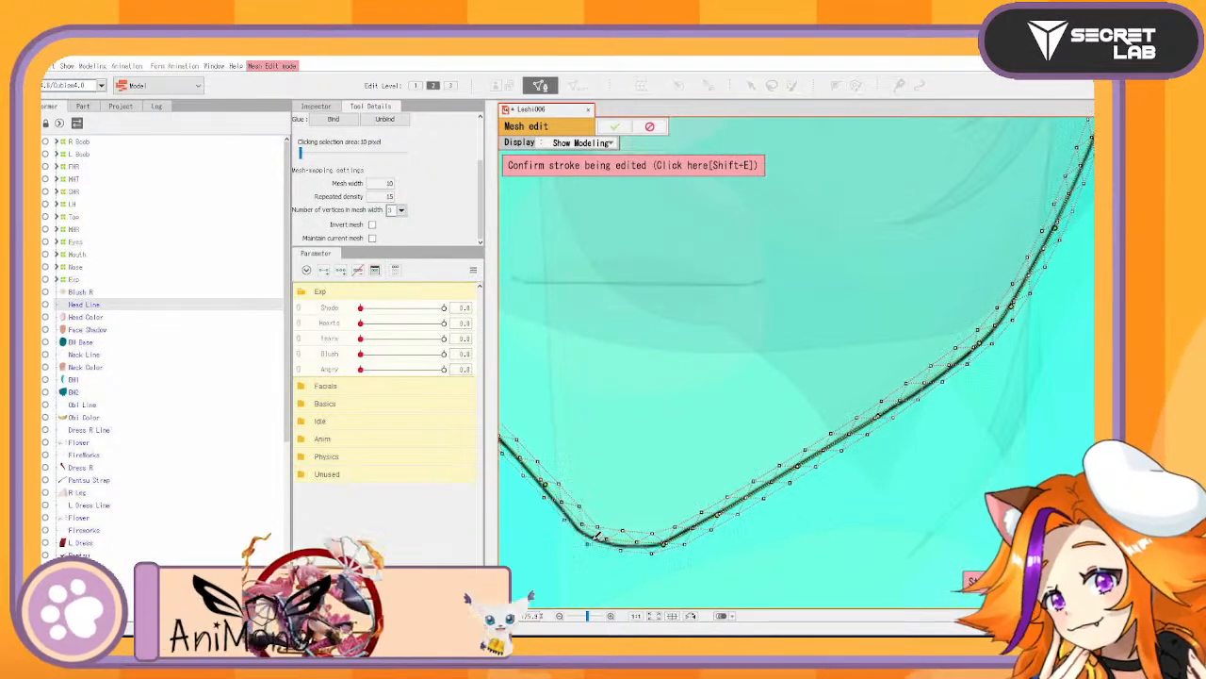
Add a stroke point on the Head Line beside the eye and set the mesh's repeated density to 5
{"action": "left_click_drag", "start_coordinate": [624, 465], "coordinate": [759, 553]}
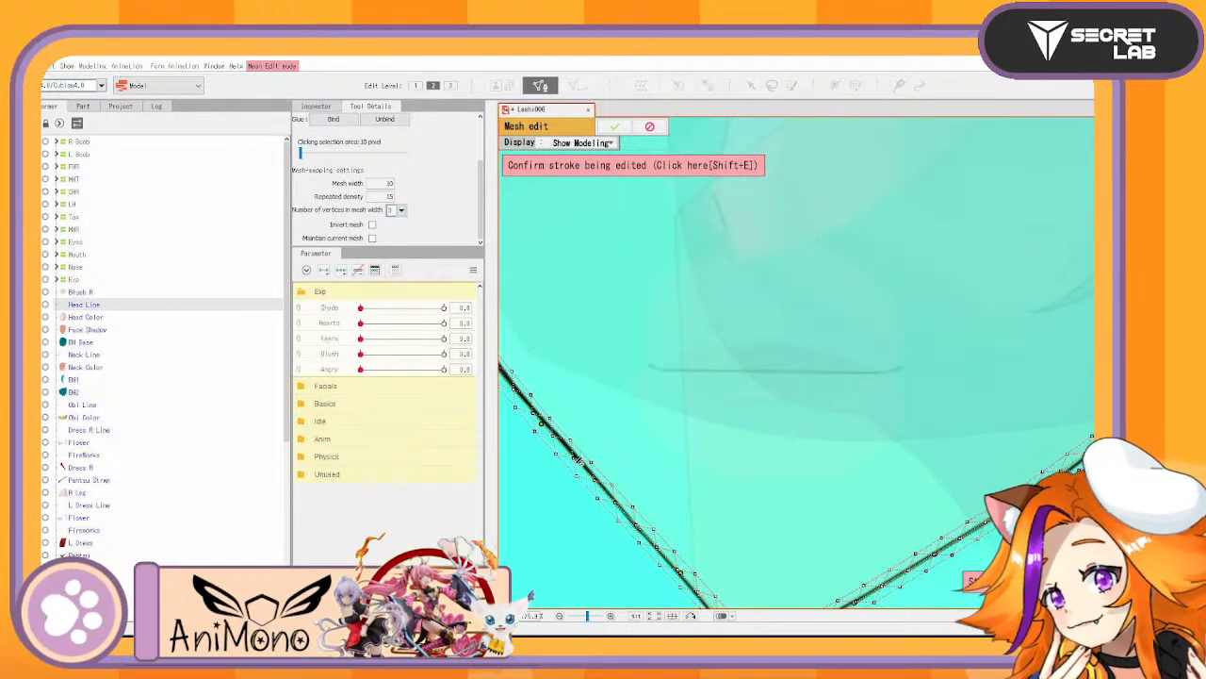
{"action": "left_click_drag", "start_coordinate": [639, 459], "coordinate": [818, 587]}
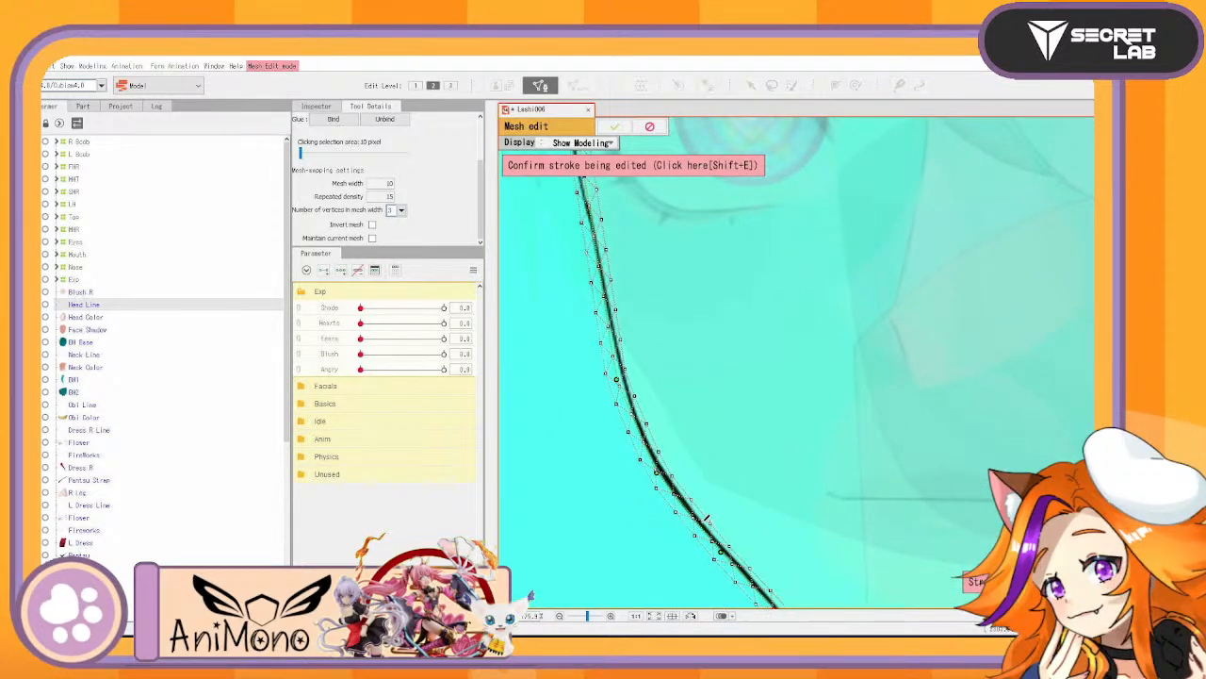
{"action": "left_click_drag", "start_coordinate": [617, 378], "coordinate": [685, 566]}
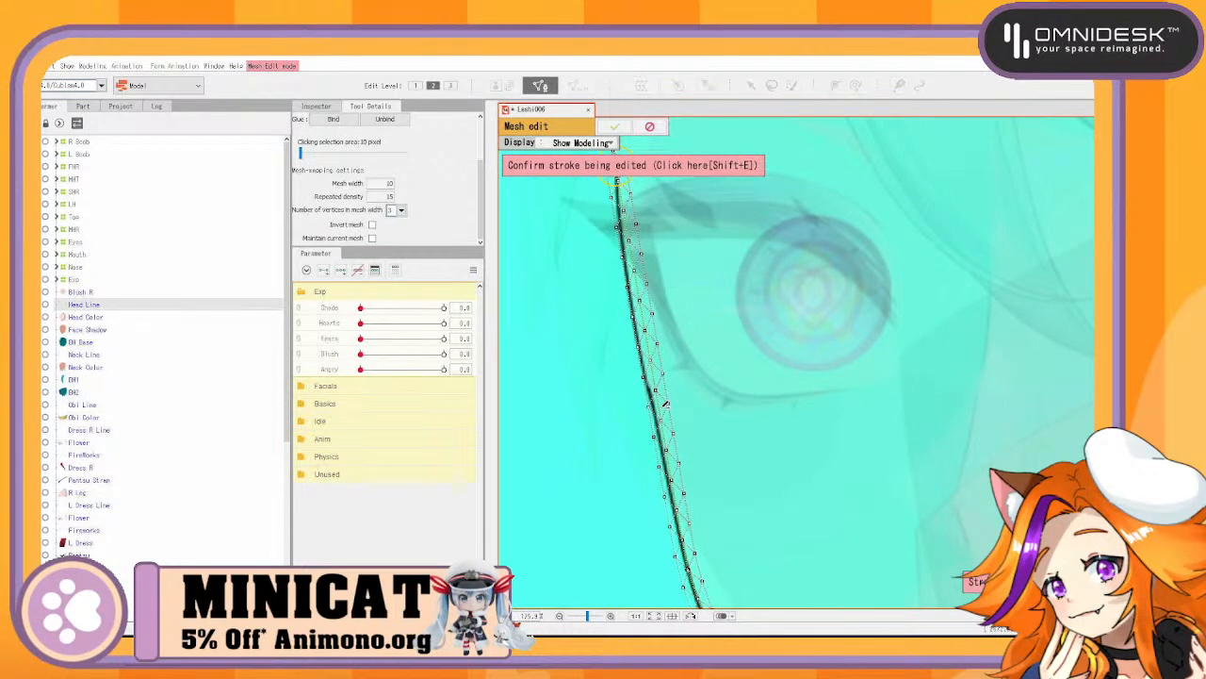
{"action": "left_click_drag", "start_coordinate": [665, 403], "coordinate": [715, 463]}
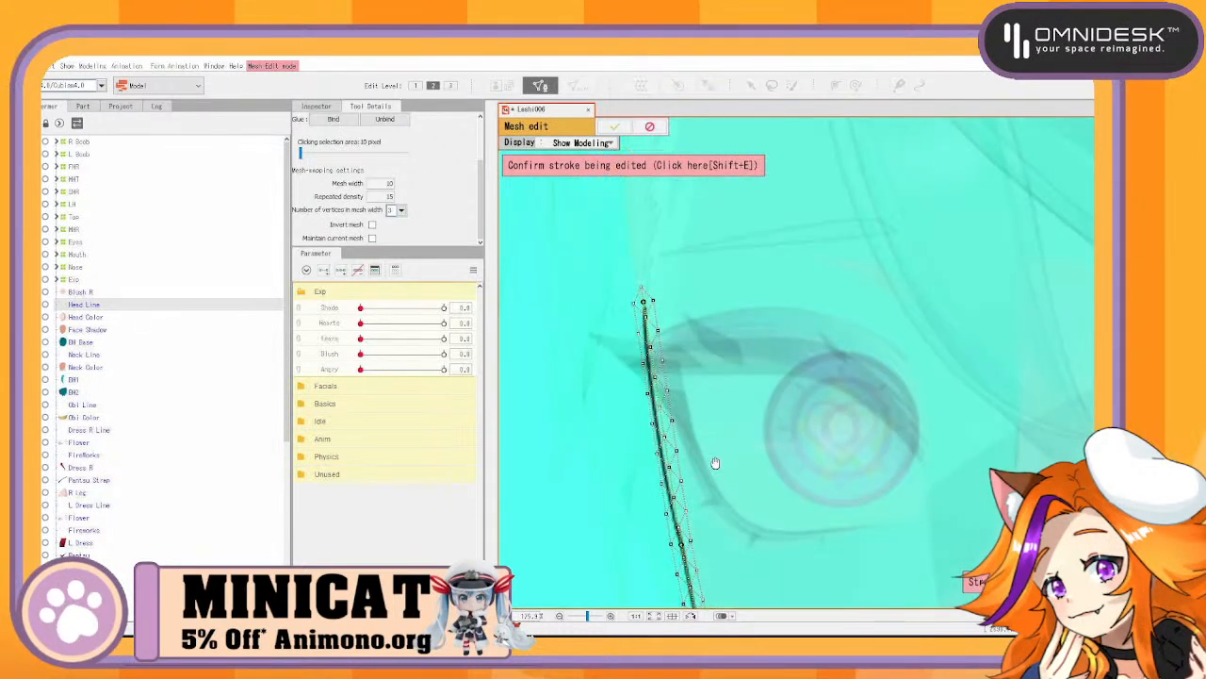
{"action": "left_click", "coordinate": [654, 405]}
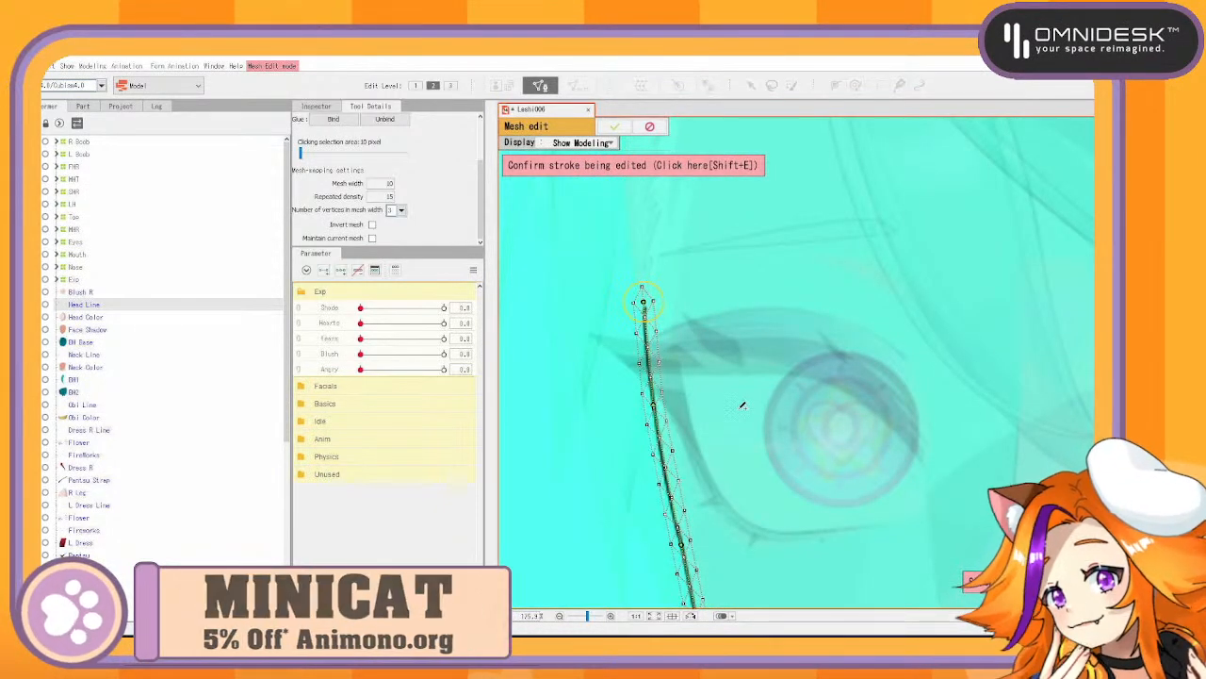
{"action": "left_click", "coordinate": [376, 197]}
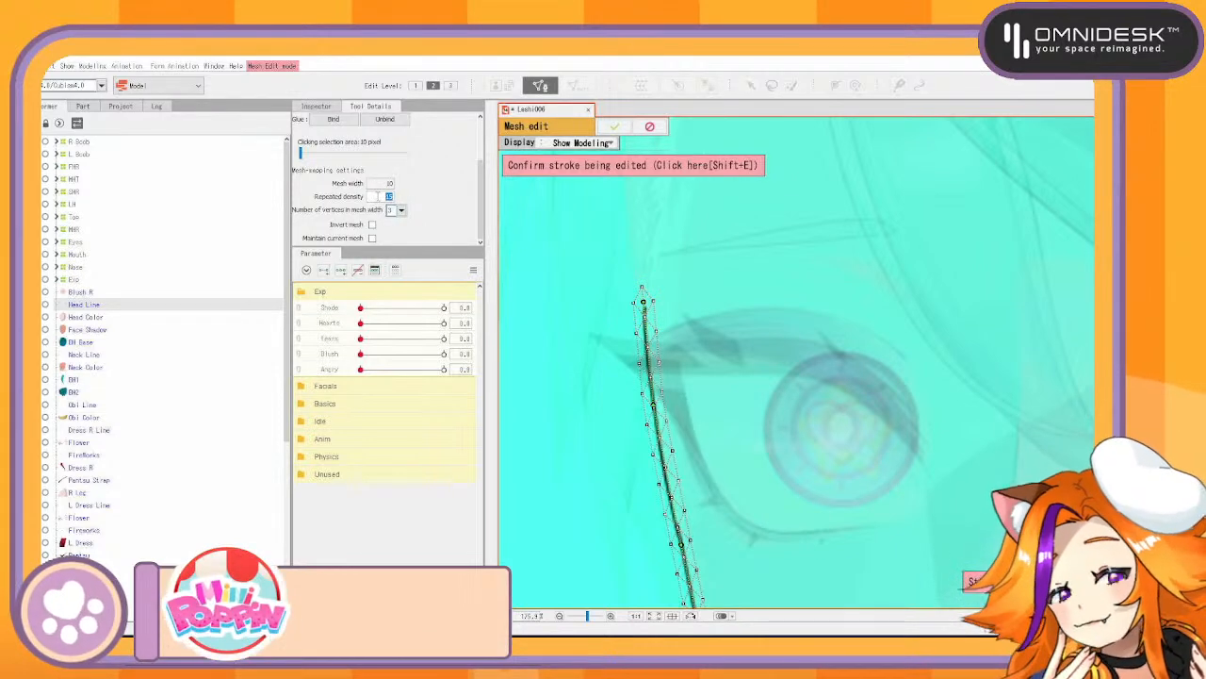
{"action": "type", "text": "5"}
{"action": "key", "text": "Return"}
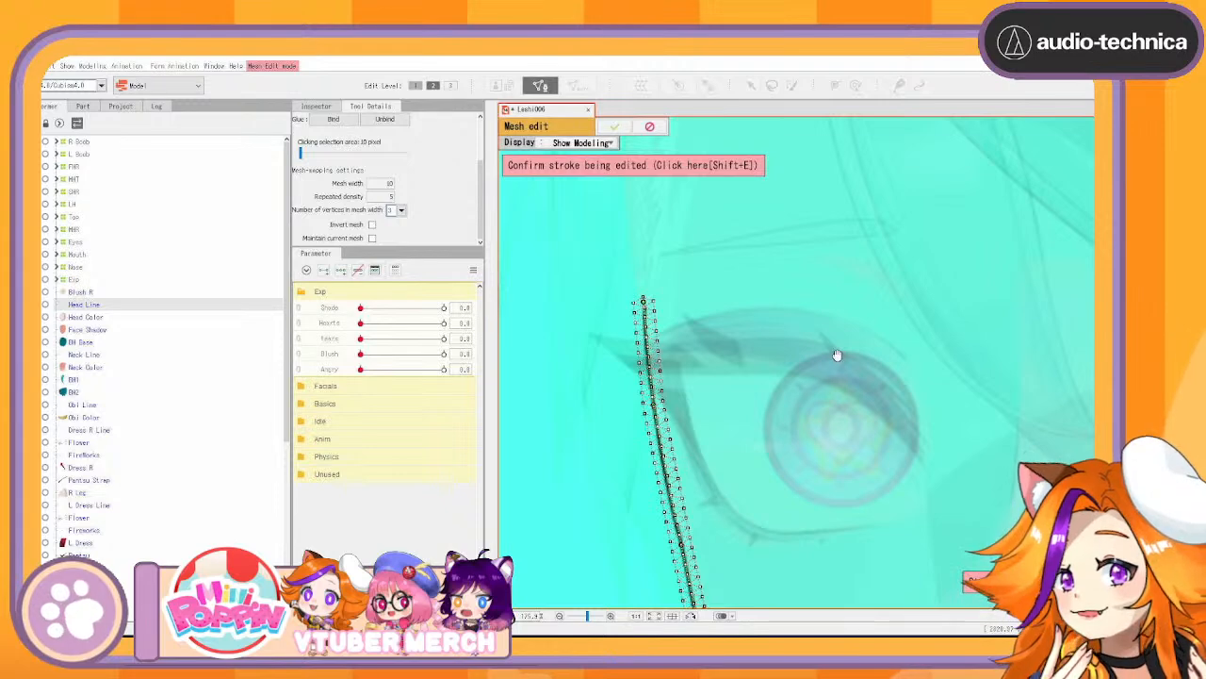
Confirm the finished Head Line stroke and apply the mesh edit
{"action": "left_click_drag", "start_coordinate": [836, 356], "coordinate": [626, 231]}
{"action": "left_click_drag", "start_coordinate": [839, 394], "coordinate": [787, 266]}
{"action": "left_click_drag", "start_coordinate": [948, 430], "coordinate": [561, 171]}
{"action": "mouse_move", "coordinate": [658, 237]}
{"action": "left_mouse_down"}
{"action": "mouse_move", "coordinate": [961, 420]}
{"action": "mouse_move", "coordinate": [950, 544]}
{"action": "left_mouse_up"}
{"action": "left_click", "coordinate": [628, 165]}
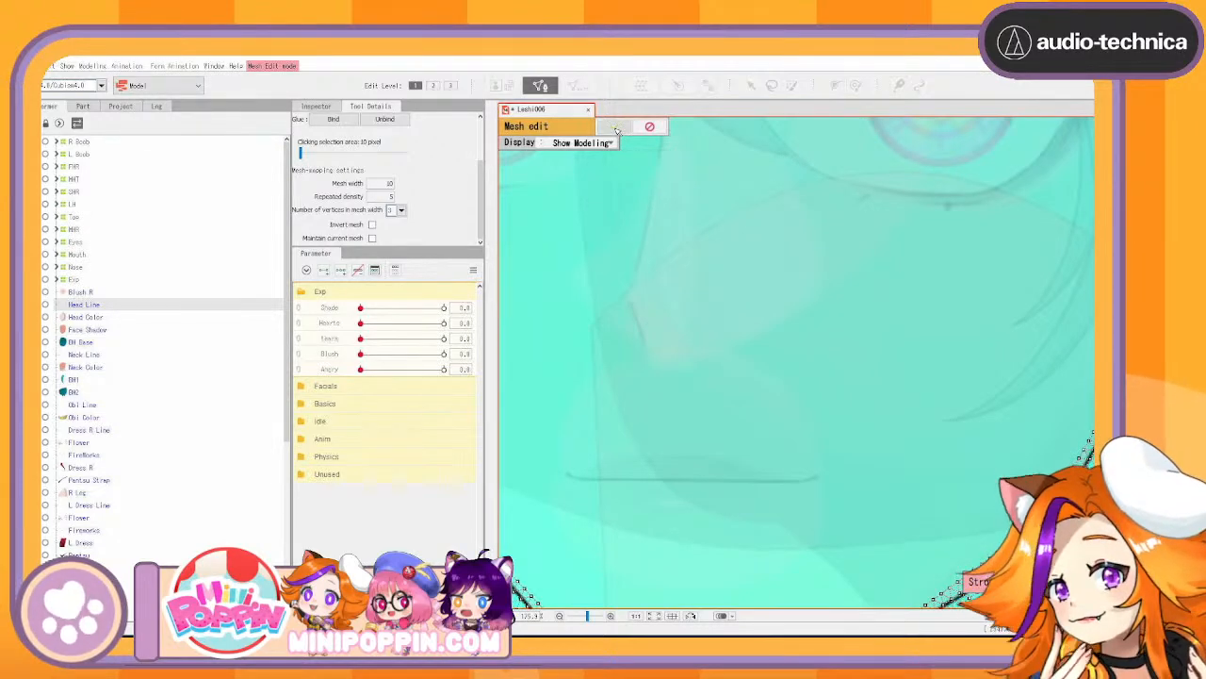
{"action": "left_click", "coordinate": [616, 129]}
Select Blush R, Head Line, Head Color and Face Shadow and open warp deformer creation for them
{"action": "scroll", "coordinate": [656, 318], "scroll_direction": "down", "scroll_amount": 3}
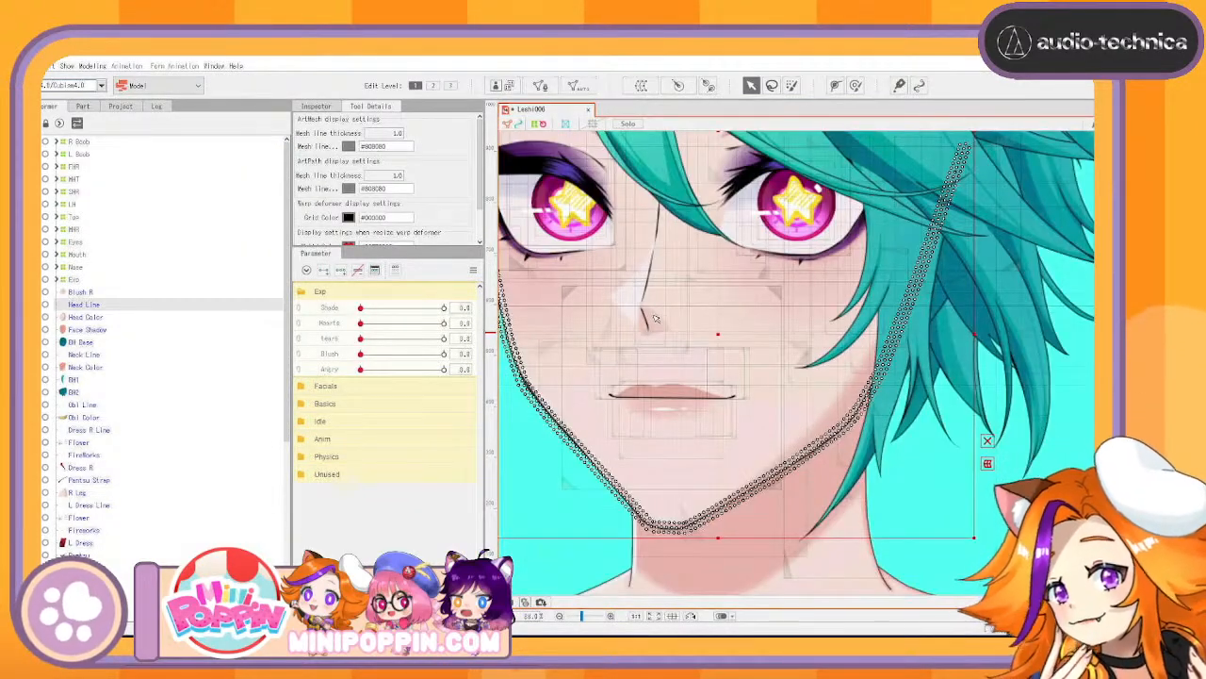
{"action": "left_click_drag", "start_coordinate": [658, 321], "coordinate": [823, 402]}
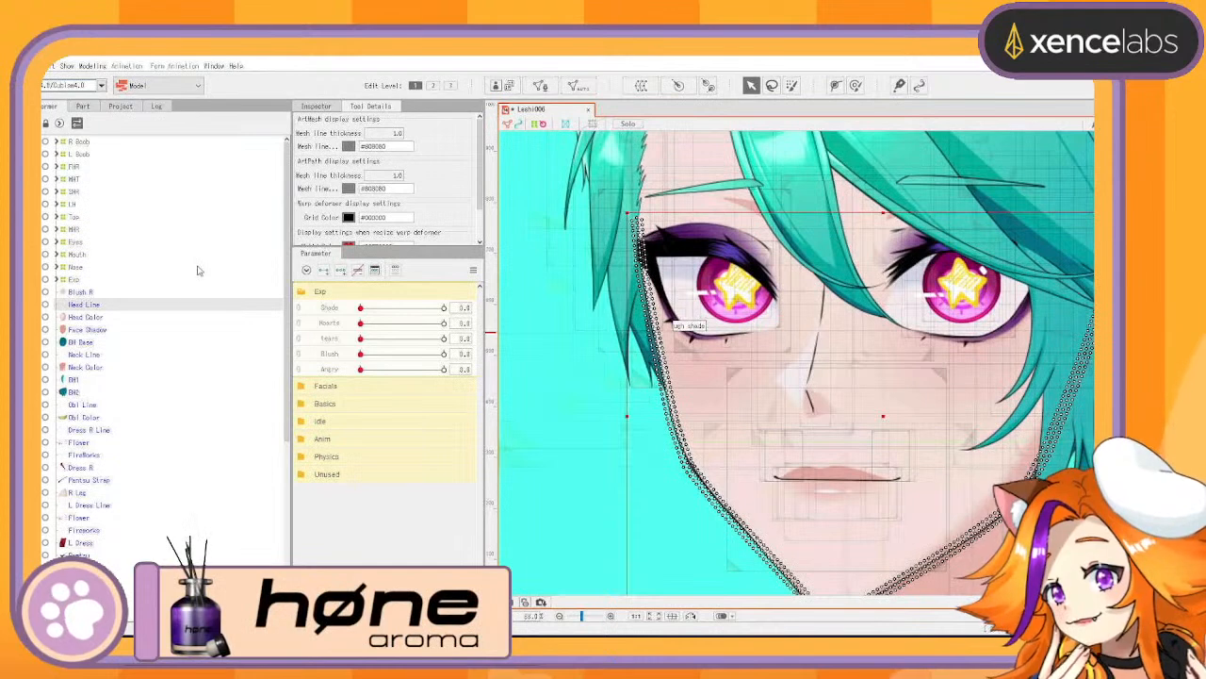
{"action": "left_click", "coordinate": [102, 293], "text": "ctrl"}
{"action": "left_click", "coordinate": [99, 317], "text": "ctrl"}
{"action": "left_click", "coordinate": [104, 331], "text": "ctrl"}
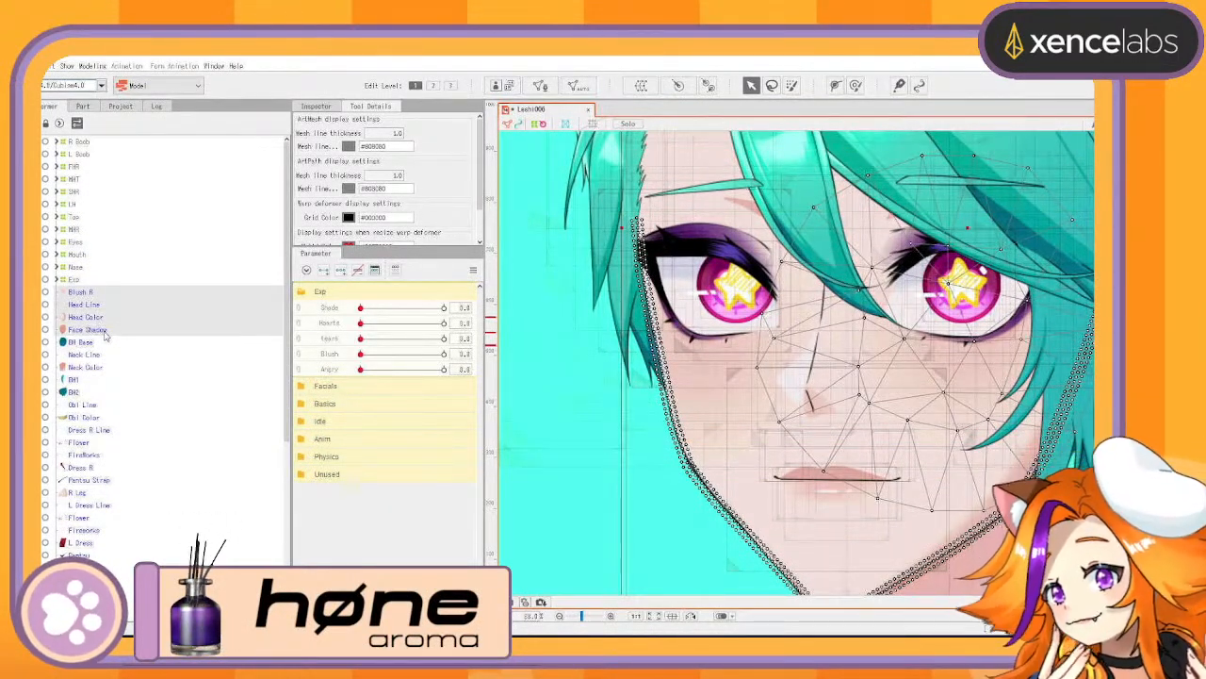
{"action": "left_click", "coordinate": [641, 86]}
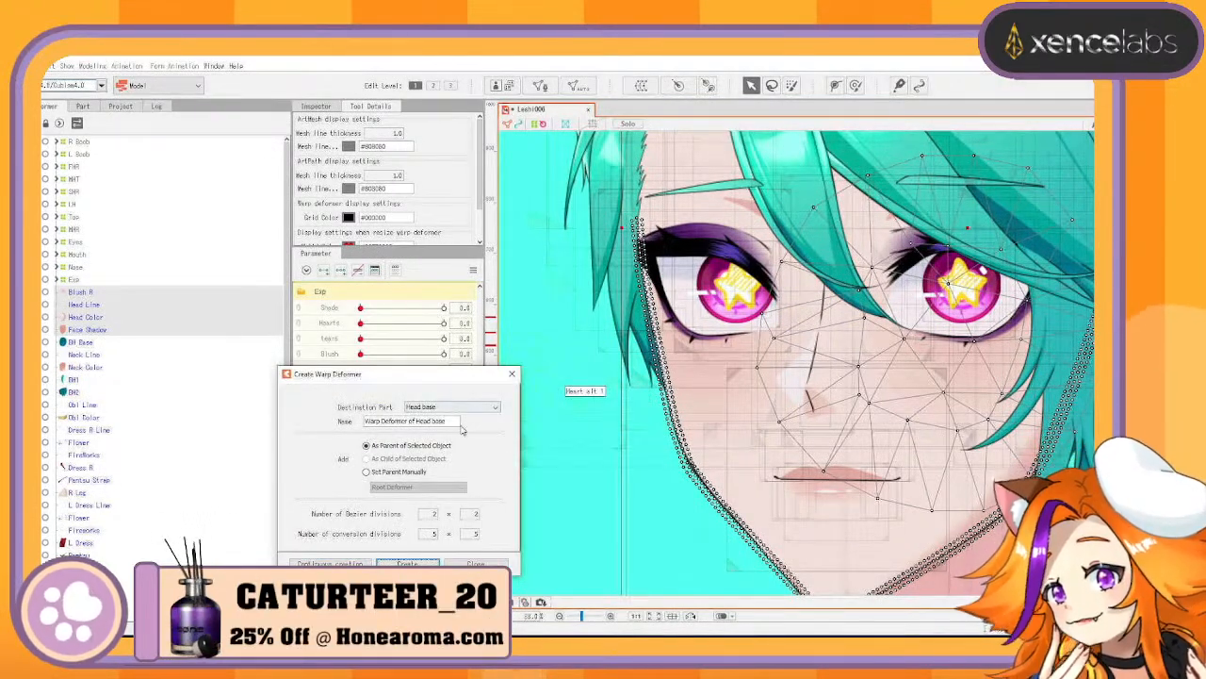
{"action": "left_click_drag", "start_coordinate": [454, 421], "coordinate": [253, 405]}
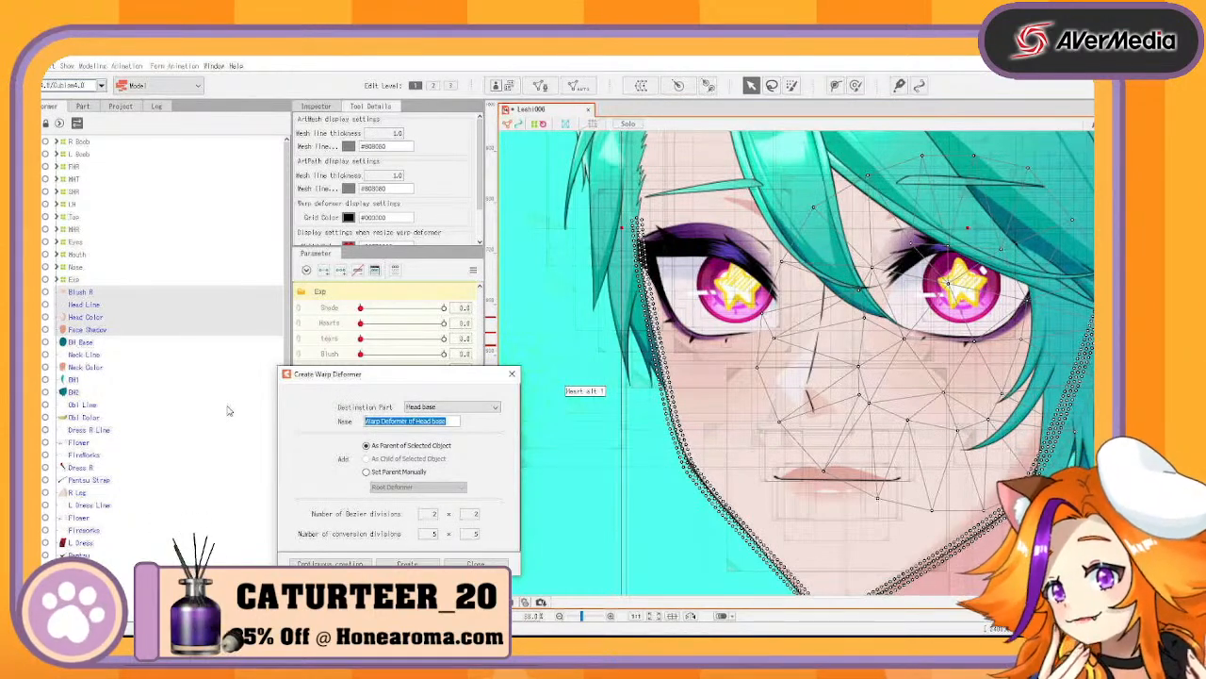
Rename the Face Shadow mesh to Face base and set the new warp deformer's conversion divisions to 9 by 9
{"action": "left_click", "coordinate": [111, 329]}
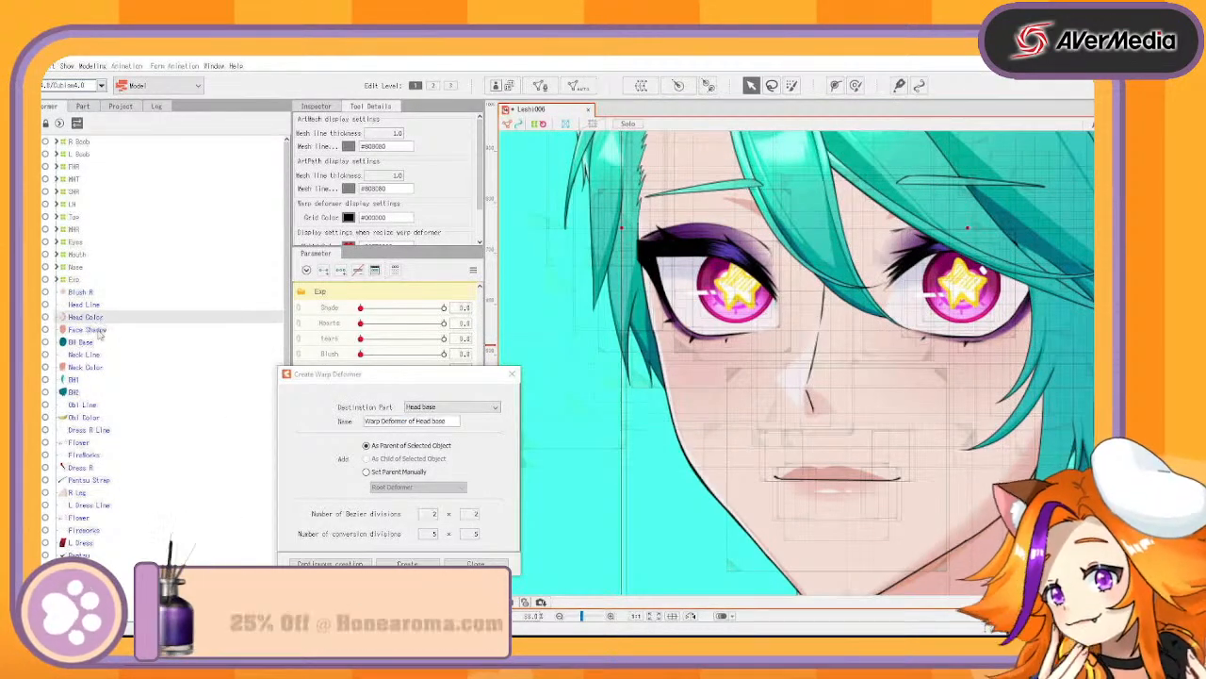
{"action": "scroll", "coordinate": [756, 294], "scroll_direction": "down", "scroll_amount": 5}
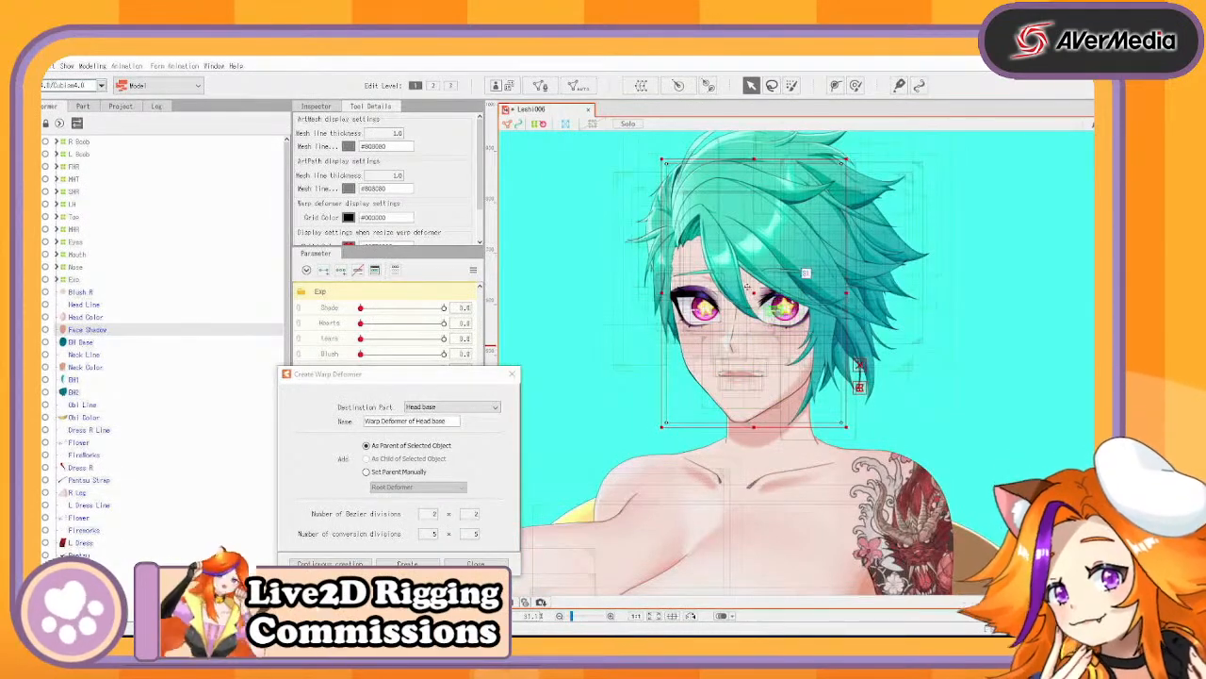
{"action": "mouse_move", "coordinate": [756, 294]}
{"action": "left_mouse_down"}
{"action": "mouse_move", "coordinate": [639, 306]}
{"action": "mouse_move", "coordinate": [776, 308]}
{"action": "mouse_move", "coordinate": [758, 309]}
{"action": "left_mouse_up"}
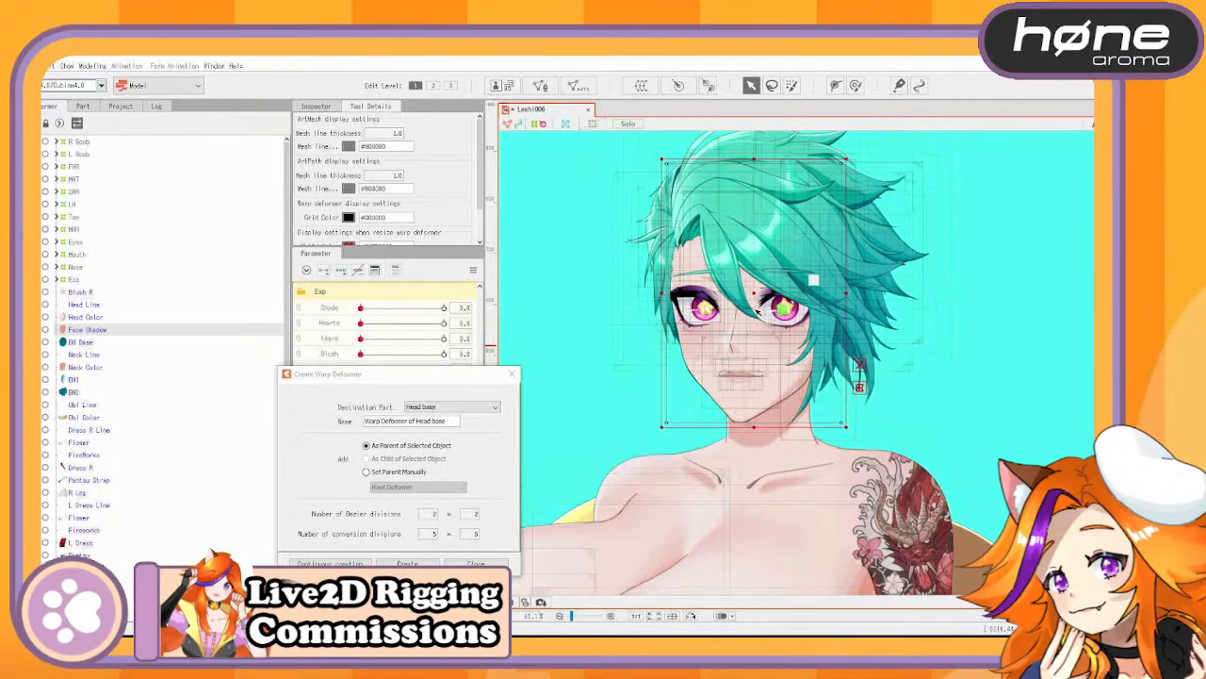
{"action": "left_click", "coordinate": [315, 106]}
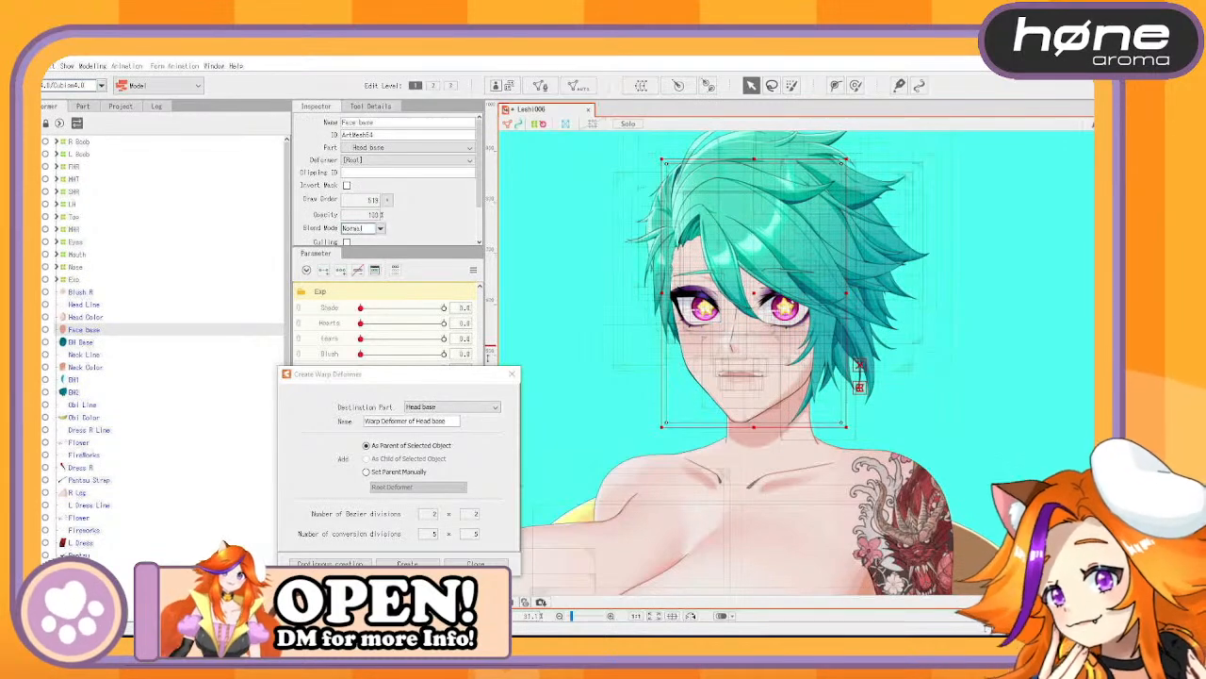
{"action": "left_click", "coordinate": [430, 534]}
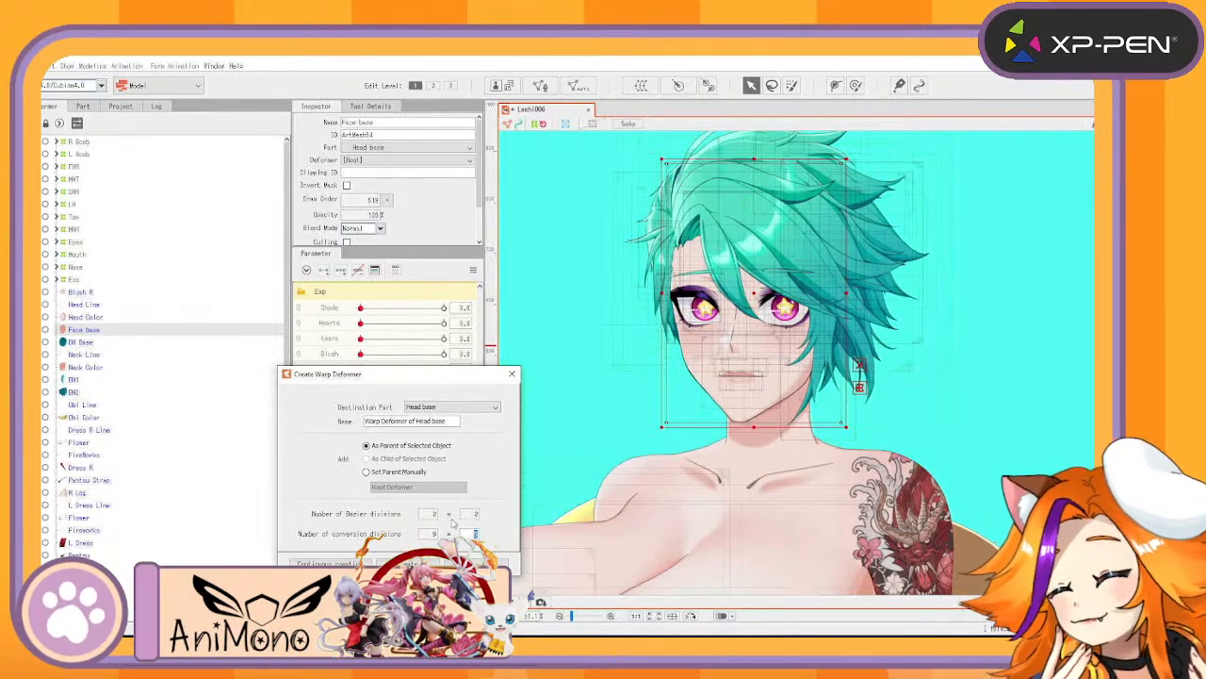
Change the number of conversion divisions for all warp deformers in the Nose part
{"action": "left_click", "coordinate": [81, 267]}
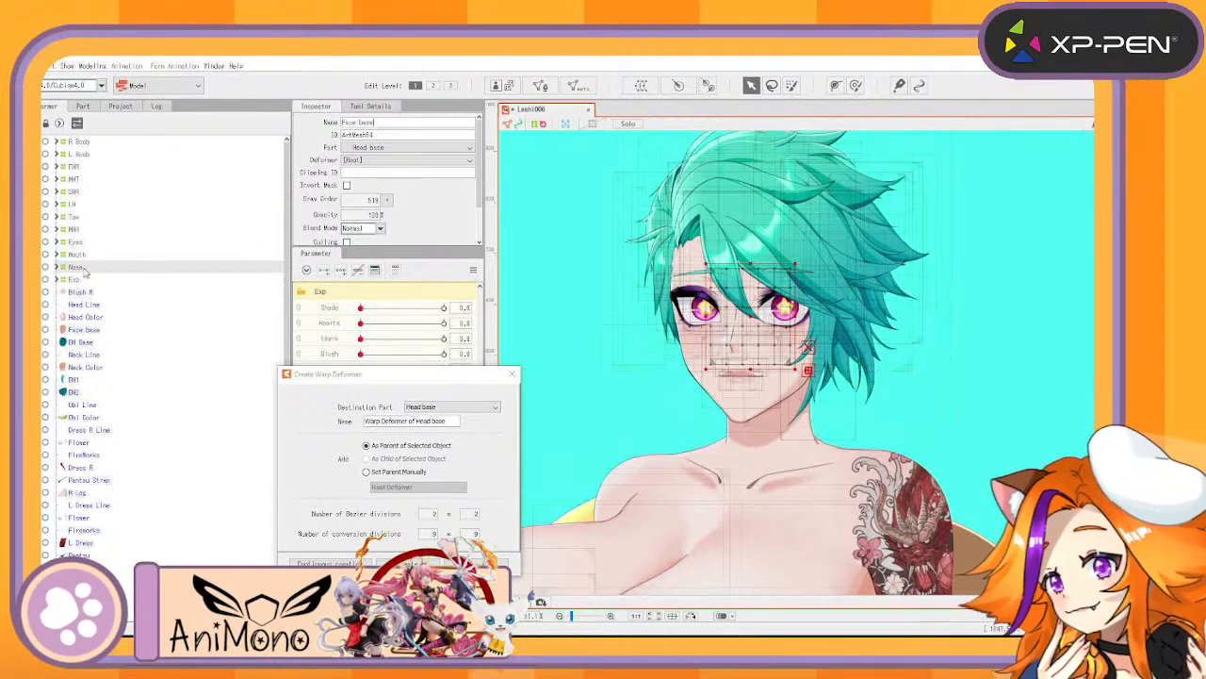
{"action": "left_click", "coordinate": [83, 105]}
{"action": "left_click", "coordinate": [106, 271], "text": "shift"}
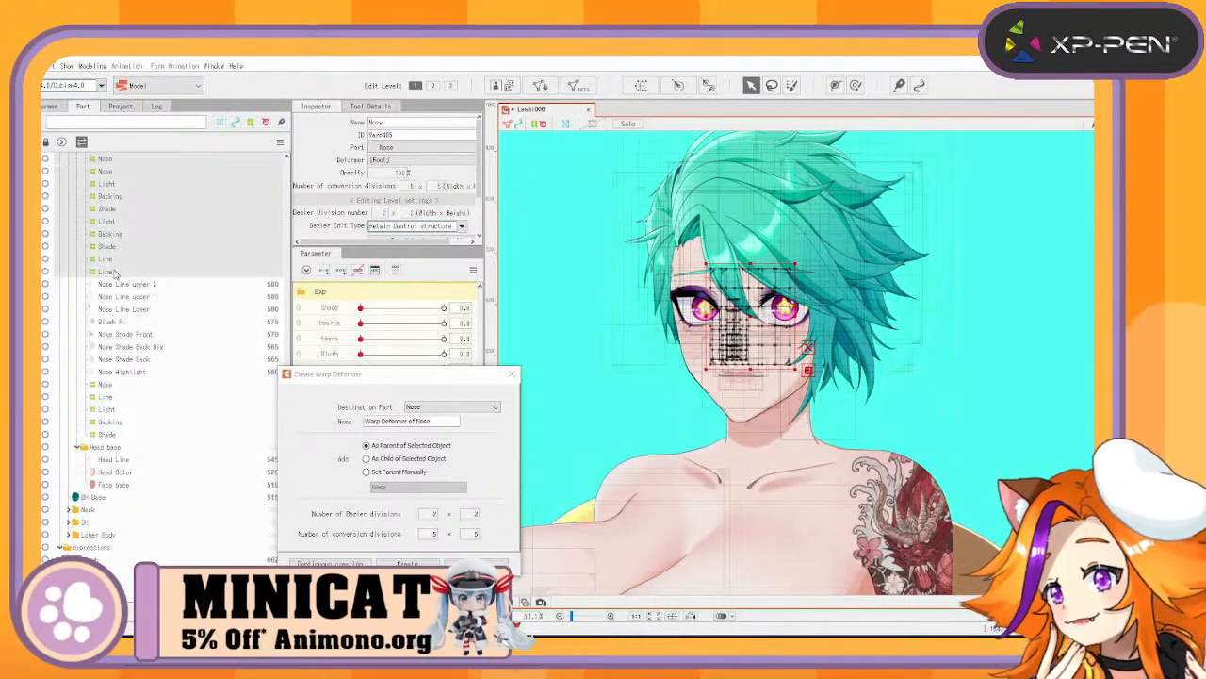
{"action": "left_click", "coordinate": [408, 186]}
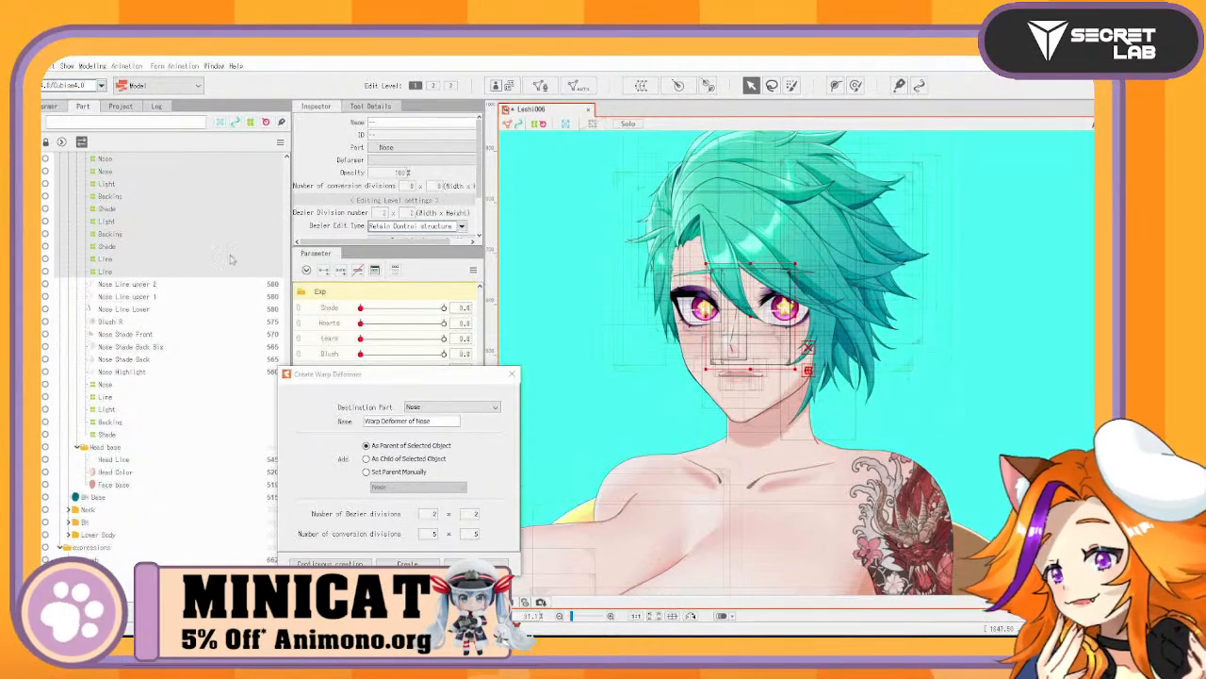
{"action": "left_click", "coordinate": [104, 385]}
{"action": "left_click", "coordinate": [107, 434], "text": "shift"}
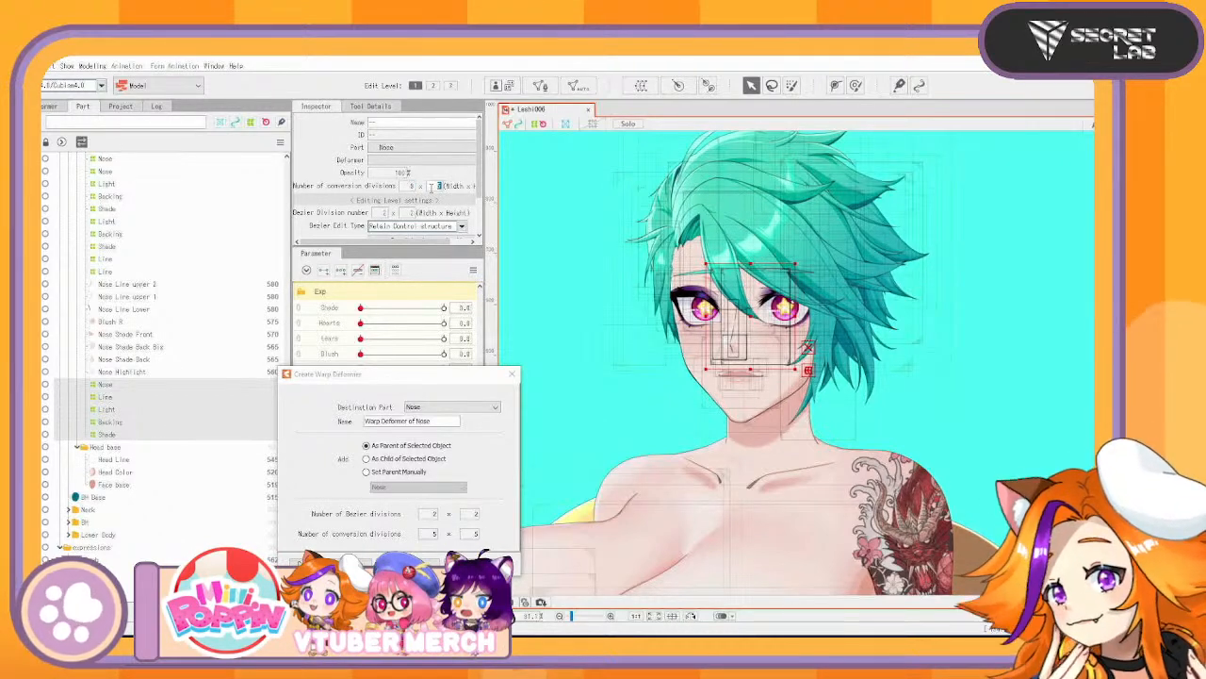
Select the lower Mouth part deformers Mouth, Inner Main and Black, plus the group from Bottom Teeth through Tongue
{"action": "scroll", "coordinate": [121, 235], "scroll_direction": "up", "scroll_amount": 5}
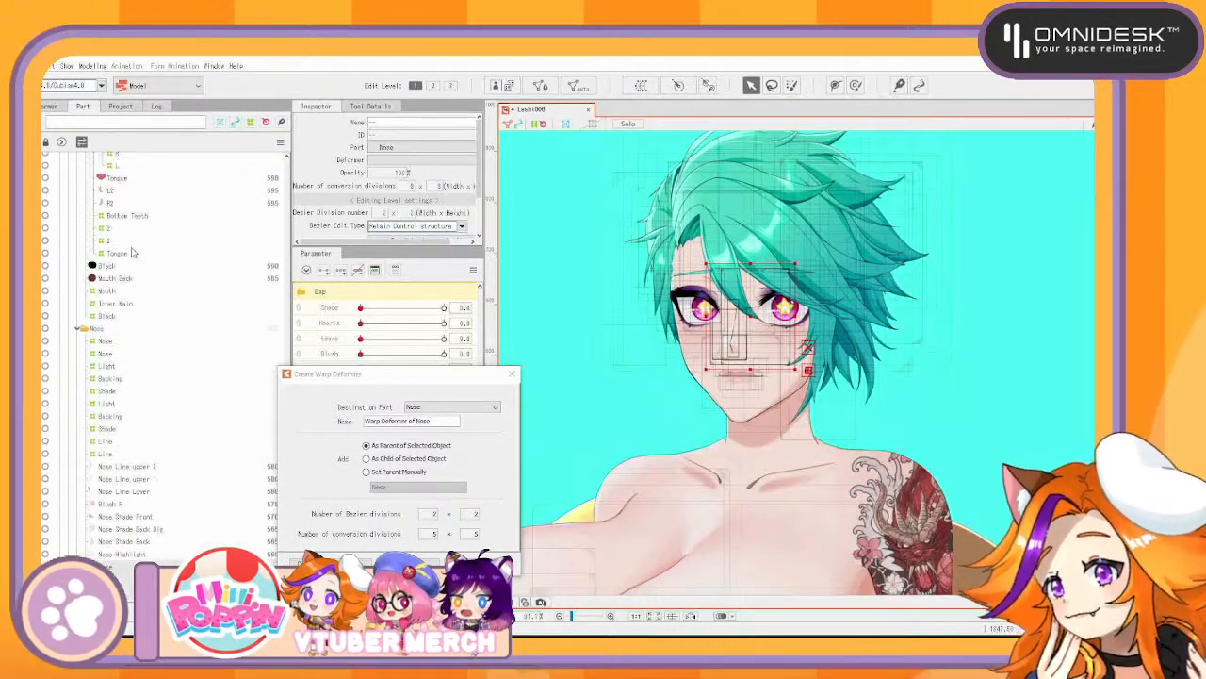
{"action": "left_click", "coordinate": [111, 315]}
{"action": "left_click", "coordinate": [115, 292], "text": "shift"}
{"action": "left_click", "coordinate": [114, 253], "text": "ctrl"}
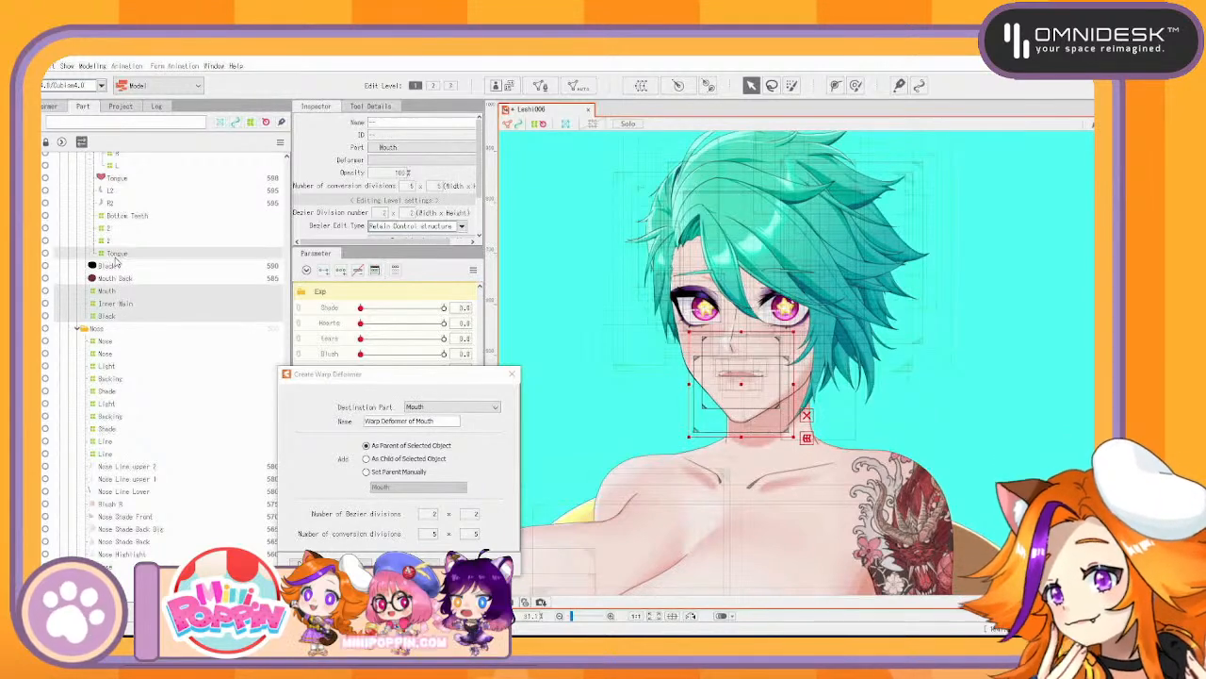
{"action": "left_click", "coordinate": [113, 242], "text": "ctrl"}
{"action": "left_click", "coordinate": [112, 229], "text": "ctrl"}
{"action": "left_click", "coordinate": [119, 215], "text": "ctrl"}
Add all Front, R and L deformers of the Teeth B Front group to the selection
{"action": "scroll", "coordinate": [121, 222], "scroll_direction": "up", "scroll_amount": 3}
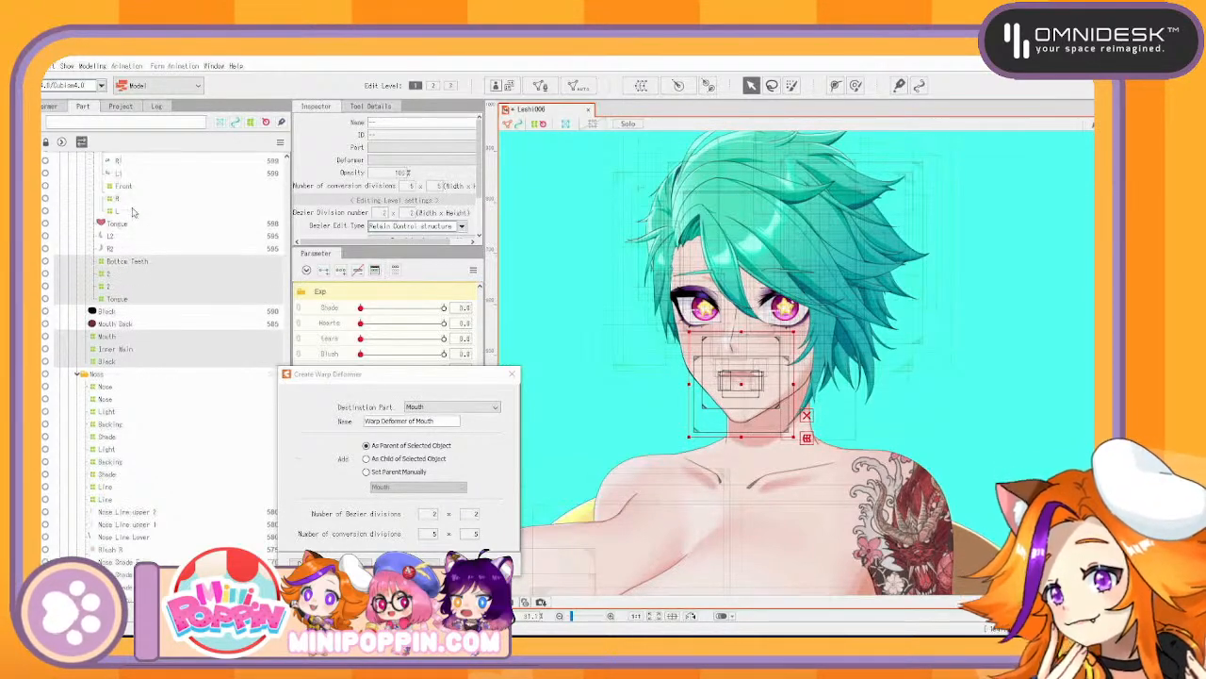
{"action": "left_click", "coordinate": [124, 232], "text": "ctrl"}
{"action": "left_click", "coordinate": [125, 246], "text": "ctrl"}
{"action": "left_click", "coordinate": [126, 257], "text": "ctrl"}
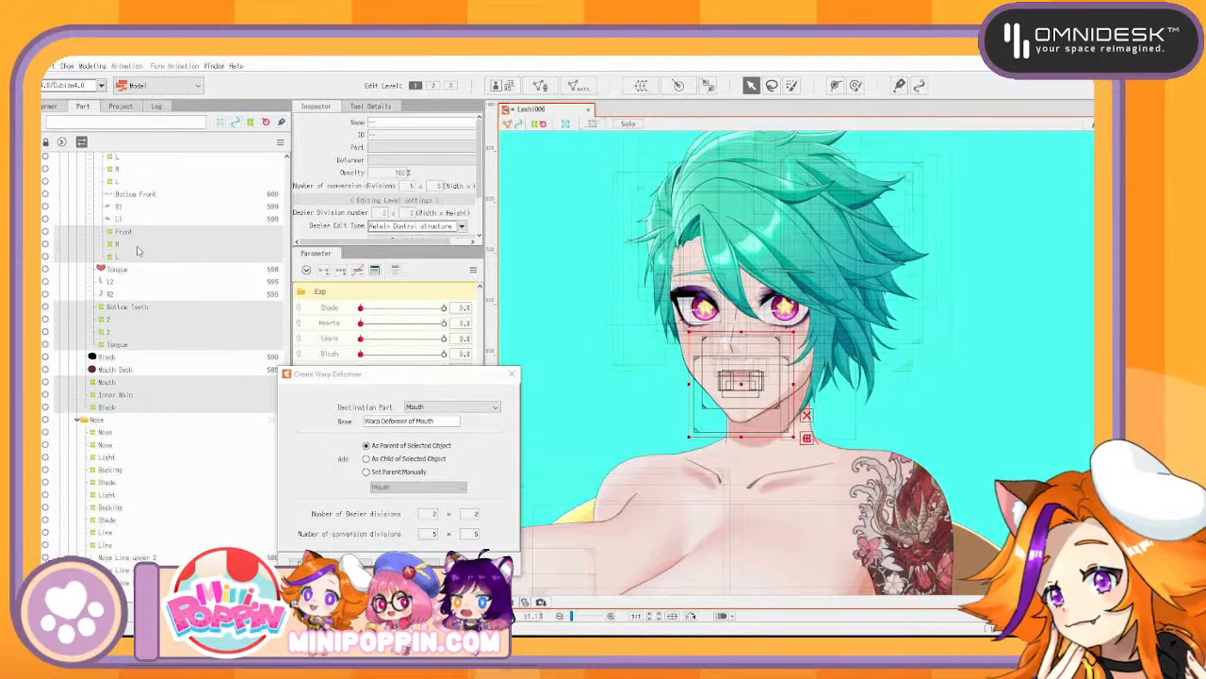
{"action": "scroll", "coordinate": [130, 259], "scroll_direction": "up", "scroll_amount": 3}
{"action": "left_click", "coordinate": [127, 260], "text": "ctrl"}
{"action": "left_click", "coordinate": [127, 269], "text": "ctrl"}
{"action": "left_click", "coordinate": [126, 281], "text": "ctrl"}
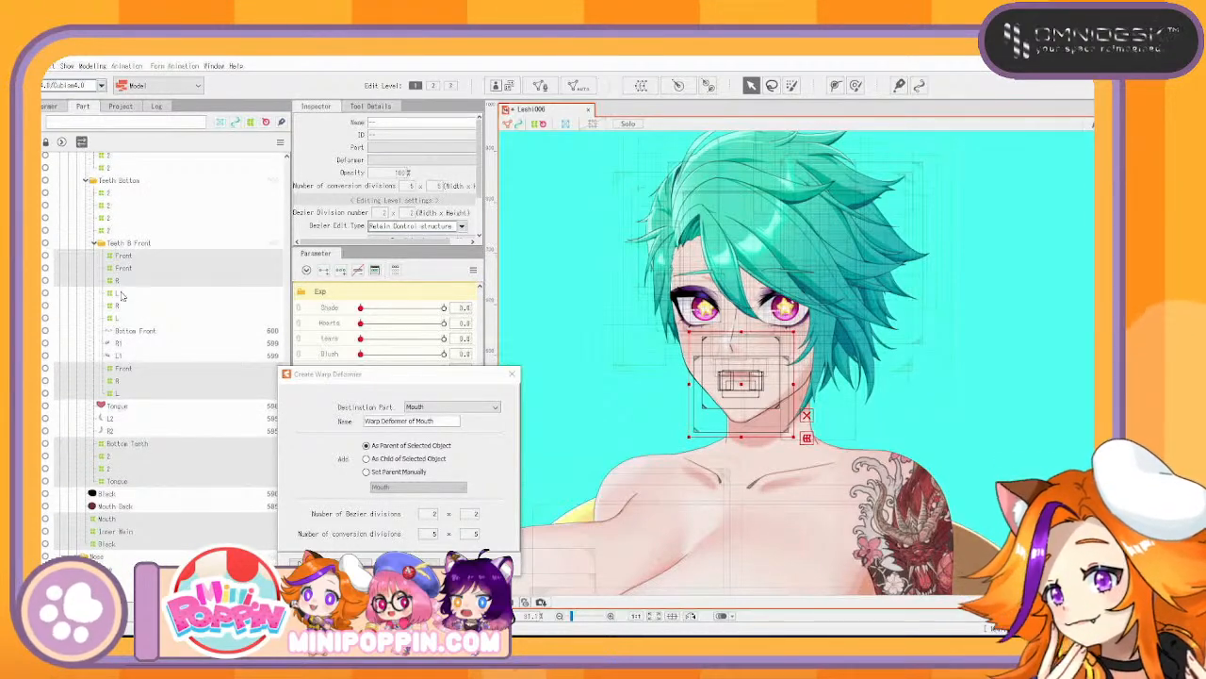
{"action": "left_click", "coordinate": [126, 293], "text": "ctrl"}
{"action": "left_click", "coordinate": [129, 305], "text": "ctrl"}
{"action": "left_click", "coordinate": [127, 318], "text": "ctrl"}
Extend the selection with the deformers of the Teeth Top and Teeth Bottom groups, including Upper Teeth
{"action": "scroll", "coordinate": [129, 292], "scroll_direction": "up", "scroll_amount": 4}
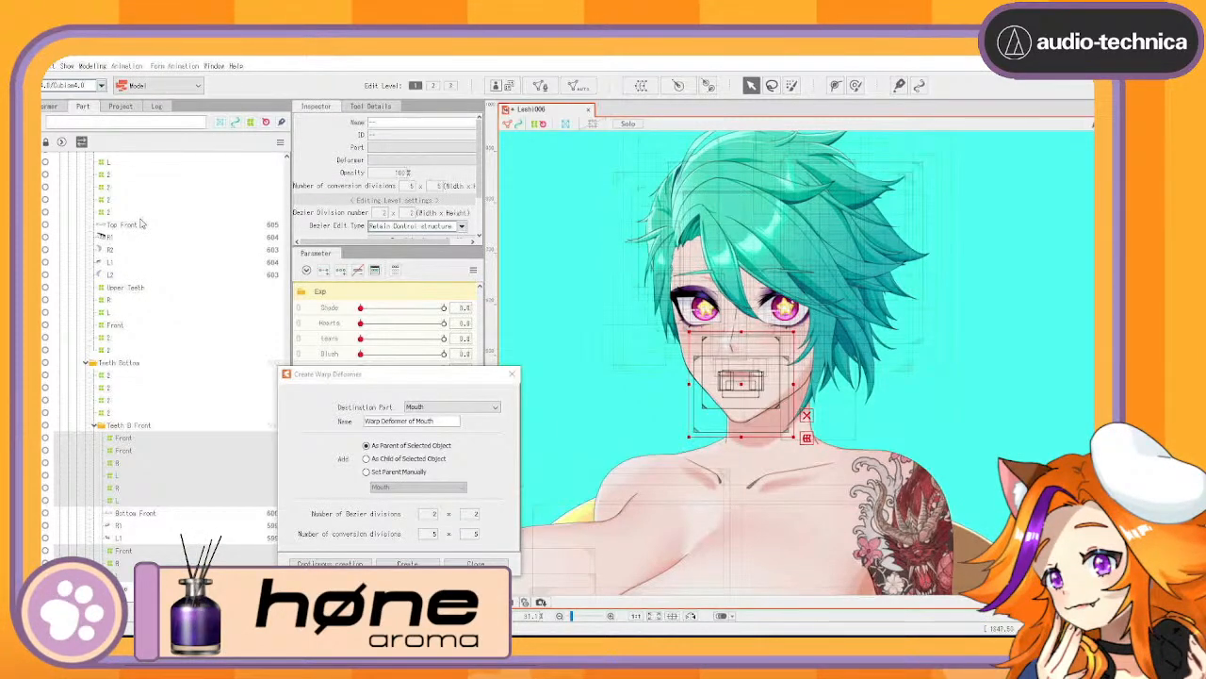
{"action": "left_click", "coordinate": [134, 289], "text": "ctrl"}
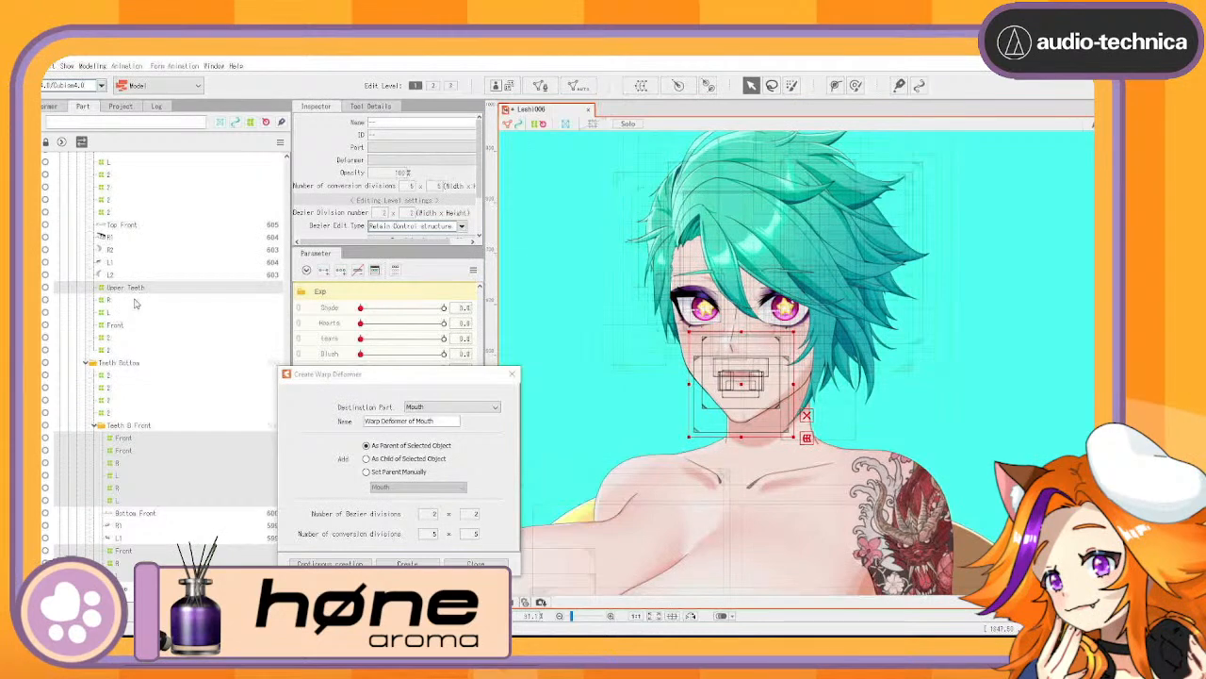
{"action": "scroll", "coordinate": [128, 279], "scroll_direction": "up", "scroll_amount": 3}
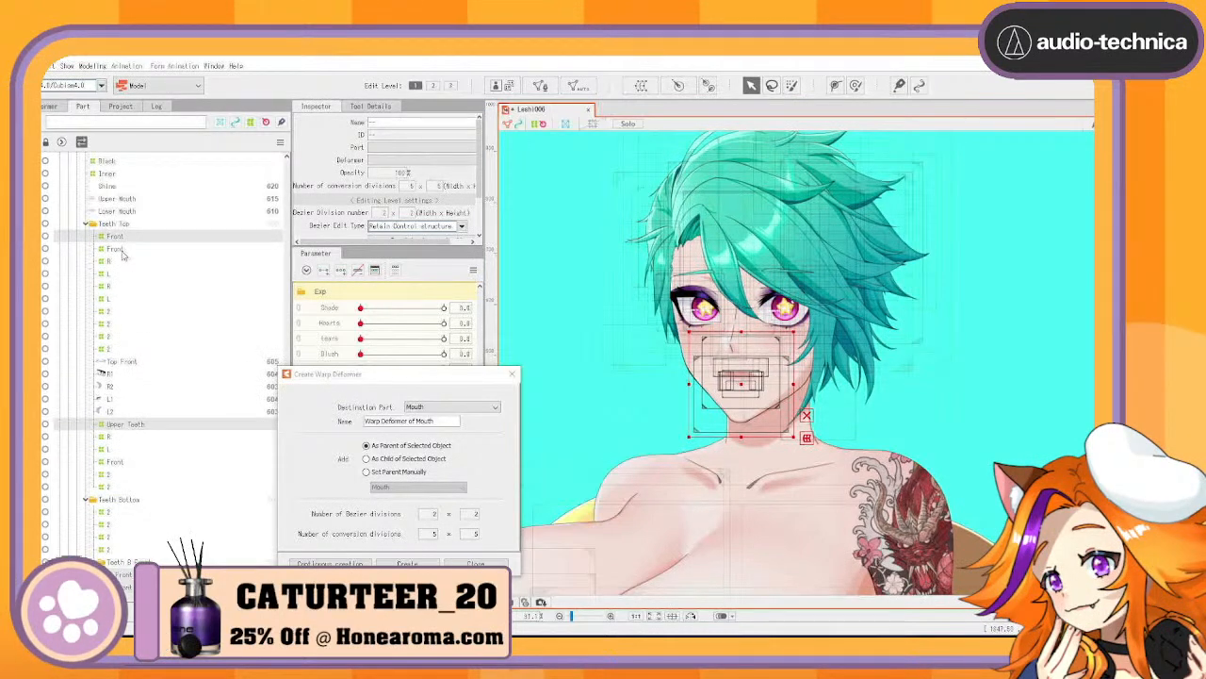
{"action": "left_click", "coordinate": [117, 249], "text": "ctrl"}
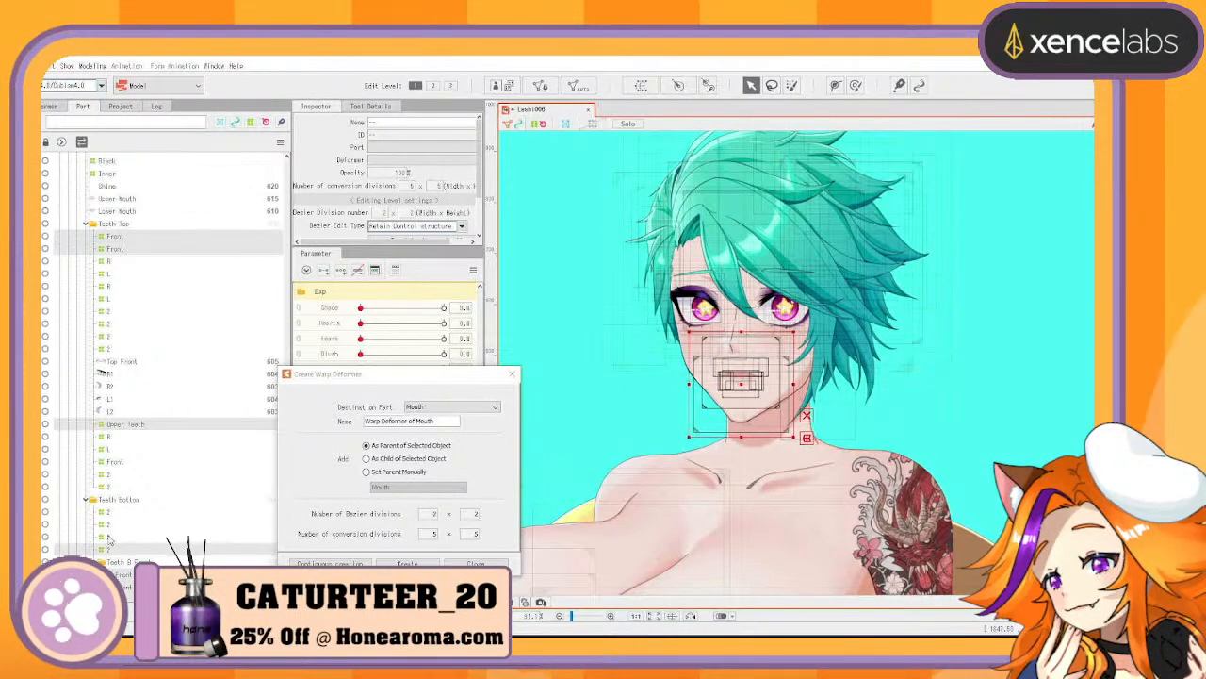
{"action": "left_click", "coordinate": [109, 511], "text": "shift"}
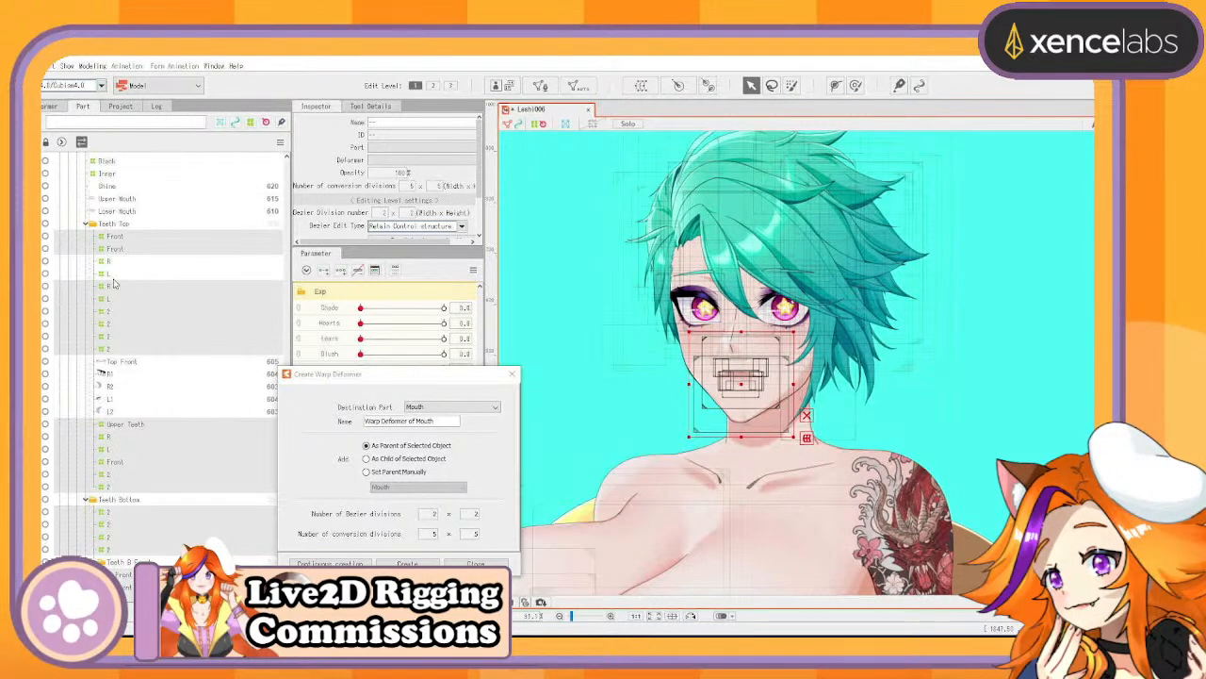
Add the remaining upper Mouth part deformers to the selection without L5, L6 and Eyes, and change their number of conversion divisions
{"action": "scroll", "coordinate": [113, 282], "scroll_direction": "up", "scroll_amount": 3}
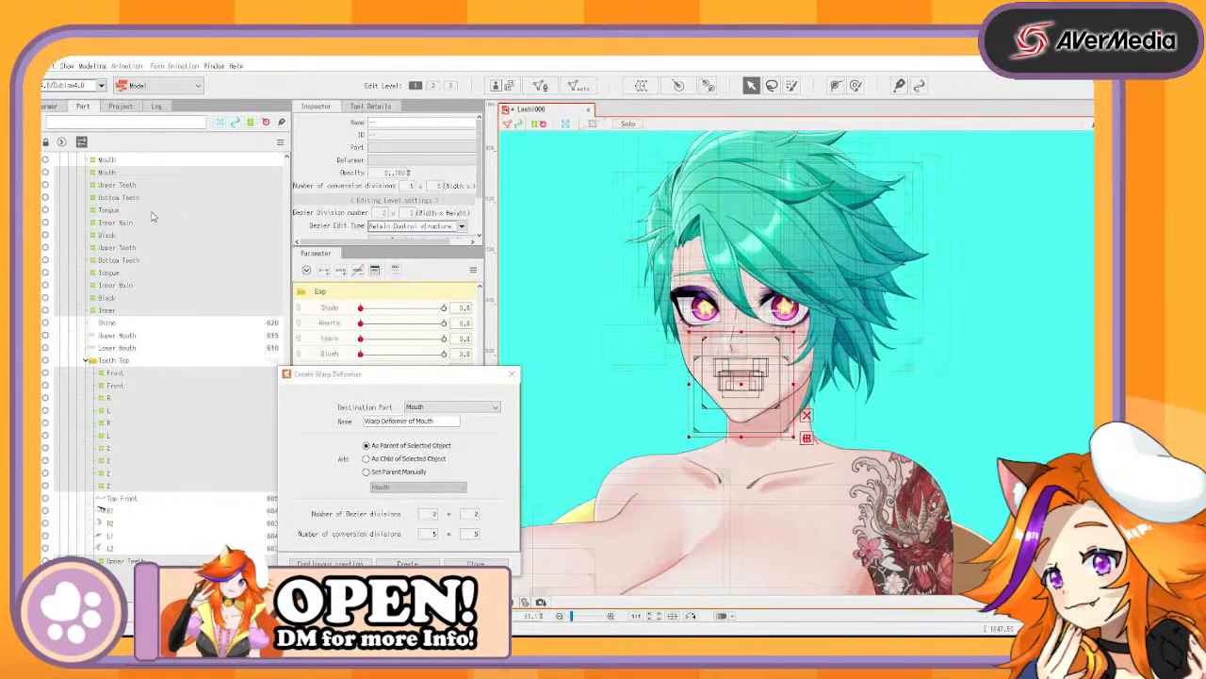
{"action": "left_click_drag", "start_coordinate": [151, 217], "coordinate": [109, 267]}
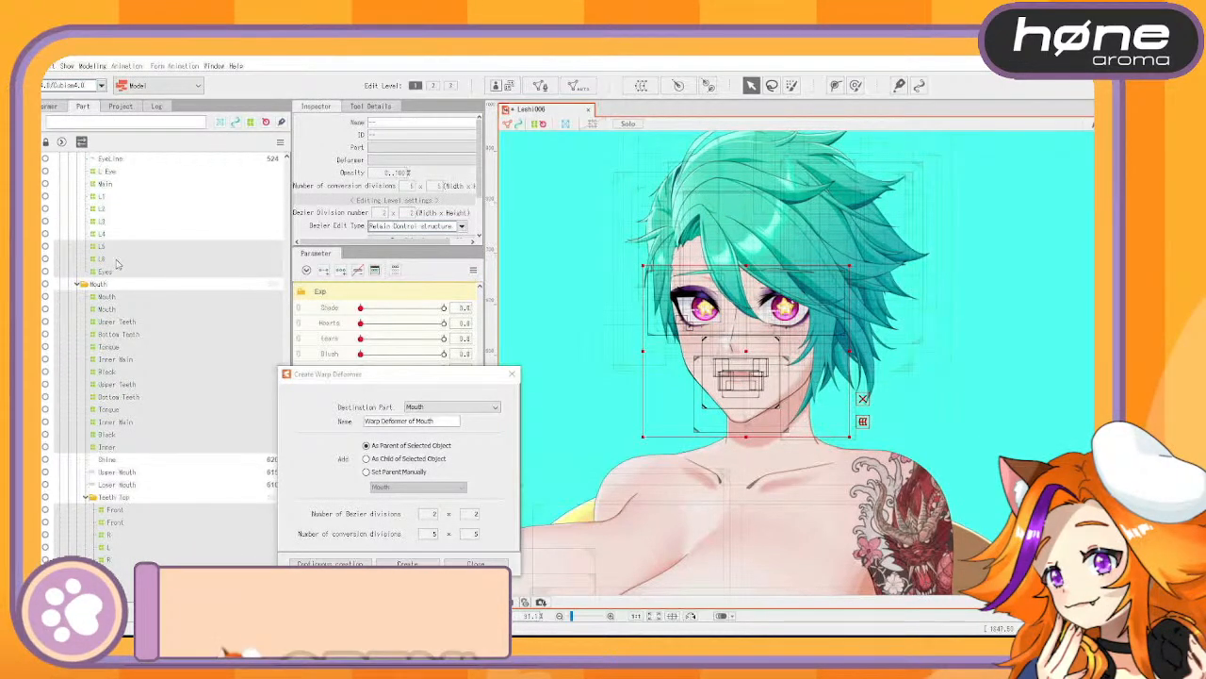
{"action": "left_click", "coordinate": [115, 271], "text": "ctrl"}
{"action": "left_click", "coordinate": [114, 259], "text": "ctrl"}
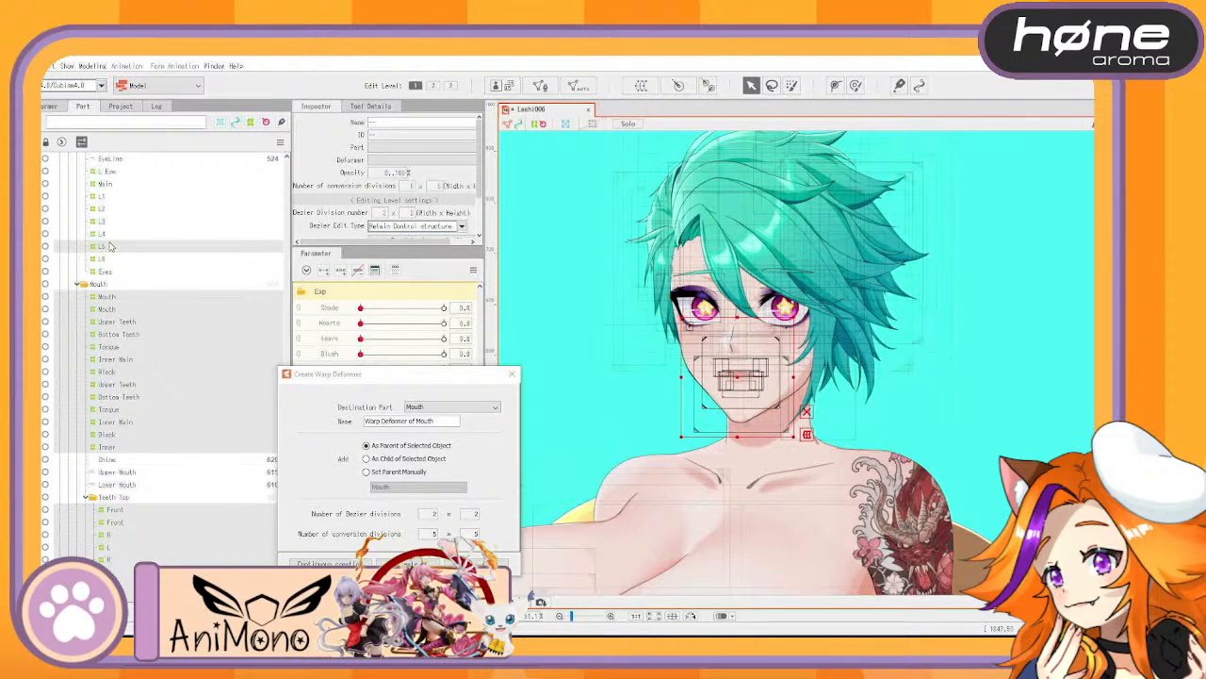
{"action": "left_click", "coordinate": [110, 246], "text": "ctrl"}
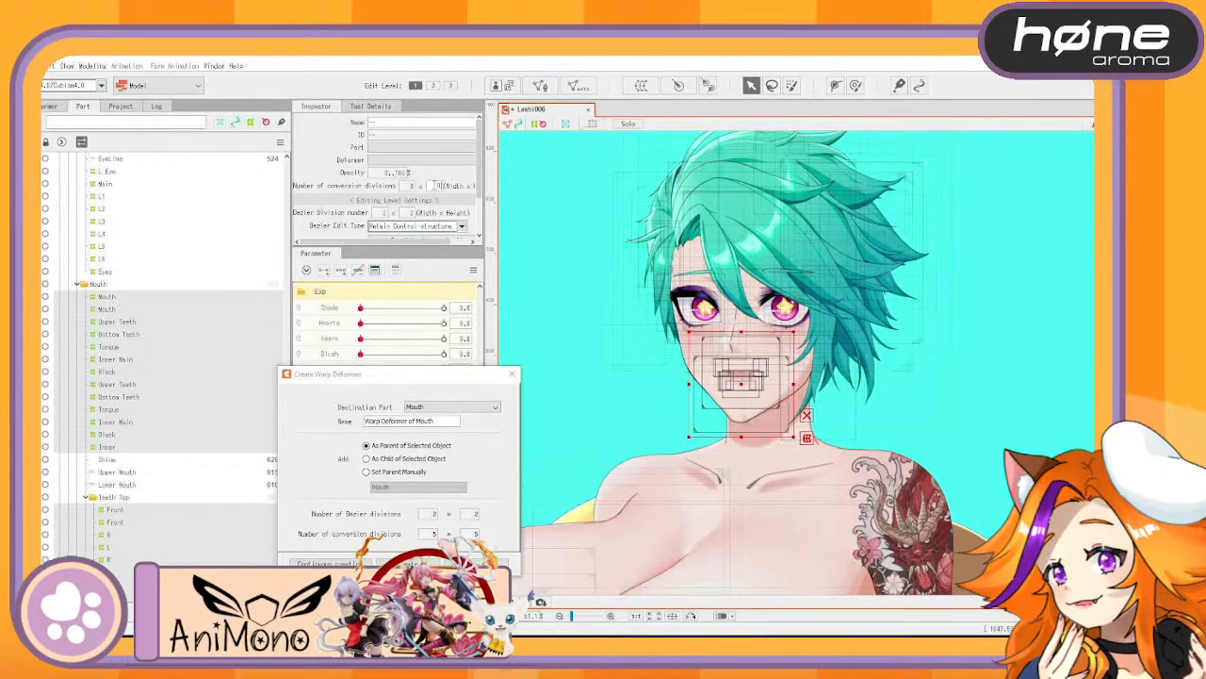
Bring up the deformer hierarchy and collapse the Mouth and Nose deformer groups
{"action": "left_click", "coordinate": [55, 107]}
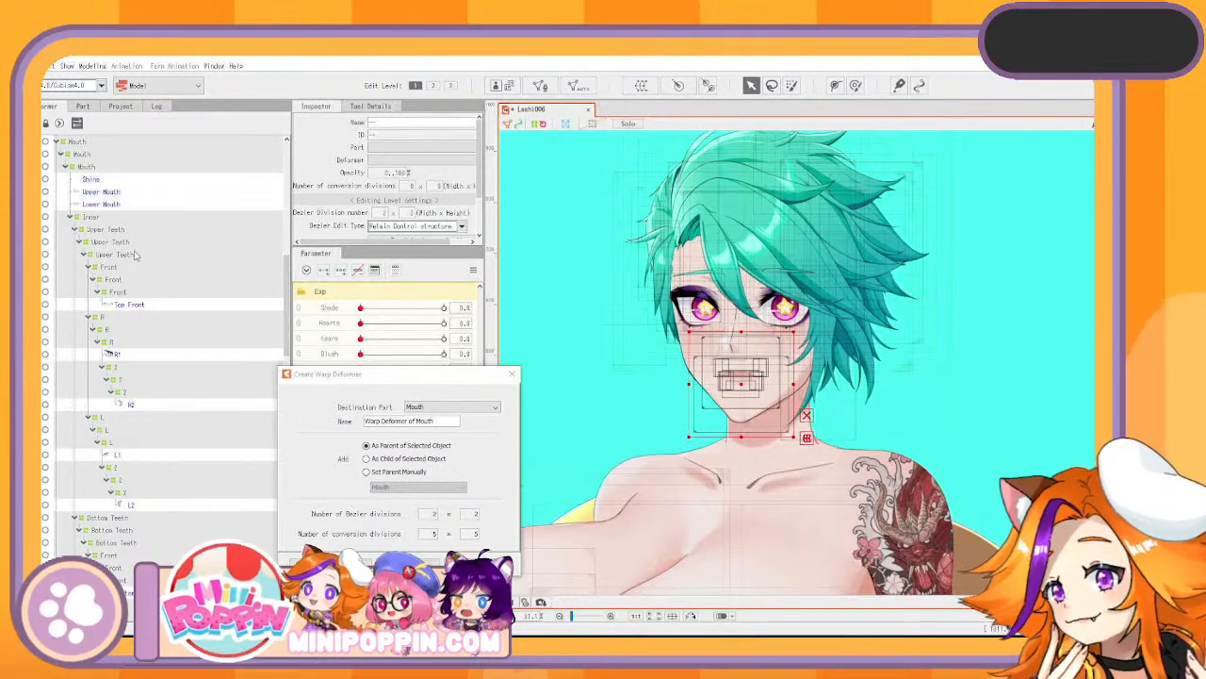
{"action": "scroll", "coordinate": [58, 279], "scroll_direction": "up", "scroll_amount": 3}
{"action": "left_click", "coordinate": [57, 280]}
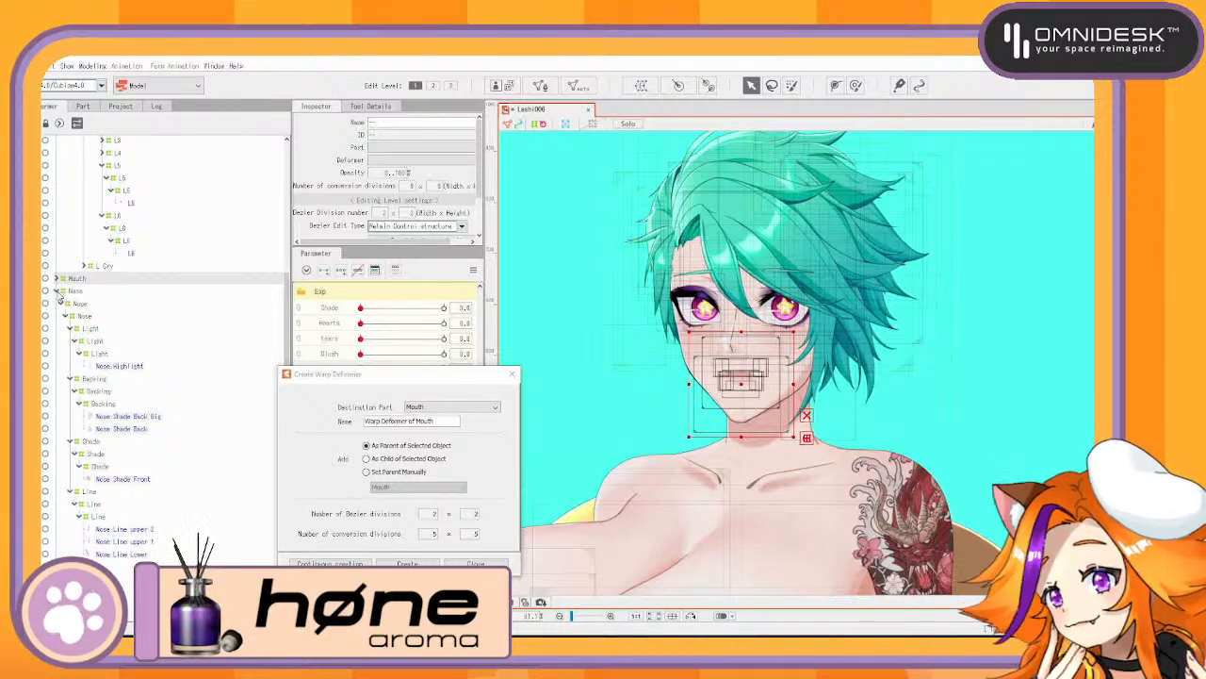
{"action": "left_click", "coordinate": [57, 291]}
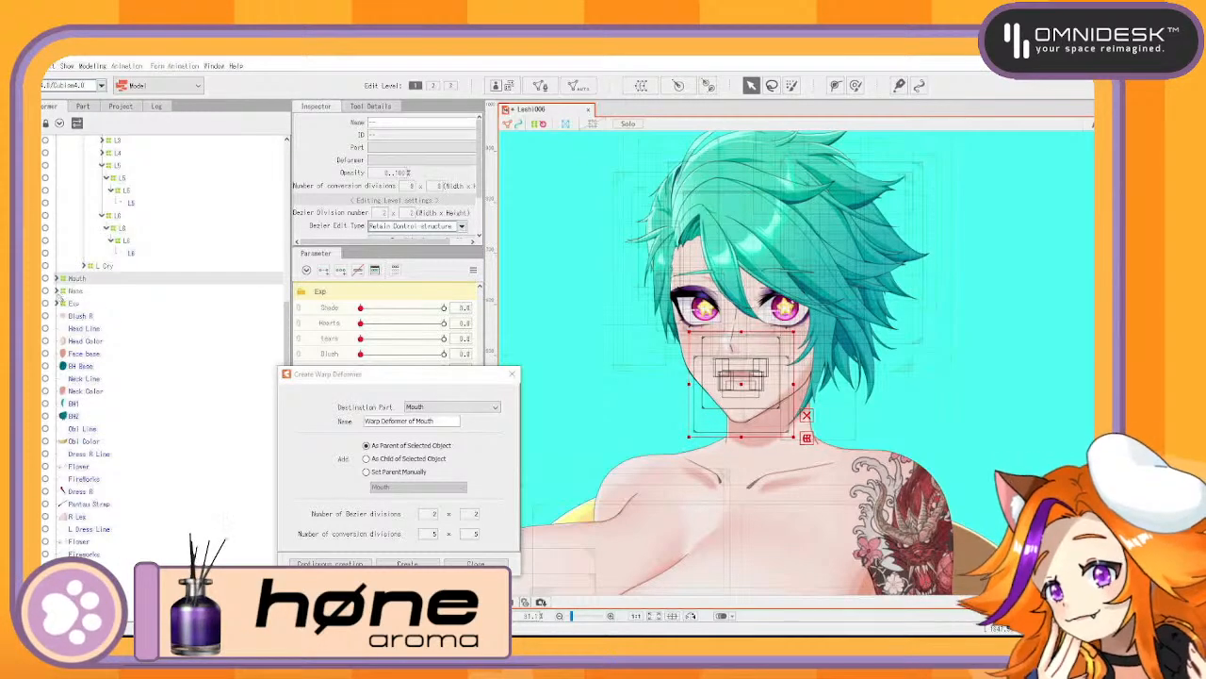
Create a warp deformer named Head Base as parent of Head Line and Face base, with 9 × 9 conversion divisions
{"action": "left_click", "coordinate": [75, 317]}
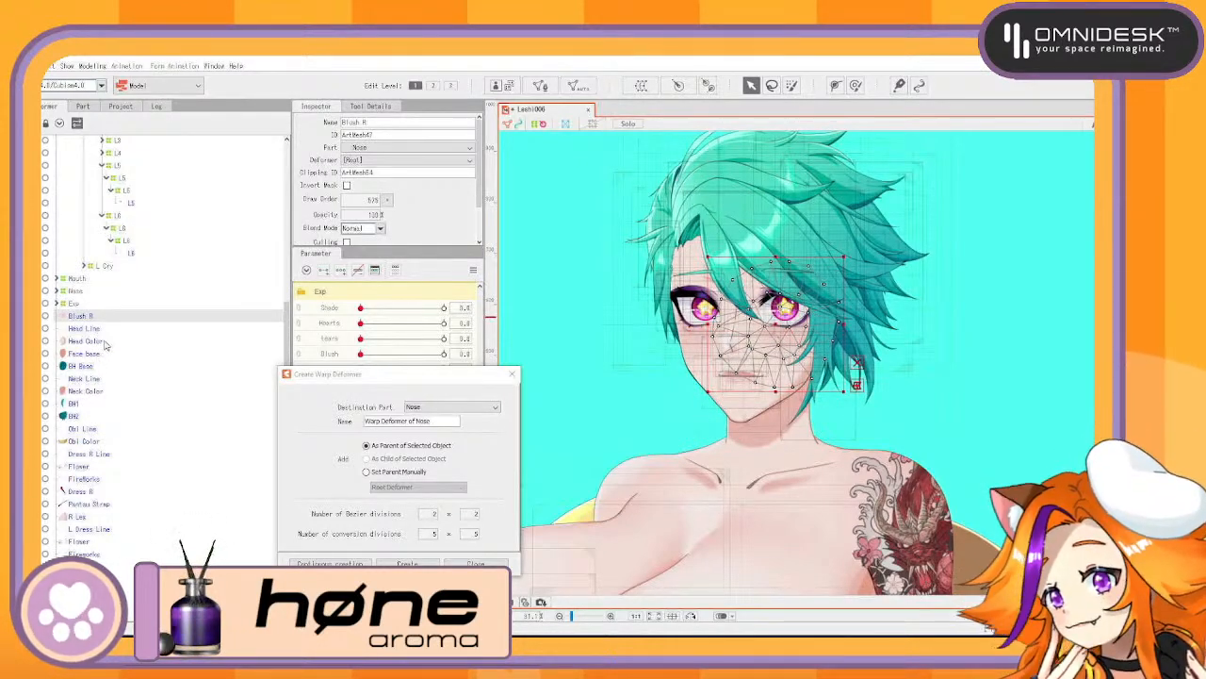
{"action": "left_click", "coordinate": [96, 330]}
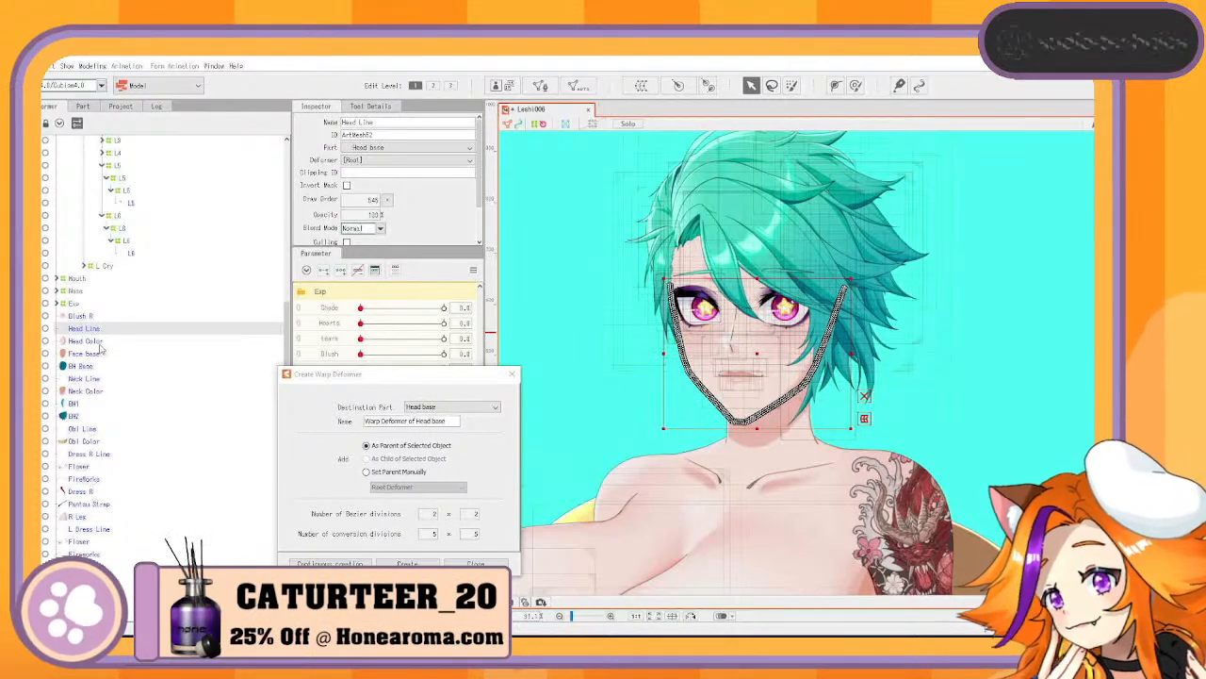
{"action": "left_click", "coordinate": [99, 355], "text": "ctrl"}
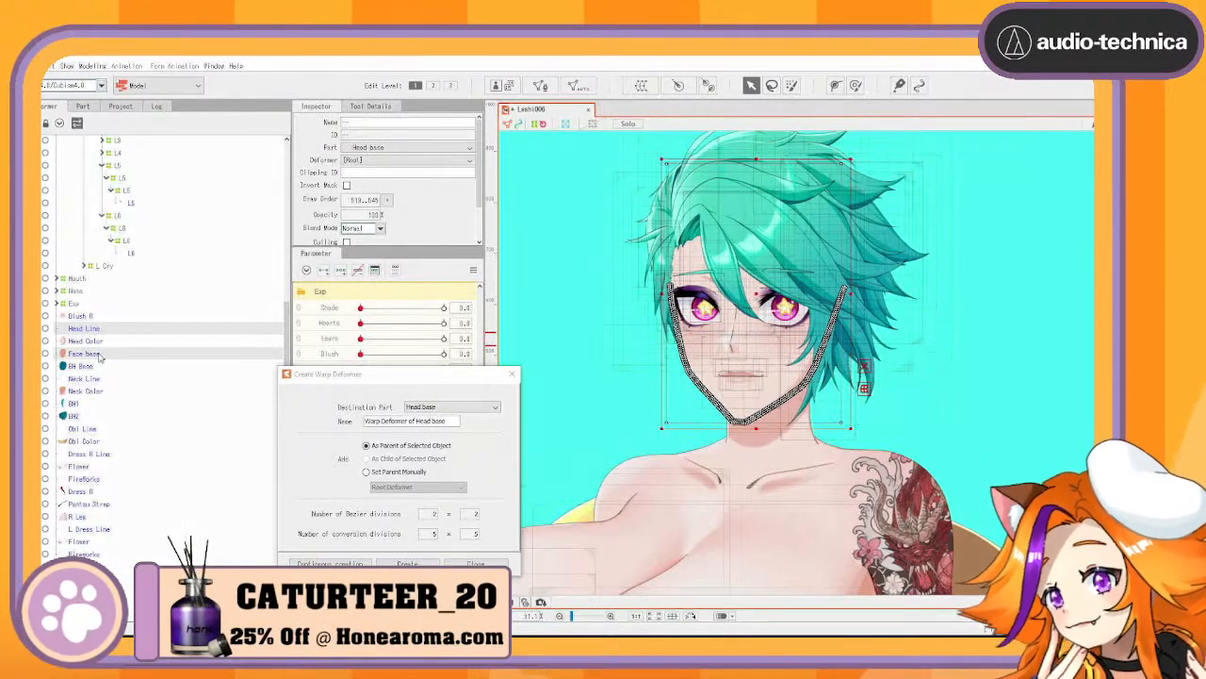
{"action": "double_click", "coordinate": [434, 534]}
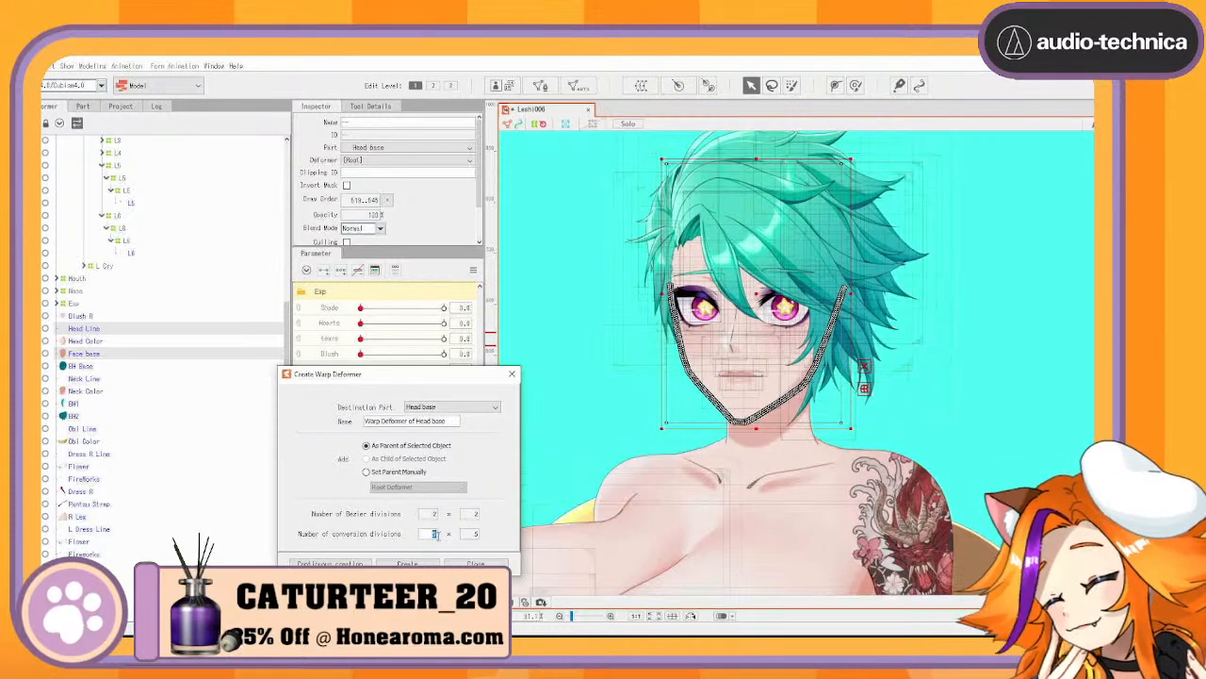
{"action": "double_click", "coordinate": [473, 535]}
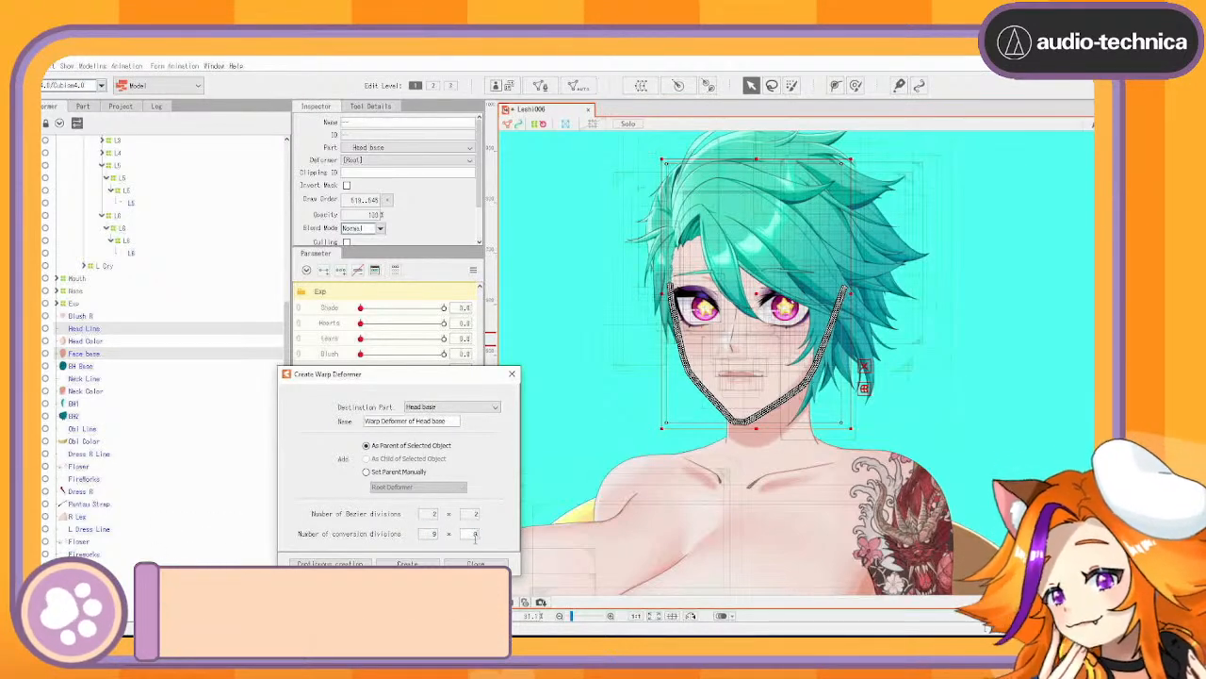
{"action": "type", "text": "9"}
{"action": "key", "text": "Return"}
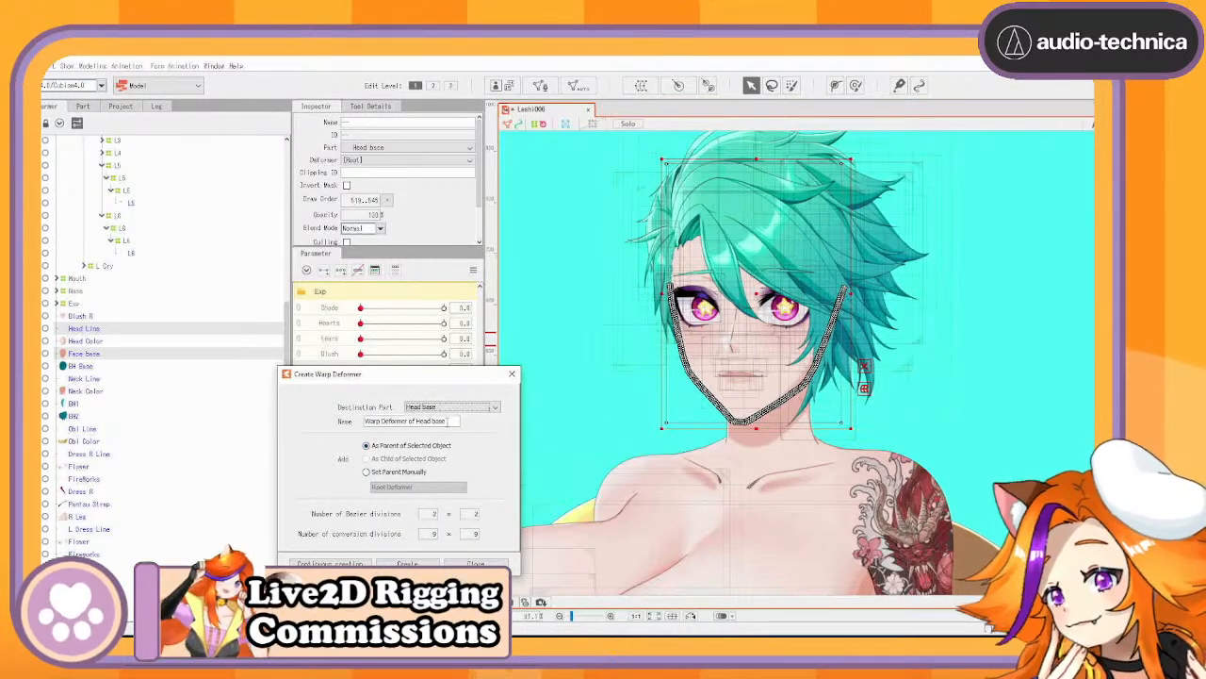
{"action": "left_click_drag", "start_coordinate": [447, 422], "coordinate": [363, 421]}
{"action": "type", "text": "Head"}
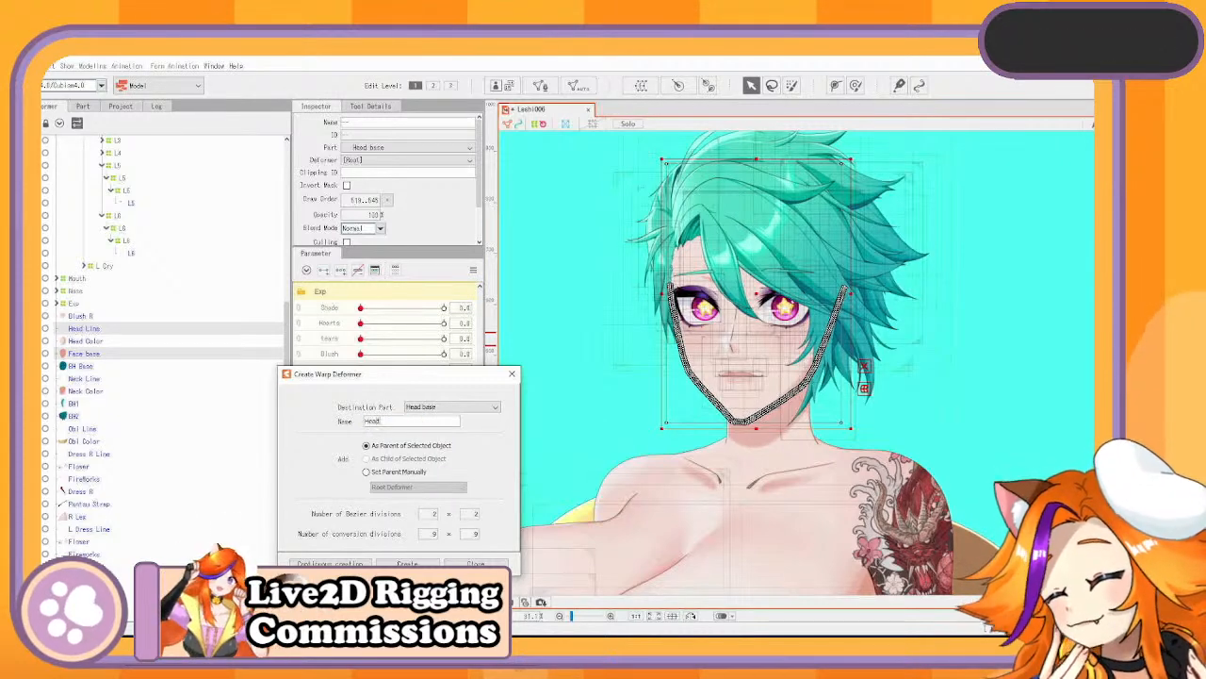
{"action": "type", "text": " Base"}
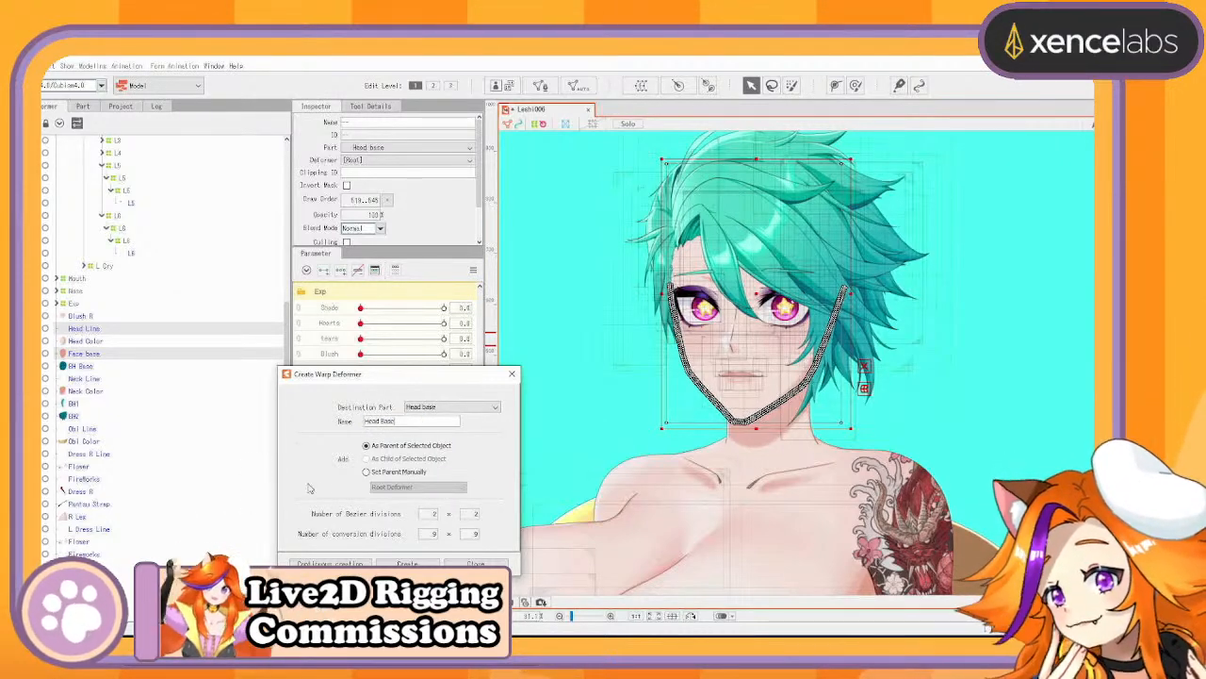
{"action": "left_click", "coordinate": [330, 564]}
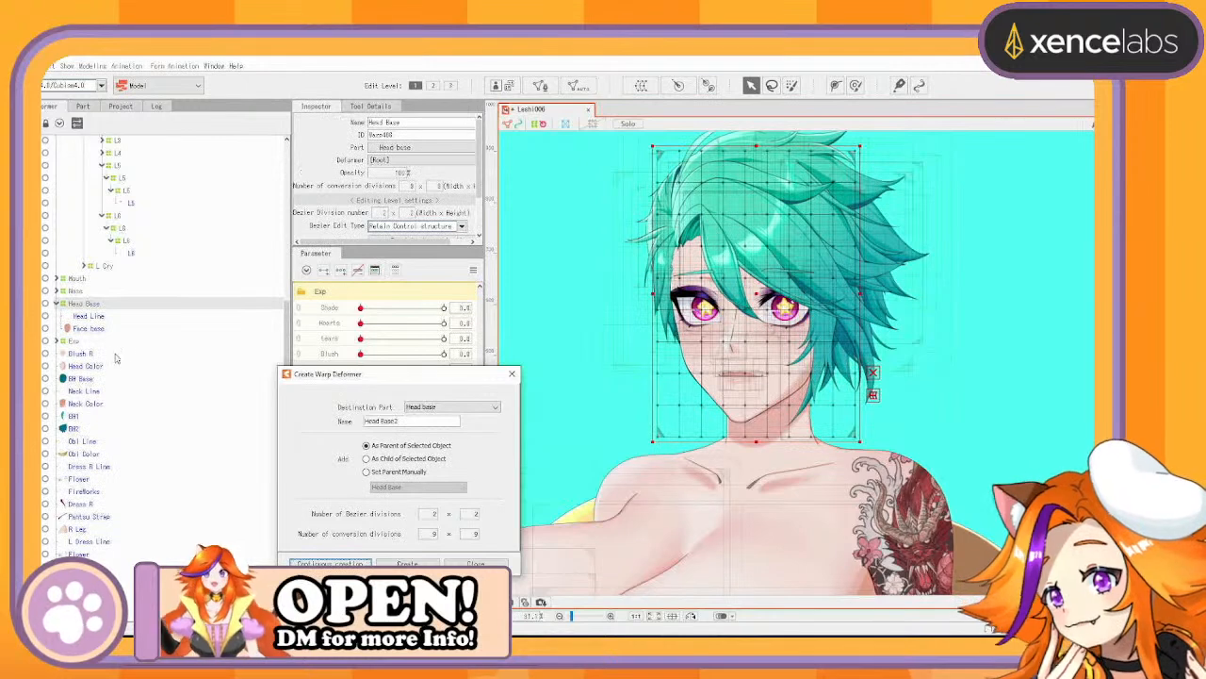
Move the Blush R and Head Color meshes into the Head Base deformer
{"action": "left_click", "coordinate": [84, 356]}
{"action": "left_click", "coordinate": [88, 364], "text": "shift"}
{"action": "left_click_drag", "start_coordinate": [90, 358], "coordinate": [107, 330]}
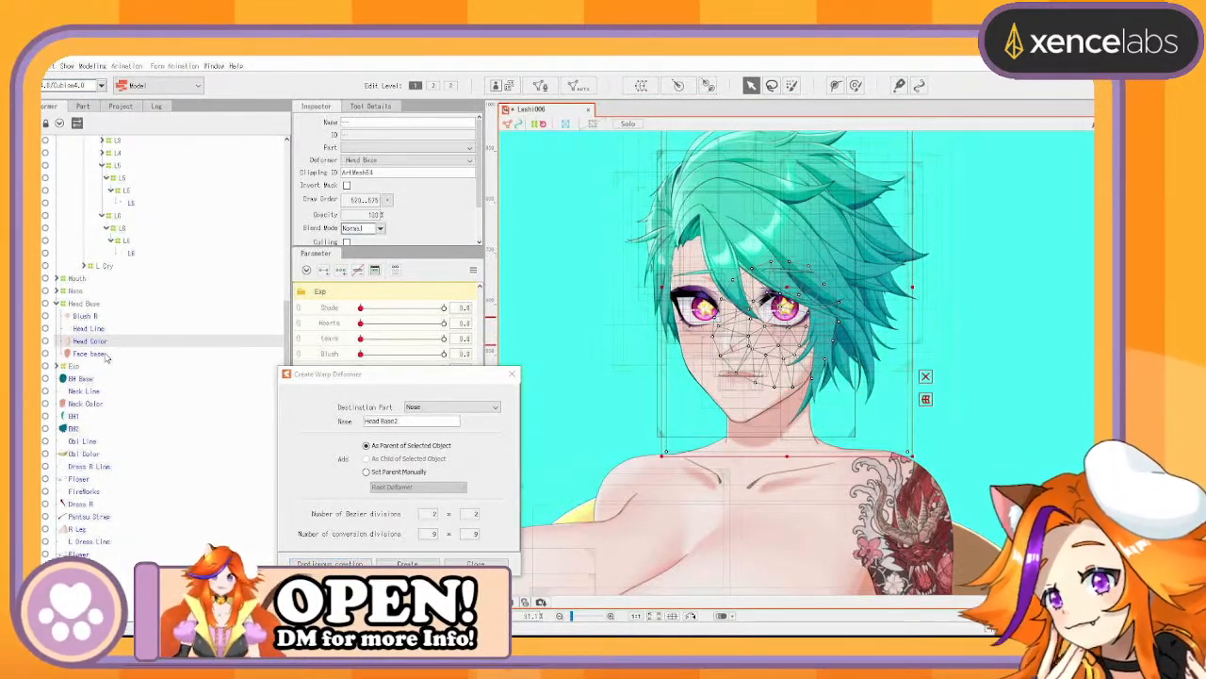
Regenerate the meshes of Blush R and Head Color with the Automatic Mesh generator's Standard preset
{"action": "left_click", "coordinate": [105, 344]}
{"action": "left_click", "coordinate": [101, 319], "text": "ctrl"}
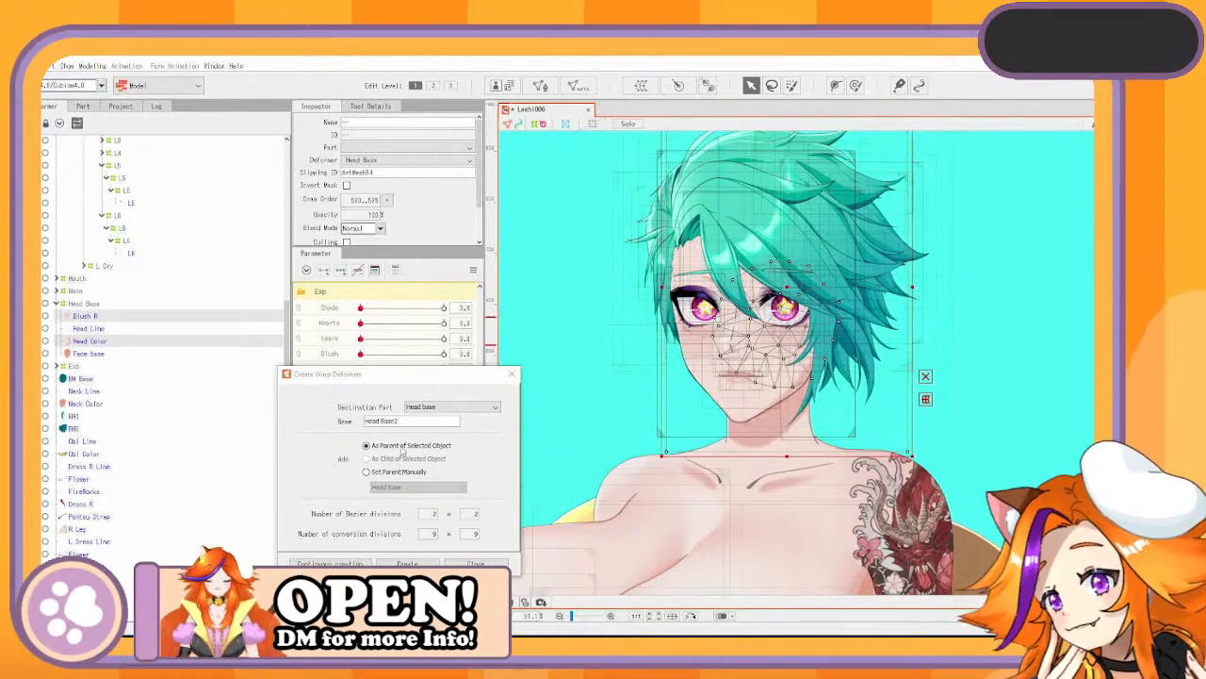
{"action": "left_click", "coordinate": [415, 420]}
{"action": "left_click_drag", "start_coordinate": [416, 420], "coordinate": [194, 380]}
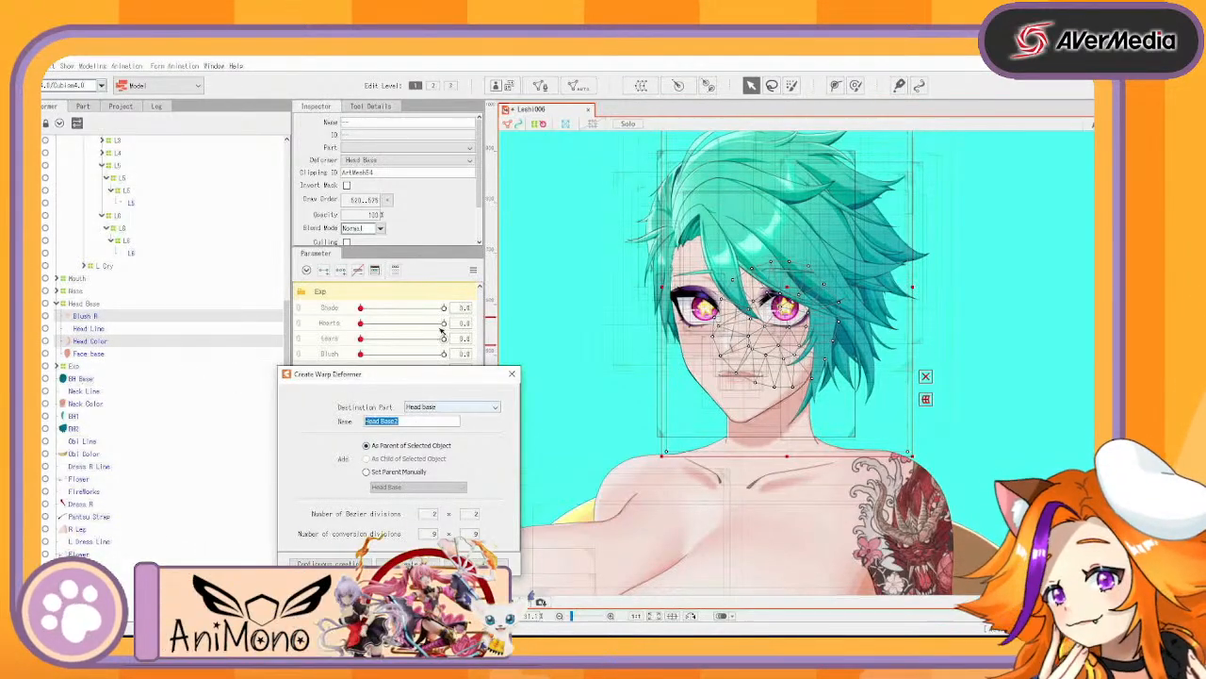
{"action": "left_click", "coordinate": [575, 85]}
{"action": "left_click", "coordinate": [640, 294]}
{"action": "left_click", "coordinate": [566, 305]}
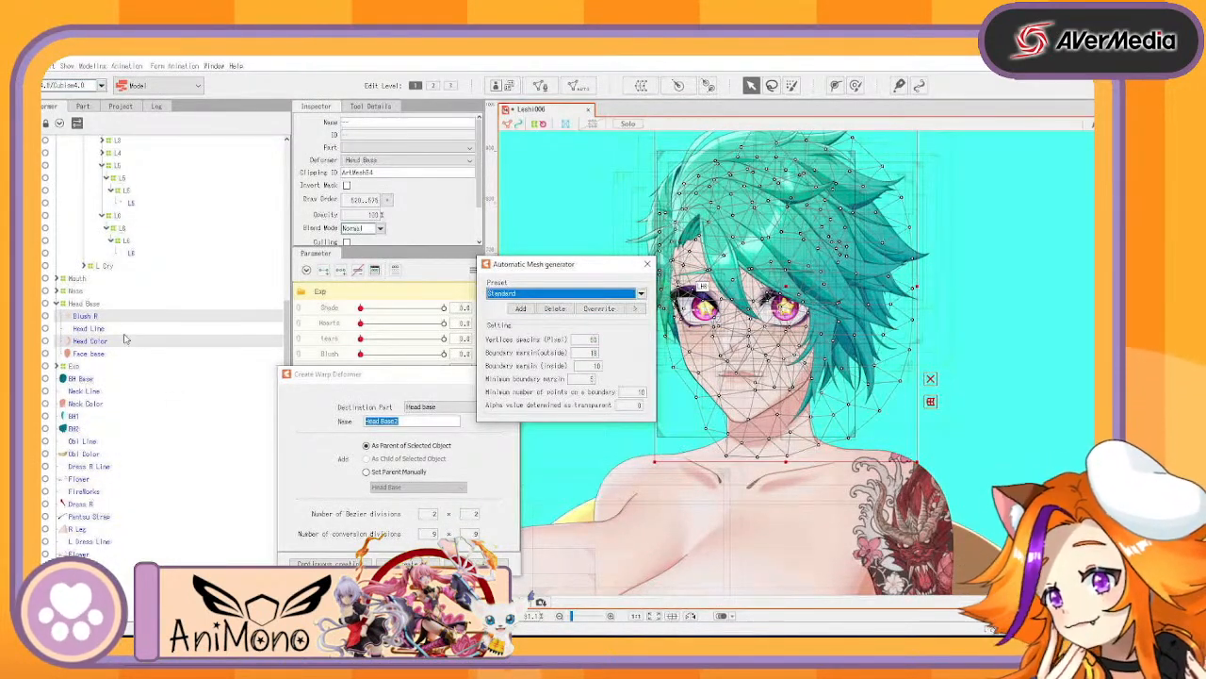
Create a warp deformer named Color as parent of Blush R and Head Color
{"action": "left_click", "coordinate": [426, 379]}
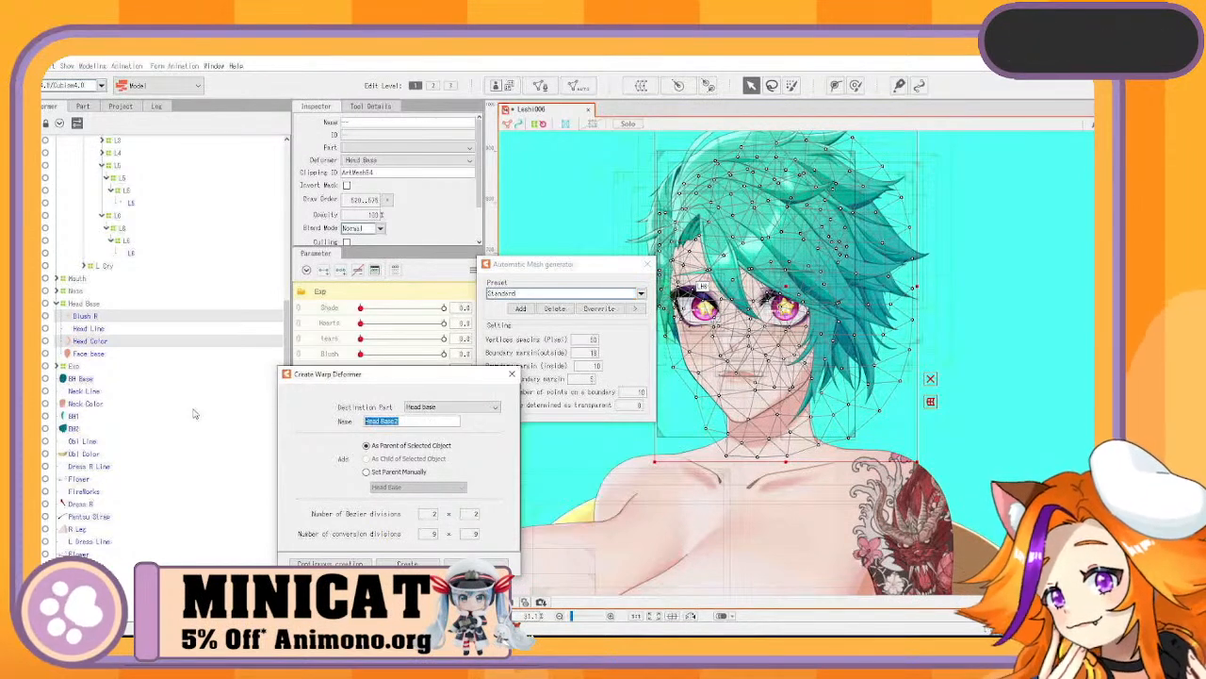
{"action": "type", "text": "Color."}
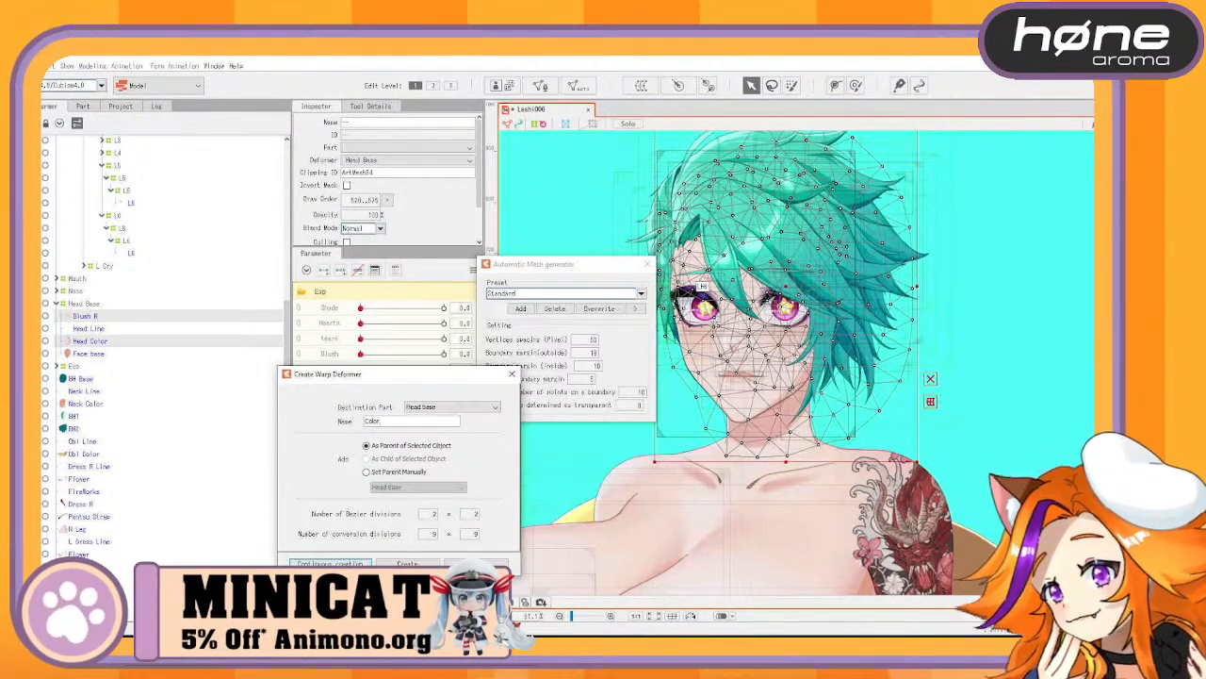
{"action": "key", "text": "Return"}
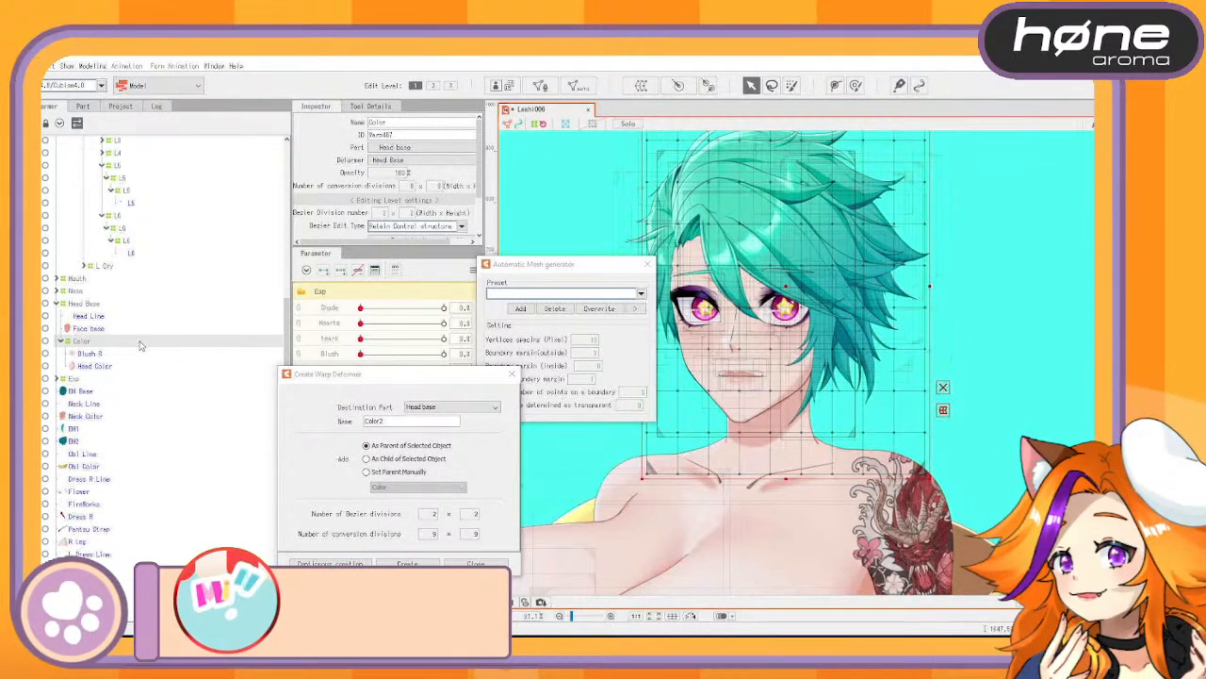
Duplicate the Color deformer twice and nest the three Color deformers inside one another
{"action": "key", "text": "ctrl+v"}
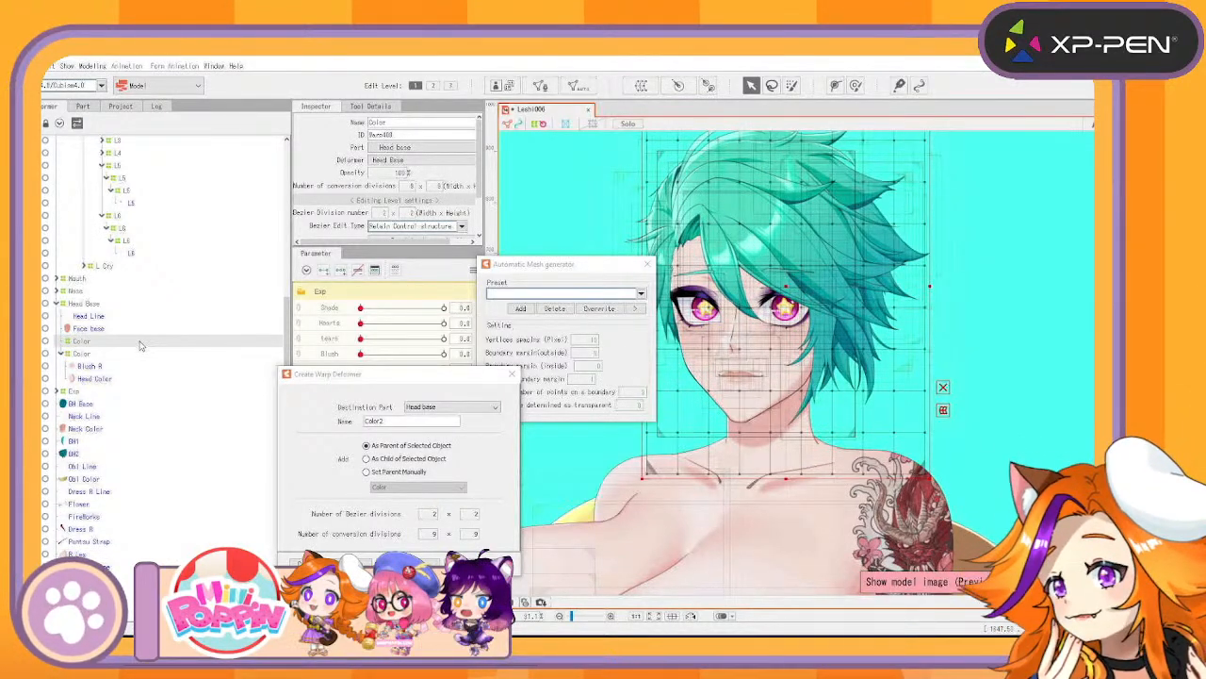
{"action": "key", "text": "ctrl+v"}
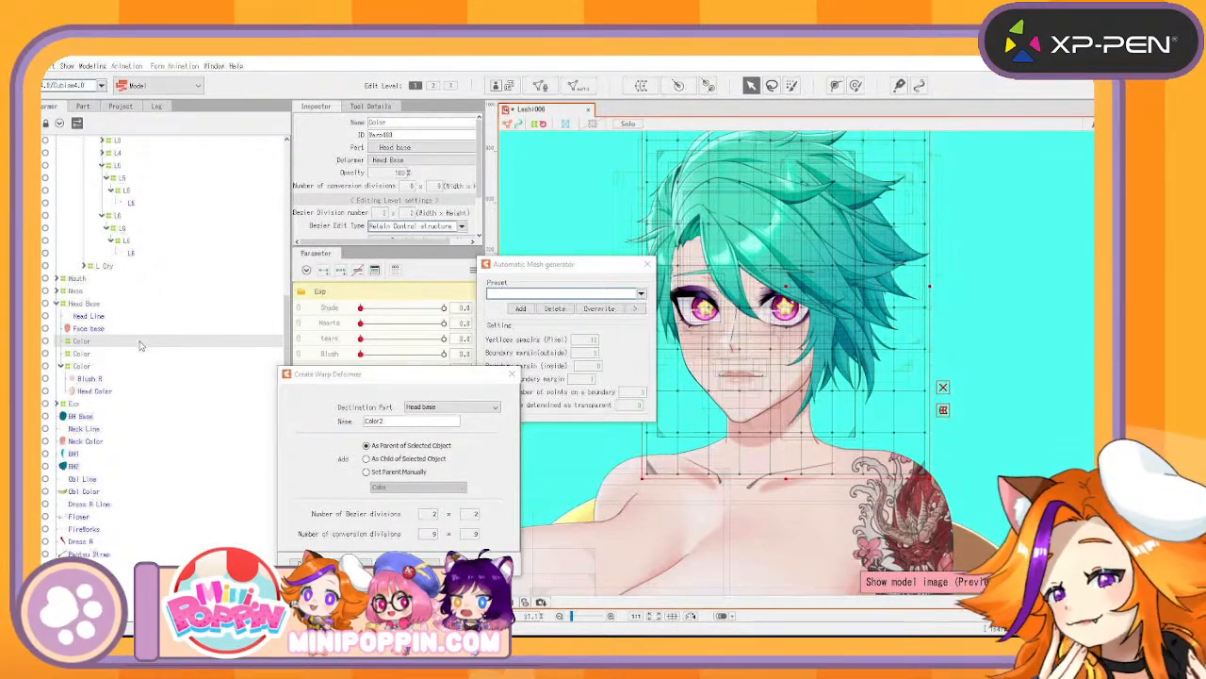
{"action": "left_click_drag", "start_coordinate": [139, 345], "coordinate": [82, 358]}
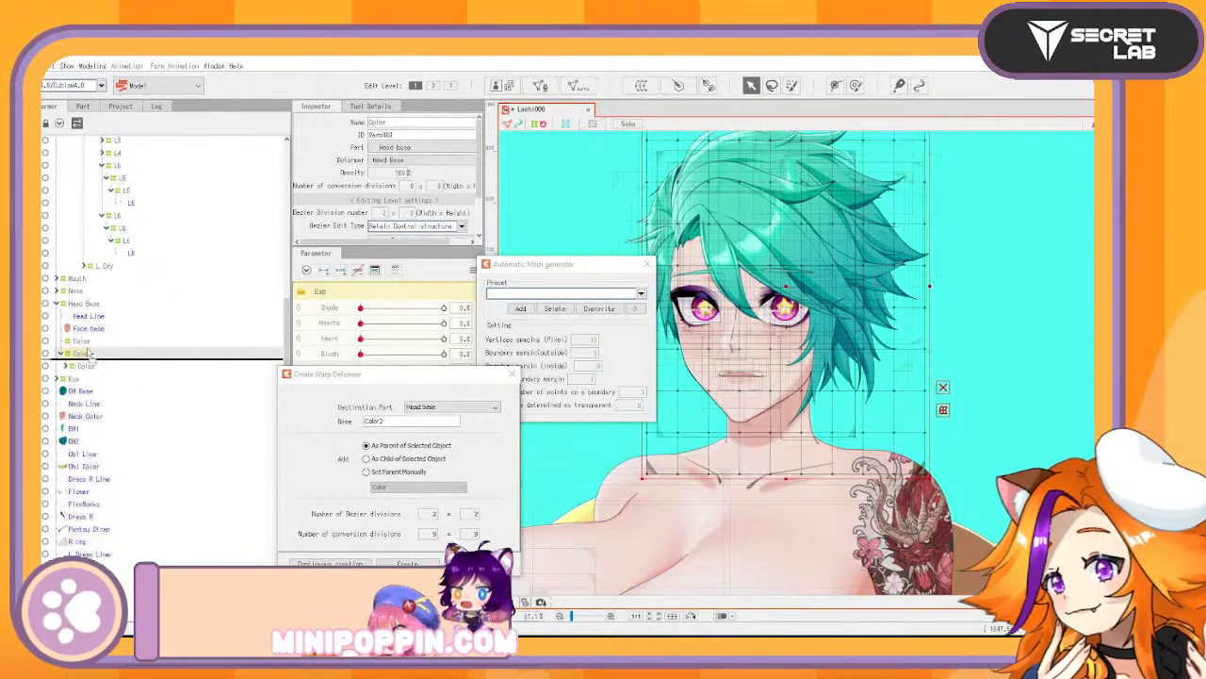
Duplicate the Head Base deformer twice, nest the copies as its parents and collapse the group
{"action": "left_click", "coordinate": [84, 304]}
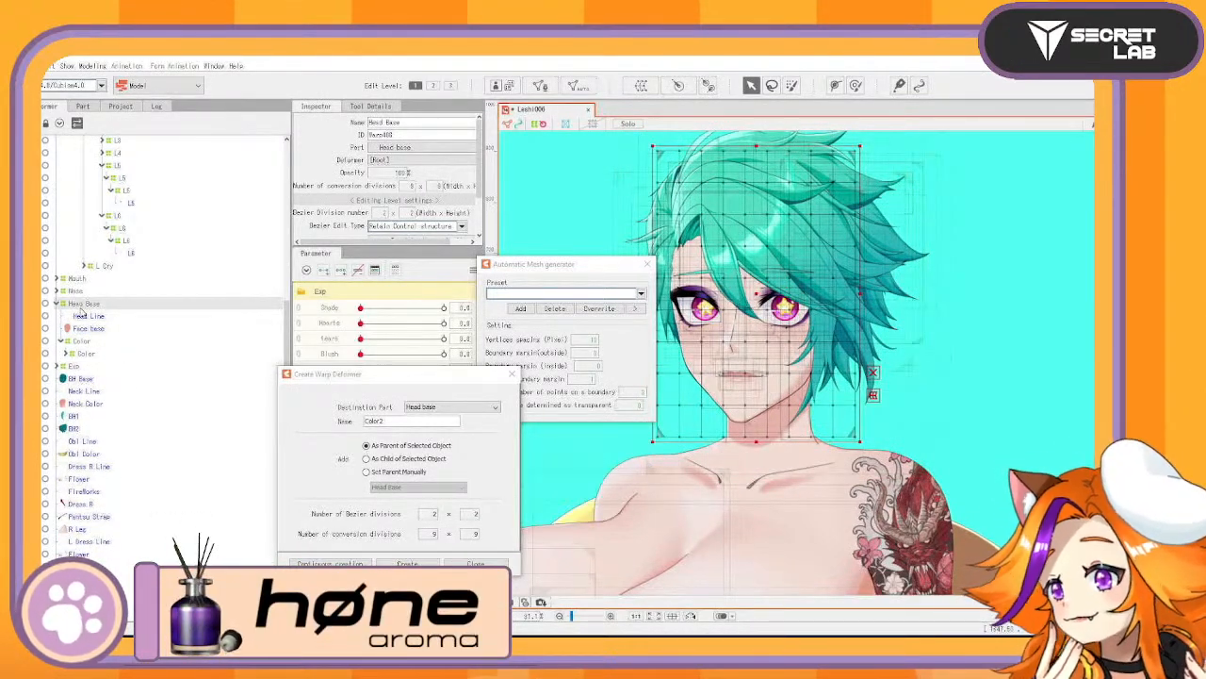
{"action": "key", "text": "ctrl+v"}
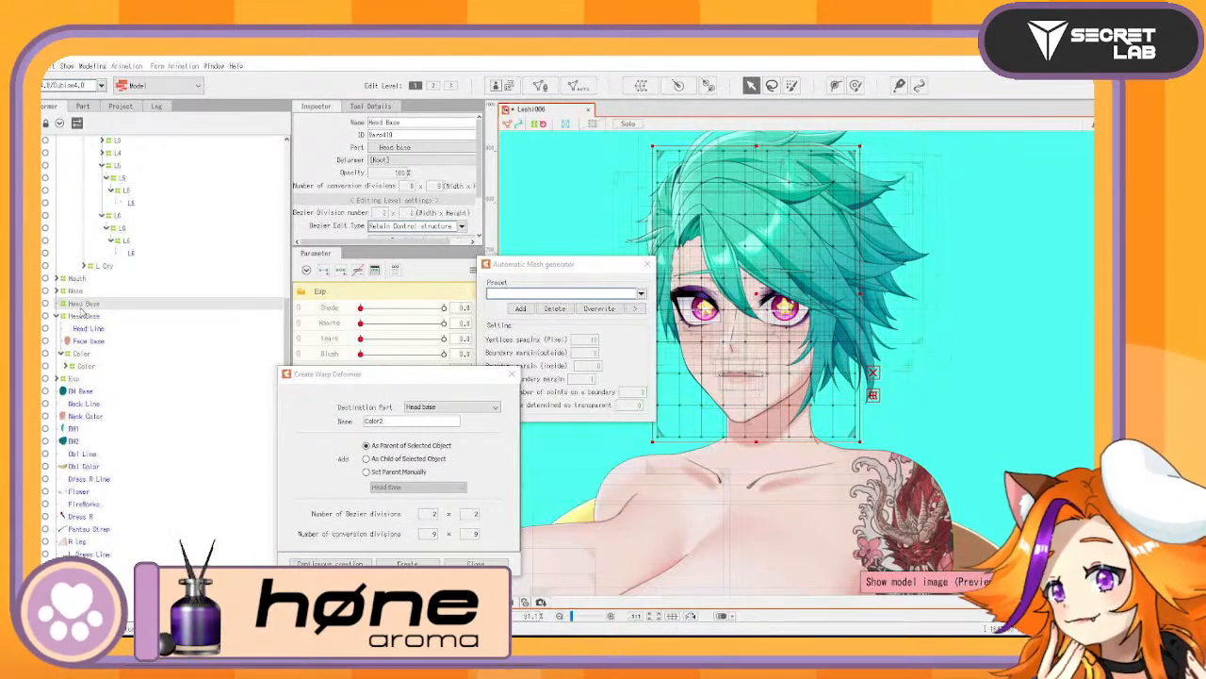
{"action": "key", "text": "ctrl+v"}
{"action": "left_click_drag", "start_coordinate": [90, 328], "coordinate": [92, 309]}
{"action": "left_click", "coordinate": [59, 304]}
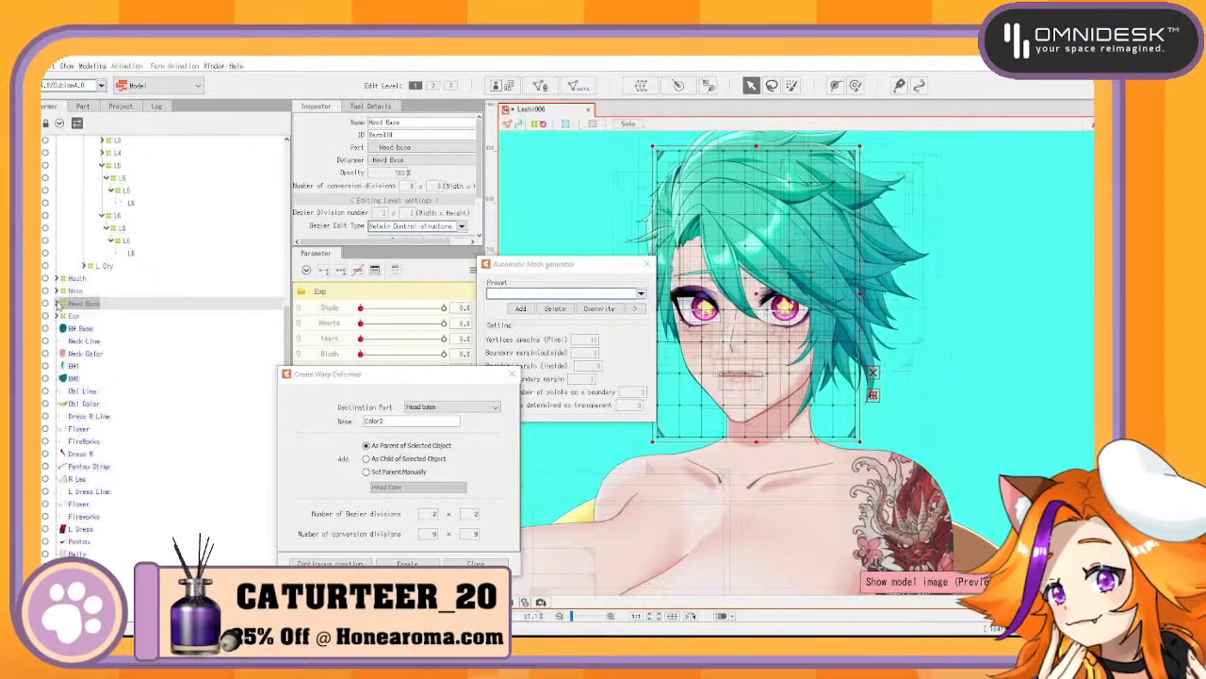
Select the Nose deformer and collapse the Eyes deformer group
{"action": "left_click", "coordinate": [83, 292]}
{"action": "scroll", "coordinate": [133, 298], "scroll_direction": "up", "scroll_amount": 6}
{"action": "scroll", "coordinate": [133, 297], "scroll_direction": "up", "scroll_amount": 3}
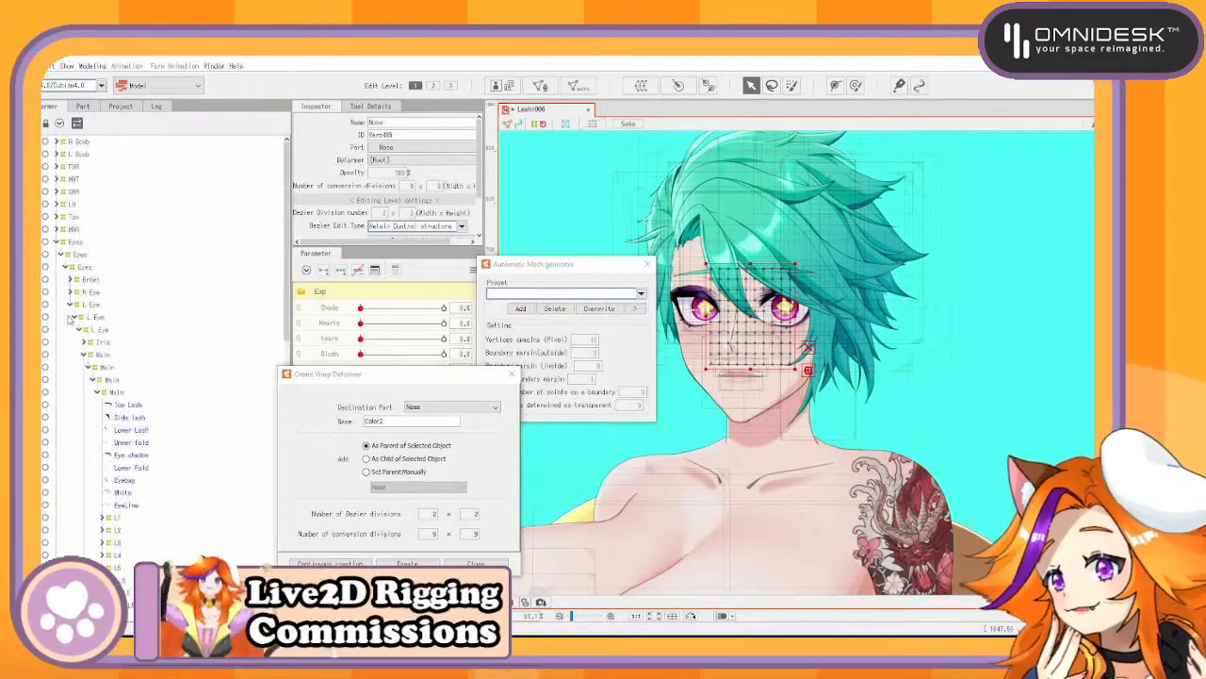
{"action": "left_click", "coordinate": [57, 243]}
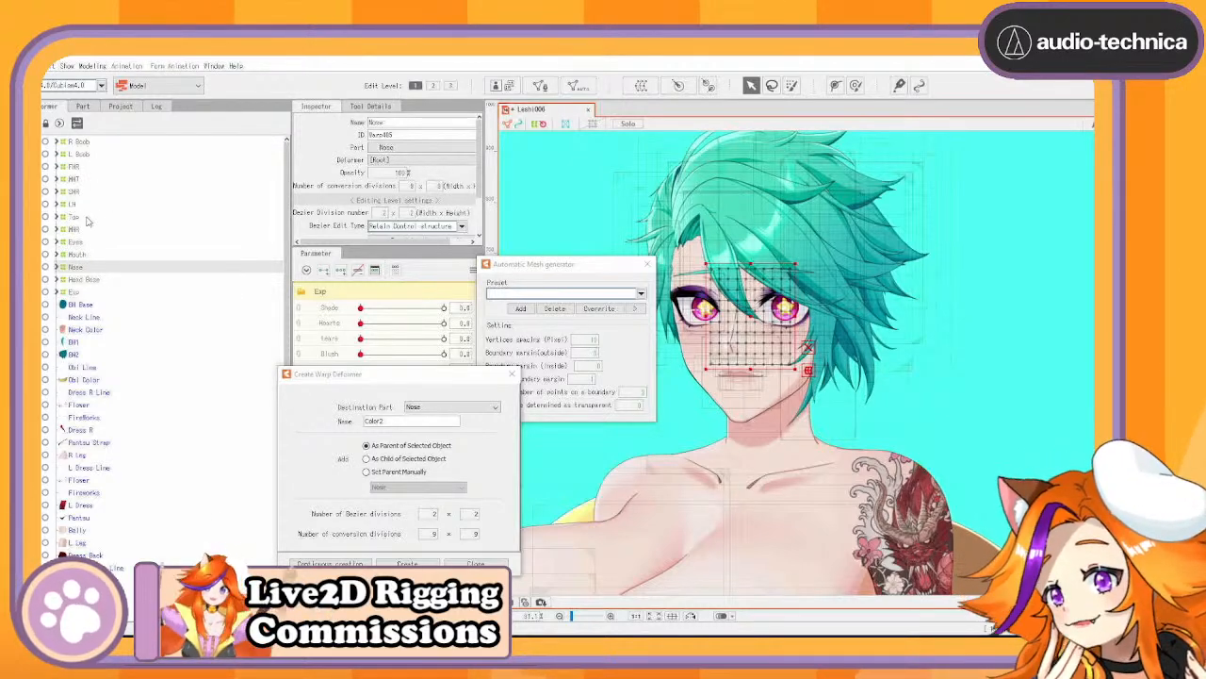
Move the Shade deformer from Exp into the innermost Head Base deformer, and take Blush out of Exp to the root level
{"action": "left_click", "coordinate": [63, 293]}
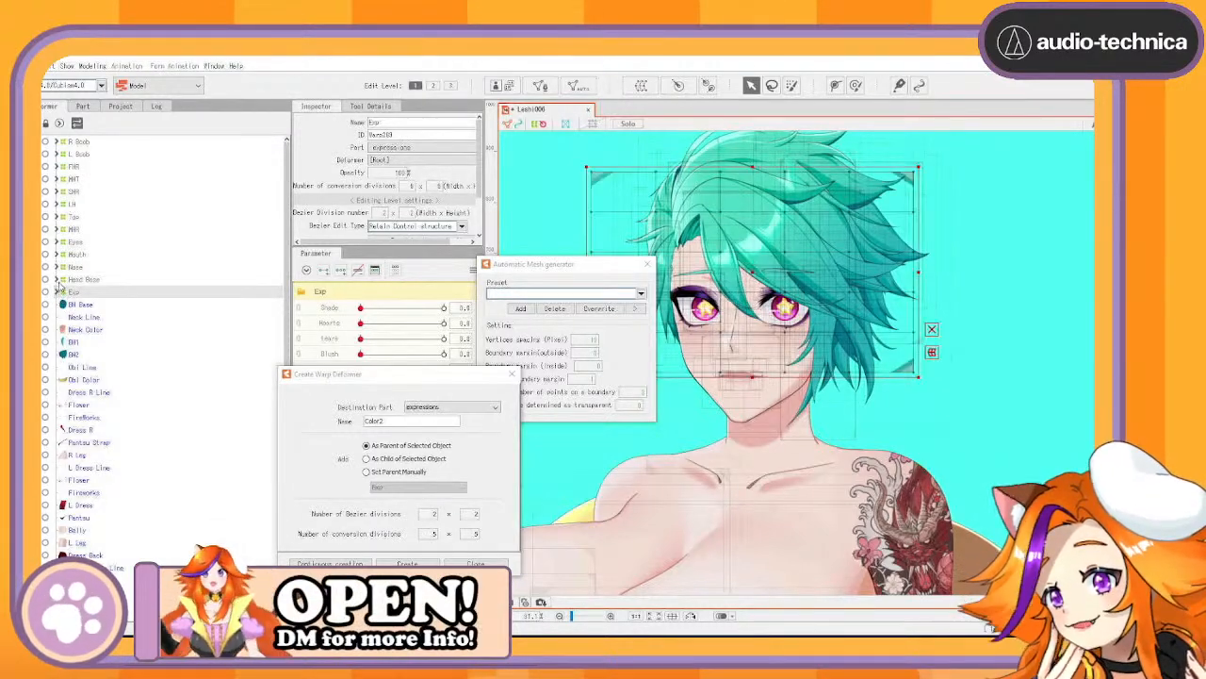
{"action": "left_click", "coordinate": [58, 281]}
{"action": "left_click", "coordinate": [57, 280]}
{"action": "left_click", "coordinate": [62, 292]}
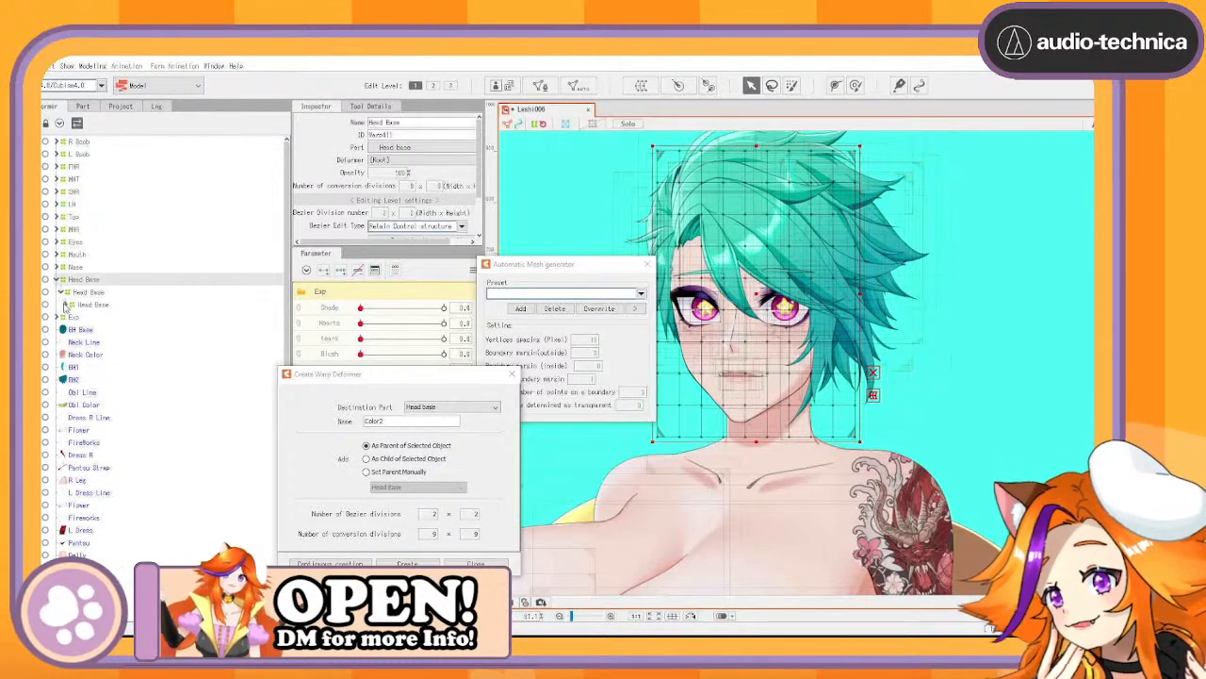
{"action": "left_click", "coordinate": [66, 306]}
{"action": "left_click", "coordinate": [57, 356]}
{"action": "left_click_drag", "start_coordinate": [87, 370], "coordinate": [122, 347]}
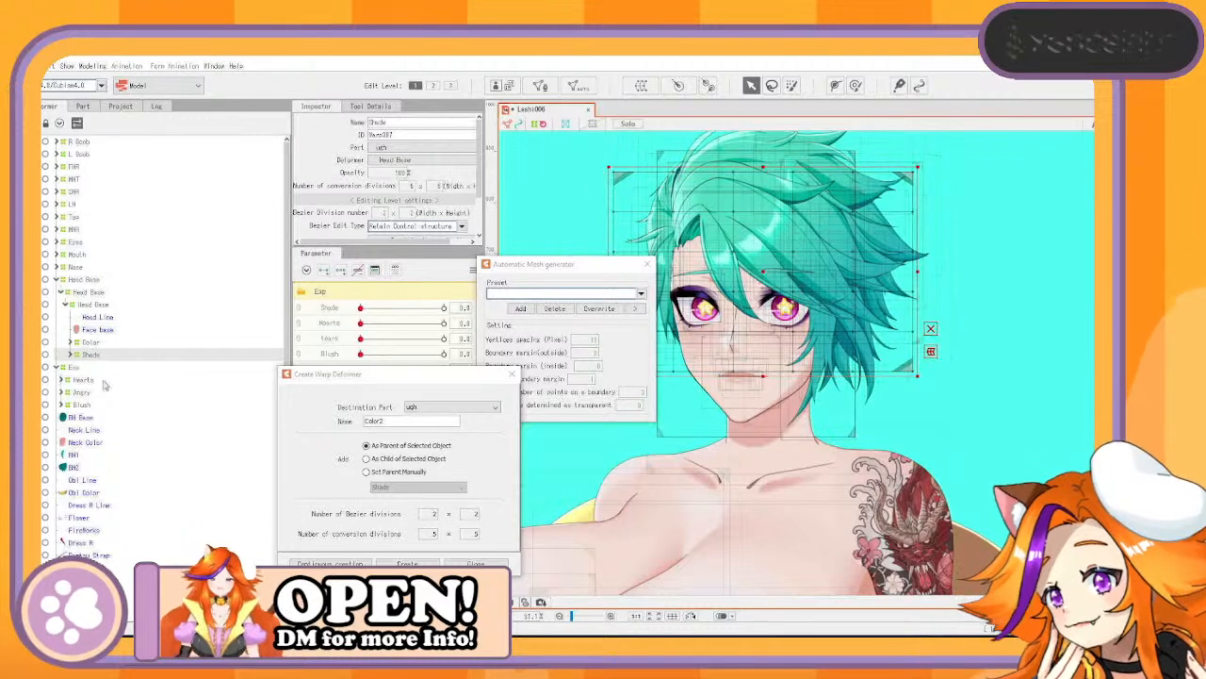
{"action": "left_click", "coordinate": [85, 393]}
{"action": "left_click_drag", "start_coordinate": [88, 404], "coordinate": [105, 280]}
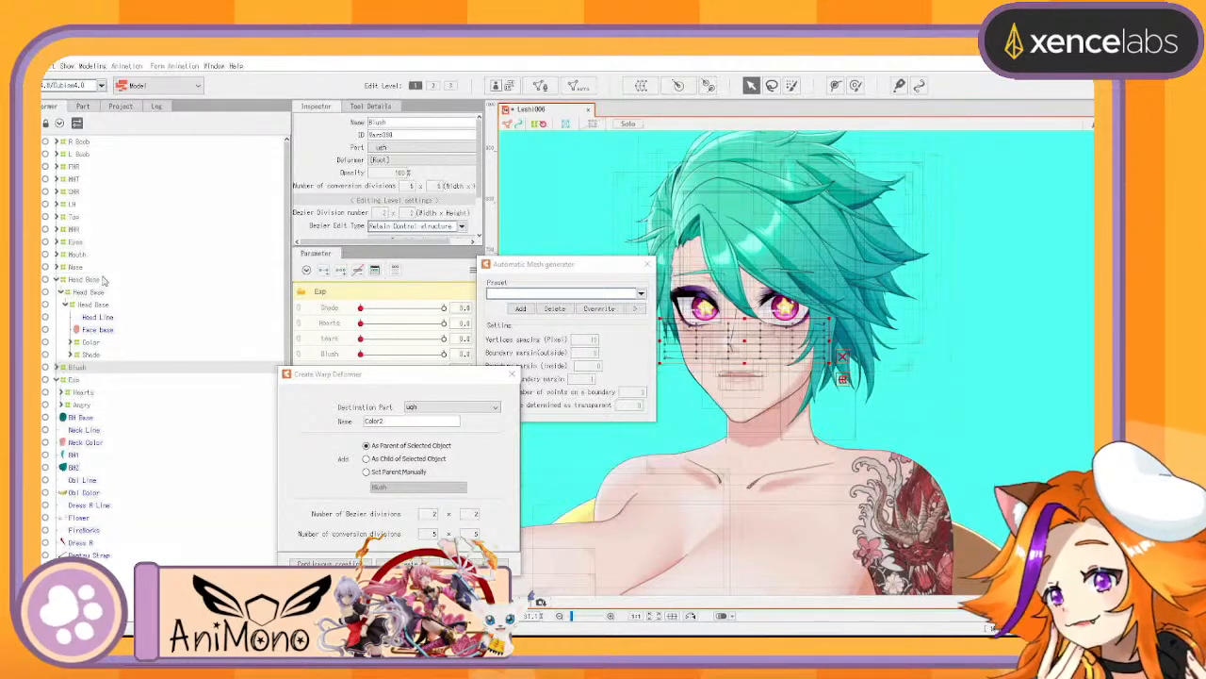
Create a parent warp deformer named Facials with 9 x 9 conversion divisions around the Blush, Nose, Mouth and Eyes deformers
{"action": "left_click", "coordinate": [59, 380]}
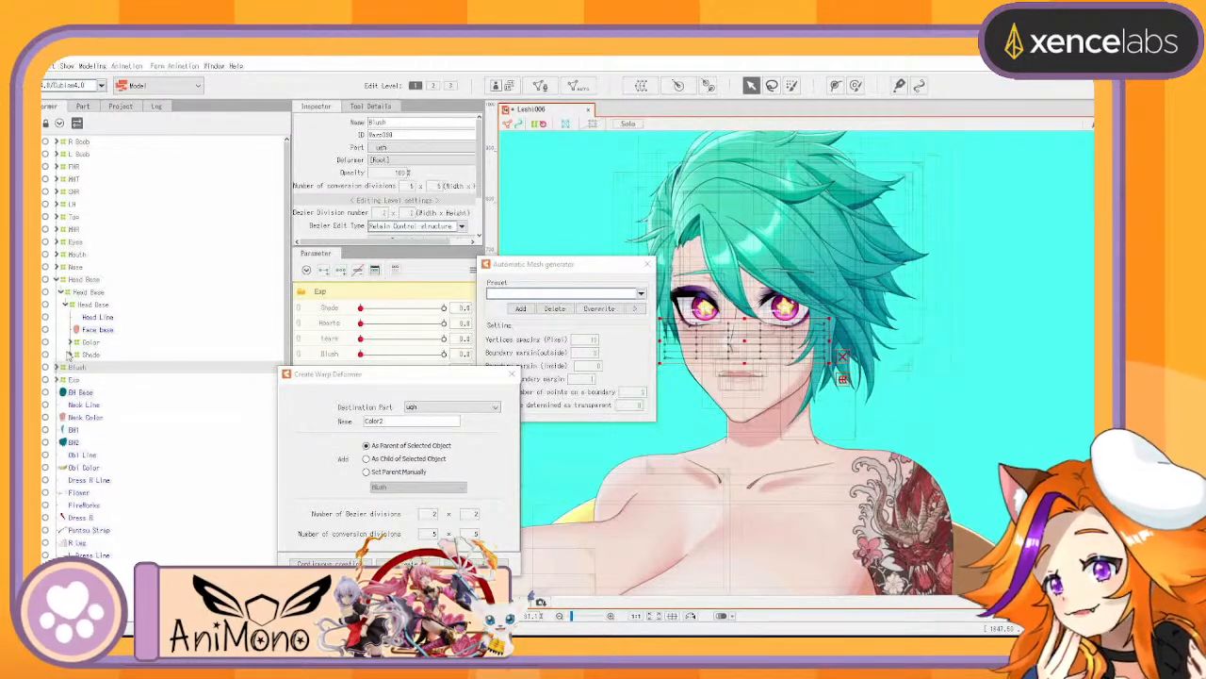
{"action": "left_click", "coordinate": [80, 267], "text": "ctrl"}
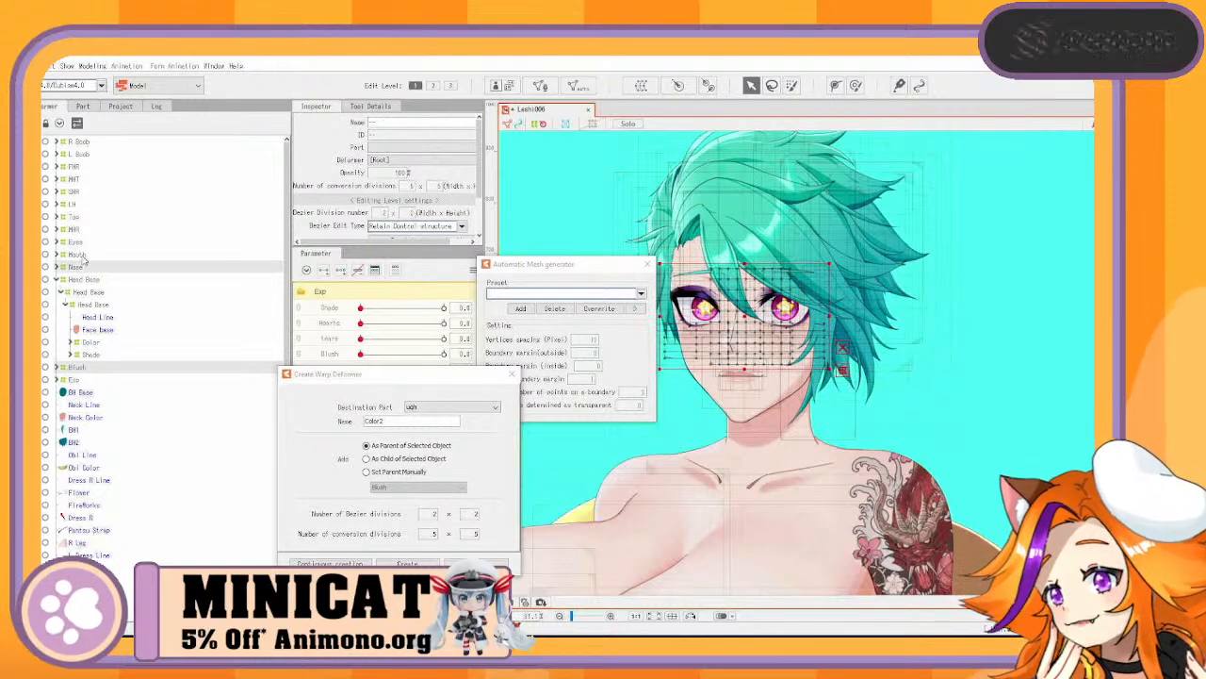
{"action": "left_click", "coordinate": [79, 255], "text": "ctrl"}
{"action": "left_click", "coordinate": [77, 244], "text": "ctrl"}
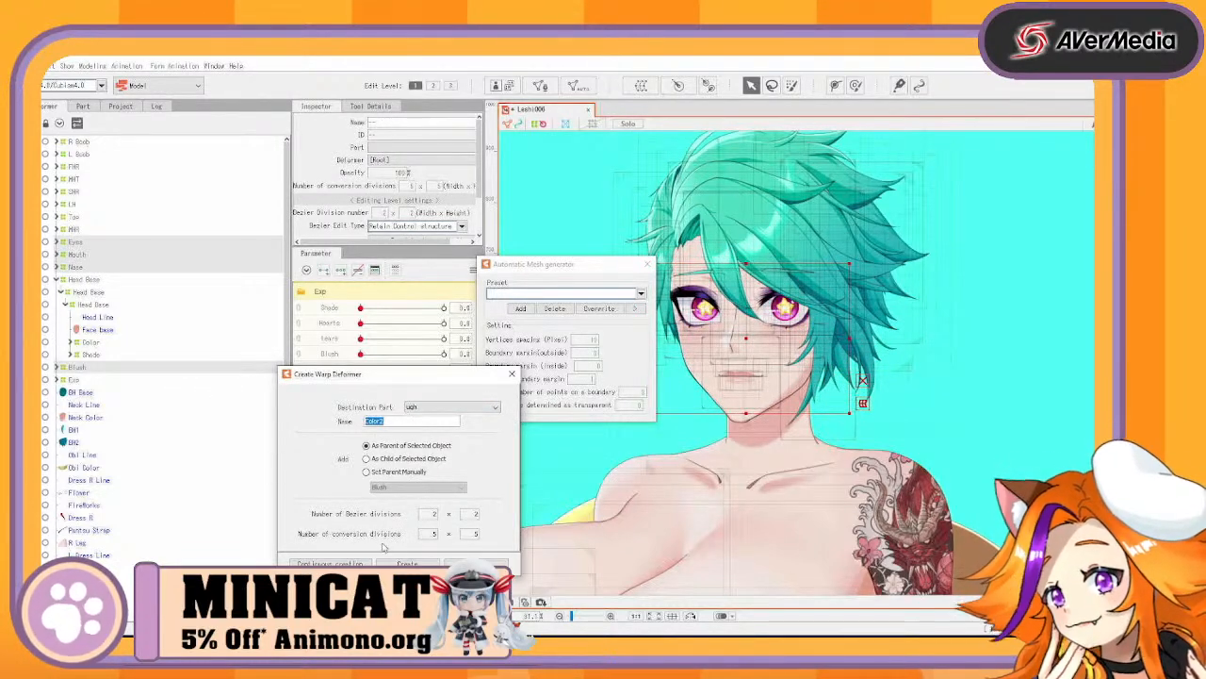
{"action": "type", "text": "9"}
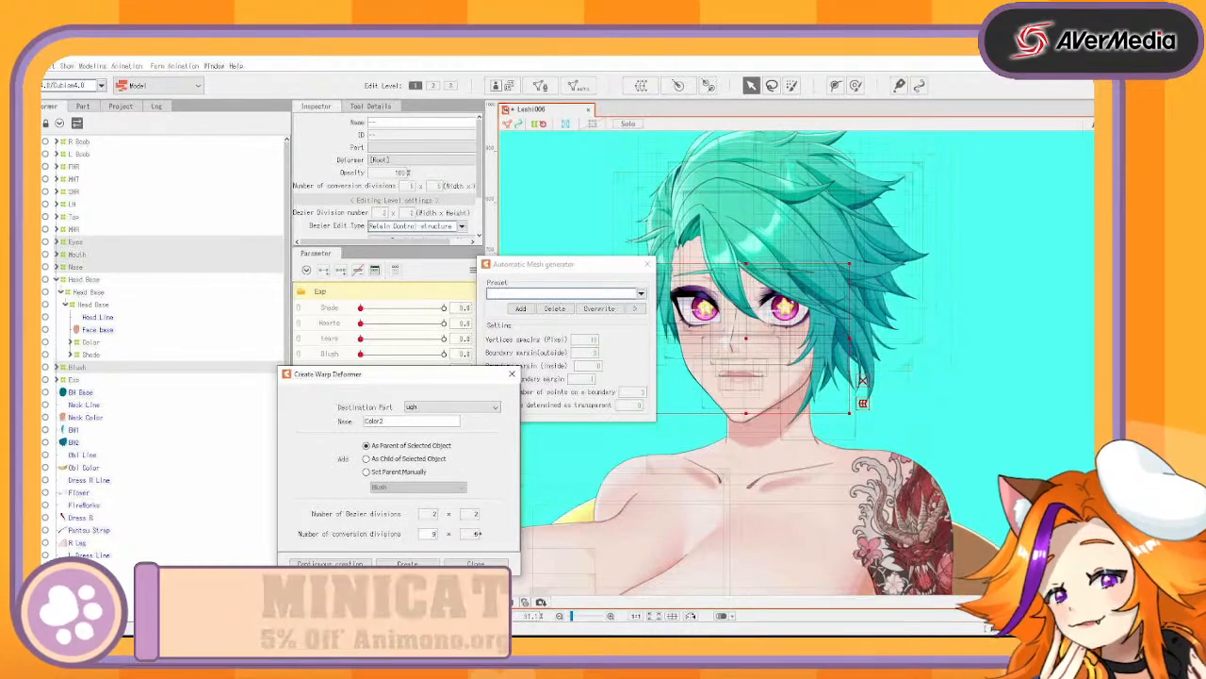
{"action": "double_click", "coordinate": [475, 534]}
{"action": "type", "text": "9"}
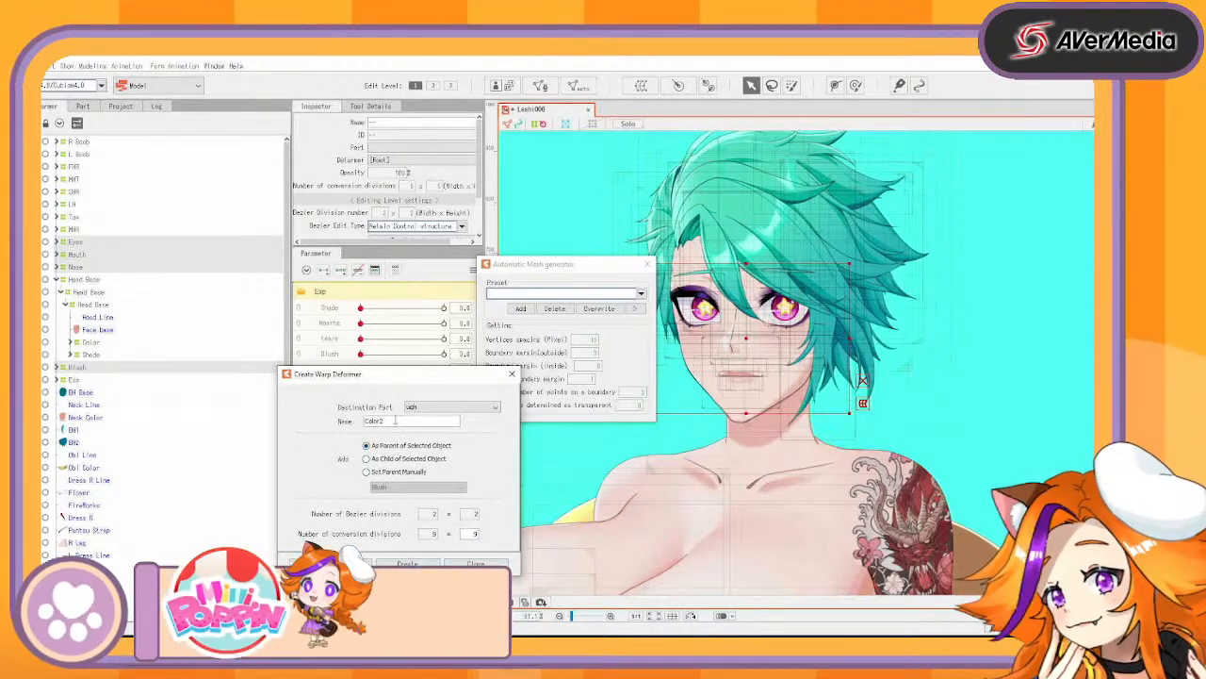
{"action": "left_click_drag", "start_coordinate": [395, 421], "coordinate": [226, 401]}
{"action": "type", "text": "Facials"}
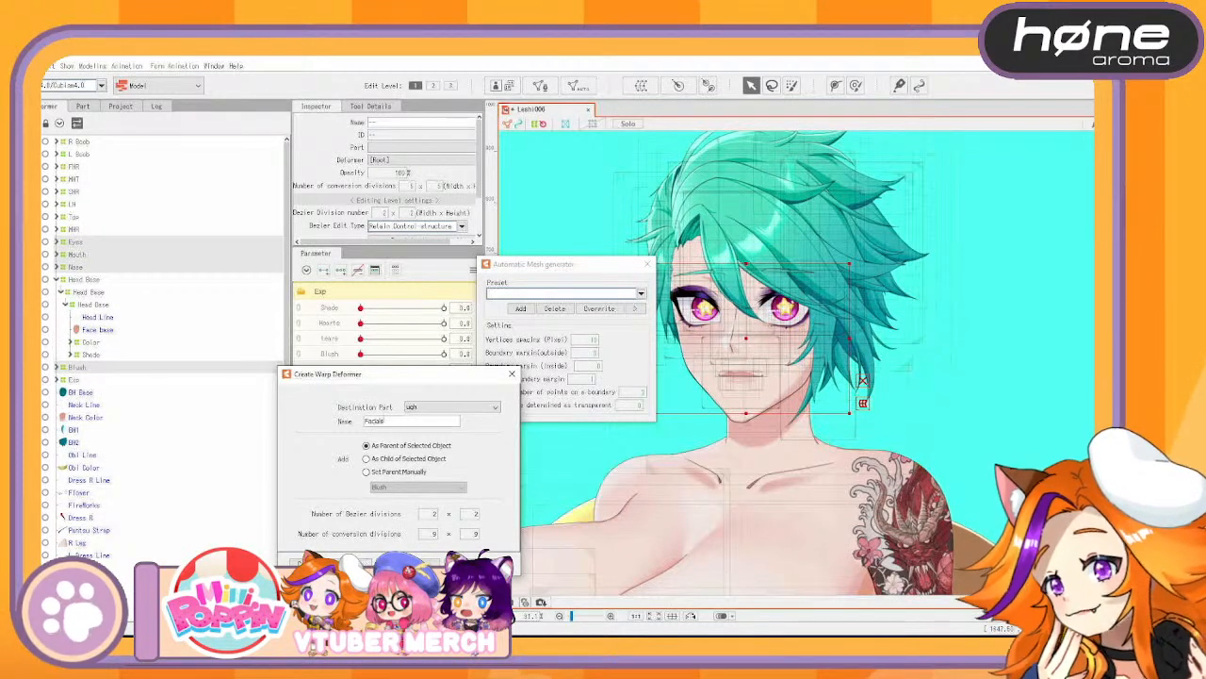
{"action": "key", "text": "Return"}
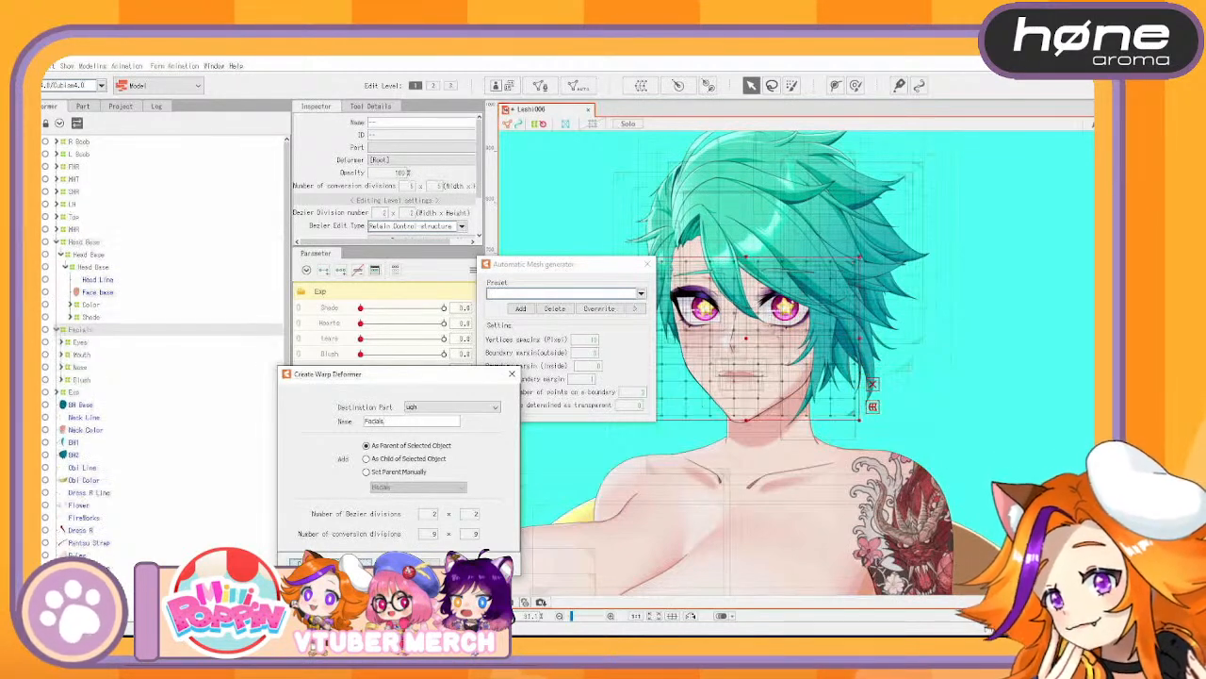
Collapse the Head Base group, then duplicate the Facials deformer twice and nest the copies as its parents
{"action": "left_click", "coordinate": [92, 304]}
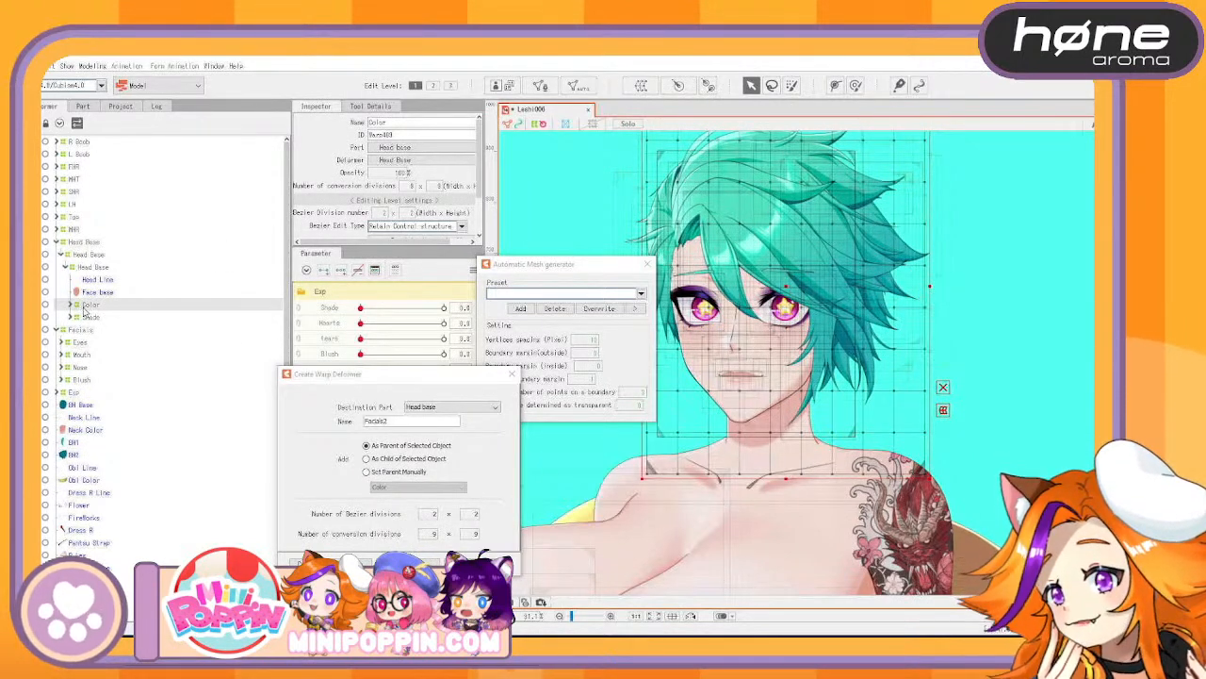
{"action": "left_click", "coordinate": [57, 242]}
{"action": "left_click", "coordinate": [75, 305]}
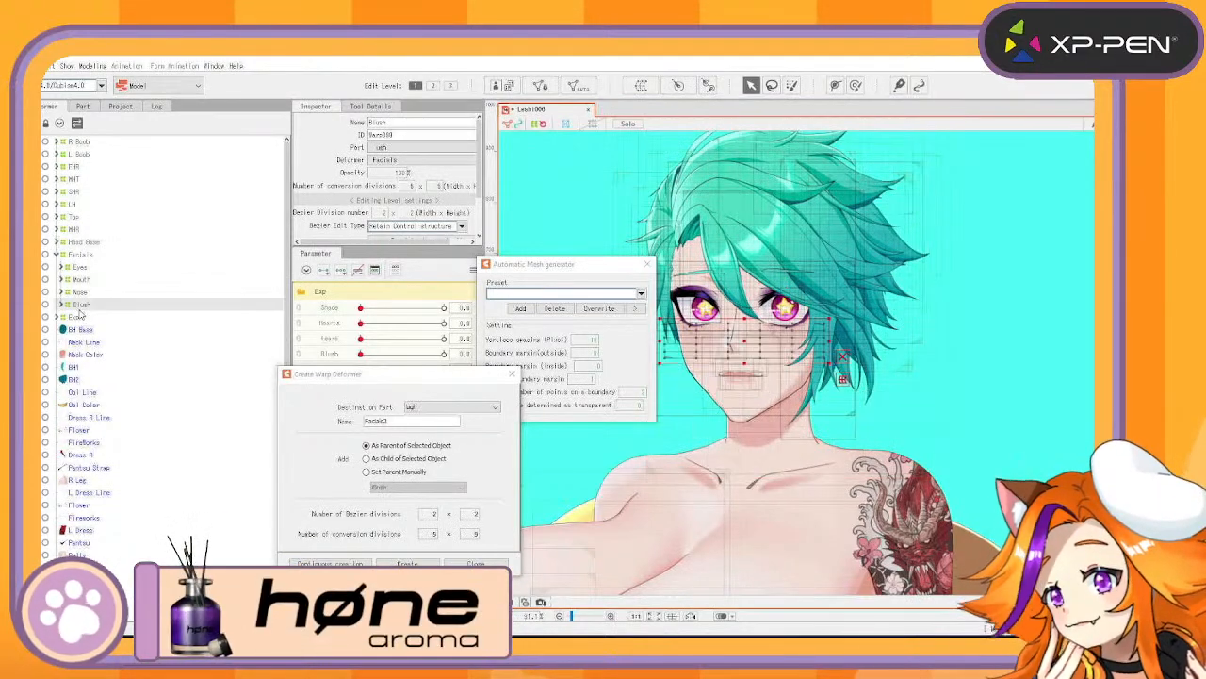
{"action": "left_click", "coordinate": [81, 257]}
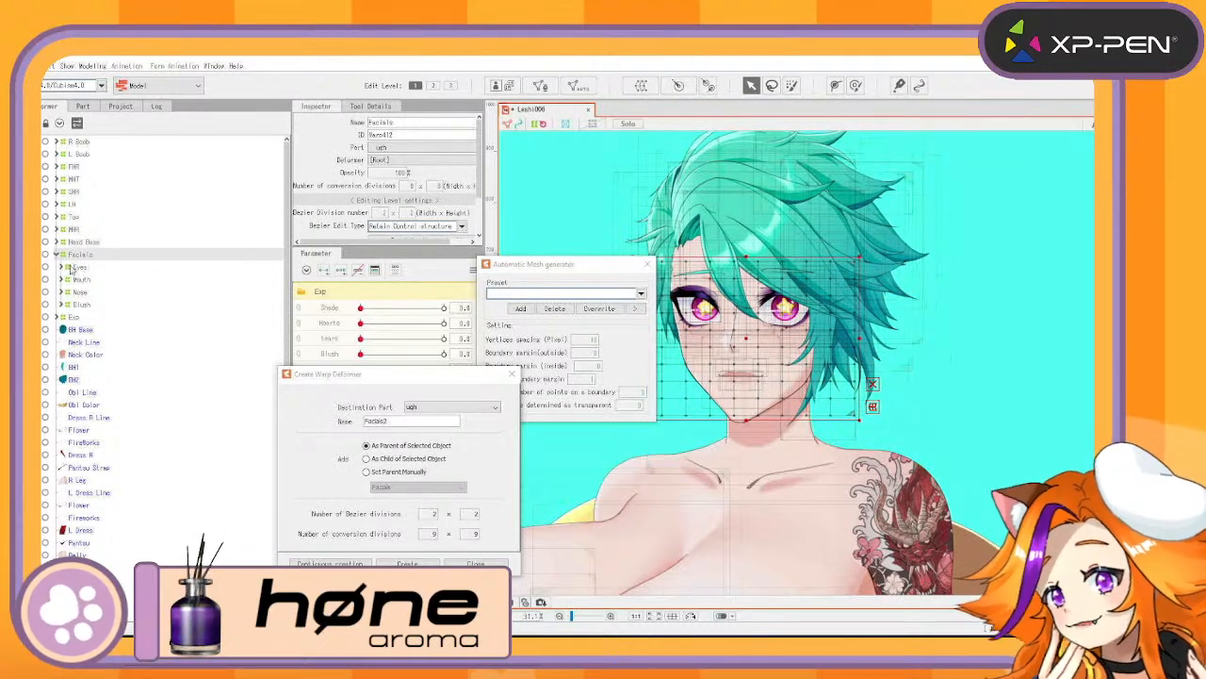
{"action": "key", "text": "Return"}
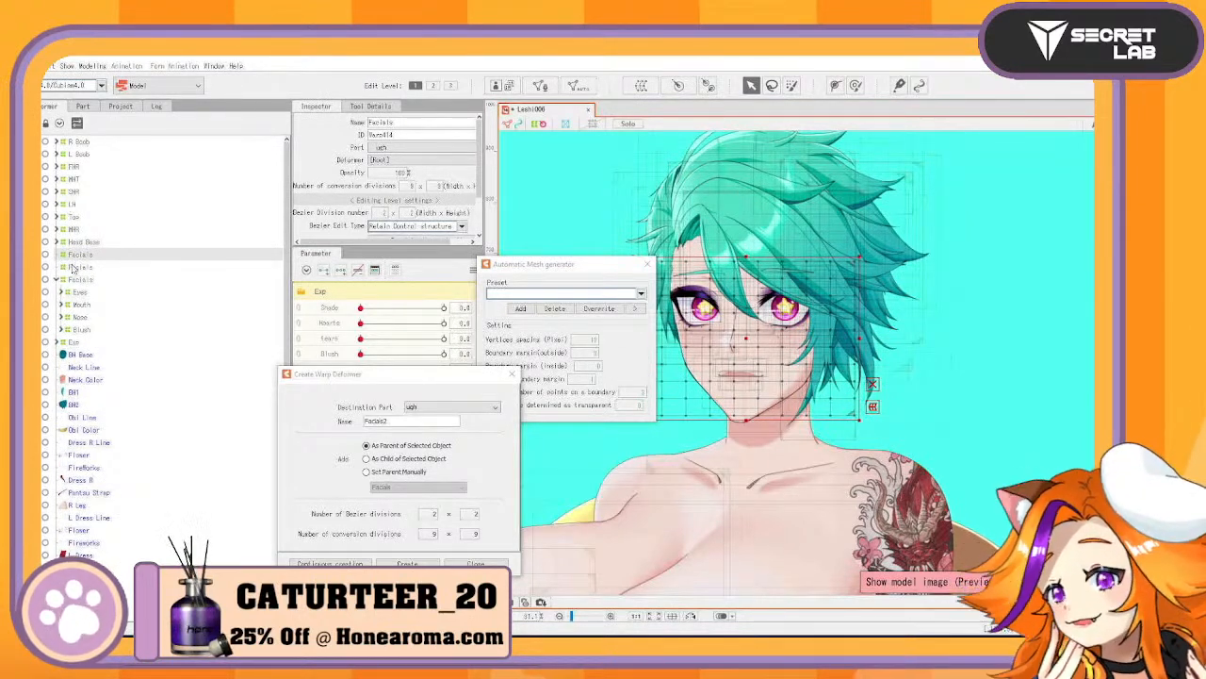
{"action": "left_click", "coordinate": [92, 279]}
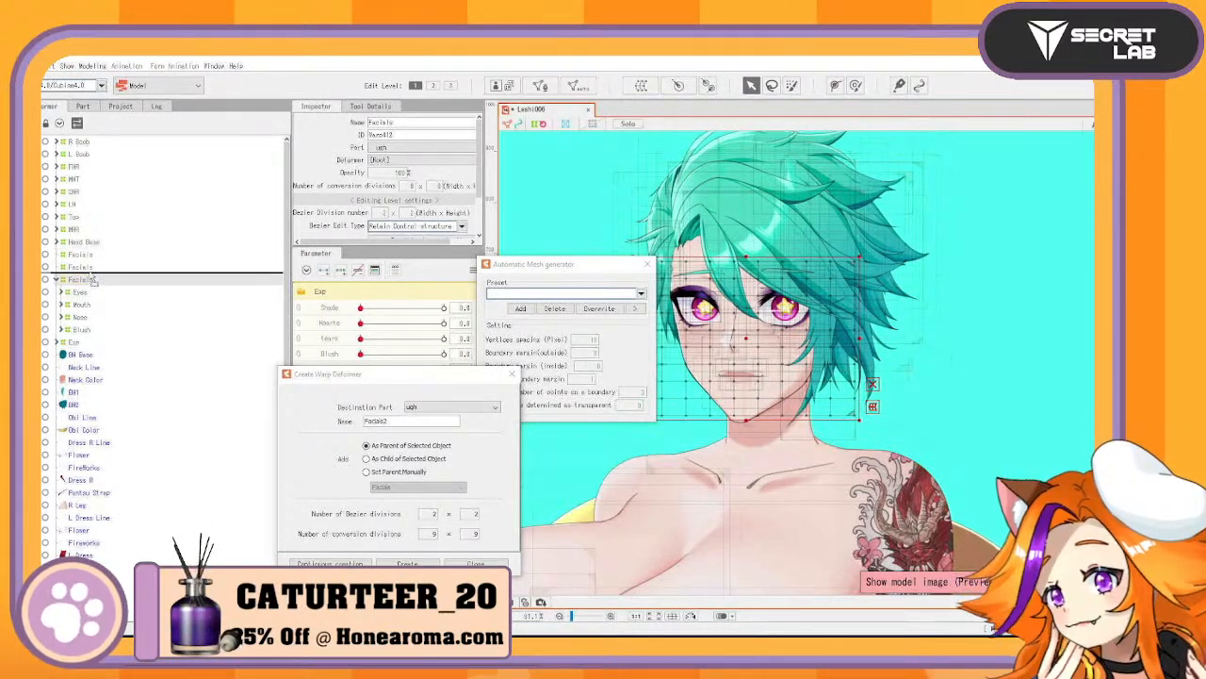
{"action": "left_click_drag", "start_coordinate": [85, 268], "coordinate": [58, 259]}
Duplicate the outermost Head Base deformer and rename the copy Main head
{"action": "left_click", "coordinate": [85, 242]}
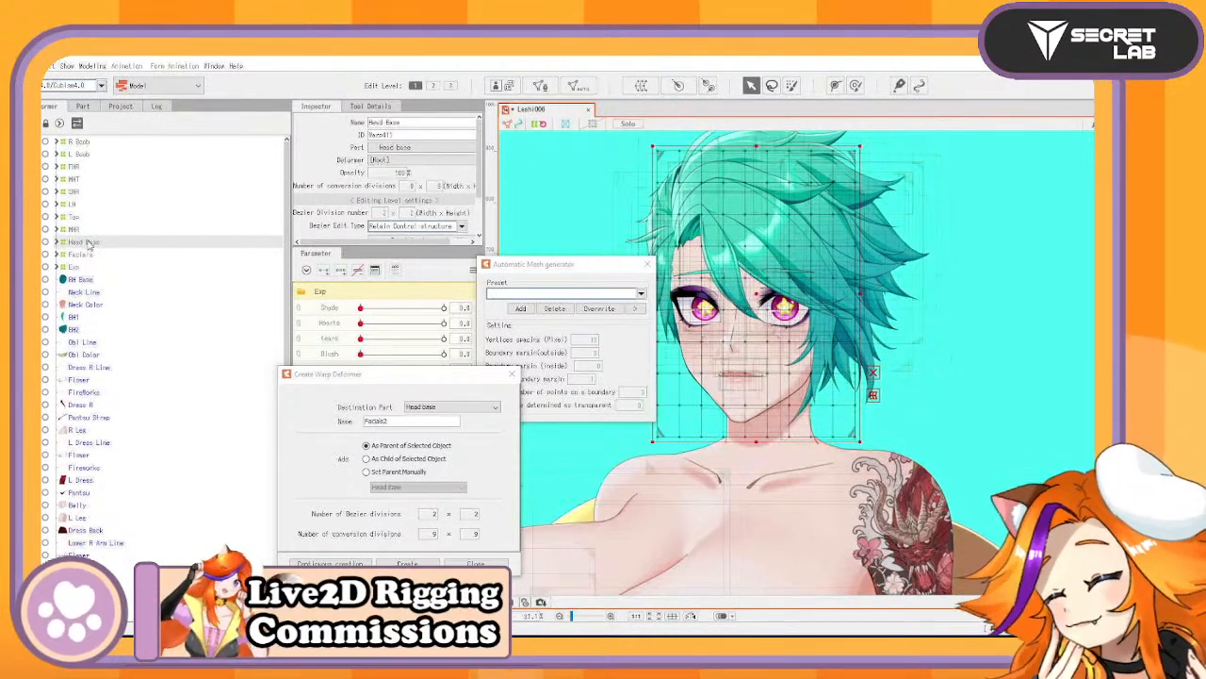
{"action": "double_click", "coordinate": [90, 245]}
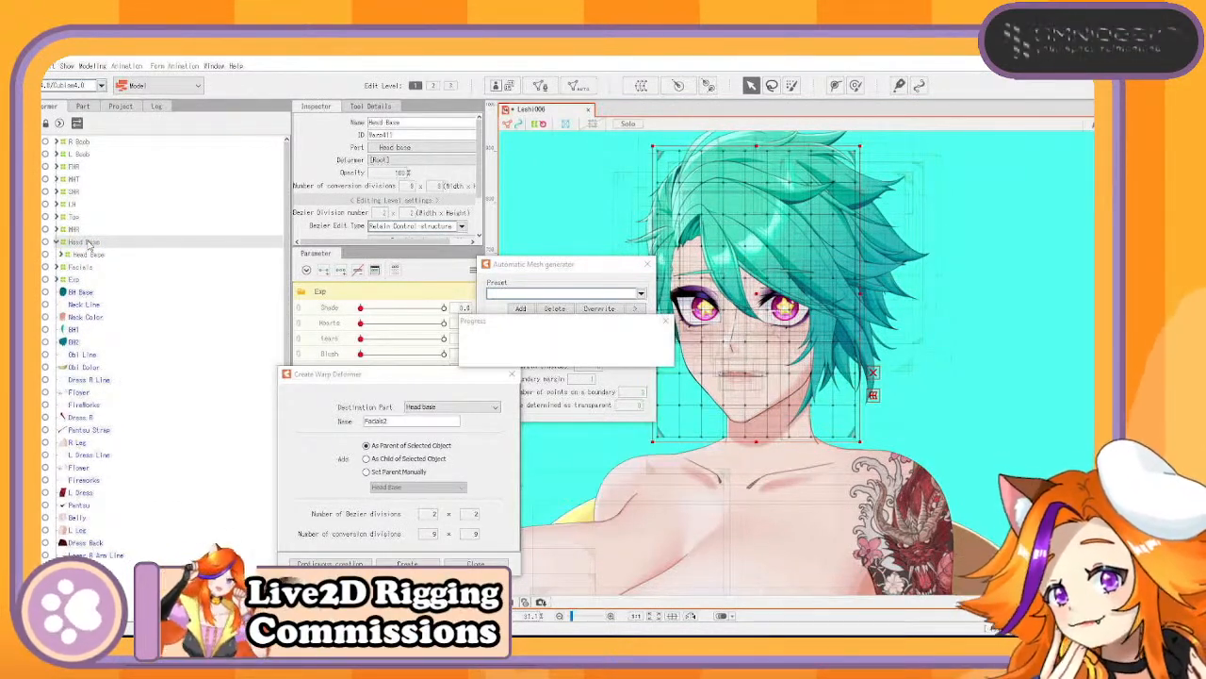
{"action": "left_click", "coordinate": [87, 255]}
{"action": "left_click", "coordinate": [91, 245]}
{"action": "left_click_drag", "start_coordinate": [429, 123], "coordinate": [316, 115]}
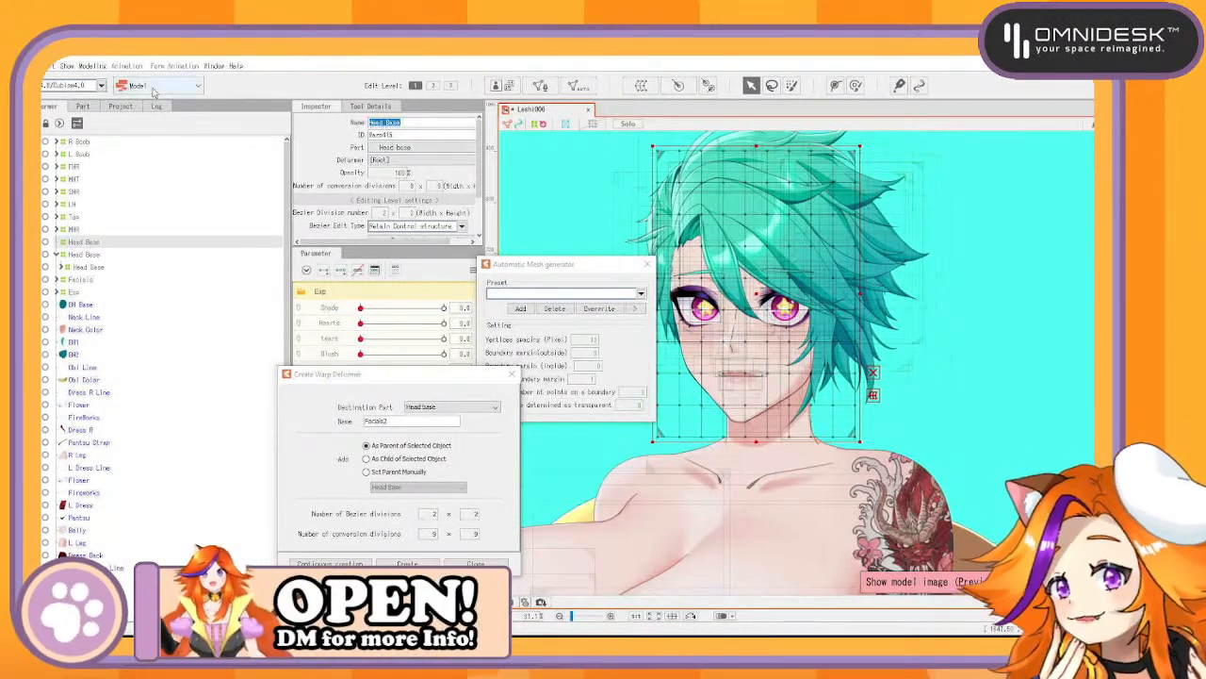
{"action": "type", "text": "He"}
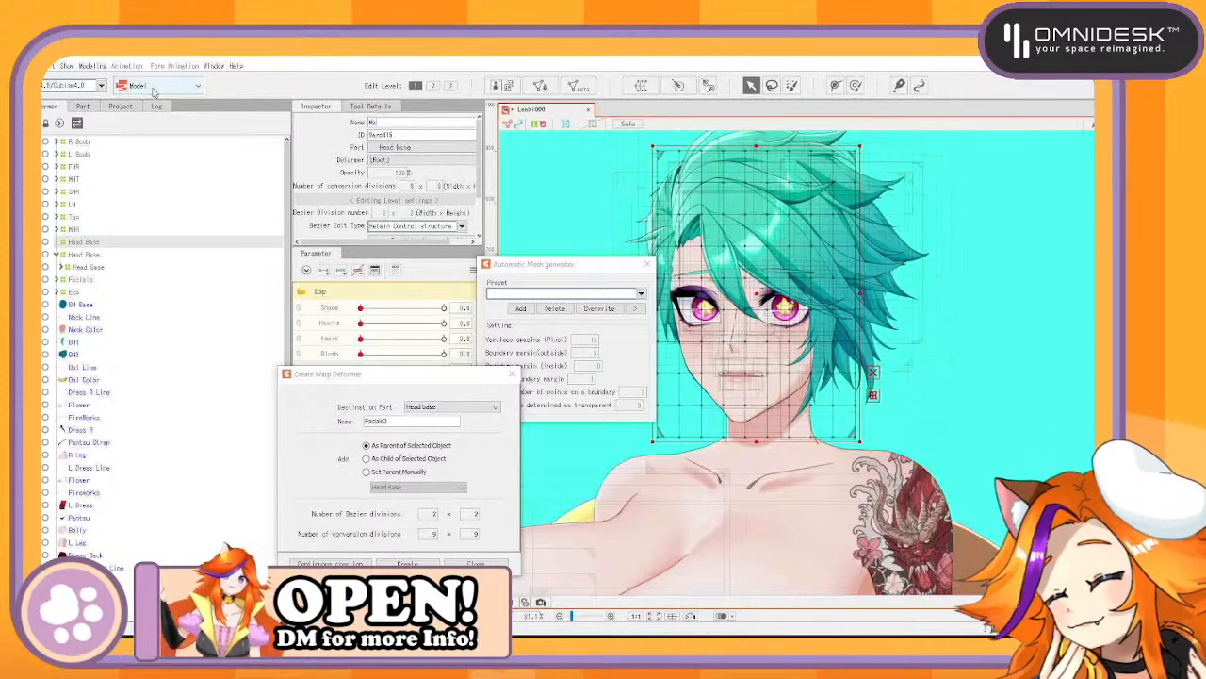
{"action": "key", "text": "Return"}
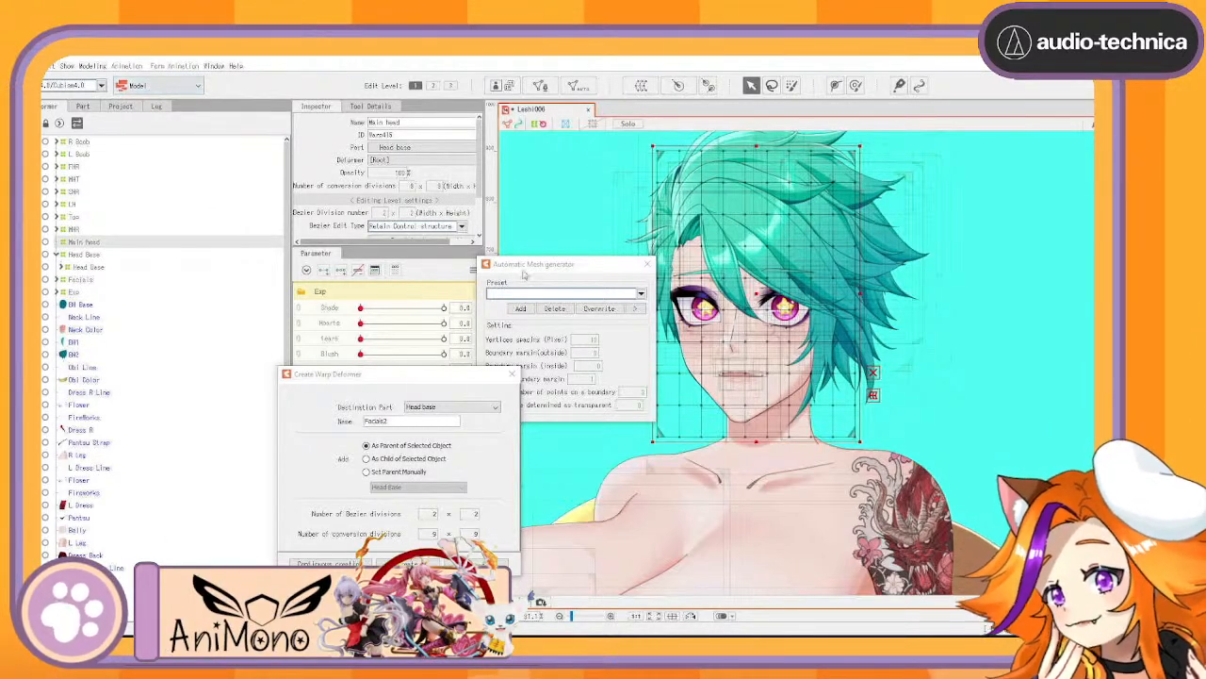
Move the Head Base, Facials and Exp deformers into the Main head deformer
{"action": "left_click", "coordinate": [95, 258]}
{"action": "mouse_move", "coordinate": [95, 258]}
{"action": "left_mouse_down"}
{"action": "mouse_move", "coordinate": [96, 245]}
{"action": "mouse_move", "coordinate": [75, 245]}
{"action": "left_mouse_up"}
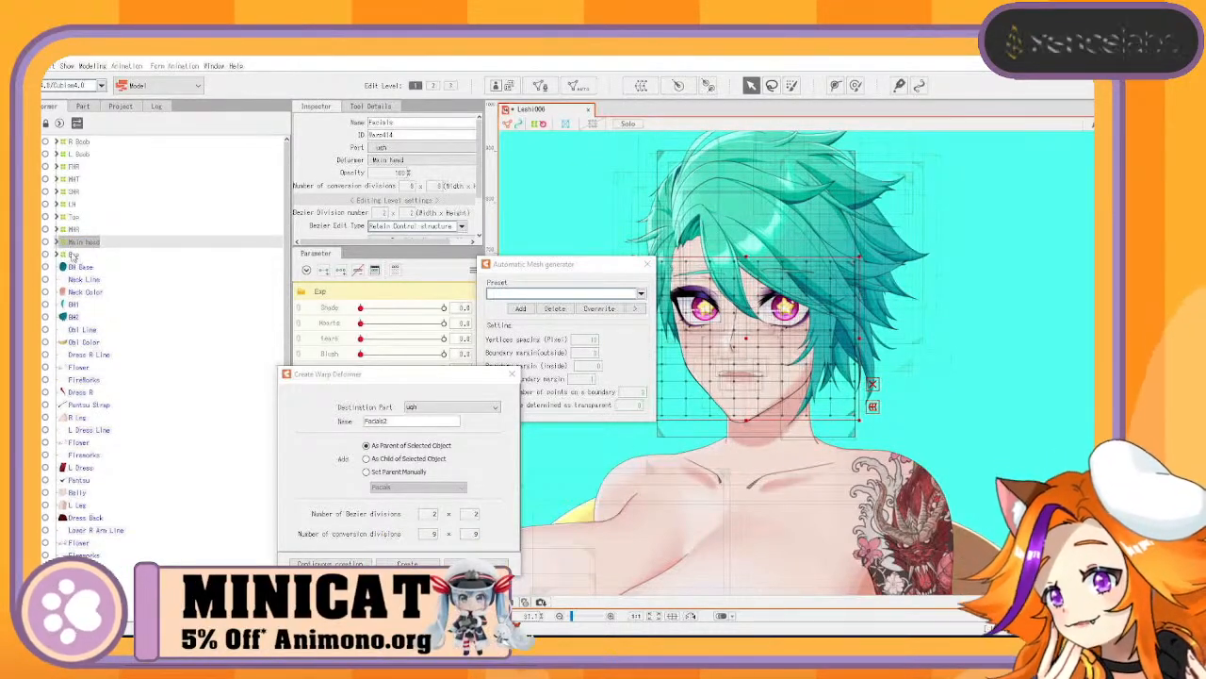
{"action": "left_click", "coordinate": [56, 243]}
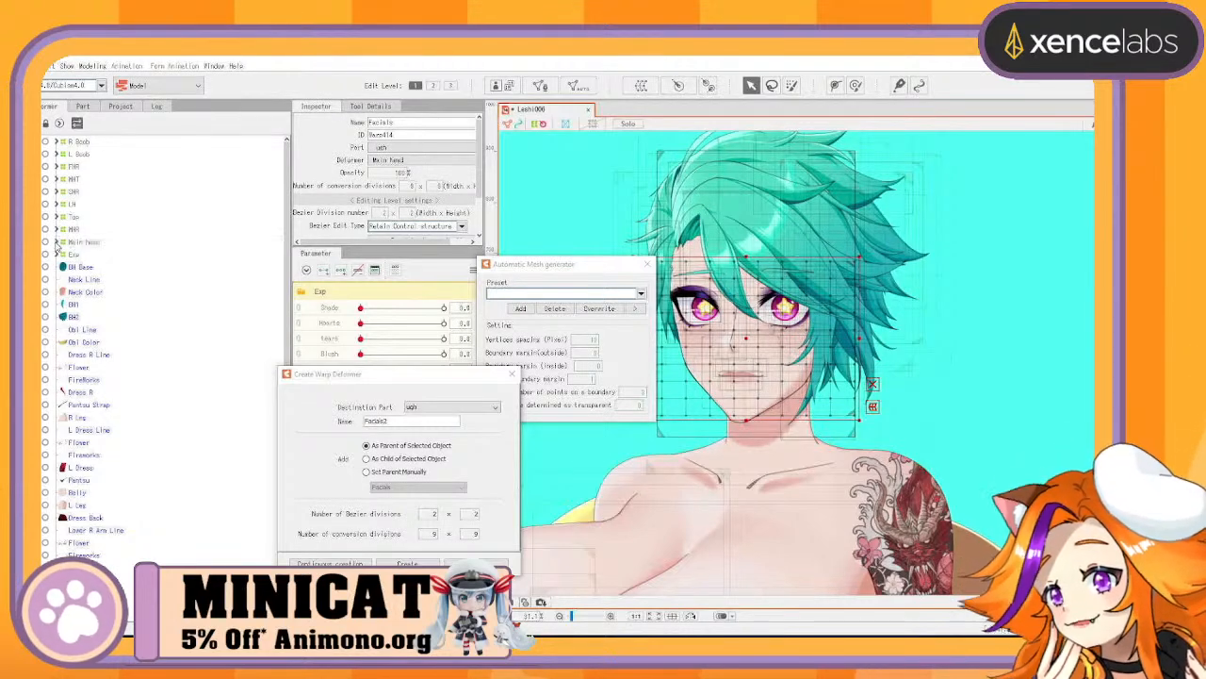
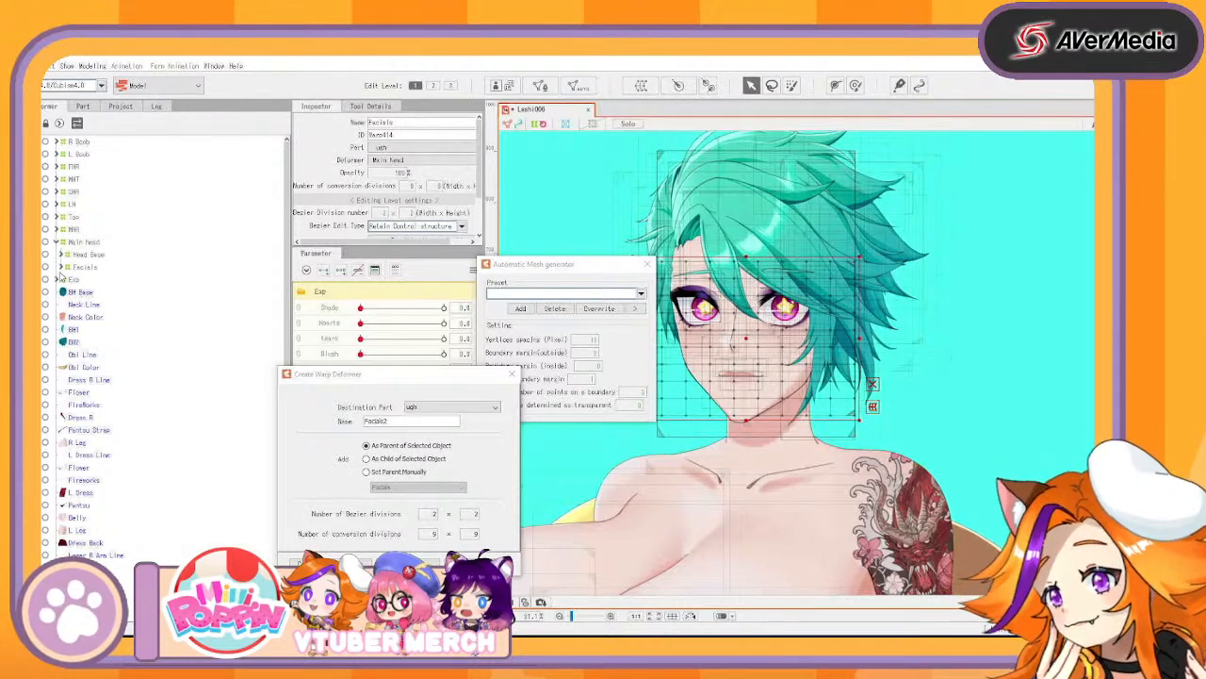
{"action": "left_click", "coordinate": [59, 281]}
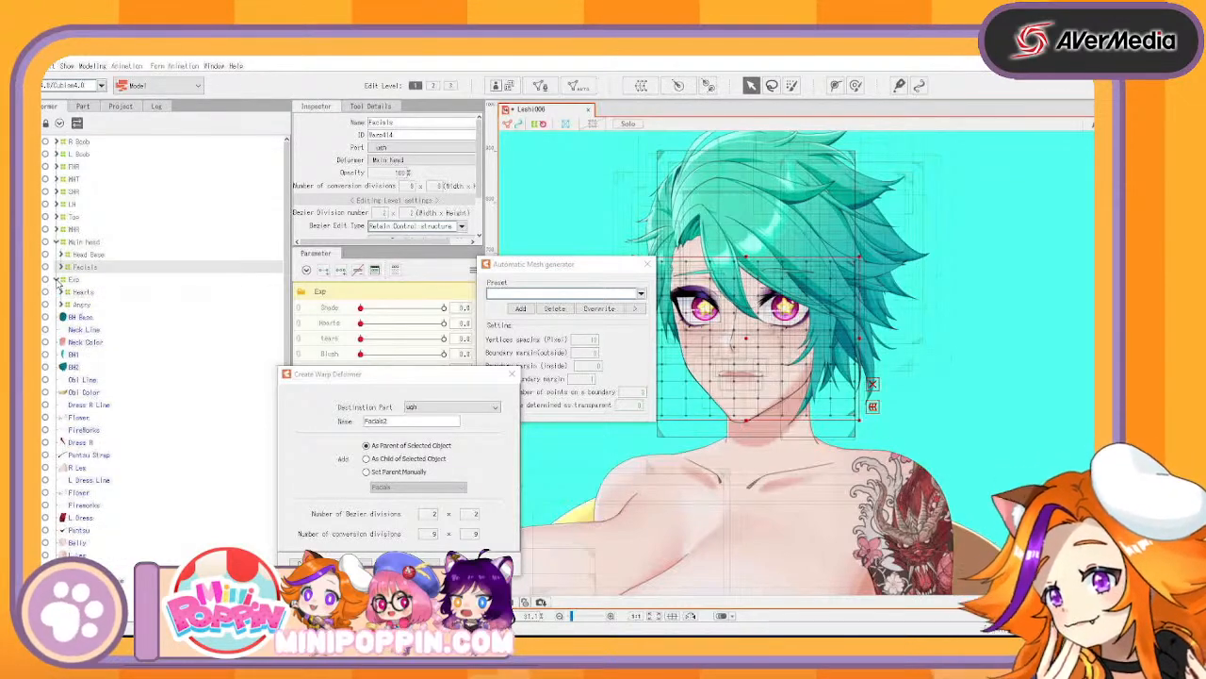
{"action": "left_click", "coordinate": [59, 281]}
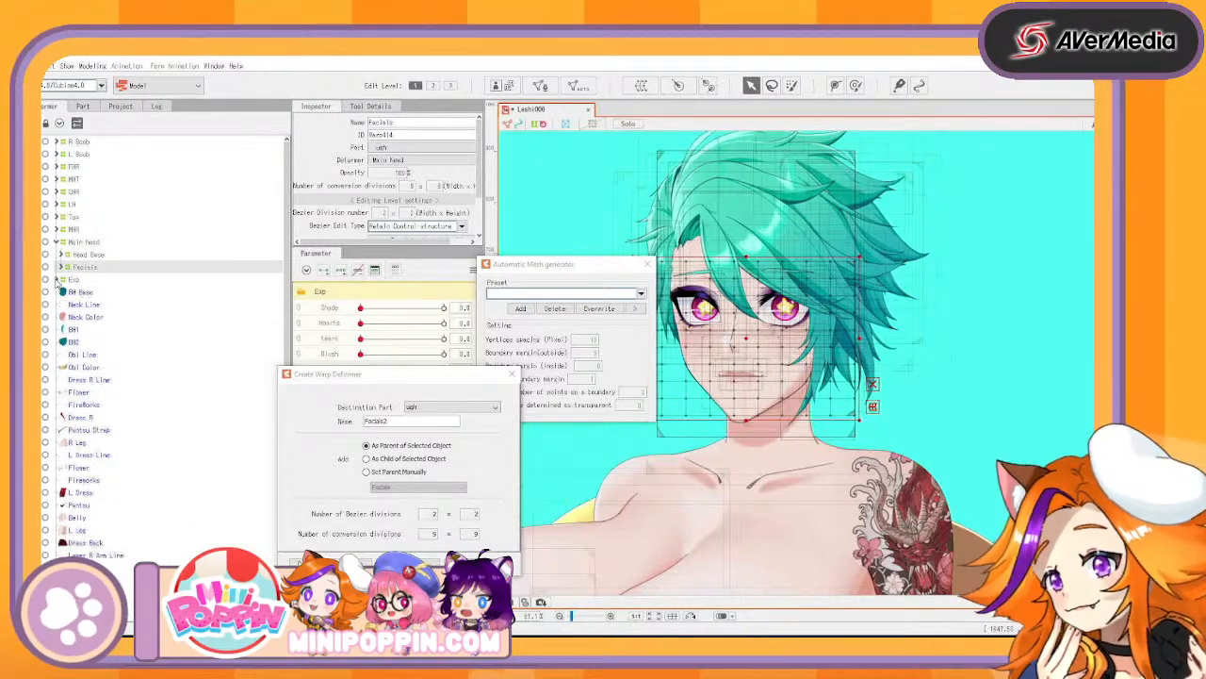
{"action": "left_click", "coordinate": [74, 280]}
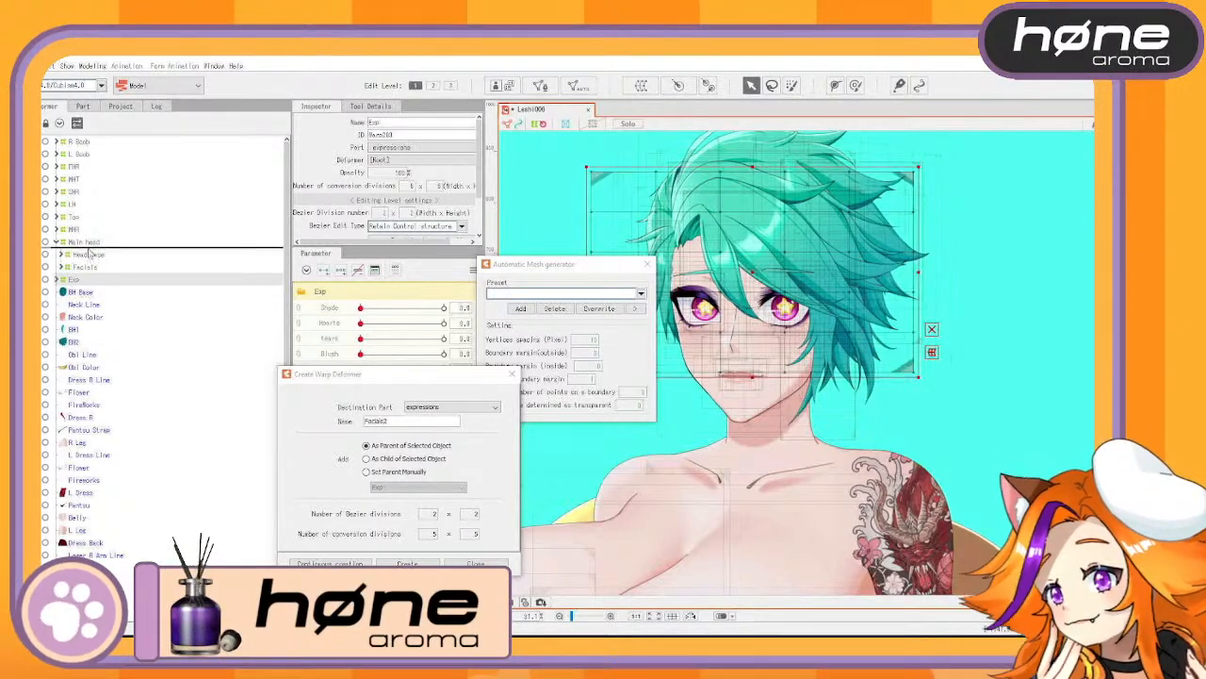
Duplicate the Main head deformer twice and nest the three Main head deformers inside one another
{"action": "left_click", "coordinate": [93, 245]}
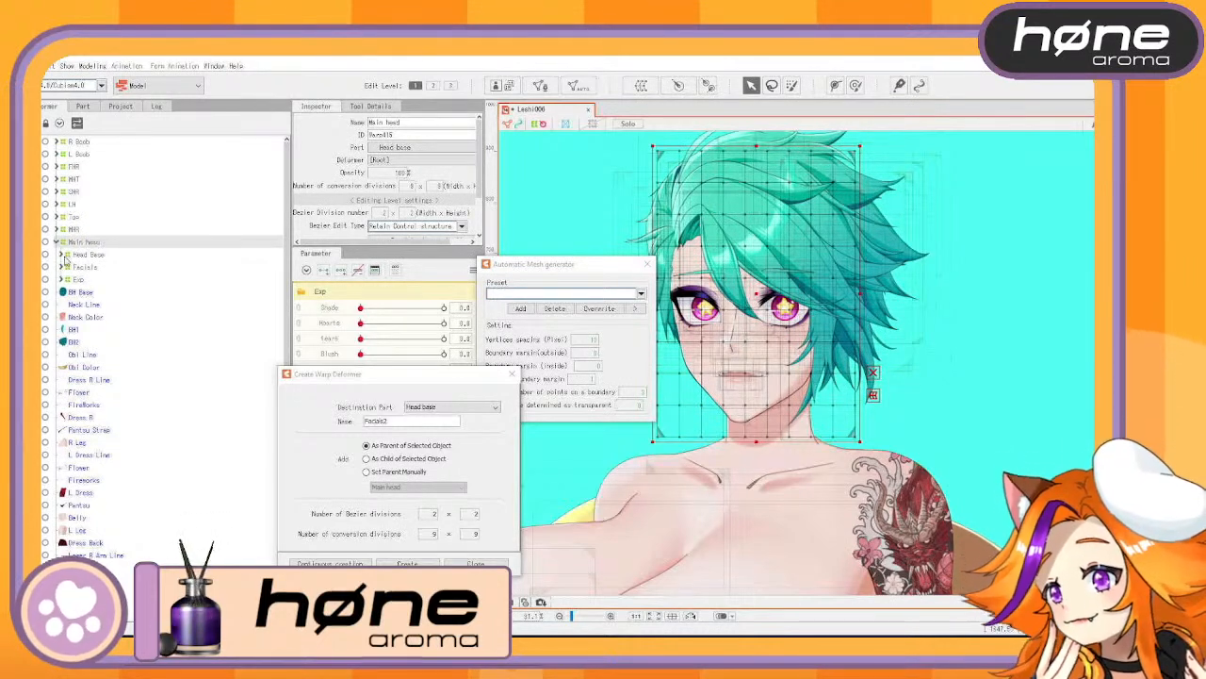
{"action": "left_click", "coordinate": [61, 255]}
{"action": "left_click", "coordinate": [56, 243]}
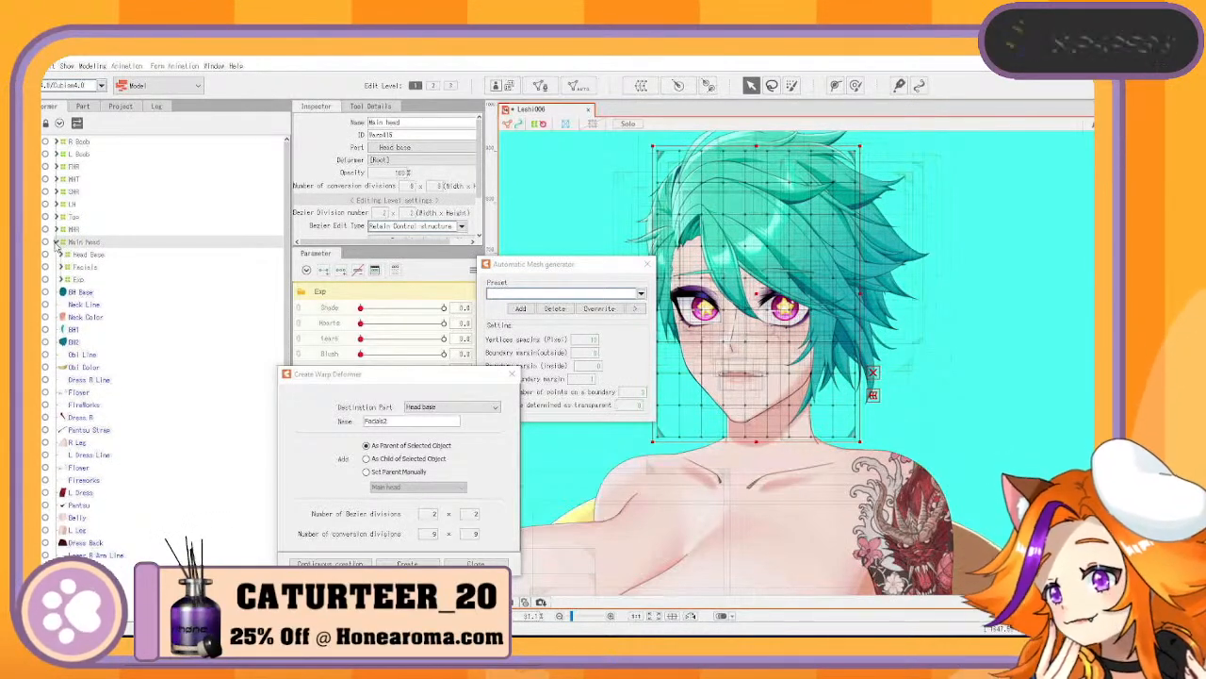
{"action": "double_click", "coordinate": [81, 245]}
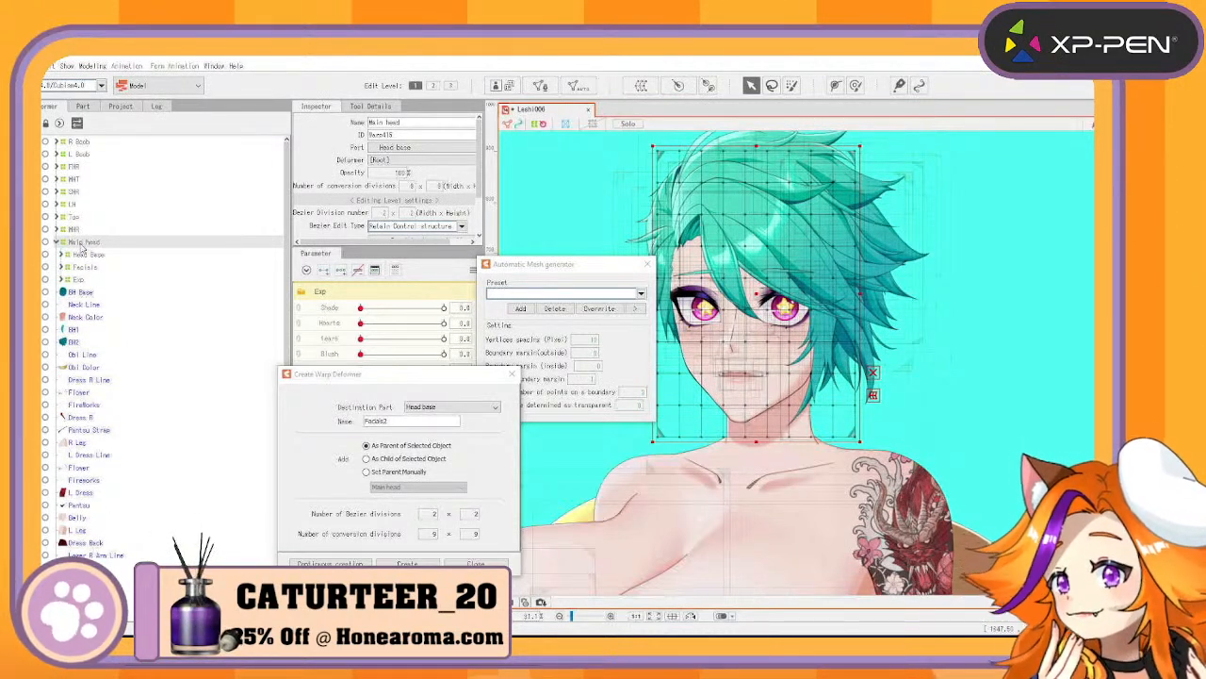
{"action": "key", "text": "ctrl+v"}
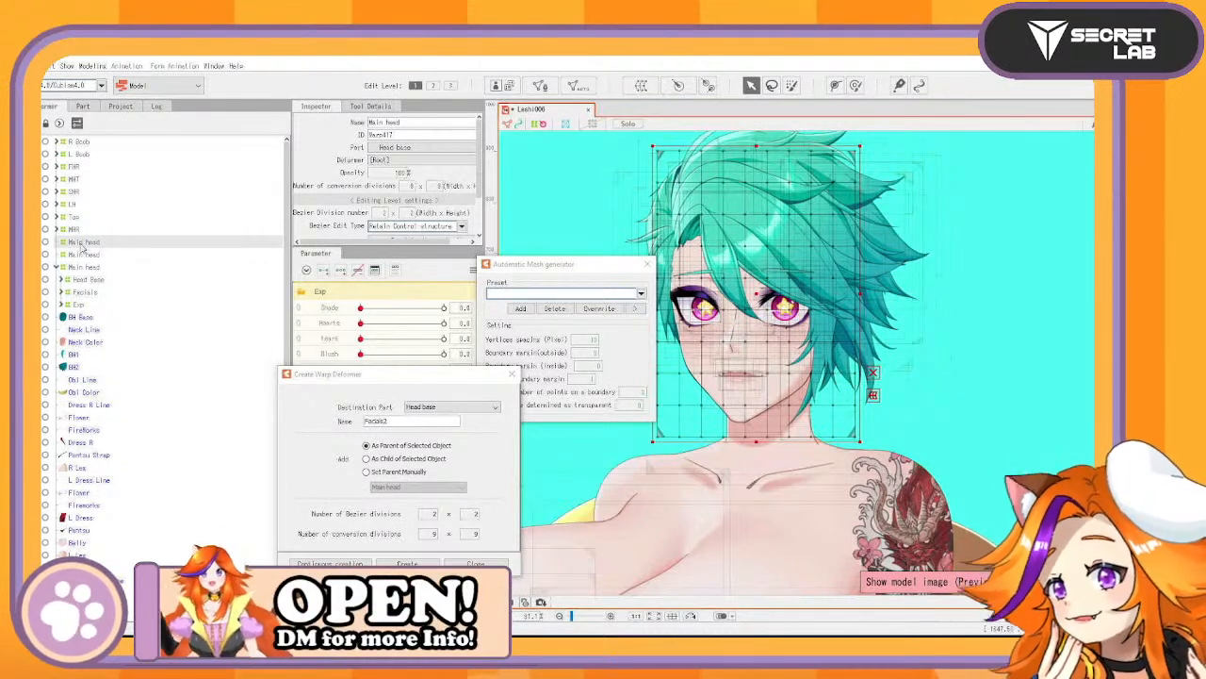
{"action": "left_click", "coordinate": [87, 266]}
{"action": "left_click_drag", "start_coordinate": [84, 257], "coordinate": [85, 244]}
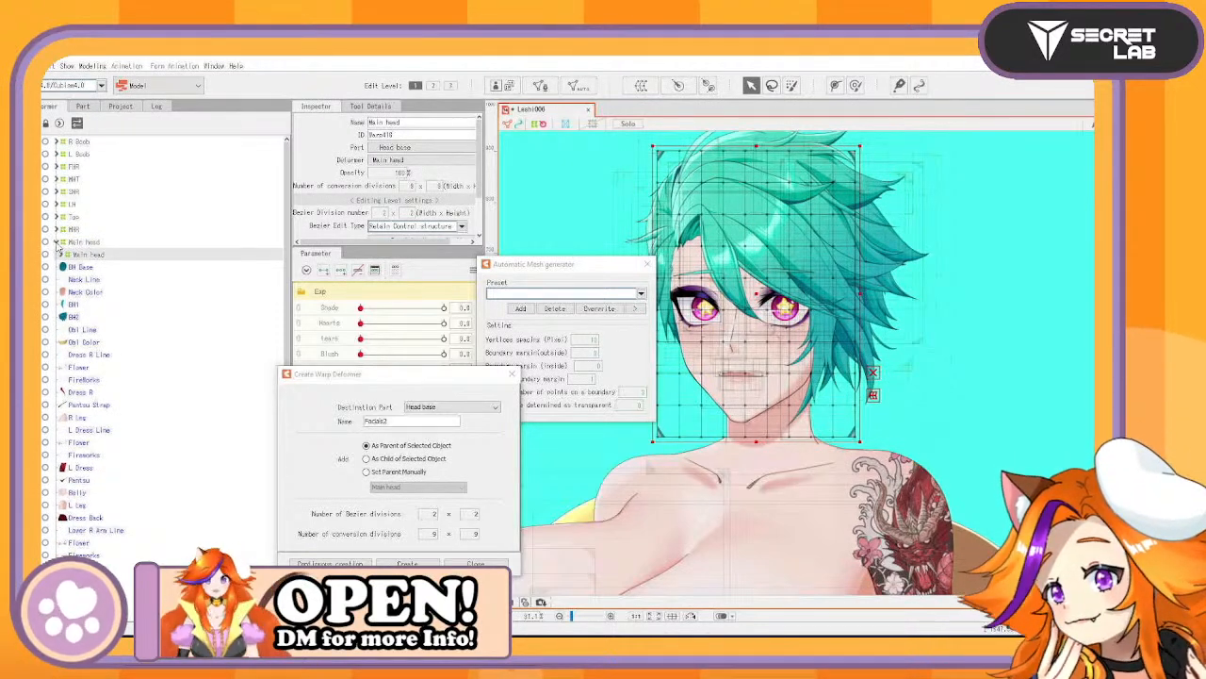
Select the BH Base mesh and reposition it so it sits centred behind the head
{"action": "left_click", "coordinate": [73, 230]}
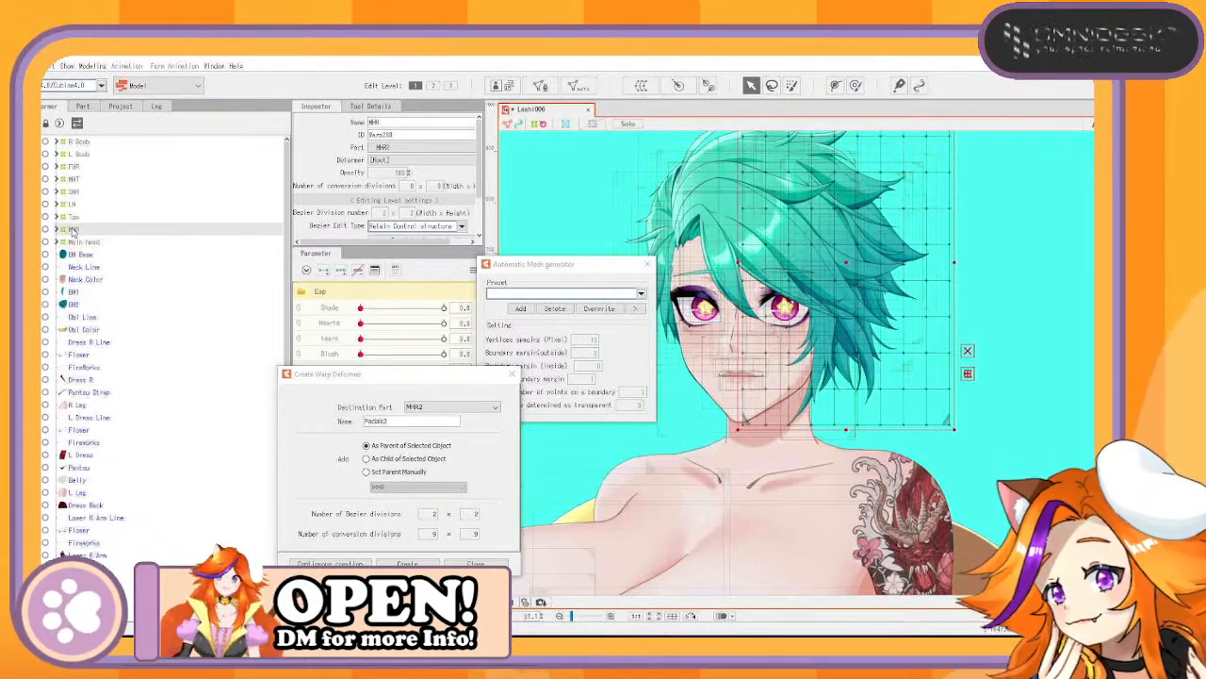
{"action": "left_click", "coordinate": [84, 256]}
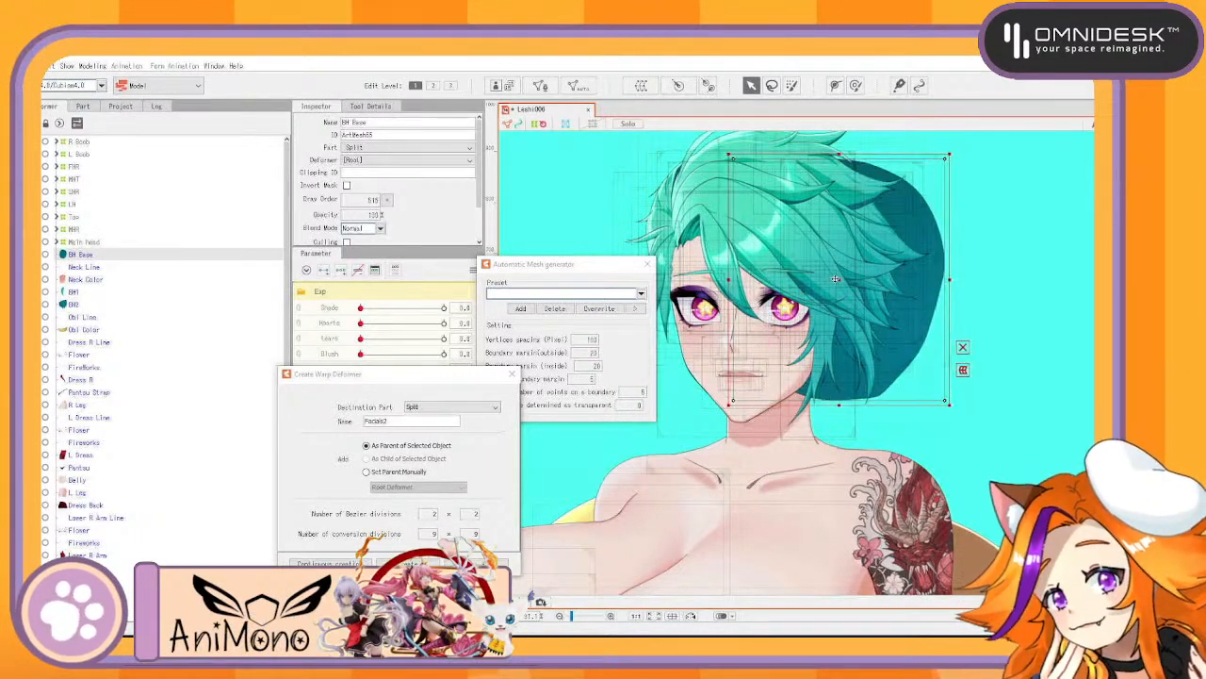
{"action": "mouse_move", "coordinate": [760, 264]}
{"action": "left_mouse_down"}
{"action": "mouse_move", "coordinate": [769, 277]}
{"action": "mouse_move", "coordinate": [757, 249]}
{"action": "mouse_move", "coordinate": [774, 277]}
{"action": "mouse_move", "coordinate": [759, 268]}
{"action": "left_mouse_up"}
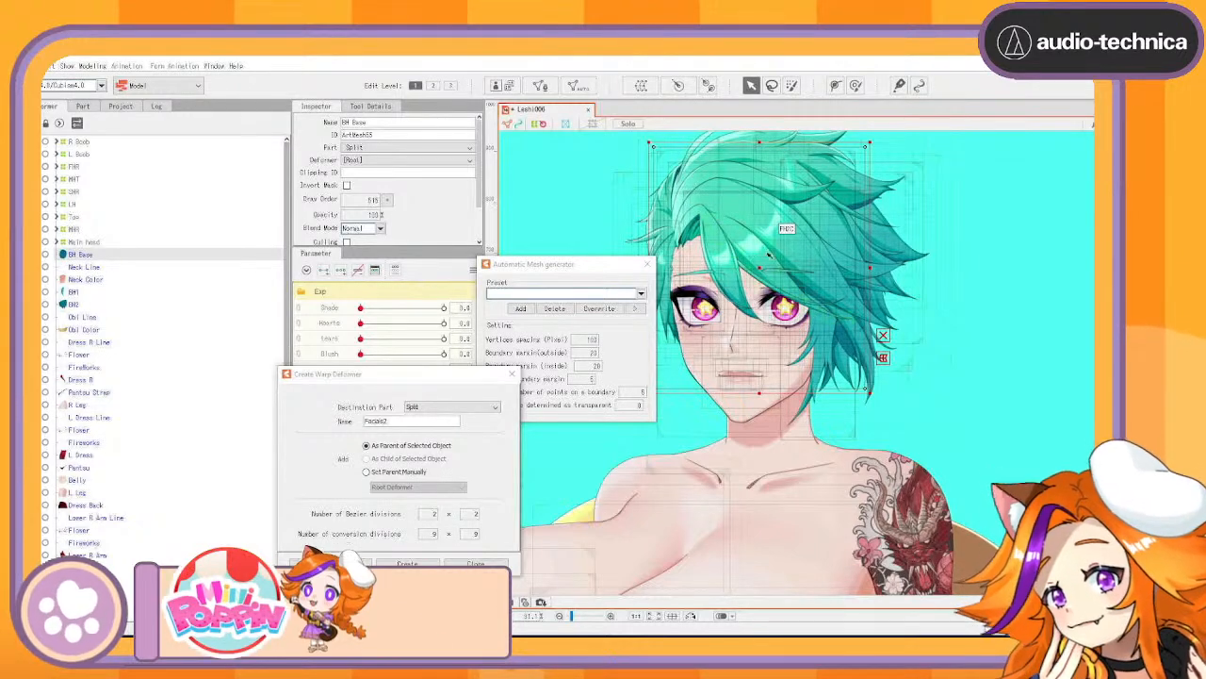
{"action": "mouse_move", "coordinate": [761, 274]}
{"action": "left_mouse_down"}
{"action": "mouse_move", "coordinate": [771, 287]}
{"action": "mouse_move", "coordinate": [760, 274]}
{"action": "left_mouse_up"}
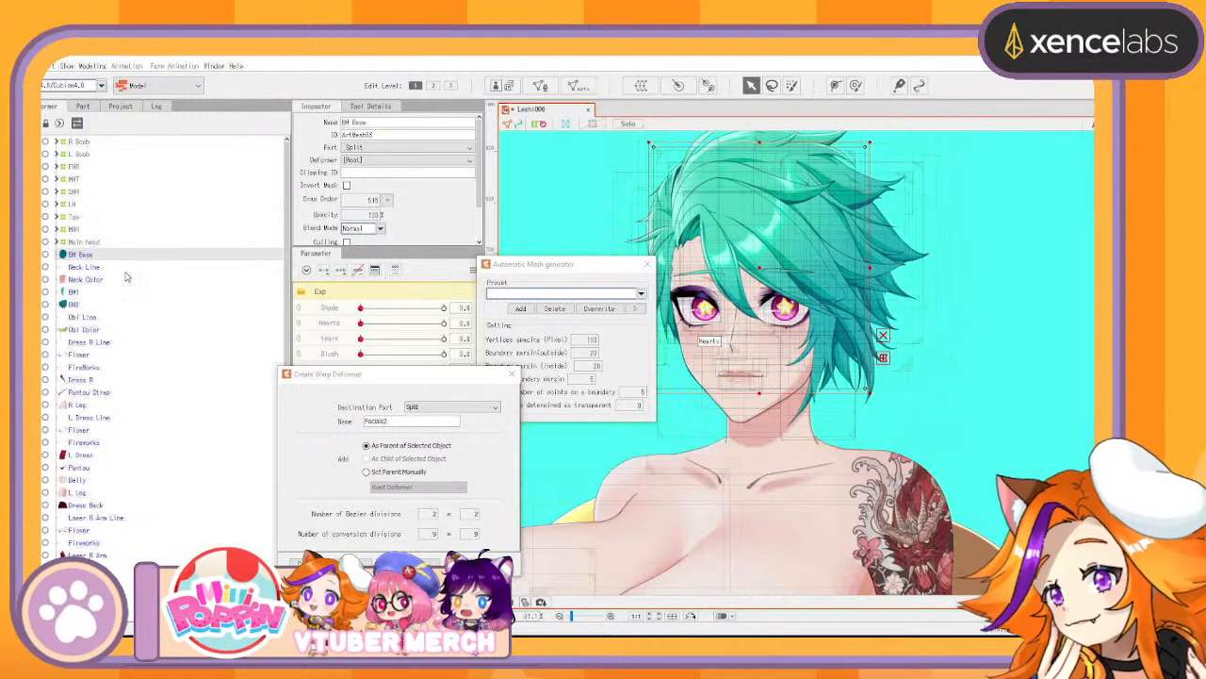
Create a warp deformer named BH as parent of the BH Base, BH1 and BH2 meshes
{"action": "left_click", "coordinate": [81, 292]}
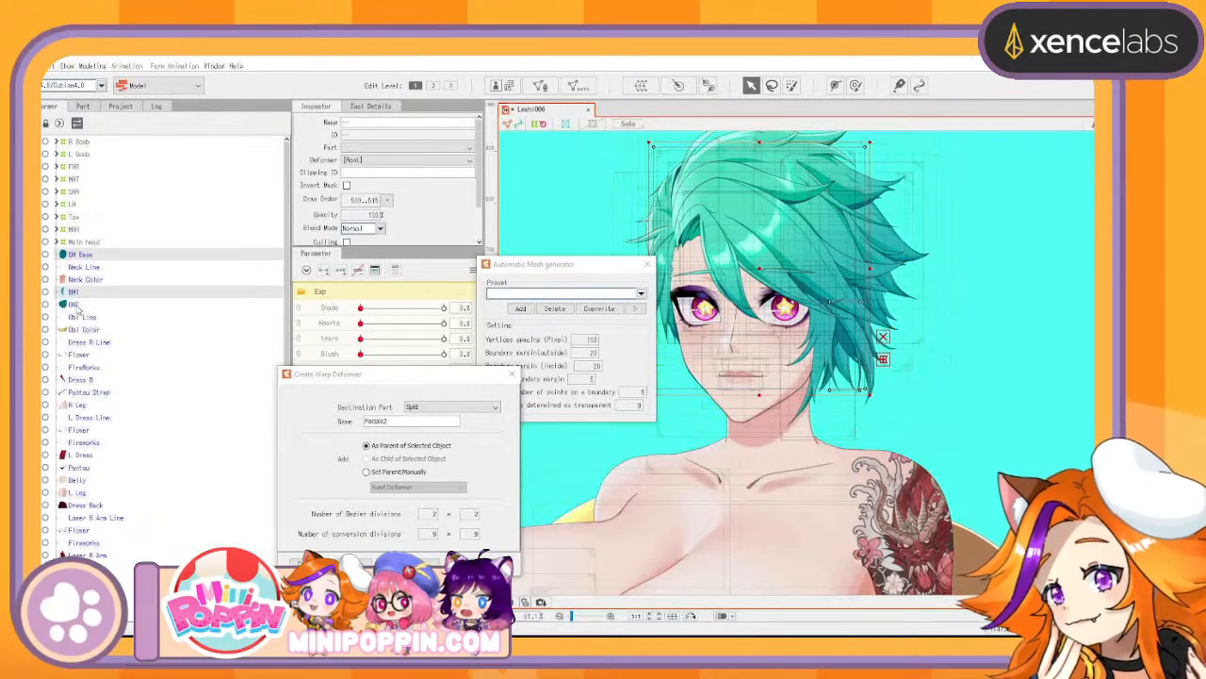
{"action": "left_click", "coordinate": [79, 304], "text": "ctrl"}
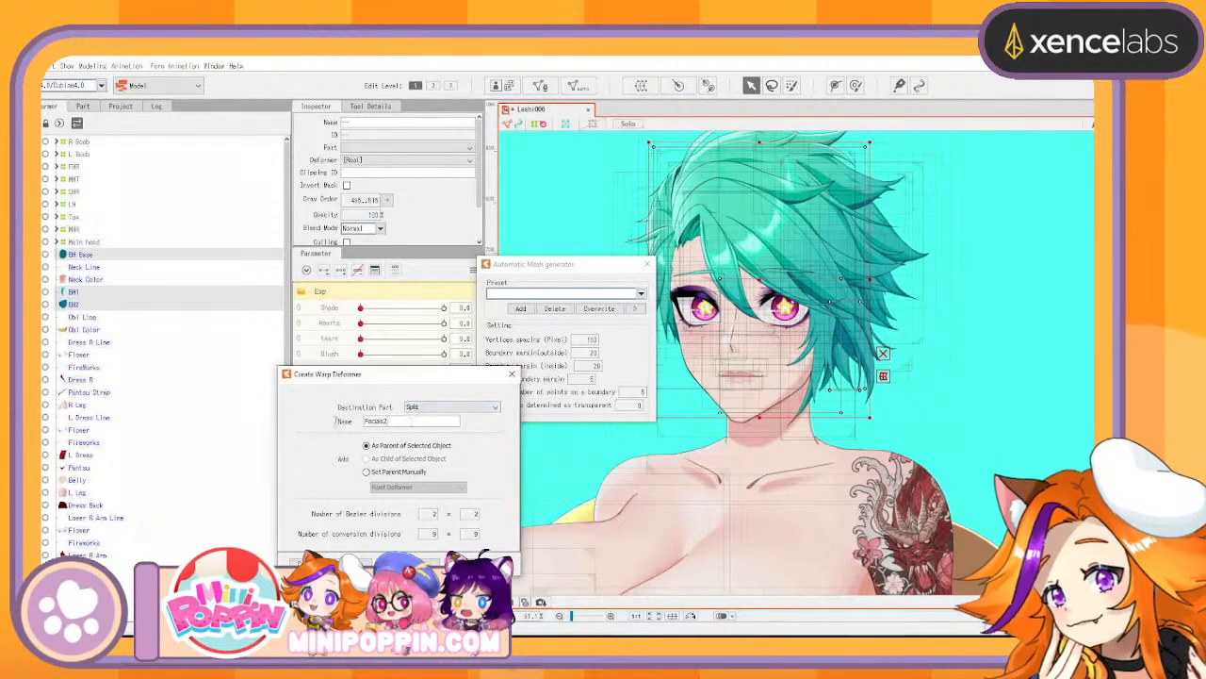
{"action": "type", "text": "BH"}
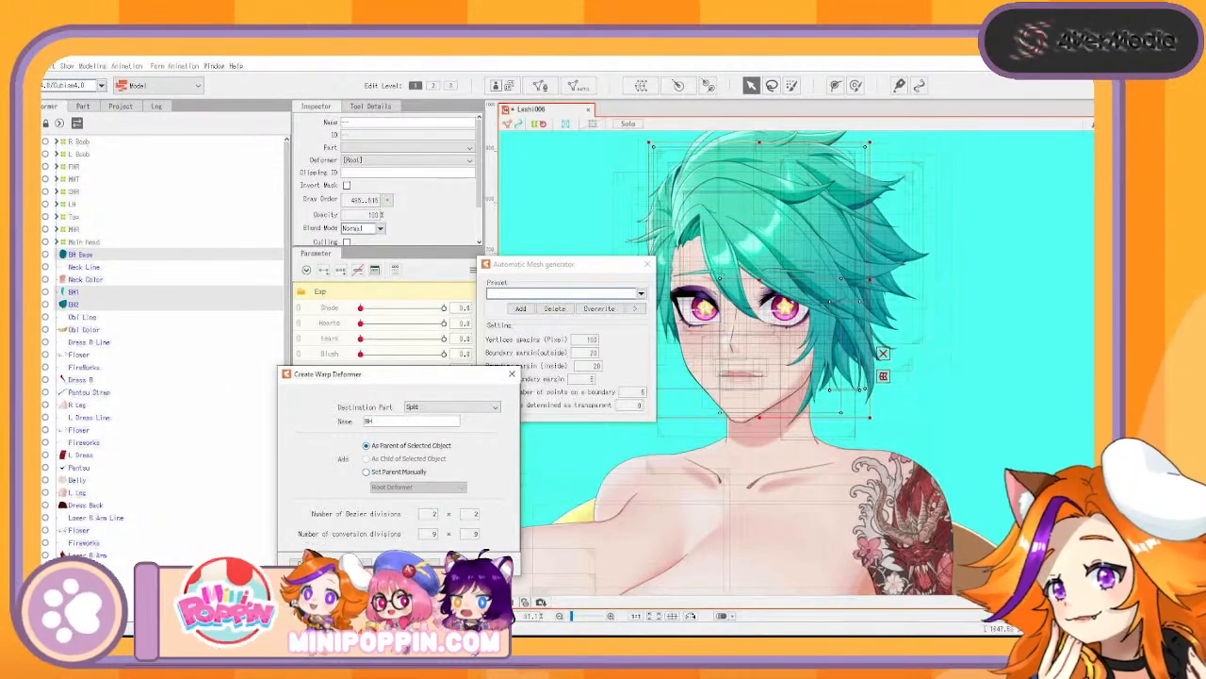
{"action": "key", "text": "Return"}
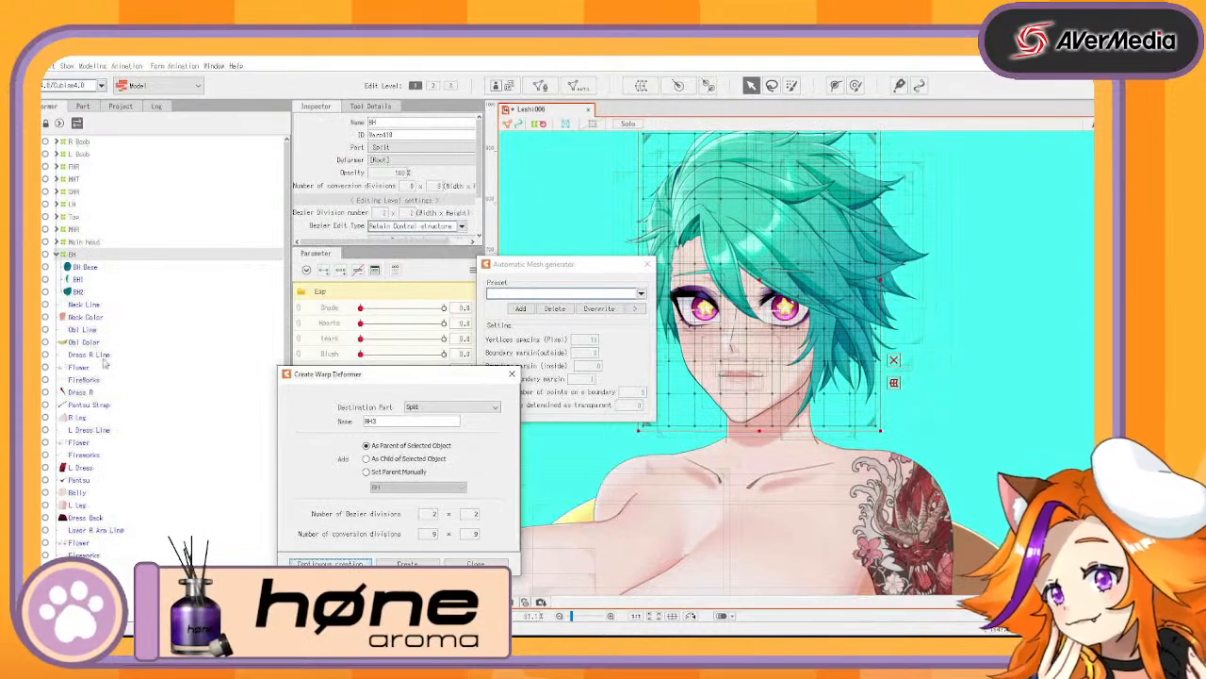
Add a parent warp deformer named 1 around the BH1 mesh and one named 2 around the BH2 mesh
{"action": "left_click", "coordinate": [109, 277]}
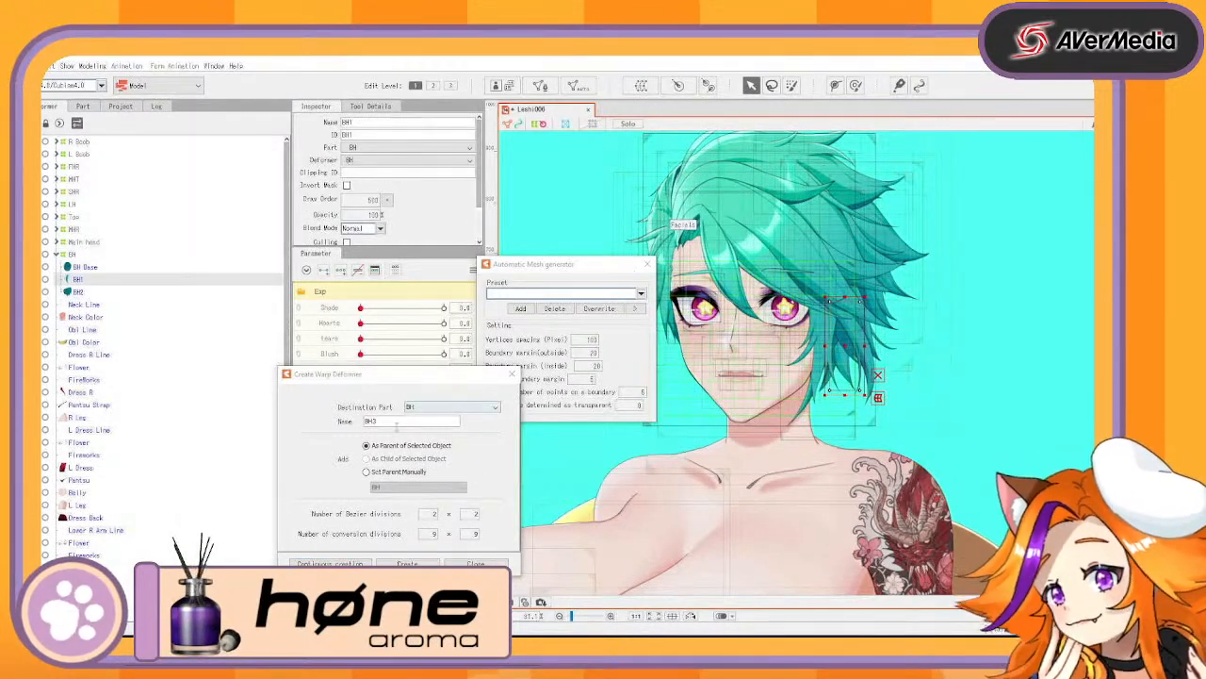
{"action": "type", "text": "1"}
{"action": "left_click", "coordinate": [329, 563]}
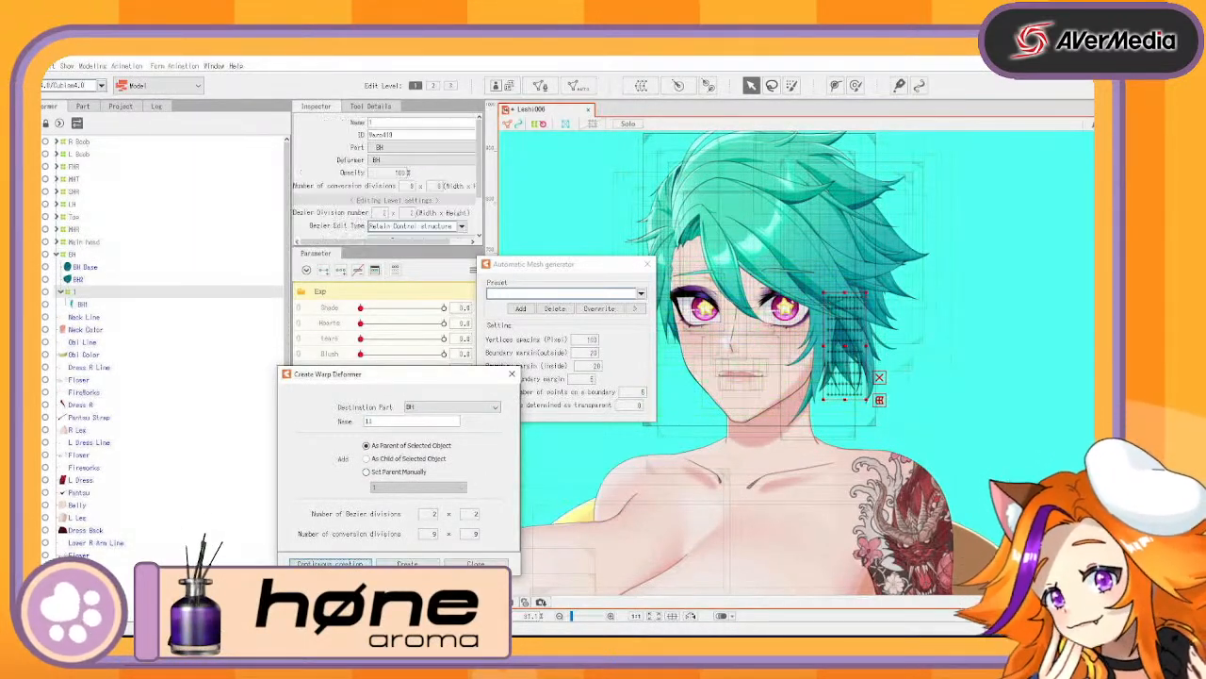
{"action": "left_click", "coordinate": [85, 281]}
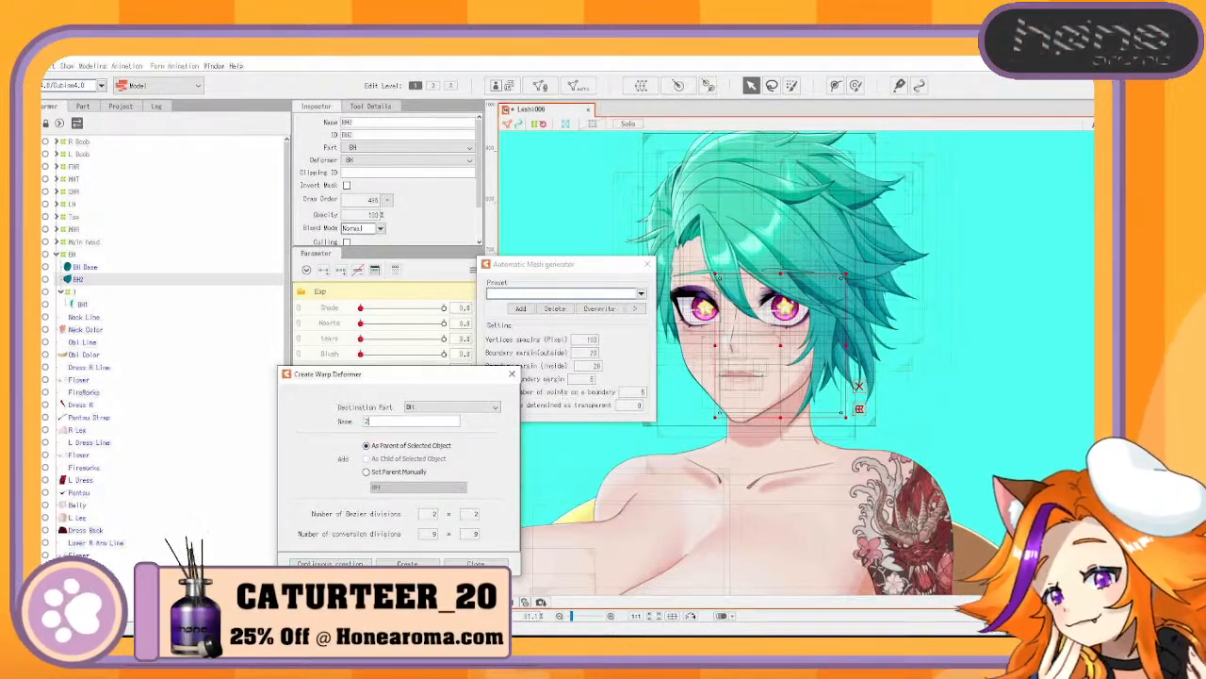
{"action": "left_click", "coordinate": [329, 563]}
Generate automatic meshes for BH Base, BH1 and BH2 using the Standard preset
{"action": "left_click", "coordinate": [83, 317]}
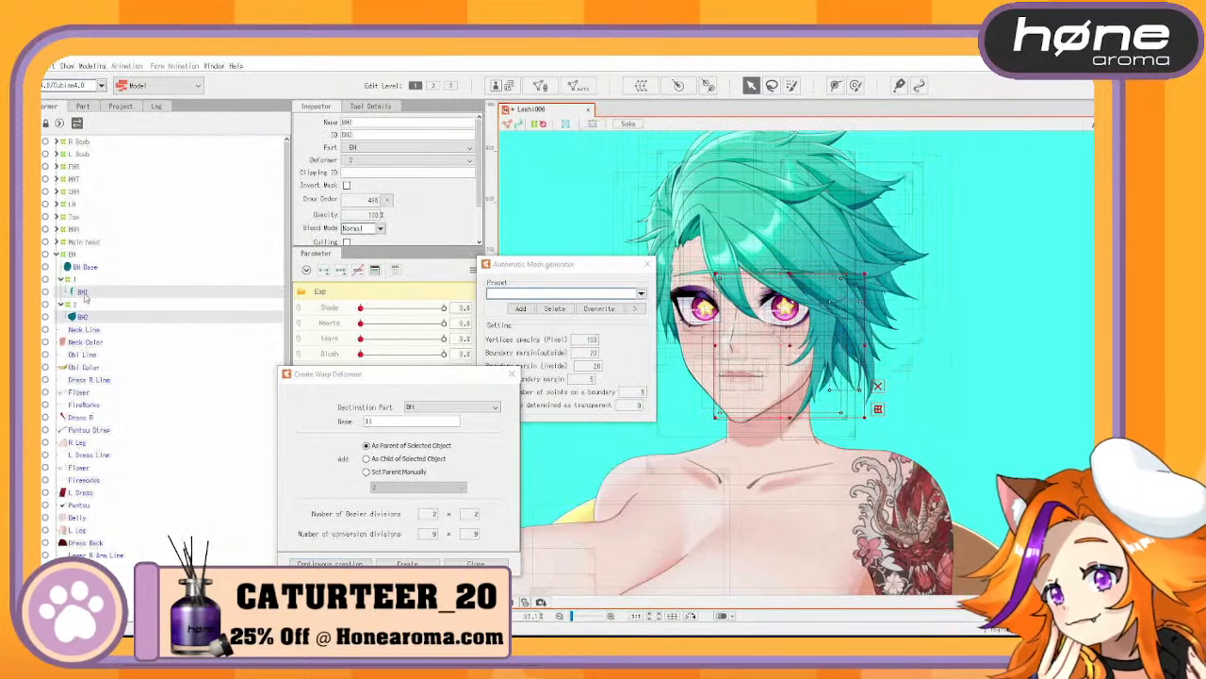
{"action": "left_click", "coordinate": [86, 268], "text": "ctrl"}
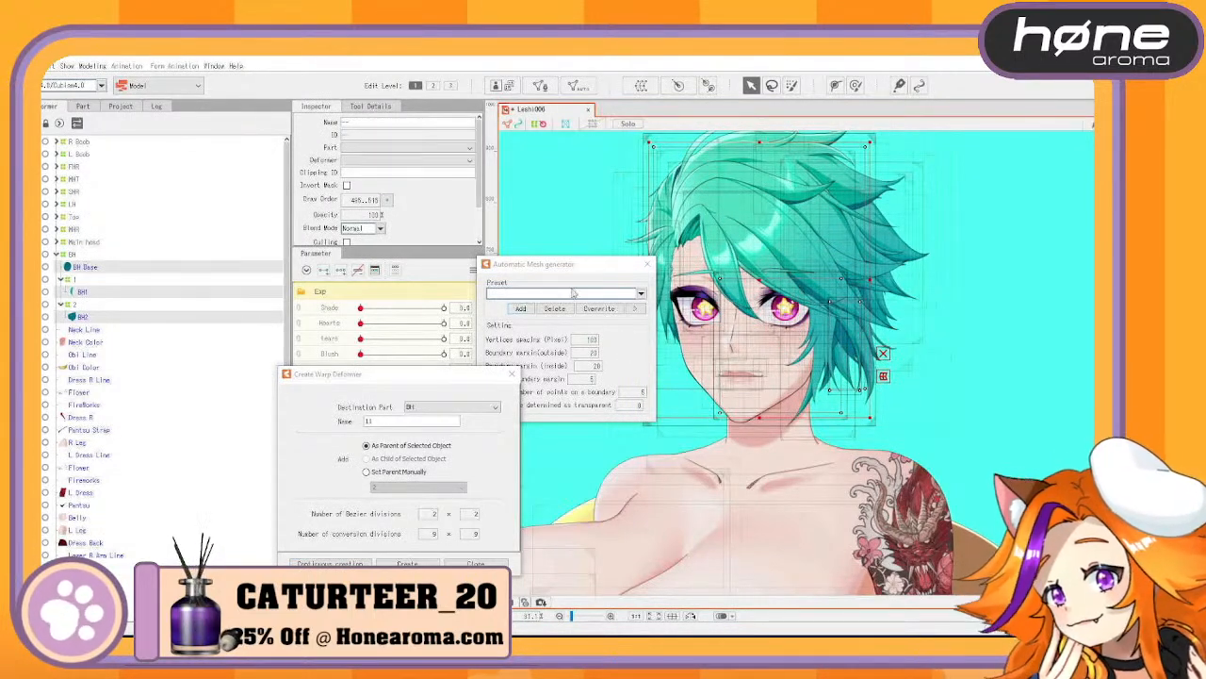
{"action": "left_click", "coordinate": [640, 294]}
{"action": "left_click", "coordinate": [568, 305]}
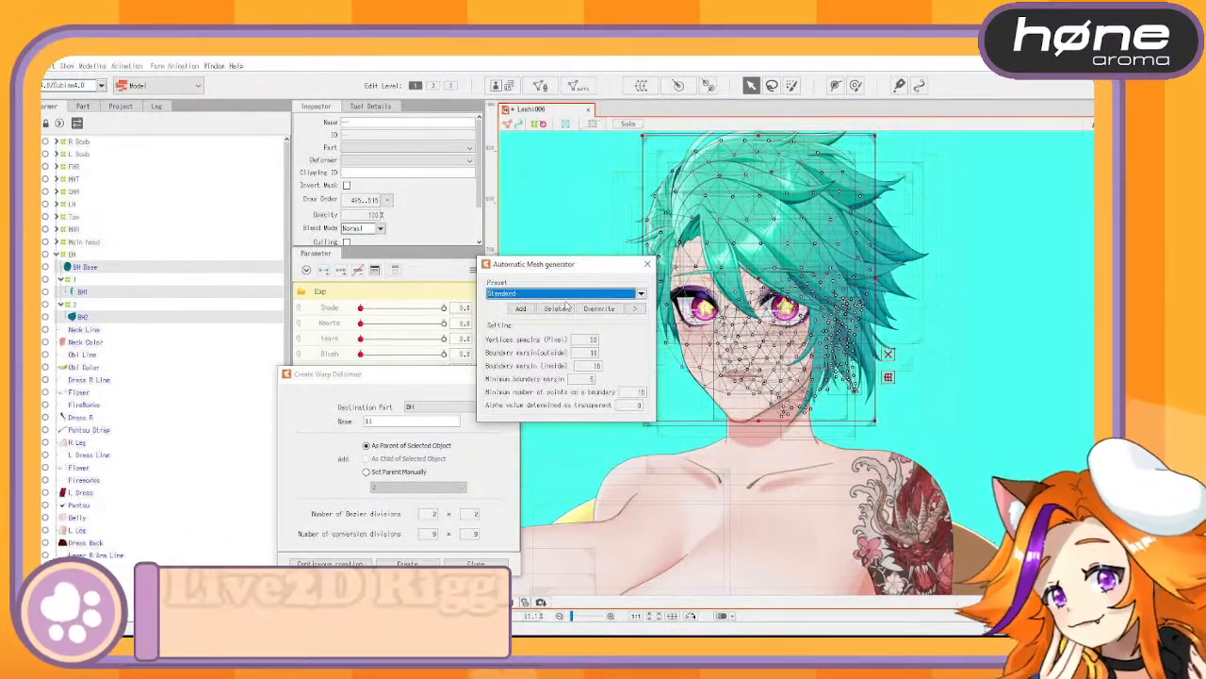
Duplicate deformers 1 and 2 twice and nest the same-numbered deformers inside one another around BH1 and BH2
{"action": "left_click", "coordinate": [82, 291]}
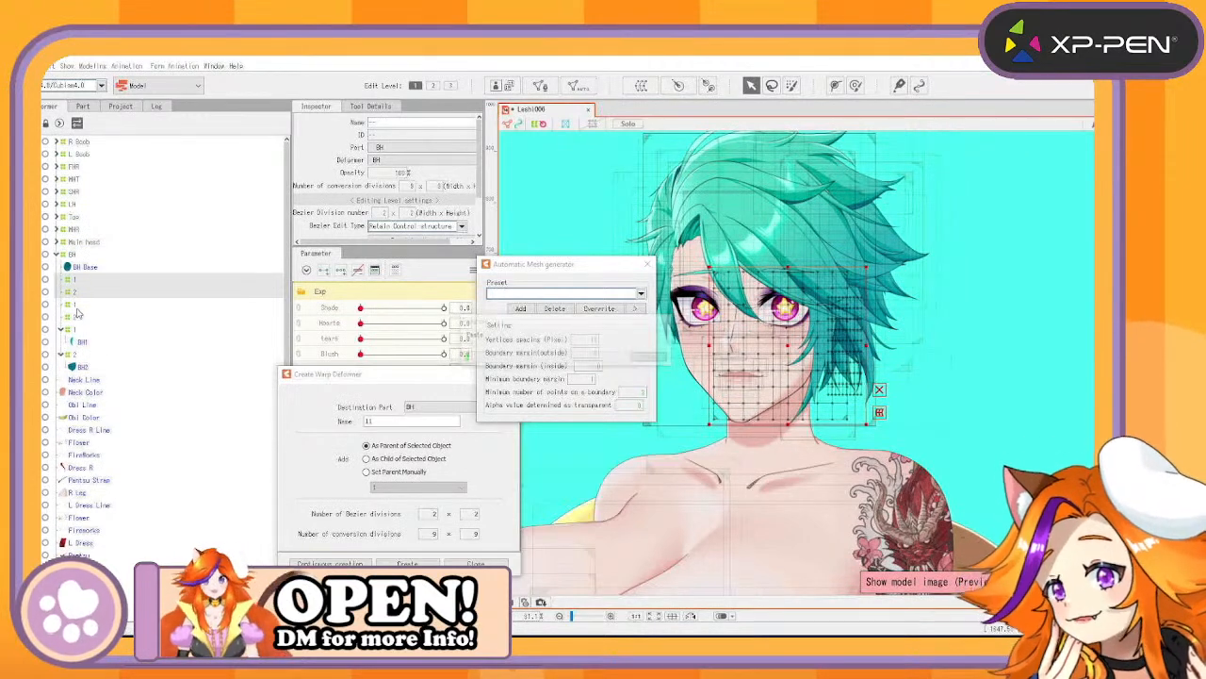
{"action": "left_click_drag", "start_coordinate": [79, 329], "coordinate": [78, 306]}
{"action": "left_click_drag", "start_coordinate": [79, 304], "coordinate": [77, 281]}
{"action": "left_click_drag", "start_coordinate": [75, 331], "coordinate": [73, 309]}
Duplicate the BH deformer twice and nest the three BH deformers inside one another
{"action": "left_click", "coordinate": [71, 255]}
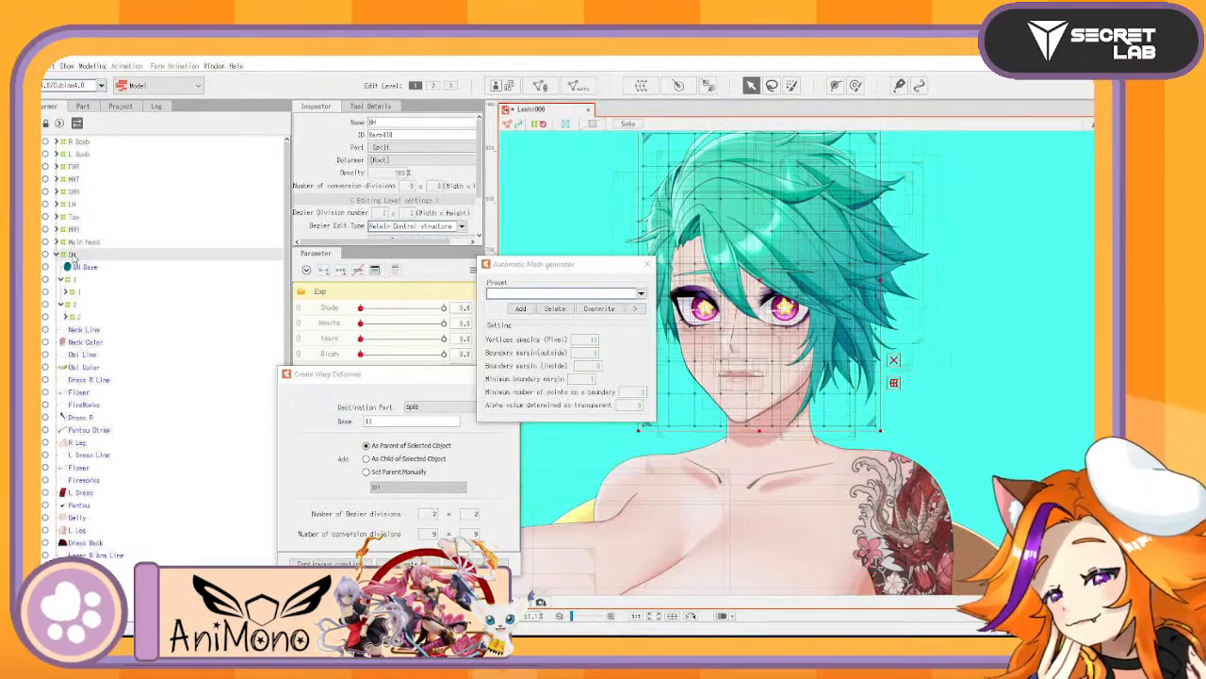
{"action": "key", "text": "ctrl+v"}
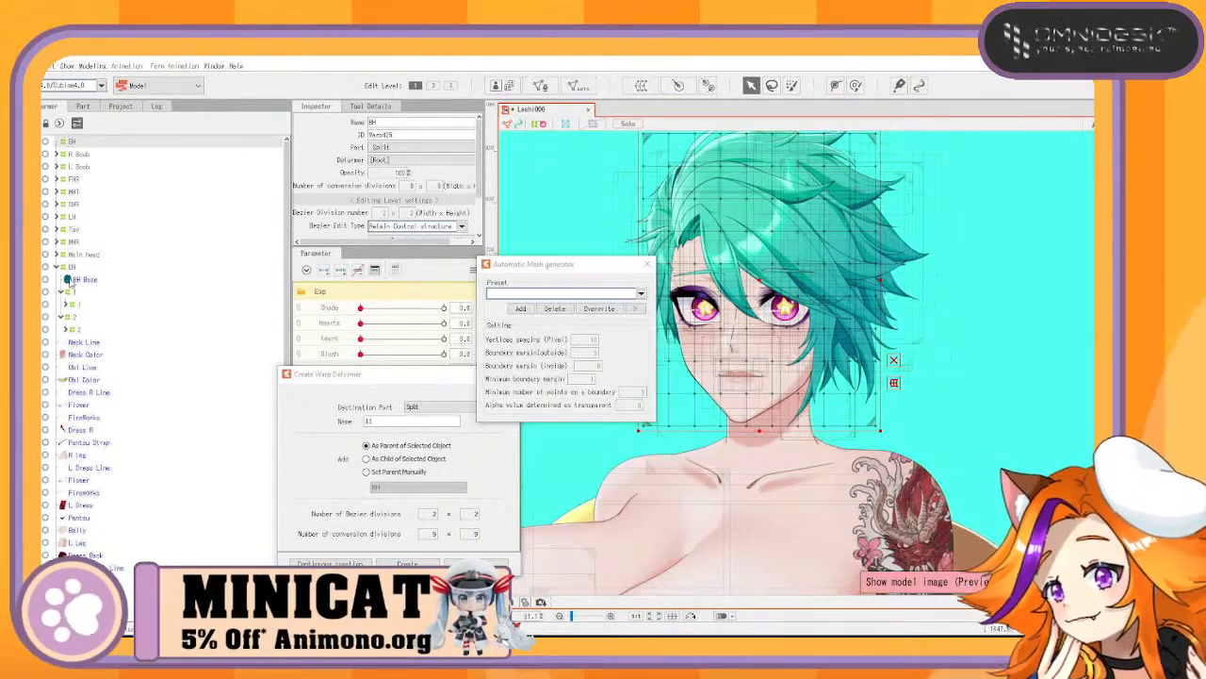
{"action": "key", "text": "ctrl+v"}
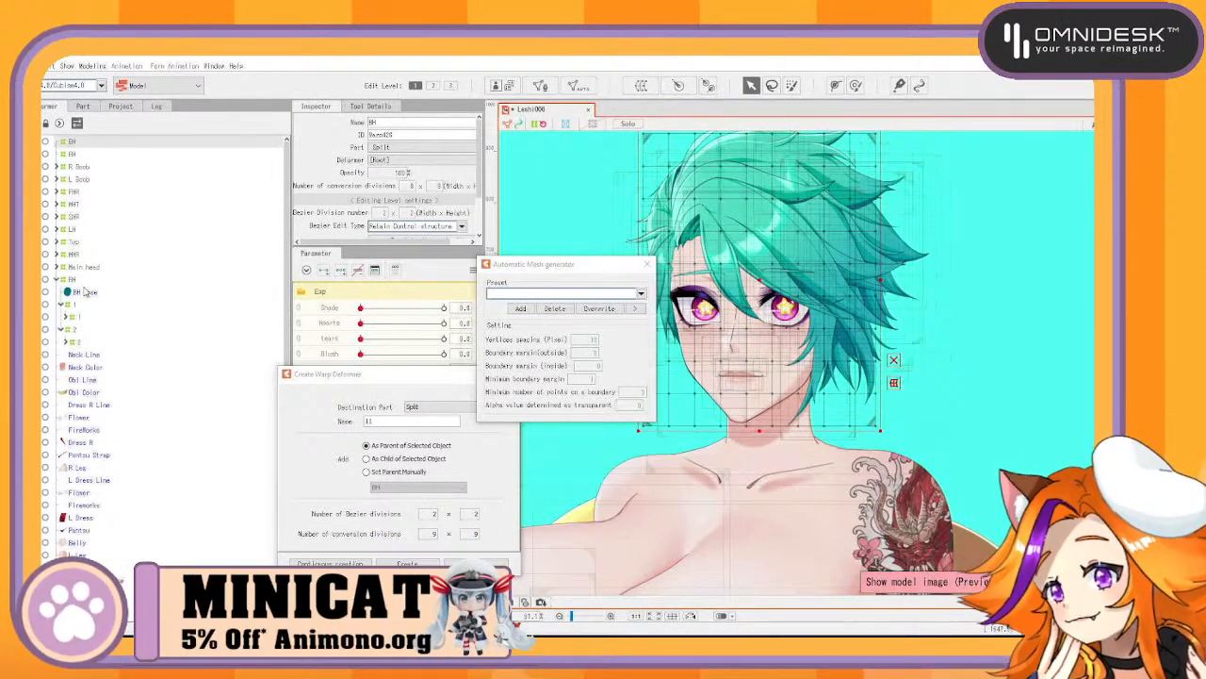
{"action": "left_click", "coordinate": [72, 280]}
{"action": "left_click_drag", "start_coordinate": [73, 280], "coordinate": [58, 143]}
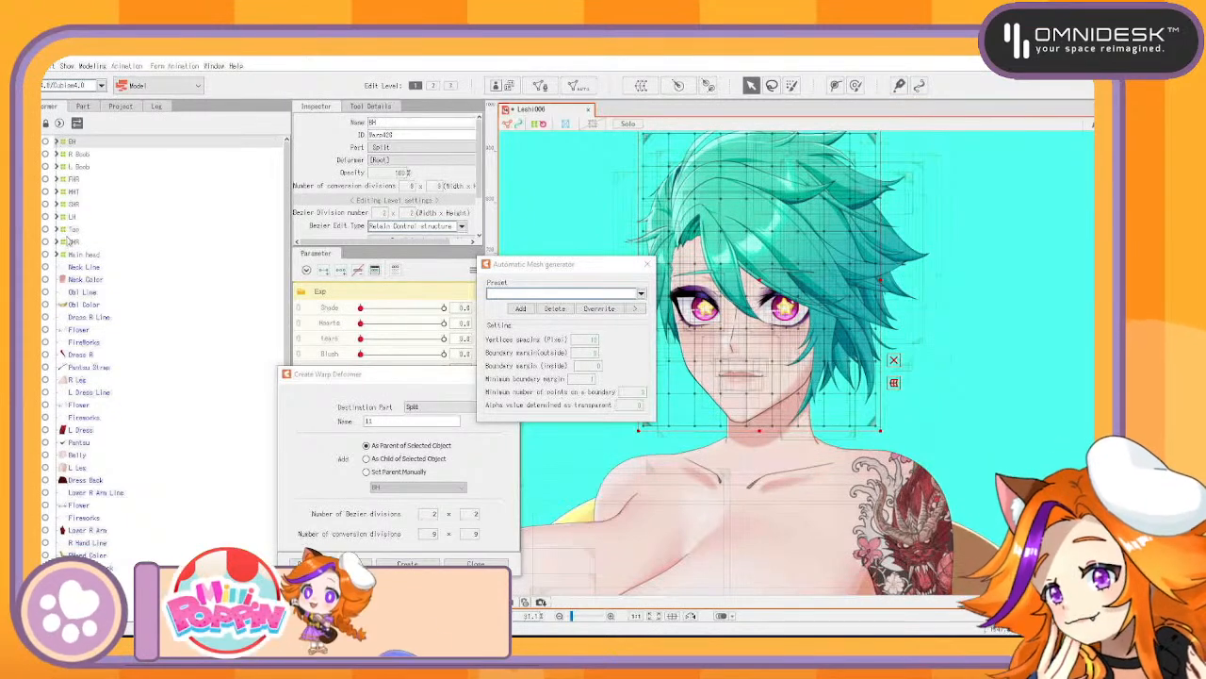
Select the Neck Line and Neck Color meshes and start naming a new parent warp deformer for them
{"action": "left_click", "coordinate": [85, 267]}
{"action": "left_click", "coordinate": [85, 279], "text": "ctrl"}
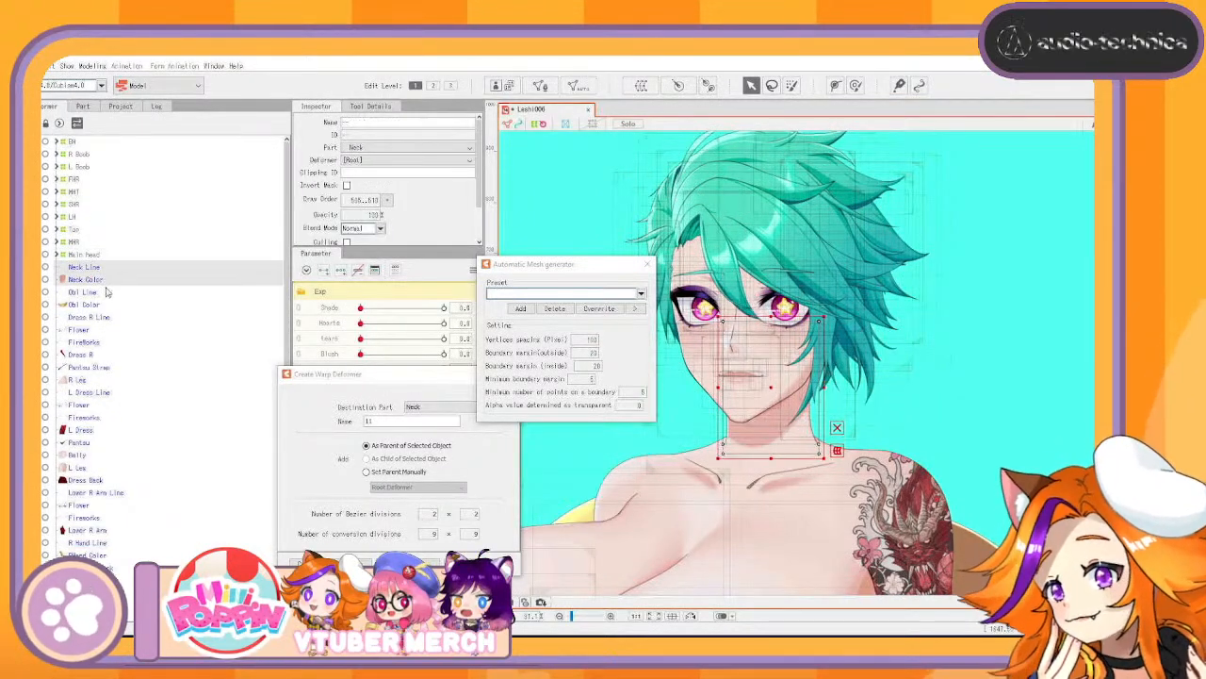
{"action": "left_click", "coordinate": [302, 407]}
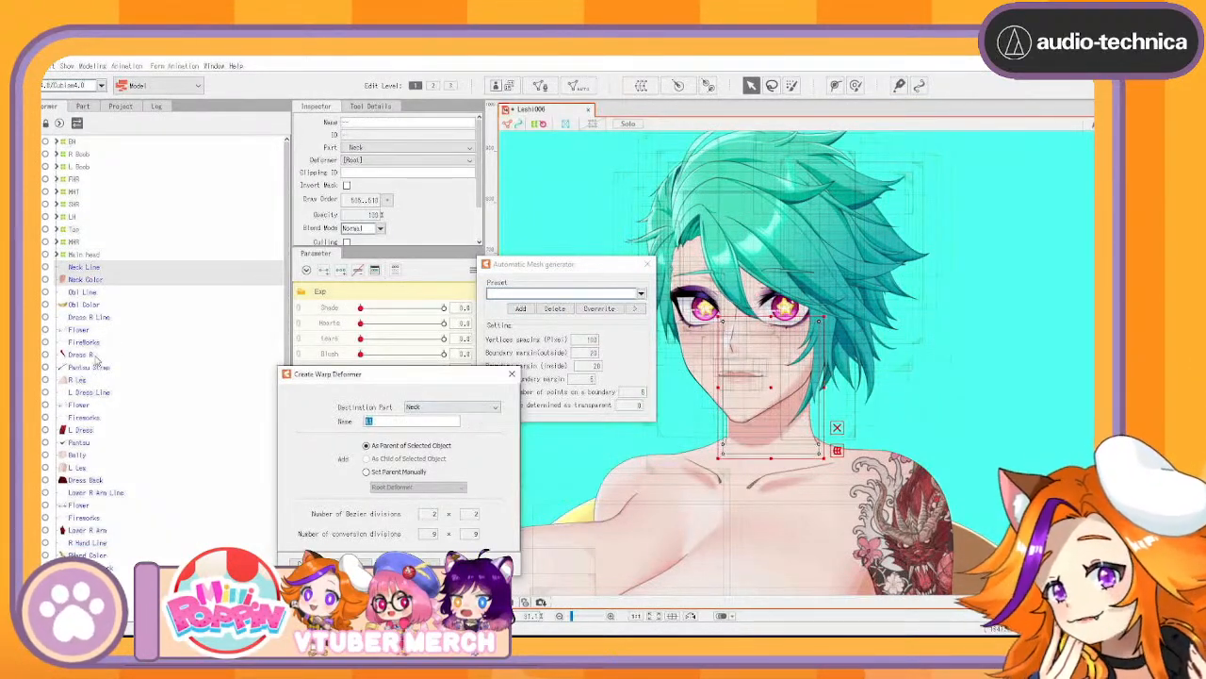
Create a warp deformer named Neck as parent of the Neck Line and Neck Color art meshes
{"action": "type", "text": "Neck Line"}
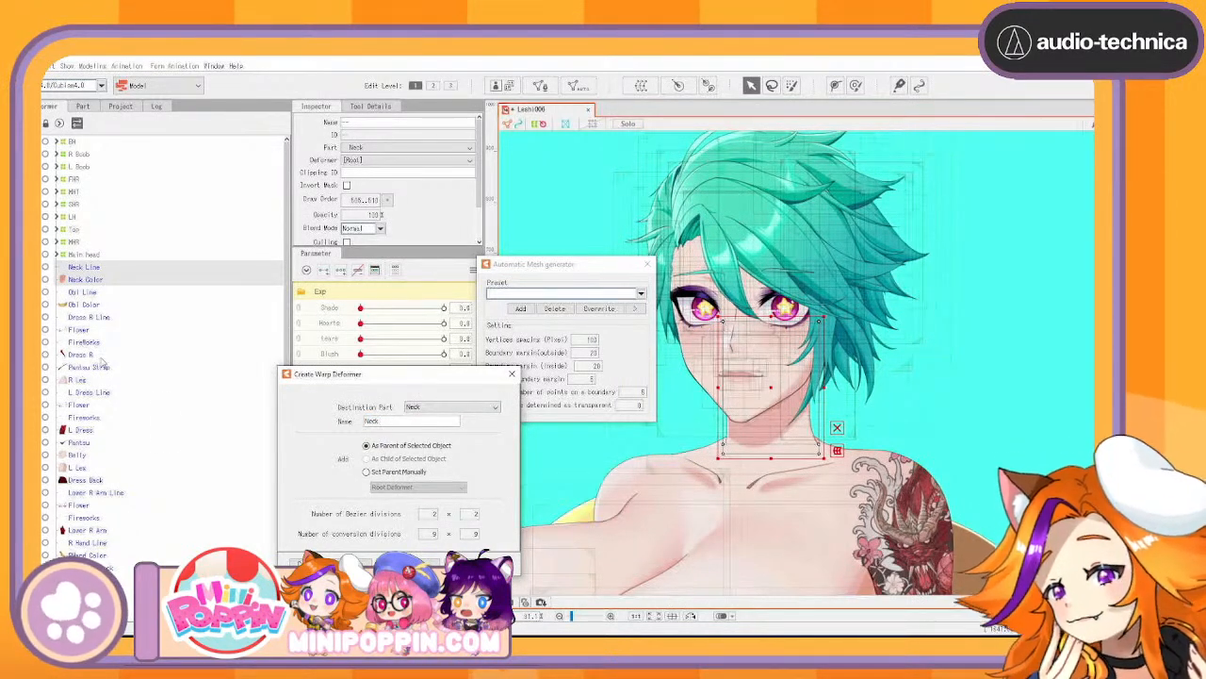
{"action": "left_click", "coordinate": [332, 563]}
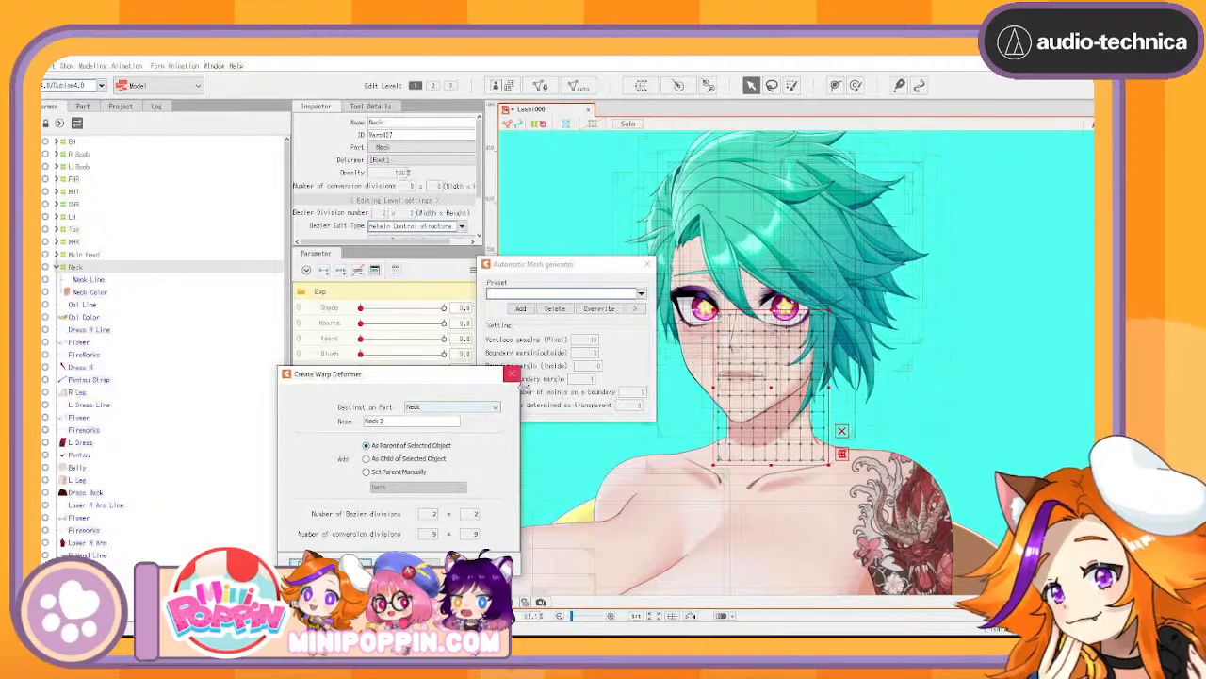
{"action": "left_click", "coordinate": [647, 264]}
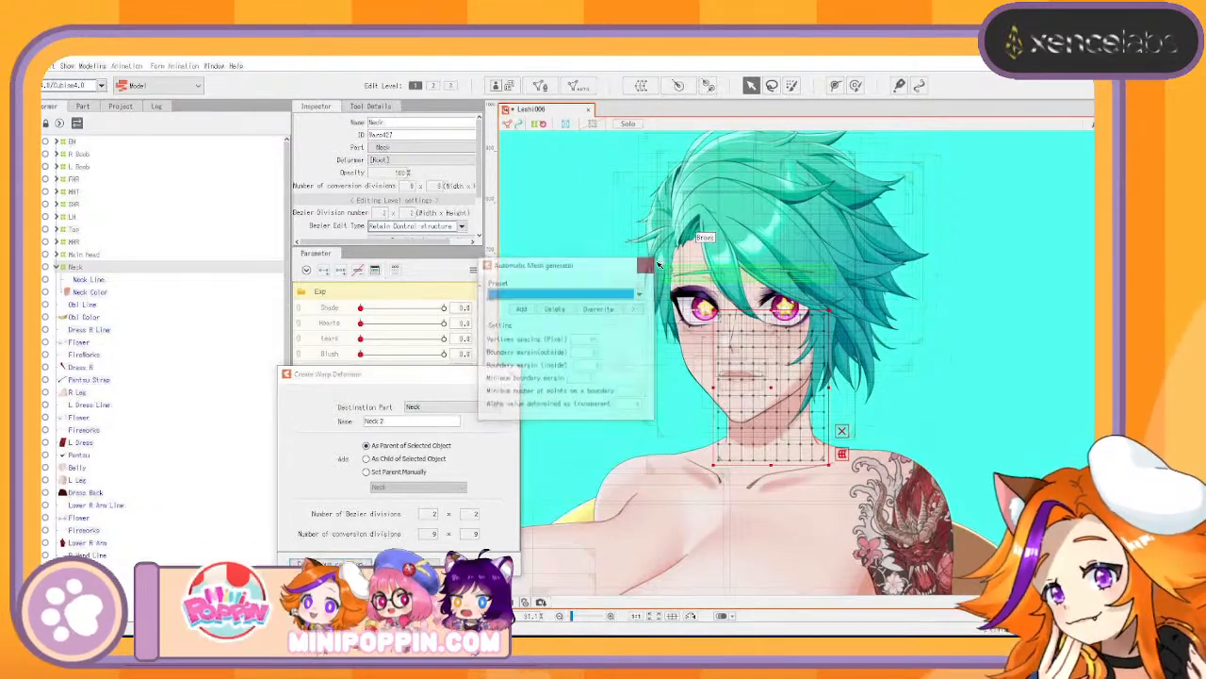
Generate an automatic mesh for Neck Color with the Standard preset
{"action": "left_click", "coordinate": [94, 292]}
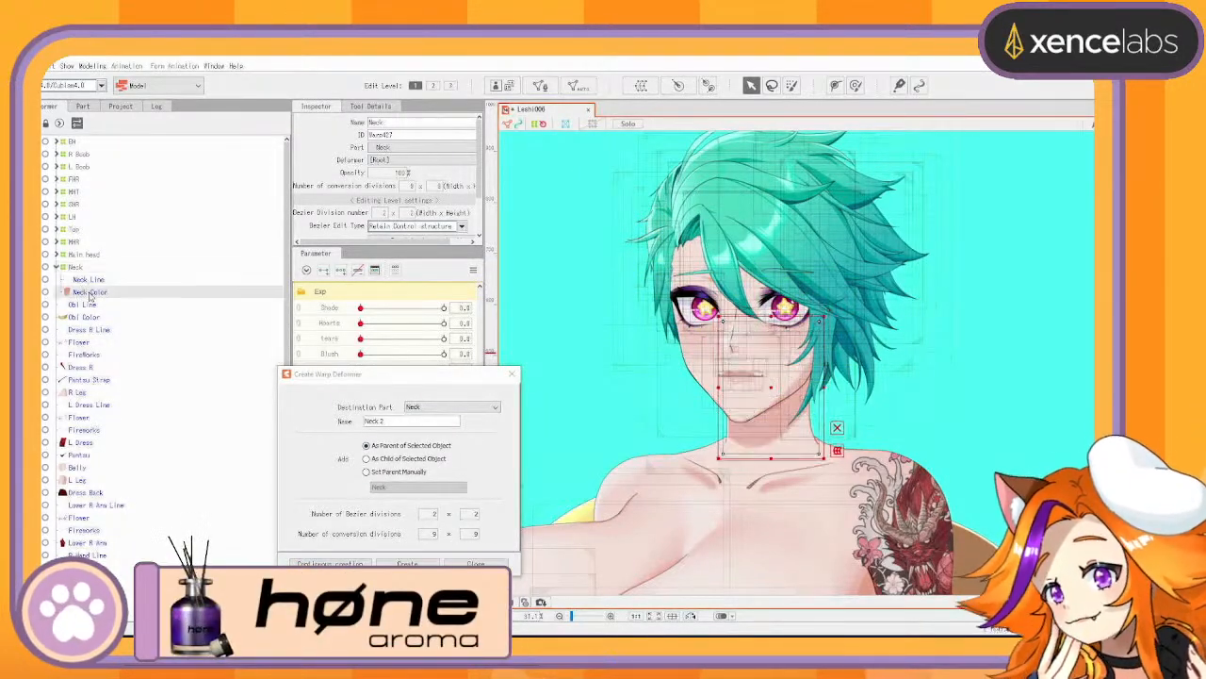
{"action": "mouse_move", "coordinate": [773, 391]}
{"action": "left_mouse_down"}
{"action": "mouse_move", "coordinate": [773, 372]}
{"action": "mouse_move", "coordinate": [784, 406]}
{"action": "left_mouse_up"}
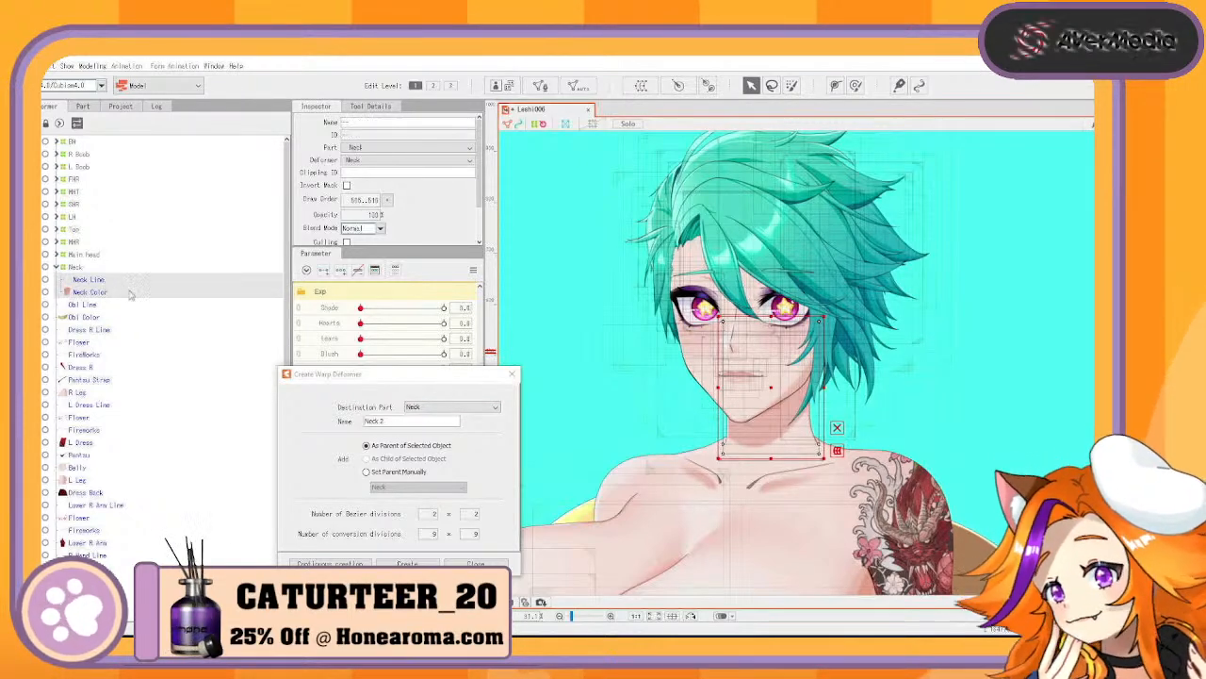
{"action": "left_click", "coordinate": [123, 304]}
{"action": "left_click", "coordinate": [132, 294]}
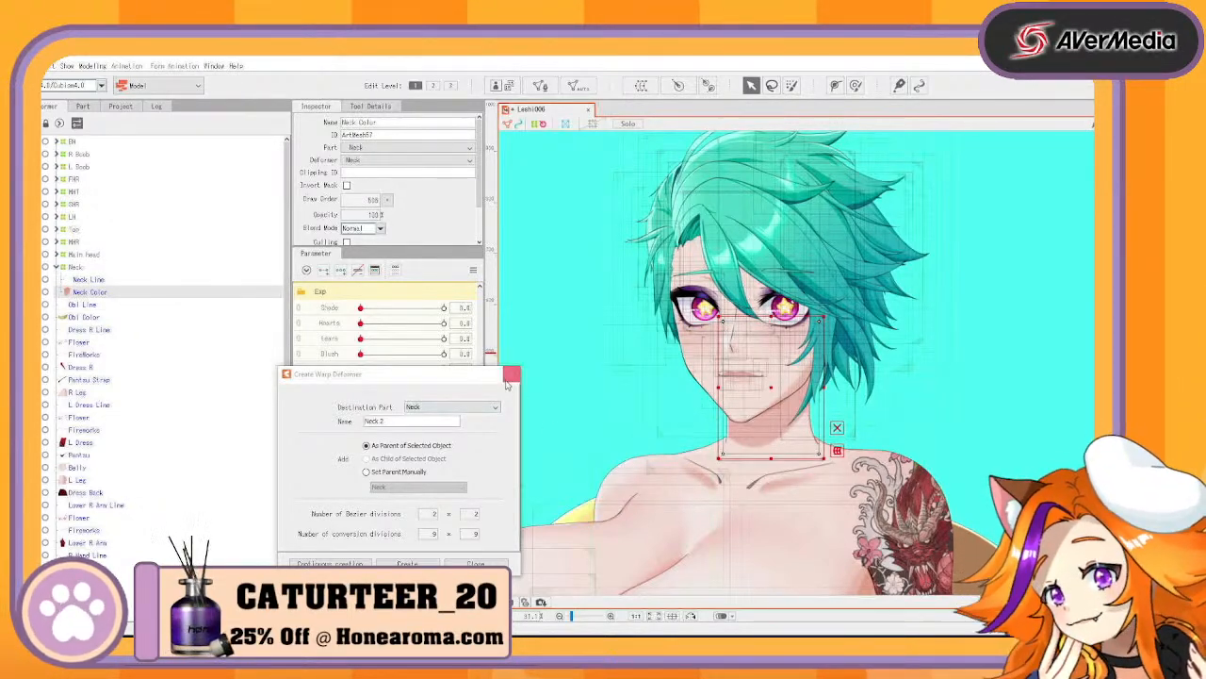
{"action": "left_click", "coordinate": [106, 67]}
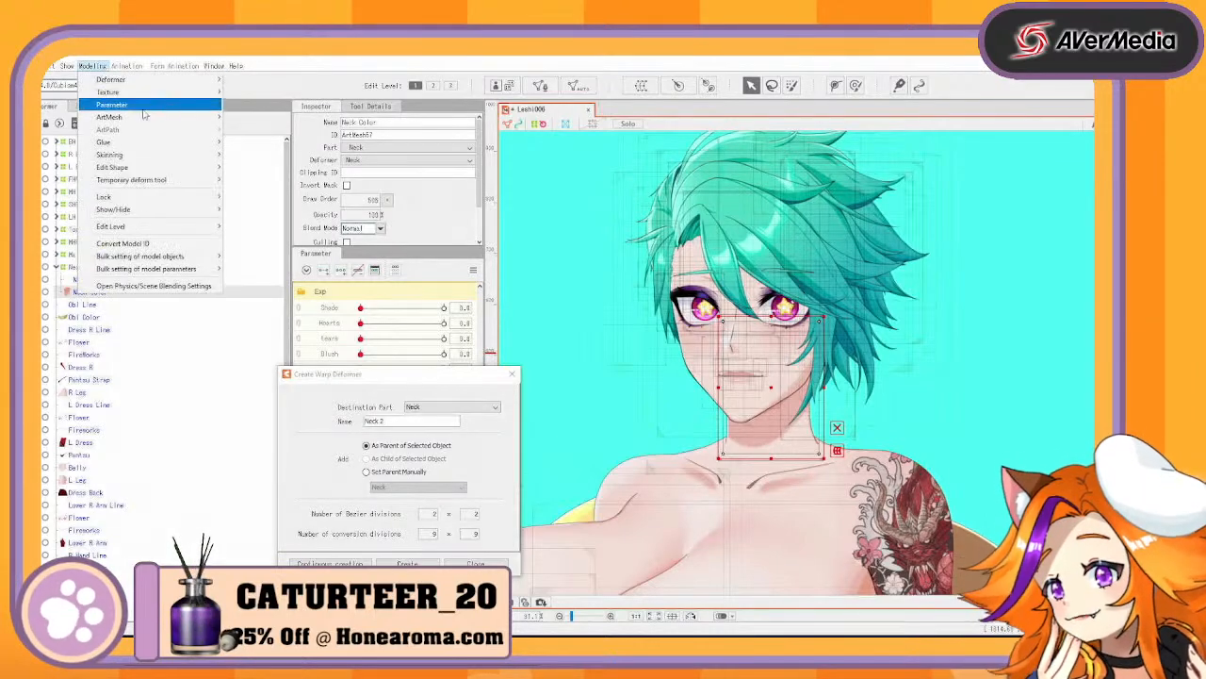
{"action": "left_click", "coordinate": [287, 70]}
{"action": "left_click", "coordinate": [577, 86]}
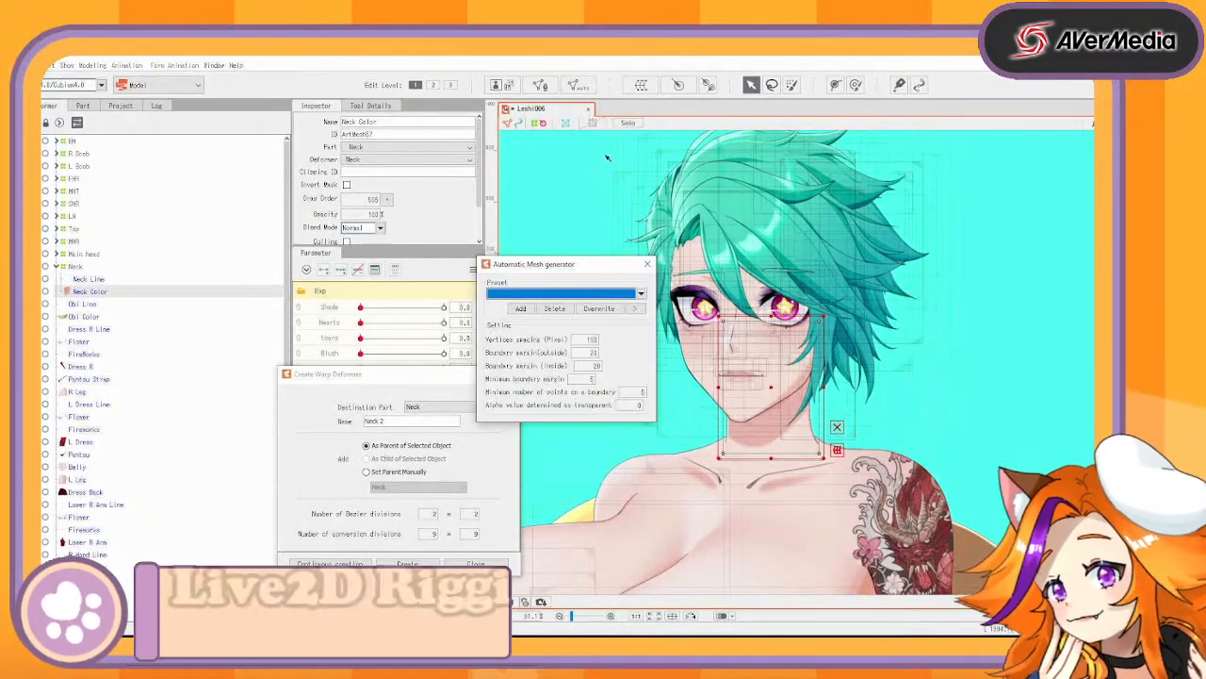
{"action": "left_click", "coordinate": [551, 294]}
{"action": "left_click", "coordinate": [529, 306]}
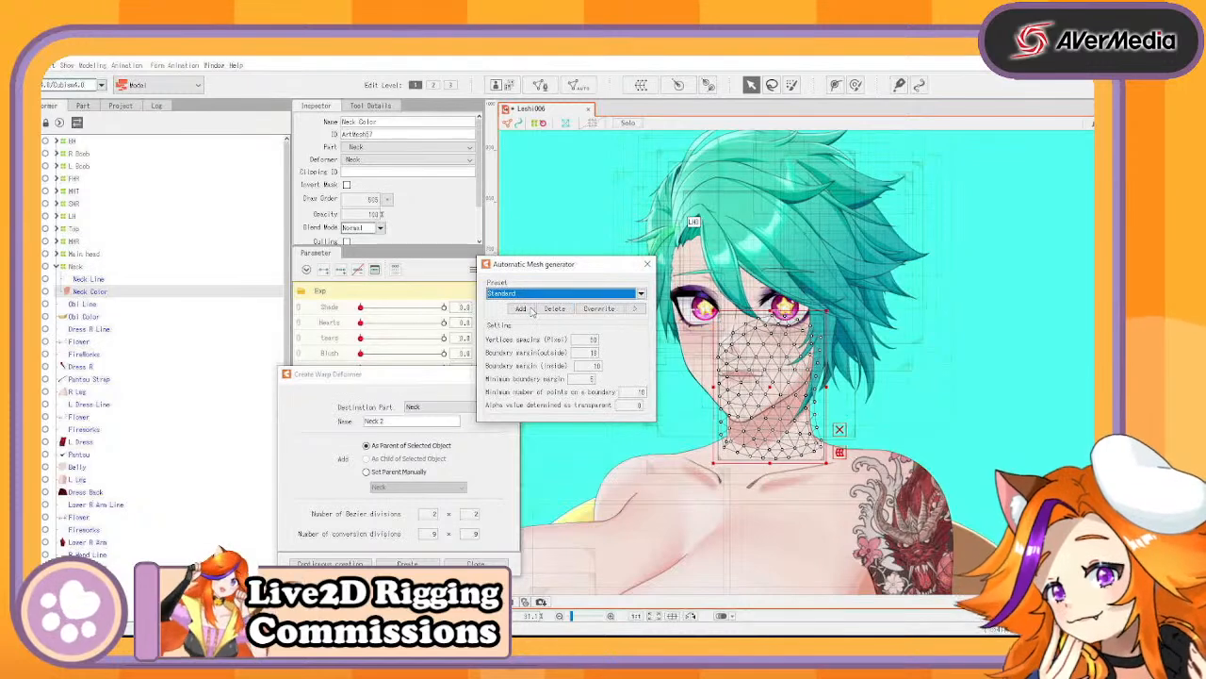
Generate an automatic mesh for Neck Line with the Standard preset and open that mesh for manual editing
{"action": "left_click", "coordinate": [118, 280]}
{"action": "left_click", "coordinate": [528, 293]}
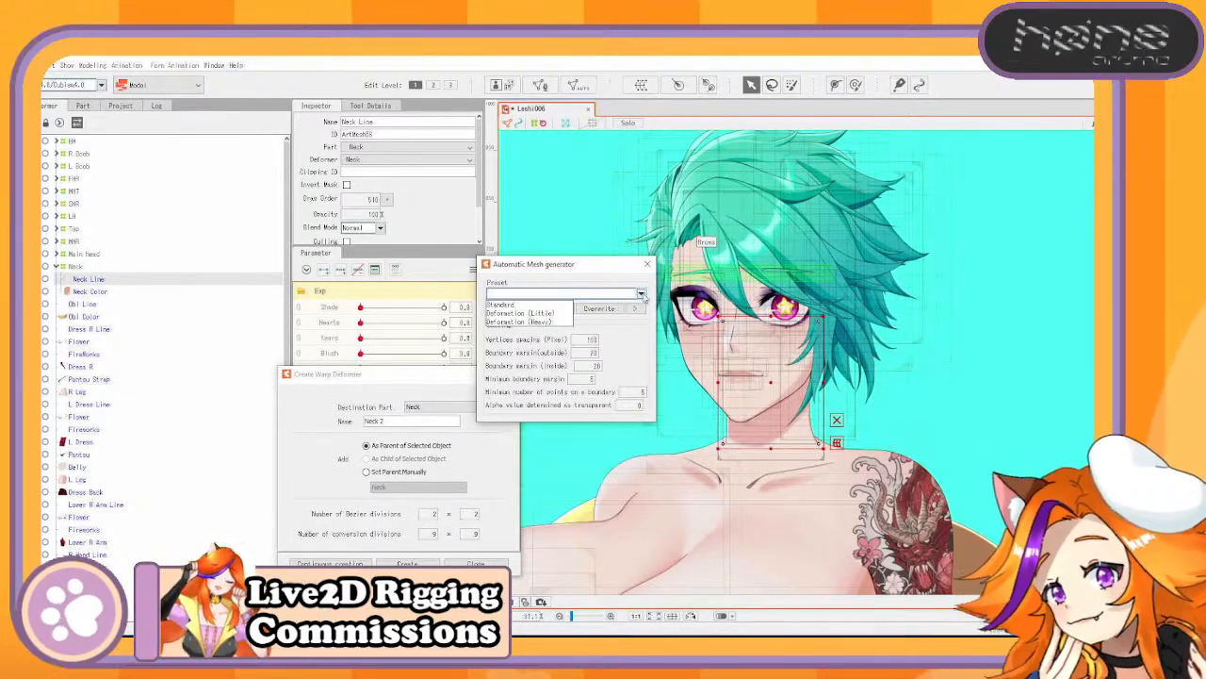
{"action": "left_click", "coordinate": [517, 305]}
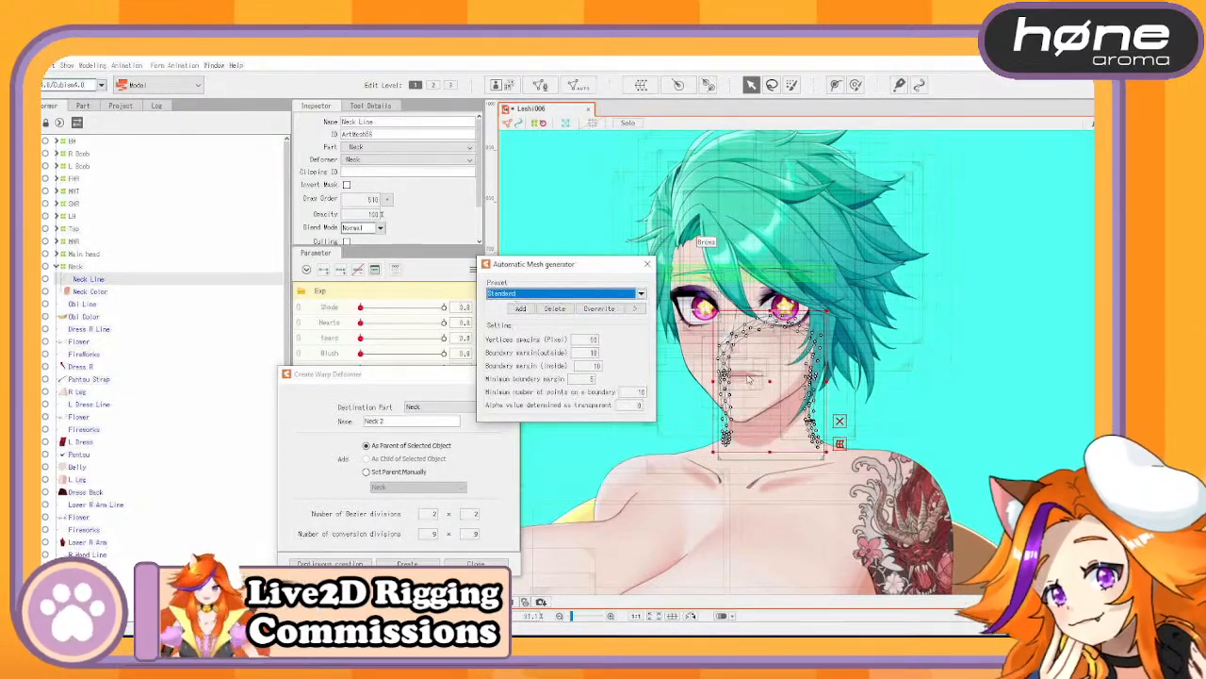
{"action": "scroll", "coordinate": [749, 374], "scroll_direction": "up", "scroll_amount": 5}
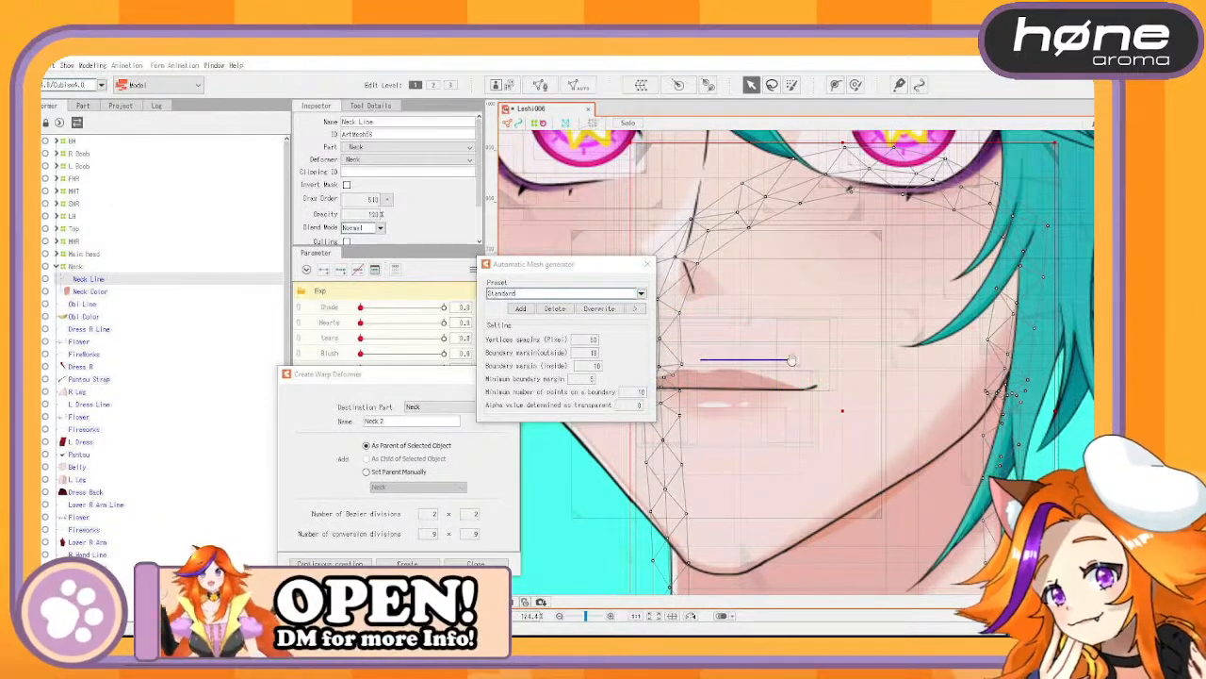
{"action": "left_click", "coordinate": [540, 85]}
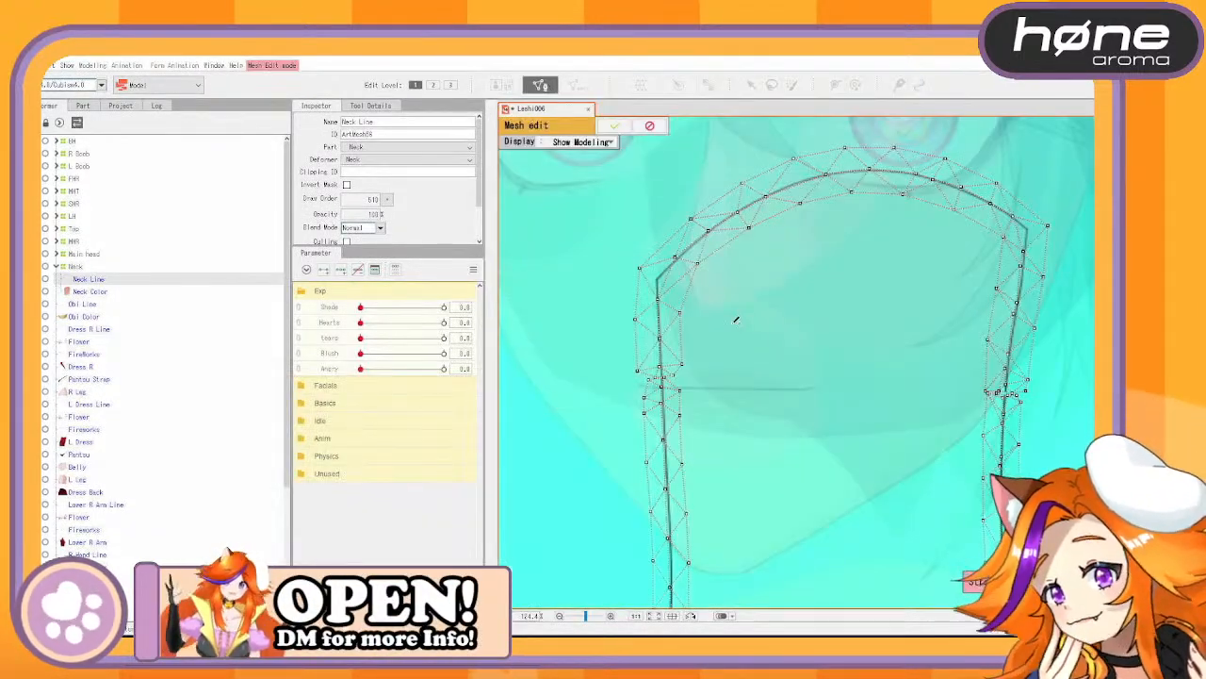
{"action": "scroll", "coordinate": [691, 361], "scroll_direction": "up", "scroll_amount": 3}
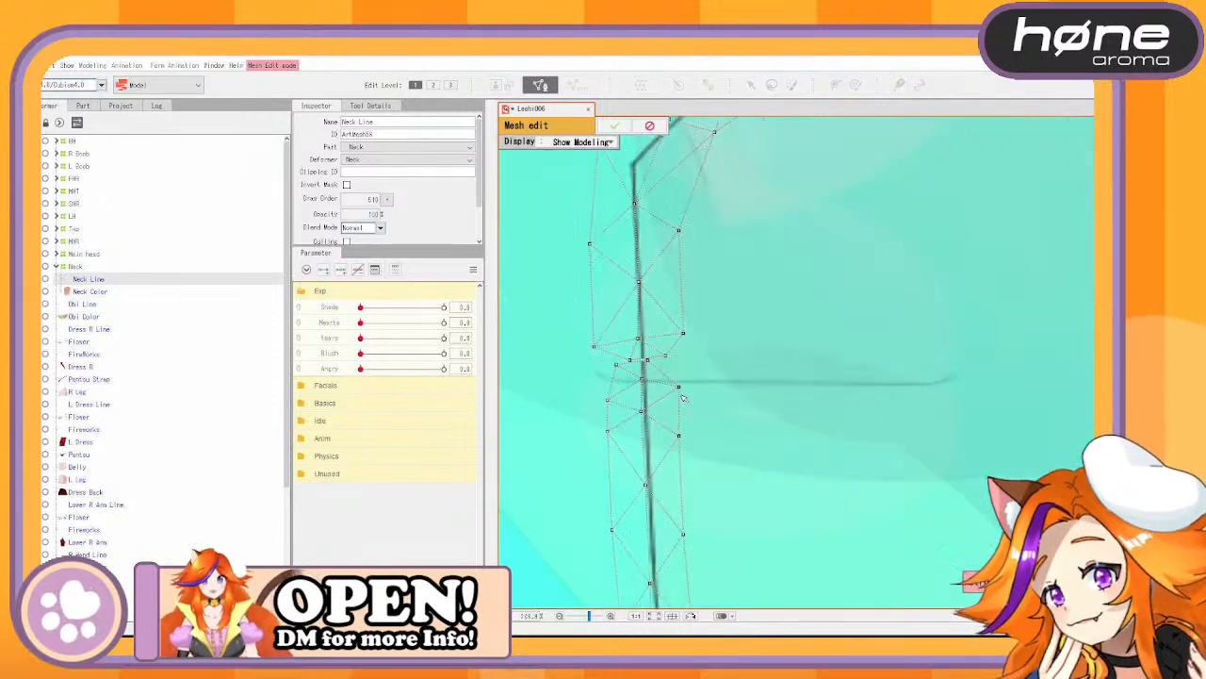
{"action": "left_click", "coordinate": [685, 308]}
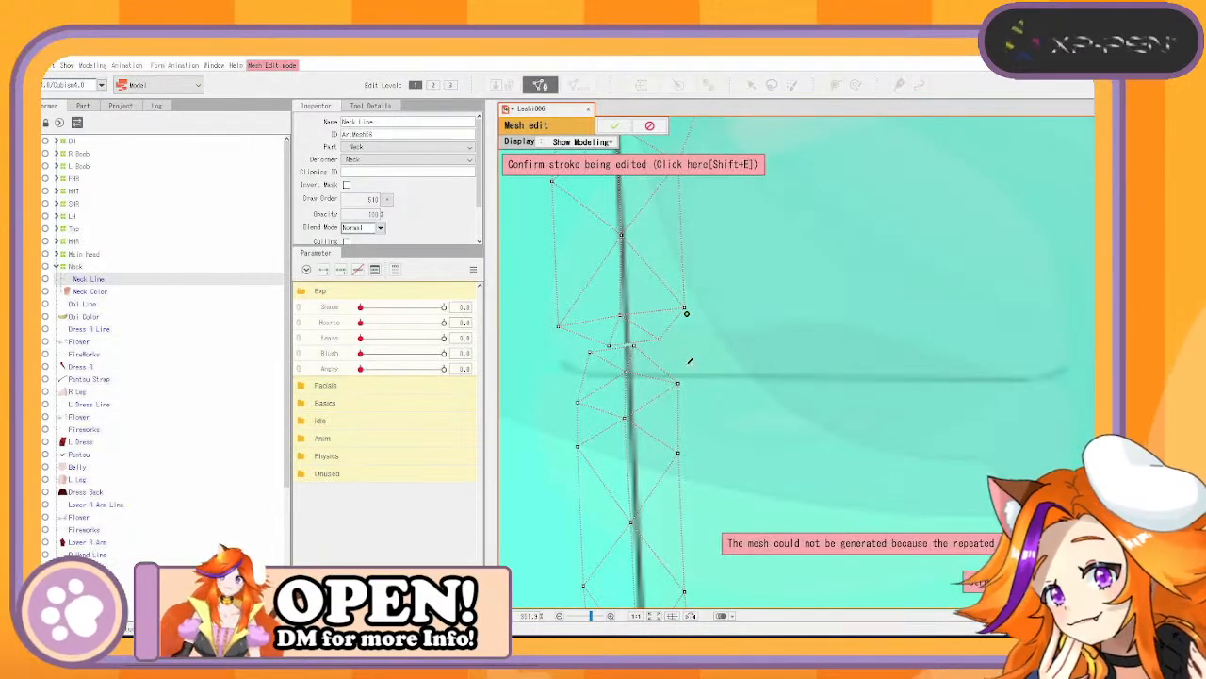
{"action": "key", "text": "ctrl+z"}
{"action": "left_click", "coordinate": [687, 305]}
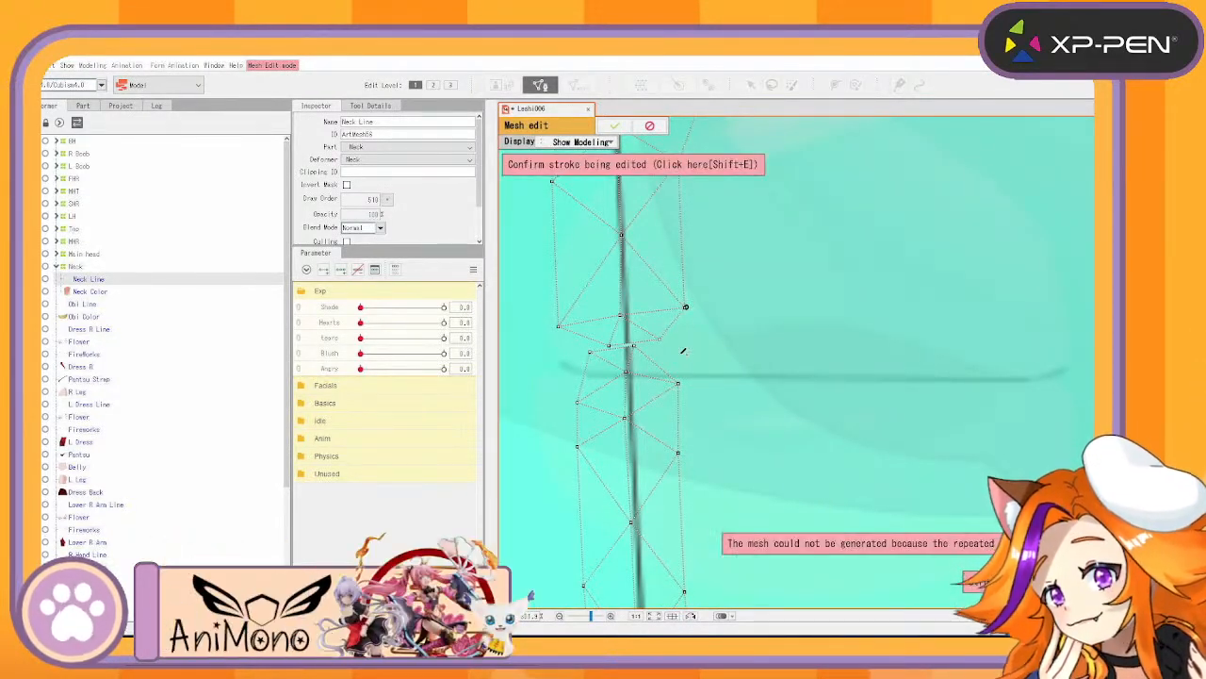
Join the separated Neck Line mesh sections at mouth height on the left neck outline with added edges and Auto connect
{"action": "left_click", "coordinate": [373, 107]}
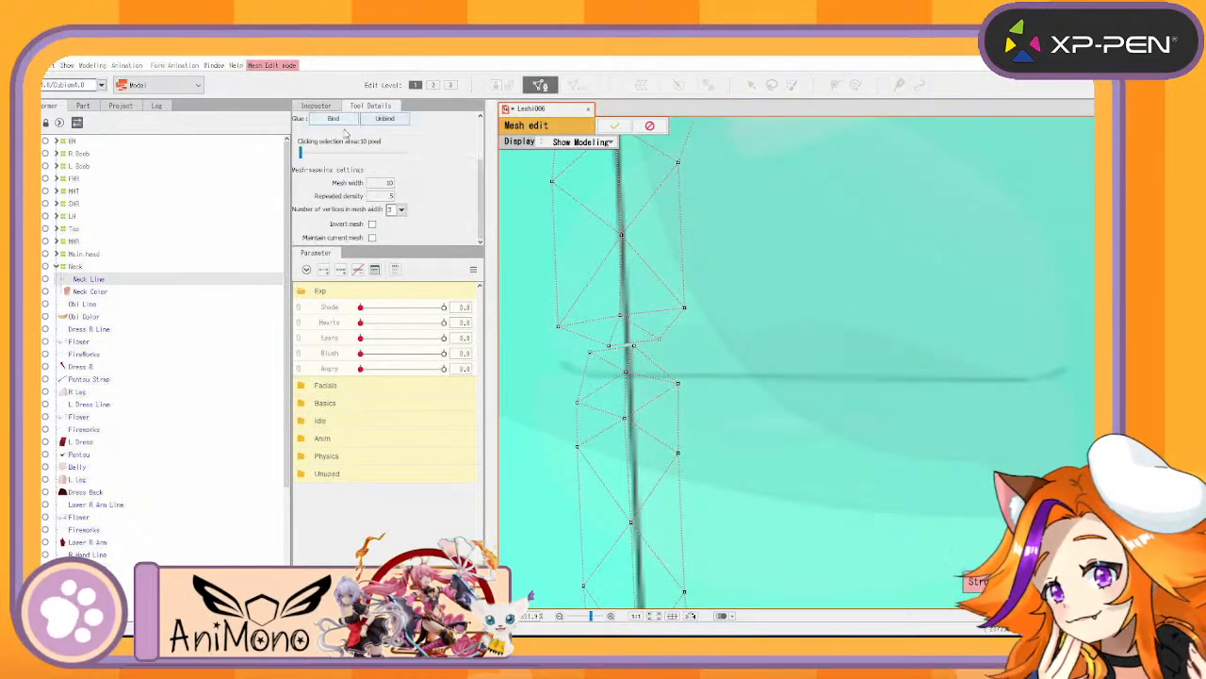
{"action": "scroll", "coordinate": [345, 187], "scroll_direction": "up", "scroll_amount": 2}
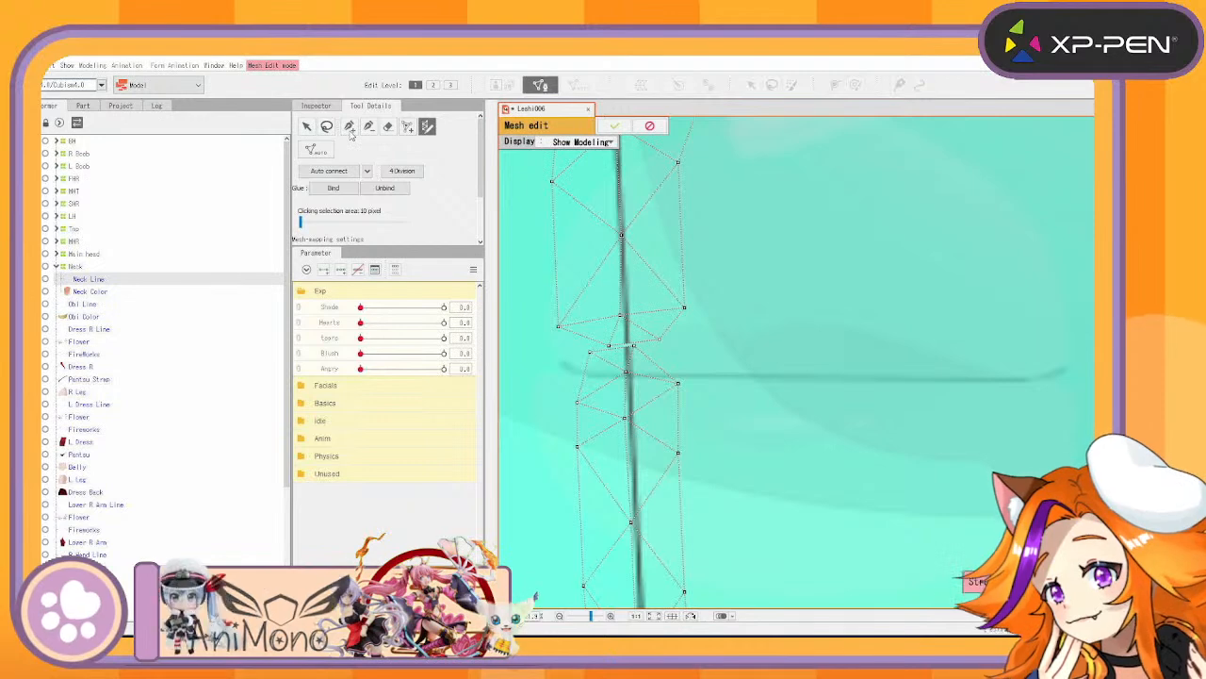
{"action": "left_click", "coordinate": [349, 126]}
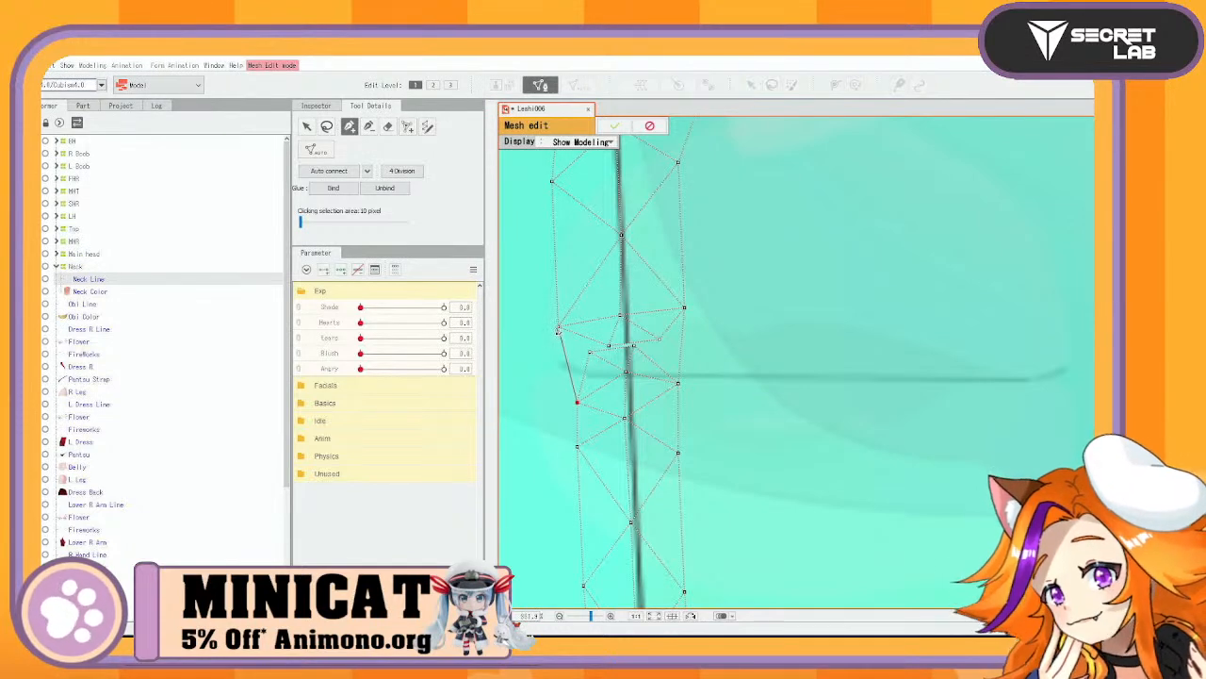
{"action": "scroll", "coordinate": [940, 413], "scroll_direction": "down", "scroll_amount": 4}
{"action": "left_click_drag", "start_coordinate": [990, 407], "coordinate": [860, 360]}
{"action": "left_click", "coordinate": [603, 315]}
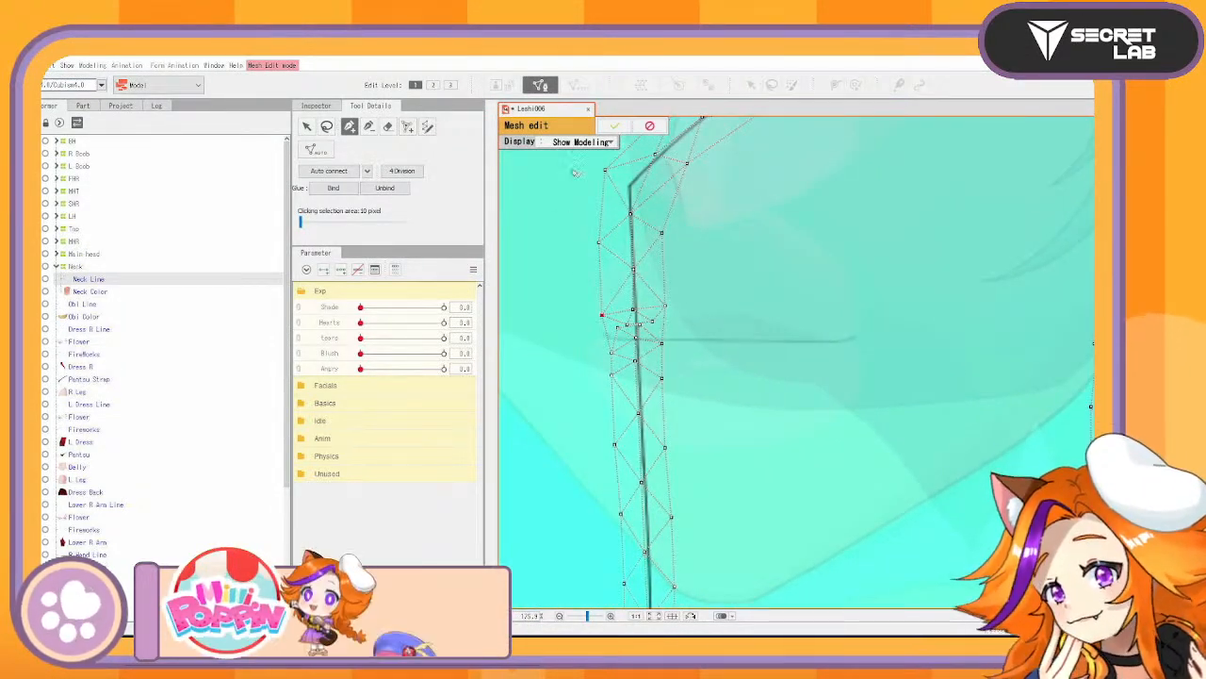
{"action": "left_click", "coordinate": [329, 171]}
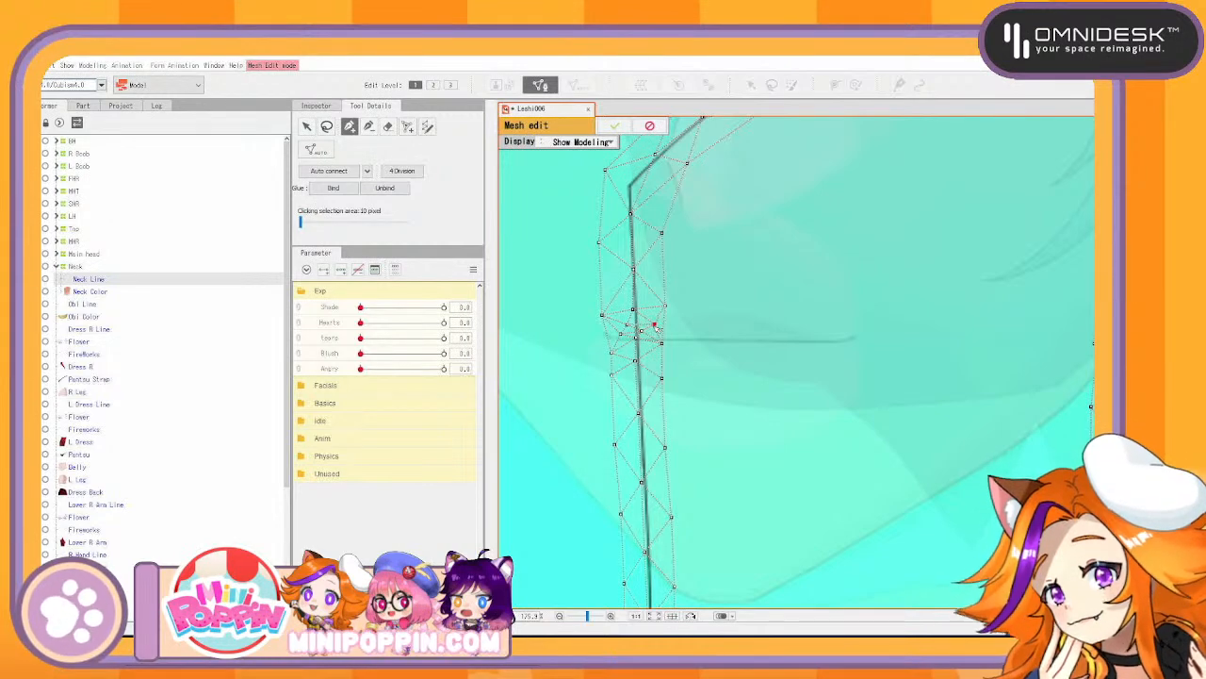
Reposition the vertices around the upper break in the right neck outline and connect the mesh sections across it
{"action": "left_click_drag", "start_coordinate": [912, 355], "coordinate": [808, 536]}
{"action": "left_click_drag", "start_coordinate": [990, 432], "coordinate": [709, 382]}
{"action": "scroll", "coordinate": [789, 505], "scroll_direction": "up", "scroll_amount": 5}
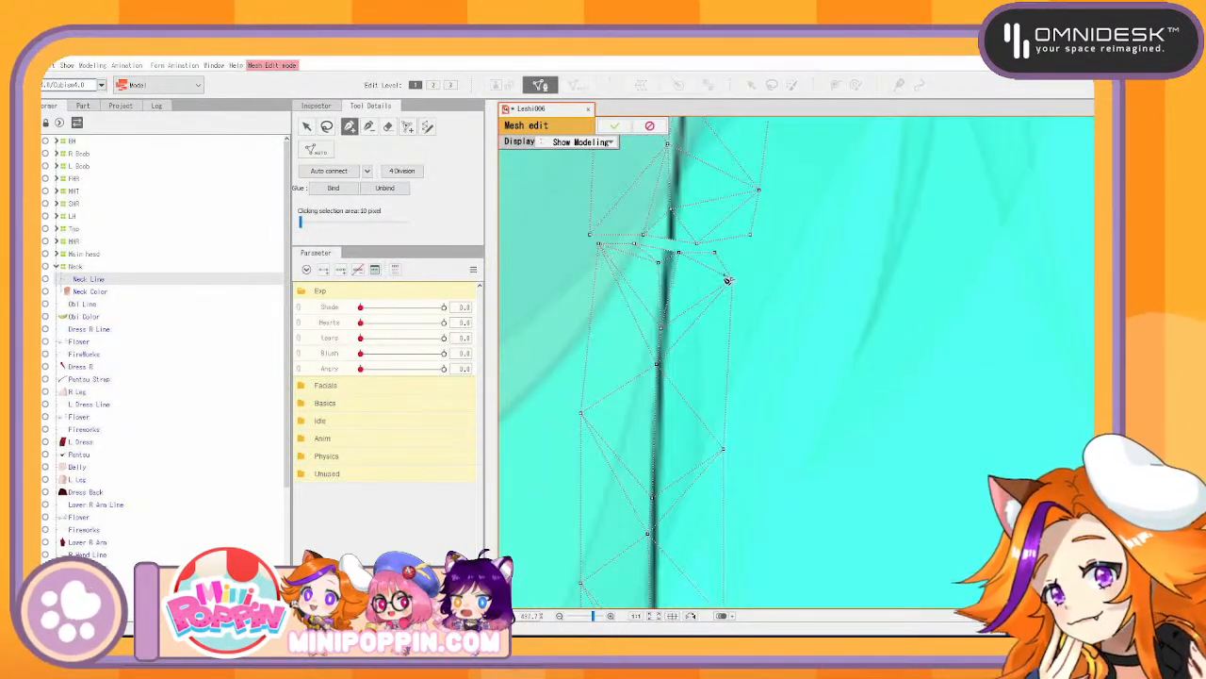
{"action": "left_click_drag", "start_coordinate": [715, 253], "coordinate": [742, 263]}
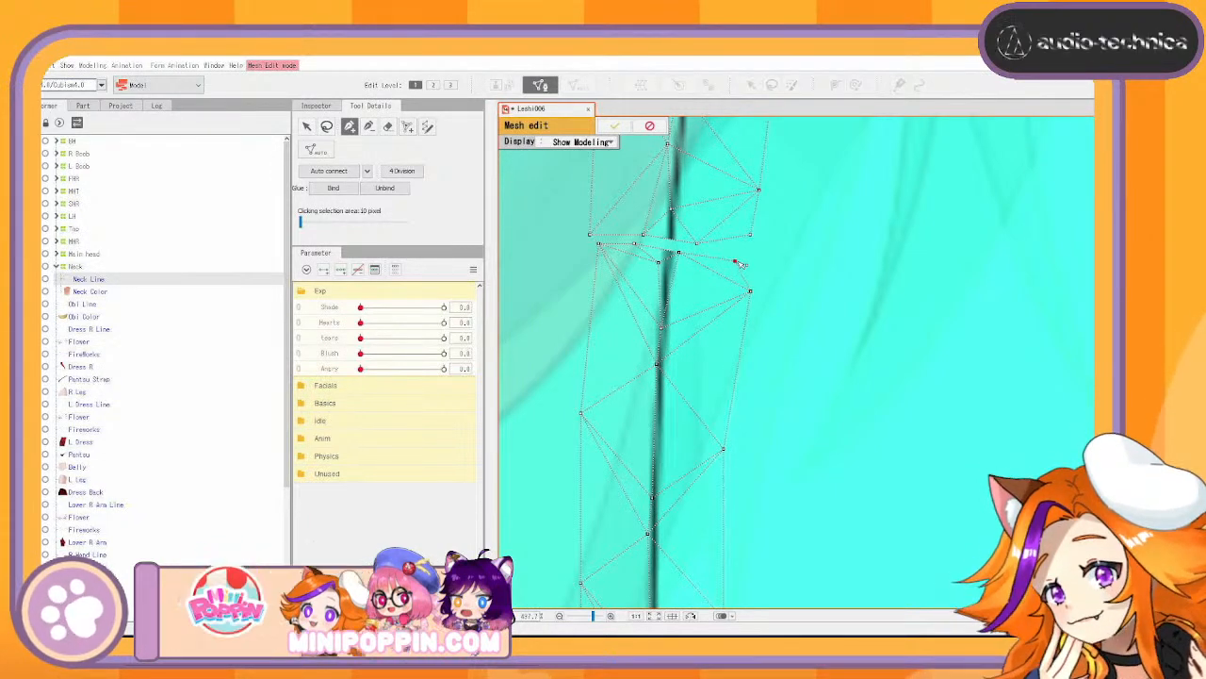
{"action": "left_click", "coordinate": [751, 236]}
{"action": "left_click", "coordinate": [597, 243]}
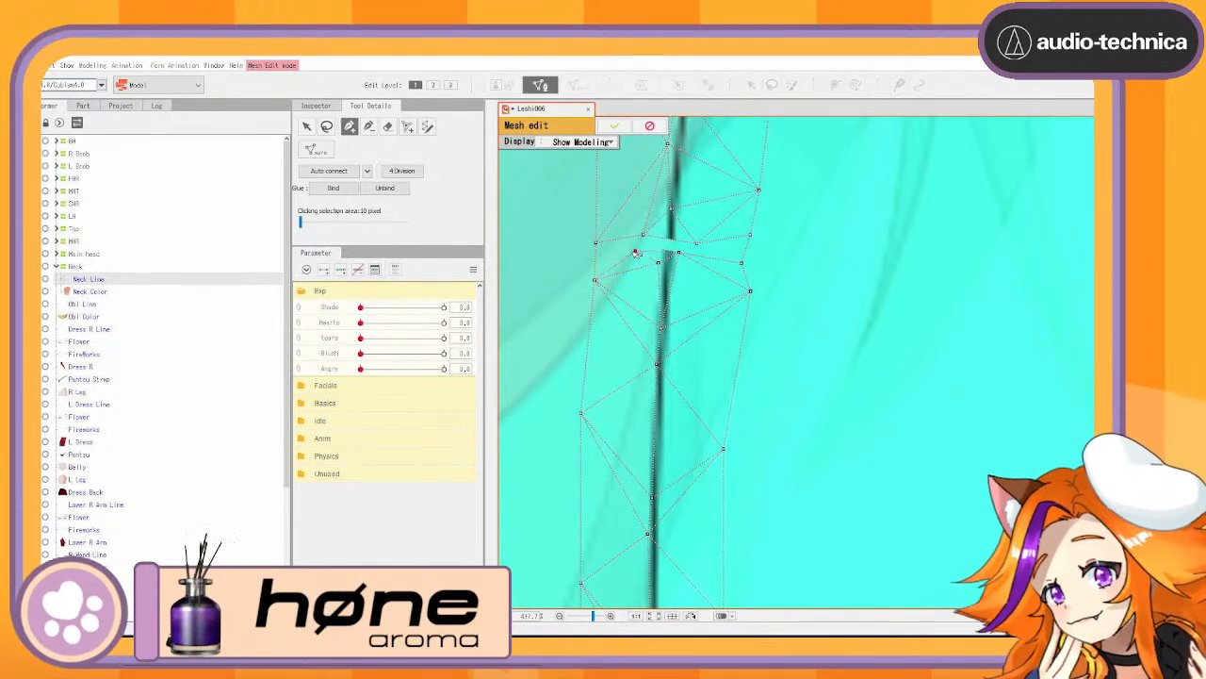
Connect the mesh sections across the break near the lower end of the right neck outline
{"action": "left_click_drag", "start_coordinate": [781, 461], "coordinate": [826, 205]}
{"action": "scroll", "coordinate": [811, 367], "scroll_direction": "down", "scroll_amount": 8}
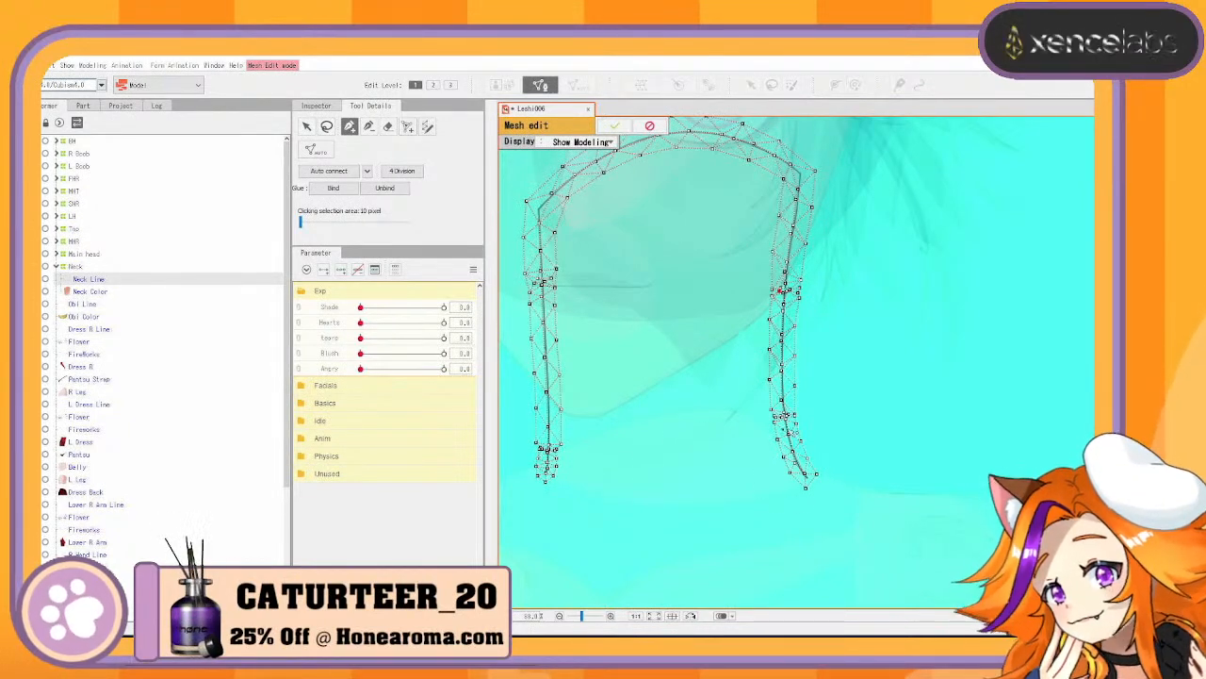
{"action": "scroll", "coordinate": [787, 430], "scroll_direction": "up", "scroll_amount": 6}
{"action": "scroll", "coordinate": [787, 430], "scroll_direction": "up", "scroll_amount": 4}
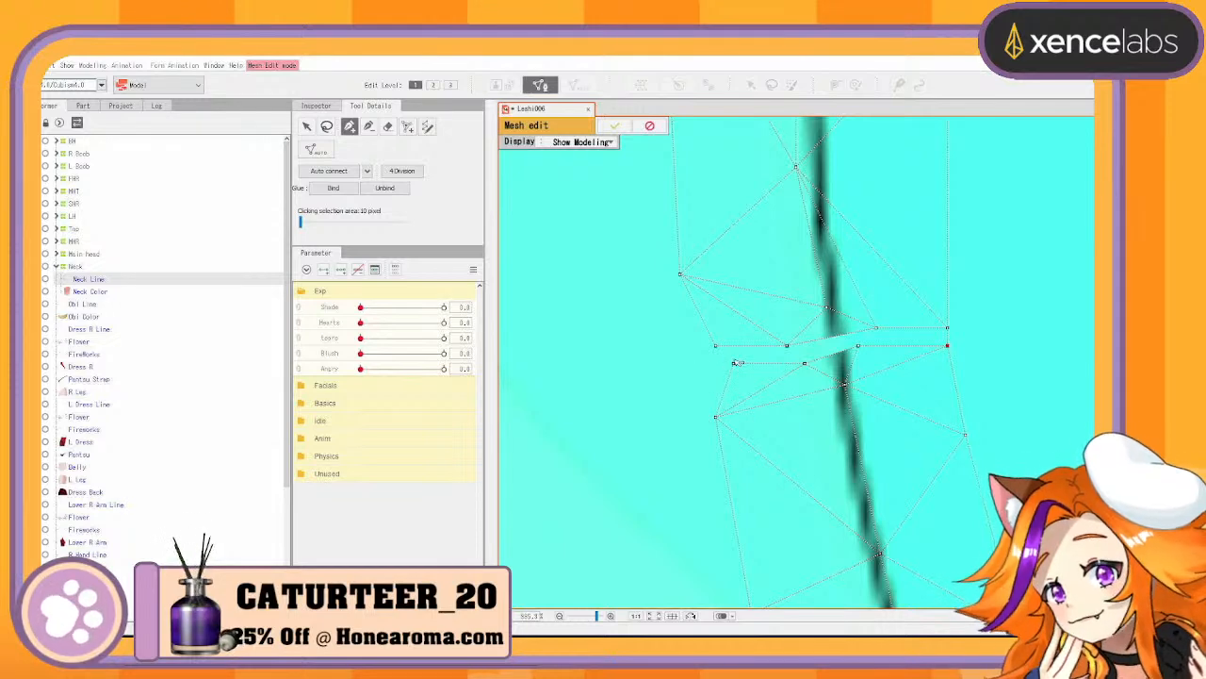
Bridge the mesh break near the lower end of the left neck outline with edges and Auto connect, and apply the mesh edit
{"action": "left_click_drag", "start_coordinate": [615, 416], "coordinate": [1046, 325]}
{"action": "scroll", "coordinate": [808, 359], "scroll_direction": "down", "scroll_amount": 5}
{"action": "scroll", "coordinate": [624, 379], "scroll_direction": "up", "scroll_amount": 7}
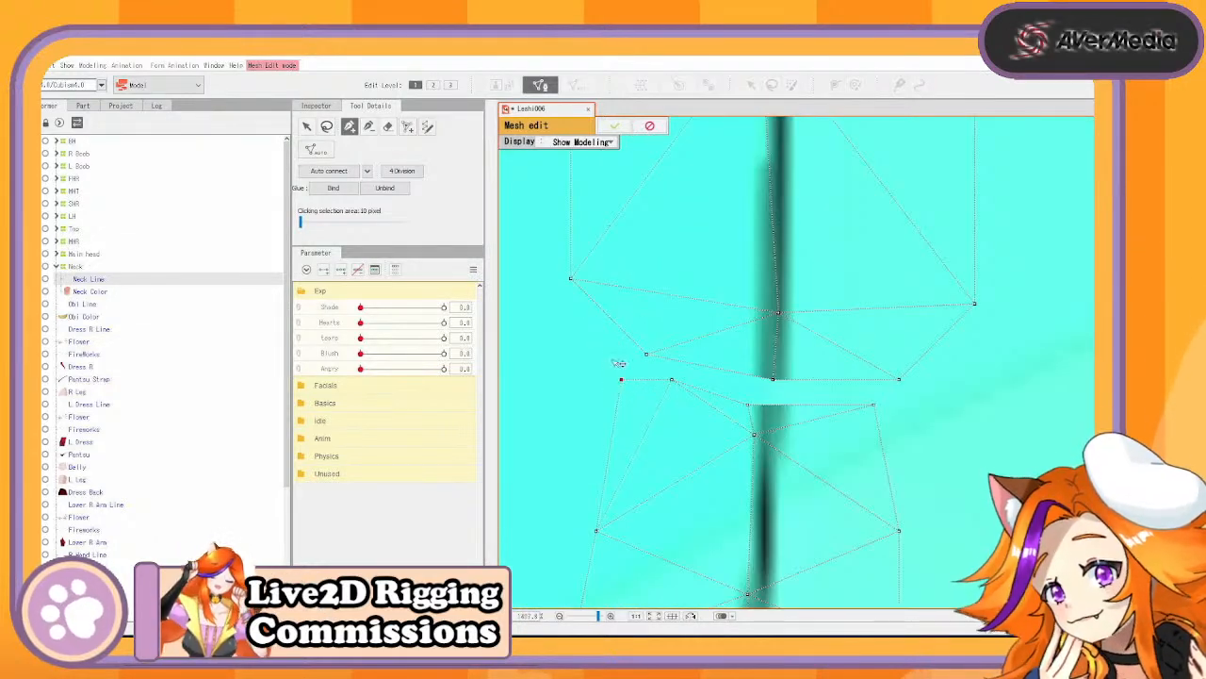
{"action": "left_click_drag", "start_coordinate": [622, 378], "coordinate": [571, 283]}
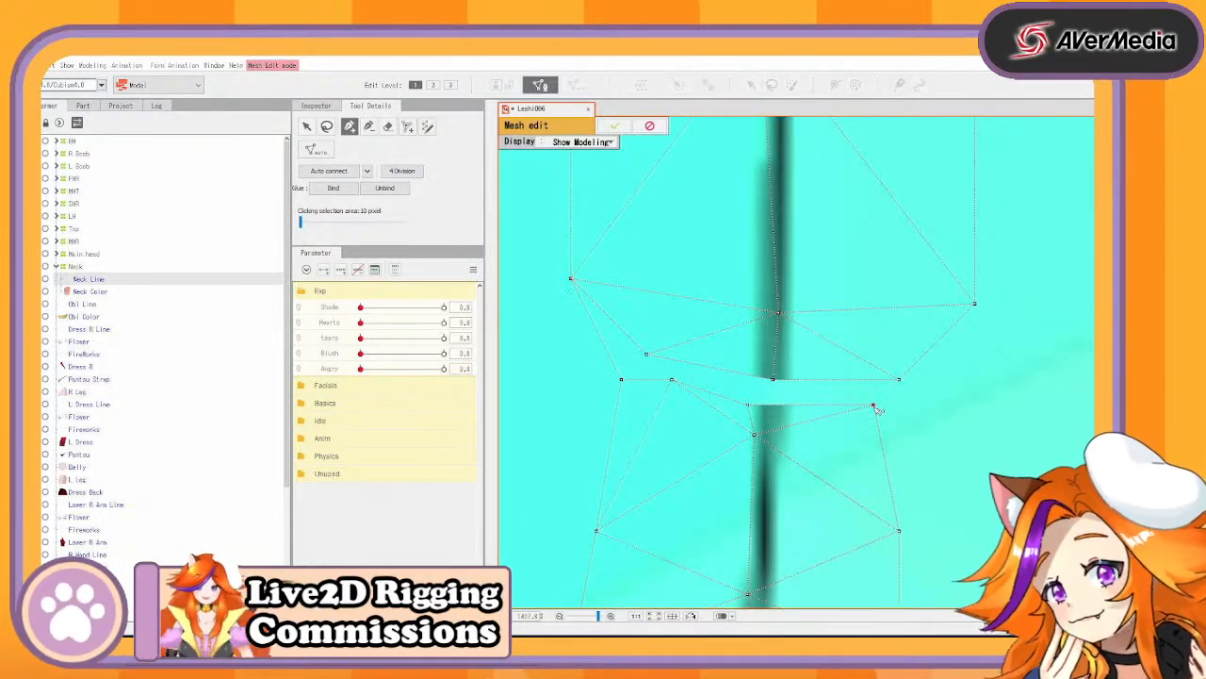
{"action": "left_click_drag", "start_coordinate": [898, 385], "coordinate": [899, 382]}
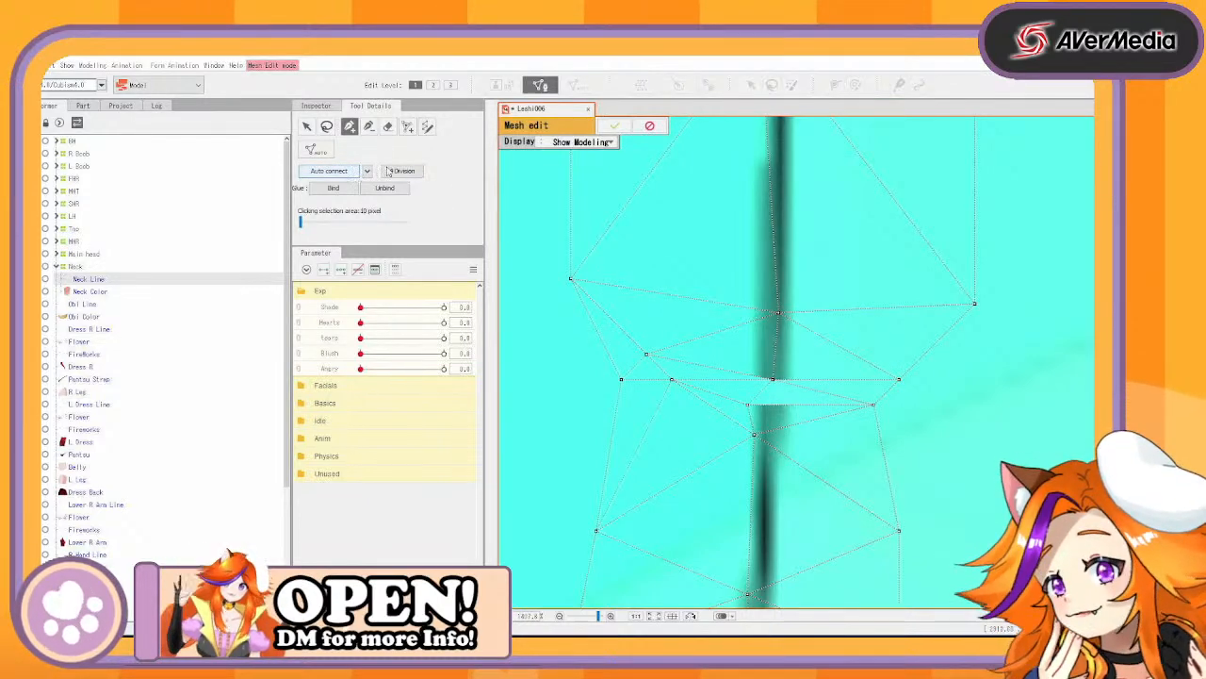
{"action": "left_click", "coordinate": [613, 125]}
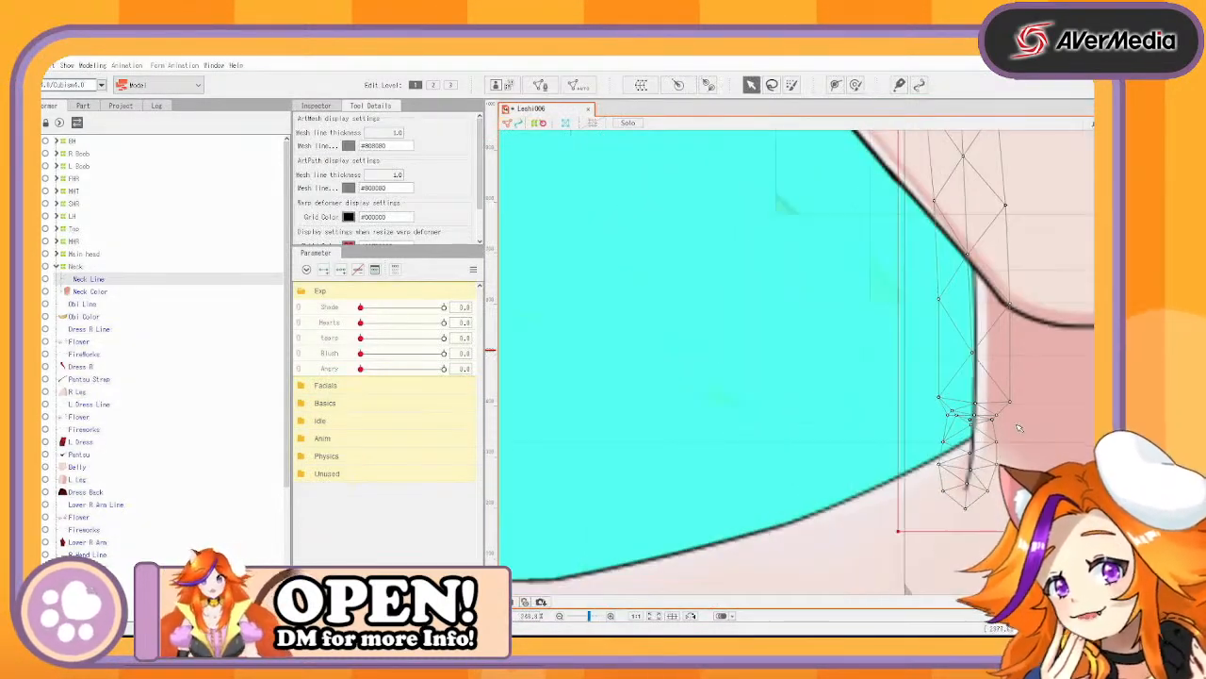
Inspect the edited Neck Line mesh and the Neck Color mesh over the face and neck
{"action": "scroll", "coordinate": [1020, 426], "scroll_direction": "down", "scroll_amount": 4}
{"action": "left_click_drag", "start_coordinate": [970, 415], "coordinate": [613, 434]}
{"action": "scroll", "coordinate": [717, 442], "scroll_direction": "up", "scroll_amount": 1}
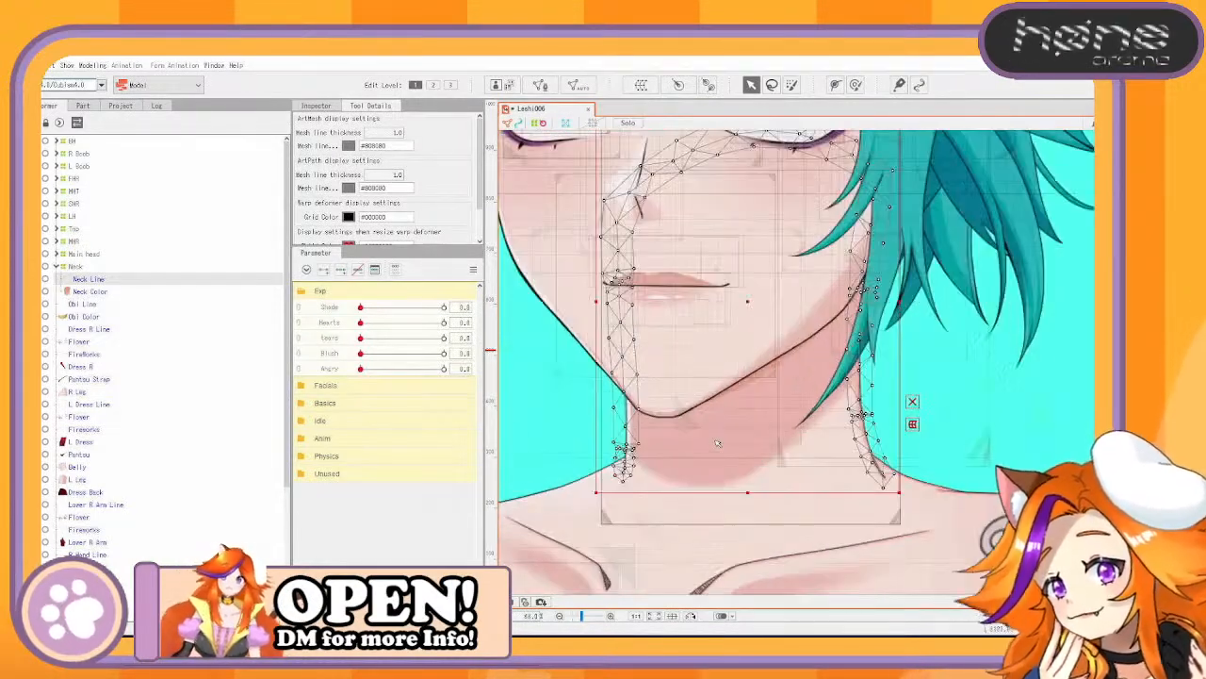
{"action": "scroll", "coordinate": [717, 442], "scroll_direction": "up", "scroll_amount": 2}
{"action": "scroll", "coordinate": [726, 461], "scroll_direction": "down", "scroll_amount": 3}
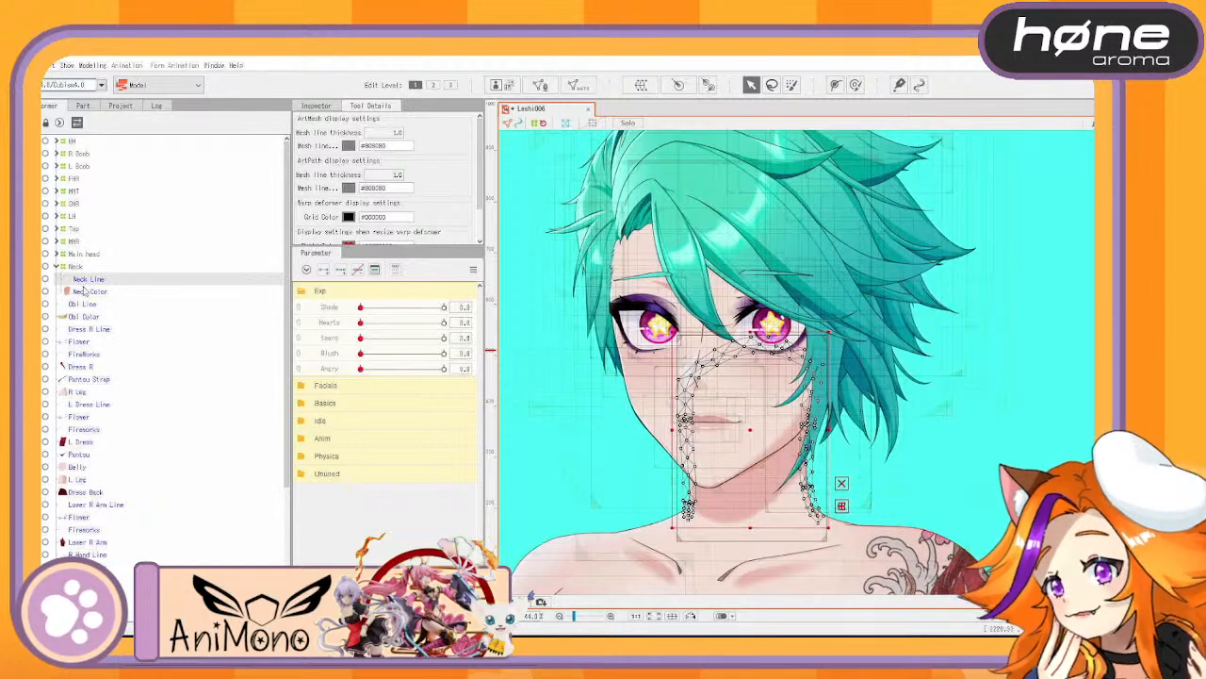
{"action": "left_click", "coordinate": [86, 292]}
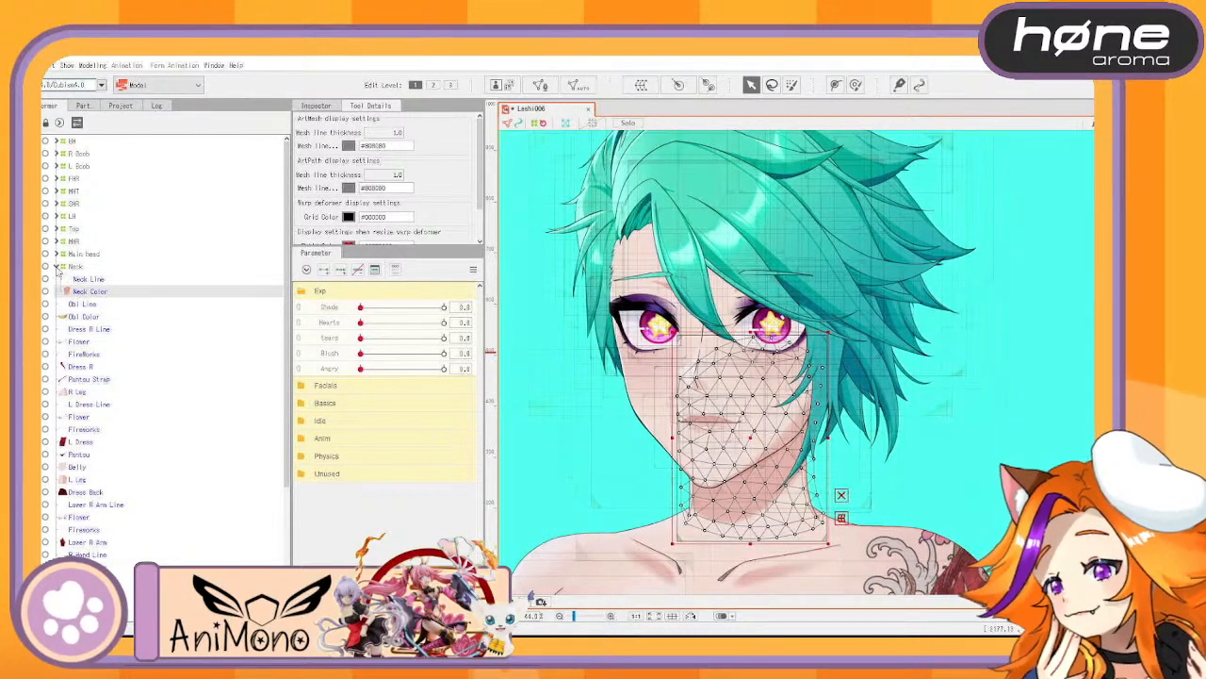
Paste two copies of the Neck warp deformer and nest the Neck deformers inside one another
{"action": "left_click", "coordinate": [57, 266]}
{"action": "left_click", "coordinate": [79, 269]}
{"action": "left_click_drag", "start_coordinate": [98, 268], "coordinate": [88, 255]}
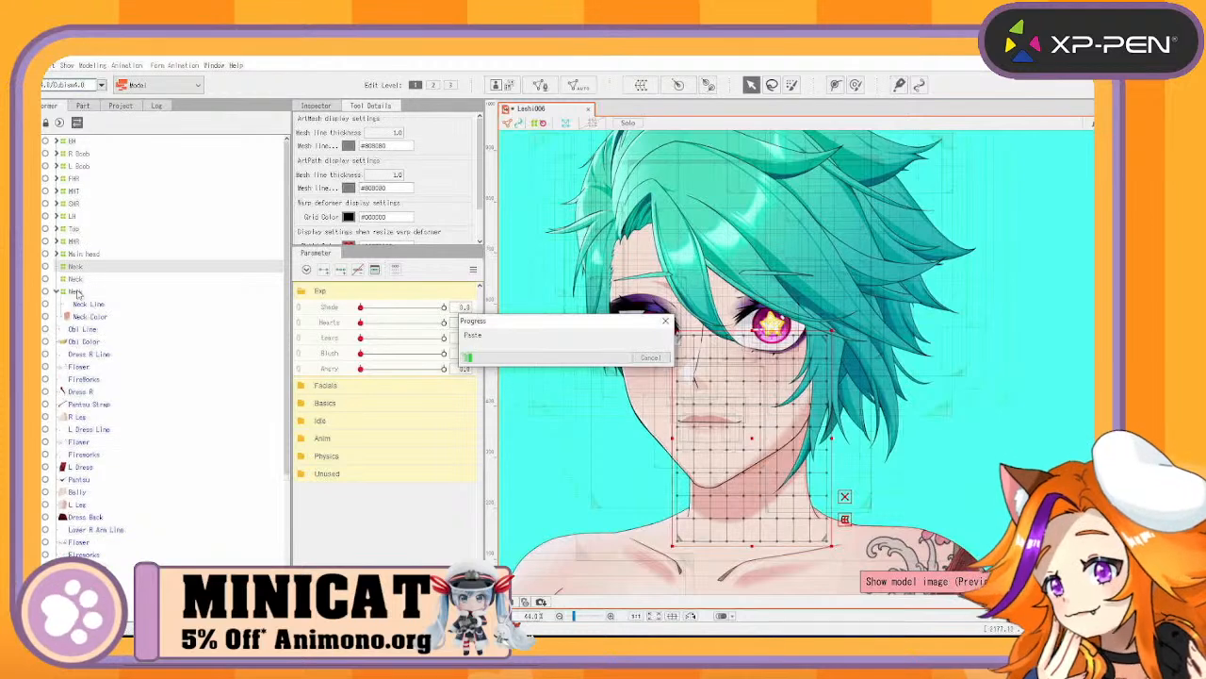
{"action": "left_click", "coordinate": [76, 291]}
{"action": "left_click_drag", "start_coordinate": [74, 284], "coordinate": [75, 269]}
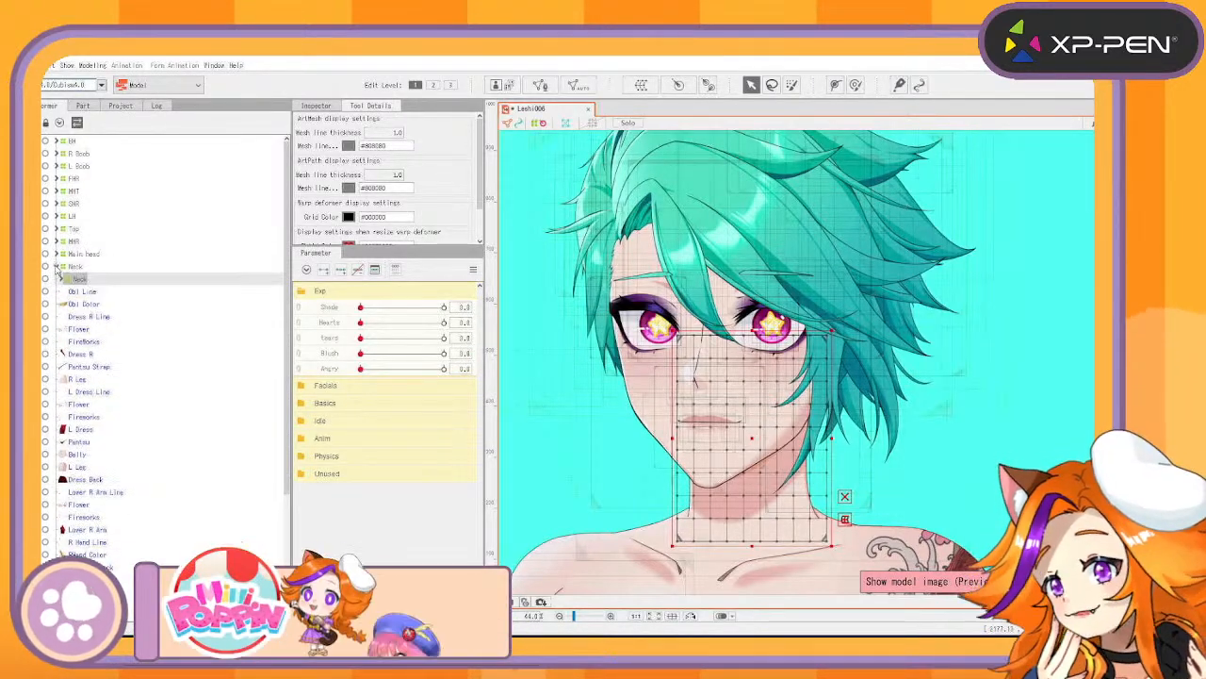
Make a copy of the Main head warp deformer named Head and nest the Main head deformer inside it
{"action": "left_click", "coordinate": [86, 254]}
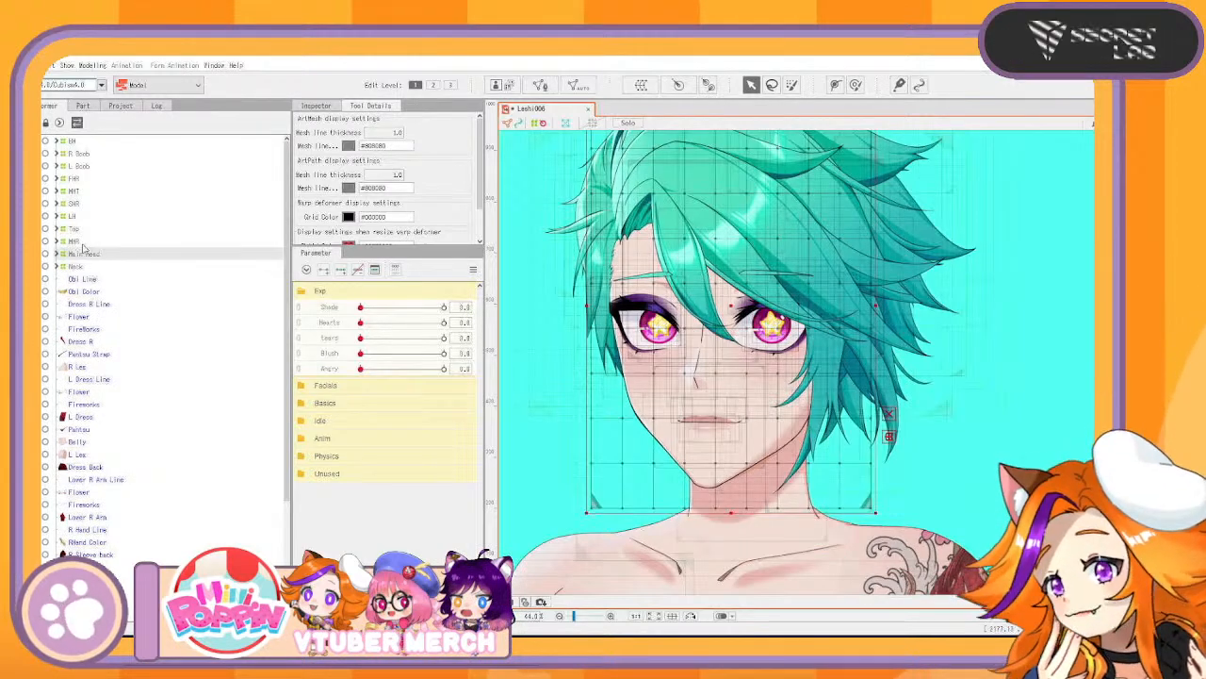
{"action": "double_click", "coordinate": [91, 257]}
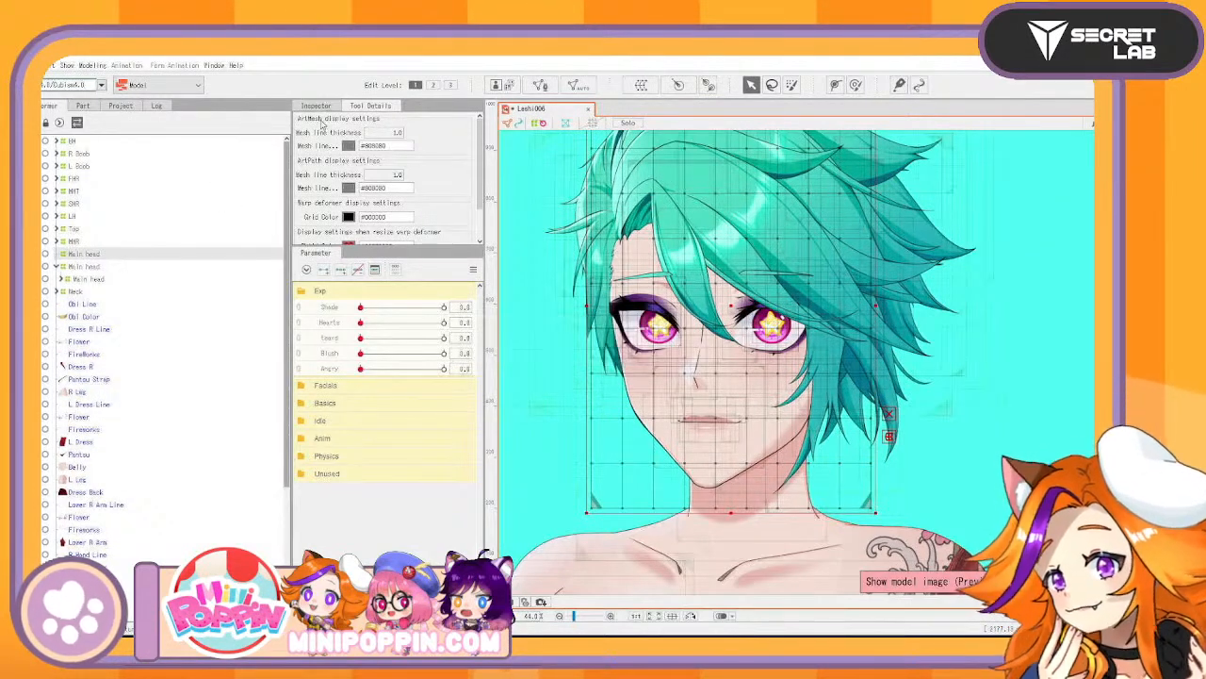
{"action": "left_click", "coordinate": [315, 104]}
{"action": "left_click", "coordinate": [416, 124]}
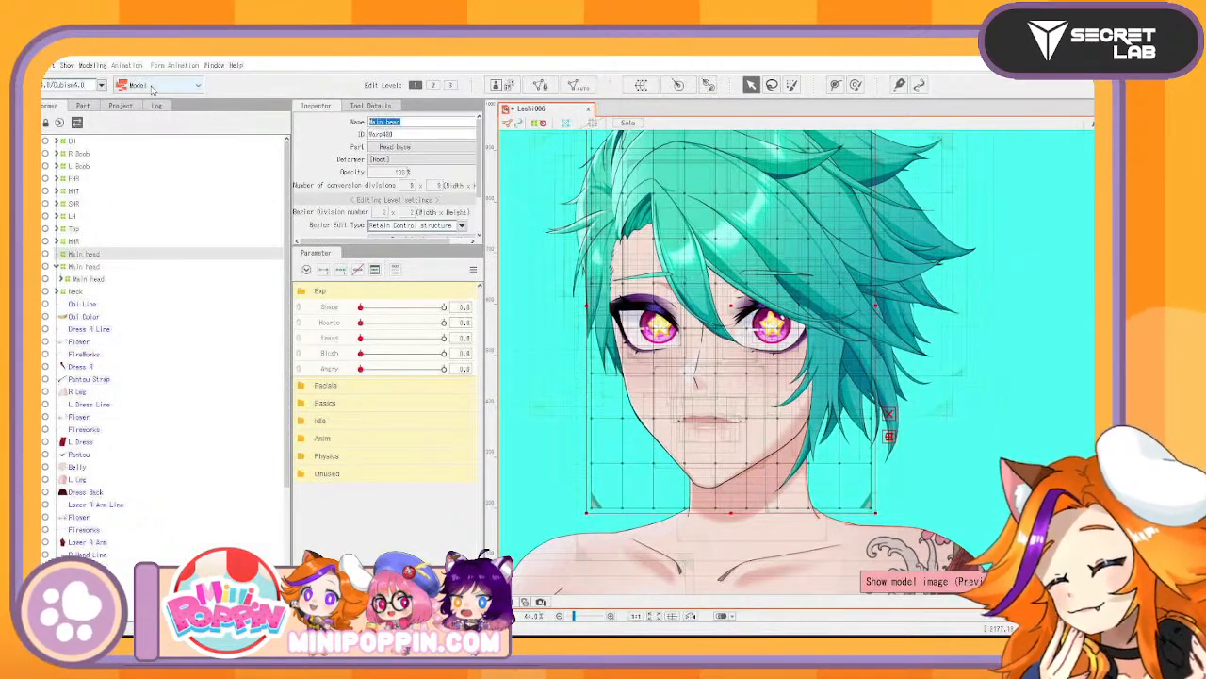
{"action": "type", "text": "Head"}
{"action": "key", "text": "Return"}
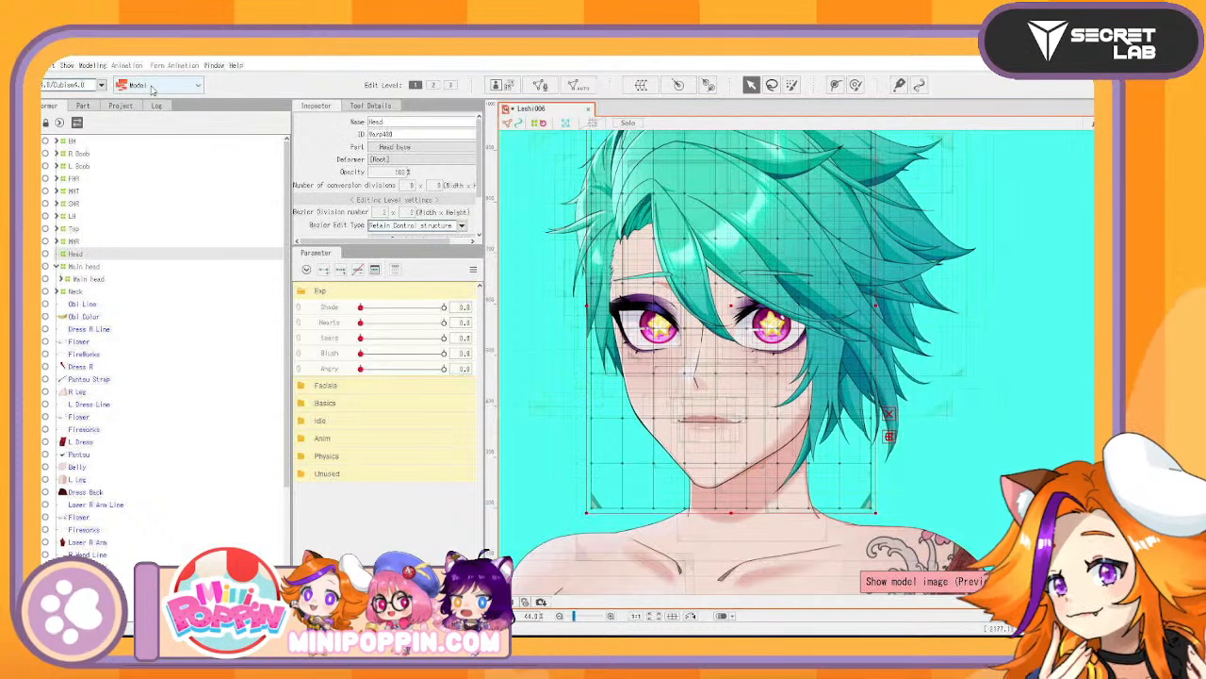
{"action": "left_click", "coordinate": [83, 266]}
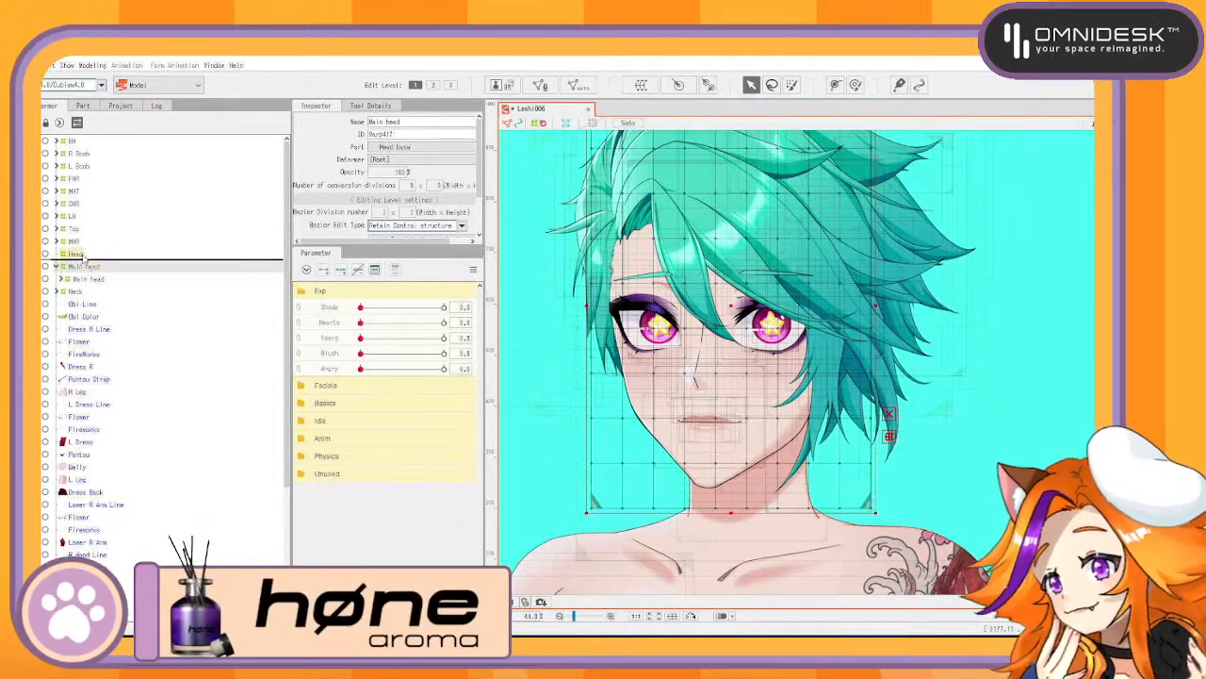
{"action": "left_click_drag", "start_coordinate": [83, 260], "coordinate": [81, 254]}
Nest the hair deformers, from BH through MHR, inside the Head deformer and expand it
{"action": "left_click", "coordinate": [78, 243]}
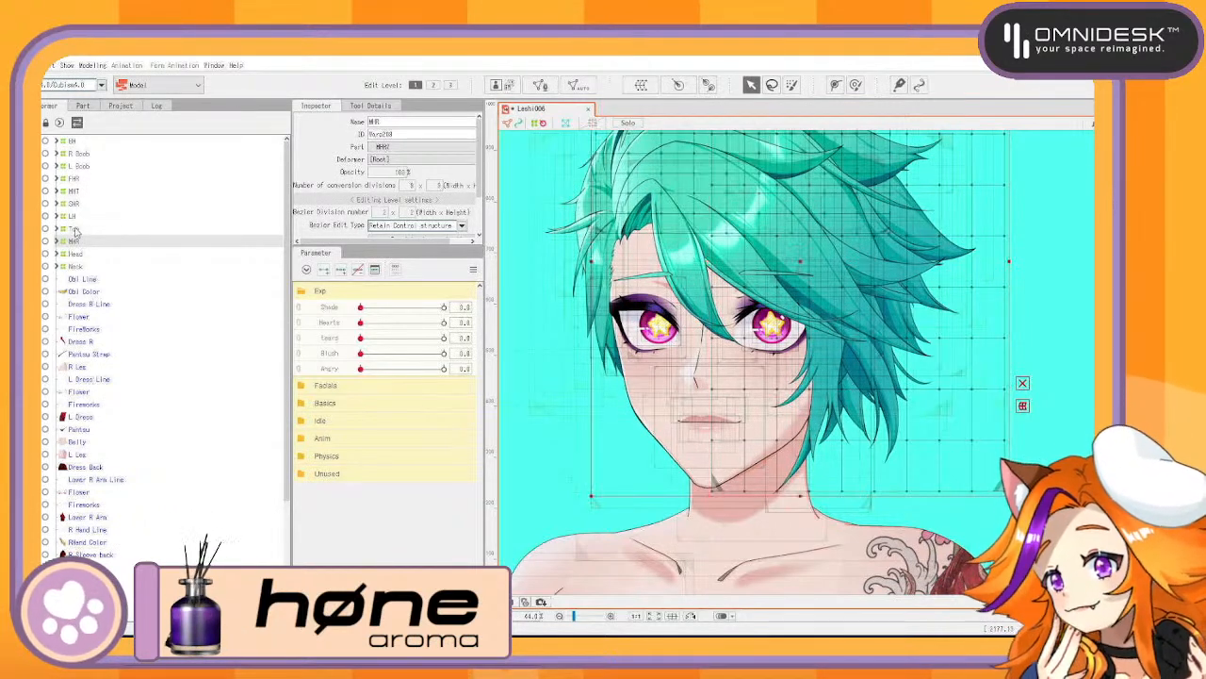
{"action": "left_click", "coordinate": [75, 229], "text": "ctrl"}
{"action": "left_click", "coordinate": [75, 217], "text": "ctrl"}
{"action": "left_click", "coordinate": [75, 205], "text": "ctrl"}
{"action": "left_click", "coordinate": [75, 193], "text": "ctrl"}
{"action": "left_click", "coordinate": [74, 179], "text": "ctrl"}
{"action": "left_click", "coordinate": [81, 141], "text": "ctrl"}
{"action": "left_click_drag", "start_coordinate": [82, 237], "coordinate": [80, 260]}
{"action": "left_click", "coordinate": [57, 166]}
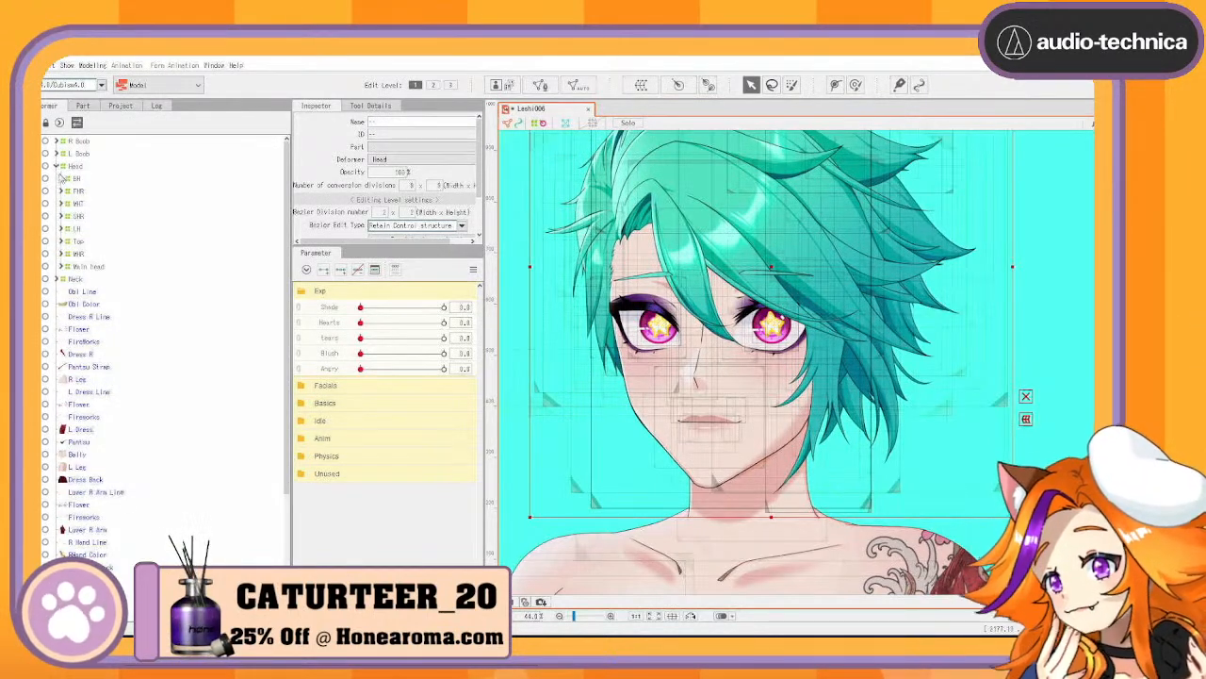
Try moving the BH deformer on the canvas and undo the move
{"action": "left_click", "coordinate": [77, 178]}
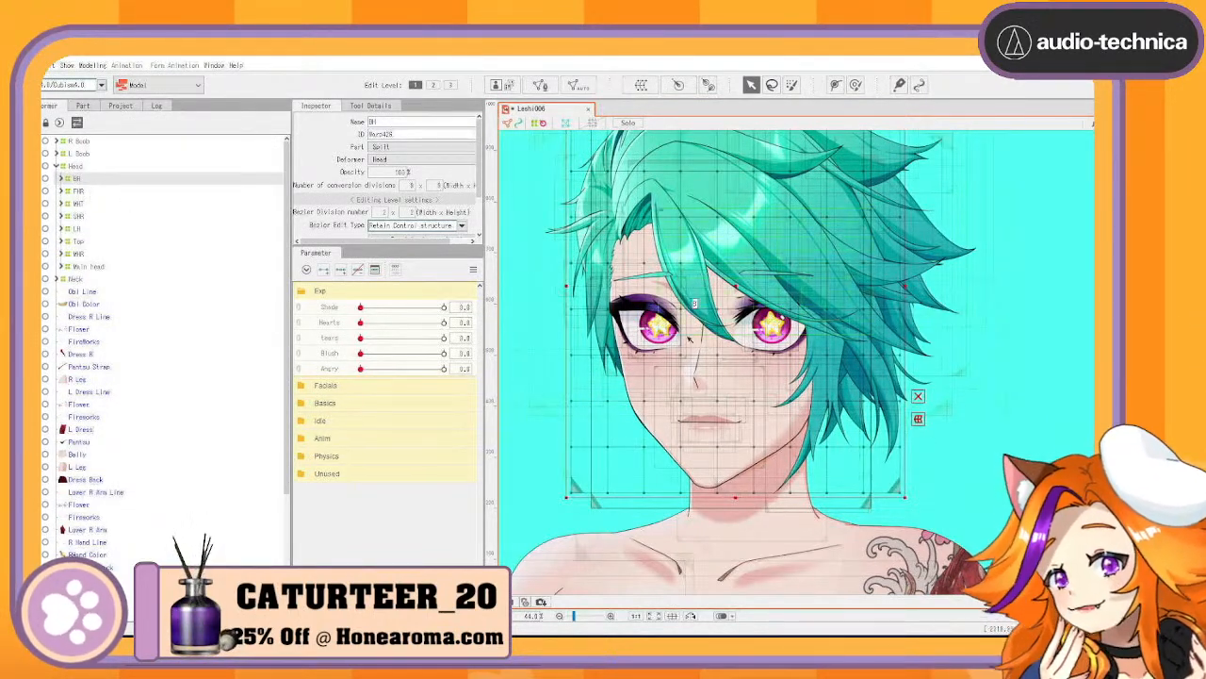
{"action": "left_click_drag", "start_coordinate": [734, 287], "coordinate": [825, 288]}
{"action": "key", "text": "ctrl+z"}
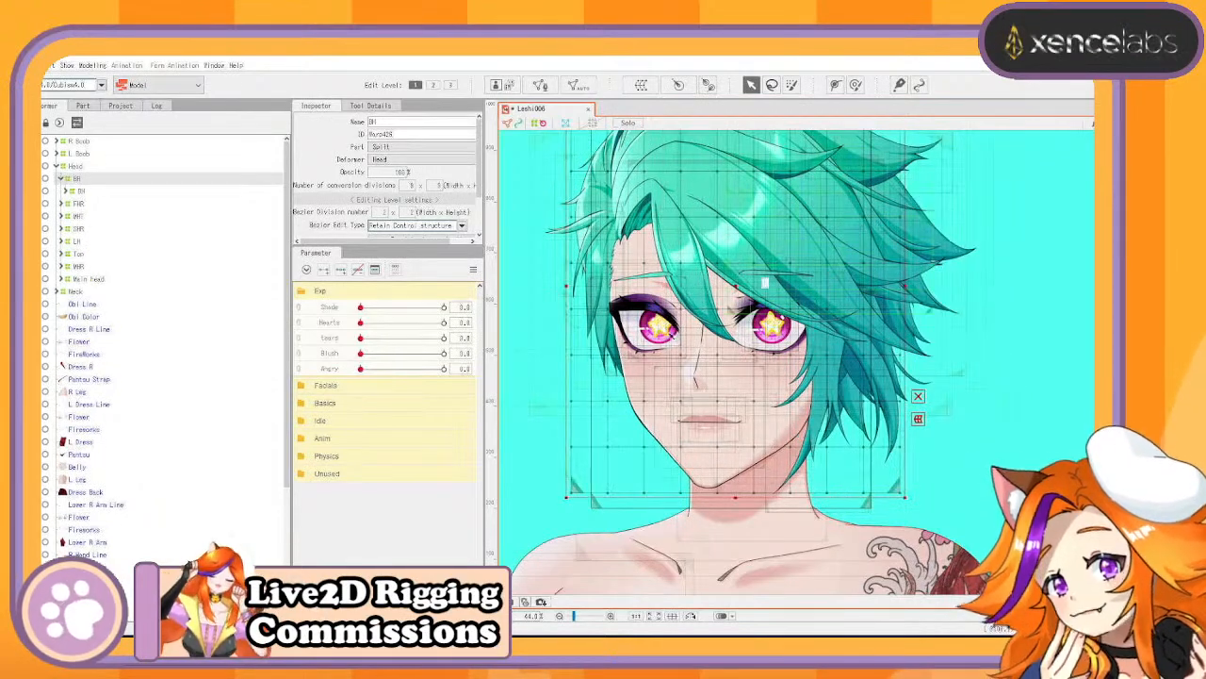
Try placing the BH Base mesh directly under Head and giving it a new parent warp deformer named Head
{"action": "left_click", "coordinate": [65, 192]}
{"action": "left_click", "coordinate": [71, 203]}
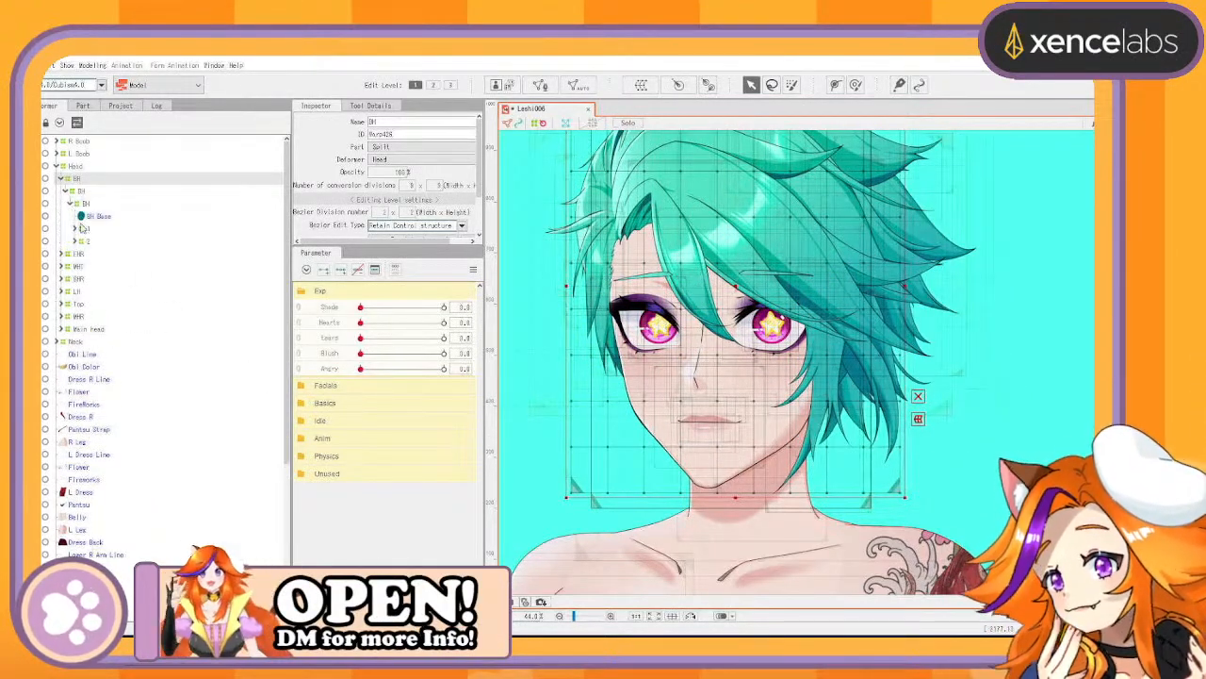
{"action": "left_click", "coordinate": [99, 217]}
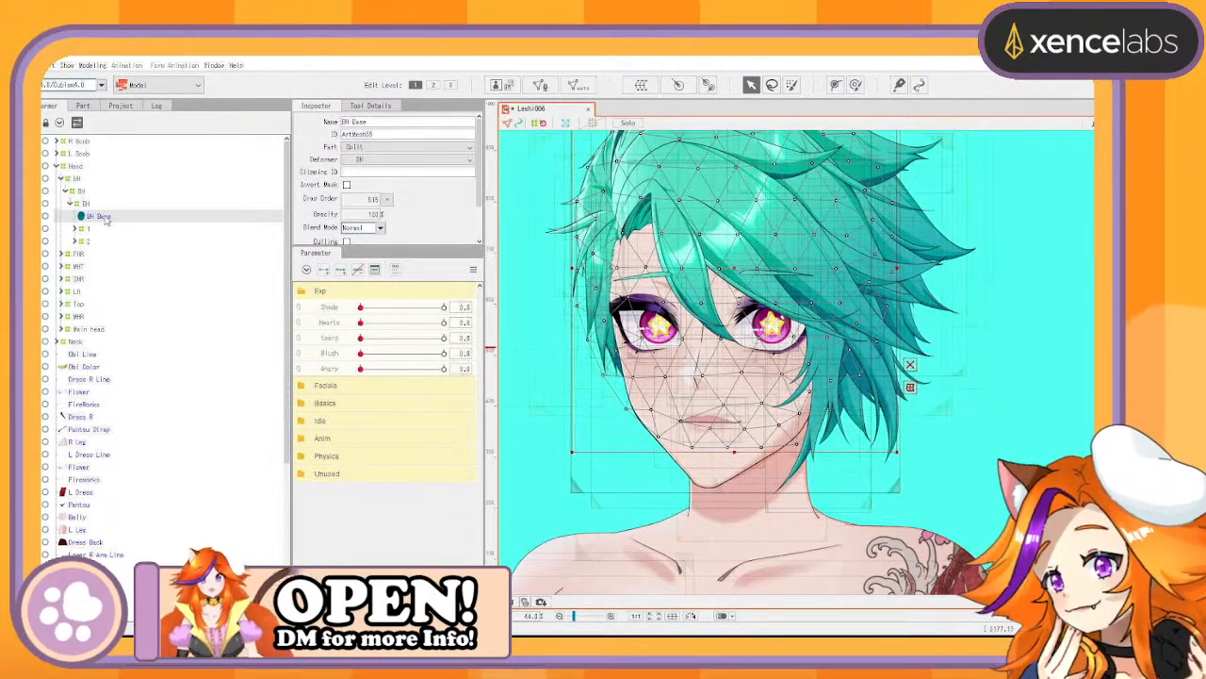
{"action": "left_click_drag", "start_coordinate": [106, 219], "coordinate": [98, 318]}
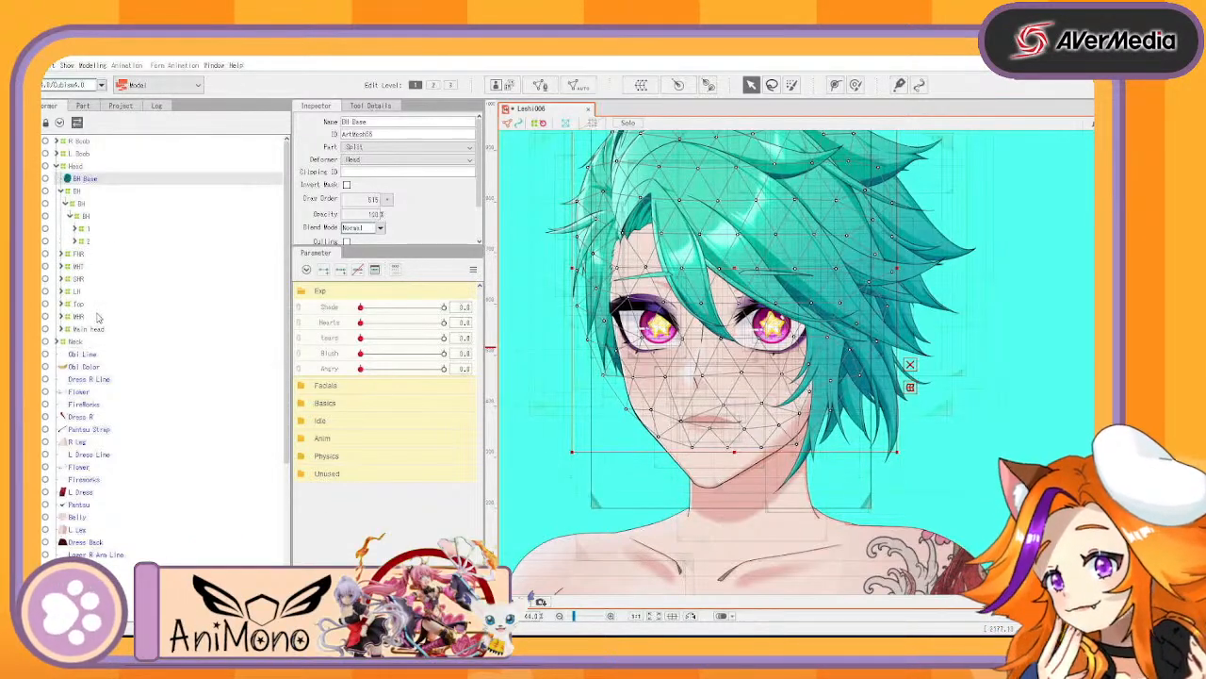
{"action": "left_click", "coordinate": [495, 86]}
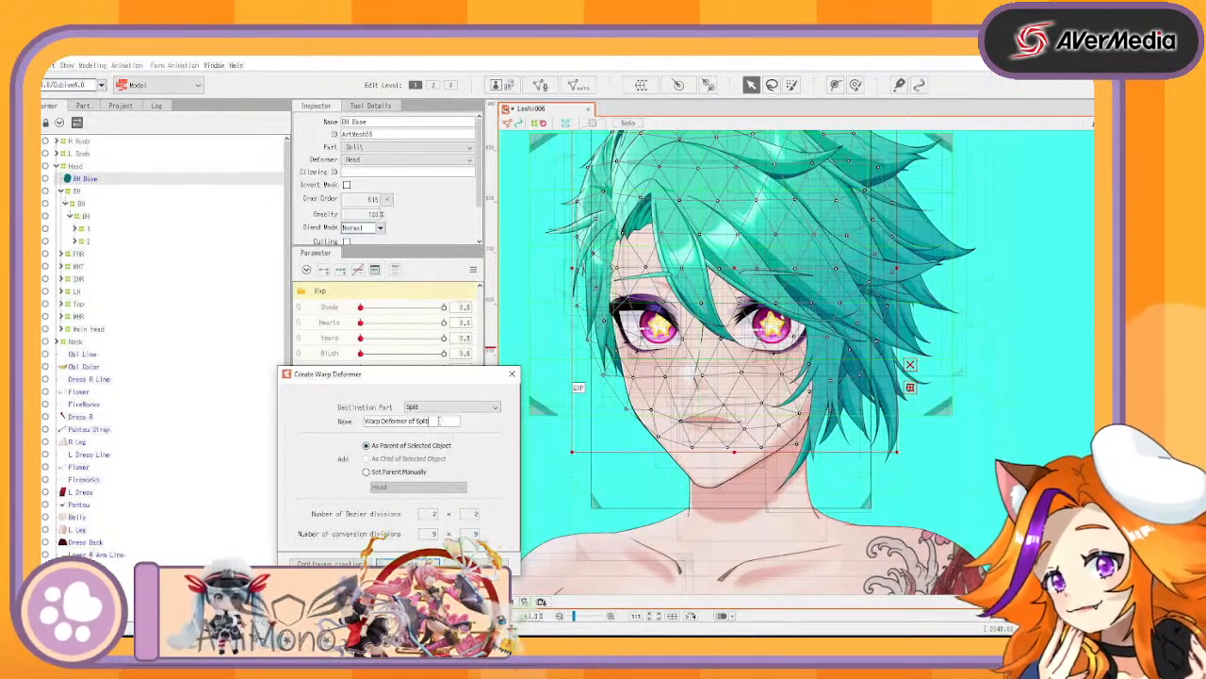
{"action": "left_click_drag", "start_coordinate": [445, 421], "coordinate": [236, 415]}
{"action": "type", "text": "Head"}
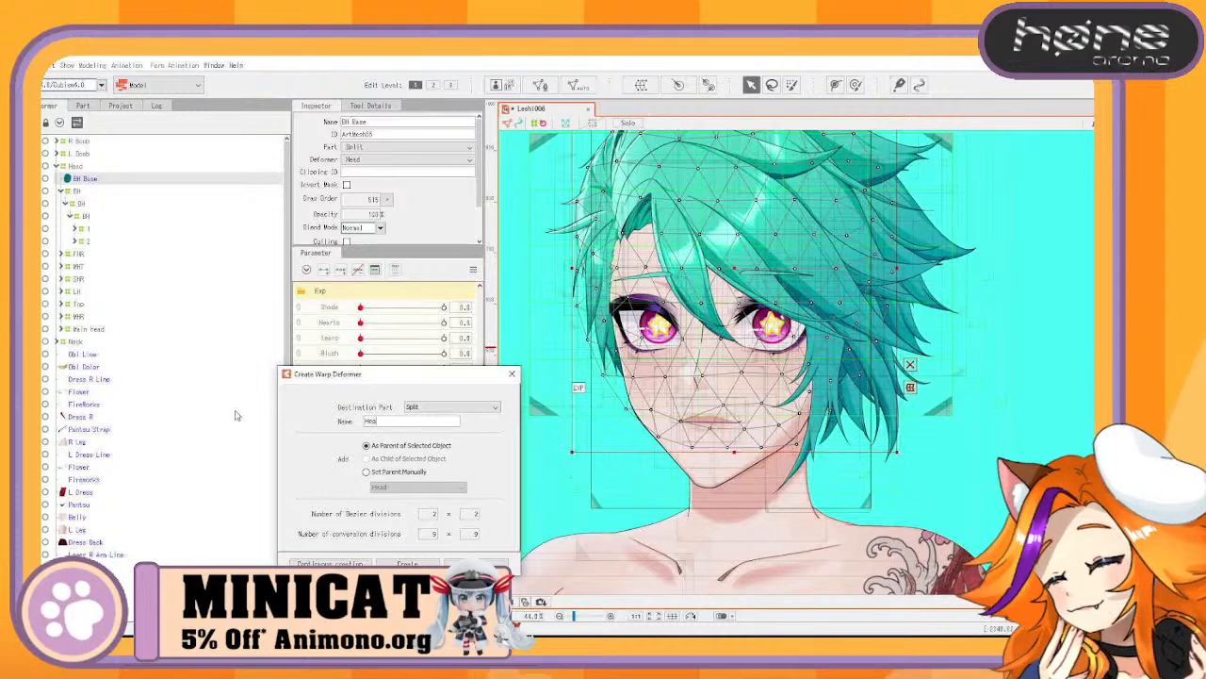
{"action": "type", "text": "a"}
{"action": "key", "text": "Return"}
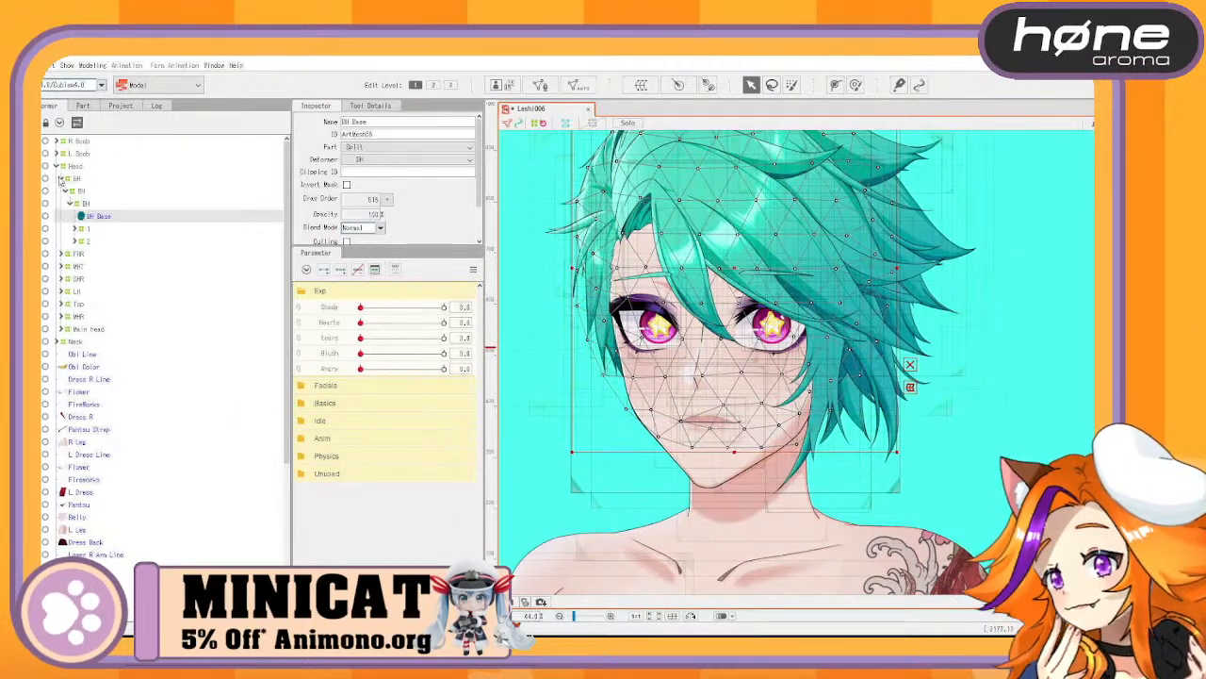
{"action": "left_click", "coordinate": [63, 179]}
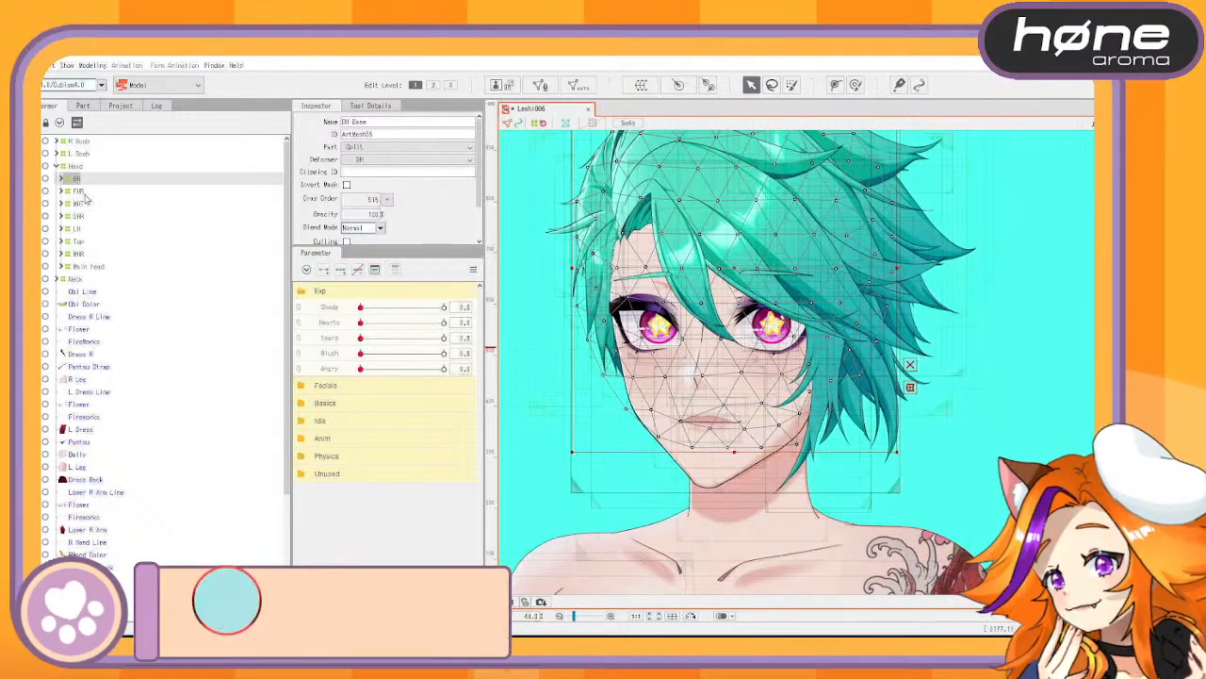
Try moving the MHT and MHR deformers together on the canvas, again with FHR added, and undo both moves
{"action": "left_click", "coordinate": [81, 191]}
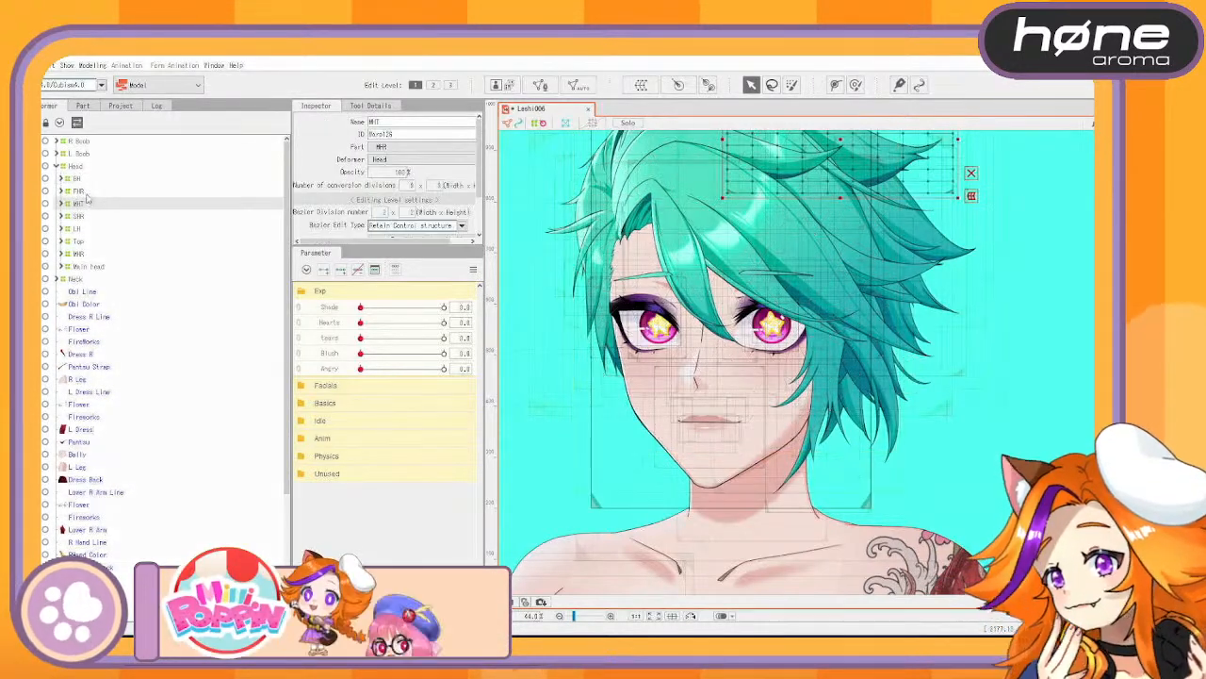
{"action": "left_click", "coordinate": [90, 206]}
{"action": "left_click", "coordinate": [90, 217], "text": "ctrl"}
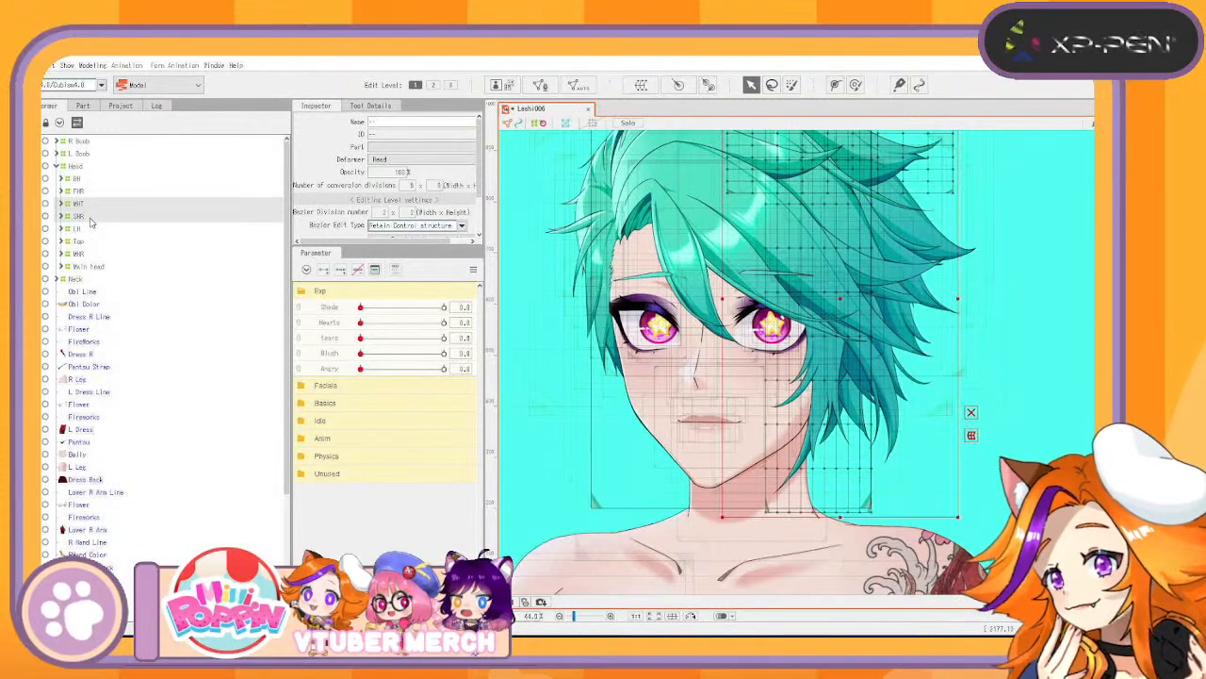
{"action": "left_click", "coordinate": [92, 206]}
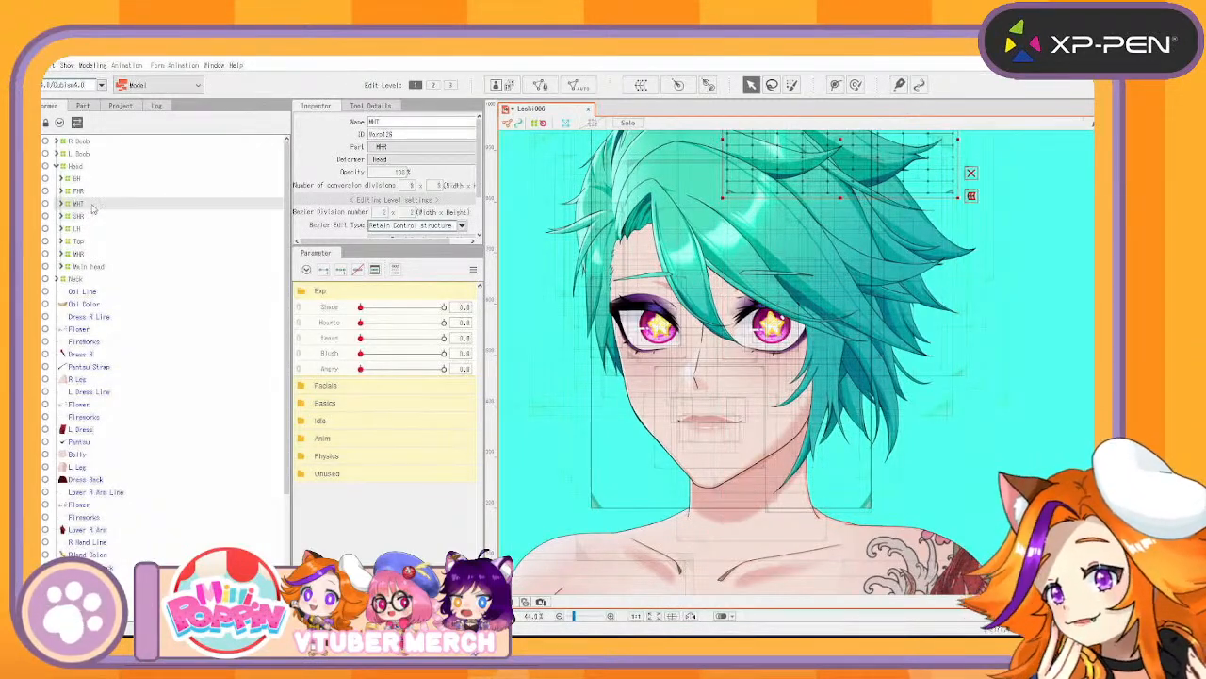
{"action": "left_click", "coordinate": [83, 254], "text": "ctrl"}
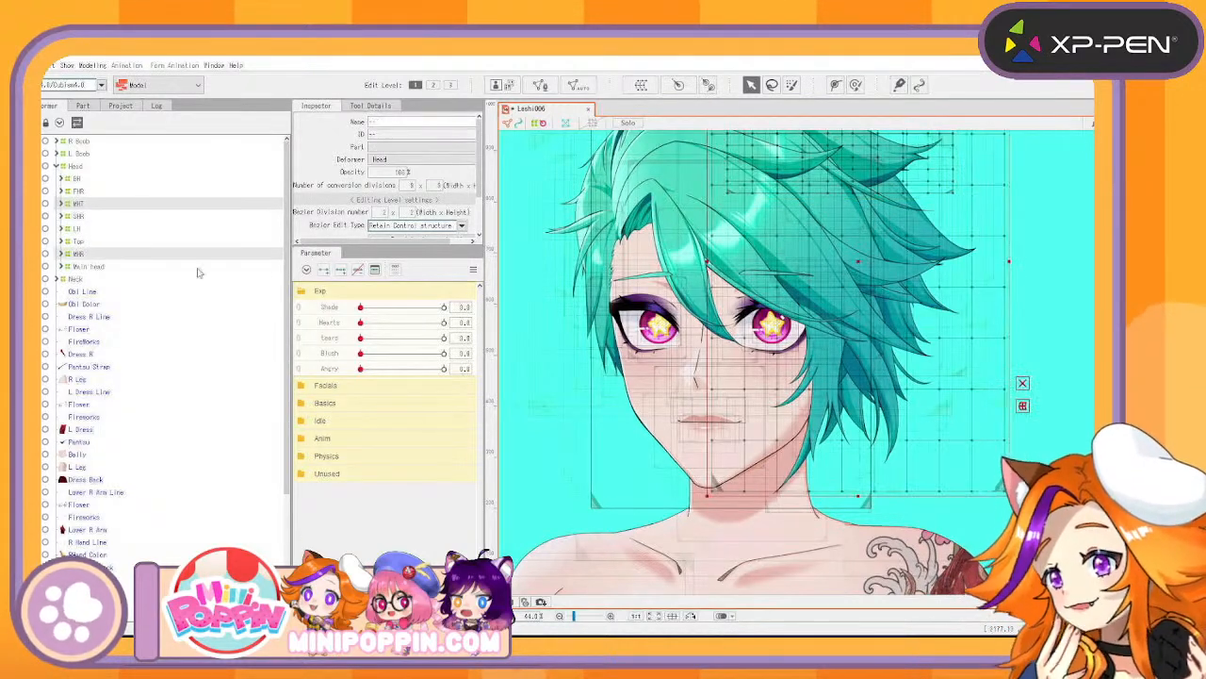
{"action": "left_click_drag", "start_coordinate": [892, 265], "coordinate": [953, 363]}
{"action": "key", "text": "ctrl+z"}
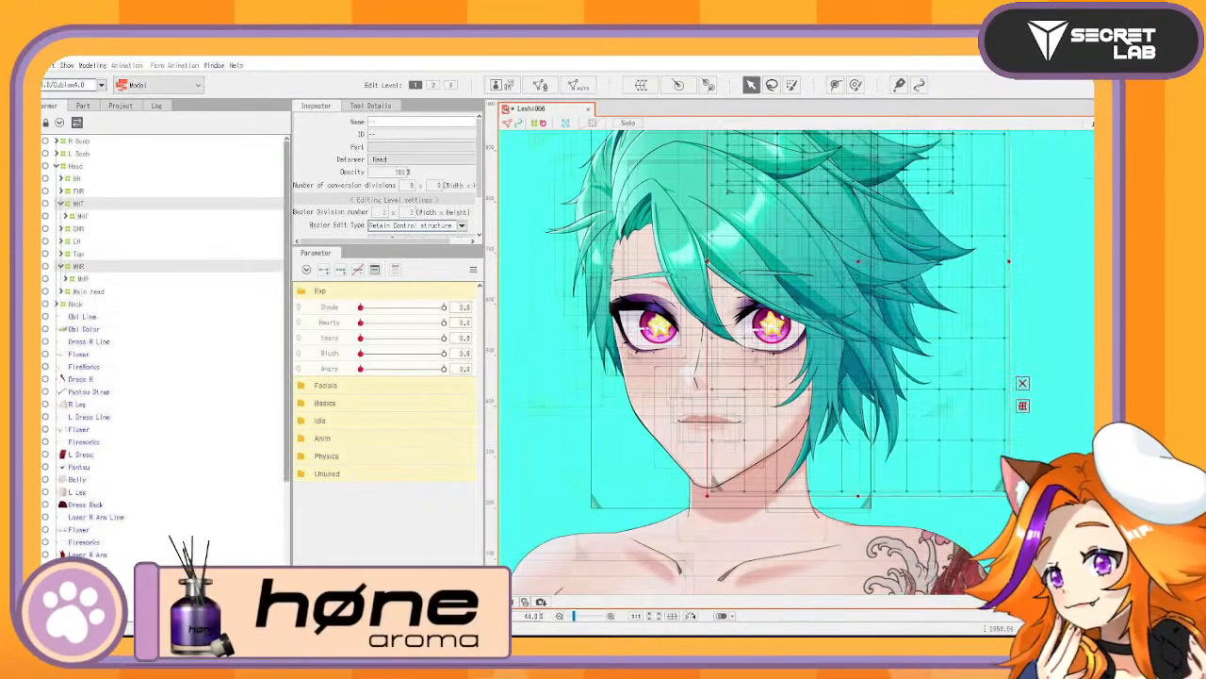
{"action": "left_click", "coordinate": [91, 194], "text": "ctrl"}
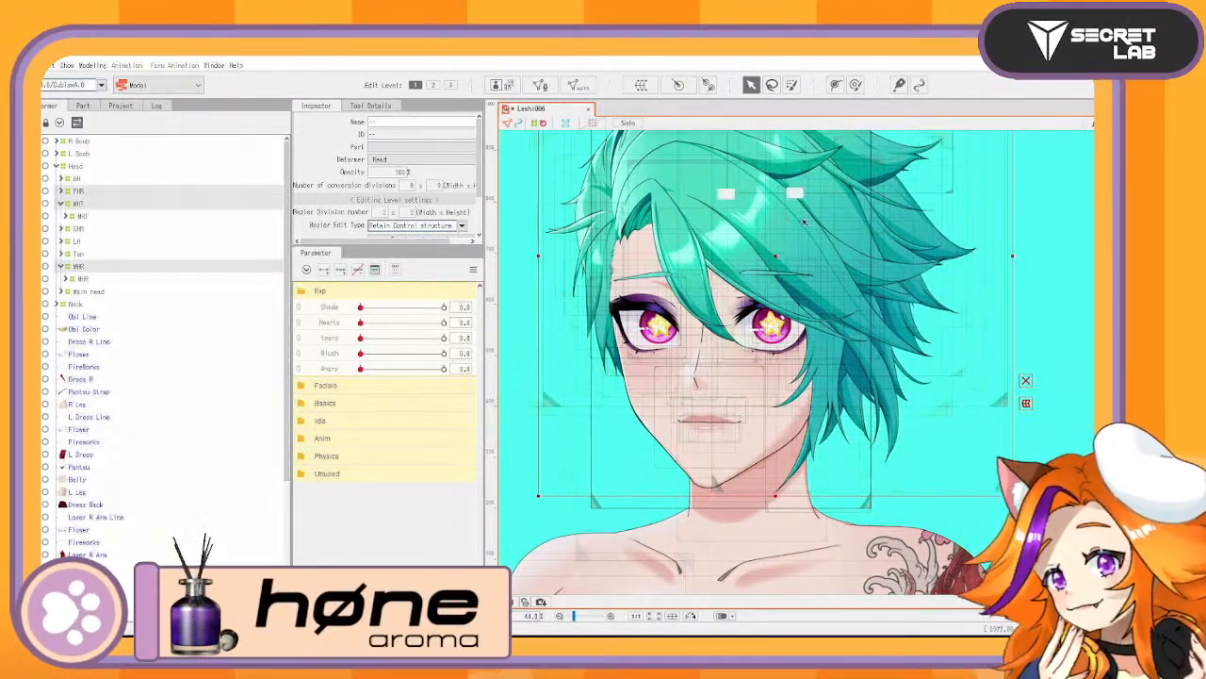
{"action": "left_click_drag", "start_coordinate": [778, 260], "coordinate": [1060, 243]}
{"action": "key", "text": "ctrl+z"}
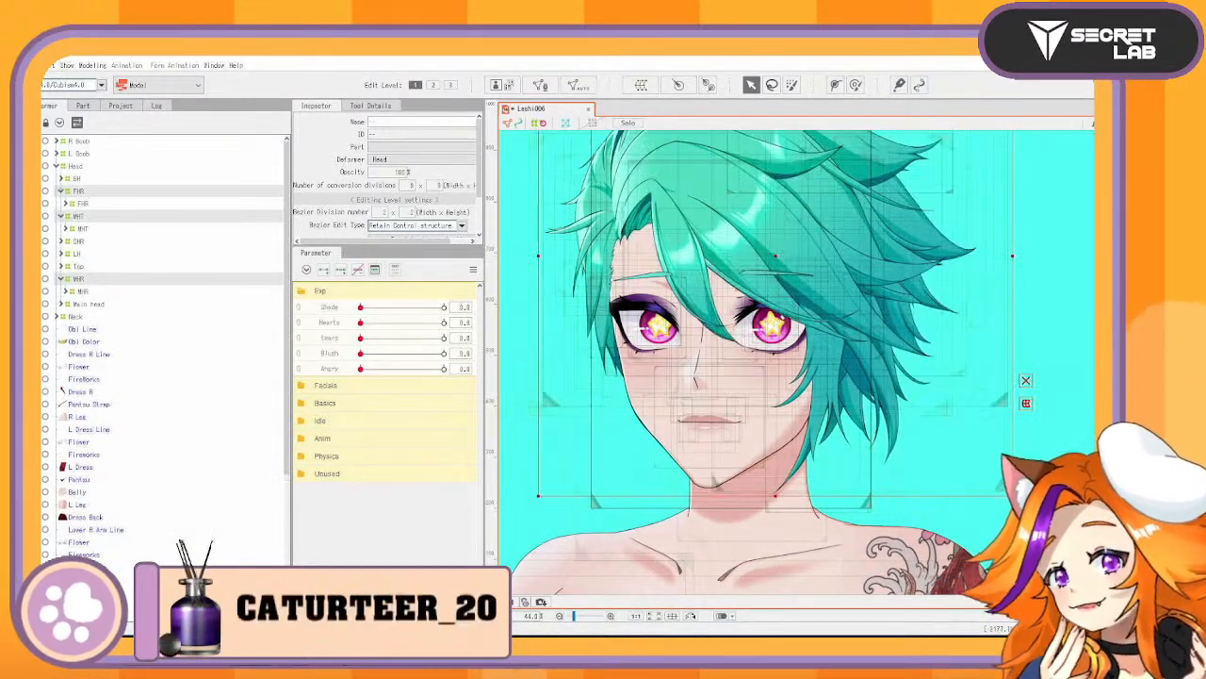
Undo and redo the grouping of the hair deformers under Head, and reselect MHT and MHR
{"action": "key", "text": "ctrl+z"}
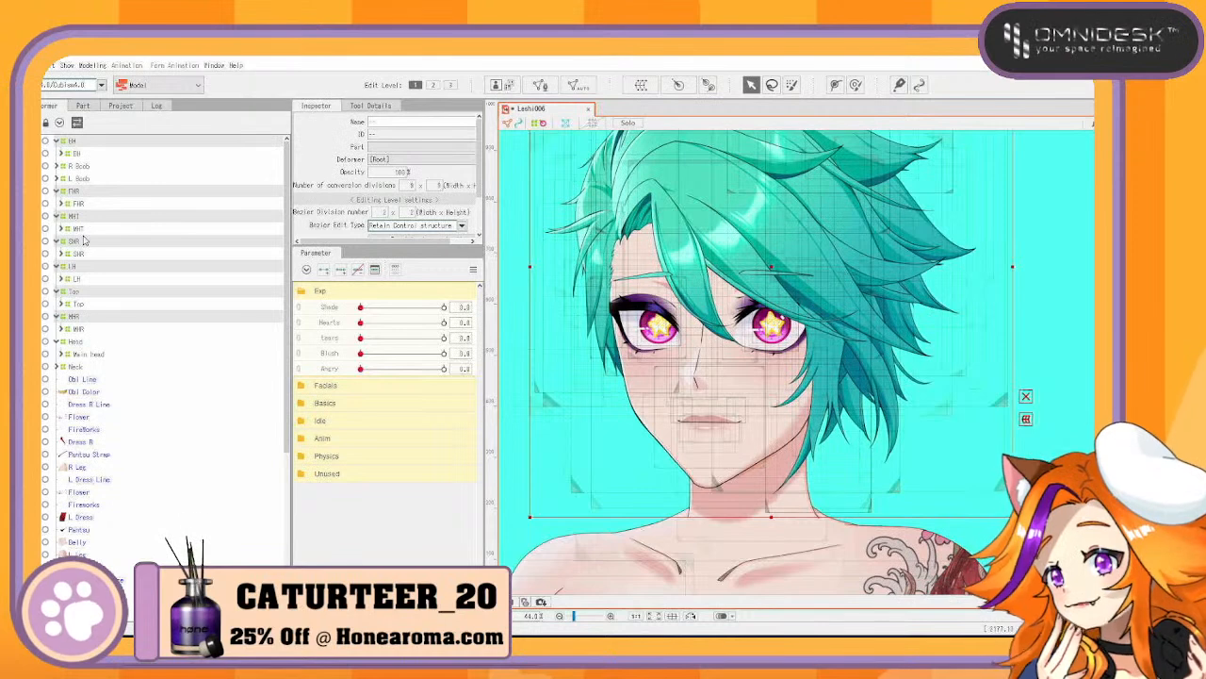
{"action": "key", "text": "ctrl+y"}
{"action": "key", "text": "ctrl+y"}
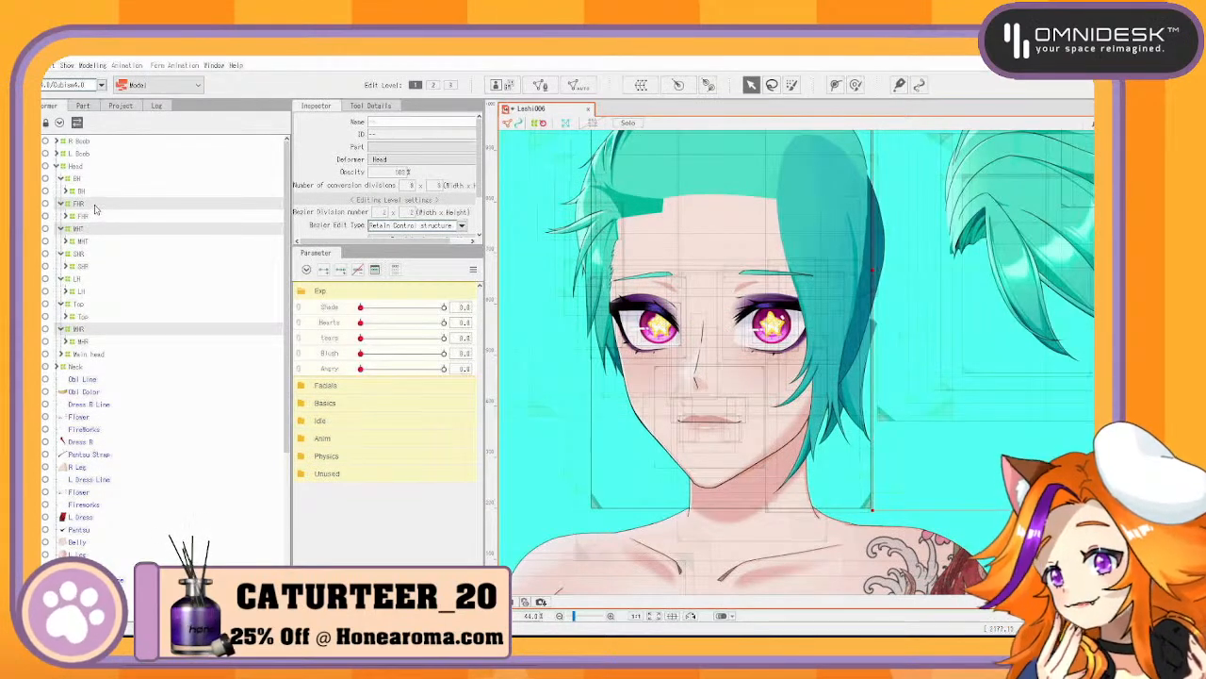
{"action": "left_click", "coordinate": [93, 205]}
{"action": "left_click", "coordinate": [83, 229]}
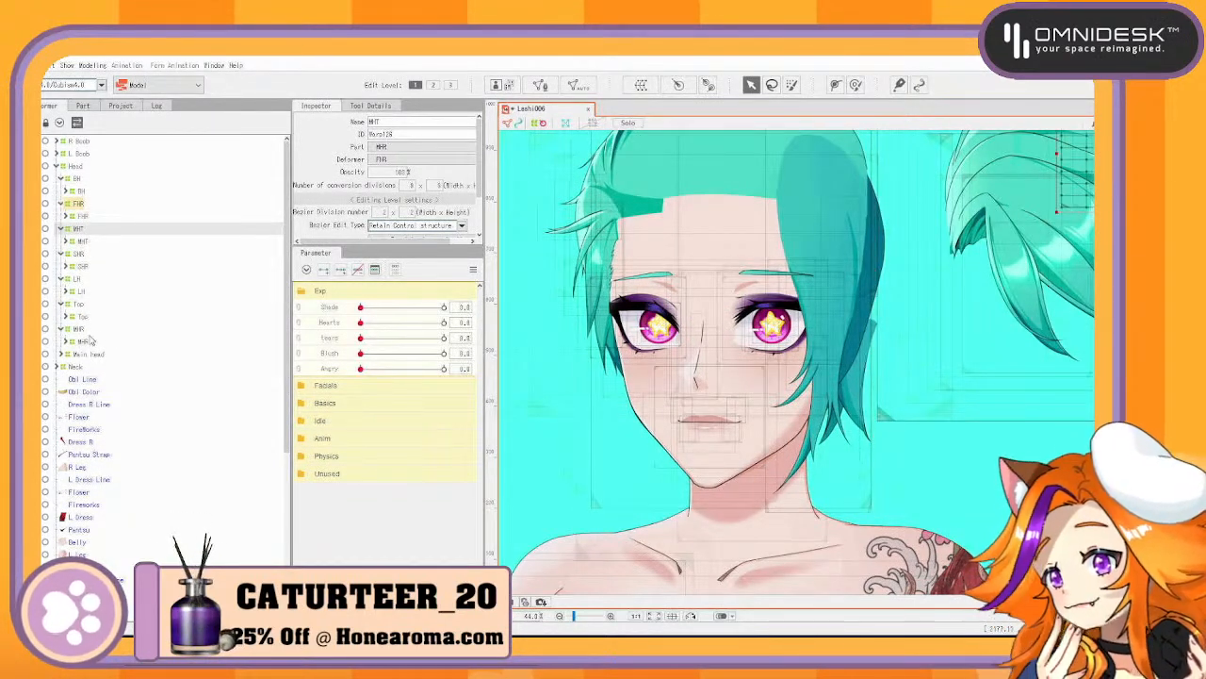
{"action": "left_click", "coordinate": [87, 328], "text": "ctrl"}
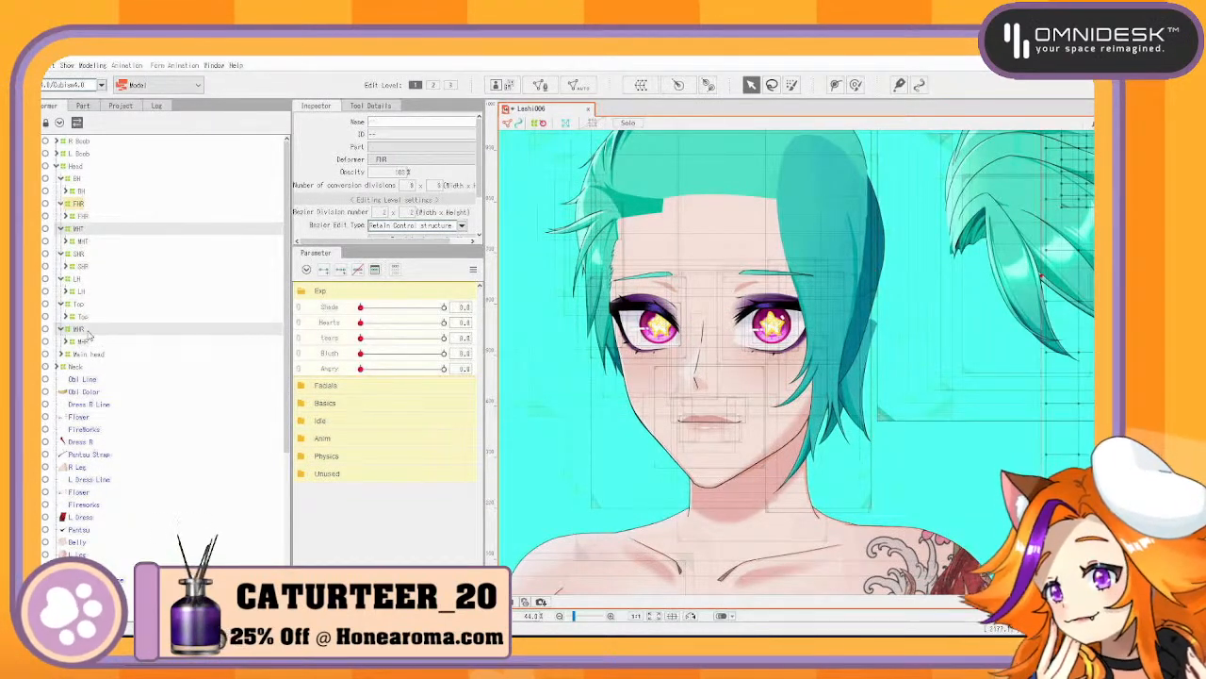
Create a warp deformer named Mid Hairs as the parent of the MHT and MHR deformers, using continuous creation
{"action": "left_click", "coordinate": [643, 86]}
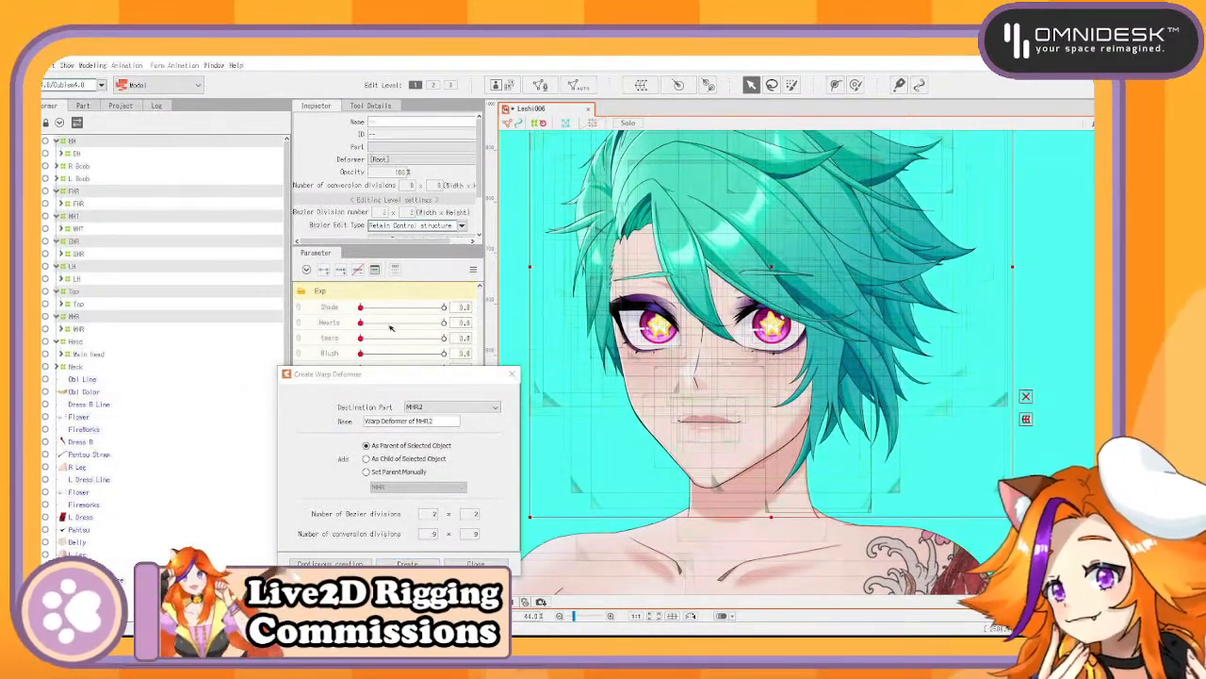
{"action": "left_click", "coordinate": [75, 317]}
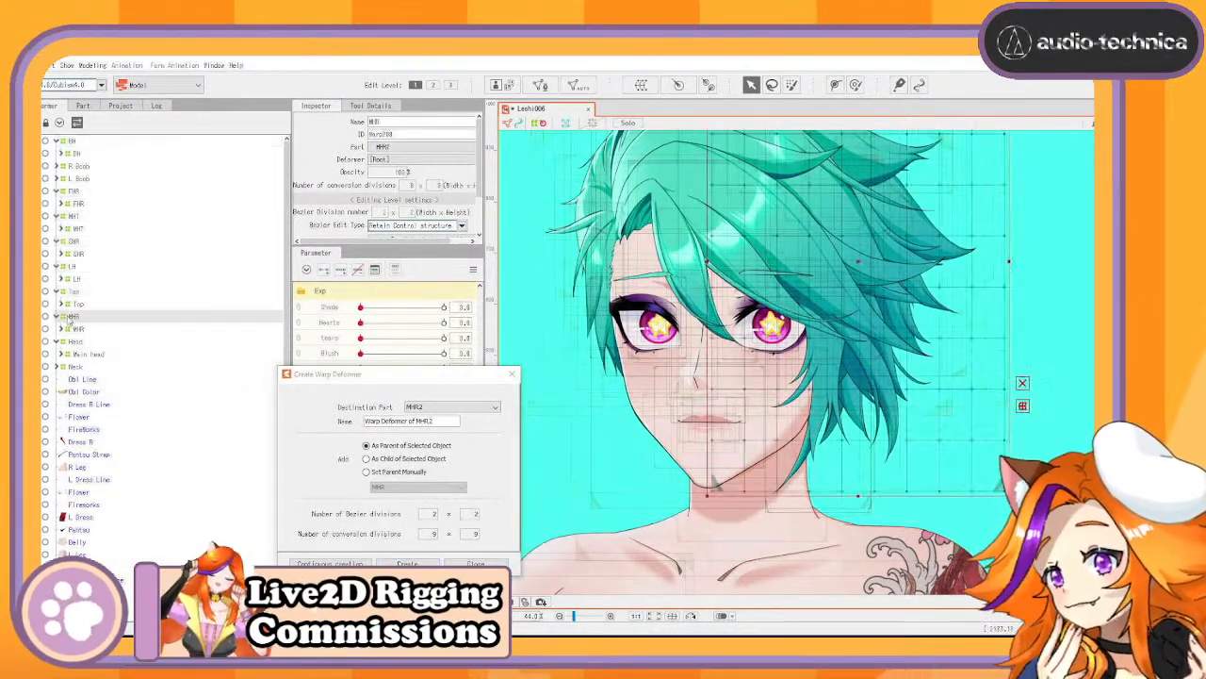
{"action": "left_click", "coordinate": [84, 232], "text": "ctrl"}
{"action": "left_click", "coordinate": [83, 233], "text": "ctrl"}
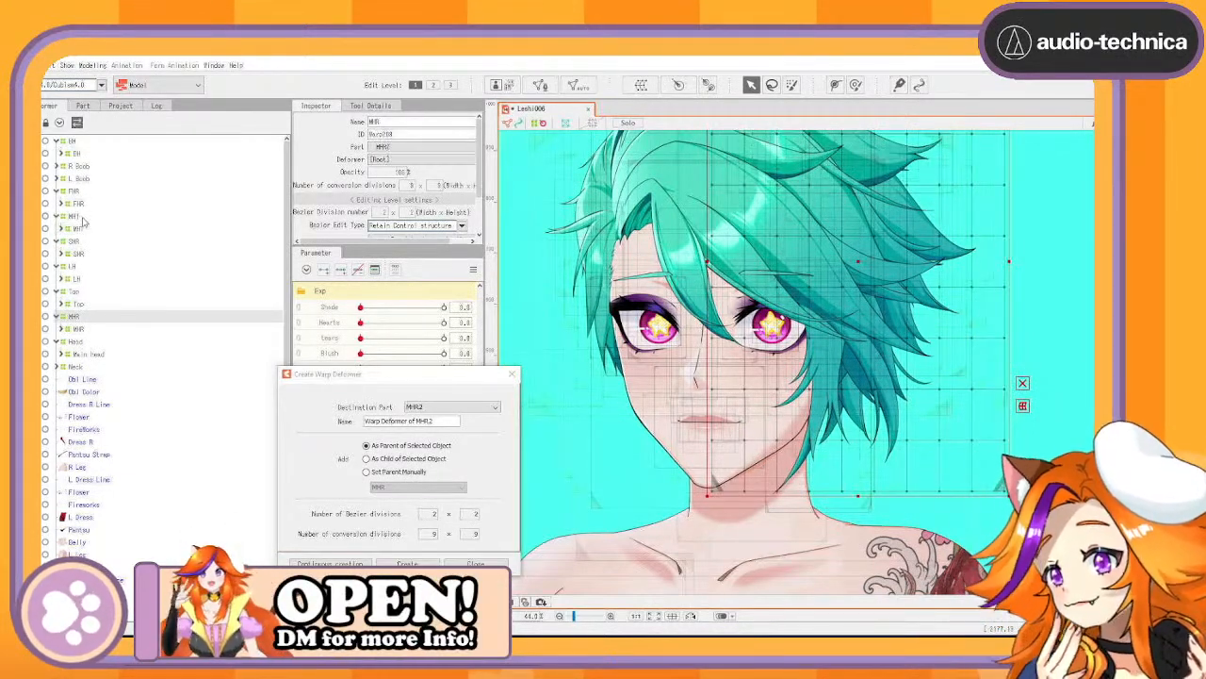
{"action": "left_click", "coordinate": [82, 220], "text": "ctrl"}
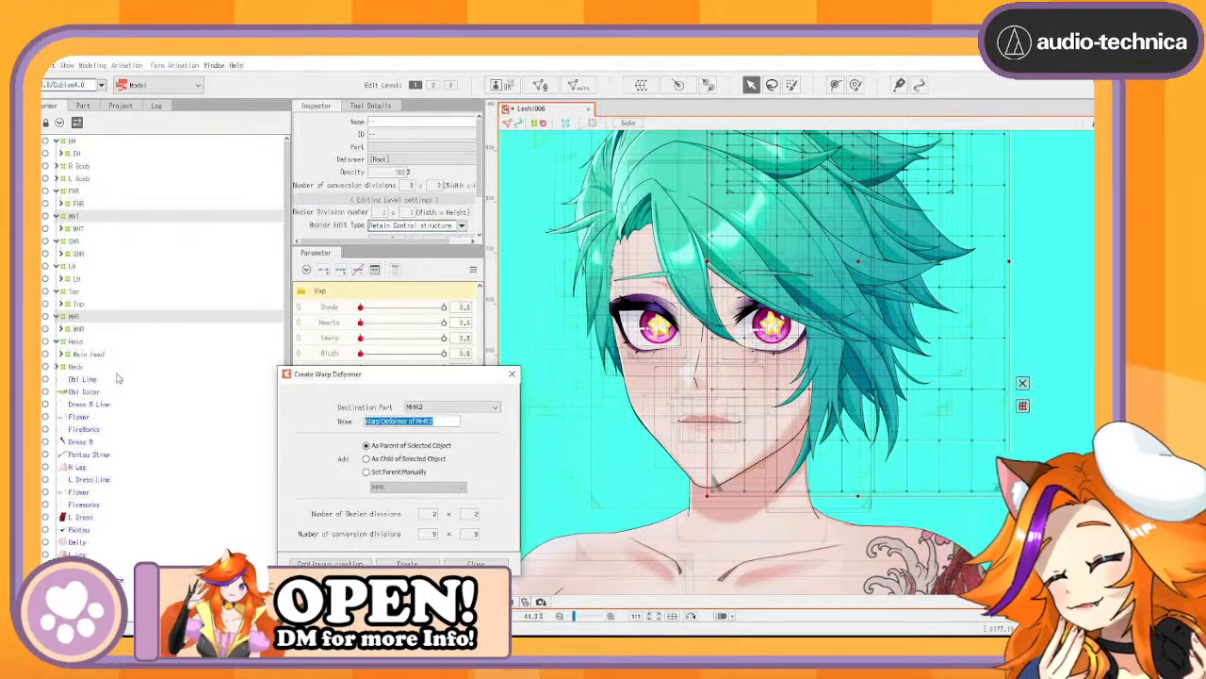
{"action": "type", "text": "Side ha"}
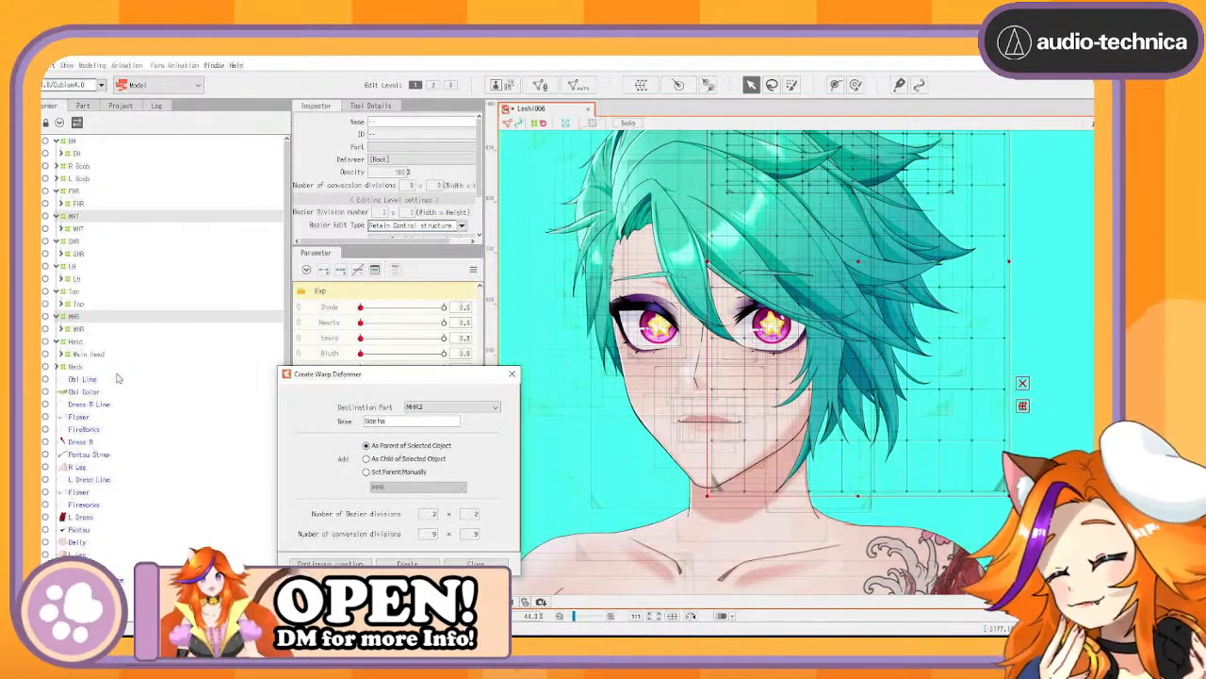
{"action": "type", "text": "irs"}
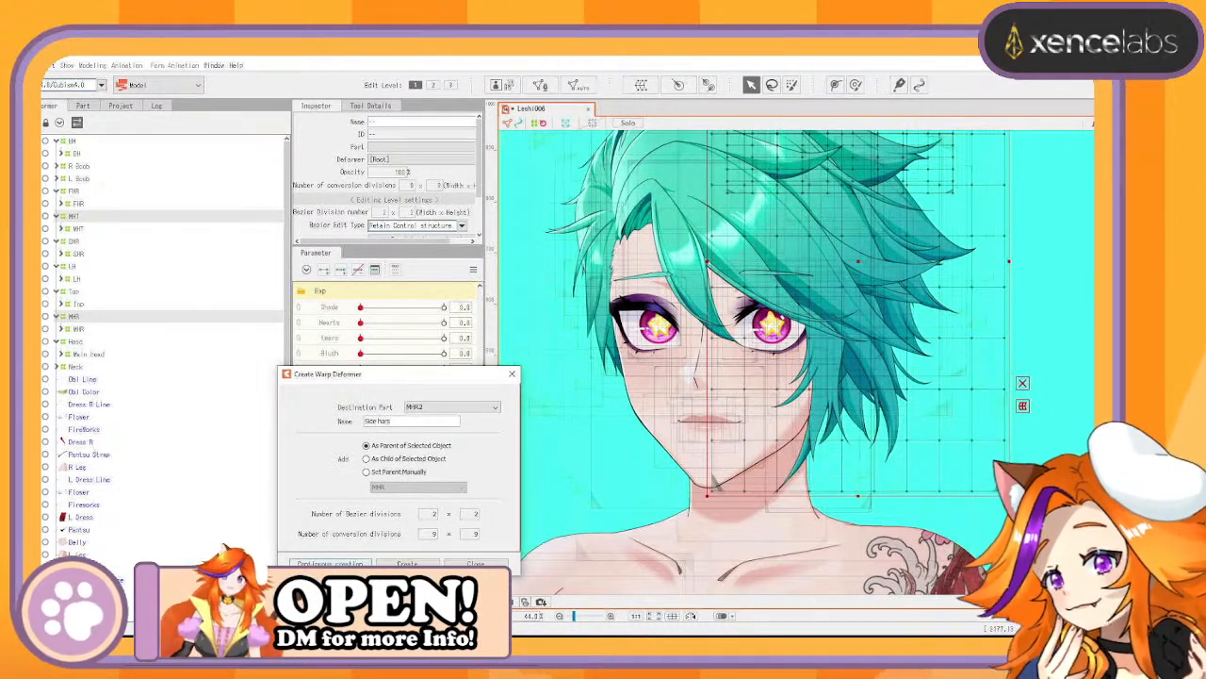
{"action": "left_click_drag", "start_coordinate": [403, 421], "coordinate": [102, 358]}
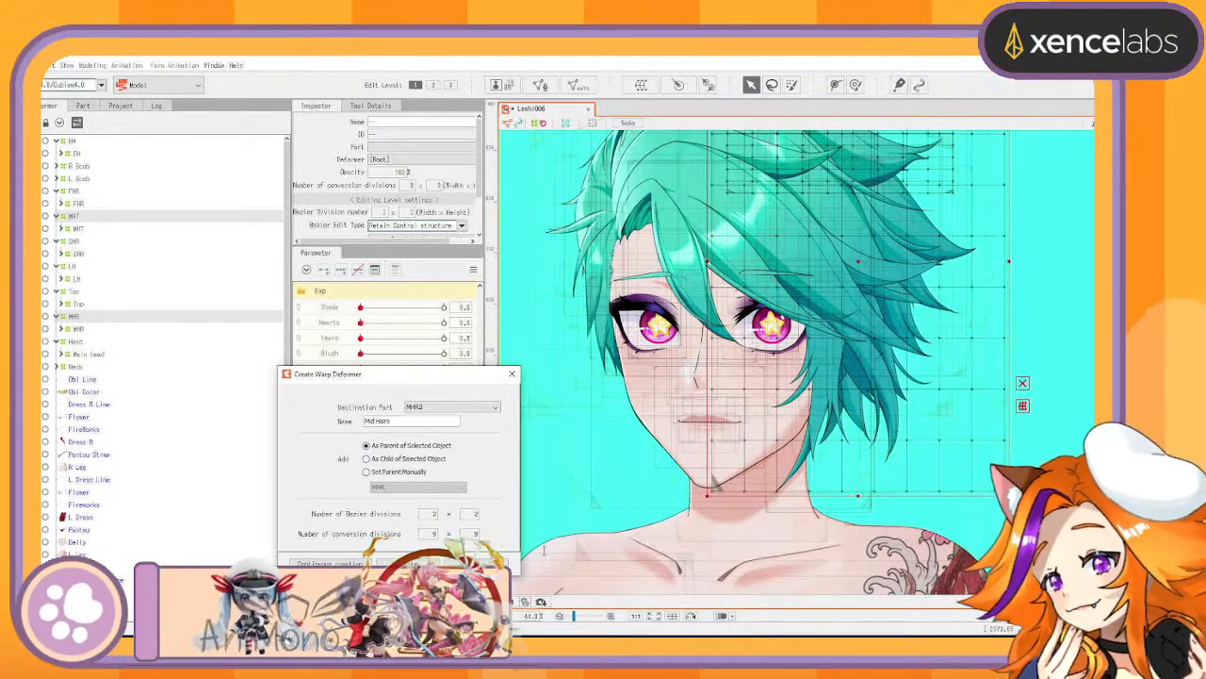
{"action": "left_click", "coordinate": [329, 562]}
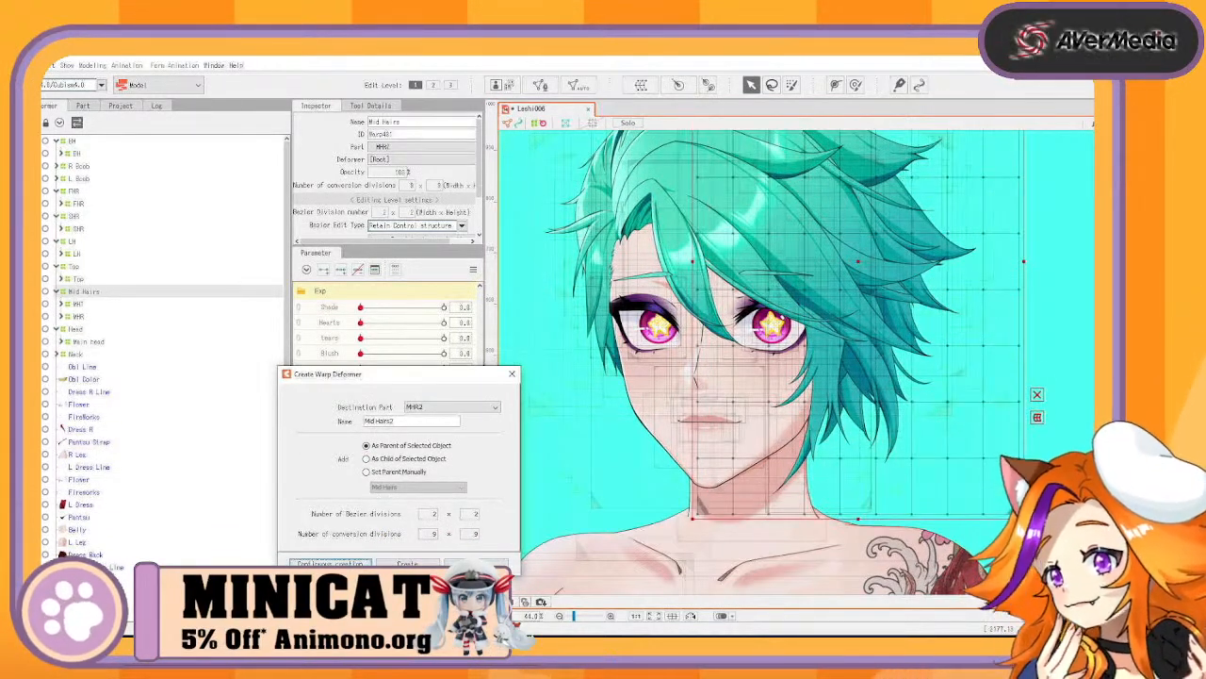
Collapse the SHR and FHR groups and all other groups in the deformer tree
{"action": "left_click", "coordinate": [76, 217]}
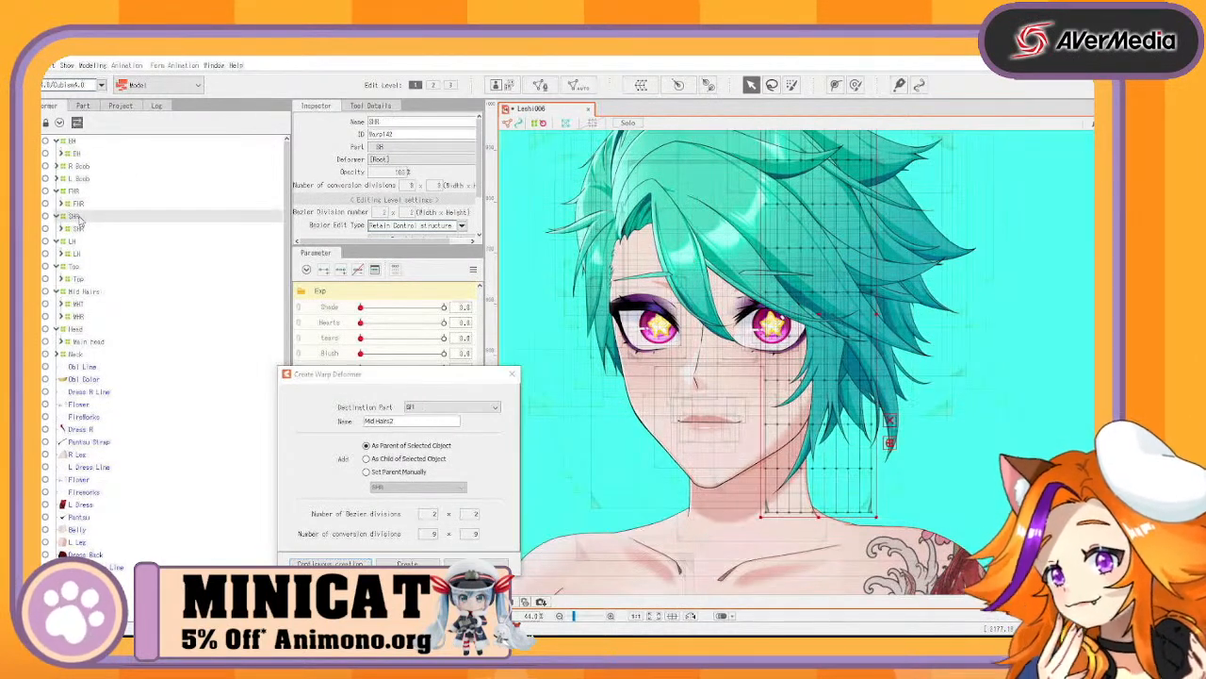
{"action": "left_click", "coordinate": [55, 216]}
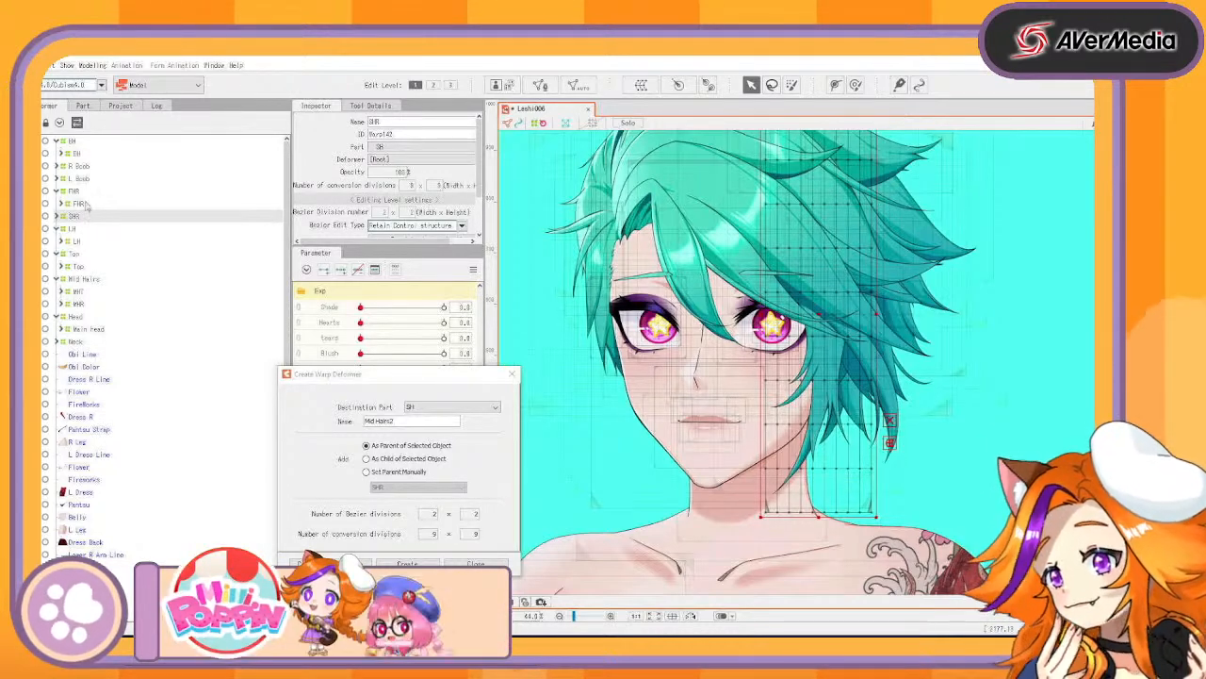
{"action": "left_click", "coordinate": [56, 192]}
{"action": "left_click", "coordinate": [81, 192]}
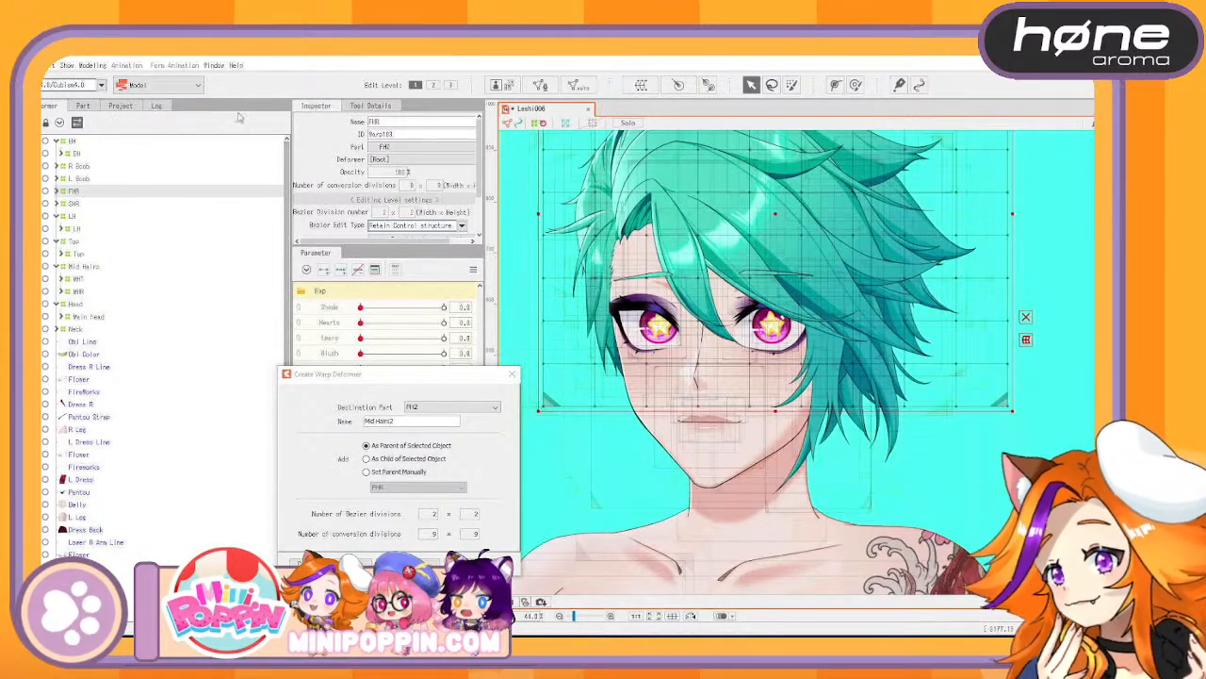
{"action": "left_click", "coordinate": [60, 125]}
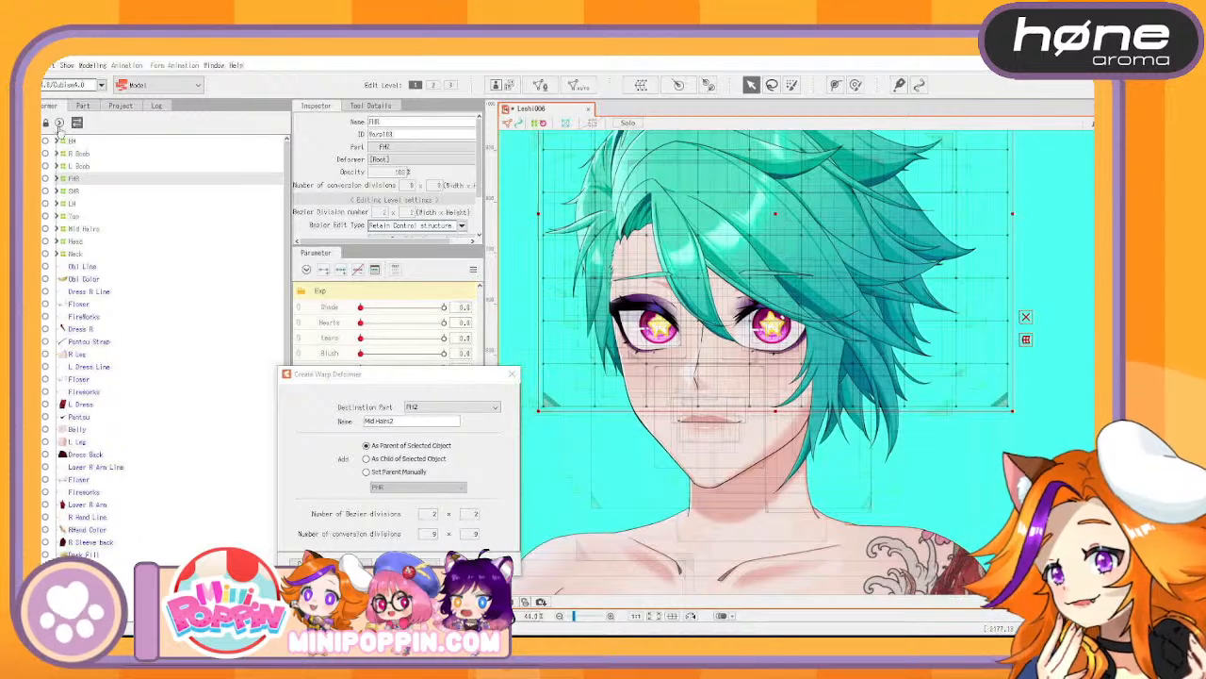
{"action": "left_click", "coordinate": [59, 124]}
{"action": "left_click", "coordinate": [59, 125]}
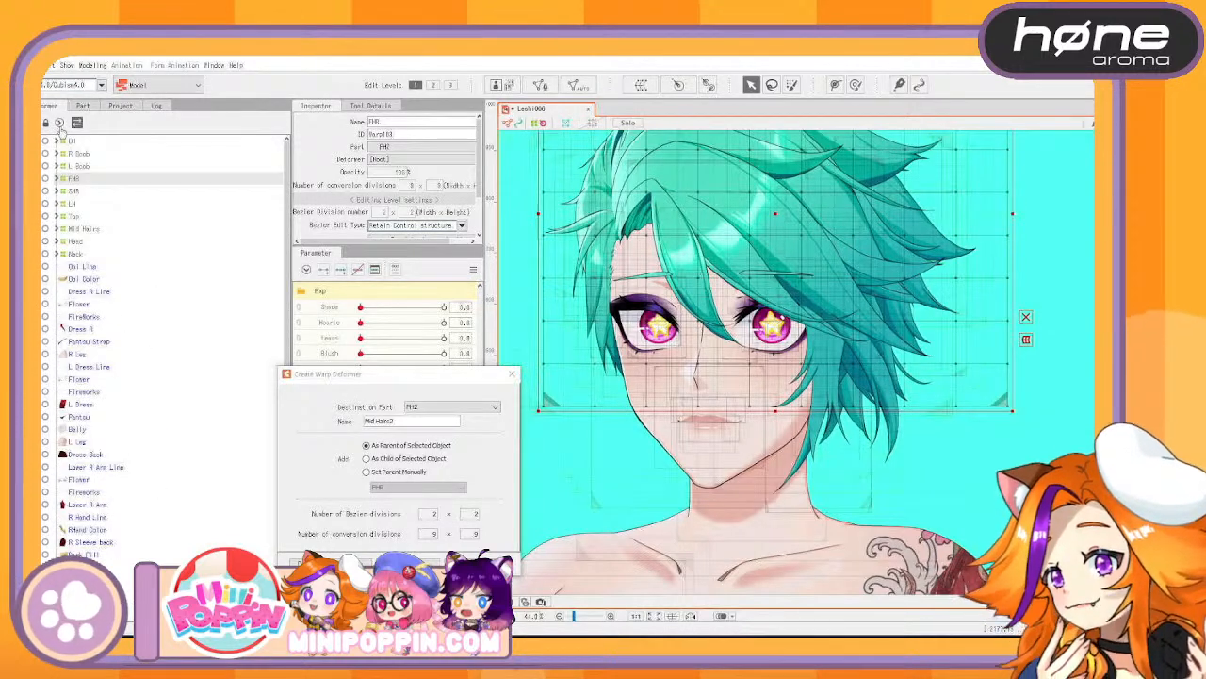
Place the BH, FHR, SHR, LH, Top and Mid Hairs deformers under the Head deformer, and collapse Head
{"action": "left_click", "coordinate": [83, 229]}
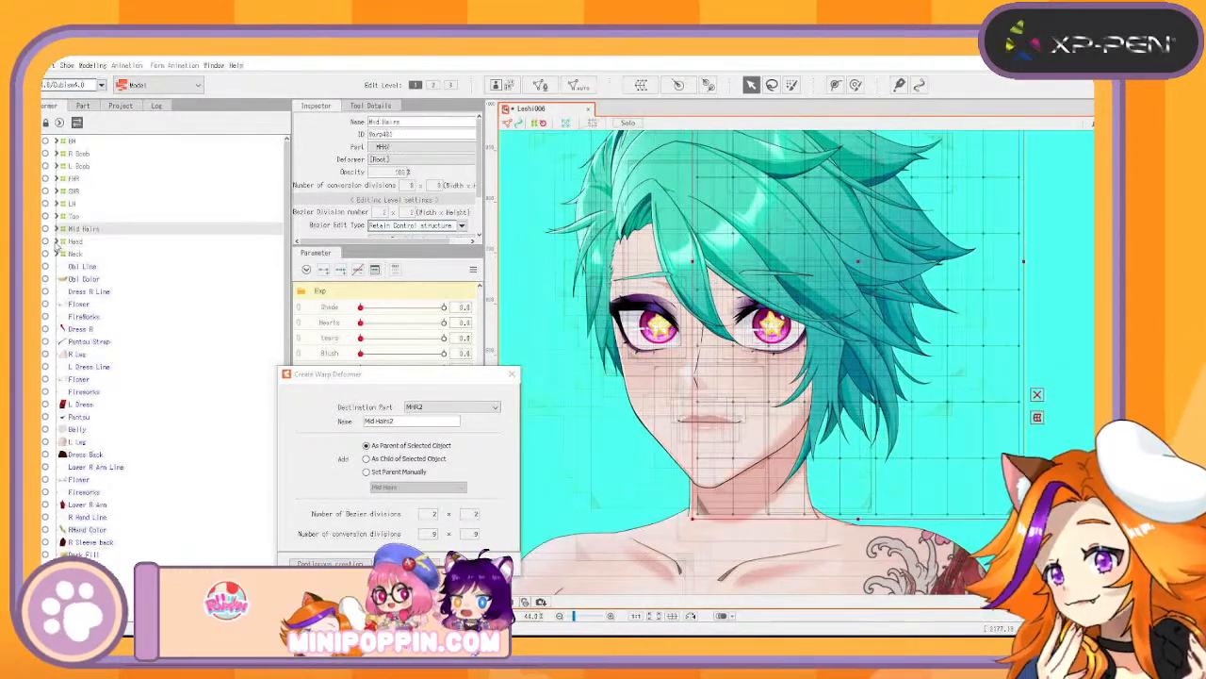
{"action": "left_click", "coordinate": [57, 243]}
{"action": "left_click_drag", "start_coordinate": [83, 227], "coordinate": [82, 155]}
{"action": "left_click", "coordinate": [75, 142]}
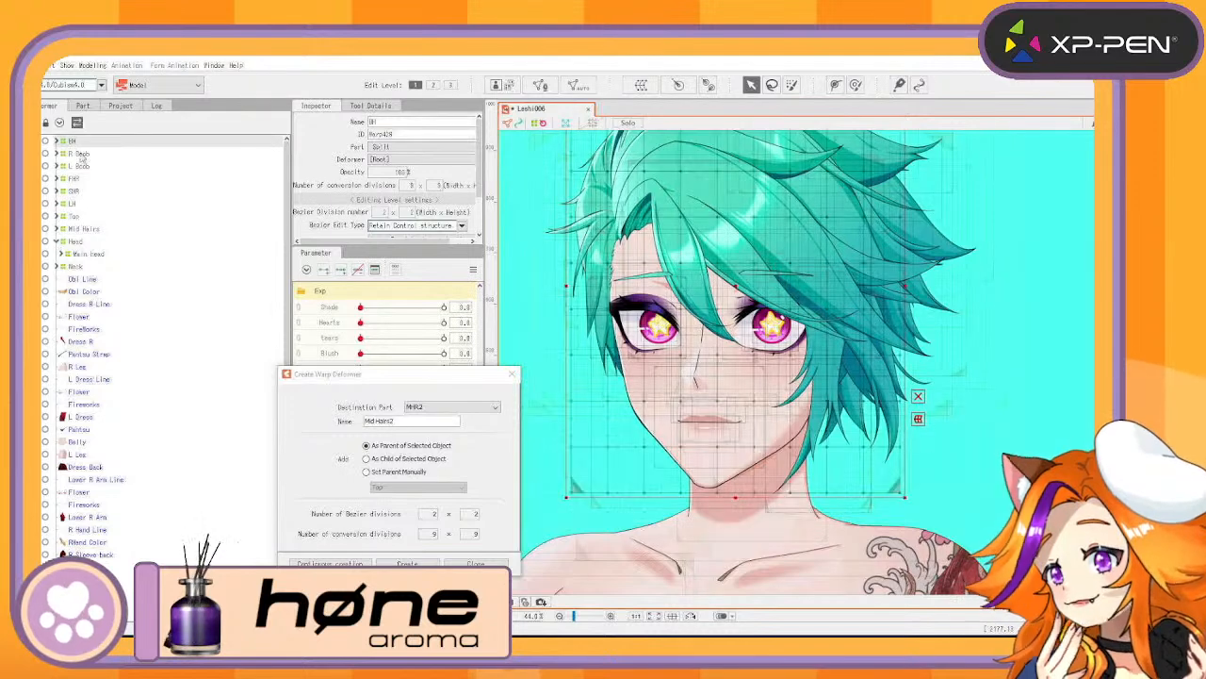
{"action": "left_click", "coordinate": [79, 180], "text": "ctrl"}
{"action": "left_click", "coordinate": [77, 191], "text": "ctrl"}
{"action": "left_click", "coordinate": [77, 205], "text": "ctrl"}
{"action": "left_click", "coordinate": [79, 216], "text": "ctrl"}
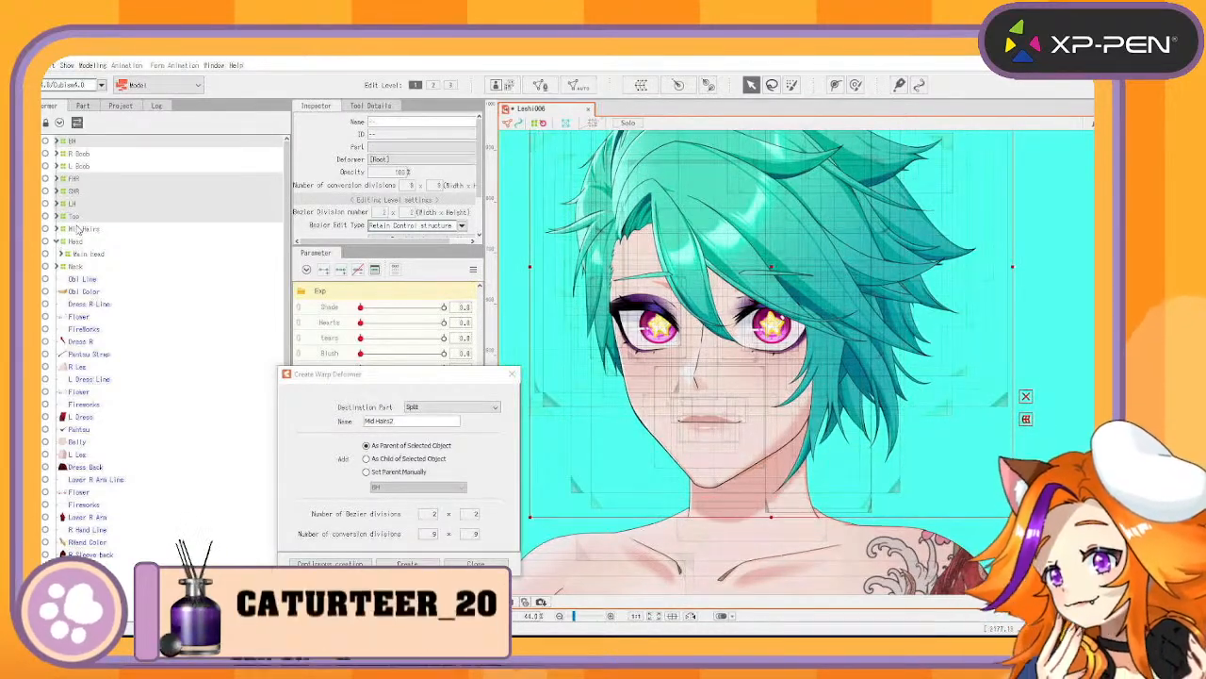
{"action": "left_click", "coordinate": [80, 228], "text": "ctrl"}
{"action": "left_click_drag", "start_coordinate": [84, 237], "coordinate": [81, 247]}
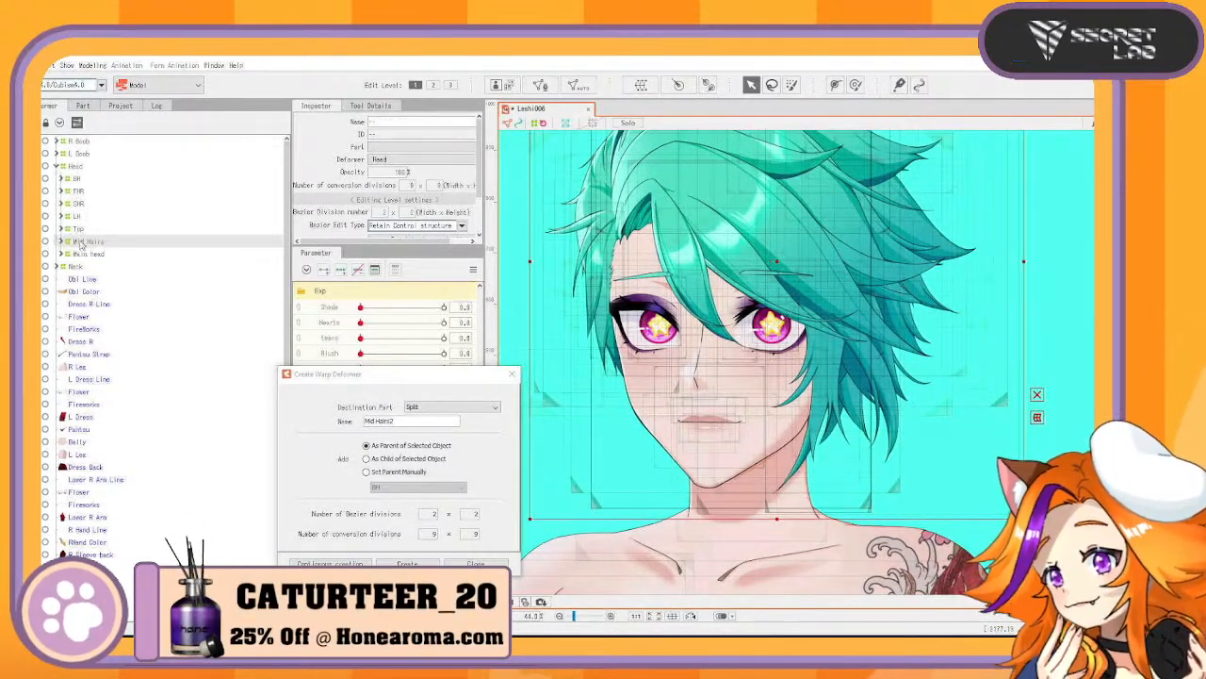
{"action": "left_click", "coordinate": [56, 166]}
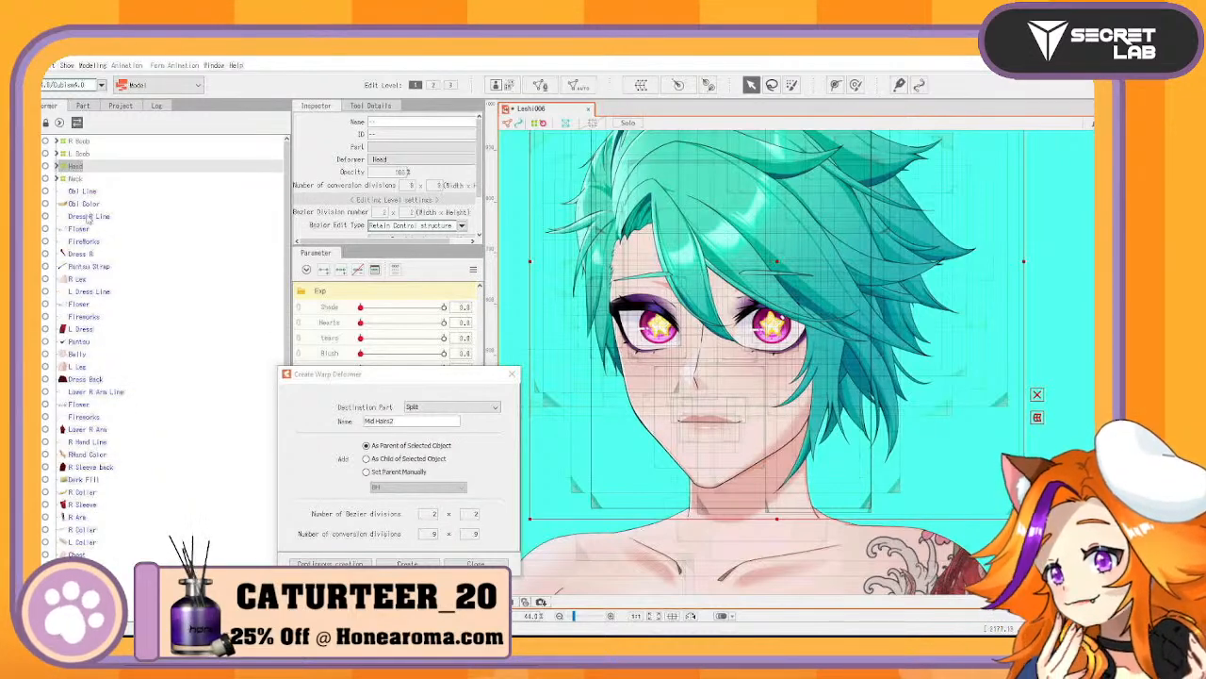
Select the Obi Line art mesh on the dress
{"action": "left_click", "coordinate": [75, 179]}
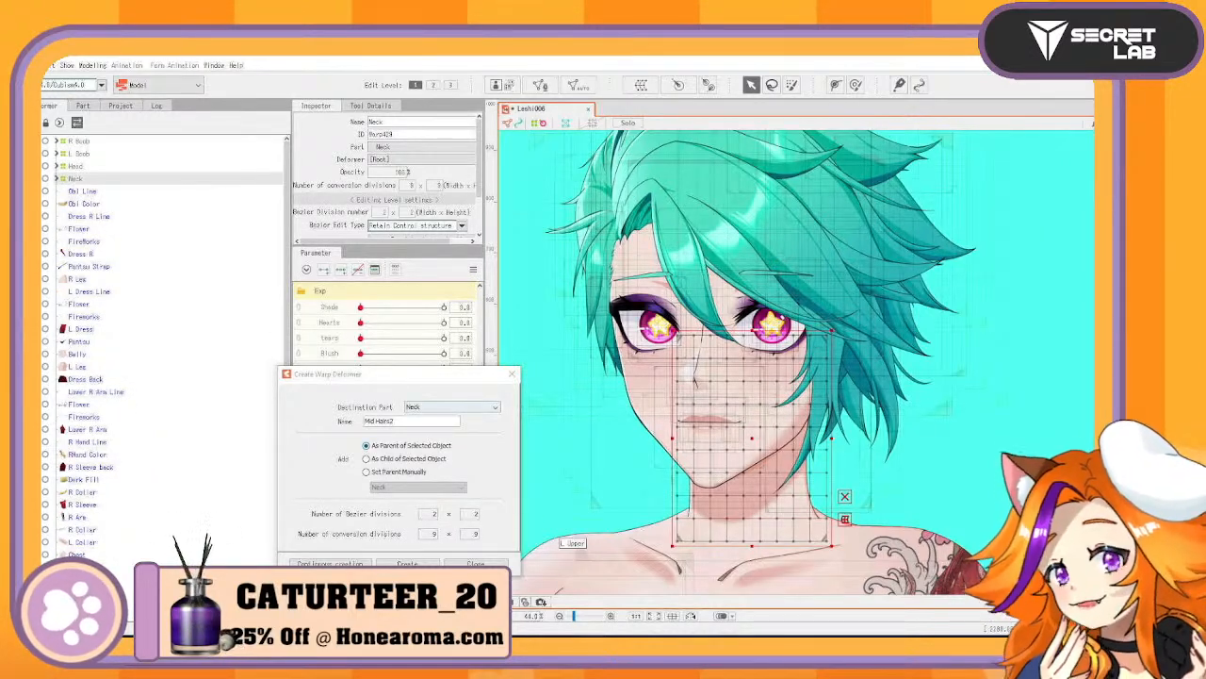
{"action": "left_click", "coordinate": [86, 192]}
{"action": "scroll", "coordinate": [895, 358], "scroll_direction": "down", "scroll_amount": 5}
{"action": "left_click_drag", "start_coordinate": [849, 521], "coordinate": [837, 284]}
{"action": "scroll", "coordinate": [834, 284], "scroll_direction": "up", "scroll_amount": 3}
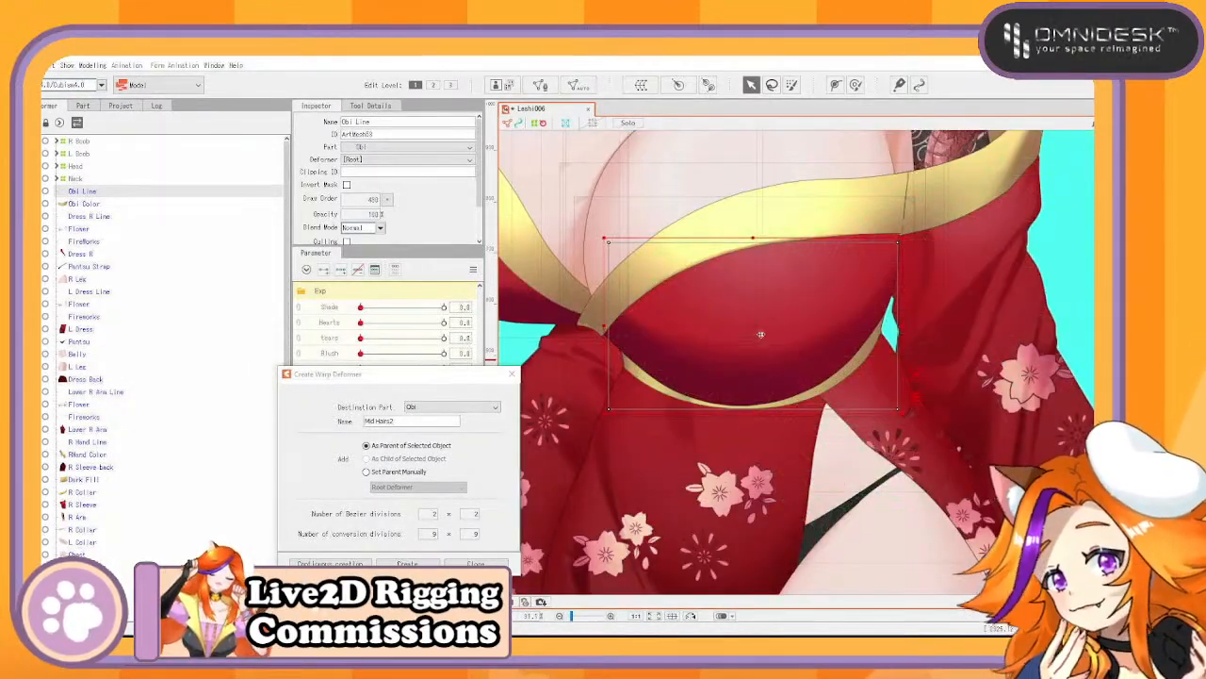
Try moving the Obi Line mesh, undo the move, and briefly enter and leave its mesh editing
{"action": "left_click_drag", "start_coordinate": [821, 423], "coordinate": [765, 441]}
{"action": "key", "text": "ctrl+z"}
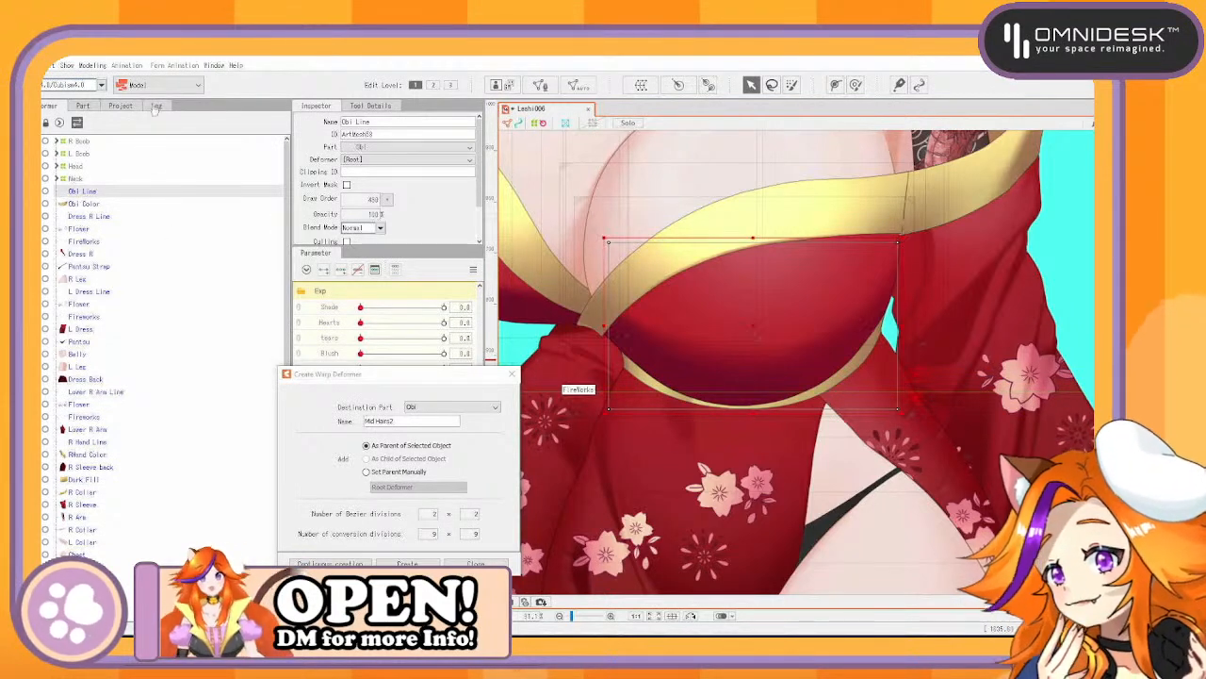
{"action": "left_click", "coordinate": [93, 65]}
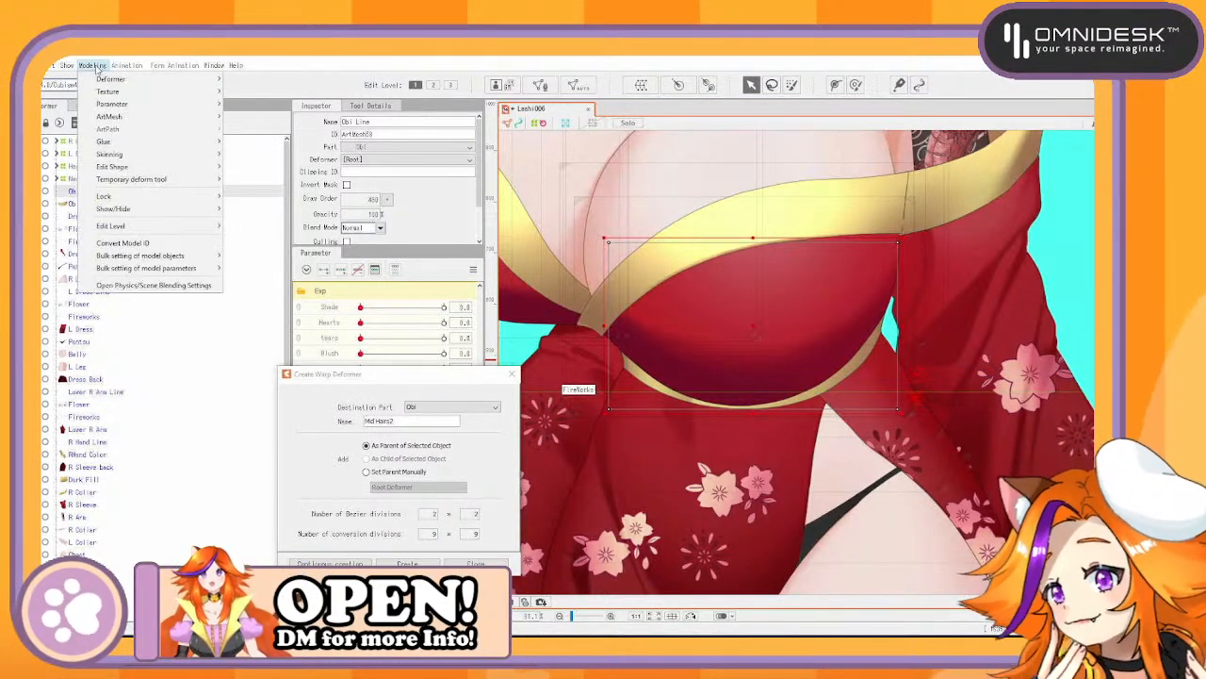
{"action": "left_click", "coordinate": [361, 57]}
{"action": "left_click", "coordinate": [541, 87]}
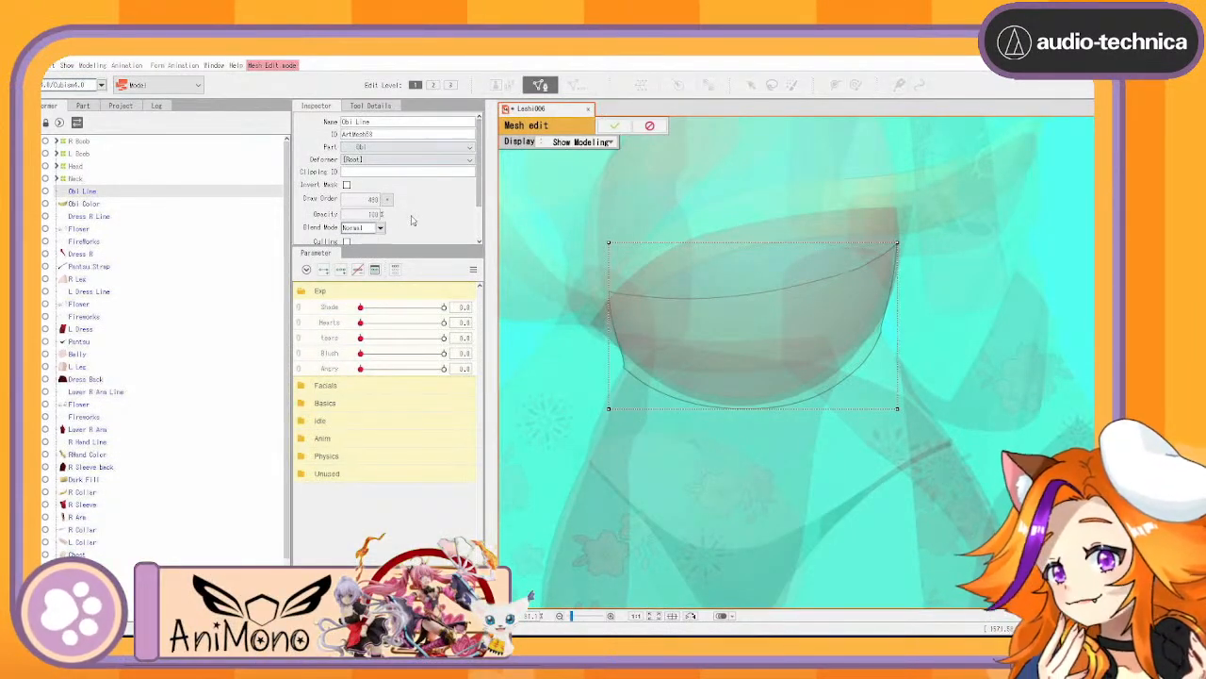
{"action": "left_click", "coordinate": [610, 130]}
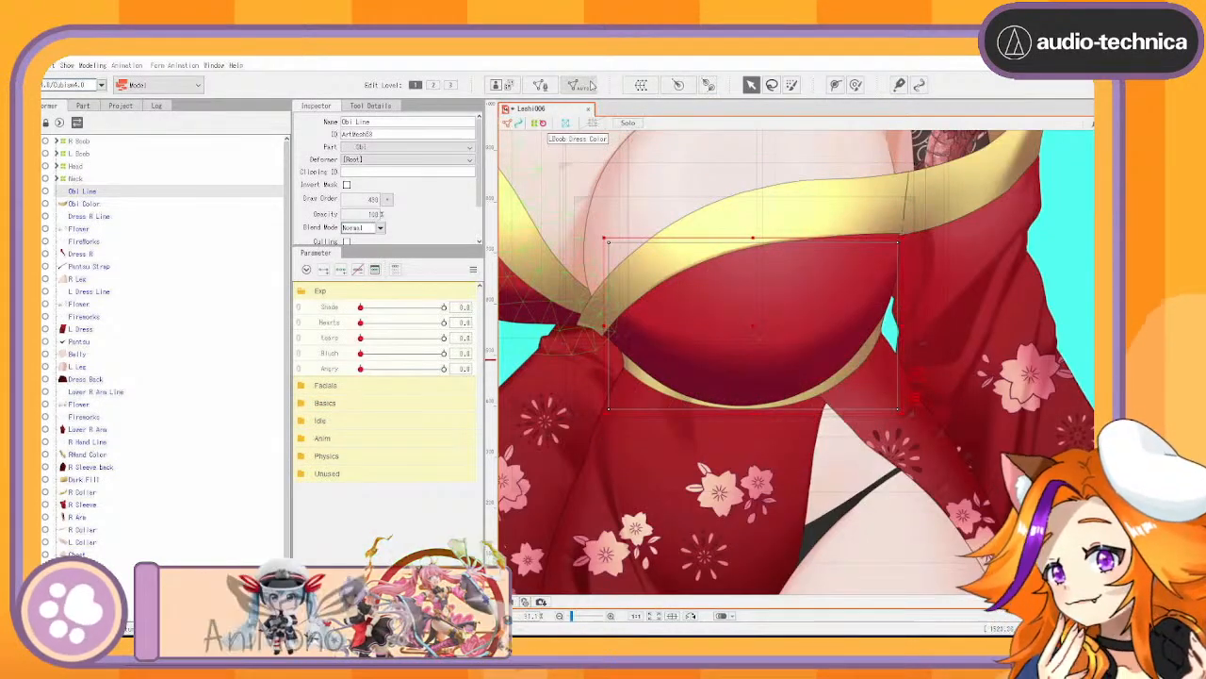
Try generating the Obi Line mesh automatically with the Standard preset and undo it
{"action": "left_click", "coordinate": [500, 85]}
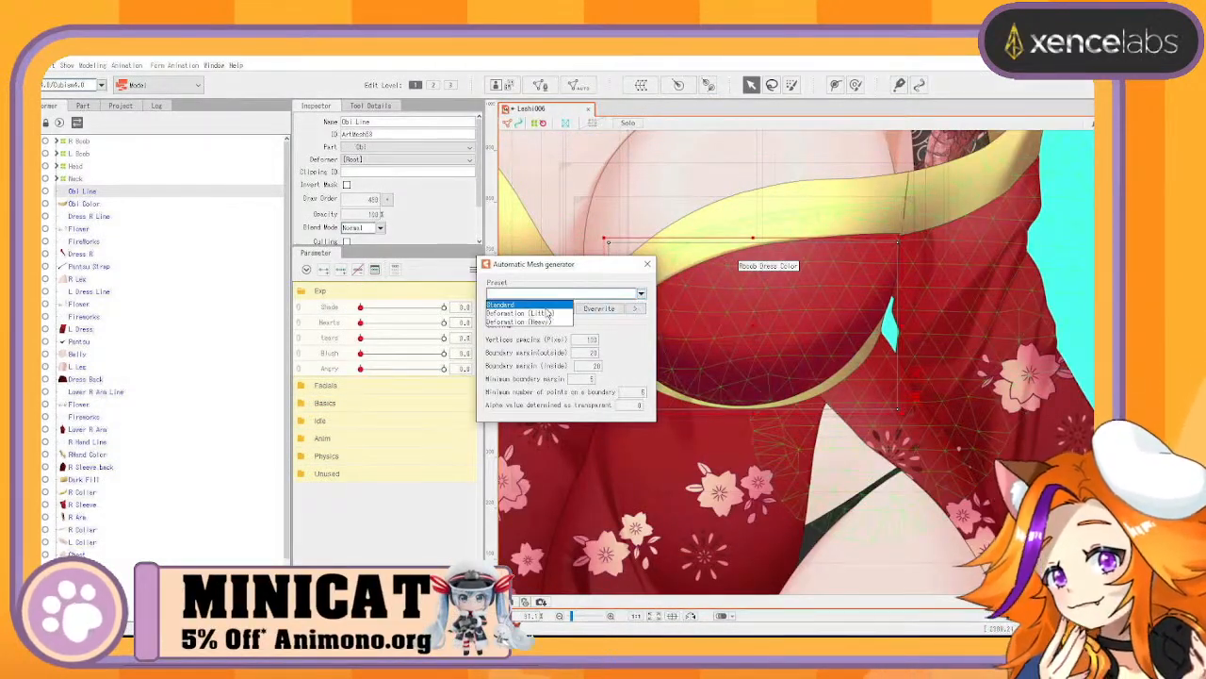
{"action": "left_click", "coordinate": [544, 304]}
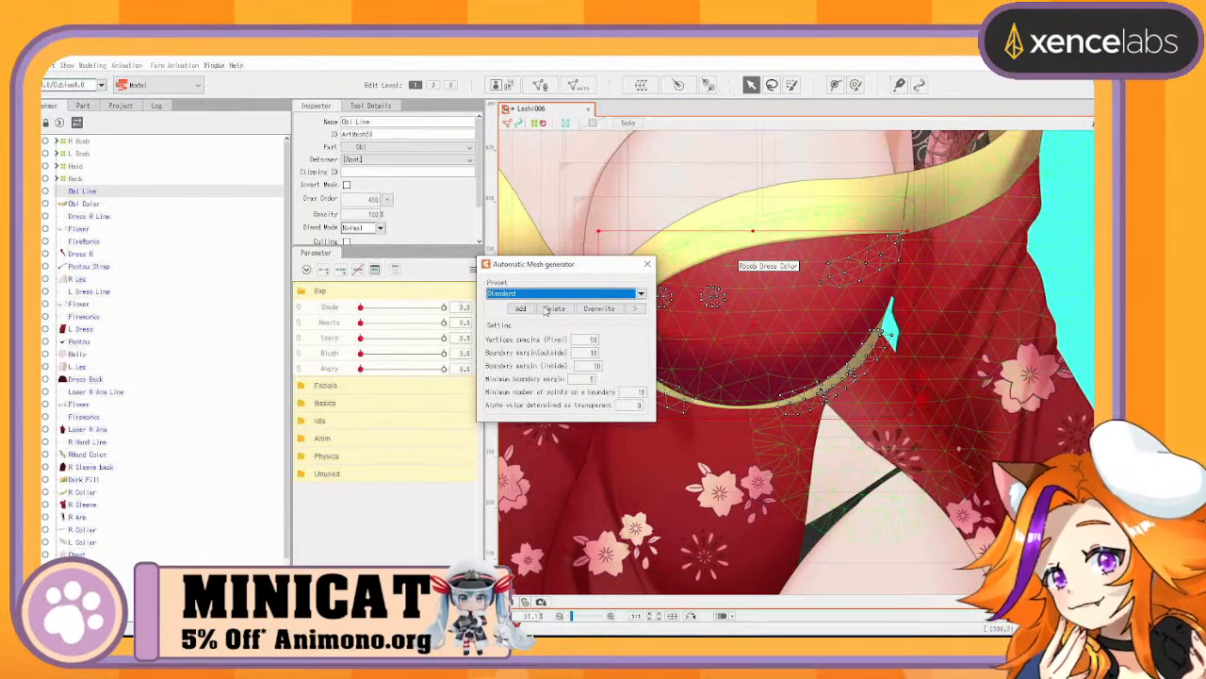
{"action": "key", "text": "ctrl+z"}
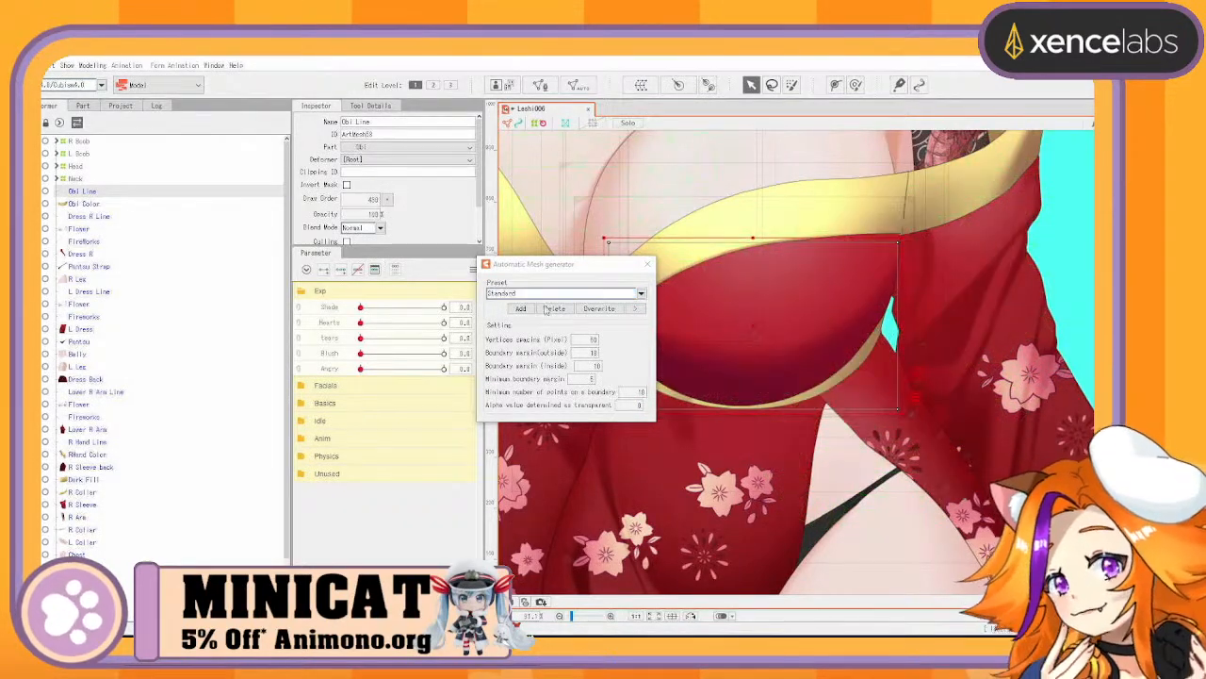
{"action": "left_click", "coordinate": [647, 264]}
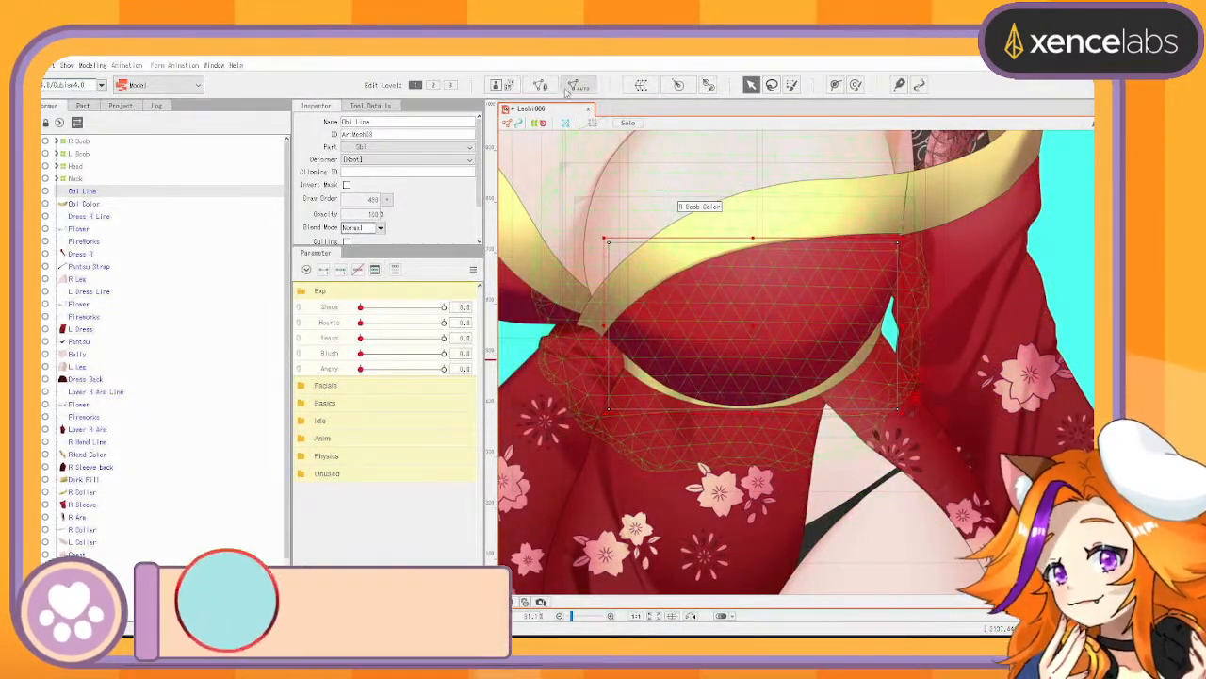
Start mesh editing on Obi Line and erase its existing vertices
{"action": "left_click", "coordinate": [540, 85]}
{"action": "left_click", "coordinate": [371, 105]}
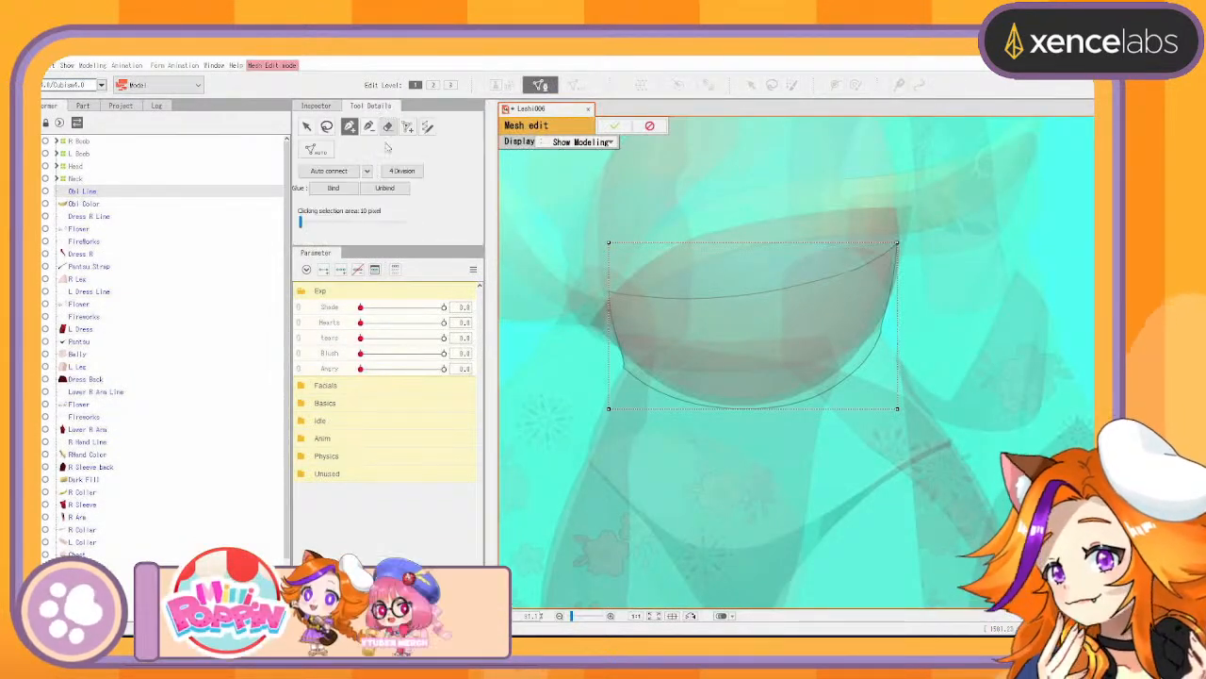
{"action": "left_click", "coordinate": [388, 126]}
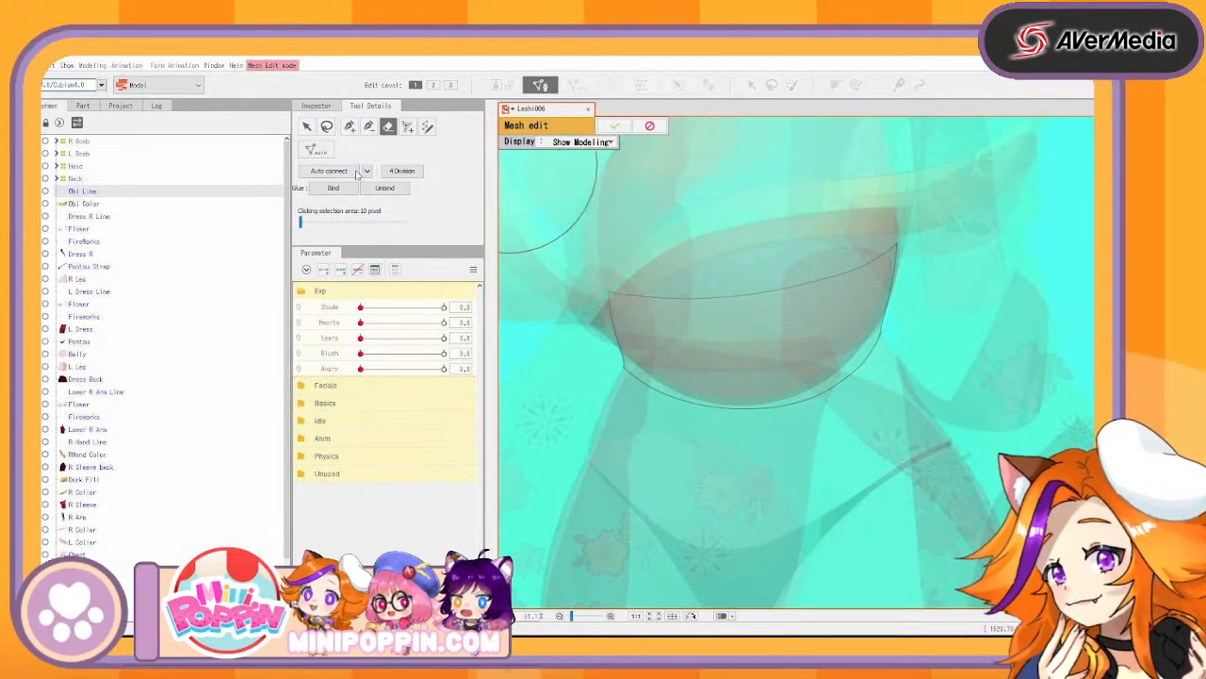
Try auto-generating vertices with the Standard preset in mesh editing, and erase the generated vertices
{"action": "left_click", "coordinate": [311, 151]}
{"action": "left_click", "coordinate": [396, 166]}
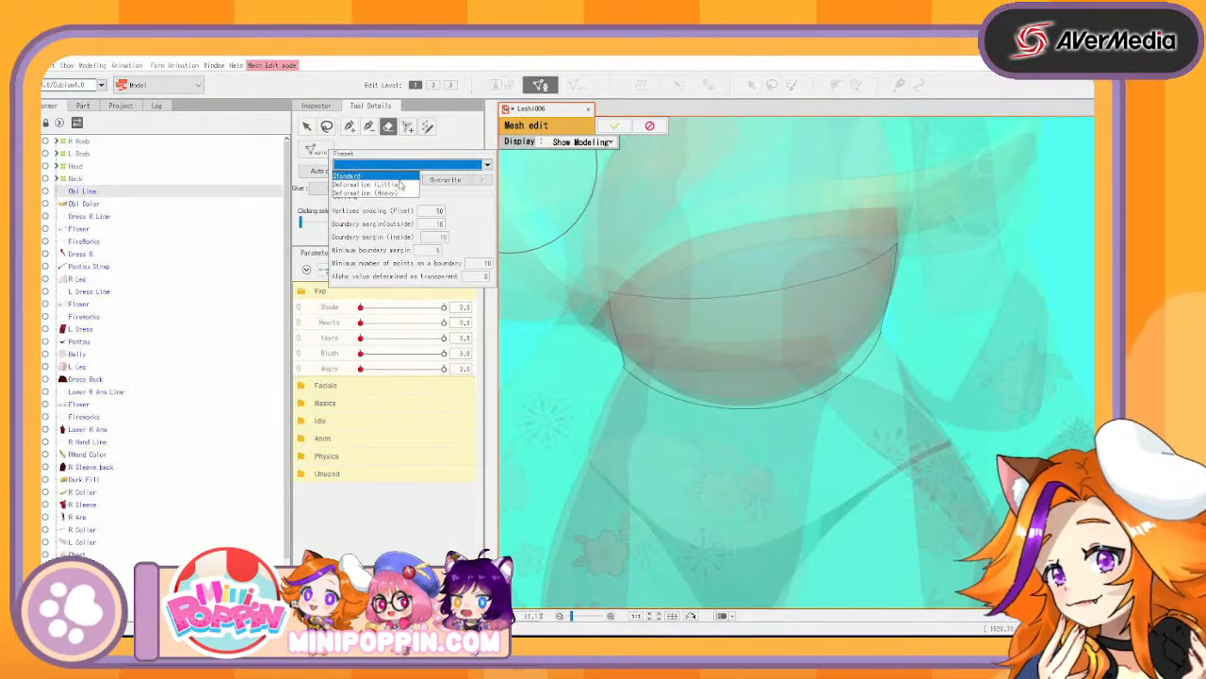
{"action": "left_click", "coordinate": [393, 177]}
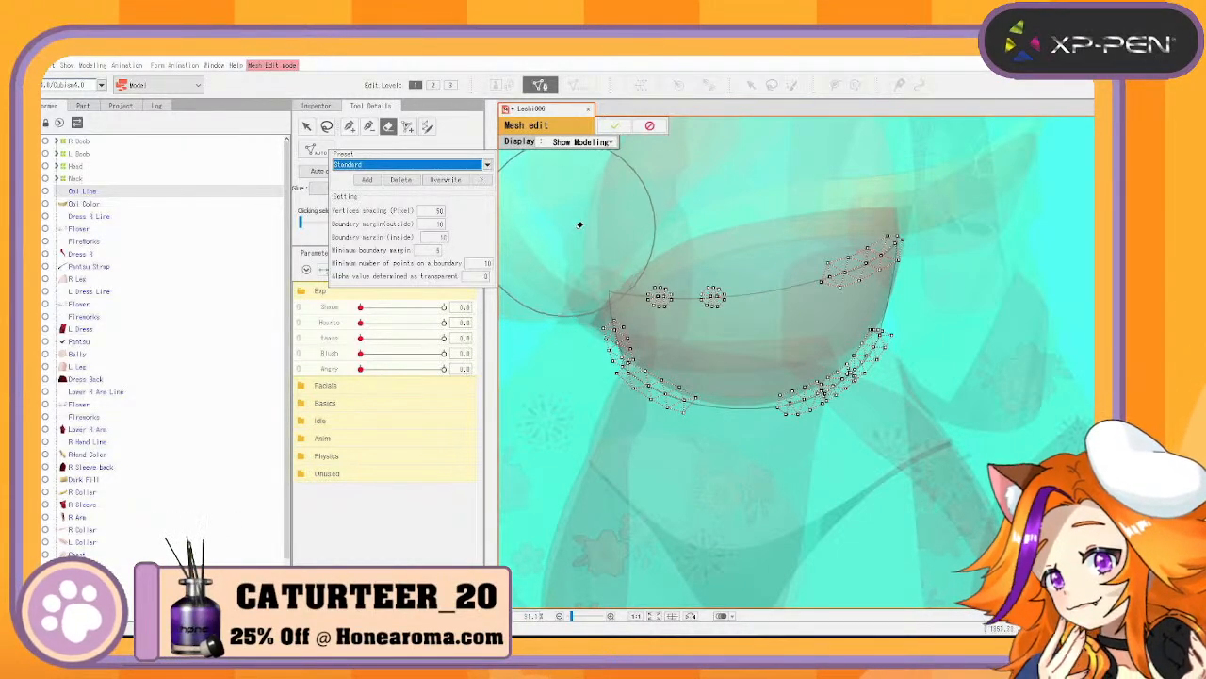
{"action": "mouse_move", "coordinate": [666, 234]}
{"action": "left_mouse_down"}
{"action": "mouse_move", "coordinate": [706, 369]}
{"action": "mouse_move", "coordinate": [869, 214]}
{"action": "mouse_move", "coordinate": [932, 383]}
{"action": "left_mouse_up"}
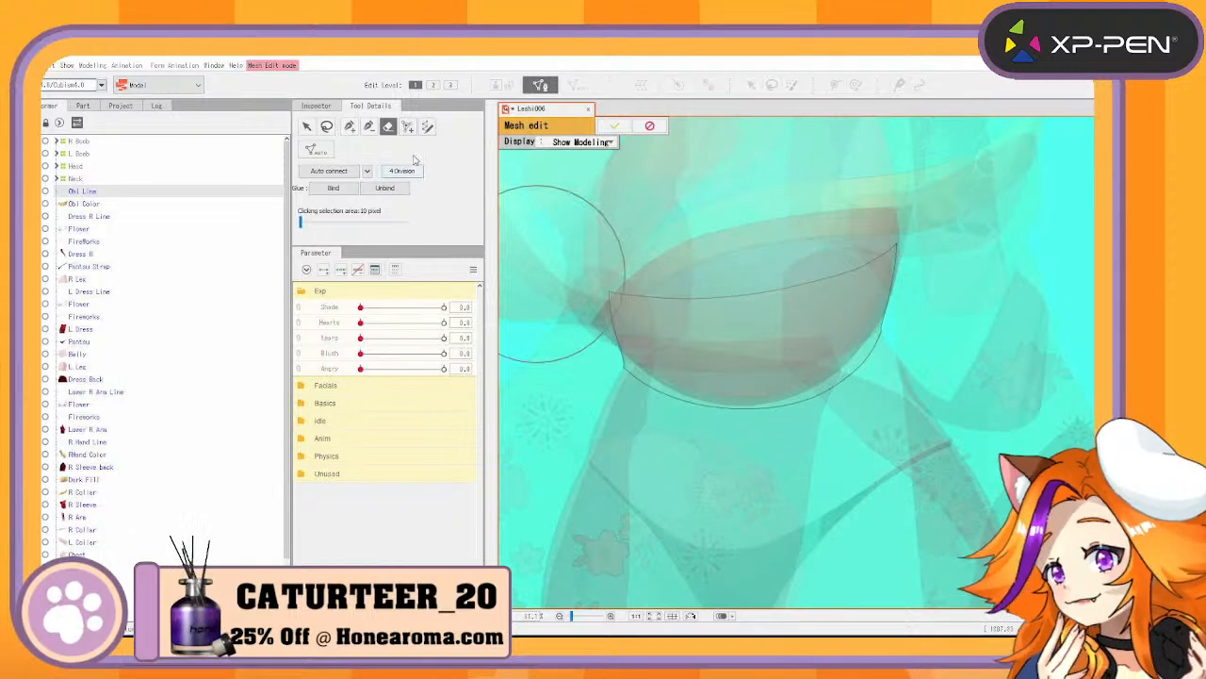
Trace a mesh stroke around most of the Obi Line outline and set its repeated density to 20
{"action": "left_click", "coordinate": [428, 127]}
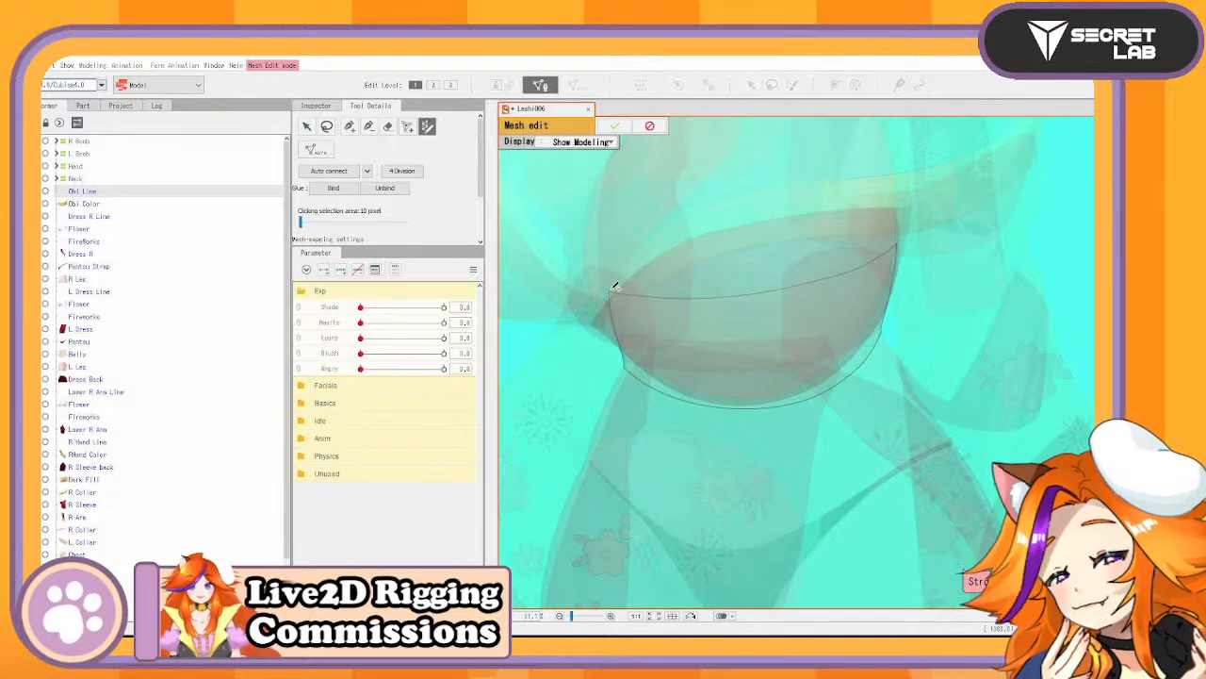
{"action": "left_click", "coordinate": [618, 338]}
{"action": "mouse_move", "coordinate": [617, 315]}
{"action": "left_mouse_down"}
{"action": "mouse_move", "coordinate": [629, 367]}
{"action": "mouse_move", "coordinate": [681, 396]}
{"action": "mouse_move", "coordinate": [840, 386]}
{"action": "mouse_move", "coordinate": [889, 309]}
{"action": "mouse_move", "coordinate": [896, 237]}
{"action": "mouse_move", "coordinate": [849, 267]}
{"action": "mouse_move", "coordinate": [732, 294]}
{"action": "left_mouse_up"}
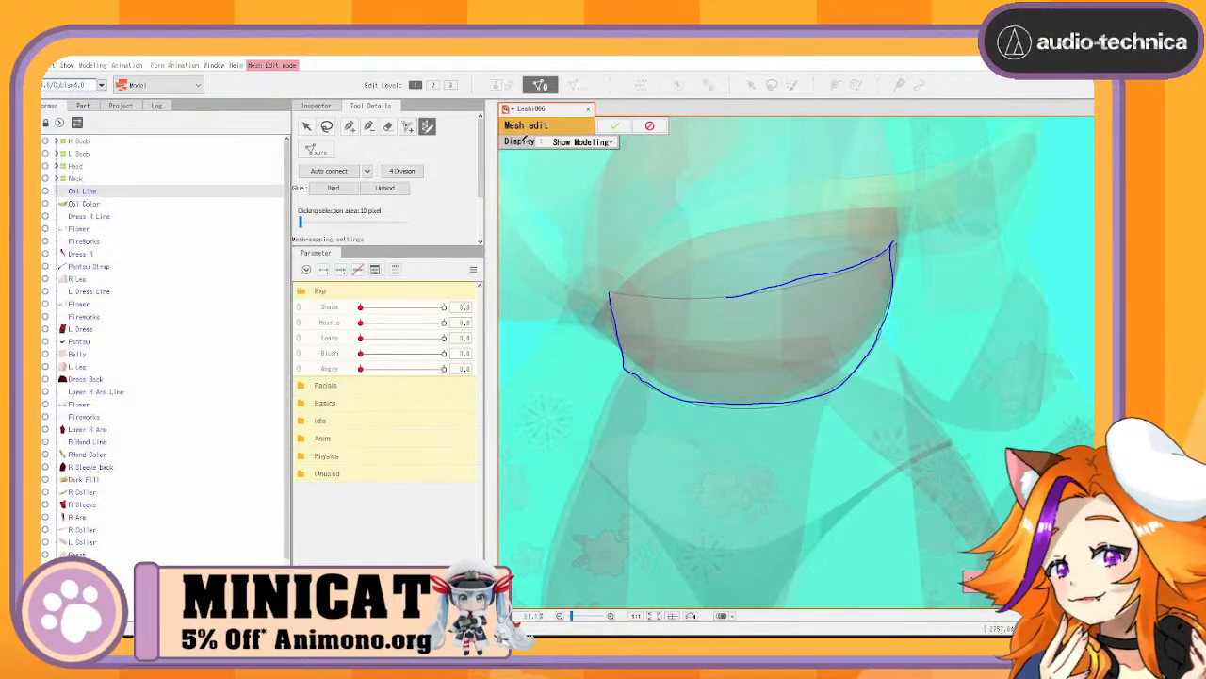
{"action": "left_click_drag", "start_coordinate": [481, 181], "coordinate": [483, 238]}
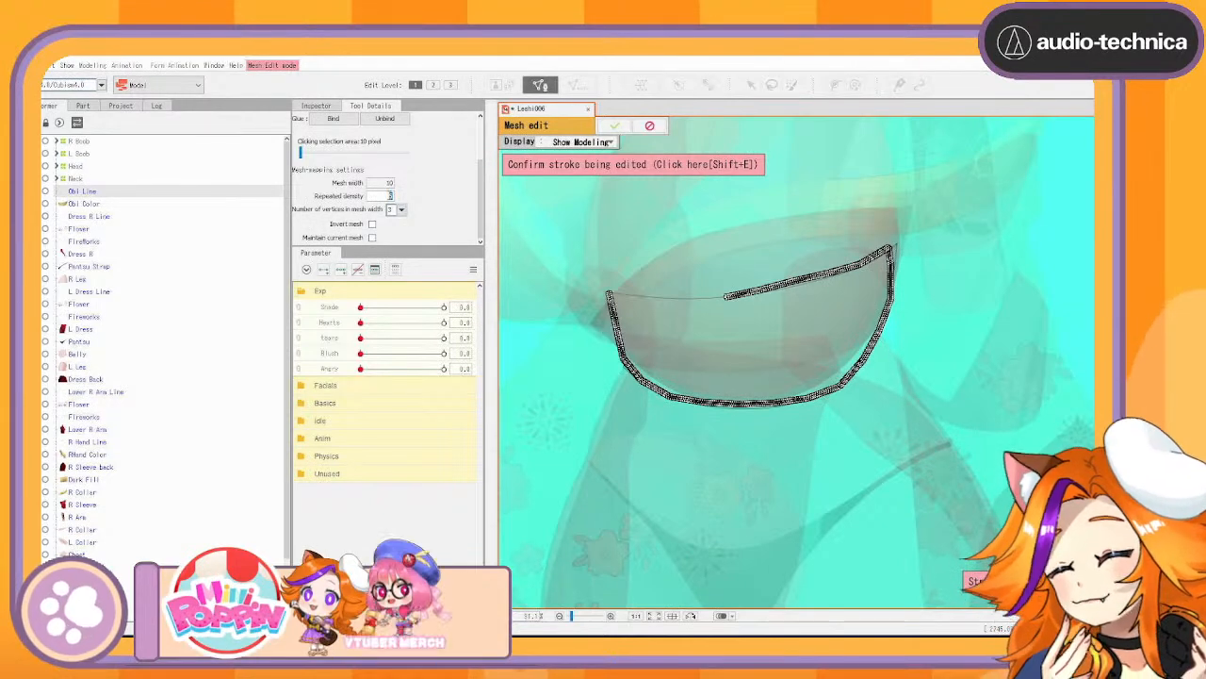
{"action": "key", "text": "Return"}
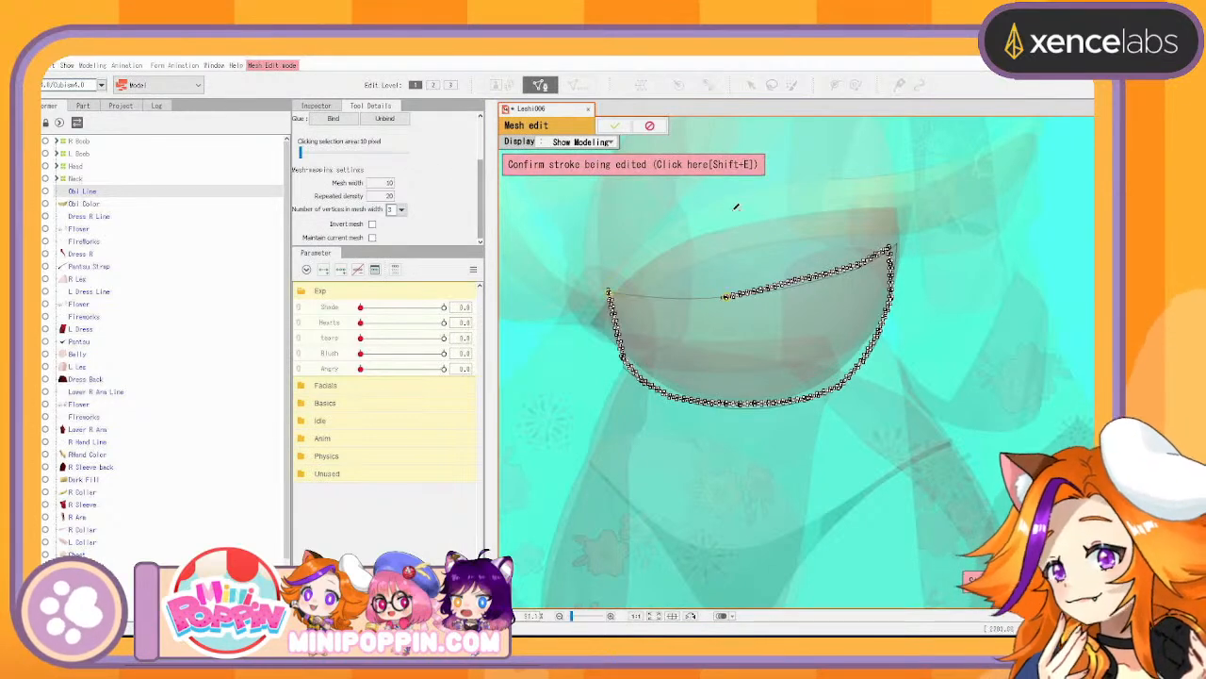
Extend the mesh stroke along the untraced part of Obi Line's upper edge to its left corner
{"action": "scroll", "coordinate": [752, 271], "scroll_direction": "up", "scroll_amount": 4}
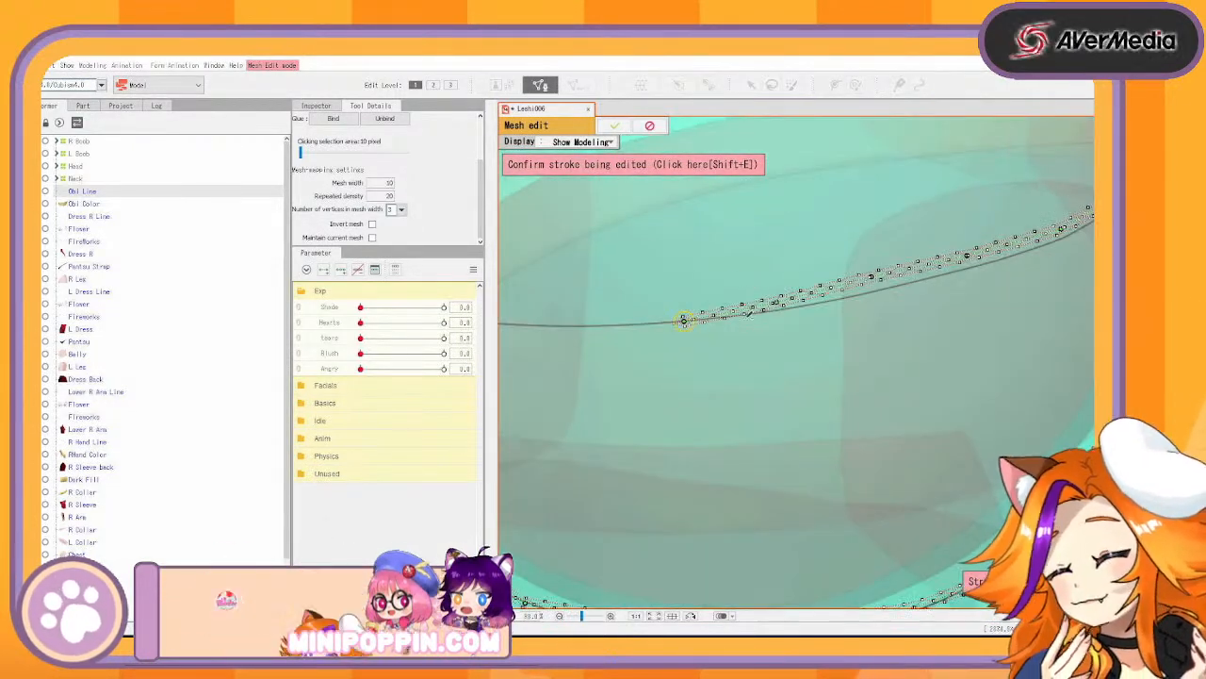
{"action": "mouse_move", "coordinate": [684, 425]}
{"action": "left_mouse_down"}
{"action": "mouse_move", "coordinate": [1002, 447]}
{"action": "mouse_move", "coordinate": [1029, 433]}
{"action": "left_mouse_up"}
{"action": "mouse_move", "coordinate": [707, 298]}
{"action": "left_mouse_down"}
{"action": "mouse_move", "coordinate": [713, 313]}
{"action": "mouse_move", "coordinate": [771, 297]}
{"action": "mouse_move", "coordinate": [893, 344]}
{"action": "mouse_move", "coordinate": [1027, 330]}
{"action": "mouse_move", "coordinate": [989, 336]}
{"action": "left_mouse_up"}
{"action": "left_click_drag", "start_coordinate": [881, 405], "coordinate": [696, 308]}
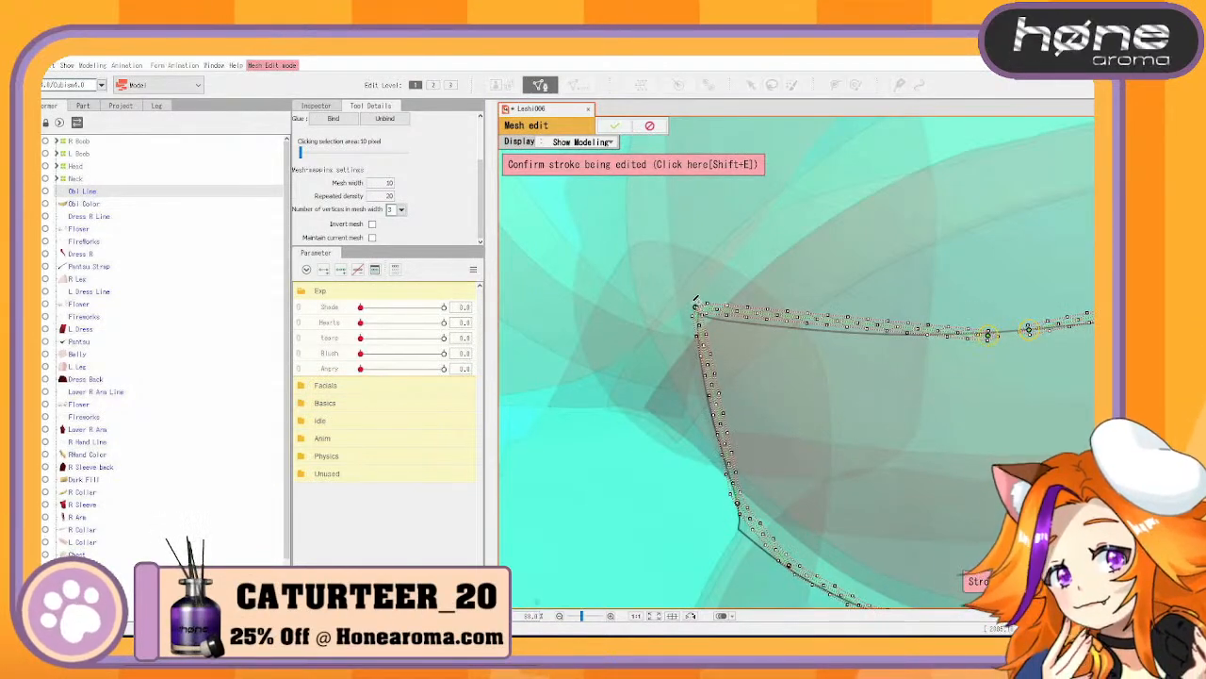
Align the mesh stroke's control points with the Obi Line artwork around its upper-left corner, left side and adjoining upper edge
{"action": "scroll", "coordinate": [727, 350], "scroll_direction": "up", "scroll_amount": 2}
{"action": "left_click_drag", "start_coordinate": [667, 267], "coordinate": [672, 272]}
{"action": "left_click_drag", "start_coordinate": [700, 419], "coordinate": [683, 424]}
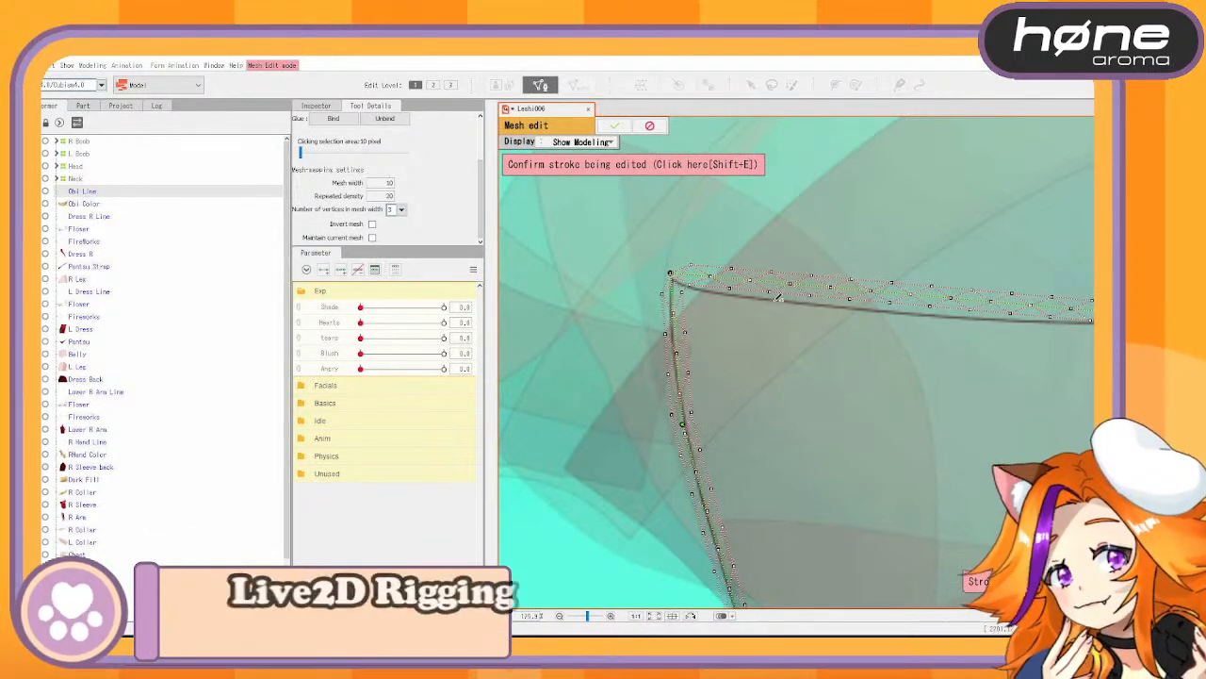
{"action": "left_click_drag", "start_coordinate": [779, 284], "coordinate": [769, 301]}
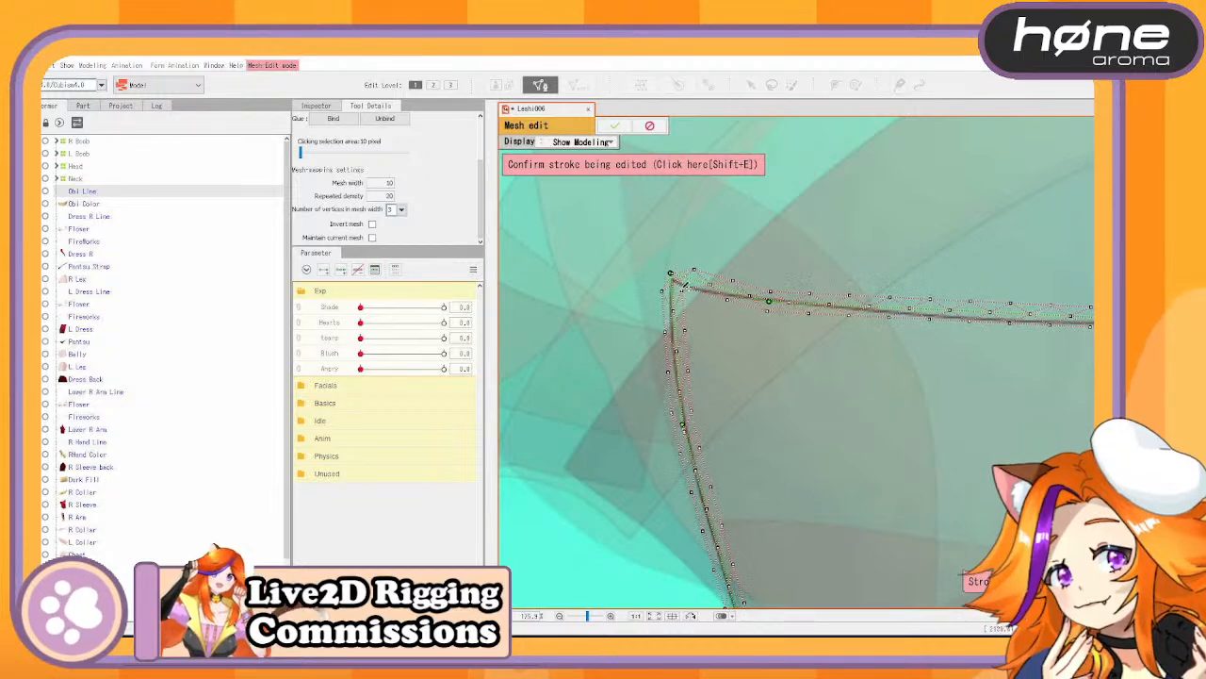
{"action": "left_click_drag", "start_coordinate": [671, 274], "coordinate": [663, 274]}
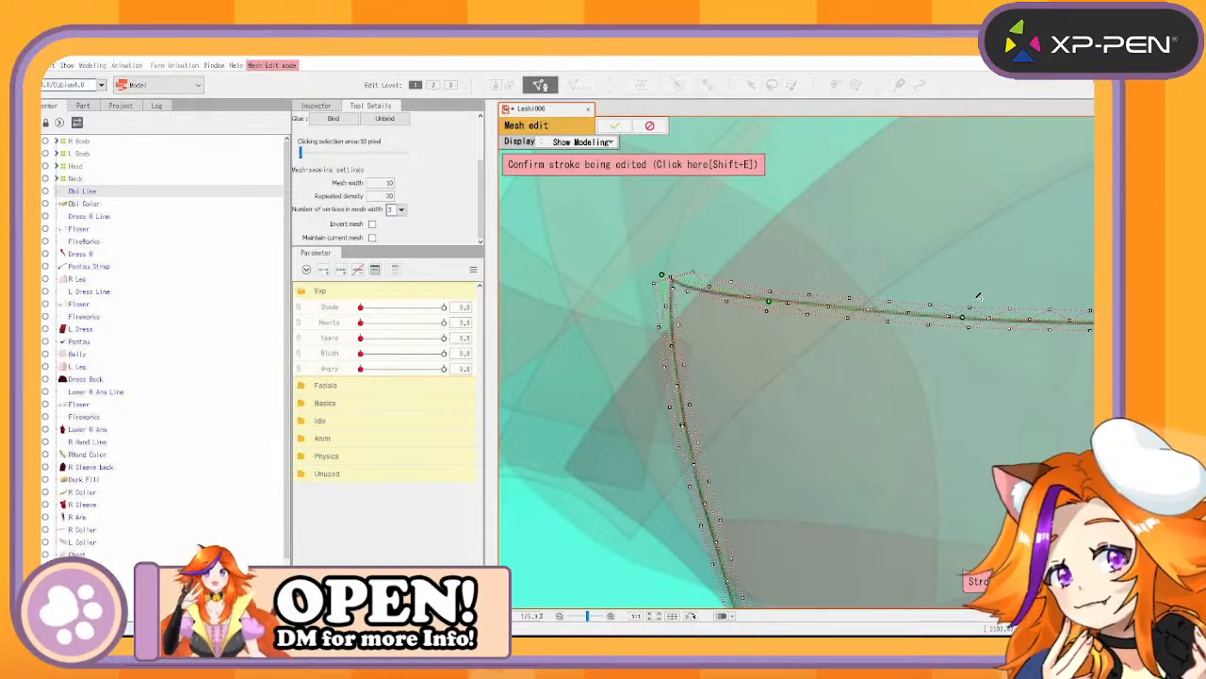
Move the stroke's control points onto Obi Line's lower-left corner and the left half of its lower curve
{"action": "left_click_drag", "start_coordinate": [896, 413], "coordinate": [813, 199]}
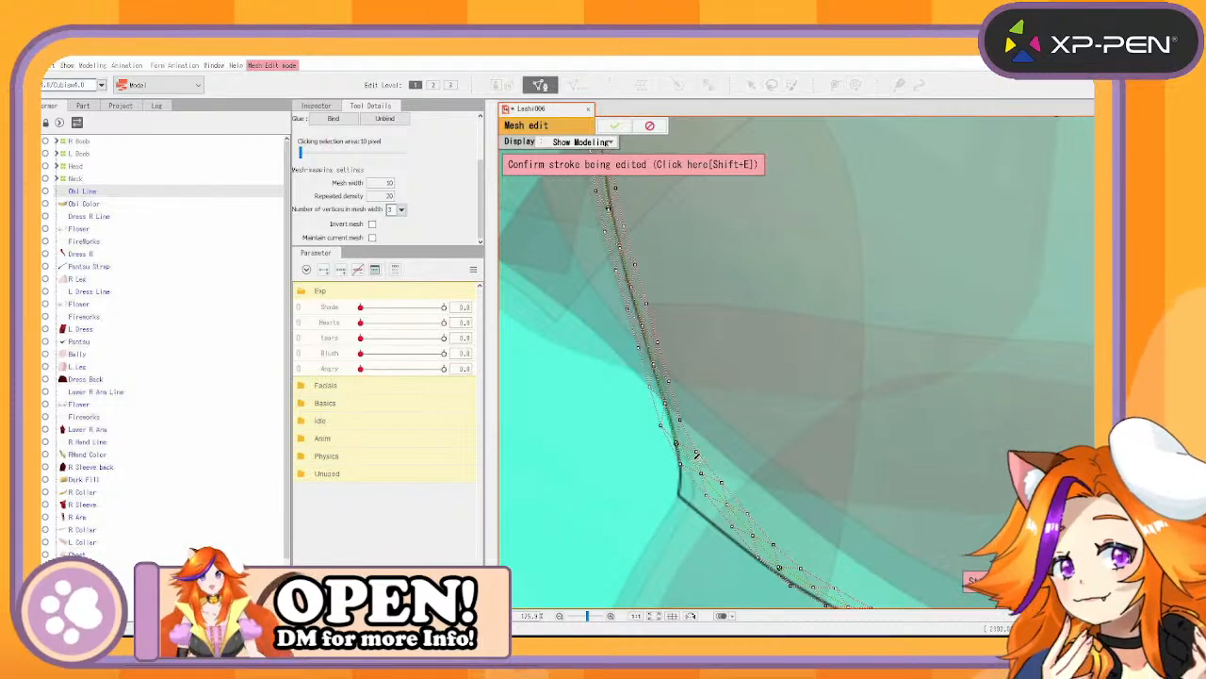
{"action": "left_click_drag", "start_coordinate": [700, 469], "coordinate": [681, 492]}
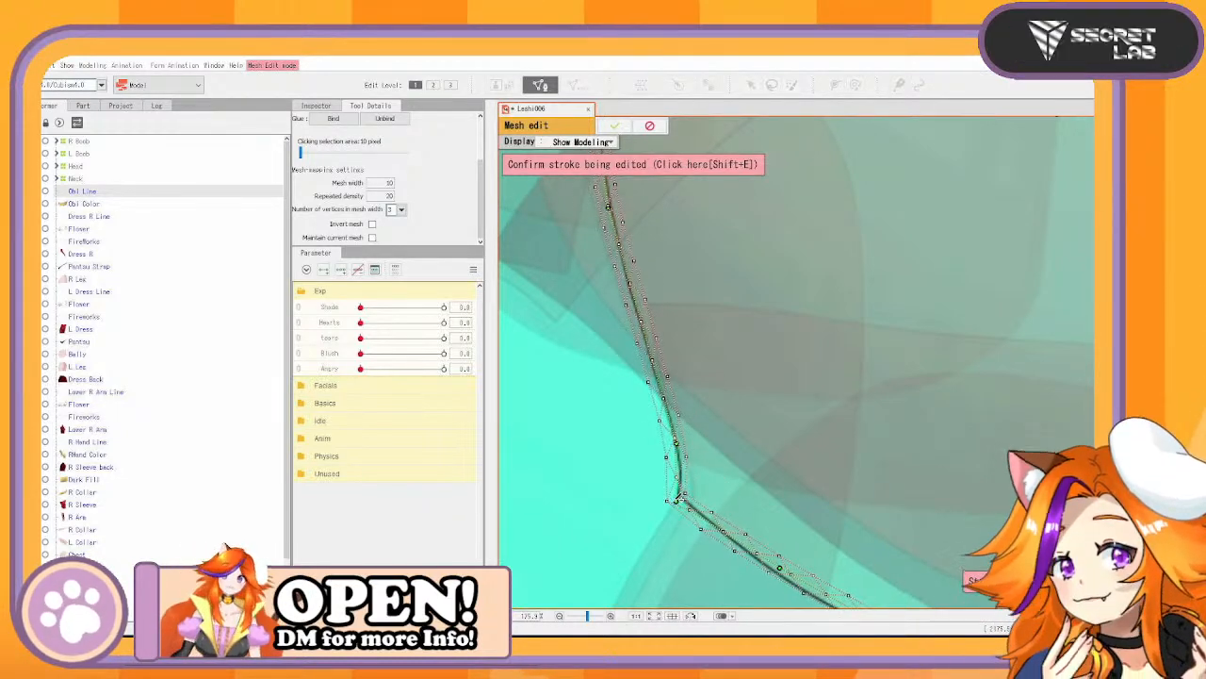
{"action": "mouse_move", "coordinate": [885, 467]}
{"action": "left_mouse_down"}
{"action": "mouse_move", "coordinate": [834, 419]}
{"action": "mouse_move", "coordinate": [726, 239]}
{"action": "left_mouse_up"}
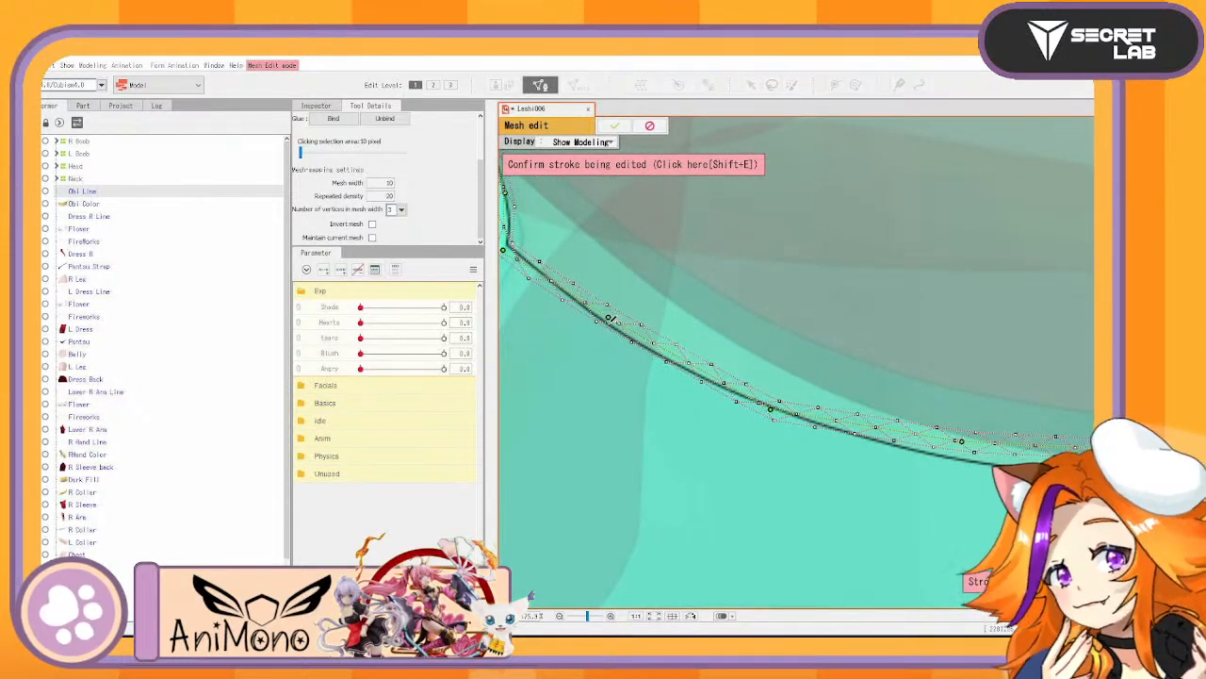
{"action": "left_click_drag", "start_coordinate": [611, 319], "coordinate": [612, 323]}
{"action": "mouse_move", "coordinate": [920, 498]}
{"action": "left_mouse_down"}
{"action": "mouse_move", "coordinate": [877, 512]}
{"action": "mouse_move", "coordinate": [731, 481]}
{"action": "left_mouse_up"}
{"action": "left_click_drag", "start_coordinate": [772, 425], "coordinate": [769, 443]}
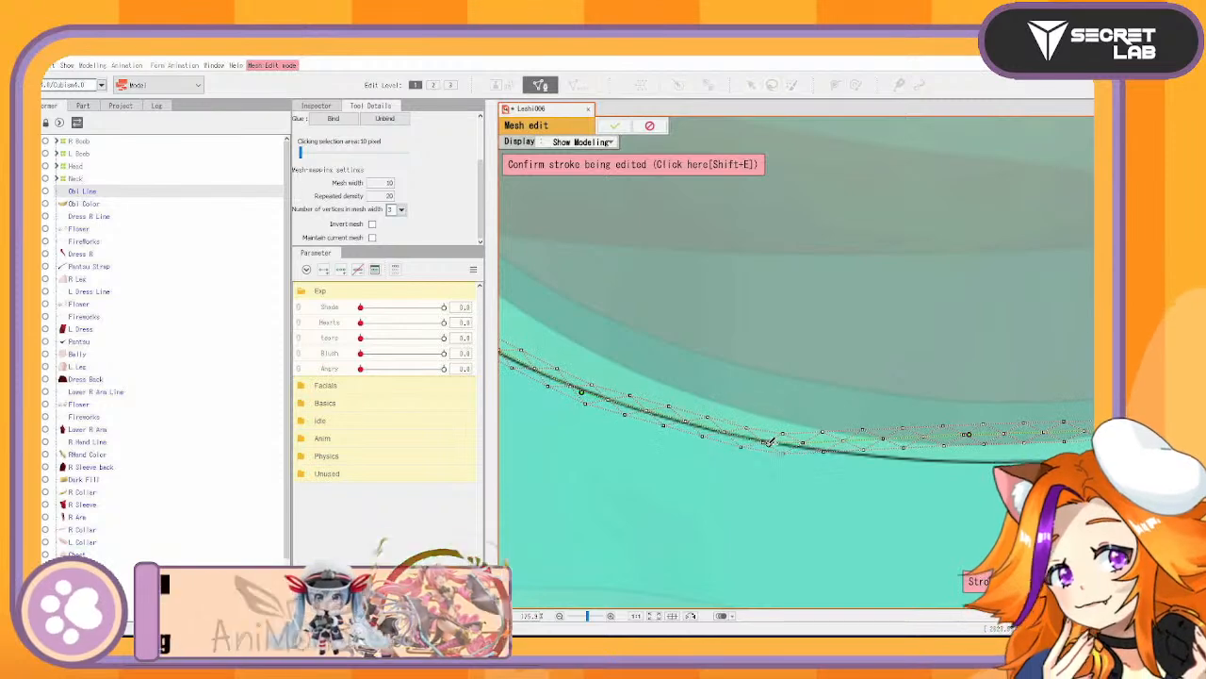
Fit the stroke's control points to the middle and rising right part of Obi Line's lower curve
{"action": "mouse_move", "coordinate": [944, 437]}
{"action": "left_mouse_down"}
{"action": "mouse_move", "coordinate": [939, 461]}
{"action": "mouse_move", "coordinate": [923, 463]}
{"action": "mouse_move", "coordinate": [992, 466]}
{"action": "mouse_move", "coordinate": [902, 512]}
{"action": "mouse_move", "coordinate": [647, 506]}
{"action": "left_mouse_up"}
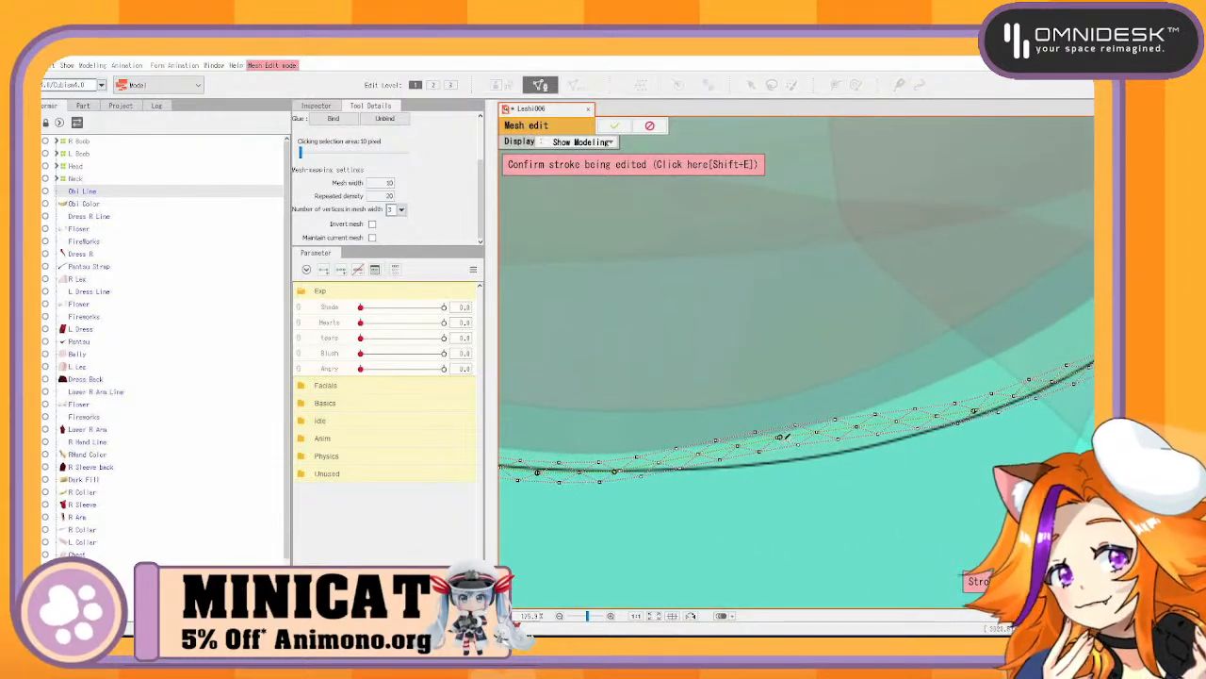
{"action": "left_click_drag", "start_coordinate": [780, 440], "coordinate": [782, 465]}
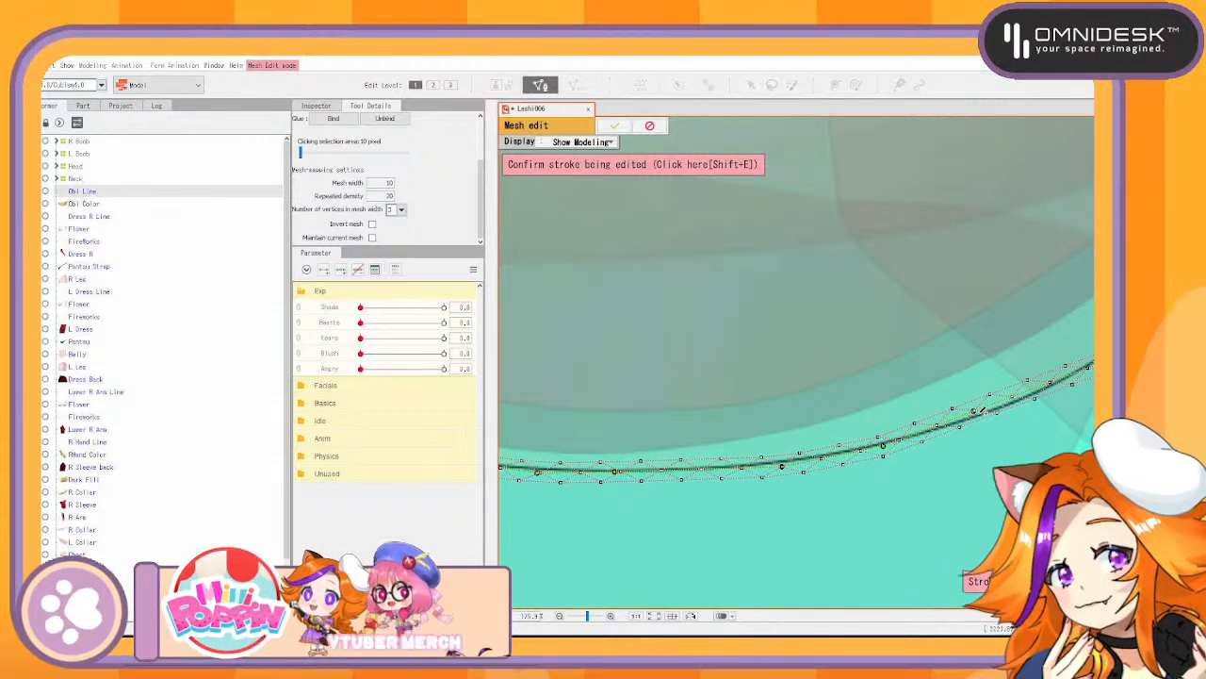
{"action": "left_click_drag", "start_coordinate": [1028, 431], "coordinate": [633, 553]}
{"action": "left_click_drag", "start_coordinate": [763, 454], "coordinate": [762, 438]}
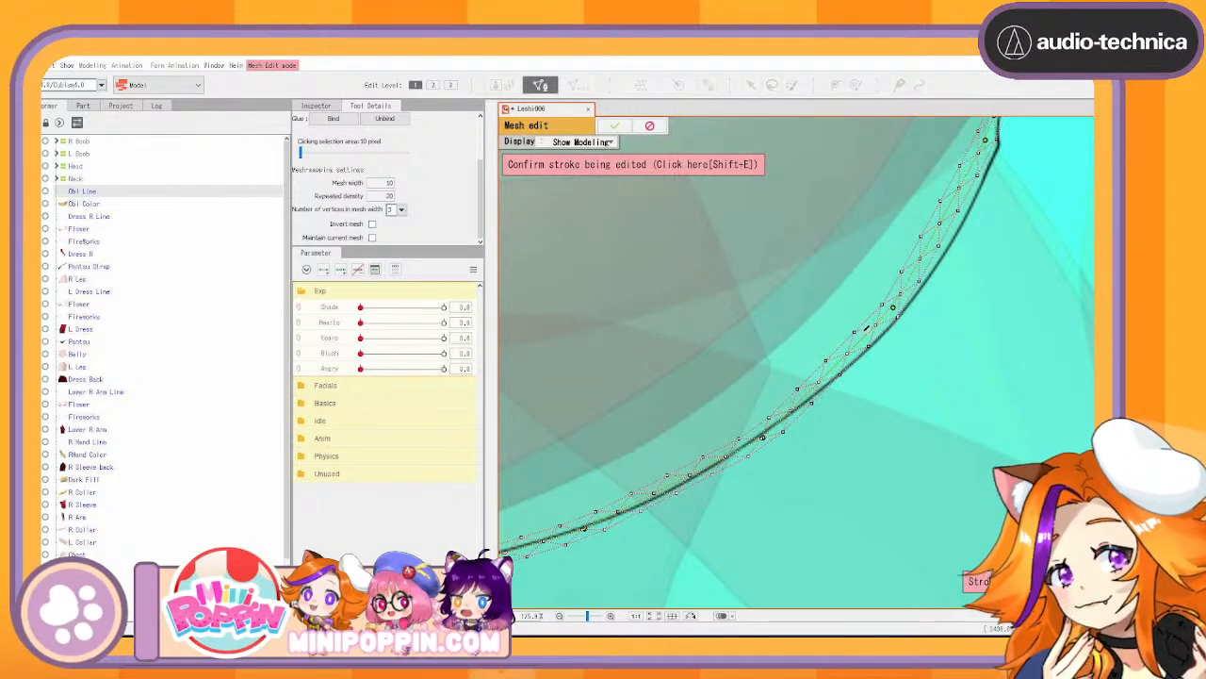
{"action": "left_click_drag", "start_coordinate": [862, 355], "coordinate": [859, 359]}
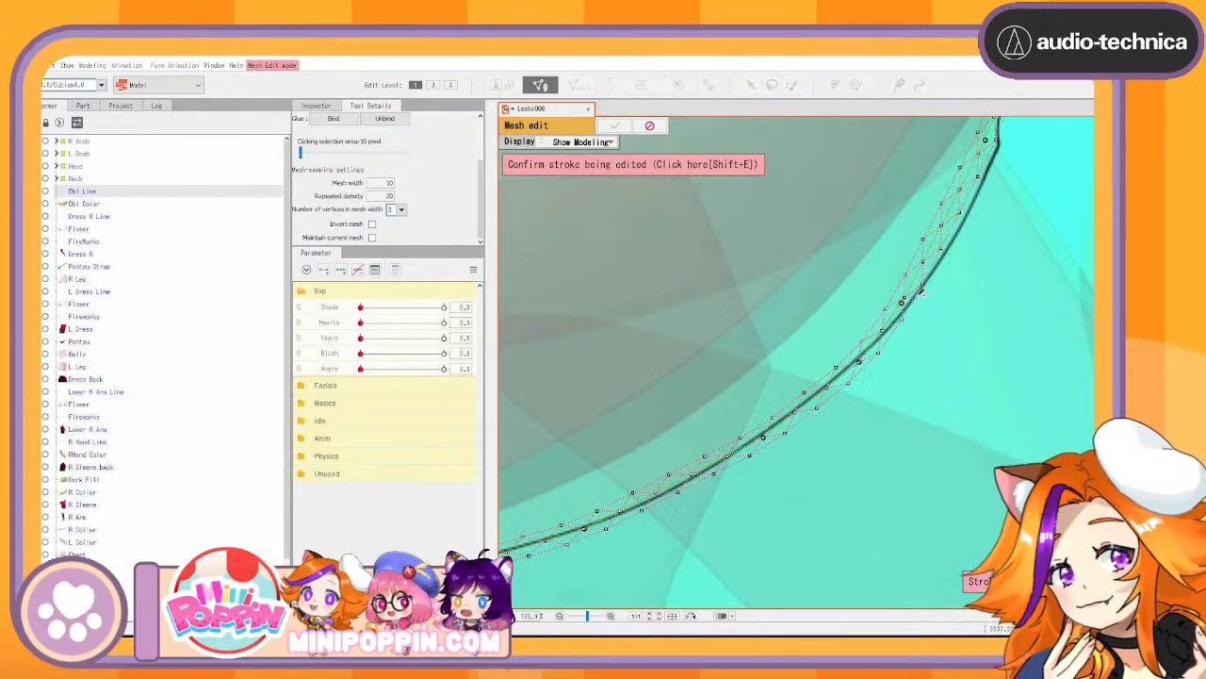
{"action": "left_click_drag", "start_coordinate": [919, 292], "coordinate": [929, 287]}
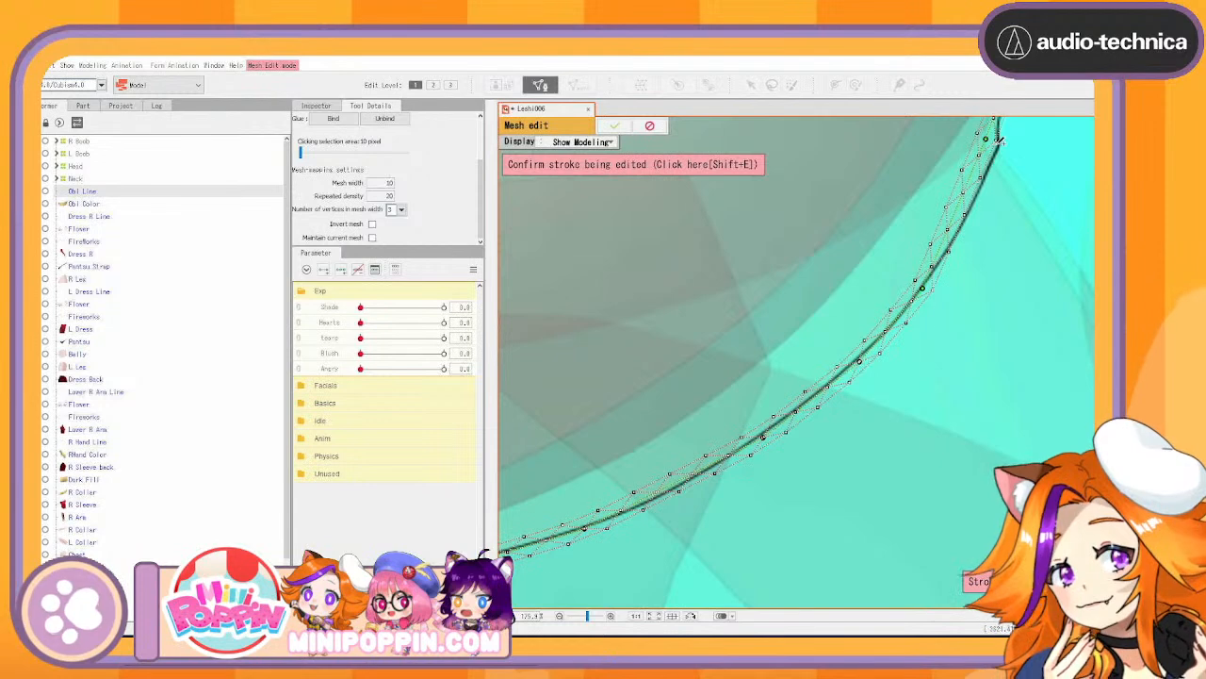
Align the stroke with Obi Line's lower-right corner and right side, placing its end point at the pointed upper-right tip
{"action": "mouse_move", "coordinate": [997, 139]}
{"action": "left_mouse_down"}
{"action": "mouse_move", "coordinate": [915, 350]}
{"action": "mouse_move", "coordinate": [844, 486]}
{"action": "left_mouse_up"}
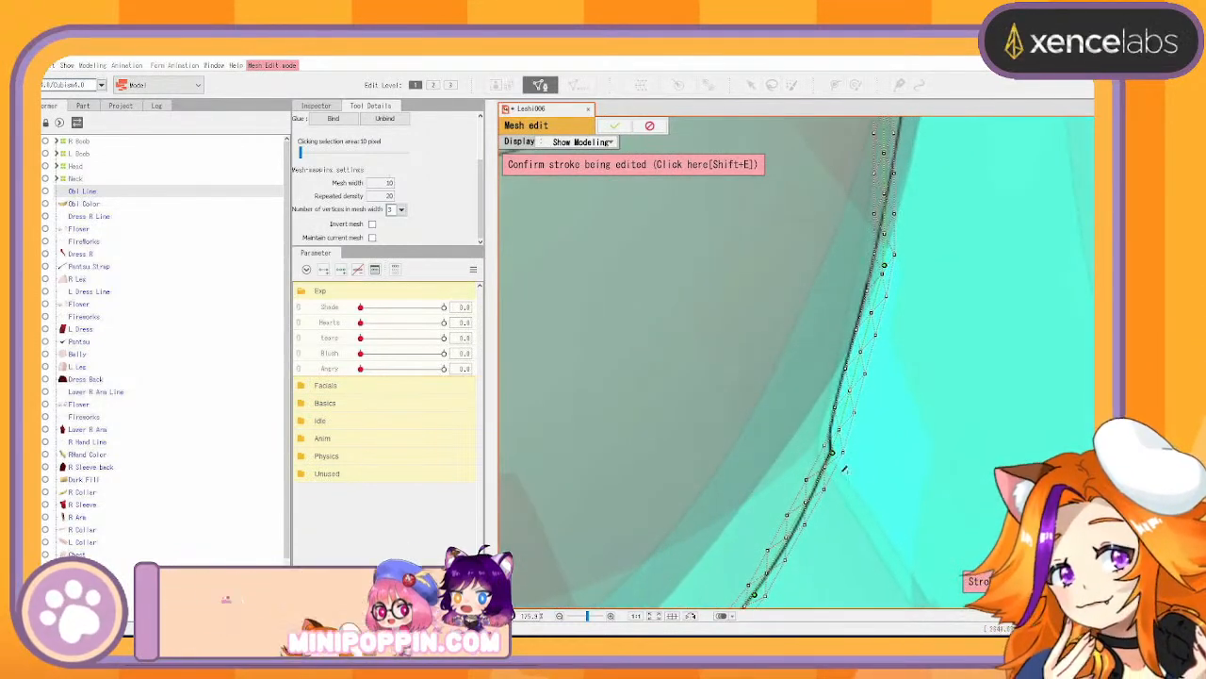
{"action": "left_click_drag", "start_coordinate": [849, 381], "coordinate": [838, 384]}
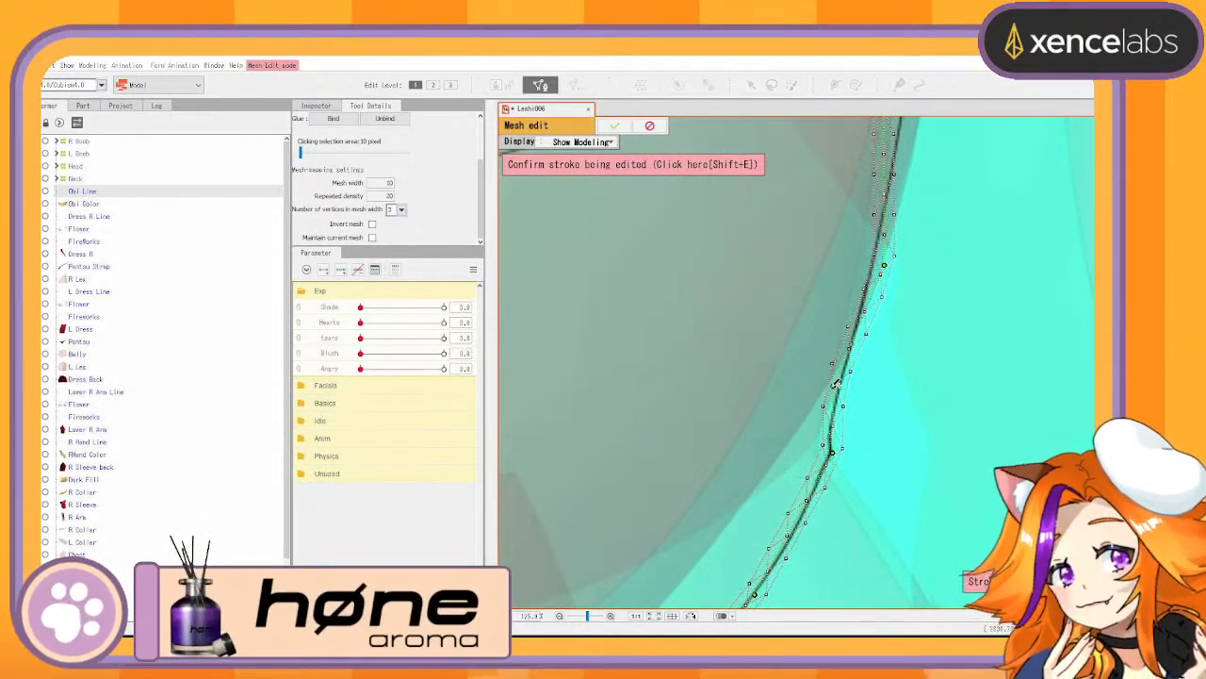
{"action": "mouse_move", "coordinate": [888, 258]}
{"action": "left_mouse_down"}
{"action": "mouse_move", "coordinate": [877, 254]}
{"action": "mouse_move", "coordinate": [897, 337]}
{"action": "mouse_move", "coordinate": [865, 488]}
{"action": "left_mouse_up"}
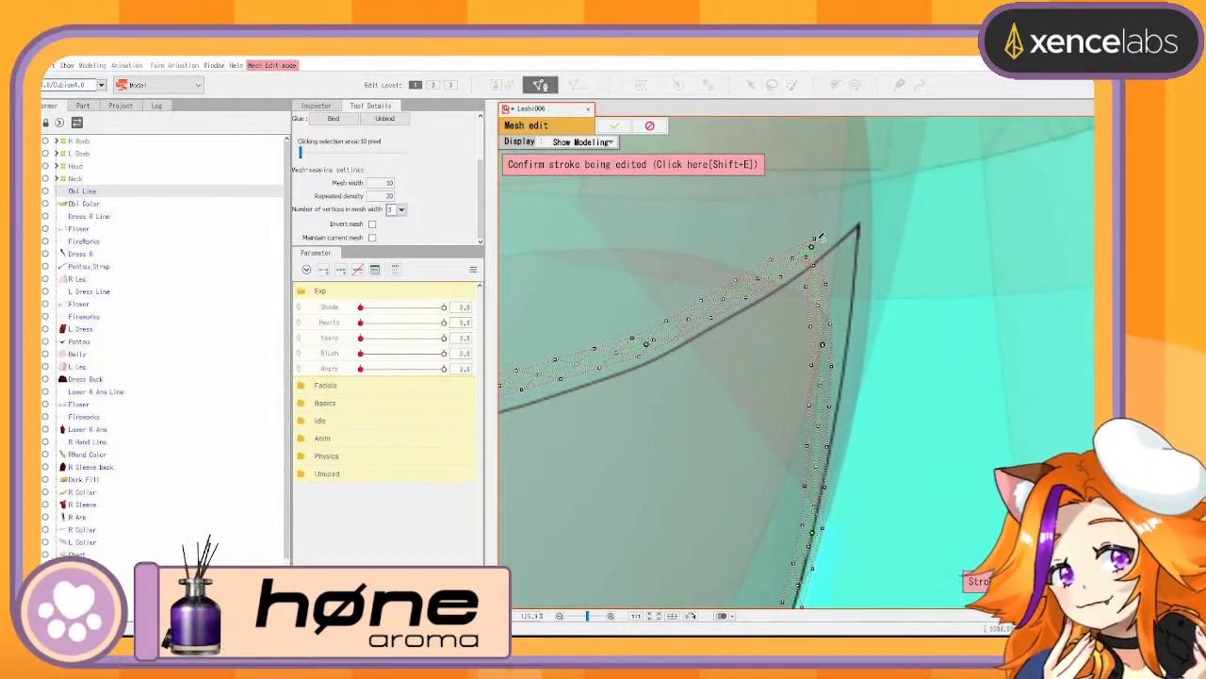
{"action": "left_click_drag", "start_coordinate": [863, 228], "coordinate": [859, 222]}
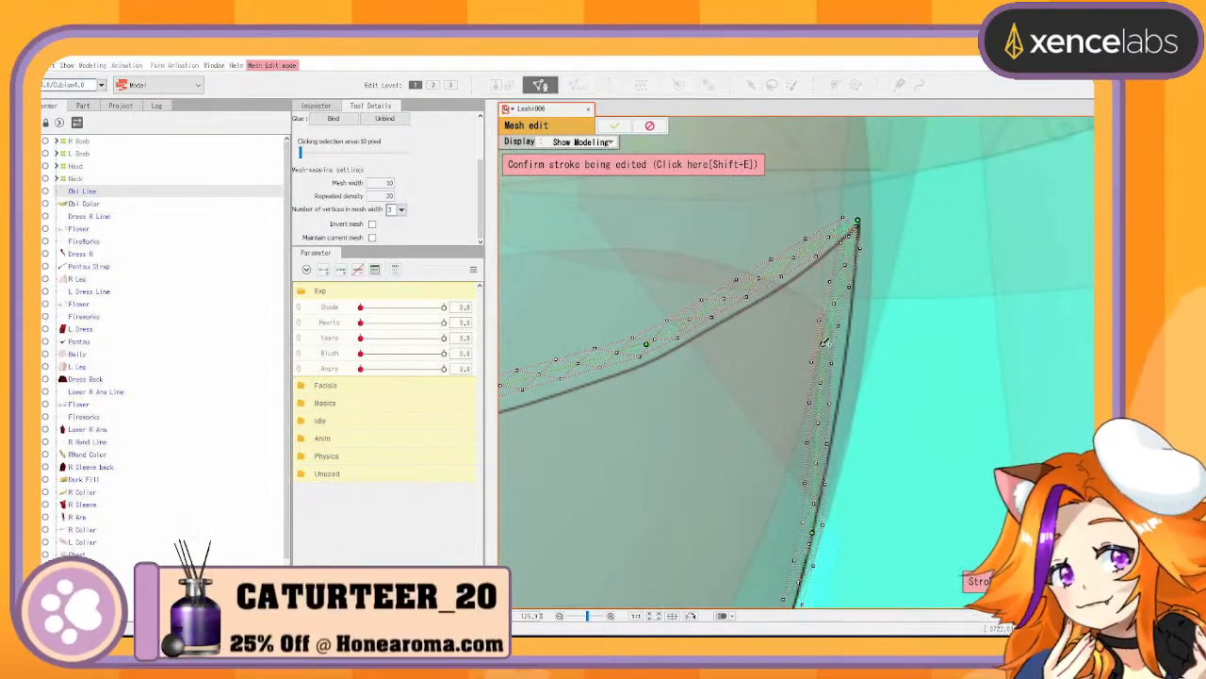
{"action": "left_click_drag", "start_coordinate": [823, 344], "coordinate": [852, 344]}
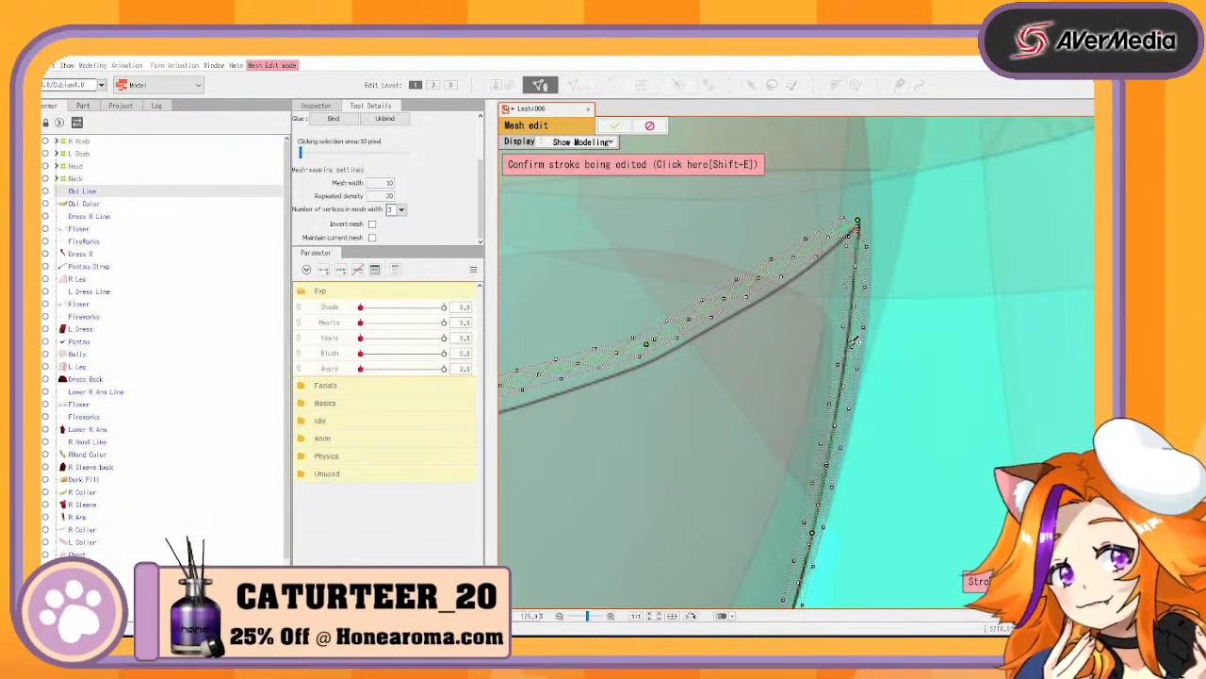
{"action": "left_click_drag", "start_coordinate": [862, 216], "coordinate": [860, 218]}
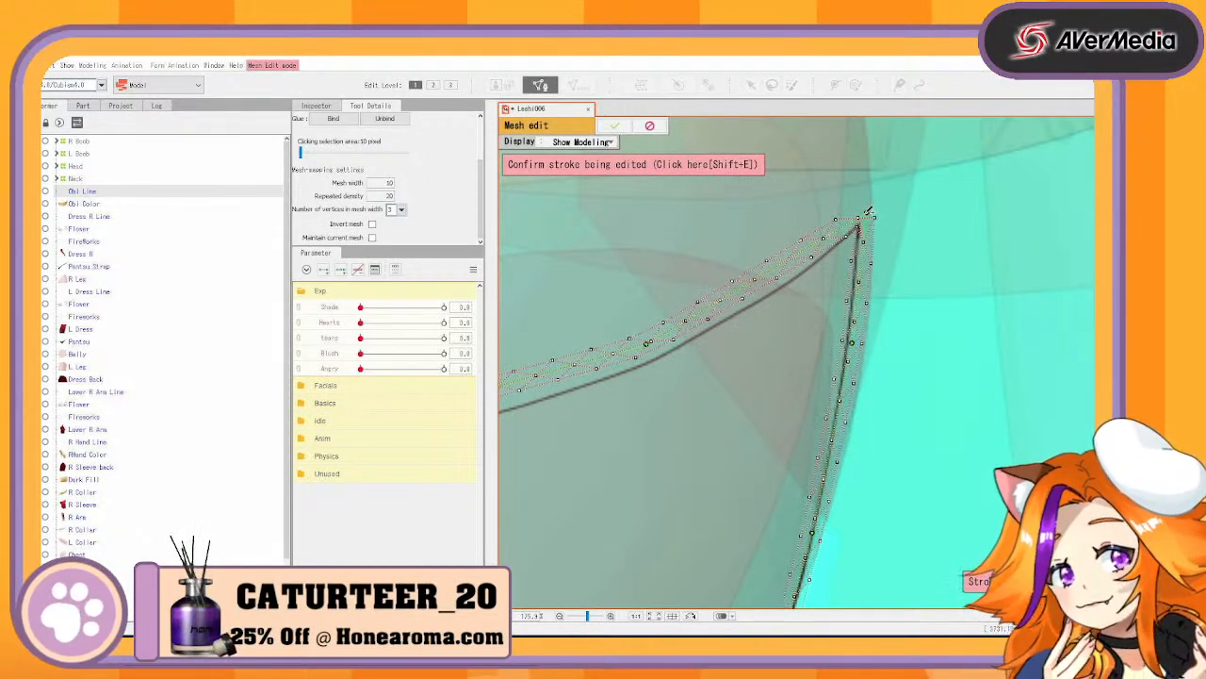
{"action": "left_click_drag", "start_coordinate": [857, 264], "coordinate": [860, 245]}
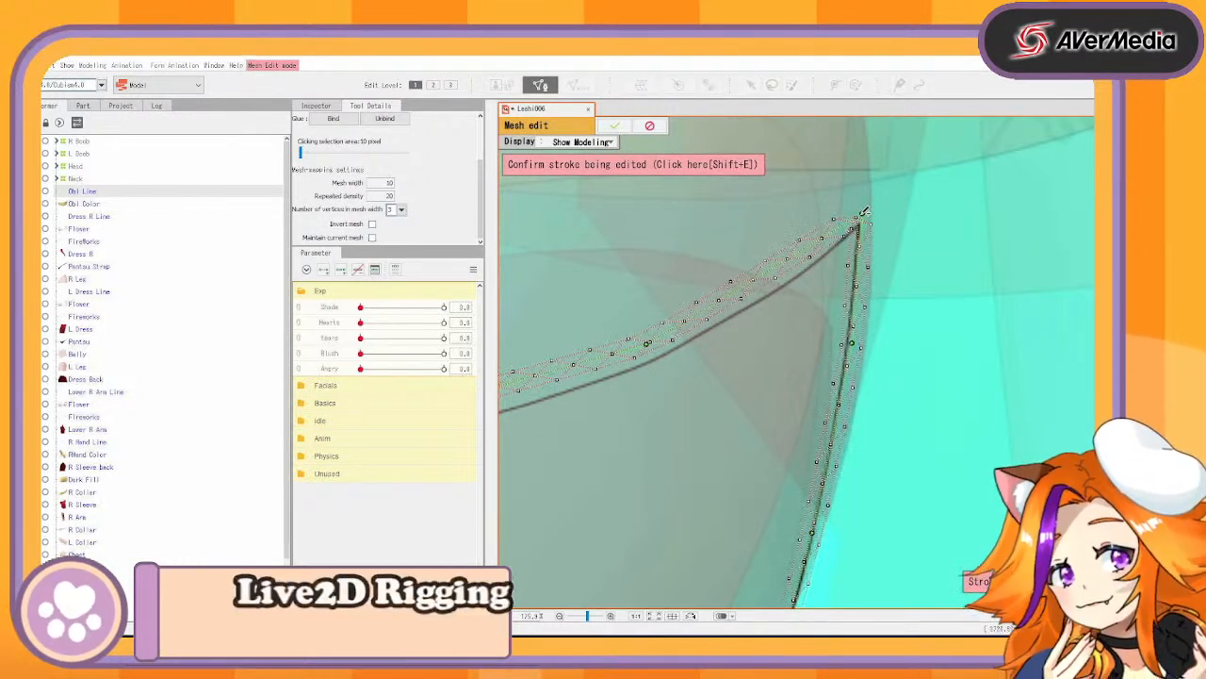
Move the stroke's control points onto Obi Line's upper edge from the upper-right tip to the small gap in the middle
{"action": "left_click_drag", "start_coordinate": [769, 287], "coordinate": [771, 293]}
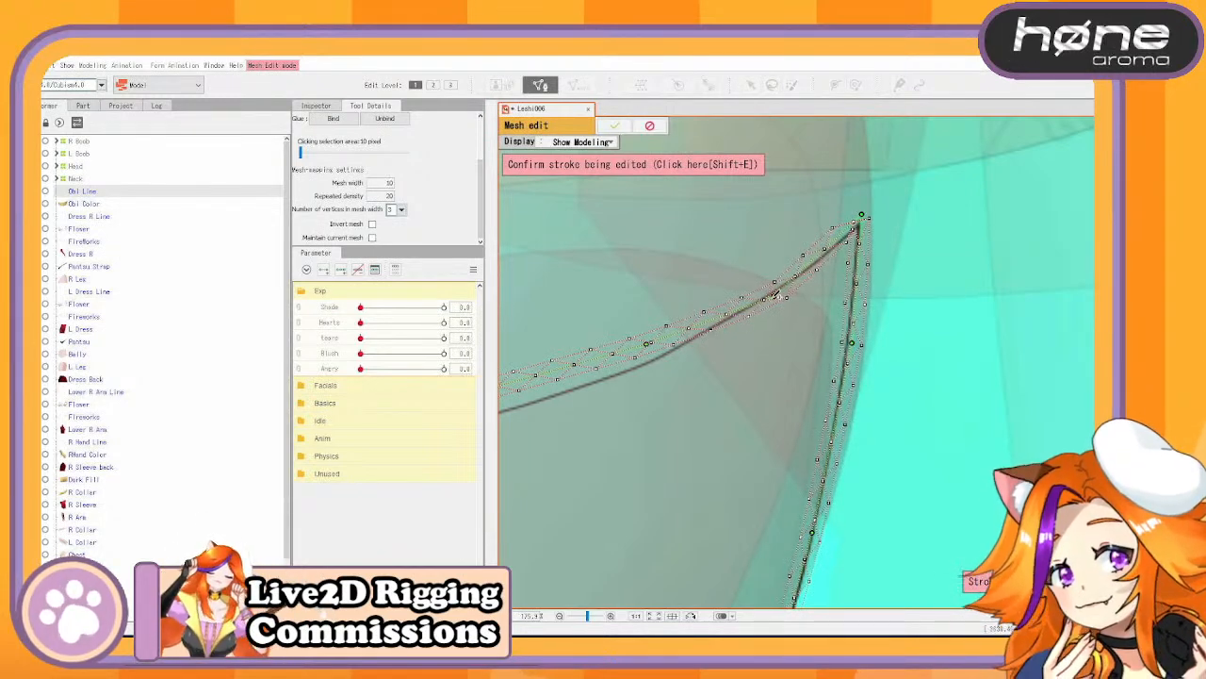
{"action": "left_click_drag", "start_coordinate": [661, 432], "coordinate": [834, 362]}
{"action": "left_click_drag", "start_coordinate": [814, 270], "coordinate": [819, 286]}
{"action": "left_click_drag", "start_coordinate": [624, 323], "coordinate": [636, 348]}
{"action": "left_click_drag", "start_coordinate": [661, 439], "coordinate": [978, 370]}
{"action": "left_click_drag", "start_coordinate": [748, 299], "coordinate": [757, 326]}
{"action": "left_click_drag", "start_coordinate": [684, 420], "coordinate": [825, 396]}
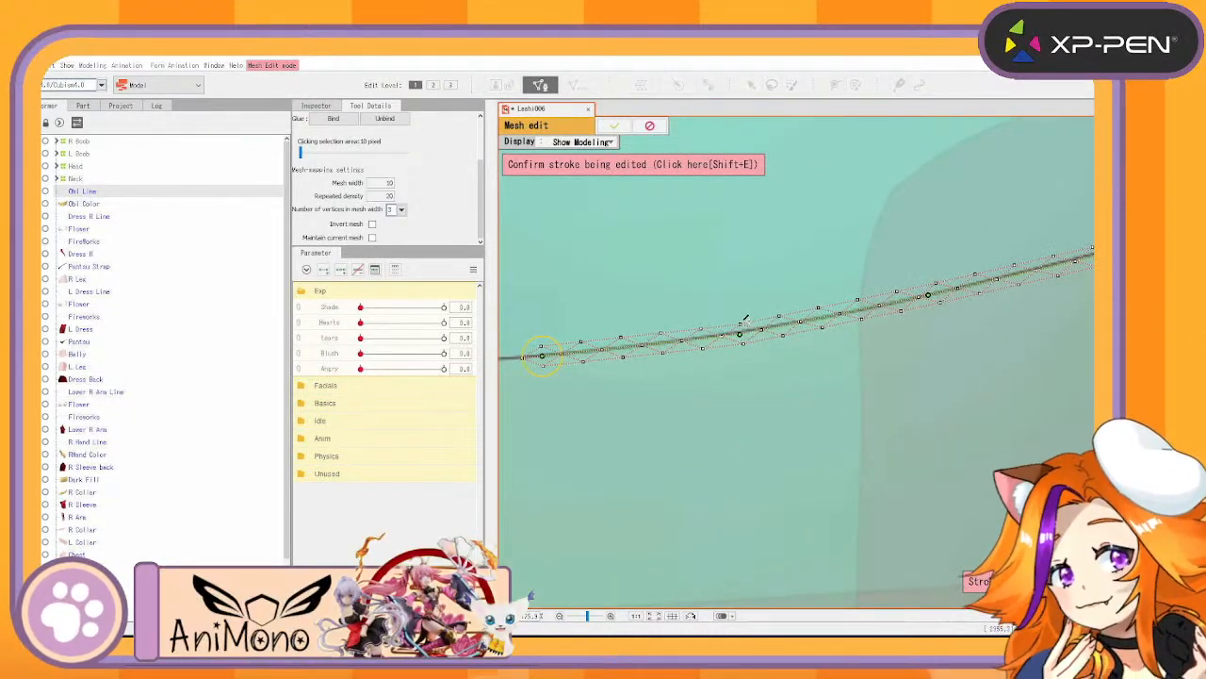
{"action": "left_click_drag", "start_coordinate": [678, 417], "coordinate": [1008, 376]}
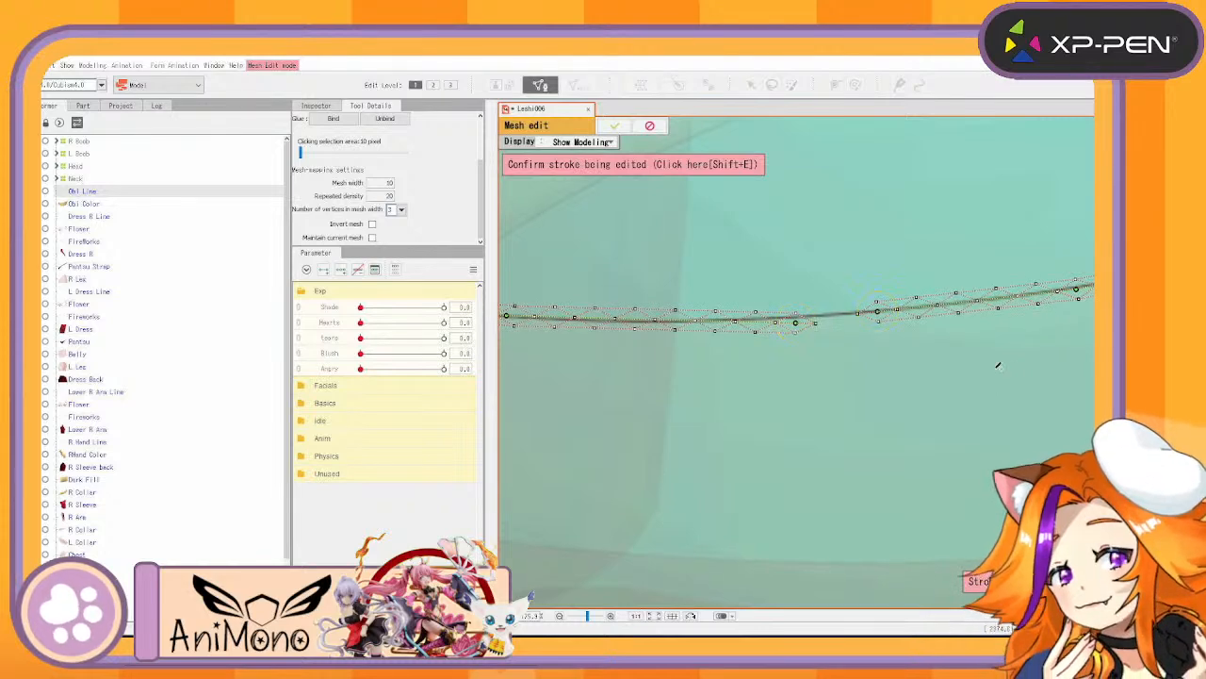
Set the stroke's repeated density to 10, check the mesh around both upper corners, and confirm the Obi Line stroke
{"action": "scroll", "coordinate": [870, 393], "scroll_direction": "down", "scroll_amount": 3}
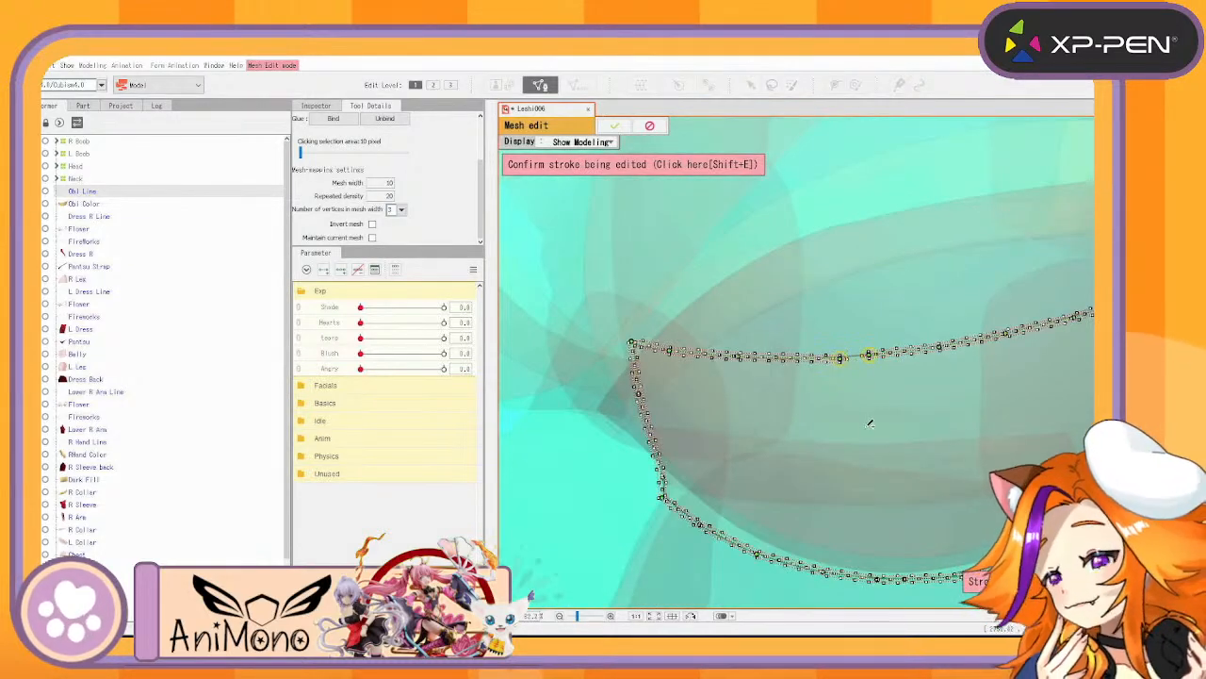
{"action": "mouse_move", "coordinate": [871, 433]}
{"action": "left_mouse_down"}
{"action": "mouse_move", "coordinate": [738, 358]}
{"action": "mouse_move", "coordinate": [743, 315]}
{"action": "left_mouse_up"}
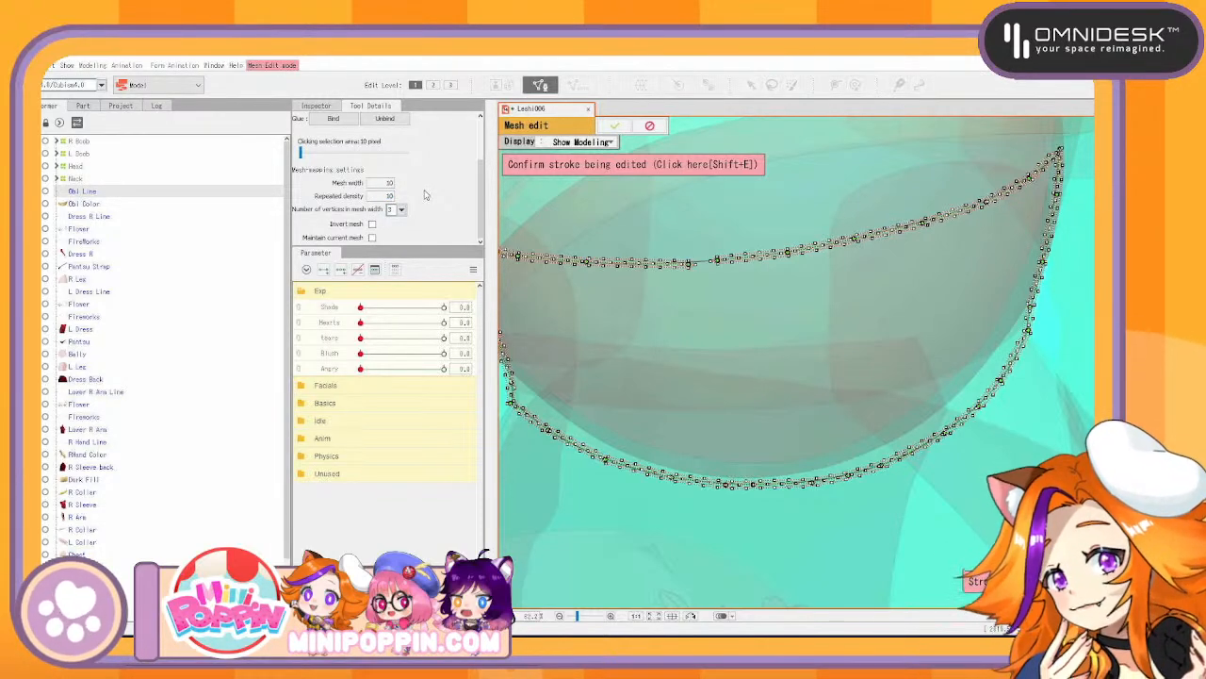
{"action": "key", "text": "Return"}
{"action": "scroll", "coordinate": [723, 351], "scroll_direction": "up", "scroll_amount": 4}
{"action": "left_click_drag", "start_coordinate": [954, 315], "coordinate": [668, 504]}
{"action": "mouse_move", "coordinate": [764, 499]}
{"action": "left_mouse_down"}
{"action": "mouse_move", "coordinate": [889, 471]}
{"action": "mouse_move", "coordinate": [594, 296]}
{"action": "mouse_move", "coordinate": [773, 307]}
{"action": "mouse_move", "coordinate": [895, 336]}
{"action": "left_mouse_up"}
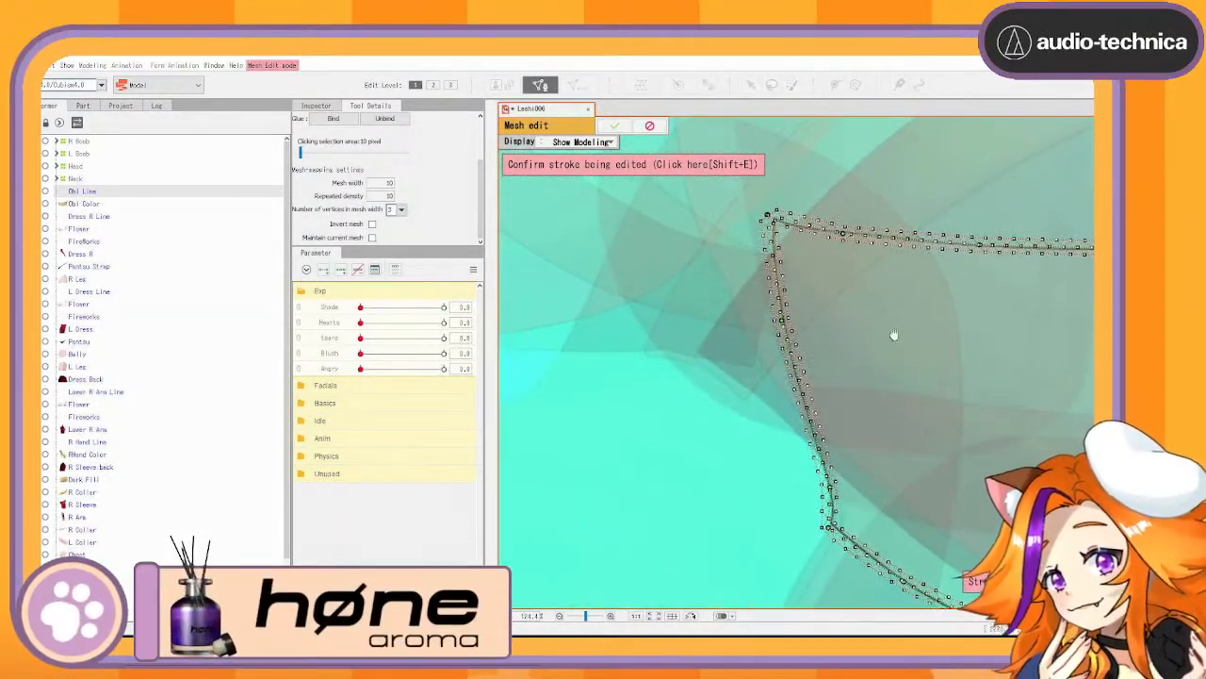
{"action": "mouse_move", "coordinate": [1029, 377]}
{"action": "left_mouse_down"}
{"action": "mouse_move", "coordinate": [638, 514]}
{"action": "mouse_move", "coordinate": [792, 393]}
{"action": "mouse_move", "coordinate": [706, 462]}
{"action": "mouse_move", "coordinate": [548, 398]}
{"action": "left_mouse_up"}
{"action": "scroll", "coordinate": [548, 397], "scroll_direction": "up", "scroll_amount": 5}
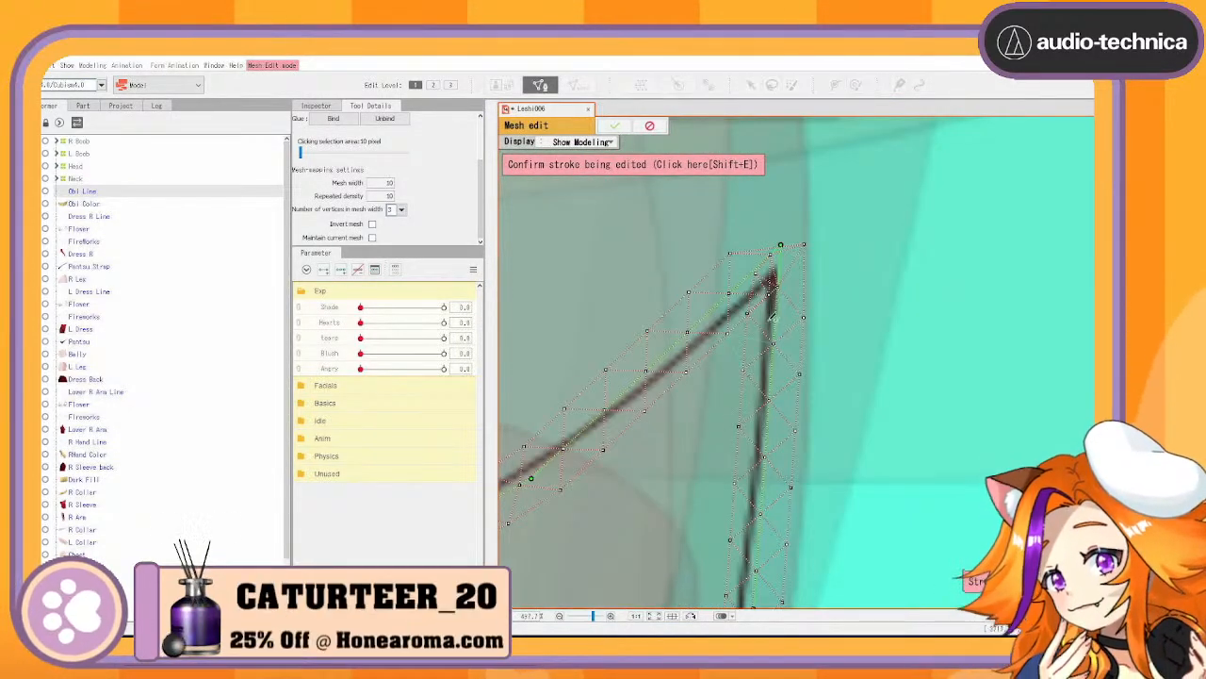
{"action": "left_click", "coordinate": [608, 169]}
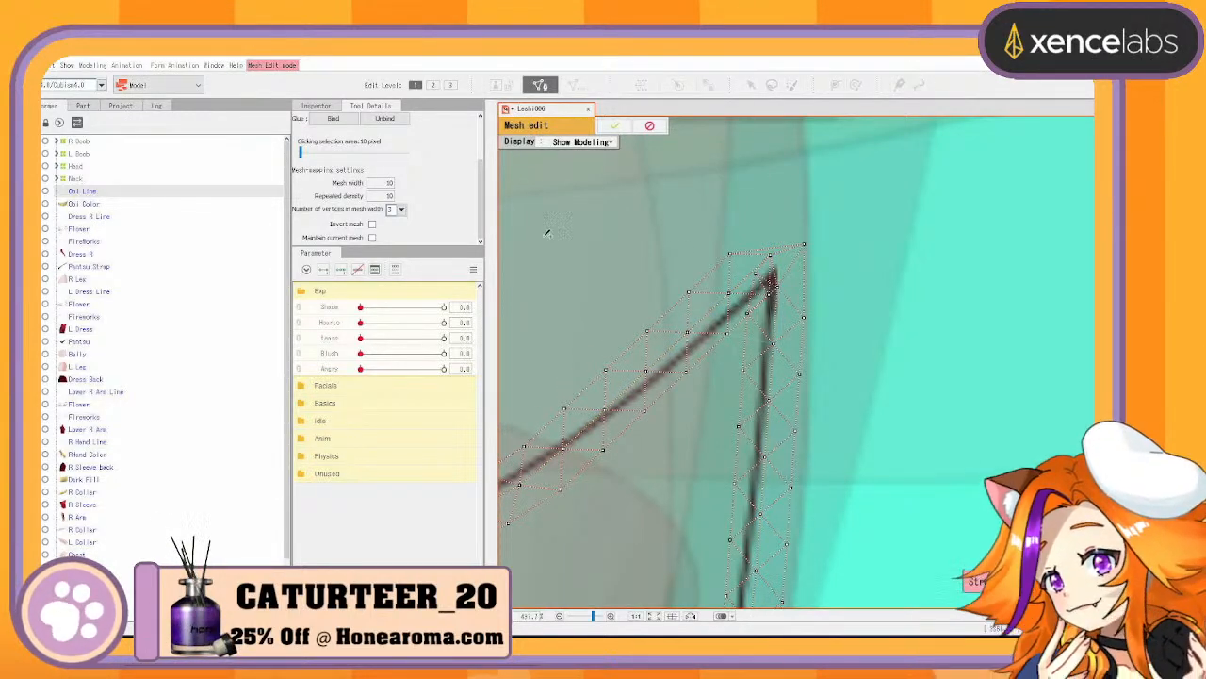
Auto connect the Obi Line mesh vertices and apply the mesh edit
{"action": "scroll", "coordinate": [339, 151], "scroll_direction": "up", "scroll_amount": 3}
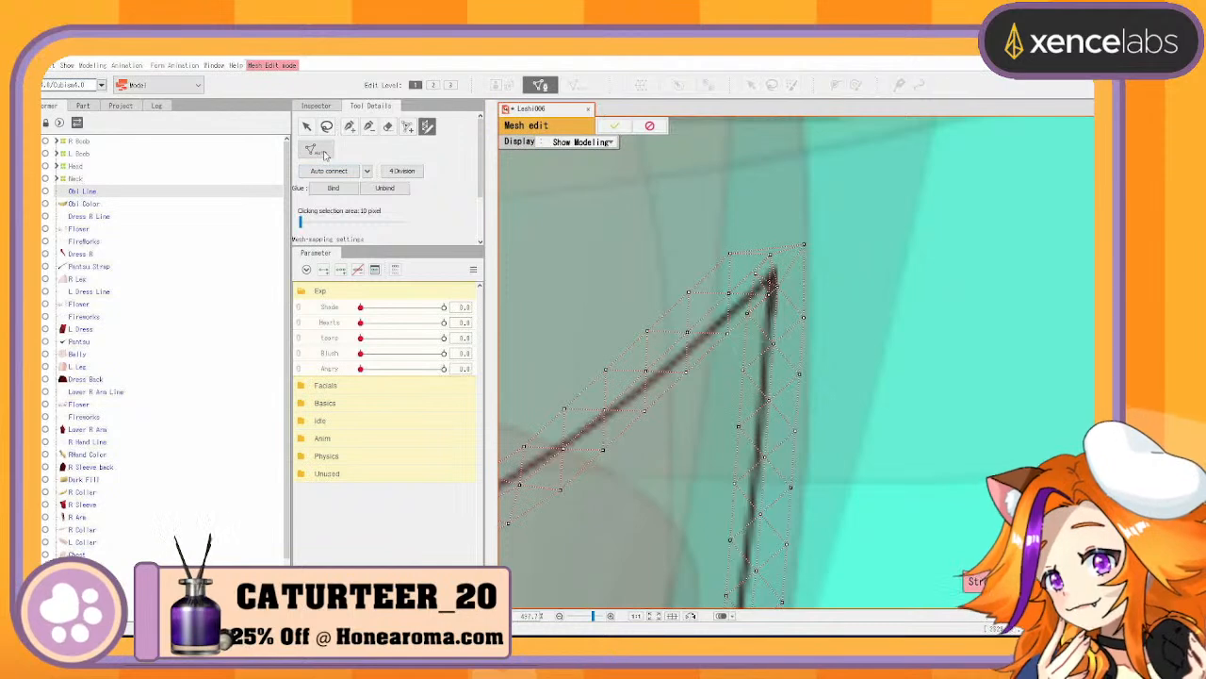
{"action": "left_click", "coordinate": [325, 156]}
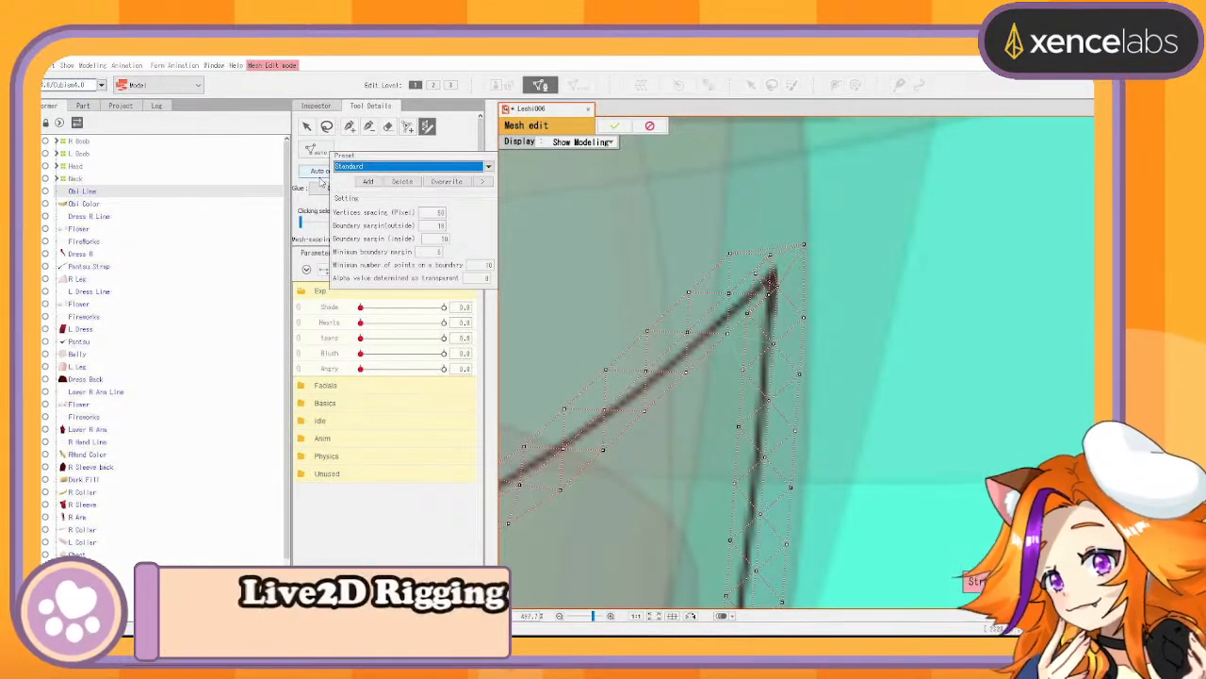
{"action": "left_click", "coordinate": [319, 178]}
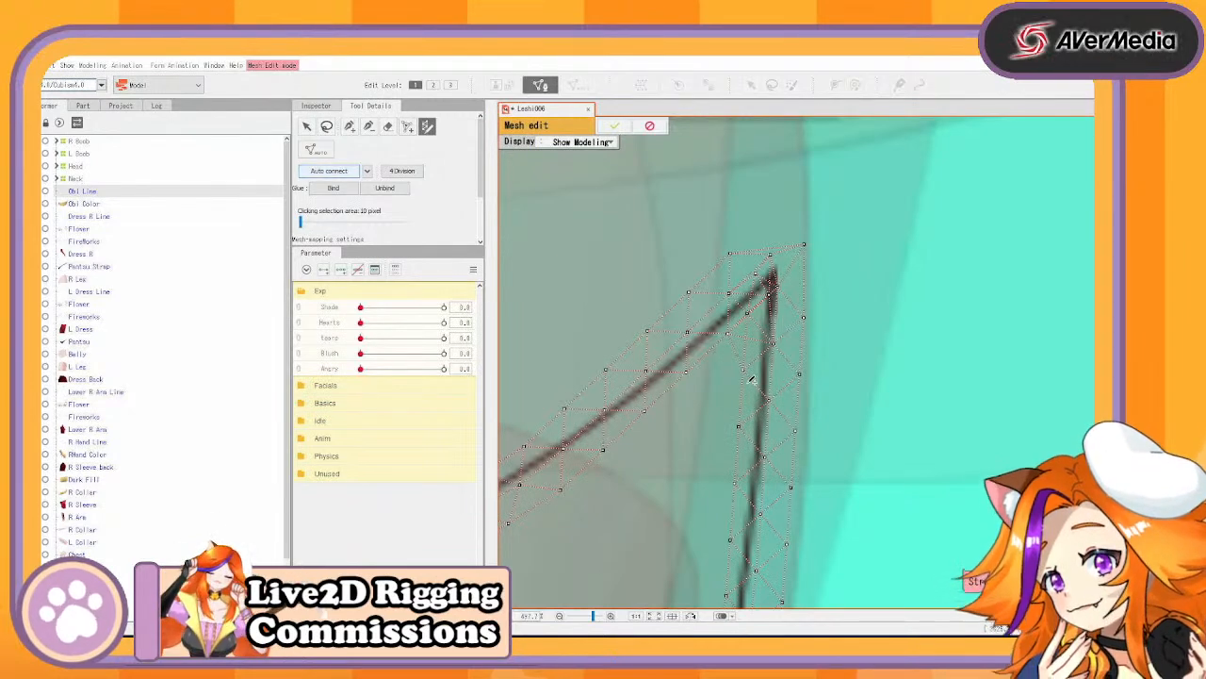
{"action": "scroll", "coordinate": [752, 379], "scroll_direction": "down", "scroll_amount": 12}
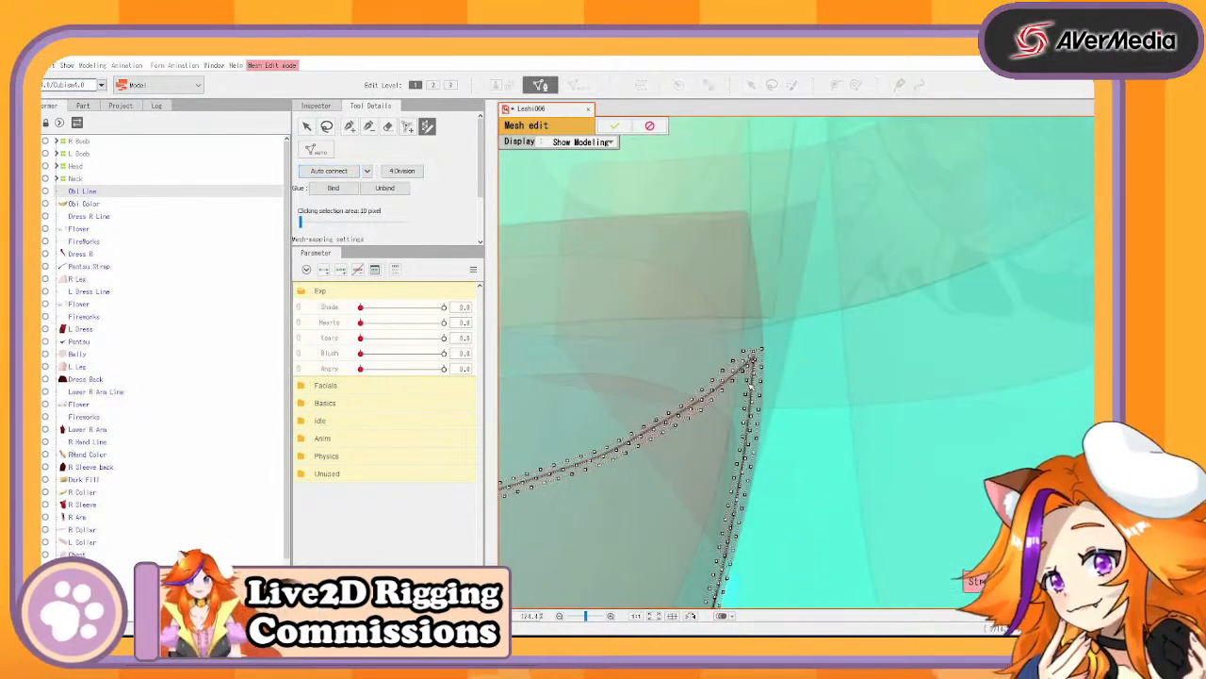
{"action": "left_click_drag", "start_coordinate": [695, 411], "coordinate": [1038, 295]}
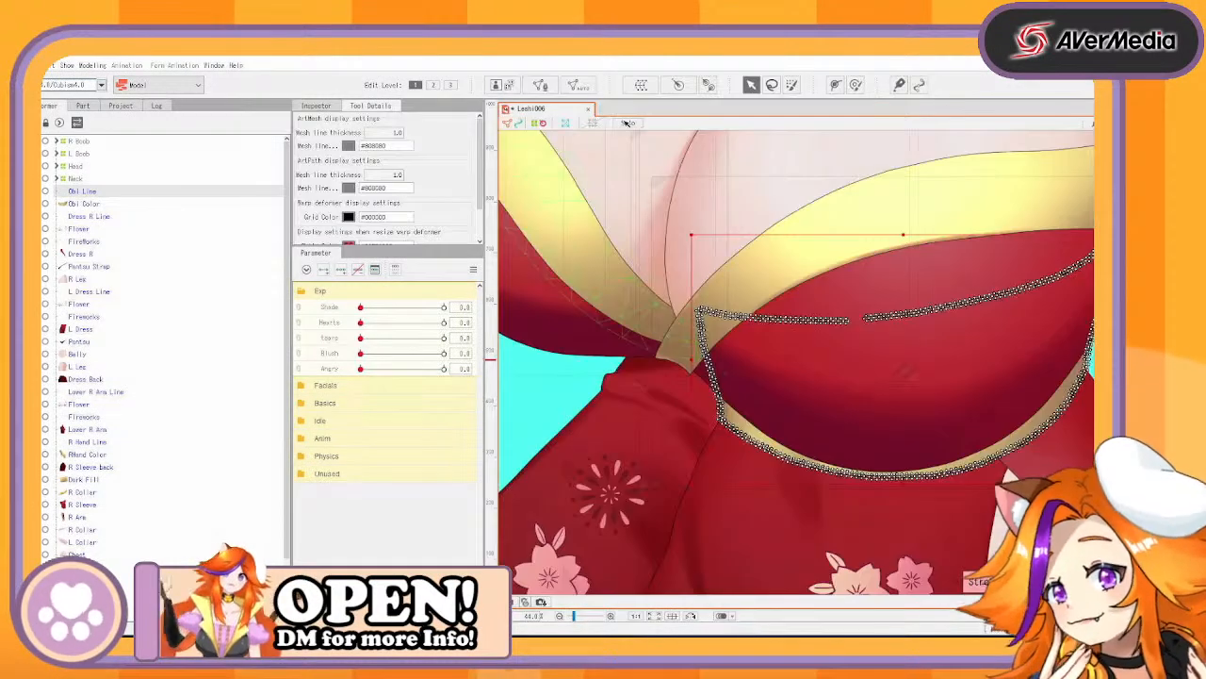
{"action": "left_click", "coordinate": [615, 126]}
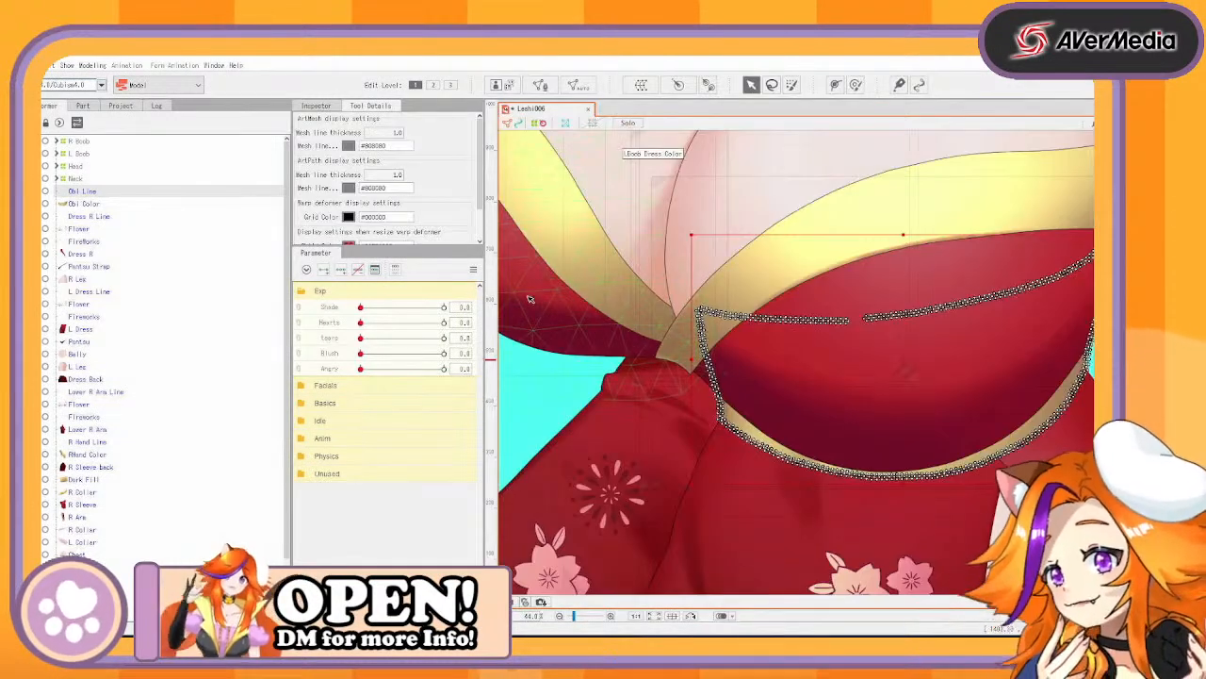
Generate an automatic mesh for Obi Color using the Standard preset
{"action": "left_click", "coordinate": [108, 205]}
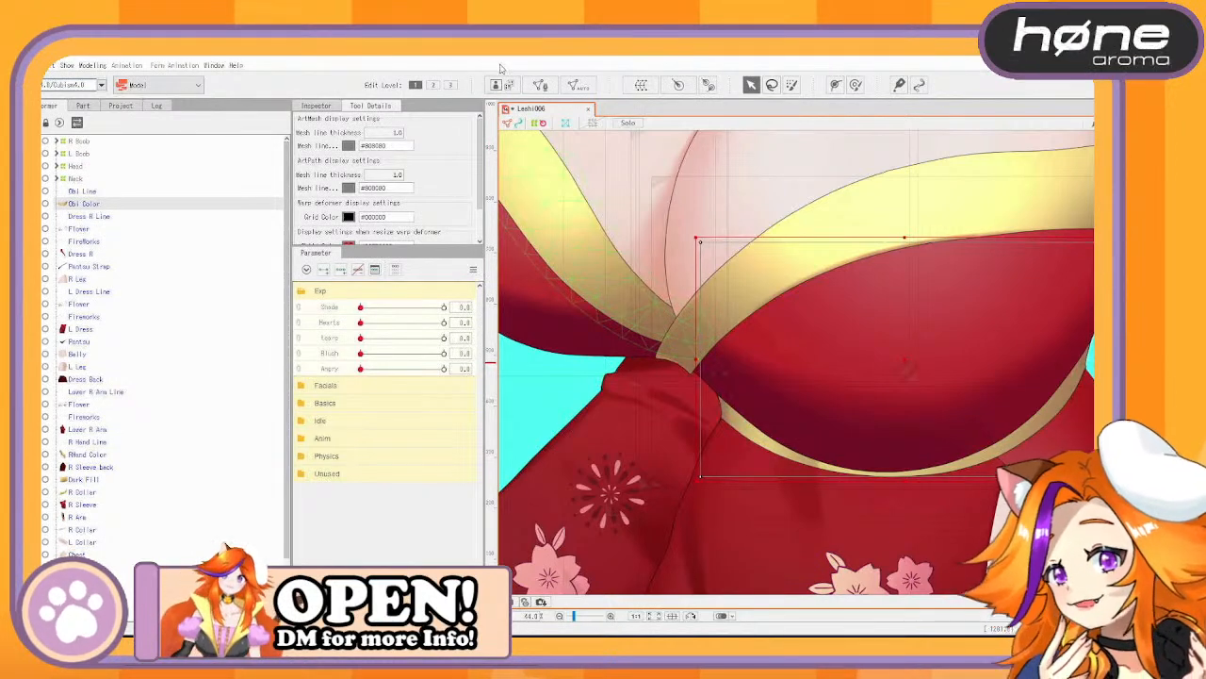
{"action": "left_click", "coordinate": [579, 85]}
{"action": "left_click", "coordinate": [564, 293]}
{"action": "left_click", "coordinate": [538, 307]}
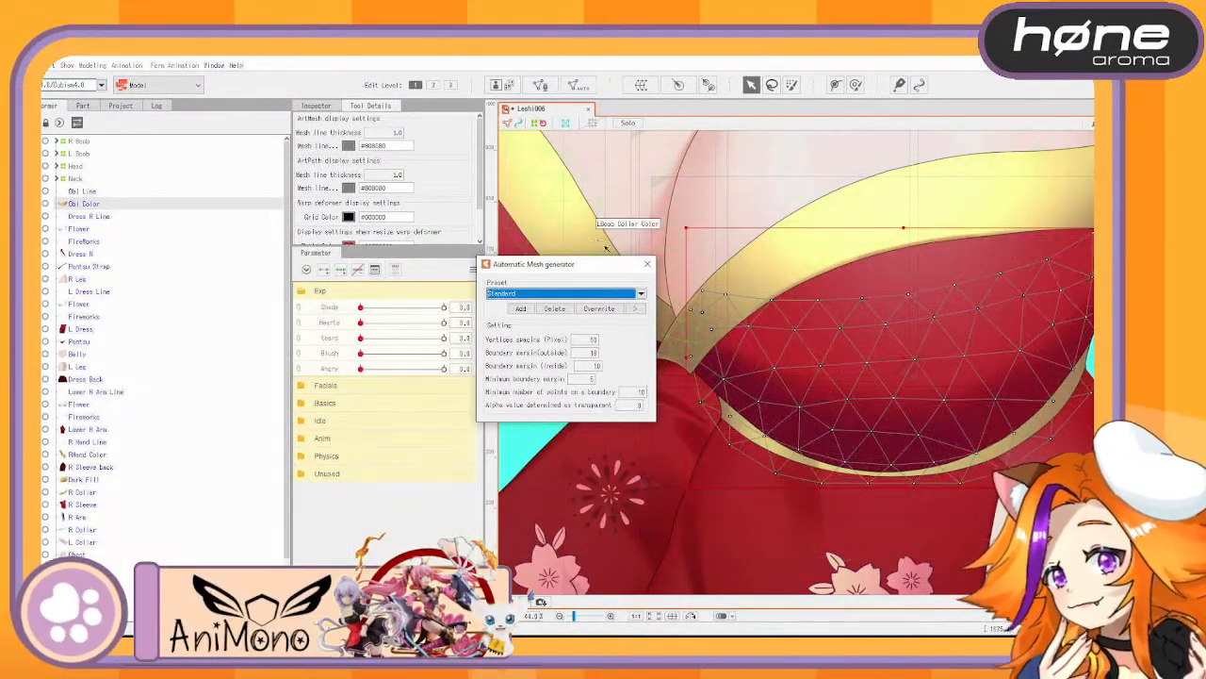
Regenerate the Obi Color mesh with the Deformation (Heavy) preset
{"action": "left_click", "coordinate": [544, 294]}
{"action": "left_click", "coordinate": [544, 322]}
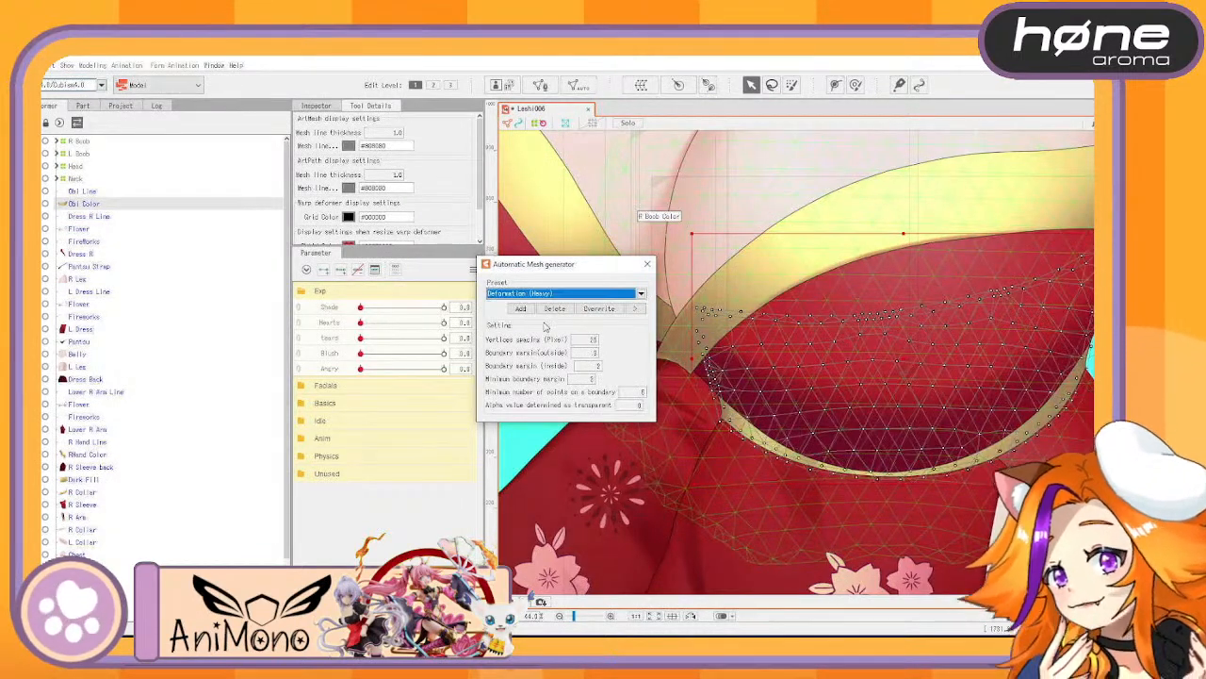
Create a warp deformer named Obi as the parent of Obi Line and Obi Color, with 2 x 2 Bezier divisions
{"action": "left_click", "coordinate": [100, 192], "text": "ctrl"}
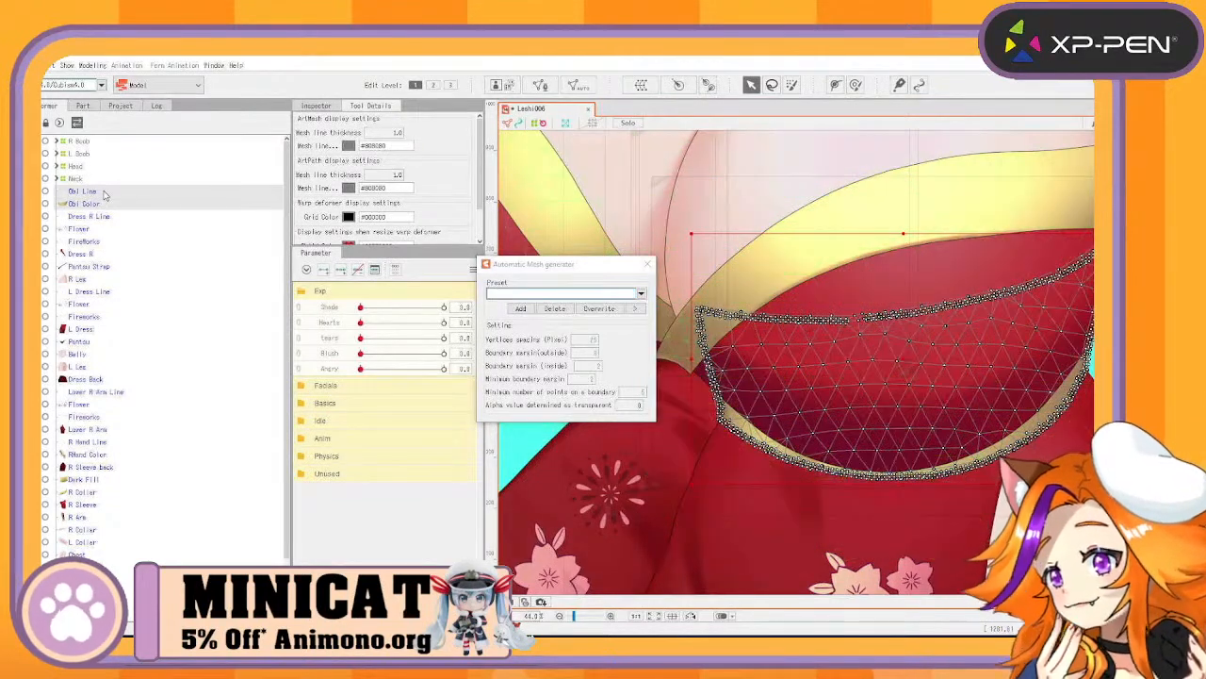
{"action": "left_click", "coordinate": [643, 85]}
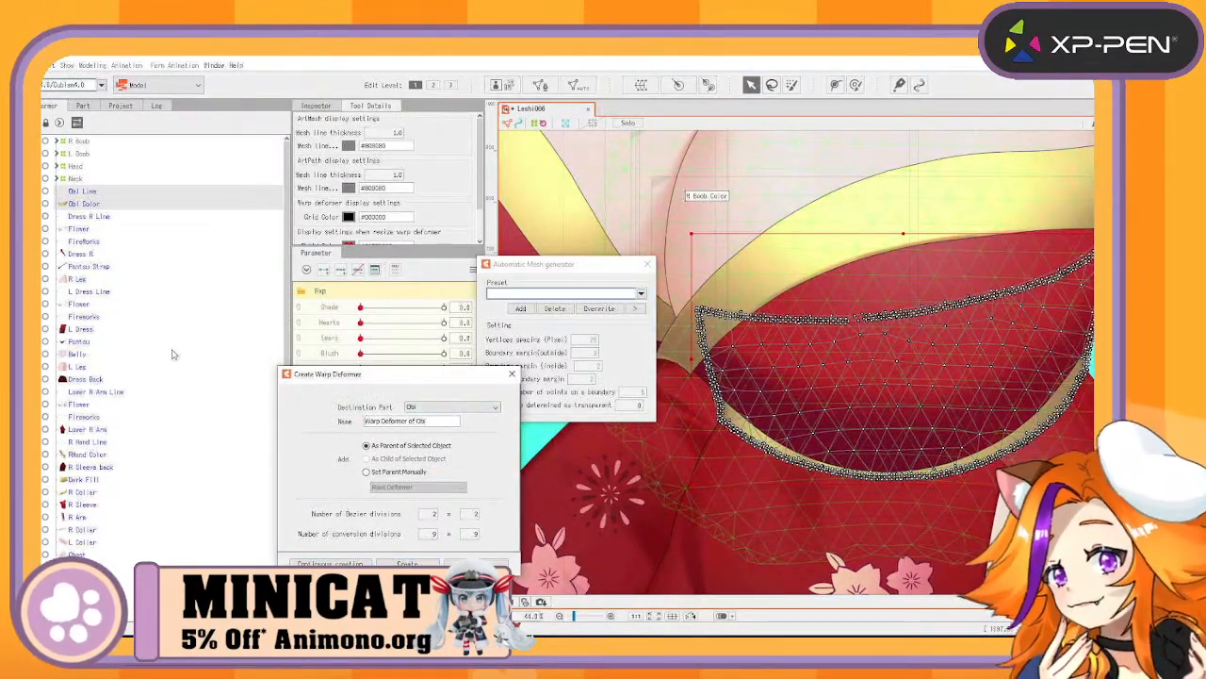
{"action": "key", "text": "ctrl+a"}
{"action": "type", "text": "Obi"}
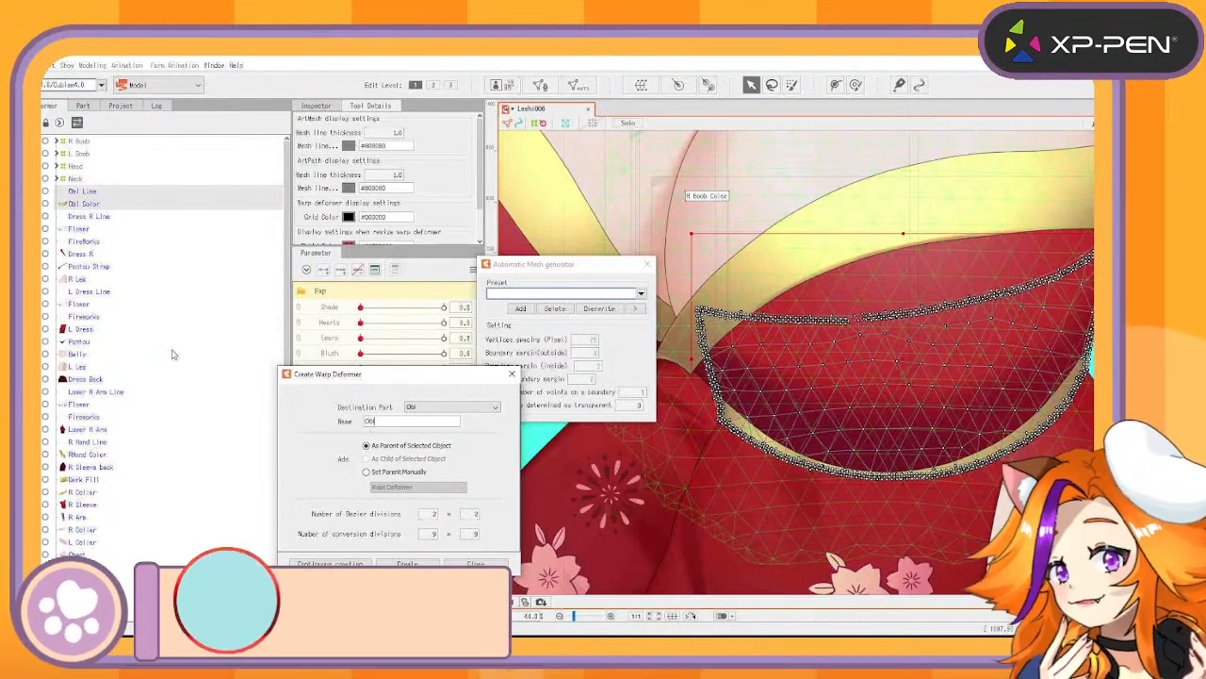
{"action": "left_click", "coordinate": [330, 564]}
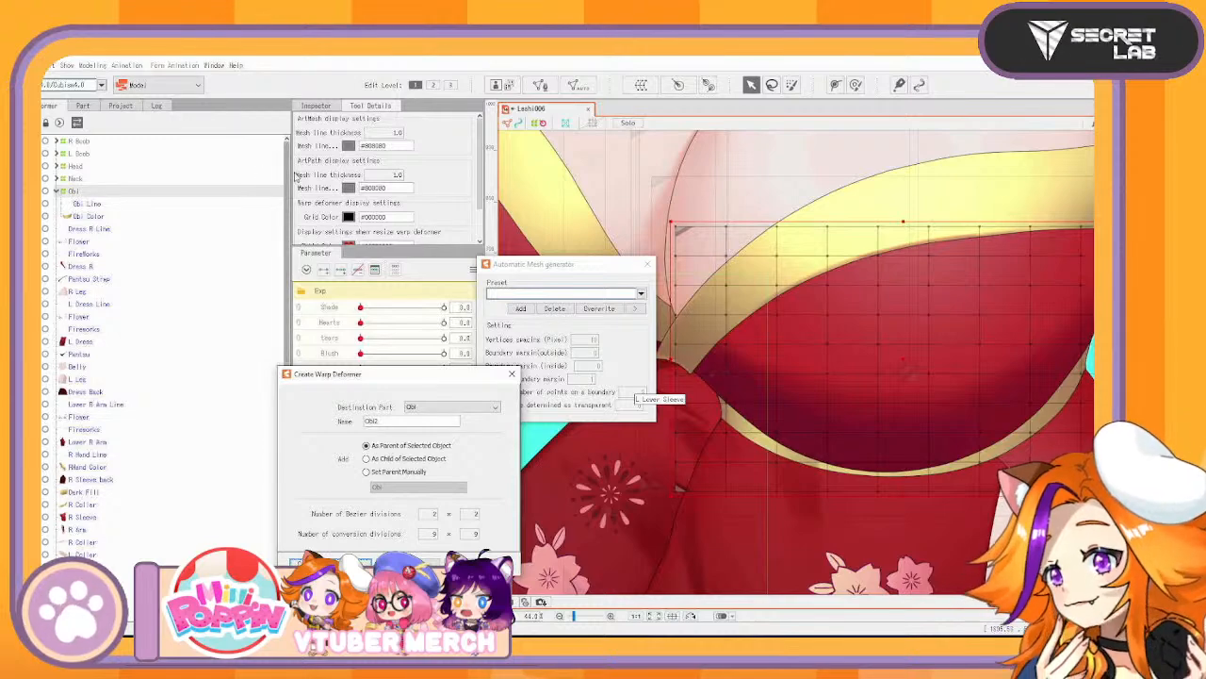
Select Dress R Line, undo its accidental move, and open it for manual mesh editing
{"action": "left_click", "coordinate": [98, 229]}
{"action": "left_click_drag", "start_coordinate": [745, 492], "coordinate": [613, 242]}
{"action": "scroll", "coordinate": [940, 369], "scroll_direction": "down", "scroll_amount": 3}
{"action": "left_click_drag", "start_coordinate": [983, 418], "coordinate": [889, 426]}
{"action": "left_click_drag", "start_coordinate": [895, 368], "coordinate": [910, 375]}
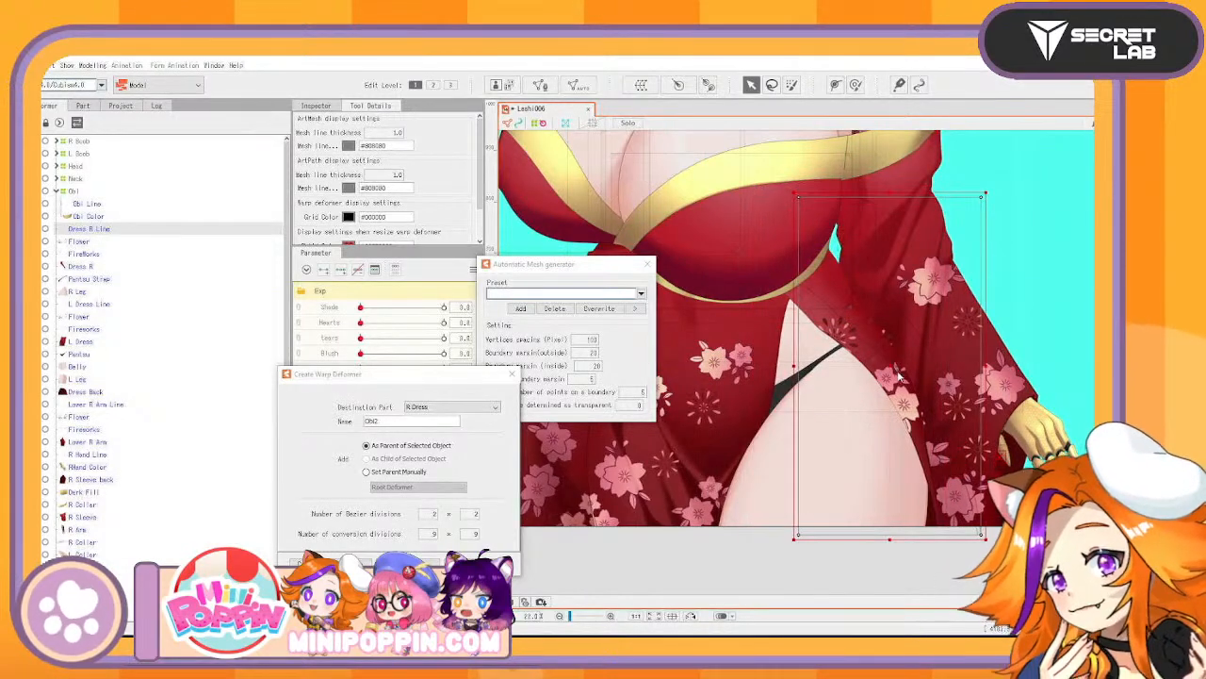
{"action": "key", "text": "ctrl+z"}
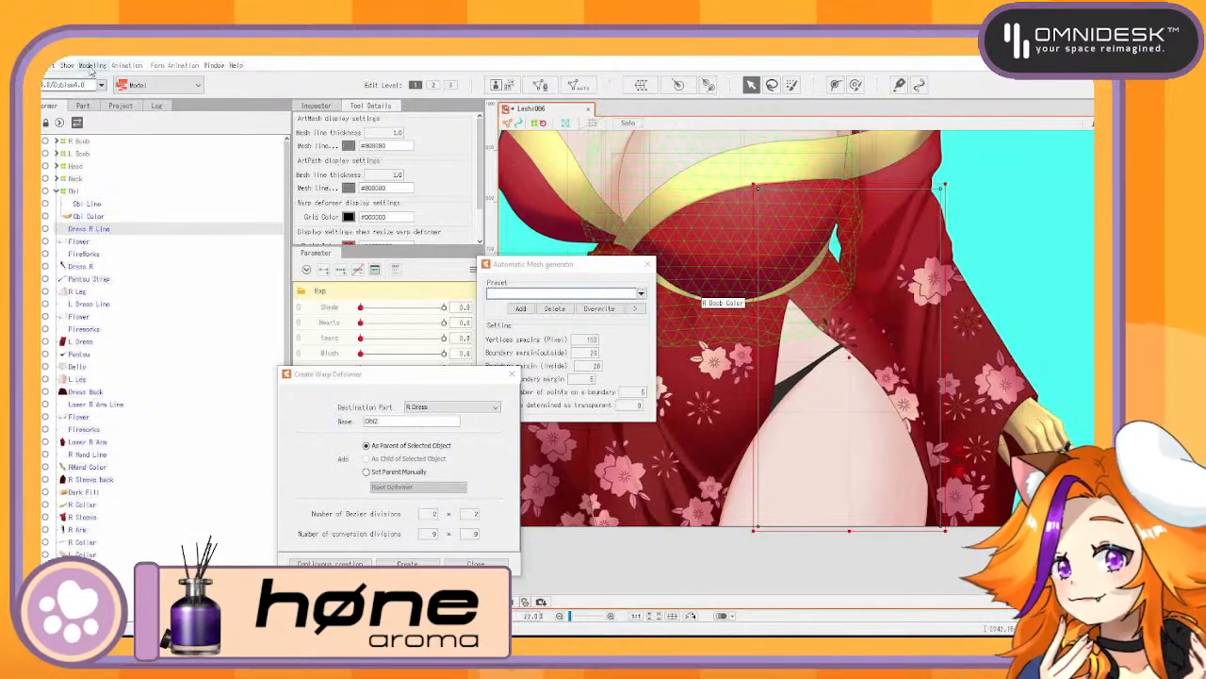
{"action": "left_click", "coordinate": [540, 85]}
{"action": "scroll", "coordinate": [858, 245], "scroll_direction": "up", "scroll_amount": 3}
{"action": "scroll", "coordinate": [858, 248], "scroll_direction": "down", "scroll_amount": 2}
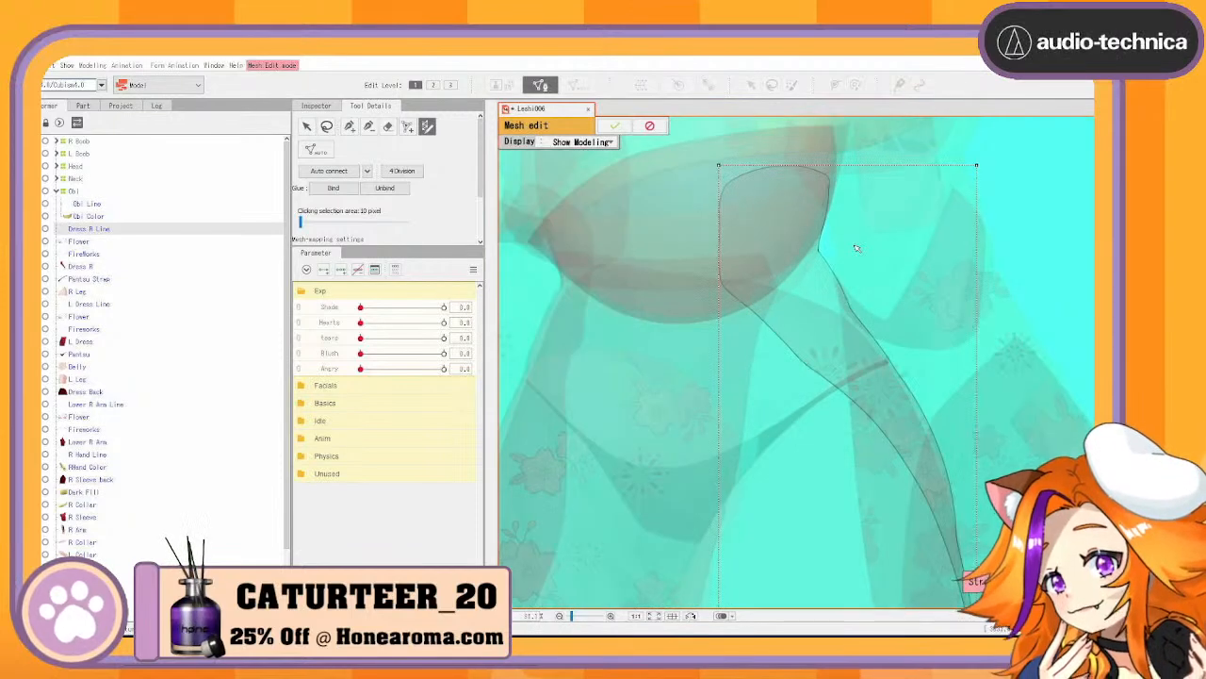
Erase the existing mesh of Dress R Line completely
{"action": "left_click_drag", "start_coordinate": [852, 252], "coordinate": [774, 337]}
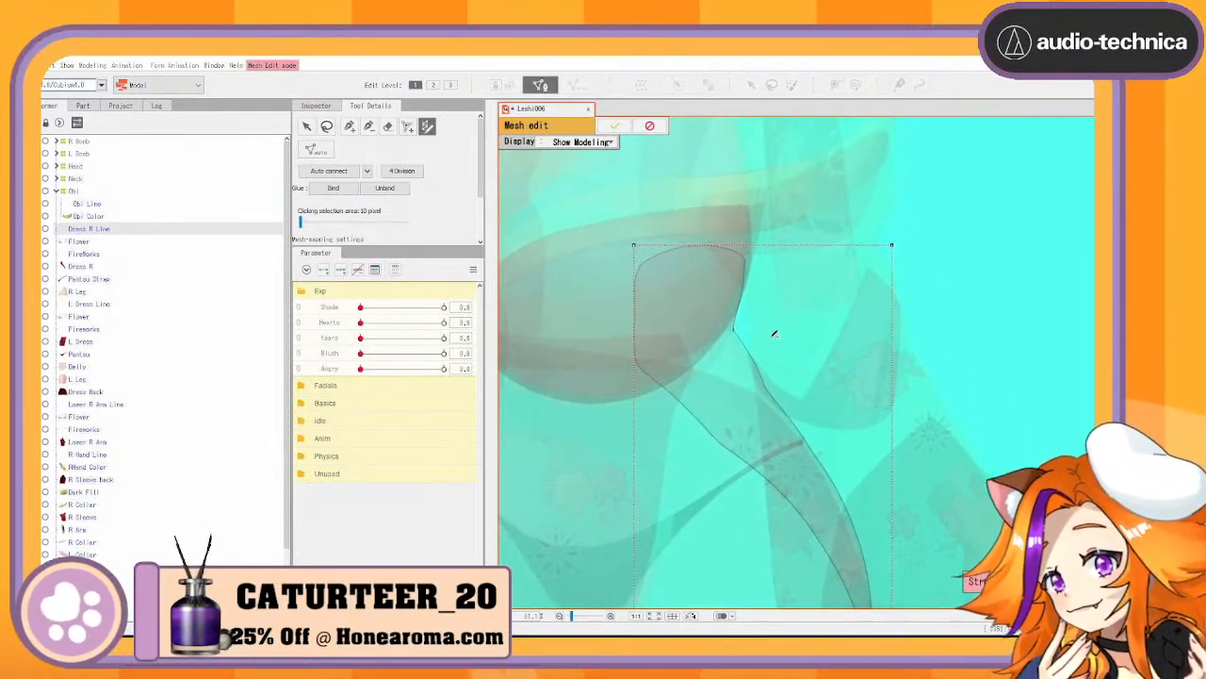
{"action": "scroll", "coordinate": [770, 325], "scroll_direction": "down", "scroll_amount": 2}
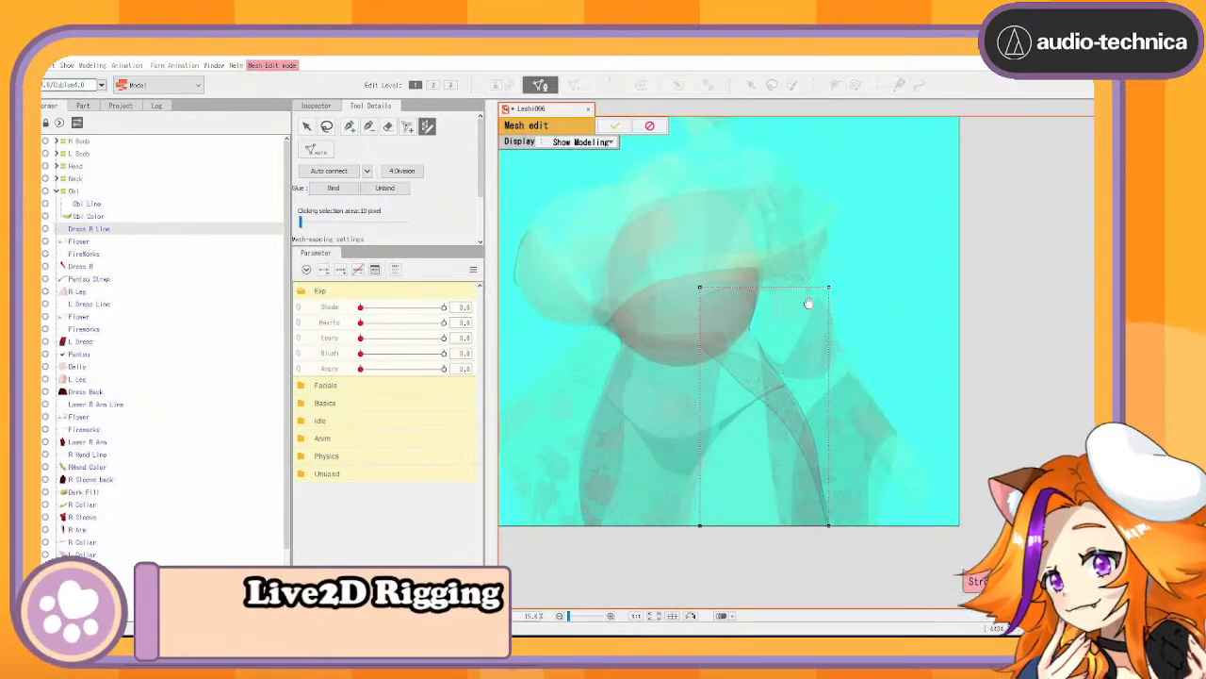
{"action": "left_click", "coordinate": [387, 126]}
{"action": "mouse_move", "coordinate": [719, 275]}
{"action": "left_mouse_down"}
{"action": "mouse_move", "coordinate": [694, 412]}
{"action": "mouse_move", "coordinate": [758, 562]}
{"action": "mouse_move", "coordinate": [857, 373]}
{"action": "mouse_move", "coordinate": [797, 224]}
{"action": "mouse_move", "coordinate": [691, 497]}
{"action": "left_mouse_up"}
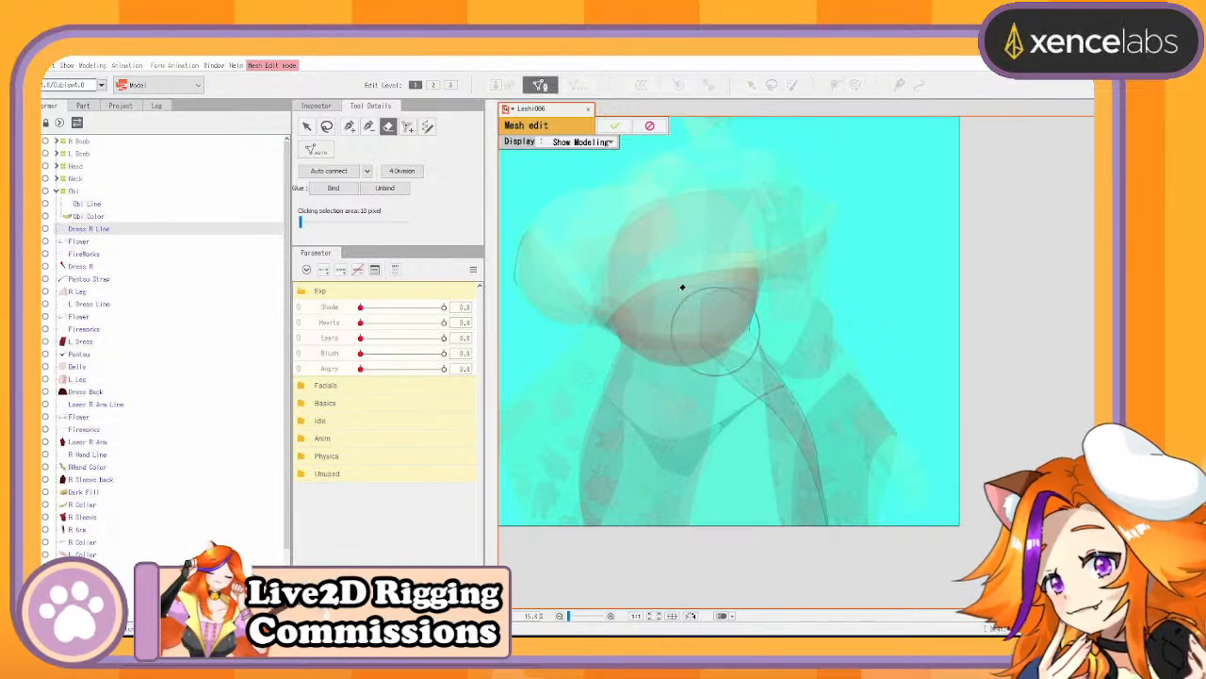
Draw a mesh stroke along Dress R Line's outline from the lower hem up around the top and back down
{"action": "left_click", "coordinate": [427, 127]}
{"action": "scroll", "coordinate": [748, 296], "scroll_direction": "up", "scroll_amount": 5}
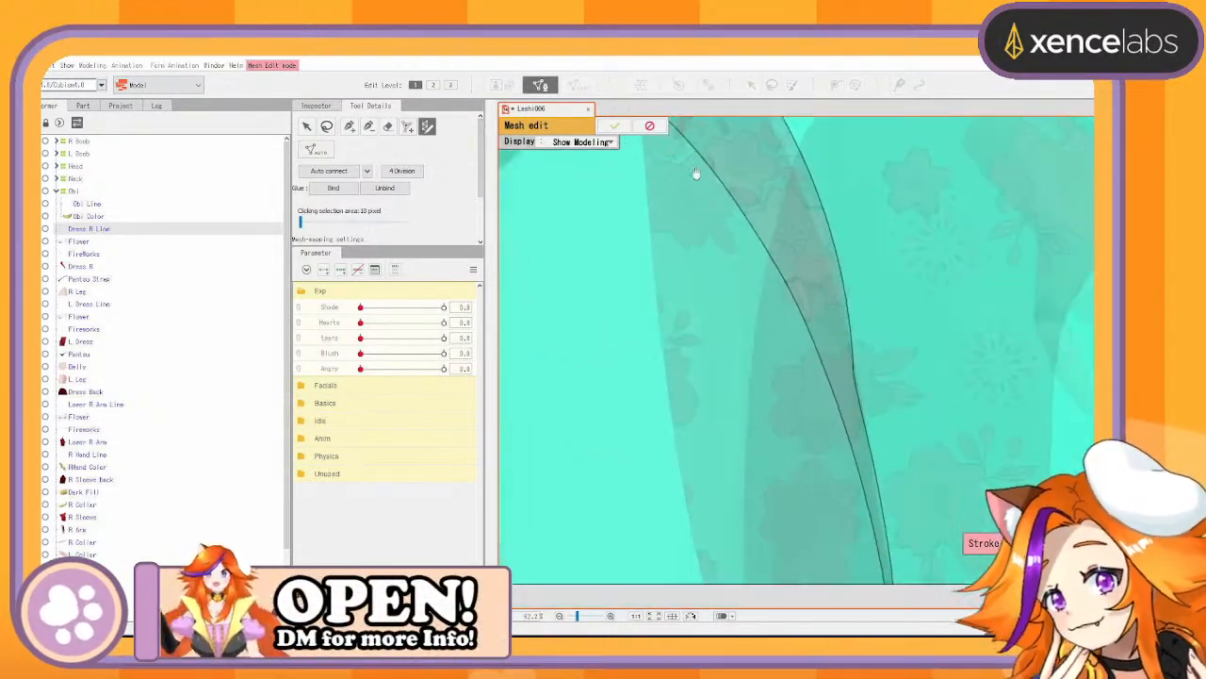
{"action": "left_click_drag", "start_coordinate": [695, 174], "coordinate": [786, 292]}
{"action": "scroll", "coordinate": [799, 315], "scroll_direction": "down", "scroll_amount": 5}
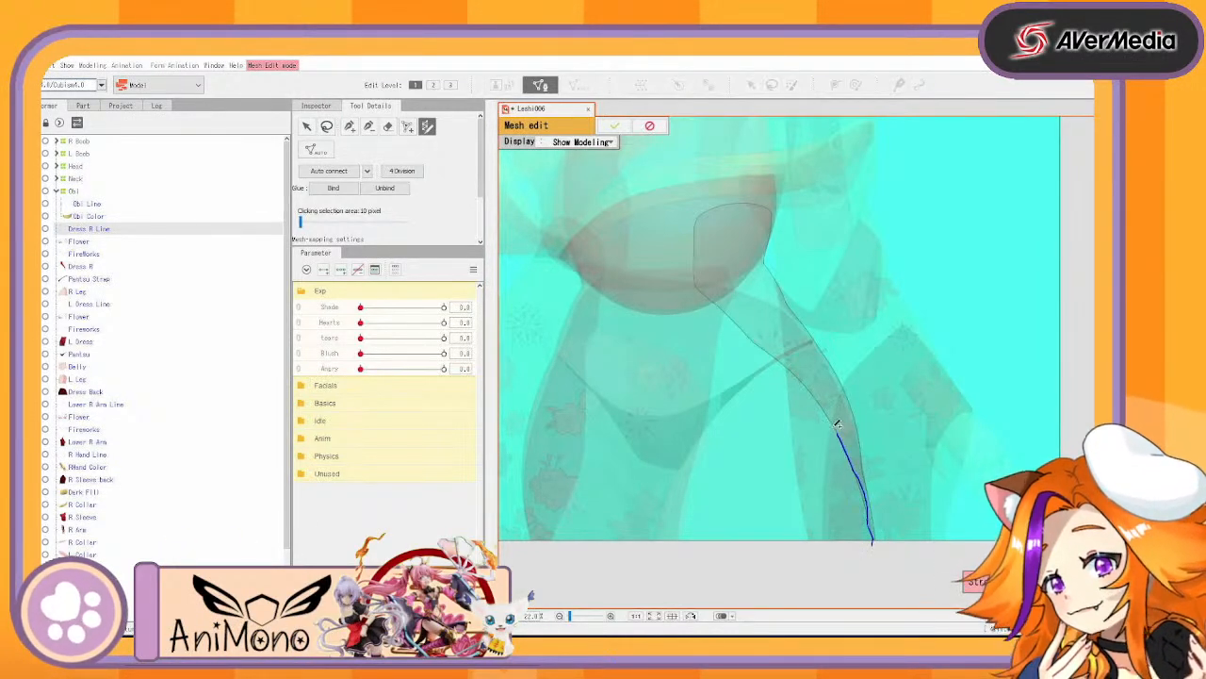
{"action": "mouse_move", "coordinate": [729, 313]}
{"action": "left_mouse_down"}
{"action": "mouse_move", "coordinate": [693, 272]}
{"action": "mouse_move", "coordinate": [723, 209]}
{"action": "left_mouse_up"}
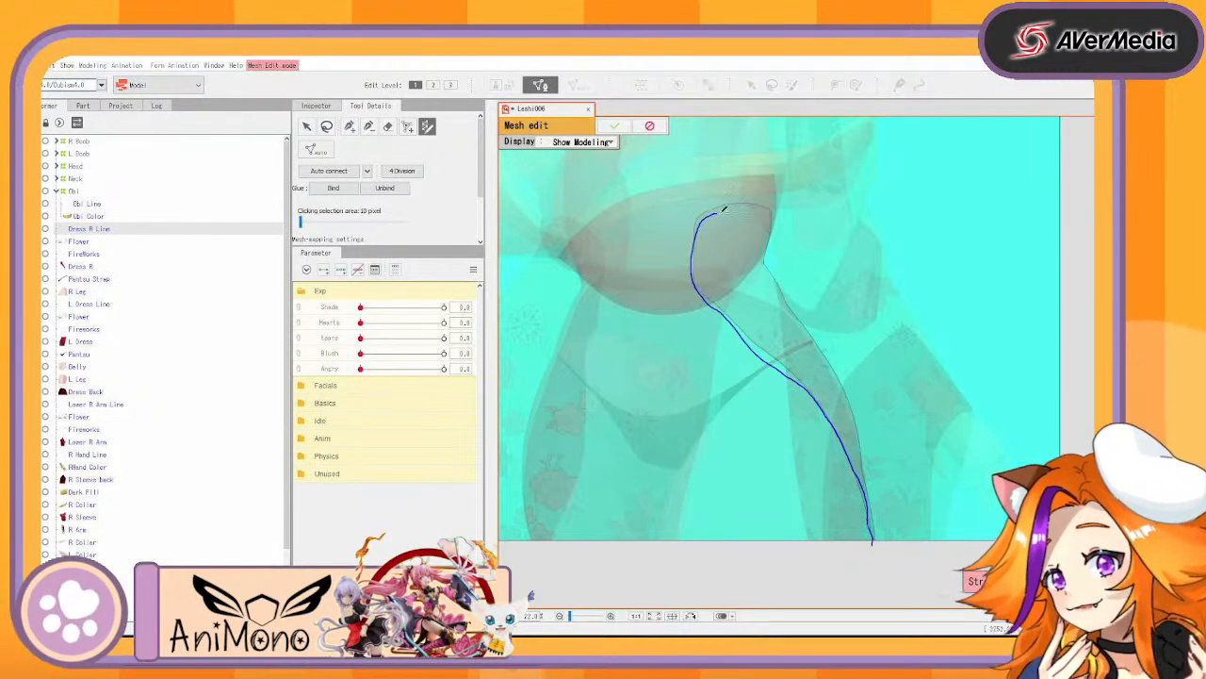
{"action": "mouse_move", "coordinate": [773, 255]}
{"action": "left_mouse_down"}
{"action": "mouse_move", "coordinate": [843, 377]}
{"action": "mouse_move", "coordinate": [886, 544]}
{"action": "left_mouse_up"}
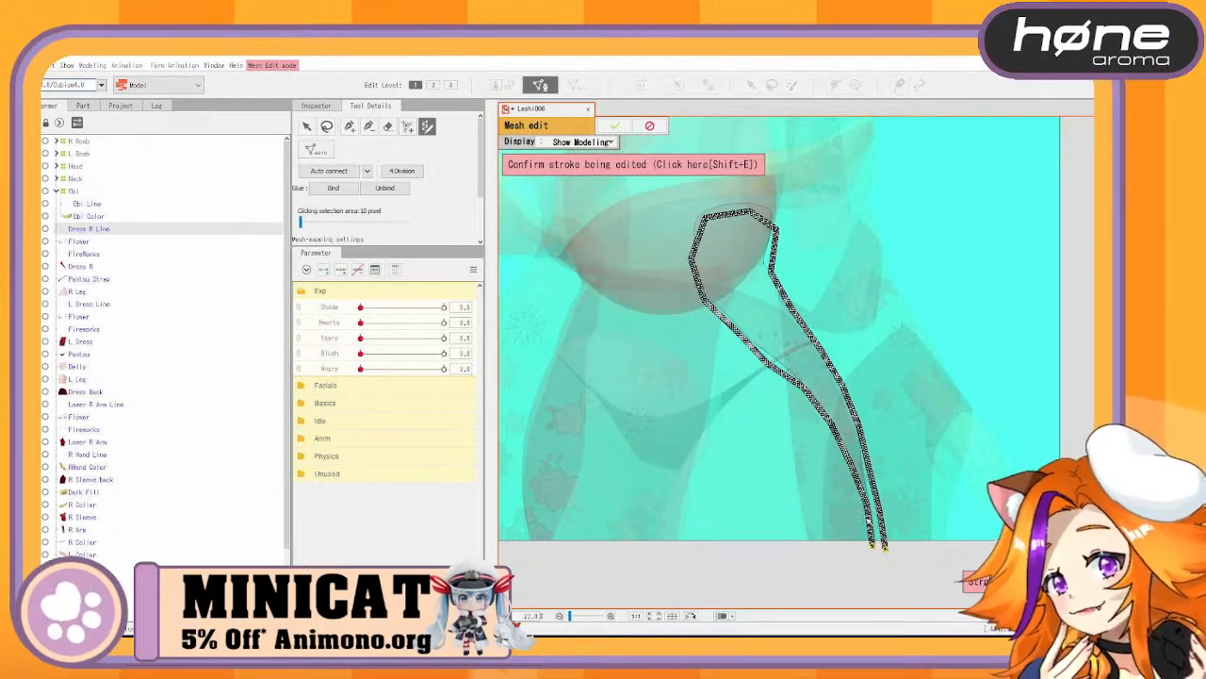
Adjust a control point on the lower part of the Dress R Line stroke and set the repeated density to 30
{"action": "scroll", "coordinate": [845, 397], "scroll_direction": "up", "scroll_amount": 4}
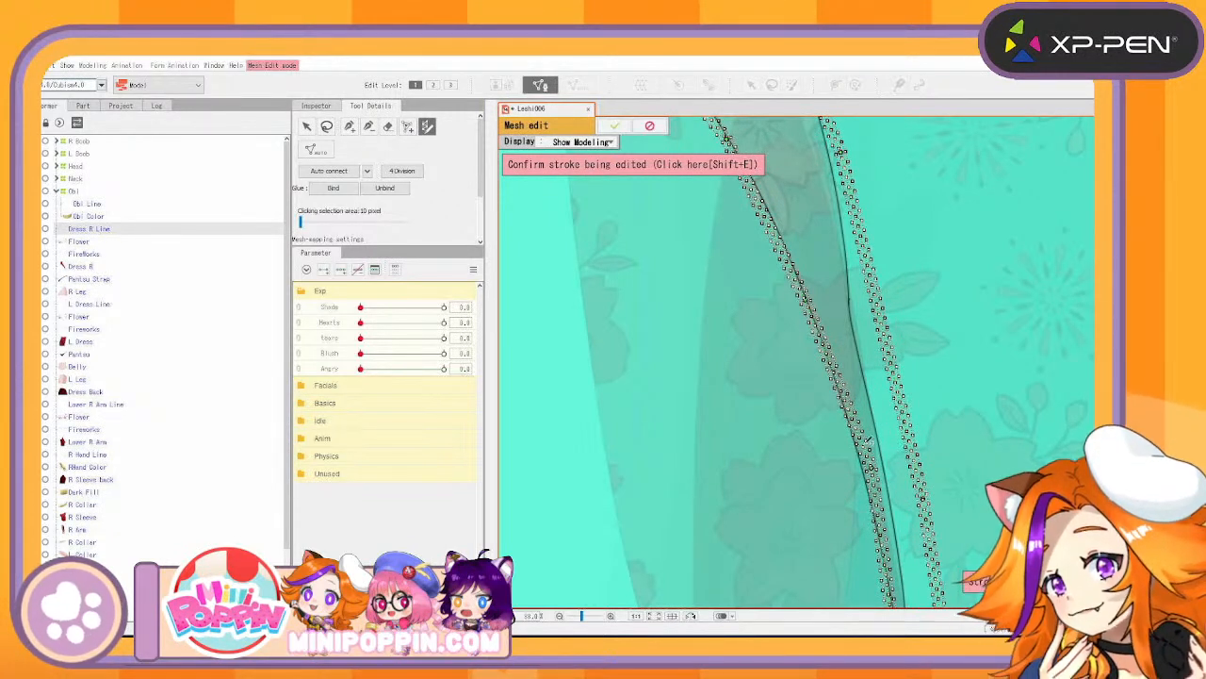
{"action": "left_click", "coordinate": [872, 465]}
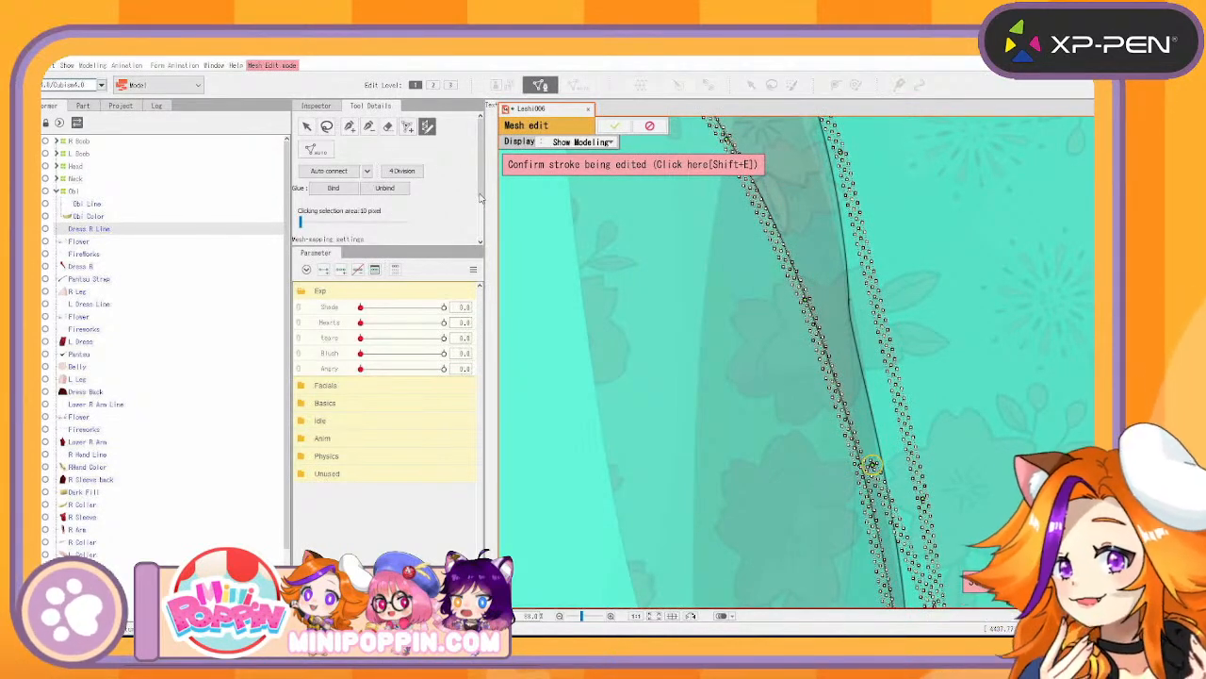
{"action": "scroll", "coordinate": [480, 197], "scroll_direction": "down", "scroll_amount": 3}
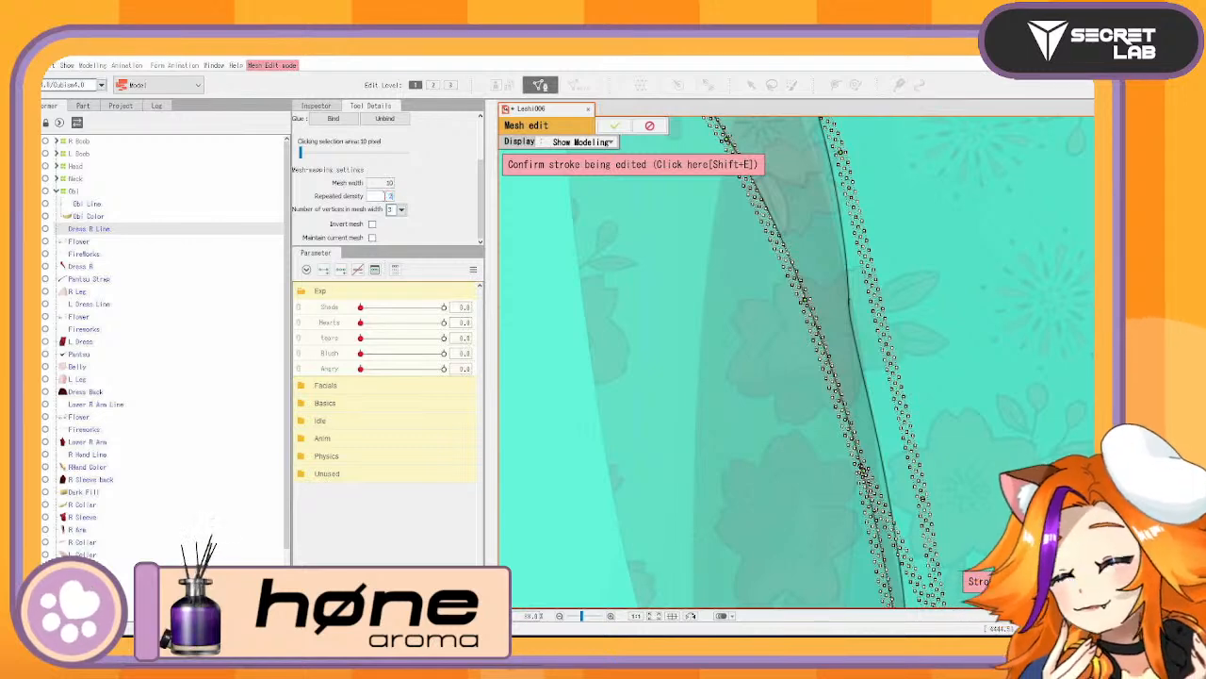
{"action": "key", "text": "Return"}
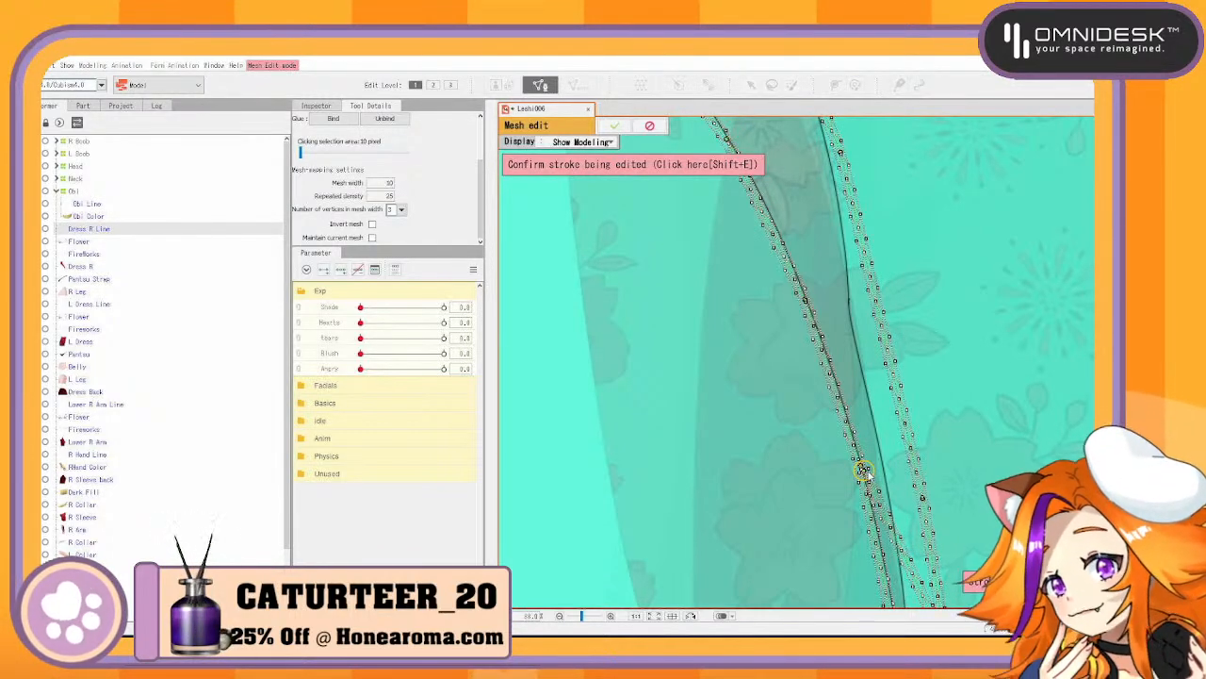
{"action": "scroll", "coordinate": [940, 490], "scroll_direction": "down", "scroll_amount": 4}
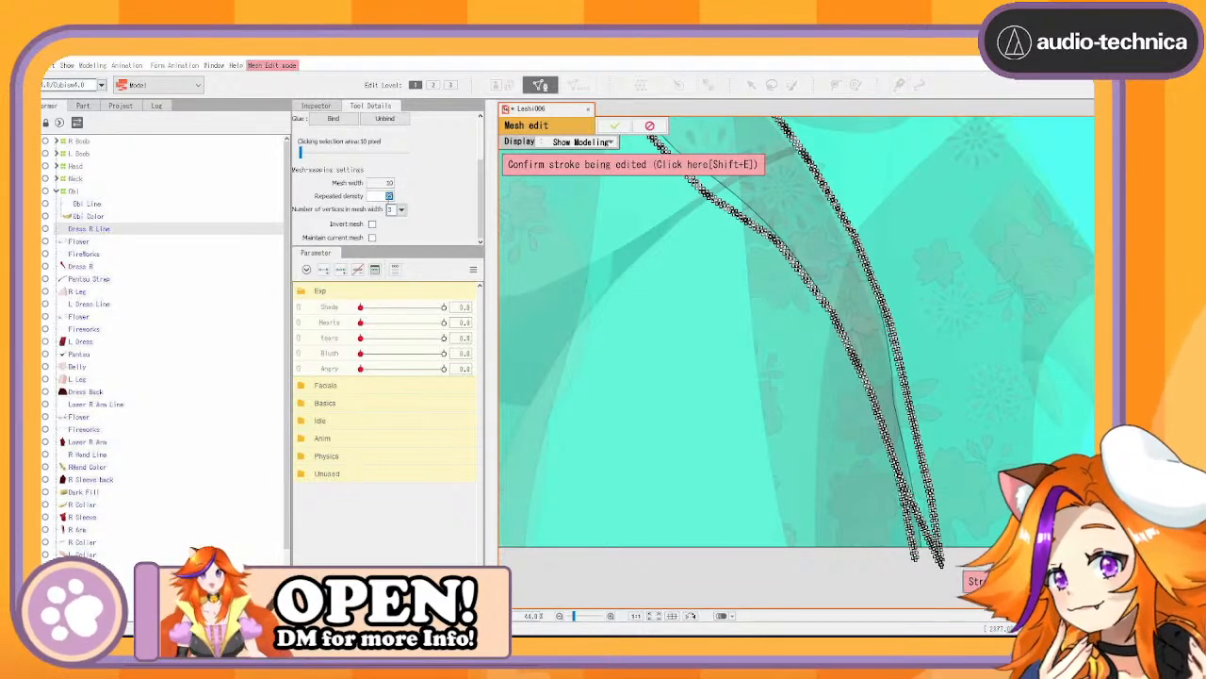
{"action": "type", "text": "30"}
{"action": "key", "text": "Return"}
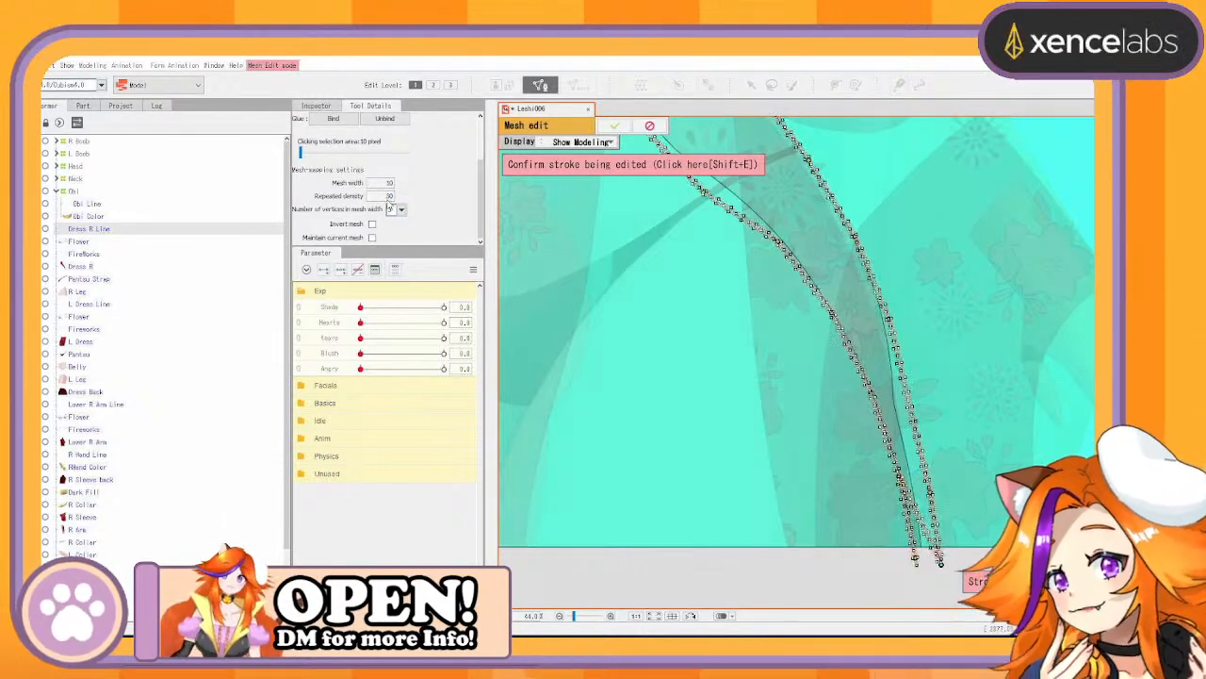
Try to reposition the control points on the stroke's lower section near the hem and remove the surplus one
{"action": "scroll", "coordinate": [1069, 426], "scroll_direction": "up", "scroll_amount": 2}
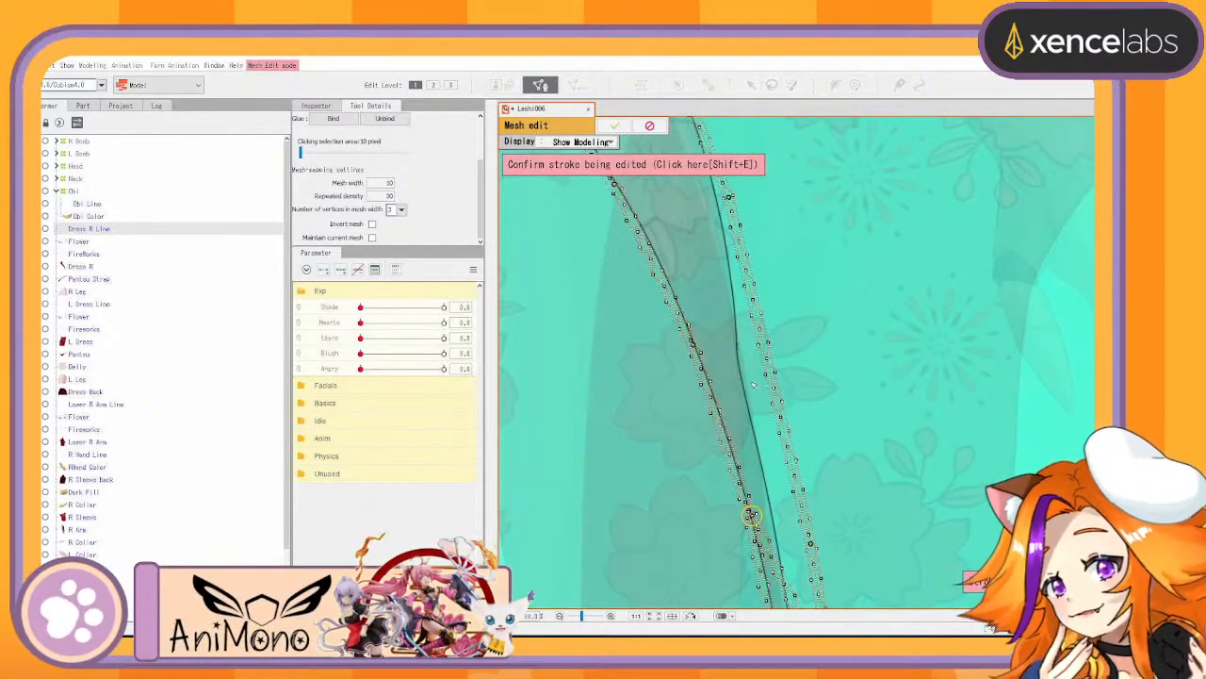
{"action": "scroll", "coordinate": [750, 377], "scroll_direction": "up", "scroll_amount": 2}
{"action": "scroll", "coordinate": [687, 210], "scroll_direction": "up", "scroll_amount": 2}
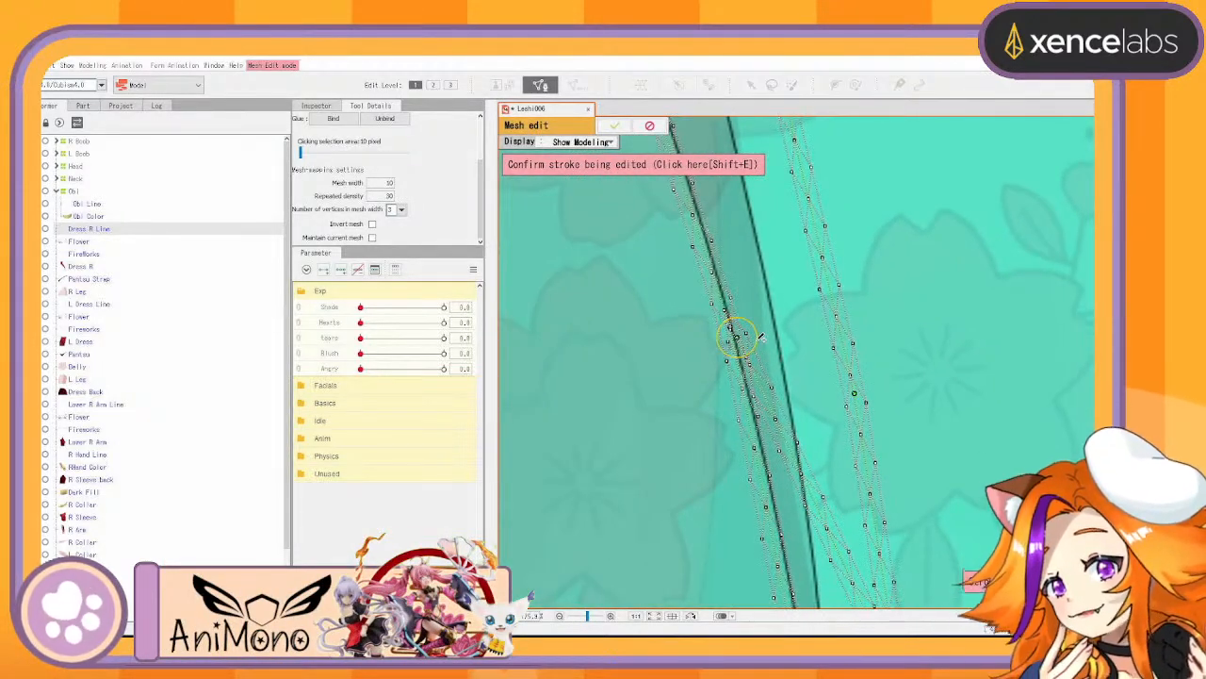
{"action": "mouse_move", "coordinate": [791, 452]}
{"action": "left_mouse_down"}
{"action": "mouse_move", "coordinate": [802, 457]}
{"action": "mouse_move", "coordinate": [803, 423]}
{"action": "left_mouse_up"}
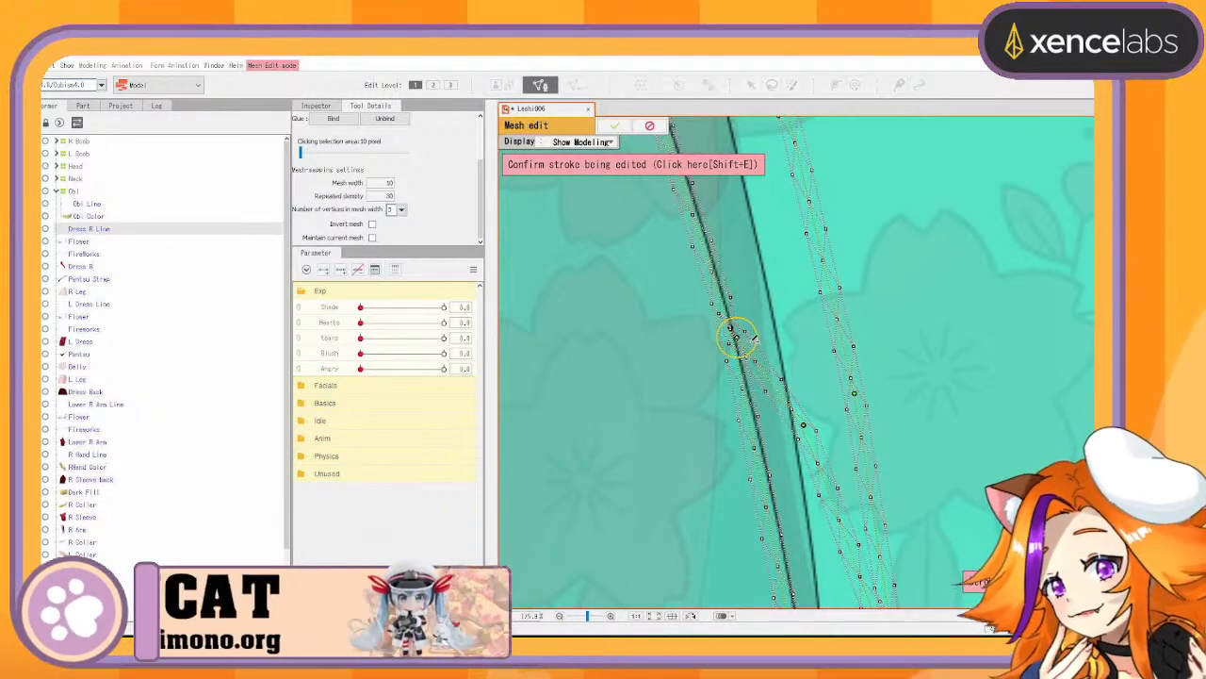
{"action": "left_click_drag", "start_coordinate": [803, 424], "coordinate": [805, 311]}
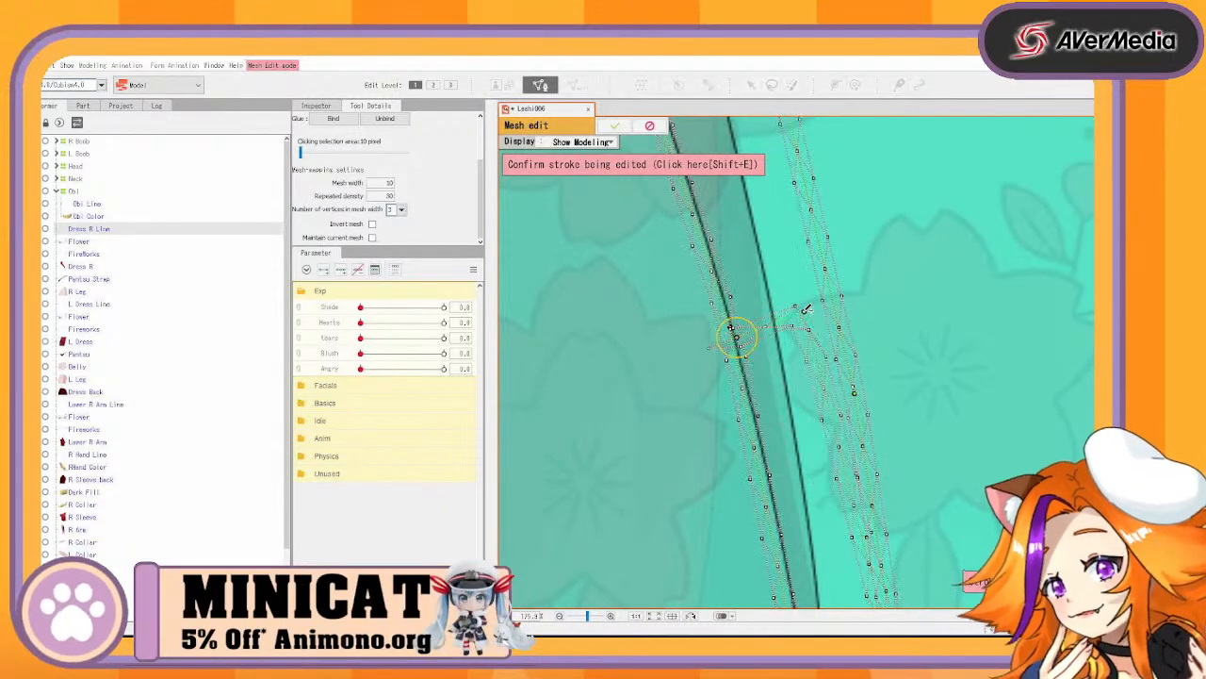
{"action": "left_click", "coordinate": [737, 337], "text": "alt"}
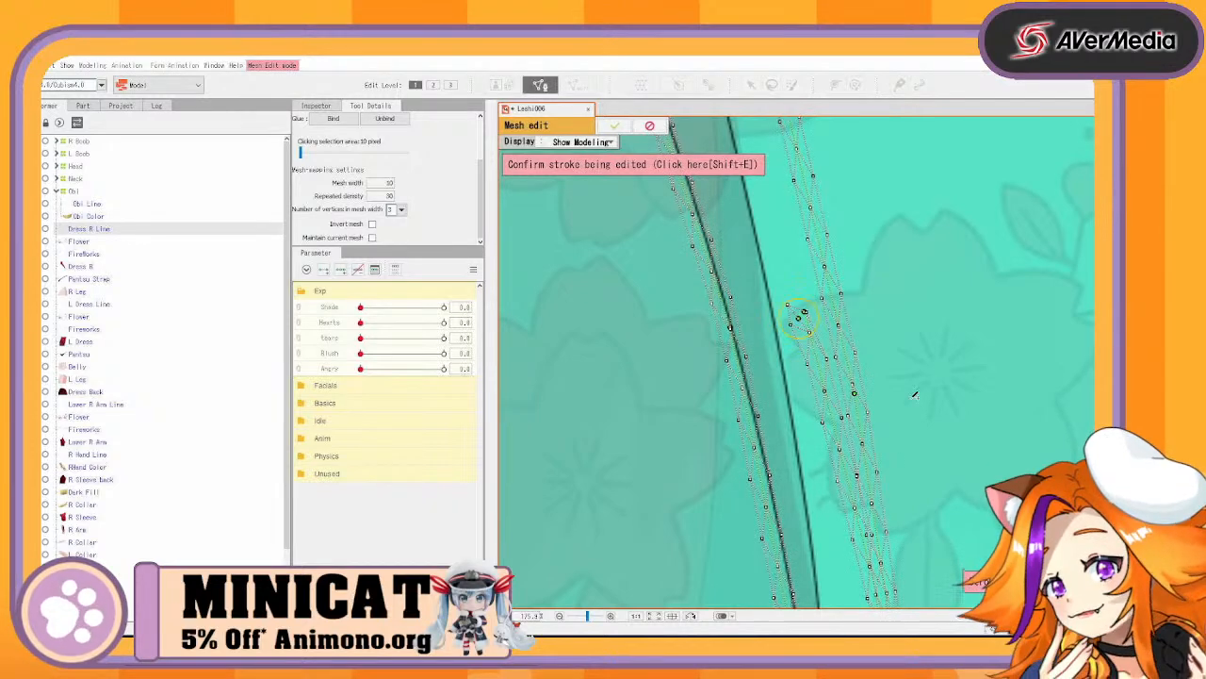
{"action": "left_click_drag", "start_coordinate": [800, 315], "coordinate": [781, 254]}
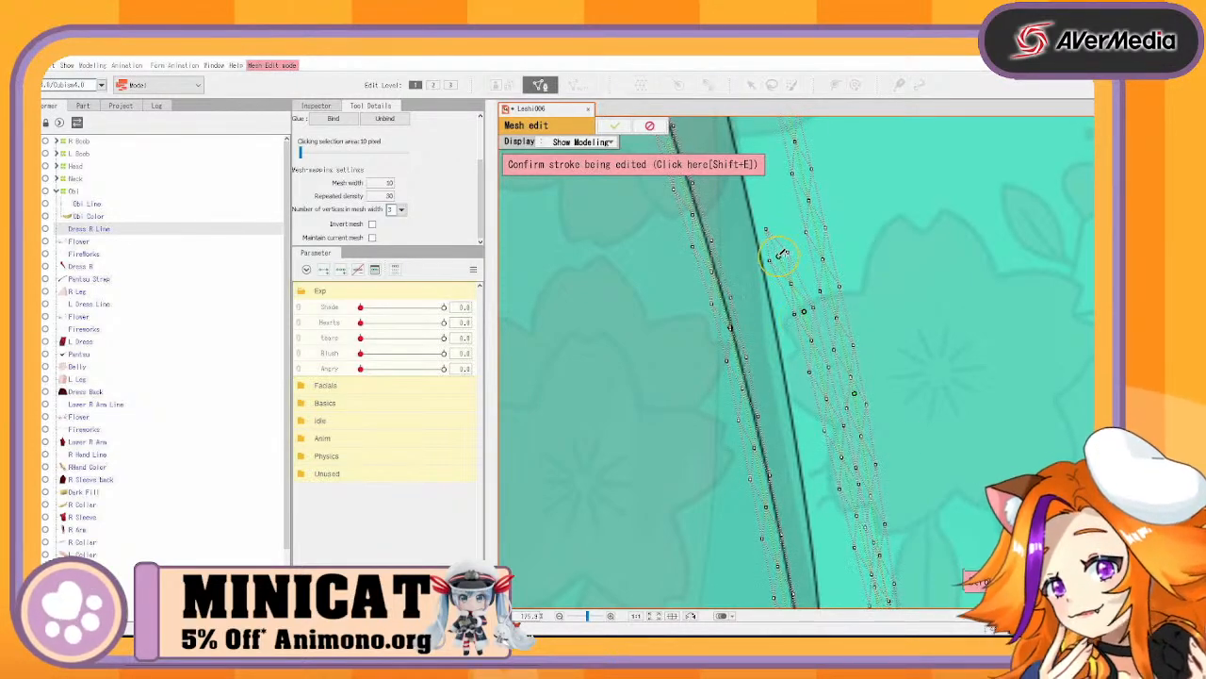
{"action": "mouse_move", "coordinate": [883, 437]}
{"action": "left_mouse_down"}
{"action": "mouse_move", "coordinate": [849, 173]}
{"action": "mouse_move", "coordinate": [898, 336]}
{"action": "left_mouse_up"}
{"action": "left_click_drag", "start_coordinate": [915, 589], "coordinate": [866, 375]}
{"action": "key", "text": "ctrl+z"}
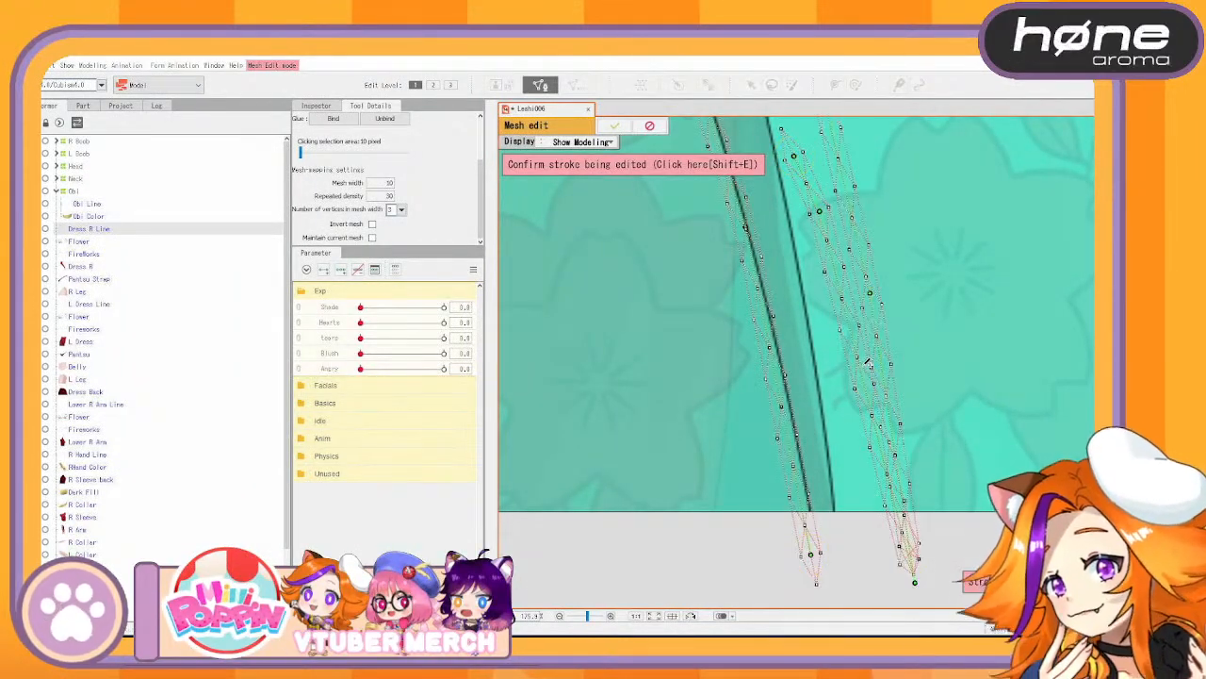
Check the whole Dress R Line stroke and undo it together with its control point edits
{"action": "scroll", "coordinate": [867, 363], "scroll_direction": "down", "scroll_amount": 8}
{"action": "scroll", "coordinate": [865, 363], "scroll_direction": "up", "scroll_amount": 4}
{"action": "left_click_drag", "start_coordinate": [766, 327], "coordinate": [840, 568]}
{"action": "scroll", "coordinate": [787, 466], "scroll_direction": "down", "scroll_amount": 3}
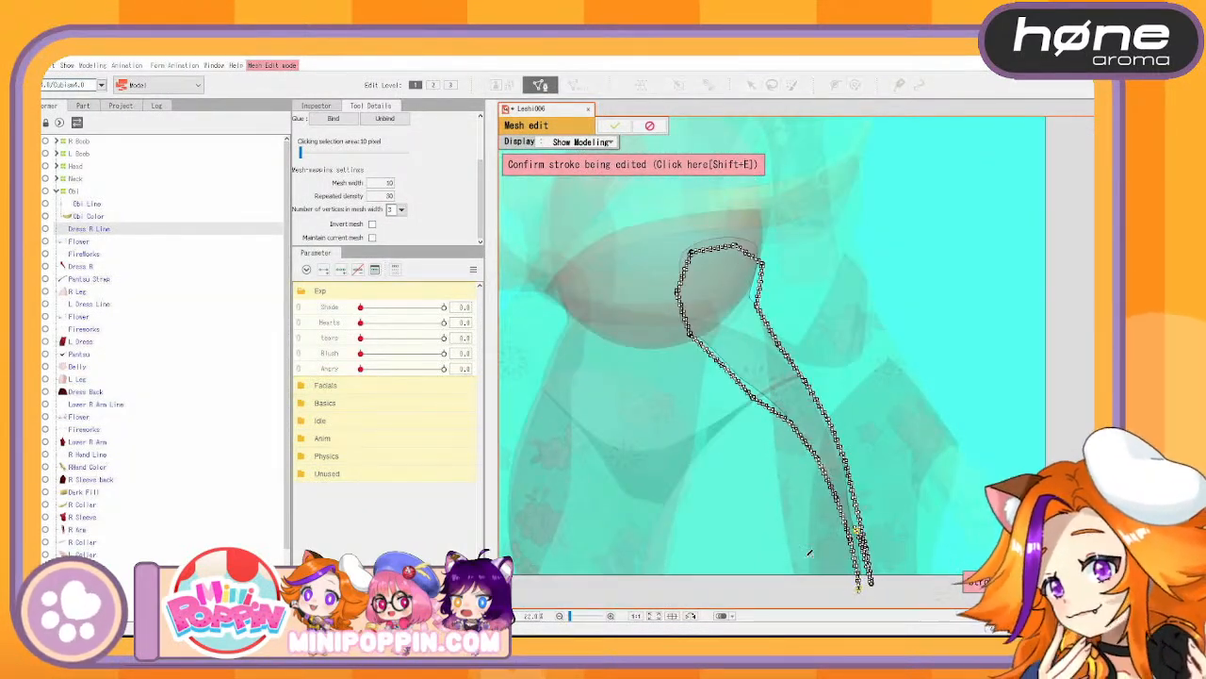
{"action": "key", "text": "ctrl+z"}
{"action": "key", "text": "ctrl+z"}
{"action": "key", "text": "ctrl+z"}
{"action": "key", "text": "ctrl+z"}
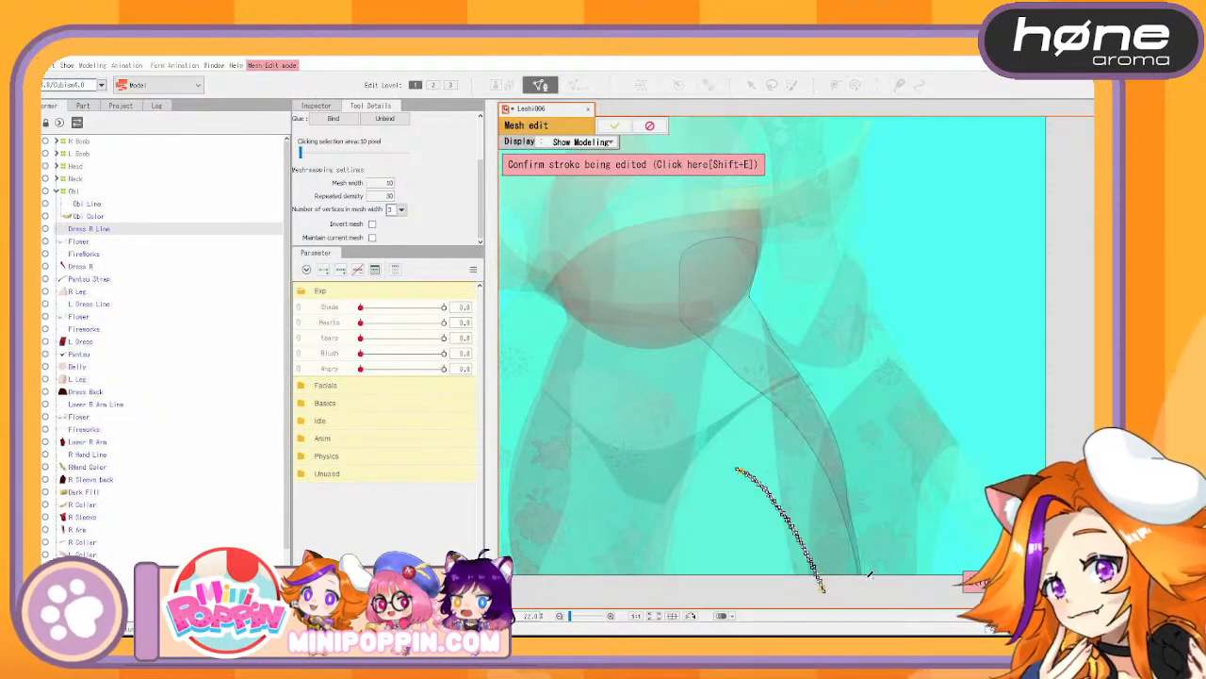
Redraw the mesh stroke along Dress R Line from the hem tip over the top and down past the hem
{"action": "mouse_move", "coordinate": [858, 574]}
{"action": "left_mouse_down"}
{"action": "mouse_move", "coordinate": [803, 420]}
{"action": "mouse_move", "coordinate": [688, 324]}
{"action": "mouse_move", "coordinate": [685, 261]}
{"action": "mouse_move", "coordinate": [730, 233]}
{"action": "left_mouse_up"}
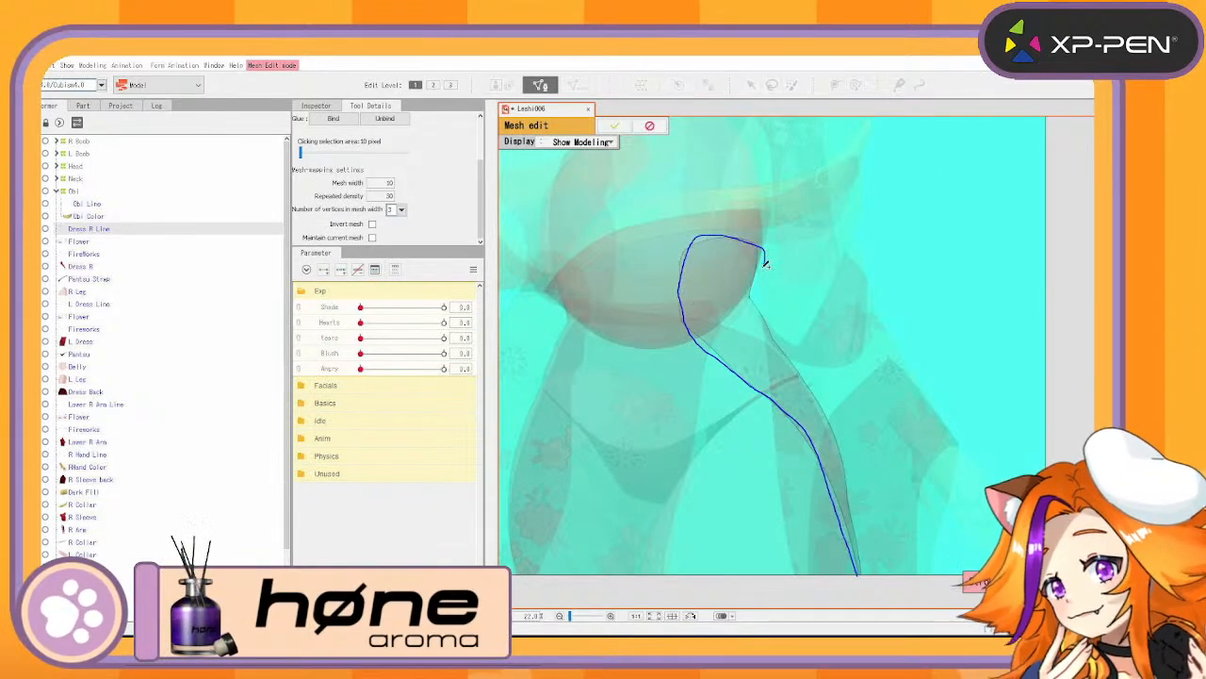
{"action": "left_click_drag", "start_coordinate": [871, 508], "coordinate": [884, 600]}
{"action": "scroll", "coordinate": [864, 554], "scroll_direction": "up", "scroll_amount": 6}
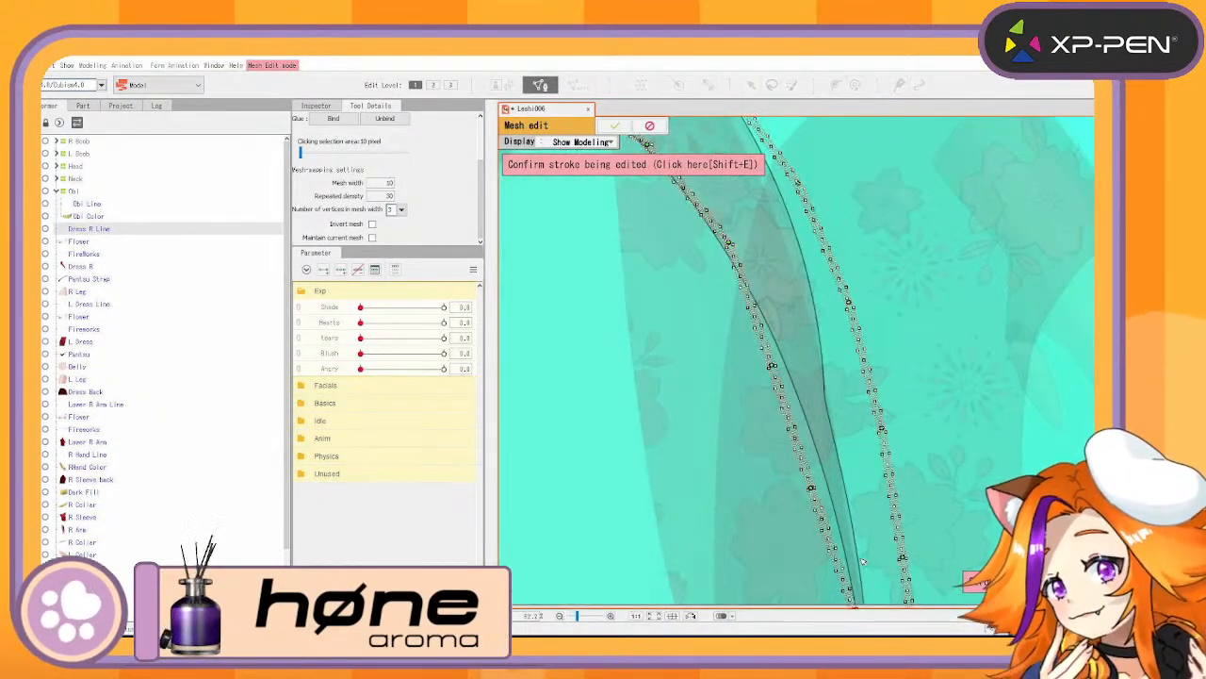
Move the stroke's starting point onto Dress R Line's lower tip and set the repeated density to 40
{"action": "left_click_drag", "start_coordinate": [835, 535], "coordinate": [819, 362]}
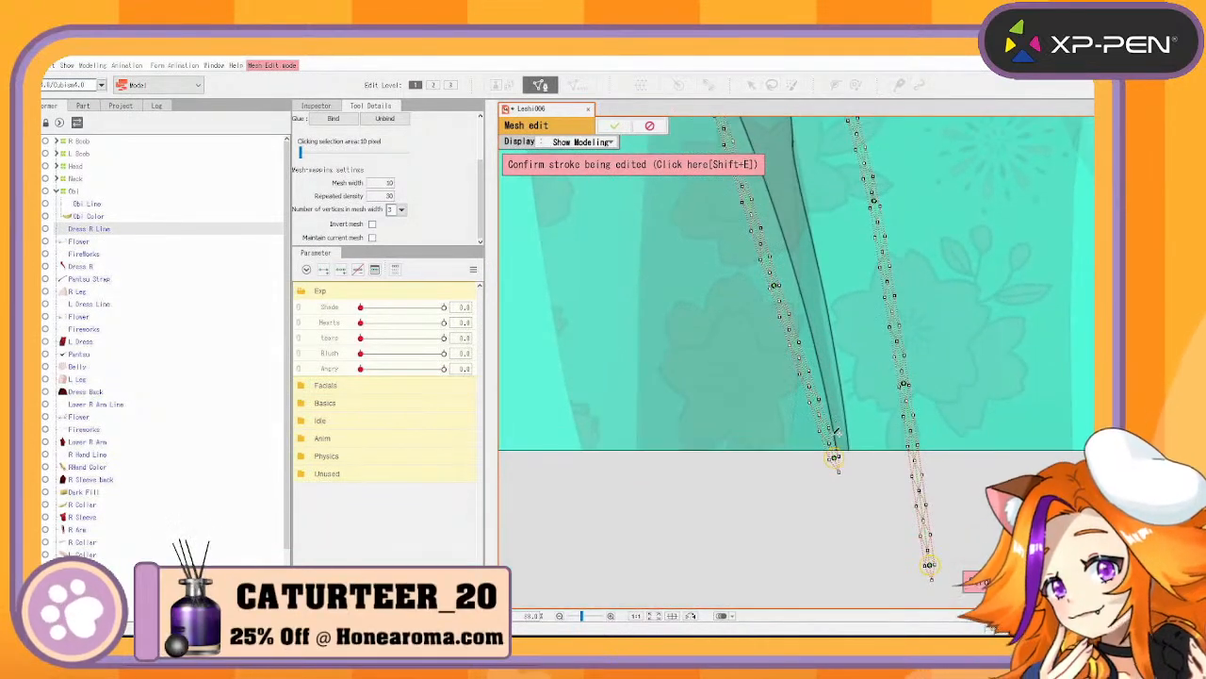
{"action": "left_click_drag", "start_coordinate": [836, 457], "coordinate": [842, 455]}
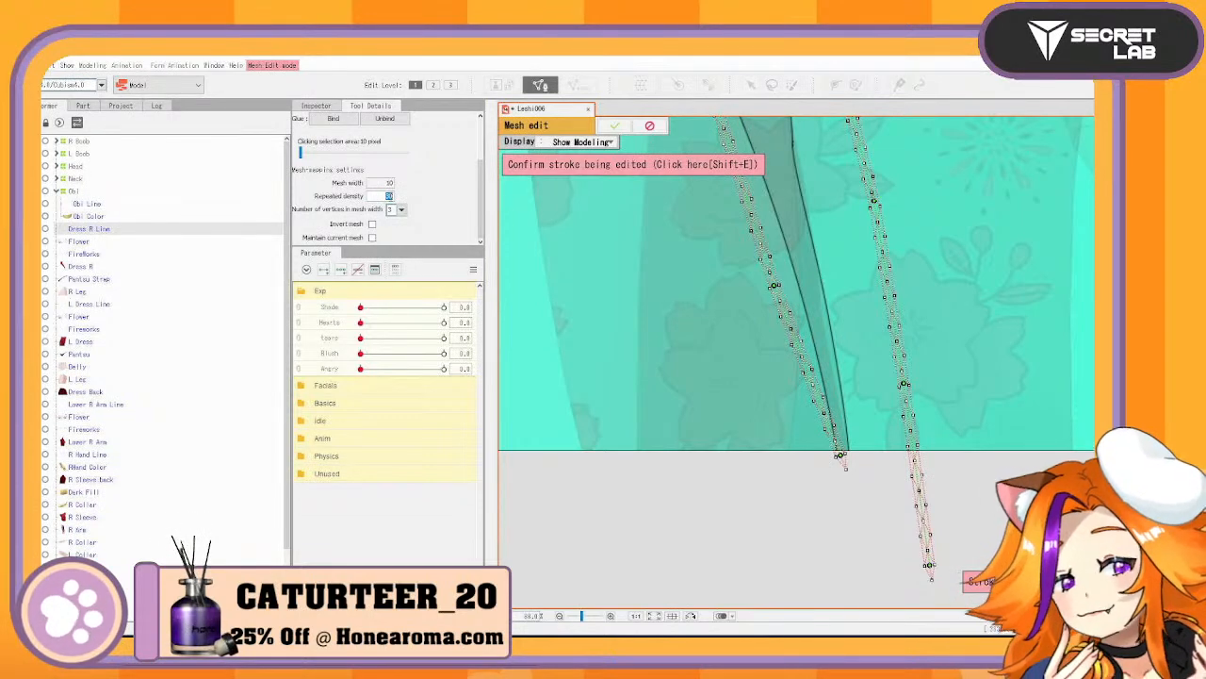
{"action": "key", "text": "Return"}
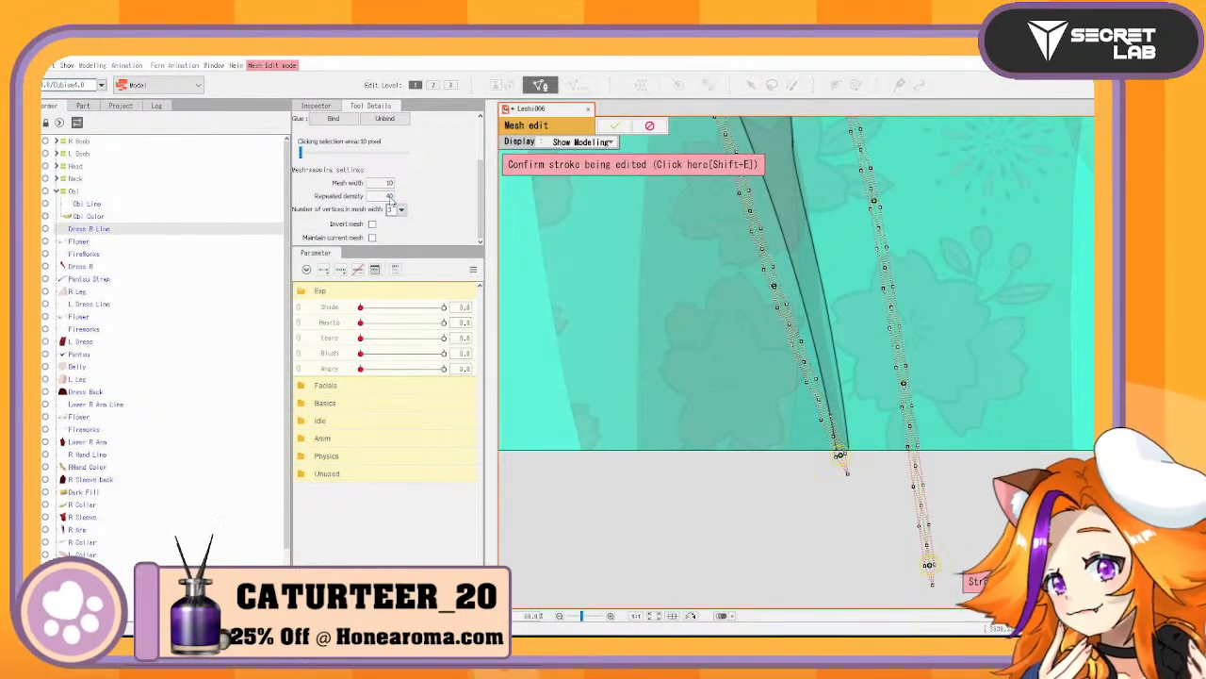
Move the stroke's control points along Dress R Line's inner edge onto the line, working from above the hem tip up to mid-thigh
{"action": "scroll", "coordinate": [392, 201], "scroll_direction": "up", "scroll_amount": 2}
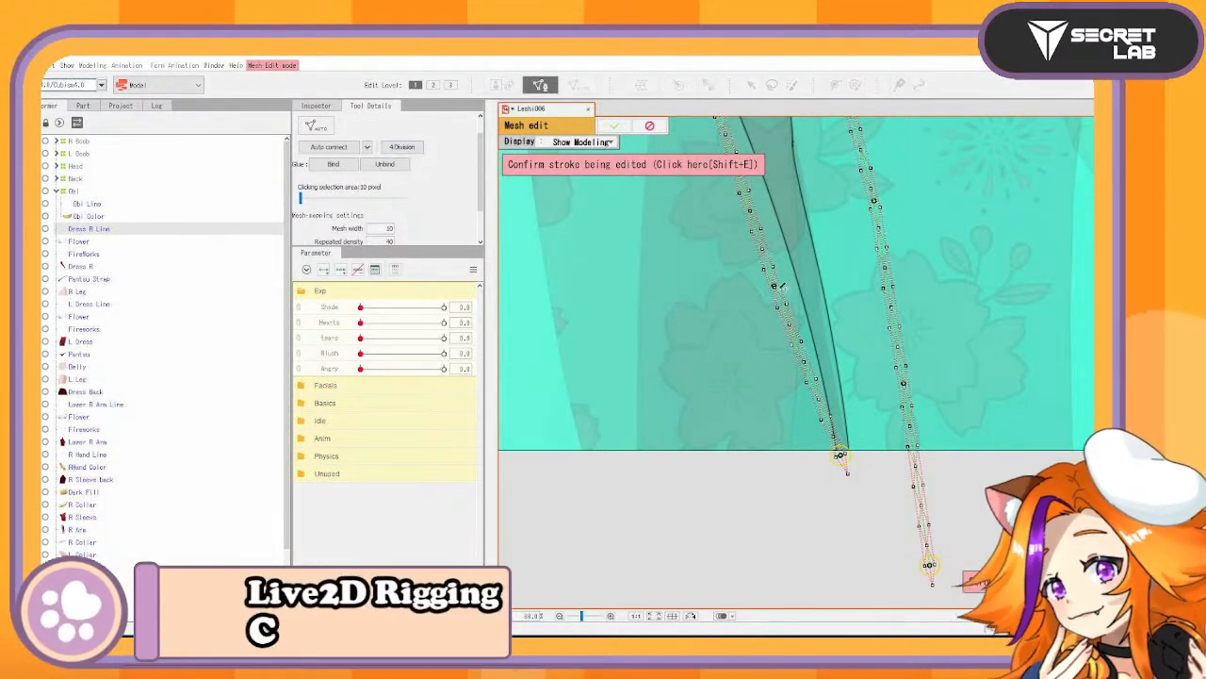
{"action": "scroll", "coordinate": [802, 275], "scroll_direction": "up", "scroll_amount": 2}
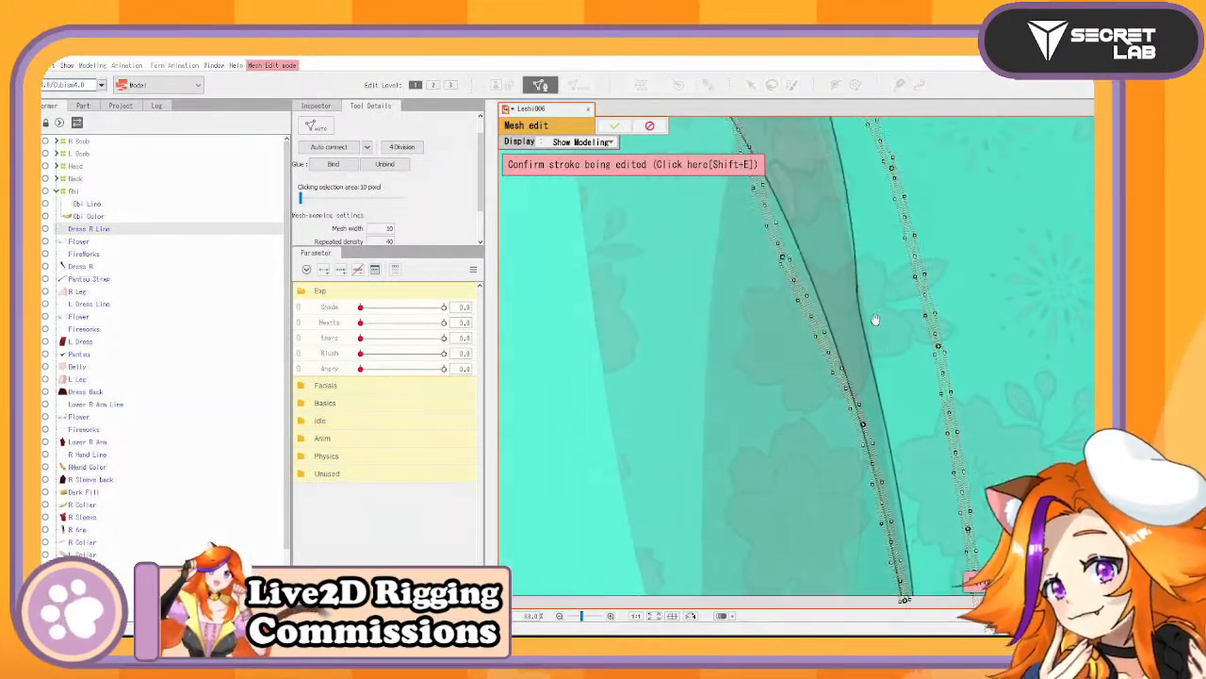
{"action": "left_click_drag", "start_coordinate": [802, 347], "coordinate": [822, 342]}
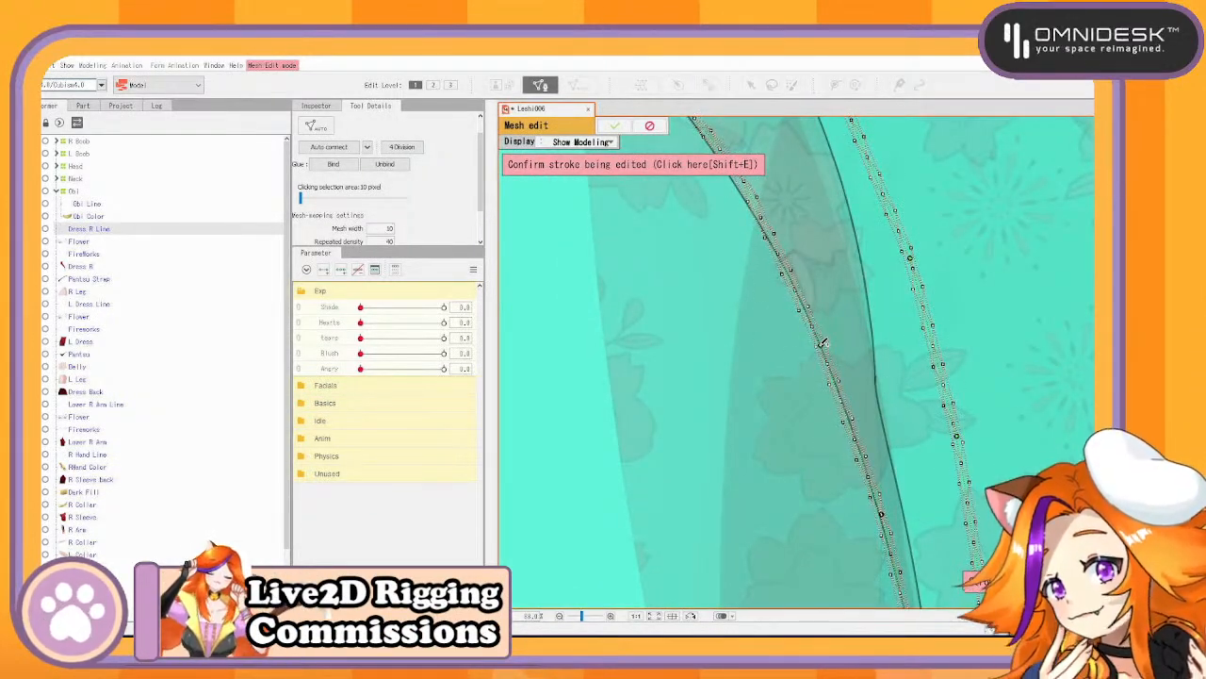
{"action": "left_click_drag", "start_coordinate": [786, 238], "coordinate": [842, 393]}
{"action": "left_click_drag", "start_coordinate": [802, 325], "coordinate": [838, 412]}
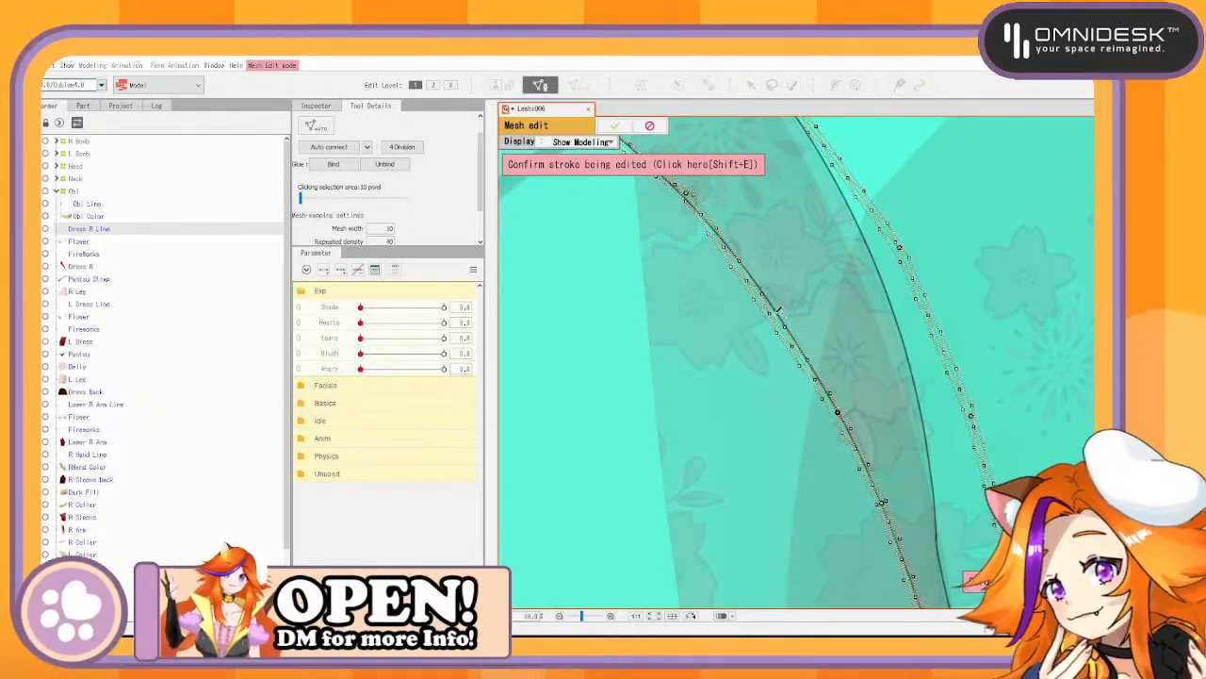
{"action": "left_click_drag", "start_coordinate": [773, 312], "coordinate": [779, 311]}
{"action": "left_click_drag", "start_coordinate": [779, 234], "coordinate": [890, 413]}
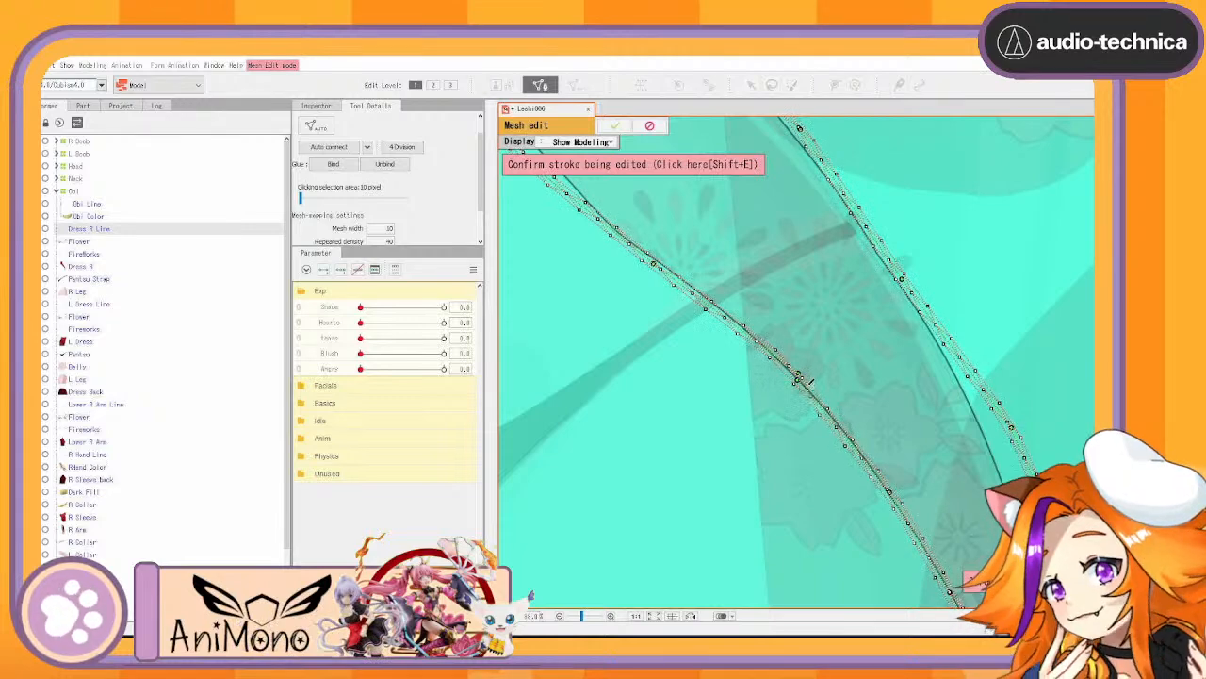
Fit the control points of the inner edge's upper part onto Dress R Line, up to and around the bend at the hip
{"action": "left_click_drag", "start_coordinate": [799, 372], "coordinate": [771, 353]}
{"action": "left_click_drag", "start_coordinate": [748, 305], "coordinate": [839, 407]}
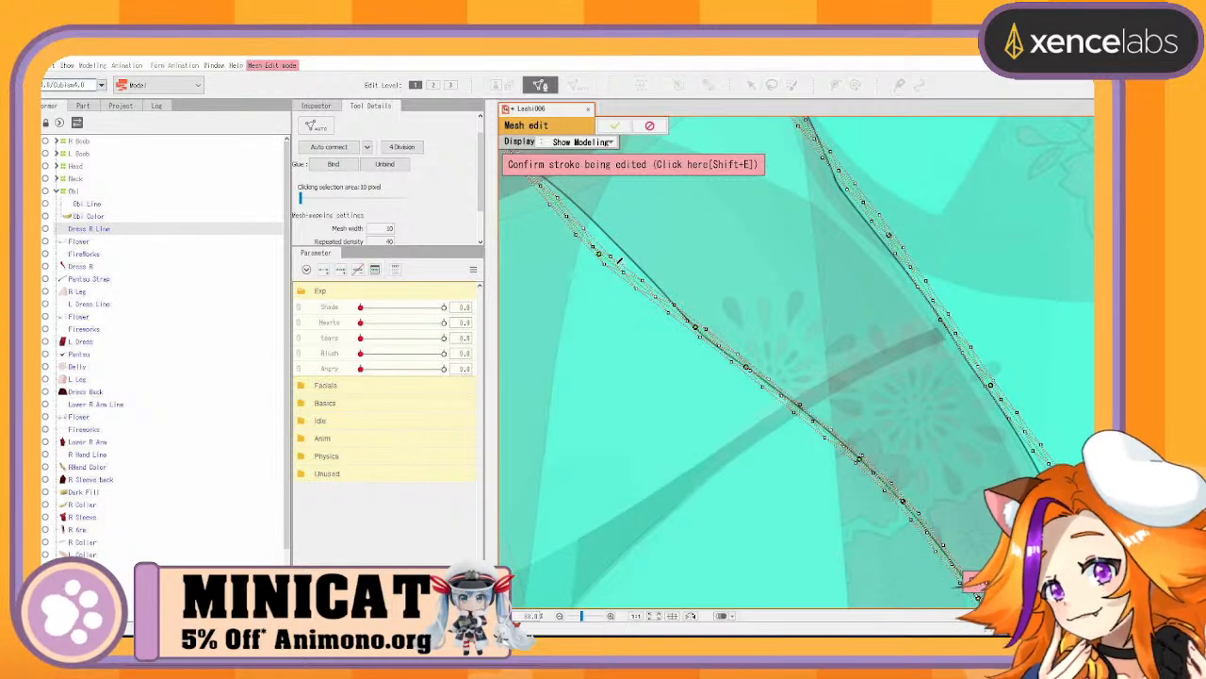
{"action": "mouse_move", "coordinate": [599, 251]}
{"action": "left_mouse_down"}
{"action": "mouse_move", "coordinate": [622, 247]}
{"action": "mouse_move", "coordinate": [738, 380]}
{"action": "left_mouse_up"}
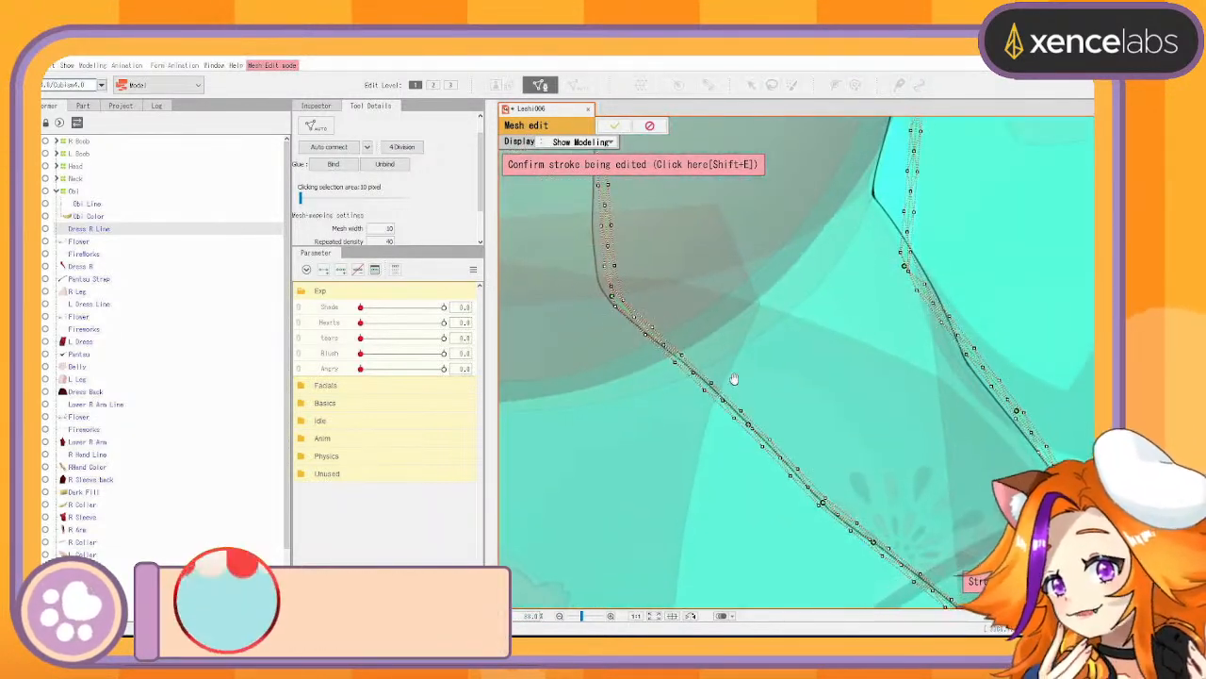
{"action": "left_click_drag", "start_coordinate": [659, 341], "coordinate": [682, 361]}
{"action": "left_click_drag", "start_coordinate": [618, 296], "coordinate": [624, 312]}
{"action": "left_click_drag", "start_coordinate": [619, 234], "coordinate": [597, 283]}
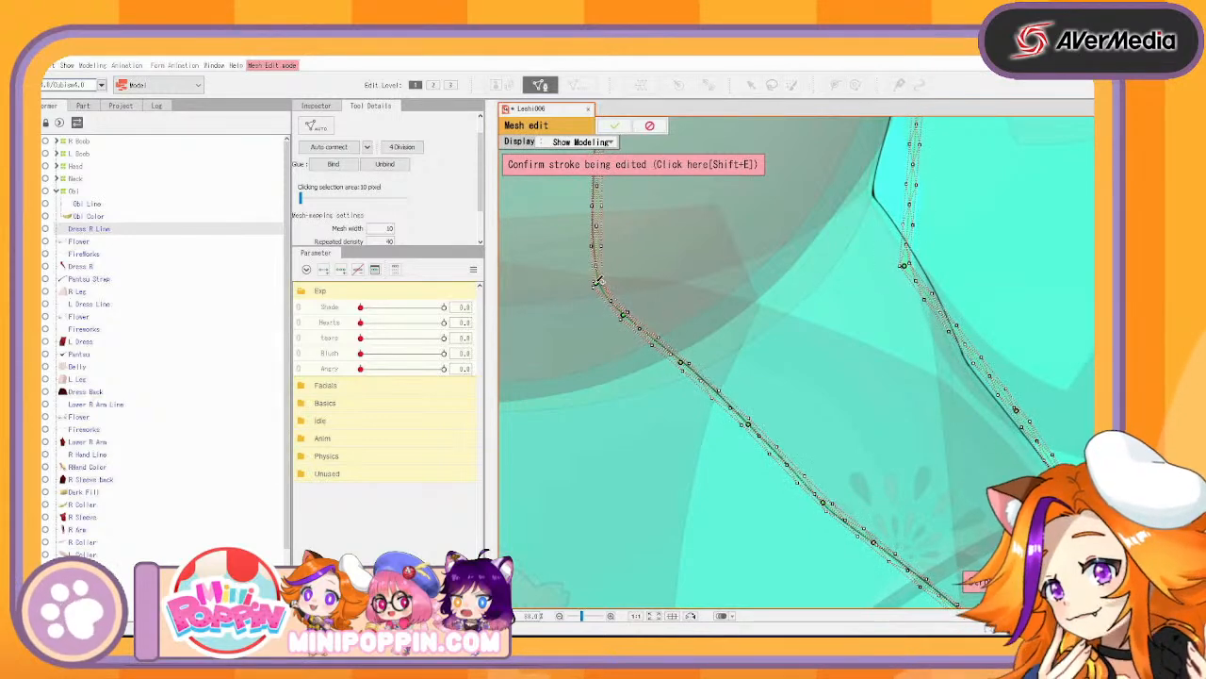
Reshape the stroke around Dress R Line's rounded upper loop, placing control points along the inner side, over the top and at the outer corner
{"action": "left_click_drag", "start_coordinate": [641, 208], "coordinate": [700, 375]}
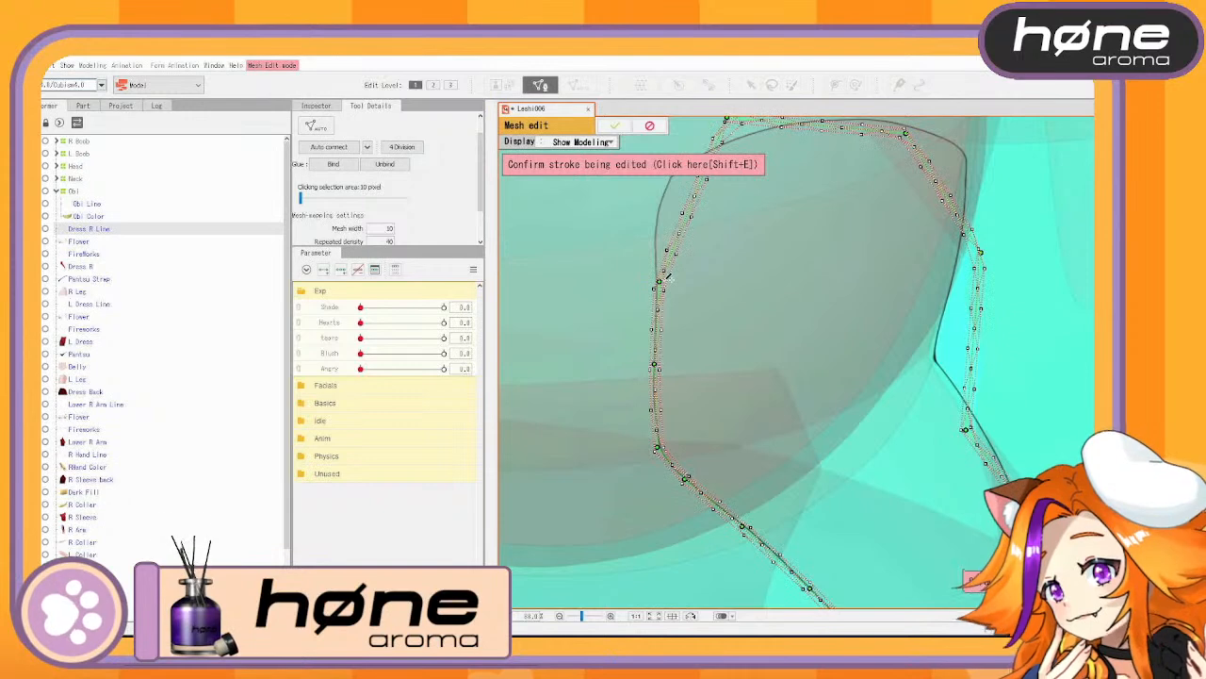
{"action": "left_click_drag", "start_coordinate": [714, 247], "coordinate": [751, 360]}
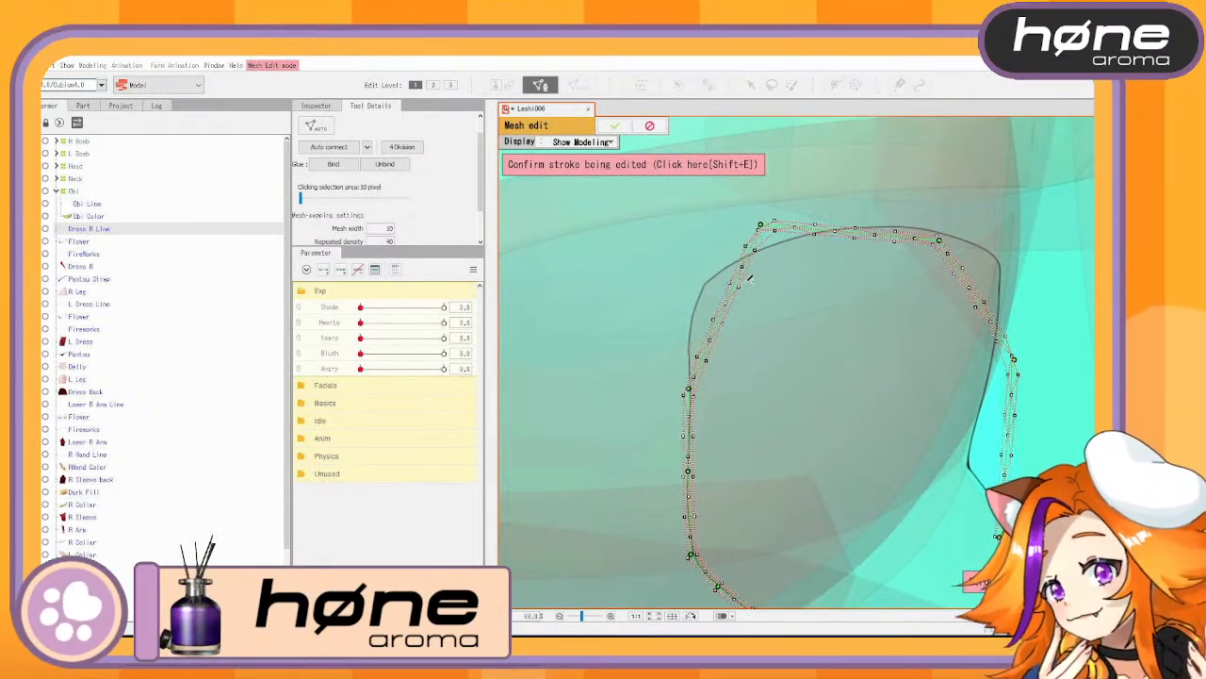
{"action": "left_click_drag", "start_coordinate": [740, 270], "coordinate": [714, 279]}
{"action": "left_click_drag", "start_coordinate": [699, 330], "coordinate": [692, 322]}
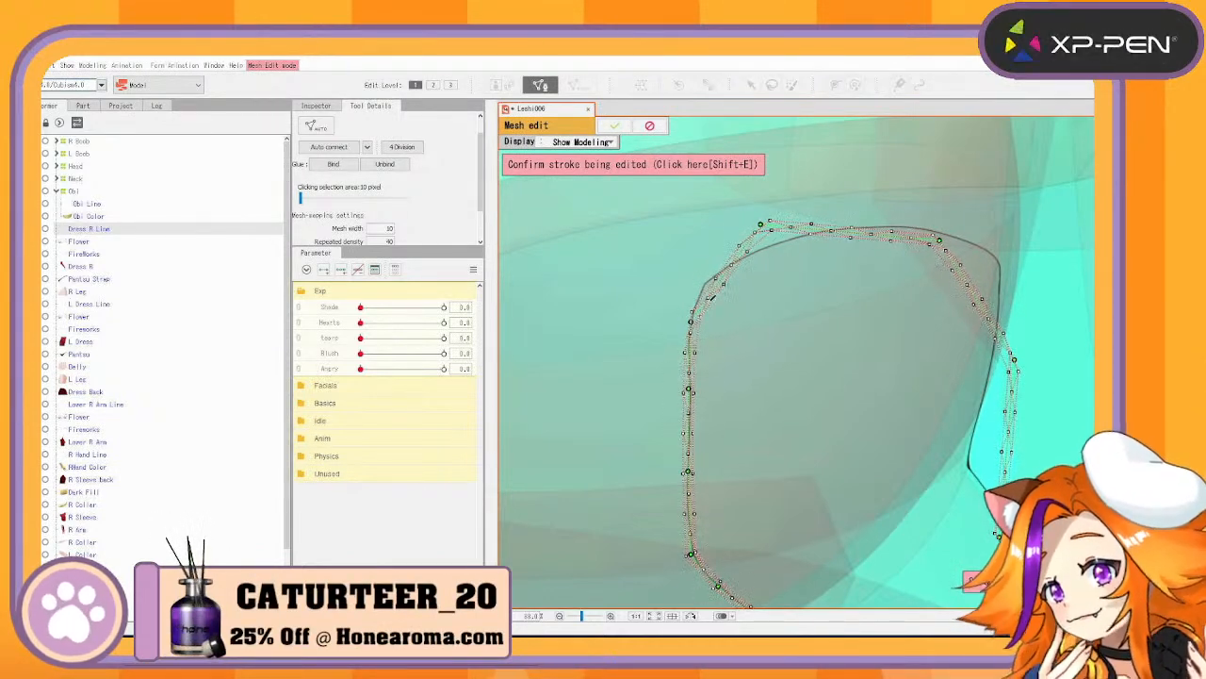
{"action": "left_click_drag", "start_coordinate": [763, 224], "coordinate": [704, 281]}
{"action": "left_click_drag", "start_coordinate": [809, 245], "coordinate": [793, 235]}
{"action": "left_click", "coordinate": [885, 232]}
{"action": "left_click_drag", "start_coordinate": [886, 229], "coordinate": [997, 251]}
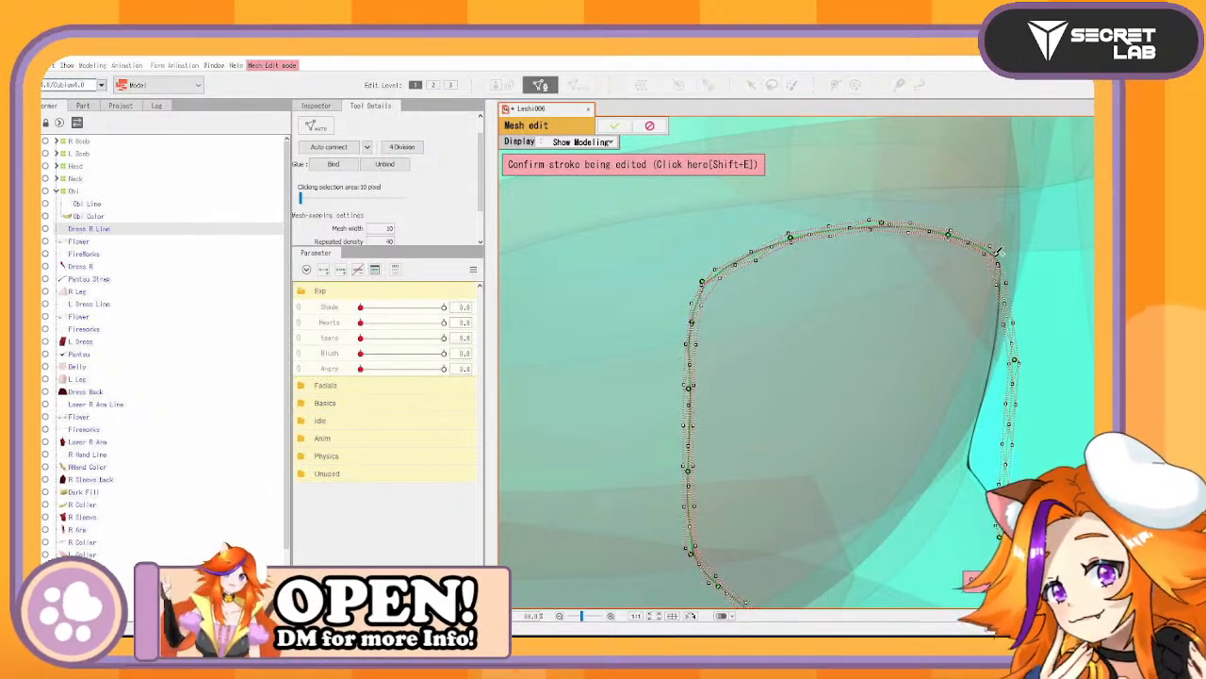
Align the stroke's control points with Dress R Line's outer edge from the upper corner down to the sharp notch
{"action": "left_click_drag", "start_coordinate": [1009, 341], "coordinate": [997, 335]}
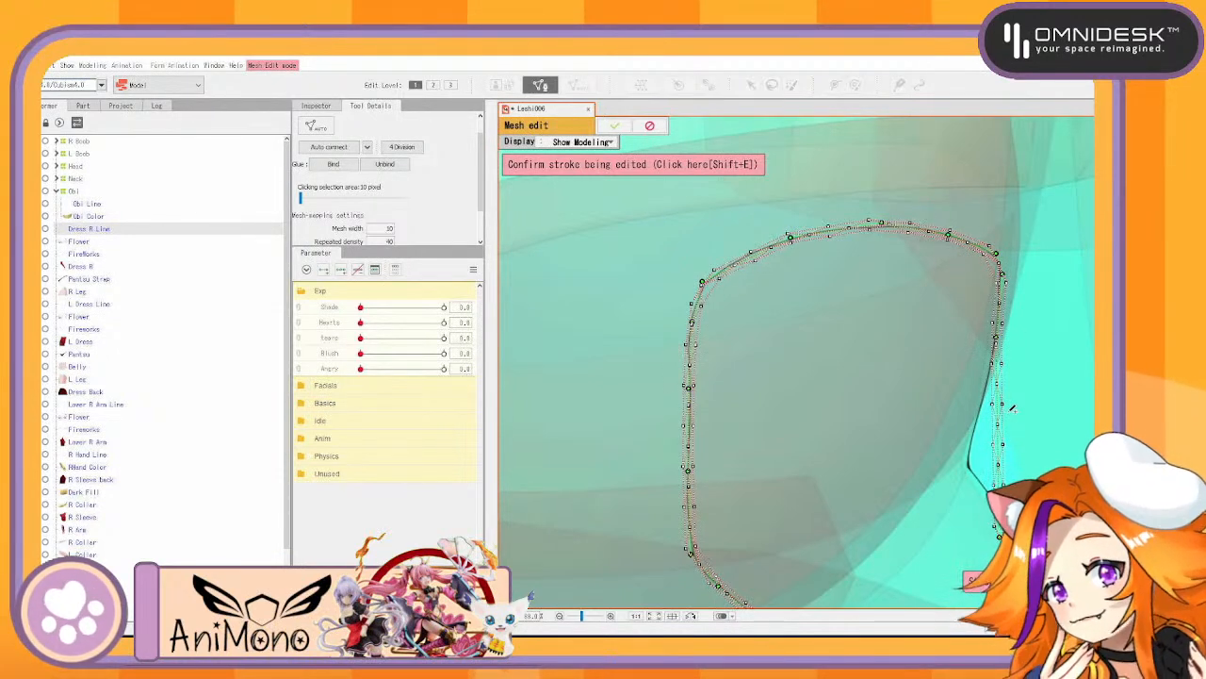
{"action": "scroll", "coordinate": [1001, 432], "scroll_direction": "up", "scroll_amount": 2}
{"action": "left_click_drag", "start_coordinate": [987, 441], "coordinate": [963, 431]}
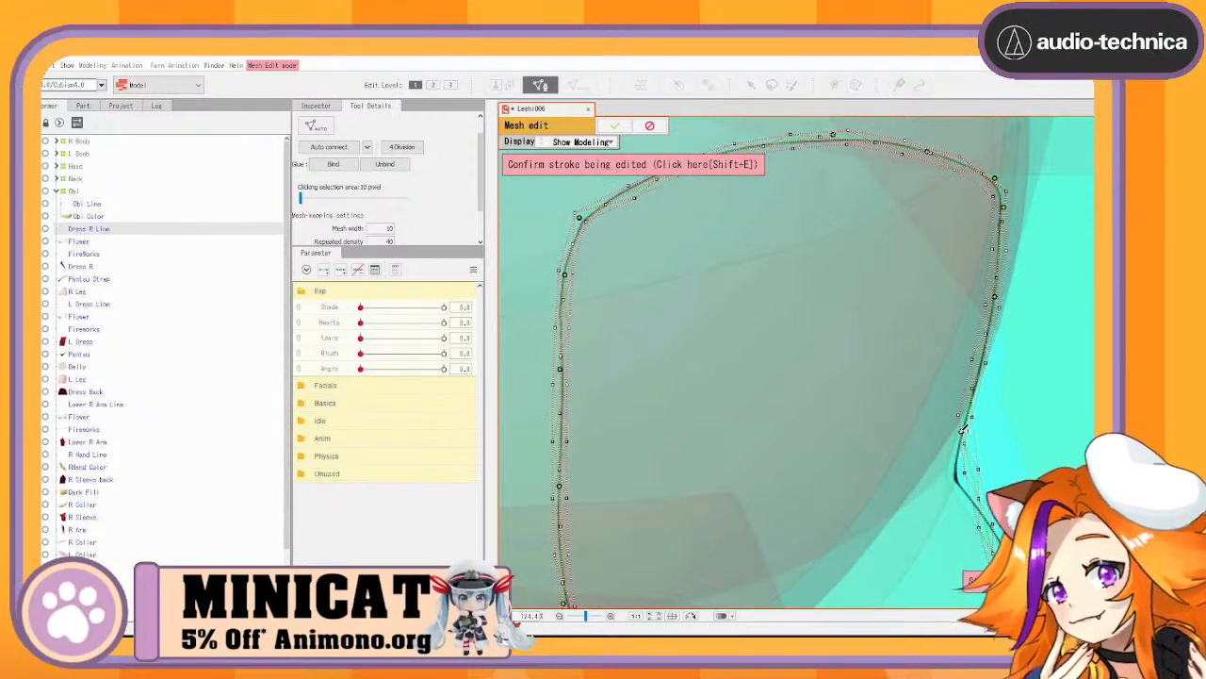
{"action": "left_click_drag", "start_coordinate": [965, 476], "coordinate": [958, 471]}
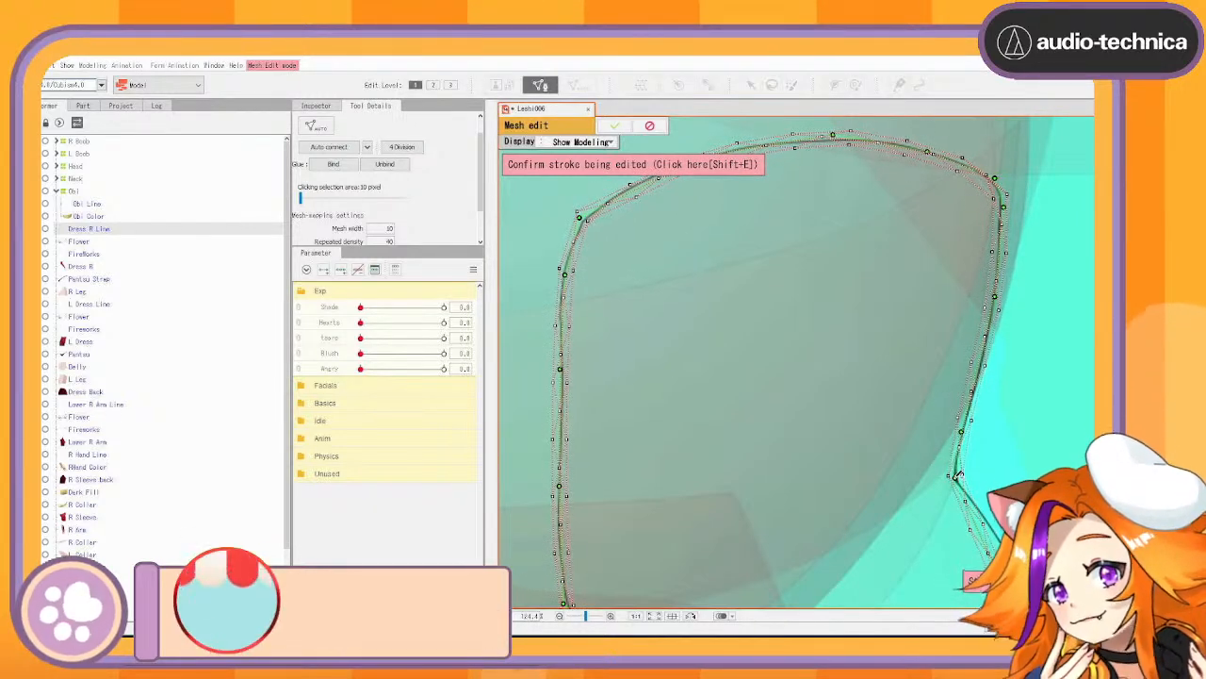
{"action": "left_click_drag", "start_coordinate": [946, 469], "coordinate": [940, 456]}
Adjust the control points below the notch so the stroke follows the small bend in Dress R Line's outer edge
{"action": "scroll", "coordinate": [939, 456], "scroll_direction": "up", "scroll_amount": 5}
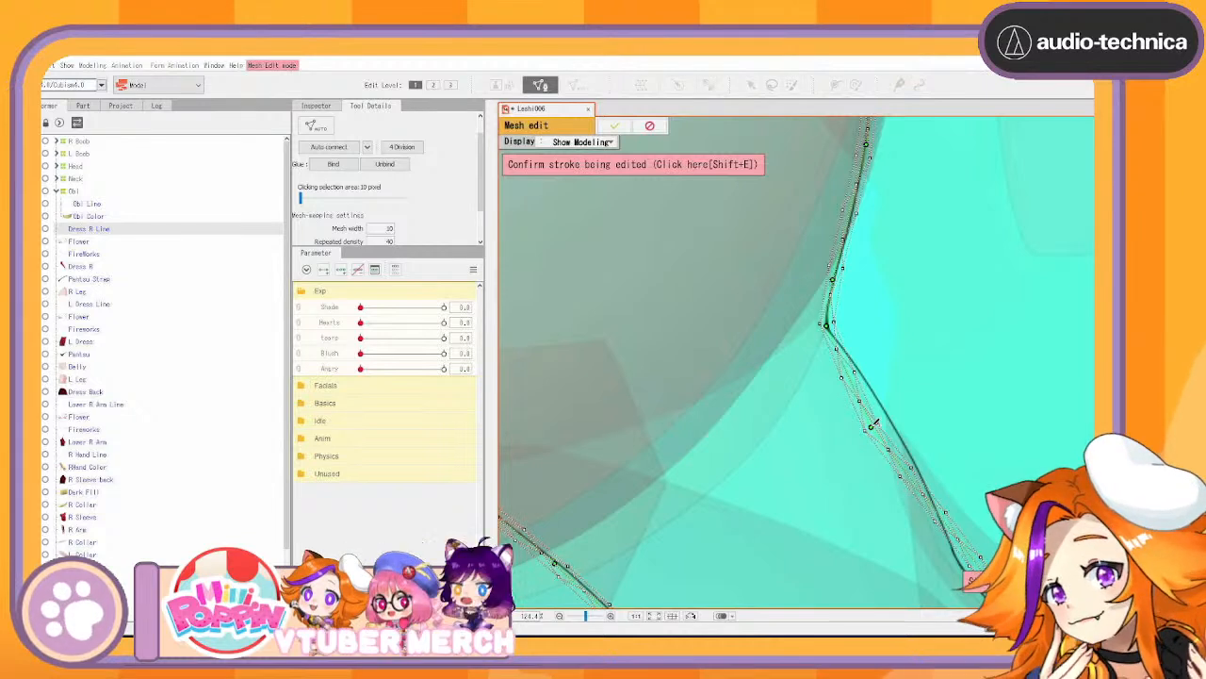
{"action": "left_click_drag", "start_coordinate": [856, 355], "coordinate": [890, 436]}
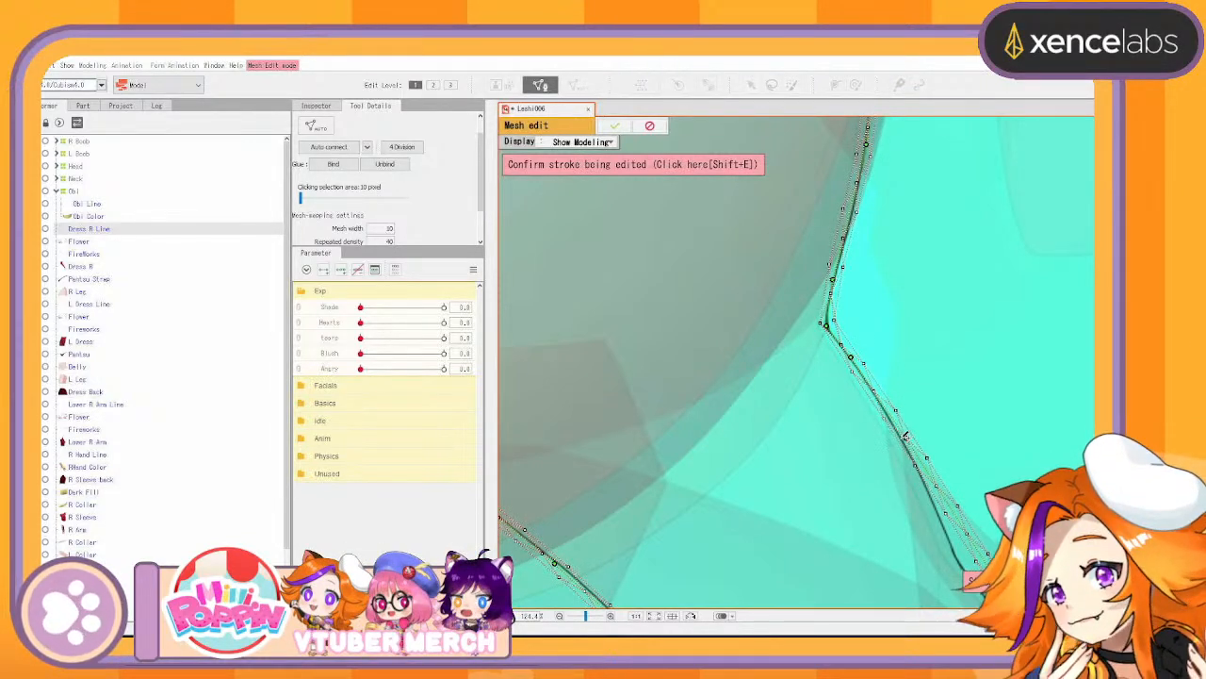
{"action": "left_click_drag", "start_coordinate": [946, 429], "coordinate": [847, 200]}
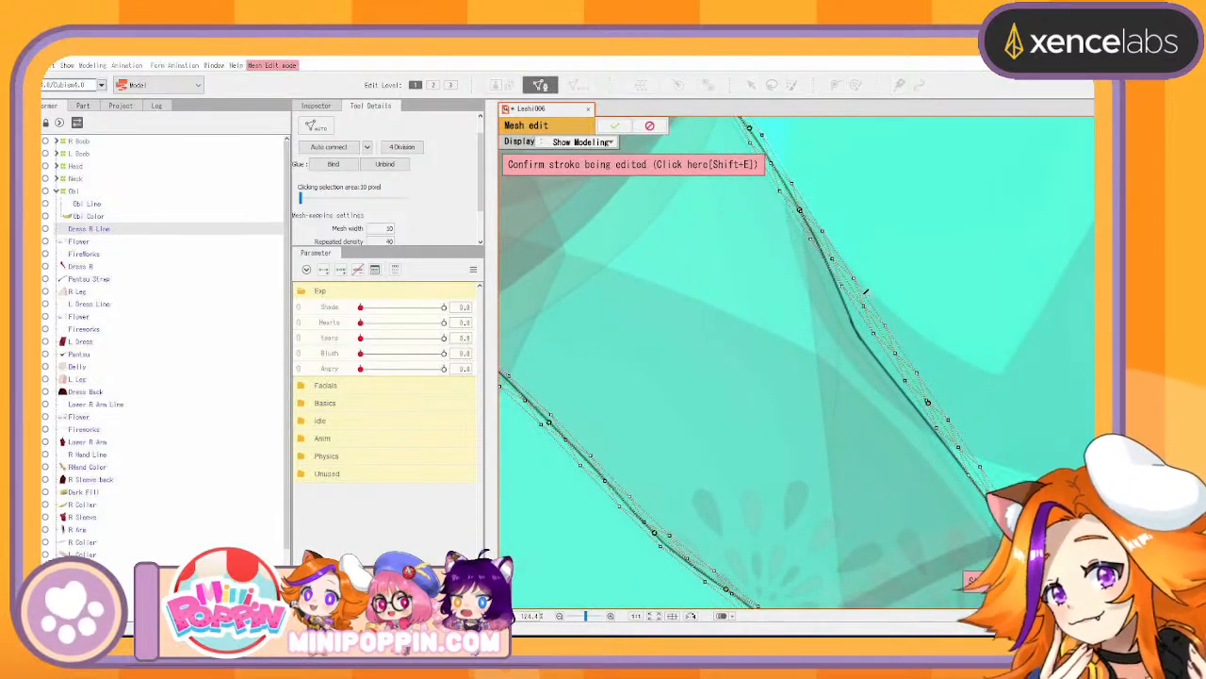
{"action": "left_click_drag", "start_coordinate": [863, 304], "coordinate": [849, 321]}
{"action": "left_click_drag", "start_coordinate": [831, 262], "coordinate": [834, 262]}
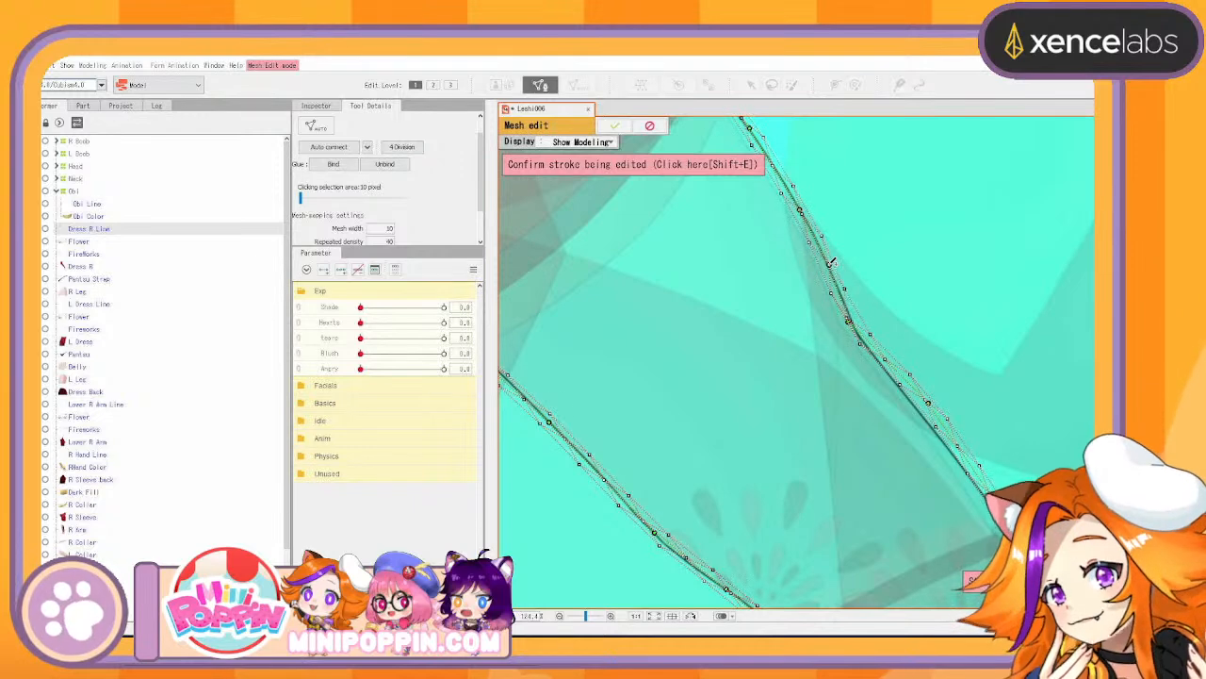
{"action": "left_click_drag", "start_coordinate": [849, 321], "coordinate": [855, 324]}
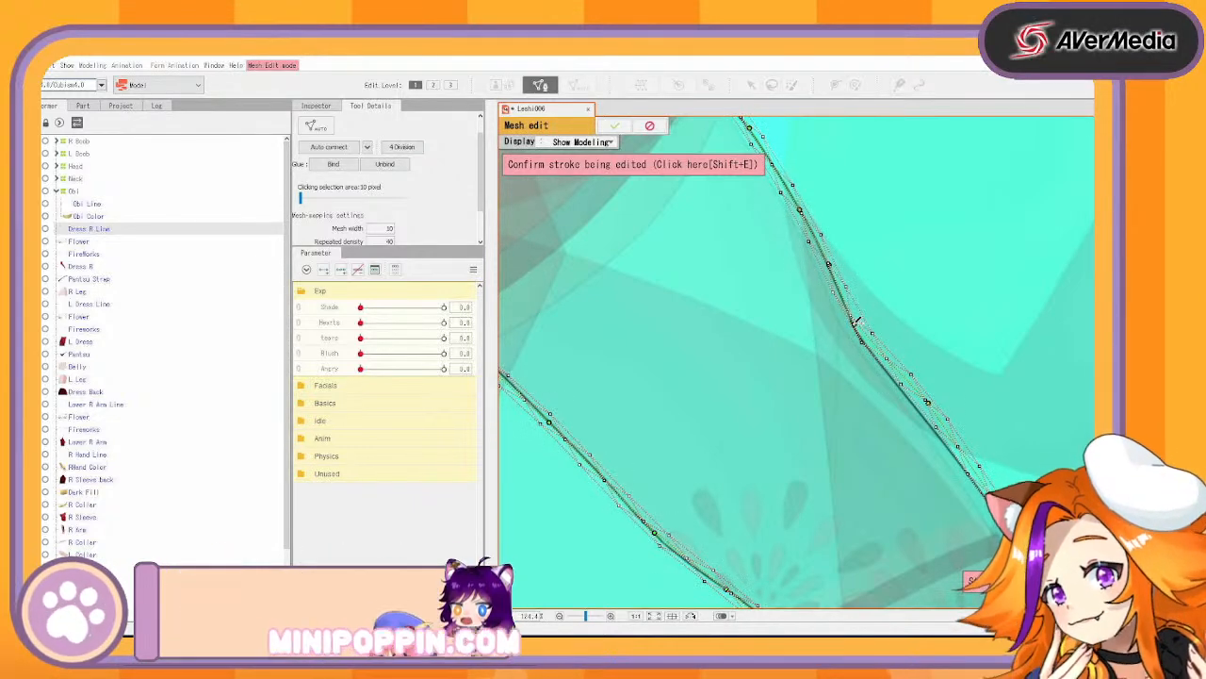
{"action": "left_click_drag", "start_coordinate": [930, 399], "coordinate": [913, 401]}
{"action": "left_click_drag", "start_coordinate": [859, 321], "coordinate": [857, 329]}
Pull the stroke's control points onto the long curve along the middle of Dress R Line's outer edge
{"action": "left_click_drag", "start_coordinate": [995, 424], "coordinate": [846, 217]}
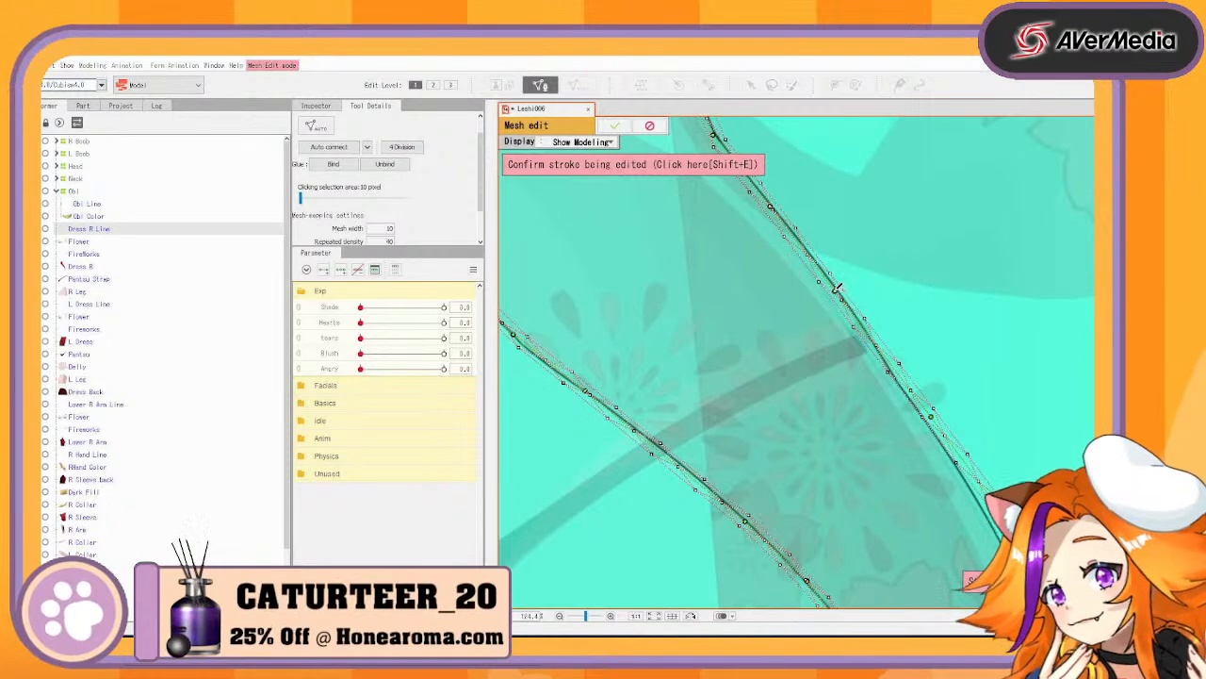
{"action": "left_click", "coordinate": [838, 290]}
{"action": "mouse_move", "coordinate": [932, 416]}
{"action": "left_mouse_down"}
{"action": "mouse_move", "coordinate": [921, 417]}
{"action": "mouse_move", "coordinate": [881, 264]}
{"action": "mouse_move", "coordinate": [851, 275]}
{"action": "mouse_move", "coordinate": [846, 325]}
{"action": "left_mouse_up"}
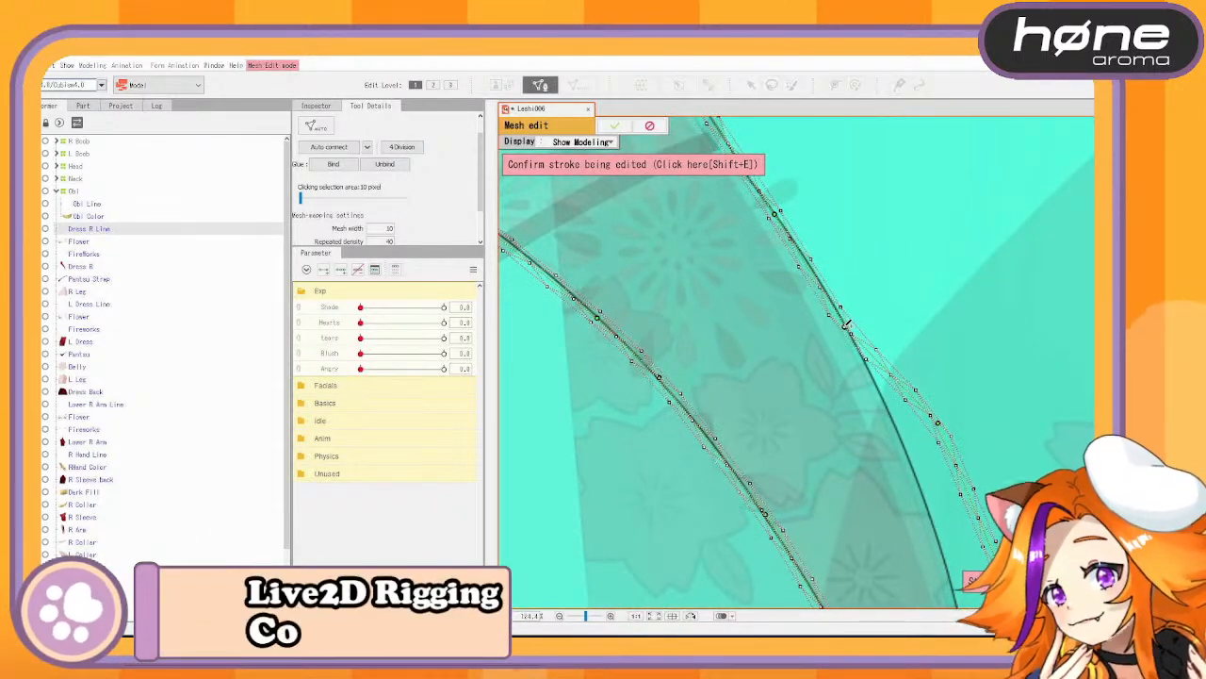
{"action": "left_click_drag", "start_coordinate": [937, 338], "coordinate": [876, 92]}
{"action": "mouse_move", "coordinate": [886, 174]}
{"action": "left_mouse_down"}
{"action": "mouse_move", "coordinate": [839, 185]}
{"action": "mouse_move", "coordinate": [902, 268]}
{"action": "mouse_move", "coordinate": [862, 247]}
{"action": "left_mouse_up"}
{"action": "mouse_move", "coordinate": [910, 300]}
{"action": "left_mouse_down"}
{"action": "mouse_move", "coordinate": [868, 251]}
{"action": "mouse_move", "coordinate": [867, 167]}
{"action": "left_mouse_up"}
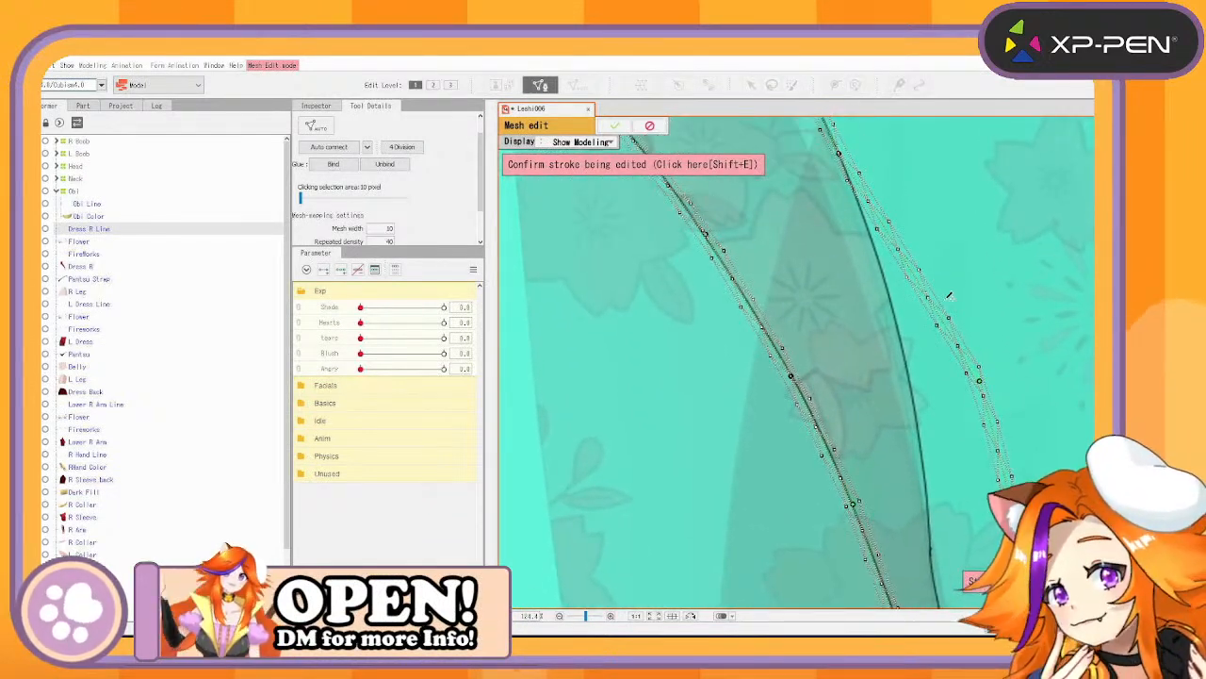
{"action": "mouse_move", "coordinate": [976, 377]}
{"action": "left_mouse_down"}
{"action": "mouse_move", "coordinate": [897, 283]}
{"action": "mouse_move", "coordinate": [881, 304]}
{"action": "mouse_move", "coordinate": [884, 274]}
{"action": "left_mouse_up"}
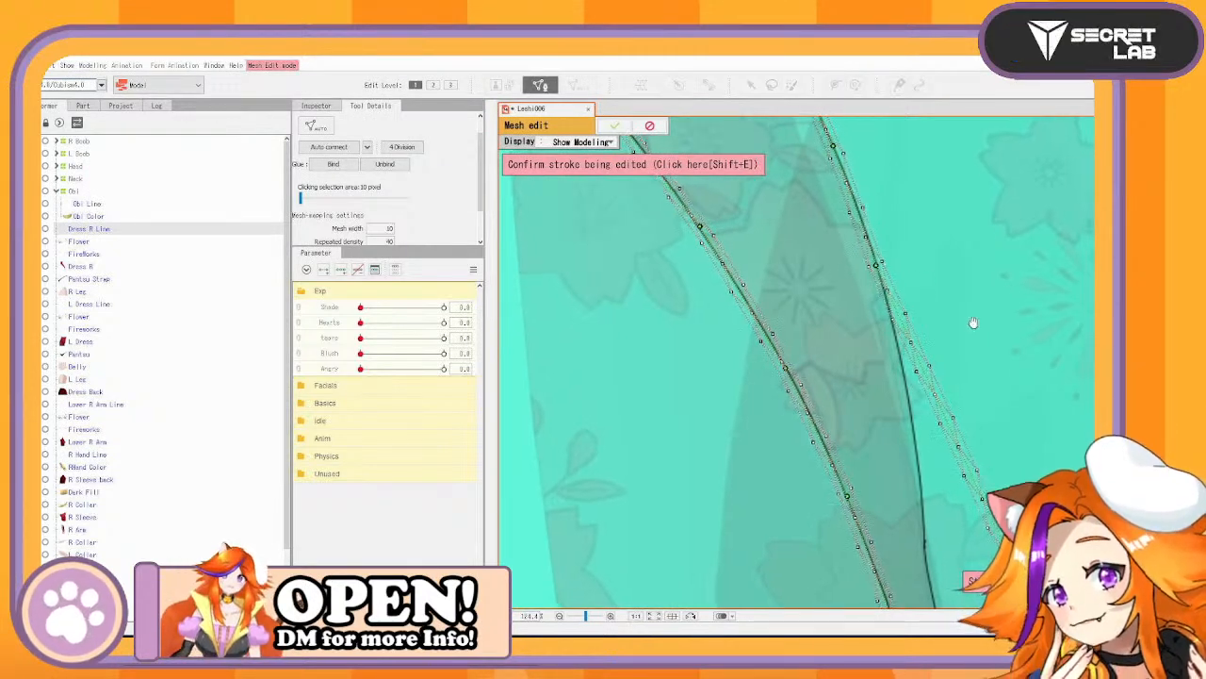
Move the remaining outer-edge control points onto Dress R Line's lower section and place the stroke's end point at the hem tip
{"action": "left_click_drag", "start_coordinate": [984, 372], "coordinate": [961, 226]}
{"action": "mouse_move", "coordinate": [951, 298]}
{"action": "left_mouse_down"}
{"action": "mouse_move", "coordinate": [898, 227]}
{"action": "mouse_move", "coordinate": [912, 283]}
{"action": "mouse_move", "coordinate": [895, 270]}
{"action": "left_mouse_up"}
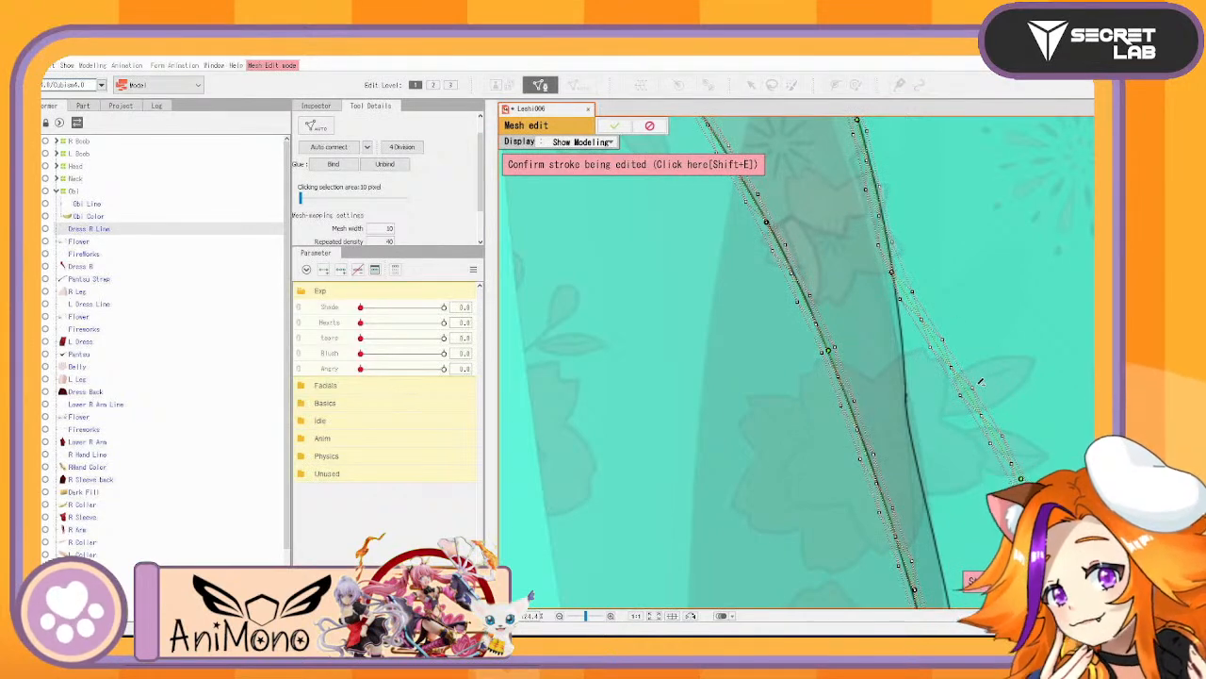
{"action": "mouse_move", "coordinate": [985, 424]}
{"action": "left_mouse_down"}
{"action": "mouse_move", "coordinate": [950, 381]}
{"action": "mouse_move", "coordinate": [933, 401]}
{"action": "mouse_move", "coordinate": [908, 399]}
{"action": "mouse_move", "coordinate": [924, 507]}
{"action": "left_mouse_up"}
{"action": "left_click_drag", "start_coordinate": [1013, 445], "coordinate": [940, 114]}
{"action": "mouse_move", "coordinate": [984, 403]}
{"action": "left_mouse_down"}
{"action": "mouse_move", "coordinate": [935, 368]}
{"action": "mouse_move", "coordinate": [893, 370]}
{"action": "mouse_move", "coordinate": [891, 387]}
{"action": "left_mouse_up"}
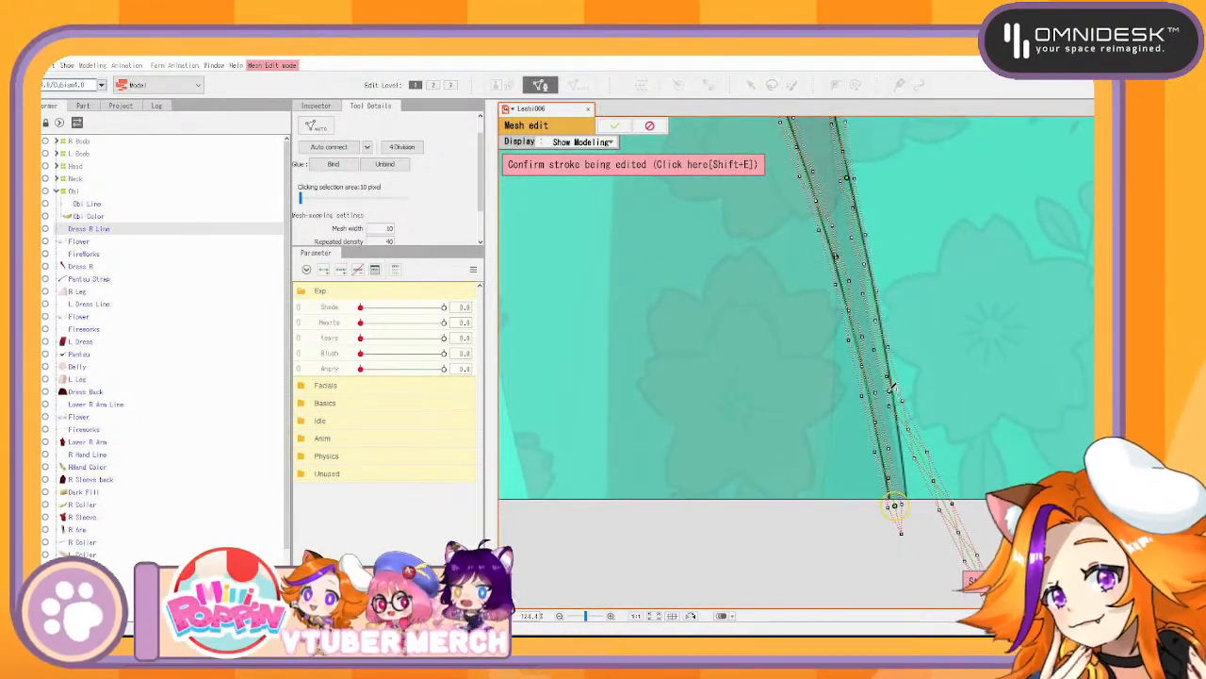
{"action": "left_click_drag", "start_coordinate": [989, 412], "coordinate": [948, 296]}
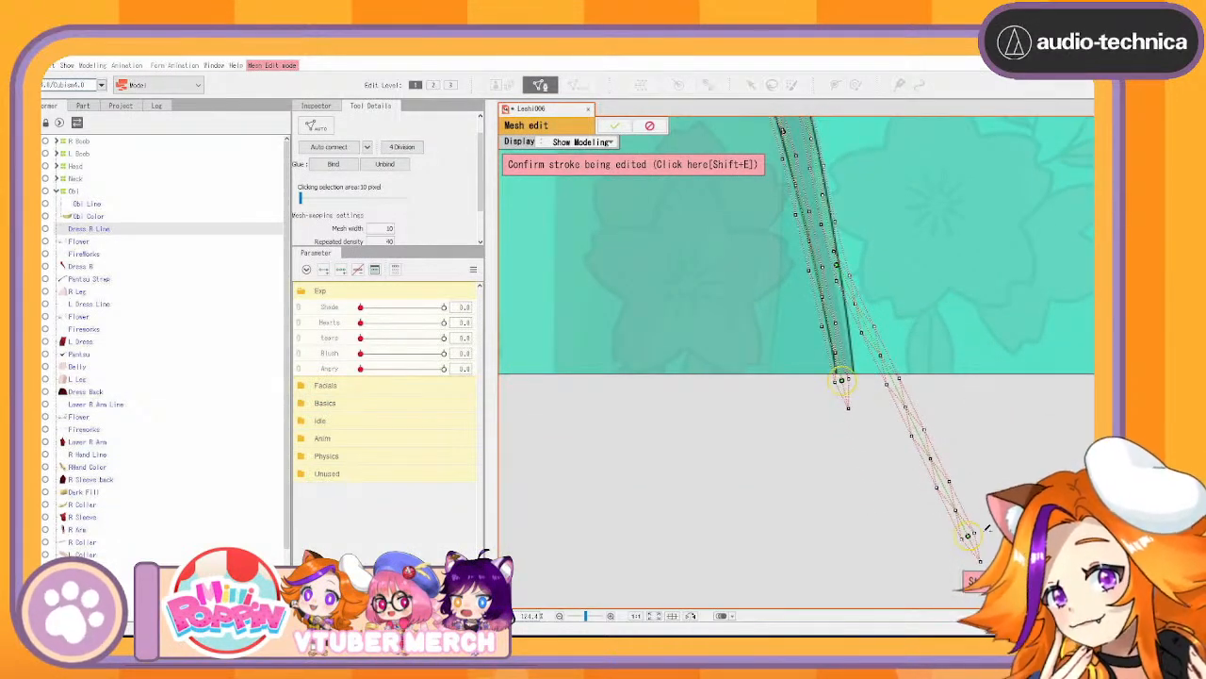
{"action": "mouse_move", "coordinate": [974, 534]}
{"action": "left_mouse_down"}
{"action": "mouse_move", "coordinate": [888, 396]}
{"action": "mouse_move", "coordinate": [856, 367]}
{"action": "left_mouse_up"}
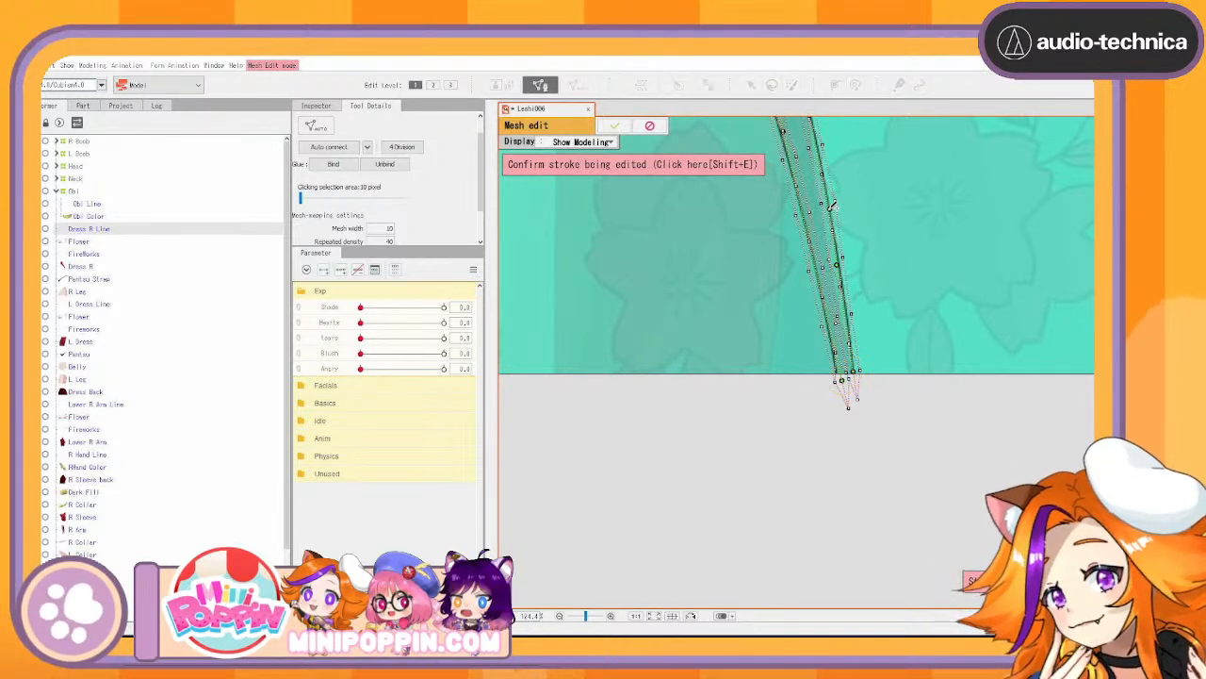
Try adding an extra control point midway along the stroke's outer edge, undo it, and check the whole stroke
{"action": "left_click_drag", "start_coordinate": [925, 191], "coordinate": [1003, 479]}
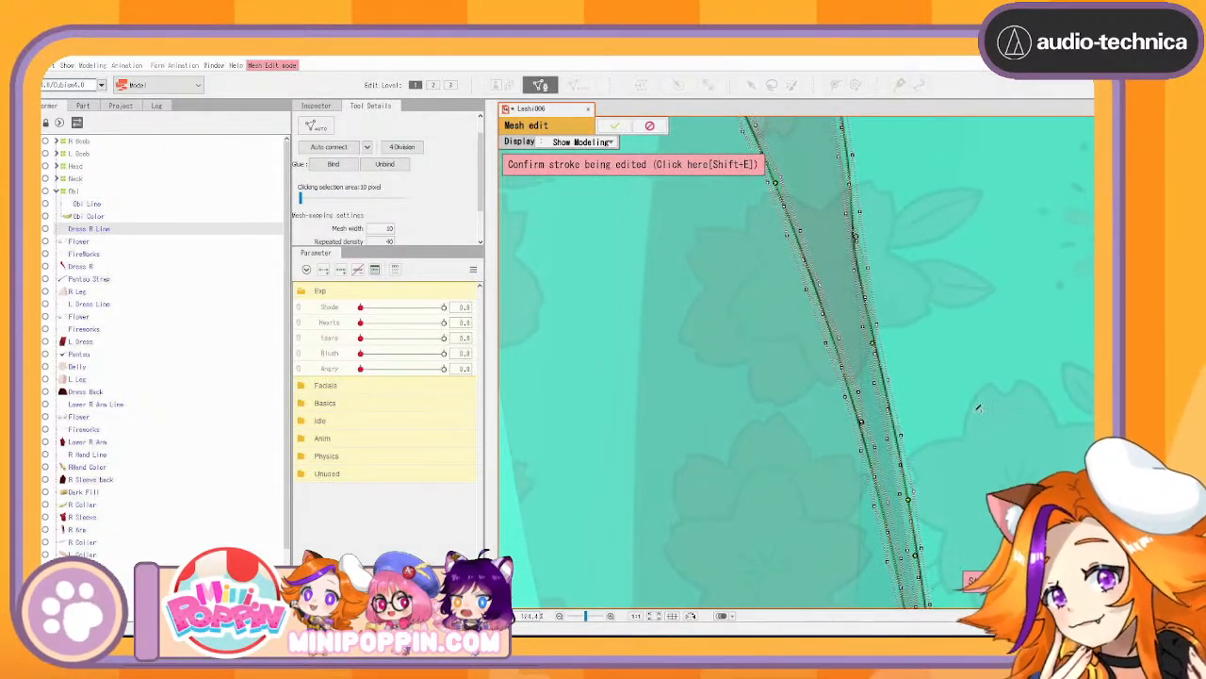
{"action": "left_click_drag", "start_coordinate": [915, 190], "coordinate": [848, 313]}
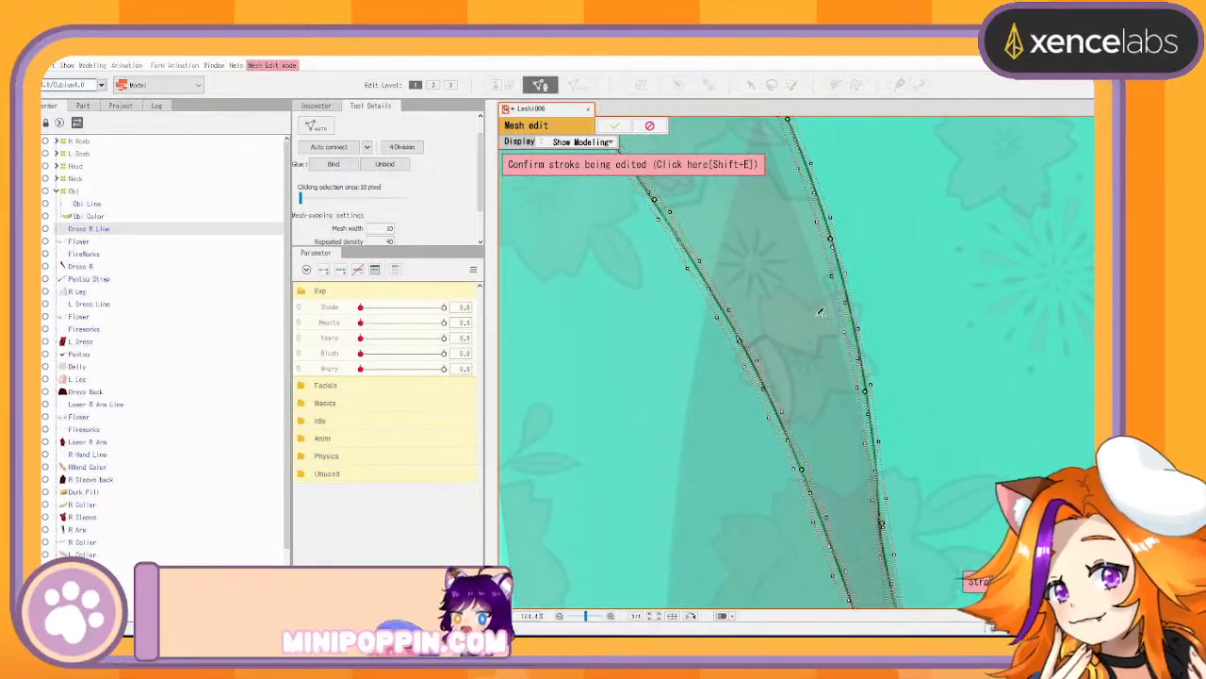
{"action": "left_click", "coordinate": [854, 316]}
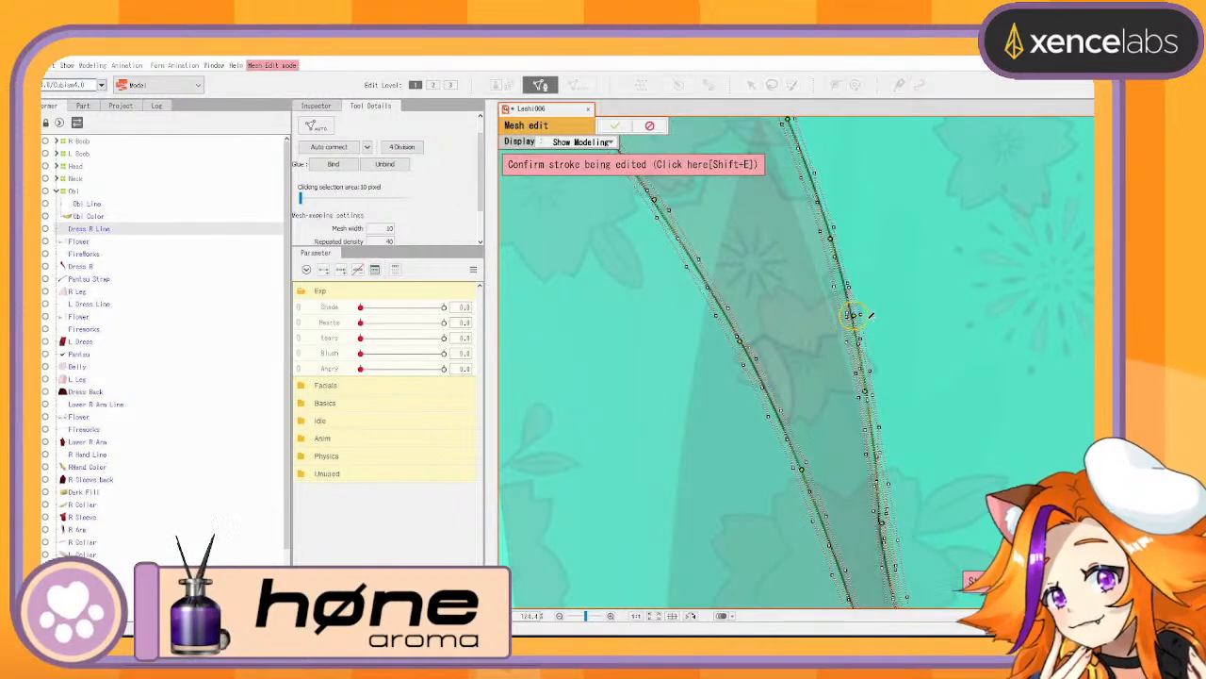
{"action": "key", "text": "ctrl+z"}
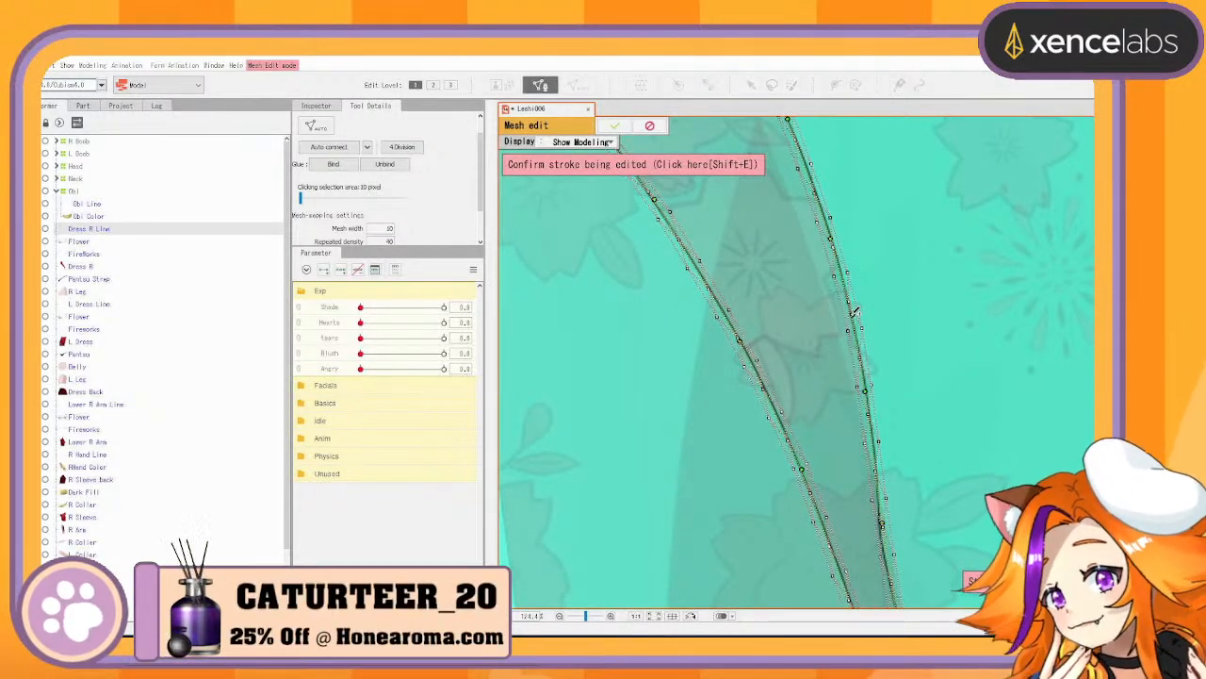
{"action": "scroll", "coordinate": [854, 311], "scroll_direction": "down", "scroll_amount": 4}
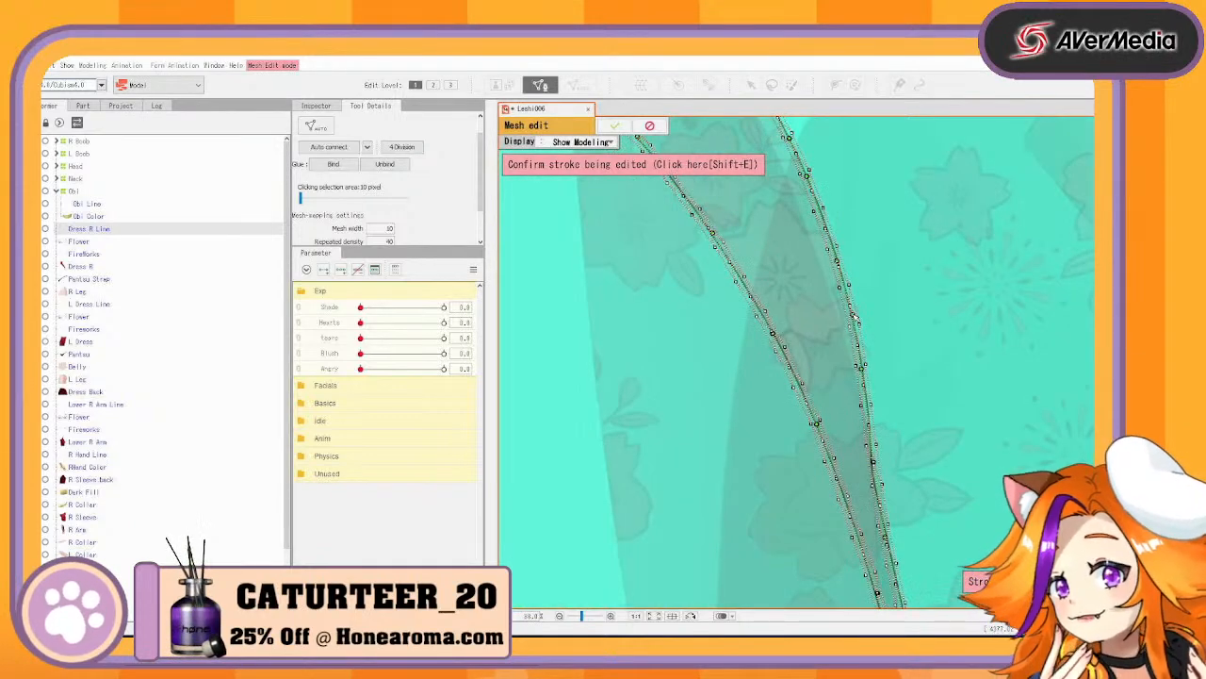
{"action": "scroll", "coordinate": [773, 325], "scroll_direction": "down", "scroll_amount": 2}
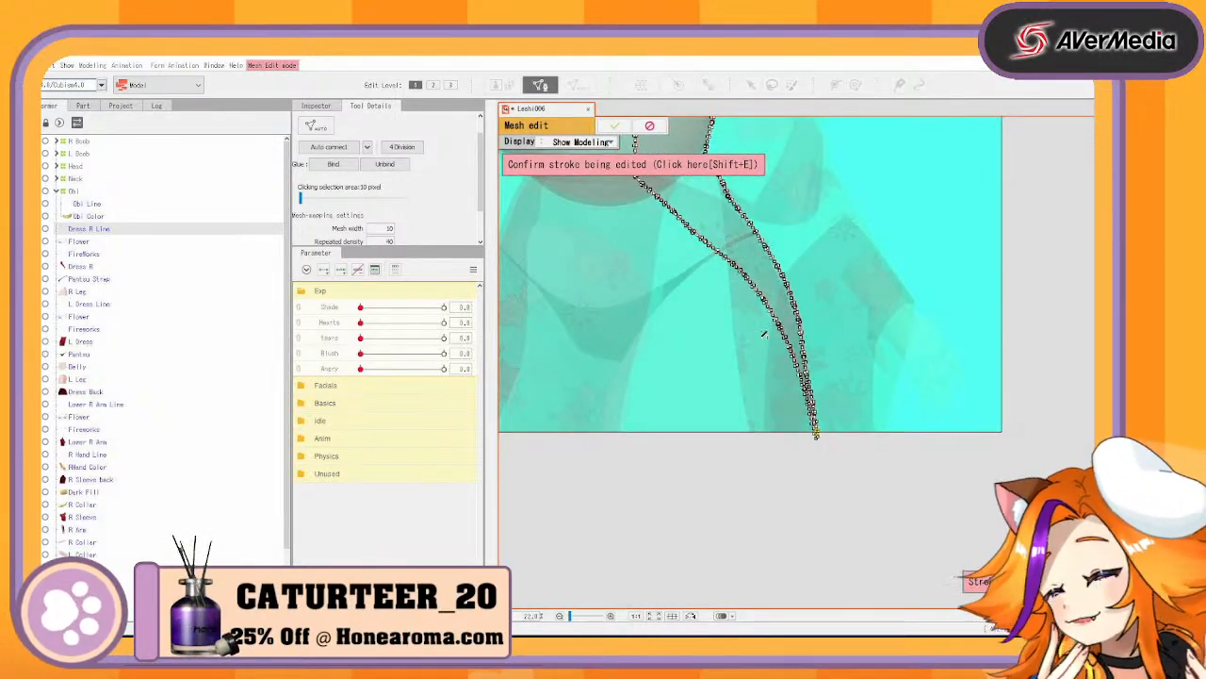
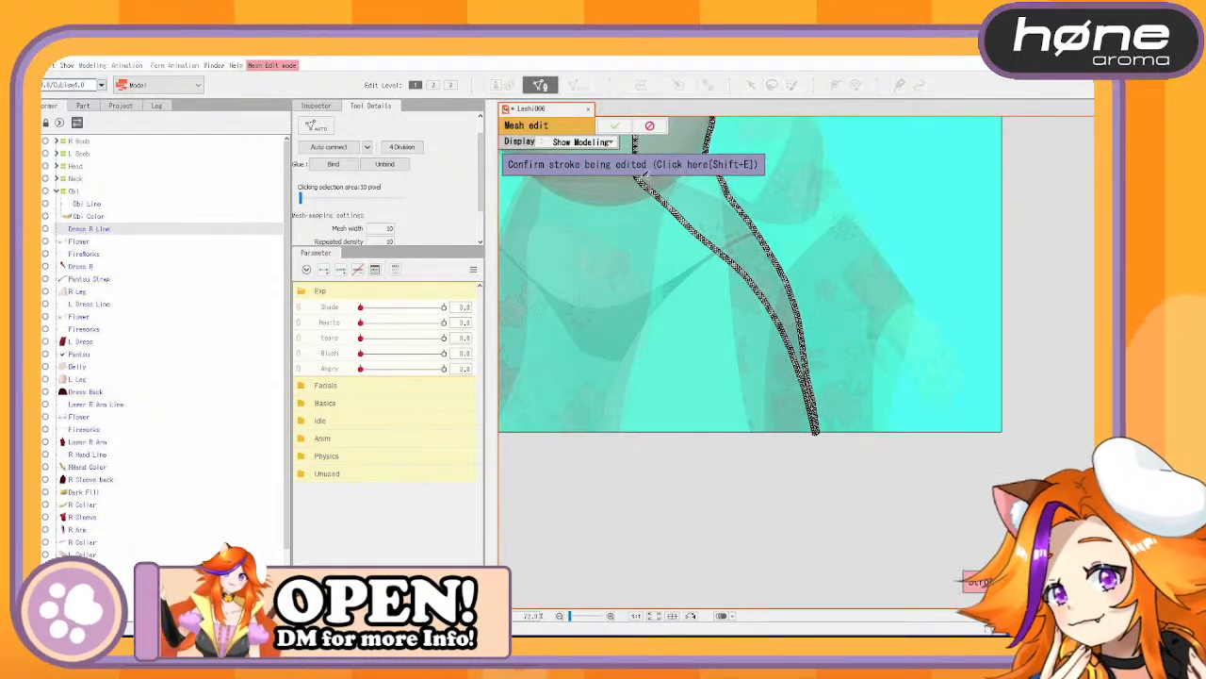
Set the stroke's repeated density to 15, confirm the stroke along Dress R Line and apply the mesh edit
{"action": "left_click", "coordinate": [388, 241]}
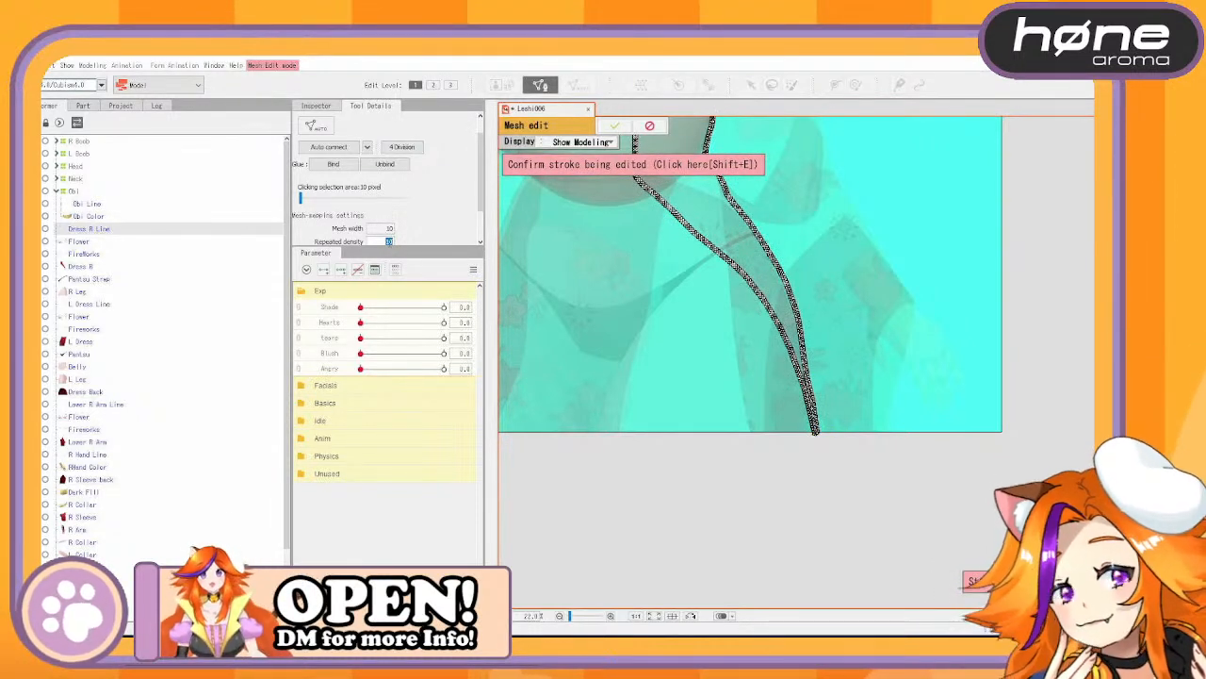
{"action": "type", "text": "15"}
{"action": "key", "text": "Return"}
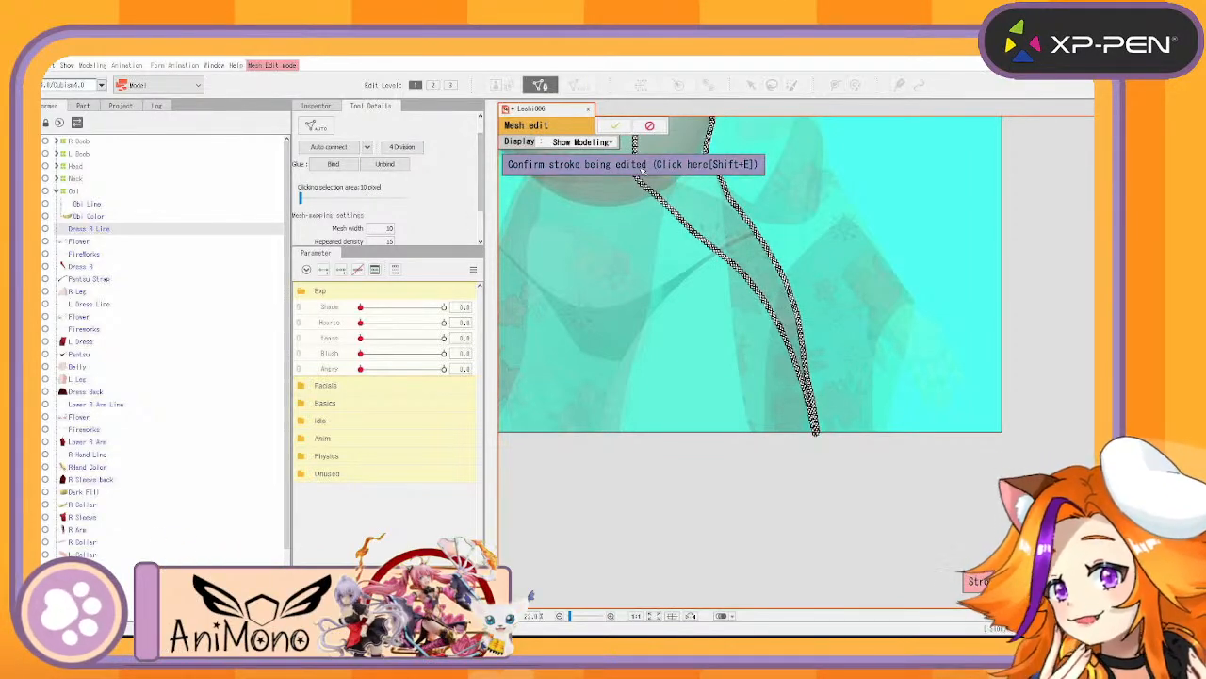
{"action": "scroll", "coordinate": [643, 171], "scroll_direction": "up", "scroll_amount": 5}
{"action": "scroll", "coordinate": [642, 171], "scroll_direction": "up", "scroll_amount": 3}
{"action": "left_click_drag", "start_coordinate": [767, 156], "coordinate": [766, 556]}
{"action": "mouse_move", "coordinate": [765, 361]}
{"action": "left_mouse_down"}
{"action": "mouse_move", "coordinate": [533, 528]}
{"action": "mouse_move", "coordinate": [497, 583]}
{"action": "left_mouse_up"}
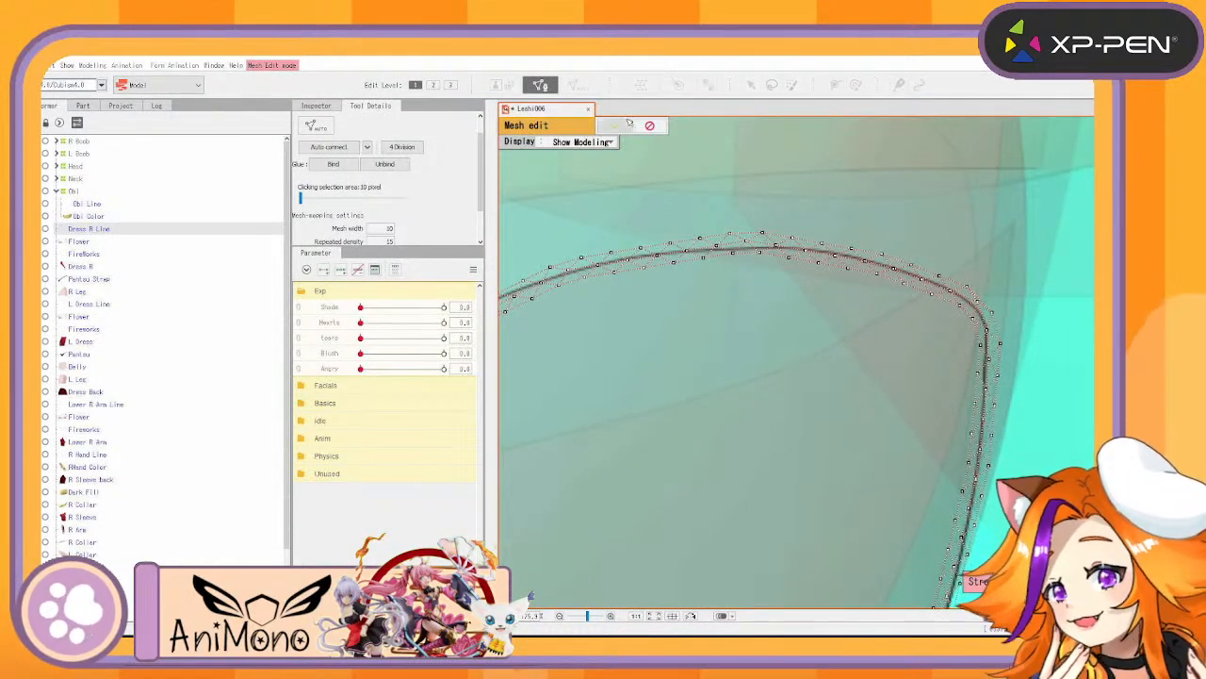
{"action": "left_click", "coordinate": [629, 124]}
Select Flower, FireWorks and Dress R and generate their meshes automatically with the Standard preset
{"action": "scroll", "coordinate": [120, 234], "scroll_direction": "down", "scroll_amount": 2}
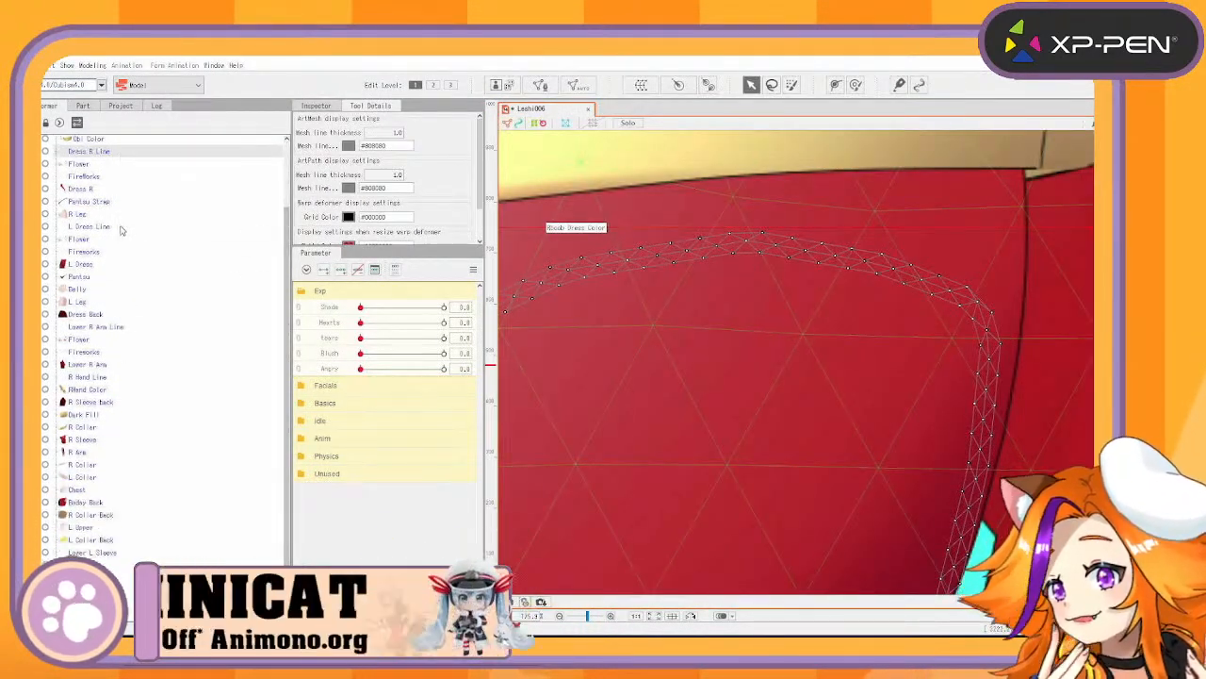
{"action": "scroll", "coordinate": [789, 328], "scroll_direction": "down", "scroll_amount": 5}
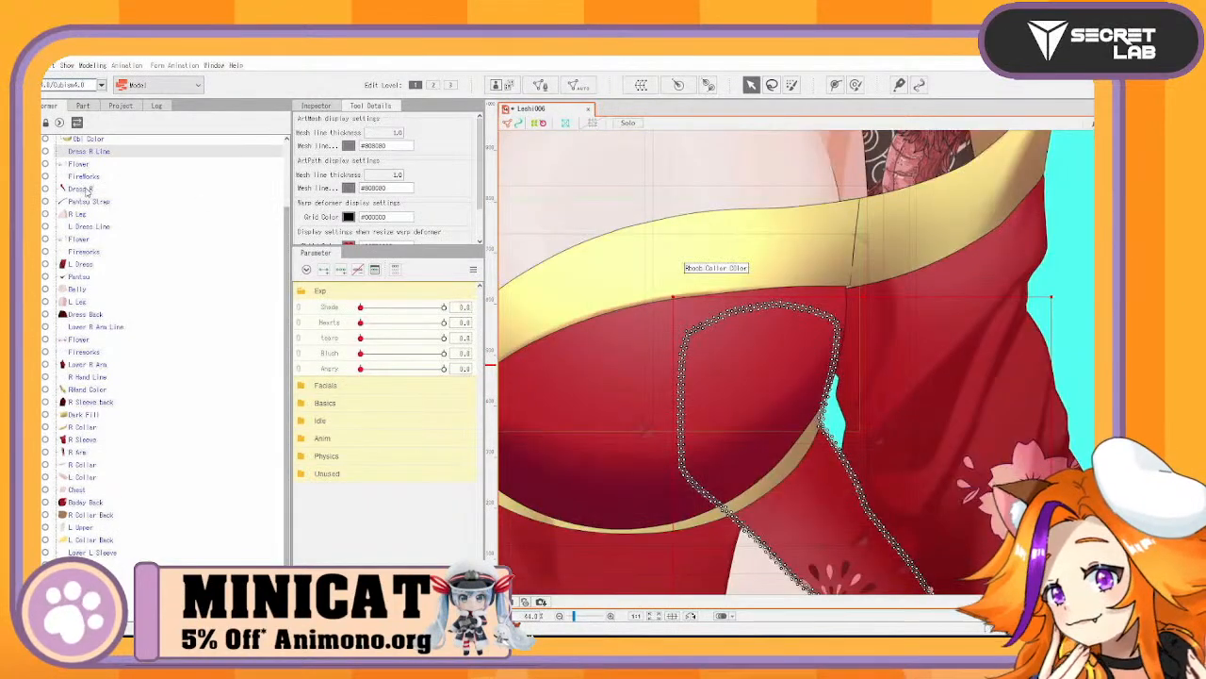
{"action": "left_click", "coordinate": [94, 172]}
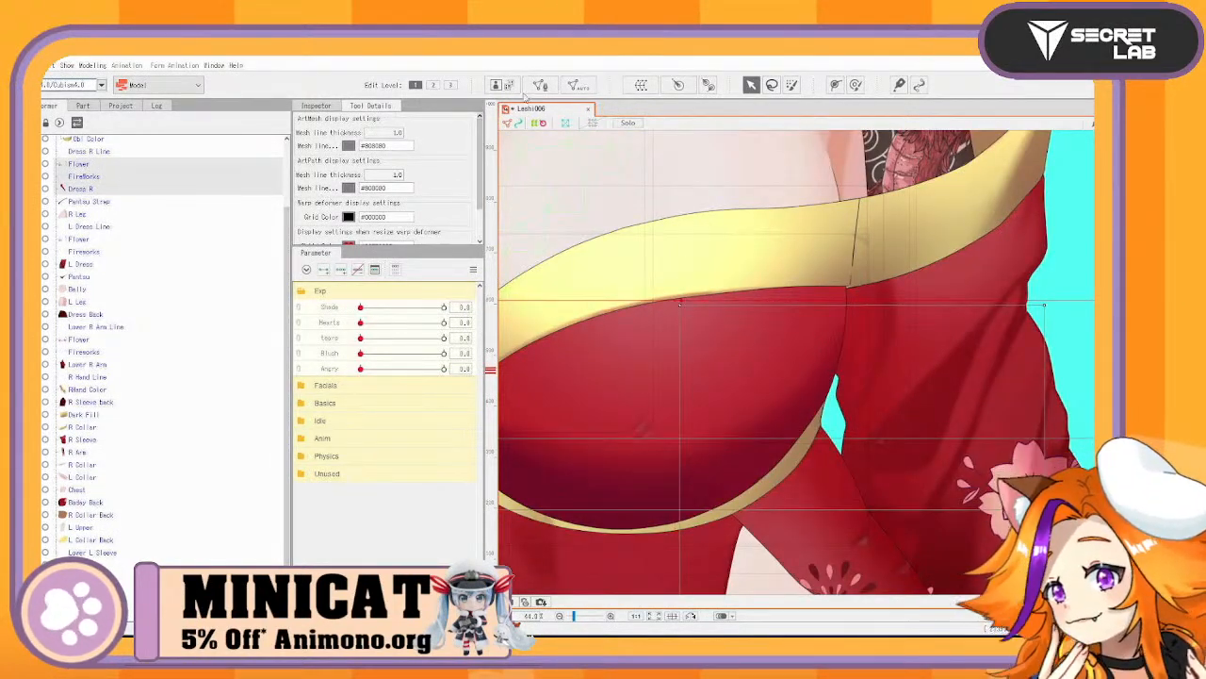
{"action": "left_click", "coordinate": [582, 85]}
{"action": "left_click", "coordinate": [565, 293]}
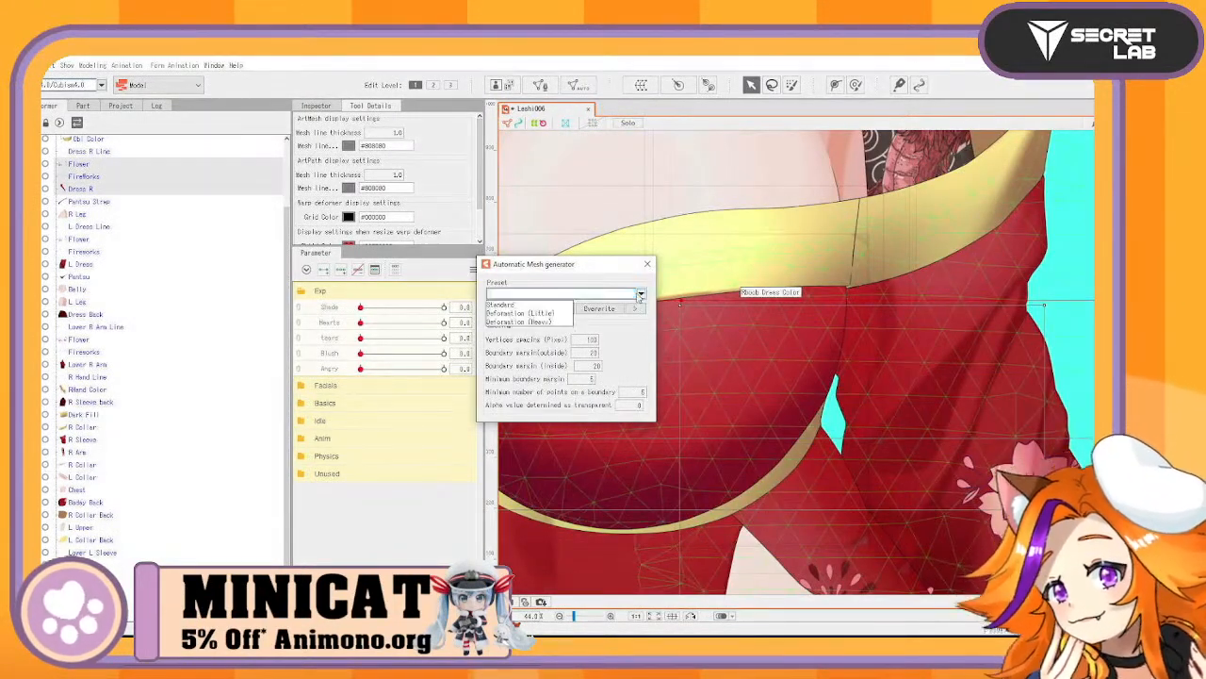
{"action": "left_click", "coordinate": [543, 309]}
{"action": "scroll", "coordinate": [759, 300], "scroll_direction": "down", "scroll_amount": 2}
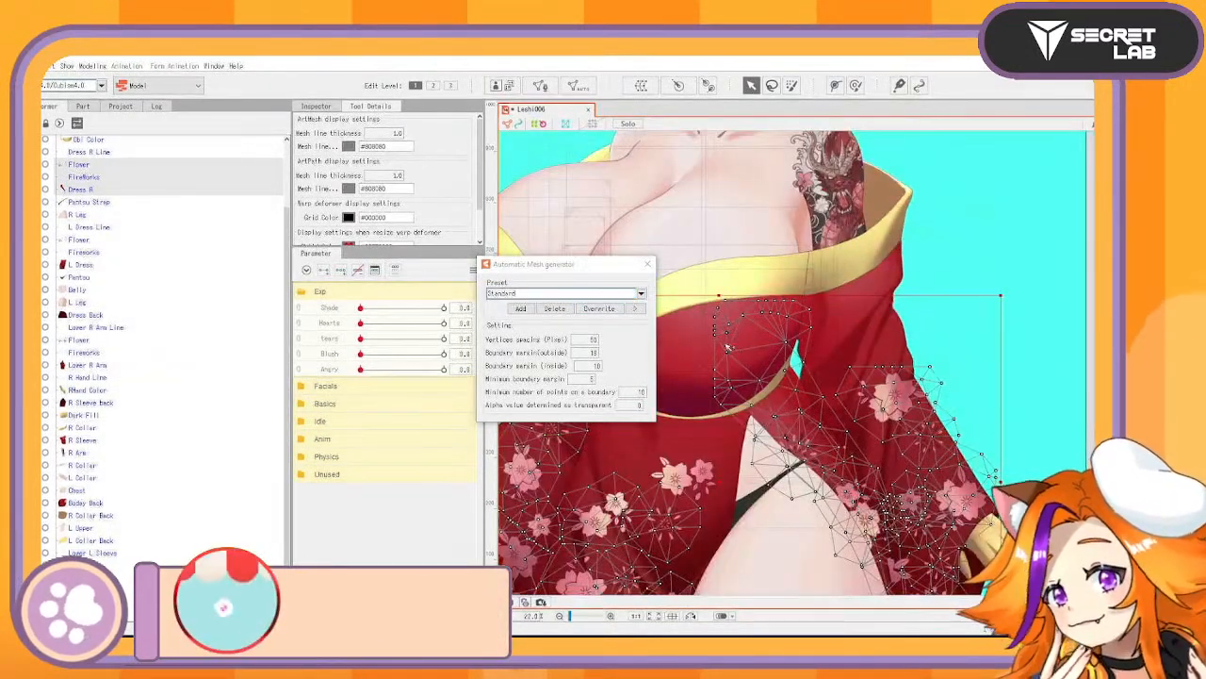
Regenerate the mesh of Dress R alone with the Deformation (Heavy) preset
{"action": "left_click", "coordinate": [643, 293]}
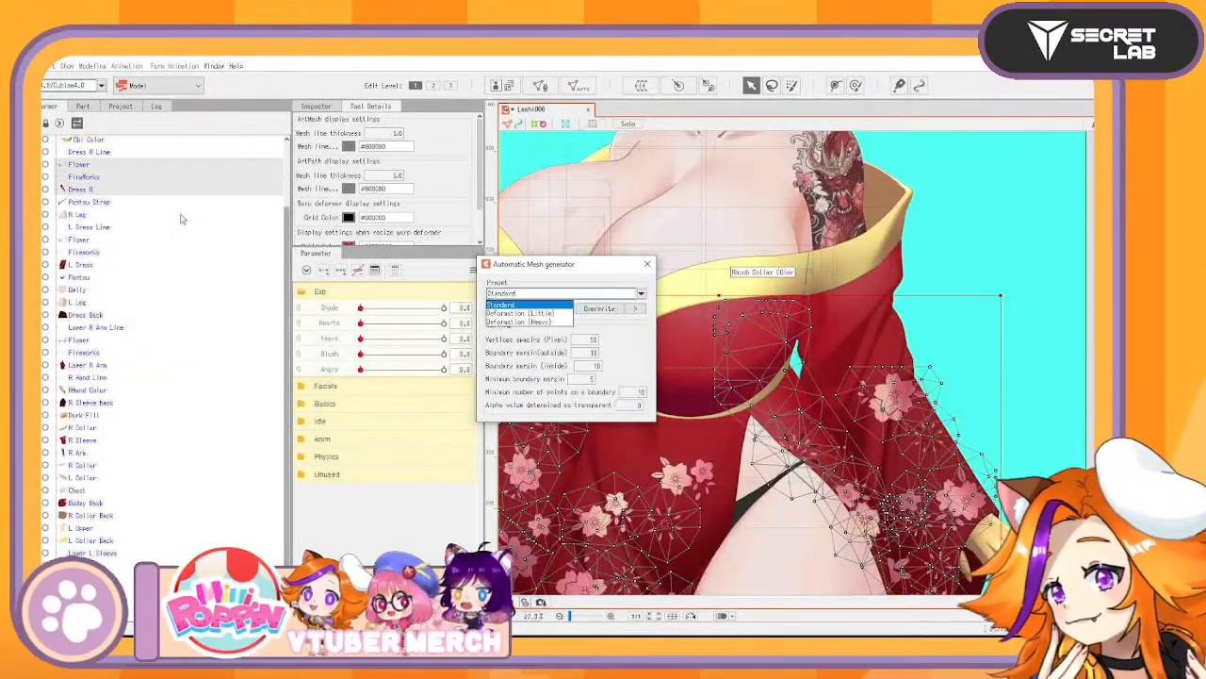
{"action": "left_click", "coordinate": [140, 192]}
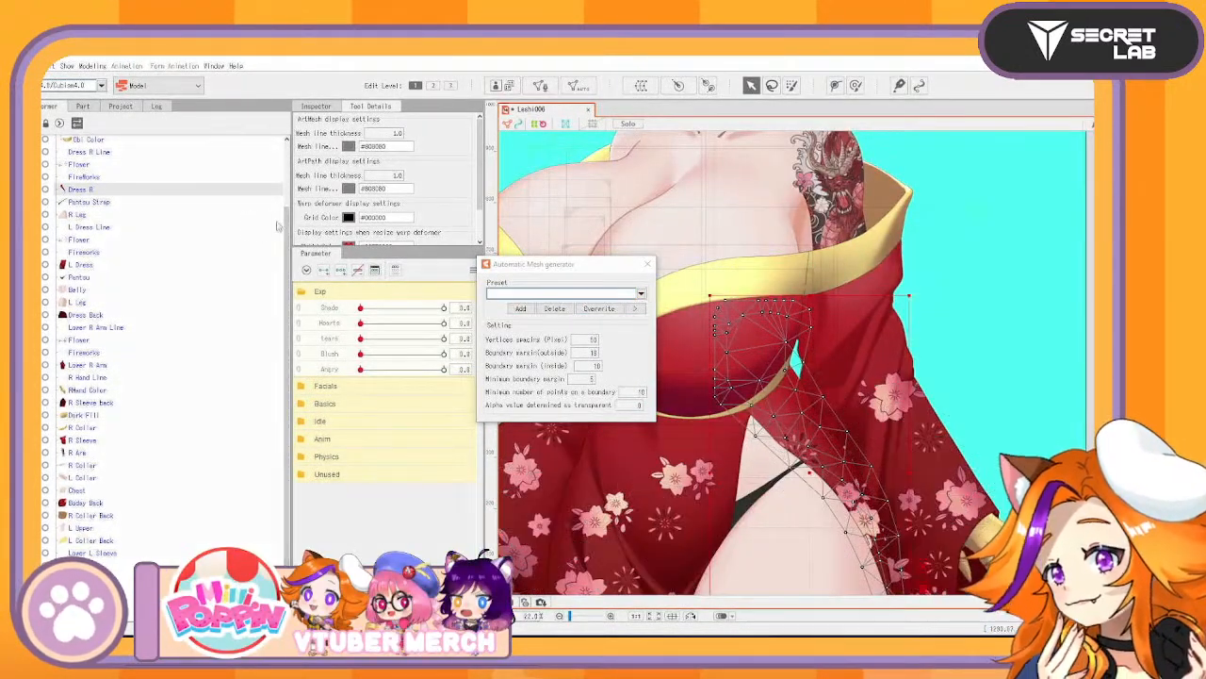
{"action": "left_click", "coordinate": [641, 293]}
{"action": "left_click", "coordinate": [551, 324]}
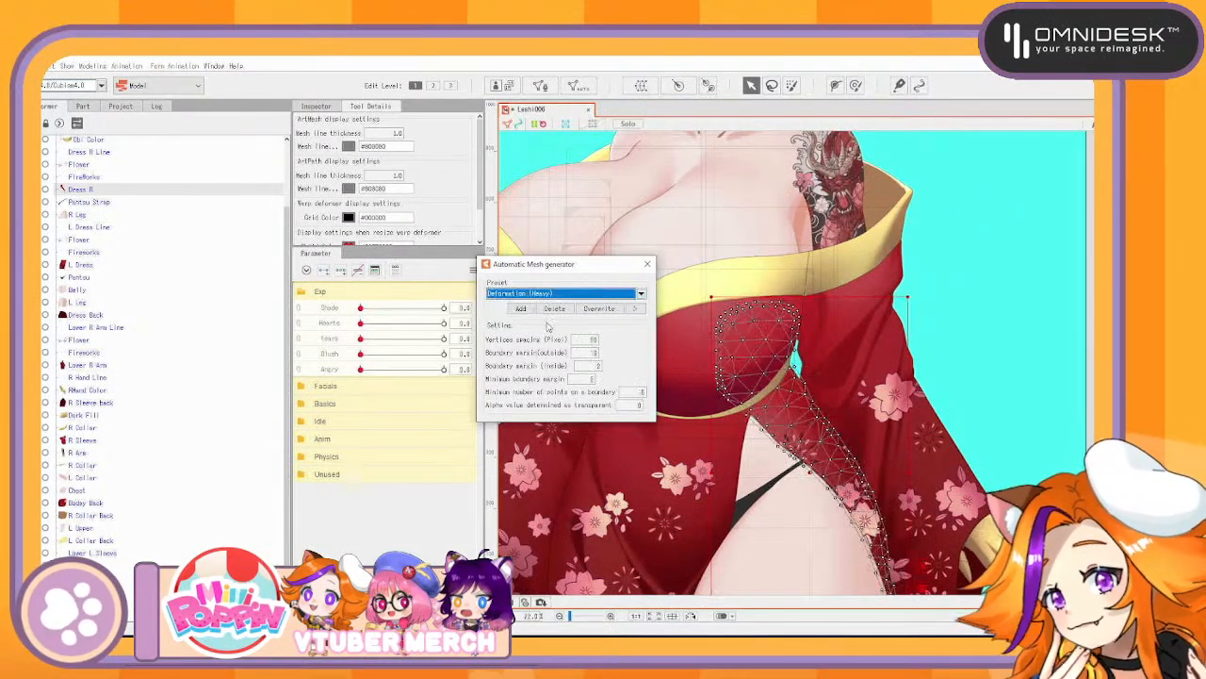
{"action": "scroll", "coordinate": [942, 489], "scroll_direction": "down", "scroll_amount": 3}
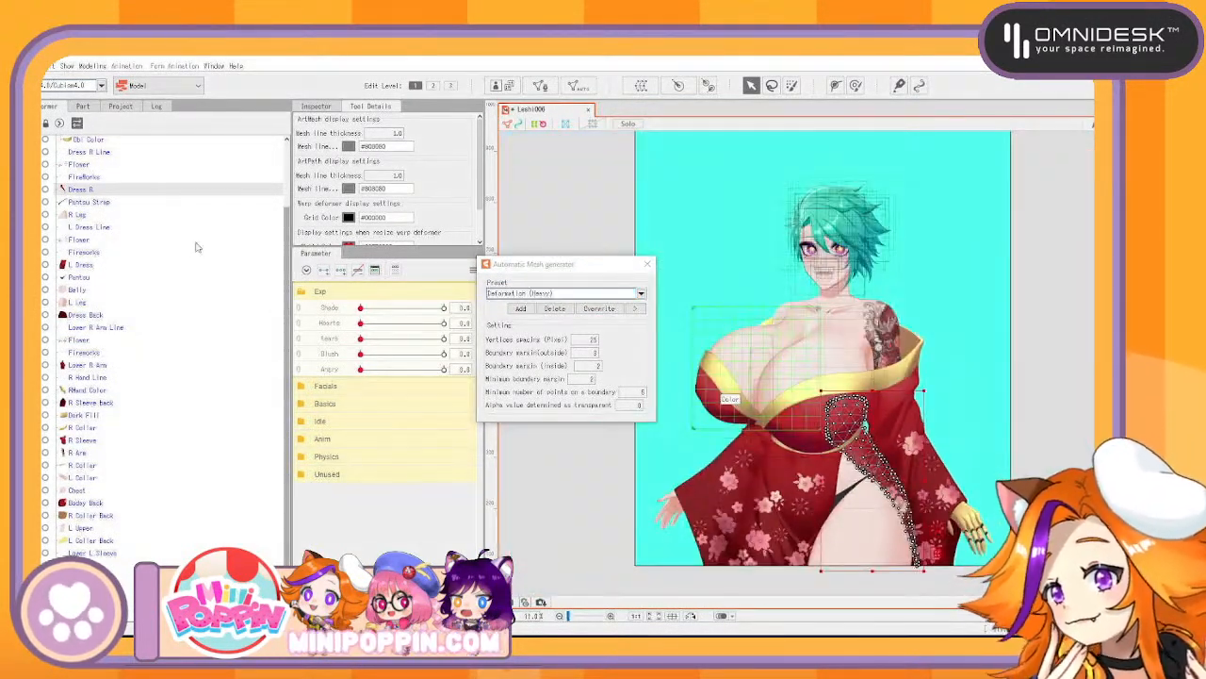
Create a warp deformer named R Dress as parent of Dress R Line and Dress R
{"action": "scroll", "coordinate": [142, 249], "scroll_direction": "up", "scroll_amount": 1}
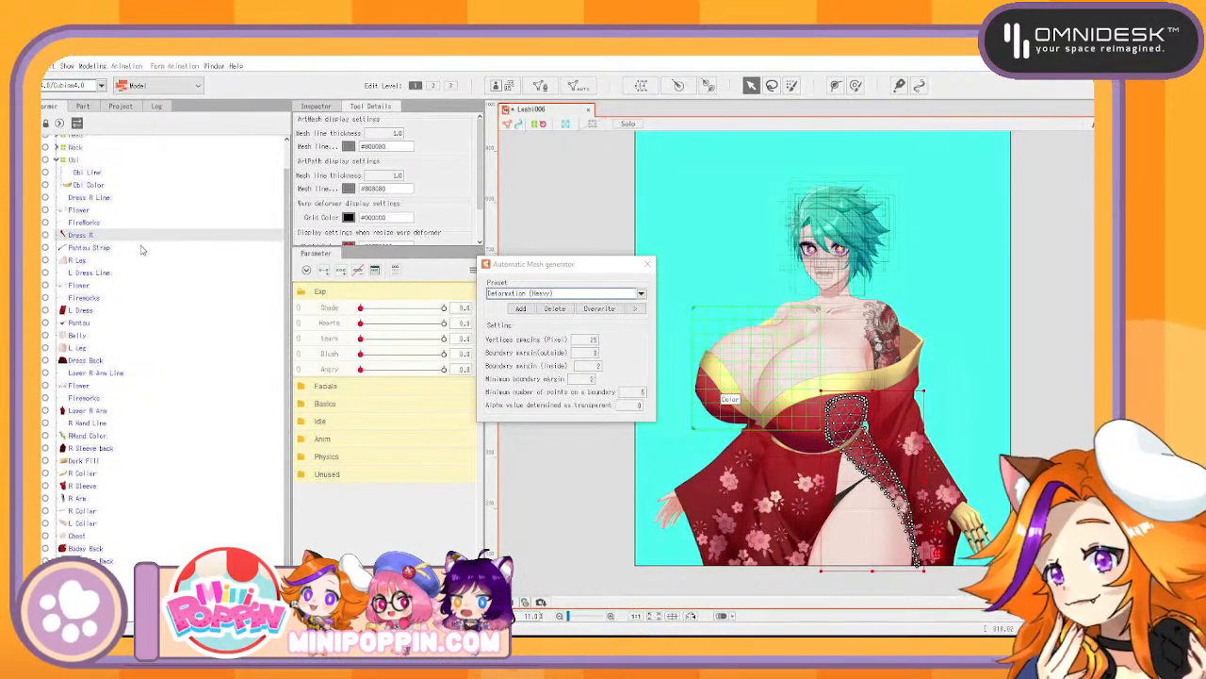
{"action": "left_click", "coordinate": [89, 196]}
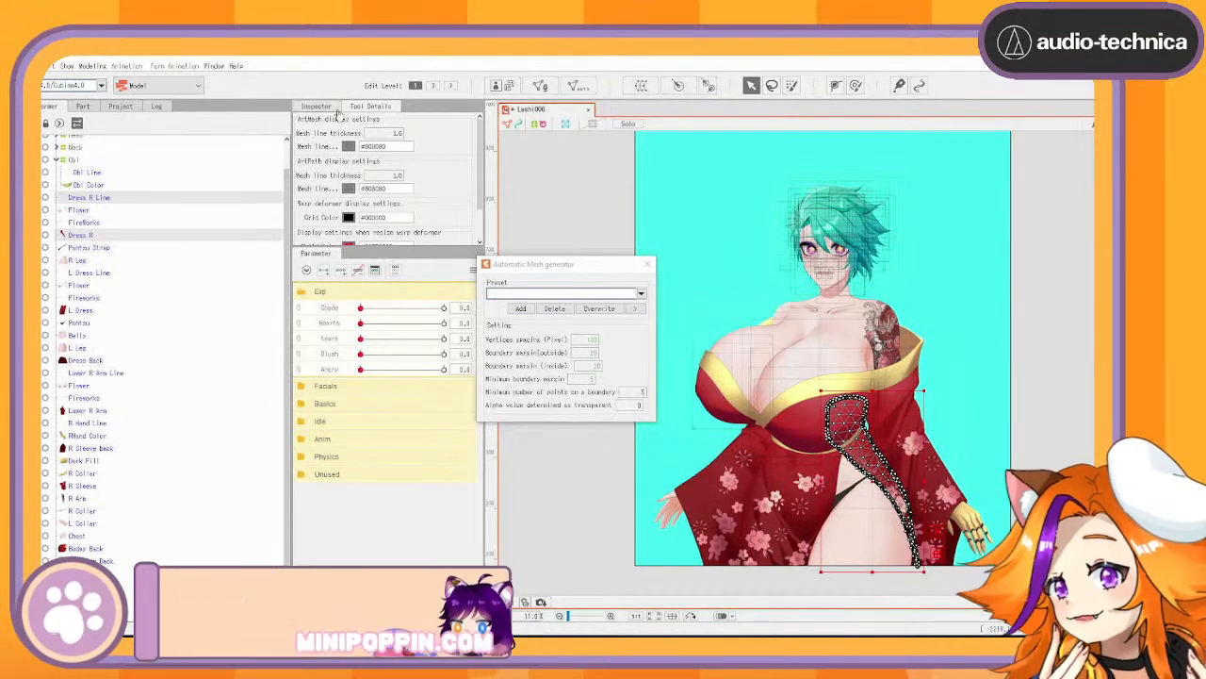
{"action": "left_click", "coordinate": [641, 86]}
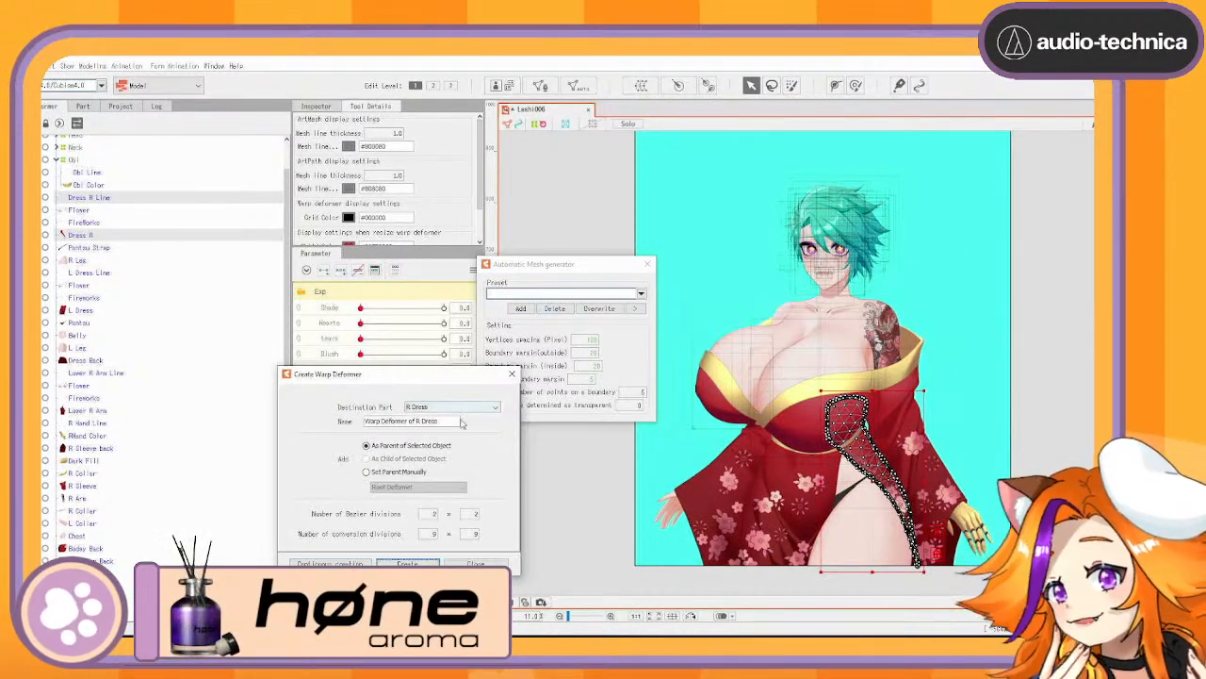
{"action": "left_click_drag", "start_coordinate": [458, 422], "coordinate": [210, 375]}
{"action": "type", "text": "R Dr"}
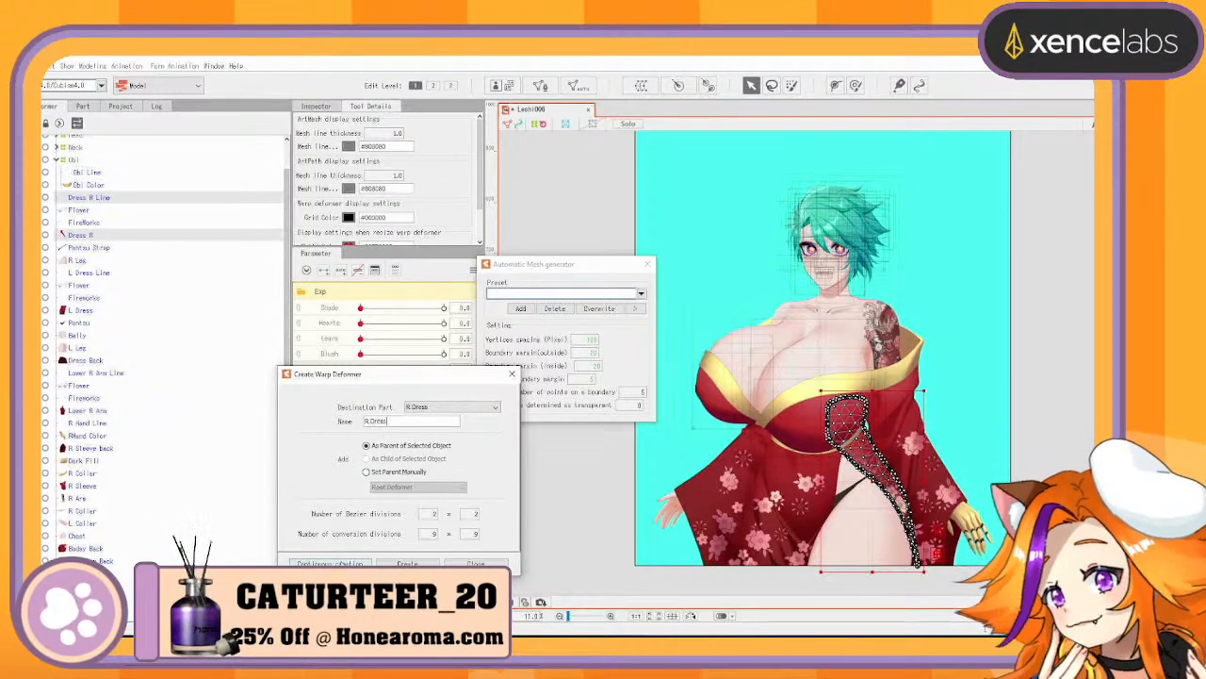
{"action": "left_click", "coordinate": [329, 563]}
Move the Flower and FireWorks of the right dress into the R Dress deformer and collapse it
{"action": "left_click", "coordinate": [73, 235]}
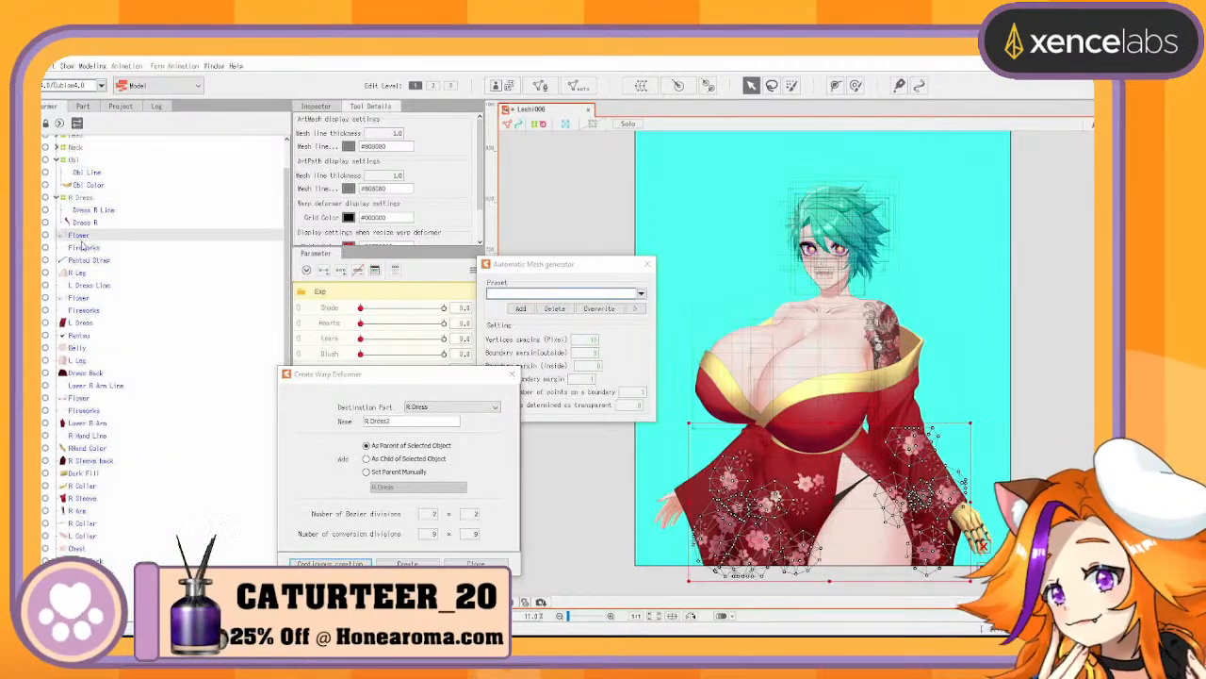
{"action": "left_click_drag", "start_coordinate": [102, 261], "coordinate": [96, 224]}
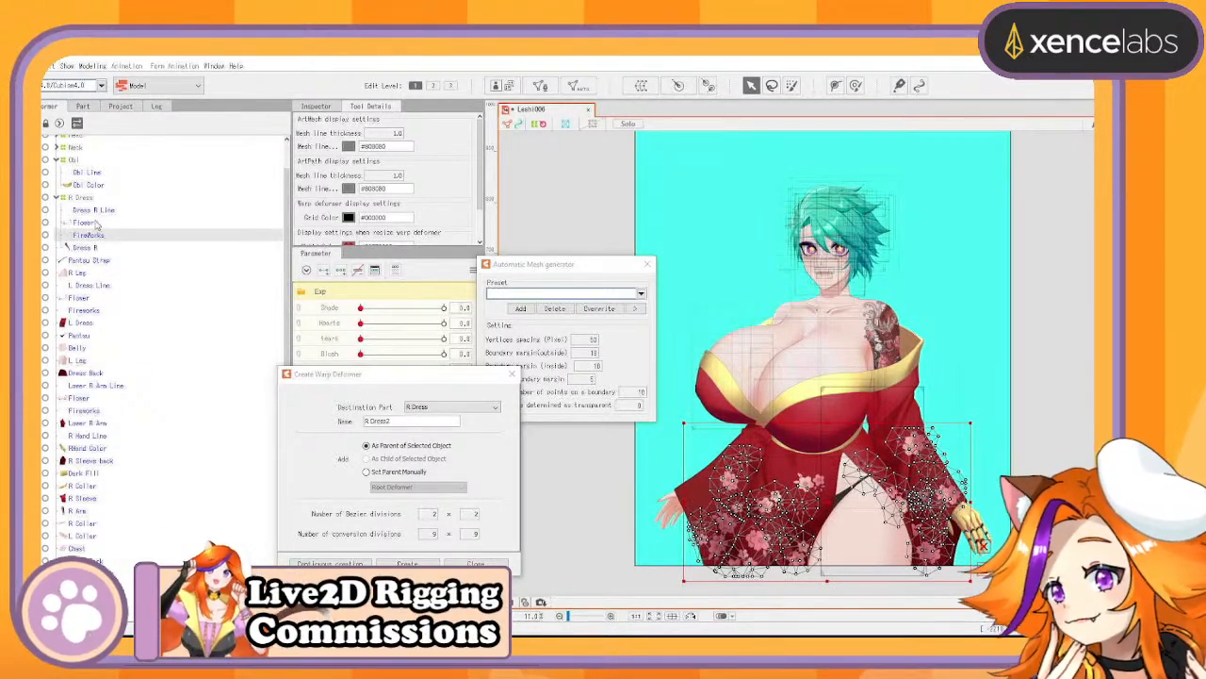
{"action": "left_click", "coordinate": [56, 198]}
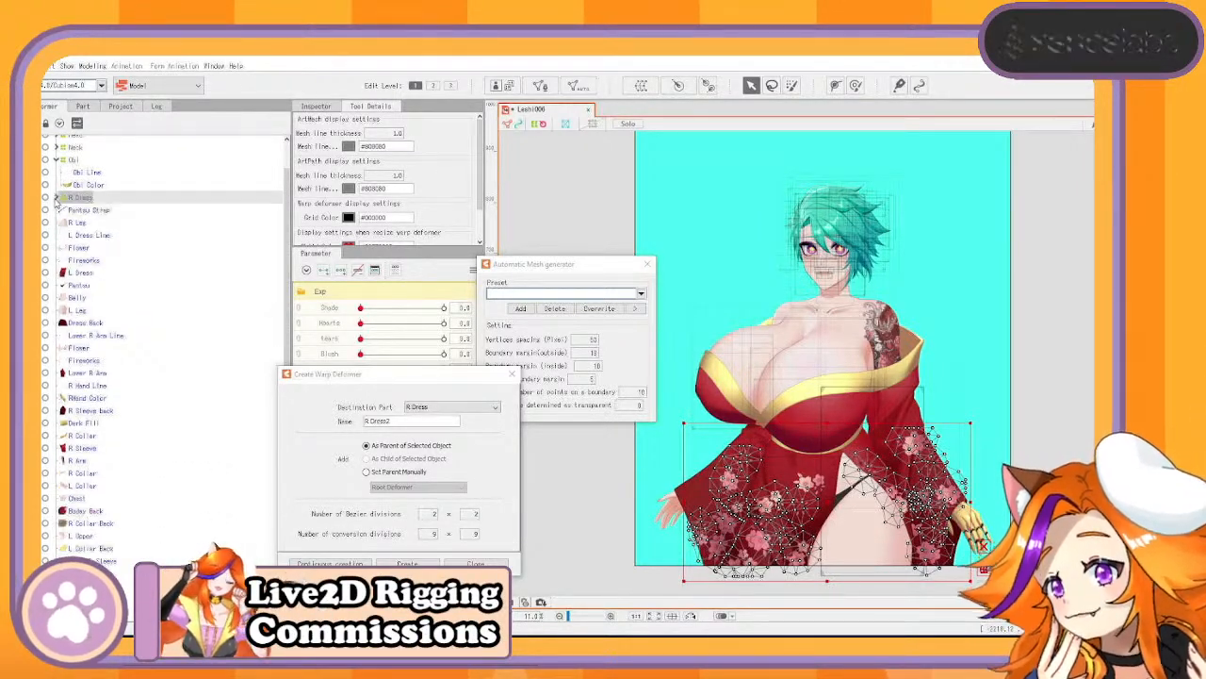
Select L Dress Line and open its mesh for manual editing
{"action": "left_click", "coordinate": [102, 223]}
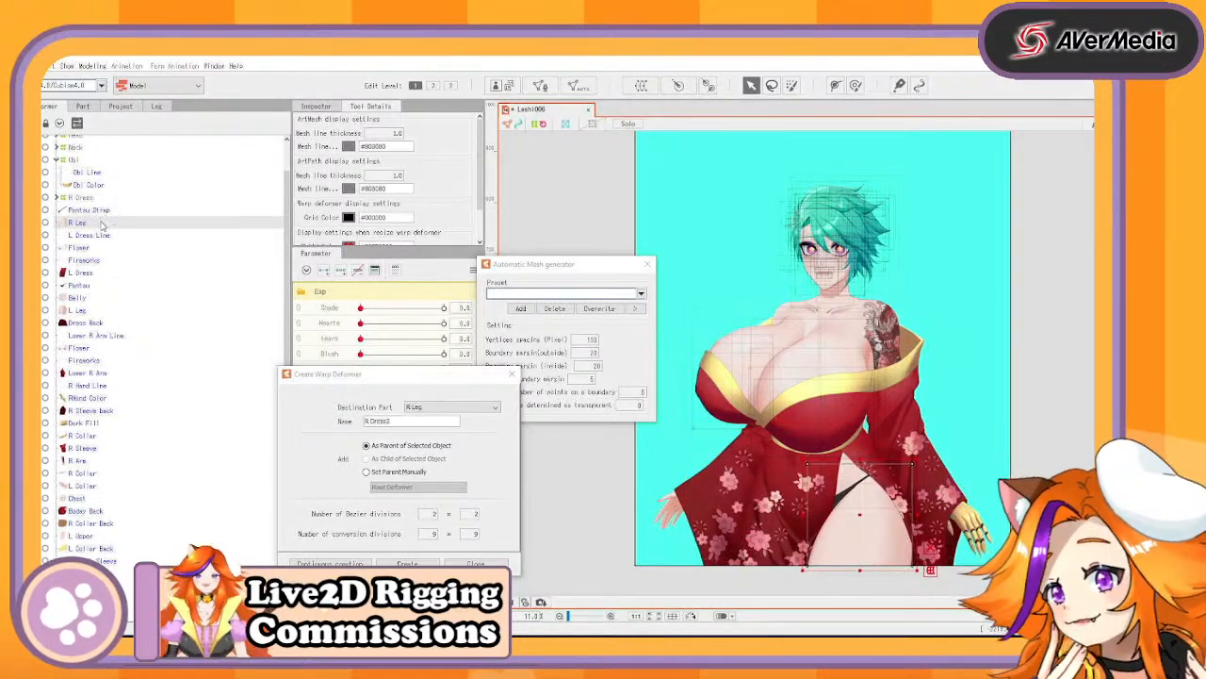
{"action": "key", "text": "Up"}
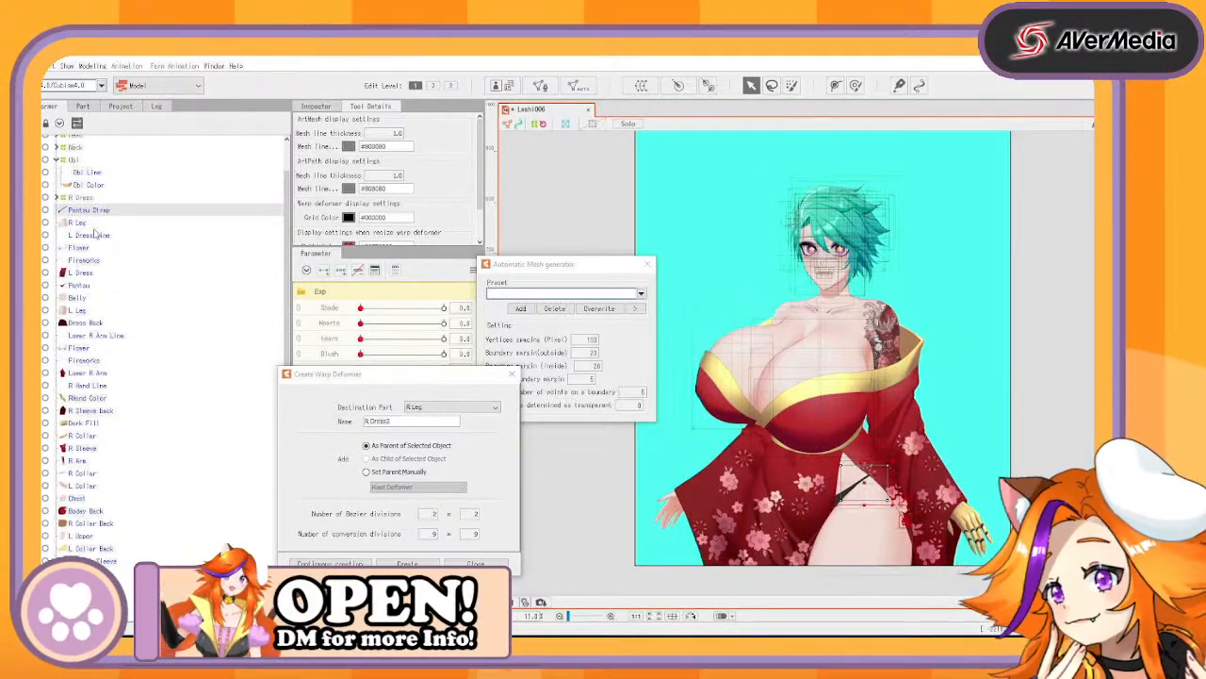
{"action": "key", "text": "Down"}
{"action": "key", "text": "Down"}
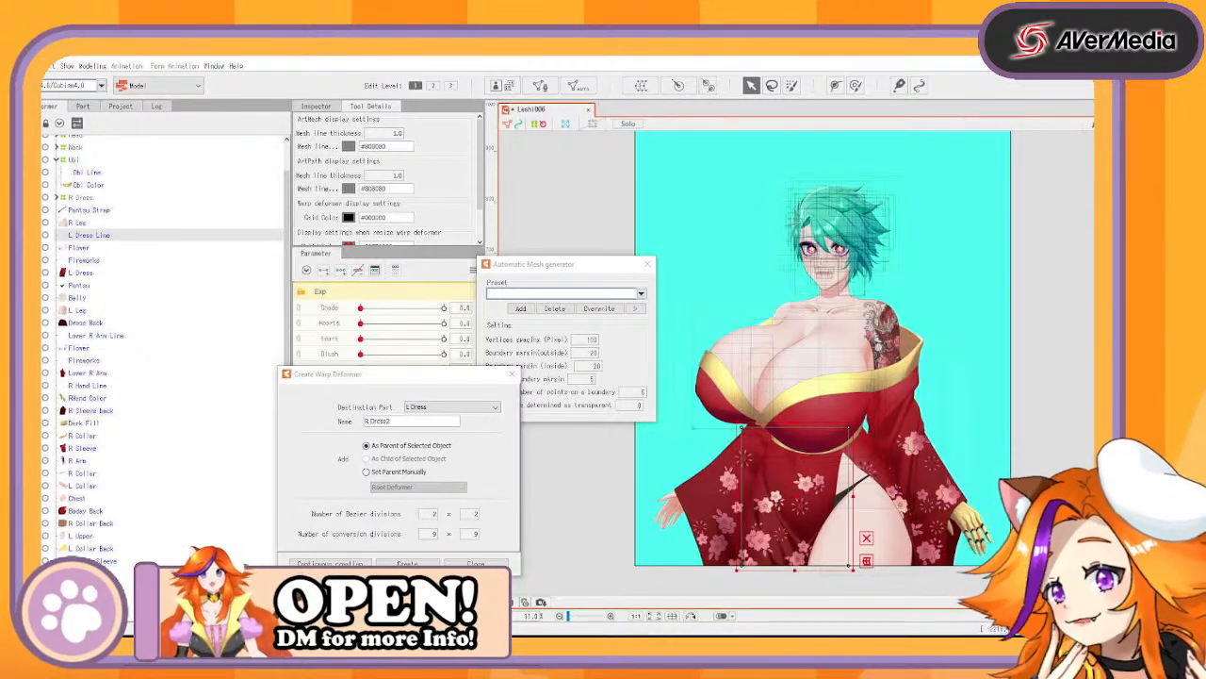
{"action": "scroll", "coordinate": [742, 304], "scroll_direction": "up", "scroll_amount": 5}
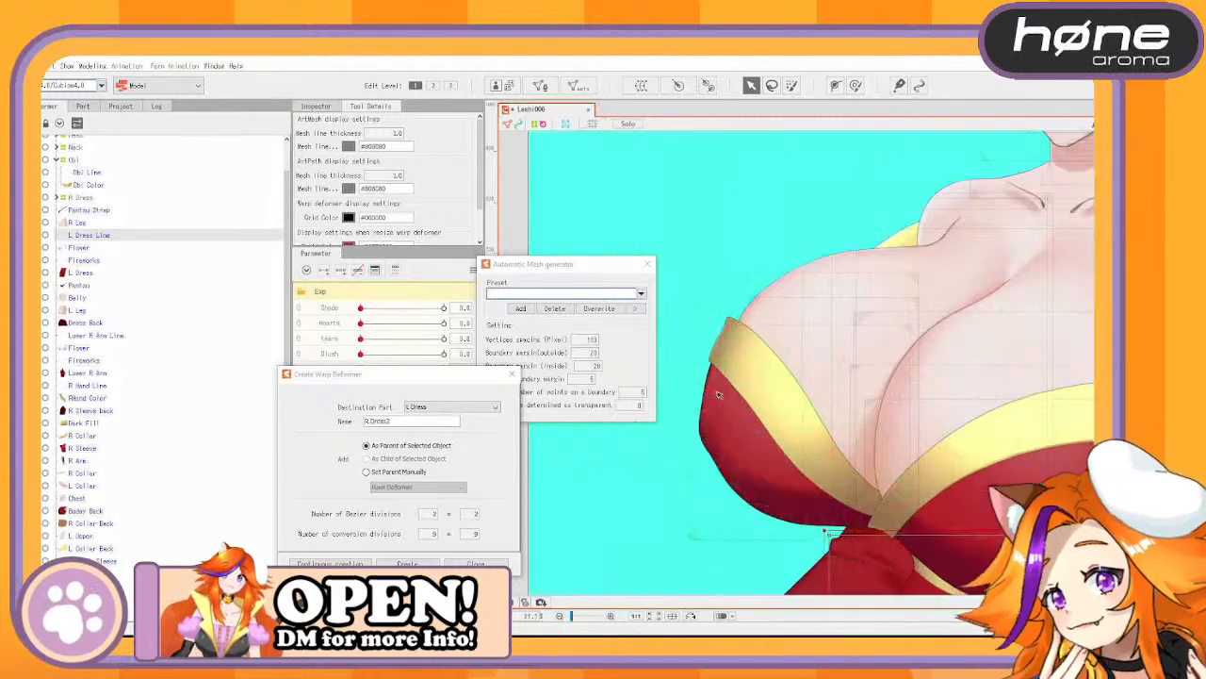
{"action": "left_click_drag", "start_coordinate": [824, 370], "coordinate": [725, 240]}
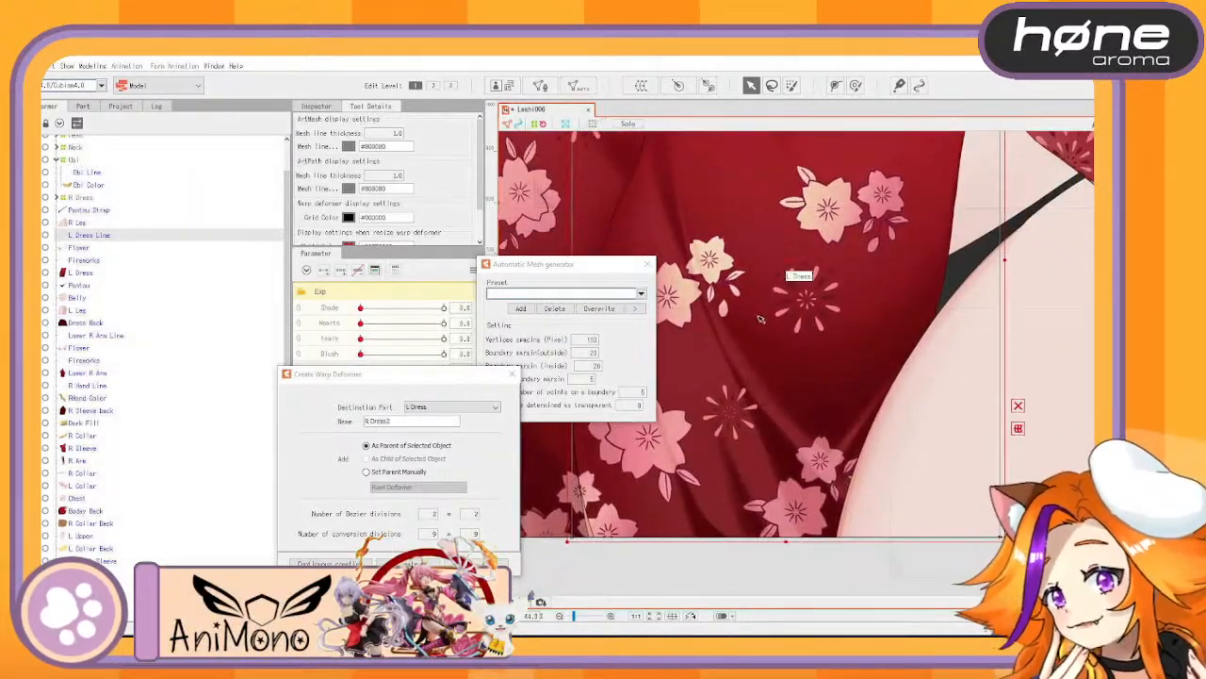
{"action": "scroll", "coordinate": [737, 318], "scroll_direction": "down", "scroll_amount": 2}
{"action": "left_click_drag", "start_coordinate": [775, 317], "coordinate": [821, 399]}
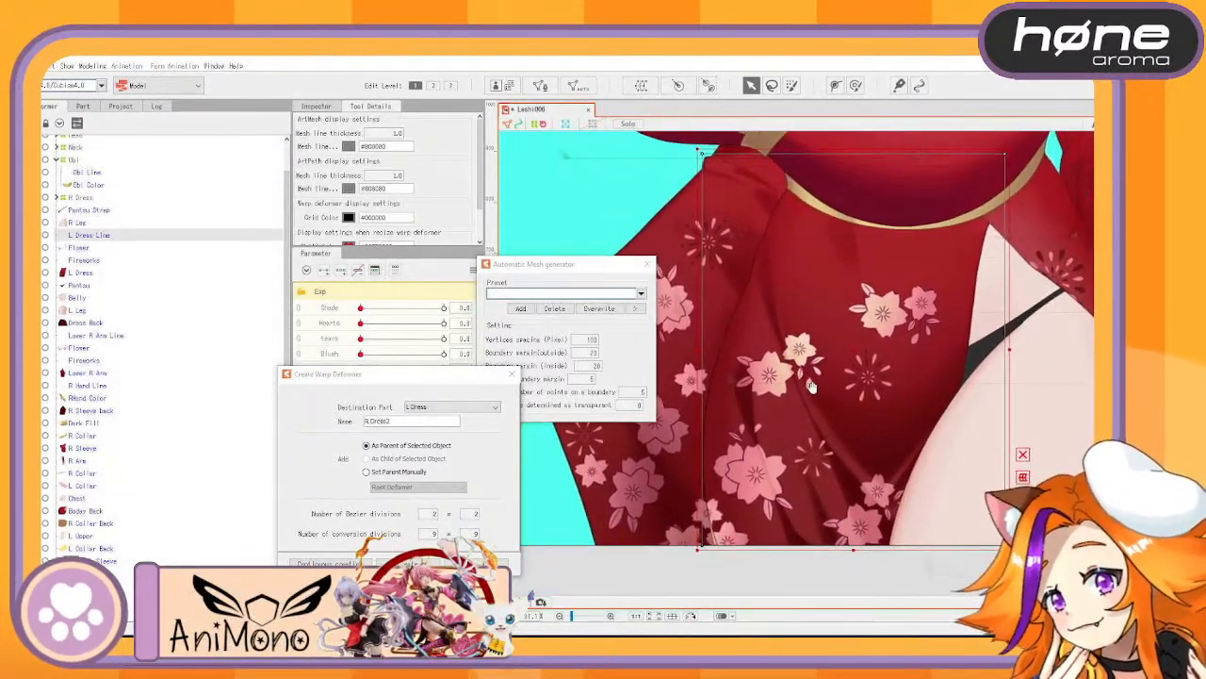
{"action": "left_click", "coordinate": [540, 85]}
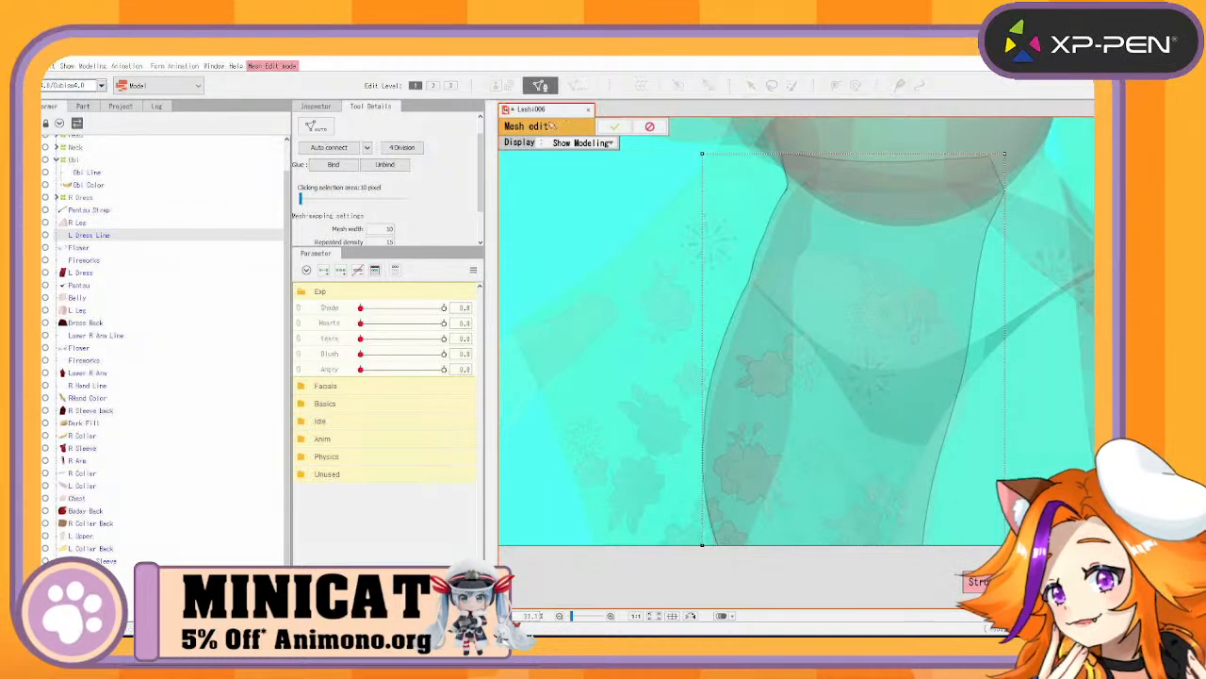
Erase L Dress Line's existing rectangular mesh
{"action": "left_click", "coordinate": [318, 107]}
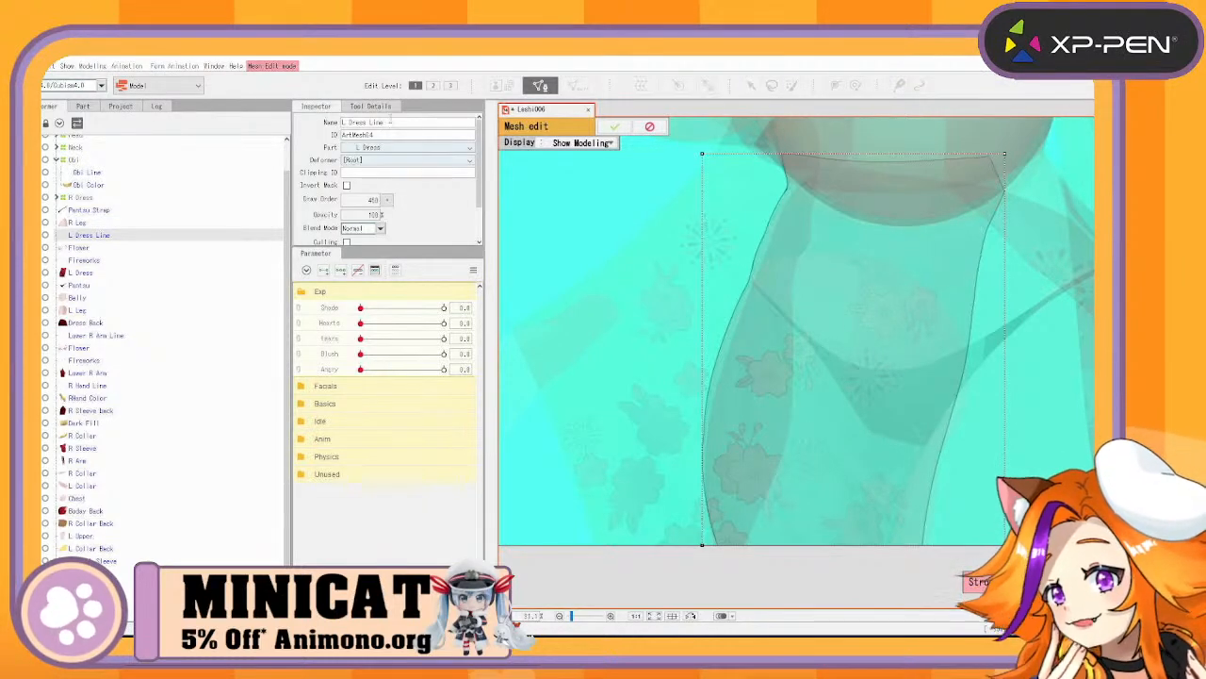
{"action": "left_click", "coordinate": [381, 106]}
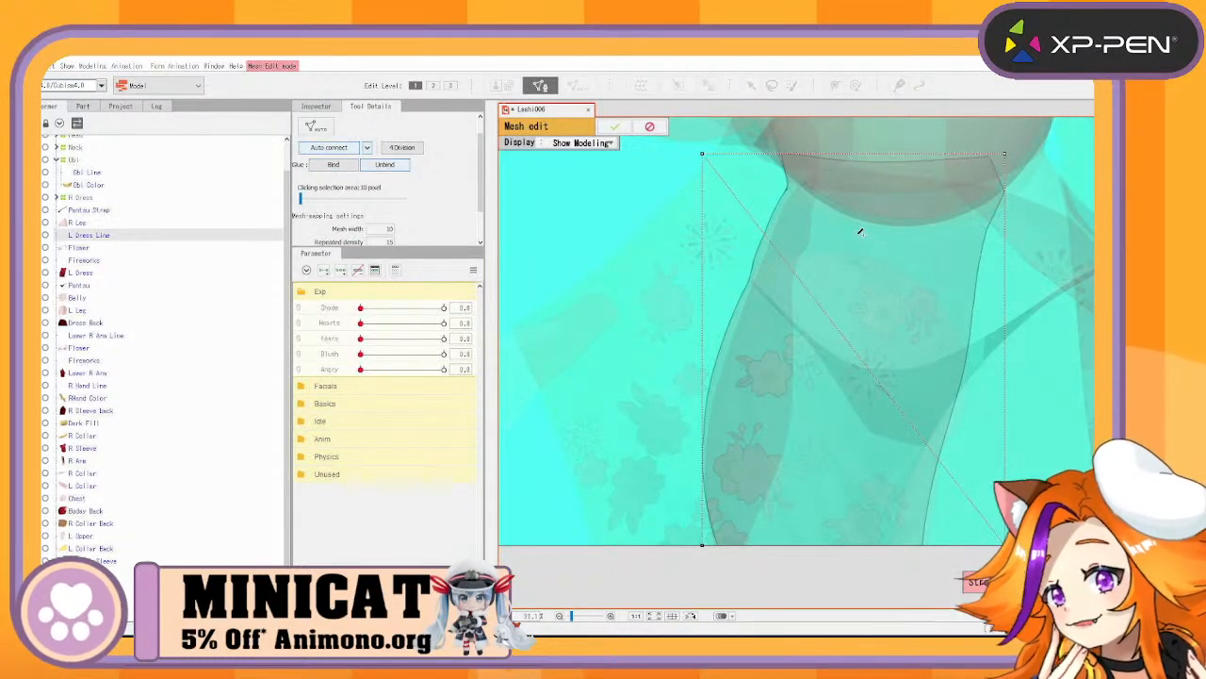
{"action": "scroll", "coordinate": [379, 185], "scroll_direction": "up", "scroll_amount": 2}
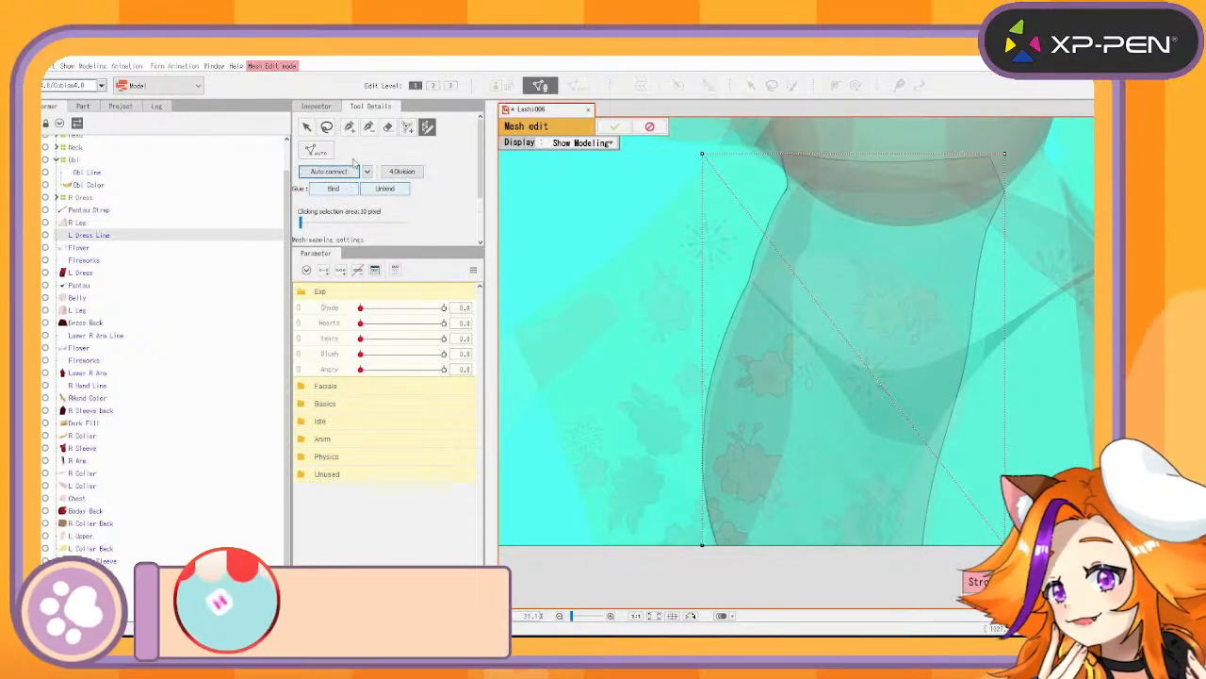
{"action": "left_click", "coordinate": [388, 127]}
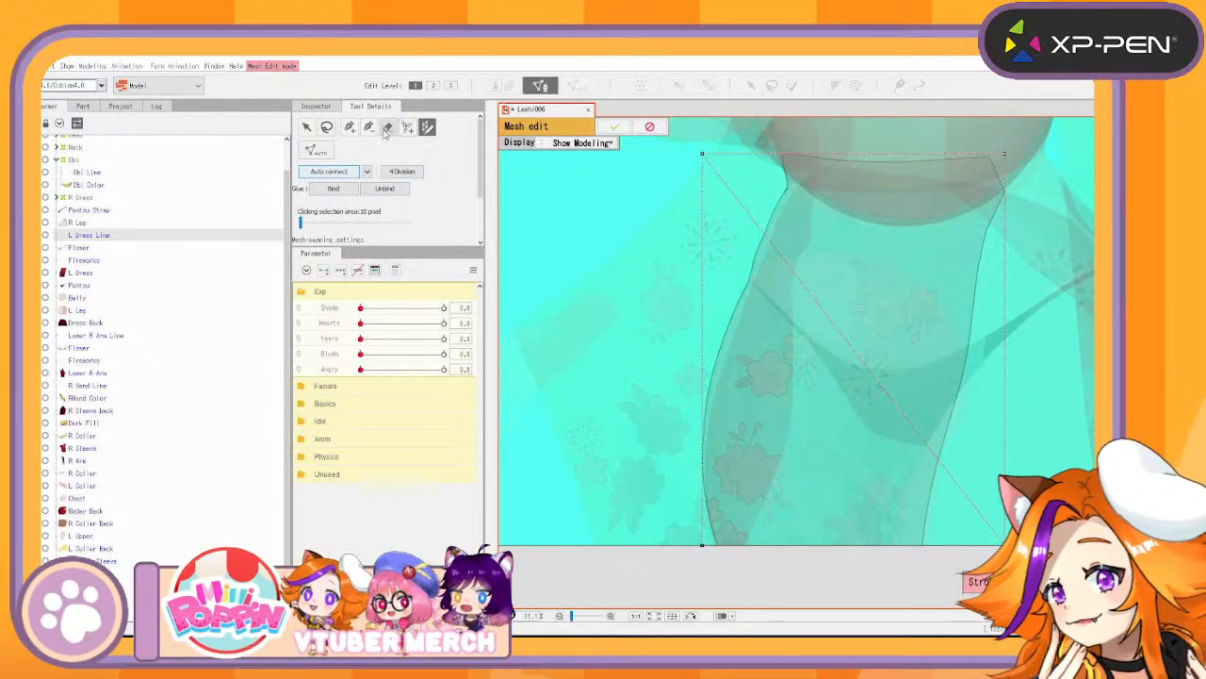
{"action": "left_click", "coordinate": [745, 212]}
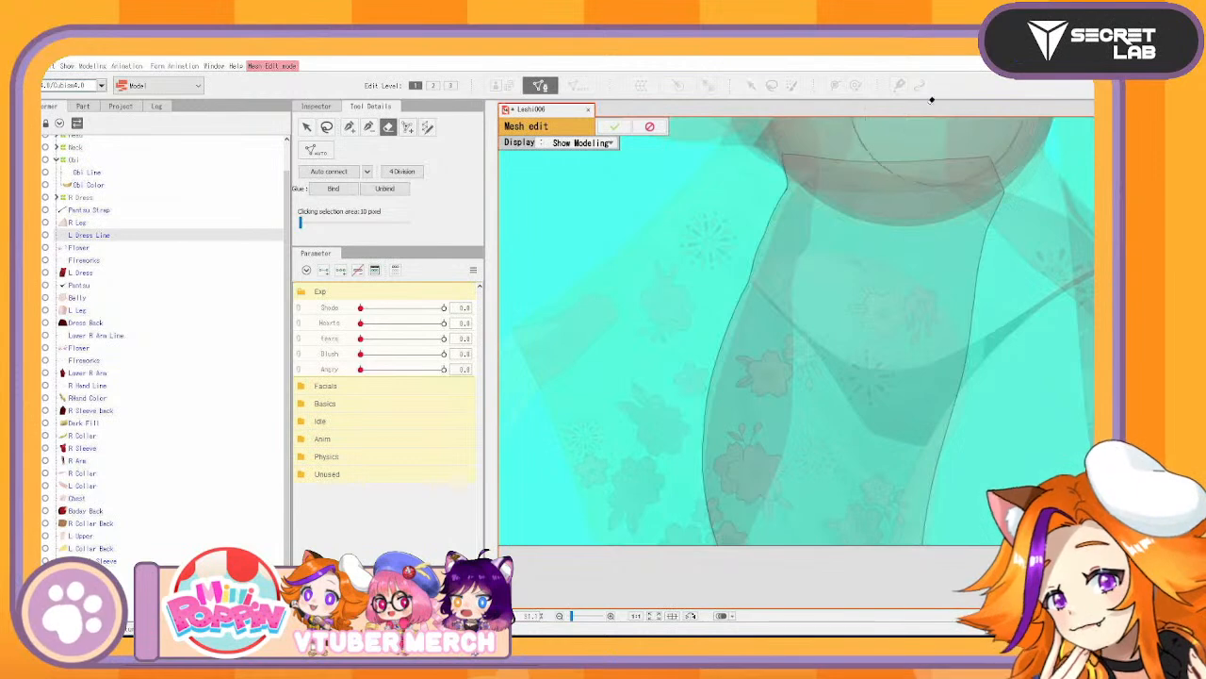
Trace L Dress Line's whole outline with a mesh-mapping stroke, from one lower end over the waist to the other, with repeated density 40
{"action": "left_click", "coordinate": [428, 128]}
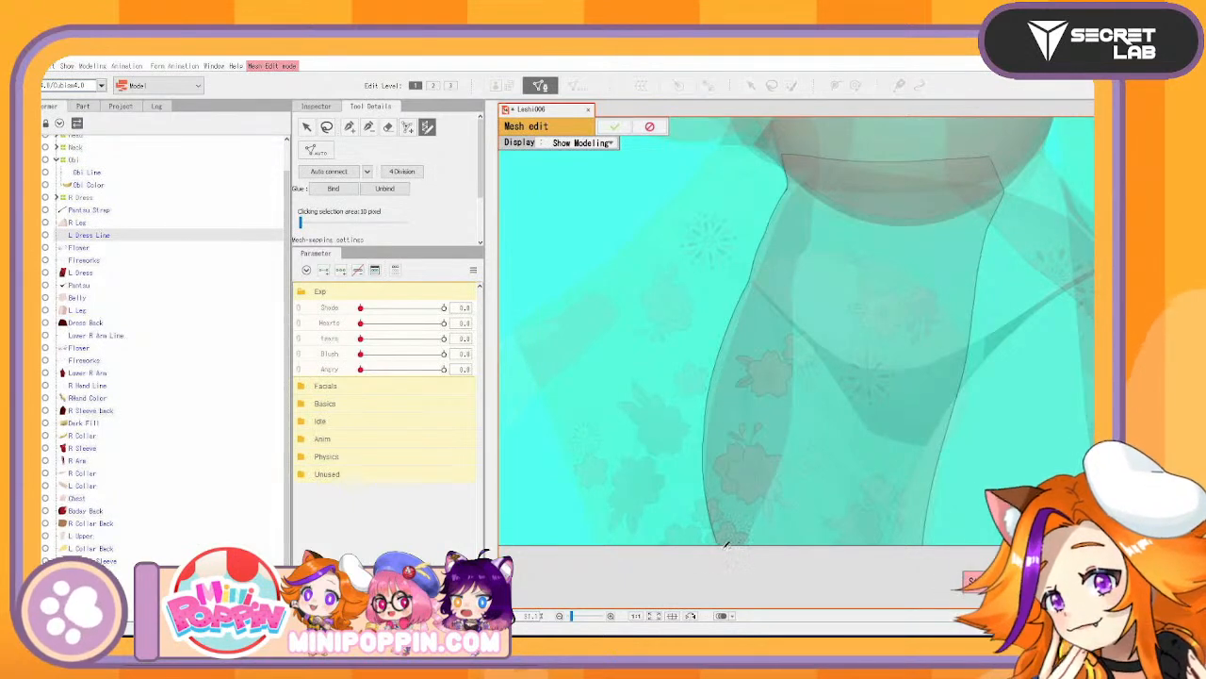
{"action": "left_click_drag", "start_coordinate": [480, 151], "coordinate": [488, 269]}
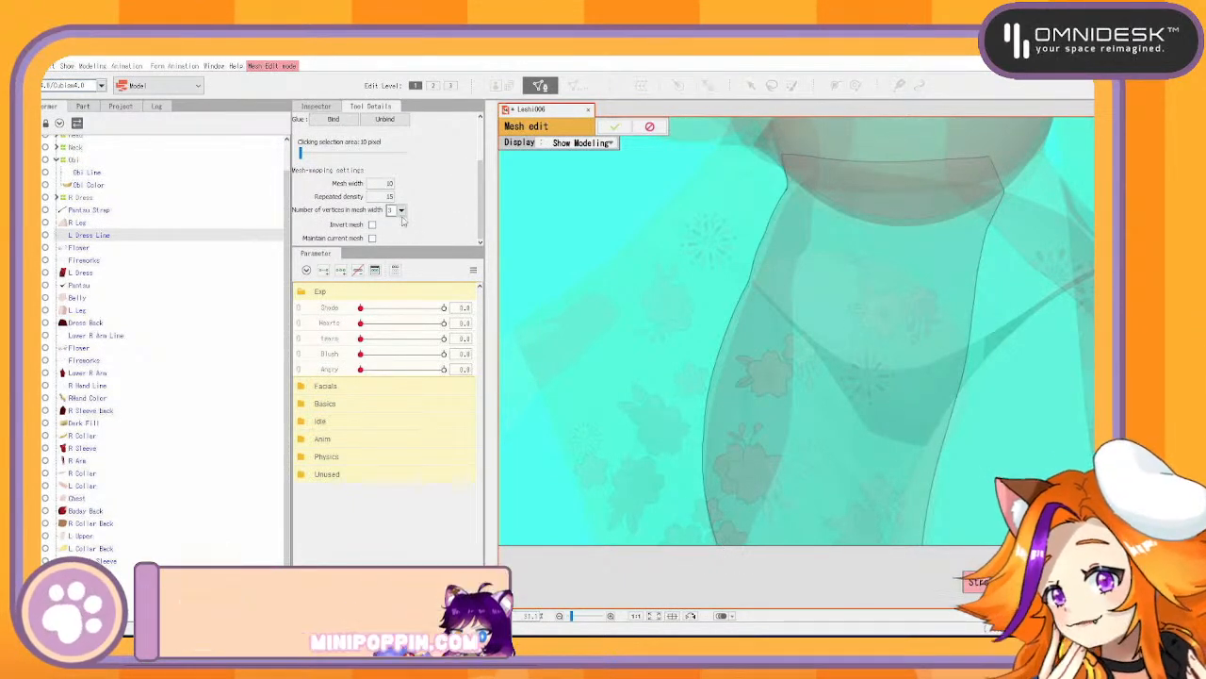
{"action": "double_click", "coordinate": [389, 196]}
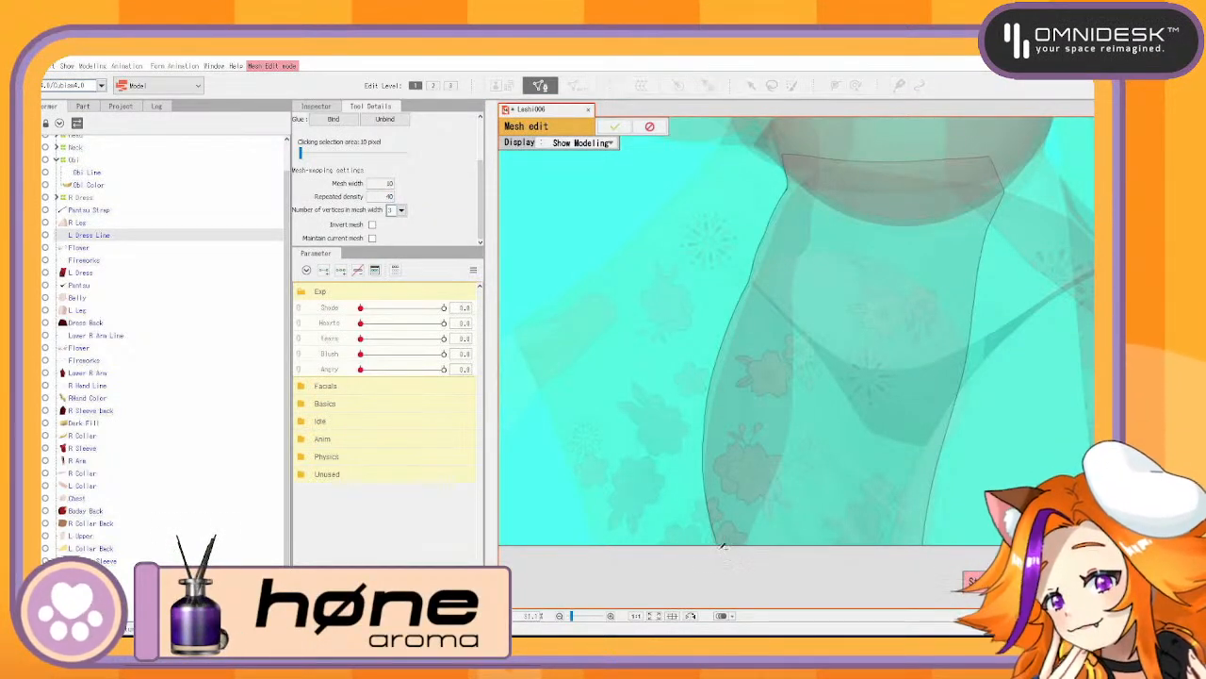
{"action": "mouse_move", "coordinate": [775, 216]}
{"action": "left_mouse_down"}
{"action": "mouse_move", "coordinate": [797, 178]}
{"action": "mouse_move", "coordinate": [790, 151]}
{"action": "mouse_move", "coordinate": [863, 172]}
{"action": "mouse_move", "coordinate": [993, 168]}
{"action": "mouse_move", "coordinate": [994, 156]}
{"action": "mouse_move", "coordinate": [1007, 194]}
{"action": "mouse_move", "coordinate": [982, 244]}
{"action": "mouse_move", "coordinate": [971, 351]}
{"action": "left_mouse_up"}
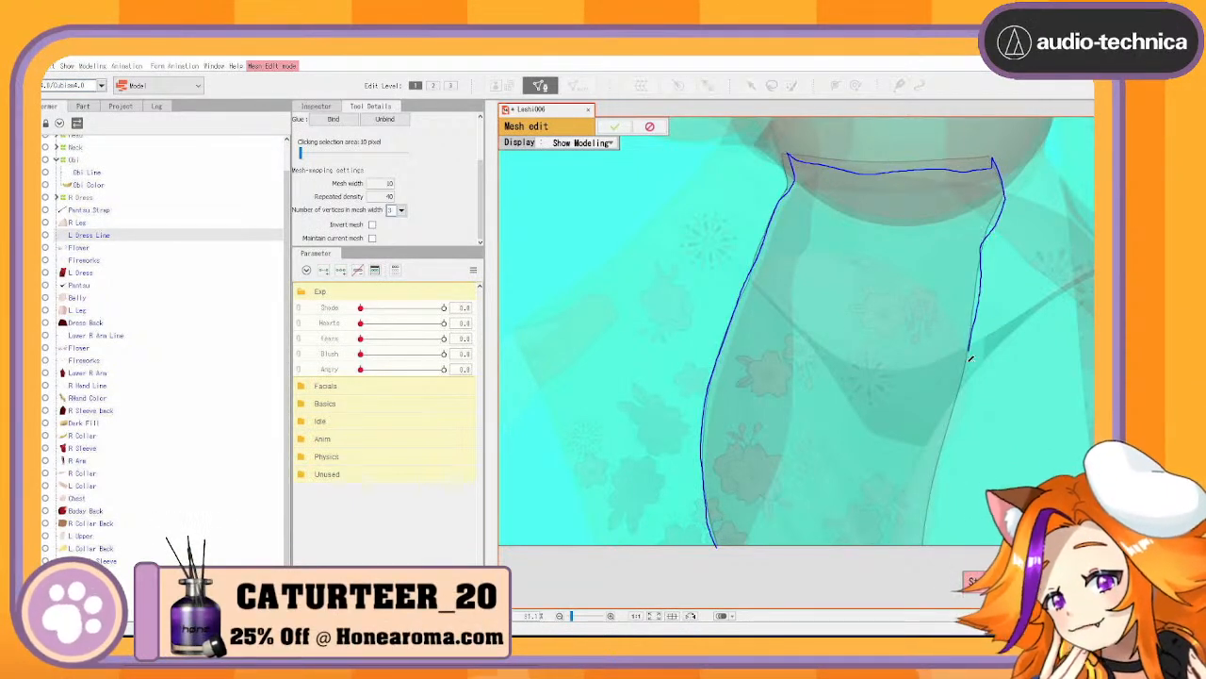
{"action": "left_click_drag", "start_coordinate": [920, 547], "coordinate": [913, 572]}
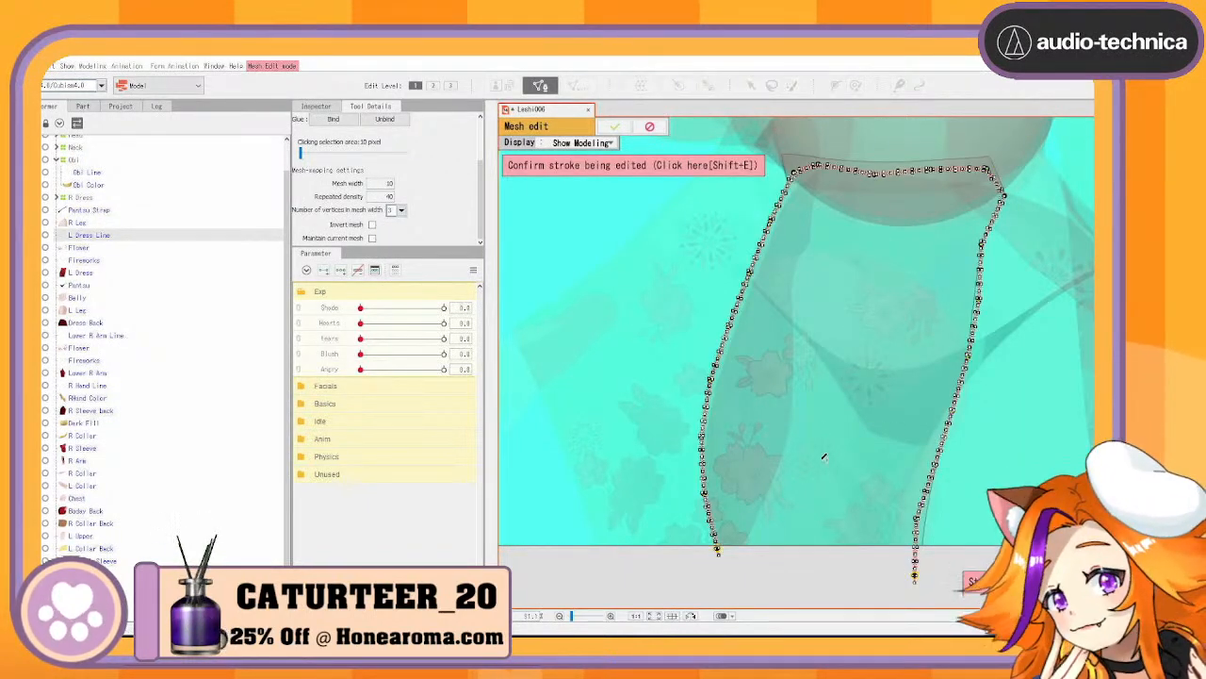
Align the stroke's end point and control points with the line along the lower part of the dress's left edge
{"action": "scroll", "coordinate": [778, 506], "scroll_direction": "up", "scroll_amount": 6}
{"action": "left_click_drag", "start_coordinate": [673, 474], "coordinate": [1072, 380]}
{"action": "mouse_move", "coordinate": [949, 458]}
{"action": "left_mouse_down"}
{"action": "mouse_move", "coordinate": [1025, 297]}
{"action": "mouse_move", "coordinate": [1034, 238]}
{"action": "left_mouse_up"}
{"action": "left_click_drag", "start_coordinate": [803, 524], "coordinate": [808, 514]}
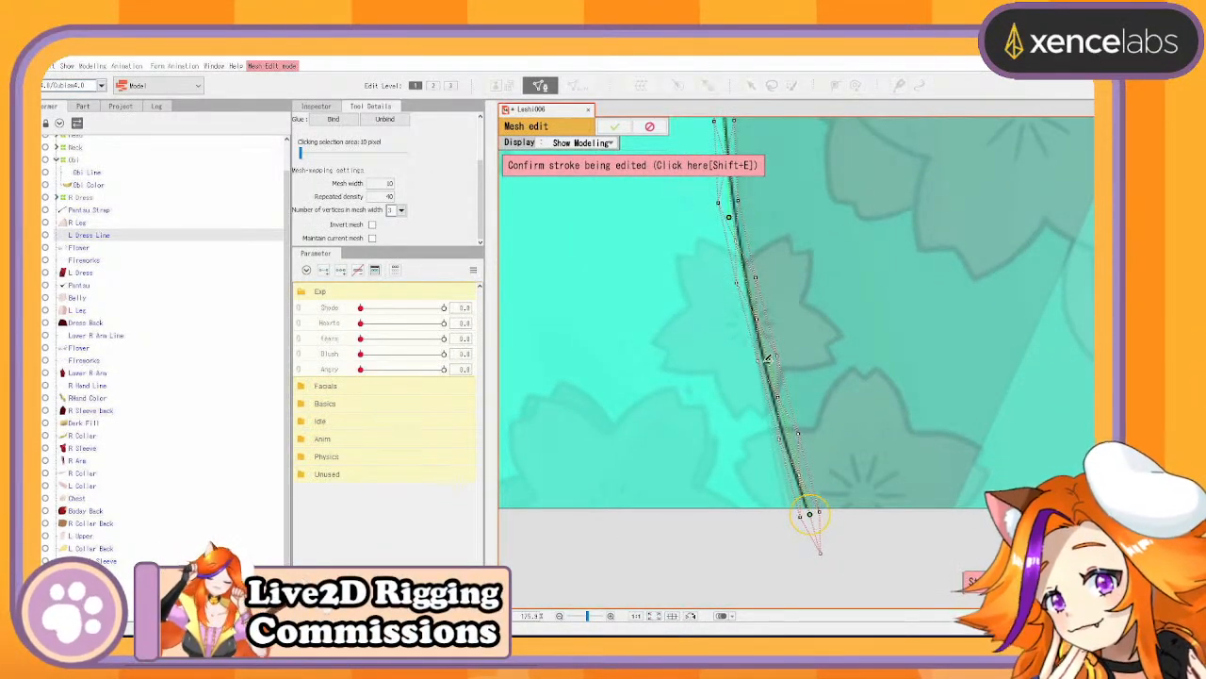
{"action": "left_click_drag", "start_coordinate": [766, 362], "coordinate": [761, 362]}
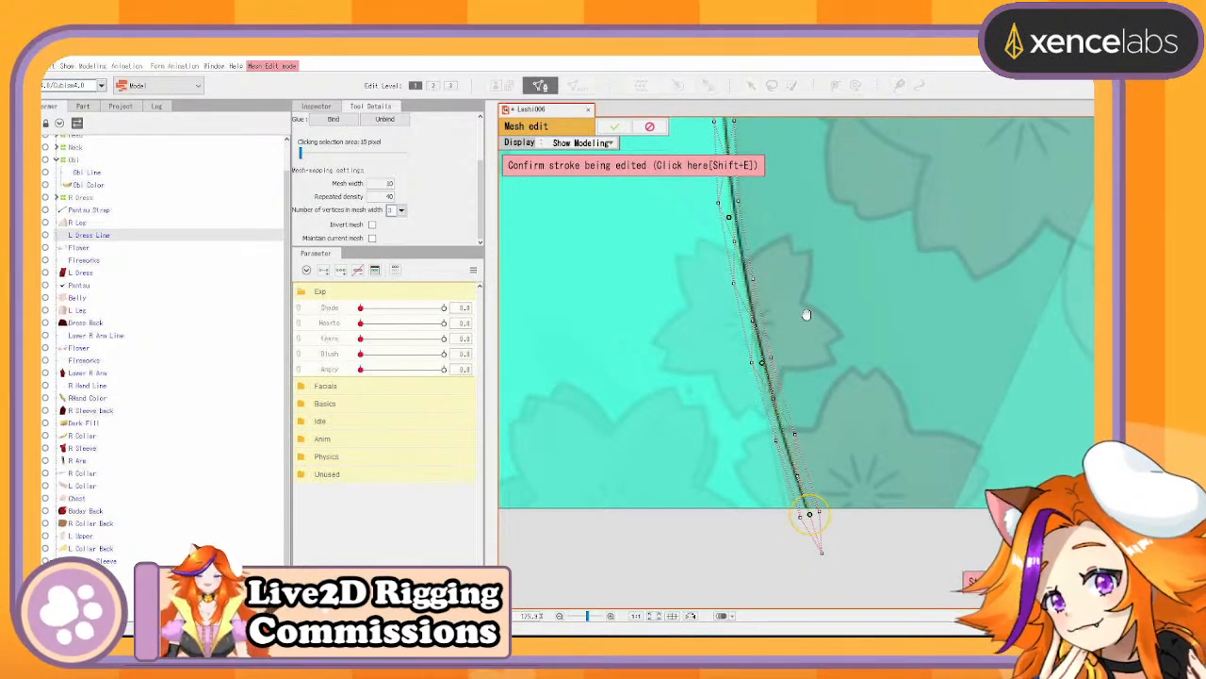
{"action": "left_click_drag", "start_coordinate": [803, 319], "coordinate": [763, 488]}
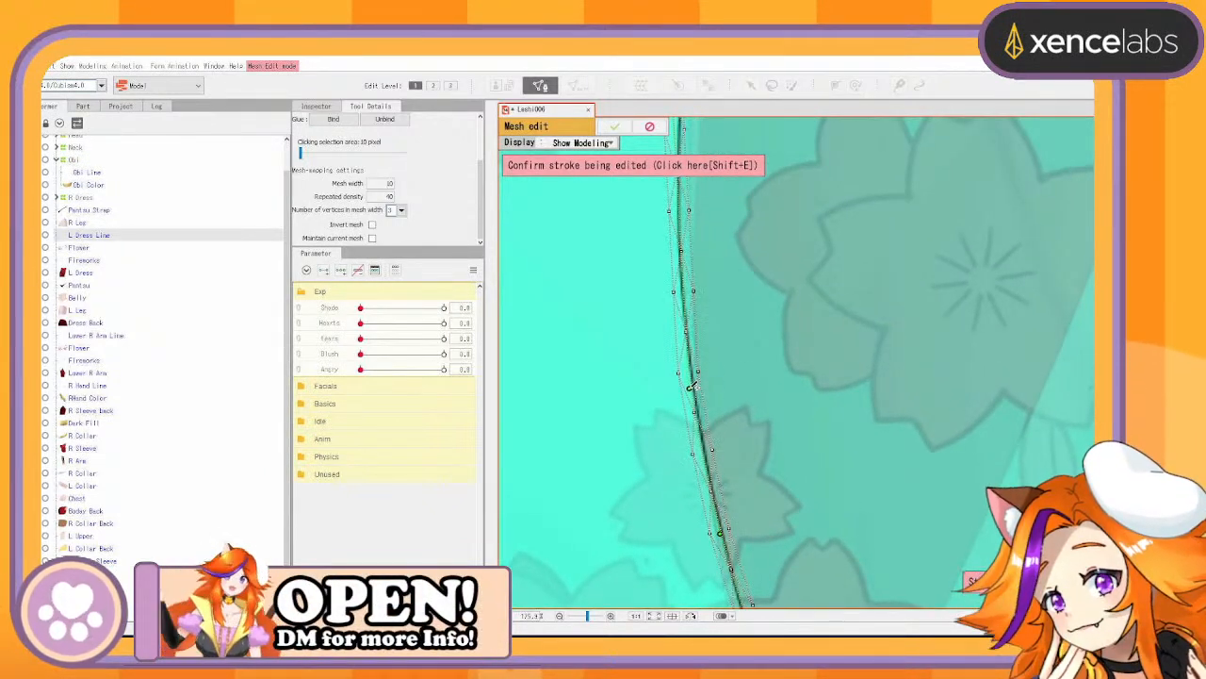
{"action": "mouse_move", "coordinate": [765, 293]}
{"action": "left_mouse_down"}
{"action": "mouse_move", "coordinate": [760, 371]}
{"action": "mouse_move", "coordinate": [719, 456]}
{"action": "left_mouse_up"}
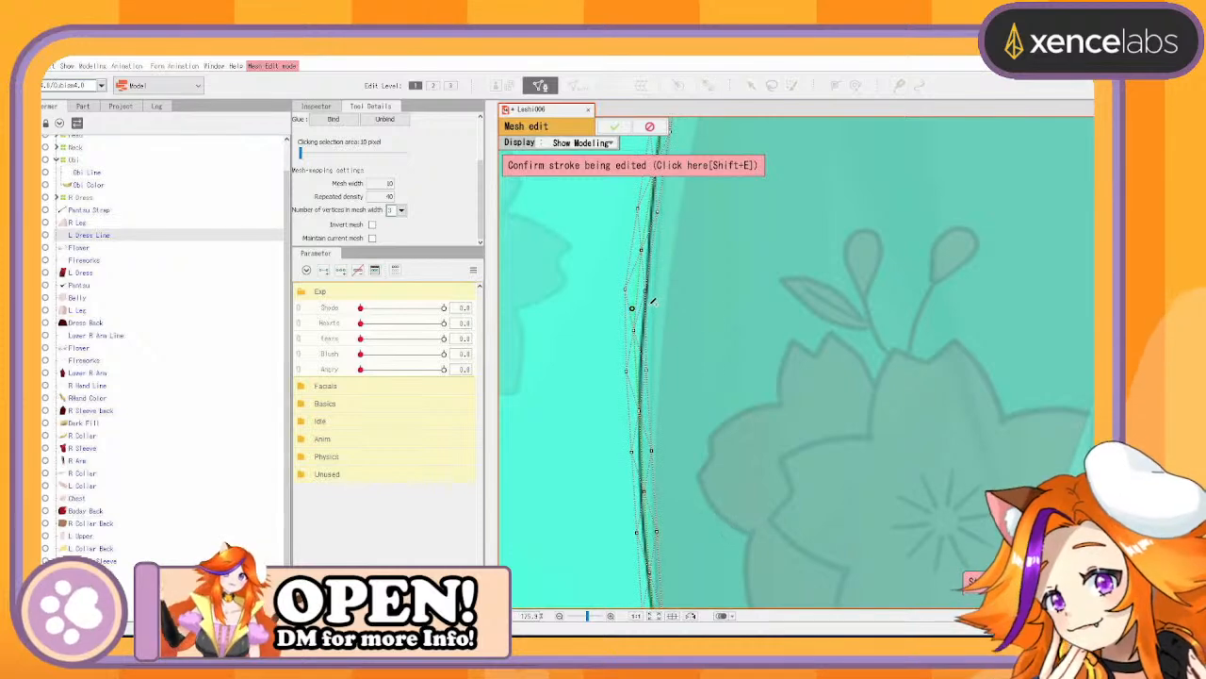
{"action": "left_click_drag", "start_coordinate": [632, 308], "coordinate": [644, 314]}
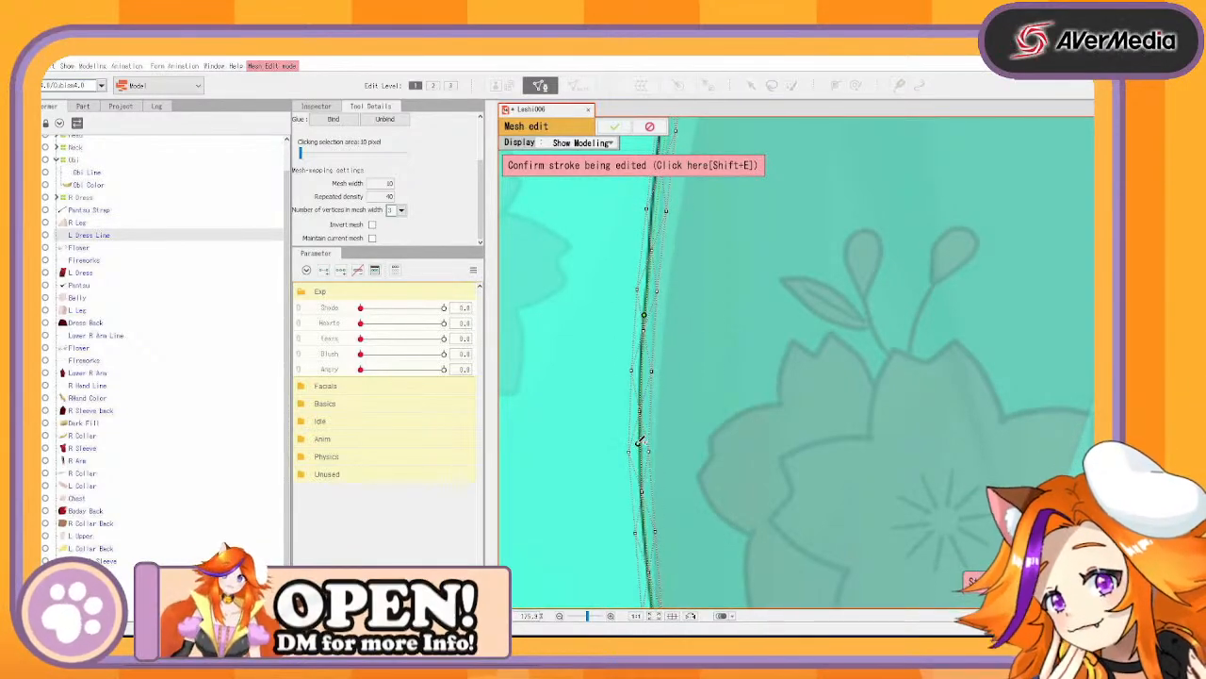
Fit the stroke's control points to the line along the middle of the left edge, including the slight bend at hip height
{"action": "left_click_drag", "start_coordinate": [689, 390], "coordinate": [683, 531]}
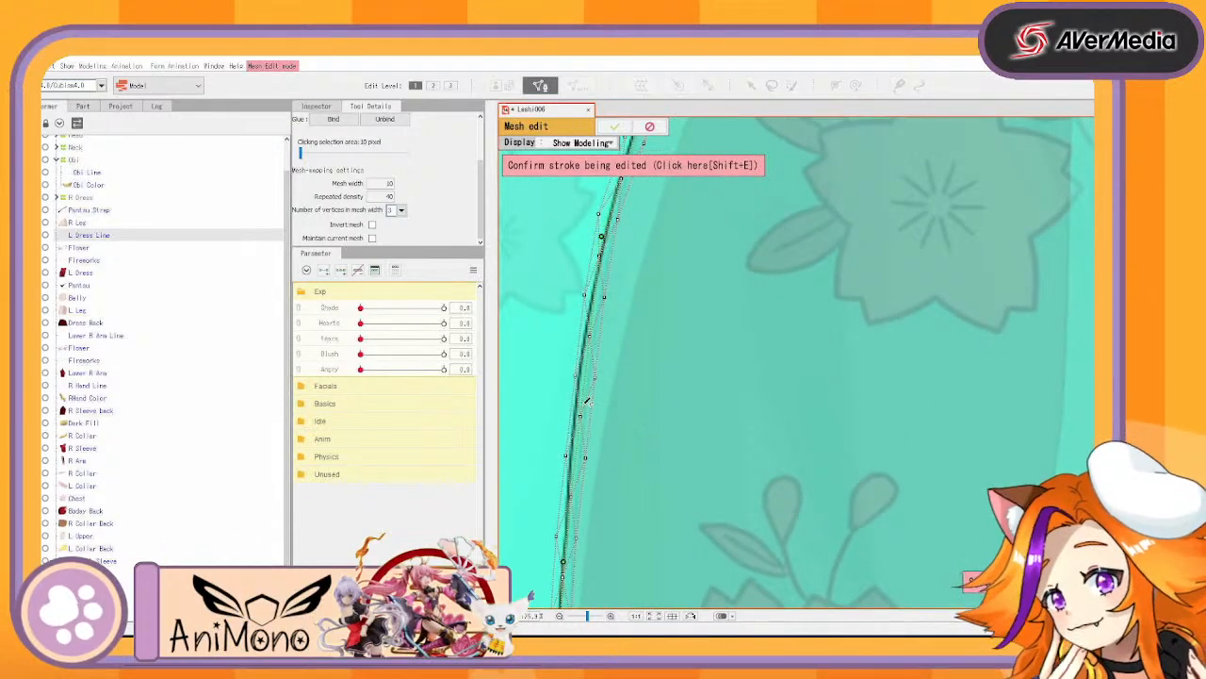
{"action": "left_click_drag", "start_coordinate": [582, 405], "coordinate": [579, 405]}
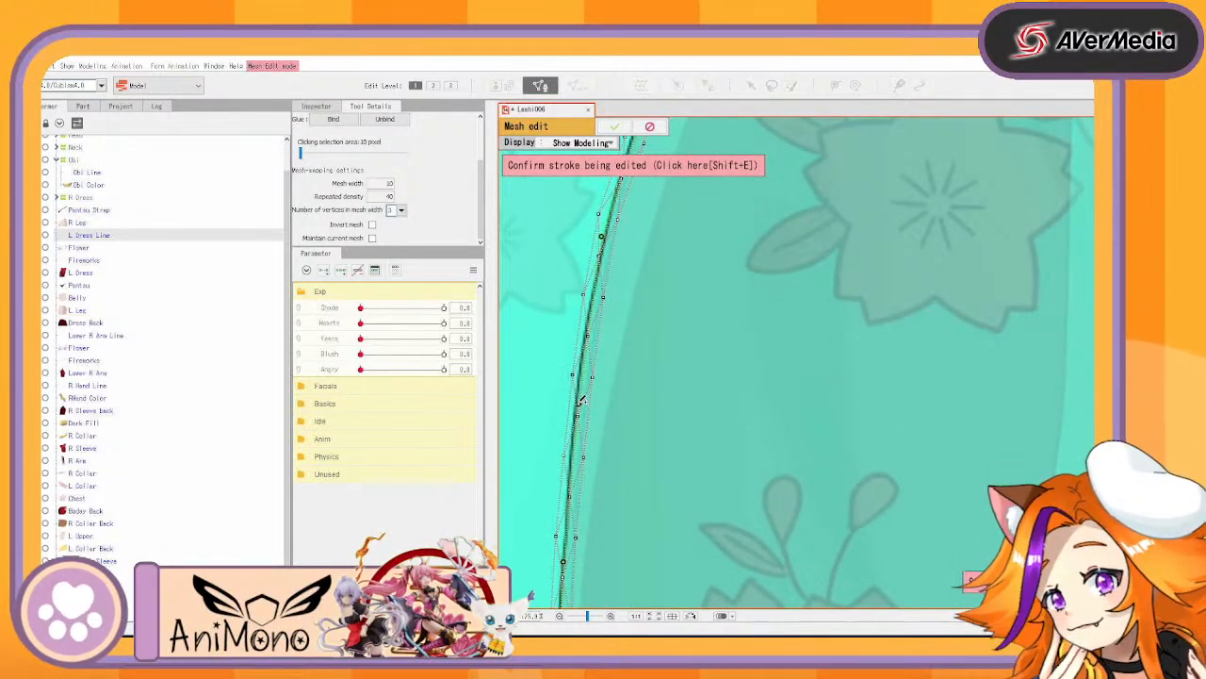
{"action": "mouse_move", "coordinate": [700, 330]}
{"action": "left_mouse_down"}
{"action": "mouse_move", "coordinate": [657, 515]}
{"action": "mouse_move", "coordinate": [705, 493]}
{"action": "mouse_move", "coordinate": [696, 518]}
{"action": "left_mouse_up"}
{"action": "left_click_drag", "start_coordinate": [665, 427], "coordinate": [776, 419]}
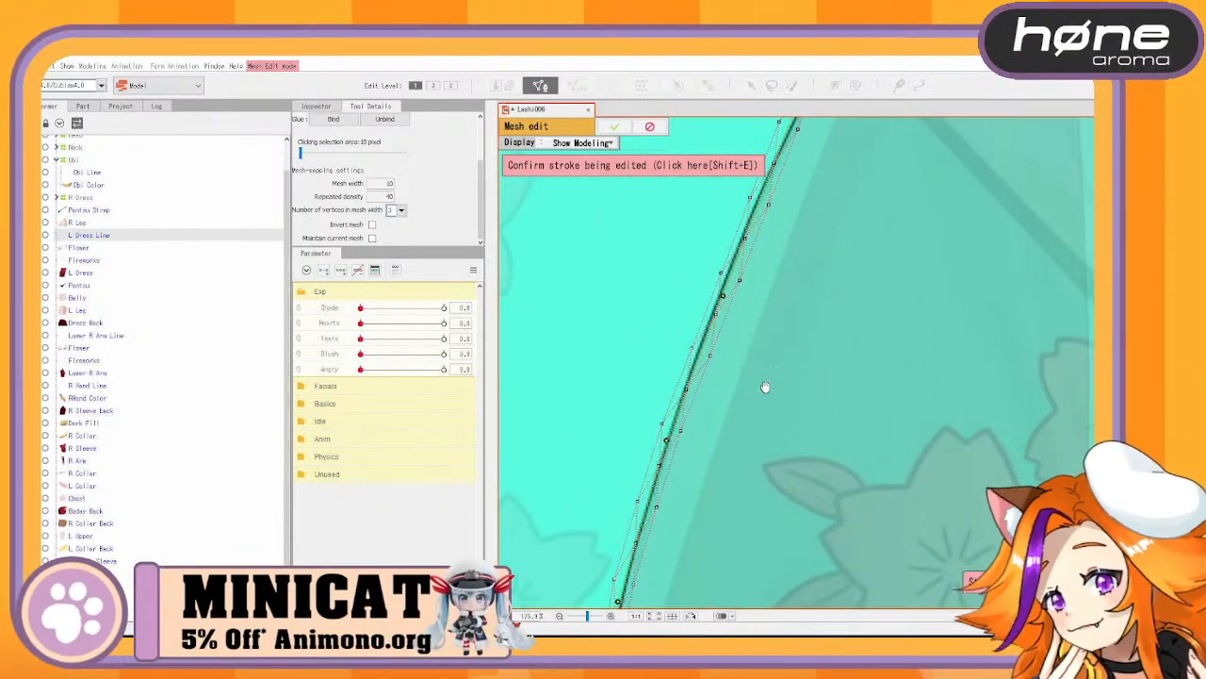
{"action": "left_click_drag", "start_coordinate": [767, 374], "coordinate": [689, 596]}
{"action": "mouse_move", "coordinate": [737, 368]}
{"action": "left_mouse_down"}
{"action": "mouse_move", "coordinate": [737, 456]}
{"action": "mouse_move", "coordinate": [705, 427]}
{"action": "left_mouse_up"}
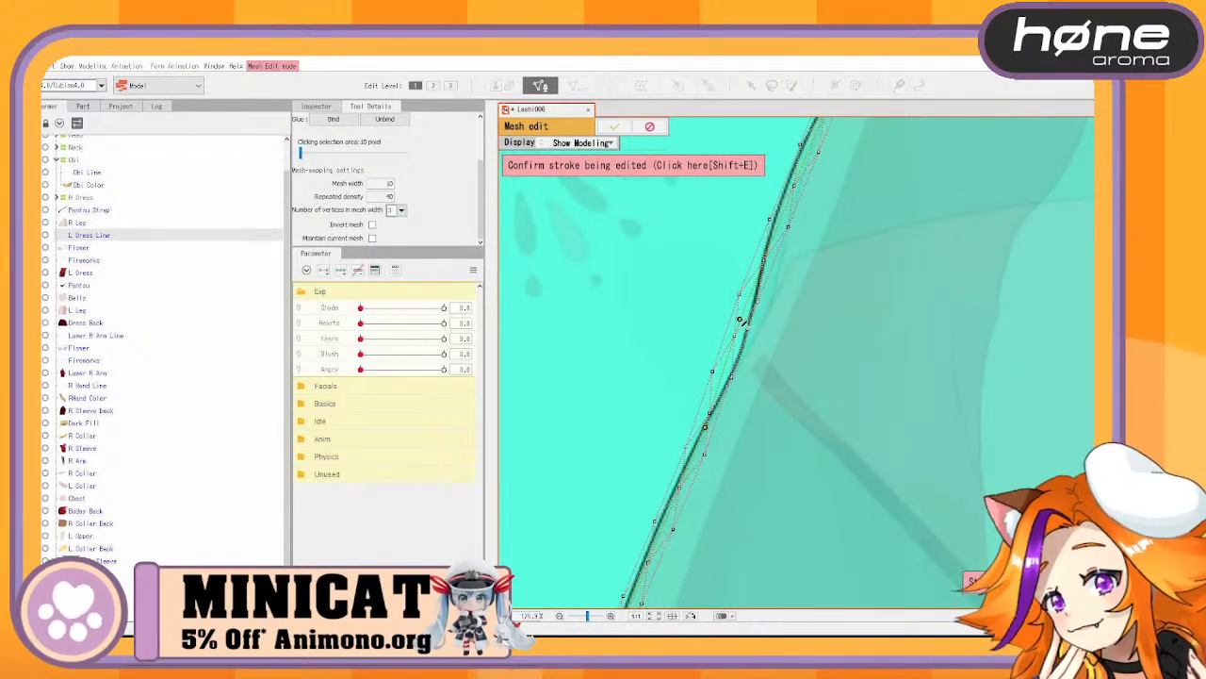
{"action": "left_click_drag", "start_coordinate": [741, 322], "coordinate": [763, 269]}
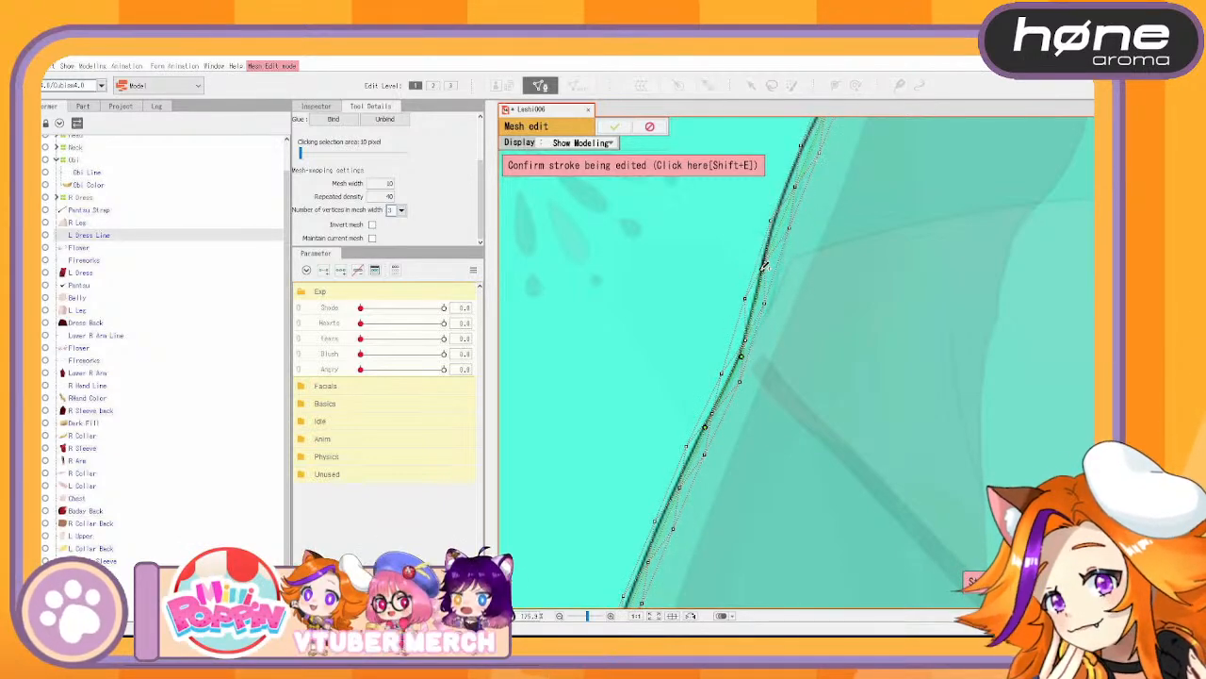
Fit the stroke to the upper part of the left edge, adjusting its control points up to the bend below the waist
{"action": "left_click_drag", "start_coordinate": [845, 265], "coordinate": [843, 469]}
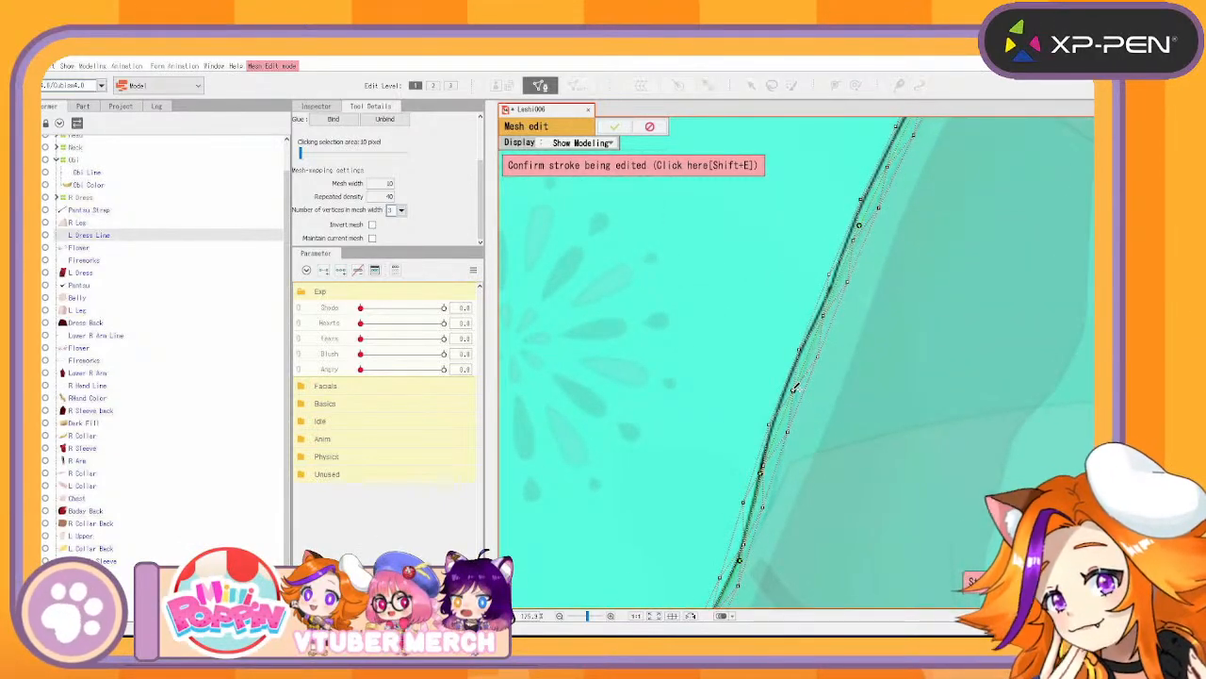
{"action": "left_click_drag", "start_coordinate": [791, 387], "coordinate": [786, 384]}
{"action": "mouse_move", "coordinate": [860, 318]}
{"action": "left_mouse_down"}
{"action": "mouse_move", "coordinate": [803, 488]}
{"action": "mouse_move", "coordinate": [806, 473]}
{"action": "left_mouse_up"}
{"action": "left_click", "coordinate": [773, 450]}
{"action": "left_click_drag", "start_coordinate": [834, 351], "coordinate": [780, 513]}
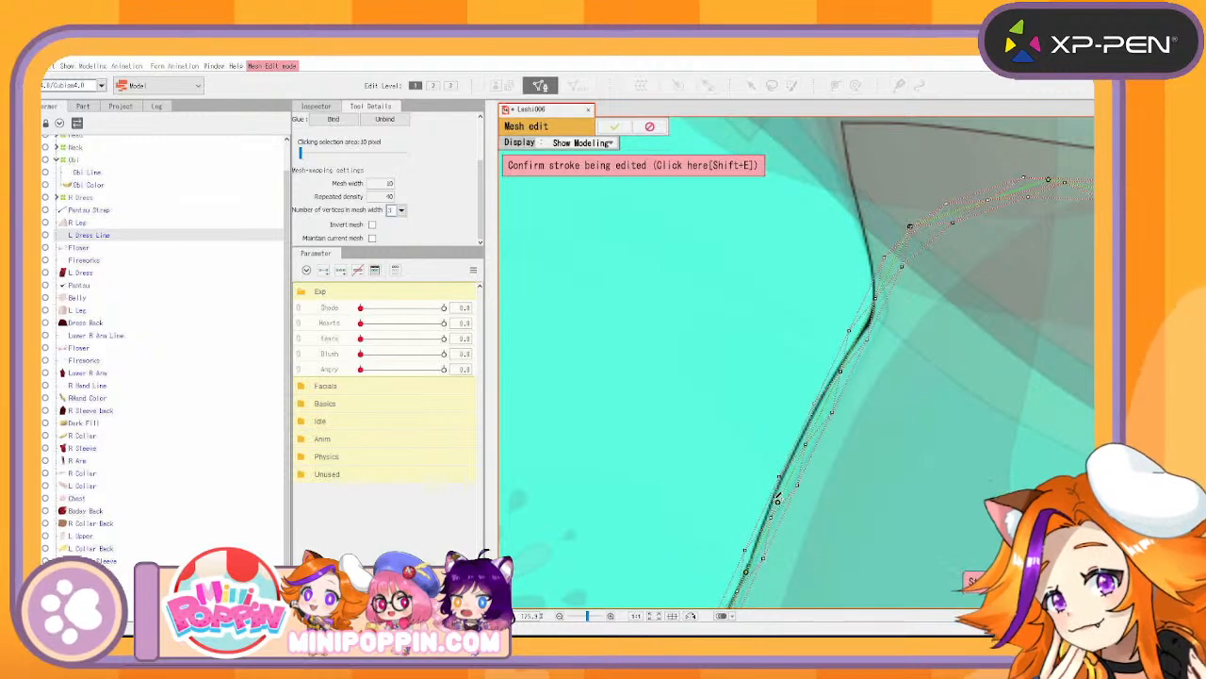
{"action": "left_click", "coordinate": [774, 490]}
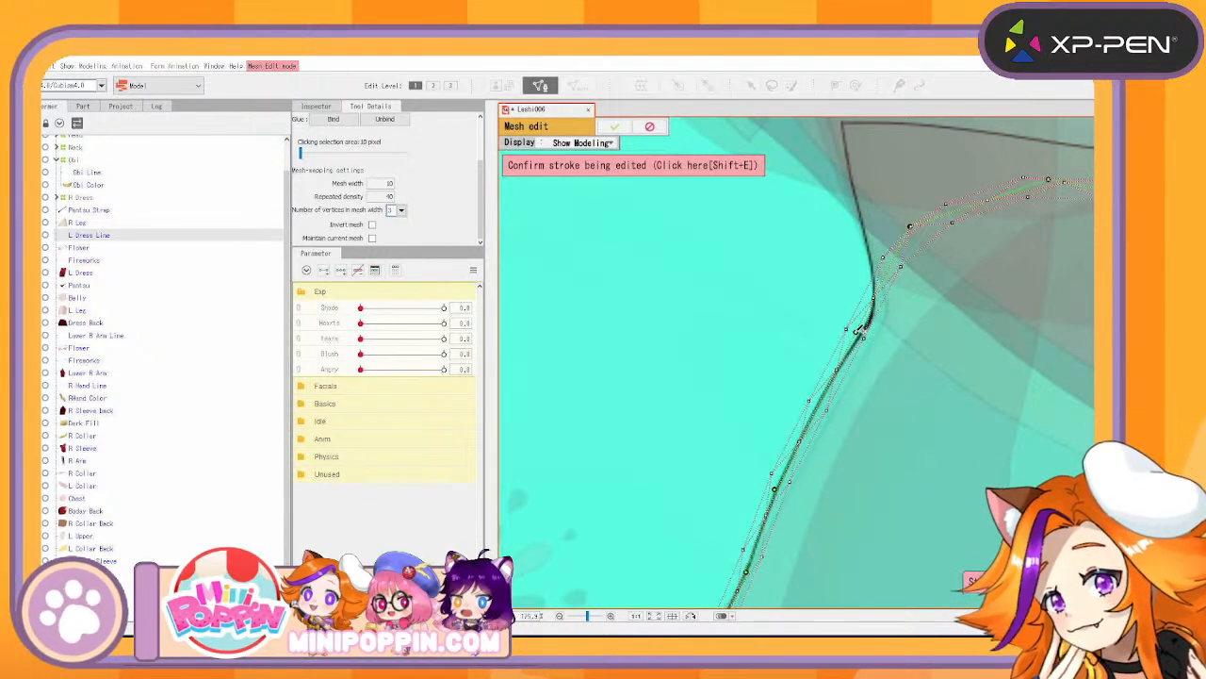
{"action": "left_click", "coordinate": [861, 331]}
Move the stroke's control points onto the upper-left waist corner and fit the short segments on both sides of it
{"action": "left_click_drag", "start_coordinate": [931, 326], "coordinate": [895, 505]}
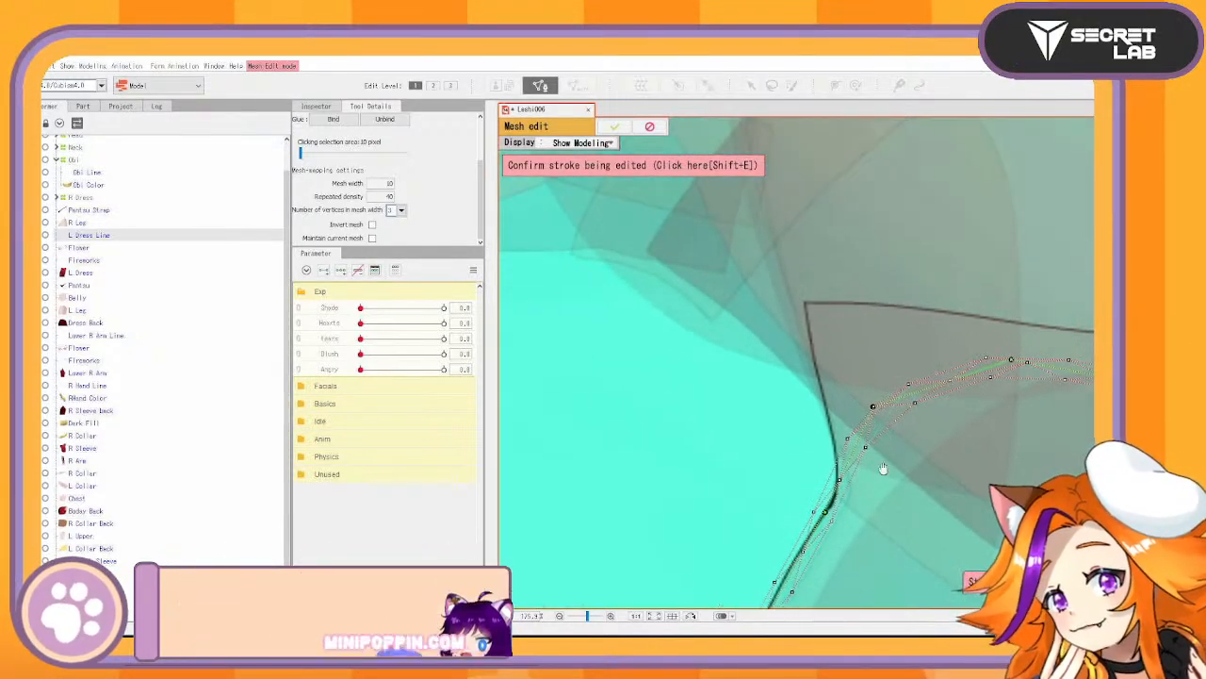
{"action": "mouse_move", "coordinate": [873, 405]}
{"action": "left_mouse_down"}
{"action": "mouse_move", "coordinate": [832, 321]}
{"action": "mouse_move", "coordinate": [803, 299]}
{"action": "left_mouse_up"}
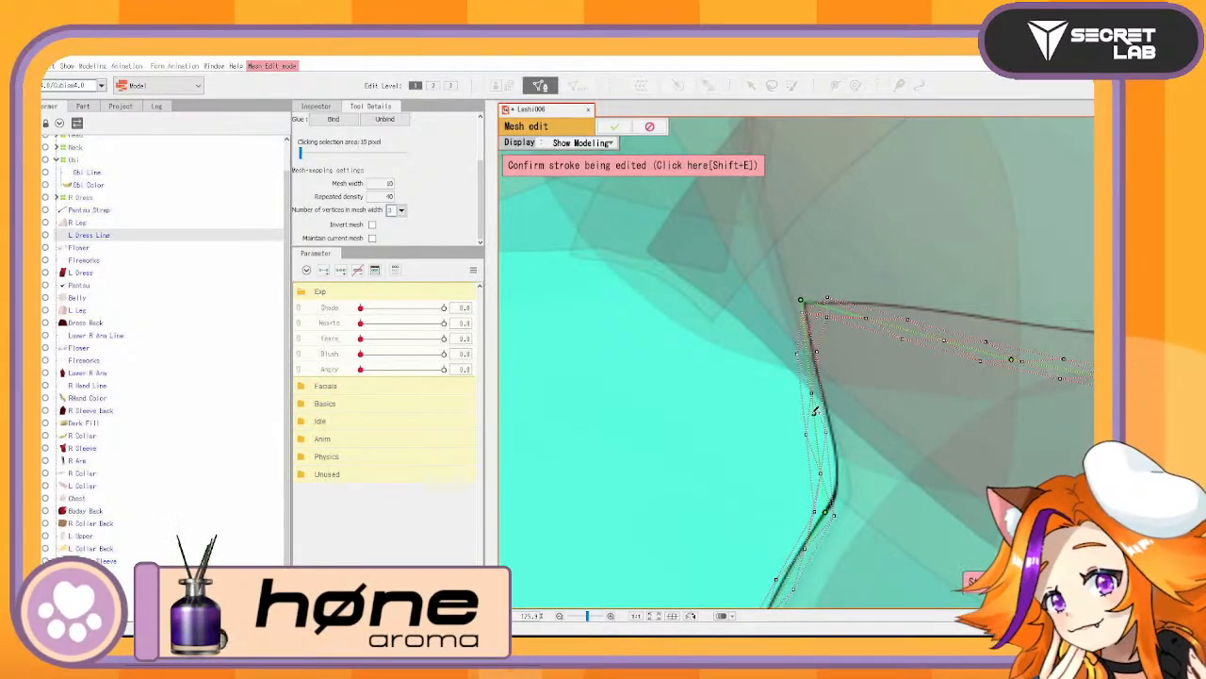
{"action": "left_click_drag", "start_coordinate": [821, 410], "coordinate": [839, 456]}
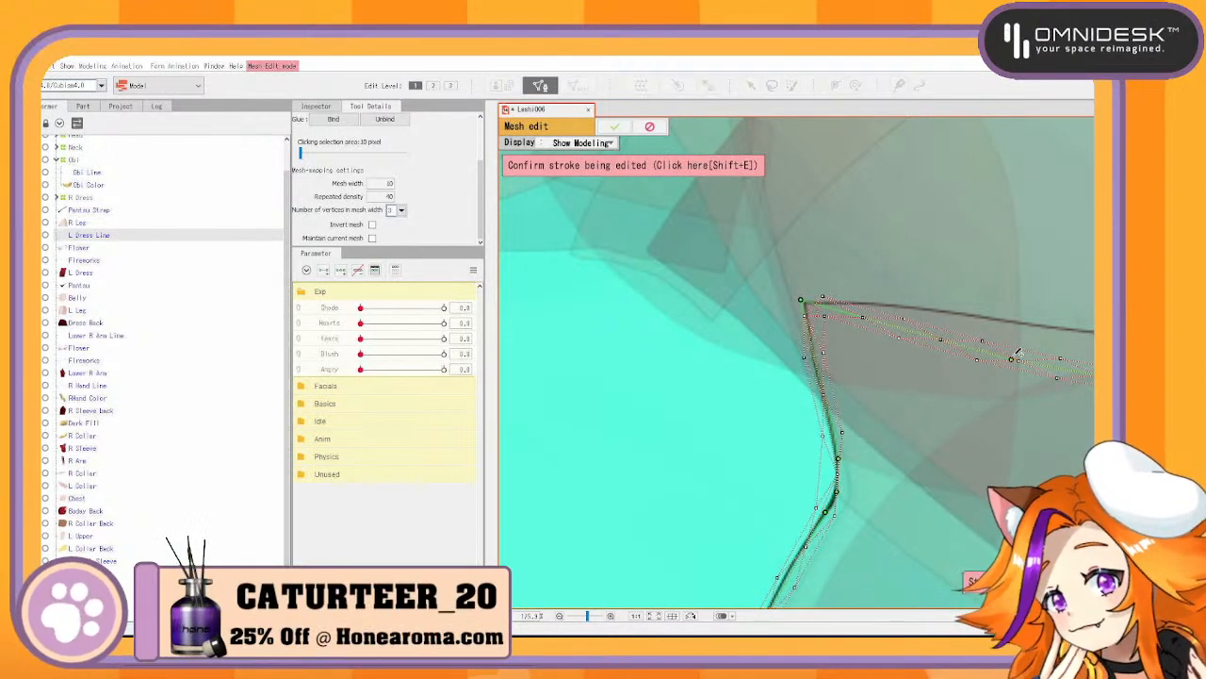
{"action": "left_click_drag", "start_coordinate": [962, 300], "coordinate": [957, 307]}
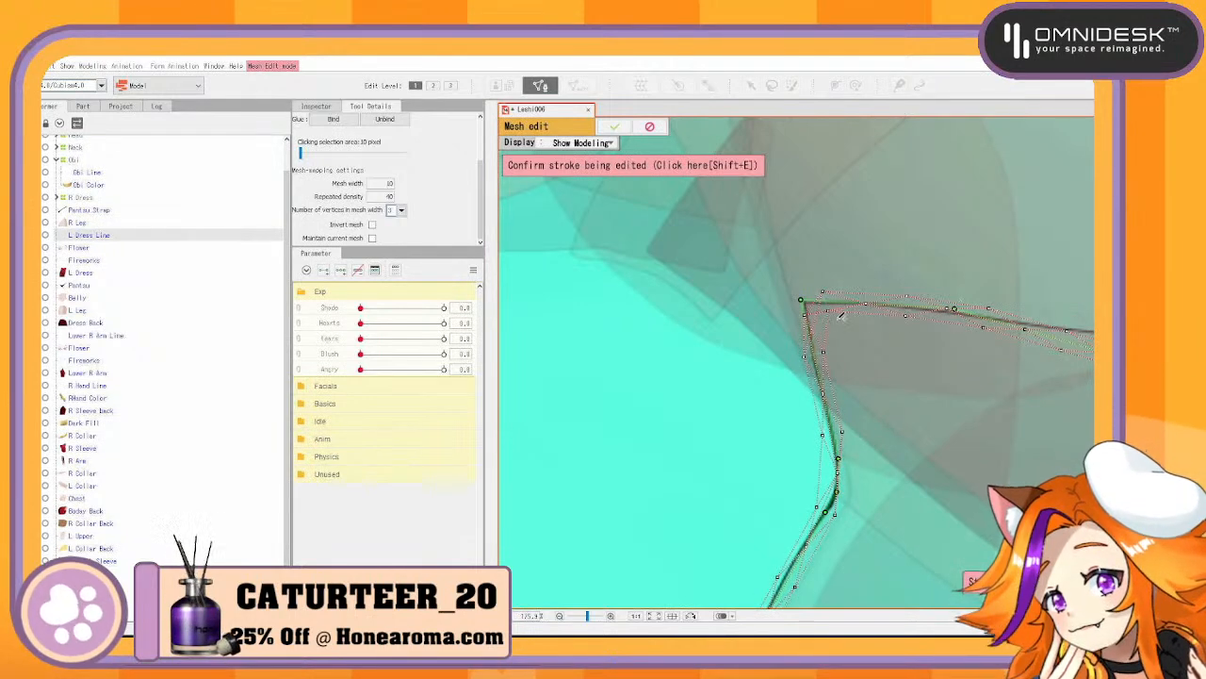
Raise the stroke's control points along the waist edge so the mesh follows the drawn top line
{"action": "left_click_drag", "start_coordinate": [977, 353], "coordinate": [654, 358]}
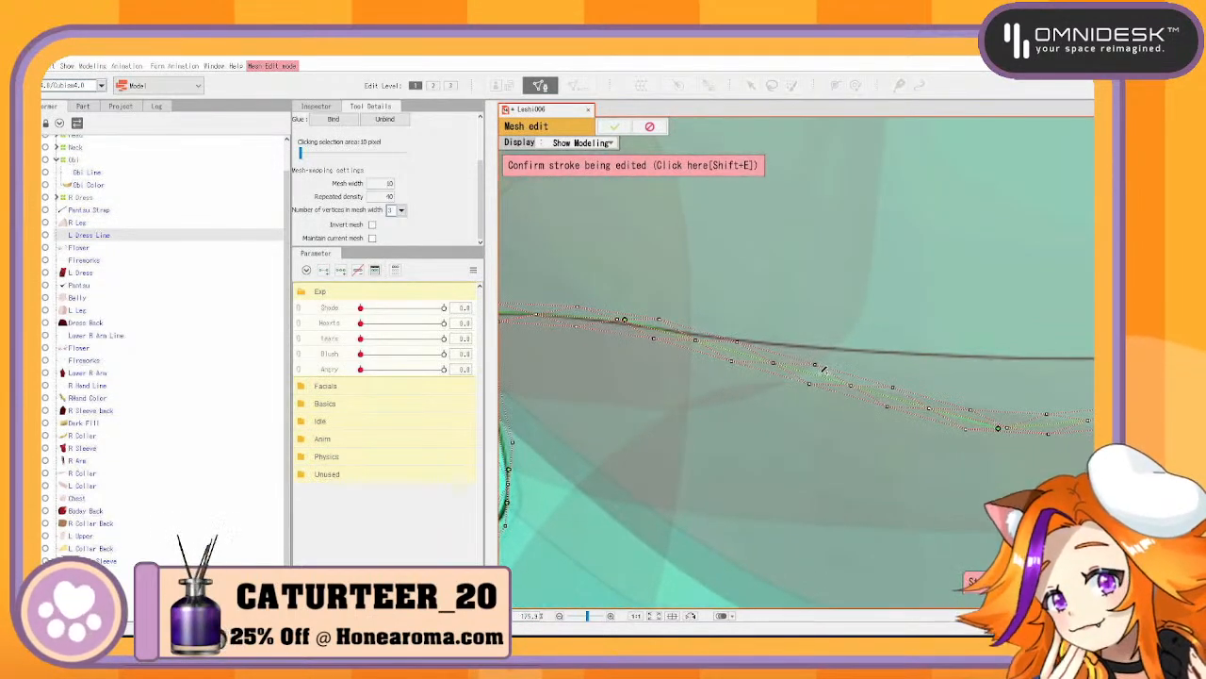
{"action": "left_click_drag", "start_coordinate": [860, 385], "coordinate": [847, 347]}
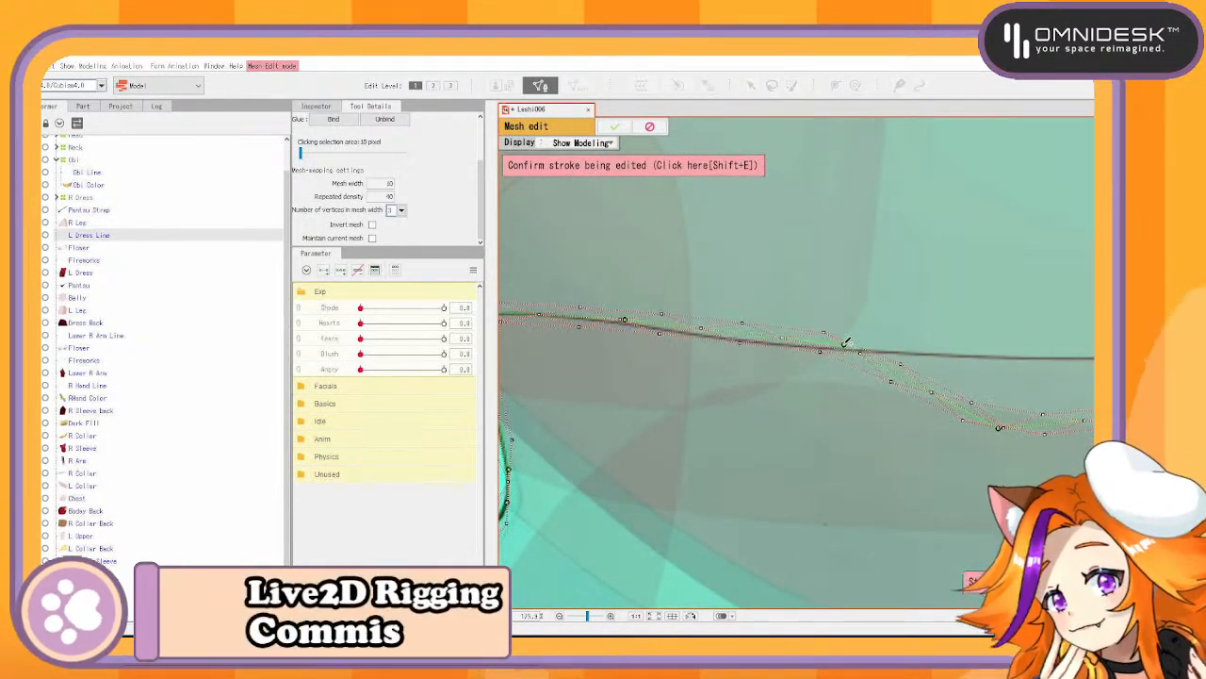
{"action": "left_click_drag", "start_coordinate": [998, 419], "coordinate": [999, 366]}
{"action": "key", "text": "ctrl+z"}
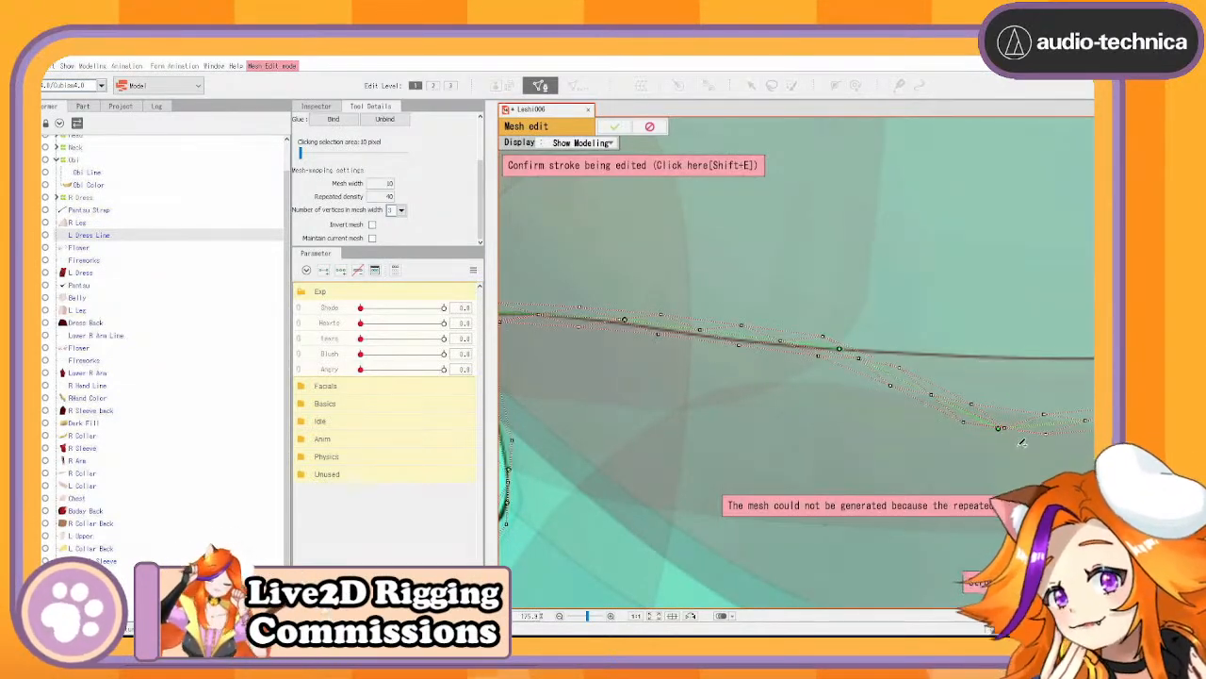
{"action": "left_click_drag", "start_coordinate": [1000, 421], "coordinate": [991, 358]}
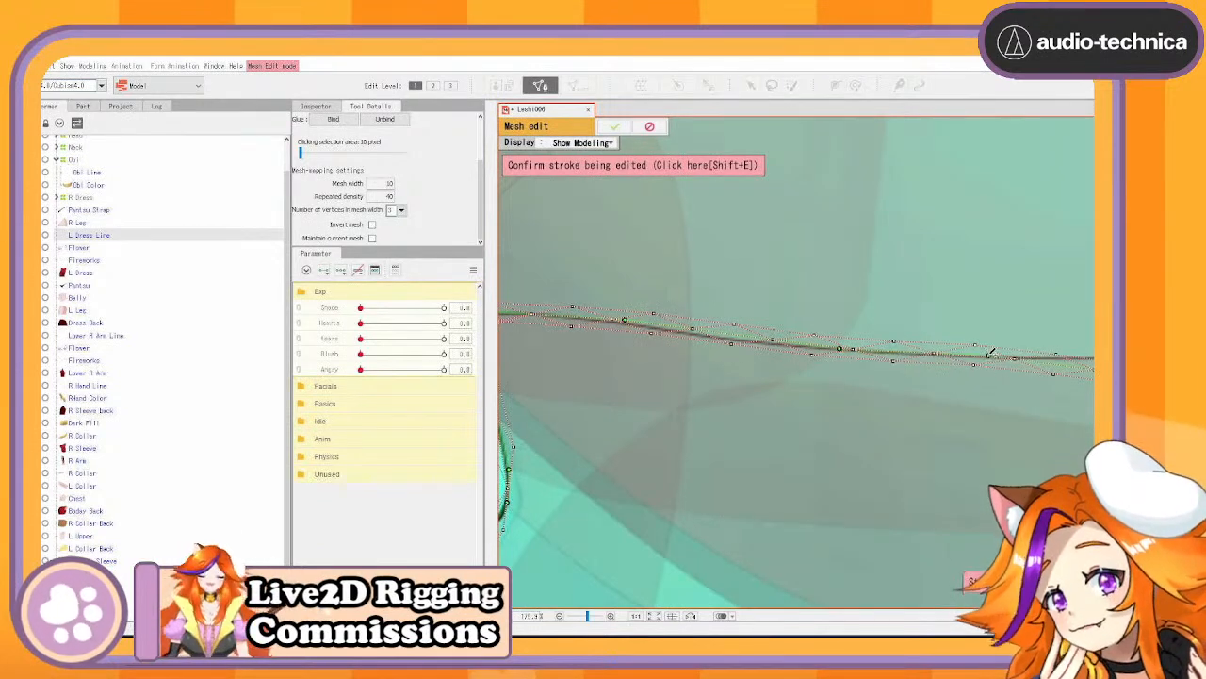
{"action": "left_click_drag", "start_coordinate": [1189, 432], "coordinate": [758, 484]}
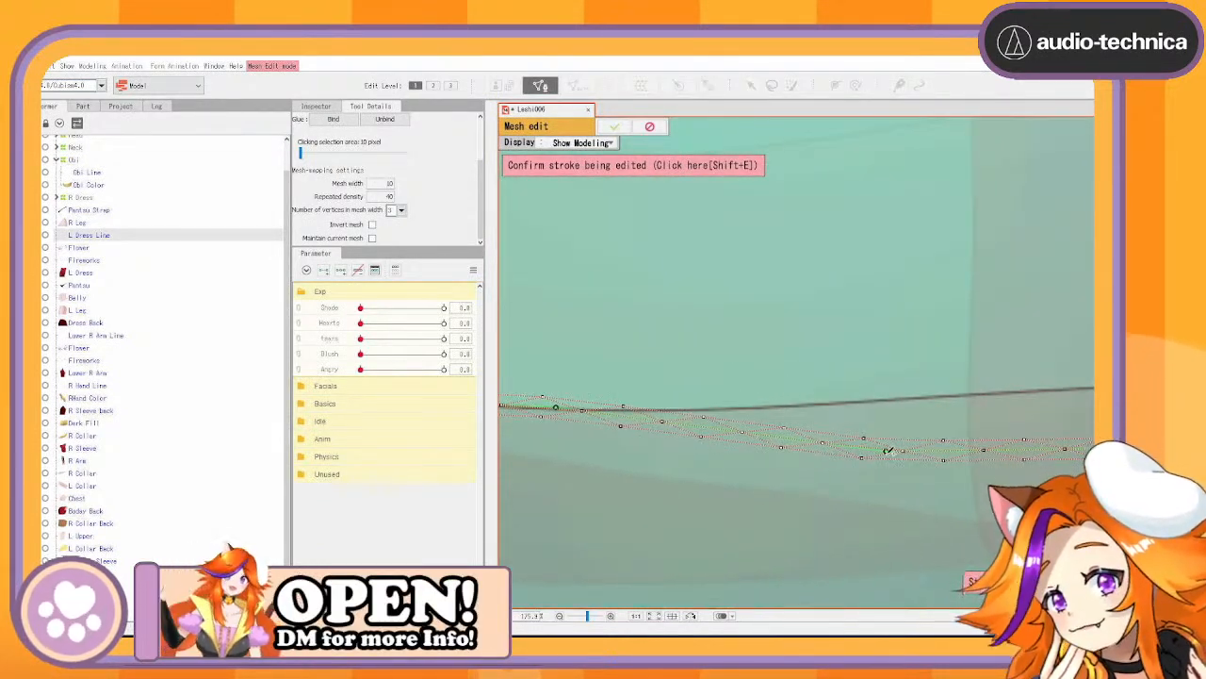
{"action": "left_click_drag", "start_coordinate": [887, 451], "coordinate": [871, 401]}
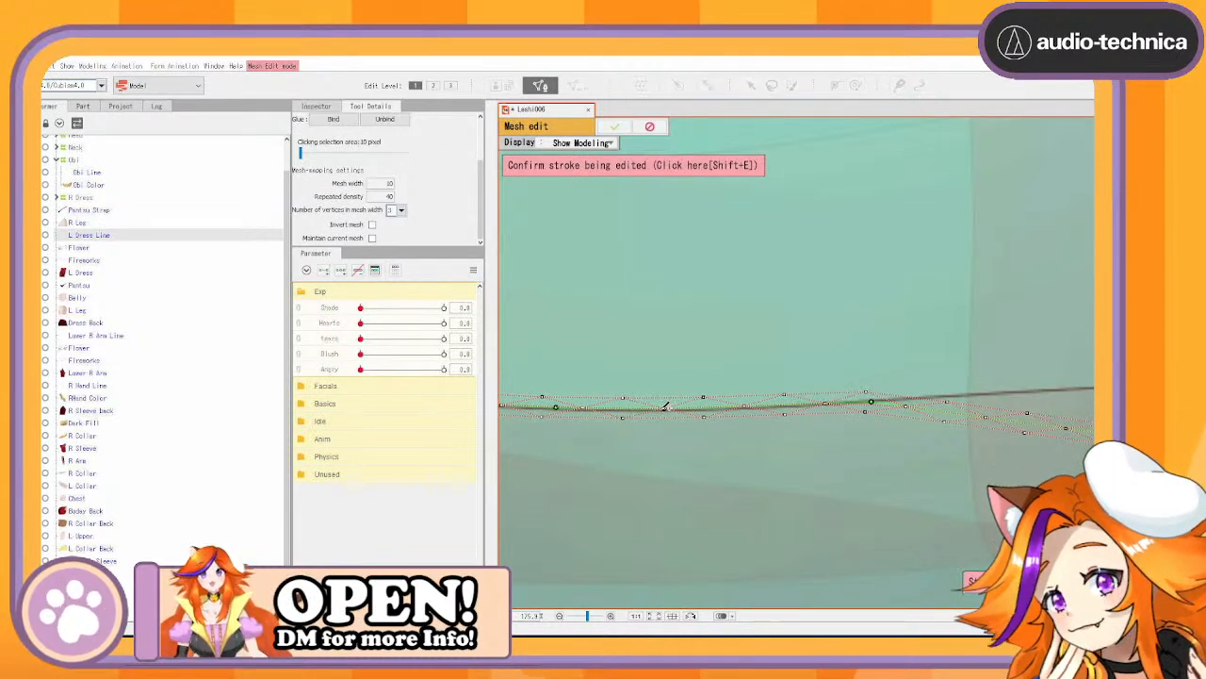
Place a stroke control point on the upper-right waist corner and fit the top segment leading to it
{"action": "left_click_drag", "start_coordinate": [928, 462], "coordinate": [647, 484]}
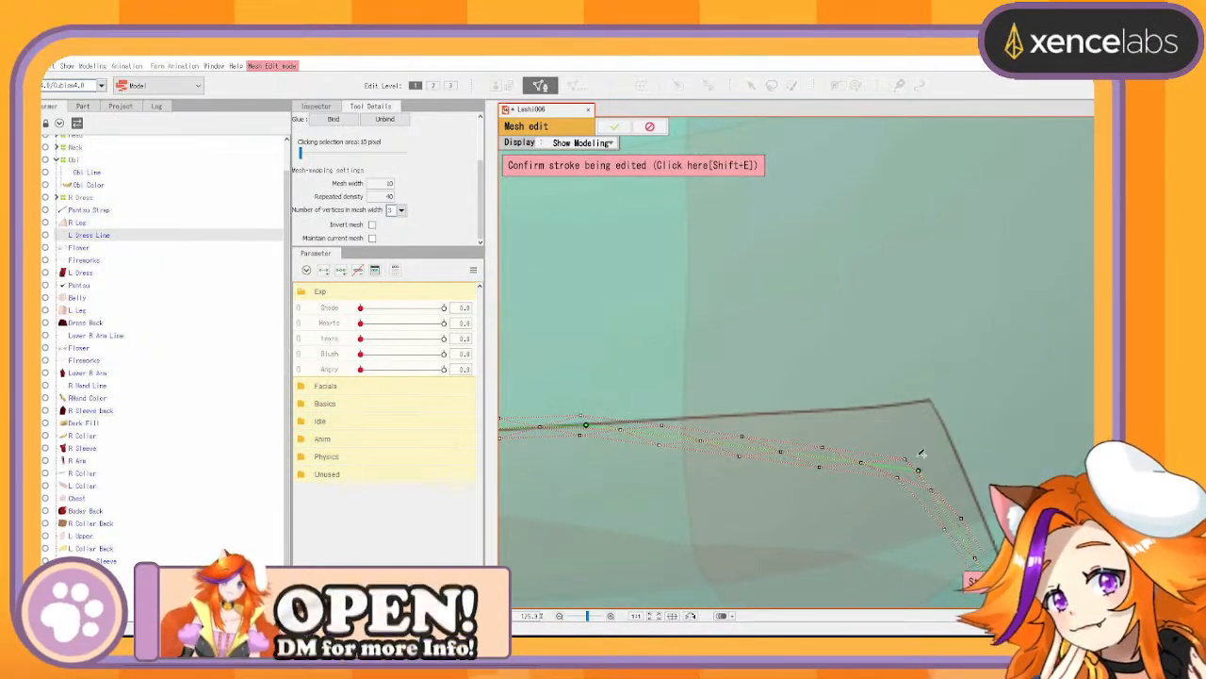
{"action": "left_click_drag", "start_coordinate": [920, 410], "coordinate": [930, 399]}
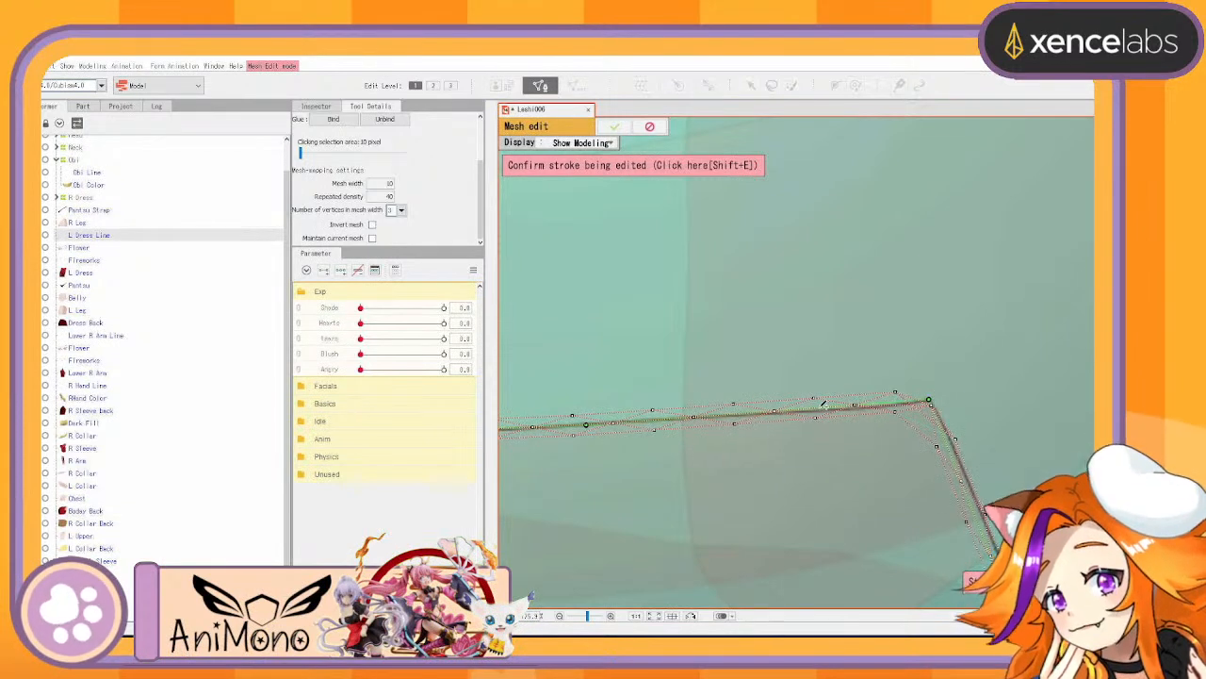
{"action": "left_click_drag", "start_coordinate": [759, 411], "coordinate": [760, 416]}
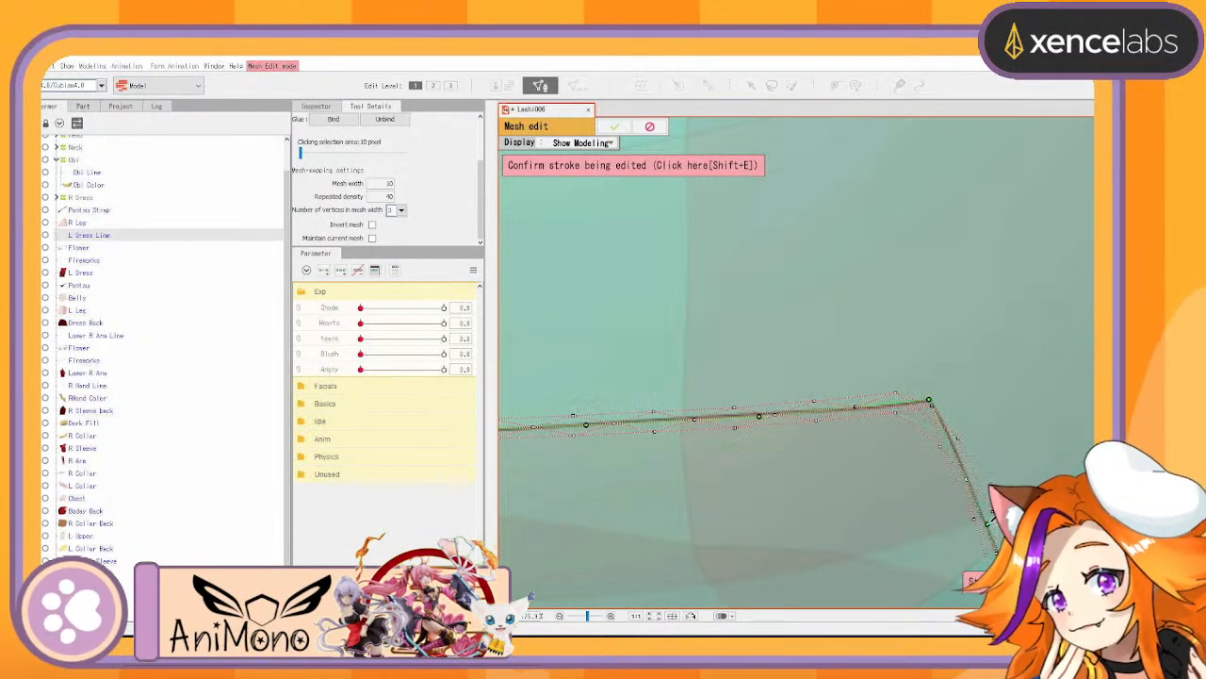
Fit the stroke from the upper-right waist corner around the outward bend, placing its control points on the drawn right edge
{"action": "left_click_drag", "start_coordinate": [987, 519], "coordinate": [848, 354]}
{"action": "left_click_drag", "start_coordinate": [893, 430], "coordinate": [892, 405]}
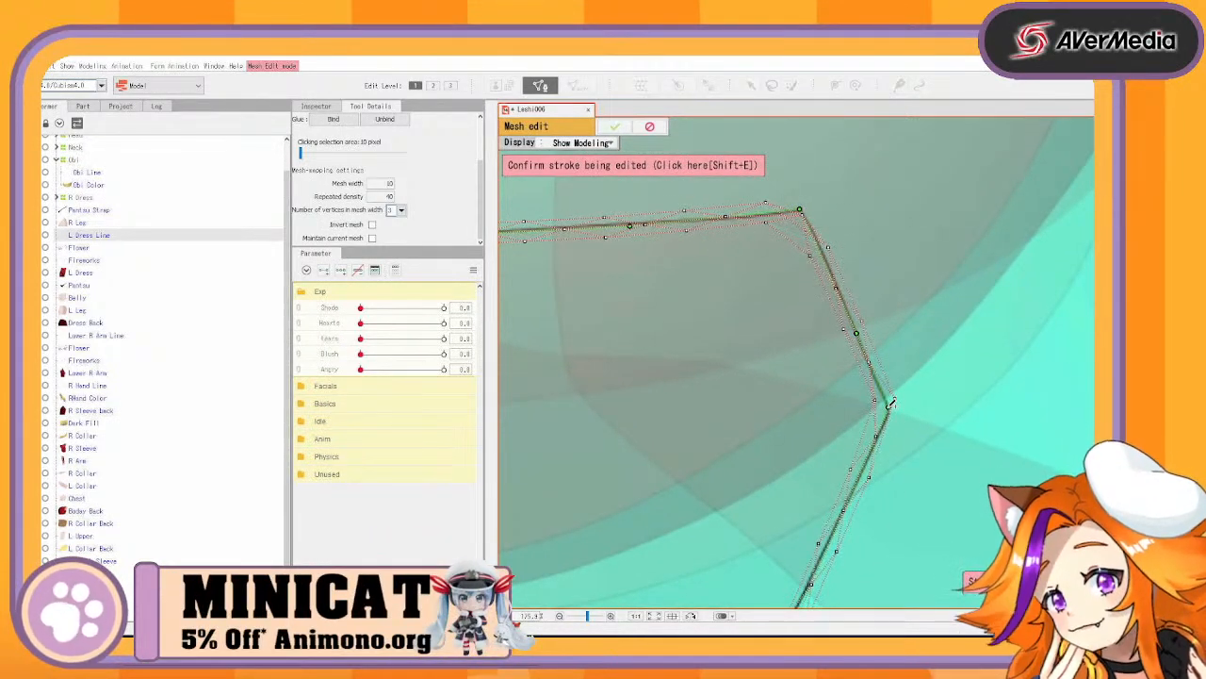
{"action": "left_click_drag", "start_coordinate": [904, 495], "coordinate": [930, 368]}
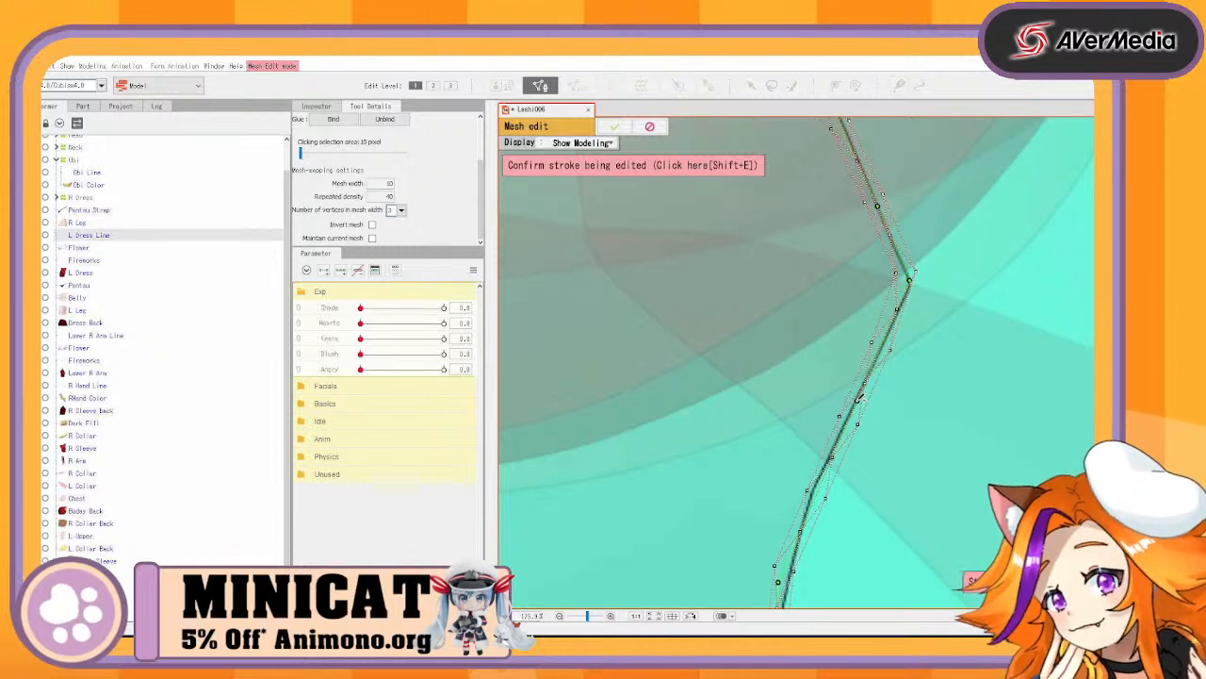
{"action": "mouse_move", "coordinate": [900, 519]}
{"action": "left_mouse_down"}
{"action": "mouse_move", "coordinate": [904, 424]}
{"action": "mouse_move", "coordinate": [934, 351]}
{"action": "left_mouse_up"}
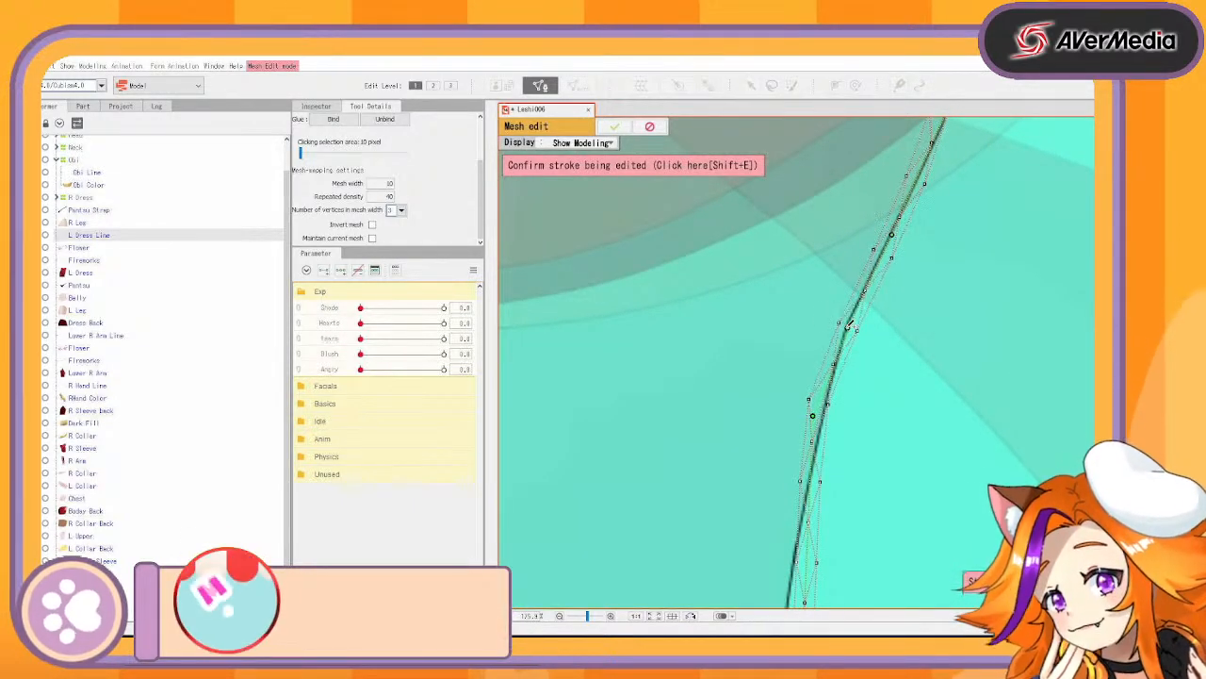
Align the stroke's control points with the upper part of the right edge, below the bend
{"action": "mouse_move", "coordinate": [812, 416]}
{"action": "left_mouse_down"}
{"action": "mouse_move", "coordinate": [894, 412]}
{"action": "mouse_move", "coordinate": [948, 315]}
{"action": "mouse_move", "coordinate": [946, 284]}
{"action": "left_mouse_up"}
{"action": "left_click_drag", "start_coordinate": [853, 500], "coordinate": [823, 497]}
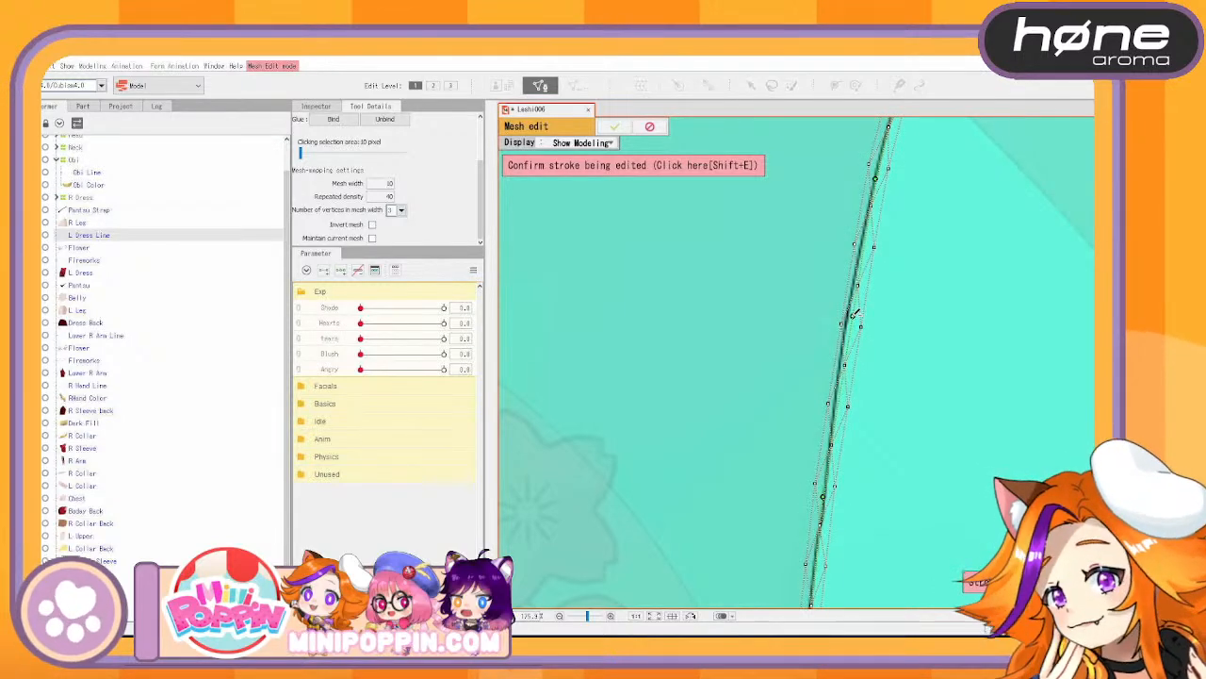
{"action": "left_click_drag", "start_coordinate": [852, 312], "coordinate": [849, 308]}
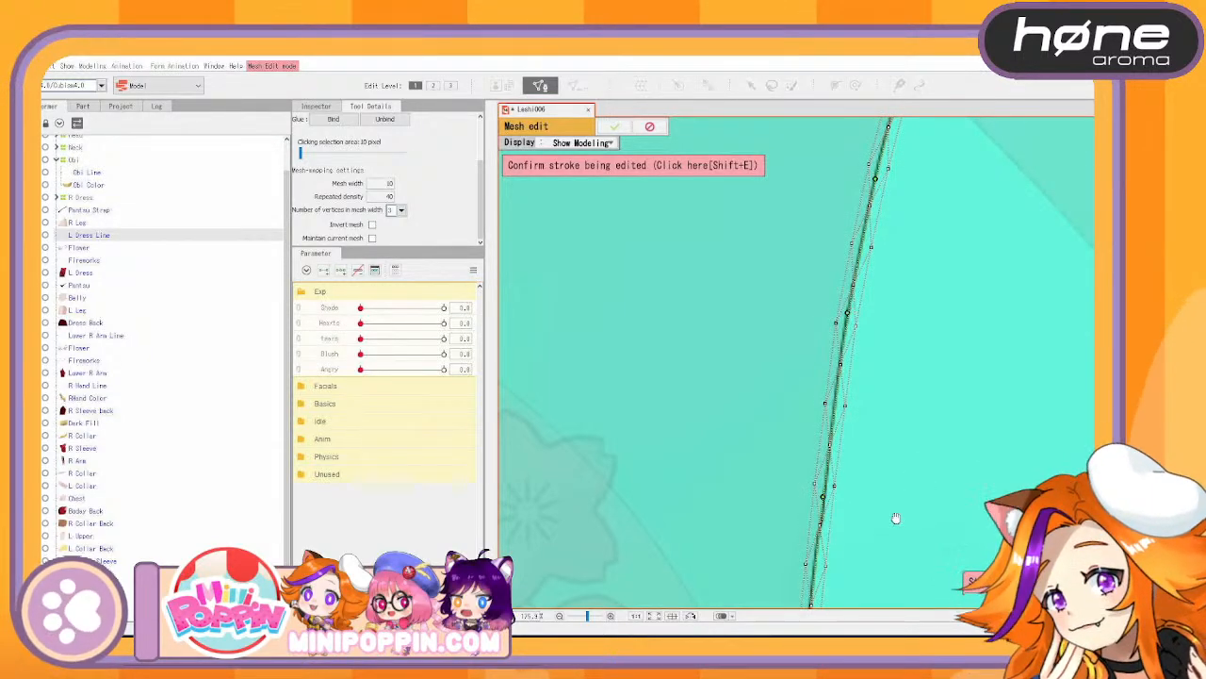
{"action": "left_click_drag", "start_coordinate": [904, 525], "coordinate": [895, 272]}
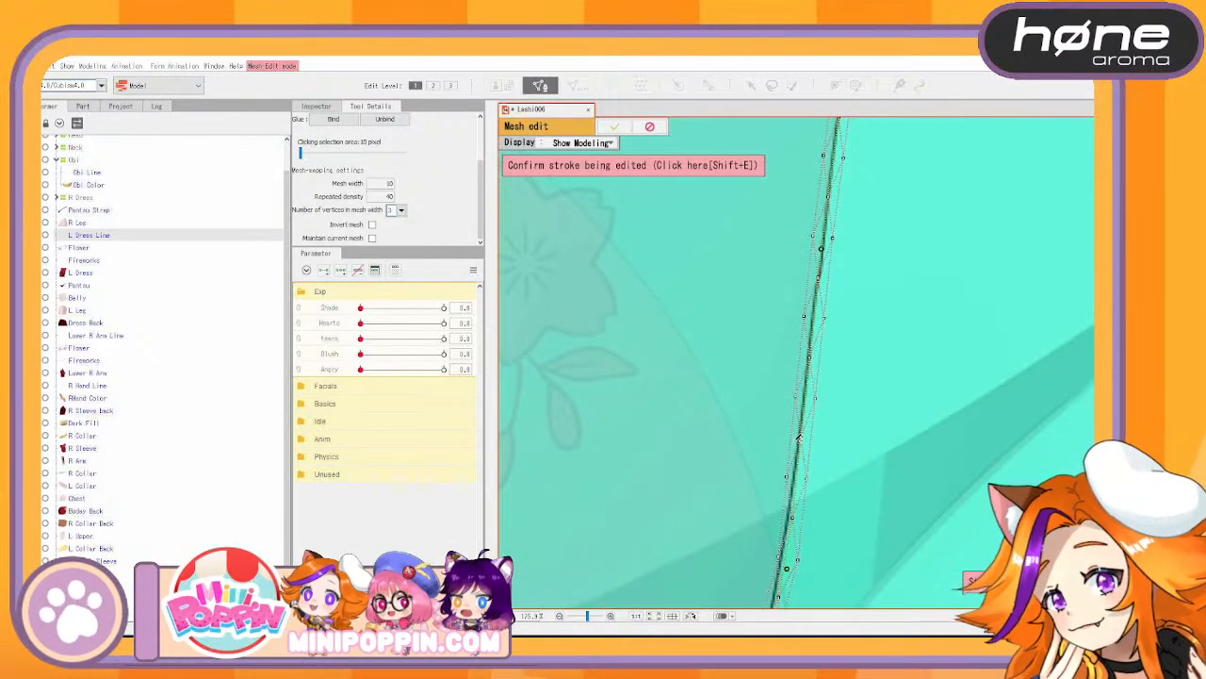
{"action": "left_click_drag", "start_coordinate": [848, 538], "coordinate": [870, 374]}
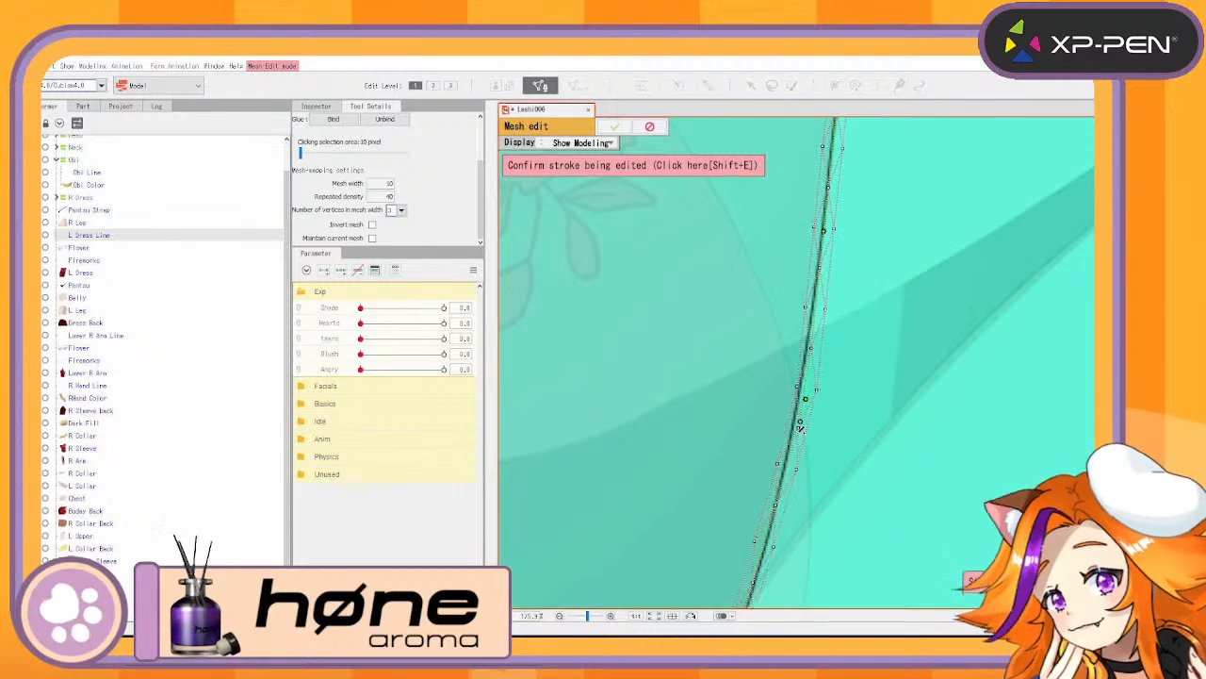
Shift the control points along the middle of the right edge onto the line where it curves inward
{"action": "left_click", "coordinate": [792, 474]}
{"action": "left_click_drag", "start_coordinate": [791, 473], "coordinate": [783, 481]}
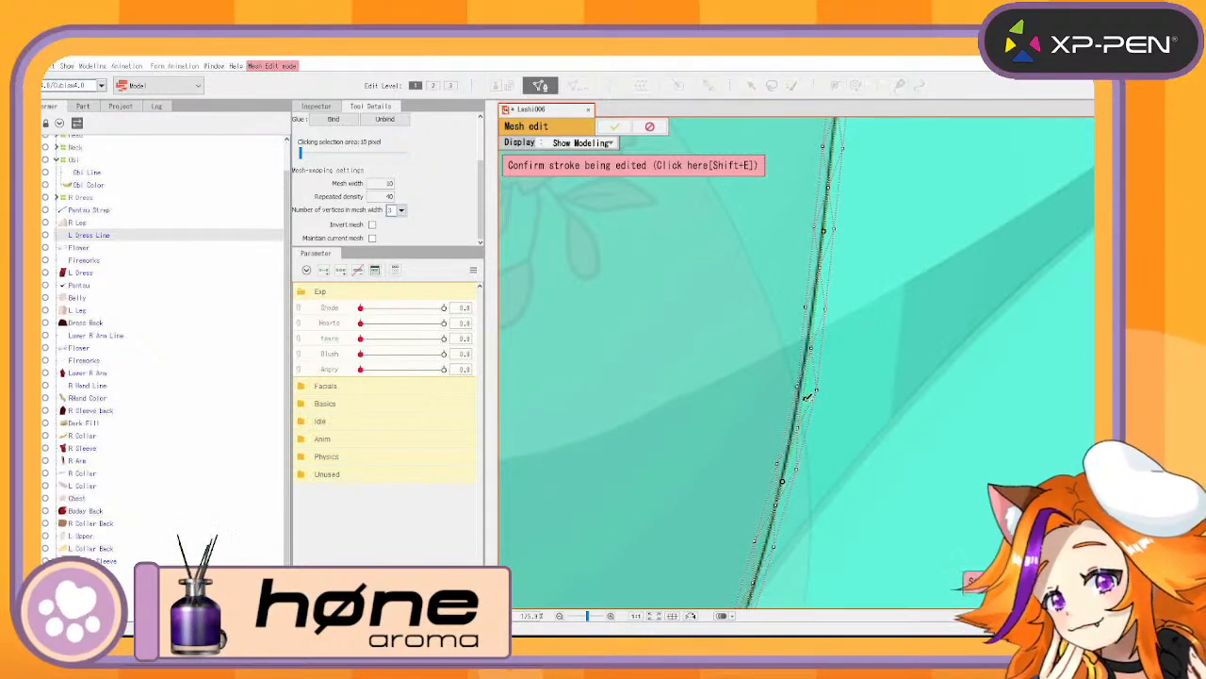
{"action": "left_click_drag", "start_coordinate": [805, 396], "coordinate": [799, 394]}
{"action": "left_click_drag", "start_coordinate": [831, 493], "coordinate": [896, 298]}
{"action": "mouse_move", "coordinate": [840, 521]}
{"action": "left_mouse_down"}
{"action": "mouse_move", "coordinate": [856, 330]}
{"action": "mouse_move", "coordinate": [804, 324]}
{"action": "left_mouse_up"}
{"action": "left_click_drag", "start_coordinate": [823, 541], "coordinate": [838, 322]}
{"action": "left_click_drag", "start_coordinate": [758, 297], "coordinate": [761, 300]}
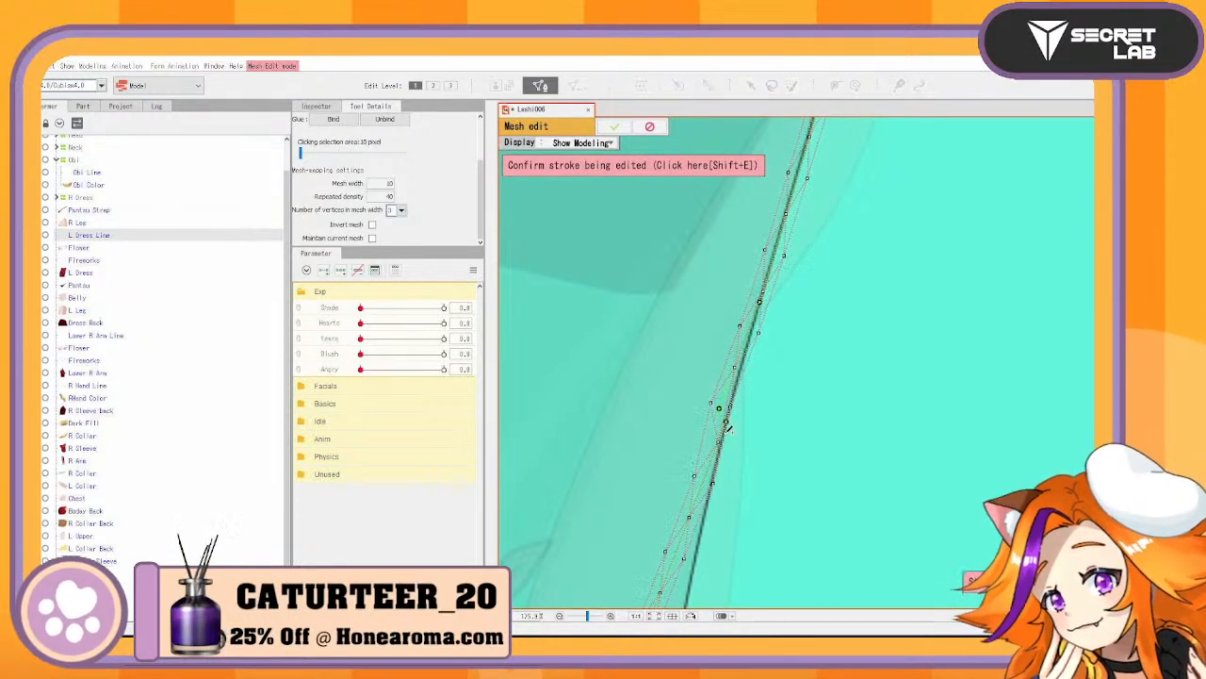
Fit the stroke to the lowest part of the right edge and place its end point at the canvas's bottom border
{"action": "left_click", "coordinate": [716, 485]}
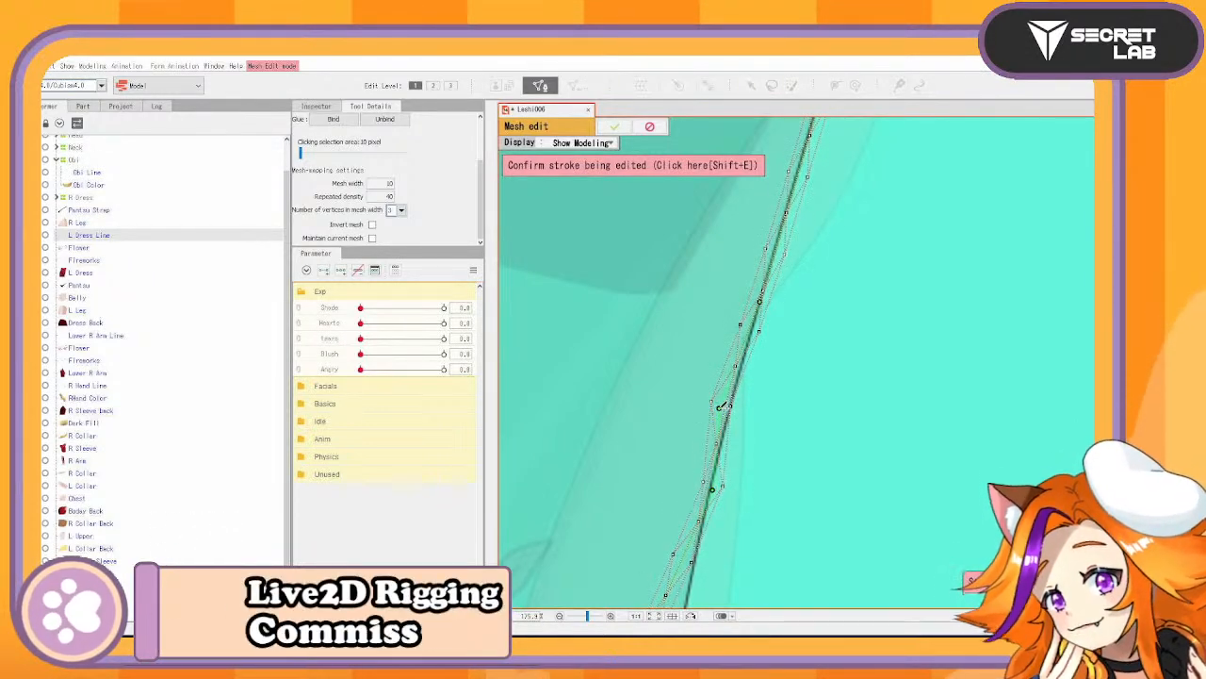
{"action": "left_click_drag", "start_coordinate": [719, 408], "coordinate": [727, 409]}
{"action": "left_click_drag", "start_coordinate": [858, 576], "coordinate": [940, 284]}
{"action": "left_click_drag", "start_coordinate": [727, 412], "coordinate": [762, 415]}
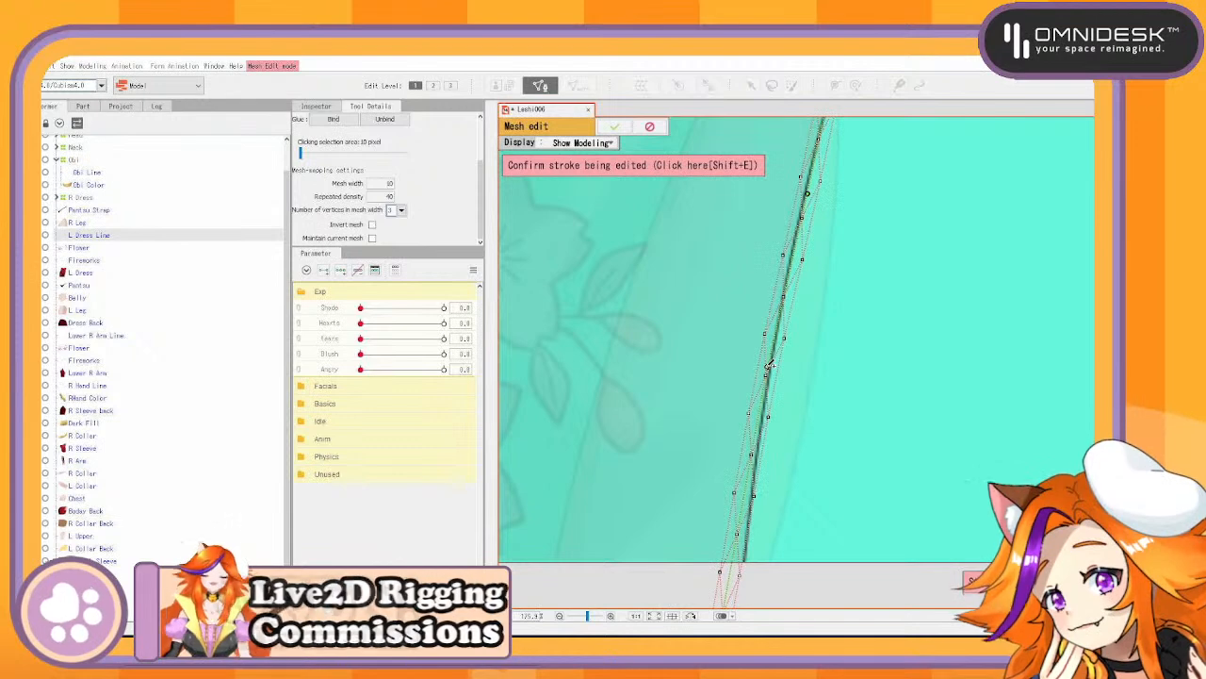
{"action": "left_click_drag", "start_coordinate": [805, 509], "coordinate": [816, 365]}
{"action": "left_click_drag", "start_coordinate": [729, 547], "coordinate": [756, 407]}
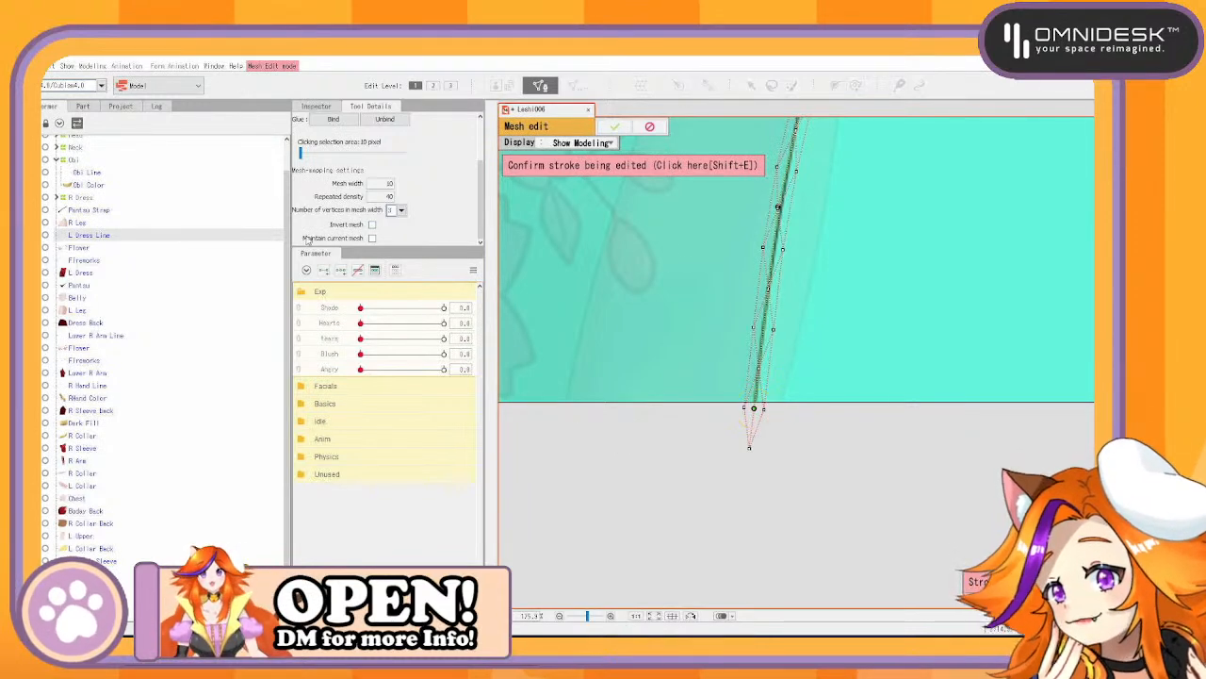
Set the stroke mesh's repeated density to 15
{"action": "scroll", "coordinate": [758, 286], "scroll_direction": "down", "scroll_amount": 2}
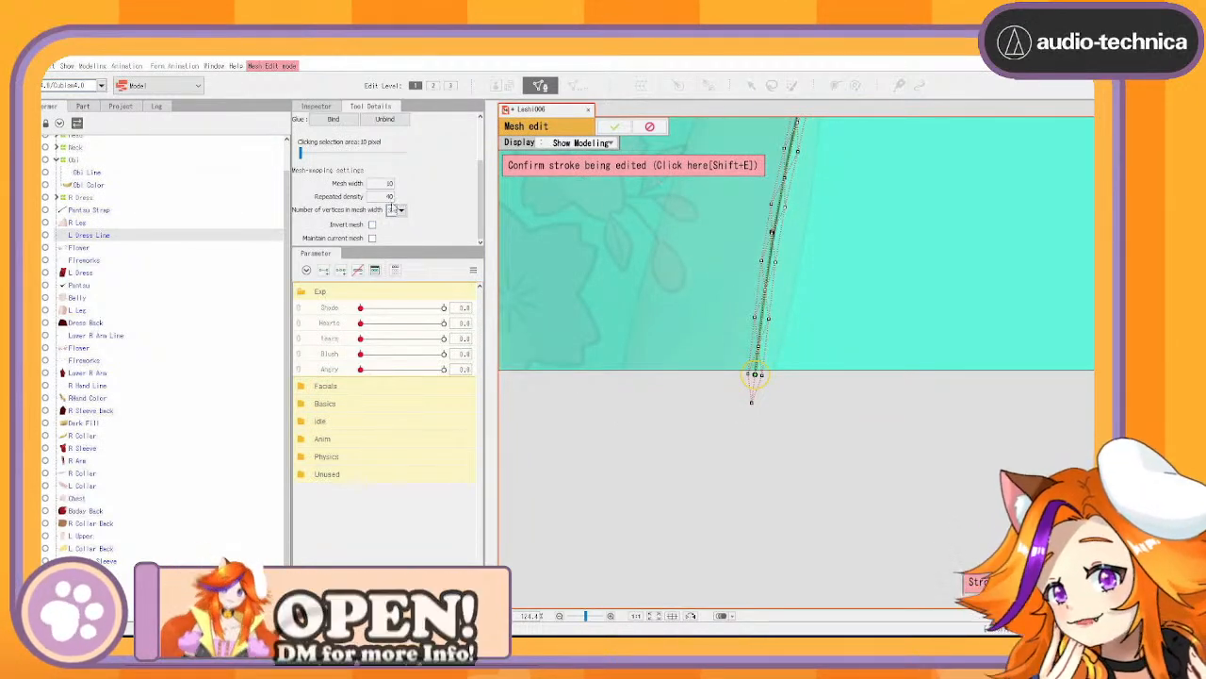
{"action": "double_click", "coordinate": [388, 197]}
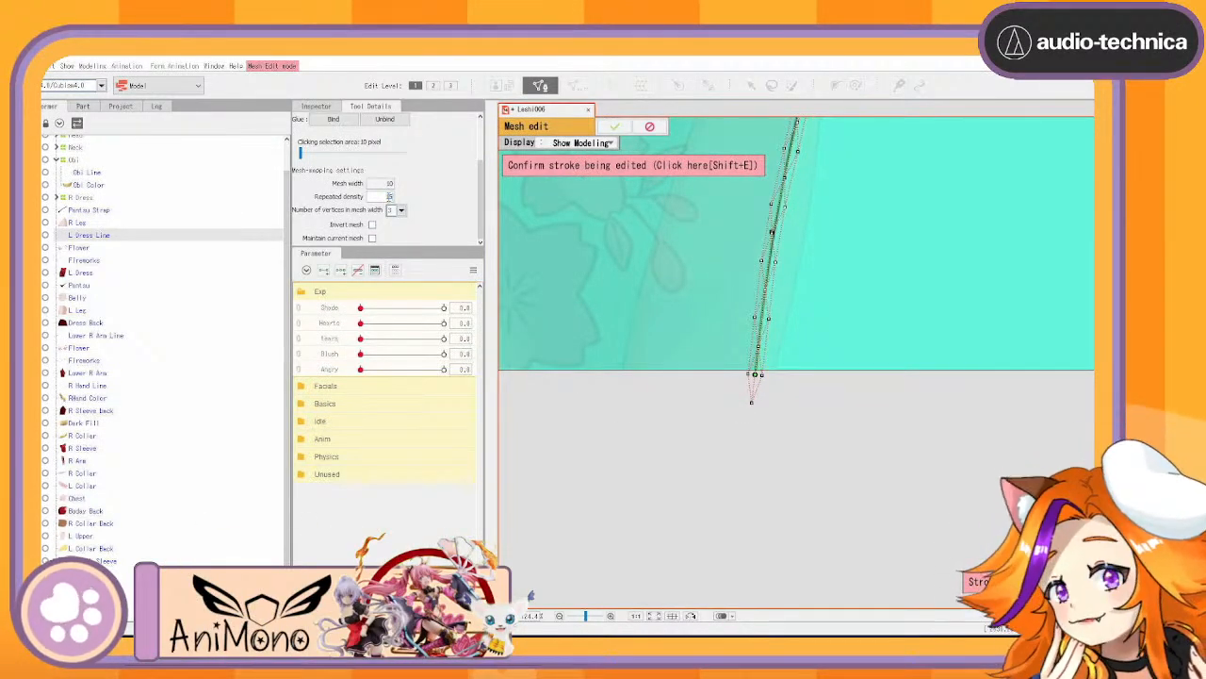
{"action": "key", "text": "Return"}
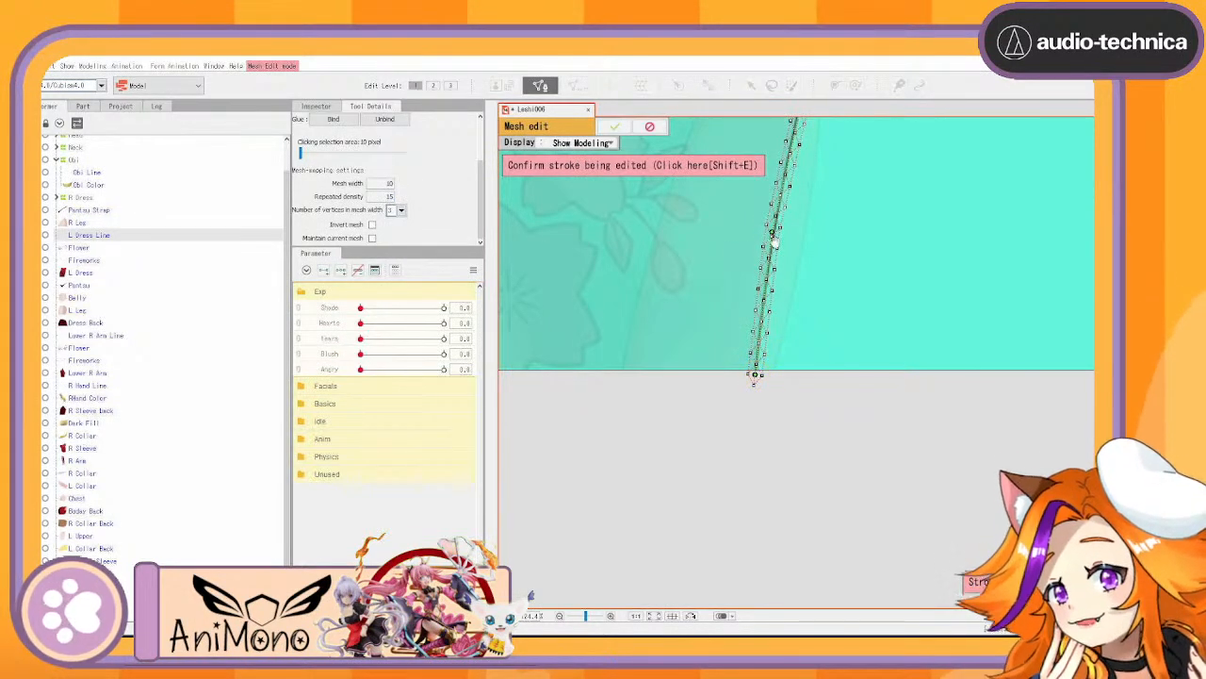
Check the denser mesh along the right edge, waist and left corner, and confirm L Dress Line's mesh edit
{"action": "left_click_drag", "start_coordinate": [773, 242], "coordinate": [786, 525]}
{"action": "left_click_drag", "start_coordinate": [792, 216], "coordinate": [834, 472]}
{"action": "mouse_move", "coordinate": [829, 160]}
{"action": "left_mouse_down"}
{"action": "mouse_move", "coordinate": [862, 302]}
{"action": "mouse_move", "coordinate": [833, 412]}
{"action": "left_mouse_up"}
{"action": "left_click_drag", "start_coordinate": [942, 153], "coordinate": [885, 369]}
{"action": "left_click_drag", "start_coordinate": [542, 337], "coordinate": [801, 396]}
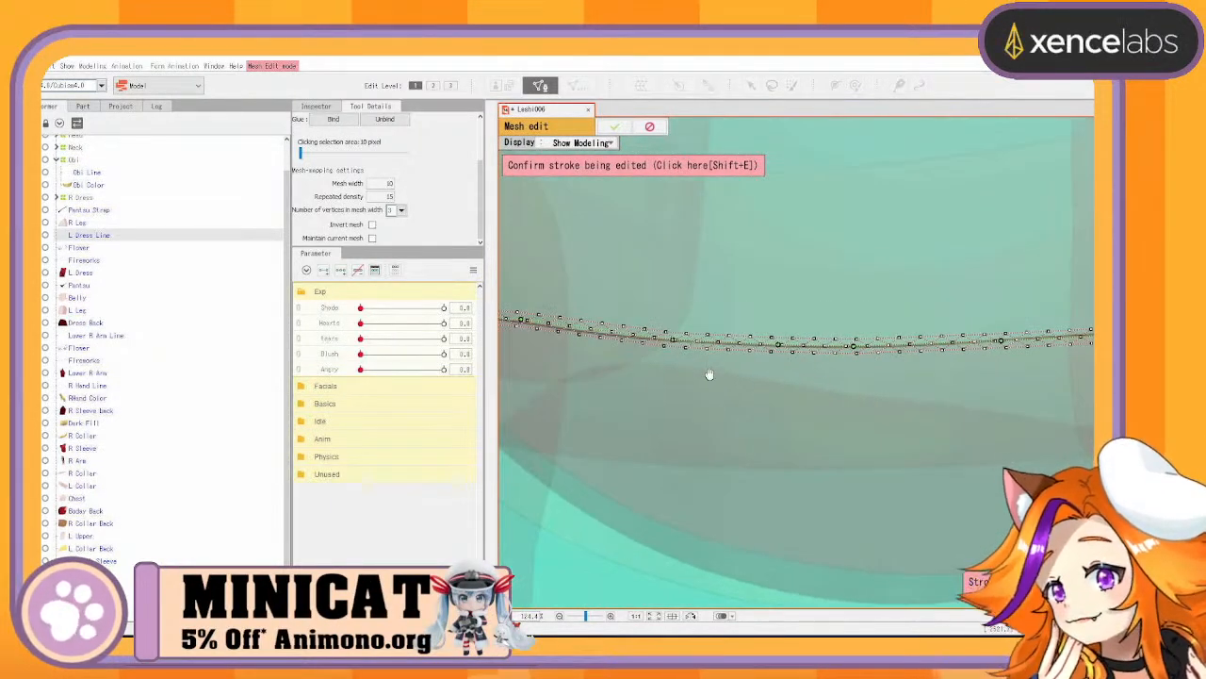
{"action": "left_click_drag", "start_coordinate": [556, 381], "coordinate": [970, 435]}
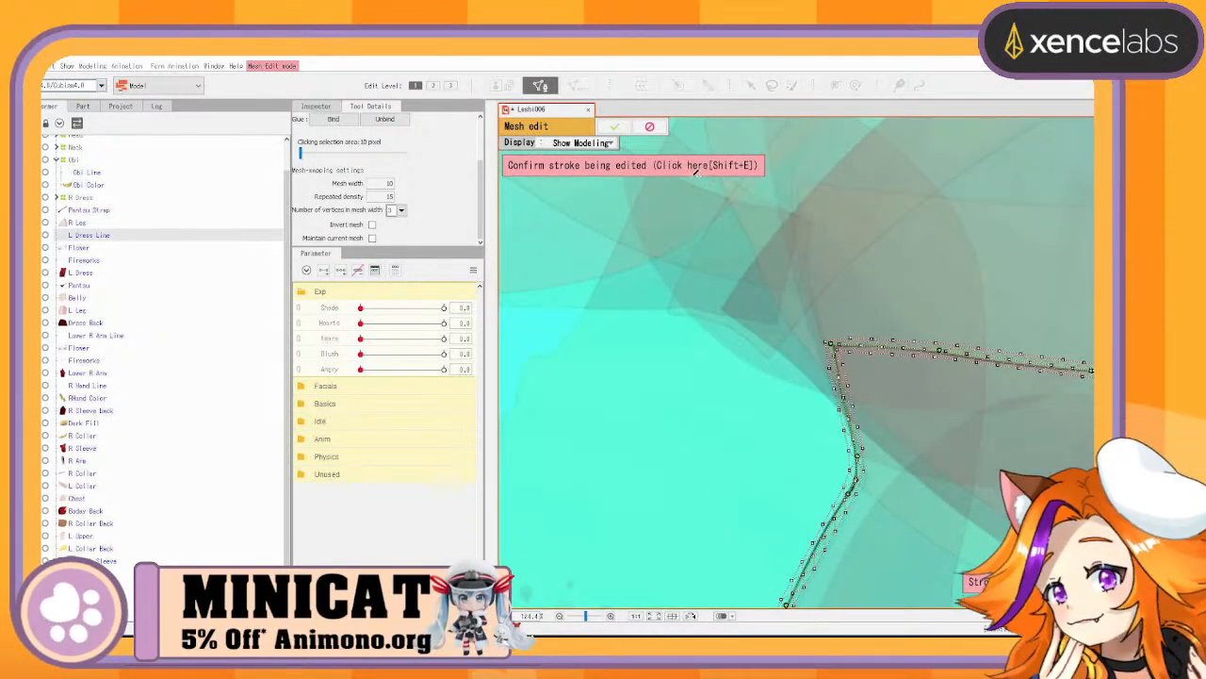
{"action": "left_click", "coordinate": [619, 129]}
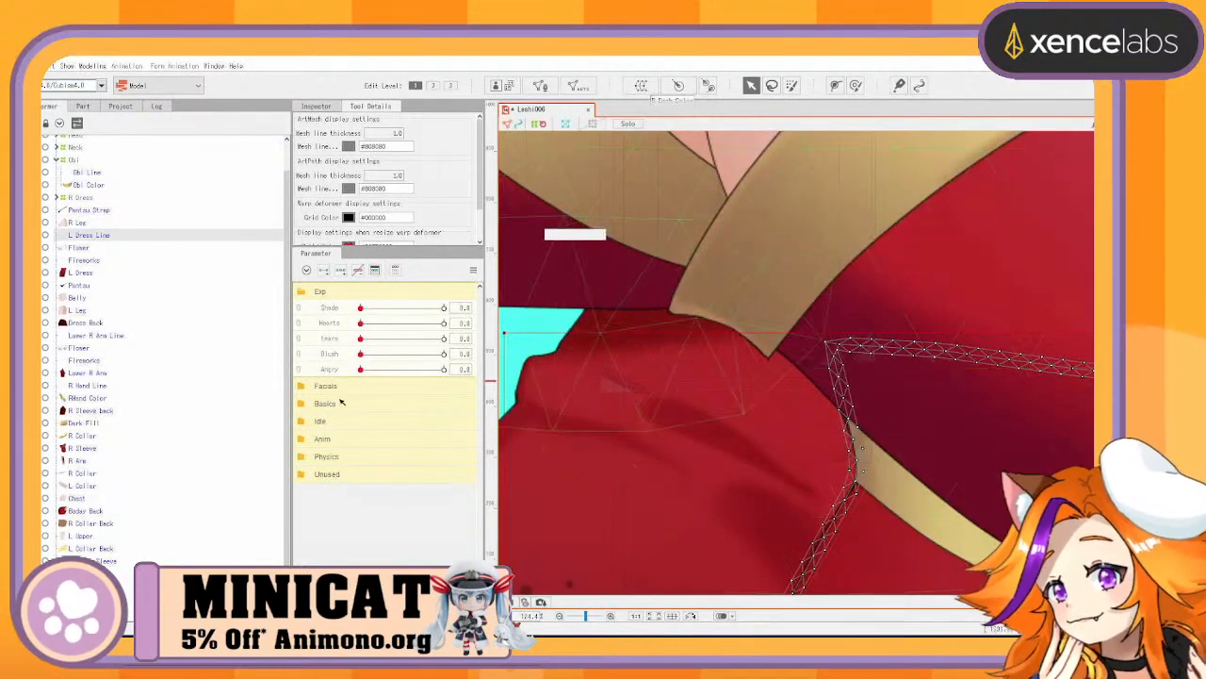
Create a warp deformer named LDress as the parent of L Dress Line and L Dress
{"action": "left_click", "coordinate": [111, 248]}
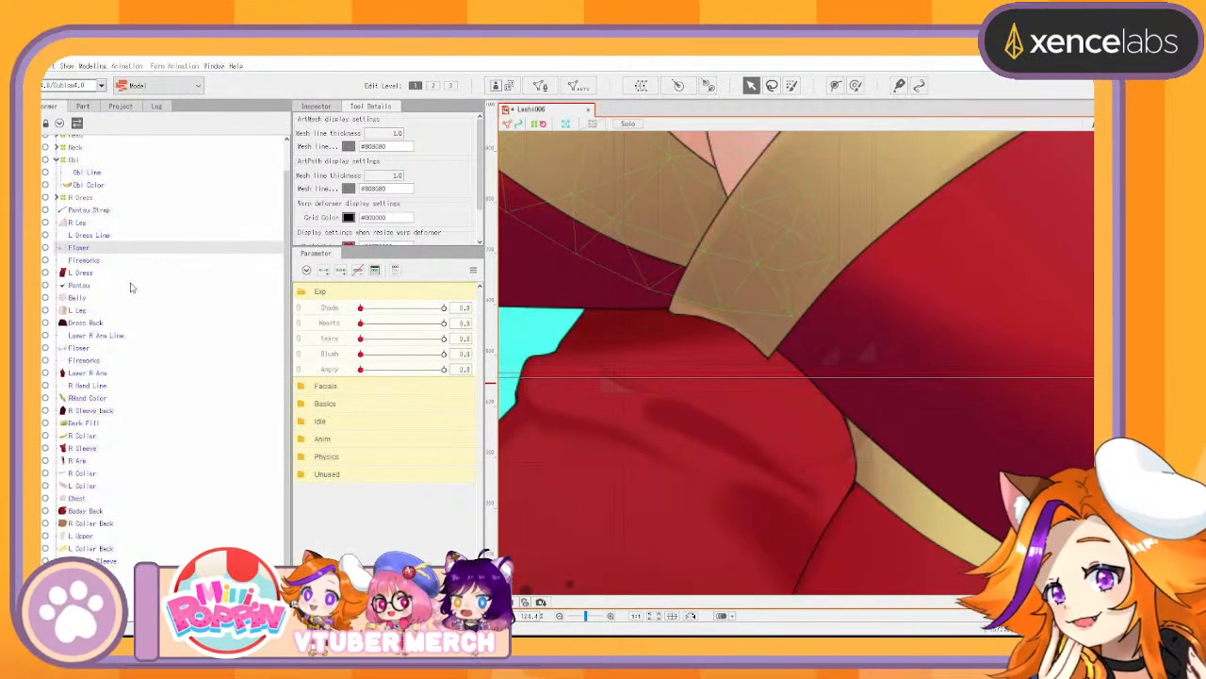
{"action": "left_click", "coordinate": [97, 275]}
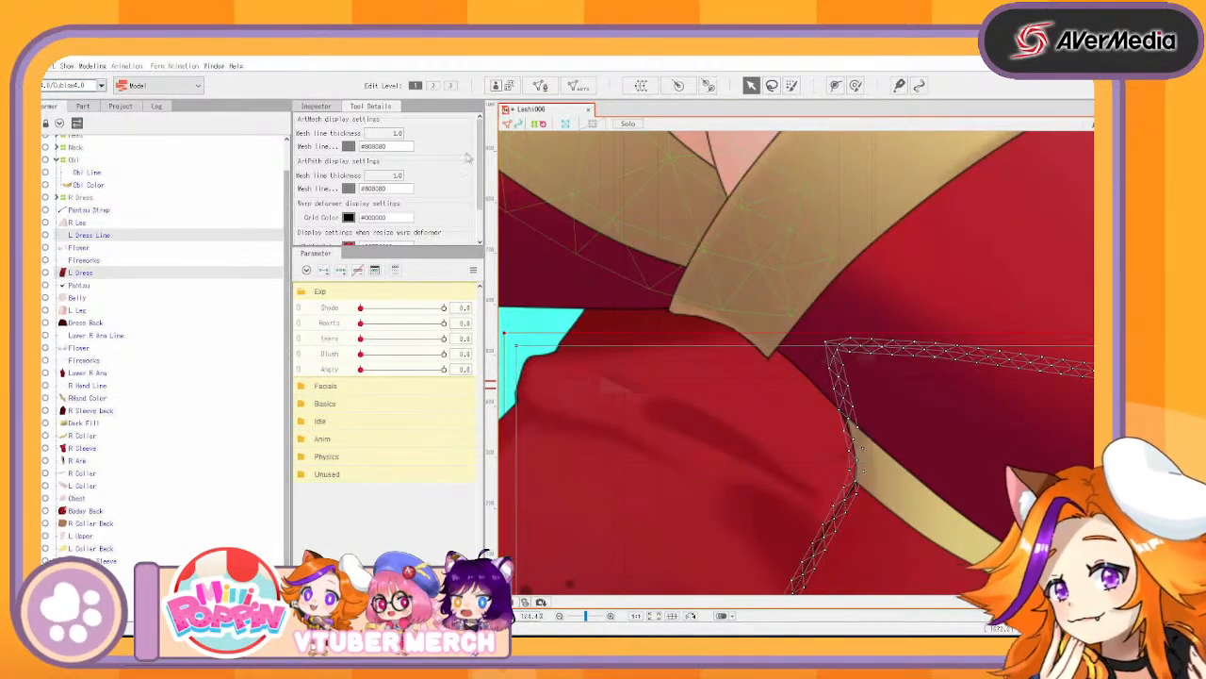
{"action": "scroll", "coordinate": [886, 361], "scroll_direction": "down", "scroll_amount": 3}
{"action": "left_click_drag", "start_coordinate": [825, 365], "coordinate": [681, 329]}
{"action": "left_click_drag", "start_coordinate": [792, 410], "coordinate": [590, 272]}
{"action": "scroll", "coordinate": [590, 272], "scroll_direction": "down", "scroll_amount": 5}
{"action": "left_click_drag", "start_coordinate": [626, 327], "coordinate": [803, 388]}
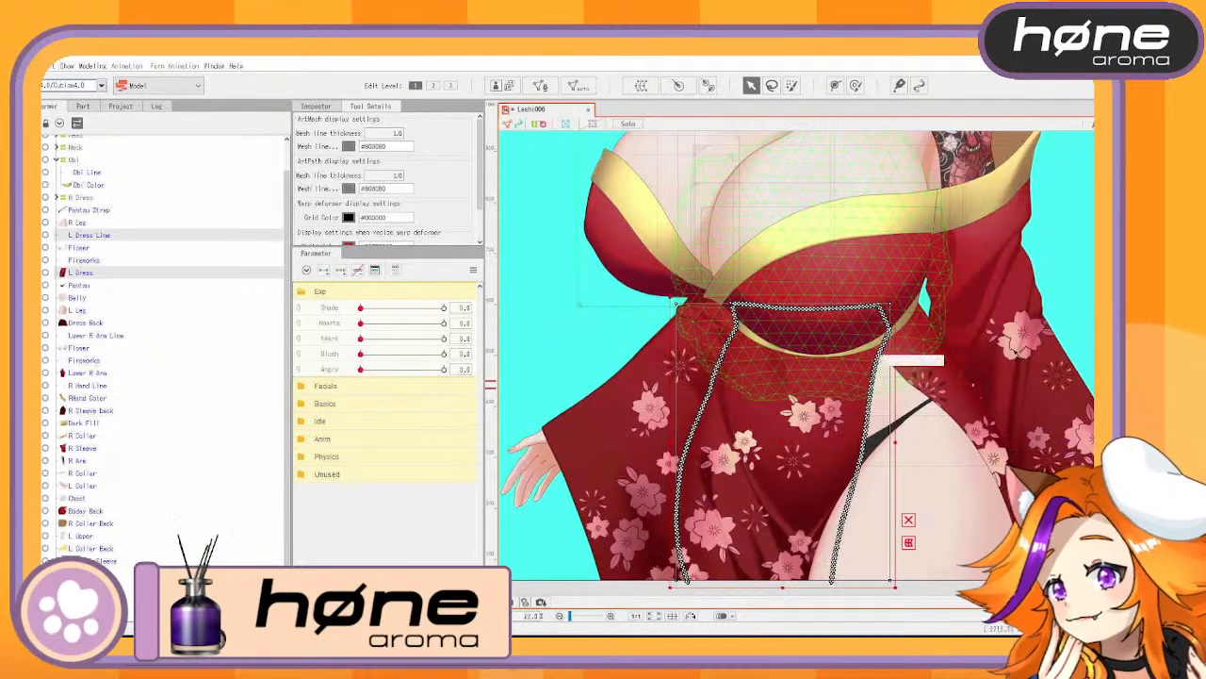
{"action": "left_click", "coordinate": [640, 86]}
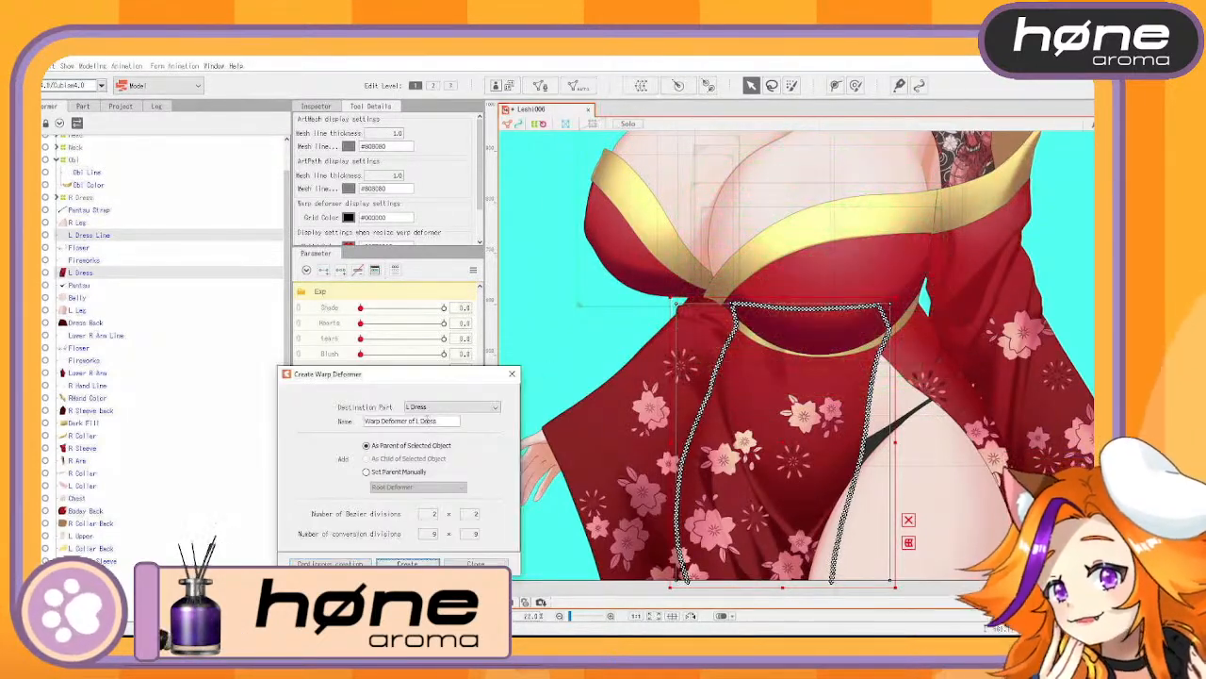
{"action": "left_click_drag", "start_coordinate": [441, 422], "coordinate": [210, 385]}
{"action": "type", "text": "L"}
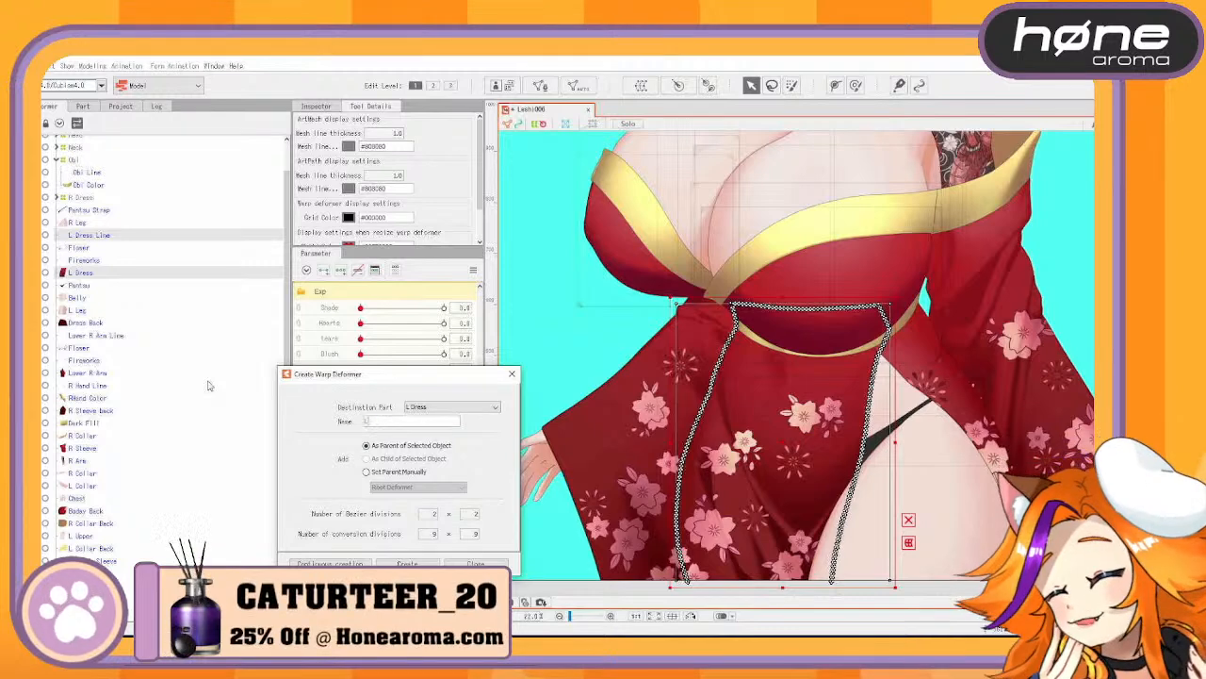
{"action": "type", "text": "Dra"}
{"action": "key", "text": "BackSpace"}
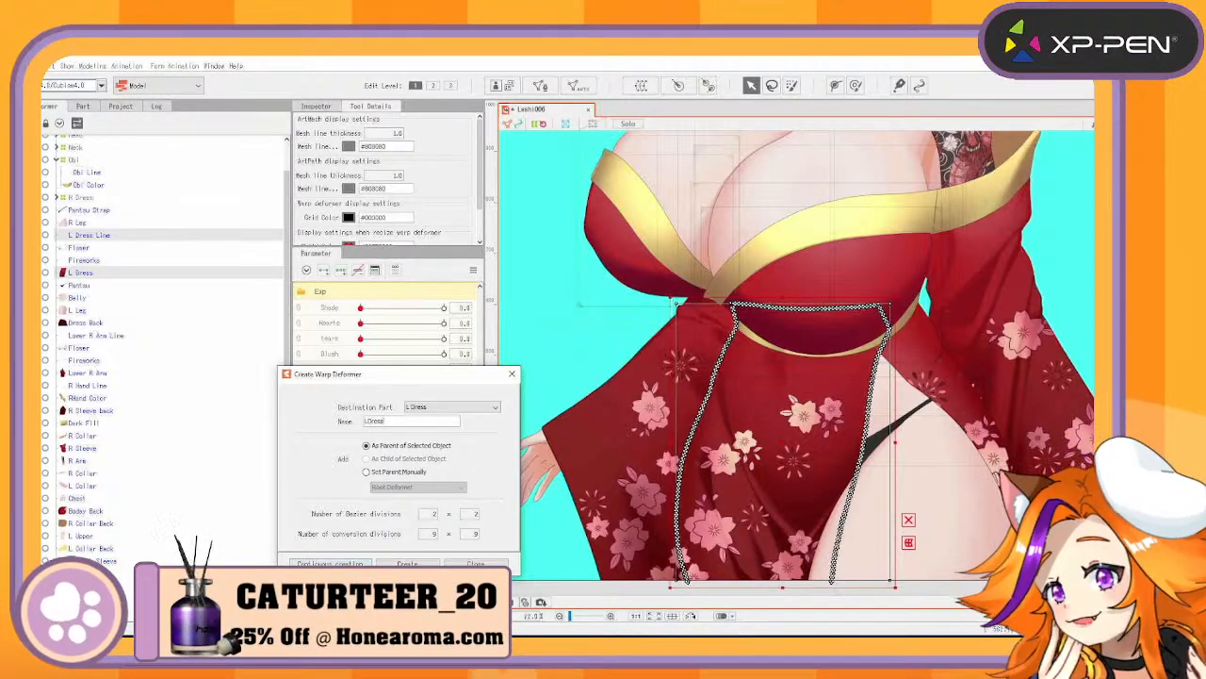
{"action": "left_click", "coordinate": [330, 563]}
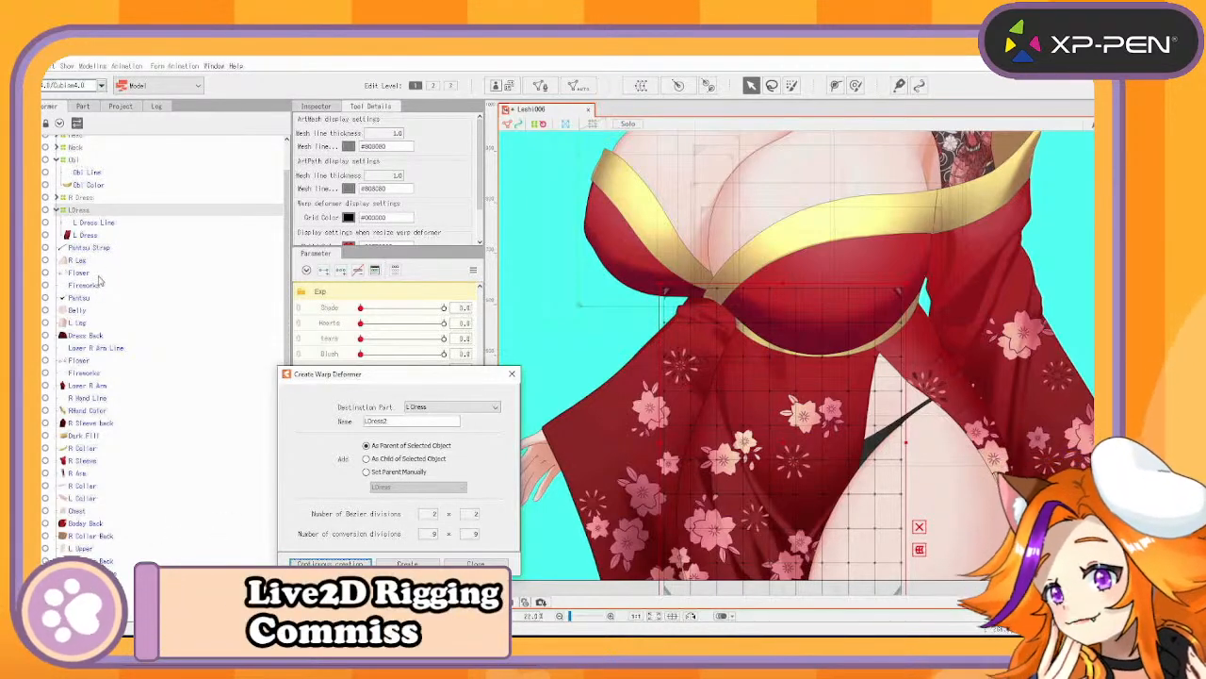
Move the Flower and Fireworks parts listed below R Leg into the LDress deformer, between L Dress Line and L Dress
{"action": "left_click", "coordinate": [93, 271]}
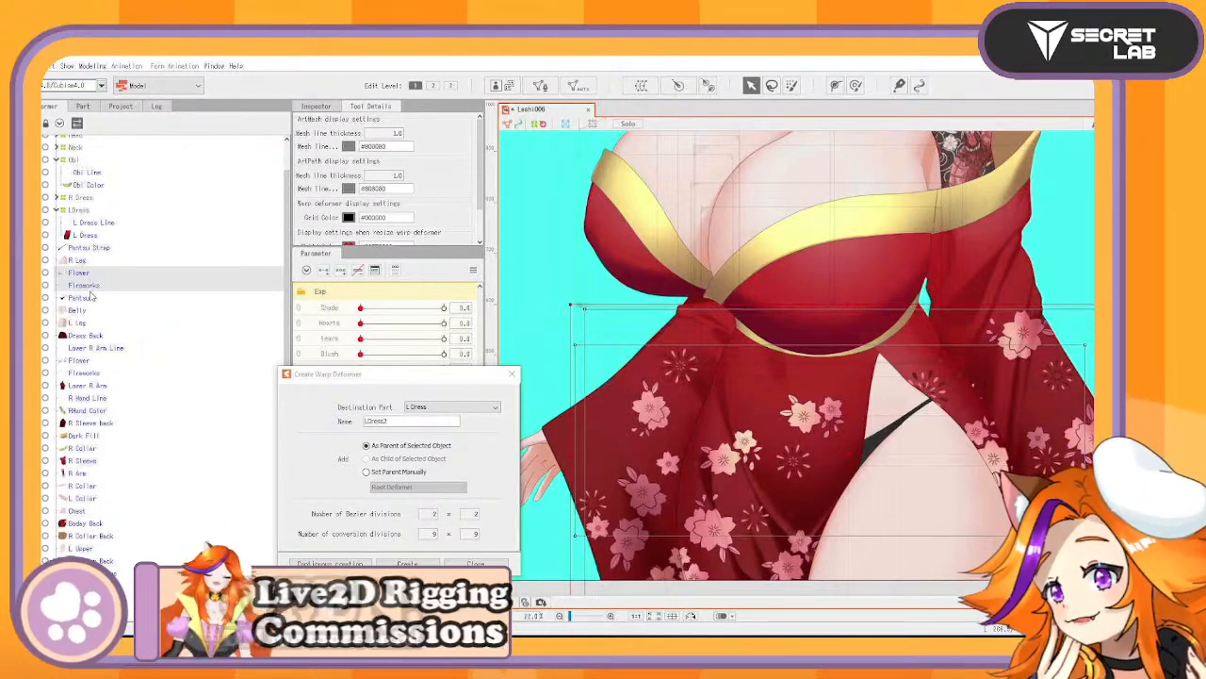
{"action": "key", "text": "ctrl+z"}
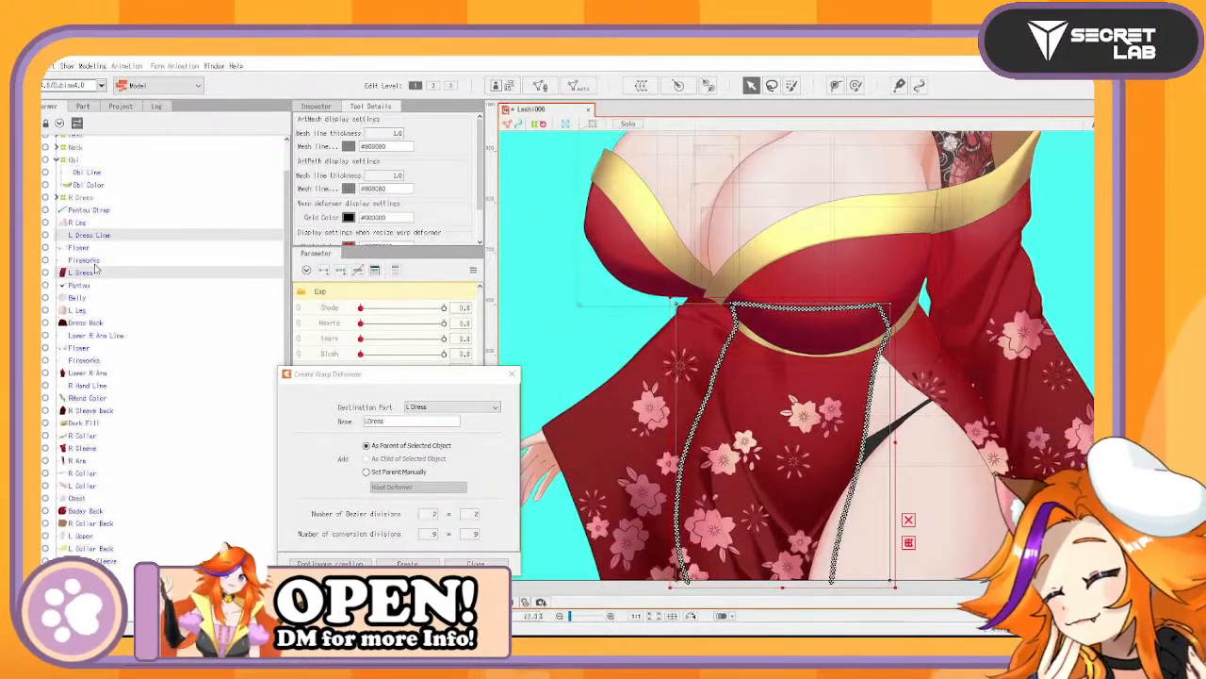
{"action": "key", "text": "ctrl+y"}
{"action": "left_click", "coordinate": [96, 274]}
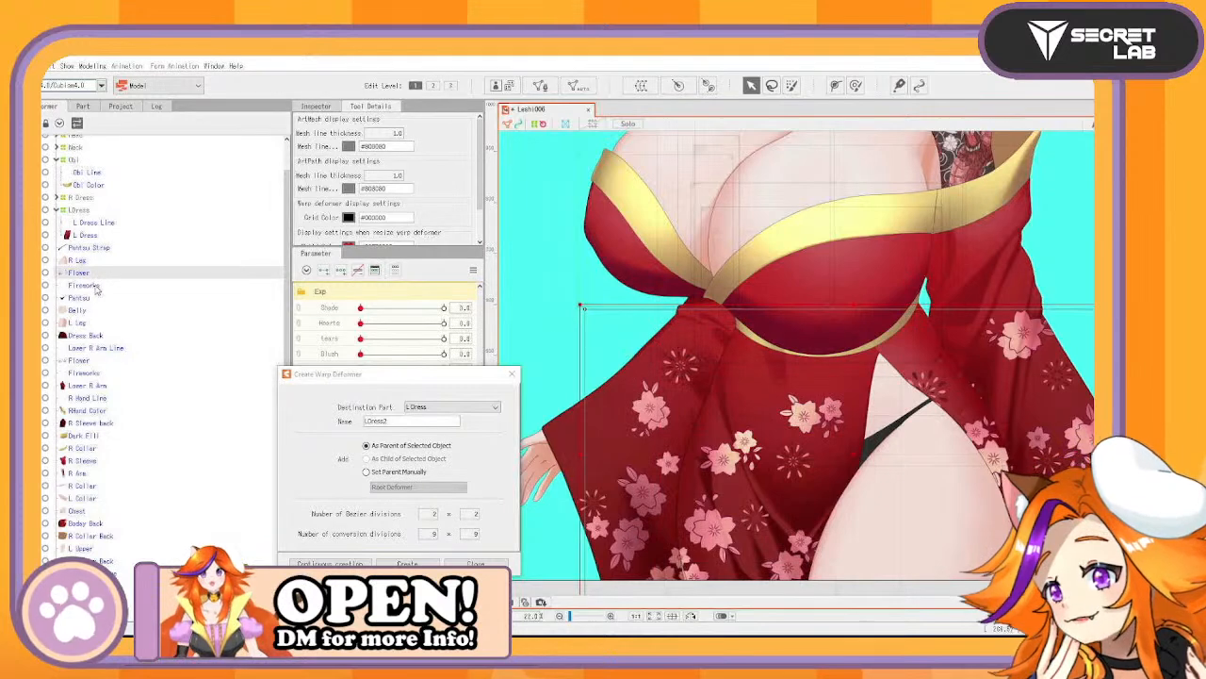
{"action": "left_click", "coordinate": [99, 286], "text": "ctrl"}
{"action": "left_click_drag", "start_coordinate": [87, 276], "coordinate": [97, 238]}
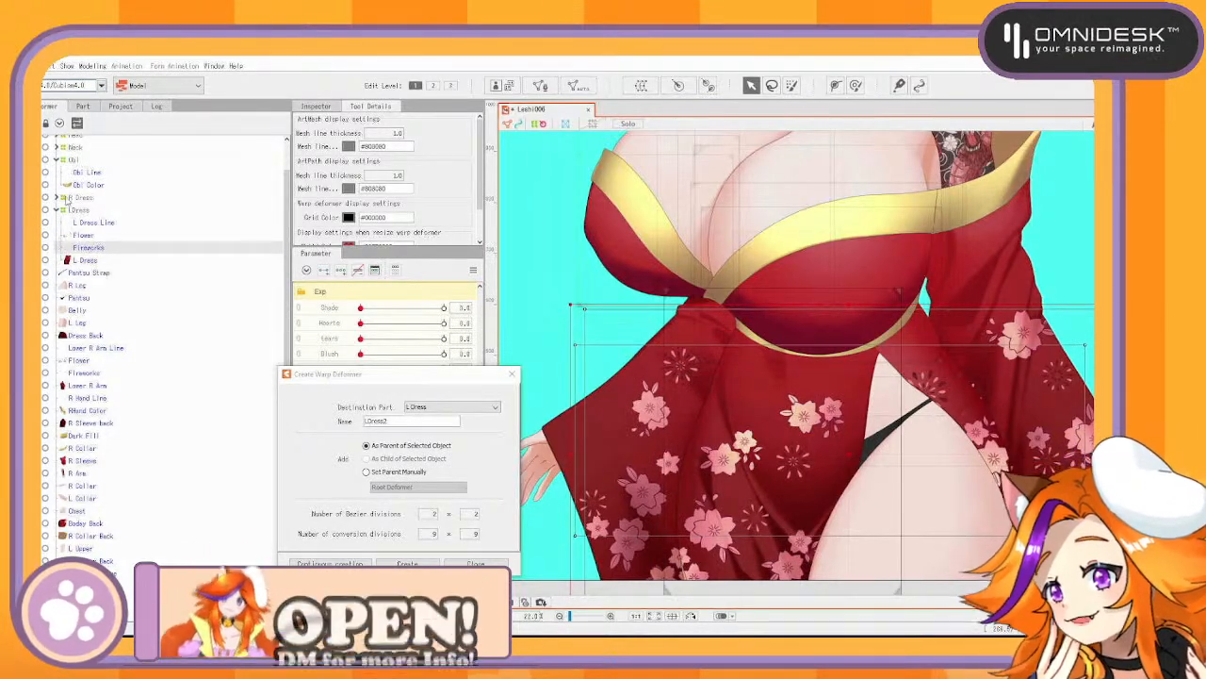
Compare with R Dress's Flower and FireWorks meshes, and generate automatic meshes with the Standard preset for Flower and Fireworks in LDress
{"action": "left_click", "coordinate": [57, 197]}
{"action": "left_click", "coordinate": [93, 224]}
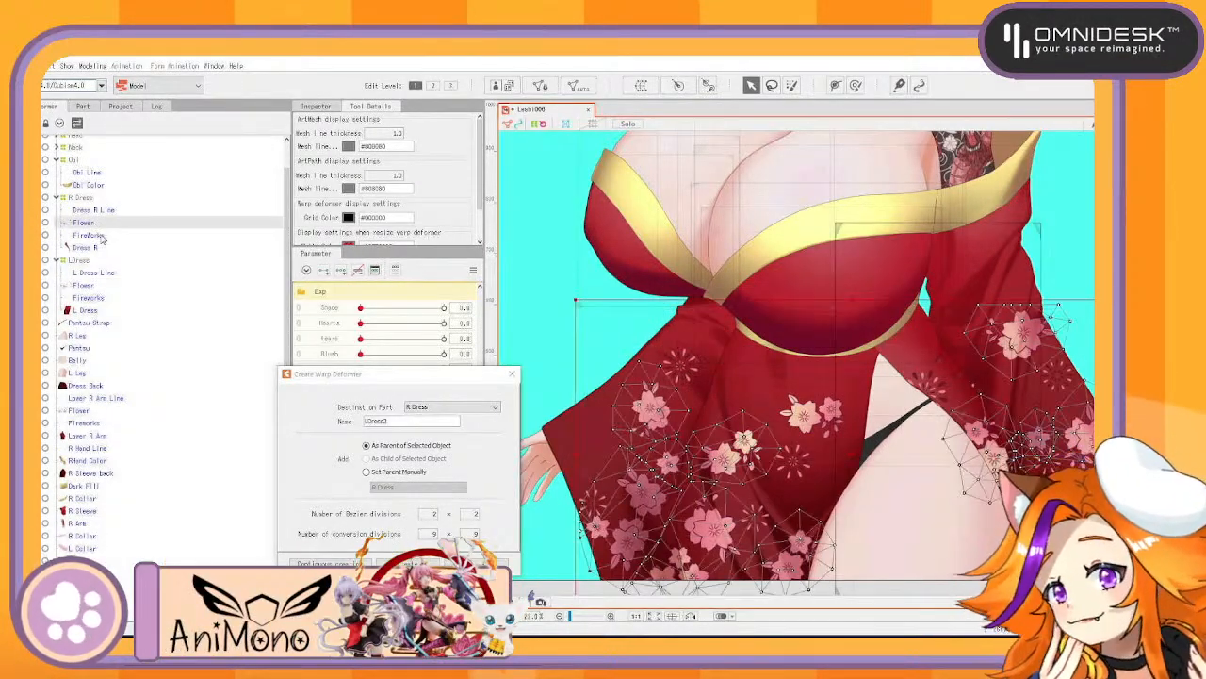
{"action": "left_click", "coordinate": [102, 237], "text": "ctrl"}
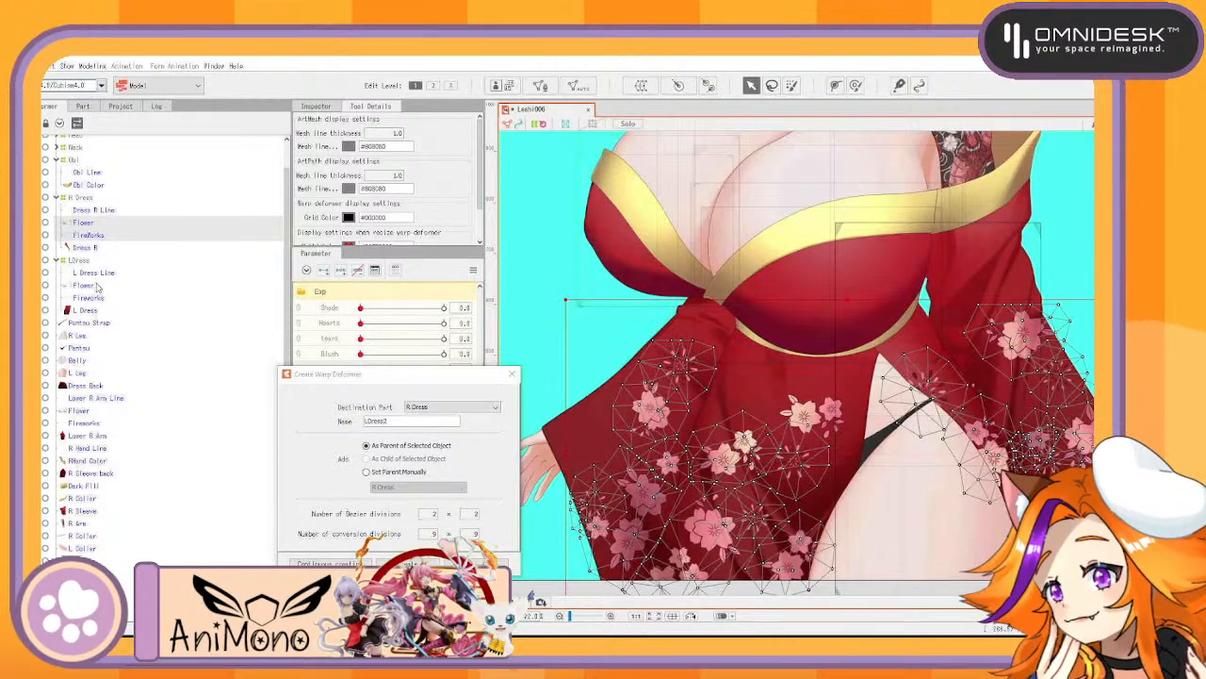
{"action": "left_click", "coordinate": [96, 285]}
{"action": "left_click", "coordinate": [97, 298], "text": "ctrl"}
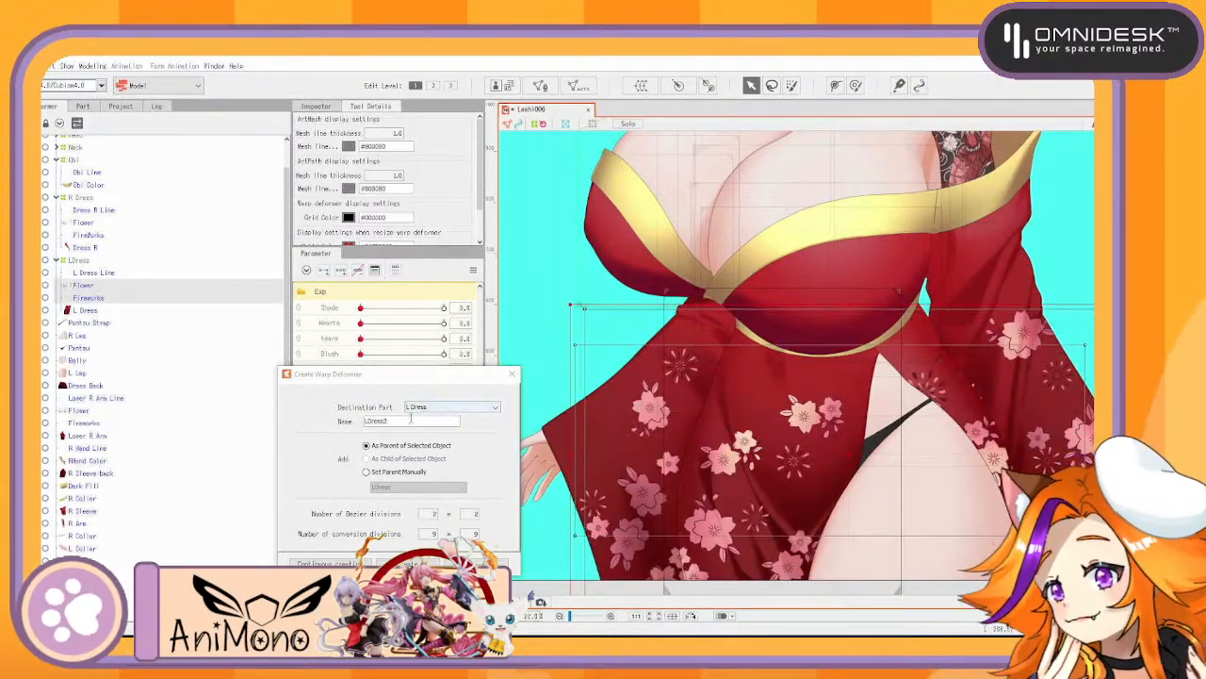
{"action": "left_click", "coordinate": [639, 87]}
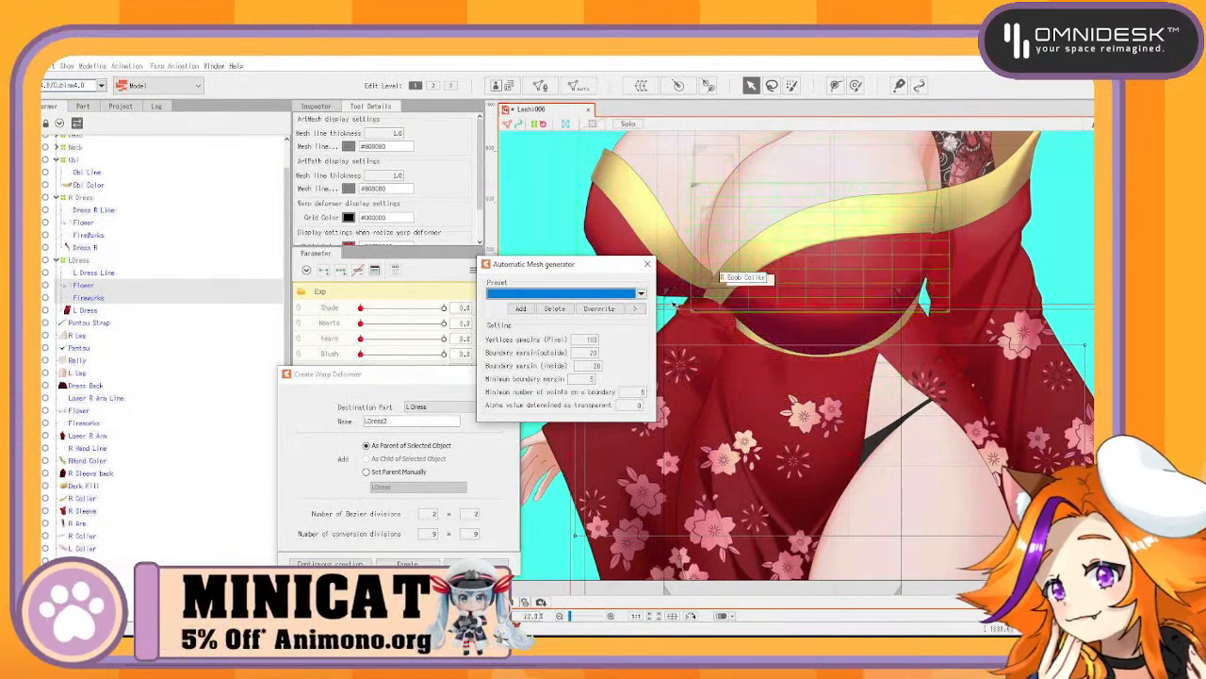
{"action": "left_click", "coordinate": [520, 293]}
{"action": "left_click", "coordinate": [509, 304]}
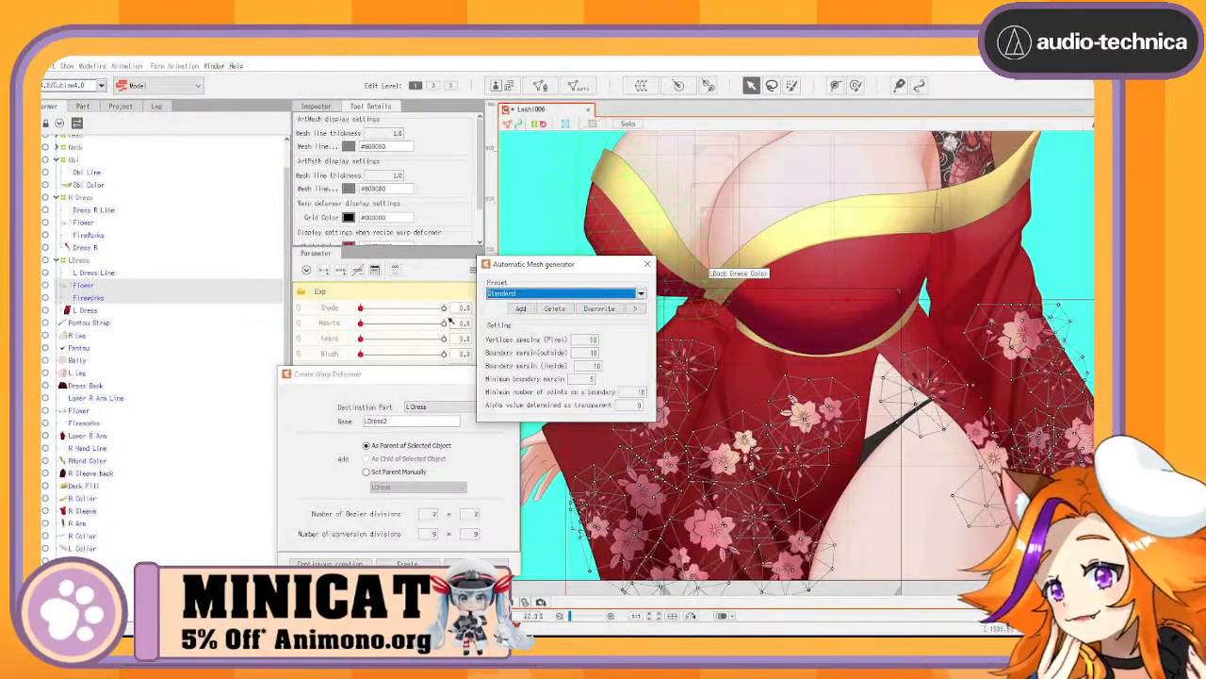
Generate an automatic mesh with the Deformation (Heavy) preset for the L Dress part in LDress
{"action": "left_click", "coordinate": [106, 311]}
{"action": "left_click", "coordinate": [641, 293]}
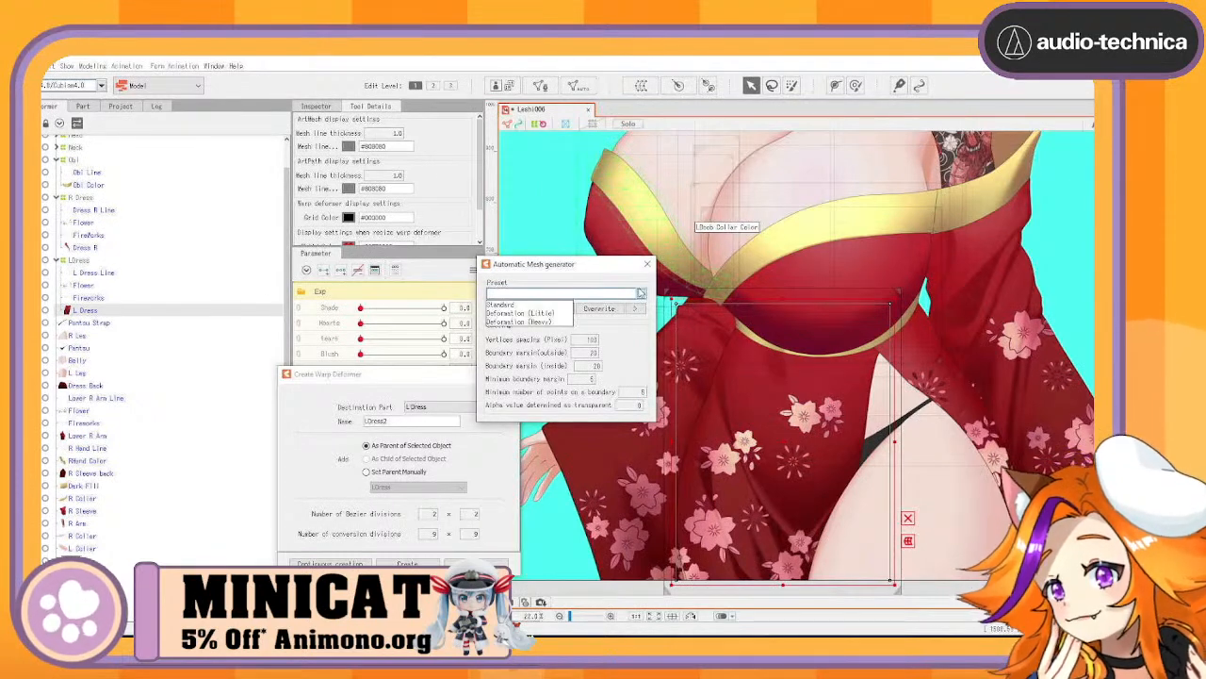
{"action": "left_click", "coordinate": [533, 321]}
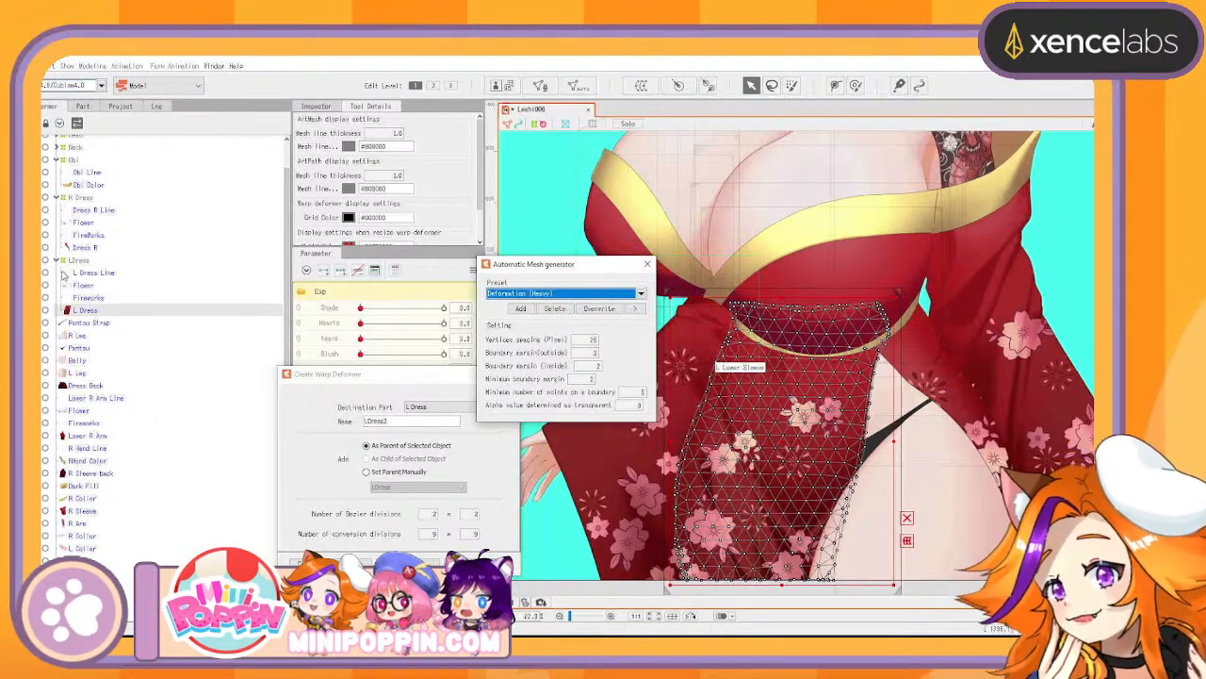
Create a warp deformer named Pattern as the parent of Flower and Fireworks in LDress
{"action": "left_click", "coordinate": [88, 298]}
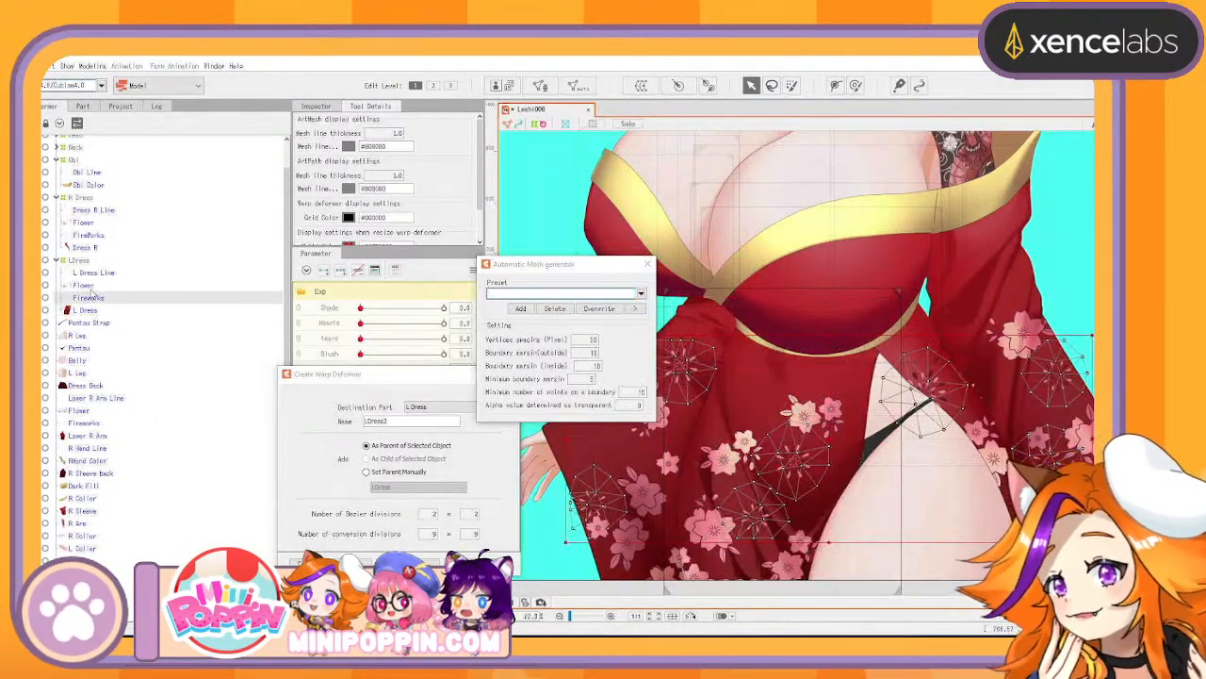
{"action": "left_click", "coordinate": [90, 285], "text": "ctrl"}
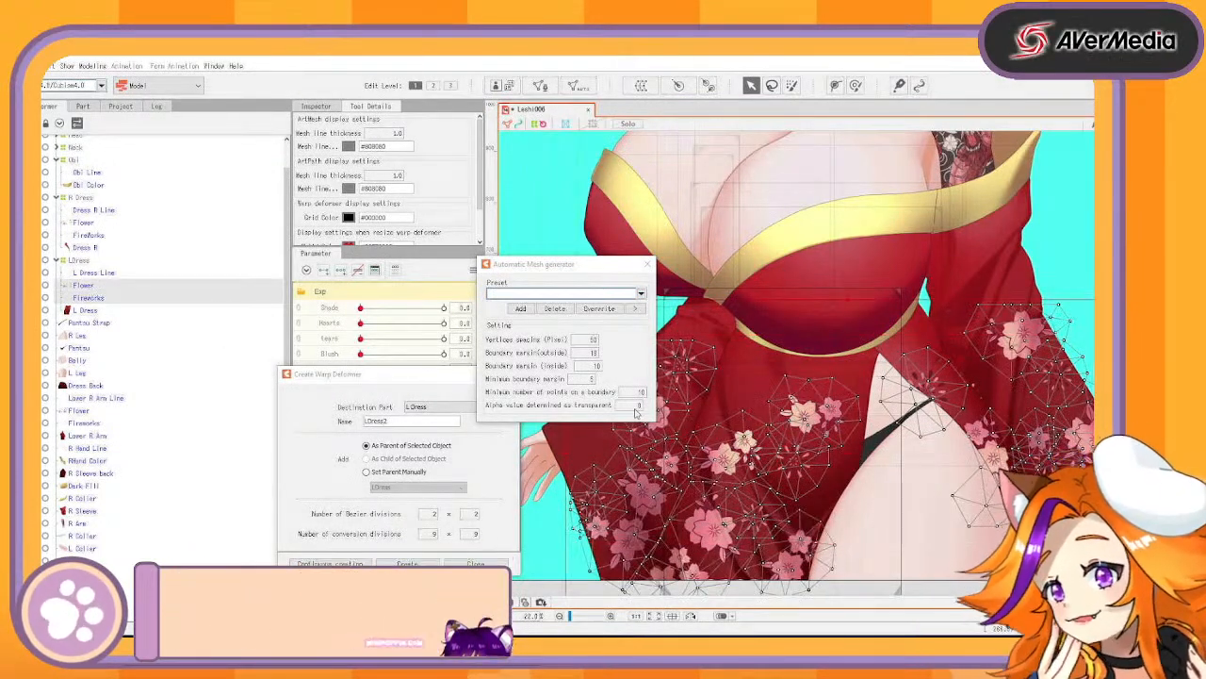
{"action": "left_click", "coordinate": [647, 264]}
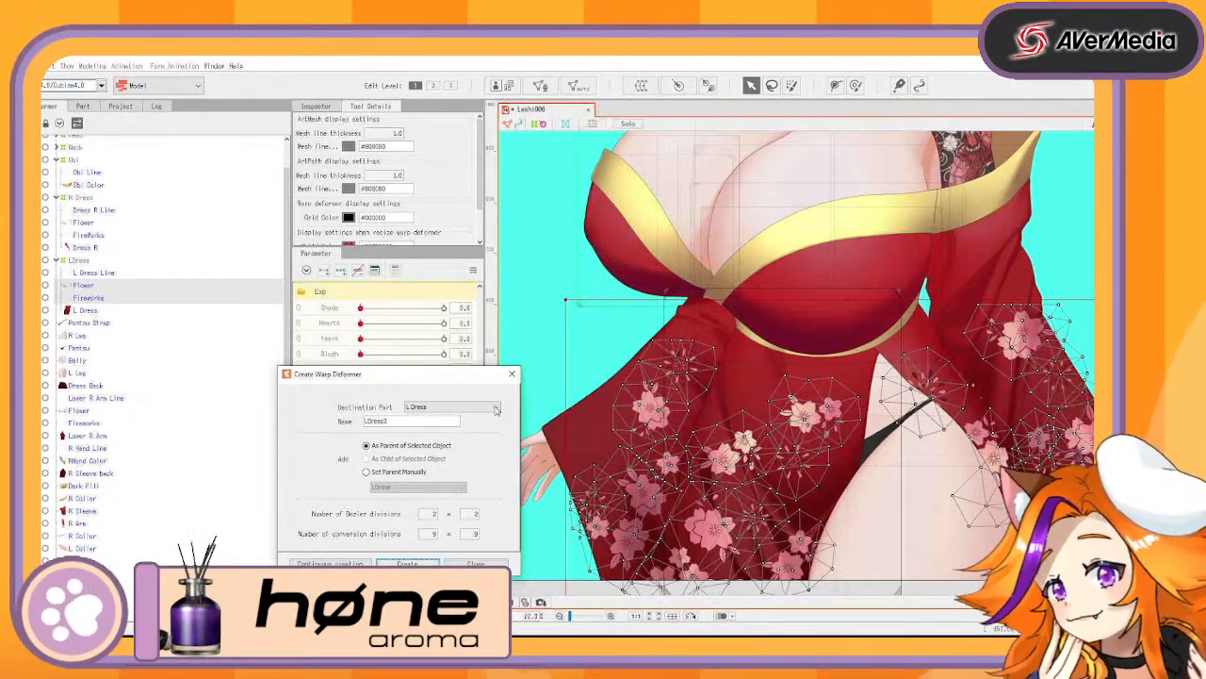
{"action": "left_click_drag", "start_coordinate": [417, 423], "coordinate": [191, 356]}
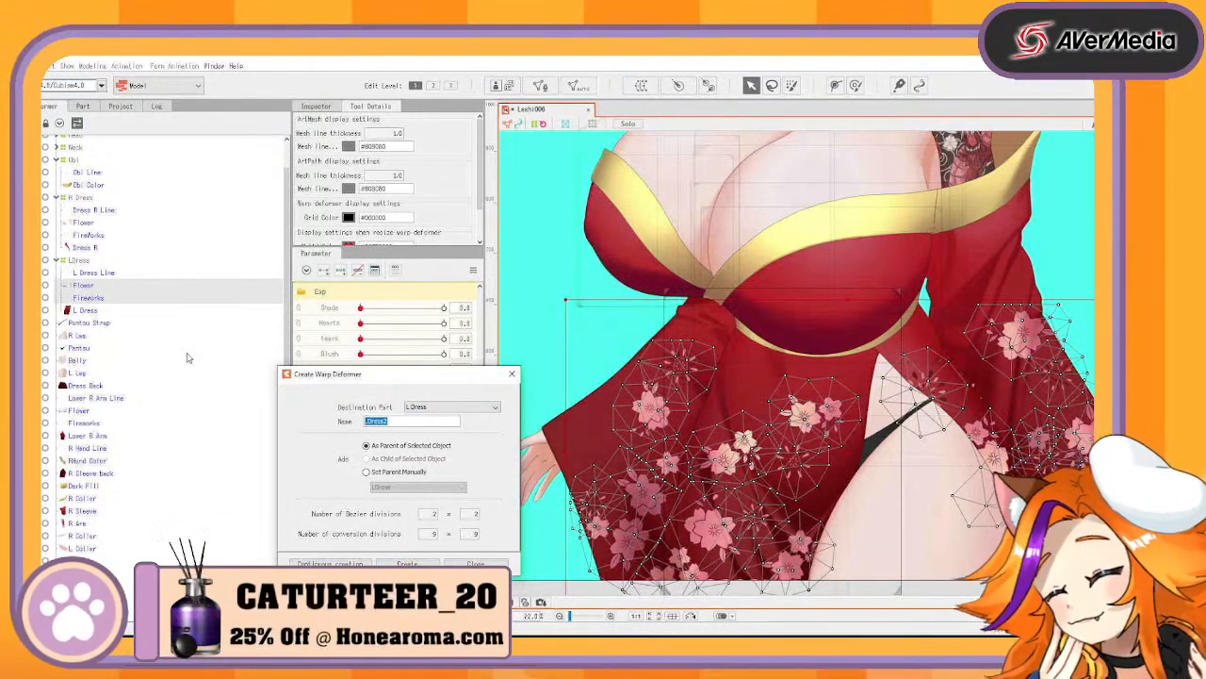
{"action": "type", "text": "Pattern"}
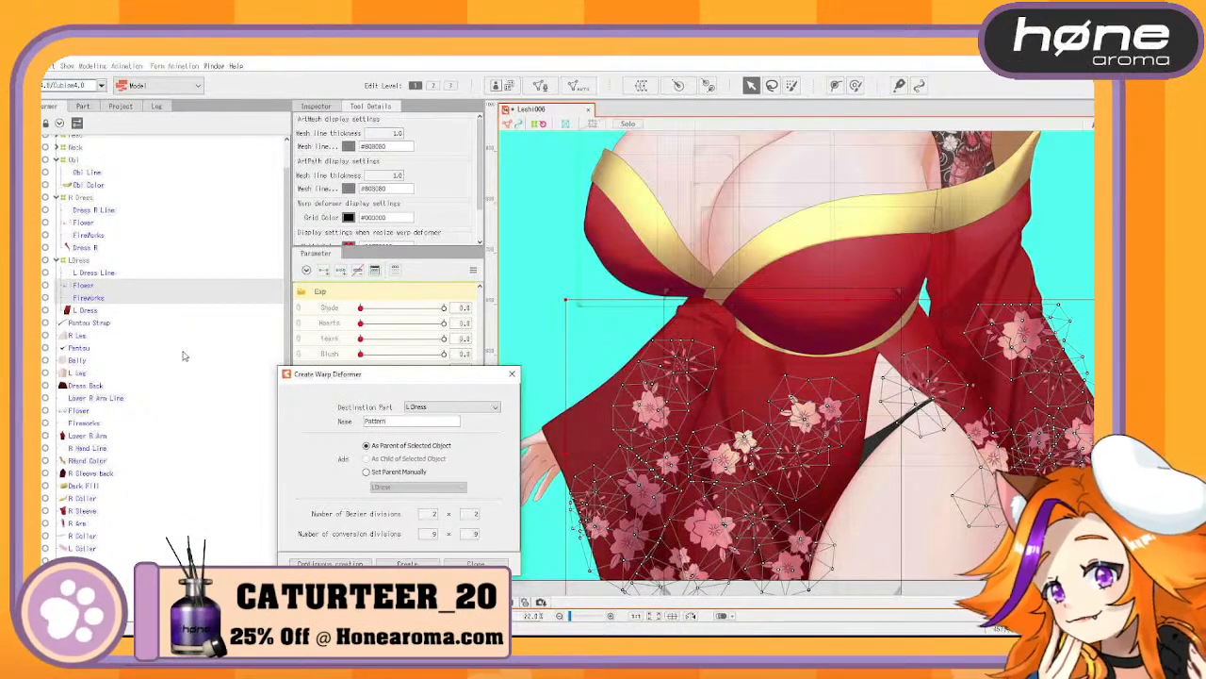
{"action": "key", "text": "Return"}
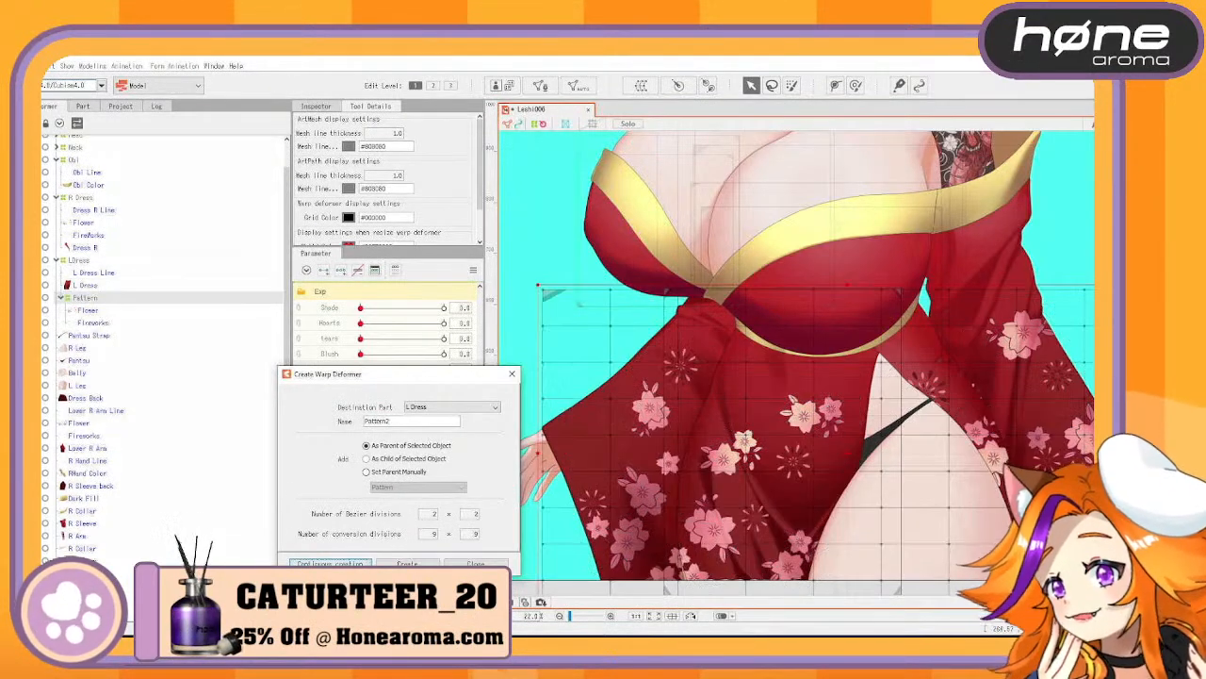
Duplicate the Pattern deformer under LDress and save the model as a new version named Leshi007
{"action": "left_click", "coordinate": [136, 304]}
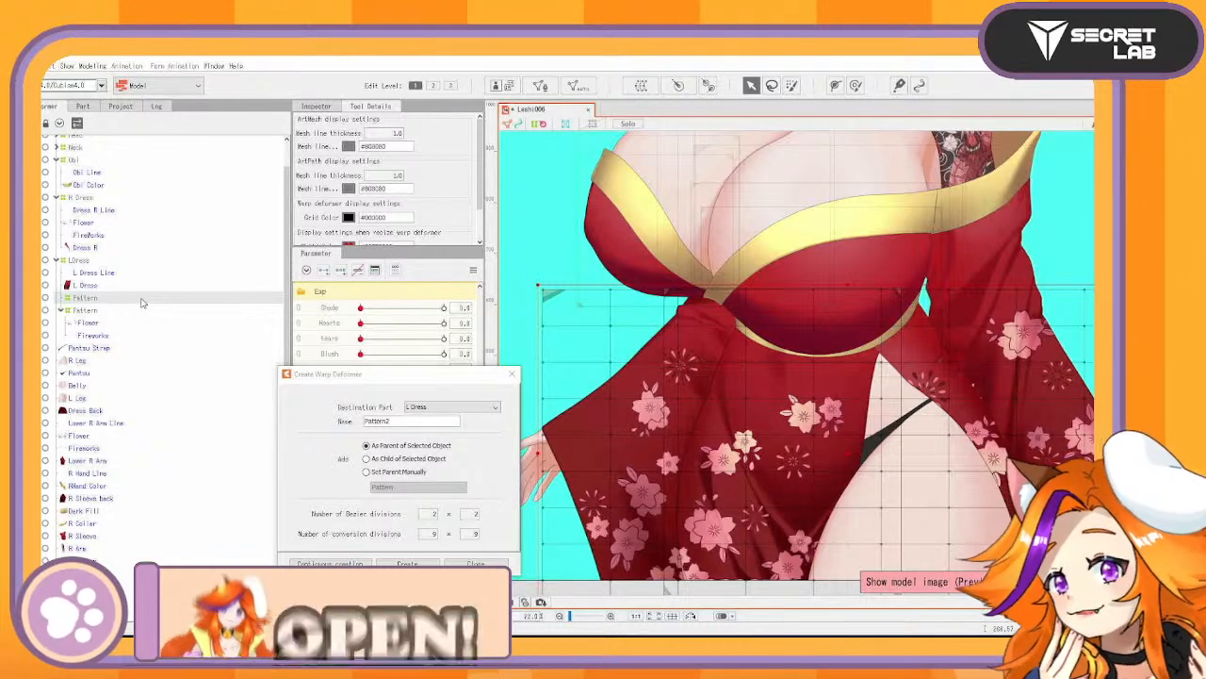
{"action": "key", "text": "ctrl+shift+s"}
{"action": "key", "text": "Return"}
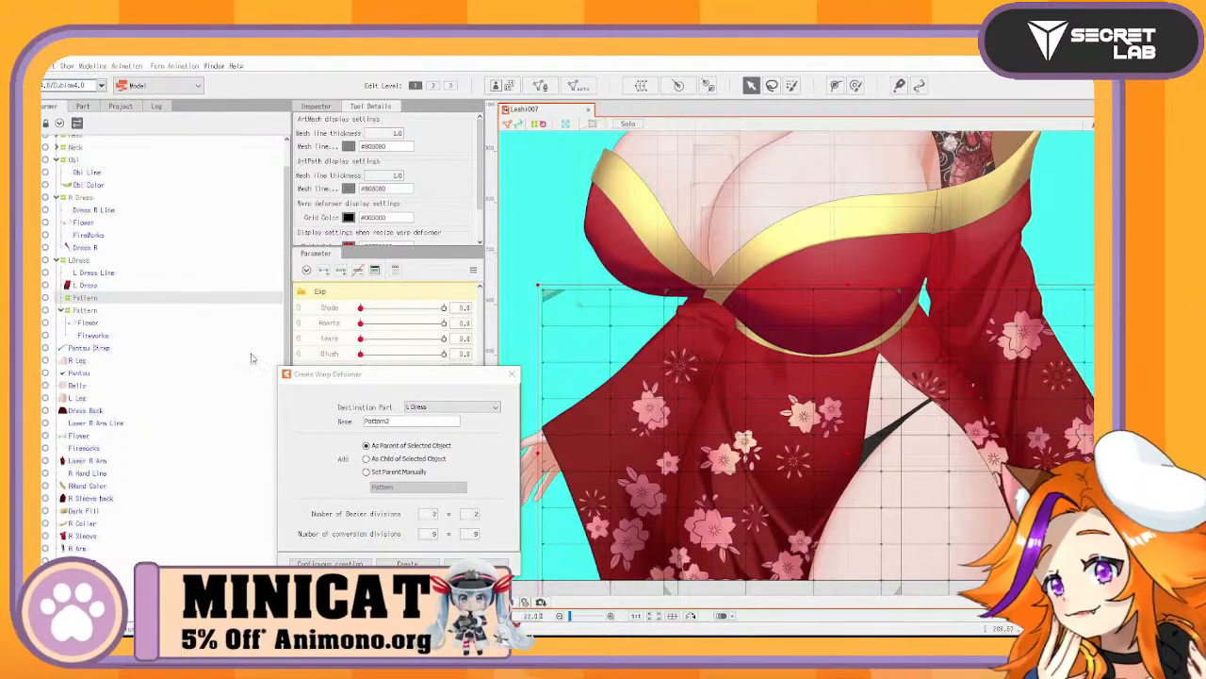
Duplicate the two Pattern deformers under LDress and nest the Pattern deformers inside one another
{"action": "left_click", "coordinate": [513, 378]}
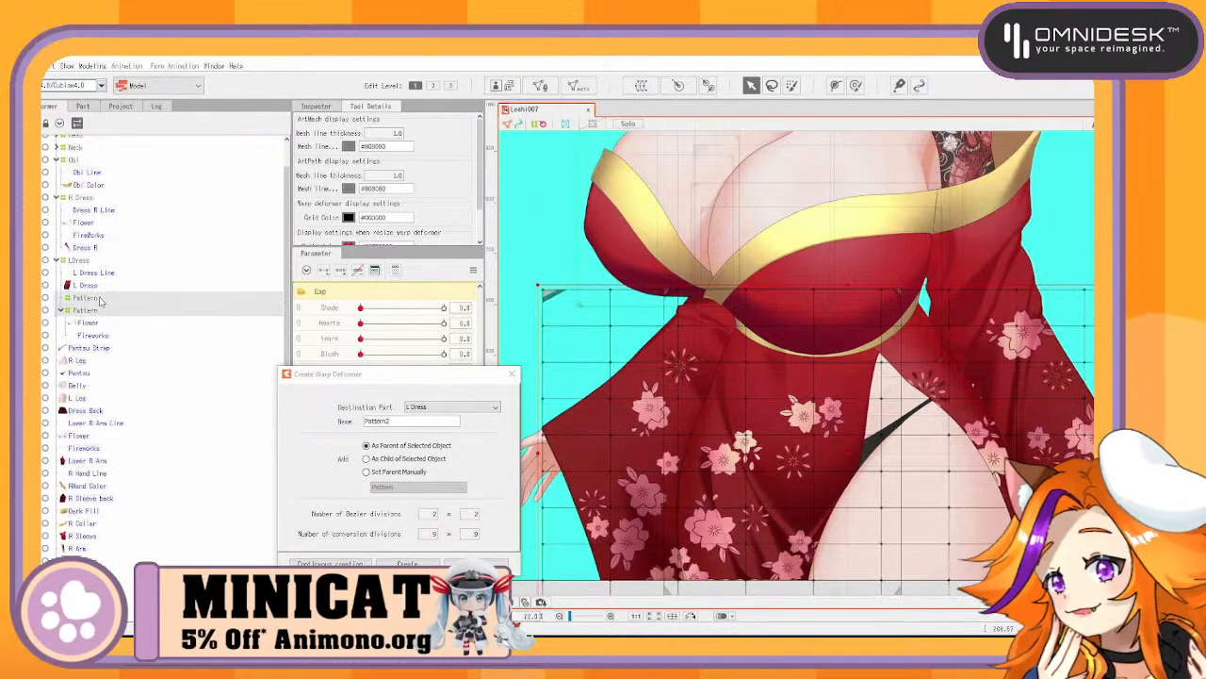
{"action": "key", "text": "ctrl+z"}
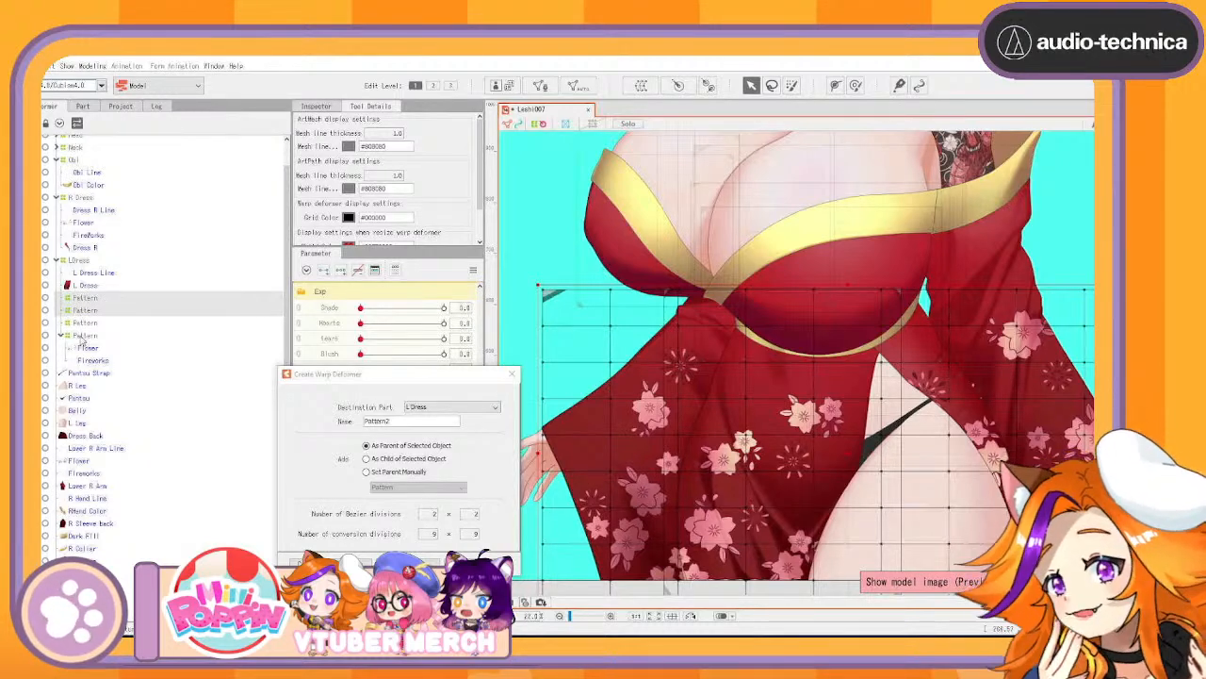
{"action": "left_click", "coordinate": [94, 335]}
{"action": "left_click_drag", "start_coordinate": [92, 327], "coordinate": [92, 322]}
{"action": "left_click_drag", "start_coordinate": [93, 326], "coordinate": [92, 310]}
{"action": "left_click", "coordinate": [95, 234]}
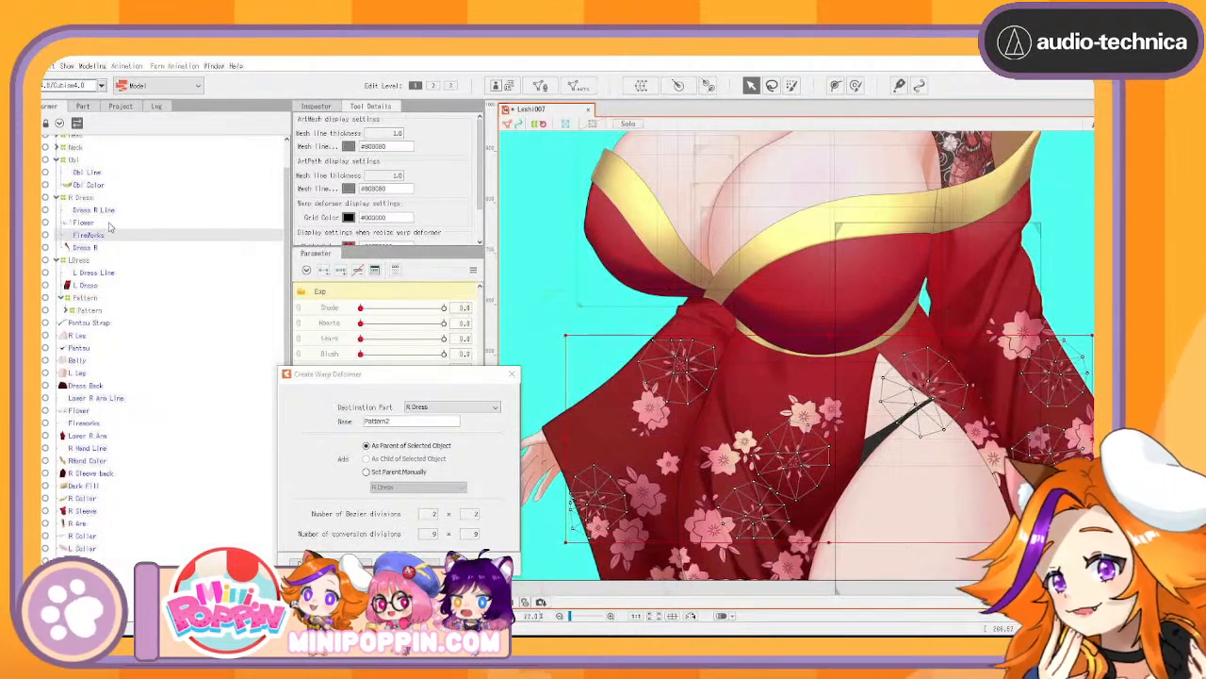
{"action": "left_click", "coordinate": [99, 221]}
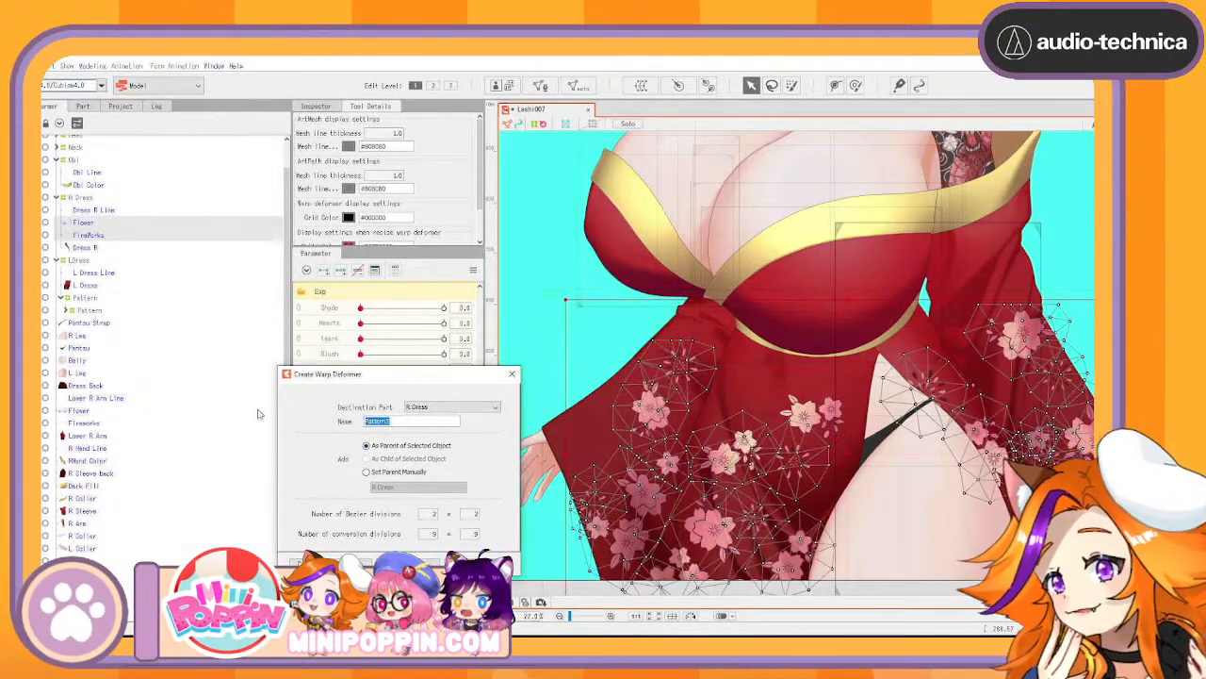
{"action": "type", "text": "Patte"}
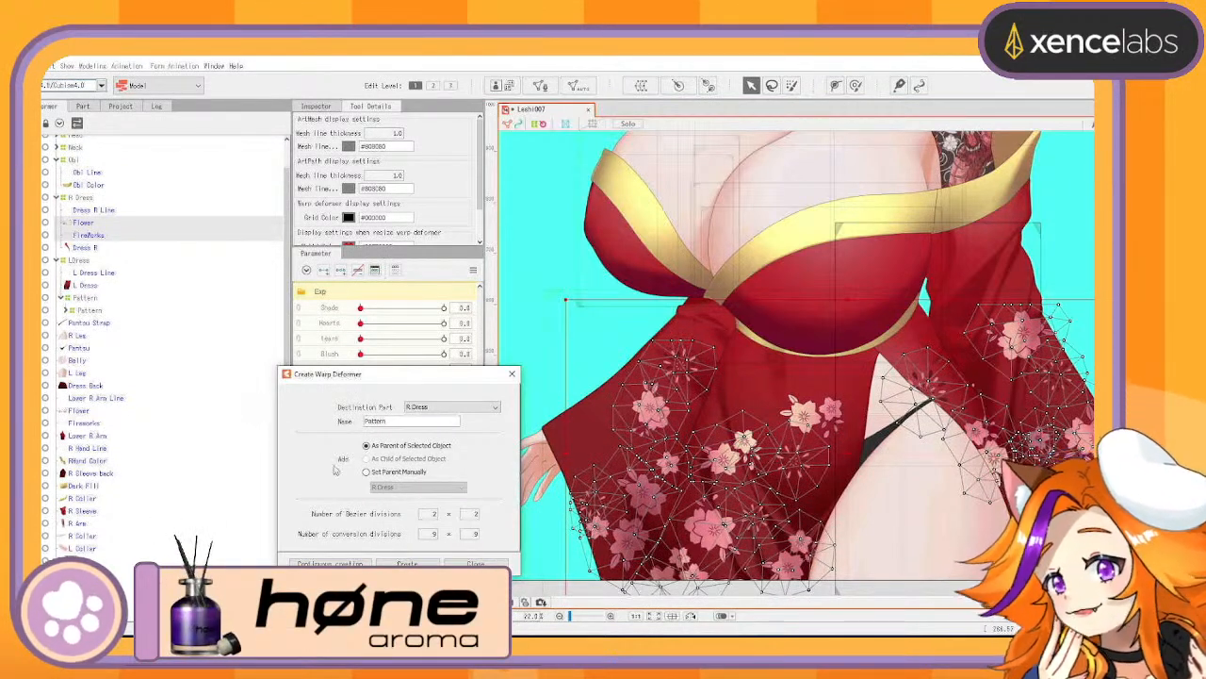
{"action": "left_click", "coordinate": [330, 562]}
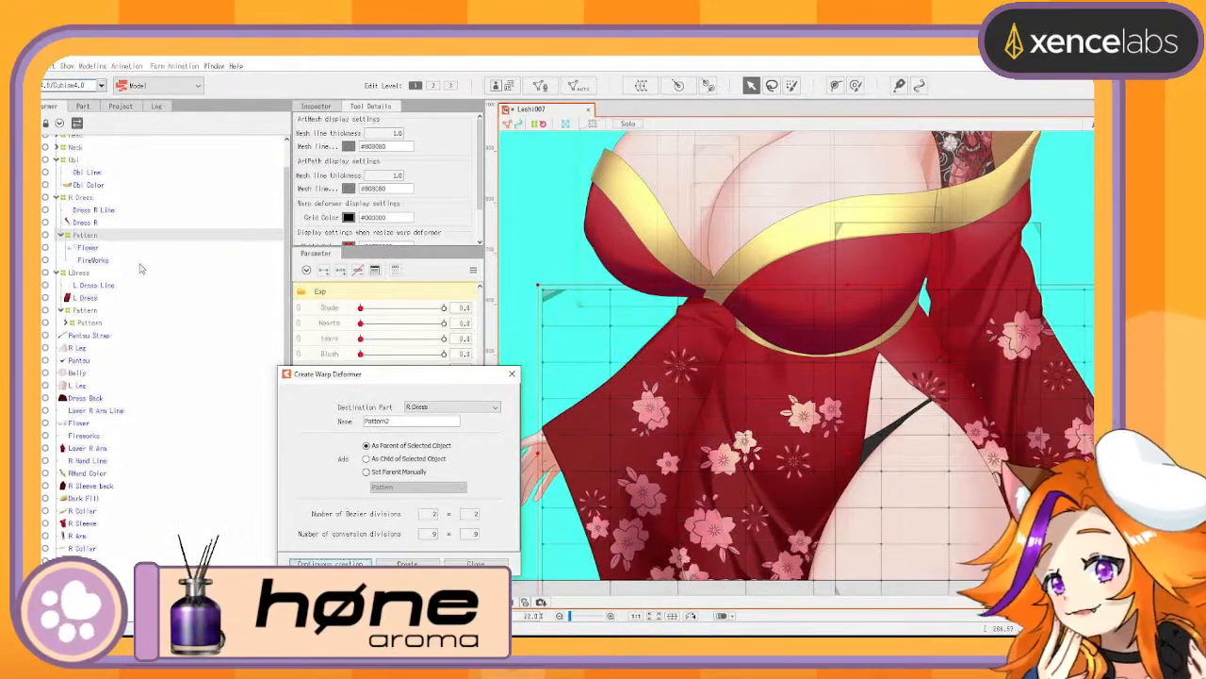
{"action": "key", "text": "ctrl+z"}
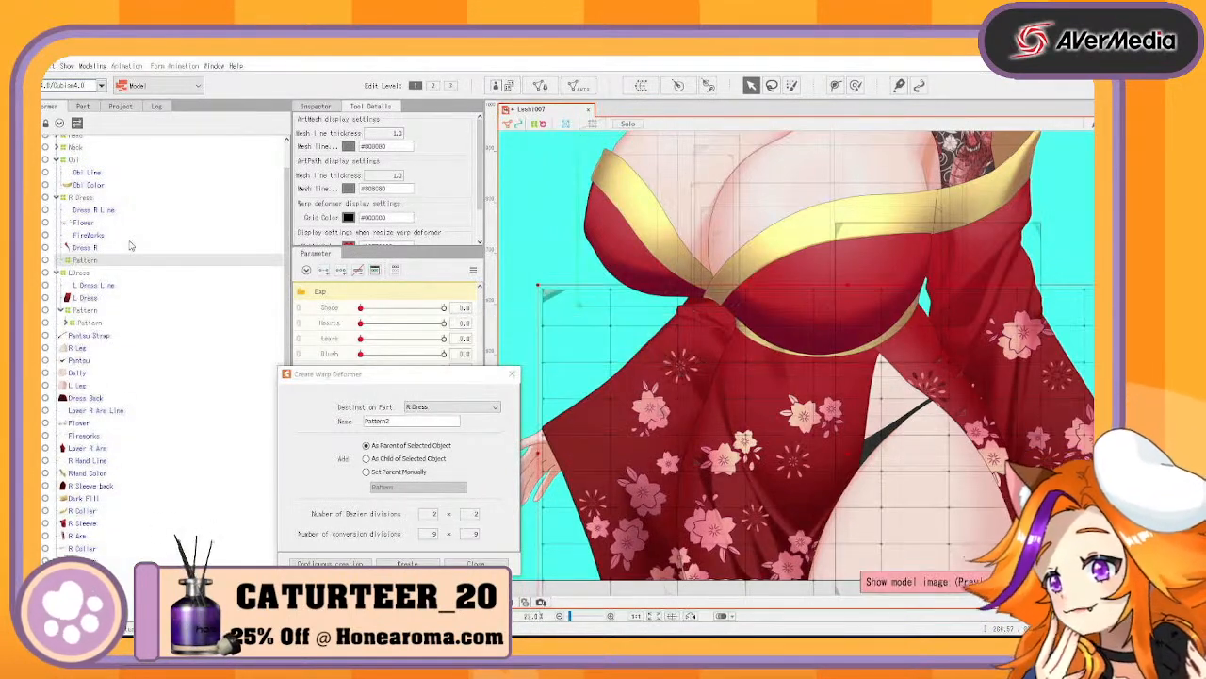
{"action": "key", "text": "ctrl+z"}
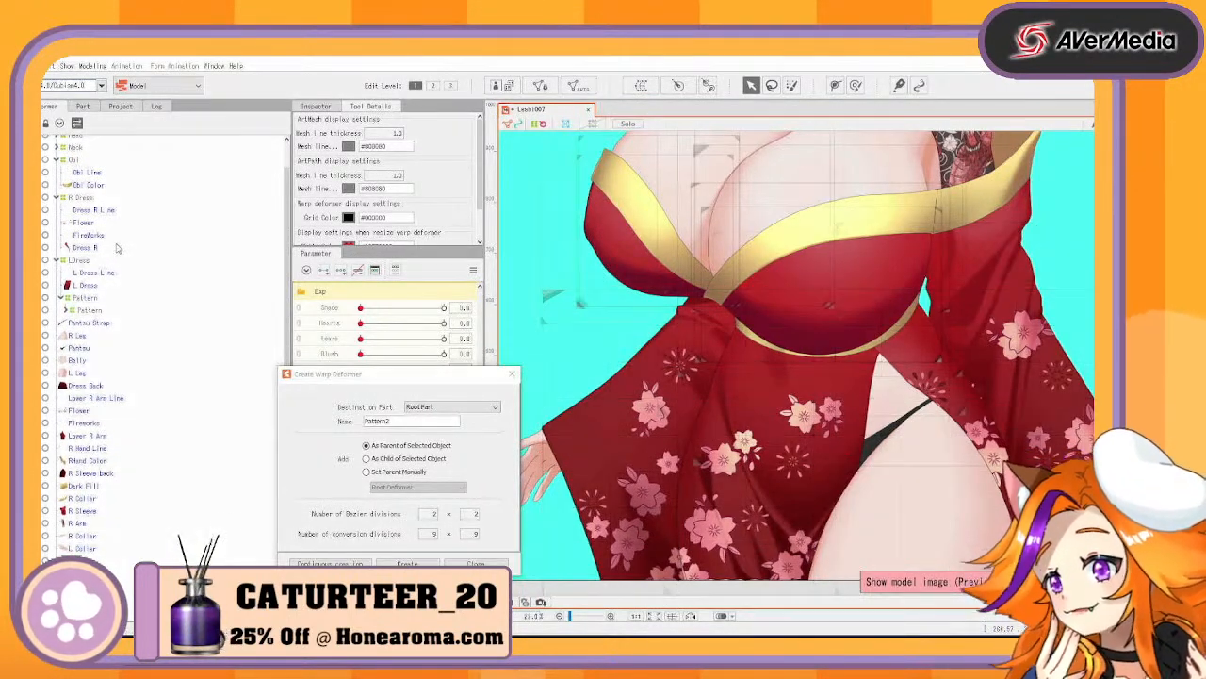
Create a warp deformer named Pattern as the parent of Flower and FireWorks in R Dress
{"action": "left_click", "coordinate": [98, 236], "text": "ctrl"}
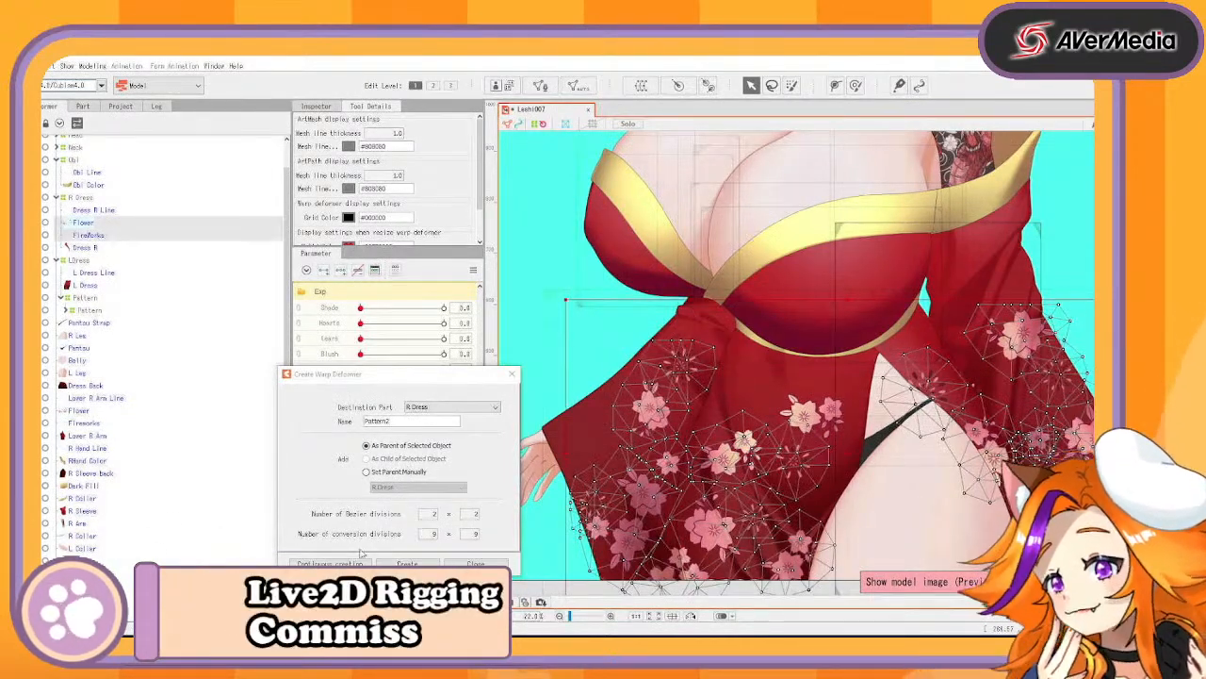
{"action": "left_click", "coordinate": [397, 421]}
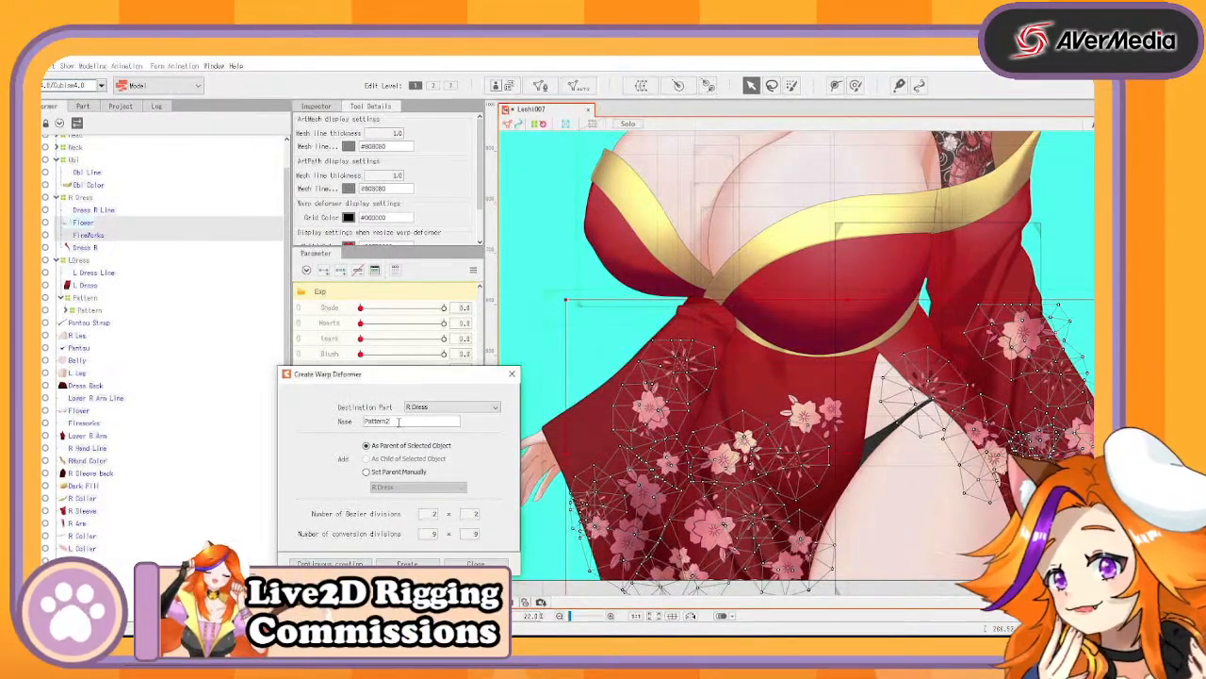
{"action": "left_click", "coordinate": [361, 564]}
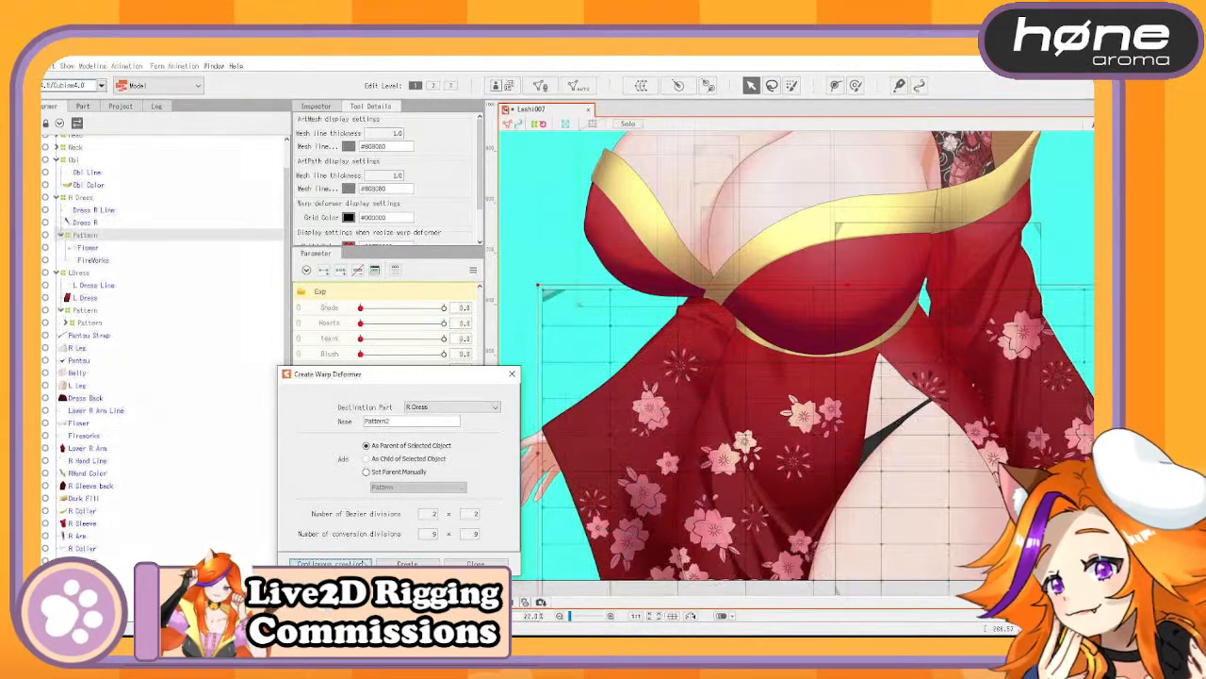
Duplicate the Pattern deformer under R Dress and nest the Pattern deformers inside one another
{"action": "left_click", "coordinate": [114, 237]}
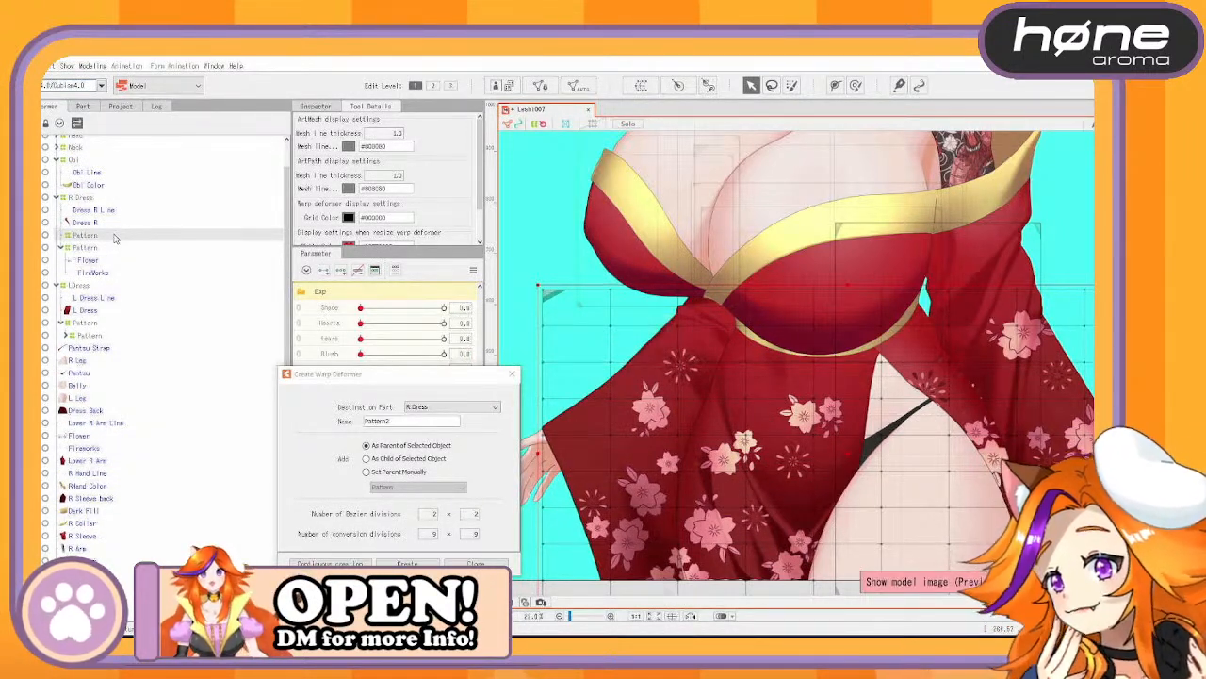
{"action": "key", "text": "ctrl+v"}
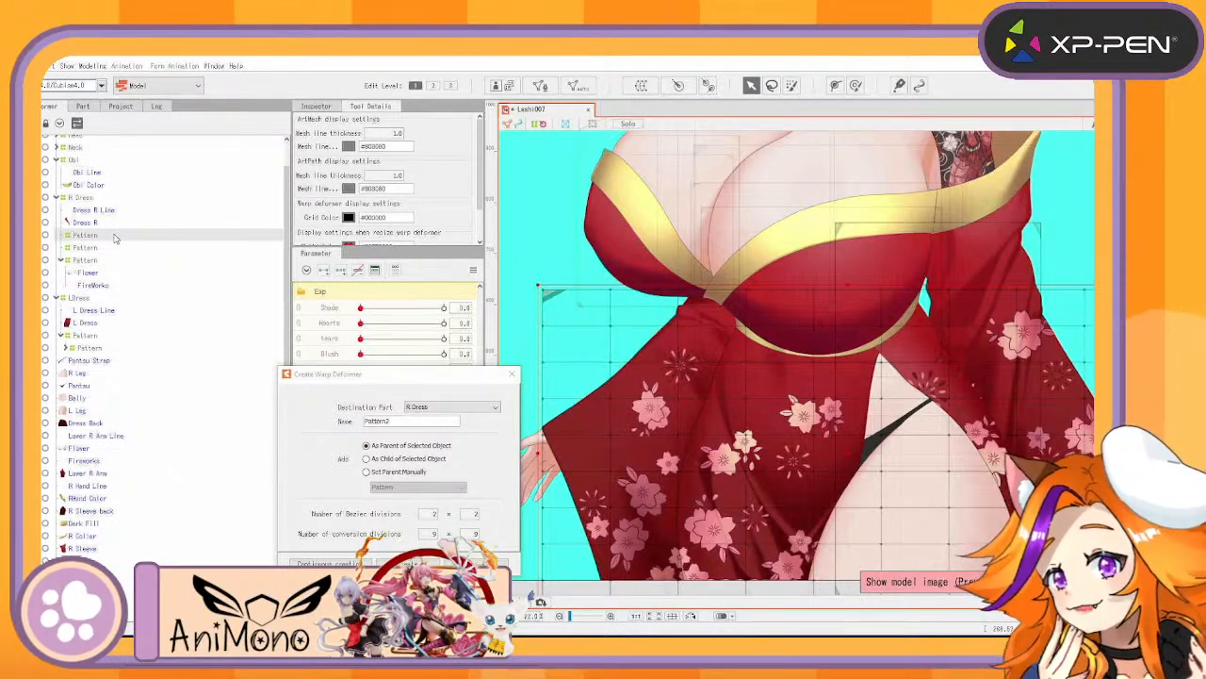
{"action": "left_click_drag", "start_coordinate": [114, 238], "coordinate": [85, 239]}
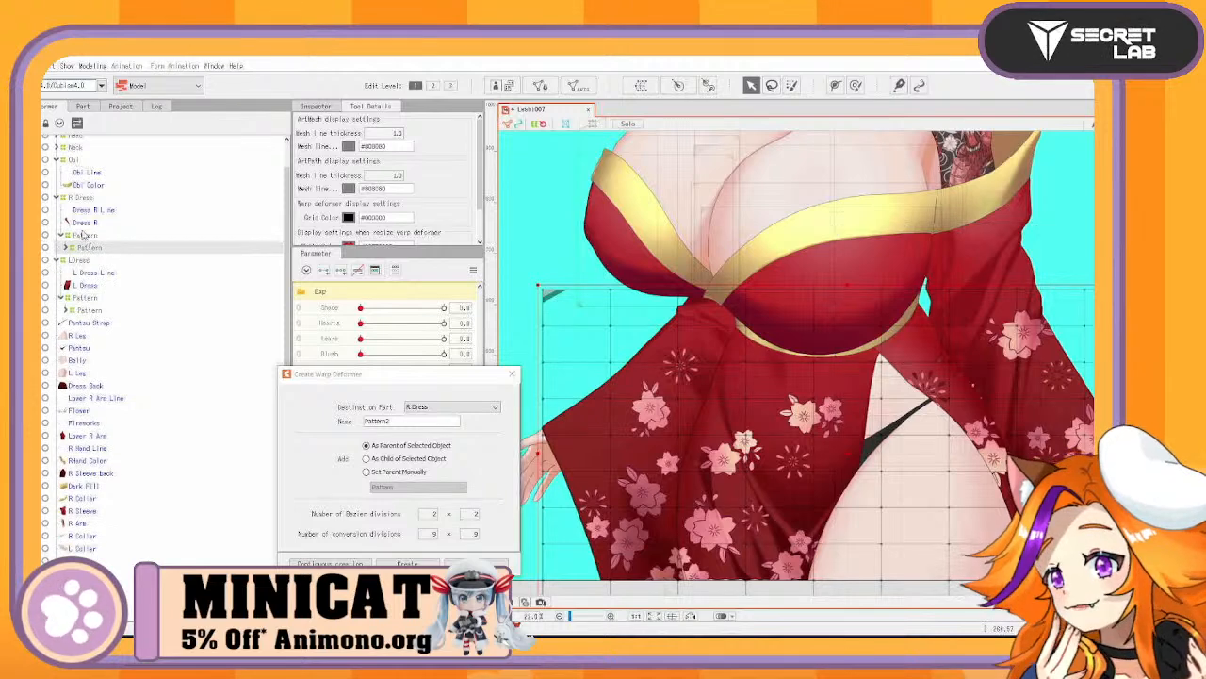
Collapse the R Dress and LDress deformers and rename the LDress deformer as L Dress
{"action": "left_click", "coordinate": [58, 198]}
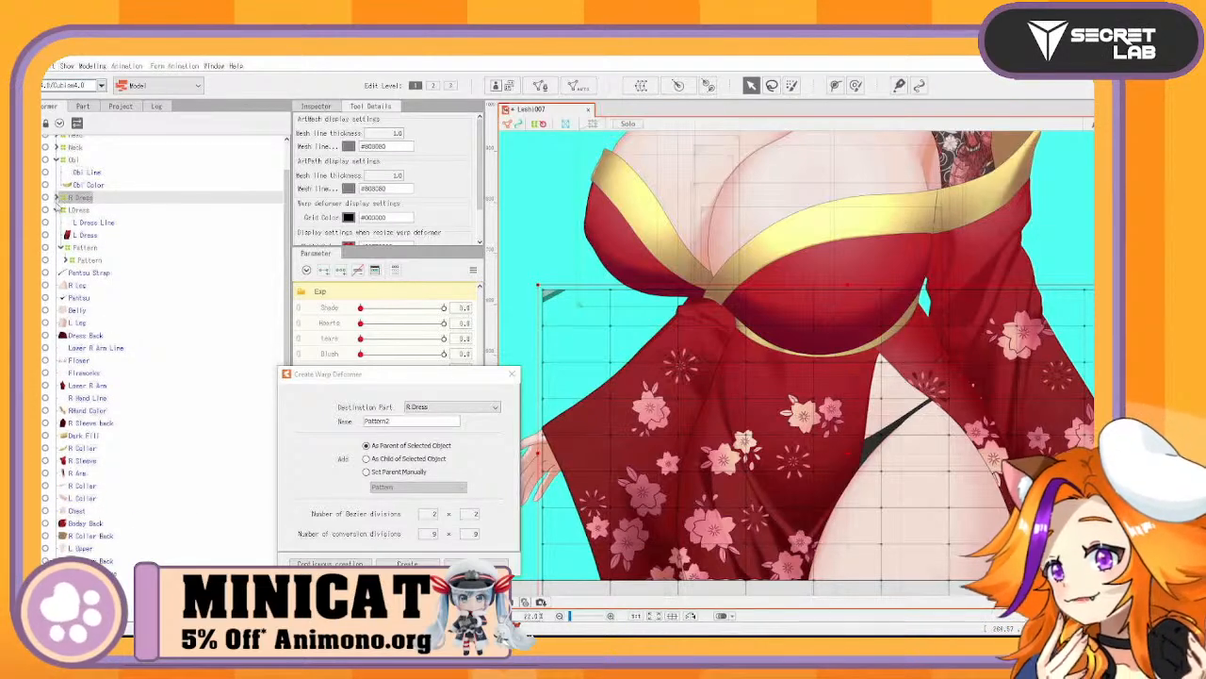
{"action": "left_click", "coordinate": [55, 211]}
{"action": "left_click", "coordinate": [57, 210]}
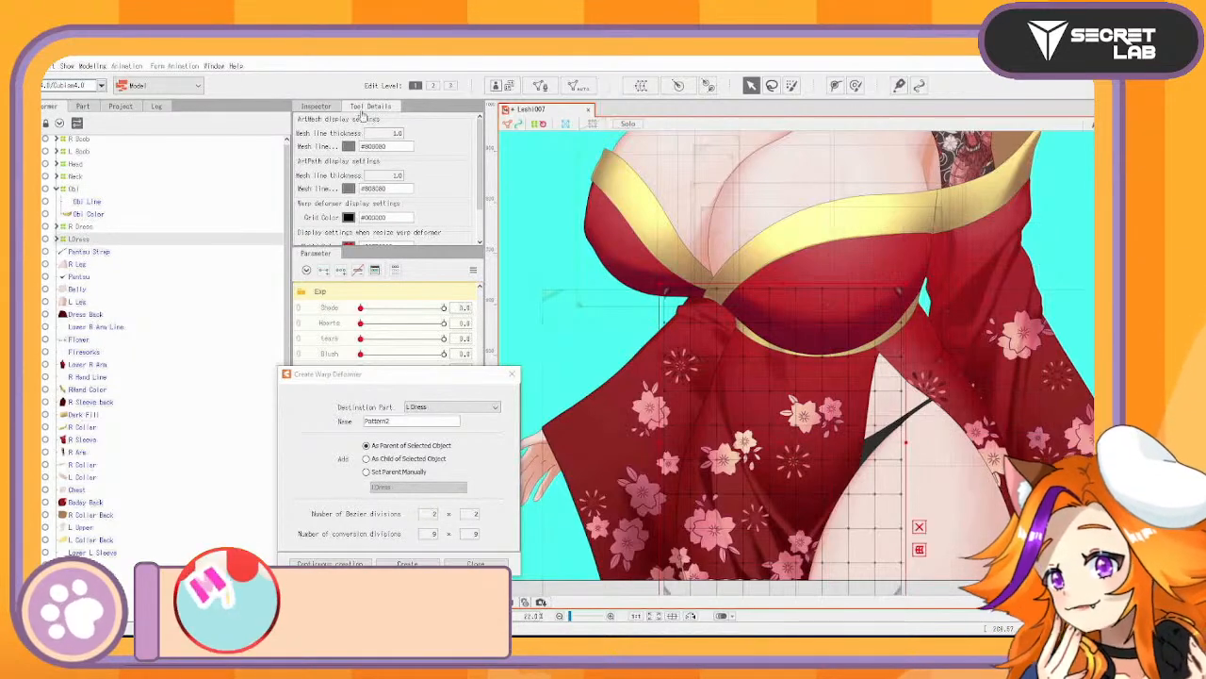
{"action": "left_click", "coordinate": [317, 107]}
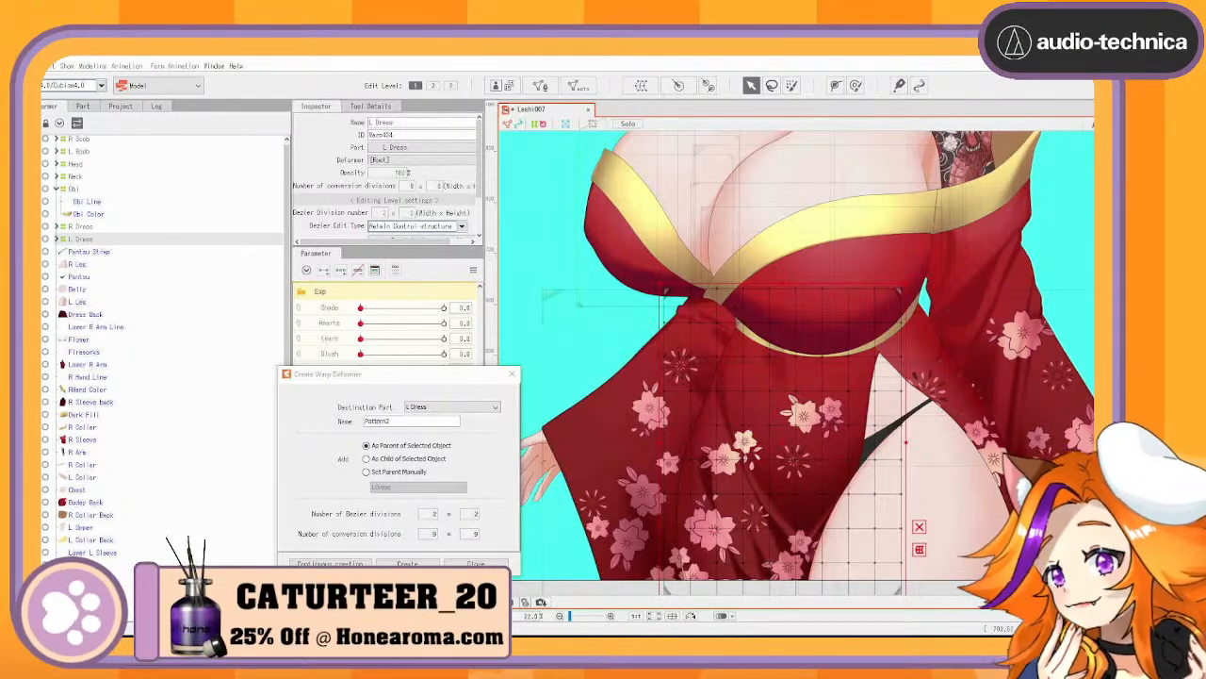
Generate automatic meshes with the Standard preset for the Pantsu Strap and Pantsu parts
{"action": "left_click", "coordinate": [103, 252]}
{"action": "left_click", "coordinate": [79, 276], "text": "ctrl"}
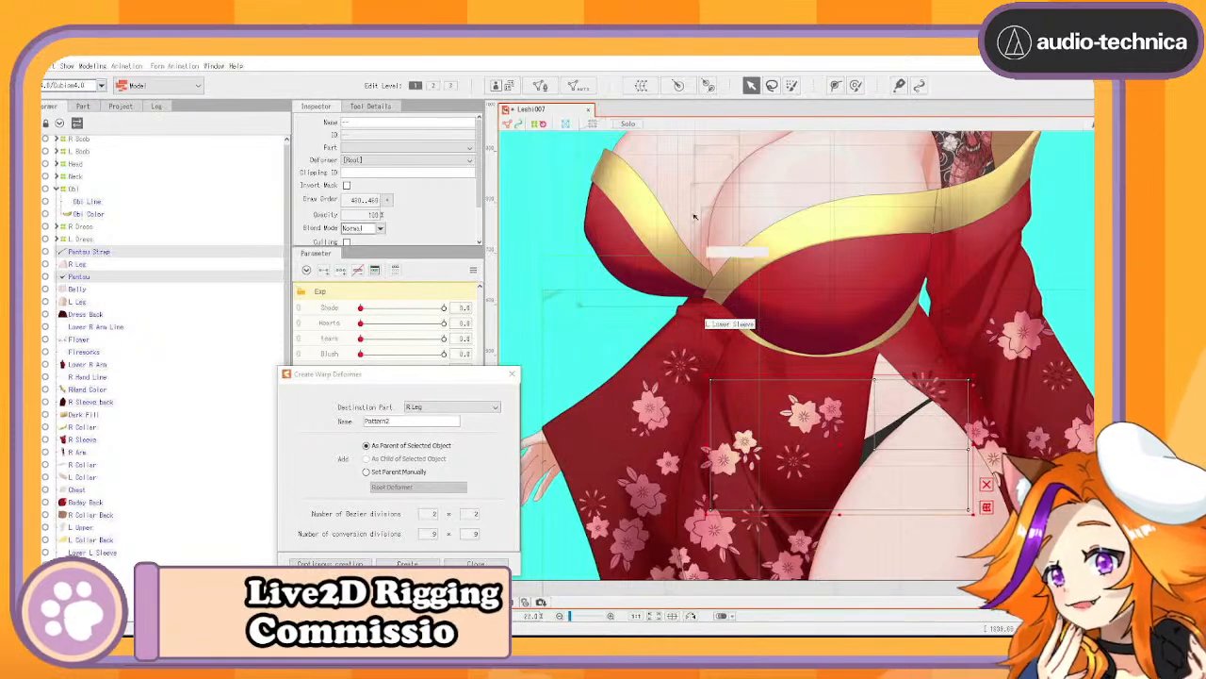
{"action": "left_click", "coordinate": [577, 86]}
{"action": "left_click", "coordinate": [641, 293]}
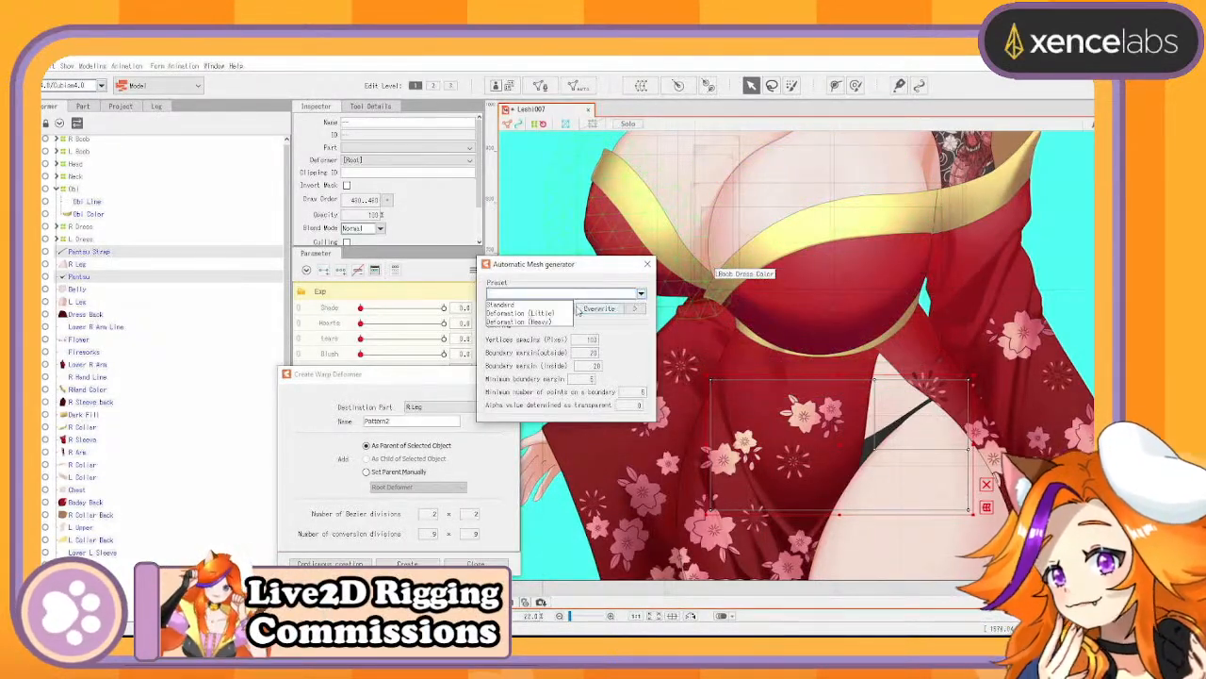
{"action": "left_click", "coordinate": [567, 304]}
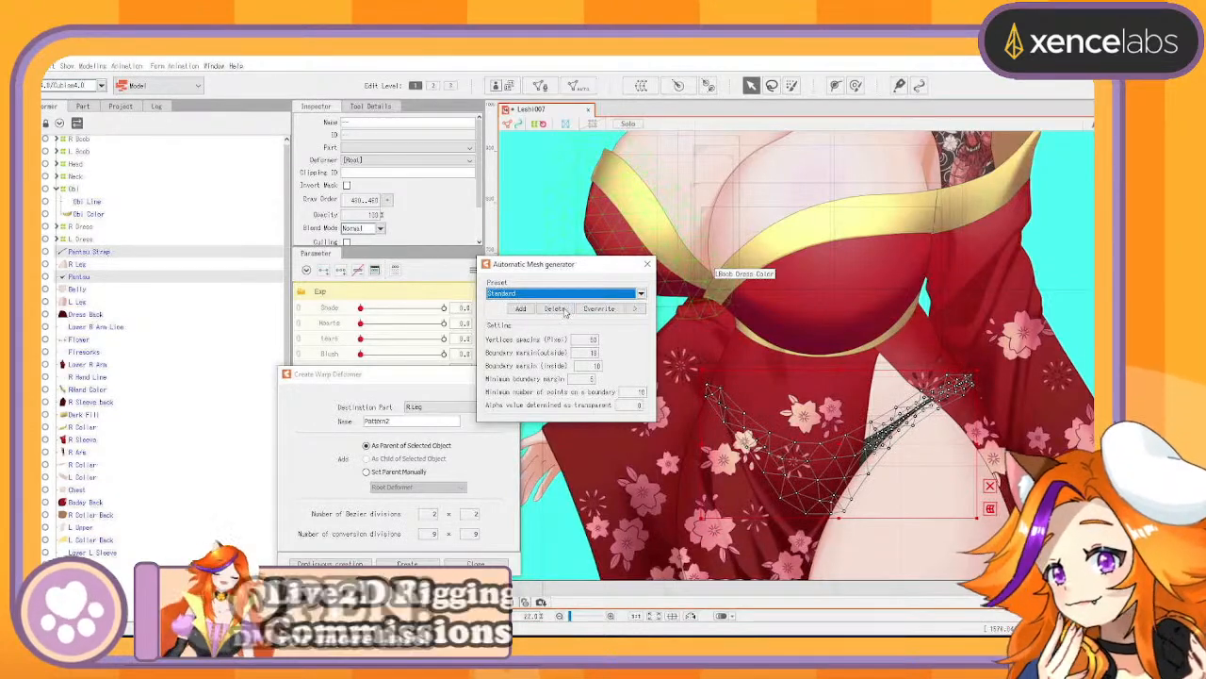
{"action": "left_click", "coordinate": [650, 268]}
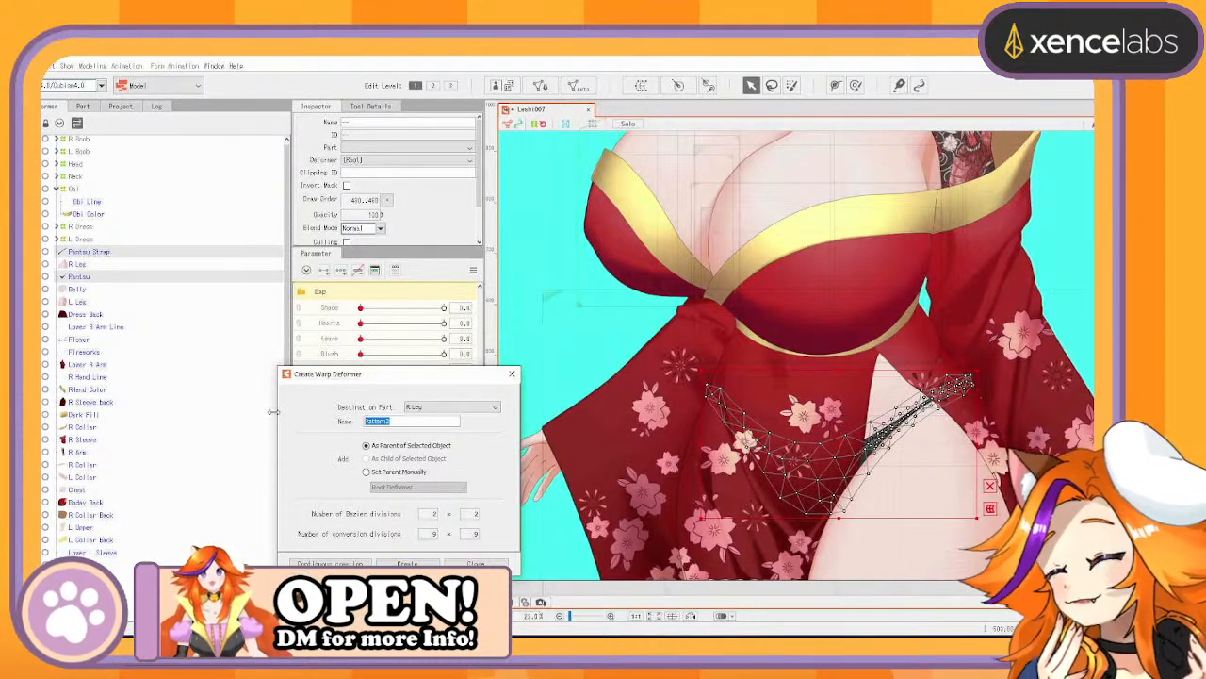
Create a warp deformer named Pantsu as the parent of Pantsu Strap and Pantsu, and collapse it
{"action": "type", "text": "Pantsu"}
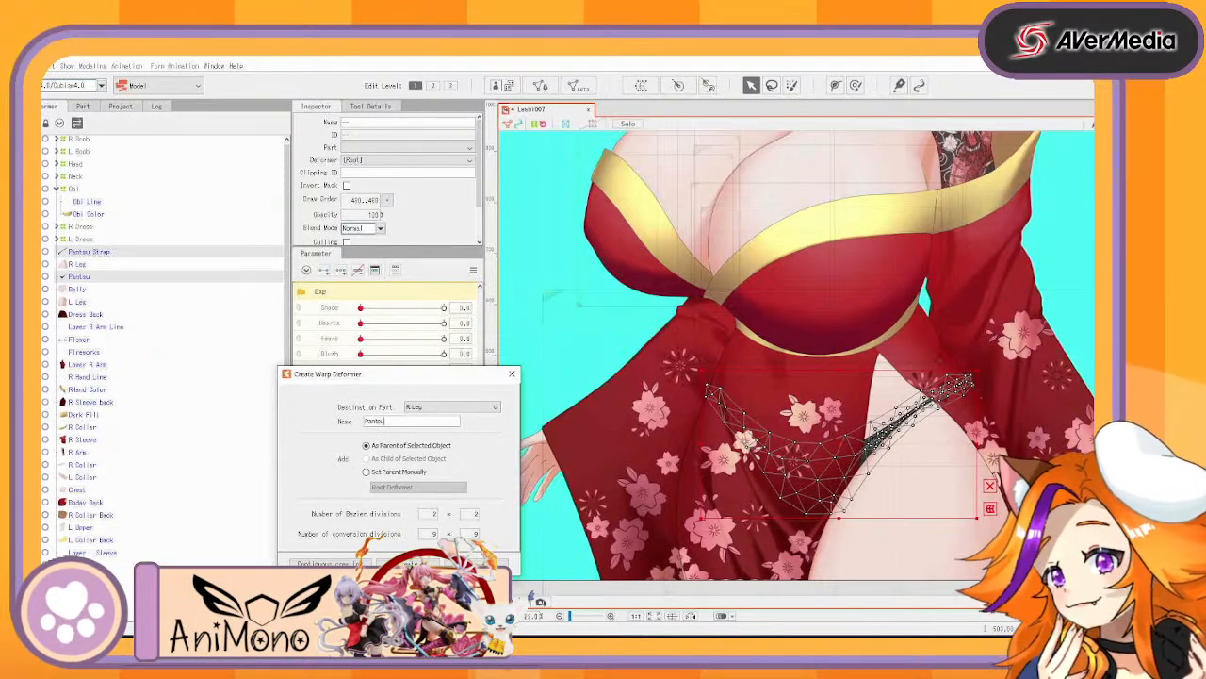
{"action": "left_click", "coordinate": [325, 563]}
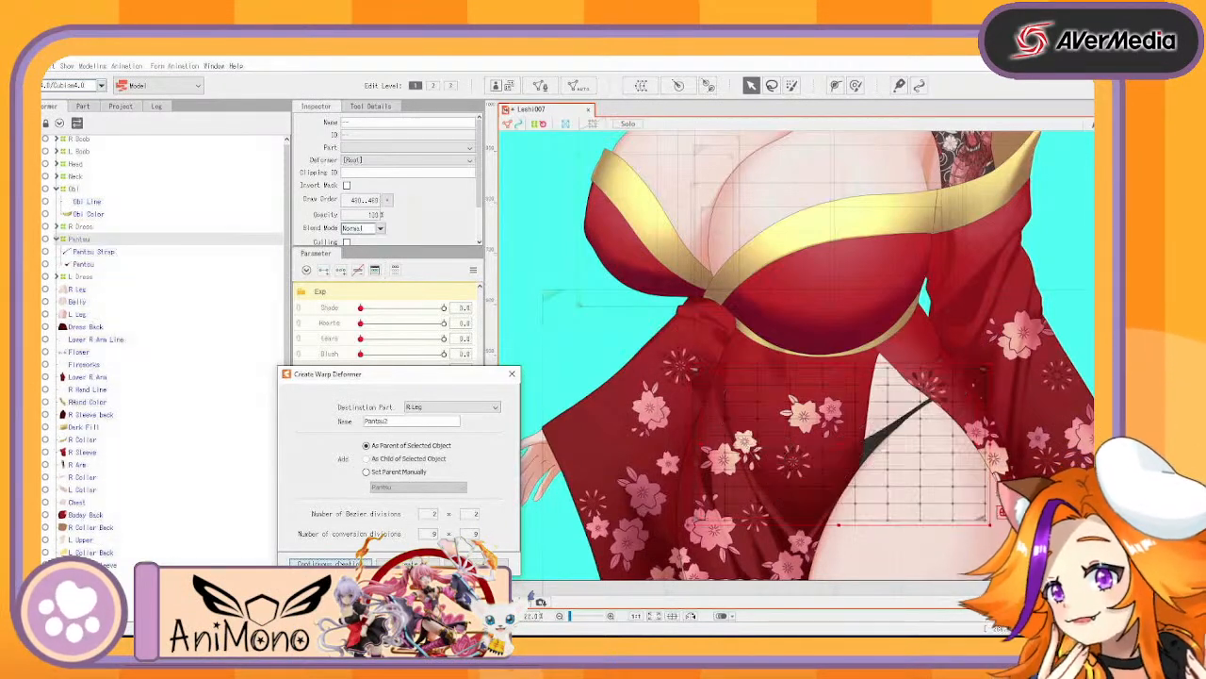
{"action": "left_click", "coordinate": [58, 241]}
Generate automatic meshes with the Standard preset for the R Leg, Belly and L Leg parts together
{"action": "left_click", "coordinate": [85, 268]}
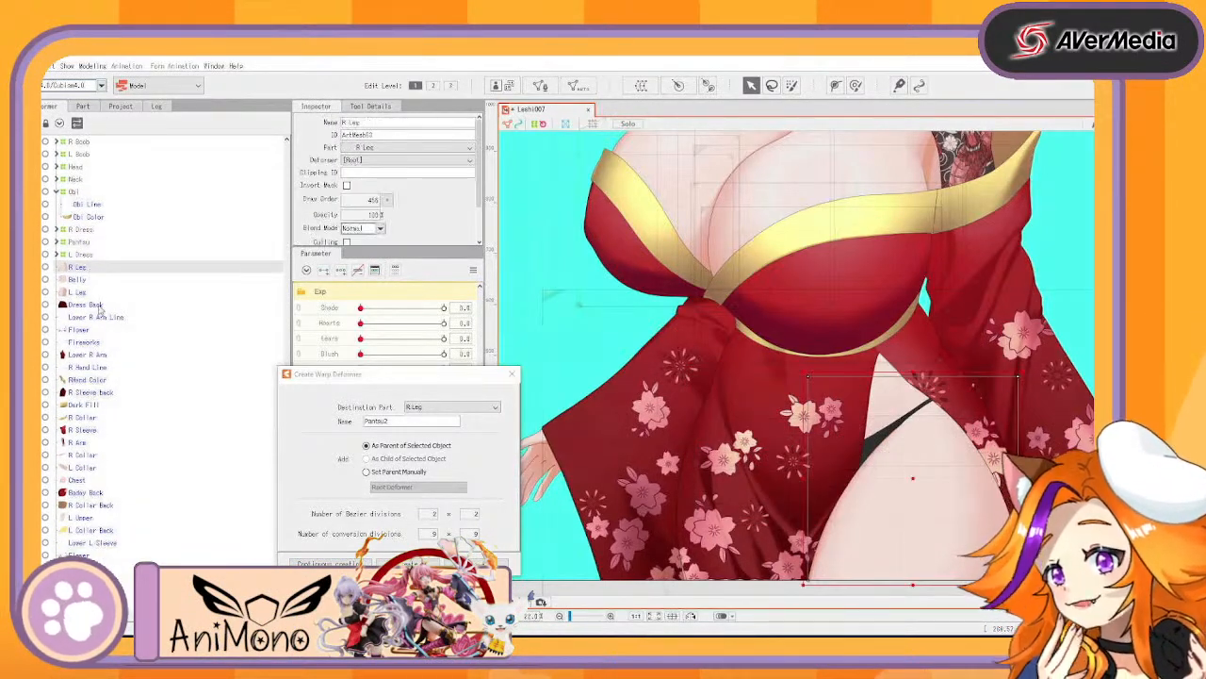
{"action": "left_click", "coordinate": [89, 304]}
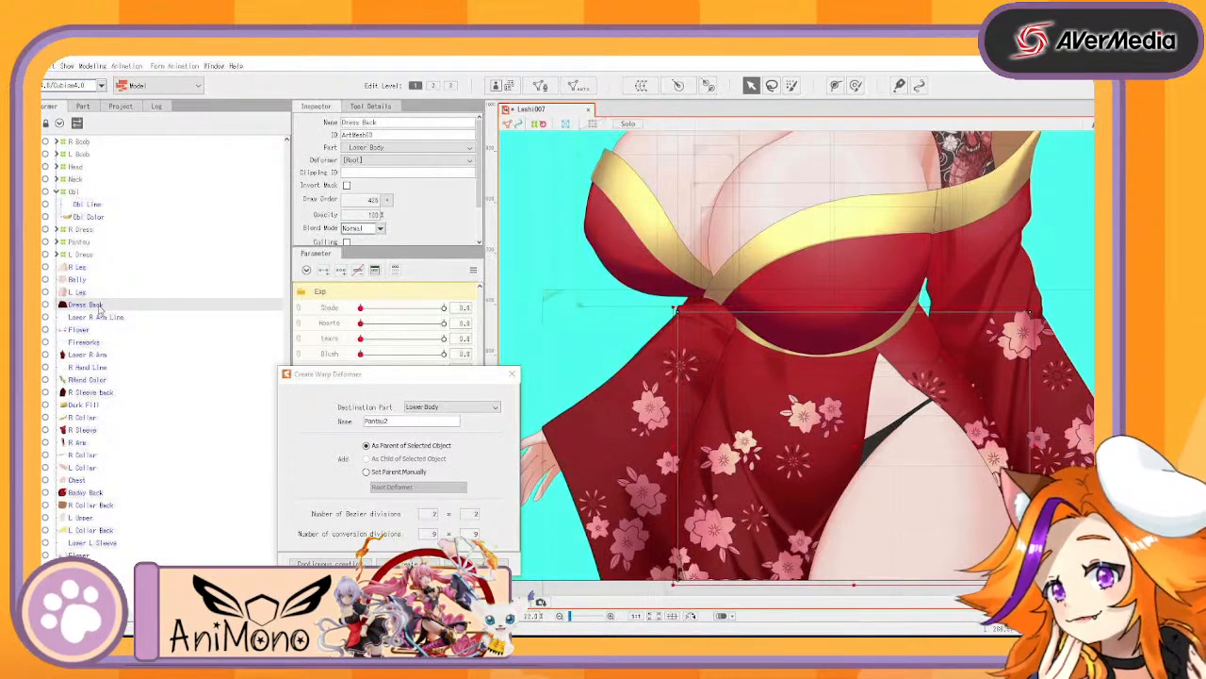
{"action": "left_click", "coordinate": [59, 254]}
{"action": "left_click", "coordinate": [59, 254]}
{"action": "left_click", "coordinate": [80, 268]}
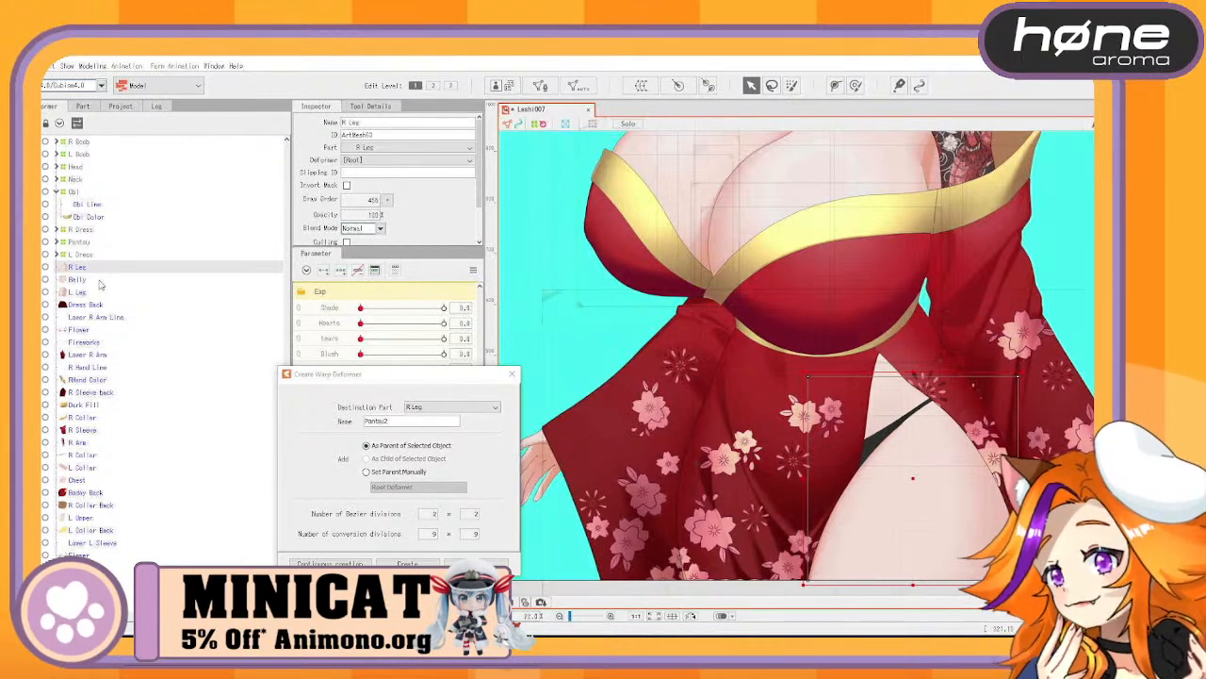
{"action": "left_click", "coordinate": [77, 280], "text": "ctrl"}
{"action": "left_click", "coordinate": [78, 292], "text": "ctrl"}
{"action": "scroll", "coordinate": [649, 387], "scroll_direction": "down", "scroll_amount": 3}
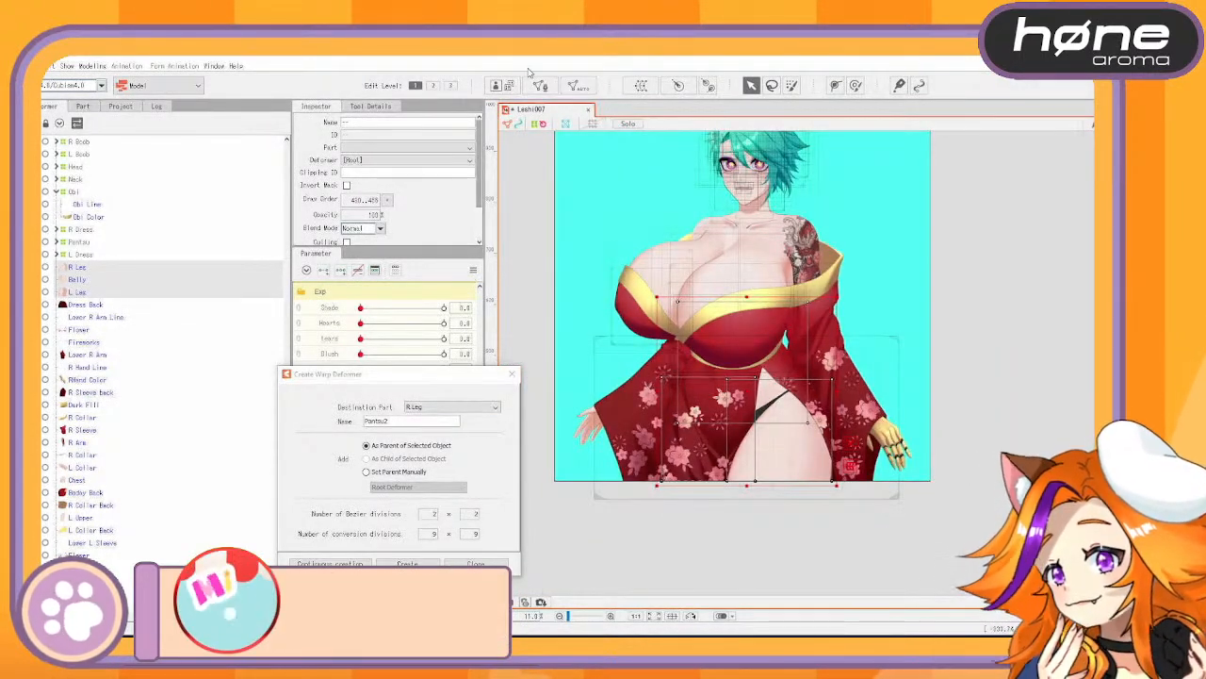
{"action": "left_click", "coordinate": [578, 87]}
{"action": "left_click", "coordinate": [641, 294]}
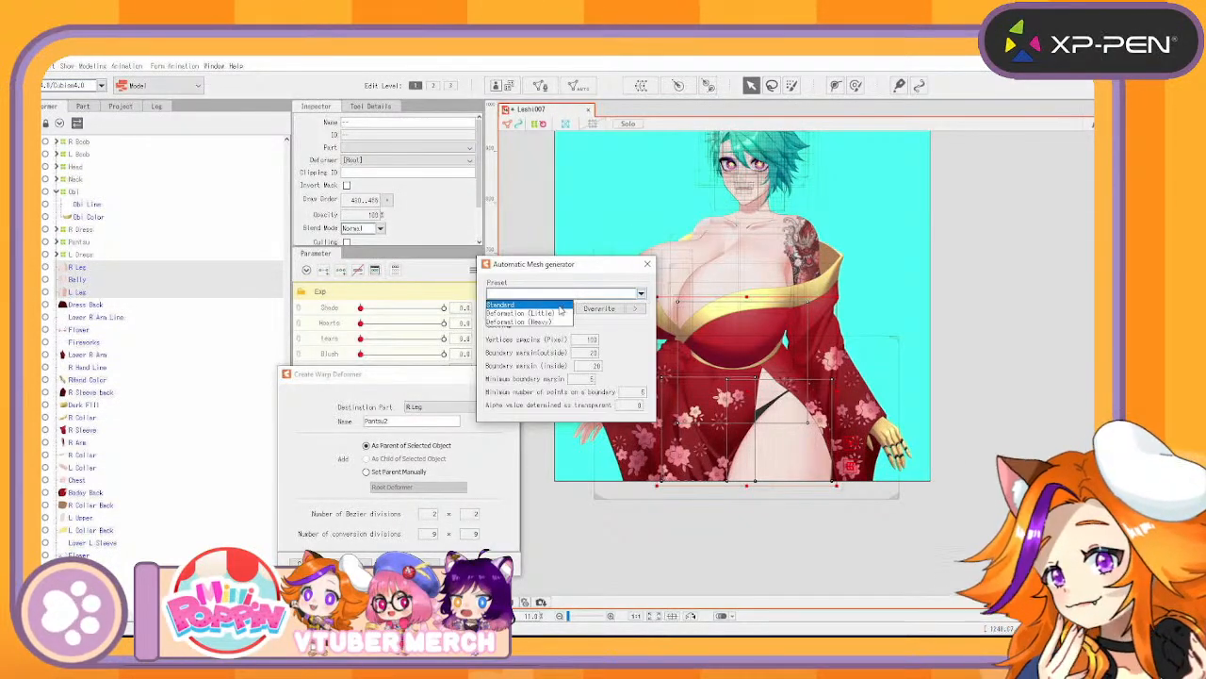
{"action": "left_click", "coordinate": [560, 311]}
{"action": "left_click_drag", "start_coordinate": [568, 266], "coordinate": [397, 201]}
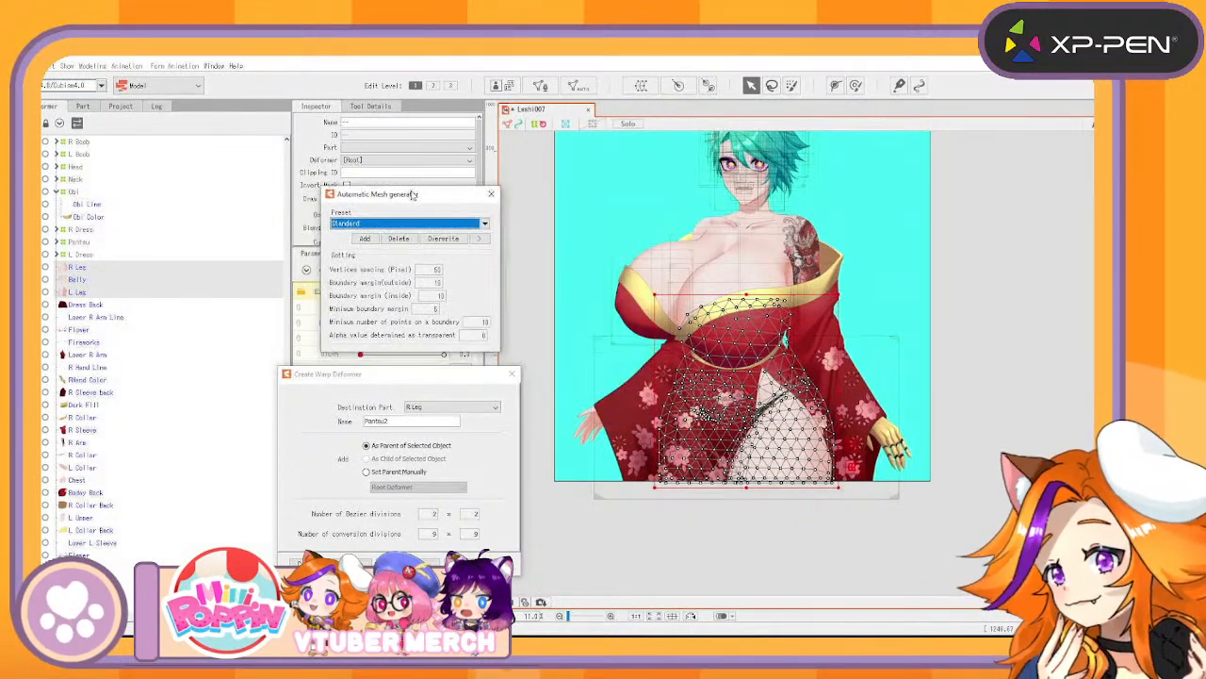
{"action": "scroll", "coordinate": [664, 294], "scroll_direction": "up", "scroll_amount": 4}
{"action": "scroll", "coordinate": [663, 293], "scroll_direction": "up", "scroll_amount": 2}
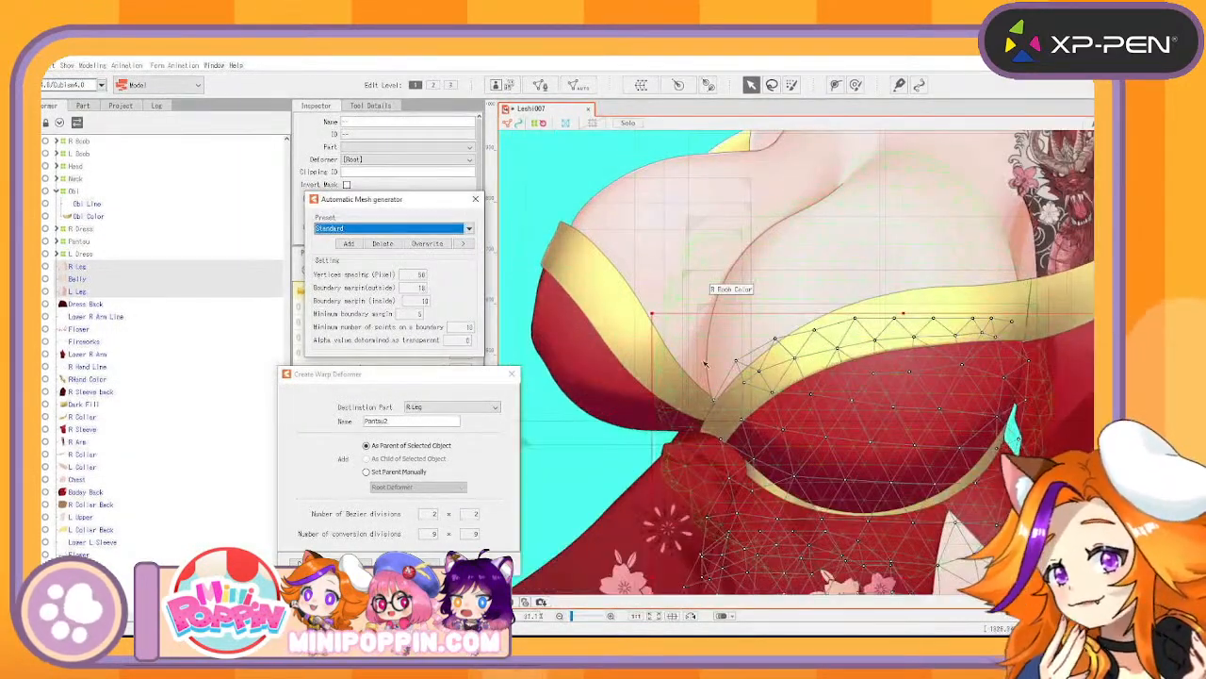
{"action": "scroll", "coordinate": [708, 372], "scroll_direction": "down", "scroll_amount": 2}
{"action": "left_click", "coordinate": [685, 252]}
{"action": "left_click_drag", "start_coordinate": [717, 409], "coordinate": [705, 297]}
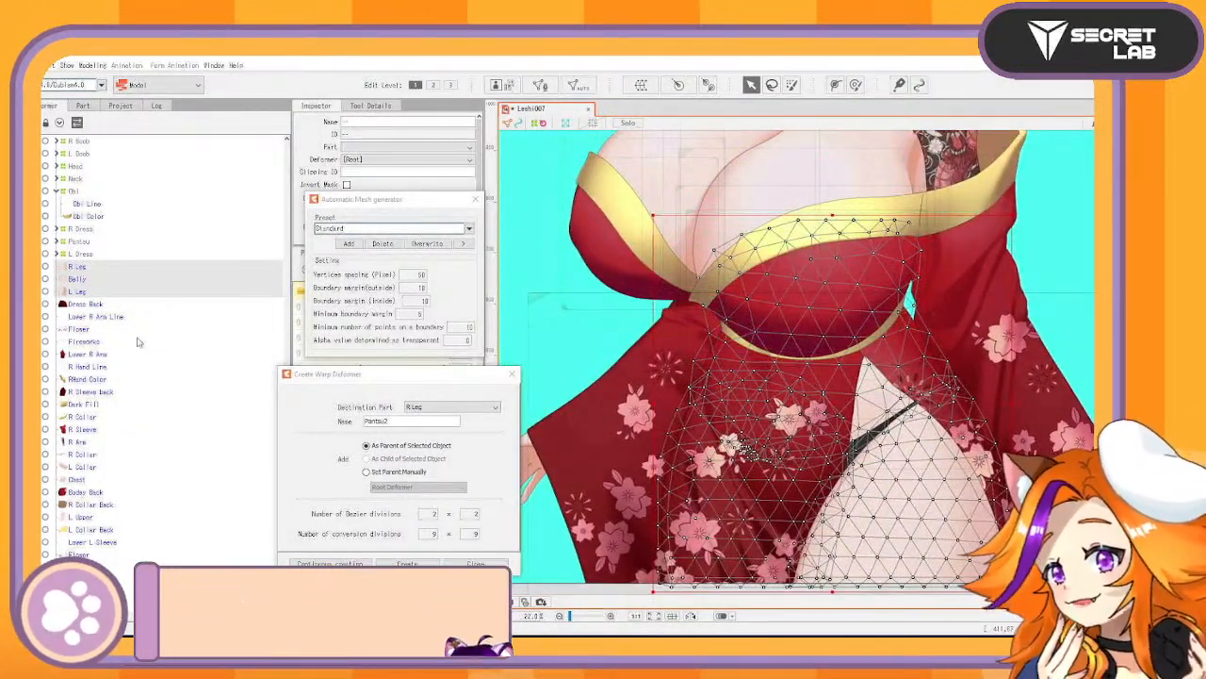
Generate an automatic mesh with the Standard preset for the Dress Back part
{"action": "left_click", "coordinate": [123, 308]}
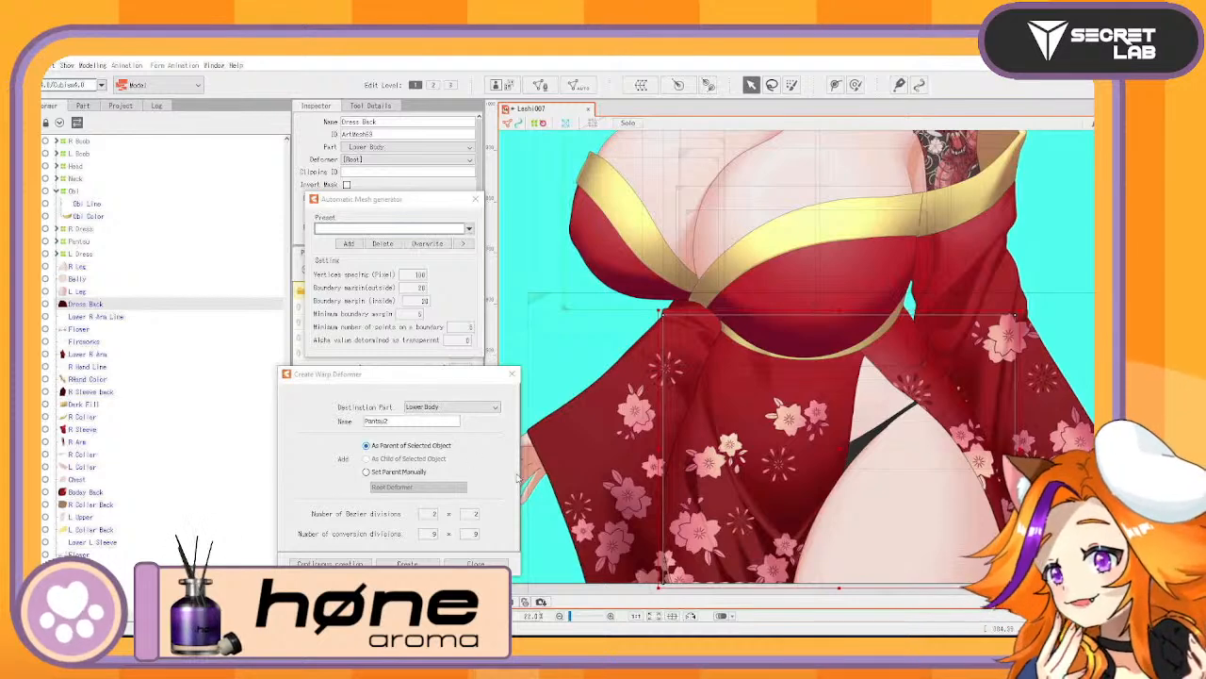
{"action": "left_click", "coordinate": [468, 228]}
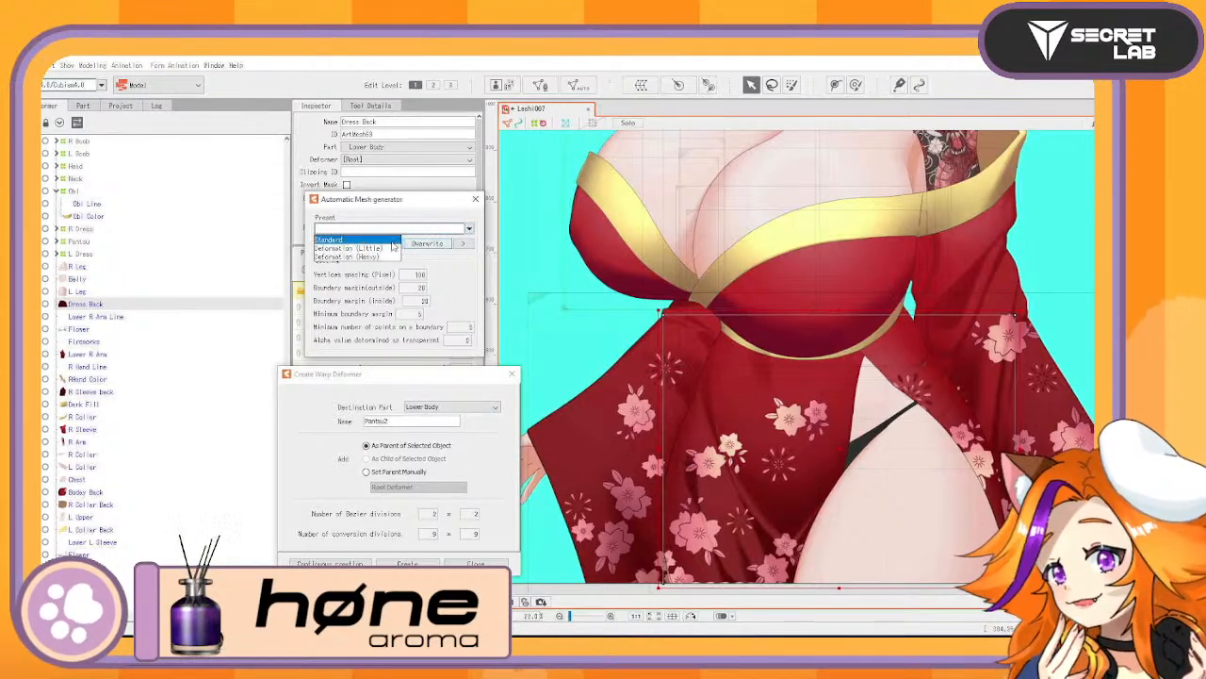
{"action": "left_click", "coordinate": [400, 239]}
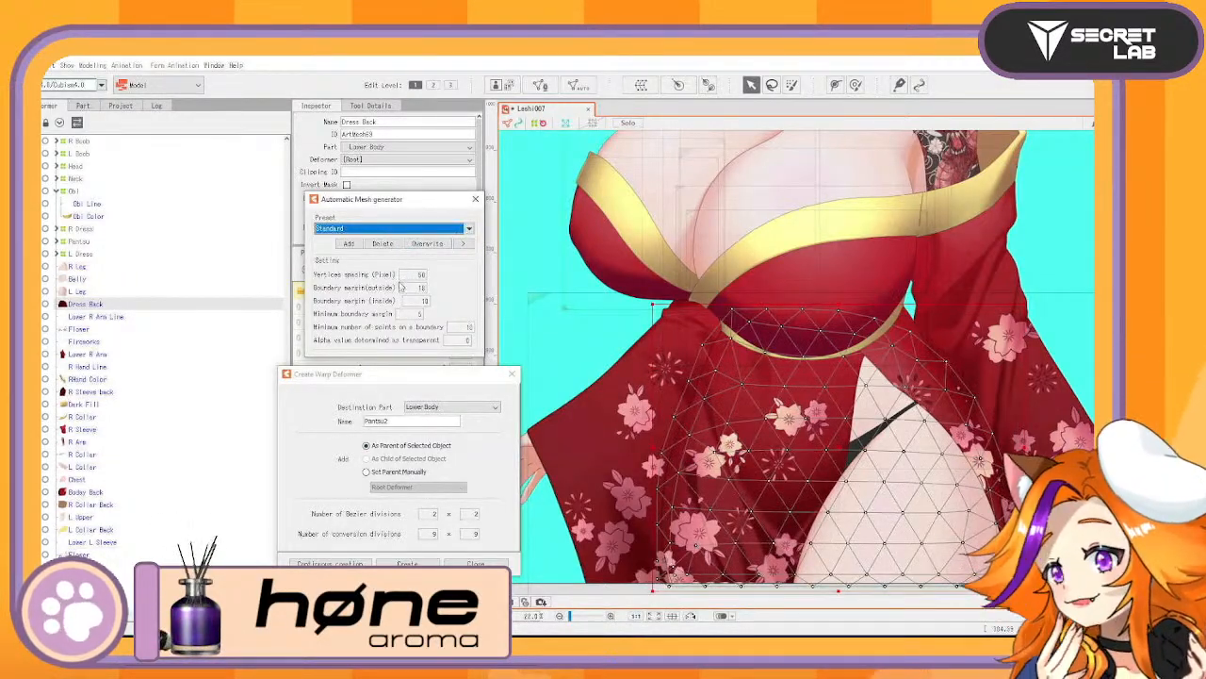
Create a warp deformer named R Leg as the parent of the R Leg part
{"action": "left_click", "coordinate": [86, 268]}
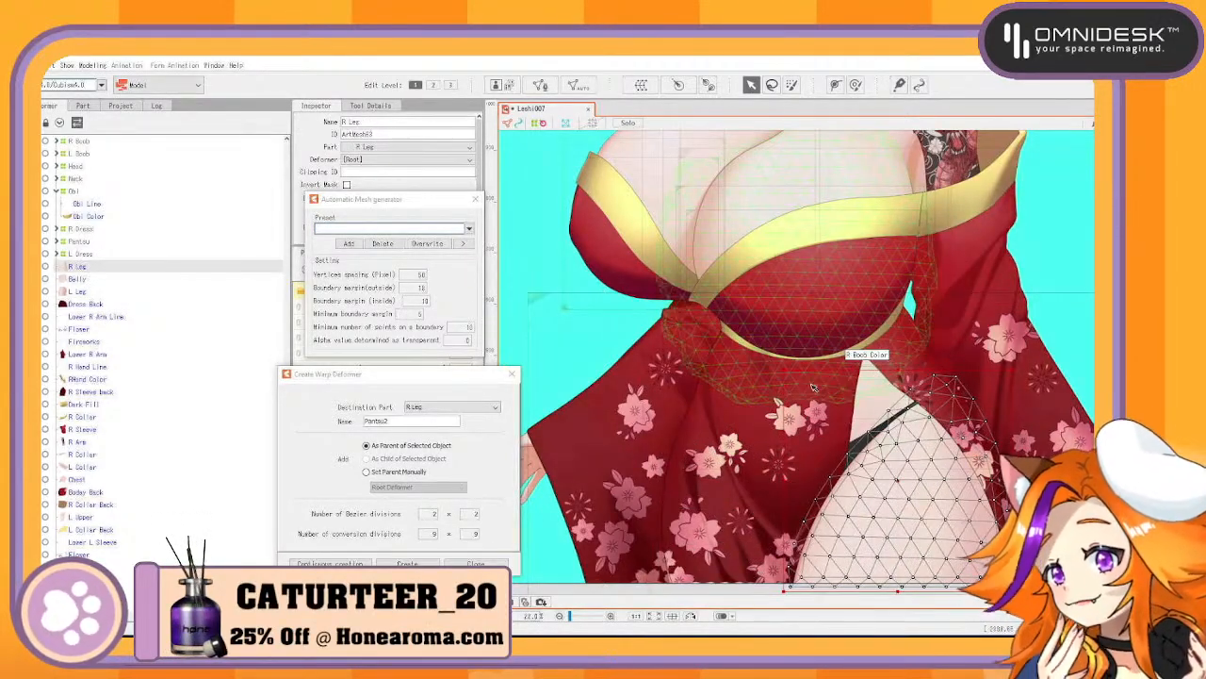
{"action": "left_click", "coordinate": [641, 85]}
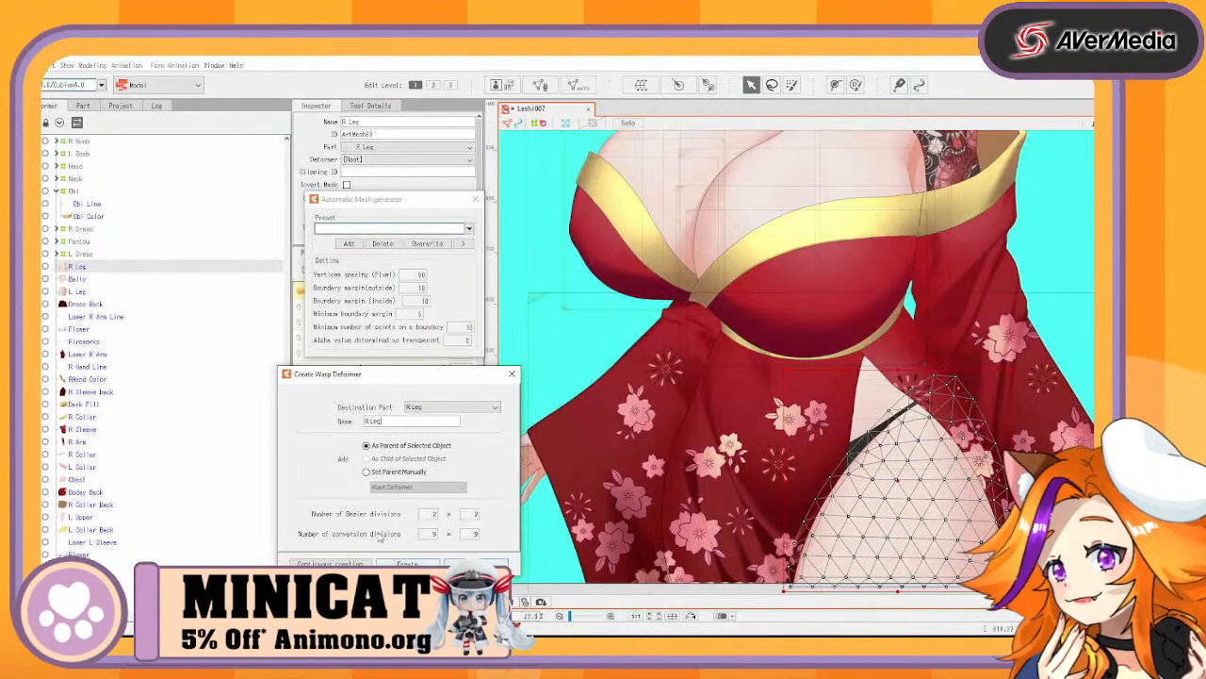
{"action": "left_click", "coordinate": [330, 563]}
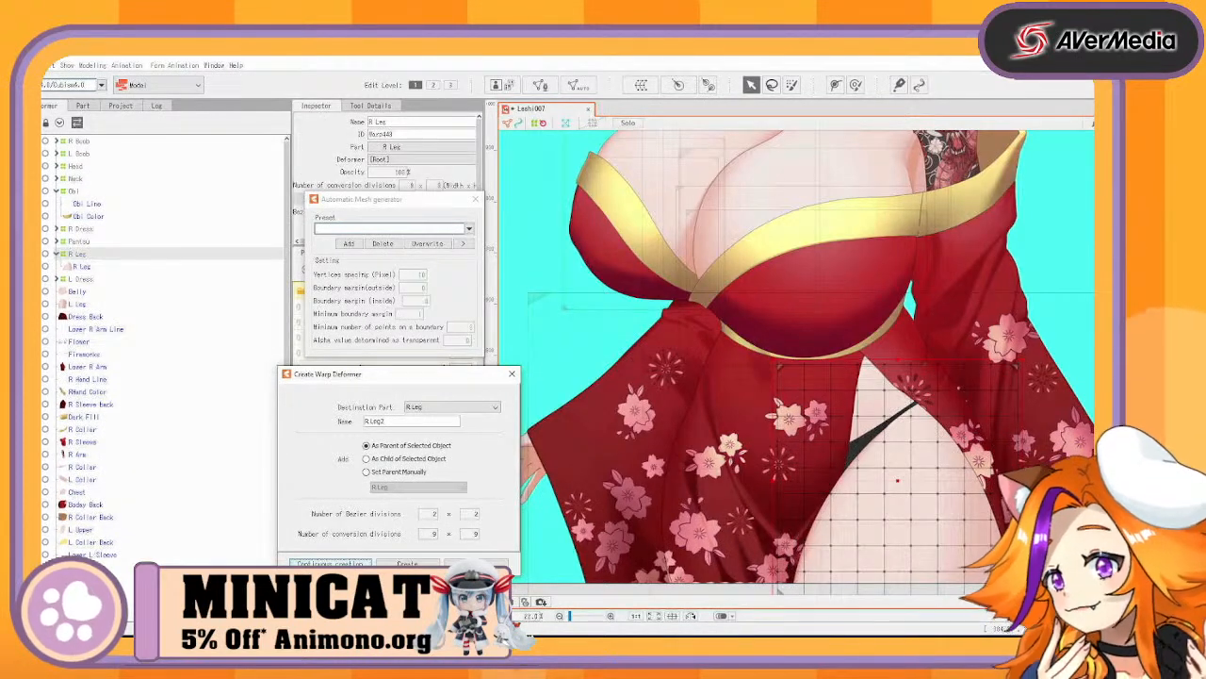
Create a warp deformer named Belly as the parent of the Belly part
{"action": "left_click", "coordinate": [209, 291]}
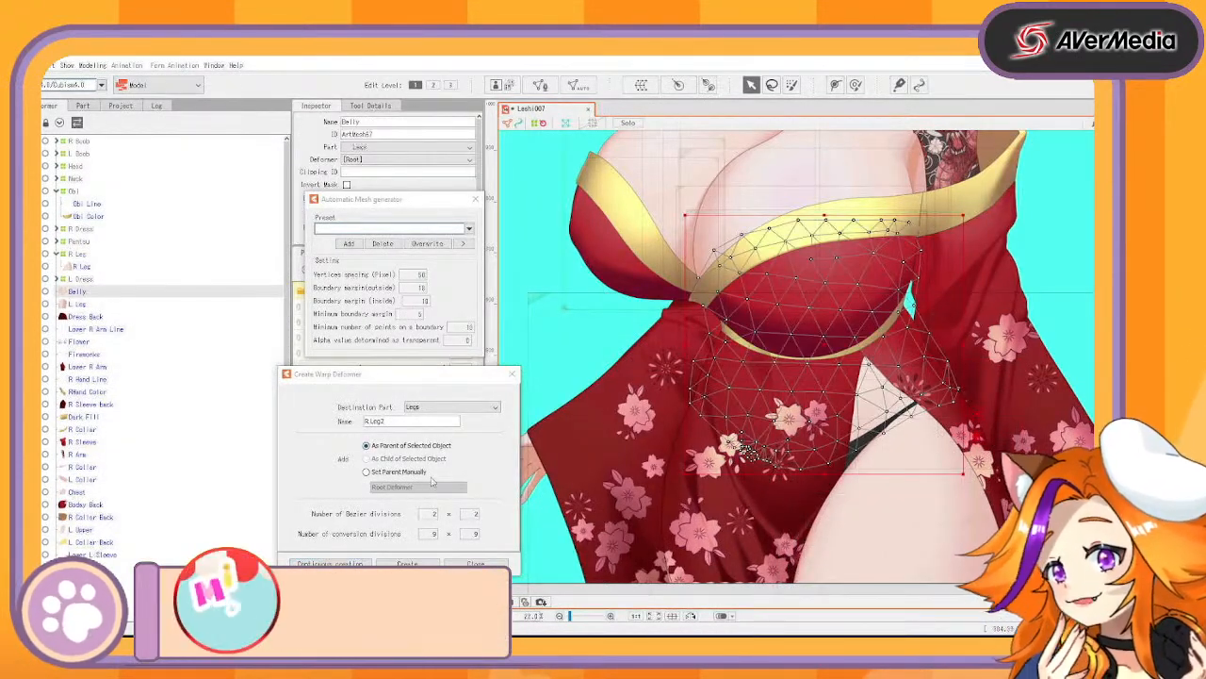
{"action": "left_click_drag", "start_coordinate": [402, 421], "coordinate": [253, 376]}
{"action": "type", "text": "B"}
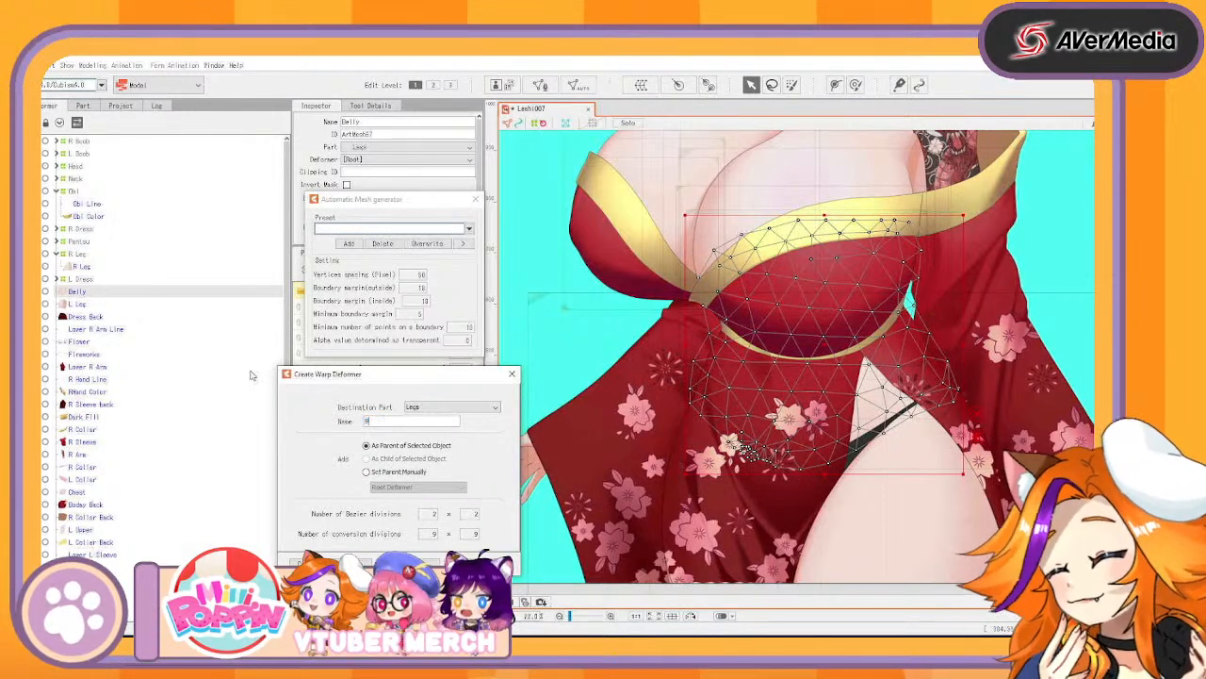
{"action": "type", "text": "elly"}
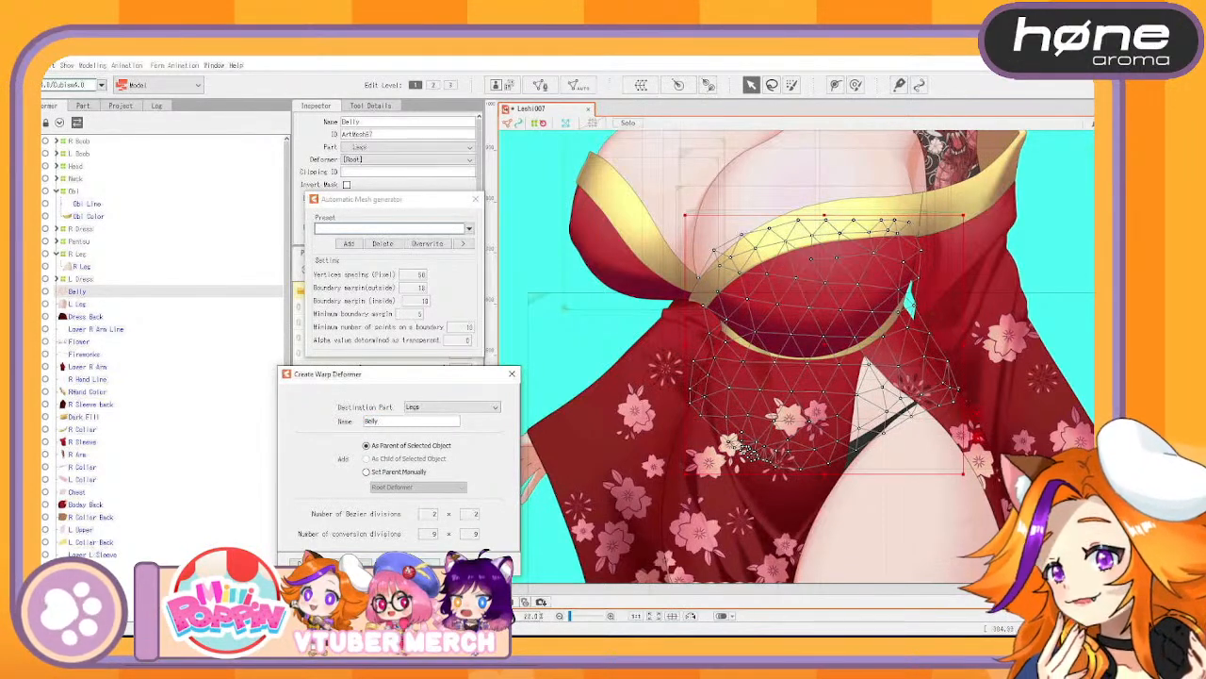
{"action": "left_click", "coordinate": [330, 563]}
Create a warp deformer named L Leg as the parent of the L Leg part
{"action": "left_click", "coordinate": [82, 317]}
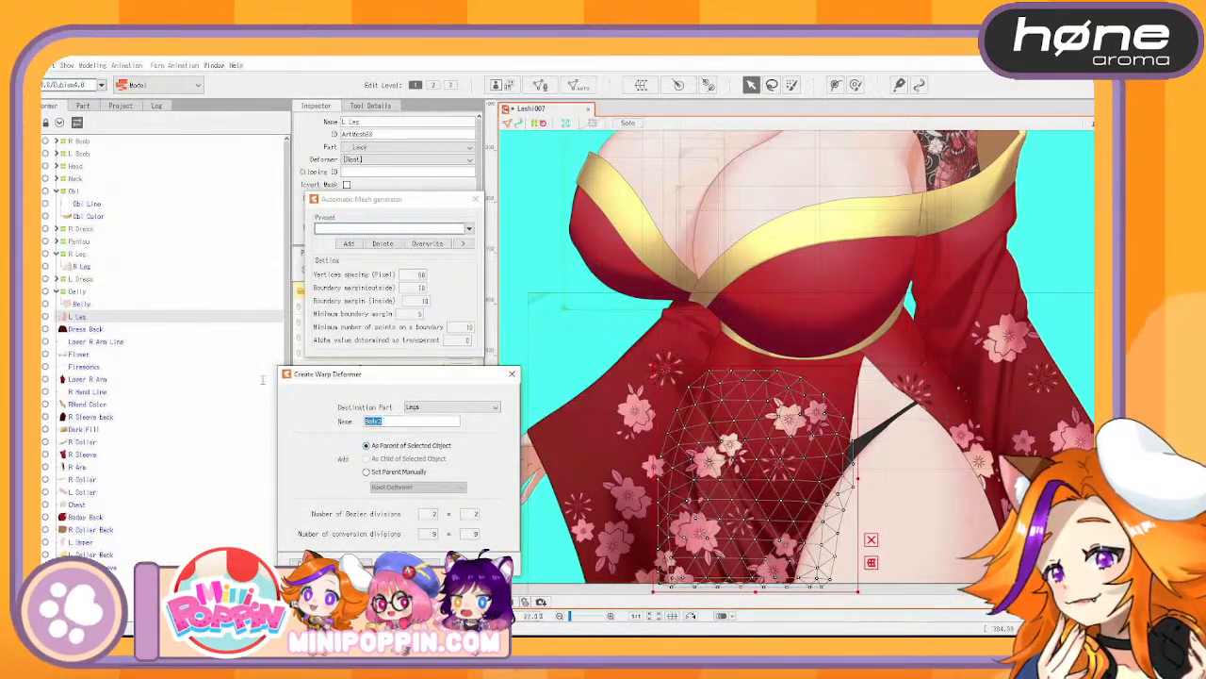
{"action": "type", "text": "L Leg"}
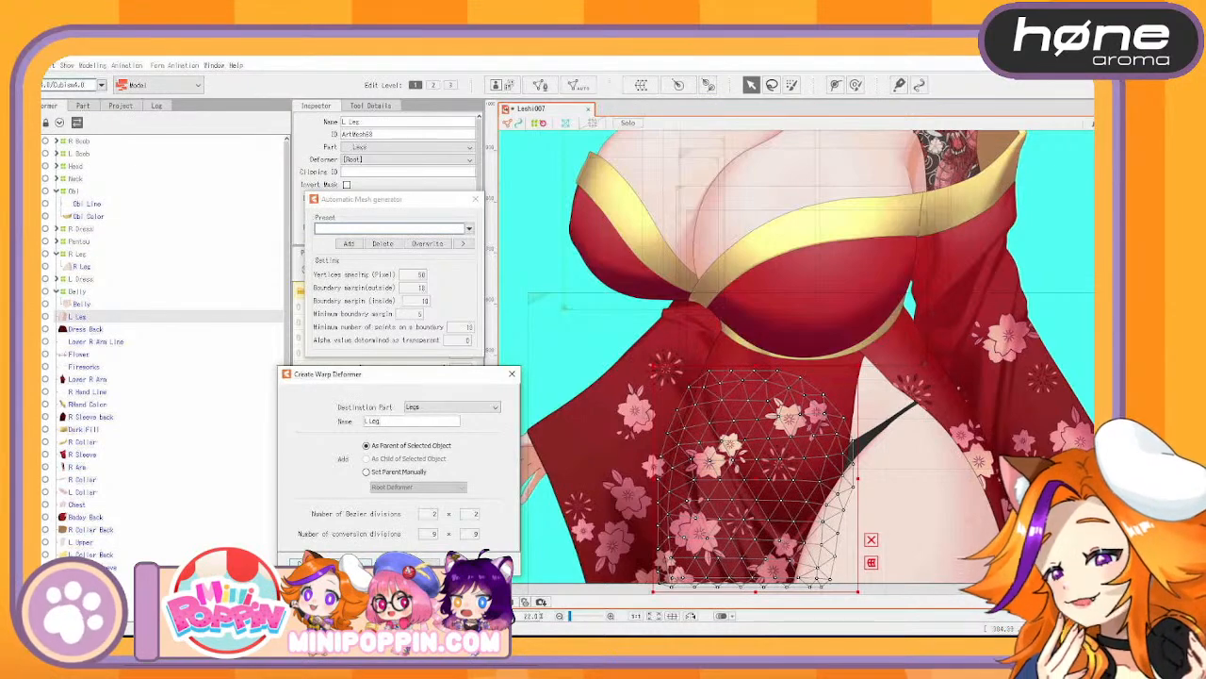
{"action": "left_click", "coordinate": [329, 563]}
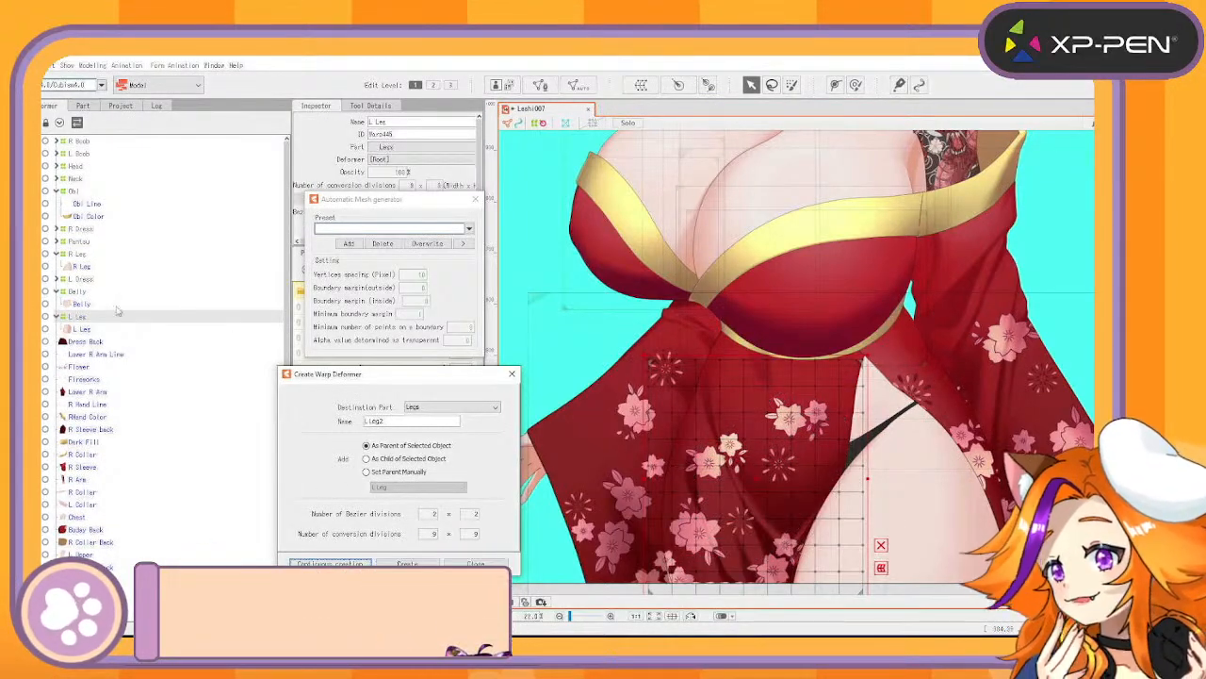
{"action": "left_click", "coordinate": [95, 341]}
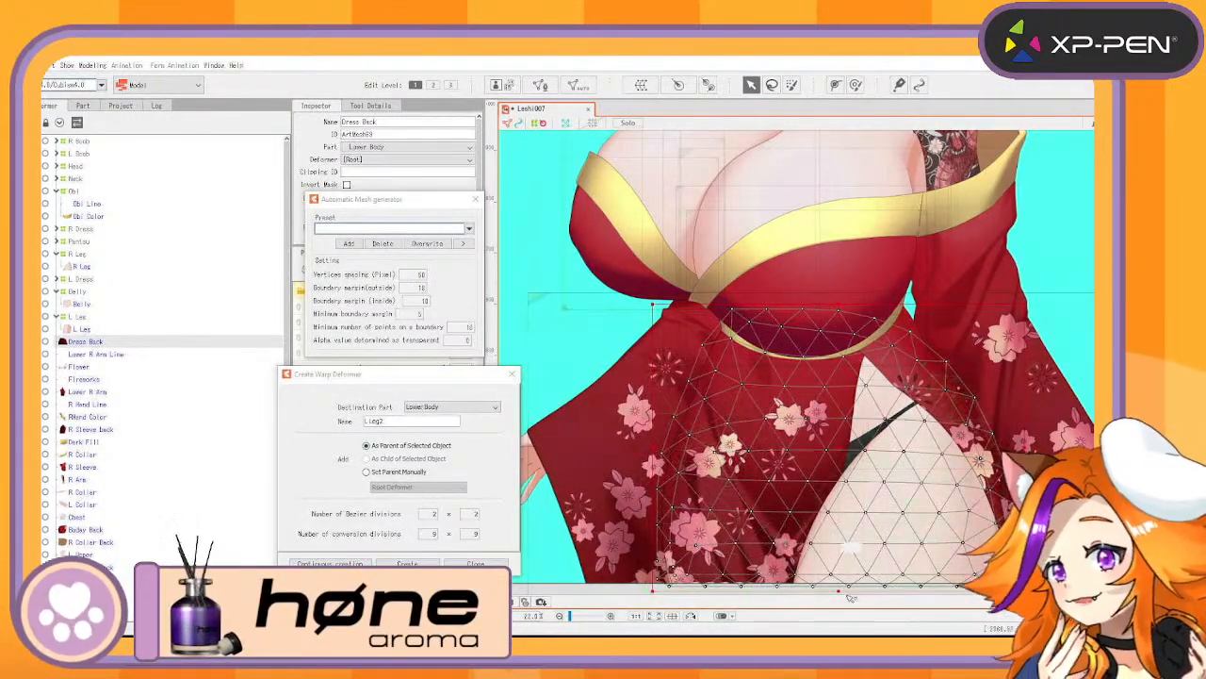
{"action": "left_click_drag", "start_coordinate": [838, 453], "coordinate": [872, 458]}
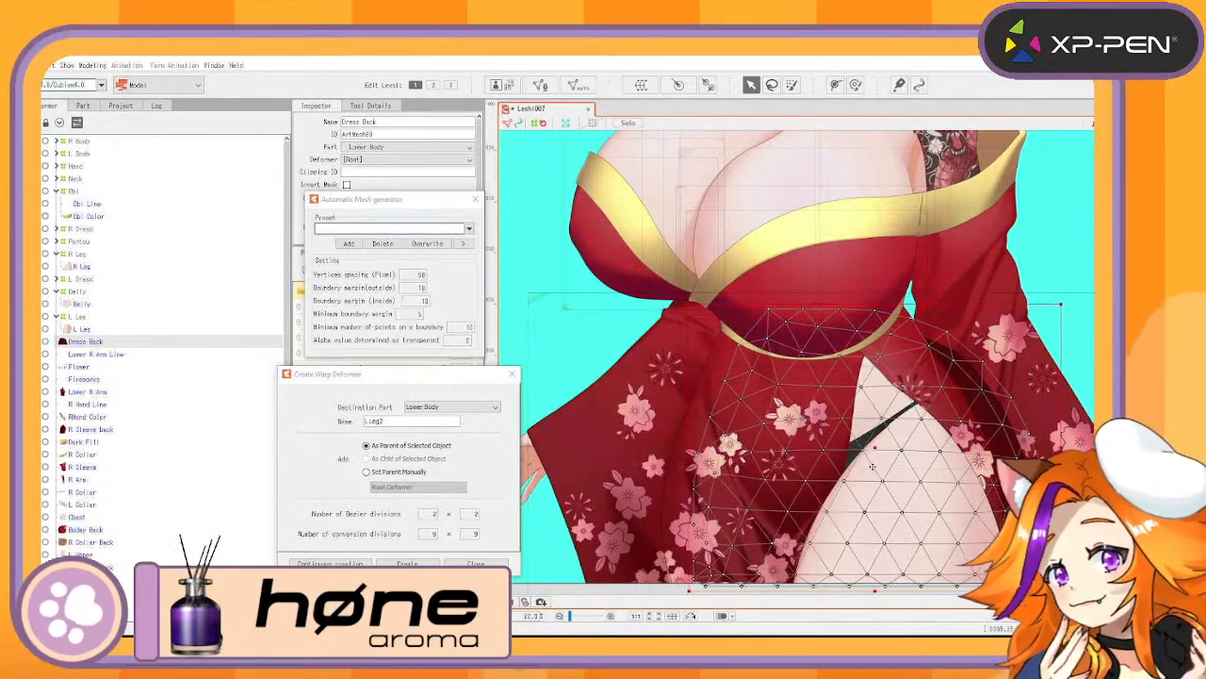
{"action": "key", "text": "ctrl+z"}
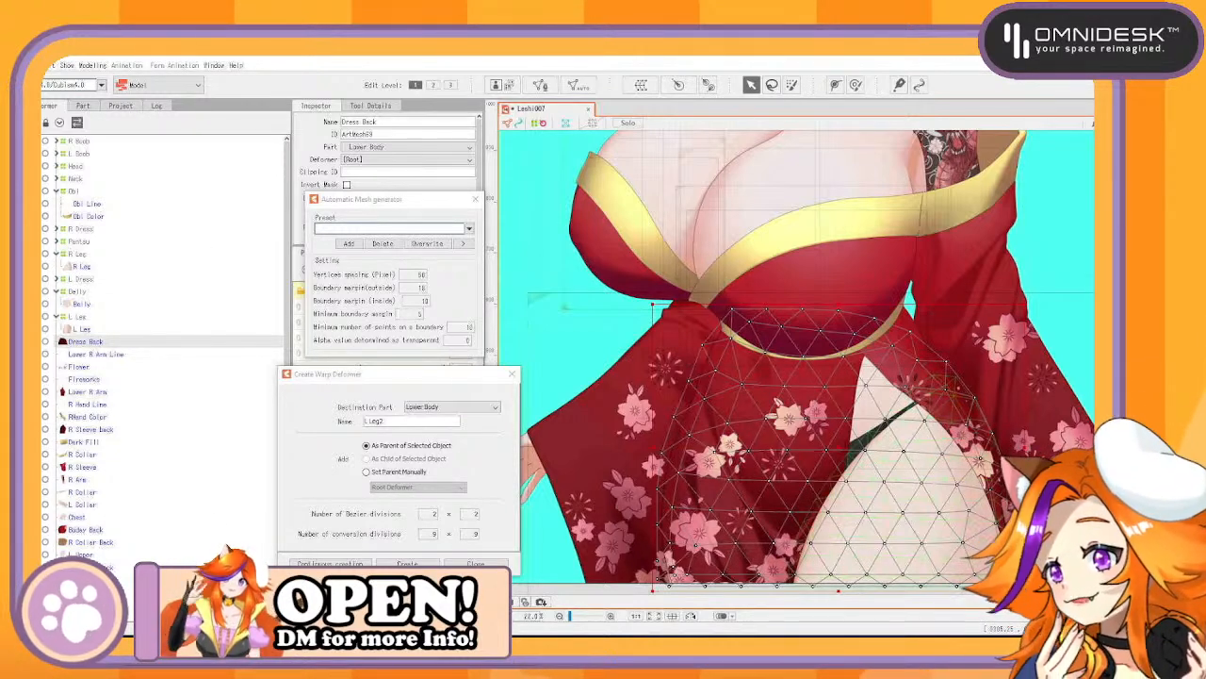
Open the Lower R Arm Line part for manual mesh editing and choose the Eraser tool
{"action": "left_click", "coordinate": [157, 356]}
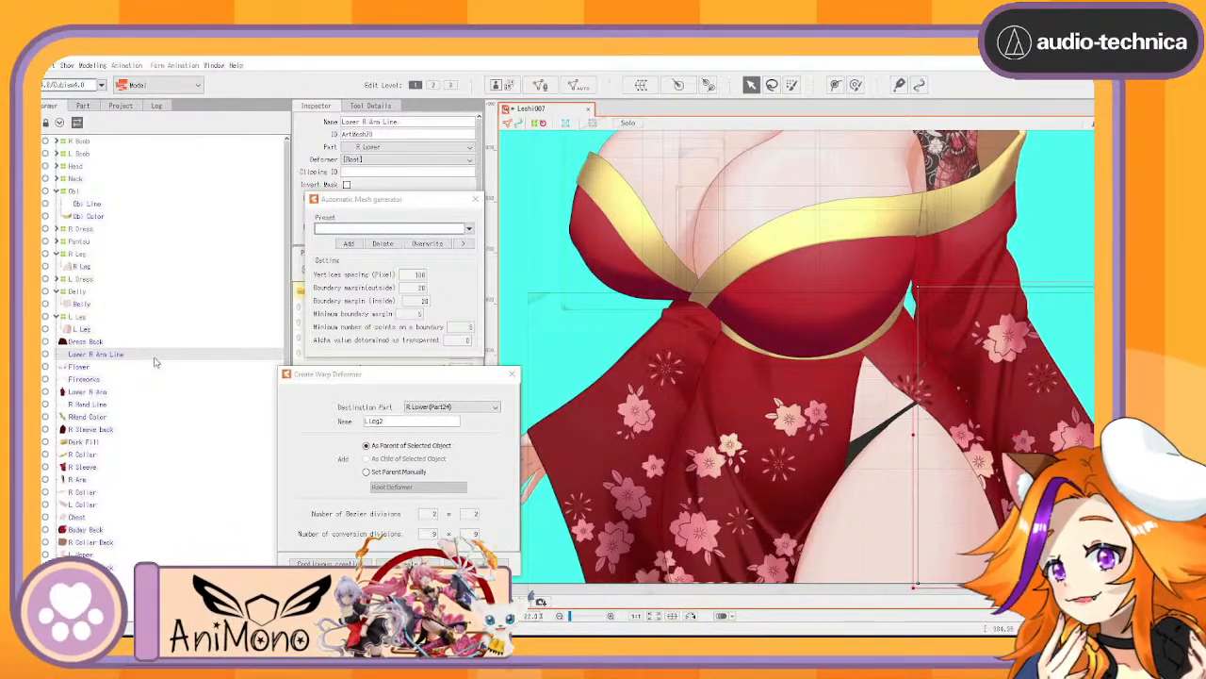
{"action": "scroll", "coordinate": [793, 427], "scroll_direction": "down", "scroll_amount": 2}
{"action": "left_click_drag", "start_coordinate": [822, 476], "coordinate": [611, 475]}
{"action": "scroll", "coordinate": [692, 365], "scroll_direction": "up", "scroll_amount": 2}
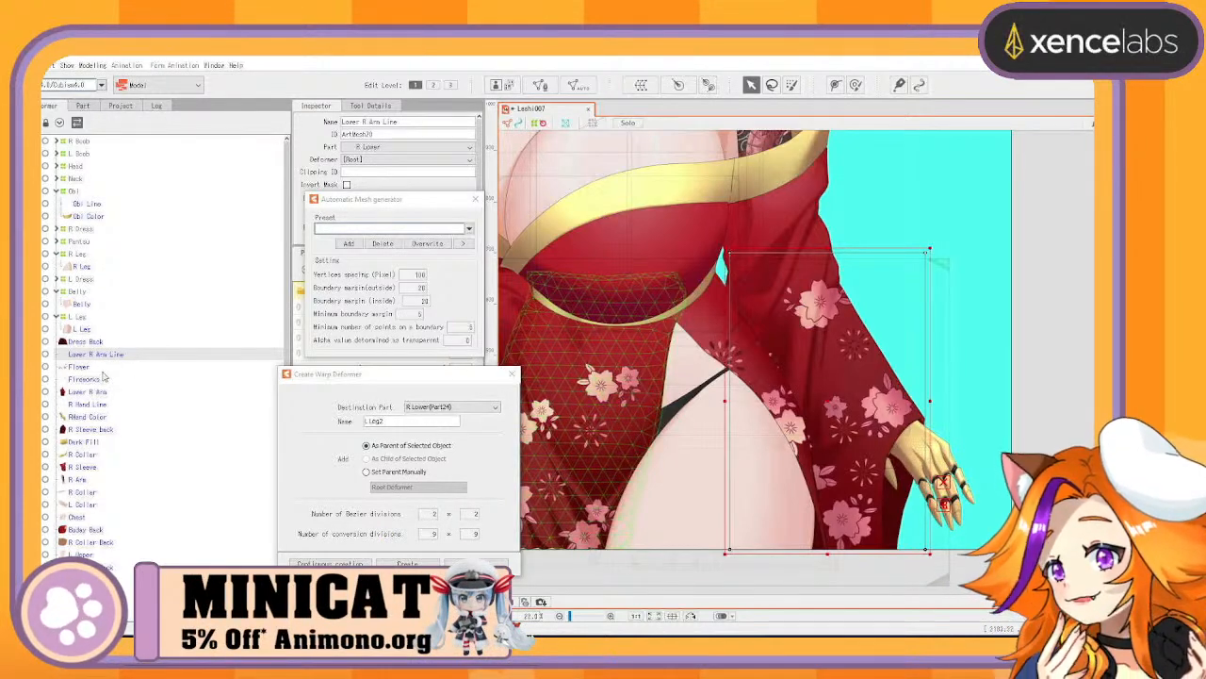
{"action": "left_click", "coordinate": [104, 373]}
{"action": "left_click", "coordinate": [136, 356]}
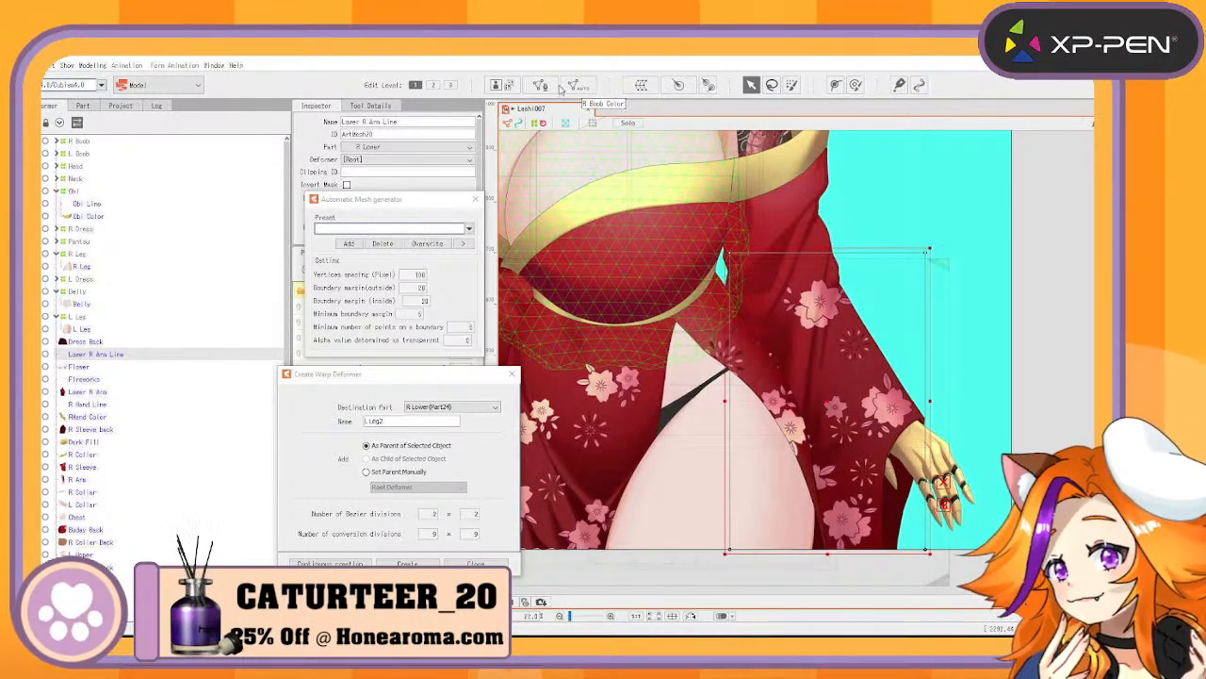
{"action": "left_click", "coordinate": [551, 86]}
{"action": "scroll", "coordinate": [948, 276], "scroll_direction": "up", "scroll_amount": 3}
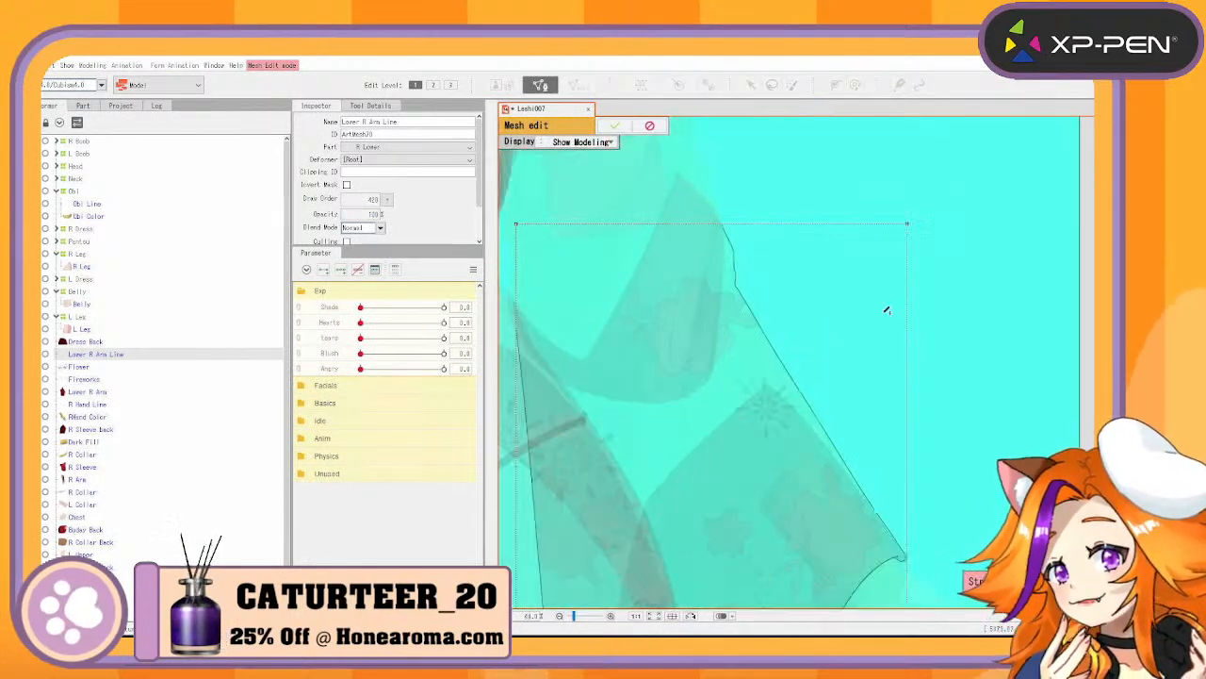
{"action": "left_click_drag", "start_coordinate": [773, 314], "coordinate": [861, 235]}
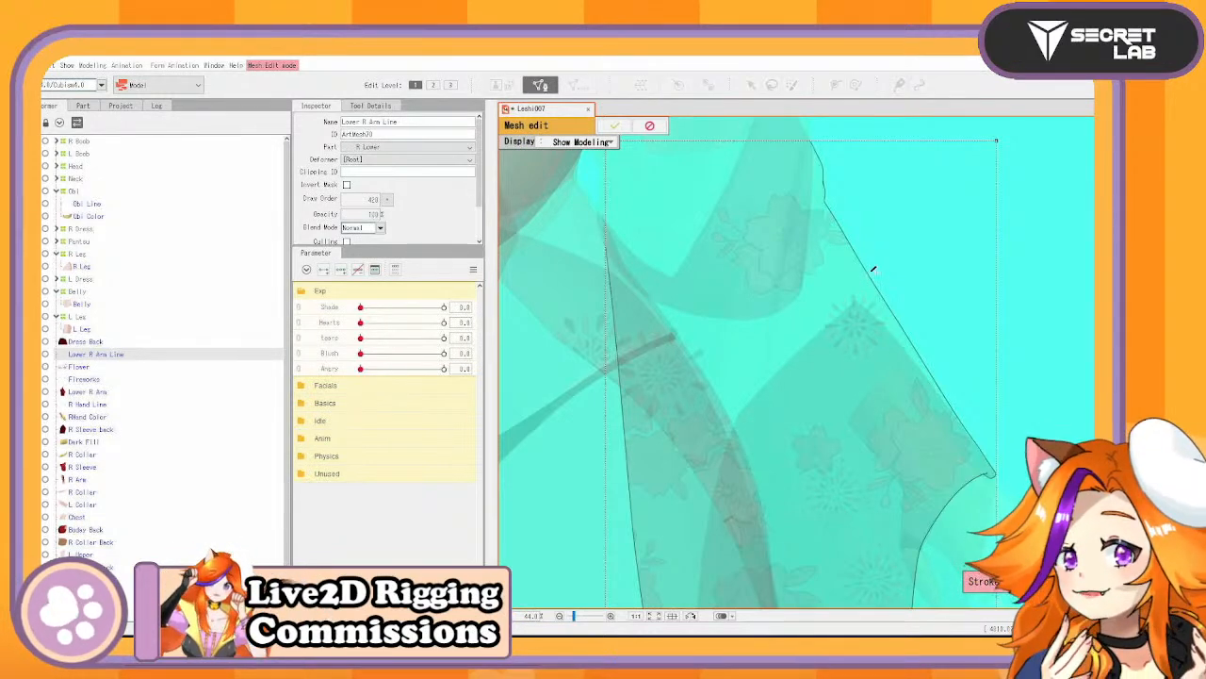
{"action": "left_click_drag", "start_coordinate": [862, 412], "coordinate": [848, 355]}
{"action": "scroll", "coordinate": [847, 384], "scroll_direction": "down", "scroll_amount": 2}
{"action": "left_click", "coordinate": [374, 105]}
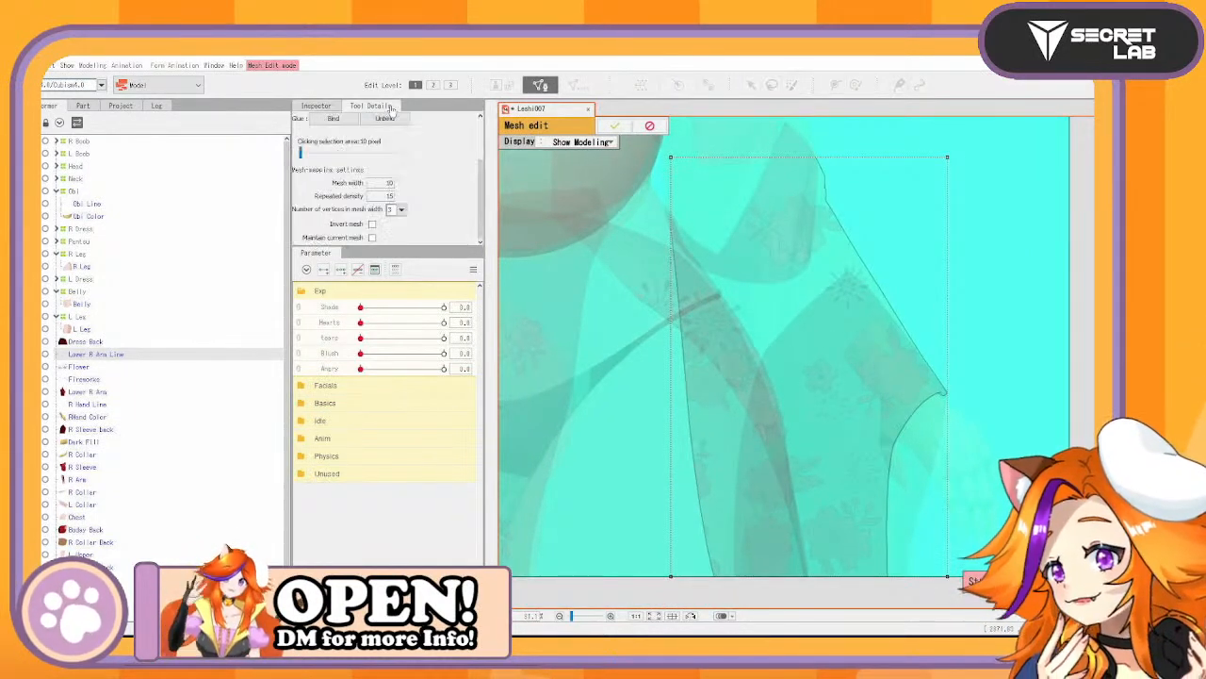
{"action": "scroll", "coordinate": [391, 203], "scroll_direction": "up", "scroll_amount": 3}
{"action": "left_click", "coordinate": [388, 126]}
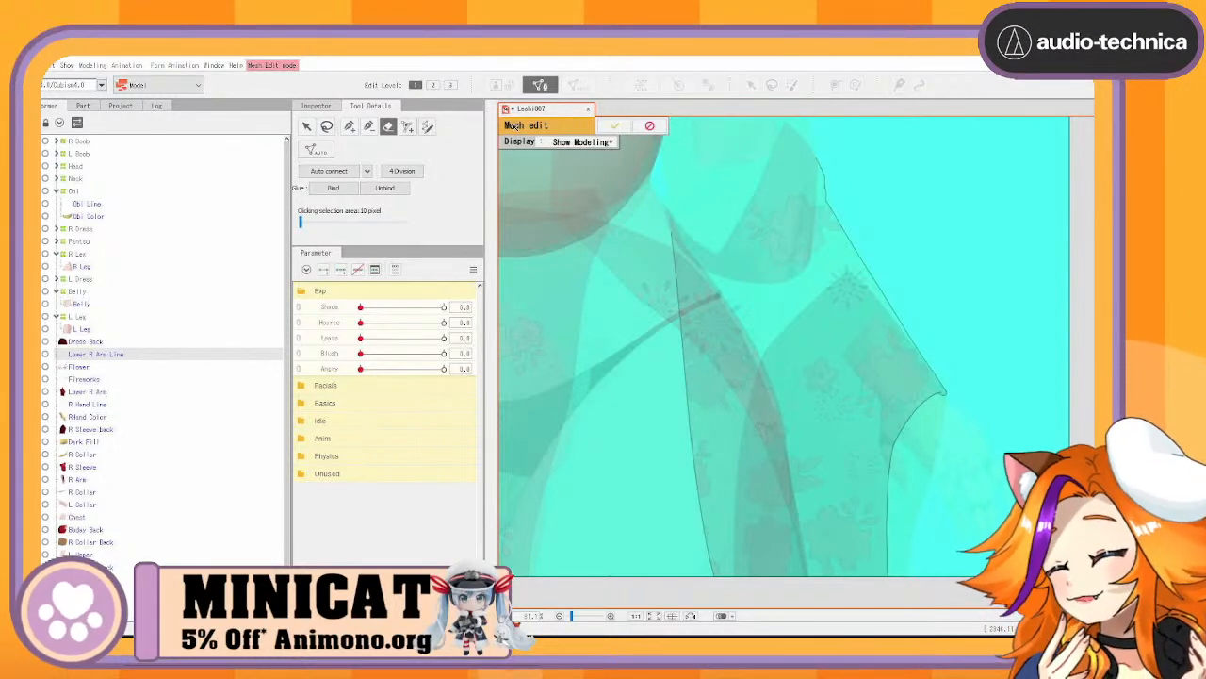
{"action": "key", "text": "ctrl+a"}
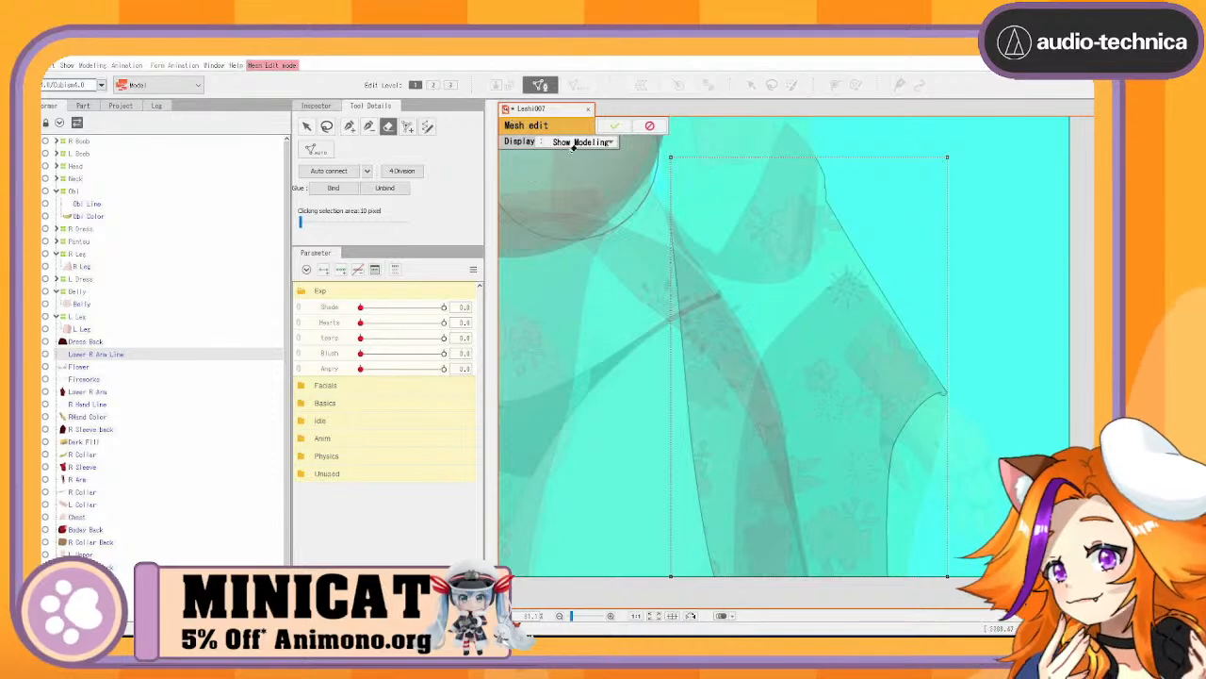
{"action": "left_click", "coordinate": [614, 125]}
{"action": "left_click_drag", "start_coordinate": [809, 358], "coordinate": [1004, 186]}
{"action": "left_click", "coordinate": [1005, 194]}
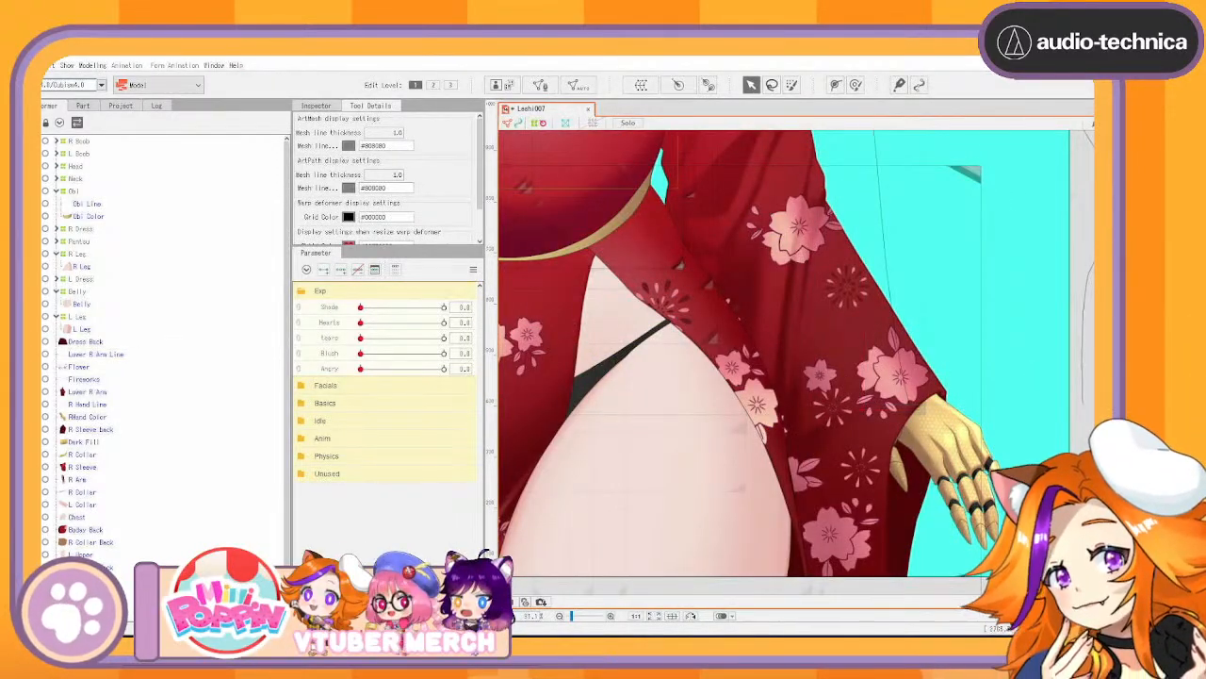
{"action": "key", "text": "ctrl+z"}
{"action": "key", "text": "ctrl+z"}
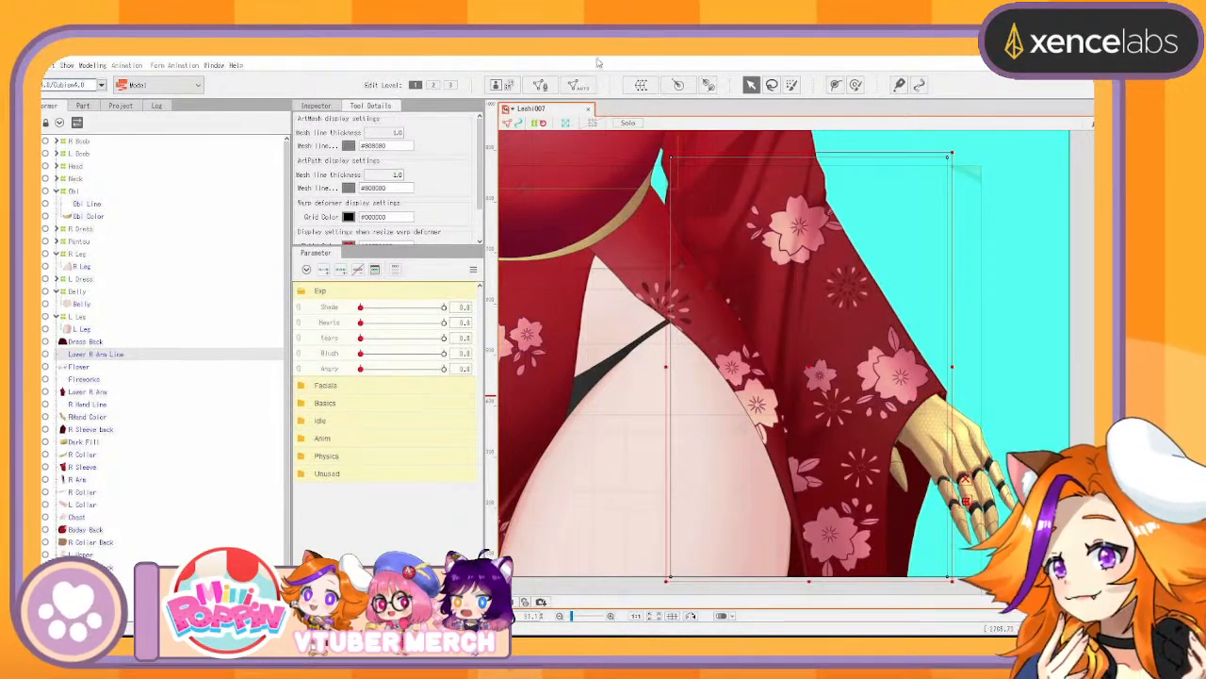
Enter mesh editing for the Lower R Arm Line part and erase its existing rectangular mesh
{"action": "left_click", "coordinate": [540, 85]}
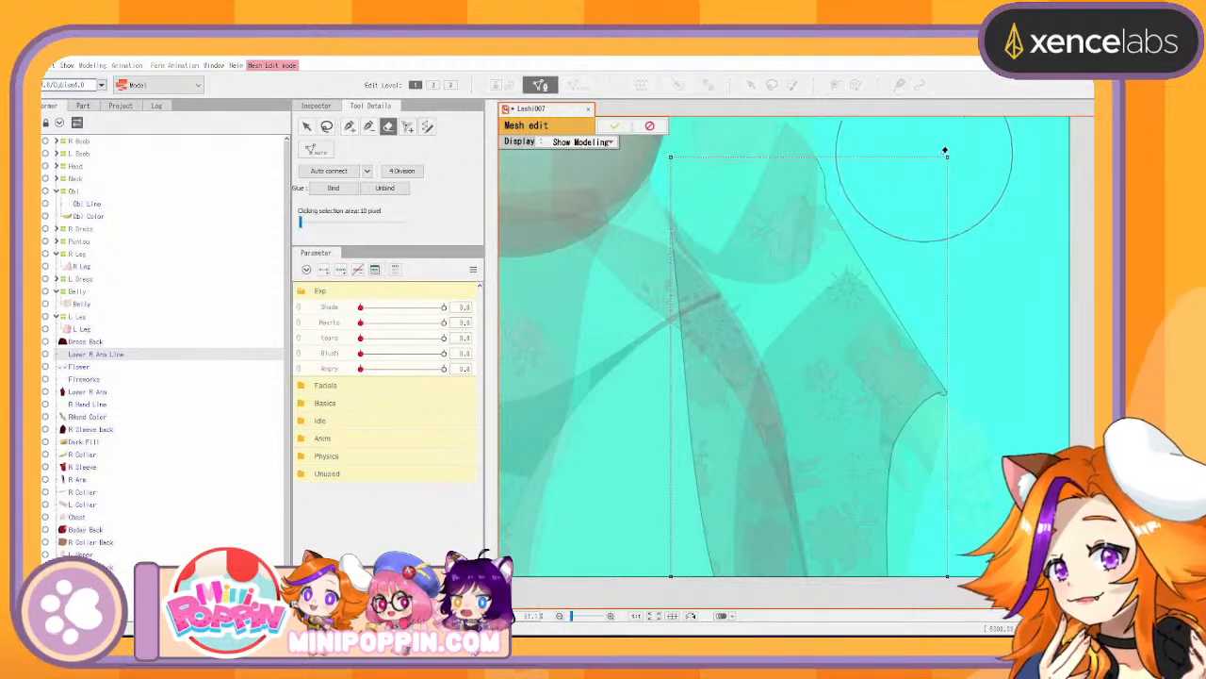
{"action": "mouse_move", "coordinate": [961, 144]}
{"action": "left_mouse_down"}
{"action": "mouse_move", "coordinate": [994, 501]}
{"action": "mouse_move", "coordinate": [808, 538]}
{"action": "mouse_move", "coordinate": [673, 122]}
{"action": "mouse_move", "coordinate": [670, 155]}
{"action": "left_mouse_up"}
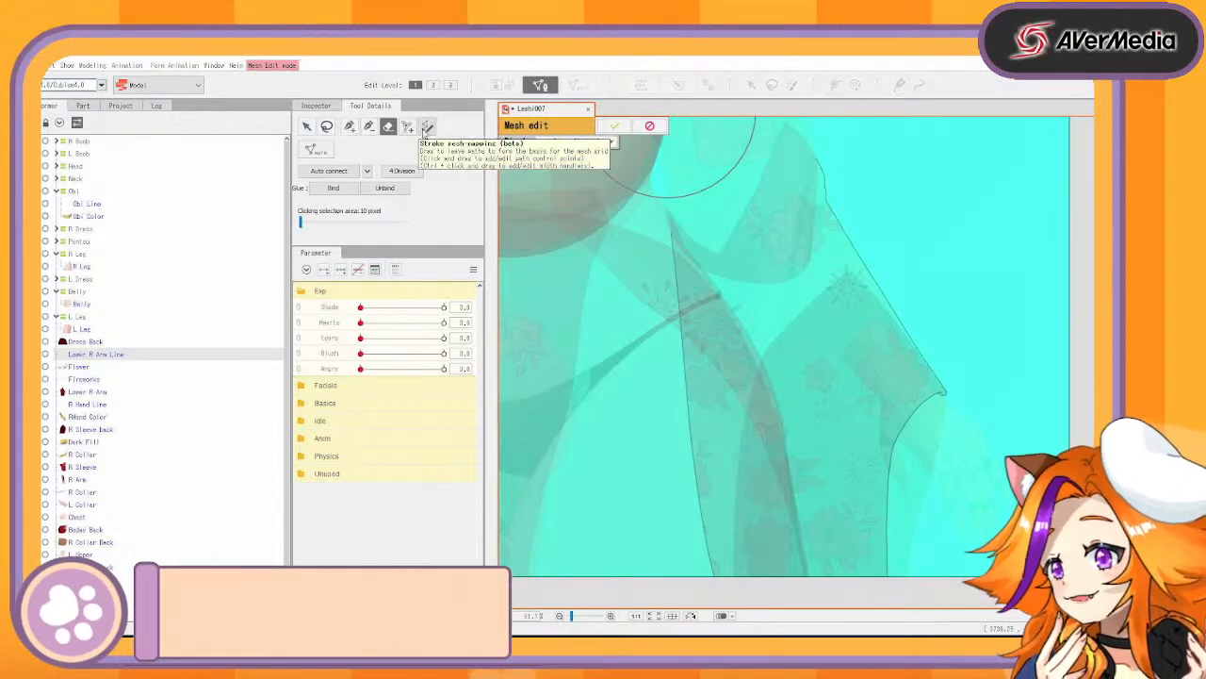
Draw a Stroke mesh-mapping path along the sleeve's outer line, around the cuff corner and down past the artwork's lower edge
{"action": "left_click", "coordinate": [349, 126]}
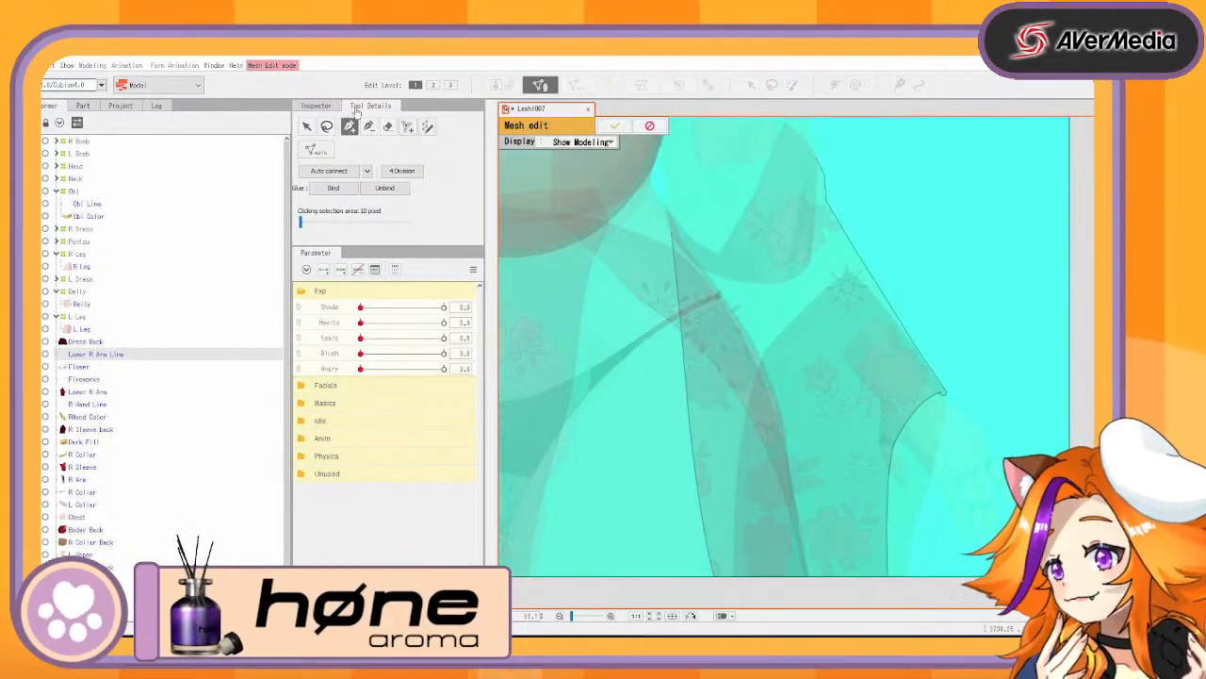
{"action": "left_click", "coordinate": [427, 126]}
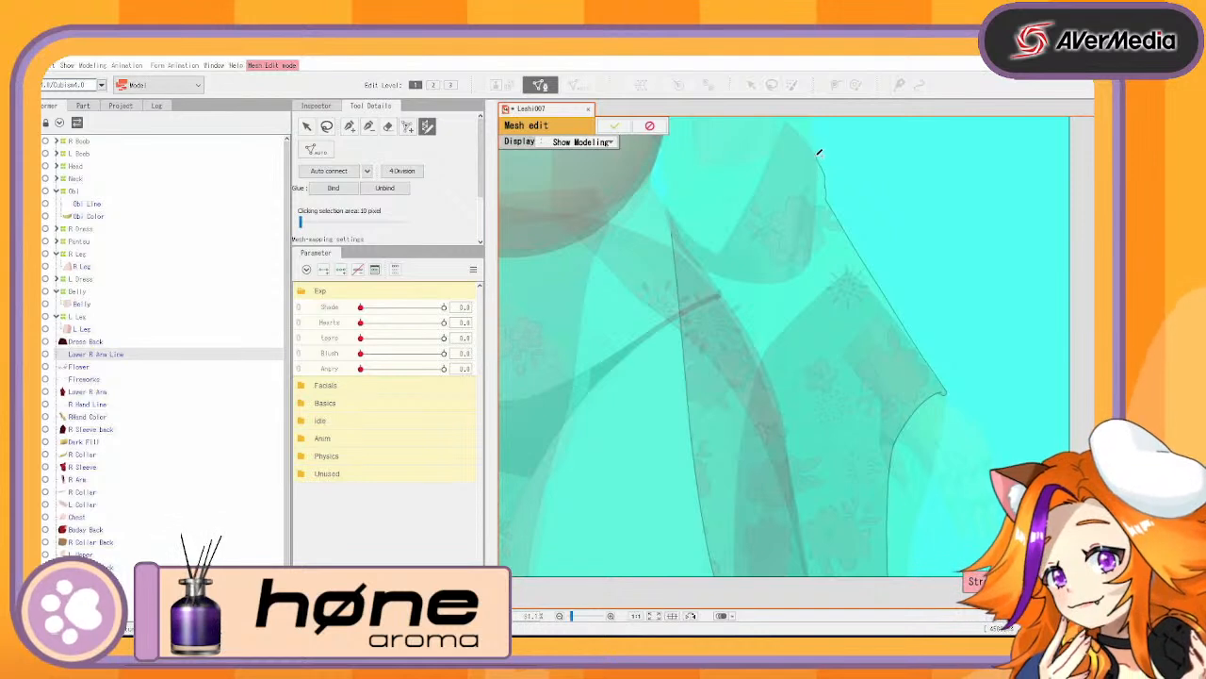
{"action": "left_click_drag", "start_coordinate": [826, 168], "coordinate": [831, 192]}
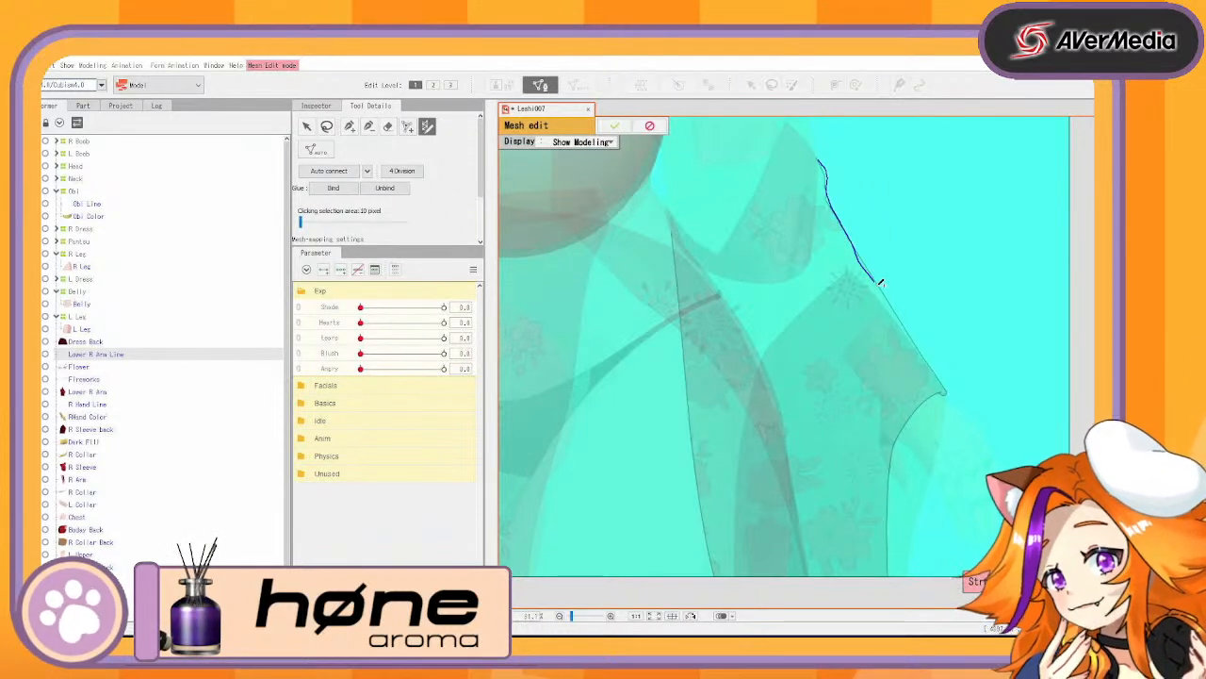
{"action": "left_click_drag", "start_coordinate": [945, 382], "coordinate": [923, 408]}
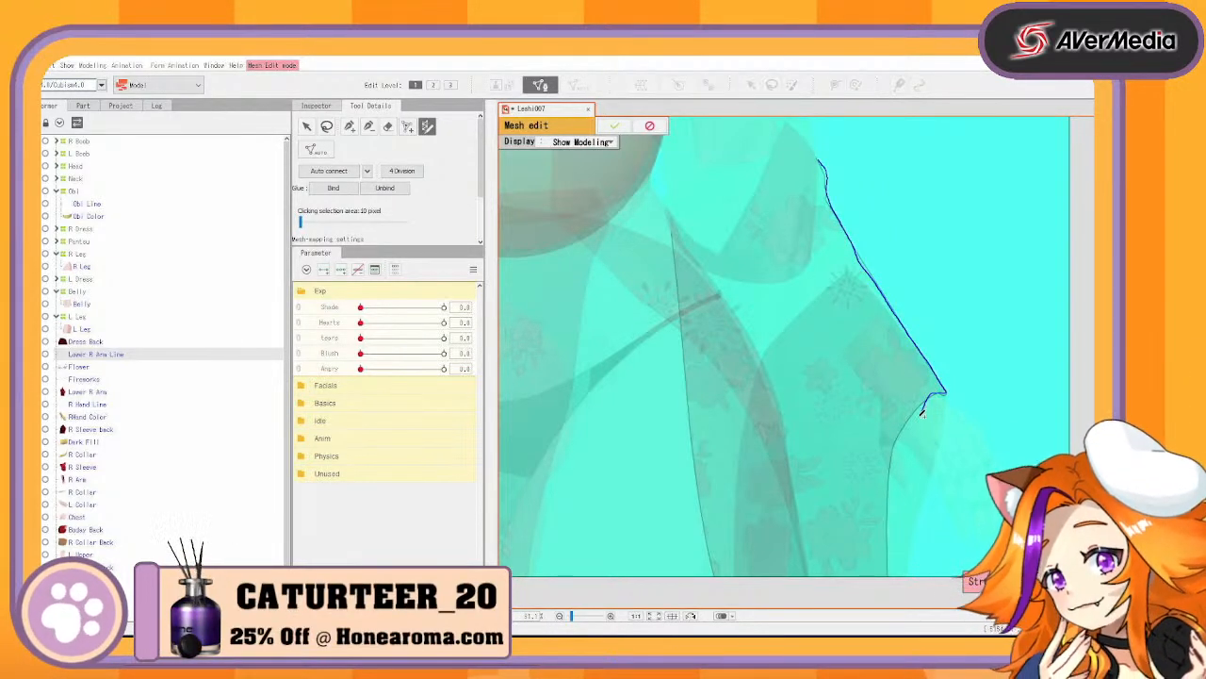
{"action": "left_click_drag", "start_coordinate": [900, 457], "coordinate": [894, 601]}
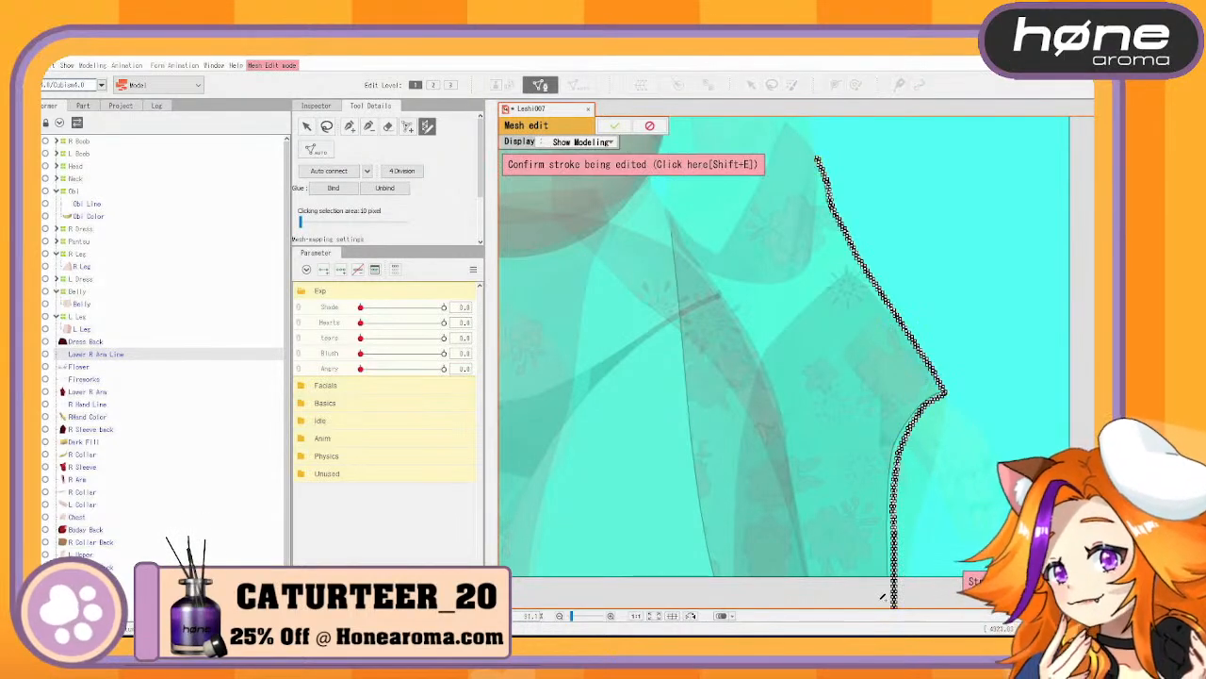
Move the mesh stroke's lower end point and neighbouring control points onto the straight lower section of the sleeve line
{"action": "scroll", "coordinate": [883, 596], "scroll_direction": "up", "scroll_amount": 5}
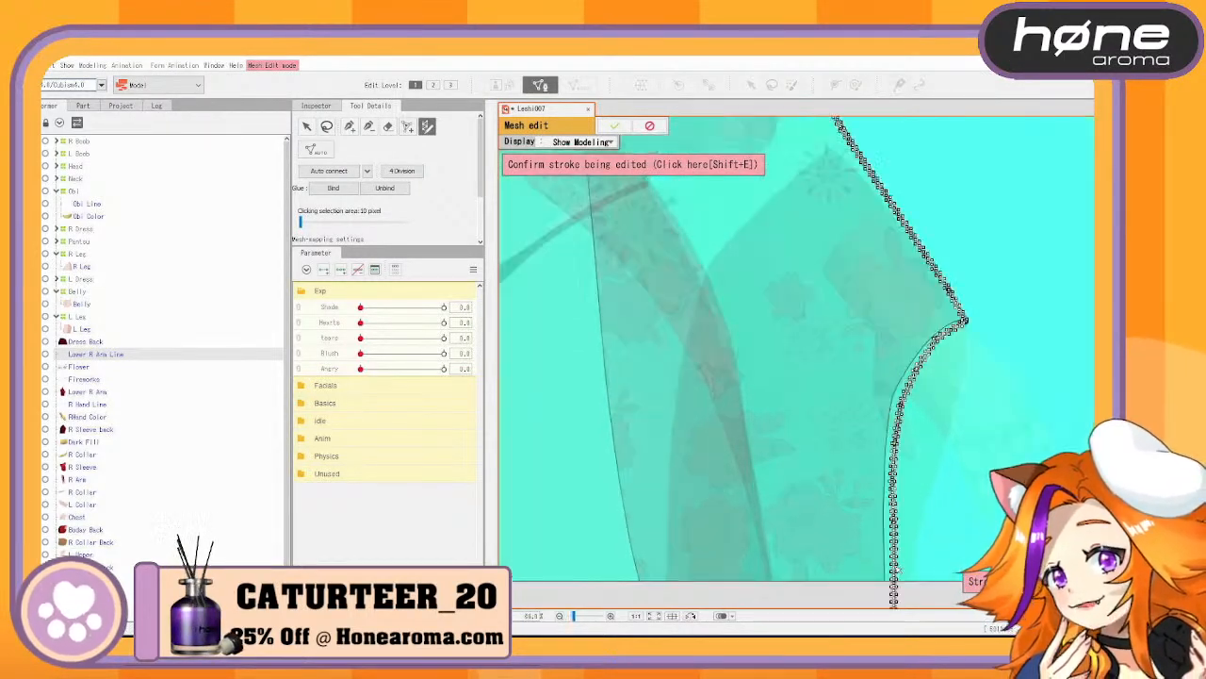
{"action": "left_click_drag", "start_coordinate": [795, 295], "coordinate": [871, 419]}
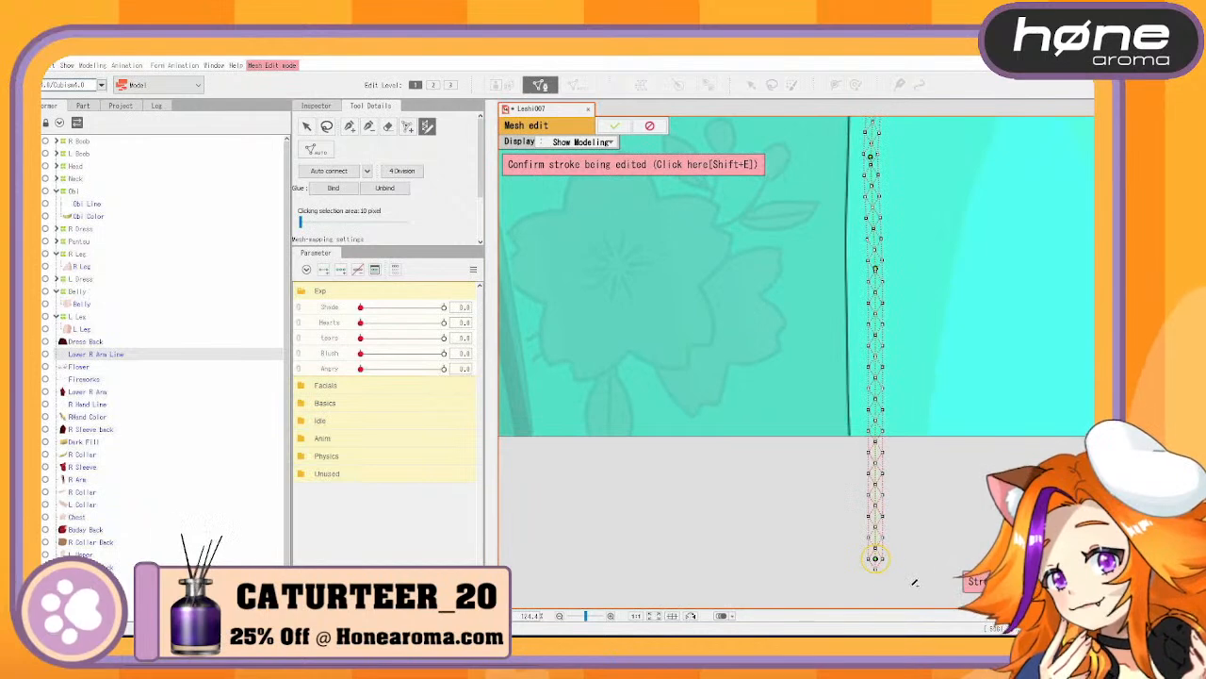
{"action": "mouse_move", "coordinate": [875, 559]}
{"action": "left_mouse_down"}
{"action": "mouse_move", "coordinate": [838, 463]}
{"action": "mouse_move", "coordinate": [847, 443]}
{"action": "left_mouse_up"}
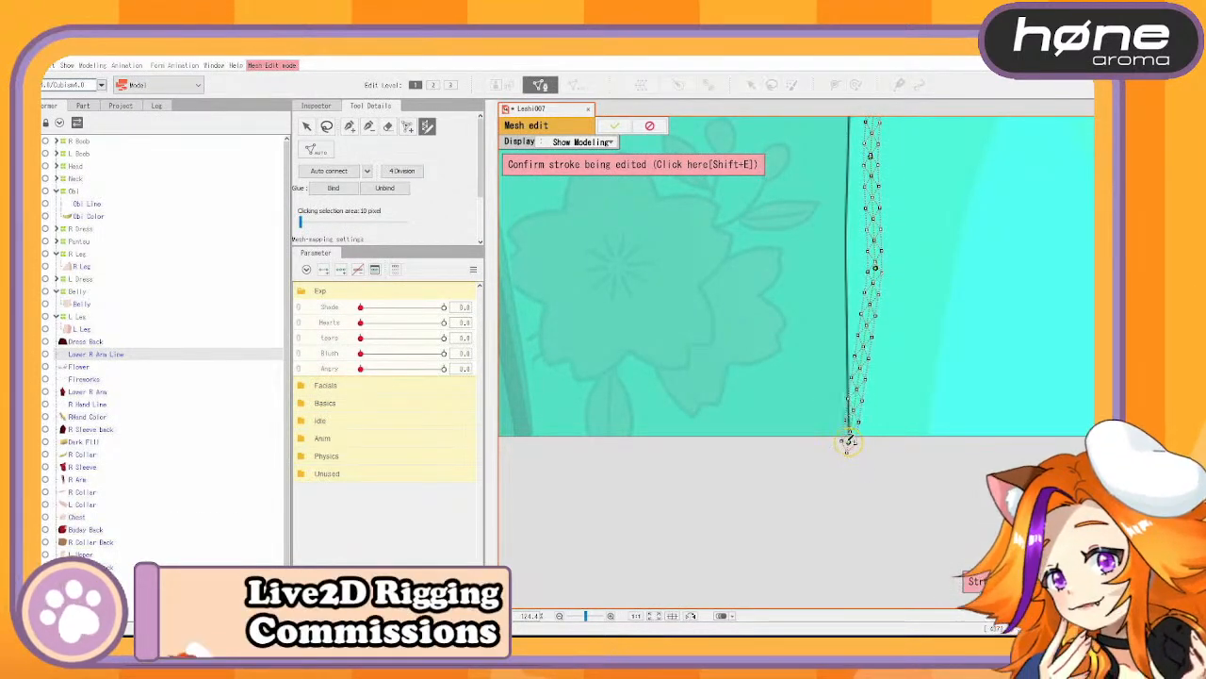
{"action": "mouse_move", "coordinate": [877, 269]}
{"action": "left_mouse_down"}
{"action": "mouse_move", "coordinate": [844, 268]}
{"action": "mouse_move", "coordinate": [896, 368]}
{"action": "mouse_move", "coordinate": [911, 458]}
{"action": "left_mouse_up"}
{"action": "scroll", "coordinate": [399, 216], "scroll_direction": "down", "scroll_amount": 3}
{"action": "left_click_drag", "start_coordinate": [791, 277], "coordinate": [786, 439]}
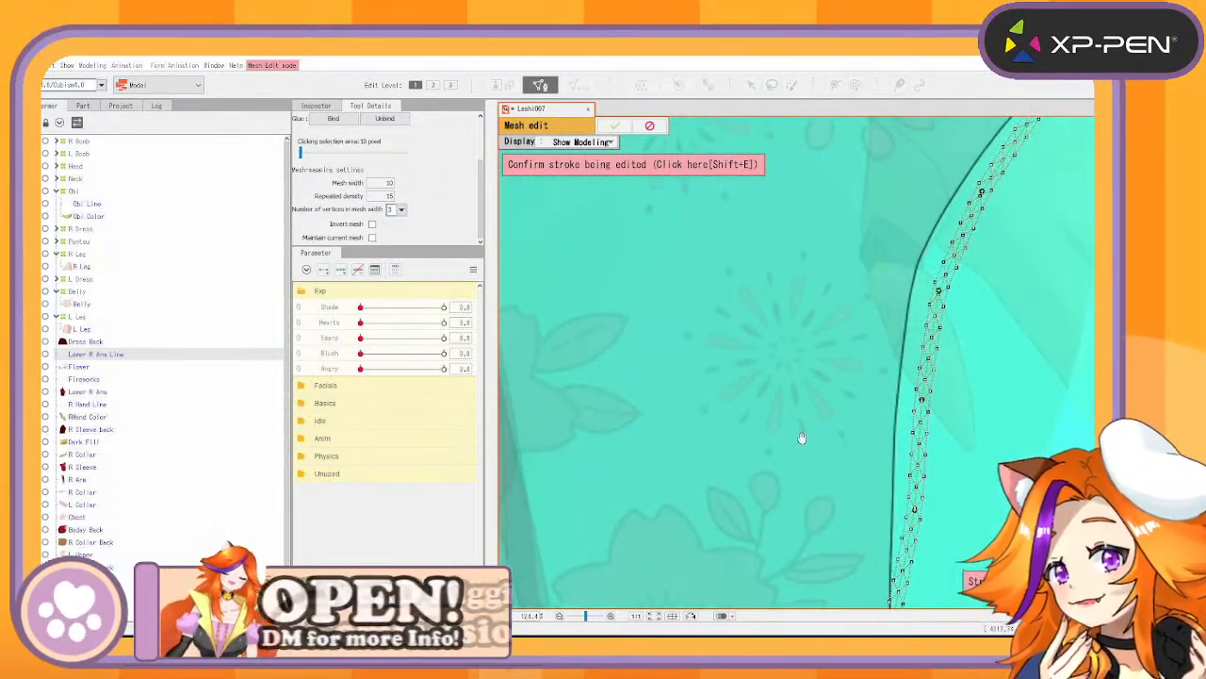
{"action": "left_click_drag", "start_coordinate": [923, 397], "coordinate": [894, 407]}
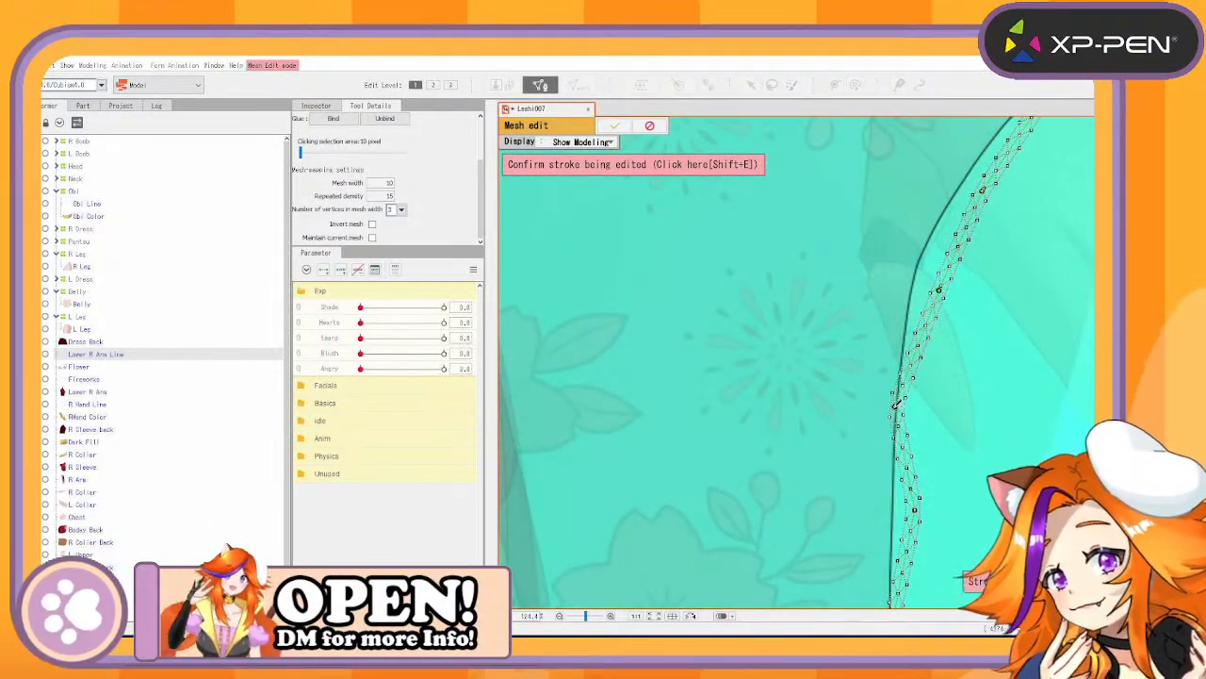
{"action": "left_click_drag", "start_coordinate": [916, 507], "coordinate": [894, 499]}
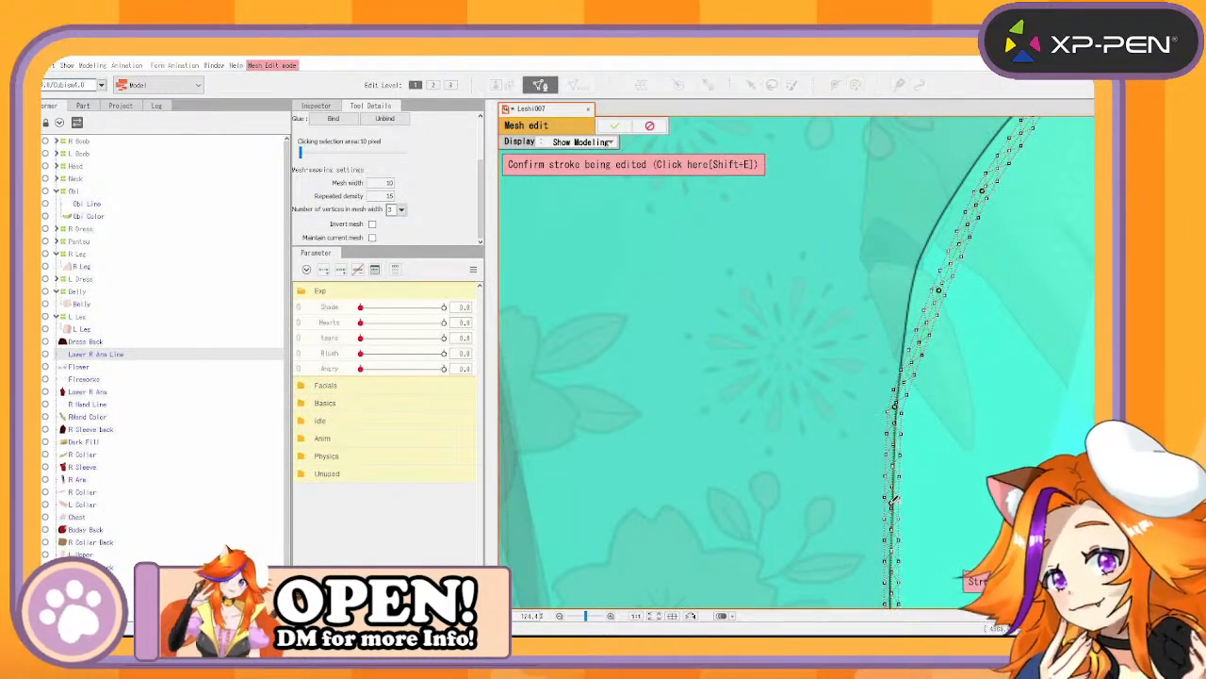
Align the mesh stroke's control points with the curved section of the sleeve line leading up to the cuff corner
{"action": "mouse_move", "coordinate": [939, 288]}
{"action": "left_mouse_down"}
{"action": "mouse_move", "coordinate": [911, 277]}
{"action": "mouse_move", "coordinate": [936, 458]}
{"action": "left_mouse_up"}
{"action": "left_click_drag", "start_coordinate": [950, 384], "coordinate": [926, 374]}
{"action": "left_click_drag", "start_coordinate": [1002, 297], "coordinate": [996, 290]}
{"action": "left_click_drag", "start_coordinate": [1080, 243], "coordinate": [1037, 261]}
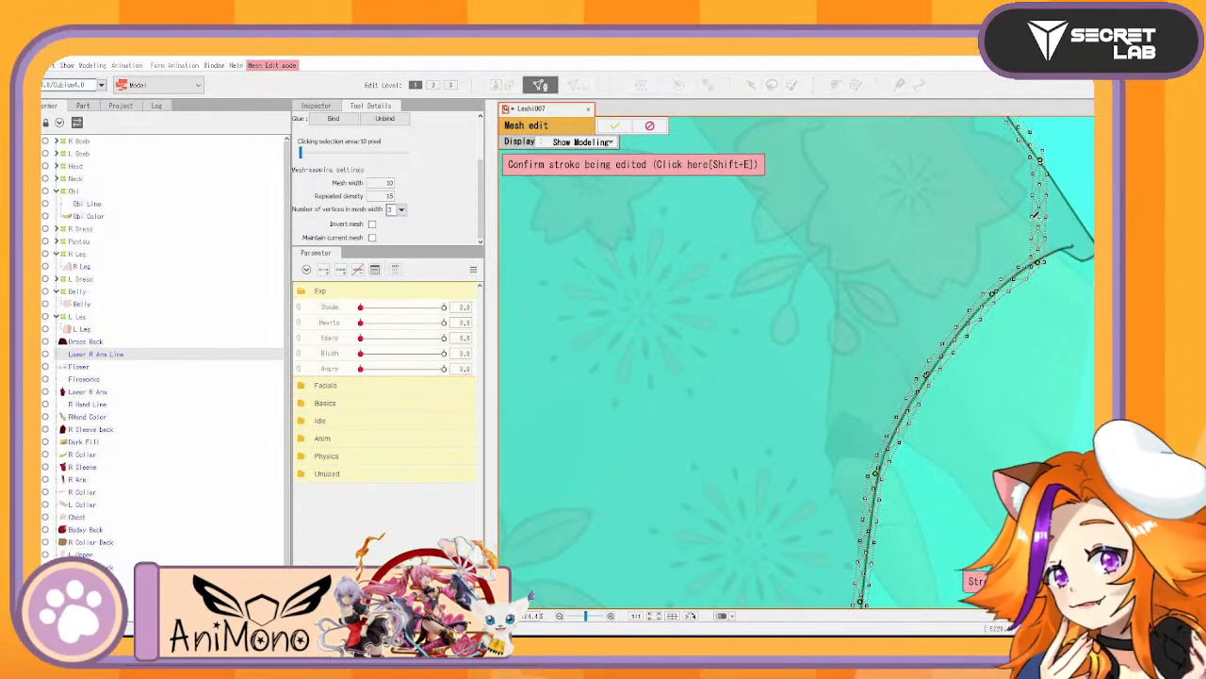
Move the mesh stroke's points onto the sharp outer corner of the Lower R Arm Line
{"action": "left_click_drag", "start_coordinate": [1038, 211], "coordinate": [1069, 249]}
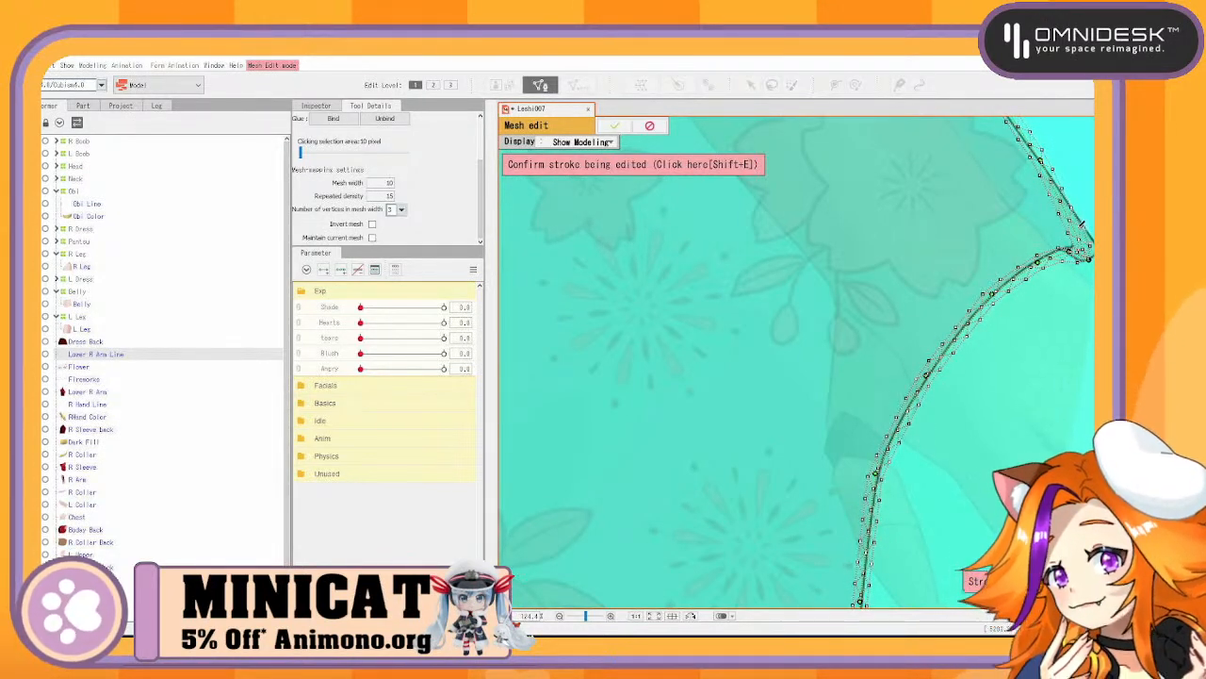
{"action": "left_click", "coordinate": [1082, 224]}
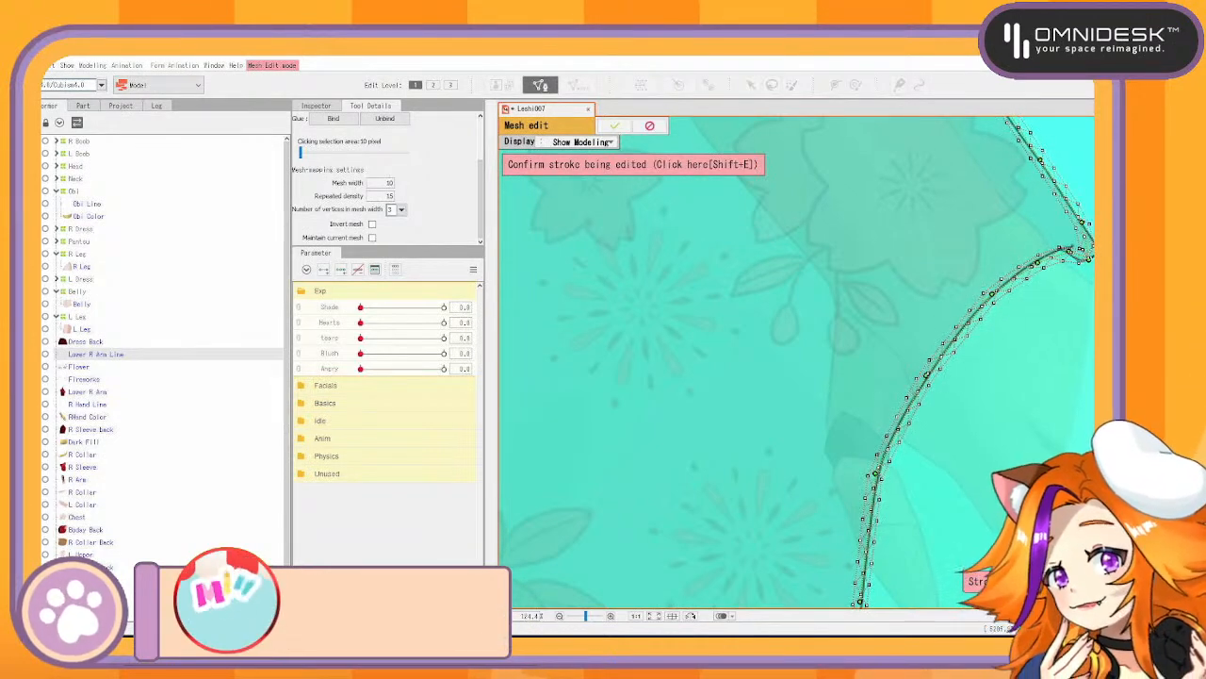
{"action": "left_click_drag", "start_coordinate": [1089, 259], "coordinate": [1093, 249]}
{"action": "left_click", "coordinate": [1079, 254]}
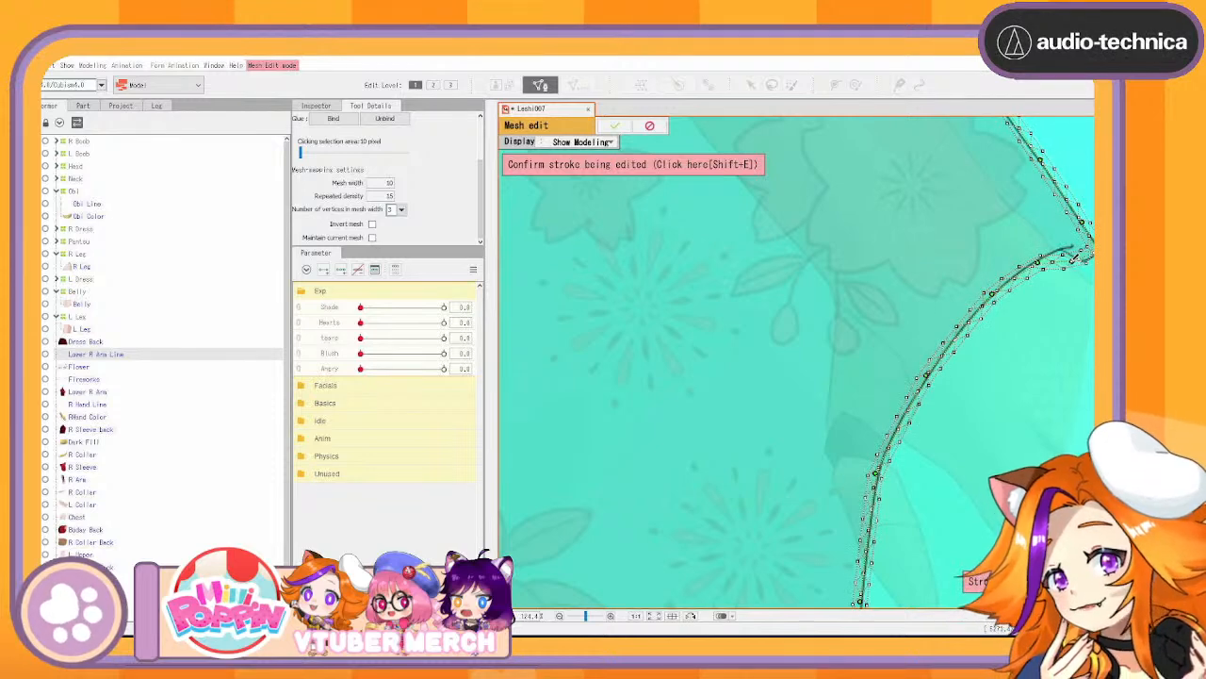
{"action": "left_click_drag", "start_coordinate": [1077, 255], "coordinate": [1073, 263]}
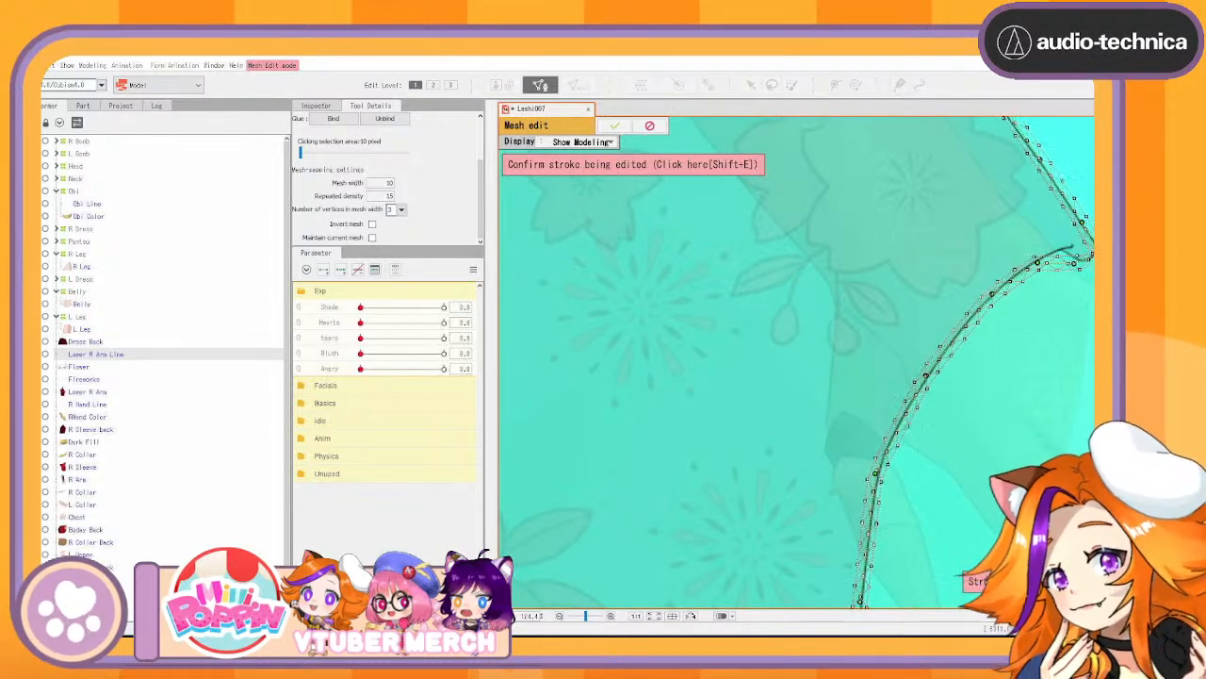
Align the stroke's points with the straight diagonal section of the arm line above the corner
{"action": "left_click_drag", "start_coordinate": [1052, 213], "coordinate": [1061, 512]}
{"action": "left_click_drag", "start_coordinate": [869, 228], "coordinate": [809, 280]}
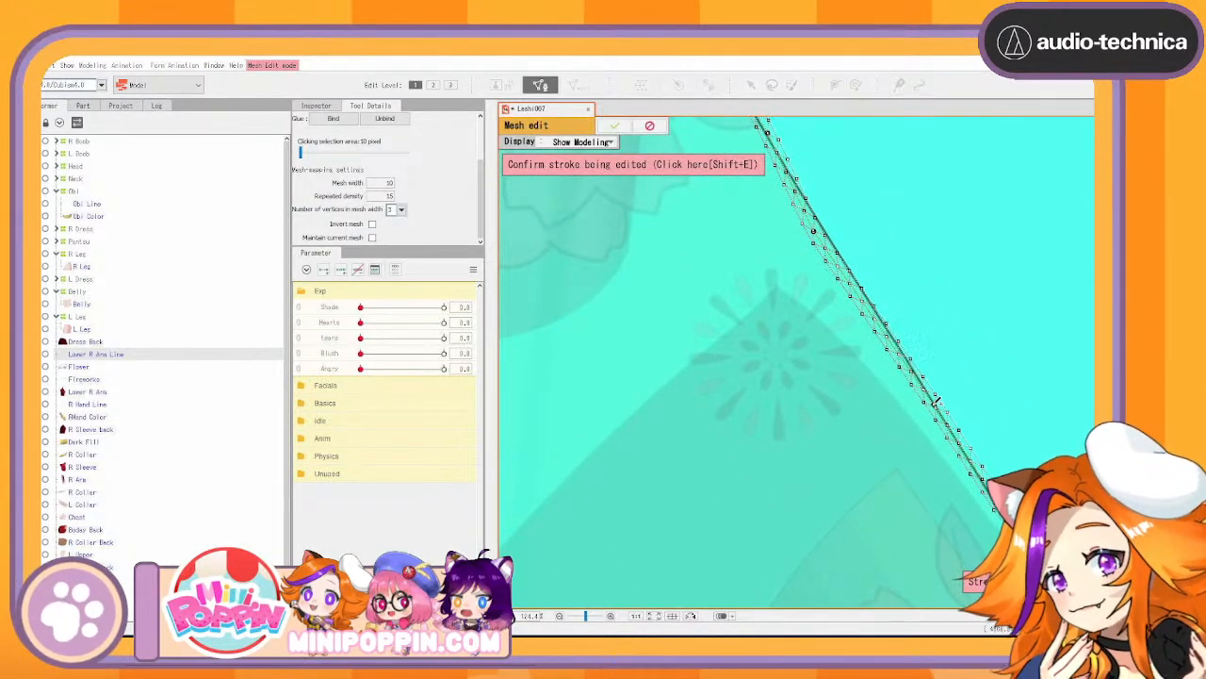
{"action": "left_click", "coordinate": [846, 263]}
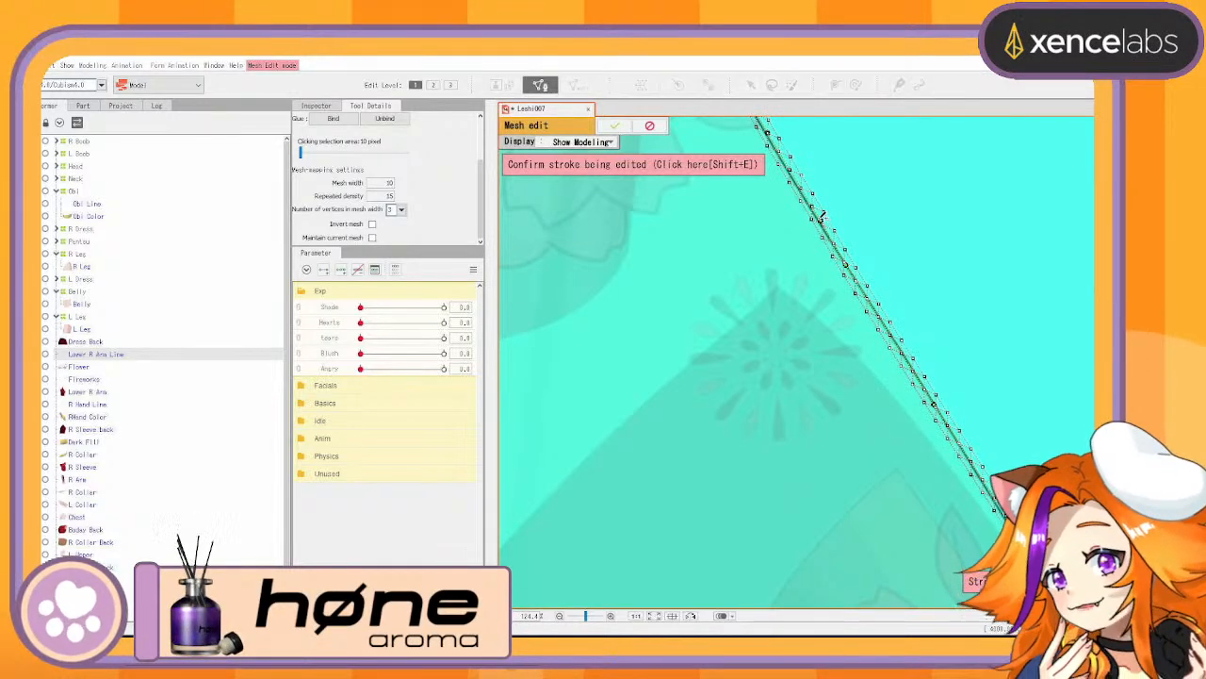
{"action": "mouse_move", "coordinate": [818, 215]}
{"action": "left_mouse_down"}
{"action": "mouse_move", "coordinate": [987, 575]}
{"action": "mouse_move", "coordinate": [1025, 627]}
{"action": "left_mouse_up"}
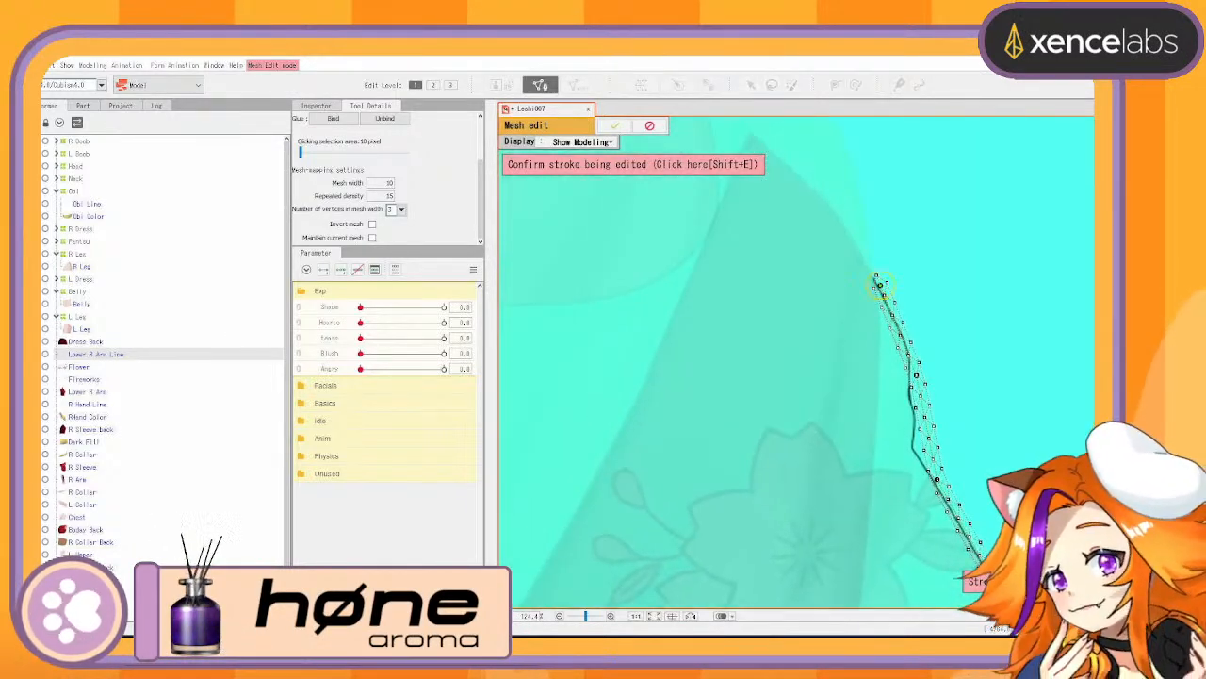
Fit the stroke's points to the kinked upper end of the outer line and confirm it with a repeated density of 10
{"action": "left_click_drag", "start_coordinate": [938, 479], "coordinate": [912, 447]}
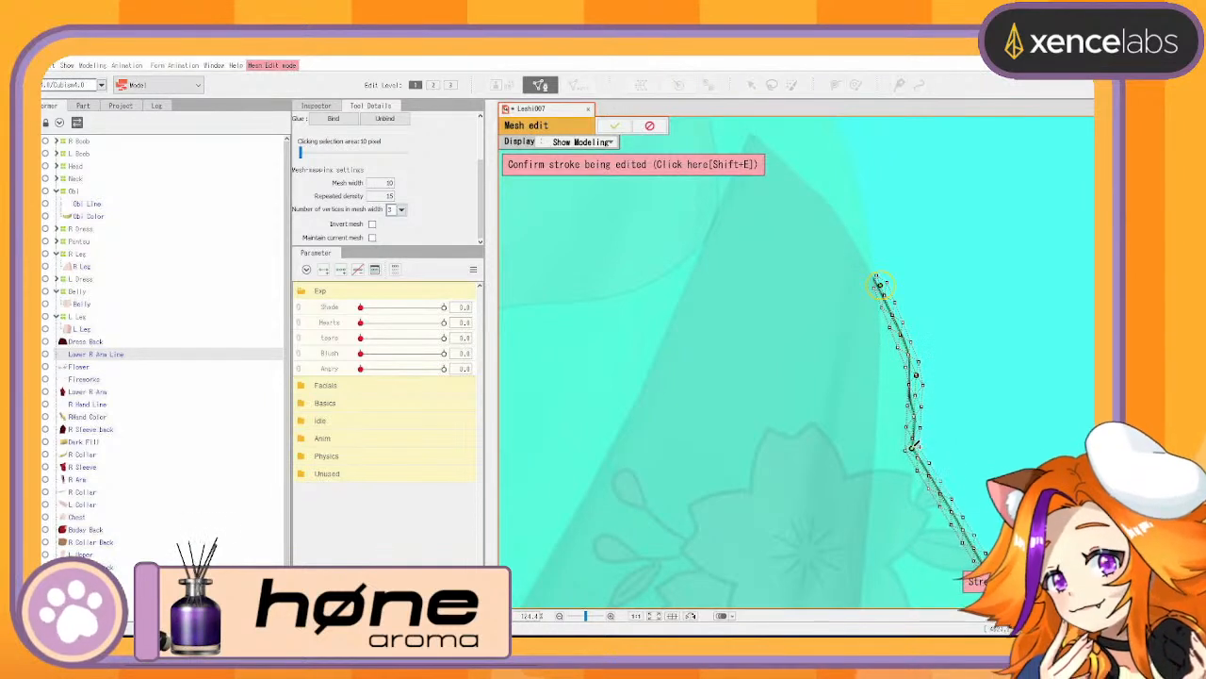
{"action": "left_click_drag", "start_coordinate": [916, 375], "coordinate": [911, 380]}
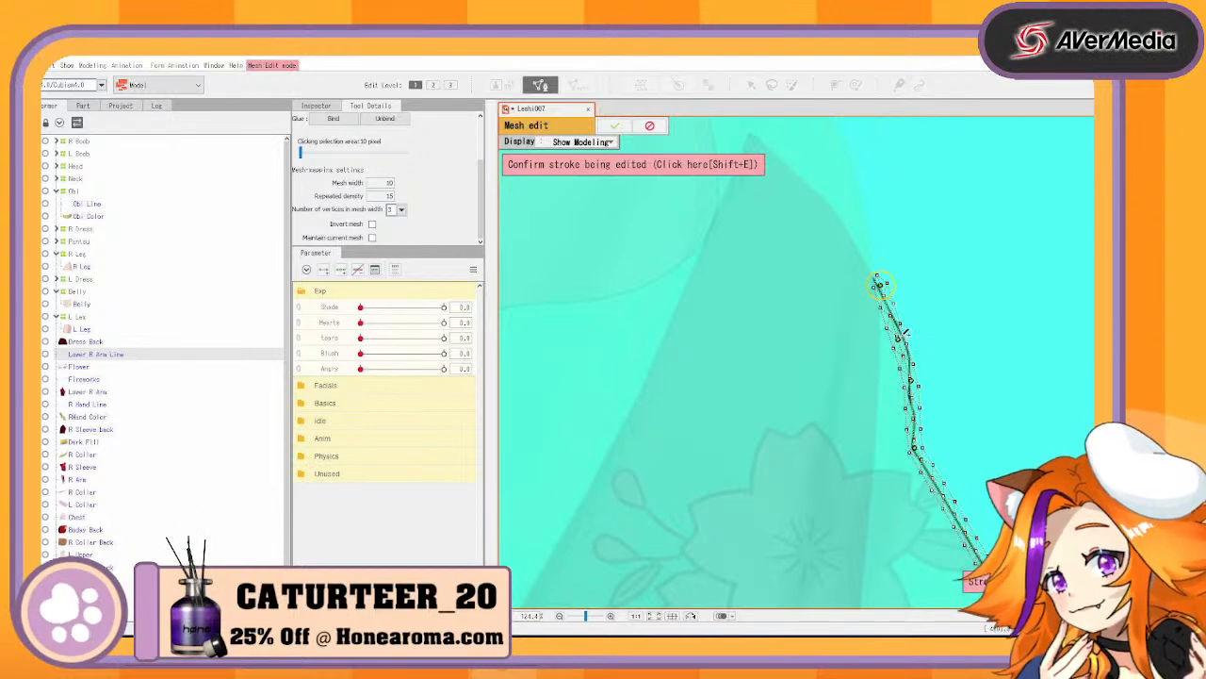
{"action": "left_click_drag", "start_coordinate": [879, 282], "coordinate": [869, 271]}
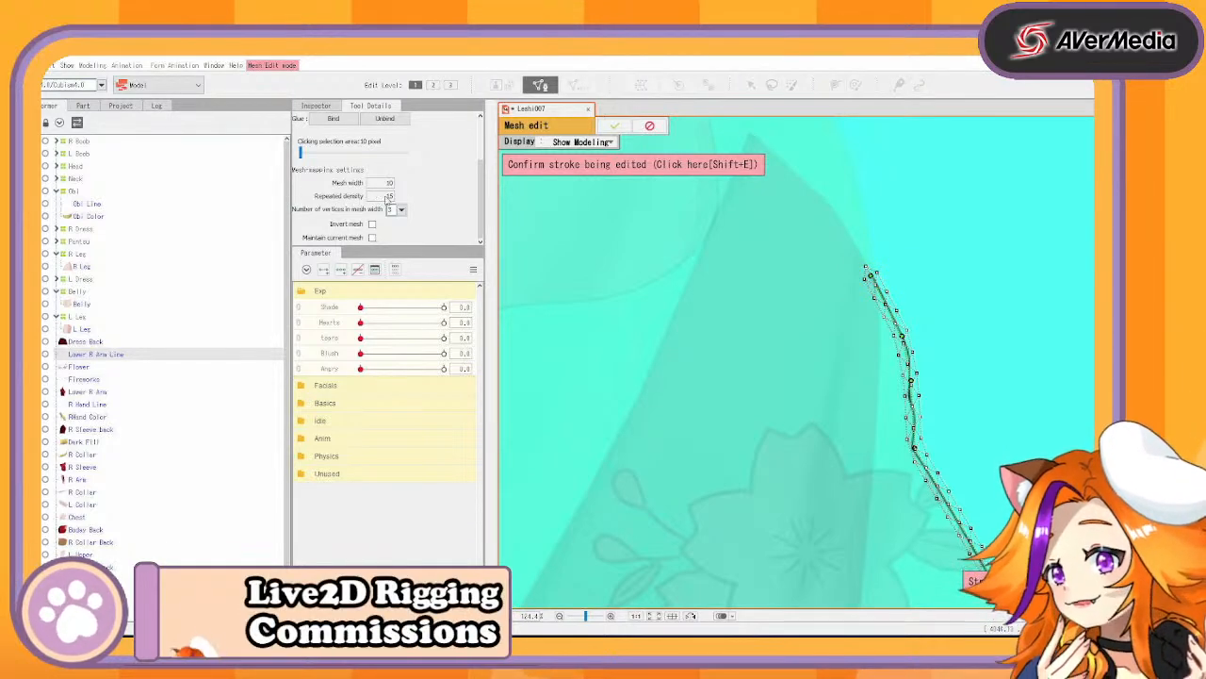
{"action": "key", "text": "Return"}
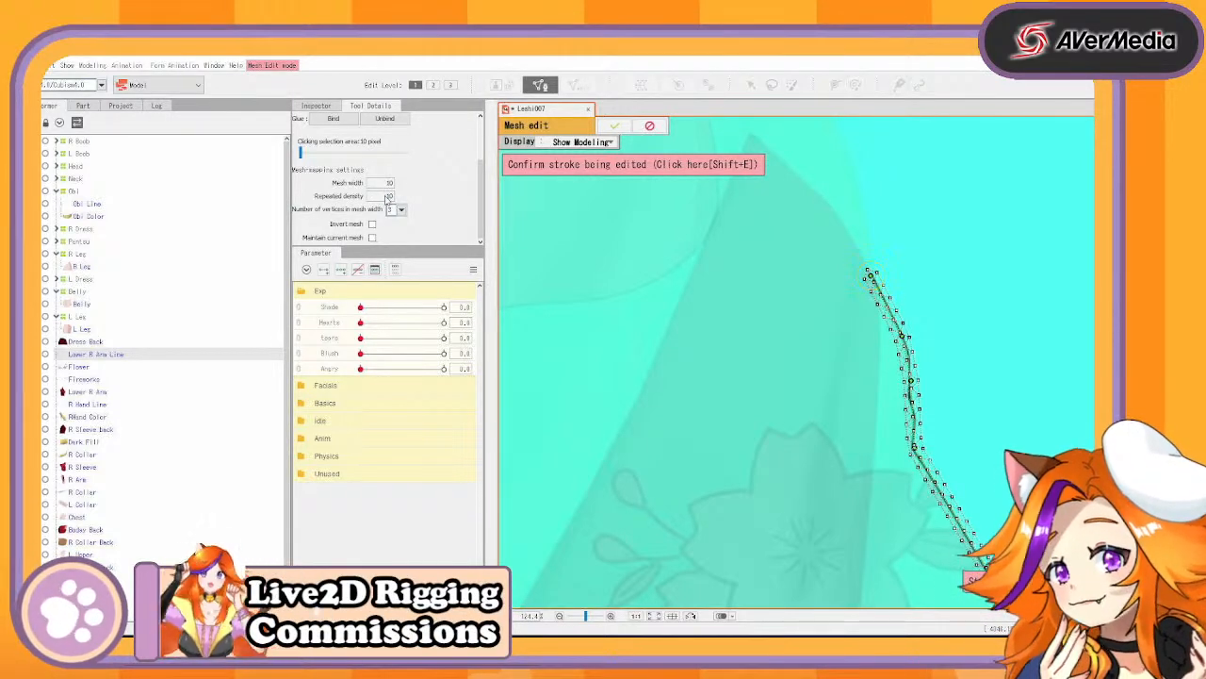
{"action": "left_click", "coordinate": [585, 167]}
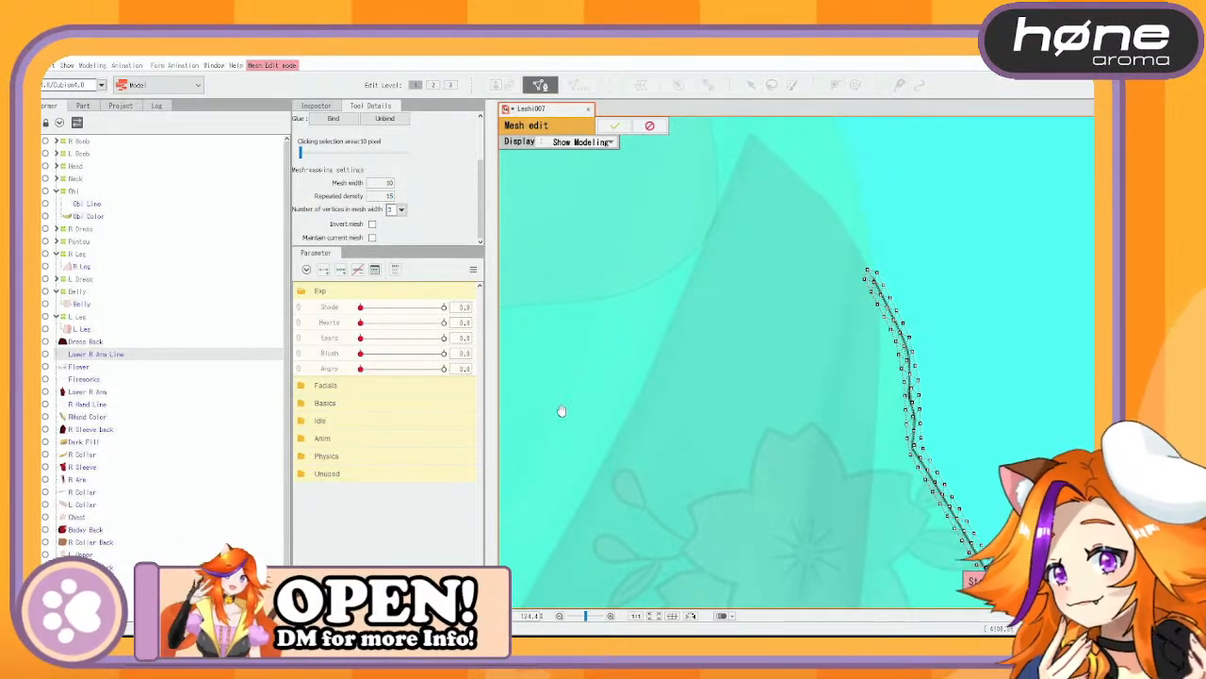
Draw a mesh stroke along the full inner arm line, from its bottom end at the canvas edge up to its tip
{"action": "left_click_drag", "start_coordinate": [592, 407], "coordinate": [932, 205]}
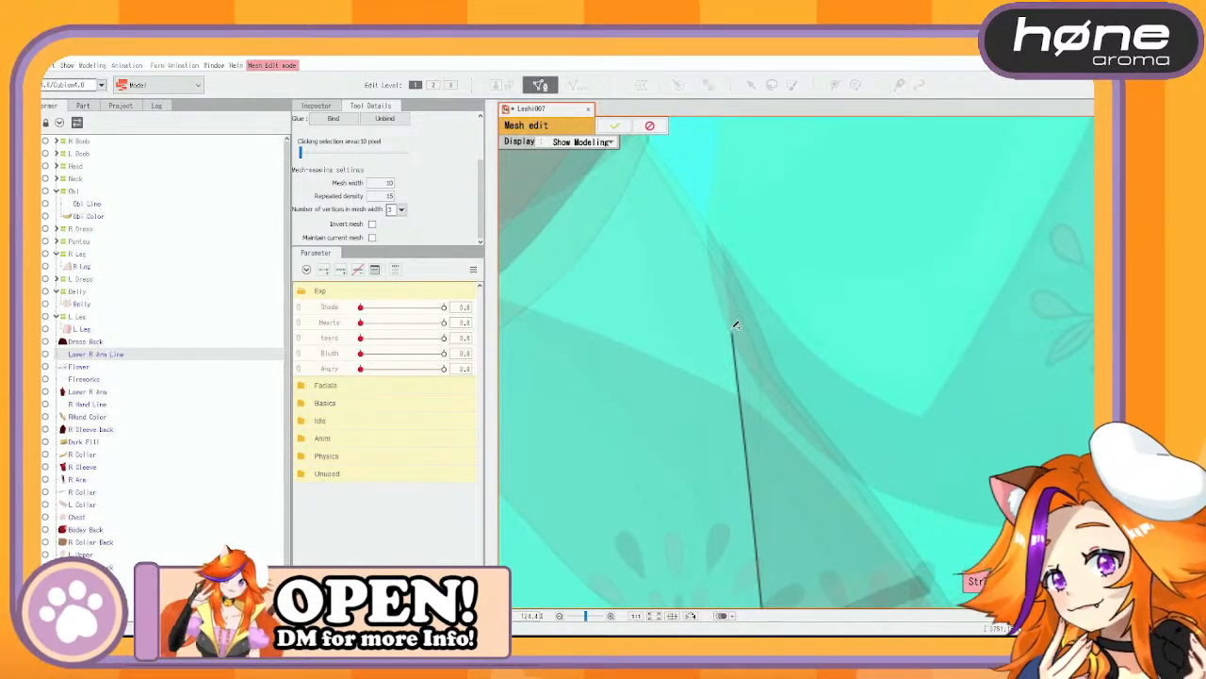
{"action": "left_click_drag", "start_coordinate": [745, 394], "coordinate": [745, 397]}
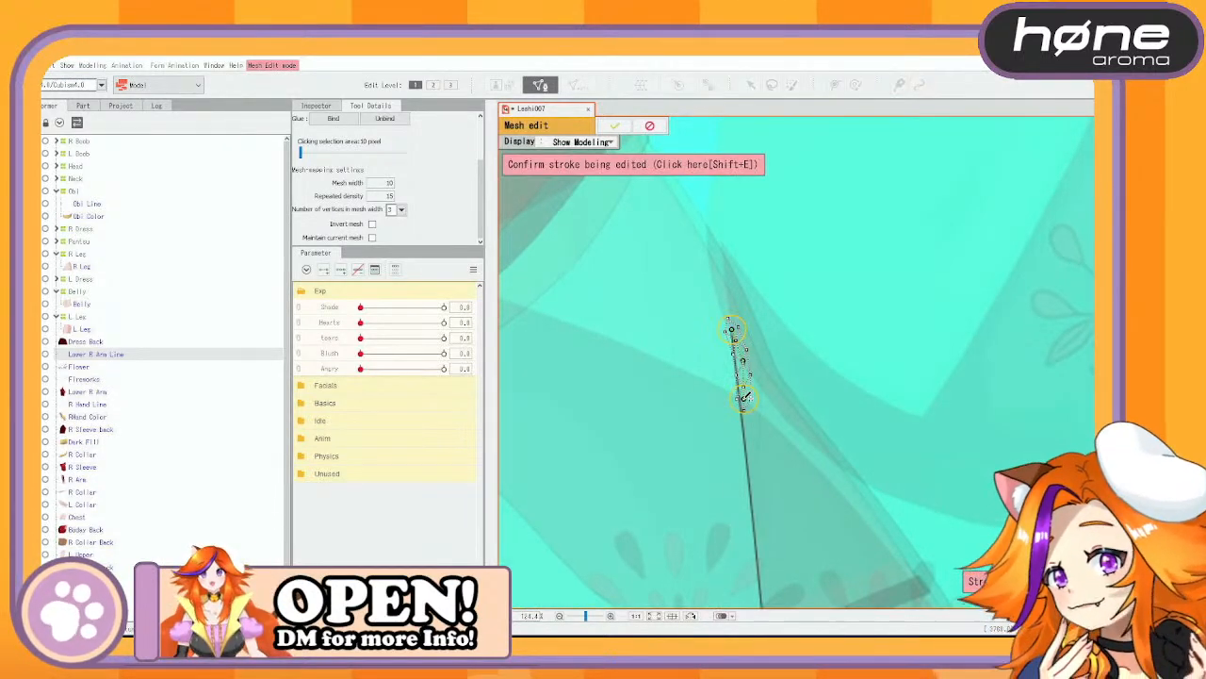
{"action": "scroll", "coordinate": [744, 397], "scroll_direction": "down", "scroll_amount": 10}
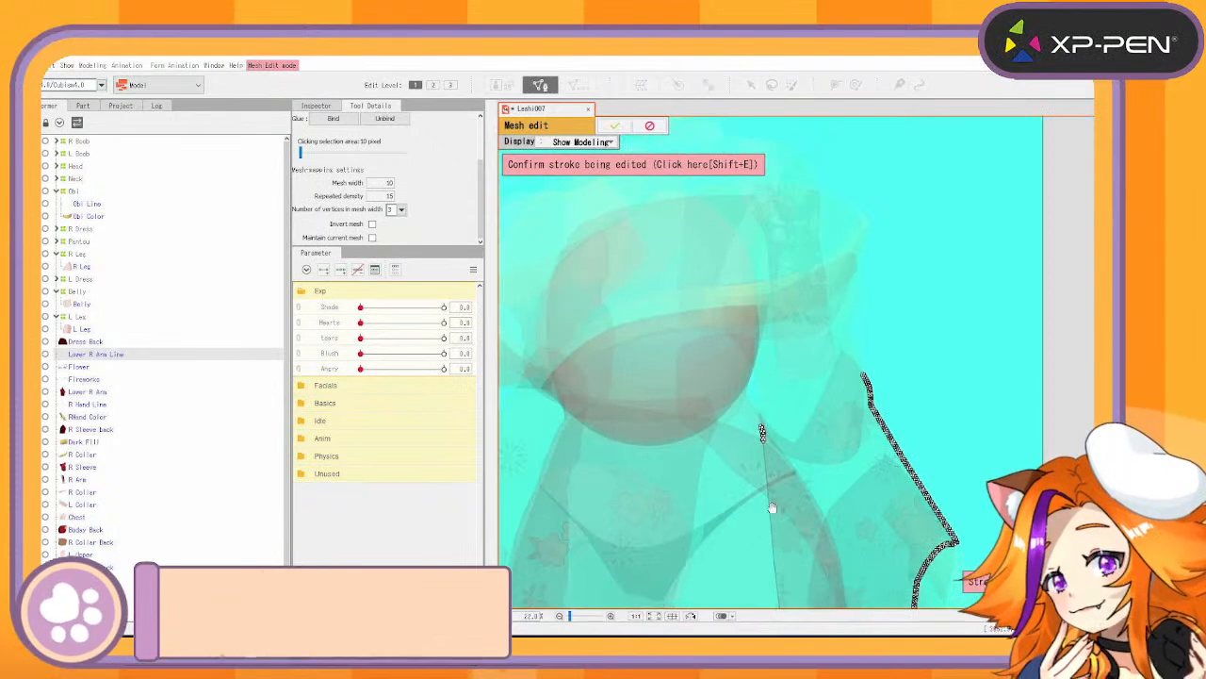
{"action": "left_click_drag", "start_coordinate": [756, 340], "coordinate": [764, 393]}
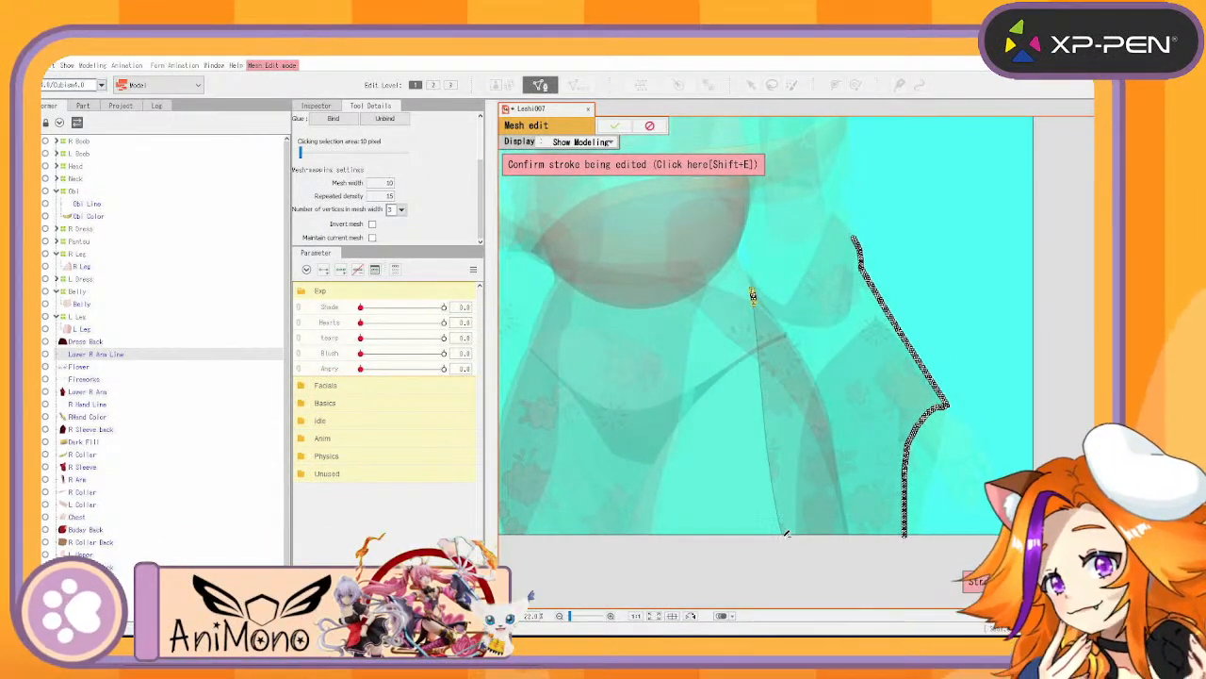
{"action": "left_click_drag", "start_coordinate": [783, 537], "coordinate": [773, 460]}
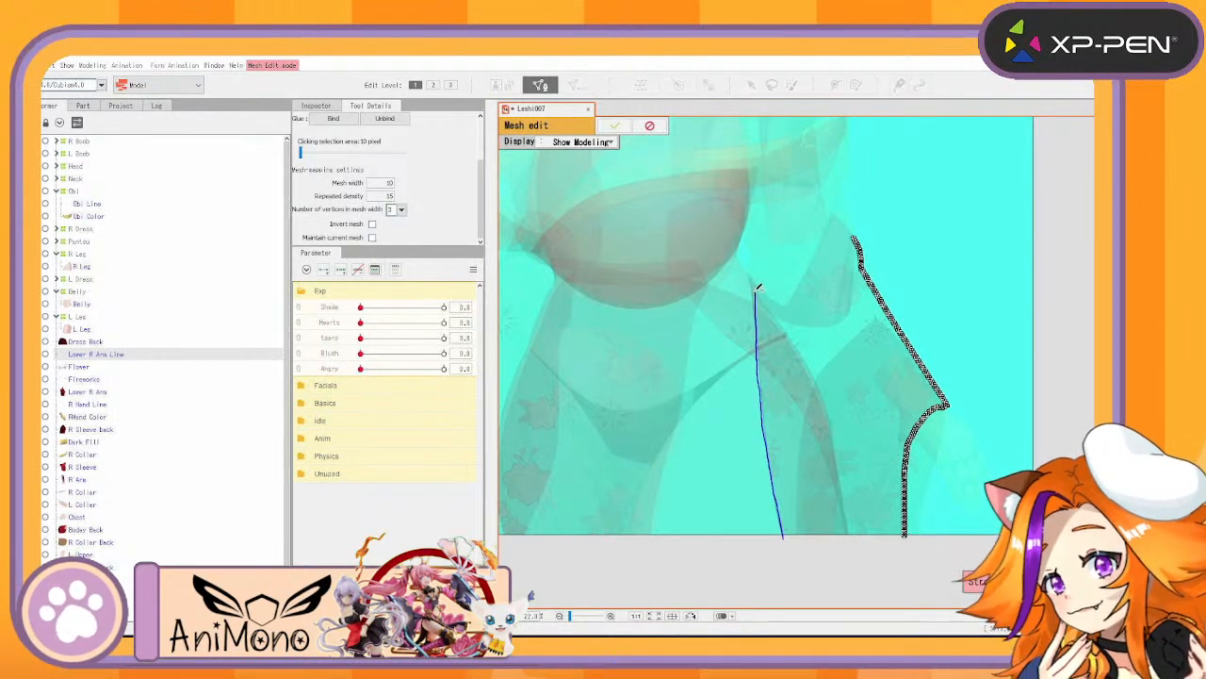
{"action": "left_click_drag", "start_coordinate": [754, 271], "coordinate": [754, 271]}
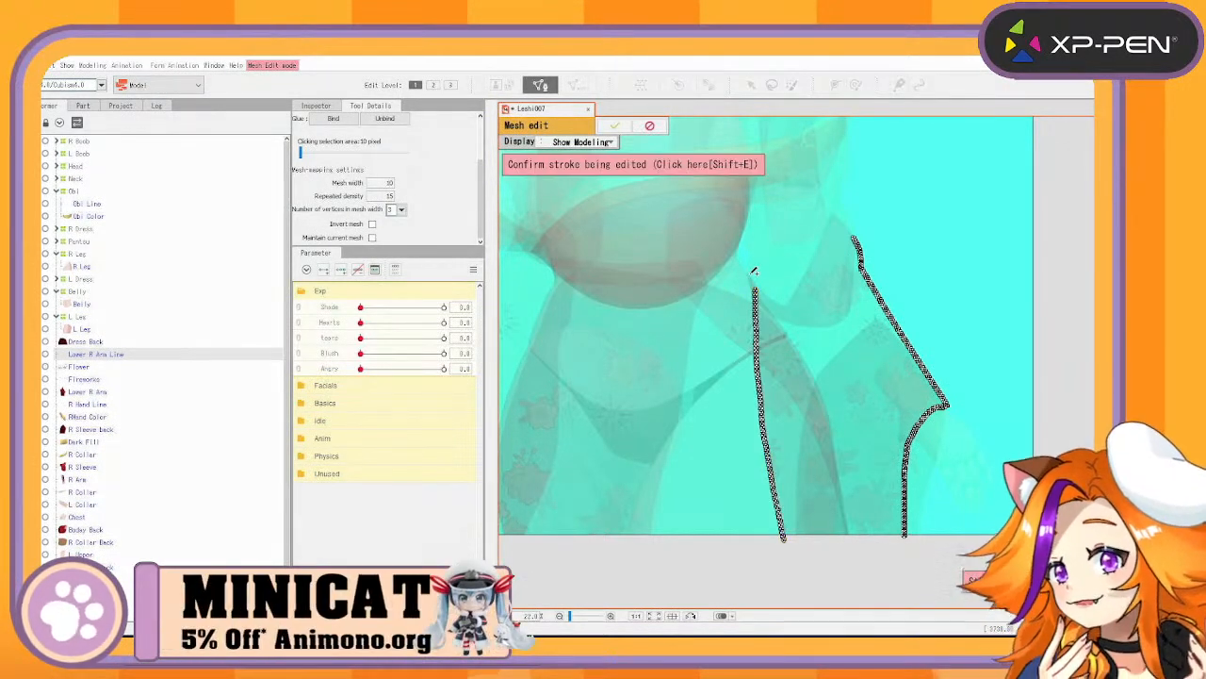
Align the inner stroke's top point with the tip of the line and set the repeated density to 40
{"action": "scroll", "coordinate": [783, 311], "scroll_direction": "up", "scroll_amount": 5}
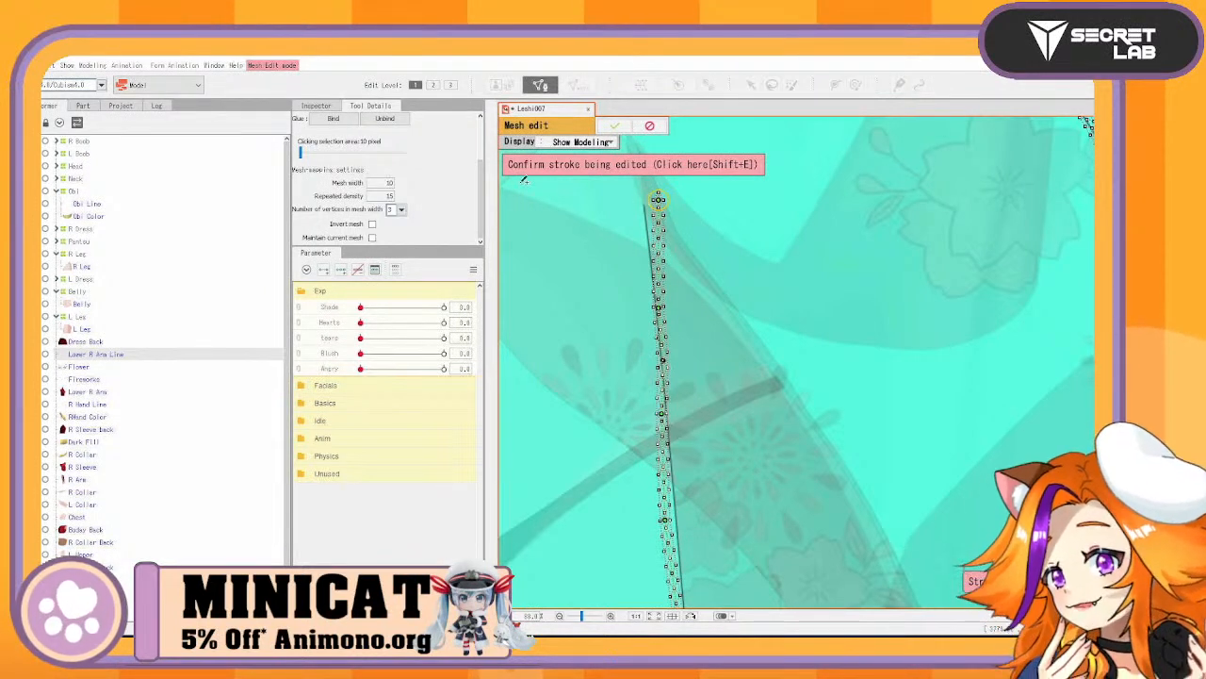
{"action": "left_click_drag", "start_coordinate": [659, 200], "coordinate": [608, 216]}
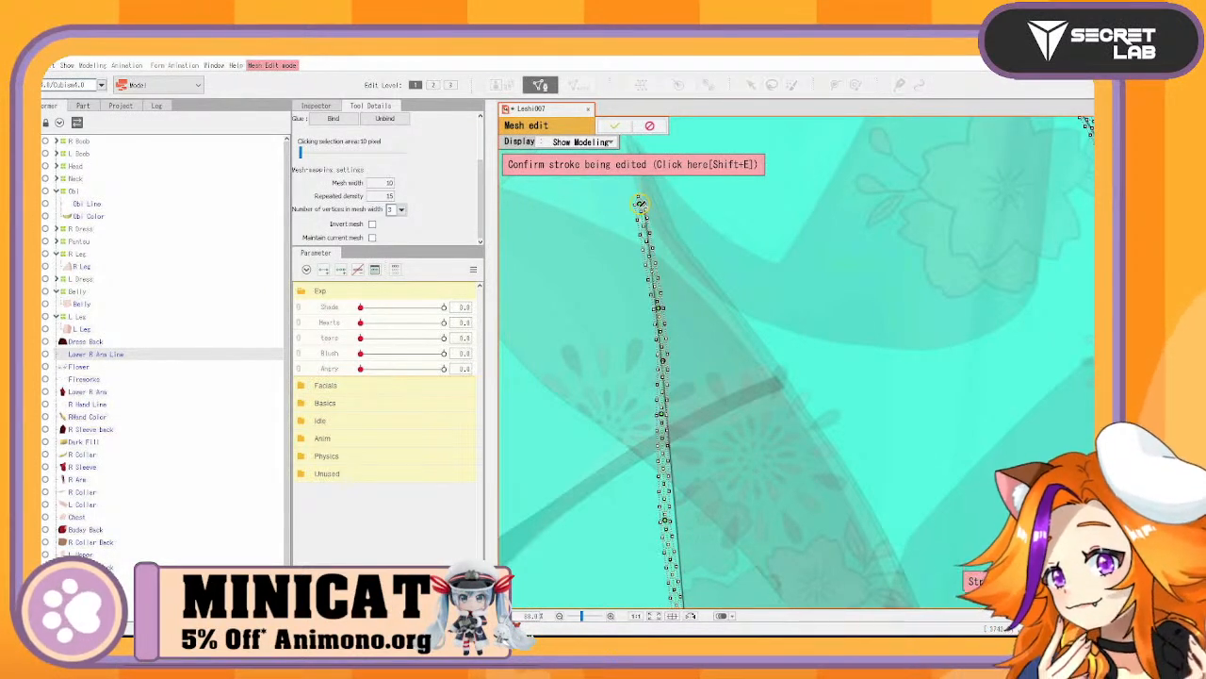
{"action": "left_click_drag", "start_coordinate": [642, 203], "coordinate": [647, 201]}
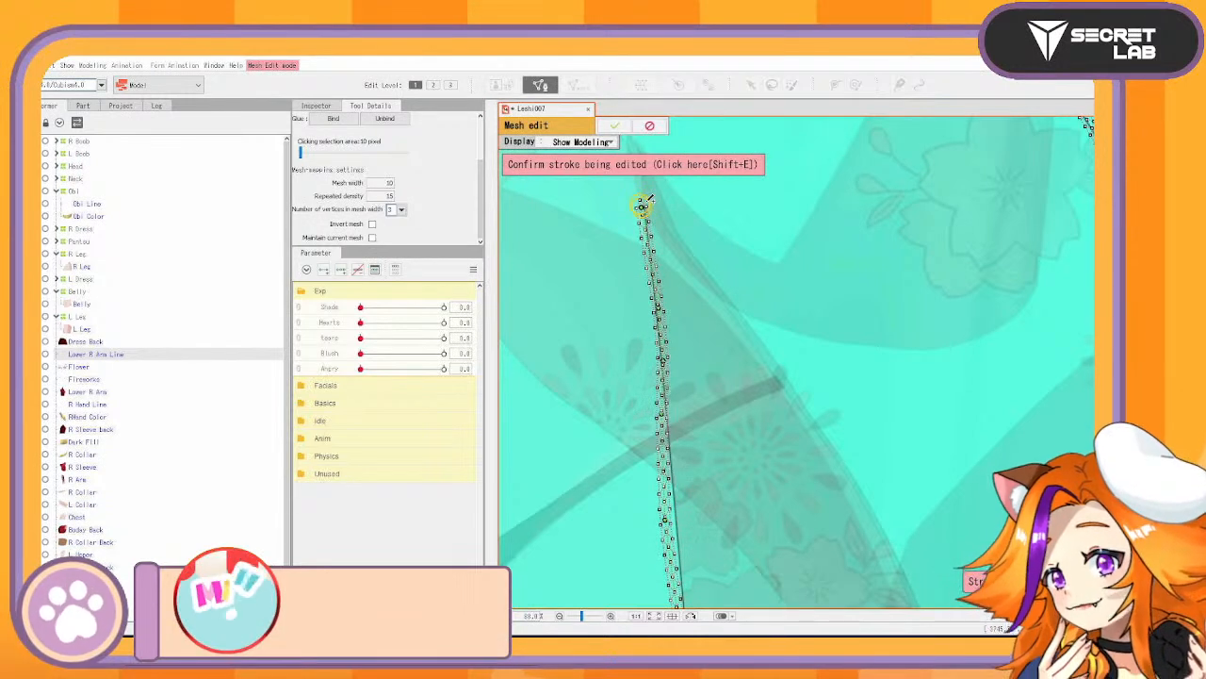
{"action": "left_click", "coordinate": [387, 196]}
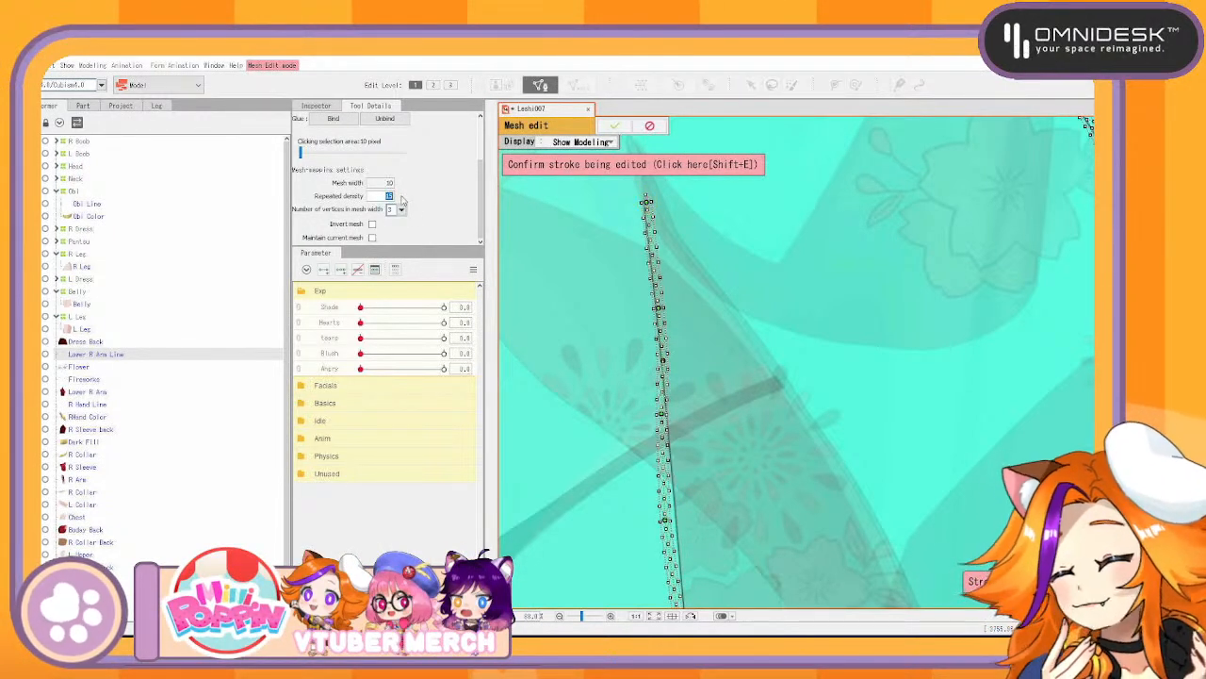
{"action": "key", "text": "Return"}
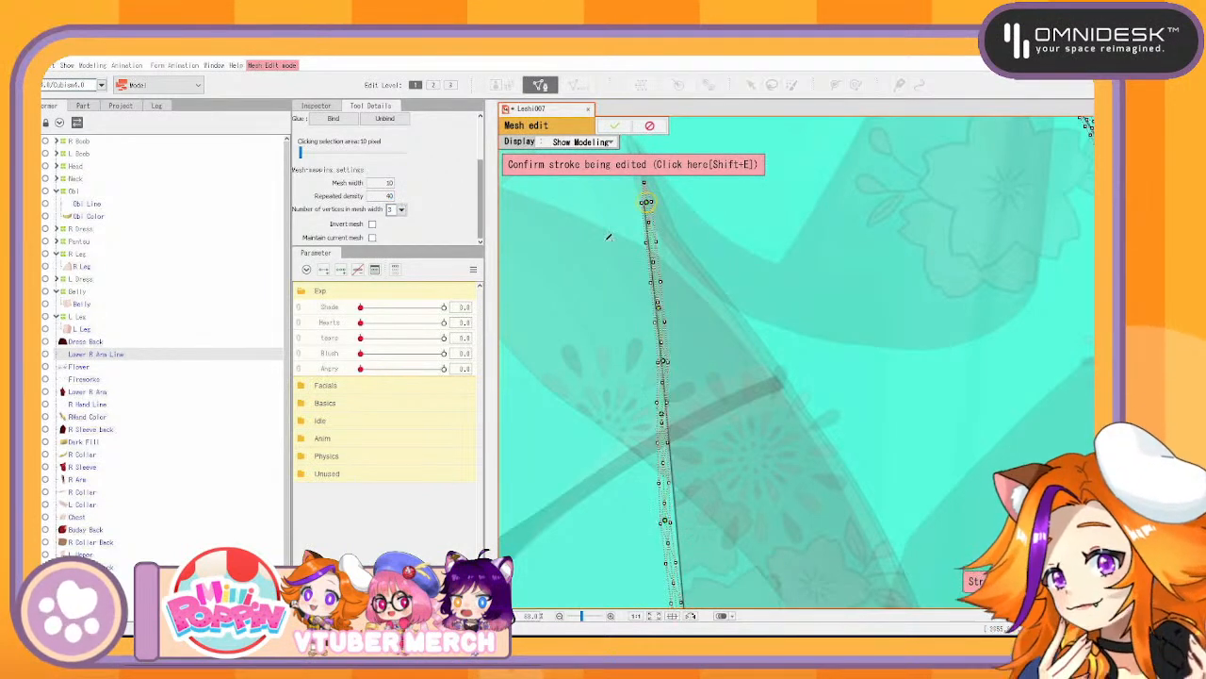
{"action": "left_click_drag", "start_coordinate": [645, 199], "coordinate": [642, 203]}
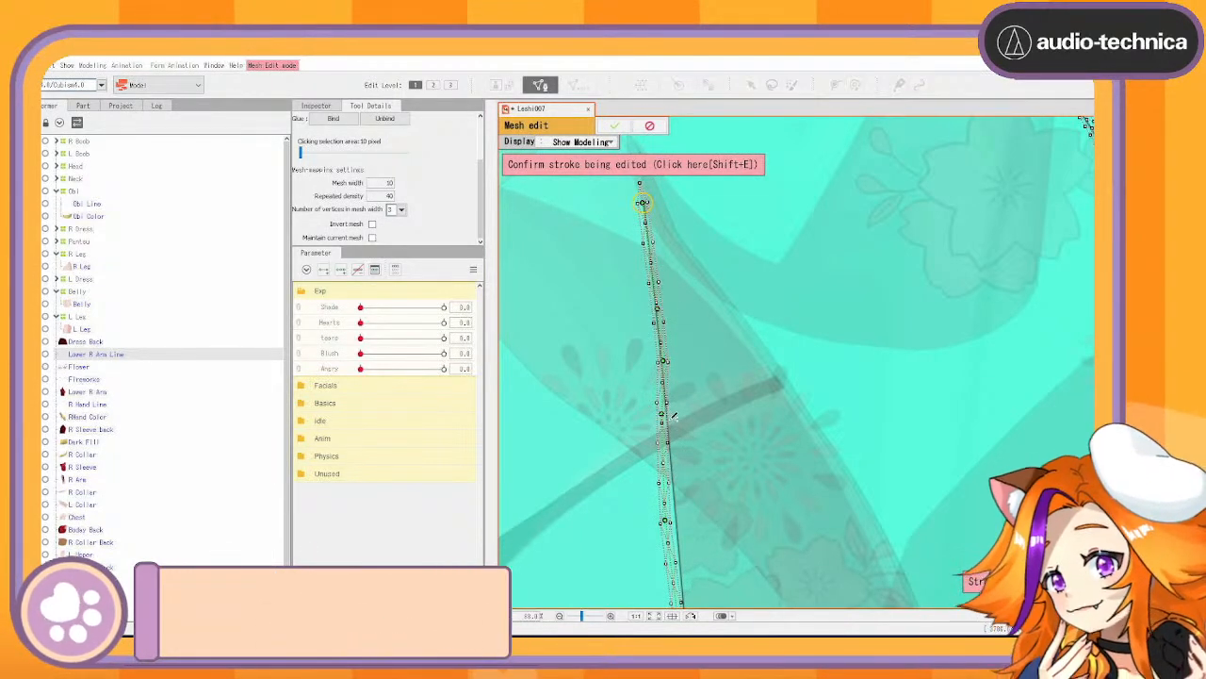
Move the inner stroke's middle and lower points onto the line, working down to the canvas edge
{"action": "left_click_drag", "start_coordinate": [663, 413], "coordinate": [669, 419]}
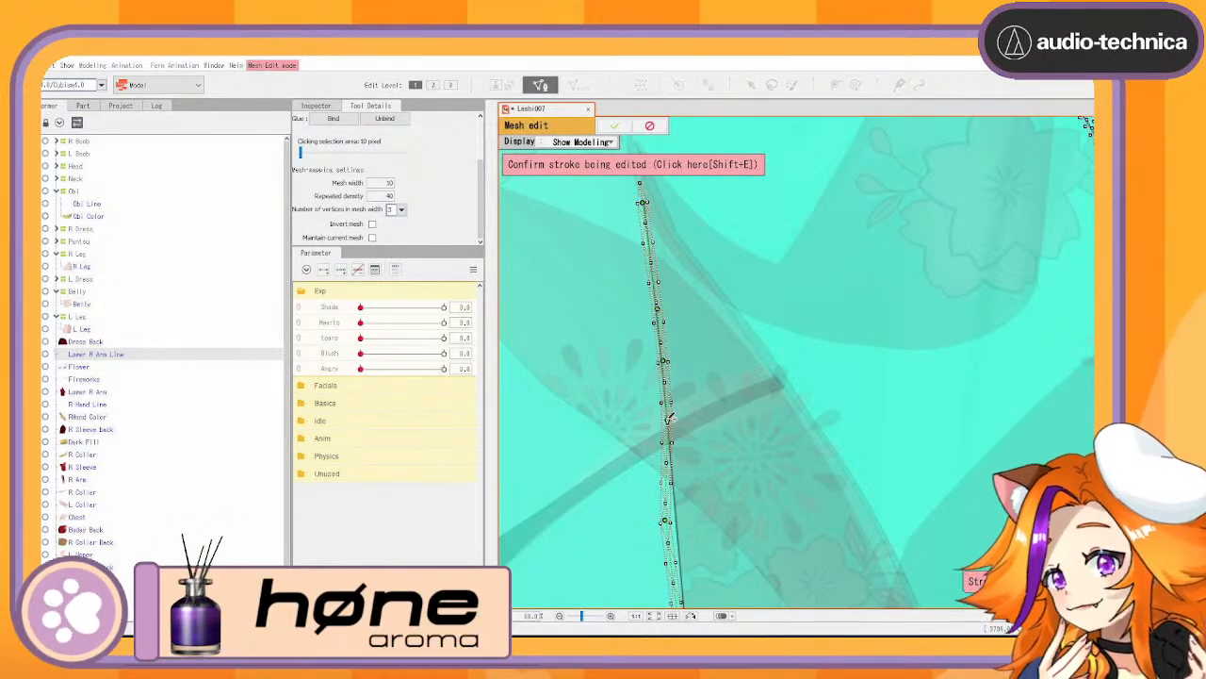
{"action": "mouse_move", "coordinate": [678, 480]}
{"action": "left_mouse_down"}
{"action": "mouse_move", "coordinate": [646, 226]}
{"action": "mouse_move", "coordinate": [647, 264]}
{"action": "left_mouse_up"}
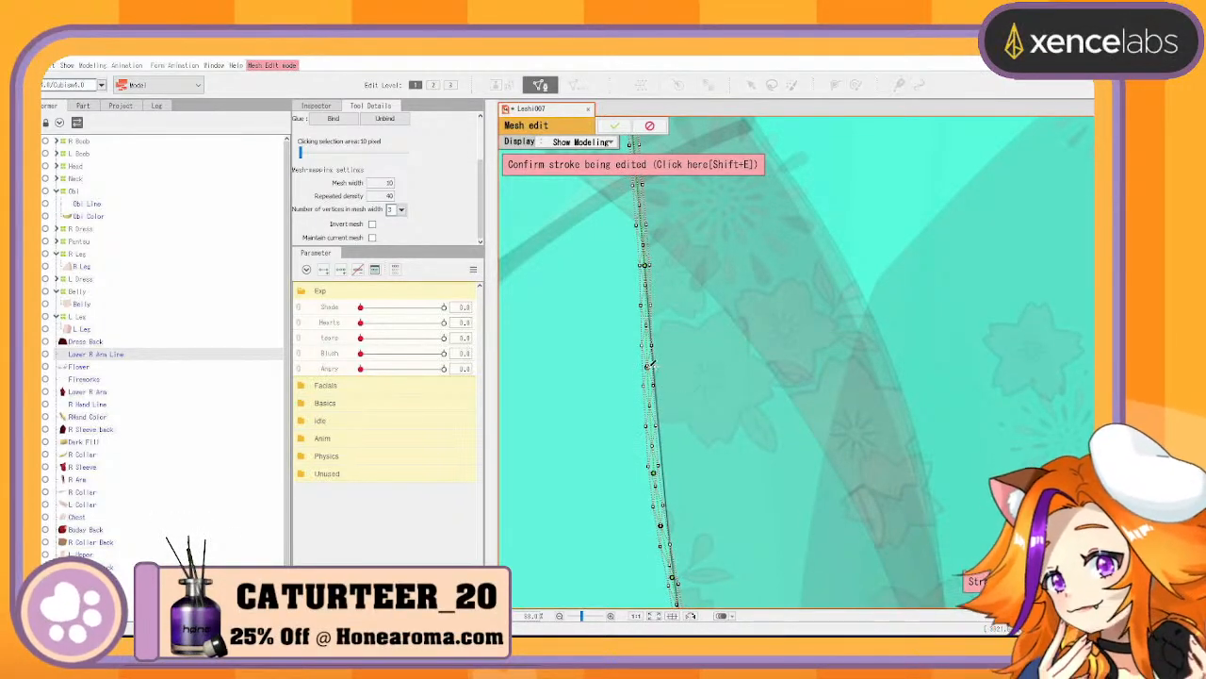
{"action": "left_click_drag", "start_coordinate": [649, 367], "coordinate": [657, 367]}
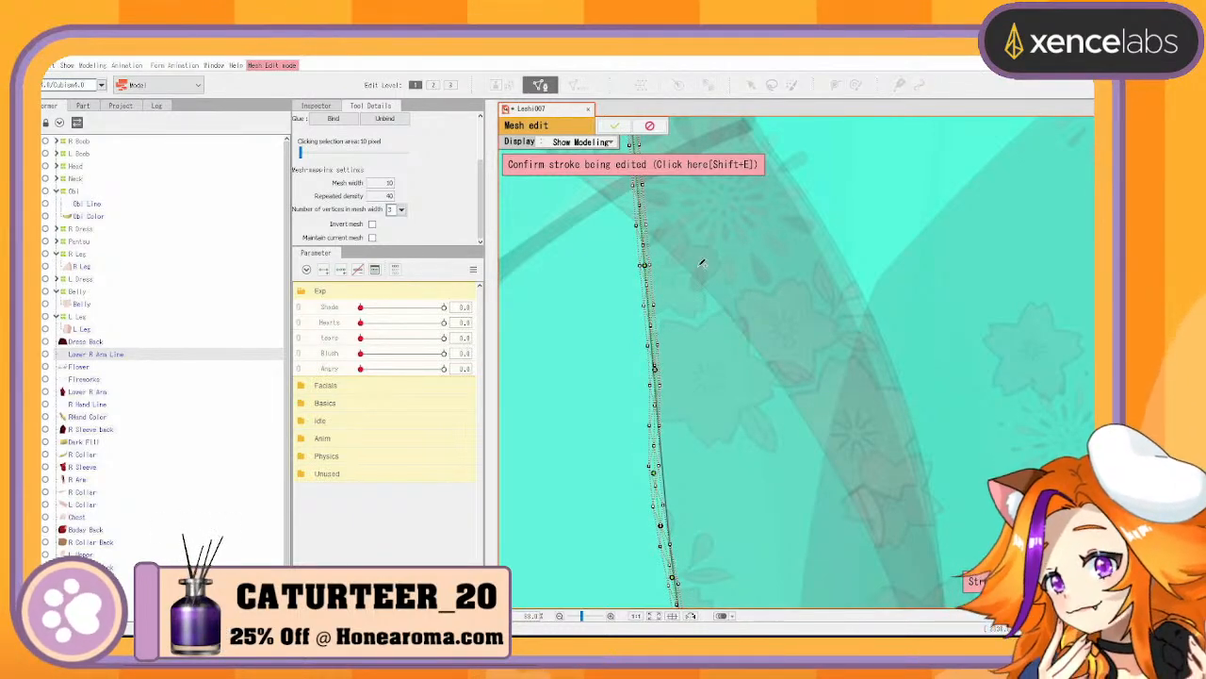
{"action": "left_click_drag", "start_coordinate": [707, 424], "coordinate": [706, 255]}
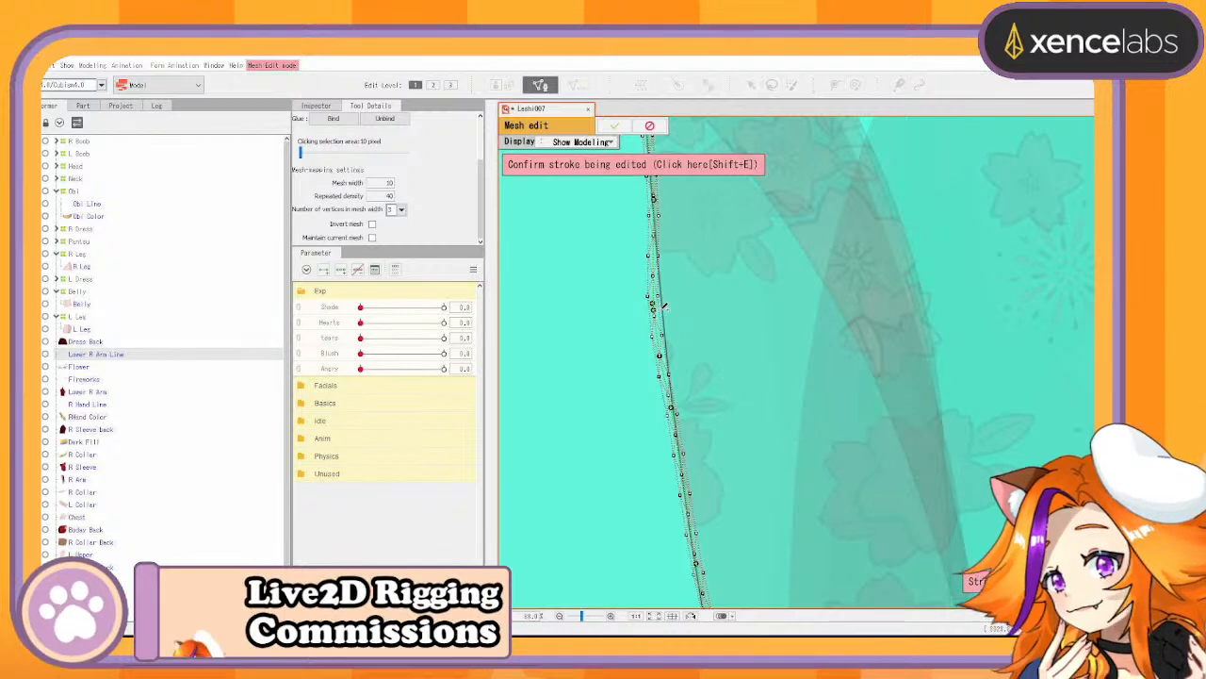
{"action": "left_click_drag", "start_coordinate": [651, 310], "coordinate": [664, 302]}
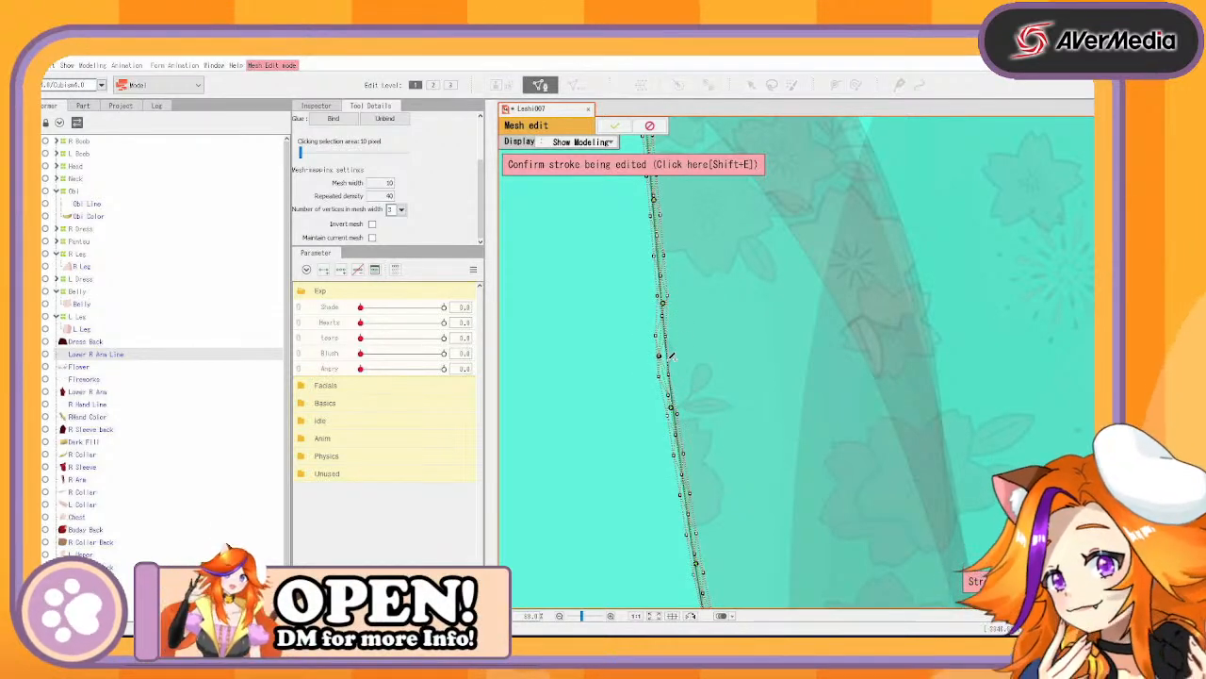
{"action": "left_click_drag", "start_coordinate": [660, 356], "coordinate": [668, 358]}
{"action": "mouse_move", "coordinate": [723, 460]}
{"action": "left_mouse_down"}
{"action": "mouse_move", "coordinate": [703, 380]}
{"action": "mouse_move", "coordinate": [703, 267]}
{"action": "left_mouse_up"}
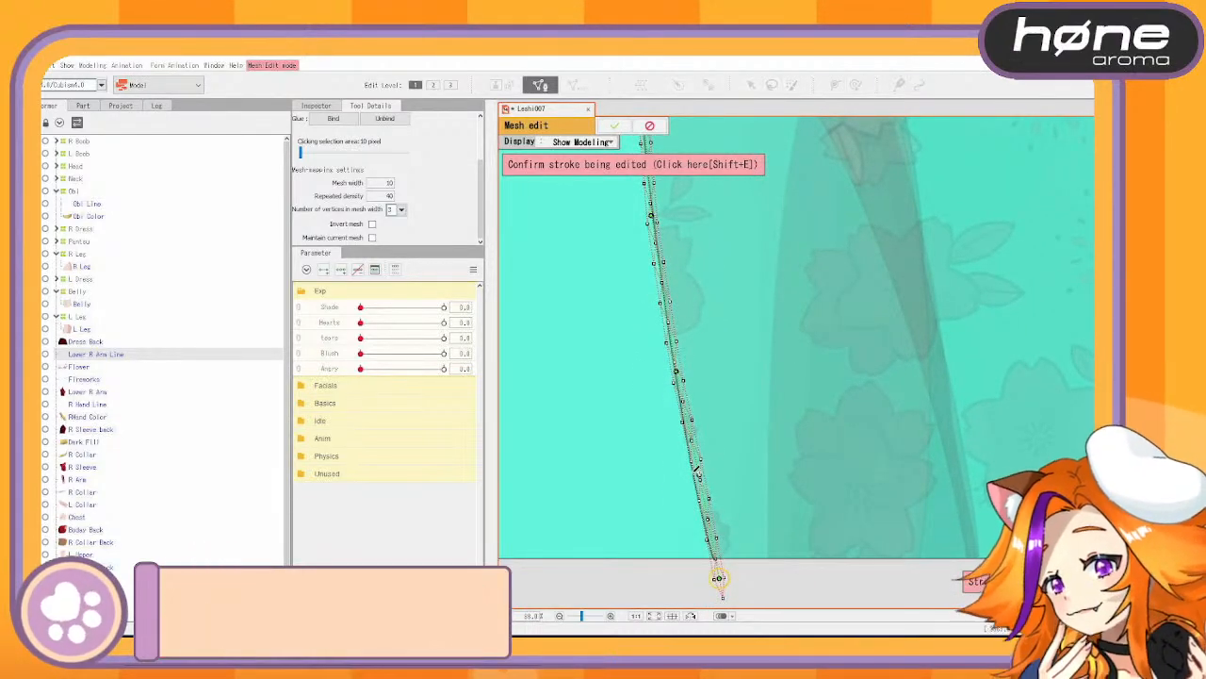
{"action": "left_click", "coordinate": [694, 472]}
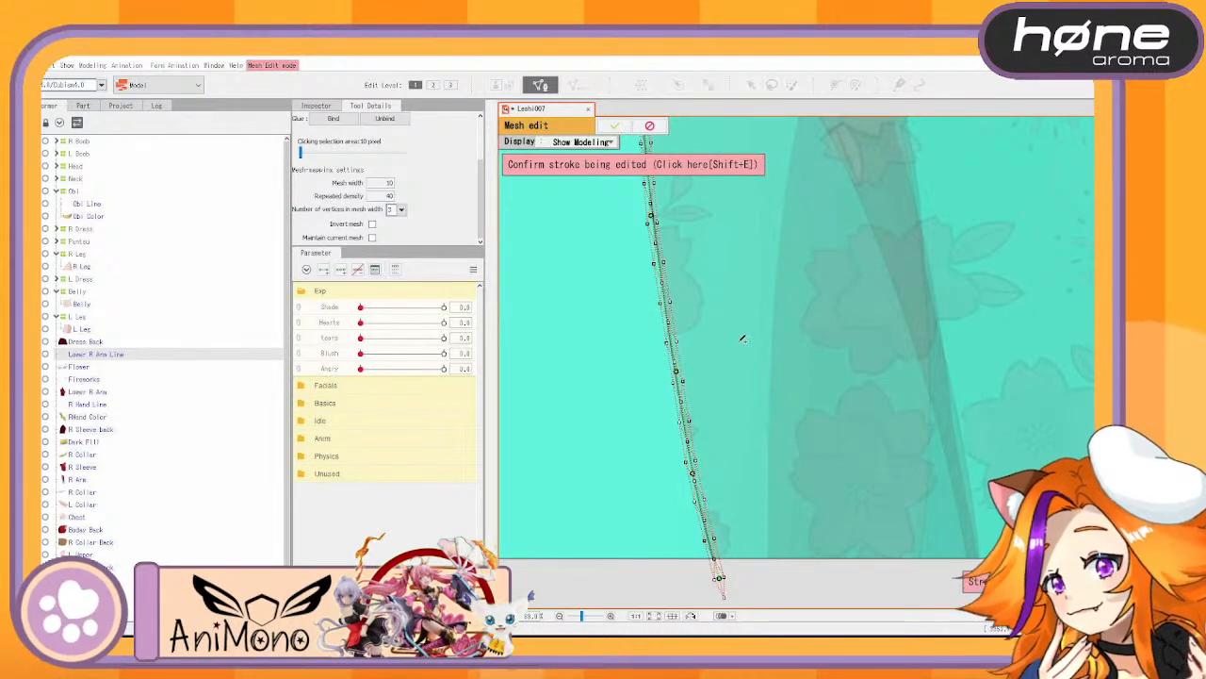
Set the inner stroke's repeated density to 15 and check how its mesh follows the line
{"action": "left_click_drag", "start_coordinate": [729, 274], "coordinate": [794, 530]}
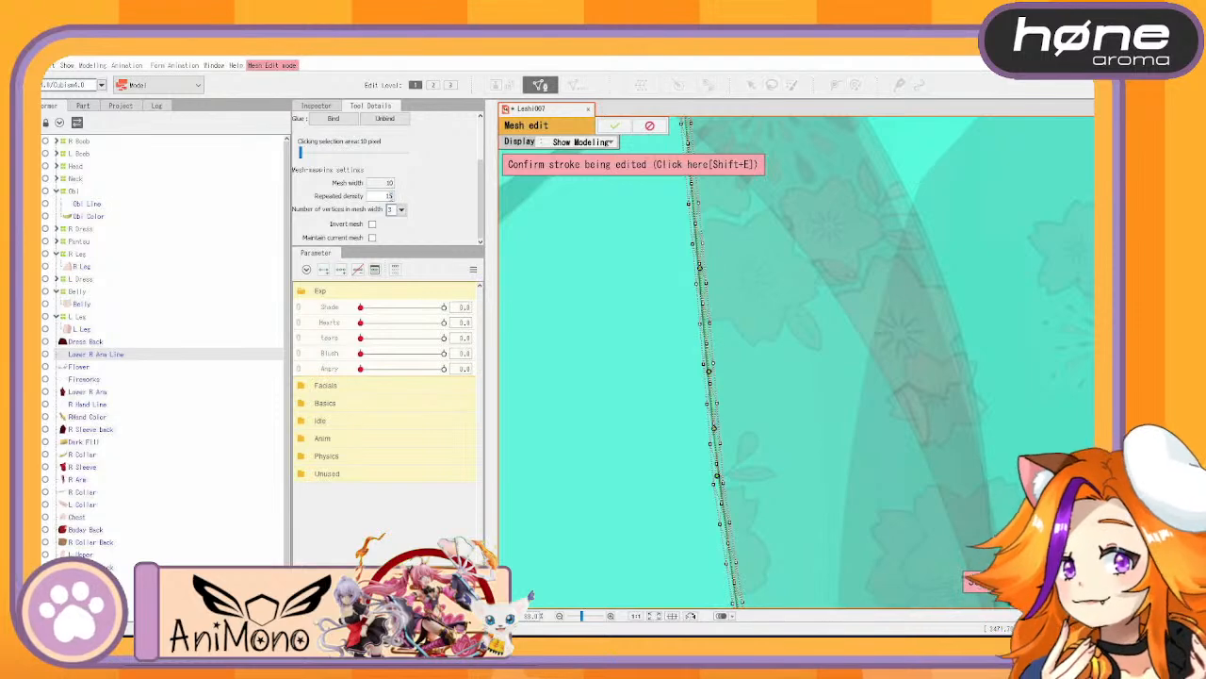
{"action": "key", "text": "Return"}
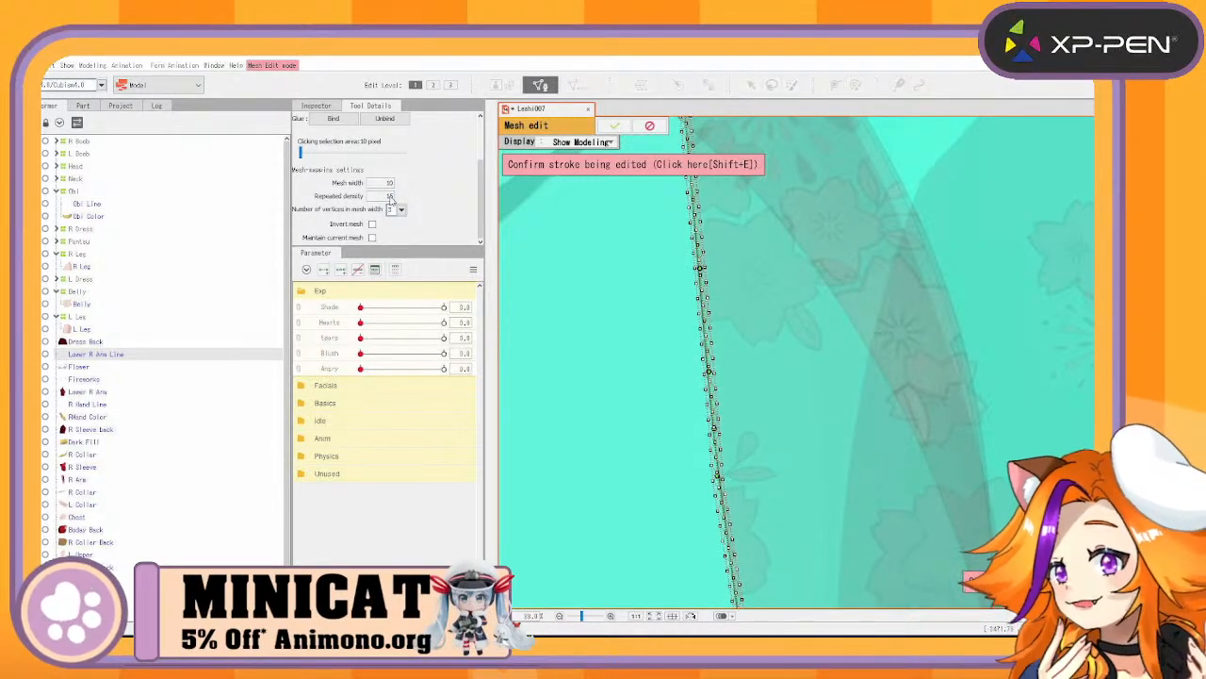
{"action": "scroll", "coordinate": [933, 276], "scroll_direction": "down", "scroll_amount": 3}
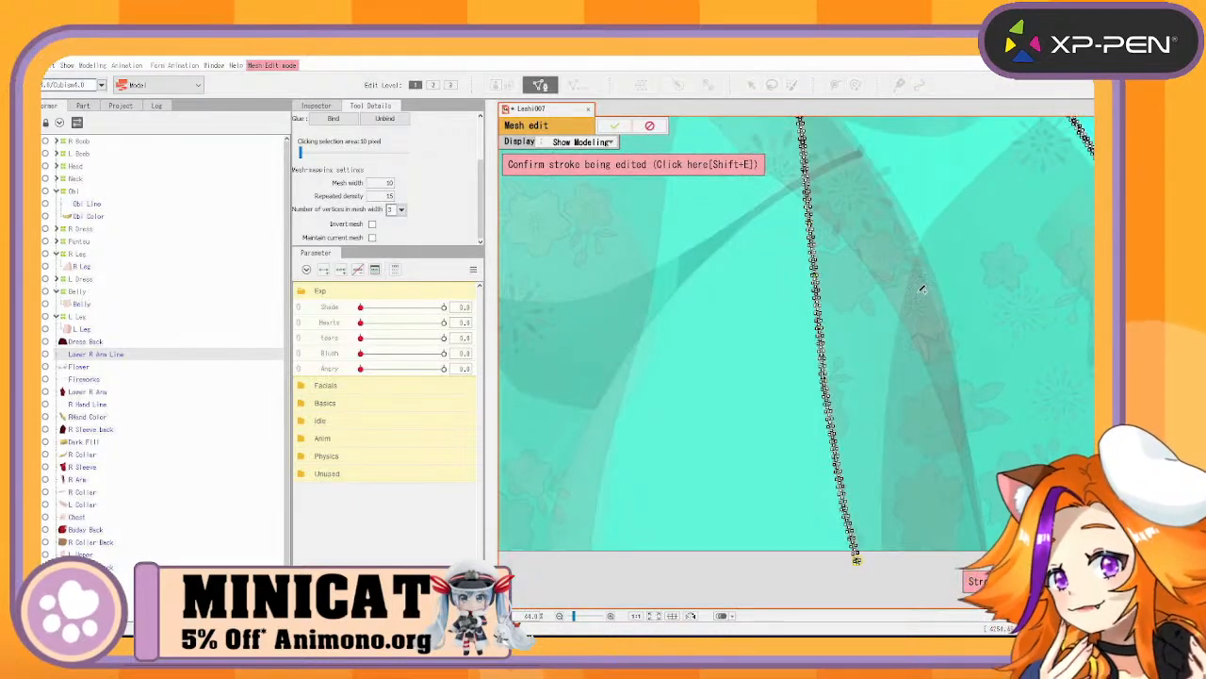
{"action": "scroll", "coordinate": [920, 294], "scroll_direction": "up", "scroll_amount": 3}
{"action": "scroll", "coordinate": [916, 294], "scroll_direction": "up", "scroll_amount": 3}
{"action": "scroll", "coordinate": [840, 247], "scroll_direction": "down", "scroll_amount": 3}
{"action": "left_click_drag", "start_coordinate": [815, 232], "coordinate": [830, 490]}
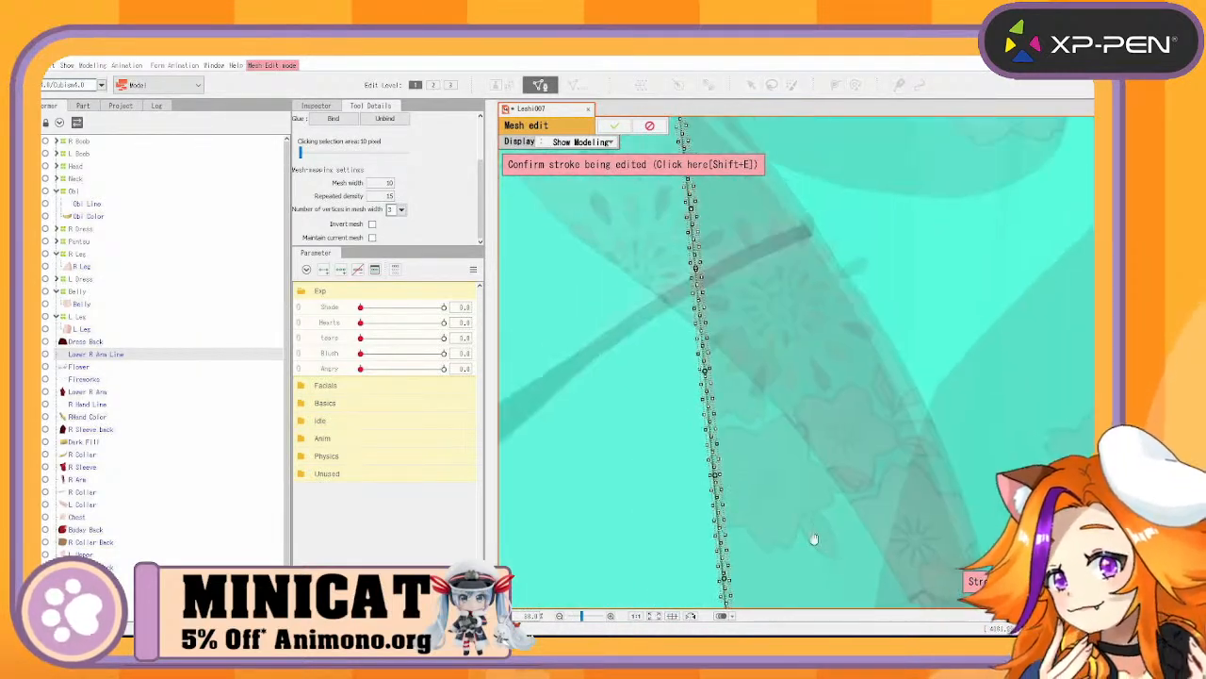
Confirm the inner arm stroke and apply the mesh edit on the Lower R Arm Line
{"action": "left_click_drag", "start_coordinate": [833, 276], "coordinate": [805, 394]}
{"action": "left_click_drag", "start_coordinate": [772, 123], "coordinate": [811, 369]}
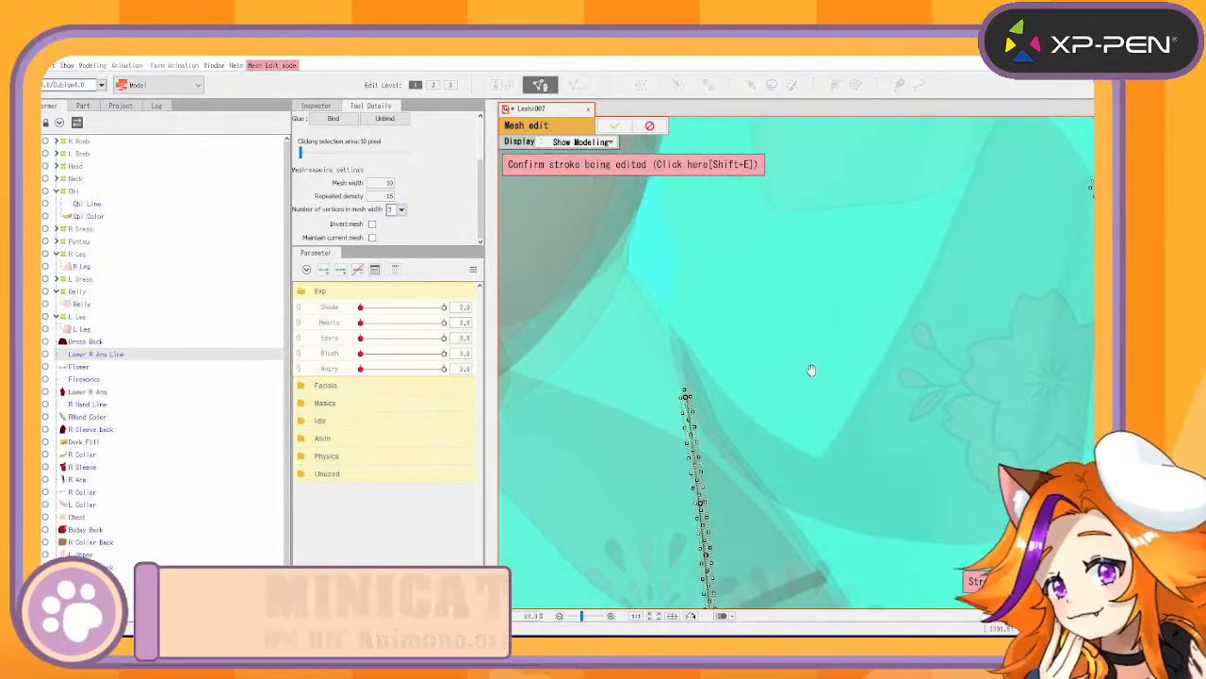
{"action": "left_click", "coordinate": [659, 164]}
{"action": "left_click", "coordinate": [613, 126]}
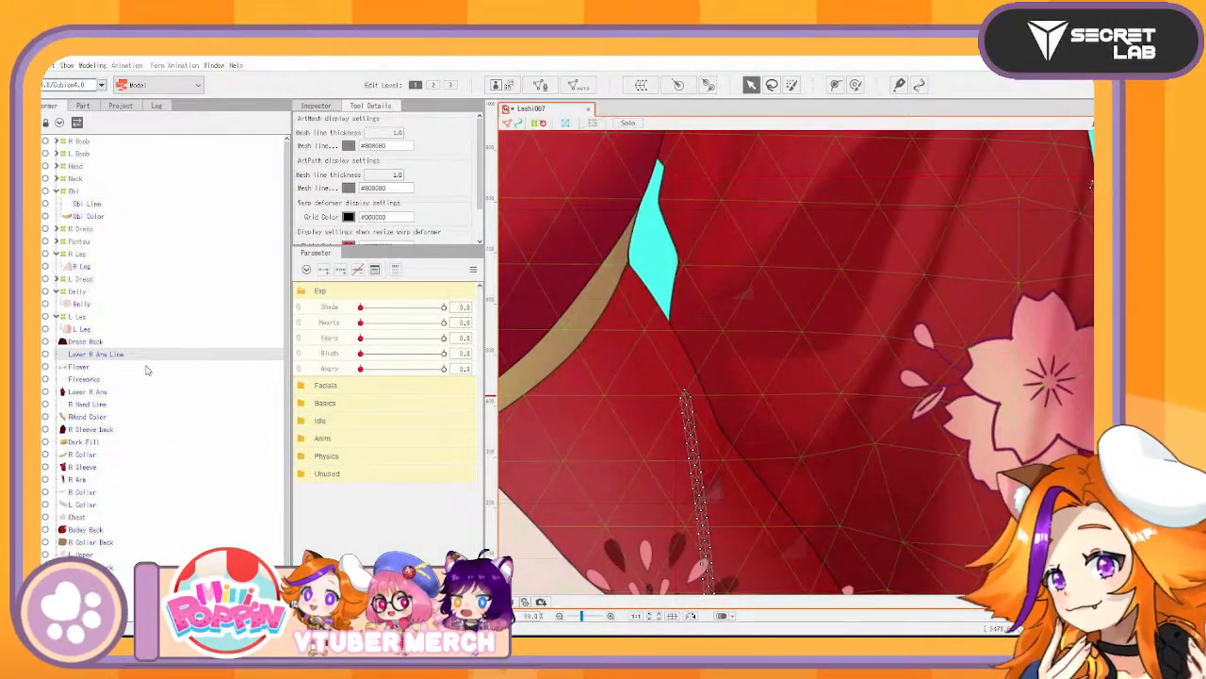
Select Lower R Arm together with Lower R Arm Line and open the automatic mesh generator
{"action": "left_click", "coordinate": [100, 394]}
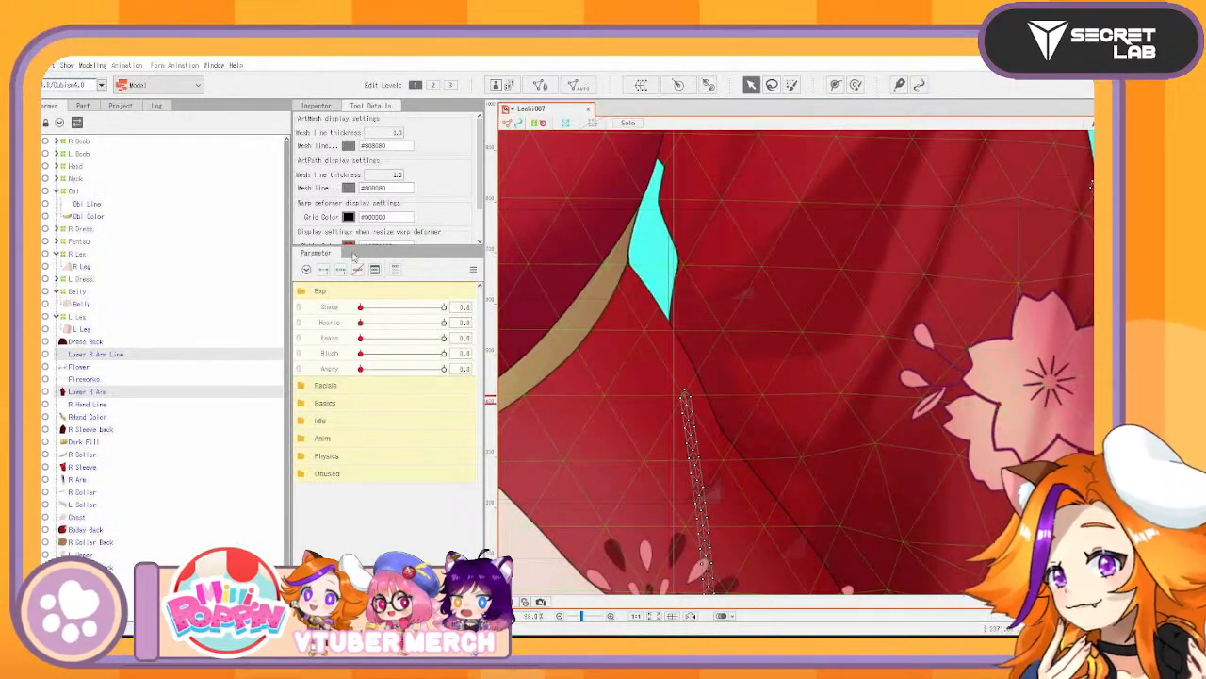
{"action": "scroll", "coordinate": [651, 338], "scroll_direction": "down", "scroll_amount": 5}
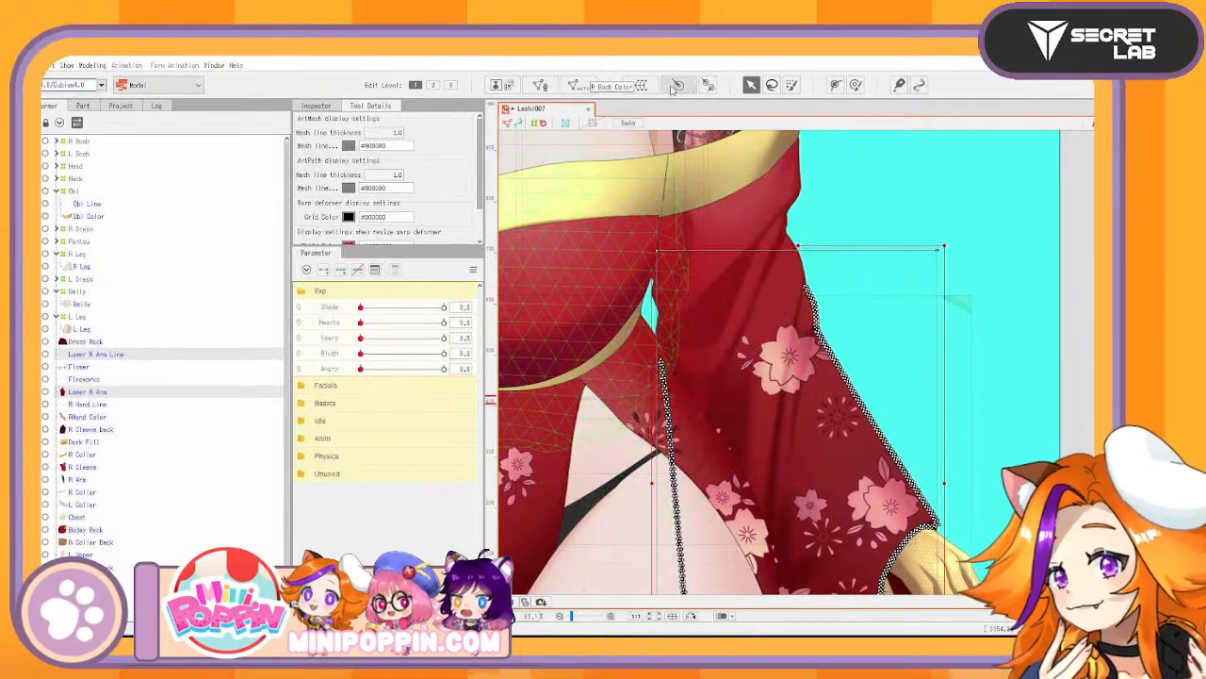
{"action": "left_click", "coordinate": [540, 85]}
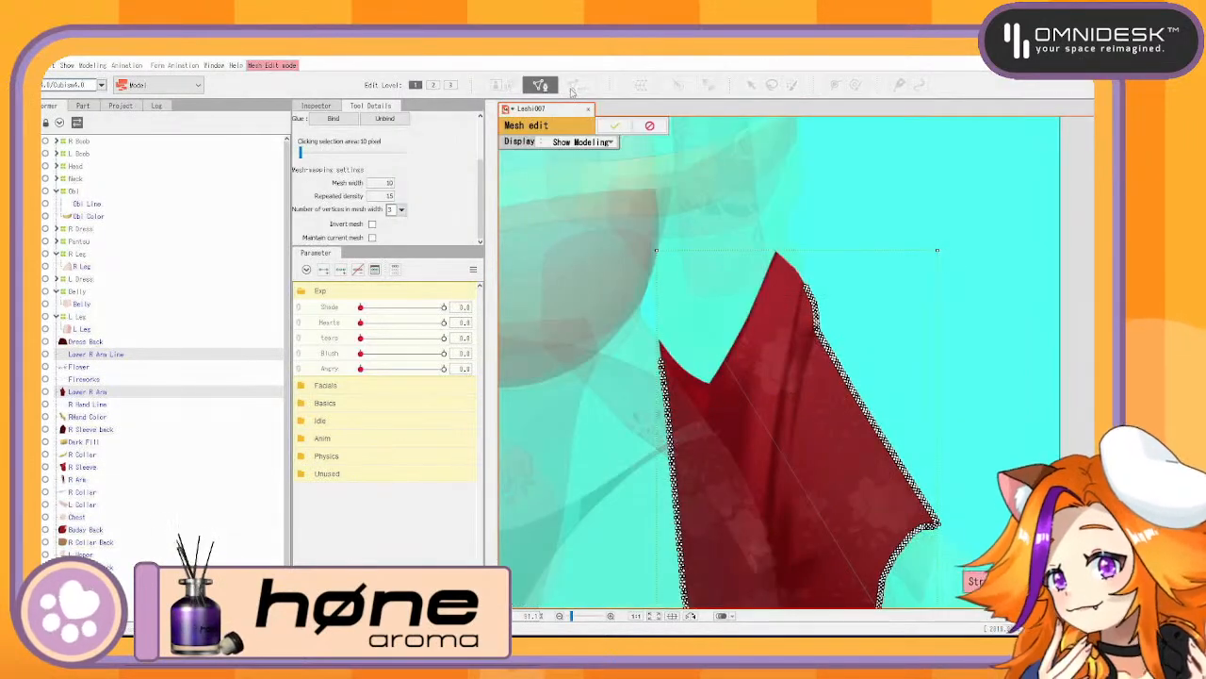
{"action": "left_click", "coordinate": [615, 125]}
{"action": "left_click", "coordinate": [578, 85]}
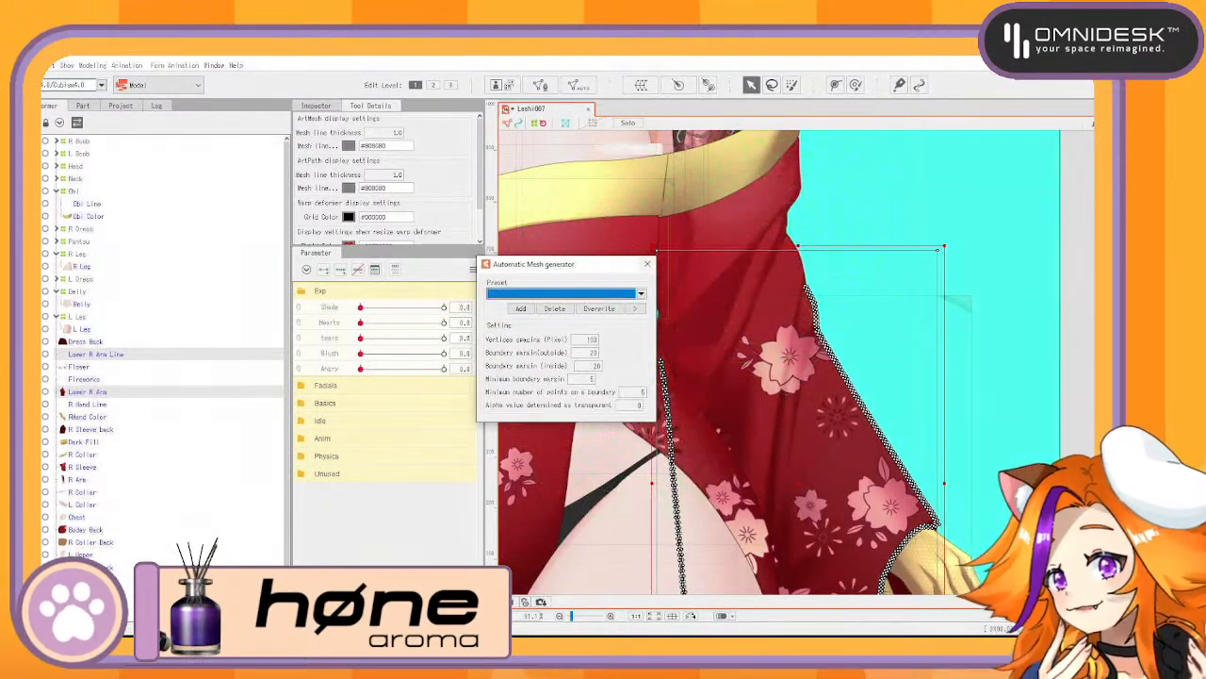
Create a warp deformer named Lower R Arm as the parent of the selected arm and its line
{"action": "left_click", "coordinate": [538, 85]}
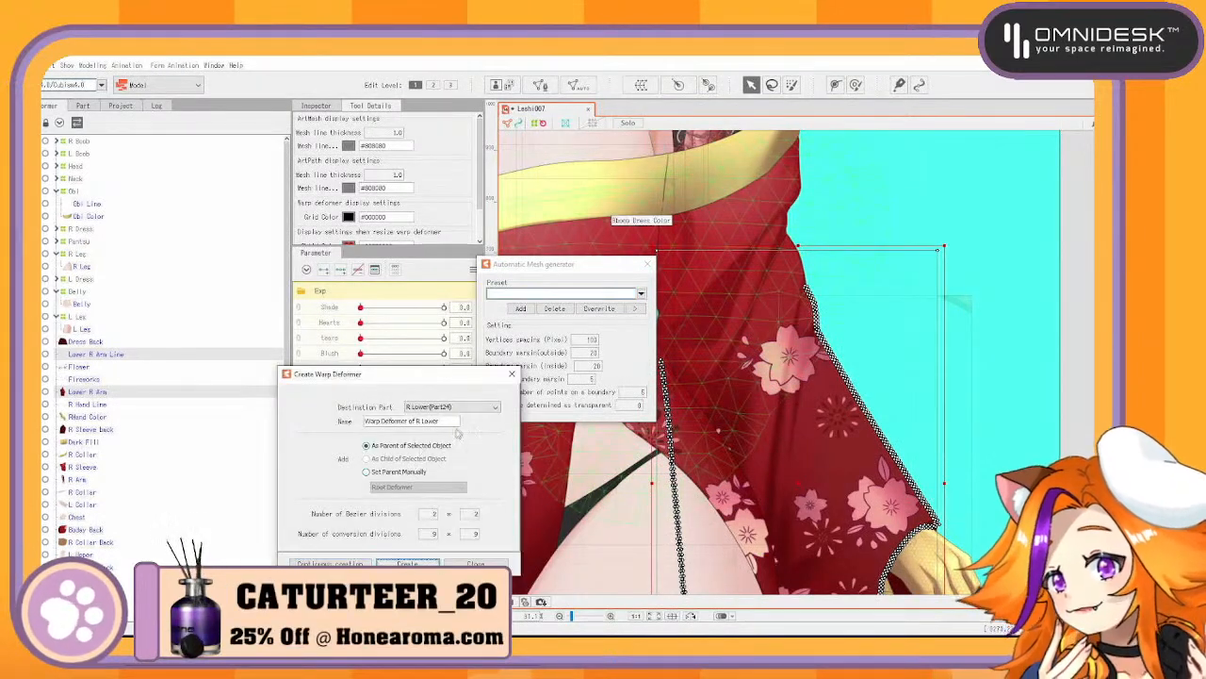
{"action": "left_click_drag", "start_coordinate": [451, 421], "coordinate": [189, 407]}
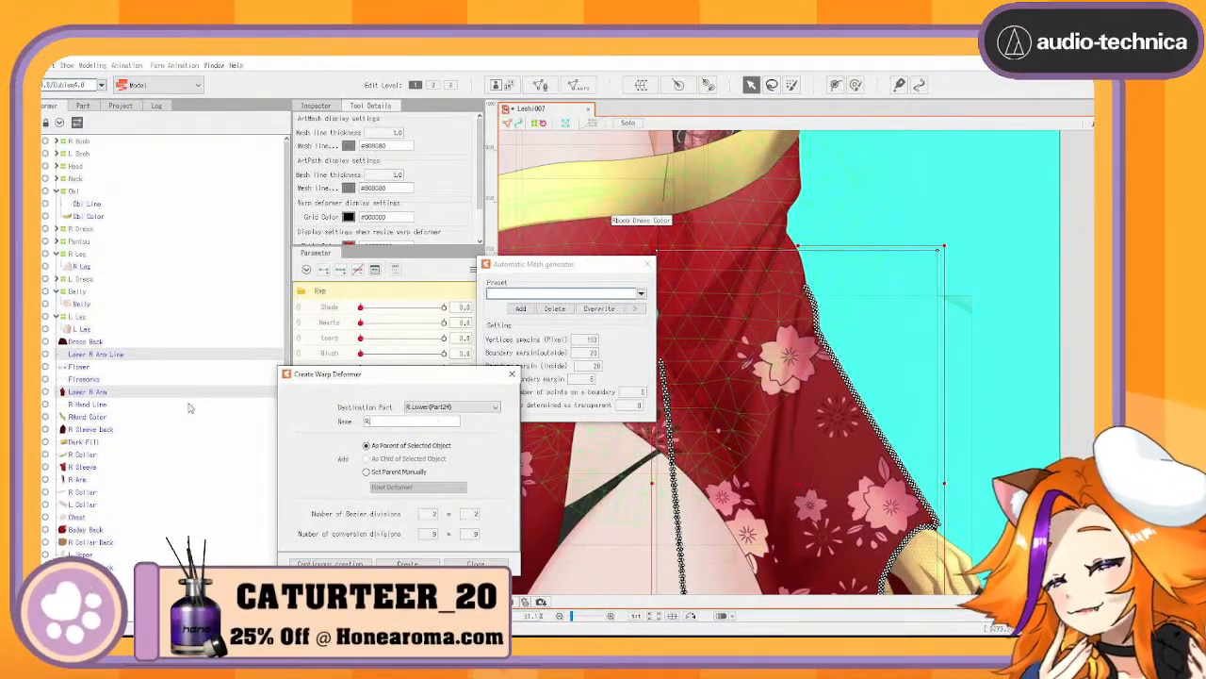
{"action": "type", "text": "R Arm"}
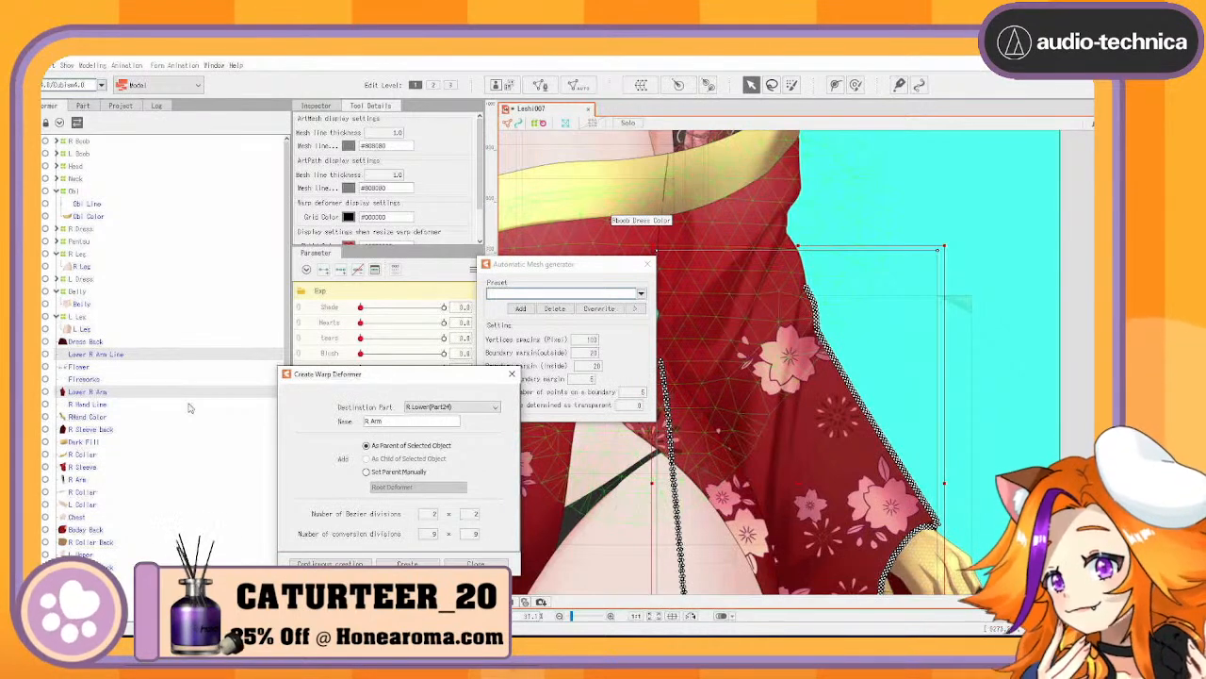
{"action": "left_click_drag", "start_coordinate": [388, 421], "coordinate": [251, 402]}
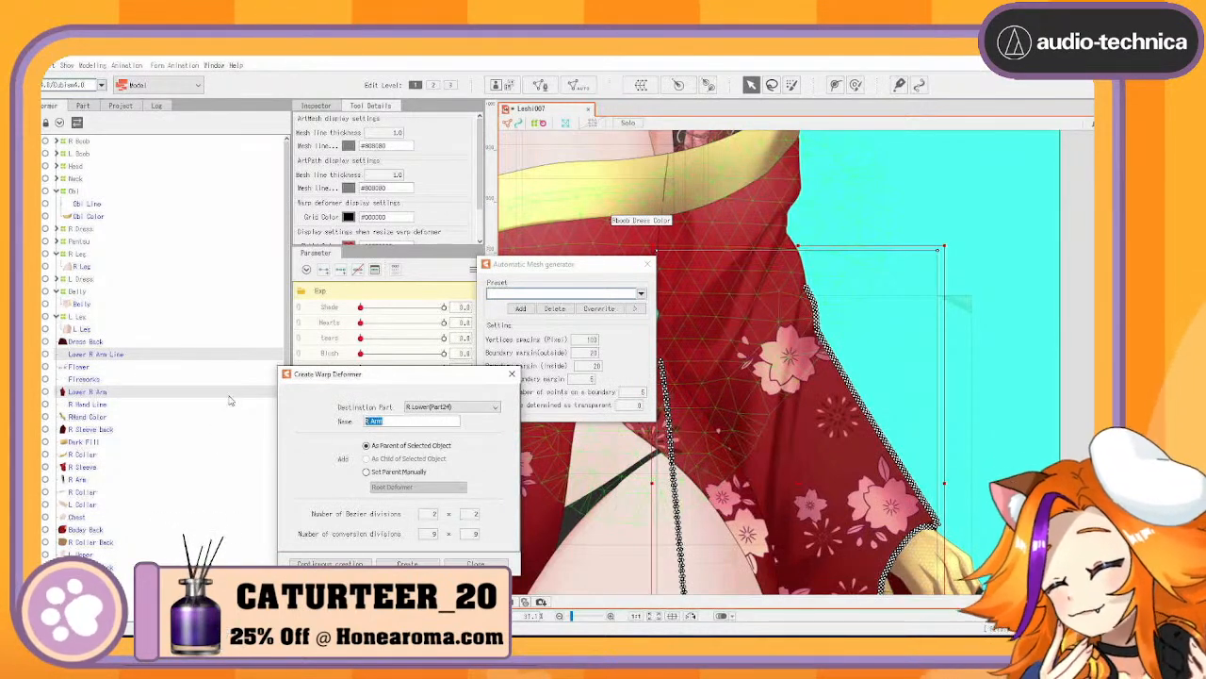
{"action": "type", "text": "Lower R"}
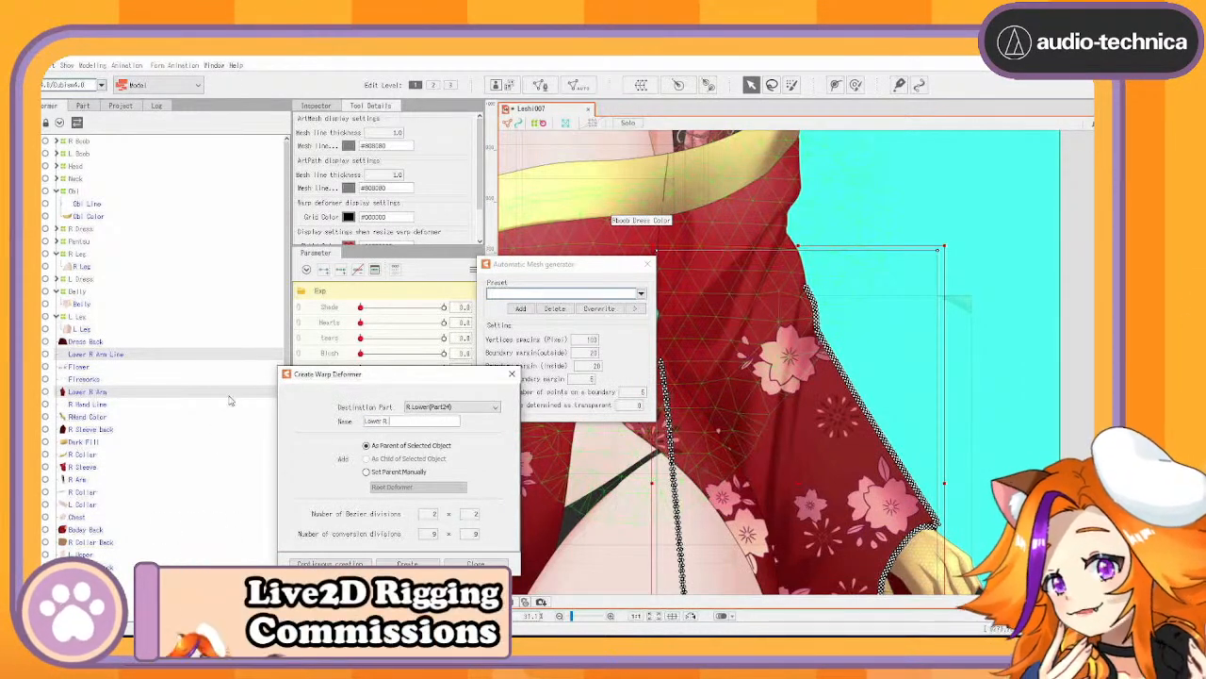
{"action": "left_click", "coordinate": [358, 563]}
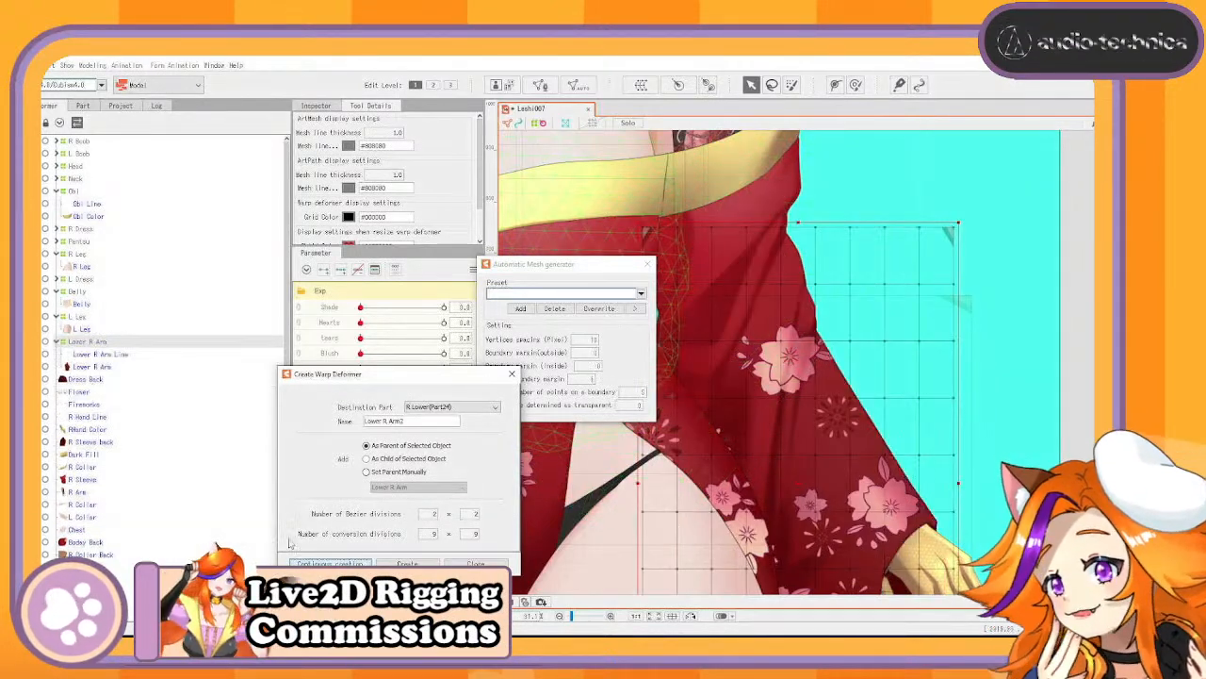
Move Flower and Fireworks into the Lower R Arm deformer and collapse that deformer in the list
{"action": "left_click", "coordinate": [94, 382]}
{"action": "left_click", "coordinate": [94, 392]}
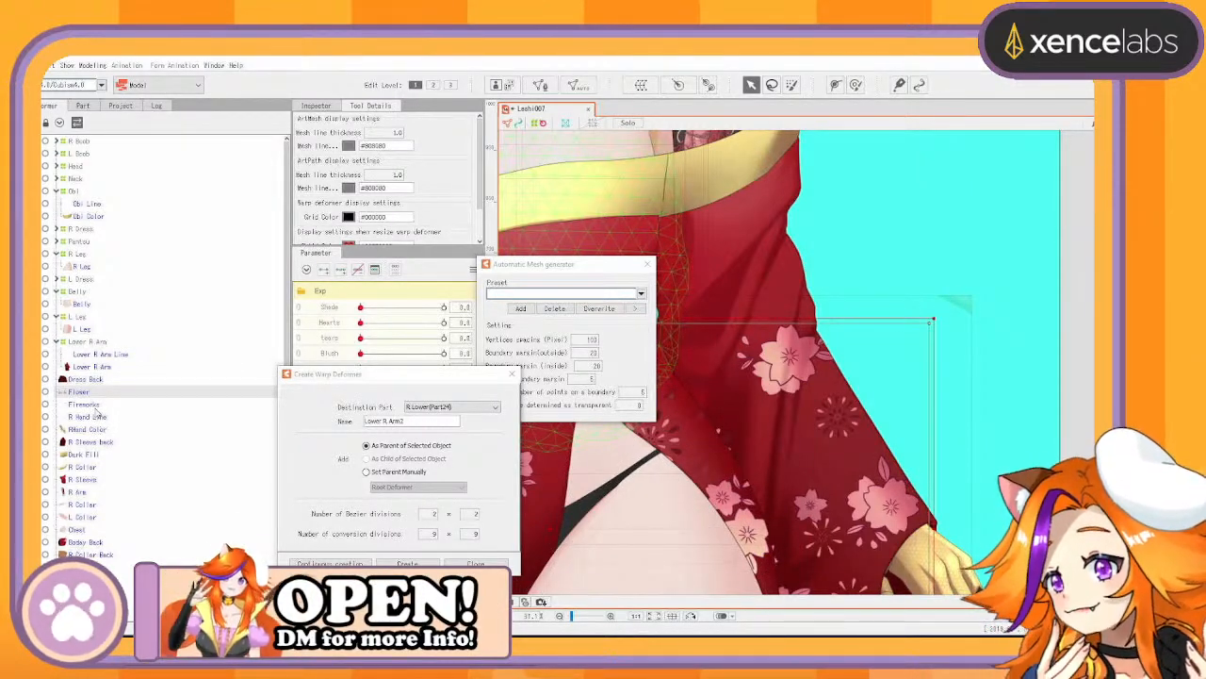
{"action": "left_click", "coordinate": [94, 408]}
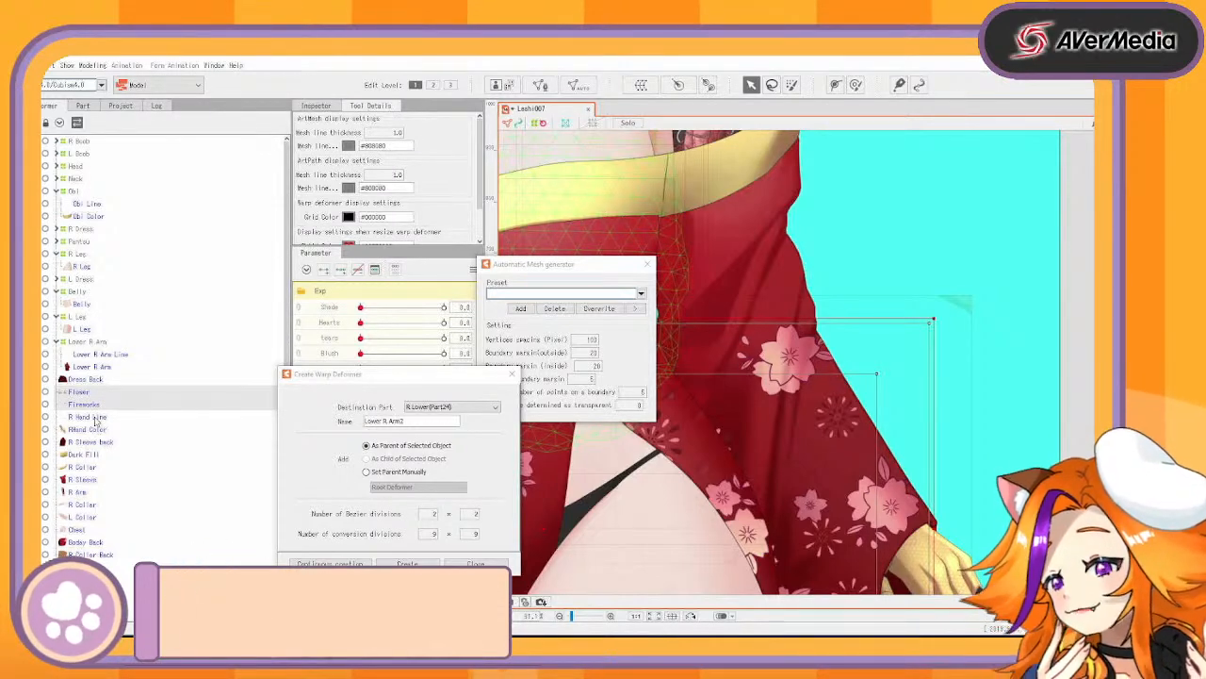
{"action": "left_click_drag", "start_coordinate": [80, 395], "coordinate": [109, 369]}
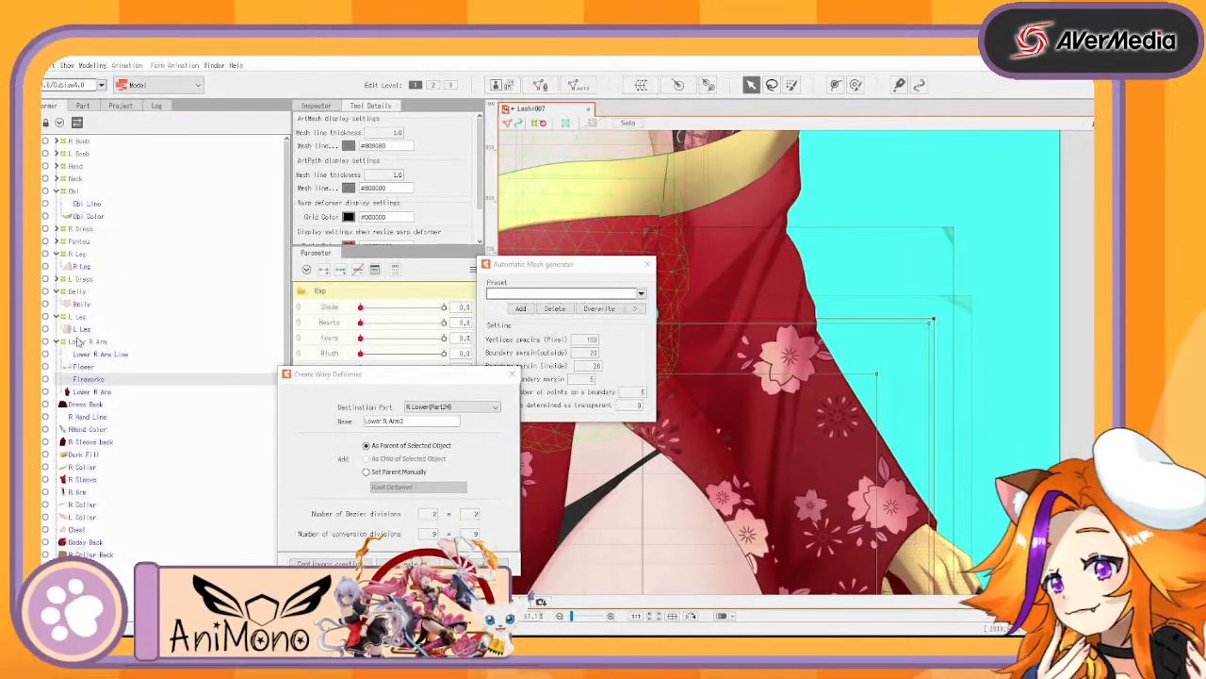
{"action": "left_click", "coordinate": [56, 343]}
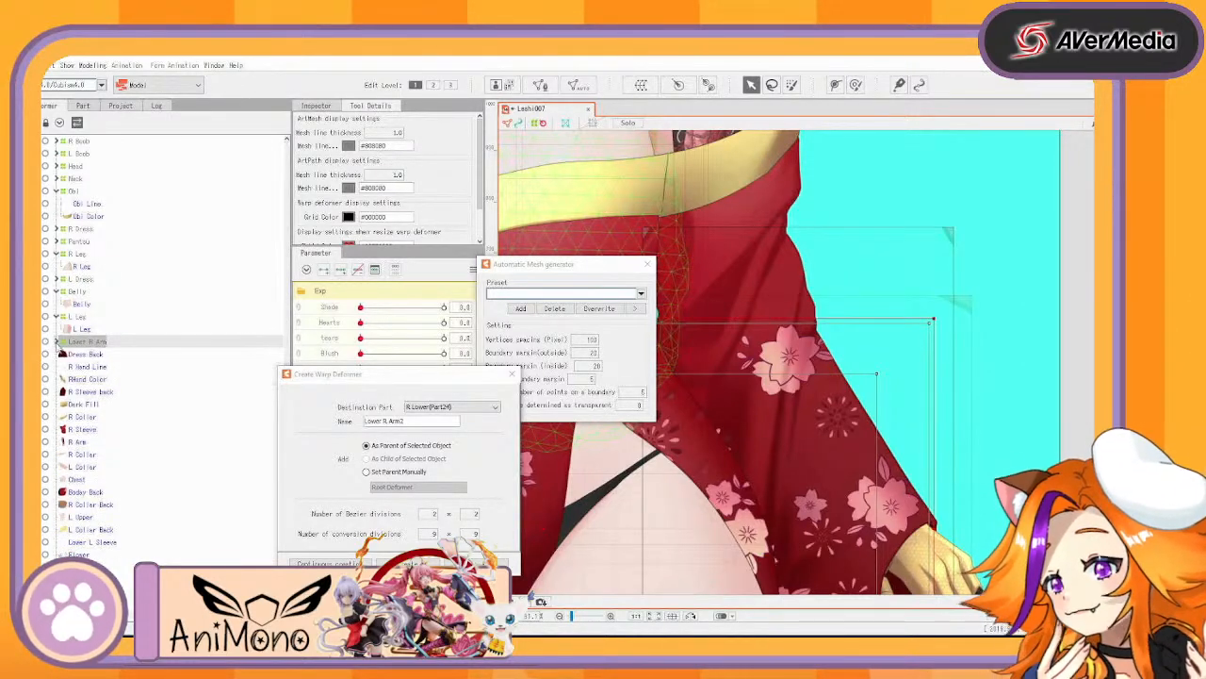
Generate automatic meshes with the Standard preset for R Hand Line and RHand Color
{"action": "left_click", "coordinate": [90, 368]}
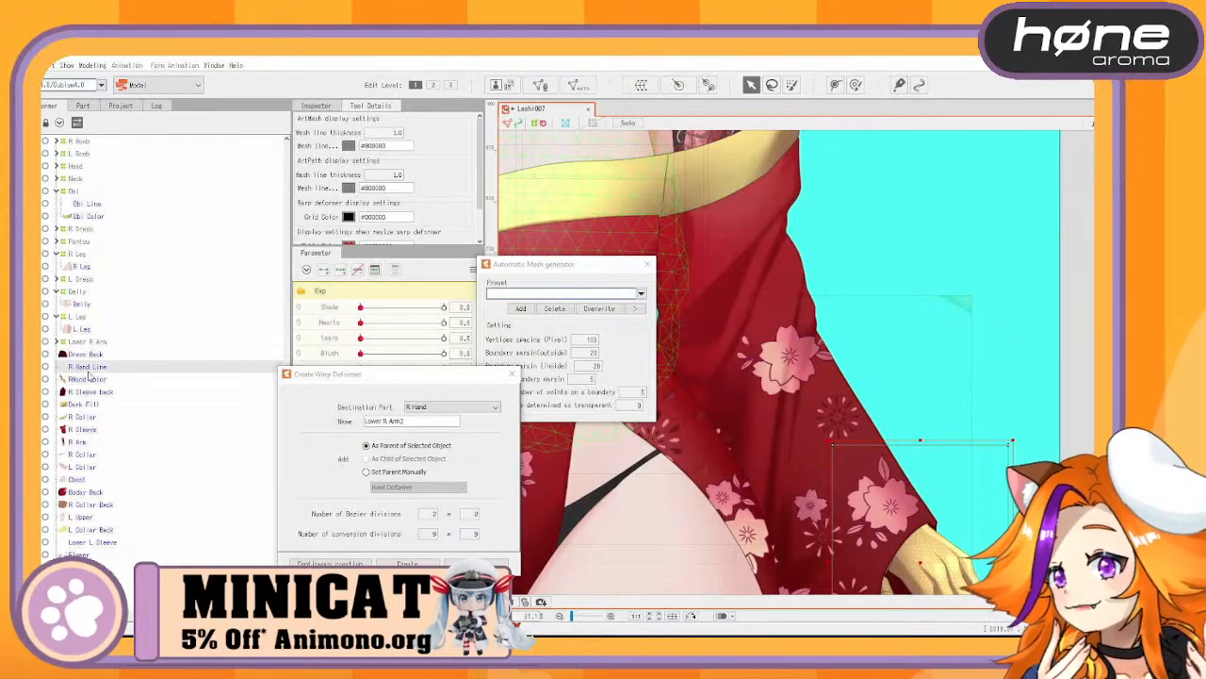
{"action": "left_click", "coordinate": [94, 379]}
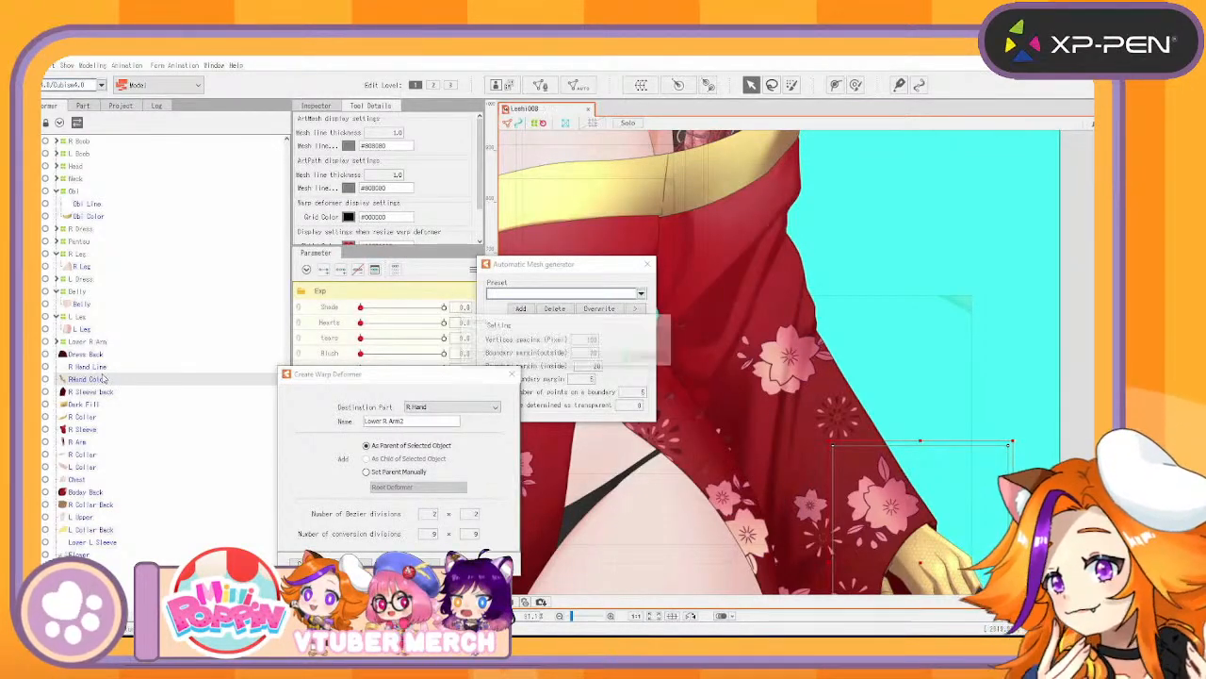
{"action": "left_click", "coordinate": [94, 367], "text": "ctrl"}
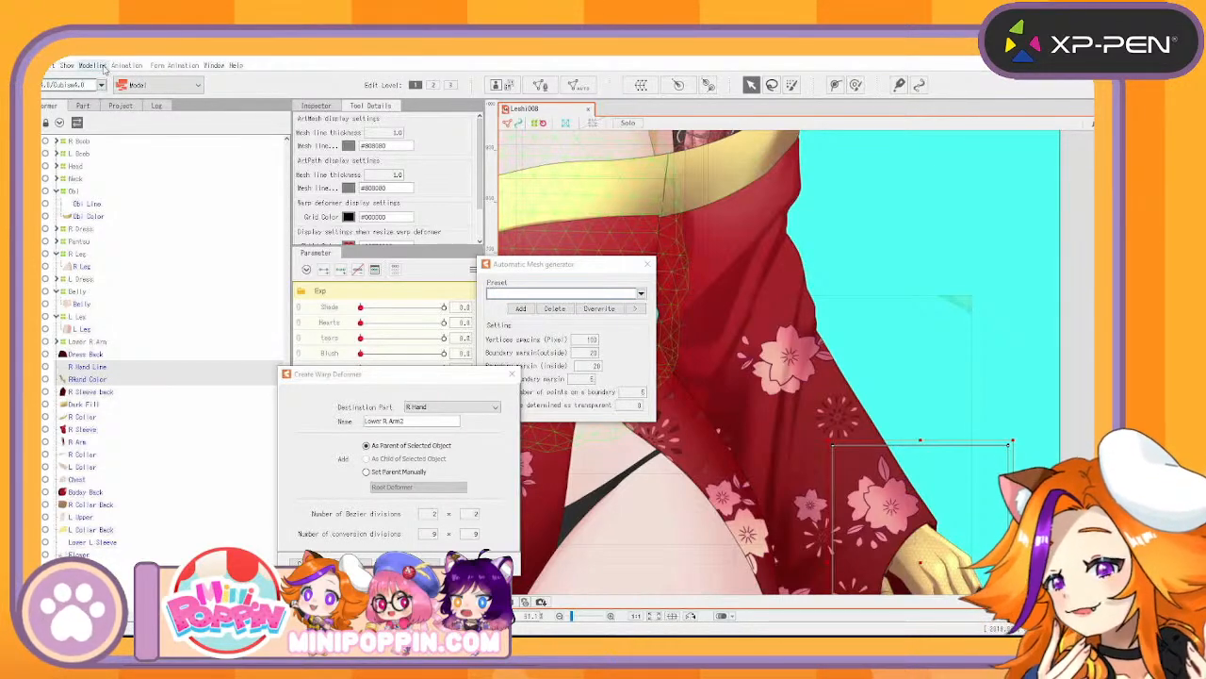
{"action": "left_click", "coordinate": [565, 293]}
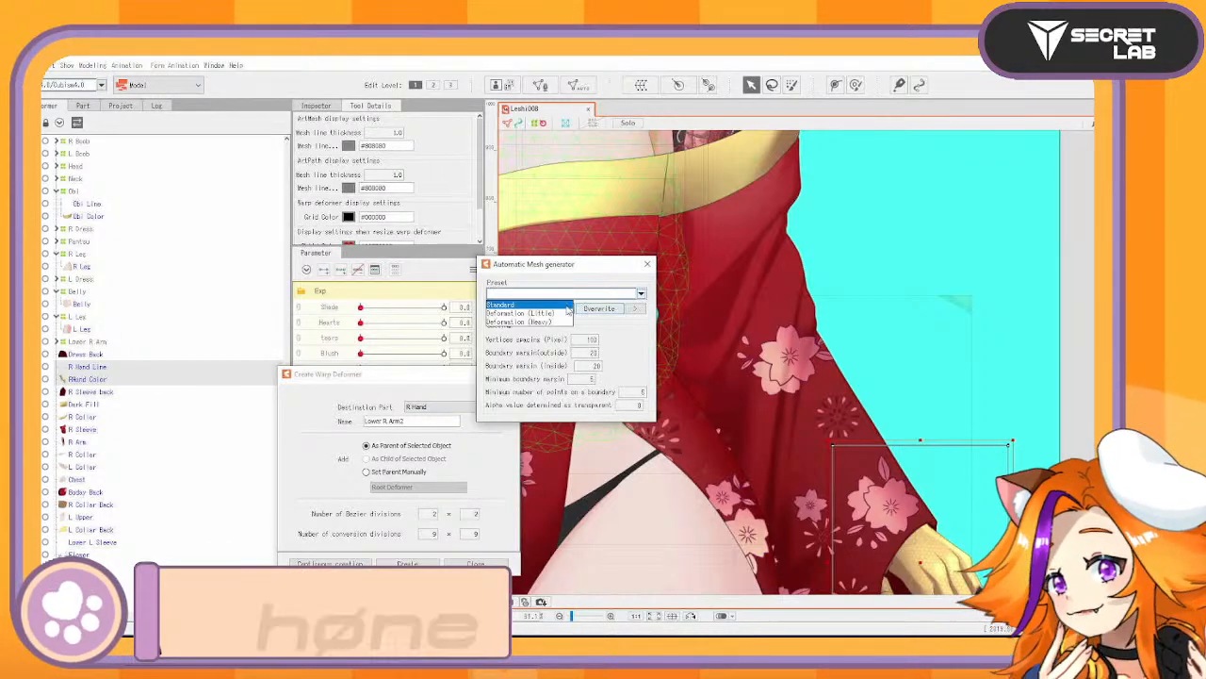
{"action": "left_click", "coordinate": [527, 305]}
{"action": "left_click_drag", "start_coordinate": [835, 307], "coordinate": [773, 205]}
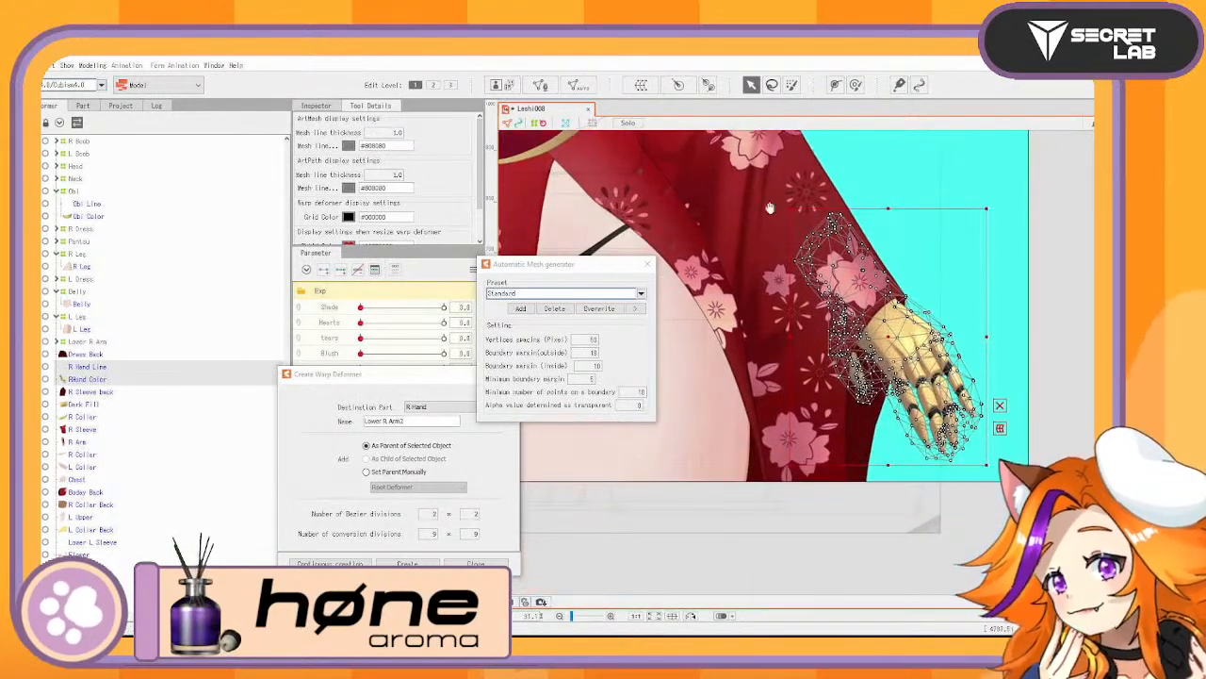
Check the hand line's mesh and create a warp deformer named R Hand as parent of R Hand Line and RHand Color
{"action": "left_click", "coordinate": [99, 367]}
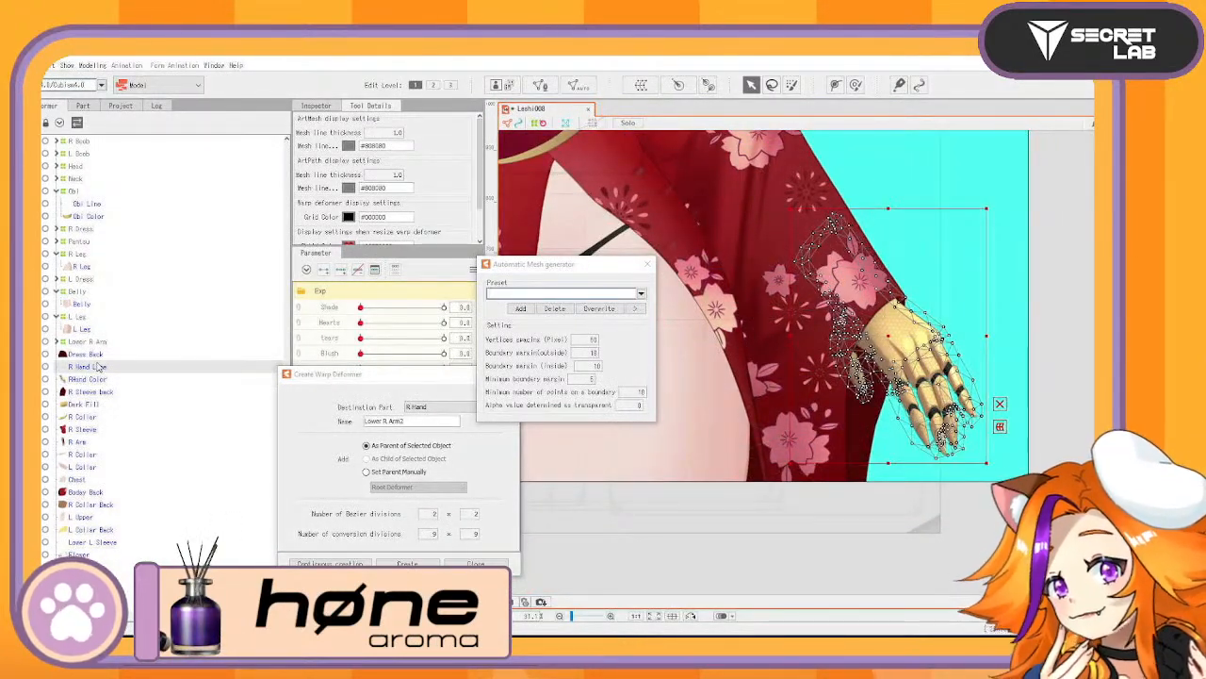
{"action": "scroll", "coordinate": [902, 417], "scroll_direction": "up", "scroll_amount": 4}
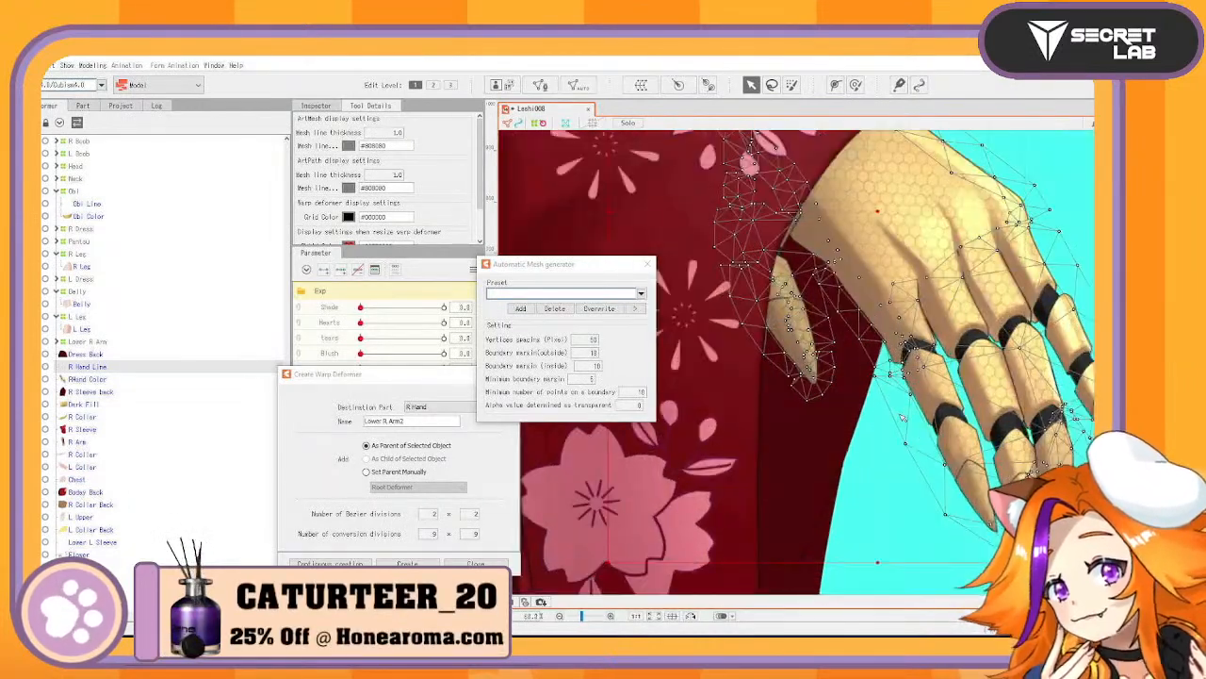
{"action": "scroll", "coordinate": [902, 417], "scroll_direction": "down", "scroll_amount": 3}
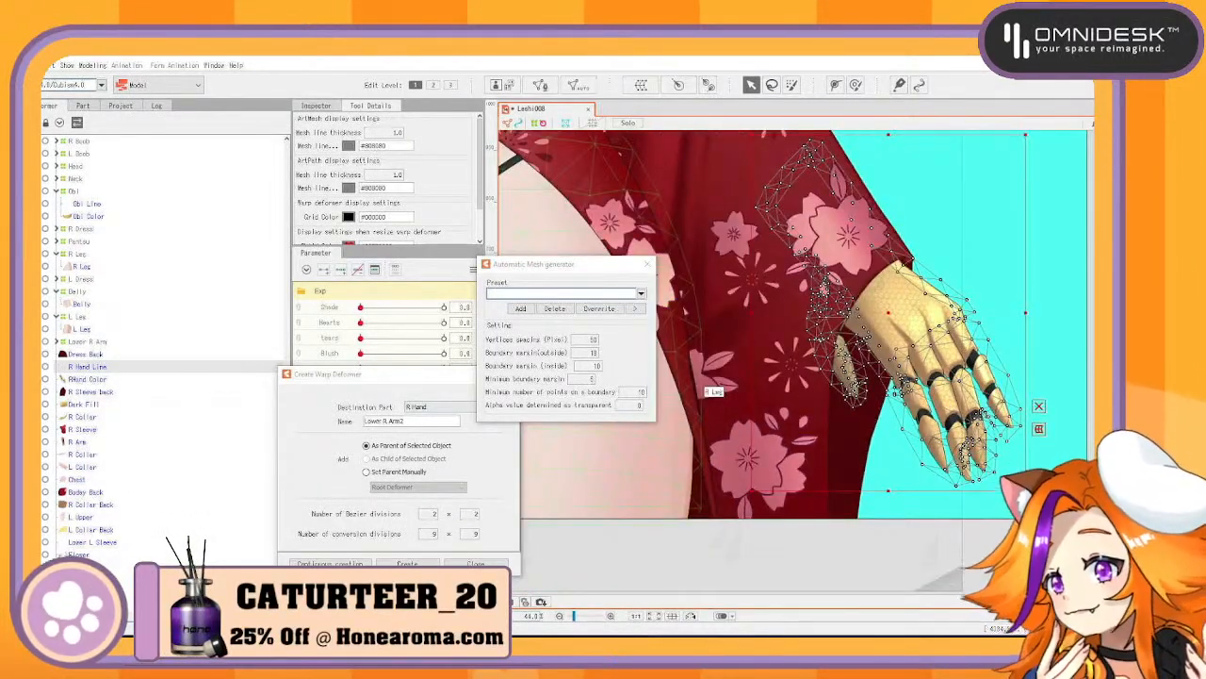
{"action": "left_click", "coordinate": [94, 379]}
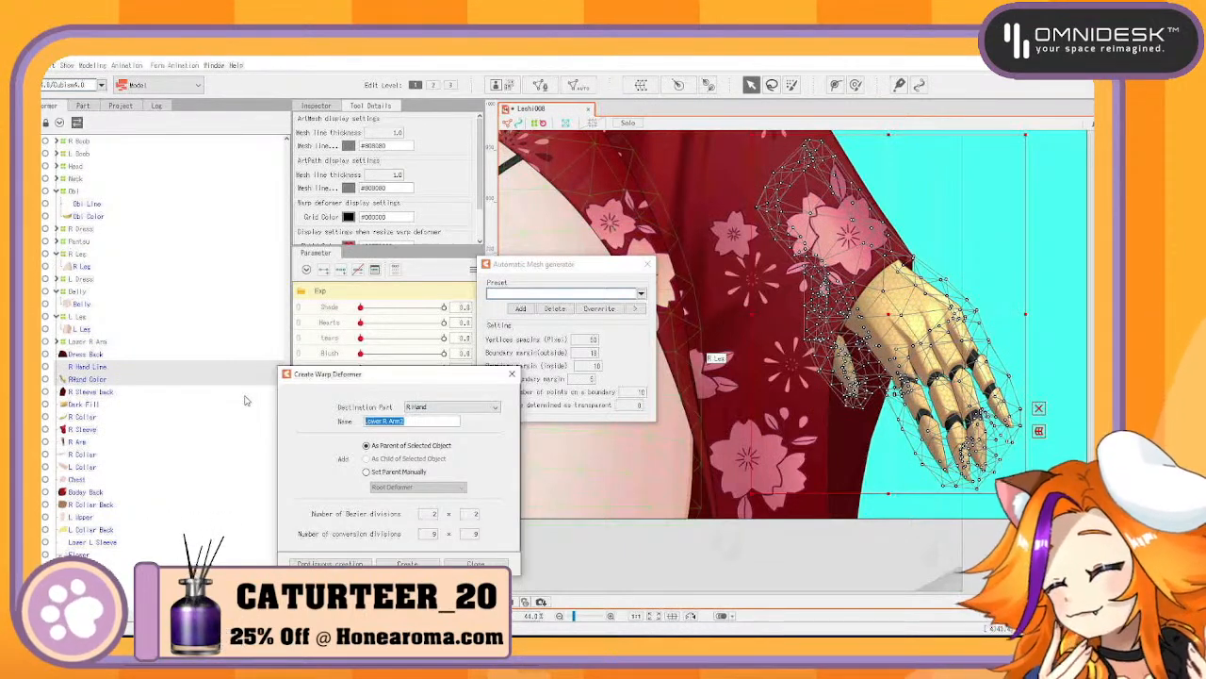
{"action": "type", "text": "R Hand"}
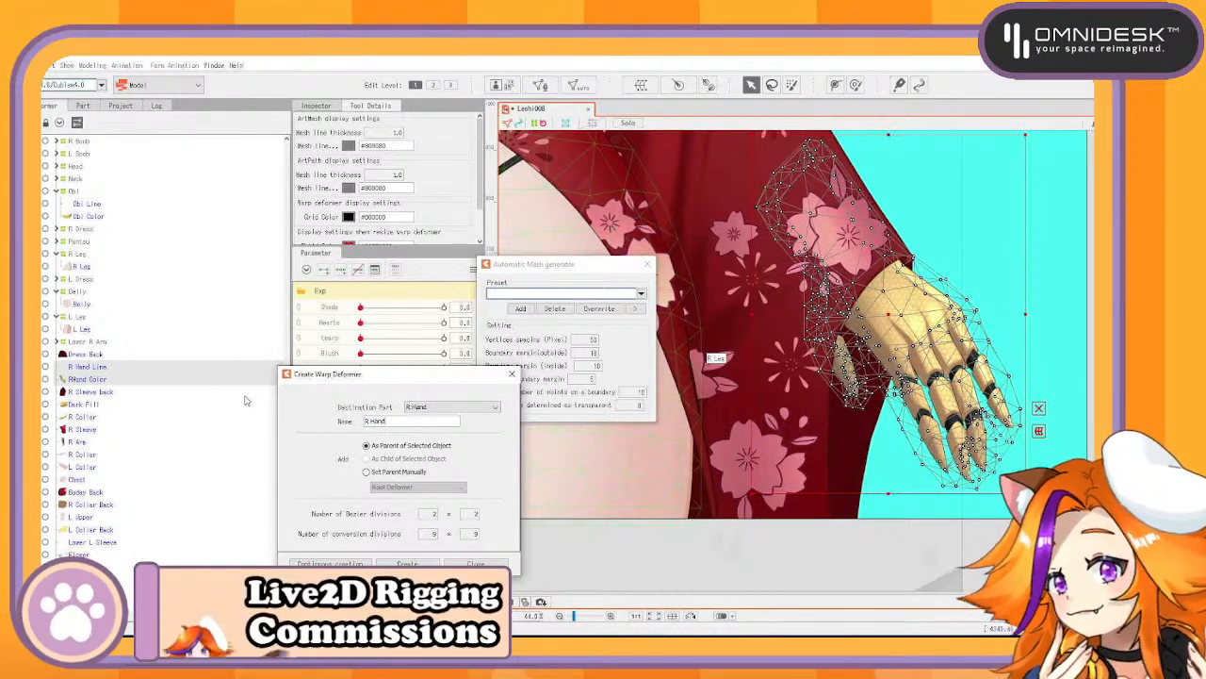
{"action": "left_click", "coordinate": [359, 563]}
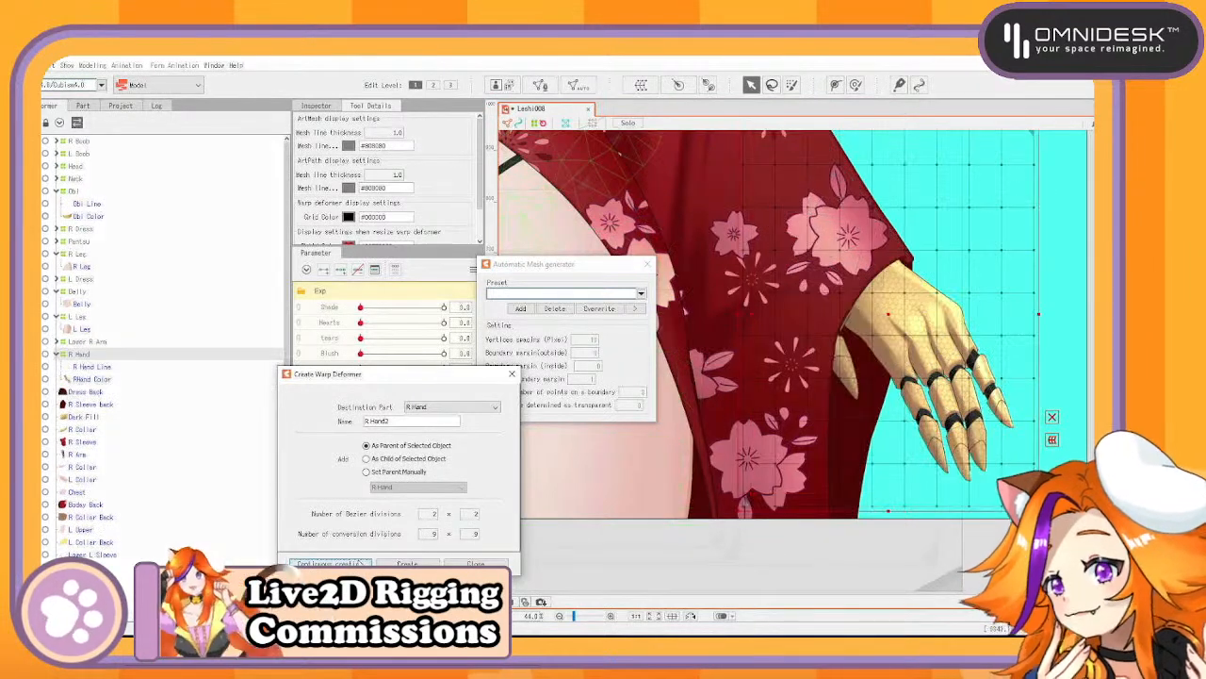
Nest the R Hand warp deformer holding the hand parts inside the second R Hand deformer
{"action": "left_click", "coordinate": [82, 356]}
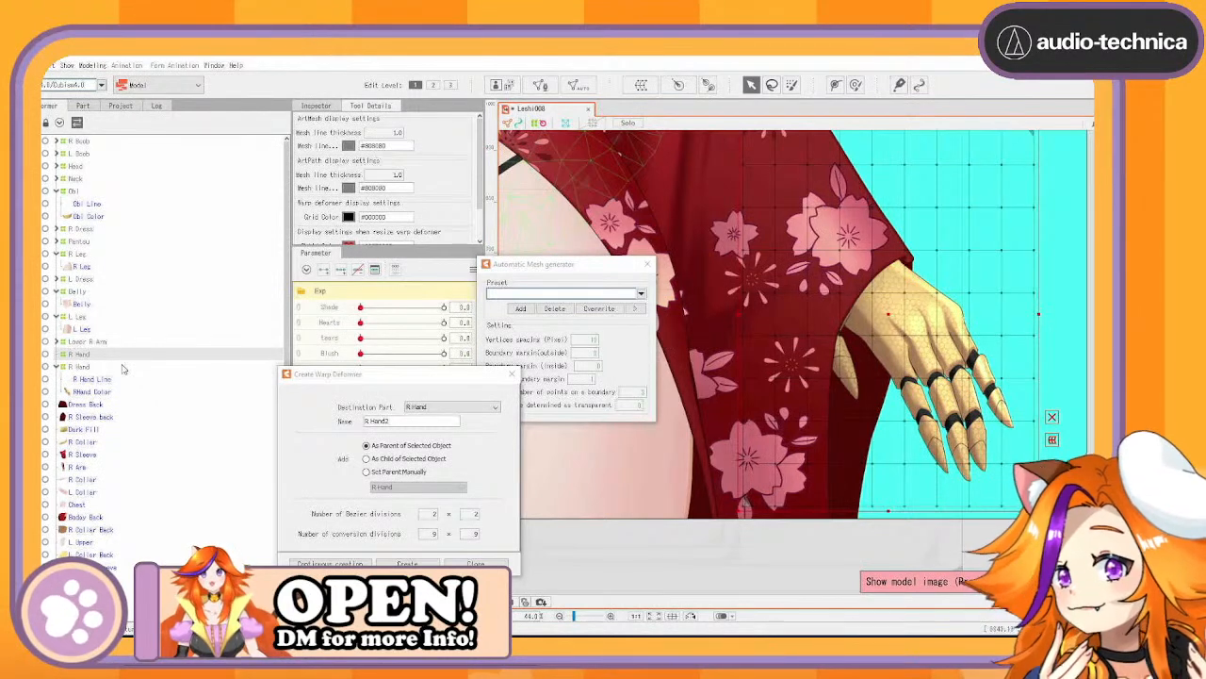
{"action": "left_click", "coordinate": [81, 367]}
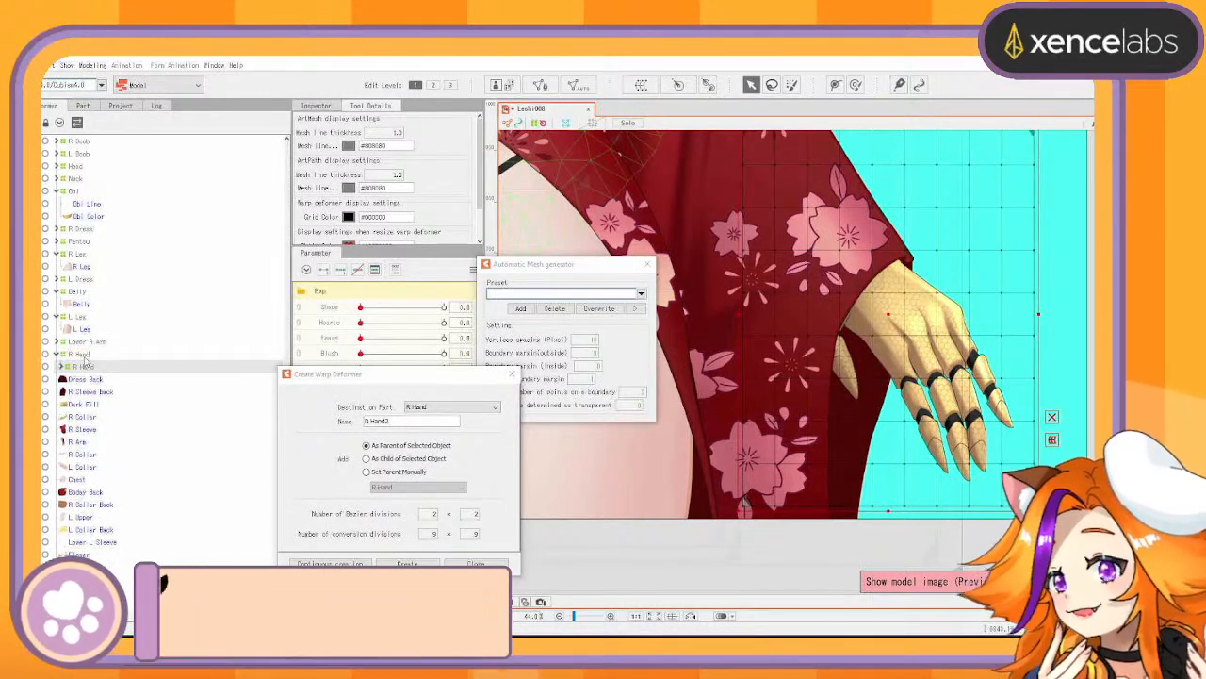
{"action": "key", "text": "ctrl+s"}
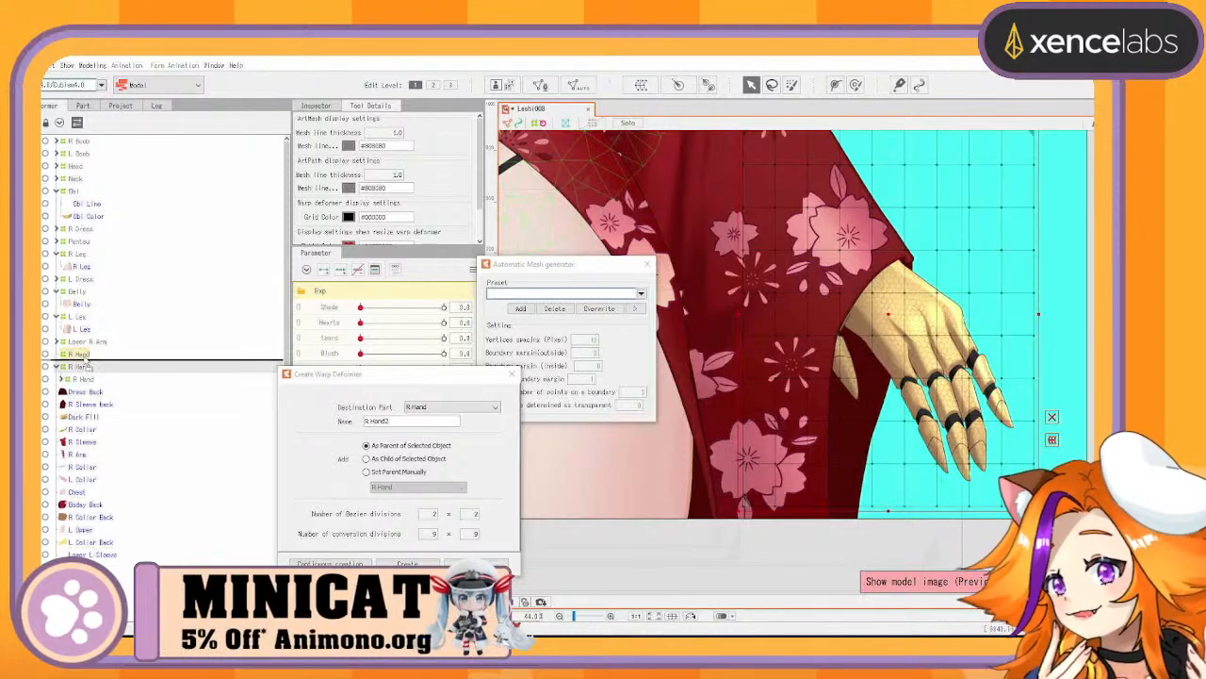
Collapse the L Leg, Belly, R Leg and Obi deformers in the hierarchy
{"action": "left_click", "coordinate": [59, 316]}
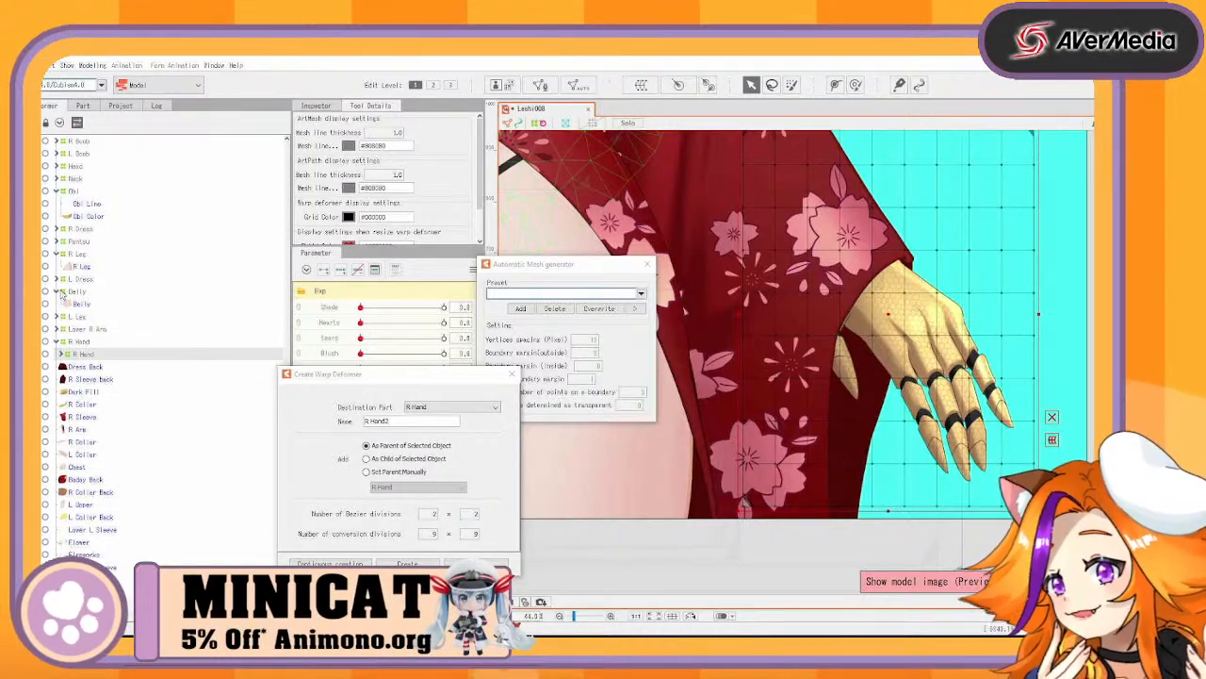
{"action": "left_click", "coordinate": [57, 291]}
{"action": "left_click", "coordinate": [57, 254]}
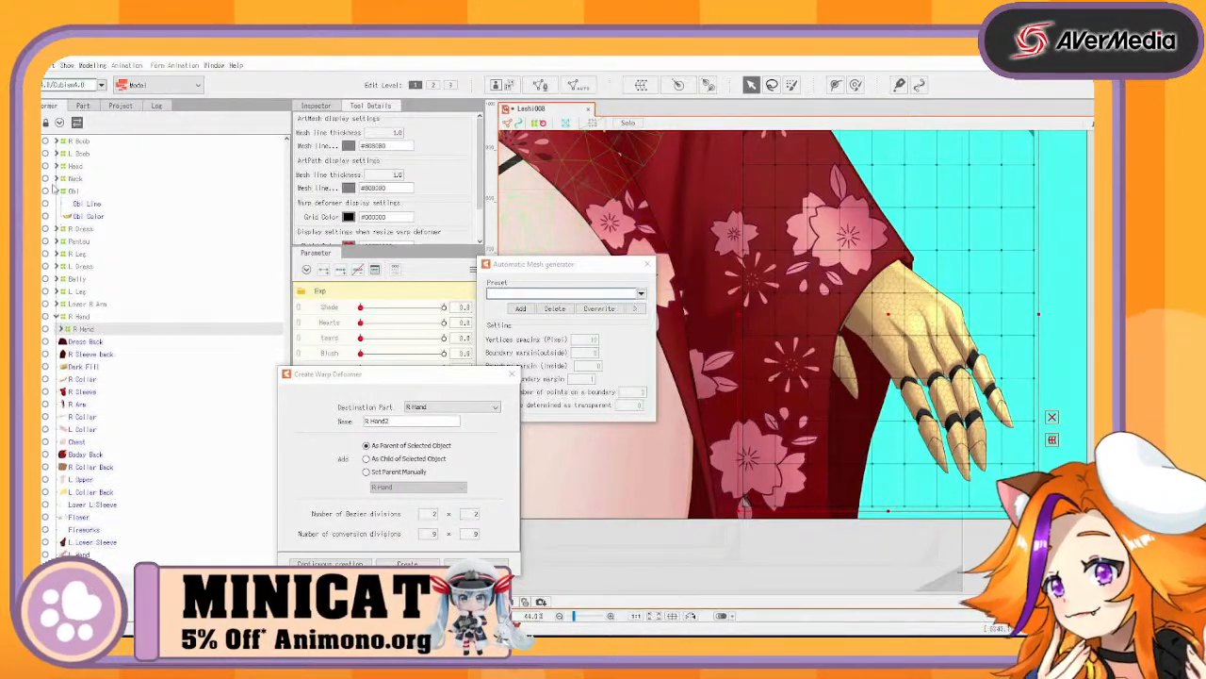
{"action": "left_click", "coordinate": [58, 192]}
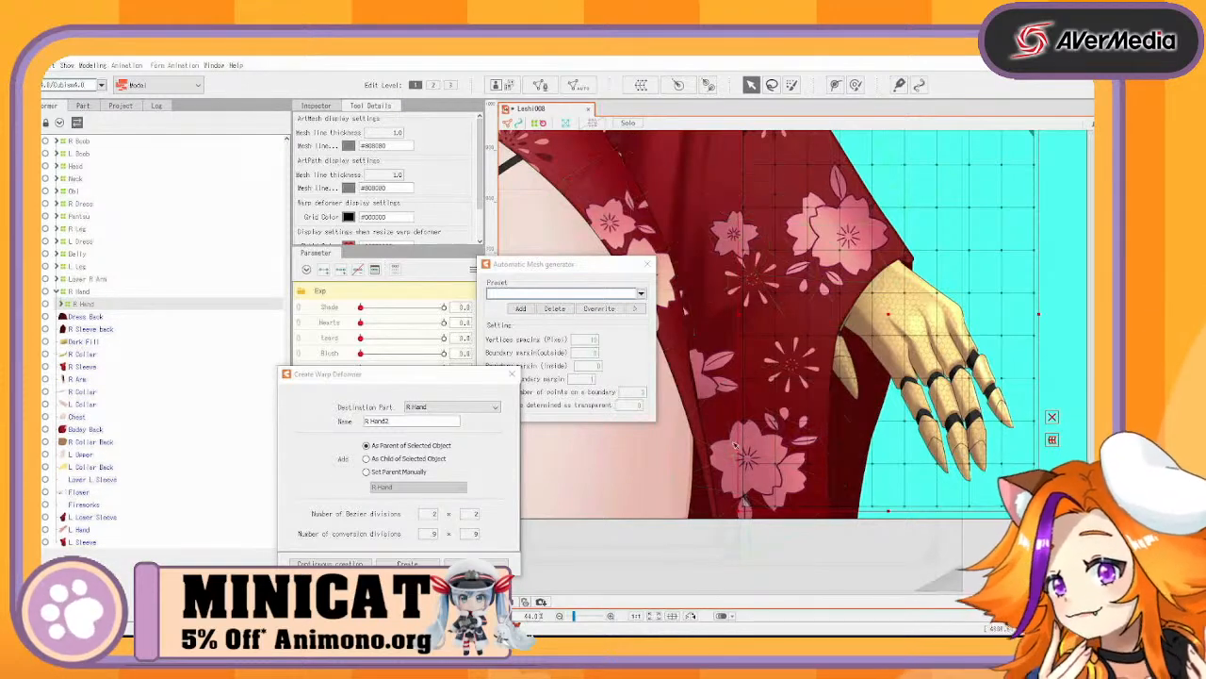
Check the mesh of Dress Back and close the automatic mesh generator
{"action": "left_click", "coordinate": [97, 318]}
{"action": "scroll", "coordinate": [689, 288], "scroll_direction": "down", "scroll_amount": 5}
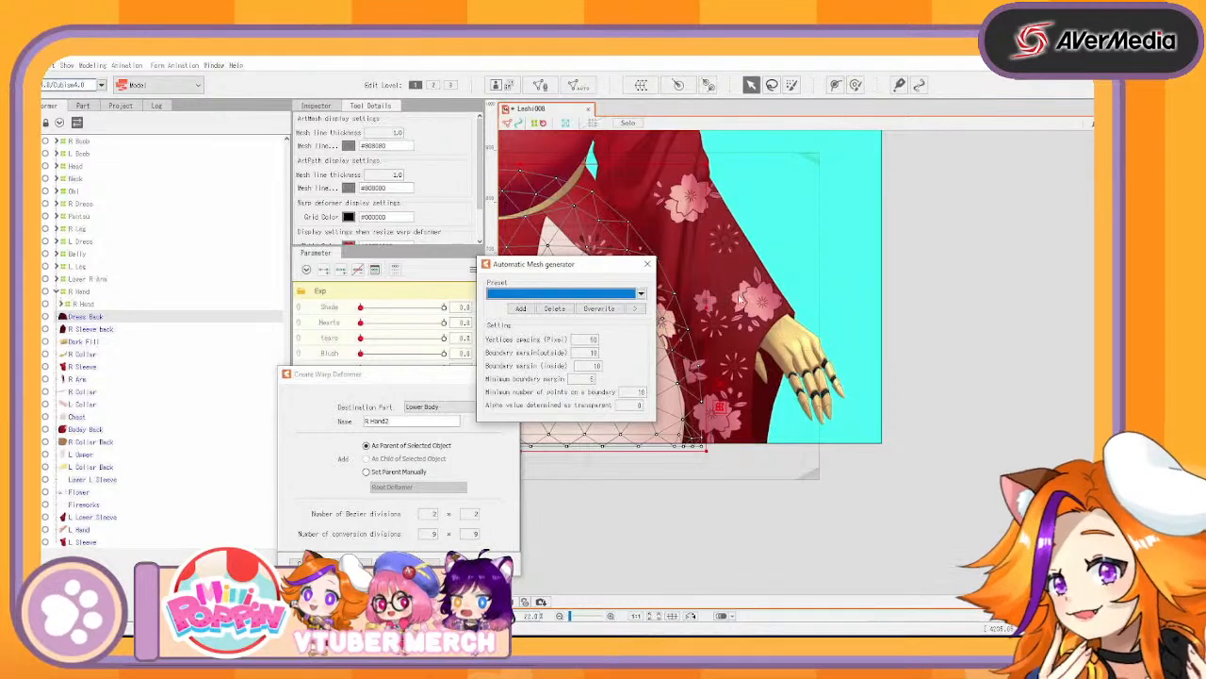
{"action": "left_click_drag", "start_coordinate": [749, 276], "coordinate": [889, 306]}
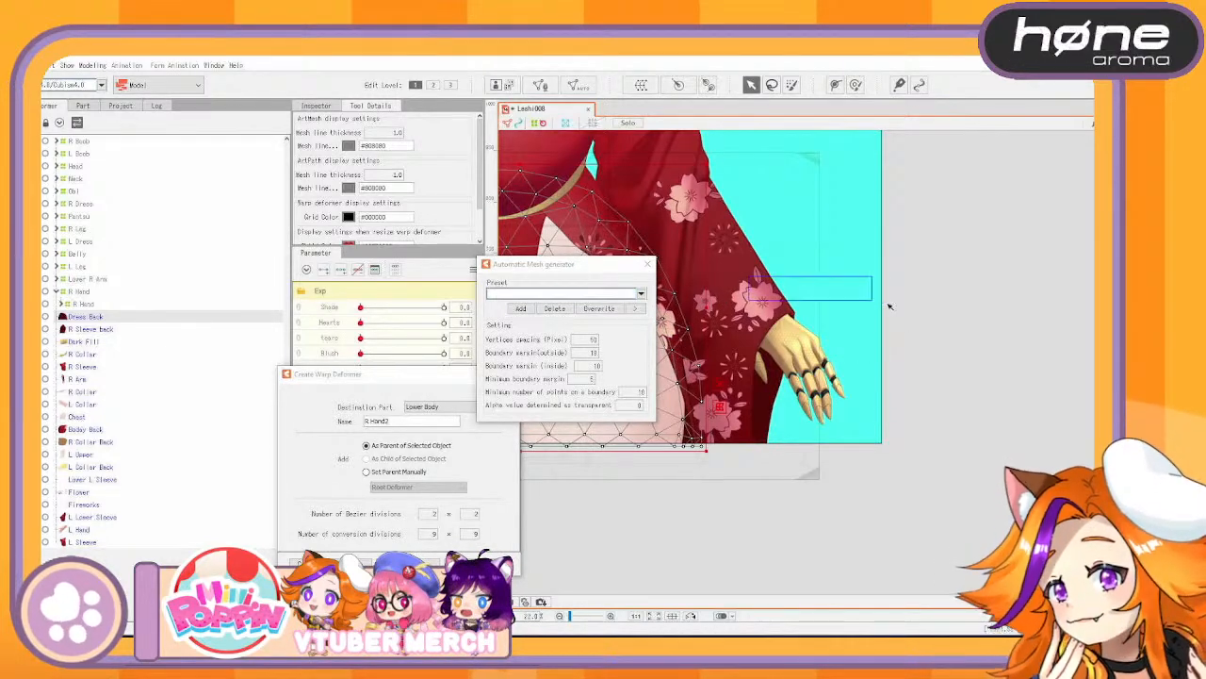
{"action": "left_click", "coordinate": [649, 267]}
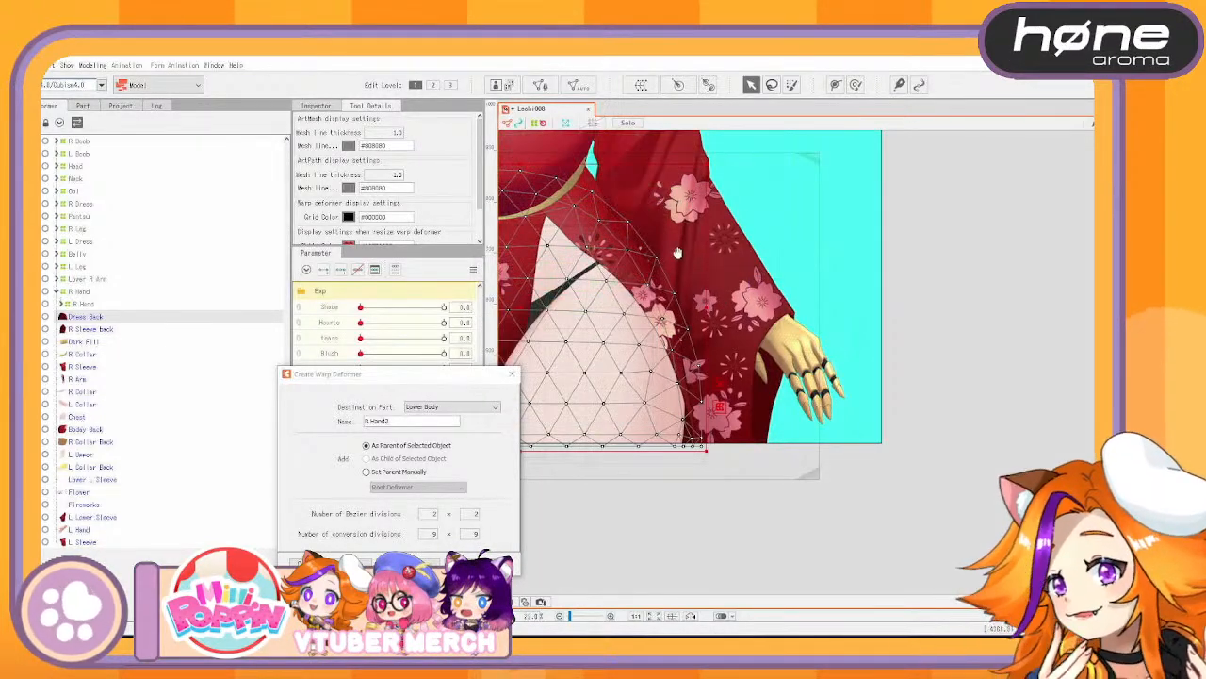
Create a warp deformer named Lower Dress as parent of R Dress, L Dress and Dress Back
{"action": "scroll", "coordinate": [874, 325], "scroll_direction": "up", "scroll_amount": 3}
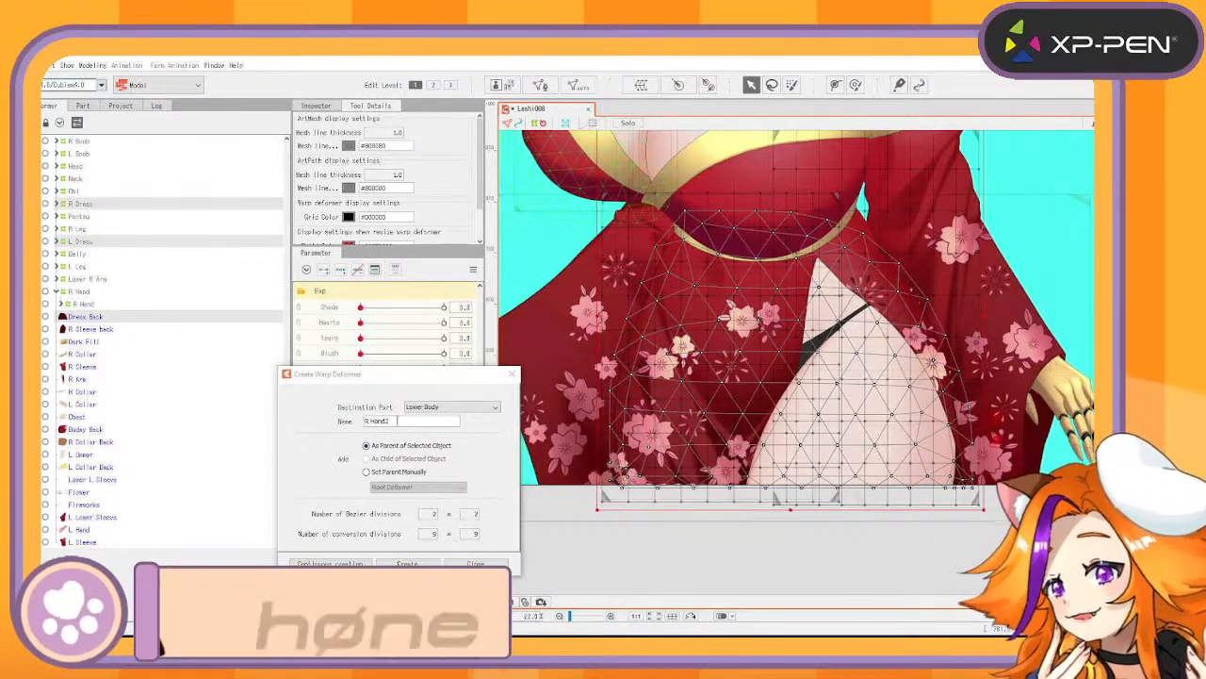
{"action": "type", "text": "L"}
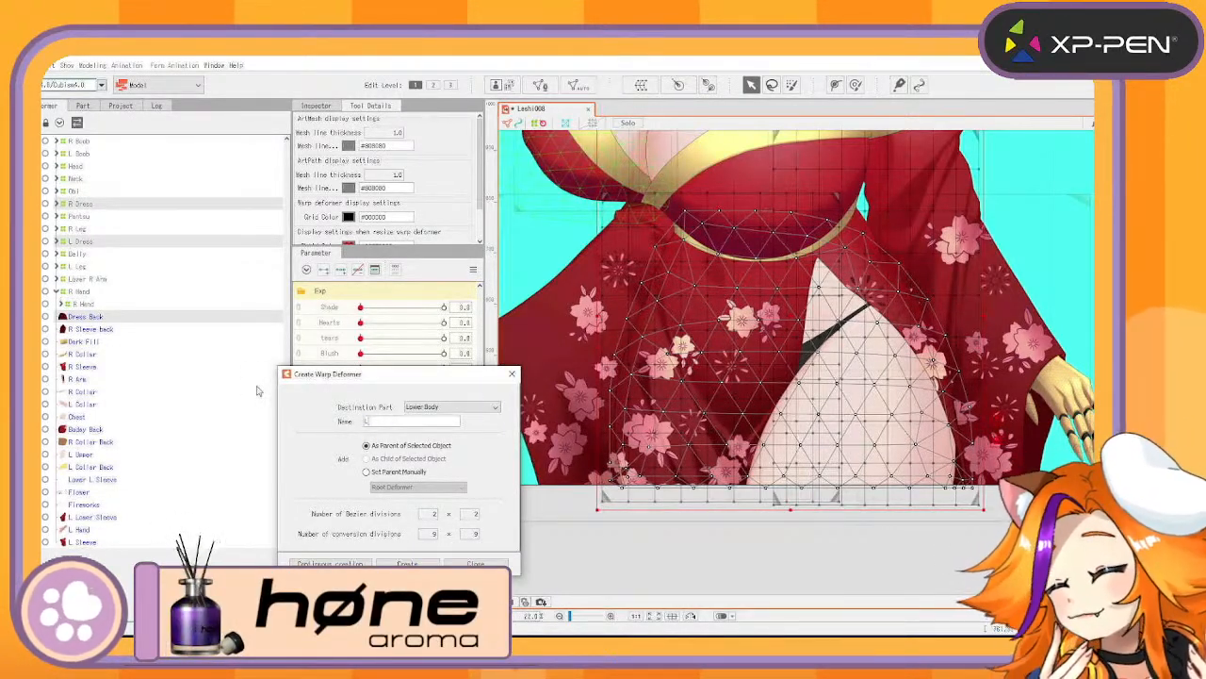
{"action": "type", "text": "ower D"}
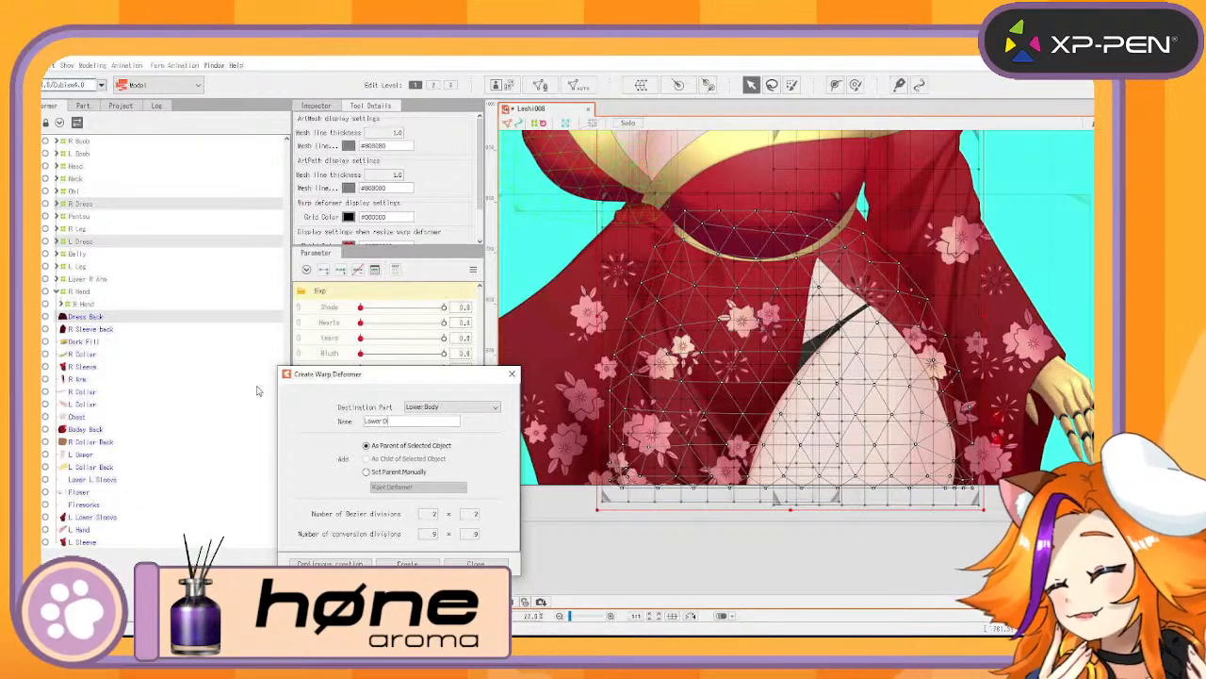
{"action": "type", "text": "ress"}
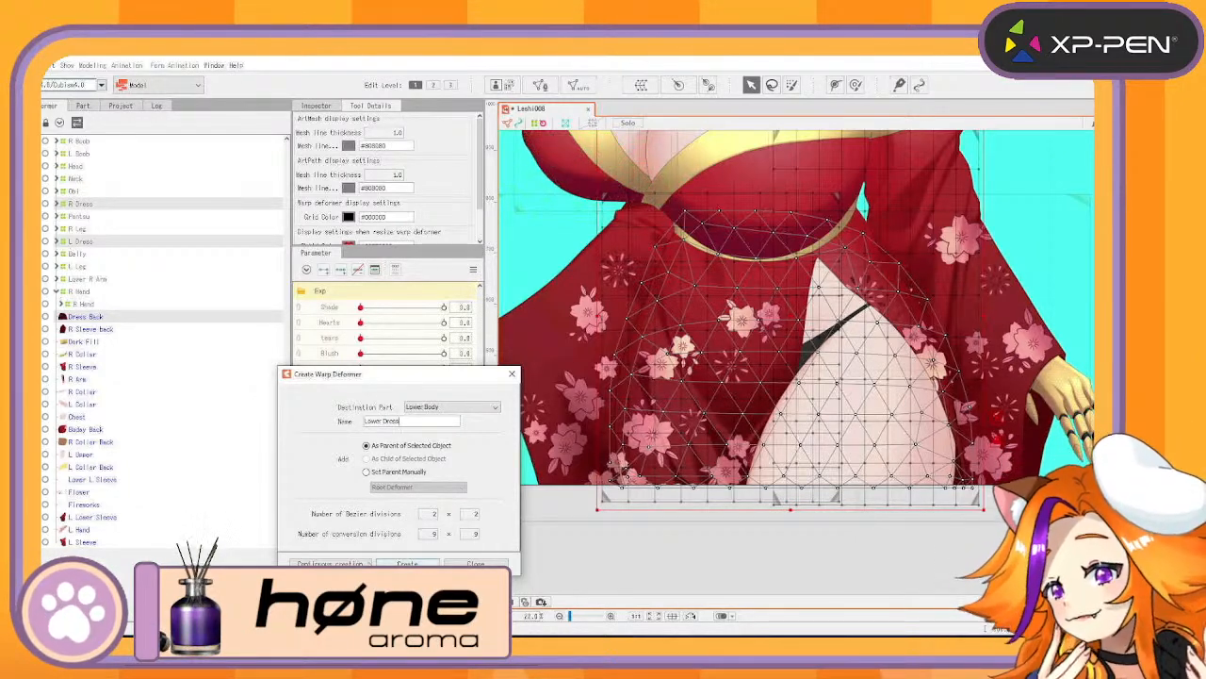
{"action": "key", "text": "Return"}
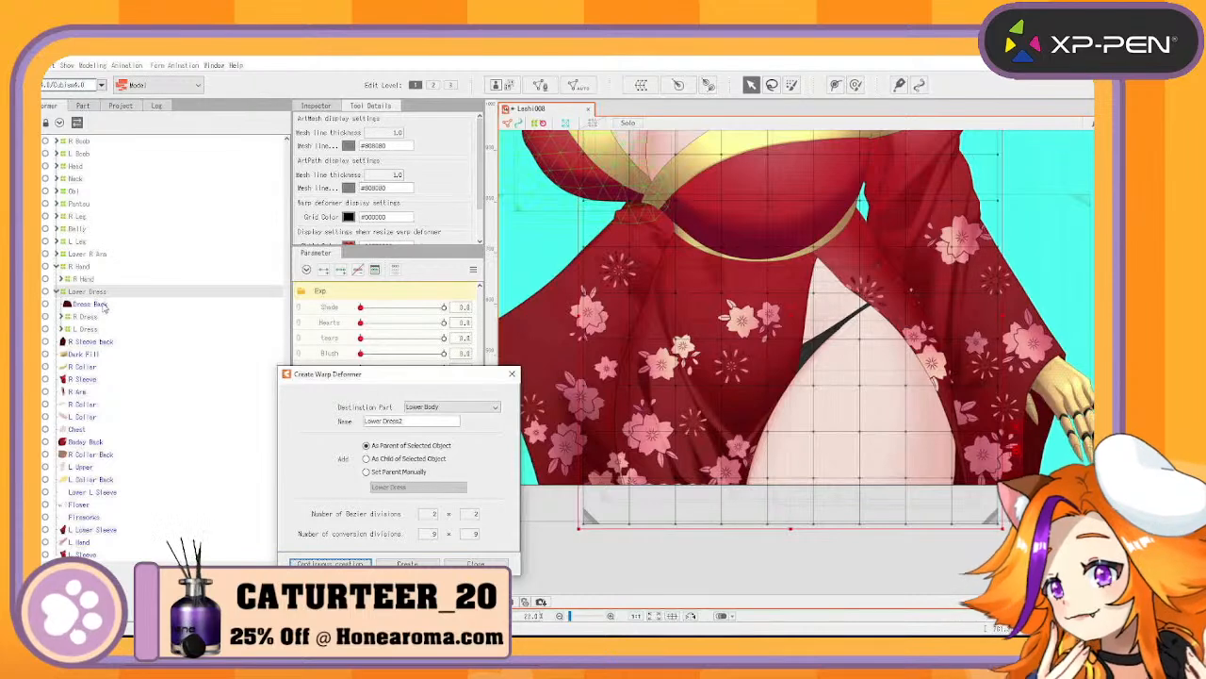
Create a warp deformer named Back as parent of Dress Back, and duplicate the R Dress, L Dress and Back deformers
{"action": "left_click", "coordinate": [99, 304]}
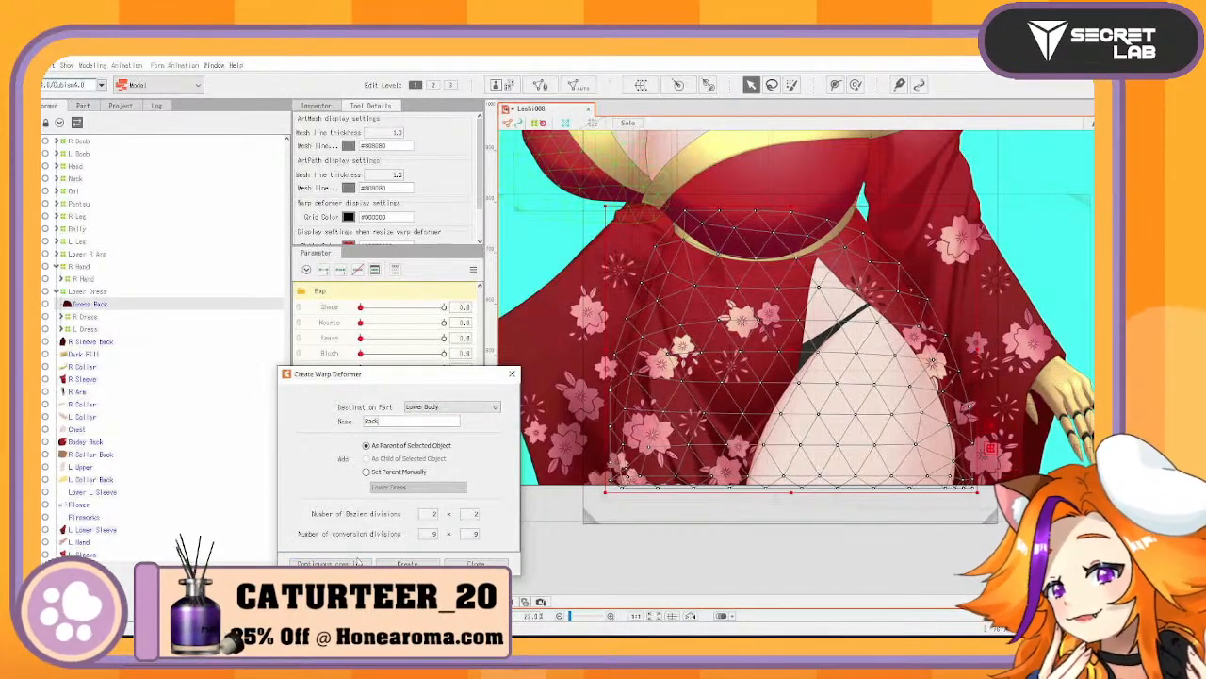
{"action": "key", "text": "Return"}
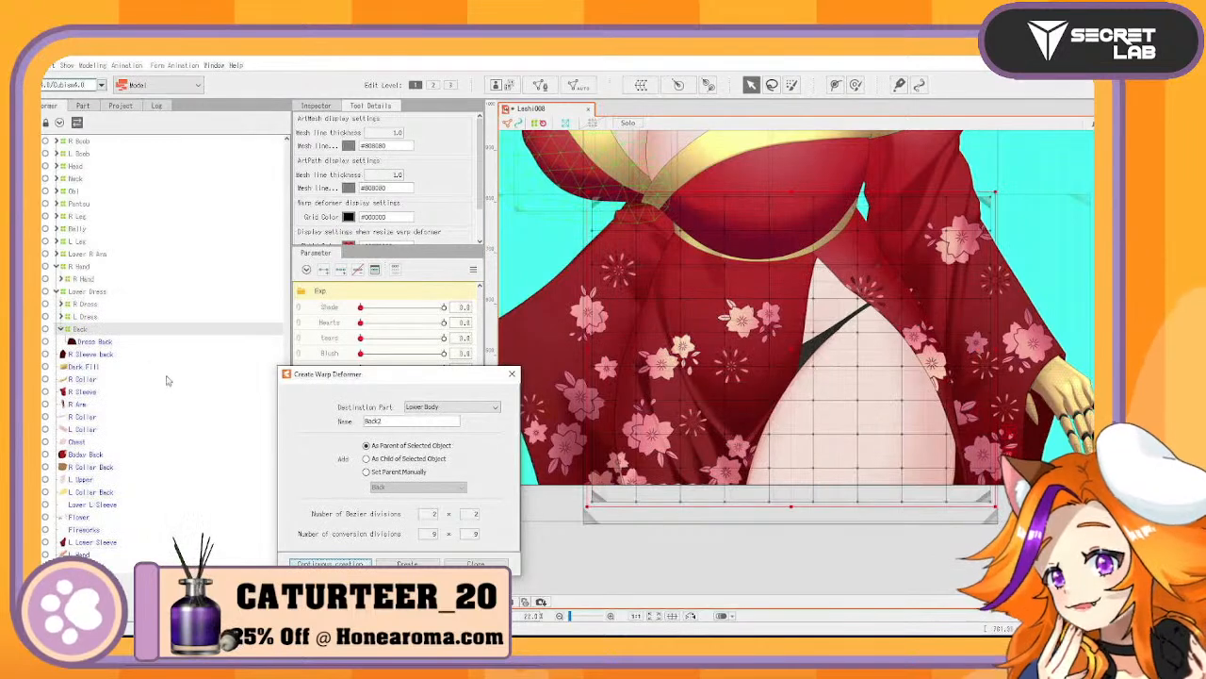
{"action": "left_click", "coordinate": [61, 316]}
{"action": "left_click", "coordinate": [93, 305], "text": "ctrl"}
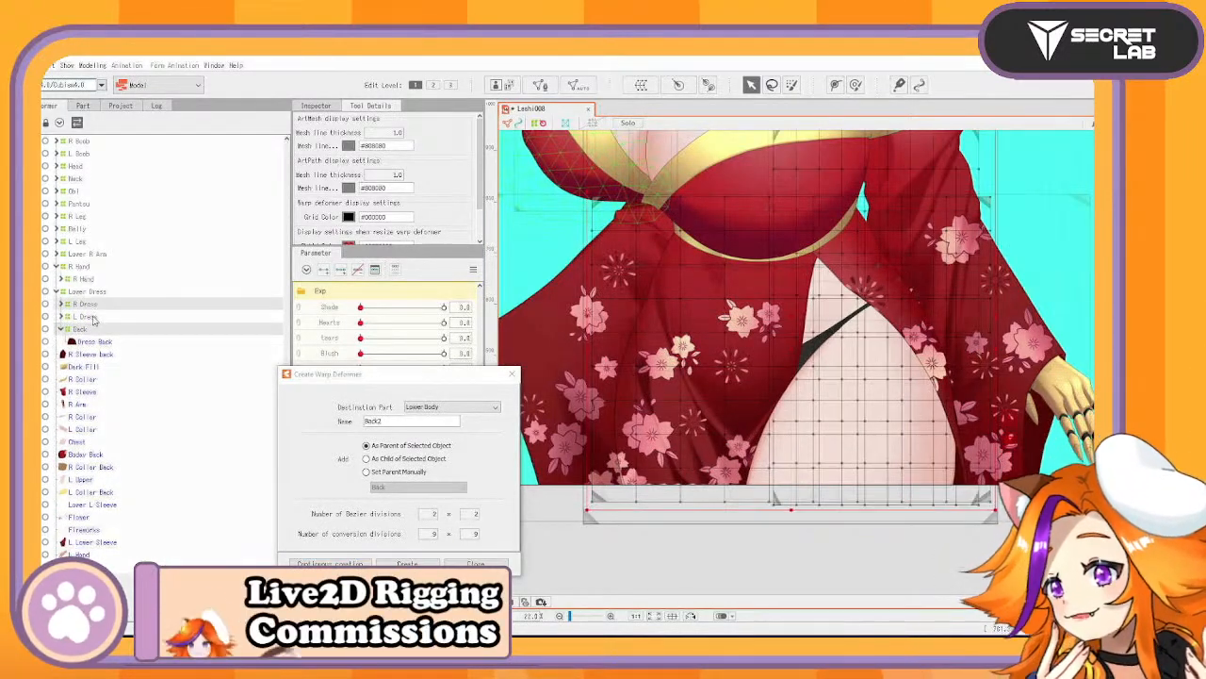
{"action": "left_click", "coordinate": [93, 319], "text": "ctrl"}
{"action": "key", "text": "Return"}
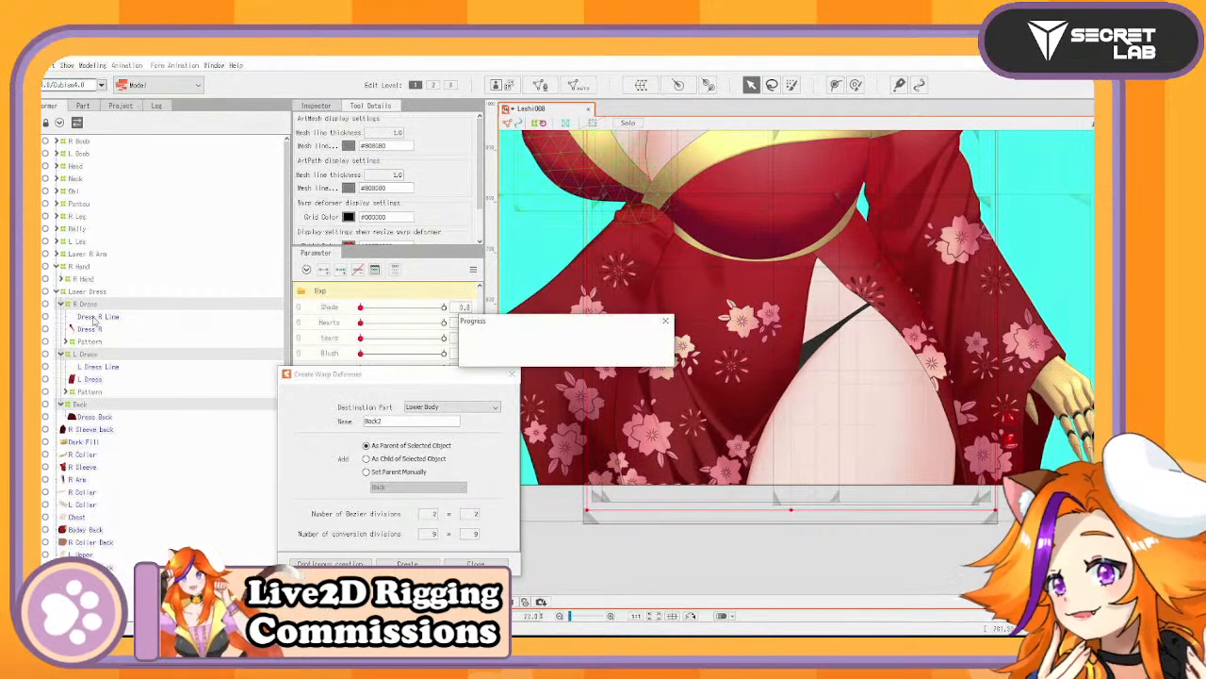
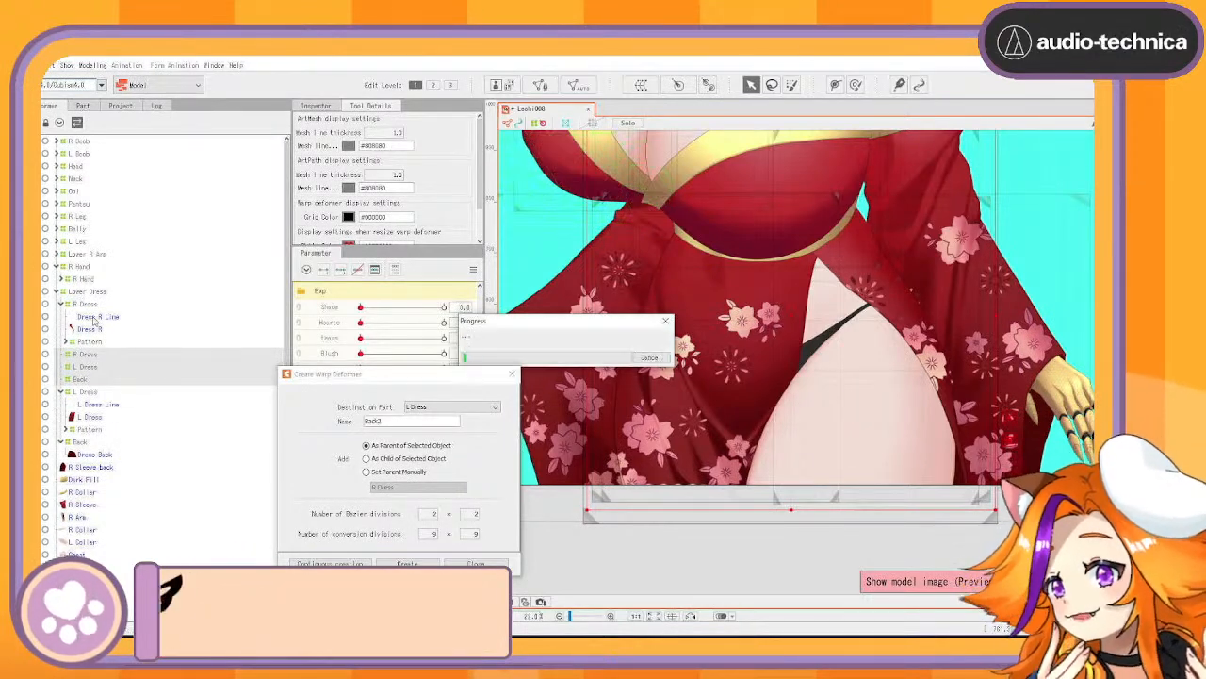
Nest the original R Dress, L Dress and Back deformers inside their same-named duplicates and collapse the Lower Dress group
{"action": "left_click_drag", "start_coordinate": [92, 431], "coordinate": [92, 374]}
{"action": "left_click_drag", "start_coordinate": [91, 377], "coordinate": [94, 375]}
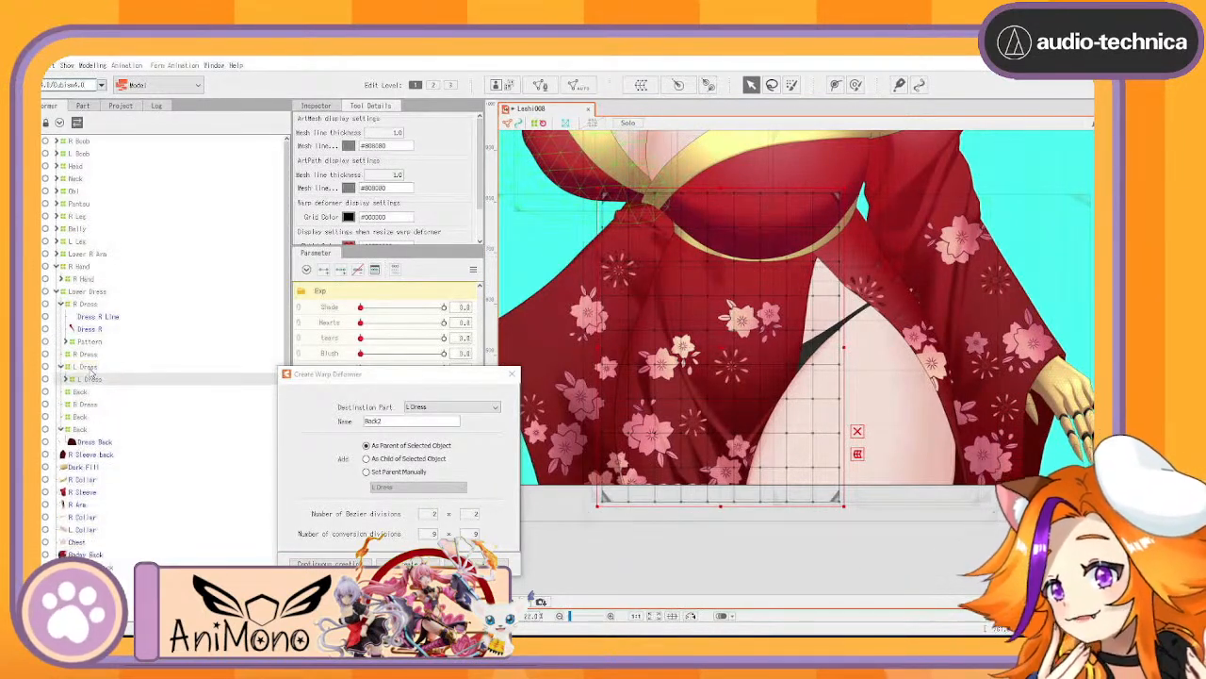
{"action": "left_click", "coordinate": [61, 303]}
{"action": "mouse_move", "coordinate": [85, 305]}
{"action": "left_mouse_down"}
{"action": "mouse_move", "coordinate": [93, 375]}
{"action": "mouse_move", "coordinate": [80, 310]}
{"action": "left_mouse_up"}
{"action": "left_click_drag", "start_coordinate": [83, 366], "coordinate": [76, 346]}
{"action": "left_click", "coordinate": [57, 291]}
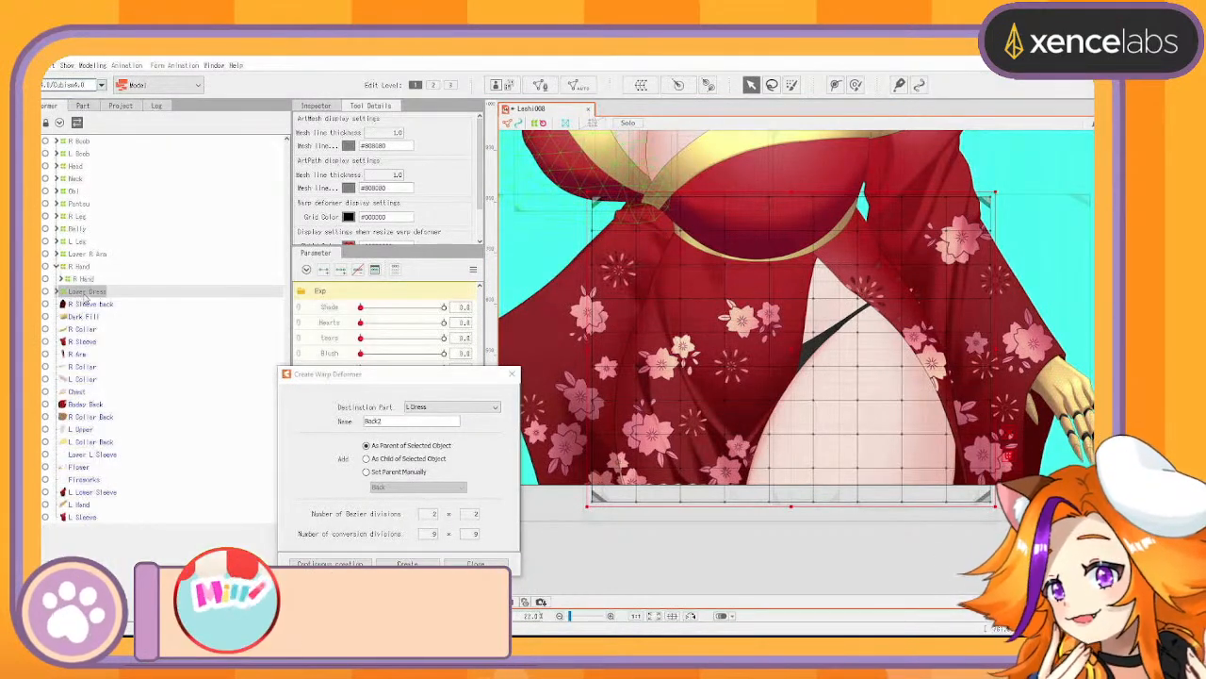
Duplicate the Lower Dress warp deformer
{"action": "double_click", "coordinate": [83, 294]}
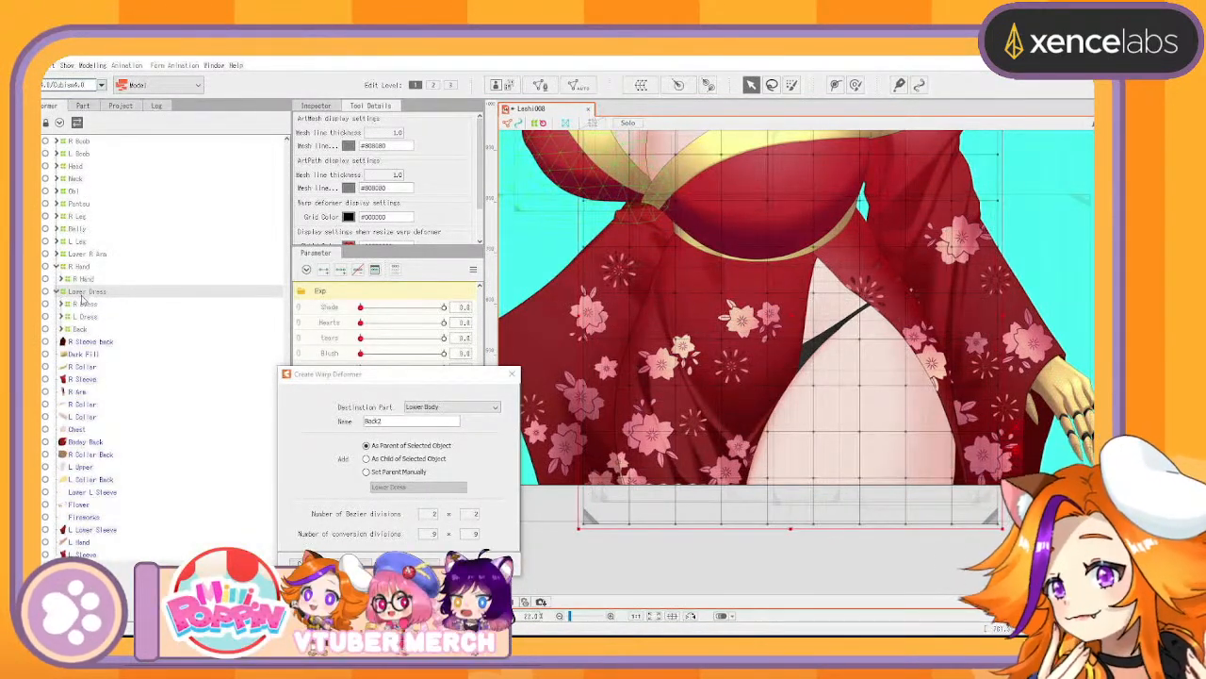
{"action": "key", "text": "ctrl+s"}
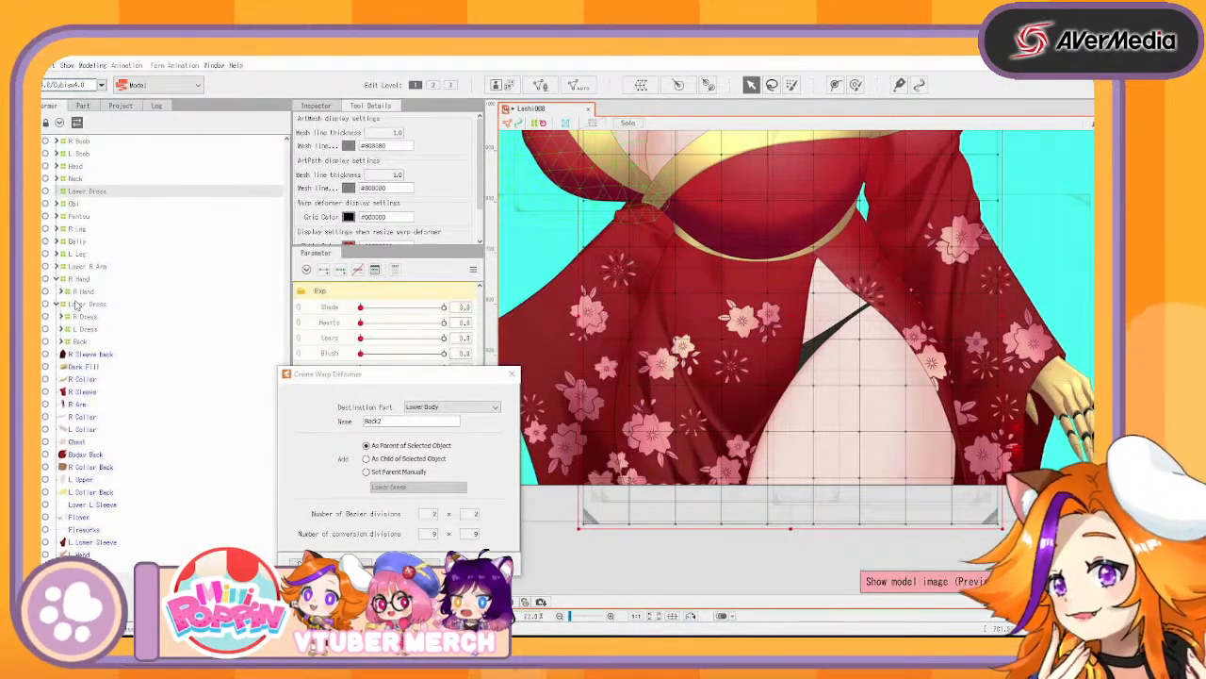
{"action": "key", "text": "ctrl+z"}
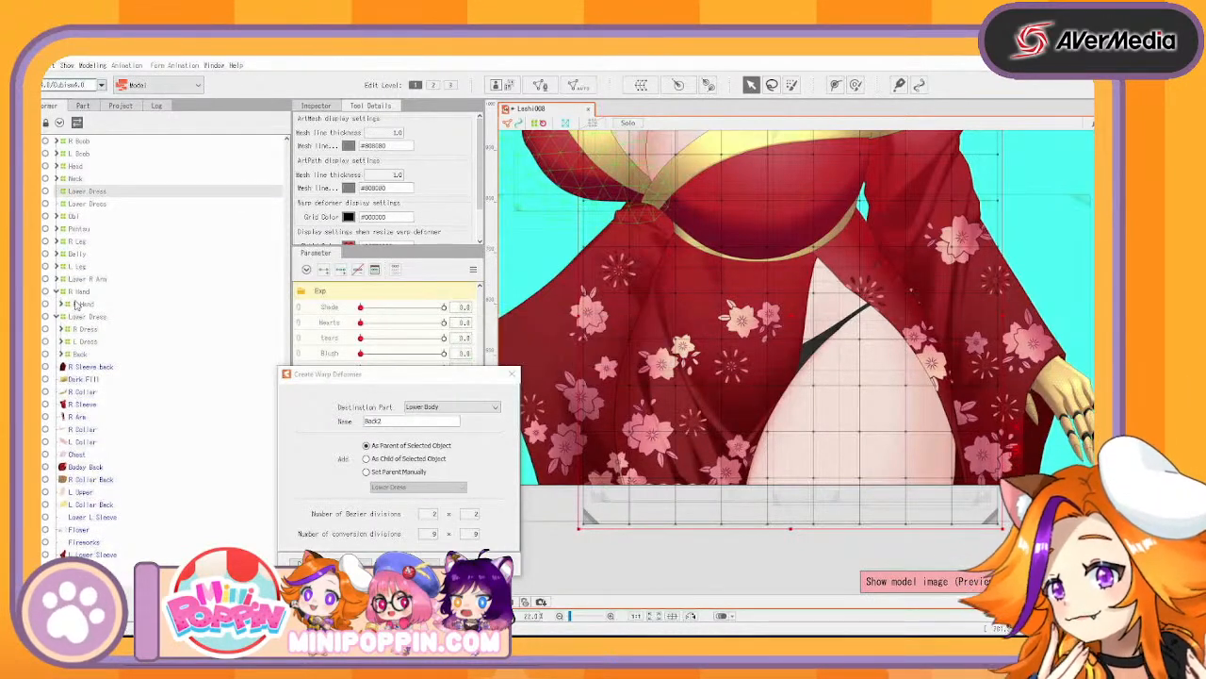
Nest the Lower Dress deformer holding the dress parts inside its duplicate, and collapse the Lower Dress and R Hand groups
{"action": "left_click", "coordinate": [91, 318]}
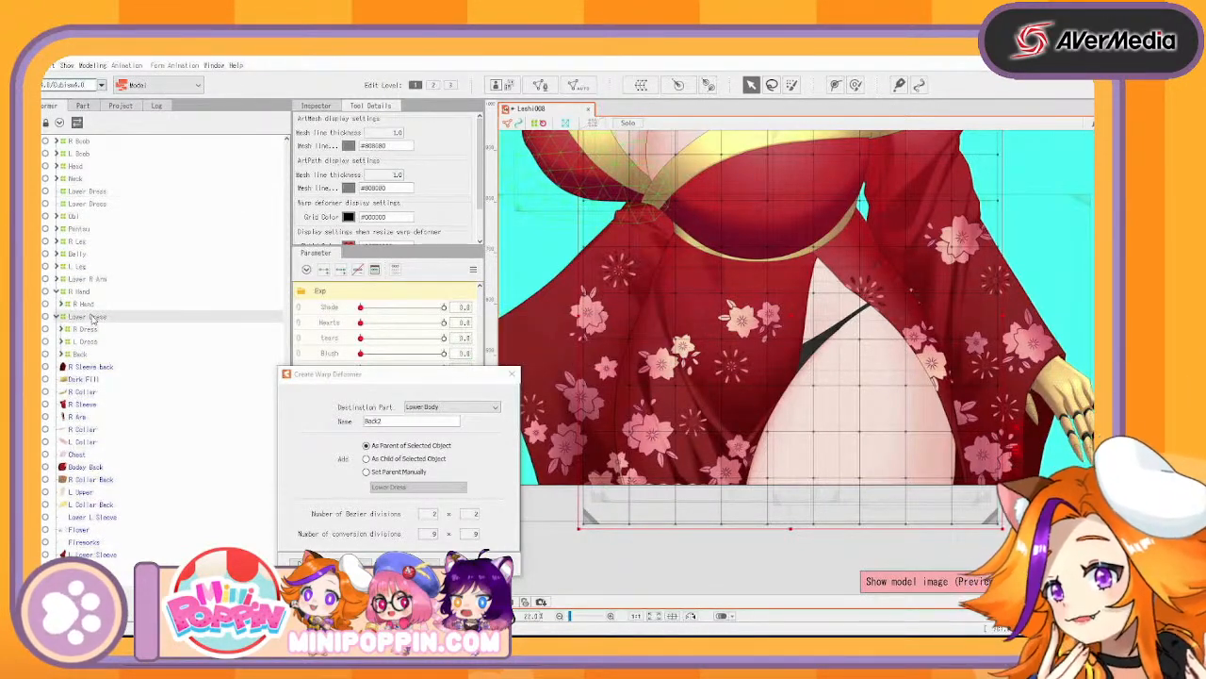
{"action": "left_click_drag", "start_coordinate": [105, 258], "coordinate": [99, 203]}
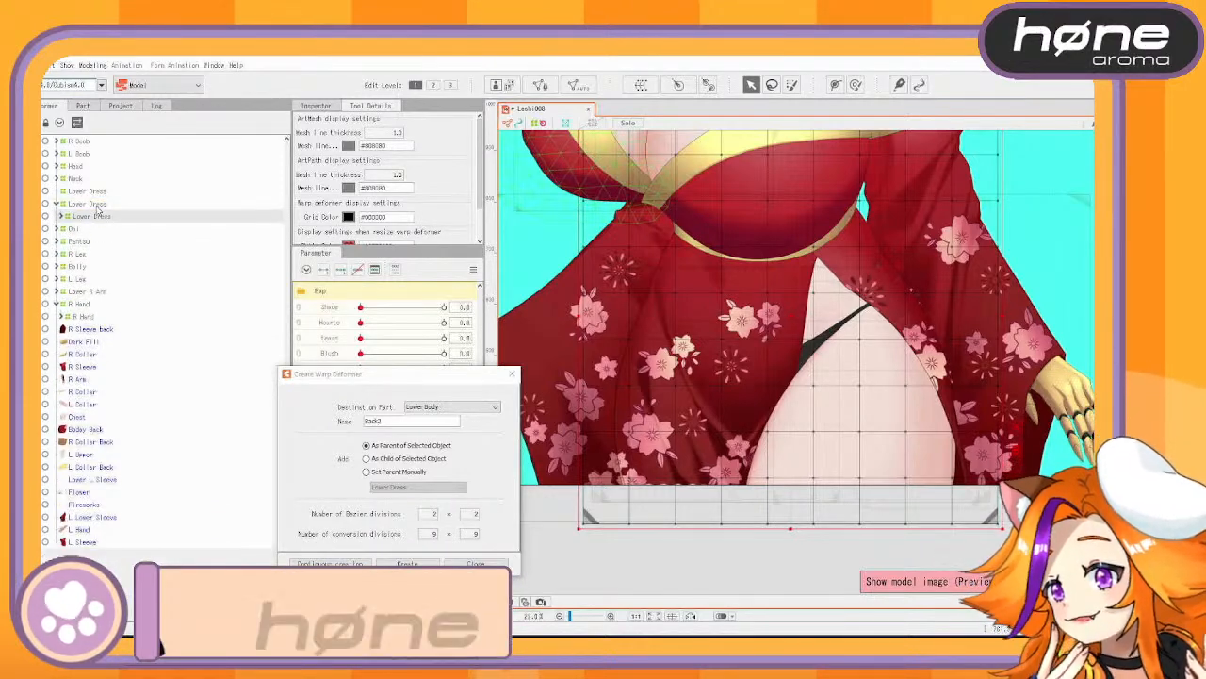
{"action": "left_click", "coordinate": [59, 191]}
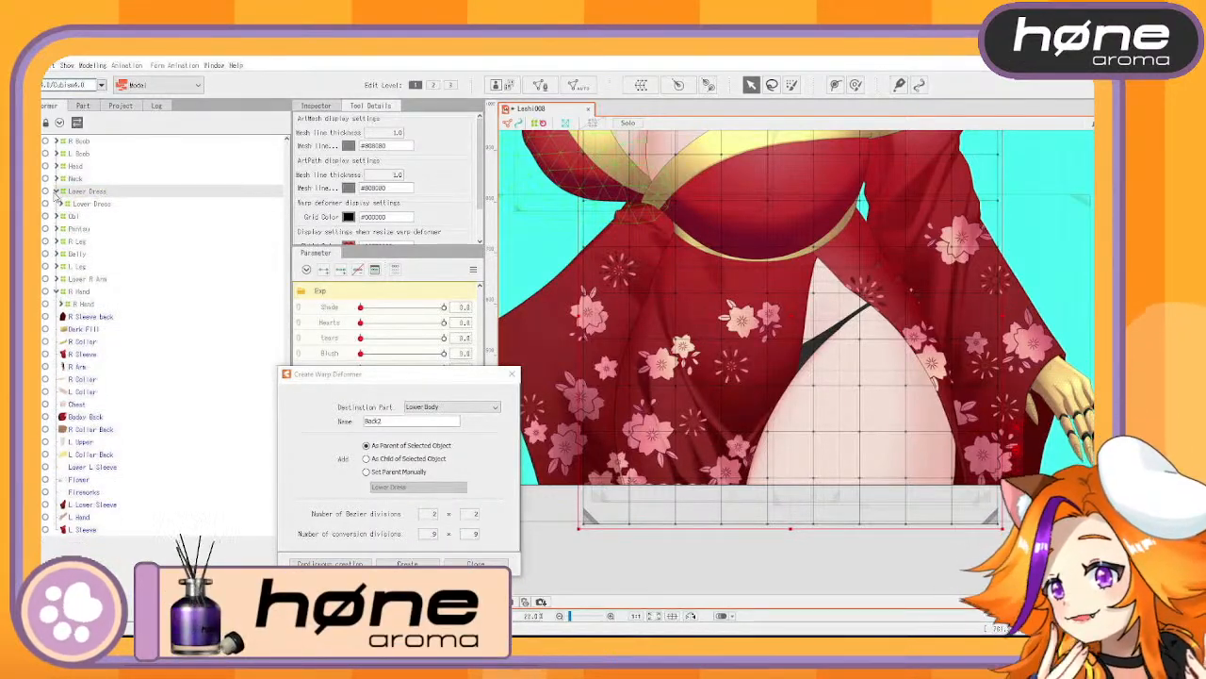
{"action": "left_click", "coordinate": [57, 279]}
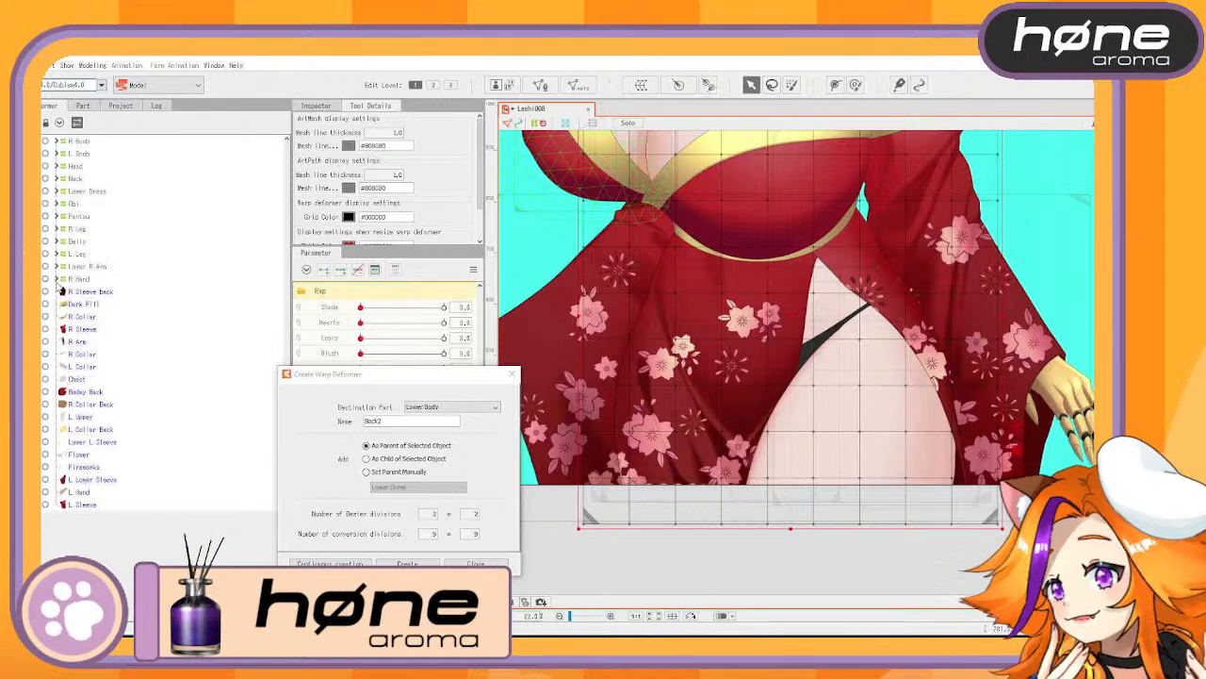
Examine which pieces Dark Fill, R Collar, R Sleeve and R Arm cover by moving them aside and undoing the move
{"action": "left_click", "coordinate": [89, 292]}
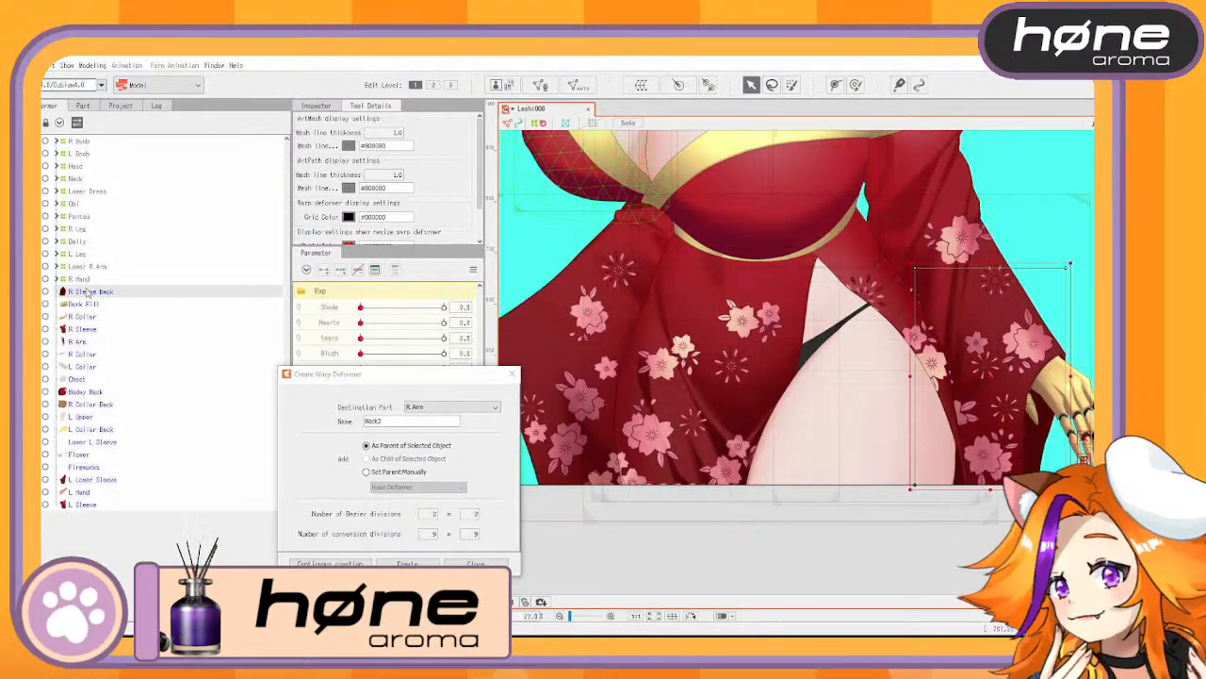
{"action": "left_click", "coordinate": [94, 305]}
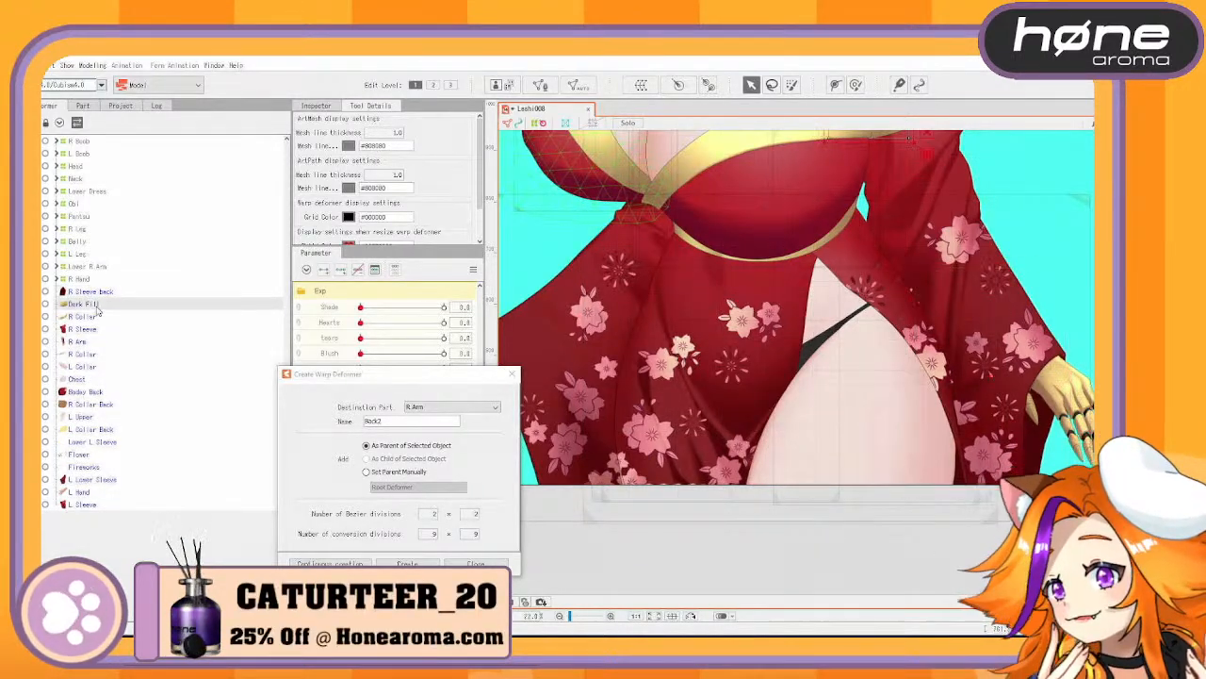
{"action": "scroll", "coordinate": [833, 350], "scroll_direction": "down", "scroll_amount": 3}
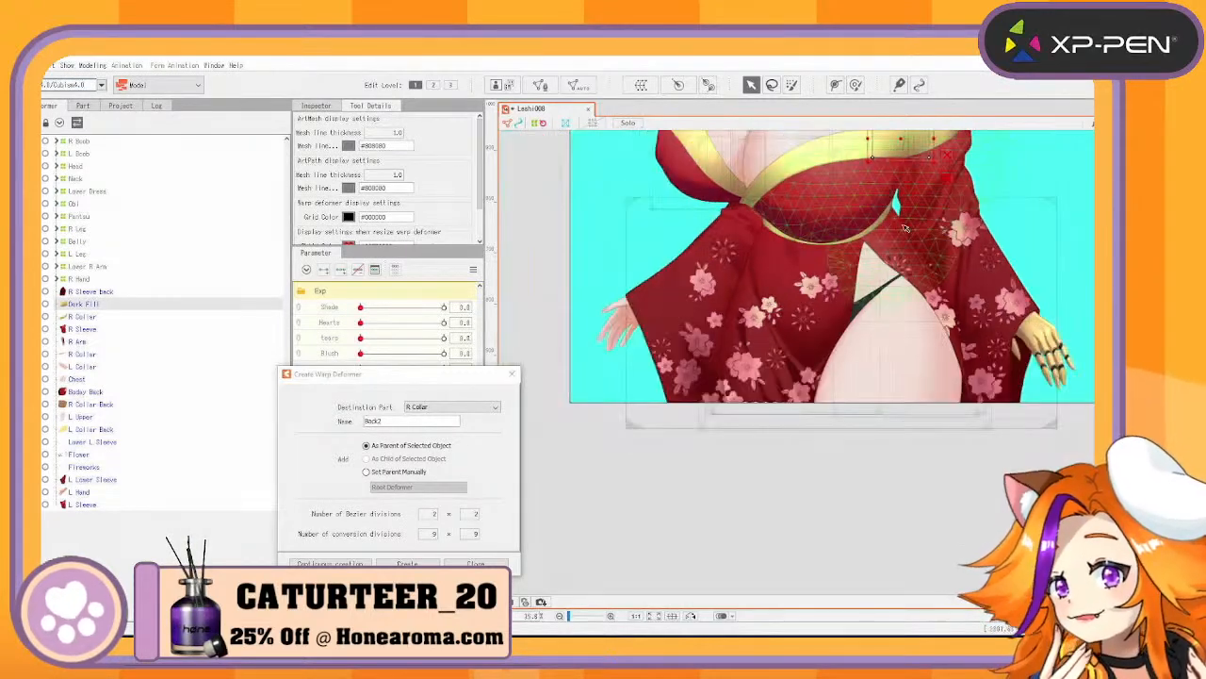
{"action": "left_click_drag", "start_coordinate": [833, 350], "coordinate": [786, 451]}
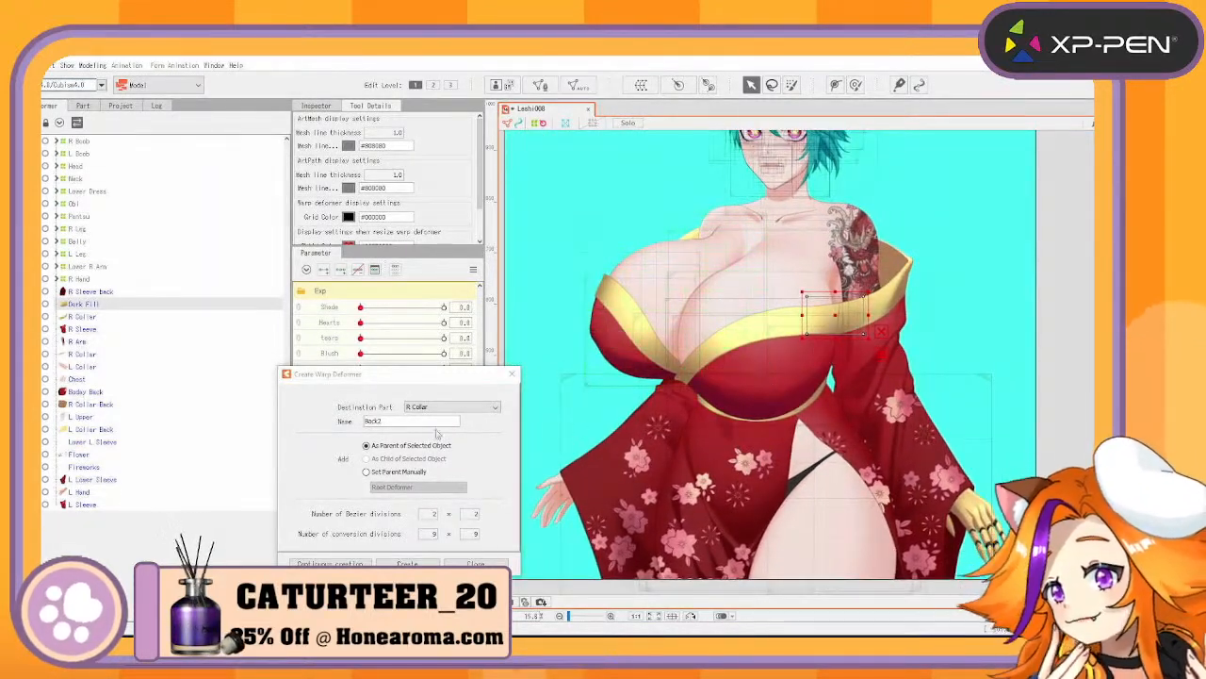
{"action": "left_click", "coordinate": [92, 319], "text": "ctrl"}
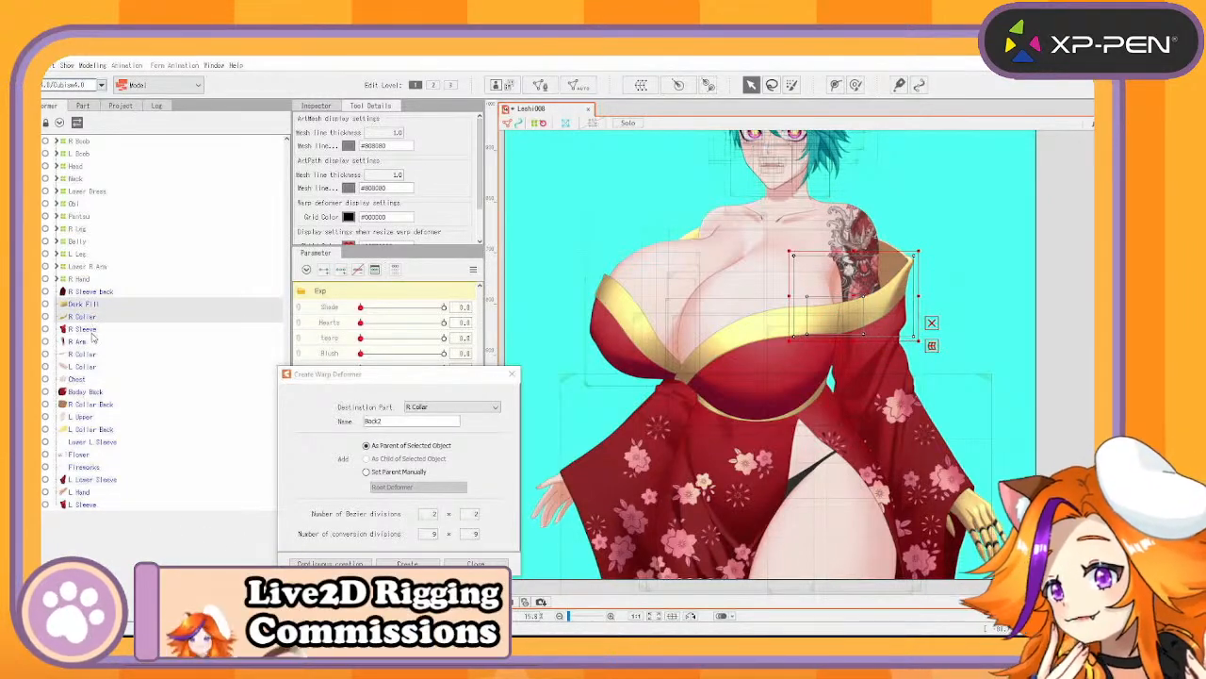
{"action": "left_click", "coordinate": [92, 329], "text": "ctrl"}
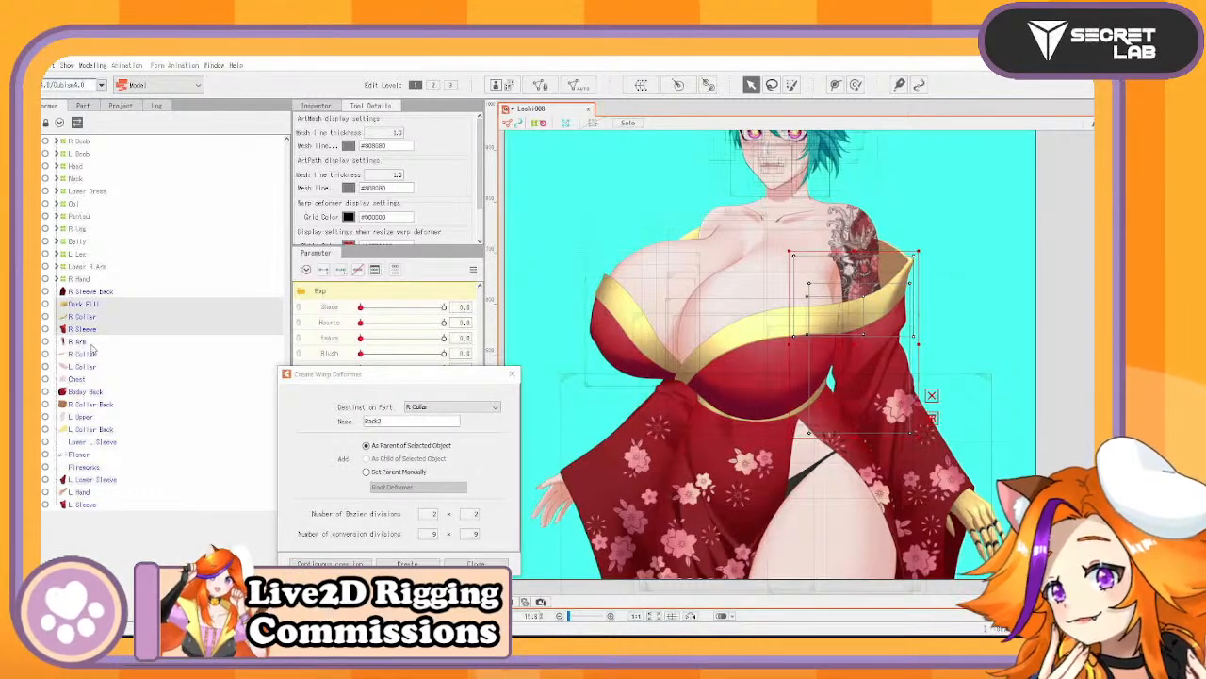
{"action": "left_click", "coordinate": [91, 344], "text": "ctrl"}
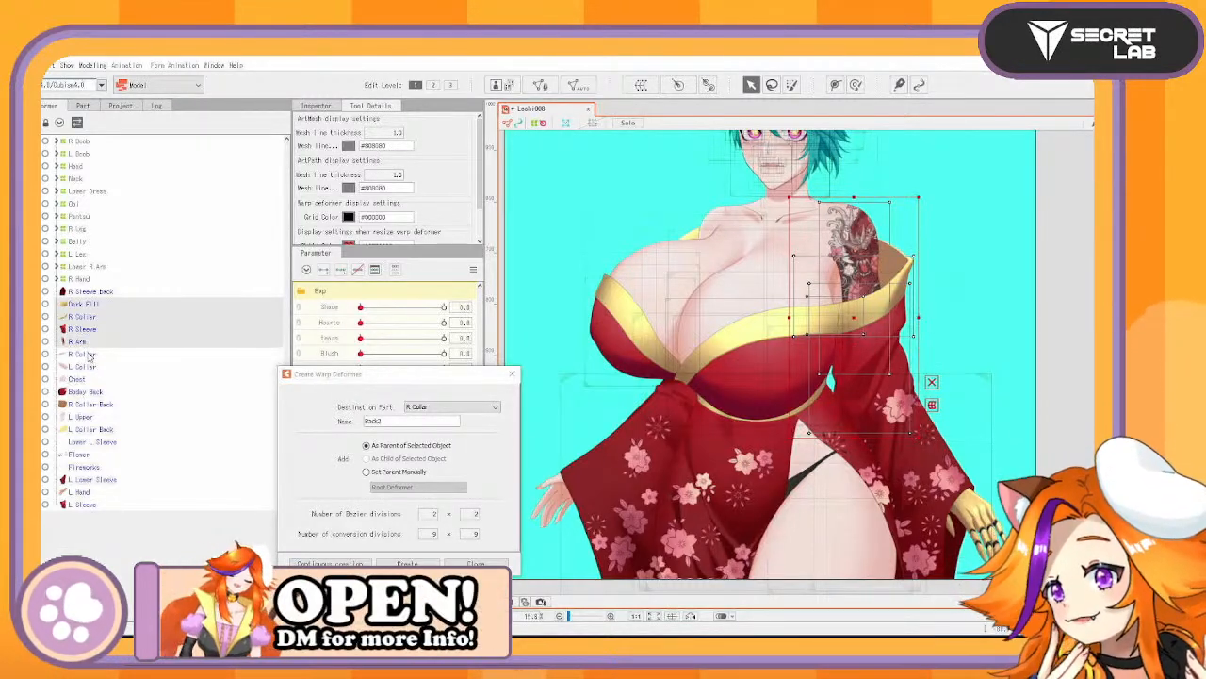
{"action": "left_click", "coordinate": [89, 354], "text": "ctrl"}
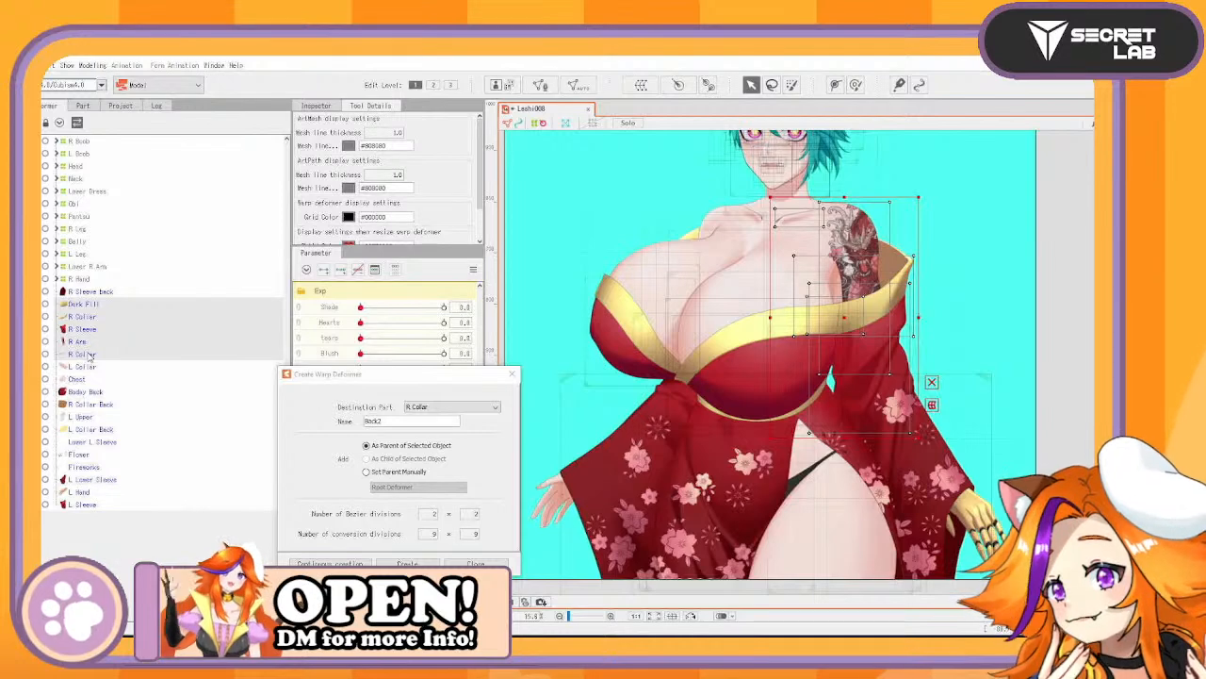
{"action": "left_click", "coordinate": [90, 356], "text": "ctrl"}
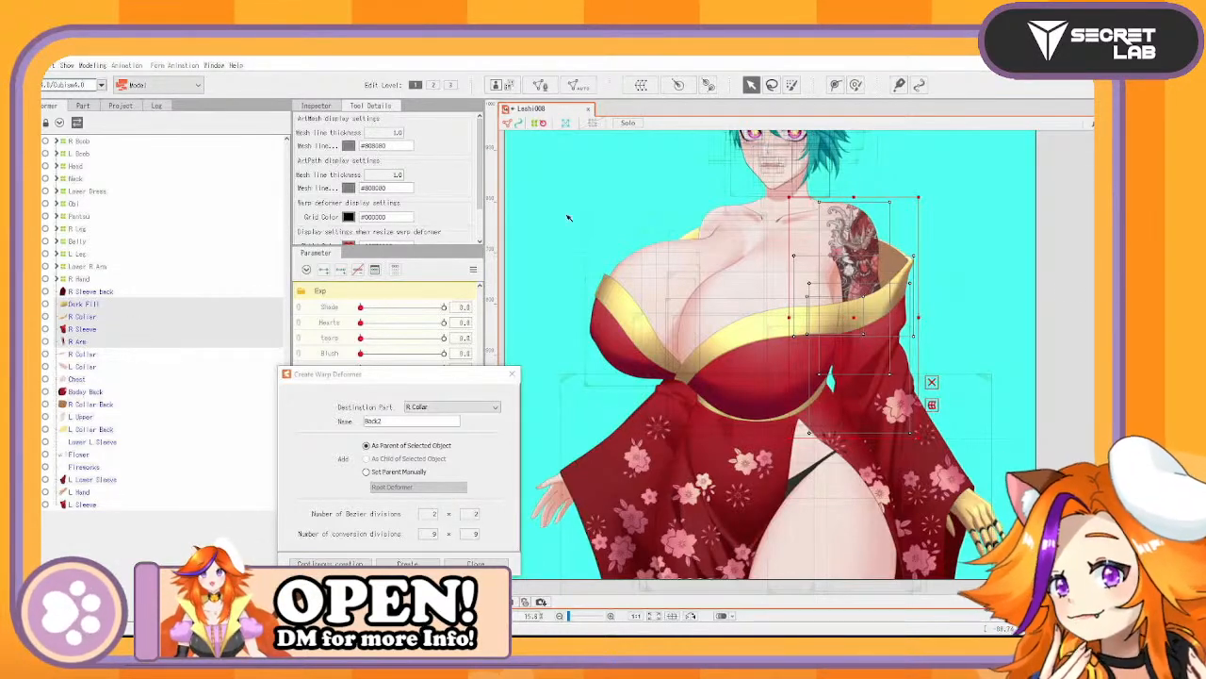
{"action": "left_click_drag", "start_coordinate": [849, 321], "coordinate": [967, 325]}
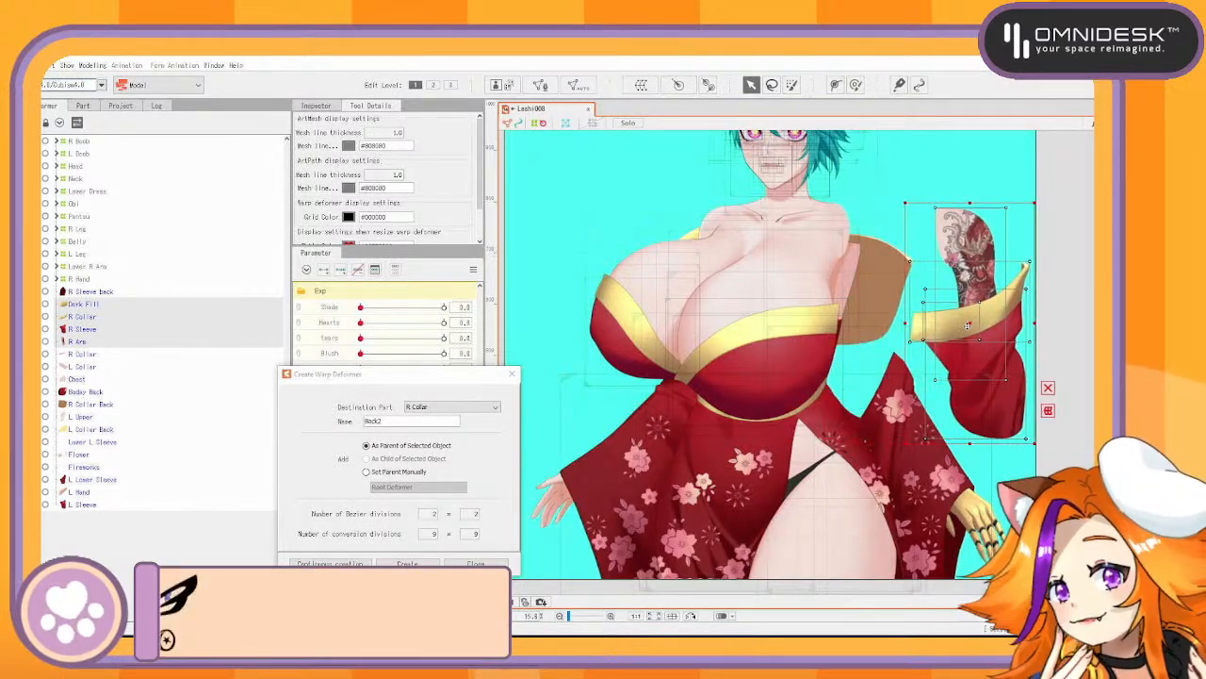
{"action": "key", "text": "ctrl+z"}
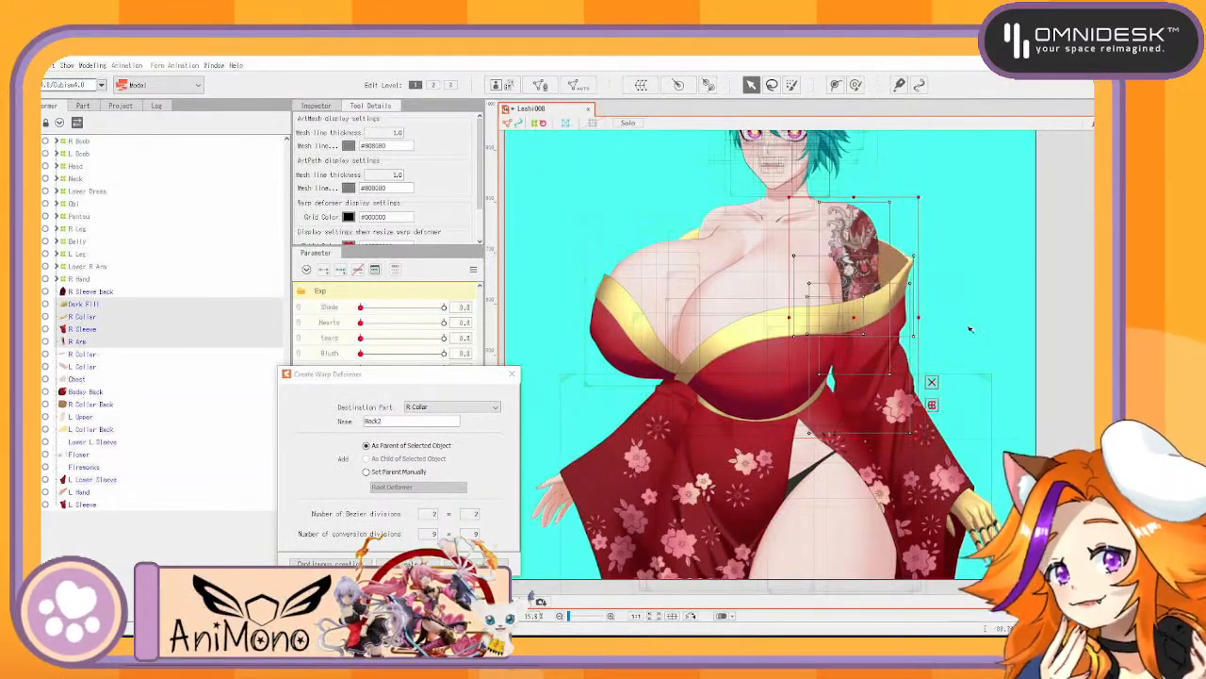
Create a parent warp deformer named R Upper Sleeve around Dark Fill, R Collar and R Sleeve
{"action": "left_click", "coordinate": [90, 329]}
{"action": "left_click", "coordinate": [94, 306], "text": "shift"}
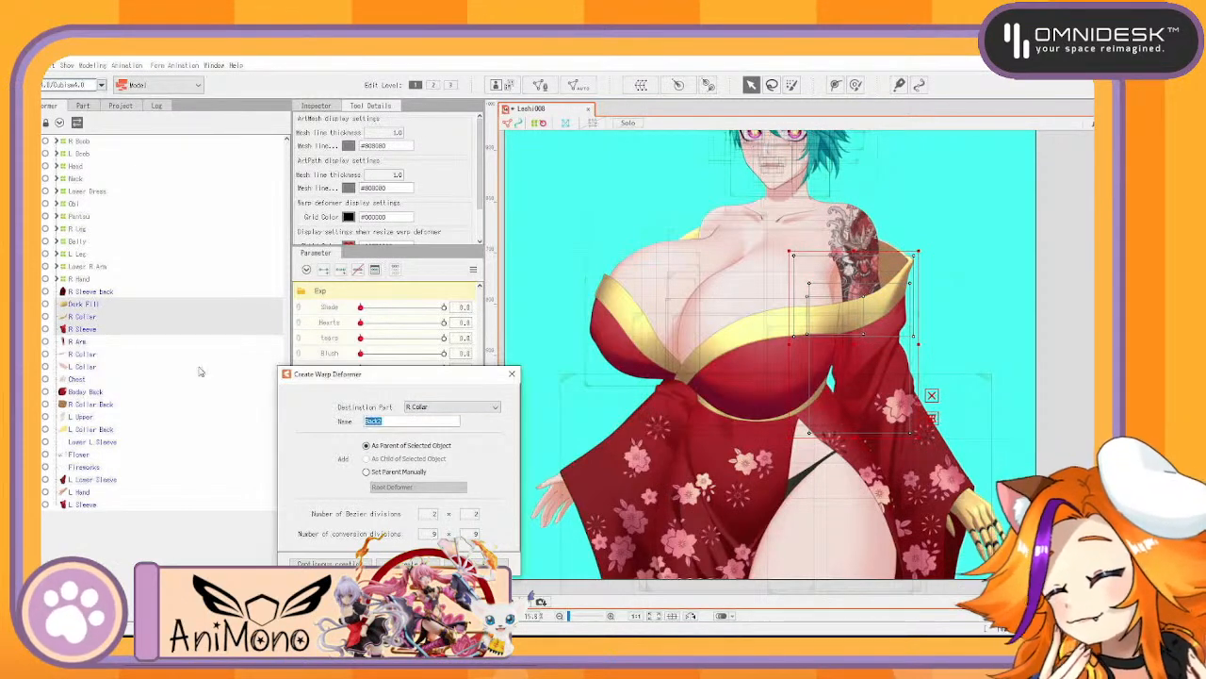
{"action": "type", "text": "Upper"}
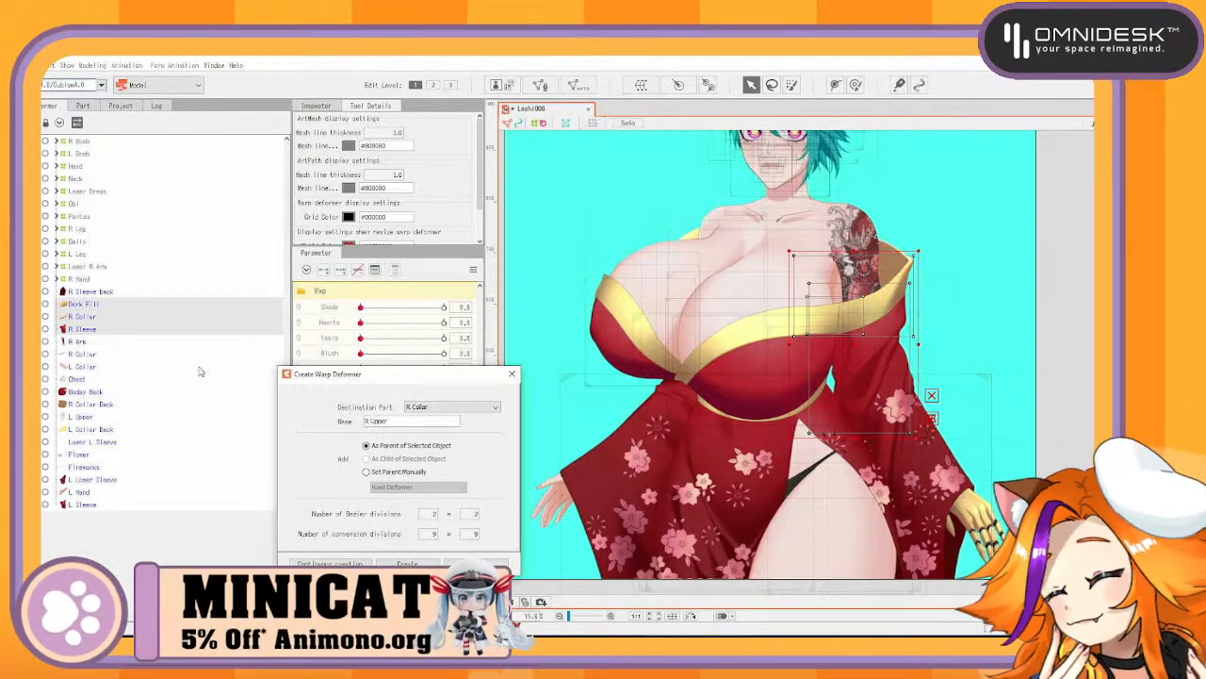
{"action": "type", "text": " Sleeve"}
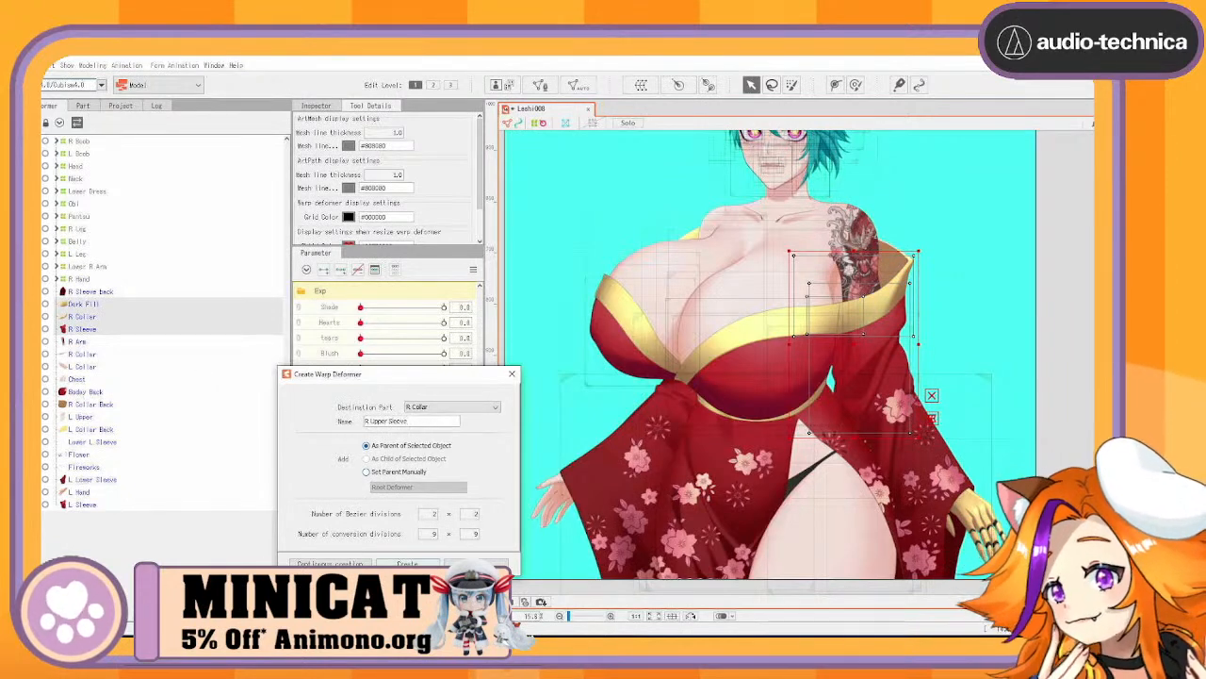
{"action": "key", "text": "Return"}
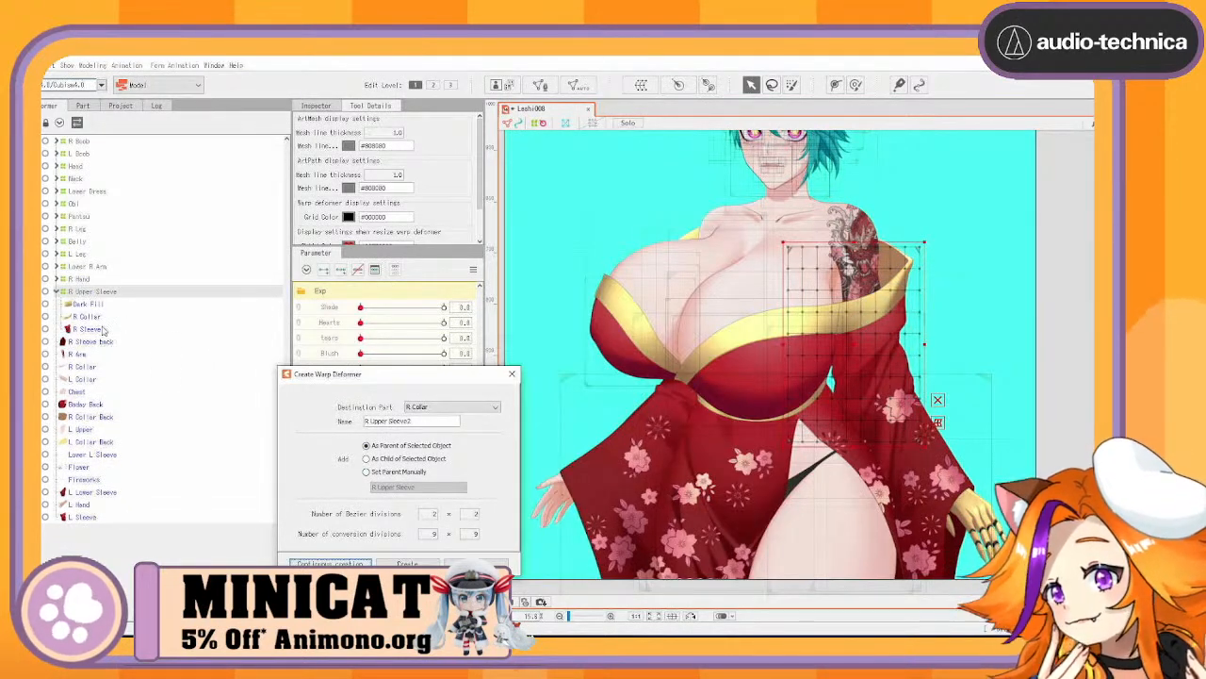
Generate automatic meshes with the Standard preset for Dark Fill, R Collar and R Sleeve, and collapse the R Upper Sleeve group
{"action": "left_click", "coordinate": [103, 328]}
{"action": "left_click", "coordinate": [104, 305], "text": "shift"}
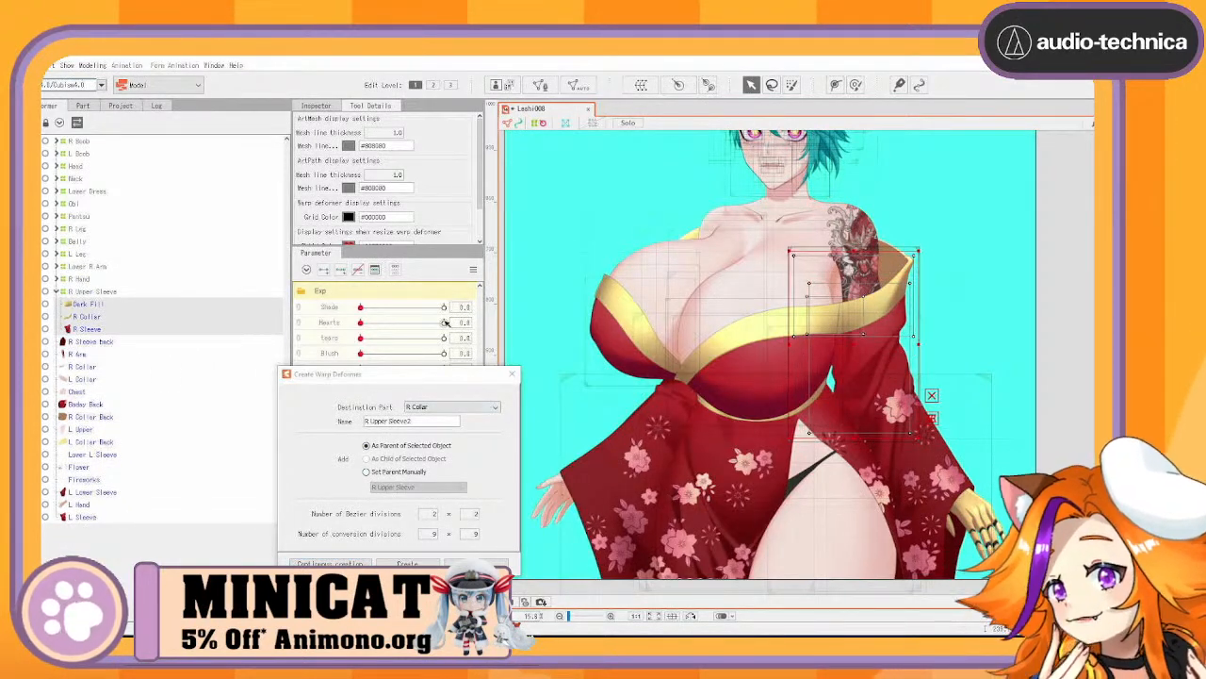
{"action": "left_click", "coordinate": [581, 85]}
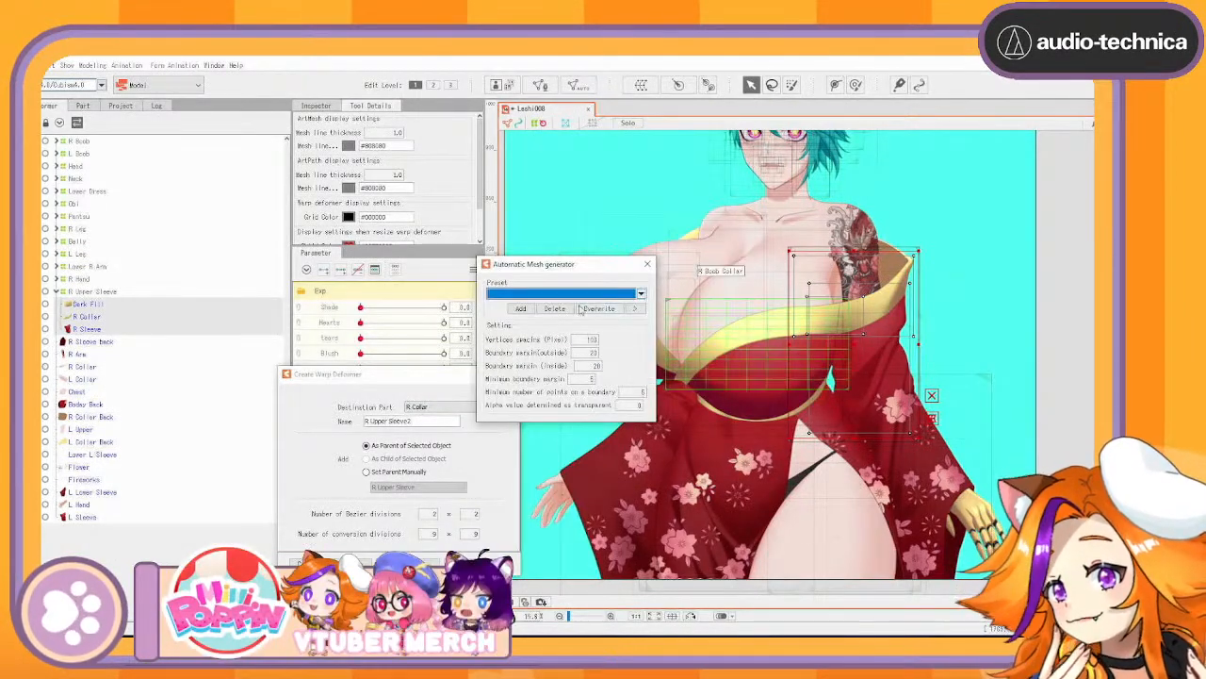
{"action": "left_click", "coordinate": [641, 294]}
{"action": "left_click", "coordinate": [526, 304]}
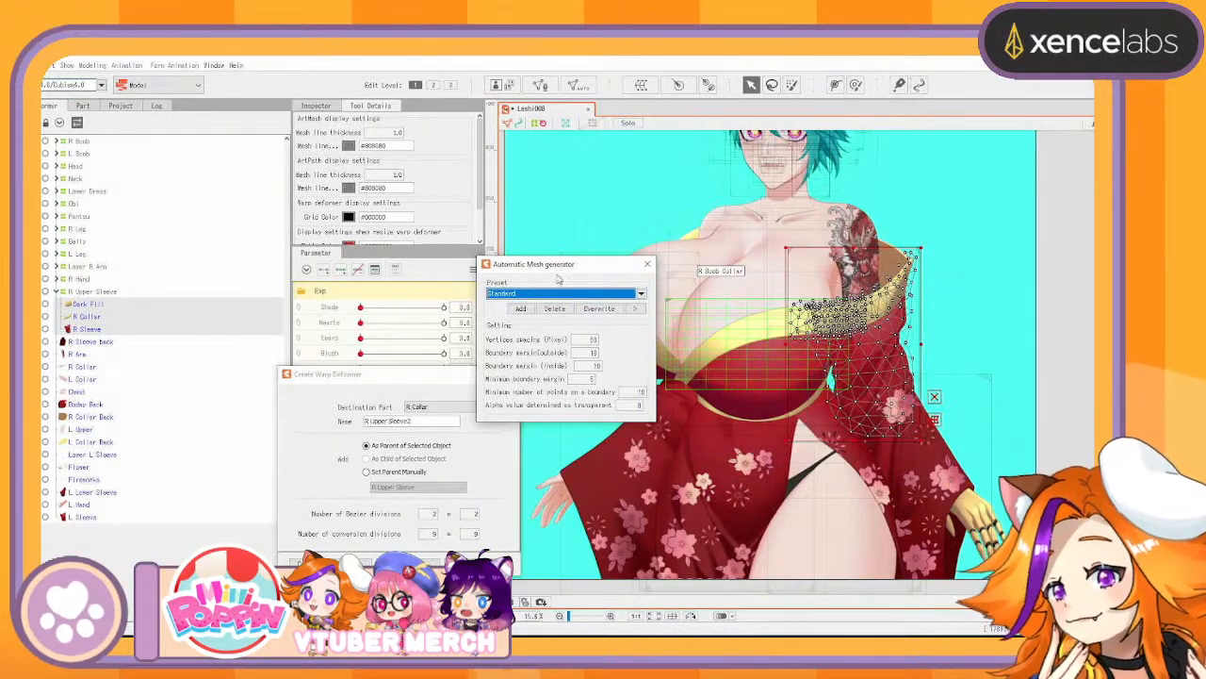
{"action": "left_click_drag", "start_coordinate": [557, 268], "coordinate": [414, 207]}
{"action": "left_click", "coordinate": [57, 292]}
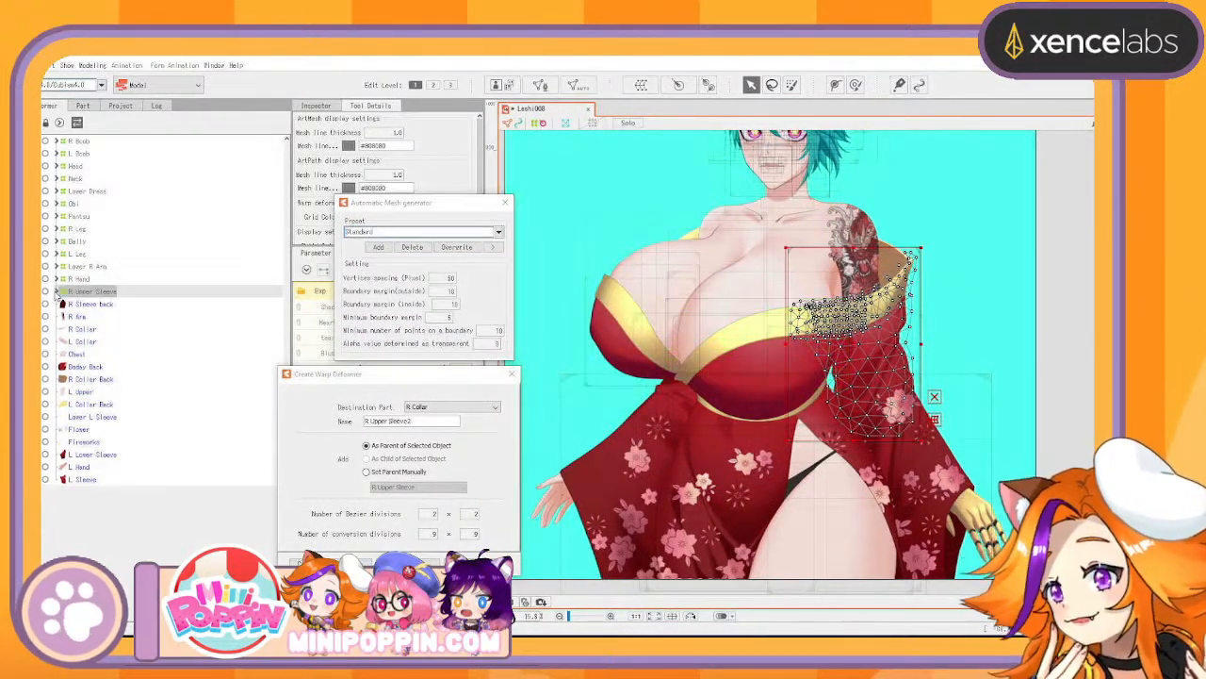
Mesh the R Sleeve Back part with the Standard preset and place it inside the Lower R Arm deformer
{"action": "left_click", "coordinate": [983, 517]}
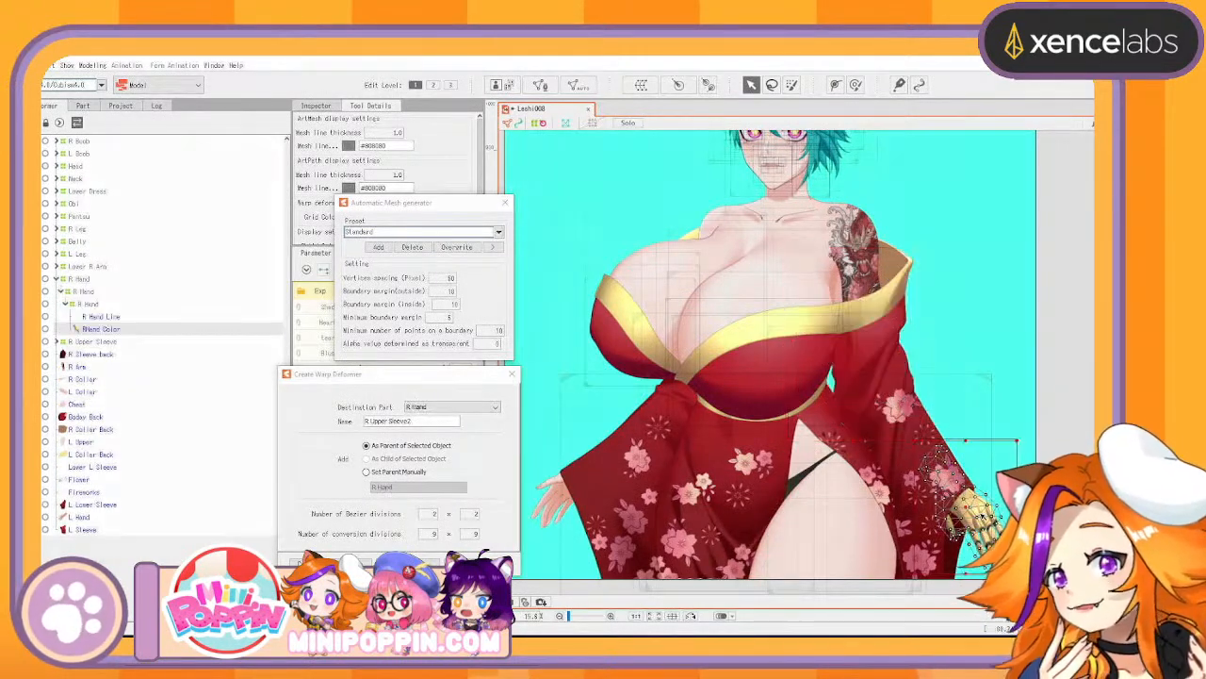
{"action": "left_click", "coordinate": [58, 279]}
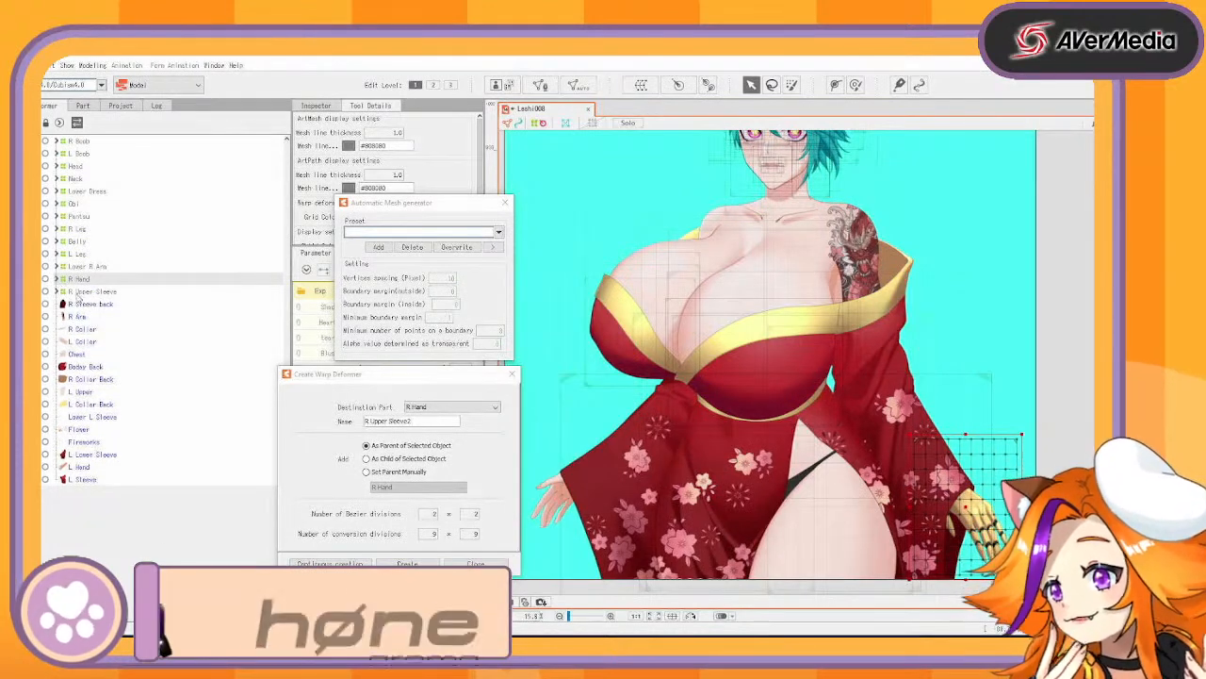
{"action": "left_click", "coordinate": [85, 291]}
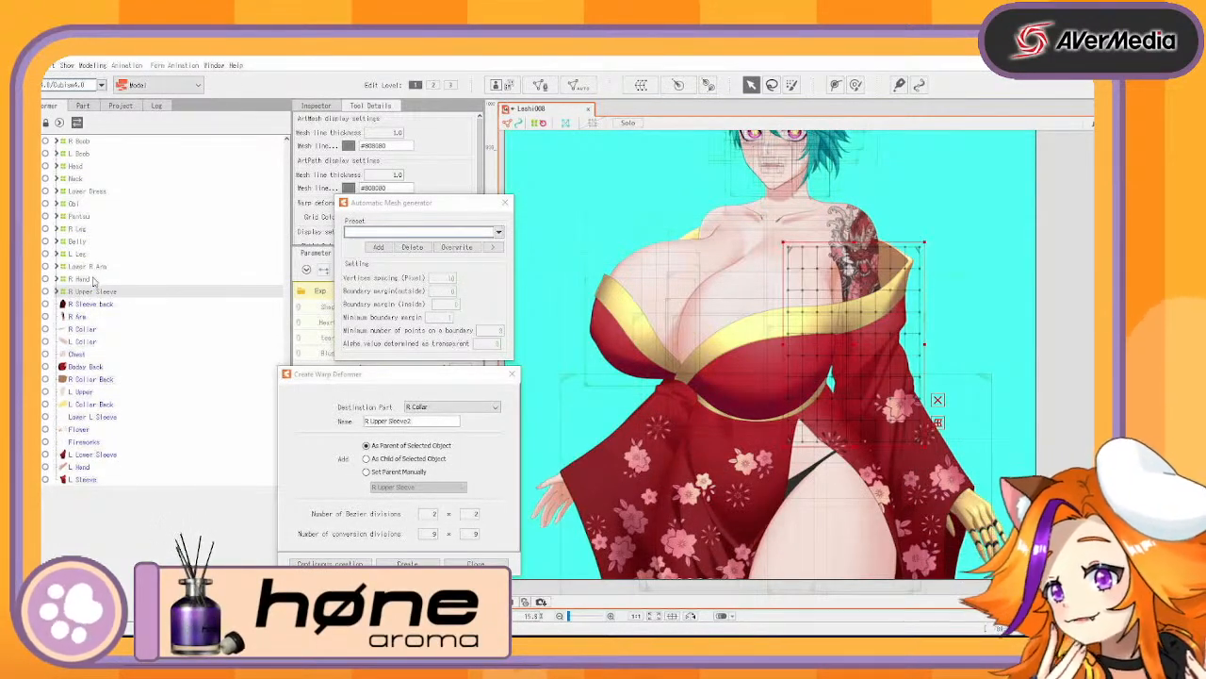
{"action": "left_click", "coordinate": [93, 268]}
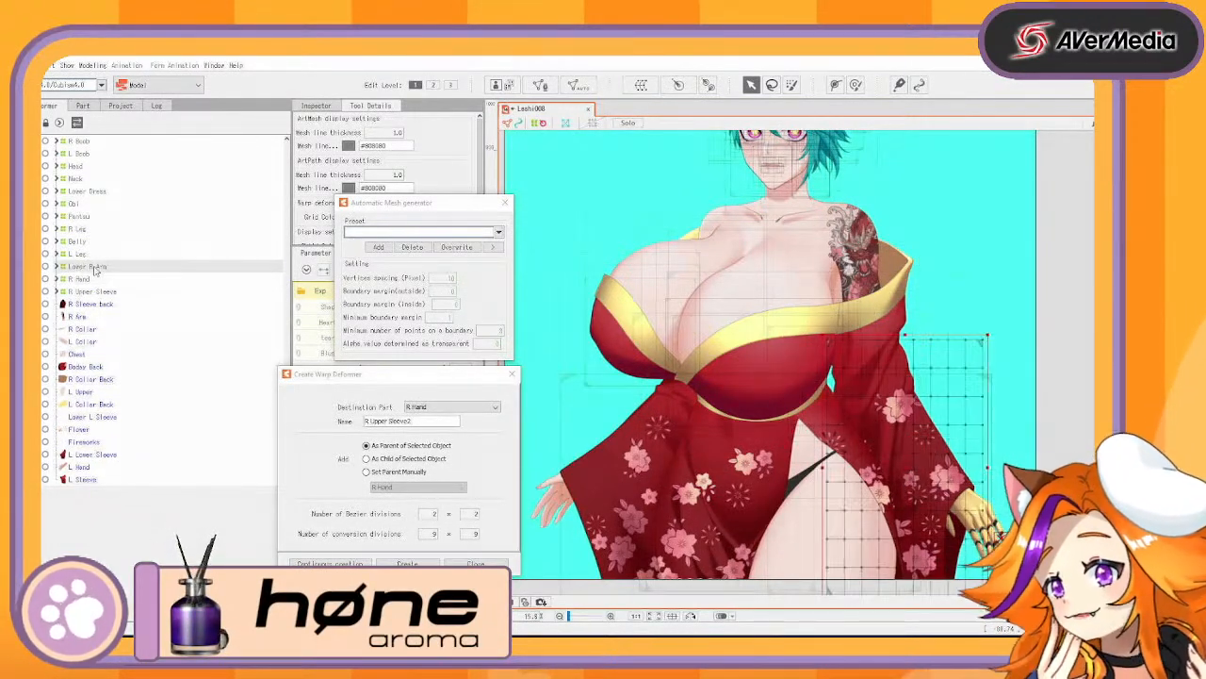
{"action": "left_click", "coordinate": [57, 268]}
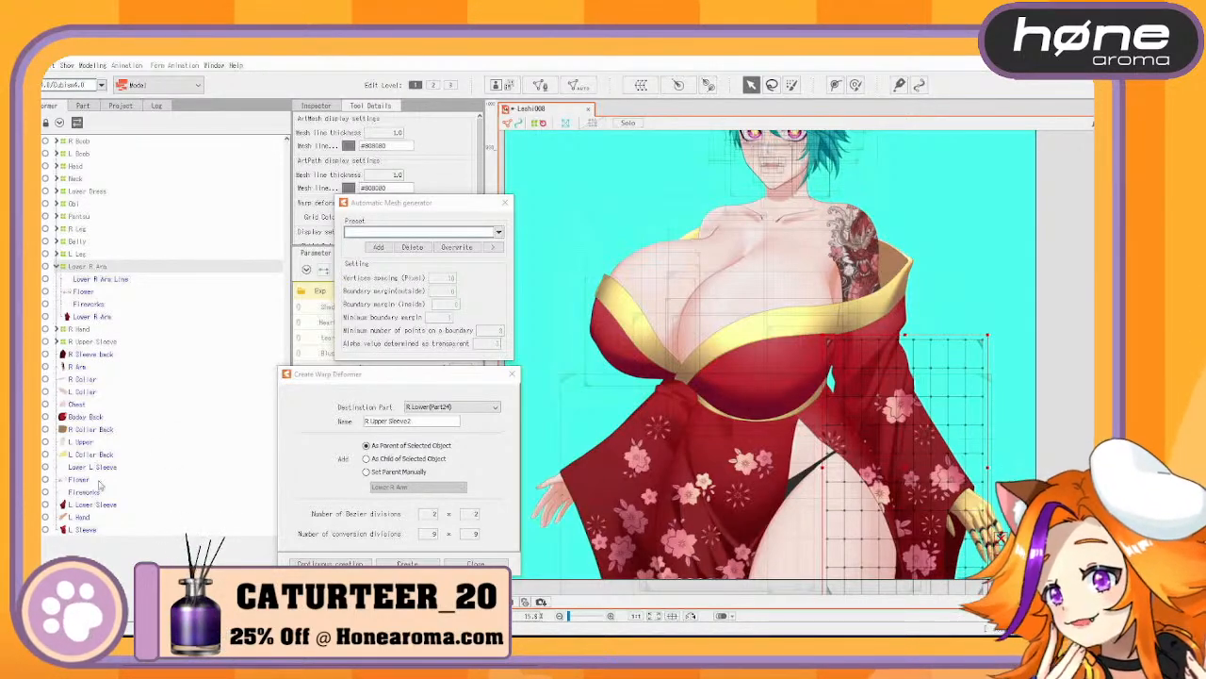
{"action": "left_click", "coordinate": [91, 355]}
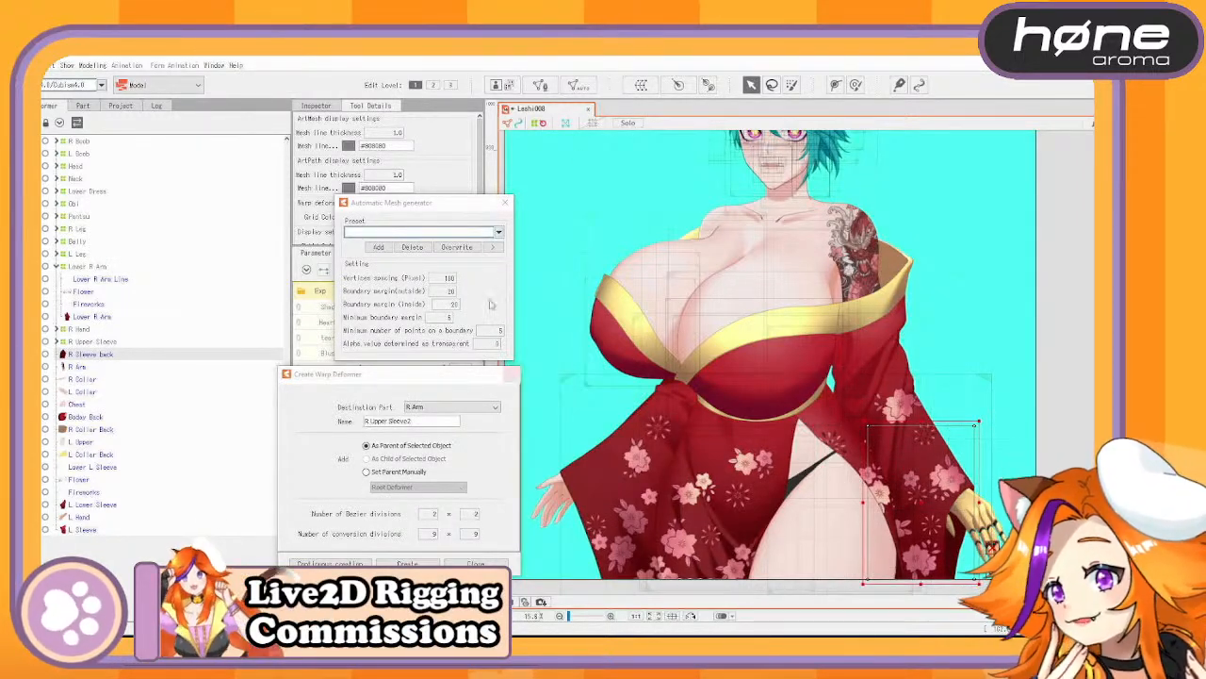
{"action": "left_click", "coordinate": [500, 232]}
{"action": "left_click", "coordinate": [377, 242]}
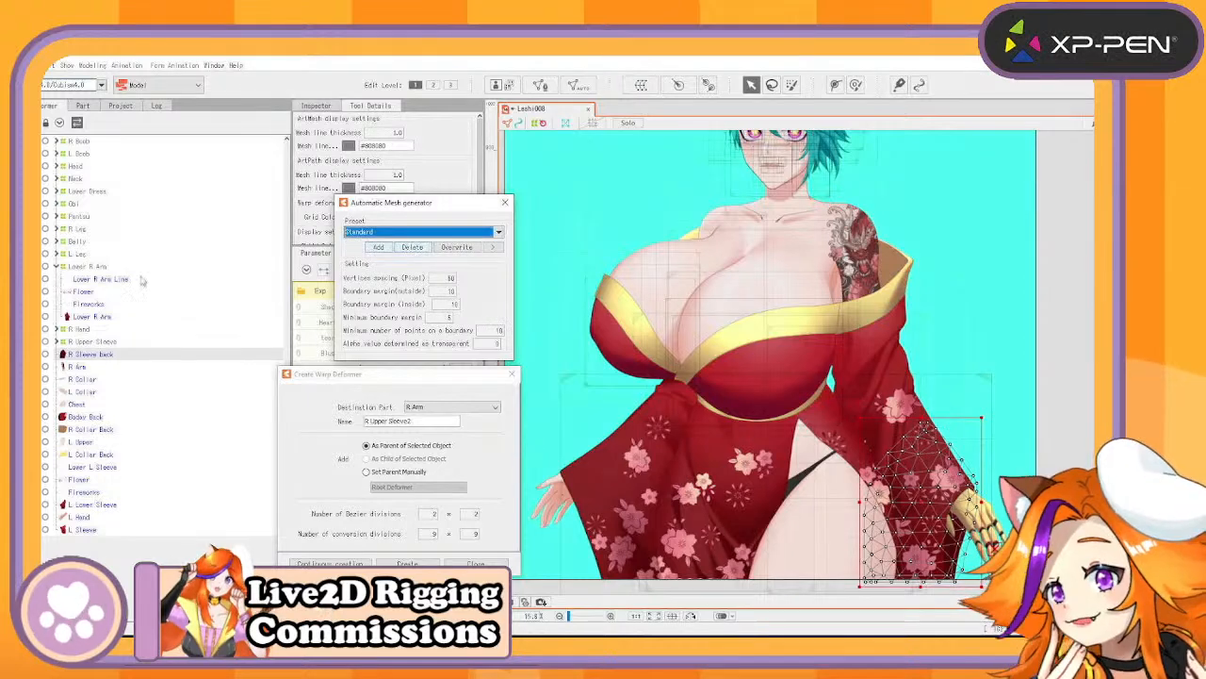
{"action": "left_click_drag", "start_coordinate": [97, 354], "coordinate": [93, 323]}
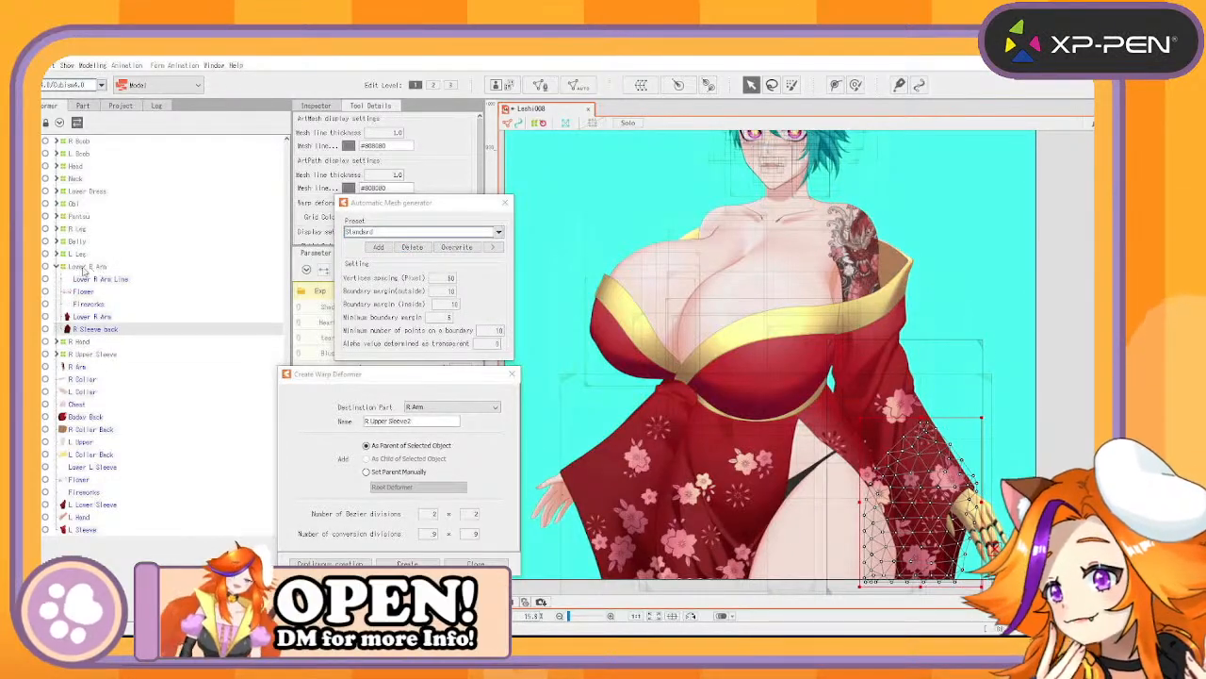
{"action": "left_click", "coordinate": [57, 266]}
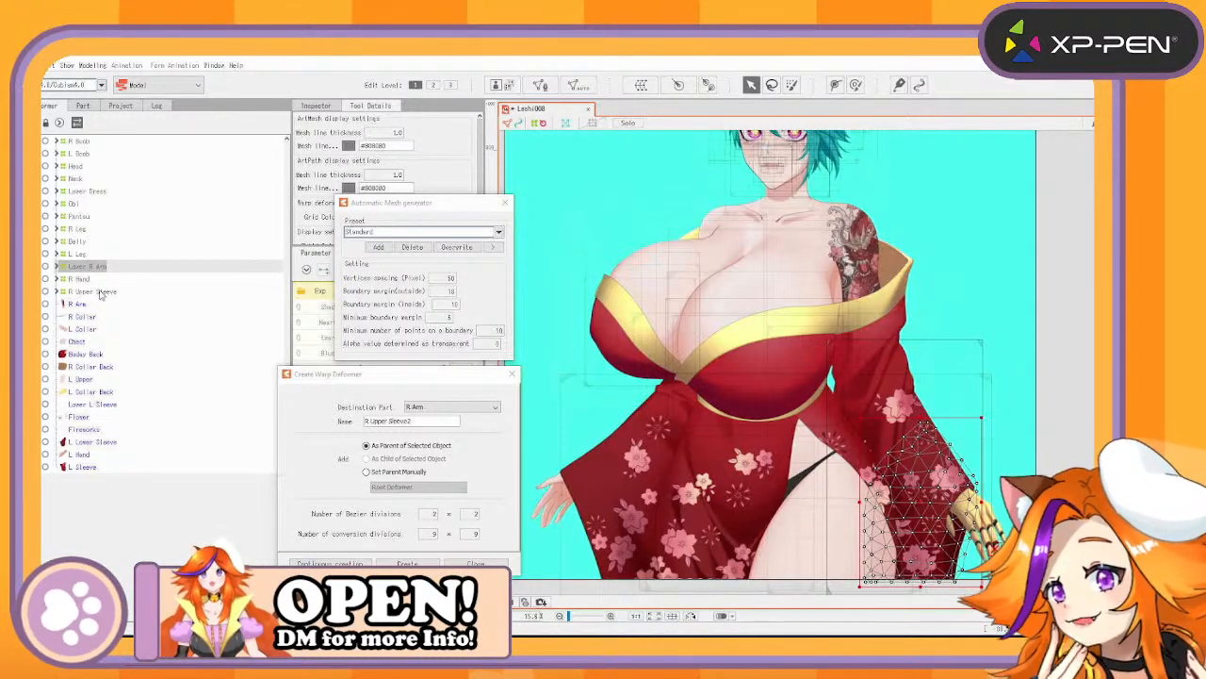
Examine what the R Upper Sleeve and Lower R Arm deformers cover by moving the sleeve aside, undoing it and selecting the lower parts
{"action": "left_click", "coordinate": [101, 293]}
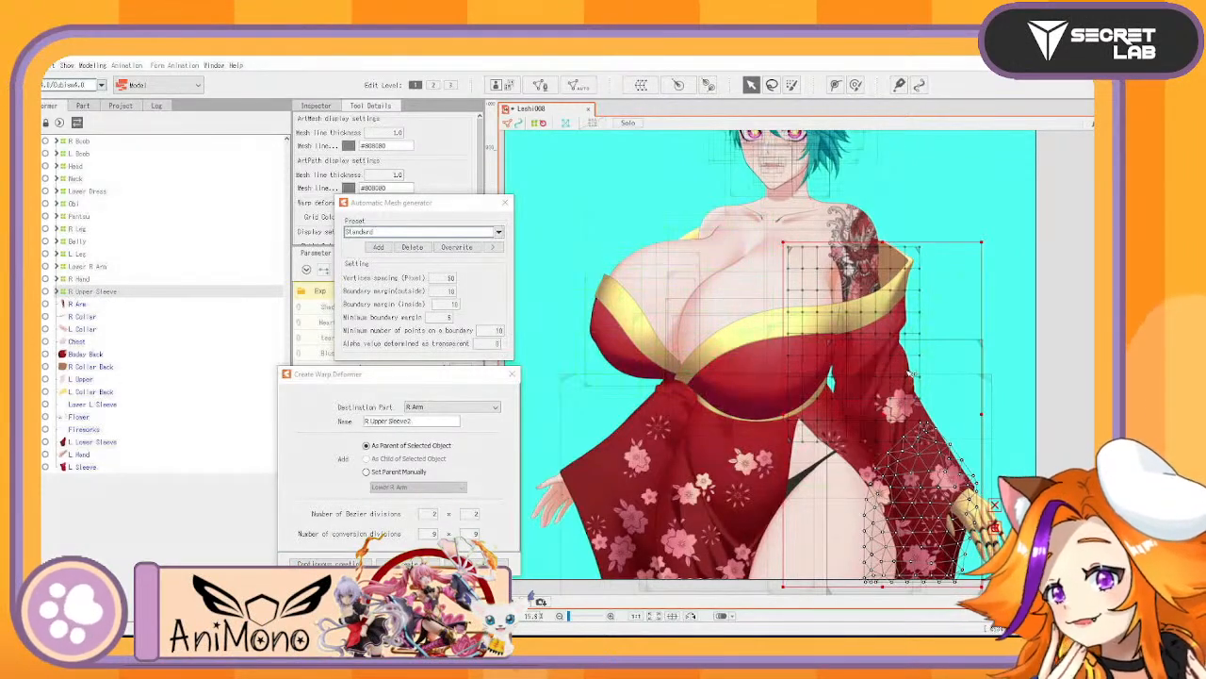
{"action": "left_click_drag", "start_coordinate": [912, 373], "coordinate": [974, 386]}
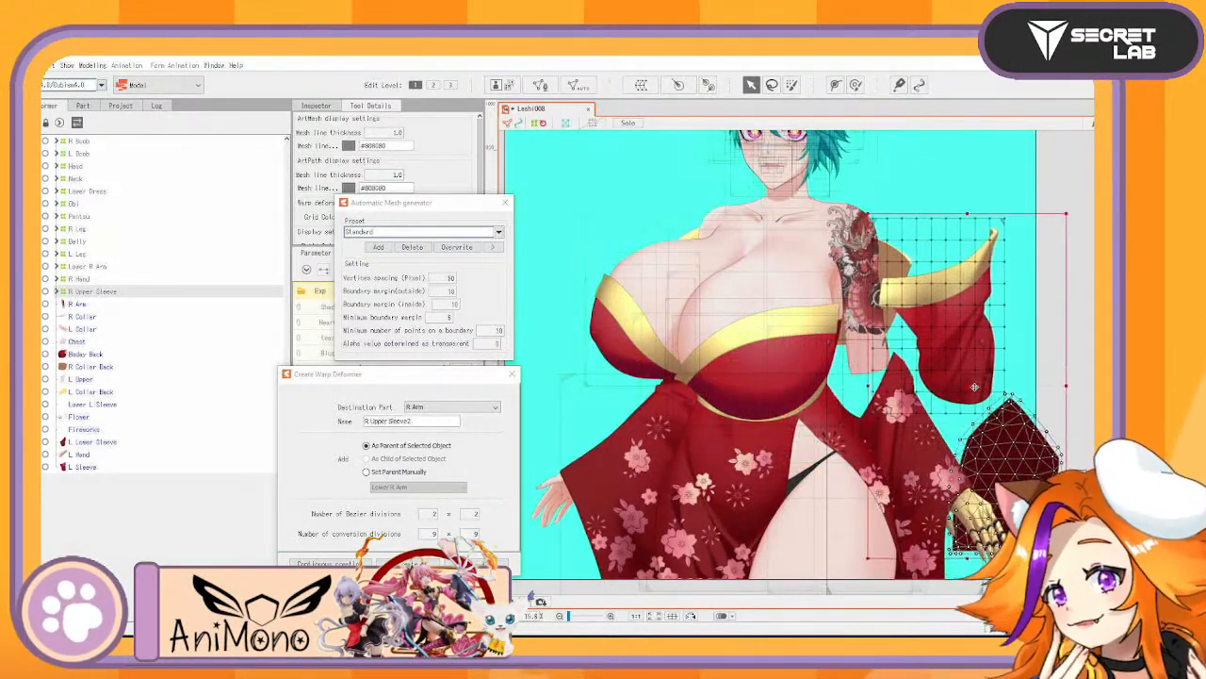
{"action": "key", "text": "ctrl+z"}
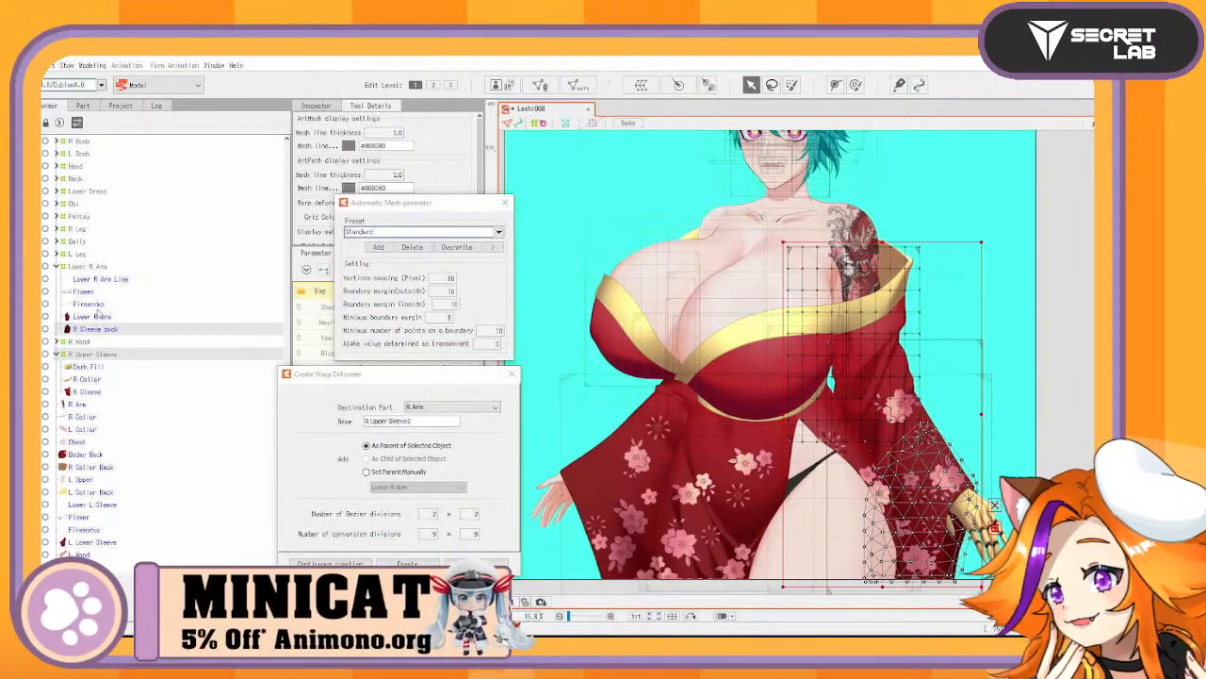
{"action": "left_click", "coordinate": [118, 281]}
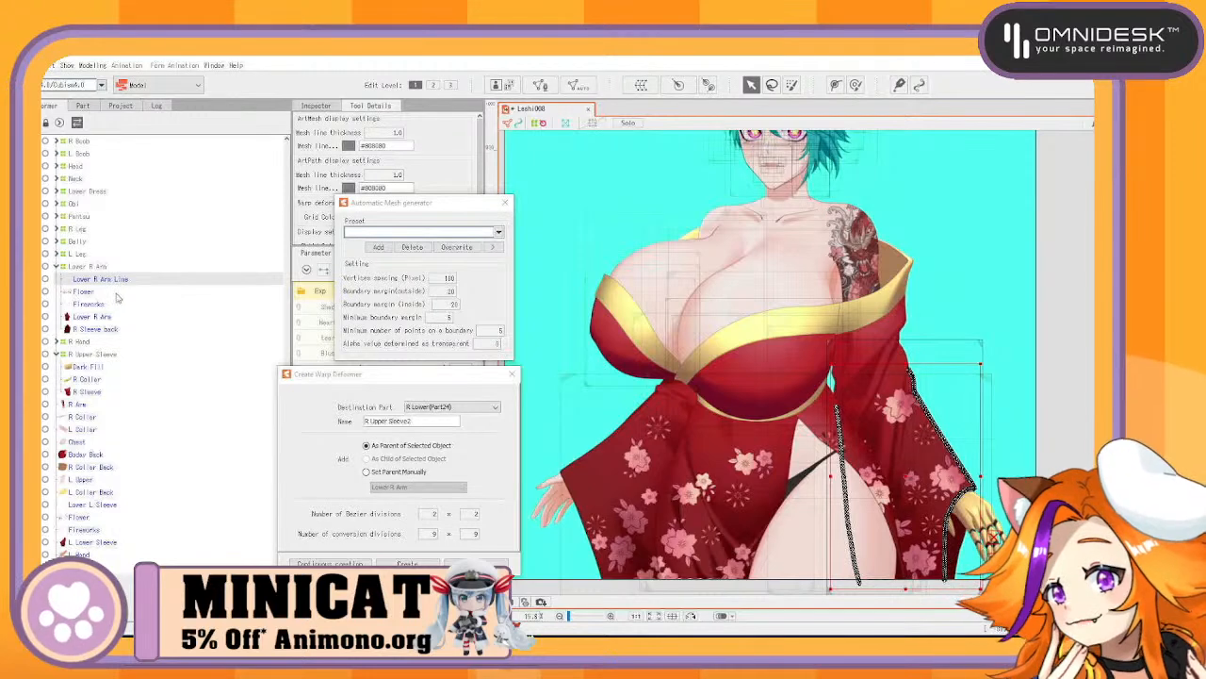
{"action": "left_click", "coordinate": [106, 317]}
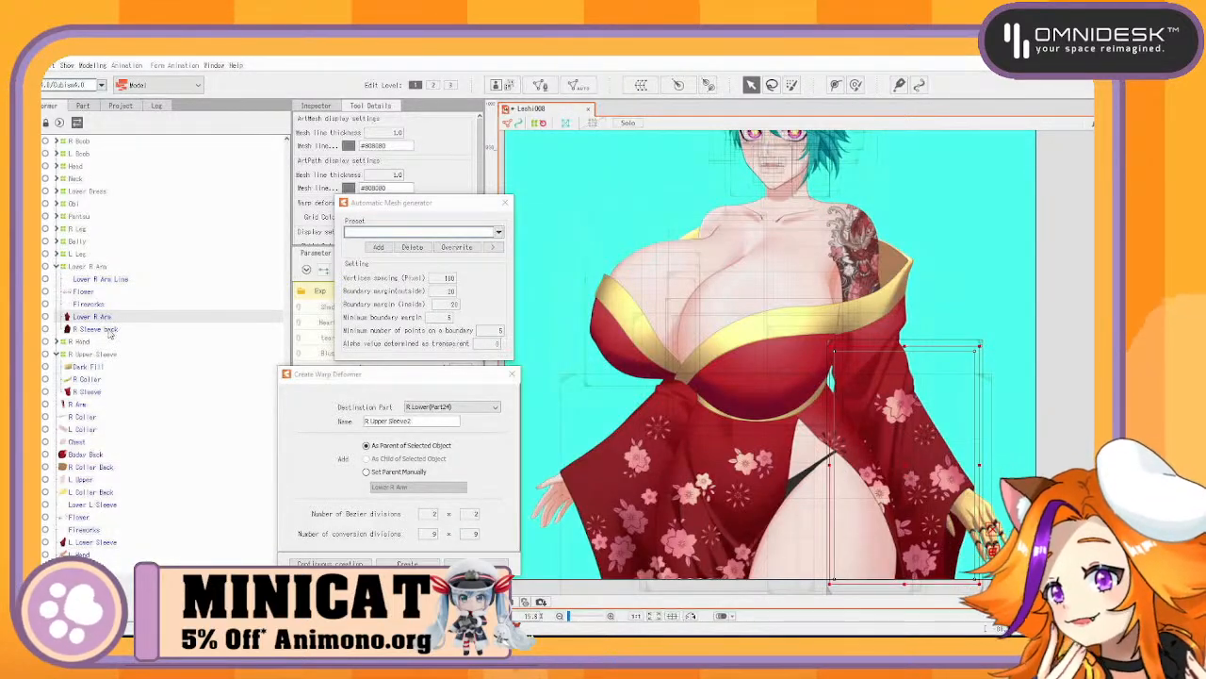
{"action": "left_click", "coordinate": [57, 268]}
Rename the Lower R Arm warp deformer to R Lower Sleeve
{"action": "left_click", "coordinate": [100, 269]}
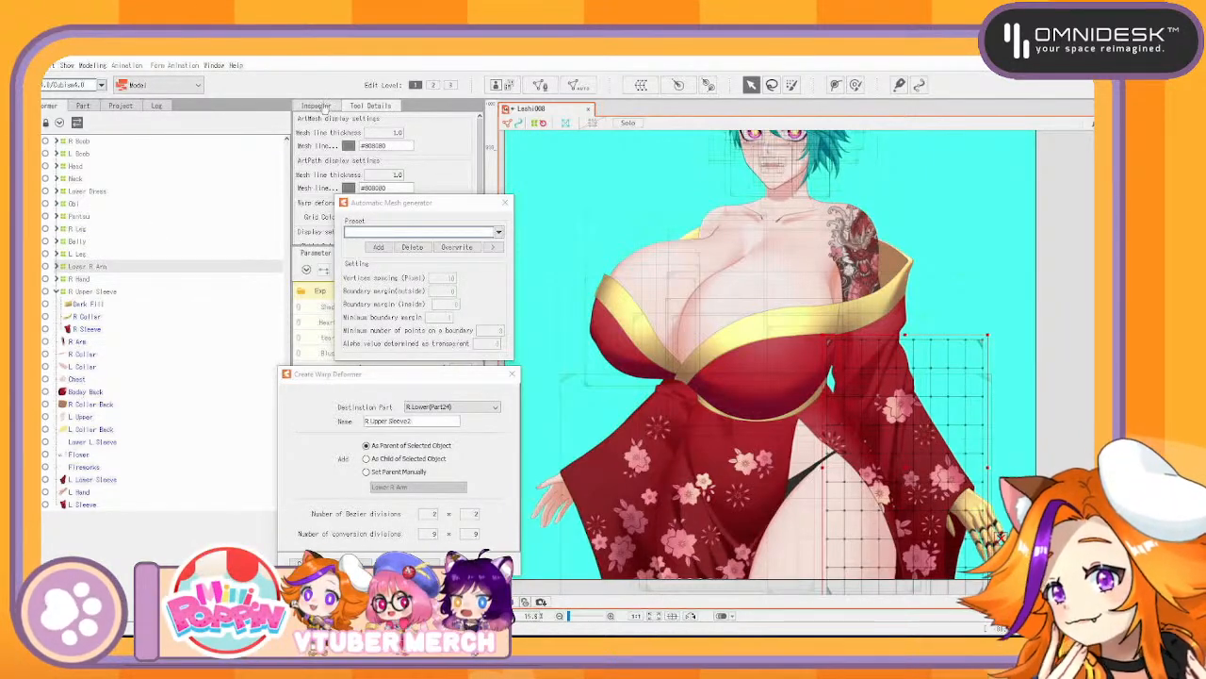
{"action": "left_click", "coordinate": [317, 105]}
{"action": "left_click_drag", "start_coordinate": [388, 122], "coordinate": [419, 123]}
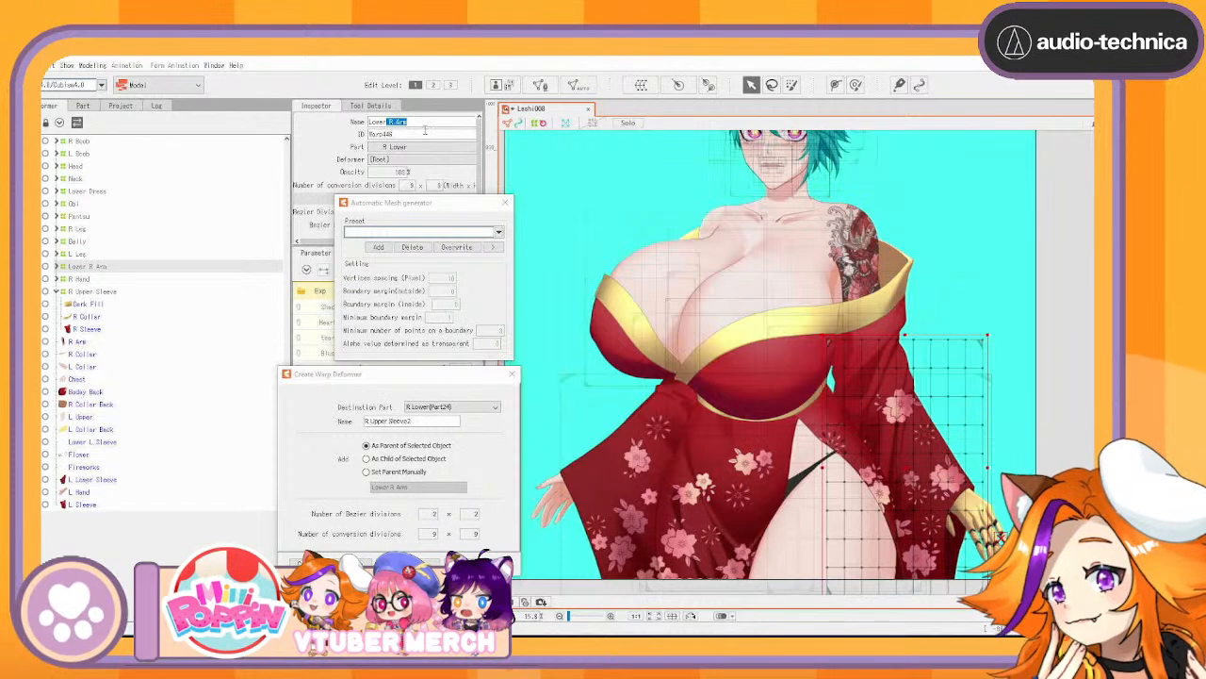
{"action": "type", "text": "R"}
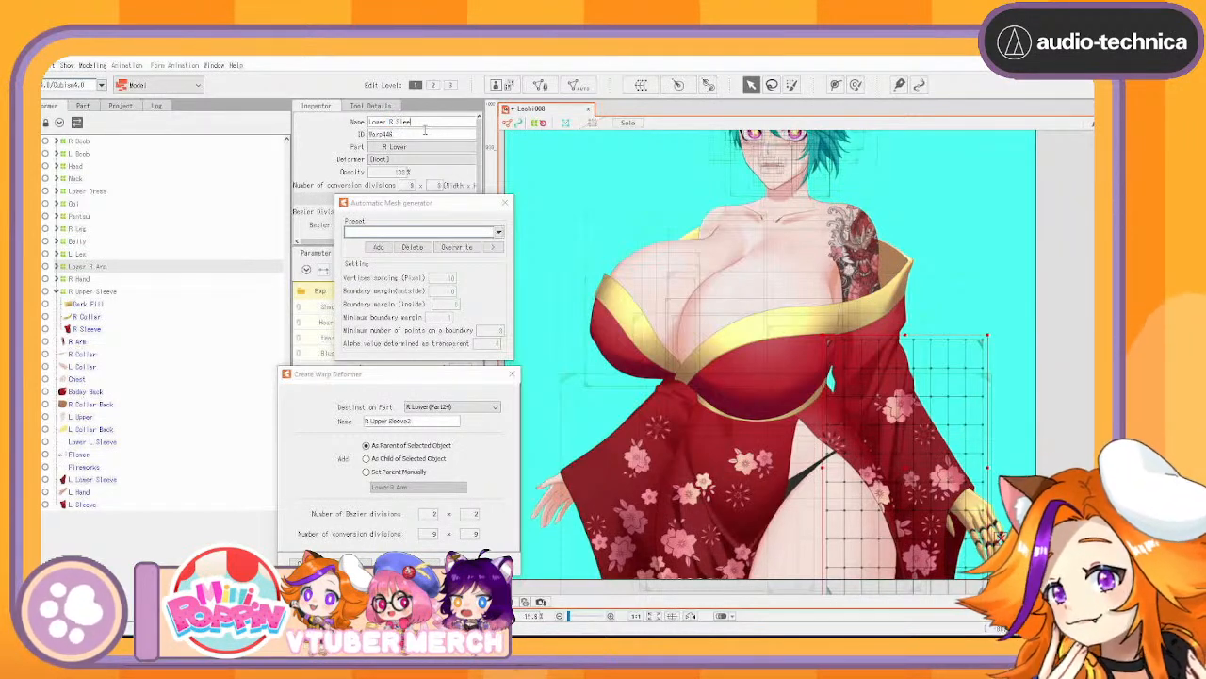
{"action": "type", "text": " Upper Slee"}
{"action": "key", "text": "BackSpace"}
{"action": "key", "text": "BackSpace"}
{"action": "key", "text": "BackSpace"}
{"action": "key", "text": "BackSpace"}
{"action": "key", "text": "BackSpace"}
{"action": "key", "text": "BackSpace"}
{"action": "key", "text": "BackSpace"}
{"action": "key", "text": "BackSpace"}
{"action": "key", "text": "BackSpace"}
{"action": "key", "text": "BackSpace"}
{"action": "key", "text": "BackSpace"}
{"action": "key", "text": "BackSpace"}
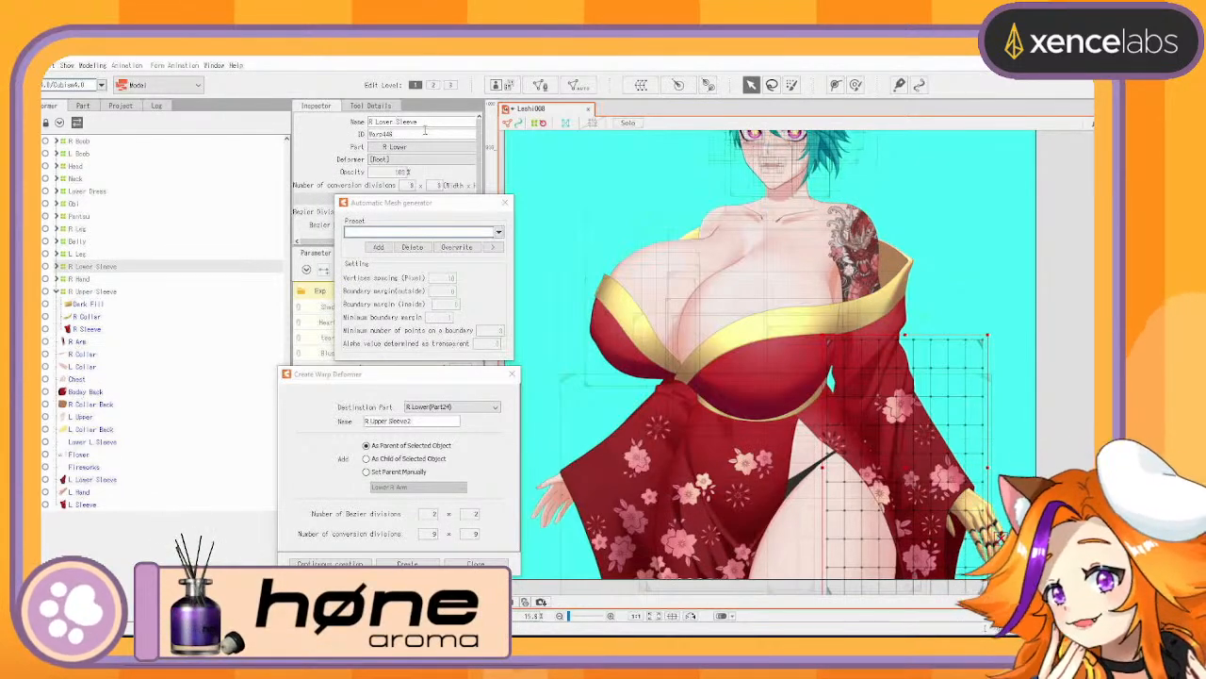
Check that the R Lower Sleeve and R Upper Sleeve deformers move together, undo the test move and collapse both groups
{"action": "left_click", "coordinate": [95, 293], "text": "ctrl"}
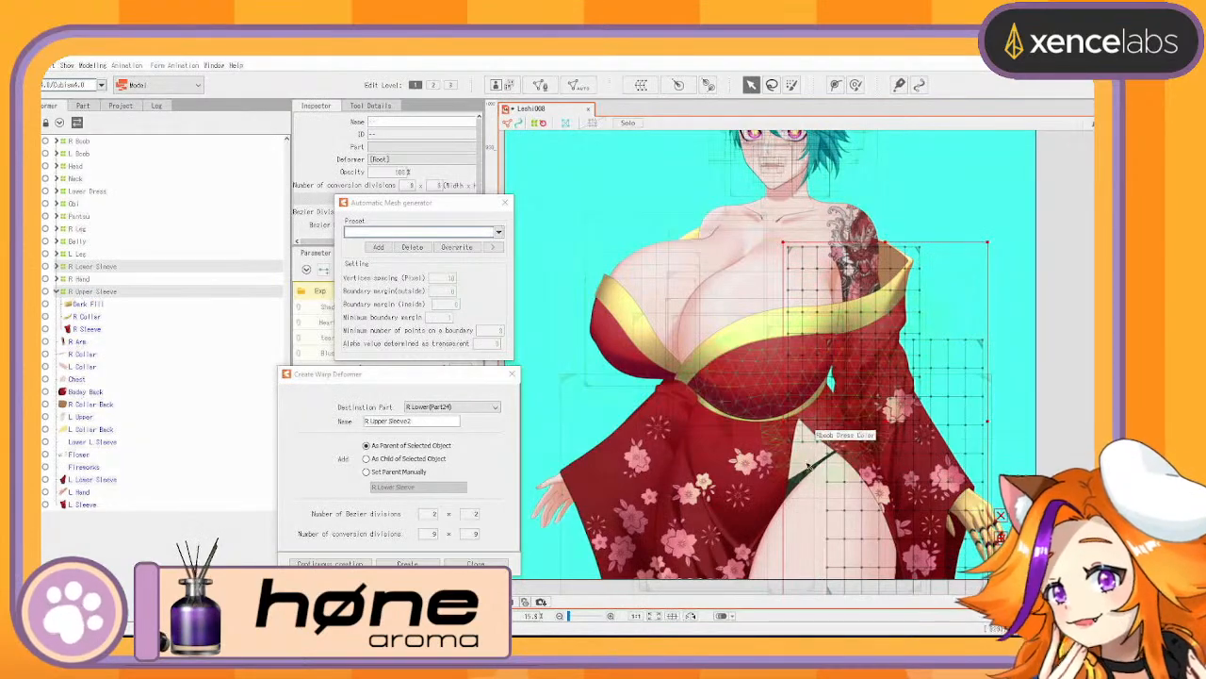
{"action": "left_click_drag", "start_coordinate": [884, 425], "coordinate": [985, 420]}
{"action": "key", "text": "ctrl+z"}
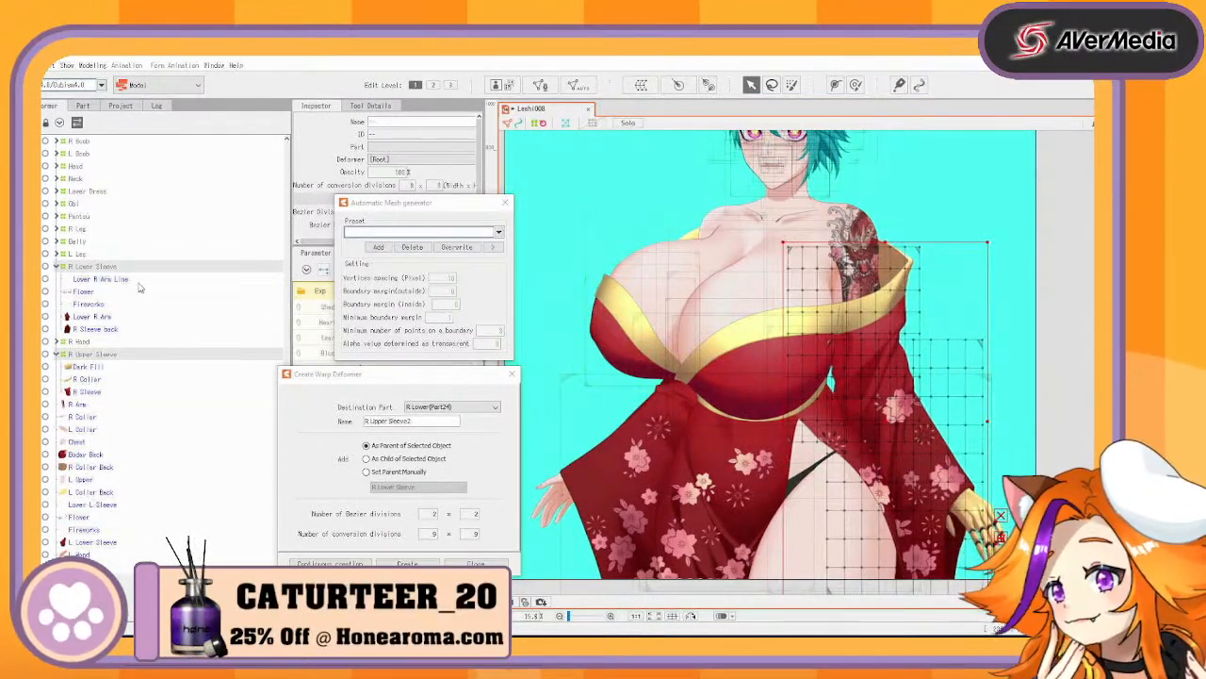
{"action": "left_click", "coordinate": [57, 267]}
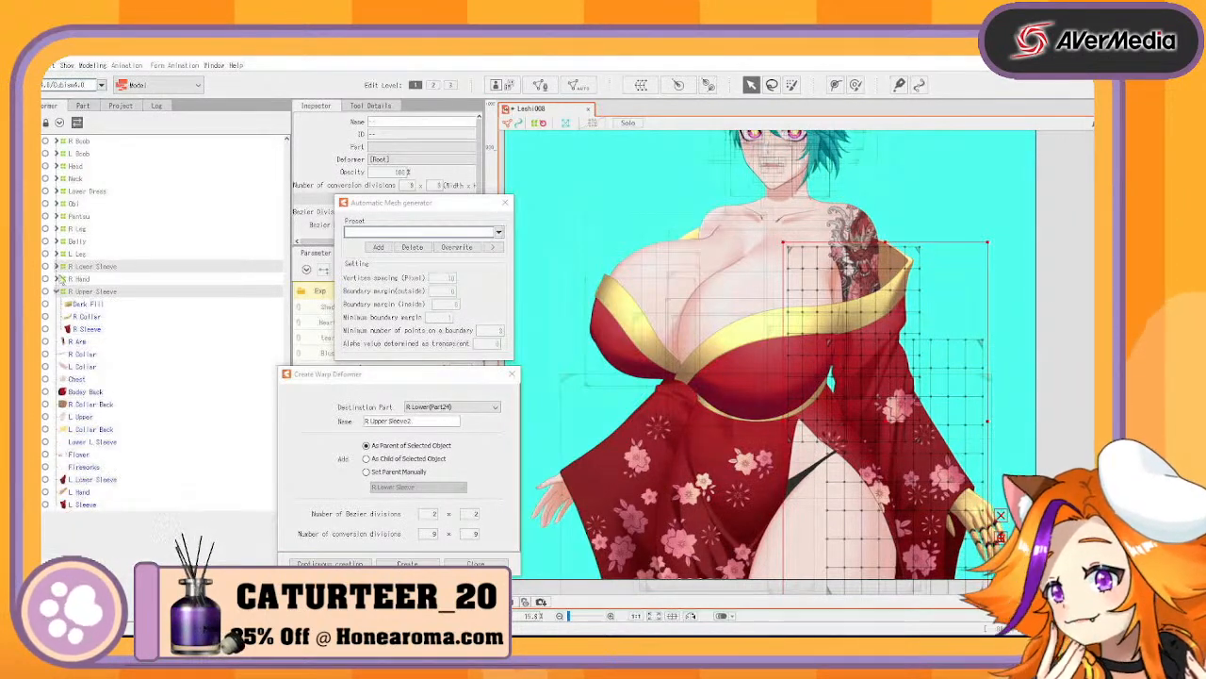
{"action": "left_click", "coordinate": [57, 292]}
Test-move the R Arm part, undo the move and generate its mesh with the Standard preset
{"action": "left_click", "coordinate": [78, 303]}
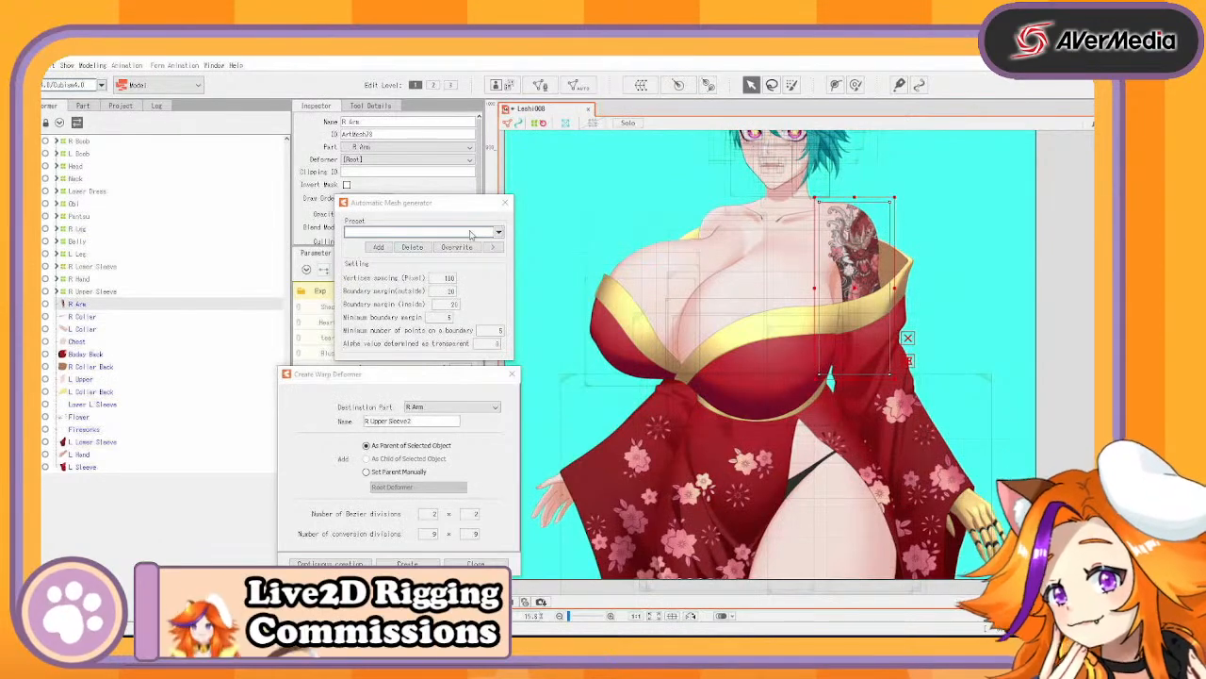
{"action": "left_click_drag", "start_coordinate": [855, 294], "coordinate": [897, 298]}
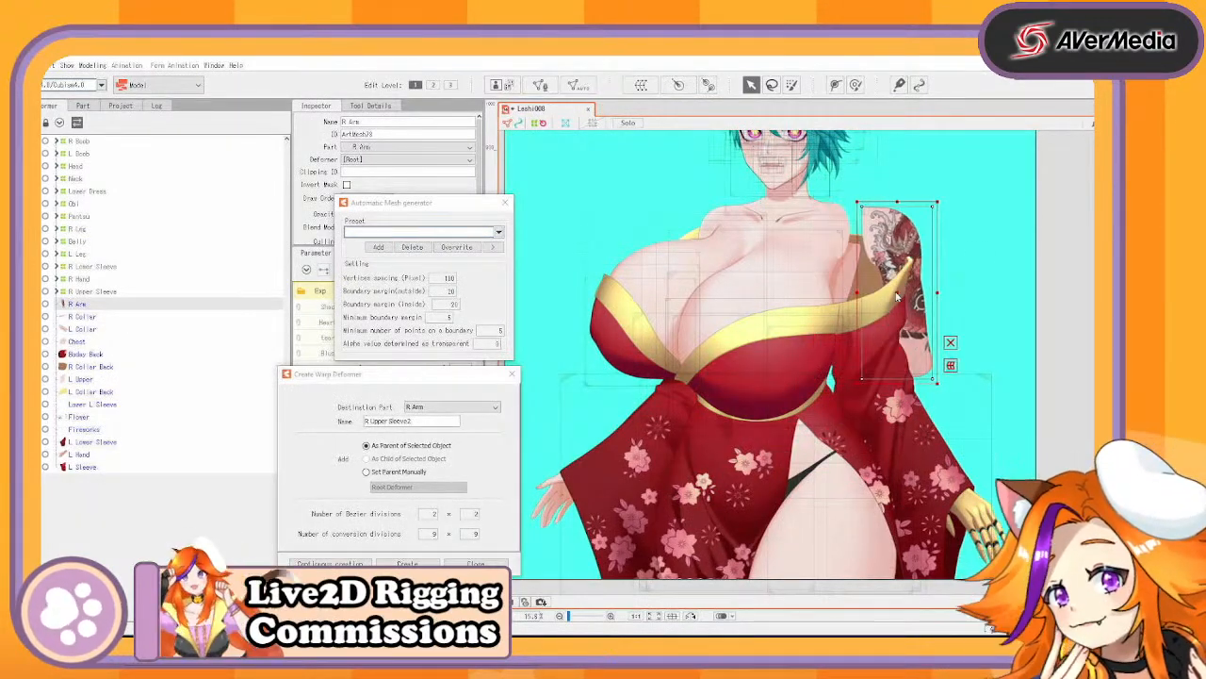
{"action": "key", "text": "ctrl+z"}
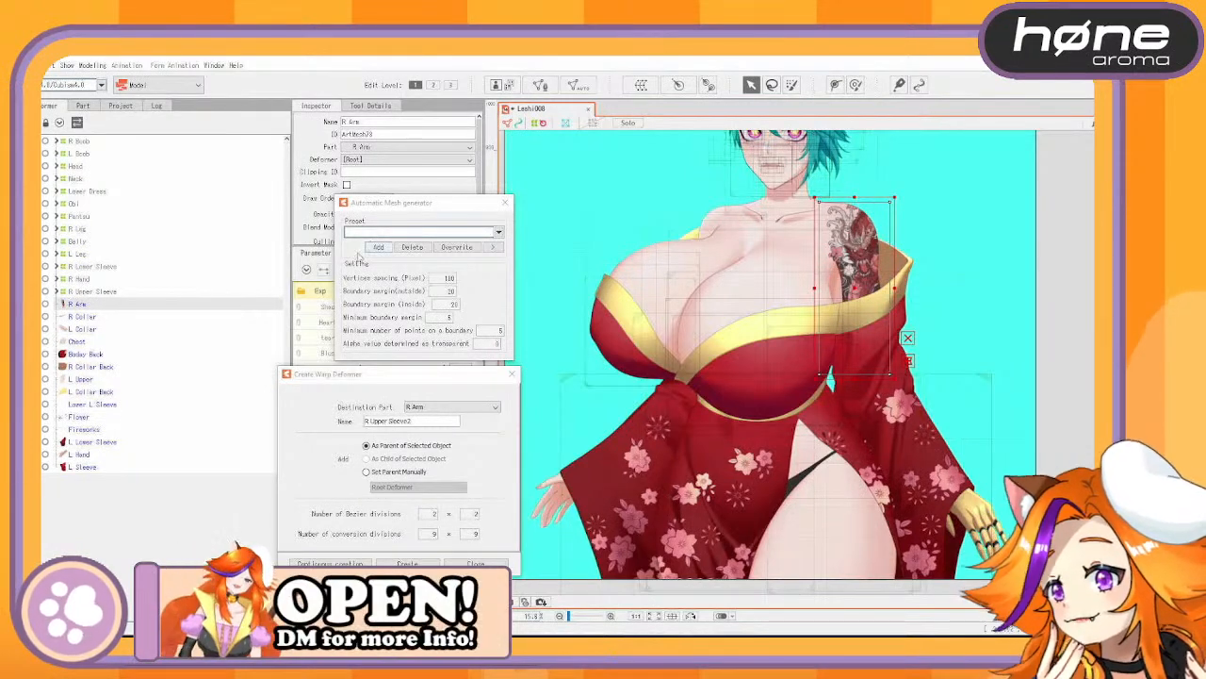
{"action": "left_click", "coordinate": [499, 231]}
{"action": "left_click", "coordinate": [405, 243]}
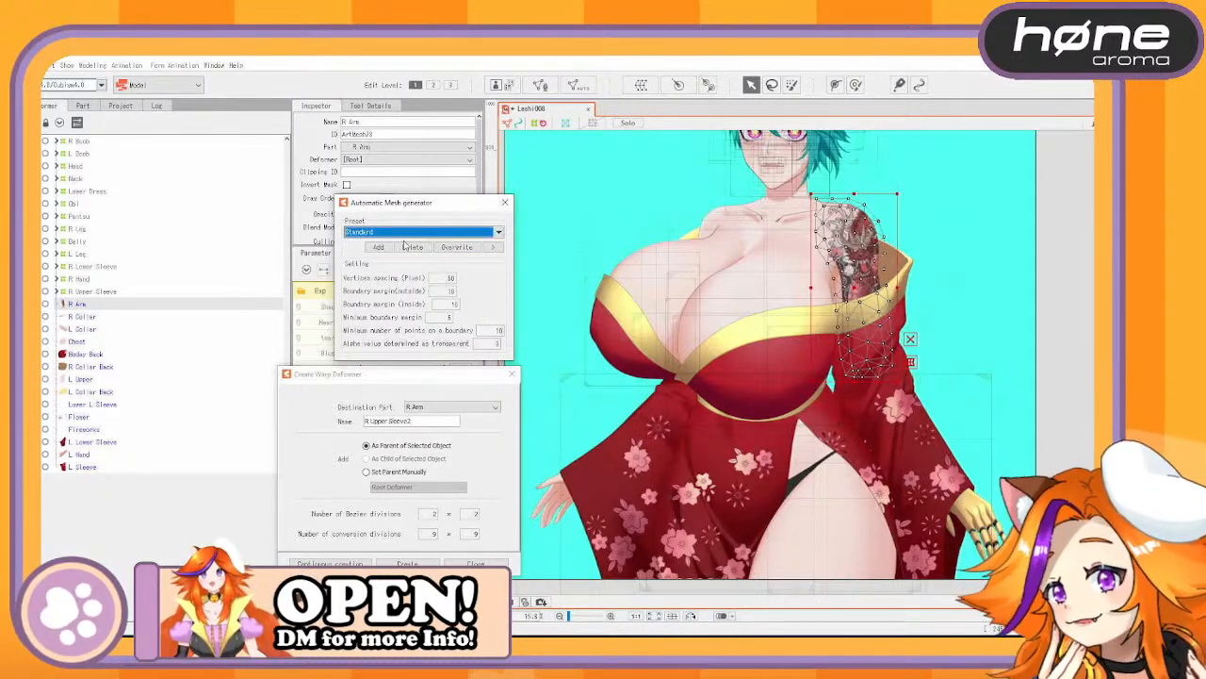
Create a warp deformer named R Arm as the parent of the R Arm part
{"action": "left_click", "coordinate": [641, 85]}
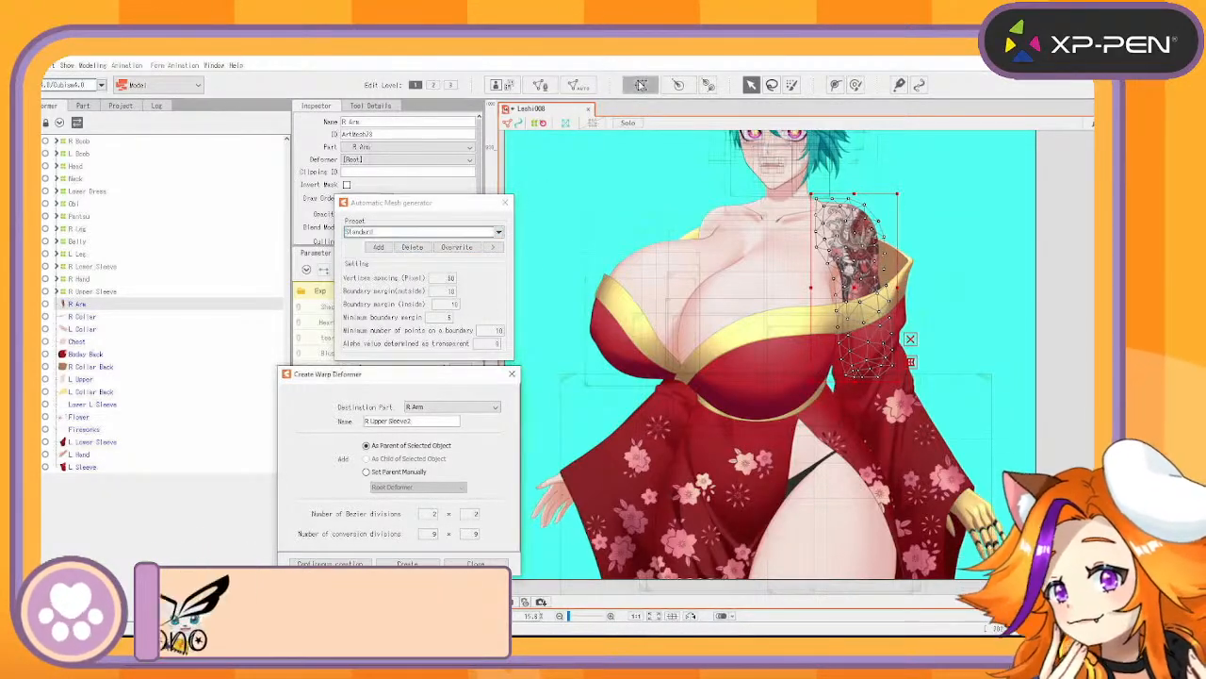
{"action": "triple_click", "coordinate": [412, 421]}
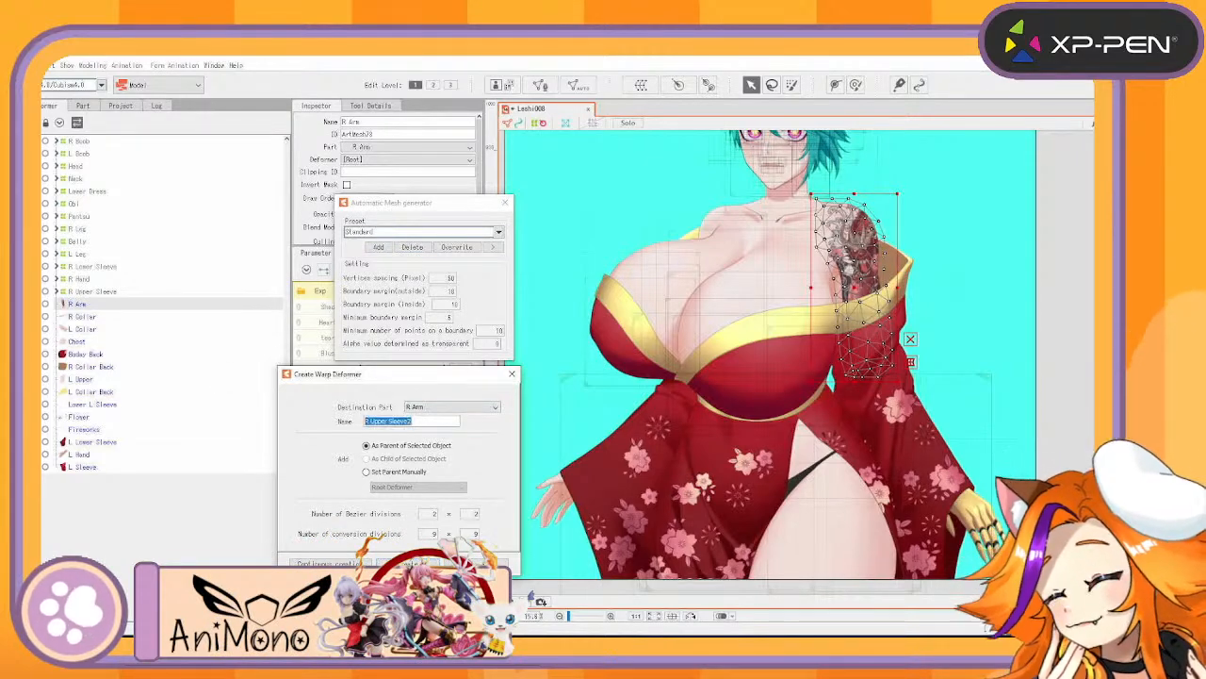
{"action": "type", "text": "R Arm"}
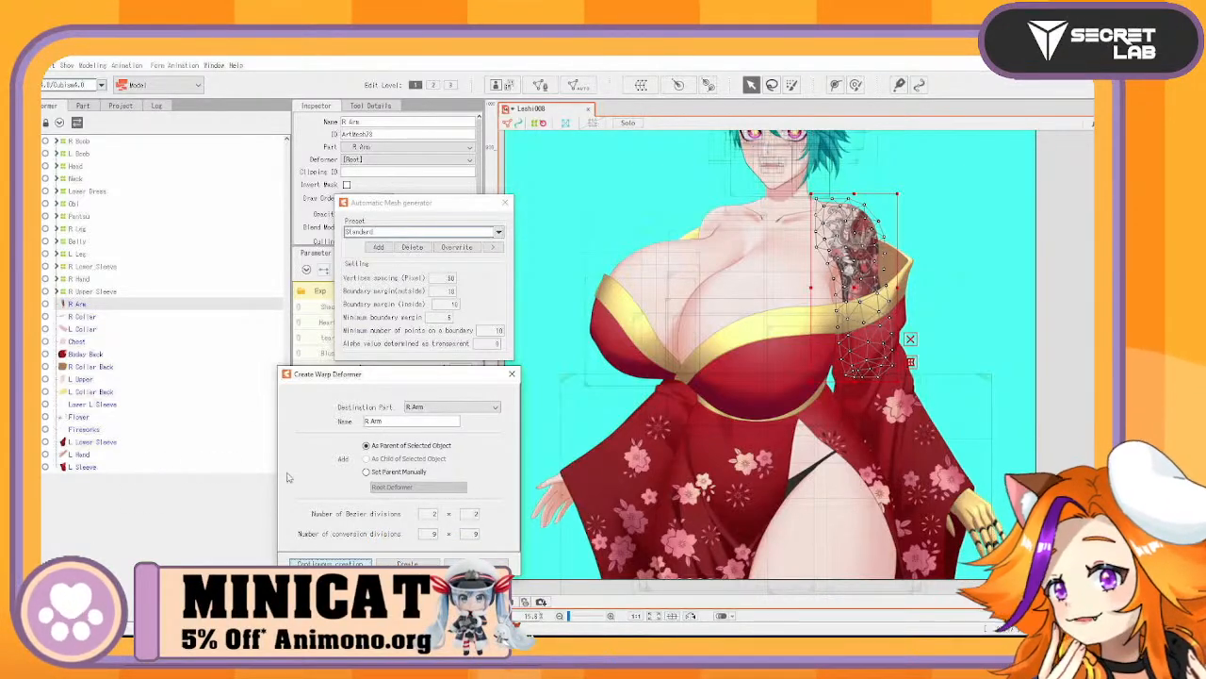
{"action": "key", "text": "Return"}
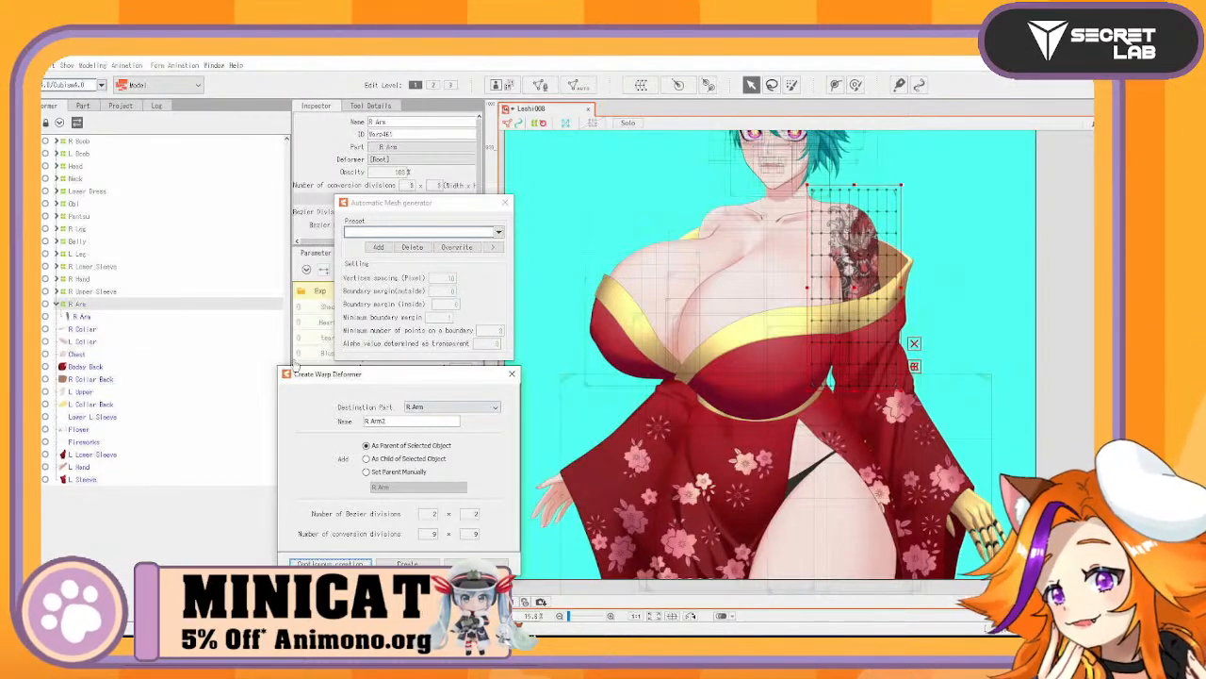
Save the model as the next numbered version, 009, and decline the editor update and the backup folder clean-up
{"action": "key", "text": "ctrl+shift+s"}
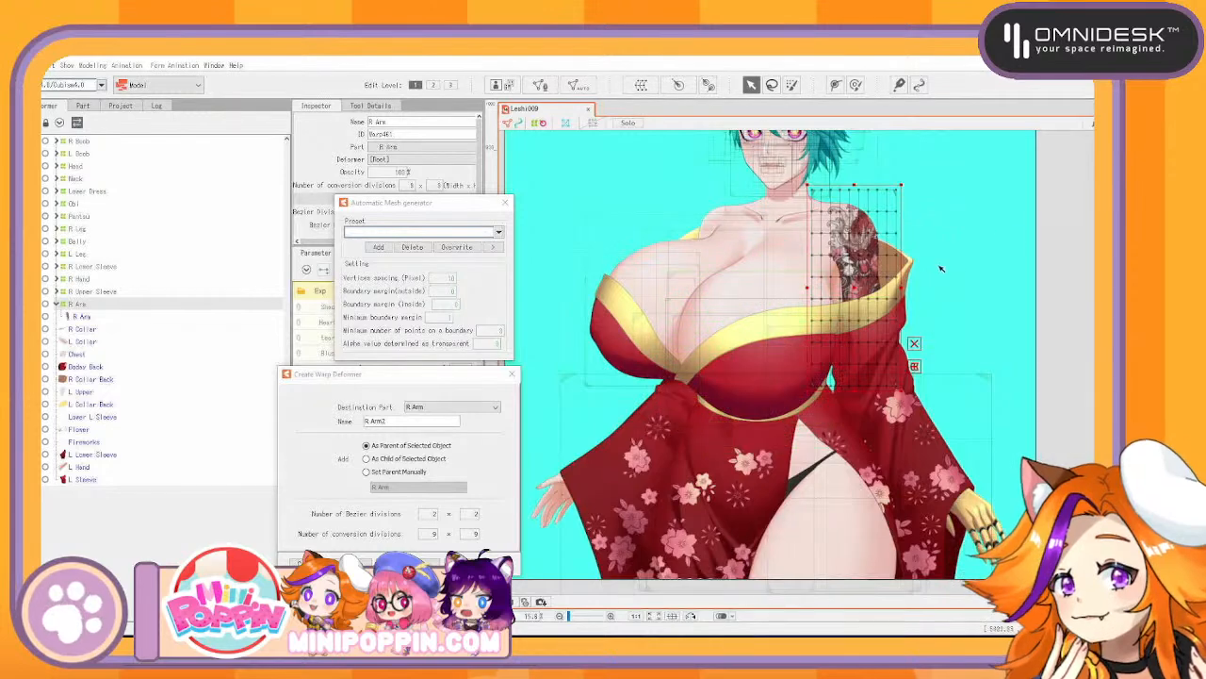
{"action": "key", "text": "super+d"}
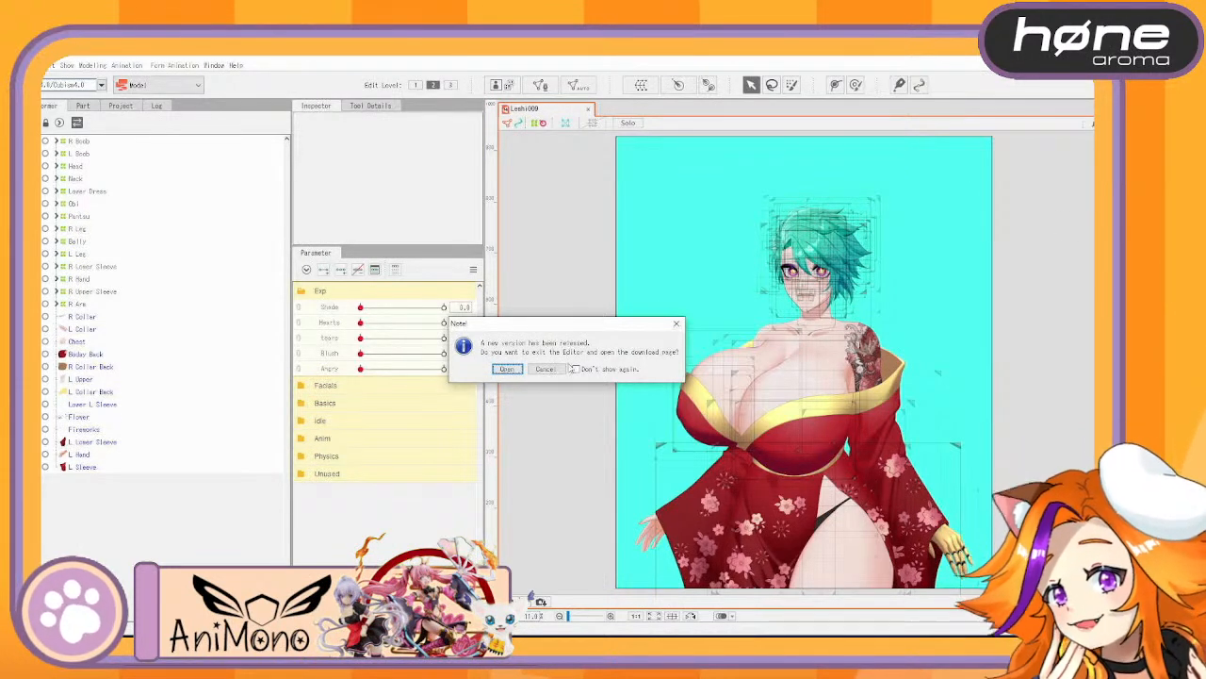
{"action": "left_click", "coordinate": [550, 371]}
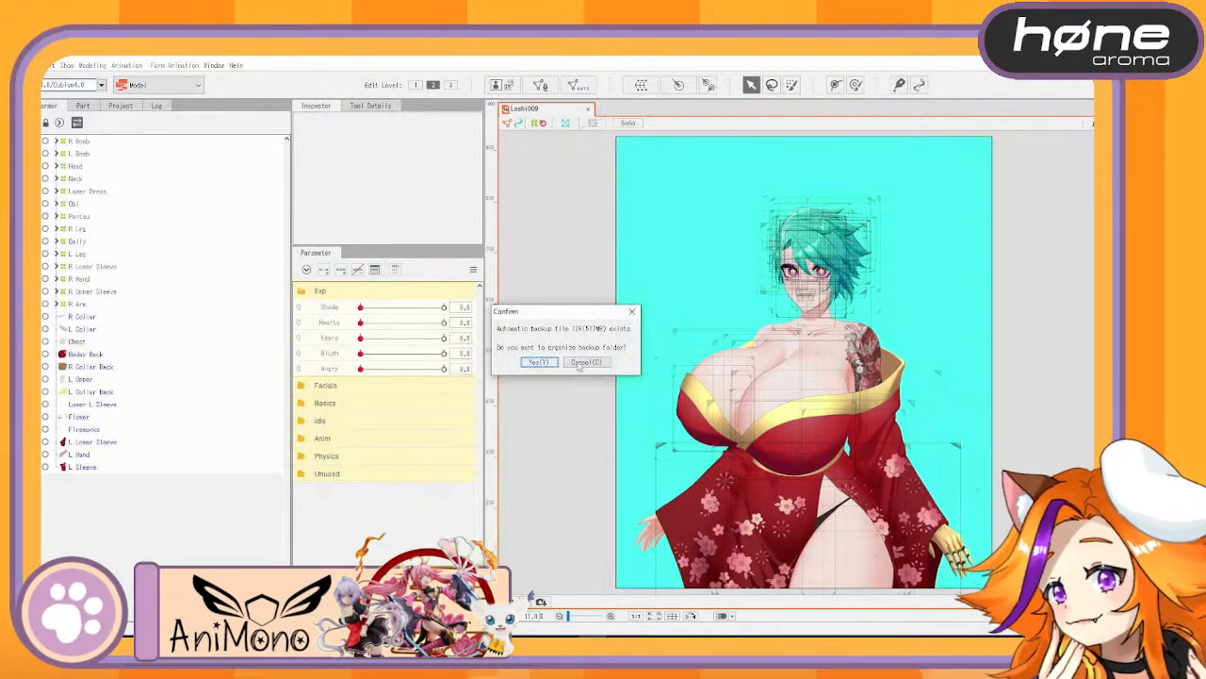
{"action": "left_click", "coordinate": [597, 366]}
Inspect the tattooed arm and the ungrouped collar and body back parts to see which area each one covers
{"action": "scroll", "coordinate": [879, 337], "scroll_direction": "up", "scroll_amount": 2}
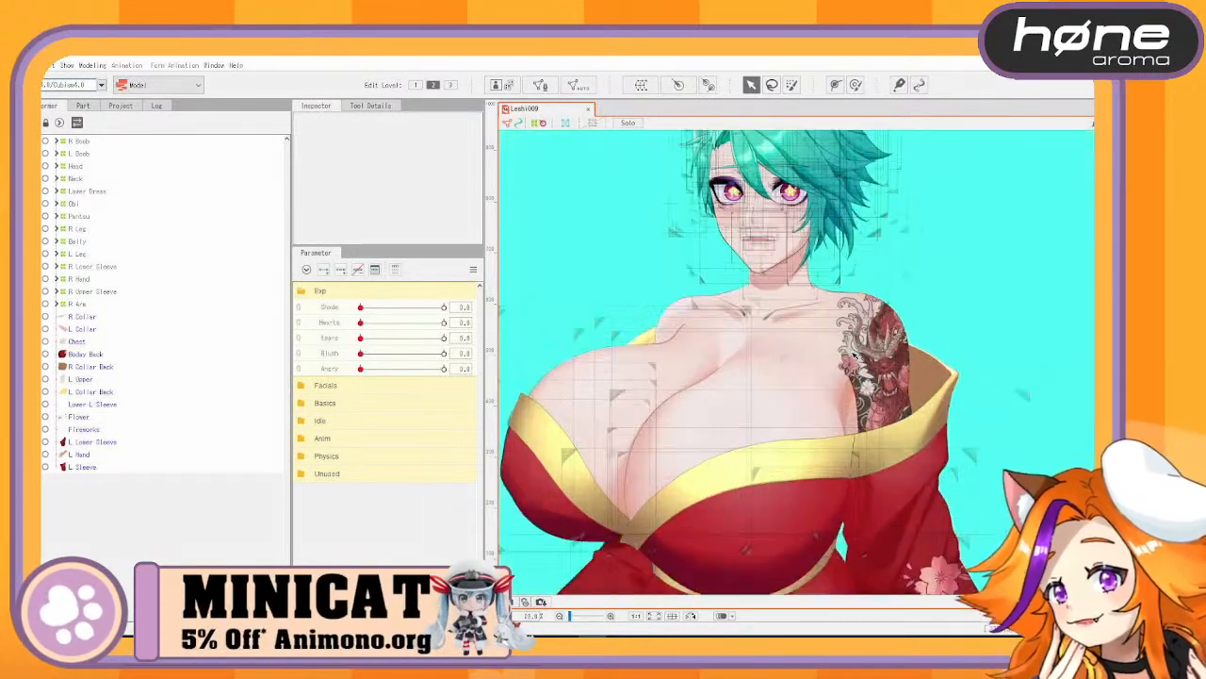
{"action": "left_click", "coordinate": [880, 334]}
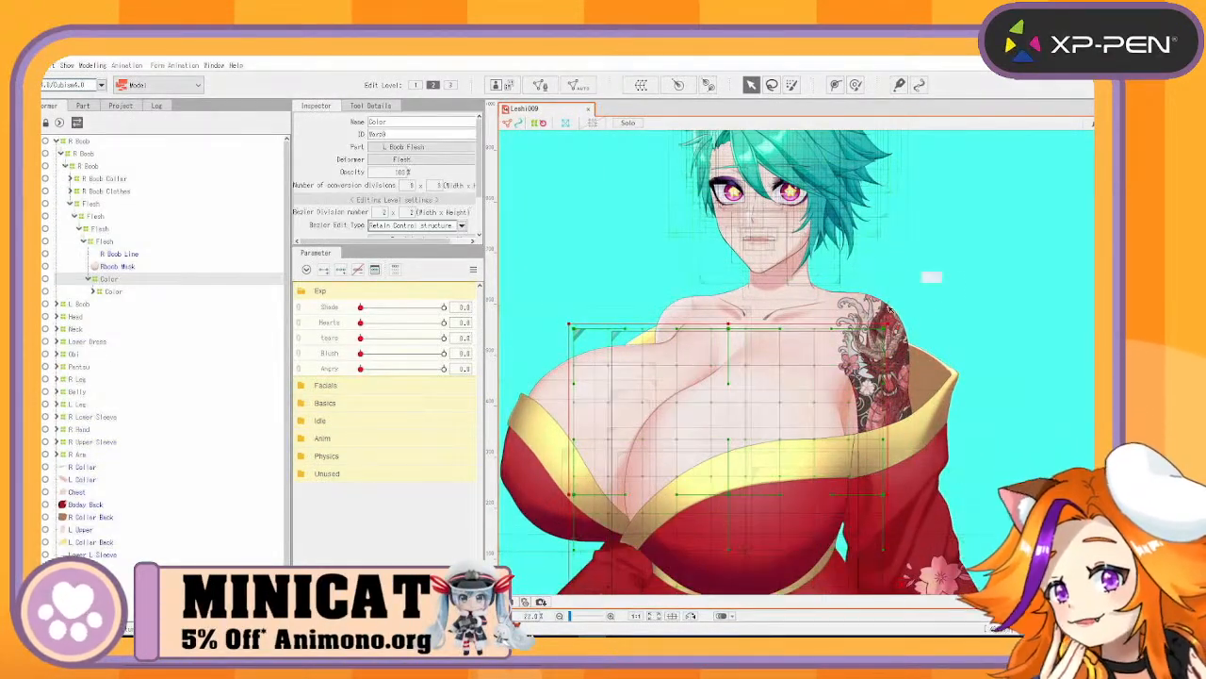
{"action": "left_click", "coordinate": [865, 304]}
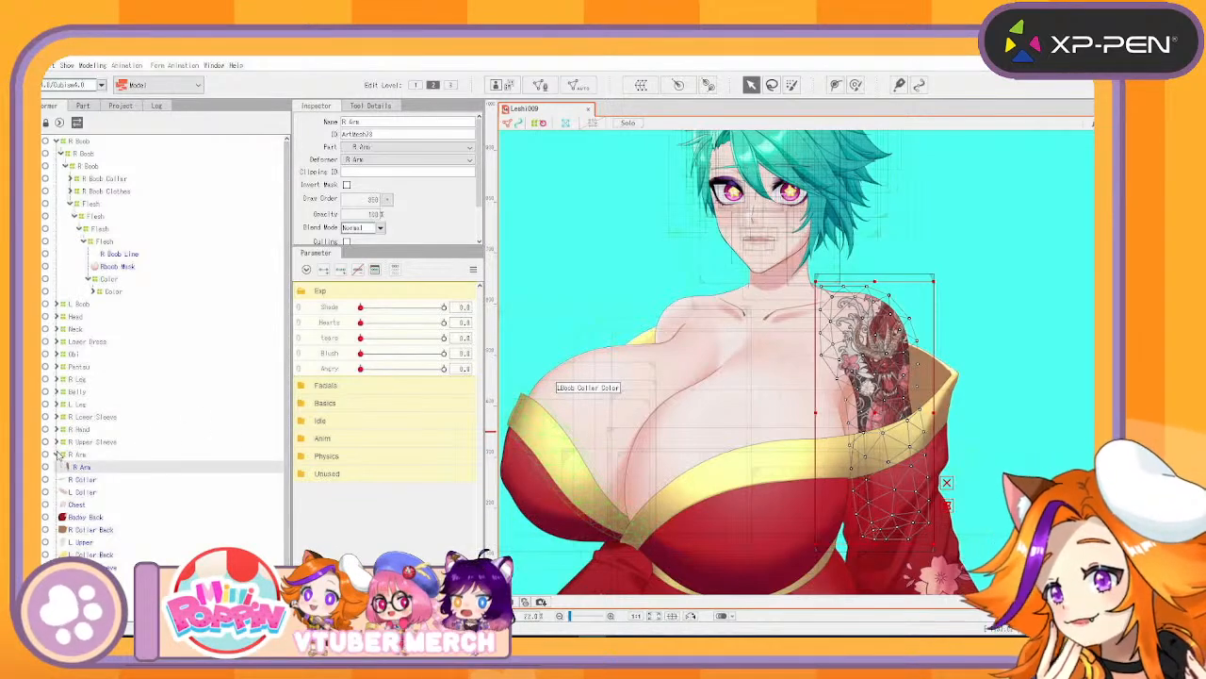
{"action": "left_click", "coordinate": [58, 455]}
{"action": "left_click", "coordinate": [83, 468]}
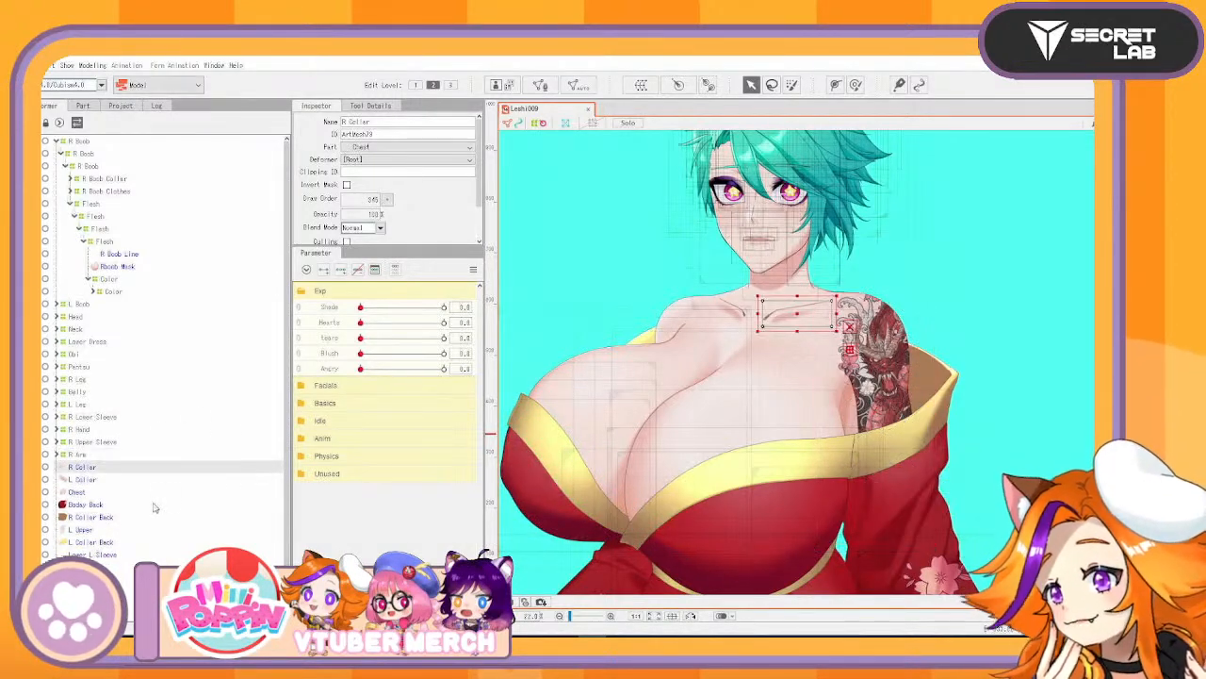
{"action": "scroll", "coordinate": [153, 502], "scroll_direction": "down", "scroll_amount": 1}
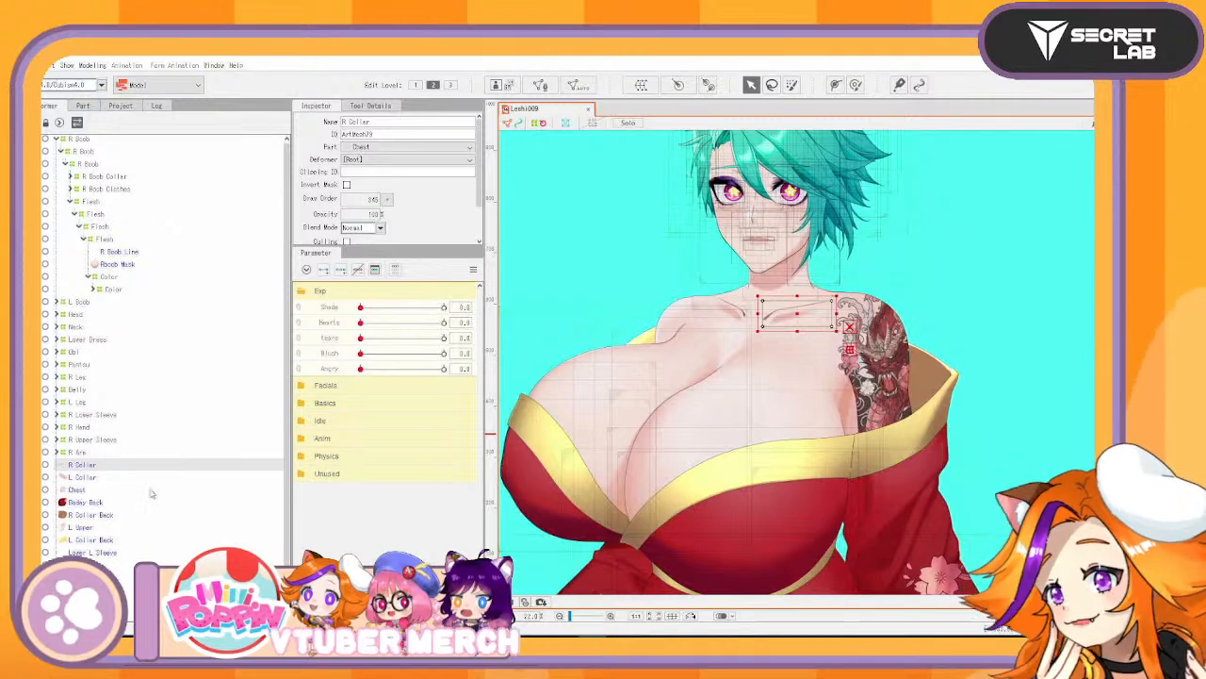
{"action": "left_click", "coordinate": [118, 502]}
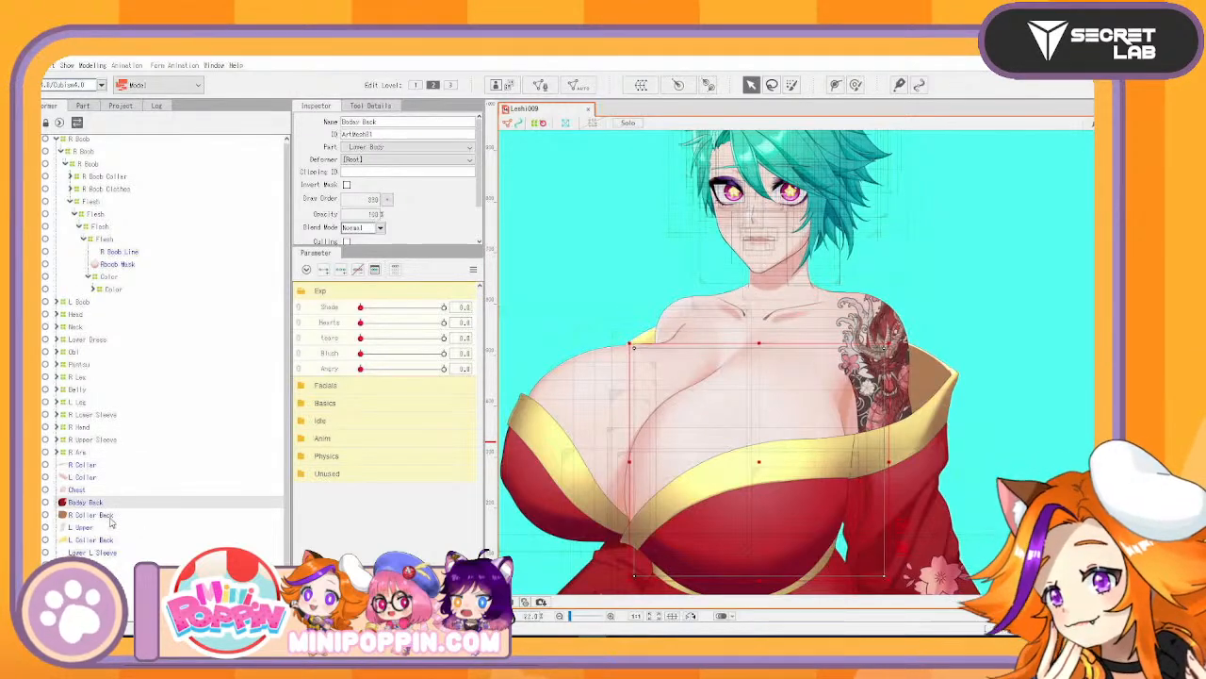
Select the R Collar Back part and generate its mesh with the Standard preset
{"action": "left_click", "coordinate": [110, 516]}
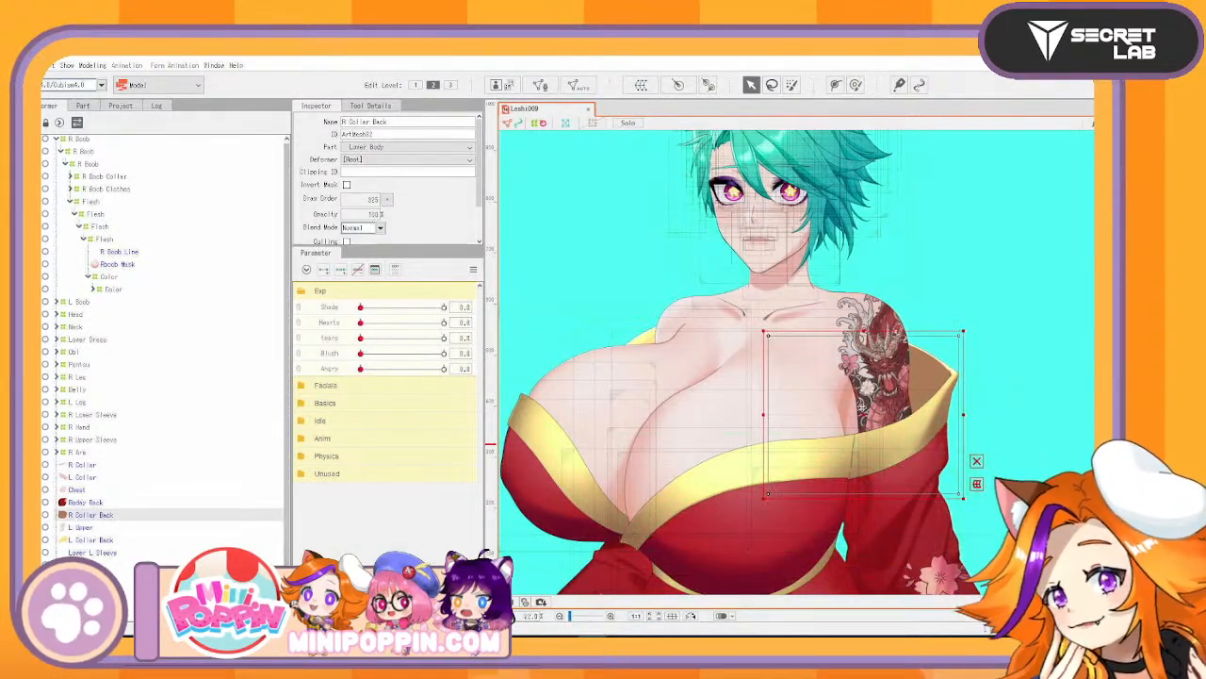
{"action": "left_click_drag", "start_coordinate": [851, 443], "coordinate": [757, 446]}
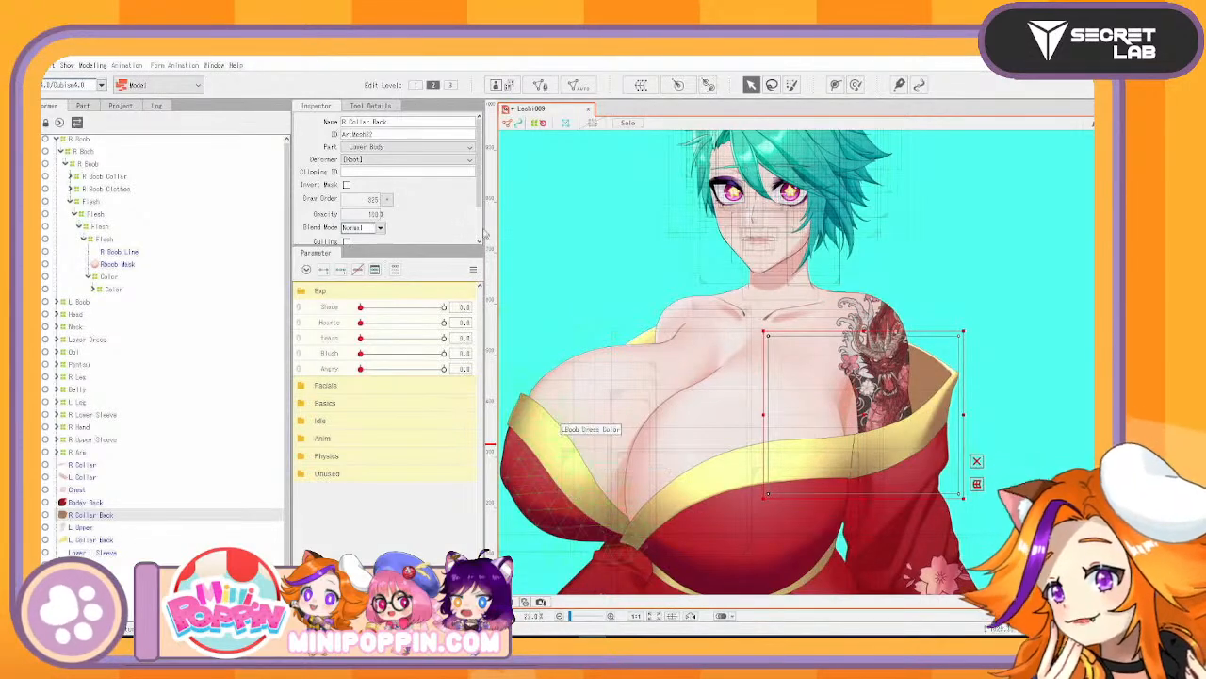
{"action": "left_click", "coordinate": [590, 87]}
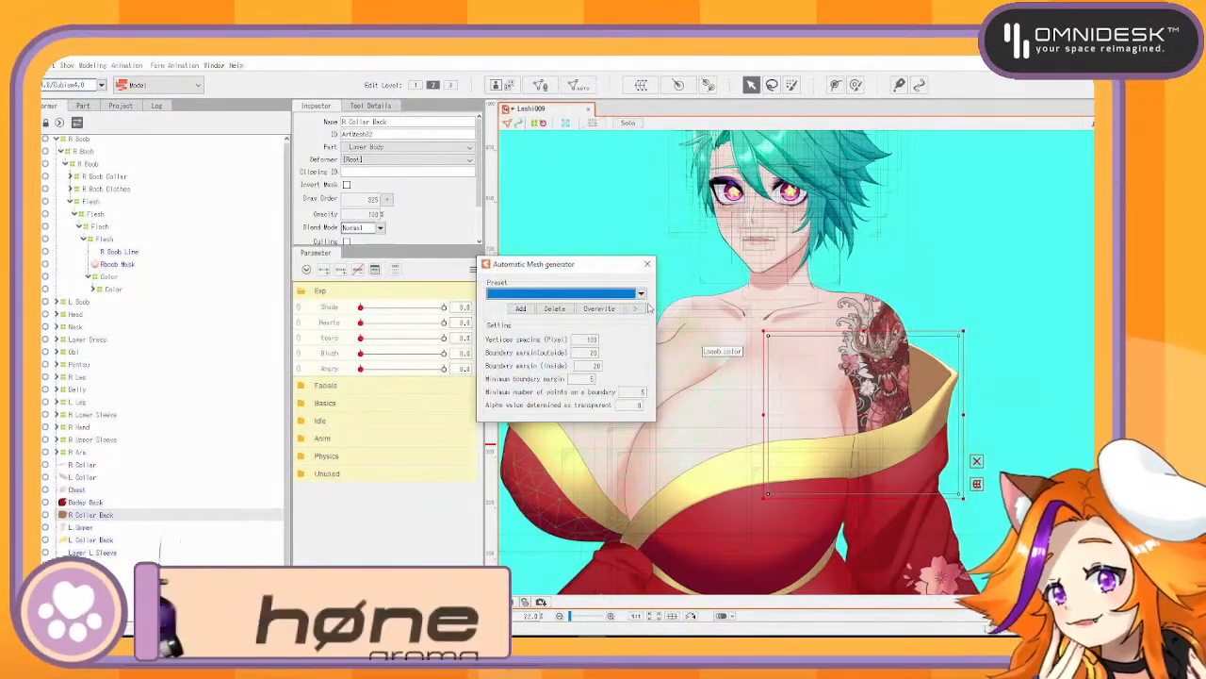
{"action": "left_click", "coordinate": [563, 293]}
{"action": "left_click", "coordinate": [502, 305]}
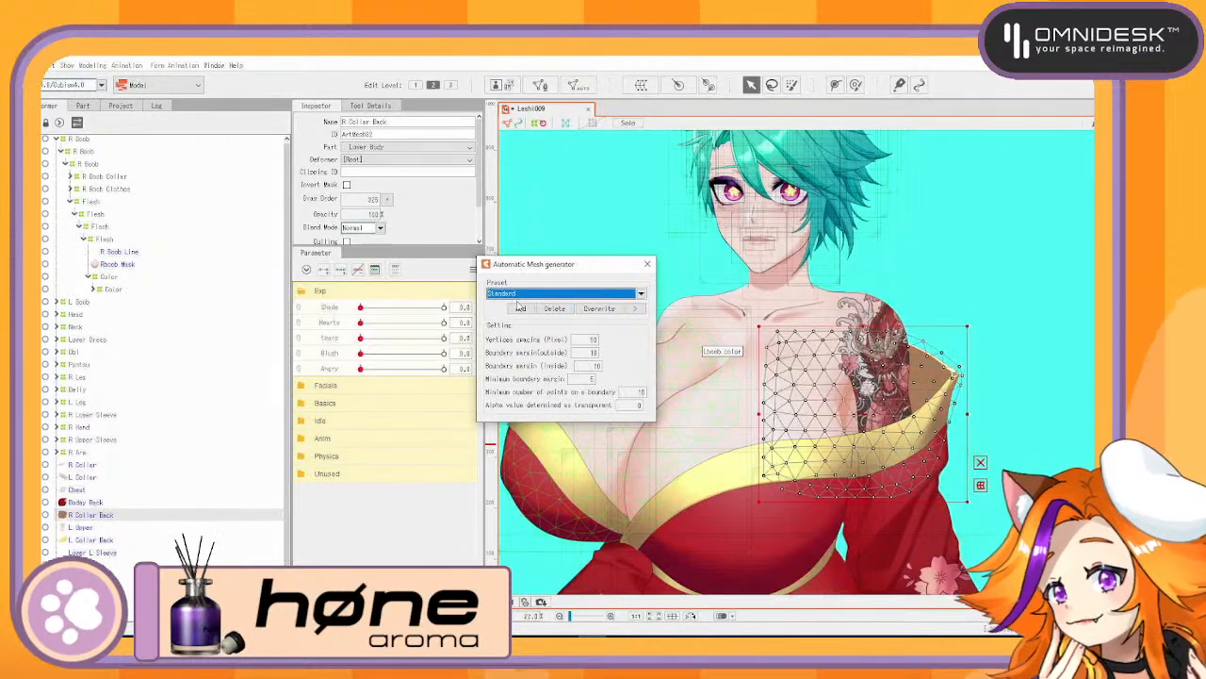
Create a warp deformer named back Collar as the parent of the R Collar Back part and collapse its group
{"action": "left_click", "coordinate": [640, 85]}
{"action": "left_click_drag", "start_coordinate": [753, 396], "coordinate": [658, 397]}
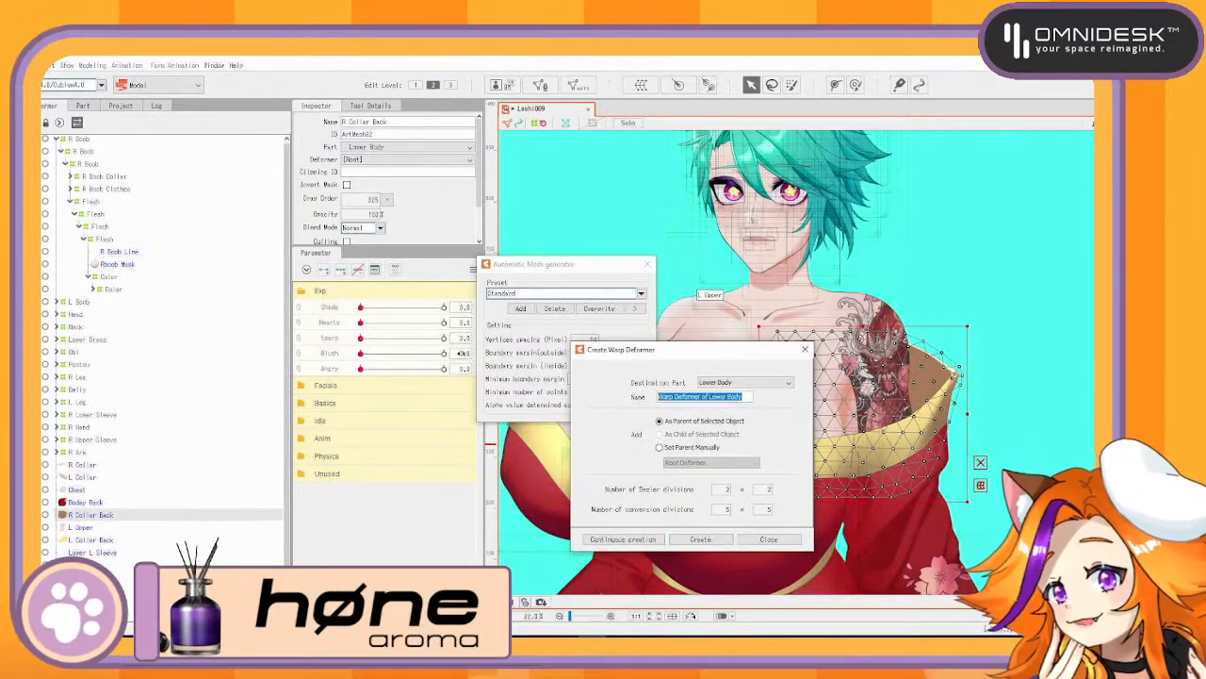
{"action": "type", "text": "back C"}
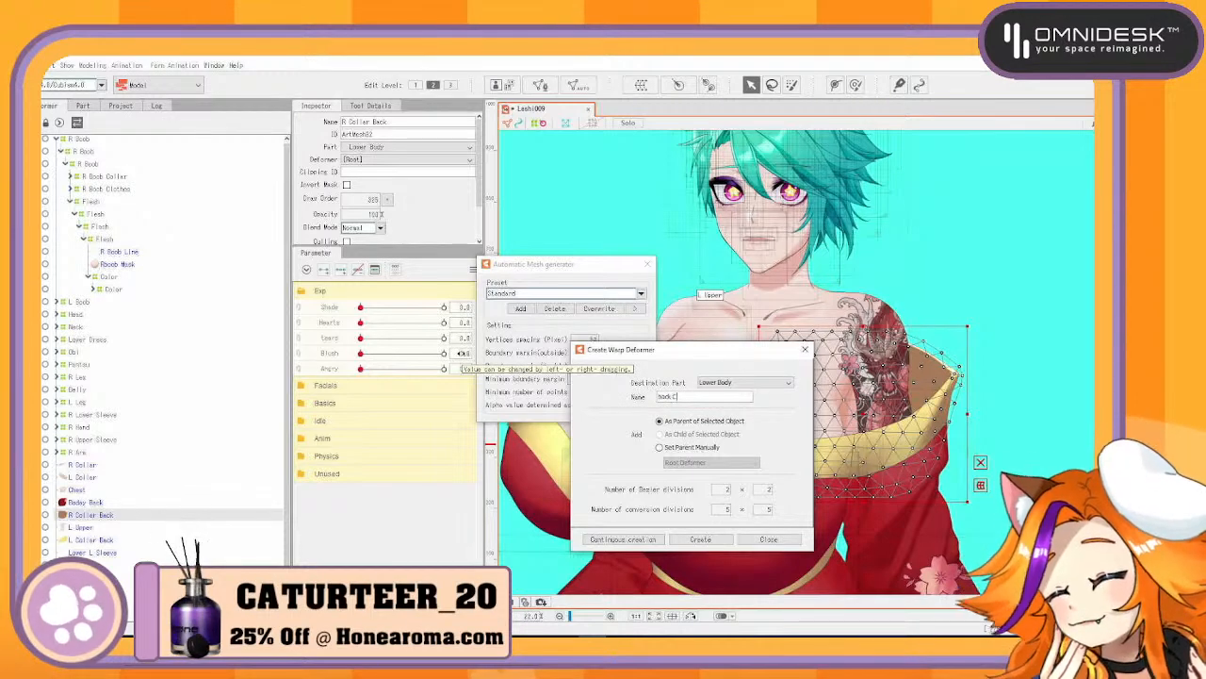
{"action": "type", "text": "ollar"}
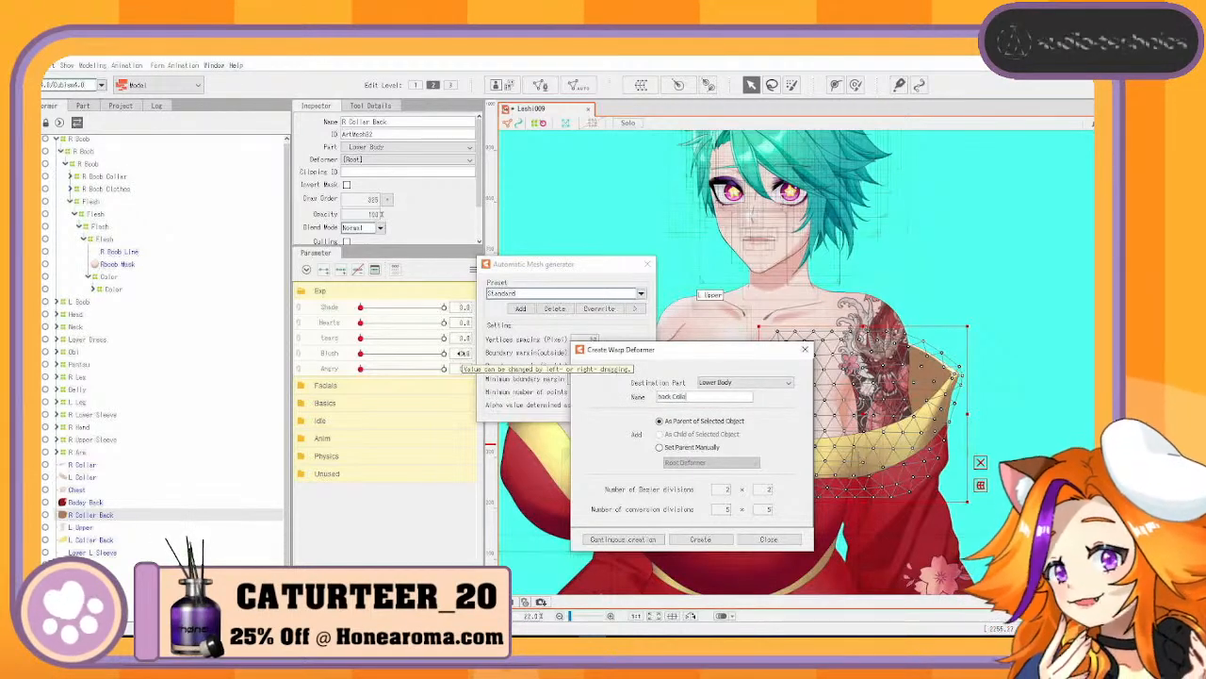
{"action": "left_click", "coordinate": [622, 539]}
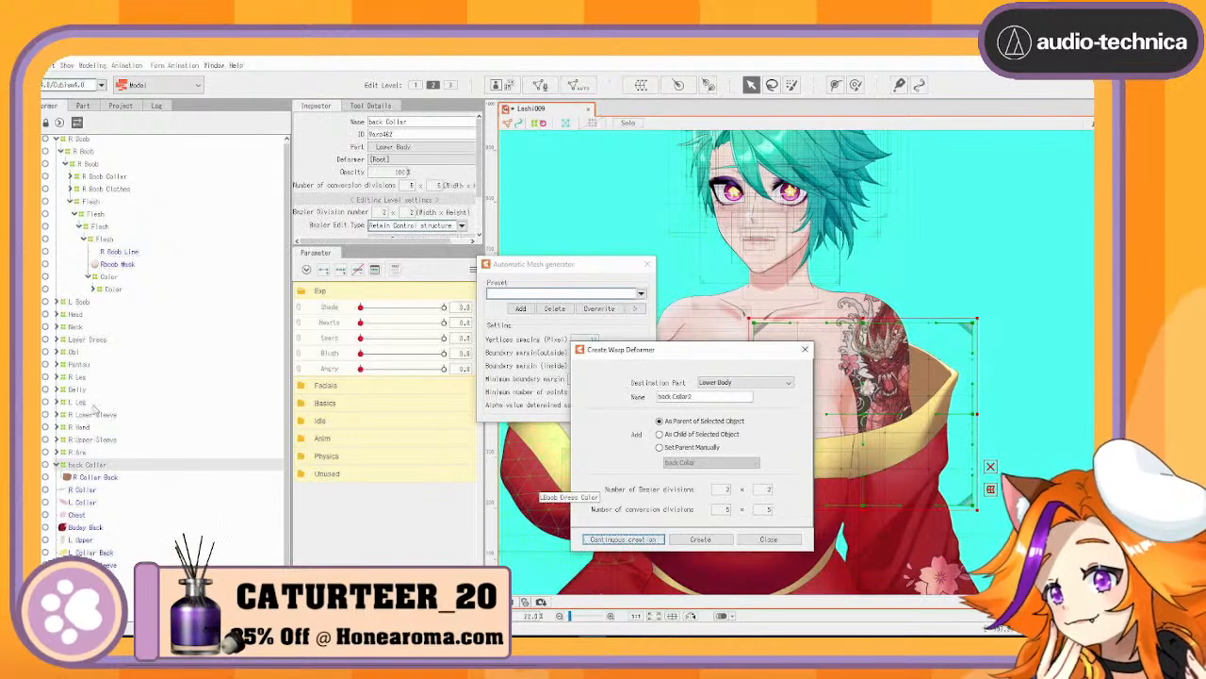
{"action": "left_click", "coordinate": [58, 466]}
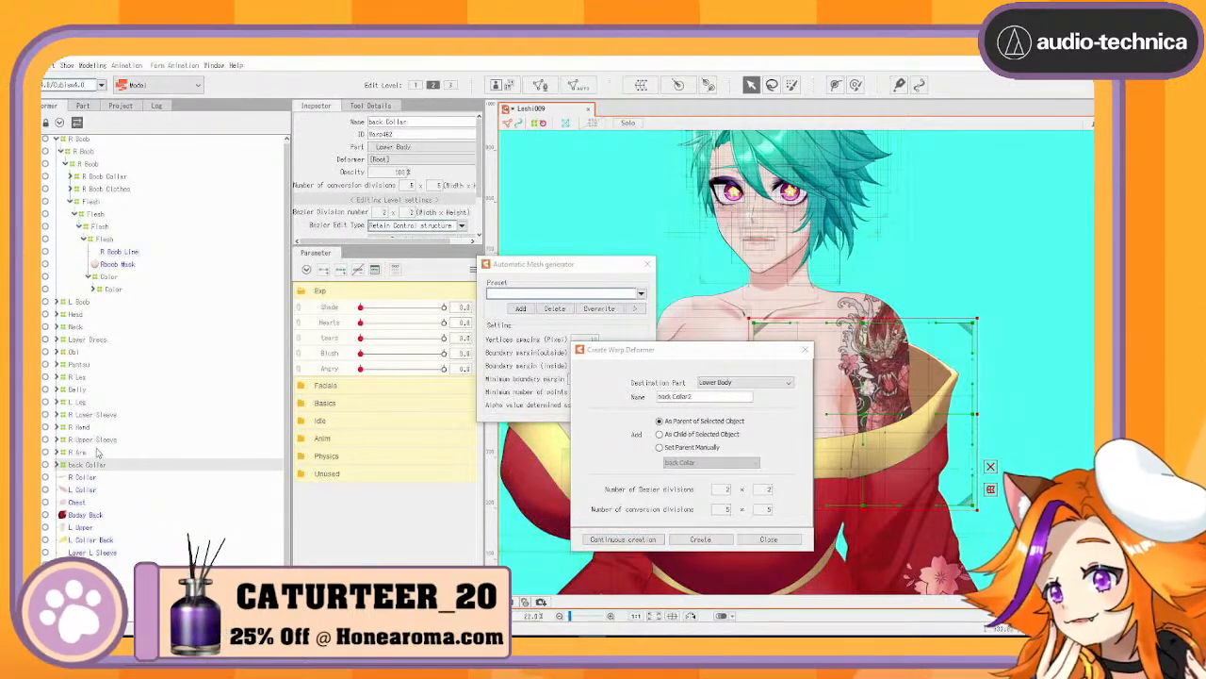
Move the back Collar deformer into the R Upper Sleeve deformer group
{"action": "left_click", "coordinate": [85, 440]}
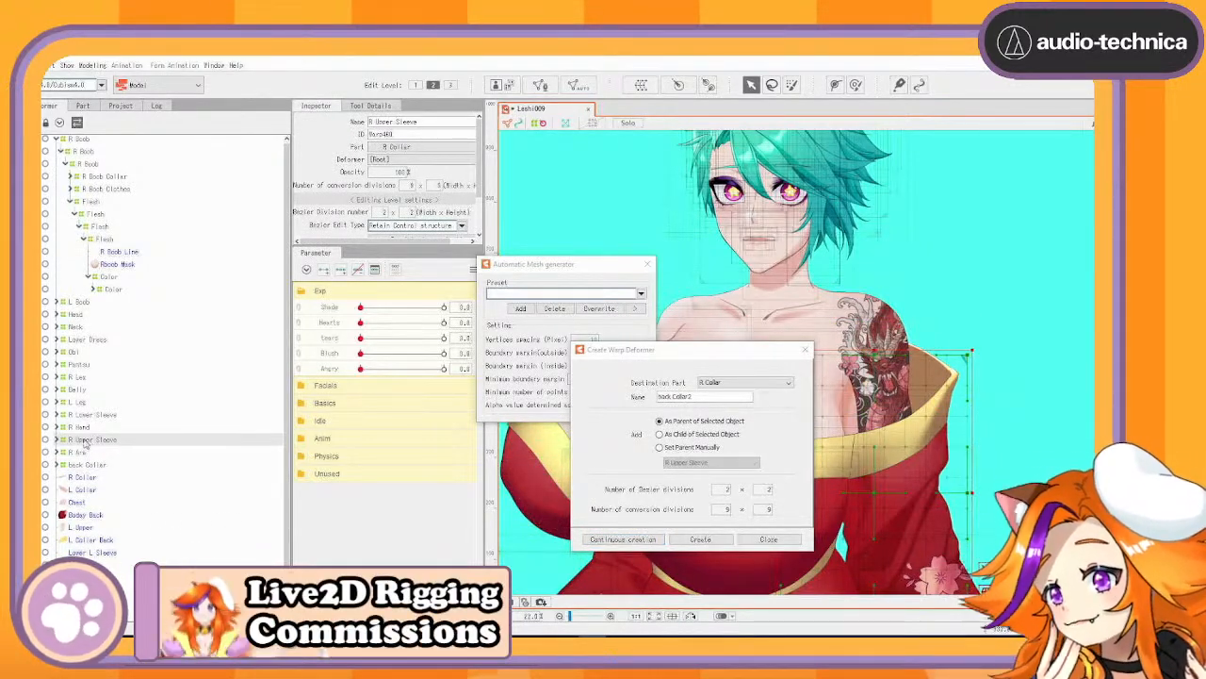
{"action": "left_click", "coordinate": [59, 441]}
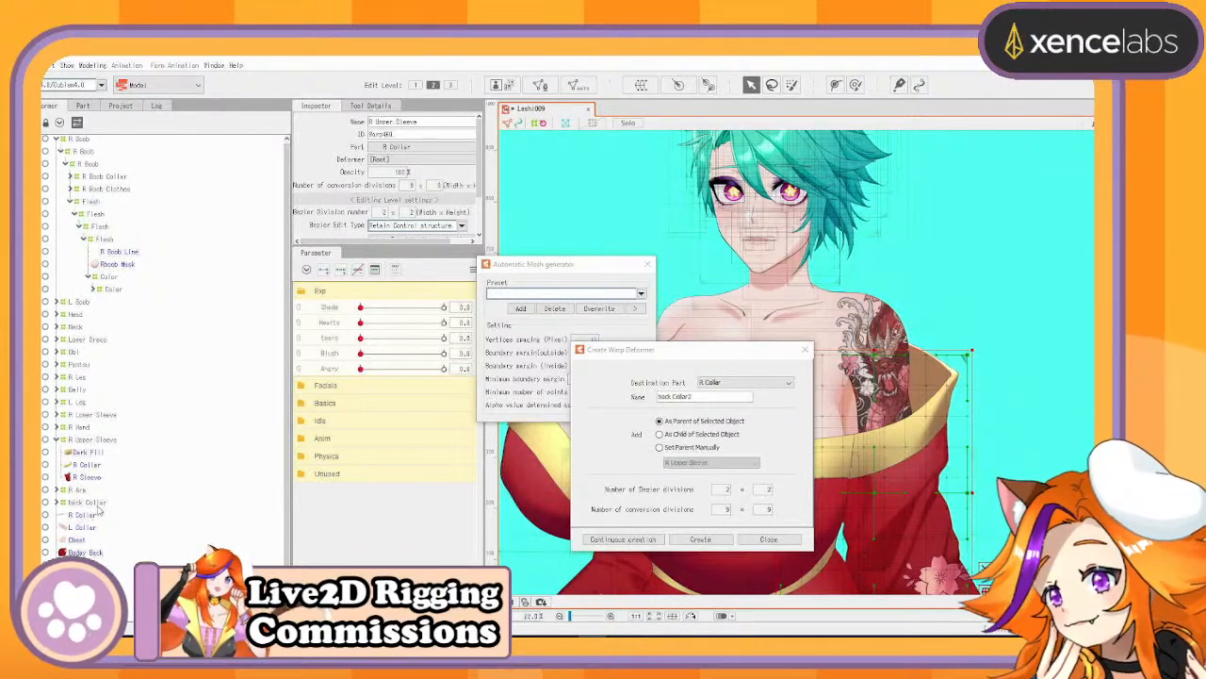
{"action": "left_click", "coordinate": [98, 502]}
{"action": "left_click_drag", "start_coordinate": [98, 503], "coordinate": [100, 498]}
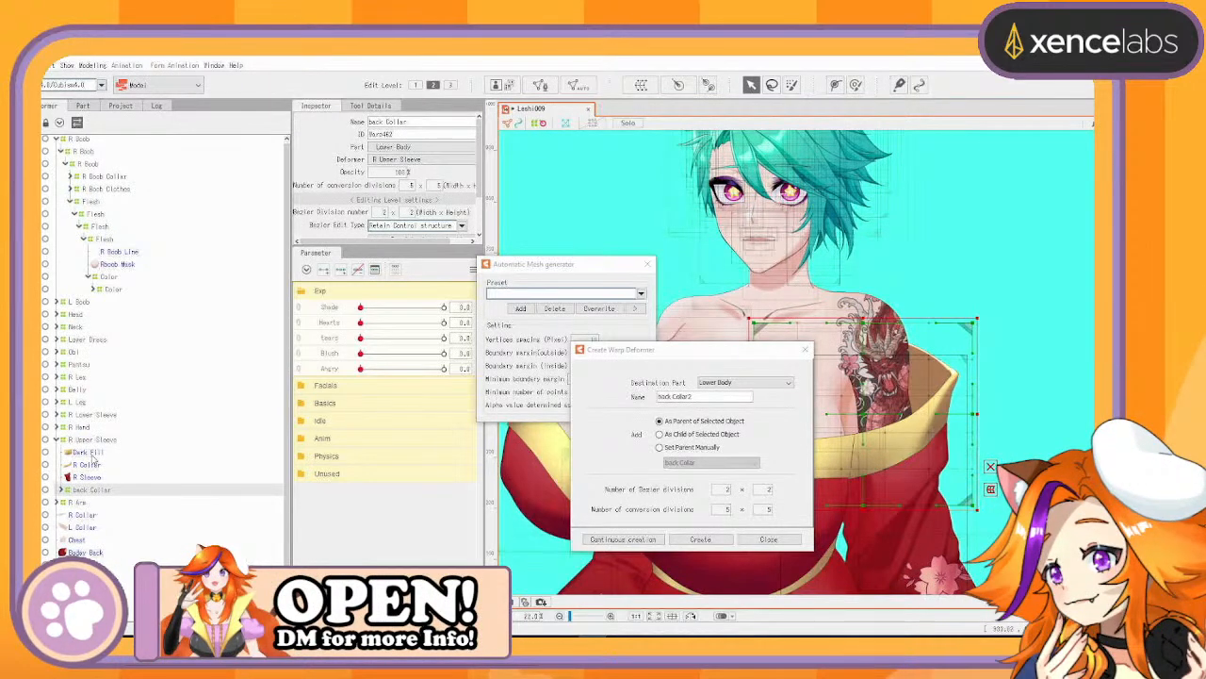
Wrap everything inside R Upper Sleeve in a new warp deformer also named R Upper Sleeve, and delete the old outer one
{"action": "left_click", "coordinate": [93, 455], "text": "shift"}
{"action": "left_click", "coordinate": [693, 397]}
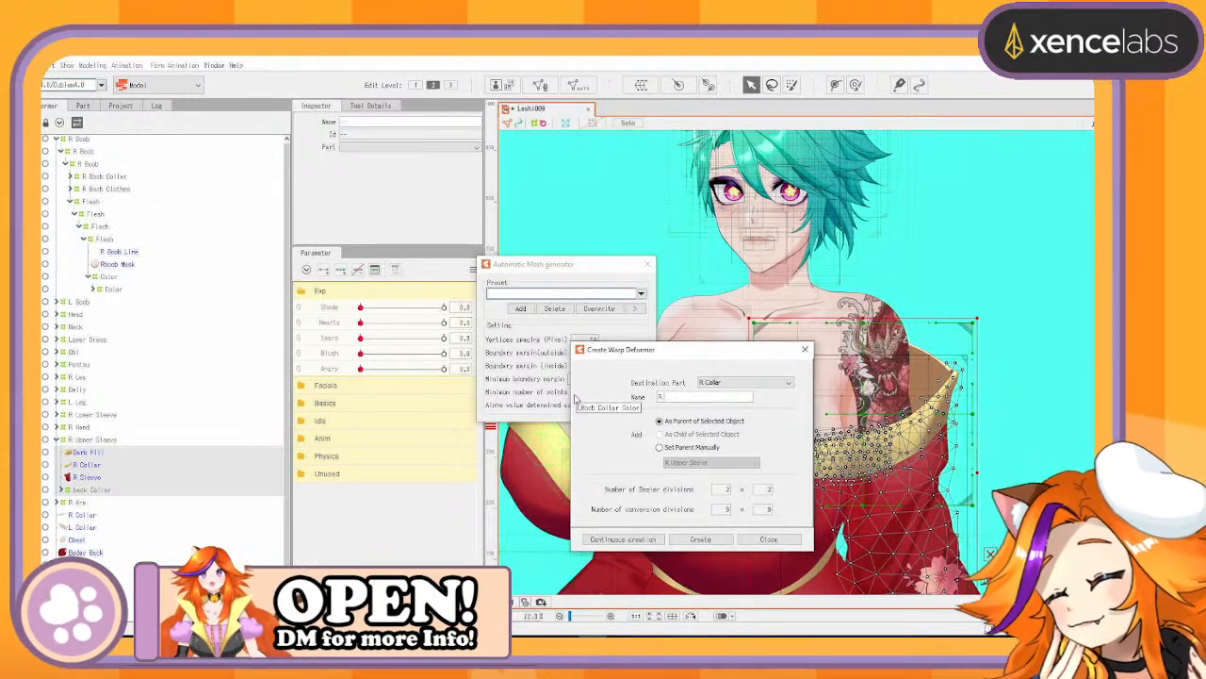
{"action": "type", "text": "R U"}
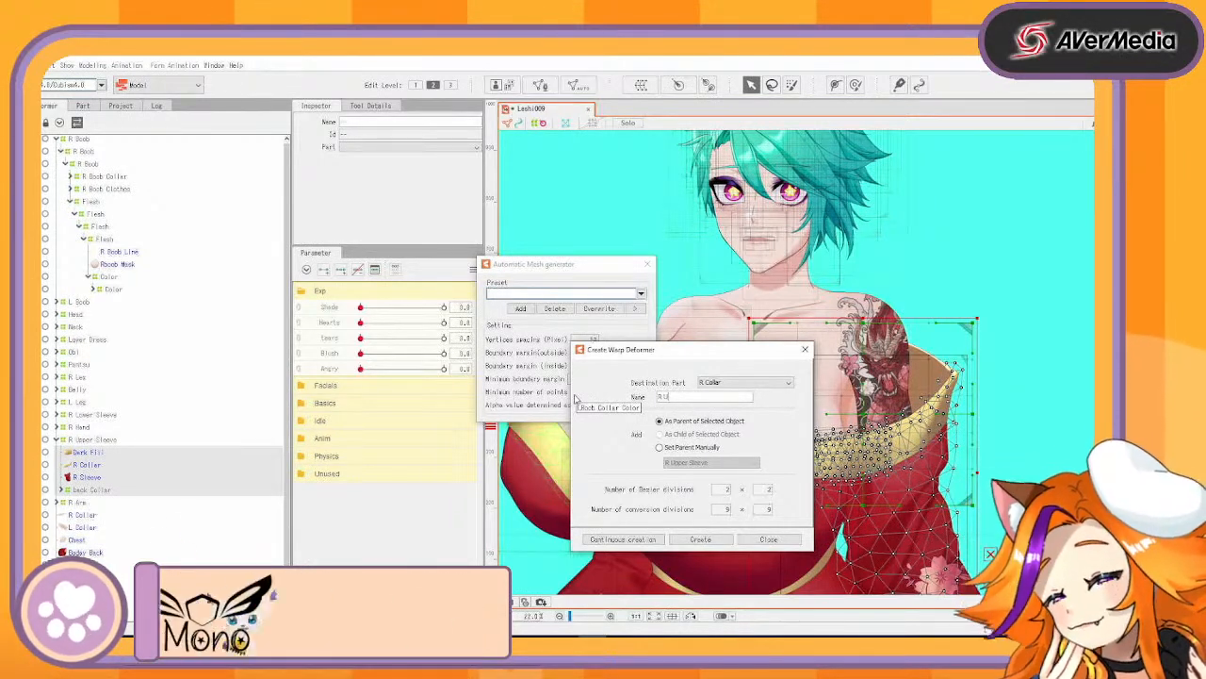
{"action": "type", "text": "pper S"}
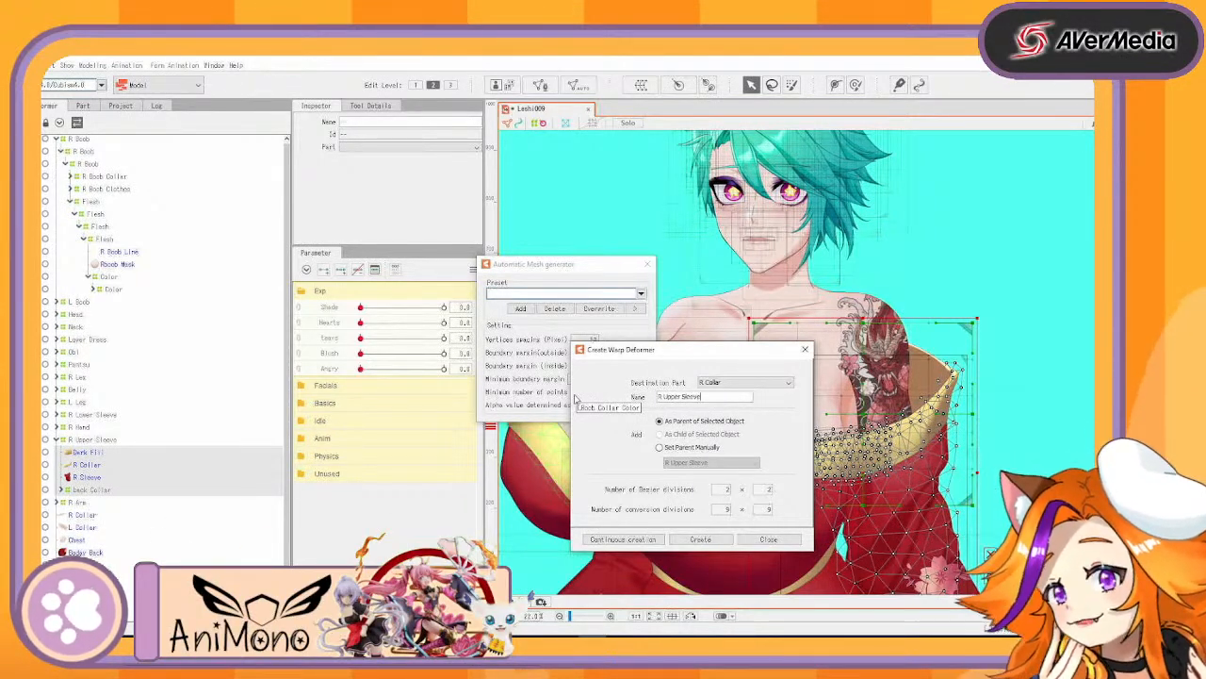
{"action": "type", "text": "leeve"}
{"action": "left_click", "coordinate": [655, 539]}
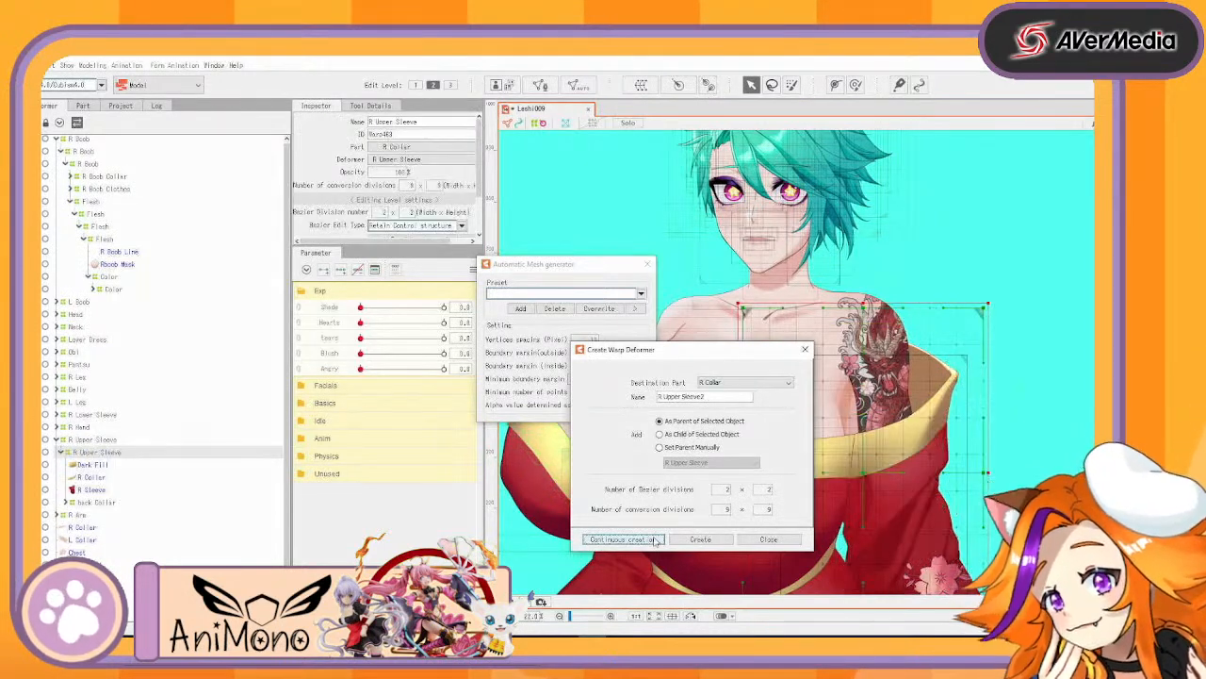
{"action": "left_click", "coordinate": [117, 440]}
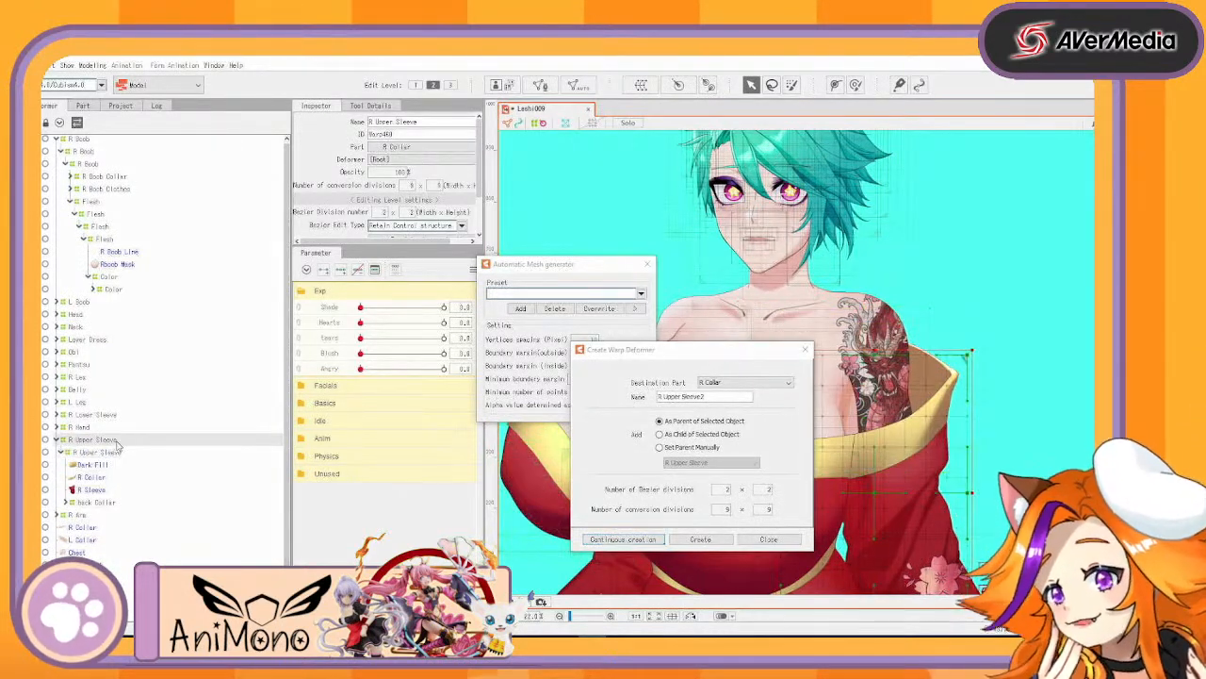
{"action": "key", "text": "Delete"}
Group the Dark Fill and R Collar parts under a warp deformer named Collar and collapse the R Upper Sleeve group
{"action": "left_click", "coordinate": [90, 453]}
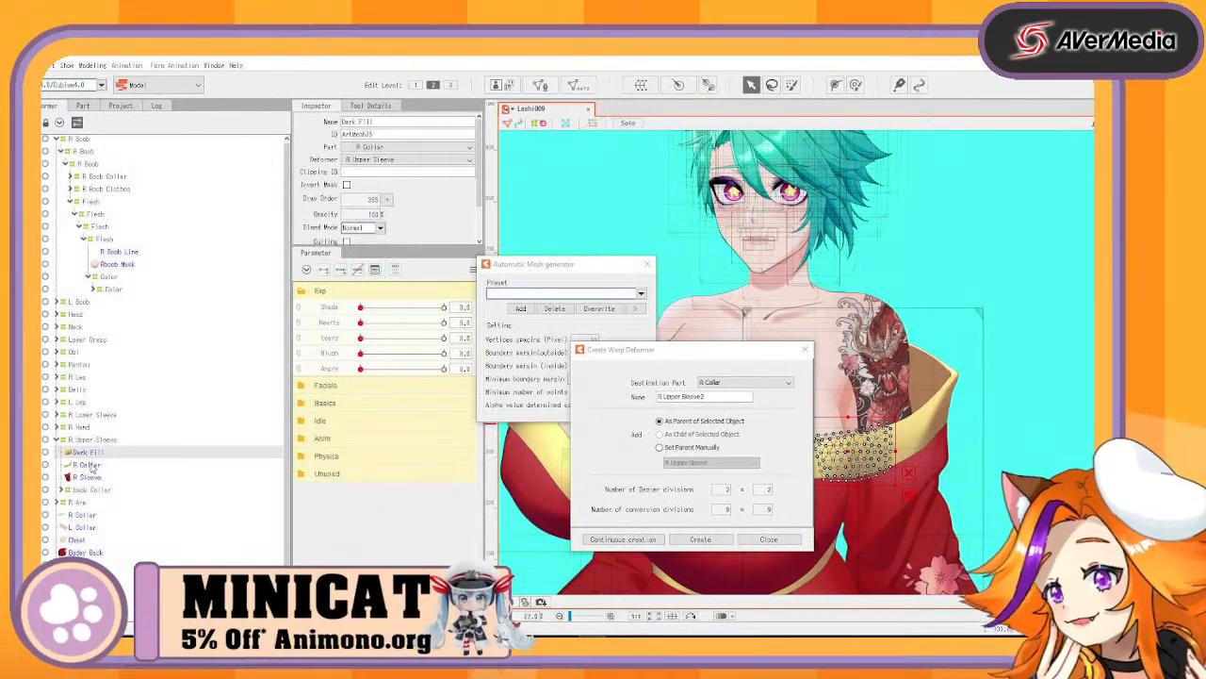
{"action": "left_click", "coordinate": [93, 466], "text": "ctrl"}
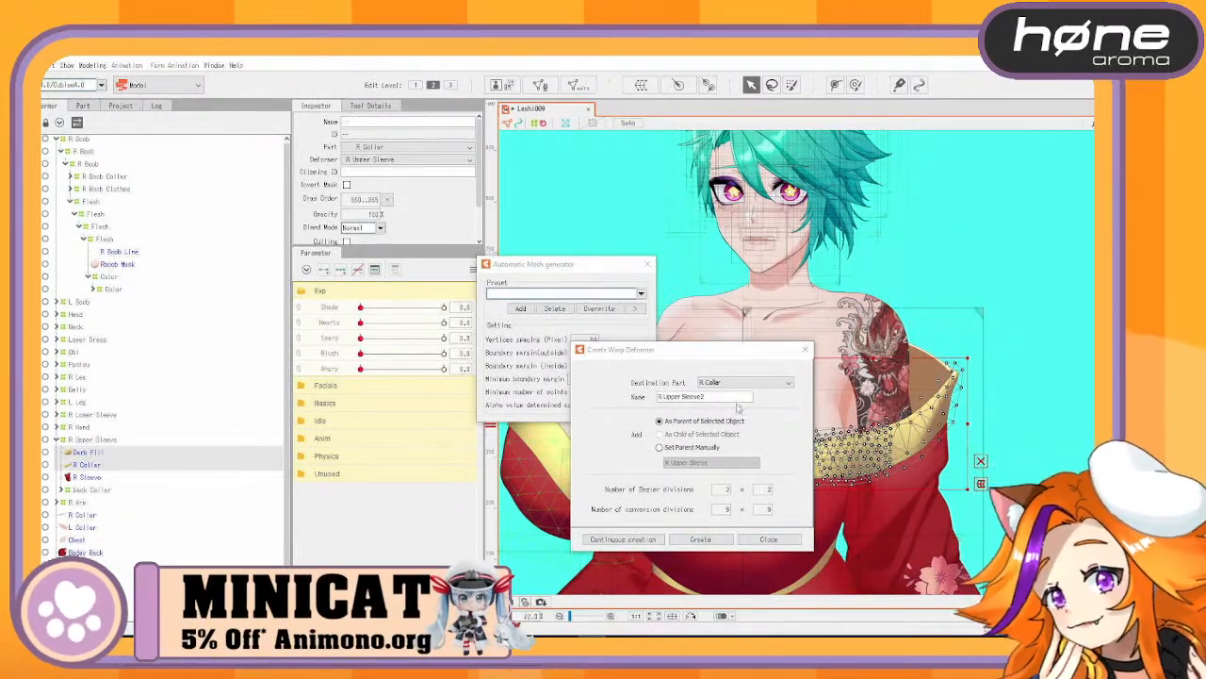
{"action": "left_click", "coordinate": [578, 378]}
{"action": "type", "text": "Collar"}
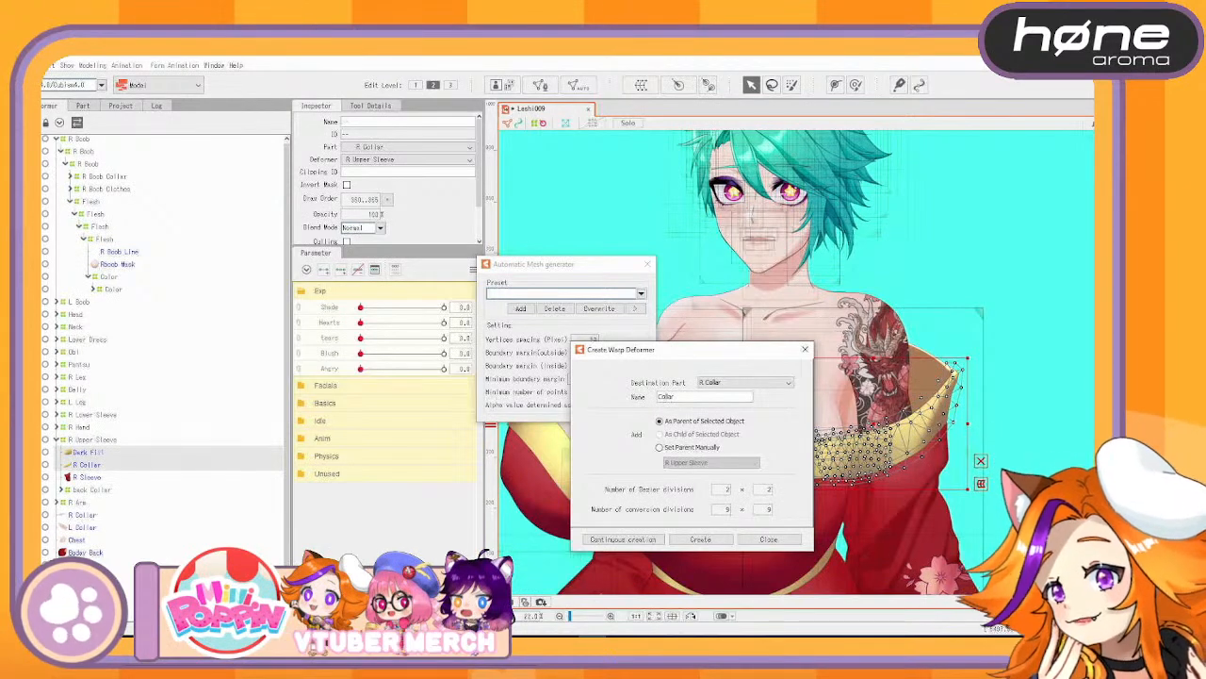
{"action": "left_click", "coordinate": [656, 539]}
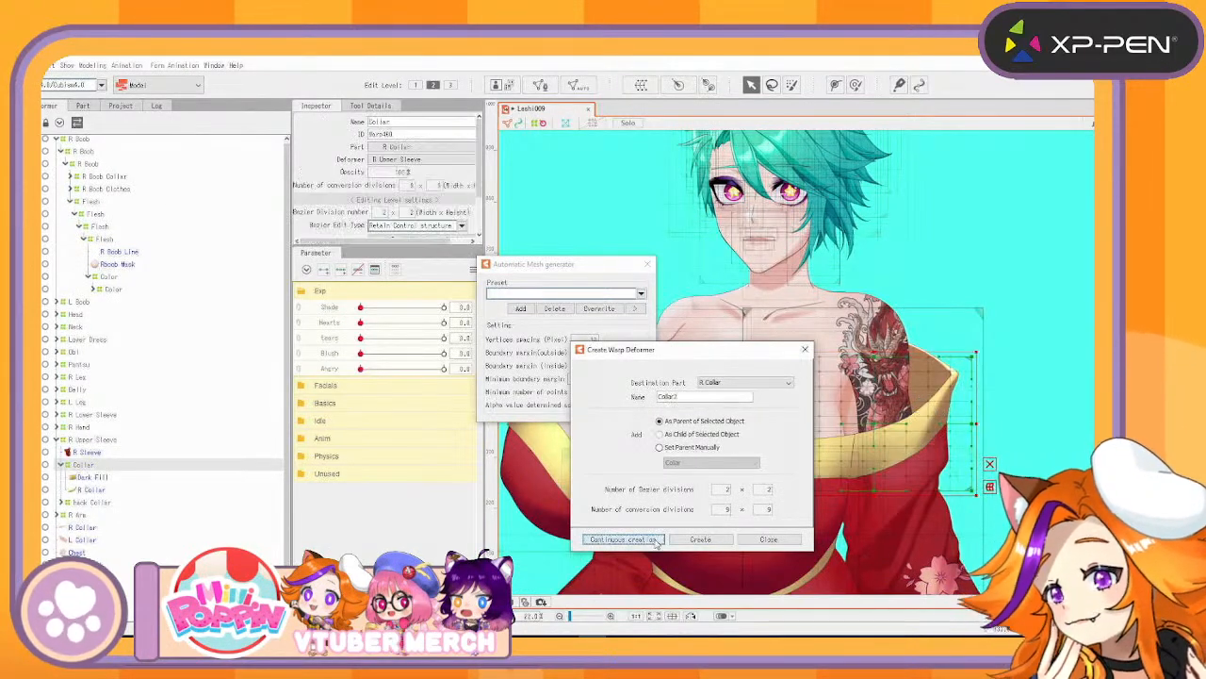
{"action": "left_click", "coordinate": [57, 440]}
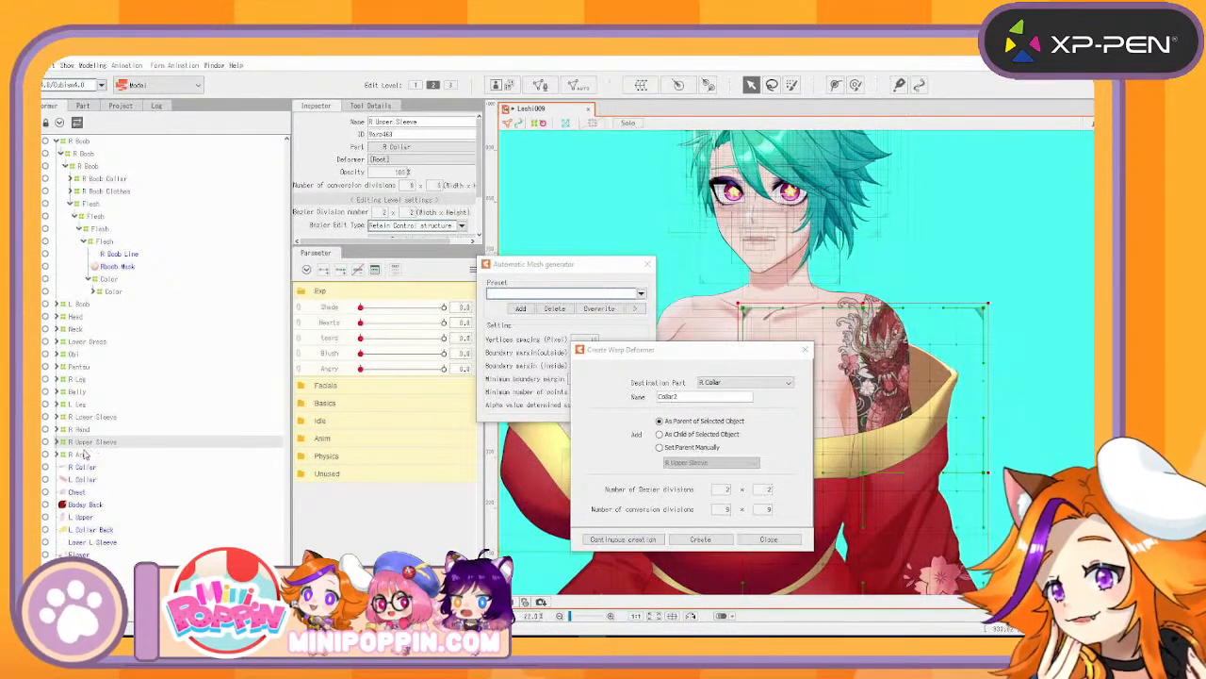
Group the R Lower Sleeve, R Hand, R Upper Sleeve and R Arm deformers under a warp deformer named R hand and collapse it
{"action": "left_click", "coordinate": [82, 454], "text": "ctrl"}
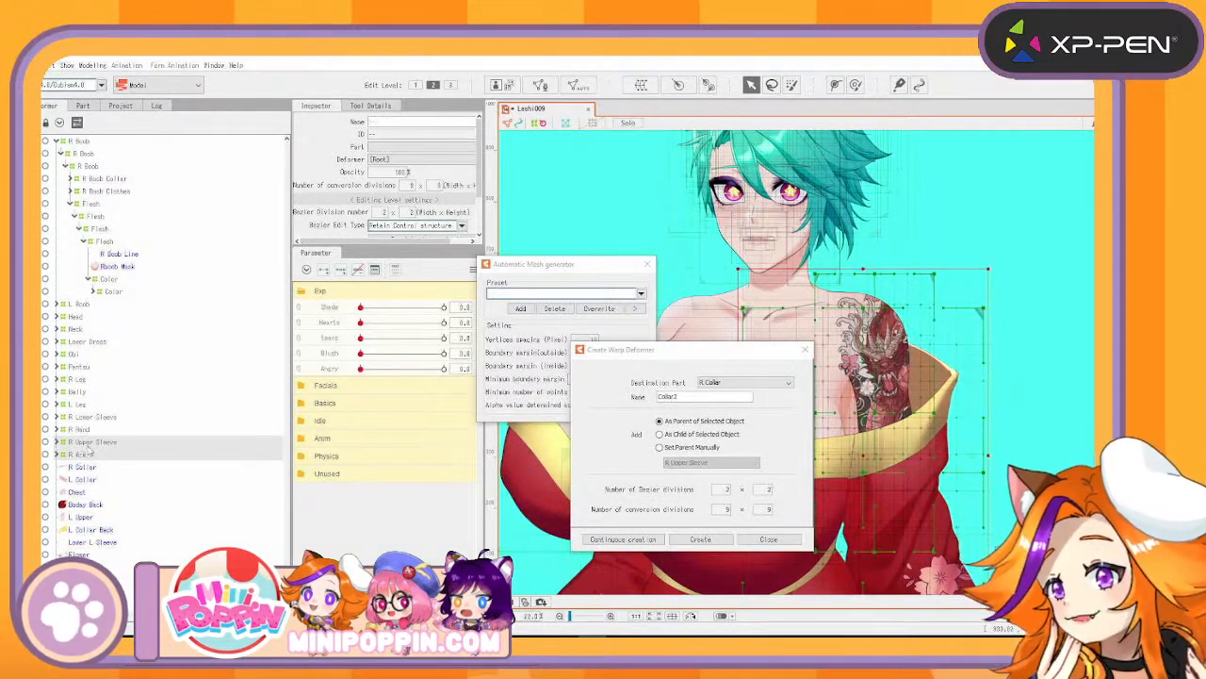
{"action": "left_click", "coordinate": [91, 430], "text": "ctrl"}
{"action": "left_click", "coordinate": [95, 418], "text": "ctrl"}
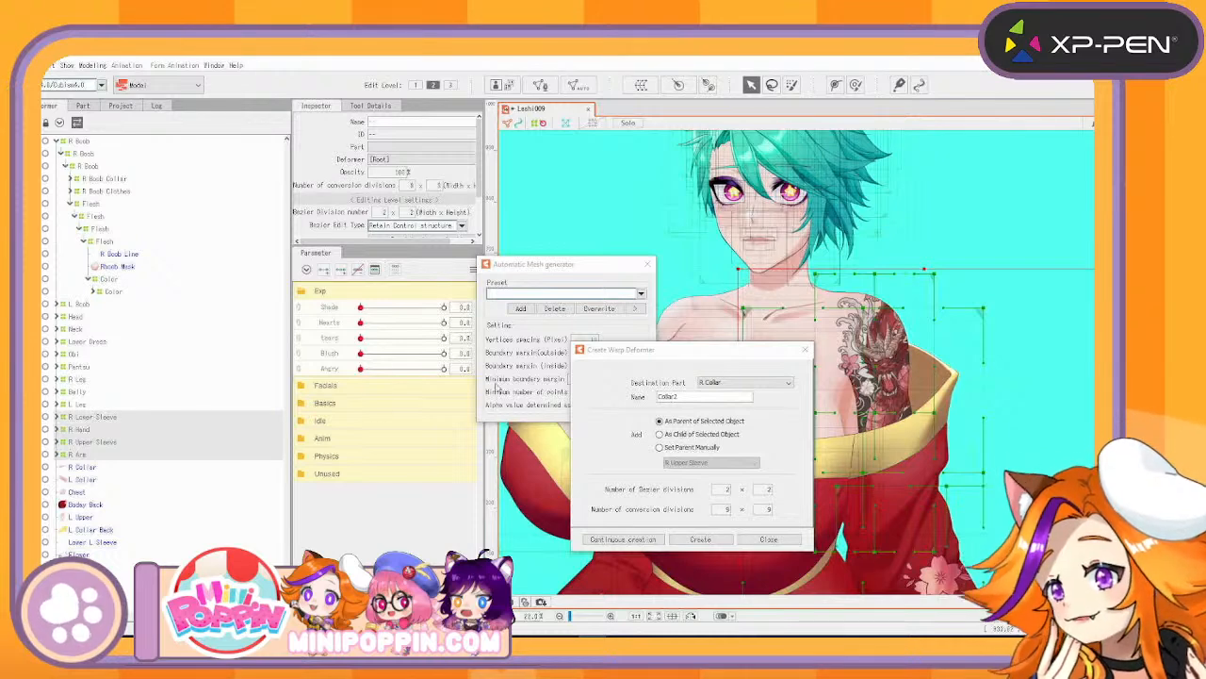
{"action": "scroll", "coordinate": [826, 423], "scroll_direction": "down", "scroll_amount": 3}
{"action": "left_click_drag", "start_coordinate": [886, 468], "coordinate": [1049, 366]}
{"action": "key", "text": "ctrl+z"}
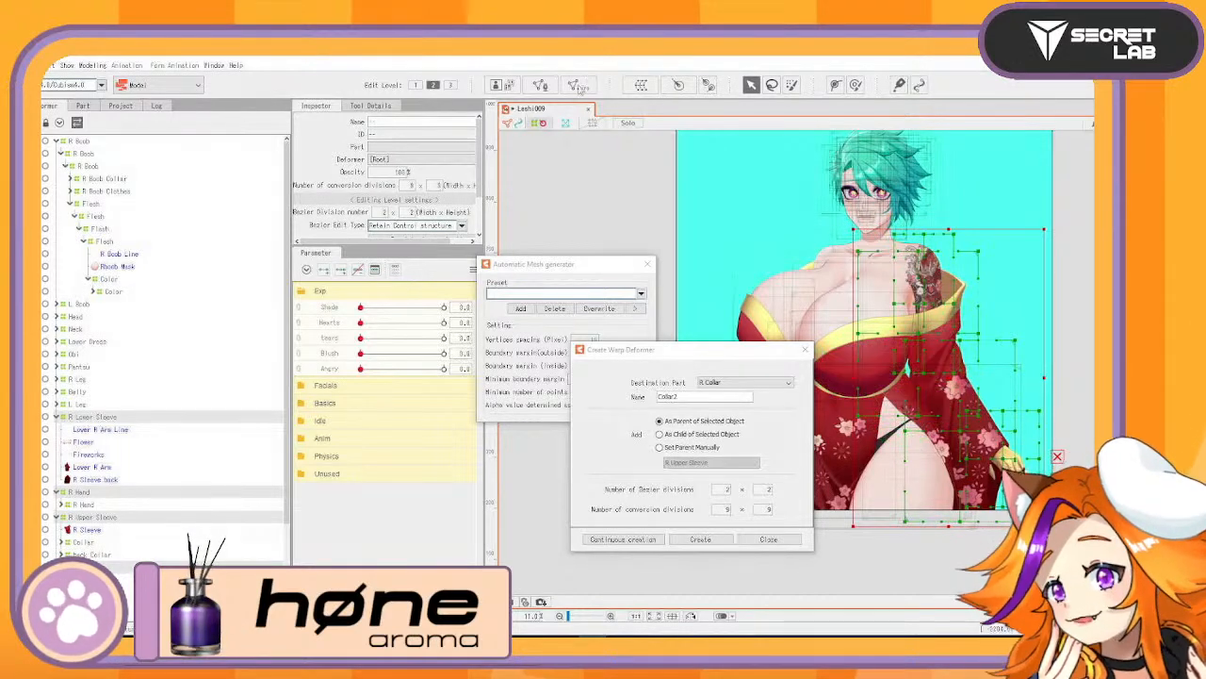
{"action": "left_click", "coordinate": [605, 418]}
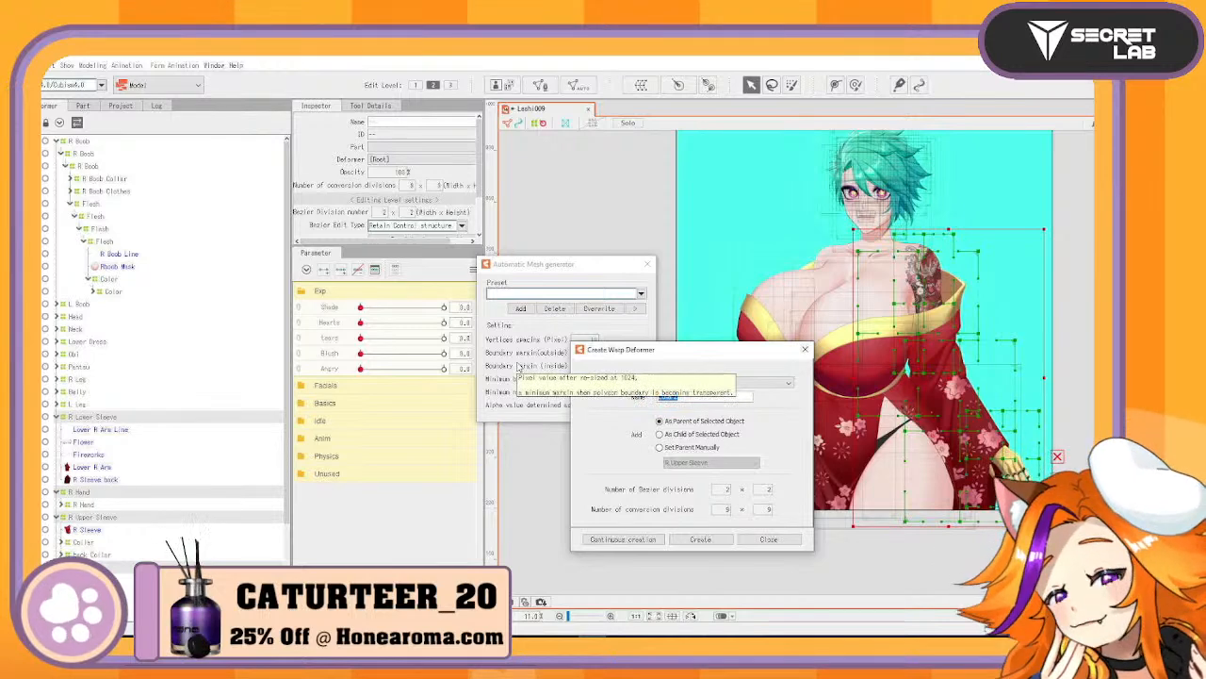
{"action": "type", "text": "R Arm"}
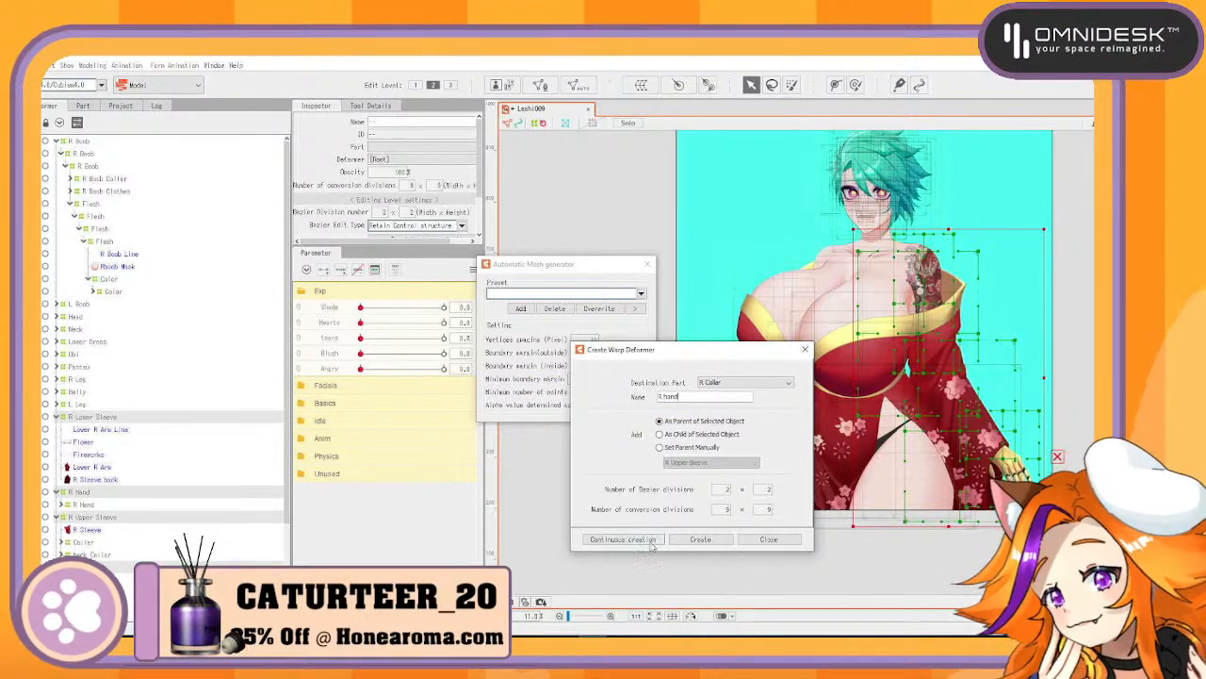
{"action": "left_click", "coordinate": [646, 540]}
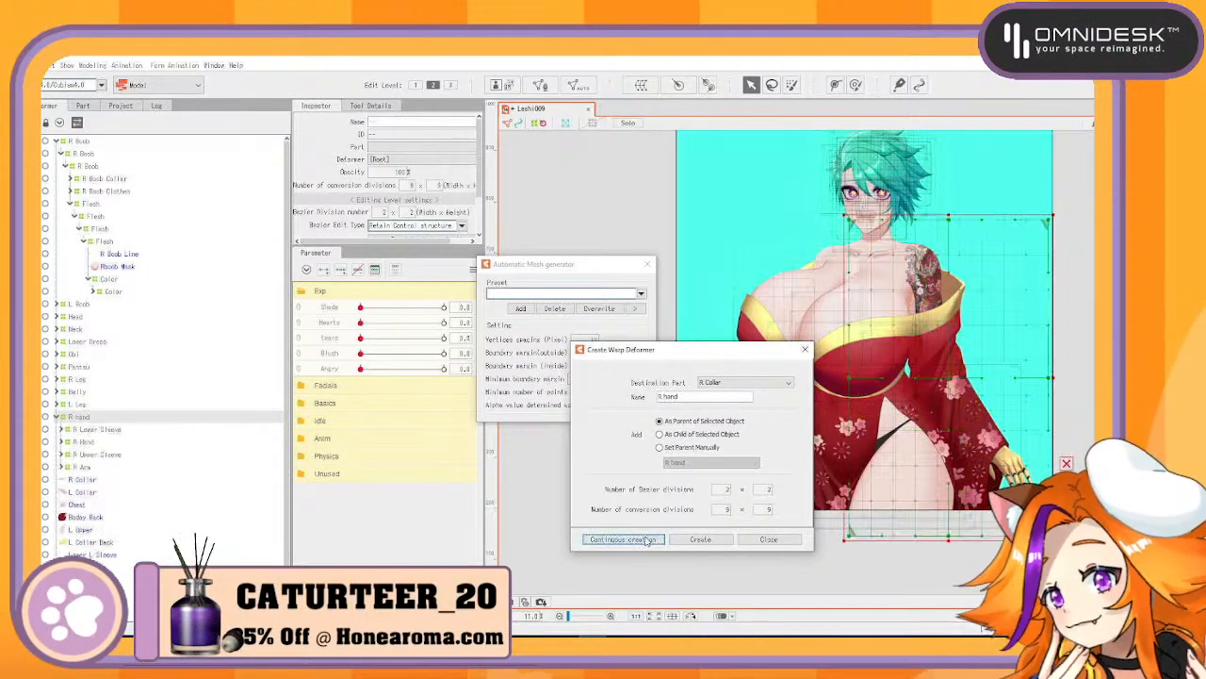
{"action": "left_click", "coordinate": [59, 417]}
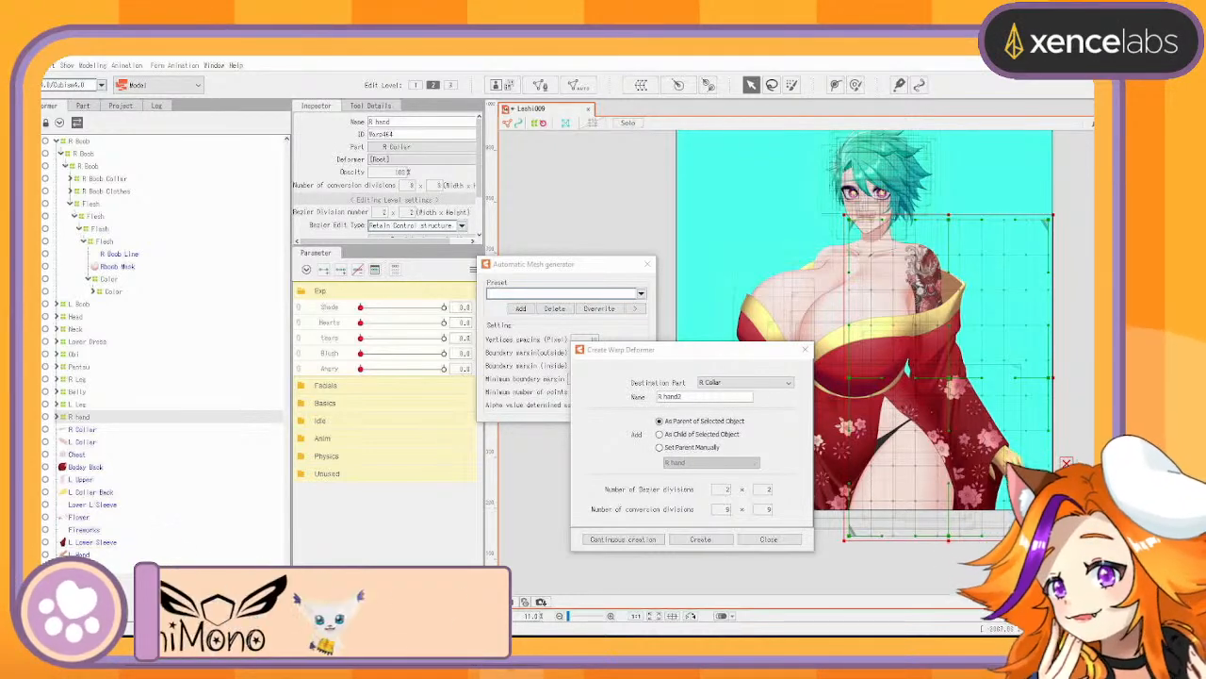
Generate automatic meshes for the R Collar, L Collar and Chest parts with the Standard preset
{"action": "left_click", "coordinate": [83, 429]}
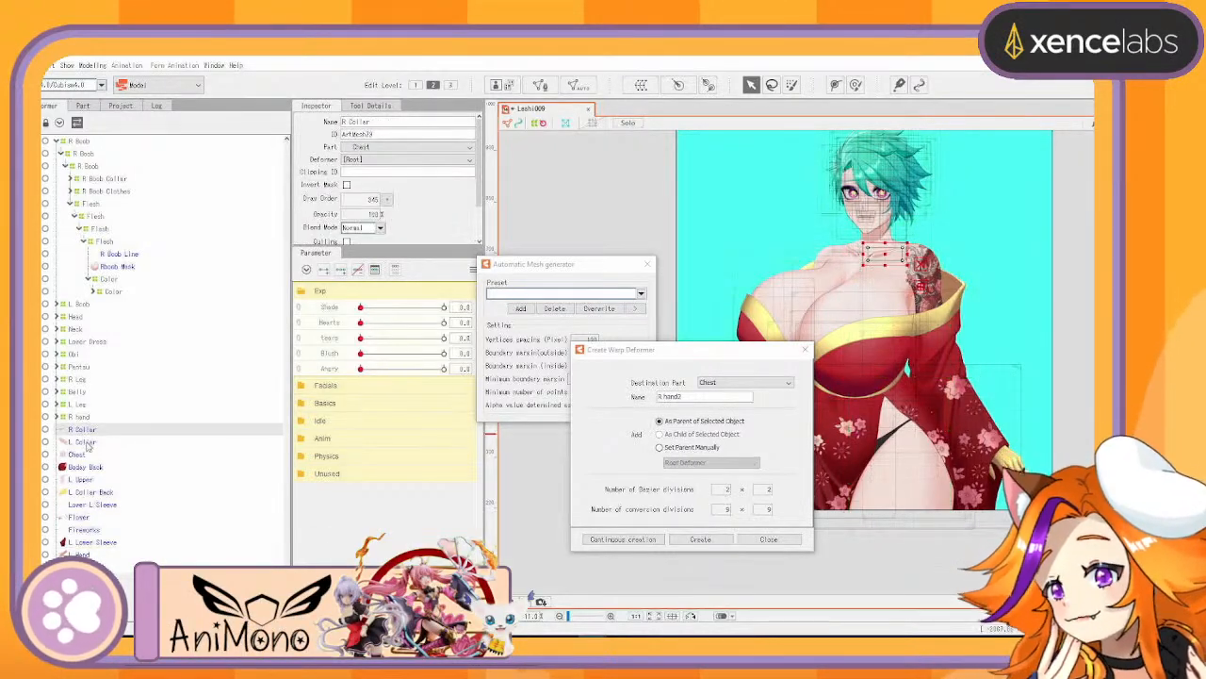
{"action": "left_click", "coordinate": [85, 441]}
{"action": "left_click", "coordinate": [106, 455]}
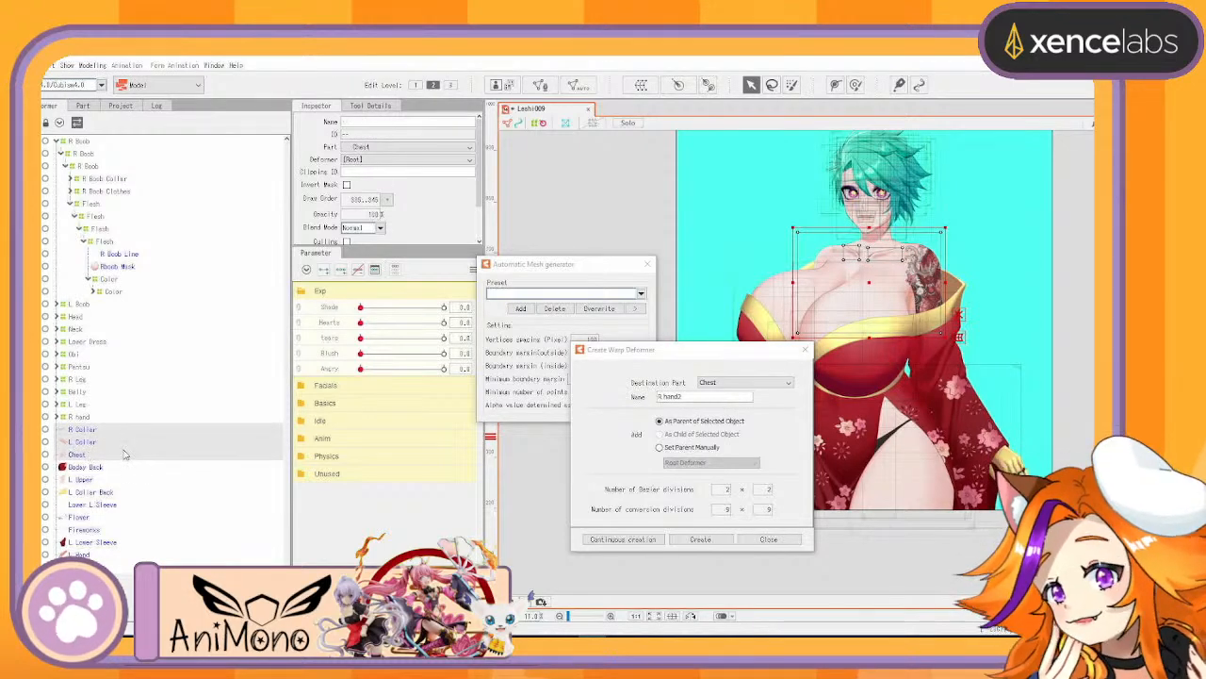
{"action": "left_click", "coordinate": [641, 294]}
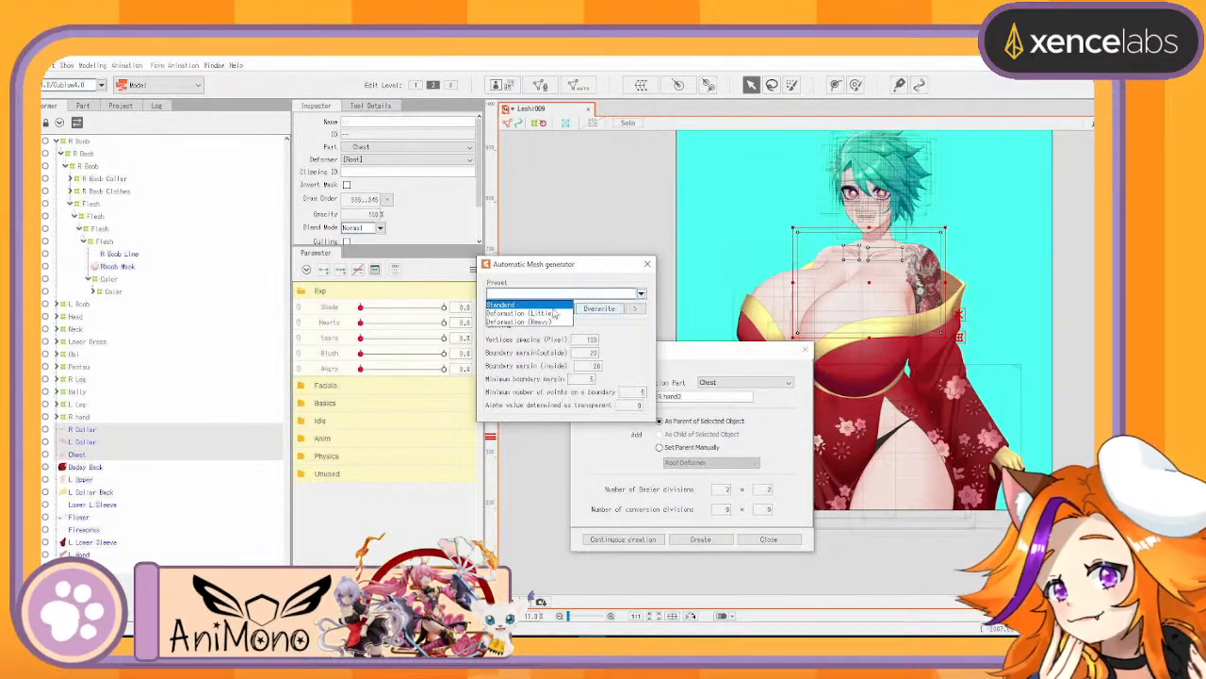
{"action": "left_click", "coordinate": [508, 304]}
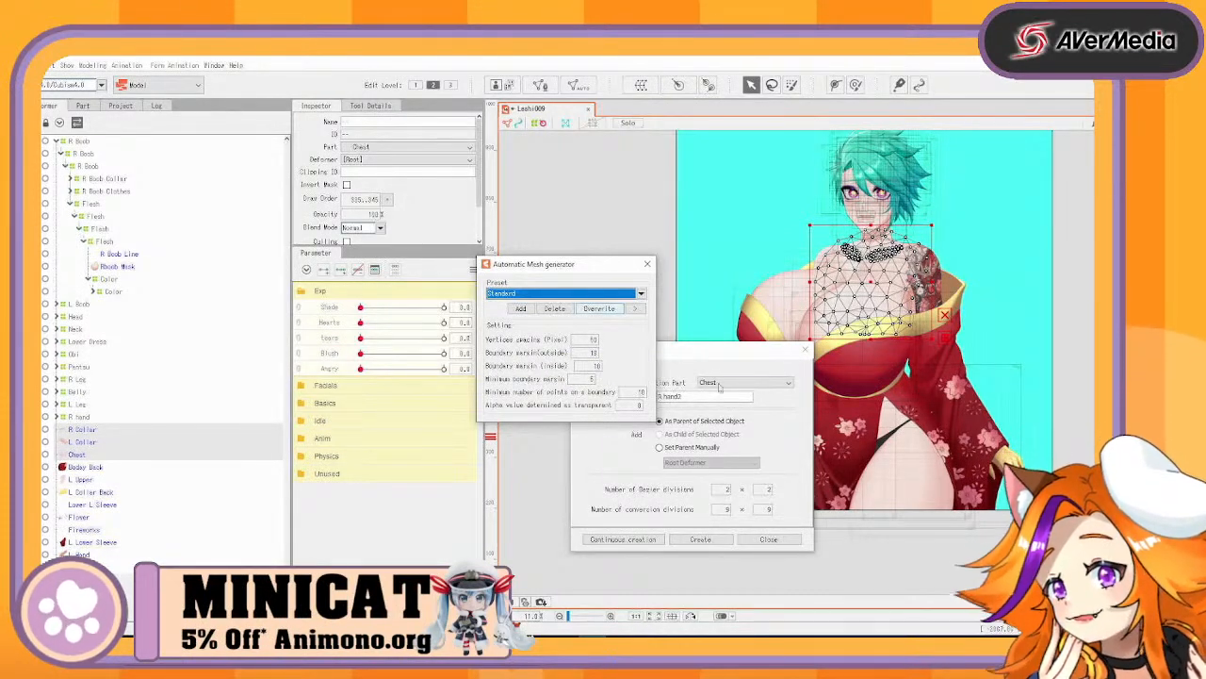
Create a warp deformer named Chest Base as the parent of the R Collar, L Collar and Chest parts
{"action": "left_click", "coordinate": [719, 396]}
{"action": "left_click_drag", "start_coordinate": [718, 397], "coordinate": [492, 364]}
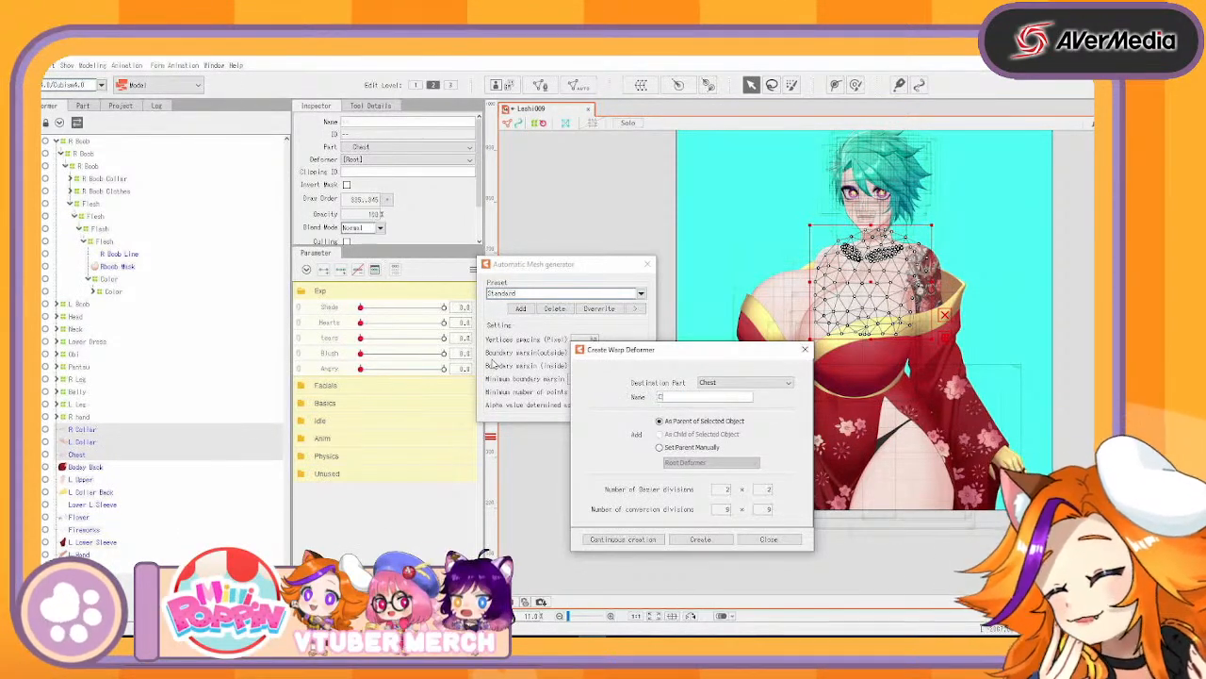
{"action": "type", "text": "st Base"}
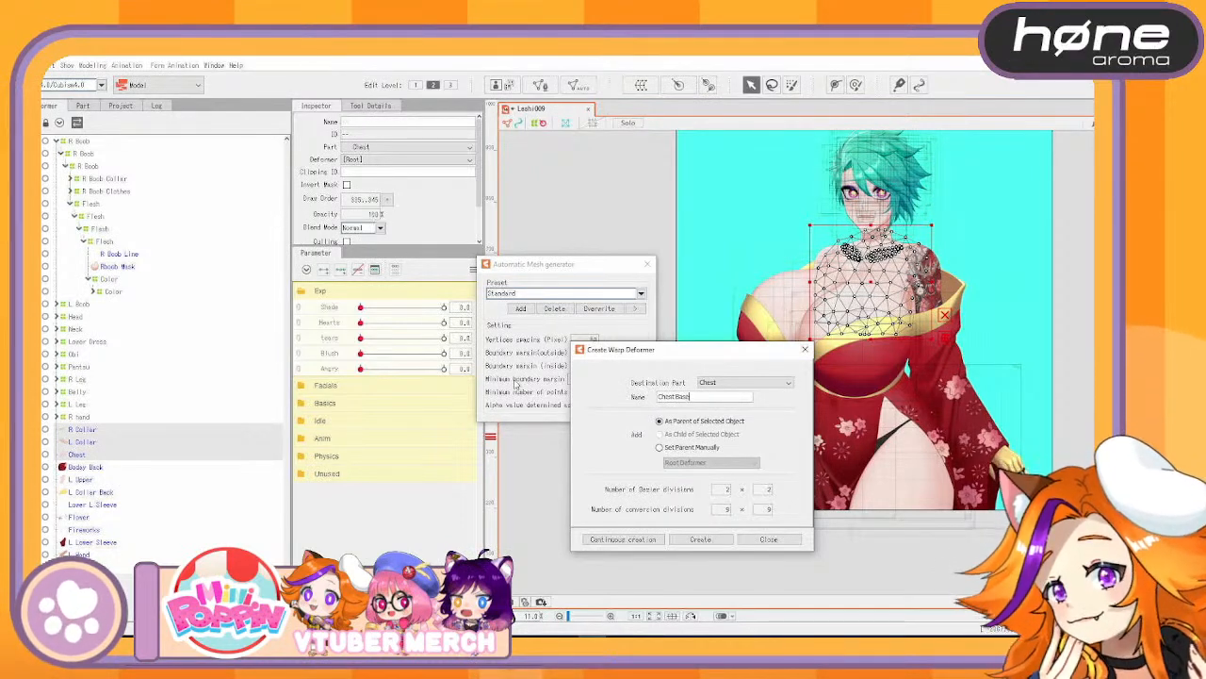
{"action": "left_click", "coordinate": [636, 543]}
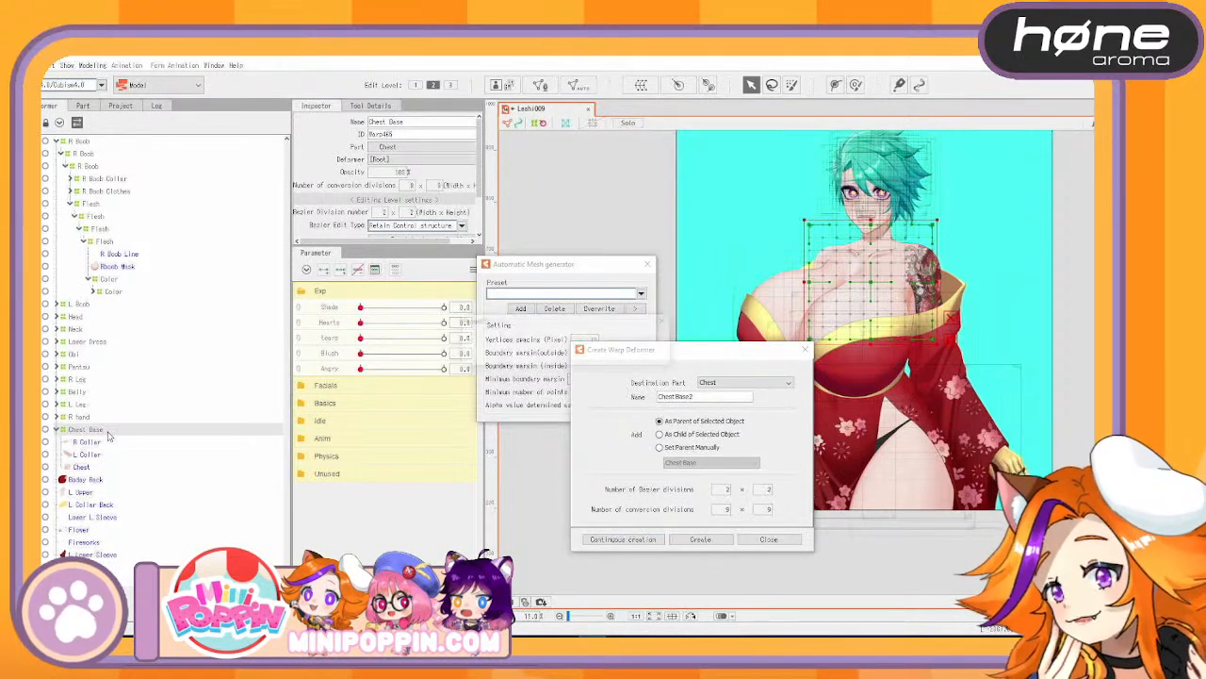
Paste two copies of the Chest Base deformer, nest the three deformers inside one another and collapse the group
{"action": "key", "text": "ctrl+v"}
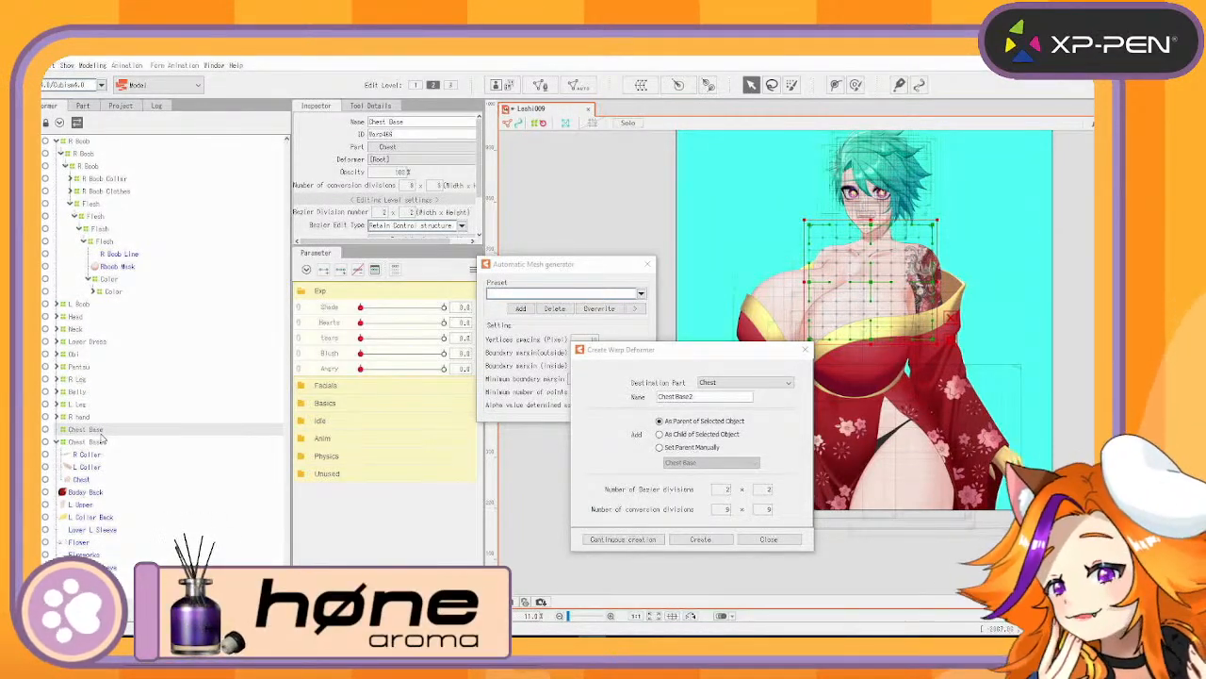
{"action": "key", "text": "ctrl+v"}
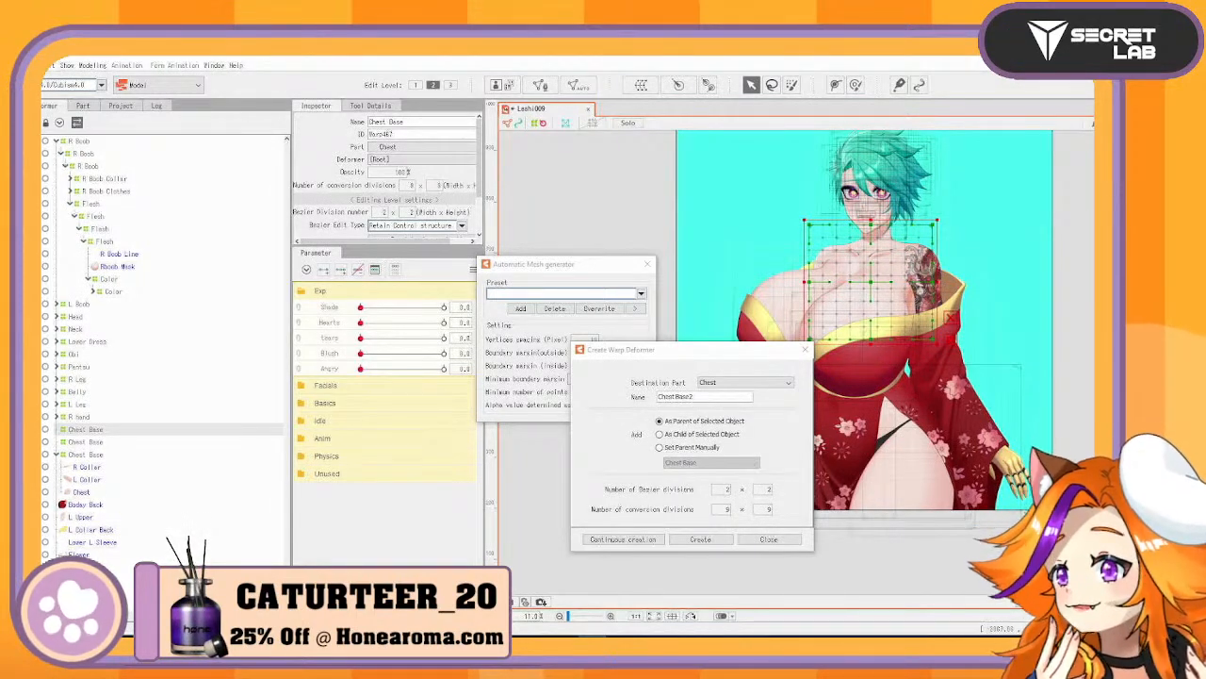
{"action": "left_click_drag", "start_coordinate": [95, 456], "coordinate": [96, 438]}
{"action": "left_click", "coordinate": [54, 429]}
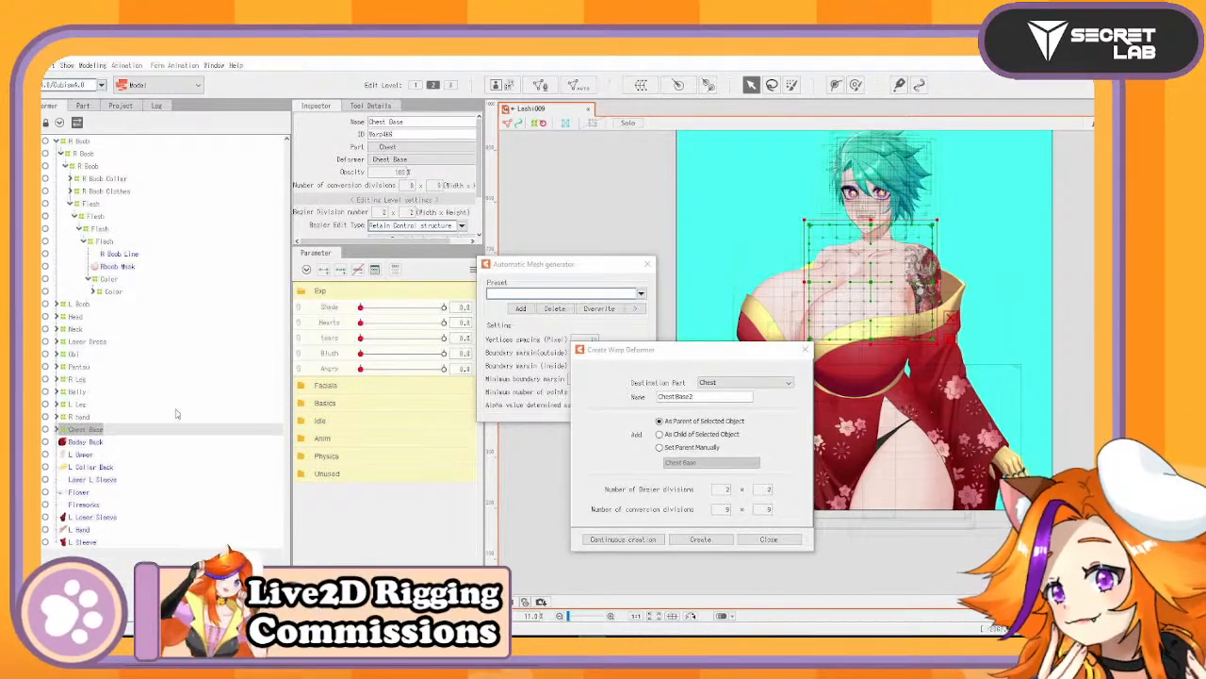
Expand the nested Chest Base group and delete all three Chest Base deformers
{"action": "left_click", "coordinate": [102, 441]}
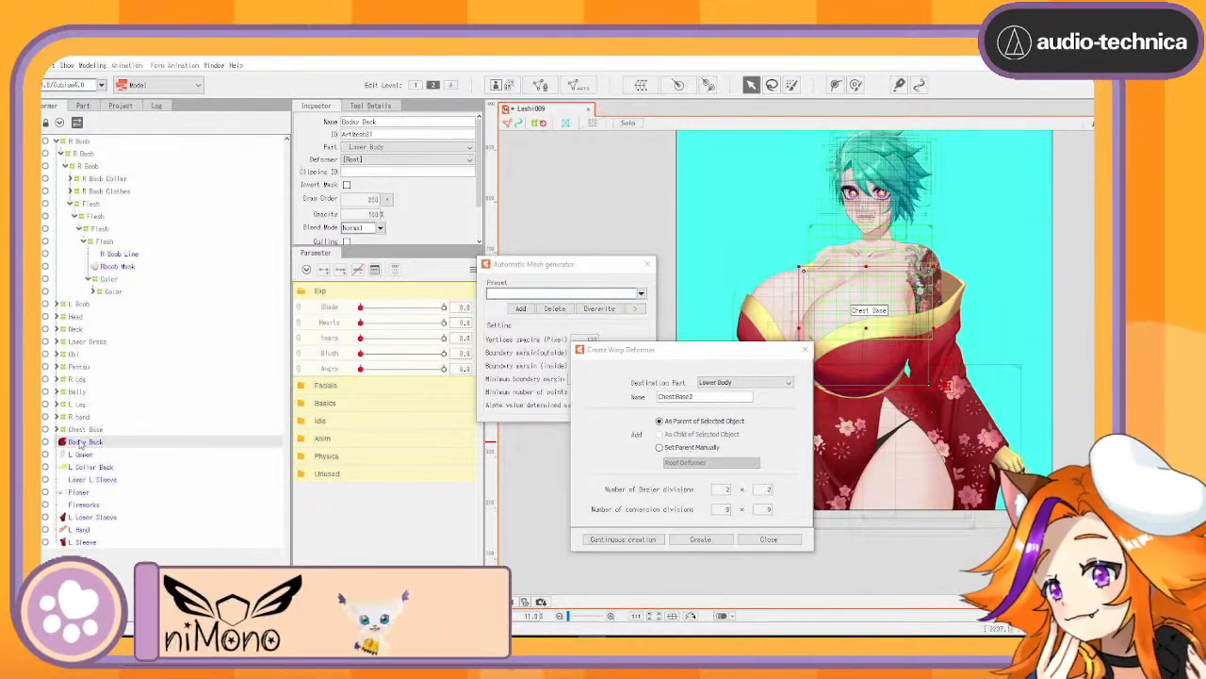
{"action": "left_click", "coordinate": [59, 431]}
{"action": "left_click", "coordinate": [57, 430]}
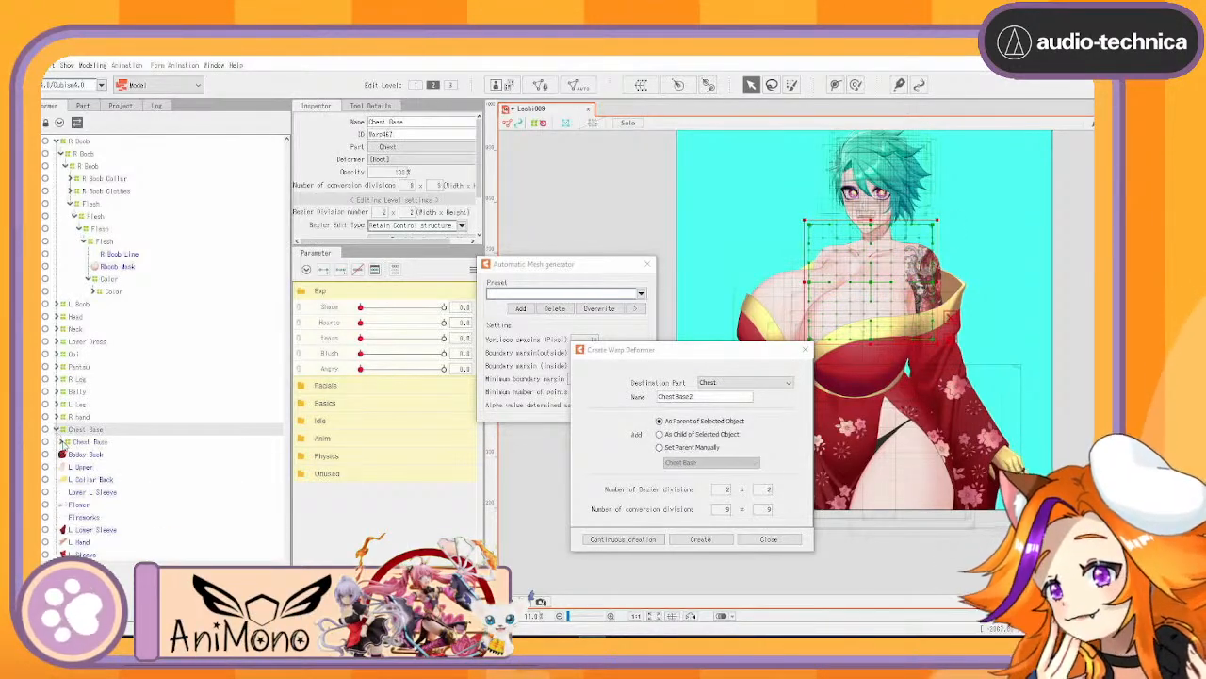
{"action": "left_click", "coordinate": [61, 443]}
{"action": "left_click", "coordinate": [60, 442]}
{"action": "left_click", "coordinate": [65, 455]}
{"action": "left_click", "coordinate": [88, 504]}
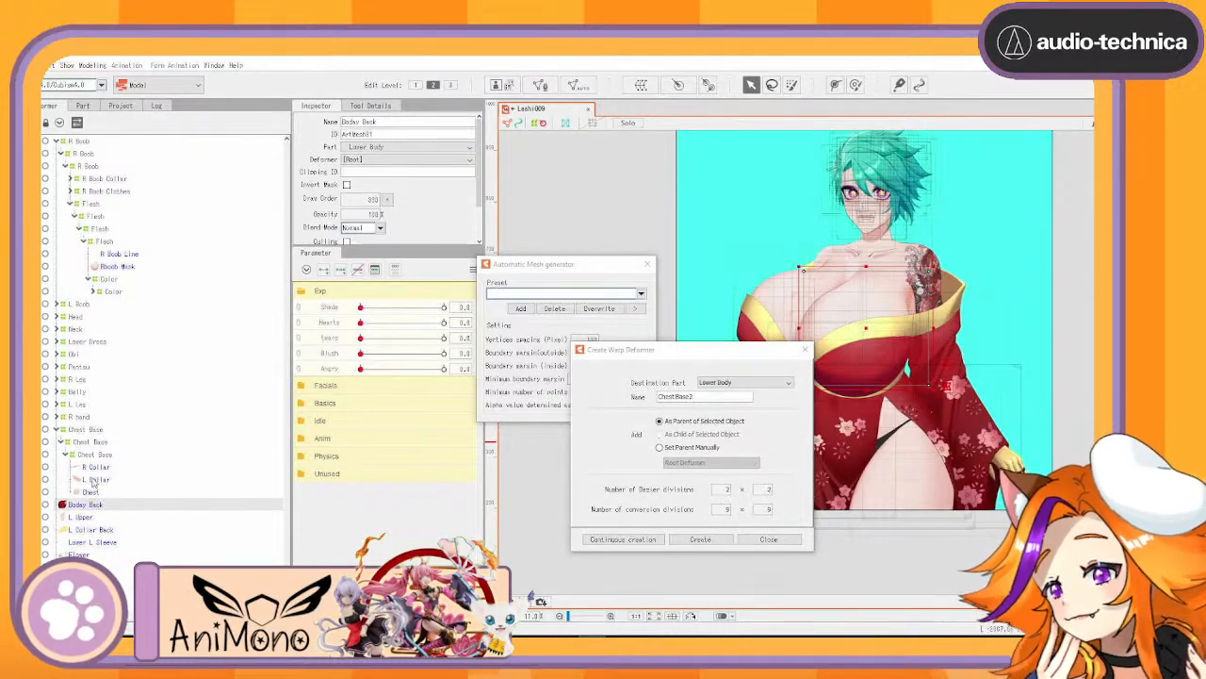
{"action": "left_click", "coordinate": [95, 432]}
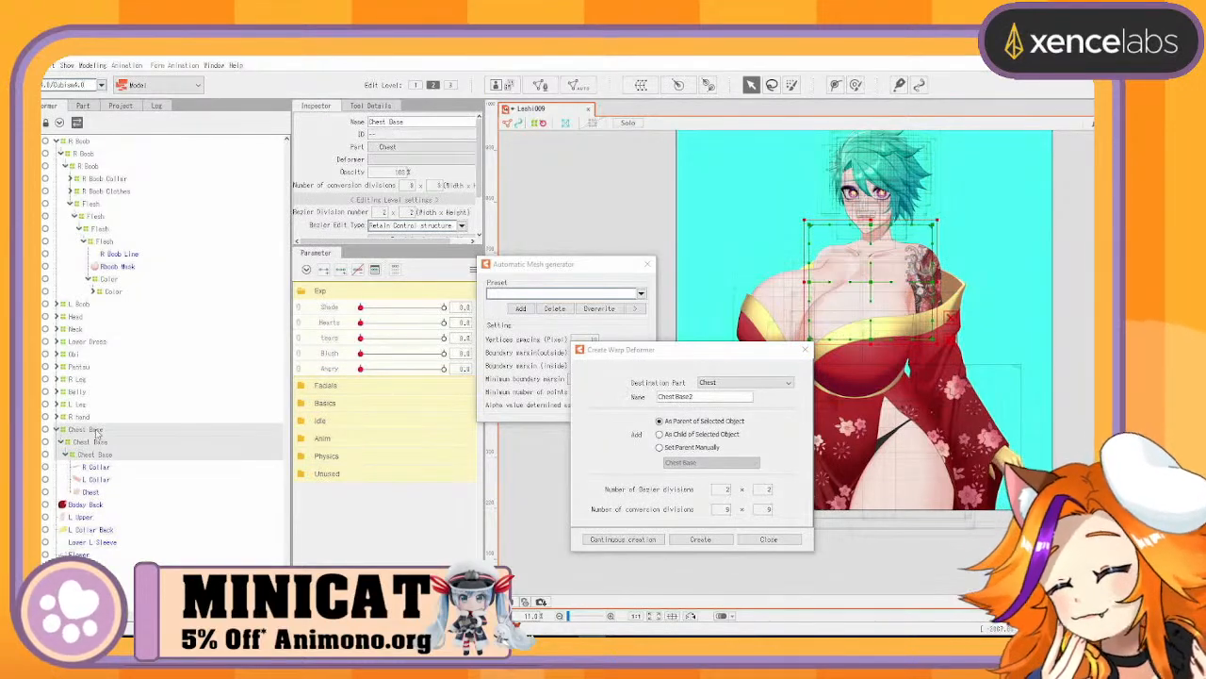
{"action": "key", "text": "Delete"}
Group the R Collar, L Collar, Chest and Boday Back parts under a warp deformer named Body Base
{"action": "left_click", "coordinate": [95, 431]}
{"action": "left_click", "coordinate": [96, 466], "text": "shift"}
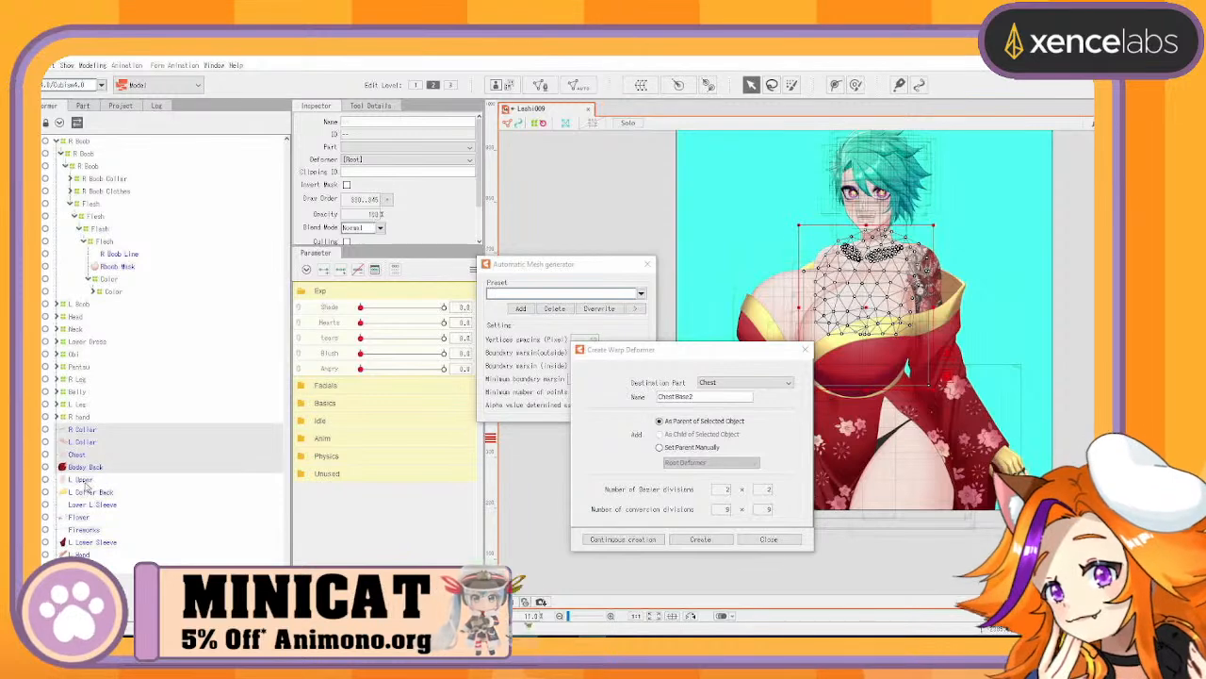
{"action": "left_click", "coordinate": [86, 480]}
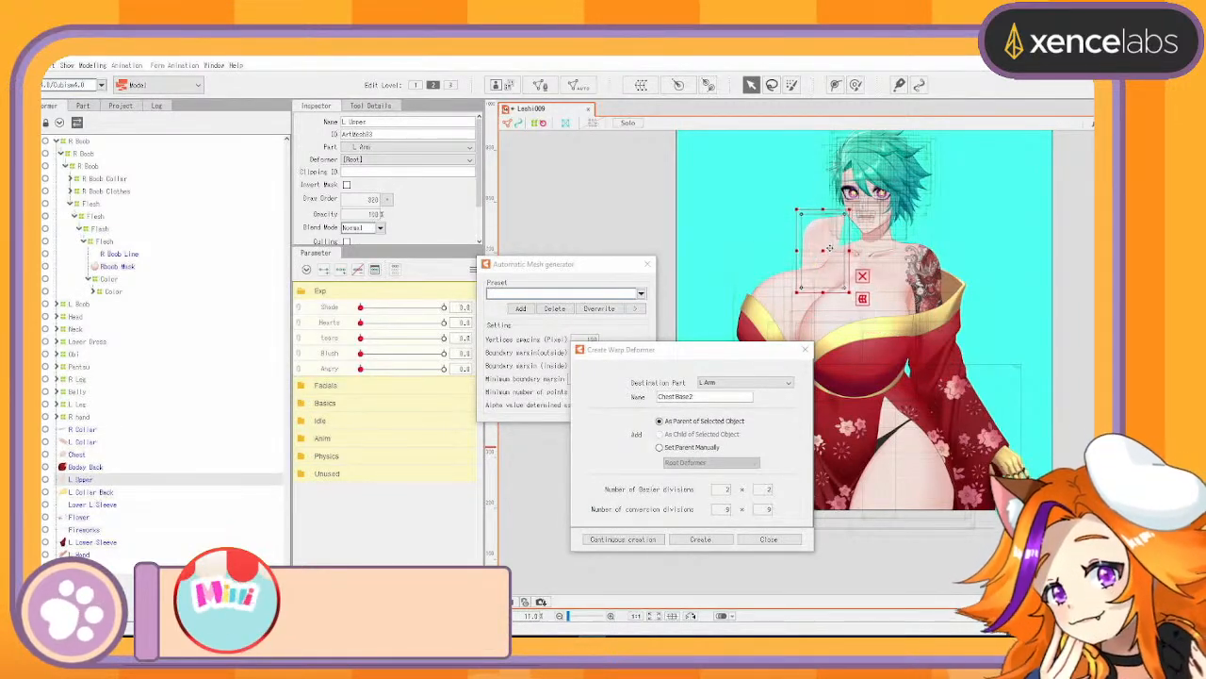
{"action": "left_click", "coordinate": [94, 466]}
{"action": "left_click", "coordinate": [92, 431], "text": "shift"}
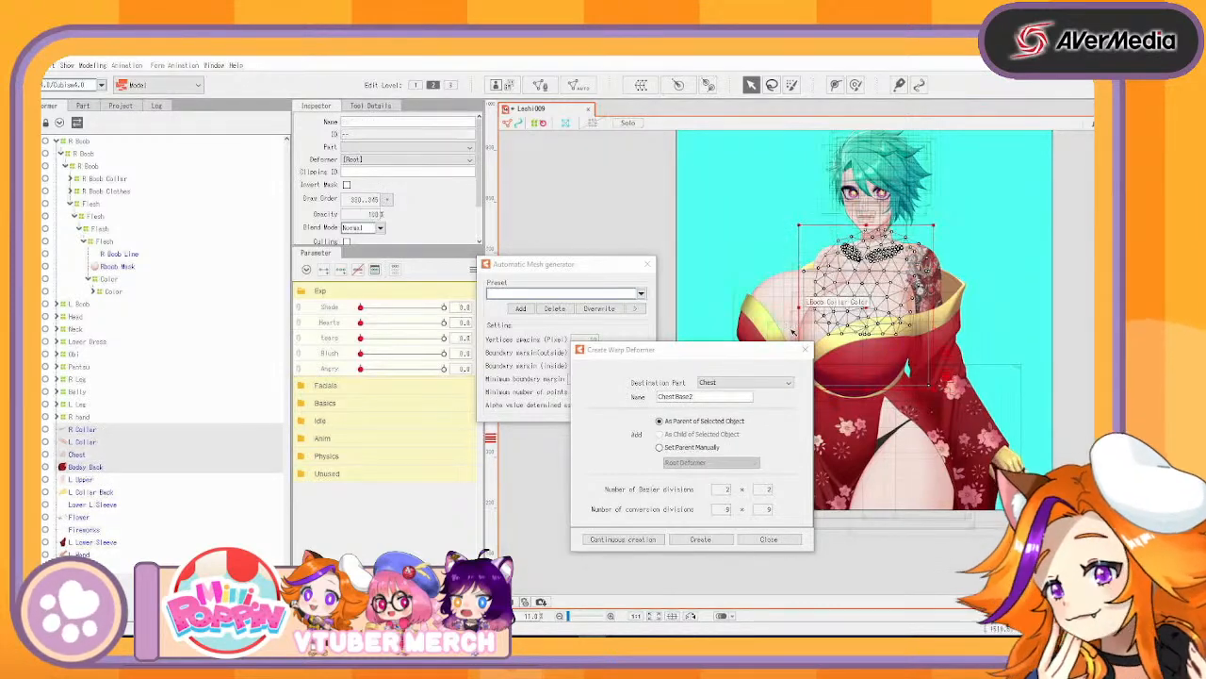
{"action": "left_click", "coordinate": [710, 397]}
{"action": "type", "text": "Body Base"}
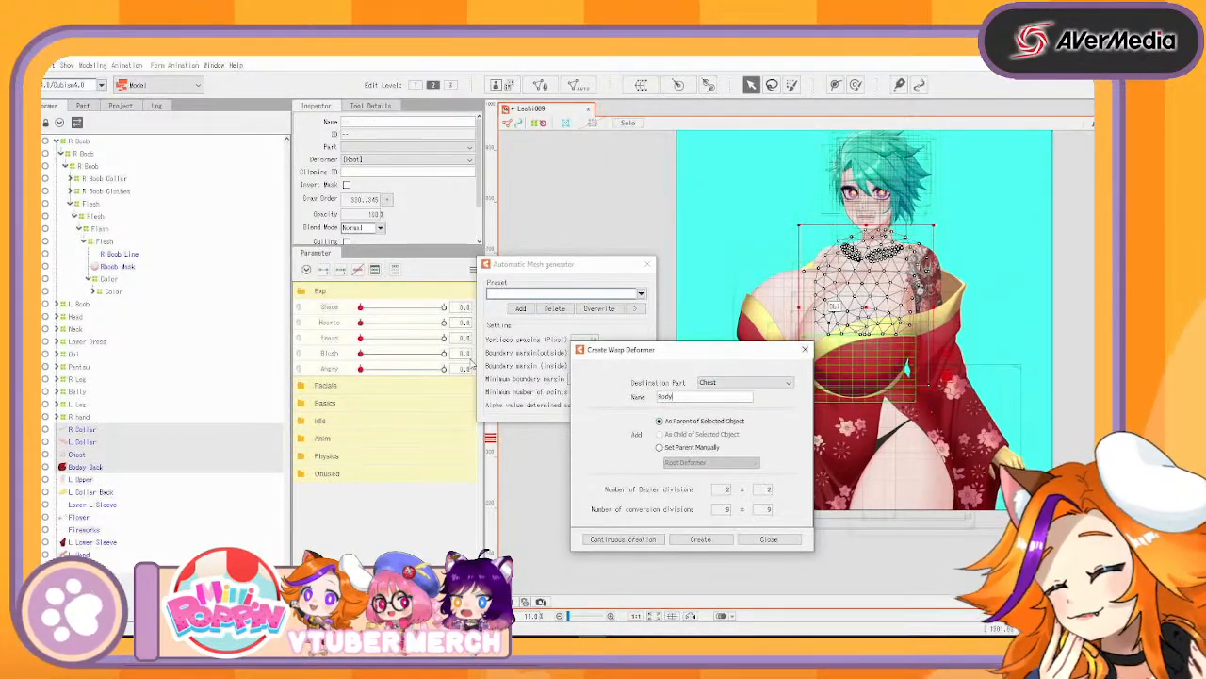
{"action": "left_click", "coordinate": [650, 544]}
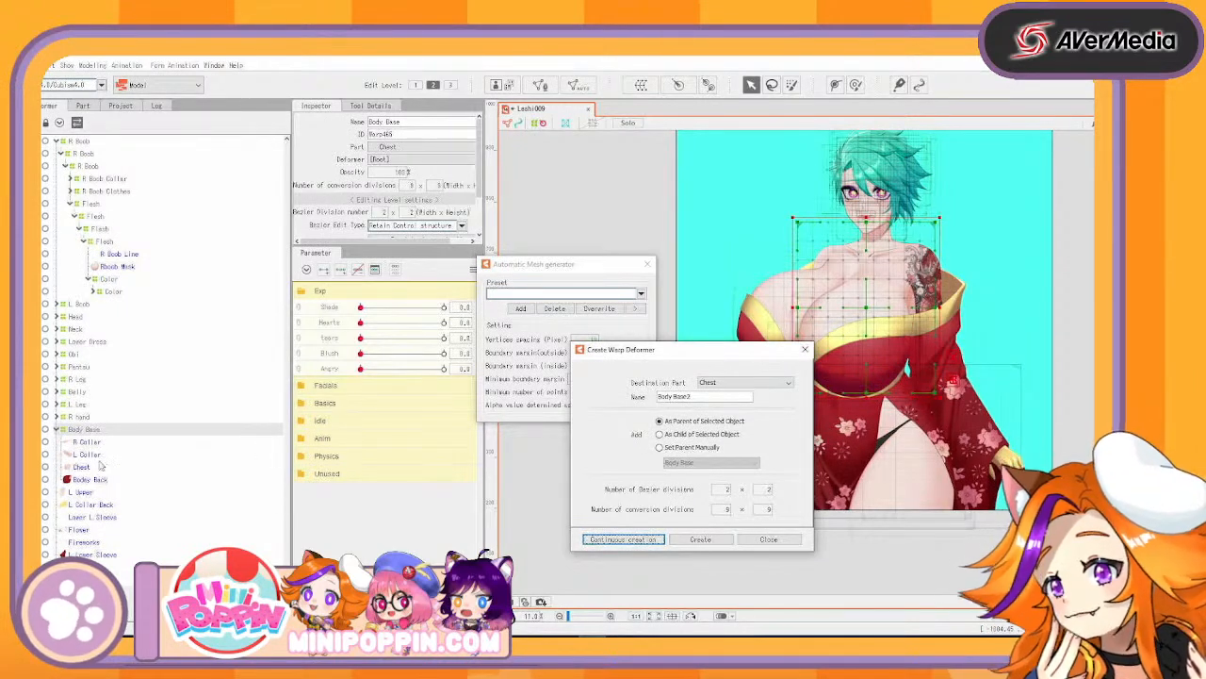
Create a warp deformer named Back inside Body Base as the parent of the Boday Back part
{"action": "left_click", "coordinate": [94, 479]}
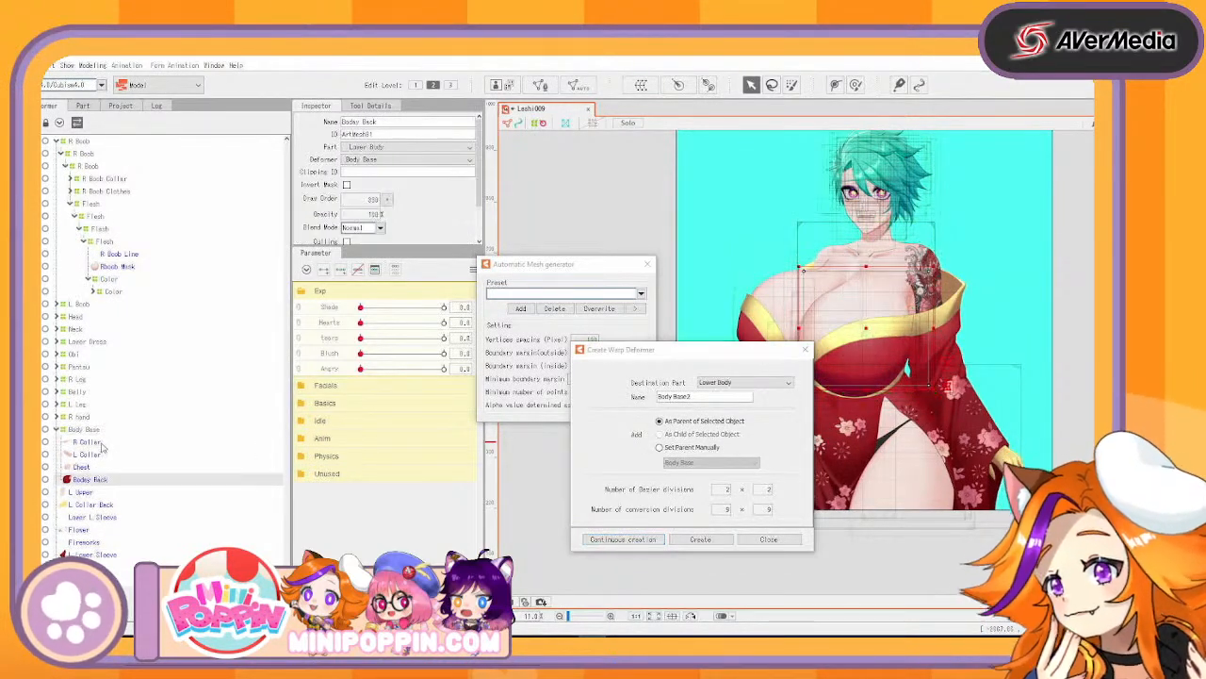
{"action": "left_click", "coordinate": [99, 443], "text": "shift"}
{"action": "left_click", "coordinate": [92, 480]}
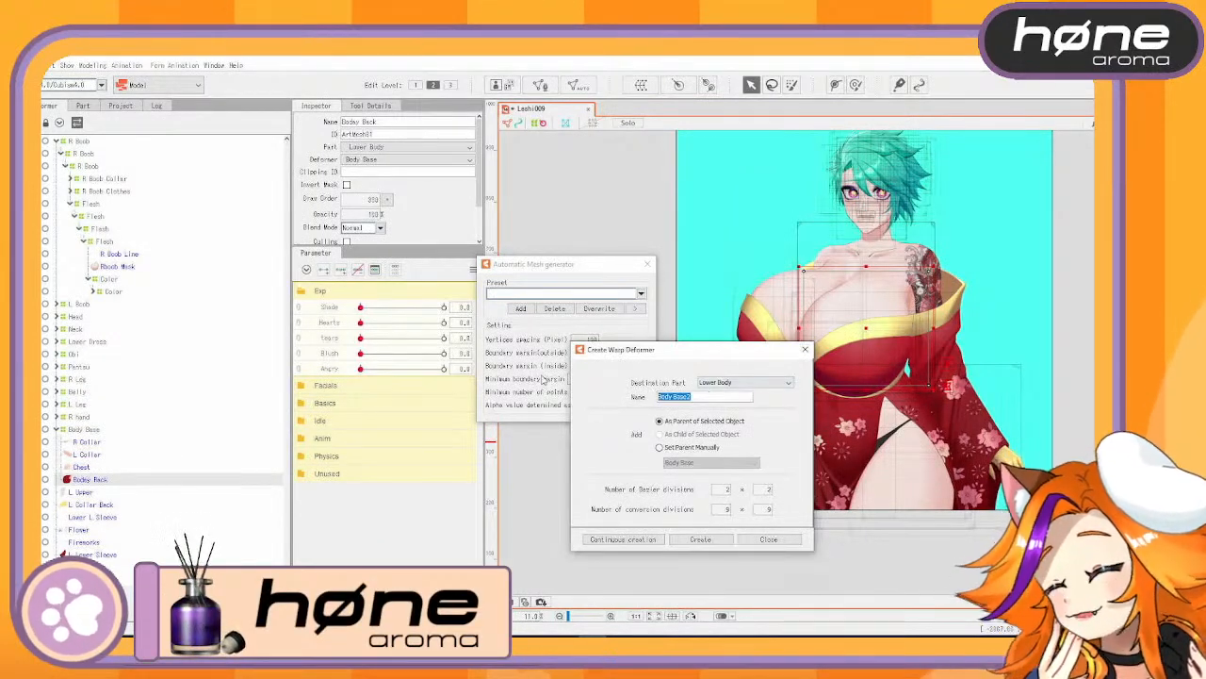
{"action": "left_click", "coordinate": [637, 539]}
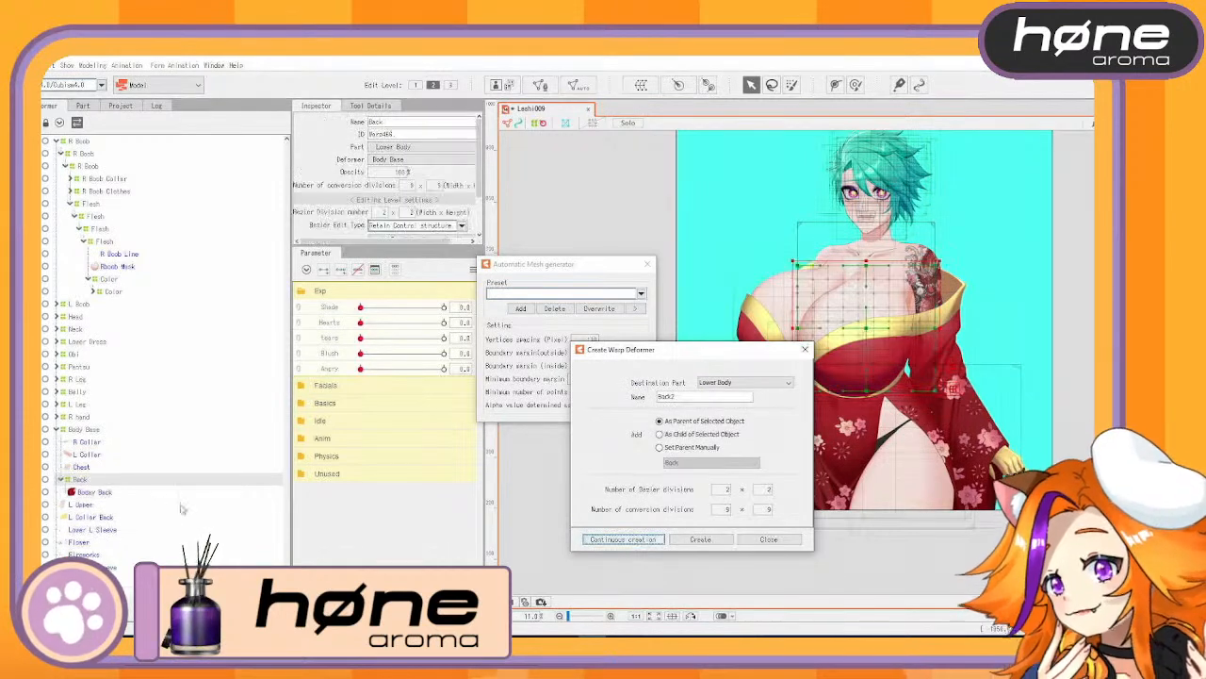
Group the R Collar and L Collar parts under a warp deformer named Collar Bones inside Body Base
{"action": "left_click", "coordinate": [90, 443]}
{"action": "left_click", "coordinate": [89, 455], "text": "shift"}
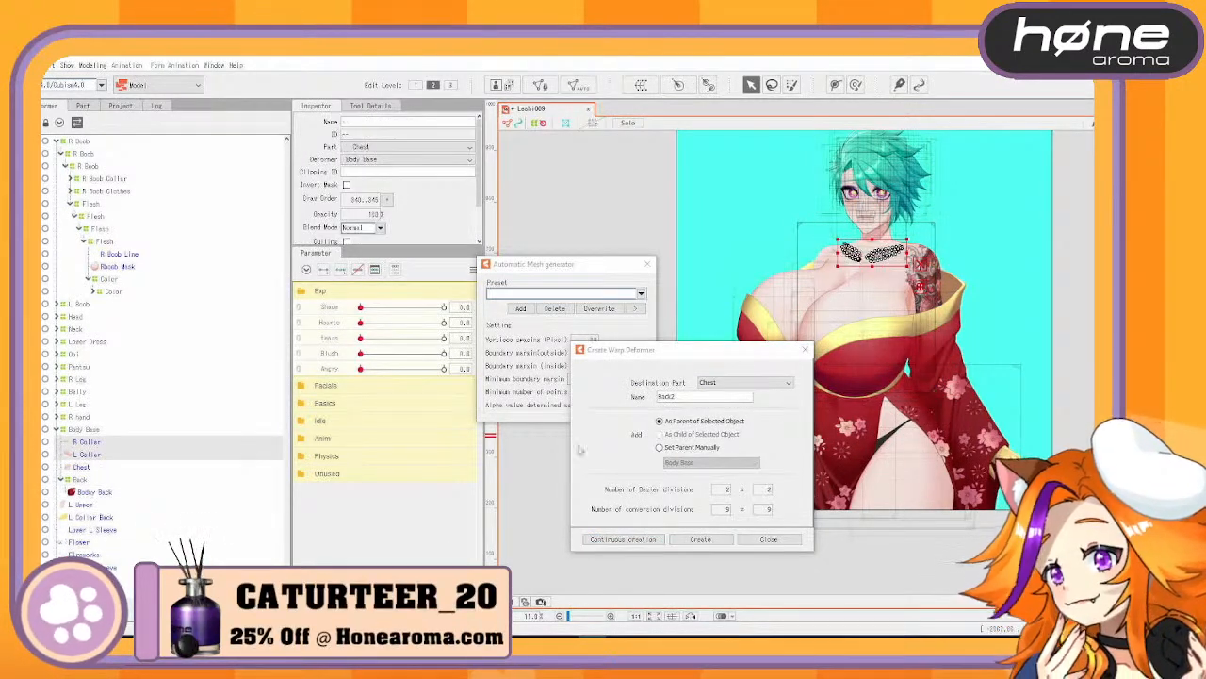
{"action": "double_click", "coordinate": [689, 394]}
{"action": "type", "text": "Collar Bones"}
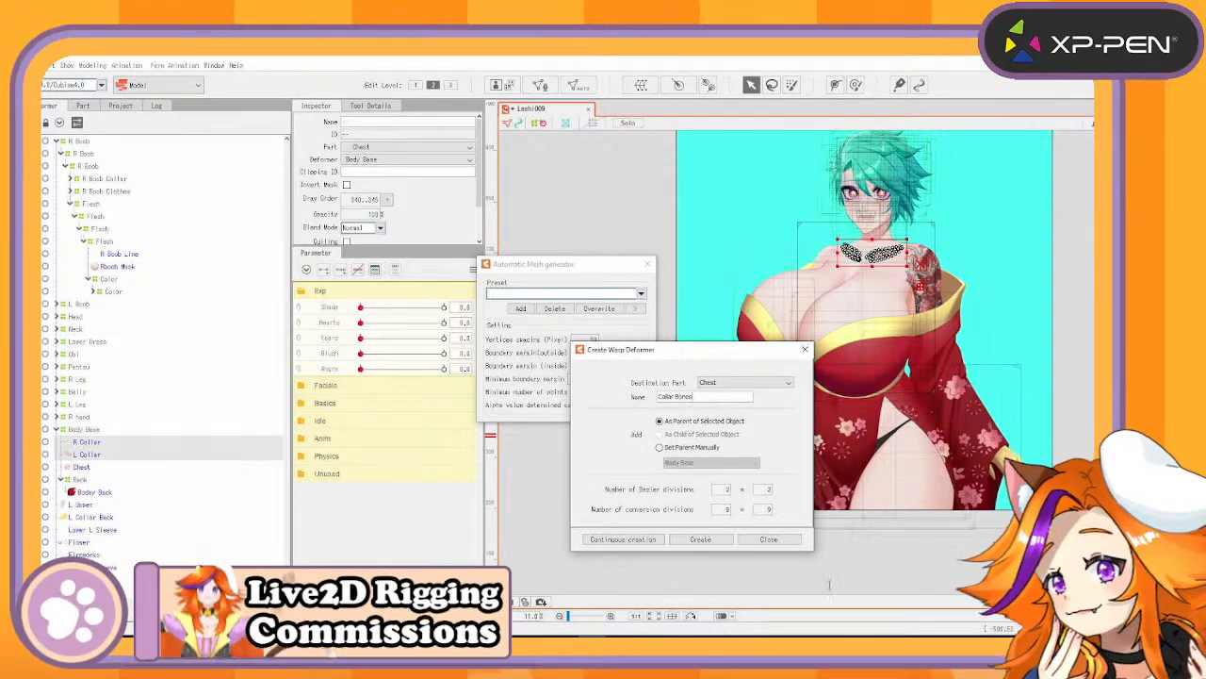
{"action": "left_click", "coordinate": [634, 543]}
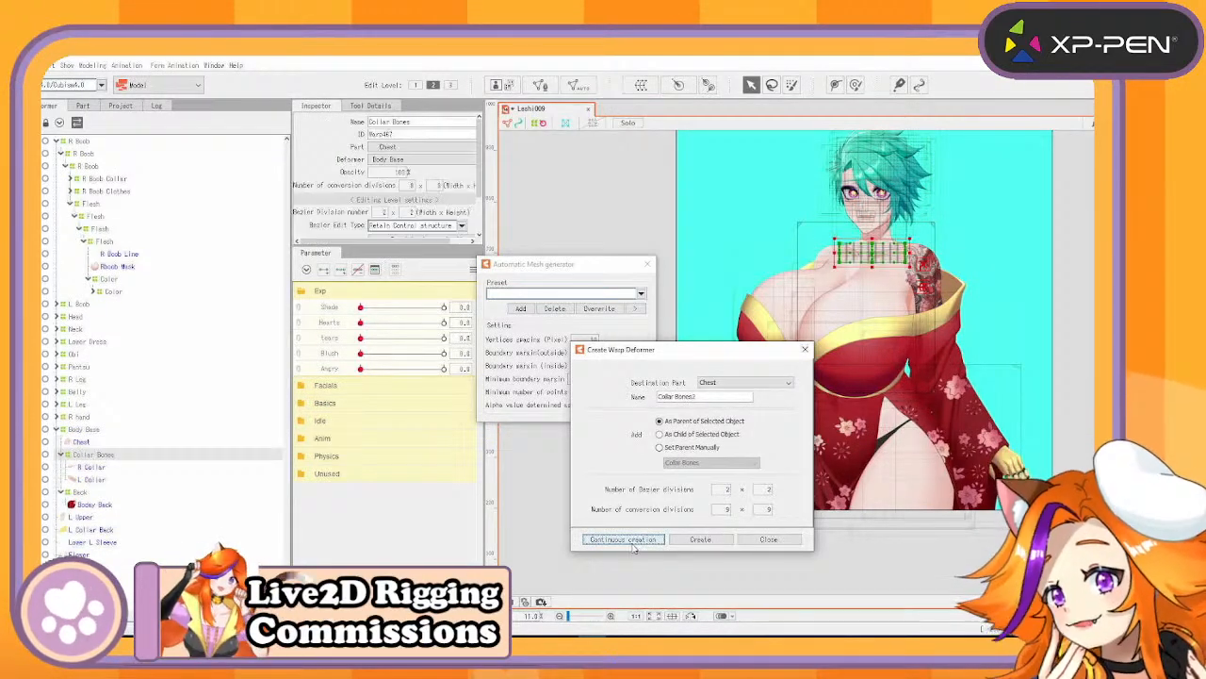
Check the collar and chest parts, and generate a mesh with the Standard preset for the Boday Back part
{"action": "left_click", "coordinate": [91, 468]}
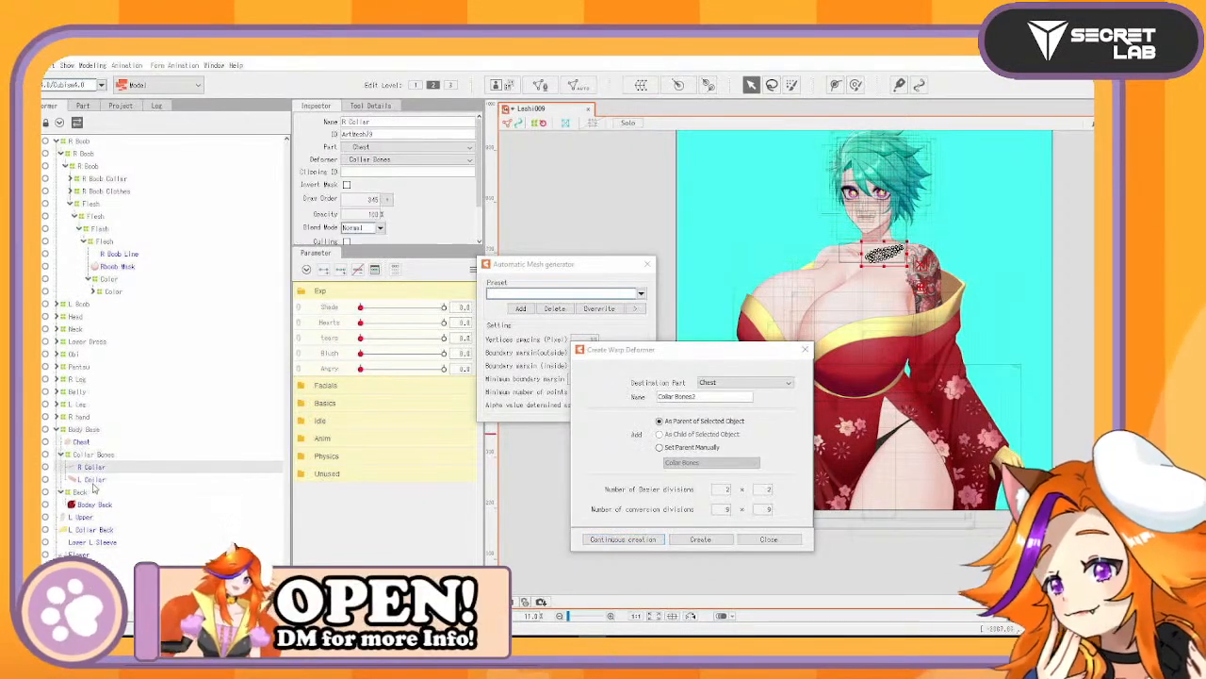
{"action": "left_click", "coordinate": [93, 479], "text": "ctrl"}
{"action": "left_click", "coordinate": [93, 505]}
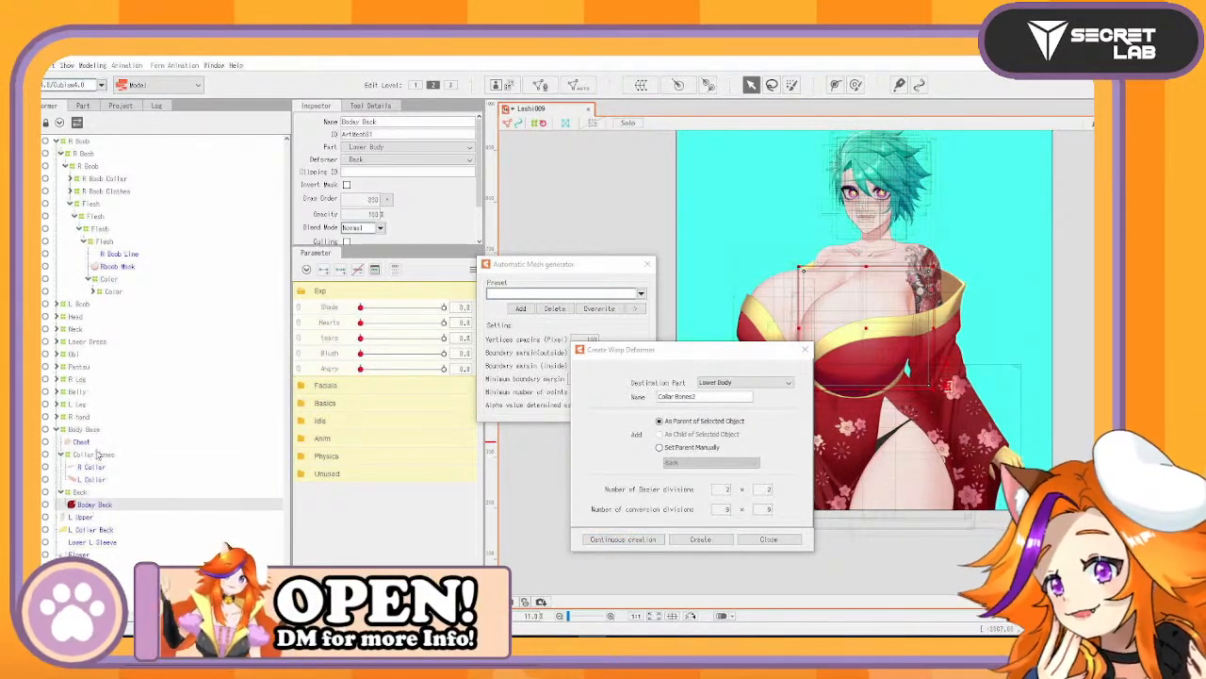
{"action": "left_click", "coordinate": [86, 442], "text": "ctrl"}
{"action": "left_click", "coordinate": [158, 505]}
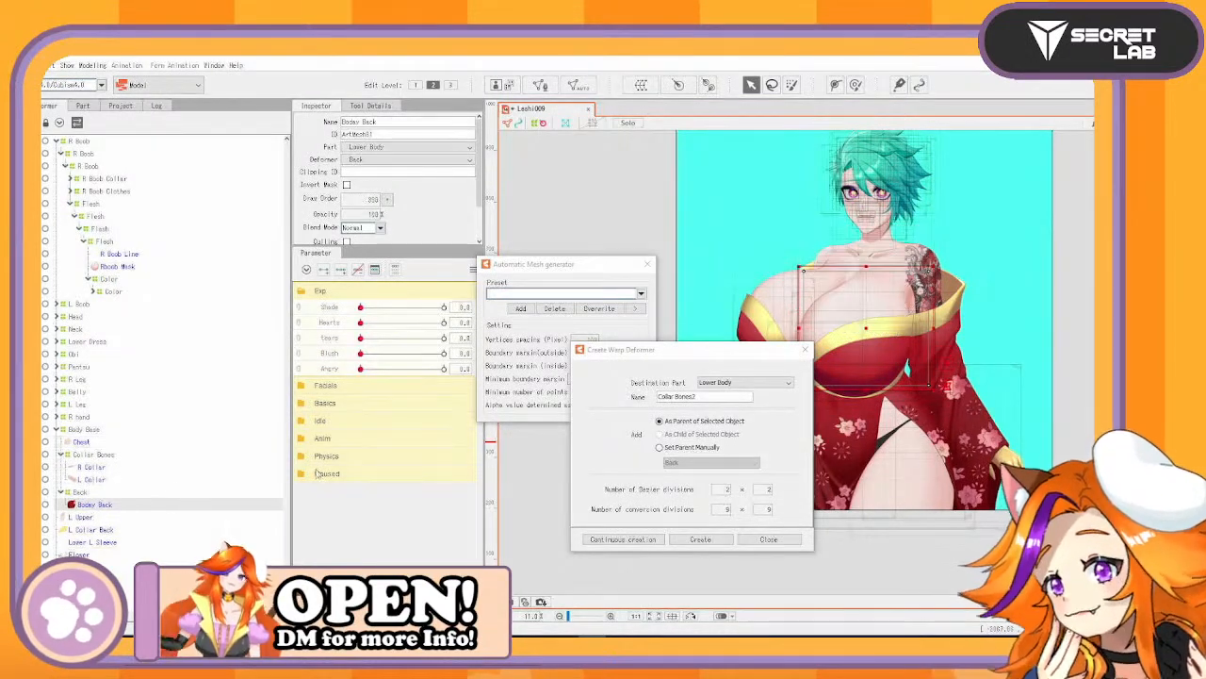
{"action": "left_click", "coordinate": [641, 294]}
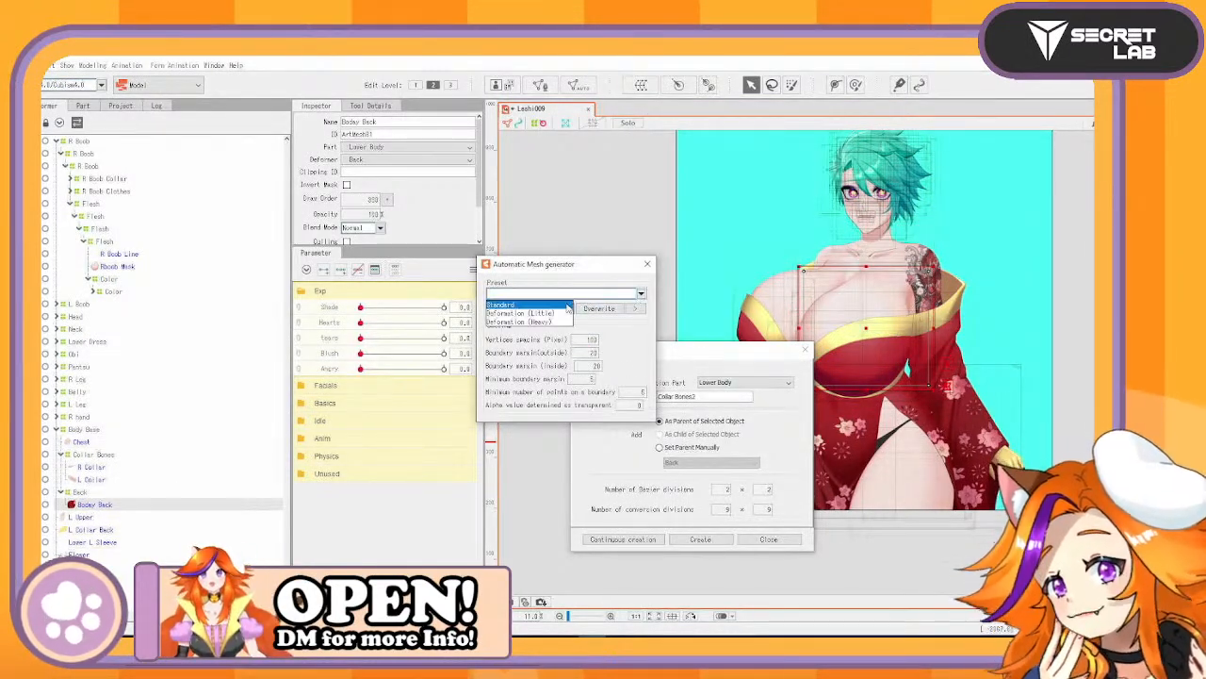
{"action": "left_click", "coordinate": [565, 306]}
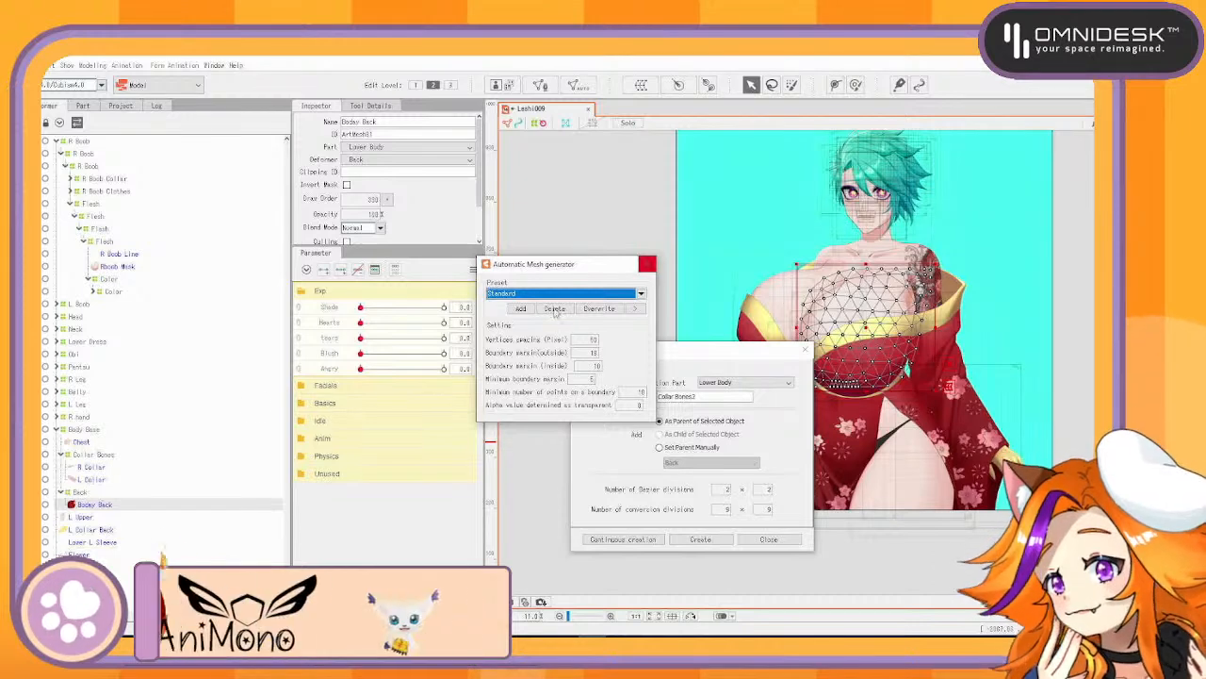
Duplicate the Back and Collar Bones warp deformers and nest the originals inside their same-named copies
{"action": "left_click", "coordinate": [82, 492]}
{"action": "left_click", "coordinate": [95, 456], "text": "ctrl"}
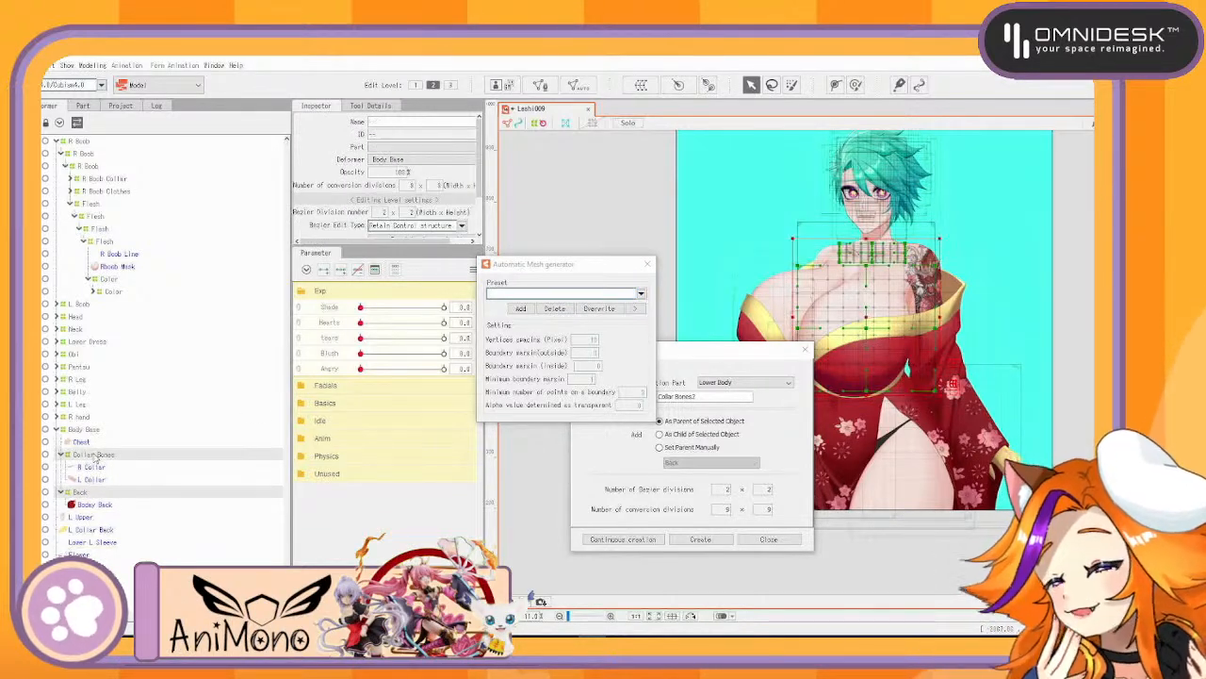
{"action": "key", "text": "ctrl+v"}
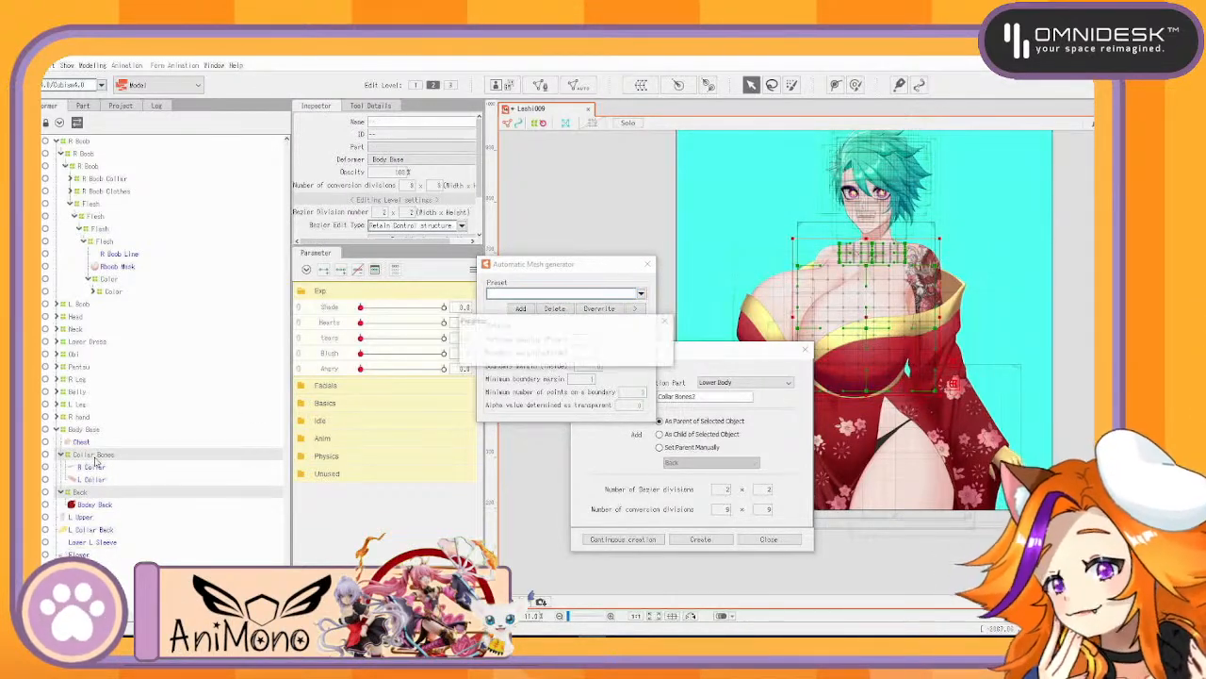
{"action": "key", "text": "ctrl+v"}
{"action": "left_click_drag", "start_coordinate": [111, 505], "coordinate": [111, 481]}
{"action": "left_click_drag", "start_coordinate": [111, 482], "coordinate": [104, 457]}
{"action": "left_click_drag", "start_coordinate": [80, 507], "coordinate": [81, 486]}
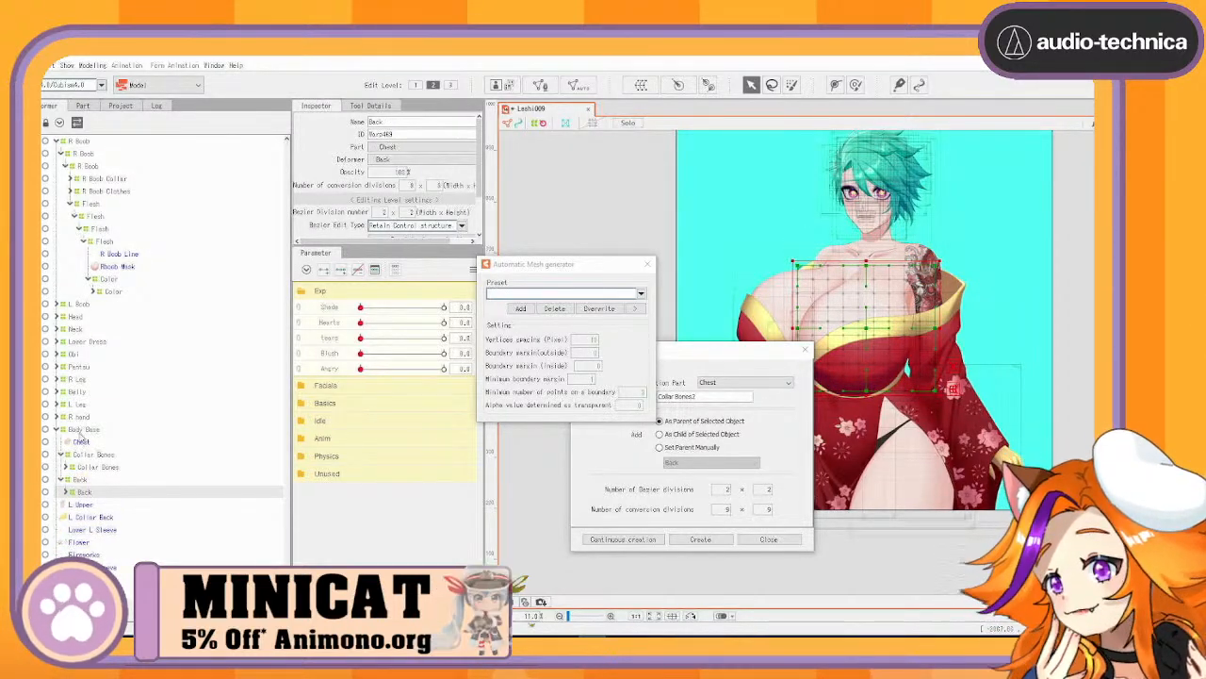
Make two copies of the Body Base warp deformer, nest the three into one hierarchy, and collapse it
{"action": "left_click", "coordinate": [81, 434]}
{"action": "key", "text": "ctrl+v"}
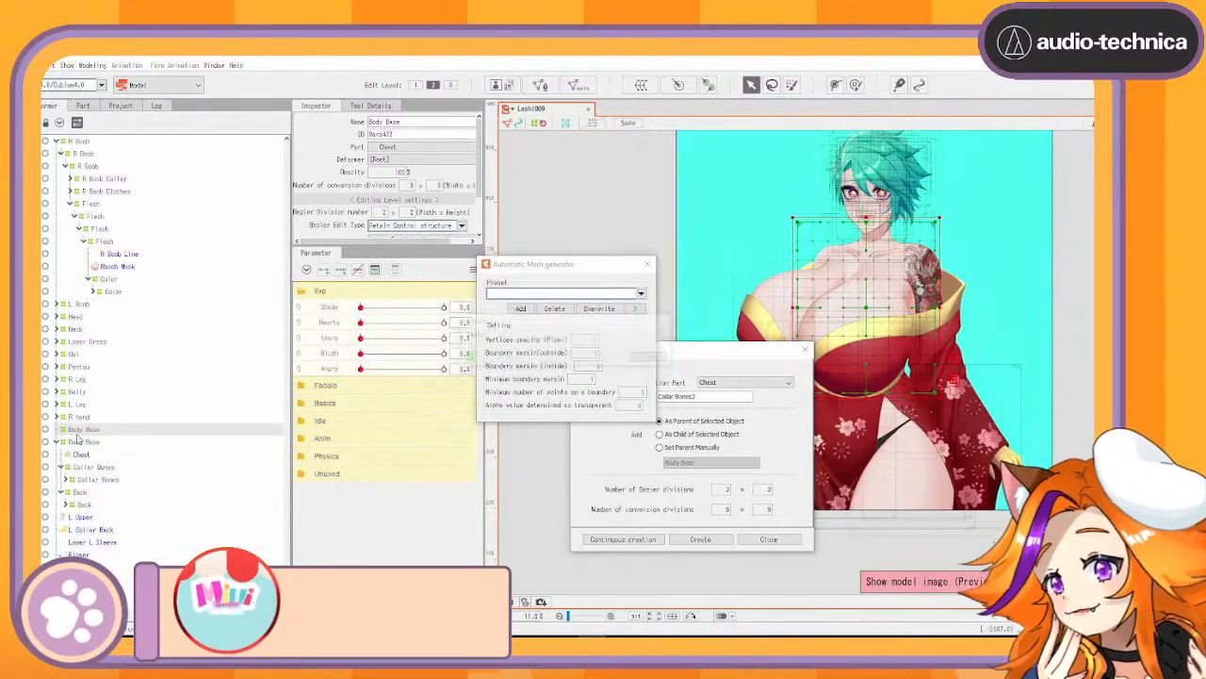
{"action": "key", "text": "ctrl+v"}
{"action": "left_click", "coordinate": [87, 454]}
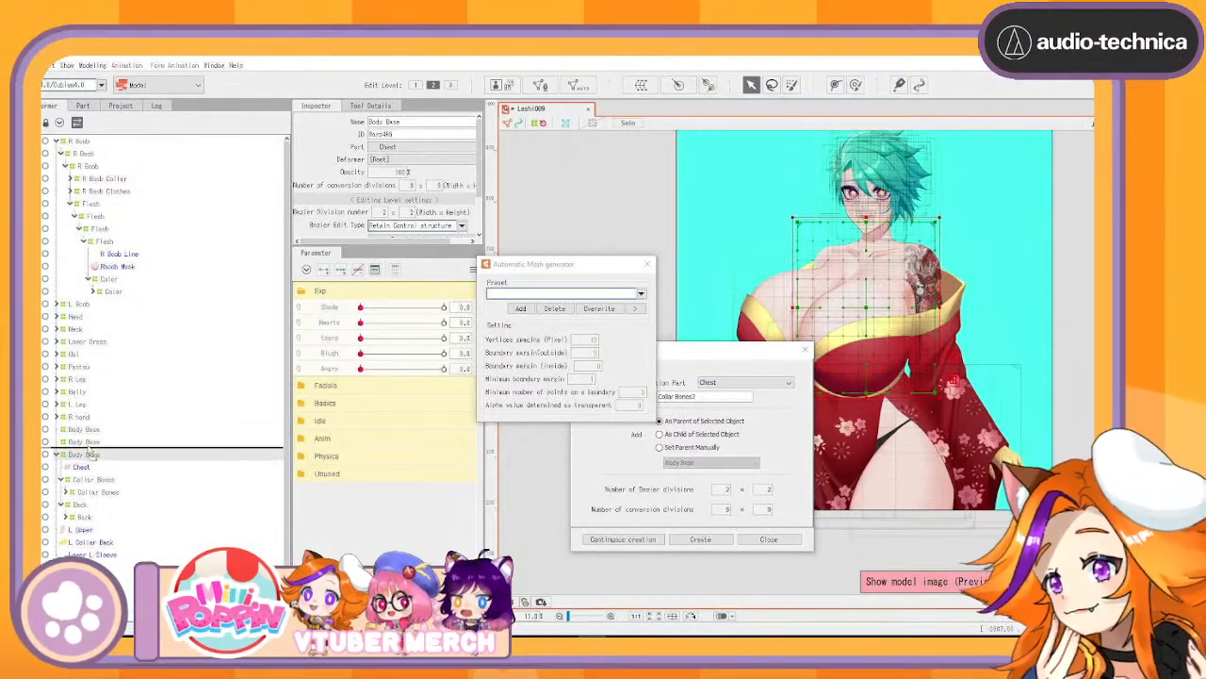
{"action": "left_click_drag", "start_coordinate": [86, 448], "coordinate": [86, 444]}
{"action": "left_click_drag", "start_coordinate": [87, 444], "coordinate": [79, 430]}
{"action": "left_click", "coordinate": [59, 440]}
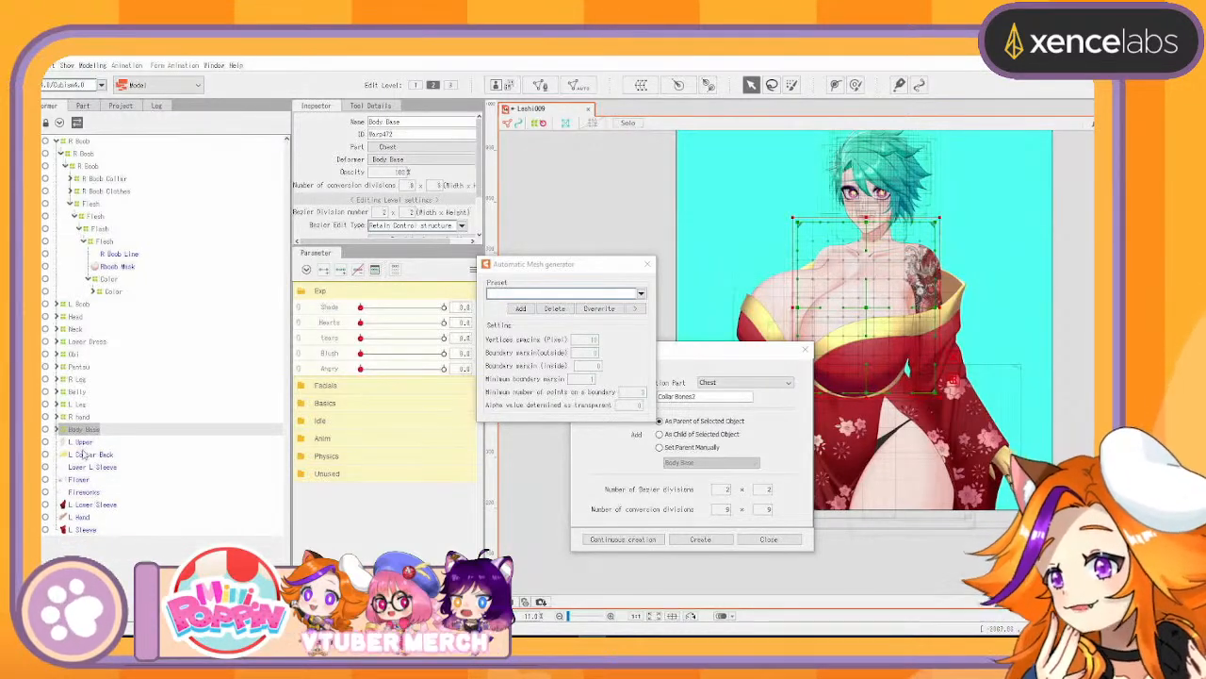
Create a warp deformer named L Arm as parent of the L Upper part and nest it inside two copies of itself
{"action": "left_click", "coordinate": [81, 442]}
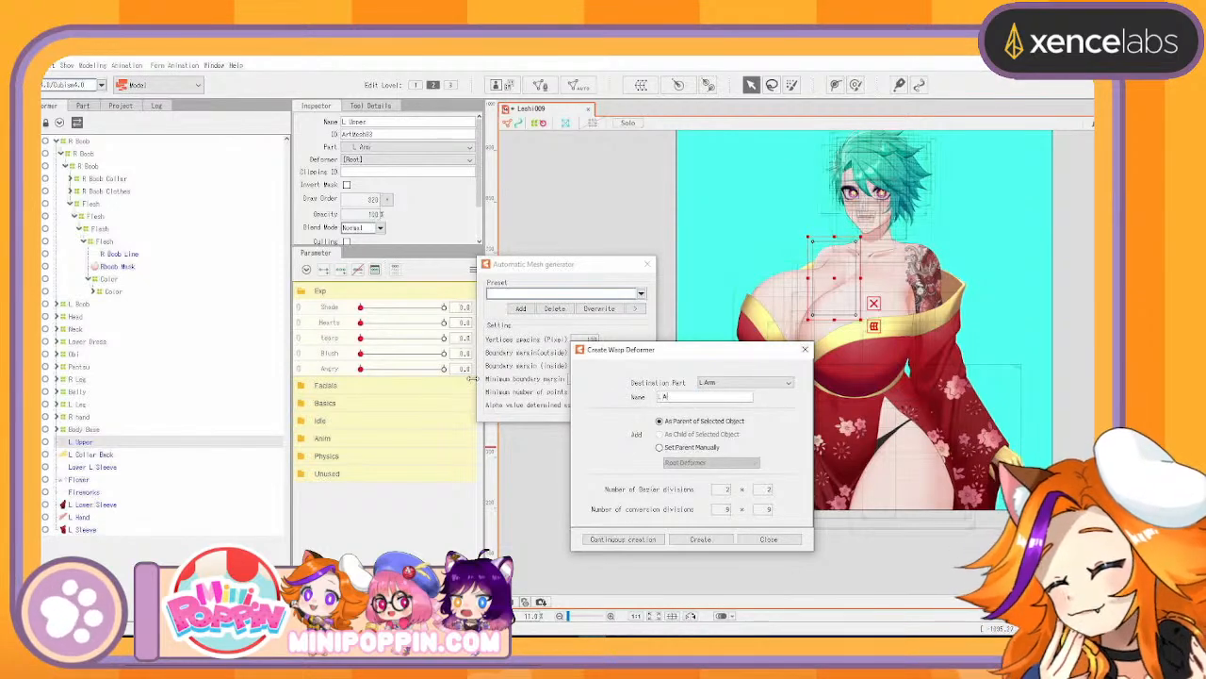
{"action": "left_click", "coordinate": [622, 539]}
{"action": "left_click", "coordinate": [79, 444]}
{"action": "key", "text": "ctrl+c"}
{"action": "key", "text": "ctrl+v"}
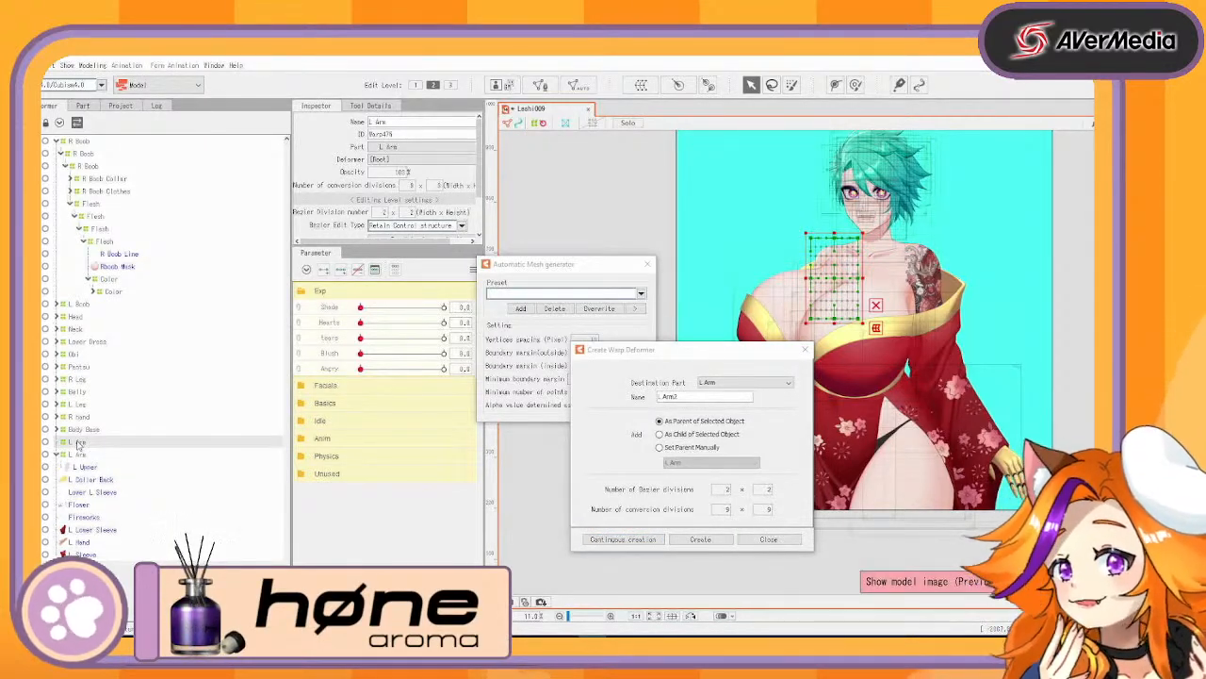
{"action": "key", "text": "ctrl+v"}
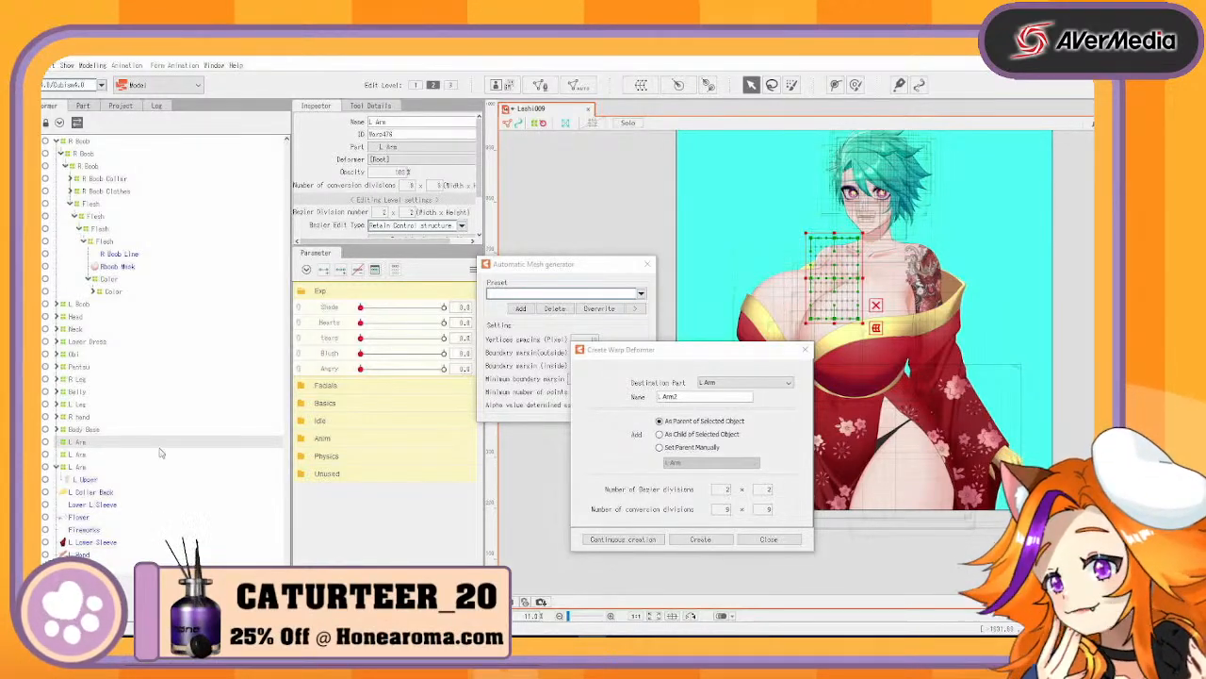
{"action": "left_click_drag", "start_coordinate": [72, 469], "coordinate": [56, 441]}
Expand the L Arm hierarchy, generate a Standard preset mesh for the L Upper part, and collapse the hierarchy
{"action": "left_click", "coordinate": [93, 456]}
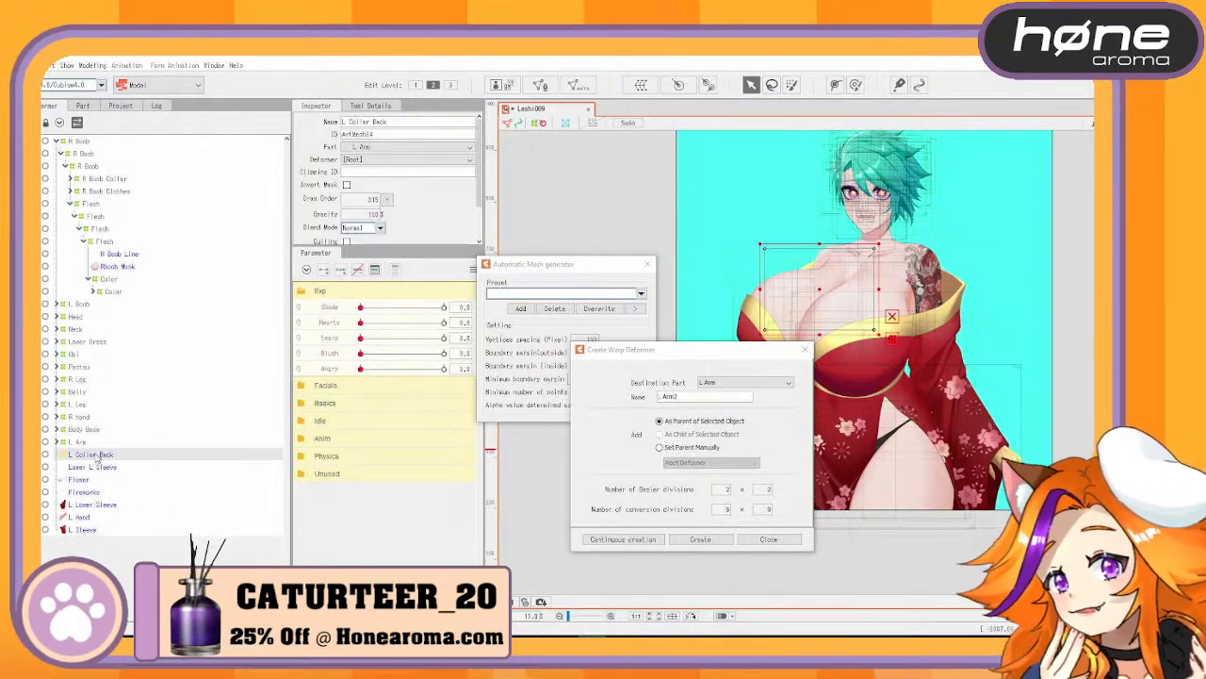
{"action": "left_click", "coordinate": [56, 442]}
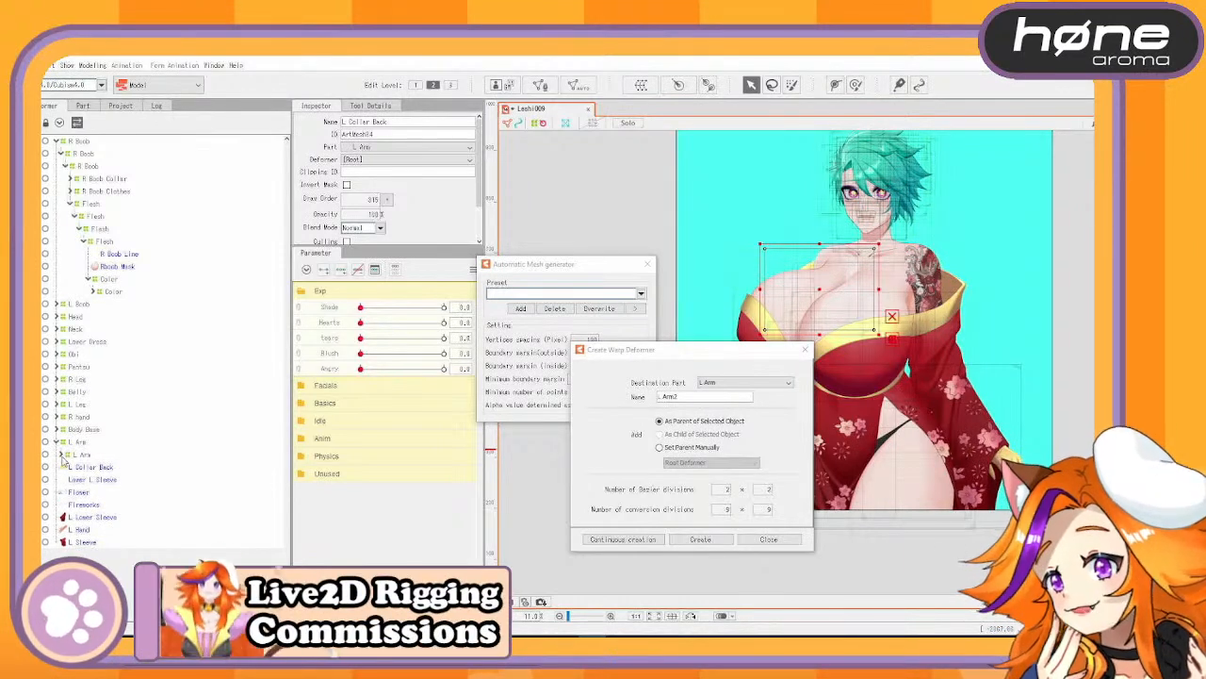
{"action": "left_click", "coordinate": [62, 456]}
{"action": "left_click", "coordinate": [69, 468]}
{"action": "left_click", "coordinate": [66, 468]}
{"action": "left_click", "coordinate": [108, 484]}
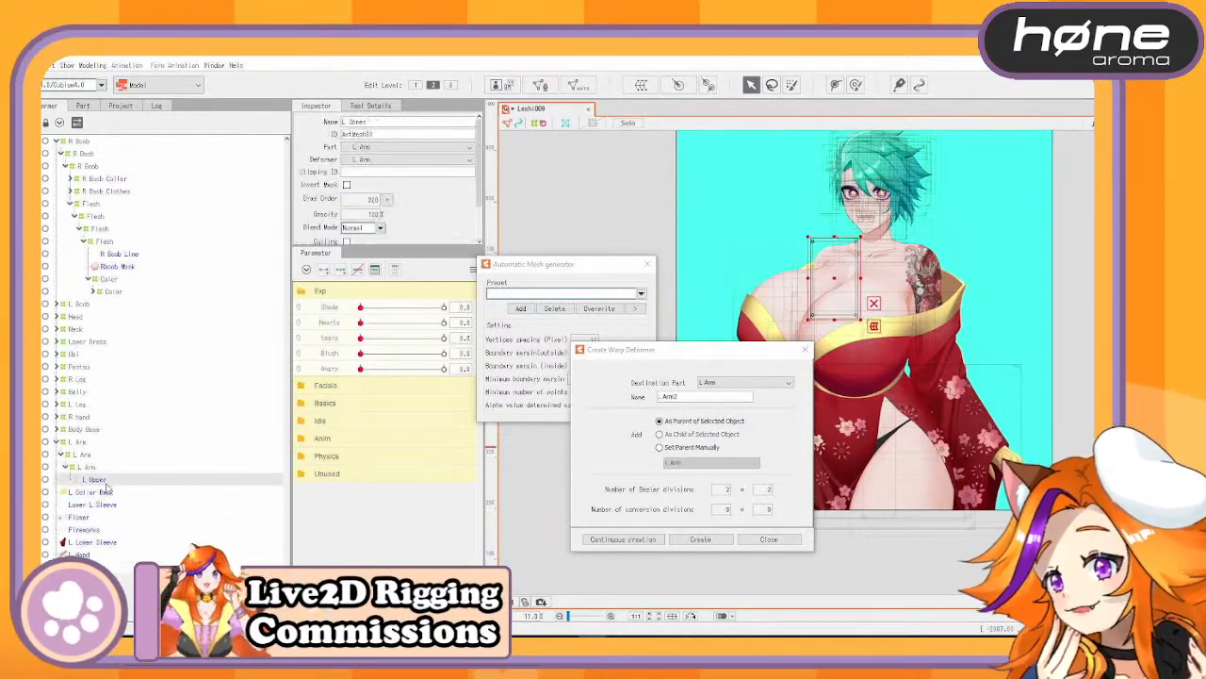
{"action": "left_click", "coordinate": [637, 302]}
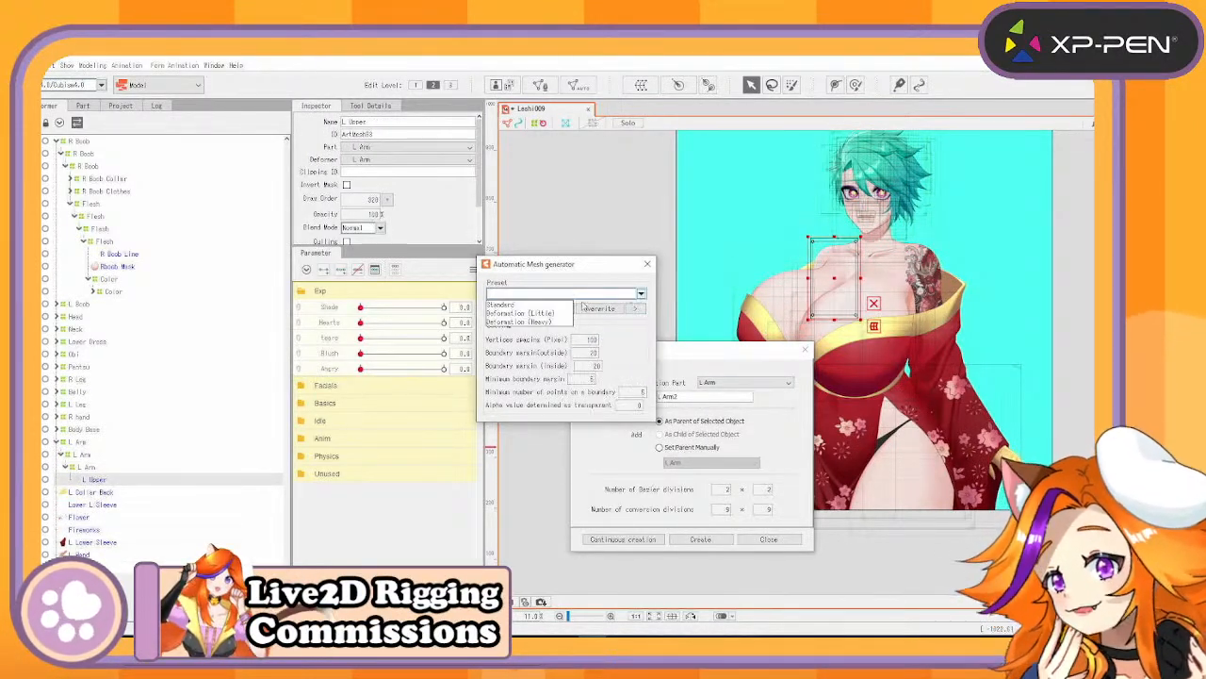
{"action": "left_click", "coordinate": [641, 294]}
{"action": "left_click", "coordinate": [570, 306]}
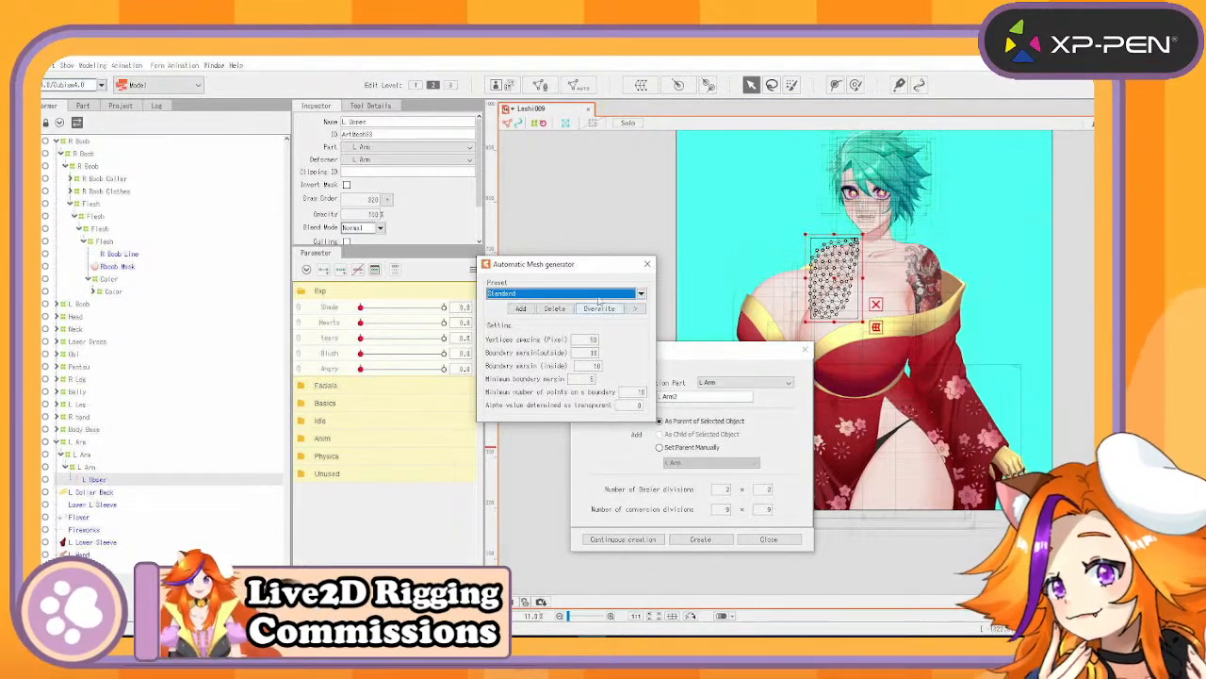
{"action": "left_click", "coordinate": [647, 264]}
{"action": "left_click", "coordinate": [59, 451]}
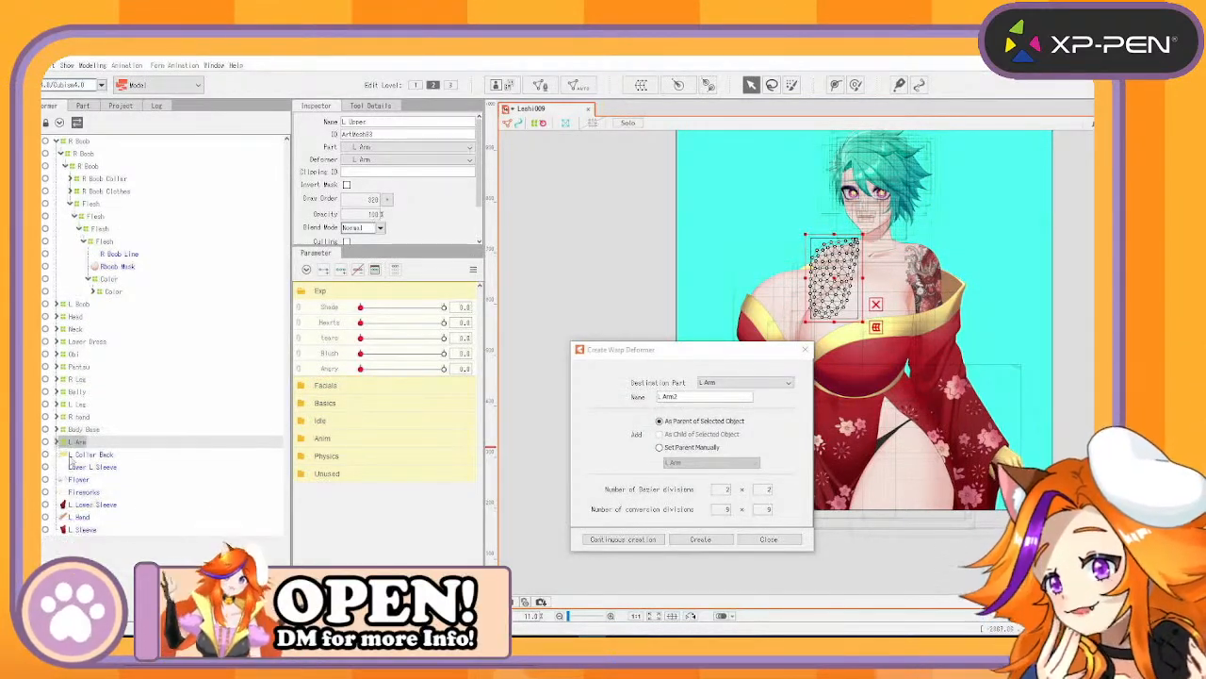
Generate an automatic mesh with the Standard preset for the L Collar Back part
{"action": "left_click", "coordinate": [90, 454]}
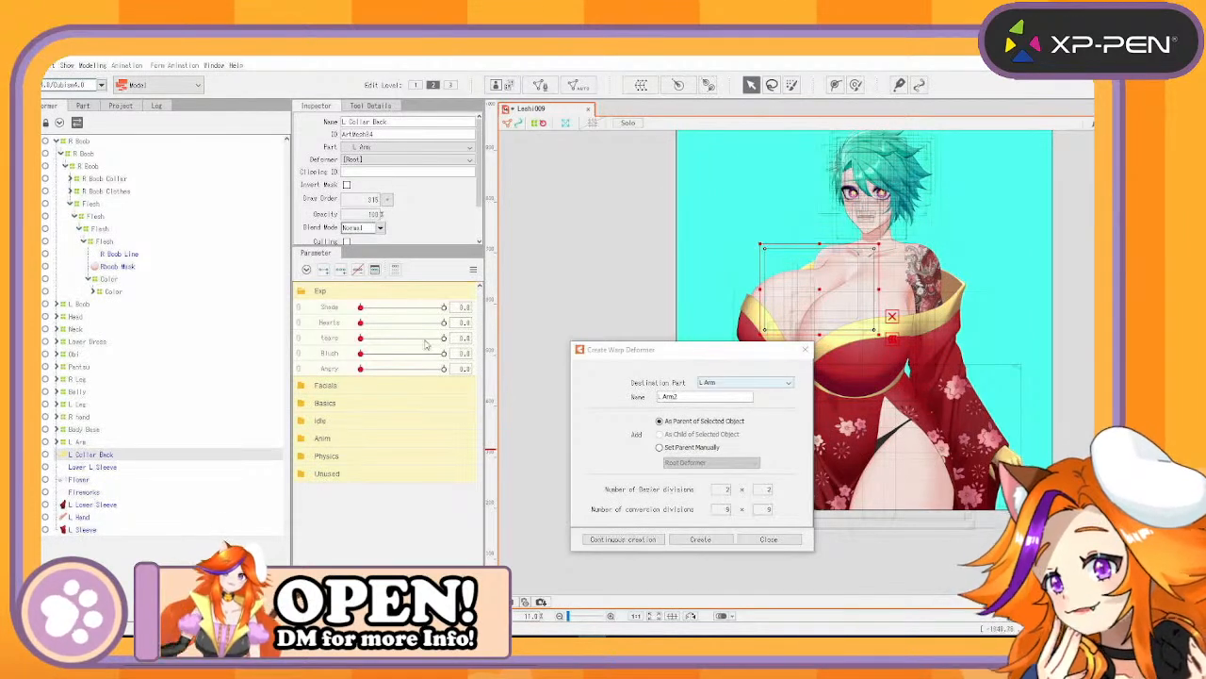
{"action": "left_click", "coordinate": [582, 85]}
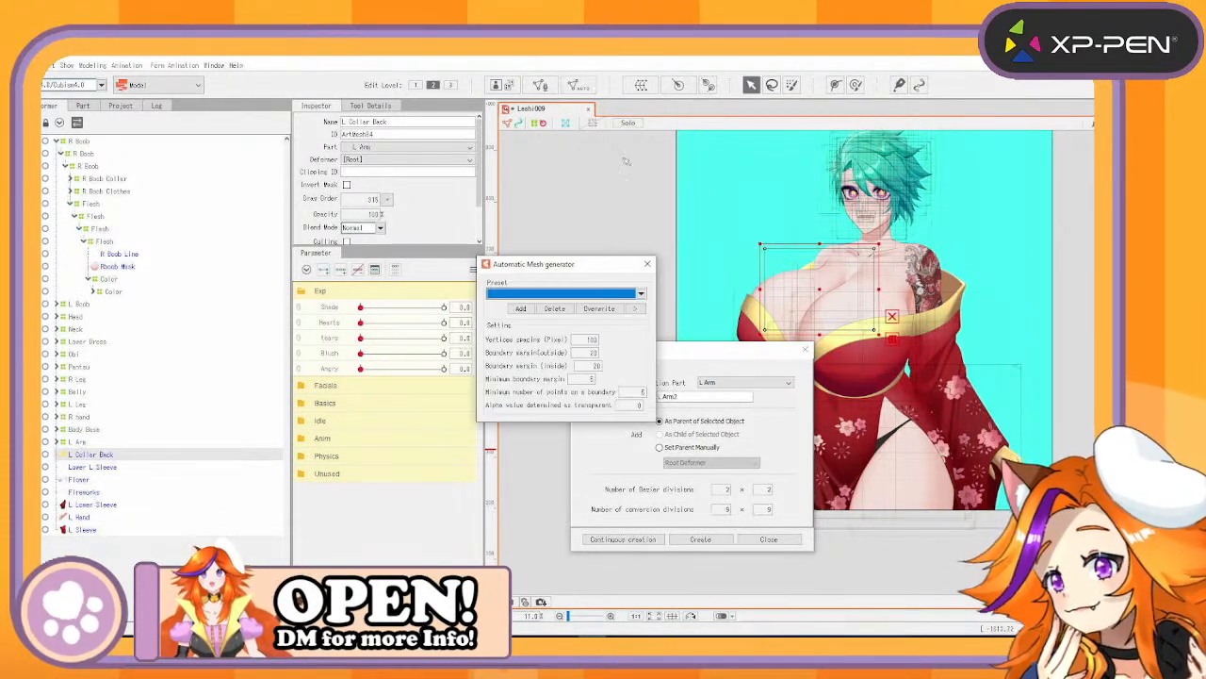
{"action": "left_click", "coordinate": [641, 293]}
{"action": "left_click", "coordinate": [528, 304]}
Move the warp deformer dialog off the artwork and open the Lower L Sleeve part for manual mesh editing
{"action": "left_click", "coordinate": [111, 468]}
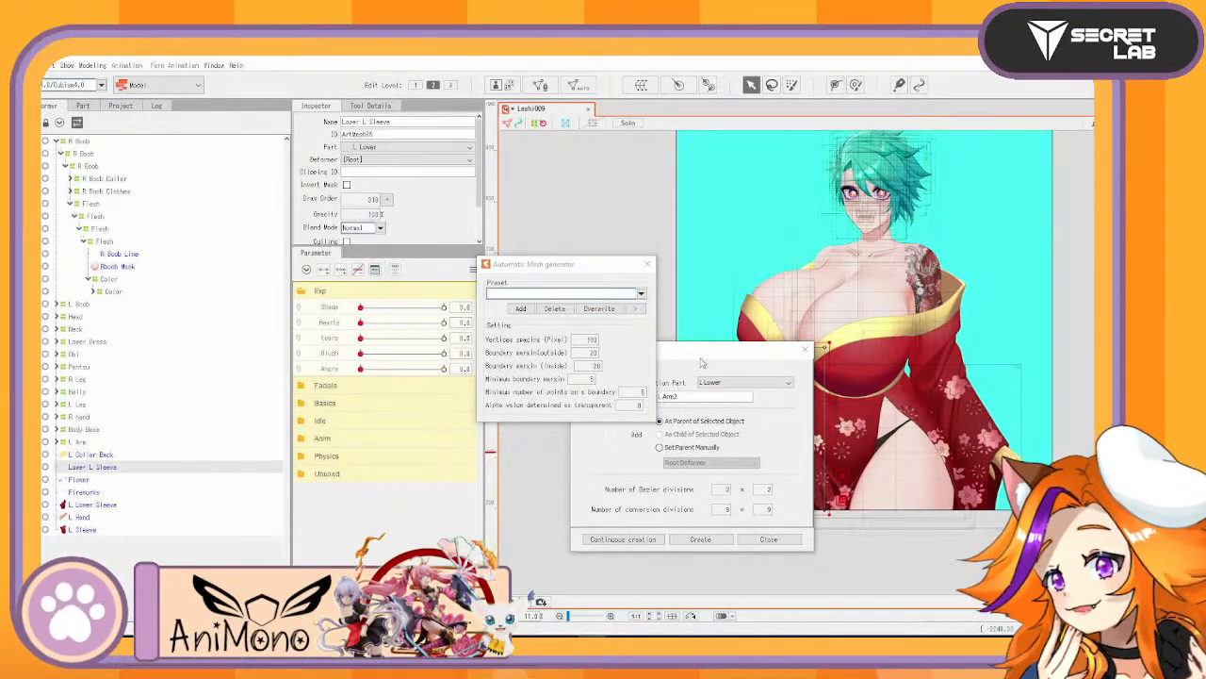
{"action": "left_click_drag", "start_coordinate": [687, 356], "coordinate": [1043, 347]}
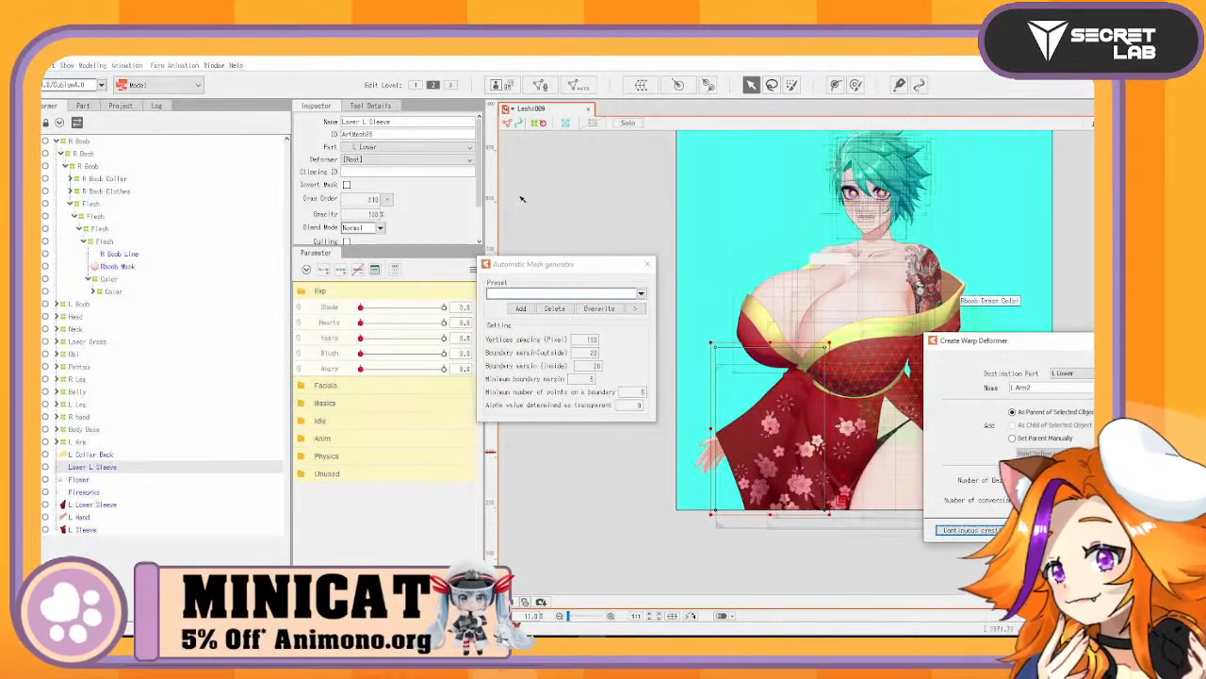
{"action": "left_click", "coordinate": [540, 84]}
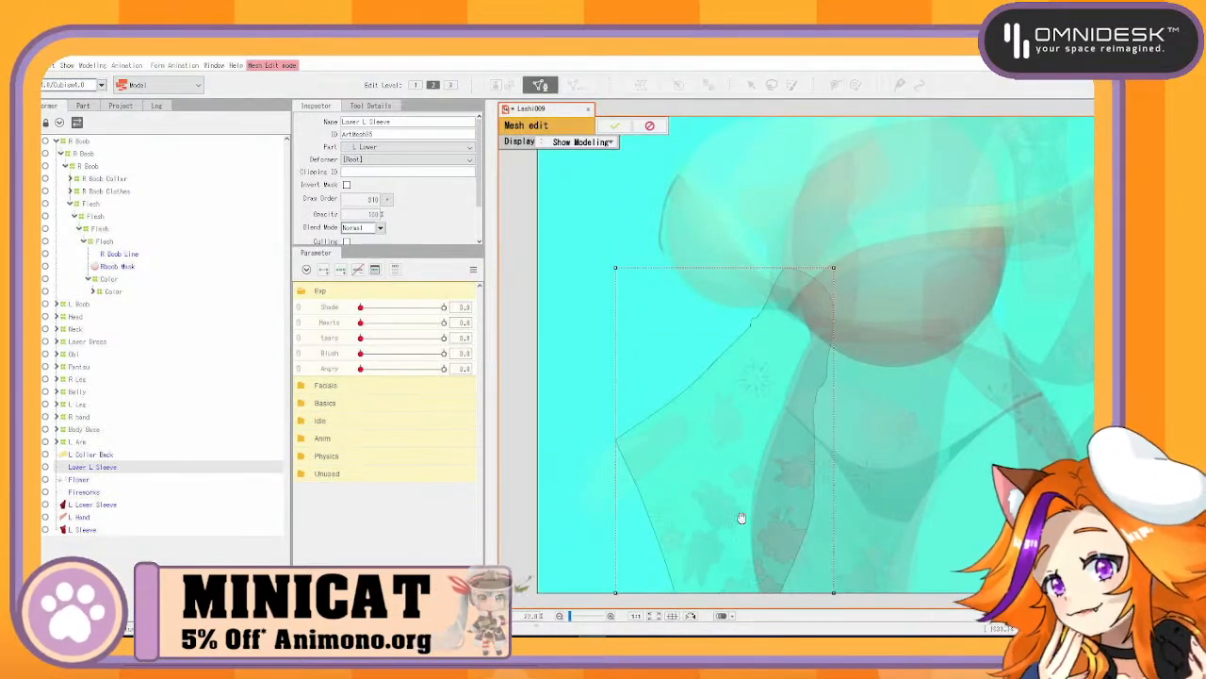
{"action": "scroll", "coordinate": [784, 466], "scroll_direction": "up", "scroll_amount": 3}
{"action": "left_click_drag", "start_coordinate": [767, 396], "coordinate": [760, 479]}
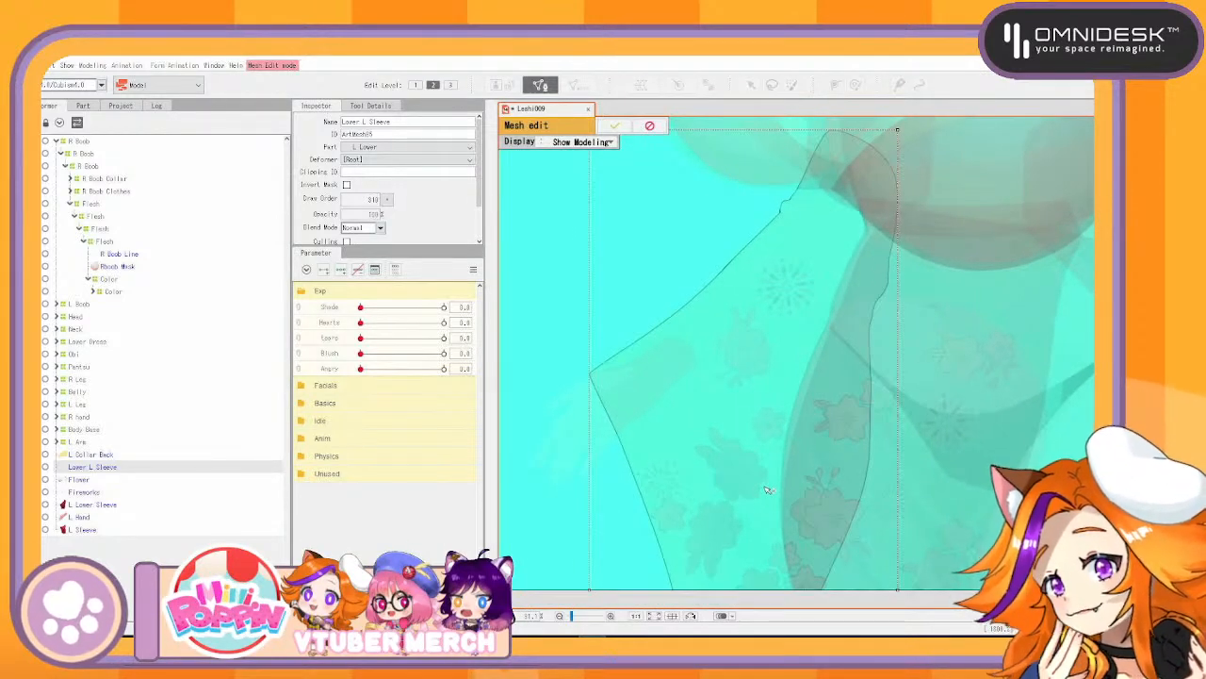
{"action": "mouse_move", "coordinate": [746, 431]}
{"action": "left_mouse_down"}
{"action": "mouse_move", "coordinate": [764, 447]}
{"action": "mouse_move", "coordinate": [757, 430]}
{"action": "left_mouse_up"}
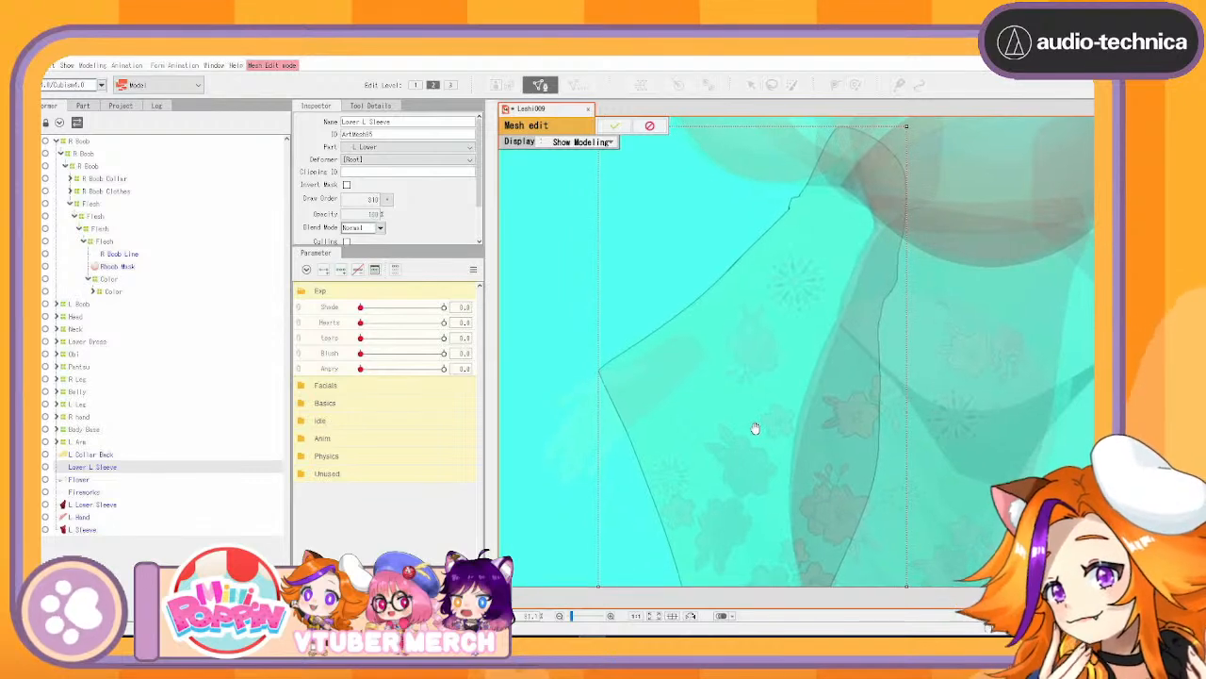
Draw a stroke-based mesh line around the outline of the lower left sleeve, leaving its bottom edge open
{"action": "left_click", "coordinate": [375, 105]}
{"action": "left_click", "coordinate": [388, 127]}
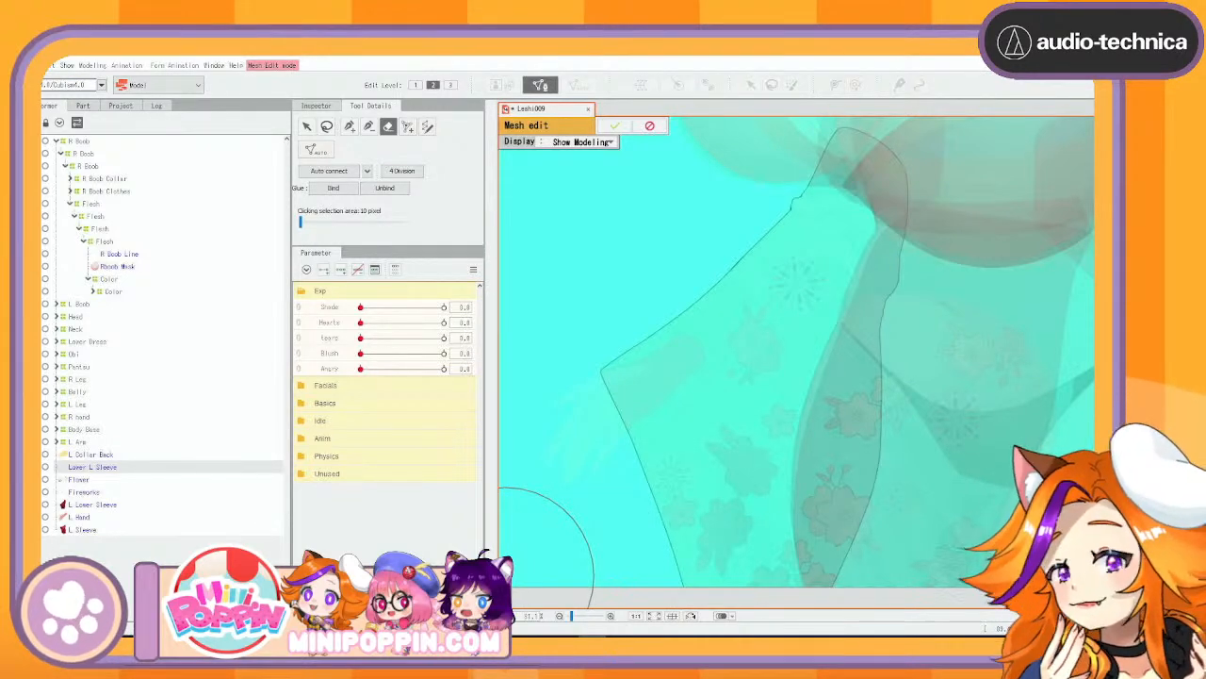
{"action": "left_click", "coordinate": [349, 125]}
{"action": "left_click", "coordinate": [426, 126]}
{"action": "left_click_drag", "start_coordinate": [683, 582], "coordinate": [639, 469]}
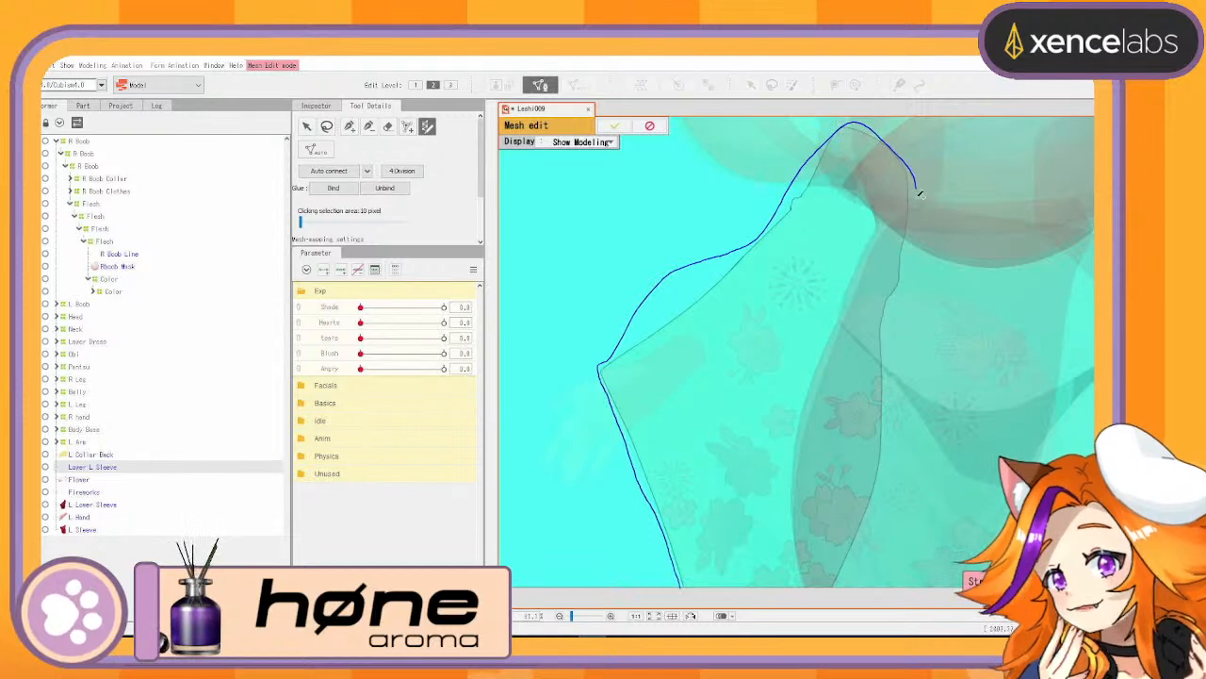
{"action": "mouse_move", "coordinate": [904, 292]}
{"action": "left_mouse_down"}
{"action": "mouse_move", "coordinate": [887, 332]}
{"action": "mouse_move", "coordinate": [882, 455]}
{"action": "mouse_move", "coordinate": [860, 527]}
{"action": "left_mouse_up"}
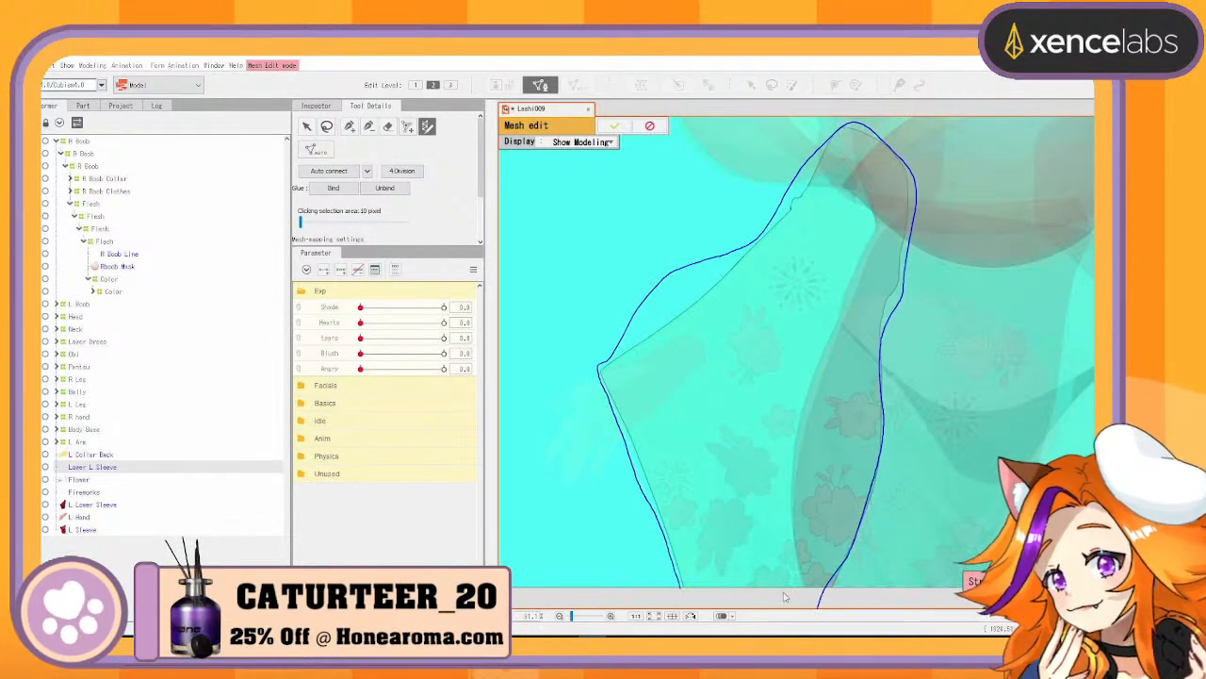
{"action": "left_click_drag", "start_coordinate": [784, 596], "coordinate": [786, 592]}
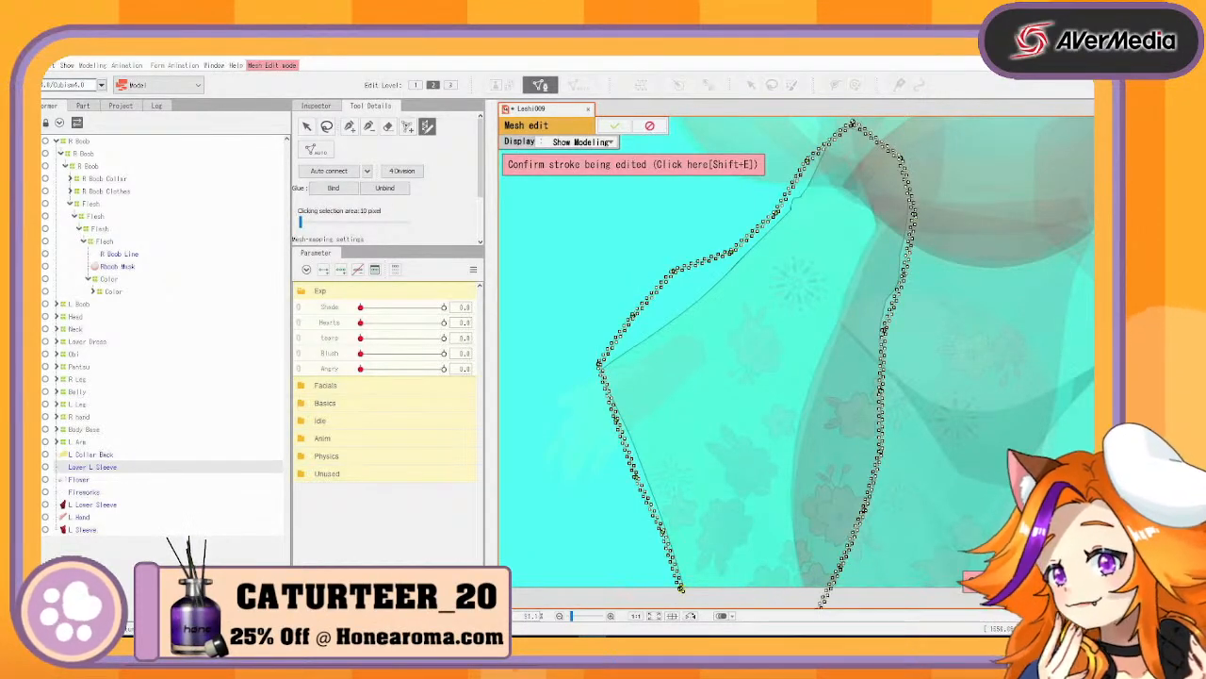
Set the repeated density of the sleeve's stroke mesh to 45
{"action": "scroll", "coordinate": [407, 209], "scroll_direction": "down", "scroll_amount": 2}
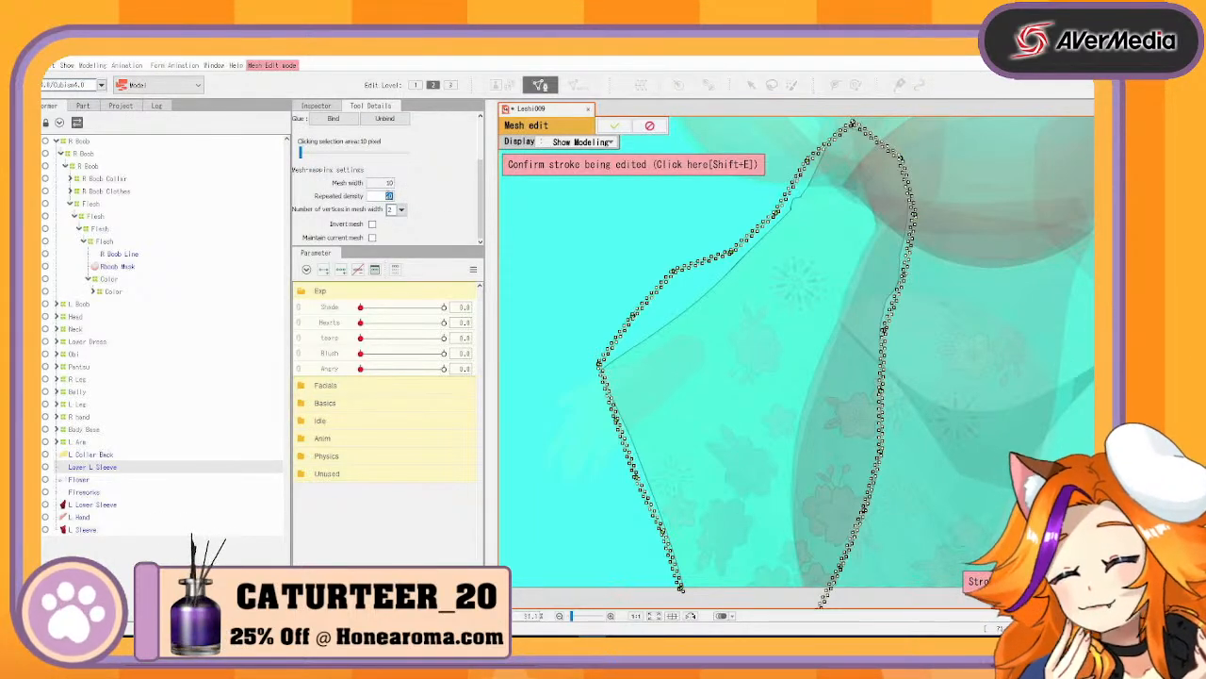
{"action": "type", "text": "45"}
{"action": "key", "text": "Return"}
Move the stroke's points onto the sleeve outline along the lower outer edge and around its pointed corner
{"action": "scroll", "coordinate": [785, 469], "scroll_direction": "up", "scroll_amount": 4}
{"action": "mouse_move", "coordinate": [765, 491]}
{"action": "left_mouse_down"}
{"action": "mouse_move", "coordinate": [762, 453]}
{"action": "mouse_move", "coordinate": [884, 337]}
{"action": "left_mouse_up"}
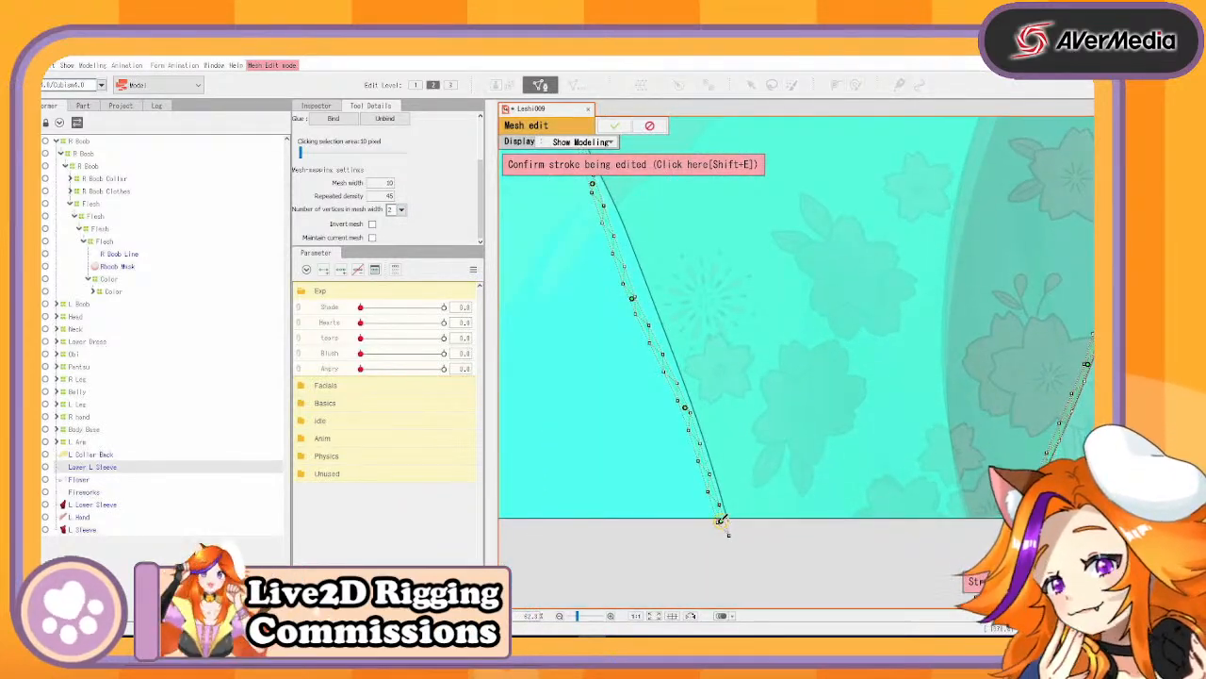
{"action": "left_click_drag", "start_coordinate": [721, 521], "coordinate": [729, 523]}
{"action": "left_click_drag", "start_coordinate": [685, 407], "coordinate": [697, 409]}
{"action": "mouse_move", "coordinate": [641, 287]}
{"action": "left_mouse_down"}
{"action": "mouse_move", "coordinate": [652, 283]}
{"action": "mouse_move", "coordinate": [789, 474]}
{"action": "left_mouse_up"}
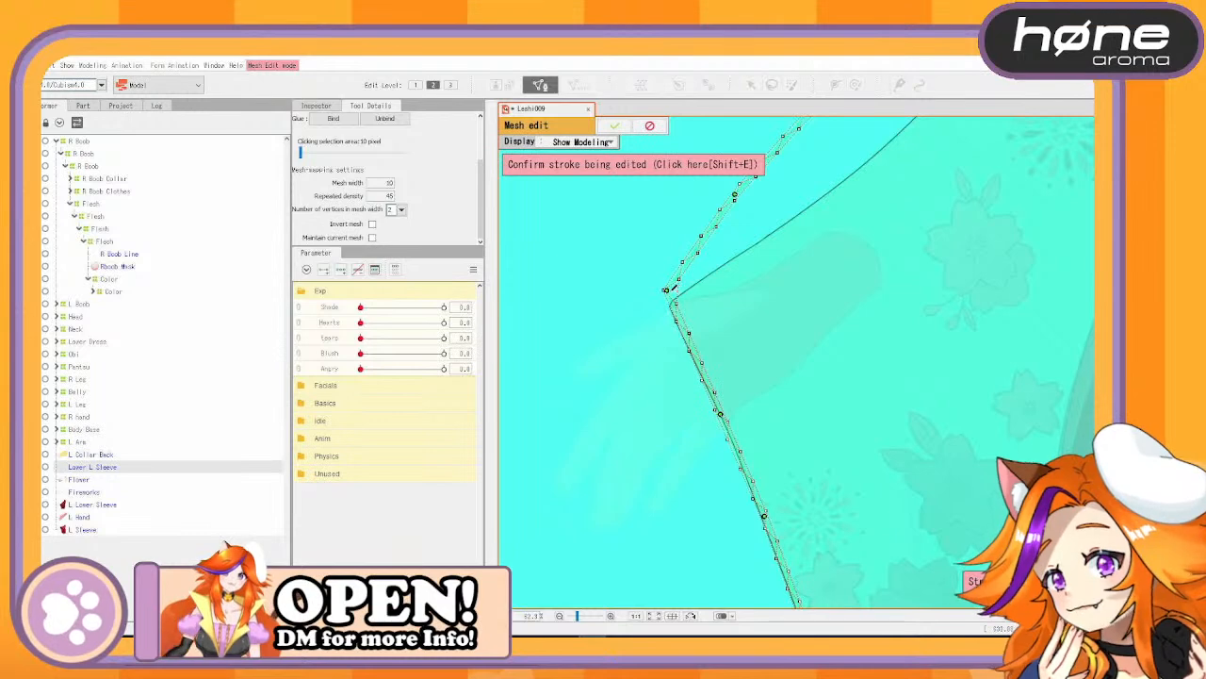
{"action": "left_click_drag", "start_coordinate": [665, 289], "coordinate": [675, 308]}
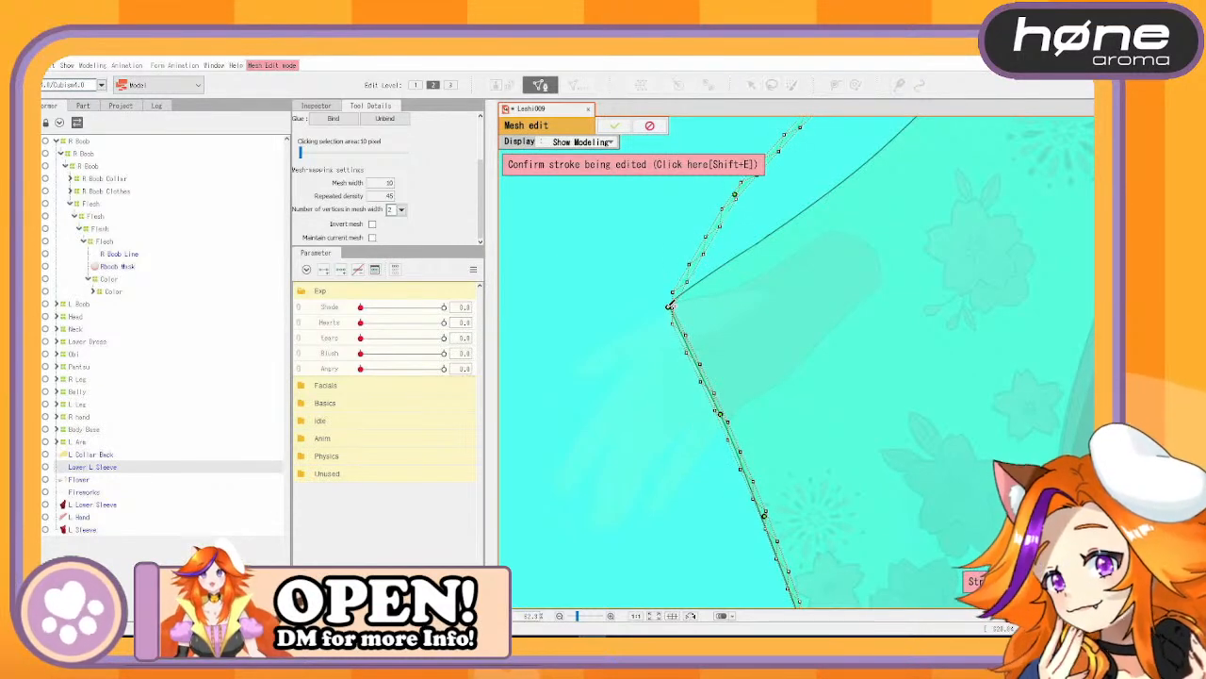
{"action": "left_click_drag", "start_coordinate": [736, 195], "coordinate": [757, 243]}
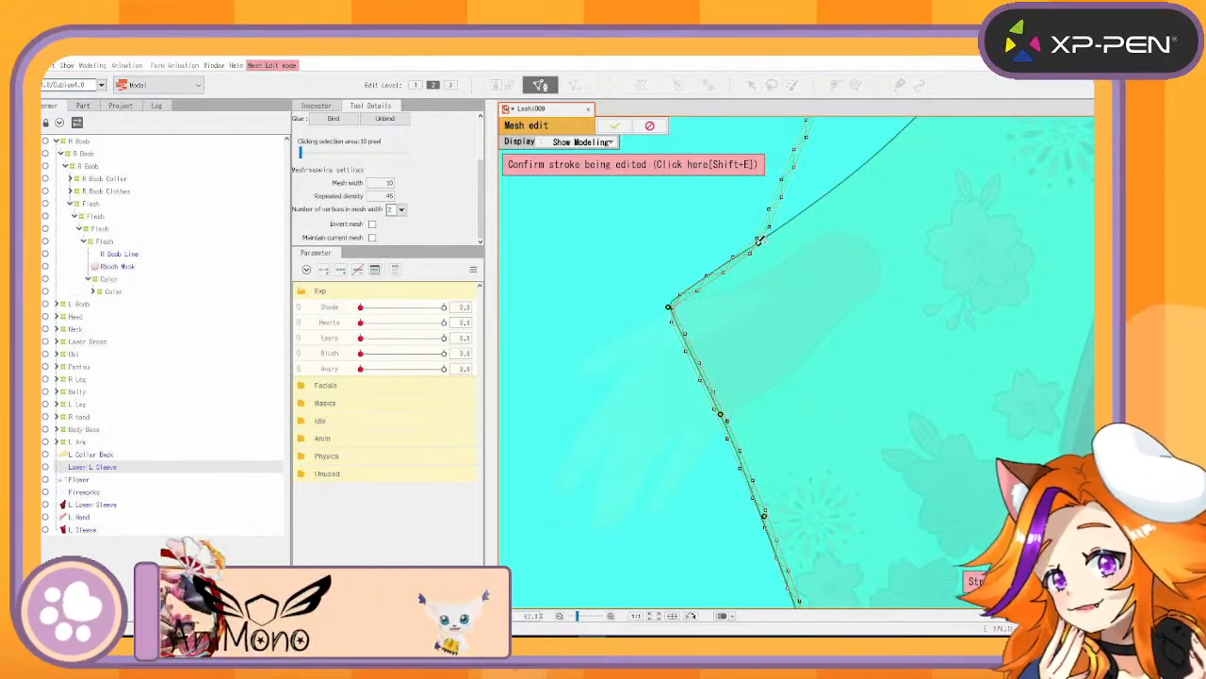
Align the stroke points with the sleeve's long diagonal upper edge, up to the rounded peak
{"action": "left_click_drag", "start_coordinate": [898, 176], "coordinate": [788, 382]}
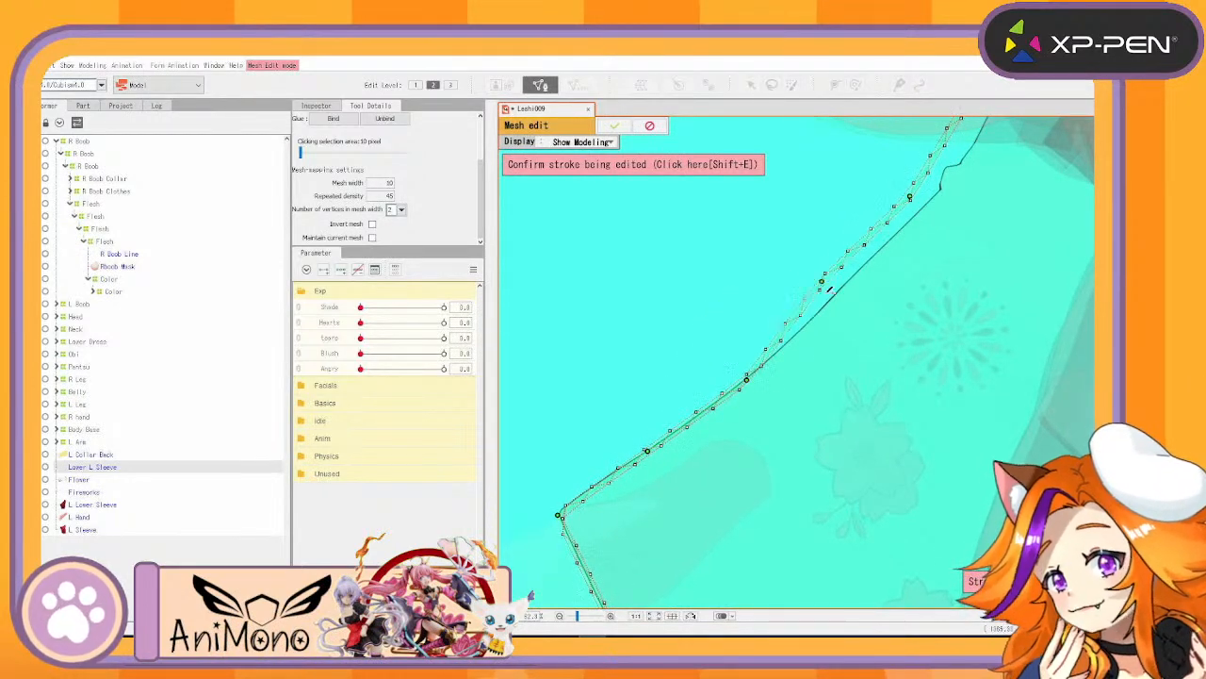
{"action": "left_click_drag", "start_coordinate": [878, 314], "coordinate": [888, 327]}
{"action": "left_click_drag", "start_coordinate": [915, 265], "coordinate": [929, 287]}
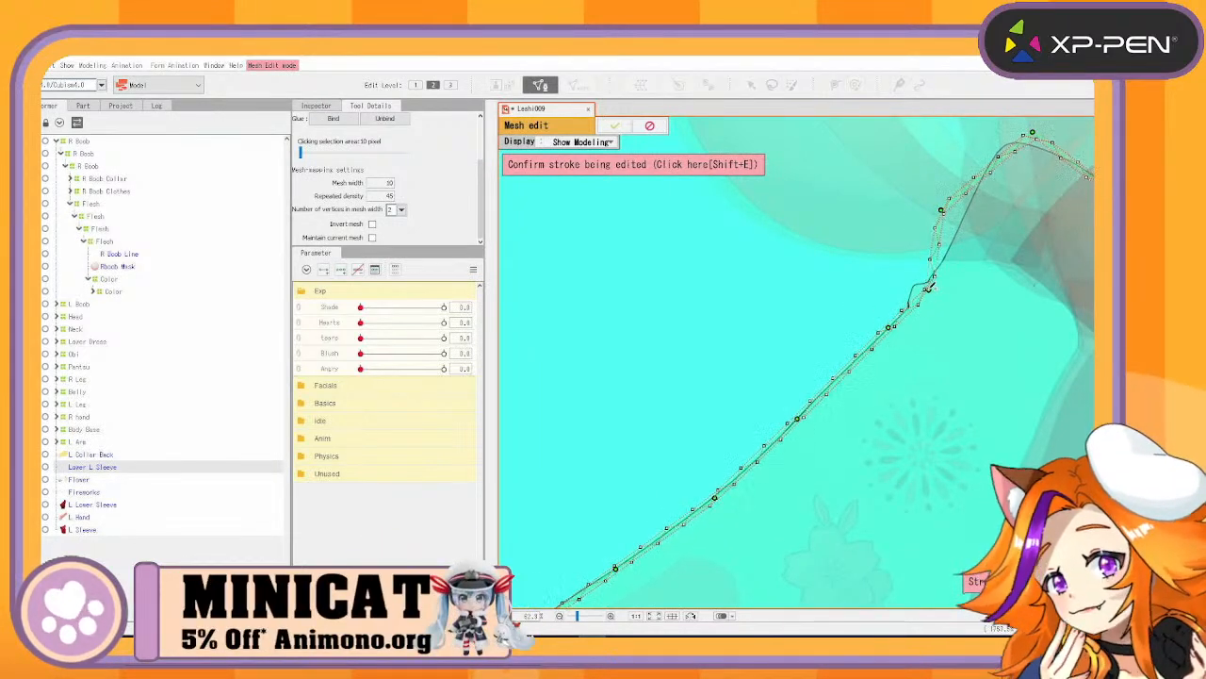
{"action": "left_click_drag", "start_coordinate": [943, 216], "coordinate": [961, 228]}
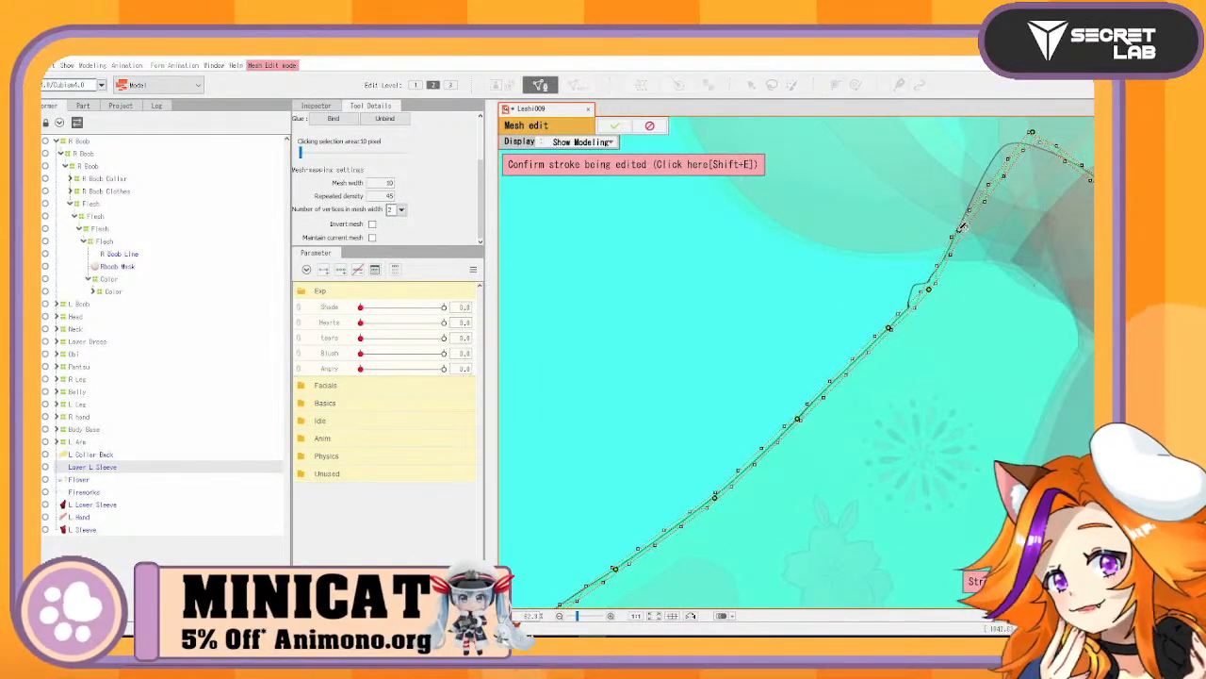
{"action": "mouse_move", "coordinate": [1034, 130]}
{"action": "left_mouse_down"}
{"action": "mouse_move", "coordinate": [996, 149]}
{"action": "mouse_move", "coordinate": [1025, 141]}
{"action": "left_mouse_up"}
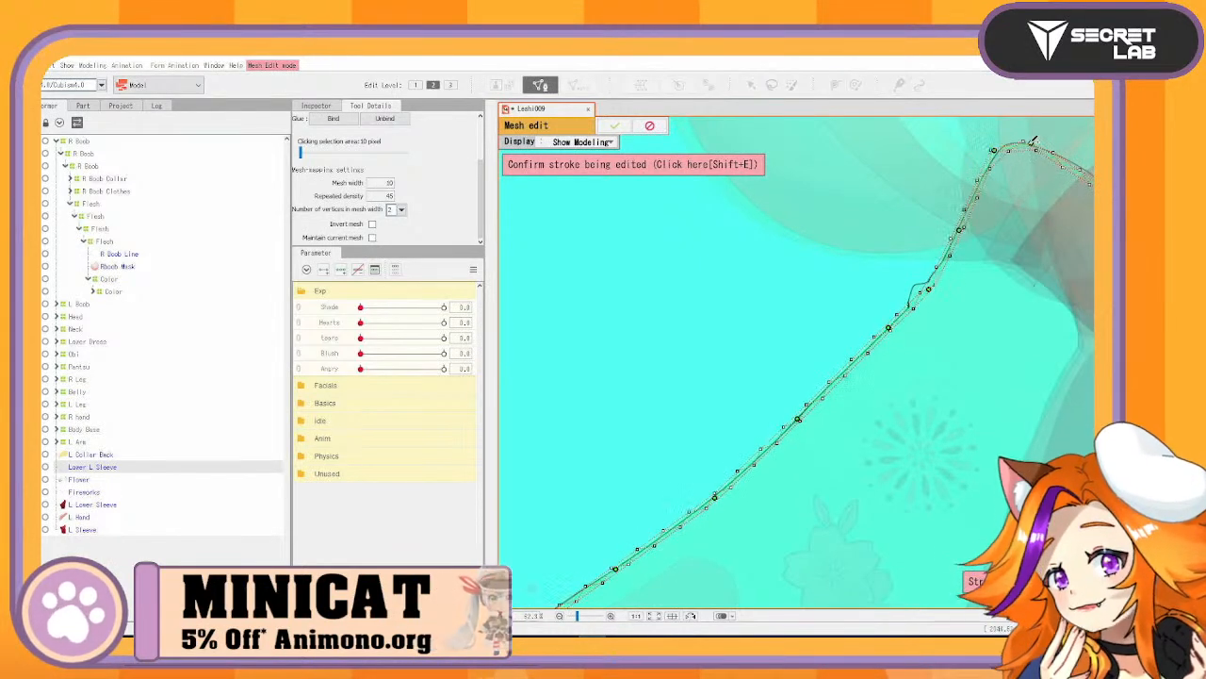
Fit the stroke to the curve running from the sleeve's peak down the upper inner edge, adjusting its points
{"action": "mouse_move", "coordinate": [1077, 305]}
{"action": "left_mouse_down"}
{"action": "mouse_move", "coordinate": [740, 310]}
{"action": "mouse_move", "coordinate": [715, 334]}
{"action": "left_mouse_up"}
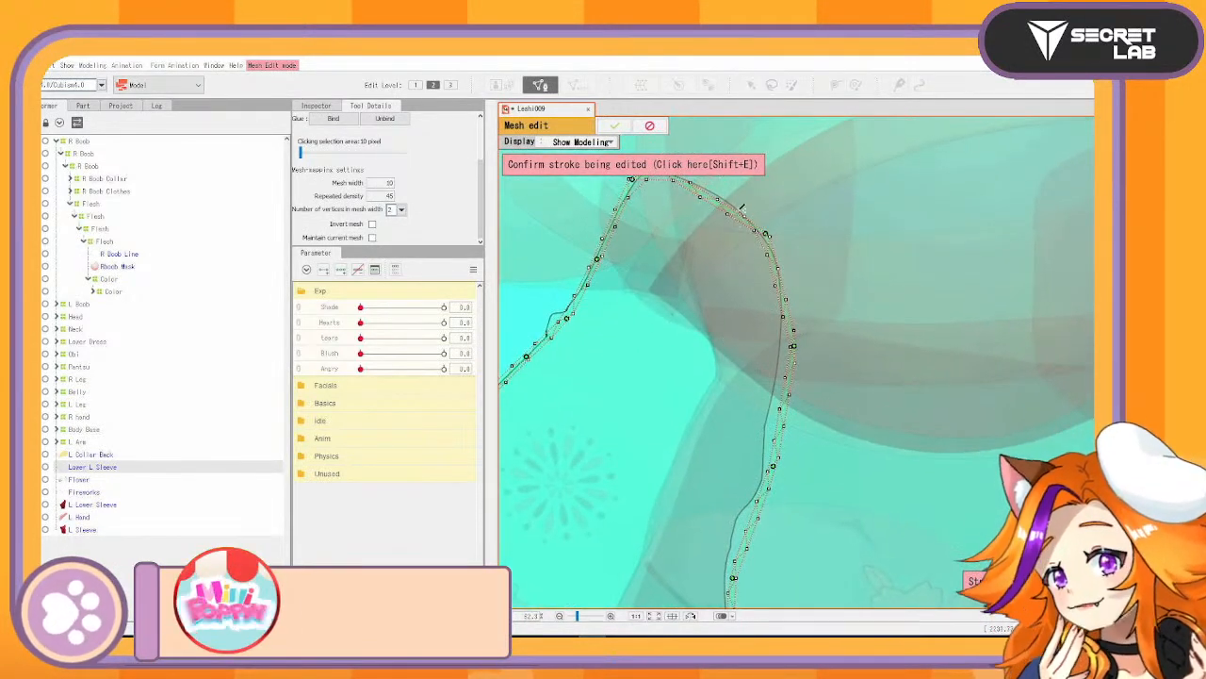
{"action": "left_click_drag", "start_coordinate": [724, 205], "coordinate": [723, 193]}
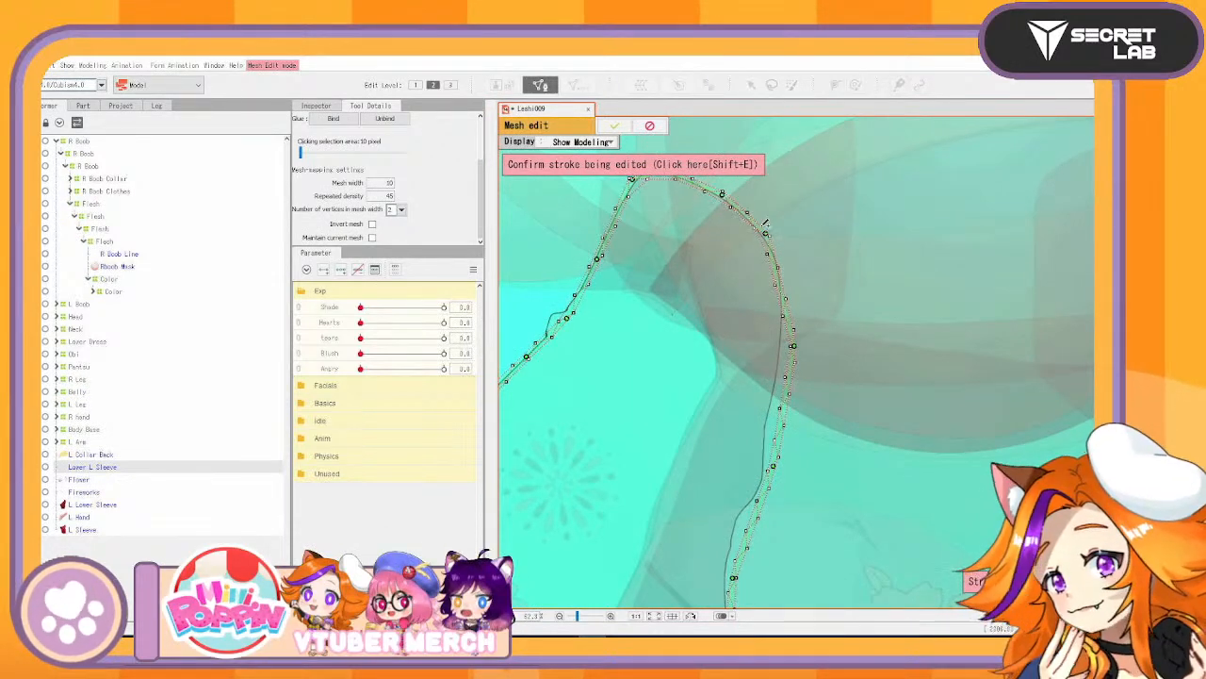
{"action": "left_click_drag", "start_coordinate": [793, 345], "coordinate": [781, 331]}
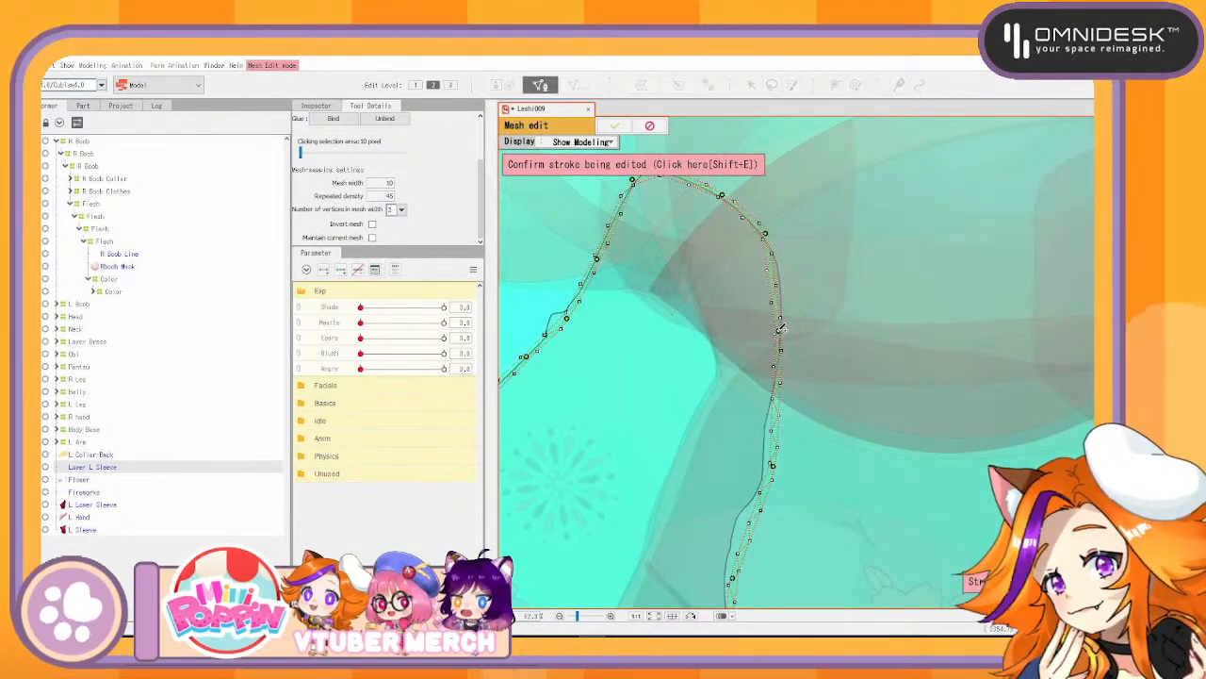
{"action": "left_click_drag", "start_coordinate": [775, 276], "coordinate": [783, 280]}
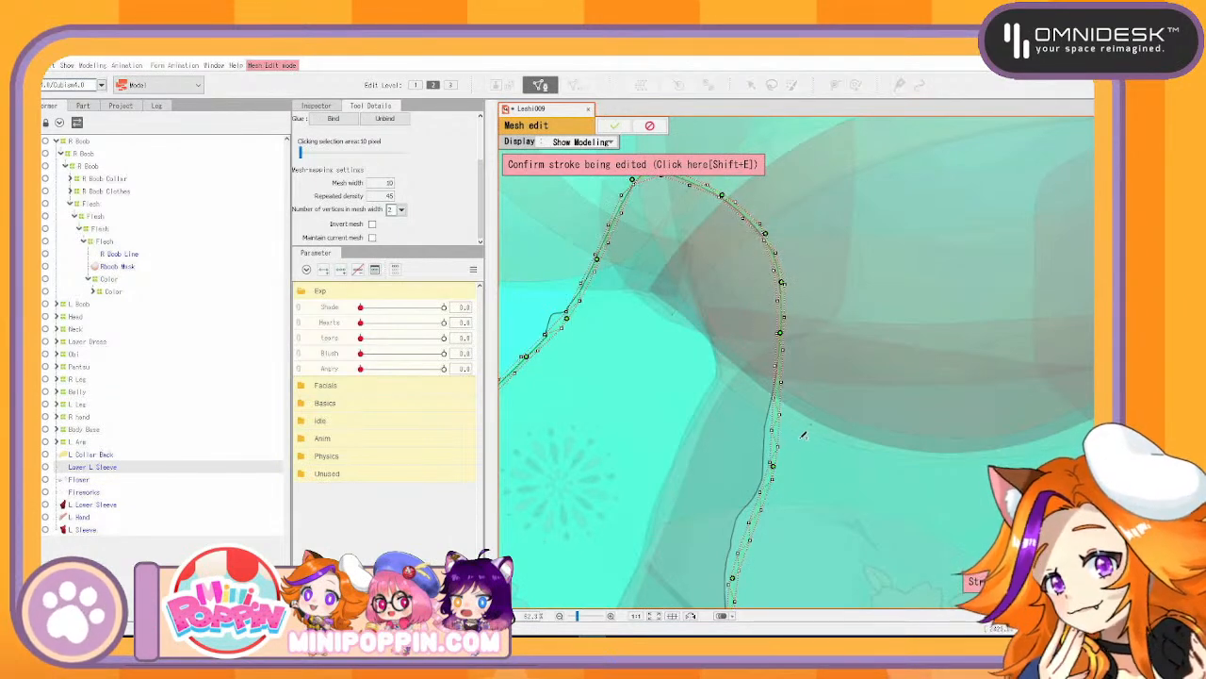
{"action": "left_click_drag", "start_coordinate": [775, 463], "coordinate": [764, 429]}
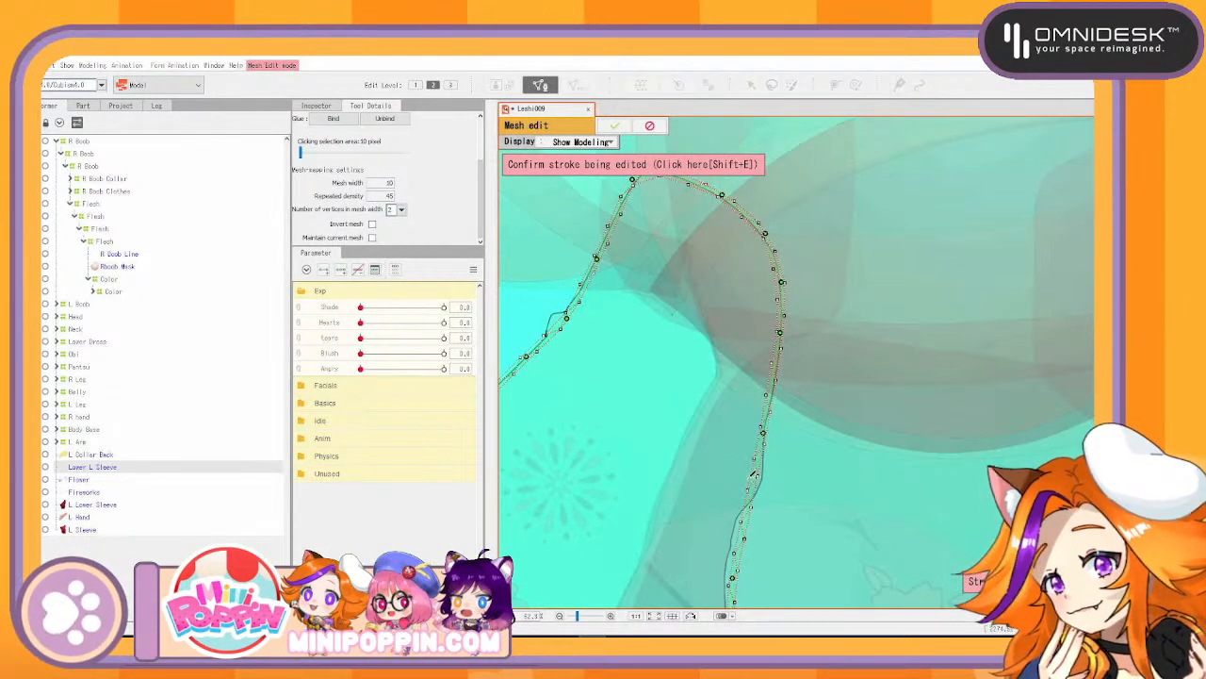
Adjust and add stroke points so the line follows the bend midway down the sleeve's inner edge
{"action": "mouse_move", "coordinate": [756, 472]}
{"action": "left_mouse_down"}
{"action": "mouse_move", "coordinate": [765, 476]}
{"action": "mouse_move", "coordinate": [843, 393]}
{"action": "left_mouse_up"}
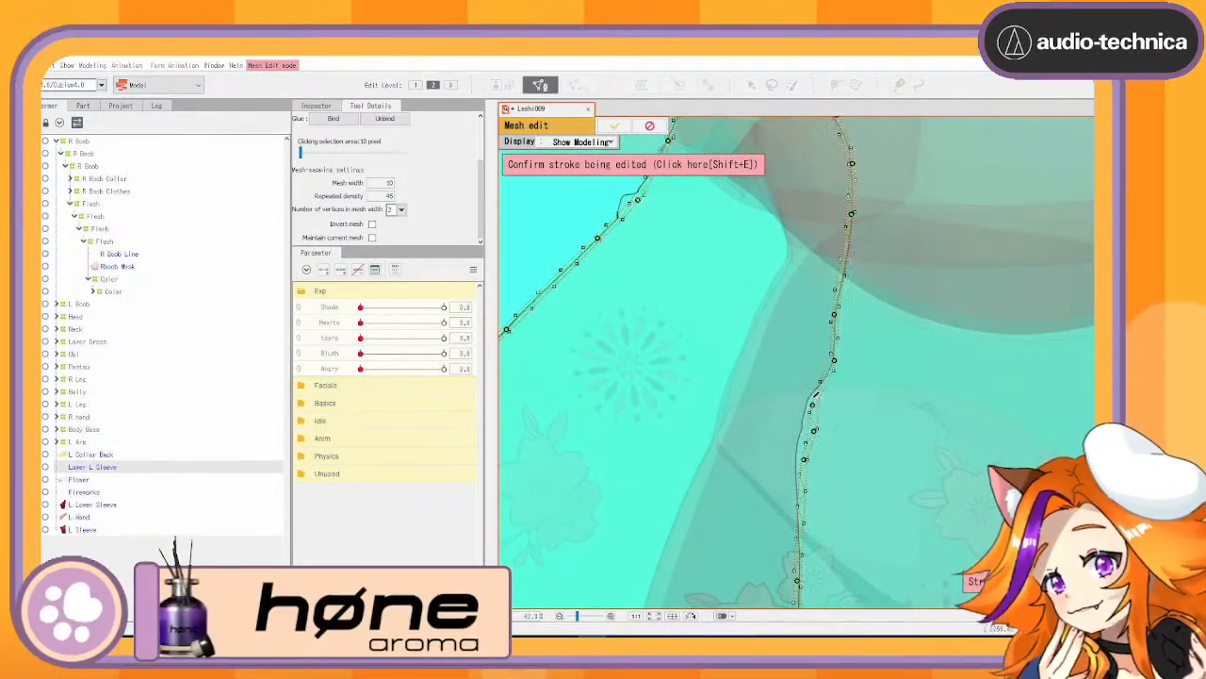
{"action": "left_click_drag", "start_coordinate": [816, 397], "coordinate": [797, 462]}
{"action": "left_click", "coordinate": [801, 432]}
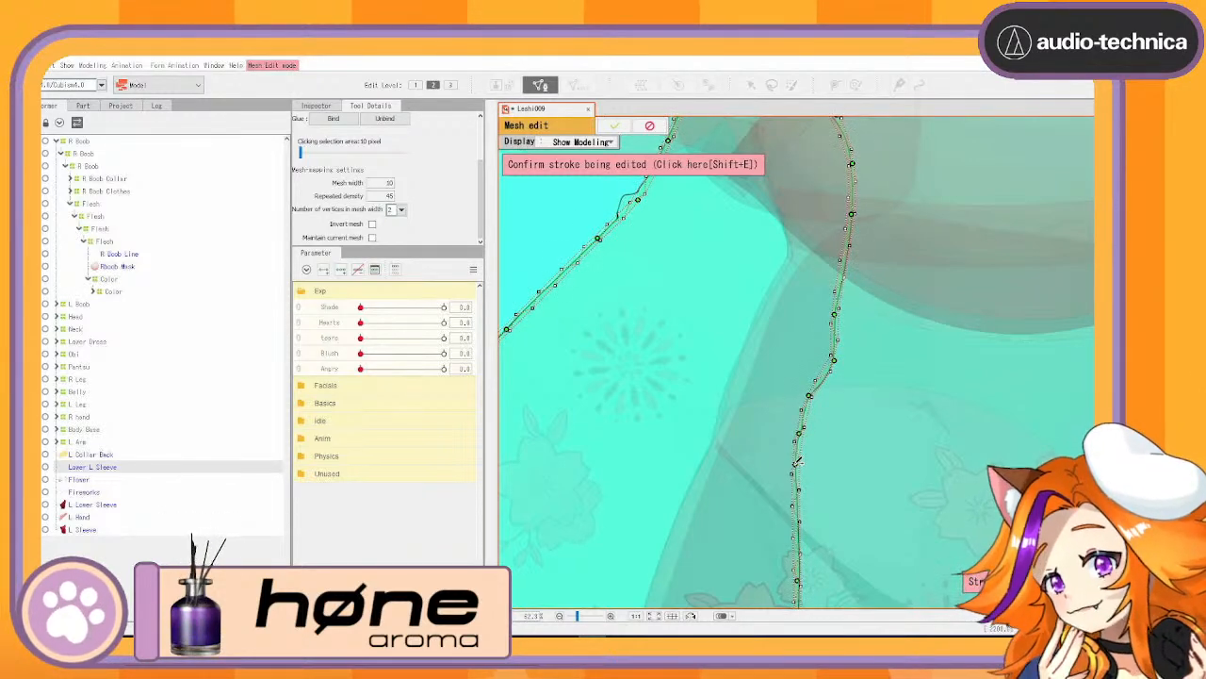
{"action": "scroll", "coordinate": [796, 462], "scroll_direction": "down", "scroll_amount": 3}
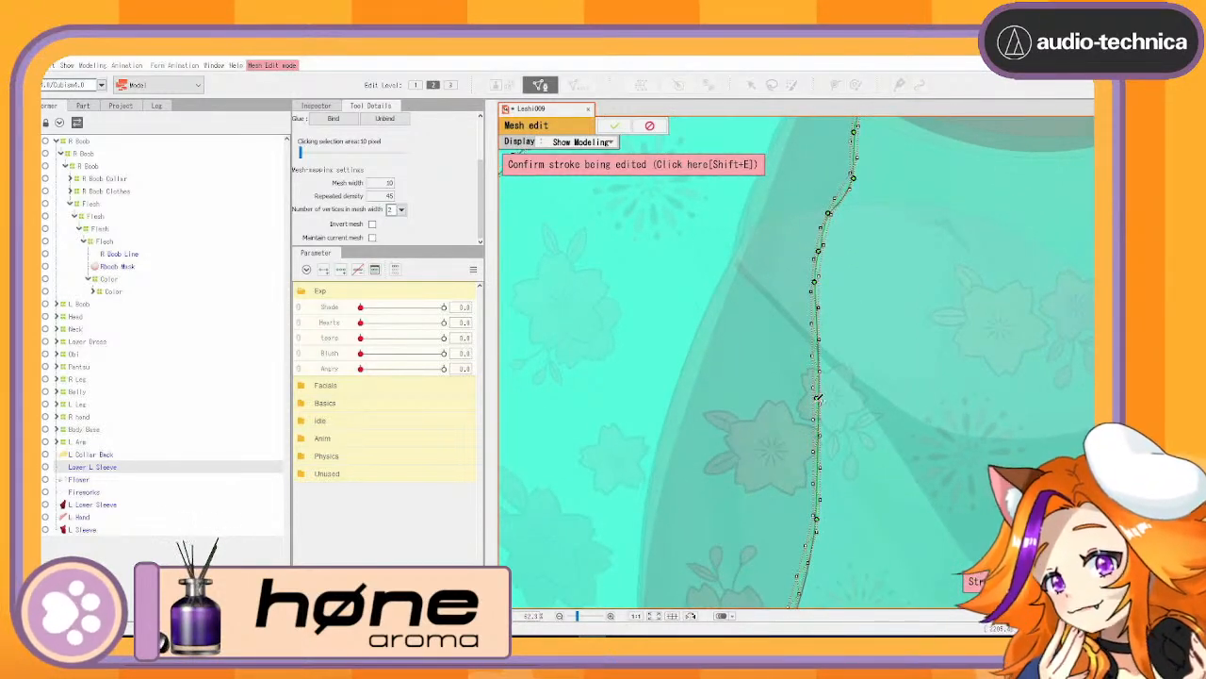
Align the stroke points with the lower inner edge of the sleeve down to the canvas border
{"action": "mouse_move", "coordinate": [818, 517]}
{"action": "left_mouse_down"}
{"action": "mouse_move", "coordinate": [858, 457]}
{"action": "mouse_move", "coordinate": [835, 283]}
{"action": "left_mouse_up"}
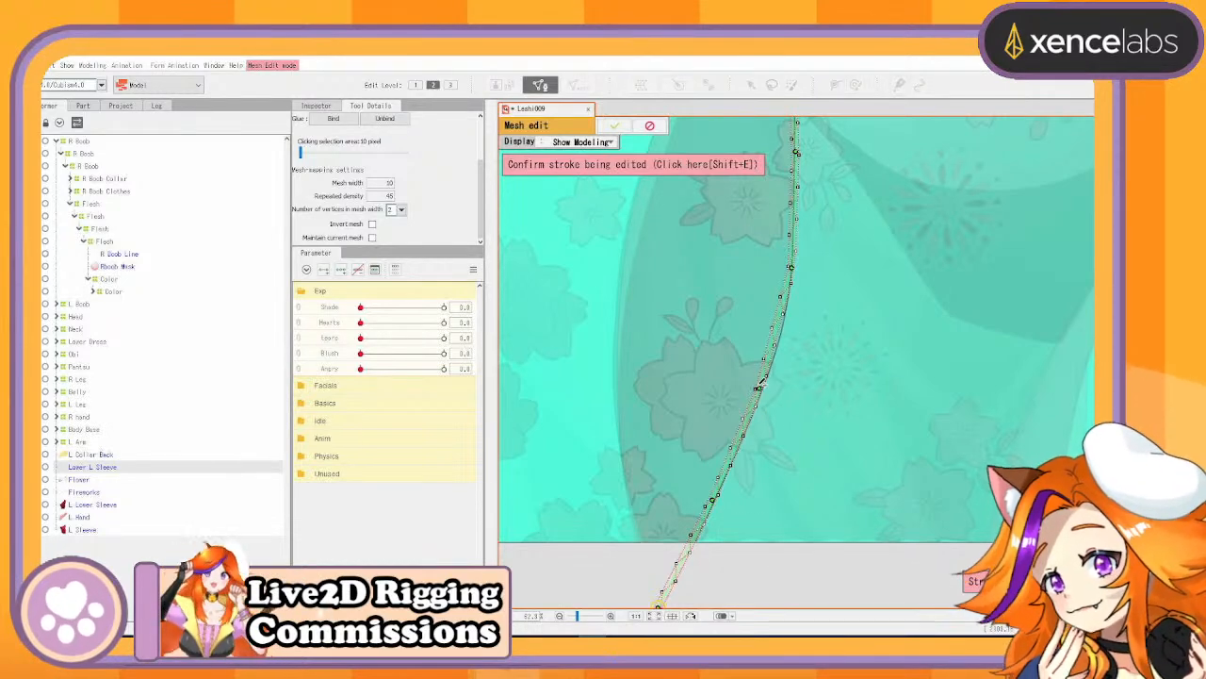
{"action": "left_click_drag", "start_coordinate": [758, 387], "coordinate": [765, 388]}
{"action": "left_click_drag", "start_coordinate": [779, 325], "coordinate": [782, 328]}
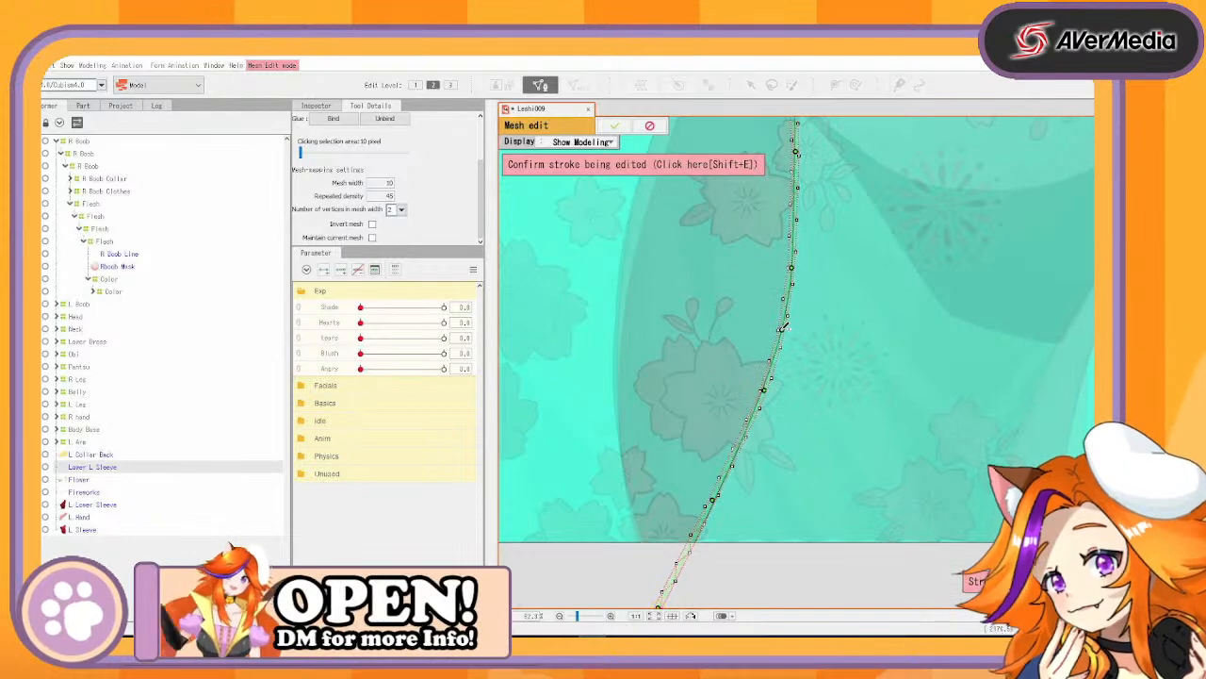
{"action": "left_click_drag", "start_coordinate": [718, 501], "coordinate": [721, 496]}
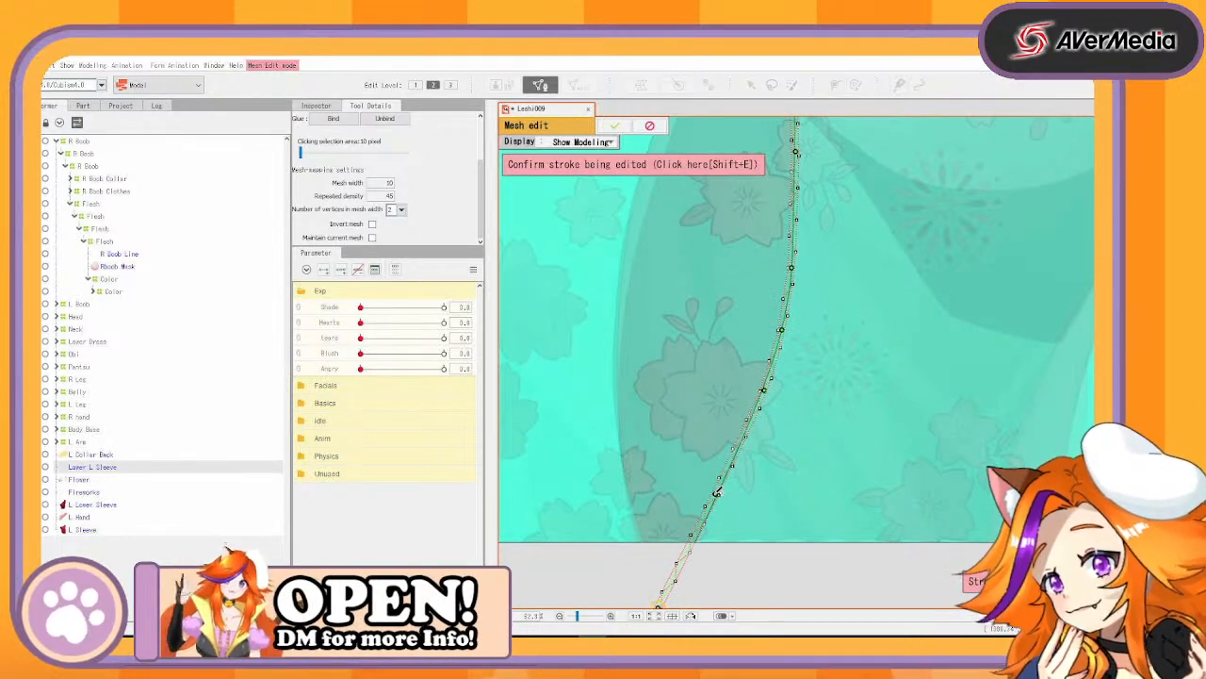
Pull the stroke's inner end point up to just below the canvas border and set the repeated density to 15
{"action": "scroll", "coordinate": [809, 538], "scroll_direction": "down", "scroll_amount": 4}
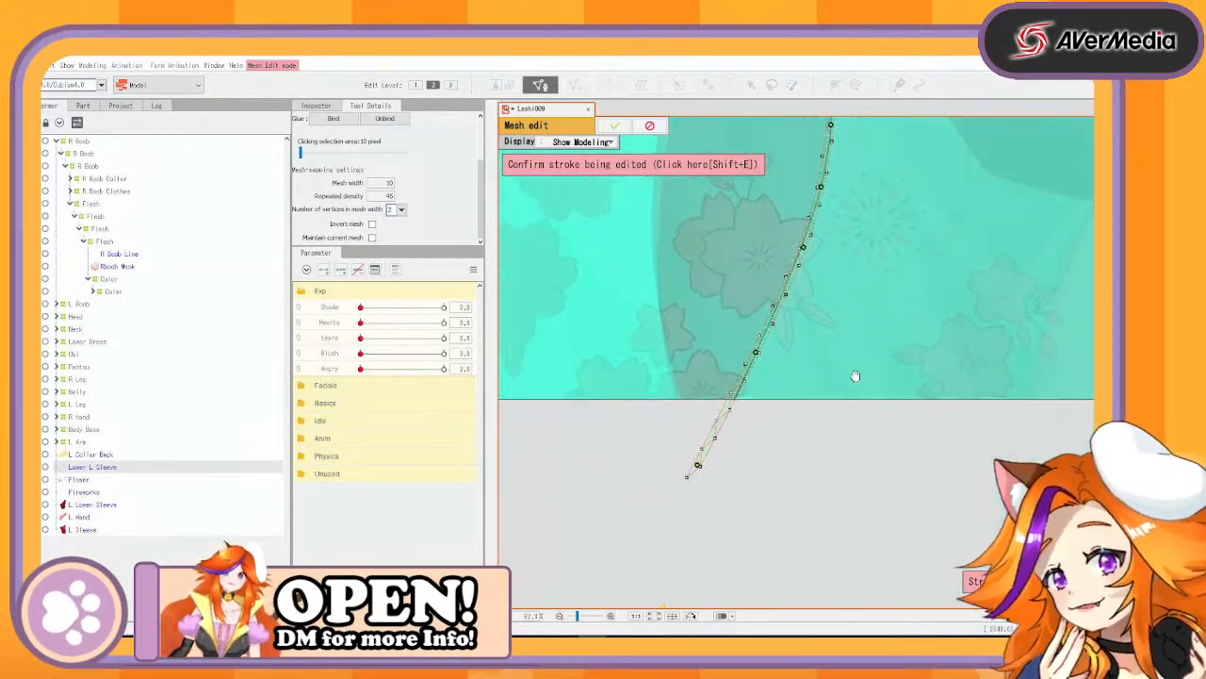
{"action": "left_click_drag", "start_coordinate": [714, 433], "coordinate": [743, 380]}
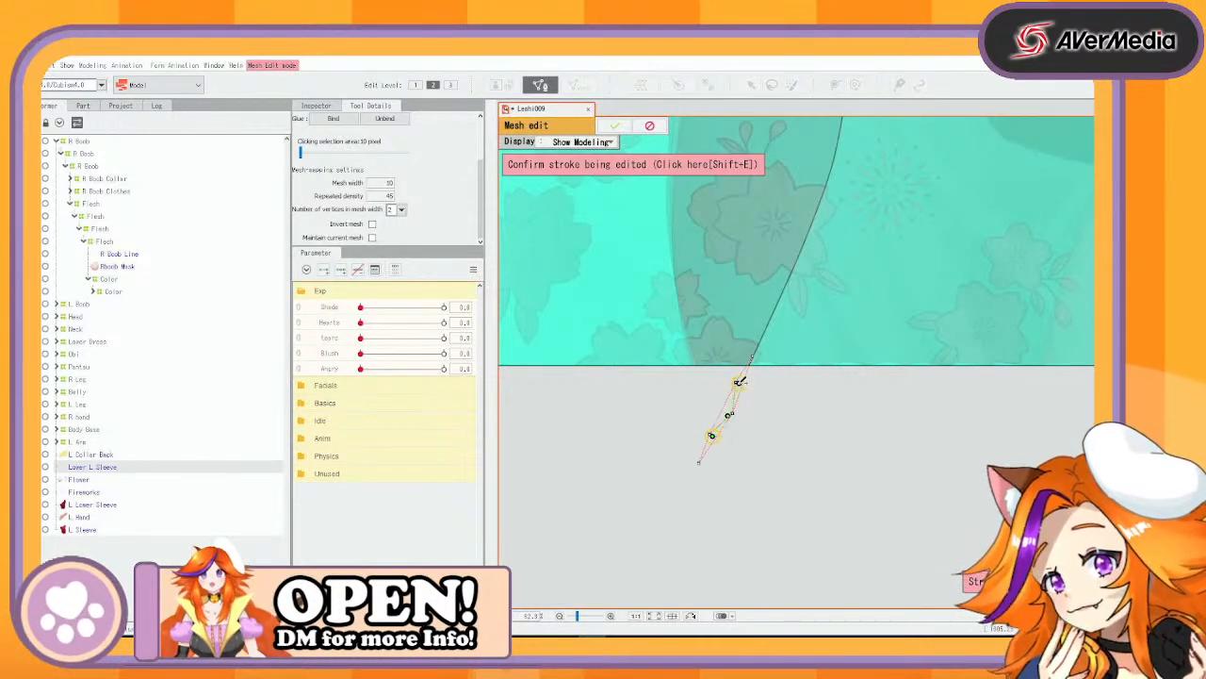
{"action": "key", "text": "ctrl+z"}
{"action": "left_click_drag", "start_coordinate": [713, 434], "coordinate": [744, 375]}
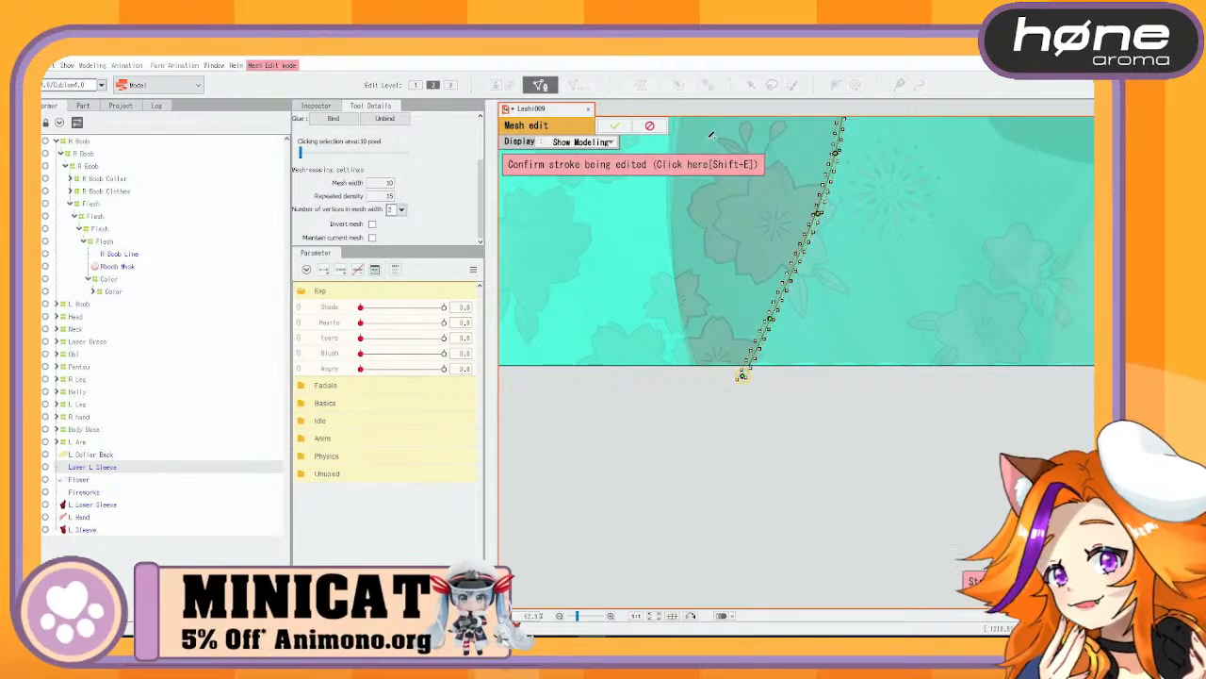
Refine the stroke at the inner edge's bend by centring the point between its two curves on the sleeve line
{"action": "mouse_move", "coordinate": [739, 286]}
{"action": "left_mouse_down"}
{"action": "mouse_move", "coordinate": [797, 485]}
{"action": "mouse_move", "coordinate": [759, 463]}
{"action": "left_mouse_up"}
{"action": "left_click_drag", "start_coordinate": [807, 200], "coordinate": [761, 477]}
{"action": "scroll", "coordinate": [876, 360], "scroll_direction": "up", "scroll_amount": 3}
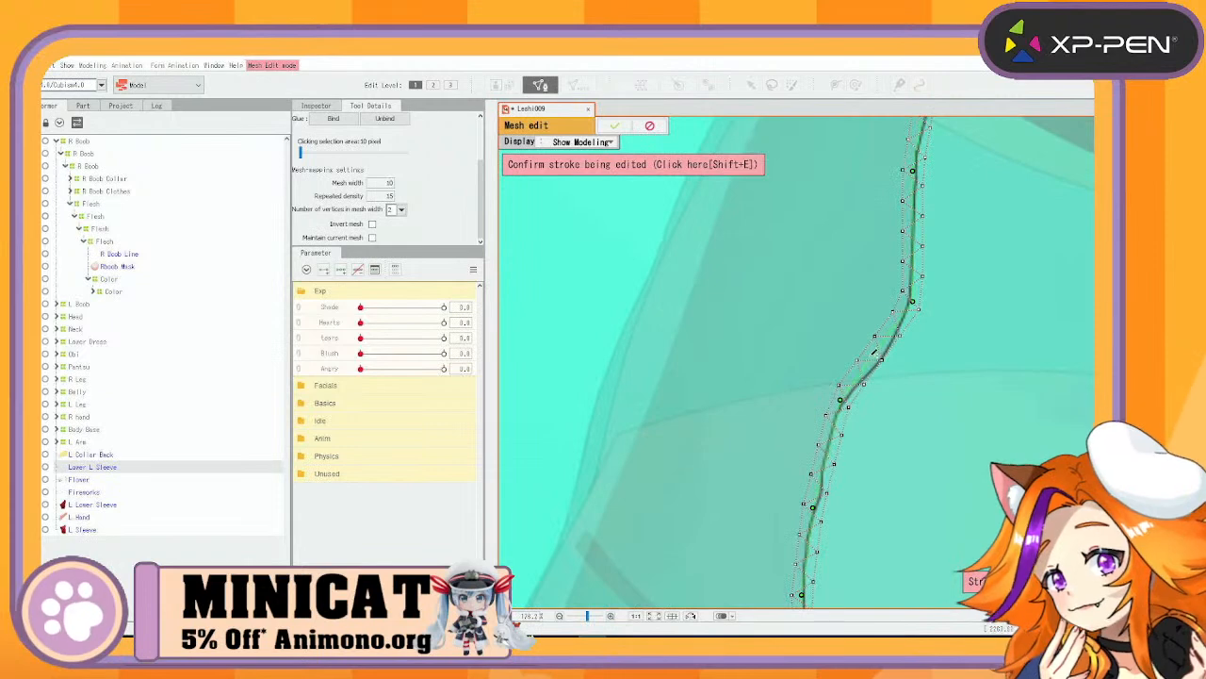
{"action": "left_click_drag", "start_coordinate": [872, 357], "coordinate": [881, 363]}
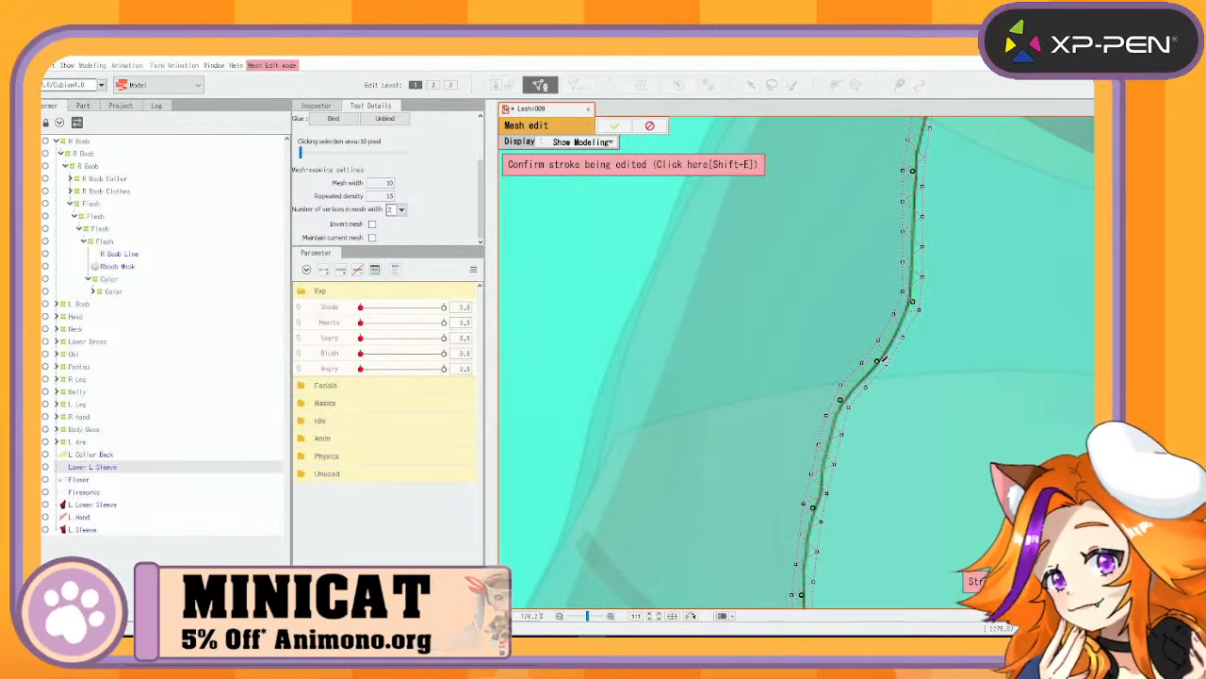
Fine-tune the stroke points along the upper inner edge and rounded shoulder curve so they sit on the sleeve line
{"action": "left_click_drag", "start_coordinate": [840, 321], "coordinate": [775, 477]}
{"action": "mouse_move", "coordinate": [789, 350]}
{"action": "left_mouse_down"}
{"action": "mouse_move", "coordinate": [770, 447]}
{"action": "mouse_move", "coordinate": [697, 605]}
{"action": "left_mouse_up"}
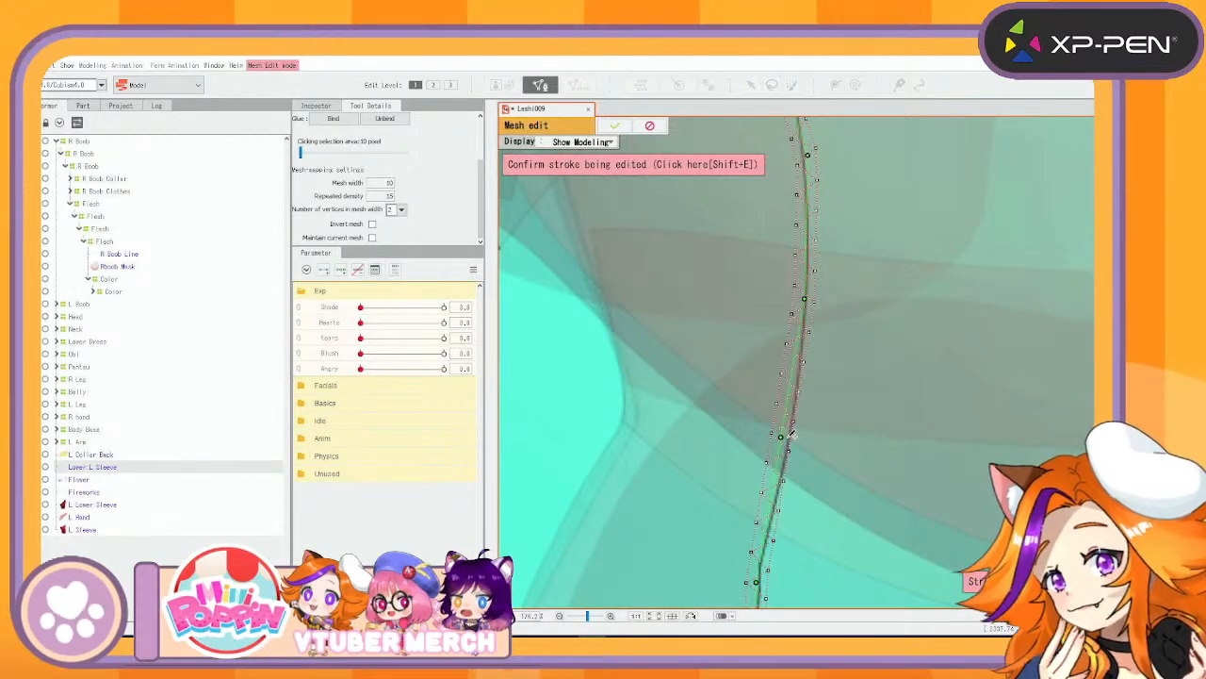
{"action": "left_click_drag", "start_coordinate": [760, 334], "coordinate": [725, 506]}
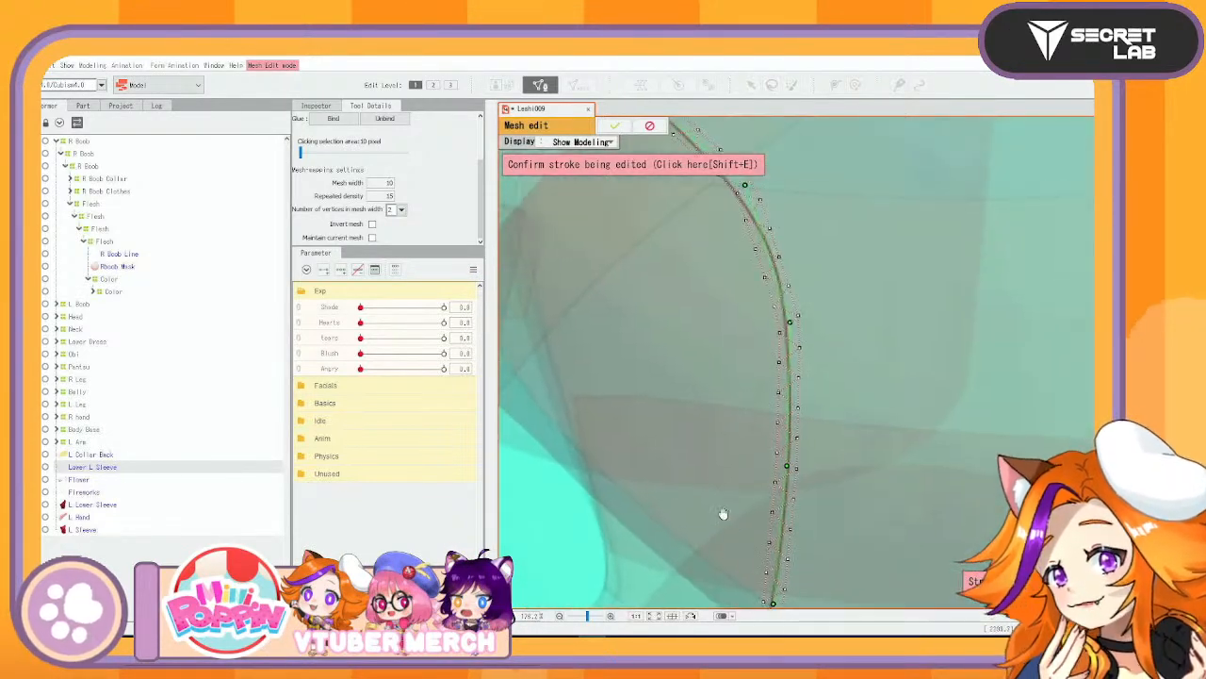
{"action": "scroll", "coordinate": [689, 357], "scroll_direction": "down", "scroll_amount": 3}
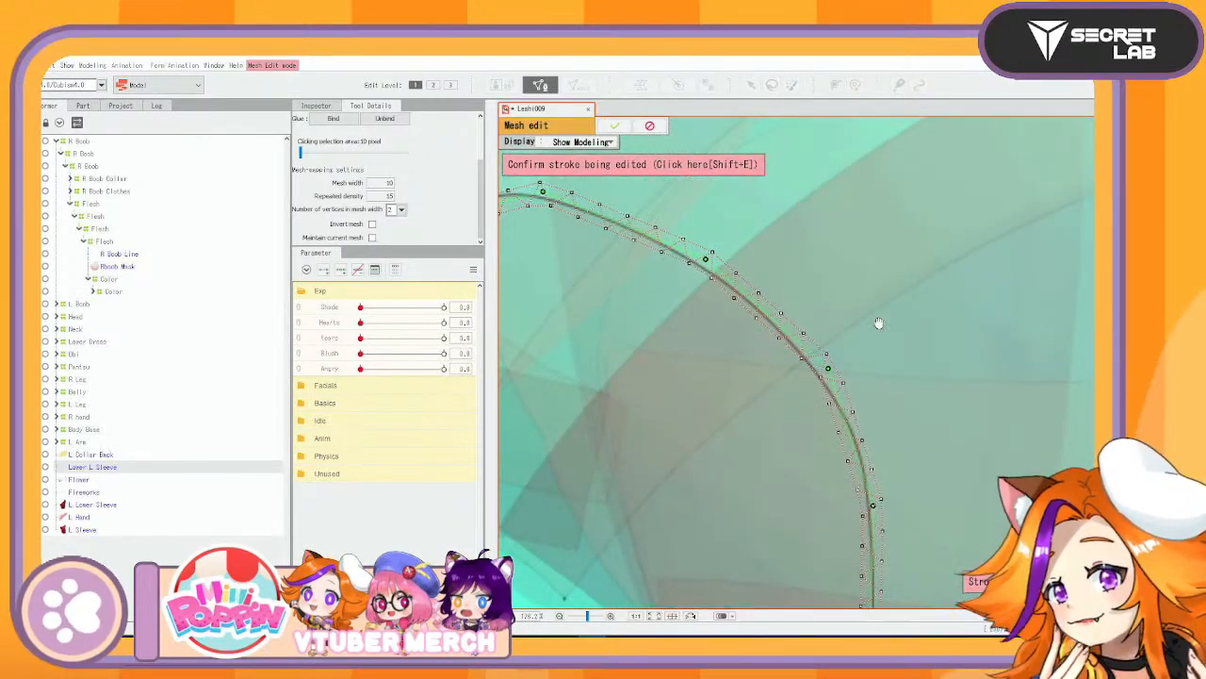
{"action": "key", "text": "shift+e"}
{"action": "left_click", "coordinate": [829, 372]}
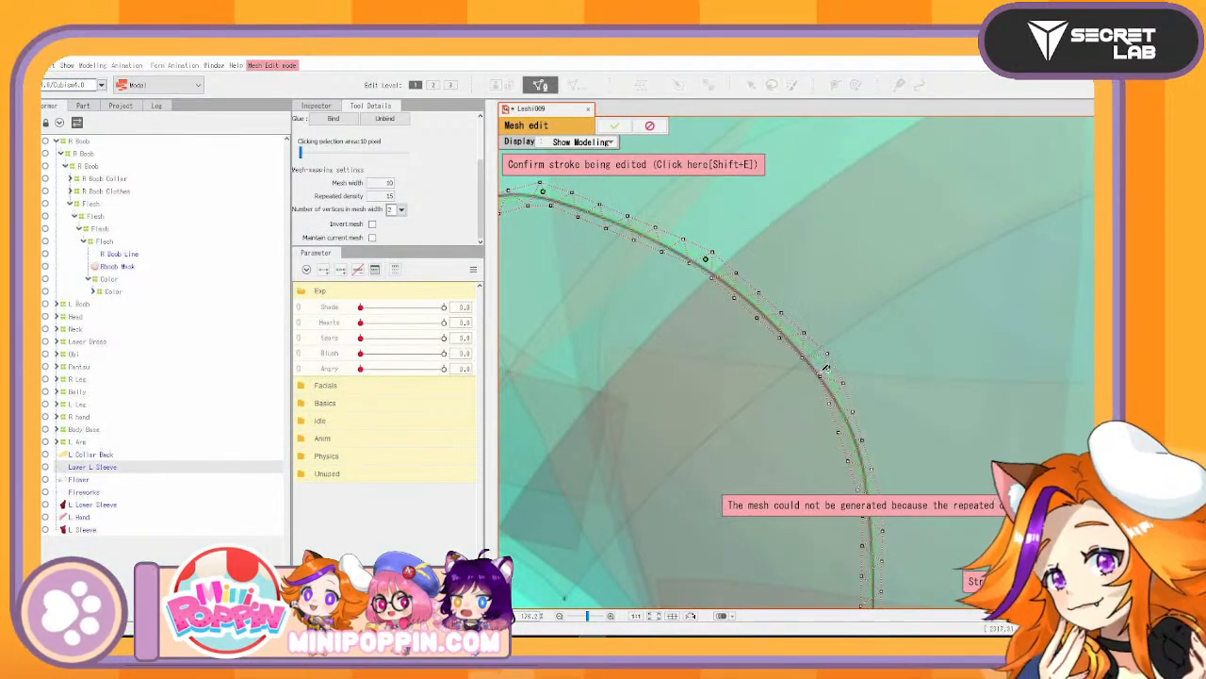
{"action": "left_click_drag", "start_coordinate": [826, 368], "coordinate": [823, 369]}
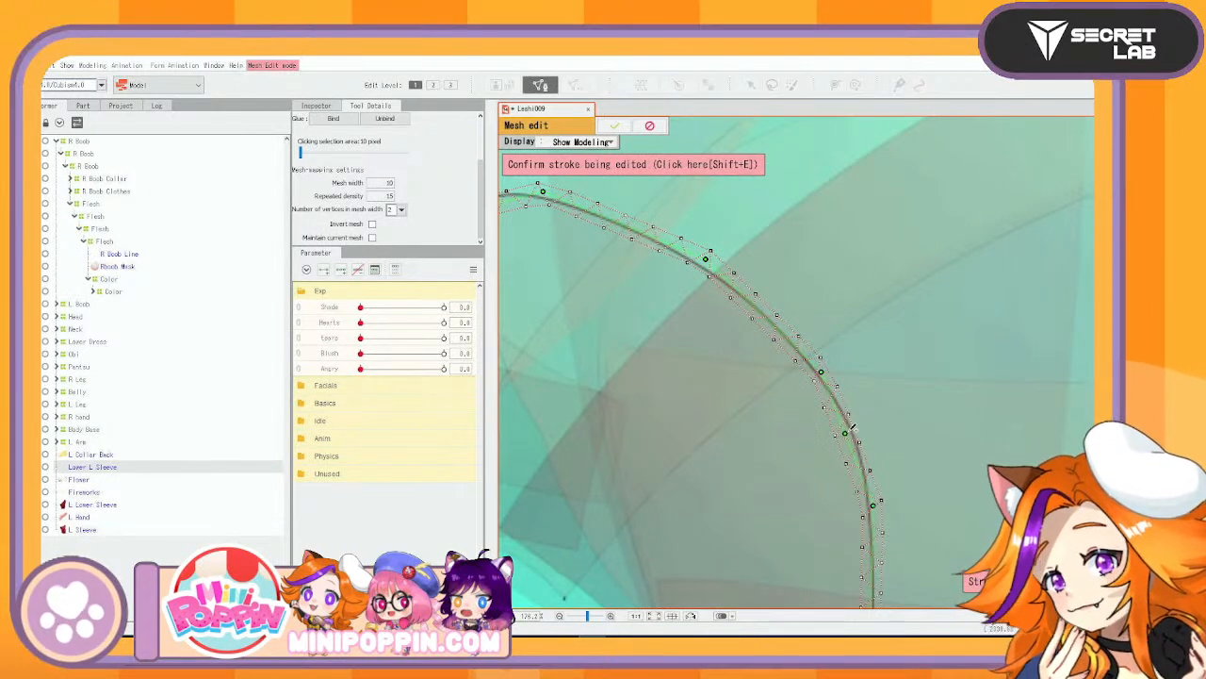
{"action": "left_click_drag", "start_coordinate": [846, 432], "coordinate": [853, 433]}
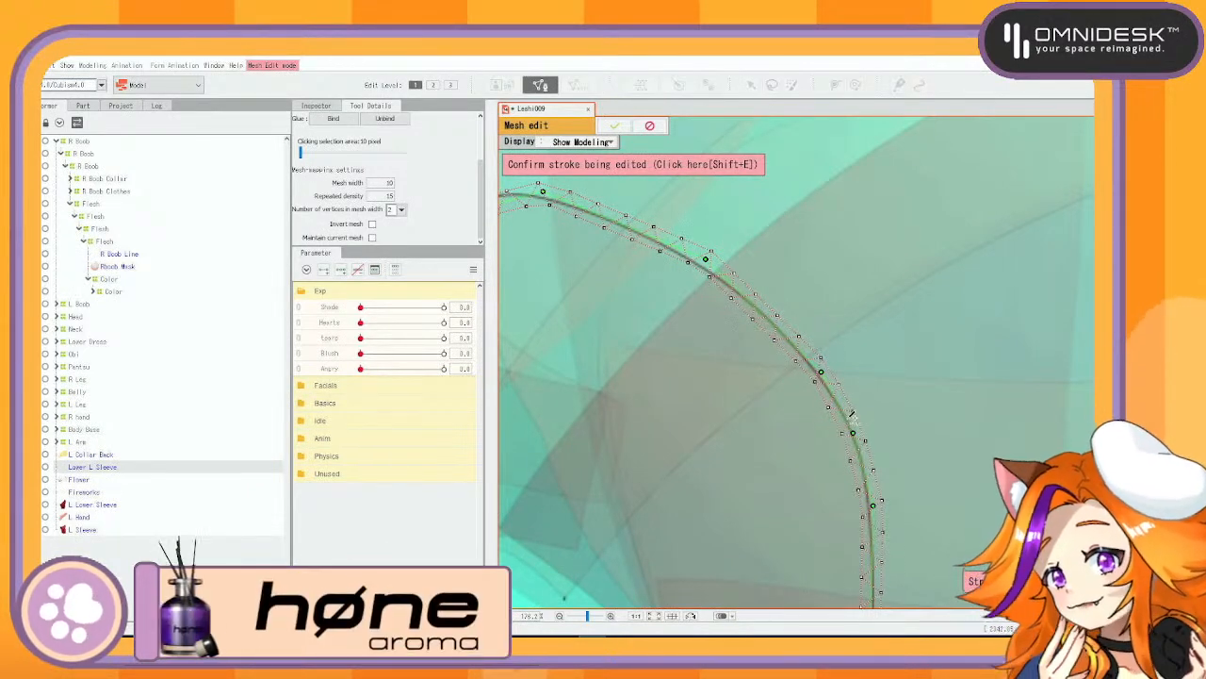
Shift the stroke points at the top of the shoulder curve and on the straight edge beside it onto the sleeve line
{"action": "mouse_move", "coordinate": [755, 358]}
{"action": "left_mouse_down"}
{"action": "mouse_move", "coordinate": [858, 428]}
{"action": "mouse_move", "coordinate": [984, 473]}
{"action": "left_mouse_up"}
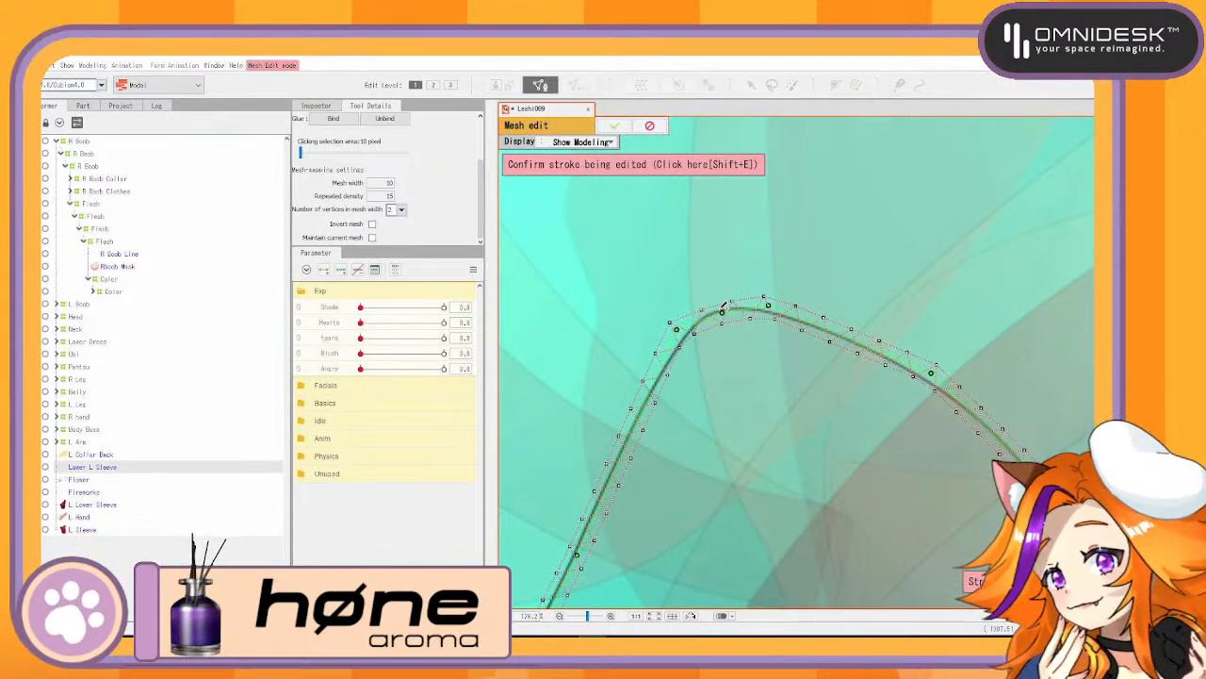
{"action": "left_click_drag", "start_coordinate": [722, 311], "coordinate": [721, 308]}
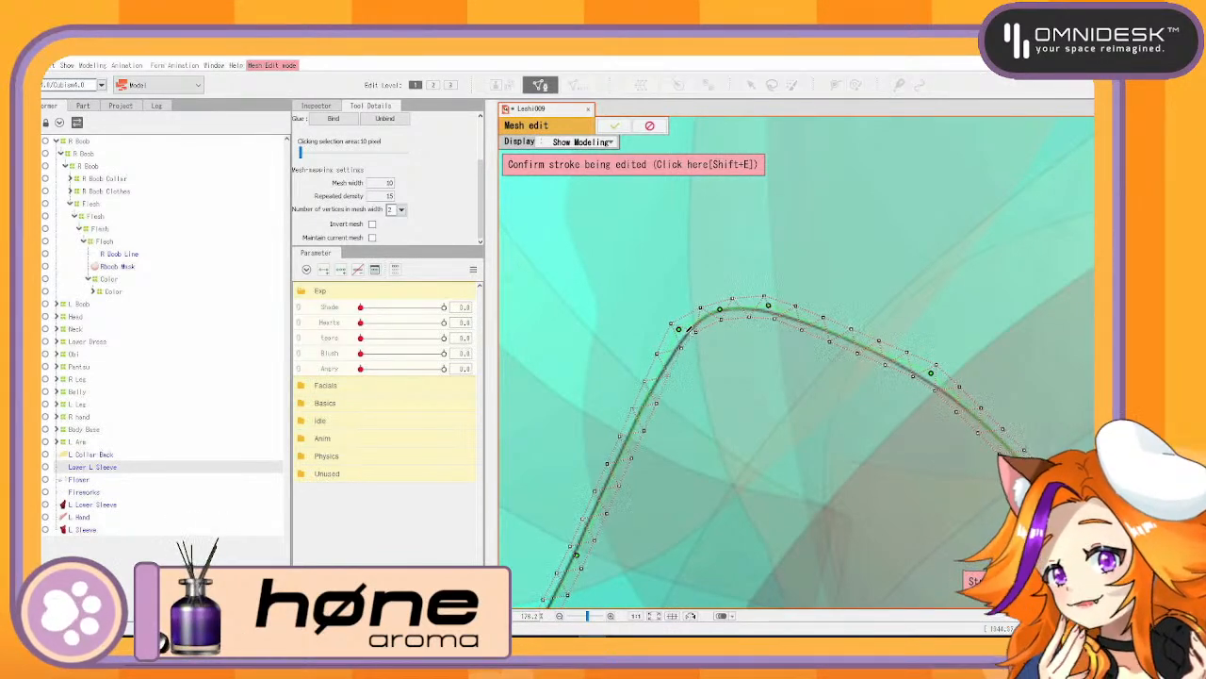
{"action": "left_click_drag", "start_coordinate": [758, 383], "coordinate": [939, 258]}
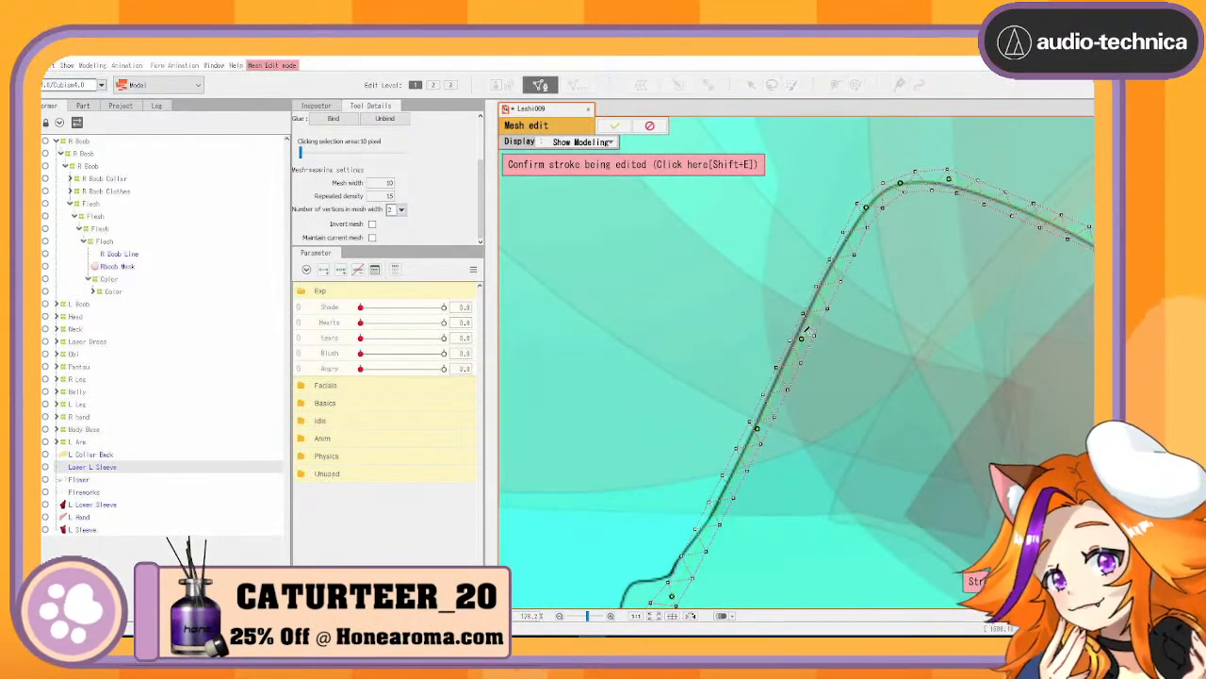
{"action": "left_click_drag", "start_coordinate": [802, 338], "coordinate": [800, 330]}
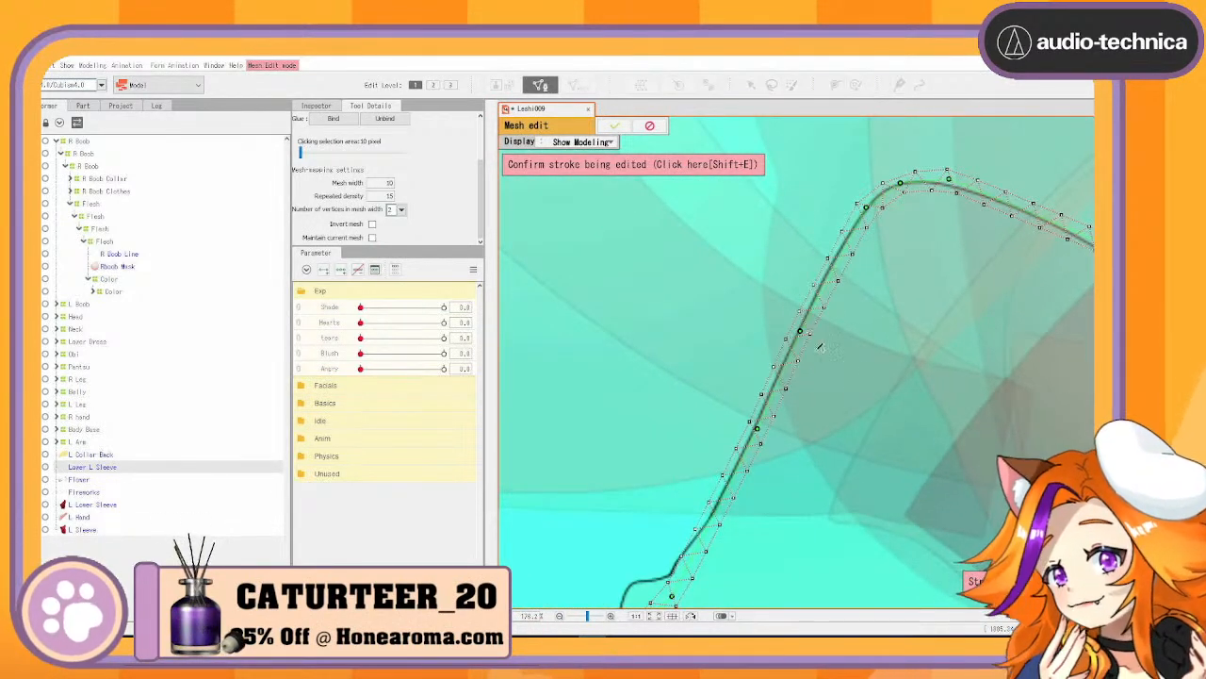
Move the stroke point at the small notch closer to the outline and centre the point above it on the sleeve line
{"action": "left_click_drag", "start_coordinate": [852, 468], "coordinate": [922, 263]}
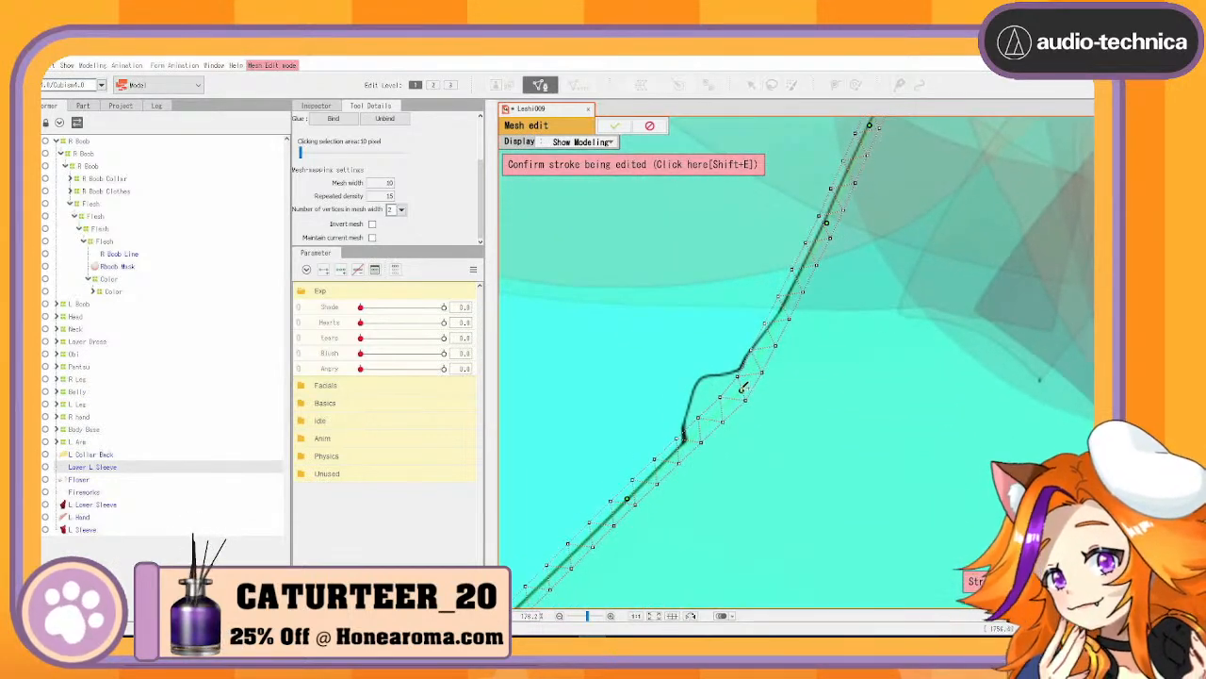
{"action": "left_click_drag", "start_coordinate": [742, 386], "coordinate": [731, 382]}
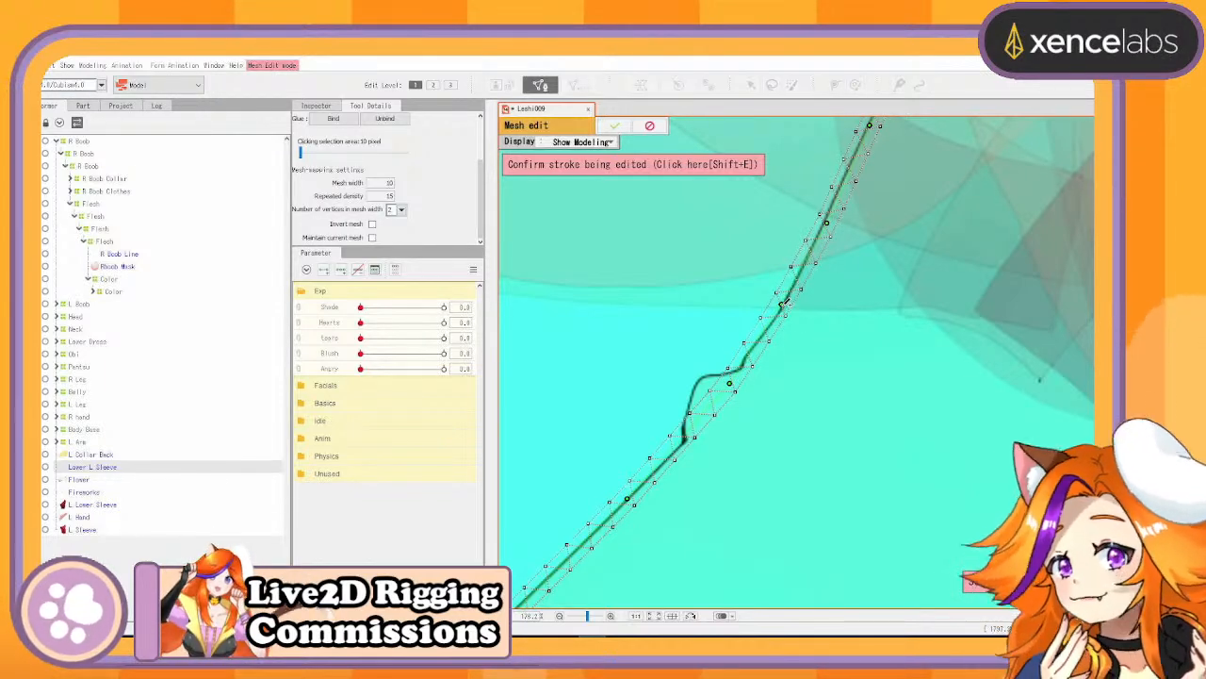
{"action": "left_click_drag", "start_coordinate": [782, 305], "coordinate": [784, 305]}
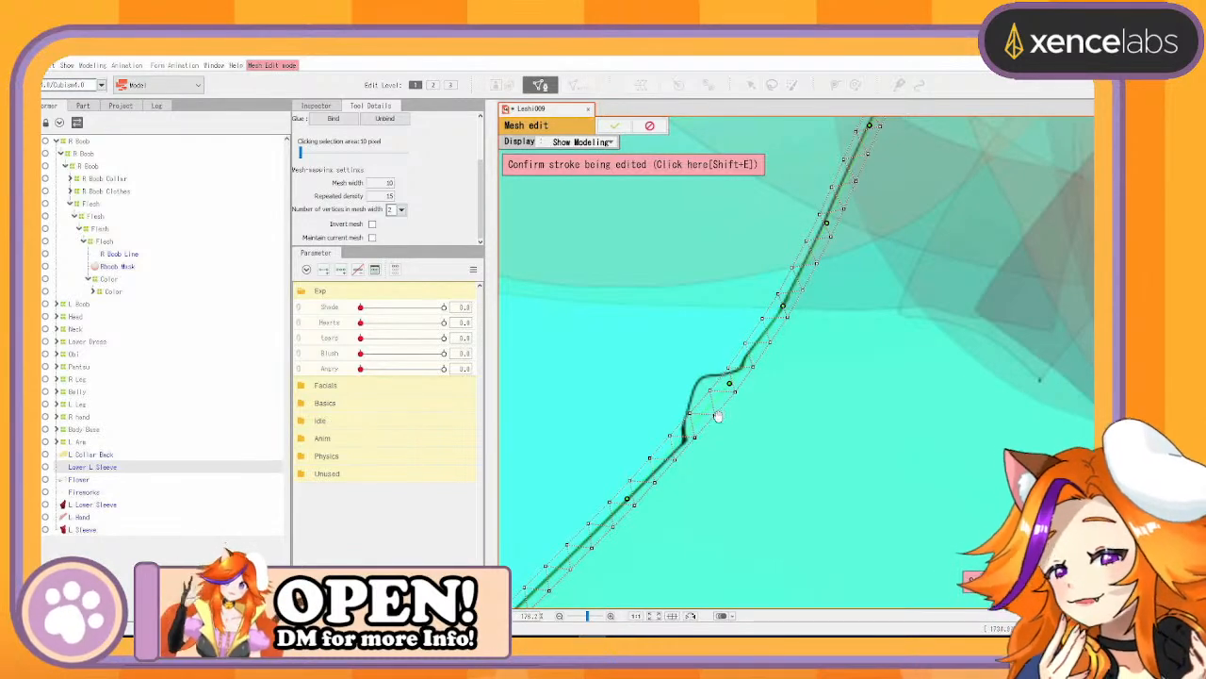
Align the stroke points on the sleeve's long outer edge and around its pointed wrist corner with the sleeve line
{"action": "left_click_drag", "start_coordinate": [688, 546], "coordinate": [840, 323]}
{"action": "left_click_drag", "start_coordinate": [694, 501], "coordinate": [851, 277]}
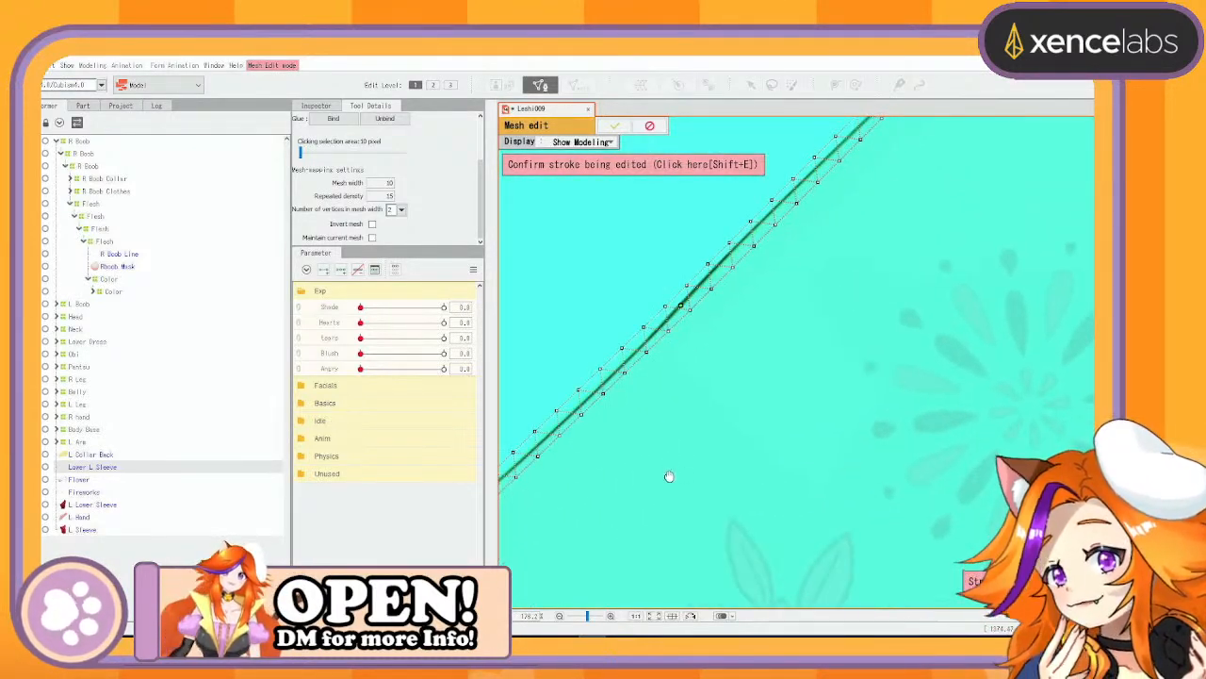
{"action": "left_click_drag", "start_coordinate": [670, 476], "coordinate": [930, 296]}
{"action": "mouse_move", "coordinate": [783, 478]}
{"action": "left_mouse_down"}
{"action": "mouse_move", "coordinate": [889, 336]}
{"action": "mouse_move", "coordinate": [917, 324]}
{"action": "left_mouse_up"}
{"action": "left_click_drag", "start_coordinate": [688, 466], "coordinate": [967, 336]}
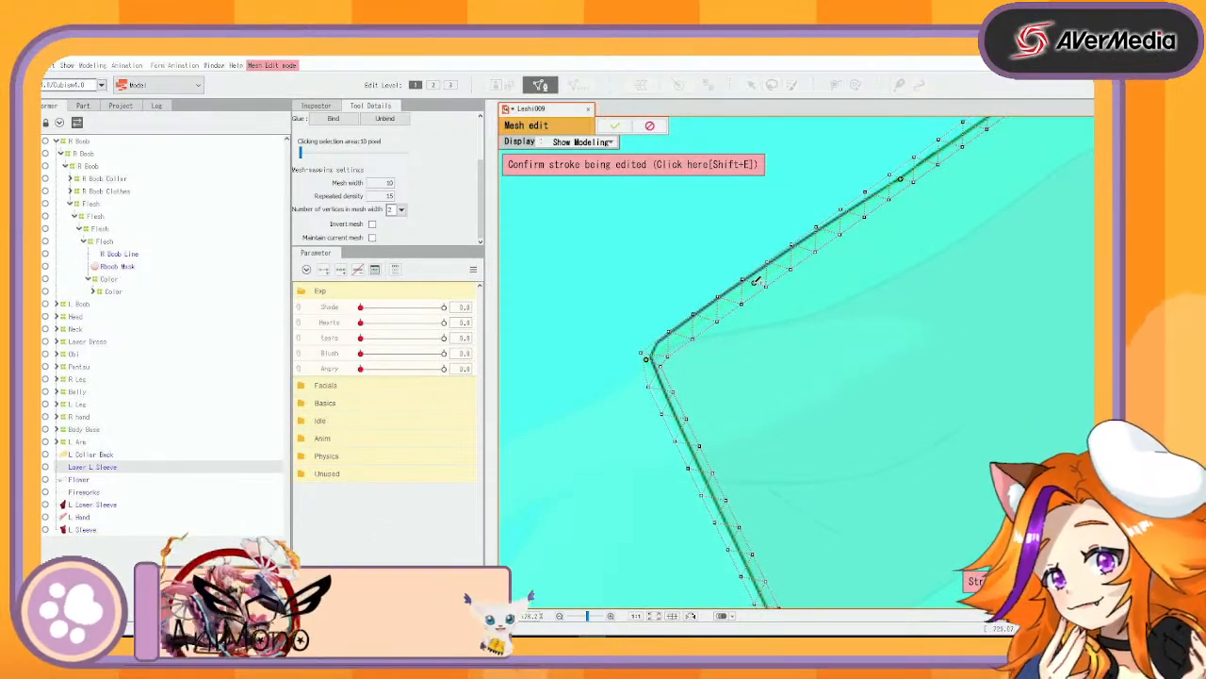
{"action": "left_click_drag", "start_coordinate": [754, 282], "coordinate": [746, 278]}
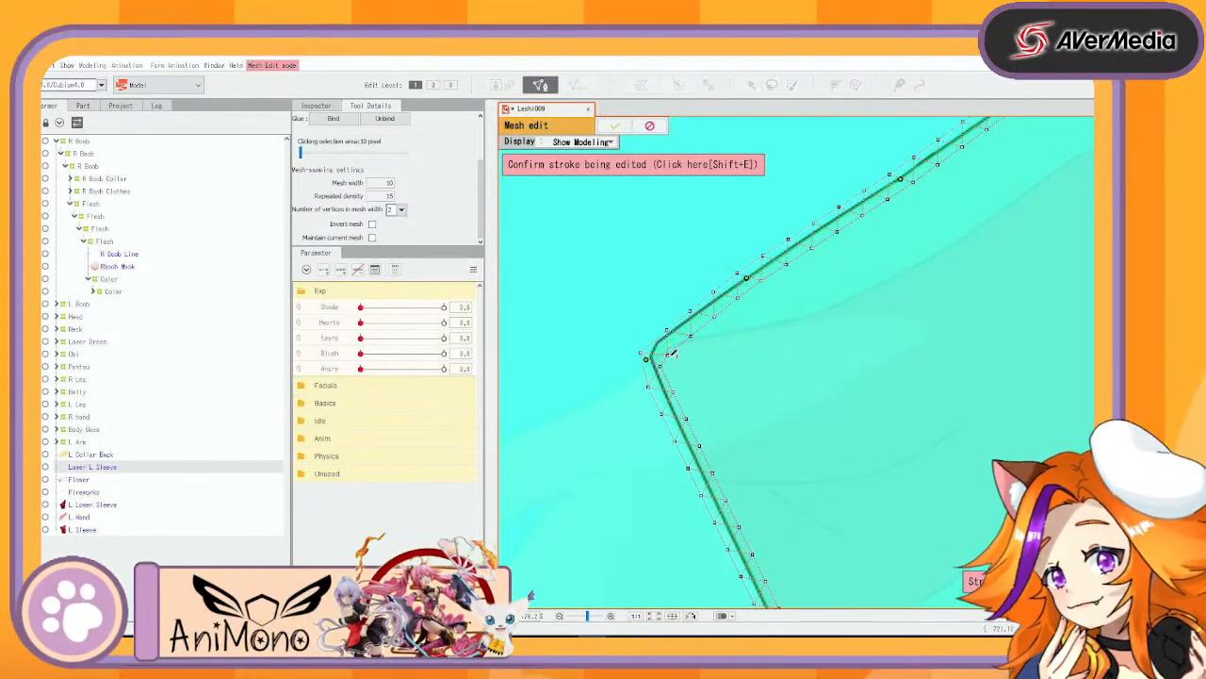
{"action": "left_click_drag", "start_coordinate": [650, 355], "coordinate": [649, 351]}
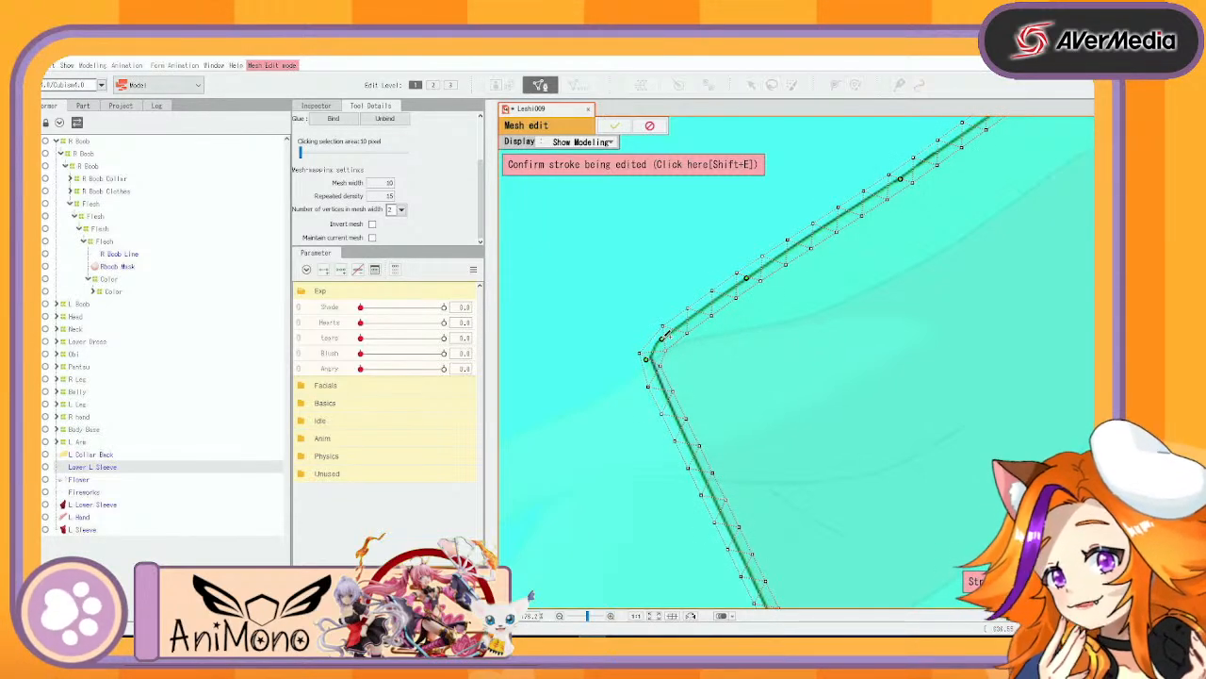
Align the stroke point on the lower cuff edge with the sleeve line and confirm the stroke as mesh
{"action": "mouse_move", "coordinate": [781, 471]}
{"action": "left_mouse_down"}
{"action": "mouse_move", "coordinate": [810, 522]}
{"action": "mouse_move", "coordinate": [649, 199]}
{"action": "left_mouse_up"}
{"action": "left_click_drag", "start_coordinate": [850, 545], "coordinate": [866, 502]}
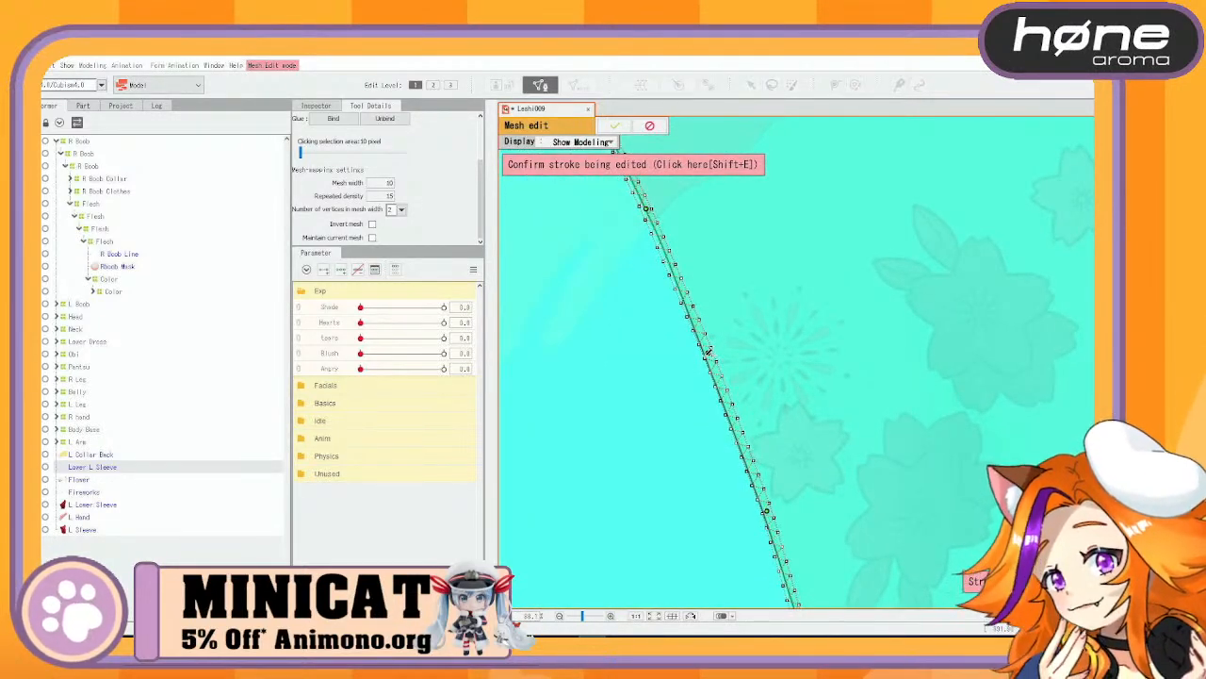
{"action": "left_click_drag", "start_coordinate": [709, 352], "coordinate": [707, 355]}
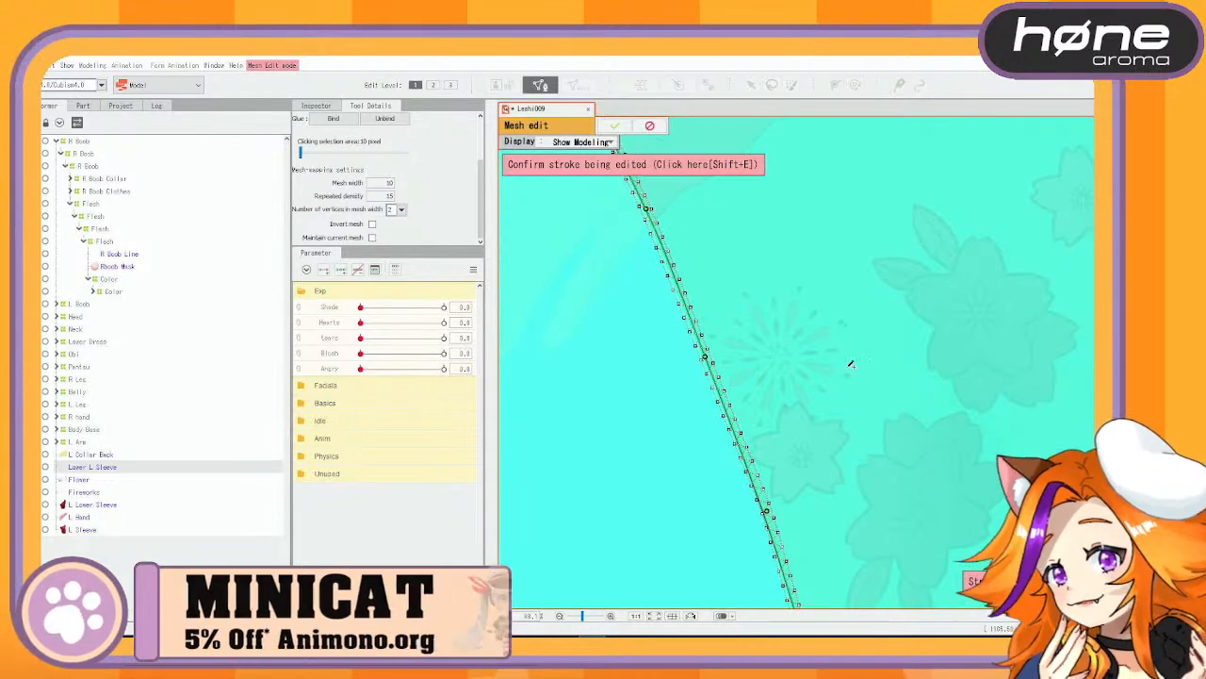
{"action": "left_click_drag", "start_coordinate": [889, 412], "coordinate": [843, 250]}
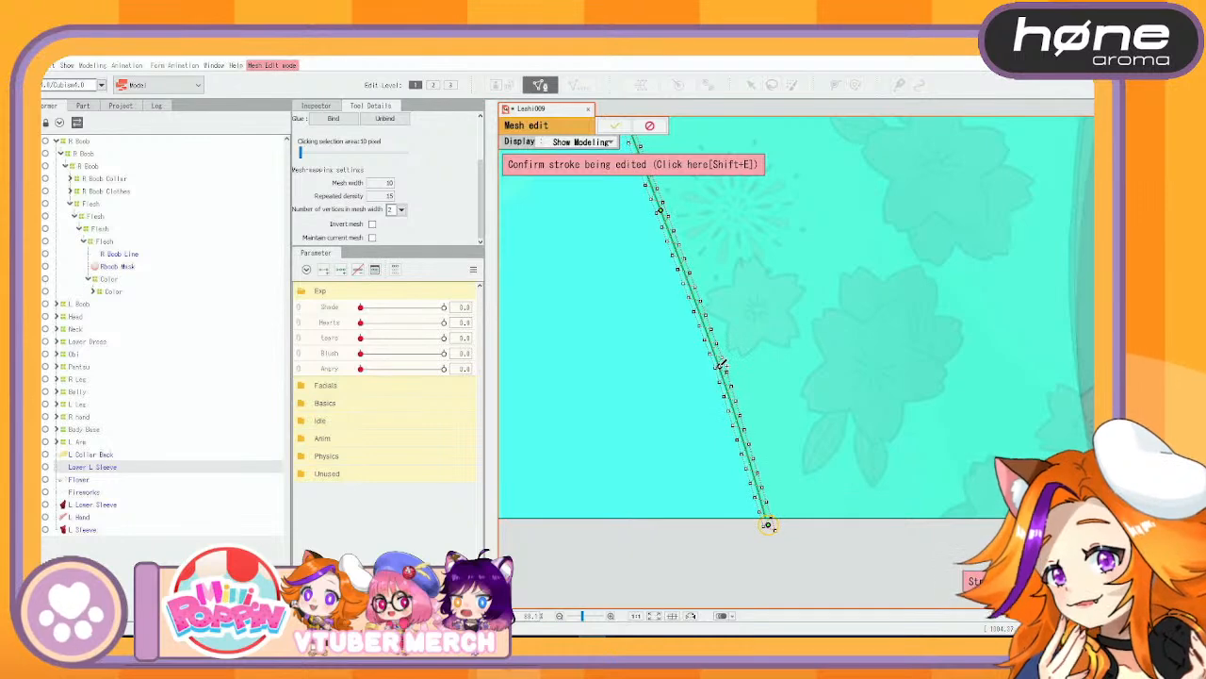
{"action": "left_click_drag", "start_coordinate": [781, 340], "coordinate": [916, 545]}
{"action": "left_click_drag", "start_coordinate": [802, 293], "coordinate": [814, 402]}
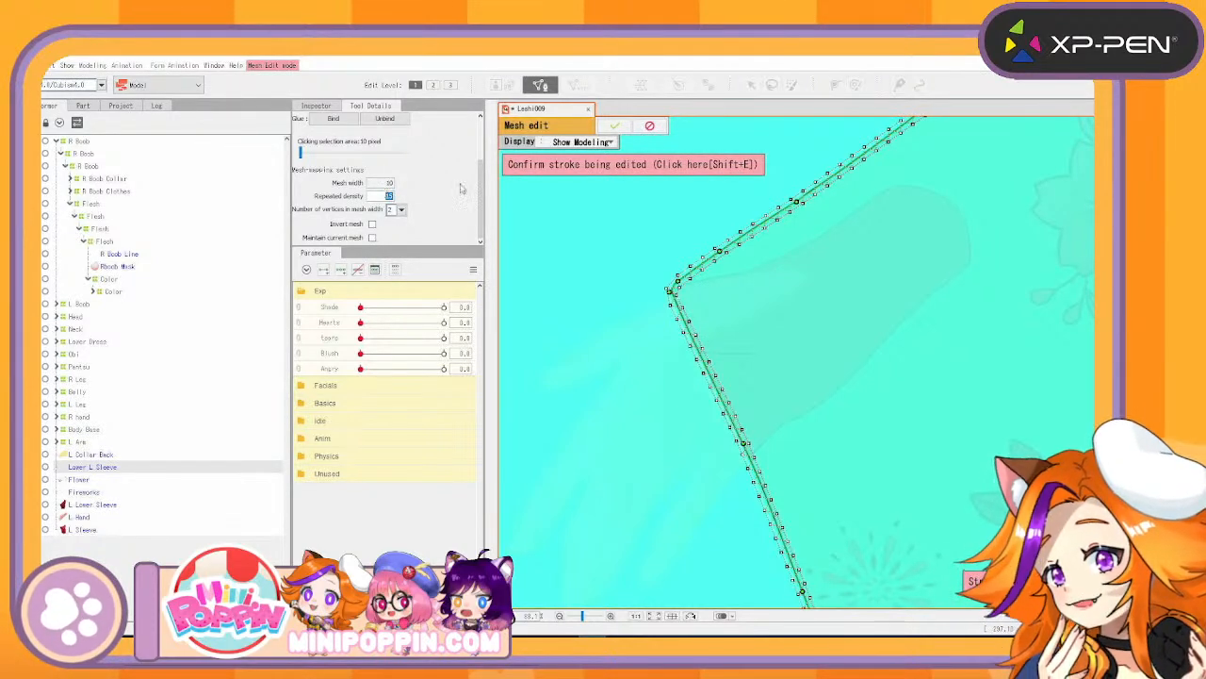
{"action": "left_click", "coordinate": [547, 167]}
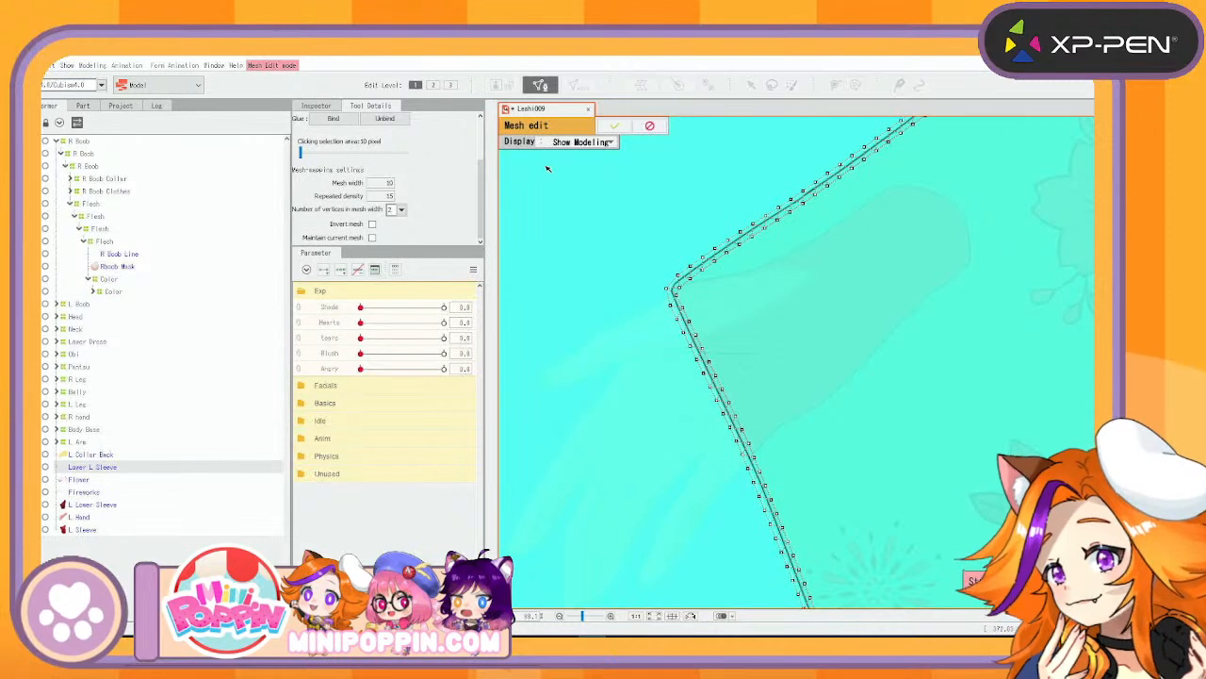
Add and connect mesh vertices around the outside of the small notch so they enclose the line, and apply the Lower L Sleeve mesh
{"action": "scroll", "coordinate": [350, 127], "scroll_direction": "up", "scroll_amount": 3}
{"action": "left_click", "coordinate": [349, 126]}
{"action": "mouse_move", "coordinate": [858, 246]}
{"action": "left_mouse_down"}
{"action": "mouse_move", "coordinate": [852, 268]}
{"action": "mouse_move", "coordinate": [565, 566]}
{"action": "left_mouse_up"}
{"action": "left_click_drag", "start_coordinate": [1018, 239], "coordinate": [815, 495]}
{"action": "scroll", "coordinate": [897, 351], "scroll_direction": "up", "scroll_amount": 4}
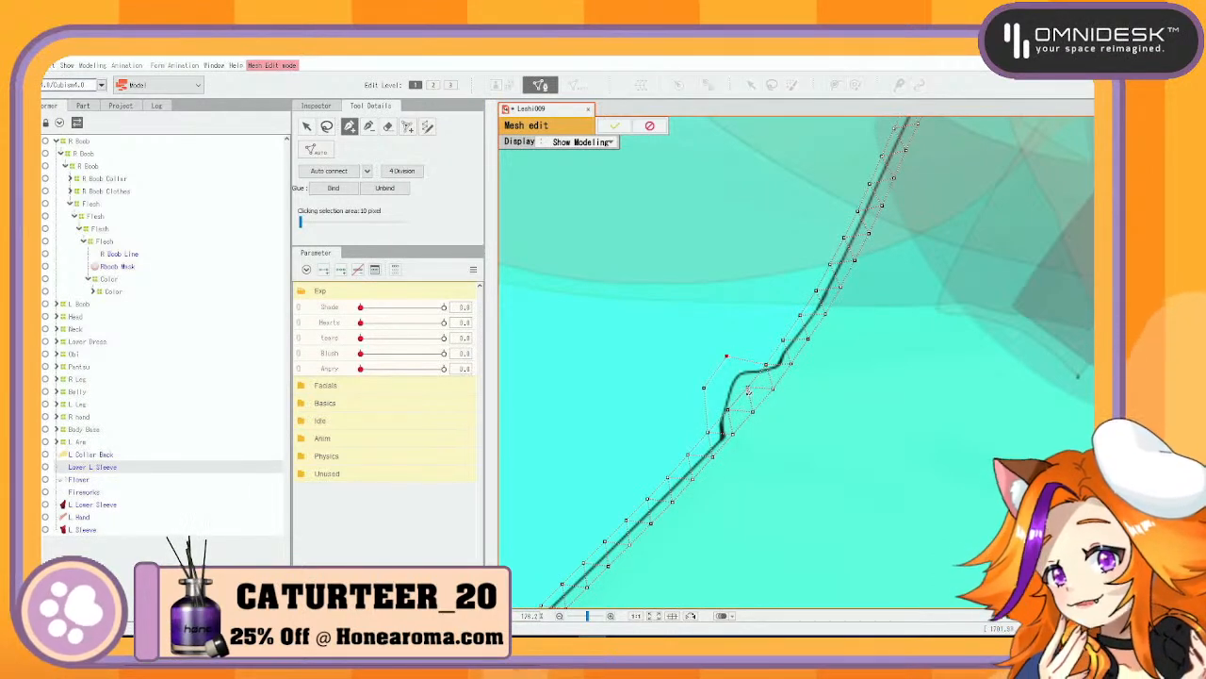
{"action": "left_click", "coordinate": [748, 387]}
{"action": "left_click", "coordinate": [713, 375]}
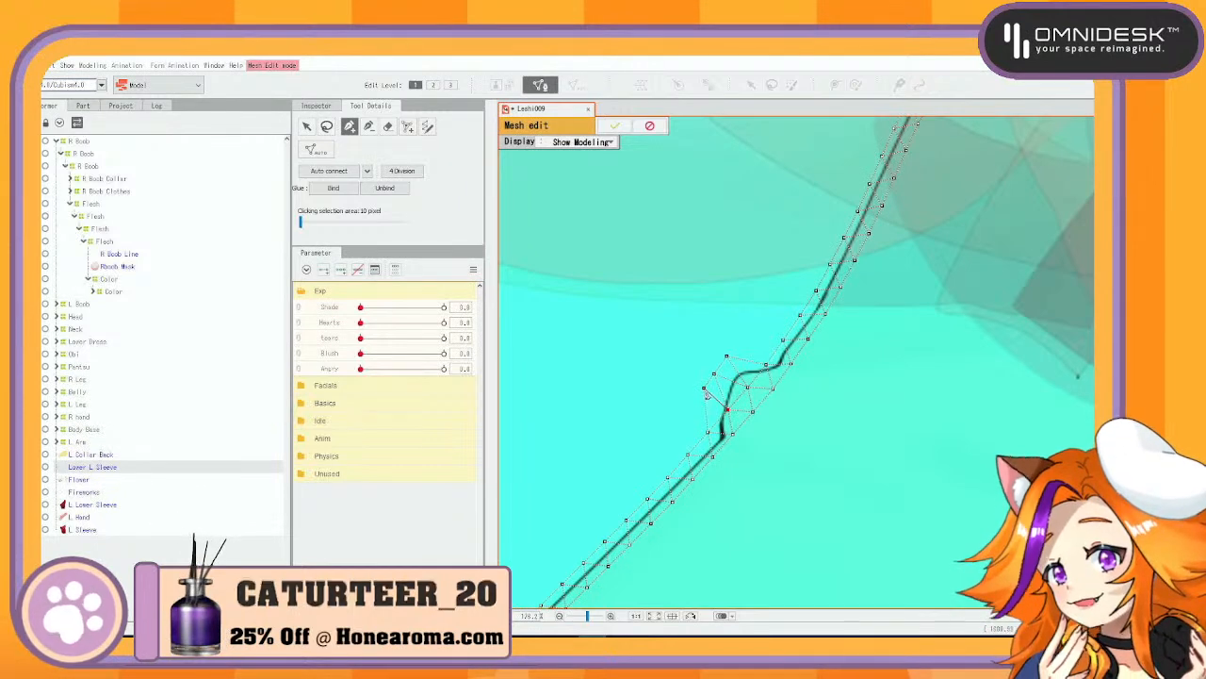
{"action": "left_click", "coordinate": [704, 389]}
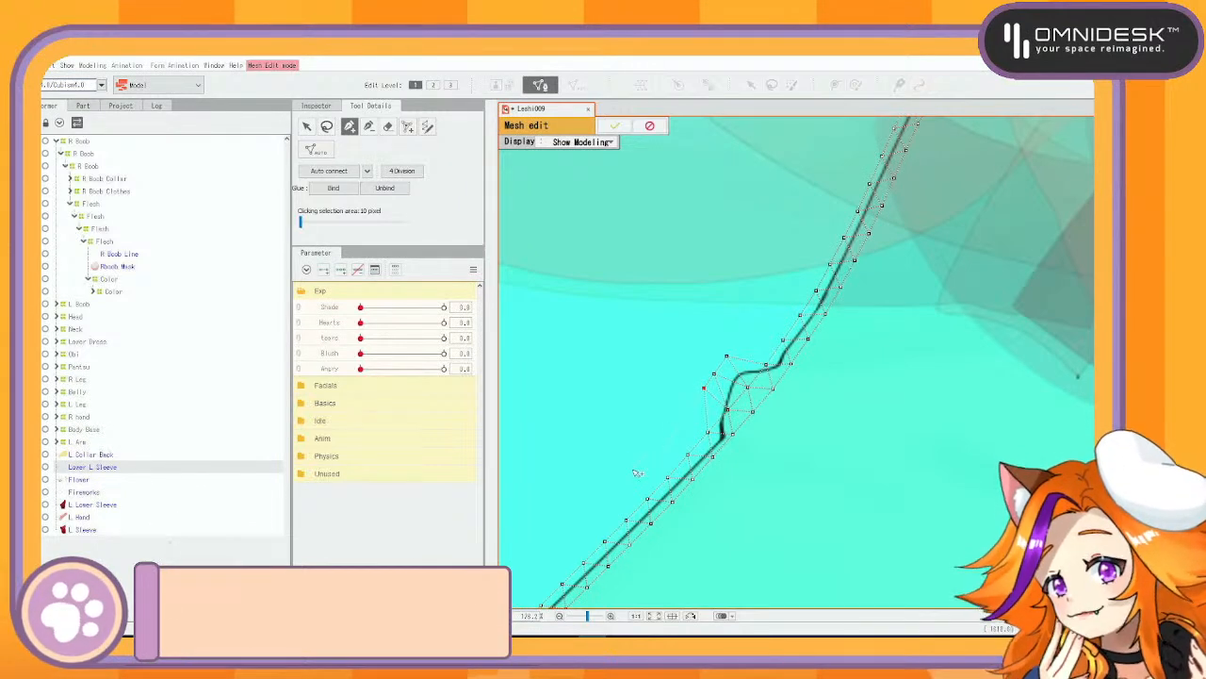
{"action": "left_click", "coordinate": [613, 127]}
Open the mesh of Lower R Arm Line for editing at the sleeve corner above the golden hand
{"action": "scroll", "coordinate": [895, 416], "scroll_direction": "down", "scroll_amount": 5}
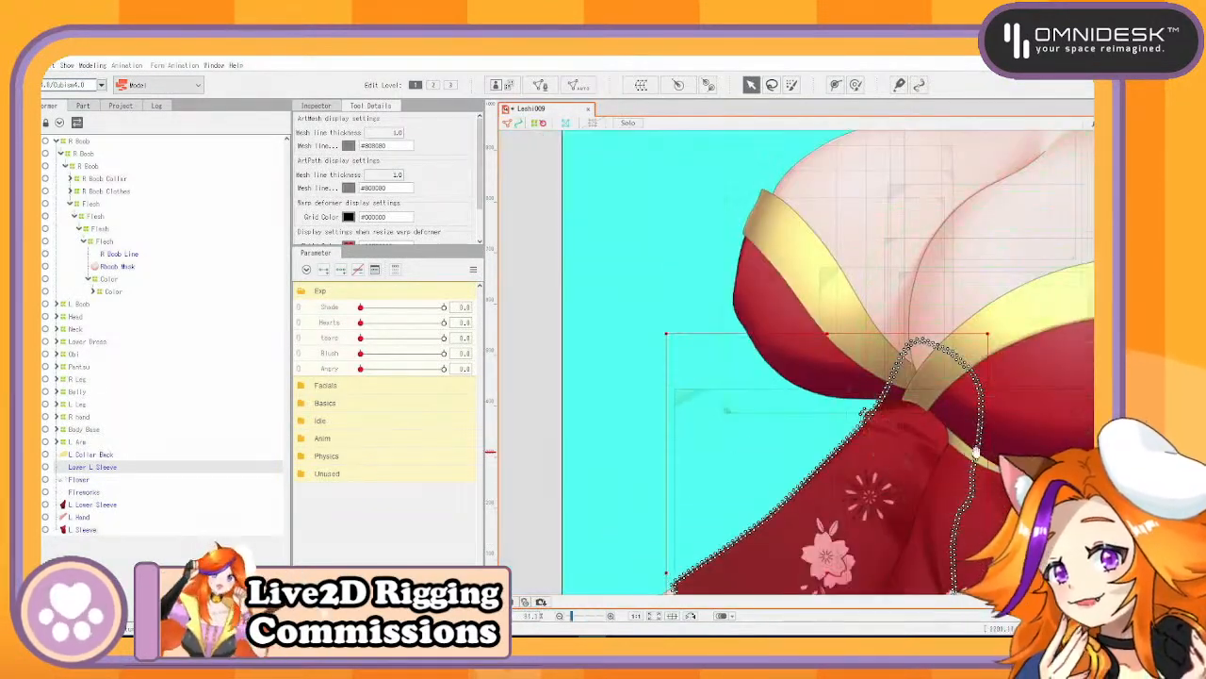
{"action": "left_click_drag", "start_coordinate": [940, 437], "coordinate": [643, 287]}
{"action": "left_click_drag", "start_coordinate": [975, 517], "coordinate": [694, 350]}
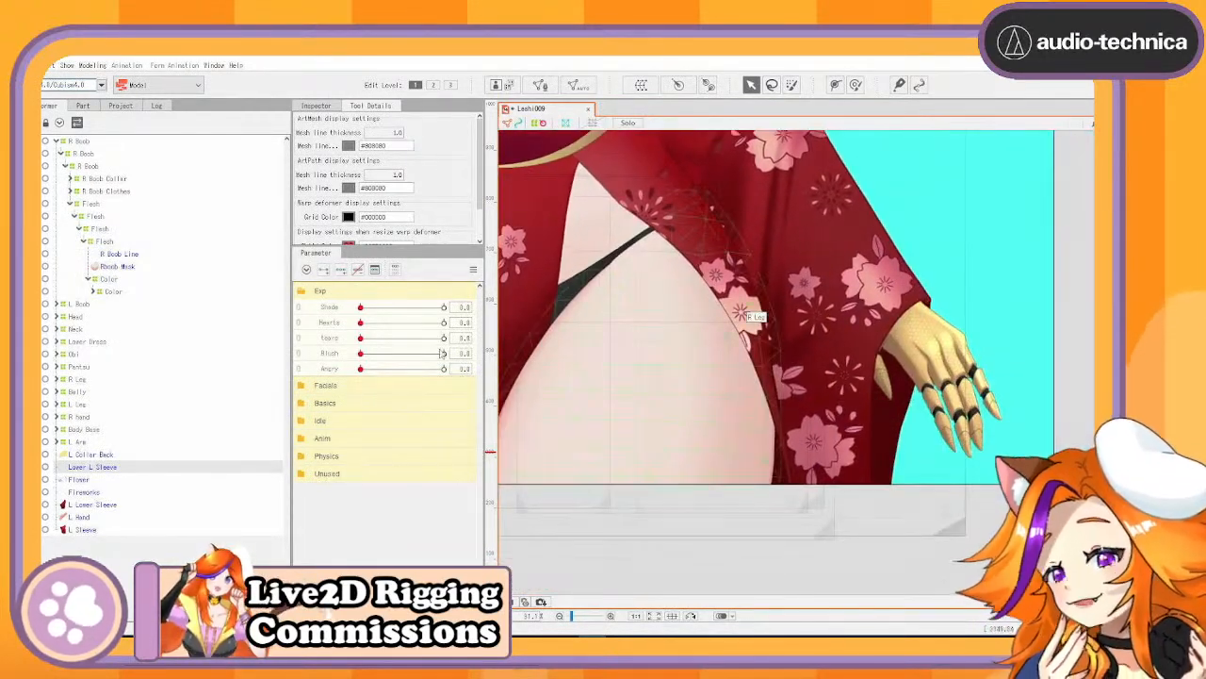
{"action": "left_click", "coordinate": [874, 415]}
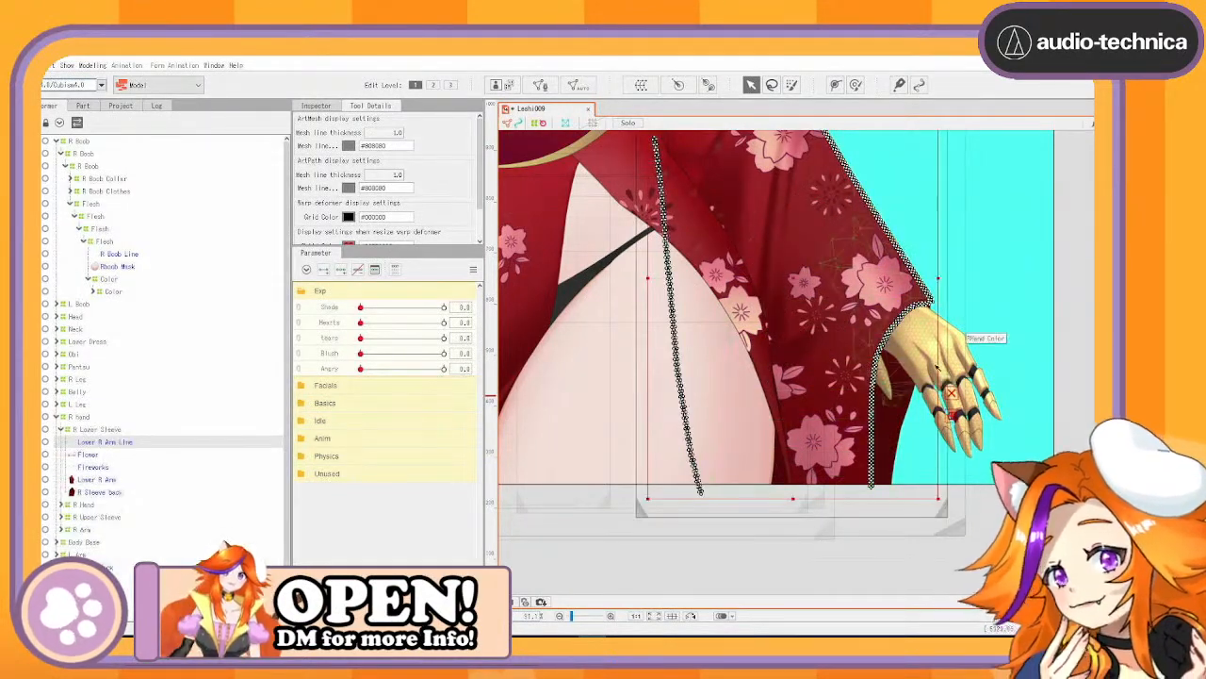
{"action": "scroll", "coordinate": [920, 354], "scroll_direction": "up", "scroll_amount": 5}
{"action": "left_click_drag", "start_coordinate": [818, 293], "coordinate": [827, 582]}
{"action": "left_click_drag", "start_coordinate": [824, 355], "coordinate": [808, 534]}
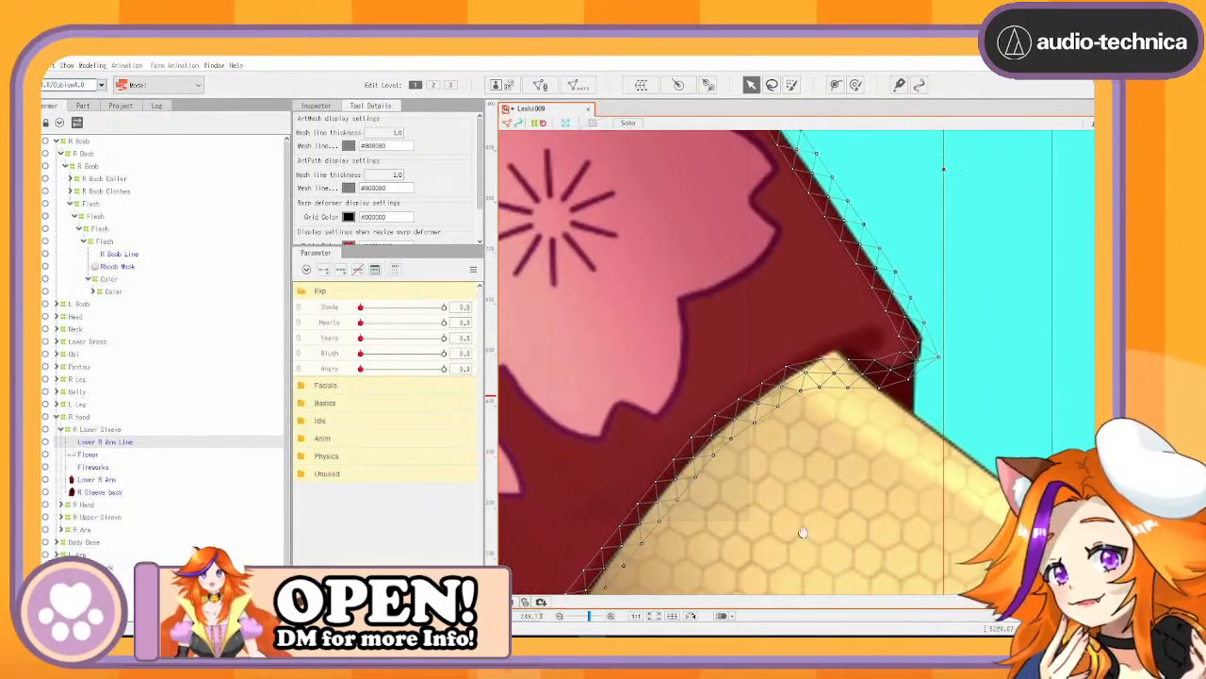
{"action": "left_click", "coordinate": [541, 85]}
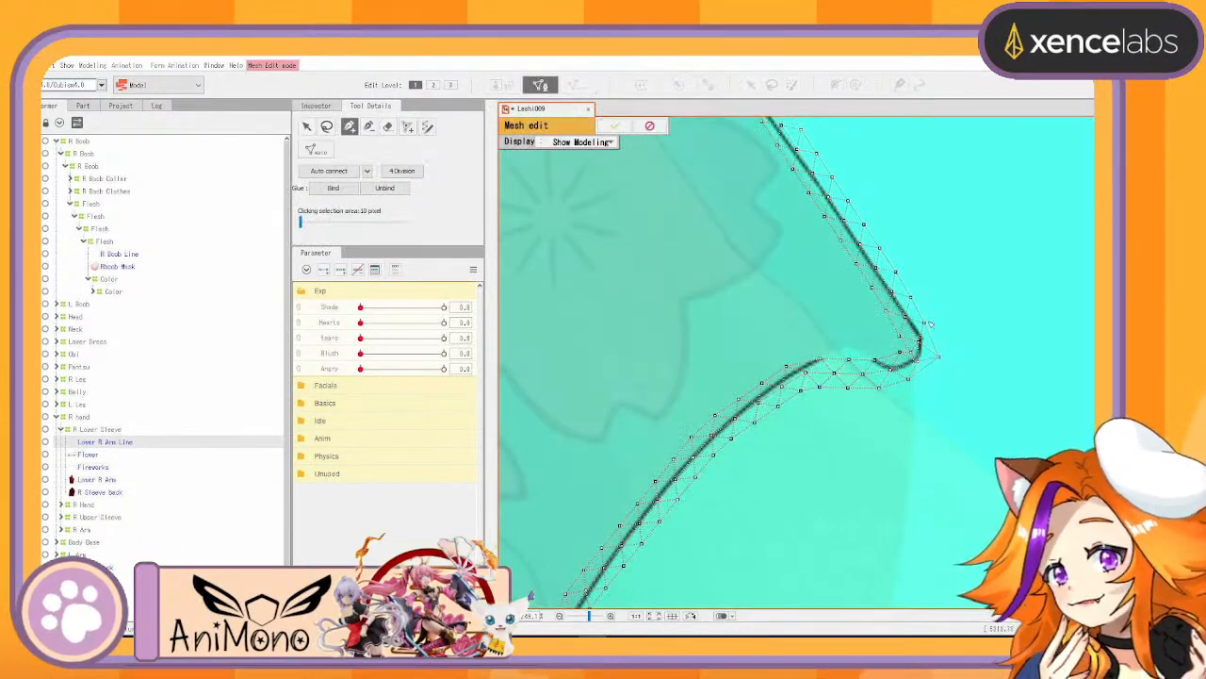
Add vertices inside the sleeve corner of Lower R Arm Line to cover the fold, auto-connect the mesh and apply it
{"action": "scroll", "coordinate": [932, 325], "scroll_direction": "up", "scroll_amount": 2}
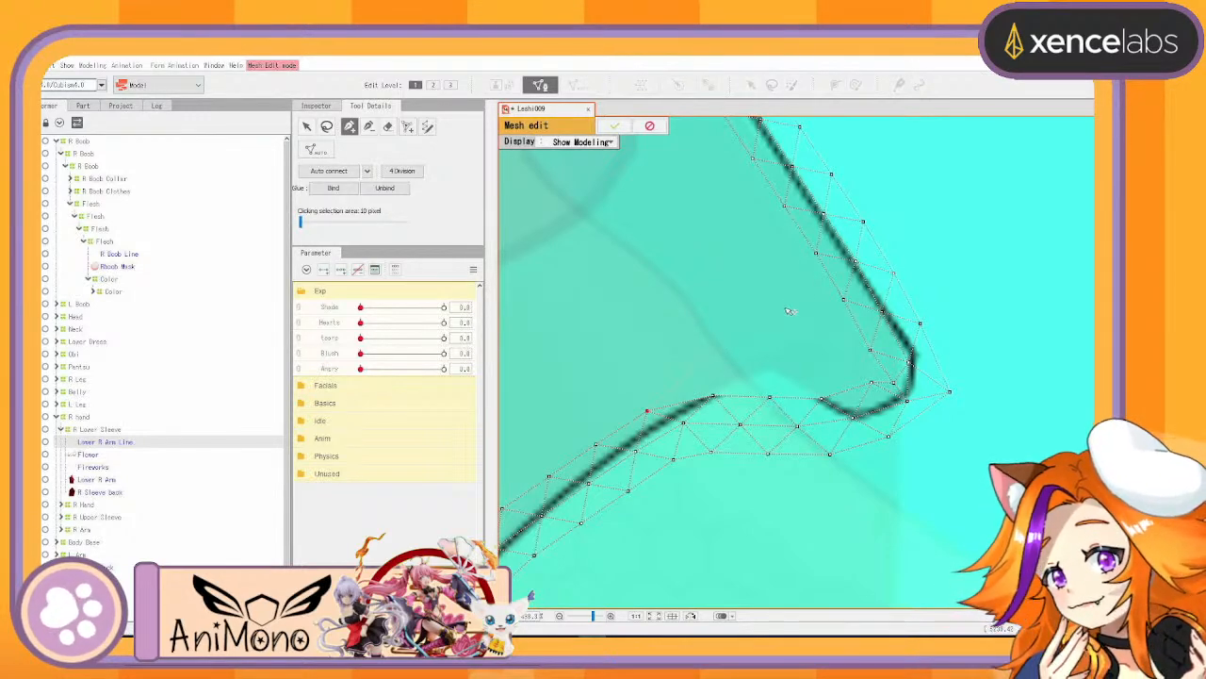
{"action": "left_click", "coordinate": [717, 345]}
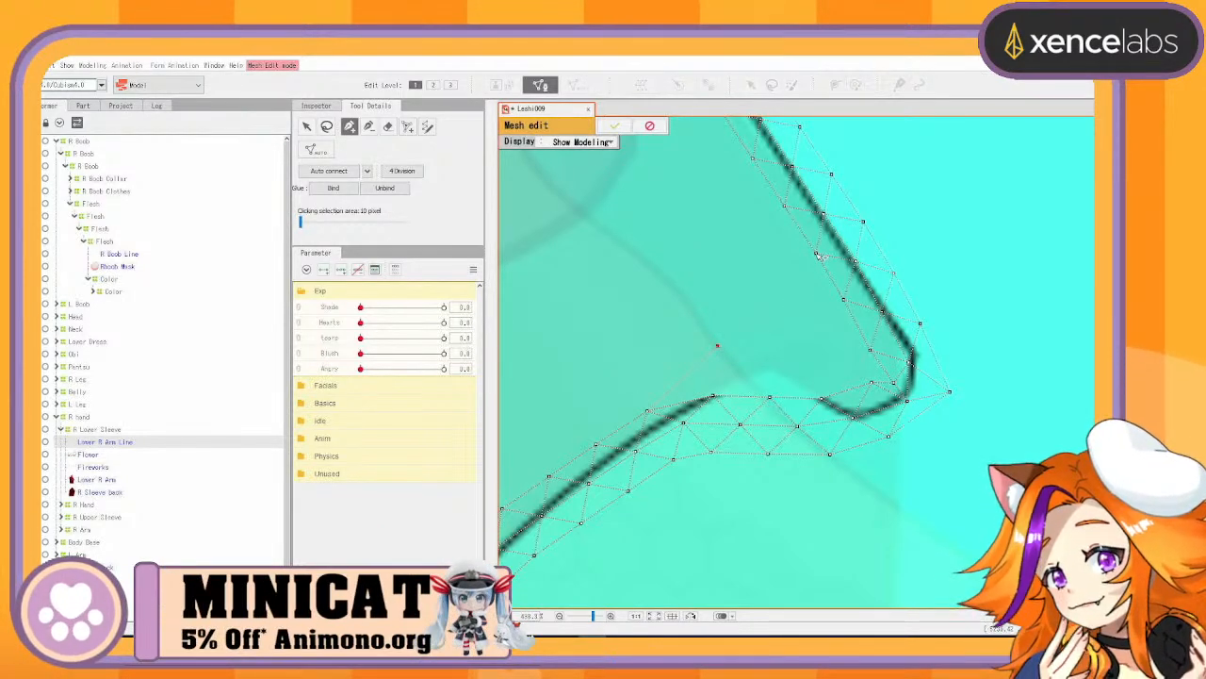
{"action": "left_click", "coordinate": [818, 254]}
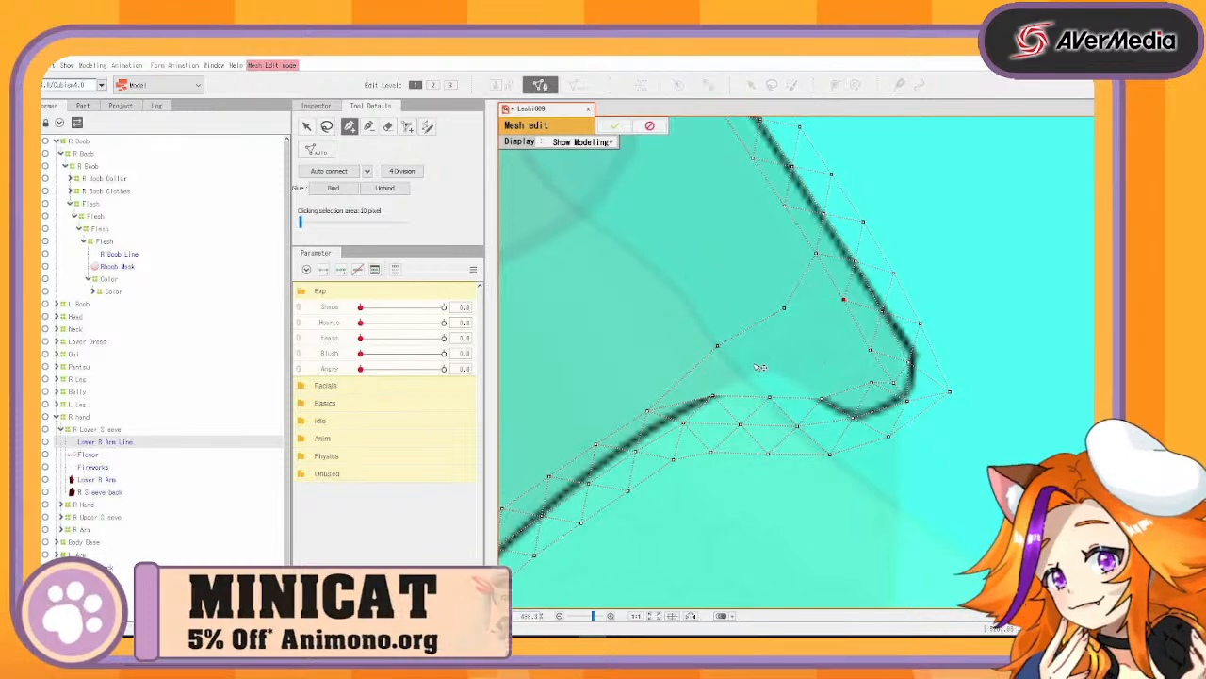
{"action": "left_click", "coordinate": [817, 354]}
{"action": "left_click", "coordinate": [754, 364]}
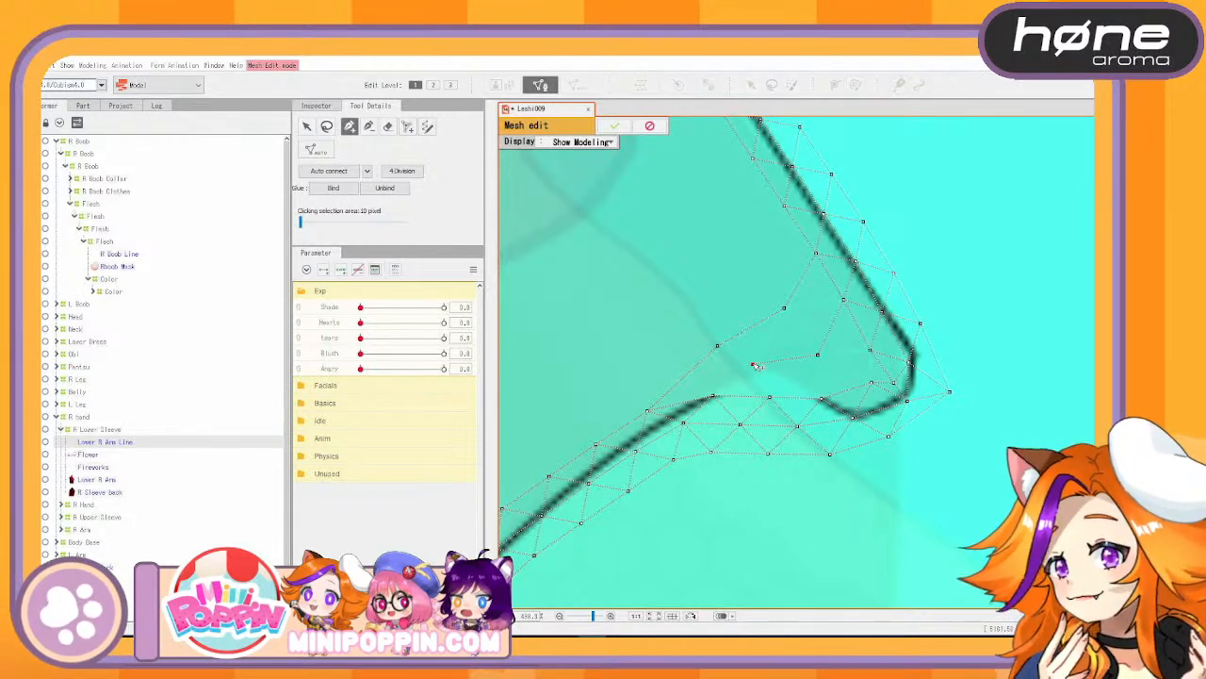
{"action": "left_click", "coordinate": [342, 171]}
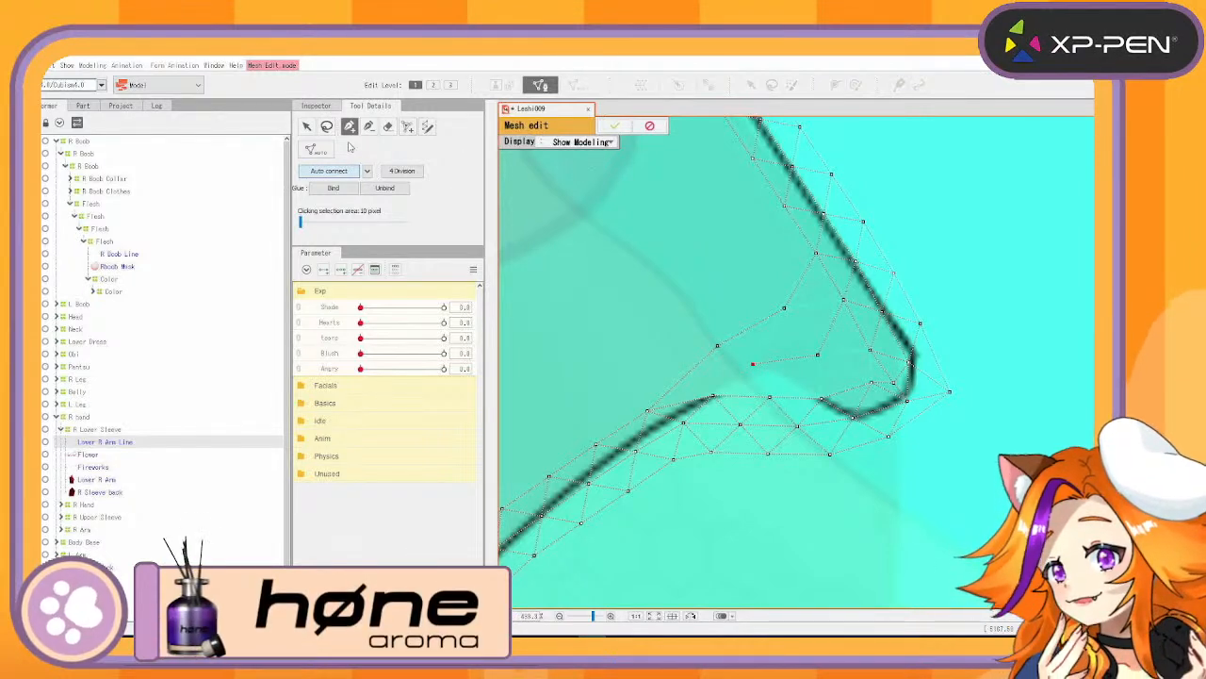
{"action": "left_click", "coordinate": [348, 174]}
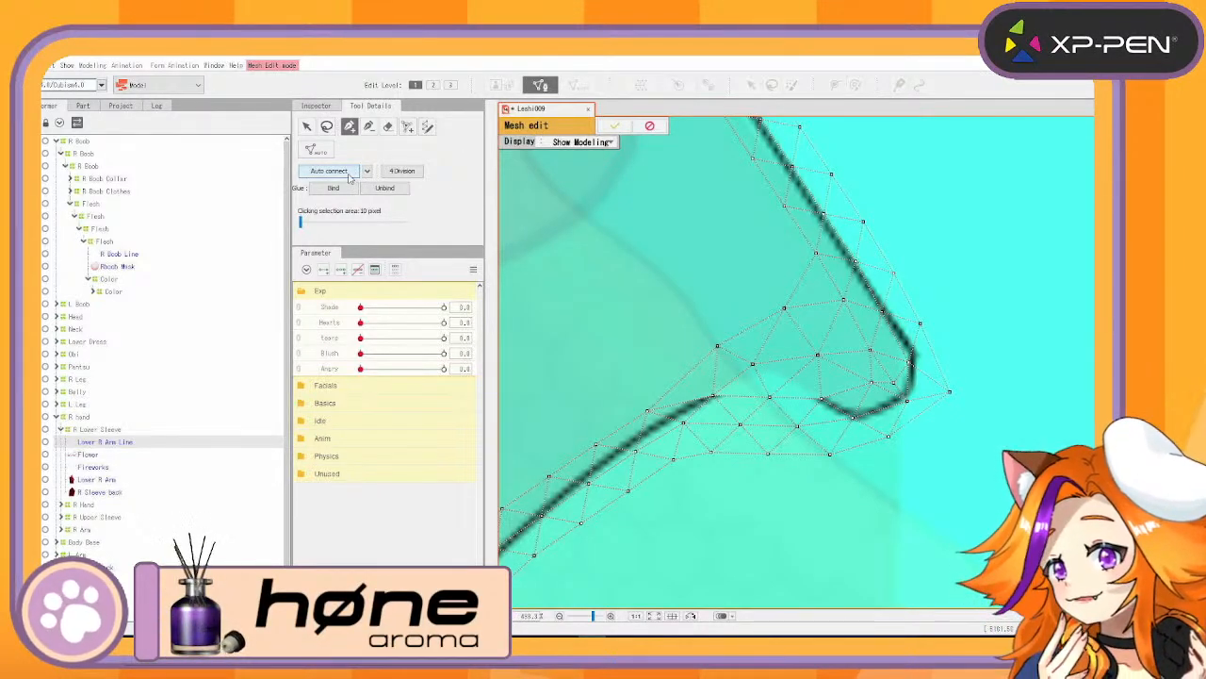
{"action": "left_click", "coordinate": [617, 126]}
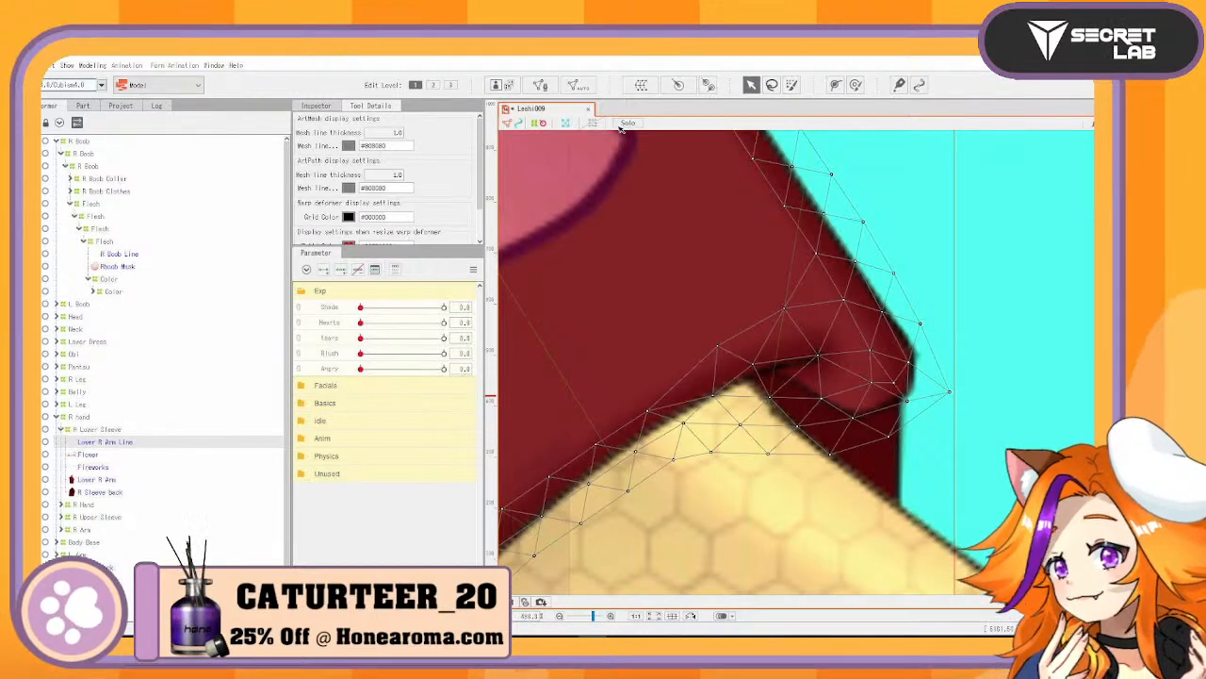
Examine the applied mesh along the Lower R Arm Line cuff, and return to the lower L sleeve
{"action": "scroll", "coordinate": [820, 255], "scroll_direction": "down", "scroll_amount": 5}
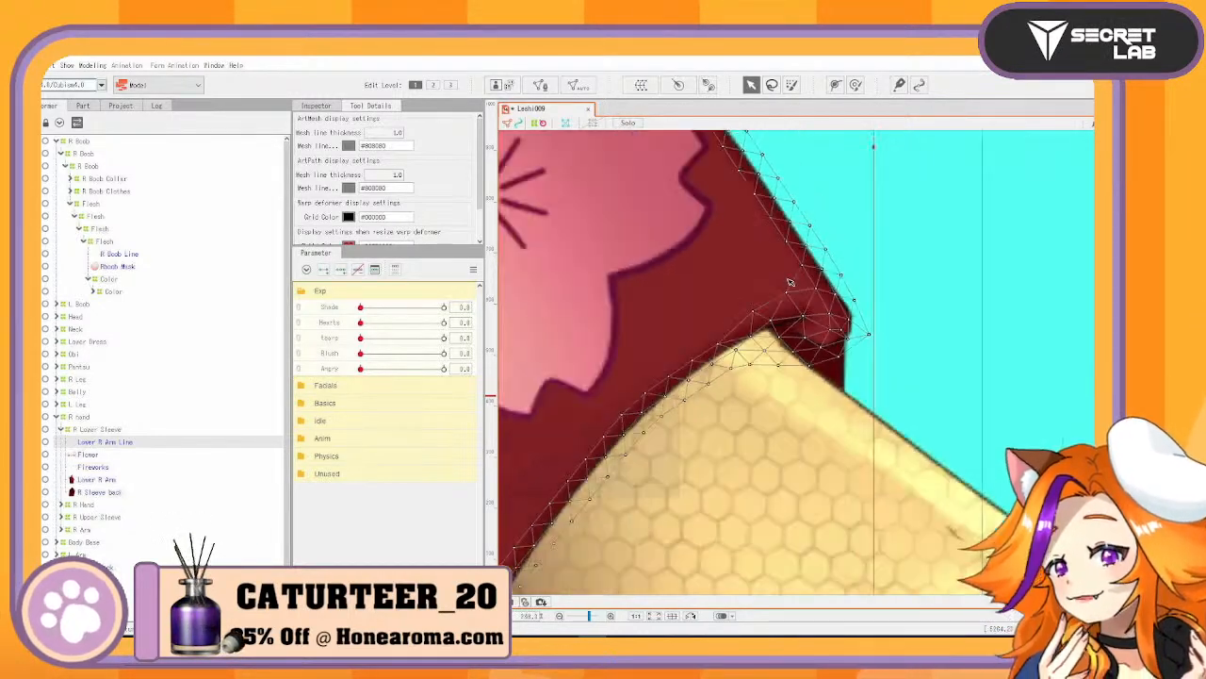
{"action": "scroll", "coordinate": [750, 324], "scroll_direction": "down", "scroll_amount": 3}
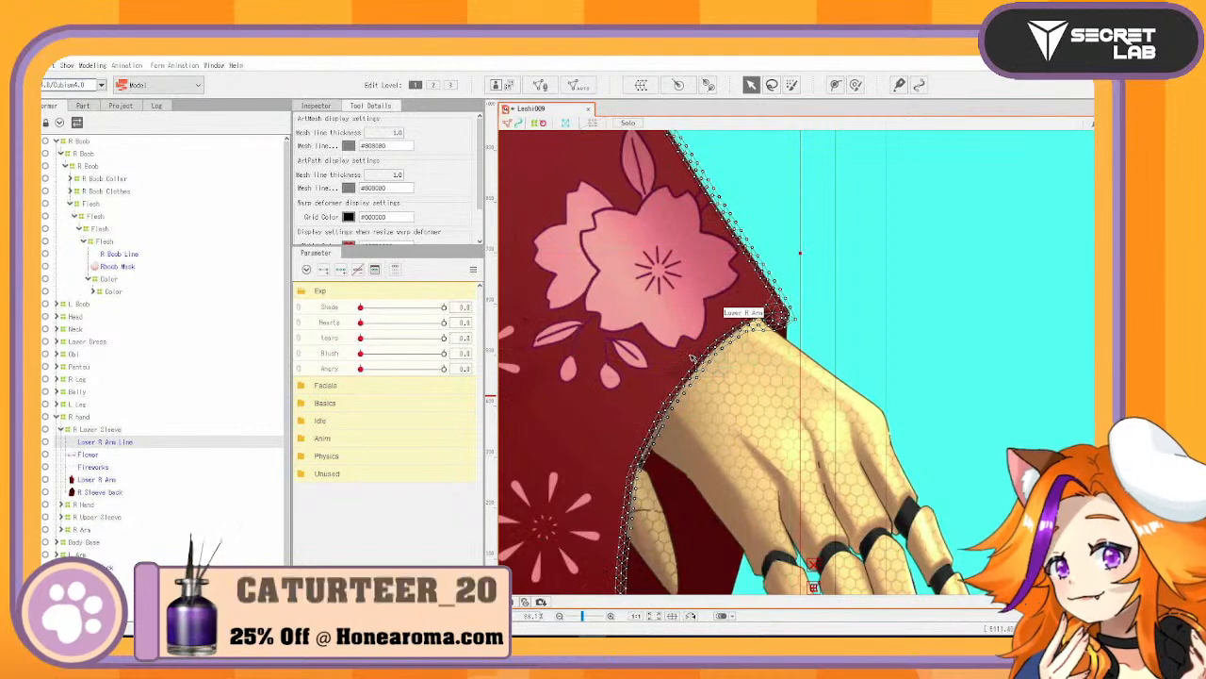
{"action": "left_click_drag", "start_coordinate": [596, 369], "coordinate": [1084, 490]}
{"action": "left_click_drag", "start_coordinate": [731, 395], "coordinate": [1079, 481]}
{"action": "scroll", "coordinate": [814, 409], "scroll_direction": "down", "scroll_amount": 6}
{"action": "left_click_drag", "start_coordinate": [659, 316], "coordinate": [942, 228]}
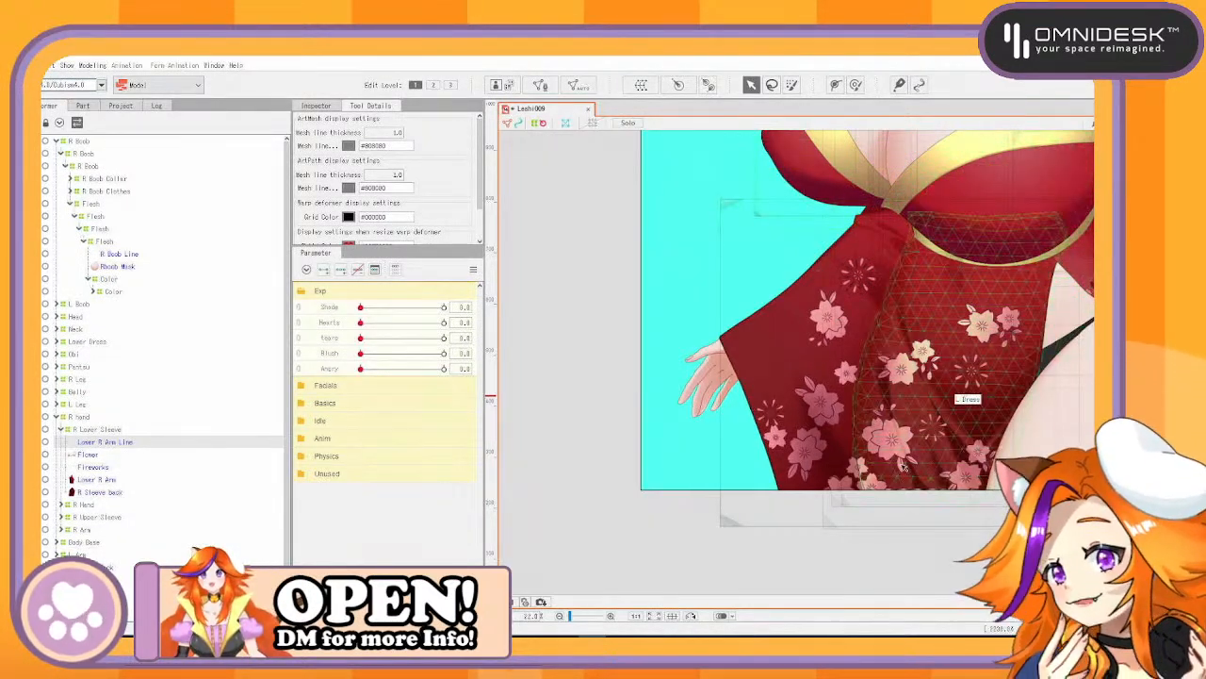
{"action": "scroll", "coordinate": [827, 452], "scroll_direction": "down", "scroll_amount": 1}
{"action": "scroll", "coordinate": [827, 451], "scroll_direction": "up", "scroll_amount": 2}
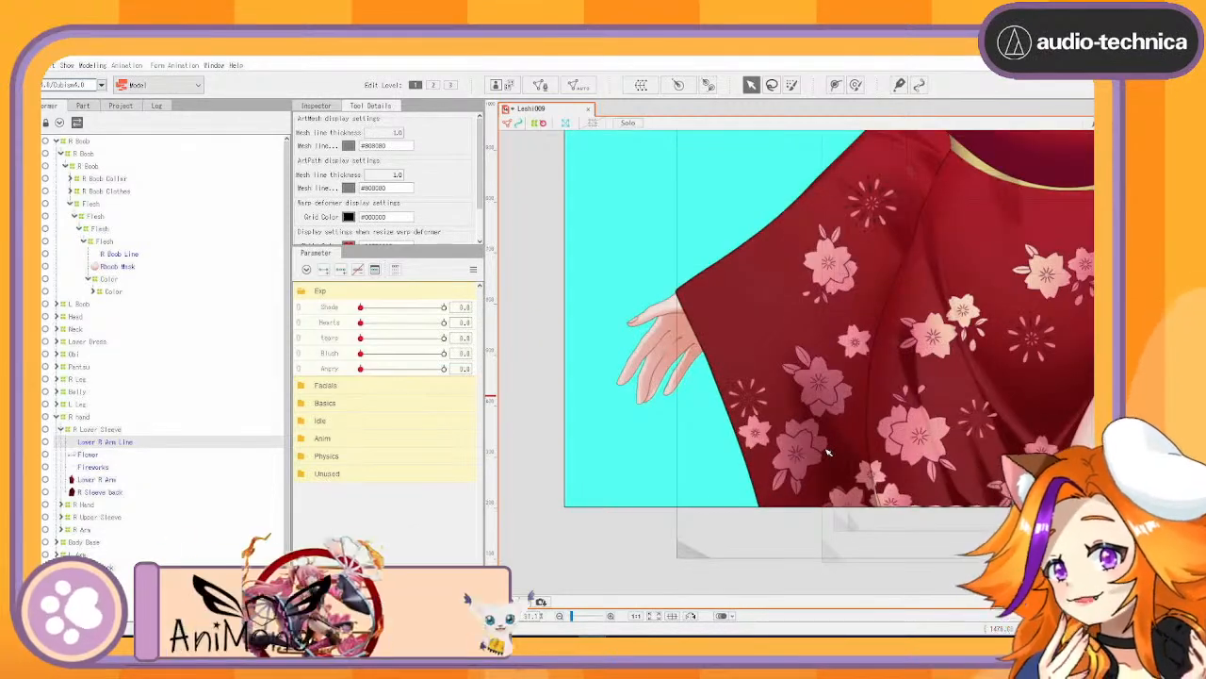
Examine both lower sleeves and the arm outlines across the kimono for mesh coverage
{"action": "left_click_drag", "start_coordinate": [817, 364], "coordinate": [477, 429]}
{"action": "left_click_drag", "start_coordinate": [378, 457], "coordinate": [642, 382]}
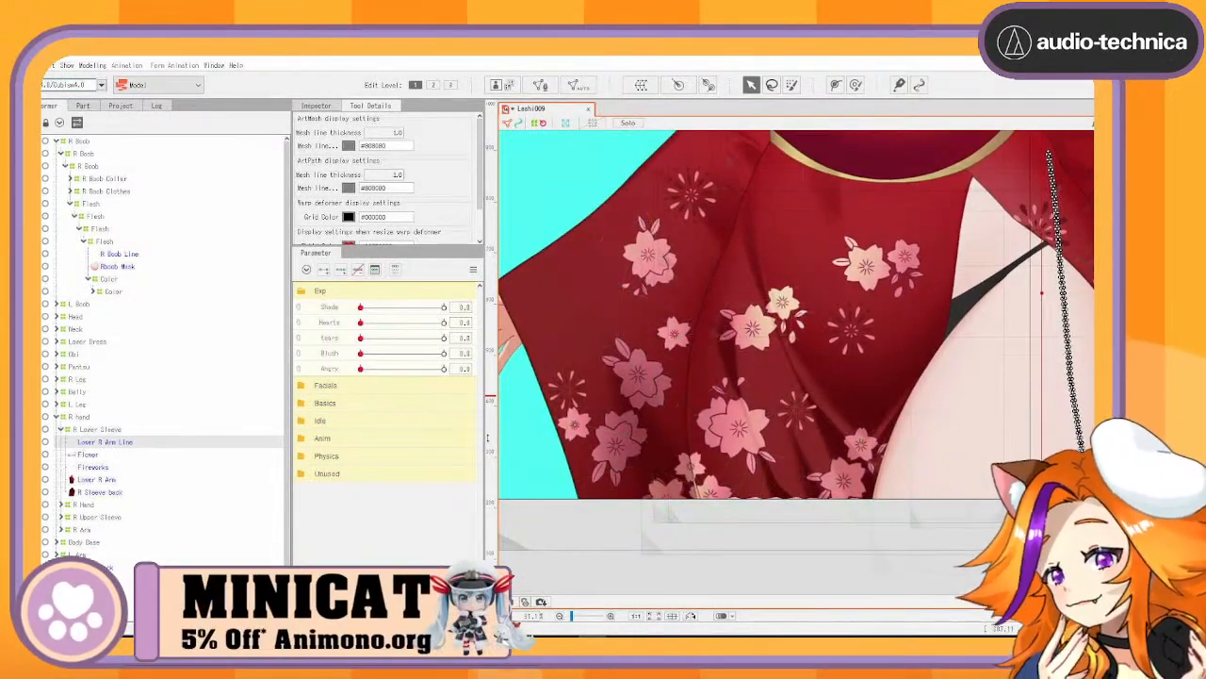
{"action": "scroll", "coordinate": [641, 405], "scroll_direction": "down", "scroll_amount": 2}
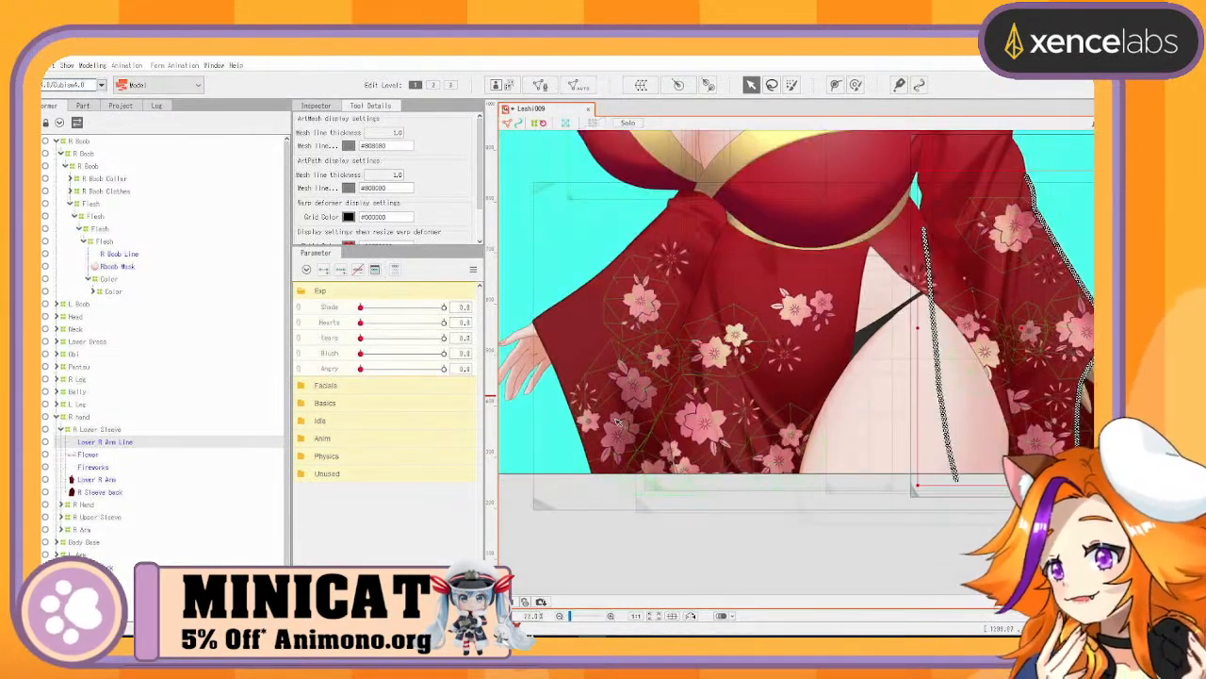
{"action": "scroll", "coordinate": [619, 421], "scroll_direction": "up", "scroll_amount": 2}
{"action": "left_click_drag", "start_coordinate": [545, 293], "coordinate": [703, 431]}
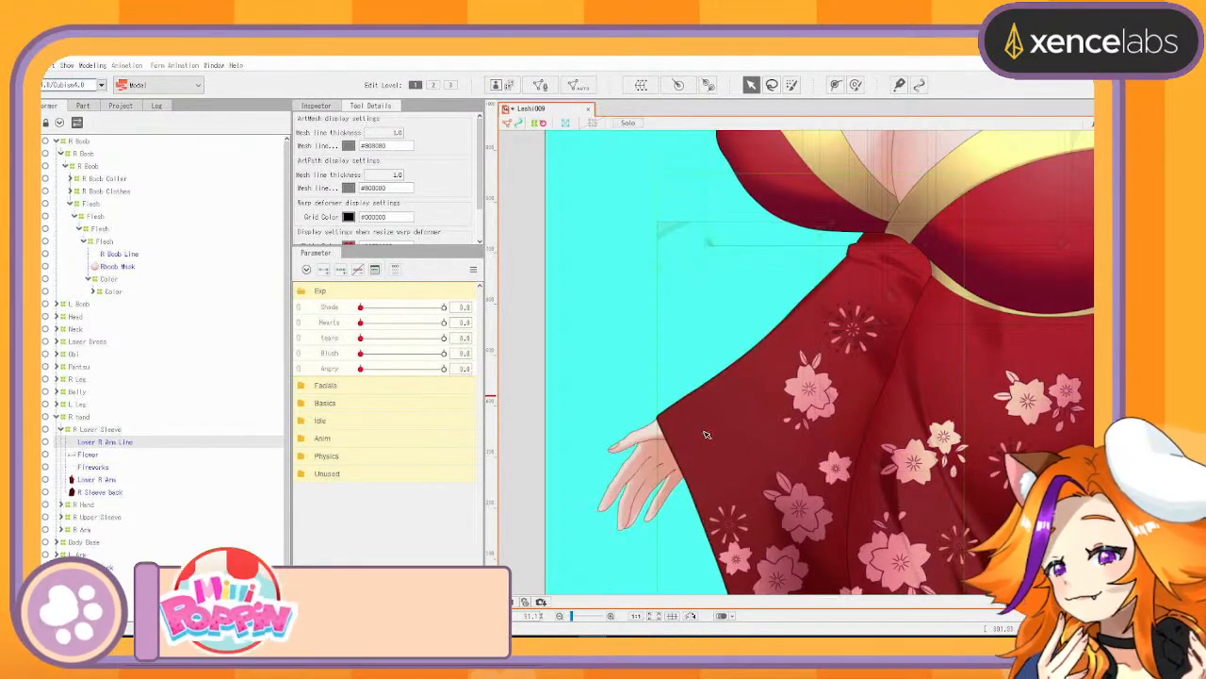
{"action": "scroll", "coordinate": [146, 459], "scroll_direction": "down", "scroll_amount": 1}
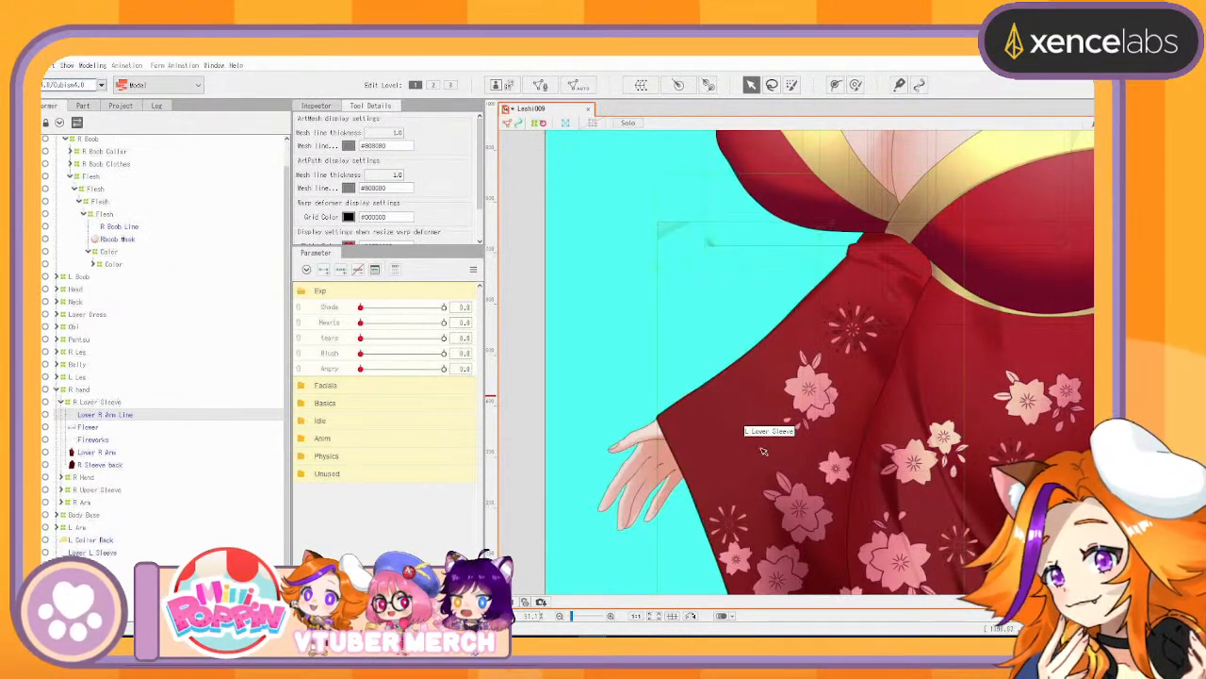
{"action": "scroll", "coordinate": [763, 450], "scroll_direction": "down", "scroll_amount": 4}
{"action": "left_click_drag", "start_coordinate": [761, 449], "coordinate": [695, 471]}
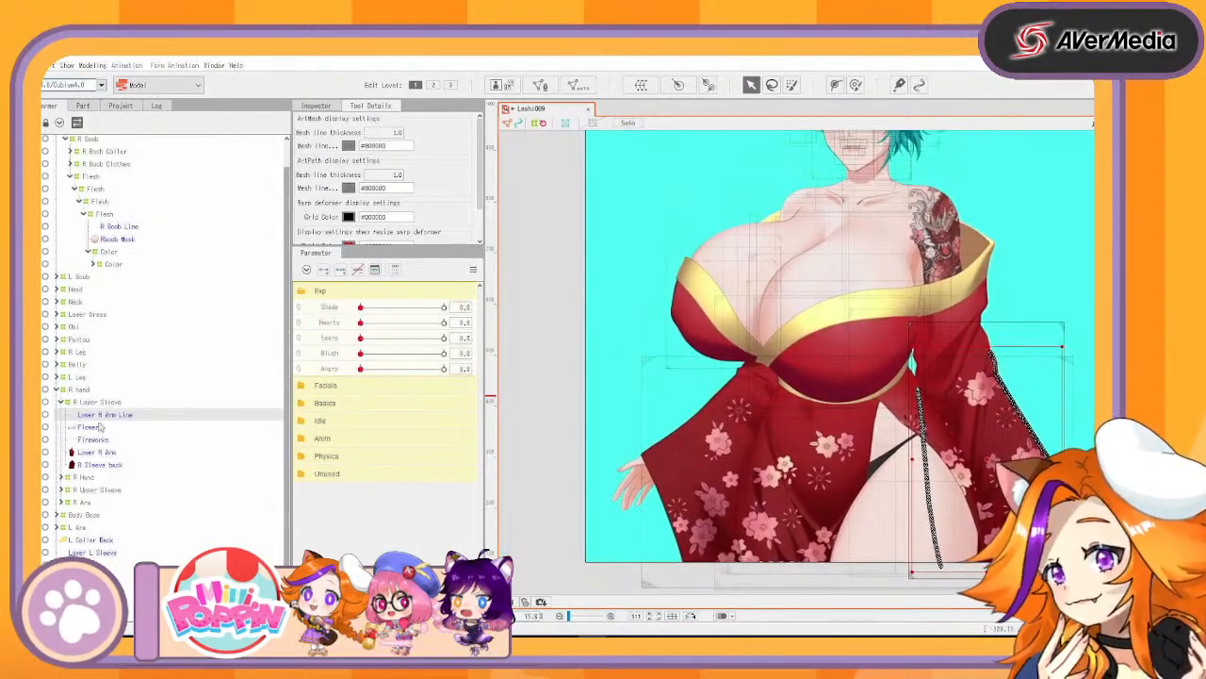
Collapse the R Lower Sleeve and R hand groups, and inspect the loose L Collar Back and Lower L Sleeve meshes
{"action": "left_click", "coordinate": [61, 403]}
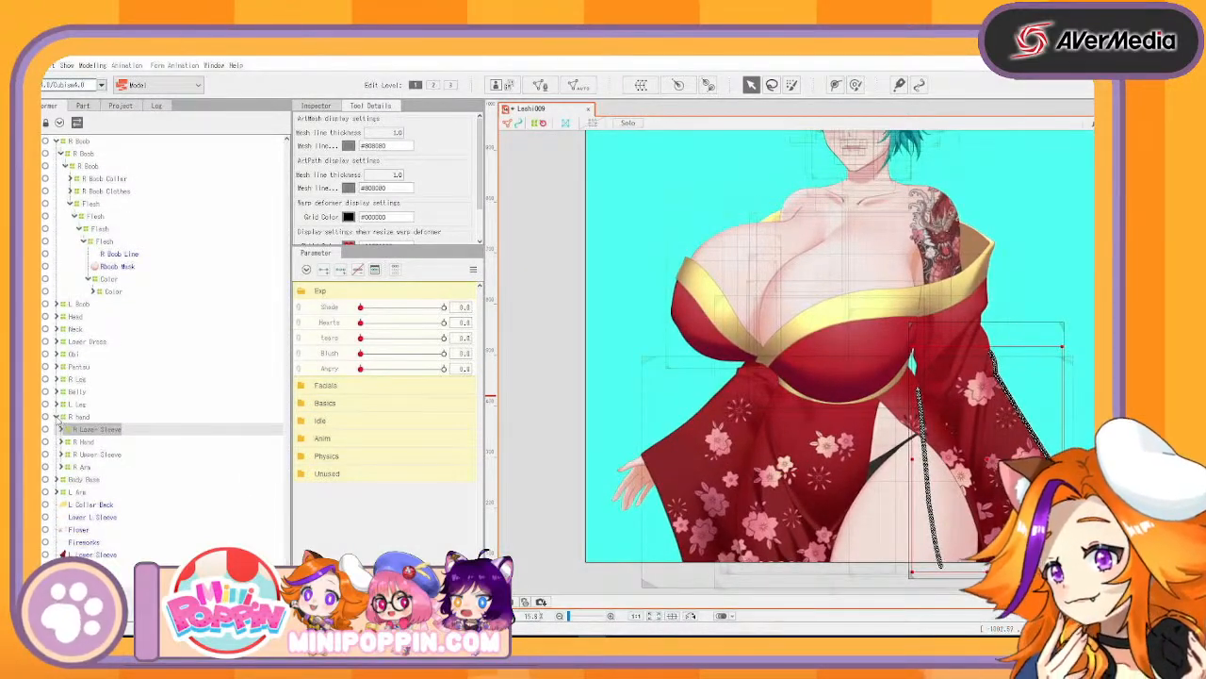
{"action": "left_click", "coordinate": [57, 419]}
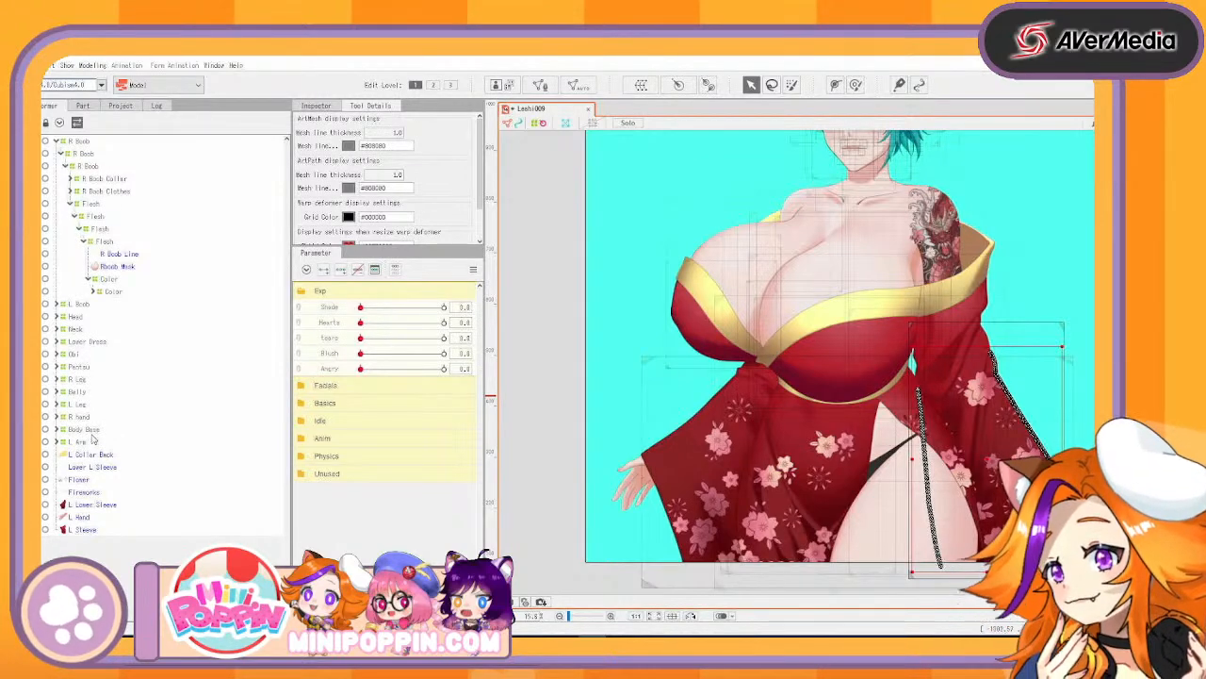
{"action": "left_click", "coordinate": [93, 431]}
{"action": "left_click", "coordinate": [94, 455]}
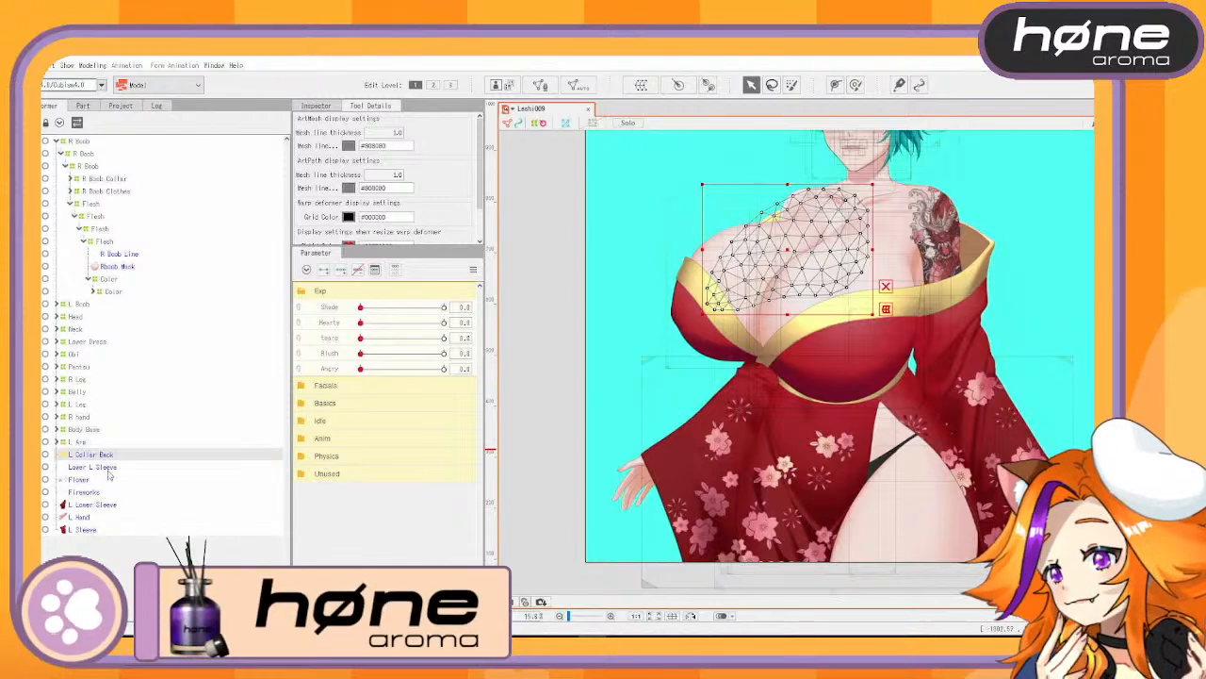
{"action": "left_click", "coordinate": [107, 468]}
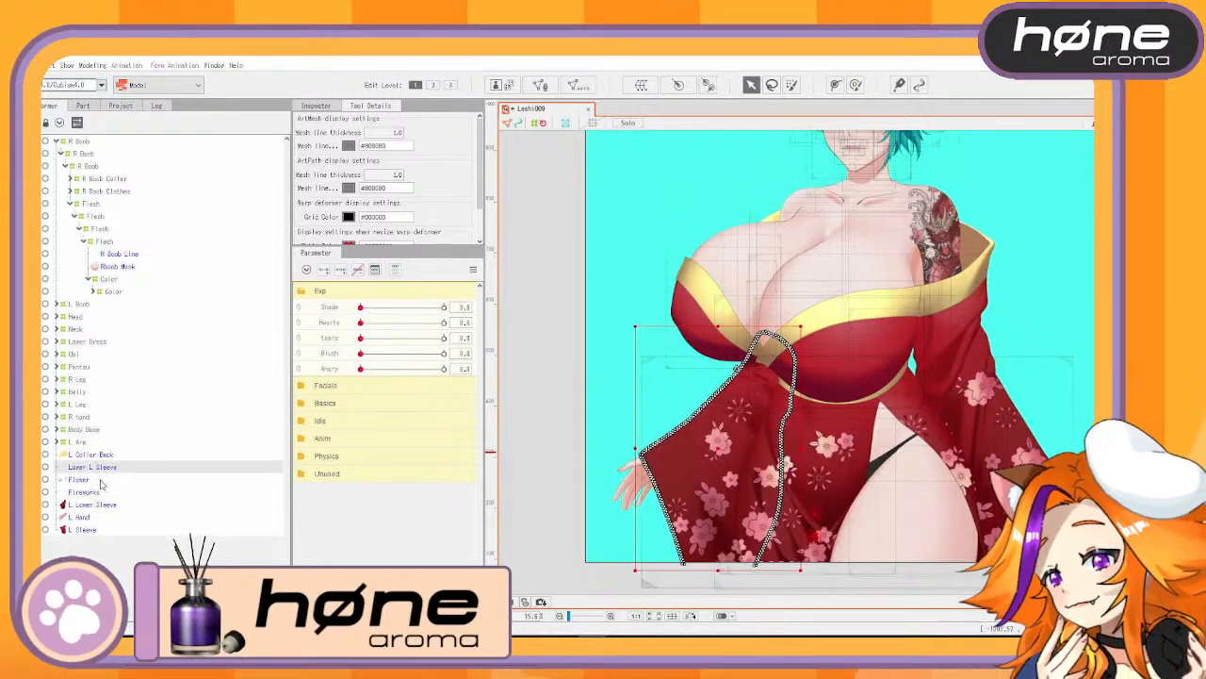
{"action": "scroll", "coordinate": [647, 455], "scroll_direction": "up", "scroll_amount": 3}
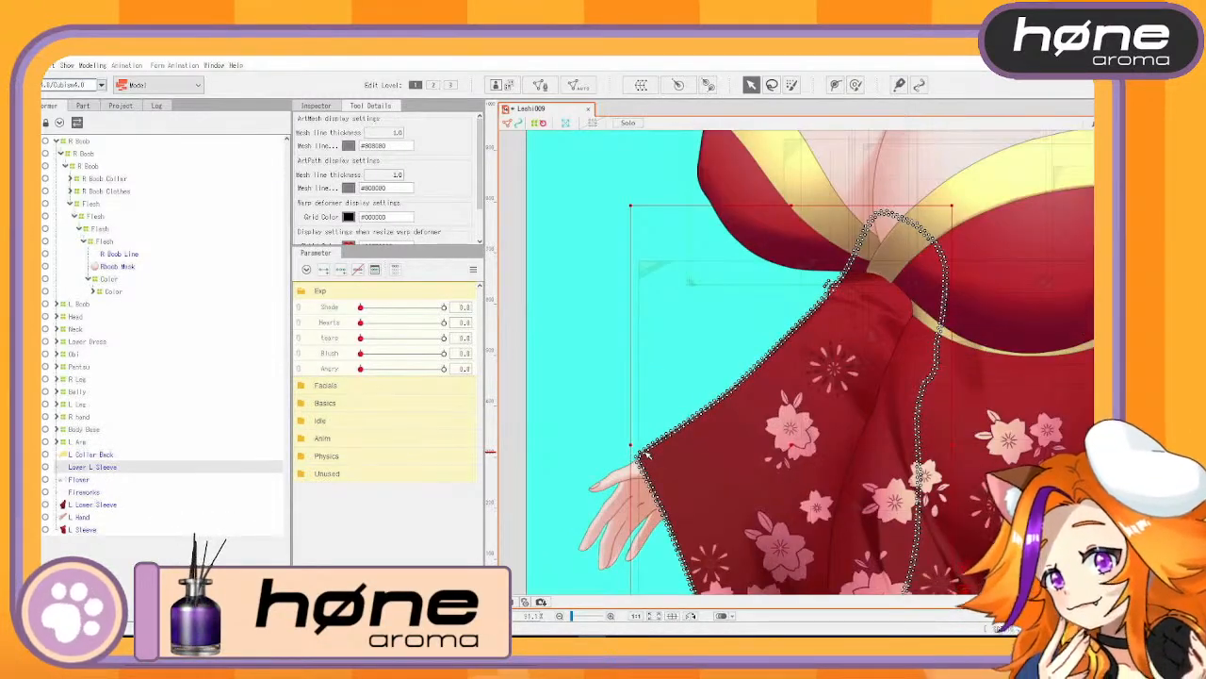
{"action": "scroll", "coordinate": [647, 455], "scroll_direction": "down", "scroll_amount": 2}
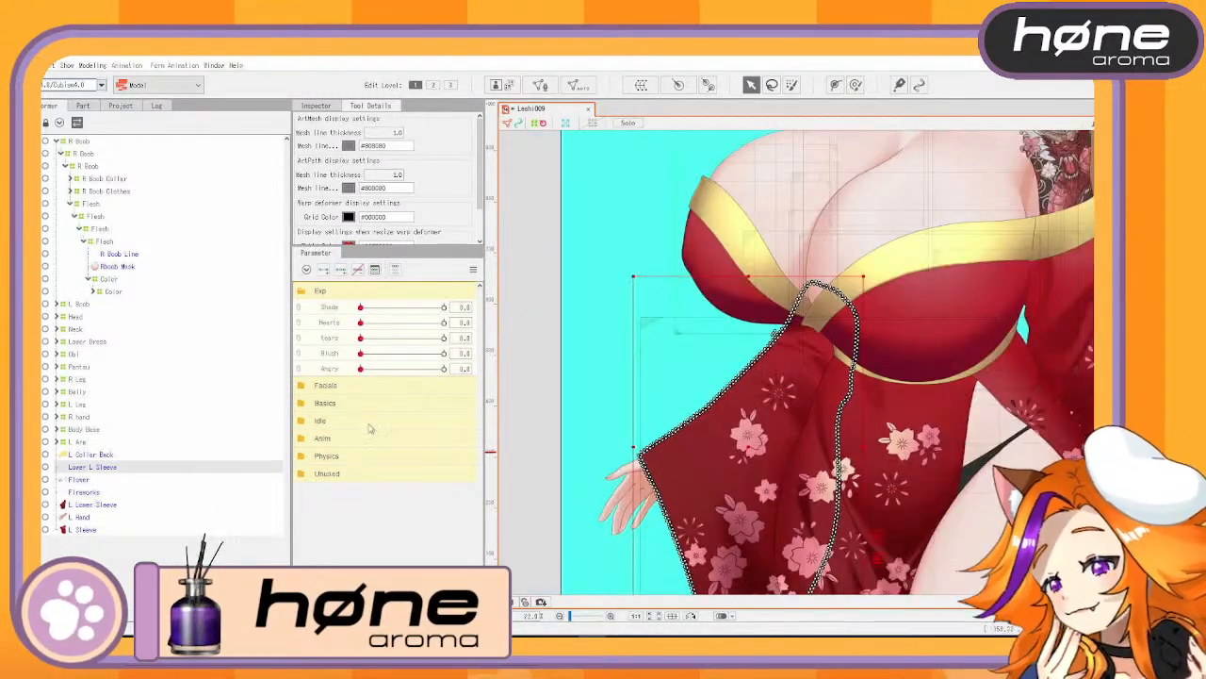
Generate automatic meshes with the Standard preset for L Sleeve, L Hand, L Lower Sleeve, Fireworks and Flower
{"action": "left_click", "coordinate": [86, 531]}
{"action": "left_click", "coordinate": [93, 518], "text": "ctrl"}
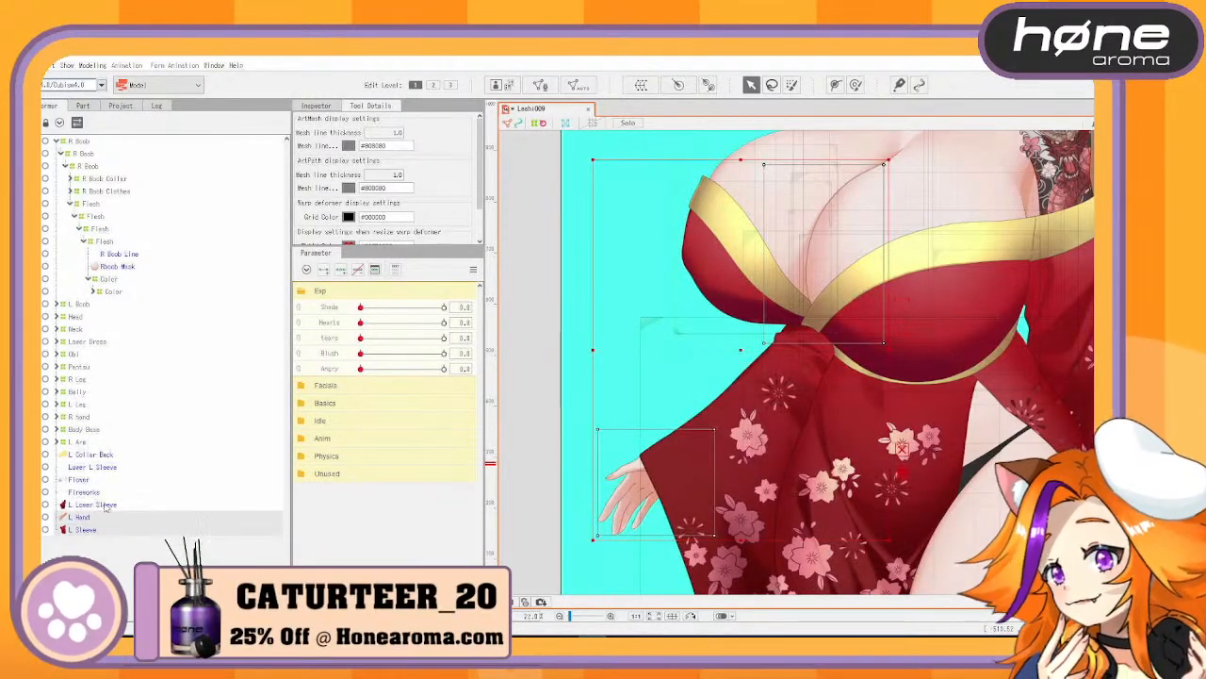
{"action": "left_click", "coordinate": [102, 505], "text": "ctrl"}
{"action": "left_click", "coordinate": [95, 491], "text": "ctrl"}
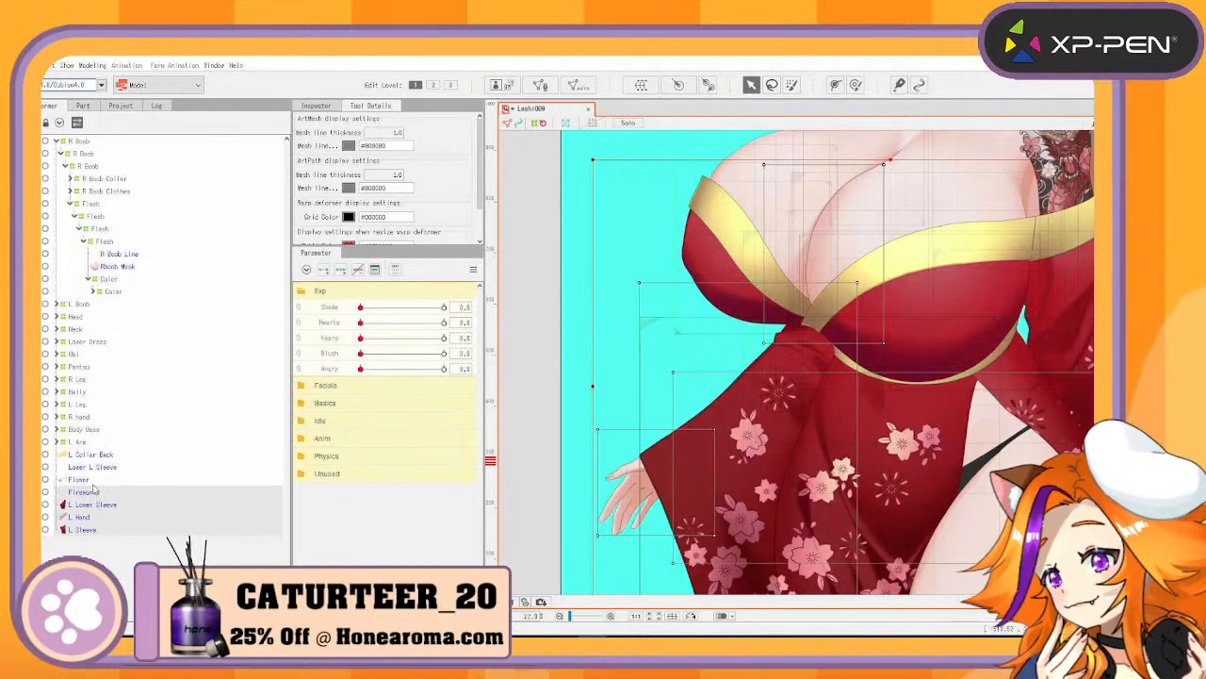
{"action": "left_click", "coordinate": [100, 480], "text": "ctrl"}
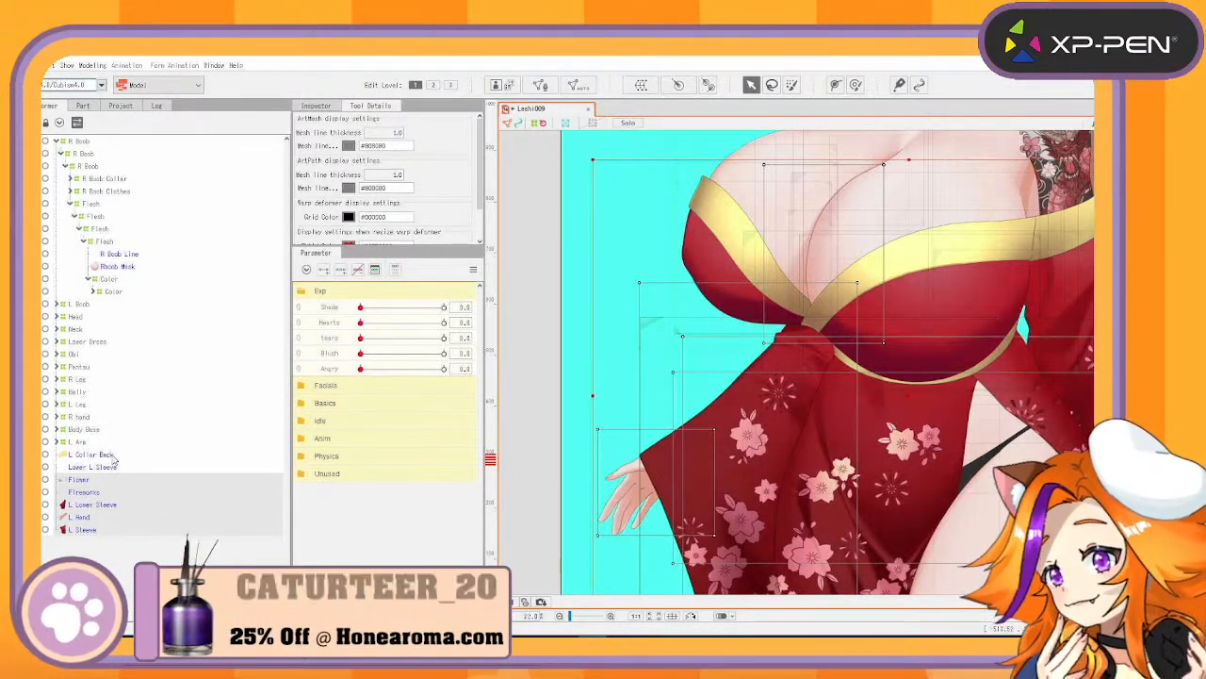
{"action": "left_click", "coordinate": [107, 455], "text": "ctrl"}
{"action": "left_click", "coordinate": [116, 458], "text": "ctrl"}
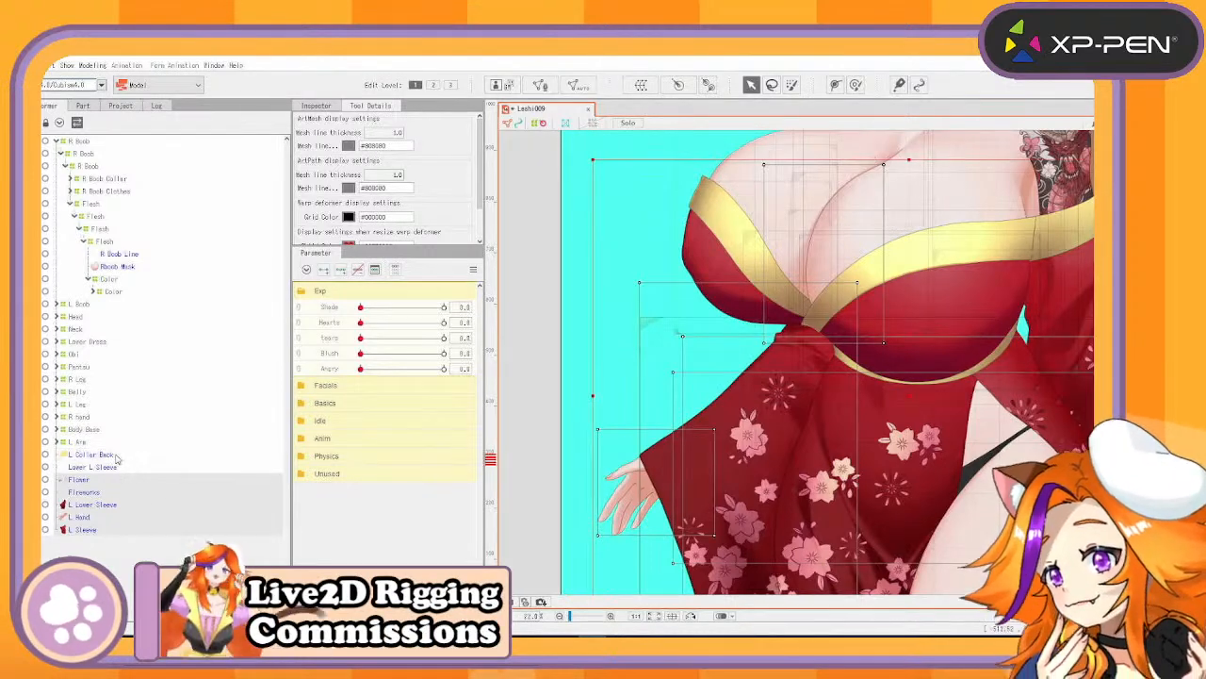
{"action": "left_click", "coordinate": [640, 86]}
{"action": "left_click", "coordinate": [565, 294]}
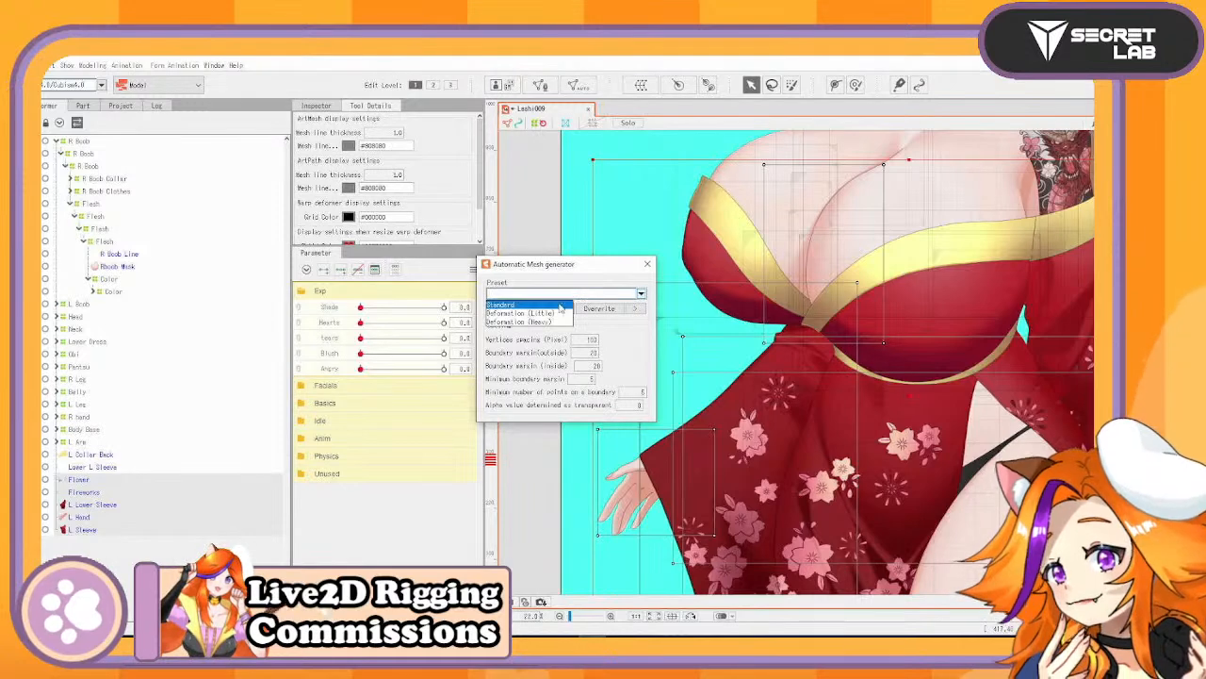
{"action": "left_click", "coordinate": [551, 305]}
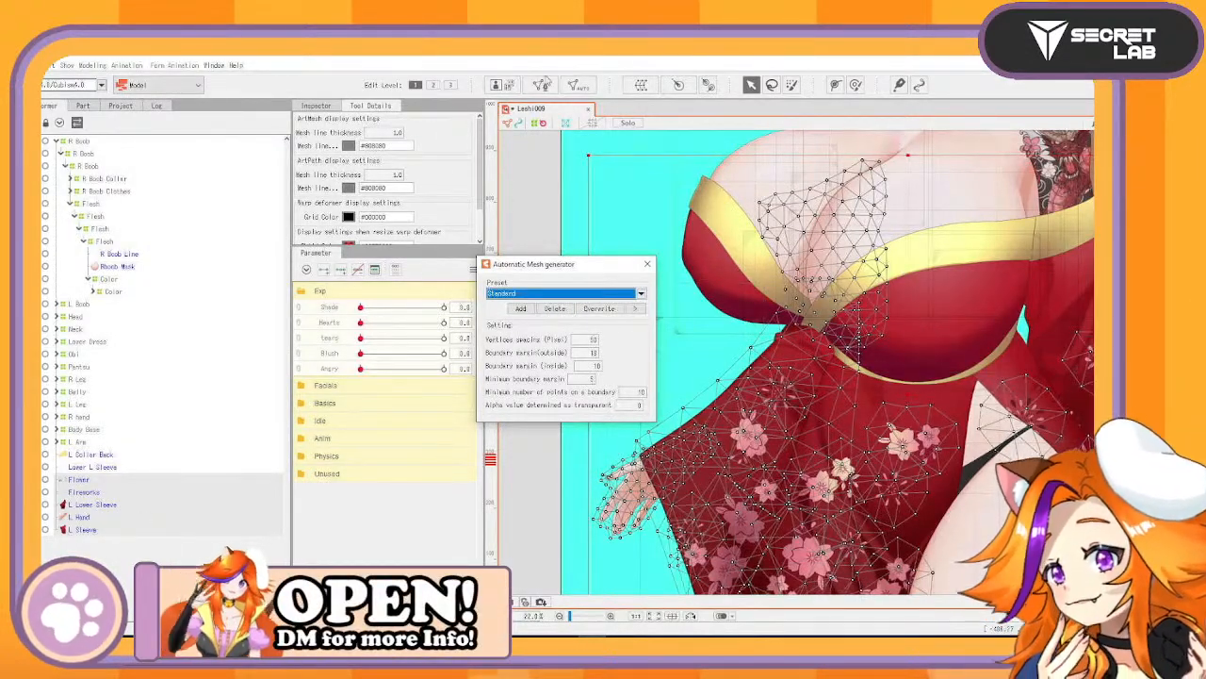
Create a parent warp deformer named L Arm for L Lower Sleeve, L Hand and L Sleeve, leaving out Flower and Fireworks
{"action": "left_click", "coordinate": [640, 86]}
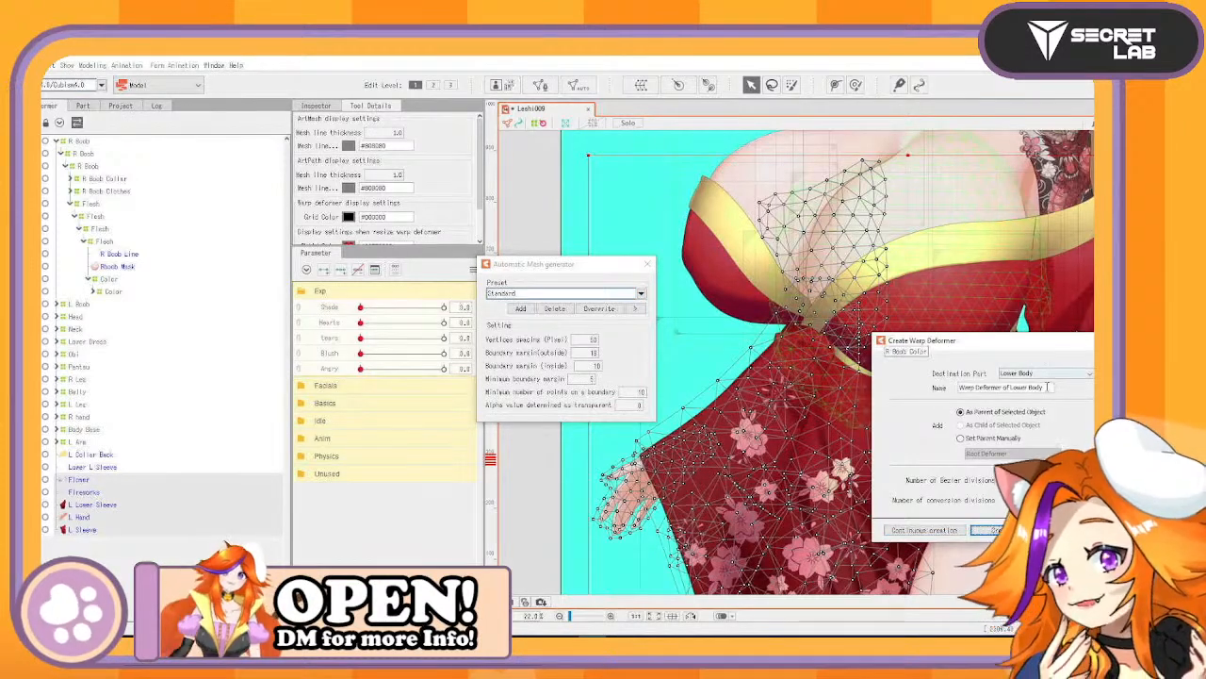
{"action": "left_click_drag", "start_coordinate": [1047, 387], "coordinate": [706, 367]}
{"action": "type", "text": "L Arm"}
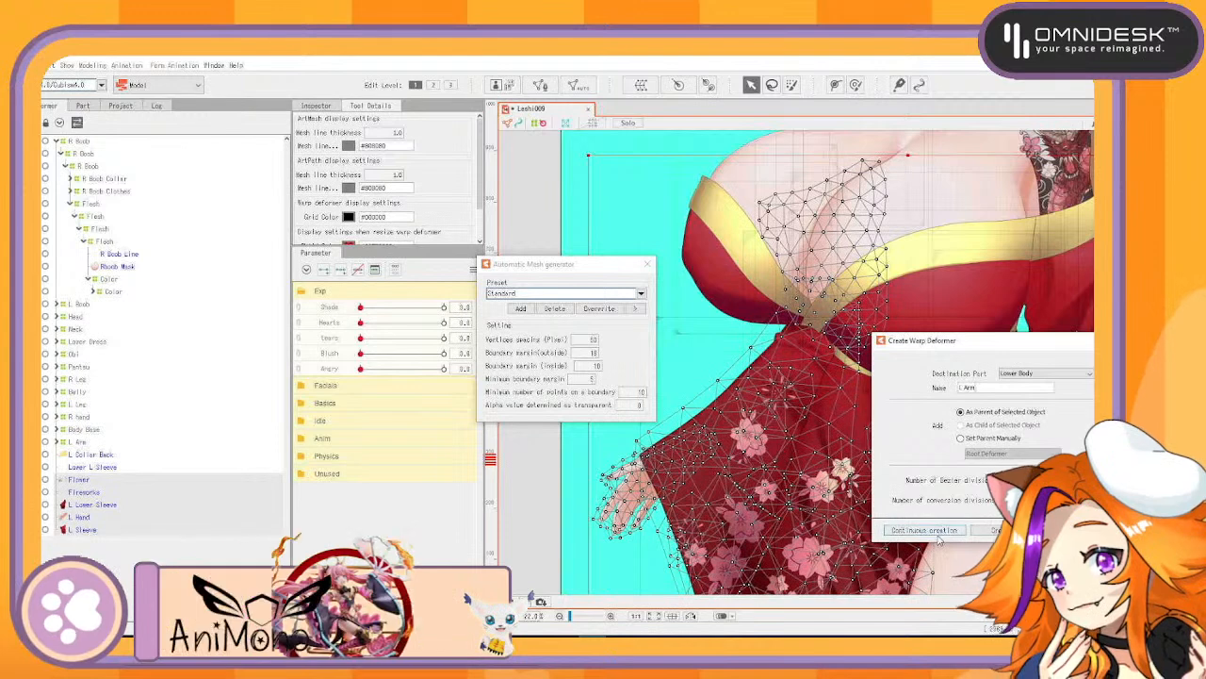
{"action": "left_click", "coordinate": [93, 482], "text": "ctrl"}
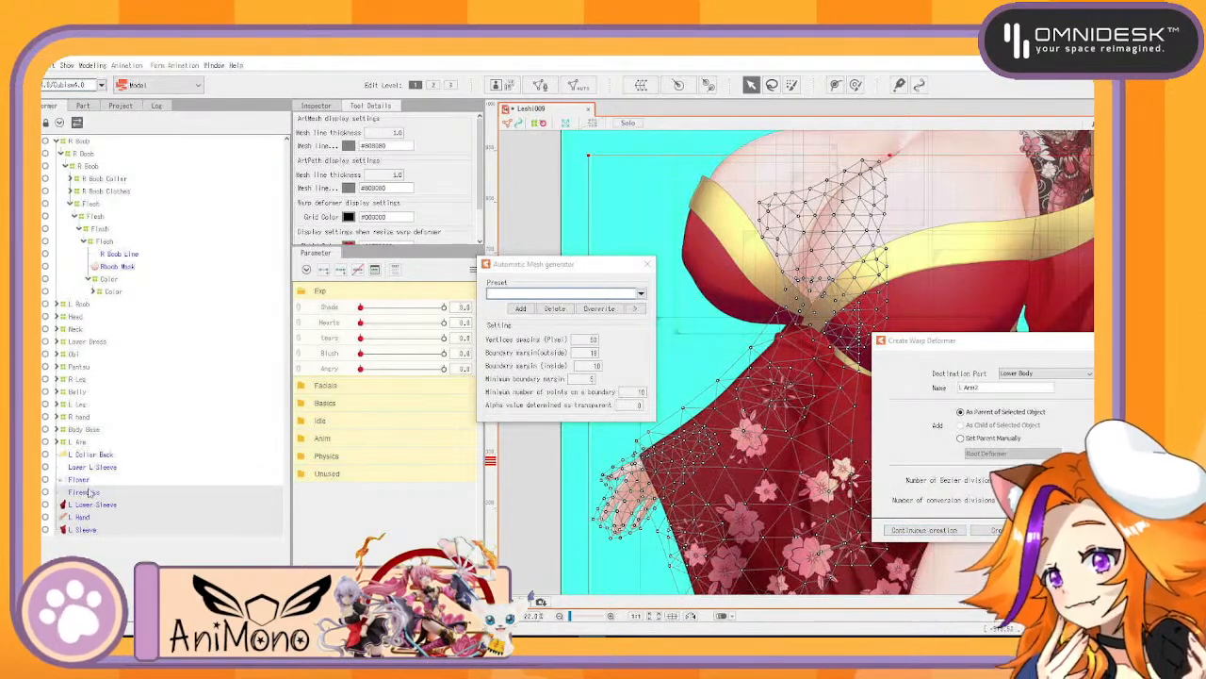
{"action": "left_click", "coordinate": [89, 493], "text": "ctrl"}
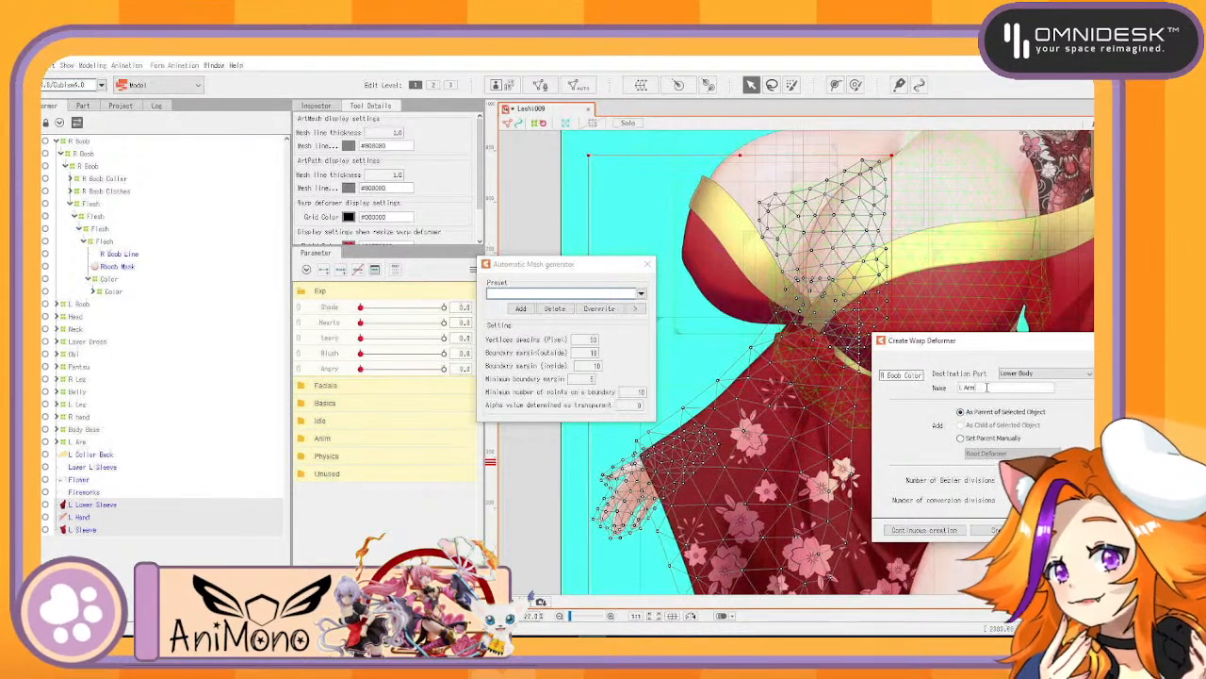
{"action": "left_click", "coordinate": [900, 529]}
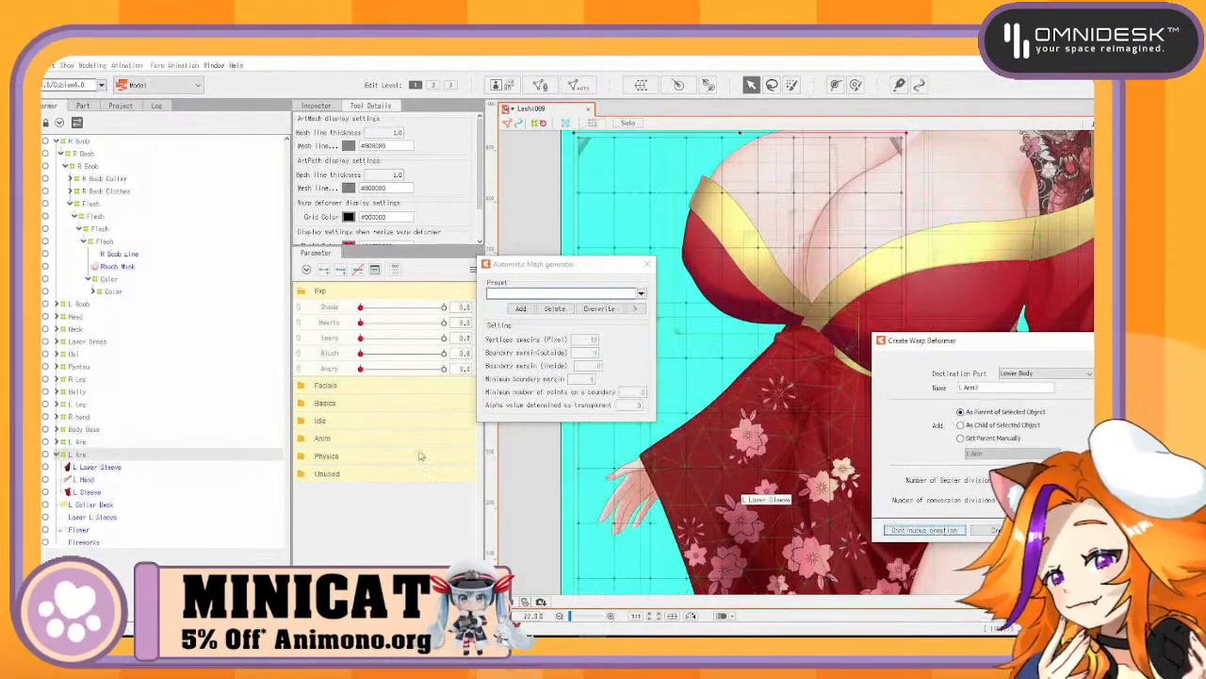
Create a parent warp deformer named Patterns for Flower and Fireworks, and nest it under the new L Arm deformer
{"action": "left_click", "coordinate": [80, 530]}
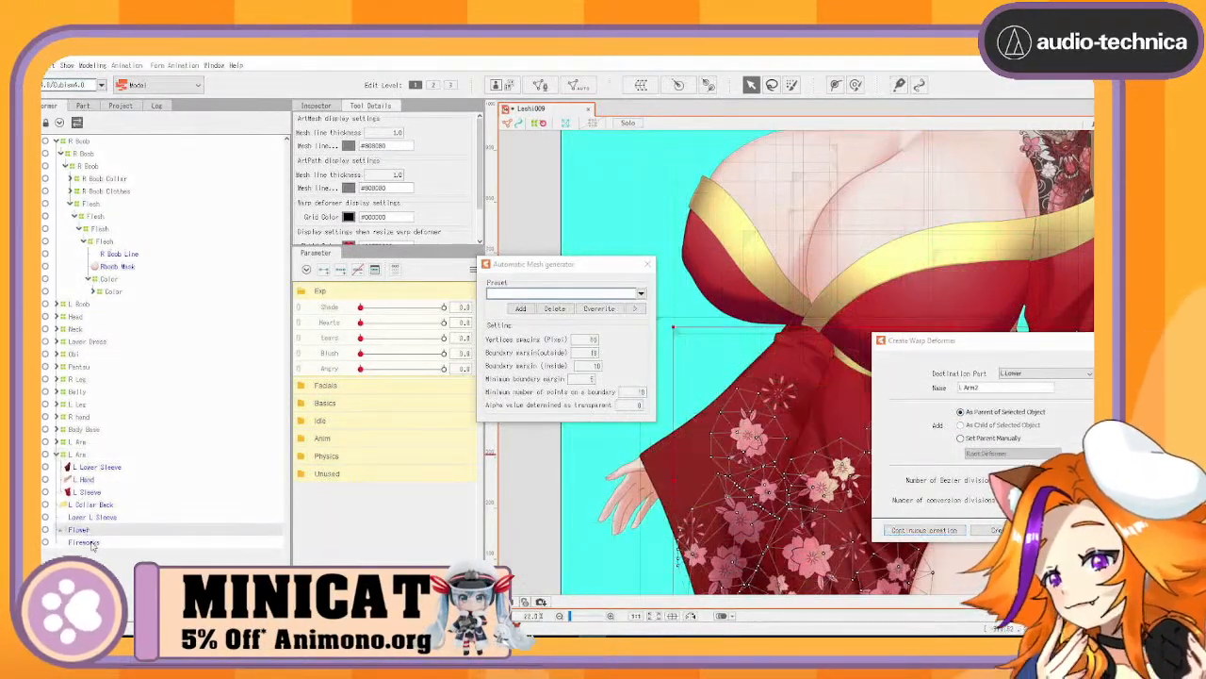
{"action": "left_click", "coordinate": [85, 543], "text": "shift"}
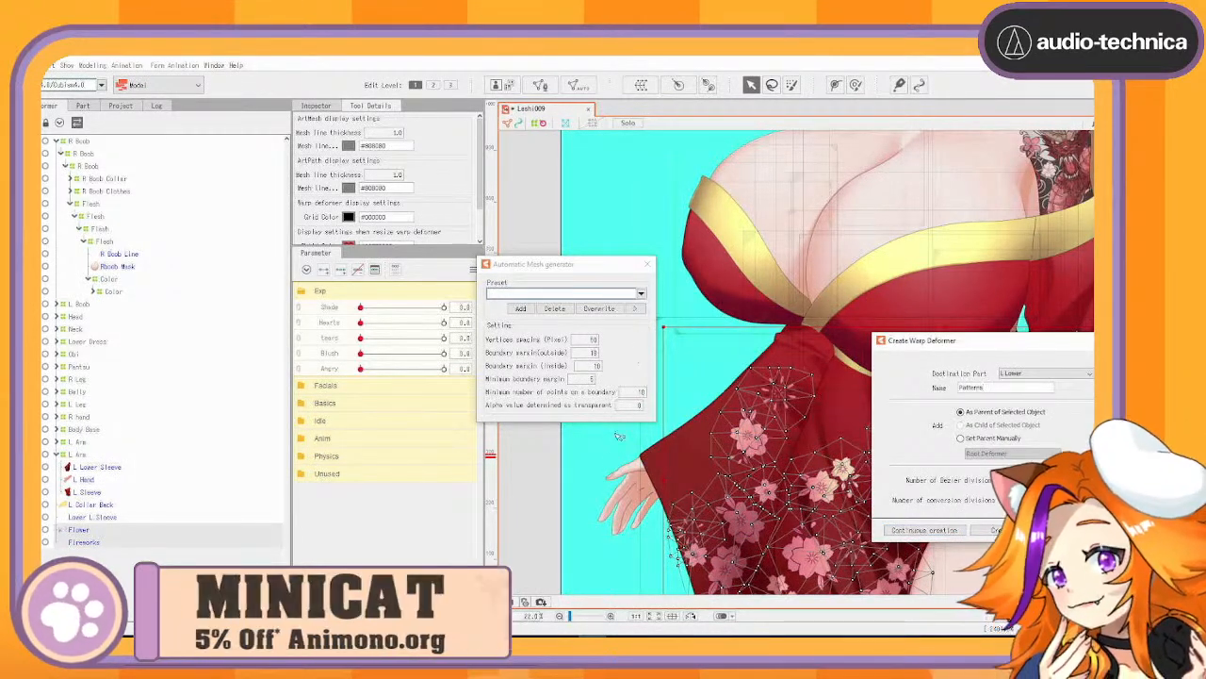
{"action": "left_click", "coordinate": [911, 533]}
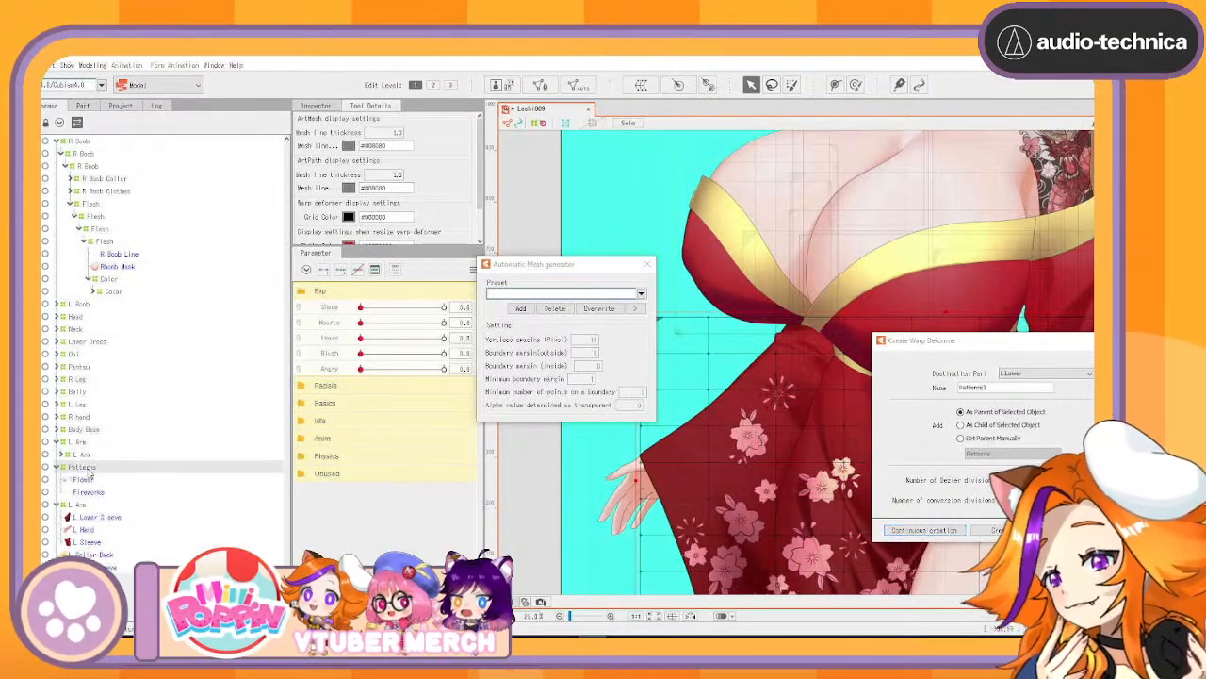
{"action": "left_click_drag", "start_coordinate": [86, 477], "coordinate": [81, 508]}
Rename the three nested L Arm deformers above L Upper as L Upper arm, and nest them under the new L Arm deformer
{"action": "left_click", "coordinate": [81, 441]}
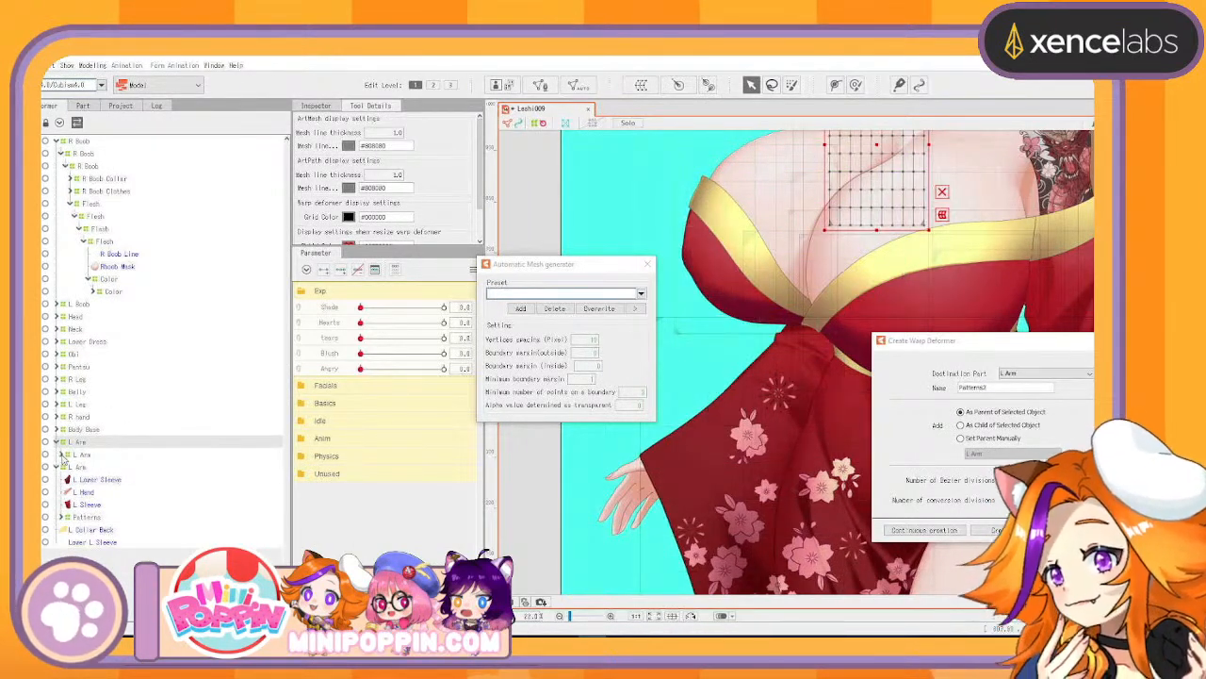
{"action": "left_click", "coordinate": [62, 455]}
{"action": "left_click", "coordinate": [66, 467]}
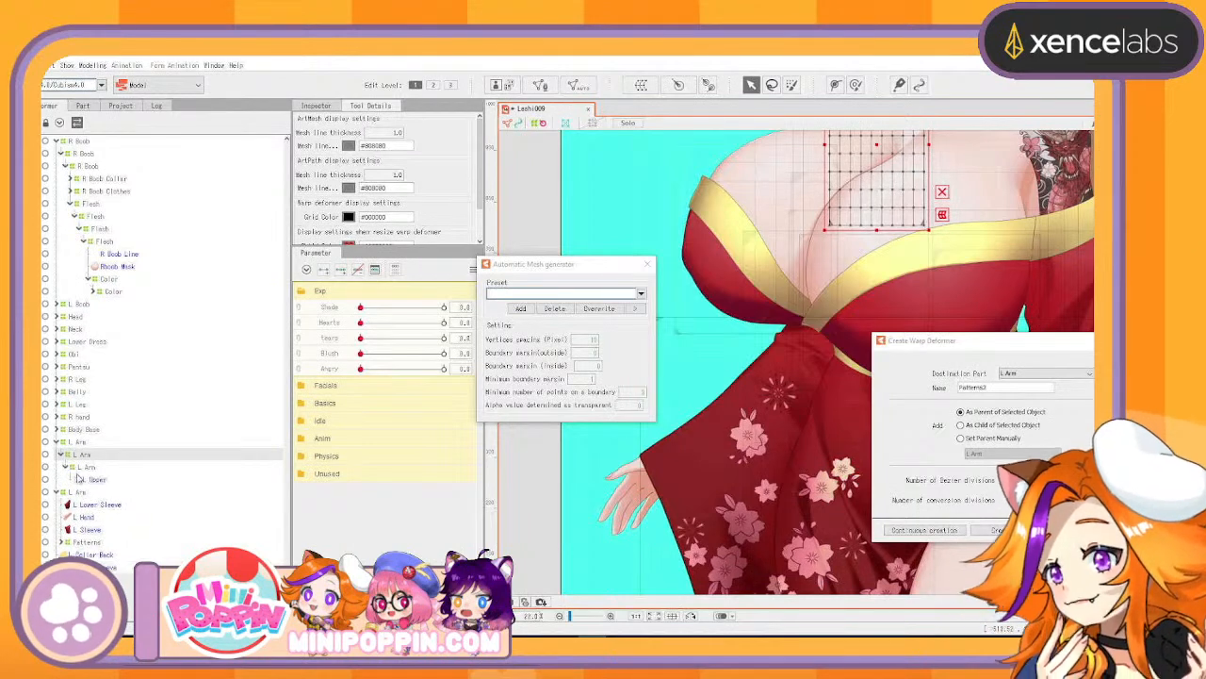
{"action": "left_click", "coordinate": [87, 467]}
{"action": "left_click", "coordinate": [92, 443]}
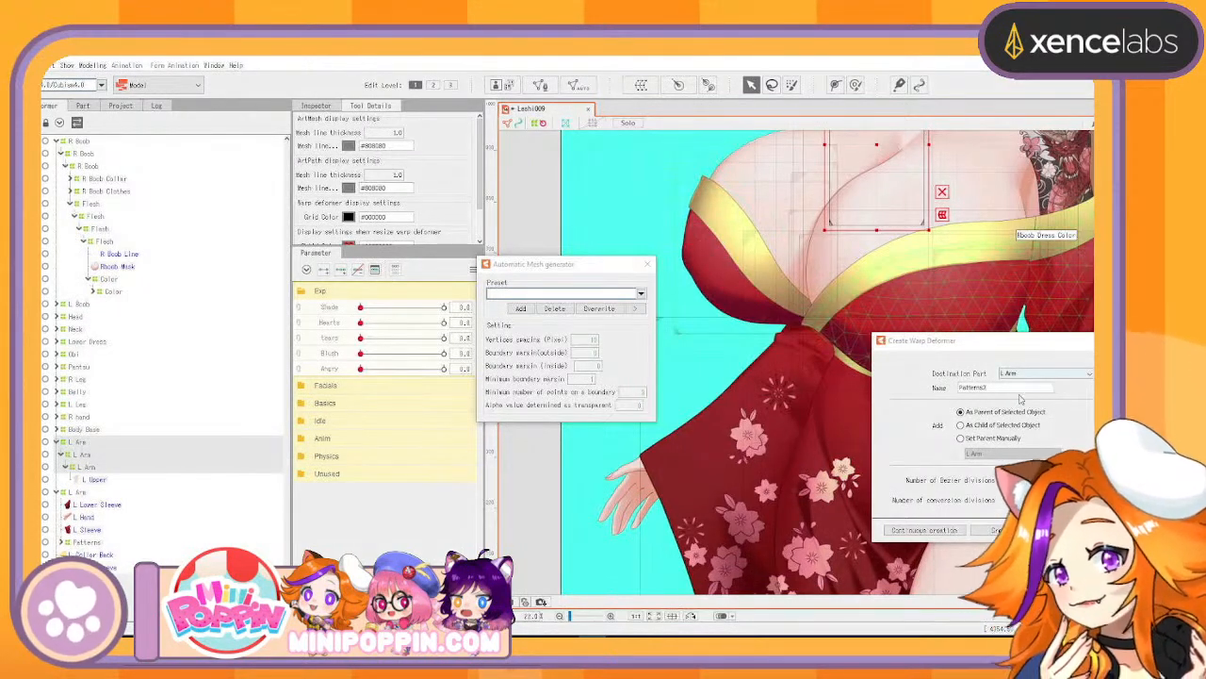
{"action": "left_click", "coordinate": [316, 106]}
{"action": "left_click_drag", "start_coordinate": [390, 123], "coordinate": [371, 123]}
{"action": "key", "text": "Right"}
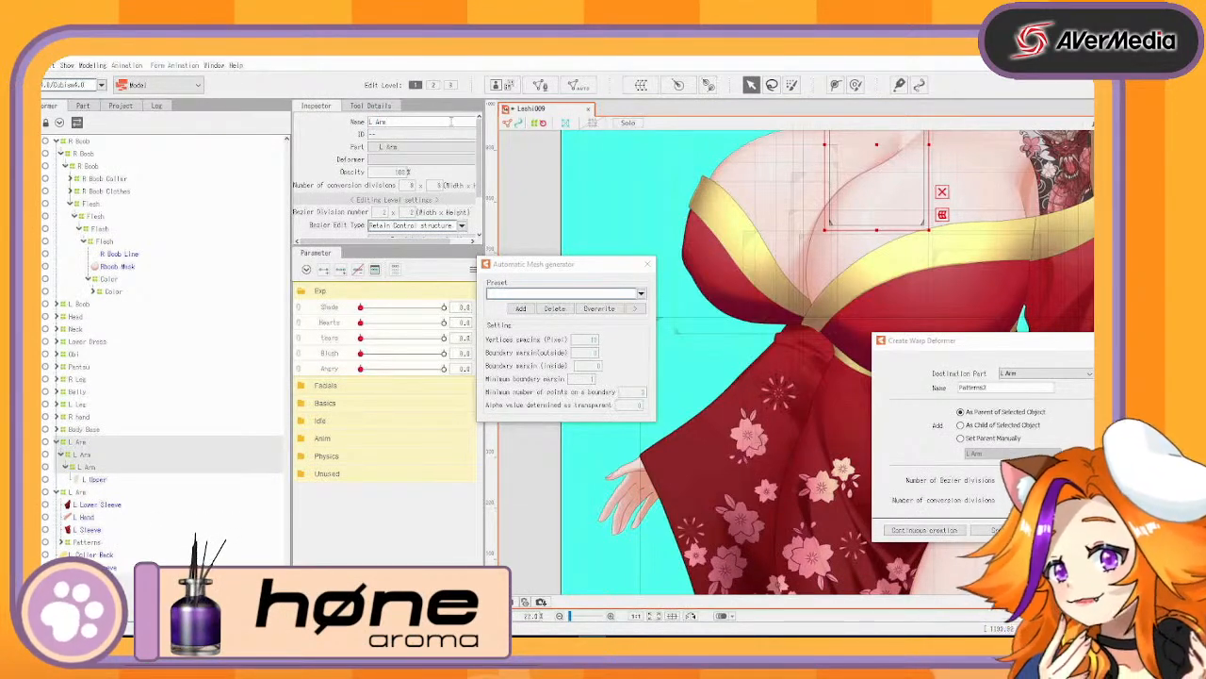
{"action": "type", "text": "Upp"}
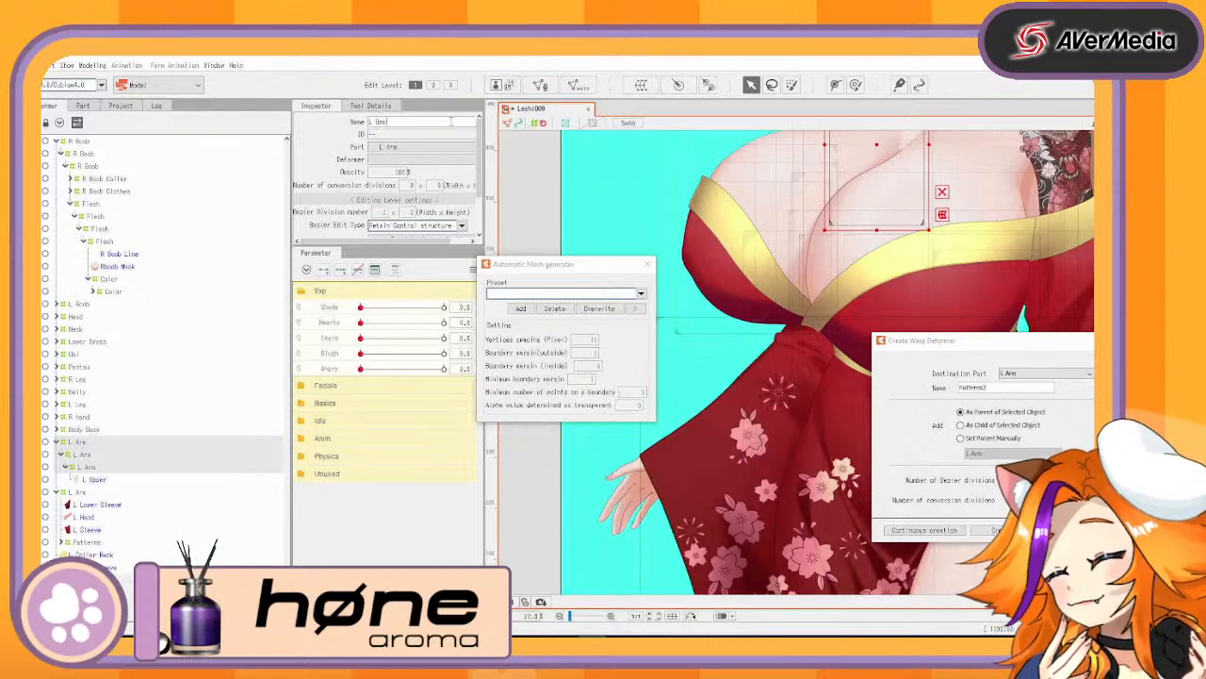
{"action": "type", "text": "er arm"}
{"action": "key", "text": "Return"}
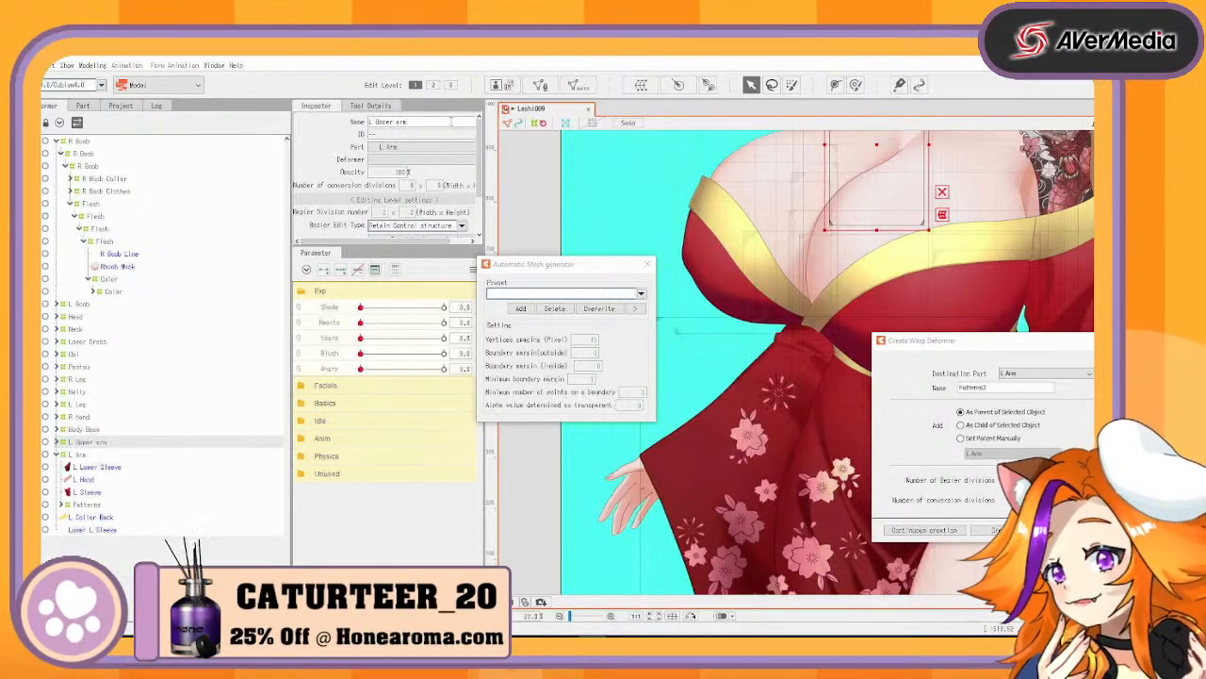
{"action": "mouse_move", "coordinate": [97, 442]}
{"action": "left_mouse_down"}
{"action": "mouse_move", "coordinate": [99, 465]}
{"action": "mouse_move", "coordinate": [90, 447]}
{"action": "mouse_move", "coordinate": [83, 456]}
{"action": "left_mouse_up"}
Try to create a parent warp deformer named L Arm for L Lower Sleeve, L Hand, L Sleeve, Patterns, L Collar Back and Lower L Sleeve
{"action": "left_click", "coordinate": [86, 457]}
{"action": "left_click", "coordinate": [90, 469], "text": "ctrl"}
{"action": "left_click", "coordinate": [90, 480], "text": "ctrl"}
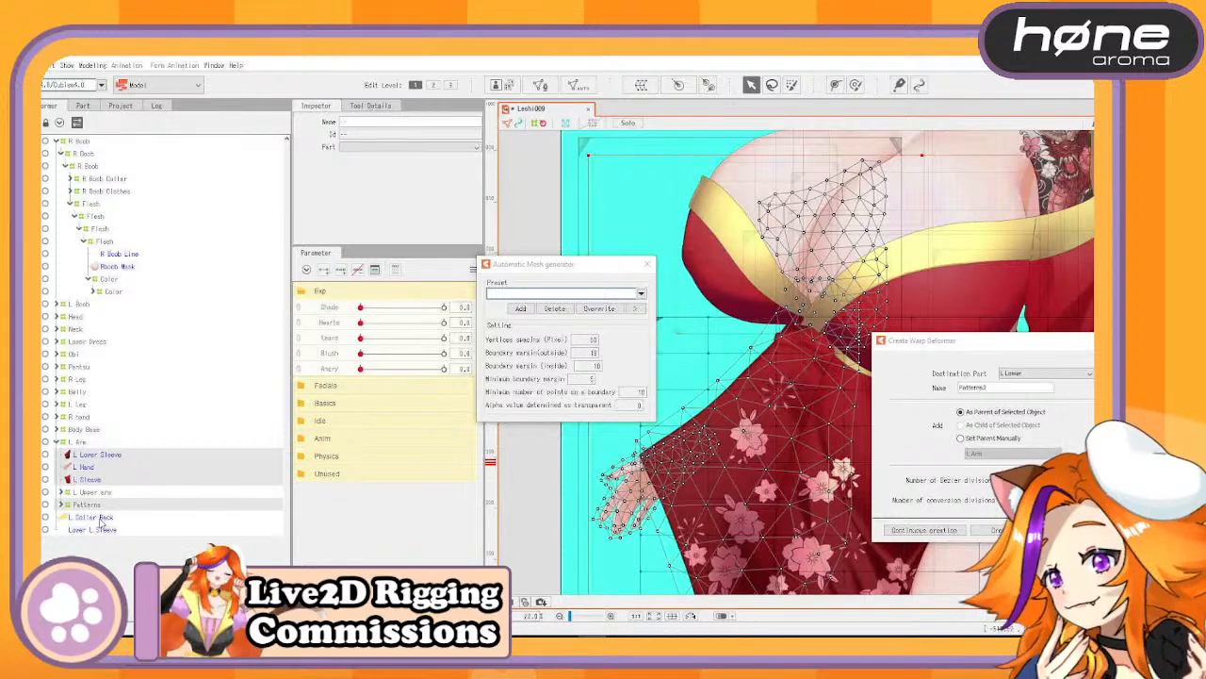
{"action": "left_click", "coordinate": [99, 517], "text": "ctrl"}
{"action": "left_click", "coordinate": [106, 530], "text": "ctrl"}
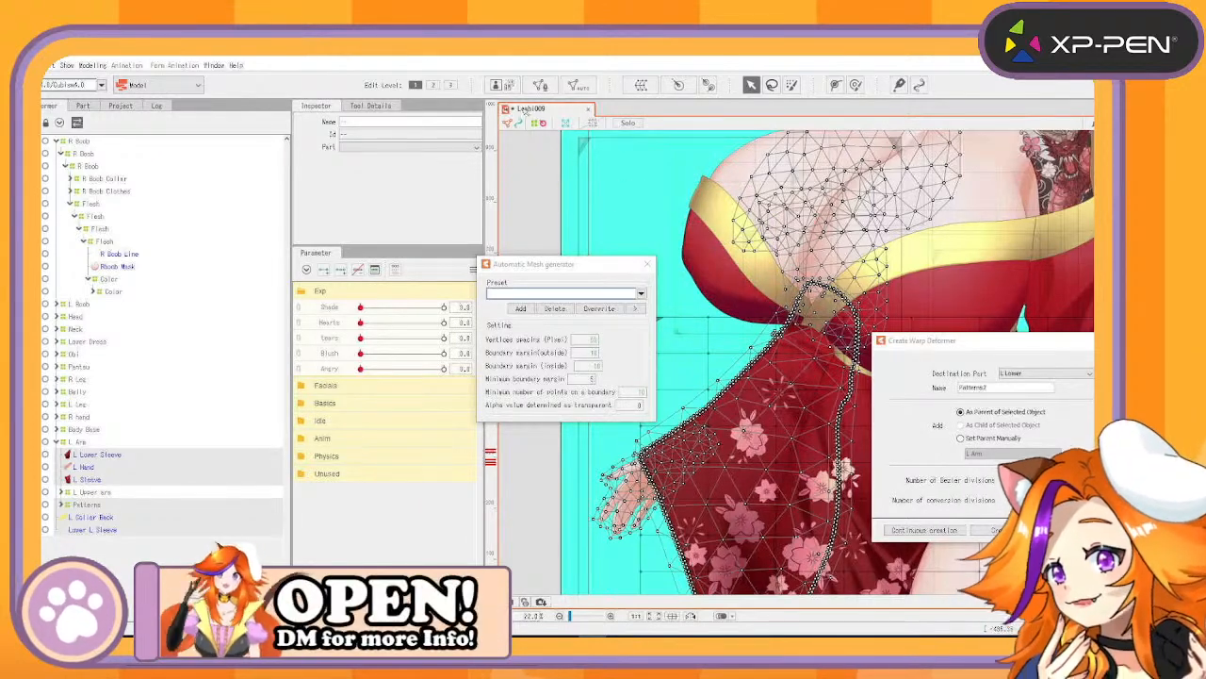
{"action": "left_click_drag", "start_coordinate": [898, 386], "coordinate": [675, 368]}
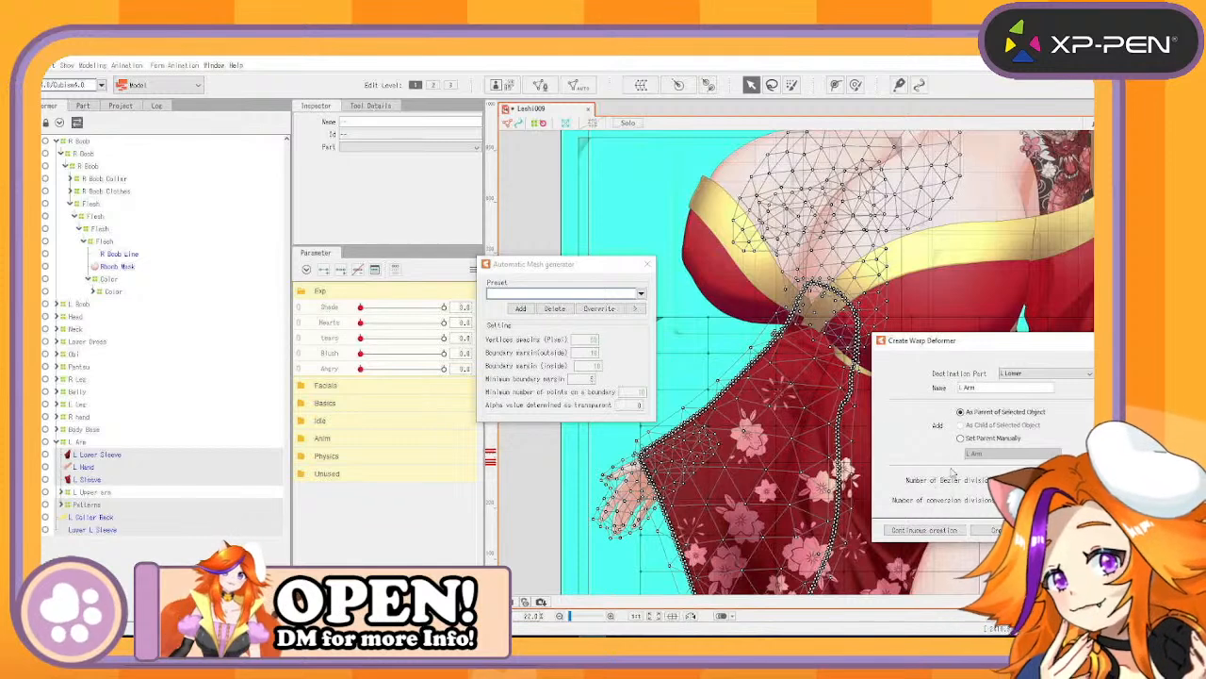
{"action": "left_click", "coordinate": [952, 531]}
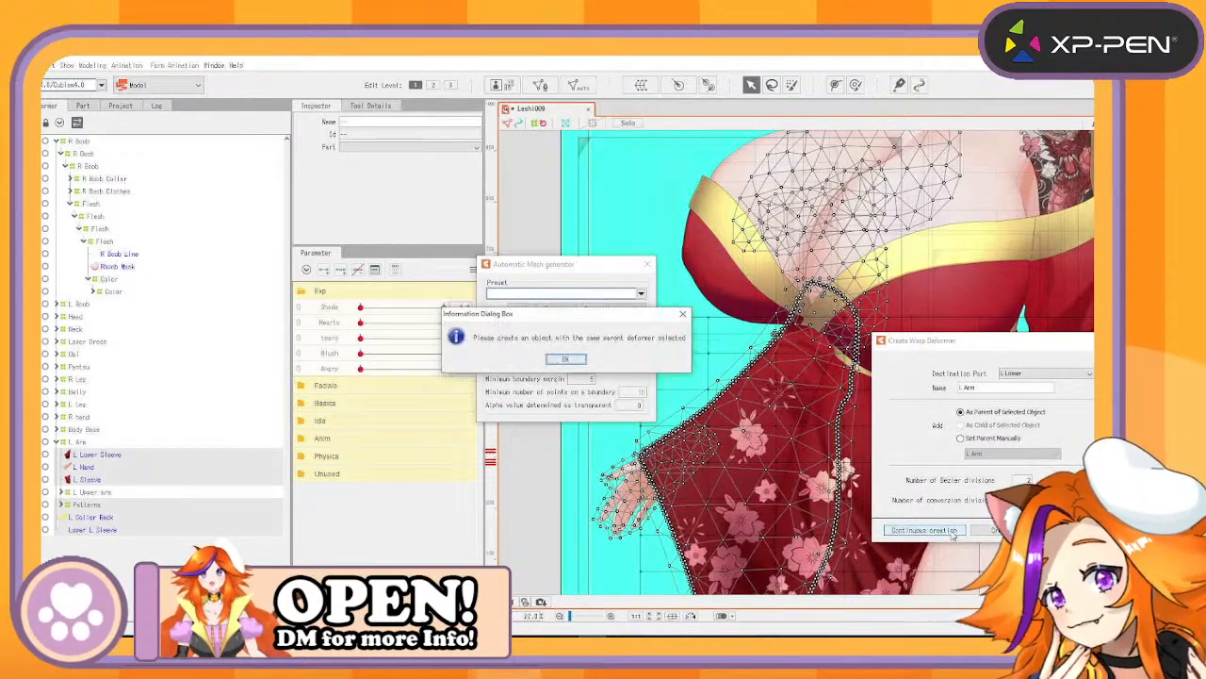
{"action": "left_click", "coordinate": [555, 361]}
Move L Lower Sleeve, L Hand, L Sleeve, Patterns and L Upper arm out of the L Arm deformer, and delete the emptied deformer
{"action": "left_click_drag", "start_coordinate": [101, 457], "coordinate": [170, 440]}
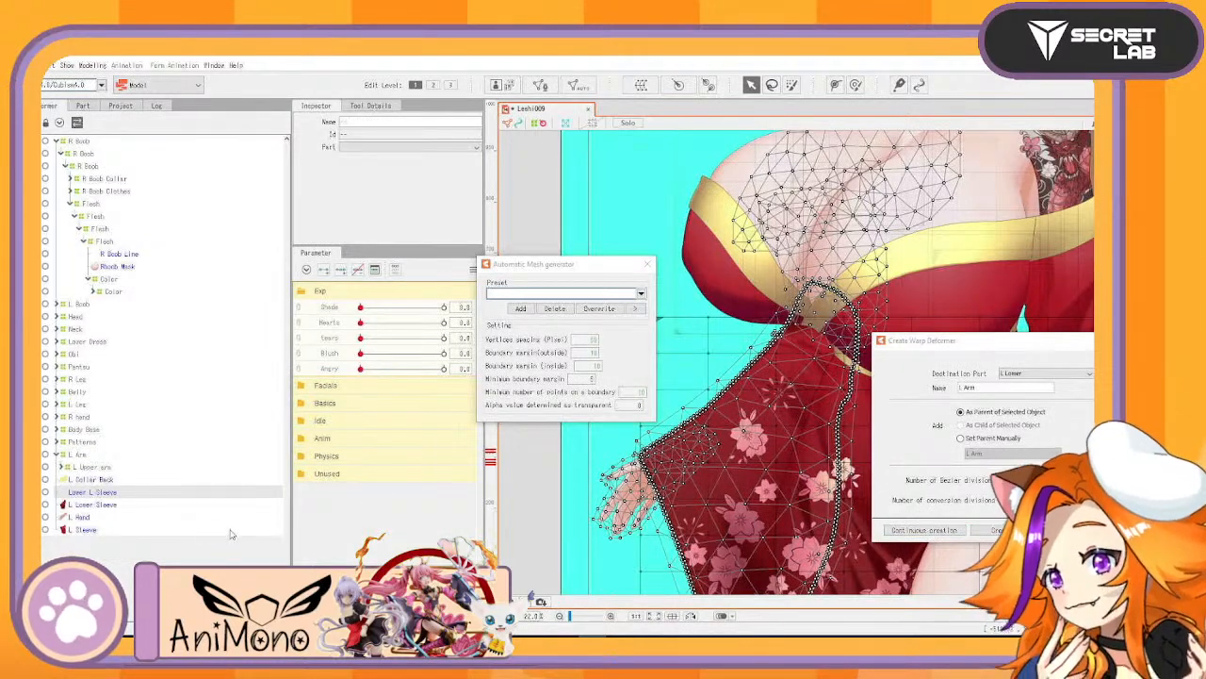
{"action": "left_click", "coordinate": [60, 457]}
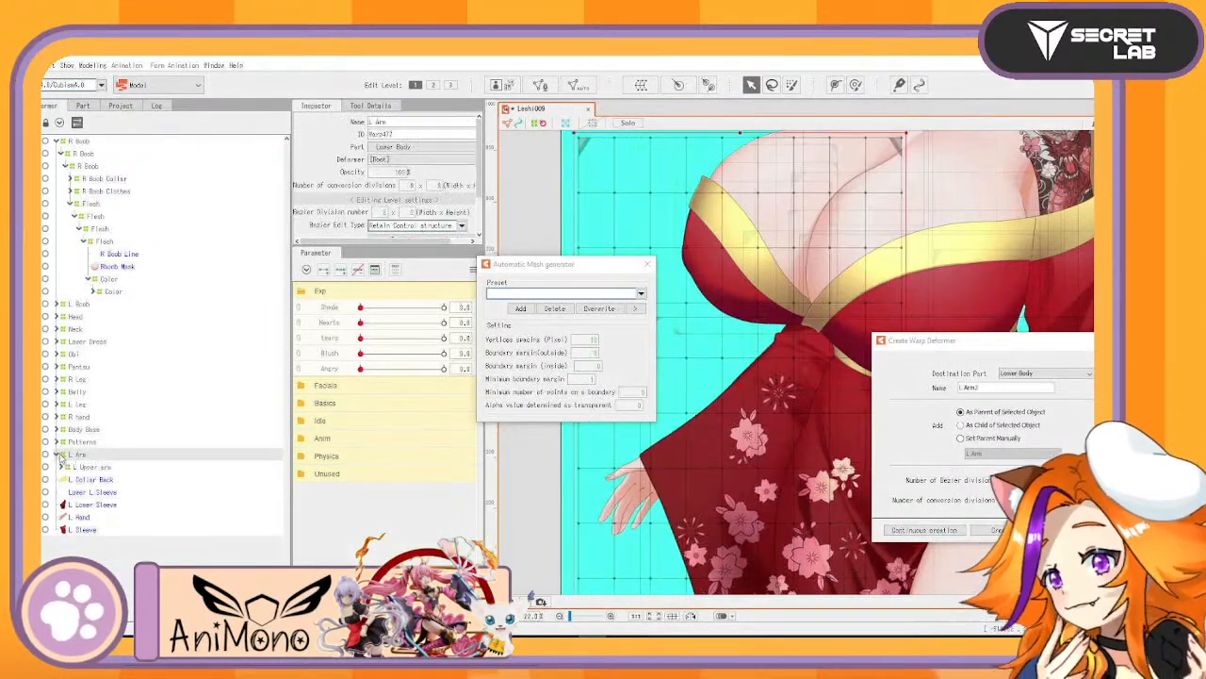
{"action": "left_click", "coordinate": [86, 467]}
{"action": "left_click_drag", "start_coordinate": [87, 470], "coordinate": [86, 451]}
{"action": "left_click", "coordinate": [77, 468]}
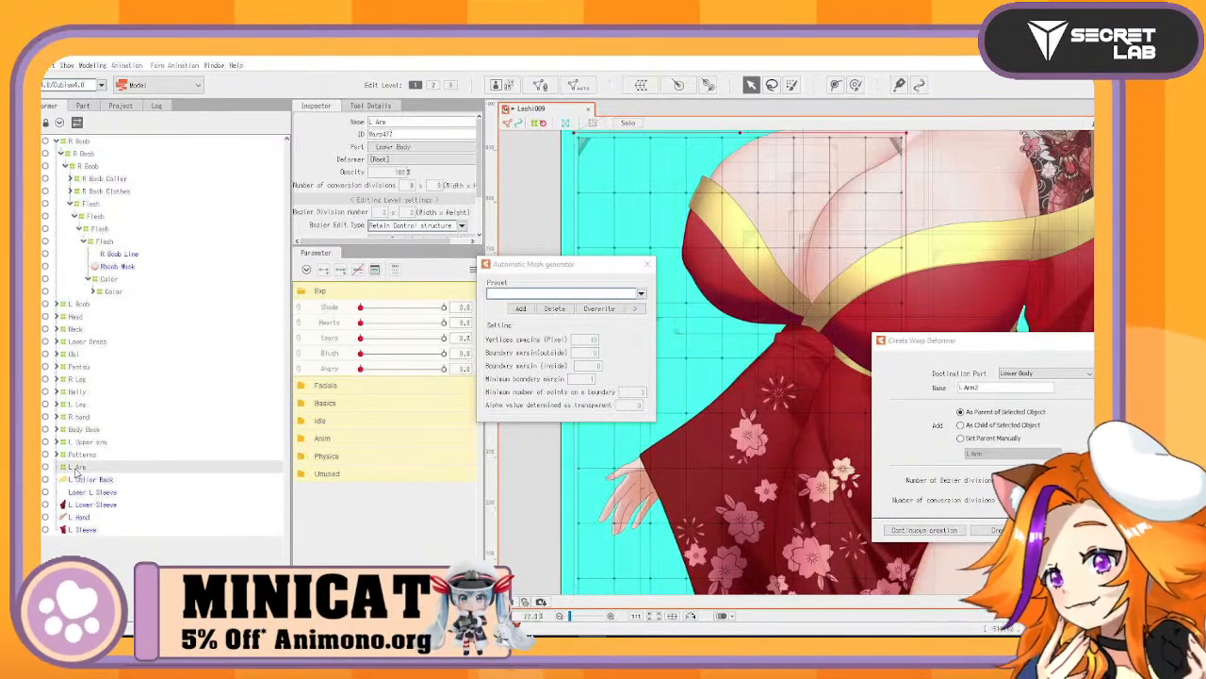
{"action": "key", "text": "Delete"}
Create a parent warp deformer named L Arm for L Upper arm and the five left collar, hand and sleeve parts, and nest Patterns inside it
{"action": "left_click", "coordinate": [92, 442]}
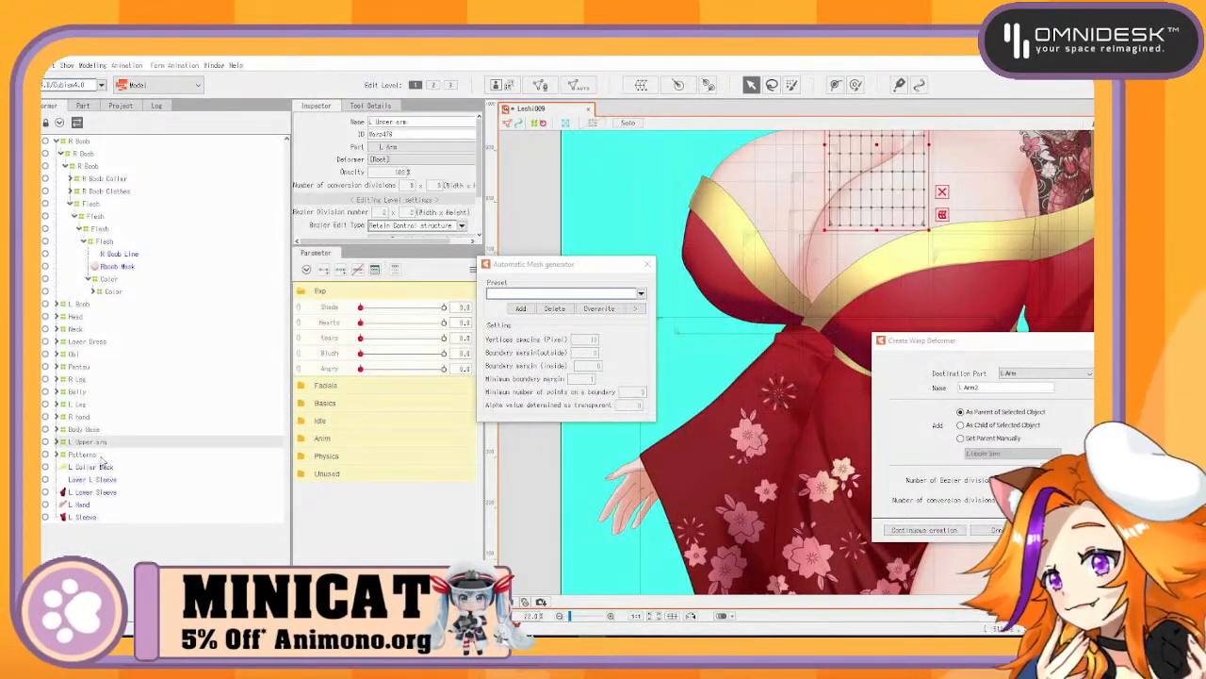
{"action": "left_click", "coordinate": [101, 467], "text": "ctrl"}
{"action": "left_click", "coordinate": [103, 479], "text": "ctrl"}
{"action": "left_click", "coordinate": [102, 491], "text": "ctrl"}
{"action": "left_click", "coordinate": [94, 504], "text": "ctrl"}
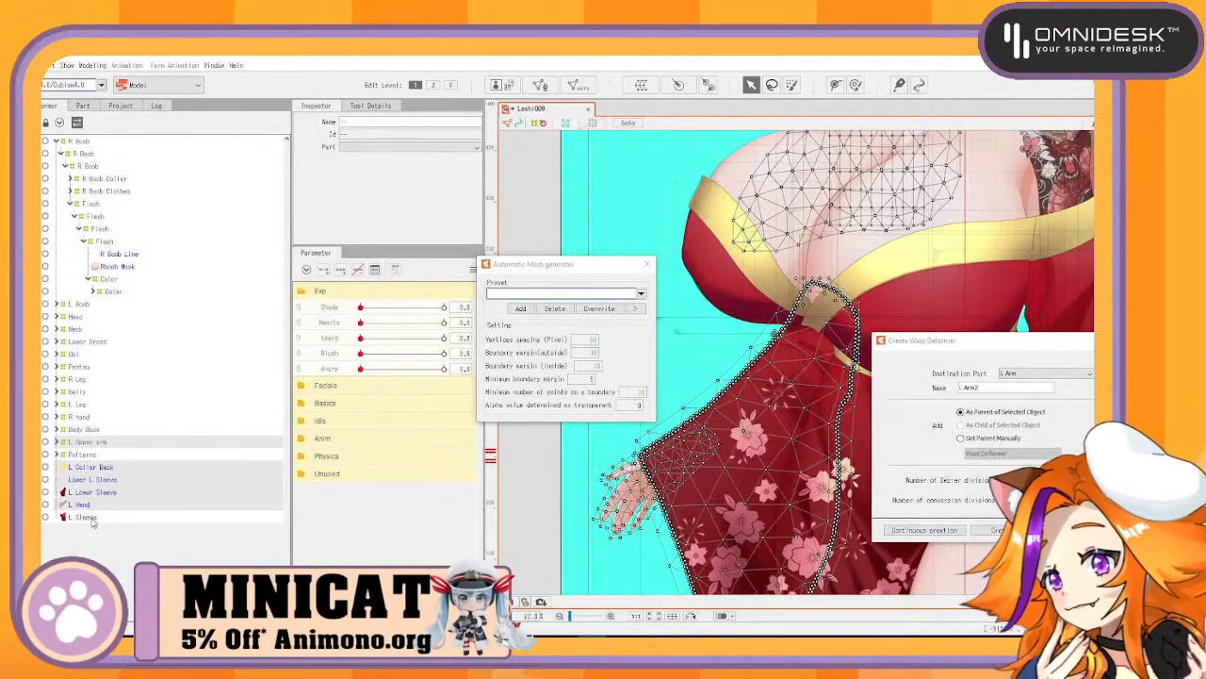
{"action": "left_click", "coordinate": [95, 517], "text": "ctrl"}
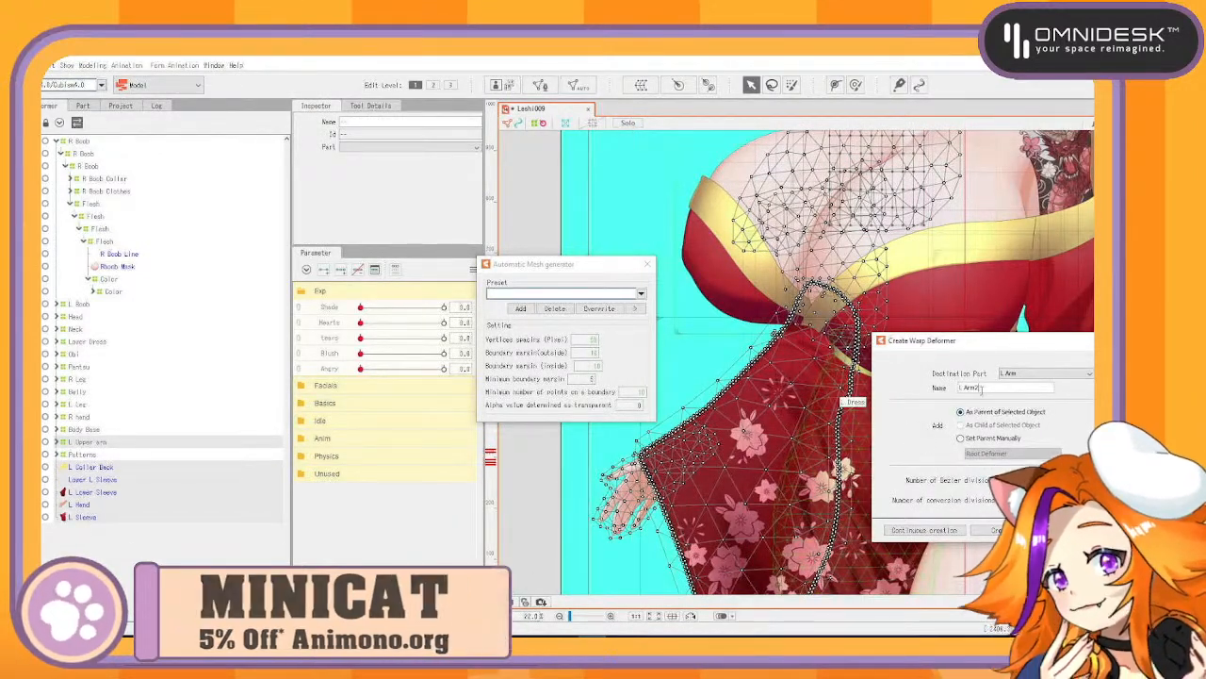
{"action": "key", "text": "BackSpace"}
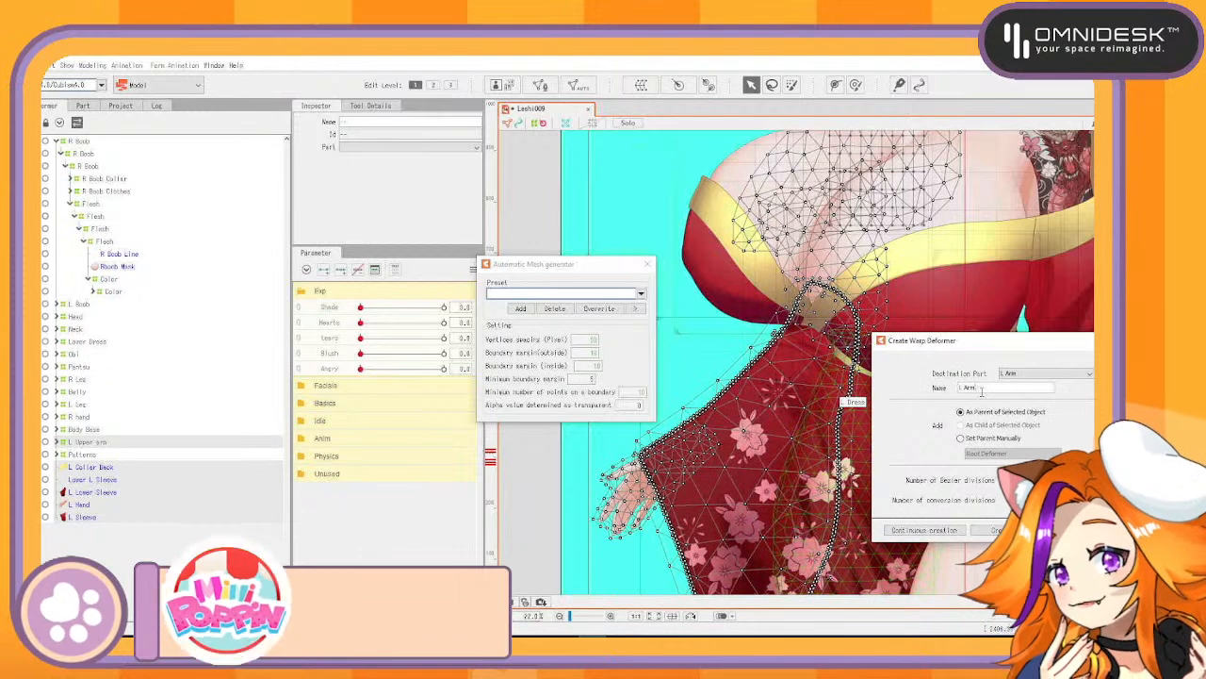
{"action": "left_click", "coordinate": [924, 529]}
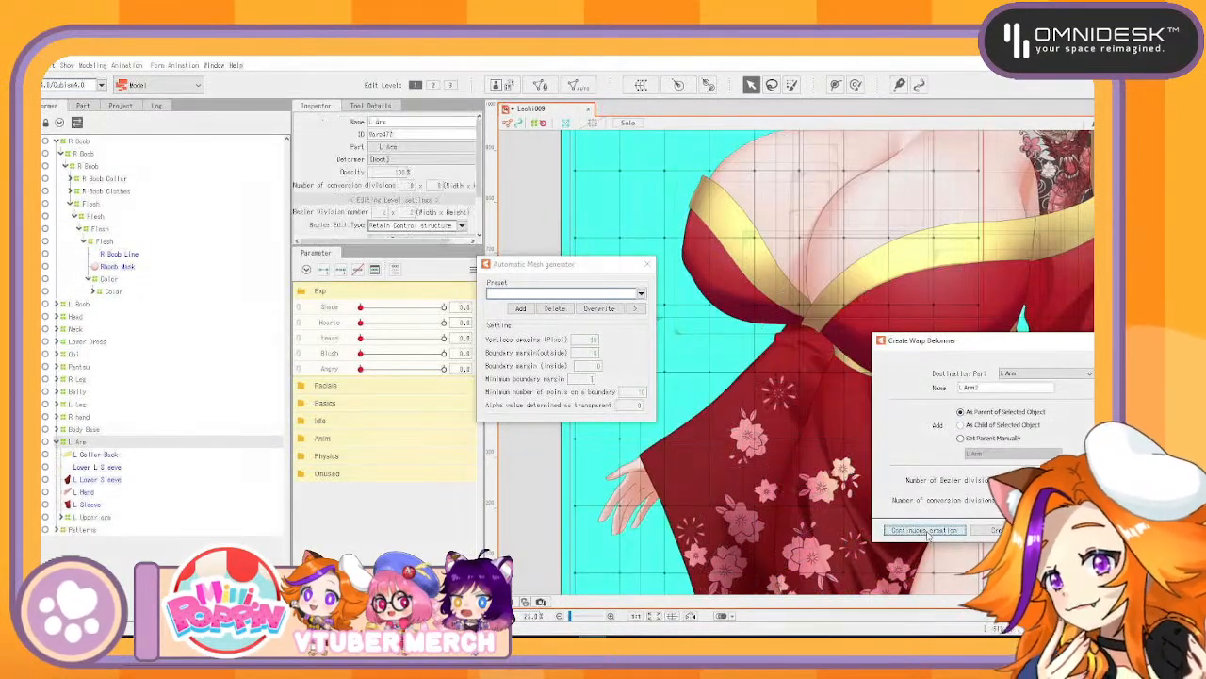
{"action": "left_click_drag", "start_coordinate": [82, 530], "coordinate": [99, 508]}
Paste an empty copy of the L Arm warp deformer, nest the filled L Arm under it, and close the automatic mesh generator
{"action": "left_click", "coordinate": [80, 443]}
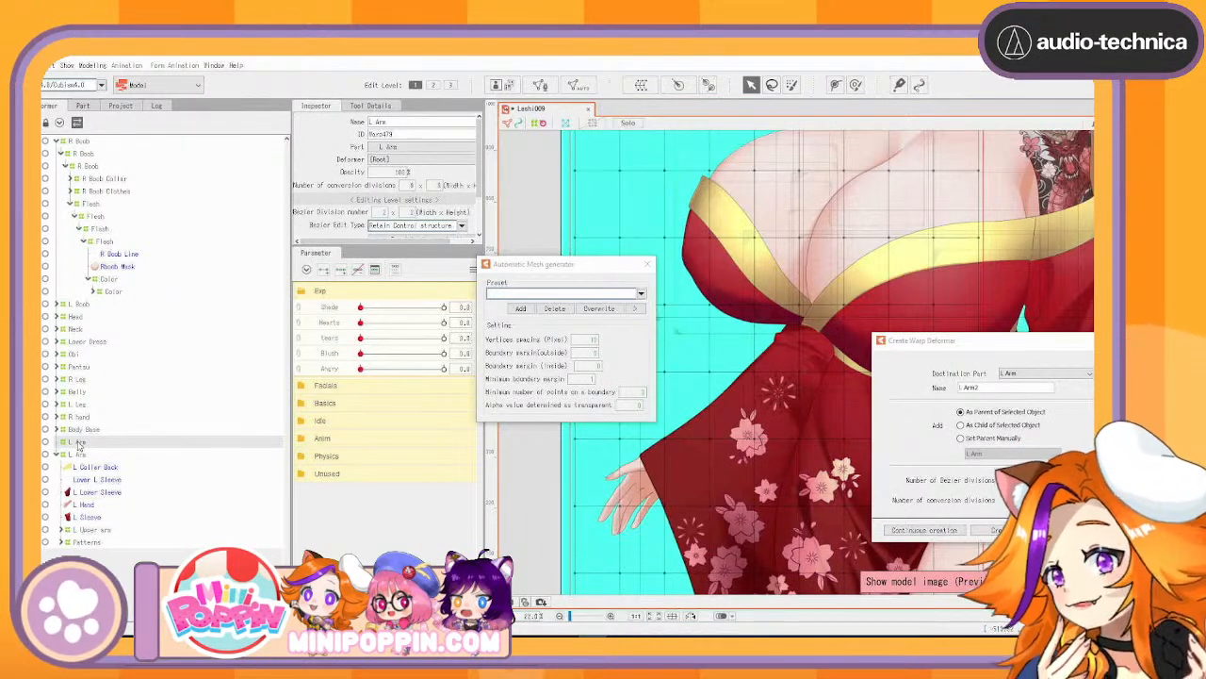
{"action": "key", "text": "ctrl+v"}
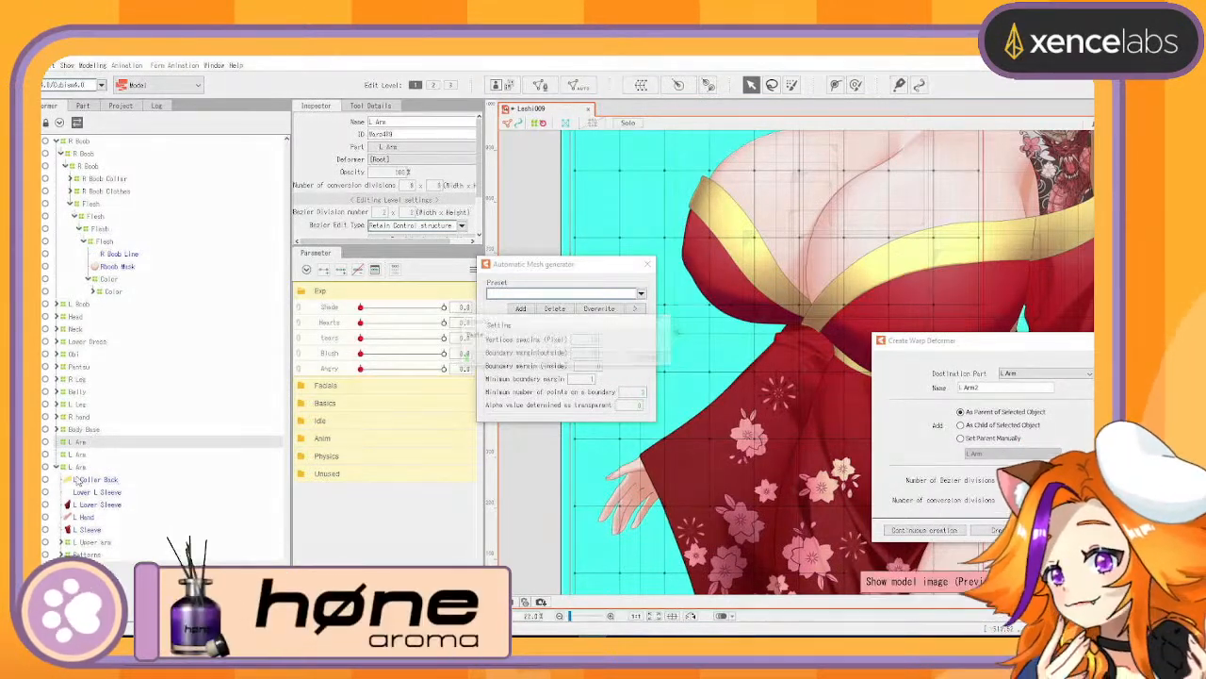
{"action": "left_click_drag", "start_coordinate": [80, 468], "coordinate": [81, 446]}
{"action": "left_click", "coordinate": [647, 258]}
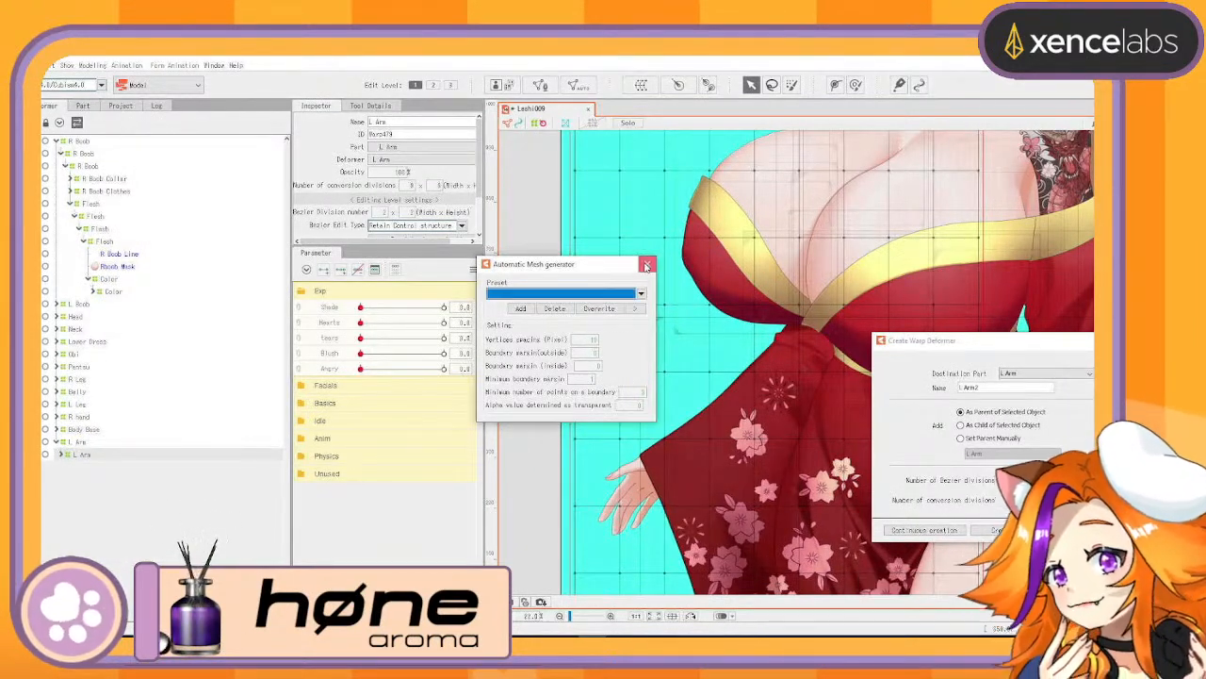
Check the nesting and grid coverage of the L Arm and Body Base deformers on the whole figure
{"action": "scroll", "coordinate": [627, 444], "scroll_direction": "down", "scroll_amount": 5}
{"action": "left_click_drag", "start_coordinate": [628, 445], "coordinate": [637, 403]}
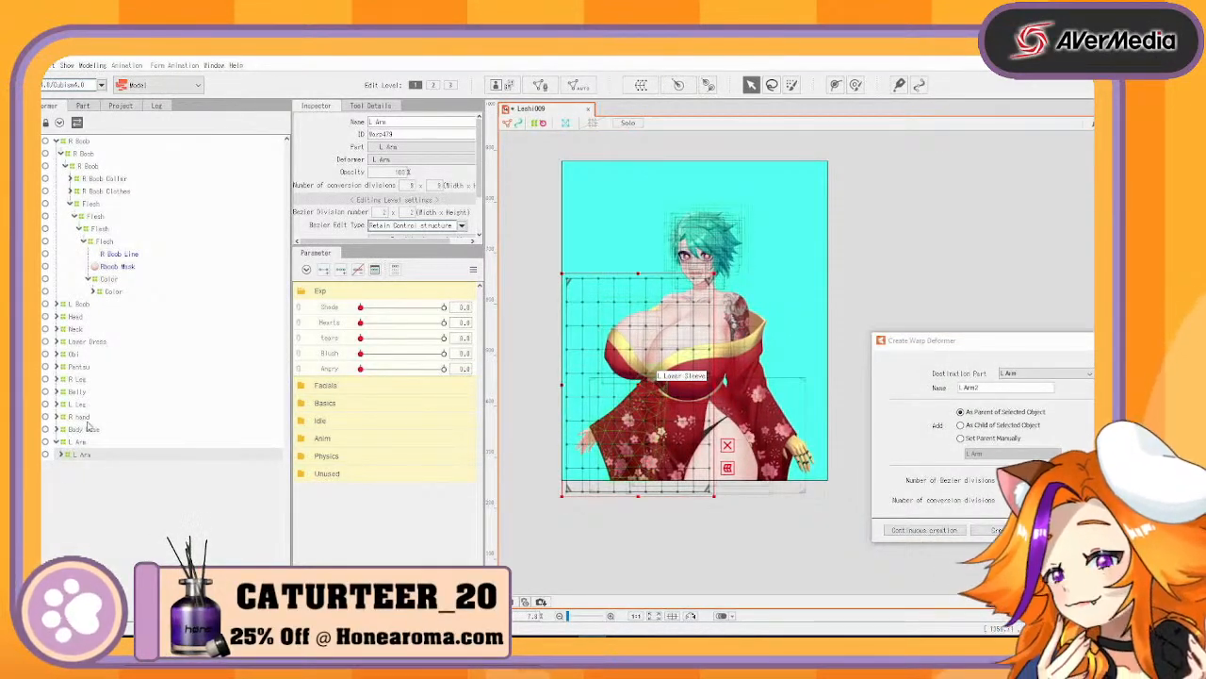
{"action": "left_click", "coordinate": [57, 442]}
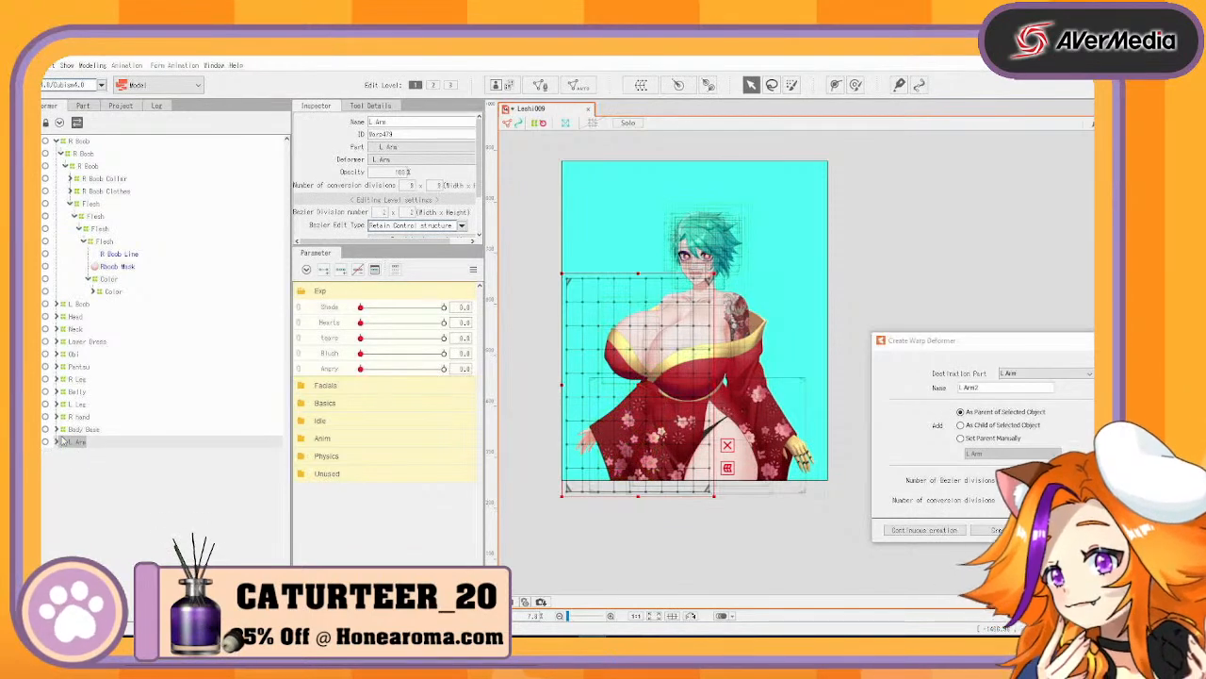
{"action": "left_click", "coordinate": [57, 429]}
{"action": "left_click", "coordinate": [58, 430]}
{"action": "left_click", "coordinate": [57, 430]}
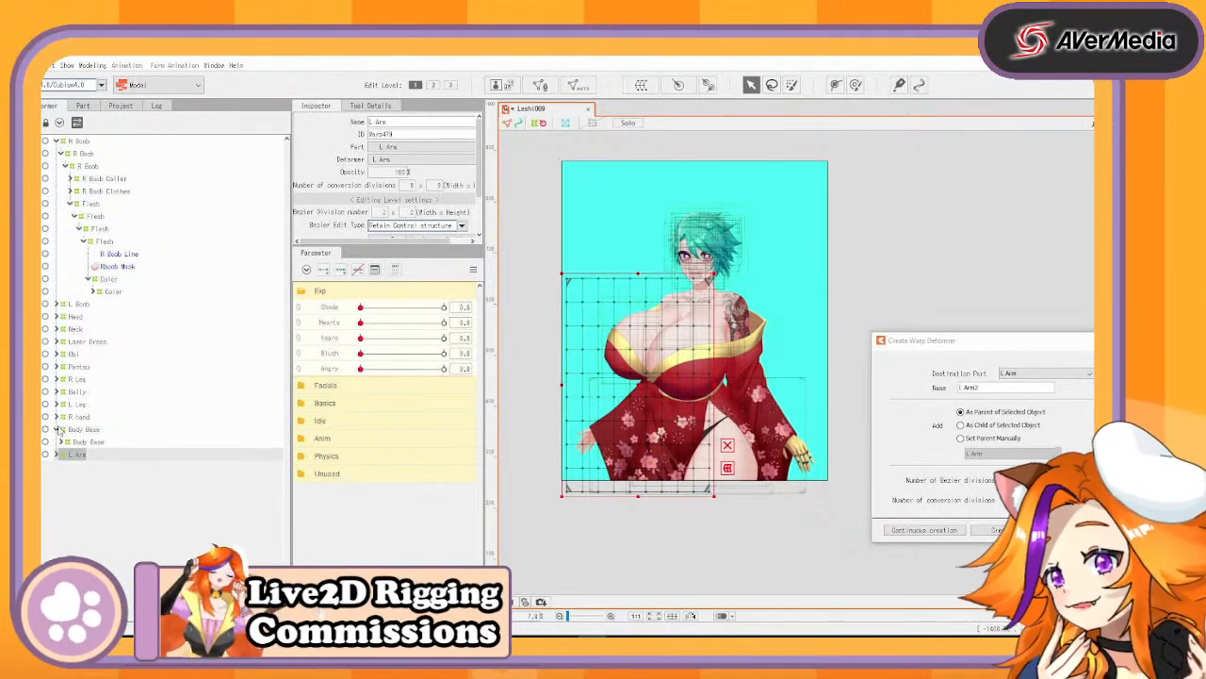
{"action": "left_click", "coordinate": [58, 430]}
{"action": "left_click", "coordinate": [83, 430]}
{"action": "left_click", "coordinate": [84, 443]}
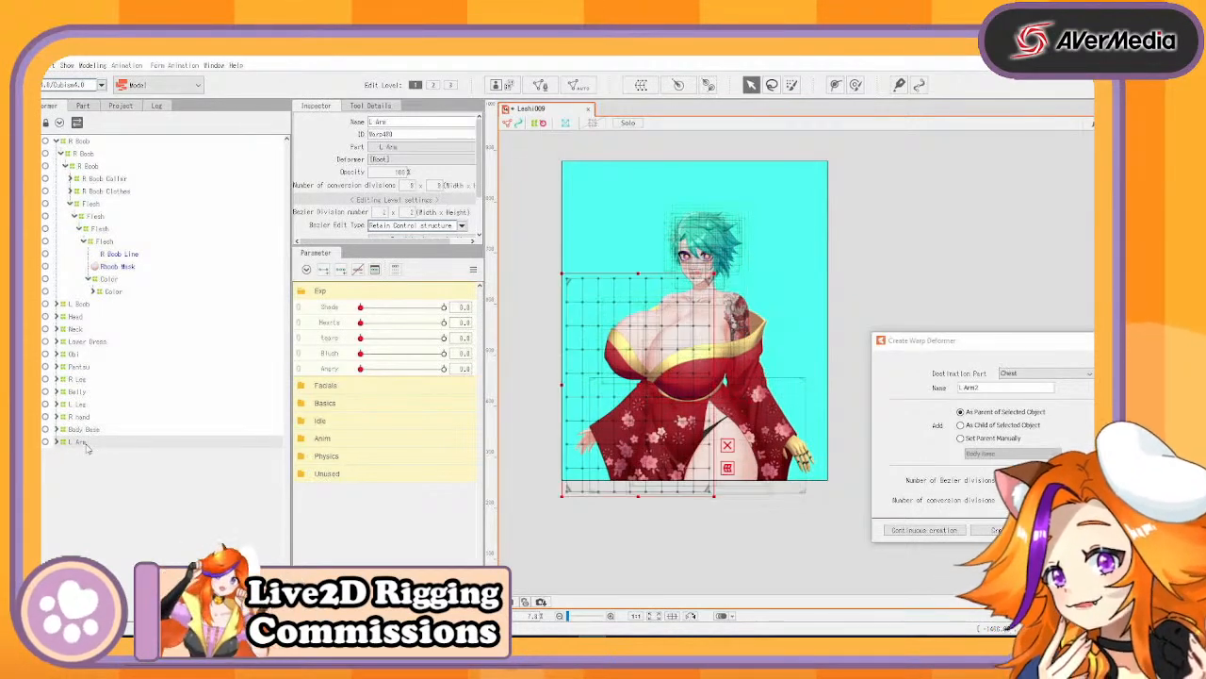
{"action": "left_click", "coordinate": [103, 428]}
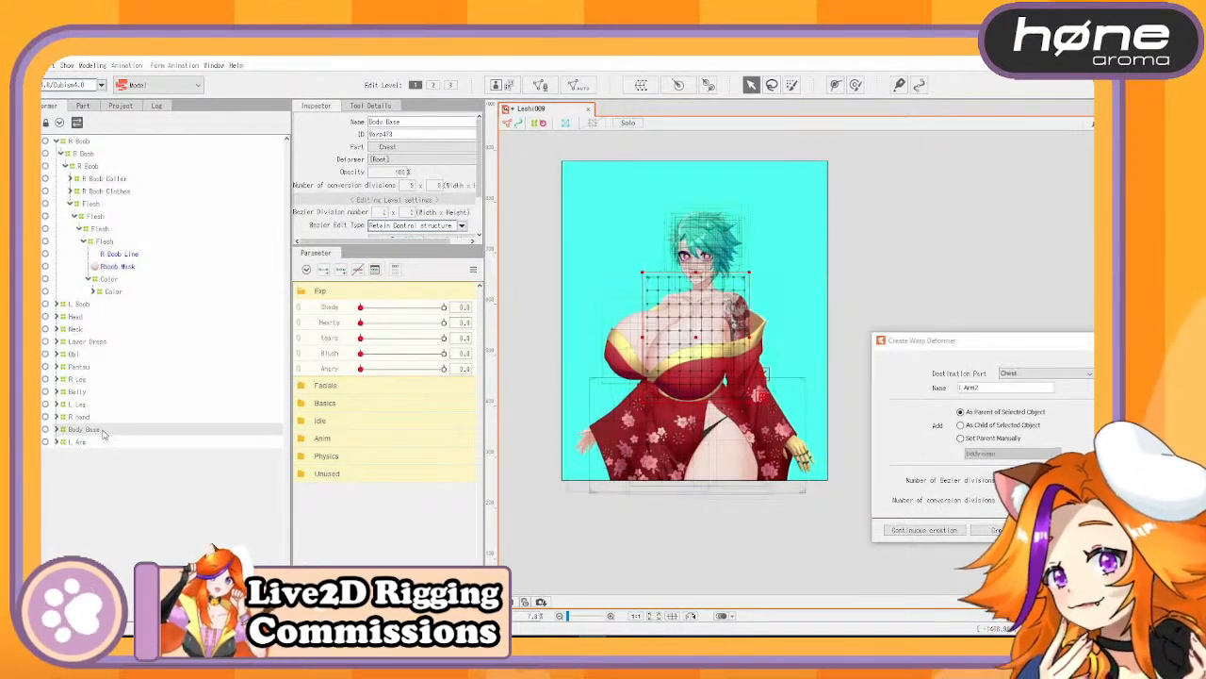
Create a parent warp deformer named Upper Body for the R Boob, L Boob, Neck, R Hand, Body Base and L Arm deformers
{"action": "left_click", "coordinate": [76, 442]}
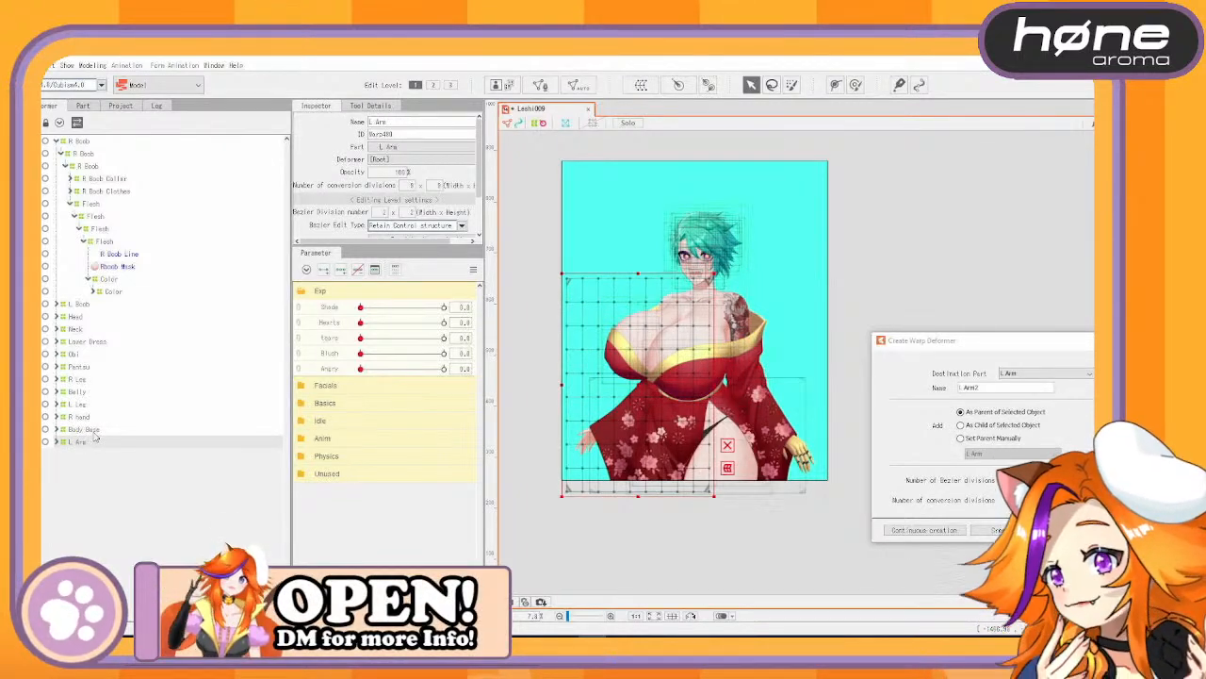
{"action": "left_click", "coordinate": [93, 432], "text": "ctrl"}
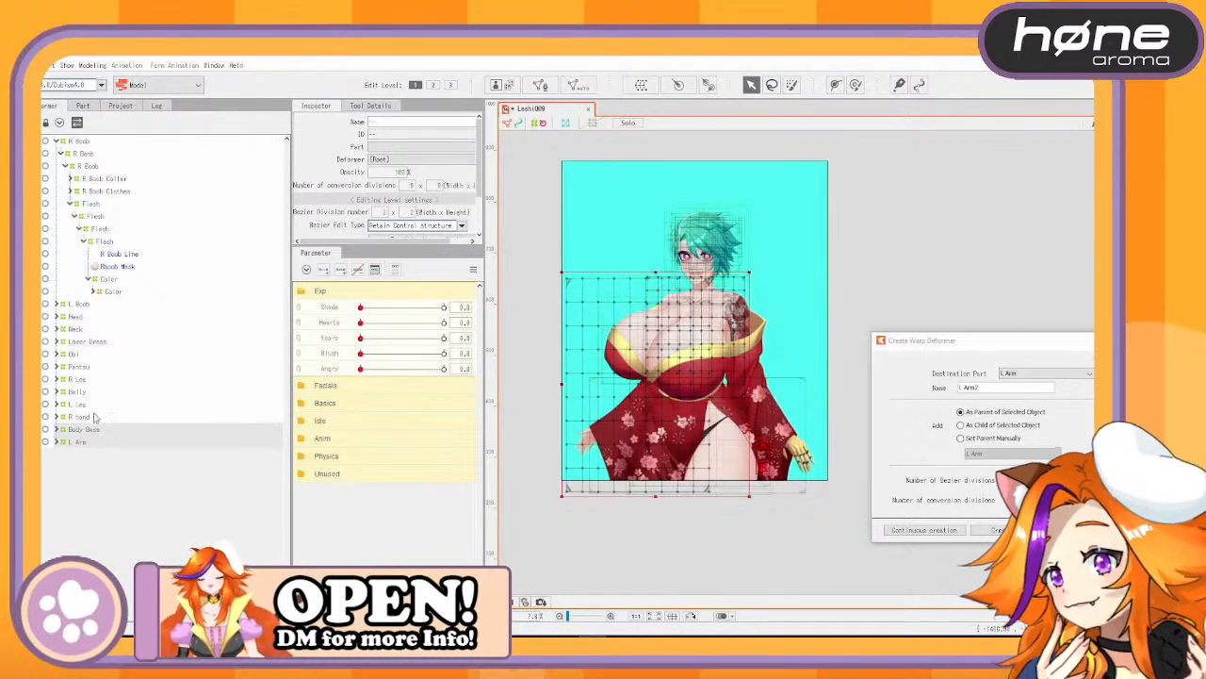
{"action": "left_click", "coordinate": [89, 416], "text": "ctrl"}
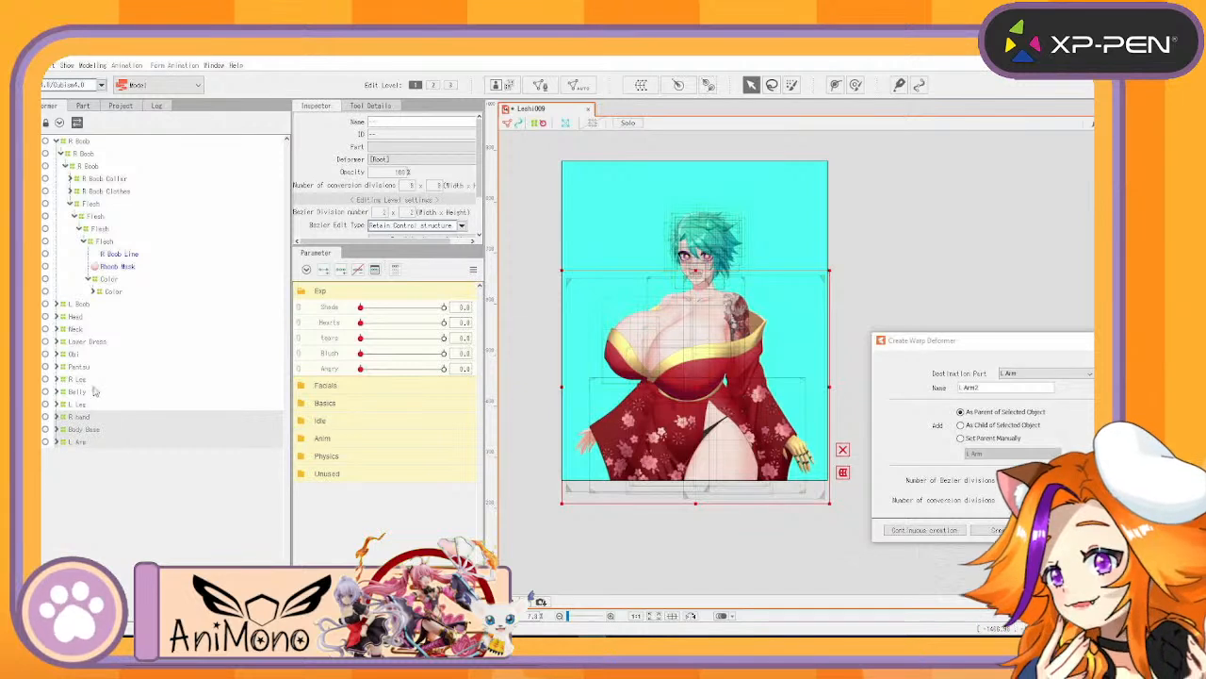
{"action": "left_click", "coordinate": [82, 393], "text": "ctrl"}
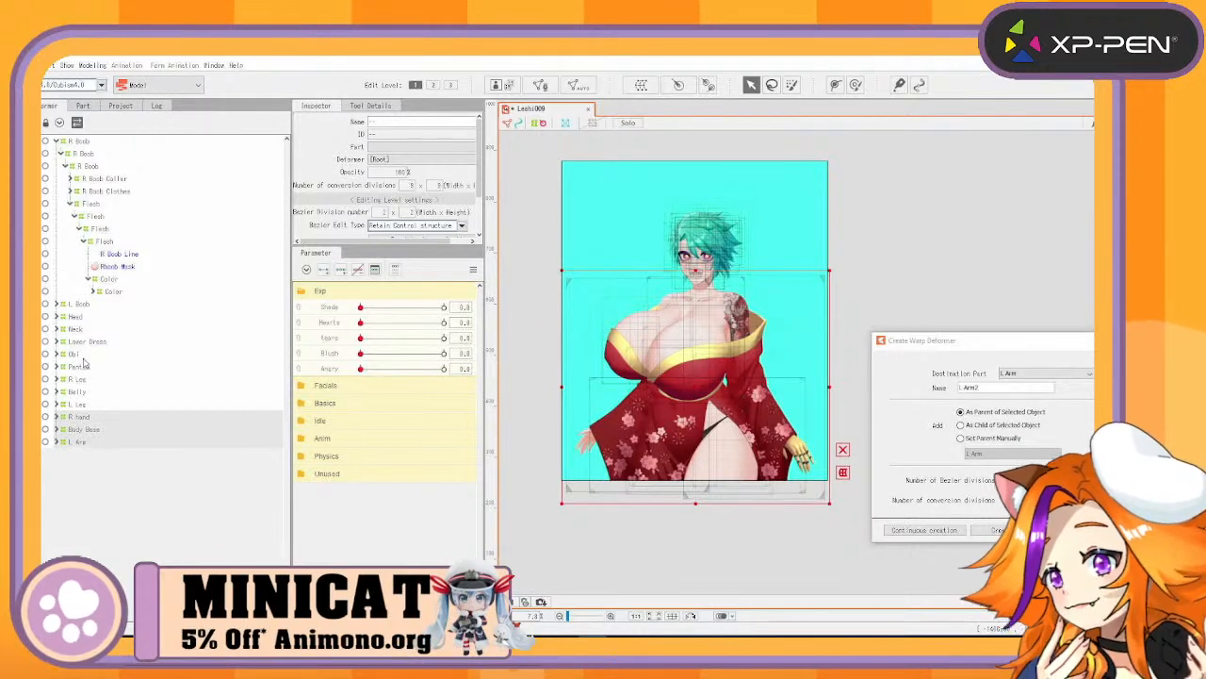
{"action": "left_click", "coordinate": [56, 141]}
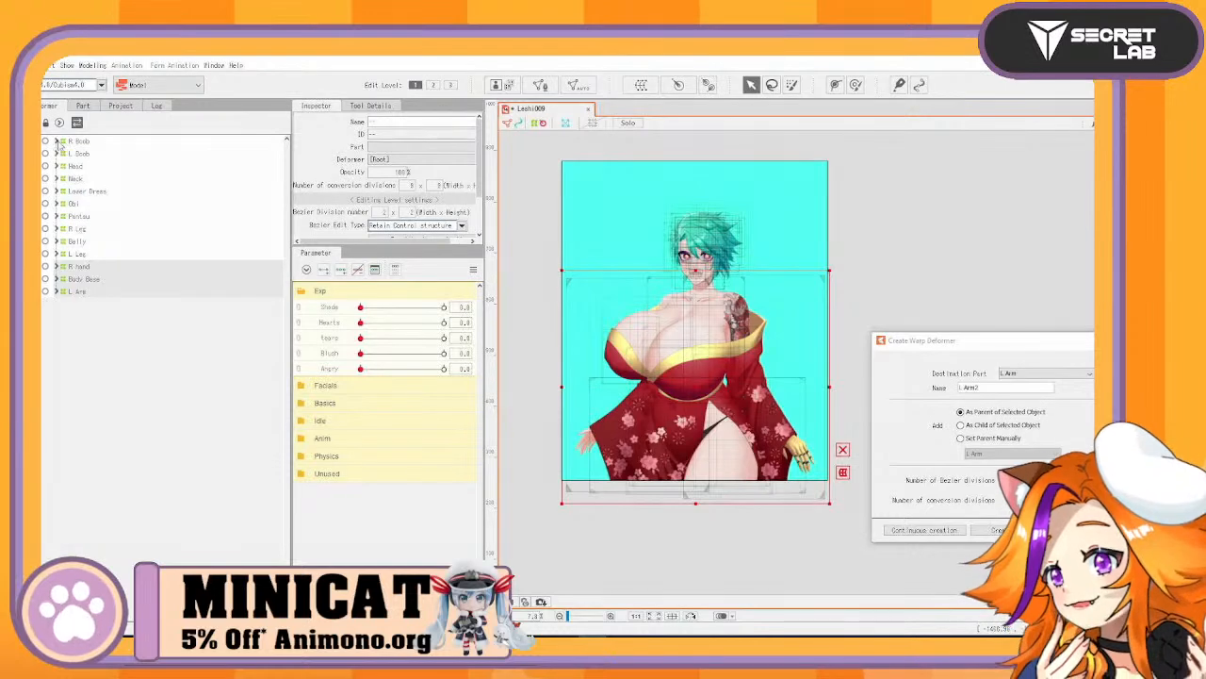
{"action": "left_click", "coordinate": [87, 141], "text": "ctrl"}
{"action": "left_click", "coordinate": [86, 154], "text": "ctrl"}
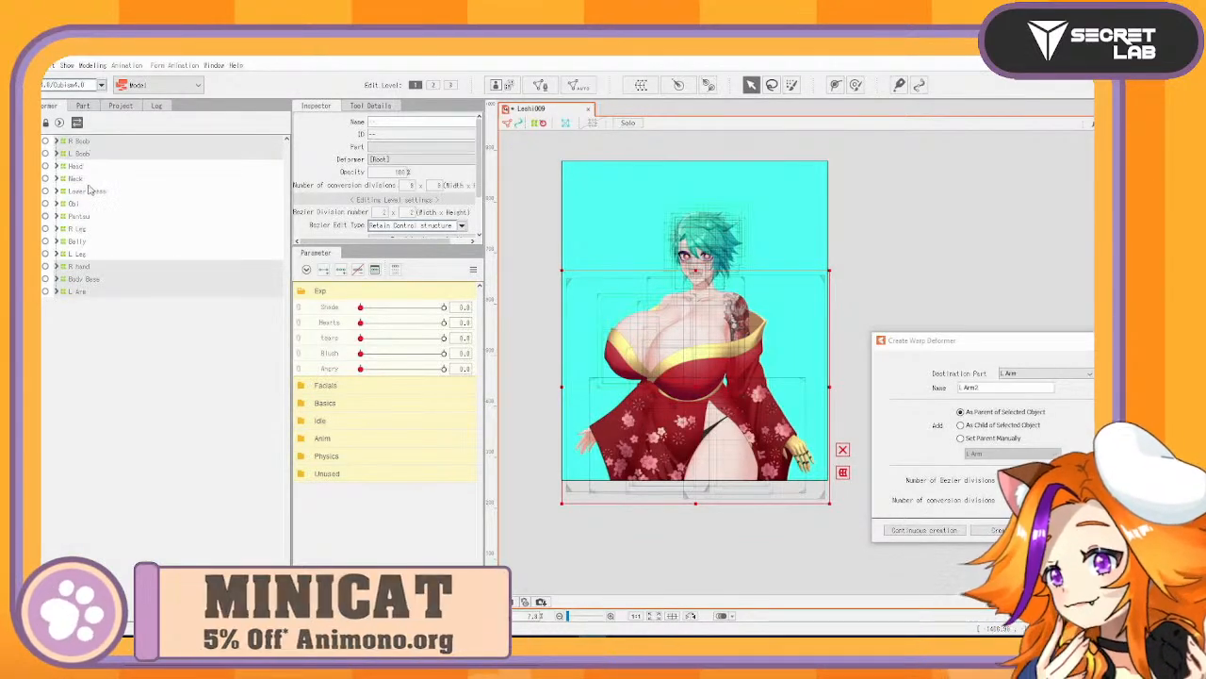
{"action": "left_click", "coordinate": [83, 179], "text": "ctrl"}
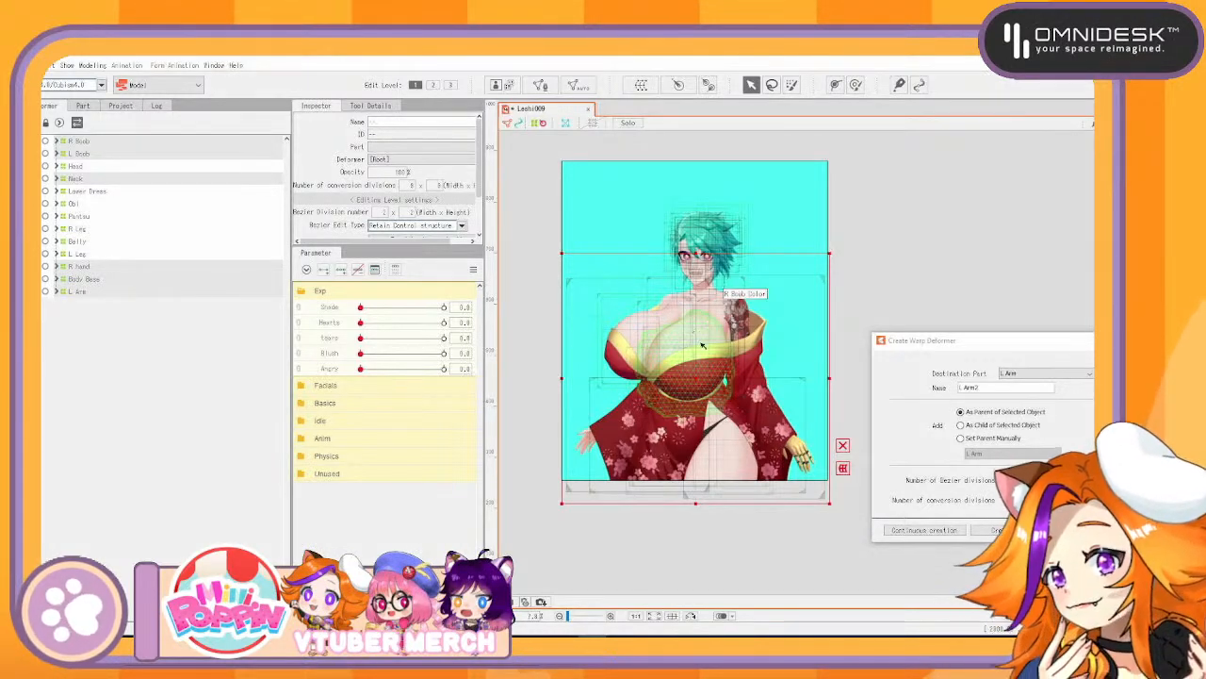
{"action": "left_click_drag", "start_coordinate": [692, 378], "coordinate": [515, 358]}
{"action": "key", "text": "ctrl+z"}
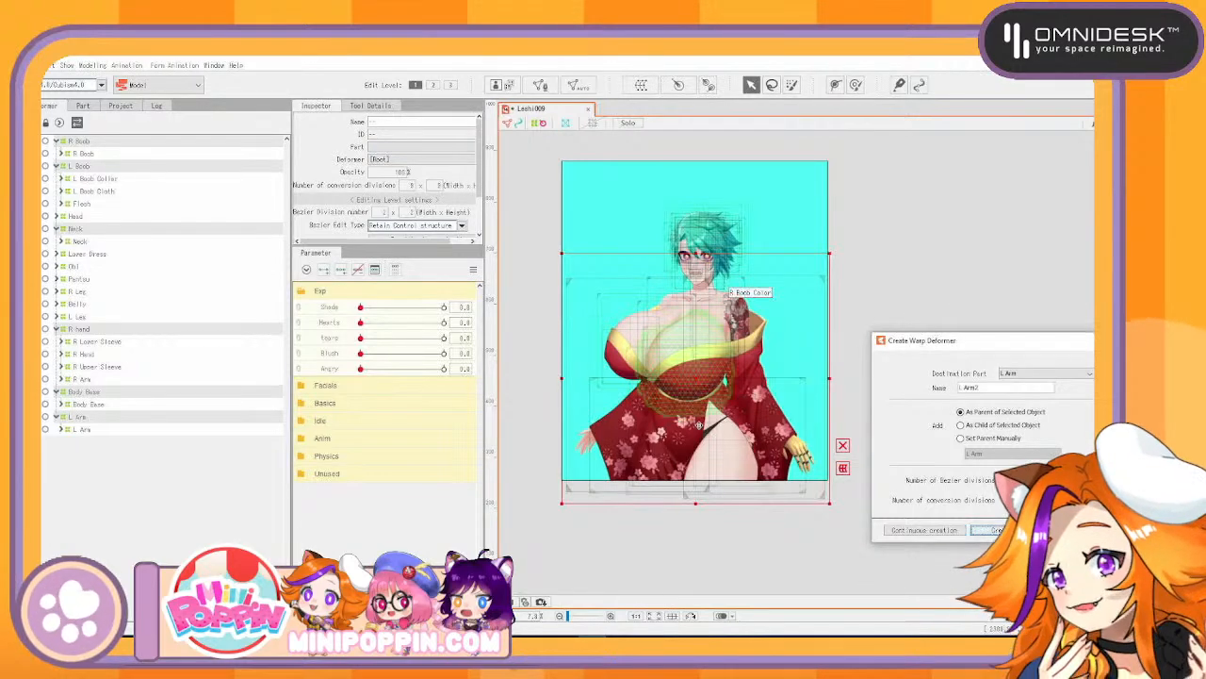
{"action": "left_click_drag", "start_coordinate": [1003, 388], "coordinate": [779, 358]}
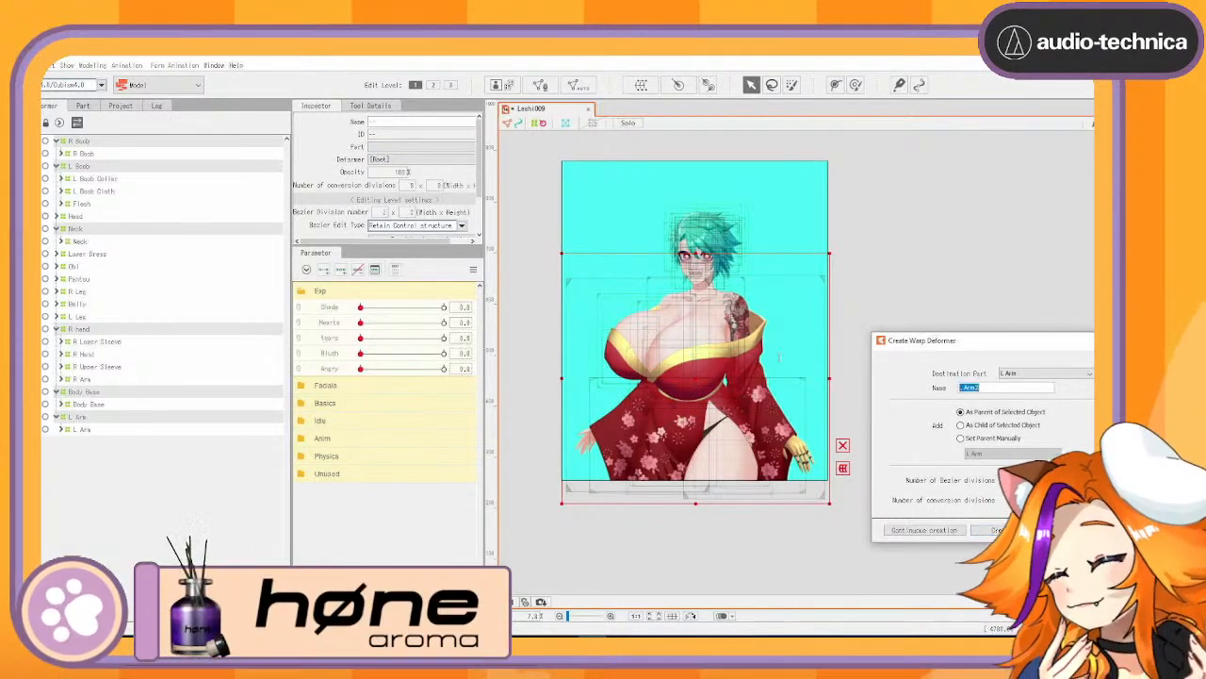
{"action": "type", "text": "Upper Body"}
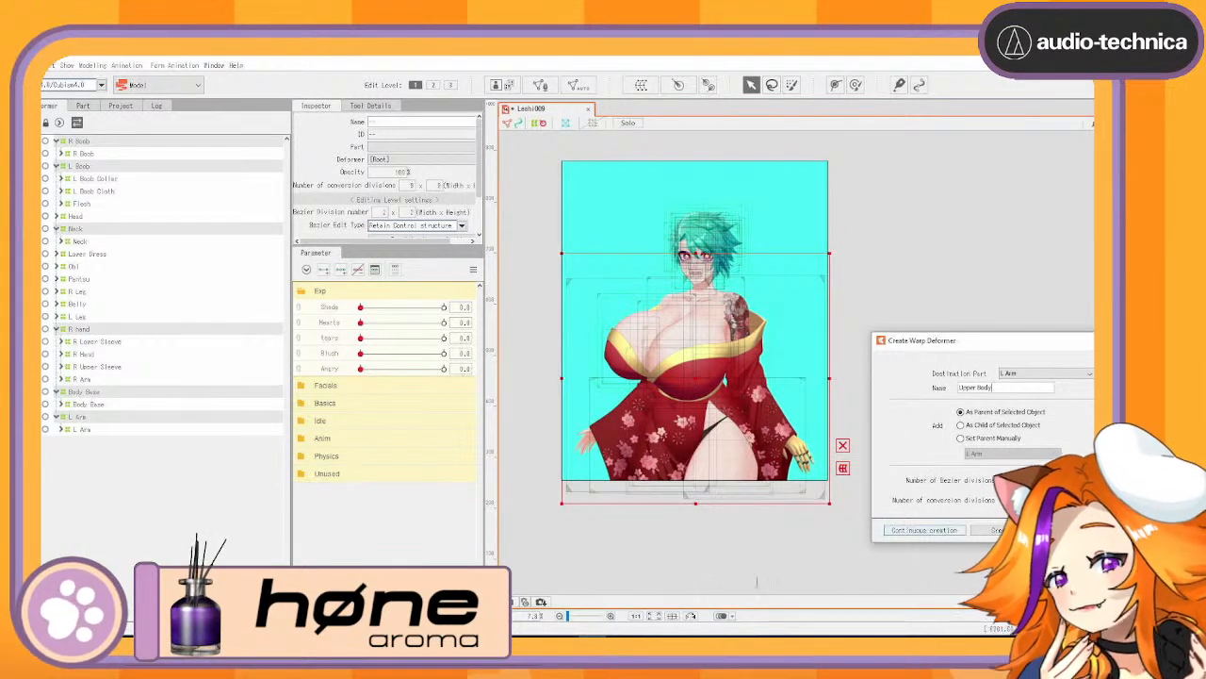
{"action": "left_click", "coordinate": [945, 532]}
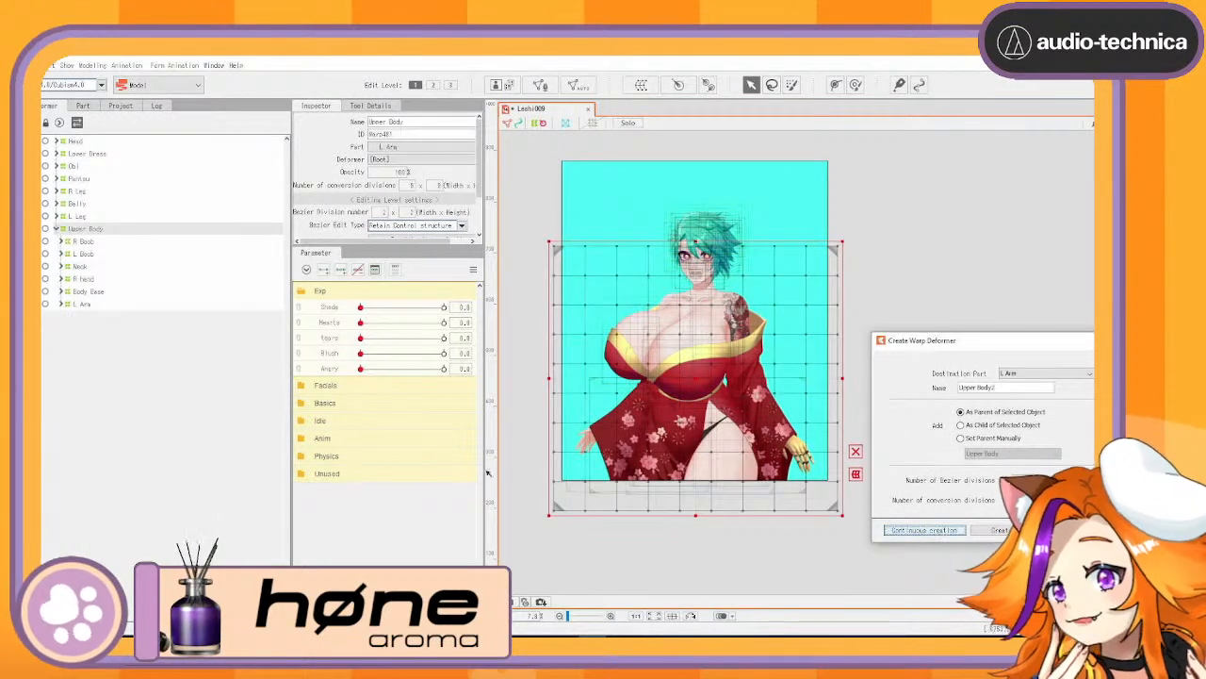
Create a rotation deformer named Upper Body as the parent of the Upper Body warp deformer
{"action": "left_click", "coordinate": [57, 229]}
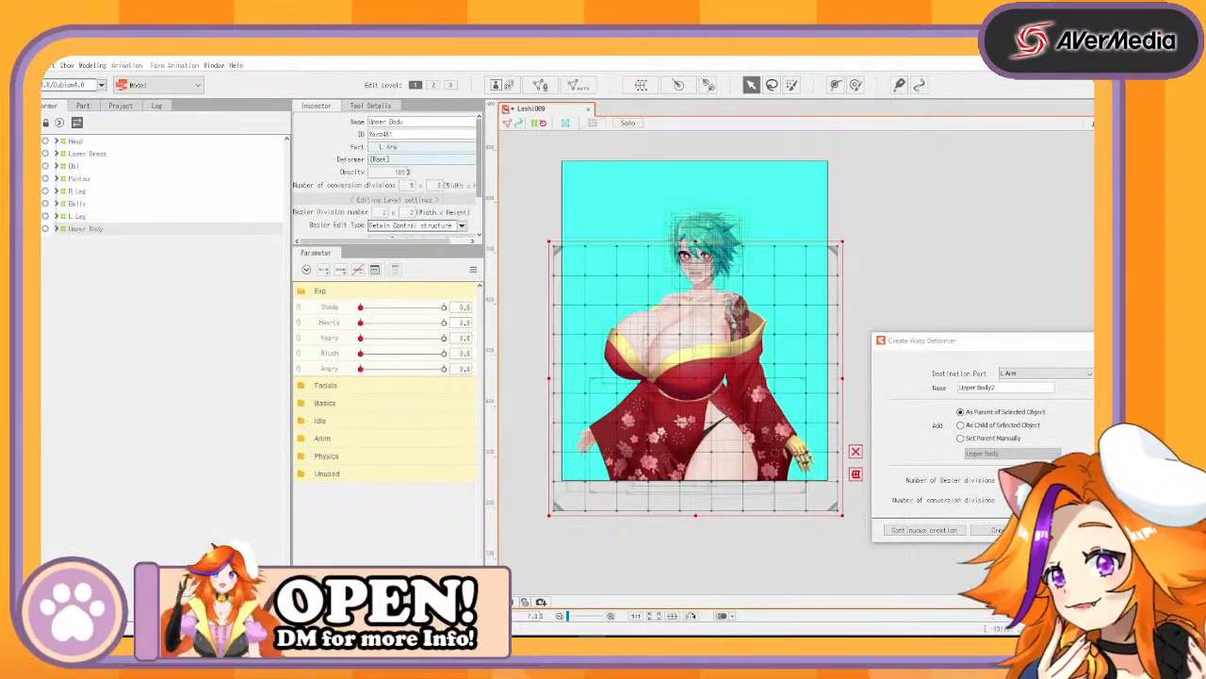
{"action": "left_click", "coordinate": [685, 85]}
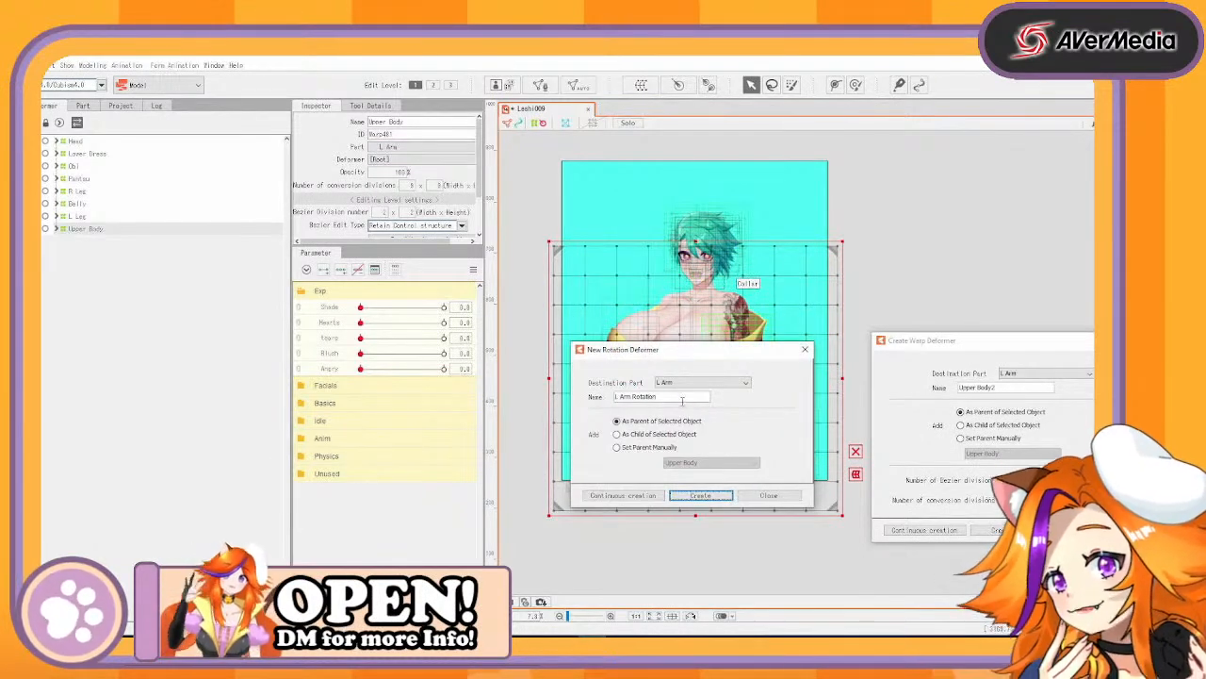
{"action": "type", "text": "Upper Body2"}
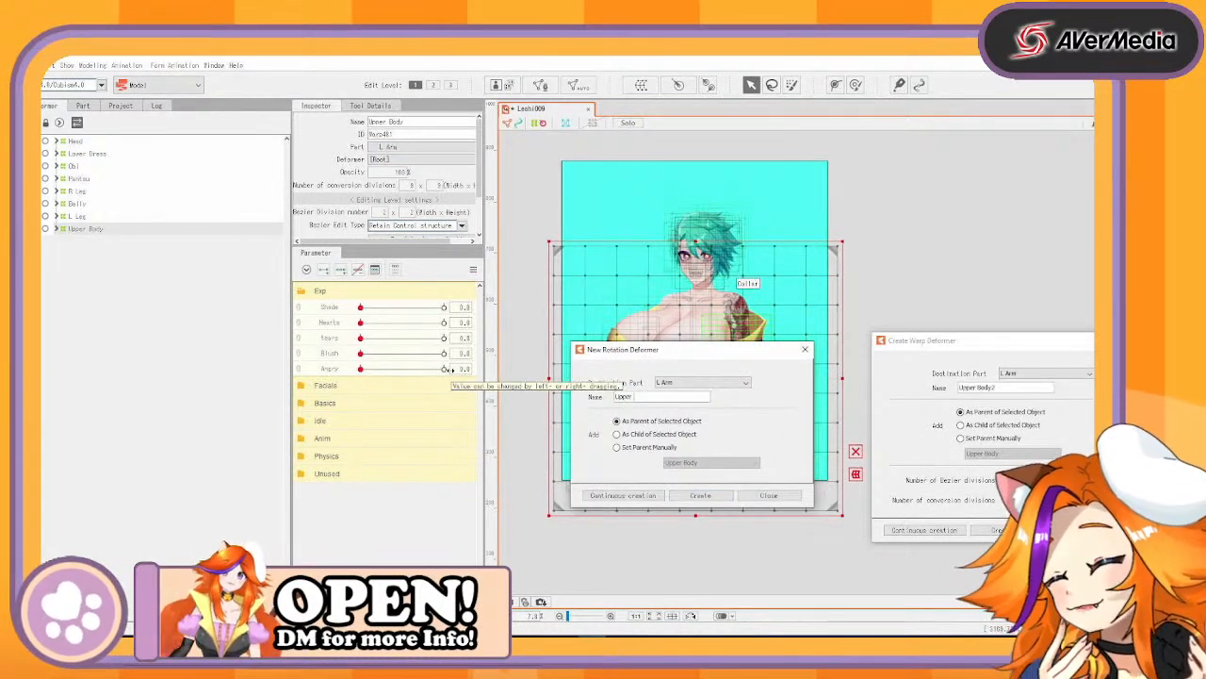
{"action": "left_click", "coordinate": [622, 495]}
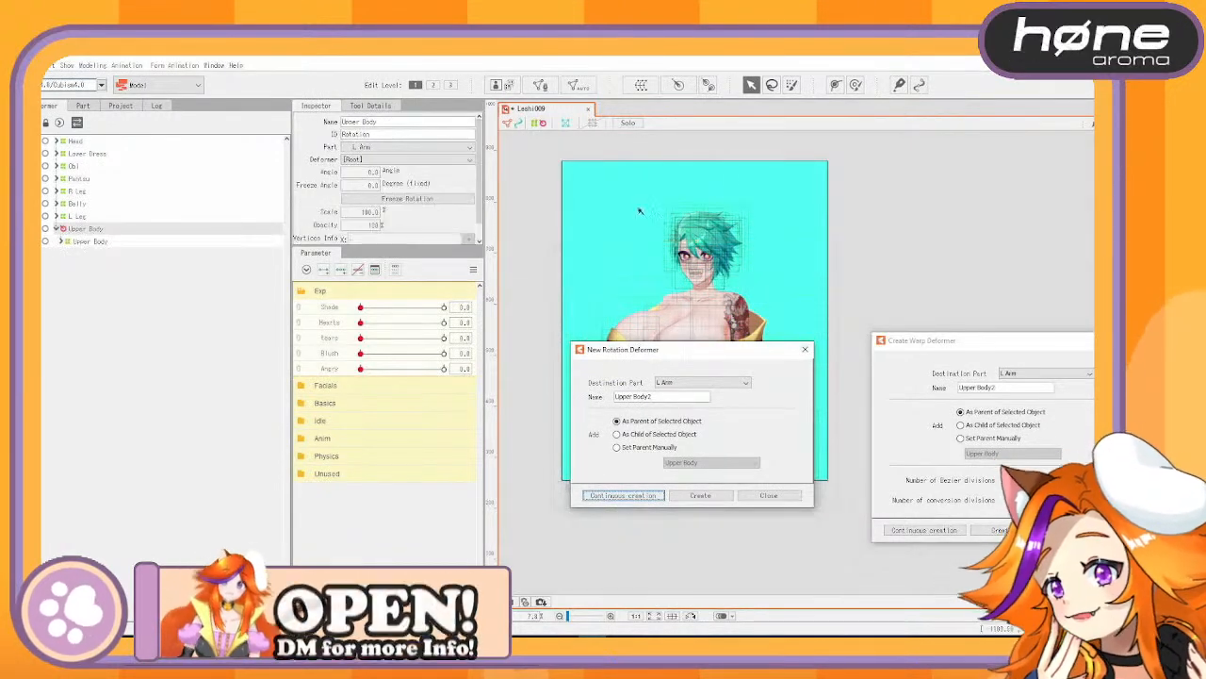
Create a parent warp deformer named Mid Body for the Obi warp deformer and the Upper Body rotation deformer
{"action": "left_click", "coordinate": [805, 350]}
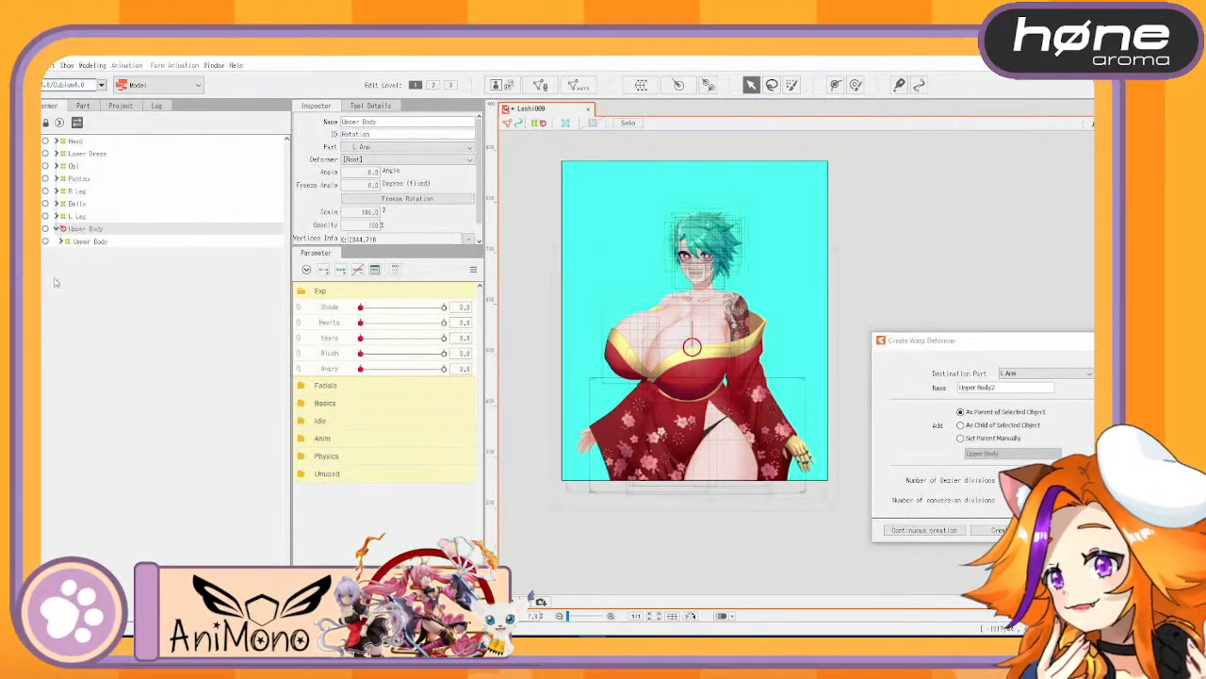
{"action": "left_click", "coordinate": [56, 230]}
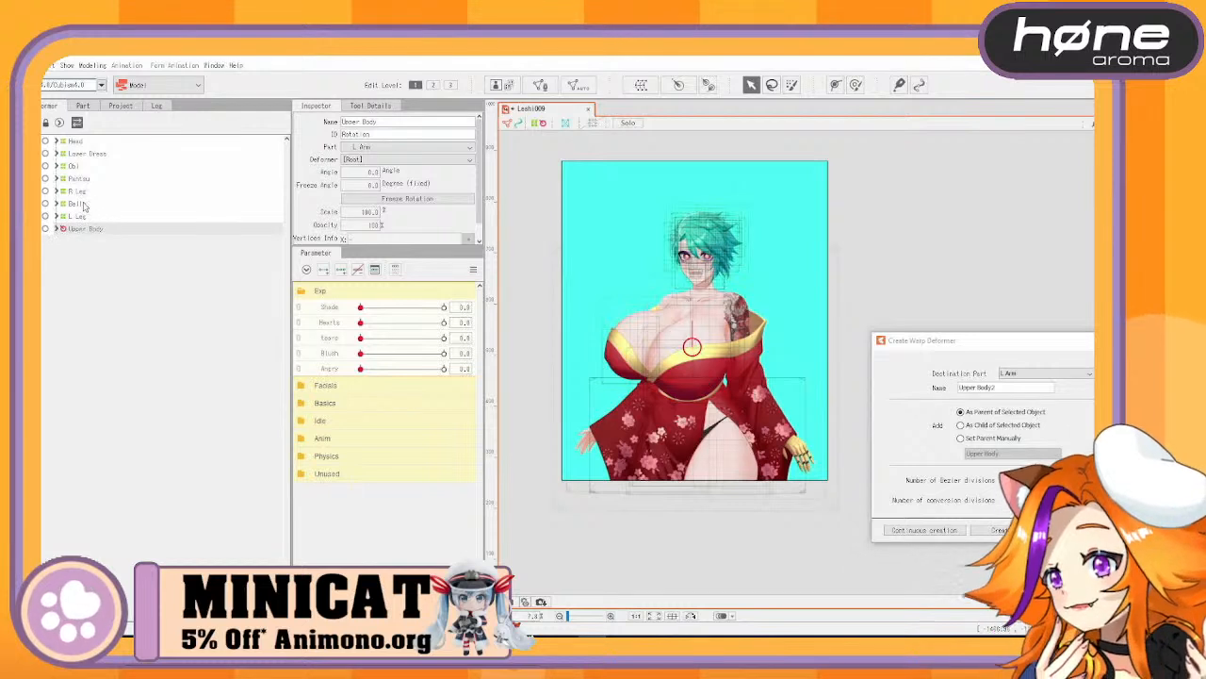
{"action": "left_click", "coordinate": [81, 204]}
{"action": "left_click", "coordinate": [83, 166]}
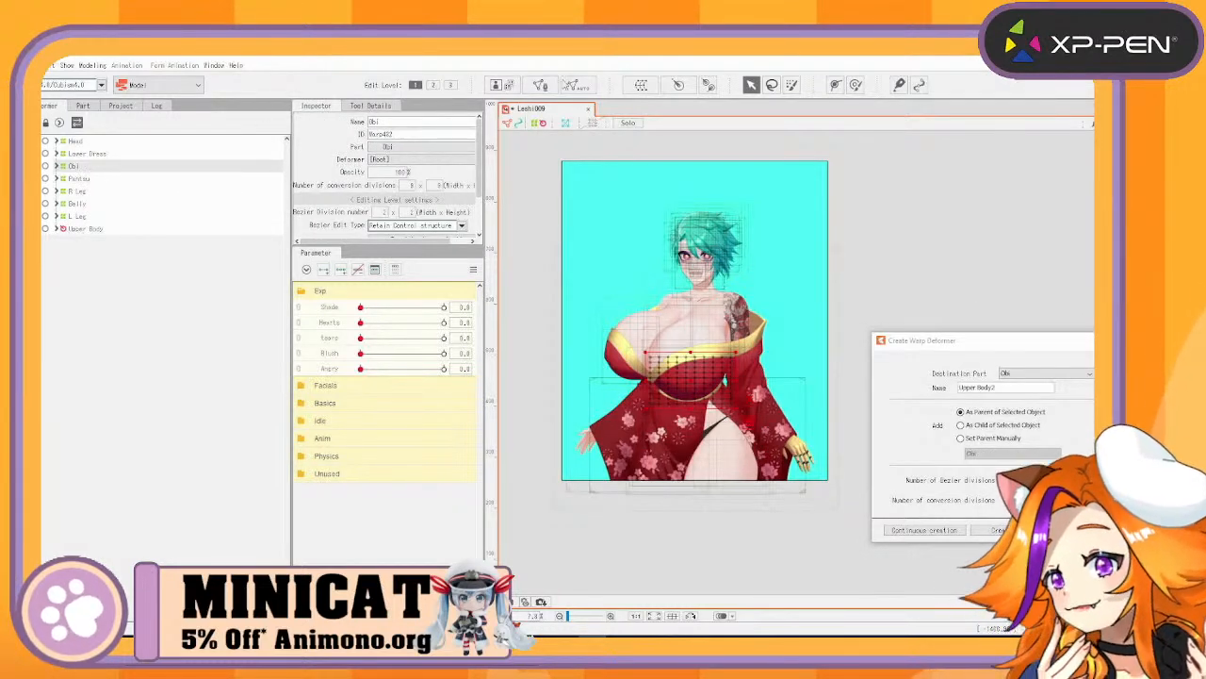
{"action": "left_click", "coordinate": [642, 86]}
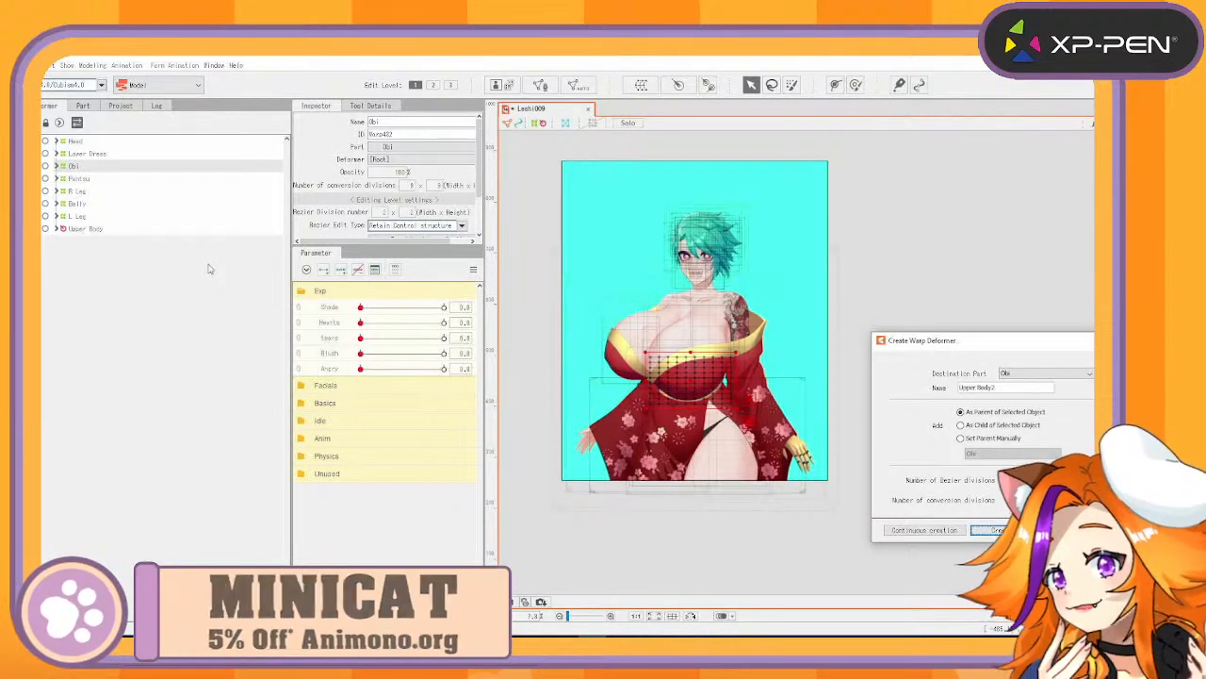
{"action": "left_click", "coordinate": [83, 230]}
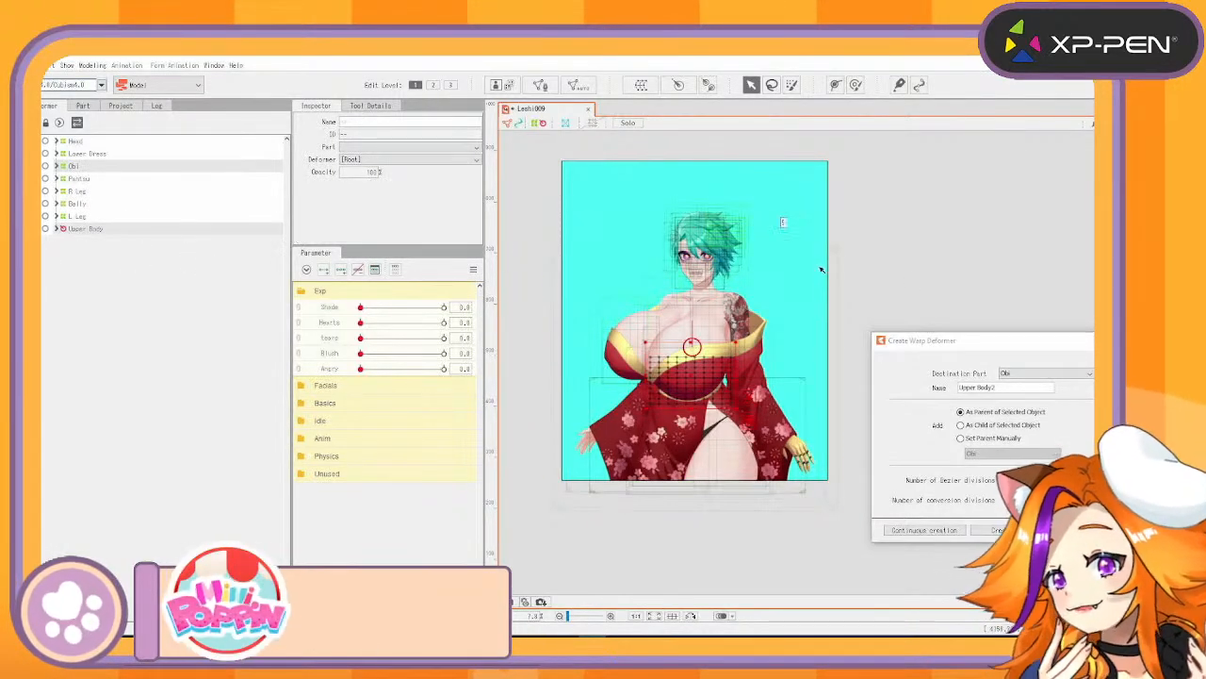
{"action": "triple_click", "coordinate": [1010, 387]}
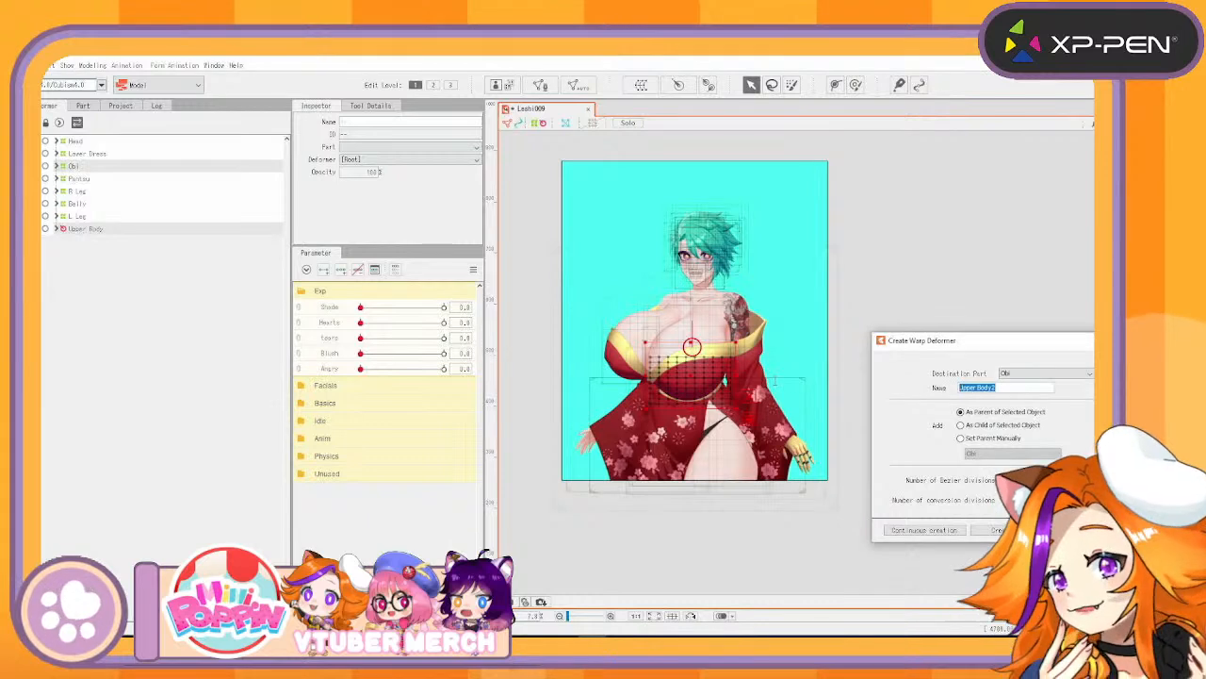
{"action": "type", "text": "Mid Body"}
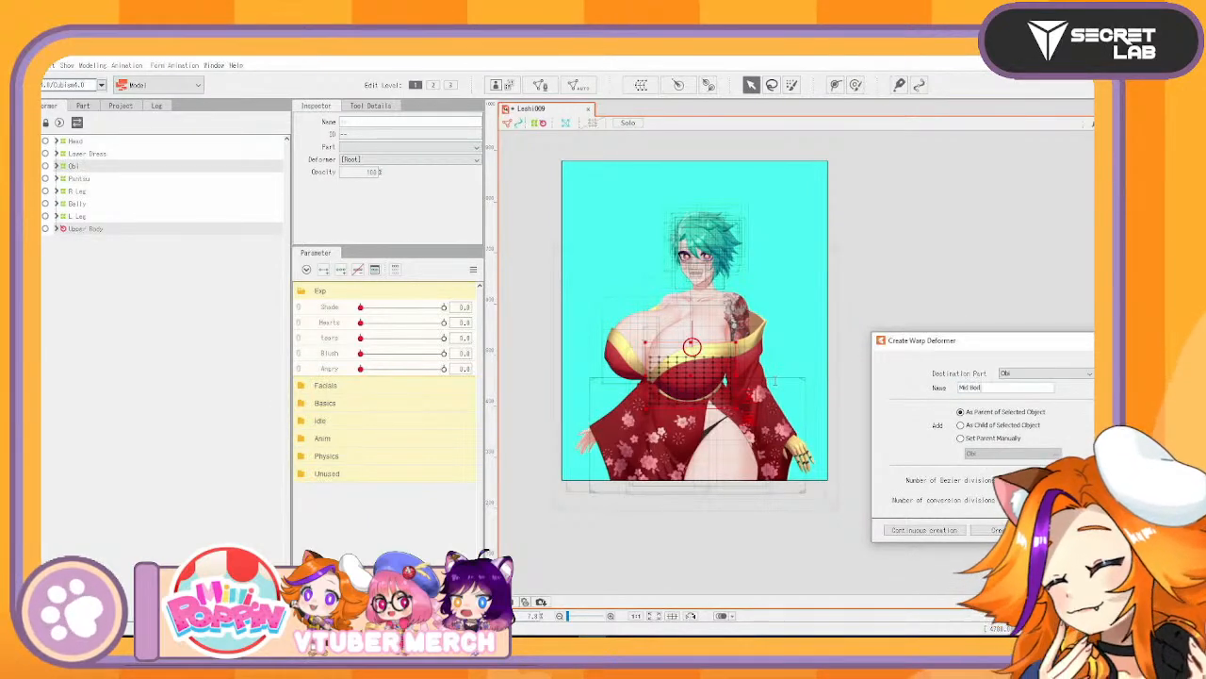
{"action": "left_click", "coordinate": [932, 531]}
{"action": "left_click", "coordinate": [57, 167]}
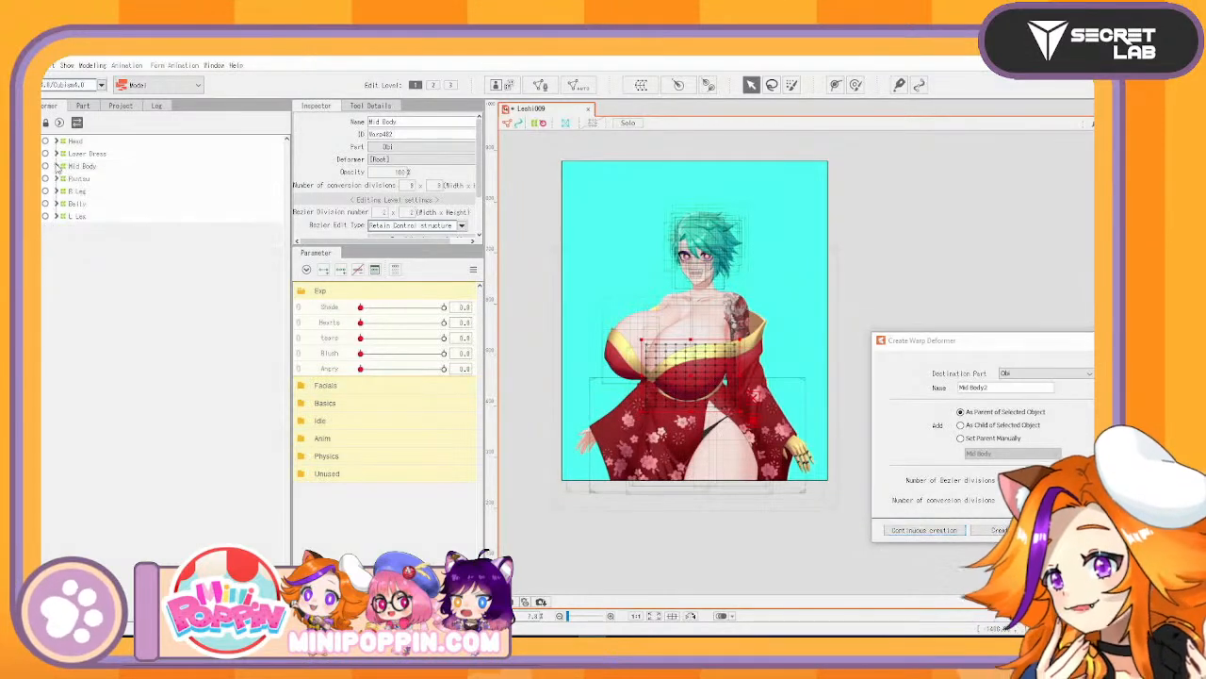
Create a parent warp deformer named Lower Body for the Lower Dress, Mid Body, Pantsu, R Leg, Belly and L Leg deformers
{"action": "left_click", "coordinate": [83, 154]}
{"action": "left_click", "coordinate": [92, 178], "text": "shift"}
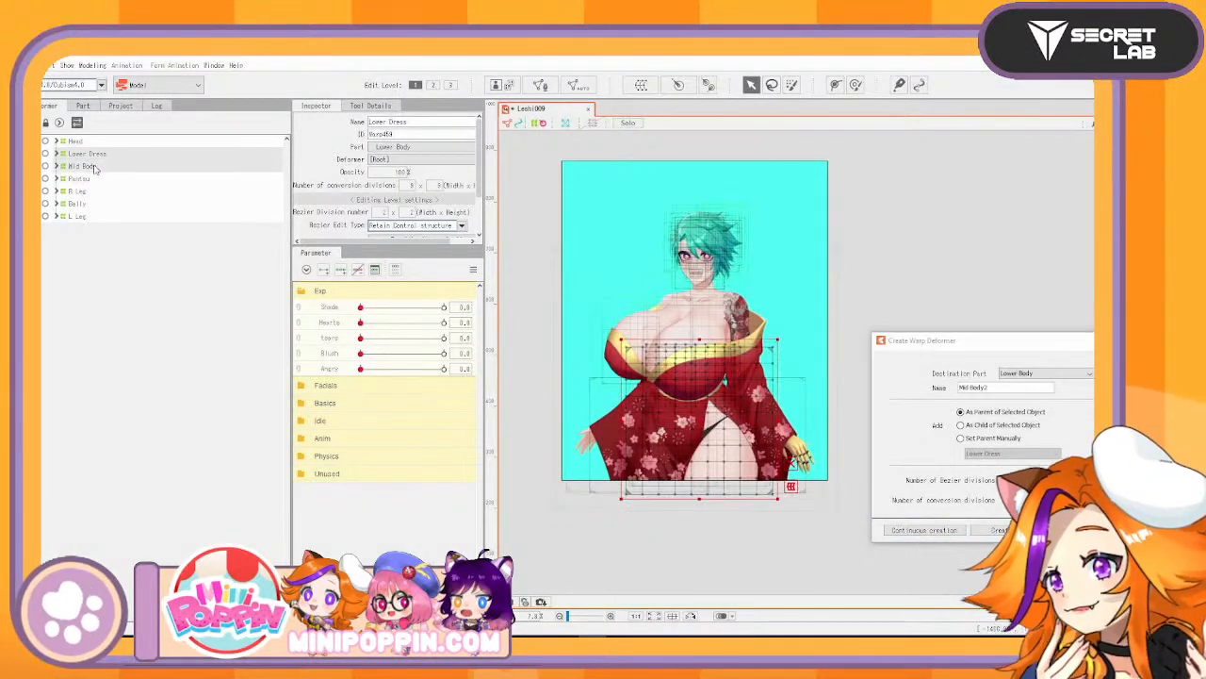
{"action": "left_click", "coordinate": [84, 192], "text": "shift"}
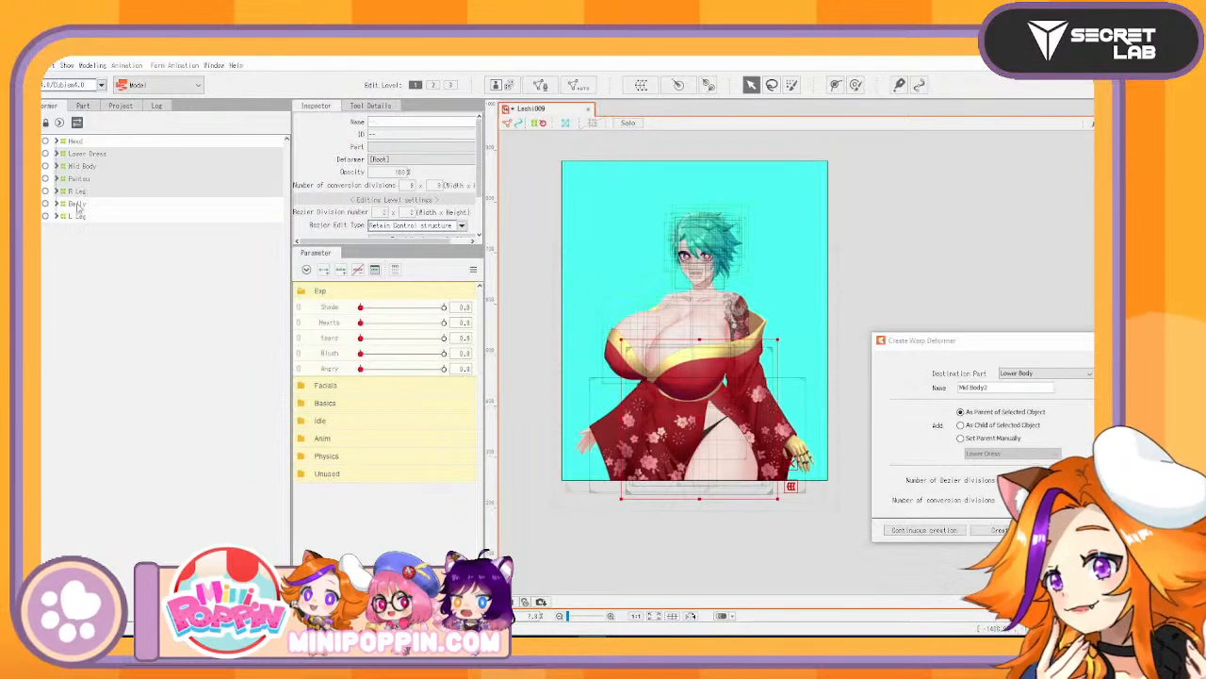
{"action": "left_click", "coordinate": [79, 216], "text": "shift"}
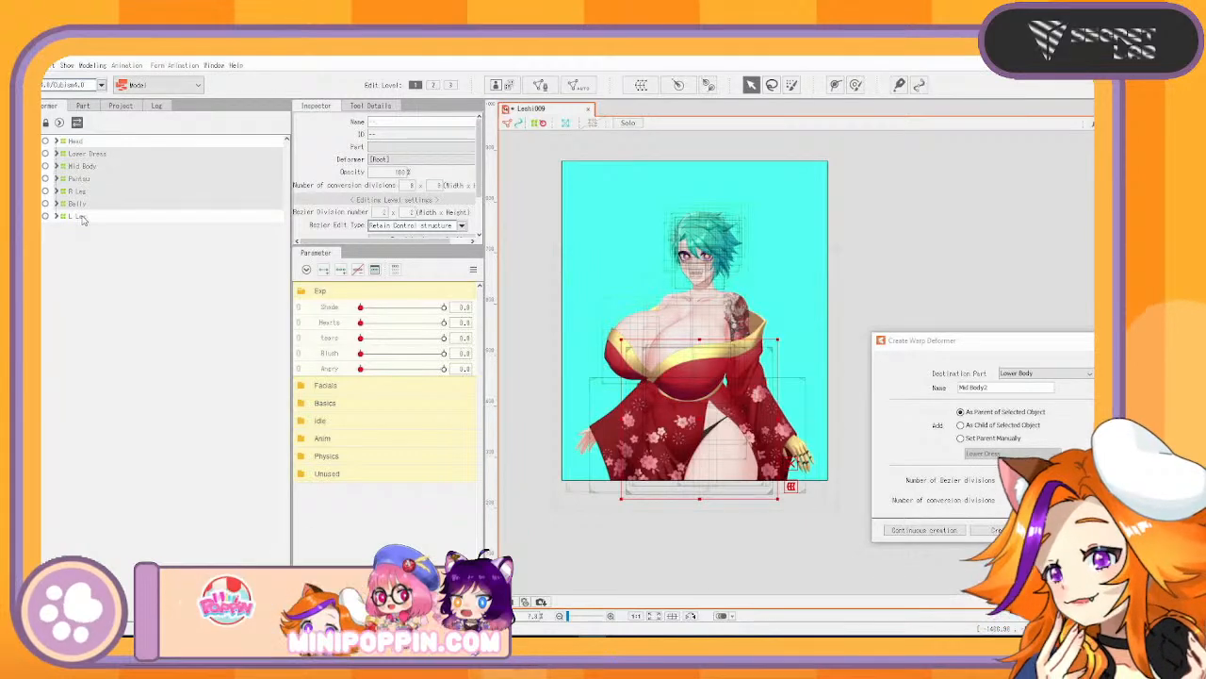
{"action": "triple_click", "coordinate": [989, 386]}
{"action": "type", "text": "Lower Bod"}
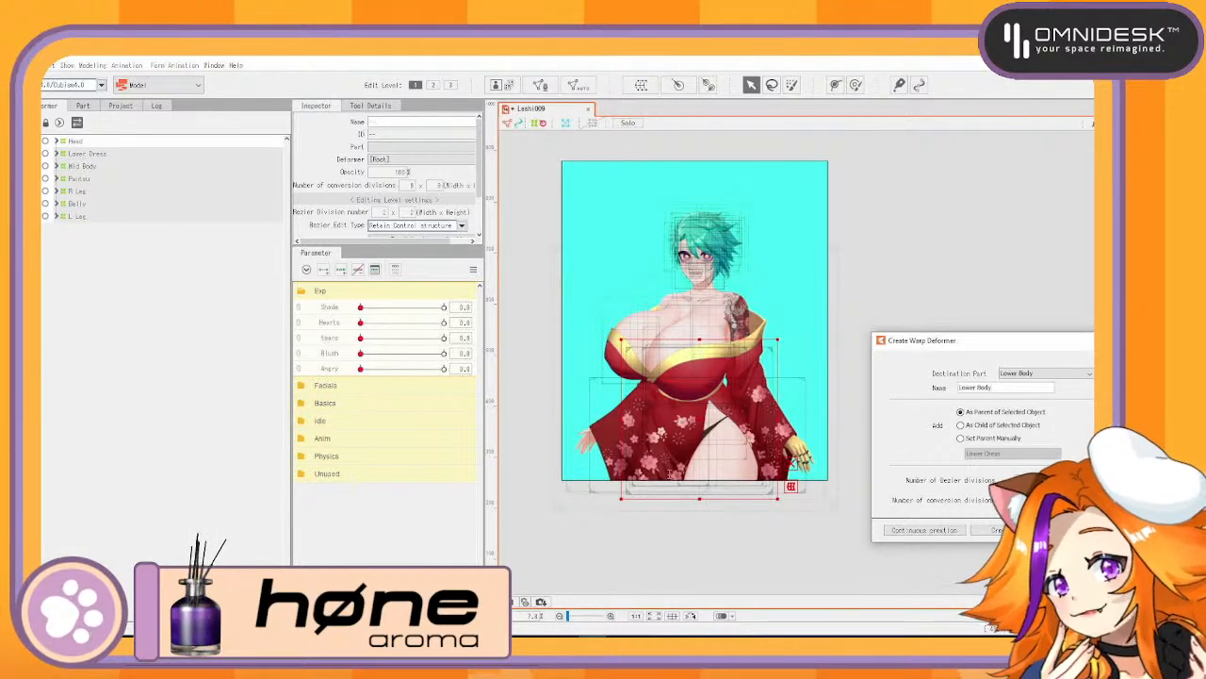
{"action": "left_click", "coordinate": [933, 531]}
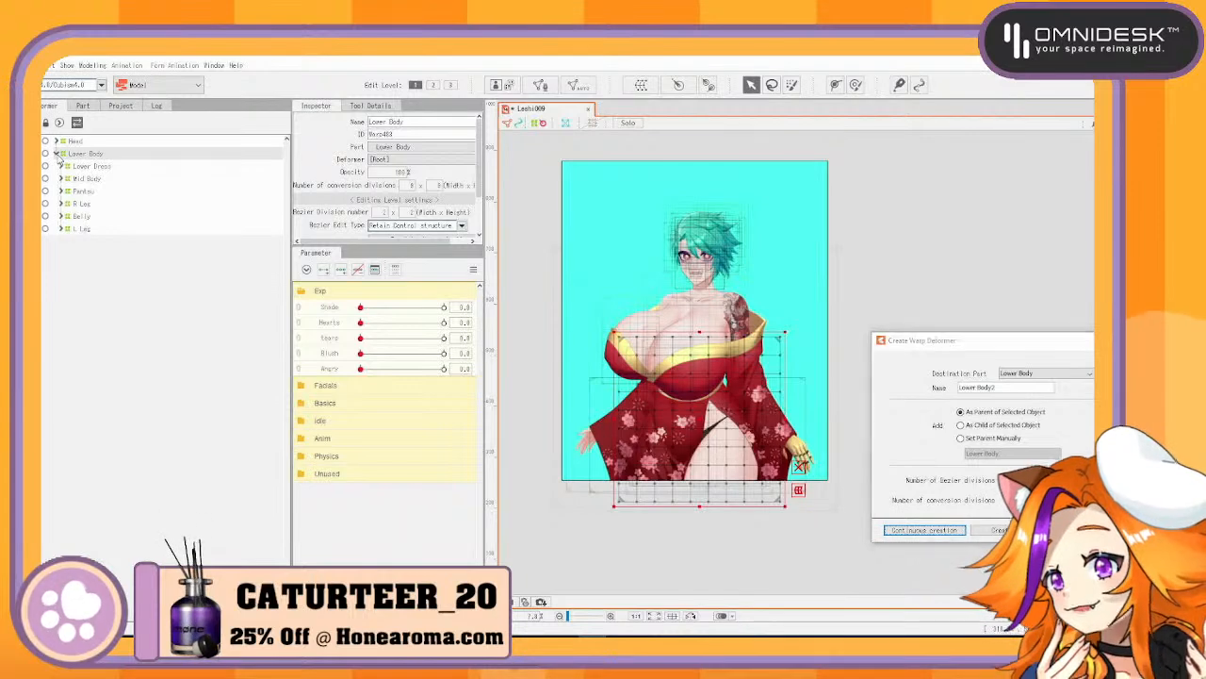
{"action": "left_click", "coordinate": [56, 154]}
Save the model as a new version named Leshi010 and hide the deformers on the canvas
{"action": "left_click", "coordinate": [77, 142]}
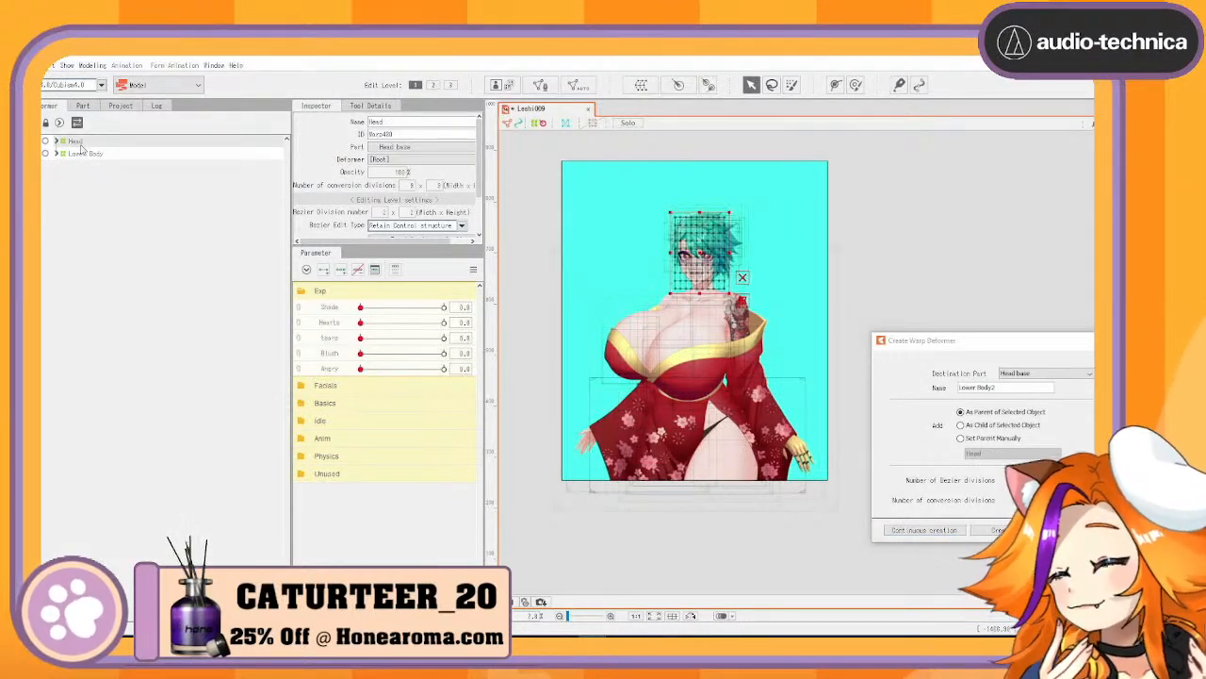
{"action": "key", "text": "ctrl+shift+s"}
{"action": "key", "text": "Return"}
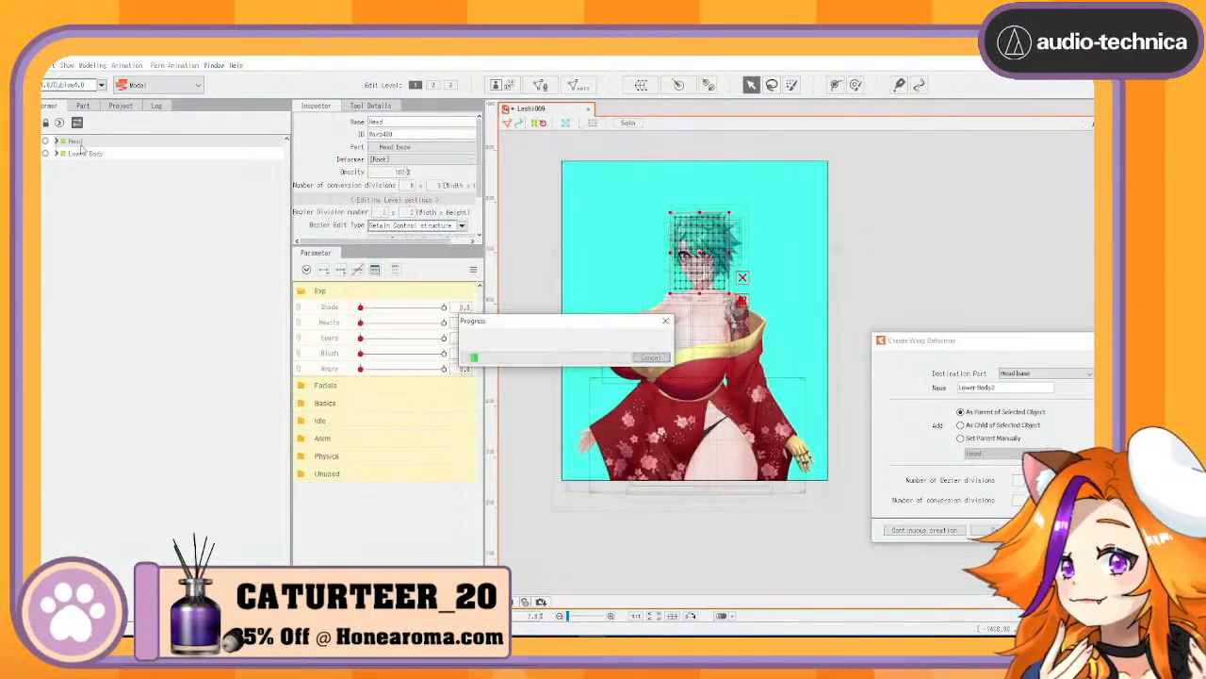
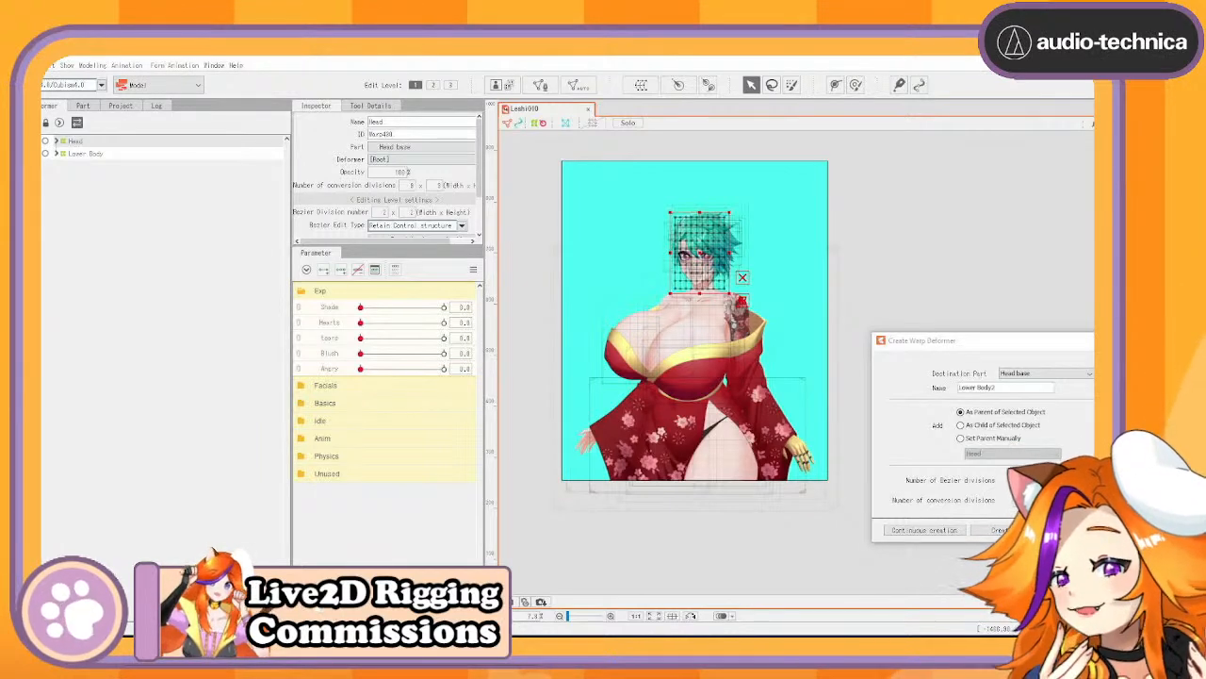
{"action": "left_click", "coordinate": [1001, 263]}
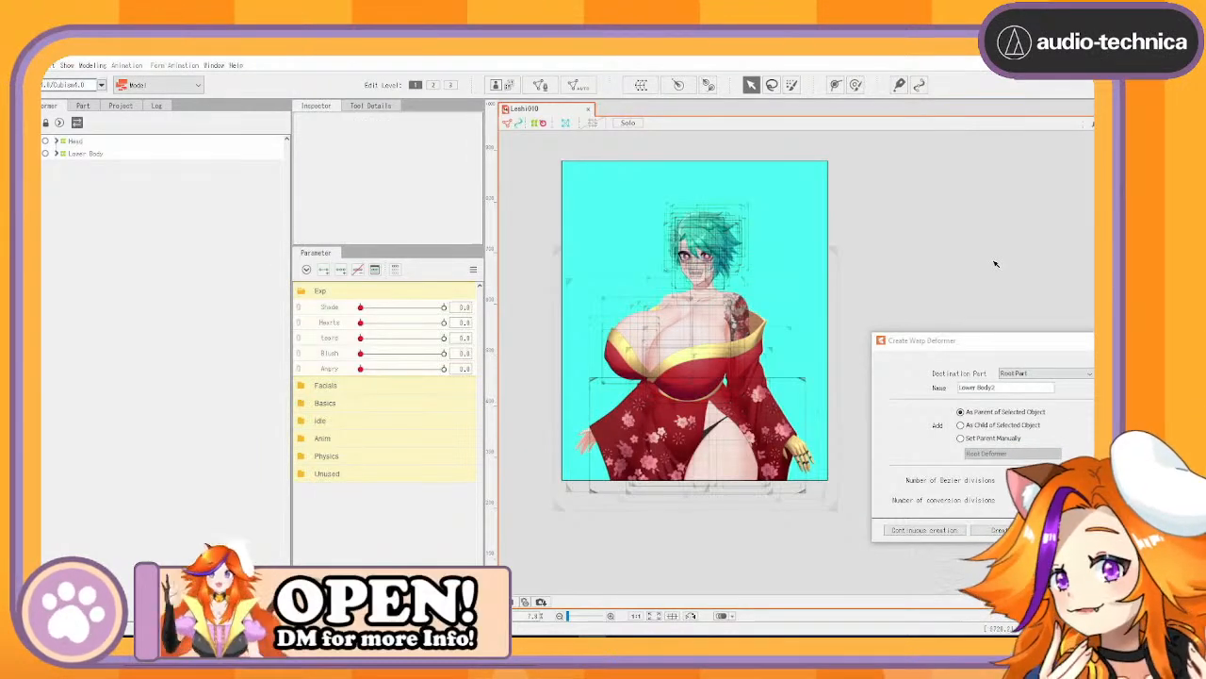
{"action": "left_click", "coordinate": [544, 123]}
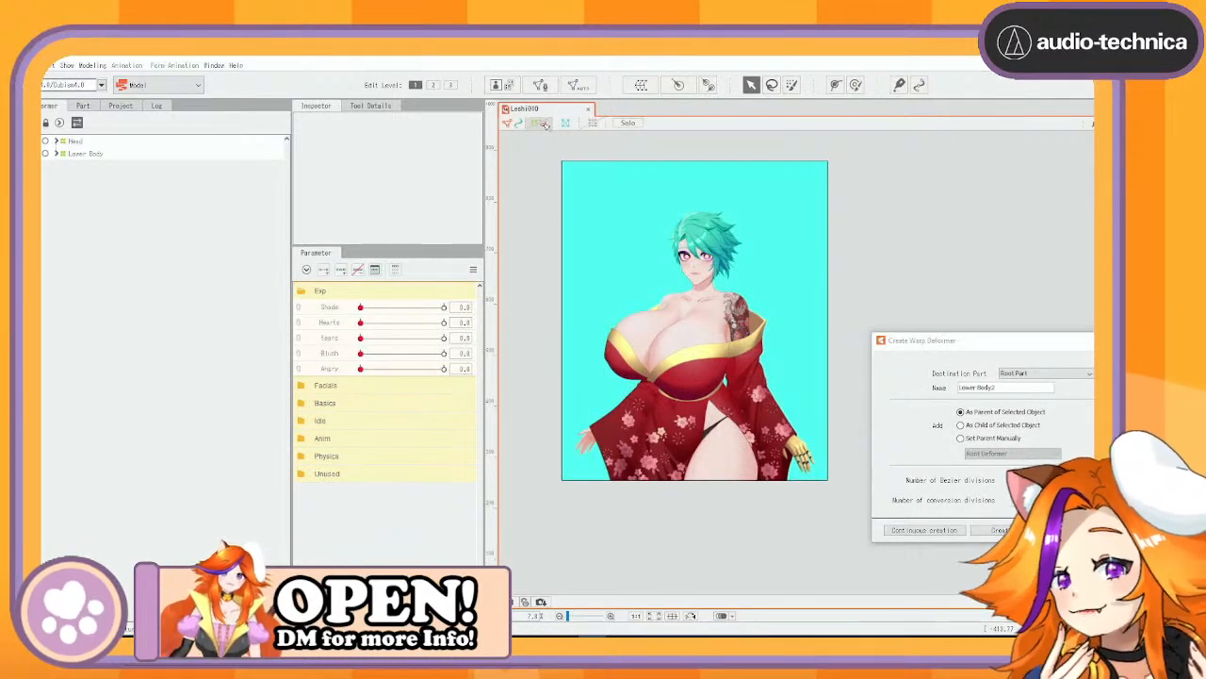